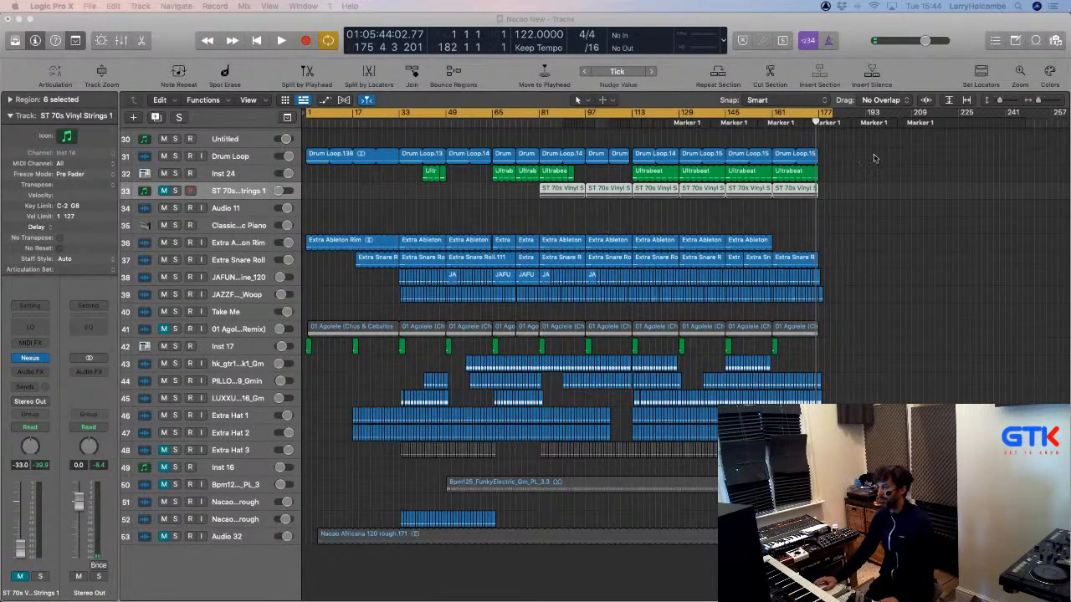
Delete the leftover pink regions after bar 201 on tracks 11–13.
{"action": "scroll", "coordinate": [874, 158], "scroll_direction": "up", "scroll_amount": 10}
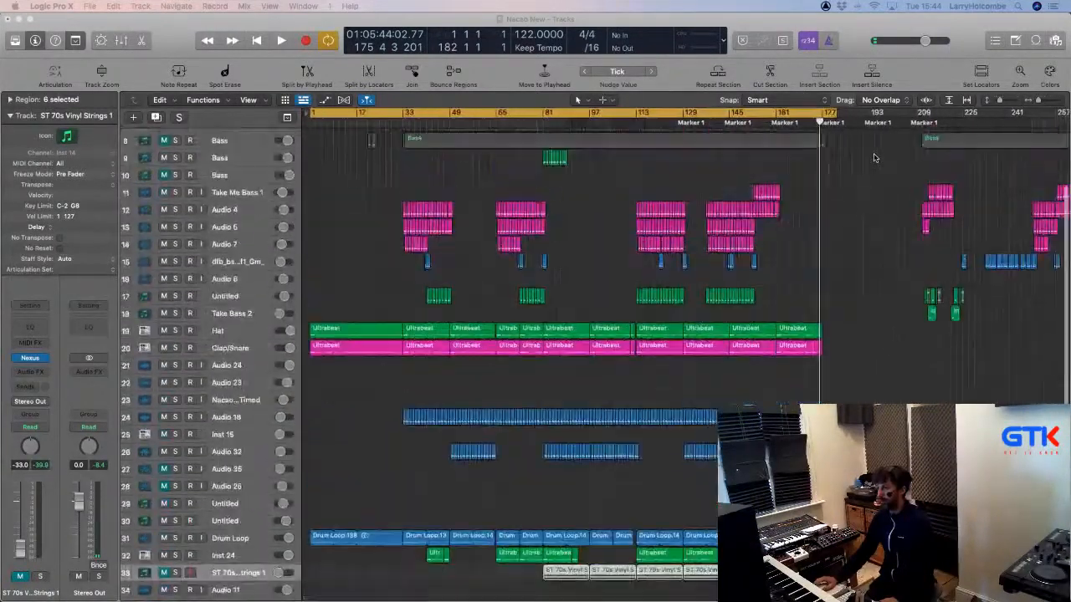
{"action": "scroll", "coordinate": [874, 158], "scroll_direction": "up", "scroll_amount": 5}
{"action": "scroll", "coordinate": [873, 209], "scroll_direction": "right", "scroll_amount": 5}
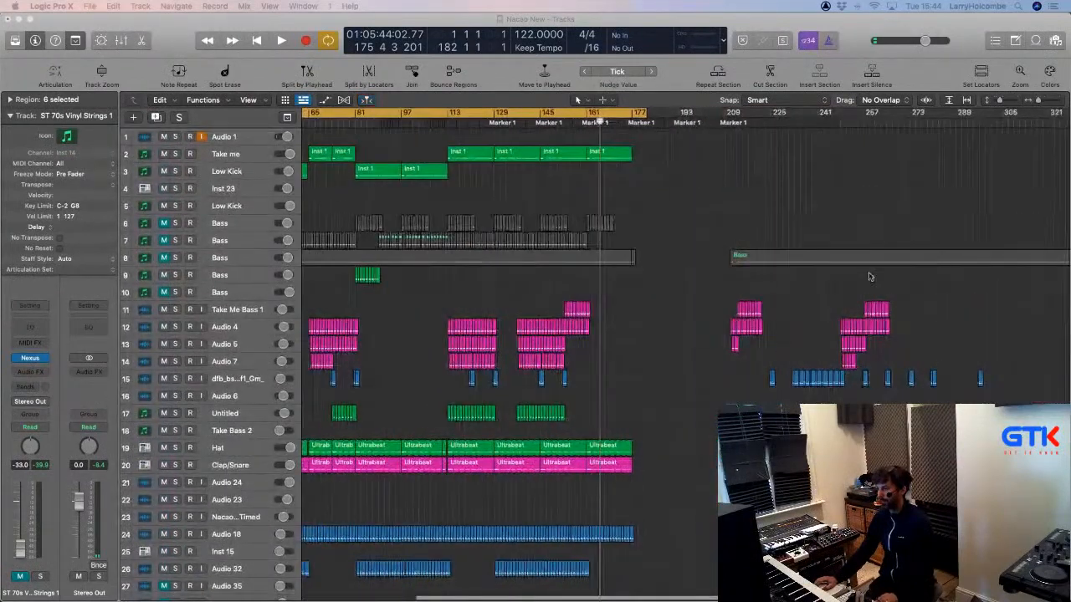
{"action": "scroll", "coordinate": [870, 277], "scroll_direction": "down", "scroll_amount": 3}
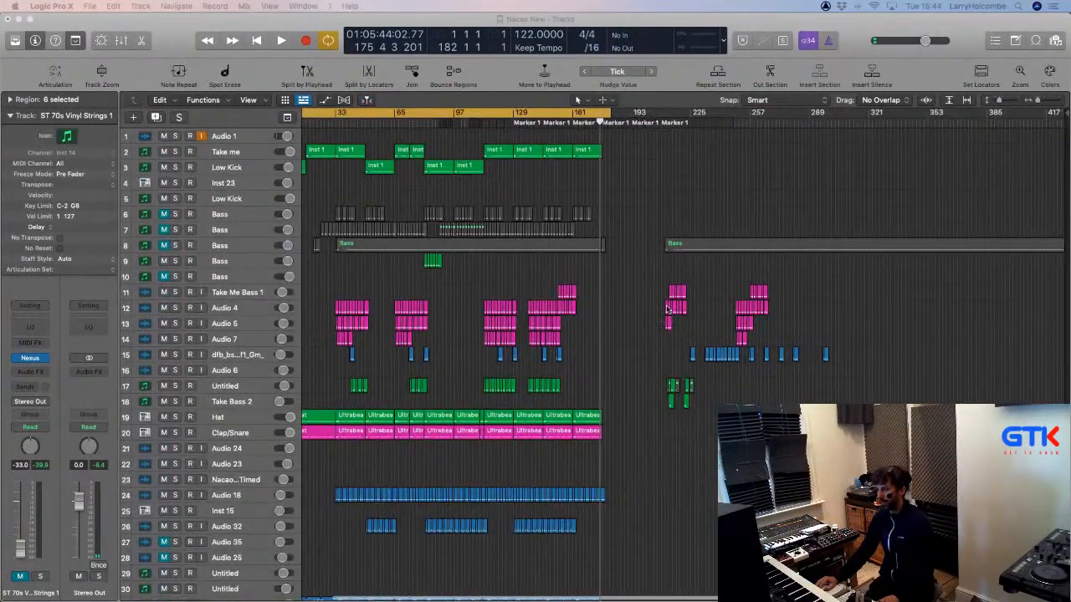
{"action": "left_click_drag", "start_coordinate": [644, 269], "coordinate": [725, 360]}
{"action": "key", "text": "z"}
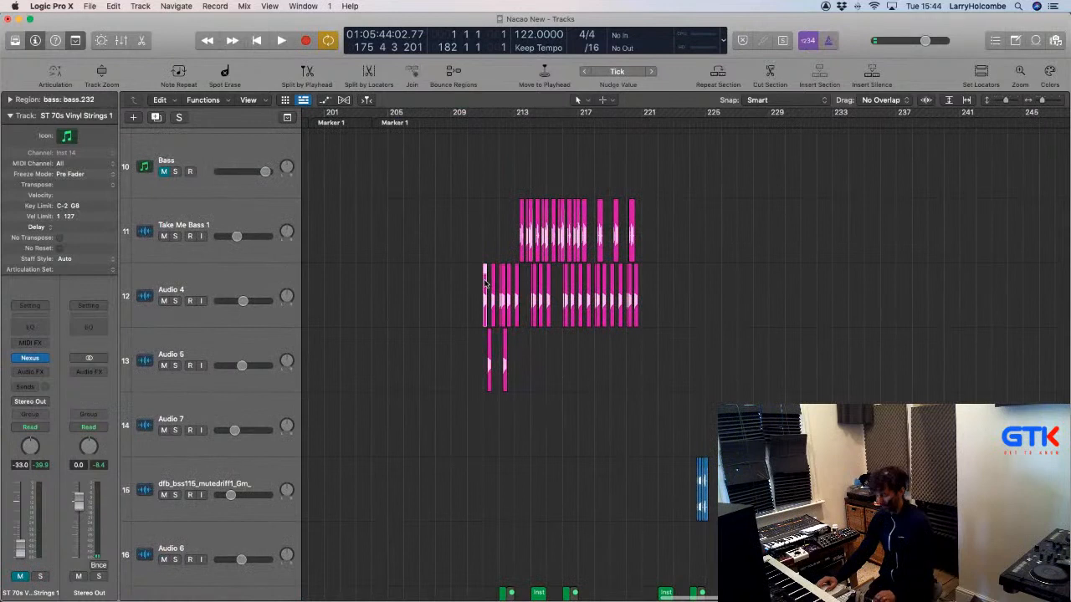
{"action": "key", "text": "super+a"}
{"action": "key", "text": "Delete"}
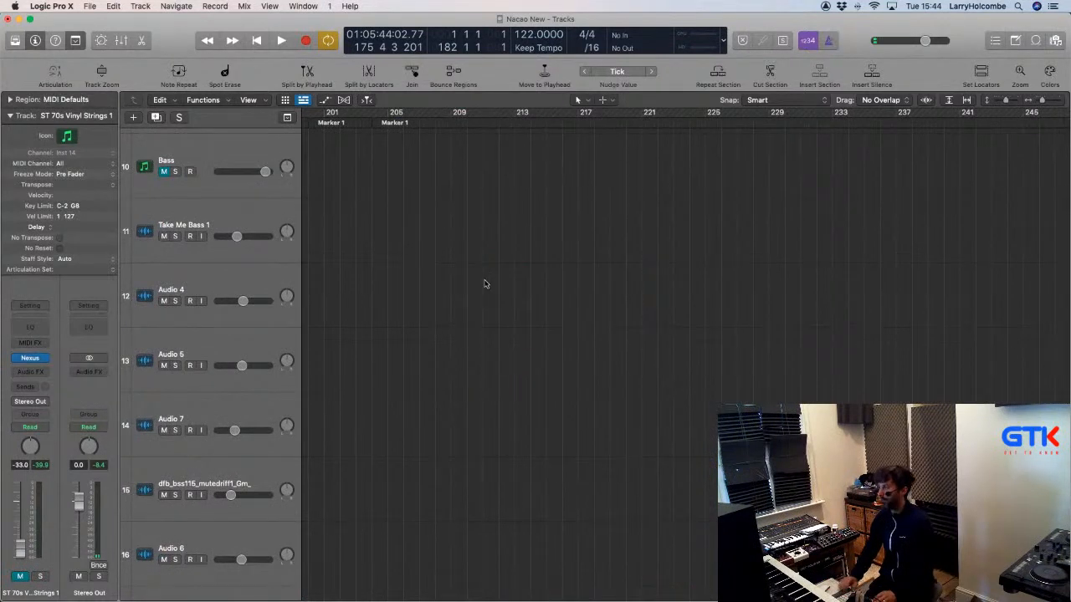
Delete the part of track 53's region from bar 177 onward.
{"action": "key", "text": "super+Up"}
{"action": "key", "text": "super+Up"}
{"action": "key", "text": "super+Up"}
{"action": "key", "text": "super+Up"}
{"action": "key", "text": "super+Up"}
{"action": "key", "text": "super+Up"}
{"action": "key", "text": "super+Up"}
{"action": "key", "text": "super+Up"}
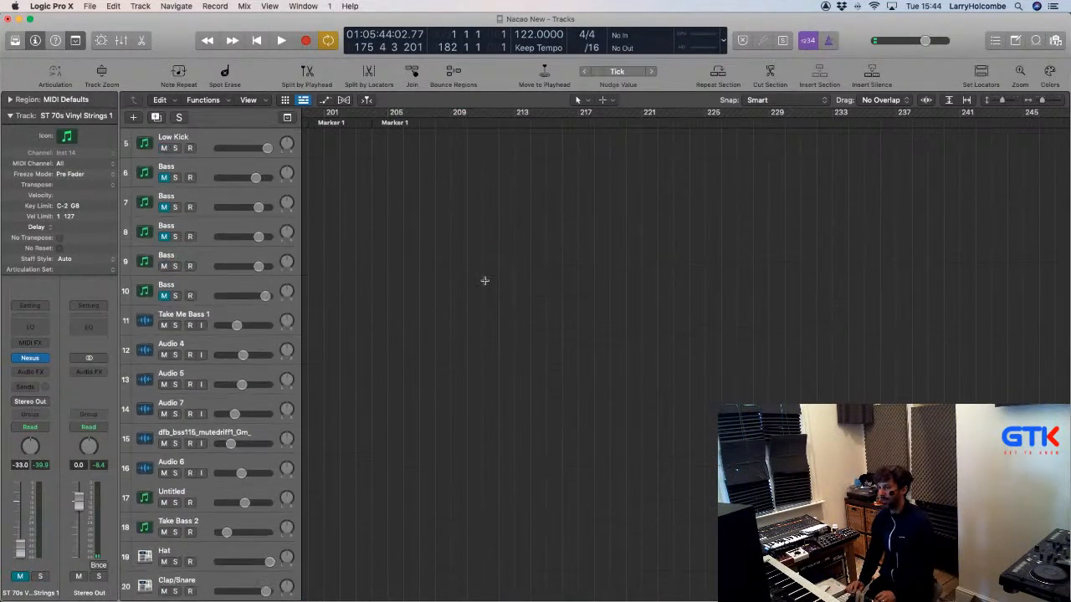
{"action": "key", "text": "super+Up"}
{"action": "key", "text": "super+Up"}
{"action": "key", "text": "super+Up"}
{"action": "key", "text": "super+Up"}
{"action": "key", "text": "super+Up"}
{"action": "key", "text": "super+Up"}
{"action": "scroll", "coordinate": [485, 281], "scroll_direction": "left", "scroll_amount": 10}
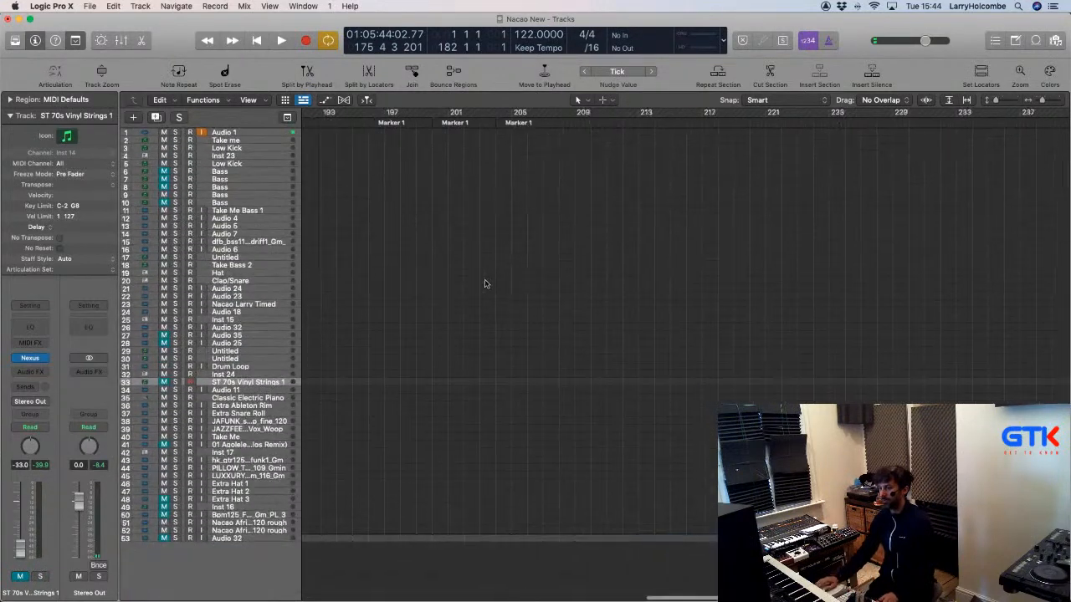
{"action": "key", "text": "super+Left"}
{"action": "key", "text": "super+Left"}
{"action": "key", "text": "super+Left"}
{"action": "key", "text": "super+Left"}
{"action": "key", "text": "super+Left"}
{"action": "left_click_drag", "start_coordinate": [705, 444], "coordinate": [865, 548]}
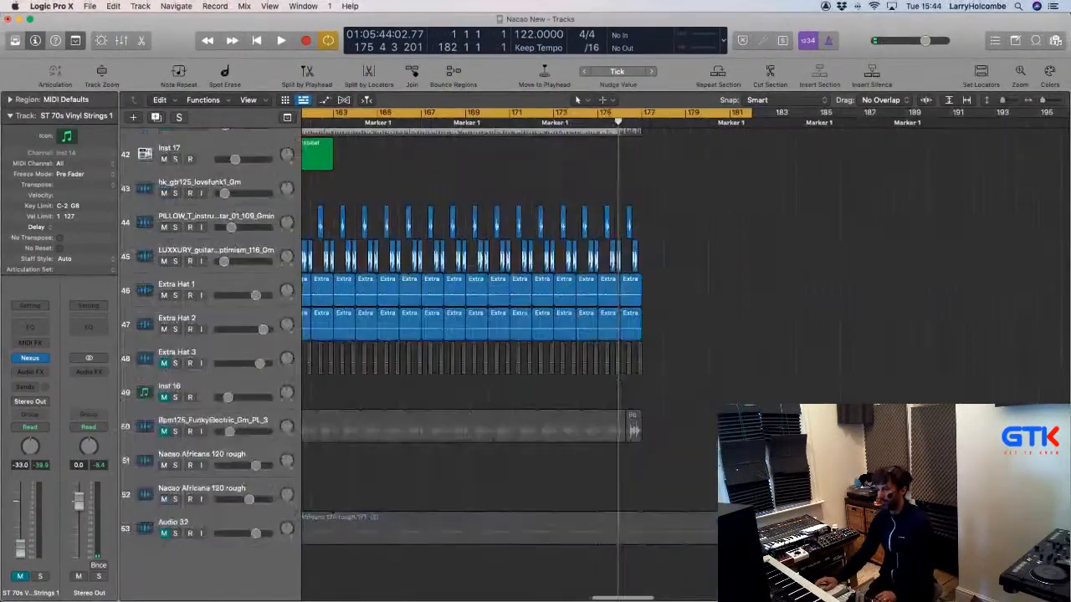
{"action": "left_click_drag", "start_coordinate": [642, 518], "coordinate": [756, 523]}
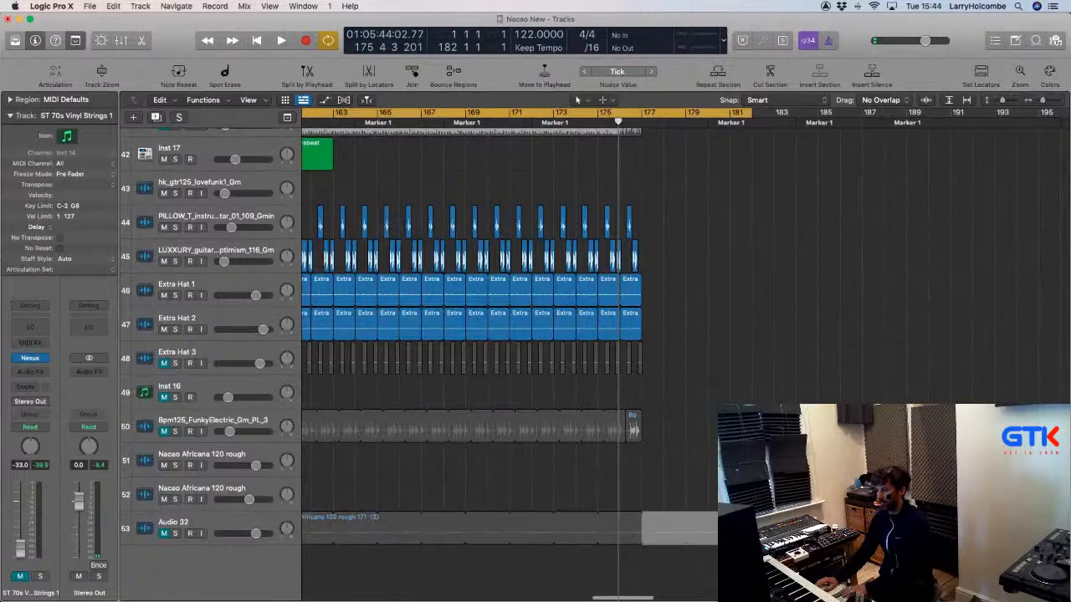
{"action": "key", "text": "Delete"}
{"action": "scroll", "coordinate": [443, 495], "scroll_direction": "left", "scroll_amount": 5}
{"action": "scroll", "coordinate": [443, 496], "scroll_direction": "down", "scroll_amount": 10}
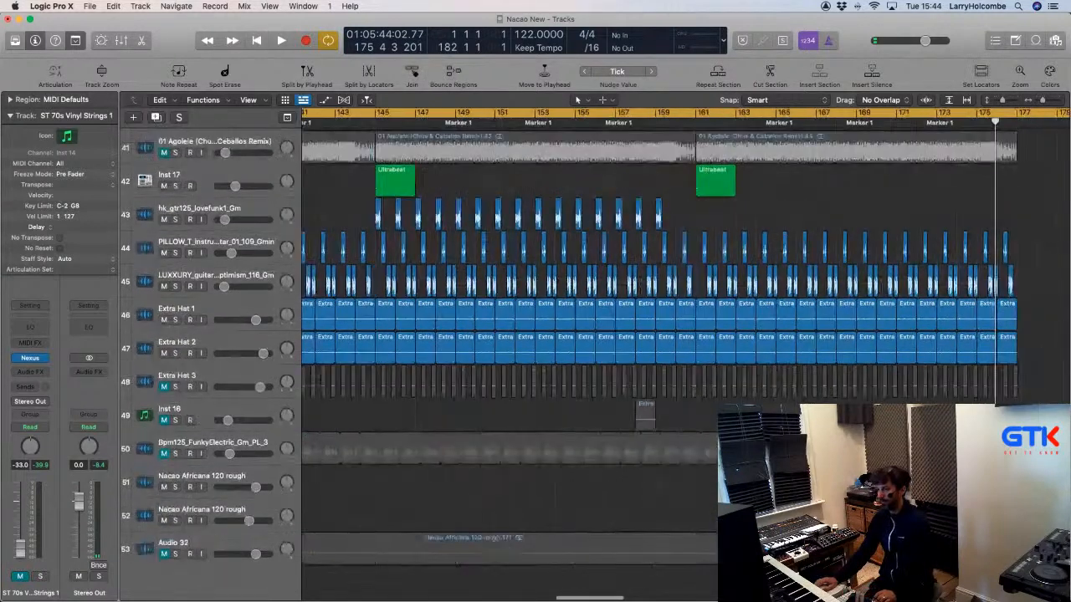
Hide the Audio 32 and Extra Hat 3 tracks.
{"action": "left_click", "coordinate": [224, 538]}
{"action": "right_click", "coordinate": [222, 540]}
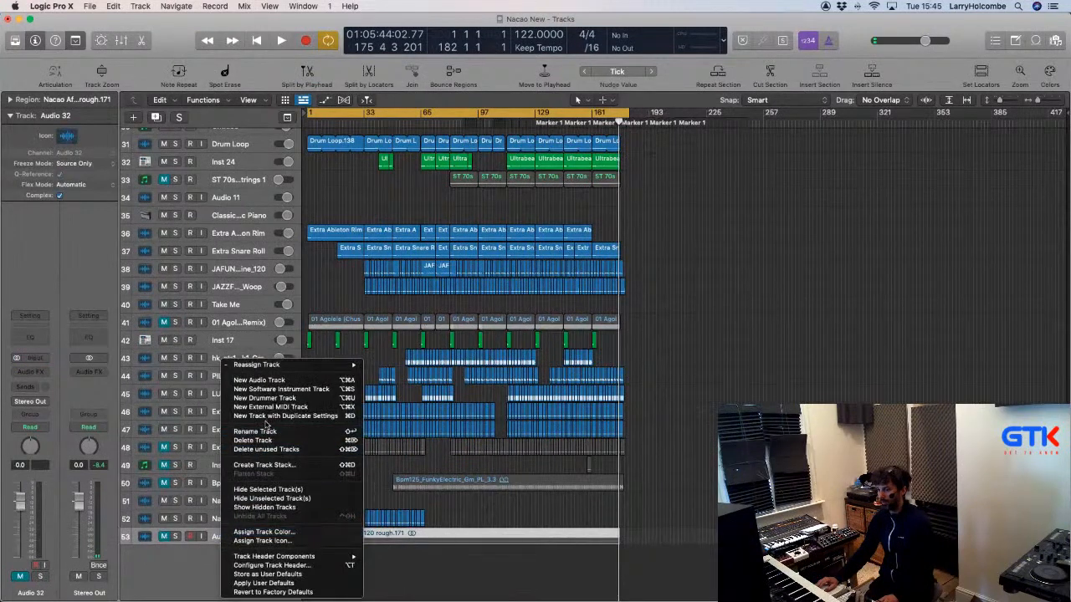
{"action": "left_click", "coordinate": [266, 489]}
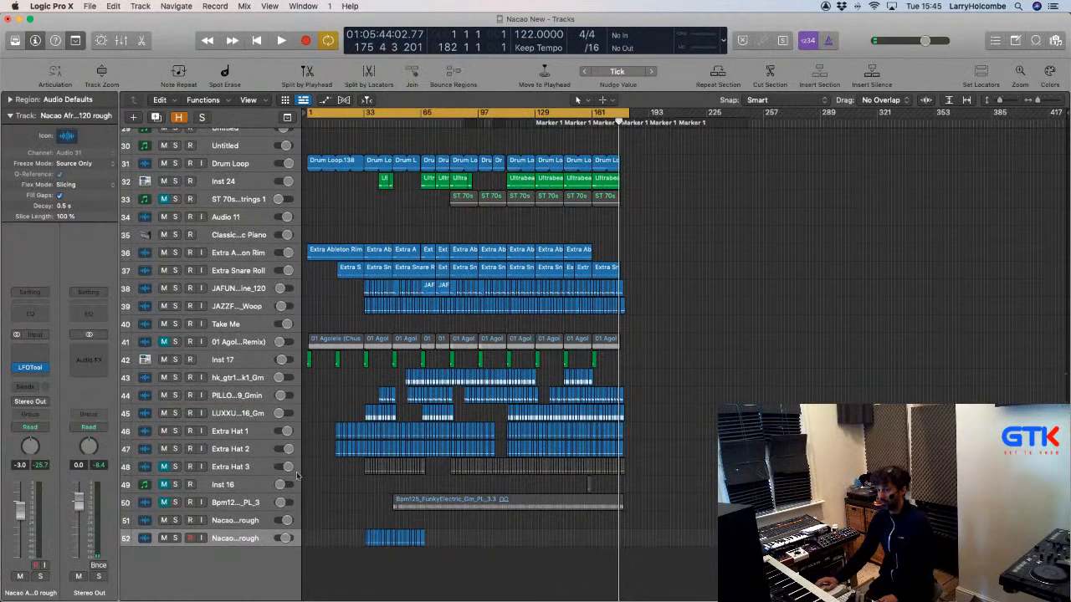
{"action": "left_click", "coordinate": [255, 466]}
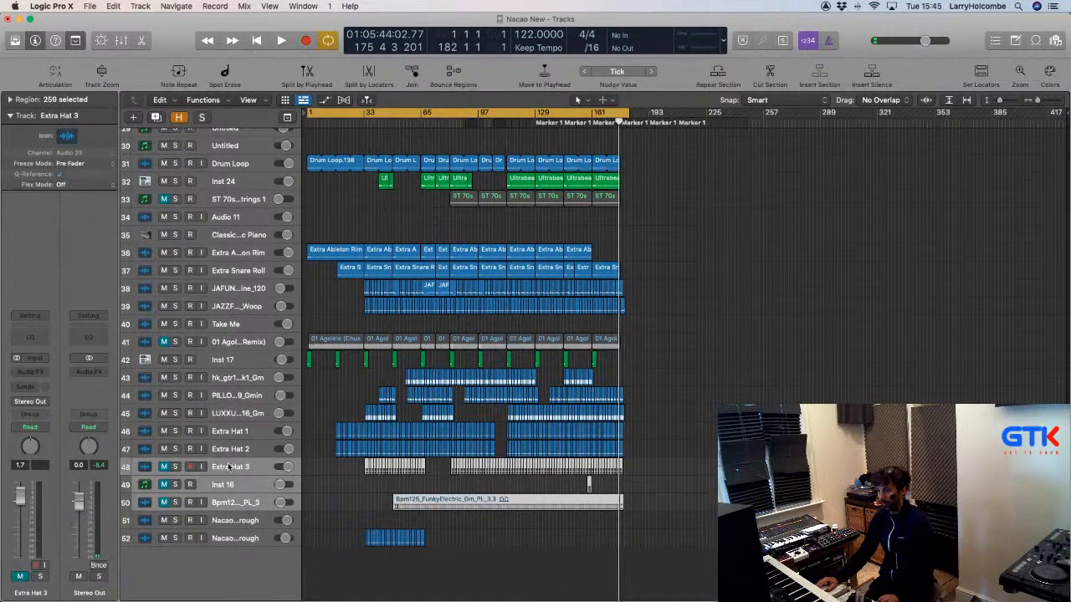
{"action": "right_click", "coordinate": [229, 466]}
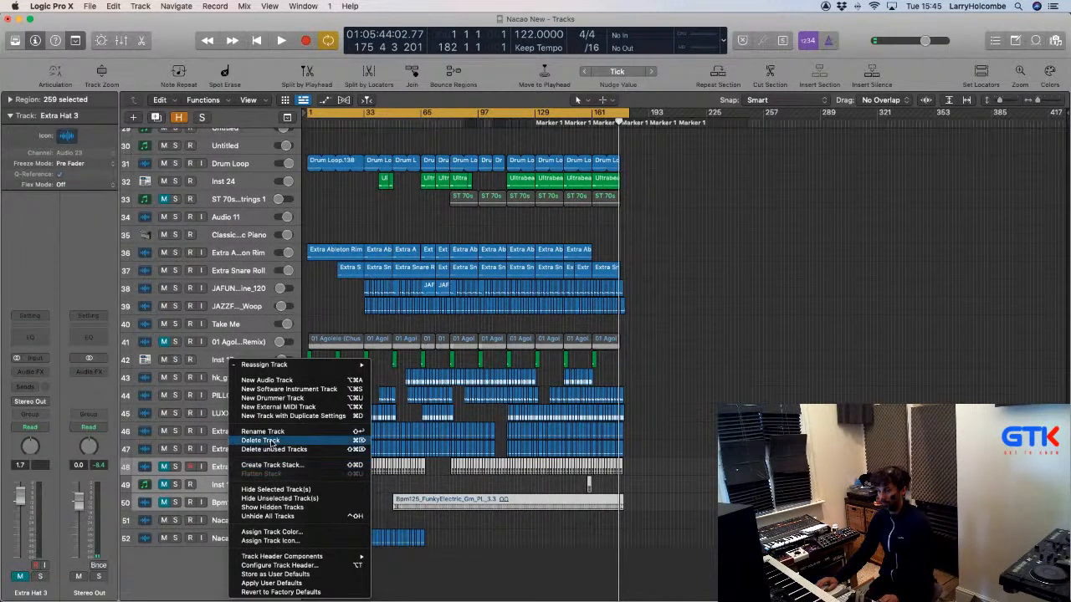
{"action": "left_click", "coordinate": [276, 490]}
Move the ST 70s Vinyl Strings 1, Agolele, Audio 35 and Audio 25 tracks to the bottom.
{"action": "scroll", "coordinate": [214, 345], "scroll_direction": "up", "scroll_amount": 5}
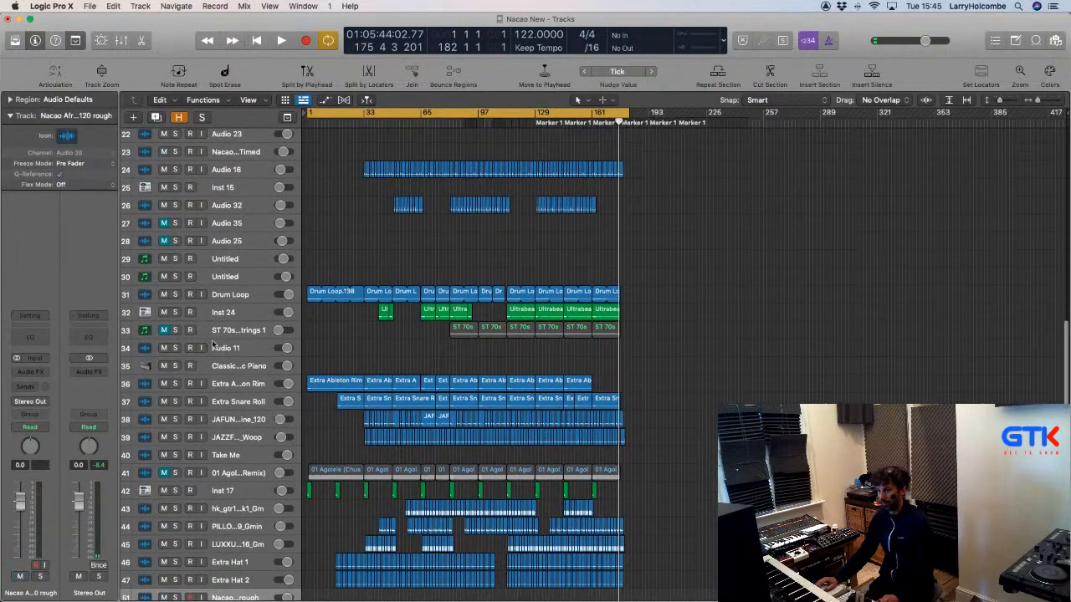
{"action": "scroll", "coordinate": [213, 344], "scroll_direction": "down", "scroll_amount": 1}
{"action": "left_click", "coordinate": [202, 326]}
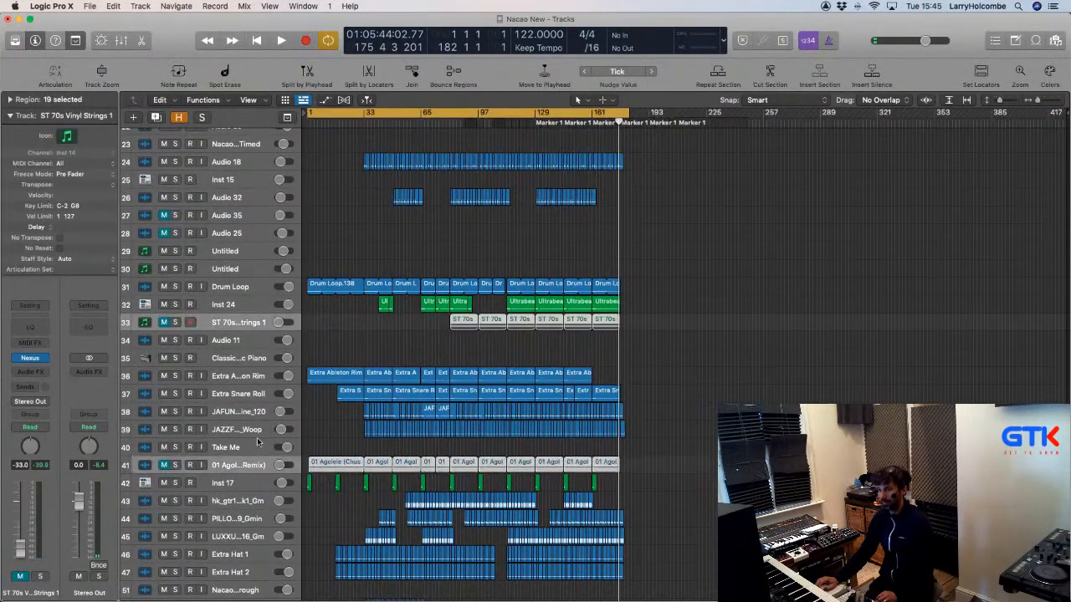
{"action": "left_click_drag", "start_coordinate": [214, 324], "coordinate": [239, 590]}
{"action": "scroll", "coordinate": [251, 326], "scroll_direction": "up", "scroll_amount": 5}
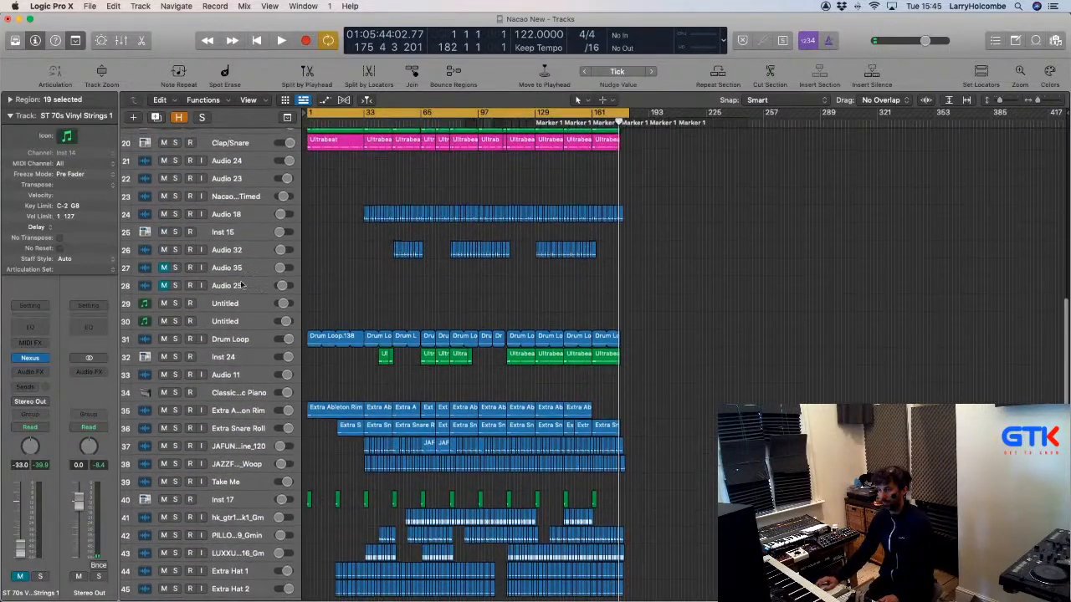
{"action": "left_click", "coordinate": [232, 272]}
{"action": "left_click_drag", "start_coordinate": [232, 272], "coordinate": [247, 562]}
{"action": "scroll", "coordinate": [243, 352], "scroll_direction": "up", "scroll_amount": 15}
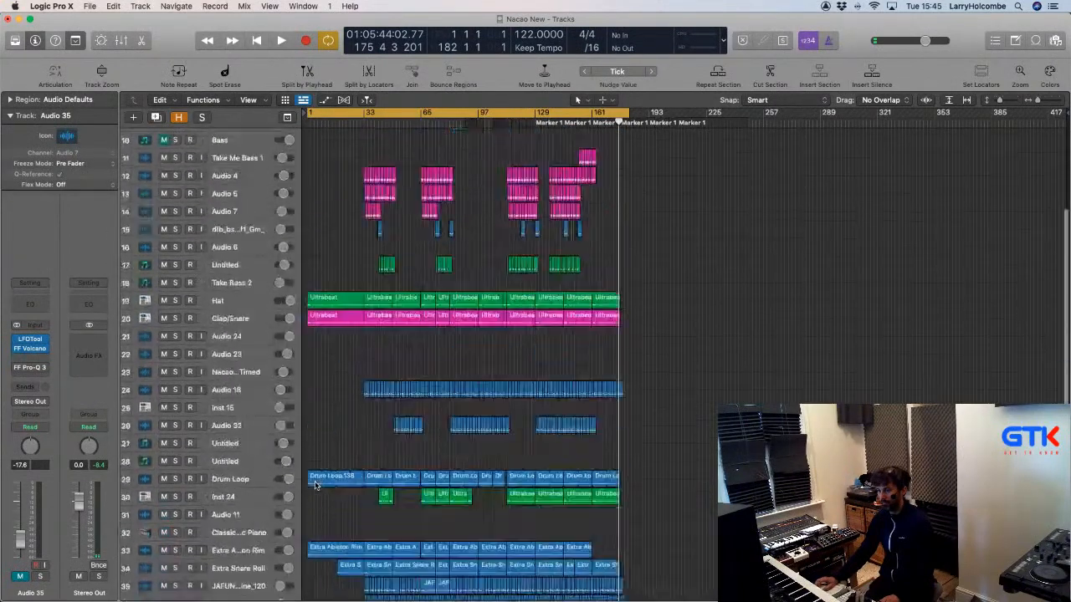
Move the three Bass tracks to the bottom of the track list.
{"action": "left_click", "coordinate": [219, 229]}
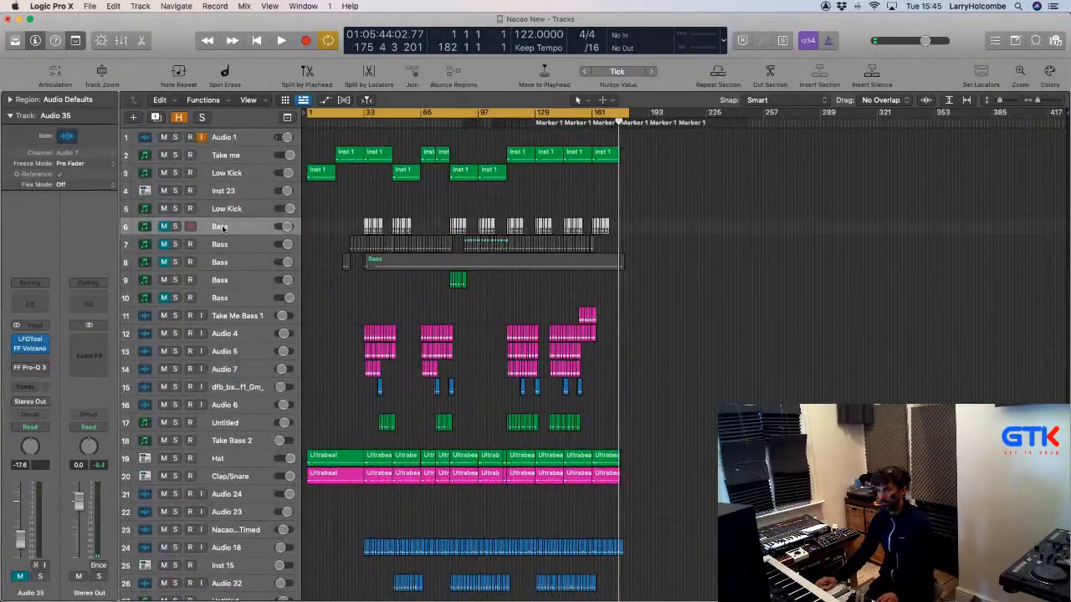
{"action": "left_click", "coordinate": [227, 262], "text": "shift"}
{"action": "left_click_drag", "start_coordinate": [222, 227], "coordinate": [238, 568]}
{"action": "scroll", "coordinate": [423, 420], "scroll_direction": "up", "scroll_amount": 10}
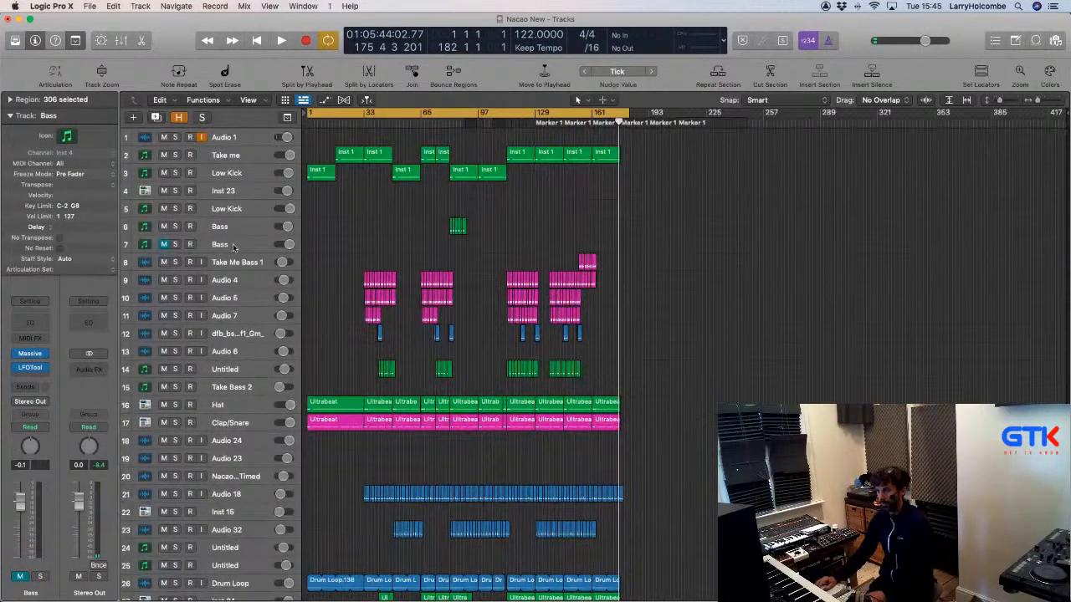
Delete the empty Bass track and the Take Bass 2 track.
{"action": "left_click", "coordinate": [238, 246]}
{"action": "key", "text": "super+BackSpace"}
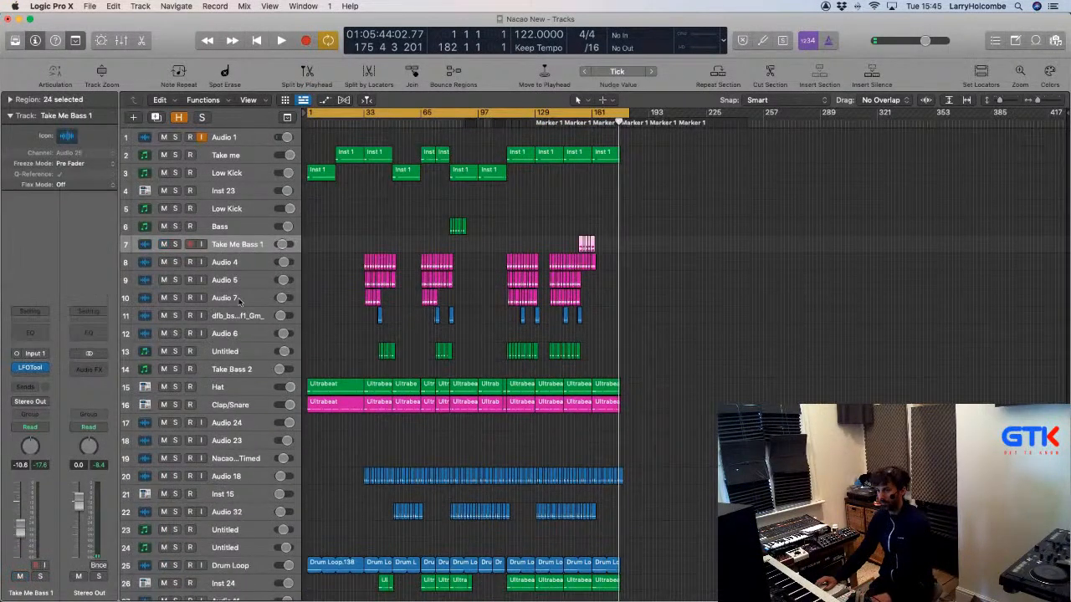
{"action": "left_click", "coordinate": [241, 369]}
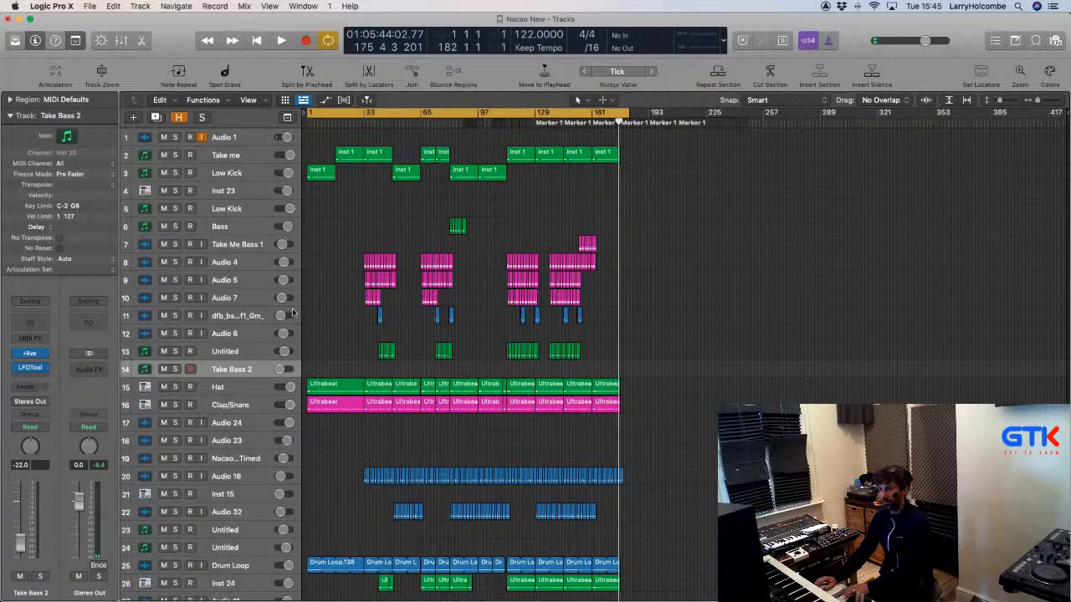
{"action": "key", "text": "super+BackSpace"}
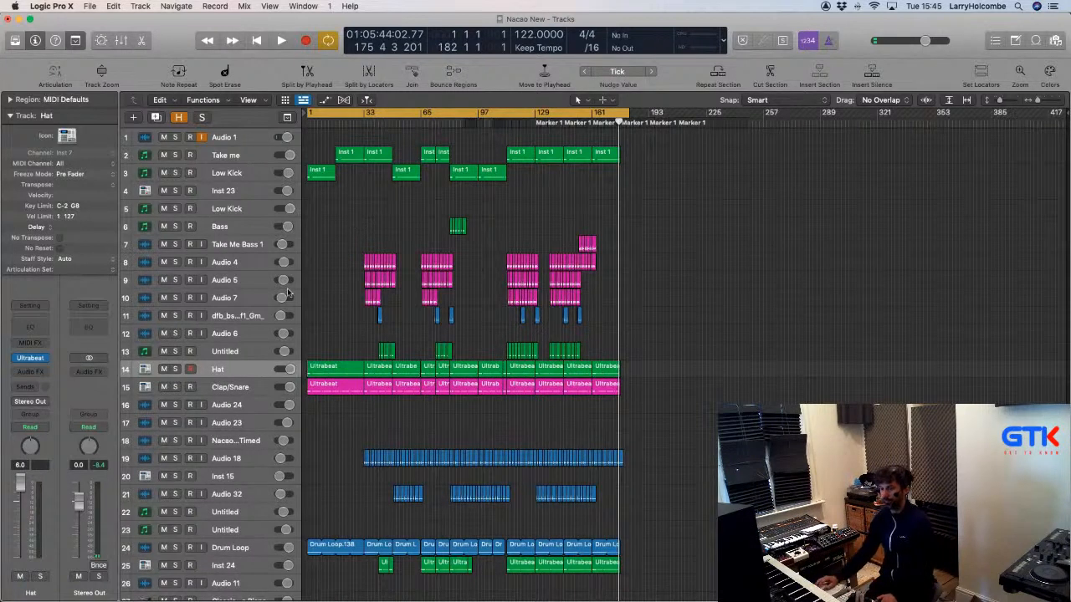
Shrink the track rows and delete Audio 24 plus the next two tracks.
{"action": "left_click", "coordinate": [207, 354]}
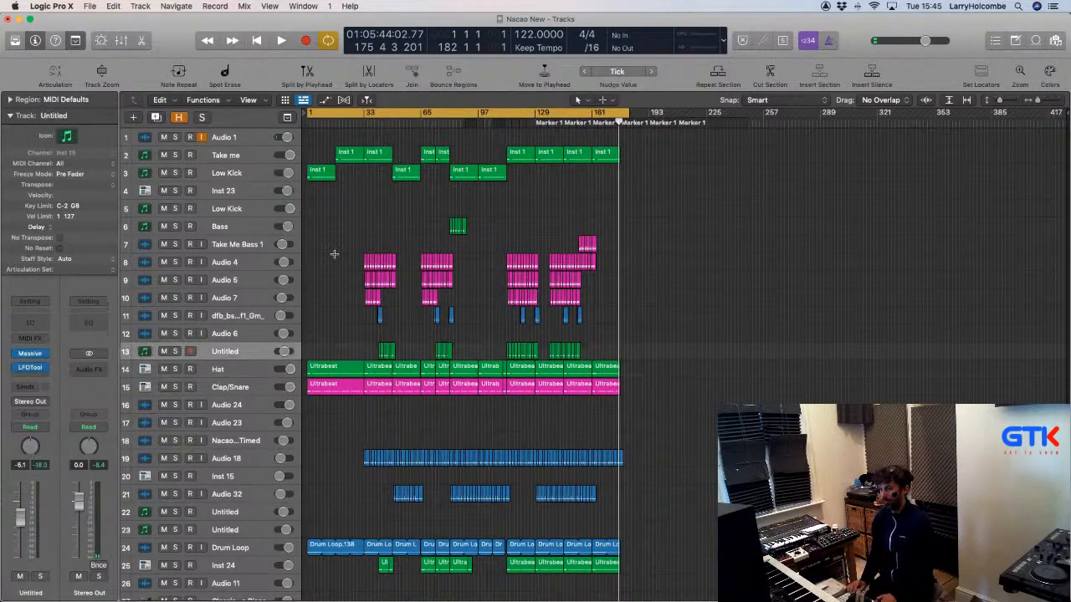
{"action": "key", "text": "super+Up"}
{"action": "left_click", "coordinate": [233, 389]}
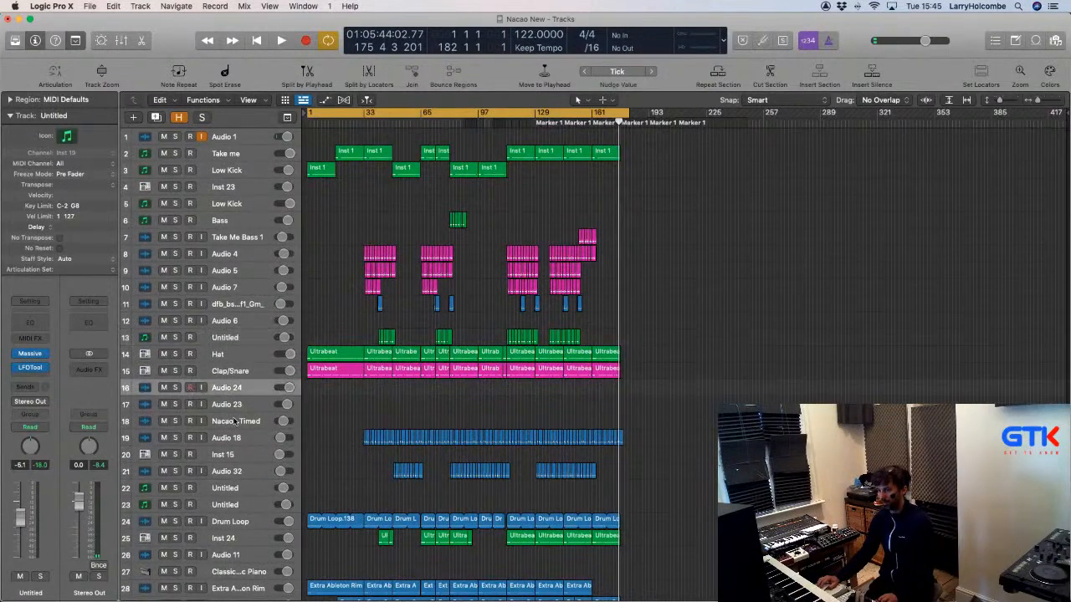
{"action": "left_click", "coordinate": [236, 423], "text": "shift"}
{"action": "key", "text": "super+BackSpace"}
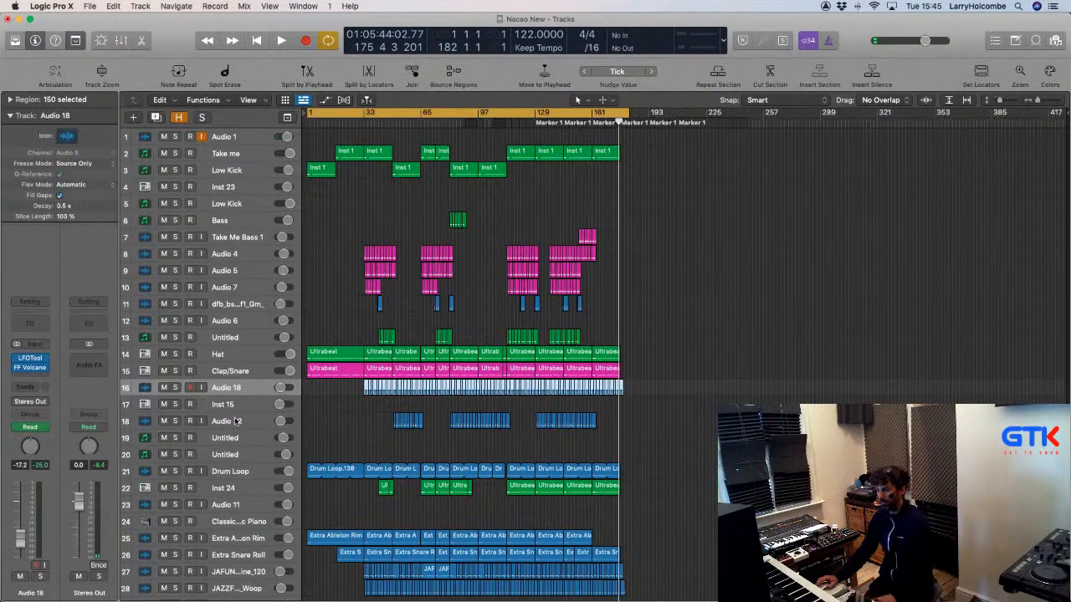
Delete the two Untitled tracks, Audio 11 and the Classic Piano track.
{"action": "left_click", "coordinate": [233, 441]}
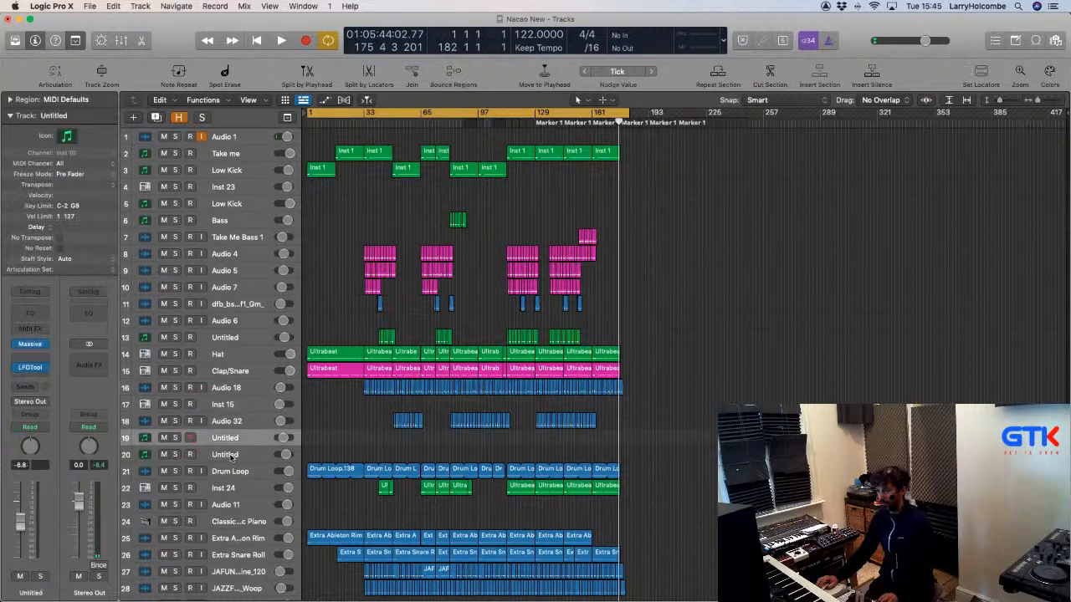
{"action": "left_click", "coordinate": [235, 454], "text": "shift"}
{"action": "key", "text": "super+BackSpace"}
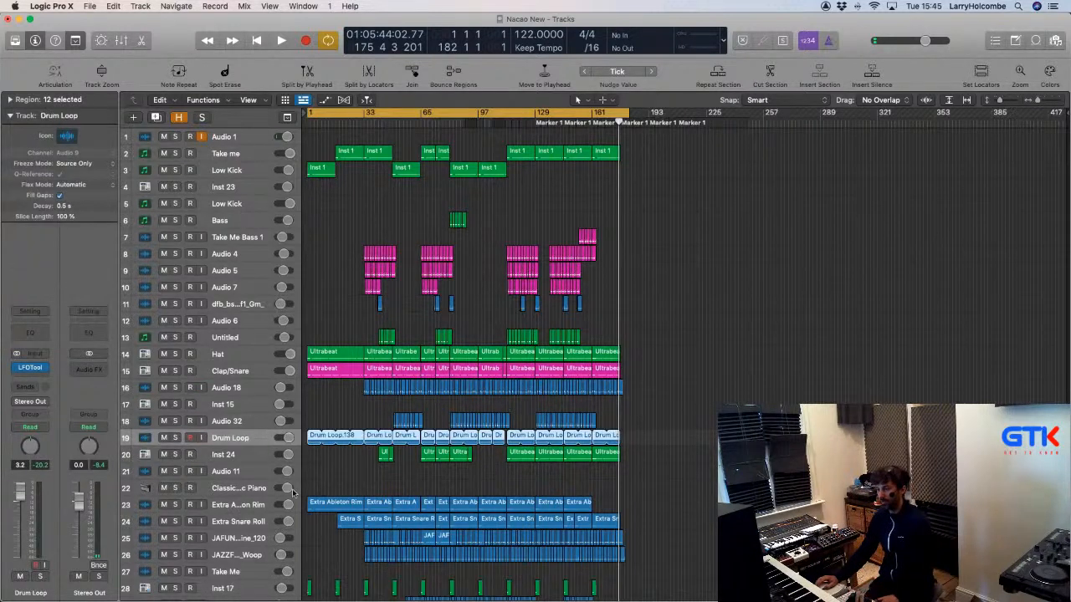
{"action": "left_click", "coordinate": [240, 473]}
{"action": "key", "text": "super+BackSpace"}
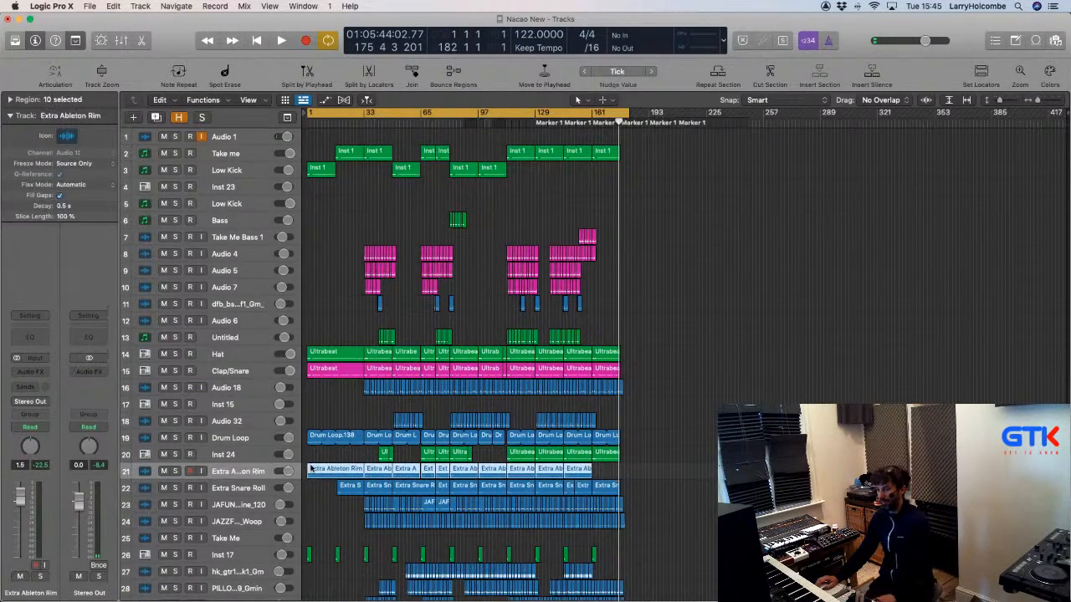
Delete the Take Me track and the empty Nacao rough track, then select the empty track 34.
{"action": "left_click", "coordinate": [270, 538]}
{"action": "key", "text": "super+BackSpace"}
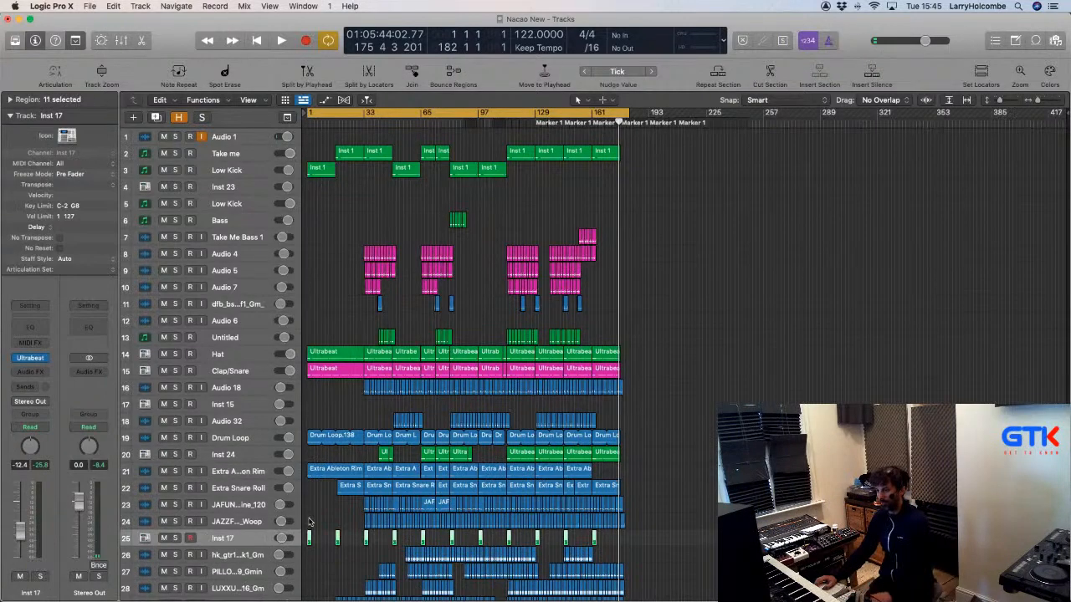
{"action": "scroll", "coordinate": [275, 502], "scroll_direction": "down", "scroll_amount": 5}
{"action": "left_click", "coordinate": [238, 442]}
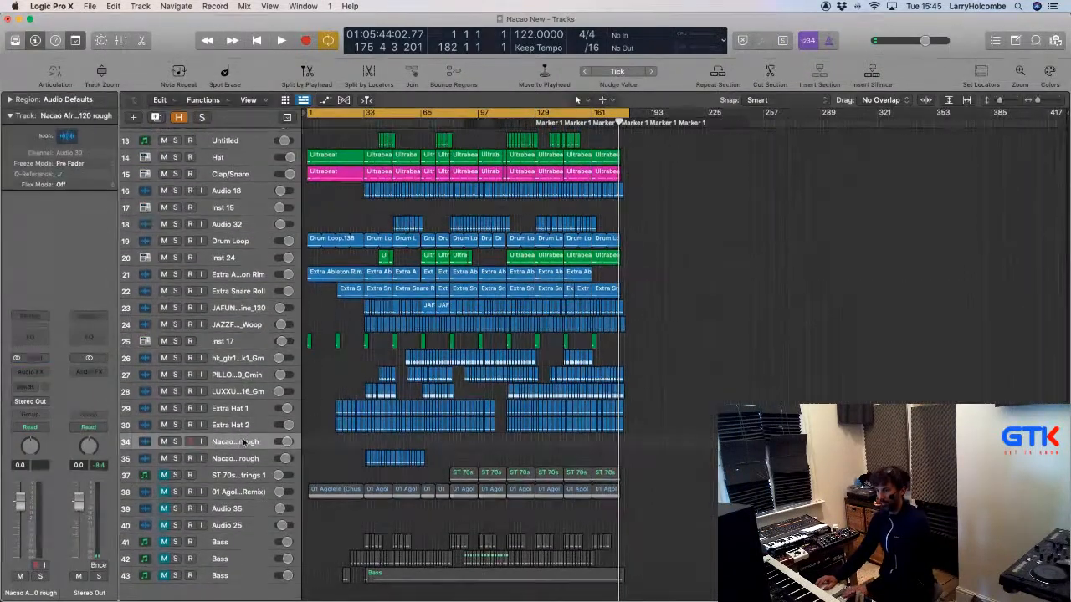
{"action": "key", "text": "super+BackSpace"}
{"action": "left_click", "coordinate": [249, 458]}
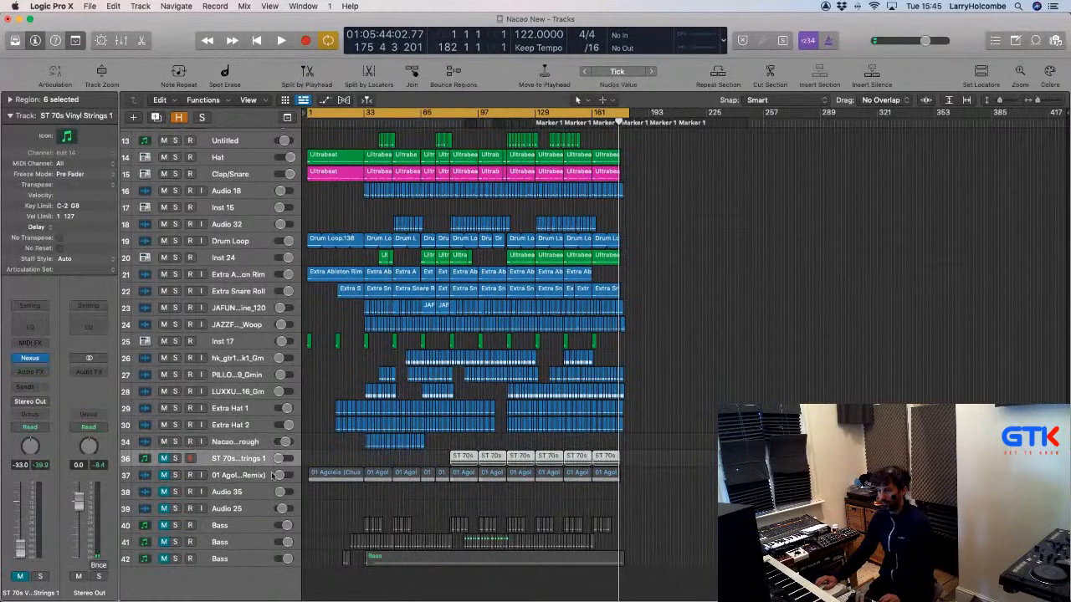
Hide the selected tracks 36–42.
{"action": "right_click", "coordinate": [235, 465]}
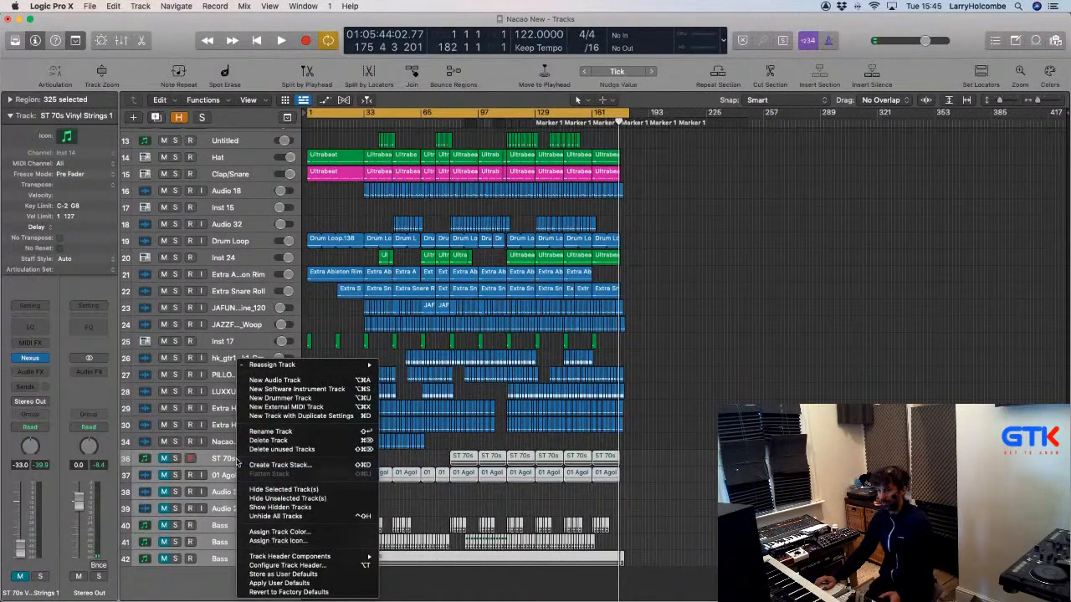
{"action": "left_click", "coordinate": [269, 489]}
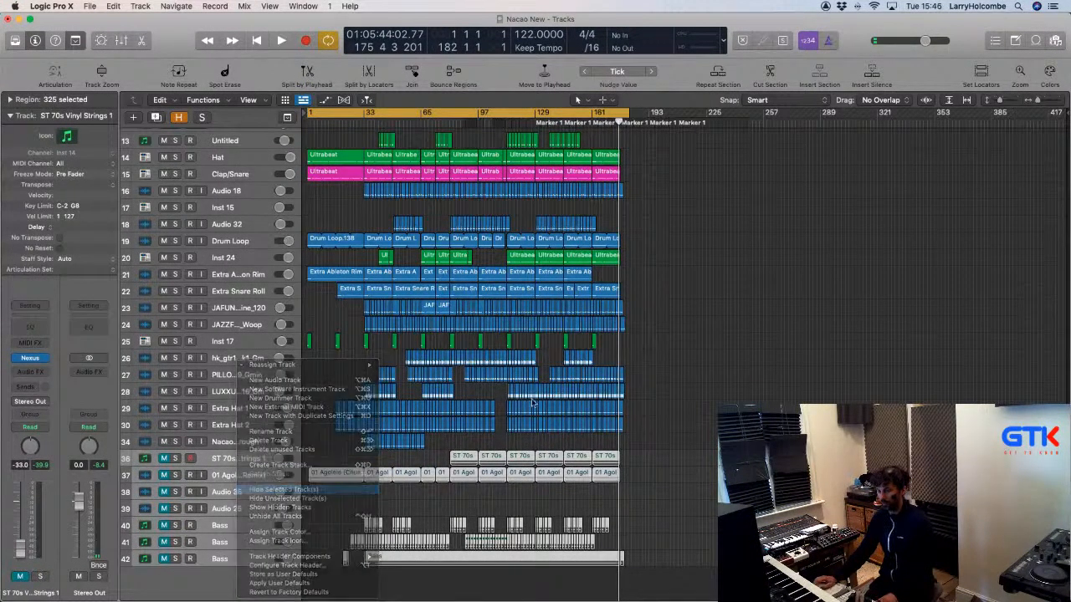
{"action": "scroll", "coordinate": [517, 398], "scroll_direction": "up", "scroll_amount": 5}
{"action": "scroll", "coordinate": [517, 398], "scroll_direction": "down", "scroll_amount": 2}
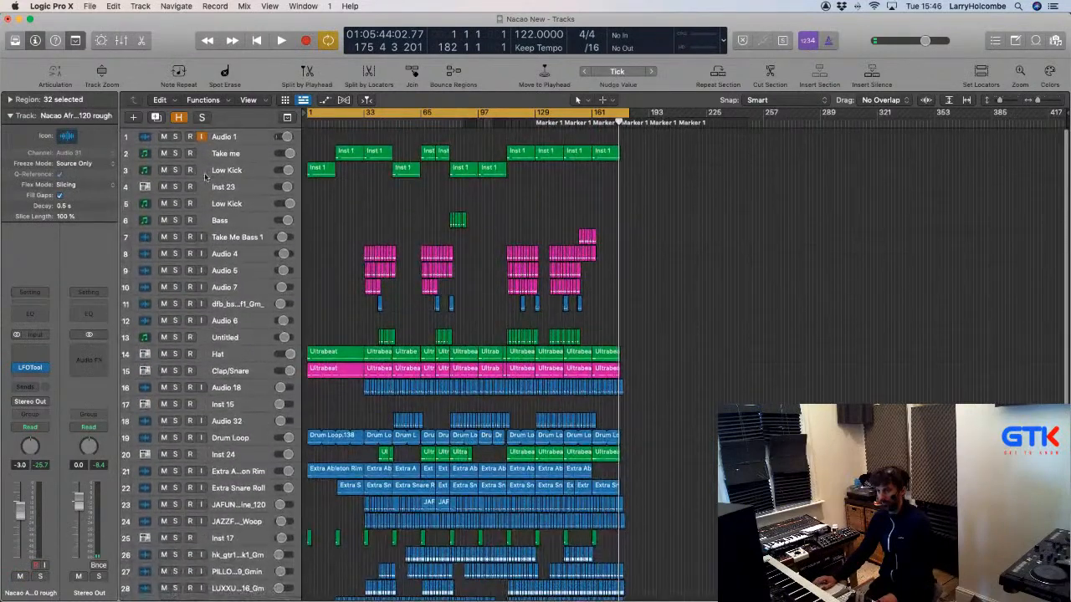
Delete the second Low Kick and the duplicate Audio 6 tracks, then select Inst 15.
{"action": "left_click", "coordinate": [222, 203]}
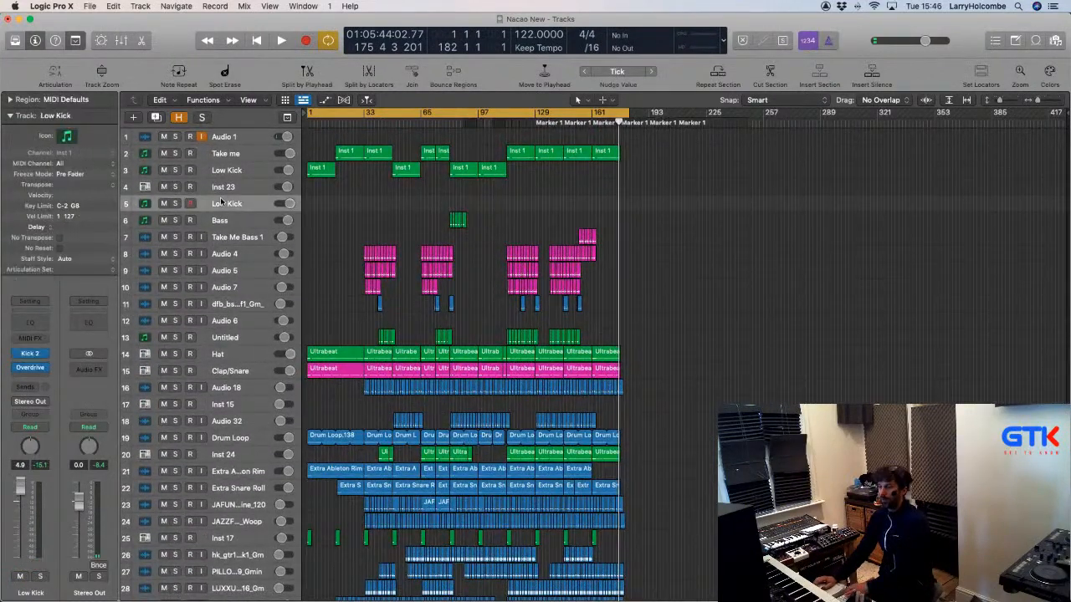
{"action": "key", "text": "super+BackSpace"}
{"action": "left_click", "coordinate": [234, 303]}
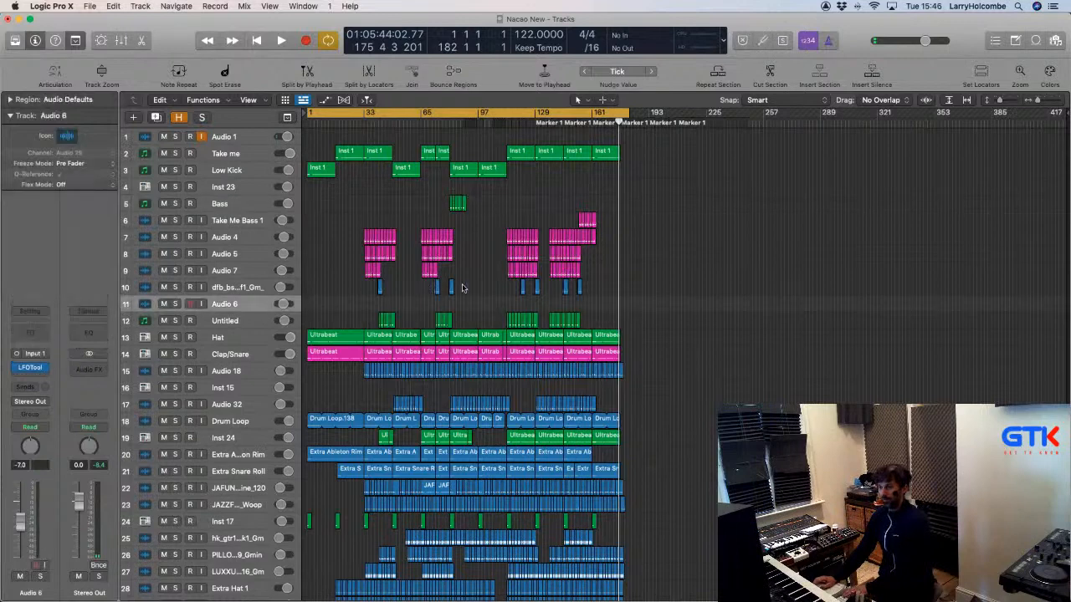
{"action": "key", "text": "super+BackSpace"}
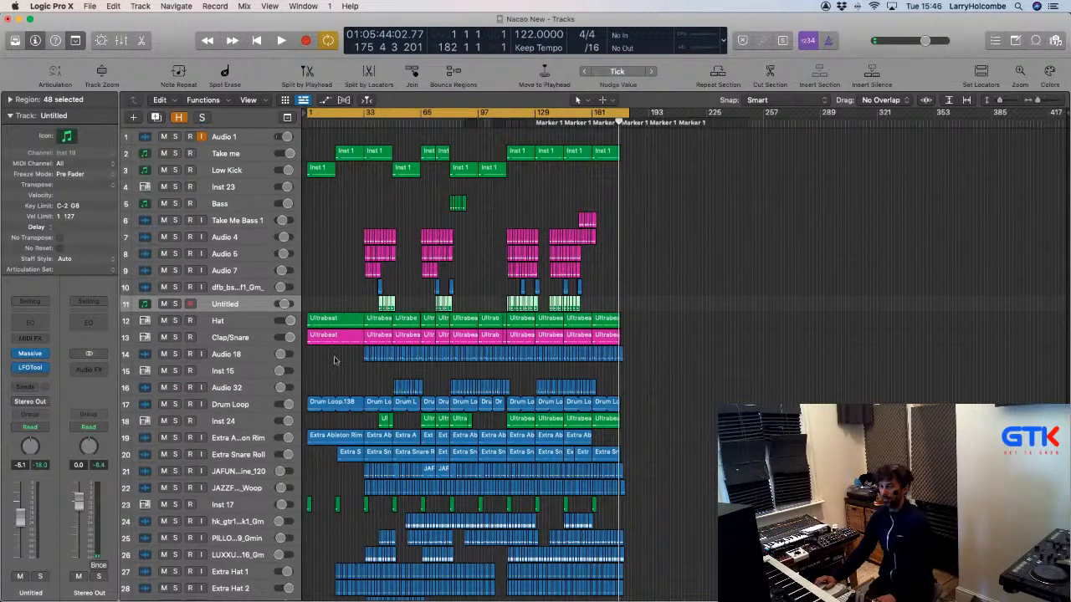
{"action": "left_click", "coordinate": [334, 364]}
Check Inst 15's Ultrabeat, delete the Inst 15 track and shrink rows to show every track.
{"action": "left_click", "coordinate": [30, 358]}
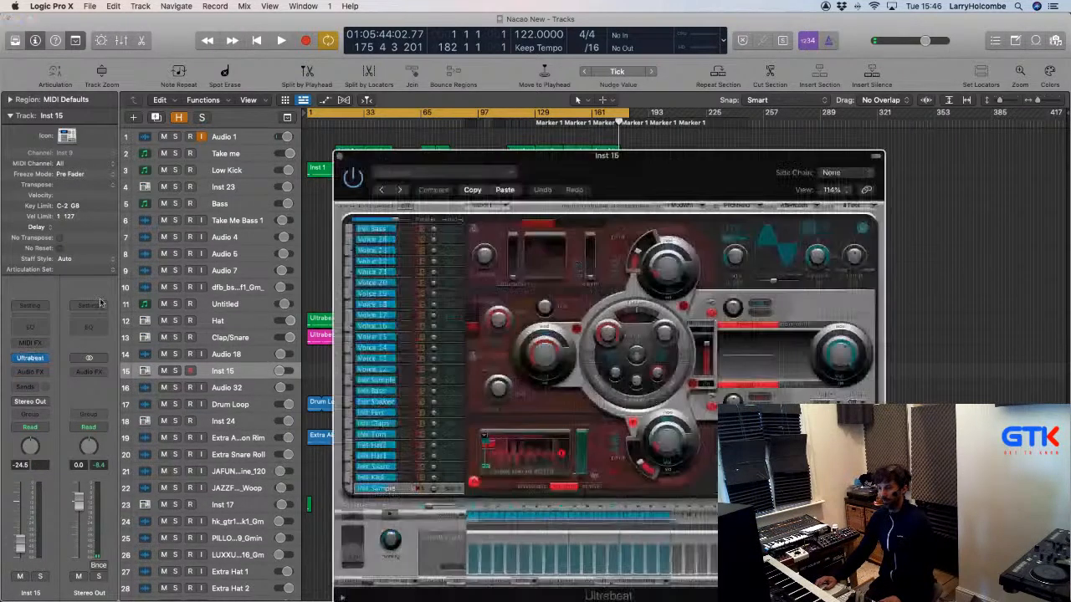
{"action": "left_click", "coordinate": [340, 157]}
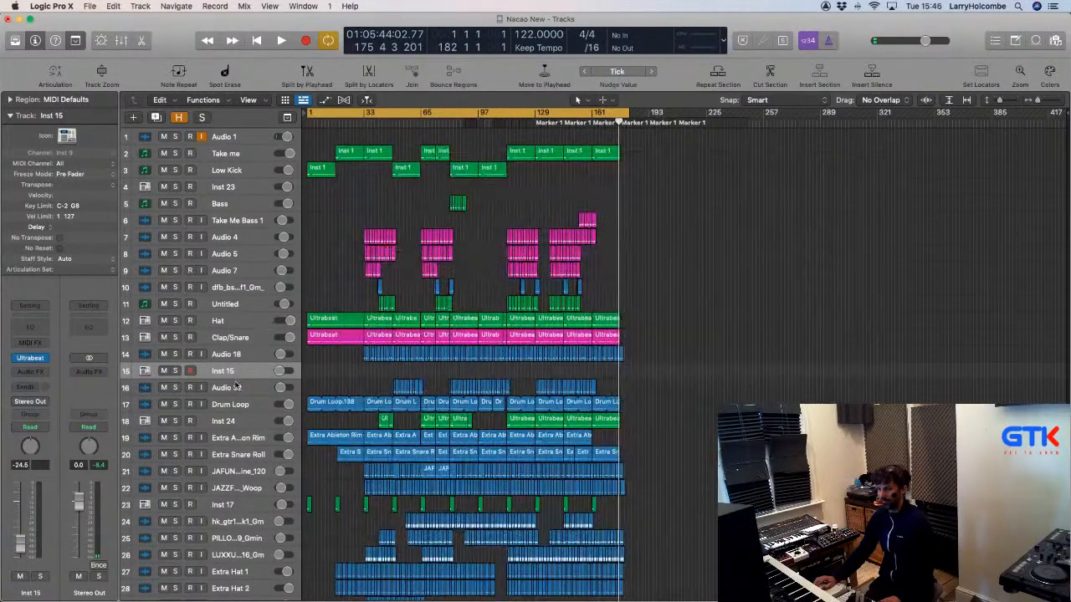
{"action": "left_click", "coordinate": [236, 386]}
{"action": "left_click", "coordinate": [228, 371]}
{"action": "key", "text": "super+BackSpace"}
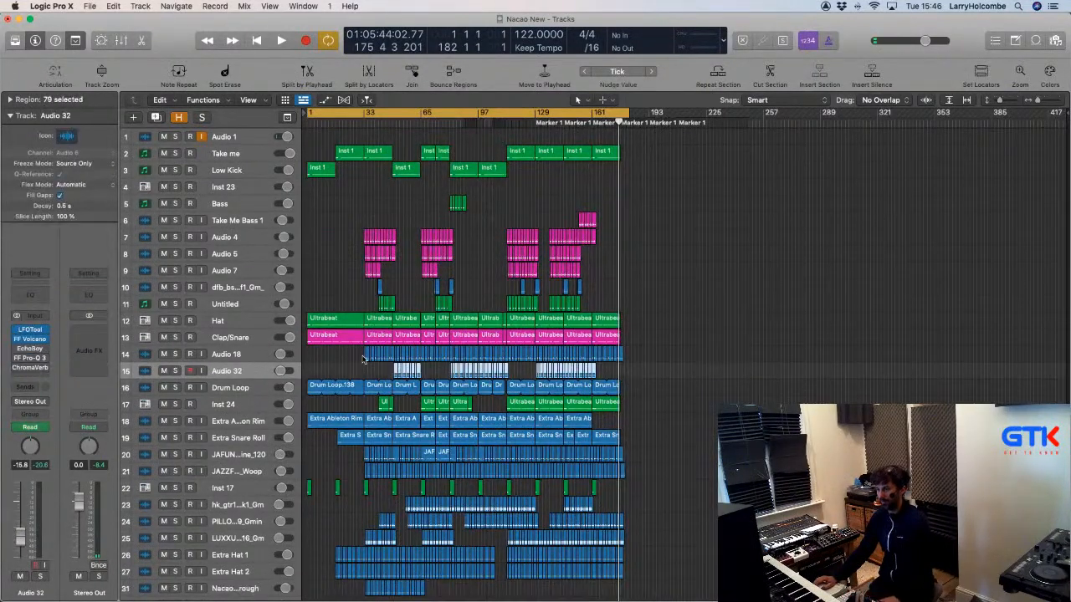
{"action": "key", "text": "super+Up"}
{"action": "key", "text": "super+Up"}
{"action": "key", "text": "super+Up"}
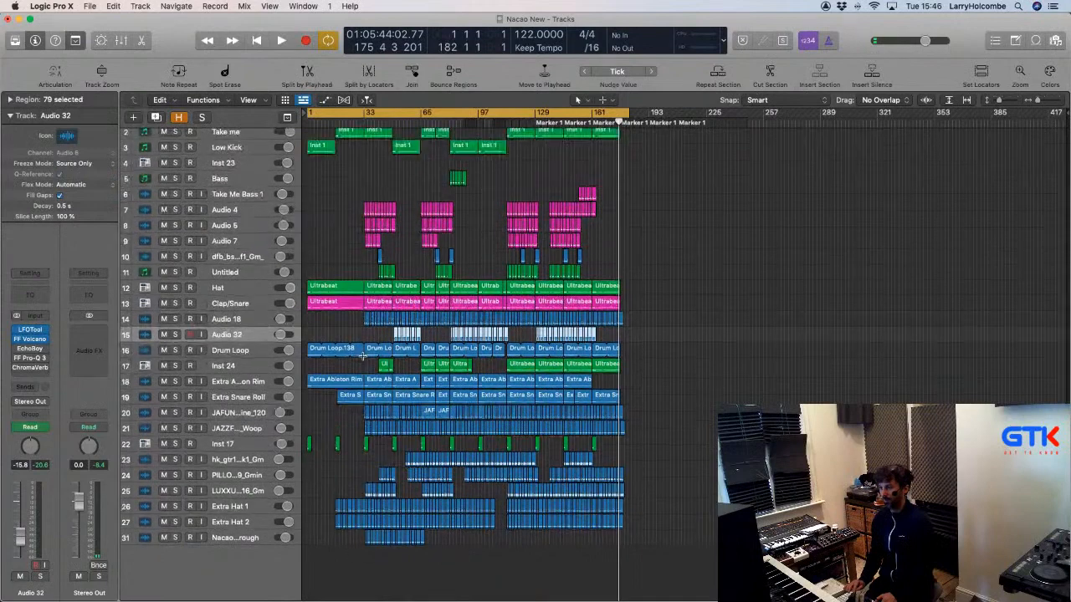
Open and close Inst 23's Ultrabeat instrument to inspect it.
{"action": "left_click", "coordinate": [246, 168]}
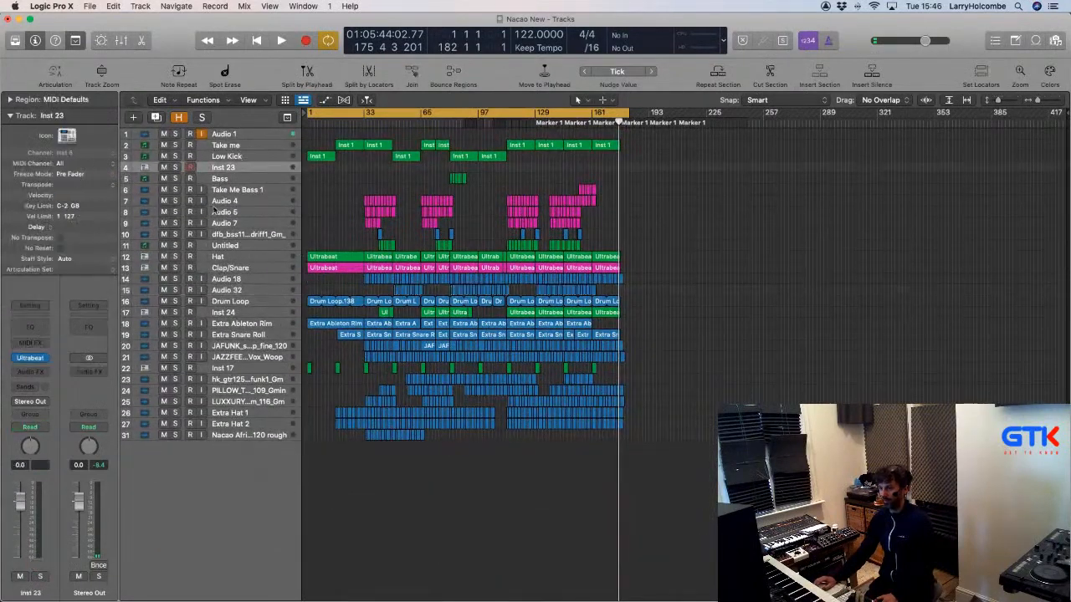
{"action": "left_click", "coordinate": [31, 358]}
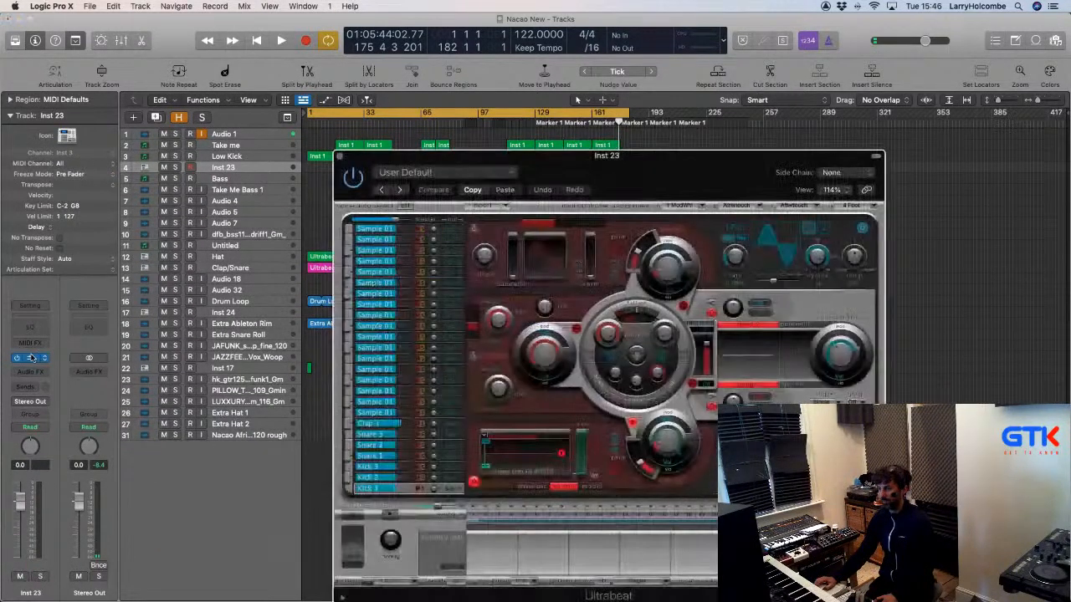
{"action": "left_click", "coordinate": [339, 155]}
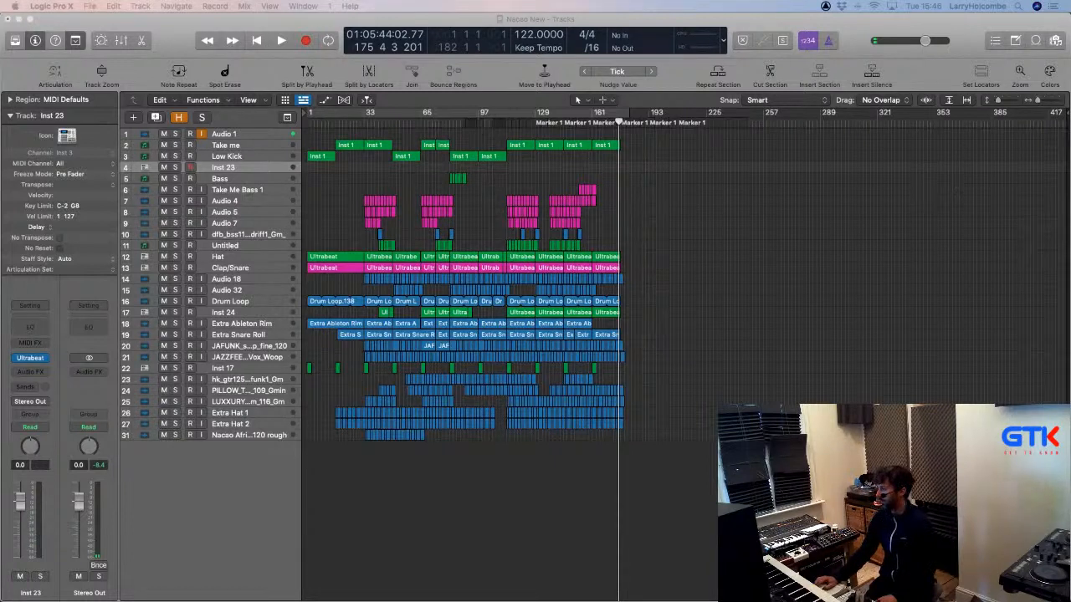
Click the ruler near bar 20 to put the playhead there.
{"action": "left_click", "coordinate": [342, 124]}
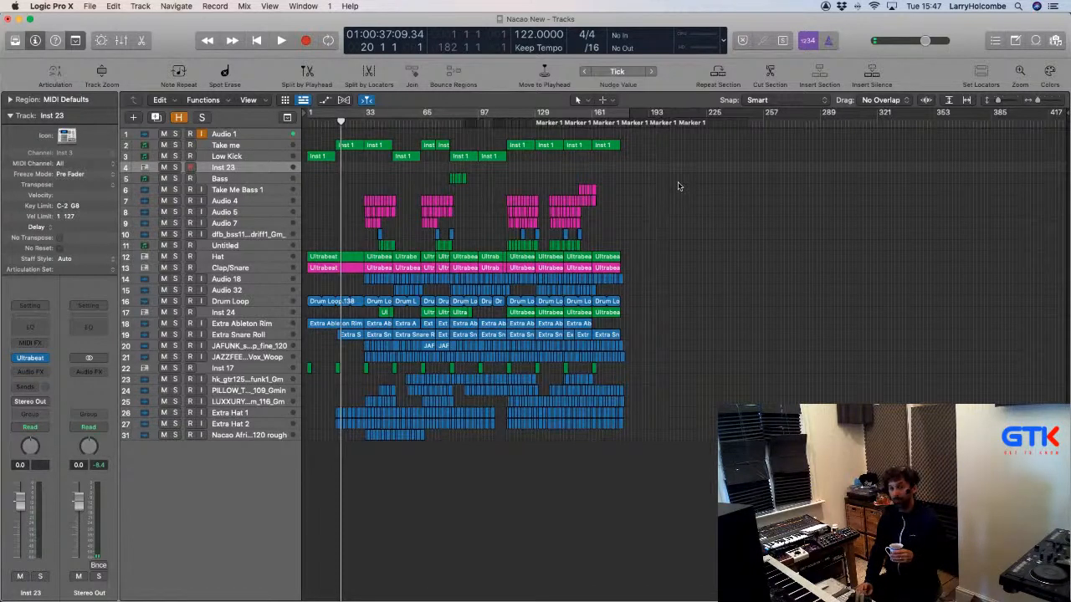
Start playback and briefly mute, then unmute, the LUXXURY guitar track.
{"action": "key", "text": "space"}
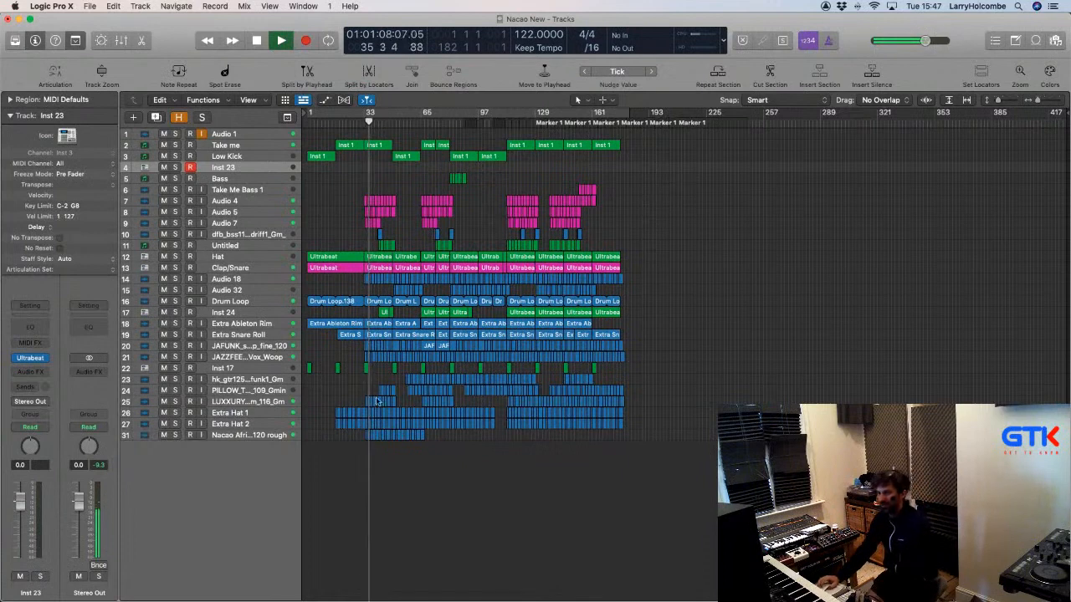
{"action": "left_click_drag", "start_coordinate": [320, 361], "coordinate": [497, 488]}
{"action": "left_click", "coordinate": [164, 358]}
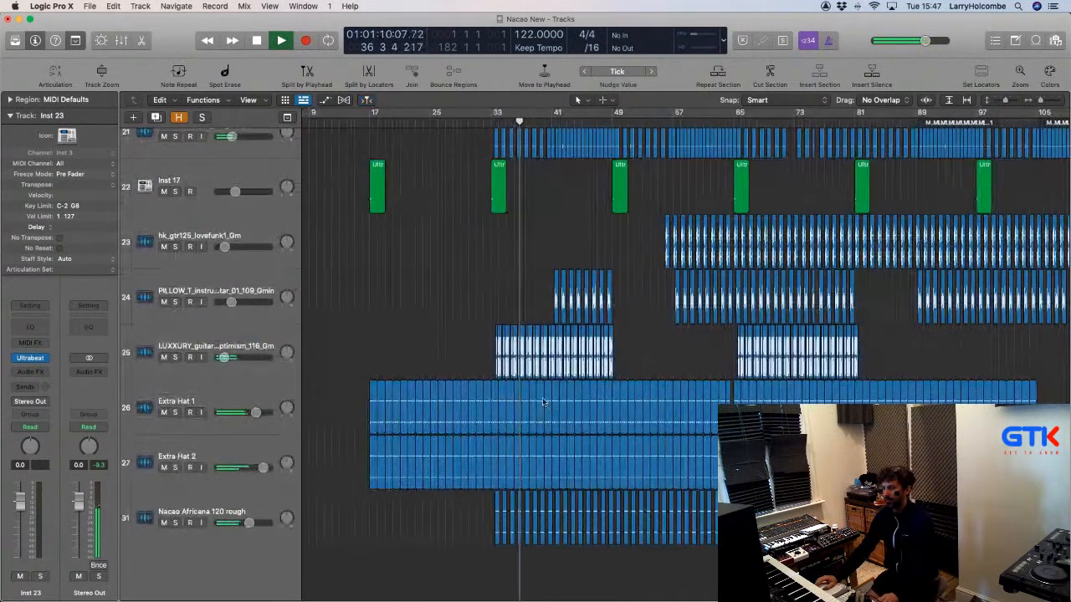
{"action": "left_click", "coordinate": [164, 357]}
Zoom in on tracks 24–27 around bar 33 and scroll through them during playback.
{"action": "left_click_drag", "start_coordinate": [520, 267], "coordinate": [657, 471]}
{"action": "scroll", "coordinate": [401, 348], "scroll_direction": "left", "scroll_amount": 10}
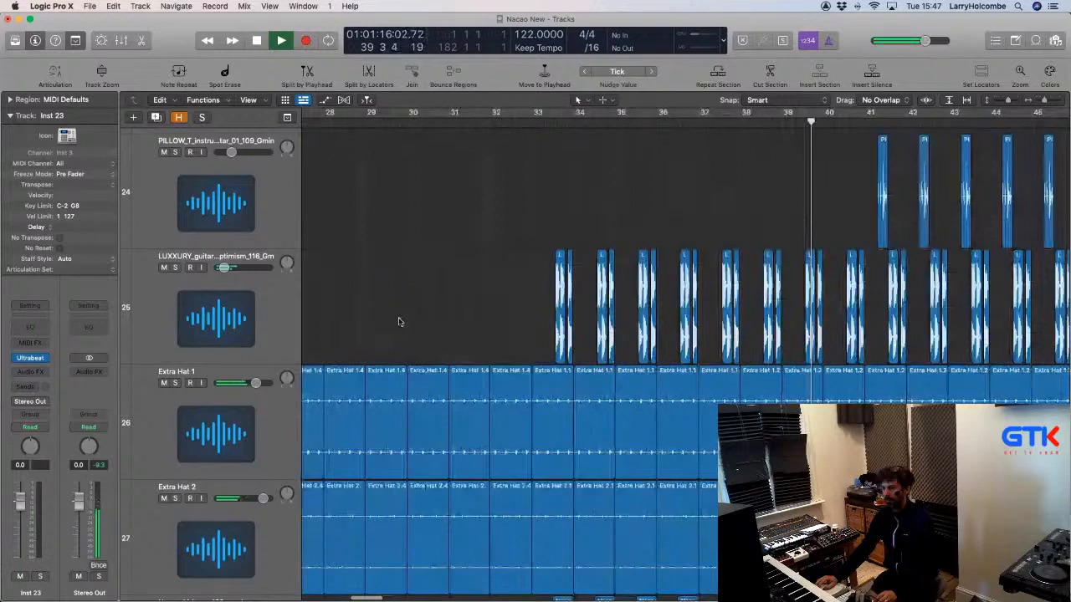
{"action": "scroll", "coordinate": [867, 309], "scroll_direction": "down", "scroll_amount": 10}
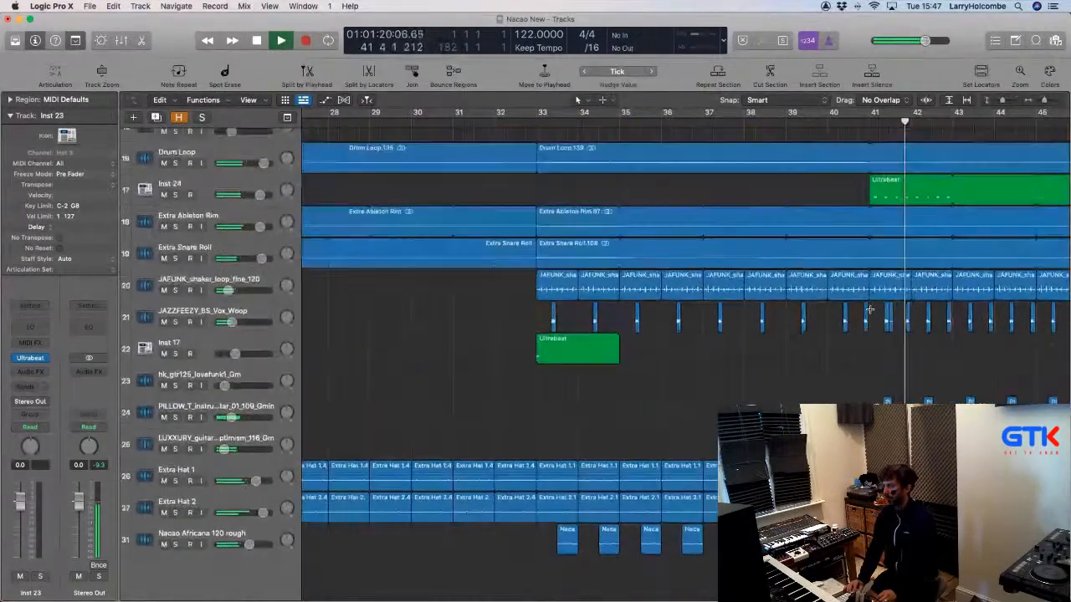
{"action": "scroll", "coordinate": [635, 322], "scroll_direction": "down", "scroll_amount": 10}
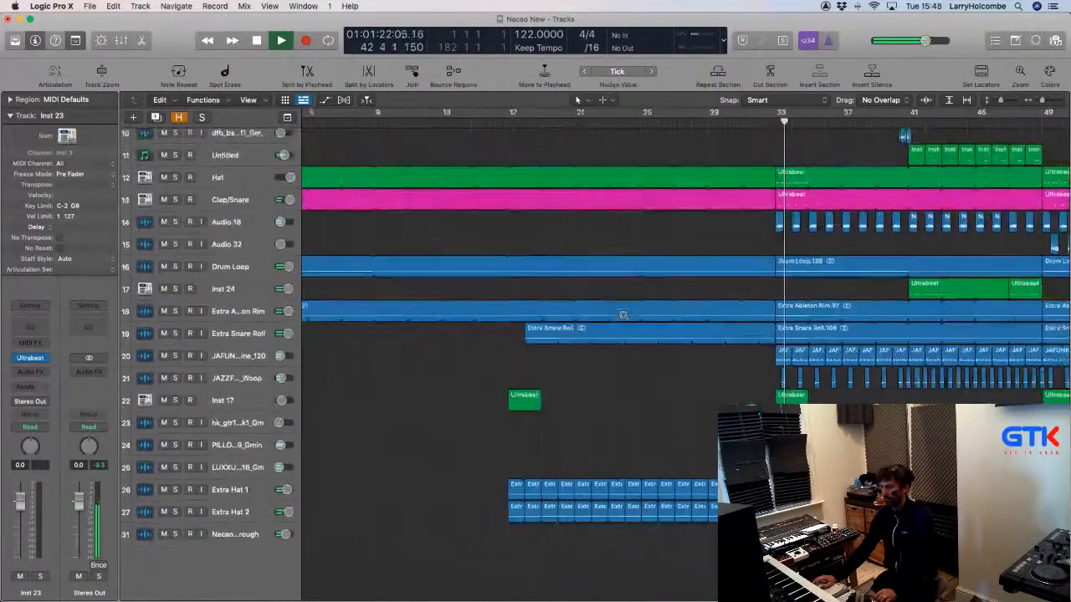
{"action": "scroll", "coordinate": [441, 232], "scroll_direction": "up", "scroll_amount": 1}
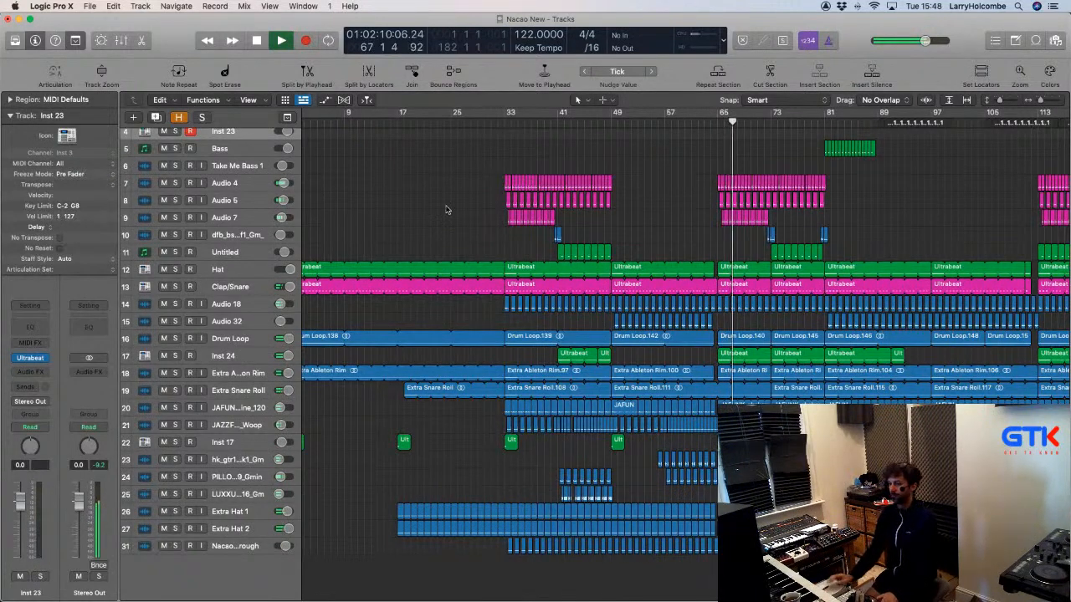
{"action": "scroll", "coordinate": [447, 210], "scroll_direction": "down", "scroll_amount": 4}
{"action": "scroll", "coordinate": [447, 210], "scroll_direction": "up", "scroll_amount": 2}
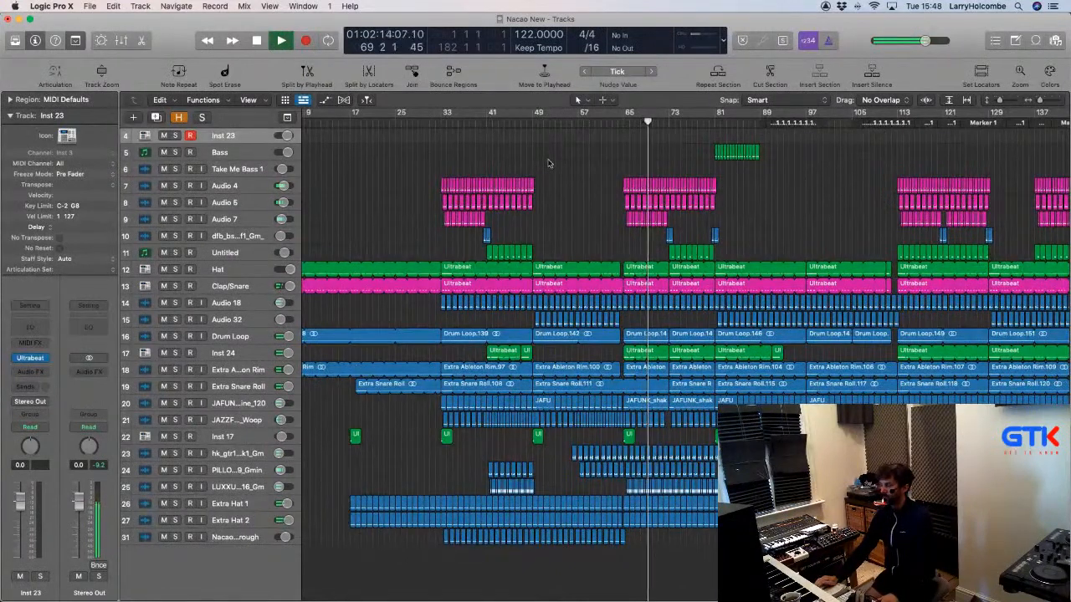
Play from bar 81, solo then unsolo the Bass track, and hide it.
{"action": "left_click", "coordinate": [713, 124]}
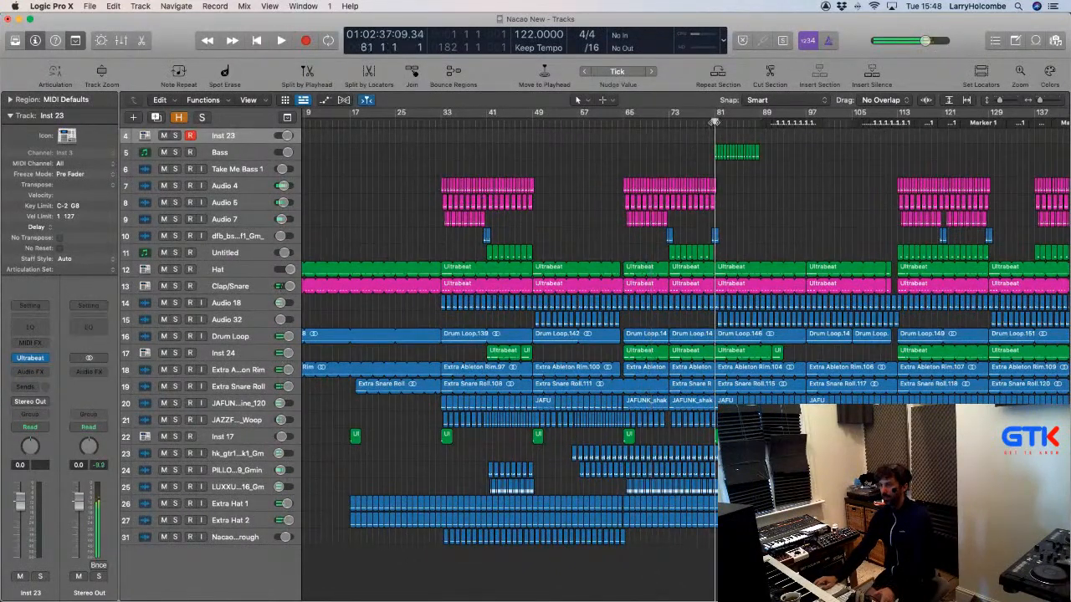
{"action": "key", "text": "space"}
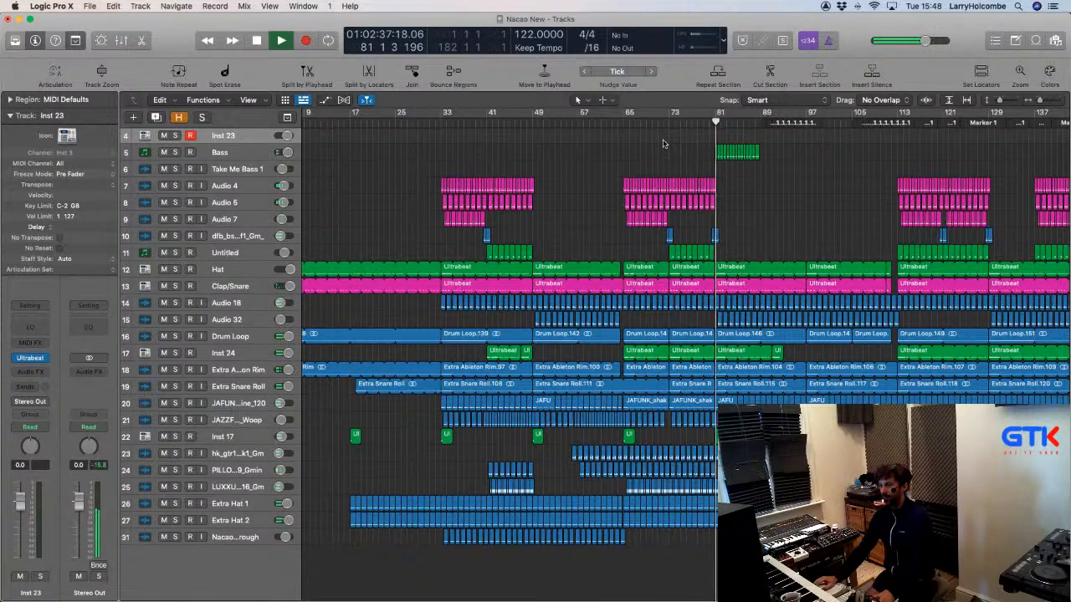
{"action": "left_click", "coordinate": [175, 153]}
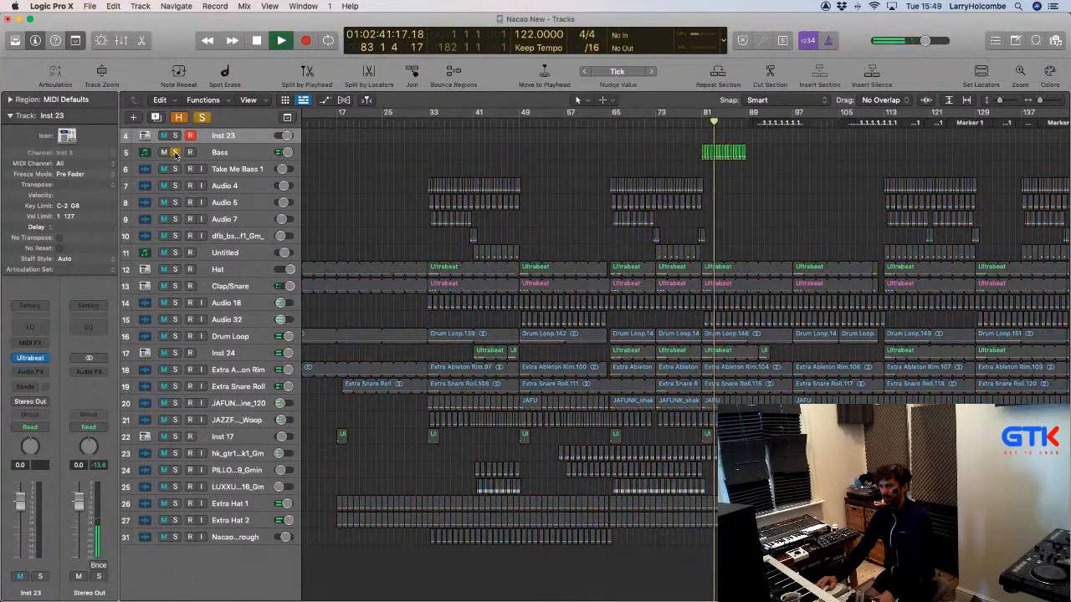
{"action": "left_click", "coordinate": [182, 156]}
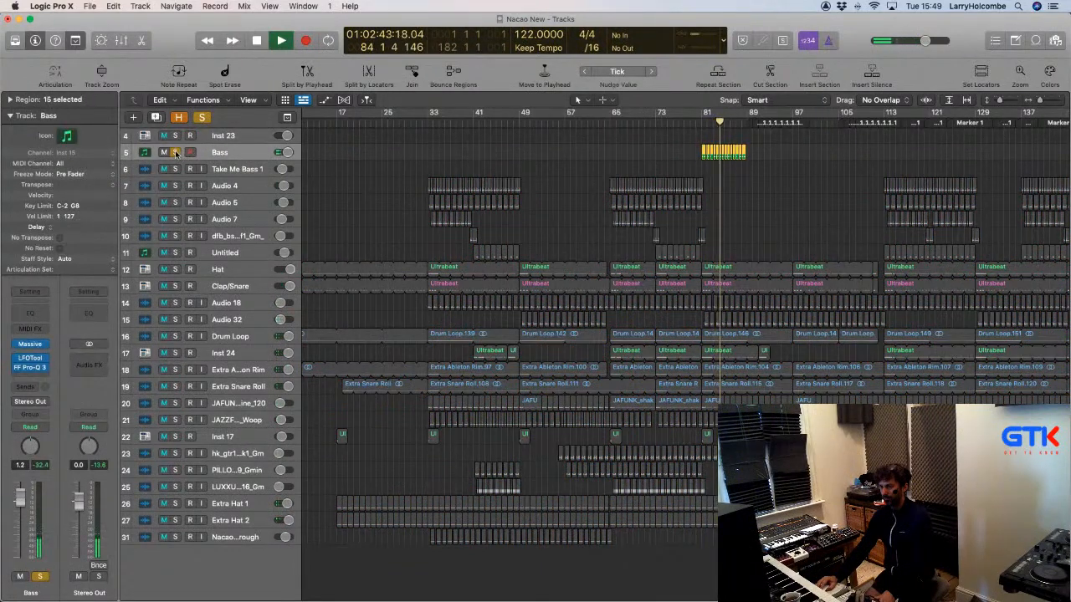
{"action": "left_click", "coordinate": [175, 152]}
{"action": "right_click", "coordinate": [219, 153]}
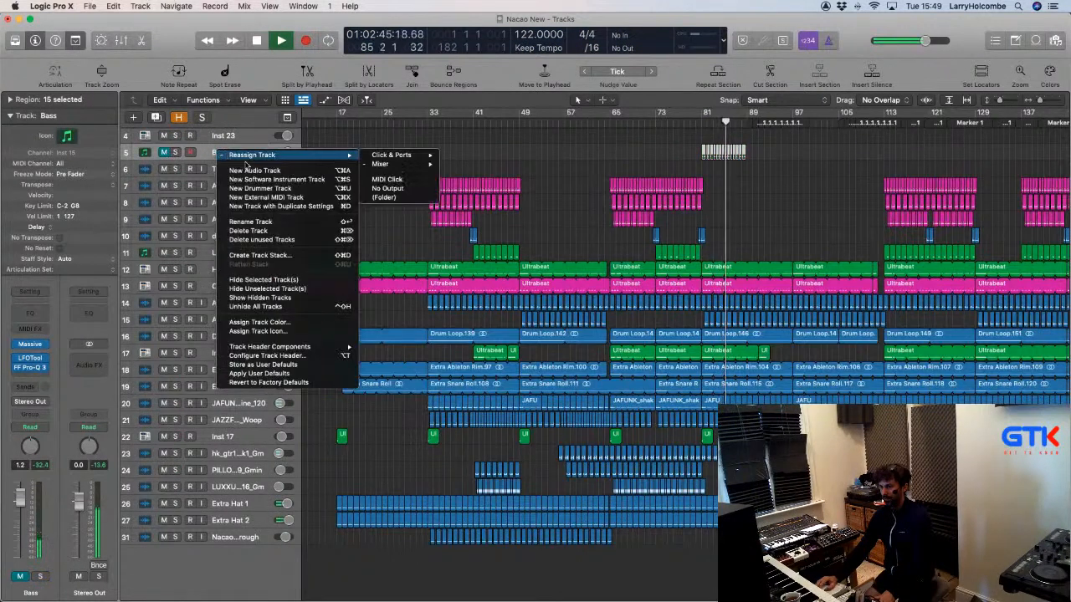
{"action": "left_click", "coordinate": [267, 280]}
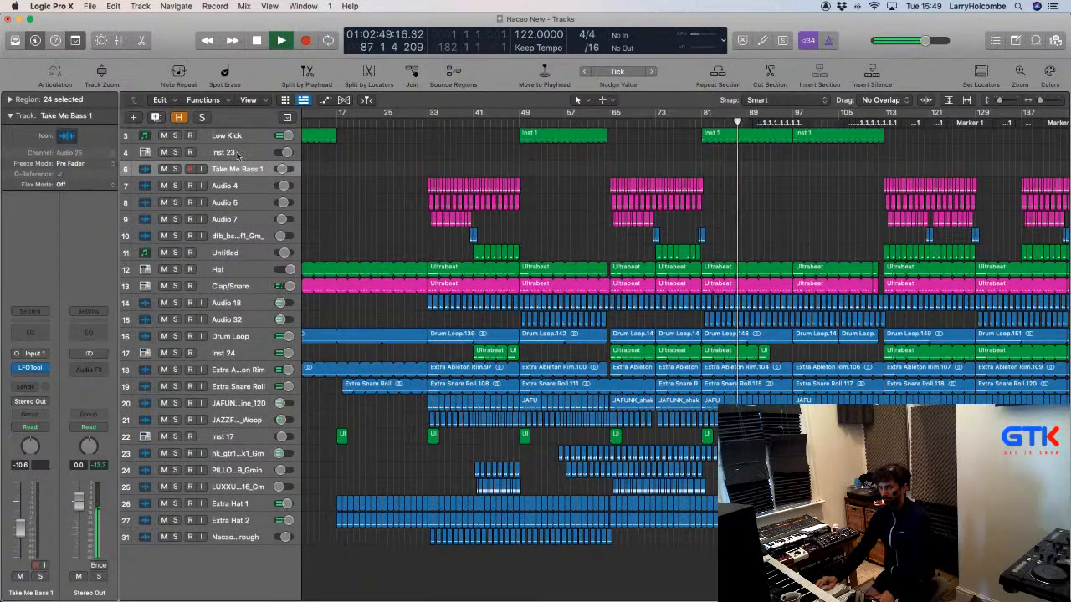
Check Inst 23's Ultrabeat instrument, then delete the Inst 23 track.
{"action": "left_click", "coordinate": [237, 153]}
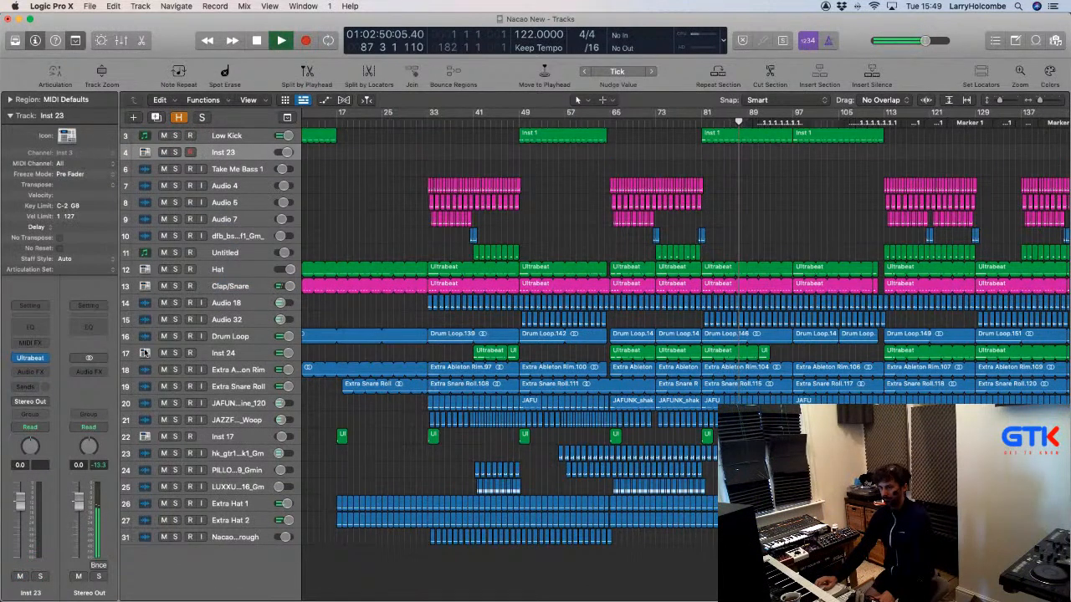
{"action": "left_click", "coordinate": [29, 358]}
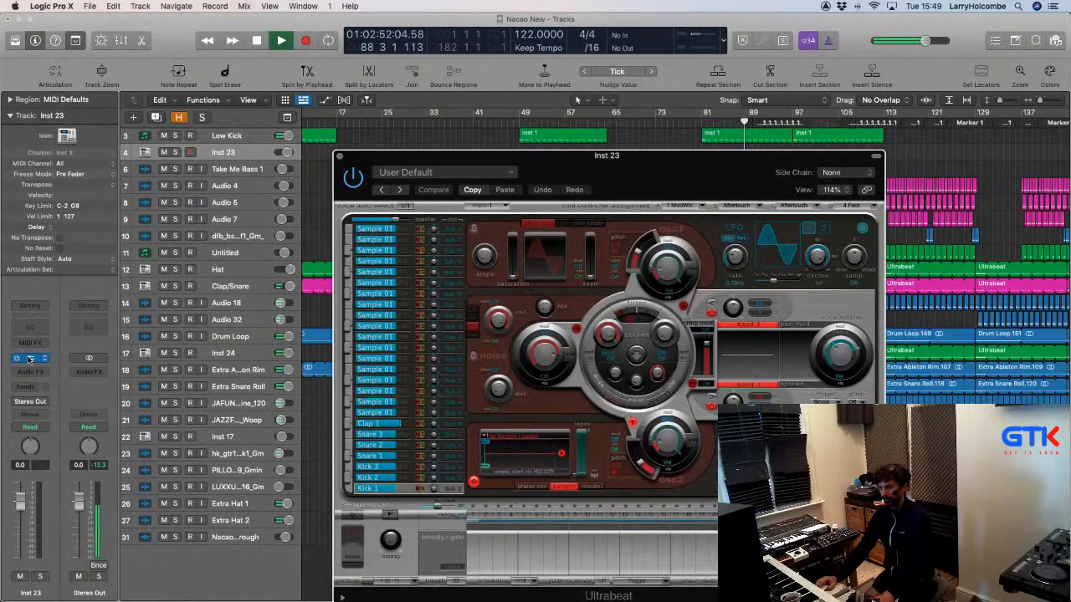
{"action": "left_click", "coordinate": [338, 157]}
{"action": "left_click", "coordinate": [233, 167]}
{"action": "left_click", "coordinate": [232, 154]}
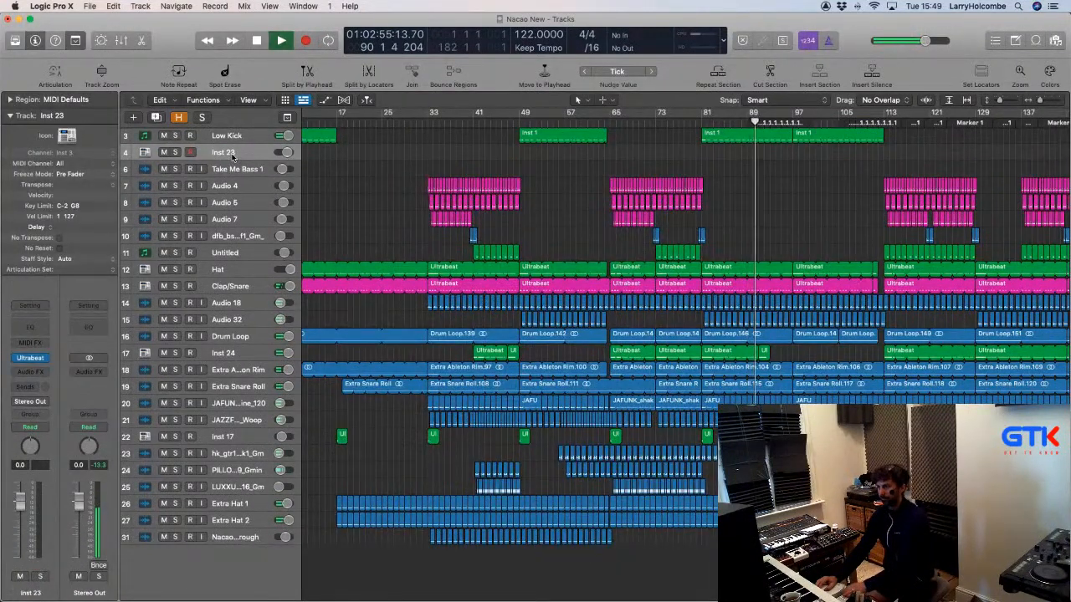
{"action": "key", "text": "super+BackSpace"}
Zoom out to the whole arrangement, deselect all regions and set the playhead near bar 108.
{"action": "key", "text": "Down"}
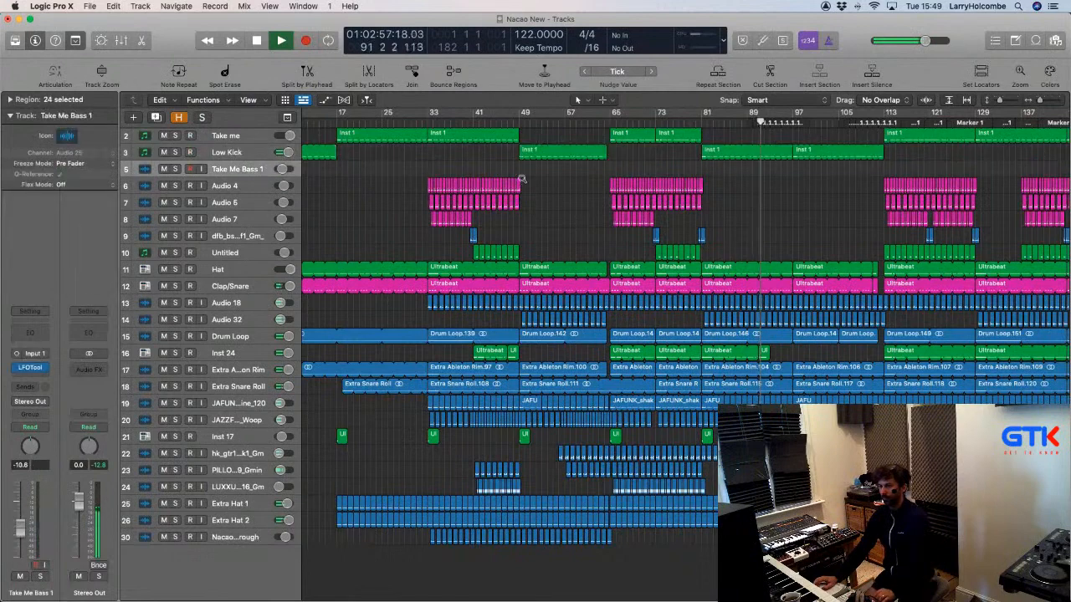
{"action": "left_click", "coordinate": [522, 179], "text": "ctrl+alt"}
{"action": "left_click", "coordinate": [522, 179], "text": "ctrl+alt"}
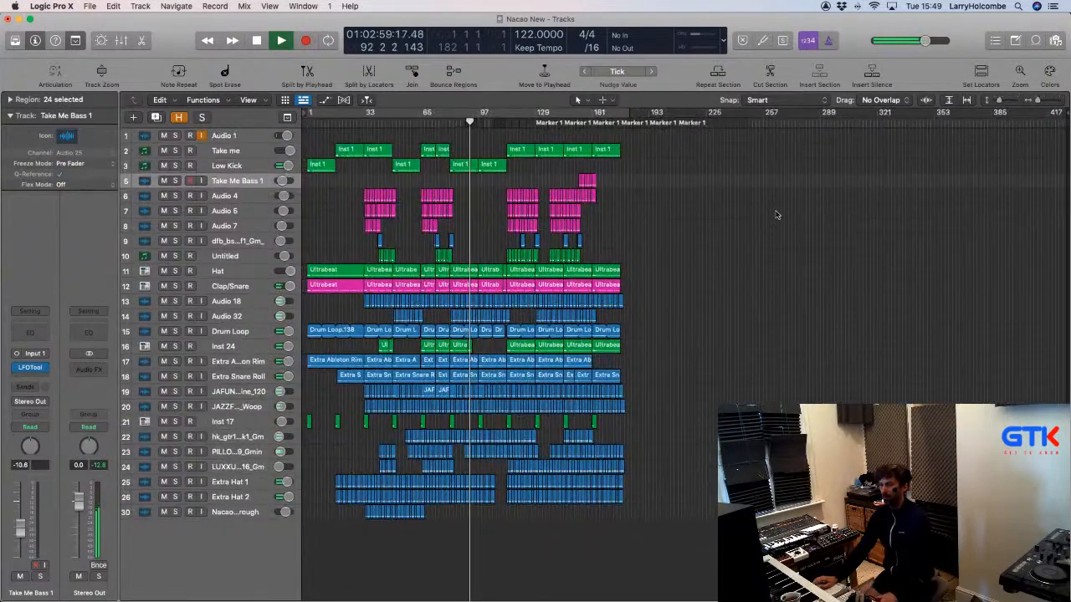
{"action": "left_click", "coordinate": [777, 215]}
{"action": "left_click", "coordinate": [497, 121]}
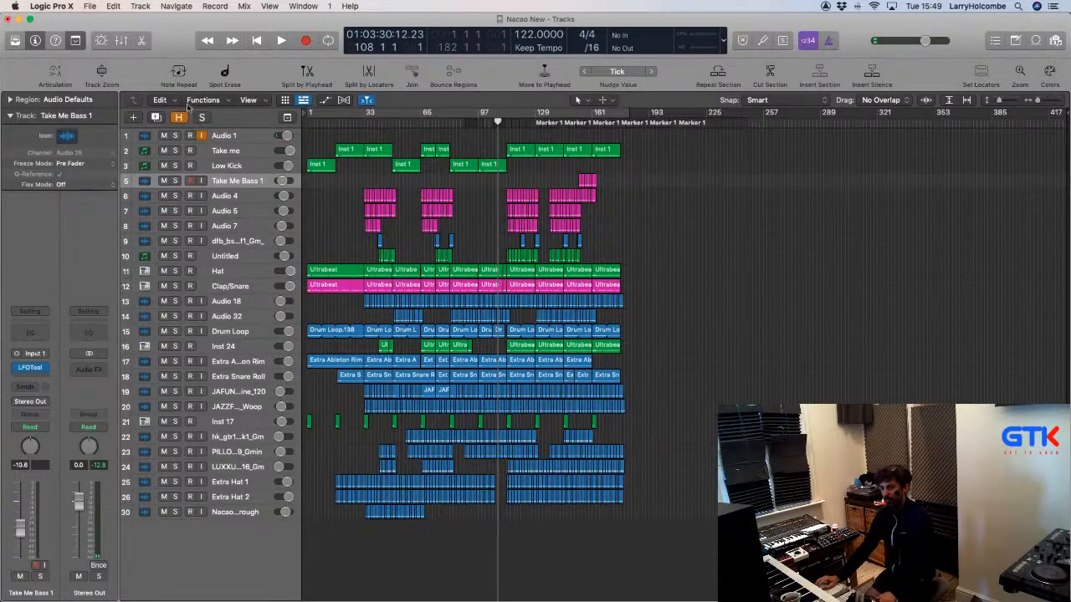
Show the global tracks and remove the Marker lane from them.
{"action": "left_click", "coordinate": [287, 117]}
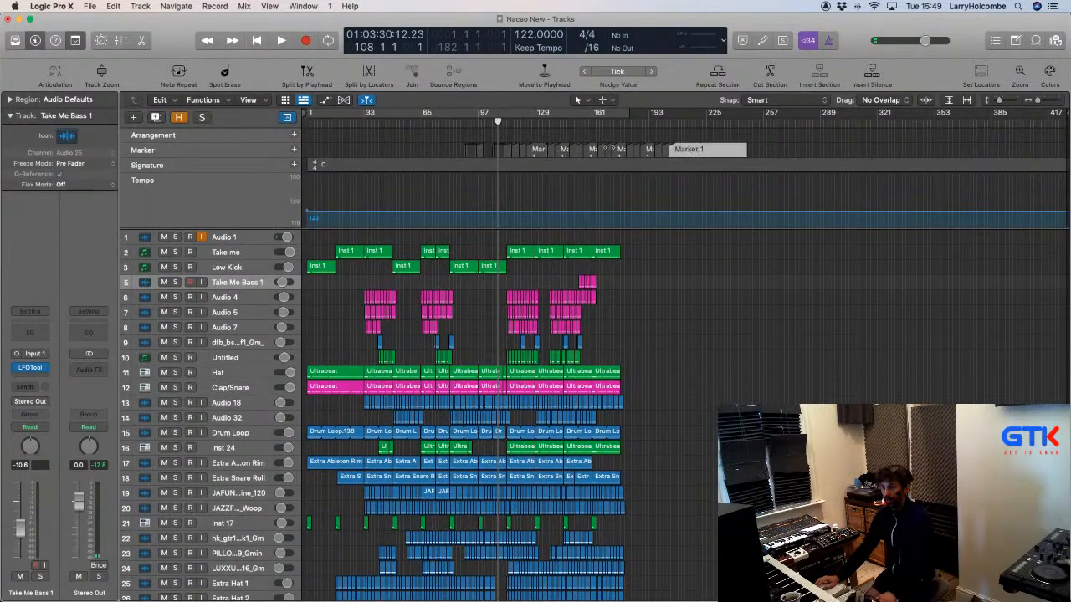
{"action": "right_click", "coordinate": [263, 150]}
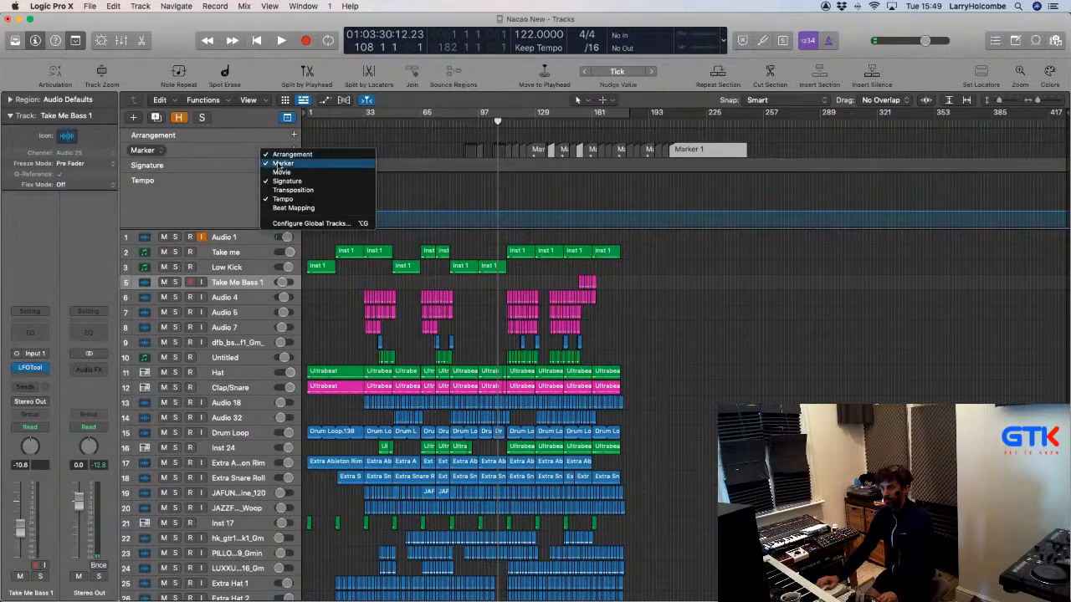
{"action": "left_click", "coordinate": [287, 164]}
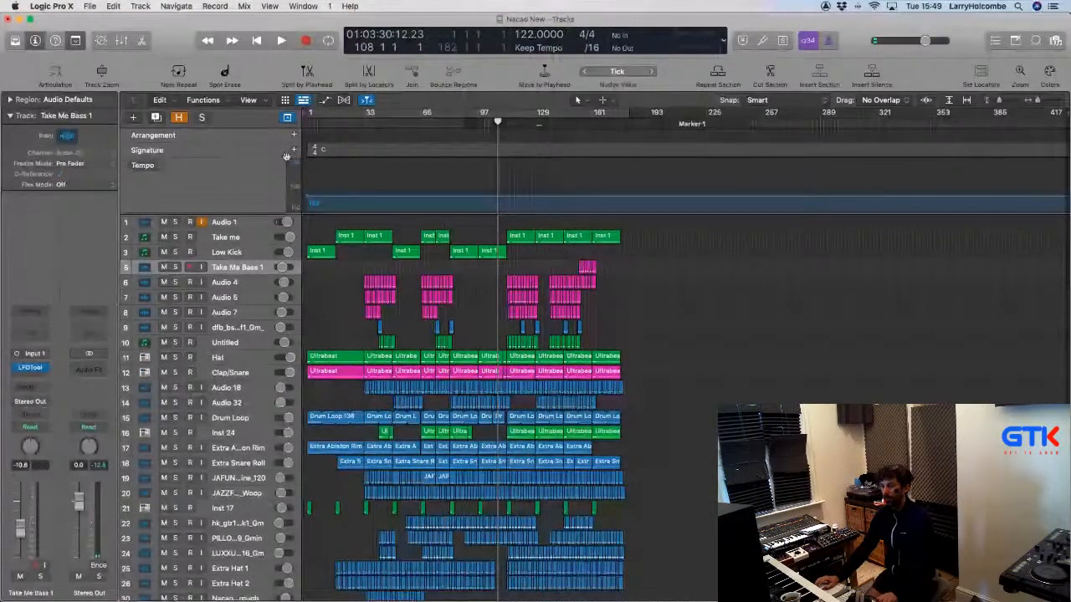
Hide the global tracks, enlarge the top tracks and loop-play bars 17–25.
{"action": "key", "text": "g"}
{"action": "left_click_drag", "start_coordinate": [330, 141], "coordinate": [545, 230]}
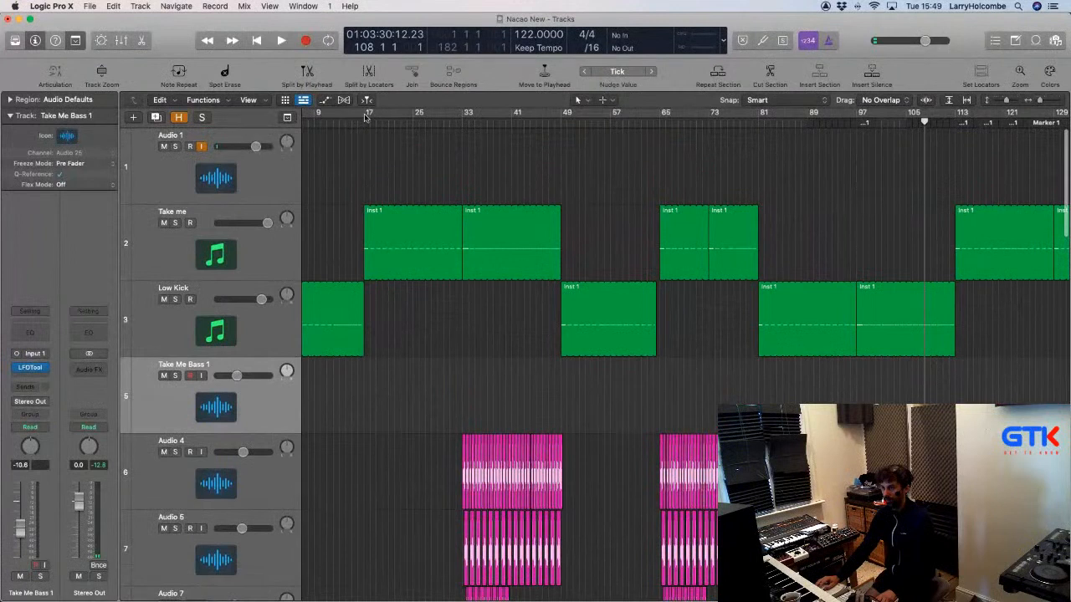
{"action": "left_click_drag", "start_coordinate": [365, 117], "coordinate": [412, 117]}
{"action": "key", "text": "space"}
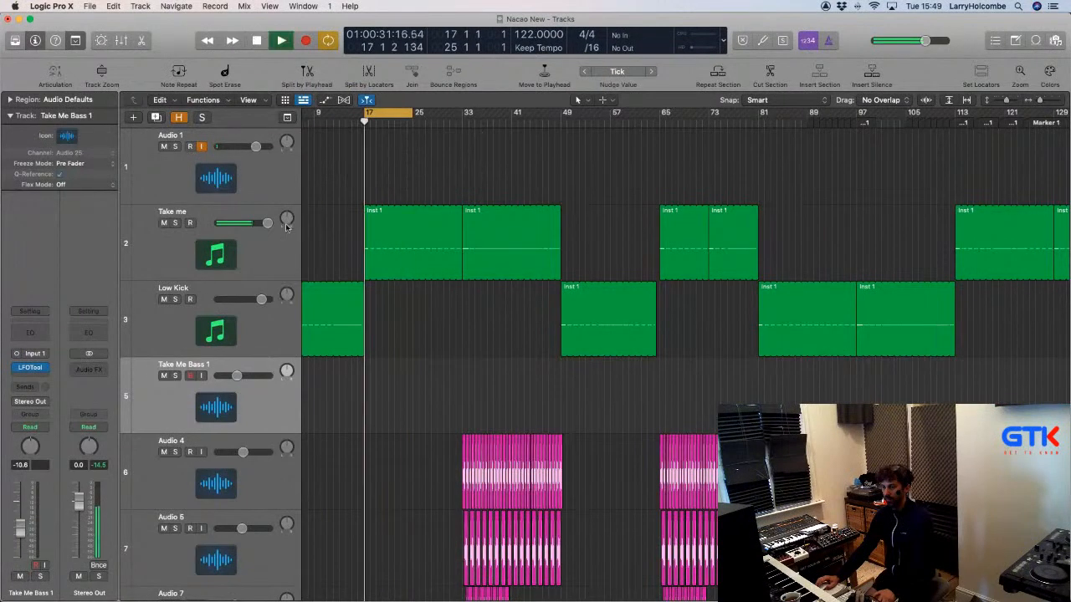
Solo the Take me track and briefly inspect the Kick 2 instrument.
{"action": "left_click", "coordinate": [243, 243]}
{"action": "left_click", "coordinate": [175, 223]}
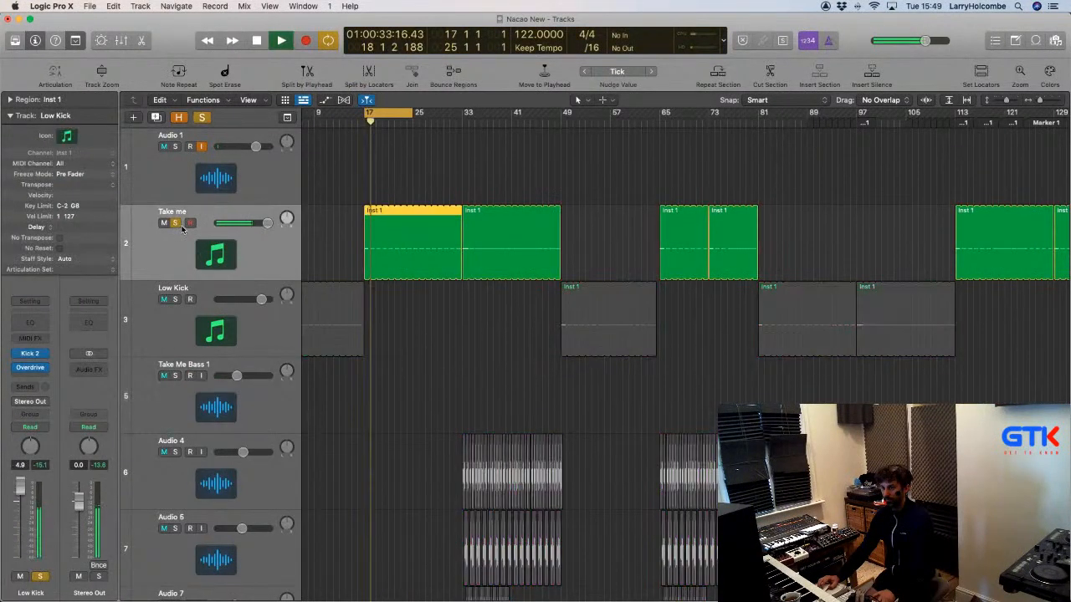
{"action": "left_click", "coordinate": [28, 353]}
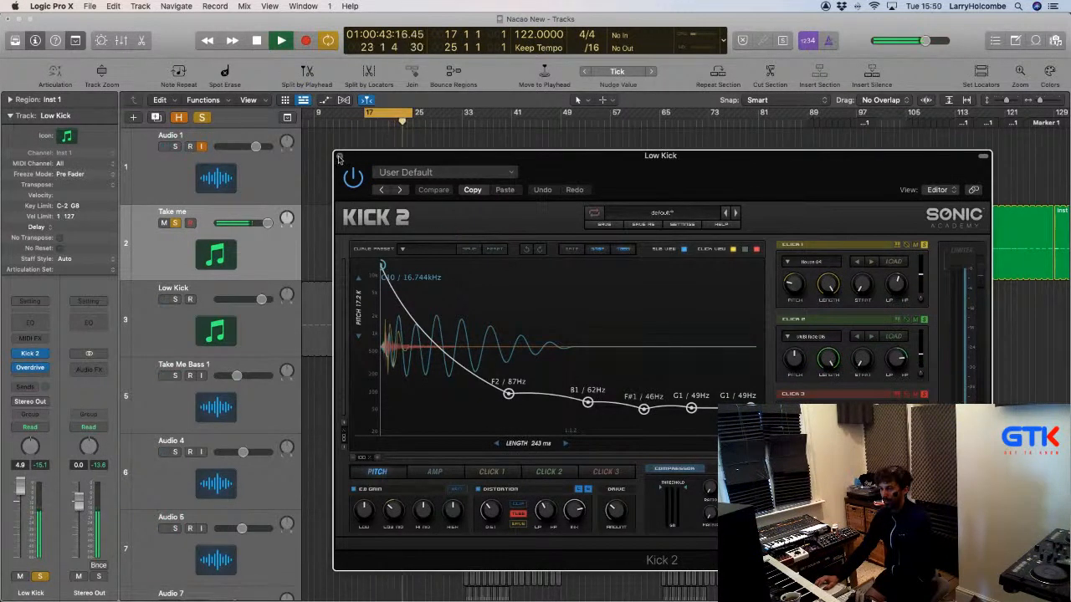
{"action": "left_click", "coordinate": [339, 158]}
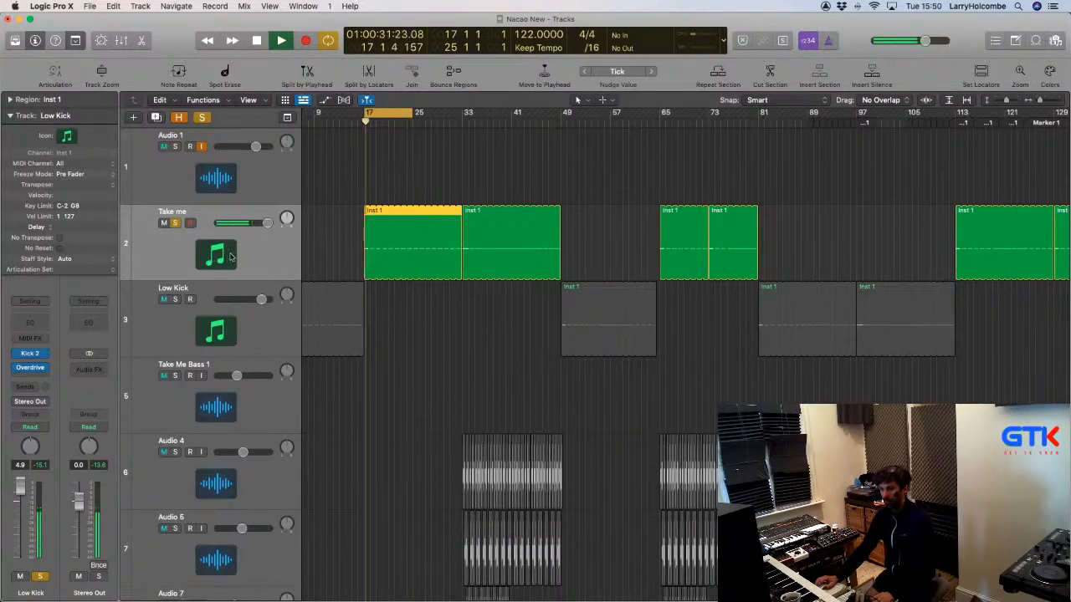
Create a duplicate Take me track and copy the first Inst 1 region onto it.
{"action": "key", "text": "super+d"}
{"action": "left_click", "coordinate": [366, 219]}
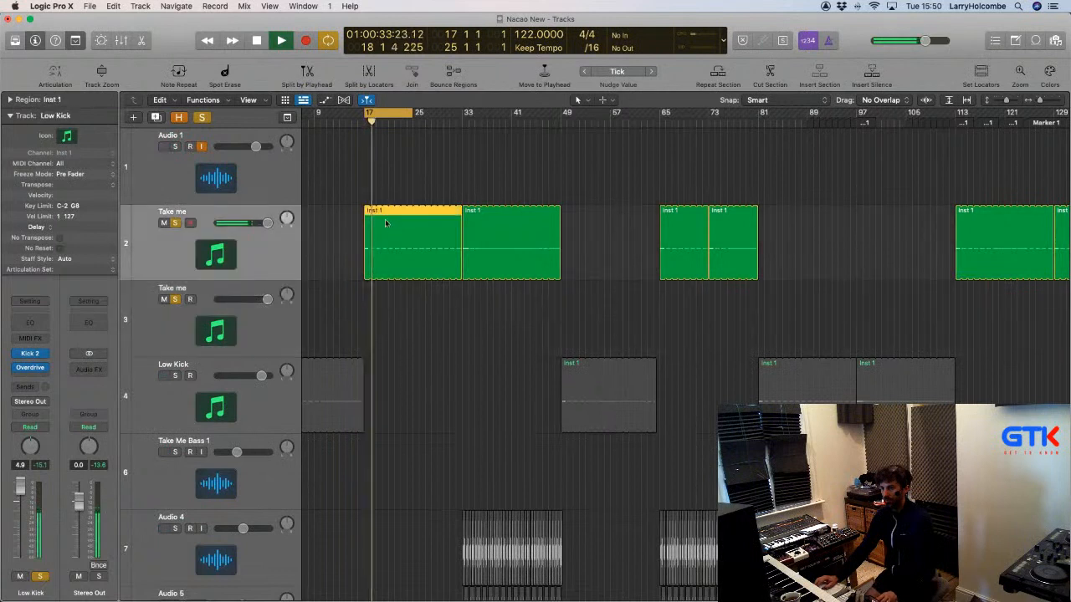
{"action": "left_click_drag", "start_coordinate": [365, 215], "coordinate": [368, 297]}
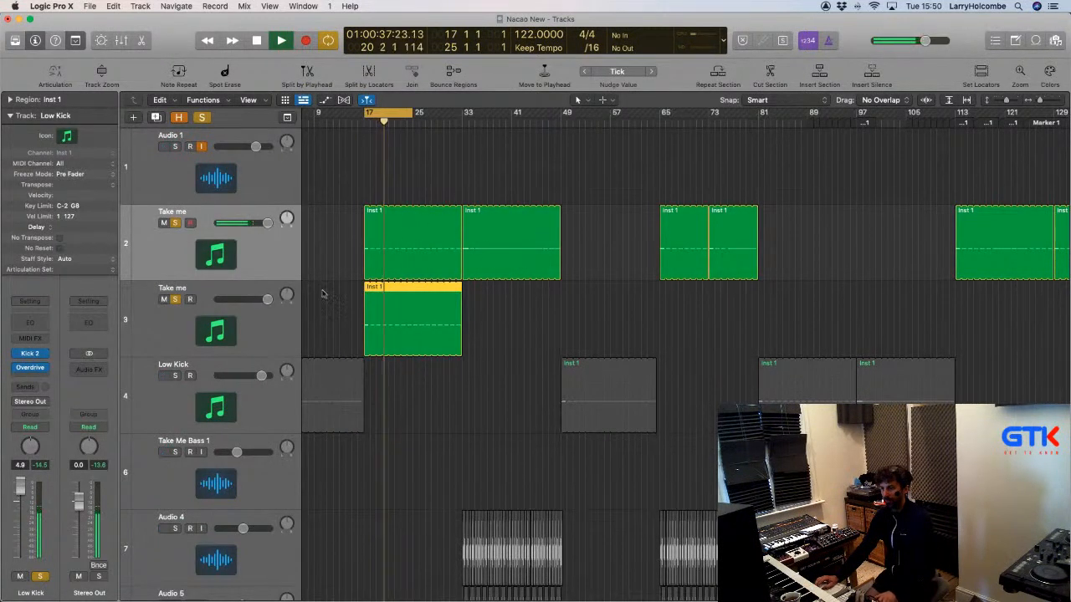
Stop playback, turn off the loop range, and delete the single copied region.
{"action": "key", "text": "space"}
{"action": "key", "text": "c"}
{"action": "left_click_drag", "start_coordinate": [337, 296], "coordinate": [378, 327]}
{"action": "key", "text": "Delete"}
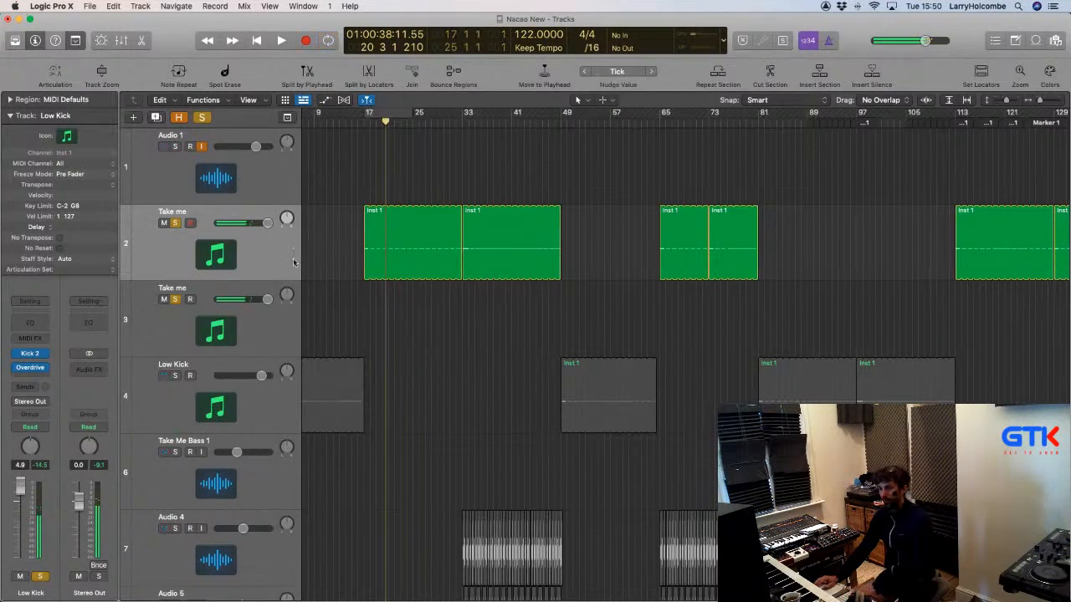
Copy all eight Take me regions down onto the new track 3.
{"action": "left_click", "coordinate": [293, 260]}
{"action": "scroll", "coordinate": [365, 230], "scroll_direction": "left", "scroll_amount": 3}
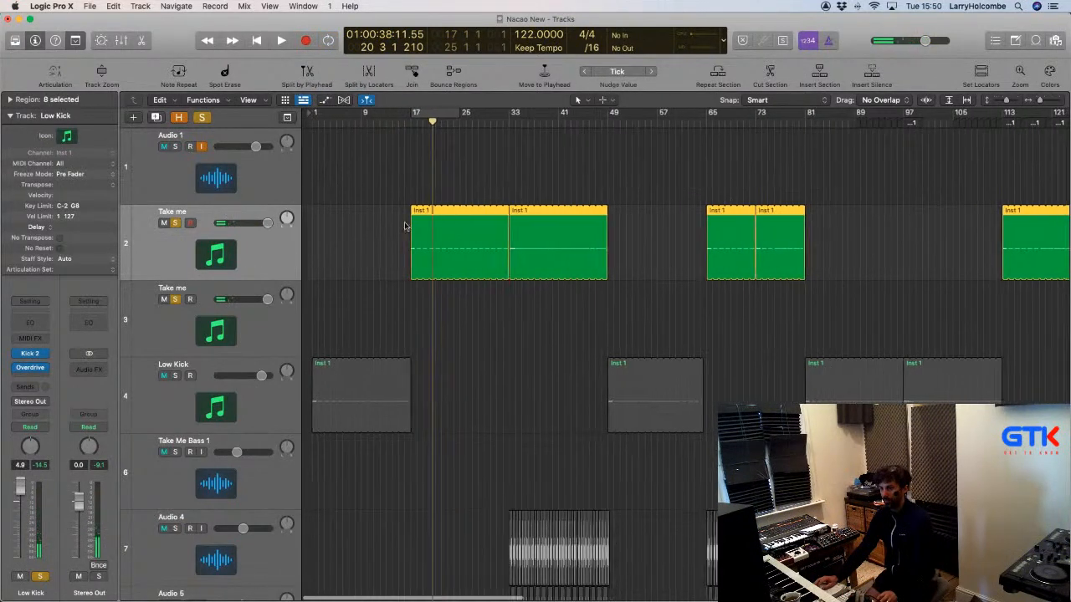
{"action": "left_click_drag", "start_coordinate": [407, 217], "coordinate": [408, 293]}
{"action": "scroll", "coordinate": [407, 170], "scroll_direction": "down", "scroll_amount": 4}
{"action": "scroll", "coordinate": [406, 170], "scroll_direction": "down", "scroll_amount": 2}
Turn the bar 17–25 loop back on and reset the new track's Kick 2 to its default sound.
{"action": "left_click", "coordinate": [354, 114]}
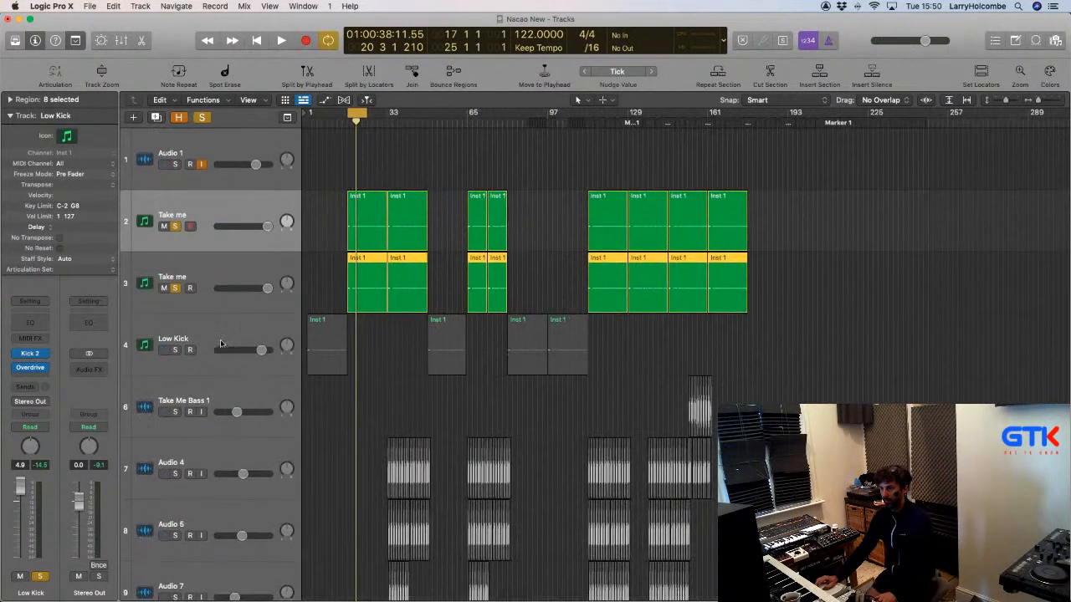
{"action": "left_click", "coordinate": [203, 279]}
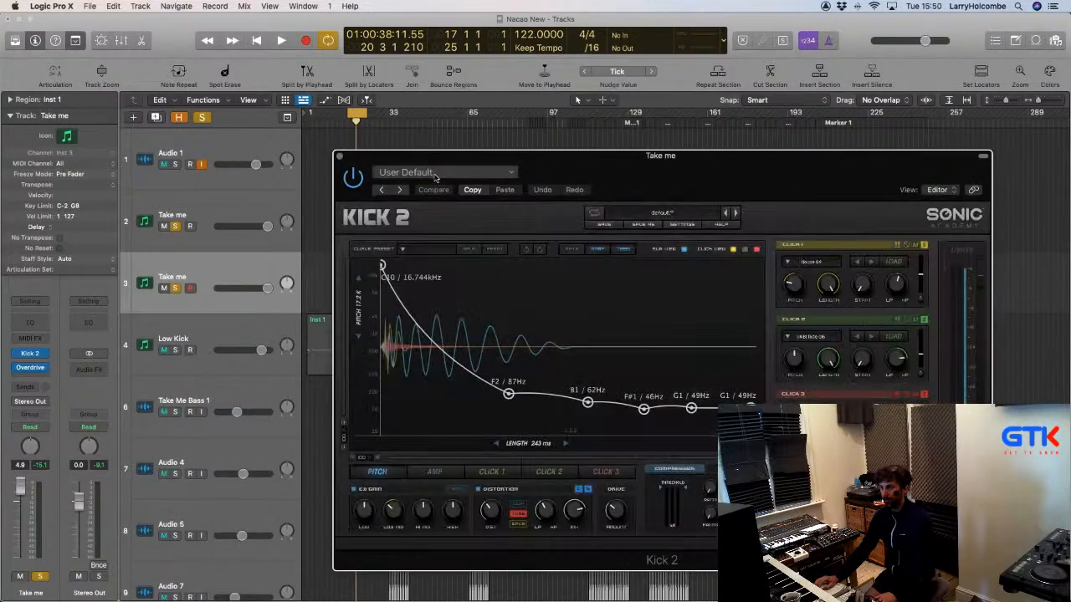
{"action": "left_click", "coordinate": [435, 174]}
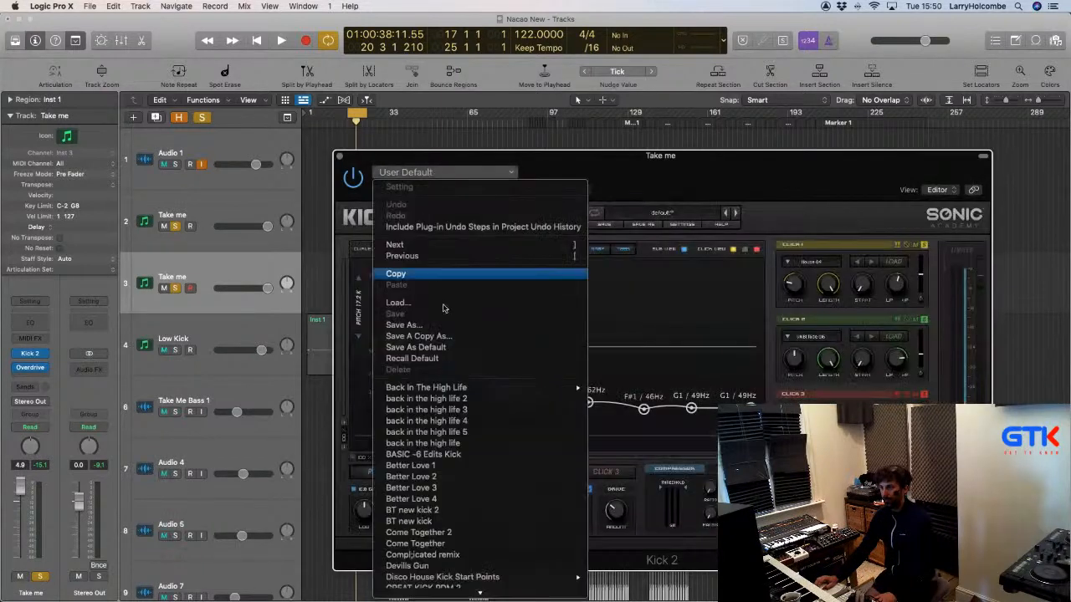
{"action": "left_click", "coordinate": [441, 359]}
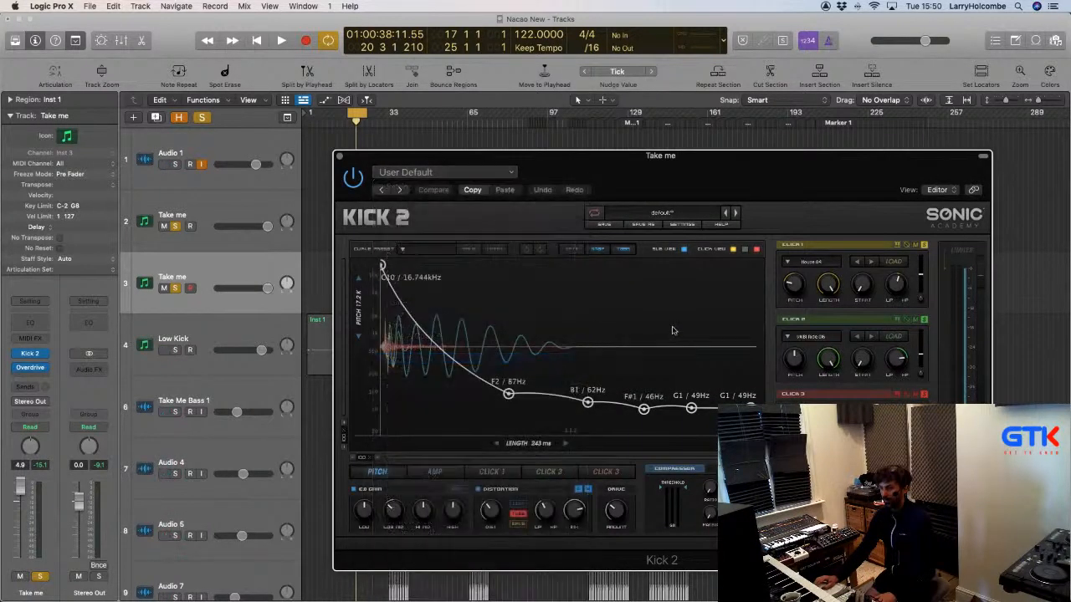
Mute Kick 2's Click 2 layer and browse for a new Click 1 sample.
{"action": "left_click_drag", "start_coordinate": [852, 167], "coordinate": [797, 156]}
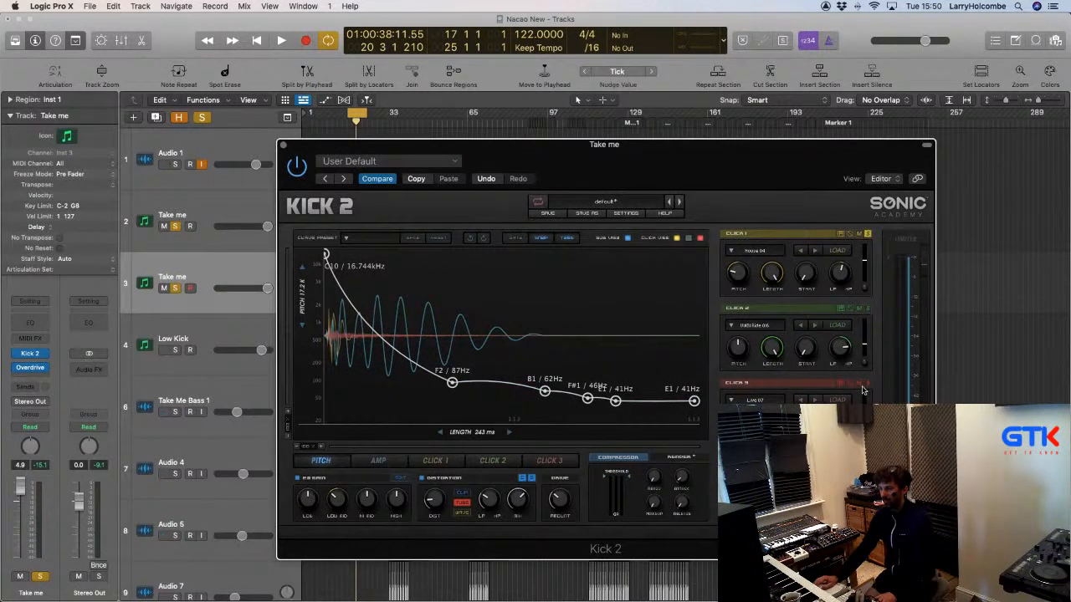
{"action": "left_click", "coordinate": [858, 309]}
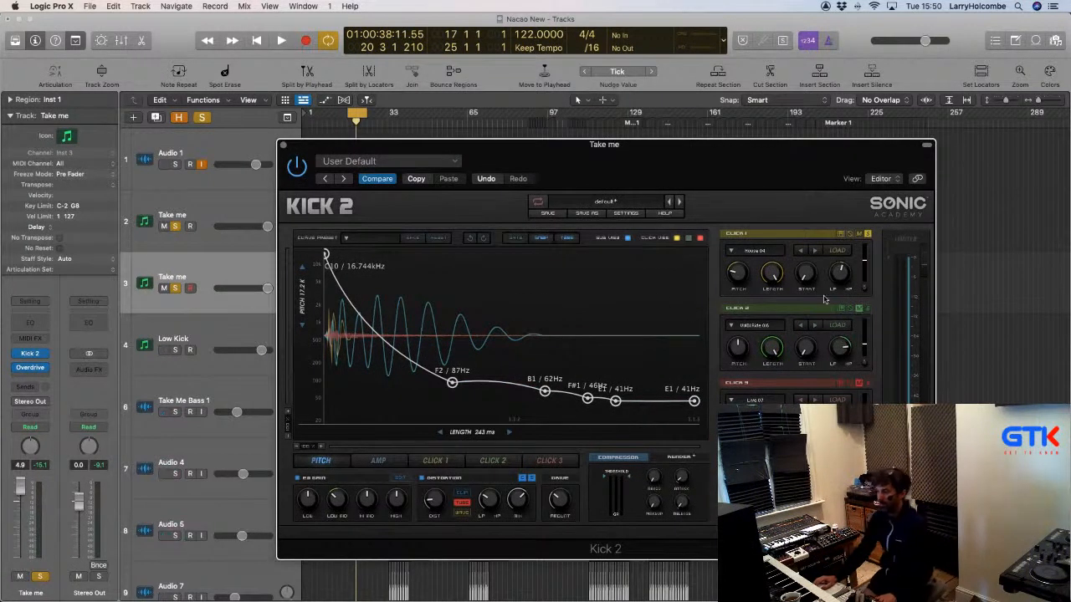
{"action": "left_click_drag", "start_coordinate": [313, 153], "coordinate": [523, 143]}
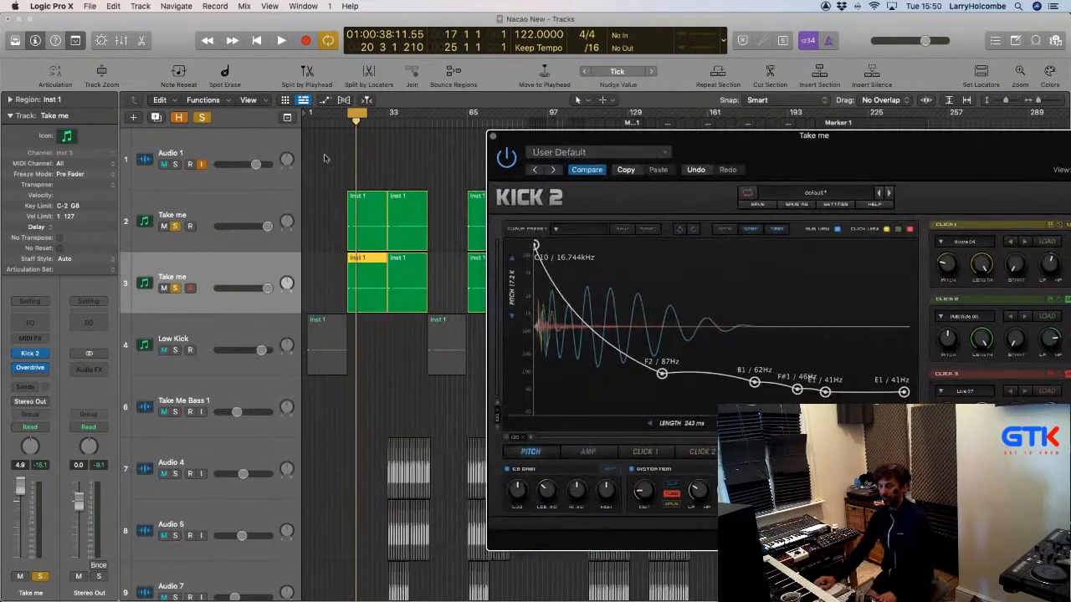
{"action": "left_click_drag", "start_coordinate": [1036, 179], "coordinate": [874, 180]}
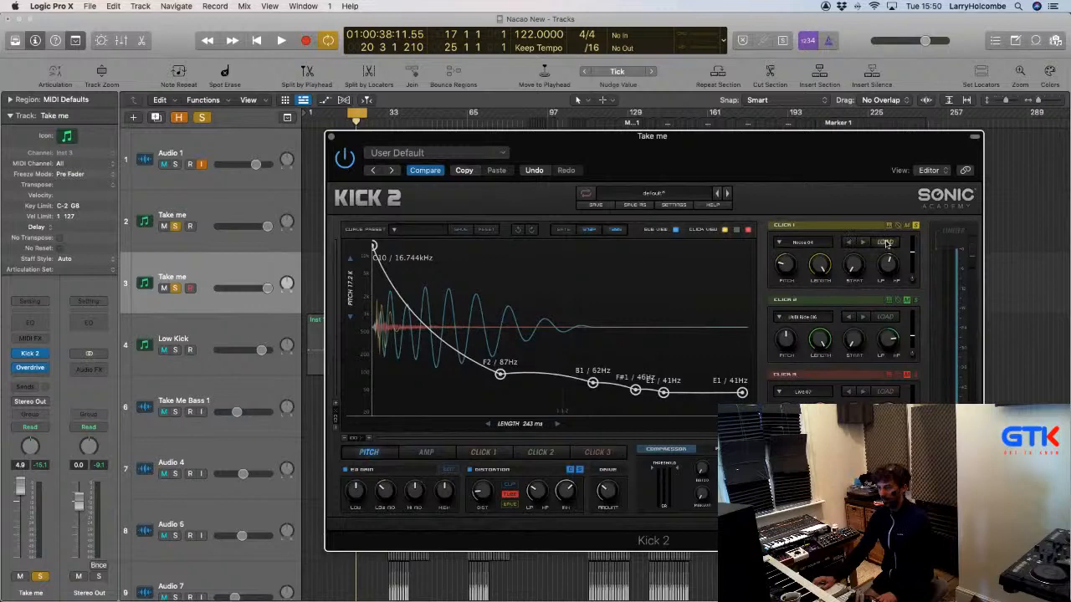
{"action": "left_click", "coordinate": [886, 243]}
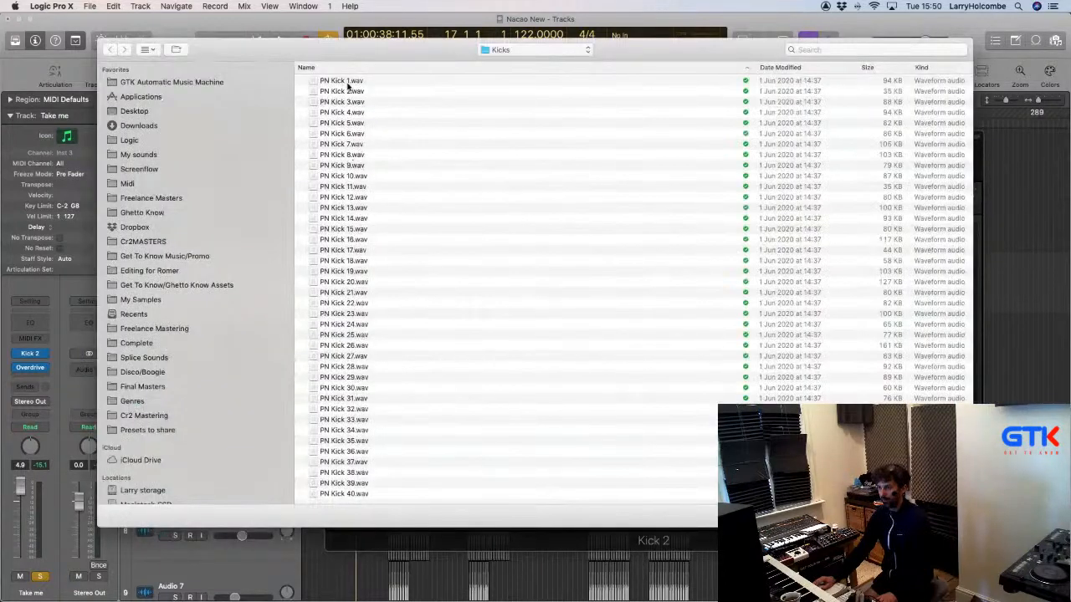
Preview the PN Kick samples starting at PN Kick 1.wav, then load PN Kick 9.wav into Click 1.
{"action": "left_click", "coordinate": [348, 81]}
{"action": "key", "text": "space"}
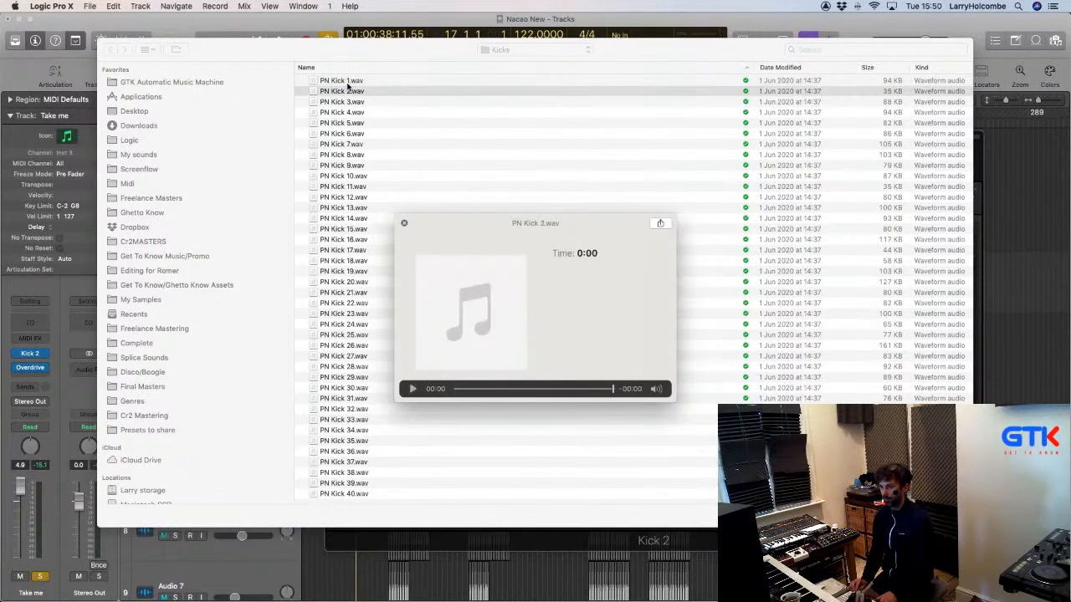
{"action": "key", "text": "Down"}
{"action": "key", "text": "Down"}
{"action": "key", "text": "Down"}
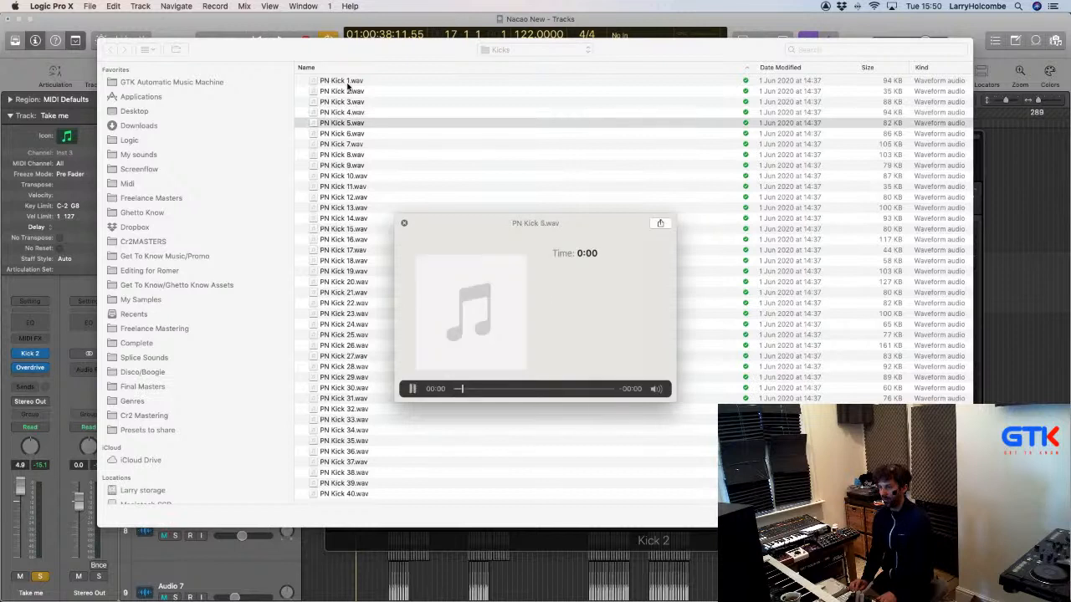
{"action": "key", "text": "Down"}
{"action": "key", "text": "Down"}
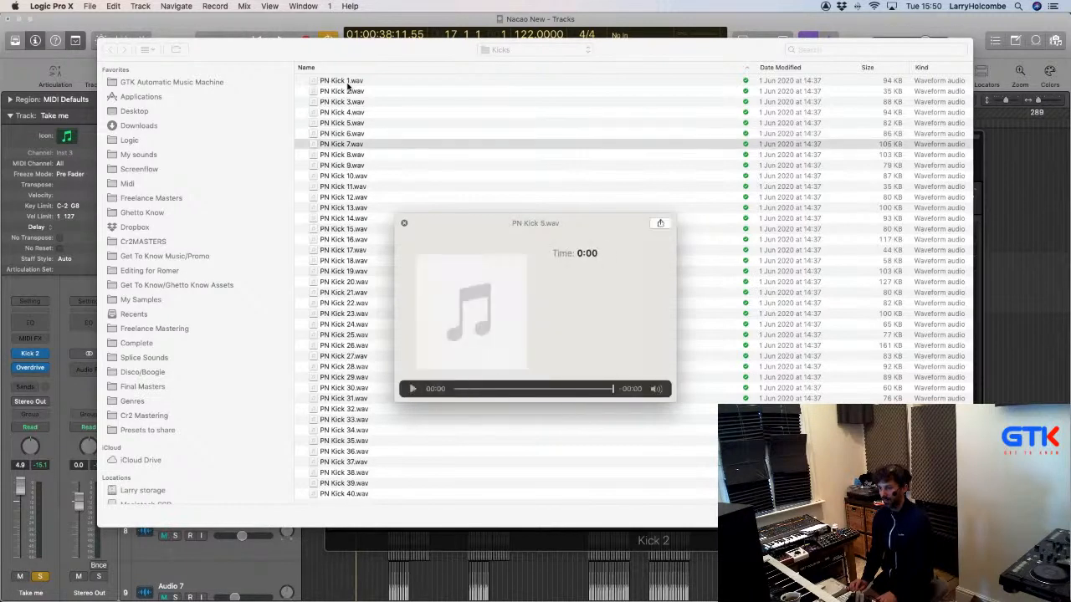
{"action": "key", "text": "Down"}
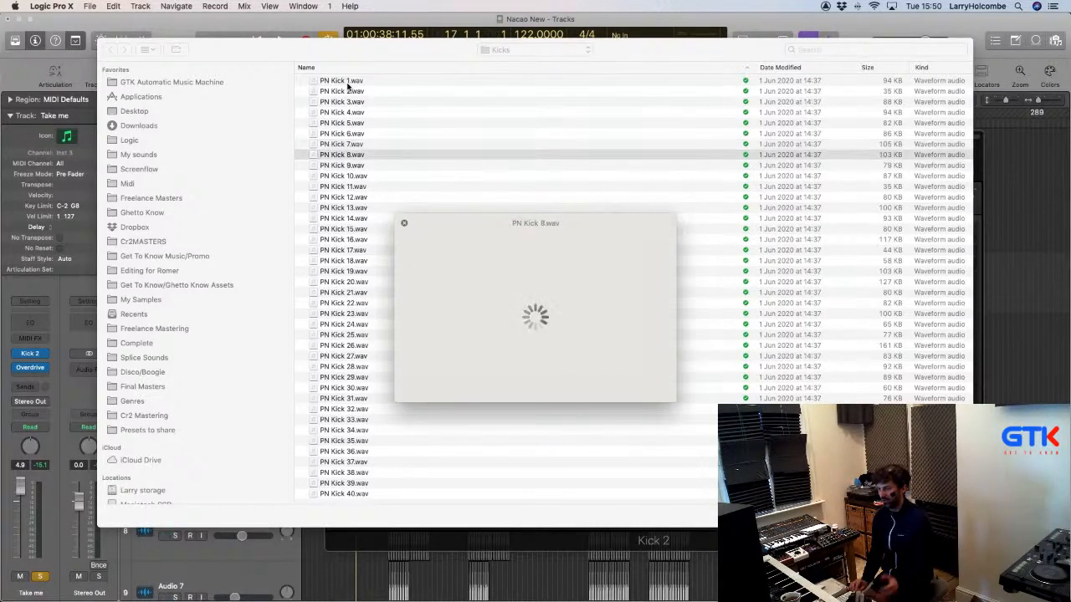
{"action": "key", "text": "Down"}
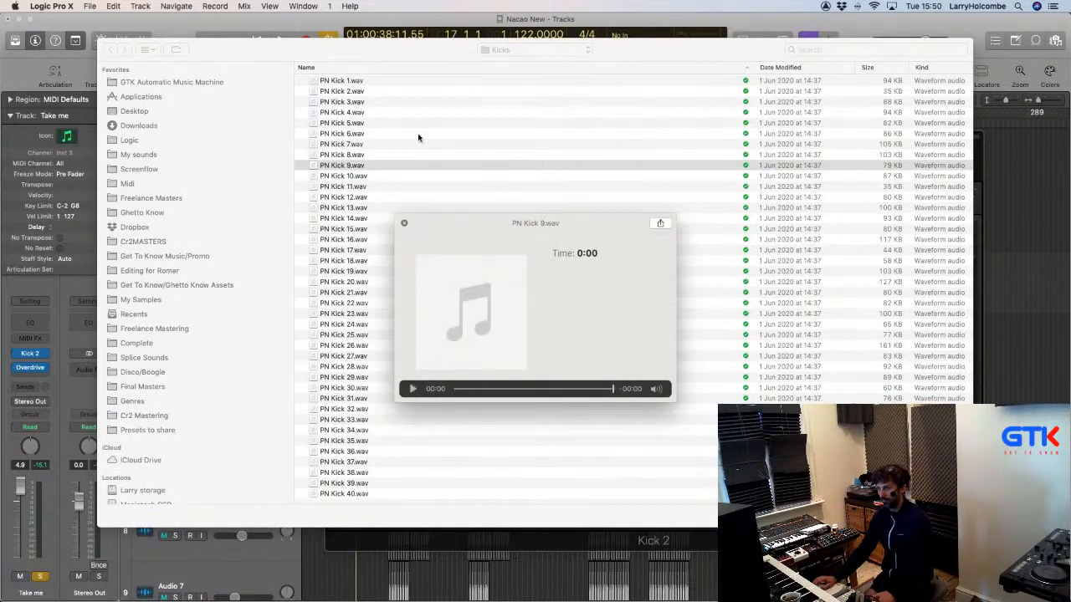
{"action": "key", "text": "space"}
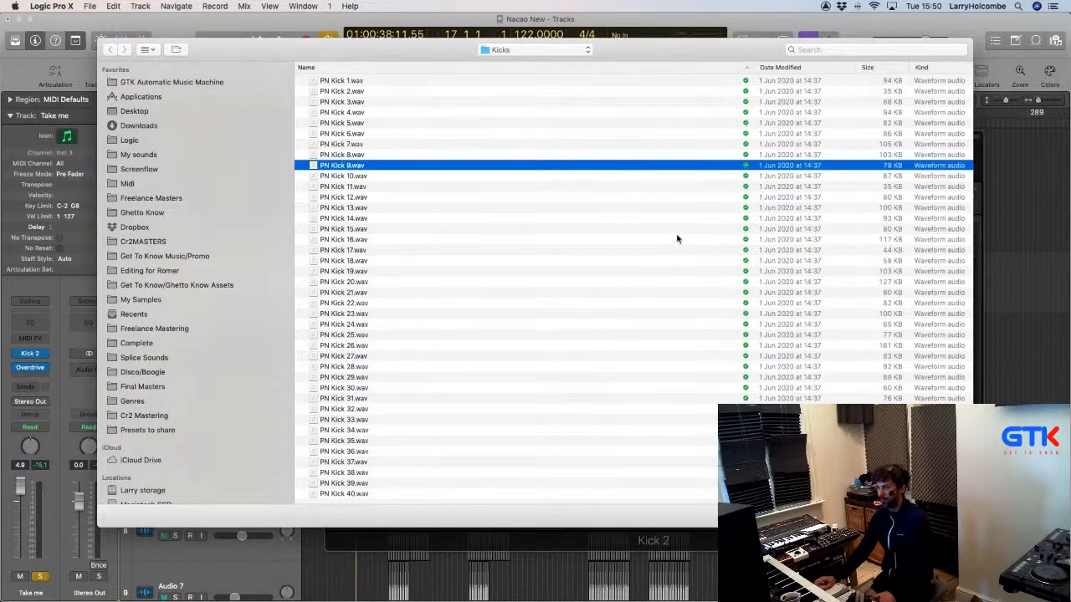
{"action": "key", "text": "Return"}
Switch Click 1 to PN Kick 10, close Kick 2, and select the original Take me track.
{"action": "left_click", "coordinate": [863, 243]}
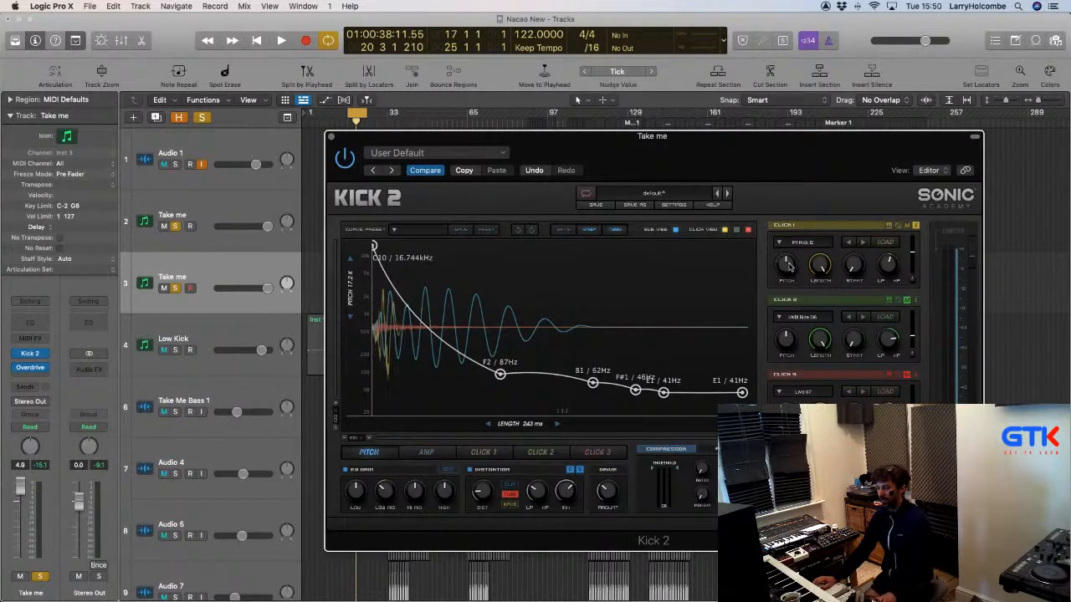
{"action": "left_click", "coordinate": [332, 138]}
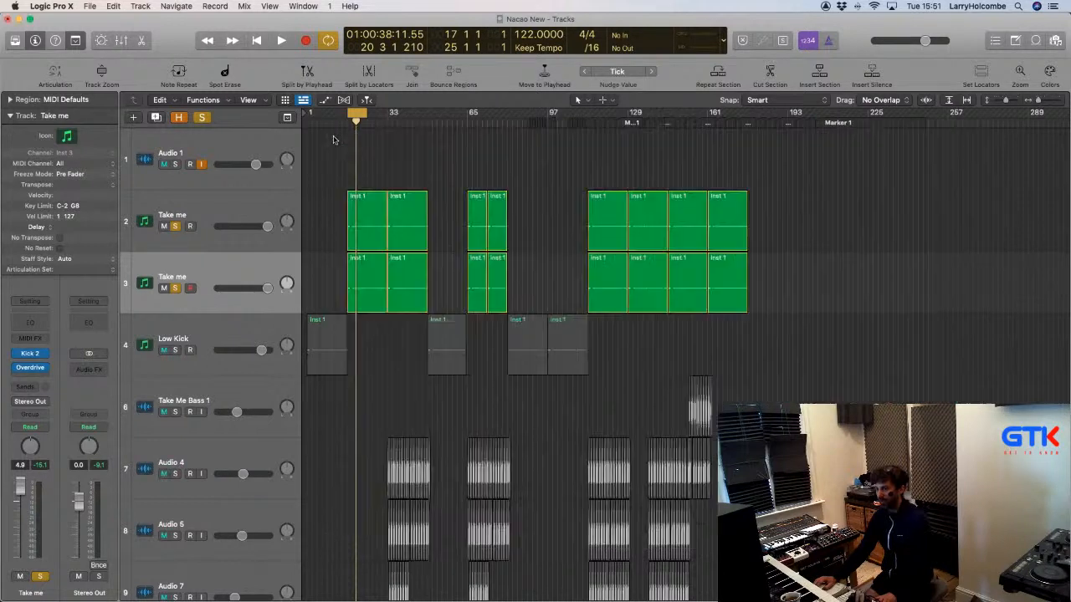
{"action": "left_click", "coordinate": [228, 203]}
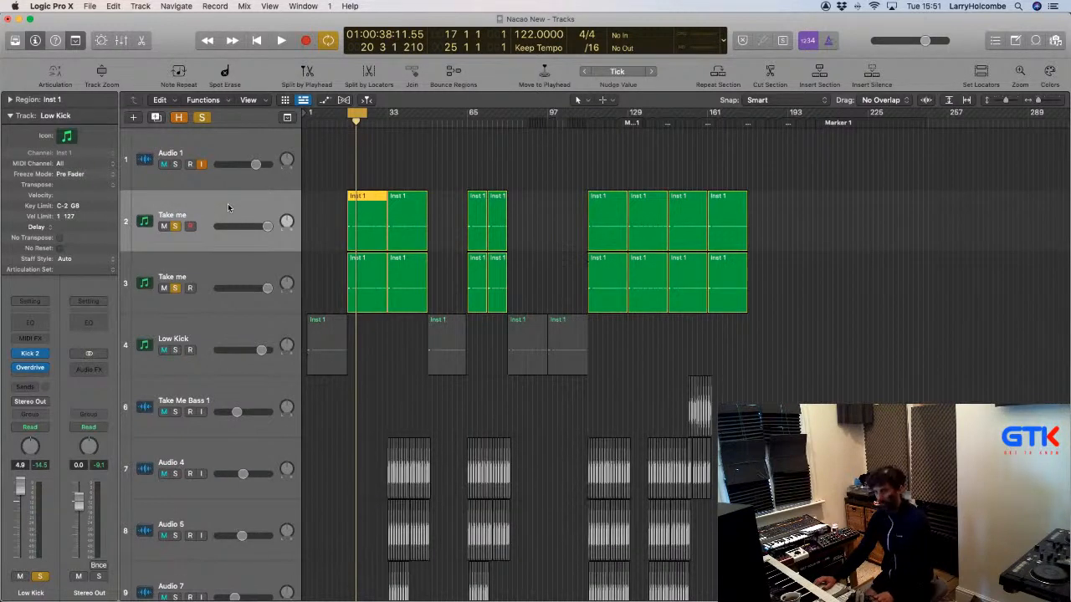
Switch off cycle looping and add a new track with the same Take me settings.
{"action": "left_click", "coordinate": [346, 118]}
{"action": "left_click", "coordinate": [242, 199]}
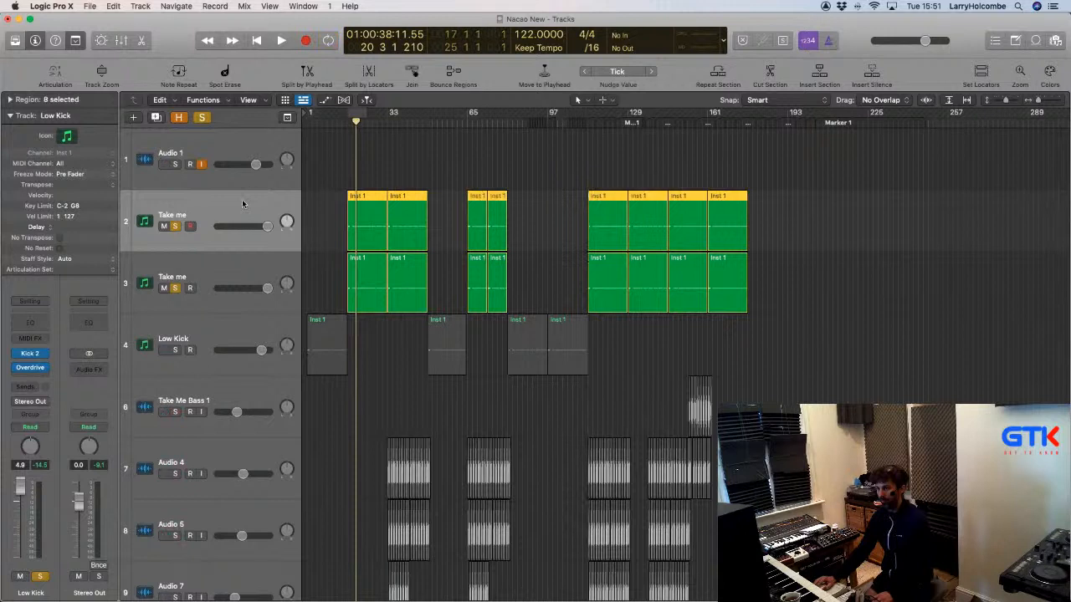
{"action": "key", "text": "super+d"}
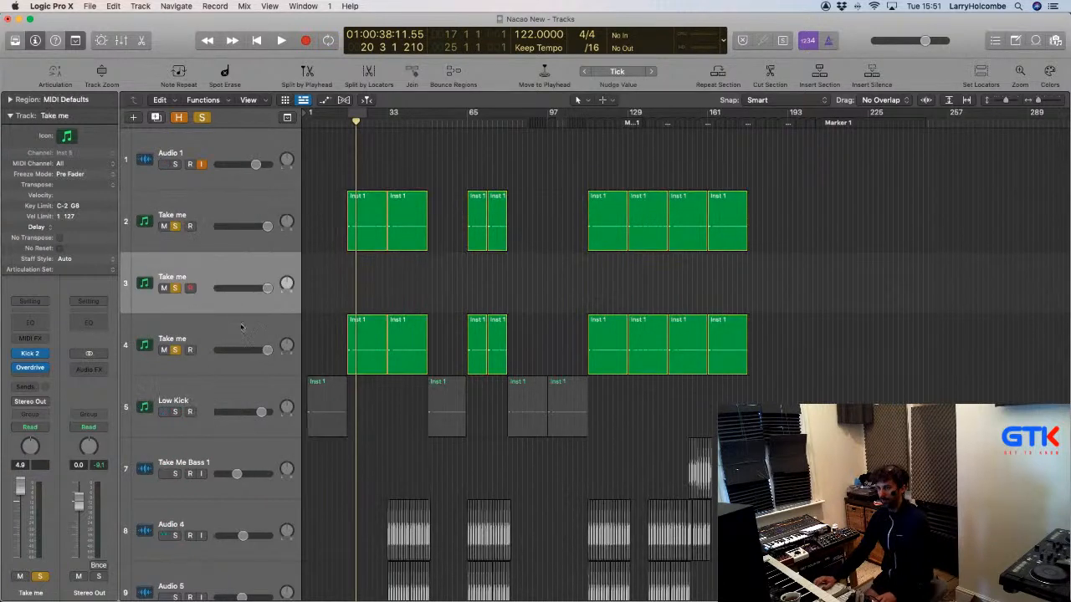
Move the eight regions from track 4 up to the new track 3 and delete the empty track 4.
{"action": "left_click_drag", "start_coordinate": [343, 339], "coordinate": [832, 354]}
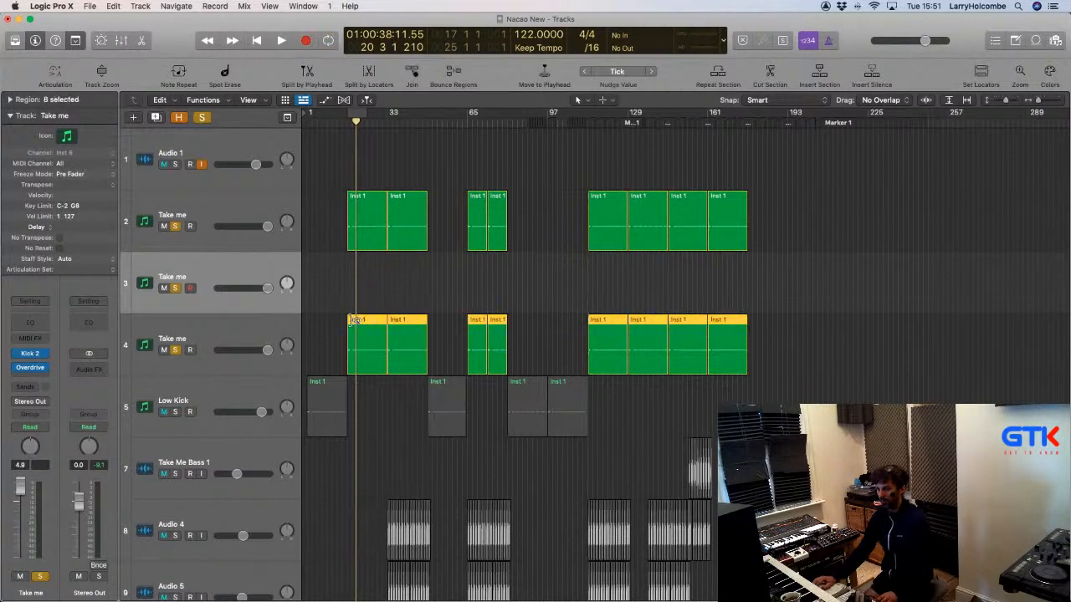
{"action": "left_click_drag", "start_coordinate": [350, 322], "coordinate": [350, 257]}
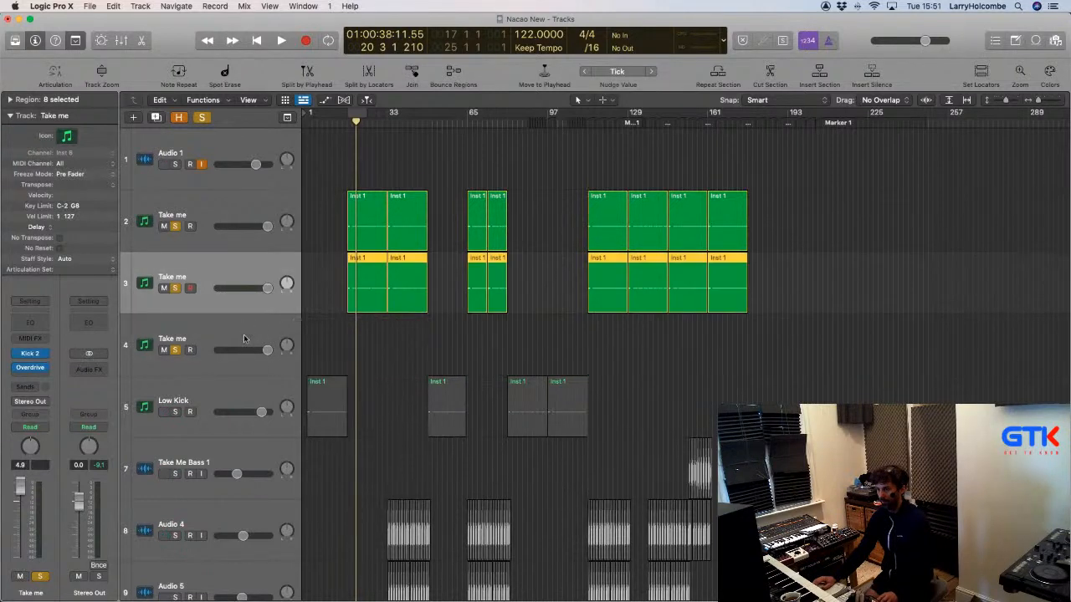
{"action": "left_click", "coordinate": [245, 329]}
{"action": "key", "text": "super+Delete"}
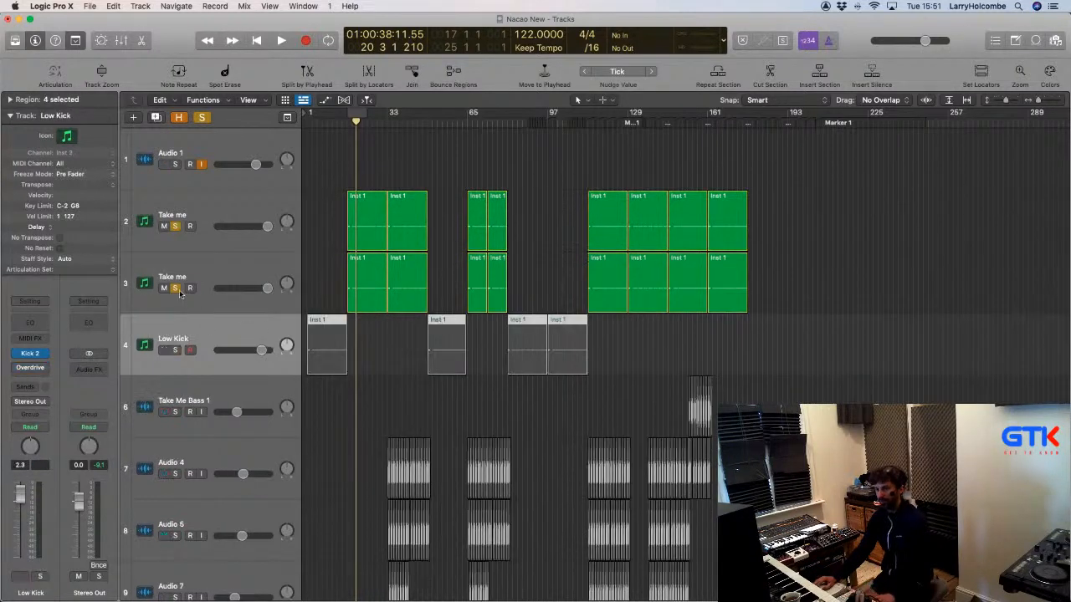
{"action": "left_click", "coordinate": [172, 299]}
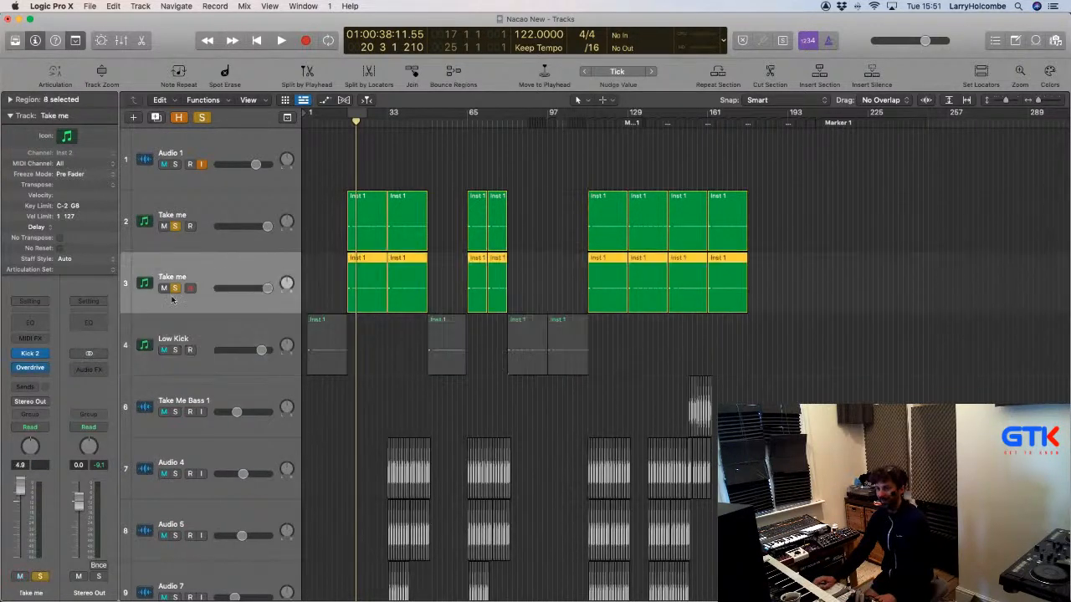
Open Kick 2 from the Inspector for Take me track 3, repositioning its window to uncover the regions.
{"action": "left_click", "coordinate": [31, 355]}
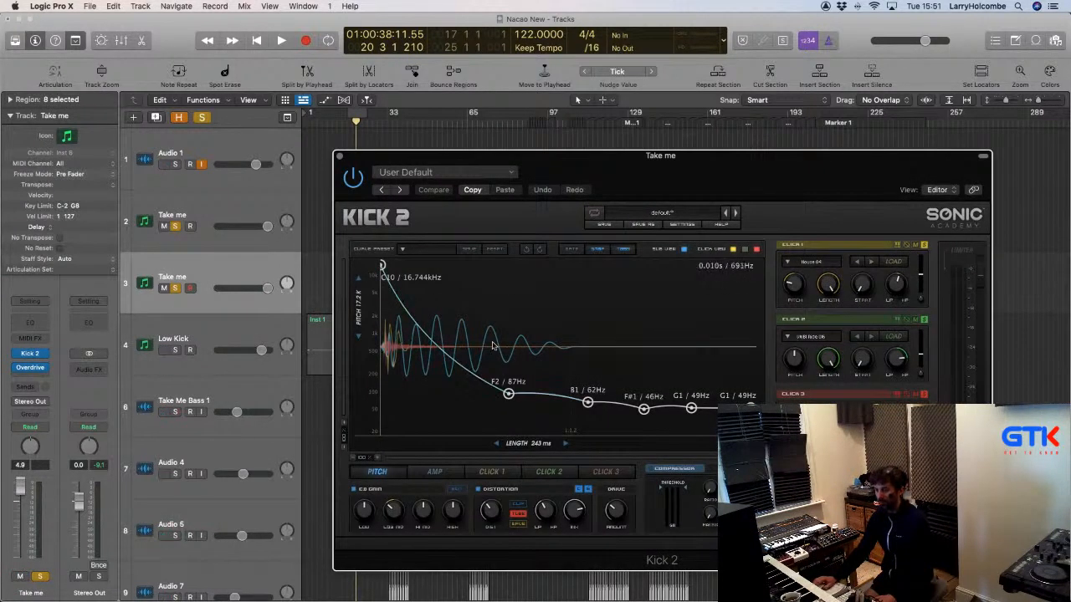
{"action": "left_click_drag", "start_coordinate": [353, 159], "coordinate": [398, 264]}
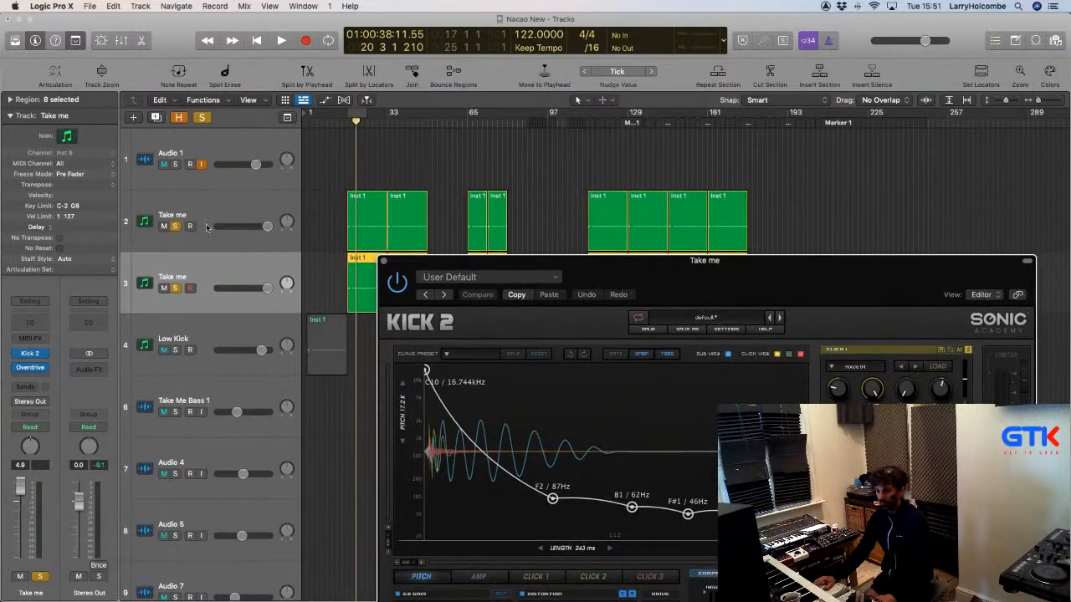
{"action": "left_click_drag", "start_coordinate": [465, 259], "coordinate": [476, 146]}
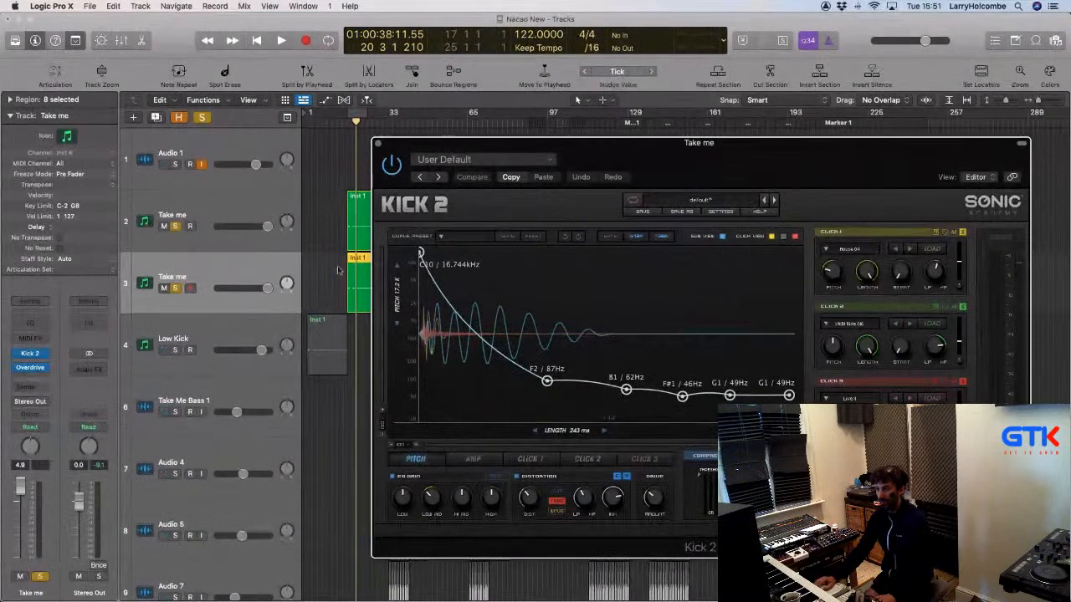
{"action": "left_click", "coordinate": [224, 214]}
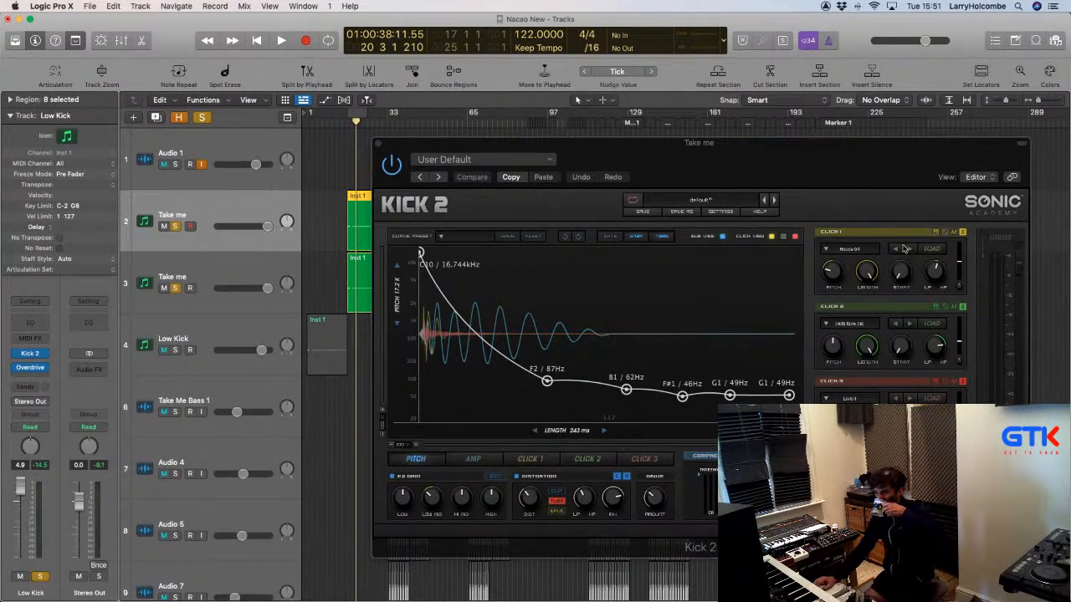
{"action": "left_click", "coordinate": [285, 268]}
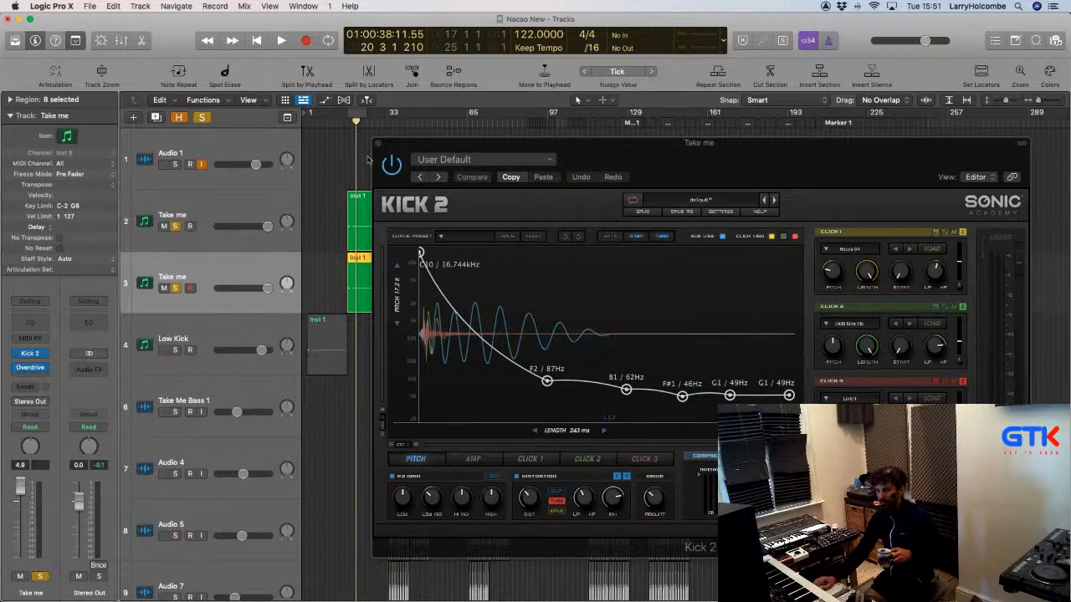
{"action": "left_click", "coordinate": [31, 354]}
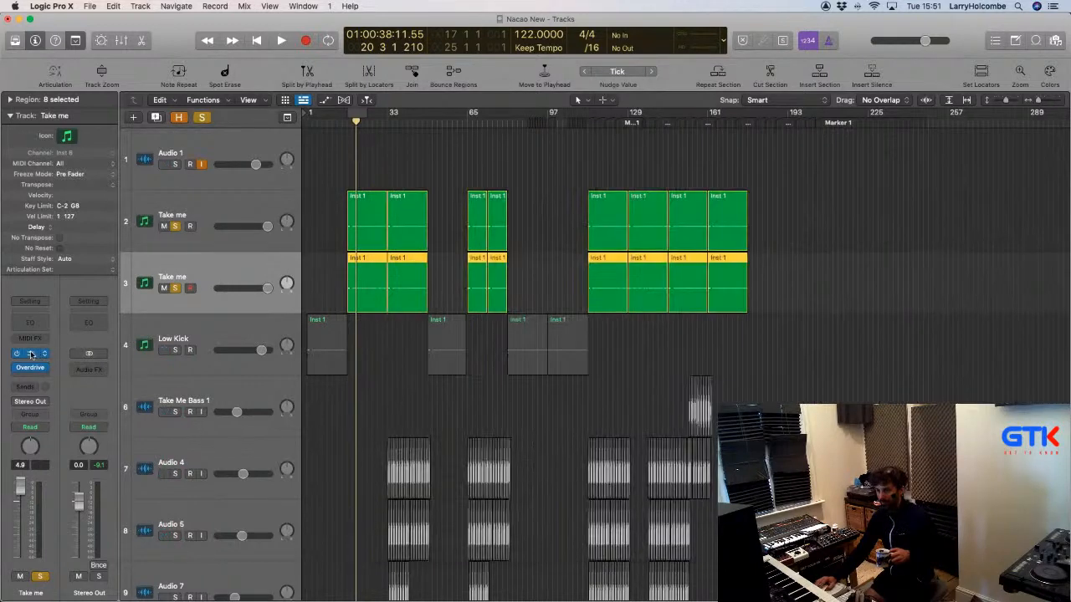
{"action": "left_click", "coordinate": [32, 354]}
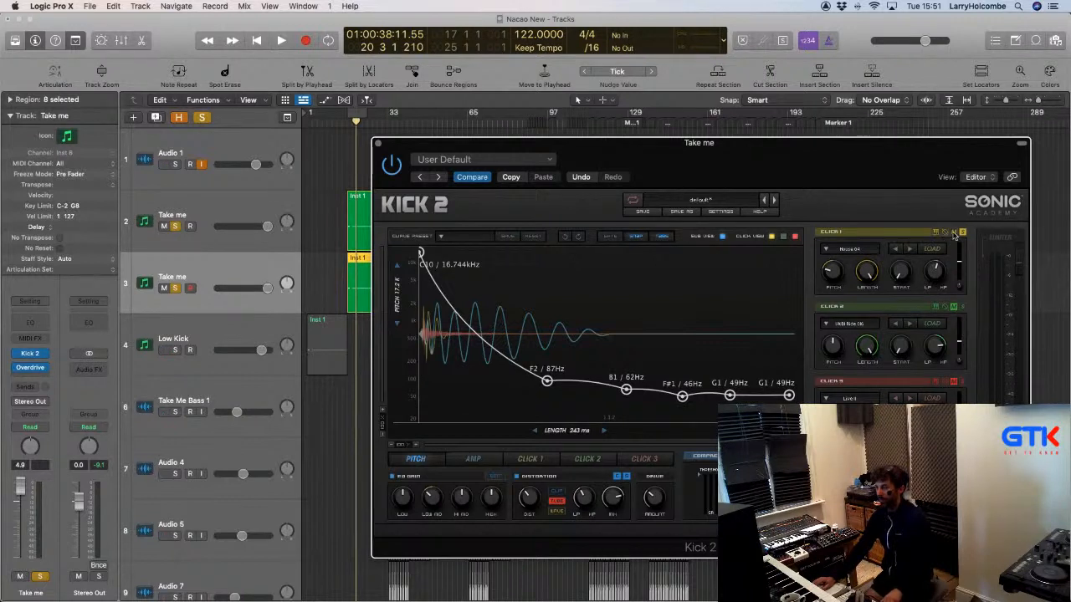
Load the PR Kick 1 sample into Kick 2's Click 1 layer.
{"action": "left_click", "coordinate": [851, 249]}
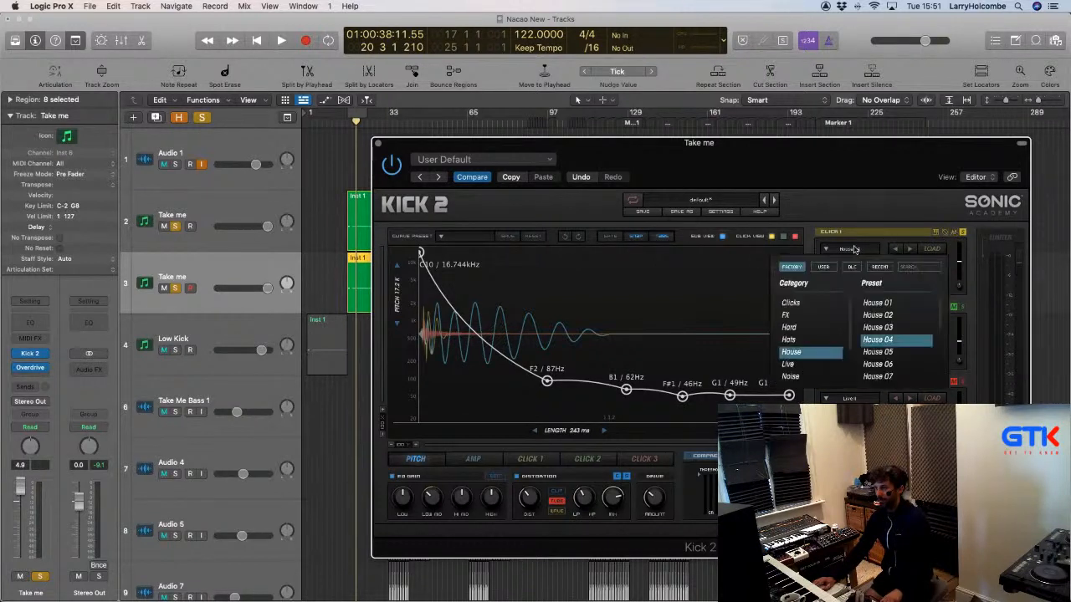
{"action": "left_click", "coordinate": [880, 266]}
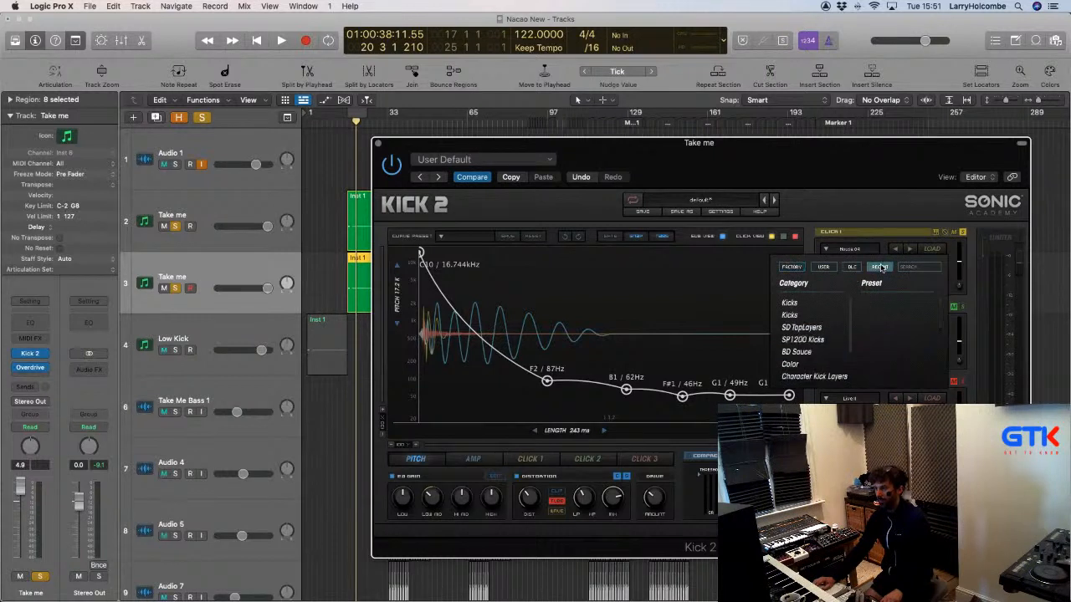
{"action": "left_click", "coordinate": [818, 303]}
{"action": "left_click", "coordinate": [867, 308]}
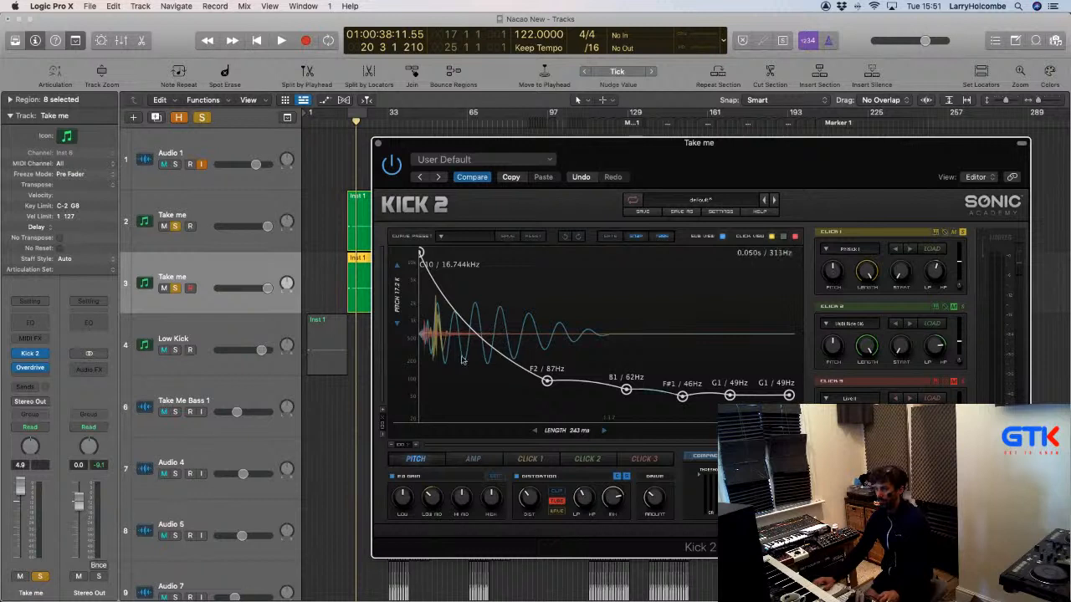
Make the Click 1 envelope hold full level 1.00 to the end, then start playback.
{"action": "left_click", "coordinate": [530, 459]}
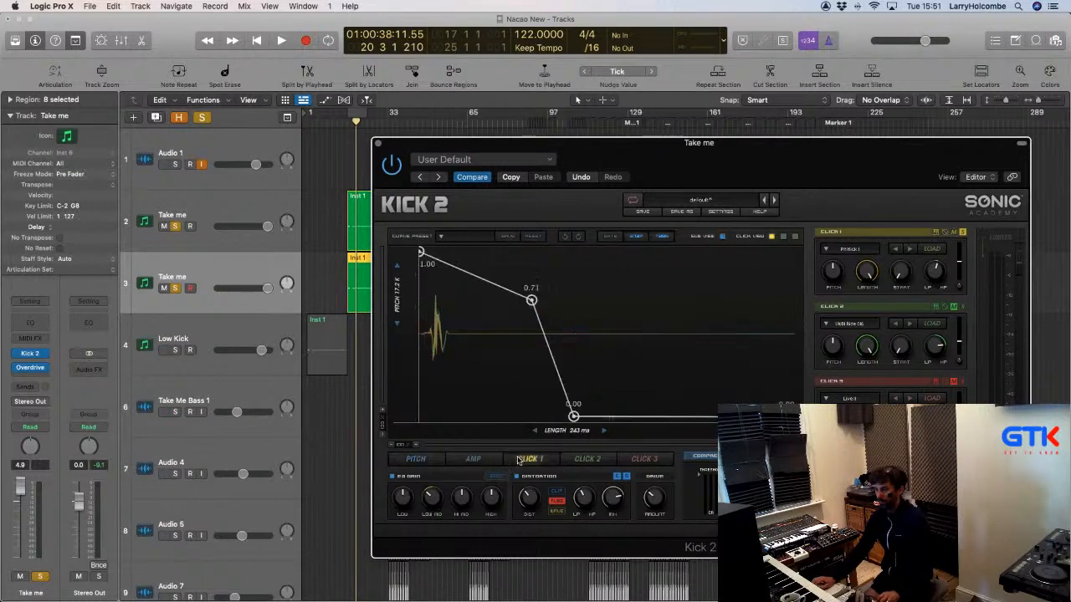
{"action": "double_click", "coordinate": [575, 417]}
{"action": "left_click_drag", "start_coordinate": [533, 300], "coordinate": [806, 269]}
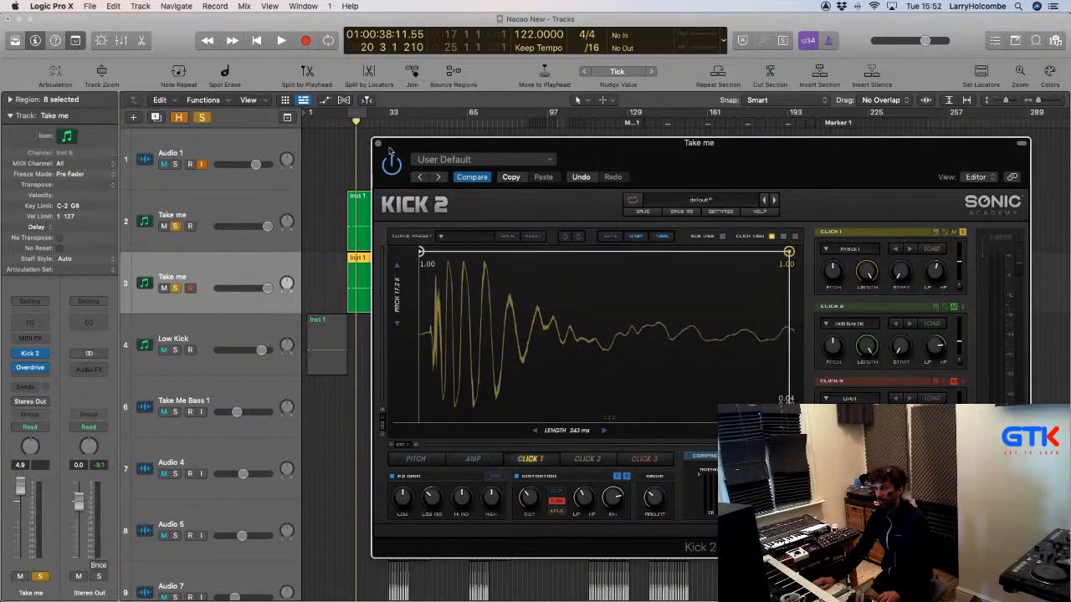
{"action": "left_click_drag", "start_coordinate": [389, 151], "coordinate": [436, 167]}
{"action": "left_click", "coordinate": [334, 161]}
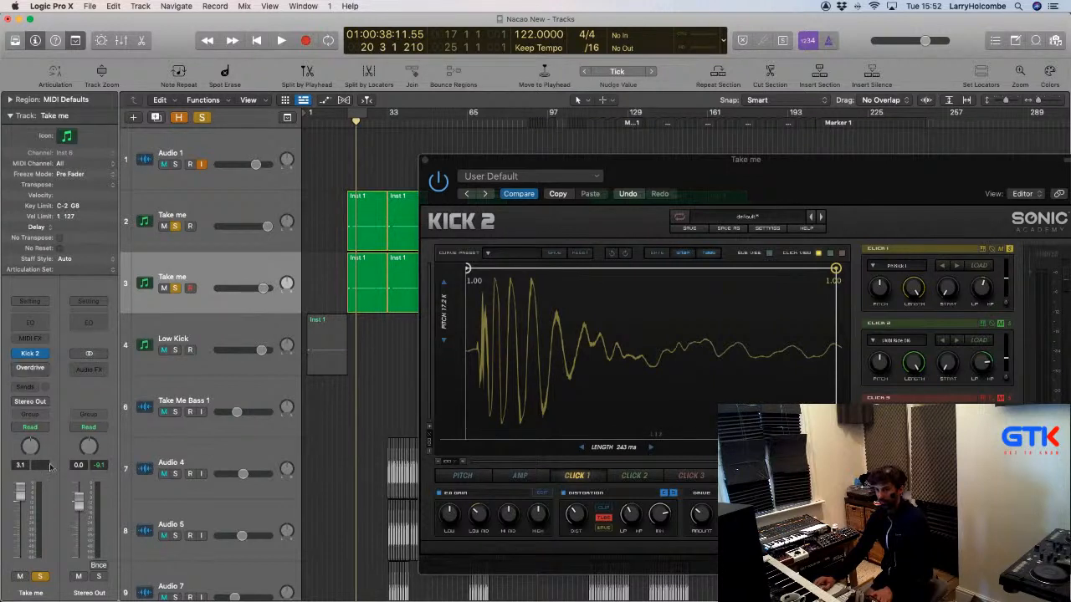
{"action": "key", "text": "space"}
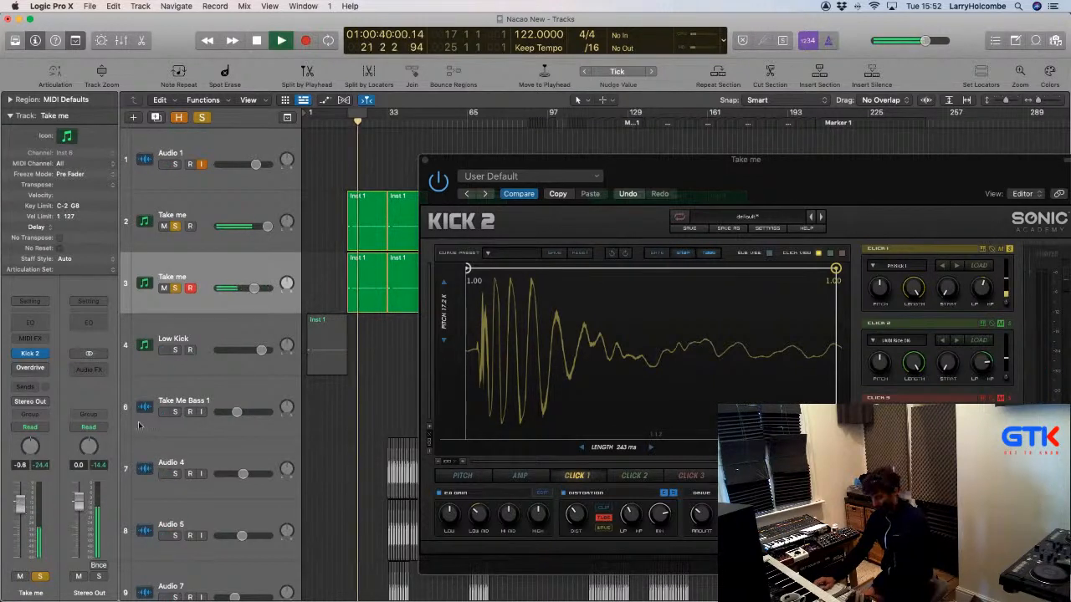
Lower Click 1's level to about -10.94 dB and set its start to 1.98 %.
{"action": "left_click", "coordinate": [1007, 277]}
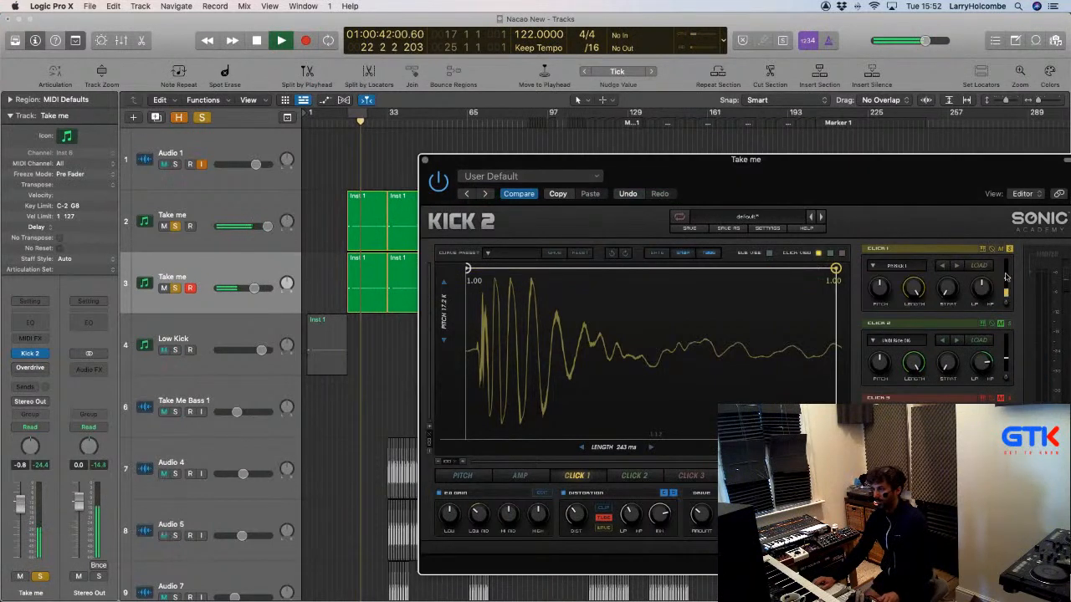
{"action": "left_click_drag", "start_coordinate": [1007, 277], "coordinate": [1007, 278]}
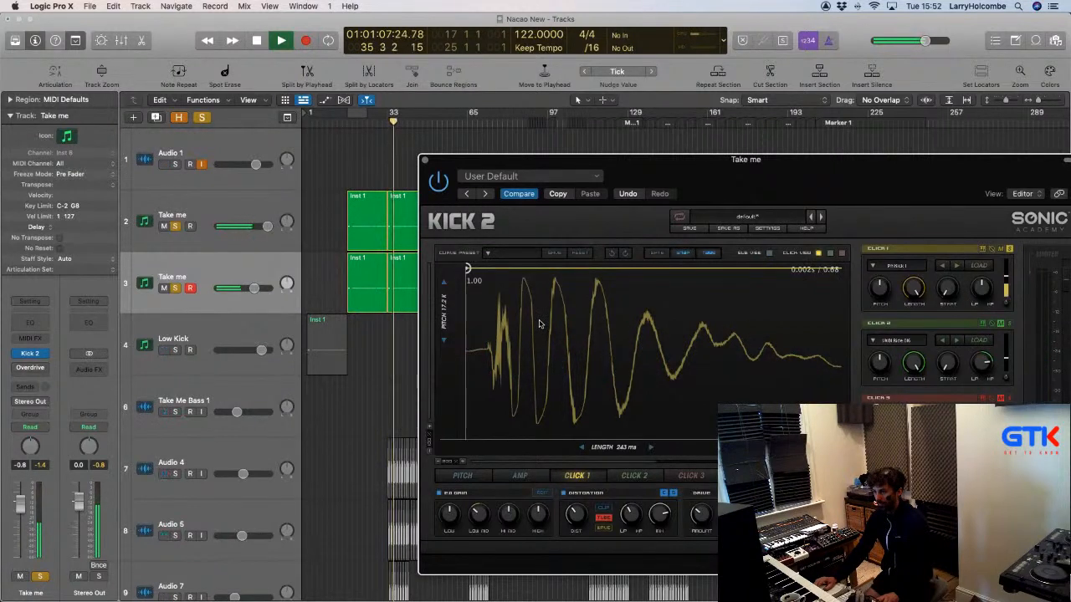
{"action": "left_click_drag", "start_coordinate": [949, 288], "coordinate": [950, 285]}
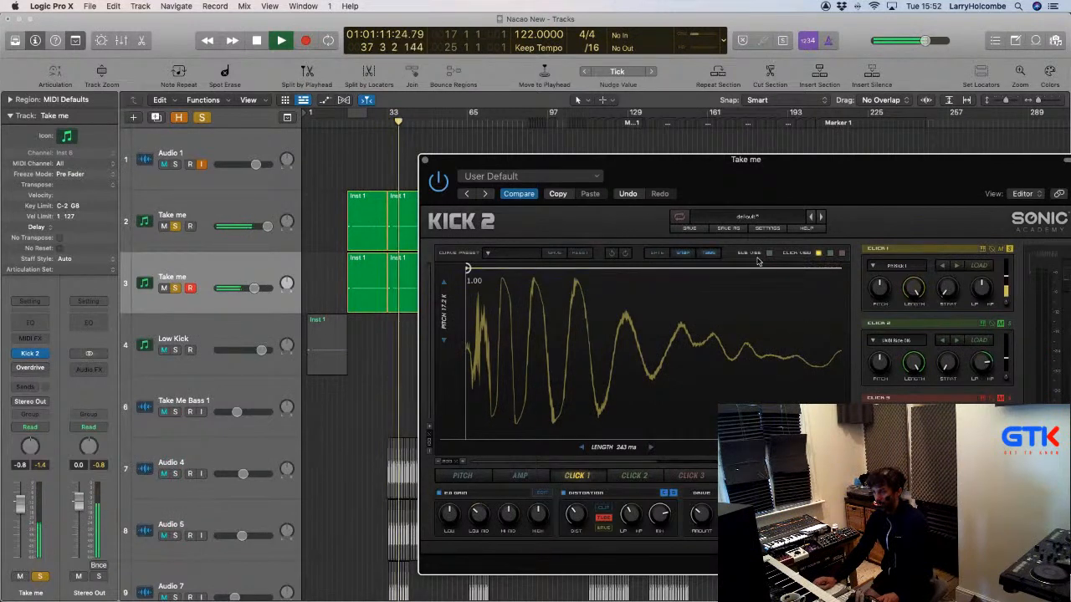
Give the Click 1 envelope a fade to zero after about 0.11 s, then restart playback.
{"action": "left_click", "coordinate": [767, 252]}
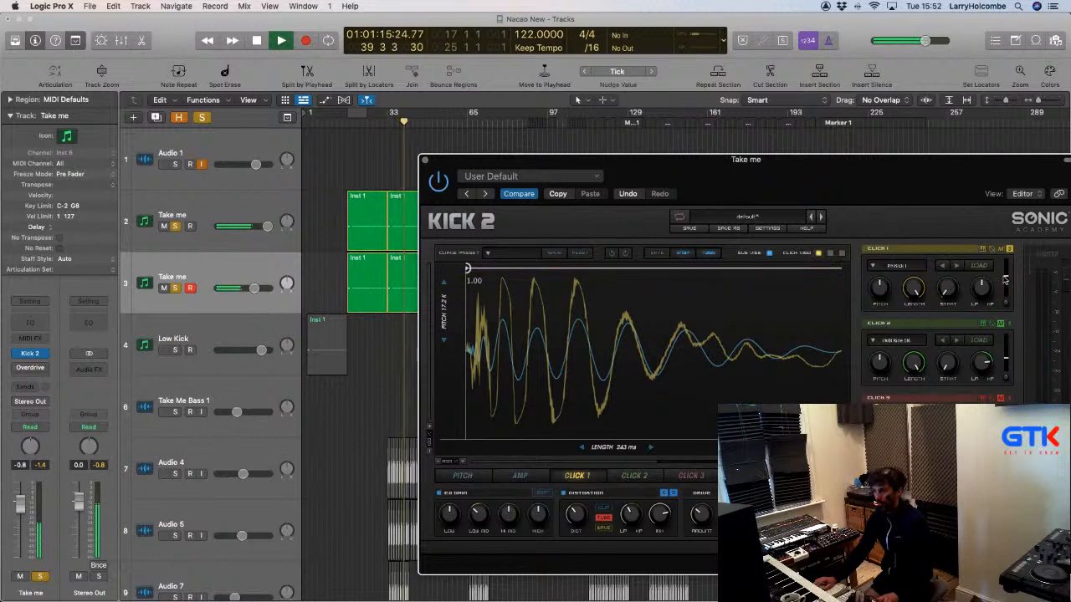
{"action": "mouse_move", "coordinate": [1004, 280]}
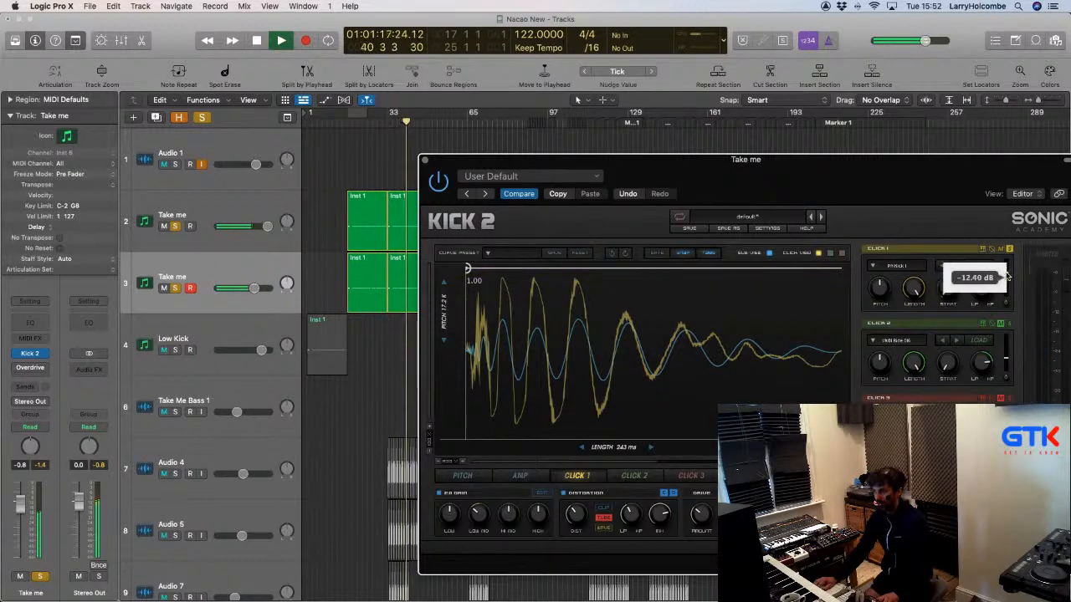
{"action": "left_click", "coordinate": [591, 473]}
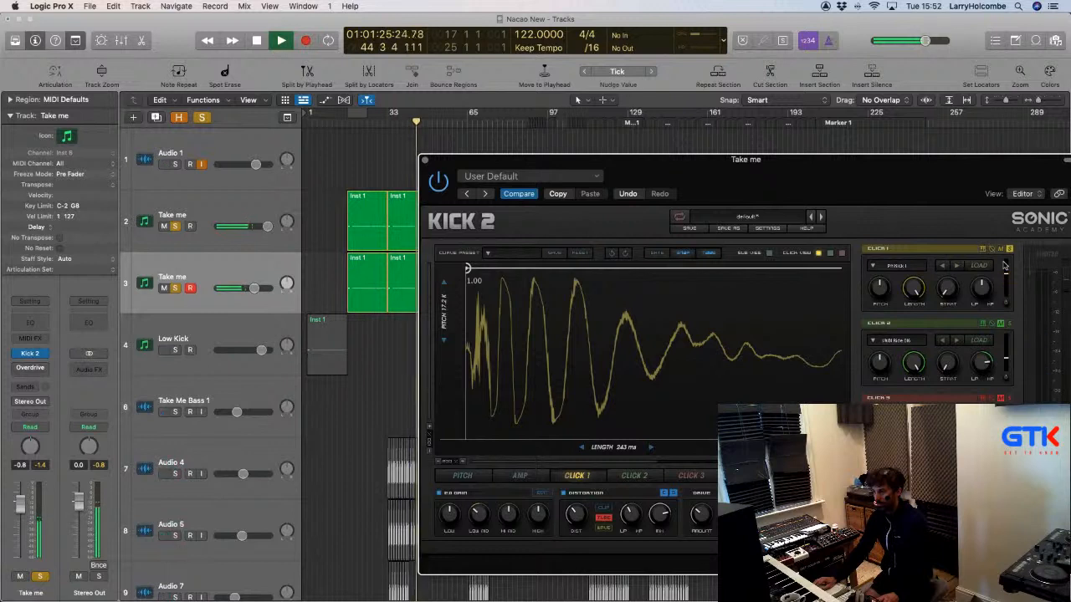
{"action": "left_click", "coordinate": [437, 463]}
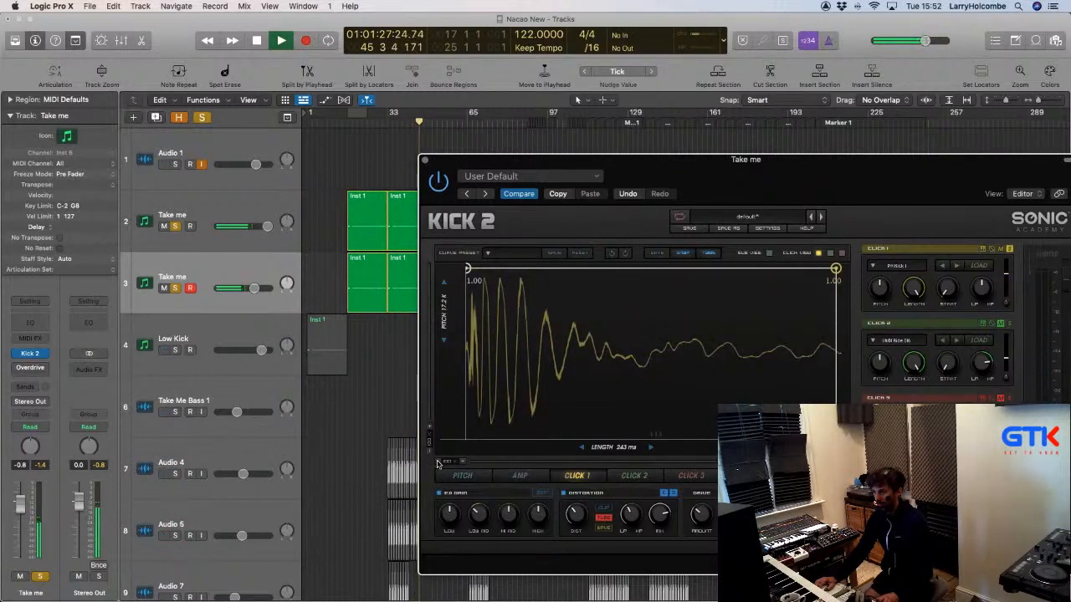
{"action": "left_click_drag", "start_coordinate": [835, 268], "coordinate": [820, 437]}
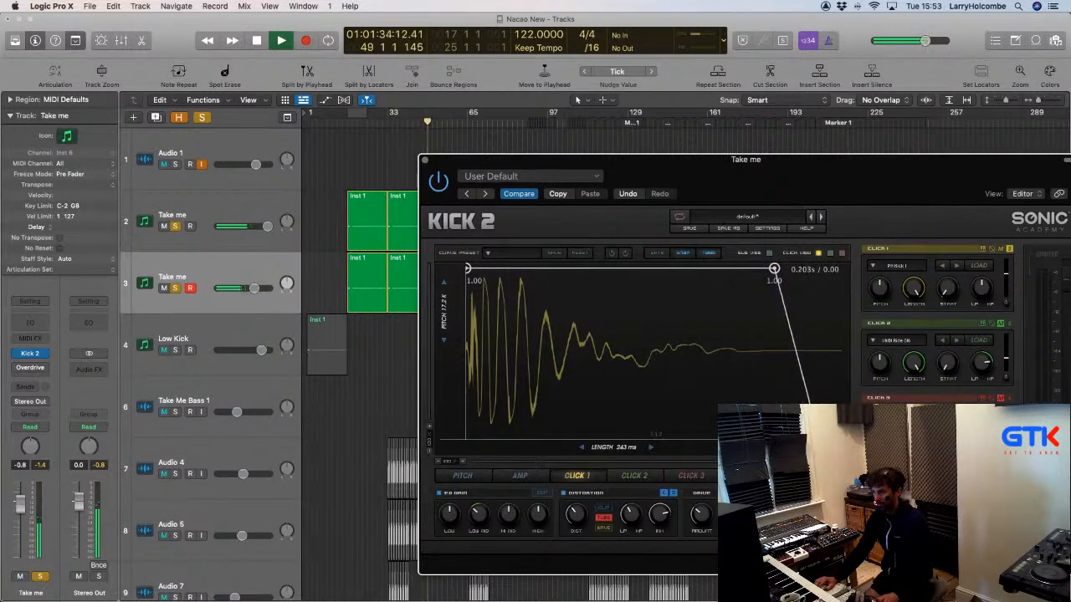
{"action": "left_click", "coordinate": [350, 117]}
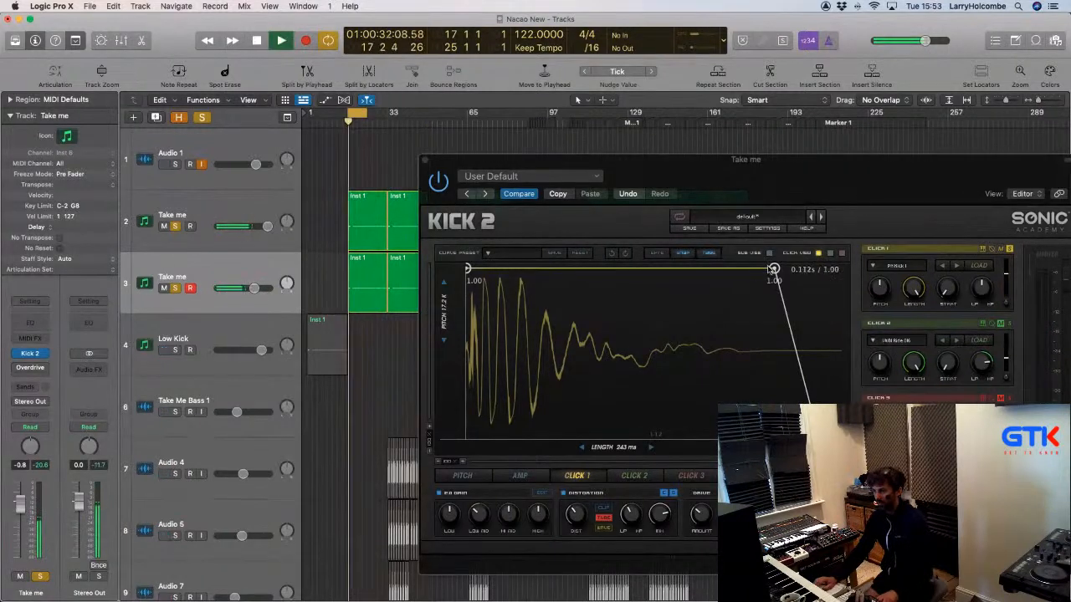
Rework the Click 1 envelope's hold and end points, settling the end near 0.227 s.
{"action": "left_click_drag", "start_coordinate": [773, 270], "coordinate": [788, 270]}
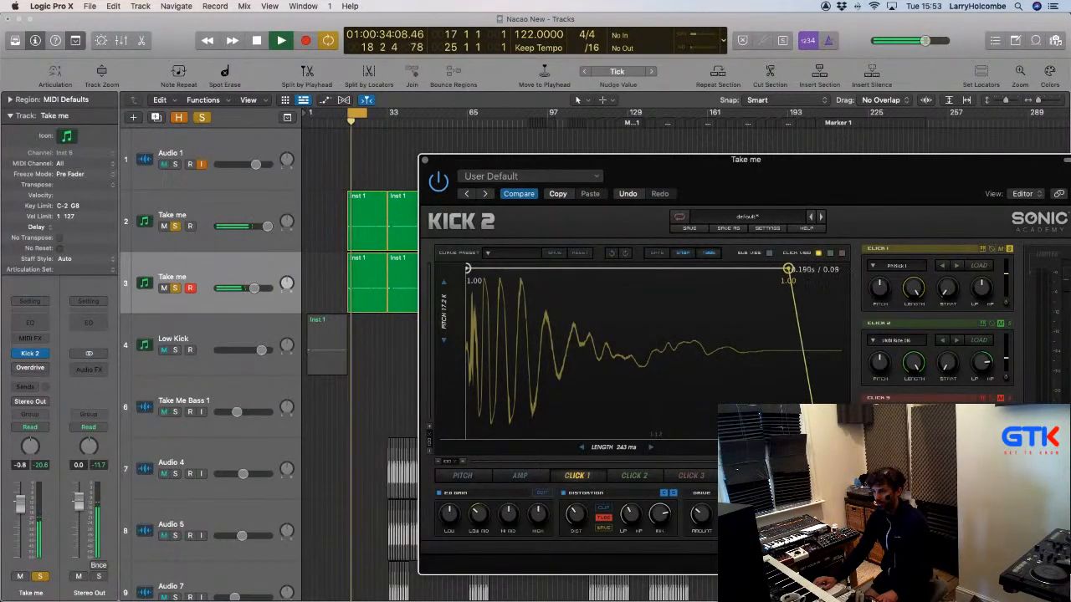
{"action": "left_click_drag", "start_coordinate": [815, 425], "coordinate": [841, 440]}
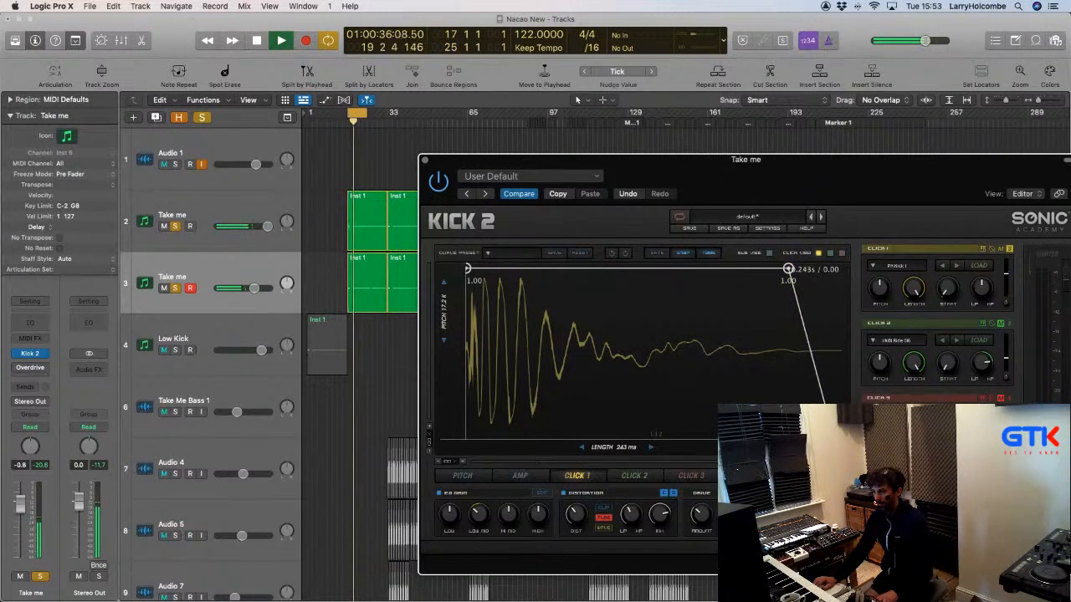
{"action": "left_click_drag", "start_coordinate": [789, 269], "coordinate": [834, 274]}
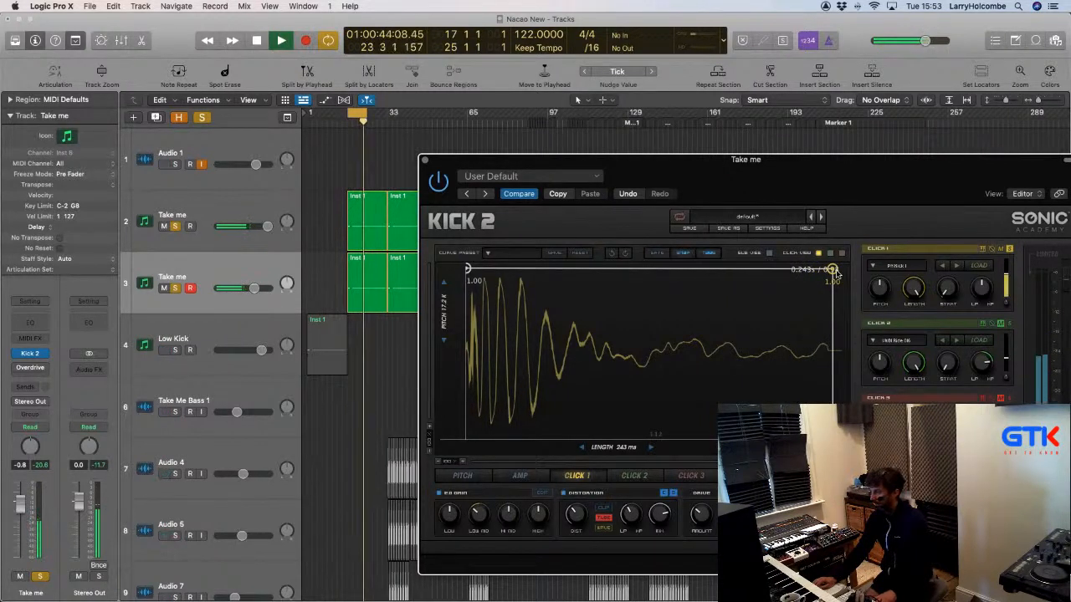
{"action": "left_click_drag", "start_coordinate": [835, 274], "coordinate": [824, 274]}
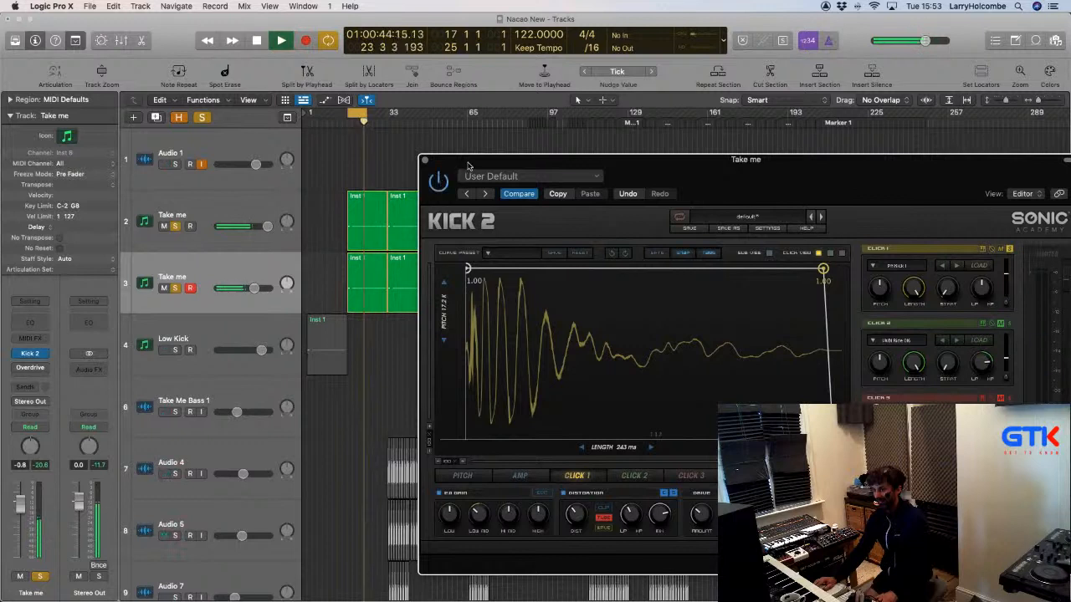
{"action": "left_click_drag", "start_coordinate": [469, 164], "coordinate": [446, 162]}
Set Click 1's LP/HP filter to about 0.55 while auditioning the kick in playback.
{"action": "key", "text": "space"}
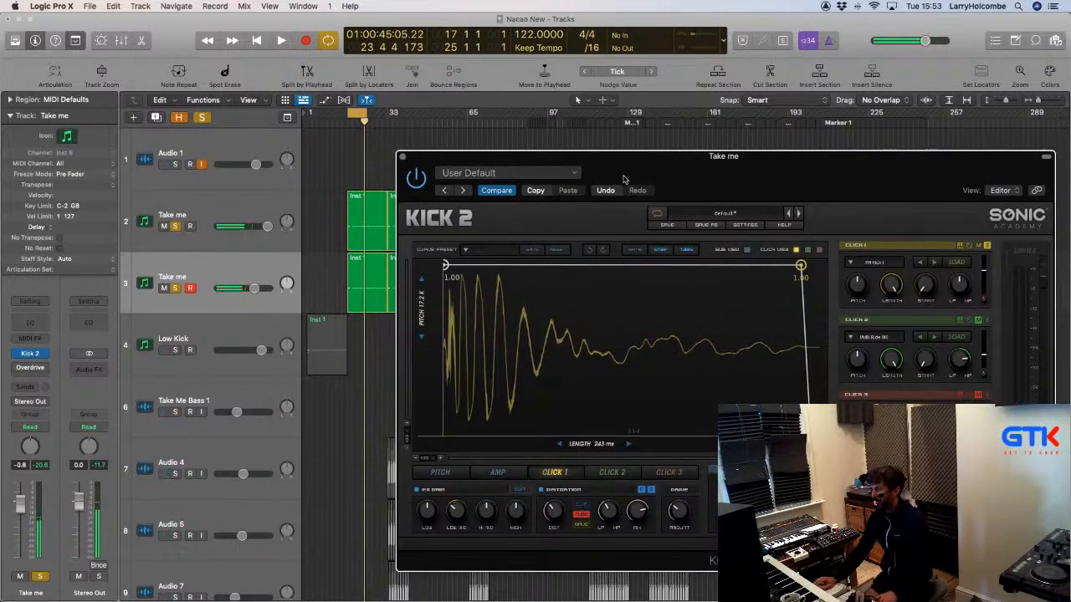
{"action": "left_click_drag", "start_coordinate": [961, 292], "coordinate": [960, 288]}
{"action": "key", "text": "space"}
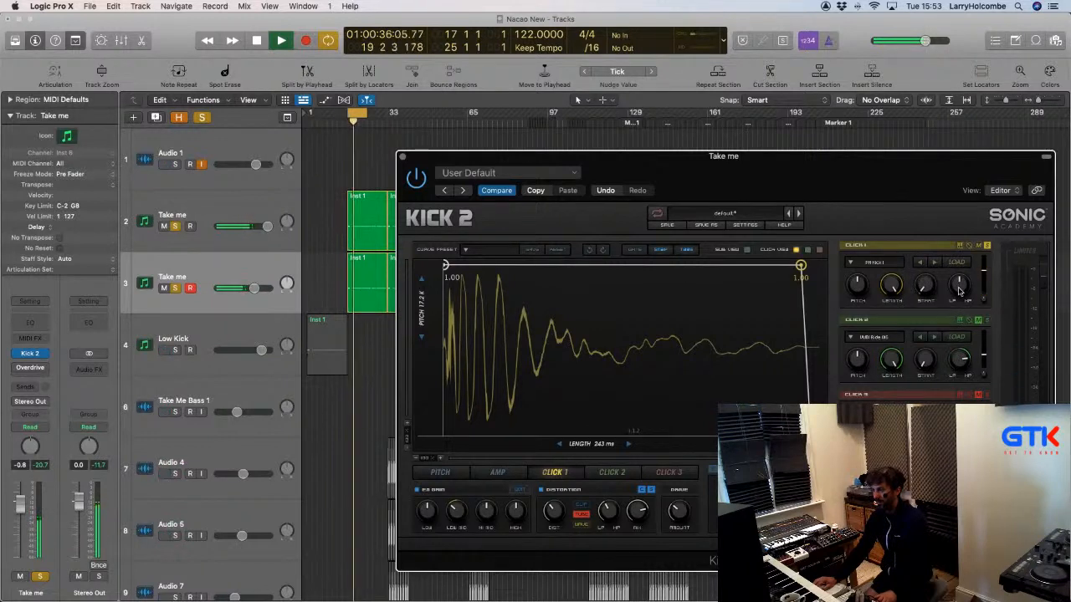
{"action": "mouse_move", "coordinate": [959, 290]}
{"action": "left_mouse_down"}
{"action": "mouse_move", "coordinate": [957, 255]}
{"action": "mouse_move", "coordinate": [960, 290]}
{"action": "left_mouse_up"}
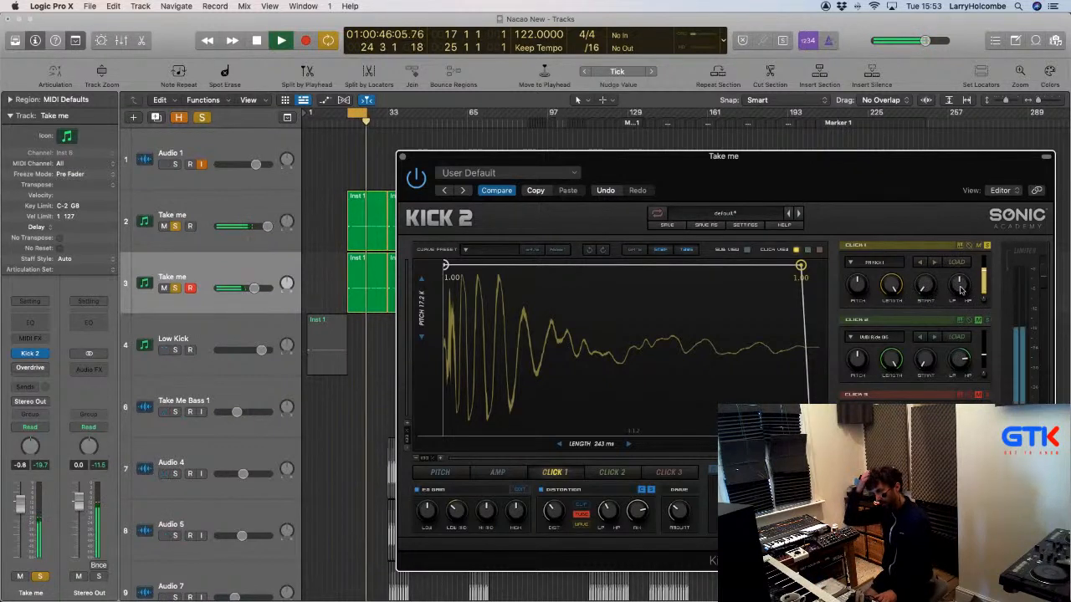
Load a BDSource preset into Kick 2's Click 2 layer.
{"action": "left_click", "coordinate": [871, 337]}
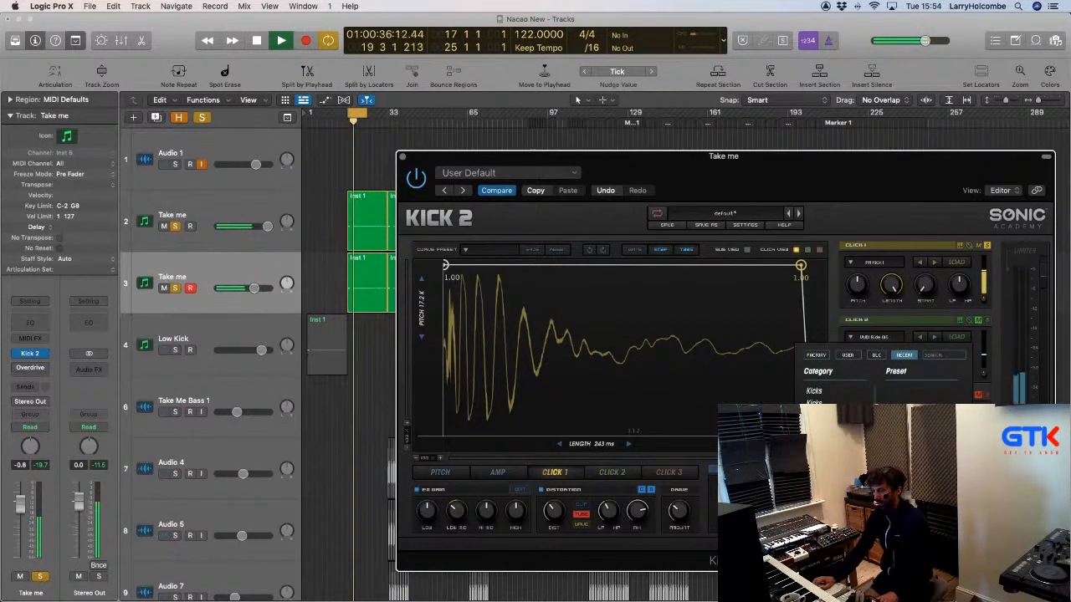
{"action": "scroll", "coordinate": [925, 389], "scroll_direction": "down", "scroll_amount": 4}
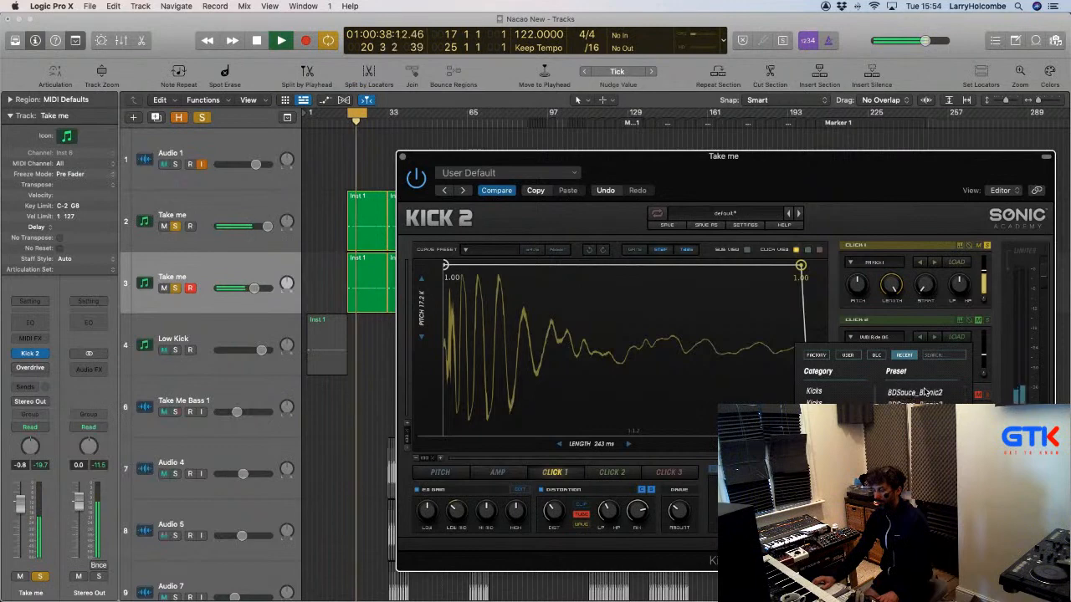
{"action": "left_click", "coordinate": [925, 408]}
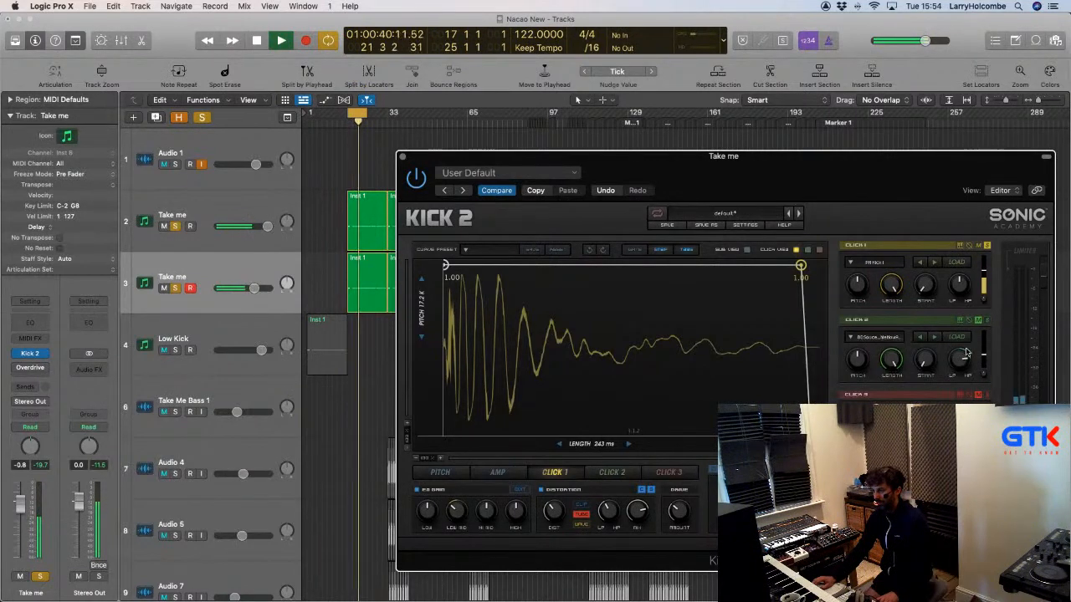
Raise Click 2's envelope start to 0.80 and set its level to -7.12 dB.
{"action": "left_click_drag", "start_coordinate": [983, 353], "coordinate": [984, 351]}
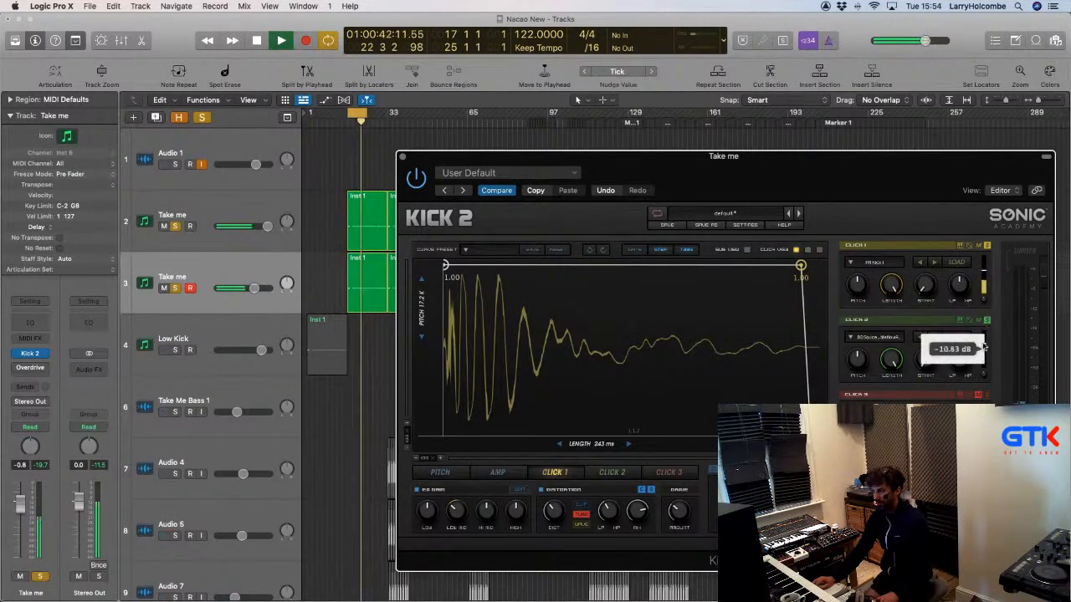
{"action": "left_click", "coordinate": [612, 471]}
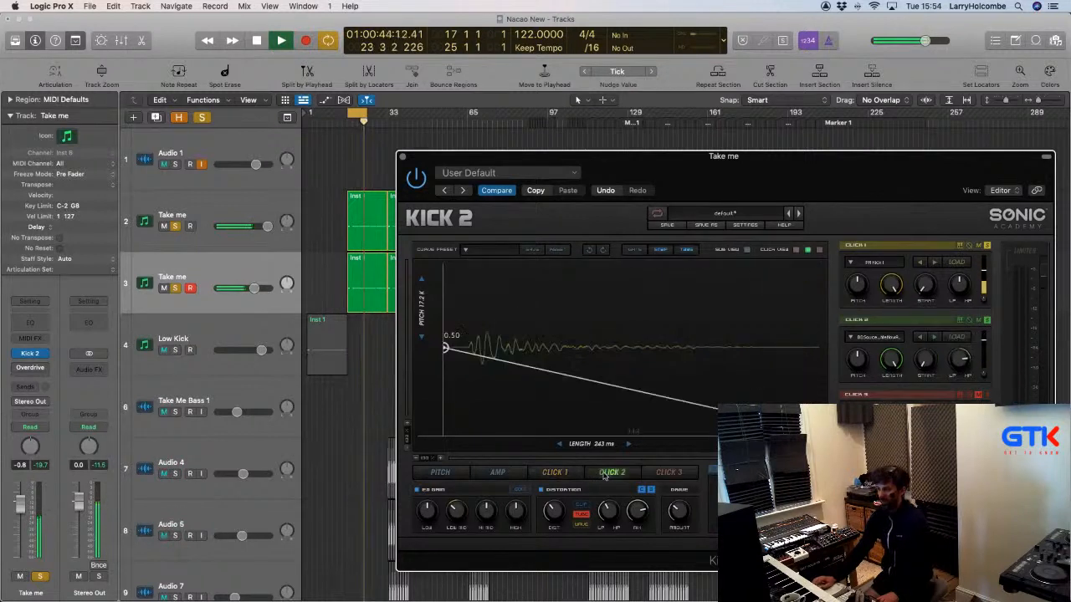
{"action": "left_click_drag", "start_coordinate": [525, 355], "coordinate": [711, 299]}
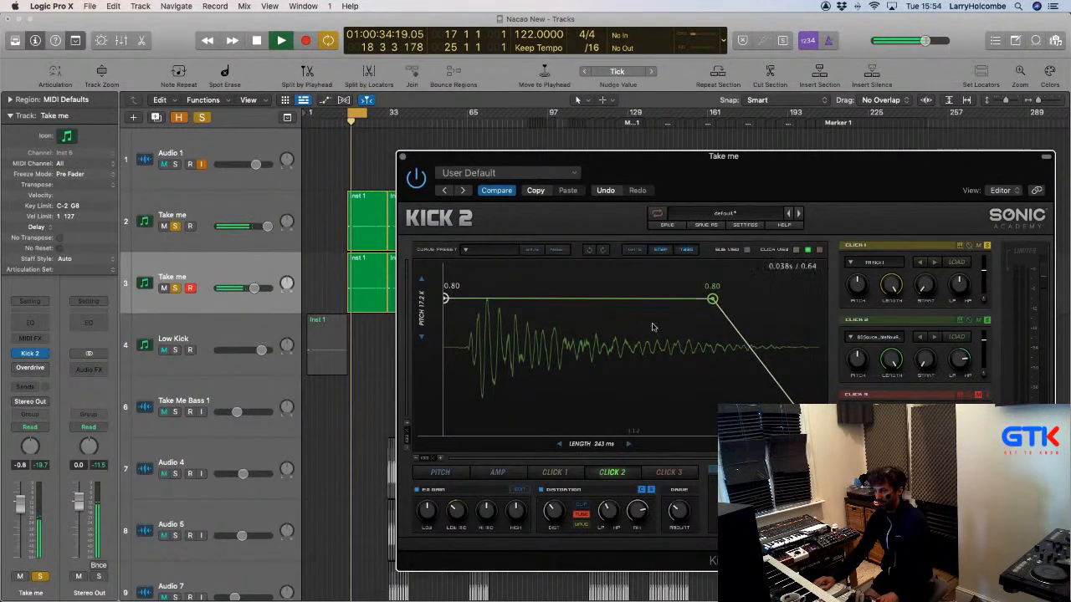
{"action": "left_click_drag", "start_coordinate": [958, 361], "coordinate": [984, 348]}
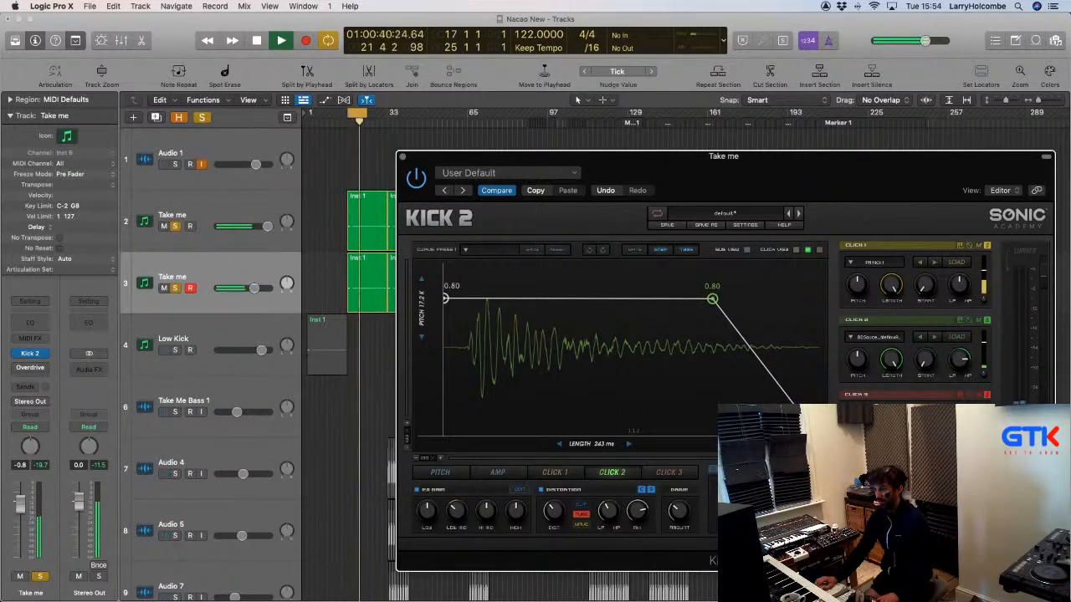
For Click 3, browse to My sounds > Drum Hits > Dirt_And_Layers > DrumLayeringTools > Vinyl and Tape Halos.
{"action": "left_click", "coordinate": [956, 411]}
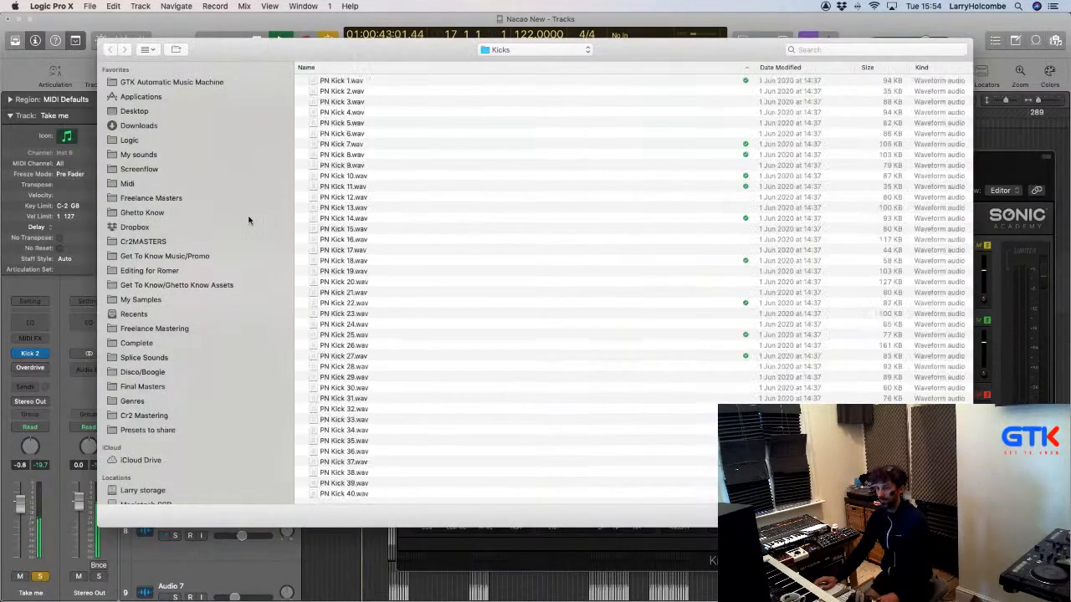
{"action": "left_click", "coordinate": [135, 156]}
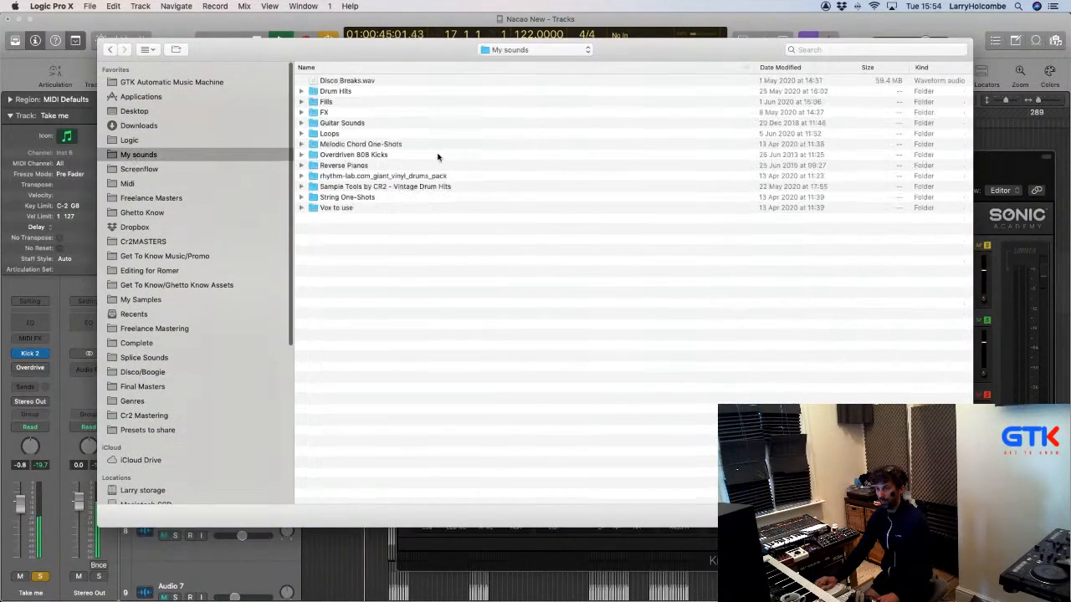
{"action": "left_click", "coordinate": [337, 94]}
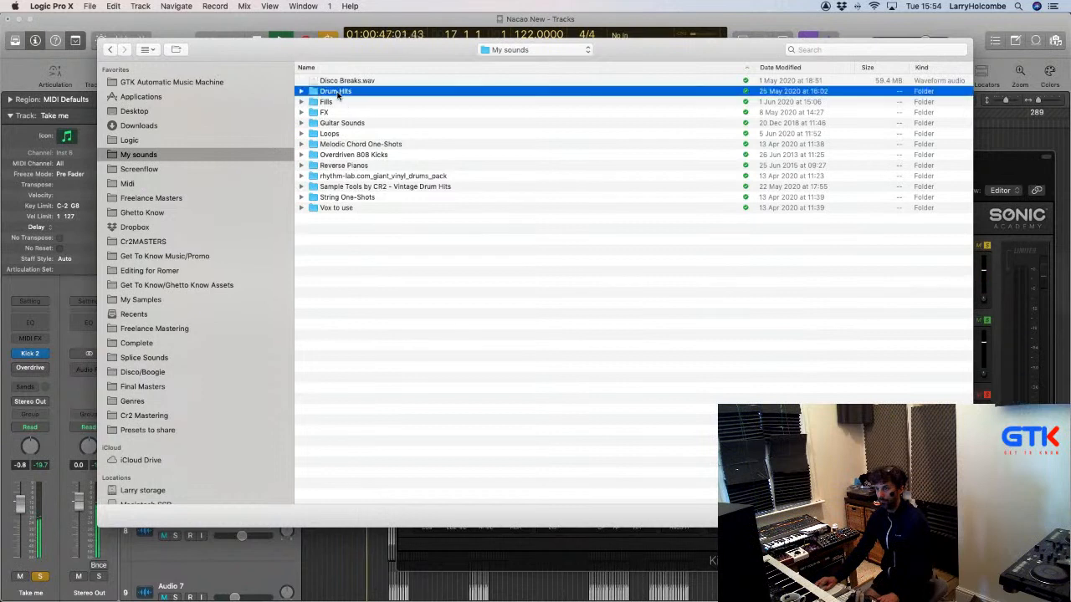
{"action": "double_click", "coordinate": [337, 94]}
{"action": "double_click", "coordinate": [344, 133]}
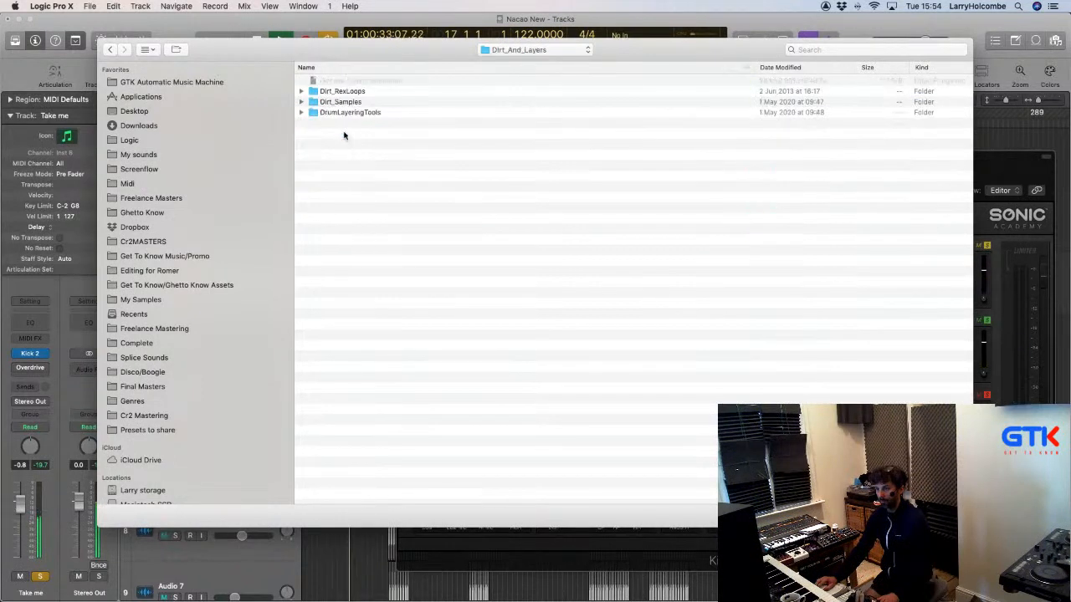
{"action": "left_click", "coordinate": [343, 103]}
{"action": "double_click", "coordinate": [343, 103]}
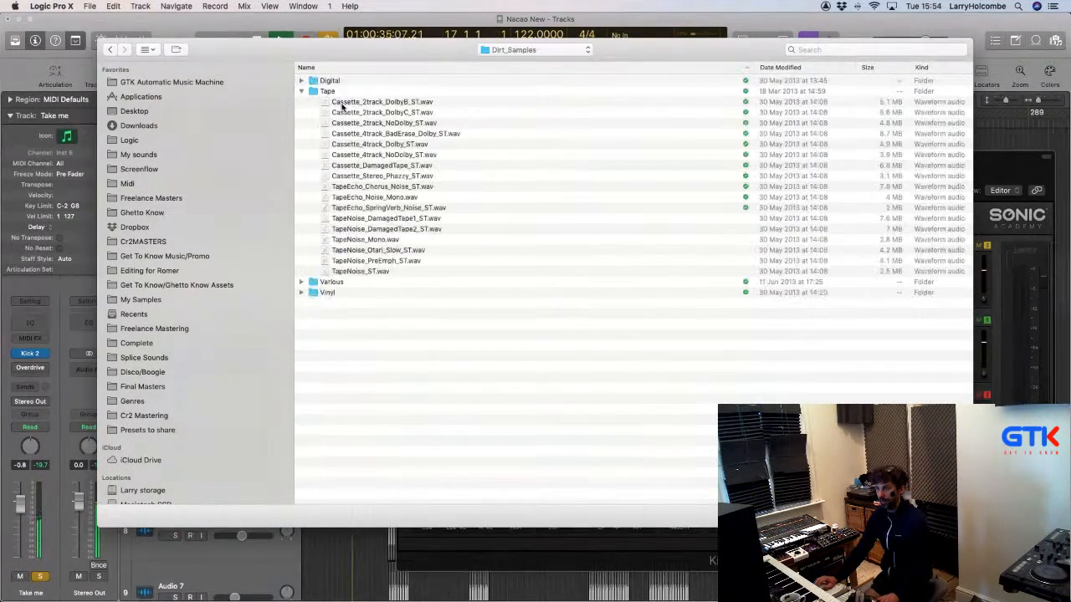
{"action": "left_click", "coordinate": [108, 50]}
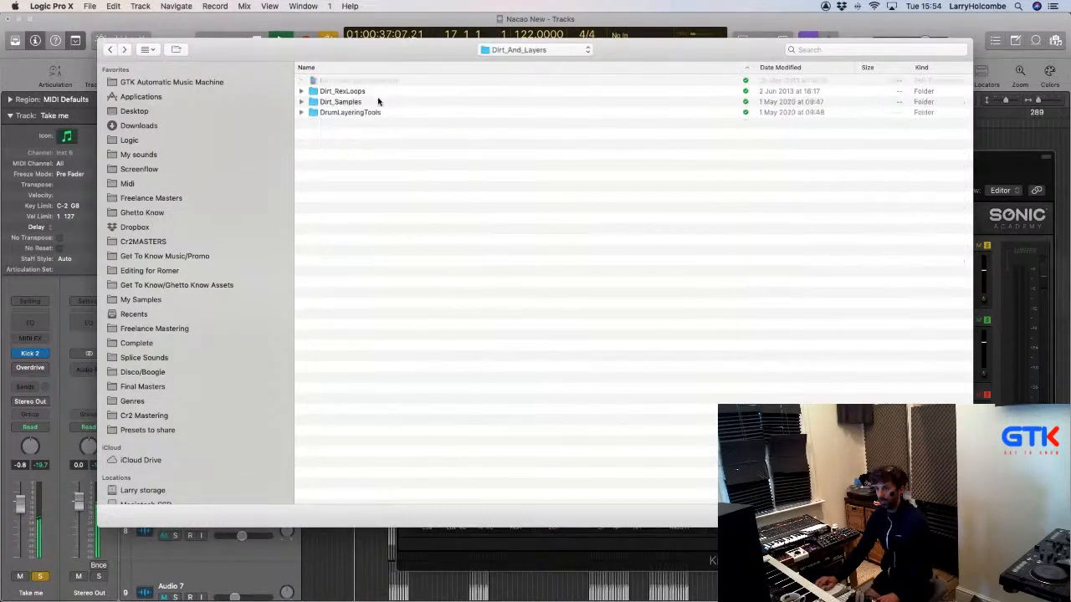
{"action": "left_click", "coordinate": [375, 112]}
{"action": "double_click", "coordinate": [374, 112]}
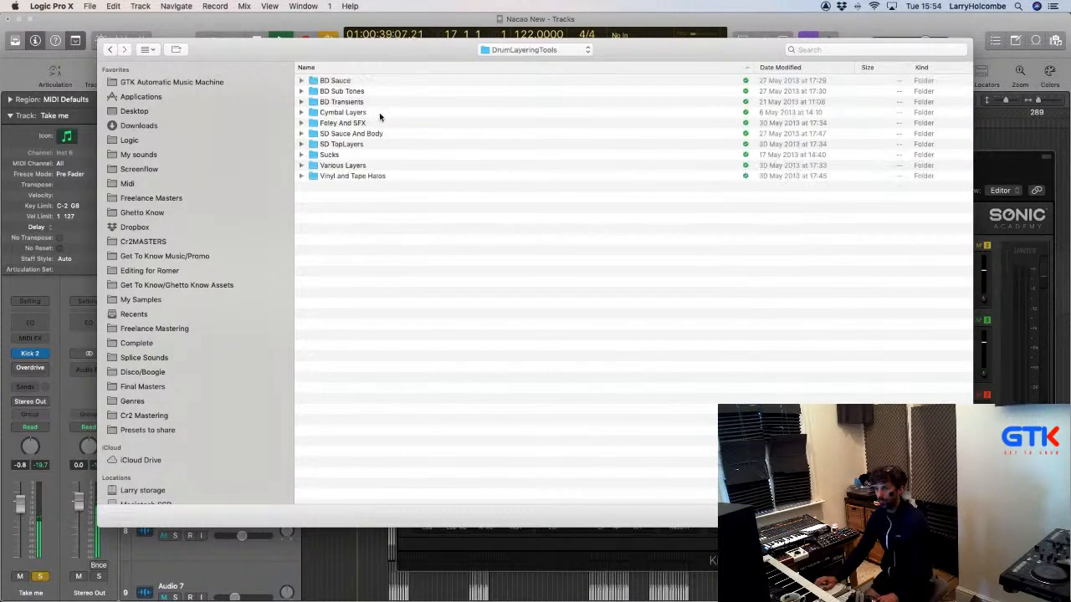
{"action": "left_click", "coordinate": [356, 175]}
{"action": "double_click", "coordinate": [358, 176]}
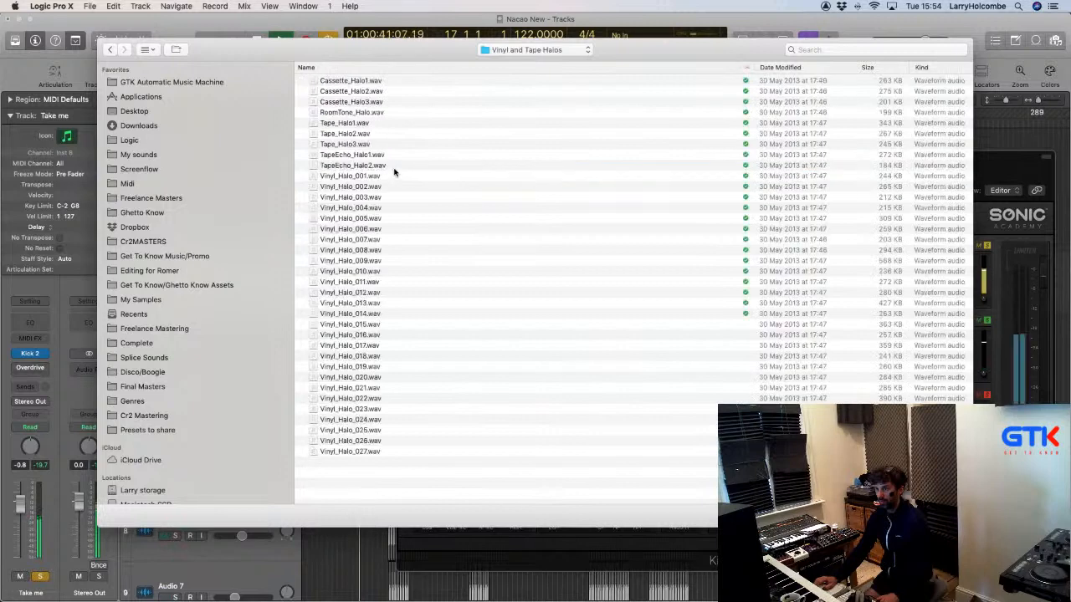
Preview Cassette_Halo1.wav and load it into Click 3.
{"action": "left_click", "coordinate": [347, 81]}
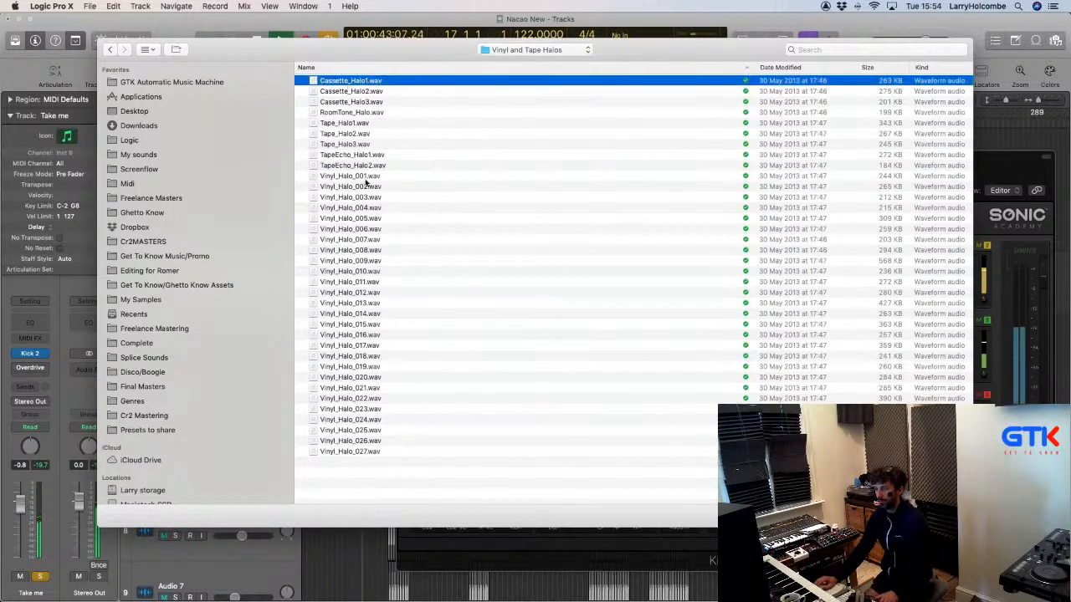
{"action": "key", "text": "space"}
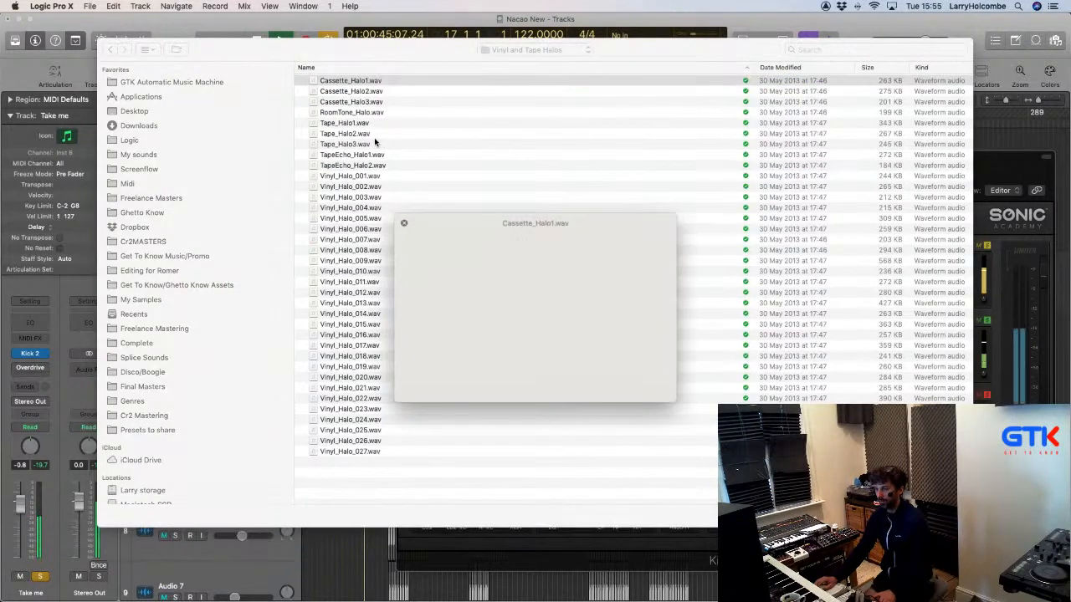
{"action": "key", "text": "space"}
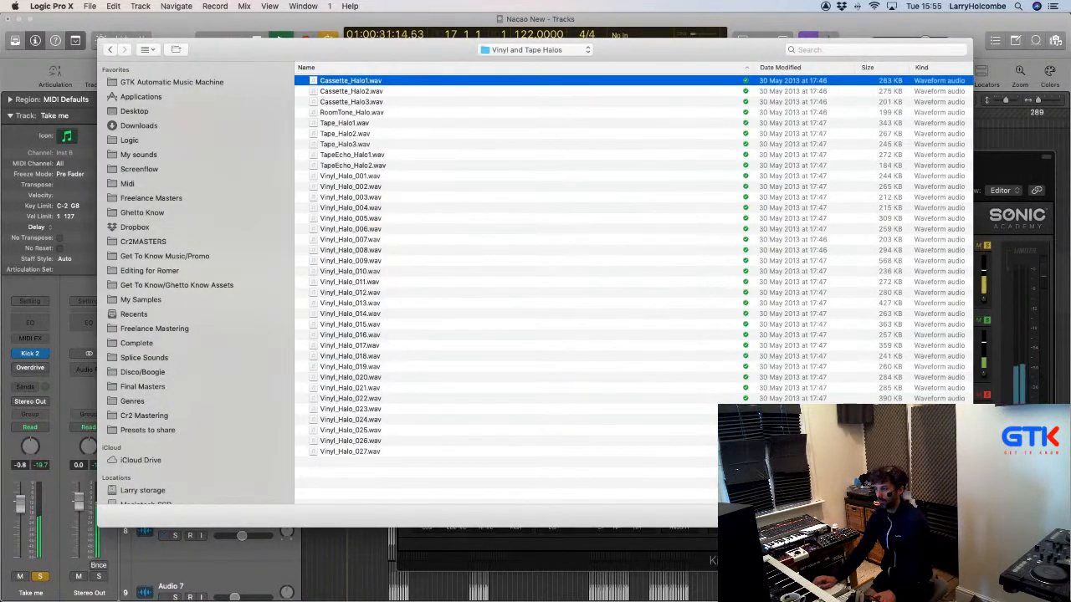
{"action": "key", "text": "Return"}
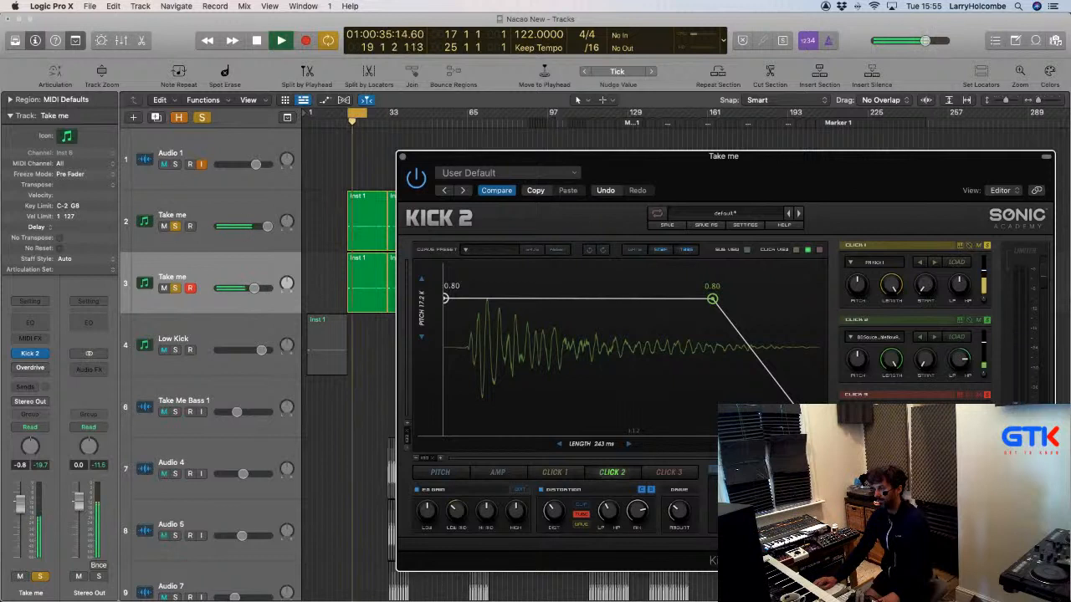
Raise Click 3's two envelope points to 0.62 and 0.60.
{"action": "left_click", "coordinate": [661, 474]}
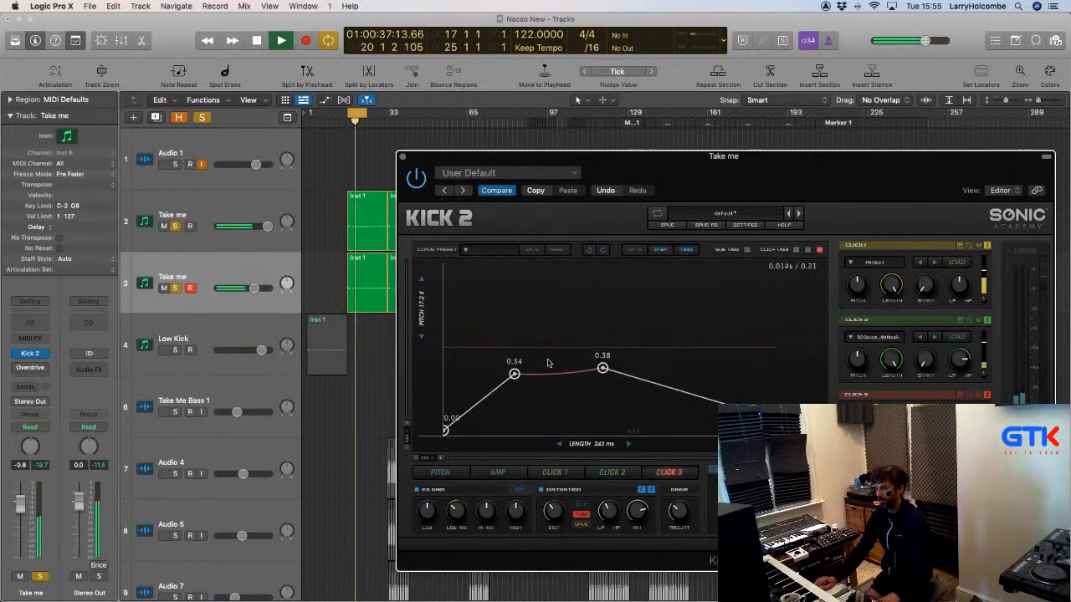
{"action": "left_click_drag", "start_coordinate": [513, 374], "coordinate": [509, 328]}
{"action": "left_click_drag", "start_coordinate": [602, 368], "coordinate": [619, 332]}
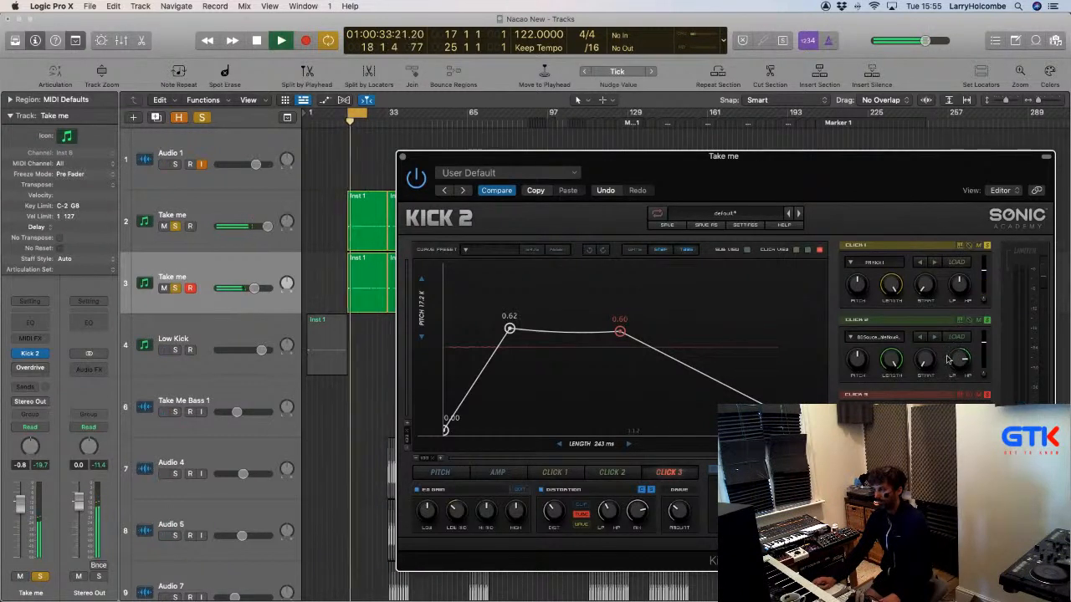
Nudge Click 2's LP/HP filter up, set Click 1's to 0.52, and close Kick 2.
{"action": "left_click_drag", "start_coordinate": [956, 361], "coordinate": [958, 358]}
{"action": "left_click_drag", "start_coordinate": [961, 297], "coordinate": [960, 289]}
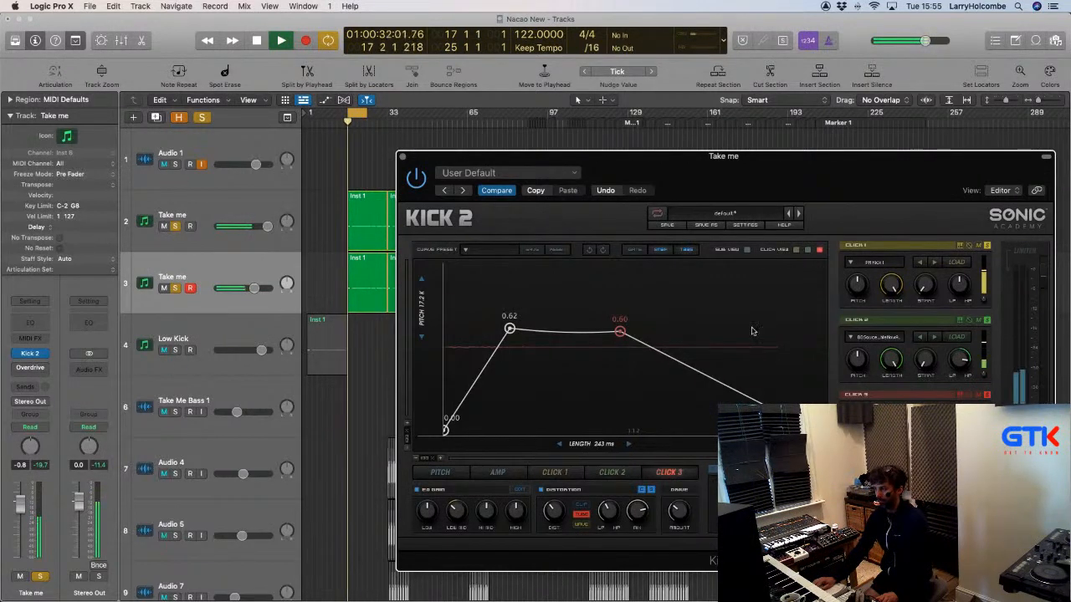
{"action": "left_click", "coordinate": [402, 157]}
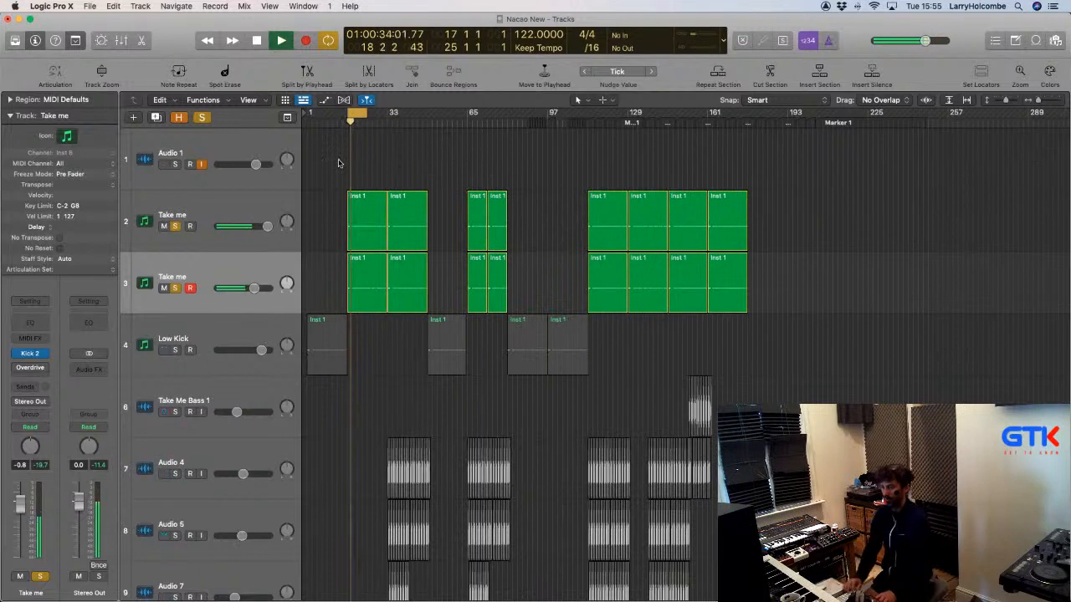
Shrink the track heights, set the cycle to bars 33–50, play, and unsolo the Take me tracks.
{"action": "key", "text": "super+Up"}
{"action": "key", "text": "super+Up"}
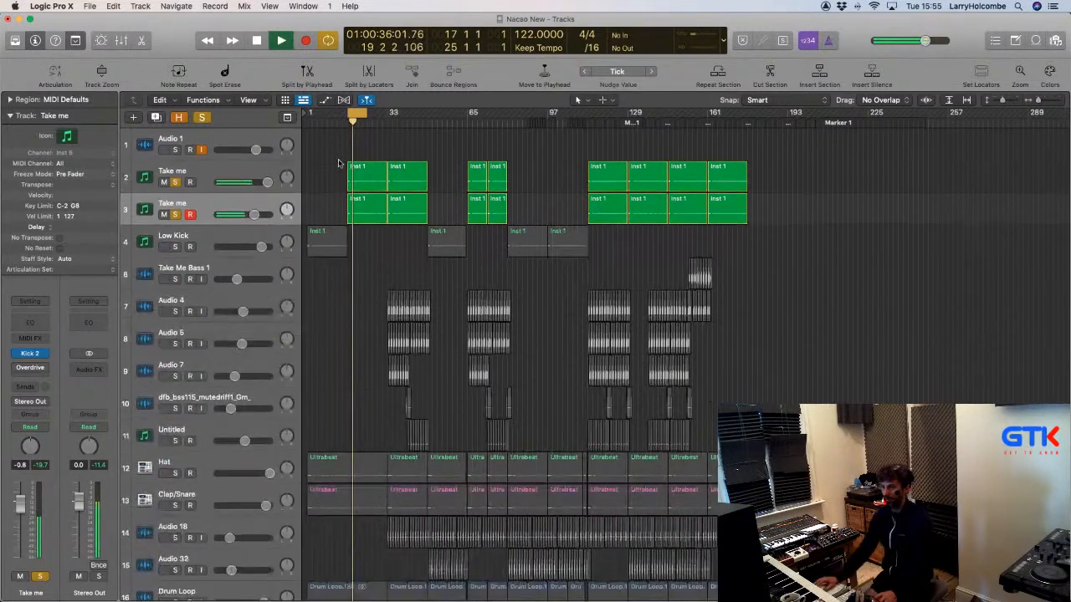
{"action": "key", "text": "space"}
{"action": "left_click_drag", "start_coordinate": [361, 115], "coordinate": [429, 119]}
{"action": "key", "text": "space"}
{"action": "left_click", "coordinate": [175, 184]}
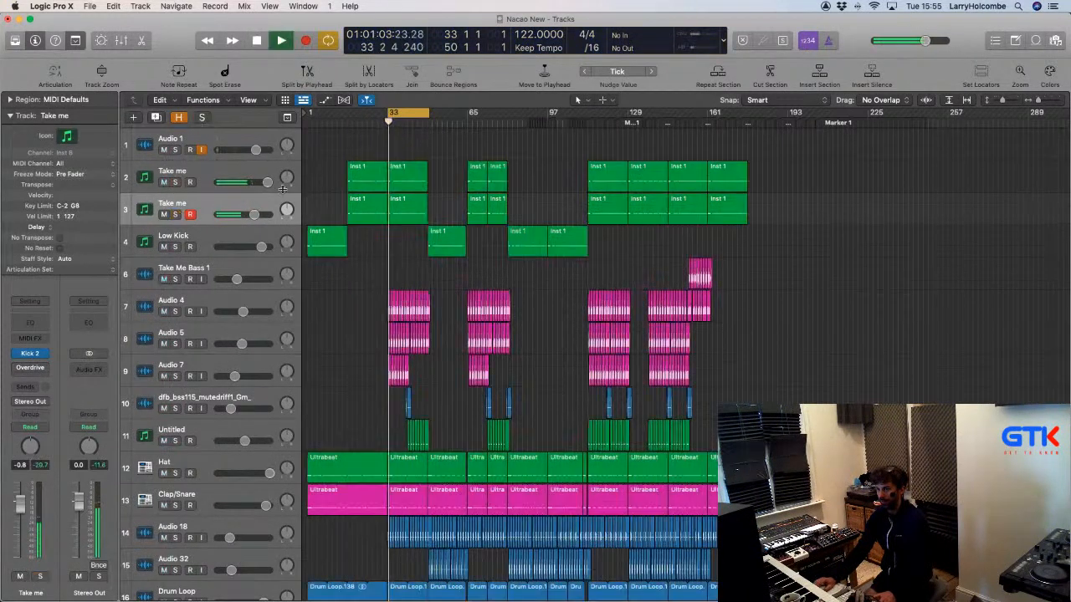
Show a taller mixer below the tracks and briefly mute-compare the Take me channel.
{"action": "key", "text": "x"}
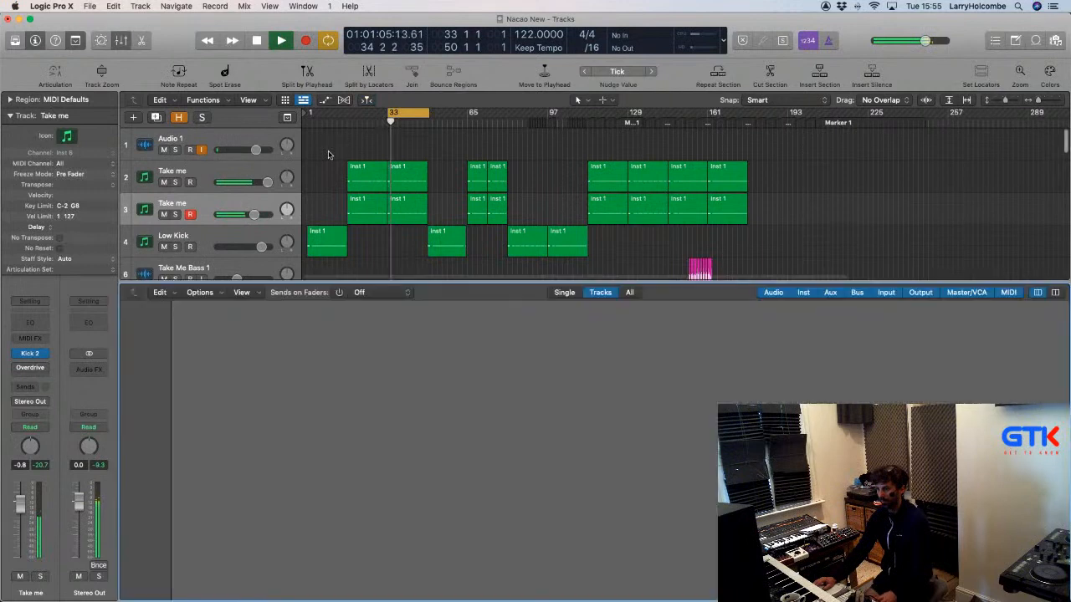
{"action": "left_click_drag", "start_coordinate": [432, 280], "coordinate": [432, 223]}
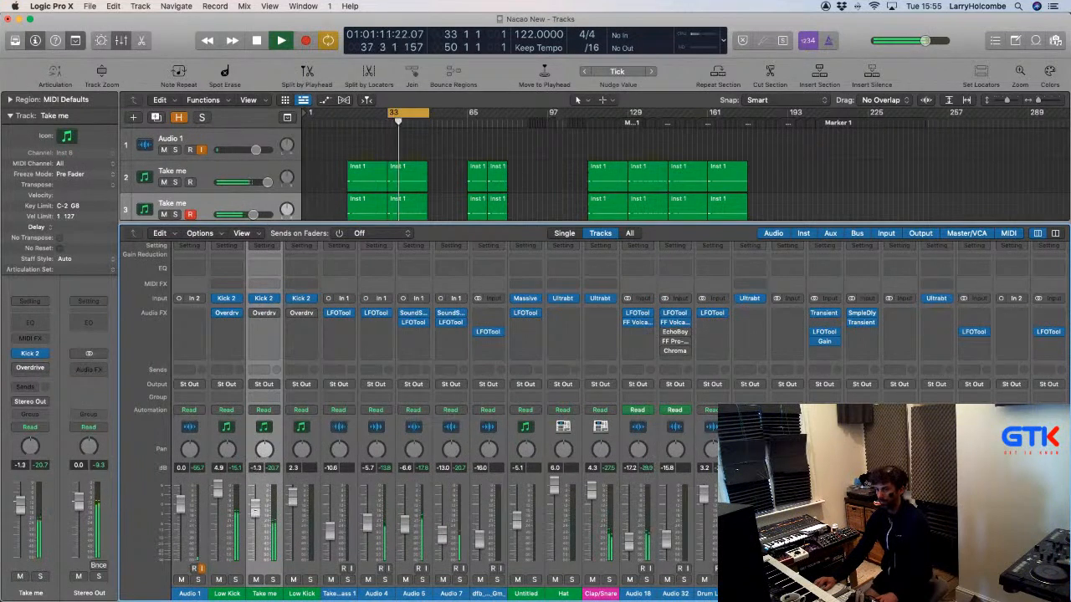
{"action": "left_click", "coordinate": [256, 580]}
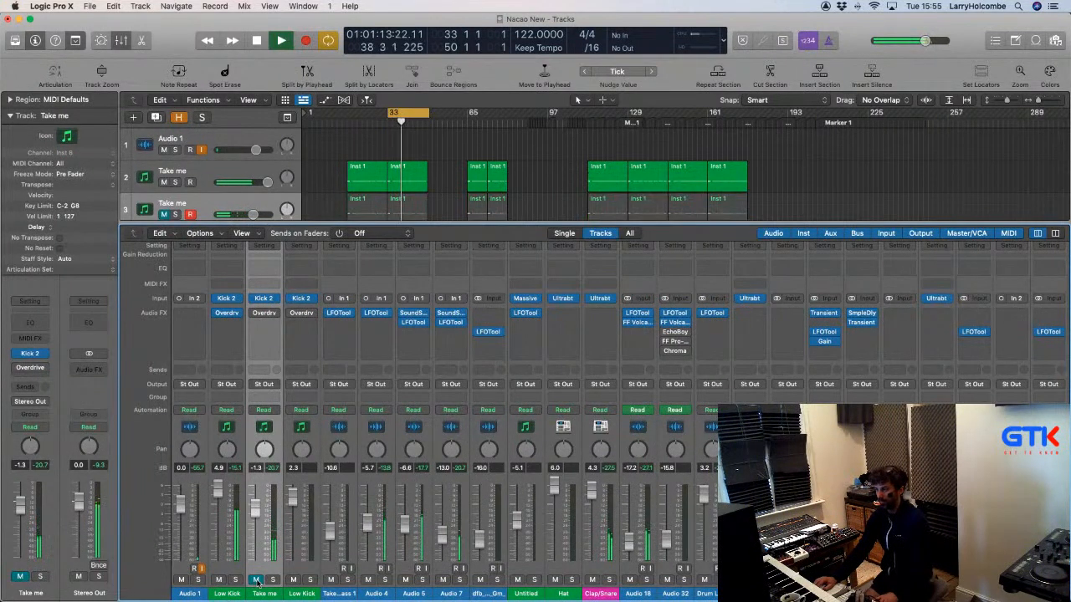
{"action": "left_click", "coordinate": [256, 580]}
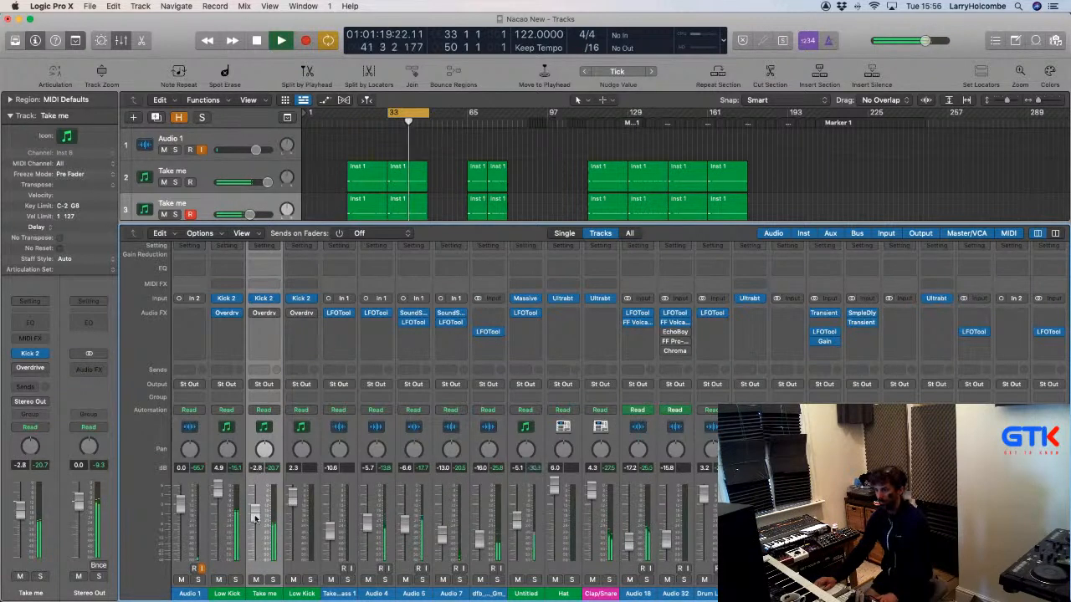
Raise Kick 2's Click 1 filter from 0.54 to 0.61 and close the instrument.
{"action": "left_click", "coordinate": [265, 299]}
{"action": "mouse_move", "coordinate": [960, 288]}
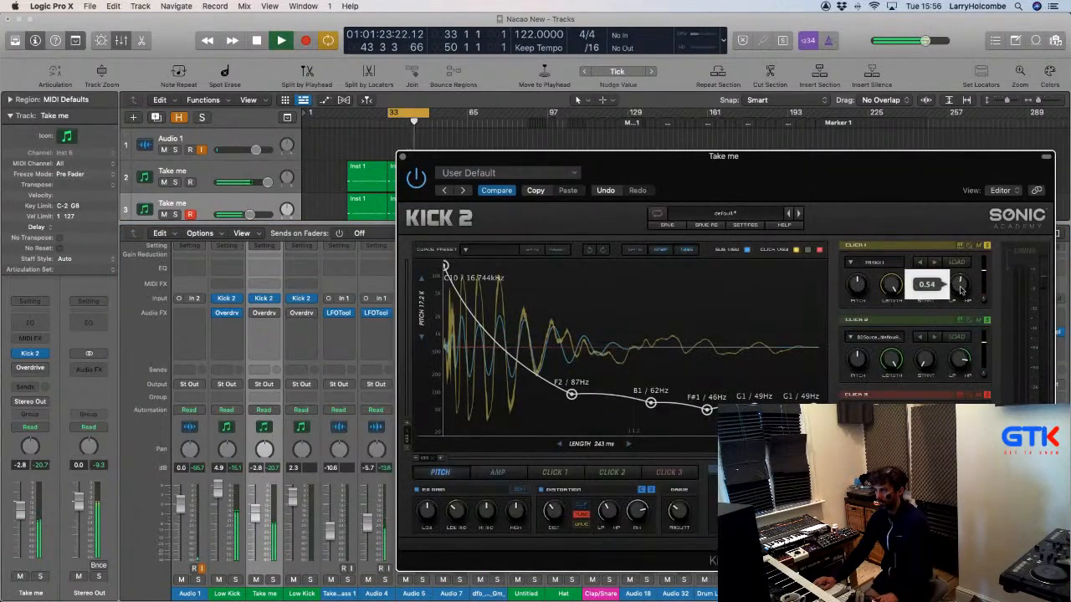
{"action": "left_click_drag", "start_coordinate": [958, 296], "coordinate": [959, 292]}
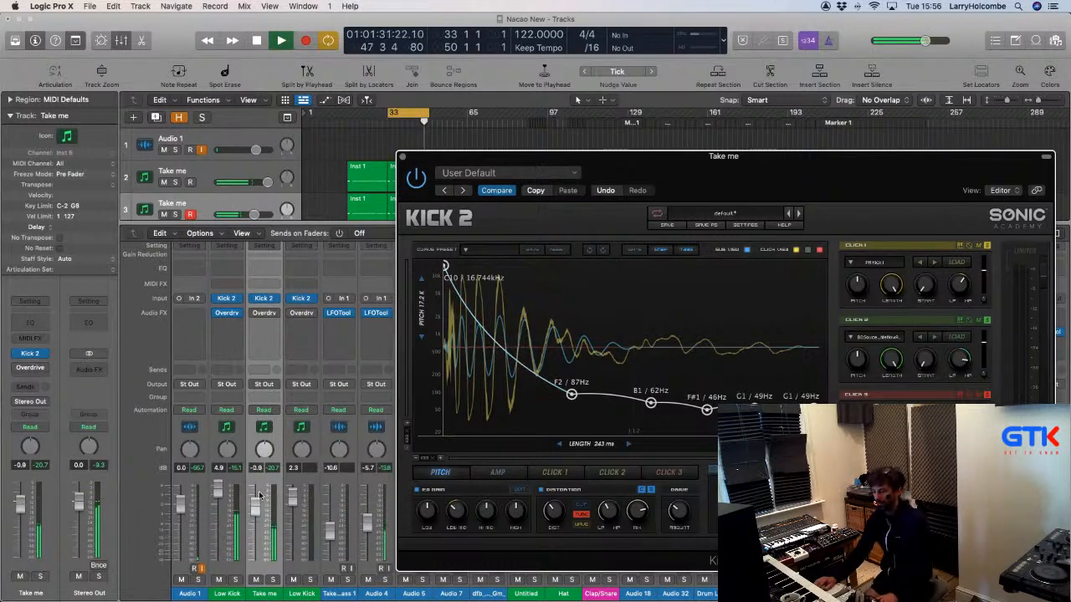
{"action": "left_click", "coordinate": [259, 497]}
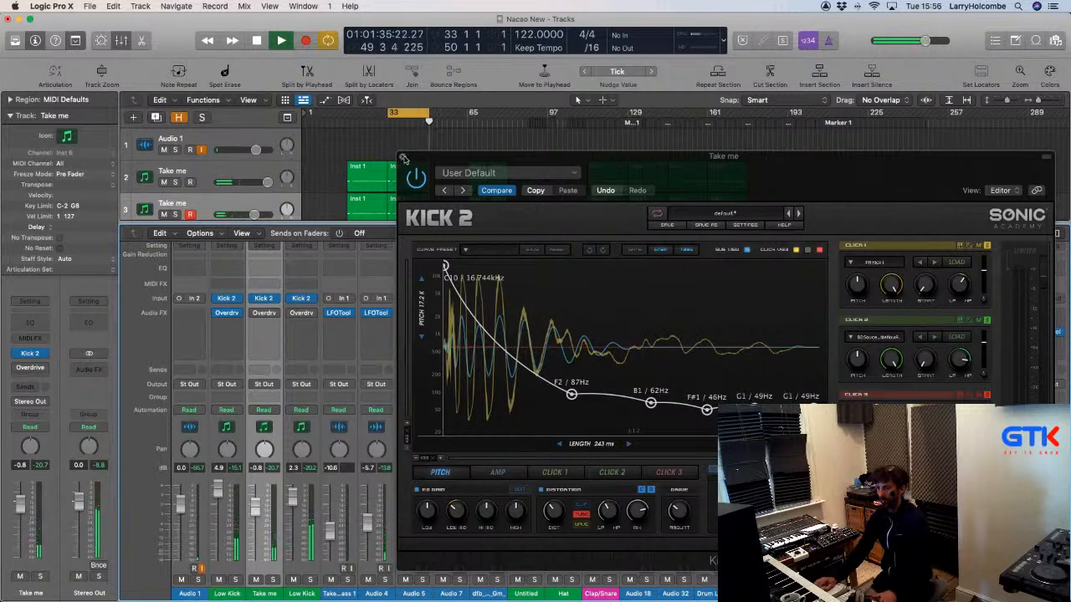
{"action": "left_click", "coordinate": [403, 157]}
Zoom the tracks in and loop playback over bars 33 to 35.
{"action": "left_click", "coordinate": [428, 155]}
{"action": "key", "text": "z"}
{"action": "left_click", "coordinate": [368, 113]}
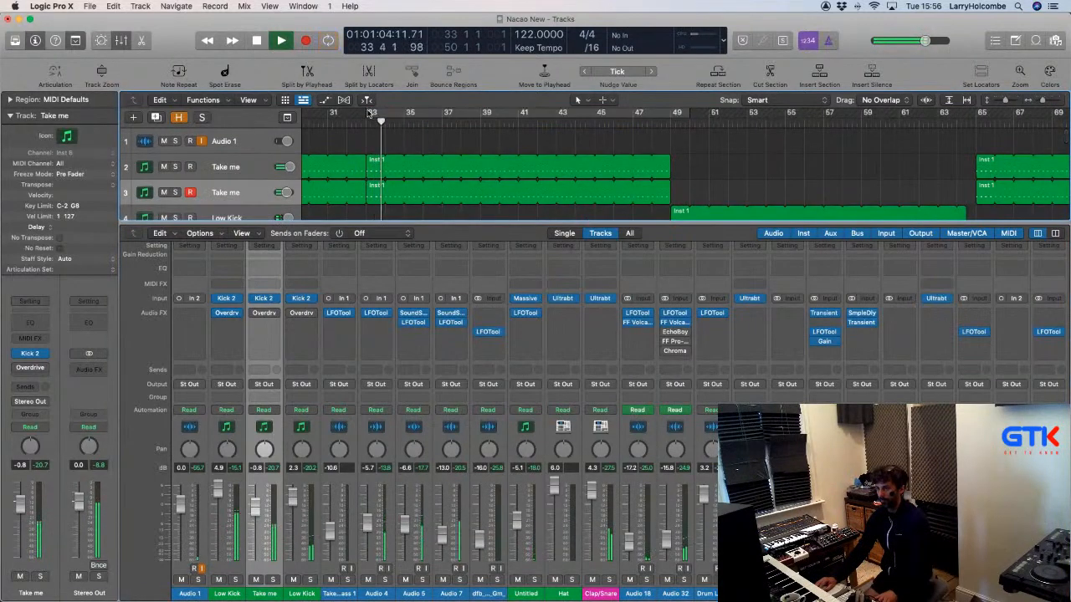
{"action": "left_click_drag", "start_coordinate": [368, 113], "coordinate": [441, 113]}
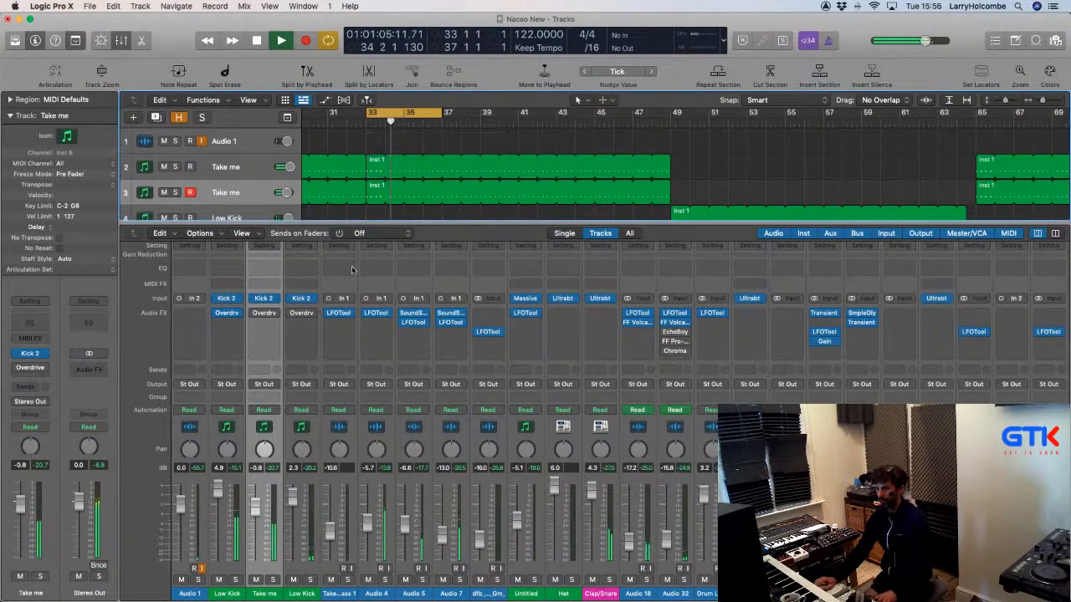
Shorten Kick 2's Click 1 envelope with an earlier peak and end, then solo Low Kick.
{"action": "left_click", "coordinate": [266, 301]}
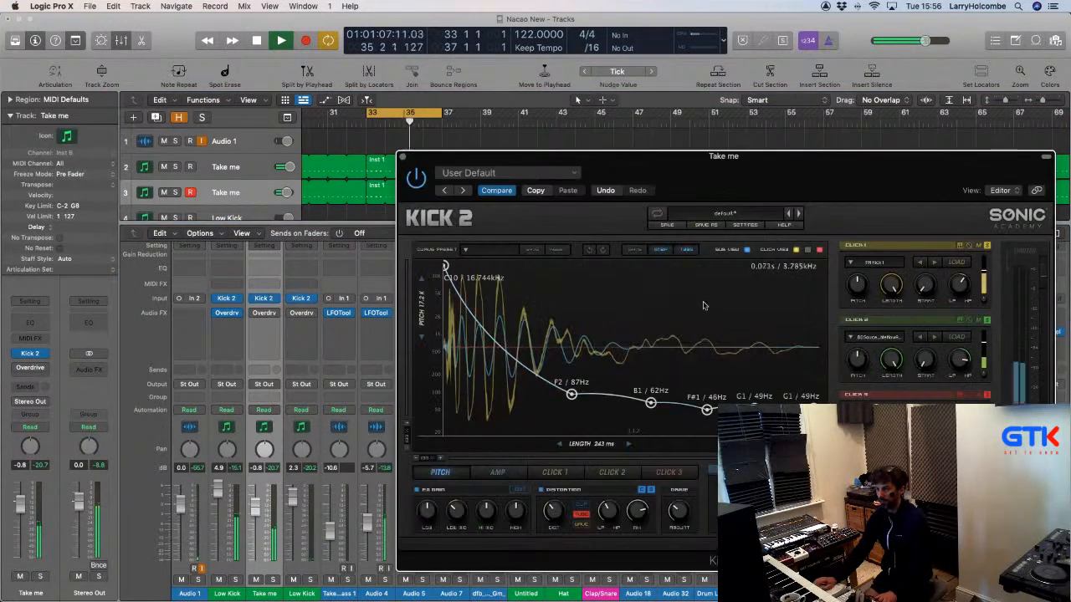
{"action": "left_click", "coordinate": [554, 472]}
{"action": "left_click_drag", "start_coordinate": [801, 266], "coordinate": [755, 266]}
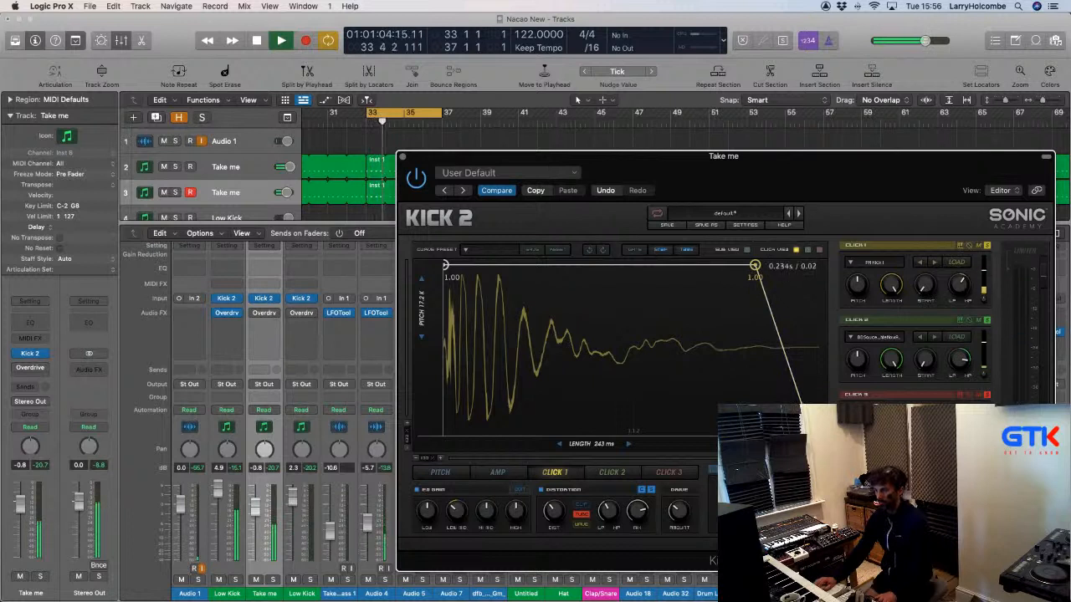
{"action": "left_click_drag", "start_coordinate": [812, 433], "coordinate": [800, 433]}
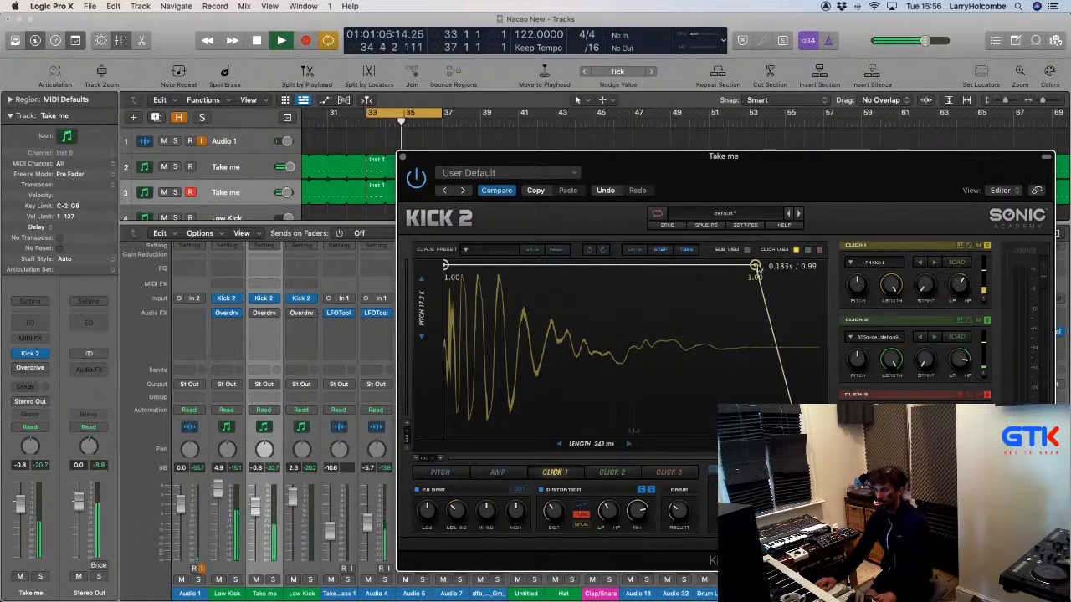
{"action": "left_click_drag", "start_coordinate": [755, 266], "coordinate": [702, 265]}
{"action": "left_click_drag", "start_coordinate": [799, 433], "coordinate": [769, 433]}
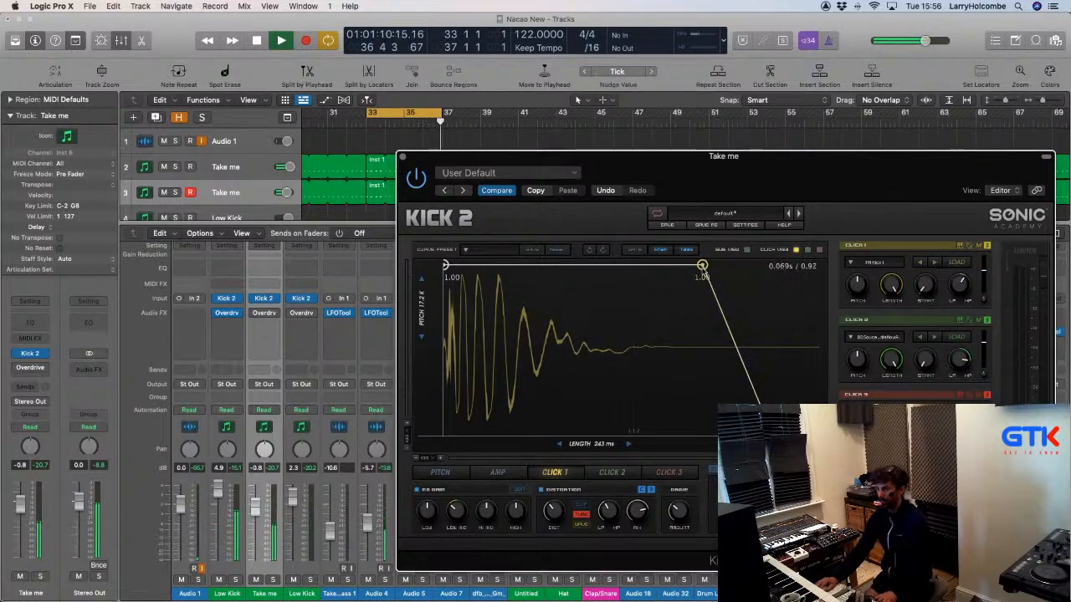
{"action": "left_click_drag", "start_coordinate": [703, 267], "coordinate": [651, 266]}
{"action": "mouse_move", "coordinate": [768, 433]}
{"action": "left_mouse_down"}
{"action": "mouse_move", "coordinate": [737, 433]}
{"action": "mouse_move", "coordinate": [752, 433]}
{"action": "left_mouse_up"}
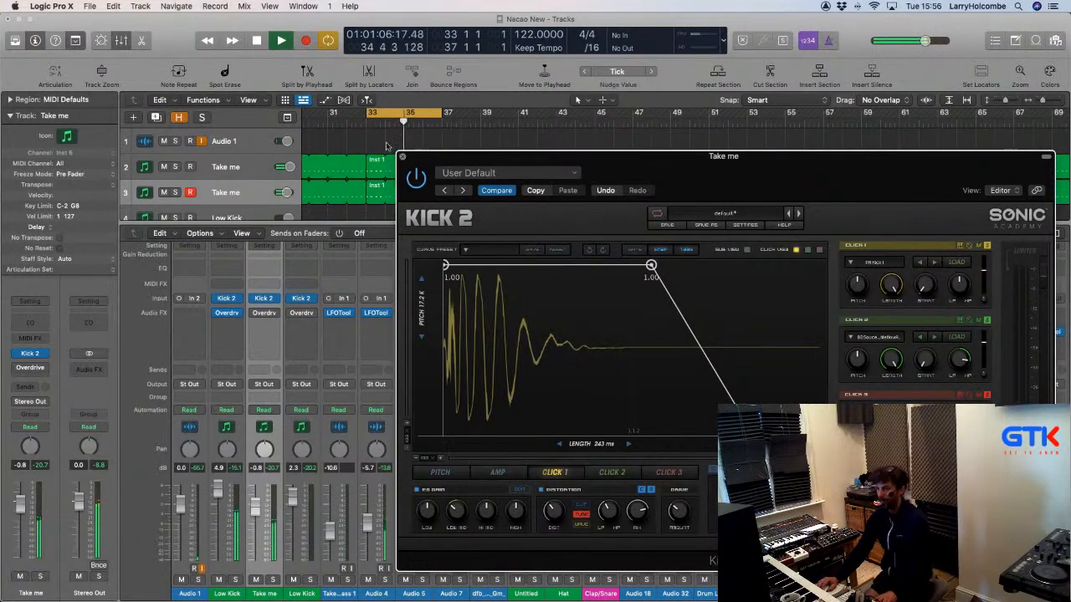
{"action": "left_click", "coordinate": [401, 156]}
{"action": "left_click", "coordinate": [272, 580]}
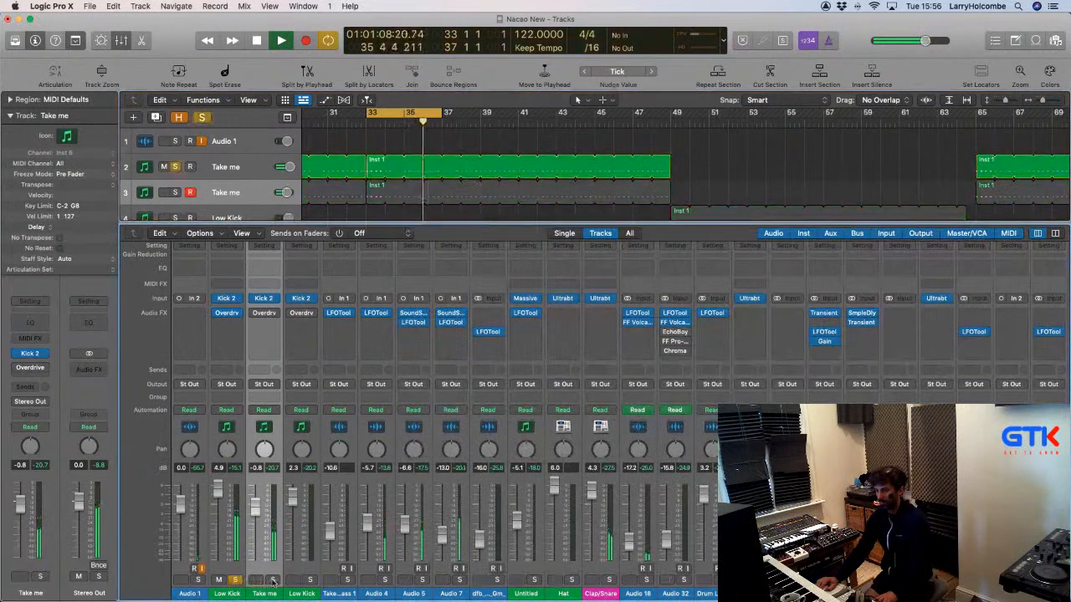
Solo, mute-compare, and then unsolo the Take me channel.
{"action": "left_click", "coordinate": [272, 579]}
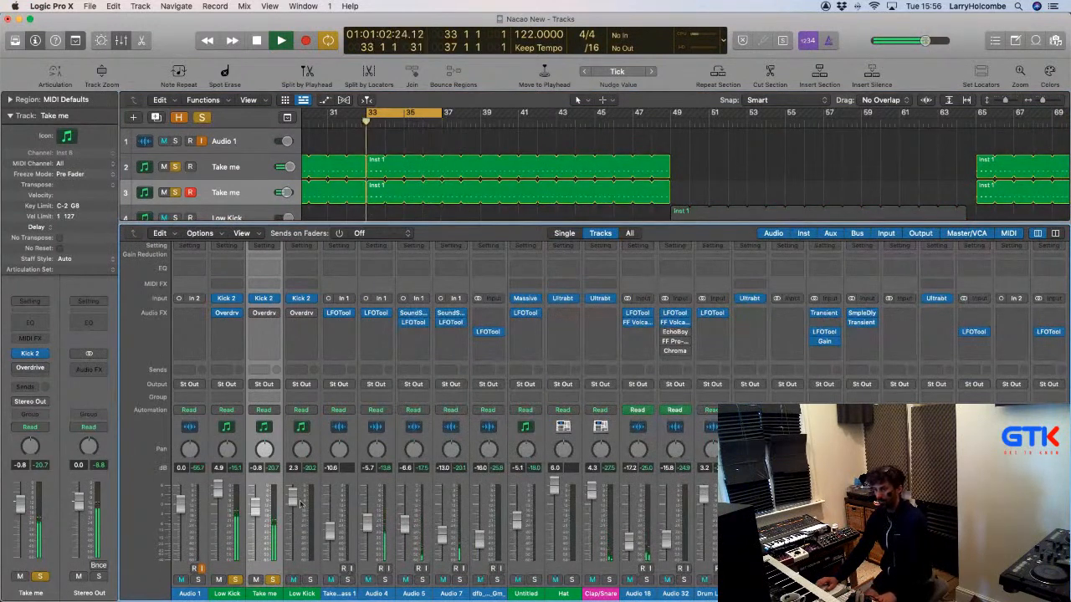
{"action": "left_click", "coordinate": [257, 580]}
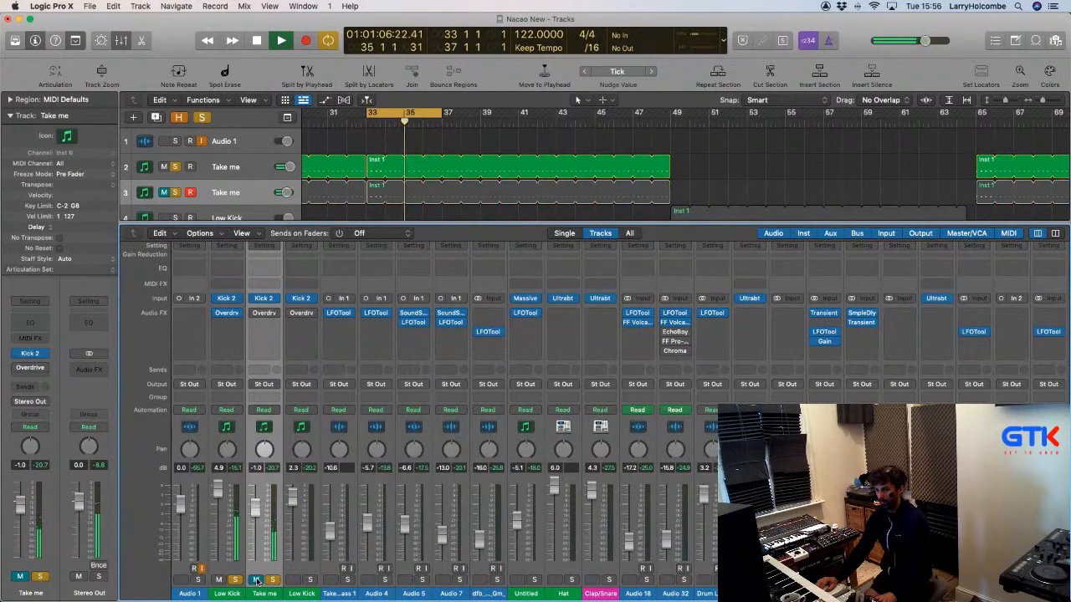
{"action": "left_click", "coordinate": [257, 579]}
{"action": "left_click", "coordinate": [272, 580]}
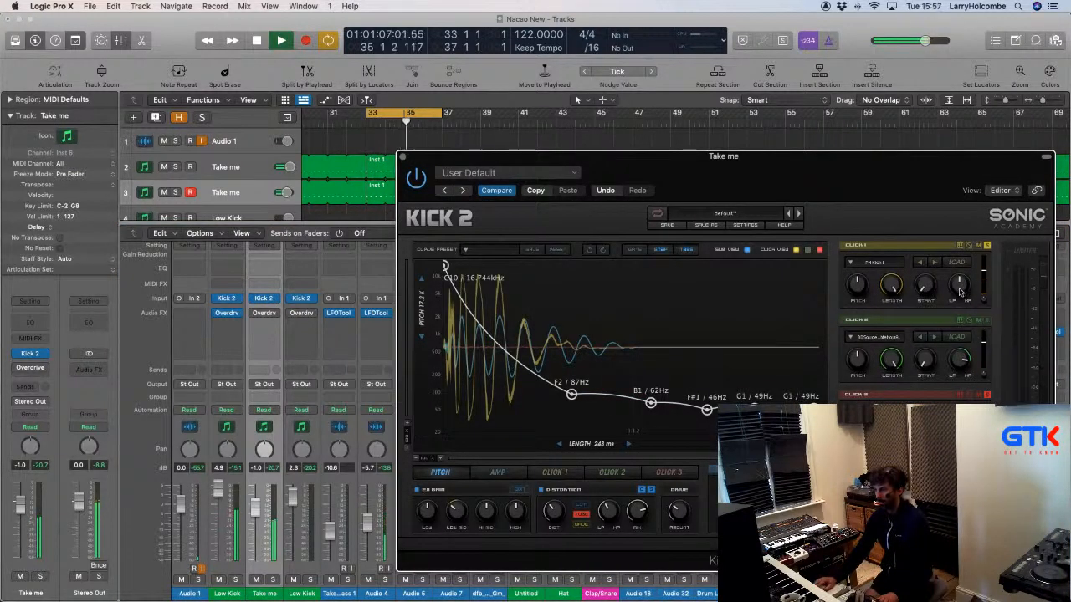
Set Click 1's filter to 0.56 and Click 2's level to -12.54 dB, then close Kick 2.
{"action": "left_click_drag", "start_coordinate": [960, 292], "coordinate": [956, 286]}
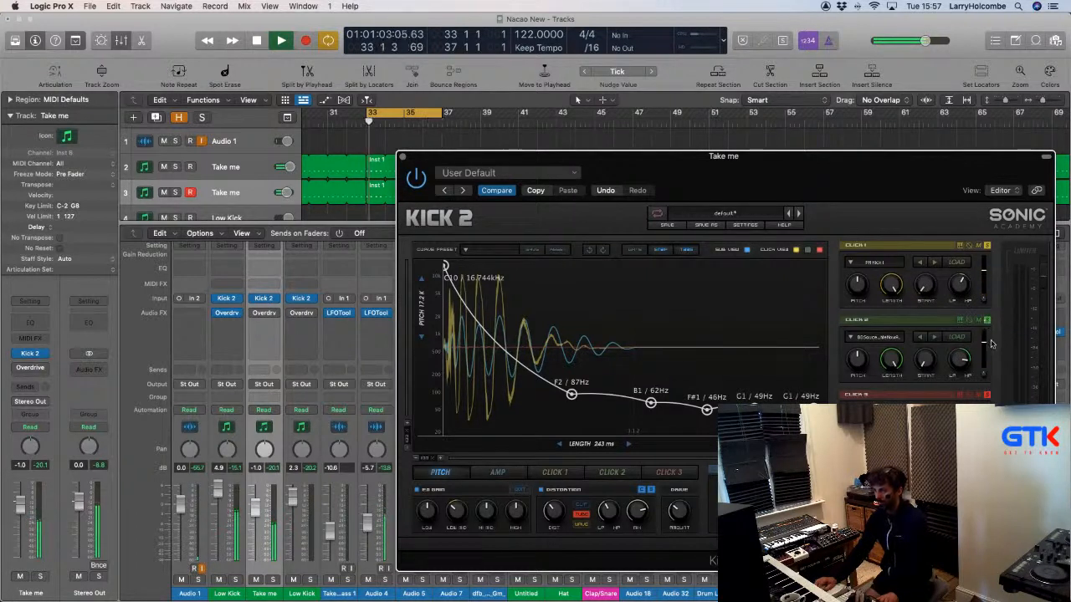
{"action": "left_click_drag", "start_coordinate": [986, 341], "coordinate": [984, 344]}
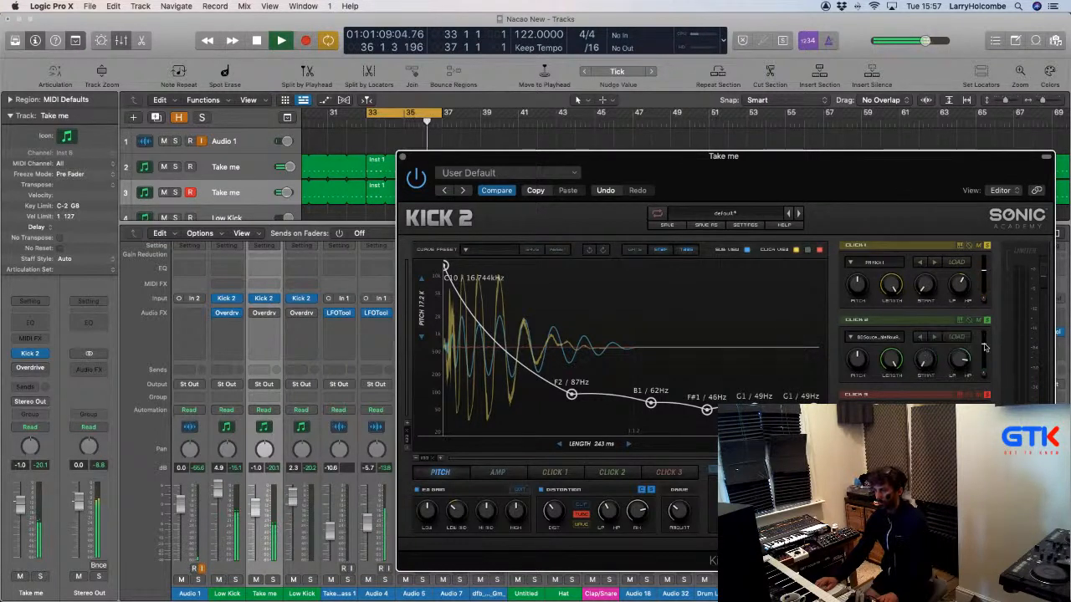
{"action": "left_click_drag", "start_coordinate": [985, 347], "coordinate": [984, 347]}
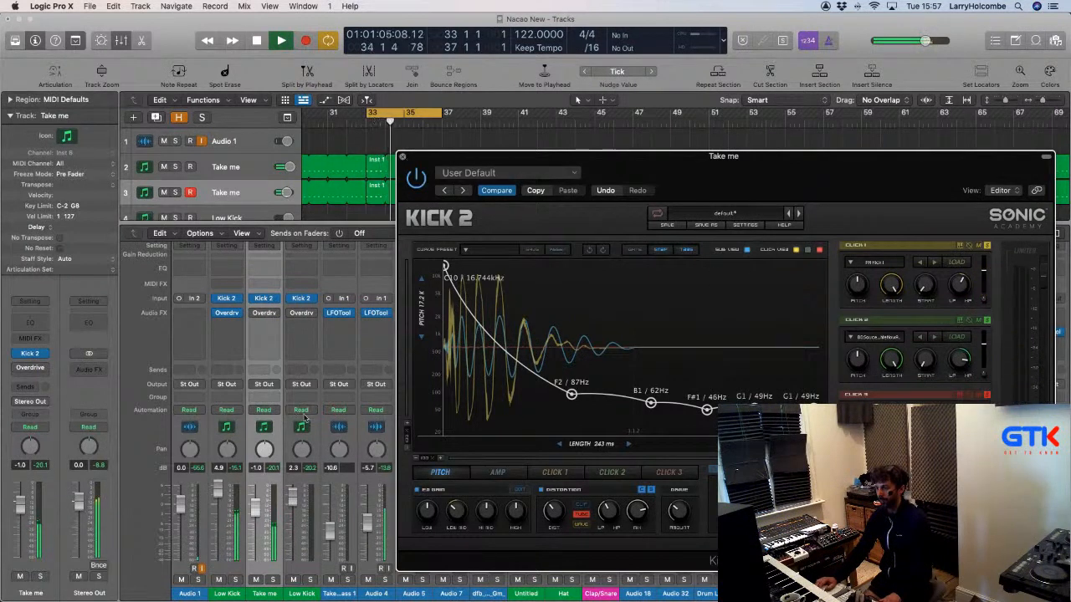
{"action": "left_click", "coordinate": [403, 156]}
Lower the Take me fader to about -2.8 dB, stop playback, and select both kick channels.
{"action": "left_click", "coordinate": [256, 579]}
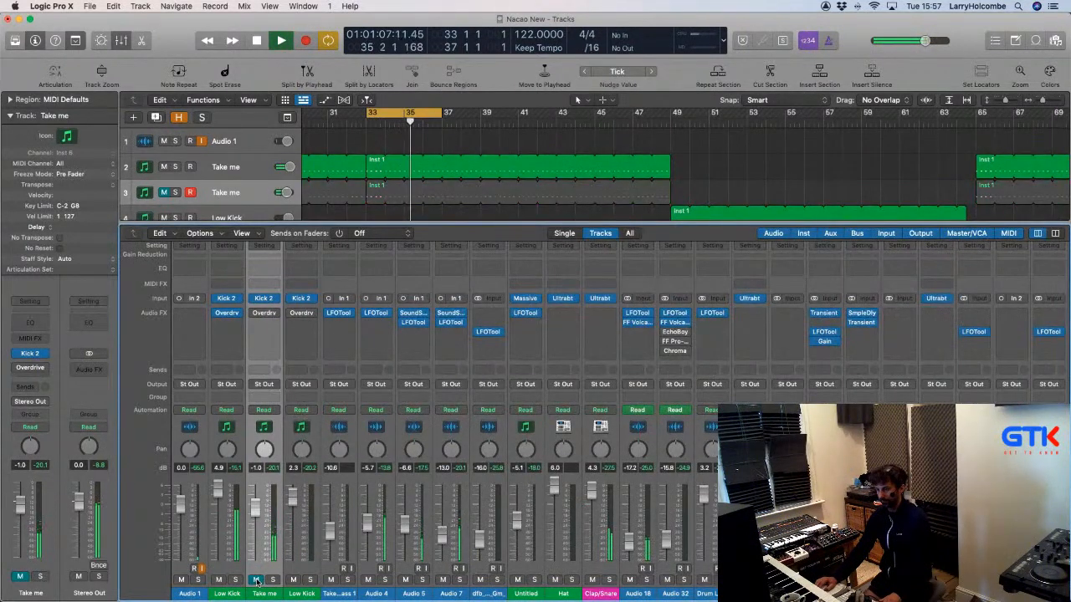
{"action": "left_click", "coordinate": [256, 580]}
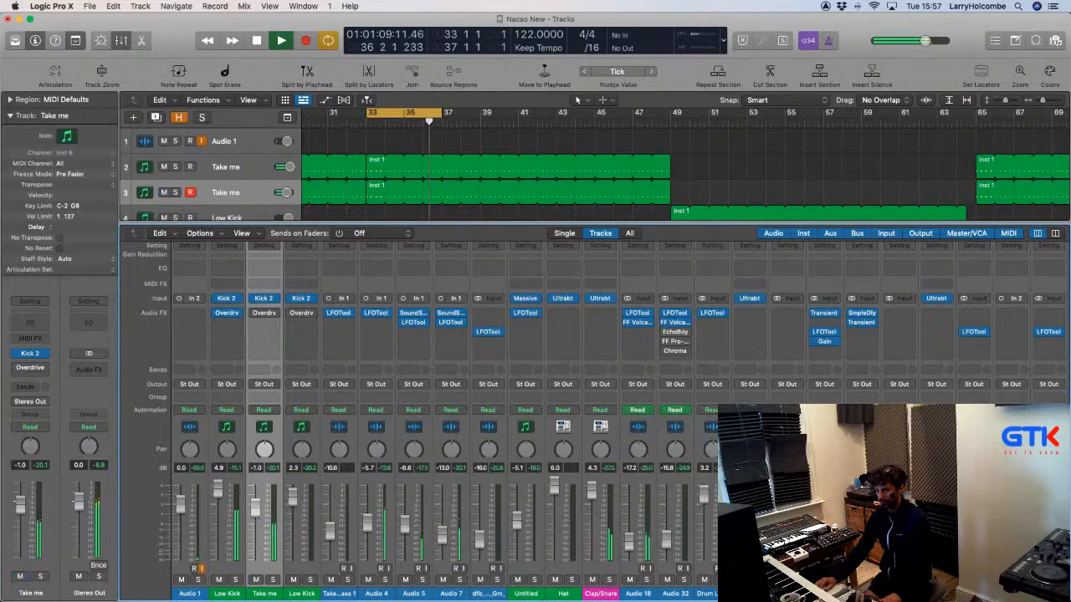
{"action": "left_click_drag", "start_coordinate": [255, 511], "coordinate": [255, 516]}
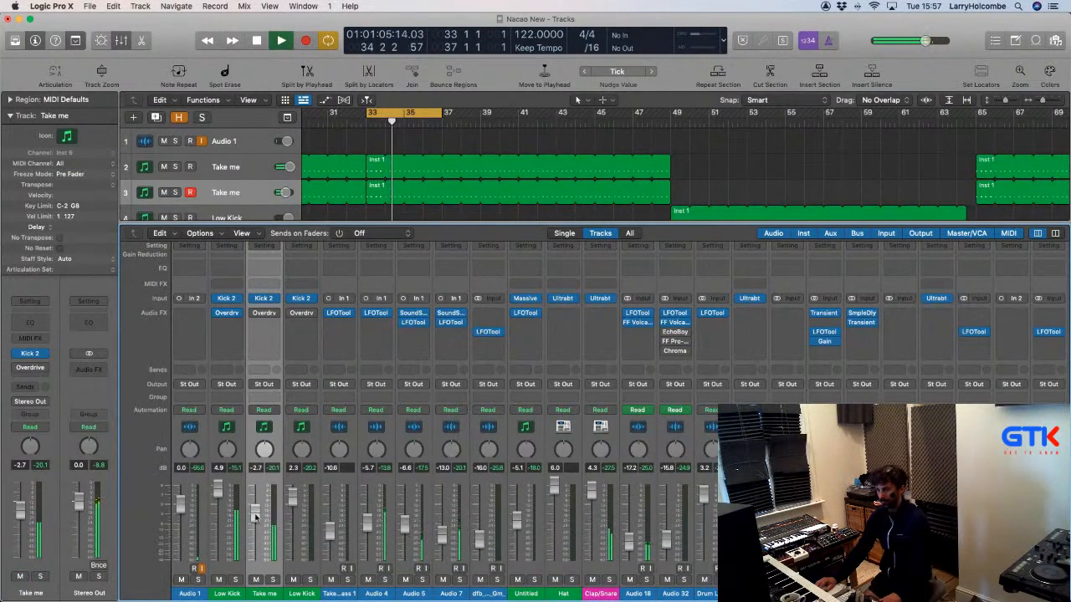
{"action": "key", "text": "space"}
{"action": "left_click_drag", "start_coordinate": [235, 463], "coordinate": [249, 467]}
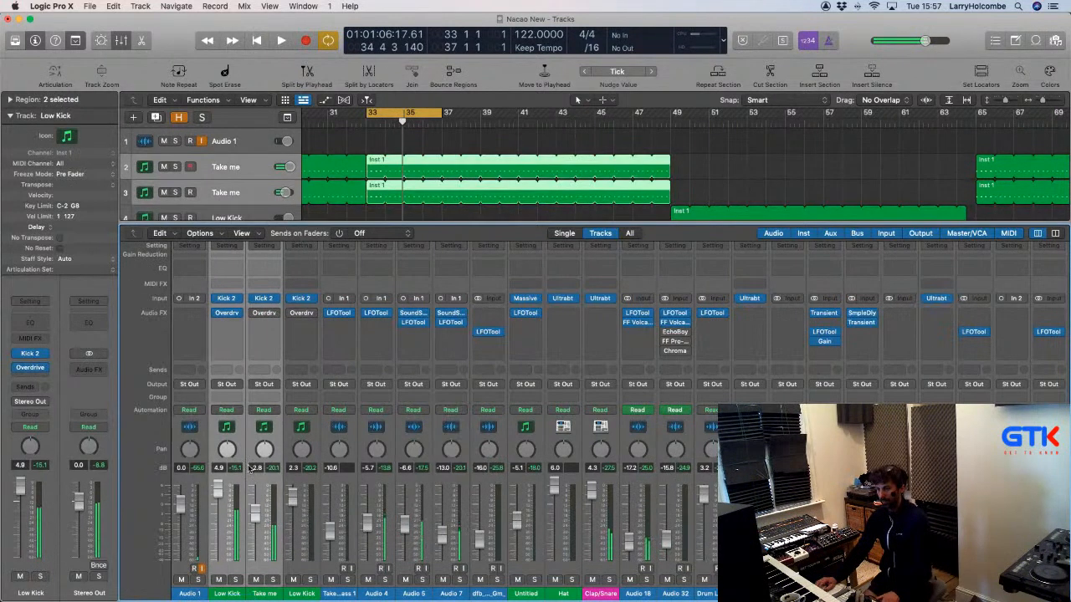
Route both kick channels' output to Bus 3.
{"action": "left_click", "coordinate": [227, 383]}
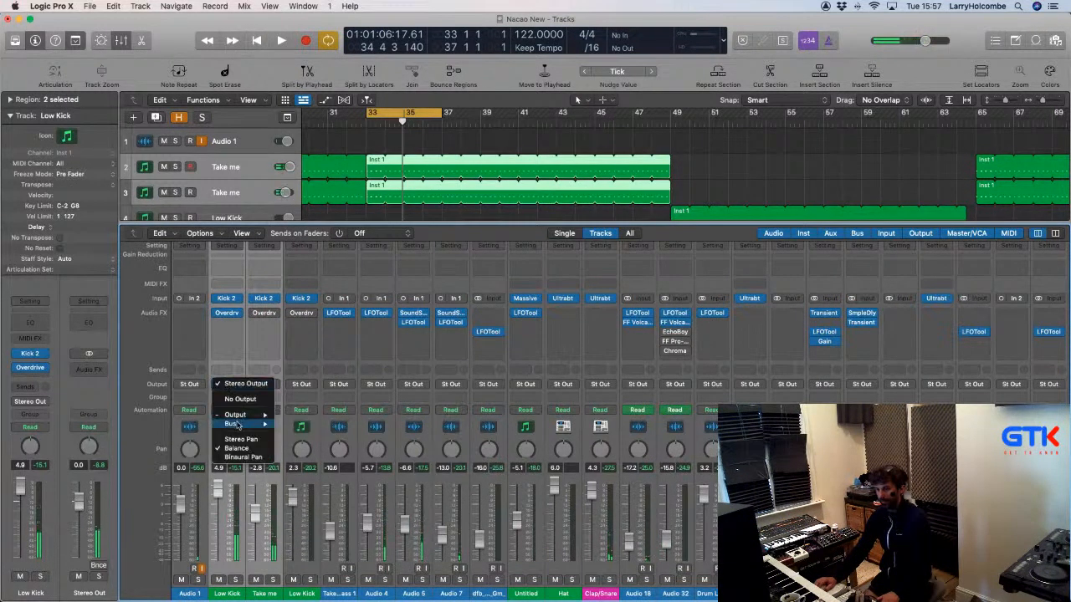
{"action": "mouse_move", "coordinate": [239, 424]}
{"action": "left_click", "coordinate": [326, 265]}
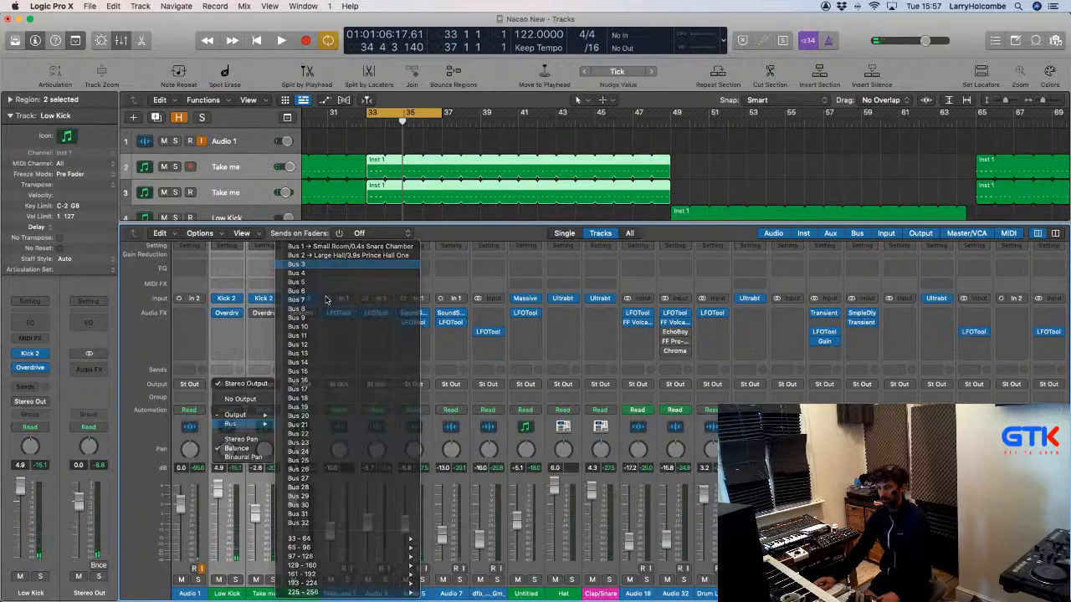
Rename the new Bus 3 aux to Kick and add it as a track.
{"action": "scroll", "coordinate": [432, 413], "scroll_direction": "right", "scroll_amount": 5}
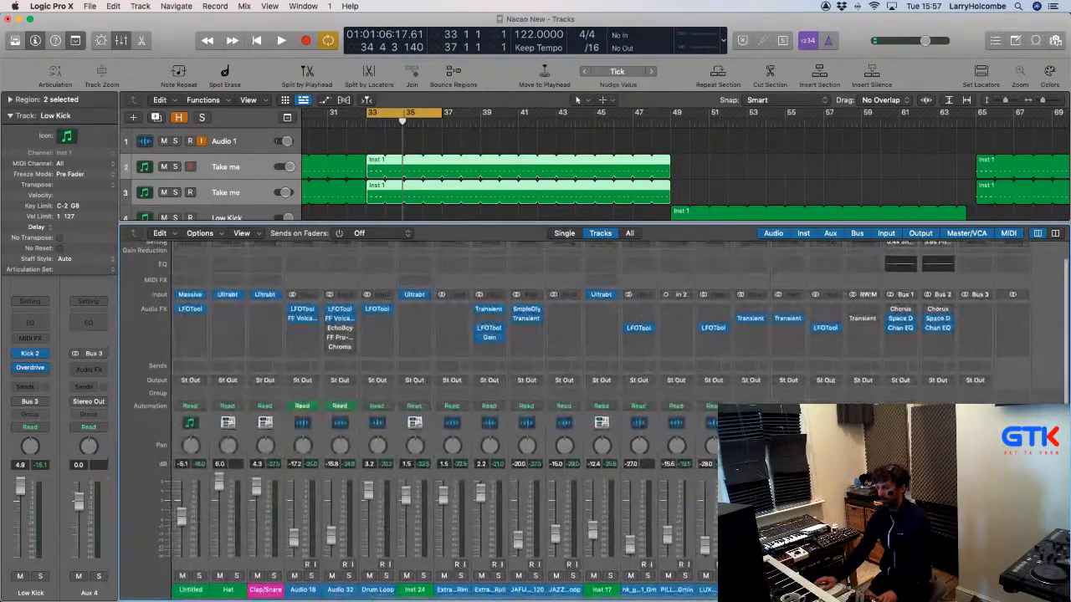
{"action": "double_click", "coordinate": [974, 593]}
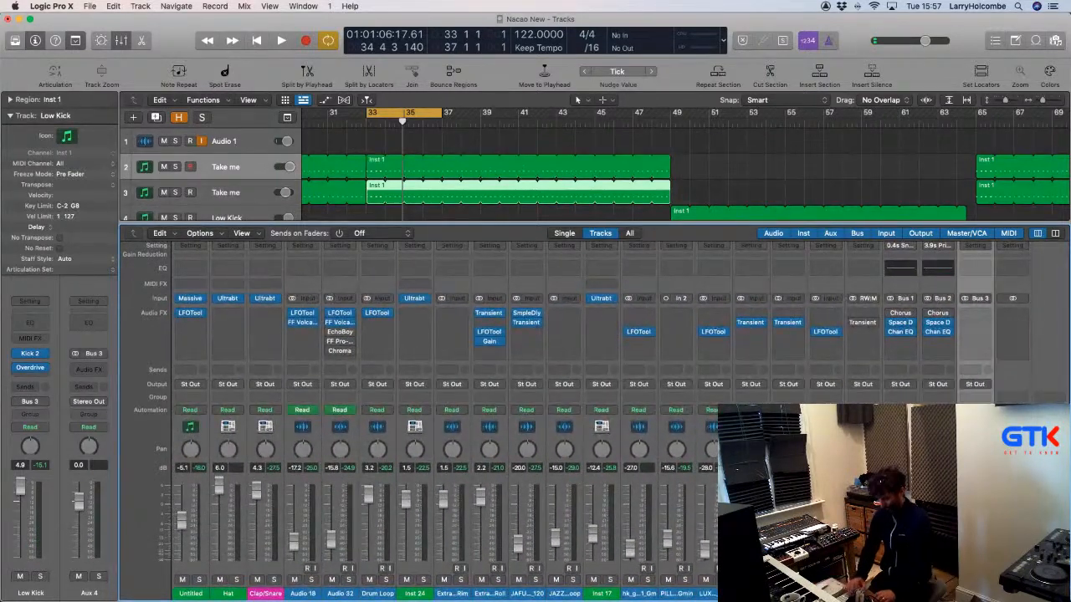
{"action": "type", "text": "Kick"}
{"action": "key", "text": "Return"}
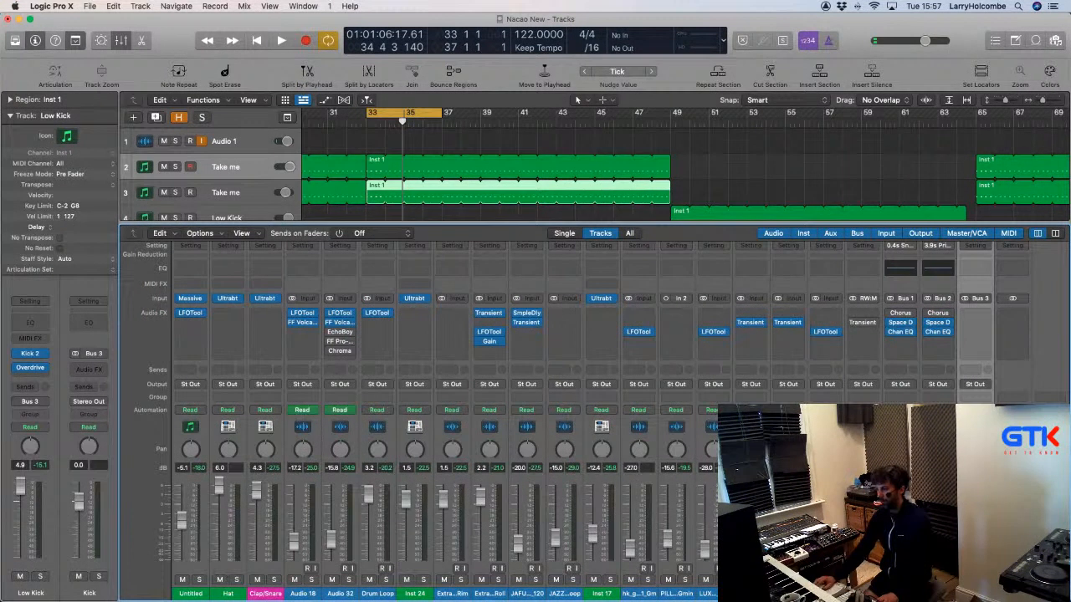
{"action": "key", "text": "ctrl+t"}
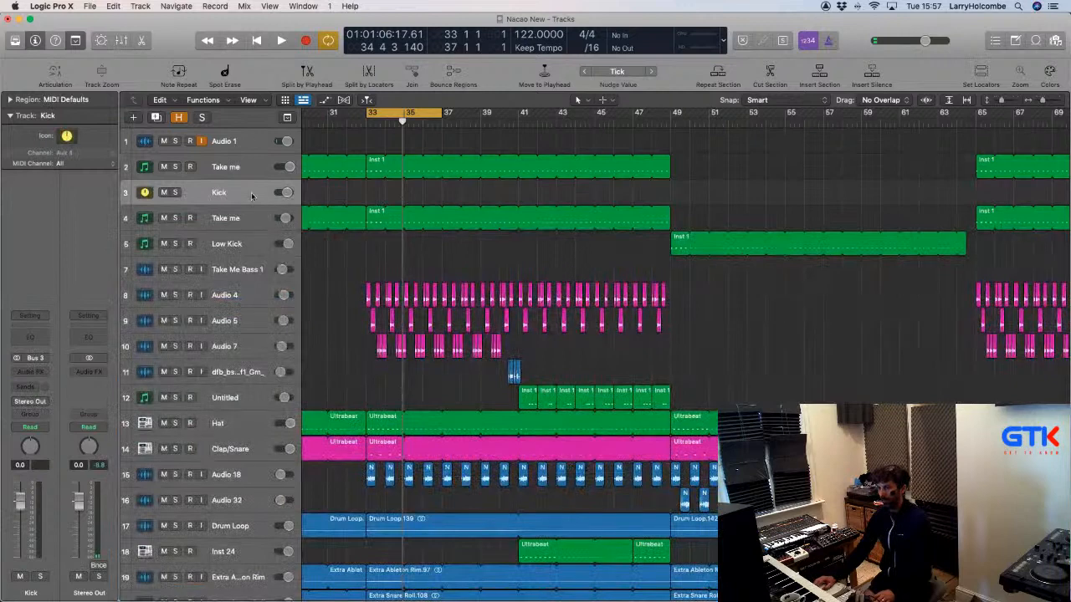
Move the Kick aux below the kick tracks, rename track 2 Low Kick, and type Character Kick for track 3.
{"action": "left_click_drag", "start_coordinate": [235, 193], "coordinate": [230, 236]}
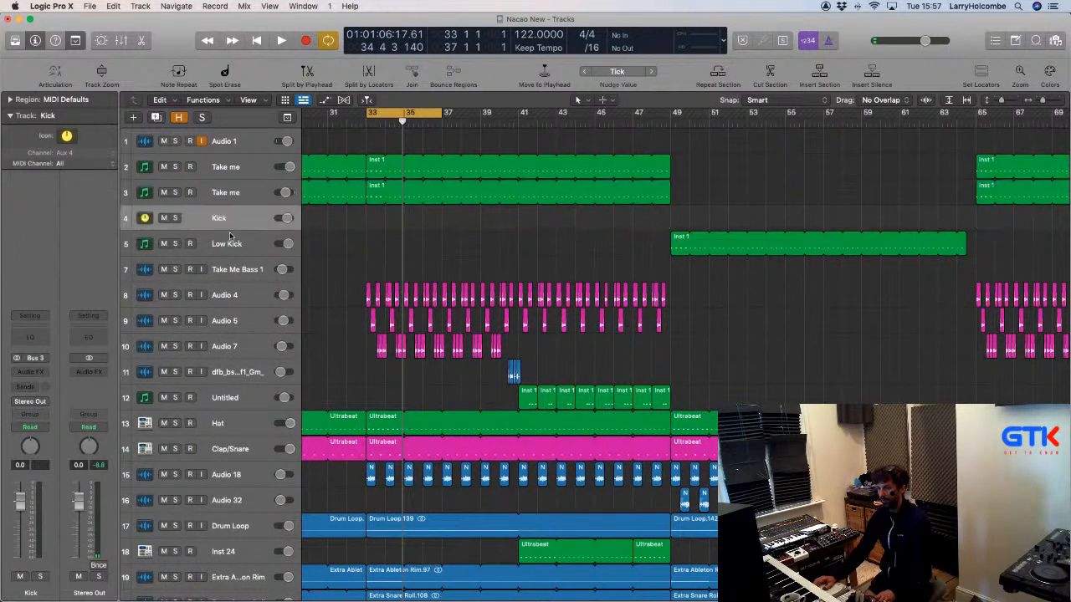
{"action": "double_click", "coordinate": [230, 170]}
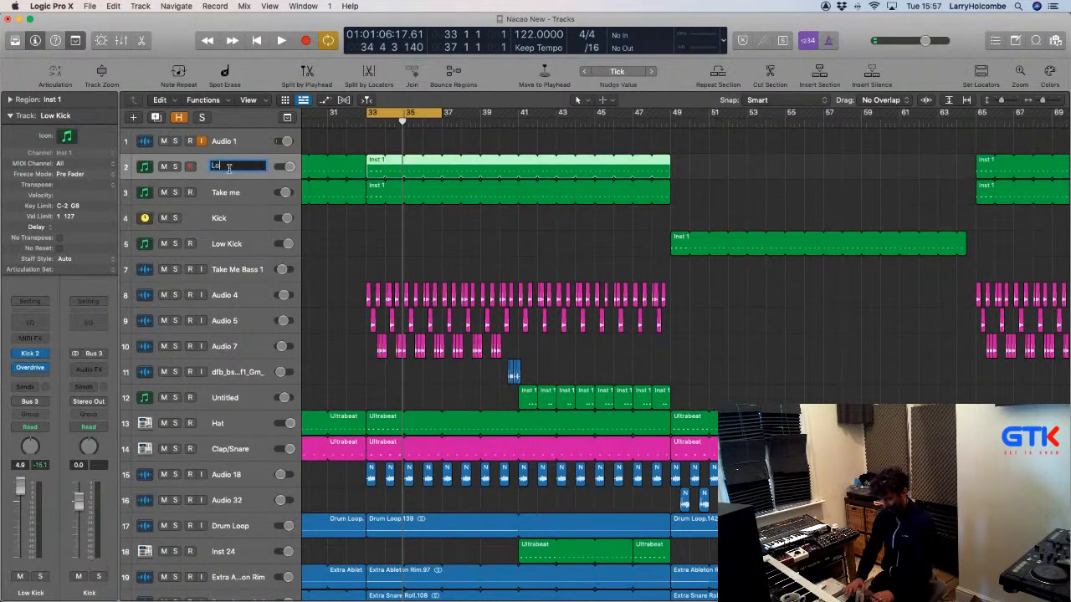
{"action": "type", "text": "Low Kick"}
{"action": "key", "text": "Tab"}
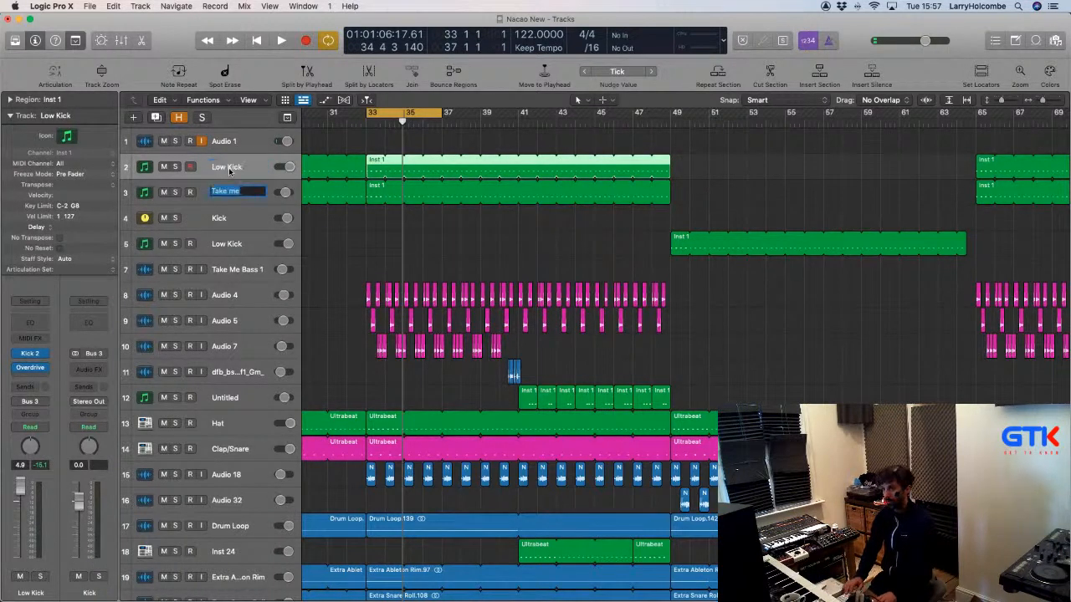
{"action": "type", "text": "Character "}
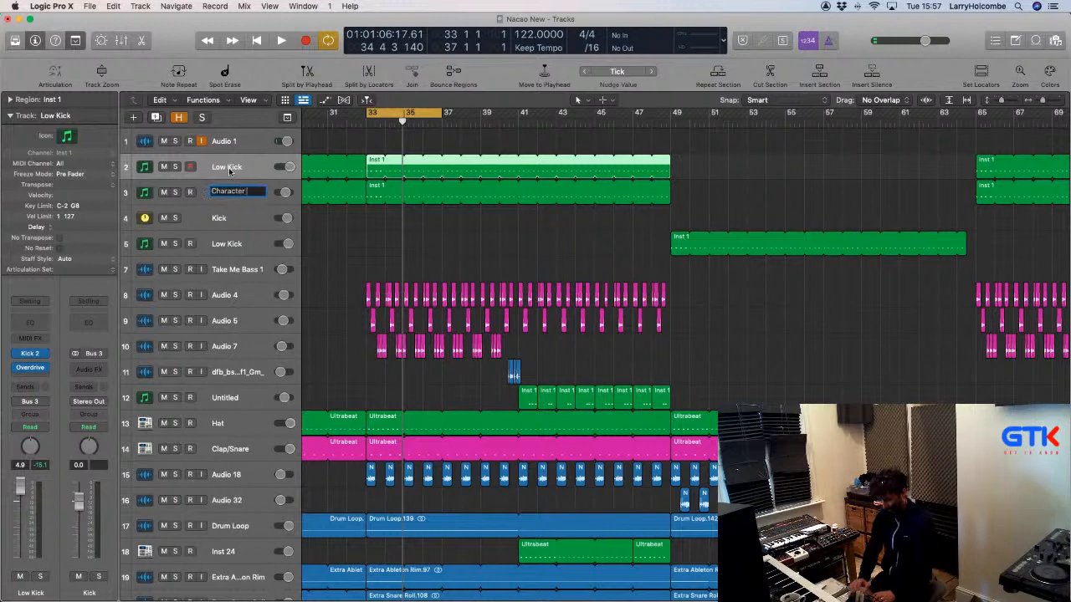
{"action": "type", "text": "Kick"}
Confirm the Character Kick name, select the Kick track, and show the mixer.
{"action": "key", "text": "Return"}
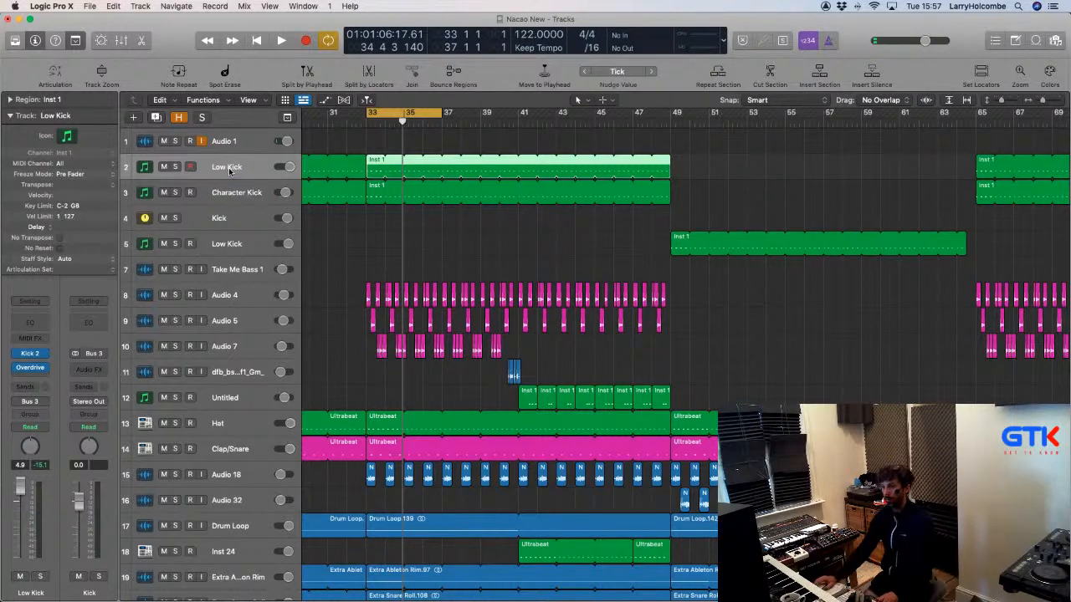
{"action": "left_click", "coordinate": [234, 220]}
{"action": "scroll", "coordinate": [288, 213], "scroll_direction": "left", "scroll_amount": 5}
{"action": "scroll", "coordinate": [287, 211], "scroll_direction": "down", "scroll_amount": 2}
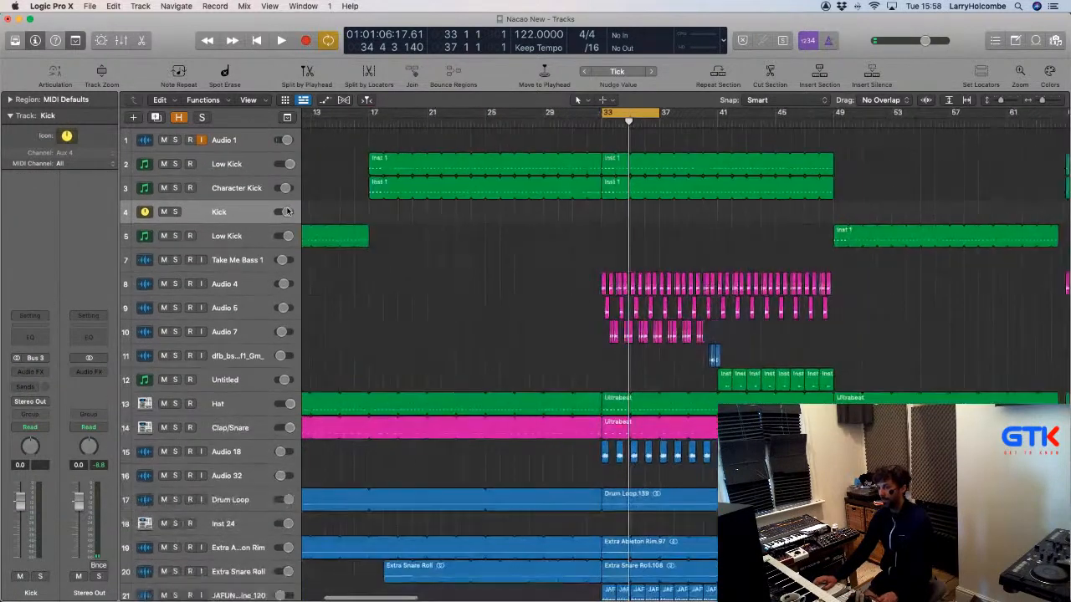
{"action": "scroll", "coordinate": [287, 212], "scroll_direction": "left", "scroll_amount": 1}
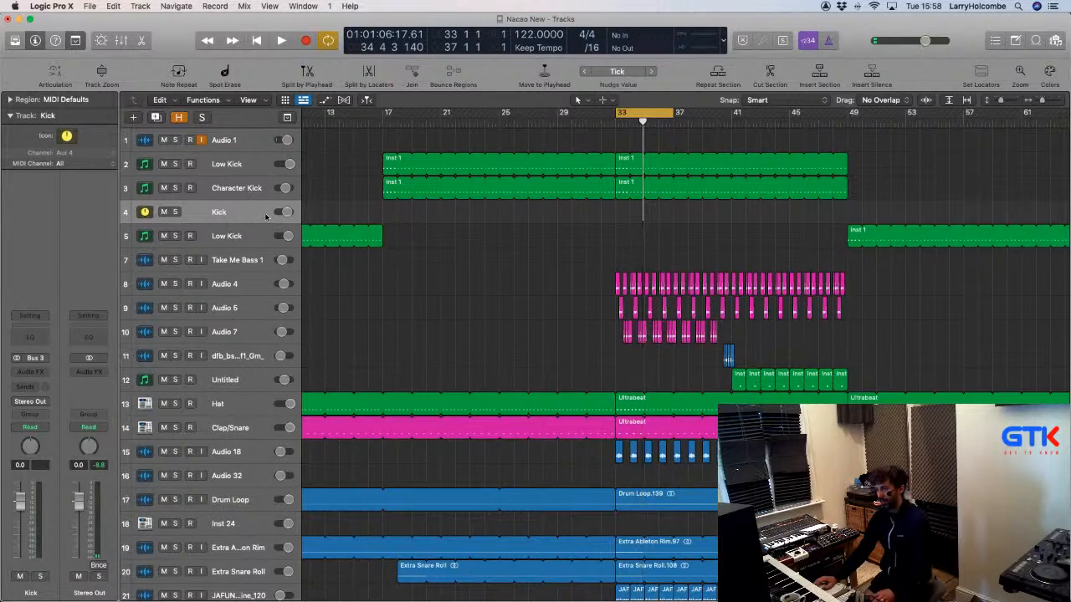
{"action": "key", "text": "x"}
{"action": "scroll", "coordinate": [342, 300], "scroll_direction": "left", "scroll_amount": 3}
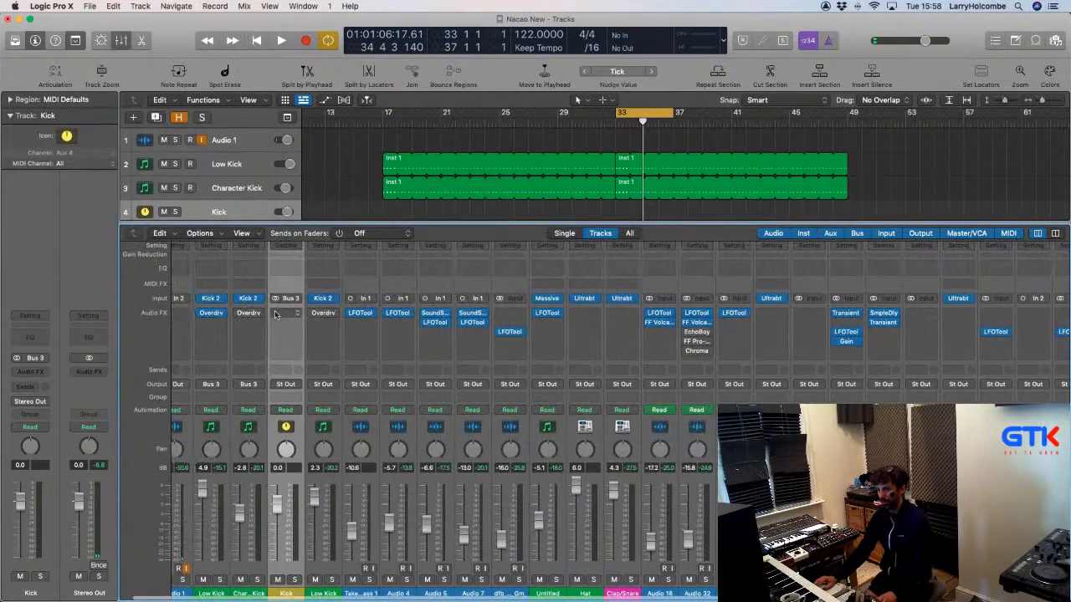
Solo Low Kick and Character Kick, start playback, and insert stereo FF Pro-Q 3 on Kick.
{"action": "left_click", "coordinate": [219, 580]}
{"action": "left_click", "coordinate": [257, 579]}
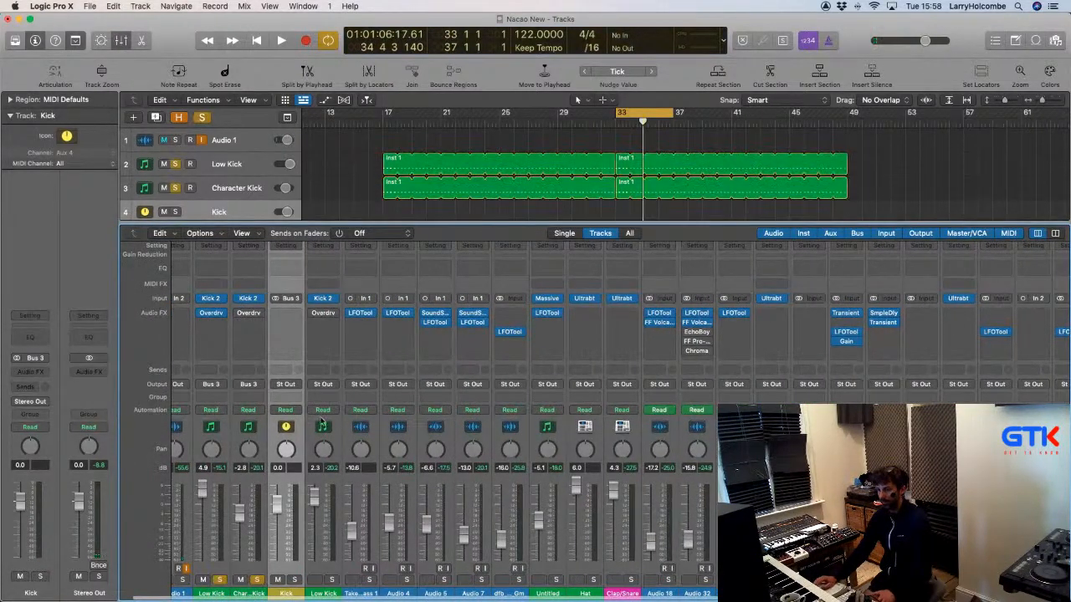
{"action": "key", "text": "space"}
{"action": "left_click", "coordinate": [295, 313]}
{"action": "mouse_move", "coordinate": [335, 344]}
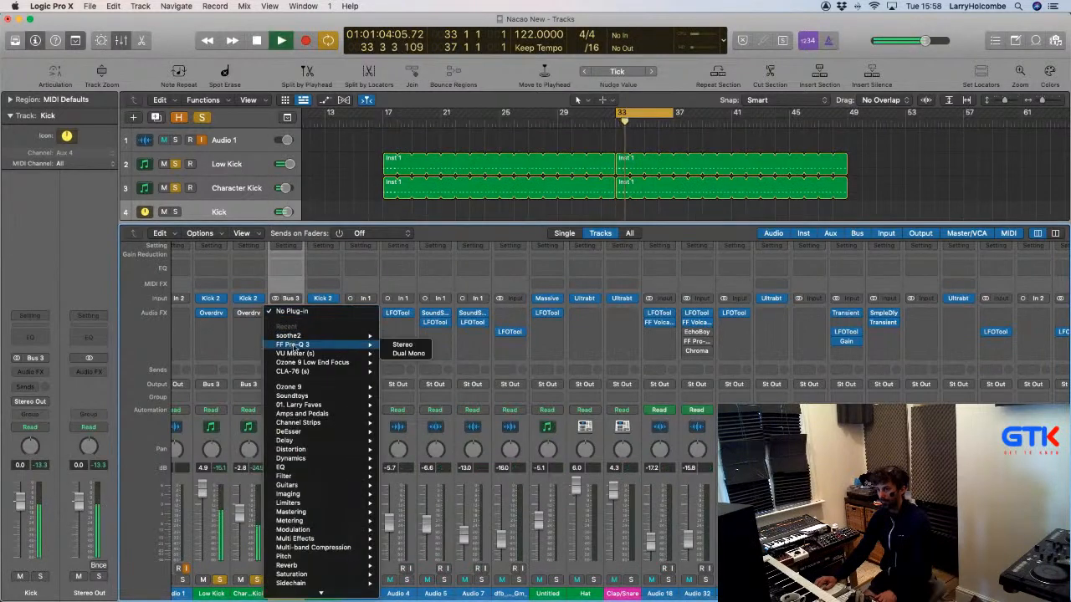
{"action": "left_click", "coordinate": [400, 345]}
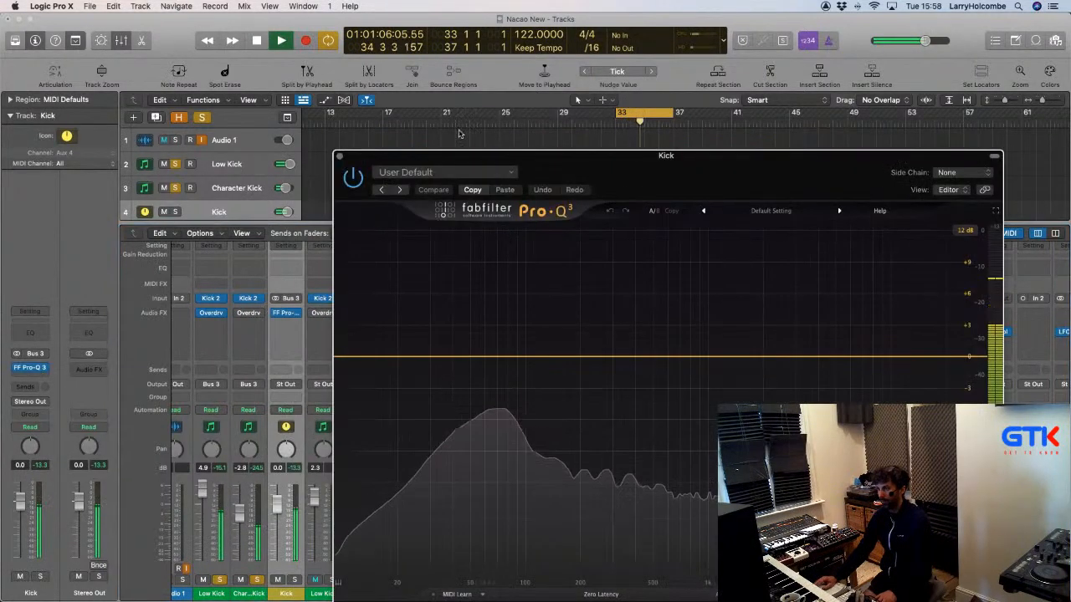
Add a 24 dB/oct low-cut band at the bottom of the Pro-Q 3 curve.
{"action": "left_click_drag", "start_coordinate": [432, 106], "coordinate": [366, 43]}
{"action": "double_click", "coordinate": [266, 245]}
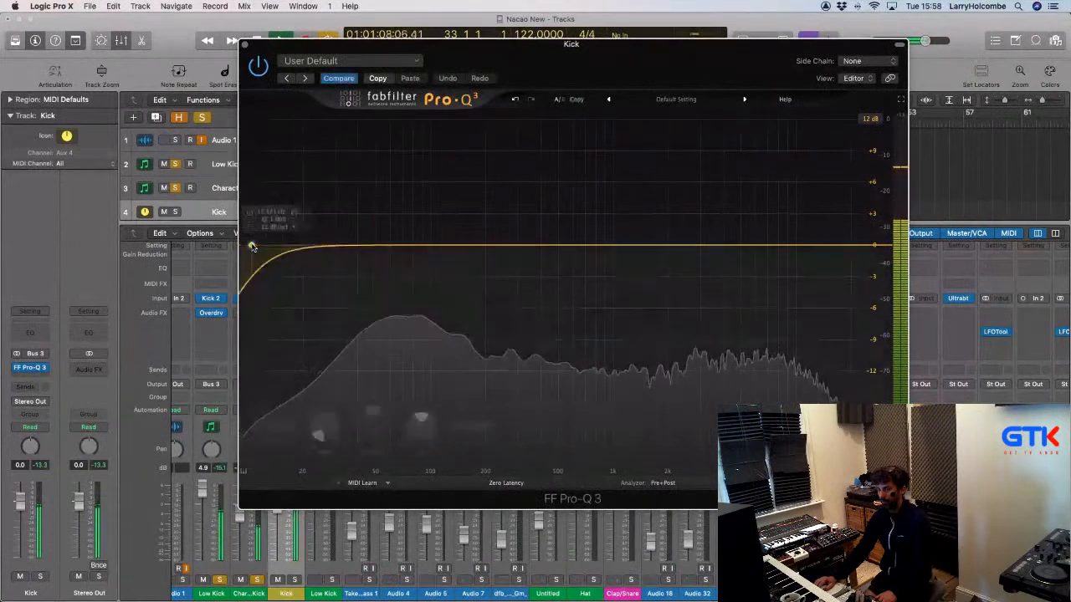
{"action": "left_click", "coordinate": [274, 441]}
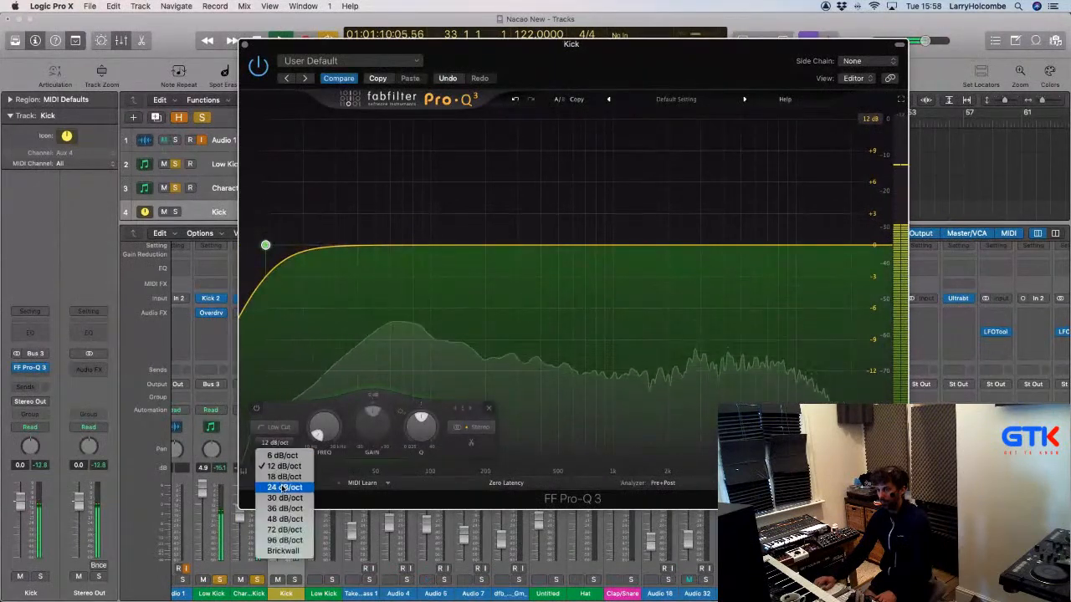
{"action": "left_click", "coordinate": [276, 484]}
{"action": "left_click_drag", "start_coordinate": [265, 245], "coordinate": [276, 246]}
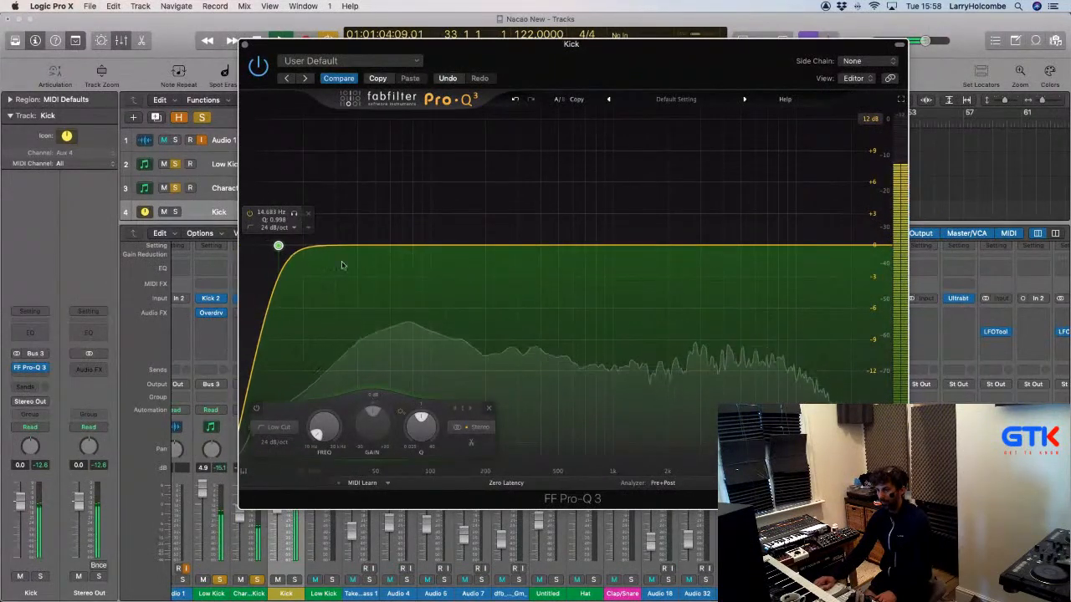
Raise the low cut to about 20 Hz and add a +10.45 dB bell near 373 Hz.
{"action": "left_click", "coordinate": [212, 300]}
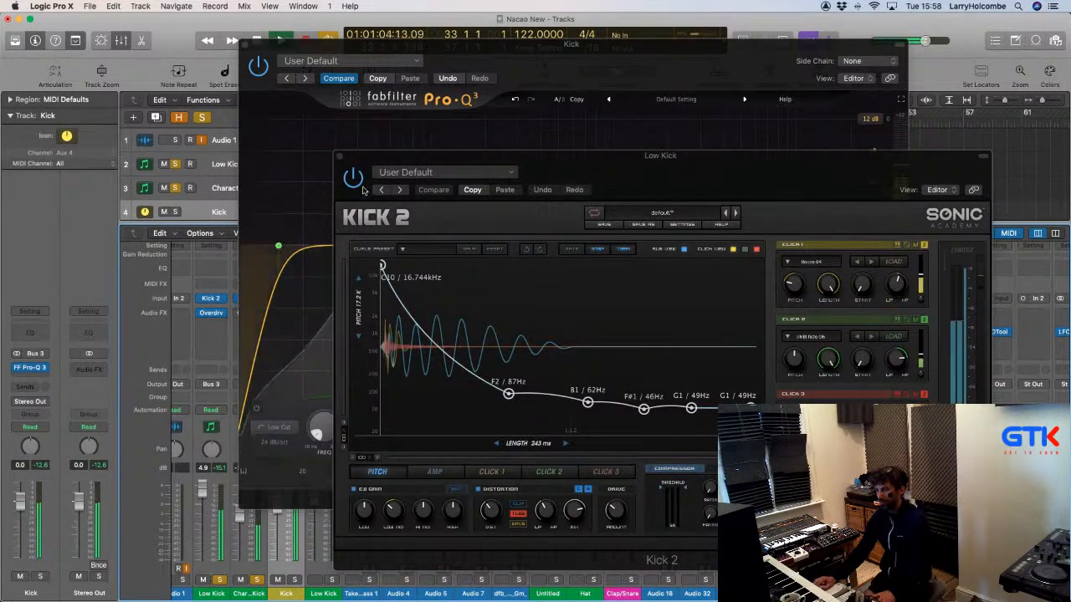
{"action": "left_click", "coordinate": [340, 156]}
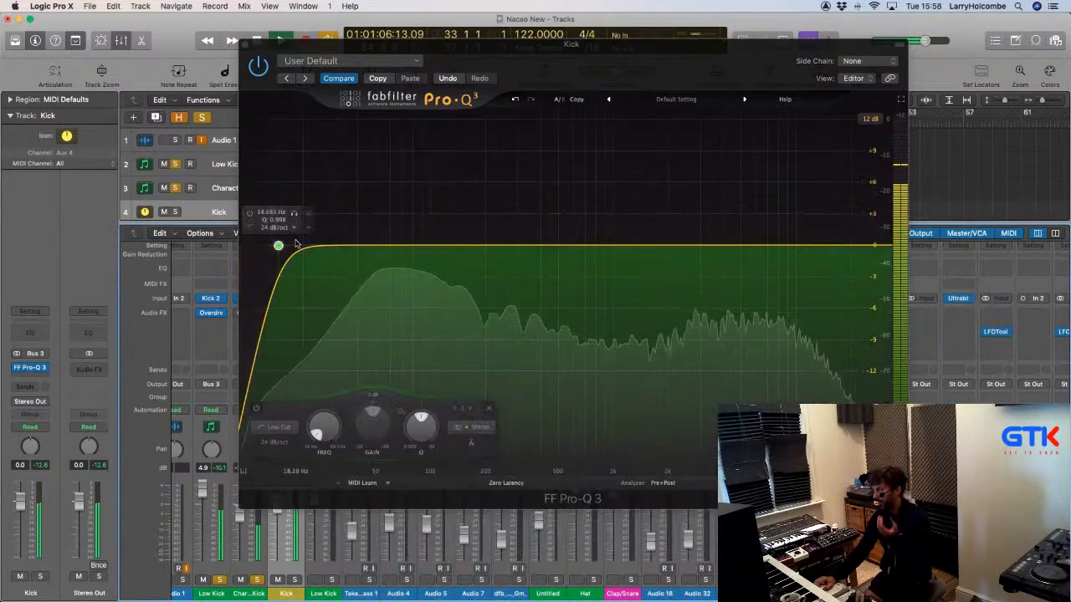
{"action": "mouse_move", "coordinate": [279, 246]}
{"action": "left_mouse_down"}
{"action": "mouse_move", "coordinate": [324, 246]}
{"action": "mouse_move", "coordinate": [299, 248]}
{"action": "left_mouse_up"}
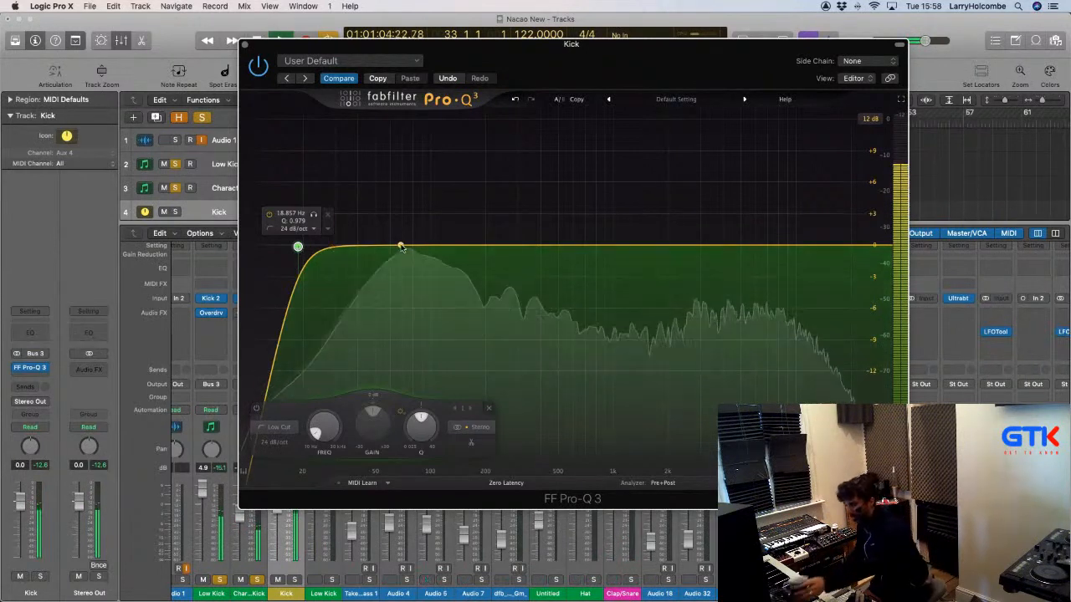
{"action": "left_click_drag", "start_coordinate": [650, 243], "coordinate": [535, 133]}
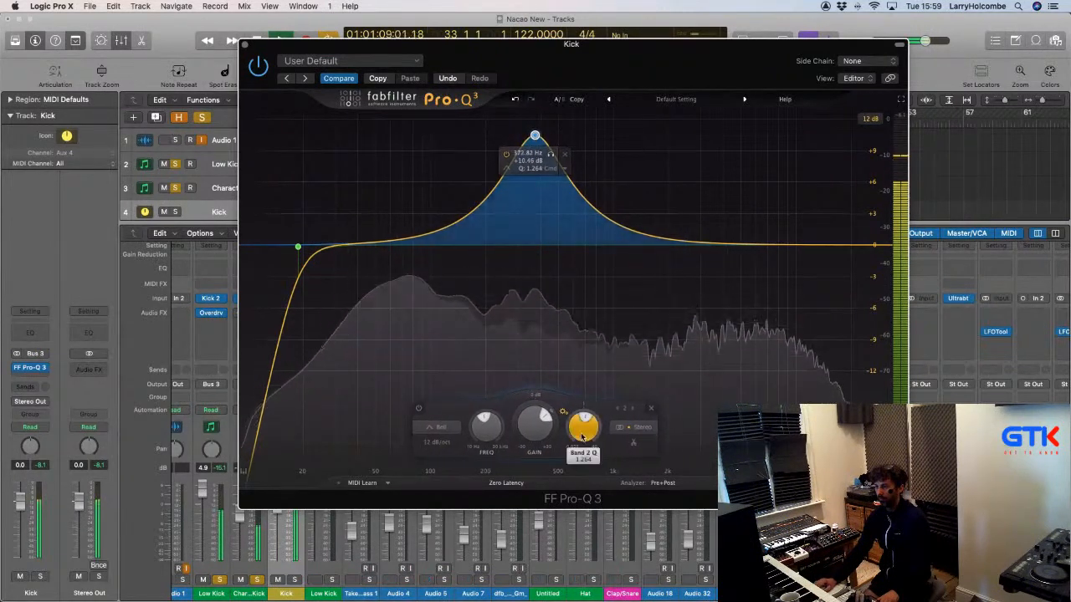
Turn Band 2's boost into a gentle cut near 260 Hz.
{"action": "scroll", "coordinate": [583, 429], "scroll_direction": "up", "scroll_amount": 3}
{"action": "scroll", "coordinate": [583, 428], "scroll_direction": "up", "scroll_amount": 2}
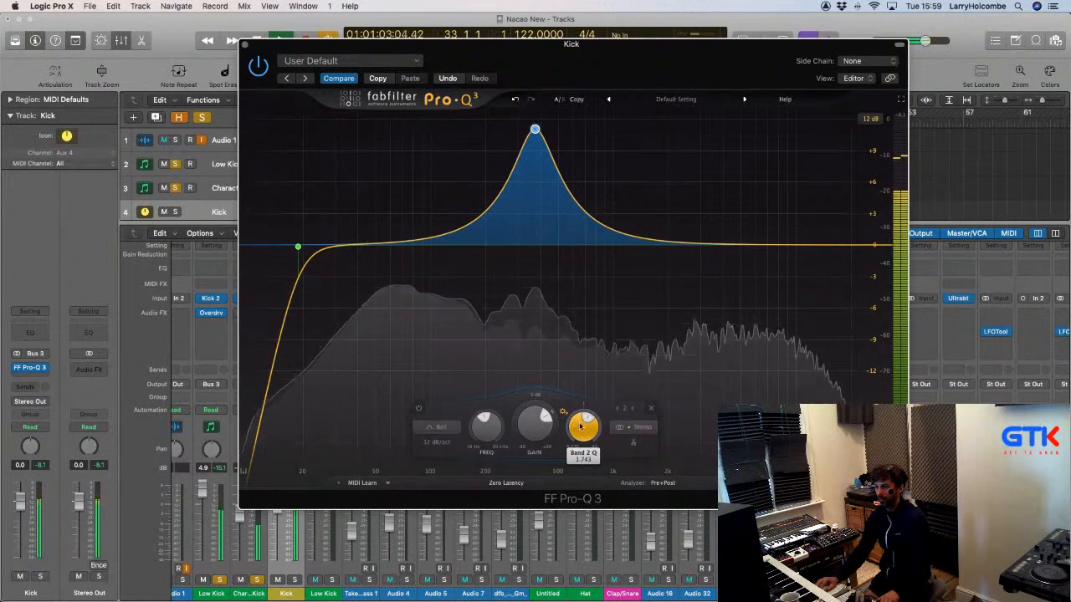
{"action": "scroll", "coordinate": [583, 429], "scroll_direction": "up", "scroll_amount": 2}
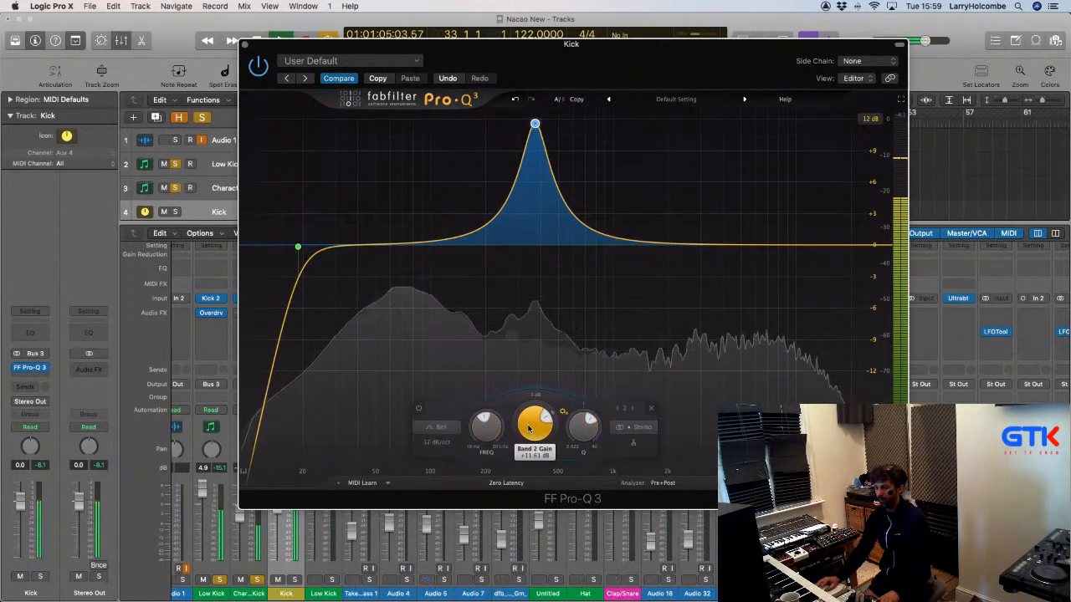
{"action": "left_click_drag", "start_coordinate": [491, 438], "coordinate": [495, 464]}
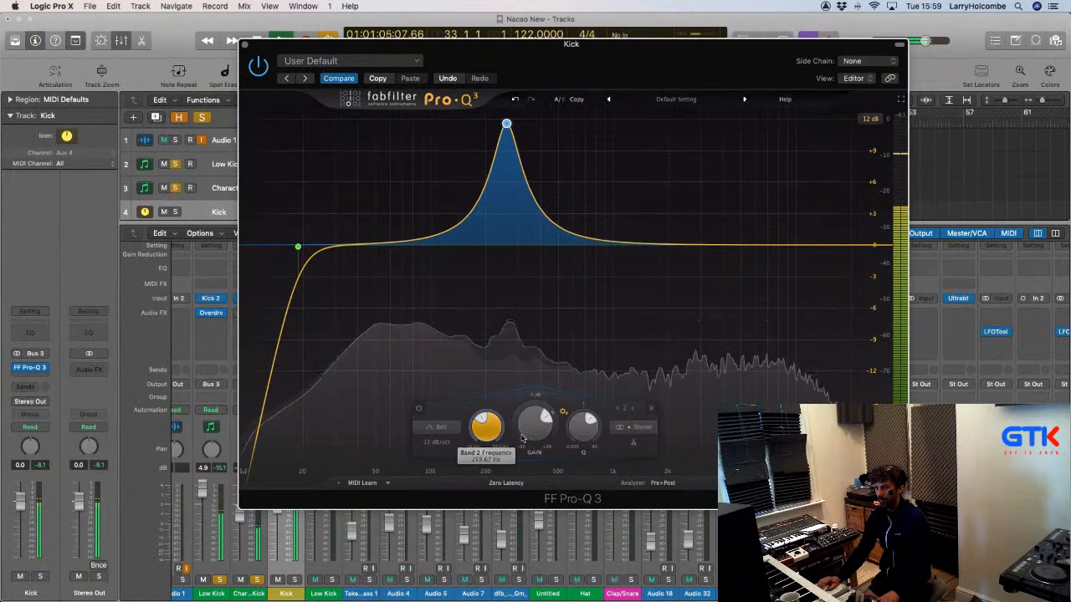
{"action": "left_click_drag", "start_coordinate": [535, 424], "coordinate": [534, 462]}
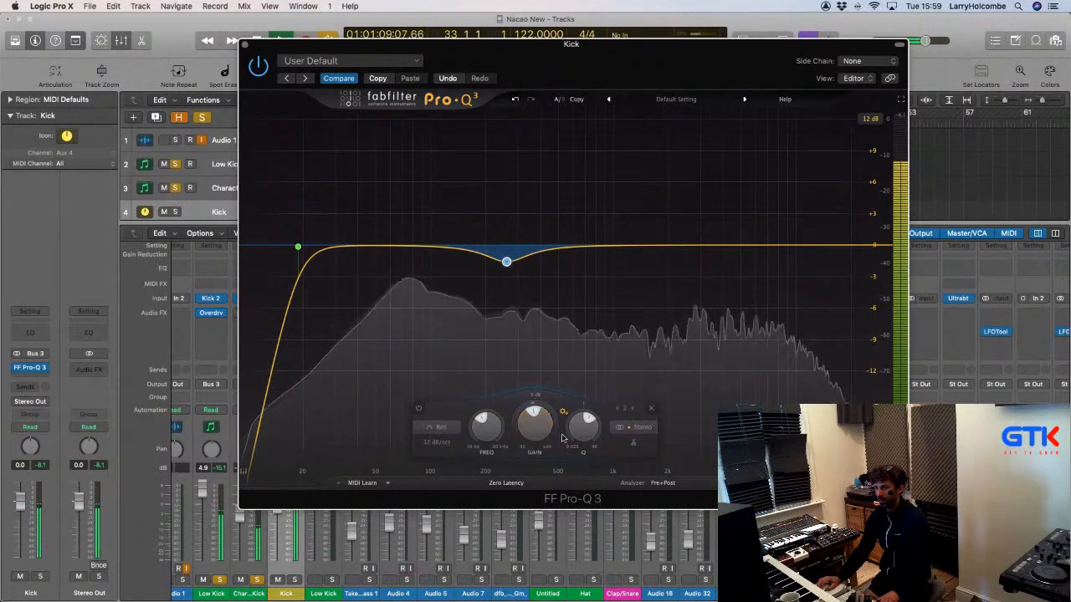
{"action": "left_click_drag", "start_coordinate": [578, 424], "coordinate": [537, 427]}
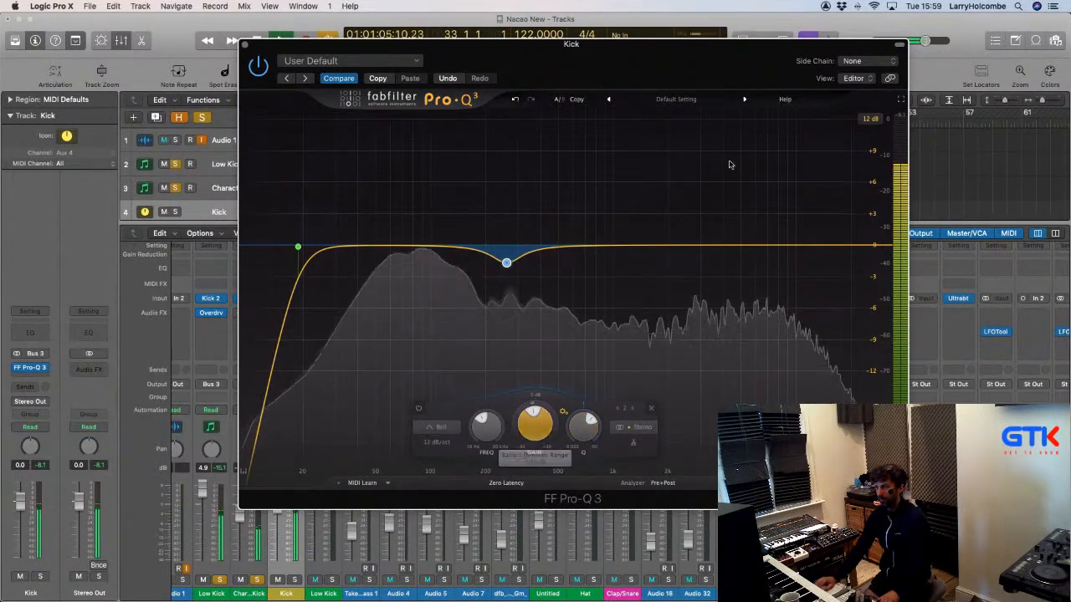
Add a narrow bell of about +2.6 dB around 1.2 kHz.
{"action": "left_click_drag", "start_coordinate": [702, 245], "coordinate": [623, 184]}
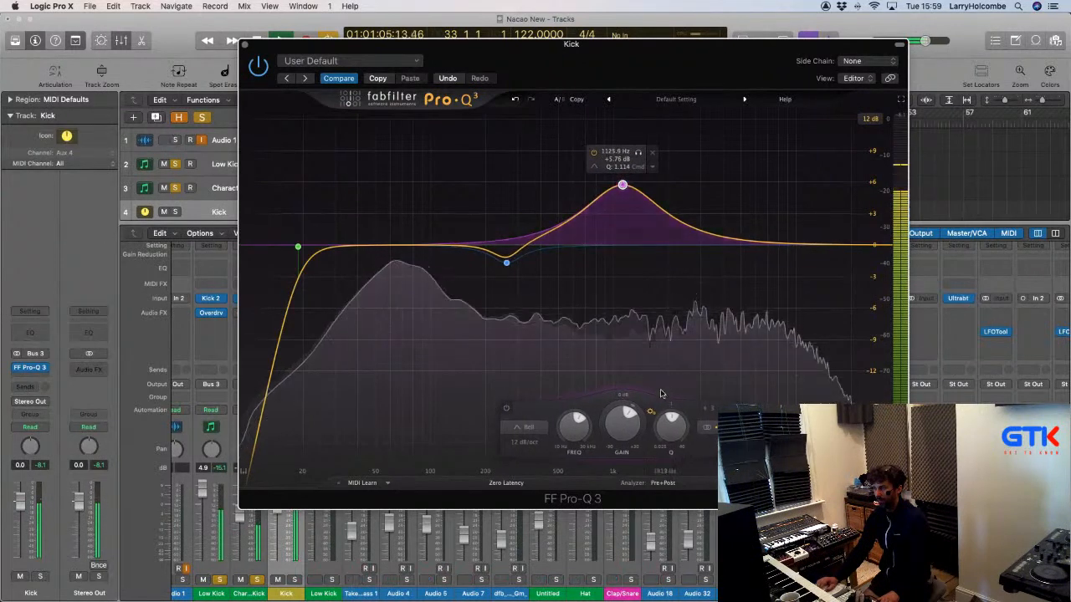
{"action": "left_click_drag", "start_coordinate": [669, 433], "coordinate": [668, 403]}
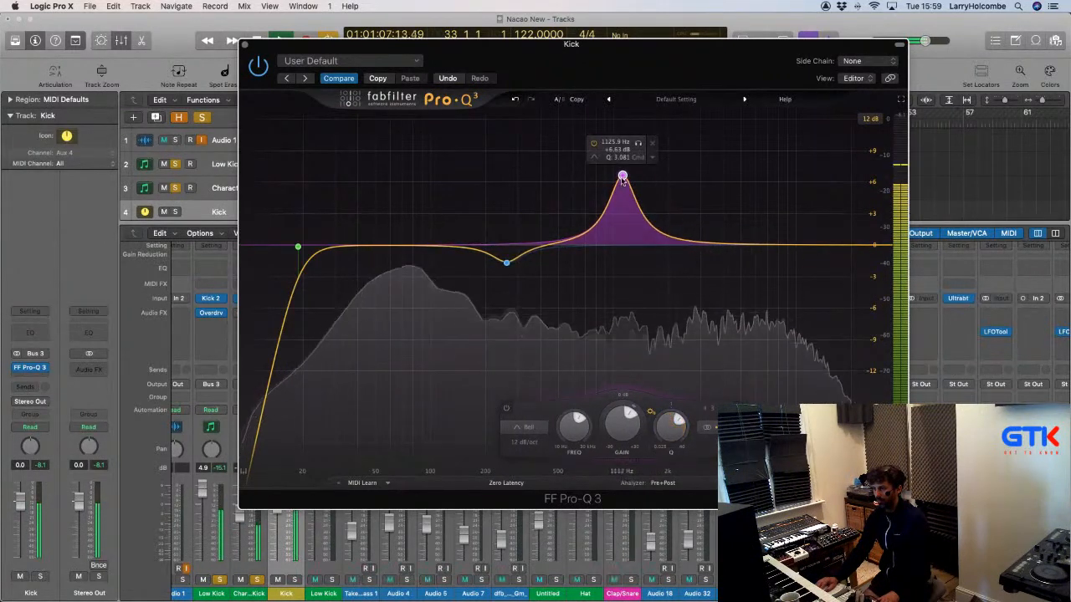
{"action": "left_click_drag", "start_coordinate": [622, 178], "coordinate": [626, 220]}
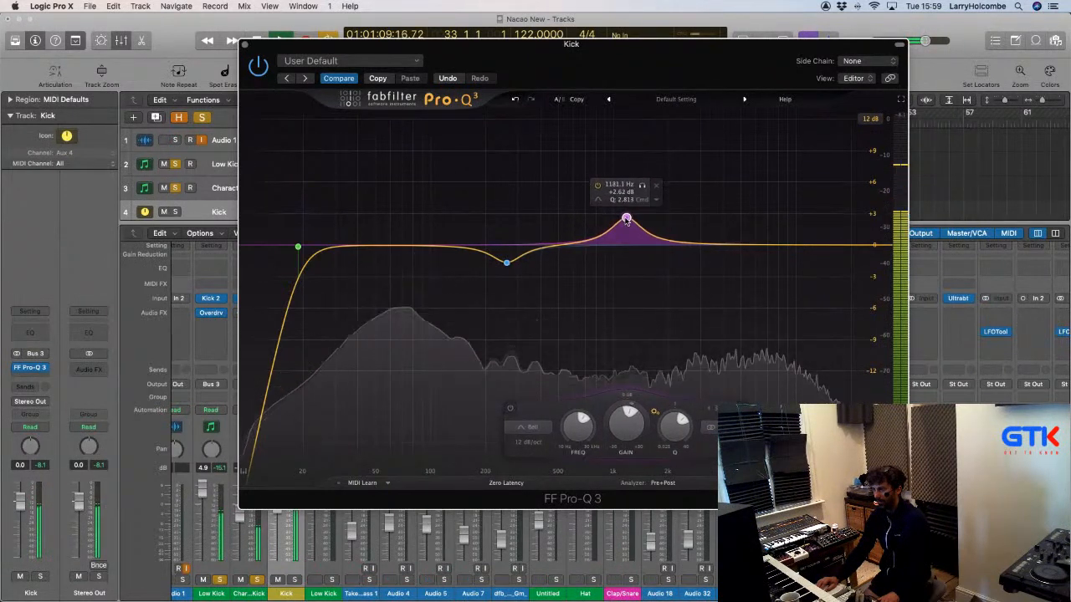
Add a 24 dB/oct high cut to the kick EQ at about 16.3 kHz.
{"action": "scroll", "coordinate": [627, 220], "scroll_direction": "up", "scroll_amount": 4}
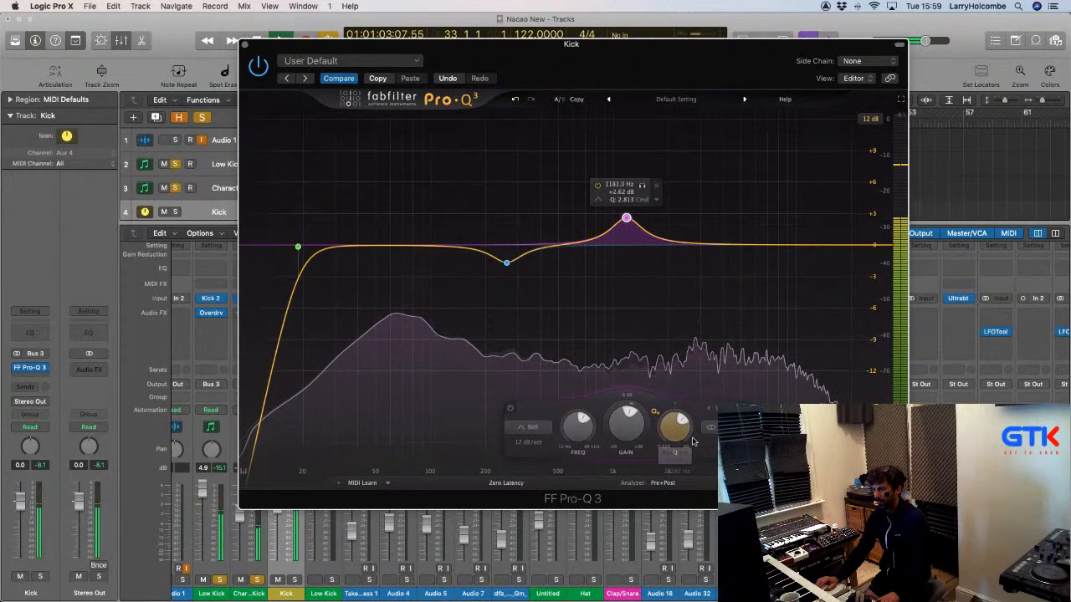
{"action": "left_click", "coordinate": [860, 245]}
{"action": "left_click", "coordinate": [665, 442]}
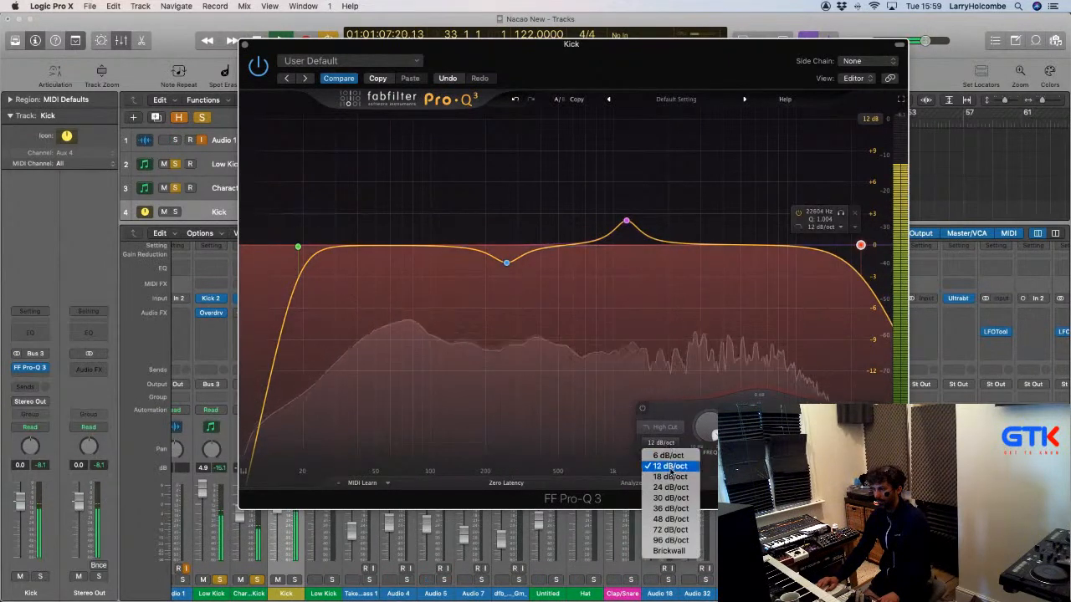
{"action": "left_click", "coordinate": [674, 481]}
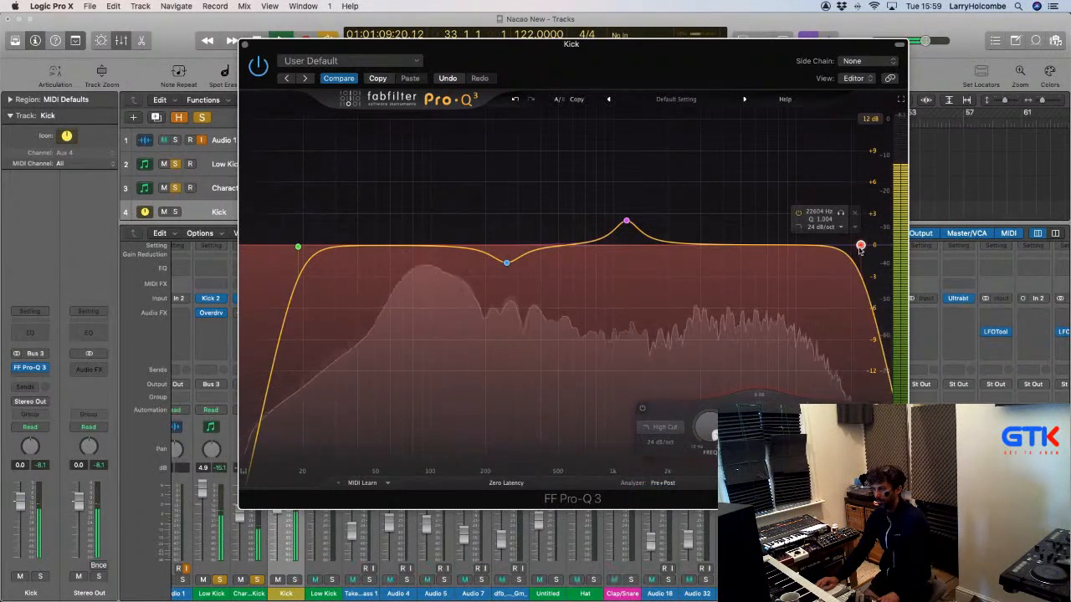
{"action": "left_click_drag", "start_coordinate": [860, 247], "coordinate": [828, 247]}
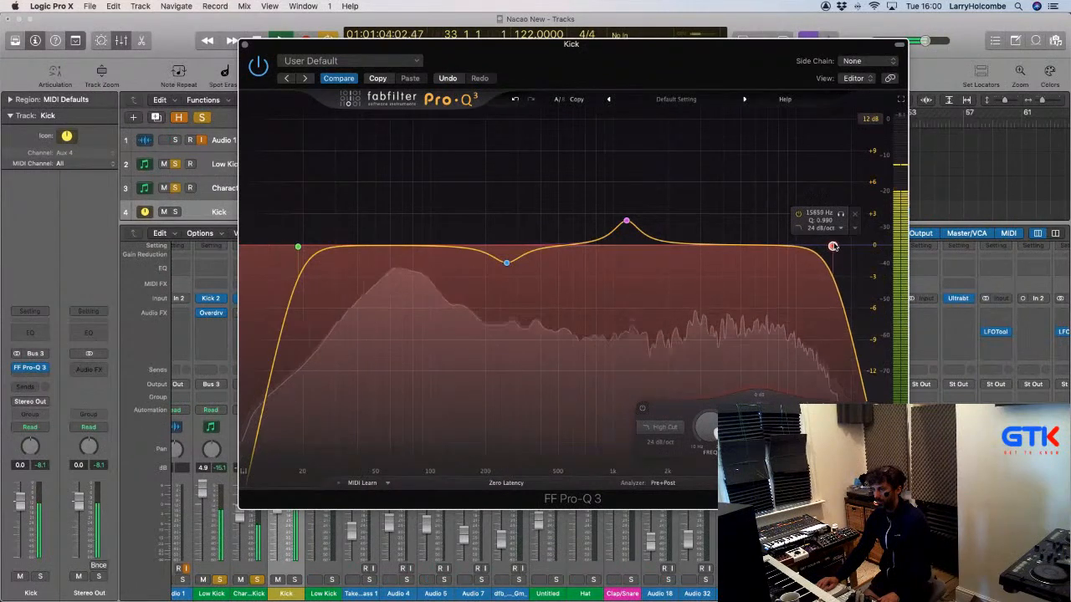
{"action": "left_click_drag", "start_coordinate": [832, 247], "coordinate": [834, 247]}
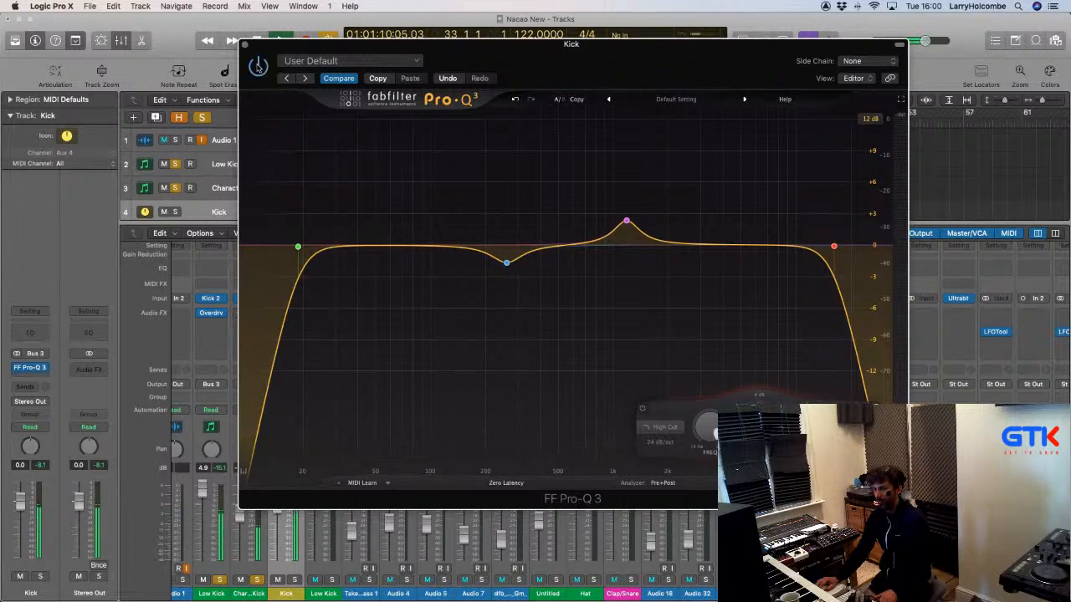
Add a narrow shallow dip near the 260 Hz cut, compare it bypassed, then close Pro-Q 3.
{"action": "left_click", "coordinate": [507, 263]}
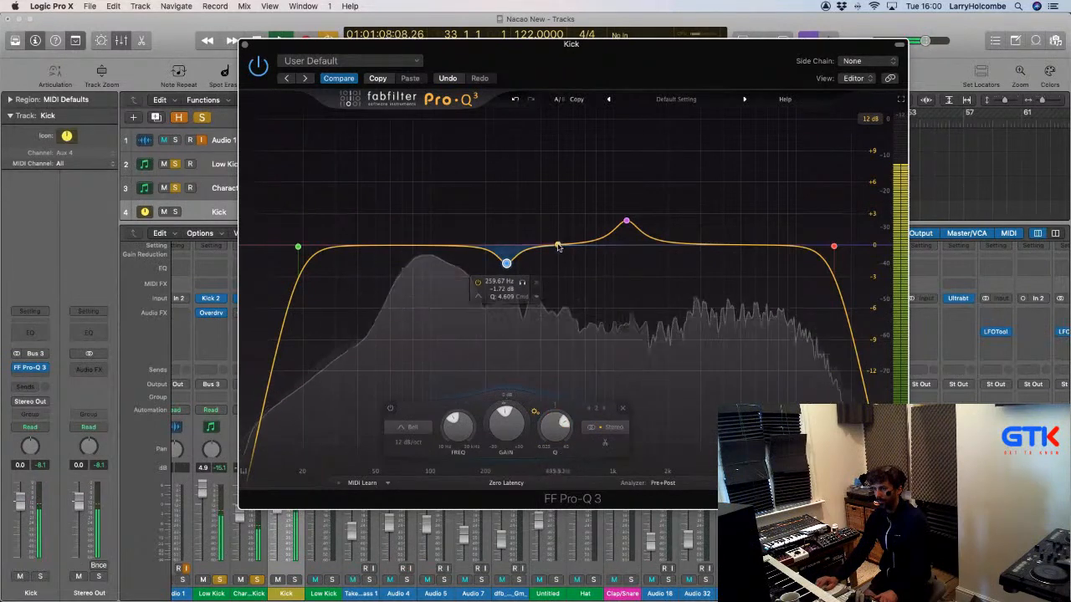
{"action": "mouse_move", "coordinate": [559, 247]}
{"action": "left_mouse_down"}
{"action": "mouse_move", "coordinate": [535, 203]}
{"action": "mouse_move", "coordinate": [542, 151]}
{"action": "mouse_move", "coordinate": [538, 250]}
{"action": "left_mouse_up"}
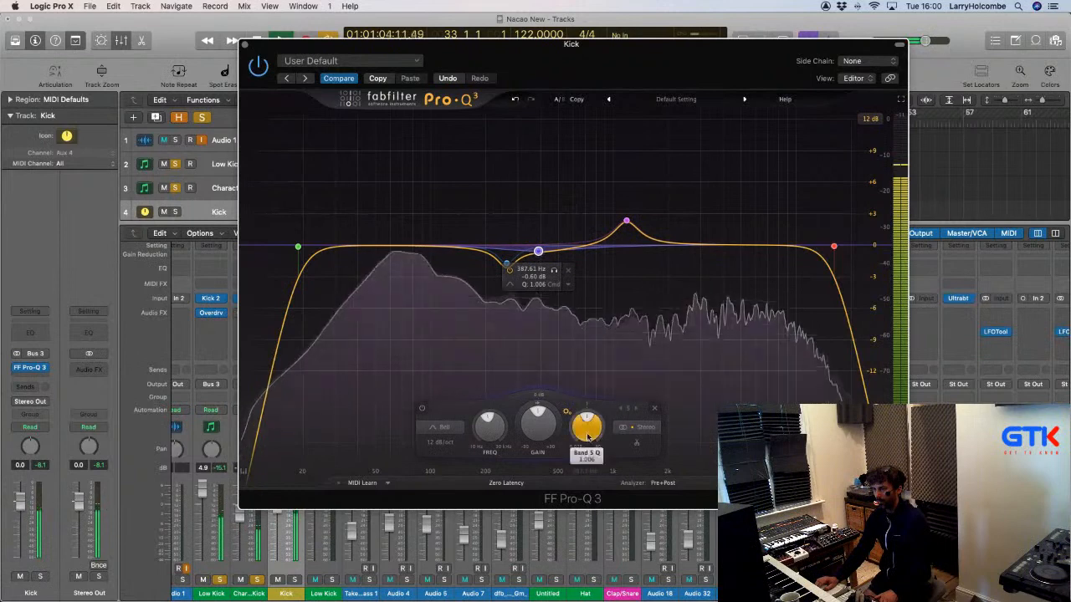
{"action": "left_click_drag", "start_coordinate": [587, 436], "coordinate": [536, 441]}
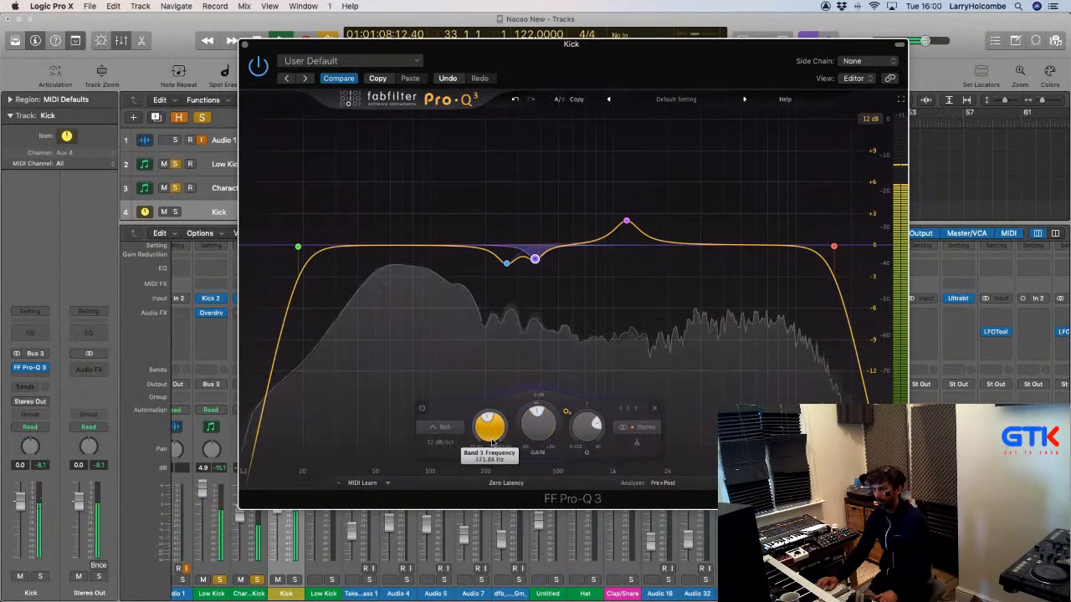
{"action": "left_click", "coordinate": [422, 409]}
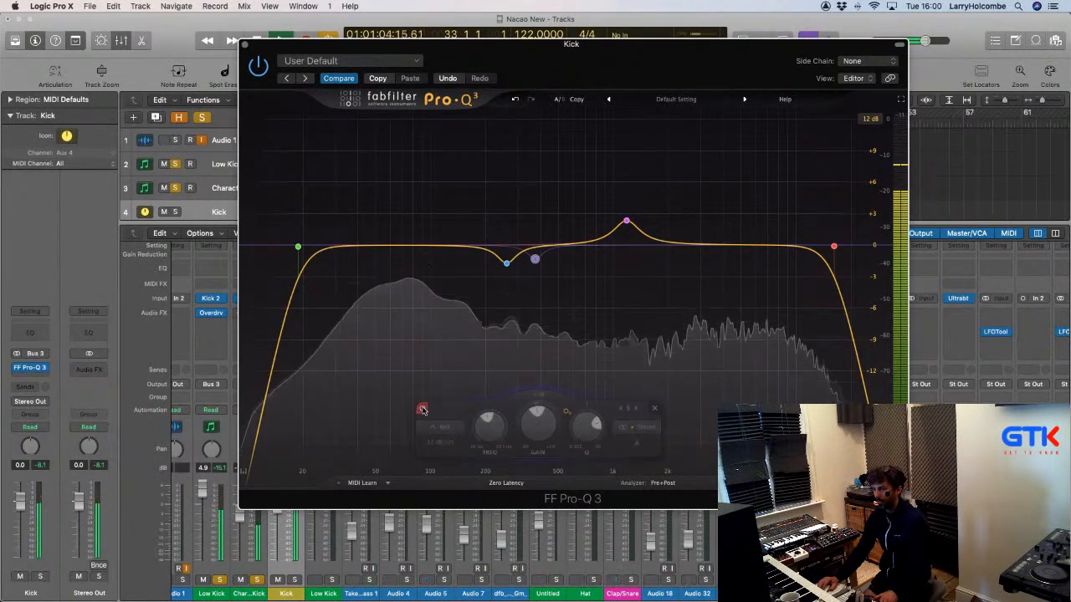
{"action": "left_click", "coordinate": [423, 409]}
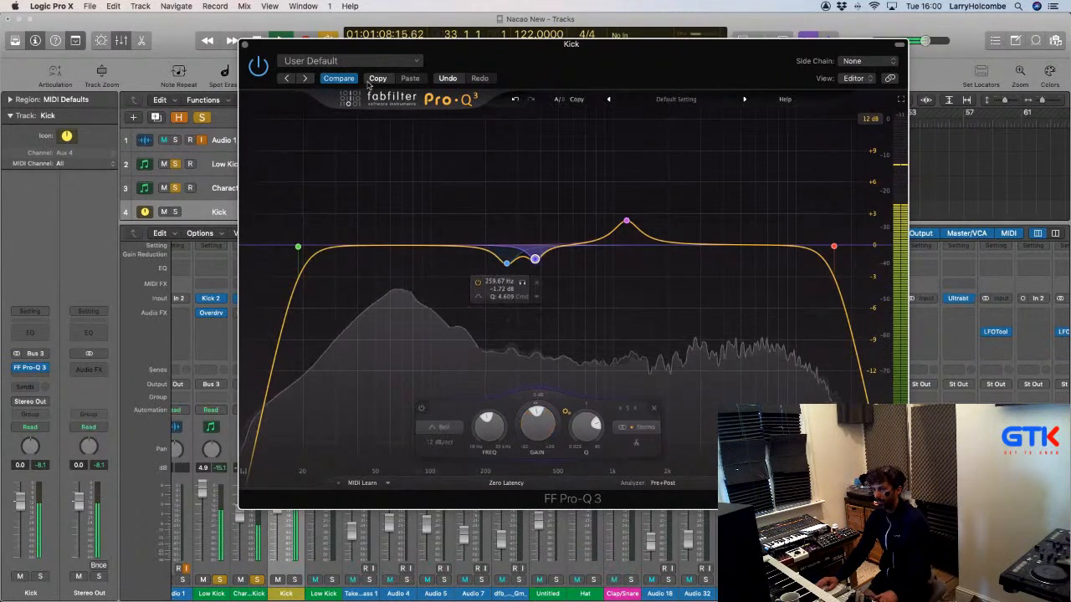
{"action": "left_click", "coordinate": [245, 45]}
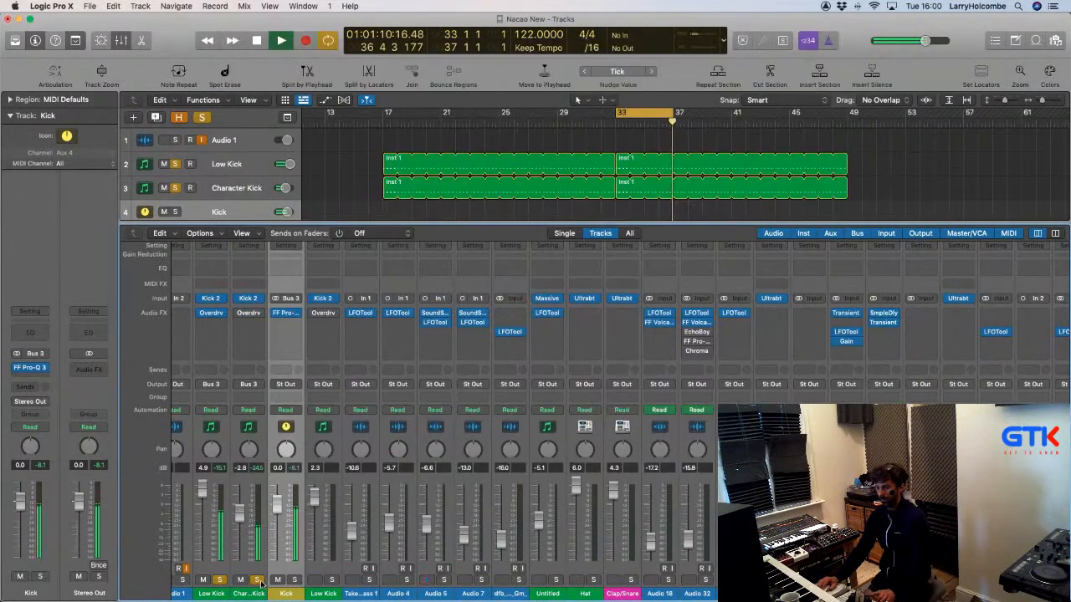
Stop playback and set Kick 2's Click 1 LP/HP filter to about 0.62.
{"action": "key", "text": "space"}
{"action": "key", "text": "space"}
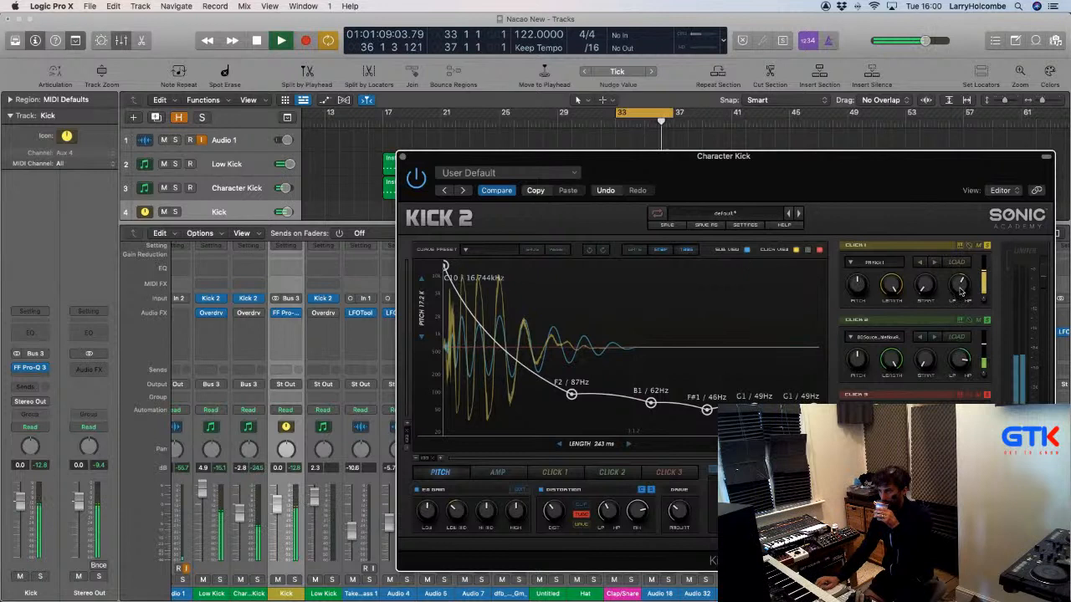
{"action": "left_click_drag", "start_coordinate": [960, 285], "coordinate": [962, 291]}
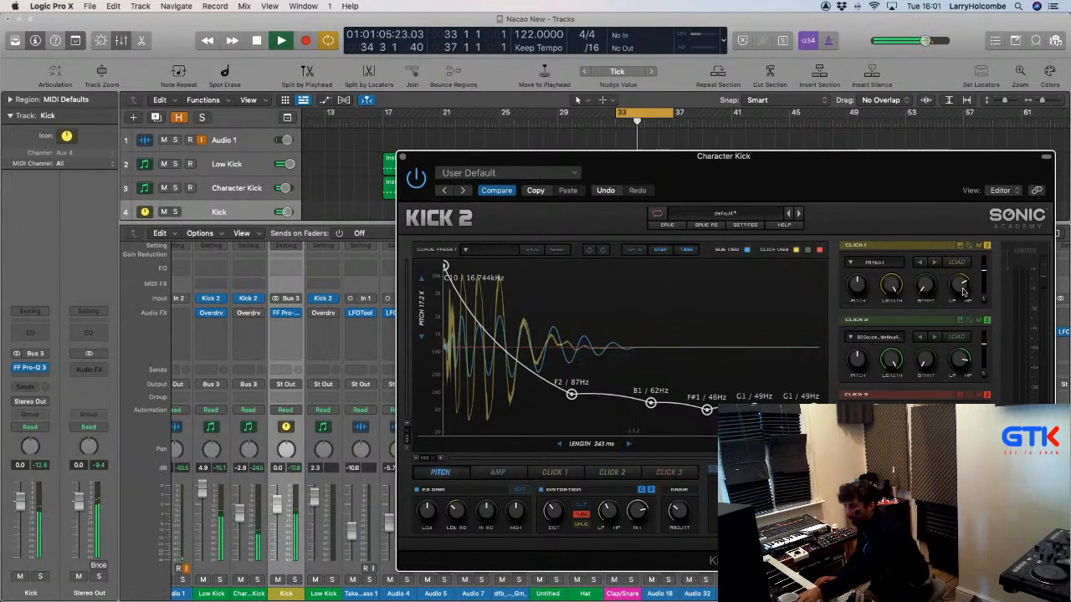
Raise Click 1's LP/HP filter to 0.70 and distortion drive to about 50 %, then close Kick 2.
{"action": "left_click", "coordinate": [963, 292]}
{"action": "left_click_drag", "start_coordinate": [962, 292], "coordinate": [961, 294]}
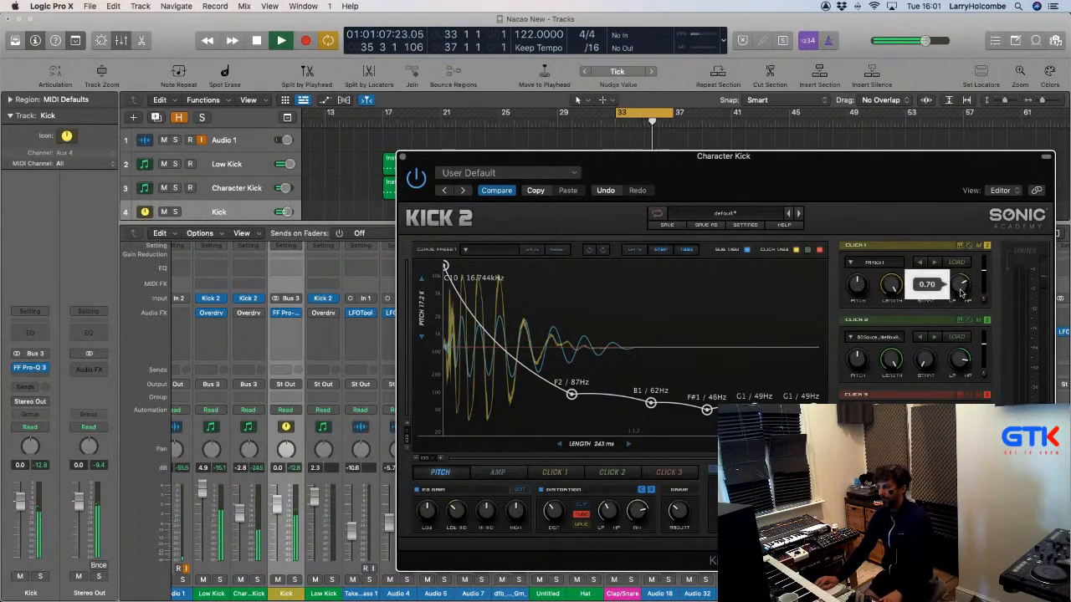
{"action": "mouse_move", "coordinate": [684, 520]}
{"action": "left_mouse_down"}
{"action": "mouse_move", "coordinate": [685, 501]}
{"action": "mouse_move", "coordinate": [680, 516]}
{"action": "left_mouse_up"}
{"action": "left_click", "coordinate": [681, 518]}
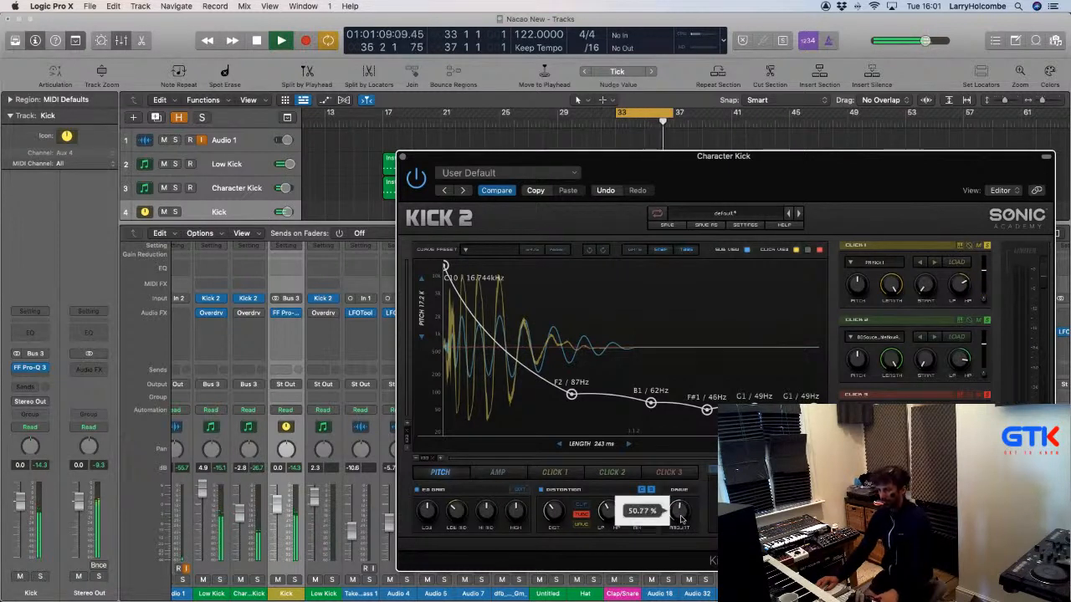
{"action": "left_click", "coordinate": [680, 517]}
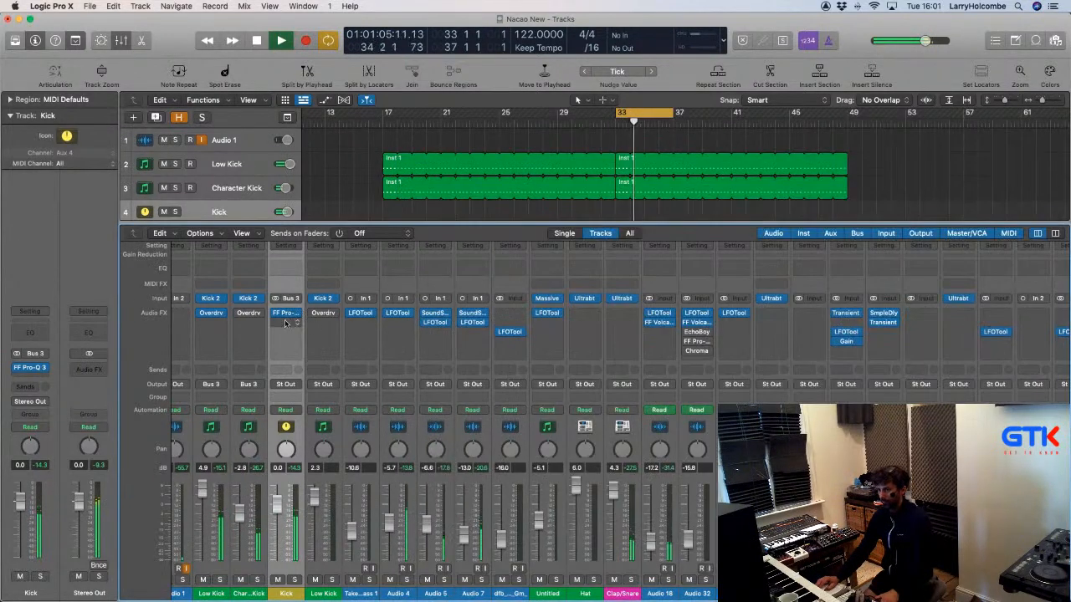
Insert D16 Group's Decimort 2 (Stereo) in the Kick channel's slot after Pro-Q 3.
{"action": "left_click", "coordinate": [284, 323]}
{"action": "scroll", "coordinate": [291, 343], "scroll_direction": "down", "scroll_amount": 3}
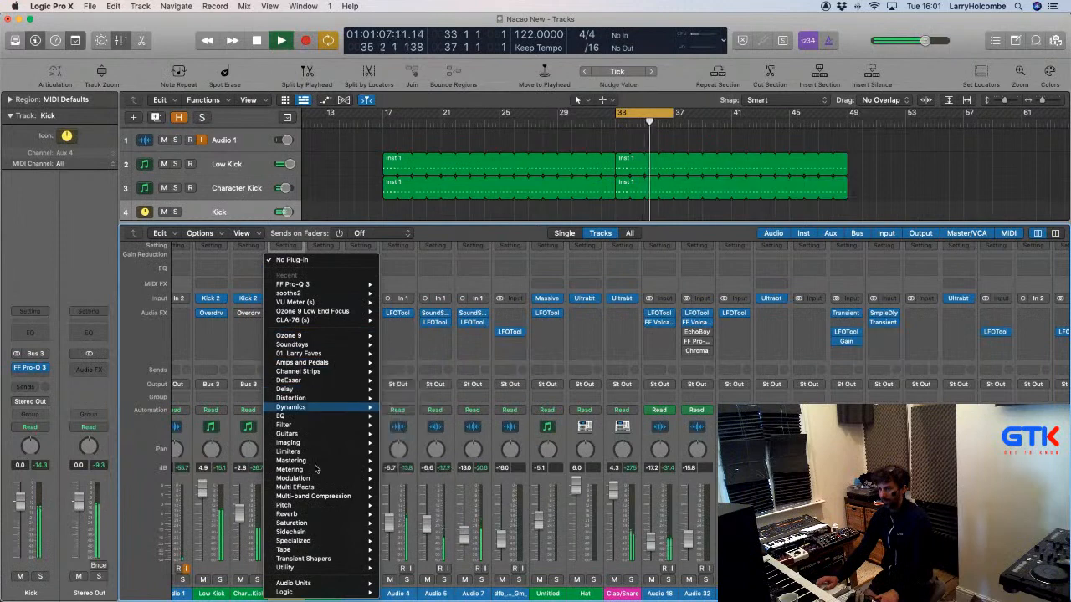
{"action": "mouse_move", "coordinate": [301, 583]}
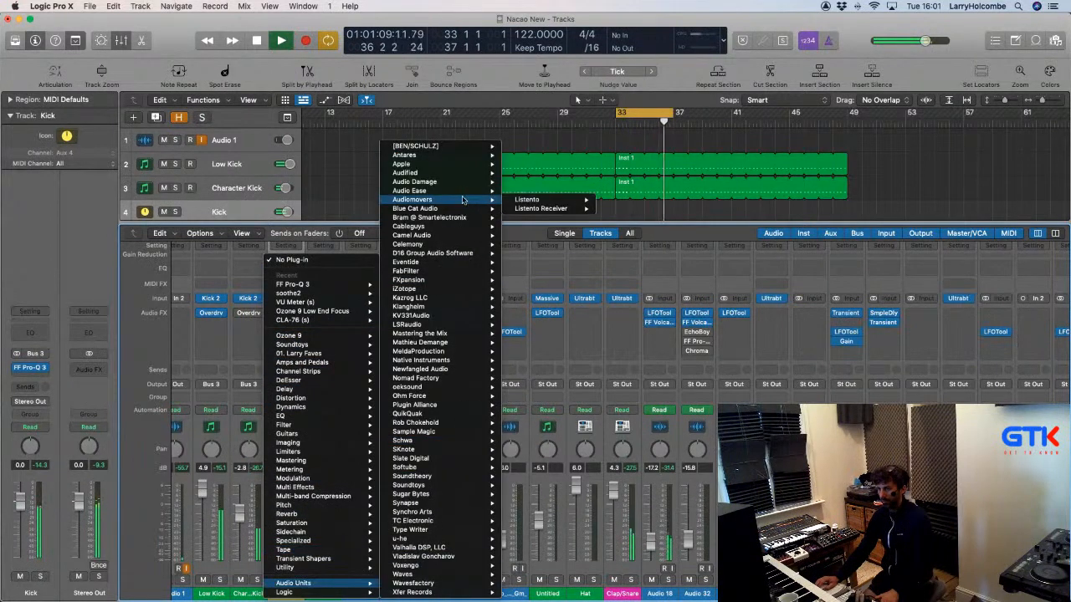
{"action": "mouse_move", "coordinate": [451, 252]}
{"action": "mouse_move", "coordinate": [543, 253]}
{"action": "left_click", "coordinate": [596, 253]}
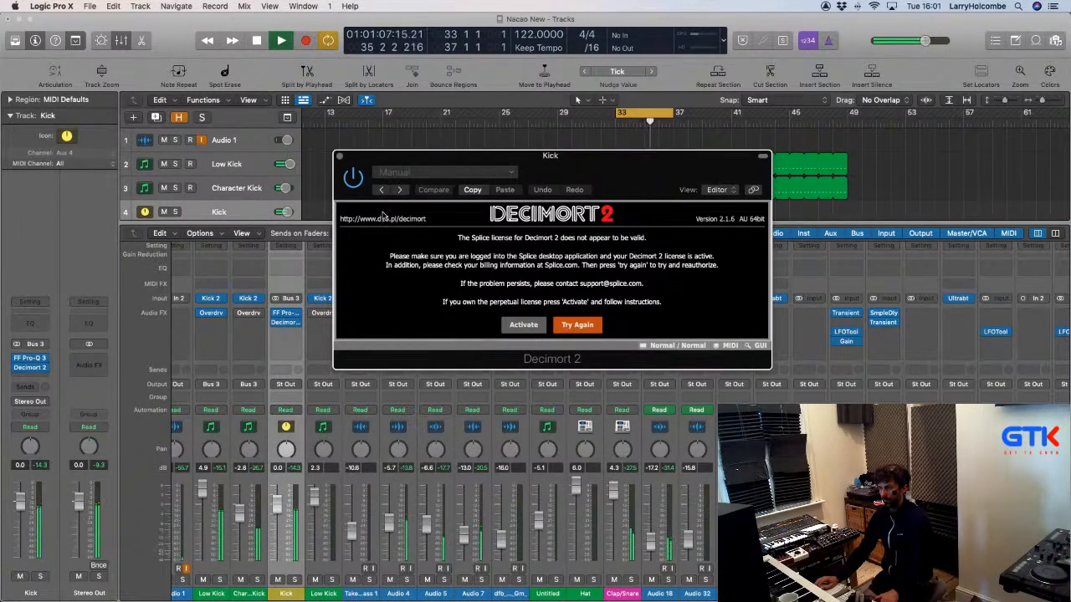
Try activating Decimort 2 with the D16 account e-mail and password, then close its window.
{"action": "left_click", "coordinate": [524, 326]}
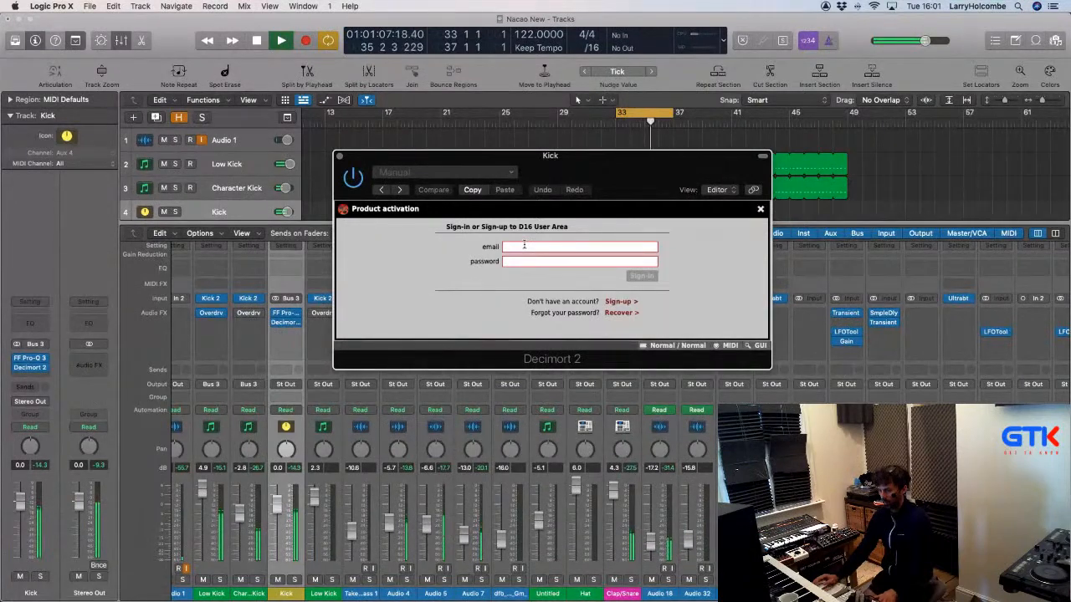
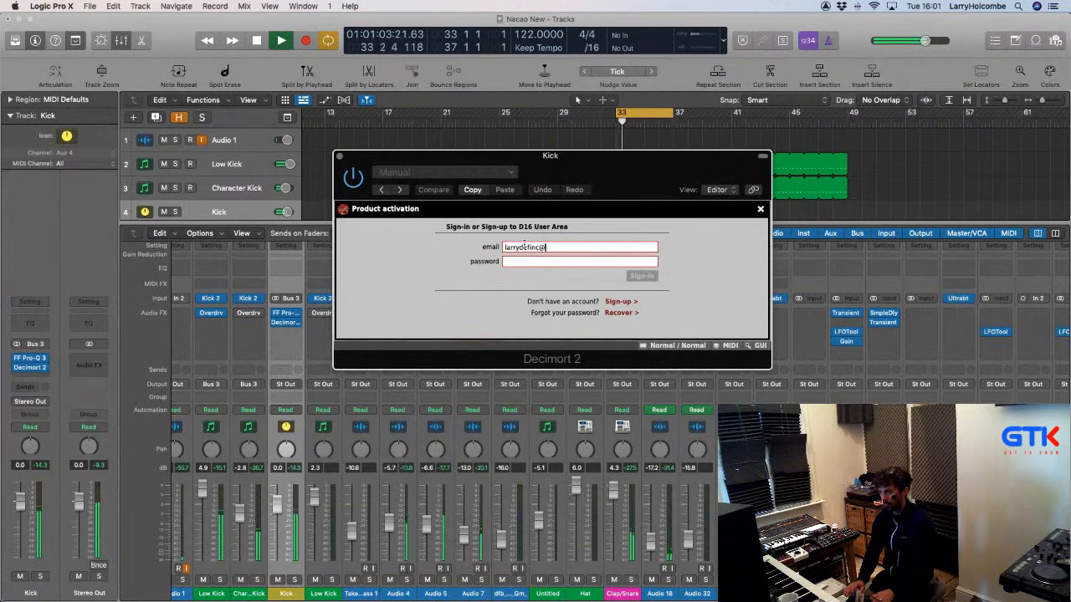
{"action": "key", "text": "Tab"}
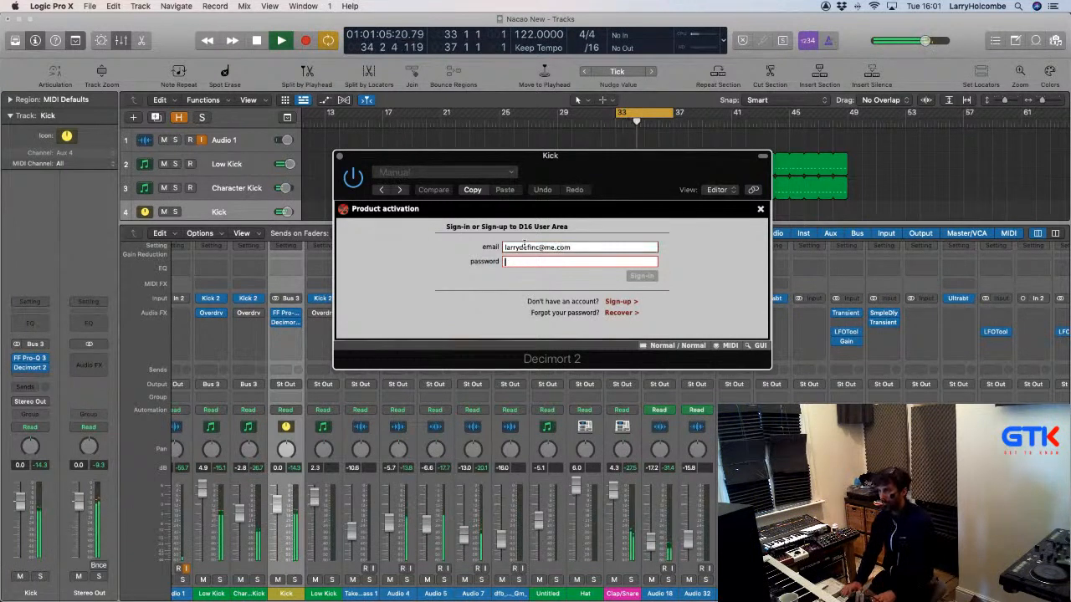
{"action": "type", "text": "•••••"}
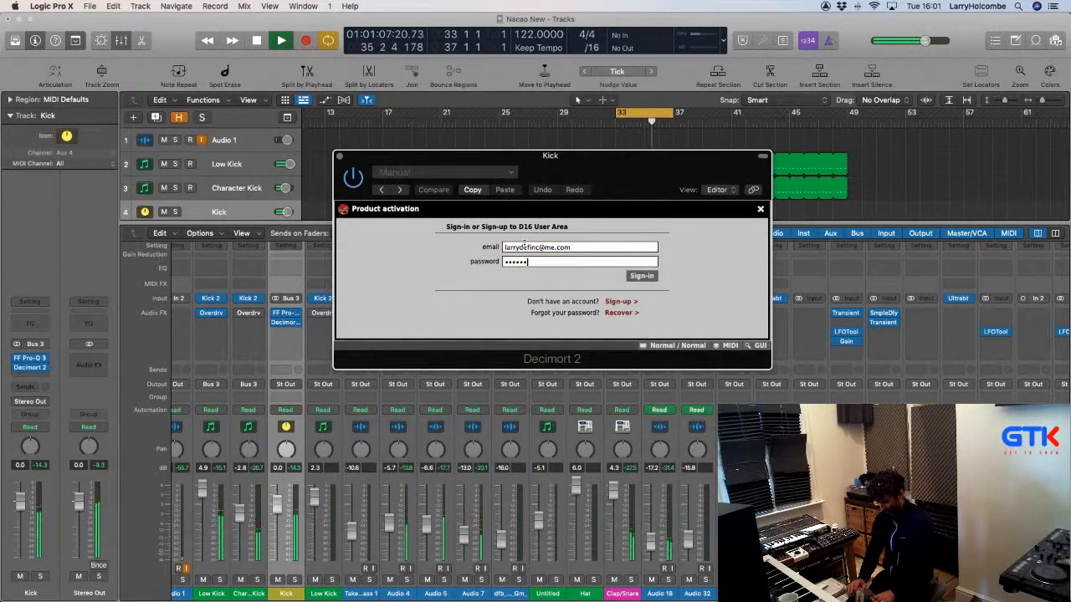
{"action": "type", "text": "•"}
{"action": "left_click", "coordinate": [651, 278]}
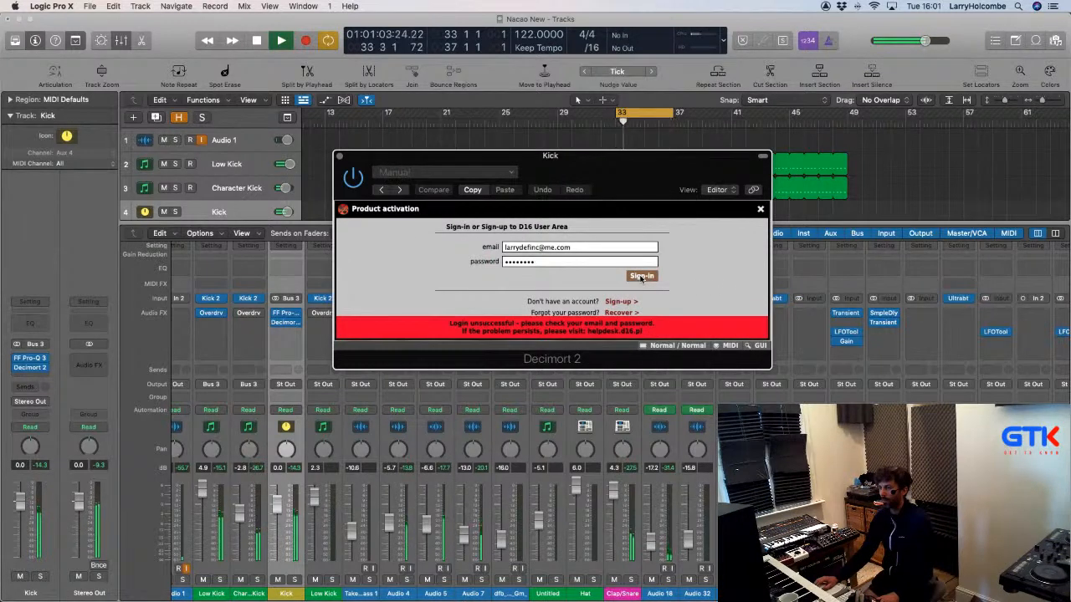
{"action": "left_click", "coordinate": [338, 155]}
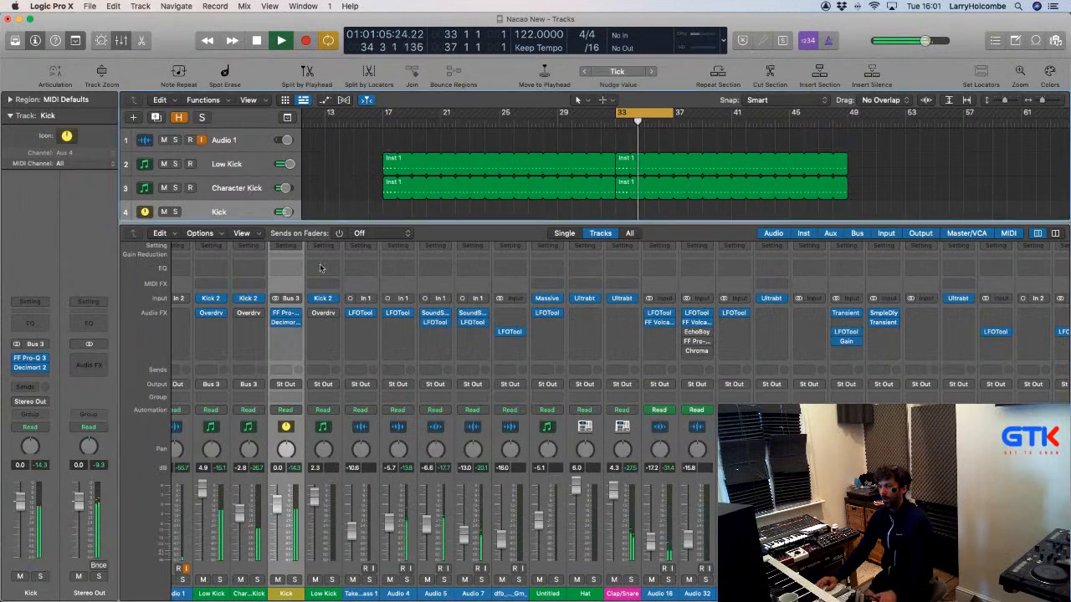
{"action": "key", "text": "space"}
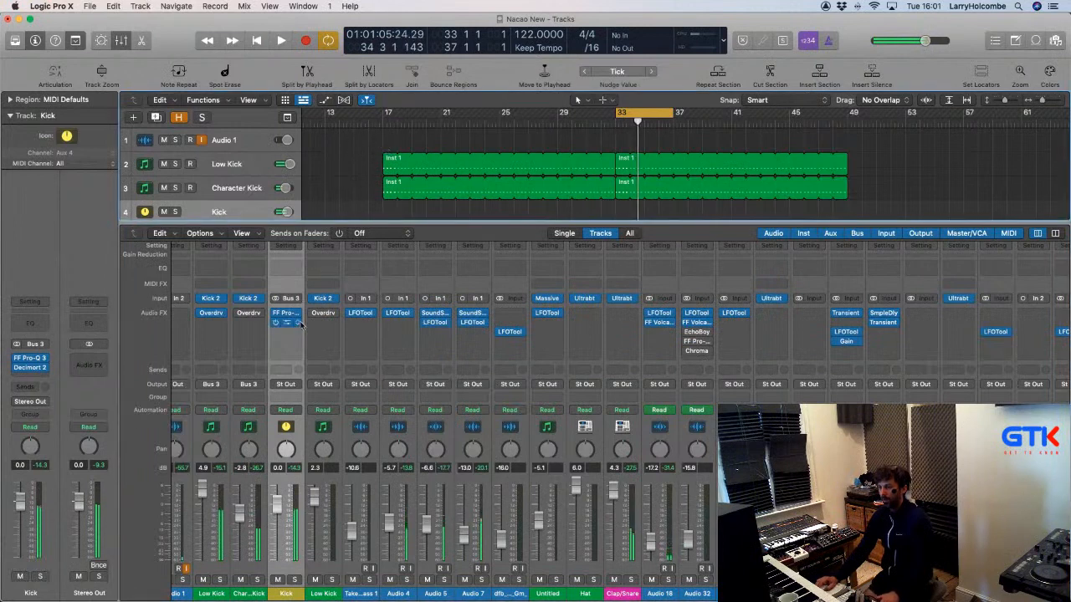
Insert FabFilter FF Saturn 2 in stereo on the Kick channel after Decimort 2.
{"action": "left_click", "coordinate": [280, 331]}
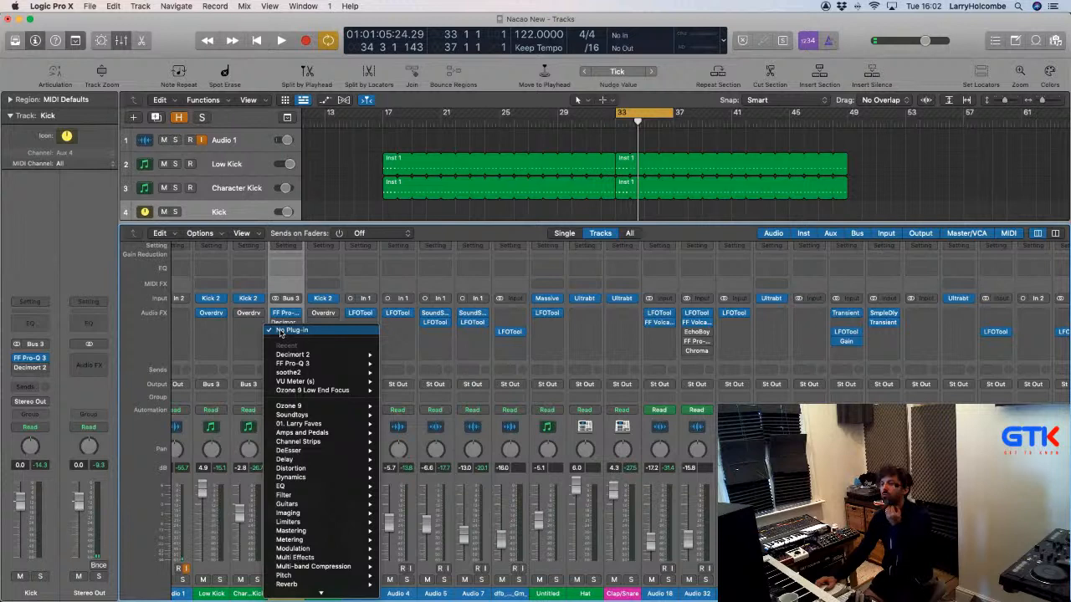
{"action": "mouse_move", "coordinate": [294, 407]}
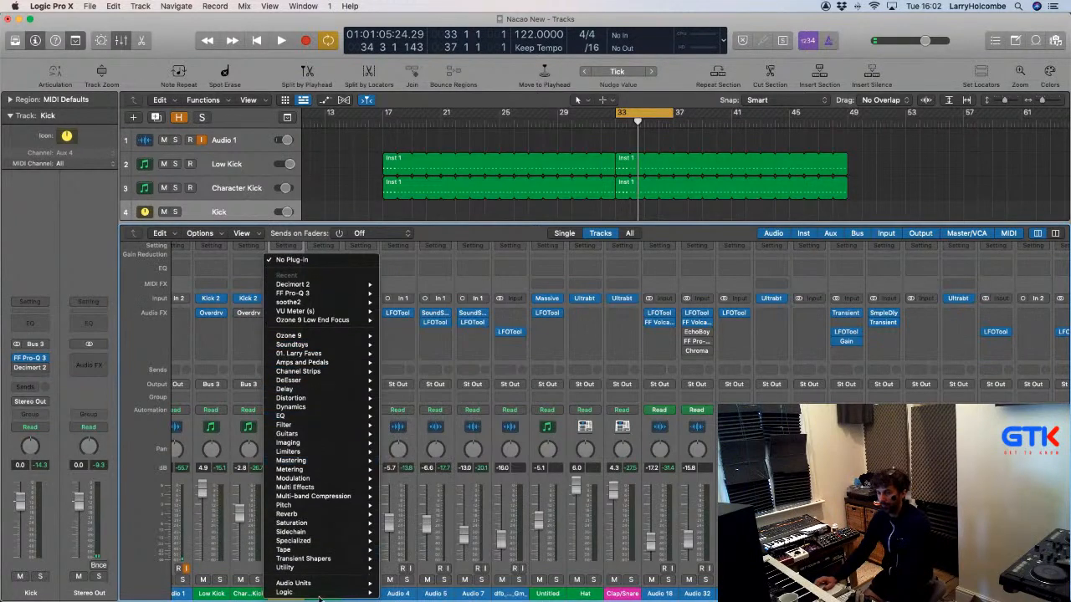
{"action": "mouse_move", "coordinate": [315, 583]}
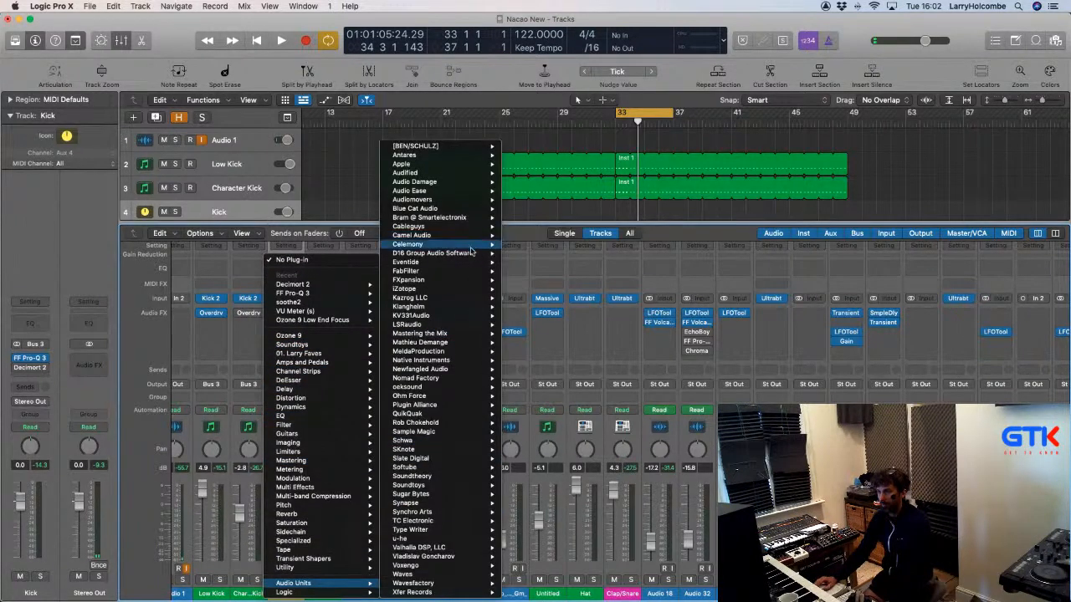
{"action": "mouse_move", "coordinate": [470, 252]}
{"action": "mouse_move", "coordinate": [460, 271]}
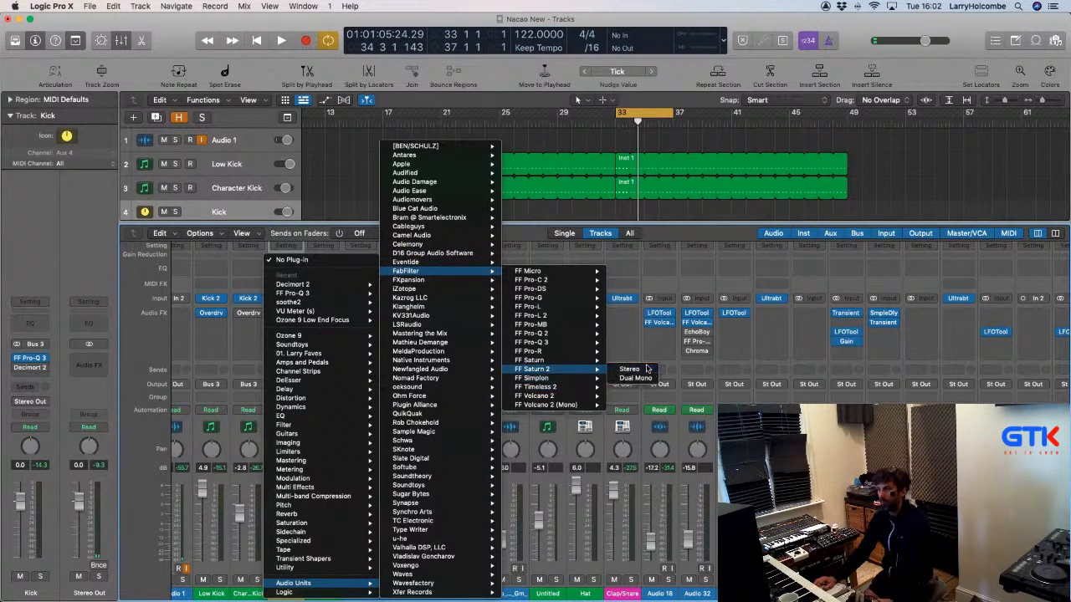
{"action": "left_click", "coordinate": [646, 369]}
Play the kick, reposition the Saturn 2 window, and compare Saturn 2 against bypass.
{"action": "key", "text": "space"}
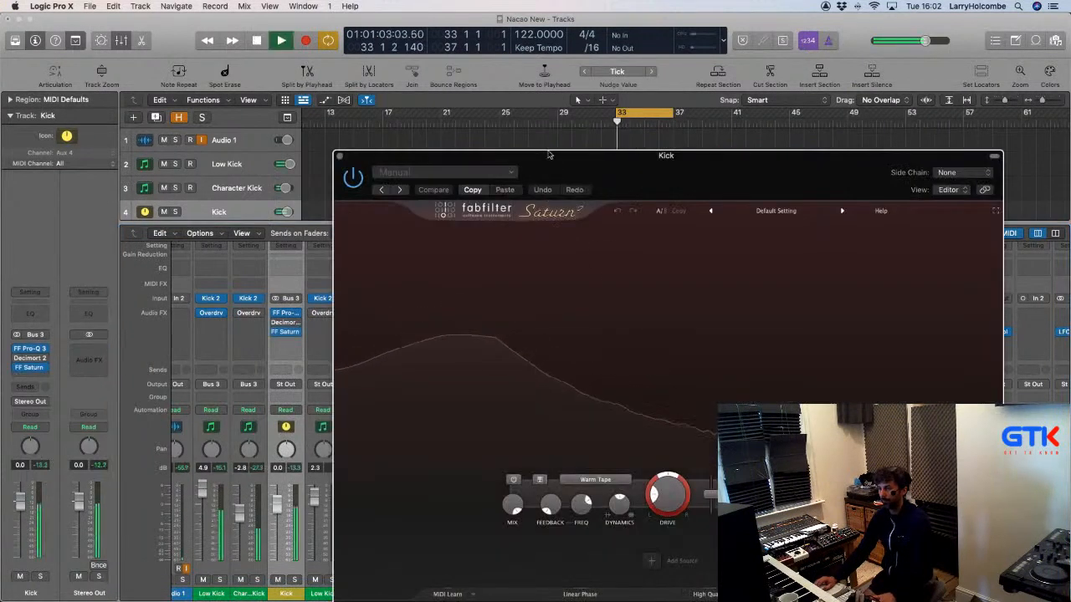
{"action": "left_click_drag", "start_coordinate": [565, 162], "coordinate": [427, 65]}
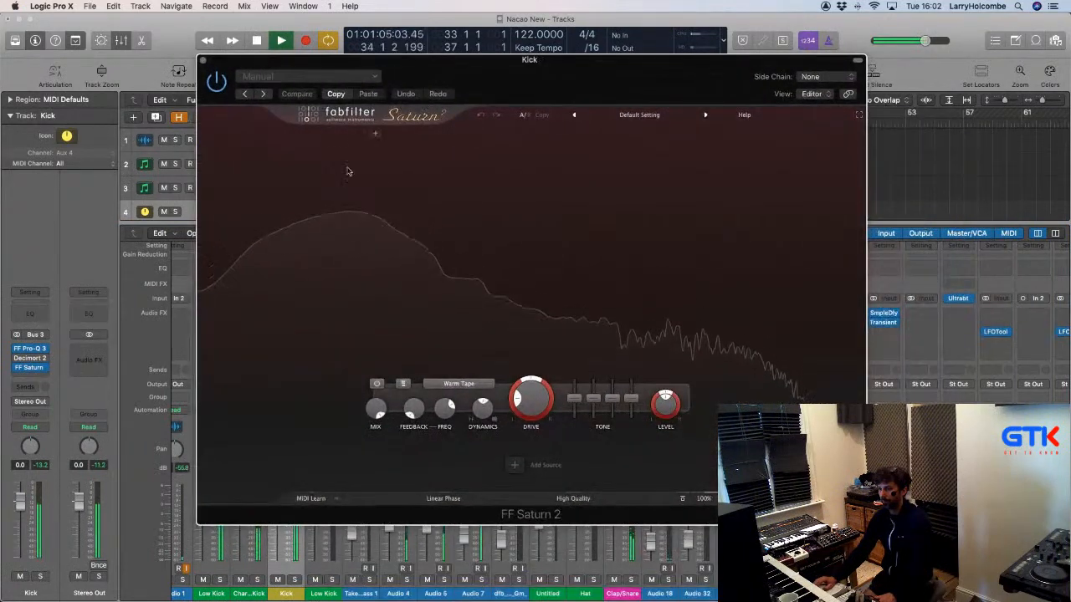
{"action": "left_click_drag", "start_coordinate": [231, 64], "coordinate": [360, 62]}
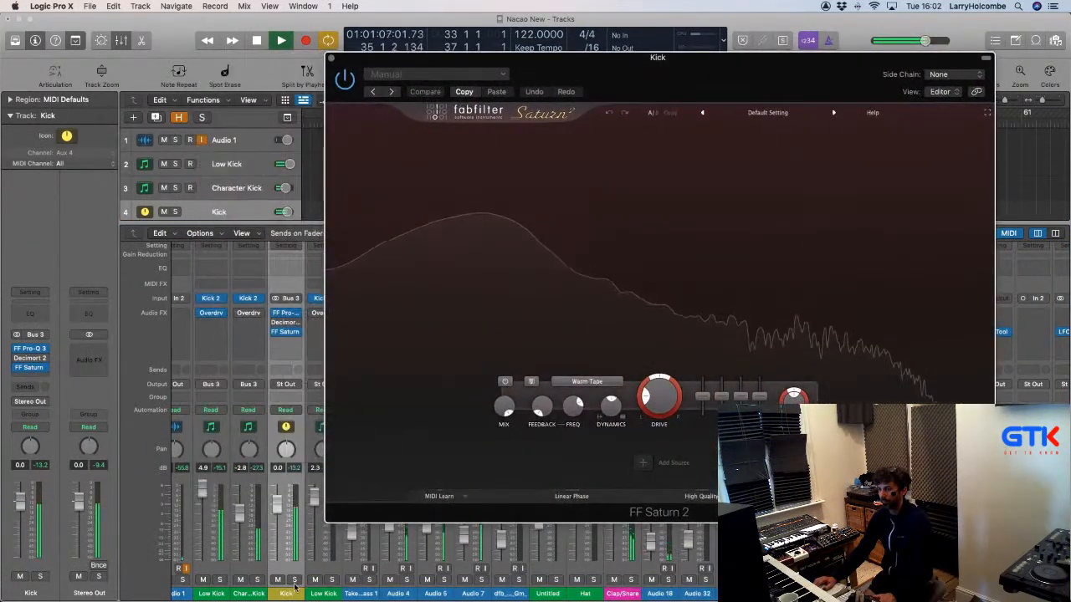
{"action": "left_click", "coordinate": [345, 79]}
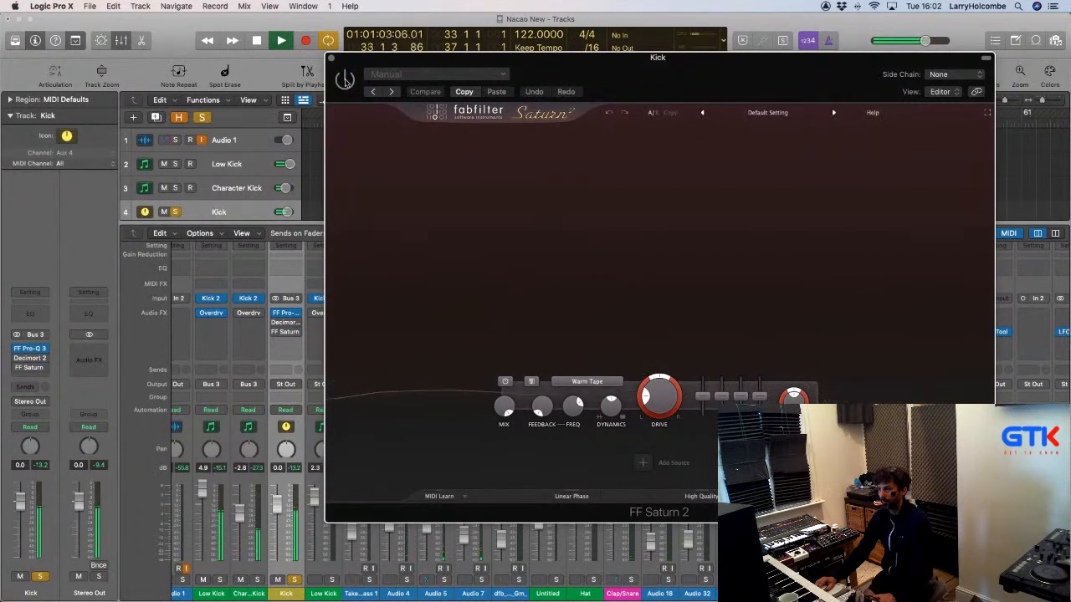
{"action": "left_click", "coordinate": [345, 79]}
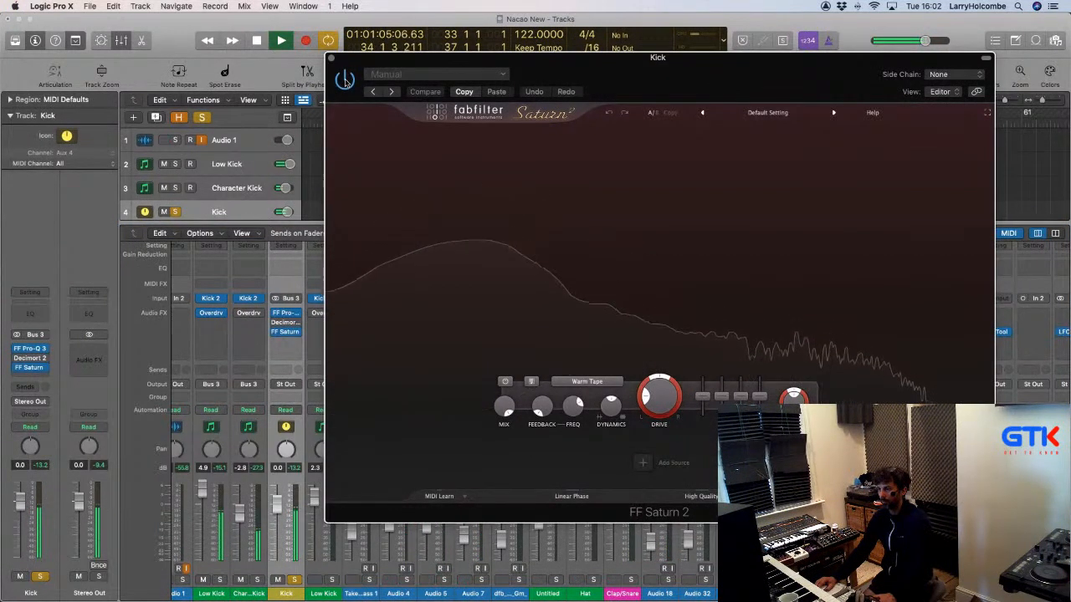
Split Saturn 2 into five bands with four crossovers and compare against bypass.
{"action": "left_click", "coordinate": [441, 131]}
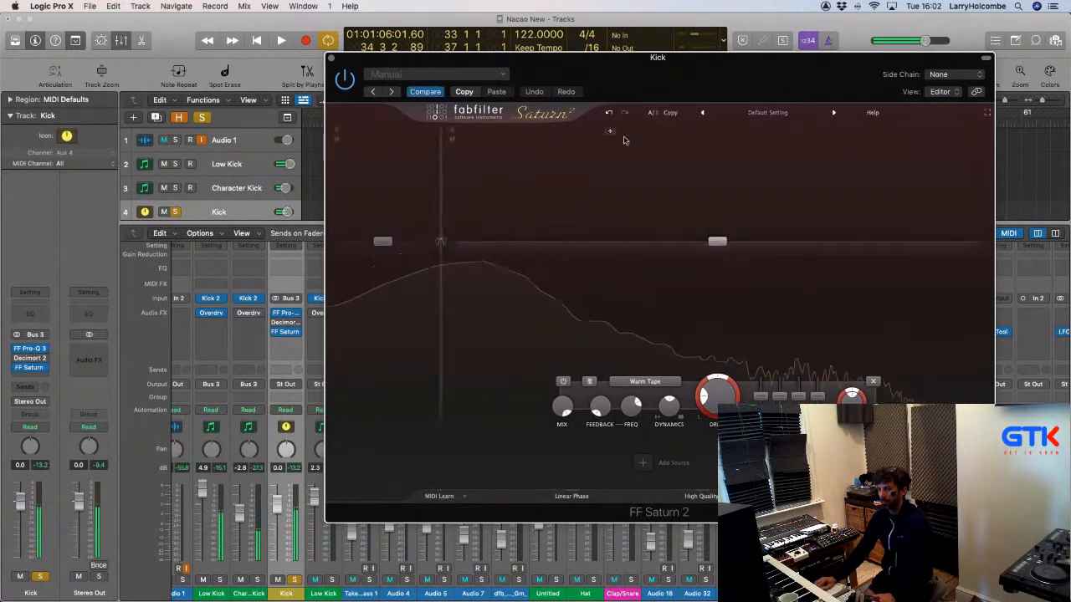
{"action": "left_click", "coordinate": [631, 131]}
{"action": "left_click", "coordinate": [792, 131]}
{"action": "left_click", "coordinate": [889, 132]}
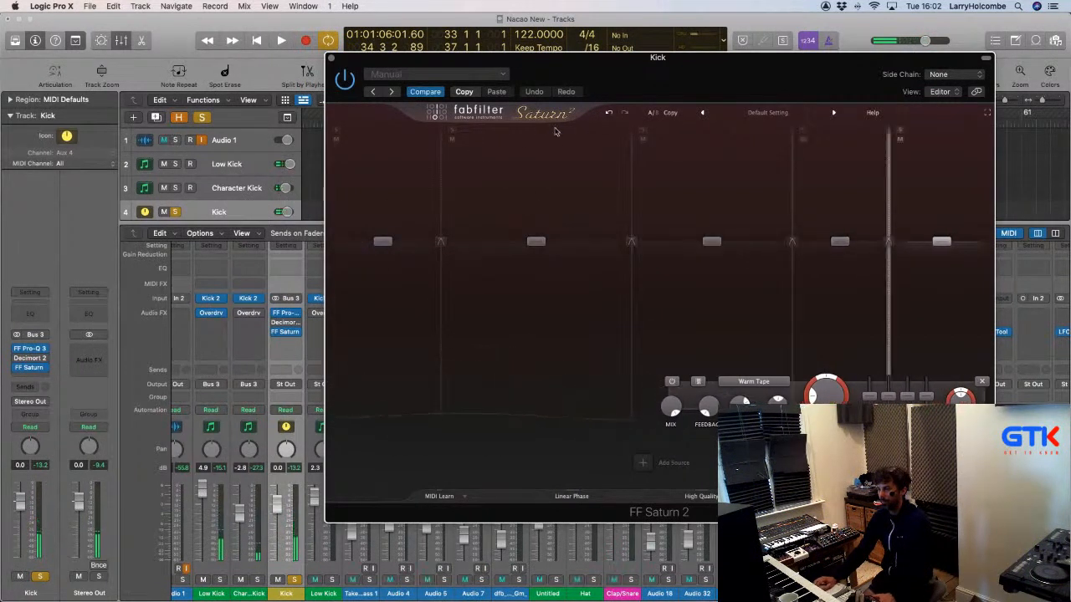
{"action": "key", "text": "space"}
{"action": "left_click", "coordinate": [346, 79]}
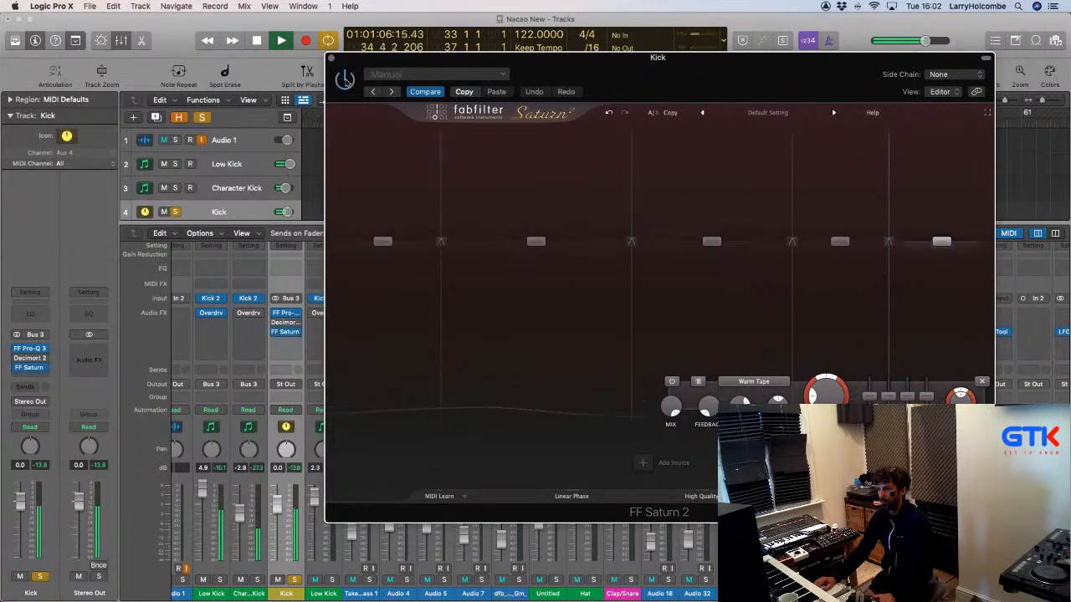
{"action": "left_click", "coordinate": [345, 80]}
{"action": "key", "text": "space"}
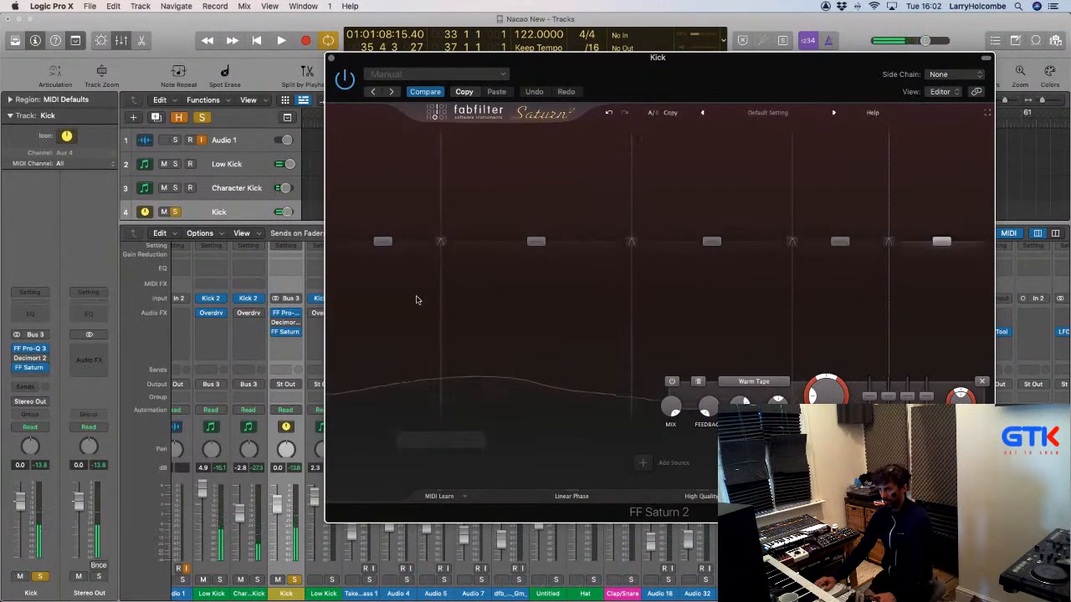
Lower the drive on band 1 to minimum, band 2 to 20 %, and bands 4 and 5.
{"action": "left_click_drag", "start_coordinate": [497, 394], "coordinate": [497, 431]}
{"action": "left_click", "coordinate": [530, 323]}
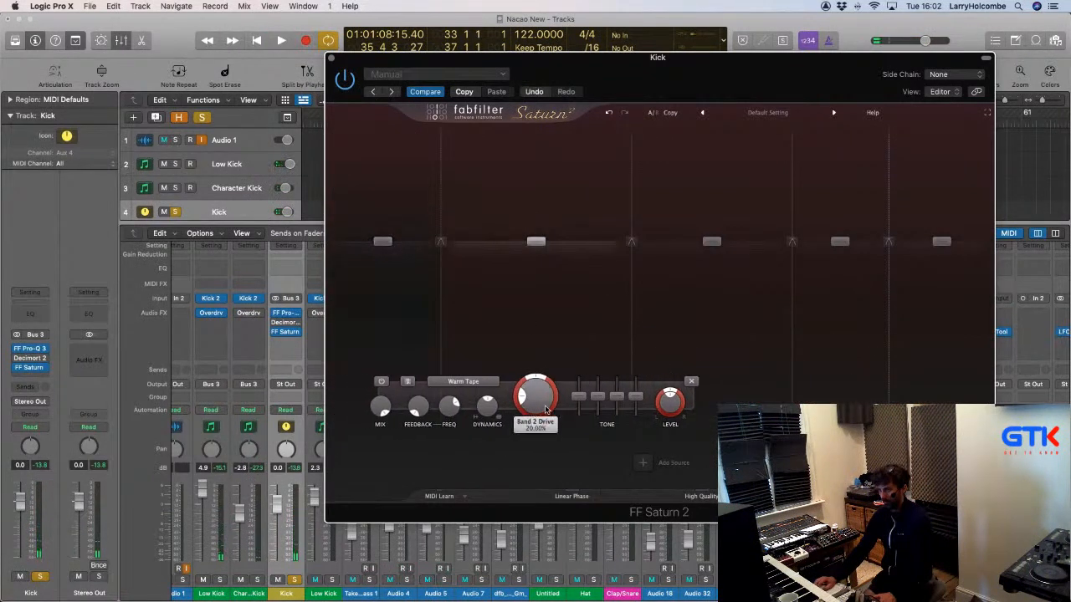
{"action": "left_click_drag", "start_coordinate": [543, 405], "coordinate": [544, 442]}
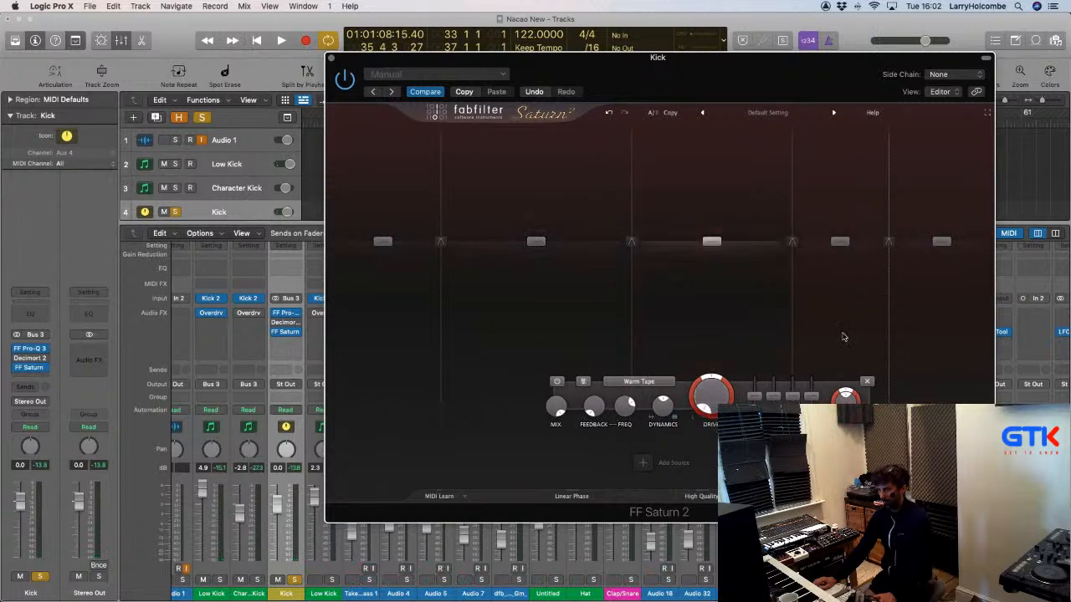
{"action": "left_click_drag", "start_coordinate": [824, 396], "coordinate": [824, 432]}
{"action": "left_click", "coordinate": [915, 331]}
{"action": "left_click_drag", "start_coordinate": [826, 394], "coordinate": [826, 432]}
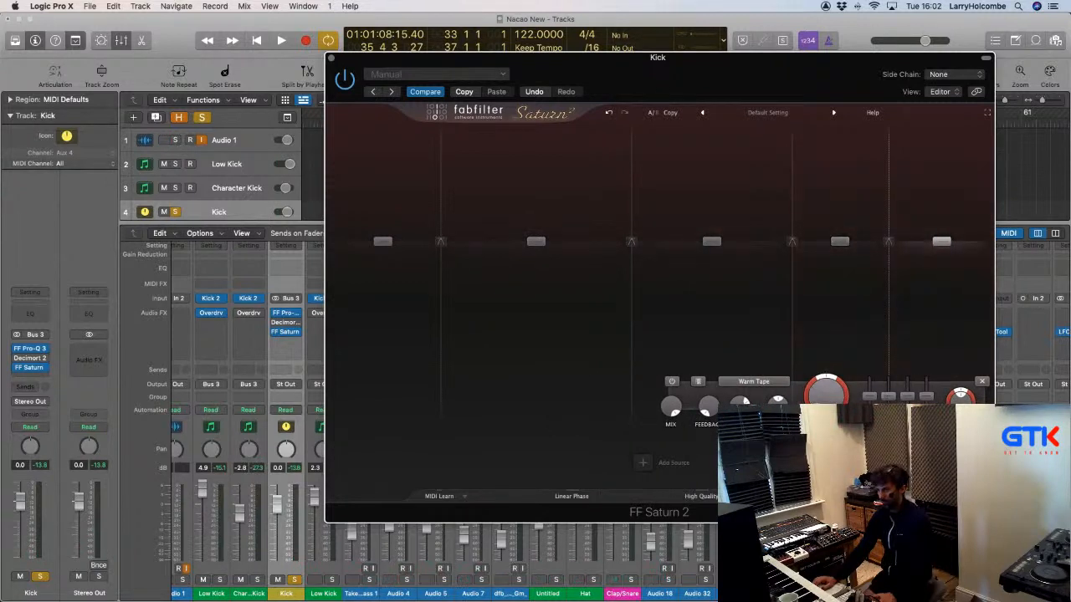
Compare the reduced-drive Saturn 2 against bypass during playback, then shift its window left.
{"action": "key", "text": "space"}
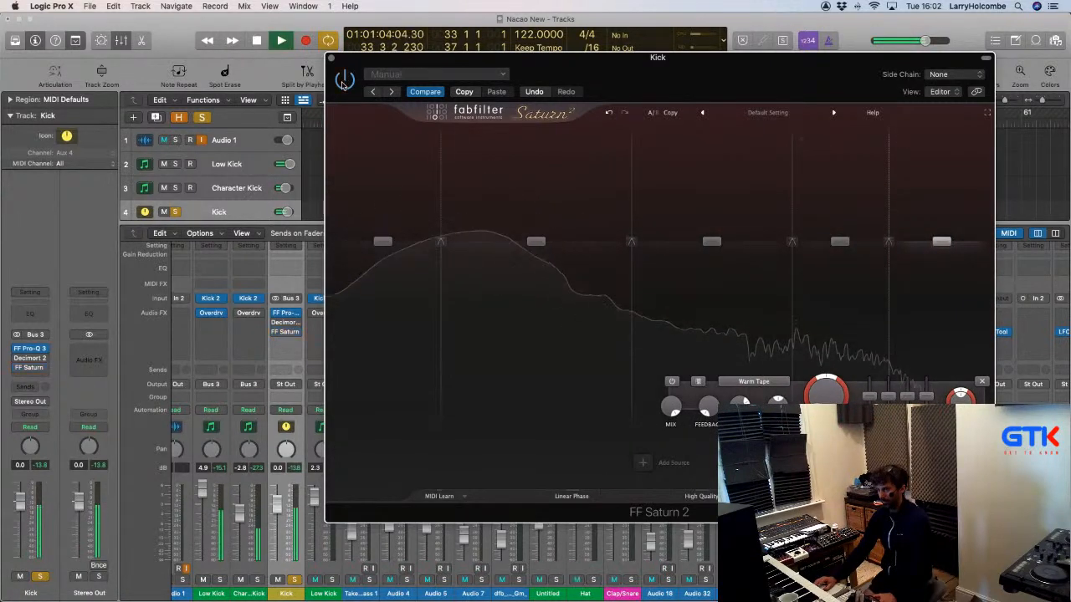
{"action": "left_click", "coordinate": [345, 81]}
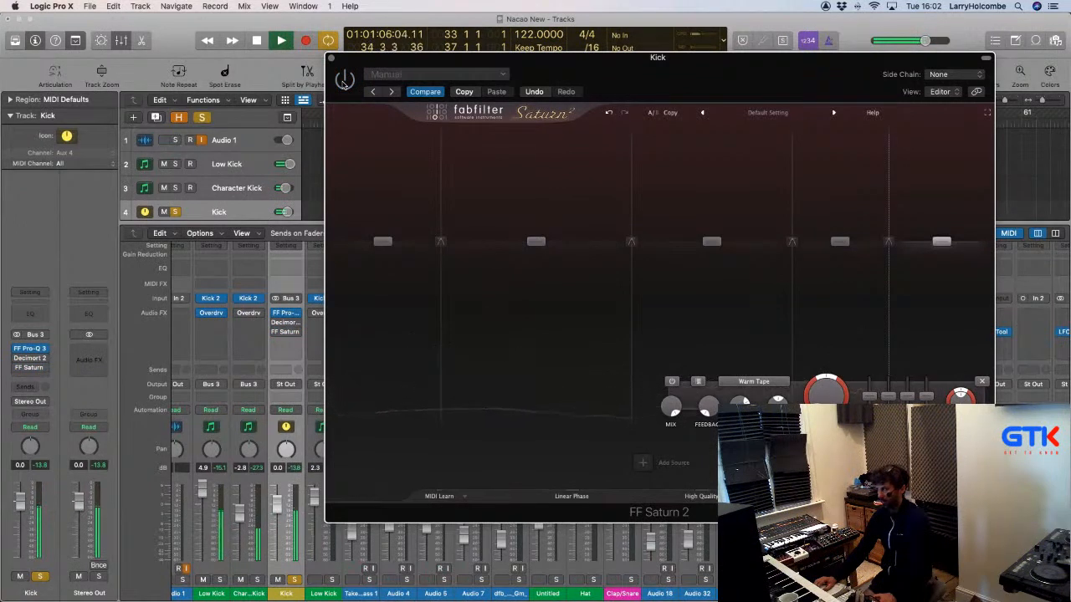
{"action": "left_click", "coordinate": [344, 84]}
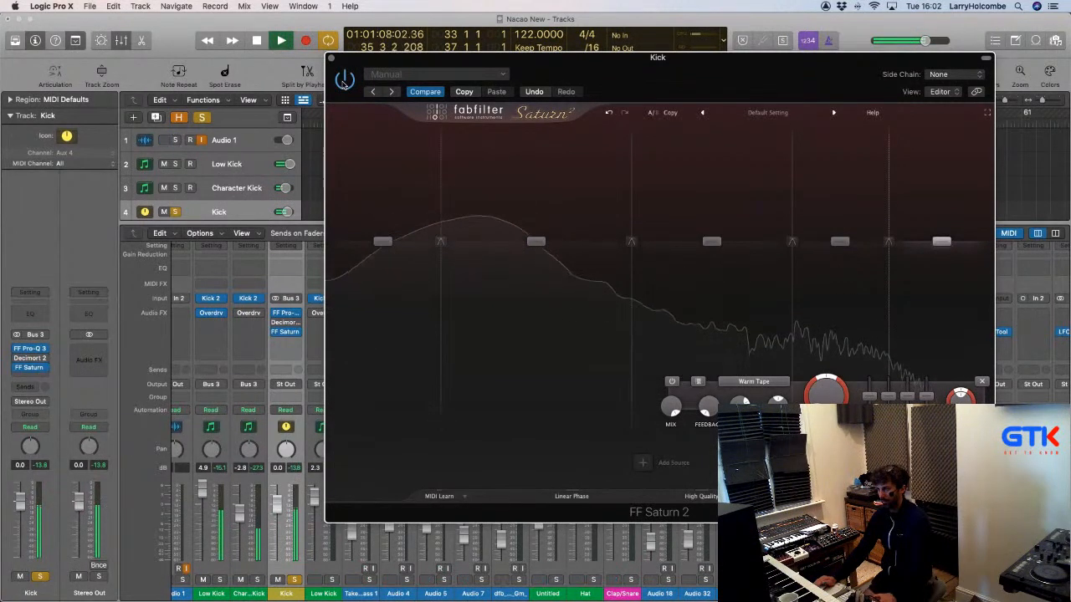
{"action": "key", "text": "space"}
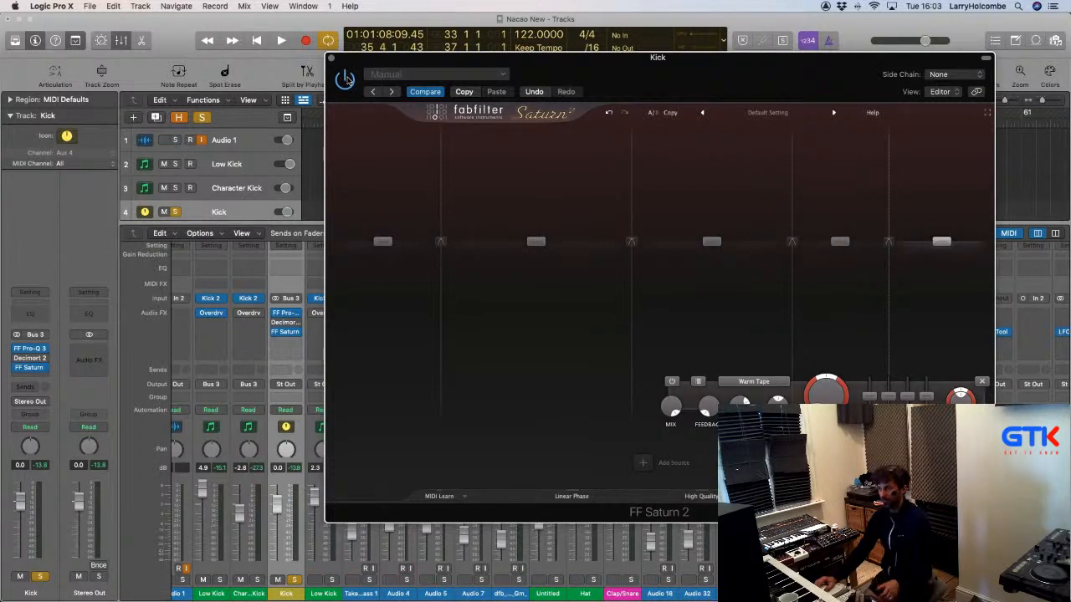
{"action": "key", "text": "space"}
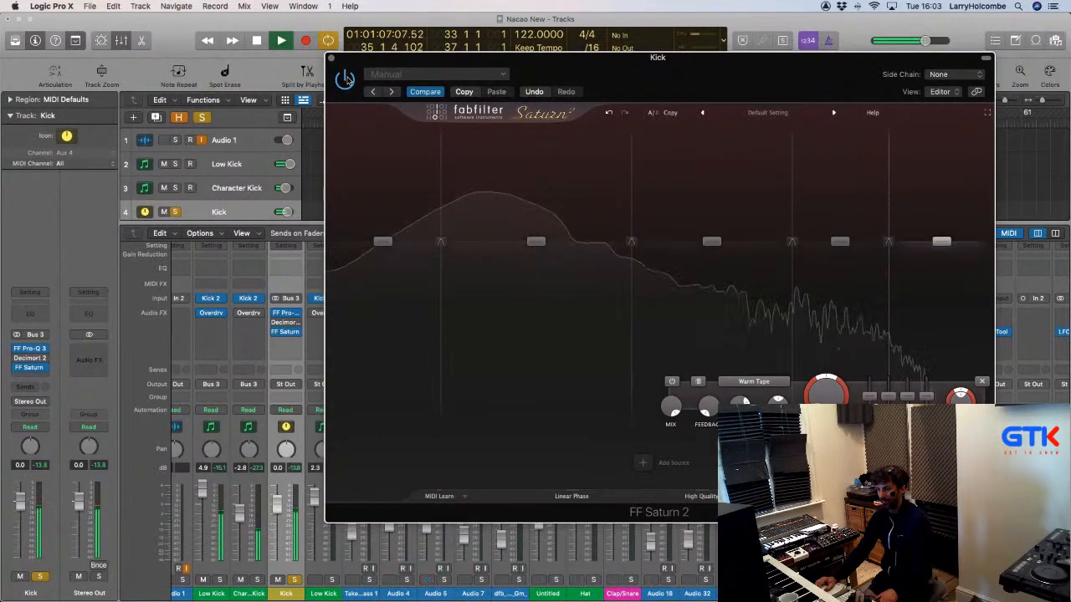
{"action": "key", "text": "space"}
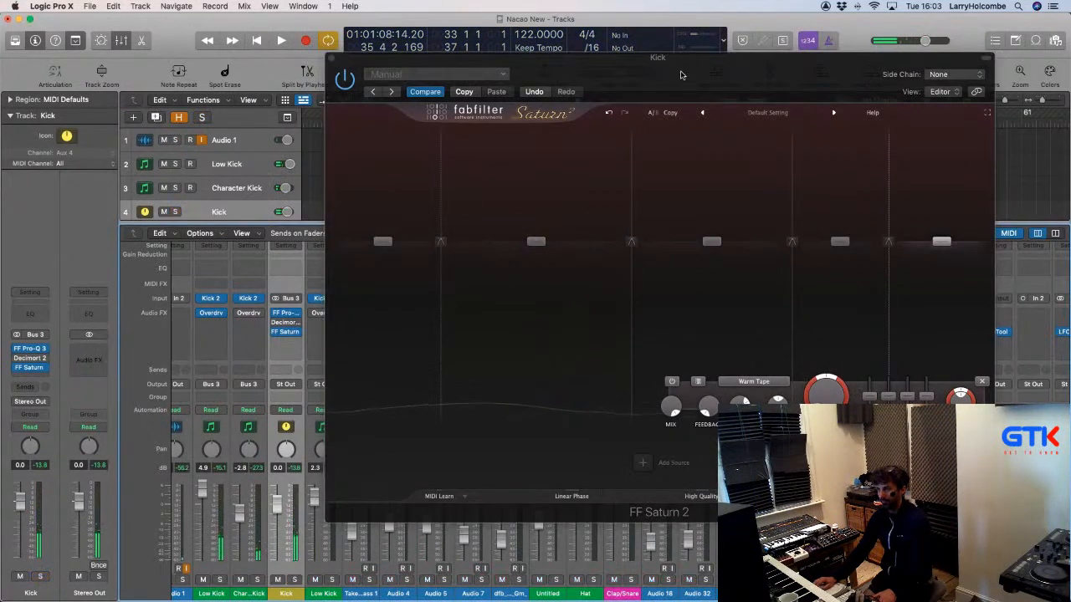
{"action": "left_click_drag", "start_coordinate": [679, 76], "coordinate": [599, 65]}
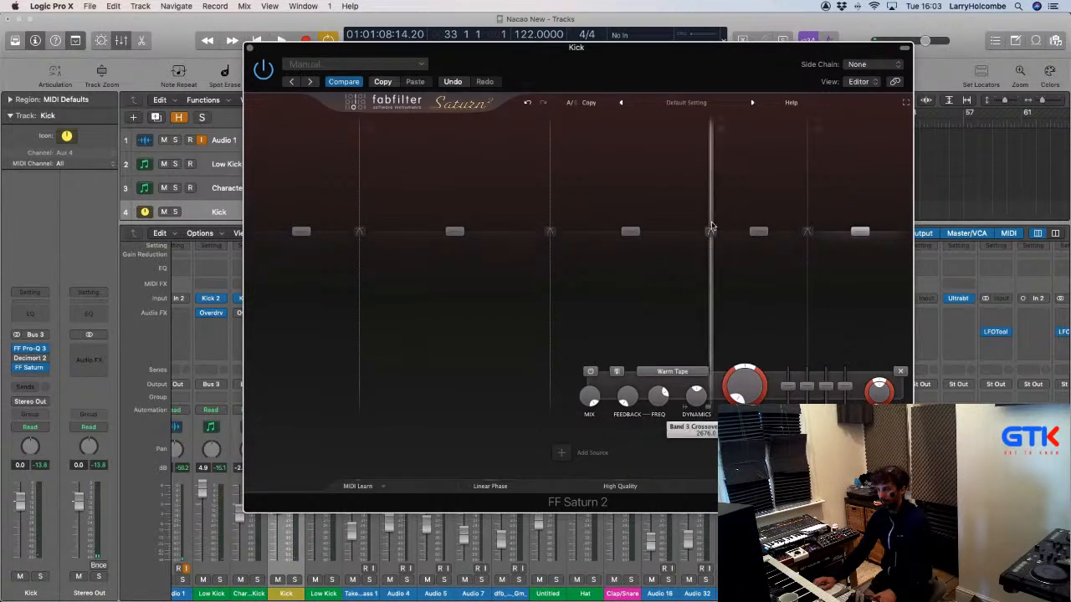
Adjust the band 3 crossover during playback and keep Warm Tape as band 3's style.
{"action": "left_click_drag", "start_coordinate": [705, 229], "coordinate": [699, 198]}
{"action": "key", "text": "space"}
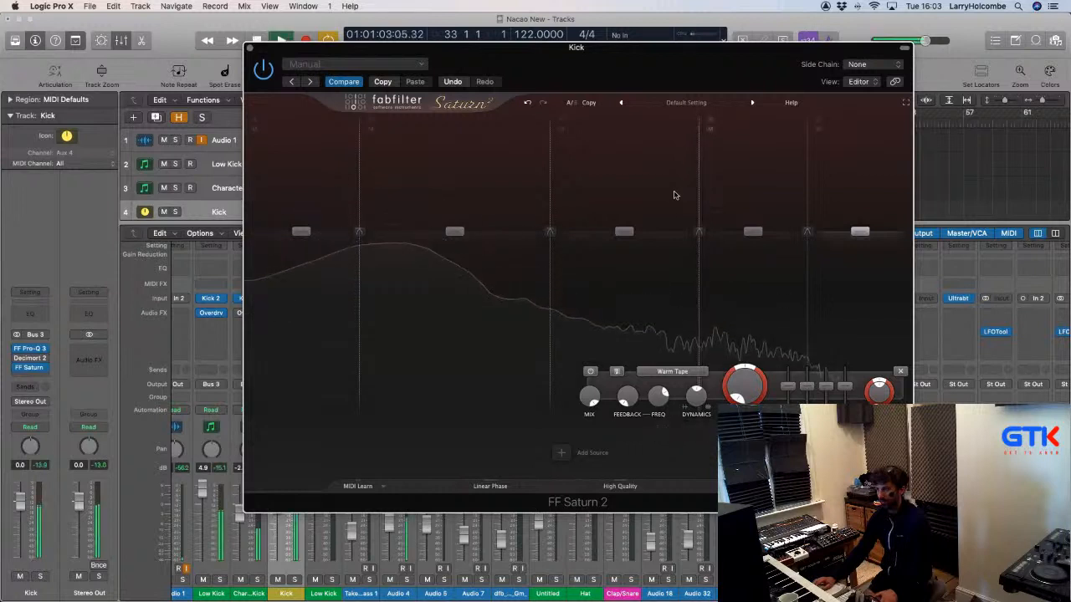
{"action": "left_click_drag", "start_coordinate": [697, 188], "coordinate": [737, 187]}
{"action": "left_click", "coordinate": [564, 371]}
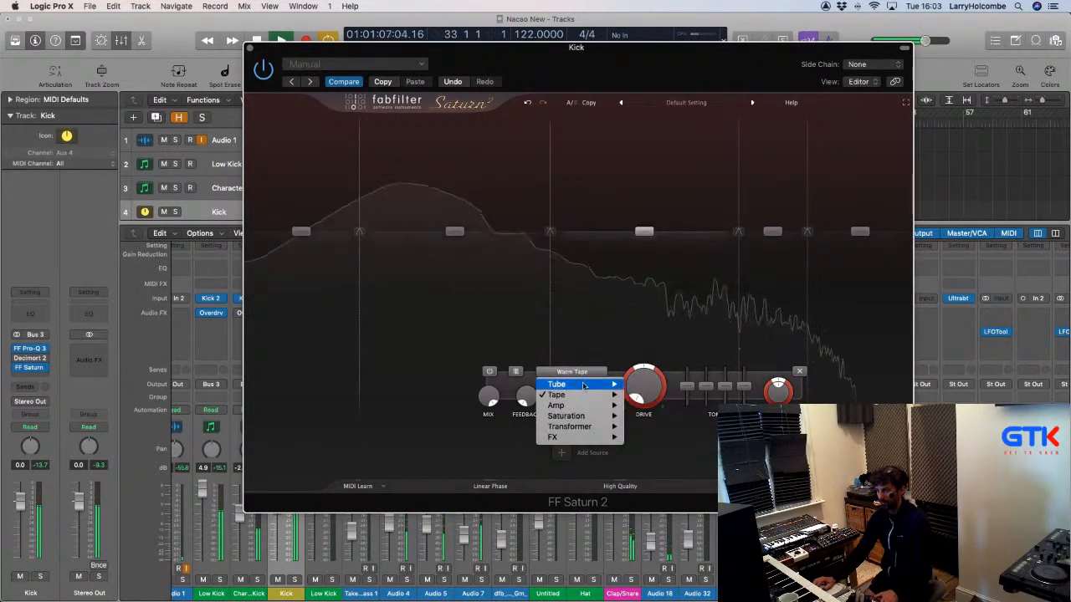
{"action": "left_click", "coordinate": [566, 382]}
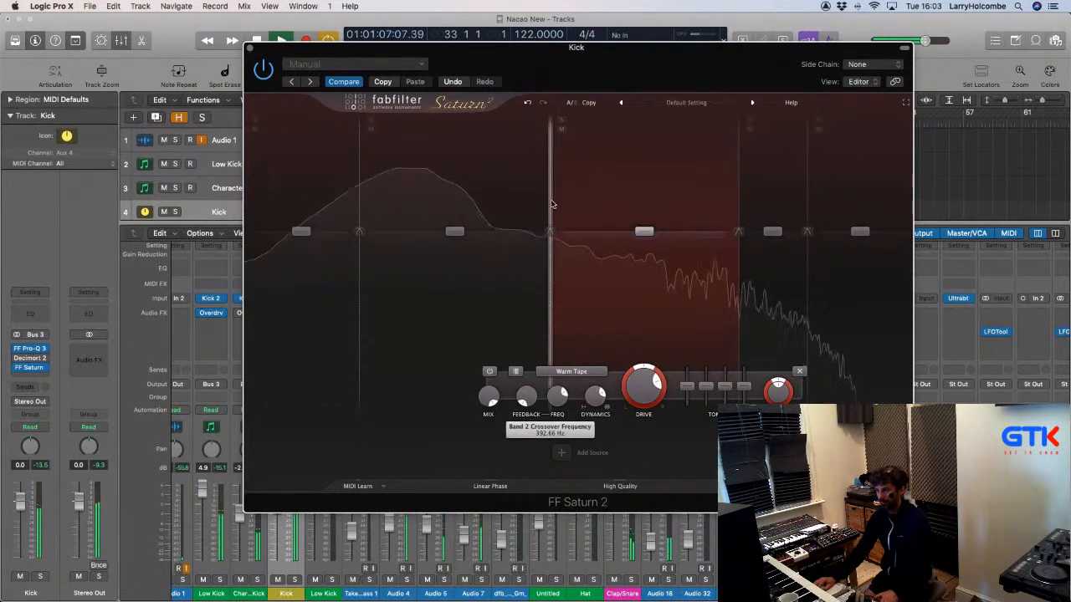
Raise the band 2 crossover to about 1287 Hz and drop the lowest split to about 64.6 Hz.
{"action": "left_click_drag", "start_coordinate": [552, 203], "coordinate": [609, 203]}
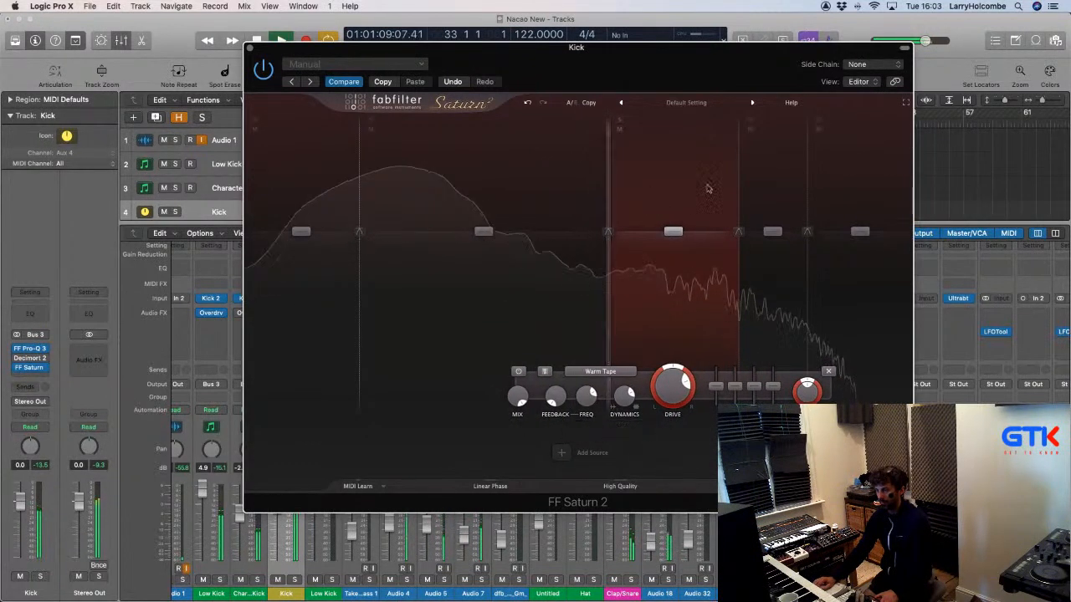
{"action": "left_click_drag", "start_coordinate": [737, 188], "coordinate": [784, 184]}
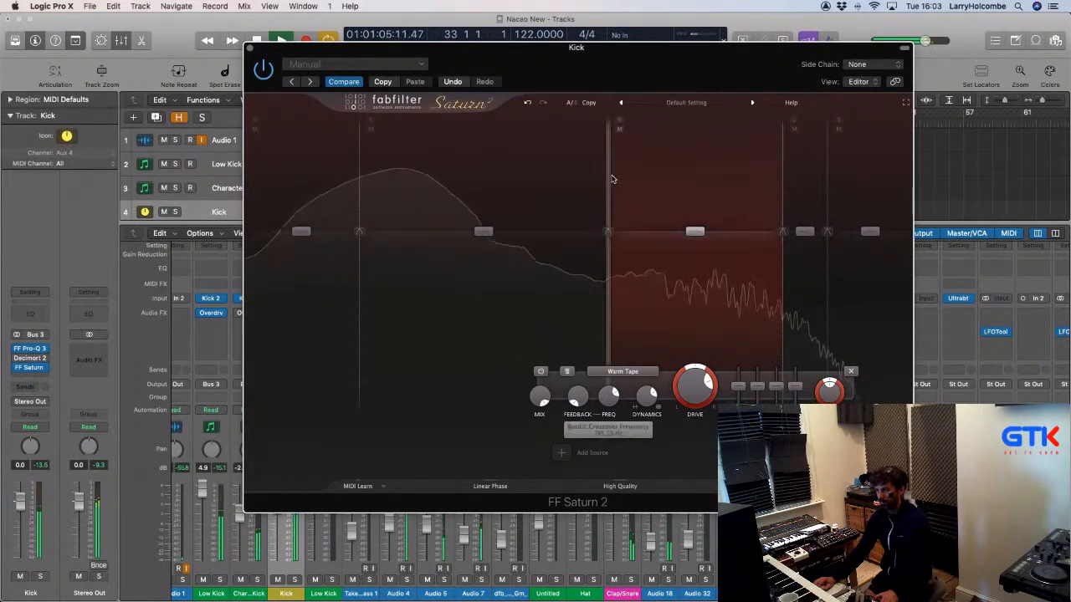
{"action": "left_click_drag", "start_coordinate": [612, 179], "coordinate": [640, 180]}
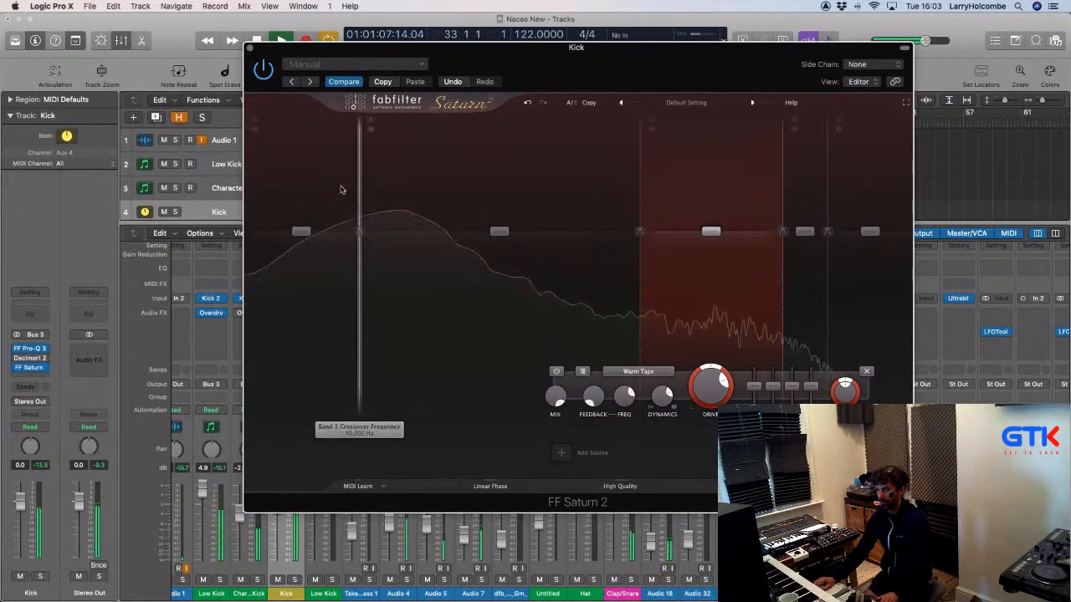
{"action": "left_click_drag", "start_coordinate": [360, 185], "coordinate": [400, 184]}
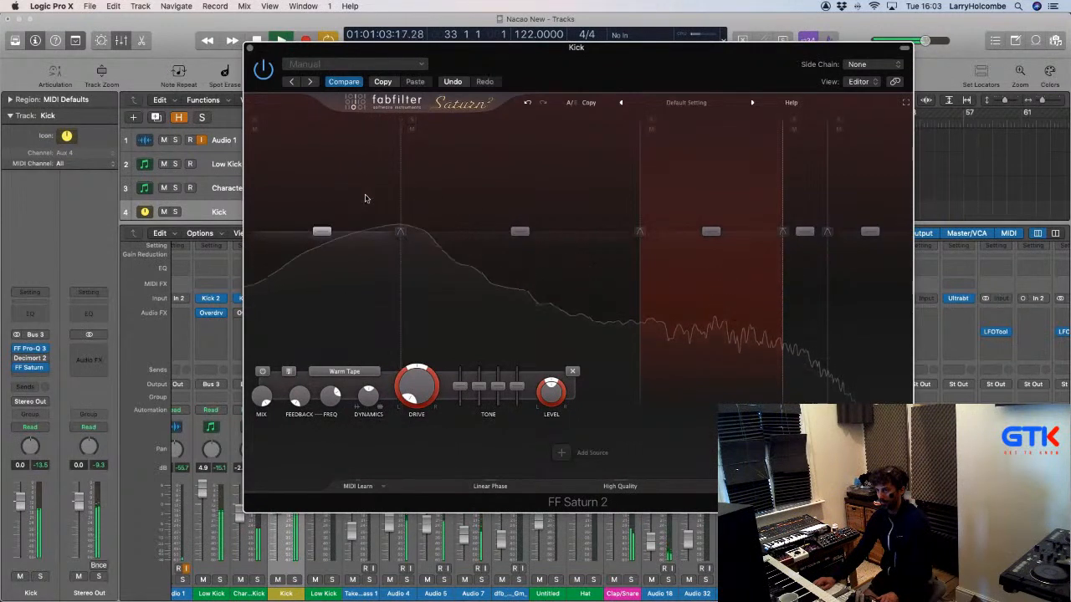
Tweak band 1's dynamics and set its saturation style to Warm Tape.
{"action": "left_click_drag", "start_coordinate": [366, 394], "coordinate": [366, 392]}
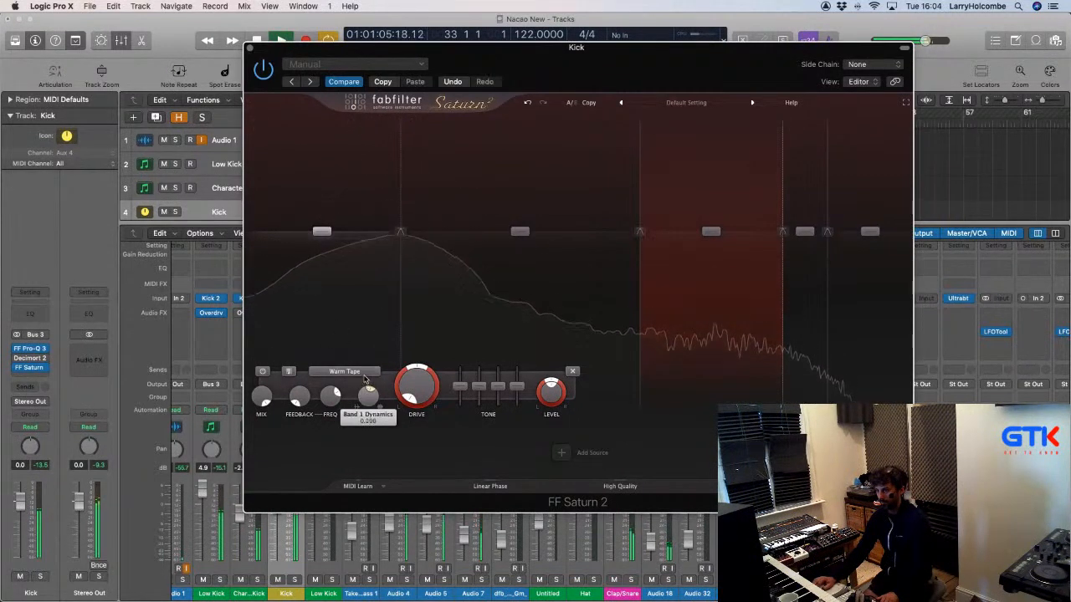
{"action": "left_click", "coordinate": [359, 373]}
{"action": "mouse_move", "coordinate": [345, 384]}
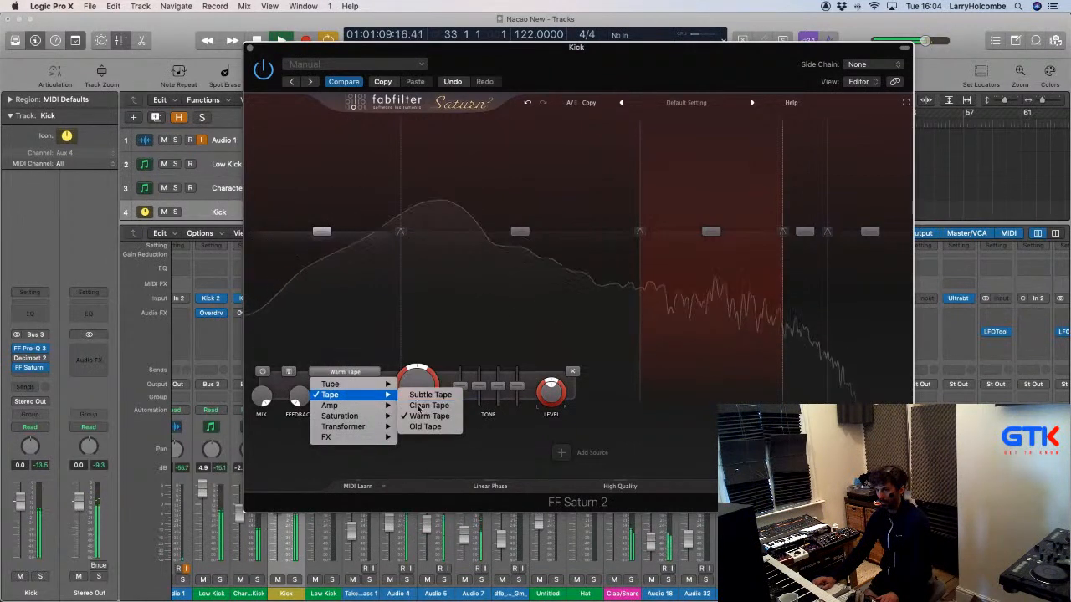
Switch Saturn 2's band 1 to Clean Tape saturation and A/B it against bypass.
{"action": "left_click", "coordinate": [415, 395]}
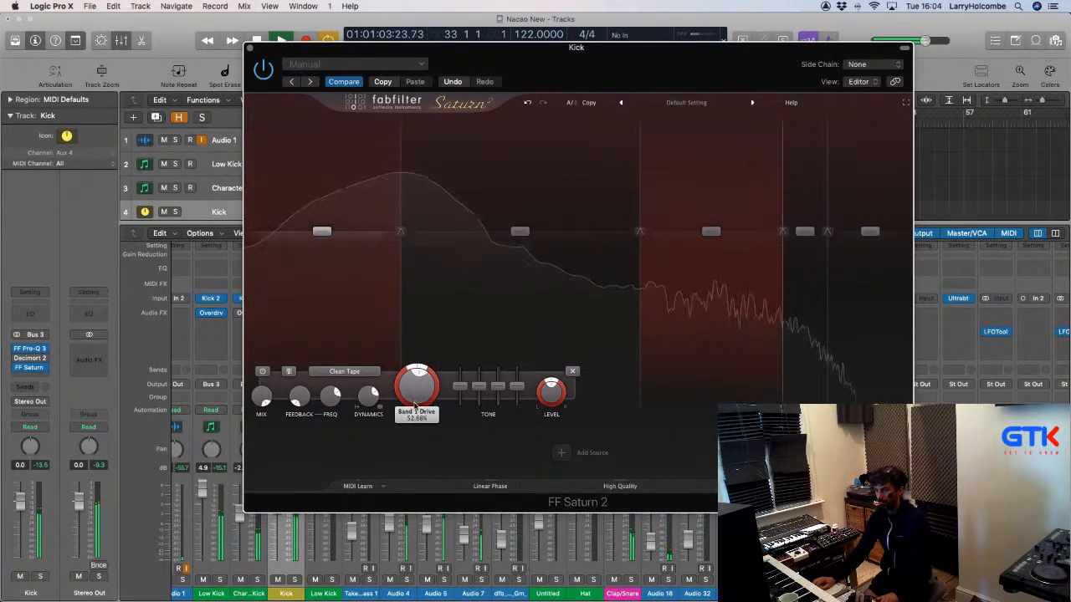
{"action": "left_click", "coordinate": [266, 73]}
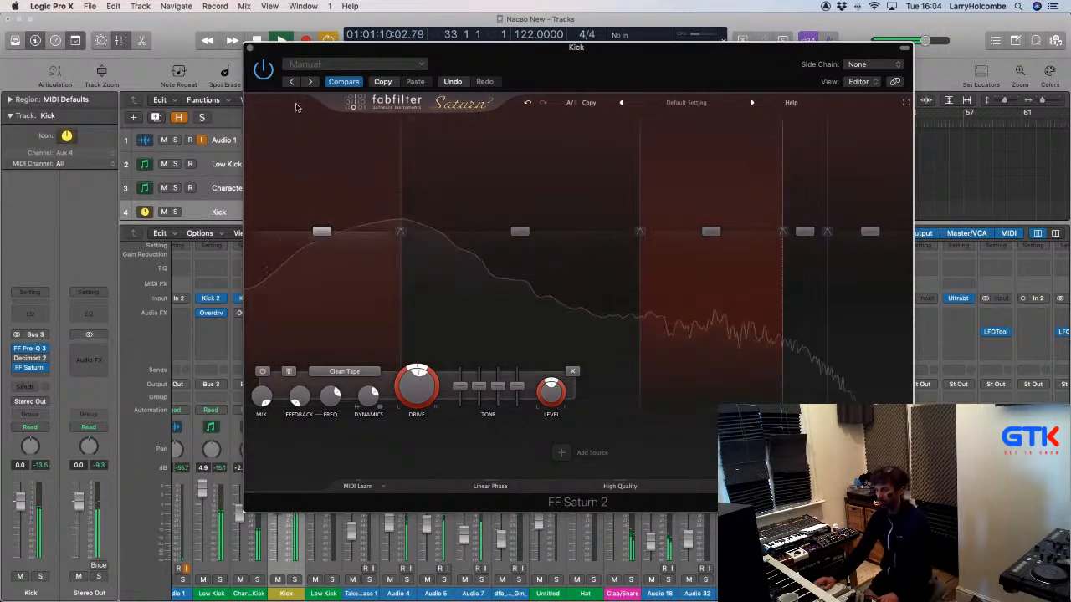
Raise the lowest crossover to about 113 Hz, lifting band 1 to +3.5 dB and band 3 to +2.9 dB.
{"action": "left_click", "coordinate": [711, 235]}
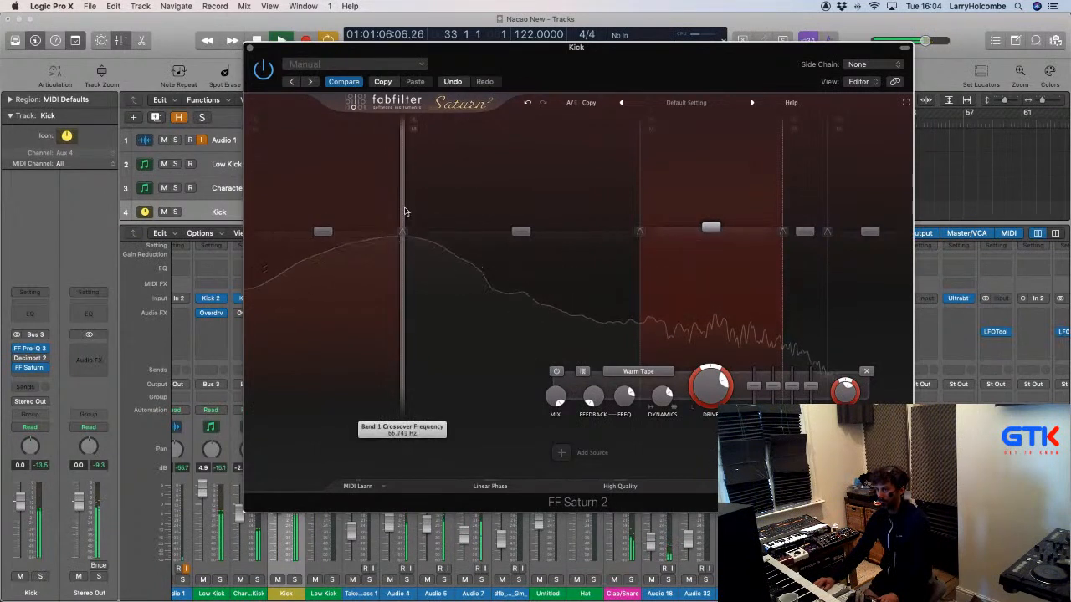
{"action": "left_click_drag", "start_coordinate": [400, 211], "coordinate": [448, 213]}
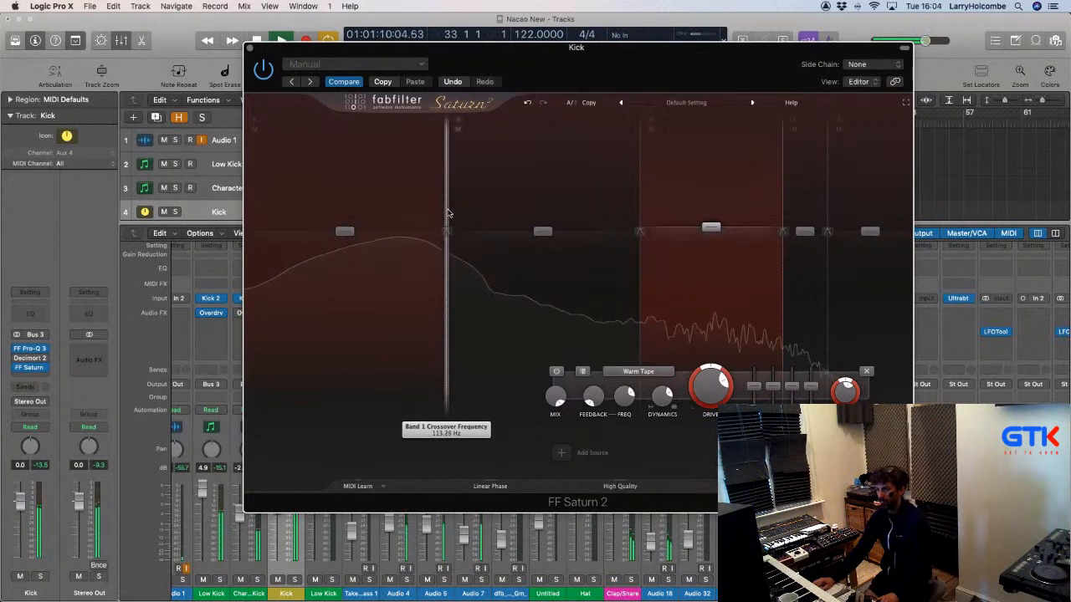
{"action": "left_click_drag", "start_coordinate": [344, 231], "coordinate": [346, 228]}
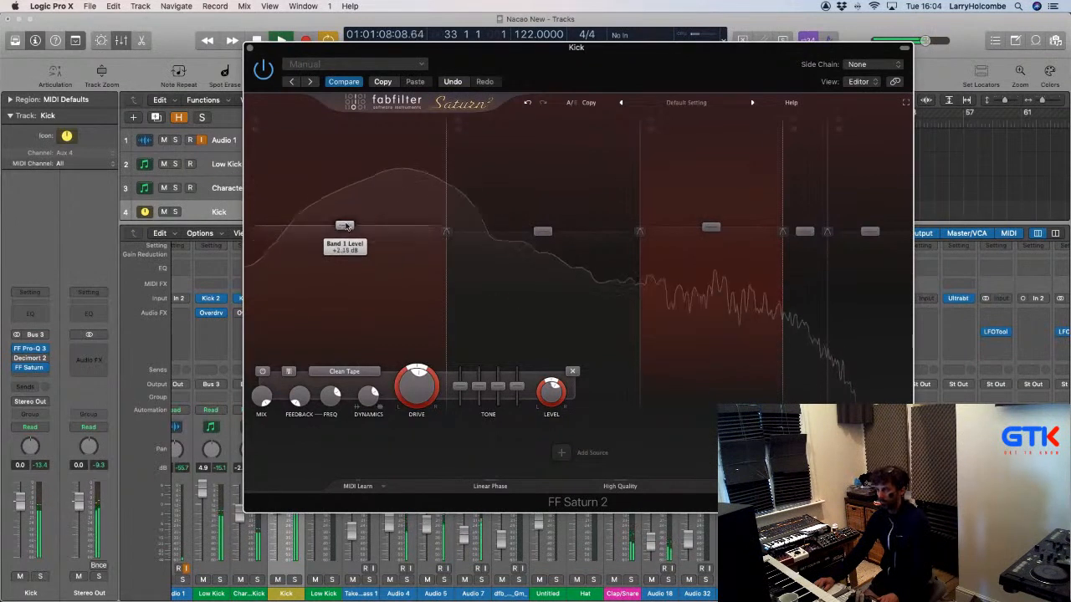
{"action": "left_click_drag", "start_coordinate": [710, 226], "coordinate": [709, 224]}
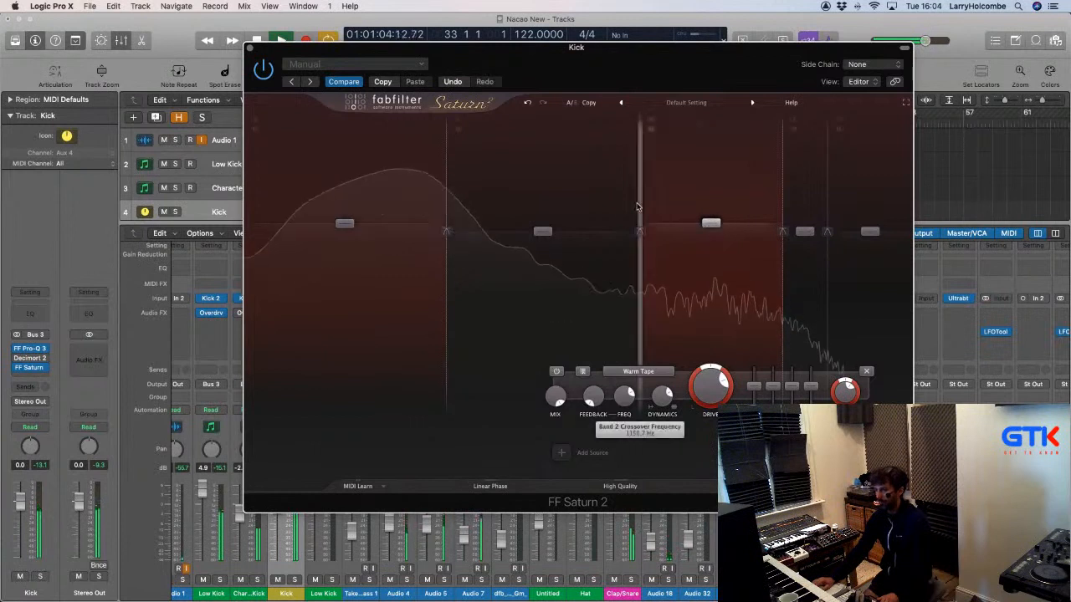
Lower the band 2/3 crossover and set band 2's dynamics slightly negative.
{"action": "left_click_drag", "start_coordinate": [641, 205], "coordinate": [584, 201]}
{"action": "left_click", "coordinate": [541, 201]}
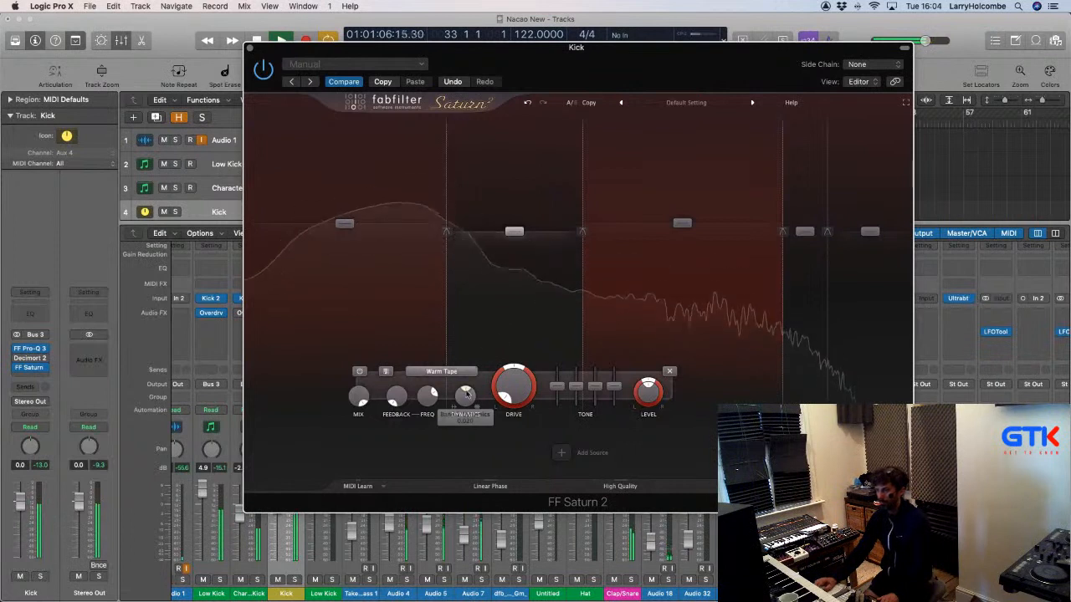
{"action": "left_click_drag", "start_coordinate": [465, 403], "coordinate": [465, 408]}
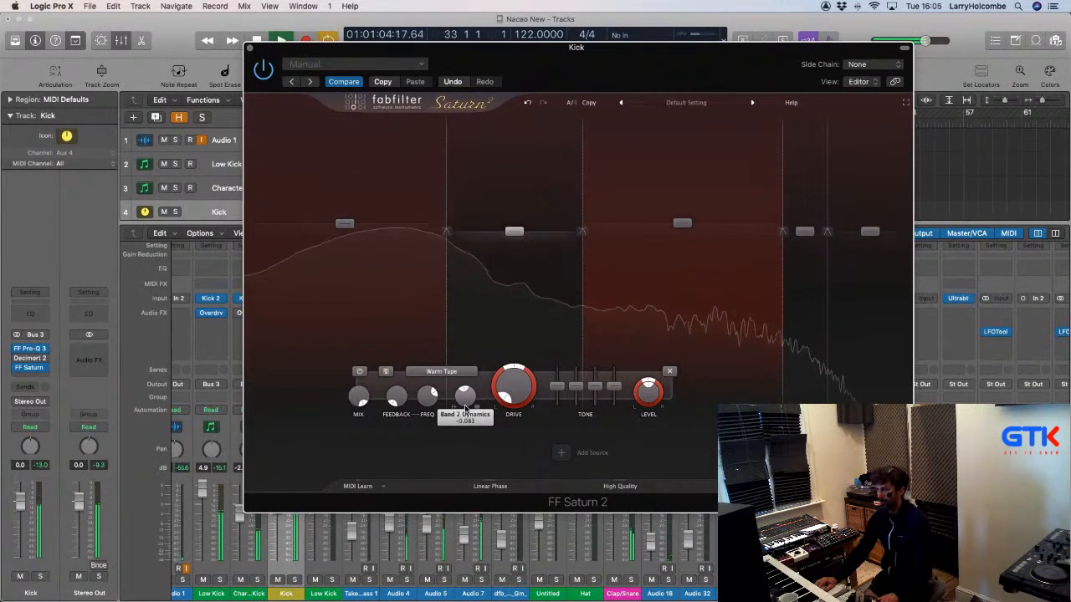
{"action": "left_click_drag", "start_coordinate": [467, 406], "coordinate": [468, 410]}
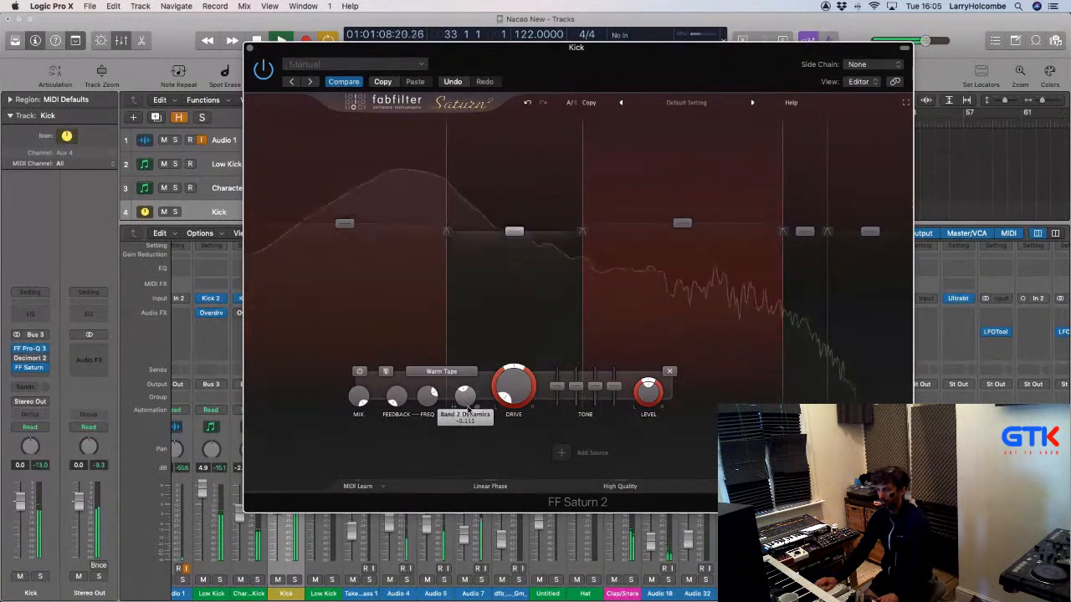
{"action": "left_click", "coordinate": [344, 224]}
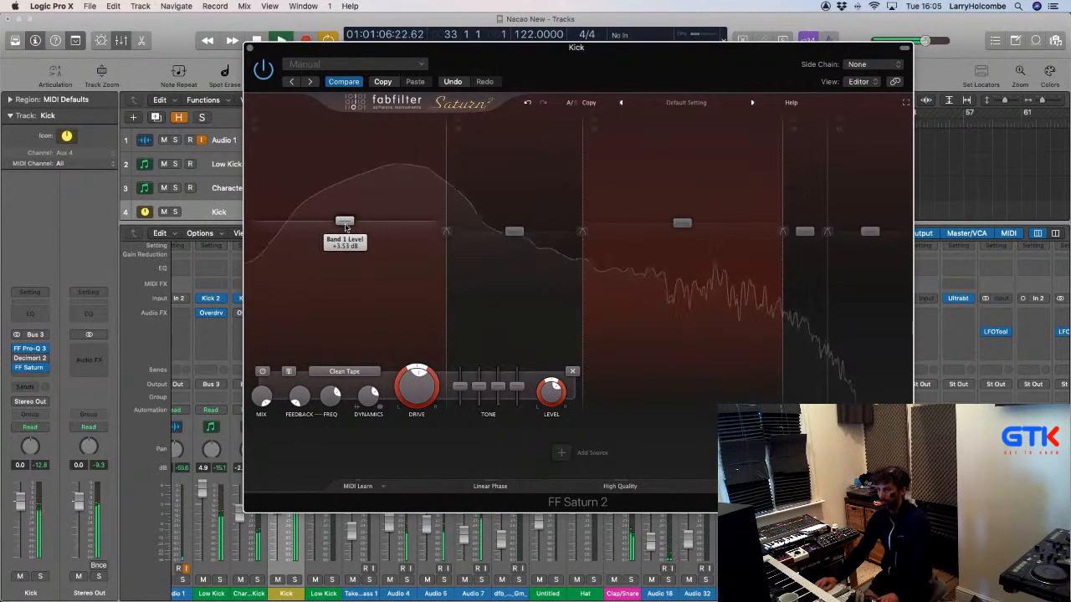
A/B Saturn 2 against bypass, then nudge band 2's upper crossover to just under 579 Hz.
{"action": "left_click", "coordinate": [263, 69]}
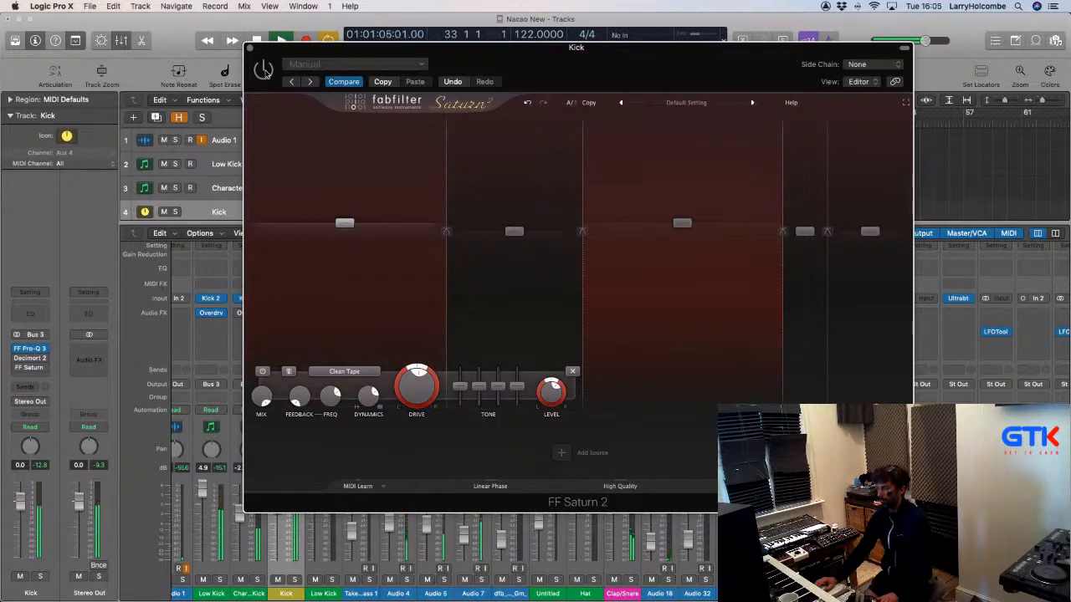
{"action": "left_click", "coordinate": [264, 69]}
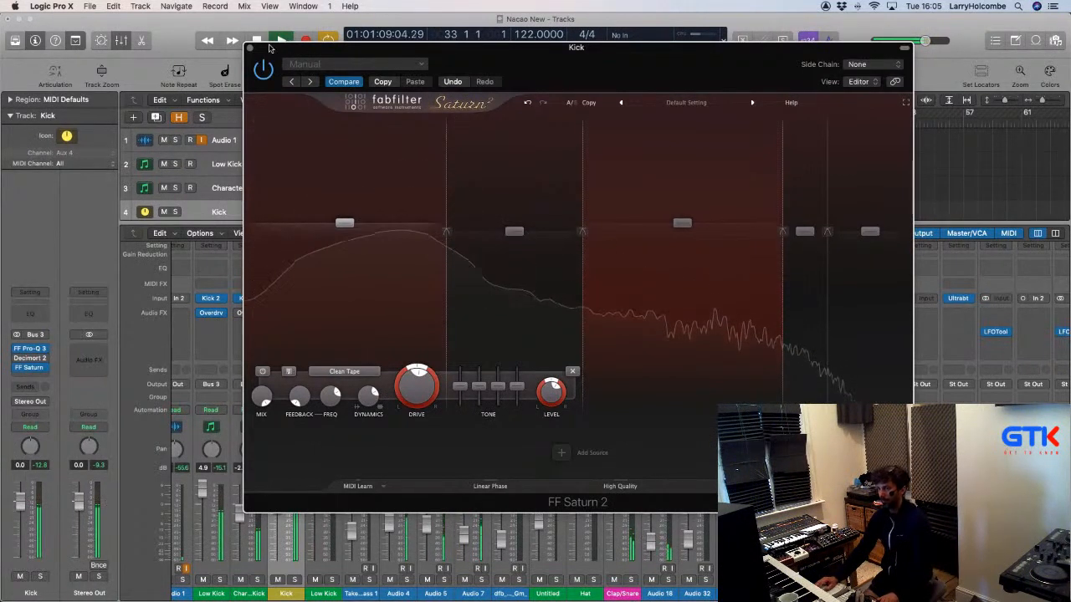
{"action": "left_click_drag", "start_coordinate": [277, 51], "coordinate": [338, 52]}
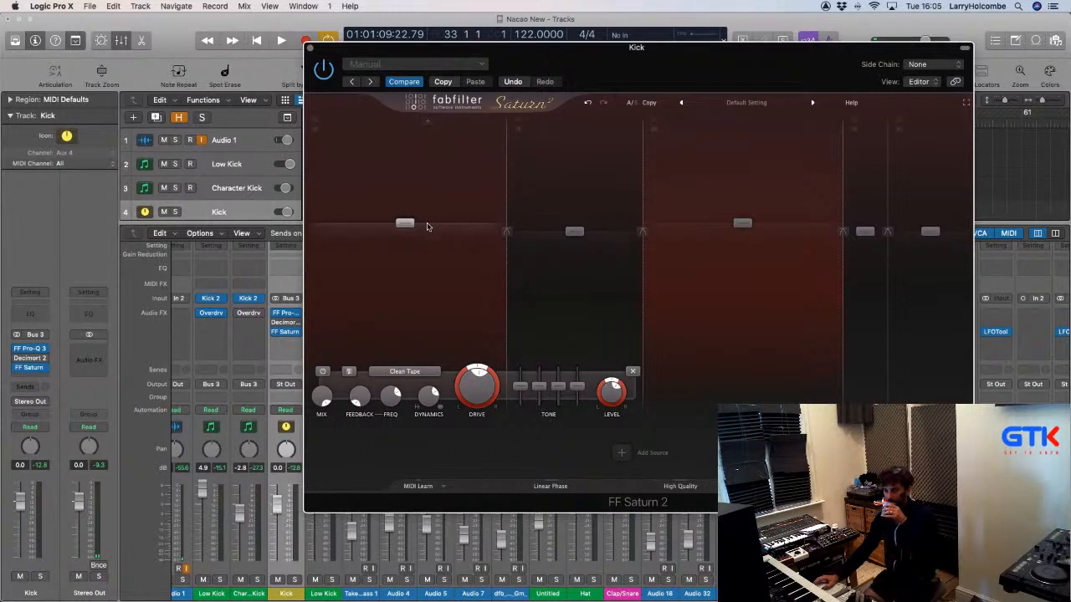
{"action": "mouse_move", "coordinate": [577, 298]}
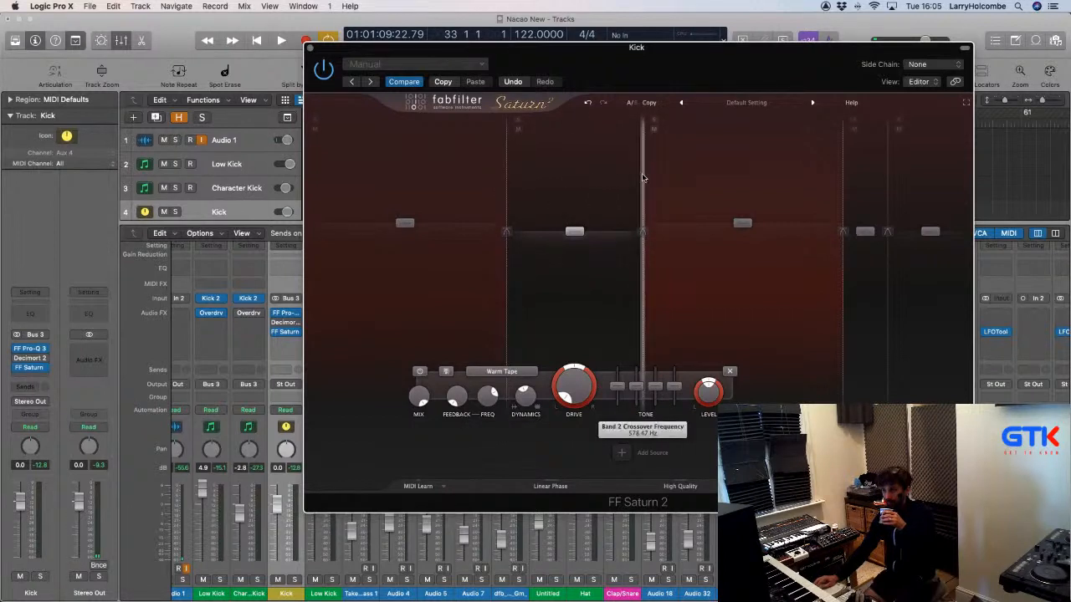
{"action": "left_click_drag", "start_coordinate": [644, 178], "coordinate": [630, 178]}
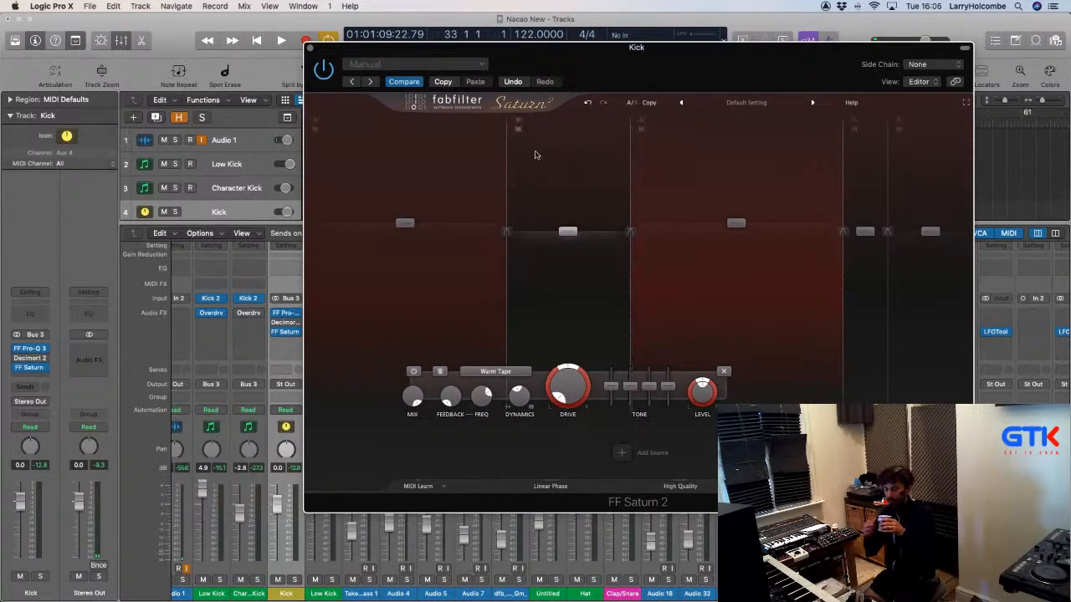
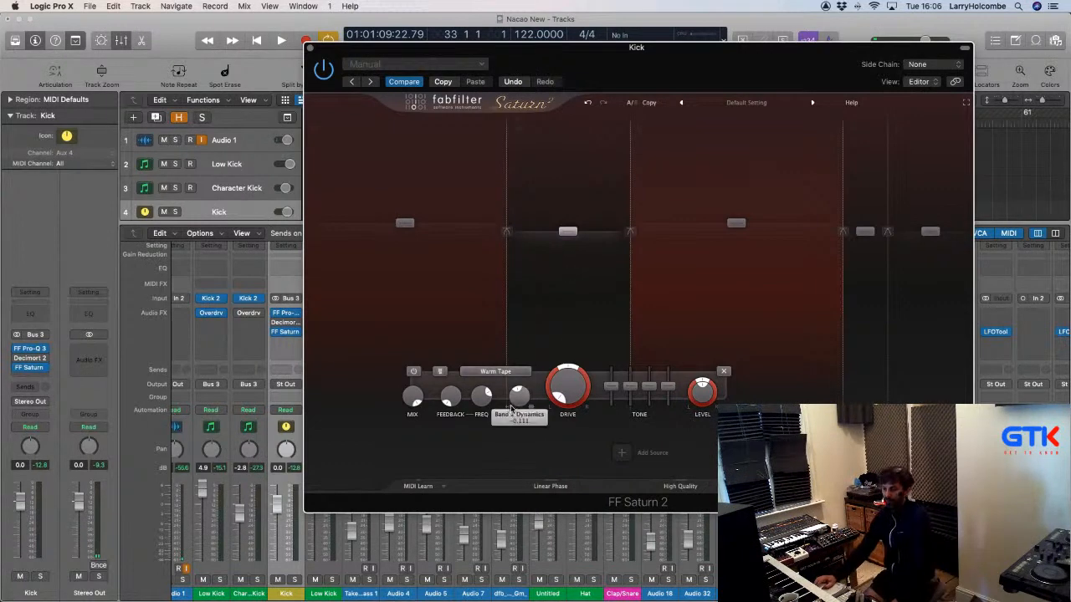
Select the Kick's Saturn 2 band 3 to show its Warm Tape saturation controls.
{"action": "mouse_move", "coordinate": [491, 402]}
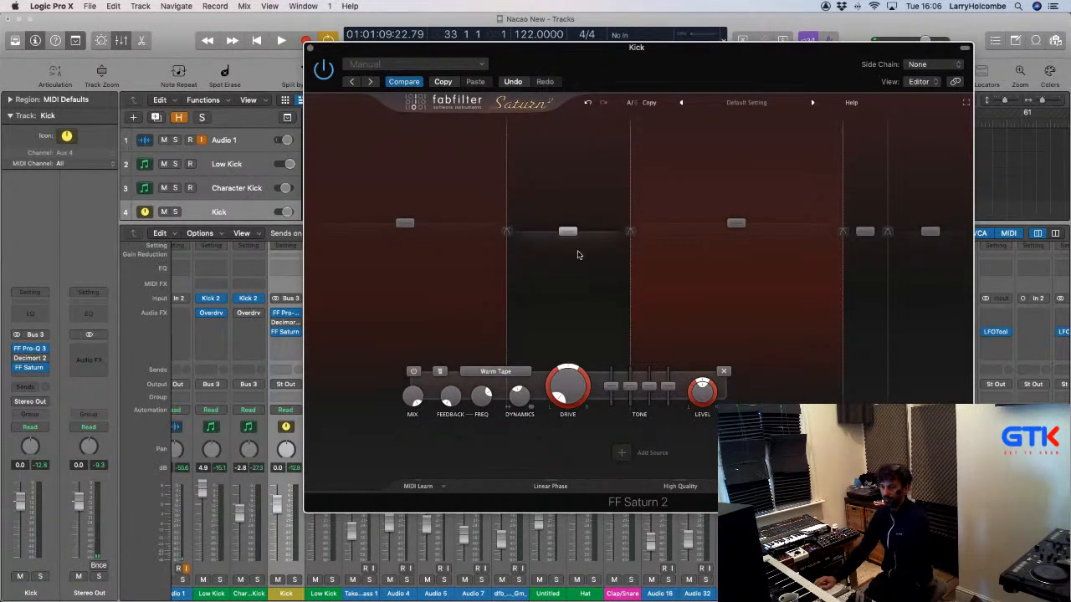
{"action": "left_click", "coordinate": [727, 267]}
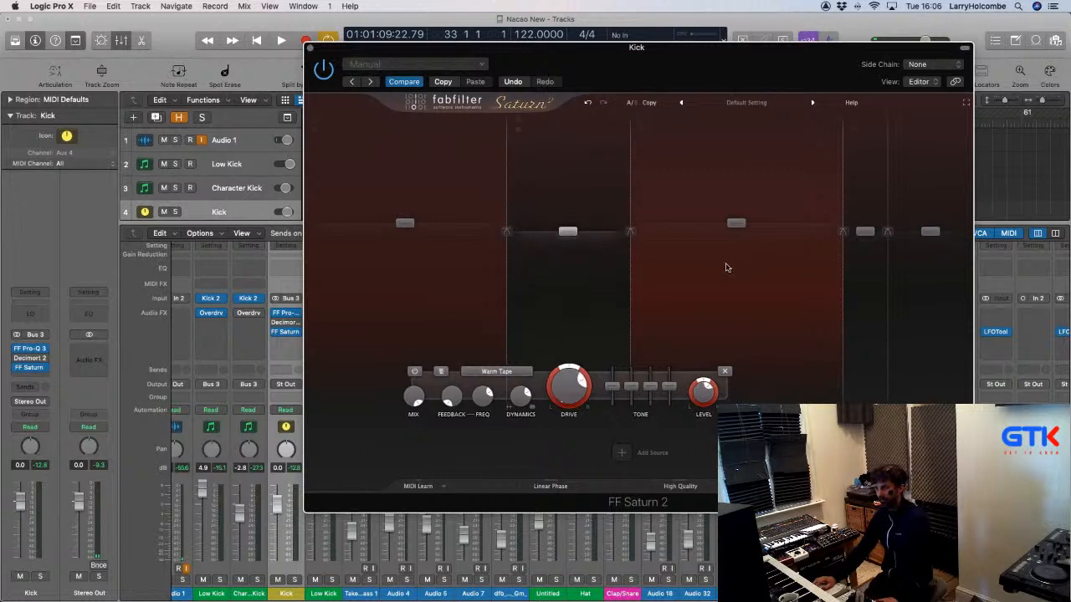
{"action": "mouse_move", "coordinate": [688, 402]}
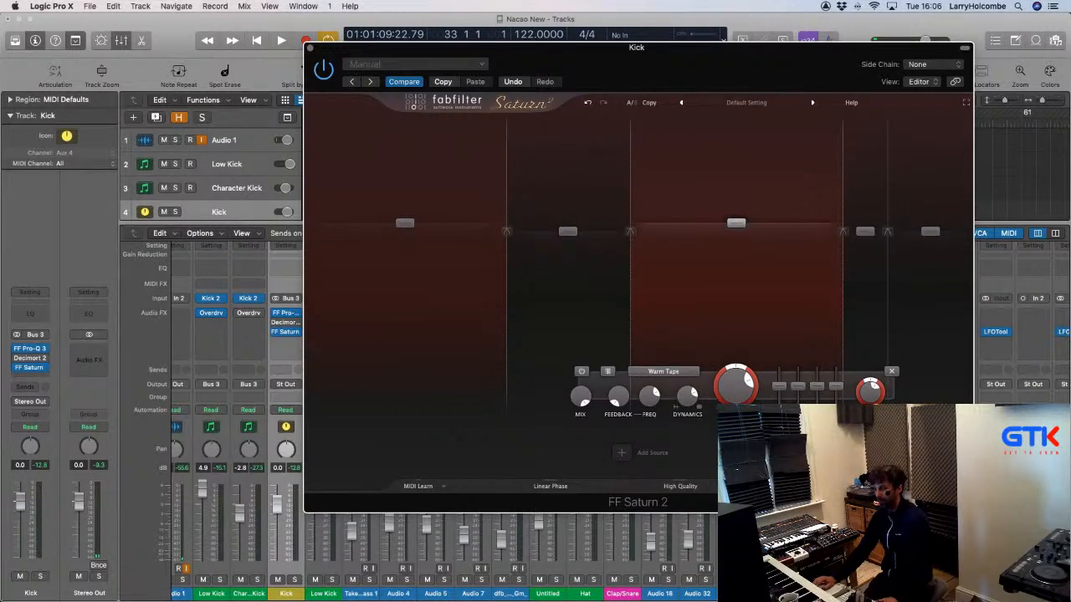
During playback, drop Saturn band 3 to +1.77 dB, ease its drive, and trim Character Kick to -3.1 dB.
{"action": "key", "text": "space"}
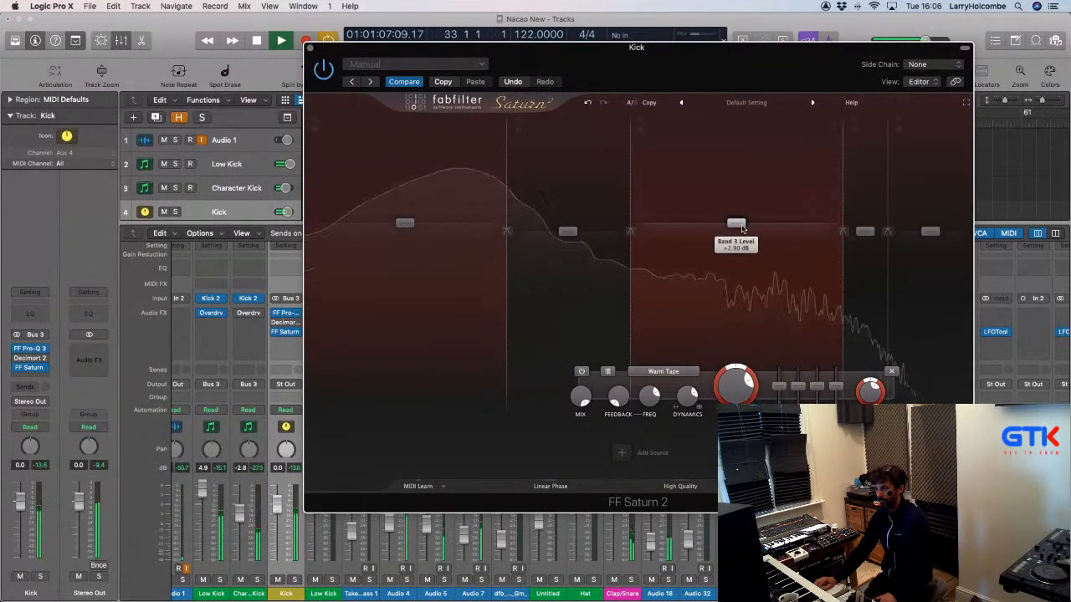
{"action": "left_click_drag", "start_coordinate": [742, 226], "coordinate": [743, 231]}
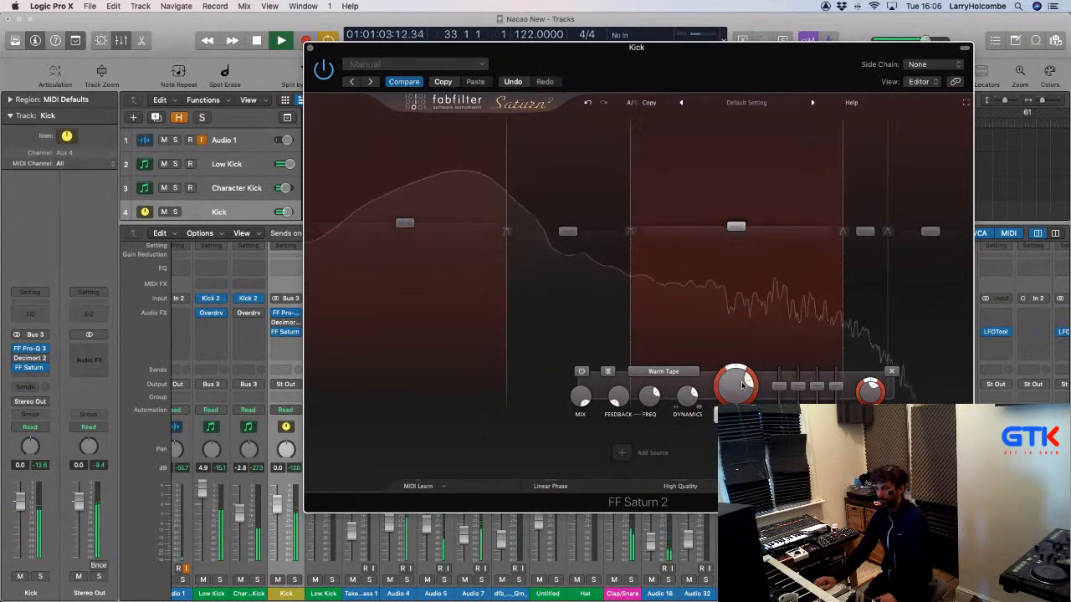
{"action": "left_click_drag", "start_coordinate": [740, 392], "coordinate": [733, 408]}
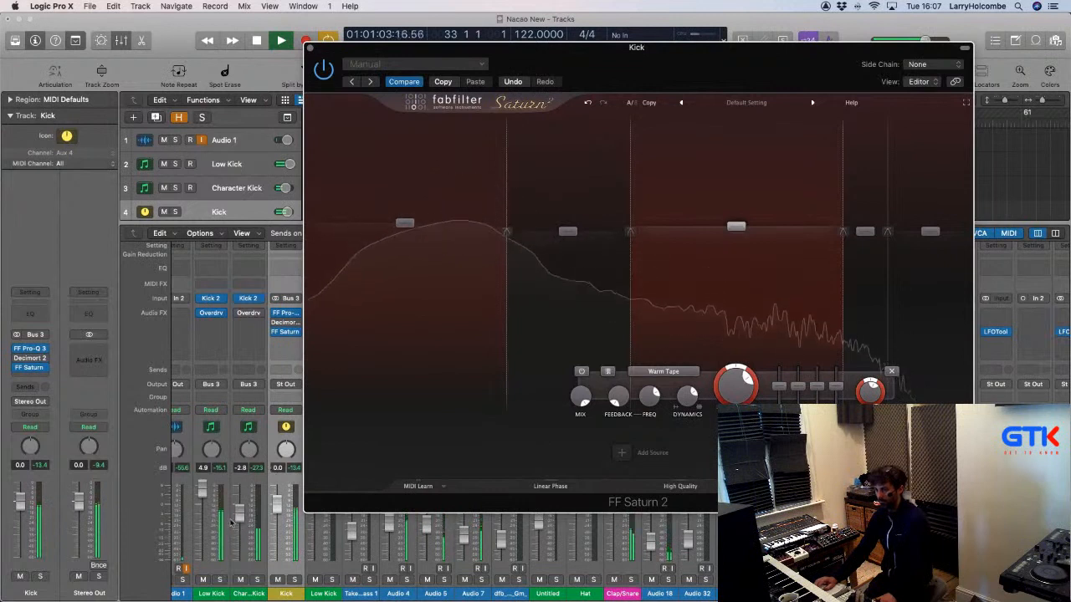
{"action": "mouse_move", "coordinate": [239, 514]}
{"action": "left_mouse_down"}
{"action": "mouse_move", "coordinate": [239, 546]}
{"action": "mouse_move", "coordinate": [242, 527]}
{"action": "left_mouse_up"}
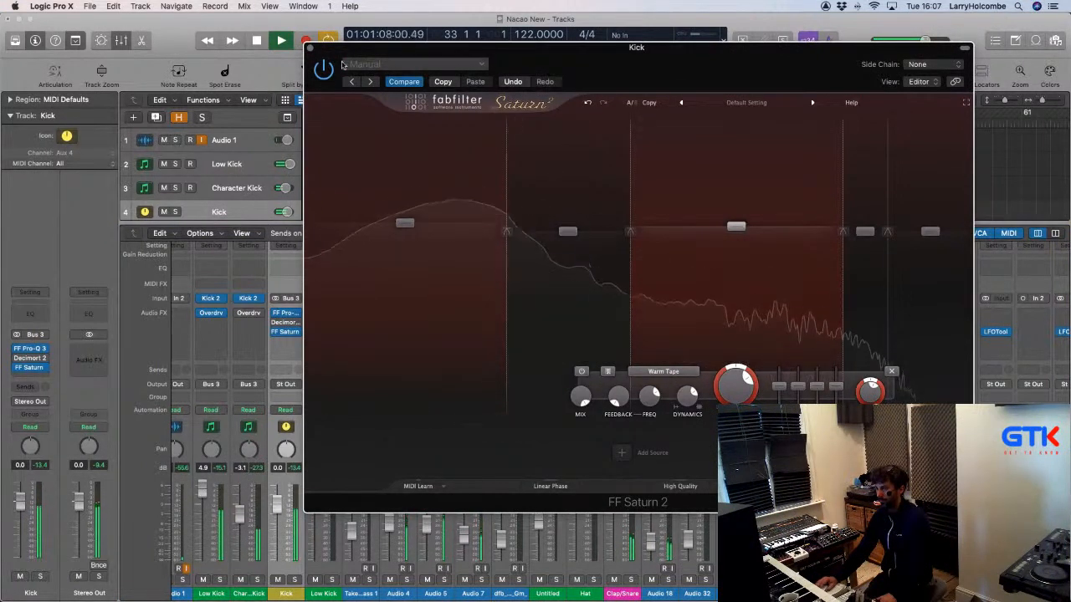
Close the Saturn 2 plugin window and stop playback.
{"action": "left_click", "coordinate": [310, 48]}
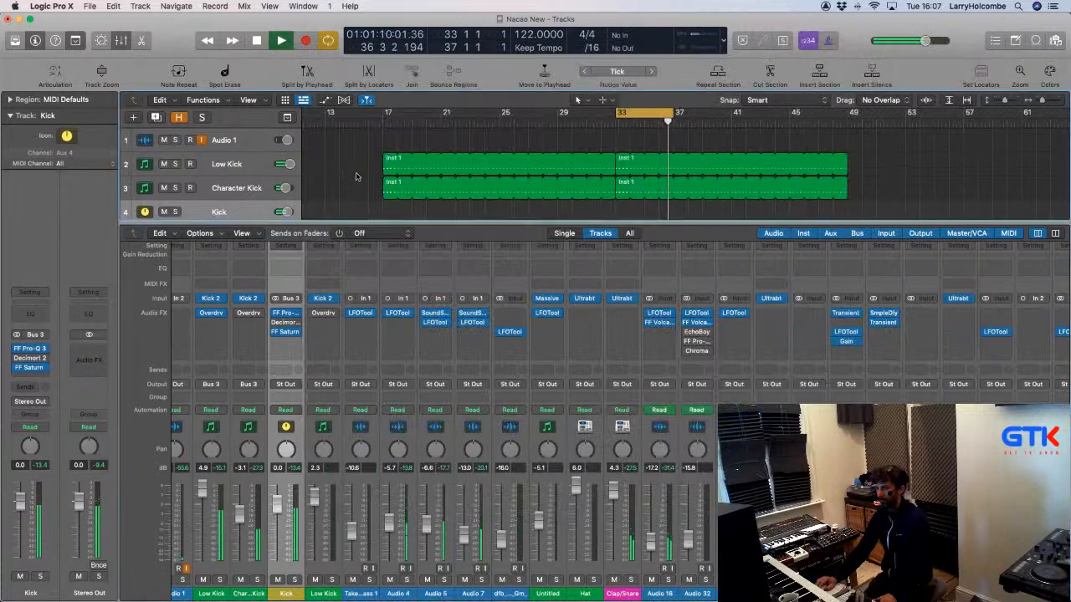
{"action": "mouse_move", "coordinate": [504, 593]}
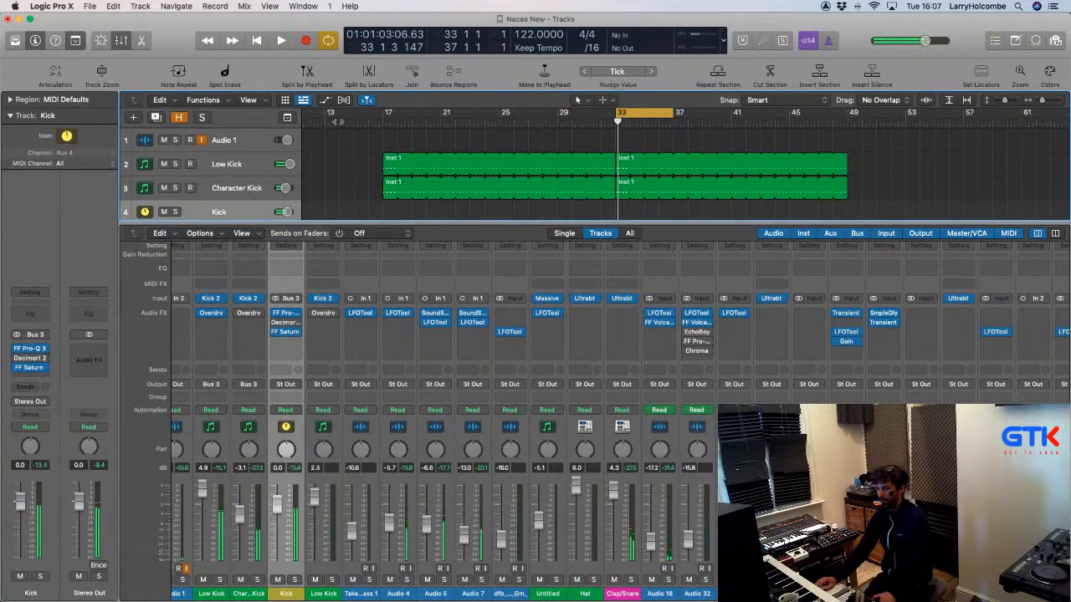
{"action": "key", "text": "space"}
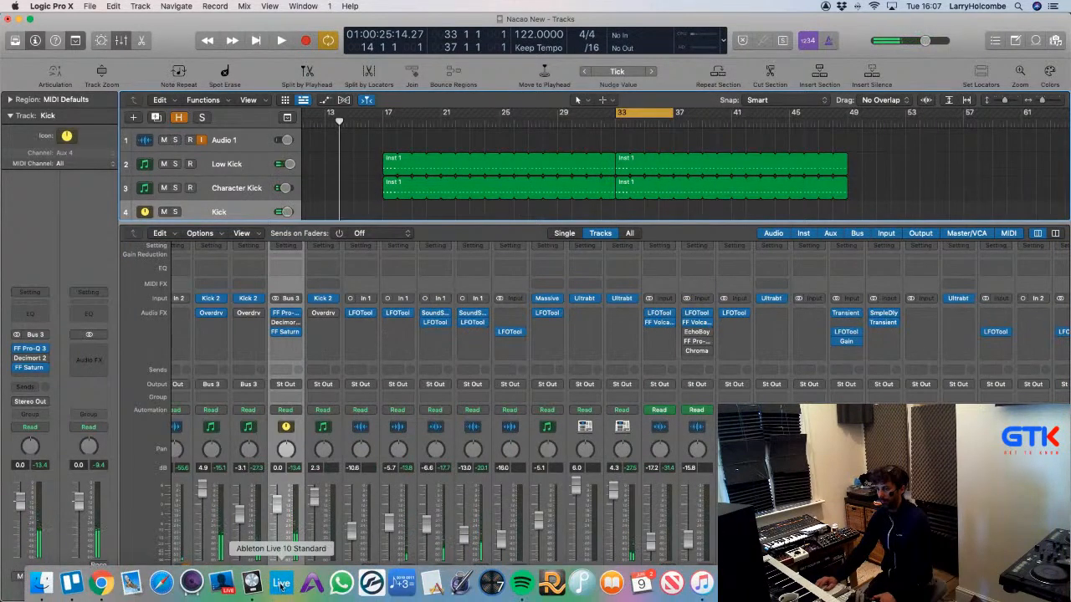
Hide the mixer, shrink track heights to show all tracks, and return to bar 1.
{"action": "left_click", "coordinate": [308, 172]}
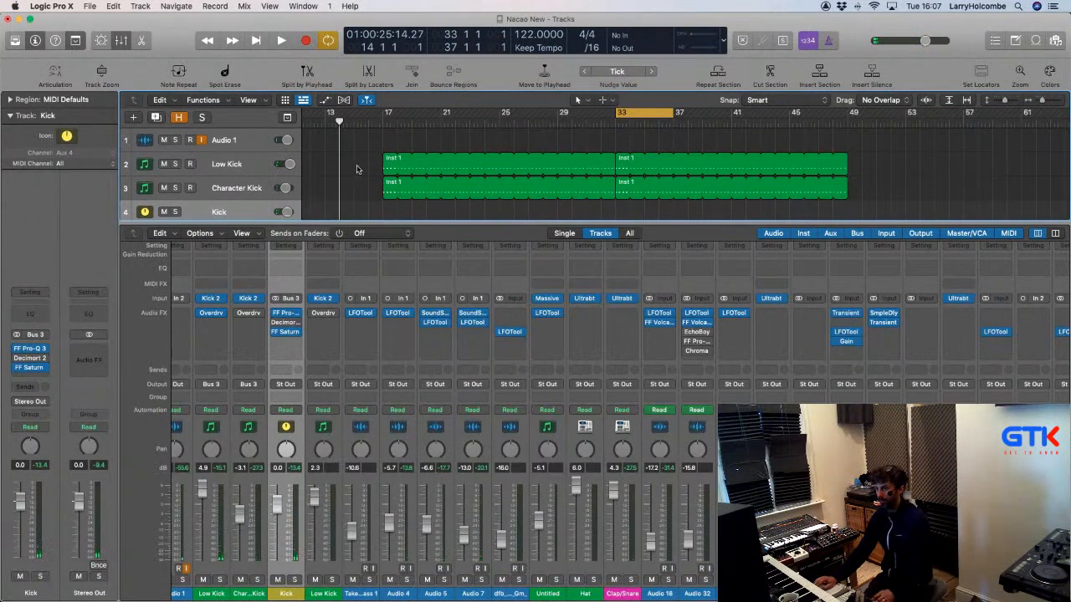
{"action": "key", "text": "x"}
{"action": "key", "text": "super+Up"}
{"action": "key", "text": "super+Up"}
{"action": "key", "text": "super+Up"}
{"action": "key", "text": "super+Up"}
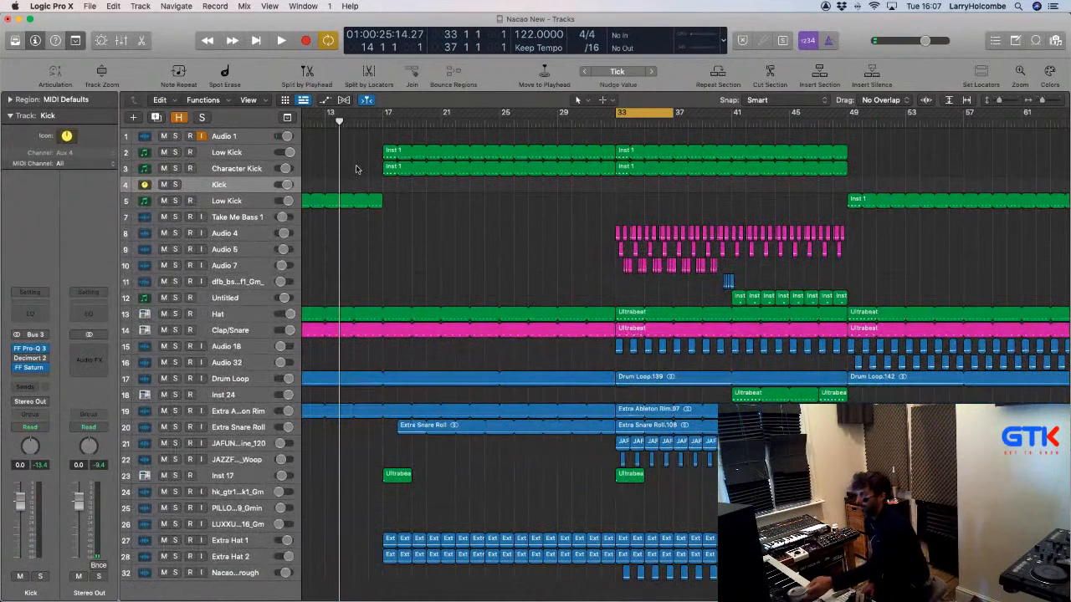
{"action": "key", "text": "Return"}
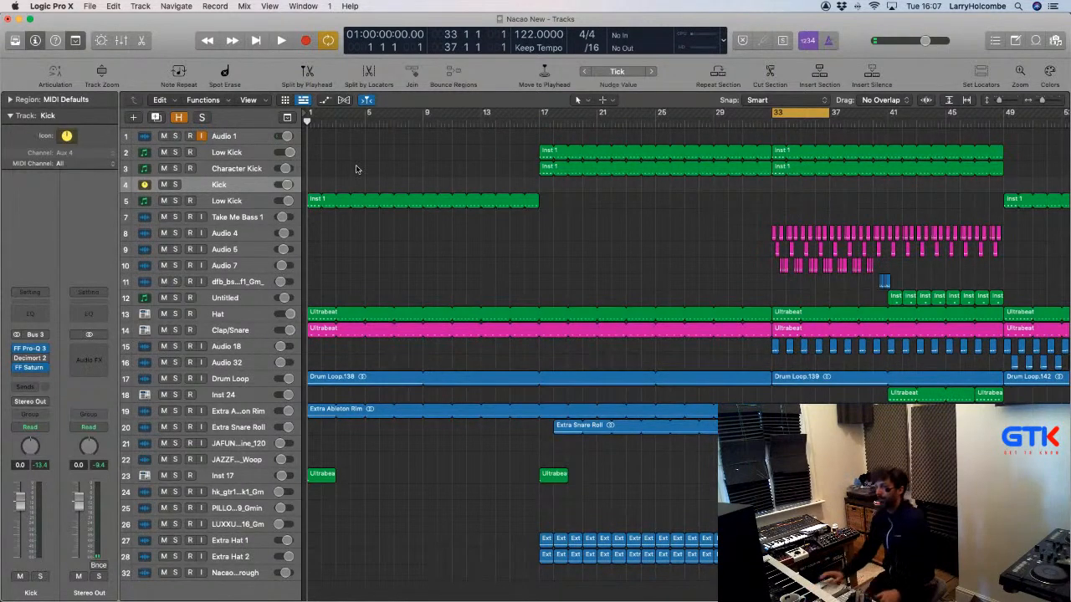
{"action": "scroll", "coordinate": [357, 169], "scroll_direction": "up", "scroll_amount": 1}
{"action": "scroll", "coordinate": [363, 161], "scroll_direction": "down", "scroll_amount": 1}
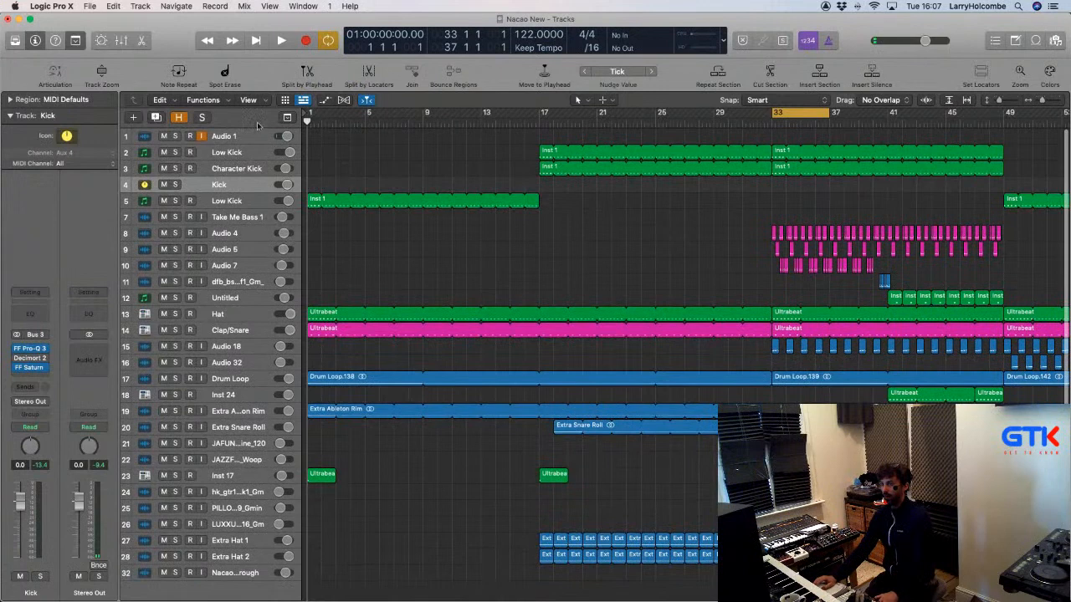
{"action": "key", "text": "super+Tab"}
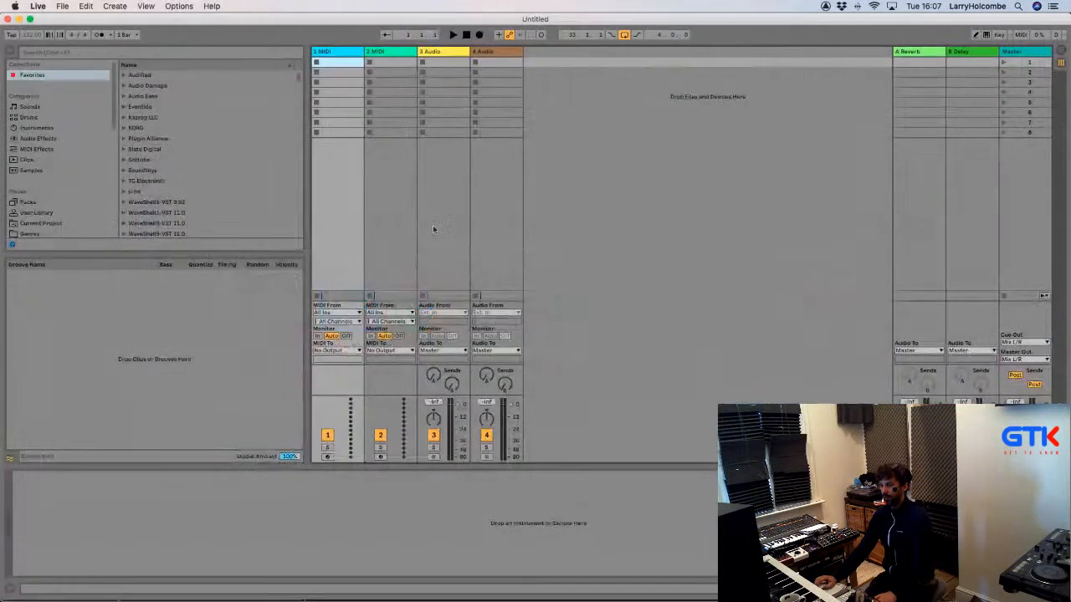
Open the recent set Character Beats Project UPDATED 2 in Ableton Live.
{"action": "left_click", "coordinate": [61, 6]}
{"action": "mouse_move", "coordinate": [92, 40]}
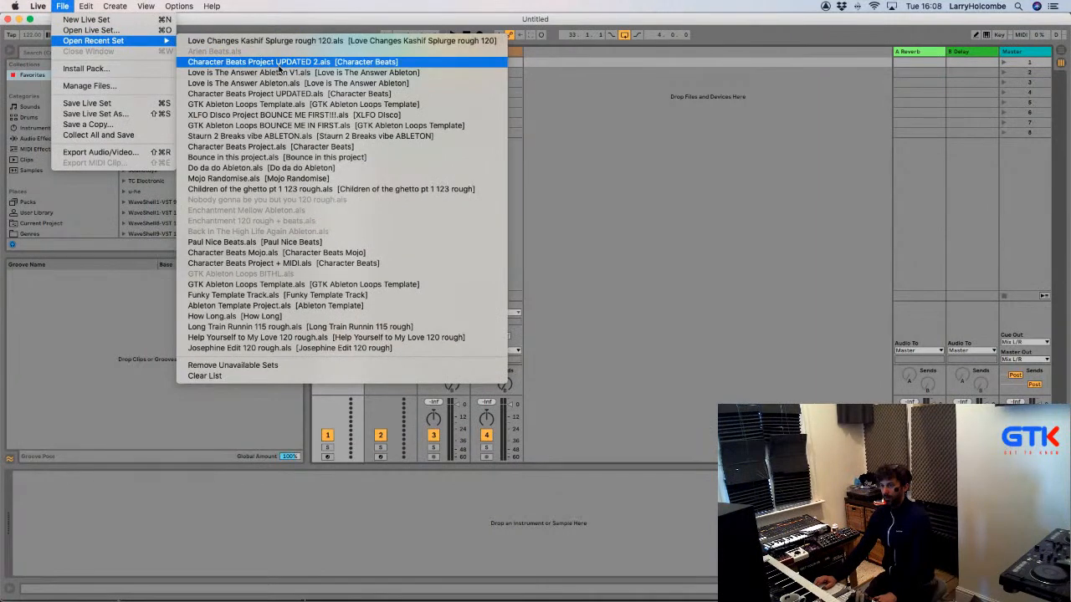
{"action": "left_click", "coordinate": [281, 62]}
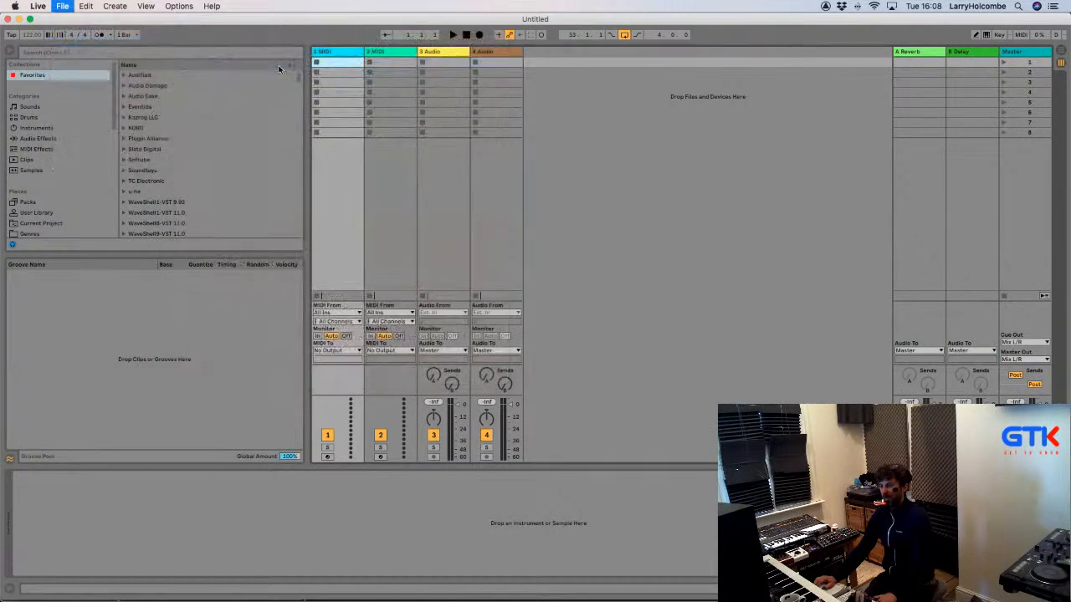
Move the Logic window aside and bring Ableton Live to the front.
{"action": "key", "text": "super+Tab"}
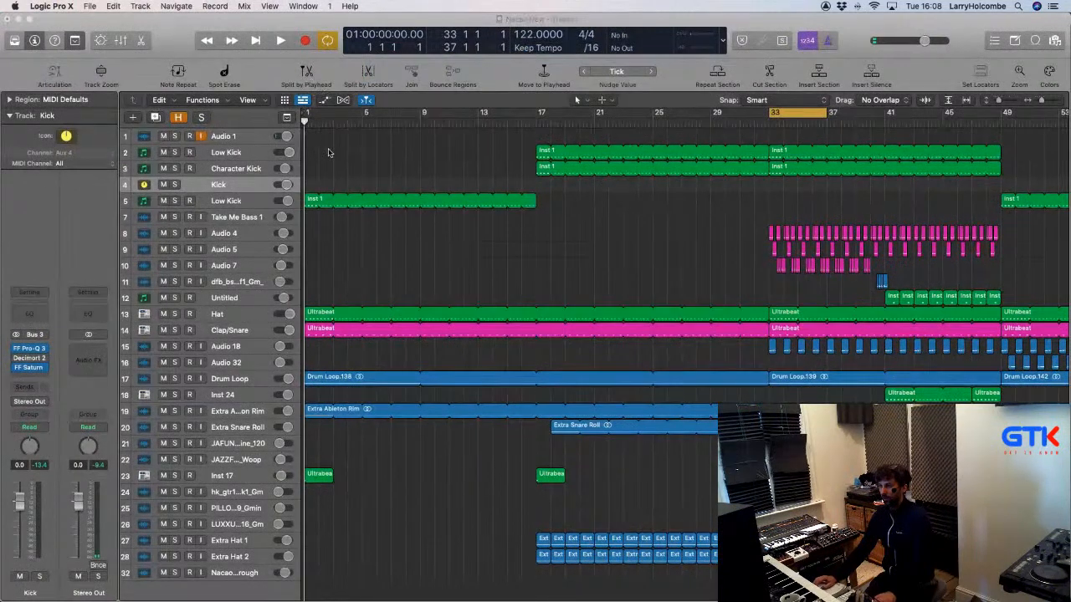
{"action": "key", "text": "super+Tab"}
{"action": "key", "text": "super+Tab"}
{"action": "key", "text": "super+Tab"}
{"action": "left_click_drag", "start_coordinate": [167, 23], "coordinate": [202, 82]}
{"action": "left_click", "coordinate": [242, 24]}
{"action": "key", "text": "super+Tab"}
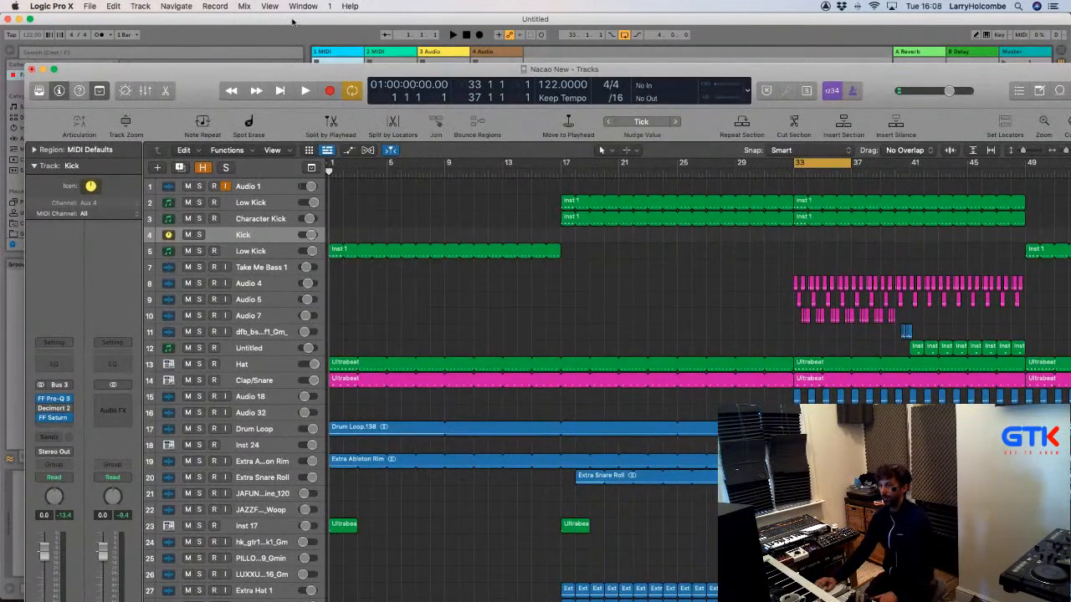
{"action": "left_click", "coordinate": [293, 22]}
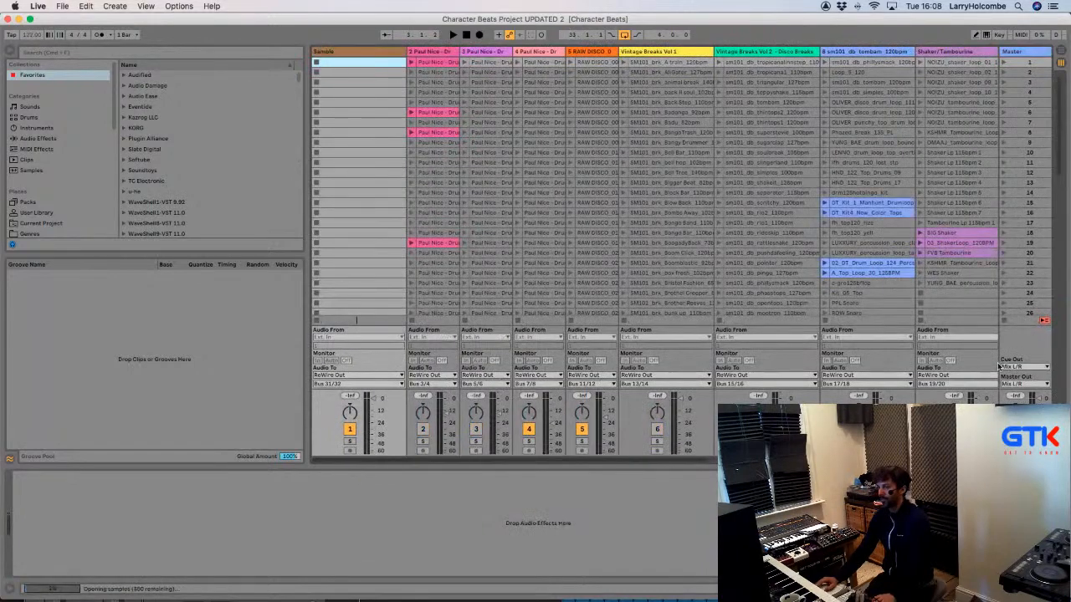
In Logic, play from bar 33, show the mixer, and lower Character Kick to -4.5 dB.
{"action": "key", "text": "super+Tab"}
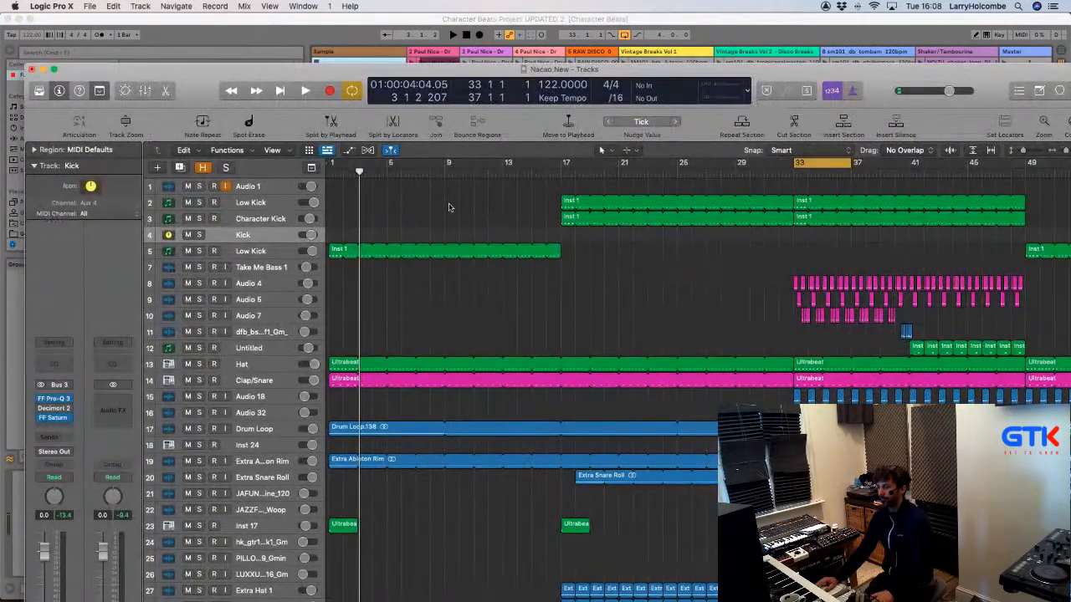
{"action": "key", "text": "space"}
{"action": "left_click_drag", "start_coordinate": [203, 82], "coordinate": [172, 33]}
{"action": "key", "text": "super+Tab"}
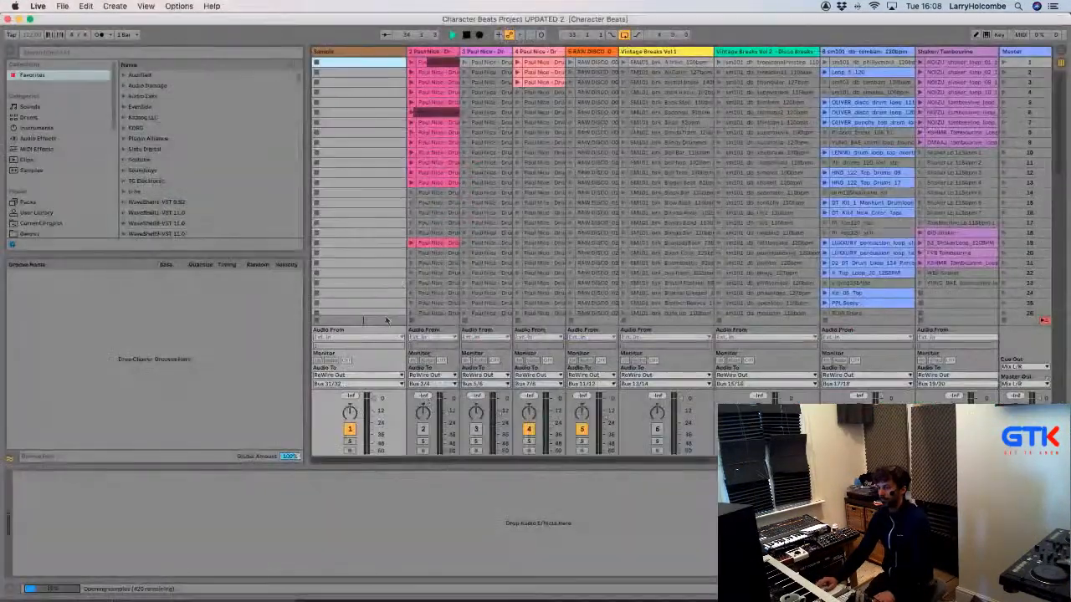
{"action": "key", "text": "super+Tab"}
{"action": "key", "text": "x"}
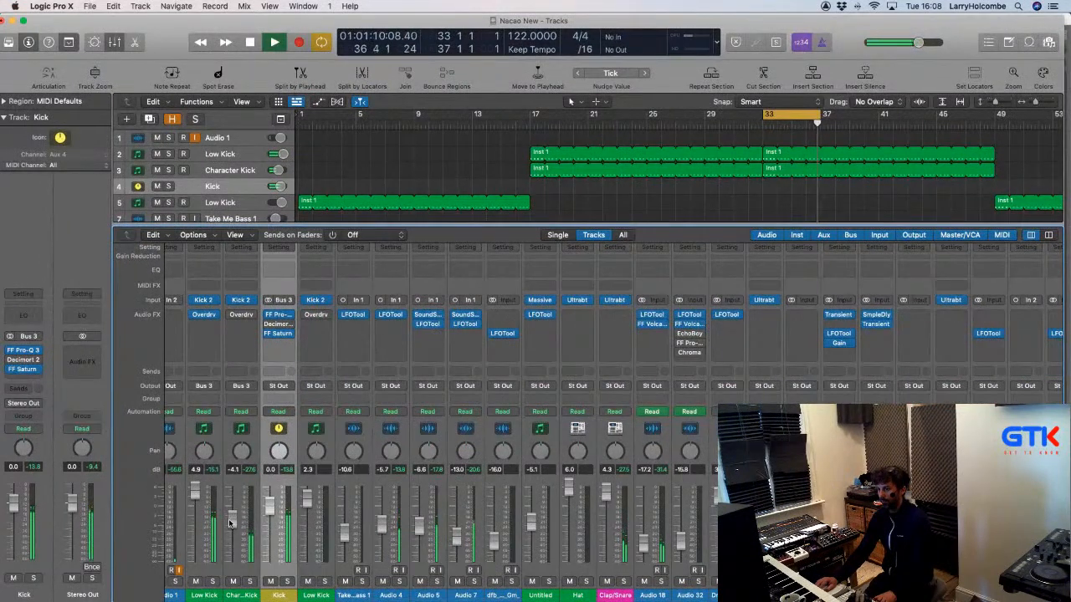
{"action": "mouse_move", "coordinate": [232, 522]}
{"action": "left_mouse_down"}
{"action": "mouse_move", "coordinate": [231, 541]}
{"action": "mouse_move", "coordinate": [234, 532]}
{"action": "left_mouse_up"}
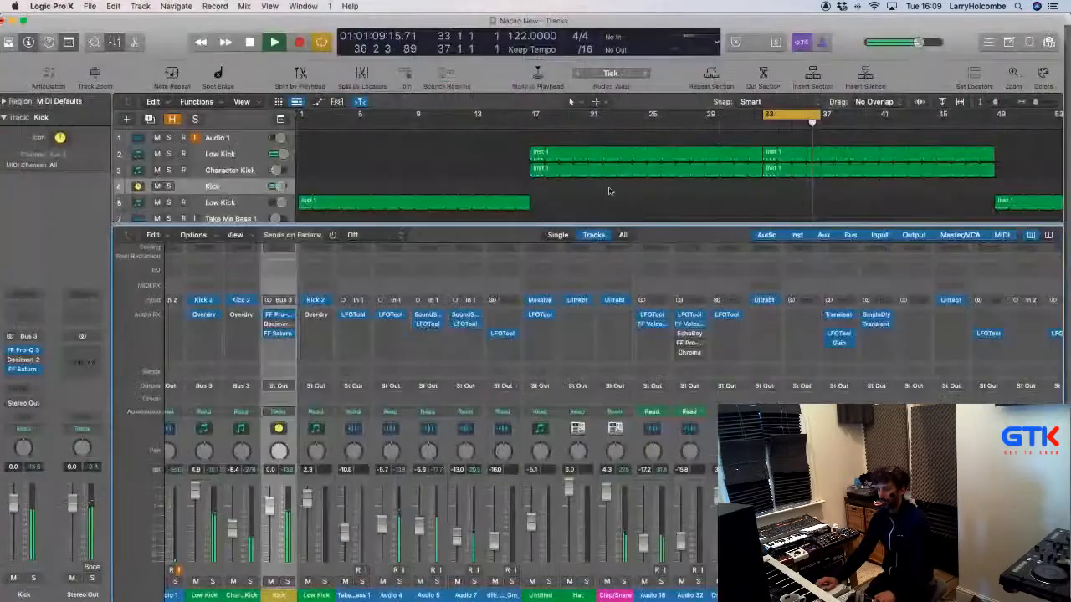
In Live, switch track 2 on and raise its volume slightly.
{"action": "scroll", "coordinate": [874, 363], "scroll_direction": "right", "scroll_amount": 10}
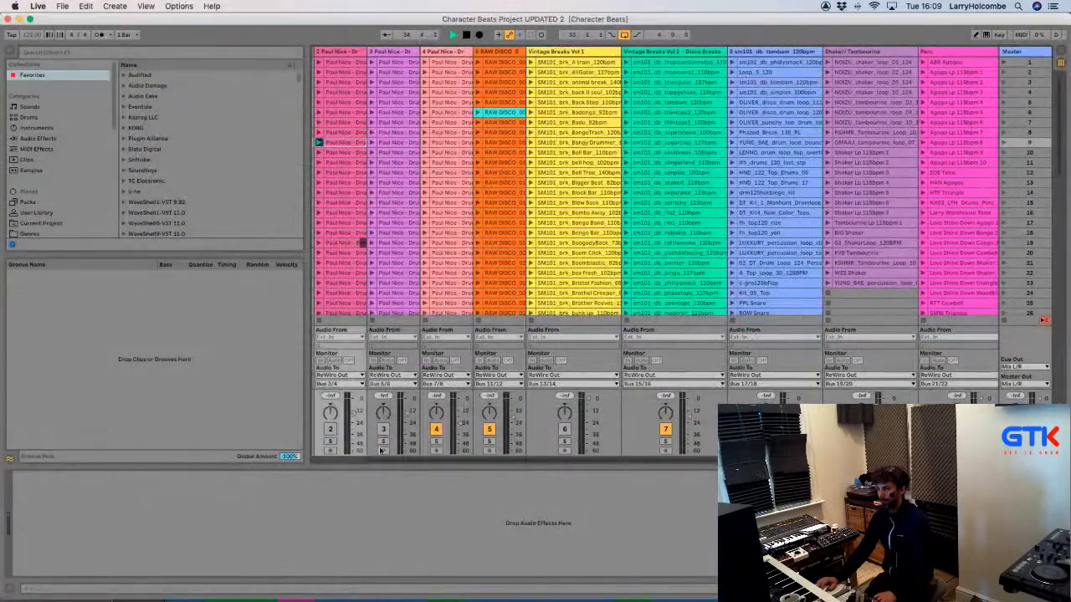
{"action": "left_click", "coordinate": [328, 428]}
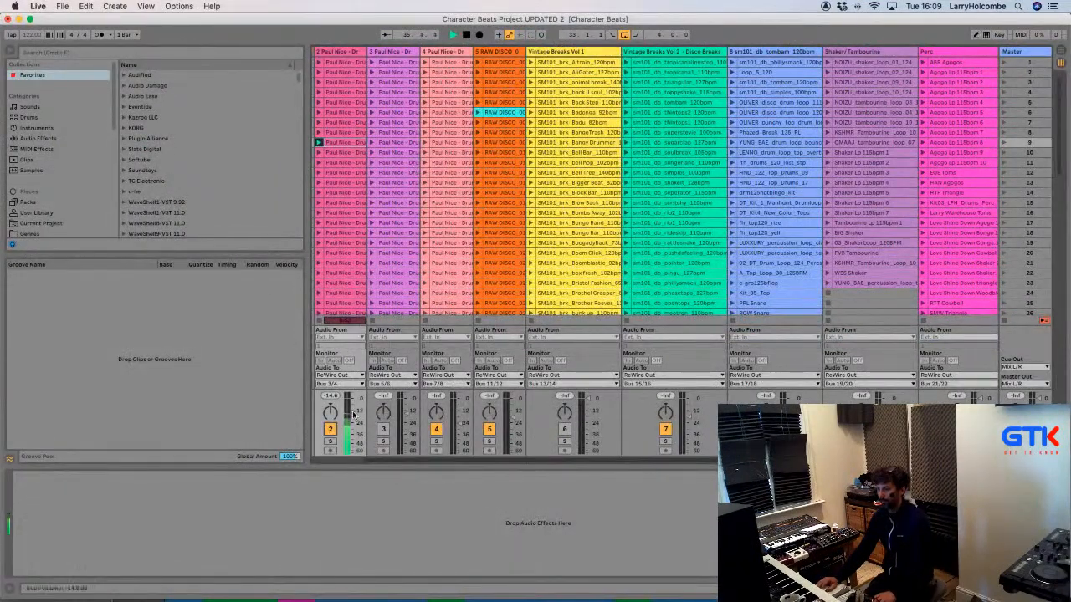
{"action": "left_click_drag", "start_coordinate": [351, 416], "coordinate": [350, 414]}
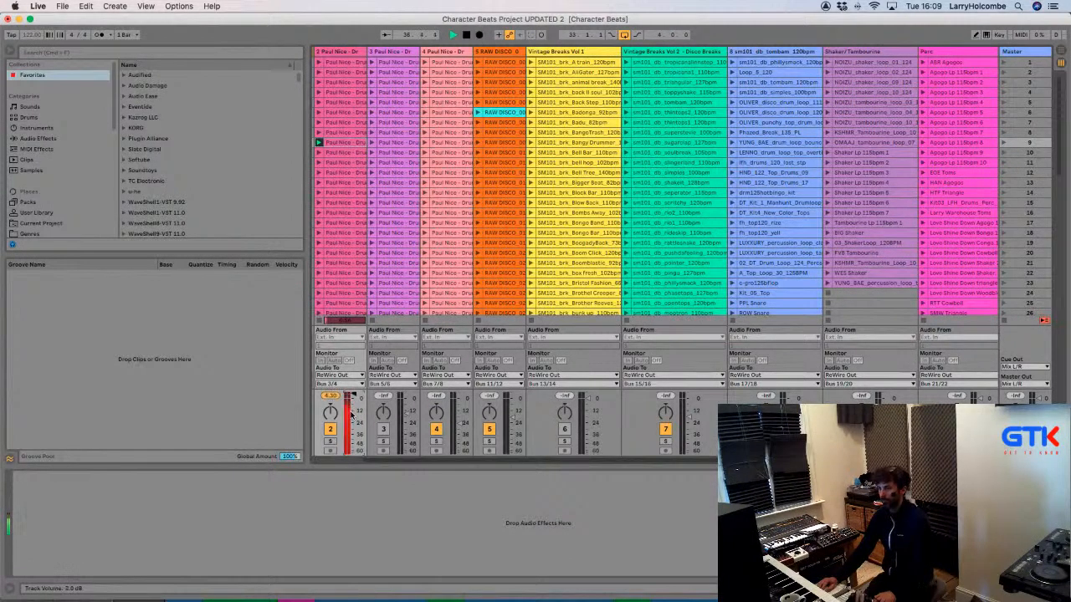
{"action": "key", "text": "super+Tab"}
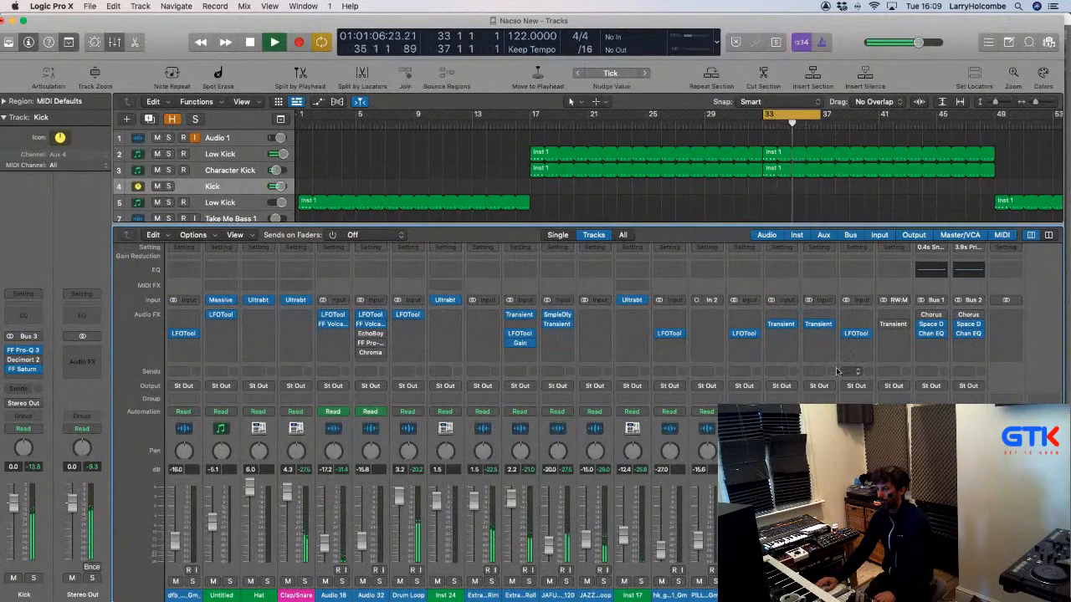
Set a Logic mixer channel's input to an Ableton Live RW:Bus ReWire source.
{"action": "key", "text": "super+Tab"}
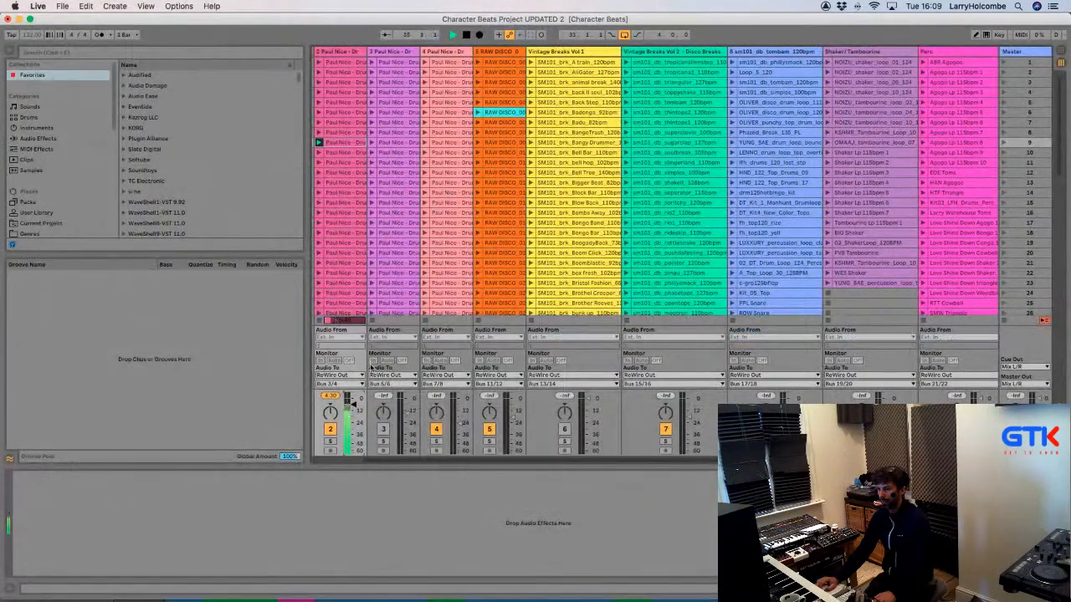
{"action": "key", "text": "super+Tab"}
{"action": "left_click", "coordinate": [900, 301]}
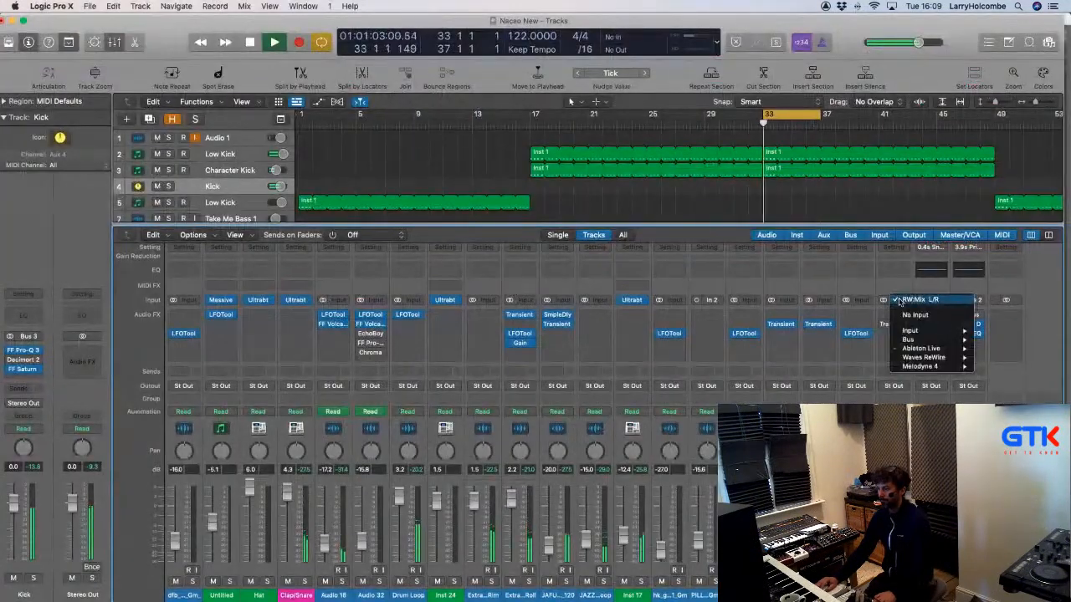
{"action": "mouse_move", "coordinate": [920, 348]}
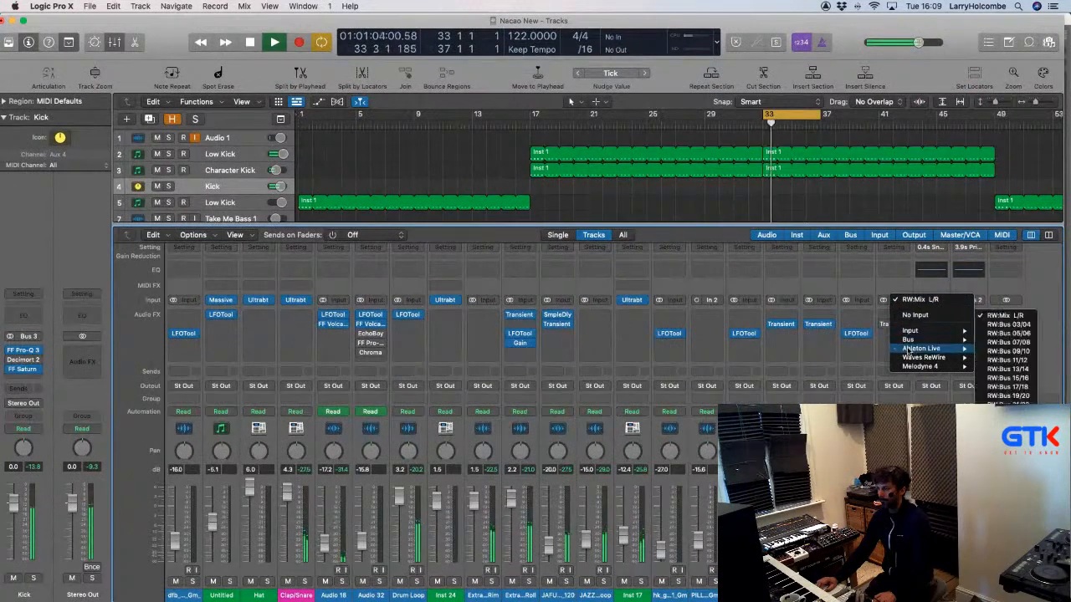
{"action": "left_click", "coordinate": [1008, 333]}
{"action": "key", "text": "super+Tab"}
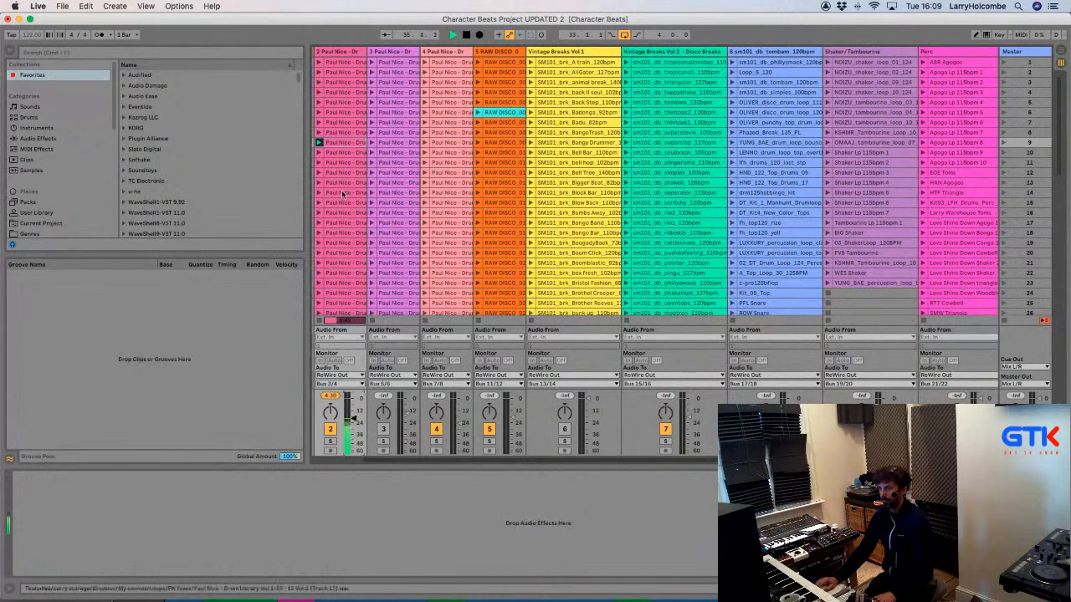
Audition Paul Nice drum loops in rows 11, 13 and 15, then the Bongo Bar loop.
{"action": "left_click", "coordinate": [318, 152]}
{"action": "scroll", "coordinate": [317, 168], "scroll_direction": "down", "scroll_amount": 1}
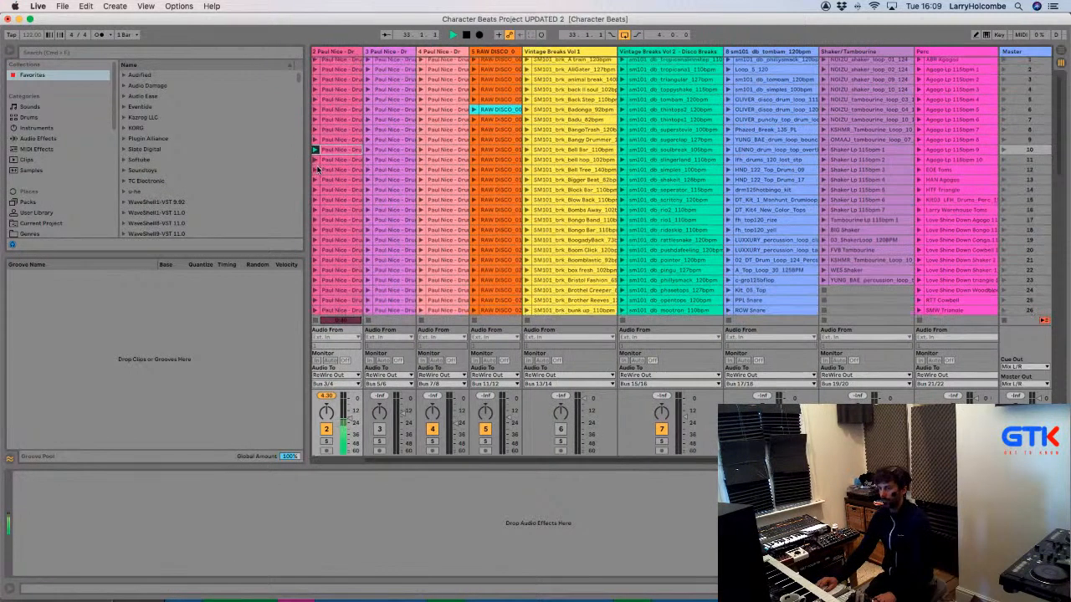
{"action": "scroll", "coordinate": [318, 168], "scroll_direction": "left", "scroll_amount": 1}
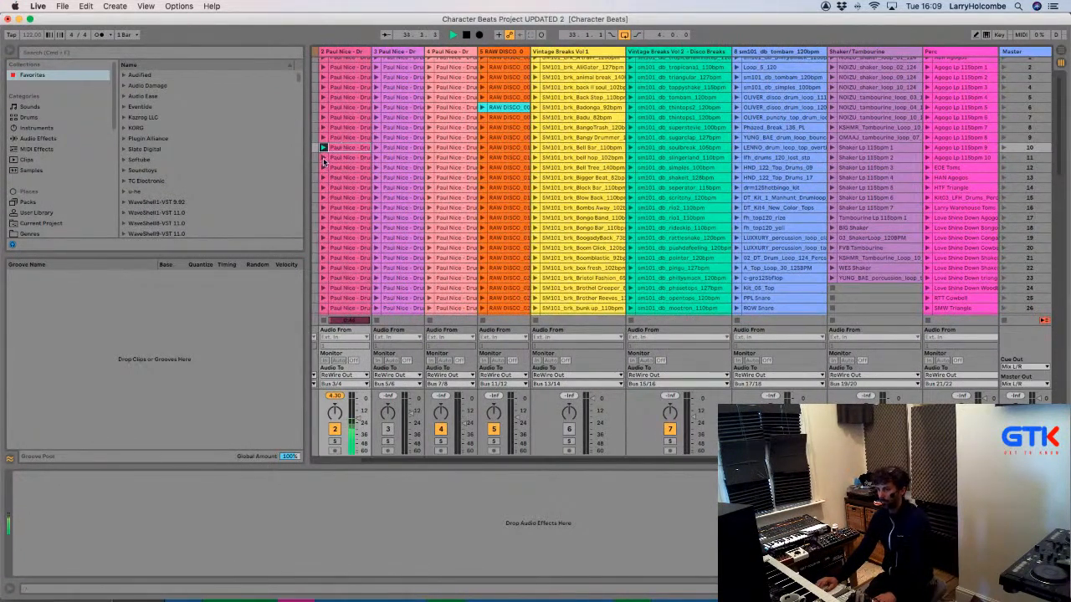
{"action": "left_click", "coordinate": [322, 159]}
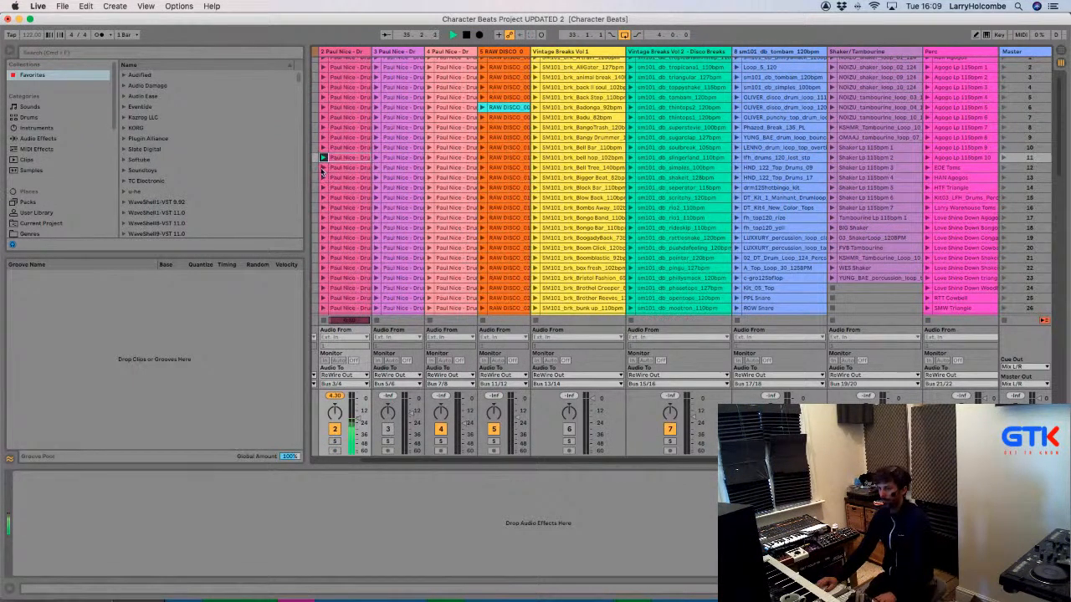
{"action": "scroll", "coordinate": [321, 168], "scroll_direction": "left", "scroll_amount": 1}
{"action": "left_click", "coordinate": [331, 182]}
{"action": "scroll", "coordinate": [331, 185], "scroll_direction": "down", "scroll_amount": 2}
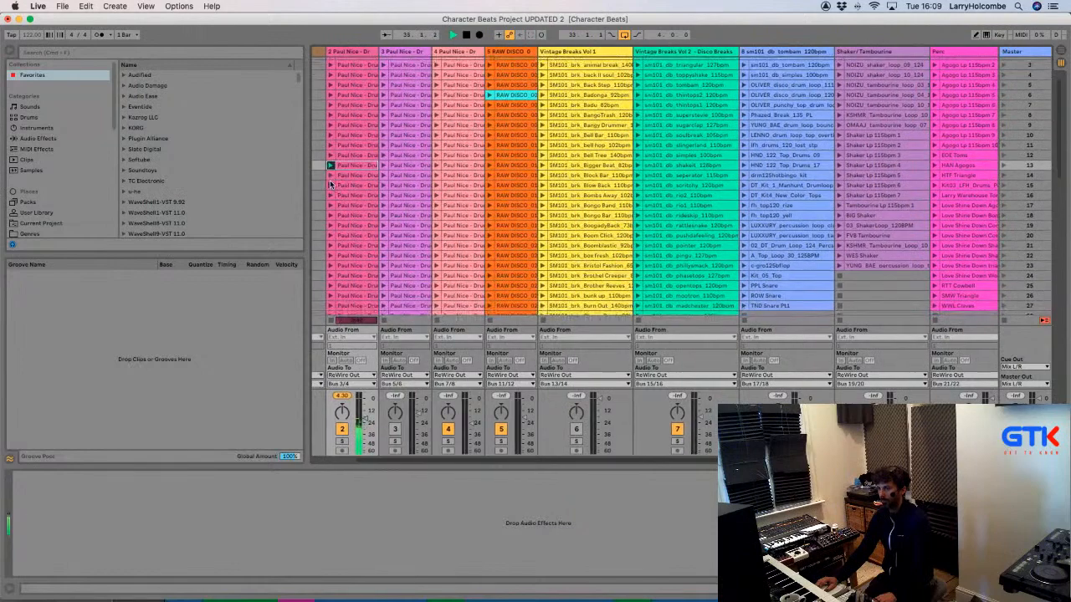
{"action": "left_click", "coordinate": [330, 184]}
{"action": "scroll", "coordinate": [332, 185], "scroll_direction": "down", "scroll_amount": 3}
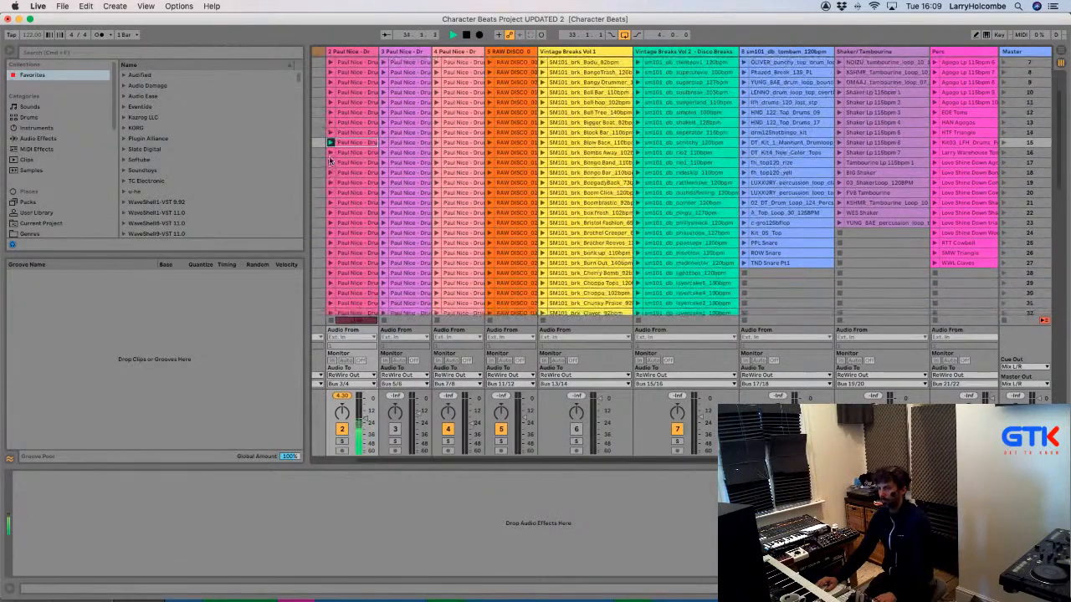
{"action": "left_click", "coordinate": [329, 153]}
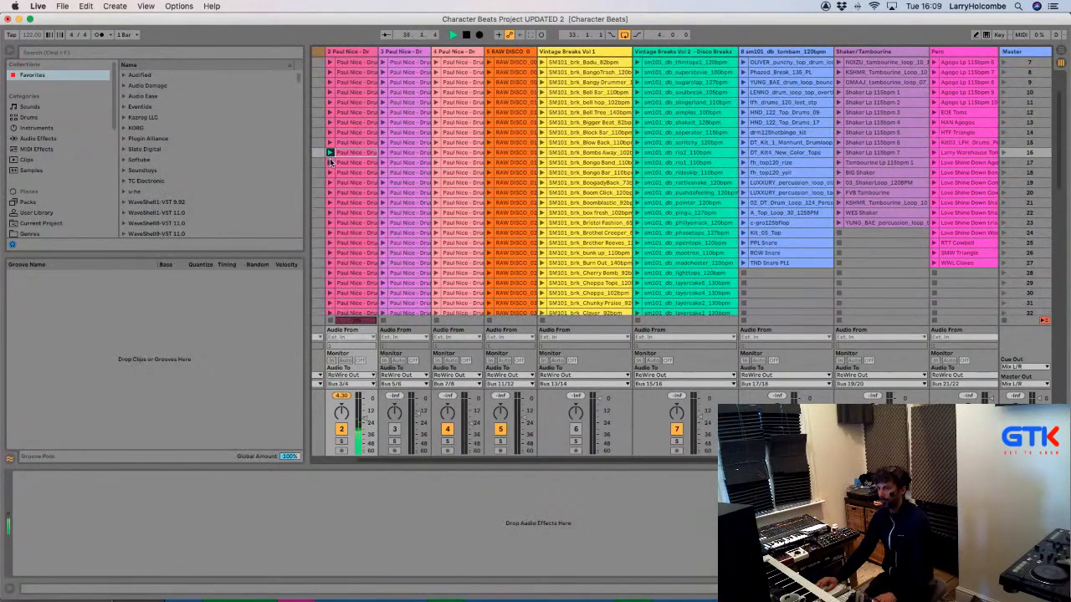
{"action": "left_click", "coordinate": [331, 172]}
{"action": "scroll", "coordinate": [329, 172], "scroll_direction": "down", "scroll_amount": 3}
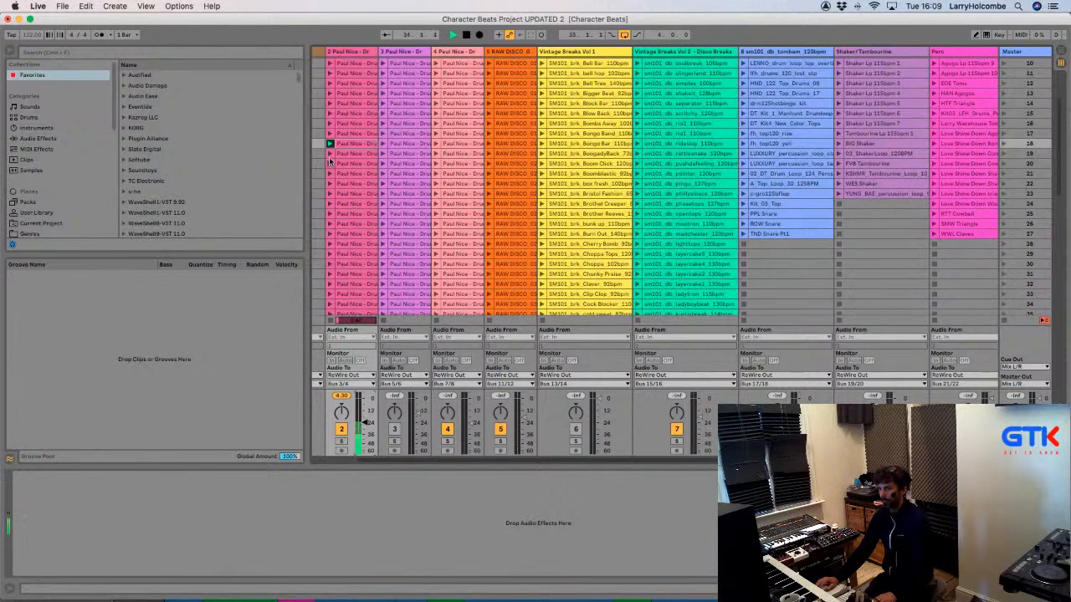
{"action": "scroll", "coordinate": [328, 167], "scroll_direction": "right", "scroll_amount": 1}
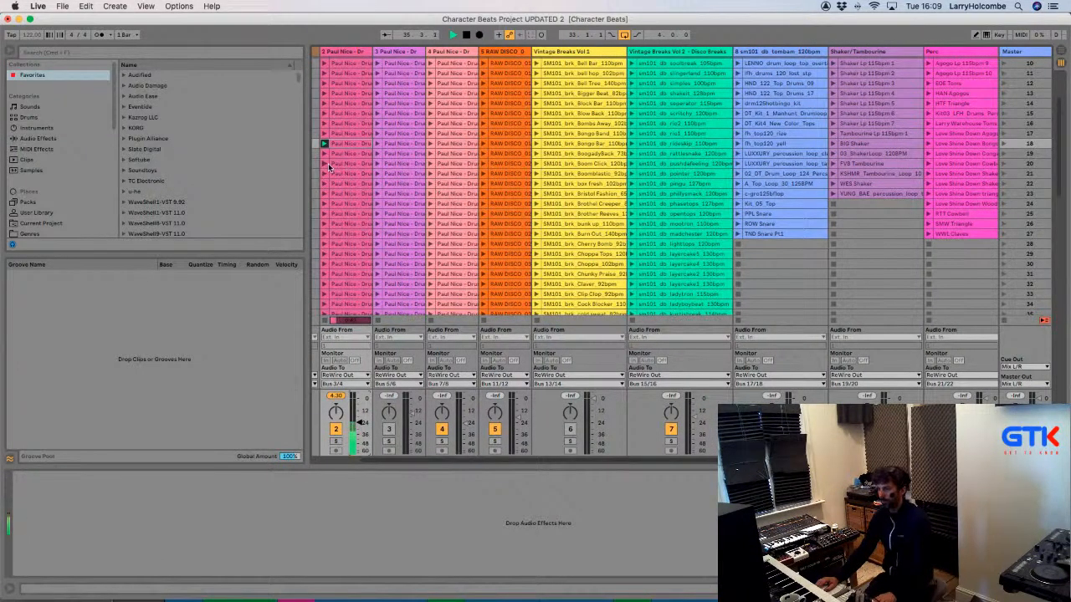
Audition the drum loops further down in rows 20, 27, 32 and 35.
{"action": "left_click", "coordinate": [328, 166]}
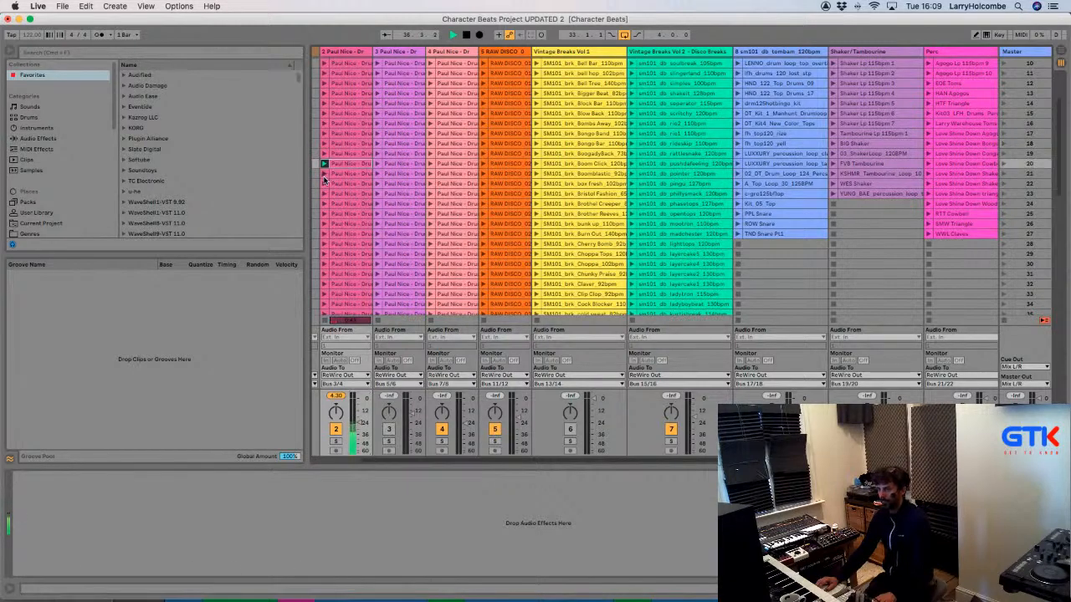
{"action": "scroll", "coordinate": [323, 172], "scroll_direction": "down", "scroll_amount": 2}
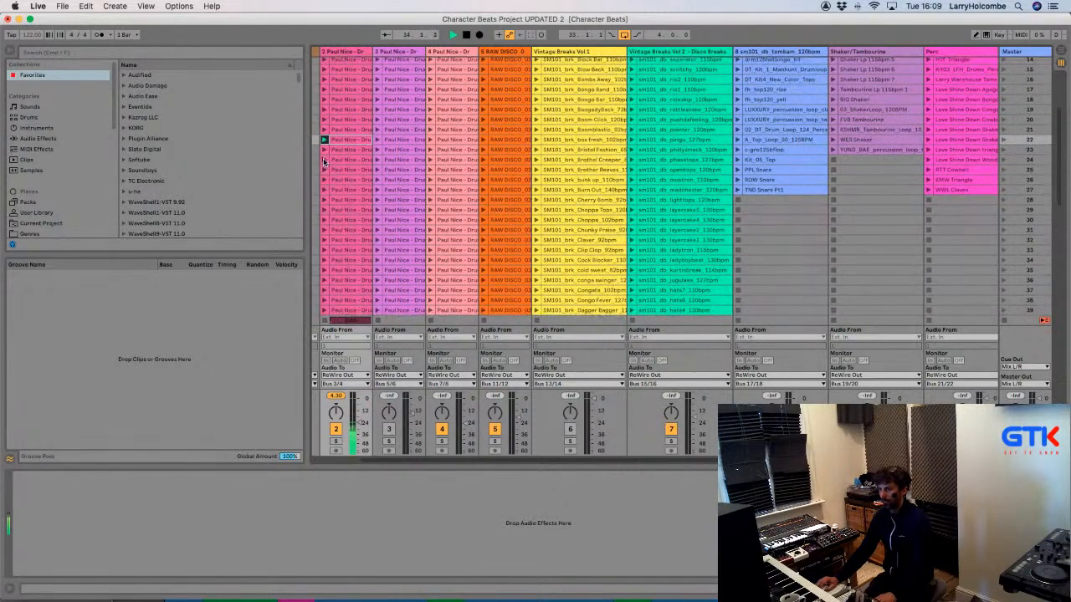
{"action": "scroll", "coordinate": [324, 168], "scroll_direction": "down", "scroll_amount": 1}
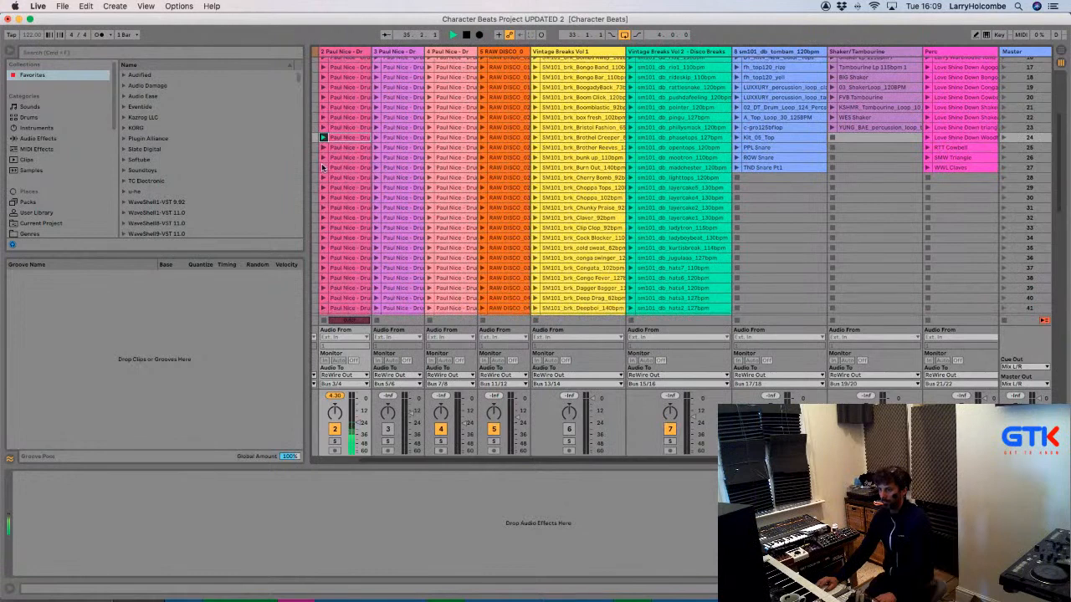
{"action": "left_click", "coordinate": [322, 167]}
{"action": "scroll", "coordinate": [322, 163], "scroll_direction": "down", "scroll_amount": 3}
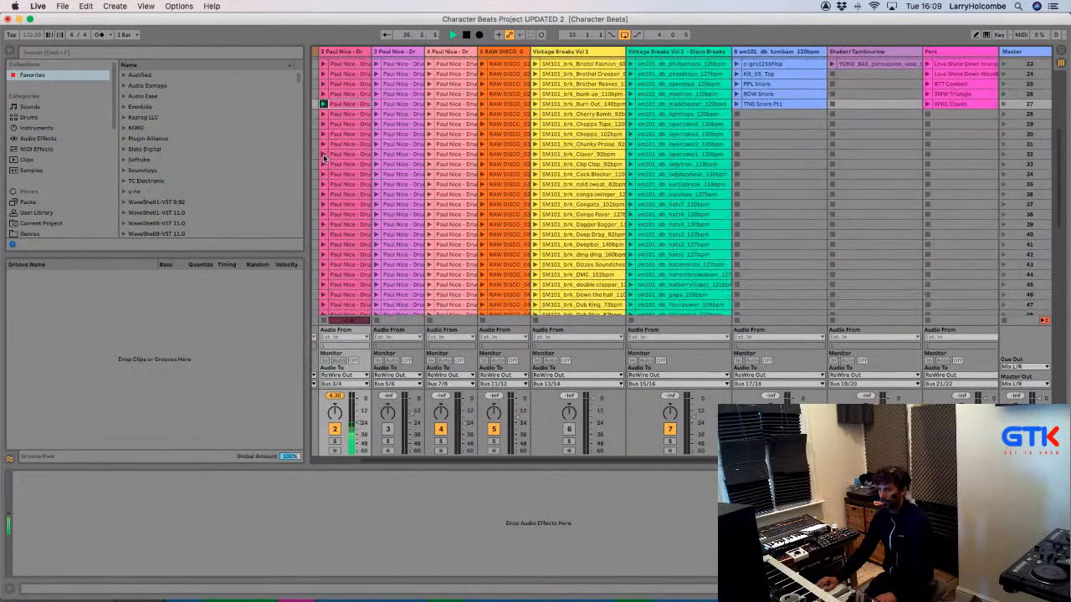
{"action": "left_click", "coordinate": [323, 154]}
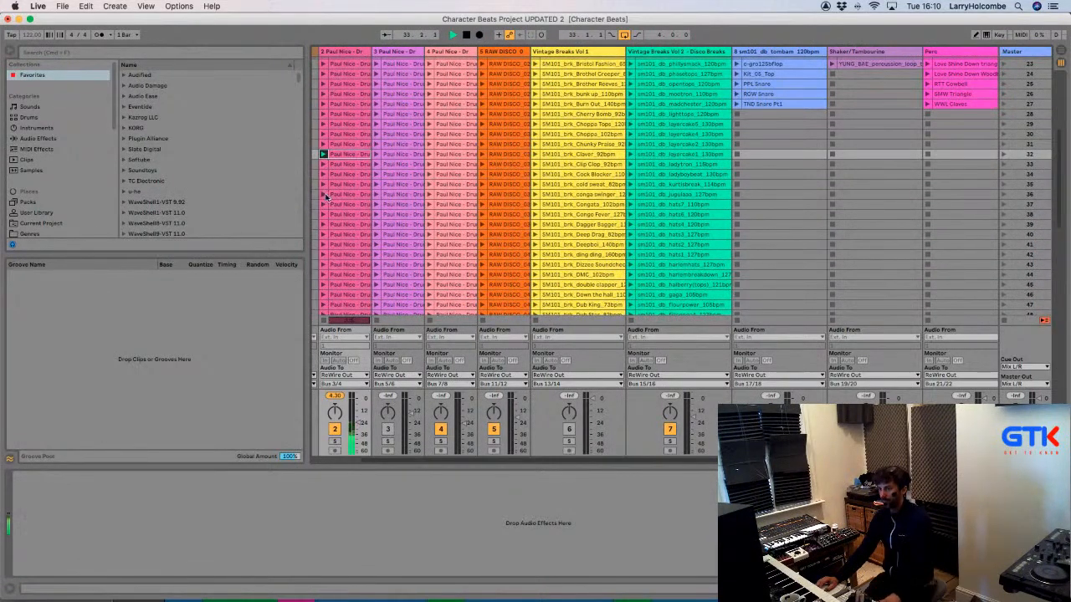
{"action": "left_click", "coordinate": [324, 188]}
{"action": "scroll", "coordinate": [323, 194], "scroll_direction": "down", "scroll_amount": 5}
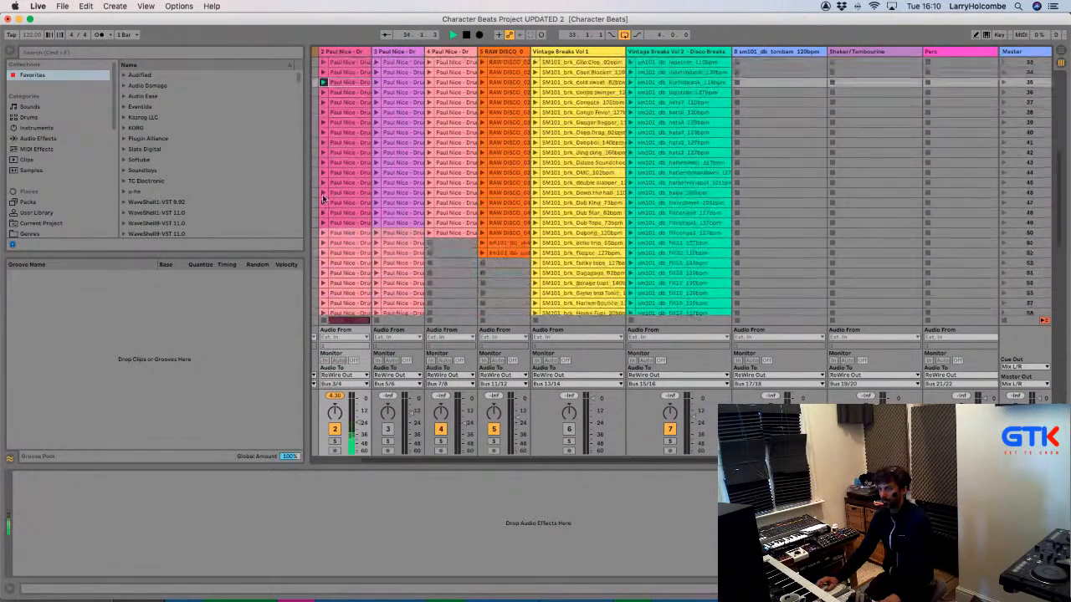
Audition the loops in rows 50–53 and raise the drum track to -12.0 dB.
{"action": "left_click", "coordinate": [323, 228]}
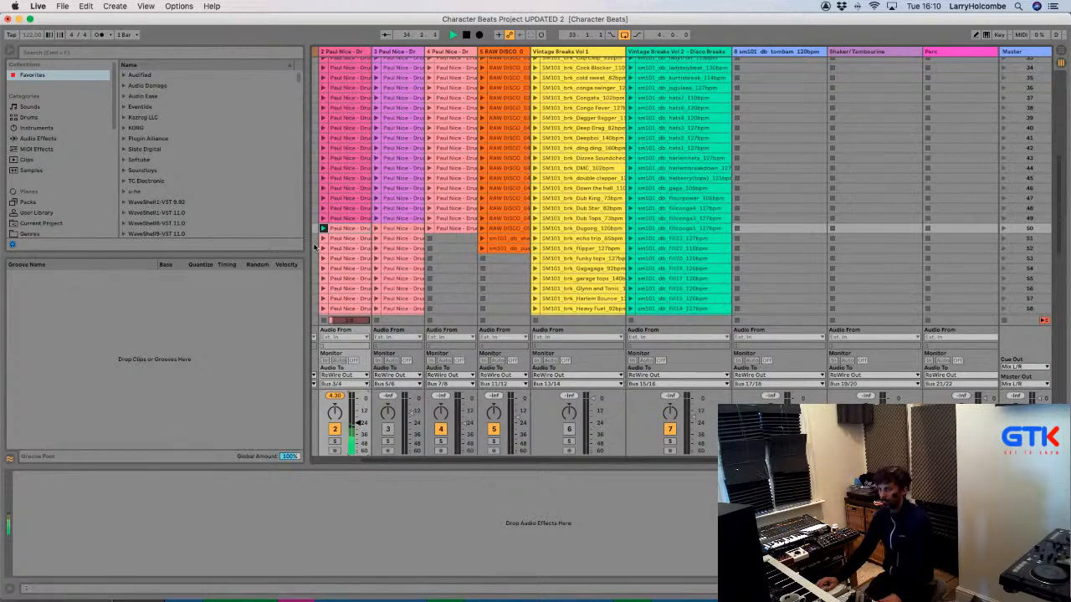
{"action": "left_click", "coordinate": [323, 239]}
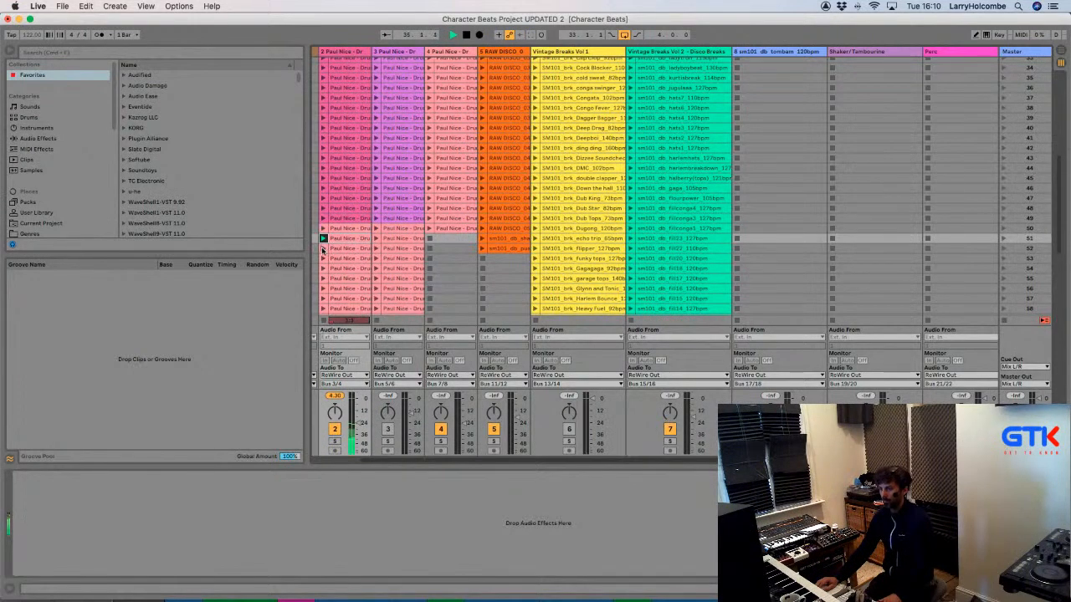
{"action": "left_click", "coordinate": [323, 249]}
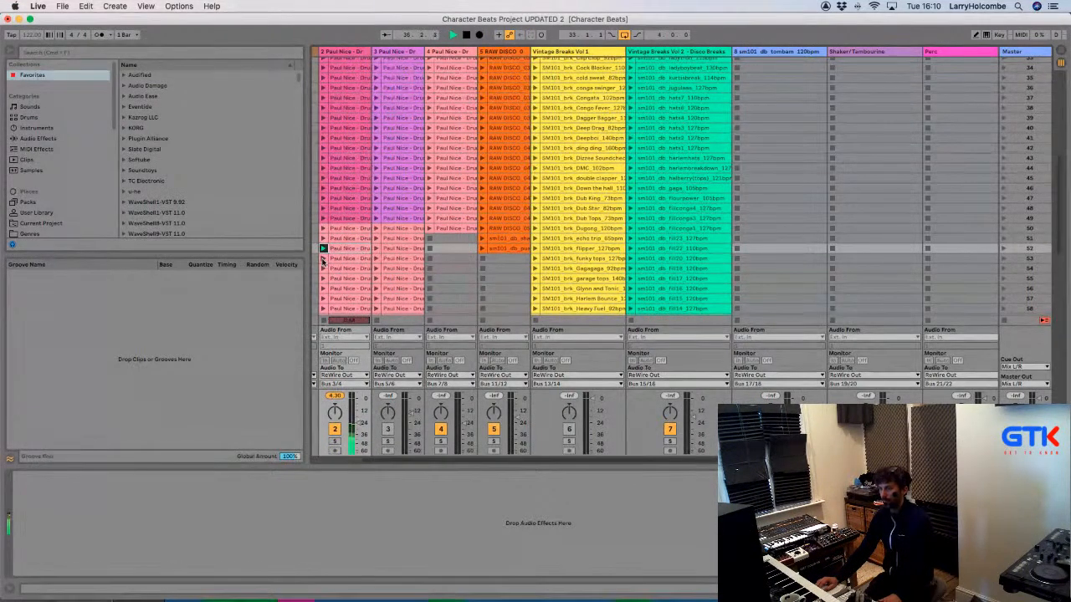
{"action": "left_click", "coordinate": [323, 259]}
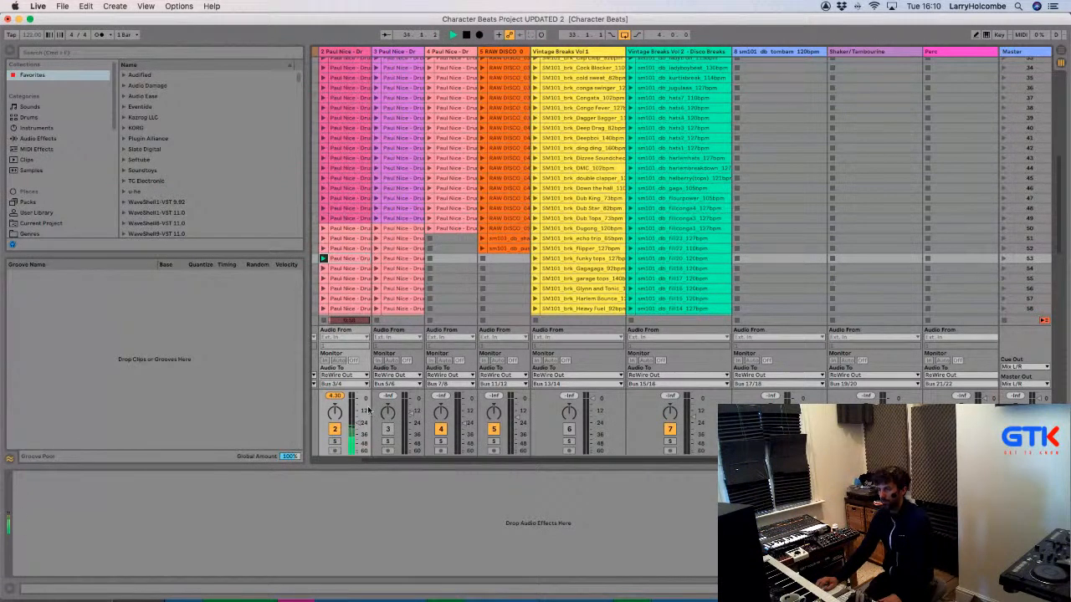
{"action": "left_click_drag", "start_coordinate": [356, 421], "coordinate": [357, 418]}
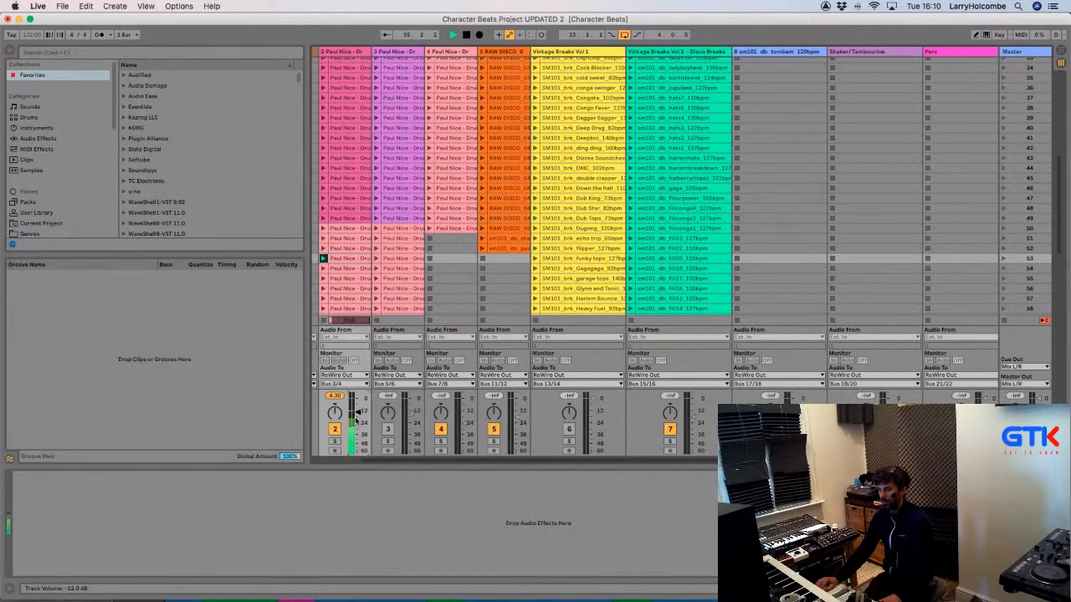
Audition the drum loops in rows 54, 55, 56, 58 and 59.
{"action": "left_click", "coordinate": [322, 267]}
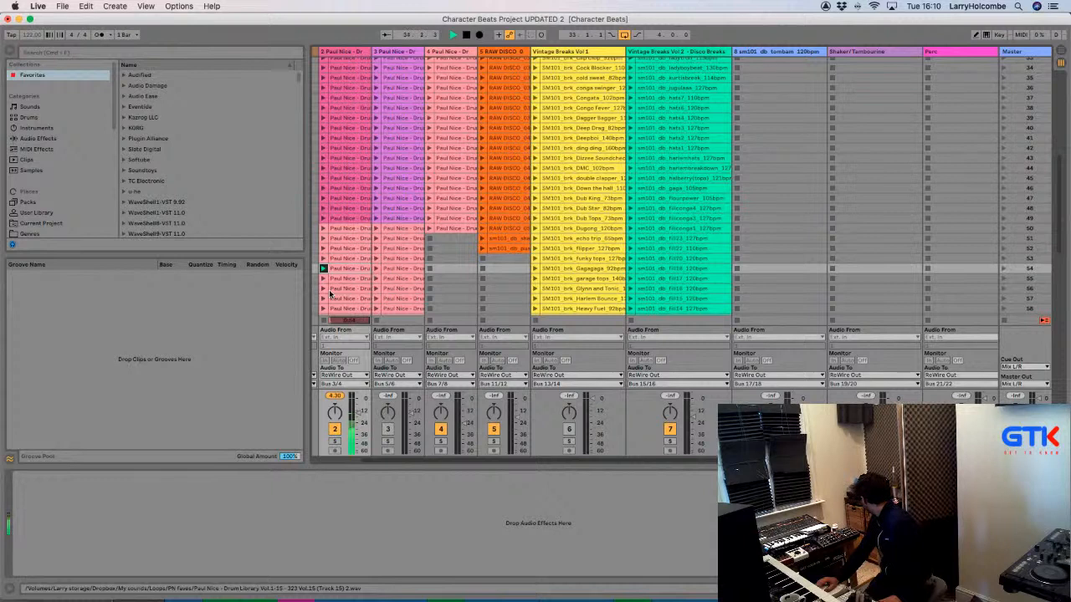
{"action": "left_click", "coordinate": [323, 279]}
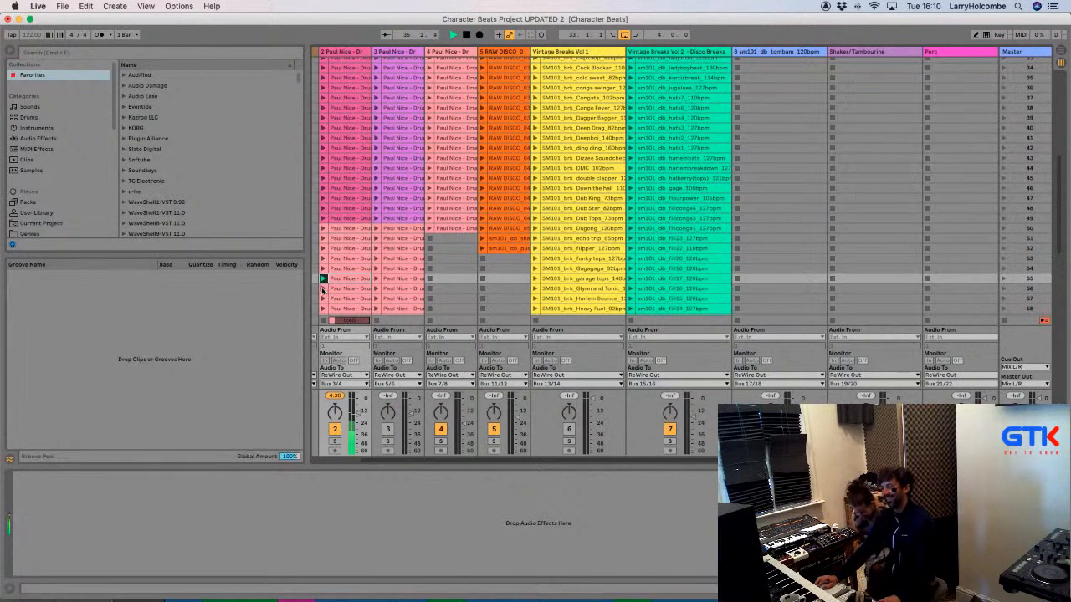
{"action": "left_click", "coordinate": [323, 289]}
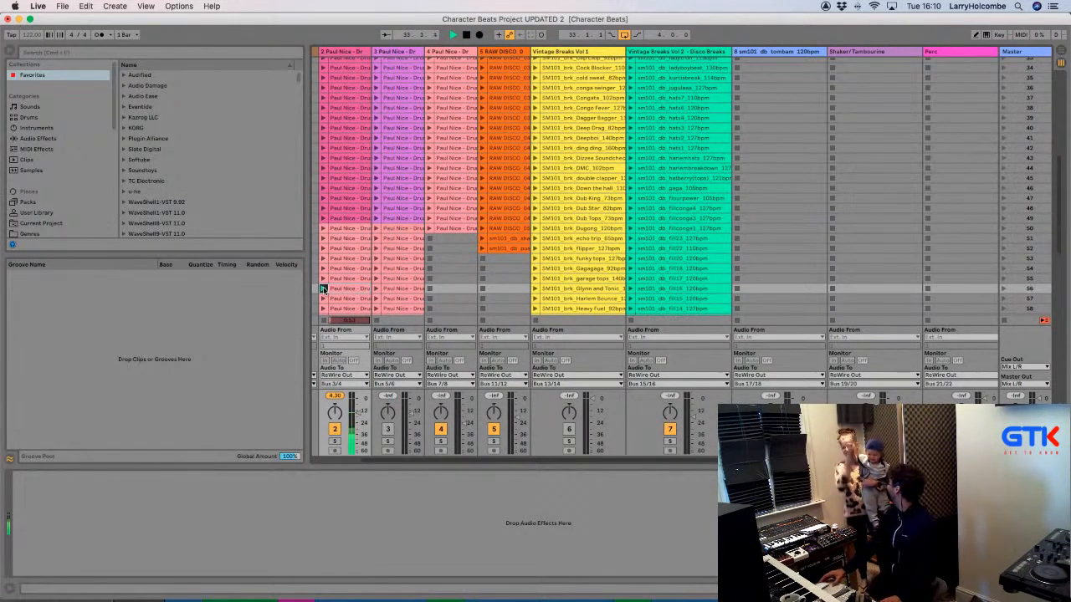
{"action": "scroll", "coordinate": [350, 298], "scroll_direction": "down", "scroll_amount": 3}
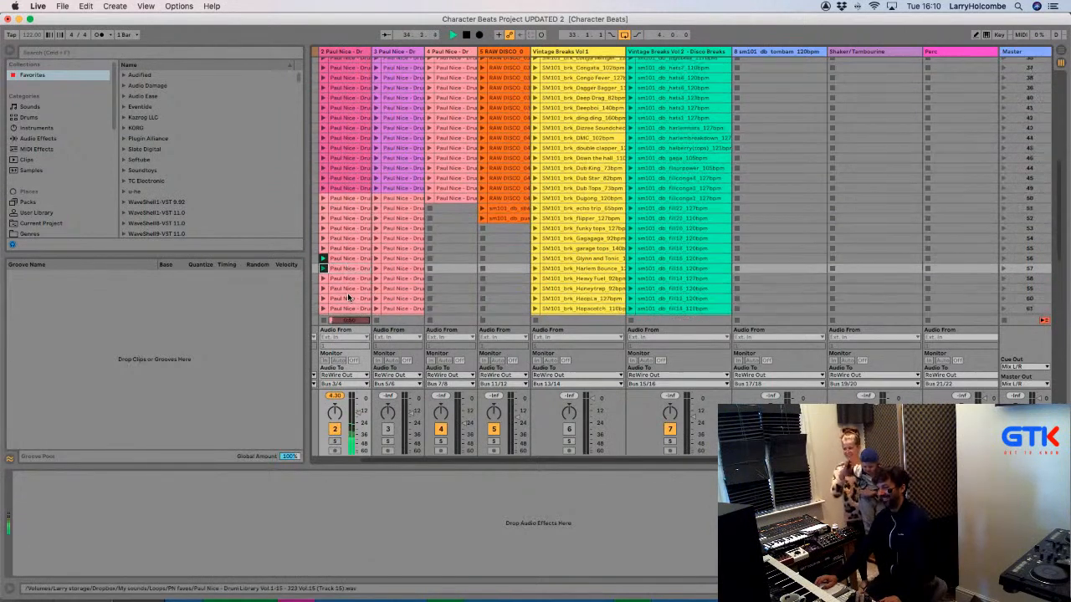
{"action": "scroll", "coordinate": [348, 298], "scroll_direction": "down", "scroll_amount": 4}
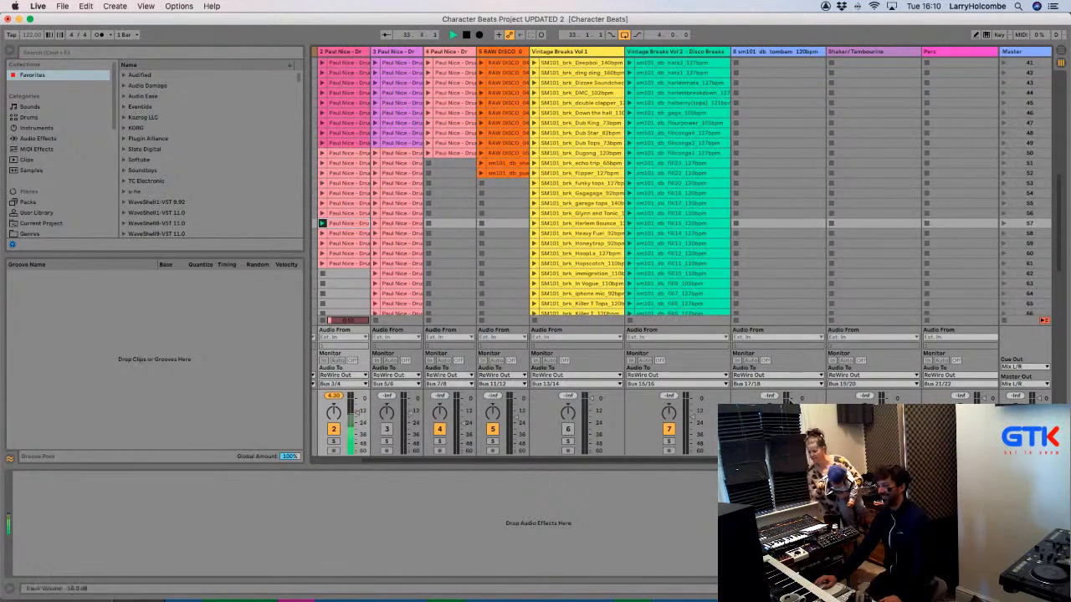
{"action": "left_click", "coordinate": [323, 234]}
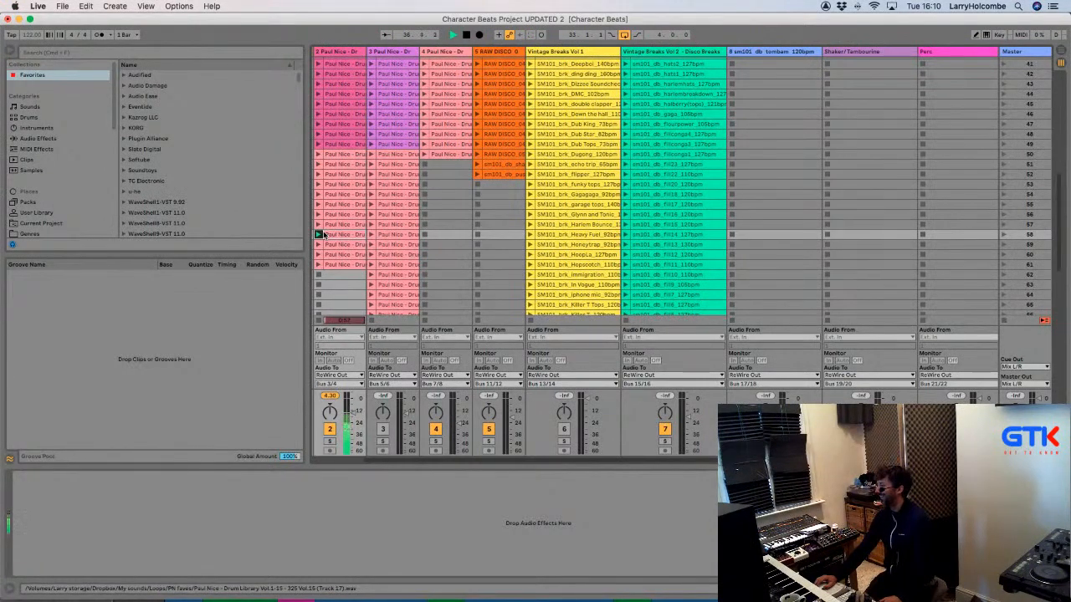
{"action": "left_click", "coordinate": [319, 244]}
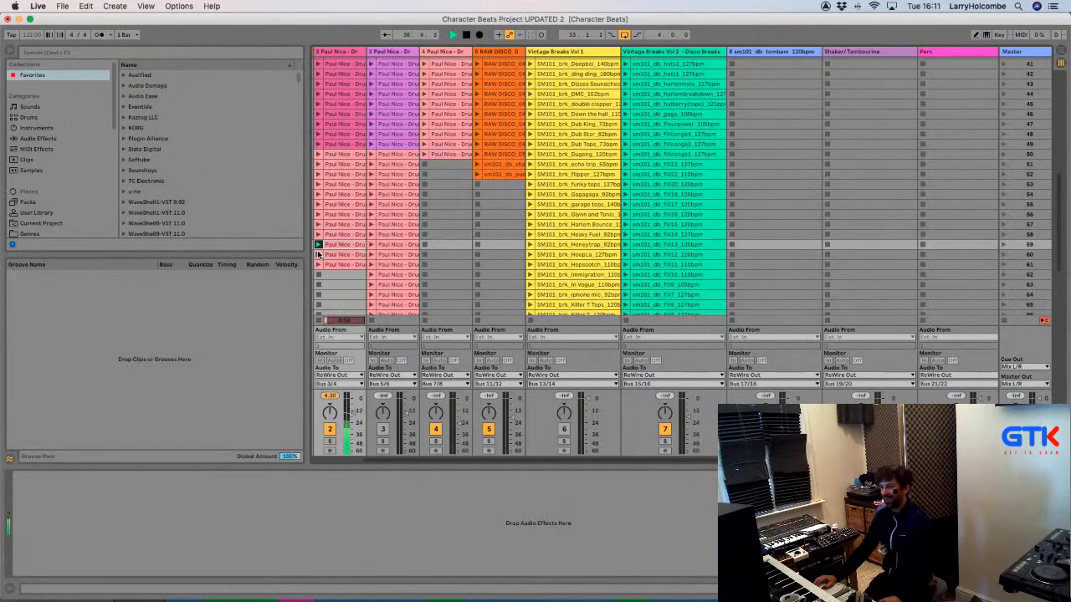
Back in Logic, focus the last mixer channel and play Nacao New from around bar 33.
{"action": "key", "text": "super+Tab"}
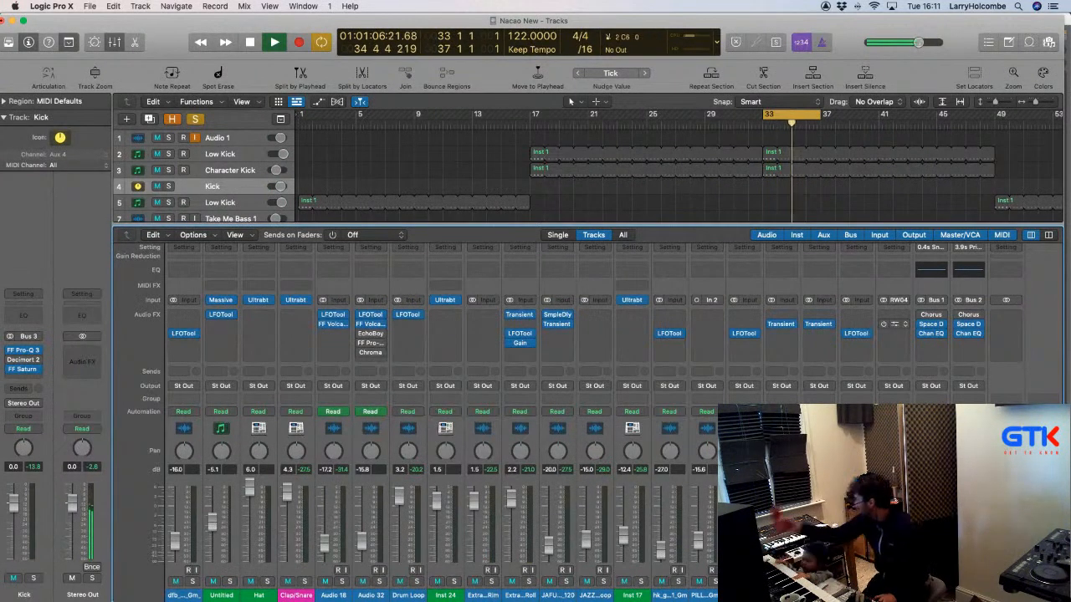
{"action": "left_click", "coordinate": [703, 501]}
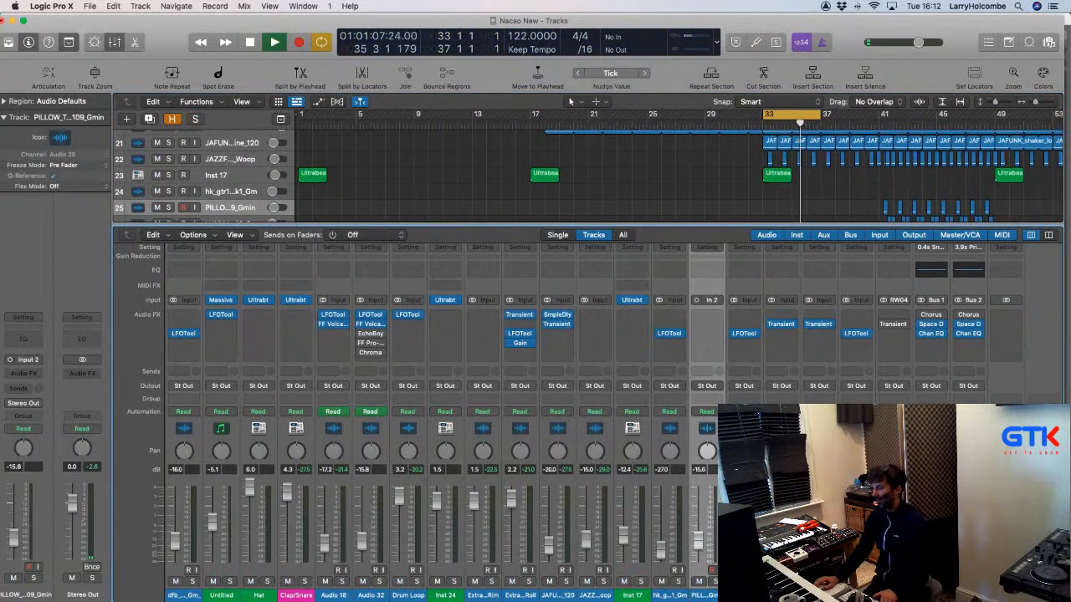
{"action": "key", "text": "space"}
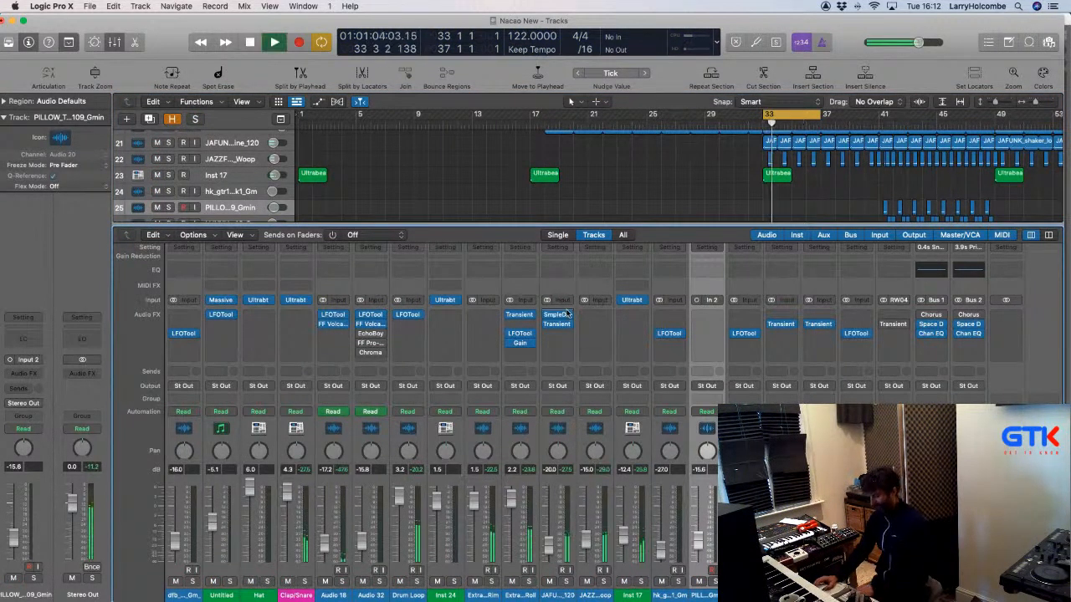
{"action": "key", "text": "super+Tab"}
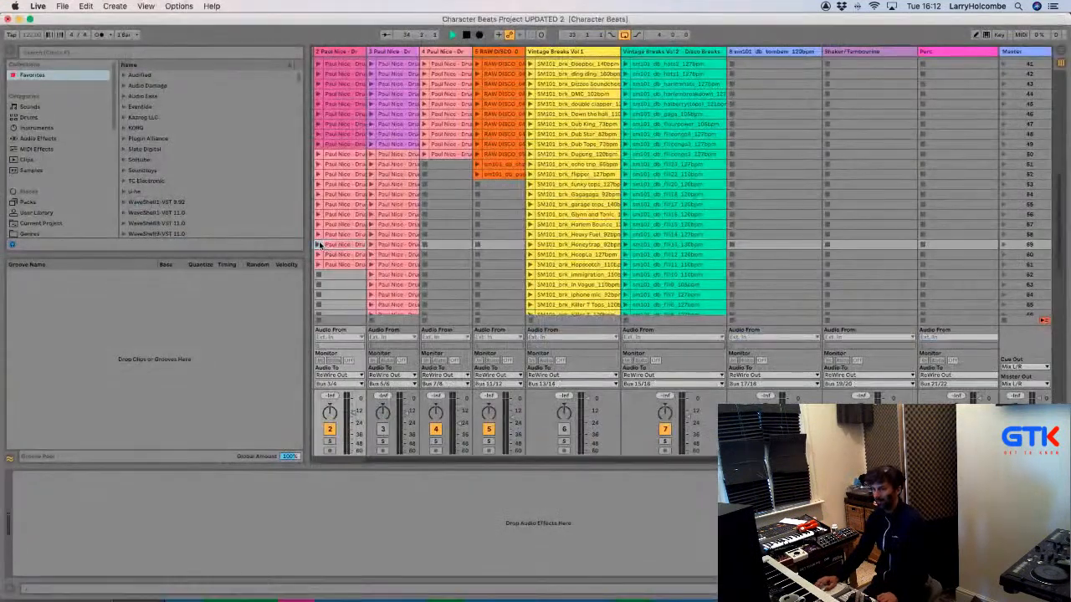
Launch track 1's break clips in scenes 59, 60 and 61, then settle back on scene 59.
{"action": "left_click", "coordinate": [318, 244]}
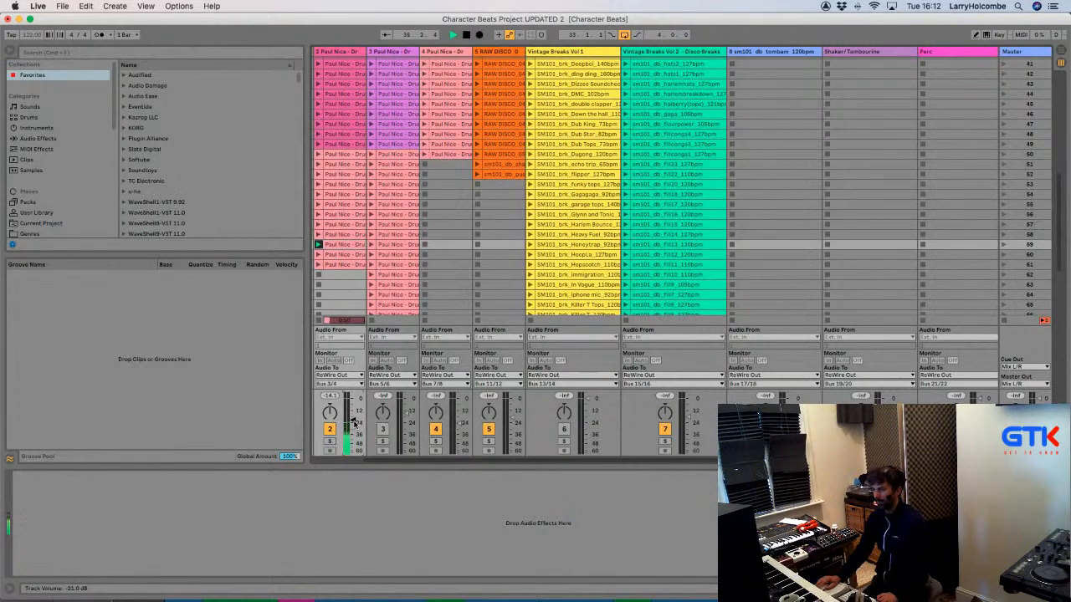
{"action": "left_click", "coordinate": [318, 255]}
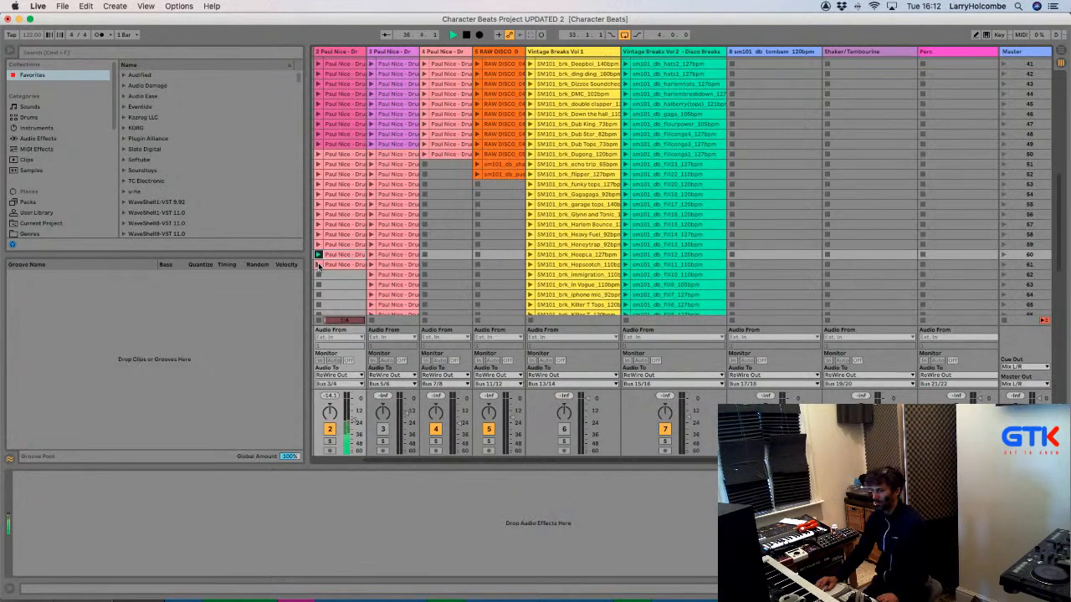
{"action": "left_click", "coordinate": [318, 265]}
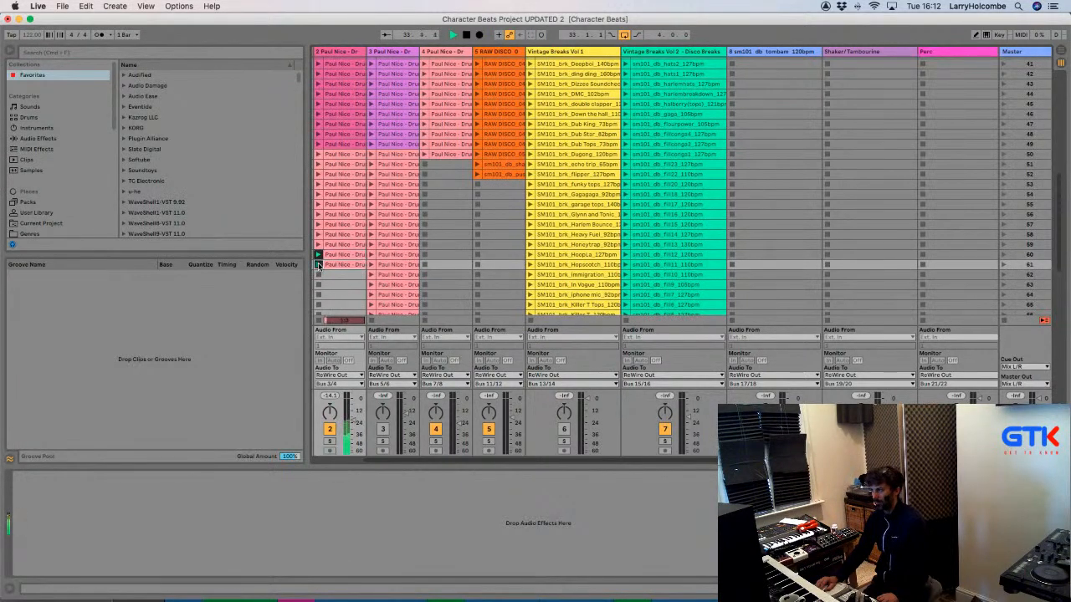
{"action": "left_click", "coordinate": [317, 244]}
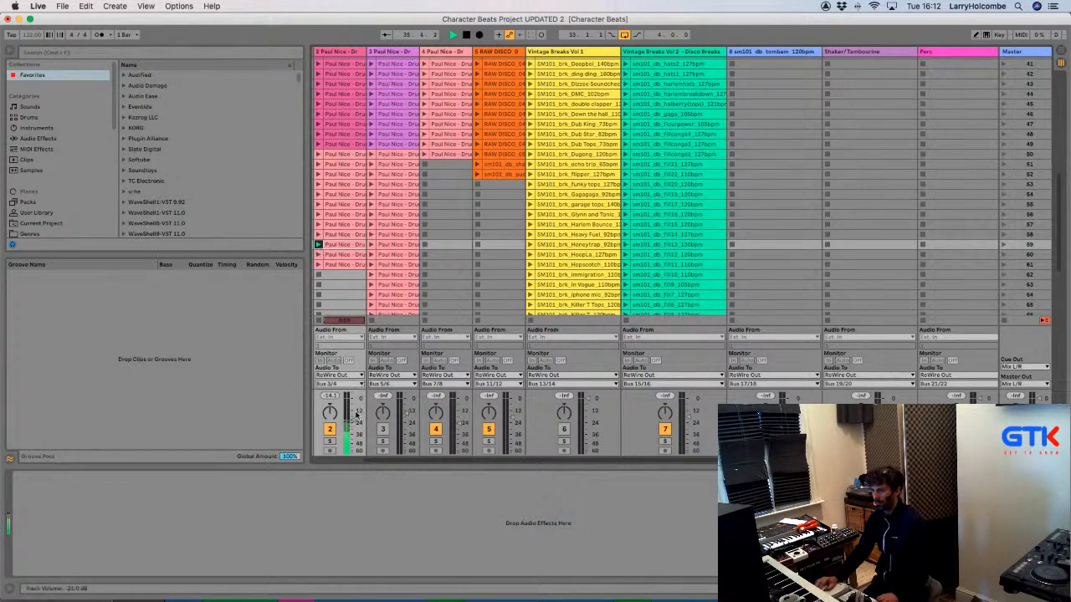
{"action": "scroll", "coordinate": [359, 396], "scroll_direction": "down", "scroll_amount": 1}
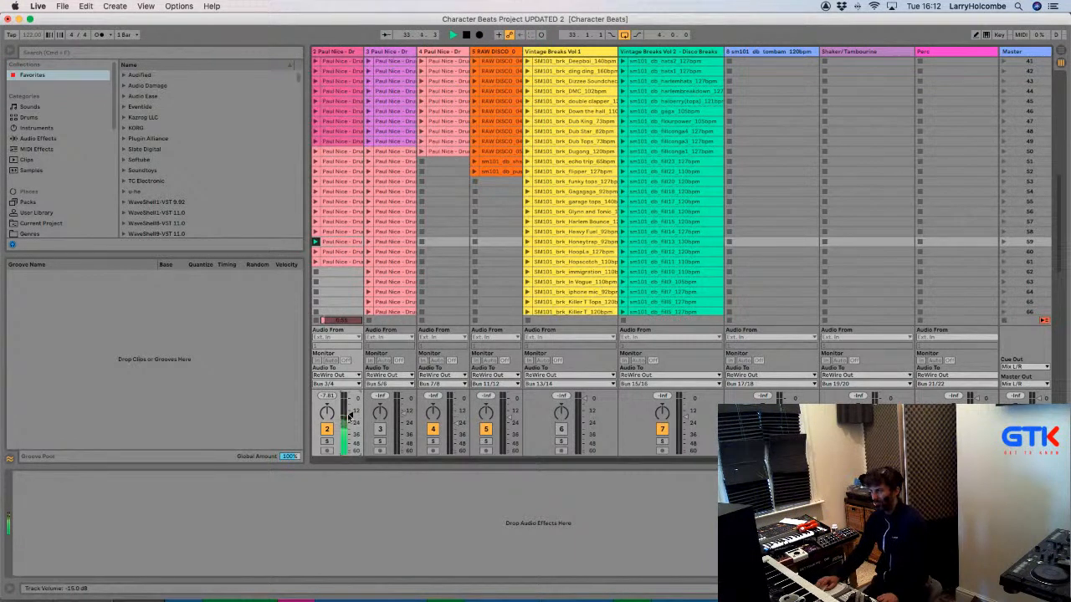
{"action": "key", "text": "super+Tab"}
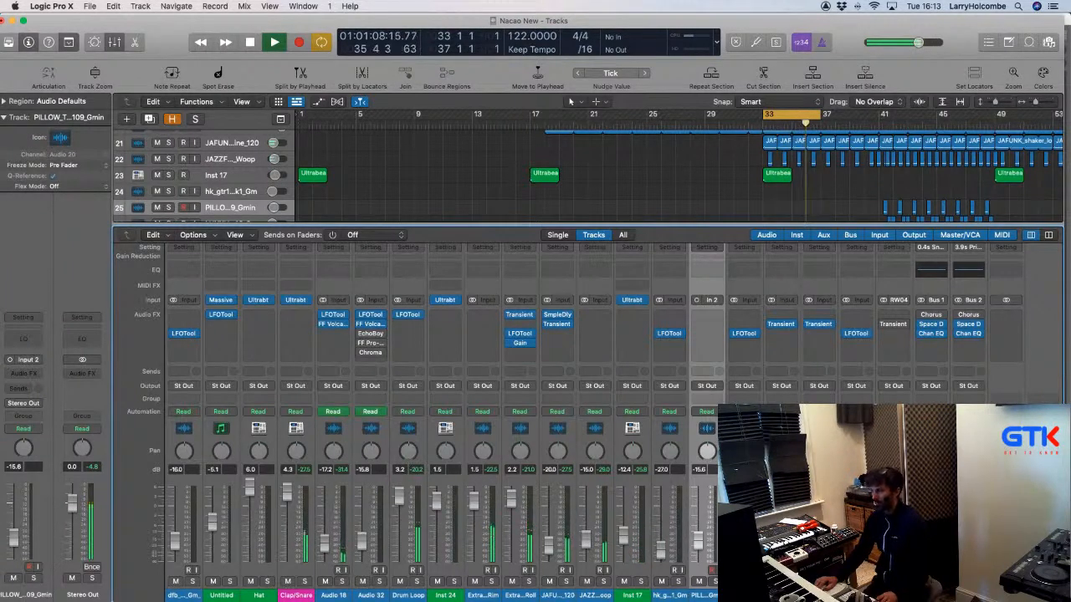
Bounce bars 33–37 offline as a PCM file named PN Break 1.
{"action": "key", "text": "x"}
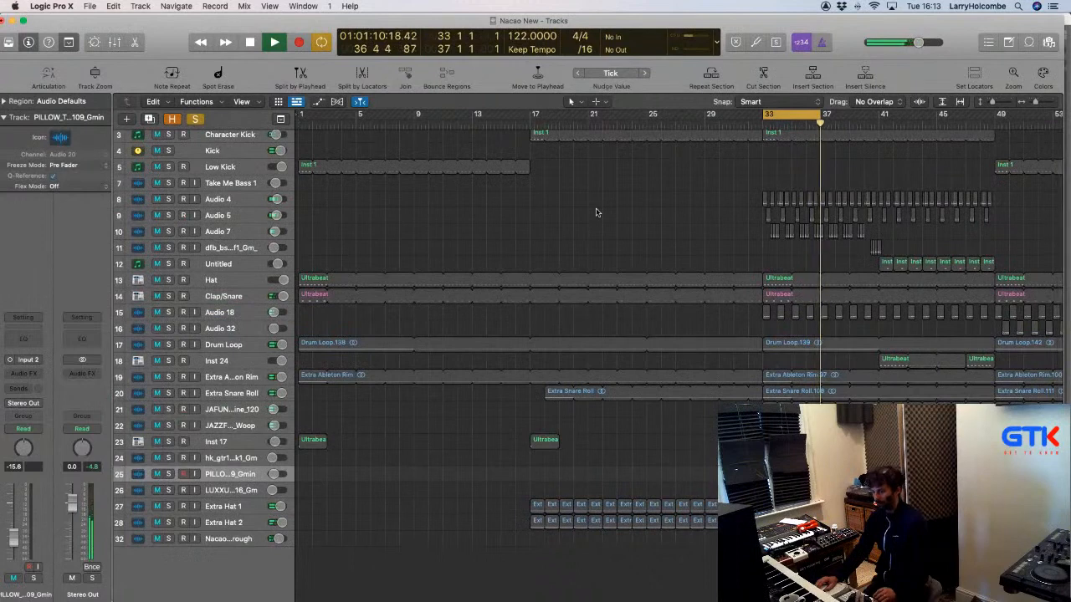
{"action": "key", "text": "super+b"}
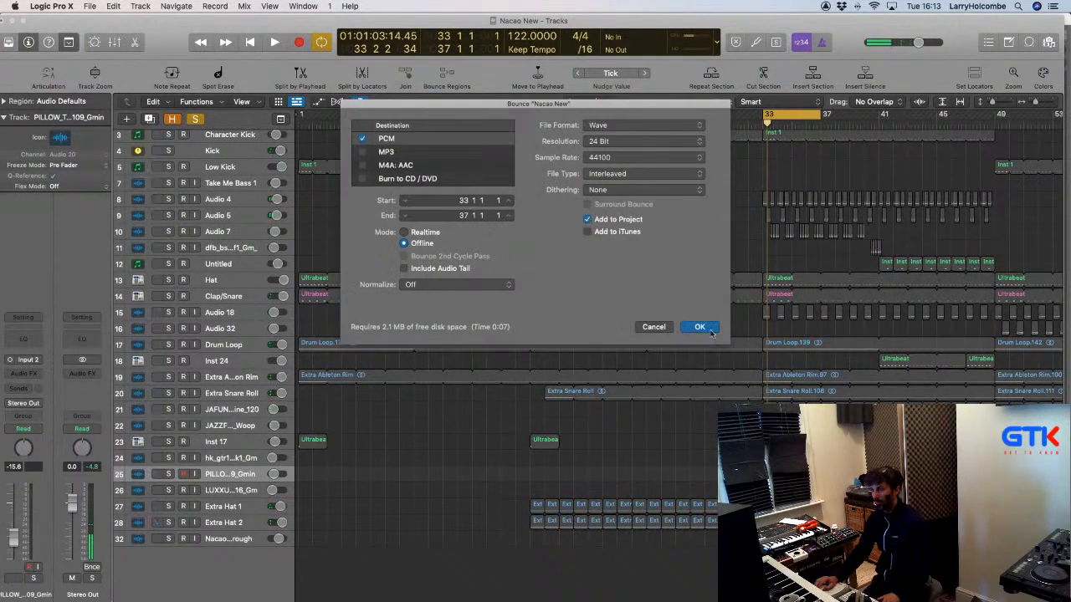
{"action": "left_click", "coordinate": [699, 327]}
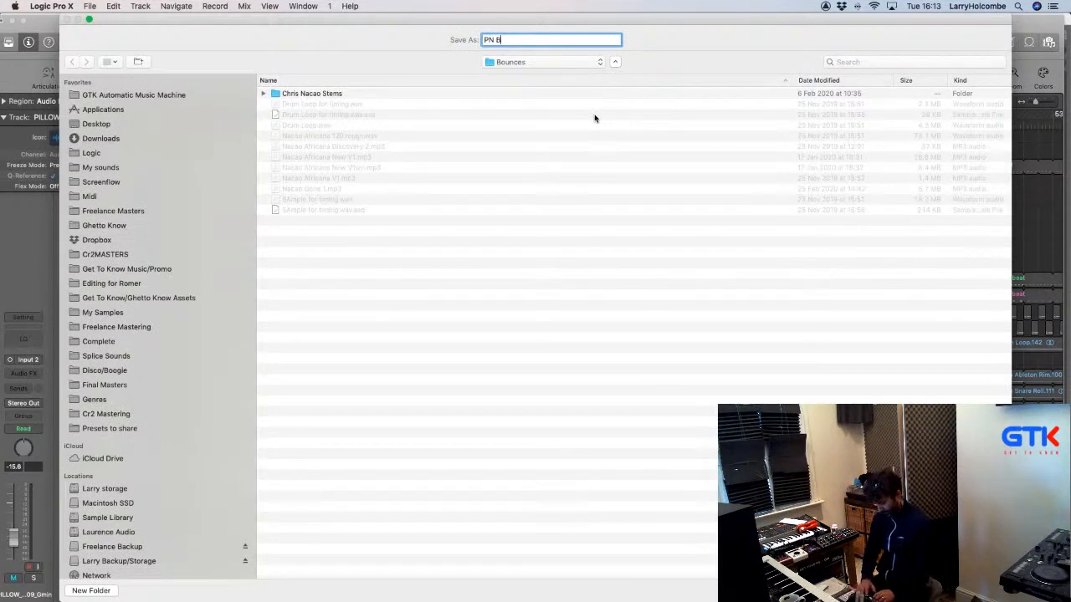
{"action": "type", "text": "PN Break 1"}
{"action": "key", "text": "Return"}
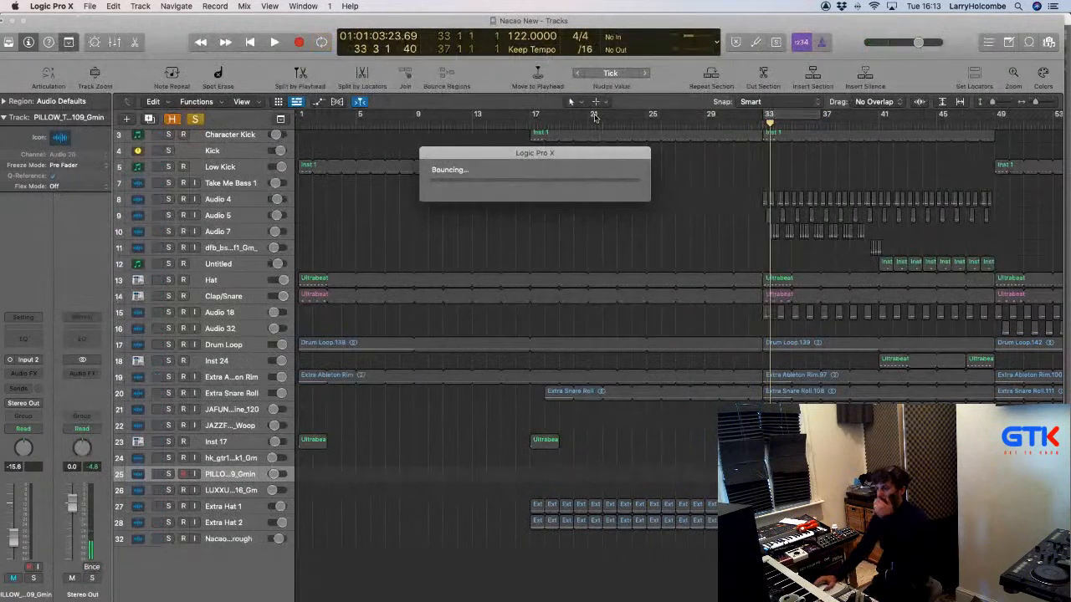
Show whole audio files in the Browser and place PN Break 1 on a new track at bar 33.
{"action": "left_click", "coordinate": [1048, 46]}
{"action": "scroll", "coordinate": [928, 335], "scroll_direction": "down", "scroll_amount": 10}
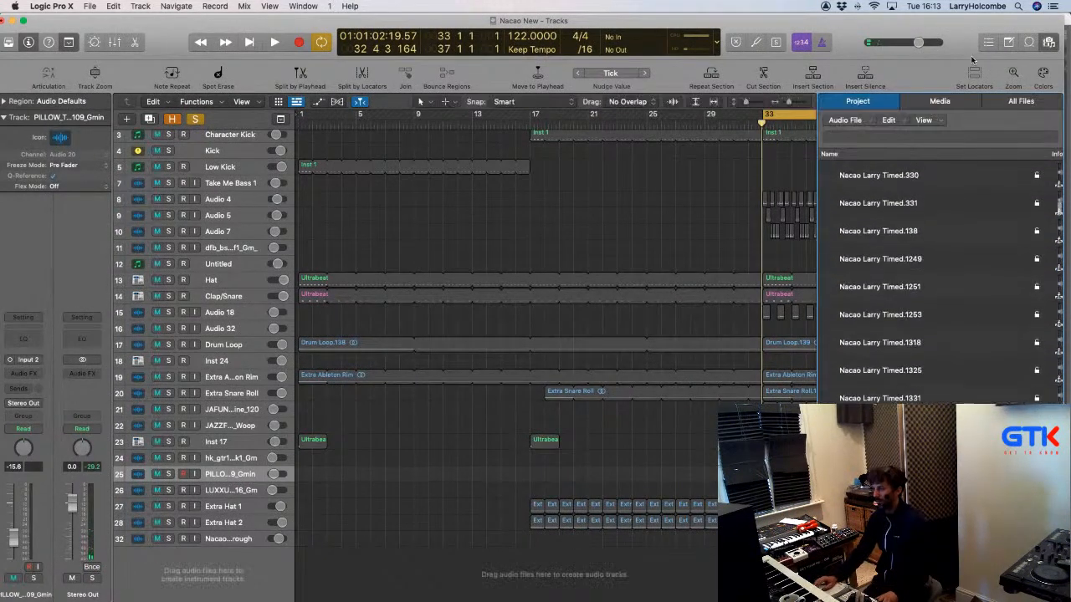
{"action": "left_click", "coordinate": [923, 120]}
{"action": "left_click", "coordinate": [936, 165]}
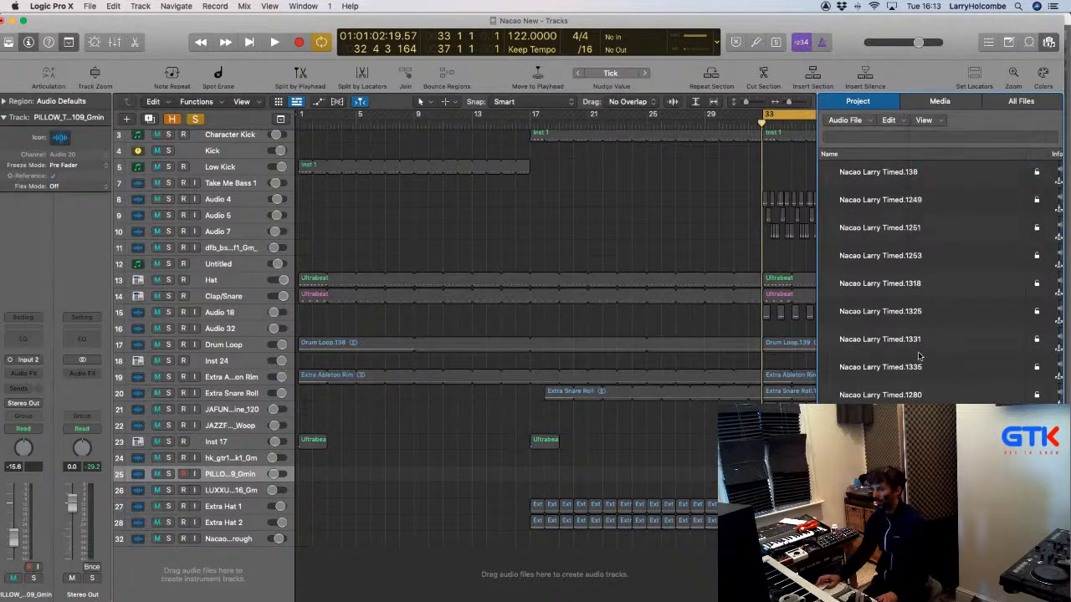
{"action": "left_click_drag", "start_coordinate": [870, 502], "coordinate": [764, 554]}
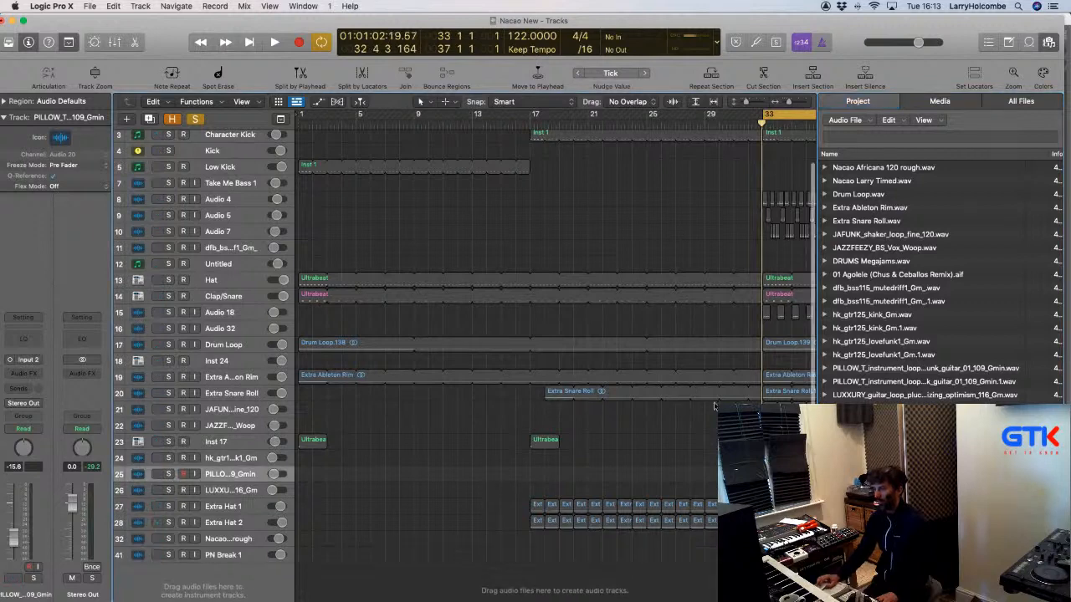
Close the audio file browser and audition the arrangement from bar 33.
{"action": "key", "text": "f"}
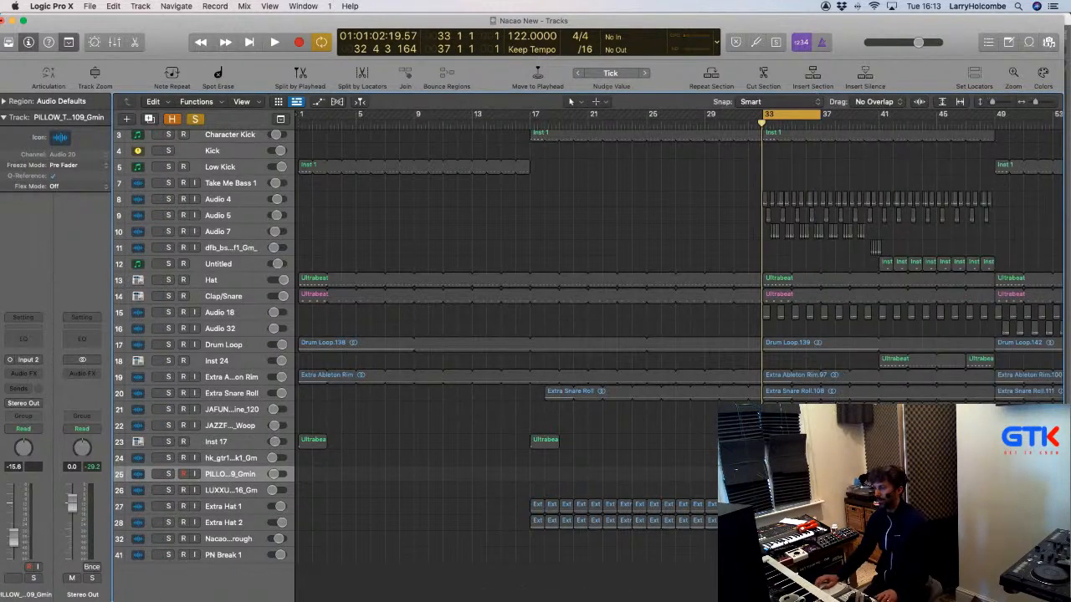
{"action": "key", "text": "space"}
{"action": "key", "text": "x"}
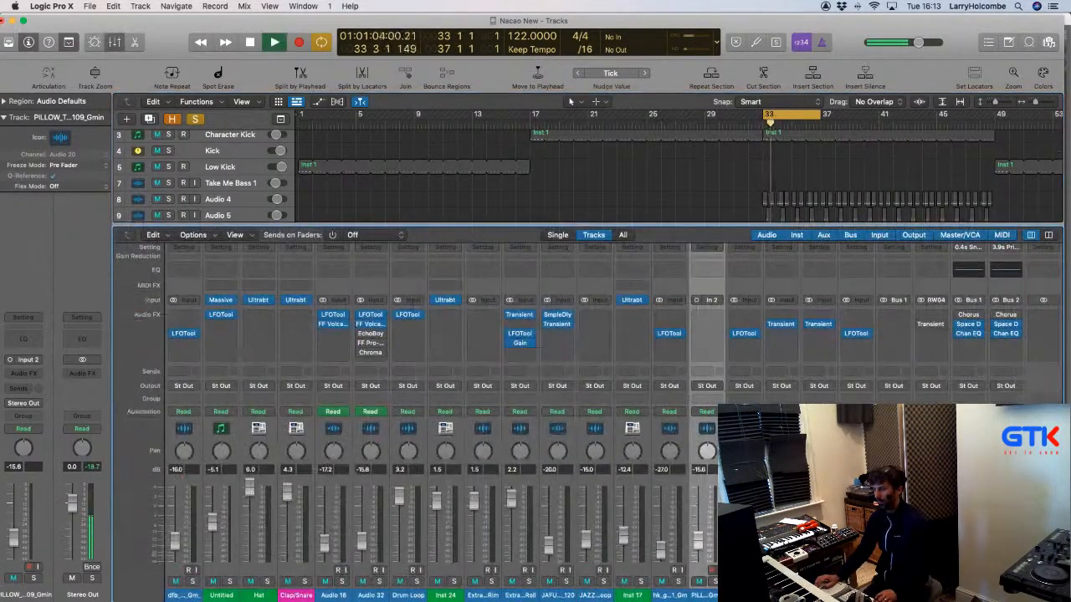
{"action": "key", "text": "x"}
{"action": "key", "text": "space"}
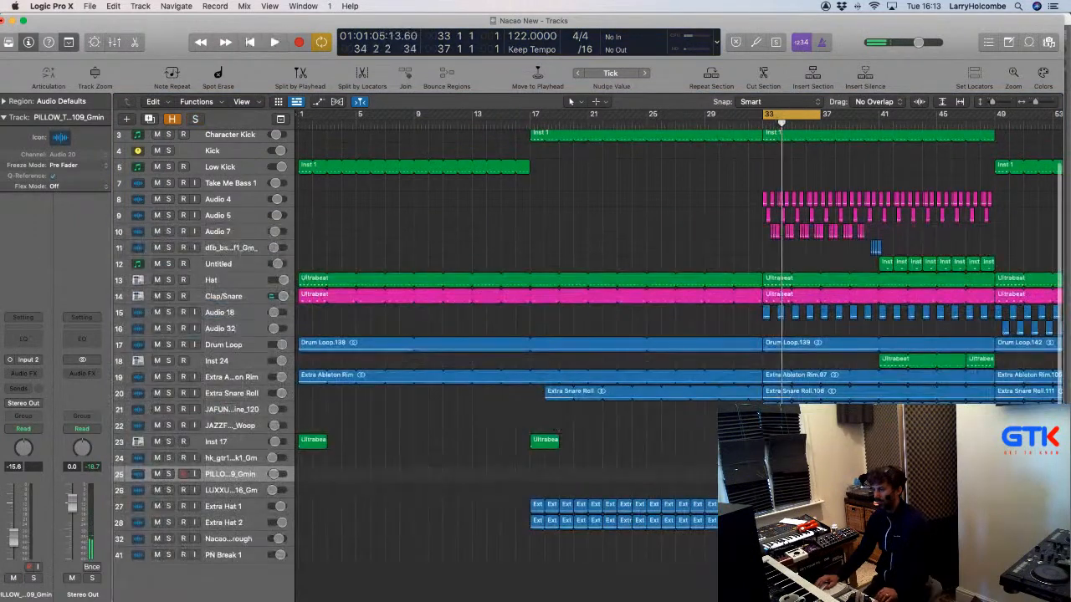
{"action": "key", "text": "space"}
Zoom in on PN Break 1 near bar 33 and delete a short slice before 33.3.
{"action": "left_click_drag", "start_coordinate": [741, 504], "coordinate": [835, 571]}
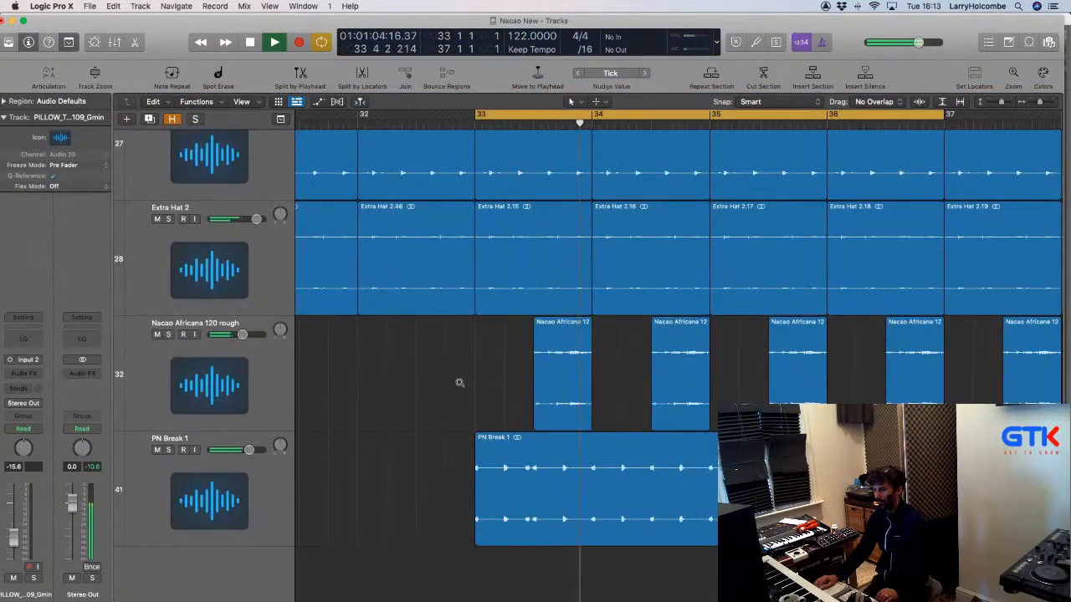
{"action": "left_click_drag", "start_coordinate": [459, 383], "coordinate": [659, 536]}
{"action": "scroll", "coordinate": [499, 426], "scroll_direction": "left", "scroll_amount": 1}
{"action": "scroll", "coordinate": [498, 425], "scroll_direction": "up", "scroll_amount": 3}
{"action": "scroll", "coordinate": [497, 426], "scroll_direction": "down", "scroll_amount": 2}
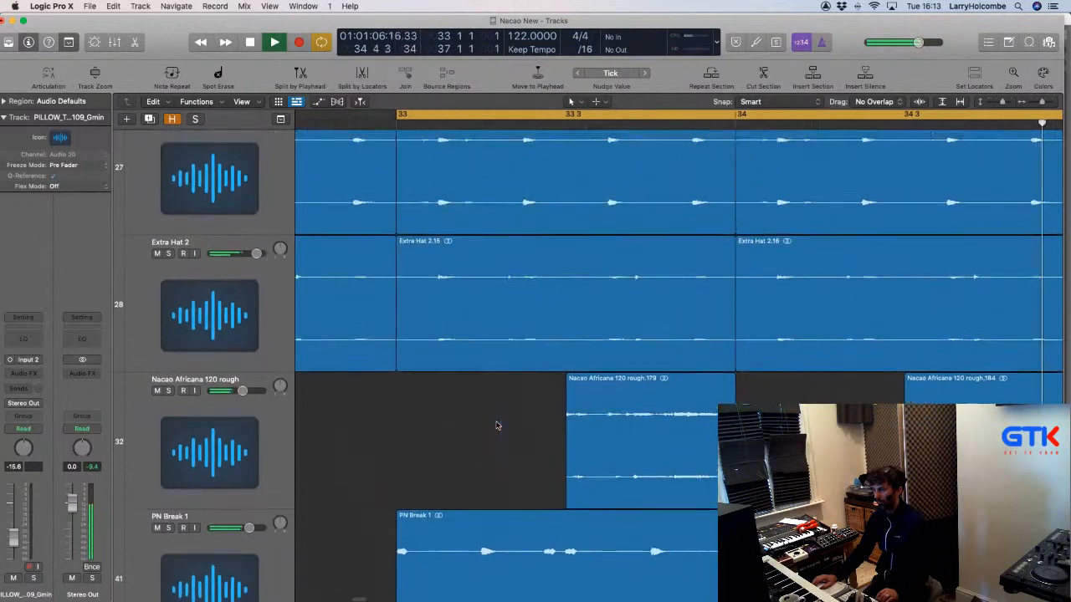
{"action": "scroll", "coordinate": [498, 425], "scroll_direction": "down", "scroll_amount": 3}
{"action": "scroll", "coordinate": [498, 425], "scroll_direction": "up", "scroll_amount": 2}
{"action": "scroll", "coordinate": [497, 425], "scroll_direction": "down", "scroll_amount": 2}
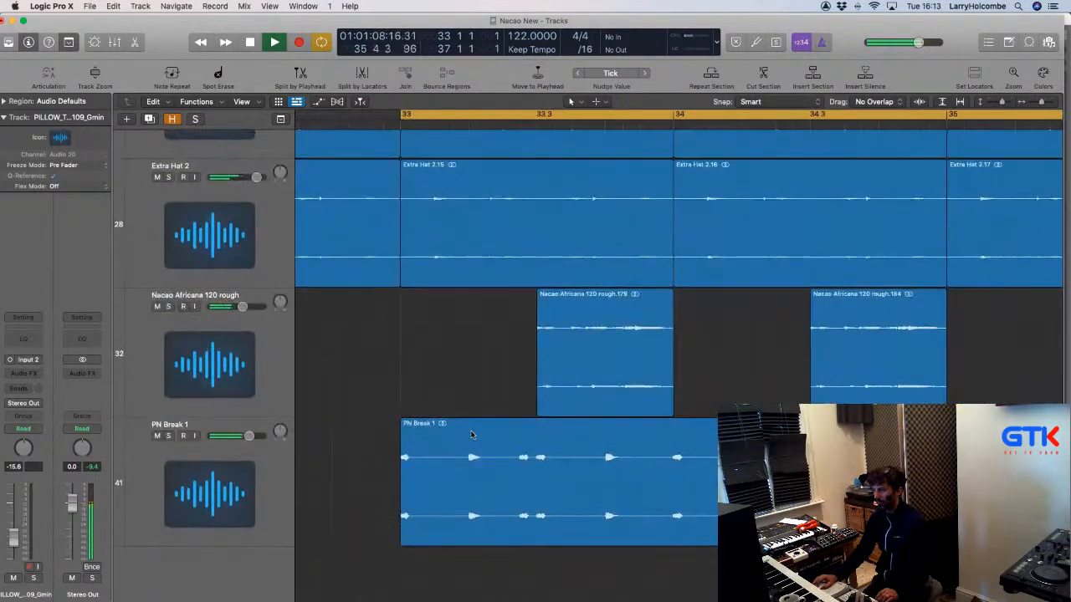
{"action": "left_click_drag", "start_coordinate": [456, 441], "coordinate": [516, 418]}
{"action": "scroll", "coordinate": [512, 408], "scroll_direction": "down", "scroll_amount": 5}
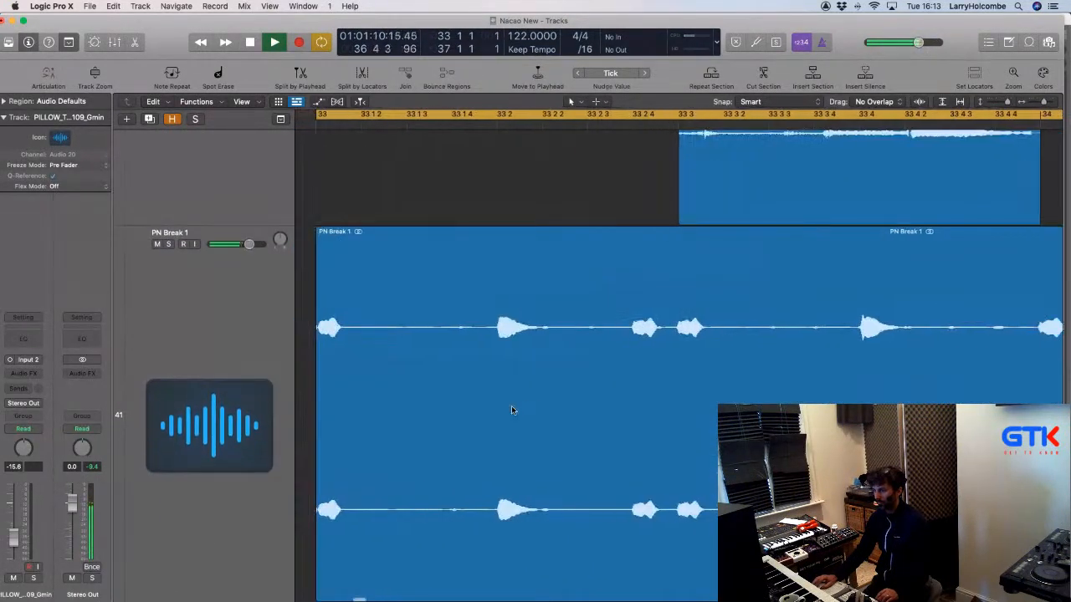
{"action": "scroll", "coordinate": [511, 410], "scroll_direction": "left", "scroll_amount": 2}
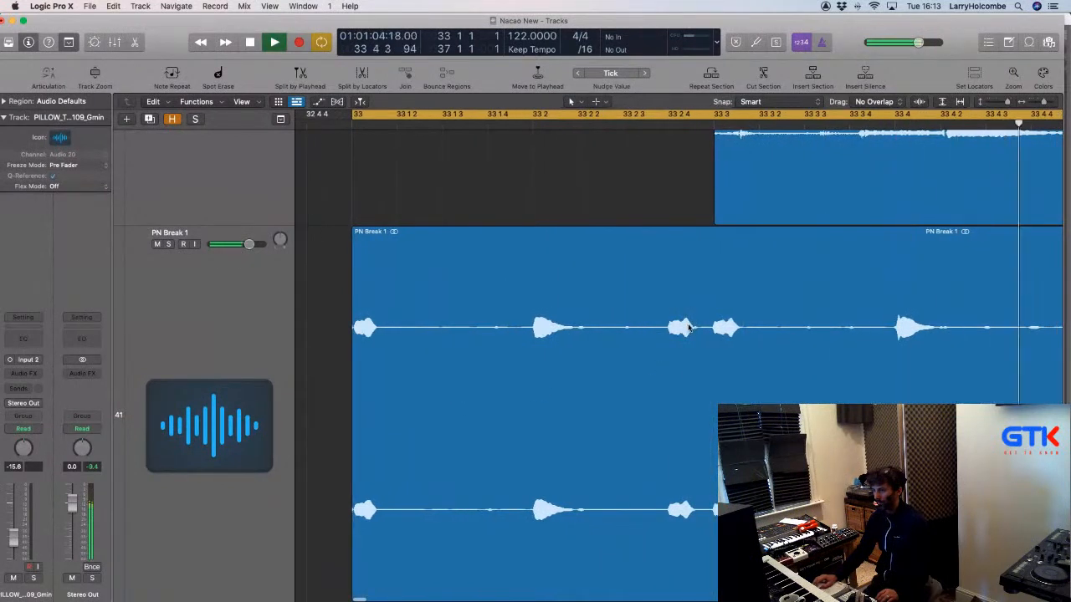
{"action": "left_click_drag", "start_coordinate": [640, 333], "coordinate": [712, 340]}
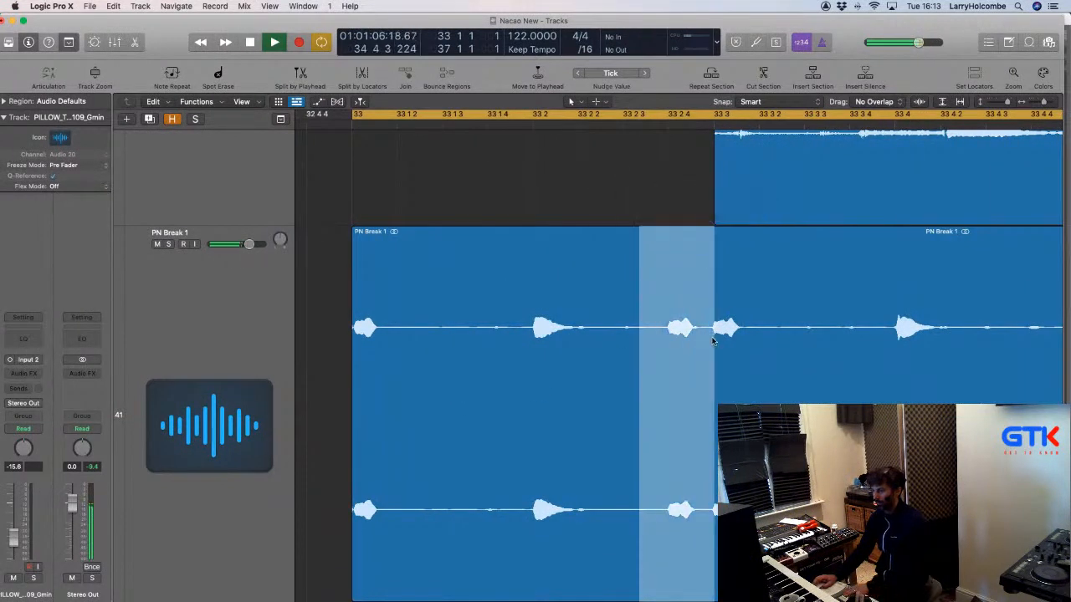
{"action": "key", "text": "Delete"}
Cut away the later part of PN Break 1.4 so only its start remains.
{"action": "scroll", "coordinate": [711, 339], "scroll_direction": "up", "scroll_amount": 3}
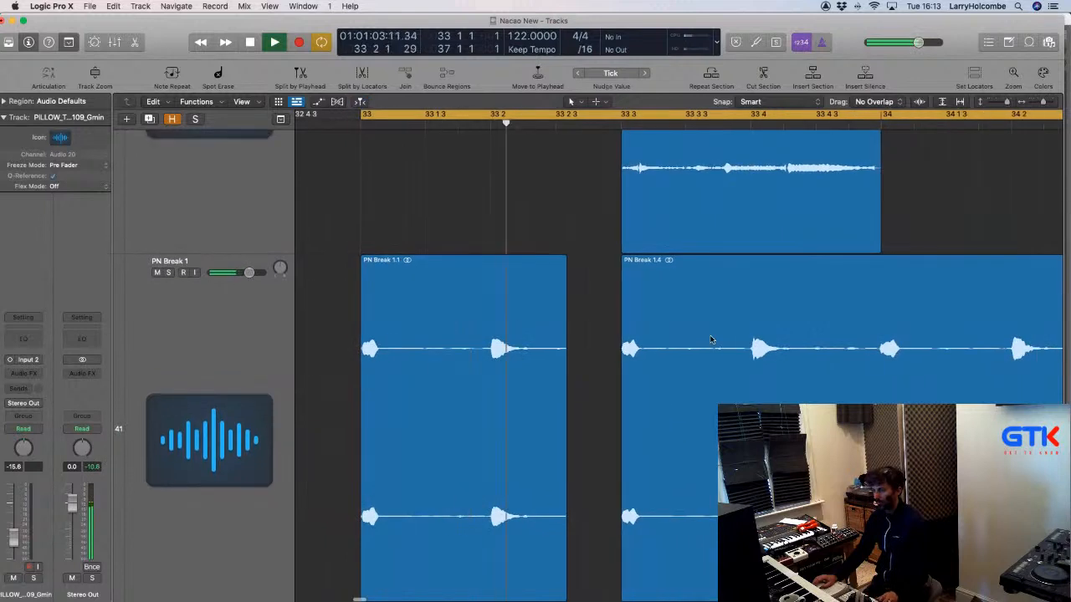
{"action": "scroll", "coordinate": [710, 337], "scroll_direction": "down", "scroll_amount": 4}
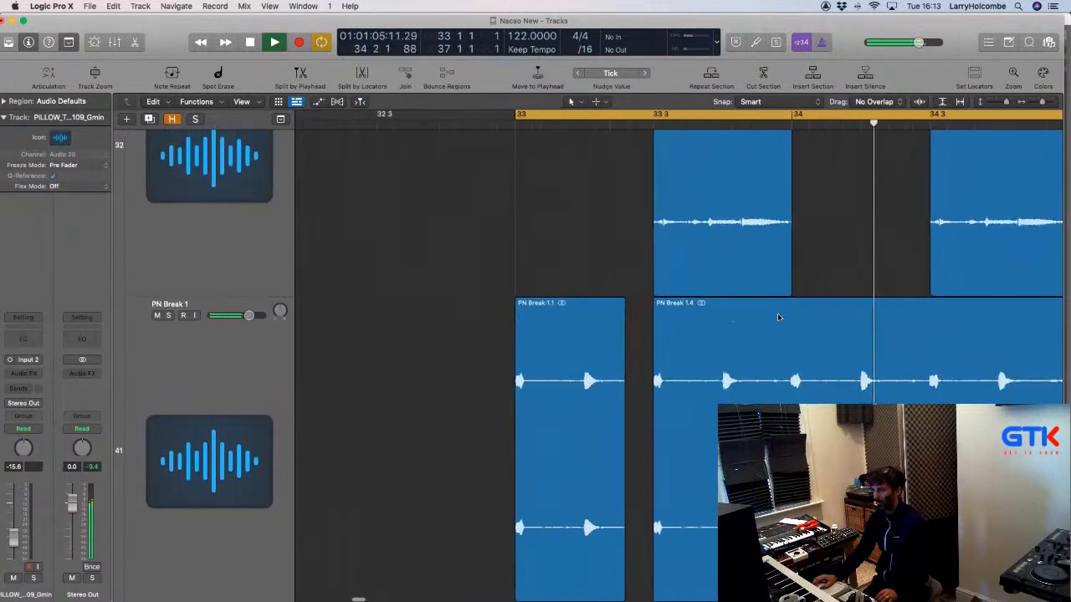
{"action": "scroll", "coordinate": [778, 317], "scroll_direction": "right", "scroll_amount": 1}
{"action": "left_click_drag", "start_coordinate": [752, 303], "coordinate": [842, 342]}
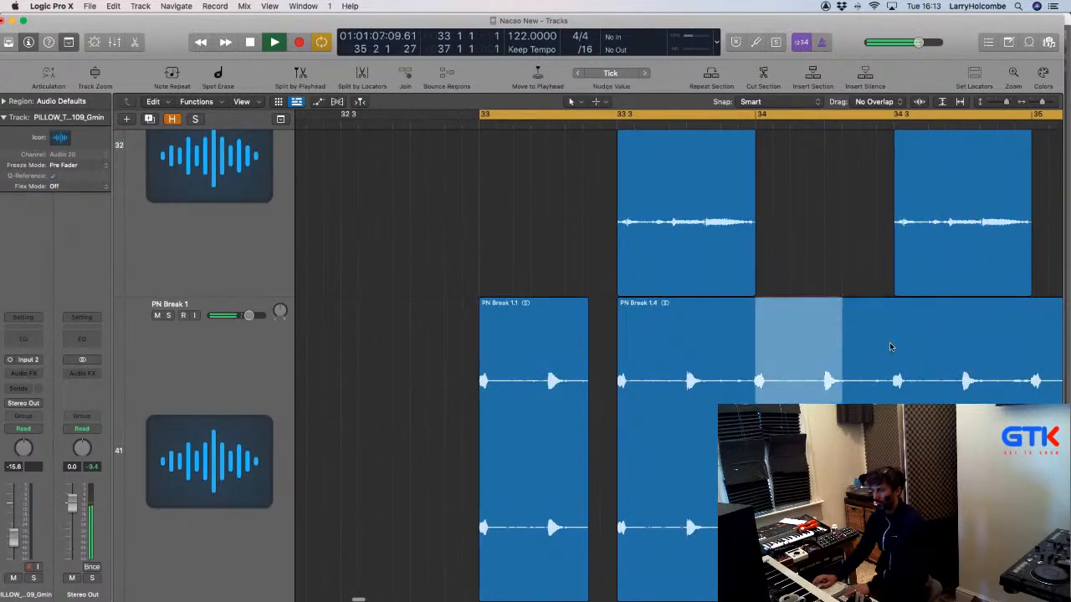
{"action": "key", "text": "Delete"}
{"action": "left_click", "coordinate": [891, 346]}
{"action": "key", "text": "Delete"}
Option-copy the two remaining PN Break slices to the right, then copy all four two bars later.
{"action": "left_click_drag", "start_coordinate": [416, 344], "coordinate": [636, 349]}
{"action": "left_click_drag", "start_coordinate": [538, 341], "coordinate": [812, 353]}
{"action": "scroll", "coordinate": [811, 353], "scroll_direction": "down", "scroll_amount": 3}
{"action": "key", "text": "space"}
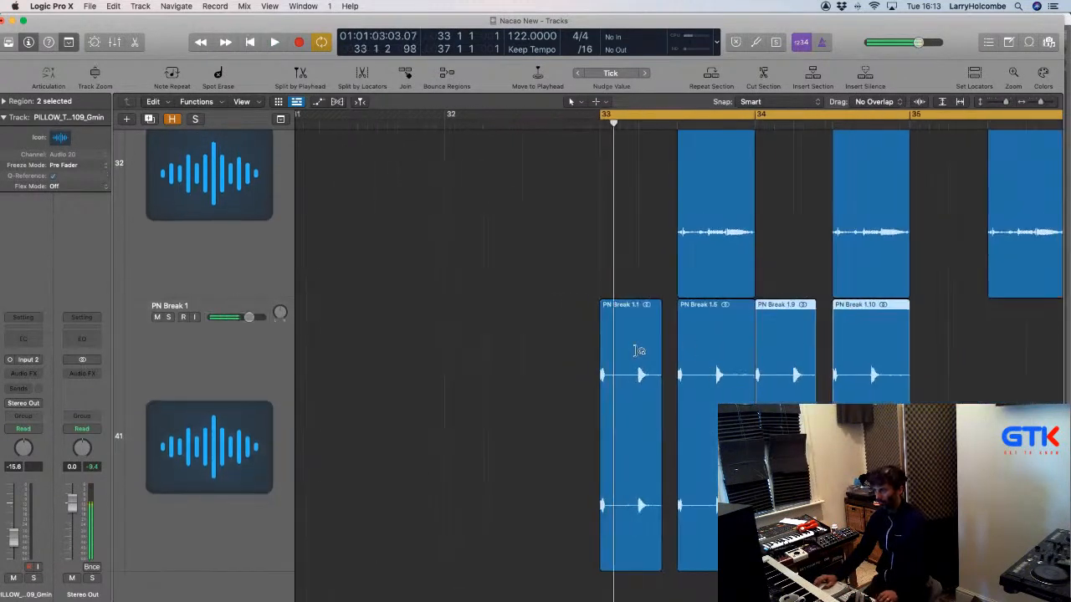
{"action": "key", "text": "space"}
{"action": "scroll", "coordinate": [637, 352], "scroll_direction": "down", "scroll_amount": 5}
{"action": "left_click_drag", "start_coordinate": [394, 360], "coordinate": [696, 368]}
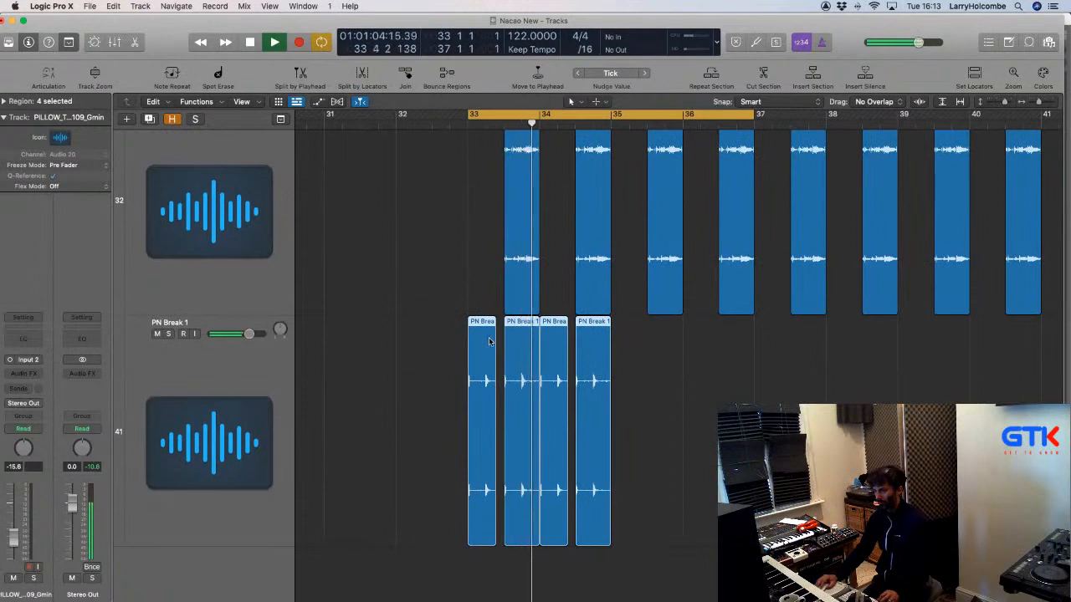
{"action": "left_click_drag", "start_coordinate": [490, 342], "coordinate": [632, 358]}
Solo the PN Break regions and play them from bar 33, zoomed in on the selection.
{"action": "key", "text": "x"}
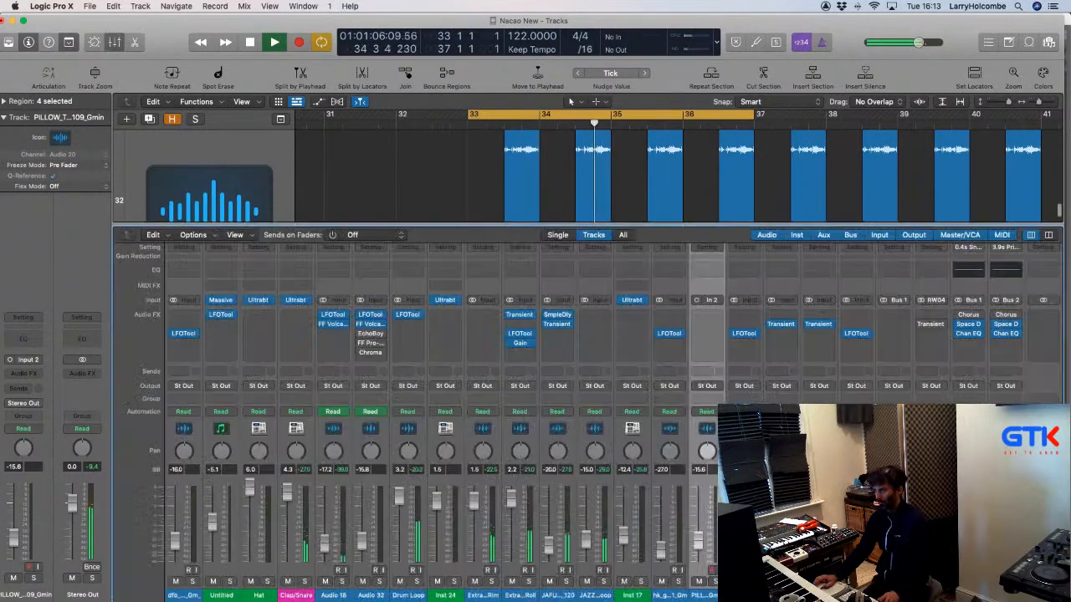
{"action": "key", "text": "space"}
{"action": "key", "text": "ctrl+s"}
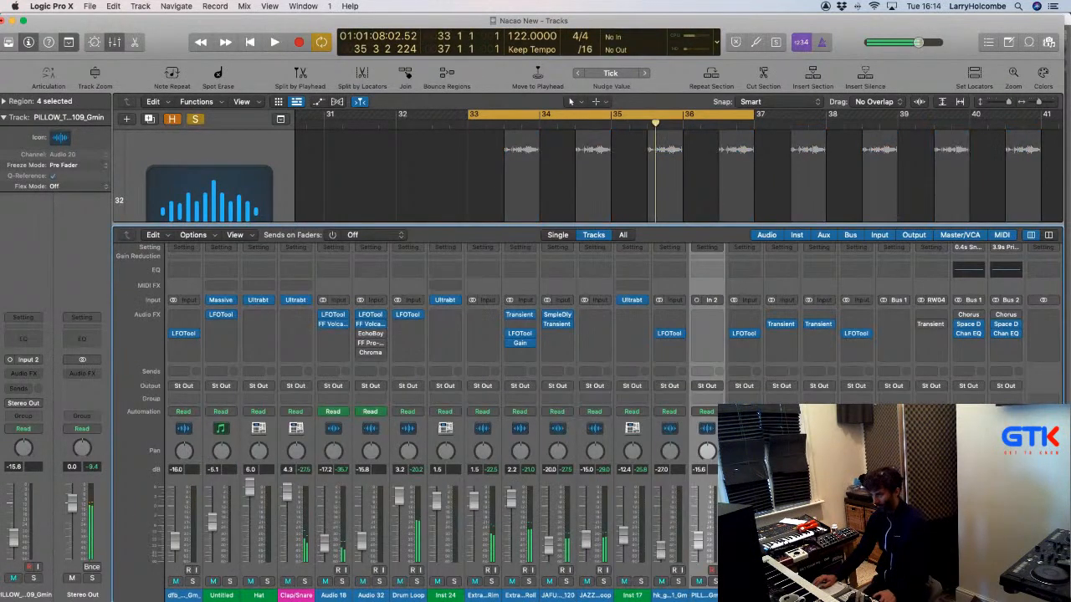
{"action": "key", "text": "space"}
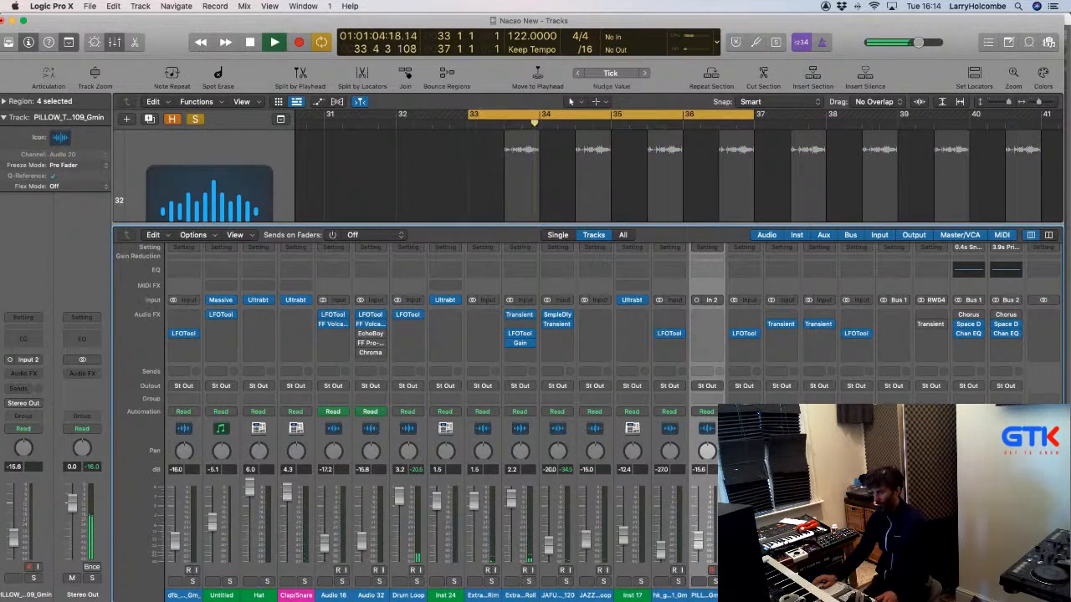
{"action": "key", "text": "x"}
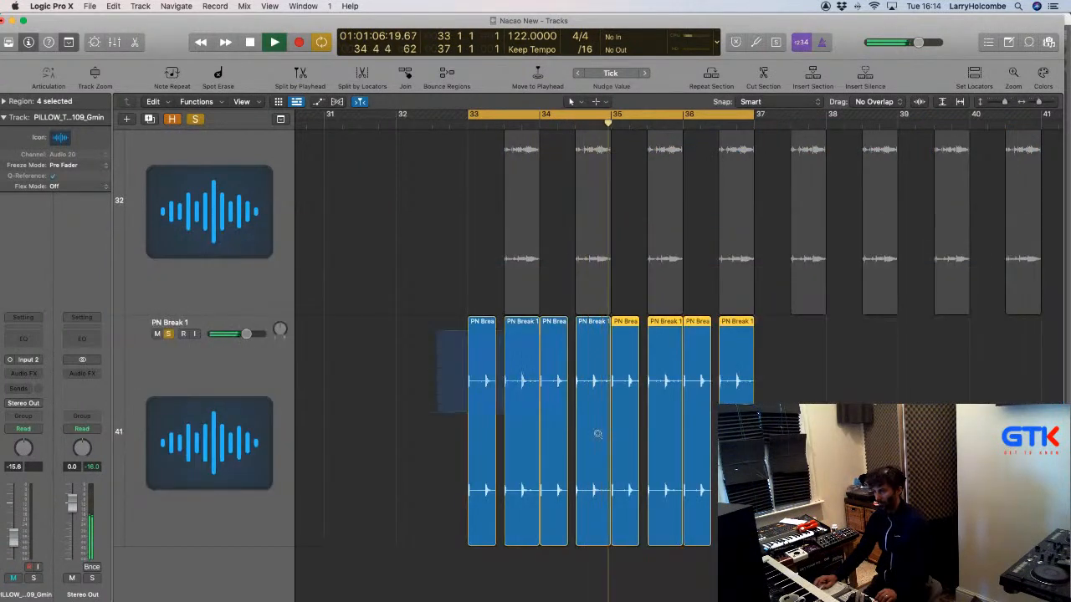
{"action": "key", "text": "z"}
Trim the start of PN Break 1.5 and place the copied slice.
{"action": "left_click", "coordinate": [521, 376]}
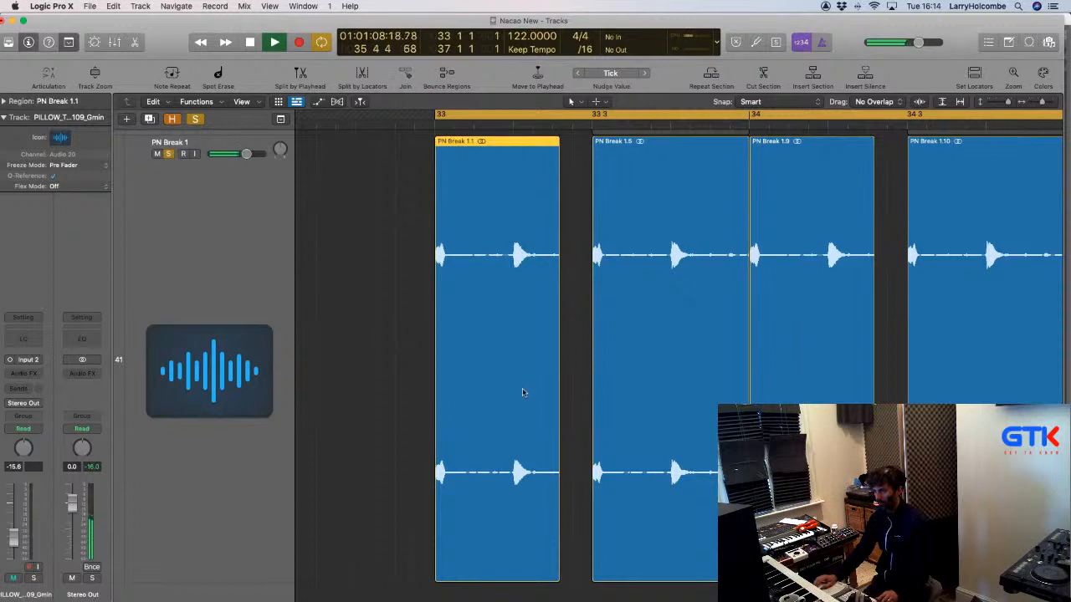
{"action": "left_click", "coordinate": [590, 445]}
{"action": "mouse_move", "coordinate": [590, 445]}
{"action": "left_mouse_down"}
{"action": "mouse_move", "coordinate": [566, 445]}
{"action": "mouse_move", "coordinate": [589, 440]}
{"action": "left_mouse_up"}
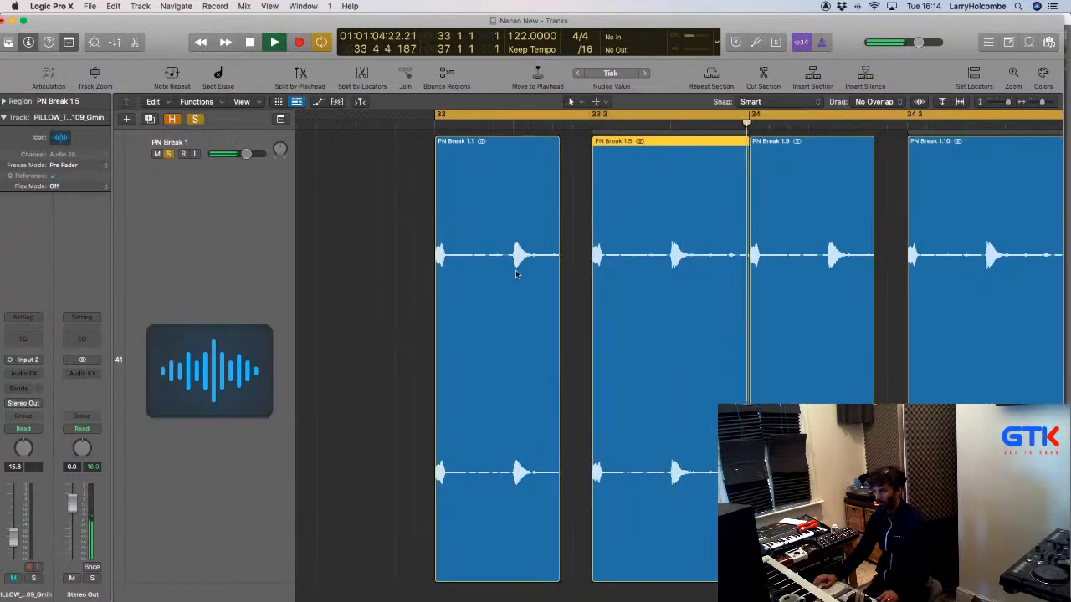
{"action": "scroll", "coordinate": [471, 143], "scroll_direction": "up", "scroll_amount": 3}
{"action": "left_click_drag", "start_coordinate": [477, 193], "coordinate": [565, 197]}
{"action": "key", "text": "space"}
{"action": "key", "text": "space"}
Delete PN Break 1.9 and select regions PN Break 1.10 through 1.14.
{"action": "scroll", "coordinate": [564, 197], "scroll_direction": "down", "scroll_amount": 3}
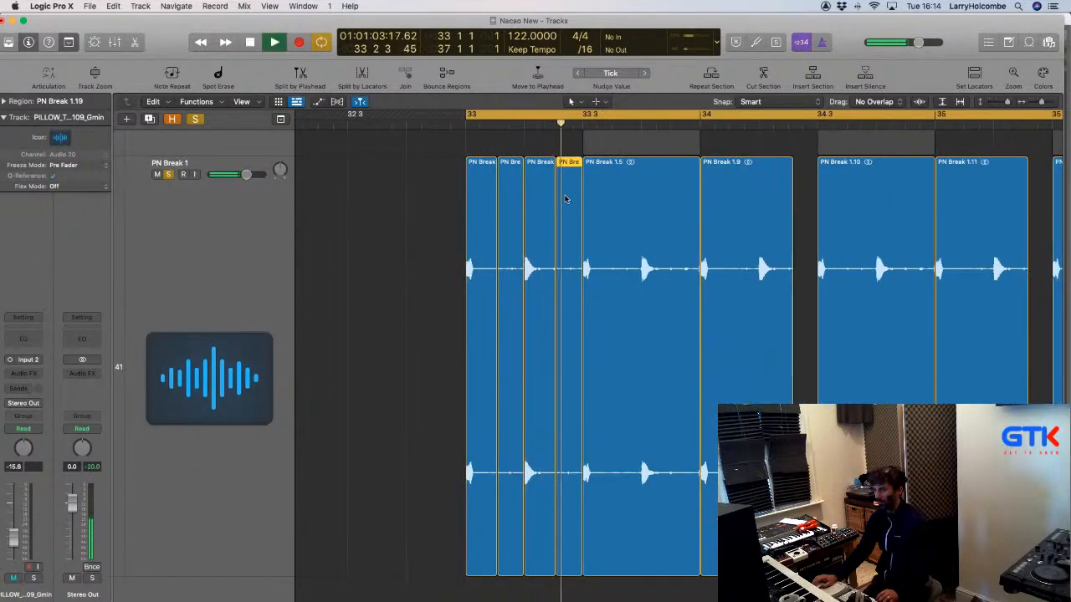
{"action": "scroll", "coordinate": [565, 197], "scroll_direction": "down", "scroll_amount": 1}
{"action": "scroll", "coordinate": [566, 197], "scroll_direction": "down", "scroll_amount": 4}
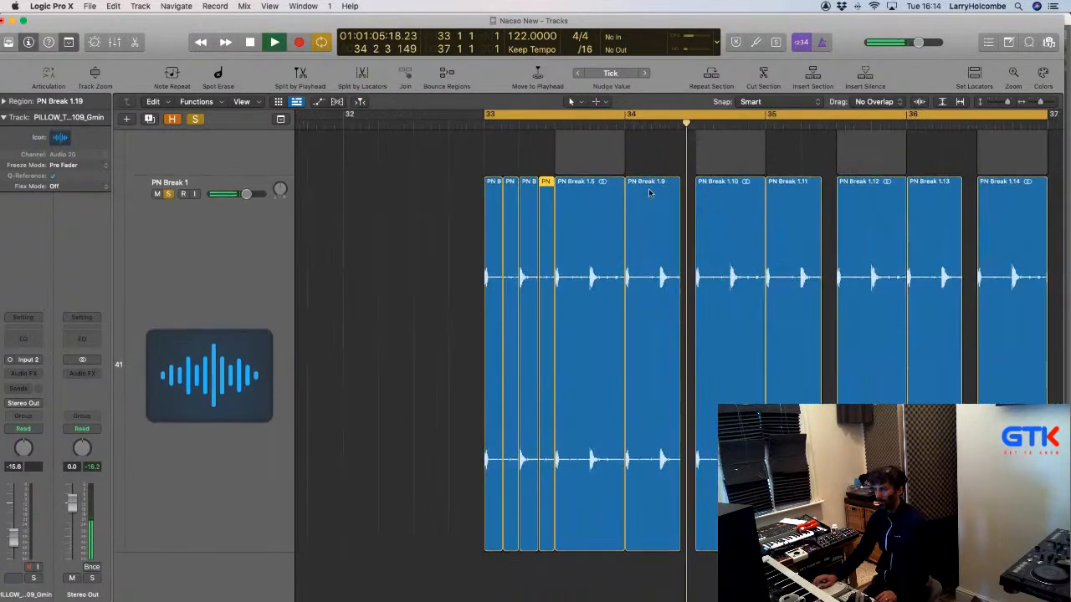
{"action": "left_click", "coordinate": [645, 198]}
{"action": "key", "text": "Delete"}
{"action": "left_click_drag", "start_coordinate": [672, 208], "coordinate": [1007, 215]}
Delete regions 1.10–1.14, then copy the five bar-33 slices to bar 34 and all ten to bars 35–36.
{"action": "key", "text": "Delete"}
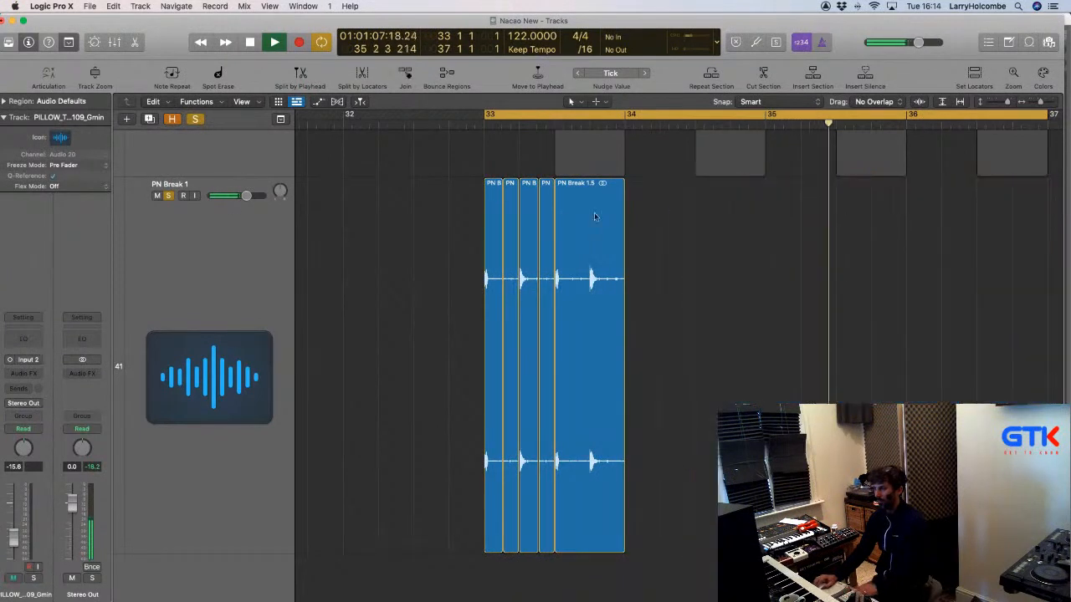
{"action": "left_click_drag", "start_coordinate": [428, 209], "coordinate": [602, 221]}
{"action": "left_click_drag", "start_coordinate": [492, 195], "coordinate": [612, 196]}
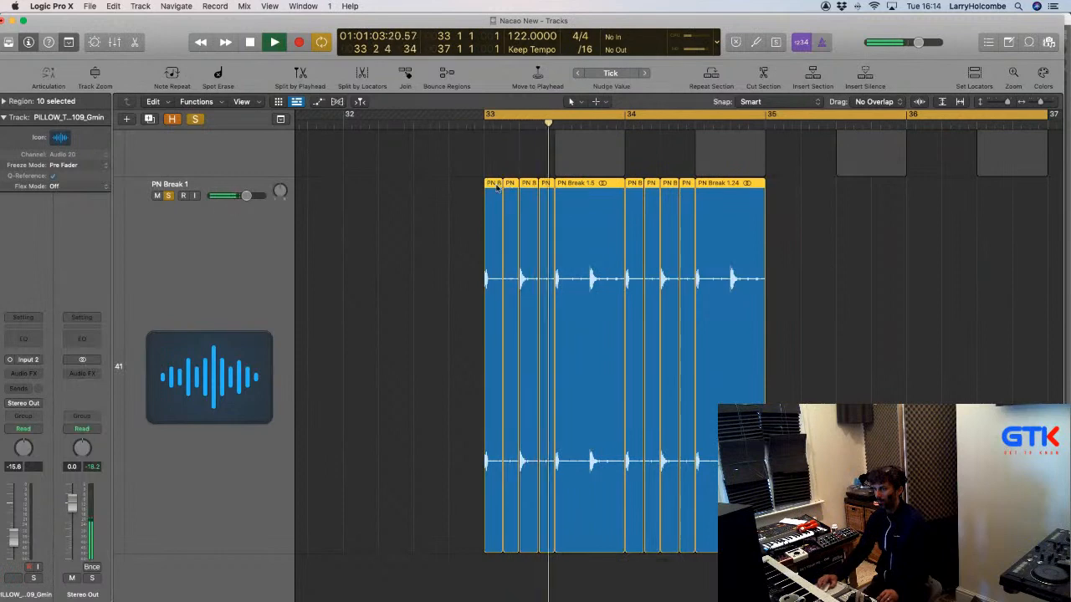
{"action": "left_click_drag", "start_coordinate": [507, 191], "coordinate": [777, 201]}
{"action": "key", "text": "super+Left"}
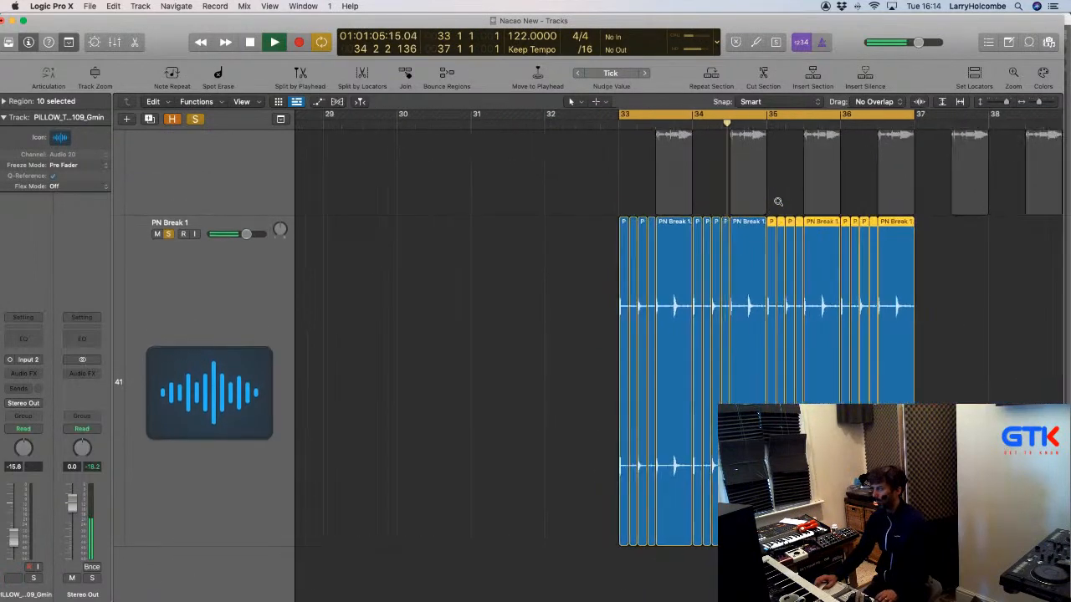
{"action": "key", "text": "x"}
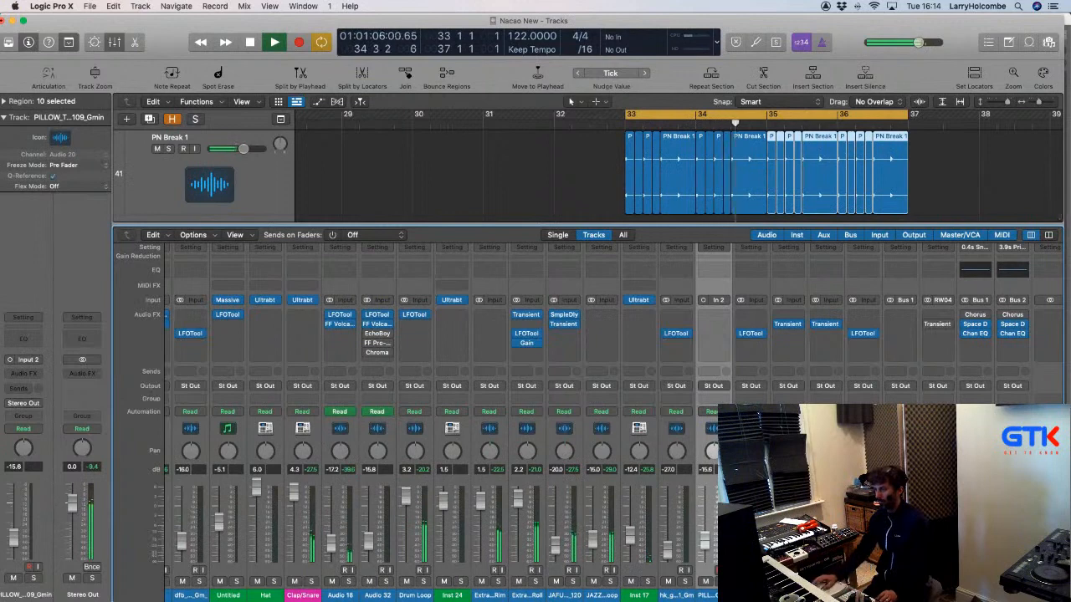
{"action": "key", "text": "x"}
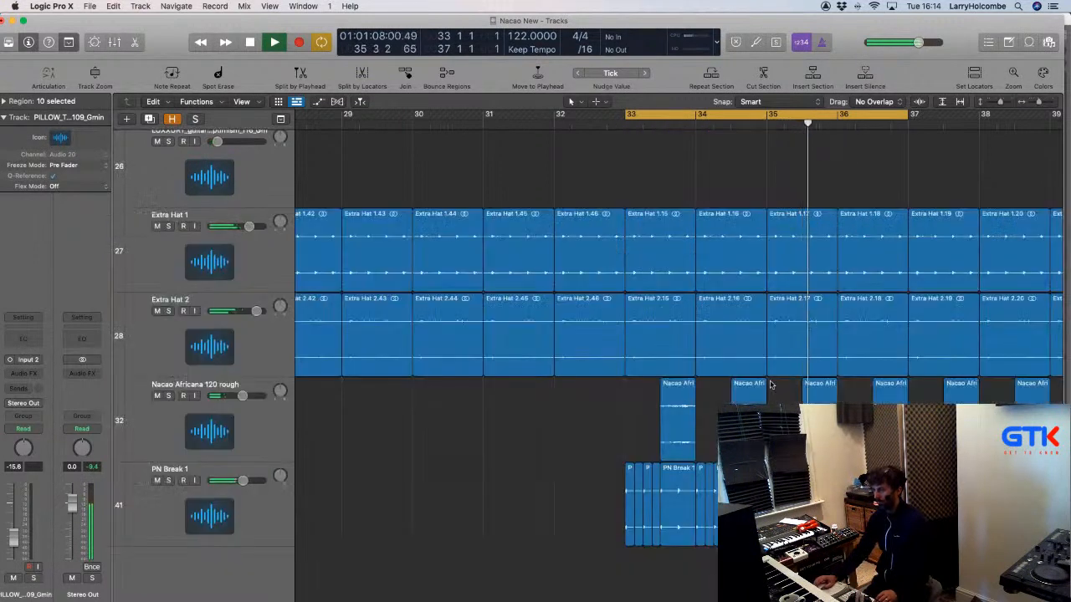
{"action": "scroll", "coordinate": [743, 393], "scroll_direction": "up", "scroll_amount": 1}
{"action": "scroll", "coordinate": [743, 393], "scroll_direction": "down", "scroll_amount": 1}
{"action": "left_click_drag", "start_coordinate": [559, 474], "coordinate": [709, 391]}
{"action": "left_click_drag", "start_coordinate": [710, 474], "coordinate": [1012, 578]}
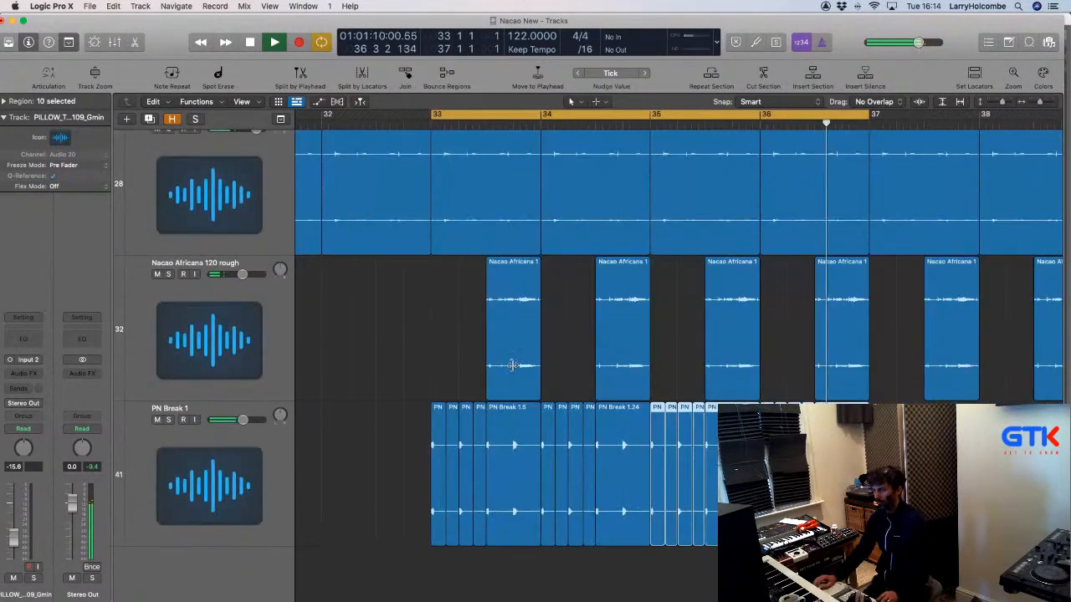
{"action": "key", "text": "space"}
{"action": "left_click", "coordinate": [169, 420]}
{"action": "left_click", "coordinate": [189, 448]}
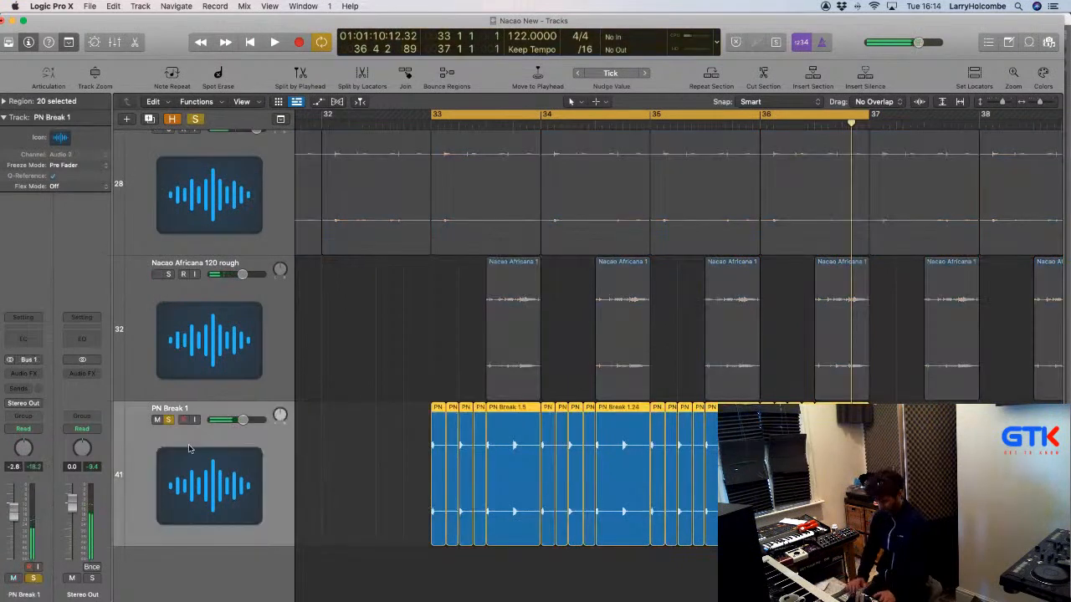
{"action": "key", "text": "space"}
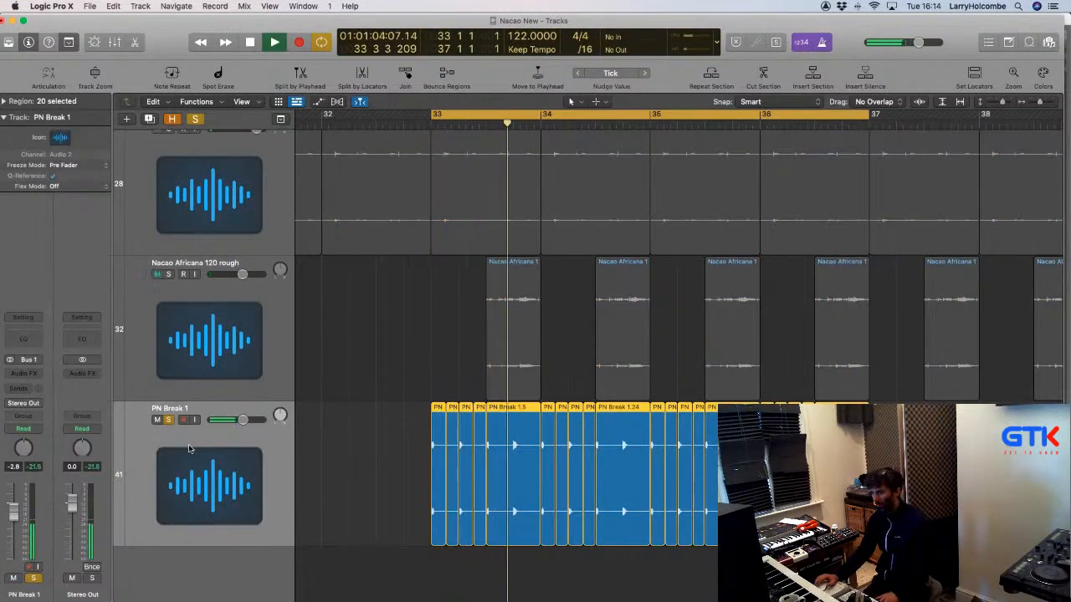
{"action": "scroll", "coordinate": [379, 427], "scroll_direction": "down", "scroll_amount": 5}
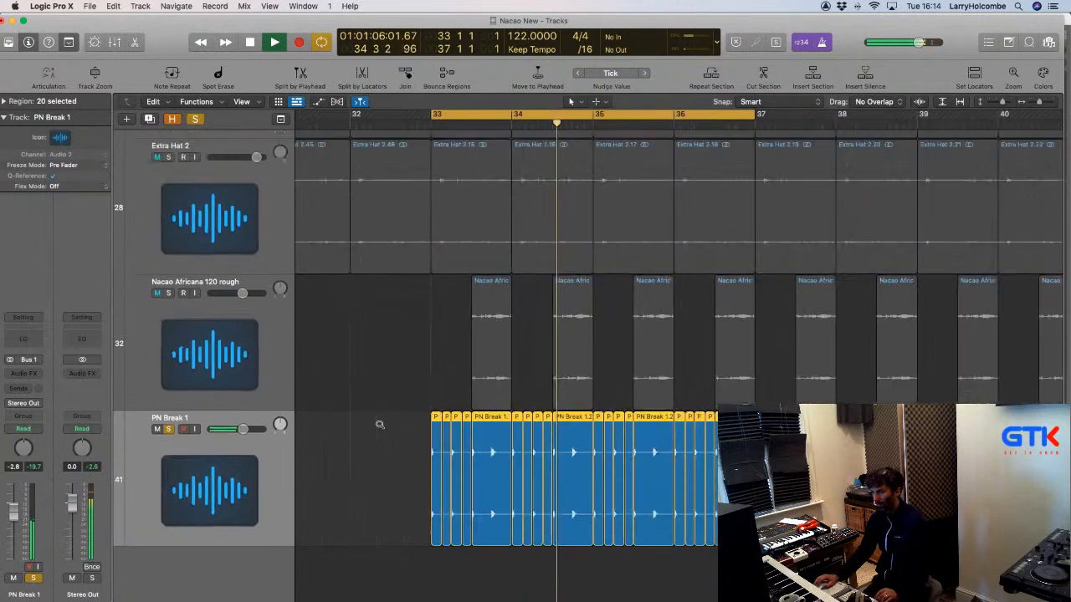
{"action": "scroll", "coordinate": [379, 427], "scroll_direction": "down", "scroll_amount": 2}
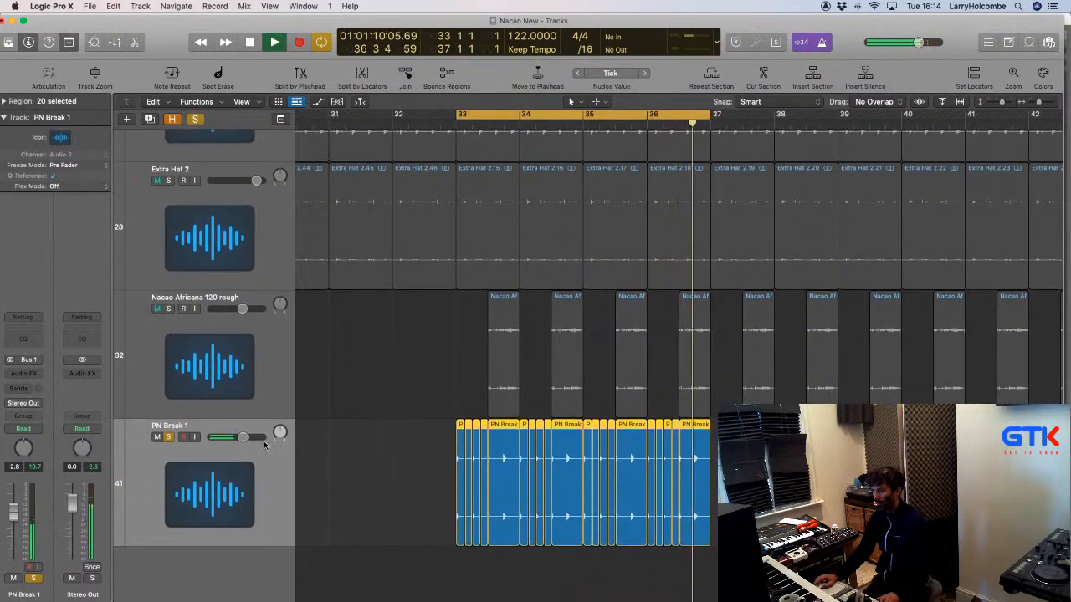
{"action": "left_click", "coordinate": [168, 436]}
{"action": "key", "text": "space"}
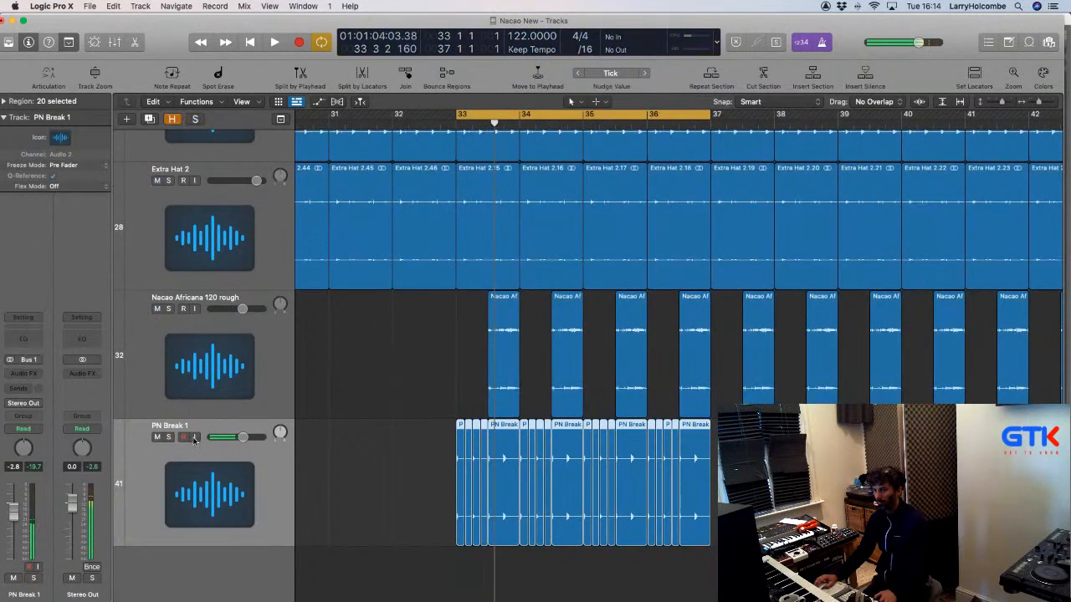
{"action": "key", "text": "x"}
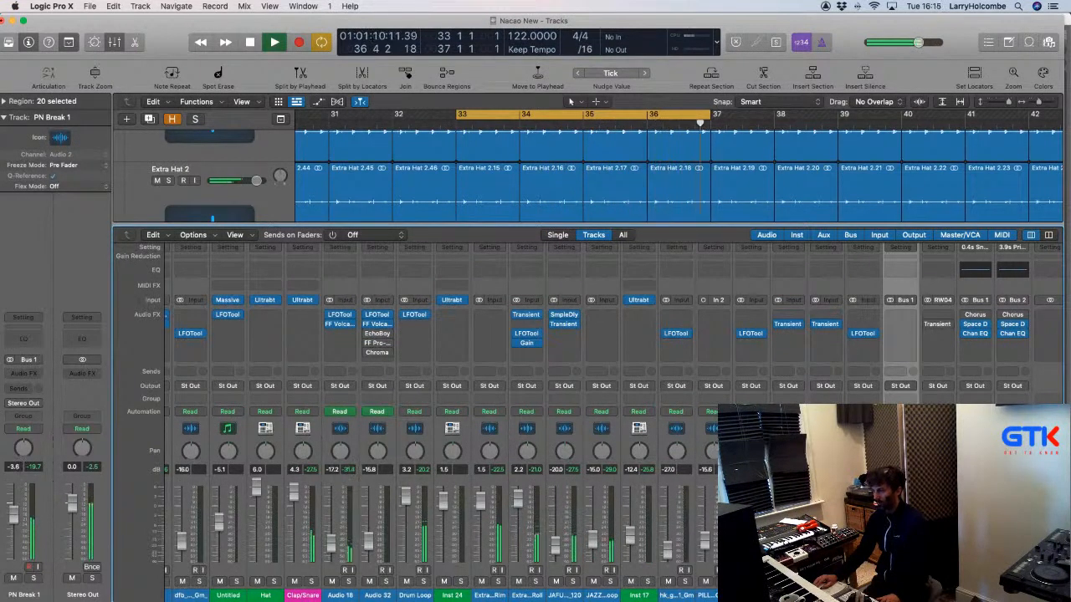
Toggle PN Break 1's mute, then solo it and play from the cycle start.
{"action": "key", "text": "x"}
{"action": "scroll", "coordinate": [706, 514], "scroll_direction": "up", "scroll_amount": 5}
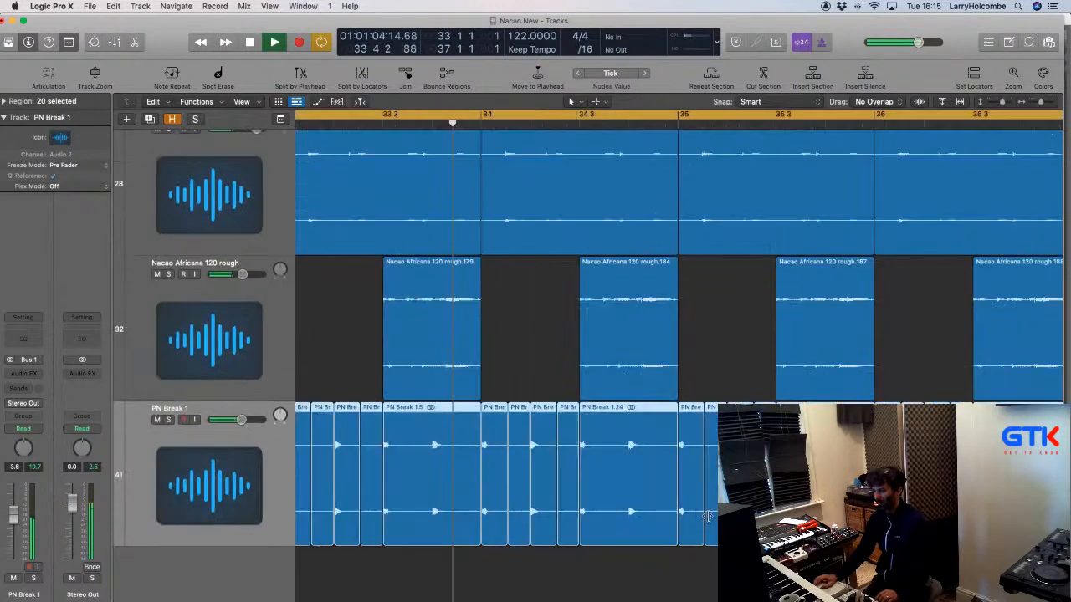
{"action": "scroll", "coordinate": [706, 514], "scroll_direction": "down", "scroll_amount": 1}
{"action": "scroll", "coordinate": [707, 514], "scroll_direction": "down", "scroll_amount": 2}
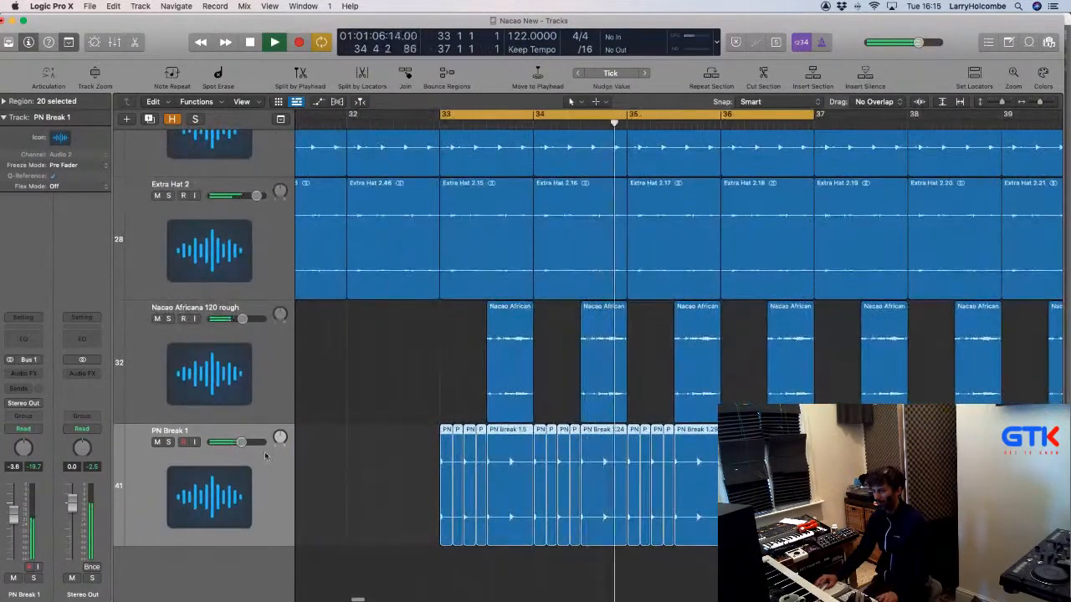
{"action": "left_click", "coordinate": [157, 442]}
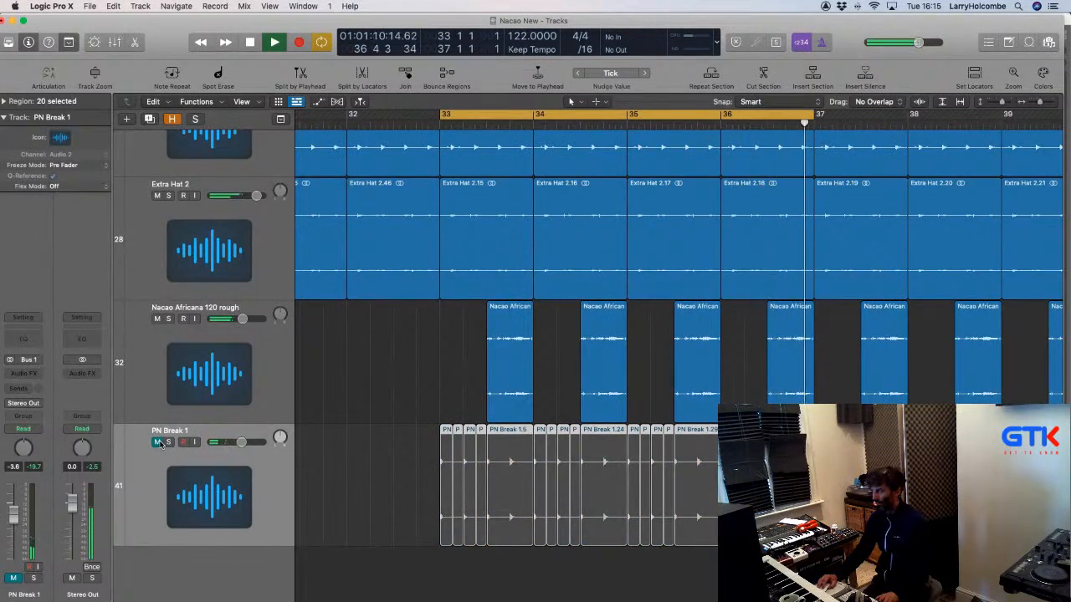
{"action": "left_click", "coordinate": [158, 441]}
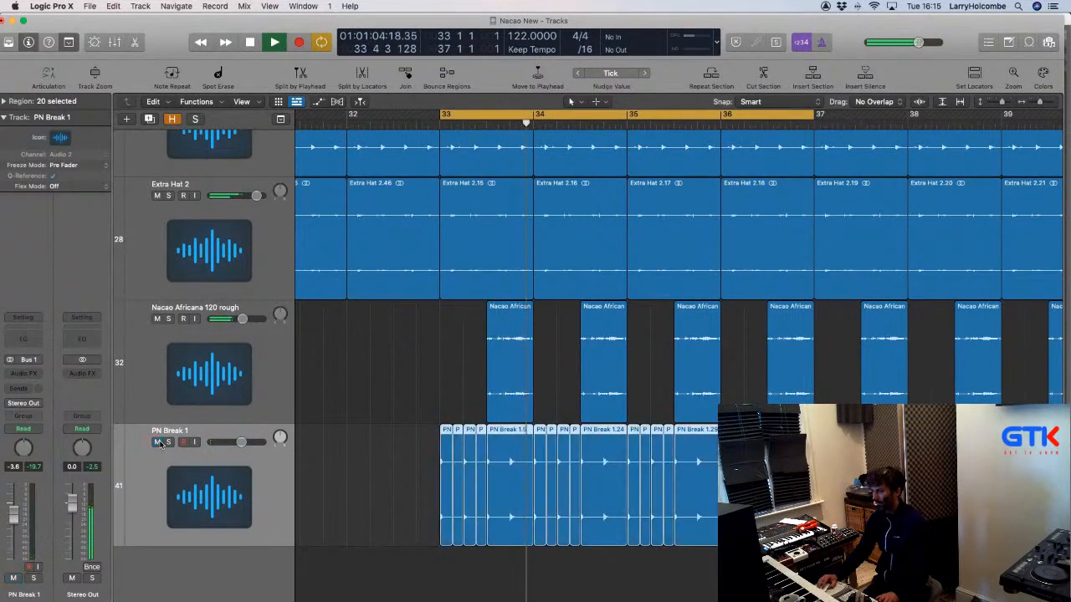
{"action": "left_click", "coordinate": [168, 441]}
{"action": "key", "text": "space"}
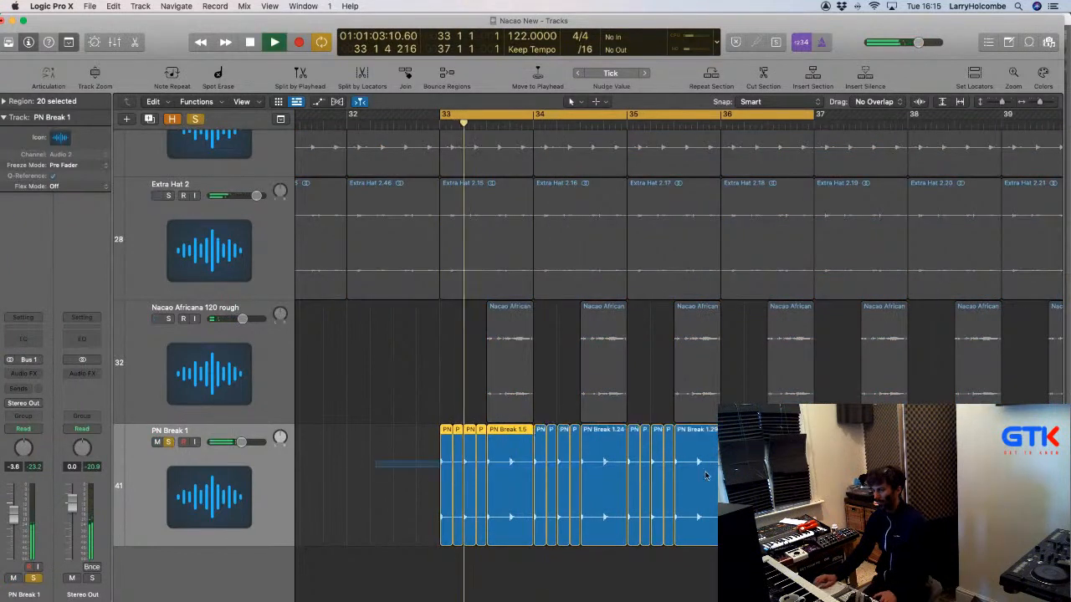
Shrink track heights, select the Drum Loop track and its Drum Loop.139 region, and stop playback.
{"action": "key", "text": "super+Up"}
{"action": "key", "text": "super+Up"}
{"action": "key", "text": "super+Up"}
{"action": "key", "text": "super+Up"}
{"action": "key", "text": "super+Up"}
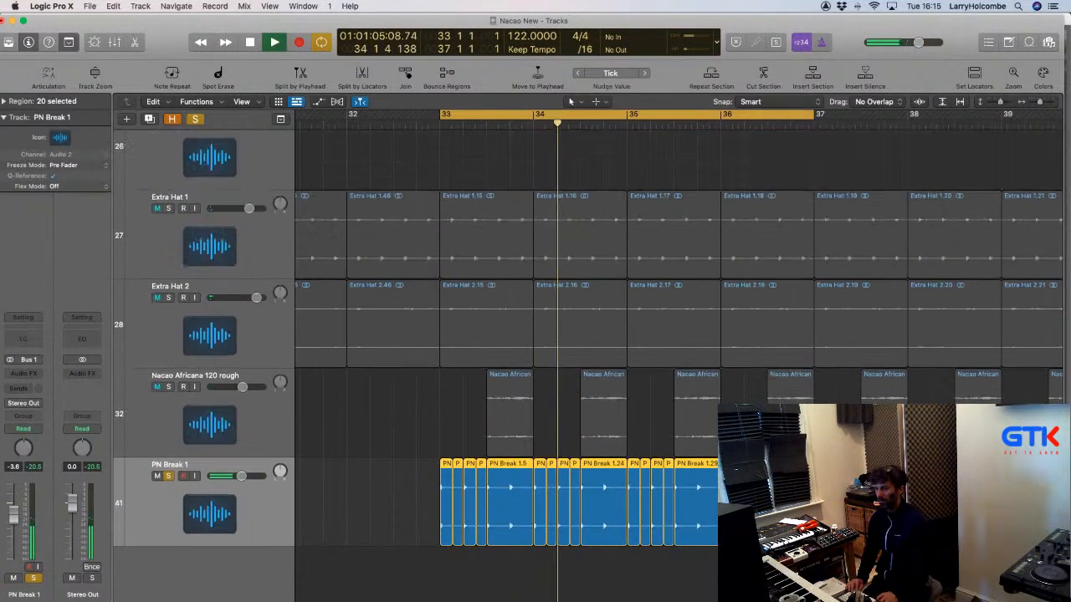
{"action": "scroll", "coordinate": [573, 309], "scroll_direction": "up", "scroll_amount": 10}
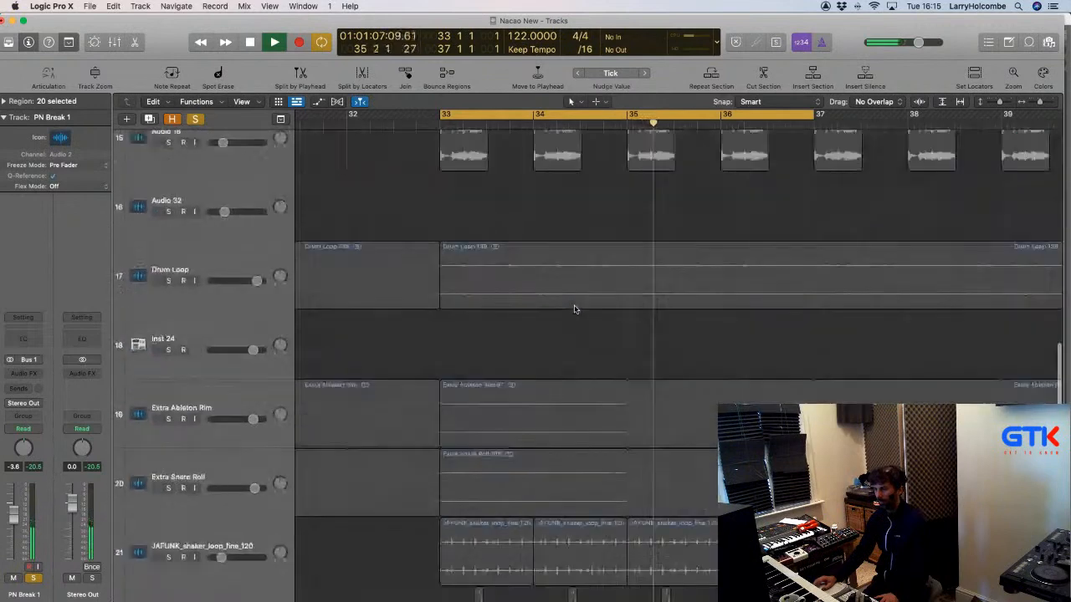
{"action": "scroll", "coordinate": [358, 350], "scroll_direction": "up", "scroll_amount": 5}
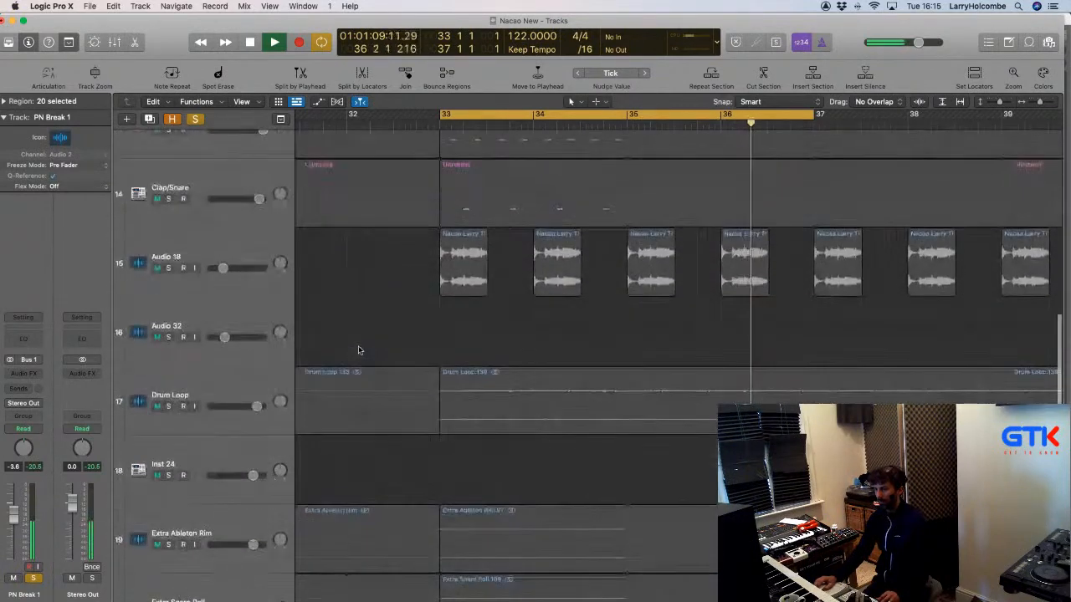
{"action": "left_click", "coordinate": [151, 418]}
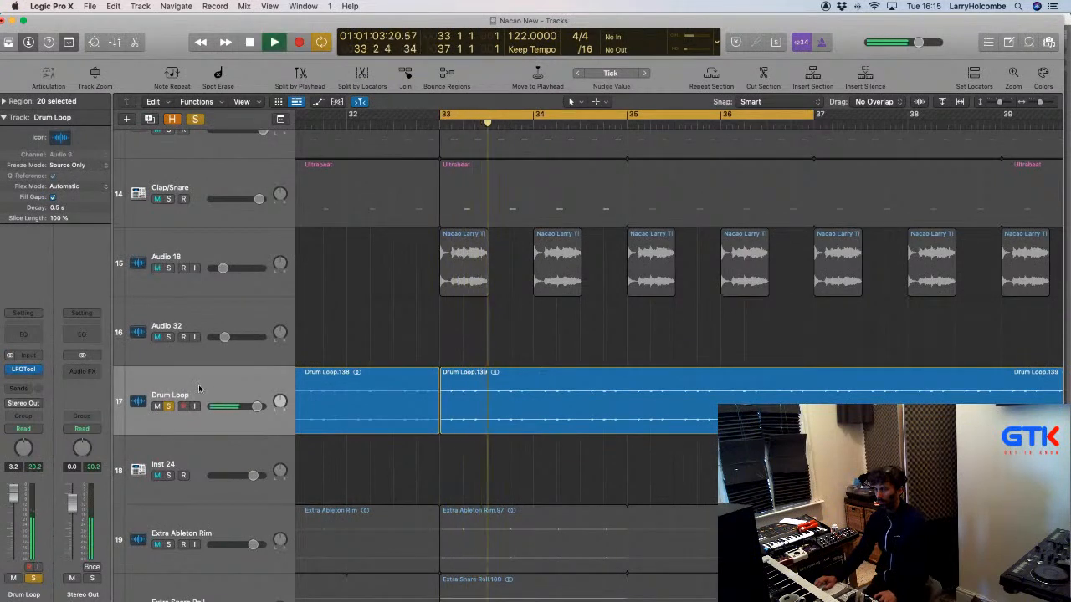
{"action": "left_click", "coordinate": [199, 389]}
{"action": "key", "text": "space"}
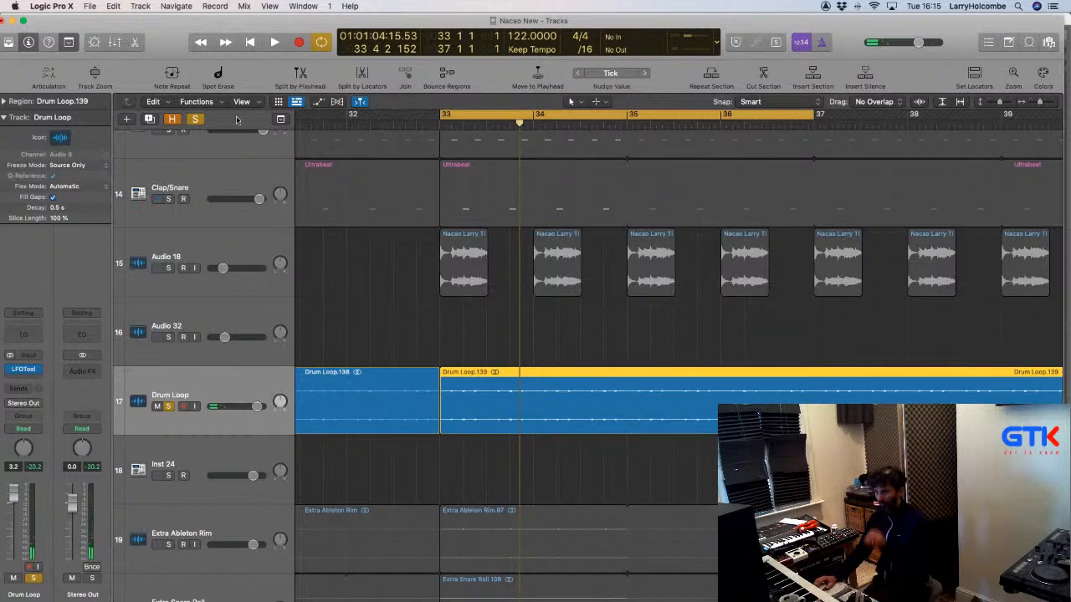
{"action": "scroll", "coordinate": [235, 121], "scroll_direction": "up", "scroll_amount": 15}
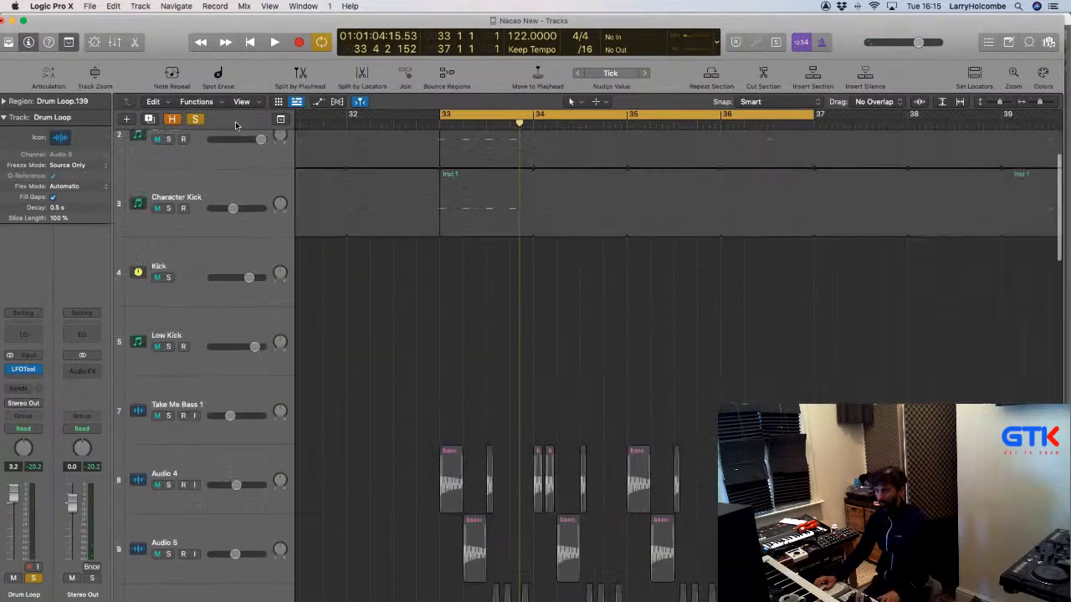
Show the global tracks and configure which global tracks appear.
{"action": "left_click", "coordinate": [281, 120]}
{"action": "right_click", "coordinate": [260, 120]}
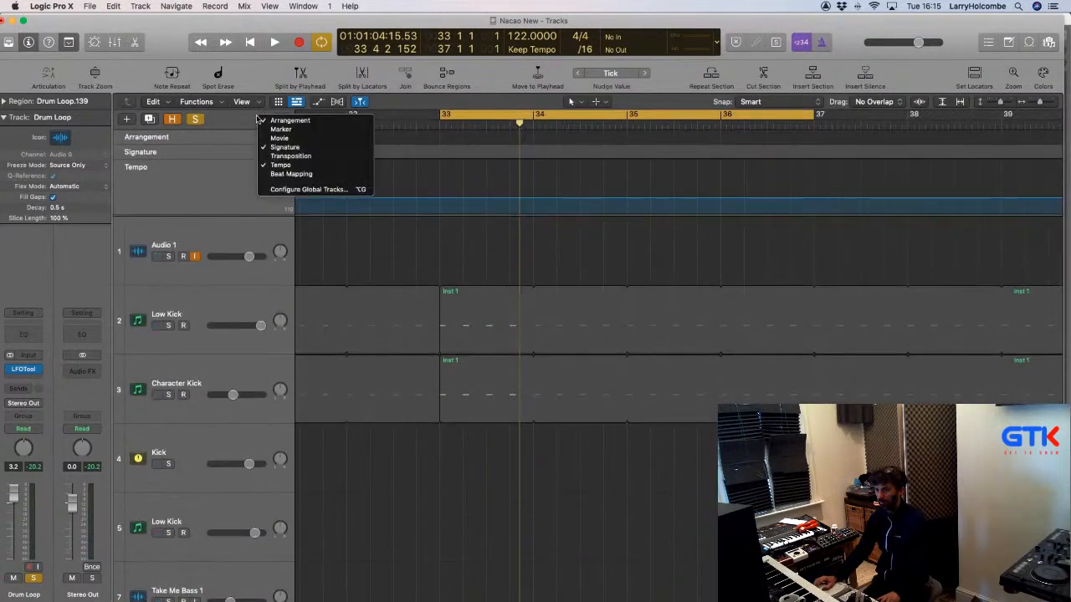
{"action": "left_click", "coordinate": [317, 190]}
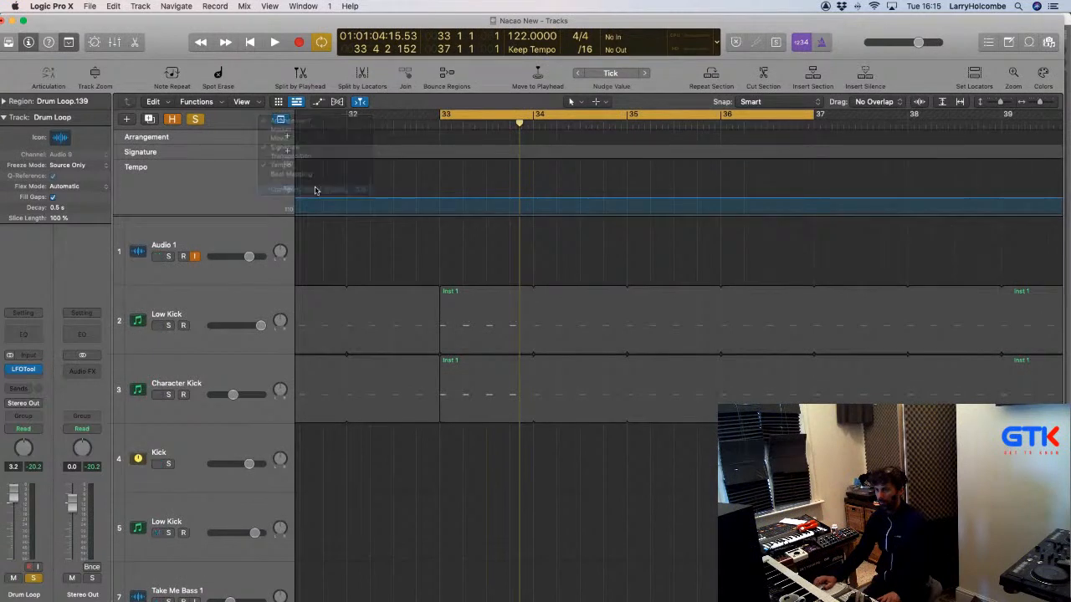
Change the track header components to show mute buttons, then select the Drum Loop track.
{"action": "right_click", "coordinate": [240, 237]}
{"action": "mouse_move", "coordinate": [301, 438]}
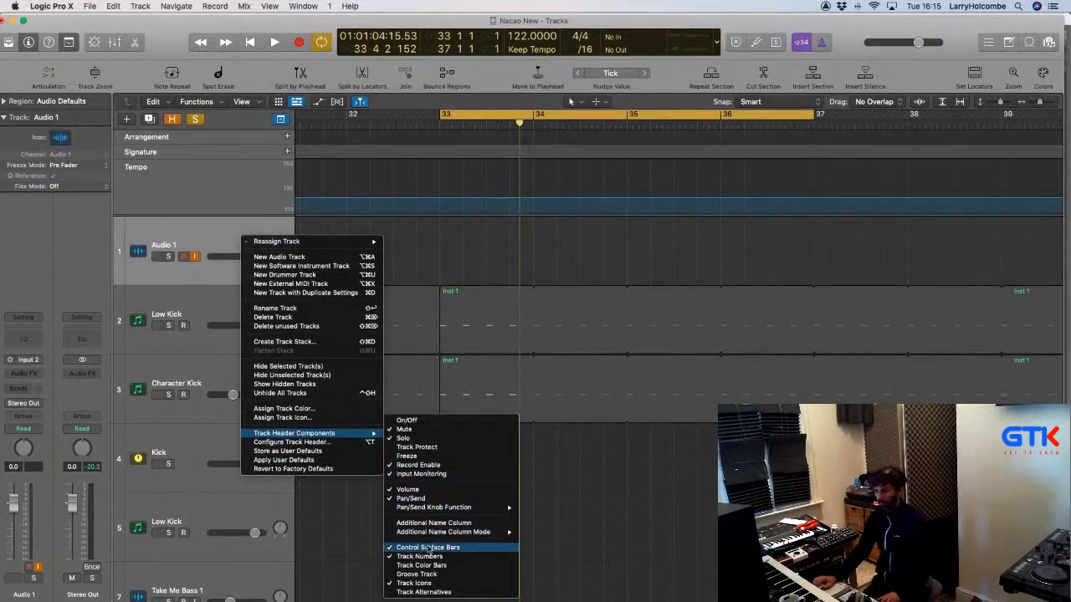
{"action": "left_click", "coordinate": [368, 488]}
{"action": "scroll", "coordinate": [194, 405], "scroll_direction": "down", "scroll_amount": 15}
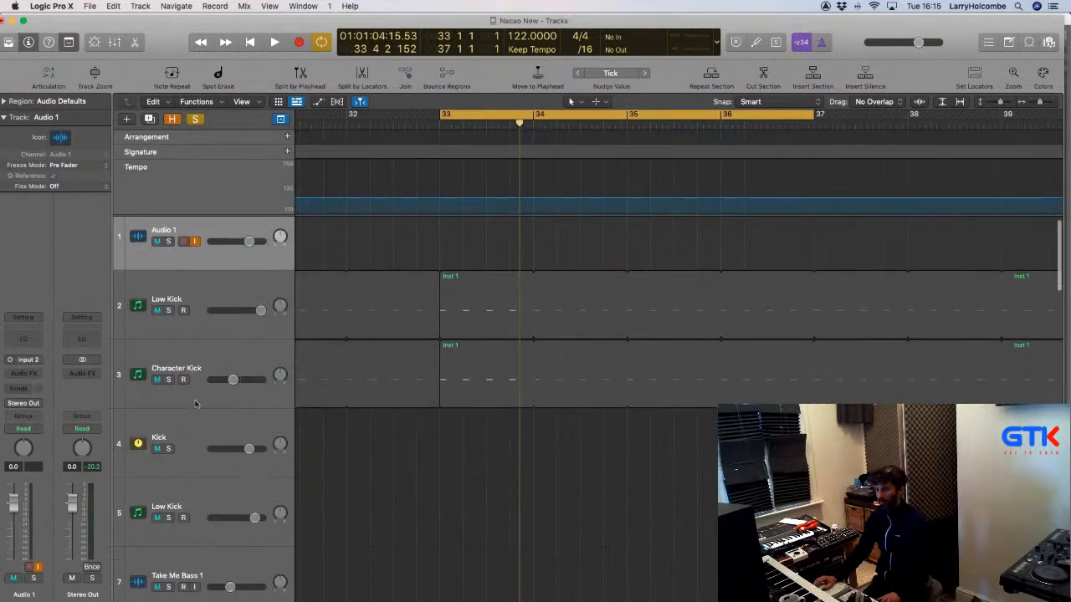
{"action": "scroll", "coordinate": [194, 405], "scroll_direction": "down", "scroll_amount": 5}
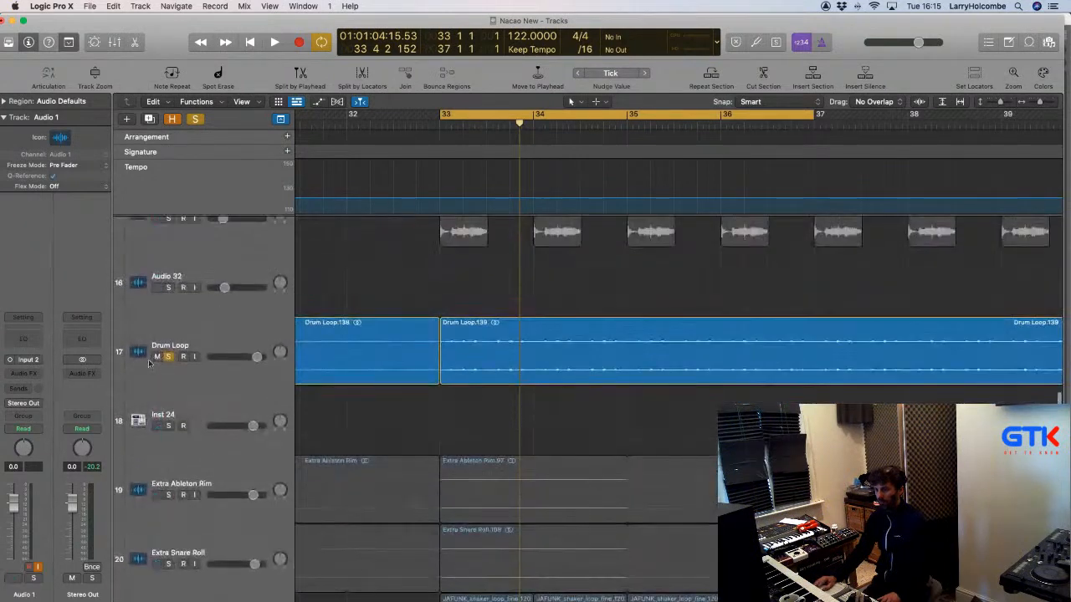
{"action": "left_click", "coordinate": [118, 354]}
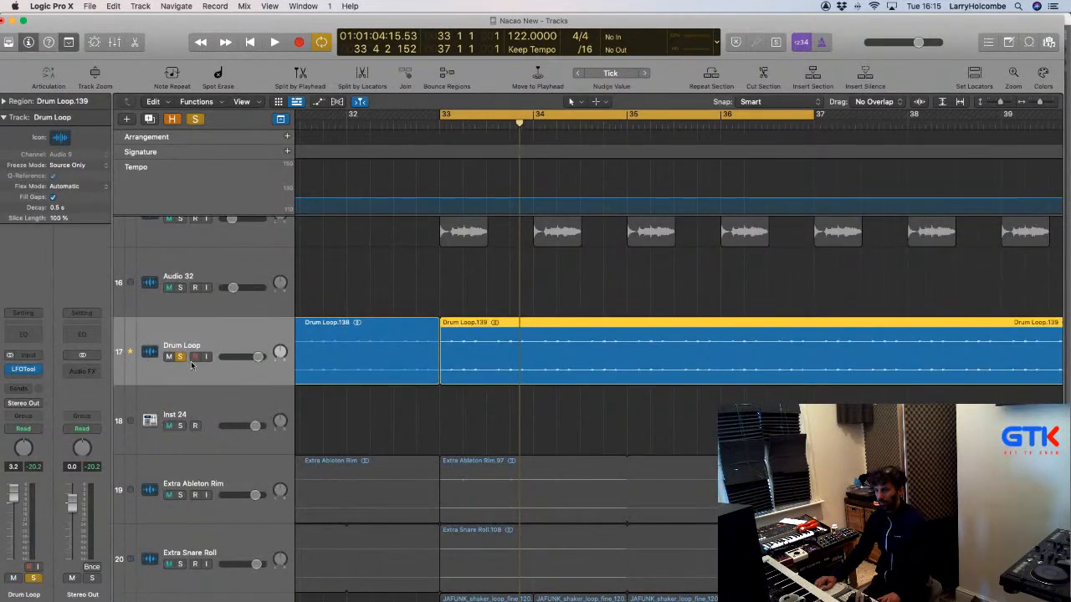
{"action": "scroll", "coordinate": [168, 435], "scroll_direction": "down", "scroll_amount": 10}
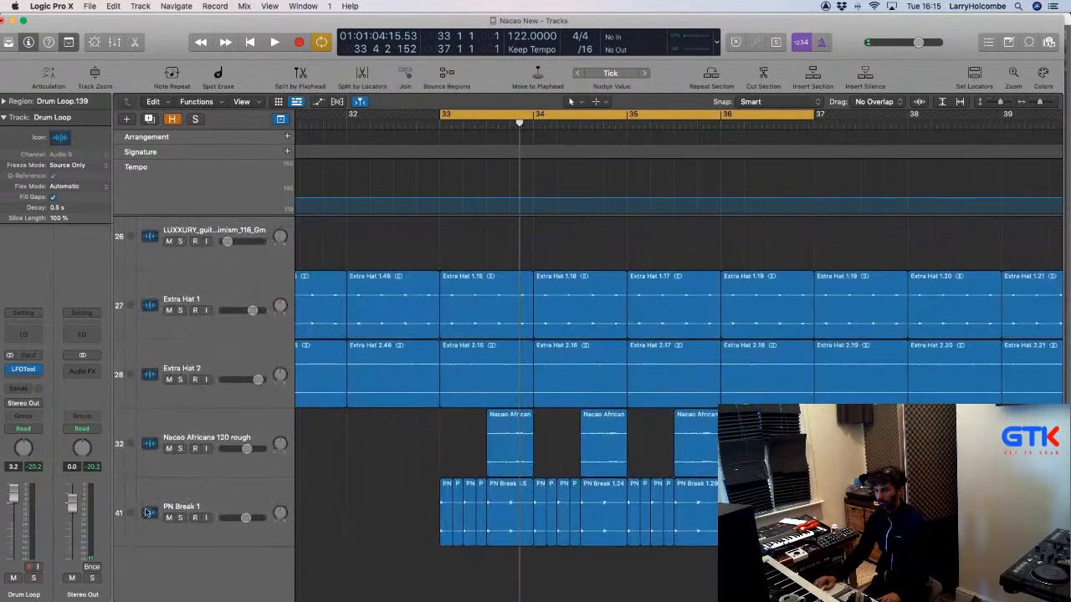
Enable Flex on PN Break 1 and play from bar 33 with smaller track heights.
{"action": "left_click", "coordinate": [131, 513]}
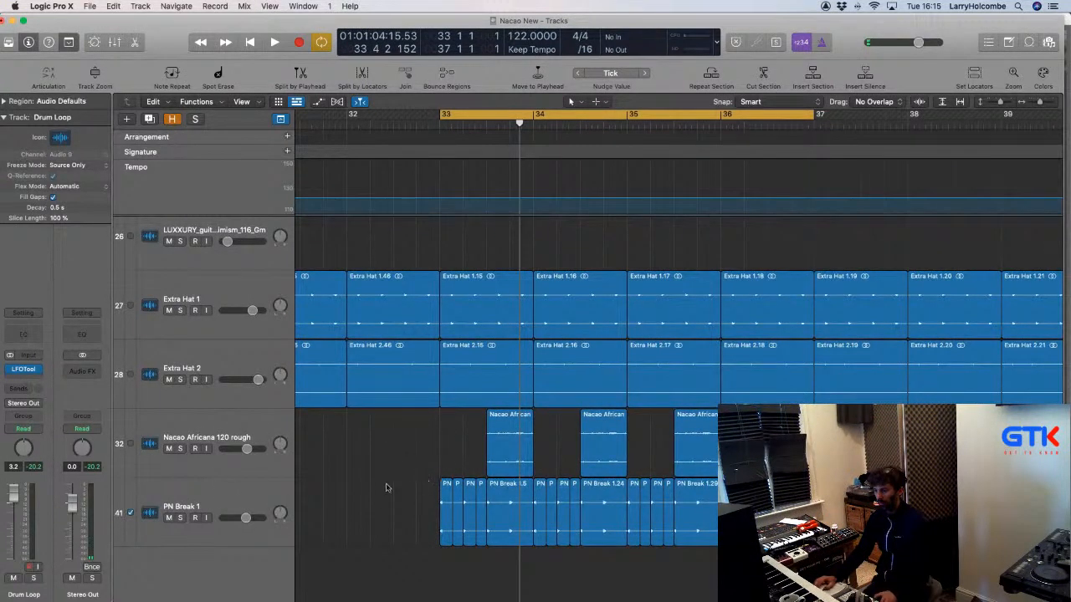
{"action": "key", "text": "space"}
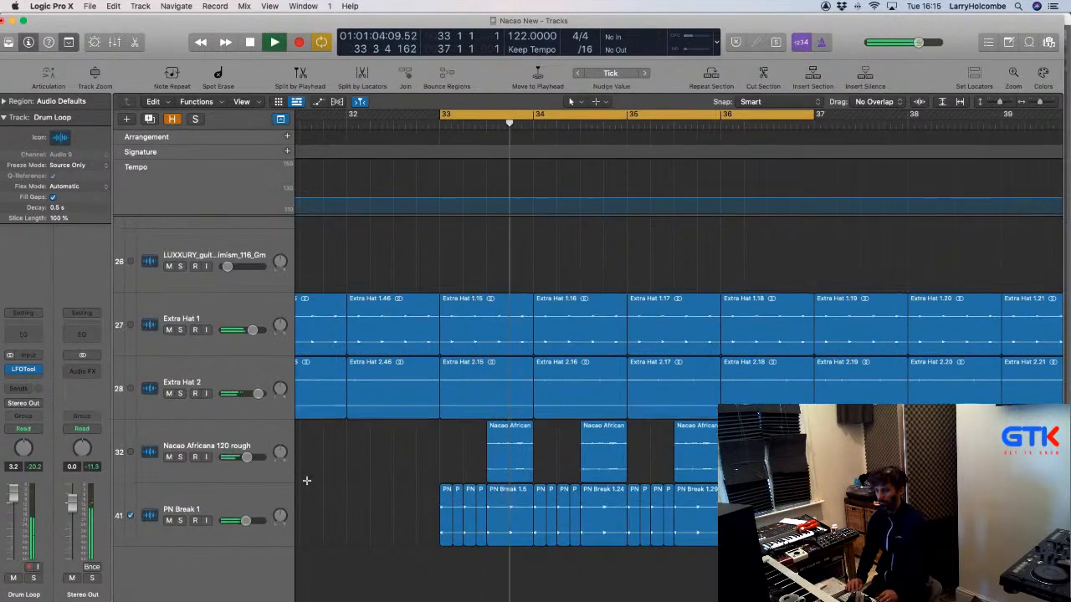
{"action": "key", "text": "super+Up"}
{"action": "key", "text": "super+Up"}
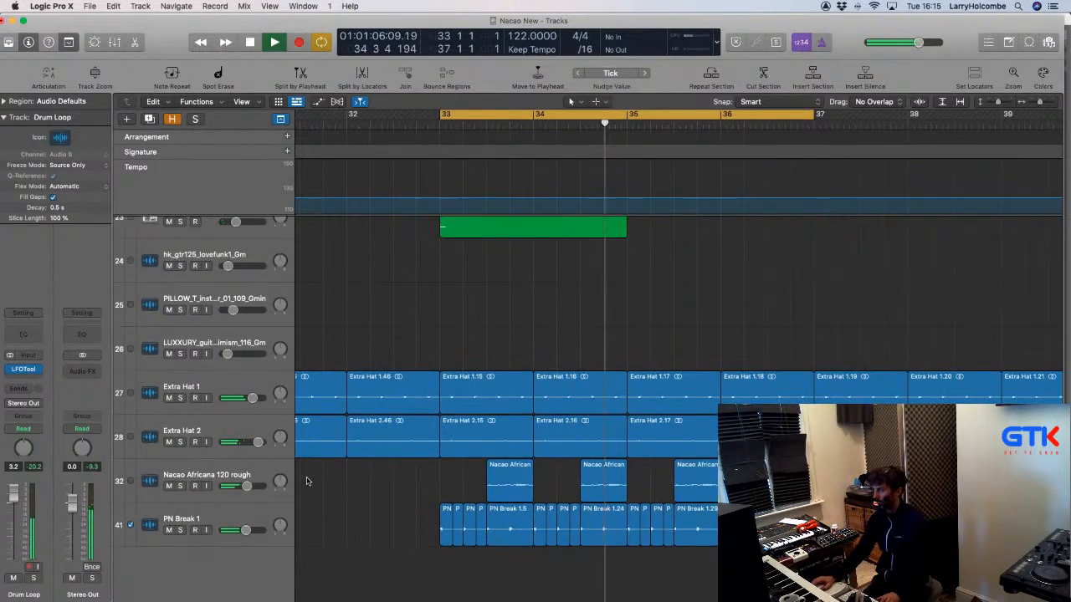
{"action": "scroll", "coordinate": [466, 465], "scroll_direction": "down", "scroll_amount": 3}
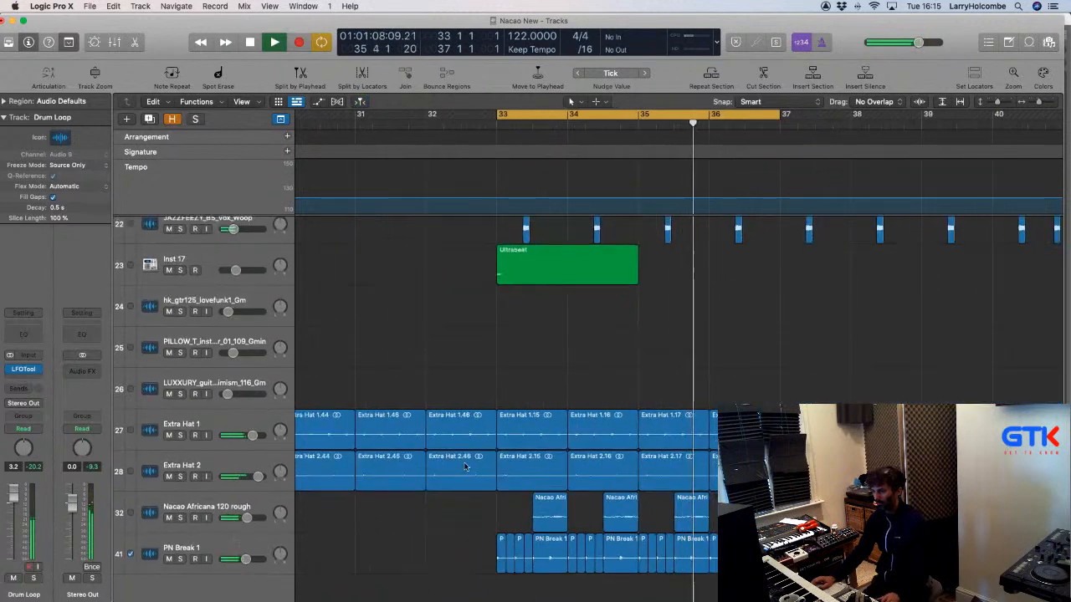
{"action": "scroll", "coordinate": [466, 466], "scroll_direction": "down", "scroll_amount": 2}
{"action": "key", "text": "super+Up"}
{"action": "key", "text": "super+Up"}
{"action": "key", "text": "super+Up"}
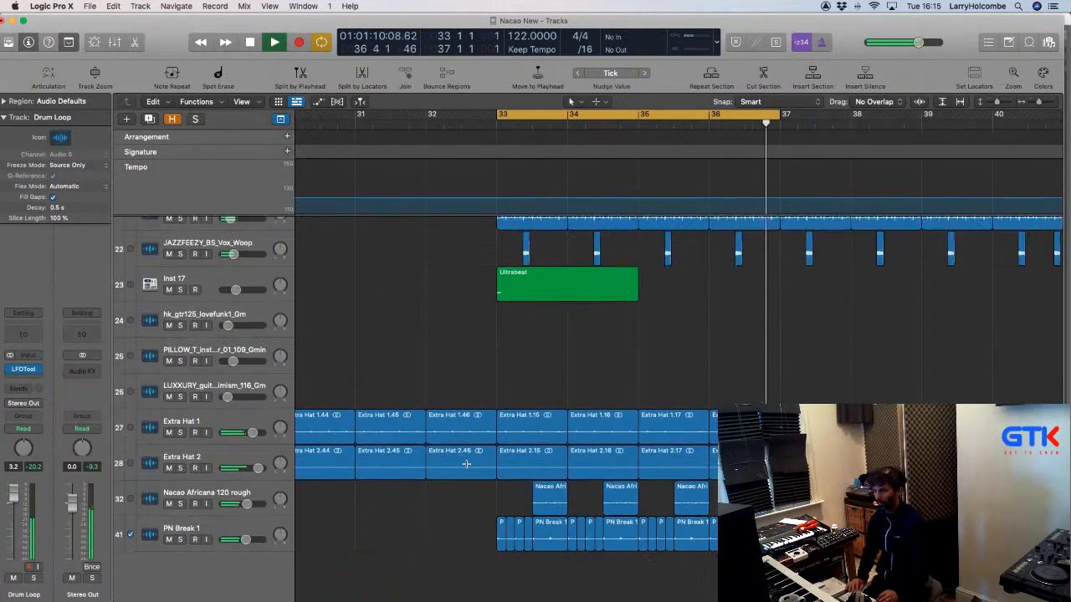
{"action": "scroll", "coordinate": [336, 386], "scroll_direction": "up", "scroll_amount": 2}
{"action": "scroll", "coordinate": [336, 386], "scroll_direction": "up", "scroll_amount": 5}
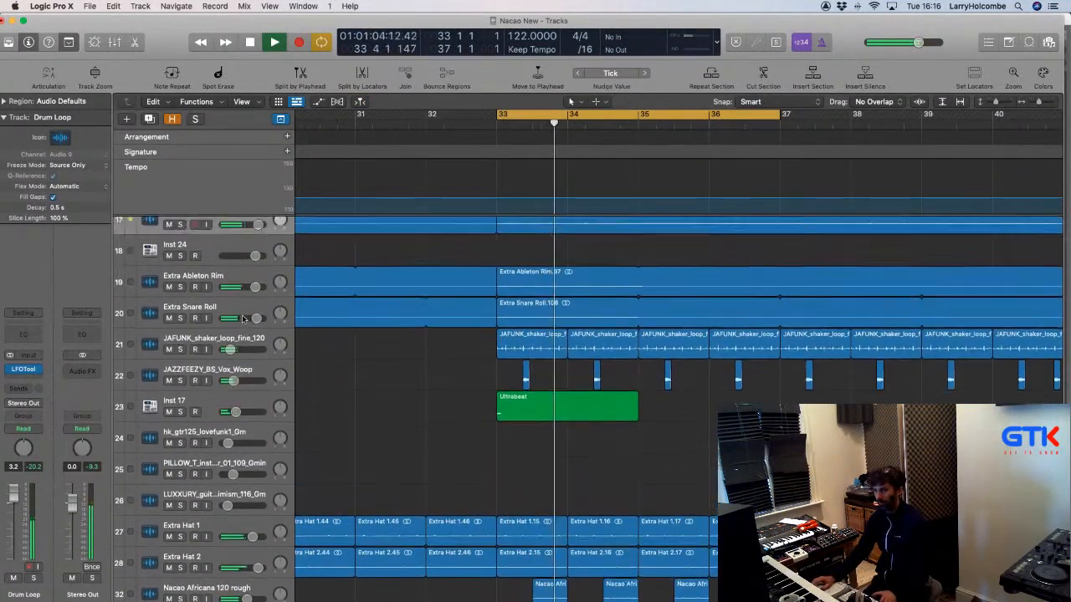
Hide the global tracks and solo Drum Loop and PN Break 1 together.
{"action": "left_click", "coordinate": [282, 119]}
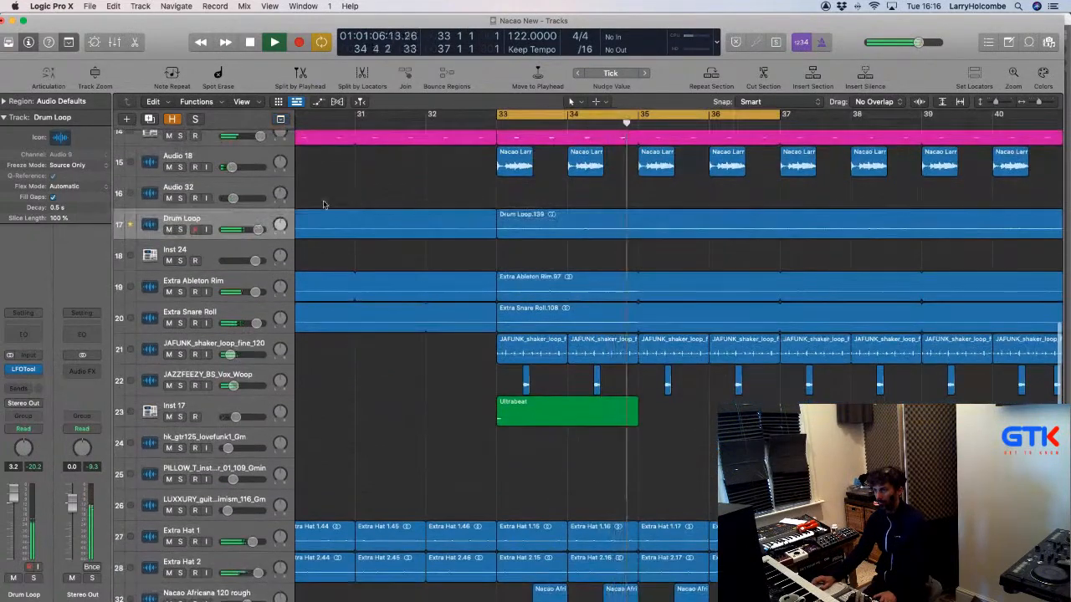
{"action": "left_click", "coordinate": [180, 229]}
{"action": "scroll", "coordinate": [209, 377], "scroll_direction": "down", "scroll_amount": 3}
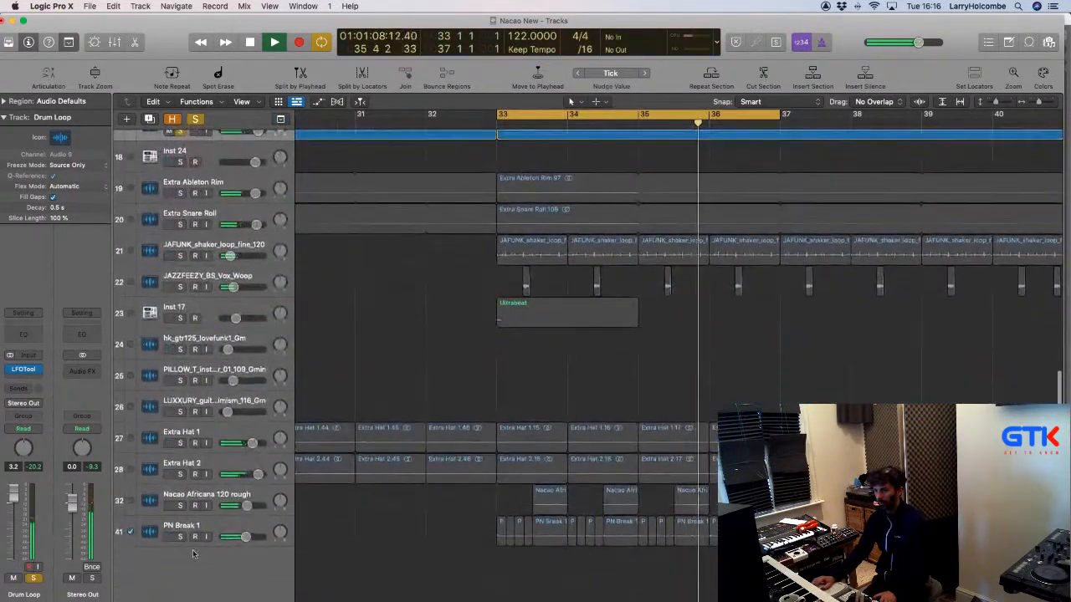
{"action": "left_click", "coordinate": [180, 536]}
{"action": "left_click", "coordinate": [217, 528]}
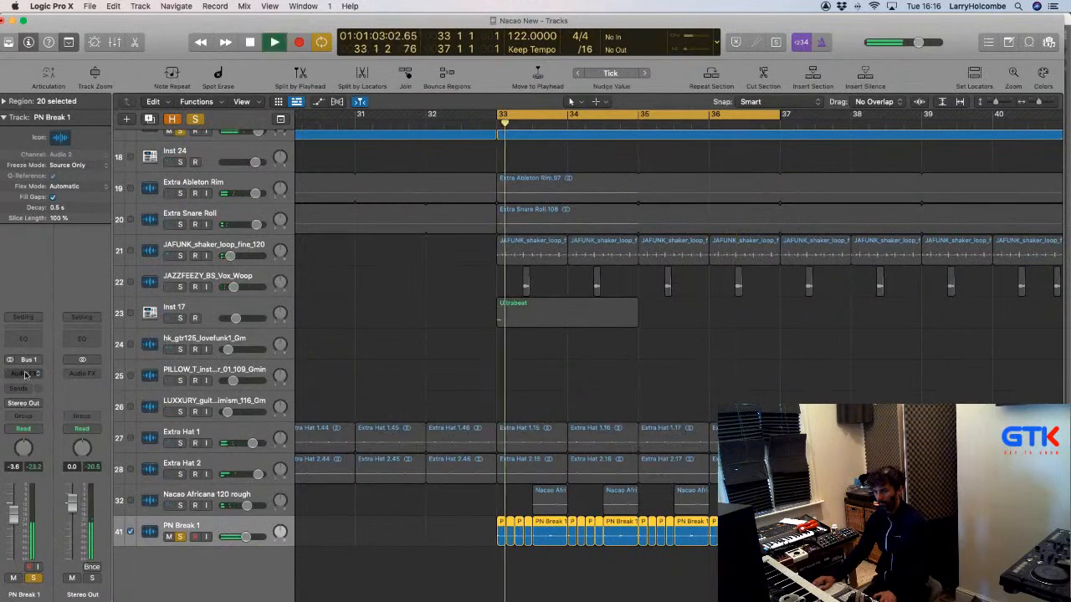
Insert FF Pro-Q 3 (Stereo) on PN Break 1 with a low shelf near 130 Hz at about -11 dB.
{"action": "left_click", "coordinate": [25, 373]}
{"action": "scroll", "coordinate": [56, 423], "scroll_direction": "down", "scroll_amount": 5}
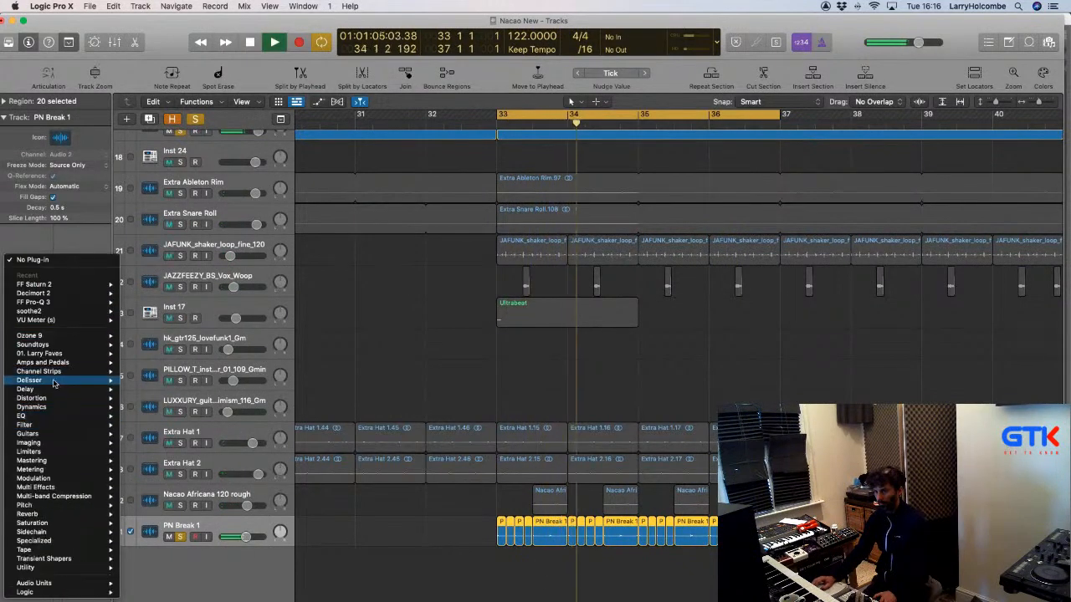
{"action": "mouse_move", "coordinate": [50, 302]}
{"action": "left_click", "coordinate": [156, 302]}
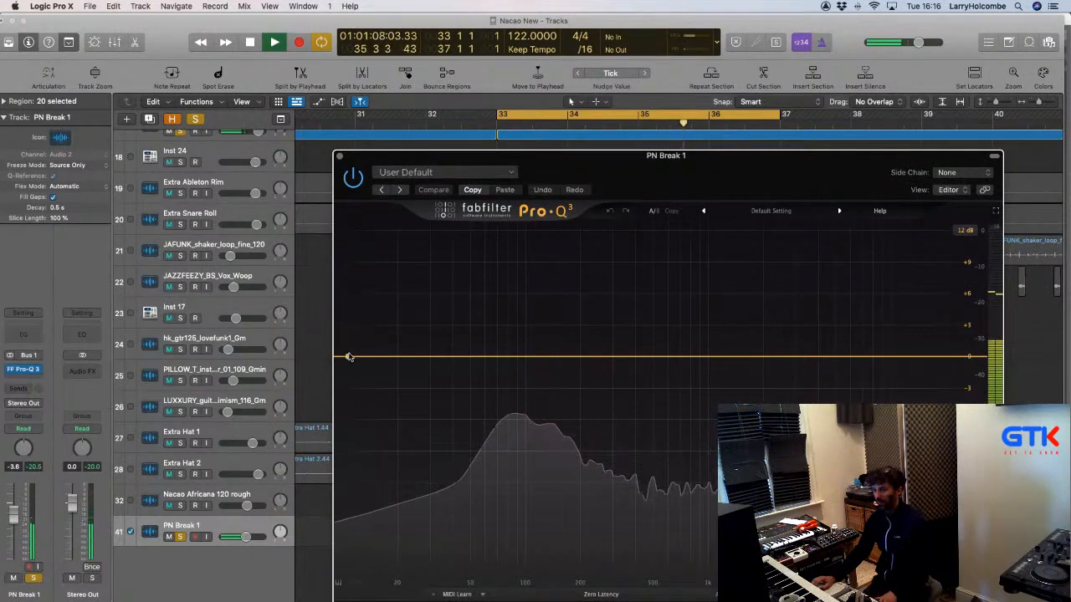
{"action": "left_click_drag", "start_coordinate": [348, 357], "coordinate": [540, 368]}
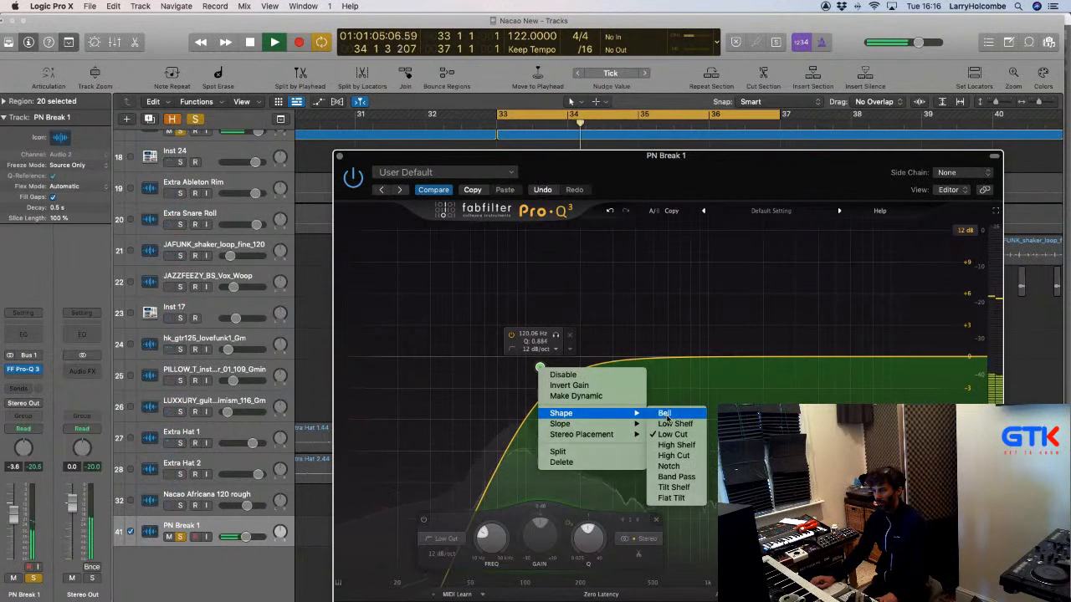
{"action": "left_click", "coordinate": [665, 424]}
{"action": "left_click_drag", "start_coordinate": [540, 357], "coordinate": [577, 422]}
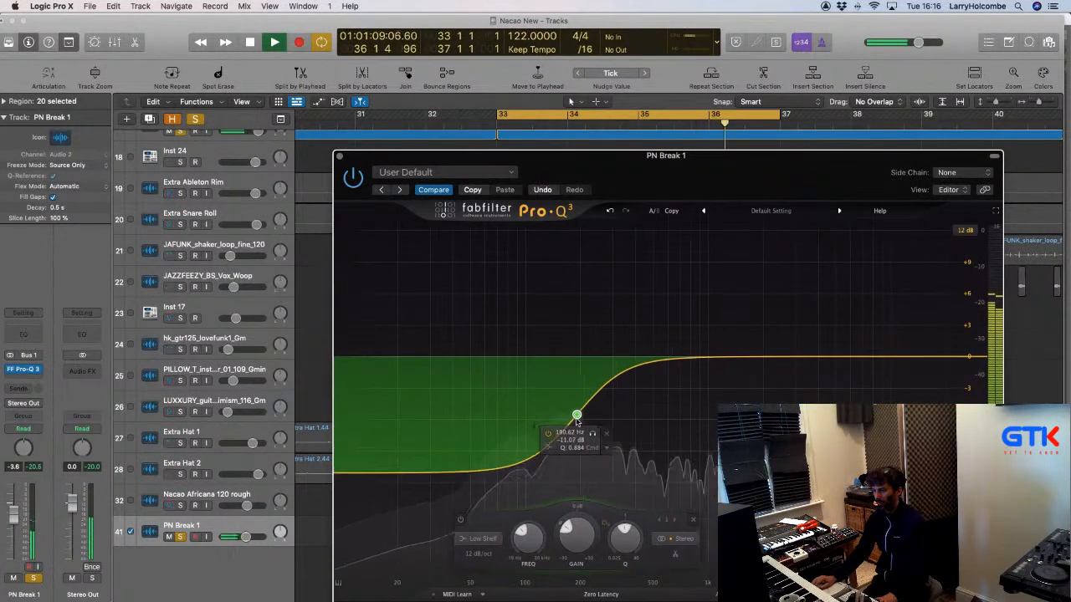
Unsolo PN Break 1 and the Drum Loop track.
{"action": "left_click", "coordinate": [181, 539]}
{"action": "scroll", "coordinate": [181, 536], "scroll_direction": "up", "scroll_amount": 5}
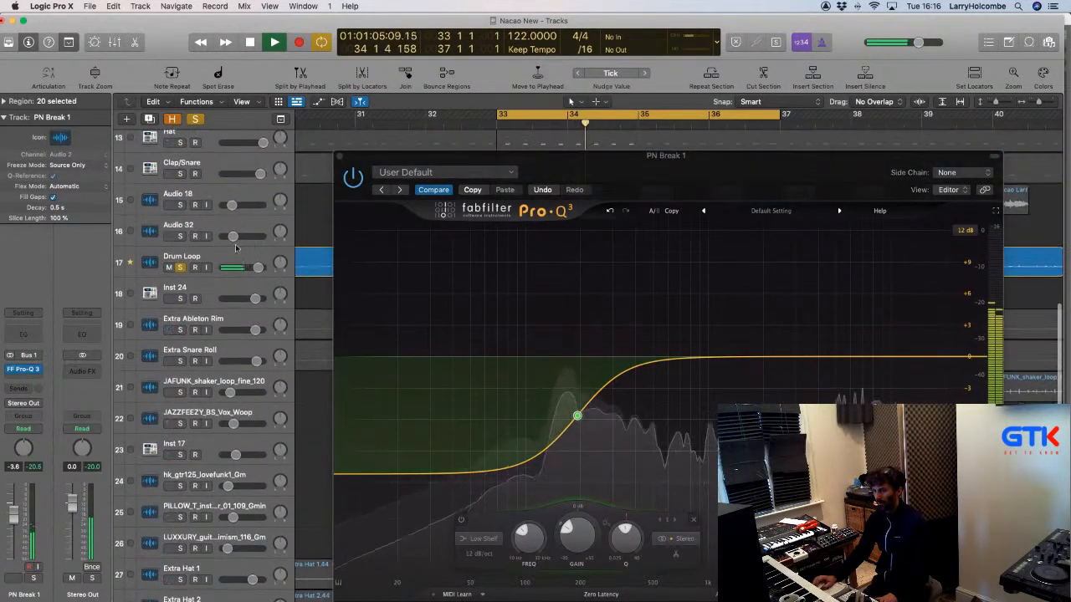
{"action": "left_click", "coordinate": [179, 268]}
Close Pro-Q 3, zoom out to the full arrangement, and compare PN Break 1 muted versus unmuted from bar 33.
{"action": "key", "text": "v"}
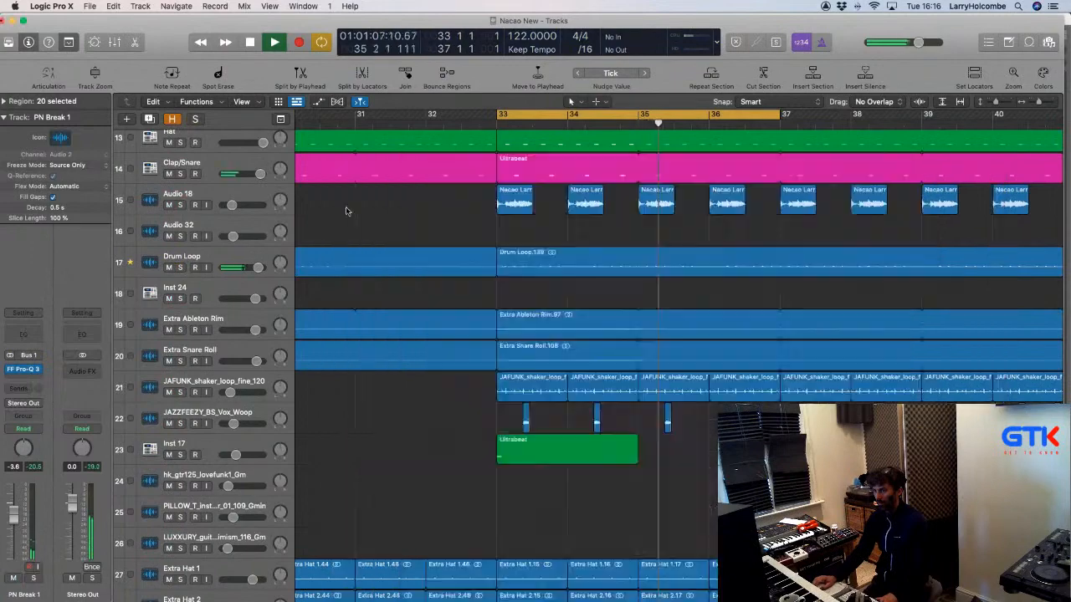
{"action": "key", "text": "super+Up"}
{"action": "key", "text": "super+Up"}
{"action": "key", "text": "super+Up"}
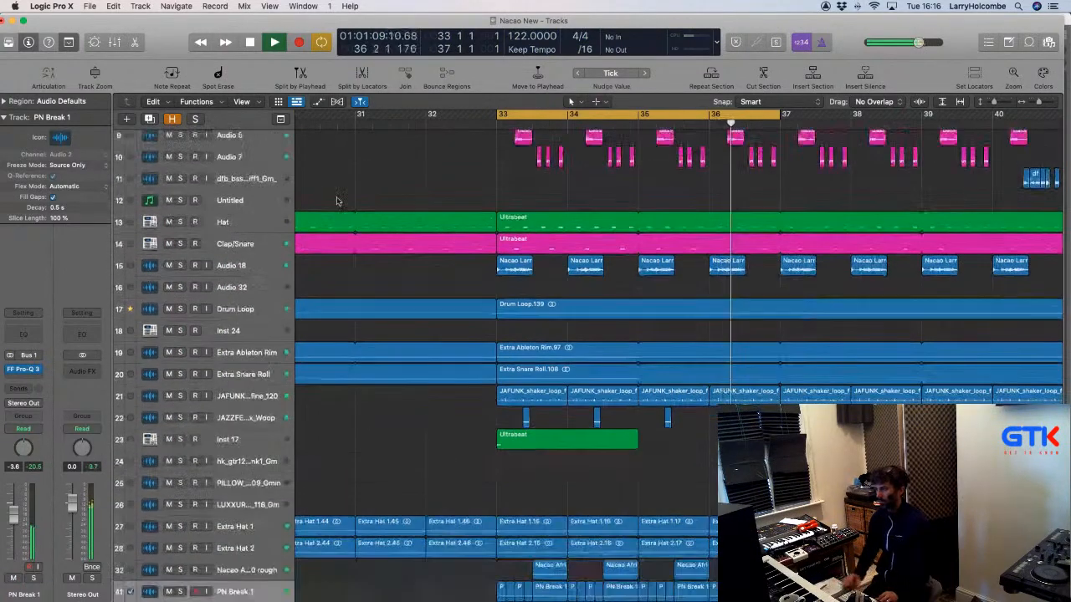
{"action": "key", "text": "super+Left"}
{"action": "key", "text": "super+Left"}
{"action": "key", "text": "super+Left"}
{"action": "key", "text": "super+Up"}
{"action": "key", "text": "super+Up"}
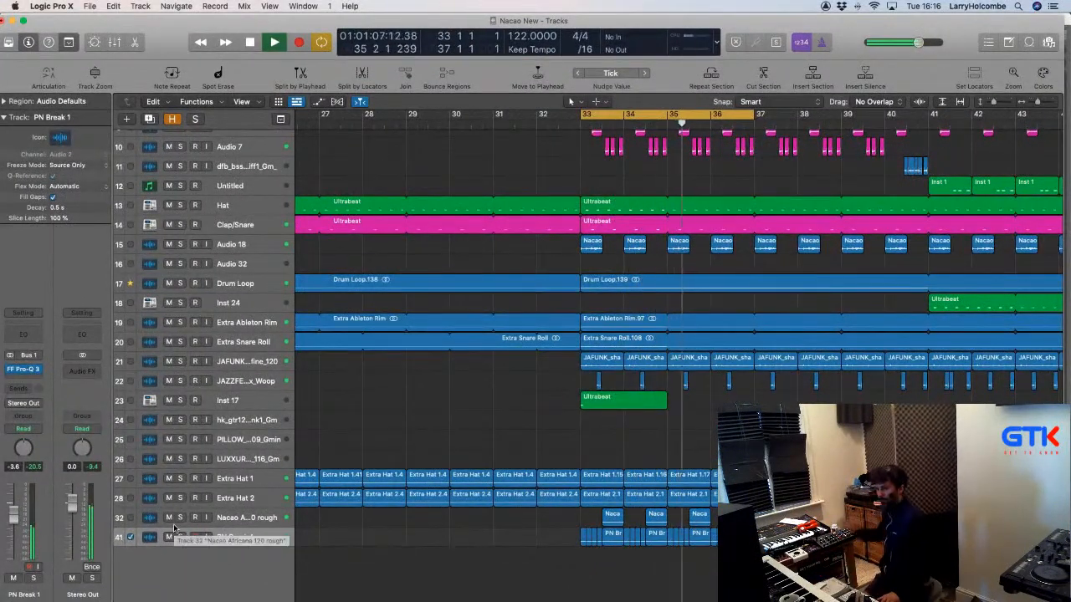
{"action": "left_click", "coordinate": [169, 537]}
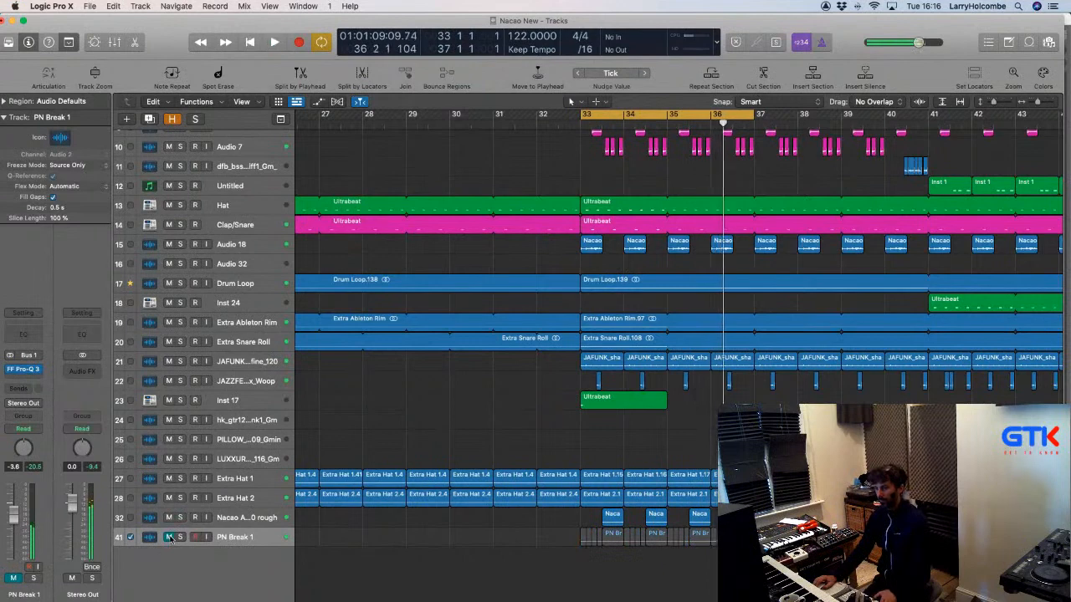
{"action": "key", "text": "space"}
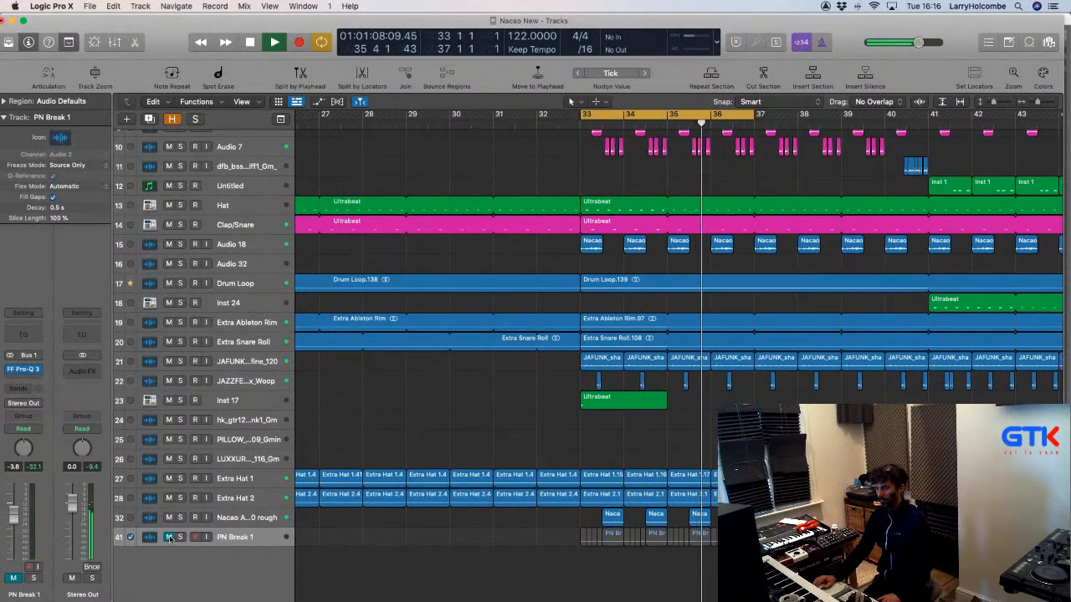
{"action": "left_click", "coordinate": [169, 537]}
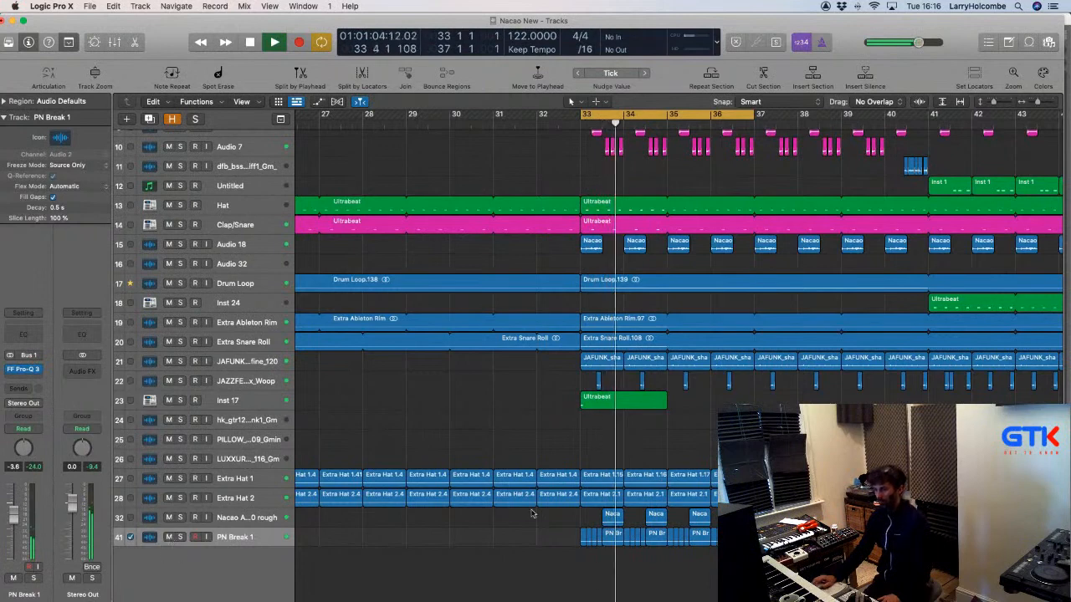
Stop playback at bars 32–36, delete short PN Break regions, then undo to restore them.
{"action": "left_click_drag", "start_coordinate": [545, 495], "coordinate": [745, 552]}
{"action": "key", "text": "space"}
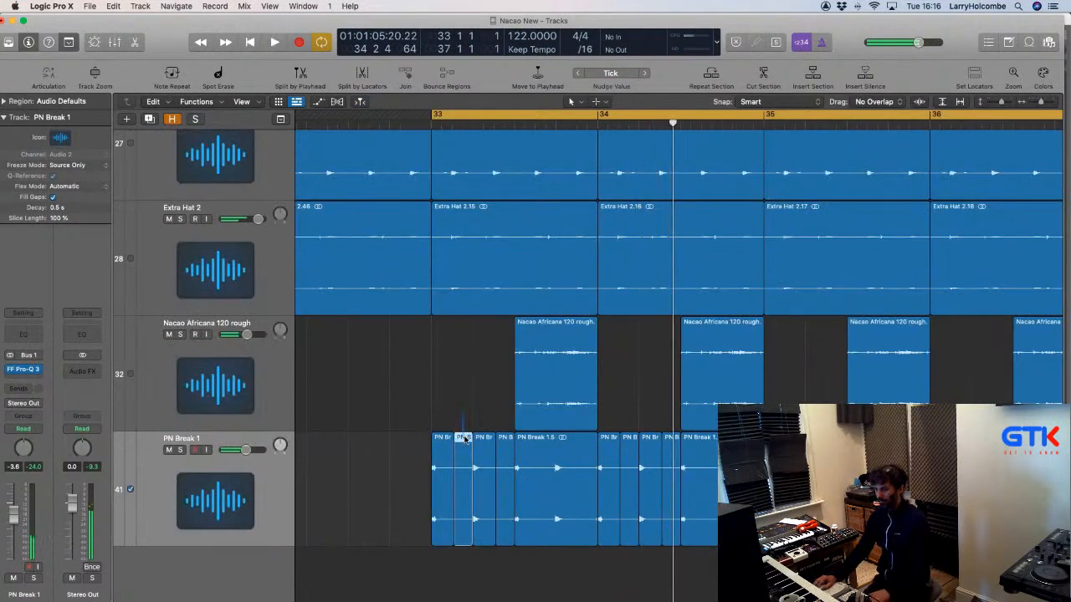
{"action": "key", "text": "Delete"}
{"action": "left_click", "coordinate": [505, 444]}
{"action": "key", "text": "Delete"}
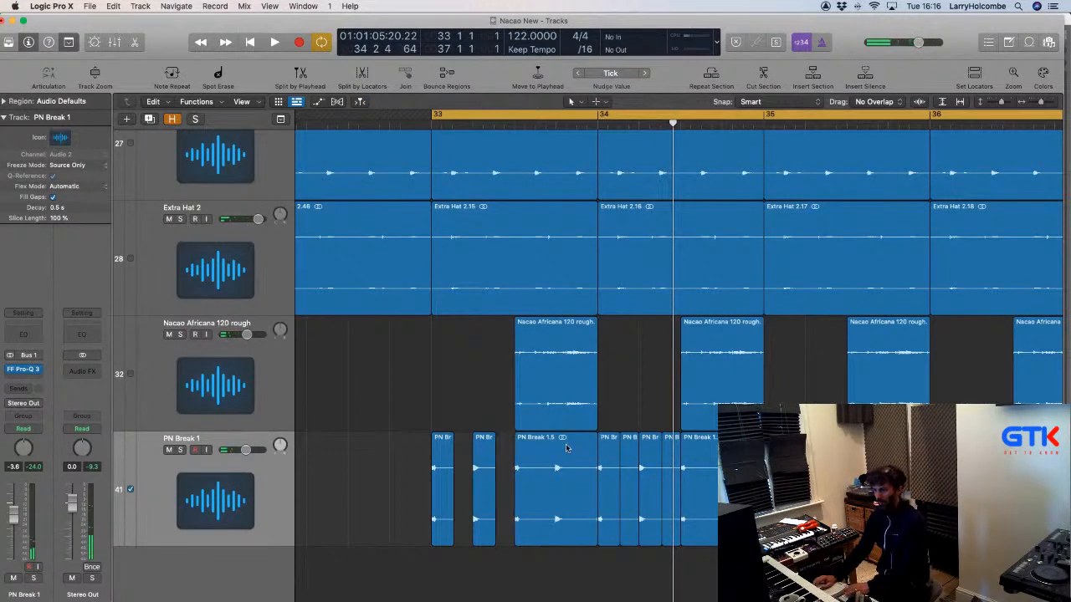
{"action": "key", "text": "super+z"}
{"action": "key", "text": "super+z"}
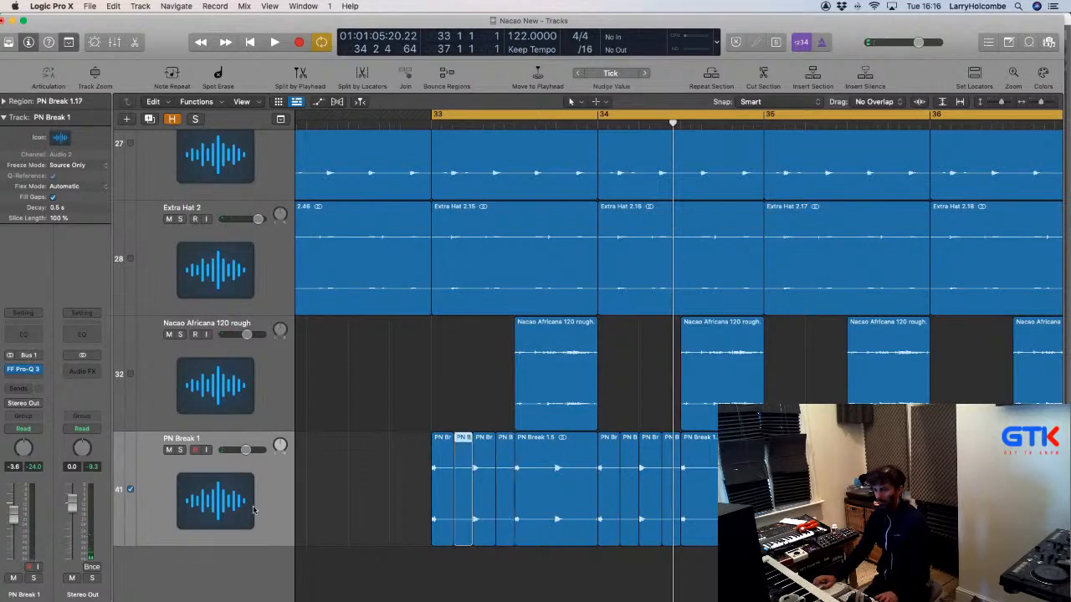
Select all regions on PN Break 1 and browse the Audio FX plug-in list.
{"action": "left_click", "coordinate": [253, 509]}
{"action": "left_click", "coordinate": [19, 378]}
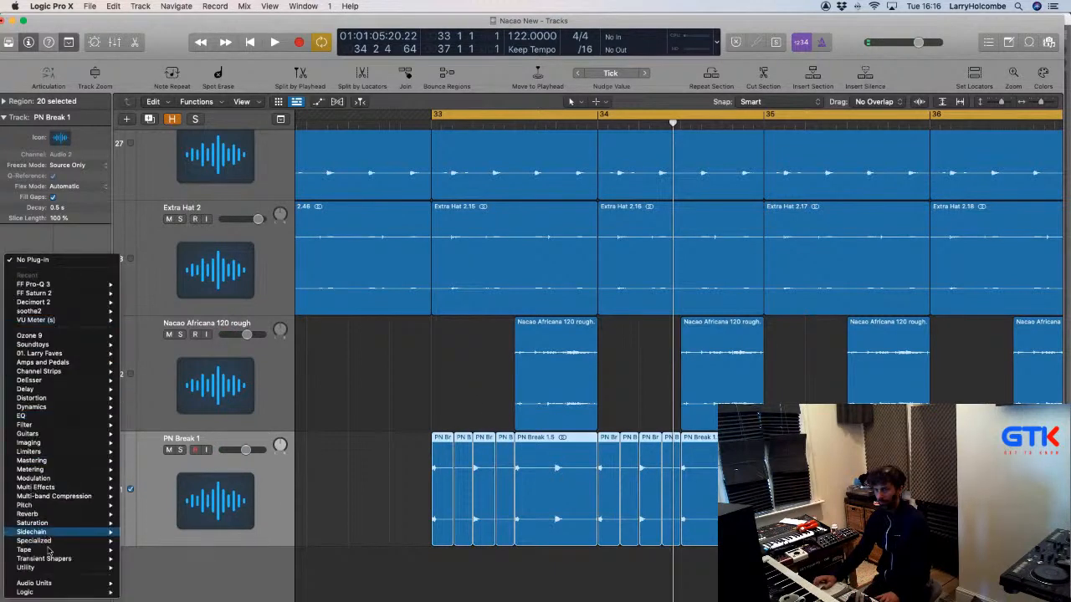
{"action": "mouse_move", "coordinate": [33, 583]}
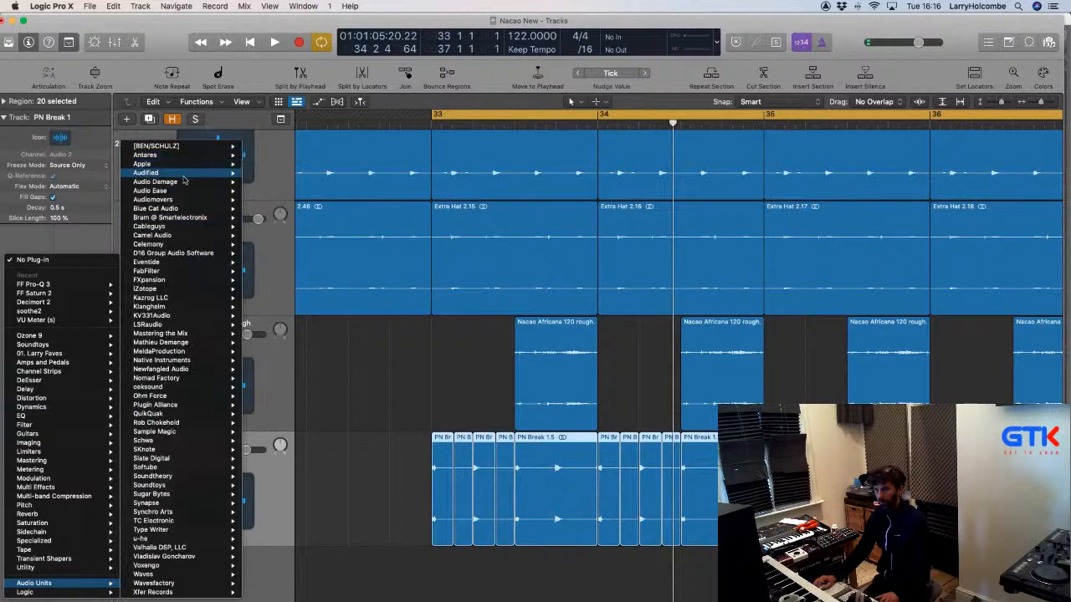
Insert ShaperBox 2 (Stereo) on PN Break 1 with a Volume shaper and start playback.
{"action": "mouse_move", "coordinate": [178, 227]}
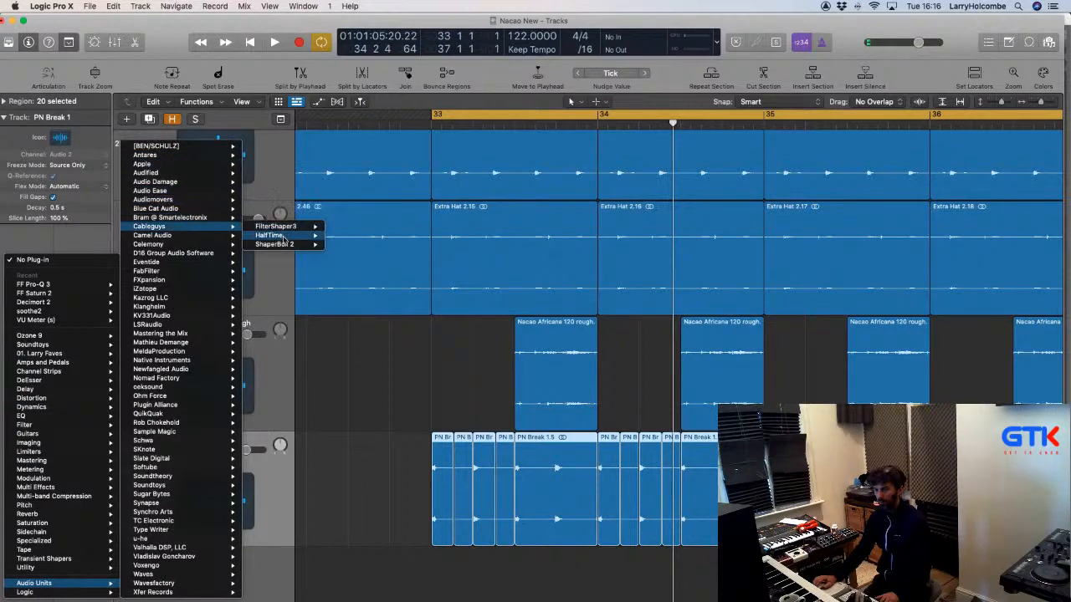
{"action": "left_click", "coordinate": [345, 248]}
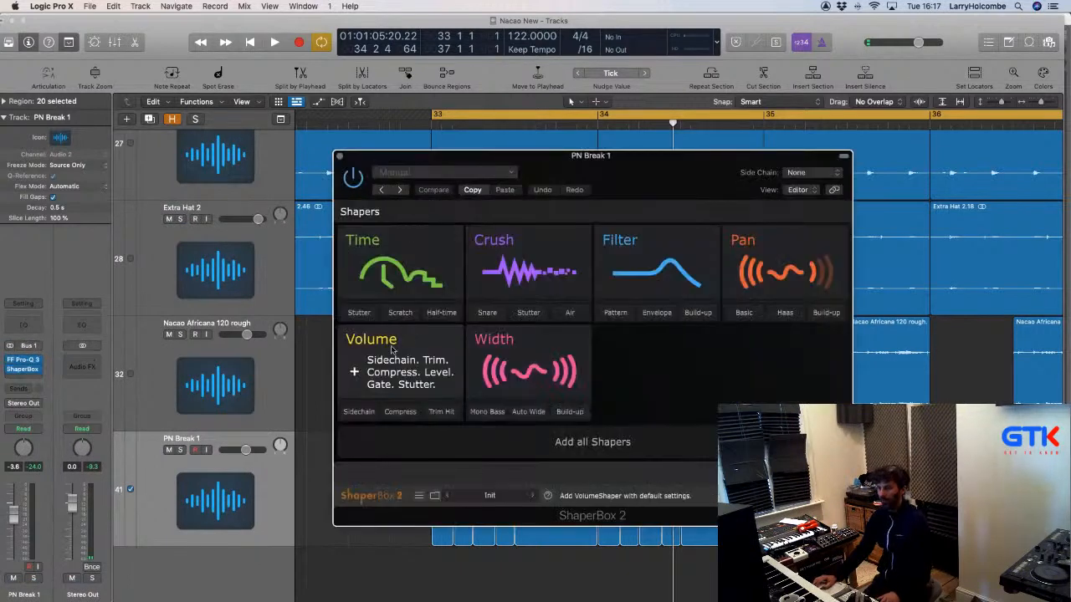
{"action": "left_click", "coordinate": [368, 368]}
{"action": "left_click_drag", "start_coordinate": [454, 171], "coordinate": [413, 158]}
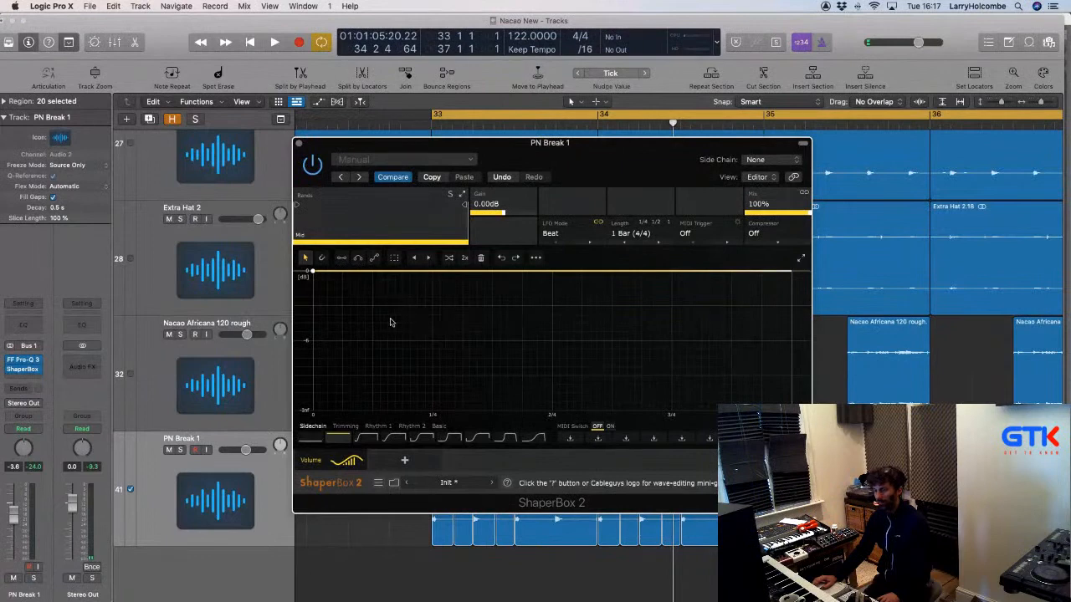
{"action": "key", "text": "space"}
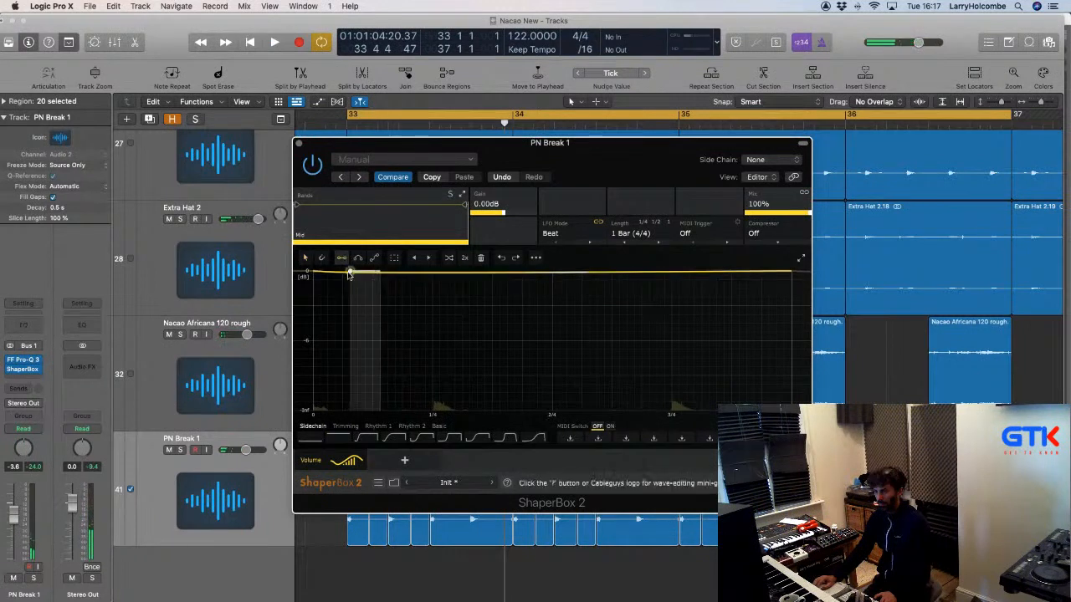
Draw a four-pulse on/off gating curve with steps dropped to -Inf, then solo PN Break 1.
{"action": "left_click_drag", "start_coordinate": [350, 275], "coordinate": [739, 412]}
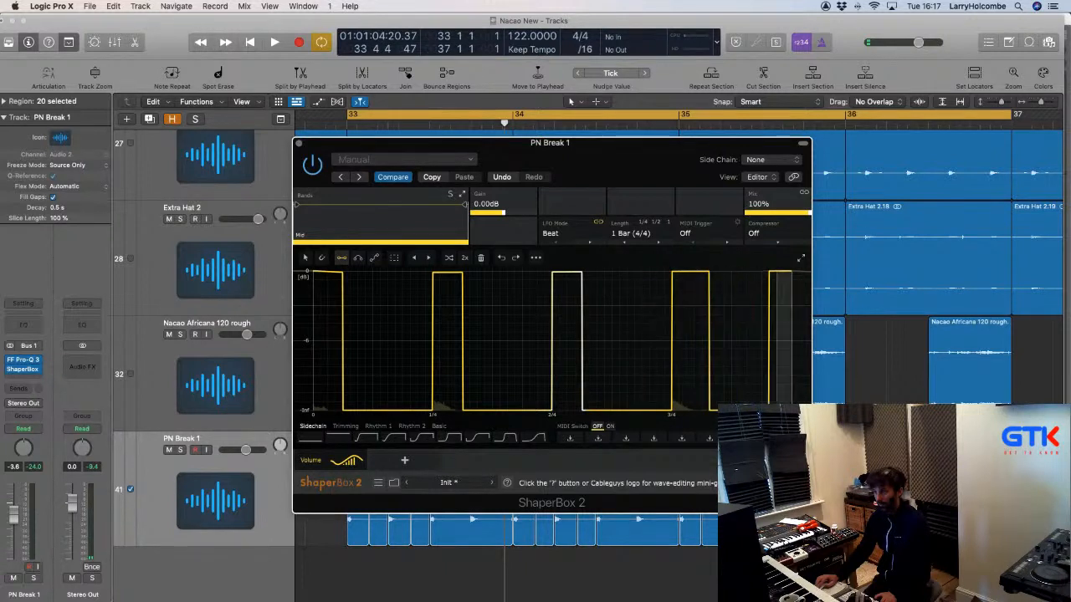
{"action": "left_click", "coordinate": [780, 412]}
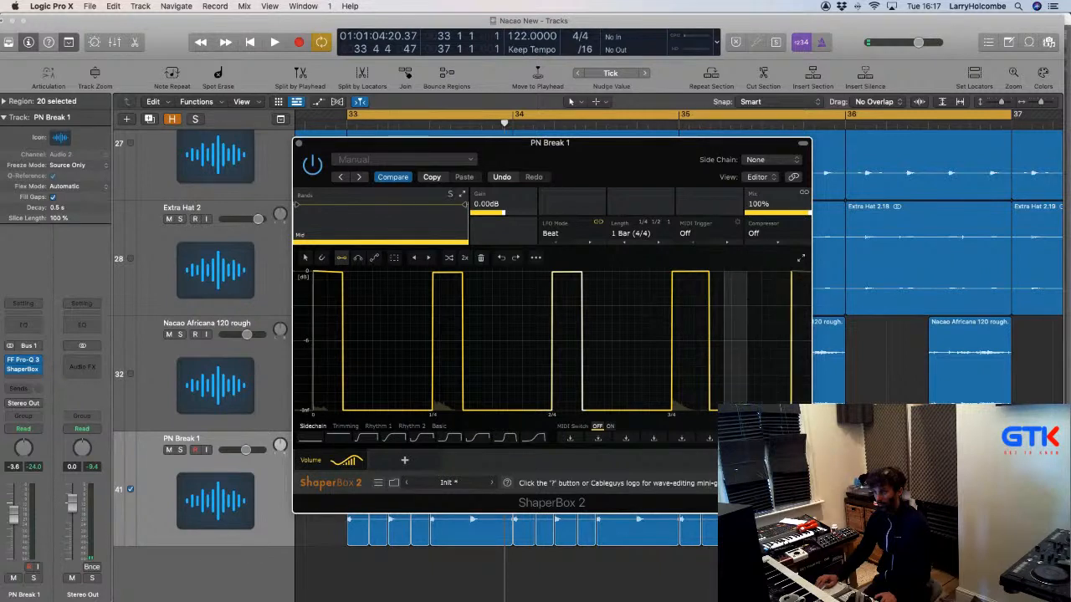
{"action": "left_click", "coordinate": [701, 410]}
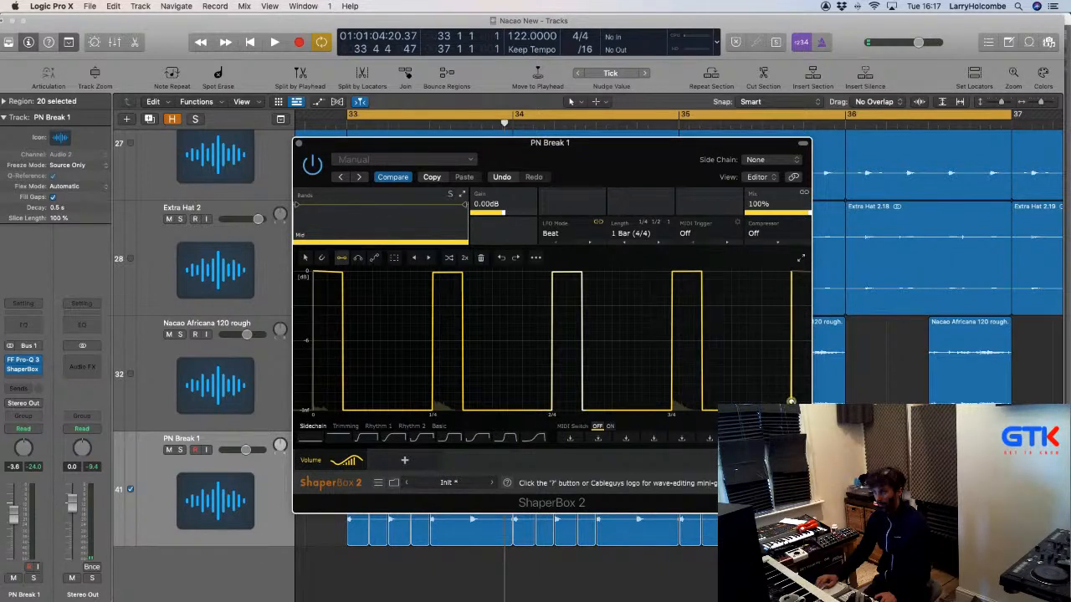
{"action": "key", "text": "space"}
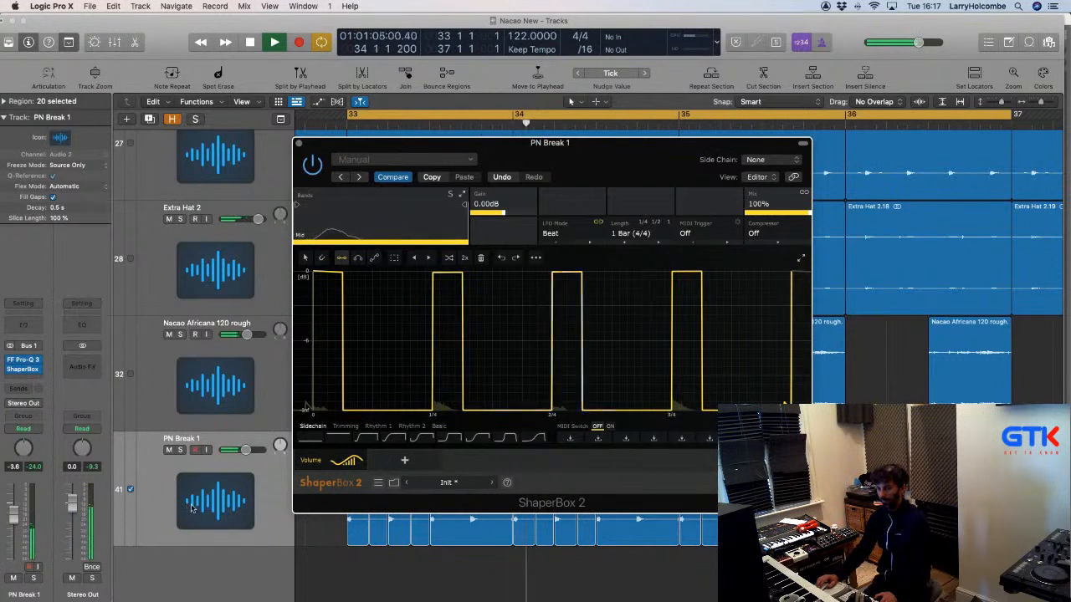
{"action": "left_click", "coordinate": [180, 450]}
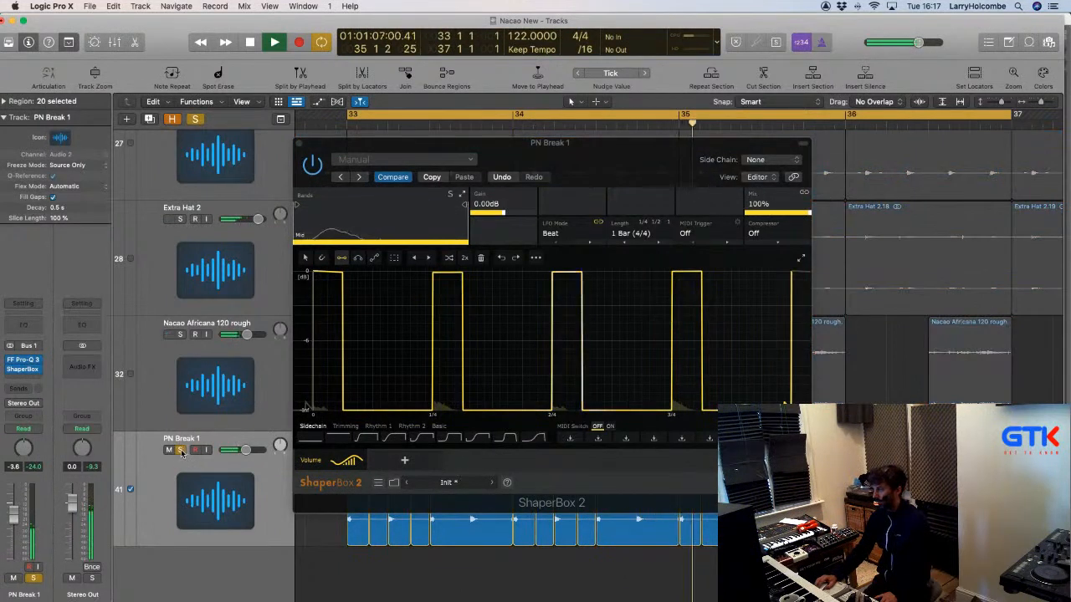
Close ShaperBox and join the 20 PN Break slices into one new audio region.
{"action": "left_click", "coordinate": [299, 144]}
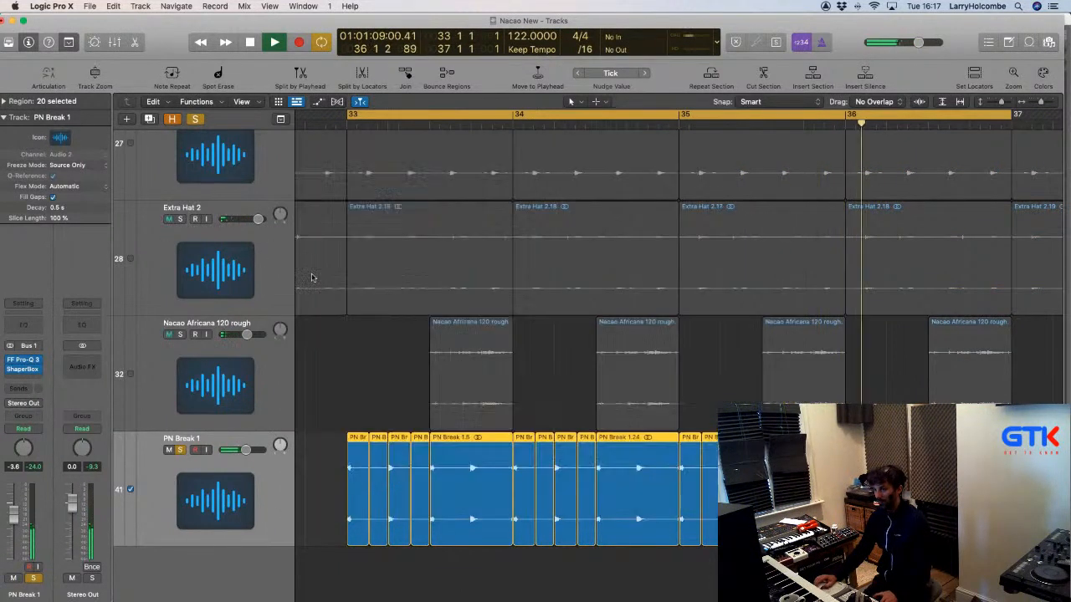
{"action": "key", "text": "z"}
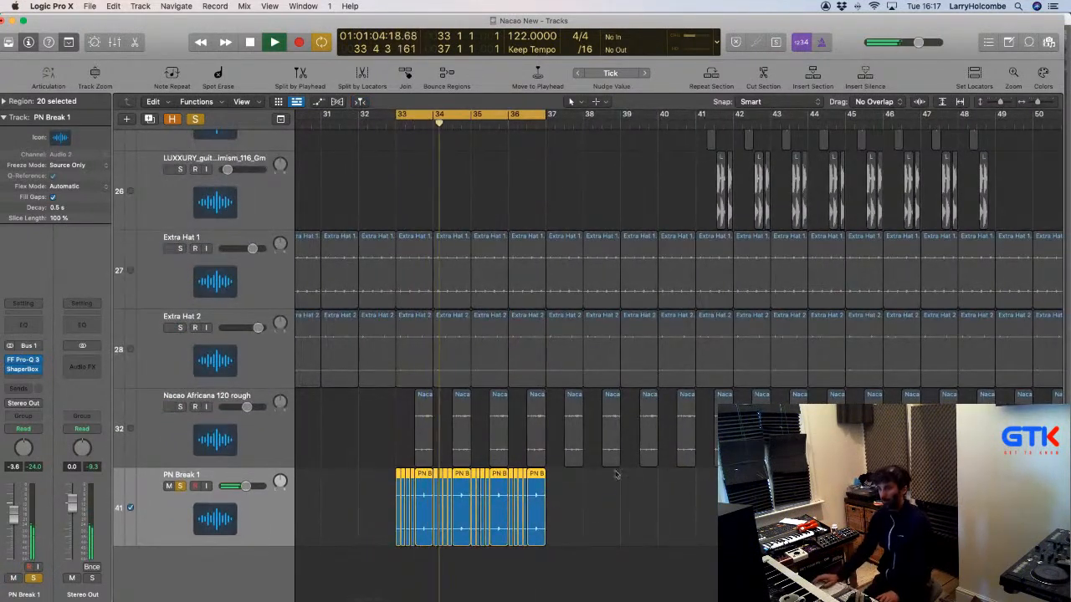
{"action": "key", "text": "super+j"}
{"action": "left_click", "coordinate": [619, 208]}
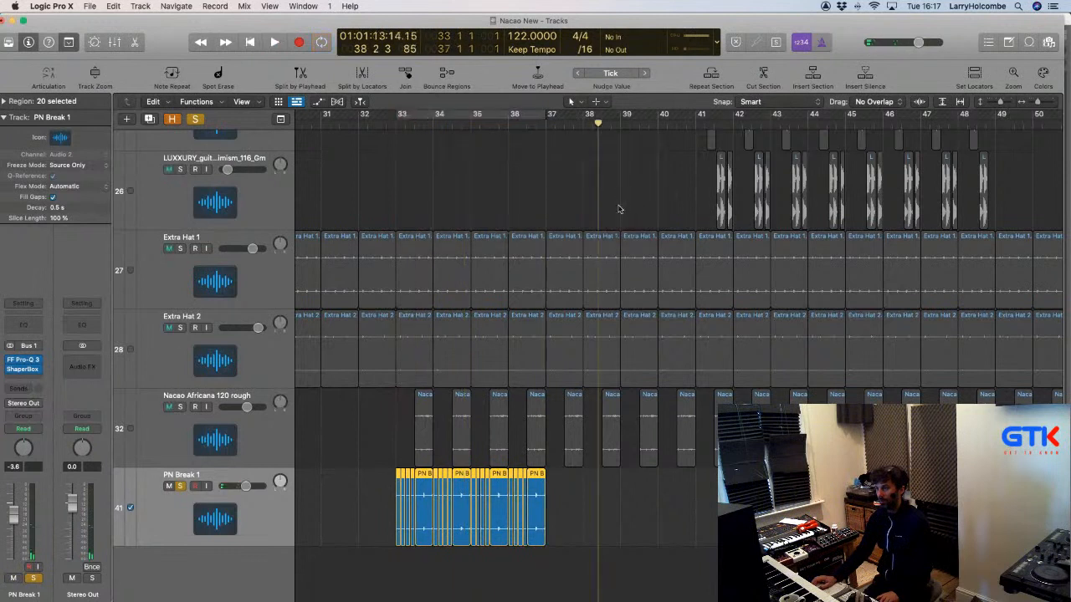
{"action": "left_click", "coordinate": [362, 220]}
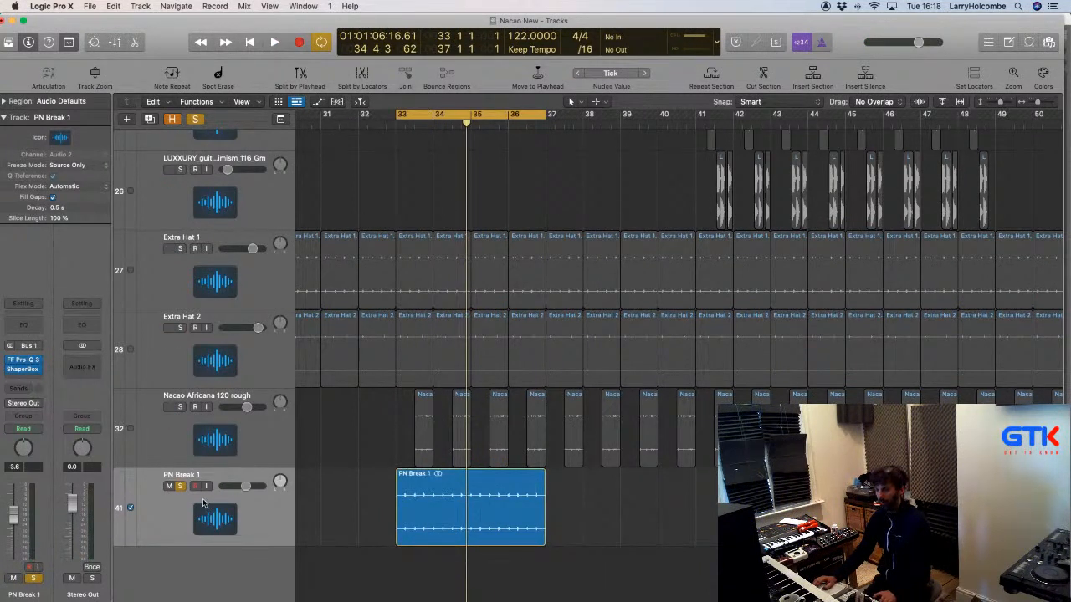
Play from bar 33 with PN Break 1 unsoloed and shorter track rows.
{"action": "key", "text": "space"}
{"action": "key", "text": "s"}
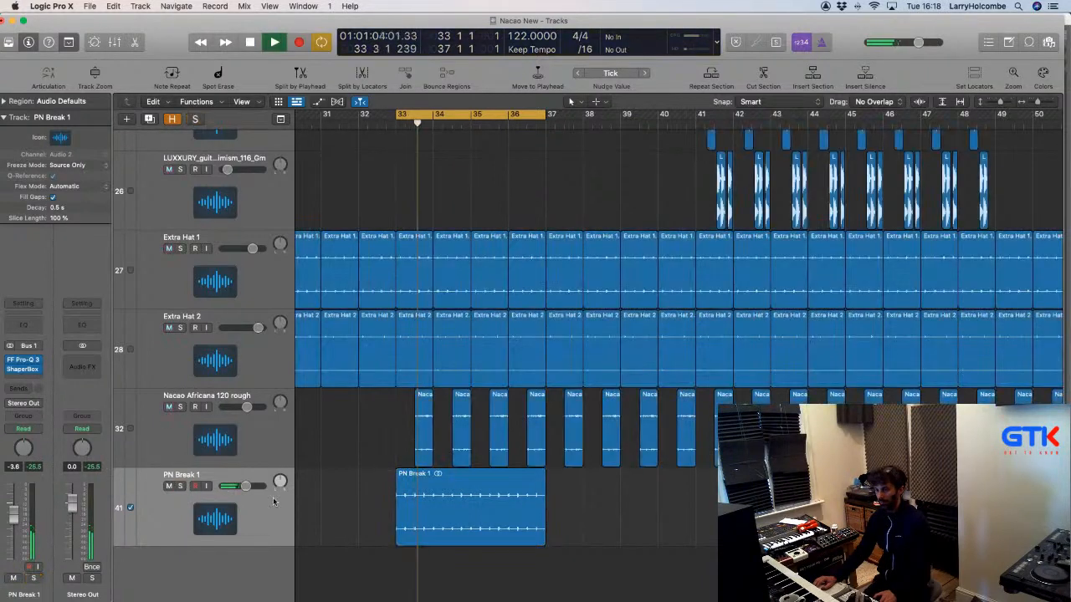
{"action": "key", "text": "super+Up"}
{"action": "key", "text": "super+Up"}
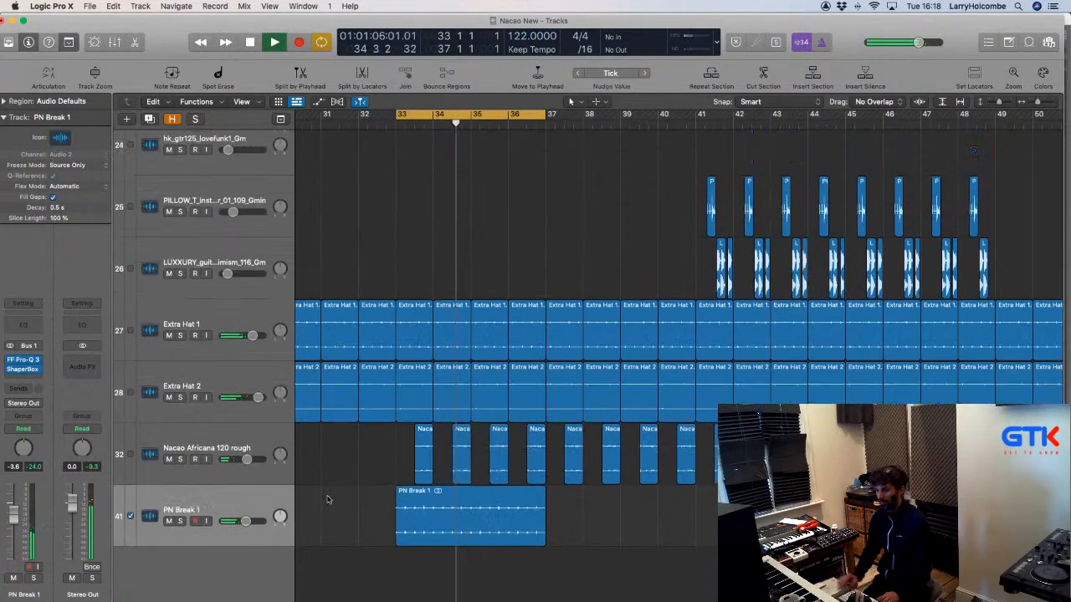
Set the PN Break 1 channel fader to about -4.3 dB and zoom out the arrangement.
{"action": "mouse_move", "coordinate": [13, 527]}
{"action": "left_mouse_down"}
{"action": "mouse_move", "coordinate": [13, 487]}
{"action": "mouse_move", "coordinate": [12, 522]}
{"action": "left_mouse_up"}
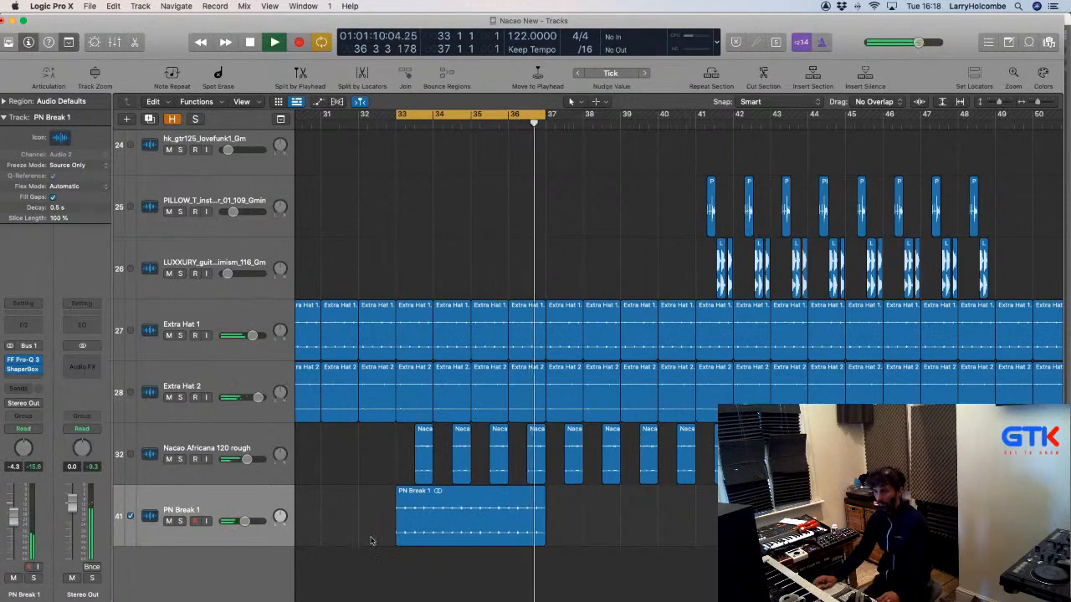
{"action": "key", "text": "super+Left"}
{"action": "key", "text": "super+Up"}
{"action": "key", "text": "super+Left"}
{"action": "key", "text": "super+Left"}
{"action": "key", "text": "super+Up"}
{"action": "key", "text": "super+Up"}
{"action": "key", "text": "super+Up"}
{"action": "key", "text": "super+Up"}
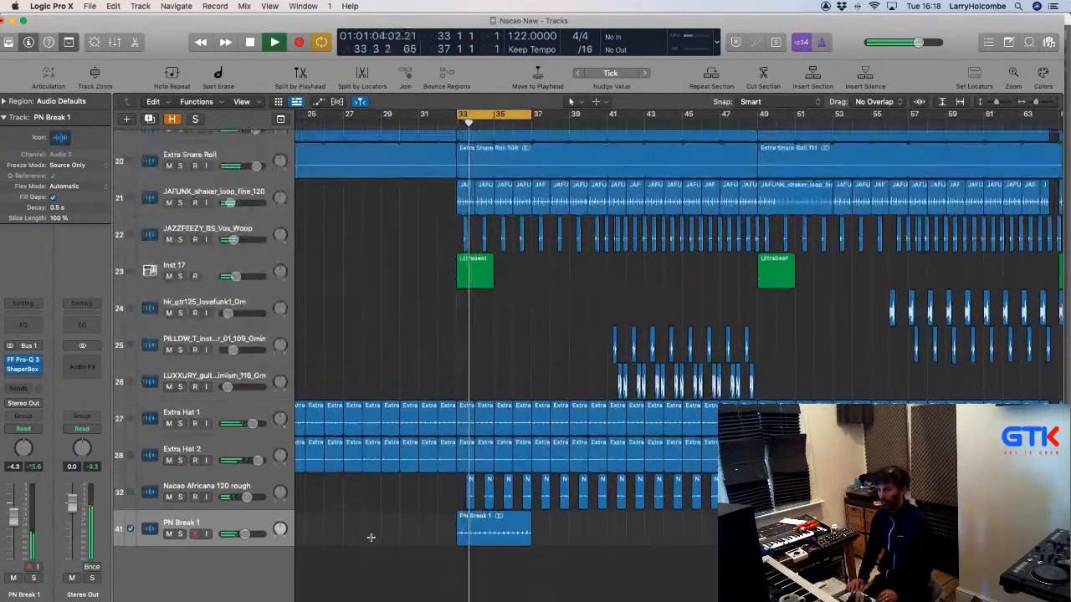
{"action": "key", "text": "super+Up"}
{"action": "key", "text": "super+Left"}
Loop the PN Break 1 region across the arrangement and turn Cycle off.
{"action": "left_click", "coordinate": [500, 532]}
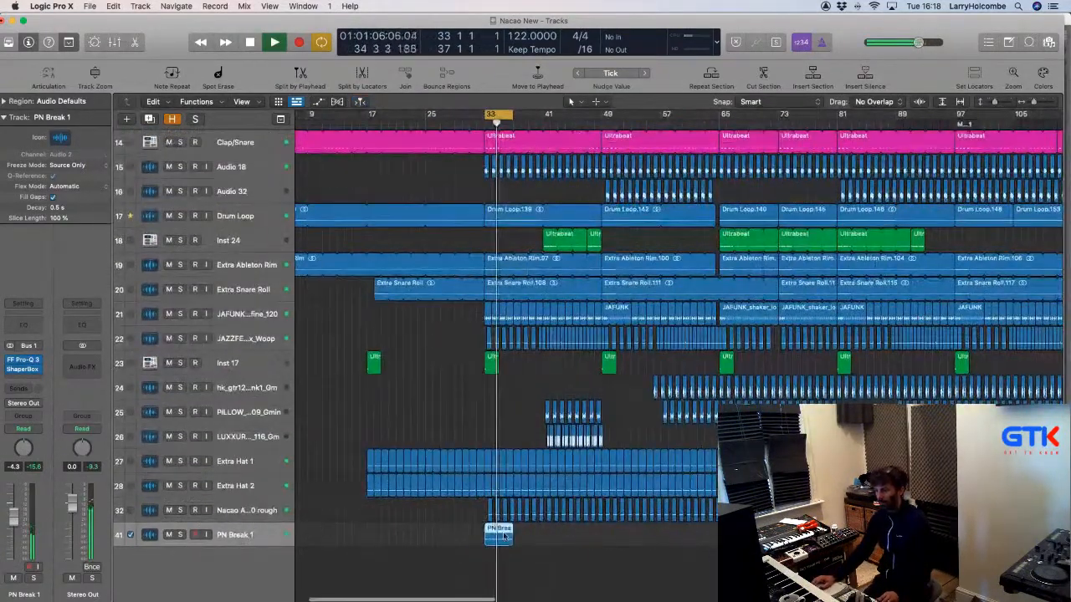
{"action": "key", "text": "l"}
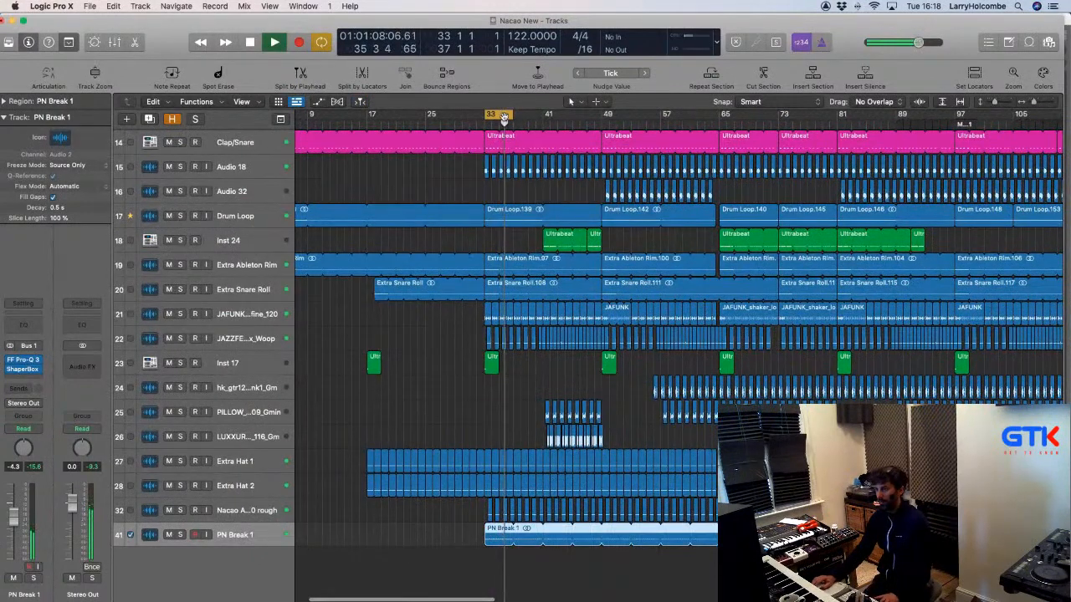
{"action": "left_click", "coordinate": [504, 118]}
{"action": "left_click", "coordinate": [455, 181]}
In Finder's 'nacao' search, Quick Look the Nacao New project file.
{"action": "key", "text": "super+Tab"}
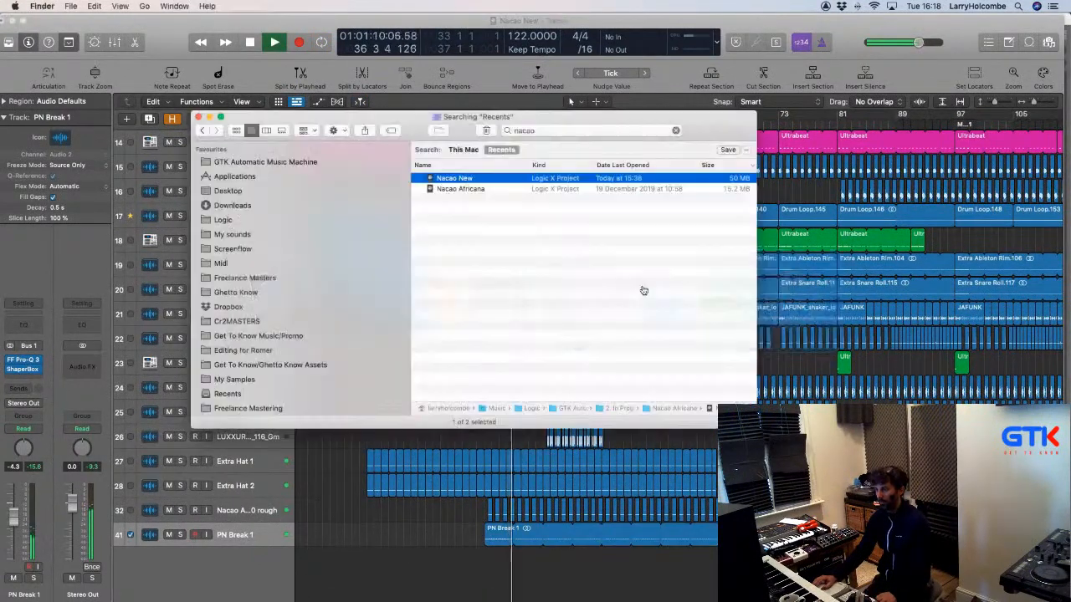
{"action": "left_click_drag", "start_coordinate": [424, 117], "coordinate": [569, 103]}
{"action": "key", "text": "space"}
{"action": "scroll", "coordinate": [439, 310], "scroll_direction": "down", "scroll_amount": 10}
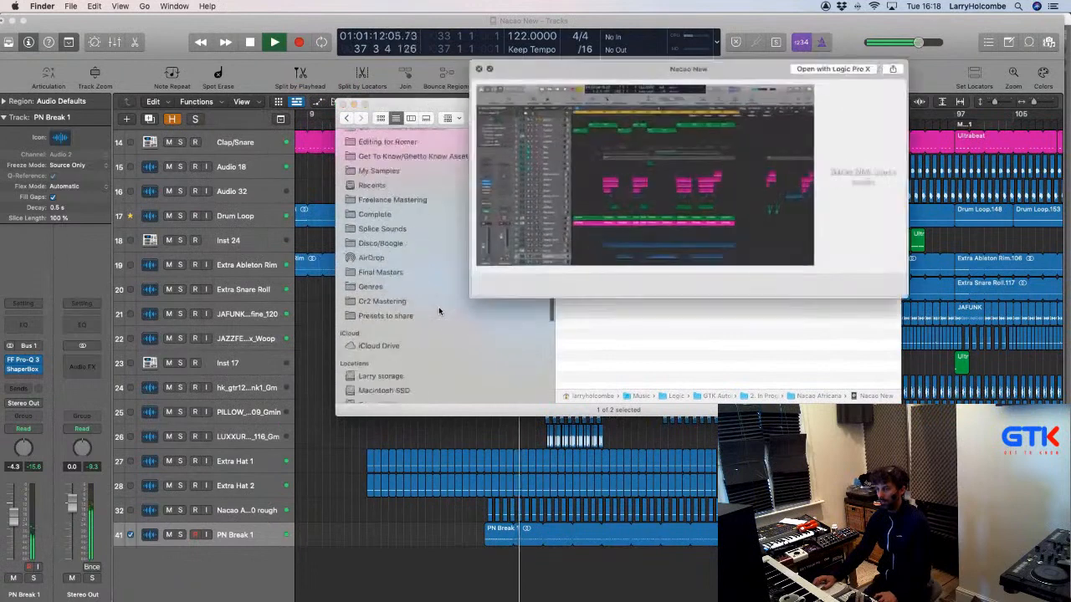
{"action": "key", "text": "space"}
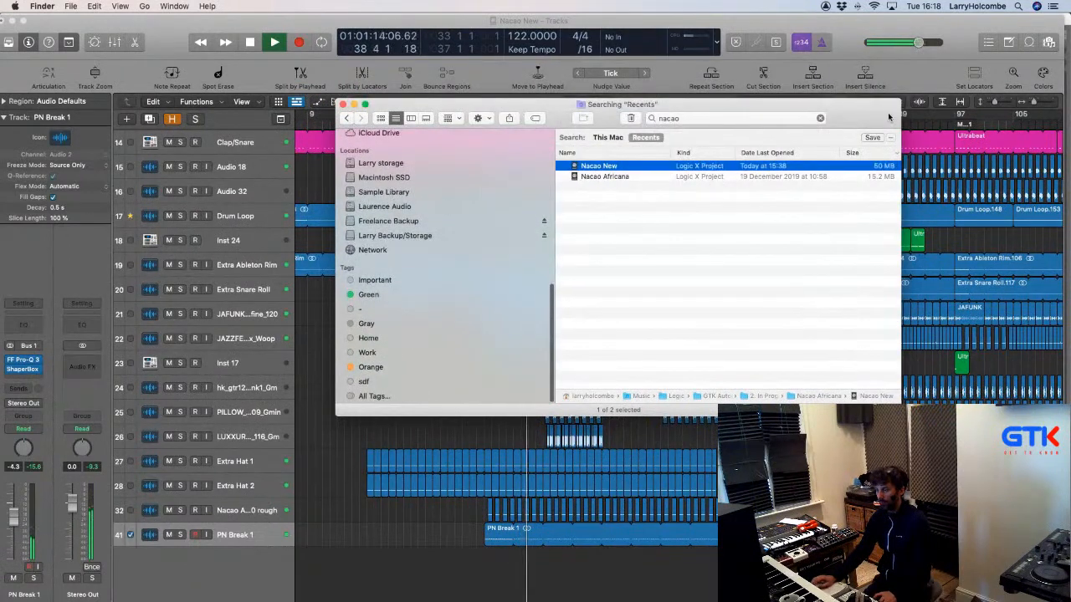
Search the Loop Browser for 'GTK' and scroll through results like GTK Disco Lazer and GTK Downlifter.
{"action": "left_click", "coordinate": [1006, 46]}
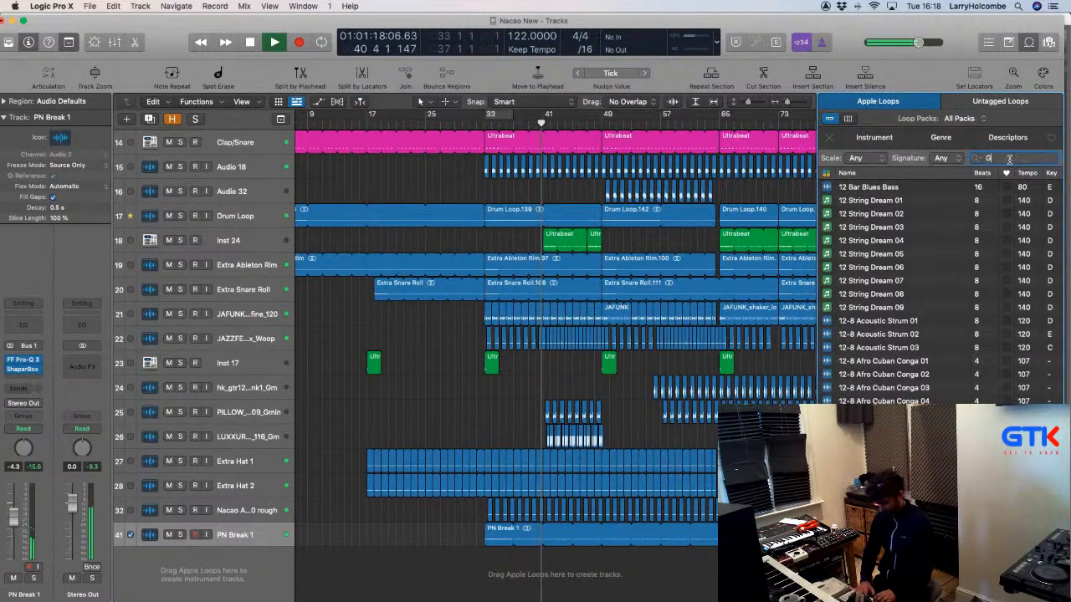
{"action": "key", "text": "Return"}
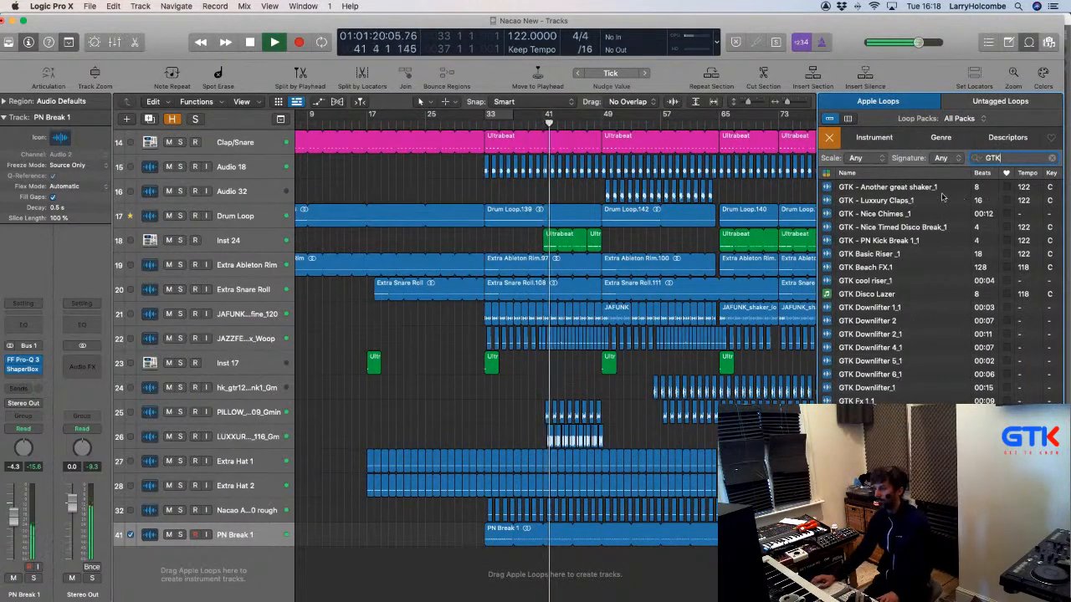
{"action": "scroll", "coordinate": [943, 198], "scroll_direction": "down", "scroll_amount": 15}
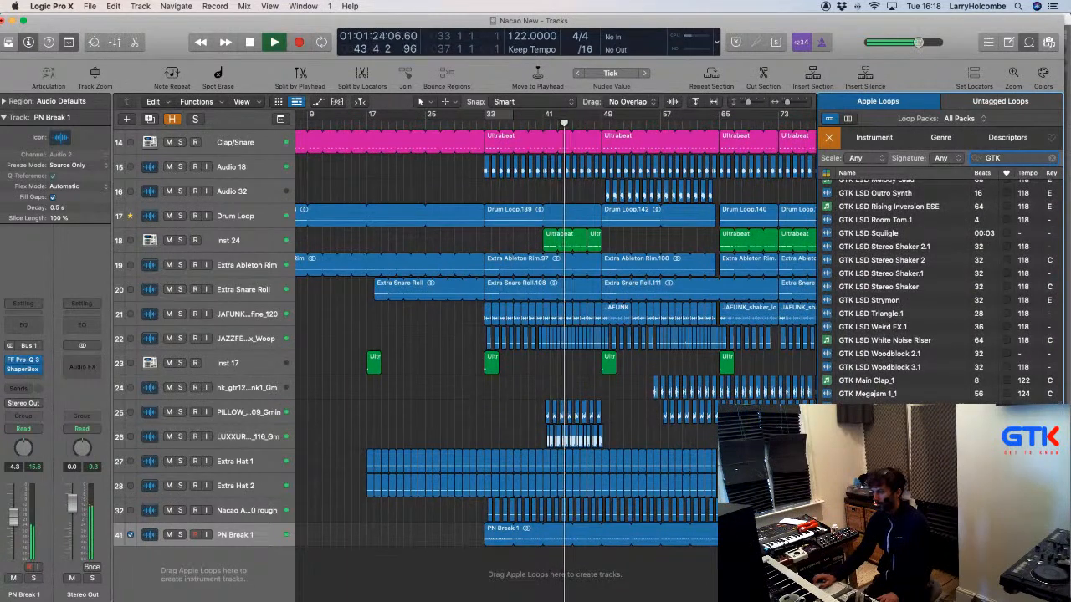
{"action": "scroll", "coordinate": [937, 285], "scroll_direction": "up", "scroll_amount": 15}
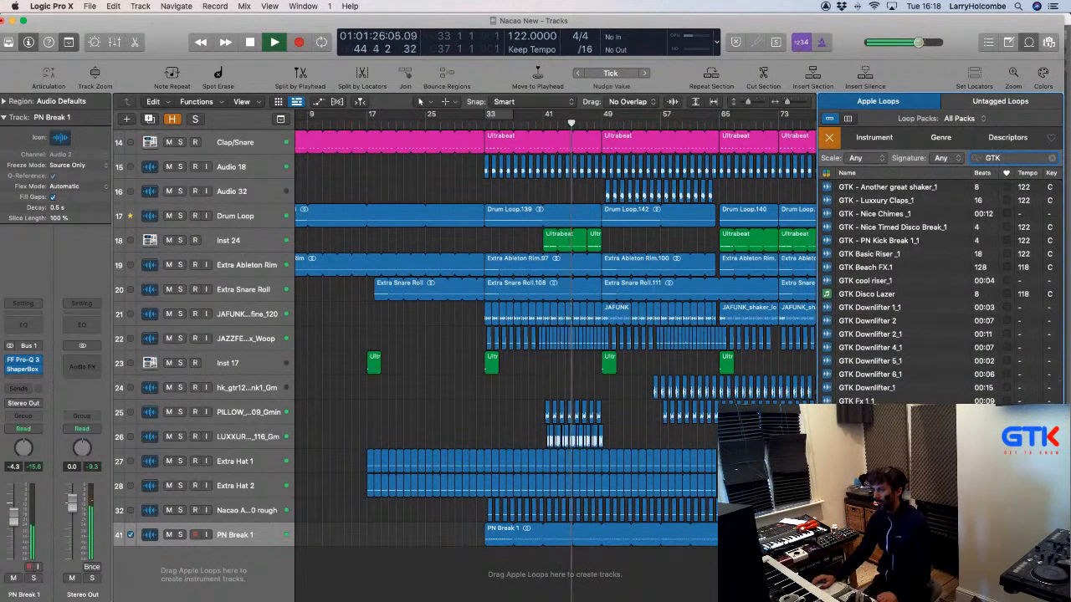
{"action": "key", "text": "super+Tab"}
{"action": "key", "text": "super+Tab"}
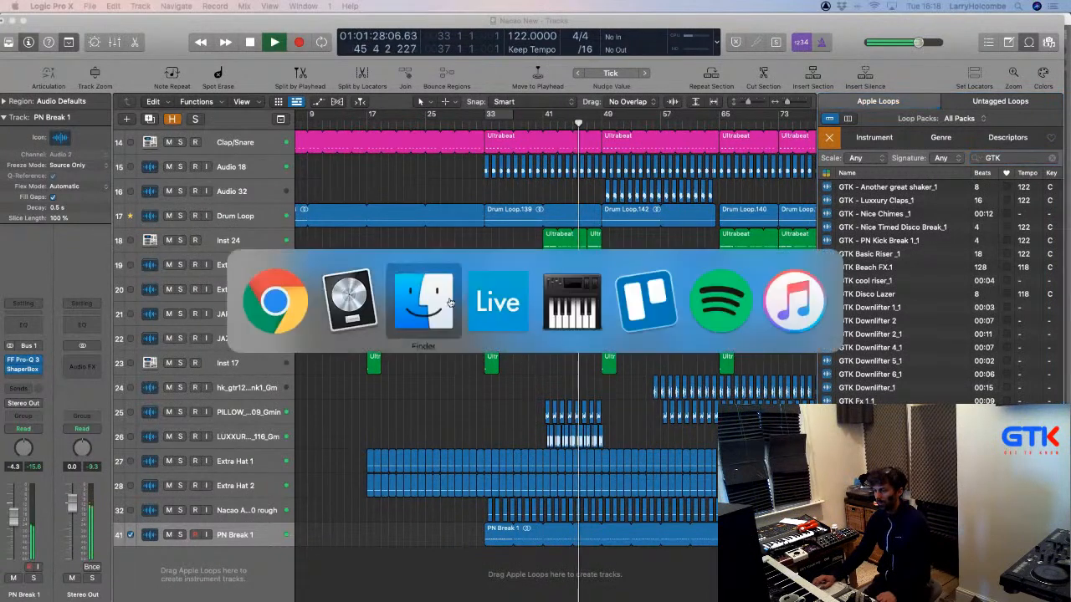
Search This Mac for 'vinyl' and drag Vinyl Noise.wav into Logic as new track 42.
{"action": "left_click", "coordinate": [450, 303]}
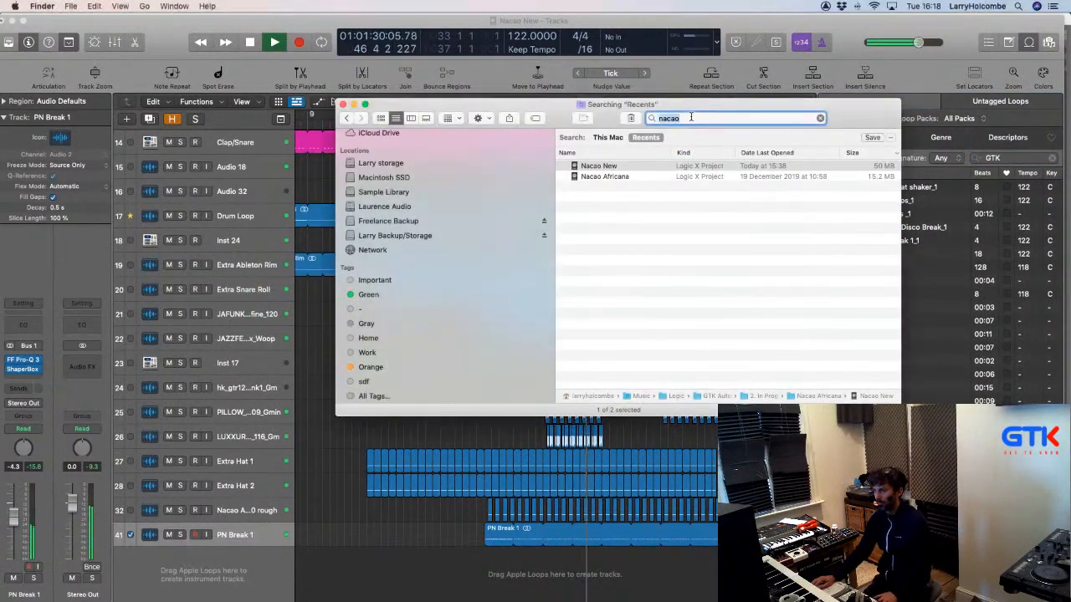
{"action": "type", "text": "viny"}
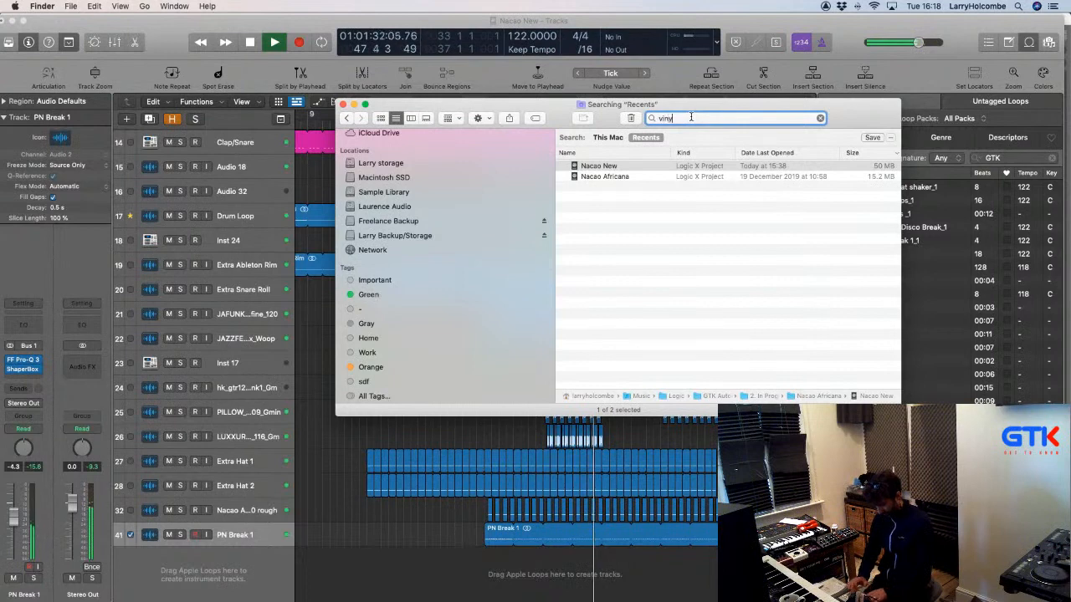
{"action": "type", "text": "l"}
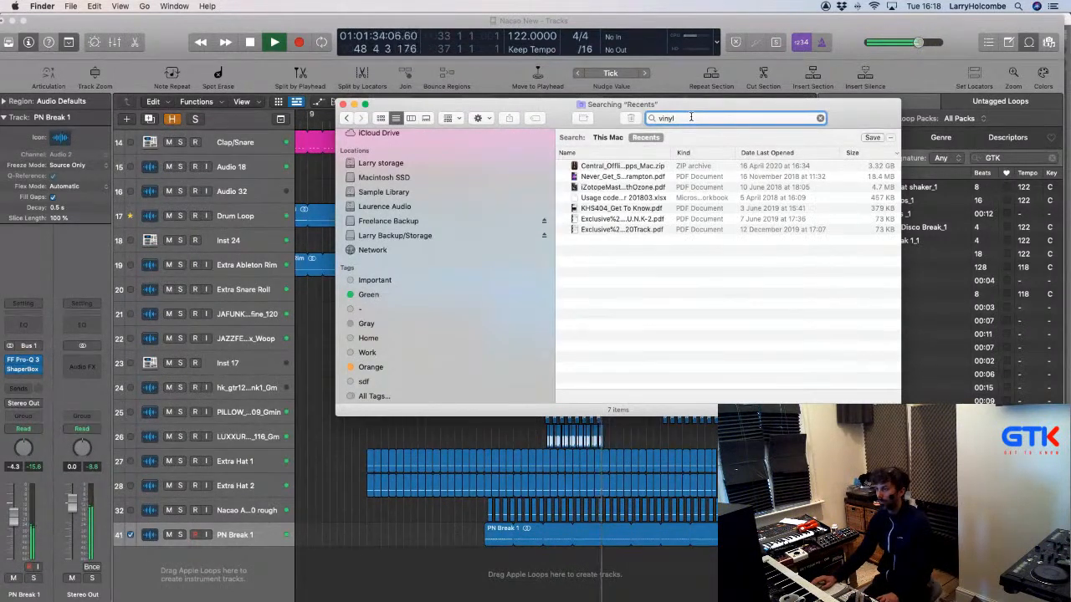
{"action": "left_click", "coordinate": [612, 137]}
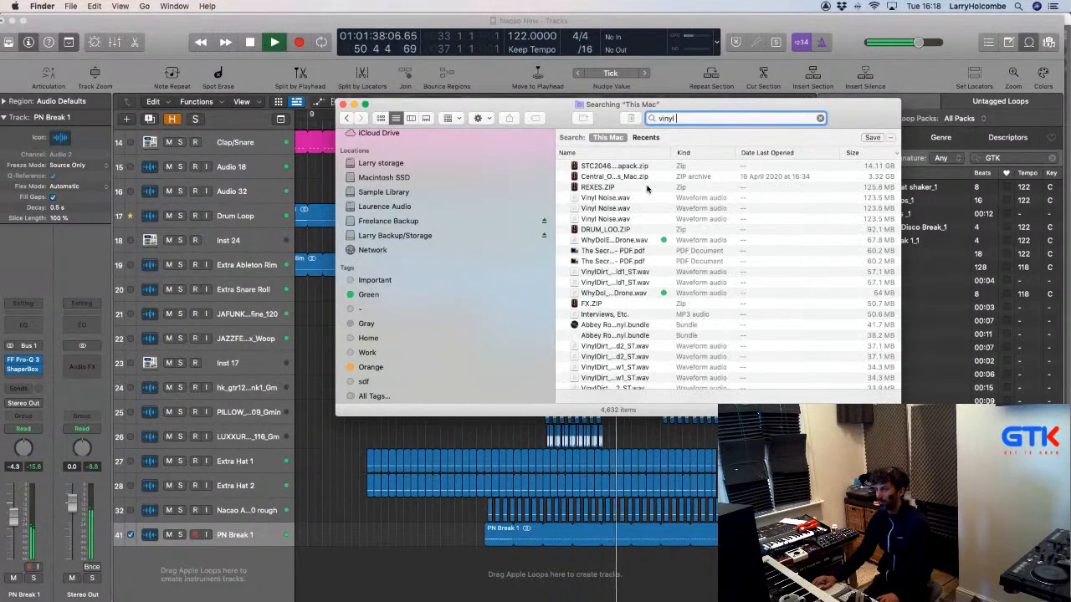
{"action": "left_click_drag", "start_coordinate": [588, 124], "coordinate": [552, 120]}
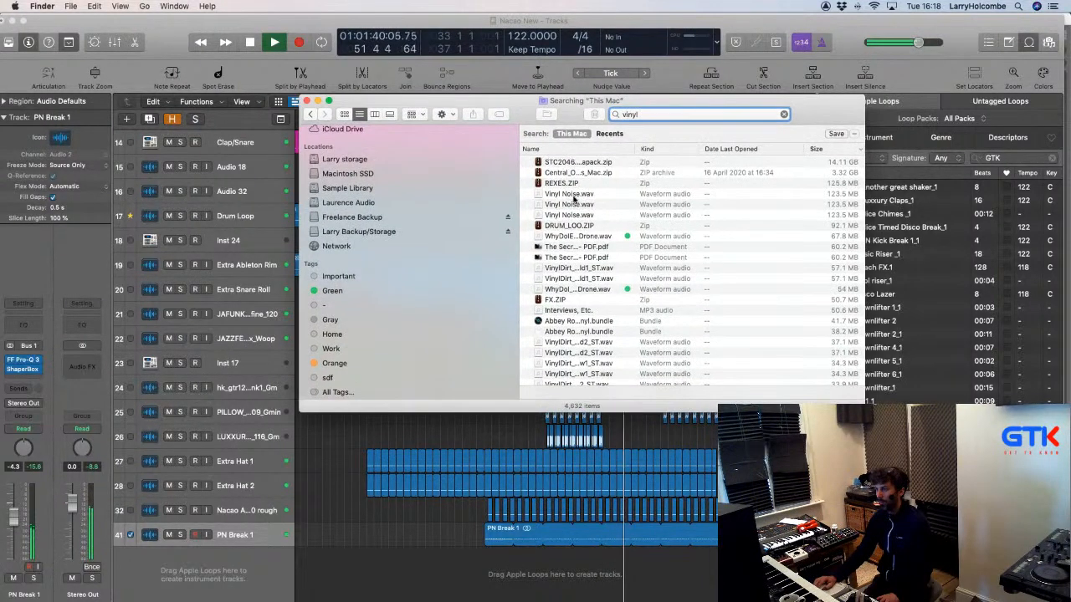
{"action": "left_click", "coordinate": [574, 198]}
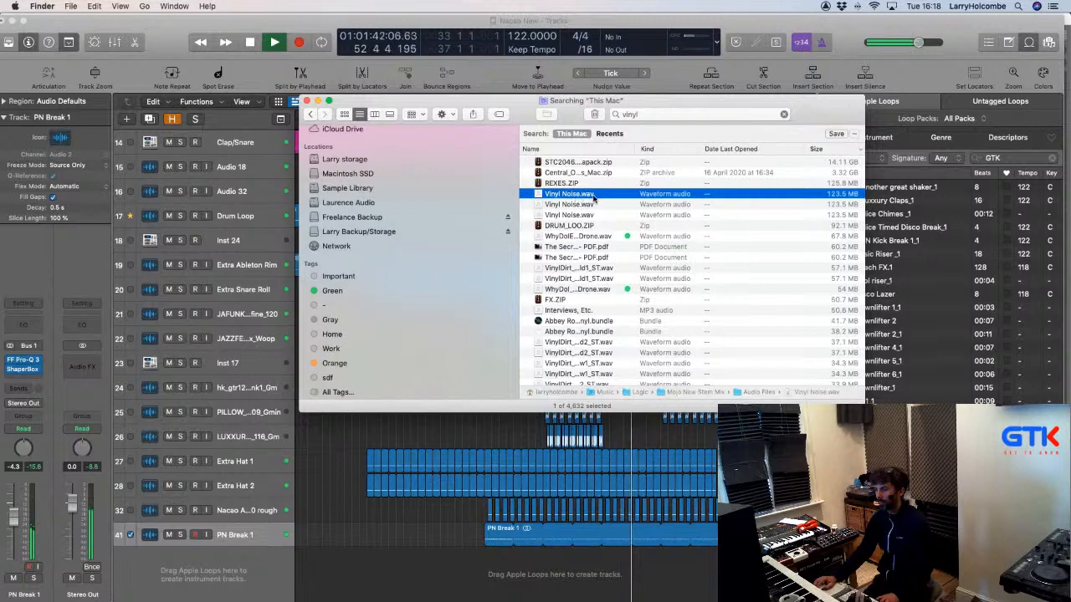
{"action": "left_click_drag", "start_coordinate": [574, 196], "coordinate": [411, 543]}
{"action": "key", "text": "space"}
Move the Vinyl Noise region so it starts at bar 1.
{"action": "scroll", "coordinate": [441, 541], "scroll_direction": "left", "scroll_amount": 3}
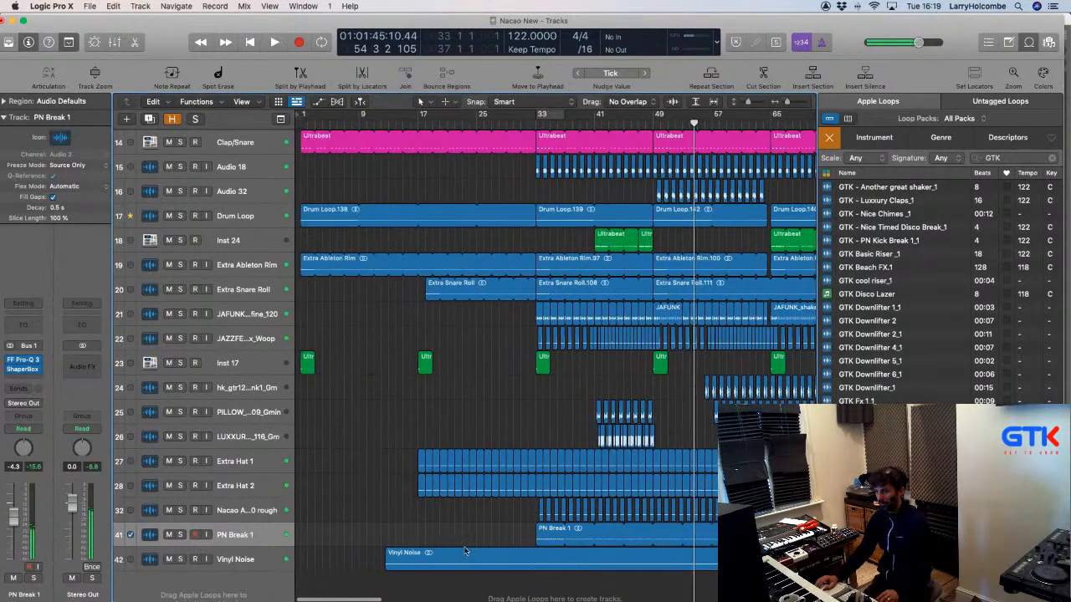
{"action": "left_click_drag", "start_coordinate": [412, 501], "coordinate": [525, 582]}
{"action": "left_click", "coordinate": [499, 535]}
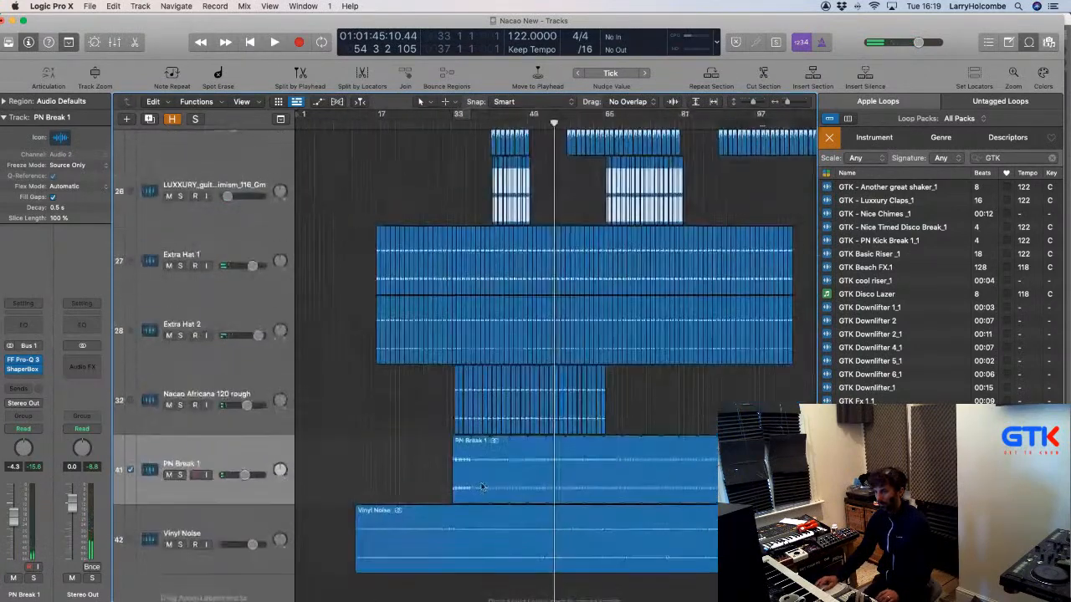
{"action": "left_click_drag", "start_coordinate": [437, 541], "coordinate": [385, 546]}
{"action": "left_click_drag", "start_coordinate": [349, 483], "coordinate": [322, 488]}
{"action": "left_click", "coordinate": [379, 280]}
{"action": "left_click_drag", "start_coordinate": [394, 373], "coordinate": [377, 372]}
Solo the Vinyl Noise track and play it back, closing the loop browser.
{"action": "left_click", "coordinate": [180, 372]}
{"action": "key", "text": "space"}
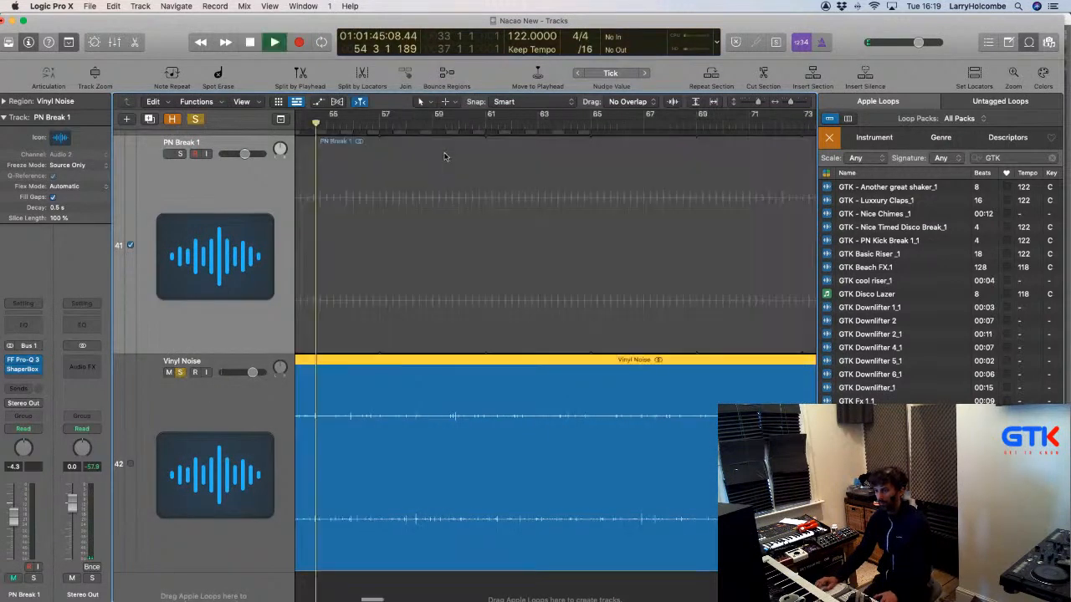
{"action": "key", "text": "super+Left"}
{"action": "key", "text": "super+Left"}
{"action": "key", "text": "super+Left"}
{"action": "key", "text": "super+Up"}
{"action": "key", "text": "super+Up"}
{"action": "key", "text": "super+Up"}
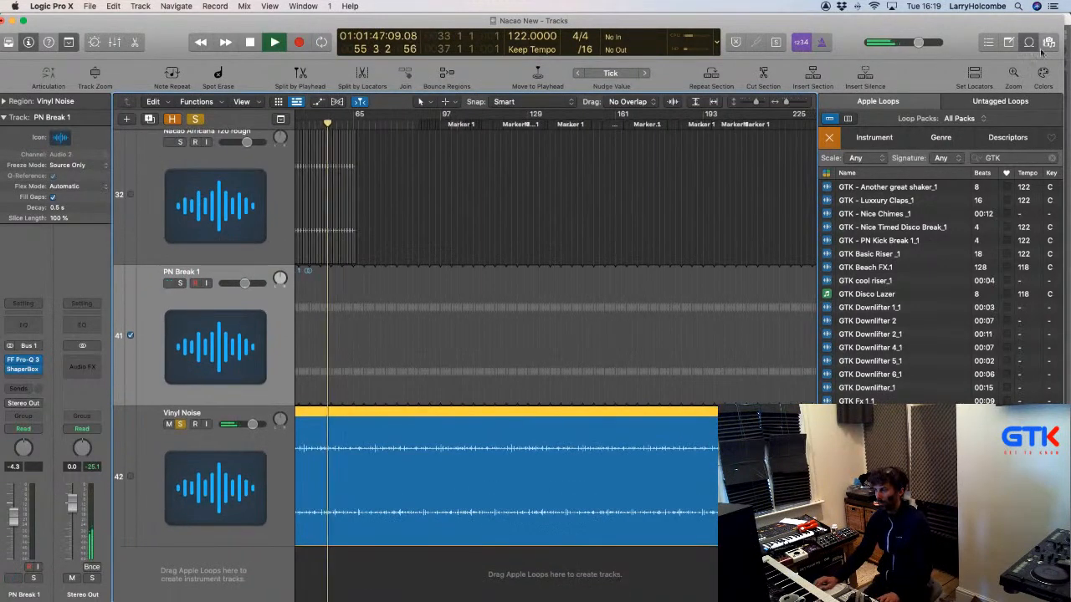
{"action": "left_click", "coordinate": [1028, 44]}
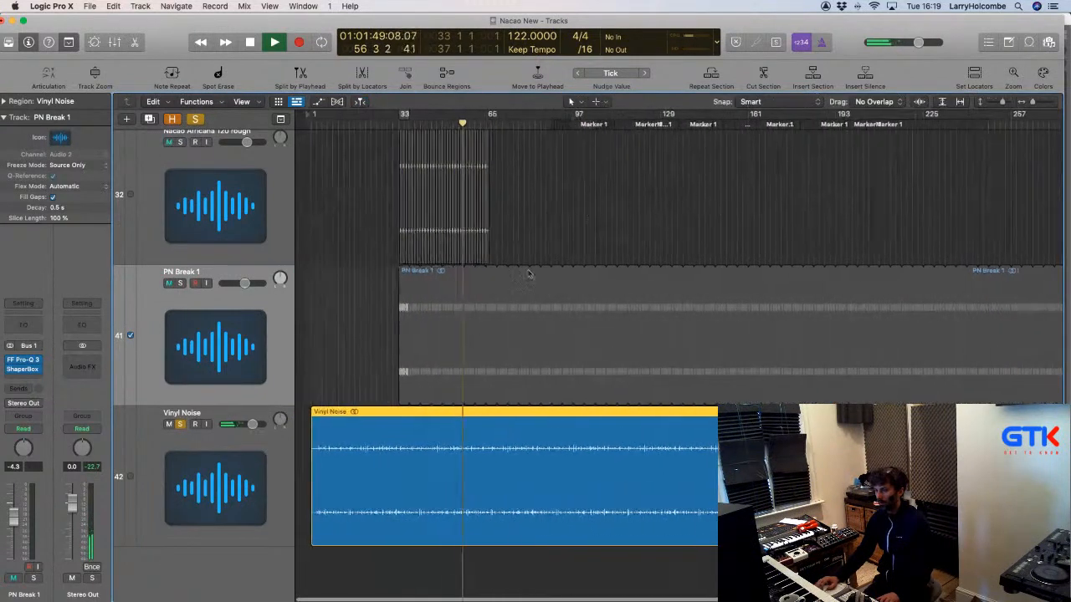
{"action": "left_click", "coordinate": [159, 500]}
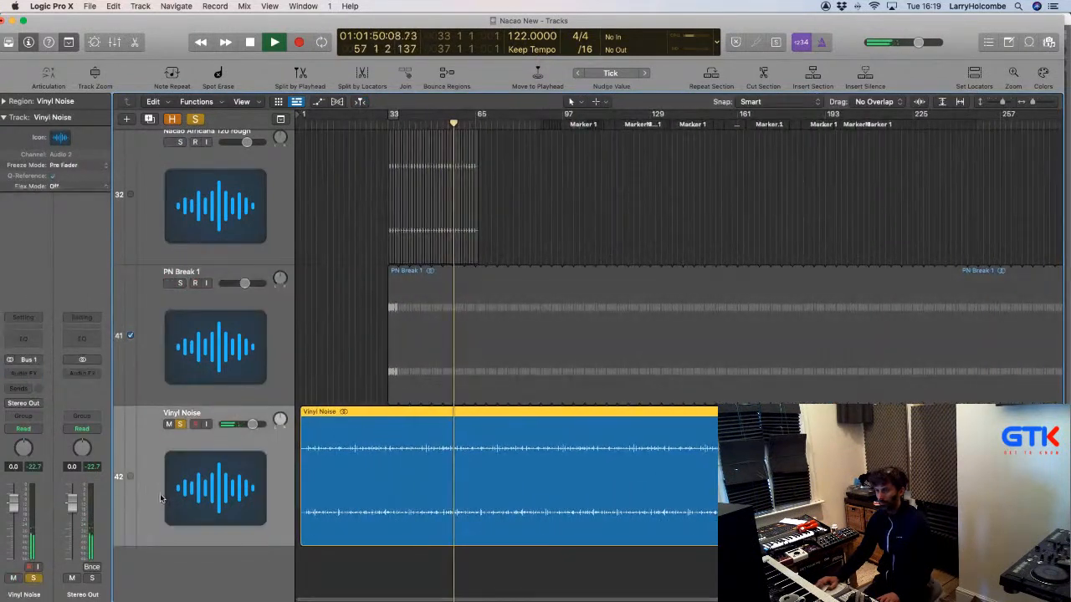
{"action": "scroll", "coordinate": [343, 351], "scroll_direction": "down", "scroll_amount": 3}
{"action": "left_click", "coordinate": [340, 350]}
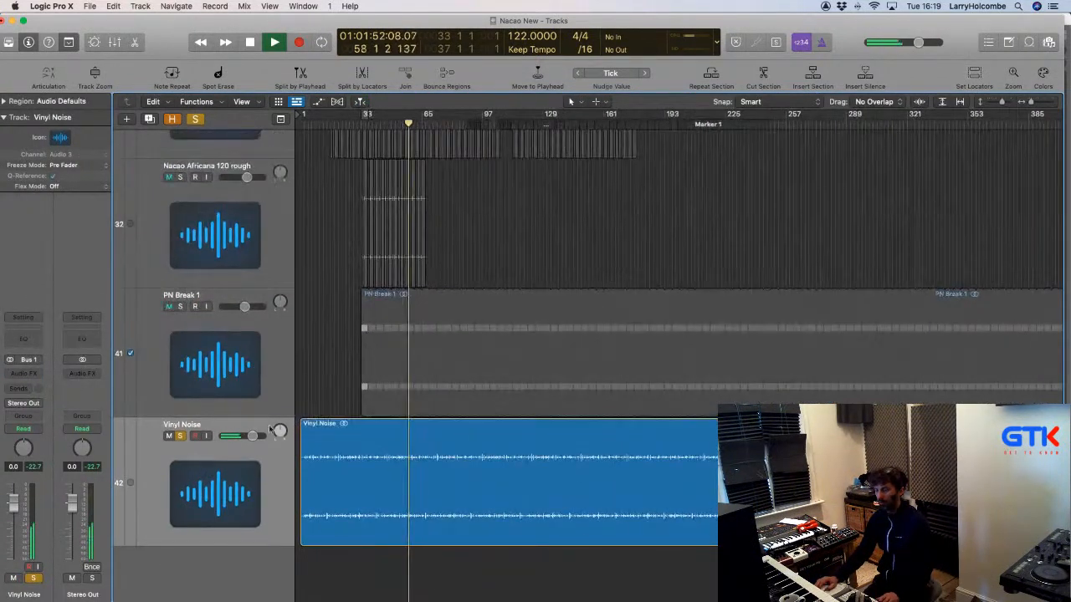
Unsolo Vinyl Noise, delete its region and stop playback.
{"action": "left_click", "coordinate": [181, 436]}
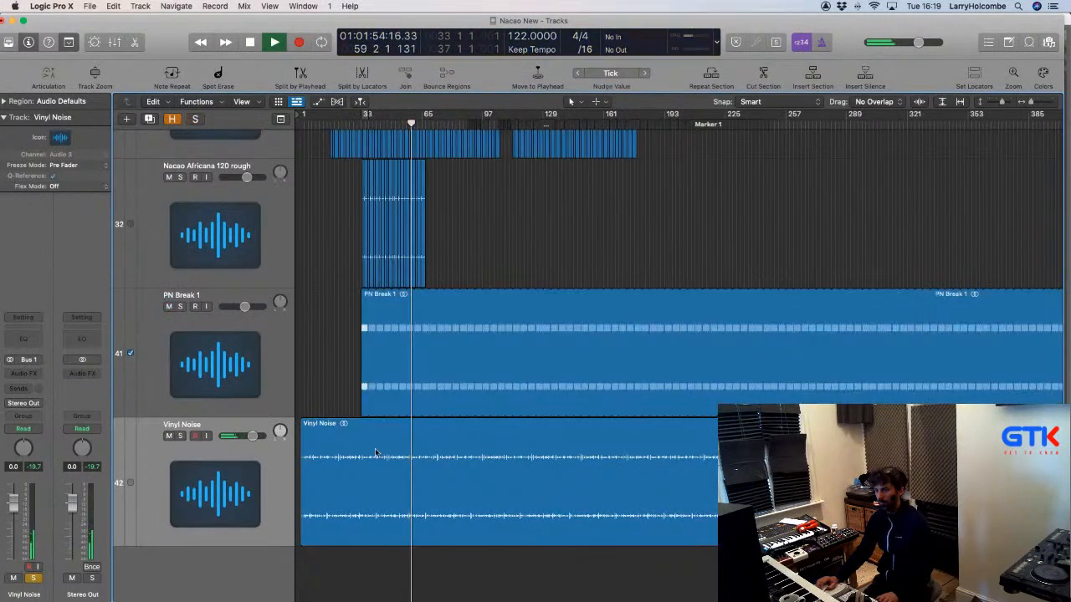
{"action": "left_click", "coordinate": [336, 429]}
{"action": "key", "text": "Delete"}
{"action": "key", "text": "space"}
{"action": "key", "text": "super+Tab"}
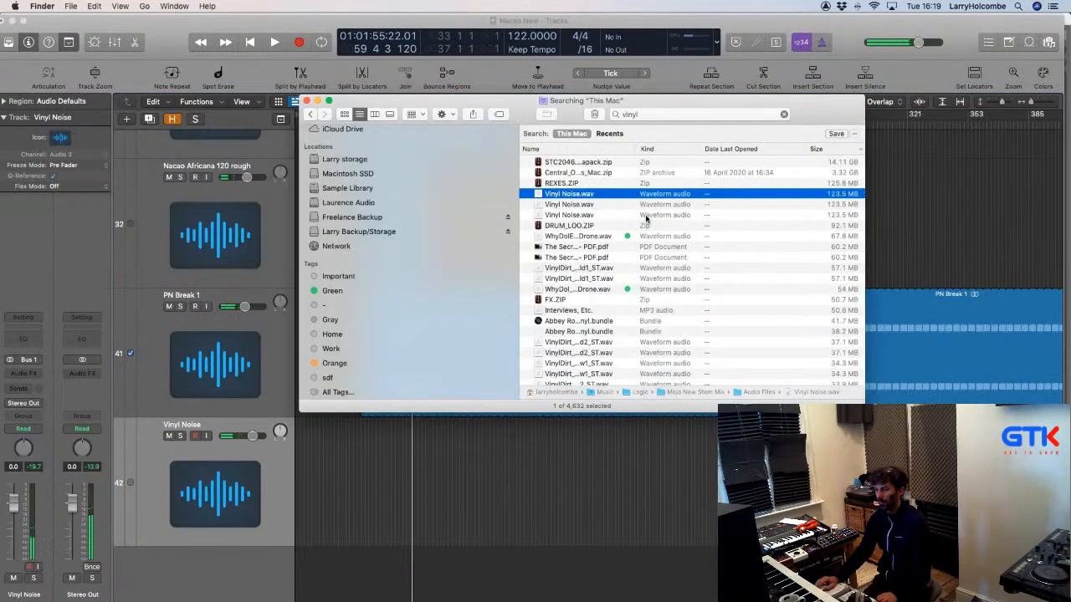
Quick Look the VinylDirt files in the search results, comparing VinylDirt_VeryLong_Old2_ST.wav and others.
{"action": "scroll", "coordinate": [635, 230], "scroll_direction": "down", "scroll_amount": 5}
{"action": "left_click", "coordinate": [585, 211]}
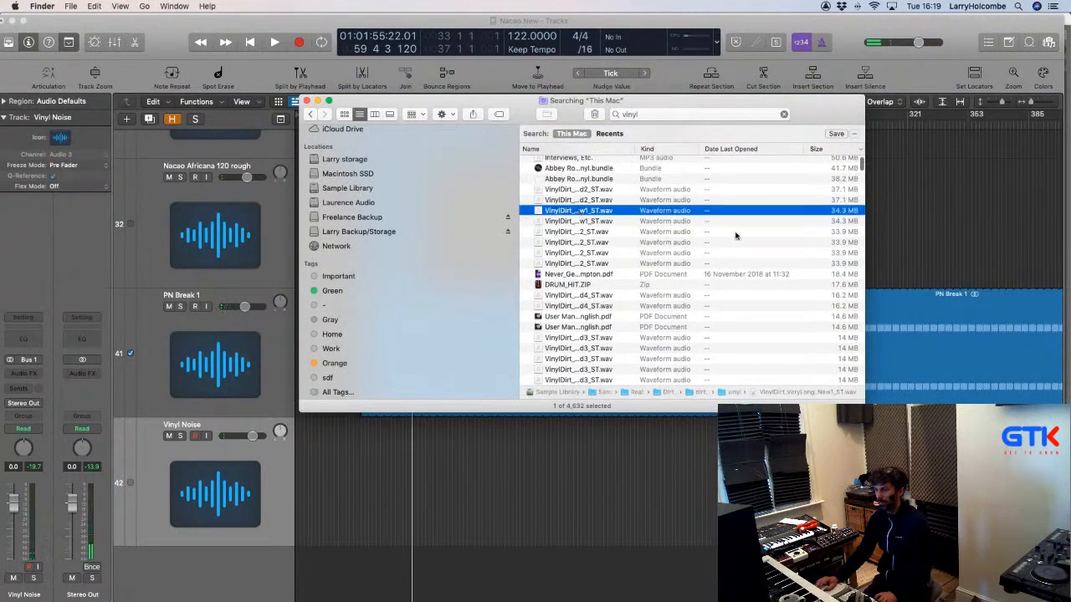
{"action": "left_click_drag", "start_coordinate": [864, 411], "coordinate": [1045, 440]}
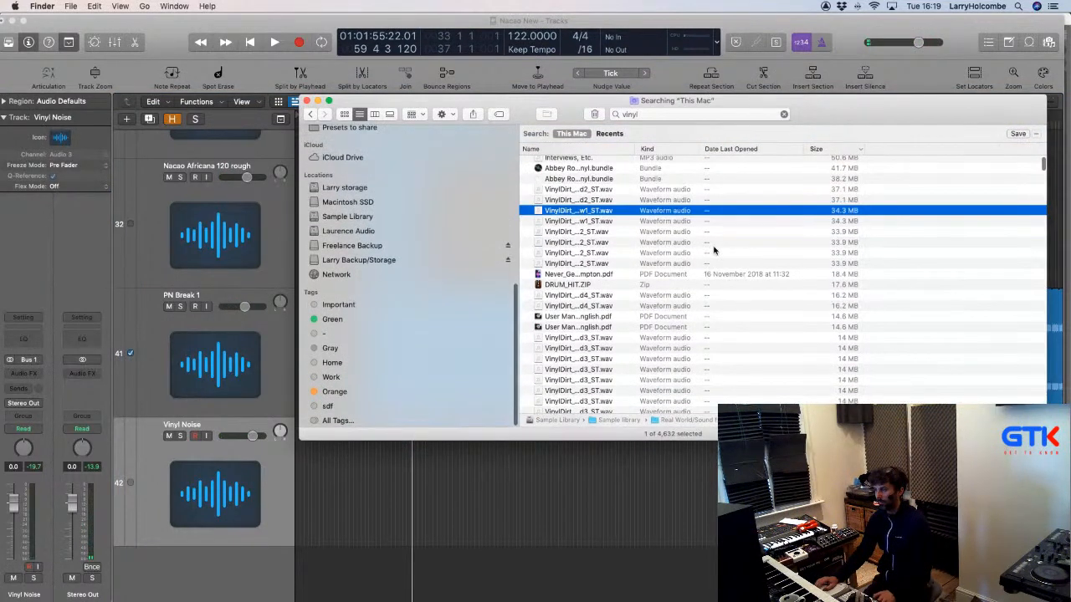
{"action": "key", "text": "space"}
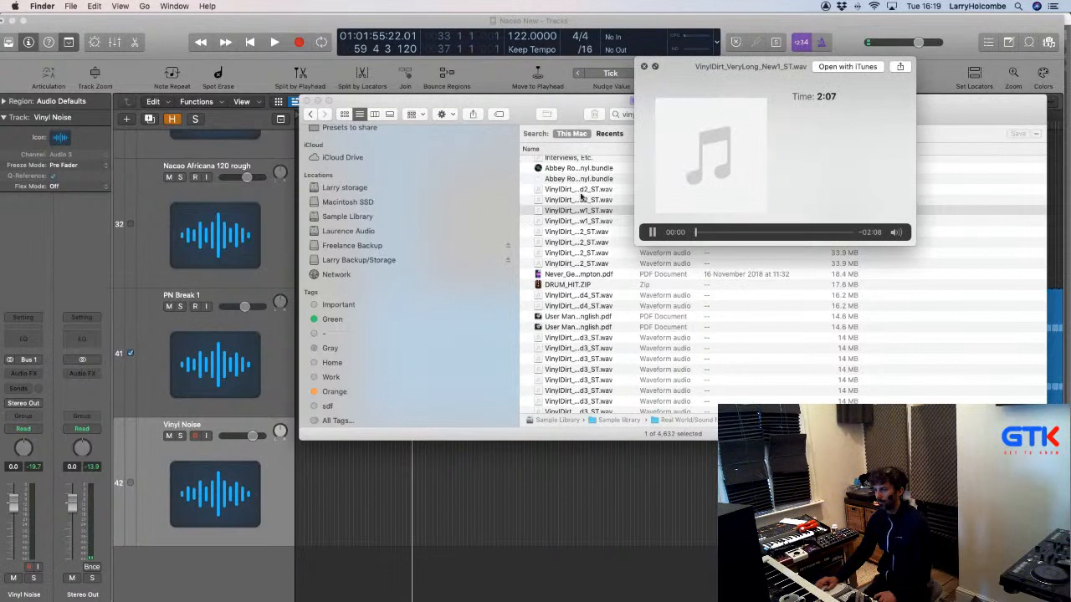
{"action": "left_click", "coordinate": [567, 191]}
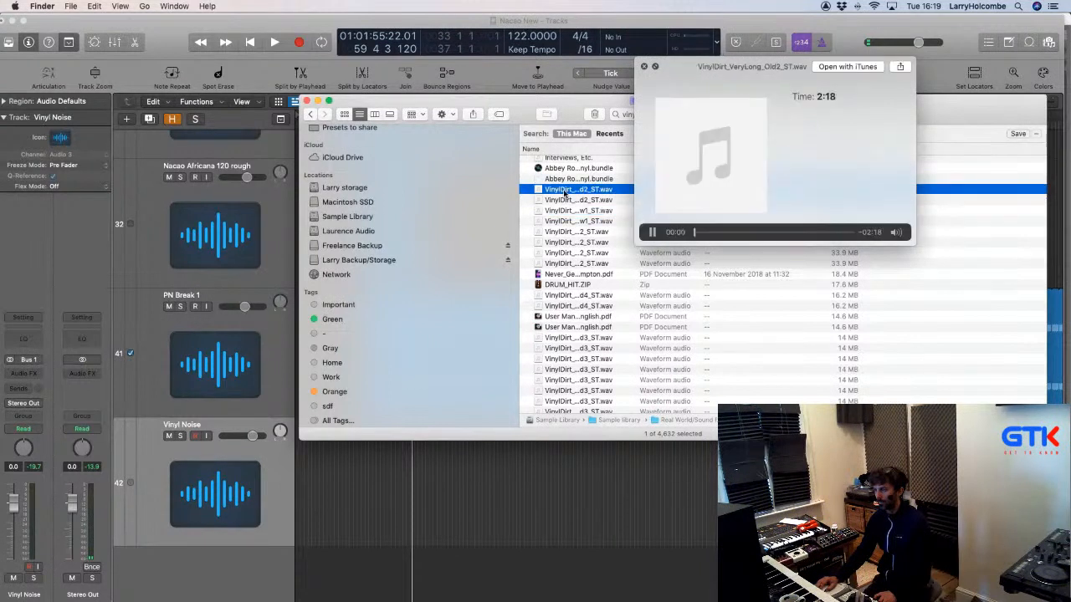
{"action": "left_click", "coordinate": [572, 201]}
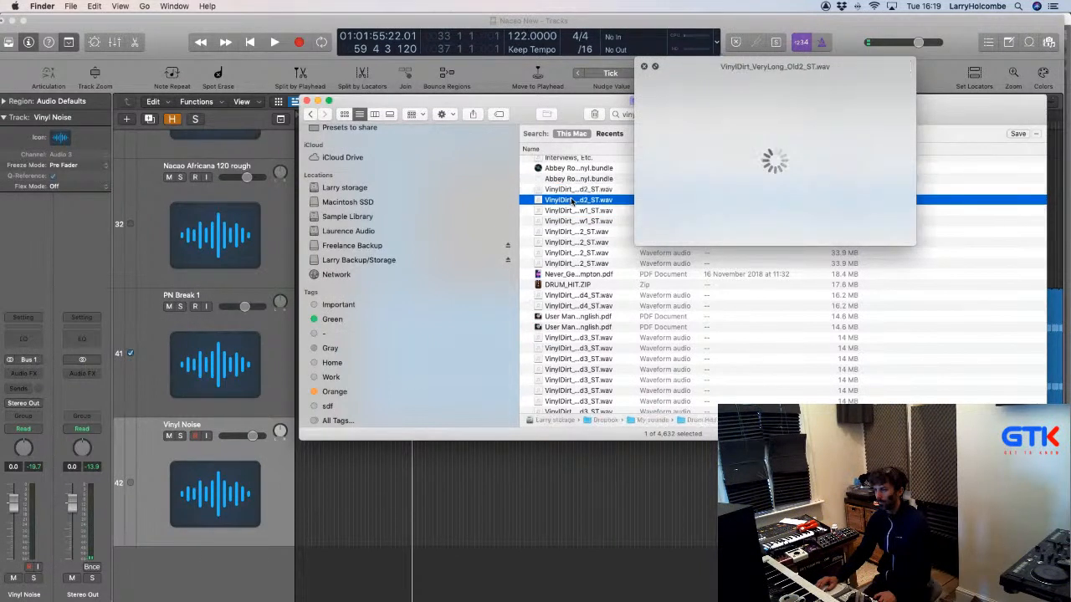
Re-audition VinylDirt_VeryLong_New1_ST.wav and place it on the Vinyl Noise track 42.
{"action": "left_click", "coordinate": [577, 222]}
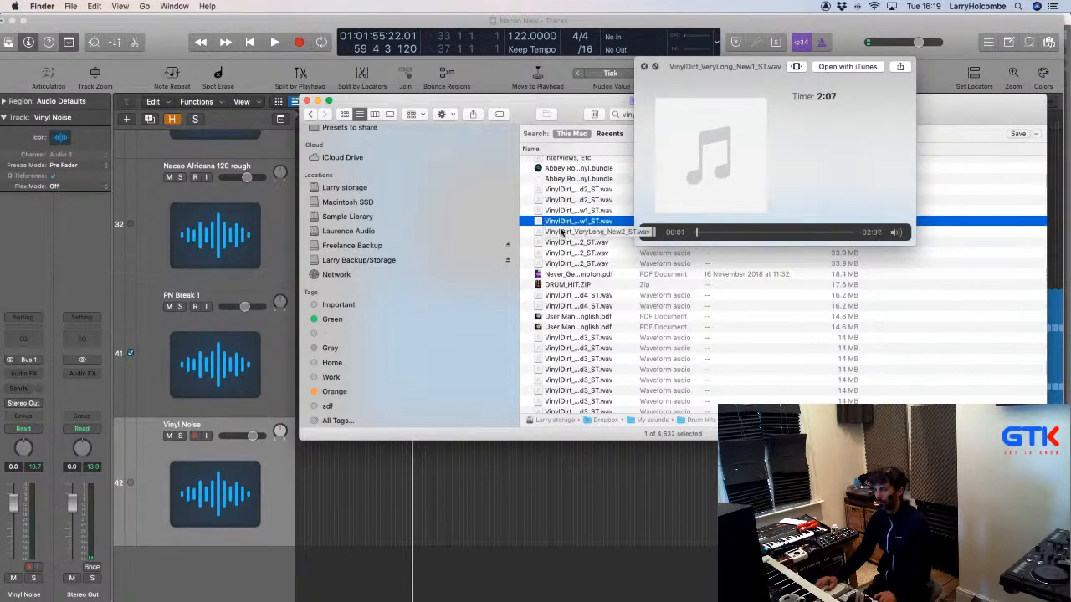
{"action": "left_click", "coordinate": [569, 211]}
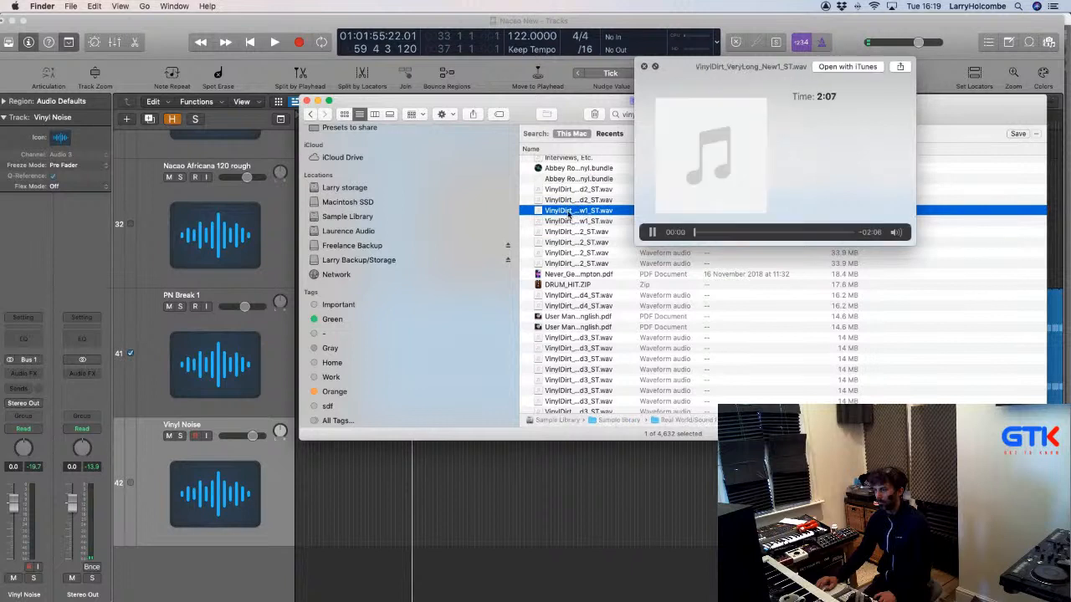
{"action": "left_click_drag", "start_coordinate": [565, 215], "coordinate": [303, 534]}
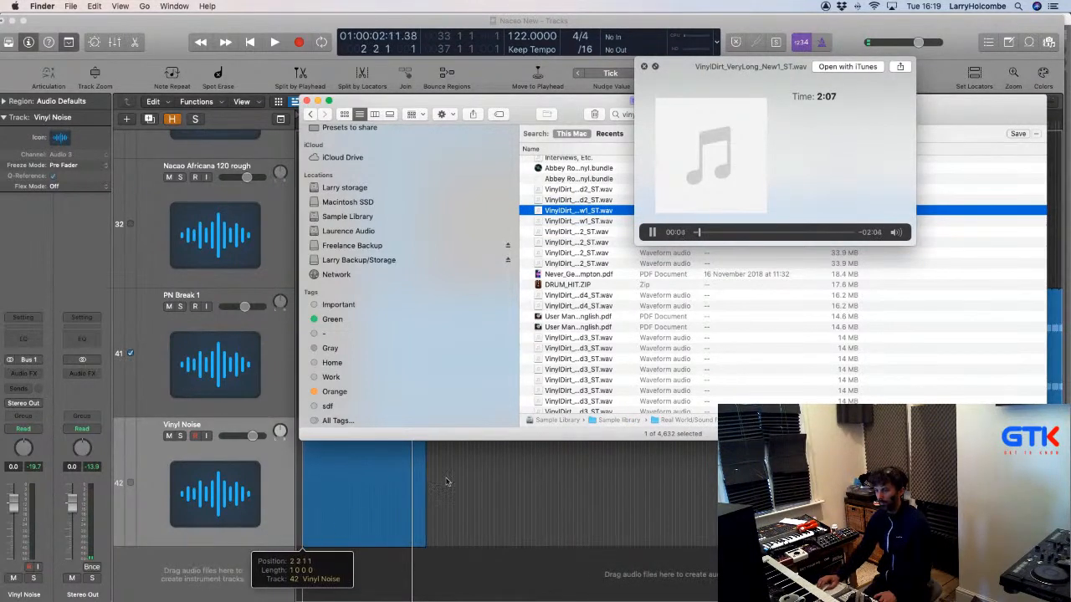
{"action": "left_click_drag", "start_coordinate": [447, 482], "coordinate": [446, 482]}
Move the VinylDirt region to bar 1 and place a copy right after it.
{"action": "key", "text": "z"}
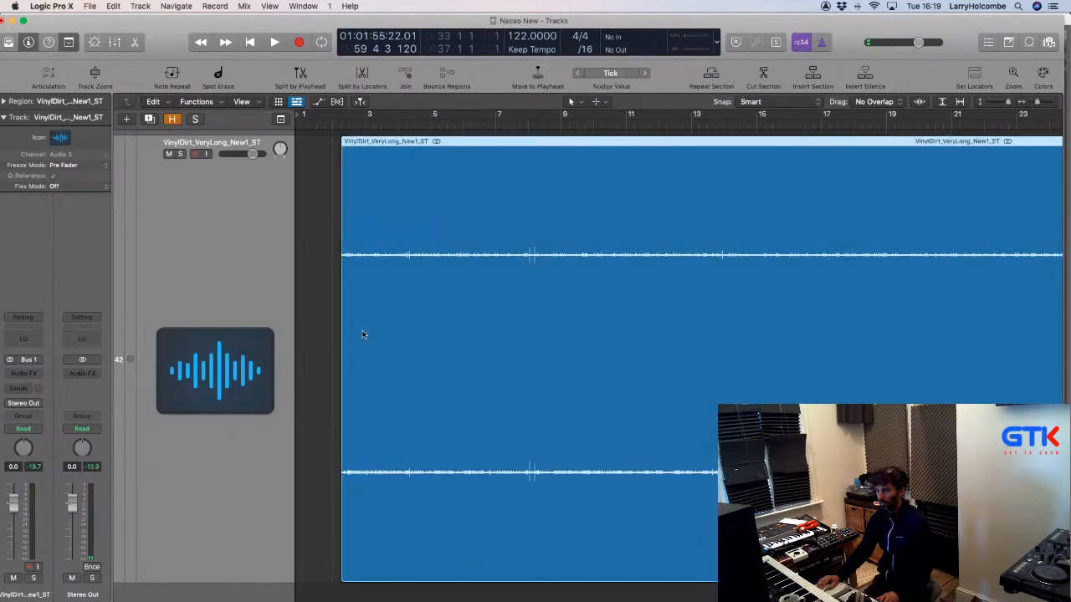
{"action": "left_click_drag", "start_coordinate": [363, 334], "coordinate": [329, 332]}
{"action": "left_click", "coordinate": [393, 342], "text": "ctrl+alt"}
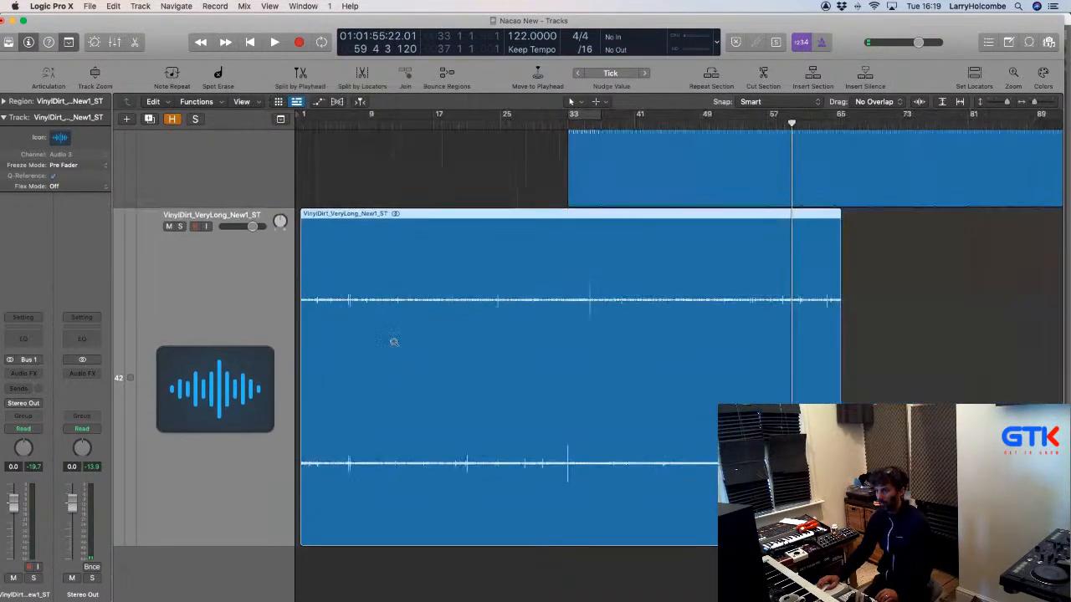
{"action": "left_click_drag", "start_coordinate": [437, 288], "coordinate": [934, 327]}
{"action": "left_click", "coordinate": [862, 323], "text": "ctrl+alt"}
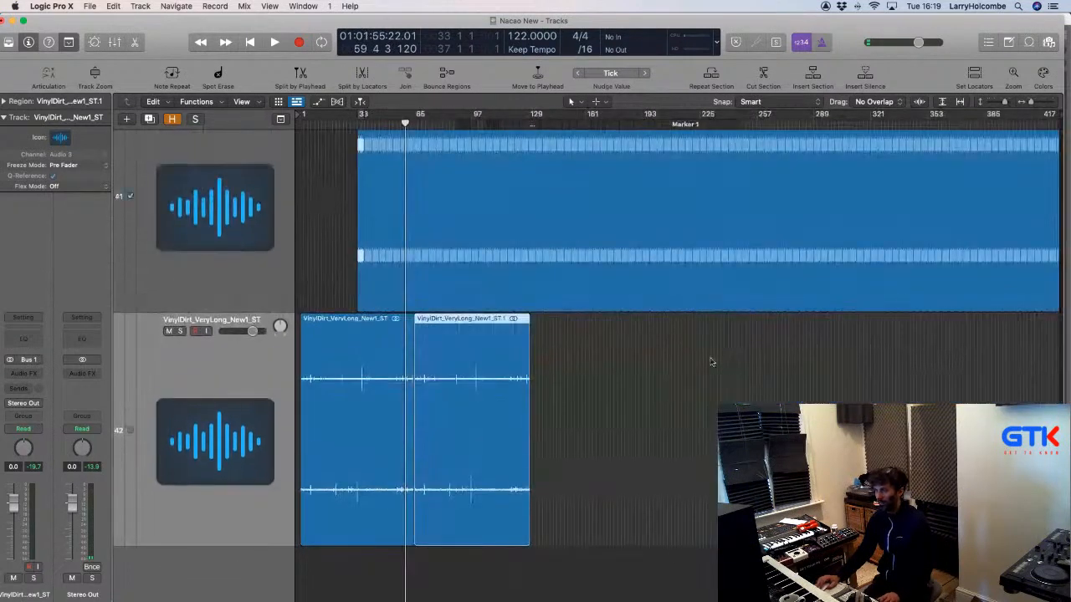
Duplicate both VinylDirt regions after the originals to make four, and return to the start.
{"action": "left_click", "coordinate": [366, 355]}
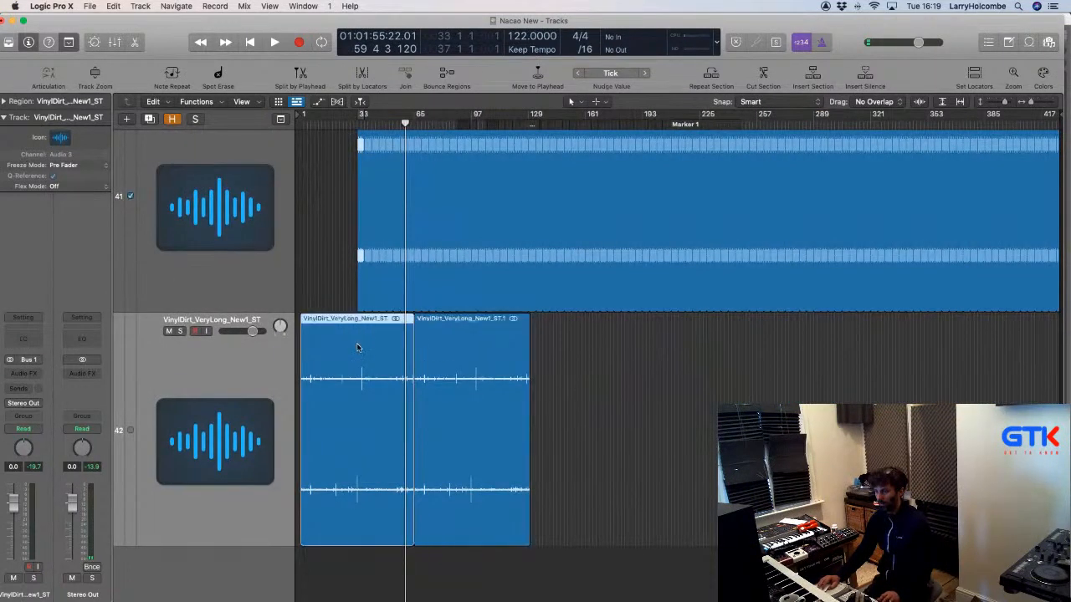
{"action": "left_click", "coordinate": [434, 354], "text": "shift"}
{"action": "left_click_drag", "start_coordinate": [359, 354], "coordinate": [593, 368]}
{"action": "left_click", "coordinate": [773, 352]}
{"action": "key", "text": "Return"}
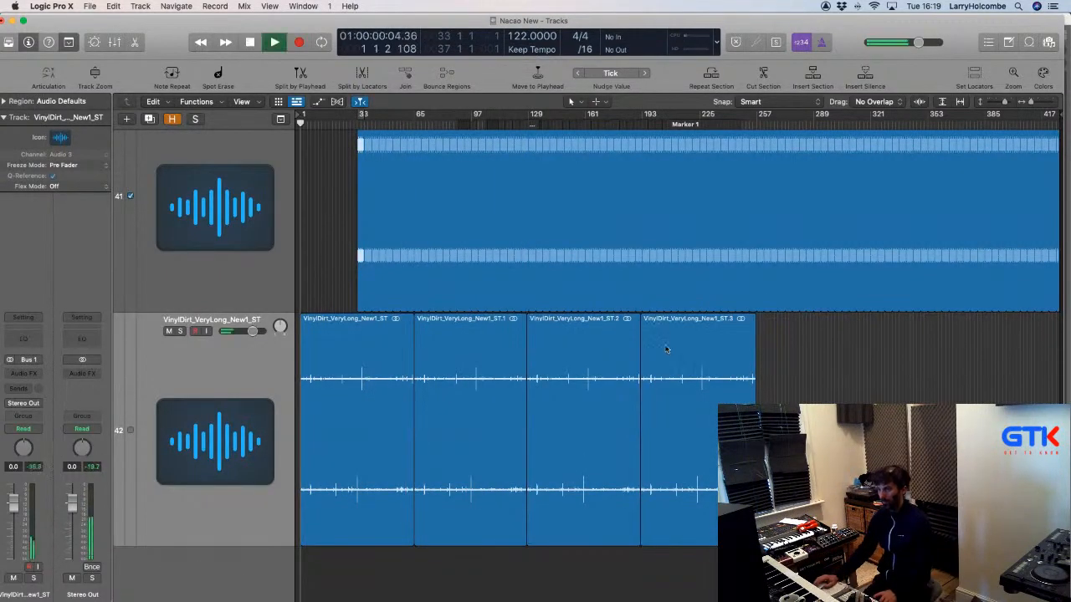
Close the Finder preview, then duplicate all four VinylDirt regions to make eight.
{"action": "key", "text": "super+Tab"}
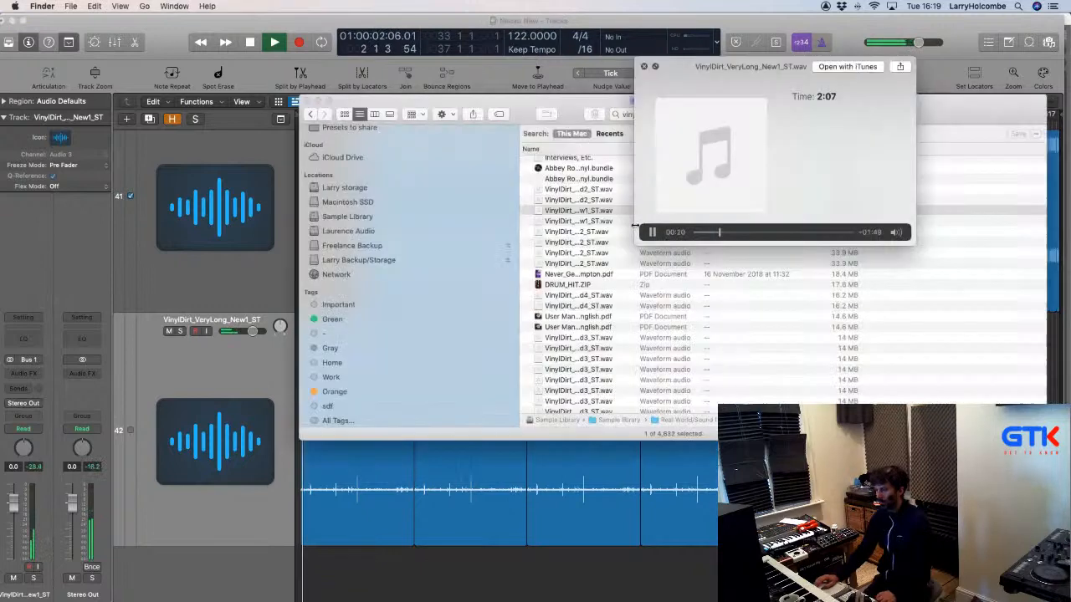
{"action": "left_click_drag", "start_coordinate": [748, 205], "coordinate": [776, 201]}
{"action": "key", "text": "space"}
{"action": "key", "text": "super+Tab"}
{"action": "left_click_drag", "start_coordinate": [770, 502], "coordinate": [331, 458]}
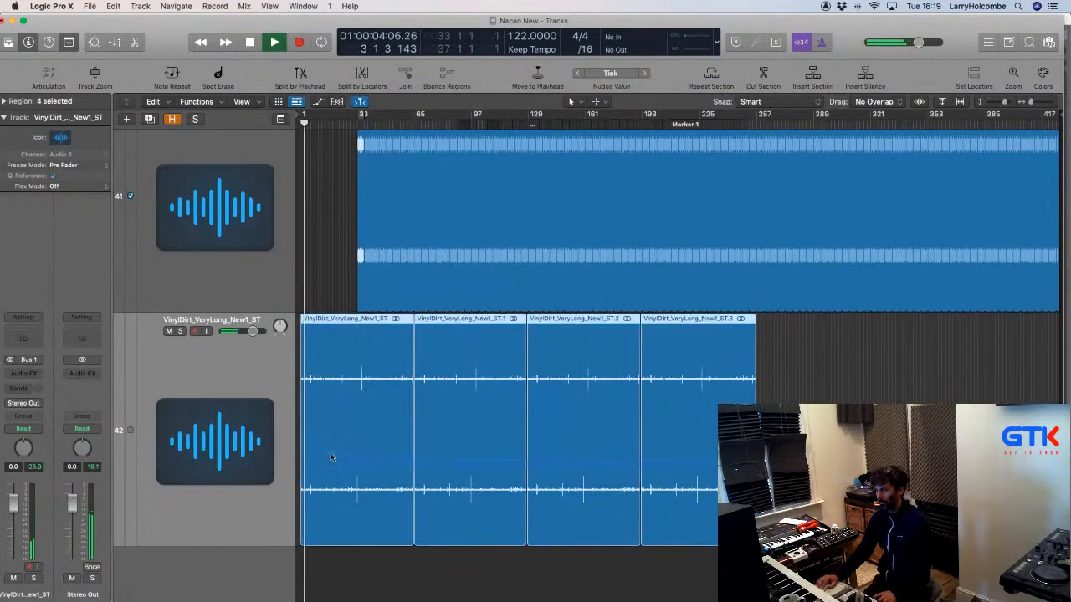
{"action": "left_click_drag", "start_coordinate": [403, 425], "coordinate": [854, 450]}
Insert FabFilter Pro-Q 3 on VinylDirt with a 12 dB/oct low cut near 334 Hz.
{"action": "left_click", "coordinate": [29, 374]}
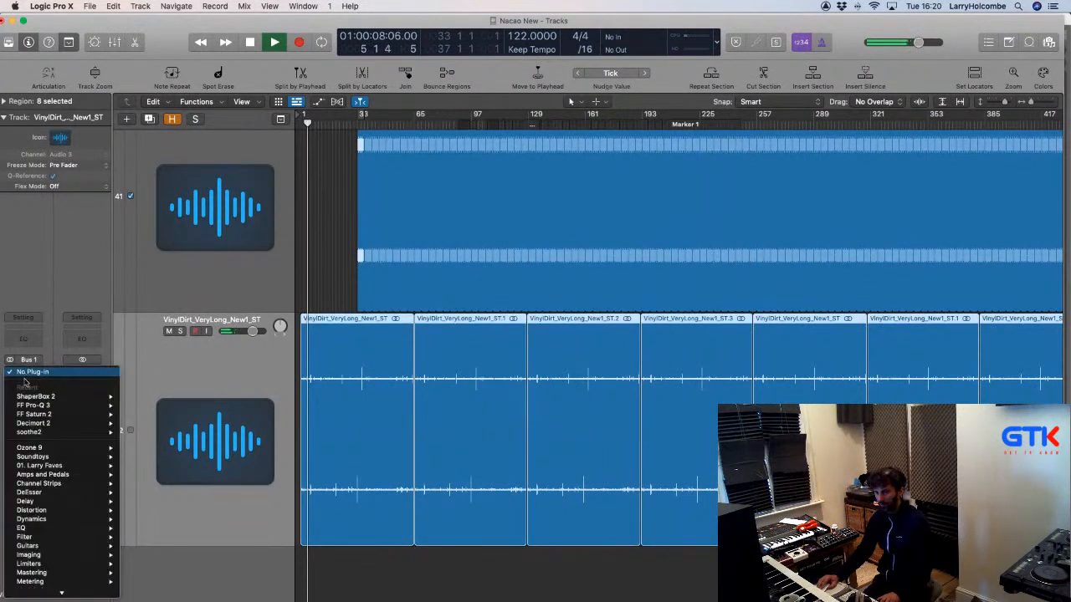
{"action": "left_click", "coordinate": [309, 284]}
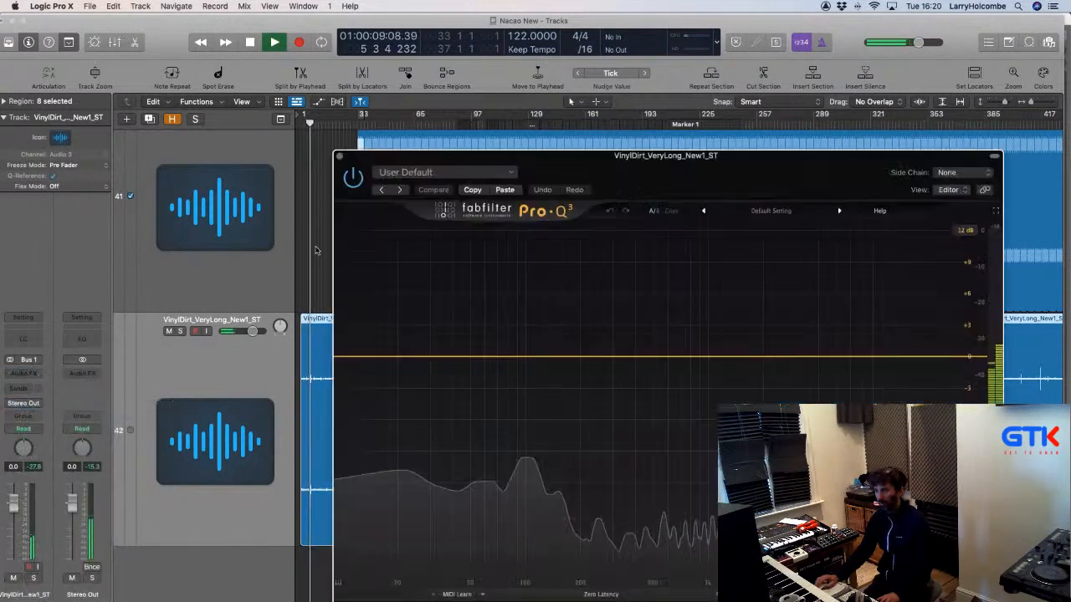
{"action": "left_click", "coordinate": [359, 358]}
{"action": "left_click_drag", "start_coordinate": [359, 359], "coordinate": [622, 376]}
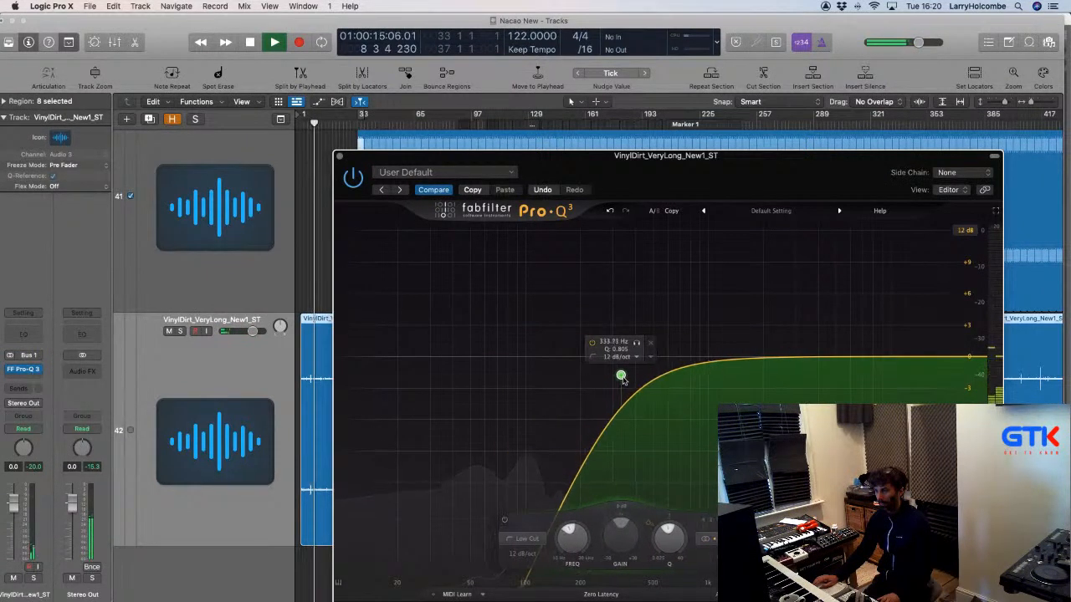
{"action": "left_click", "coordinate": [335, 156]}
{"action": "left_click", "coordinate": [333, 155]}
{"action": "key", "text": "super+Up"}
{"action": "key", "text": "super+Up"}
{"action": "key", "text": "super+Up"}
{"action": "key", "text": "super+Up"}
{"action": "key", "text": "super+Up"}
{"action": "key", "text": "super+Up"}
{"action": "key", "text": "super+Up"}
{"action": "key", "text": "super+Up"}
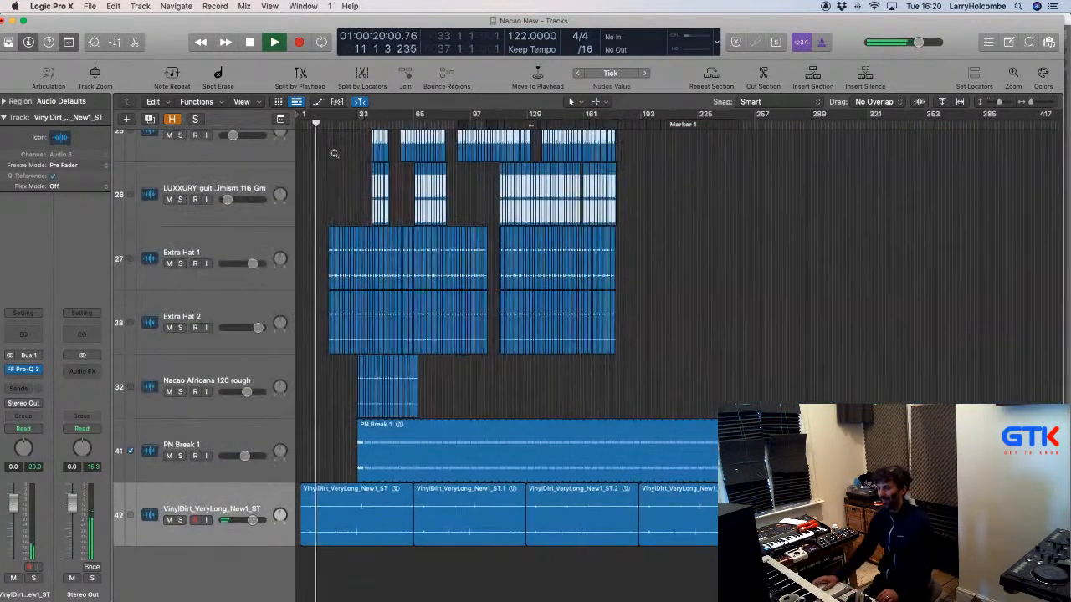
Delete the PN Break 1 and VinylDirt regions extending past bar 177.
{"action": "key", "text": "super+Up"}
{"action": "key", "text": "super+Up"}
{"action": "key", "text": "super+Up"}
{"action": "key", "text": "super+Up"}
{"action": "key", "text": "super+Left"}
{"action": "key", "text": "super+Up"}
{"action": "scroll", "coordinate": [524, 260], "scroll_direction": "up", "scroll_amount": 2}
{"action": "left_click_drag", "start_coordinate": [502, 260], "coordinate": [621, 540]}
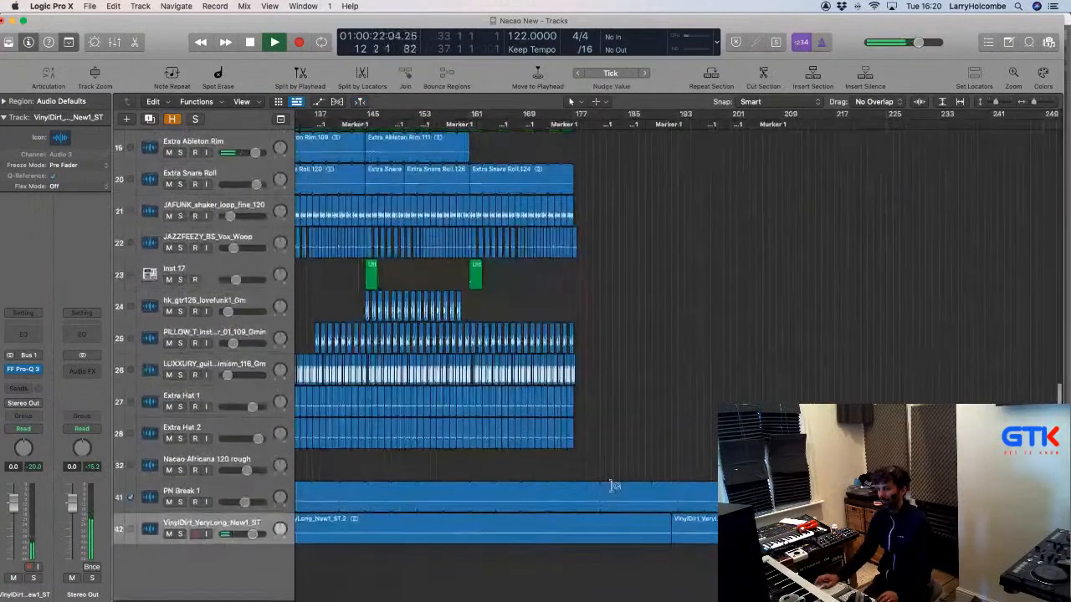
{"action": "left_click_drag", "start_coordinate": [573, 488], "coordinate": [651, 535]}
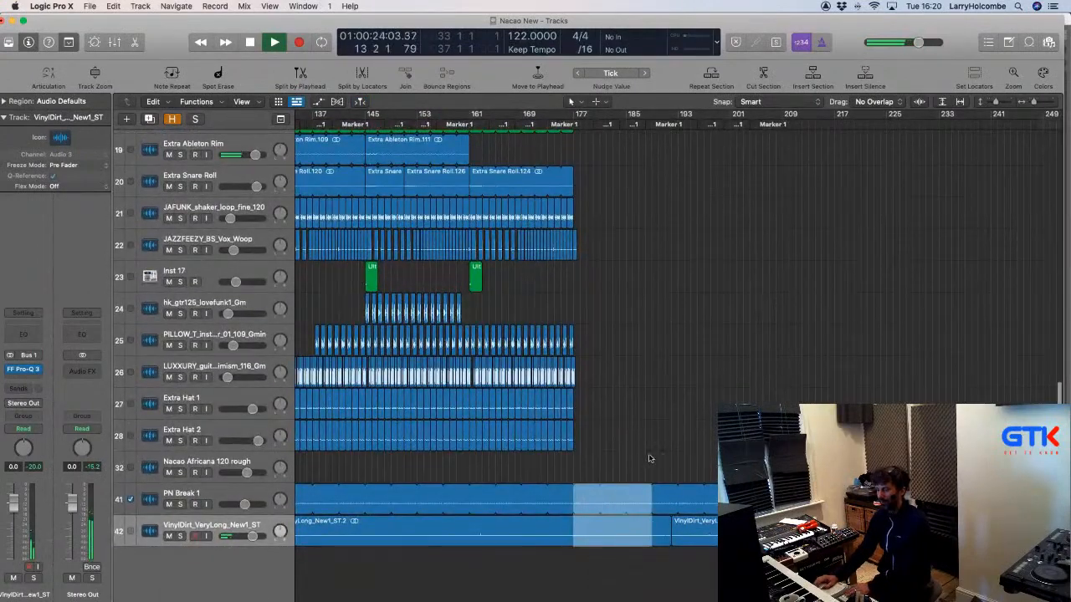
{"action": "key", "text": "Delete"}
{"action": "left_click_drag", "start_coordinate": [650, 458], "coordinate": [820, 536]}
{"action": "key", "text": "Delete"}
Zoom out and scroll to view the full trimmed arrangement.
{"action": "key", "text": "super+Up"}
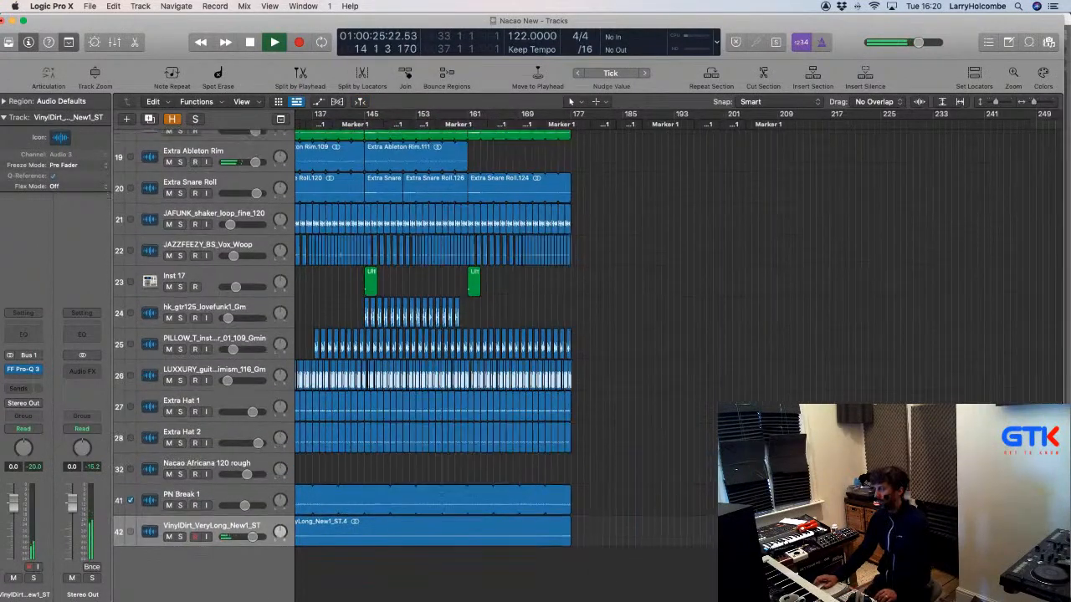
{"action": "key", "text": "super+Up"}
{"action": "key", "text": "super+Left"}
{"action": "key", "text": "super+Left"}
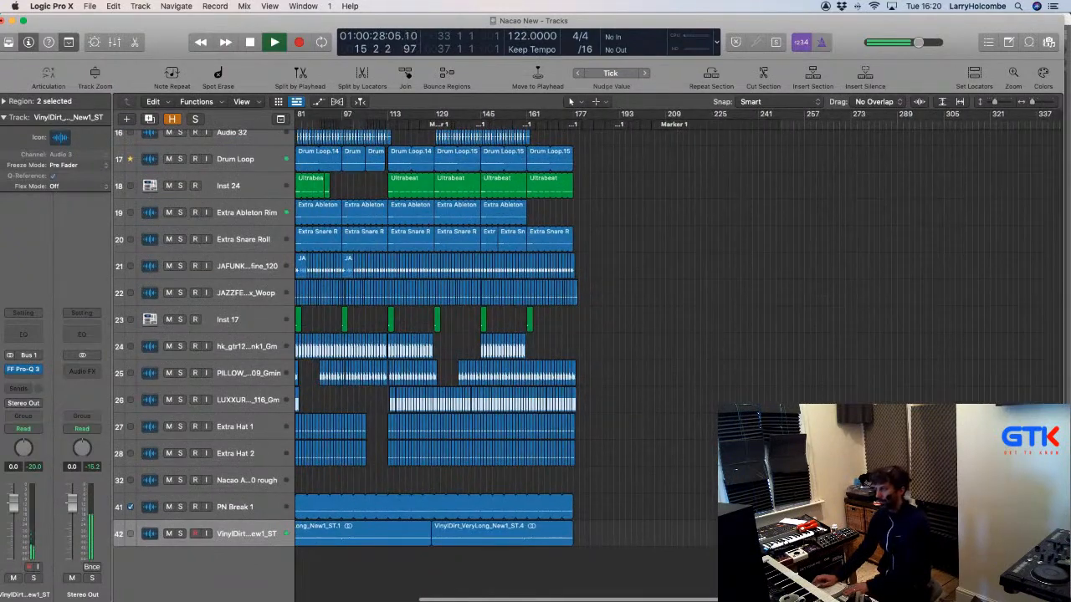
{"action": "key", "text": "super+Up"}
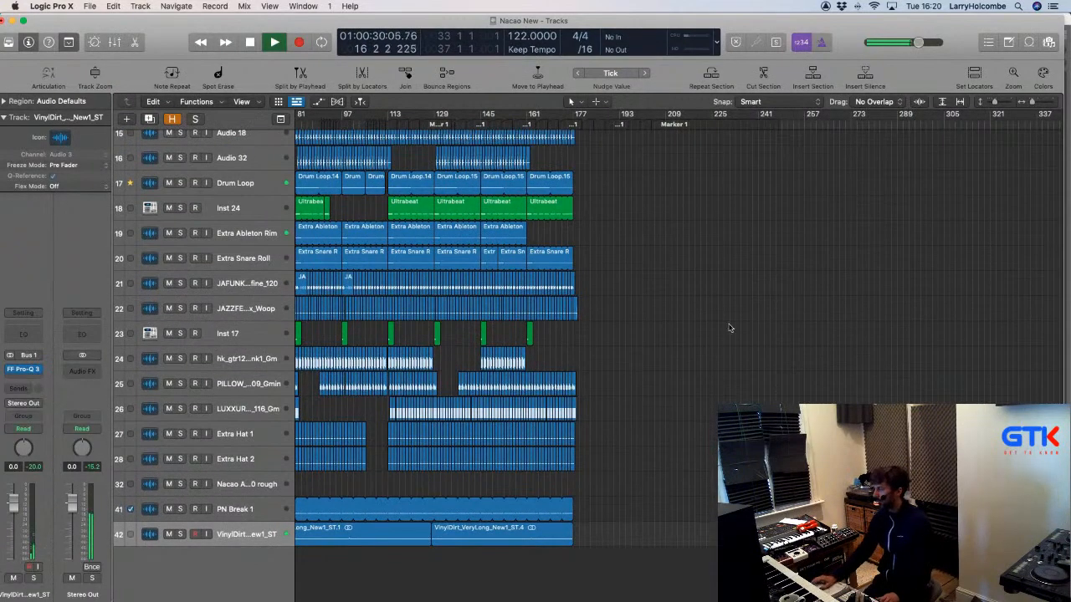
{"action": "scroll", "coordinate": [729, 327], "scroll_direction": "left", "scroll_amount": 6}
{"action": "scroll", "coordinate": [729, 328], "scroll_direction": "down", "scroll_amount": 3}
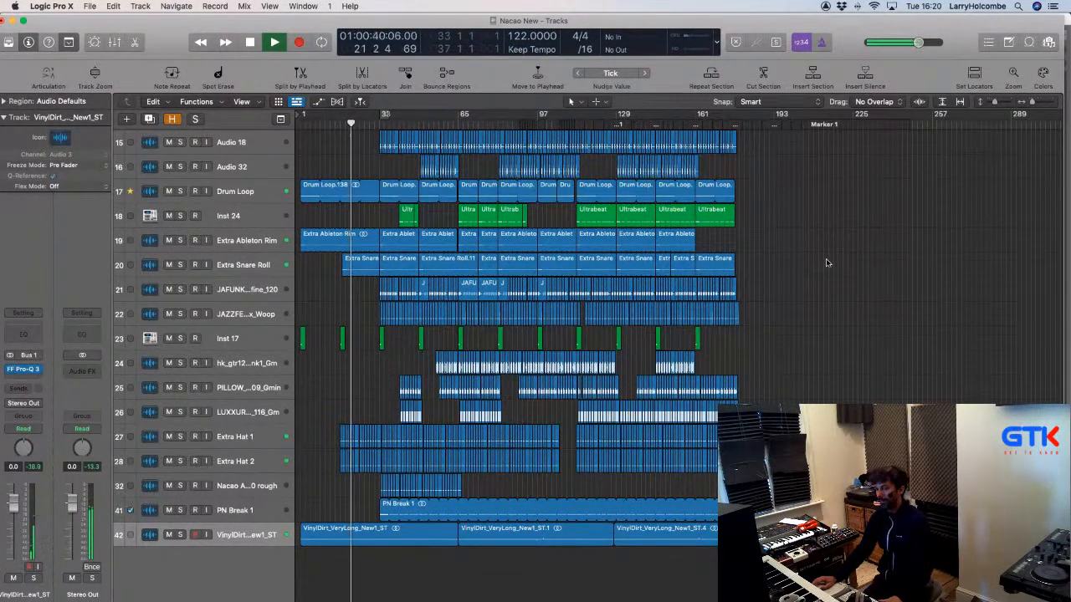
{"action": "scroll", "coordinate": [485, 433], "scroll_direction": "up", "scroll_amount": 10}
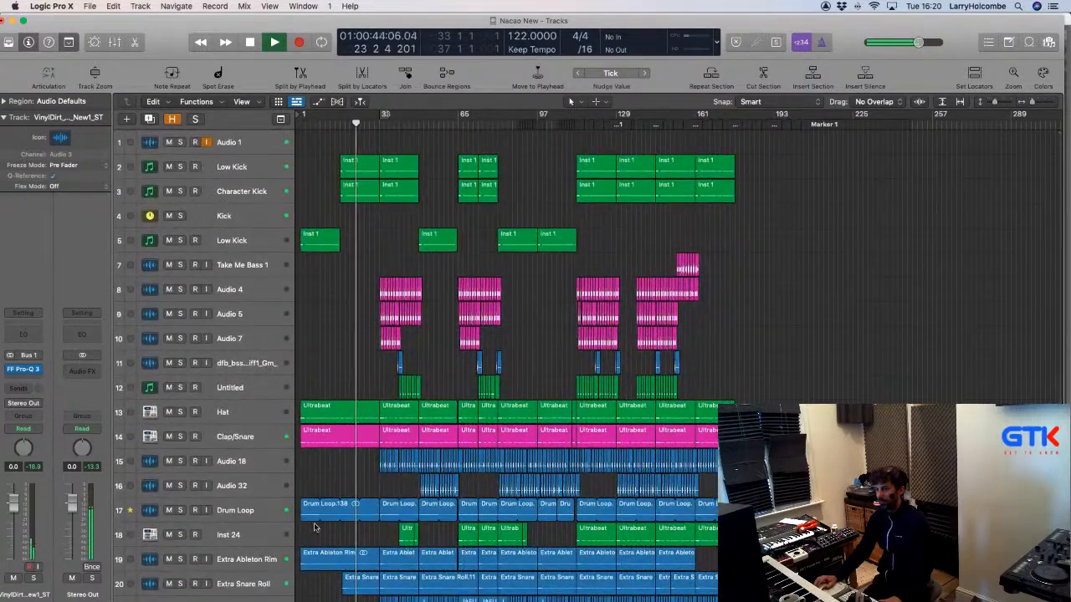
Move the Character Kick track to the bottom of the track list, below VinylDirt.
{"action": "scroll", "coordinate": [219, 188], "scroll_direction": "down", "scroll_amount": 10}
{"action": "scroll", "coordinate": [223, 175], "scroll_direction": "up", "scroll_amount": 12}
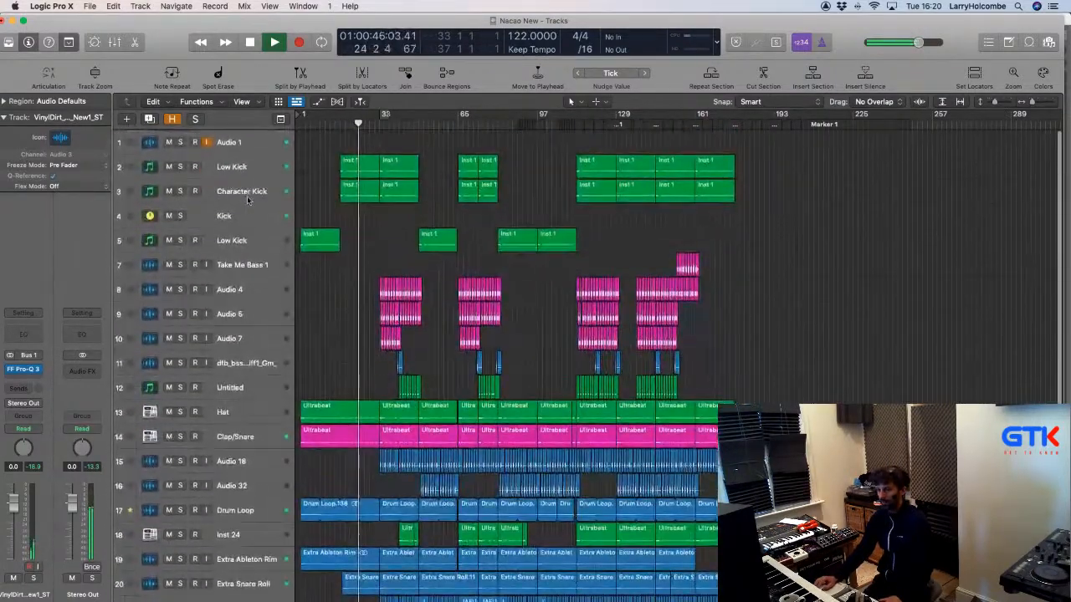
{"action": "left_click", "coordinate": [230, 191]}
{"action": "scroll", "coordinate": [230, 191], "scroll_direction": "down", "scroll_amount": 3}
{"action": "left_click_drag", "start_coordinate": [230, 596], "coordinate": [268, 561]}
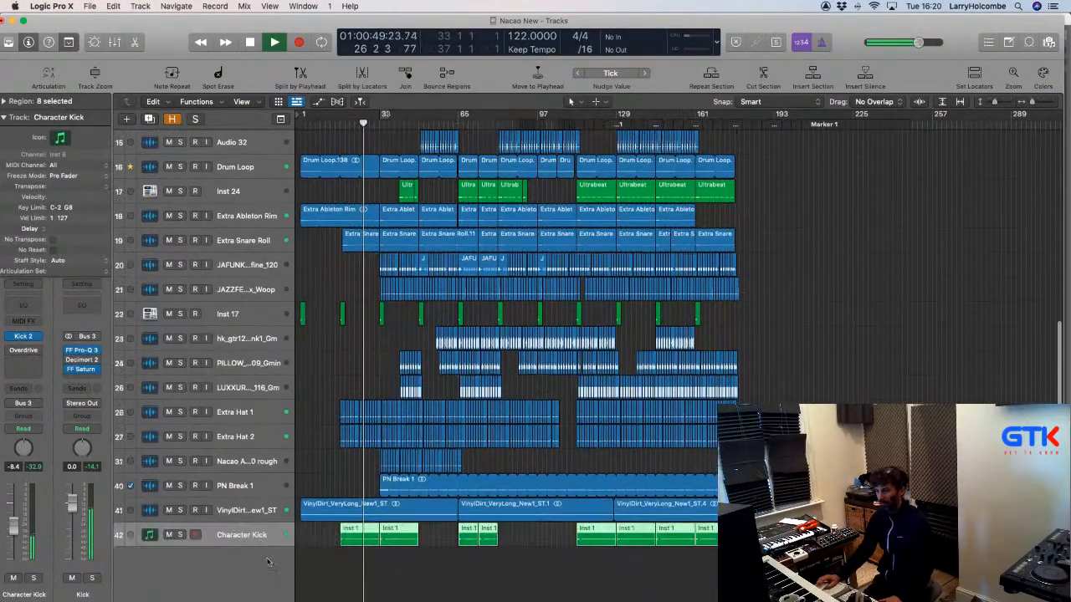
{"action": "left_click", "coordinate": [326, 478]}
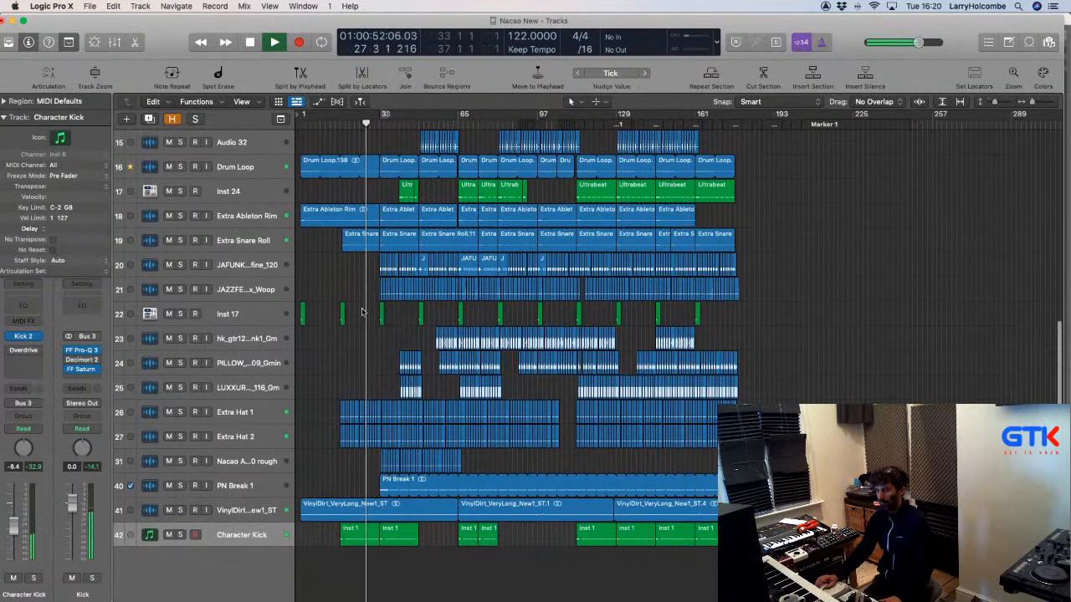
Set a cycle over bars 33–50 and mute PN Break 1, VinylDirt and Character Kick.
{"action": "left_click_drag", "start_coordinate": [363, 429], "coordinate": [1039, 583]}
{"action": "scroll", "coordinate": [627, 292], "scroll_direction": "left", "scroll_amount": 5}
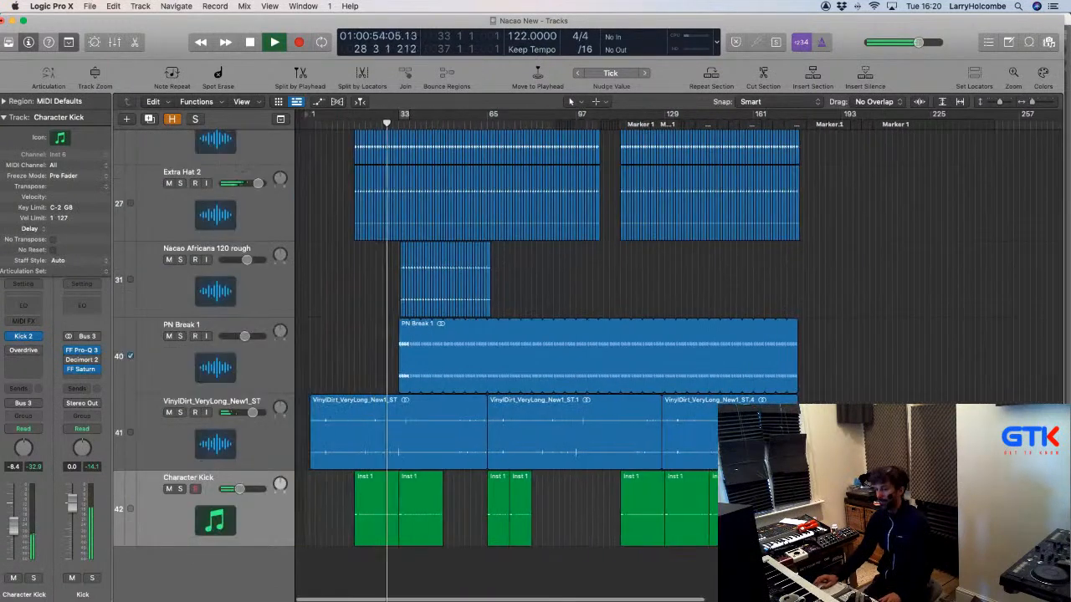
{"action": "left_click_drag", "start_coordinate": [390, 121], "coordinate": [435, 122]}
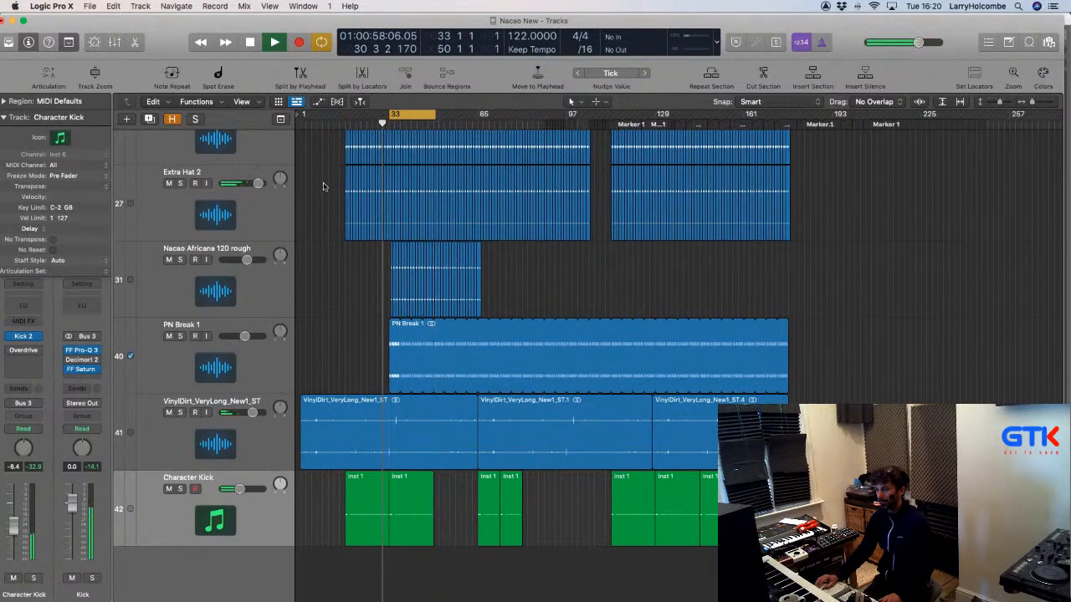
{"action": "left_click_drag", "start_coordinate": [364, 325], "coordinate": [551, 556]}
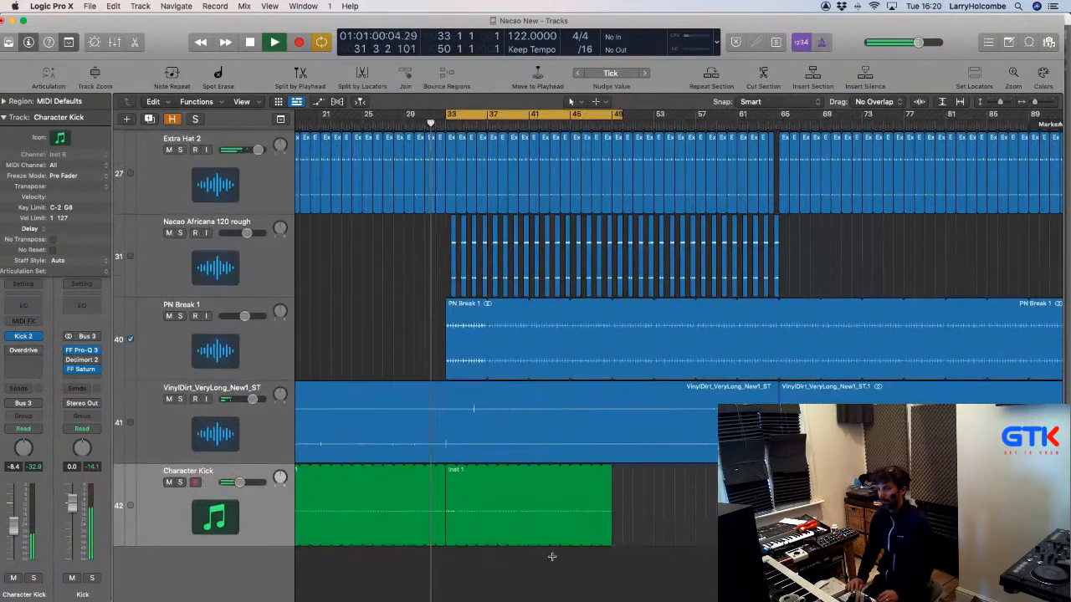
{"action": "key", "text": "super+Up"}
{"action": "key", "text": "super+Up"}
{"action": "key", "text": "super+Up"}
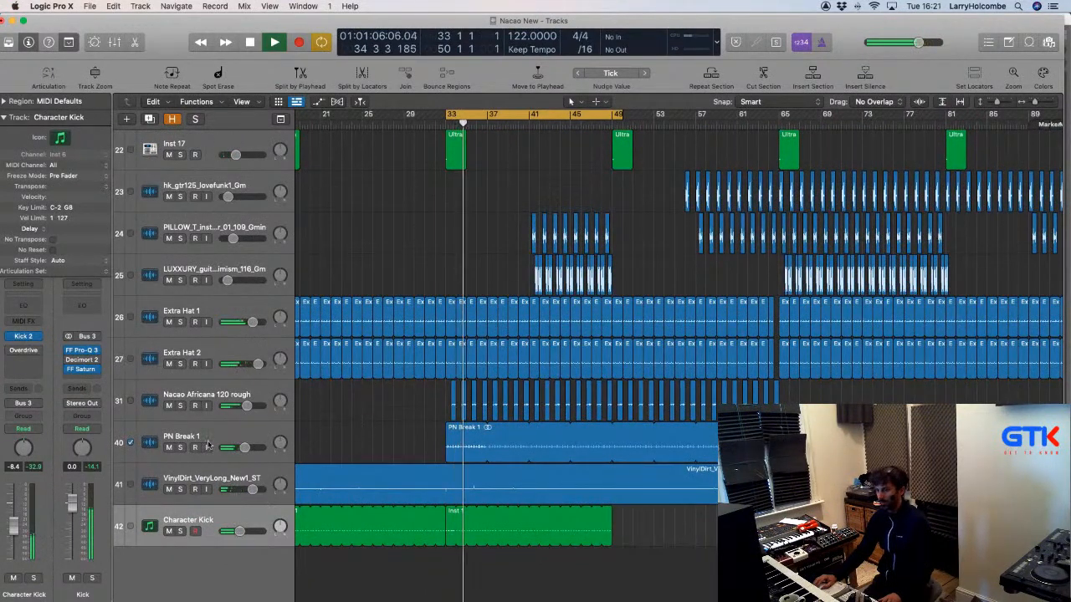
{"action": "left_click_drag", "start_coordinate": [174, 449], "coordinate": [173, 529]}
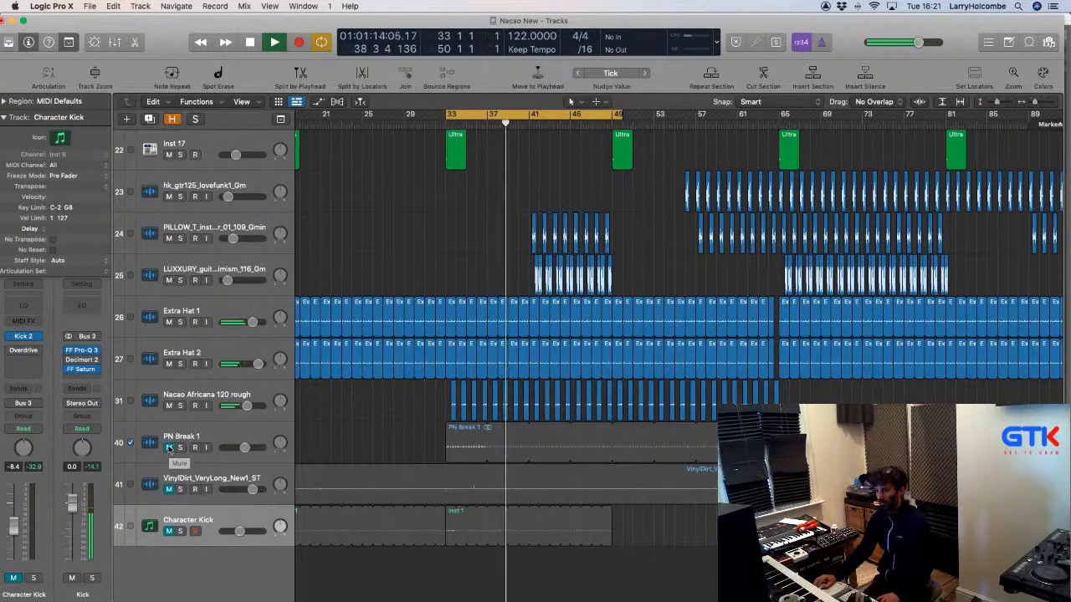
Unmute PN Break 1, VinylDirt and Character Kick, and lower the VinylDirt fader slightly.
{"action": "left_click_drag", "start_coordinate": [169, 449], "coordinate": [173, 535]}
{"action": "left_click", "coordinate": [191, 505]}
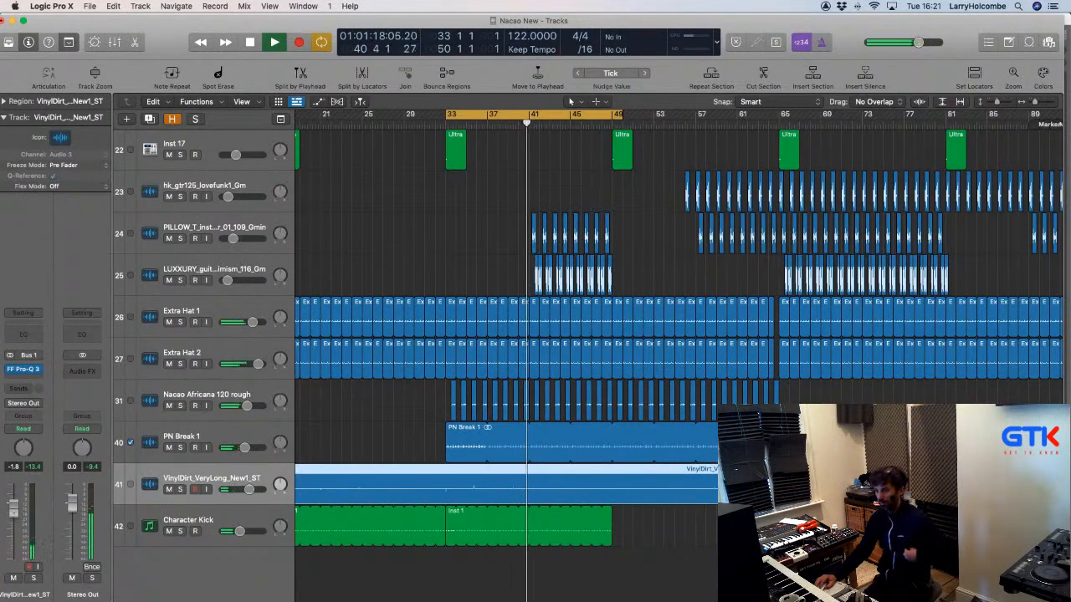
{"action": "left_click_drag", "start_coordinate": [14, 520], "coordinate": [17, 520]}
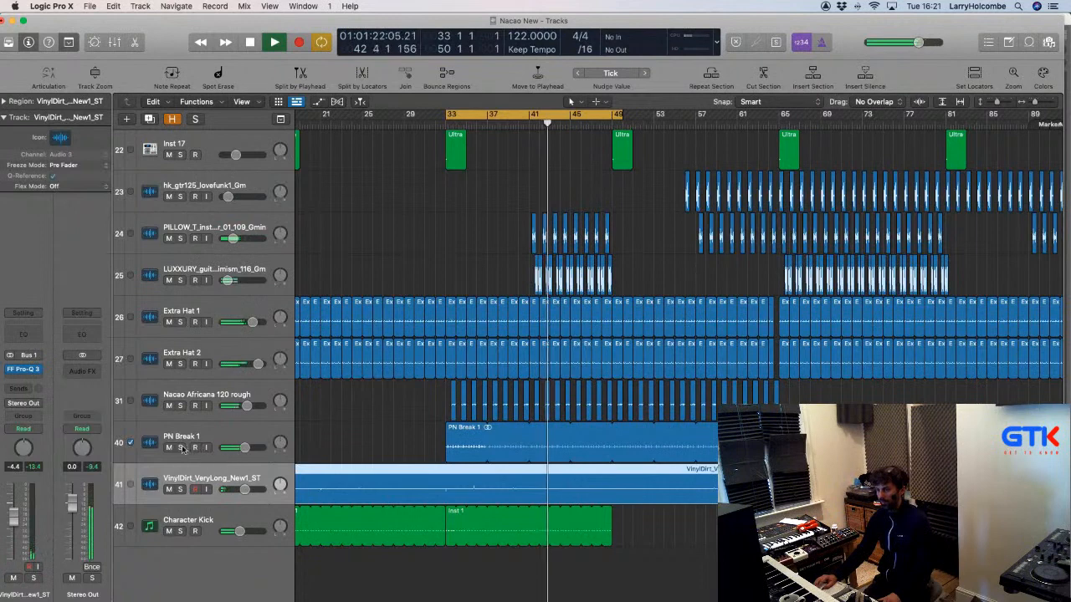
Briefly solo PN Break 1, then bring its fader down a little.
{"action": "left_click", "coordinate": [181, 448]}
{"action": "left_click", "coordinate": [213, 451]}
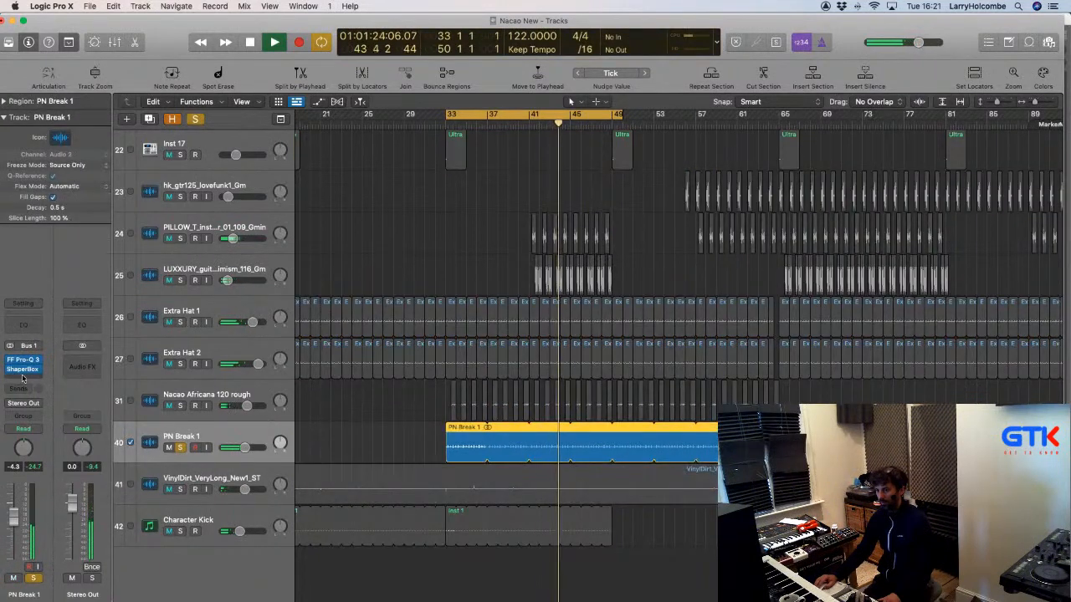
{"action": "left_click", "coordinate": [180, 448]}
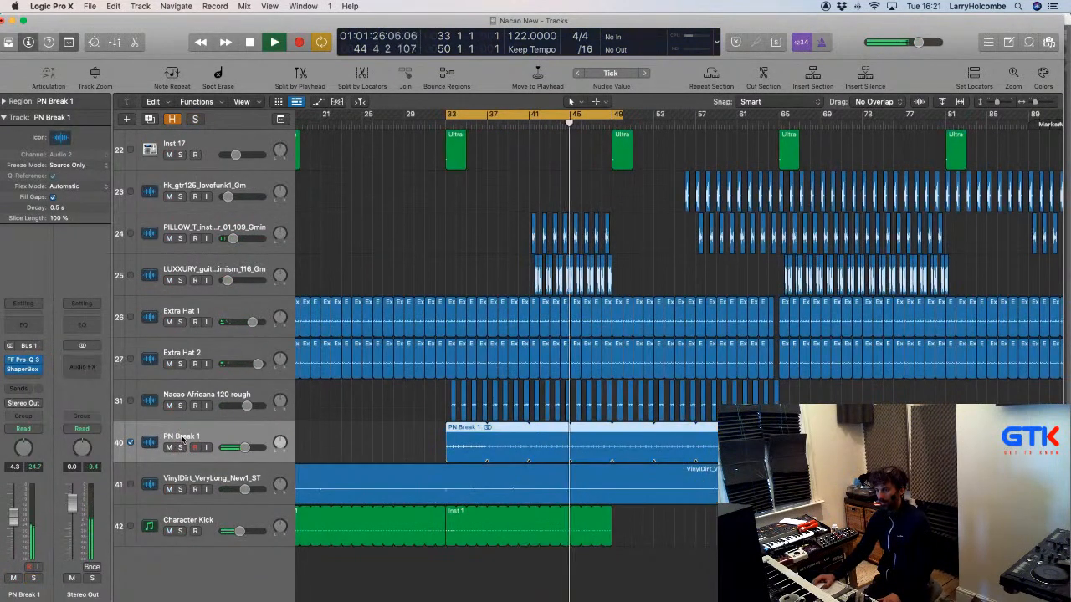
{"action": "mouse_move", "coordinate": [26, 510]}
{"action": "left_mouse_down"}
{"action": "mouse_move", "coordinate": [26, 493]}
{"action": "mouse_move", "coordinate": [14, 518]}
{"action": "left_mouse_up"}
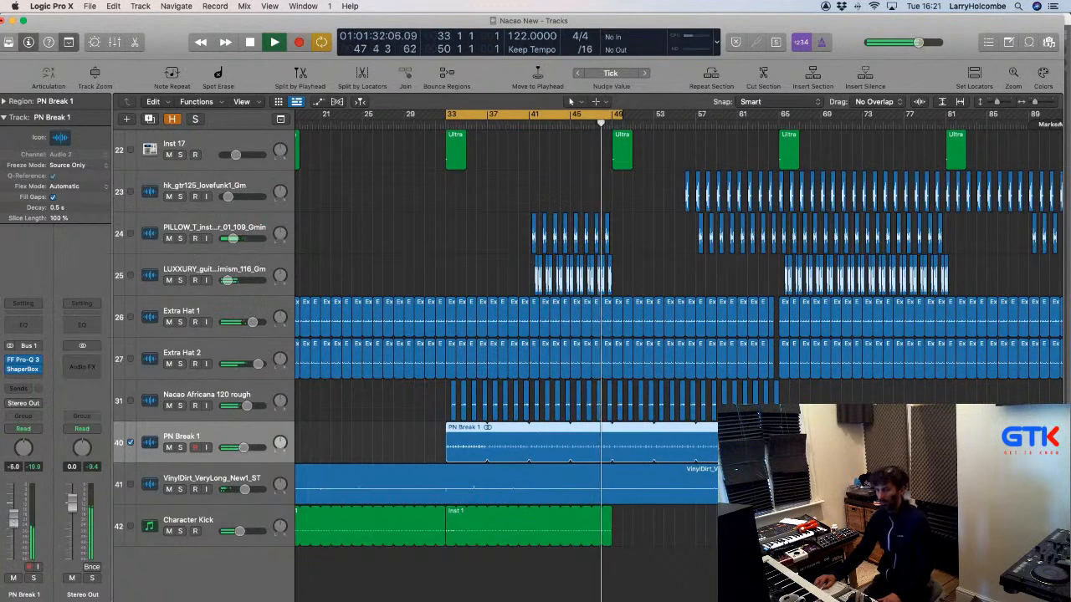
Trim the PN Break 1 region back toward bar 33 and zoom in to check the transient near 33 2.
{"action": "key", "text": "z"}
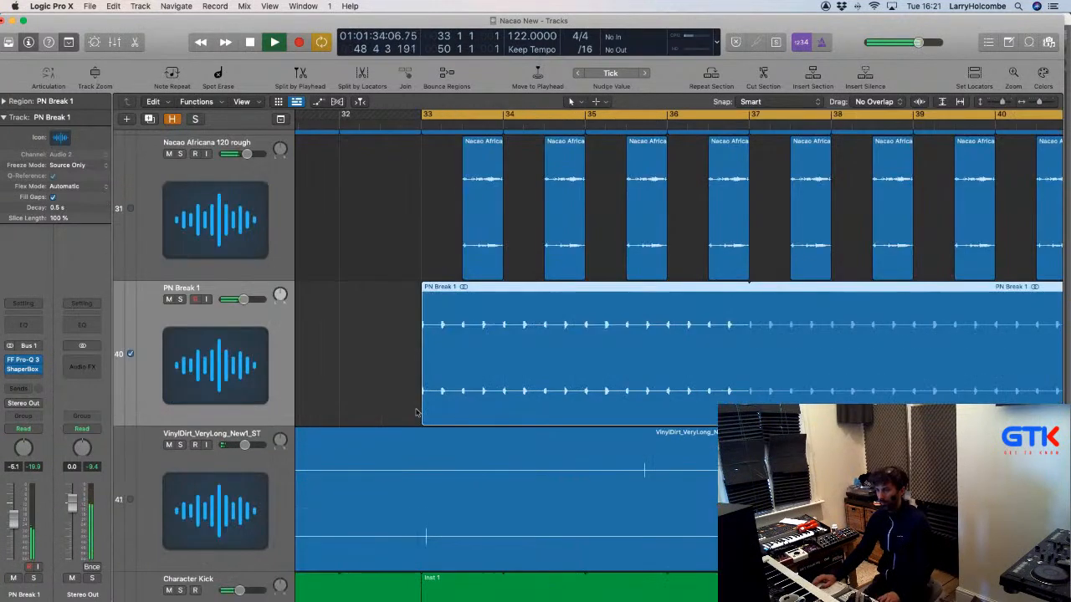
{"action": "left_click_drag", "start_coordinate": [751, 422], "coordinate": [437, 418]}
{"action": "key", "text": "z"}
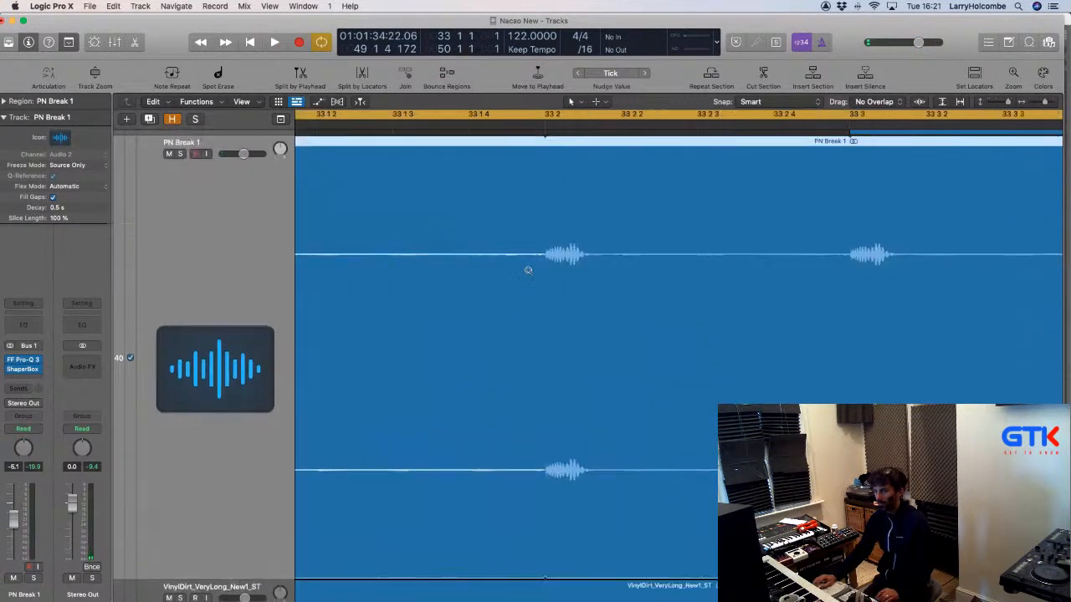
{"action": "left_click_drag", "start_coordinate": [529, 271], "coordinate": [600, 312]}
{"action": "left_click", "coordinate": [519, 291], "text": "ctrl+alt"}
{"action": "left_click", "coordinate": [518, 291], "text": "ctrl+alt"}
{"action": "left_click", "coordinate": [518, 291], "text": "ctrl+alt"}
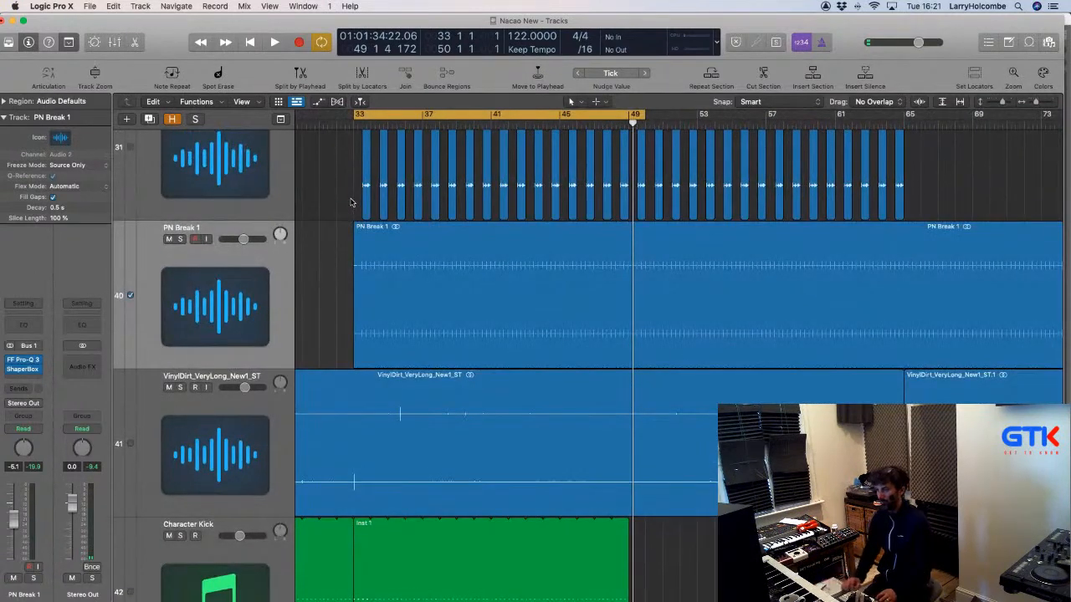
Play from the loop start, audition PN Break 1 soloed, then unsolo it and shrink track heights.
{"action": "key", "text": "space"}
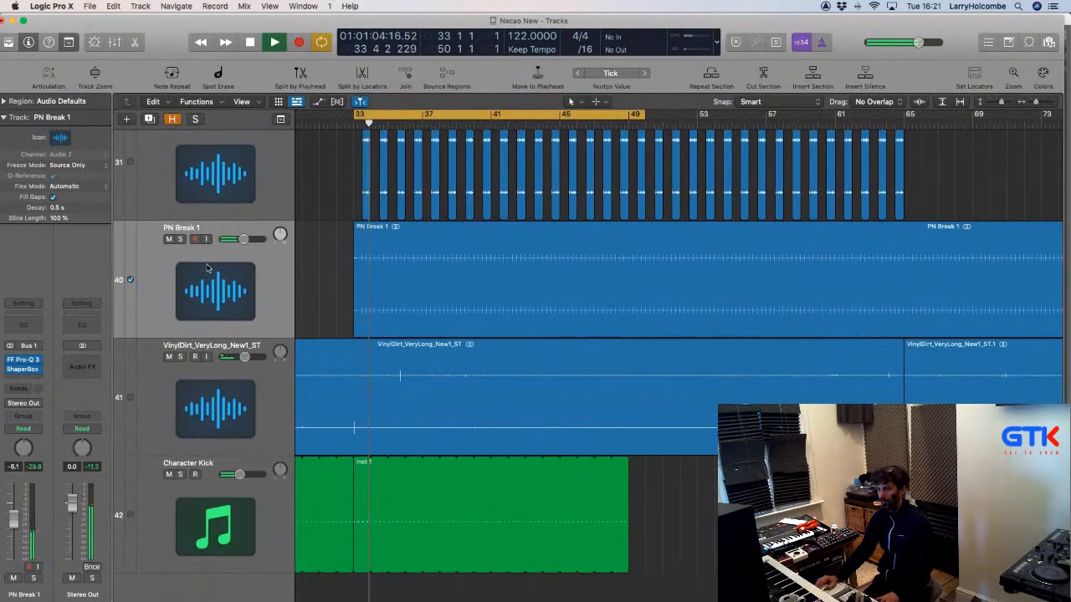
{"action": "left_click", "coordinate": [209, 280]}
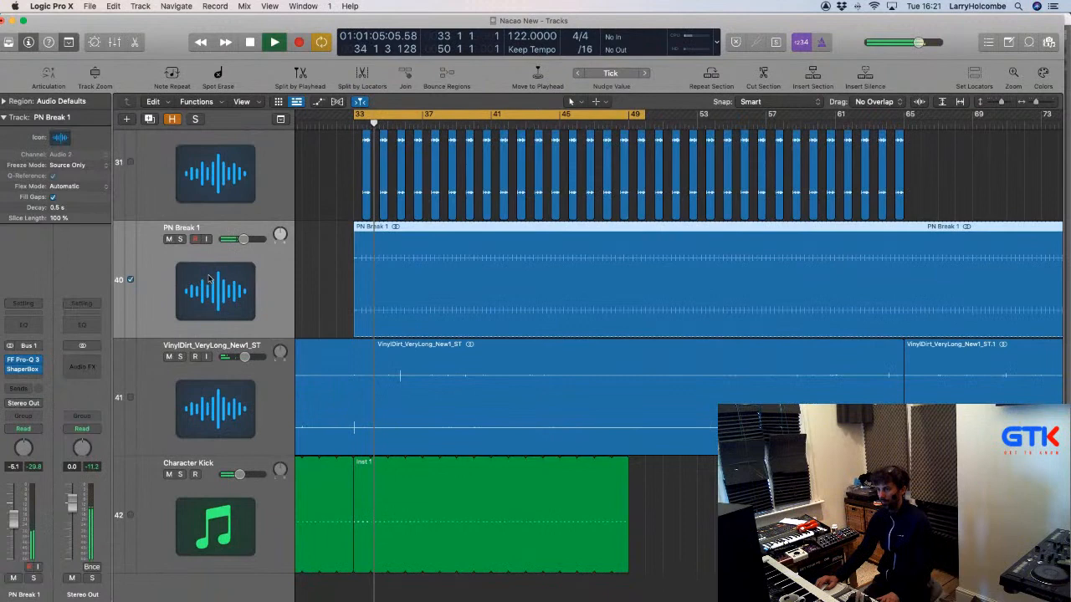
{"action": "left_click", "coordinate": [179, 239]}
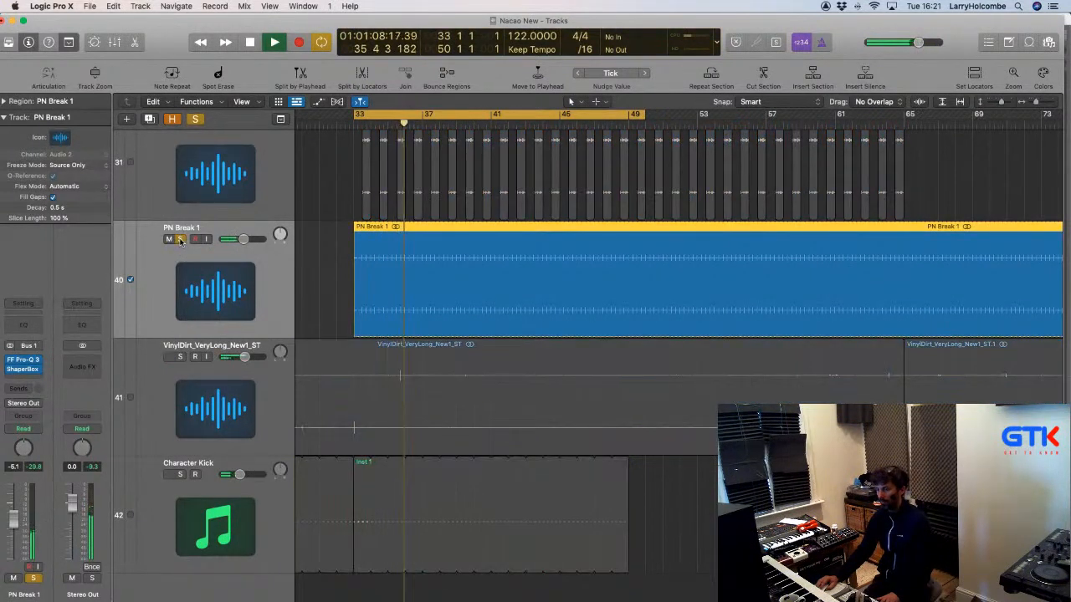
{"action": "left_click", "coordinate": [179, 239]}
{"action": "left_click", "coordinate": [317, 197]}
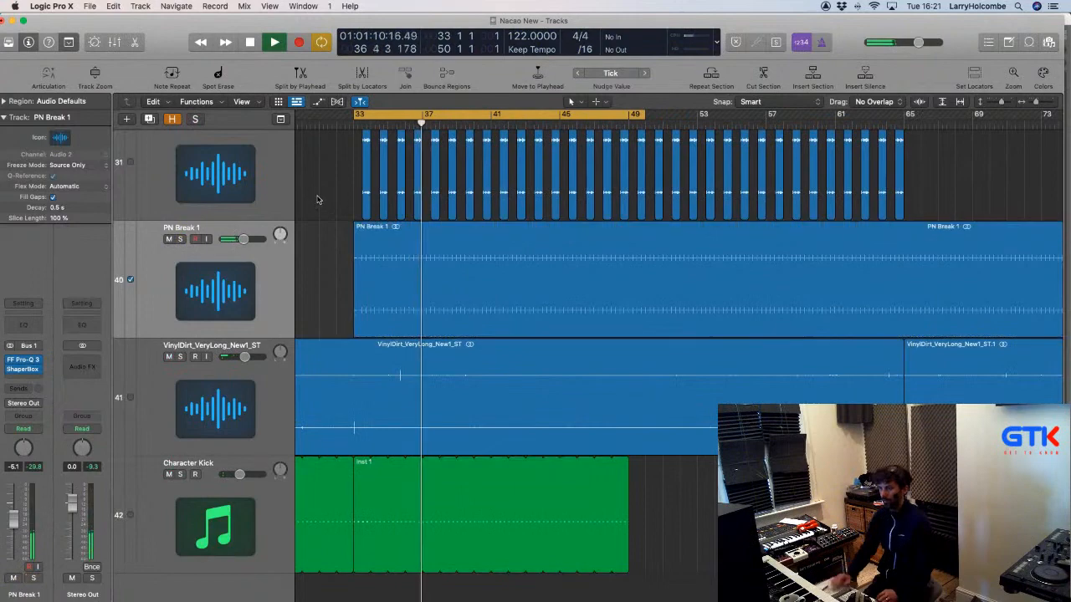
{"action": "key", "text": "super+Up"}
{"action": "key", "text": "super+Up"}
{"action": "key", "text": "super+Up"}
{"action": "key", "text": "super+Up"}
{"action": "key", "text": "super+Up"}
{"action": "key", "text": "super+Up"}
{"action": "key", "text": "super+Up"}
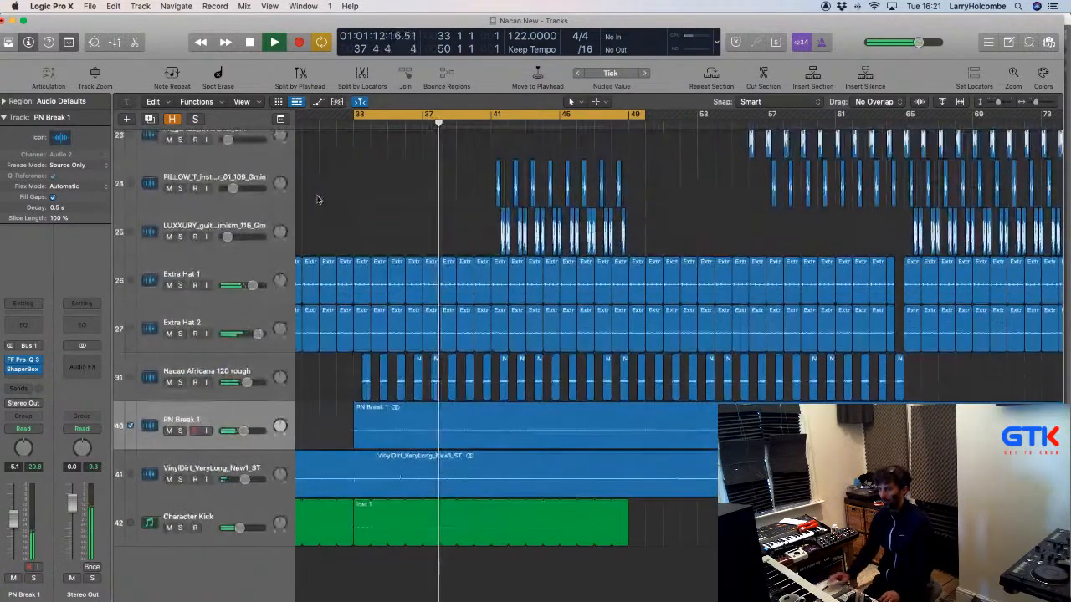
Shrink the track heights further and solo the Extra Ableton Rim track.
{"action": "scroll", "coordinate": [352, 203], "scroll_direction": "down", "scroll_amount": 3}
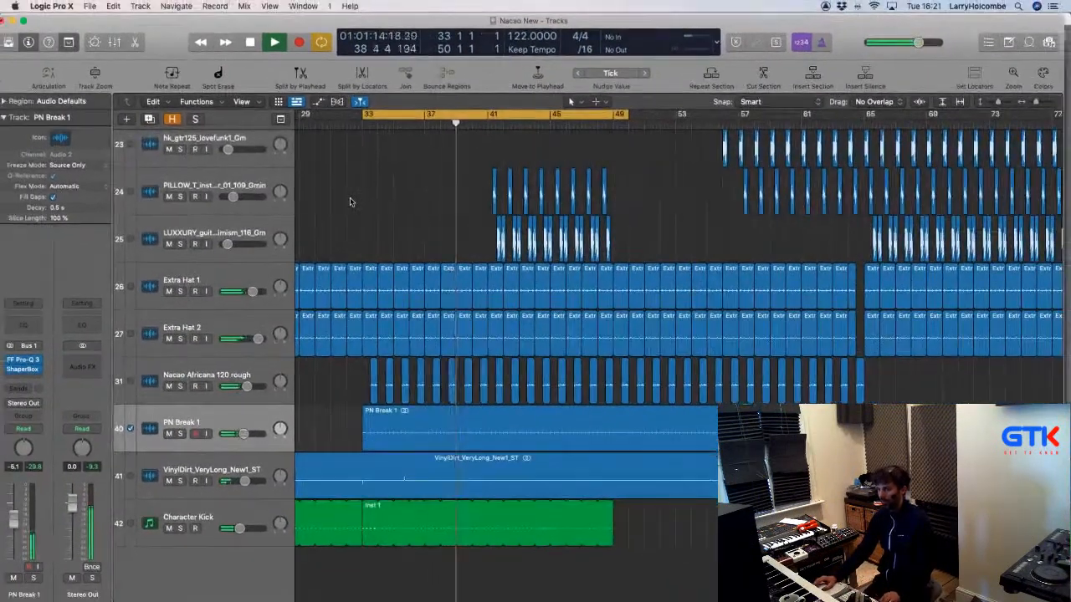
{"action": "scroll", "coordinate": [352, 203], "scroll_direction": "left", "scroll_amount": 2}
{"action": "scroll", "coordinate": [350, 201], "scroll_direction": "up", "scroll_amount": 7}
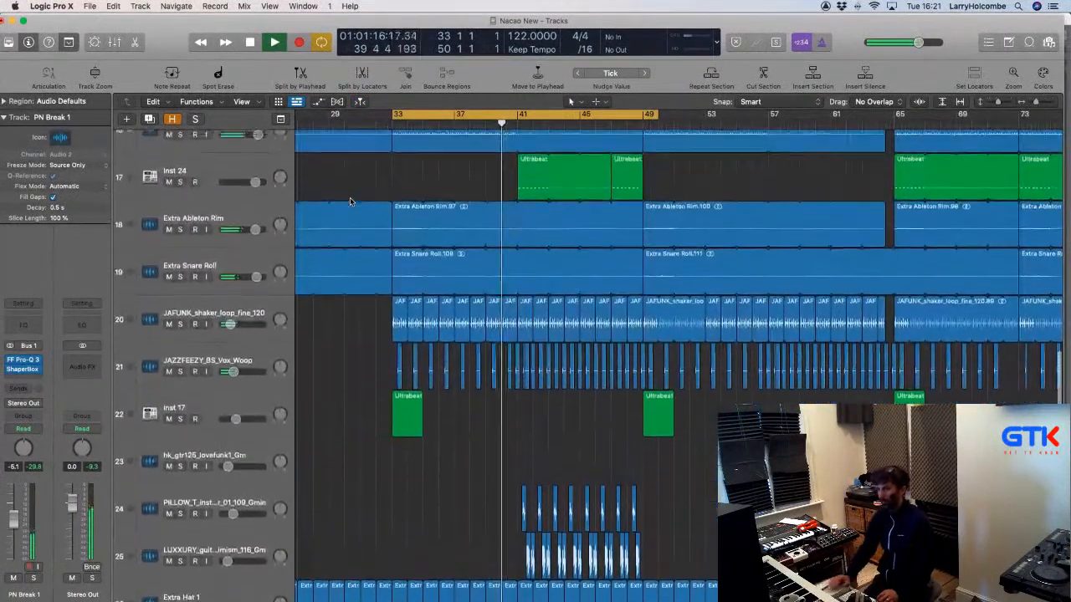
{"action": "key", "text": "super+Up"}
{"action": "key", "text": "super+Up"}
{"action": "key", "text": "super+Up"}
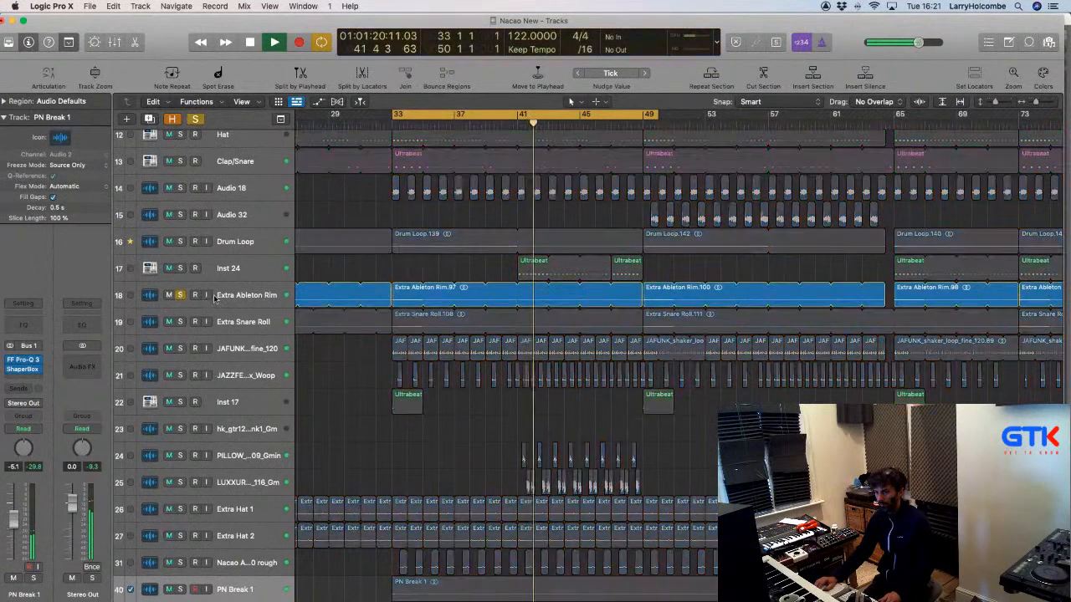
{"action": "left_click", "coordinate": [180, 294]}
Set Extra Ableton Rim's level to 3.2 dB, checking it in the mix, then re-solo it for effects.
{"action": "left_click_drag", "start_coordinate": [11, 499], "coordinate": [12, 493]}
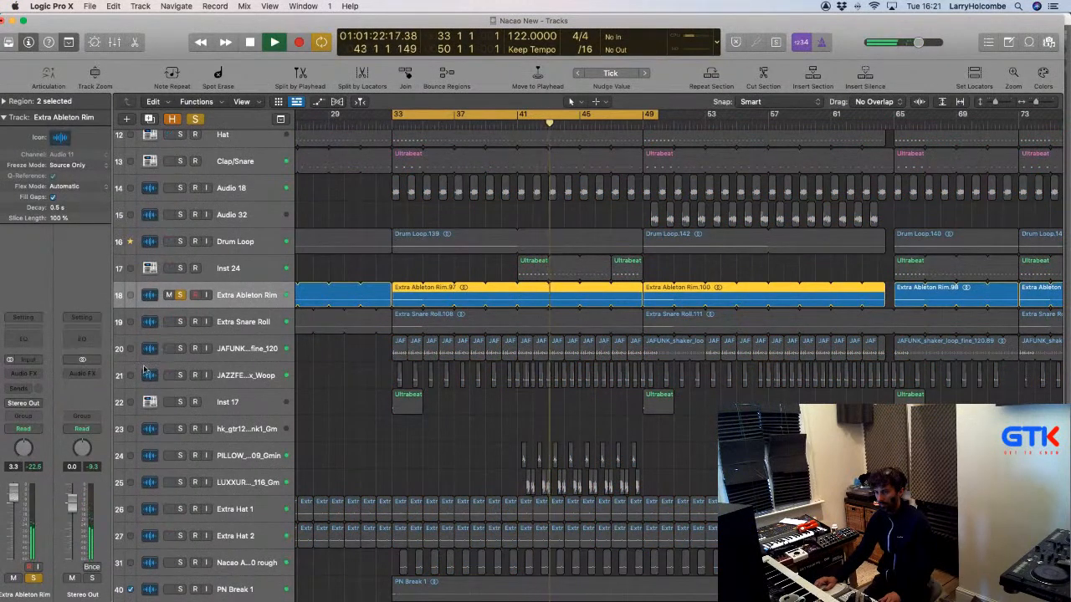
{"action": "left_click", "coordinate": [179, 295]}
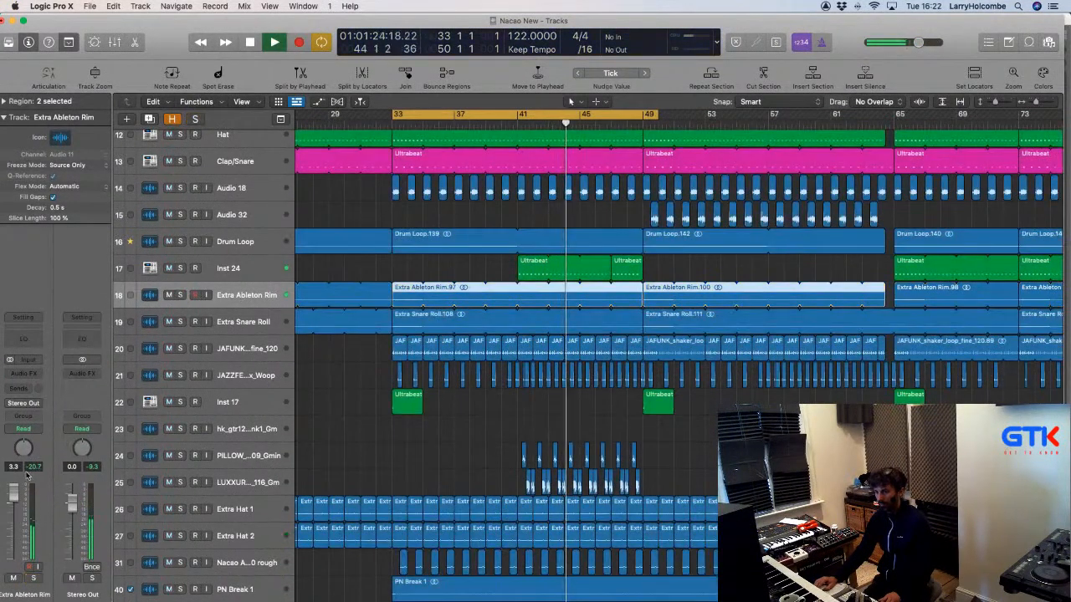
{"action": "left_click_drag", "start_coordinate": [13, 493], "coordinate": [13, 496]}
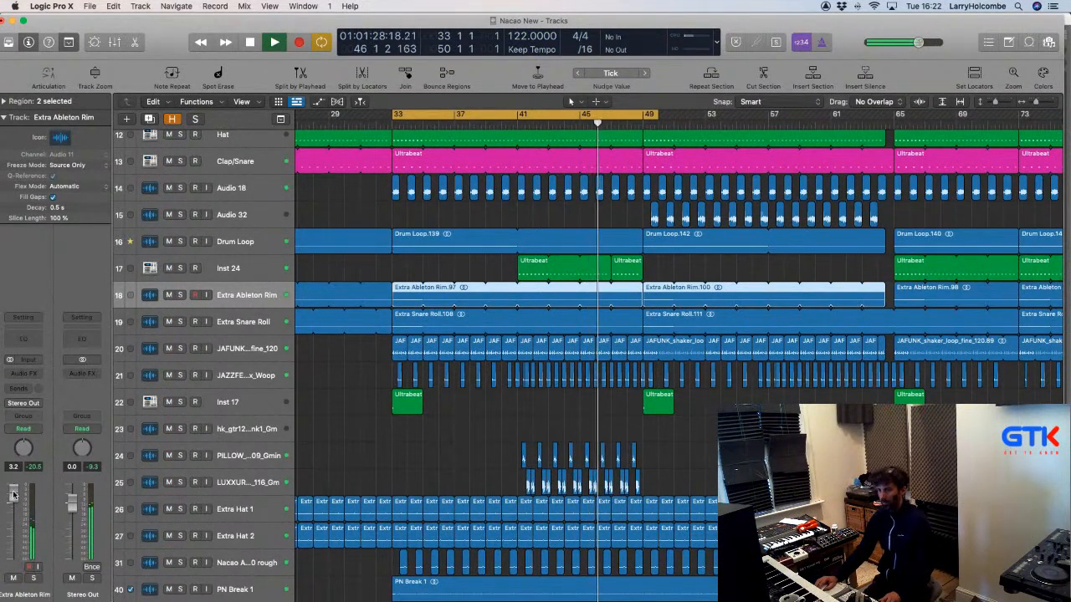
{"action": "left_click", "coordinate": [180, 295]}
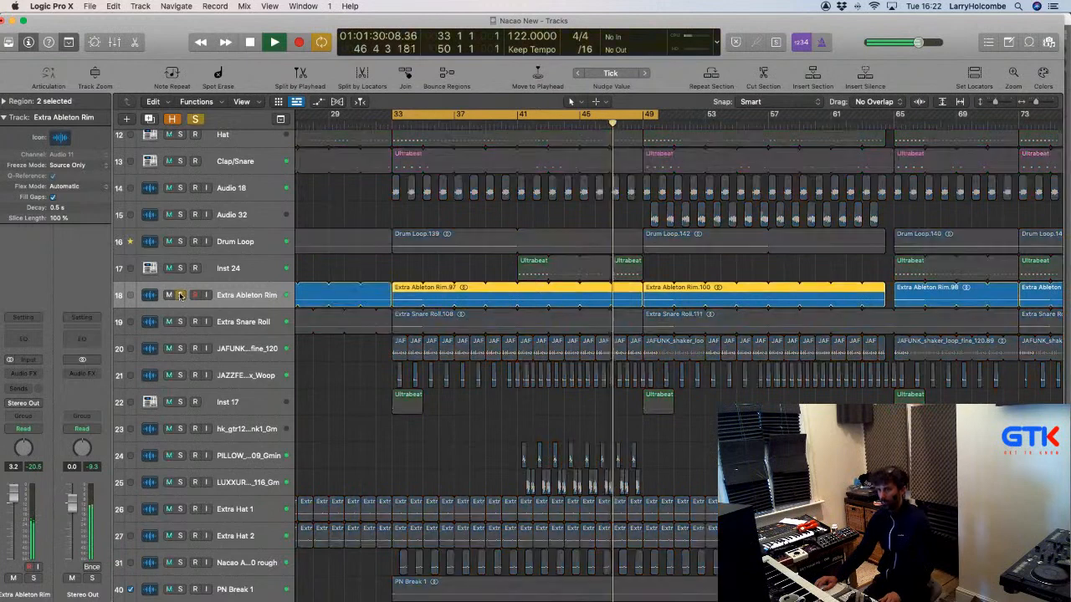
{"action": "left_click", "coordinate": [24, 374]}
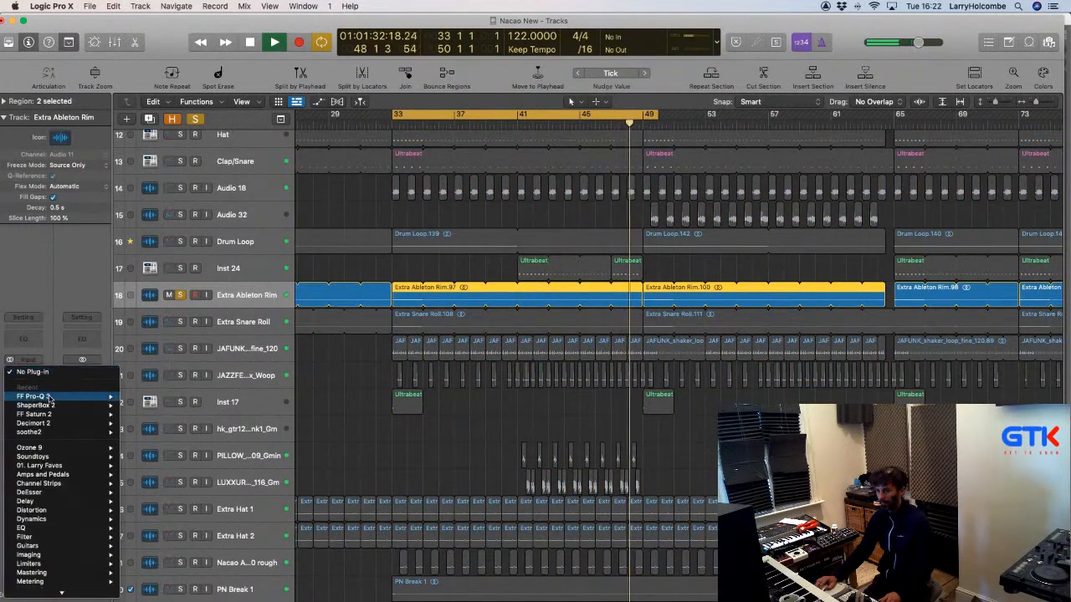
Insert ShaperBox 2 (Stereo), choose the Volume shaper, and draw two silent -inf notches per bar.
{"action": "mouse_move", "coordinate": [53, 406]}
{"action": "left_click", "coordinate": [134, 406]}
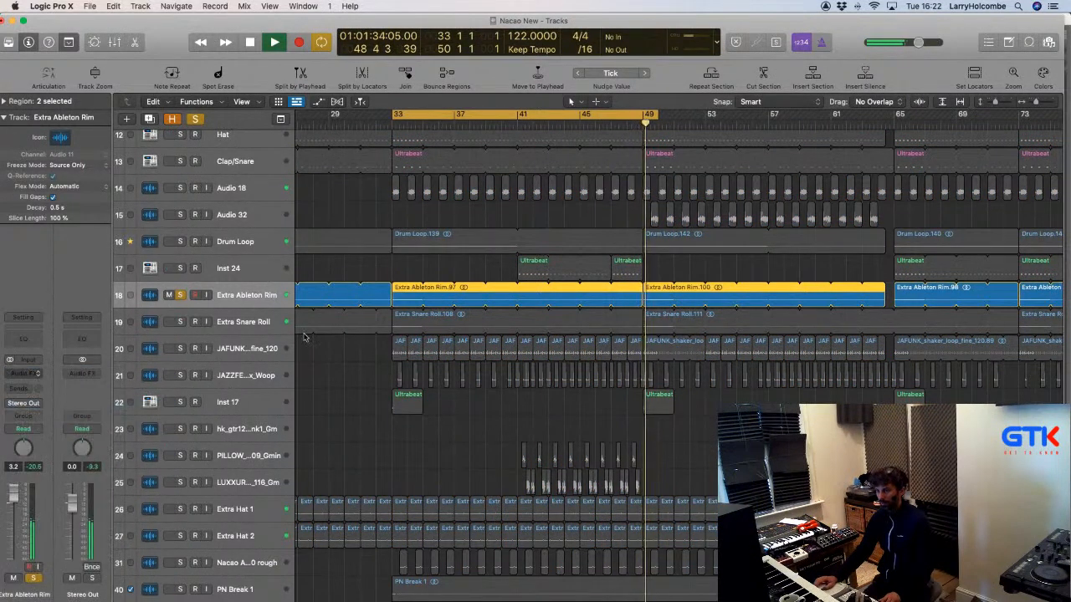
{"action": "left_click", "coordinate": [388, 351]}
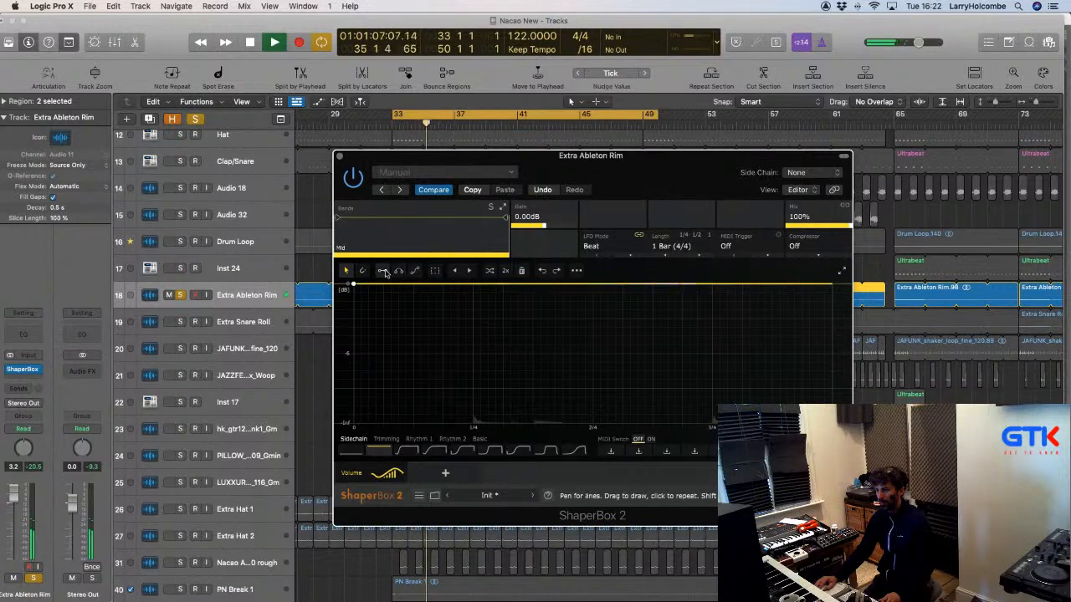
{"action": "left_click", "coordinate": [384, 273]}
{"action": "mouse_move", "coordinate": [586, 289]}
{"action": "left_mouse_down"}
{"action": "mouse_move", "coordinate": [547, 354]}
{"action": "mouse_move", "coordinate": [514, 305]}
{"action": "mouse_move", "coordinate": [555, 287]}
{"action": "mouse_move", "coordinate": [509, 292]}
{"action": "mouse_move", "coordinate": [502, 425]}
{"action": "mouse_move", "coordinate": [485, 425]}
{"action": "mouse_move", "coordinate": [633, 426]}
{"action": "left_mouse_up"}
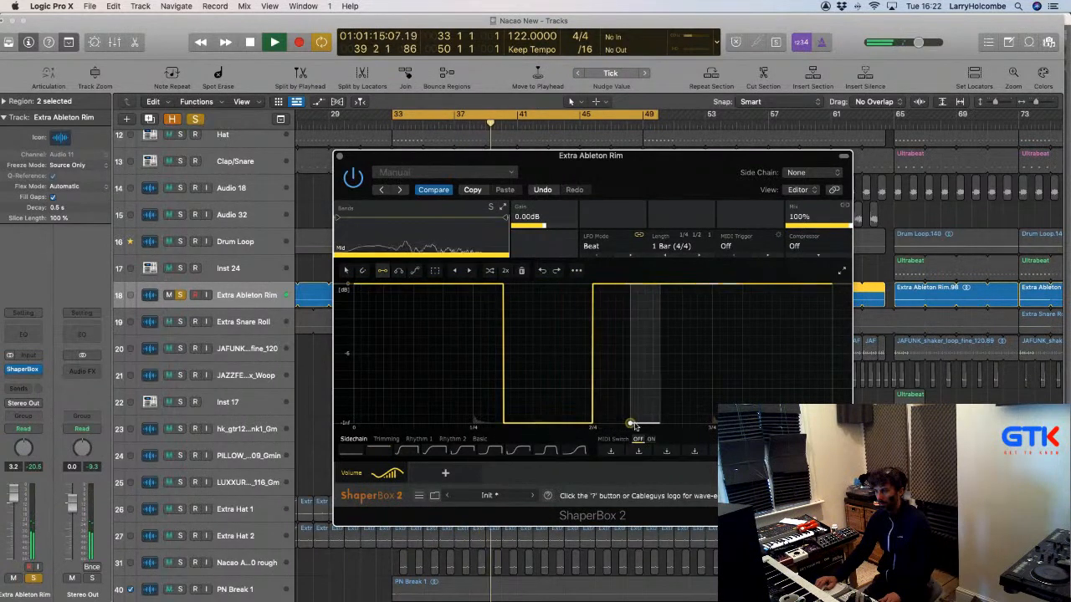
{"action": "left_click", "coordinate": [784, 426]}
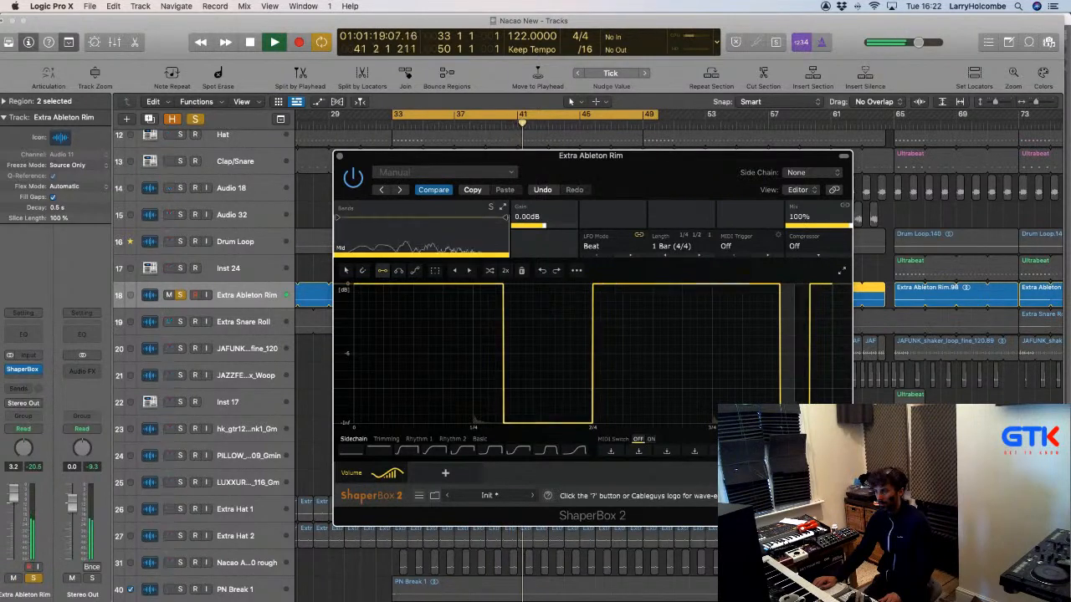
{"action": "left_click", "coordinate": [778, 424]}
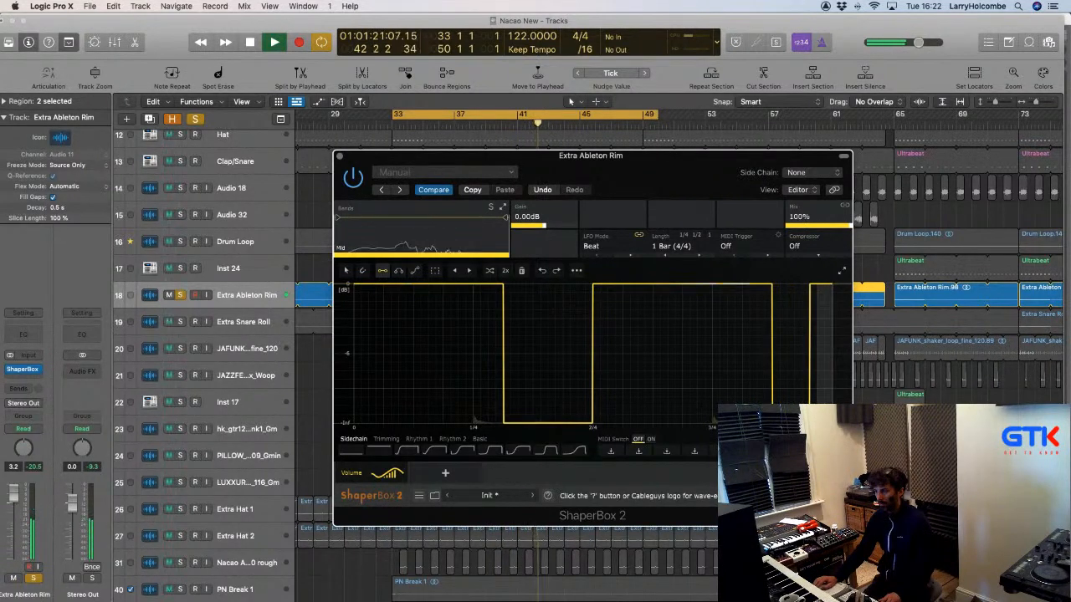
{"action": "left_click", "coordinate": [825, 425]}
{"action": "left_click", "coordinate": [816, 425]}
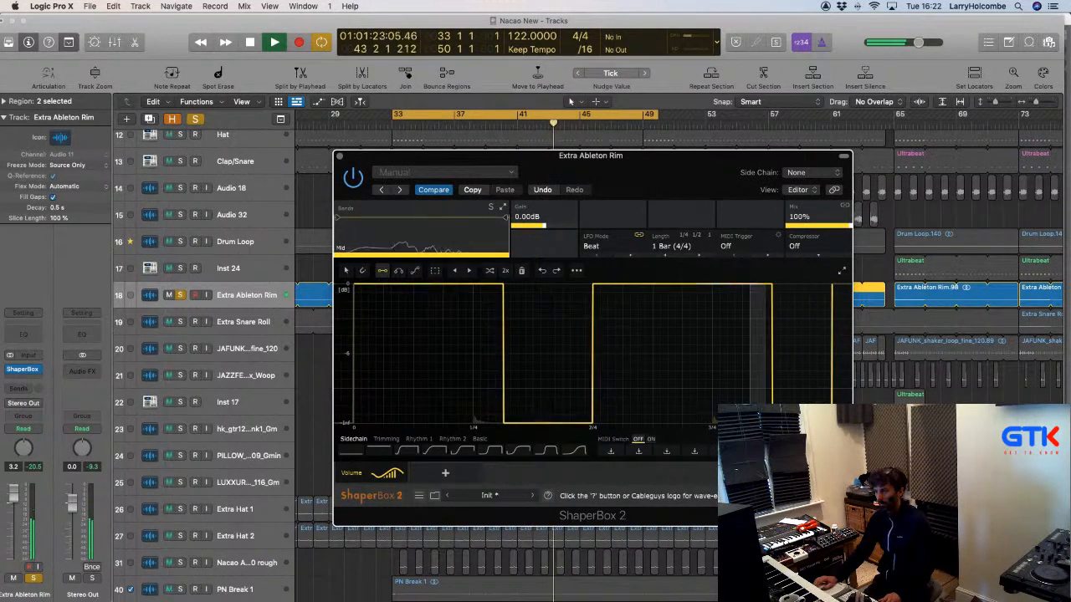
Audition the gating in the full mix, close the ShaperBox window, and re-solo Extra Ableton Rim.
{"action": "left_click", "coordinate": [180, 295]}
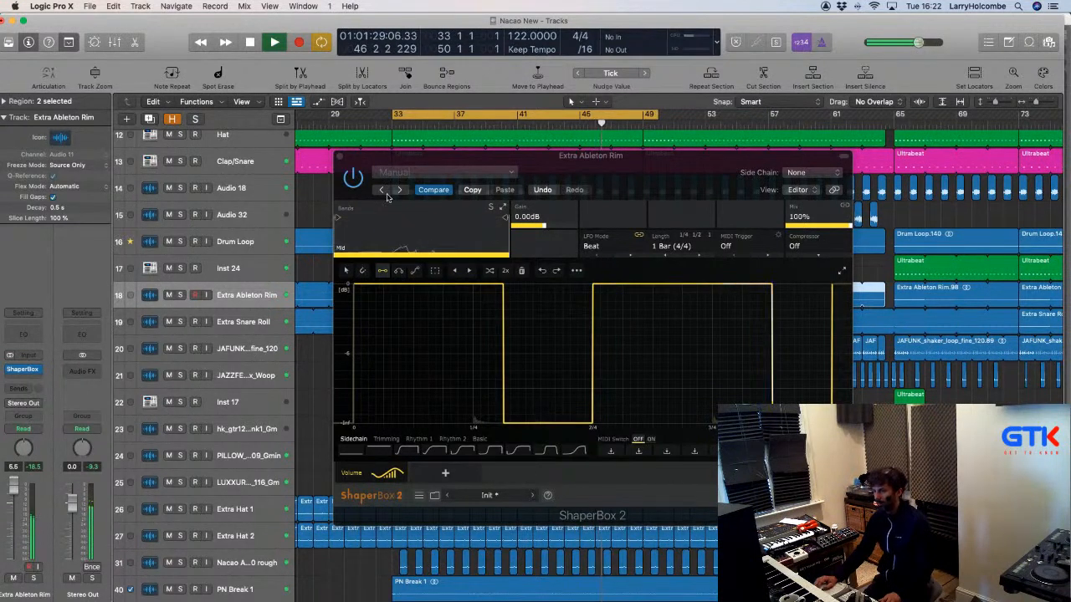
{"action": "left_click_drag", "start_coordinate": [367, 161], "coordinate": [367, 151]}
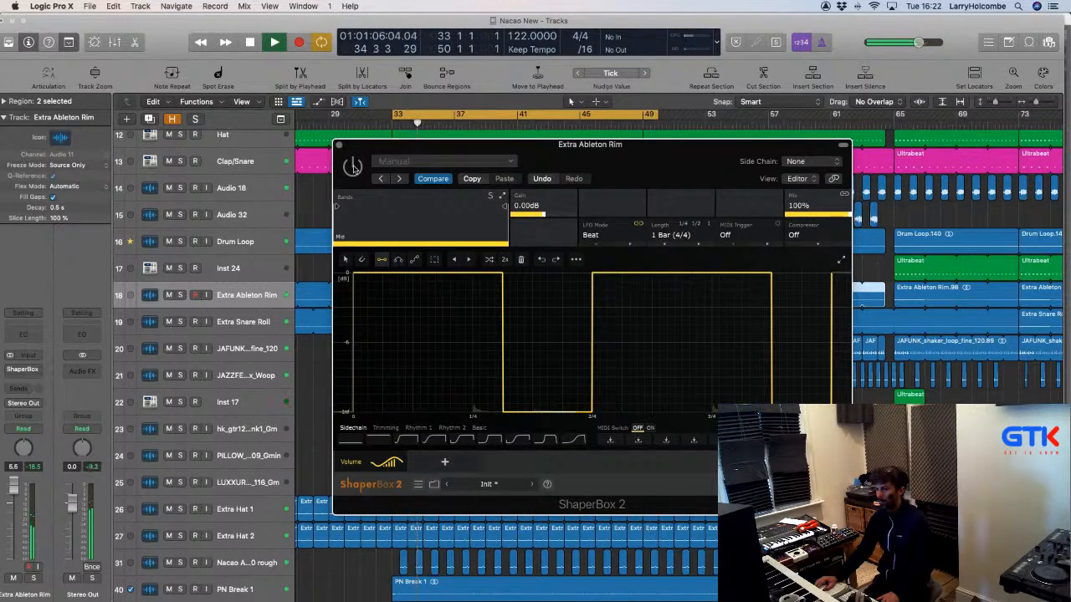
{"action": "left_click", "coordinate": [339, 146]}
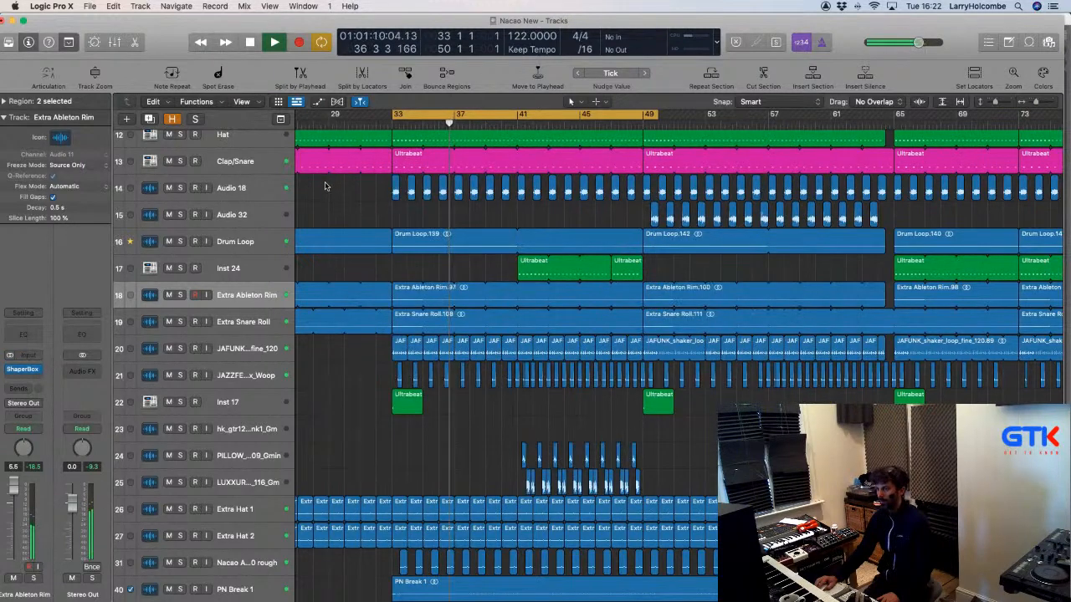
{"action": "left_click", "coordinate": [327, 184]}
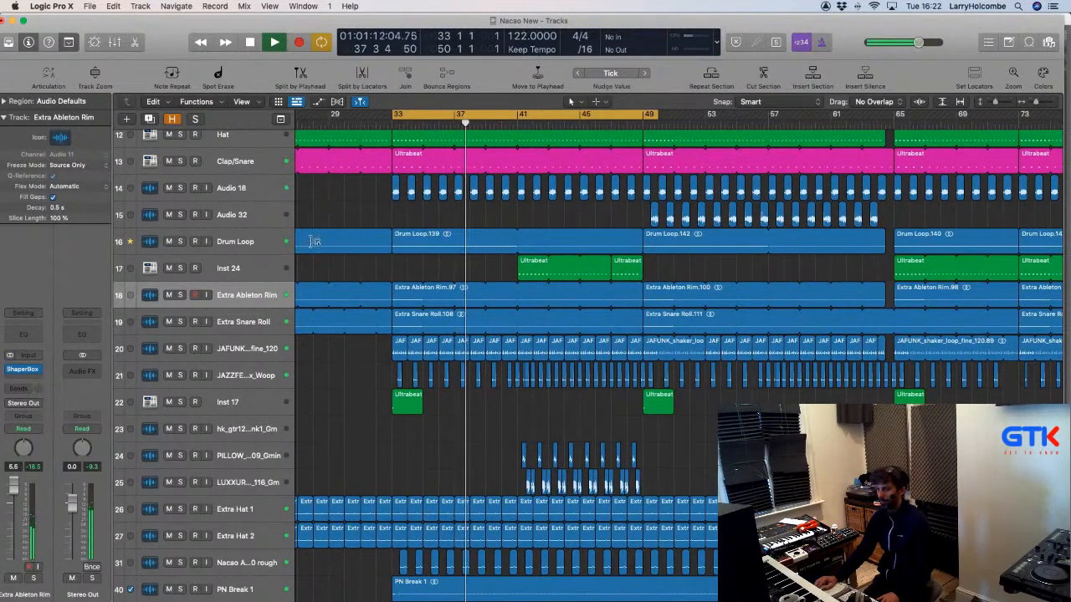
{"action": "left_click", "coordinate": [180, 294]}
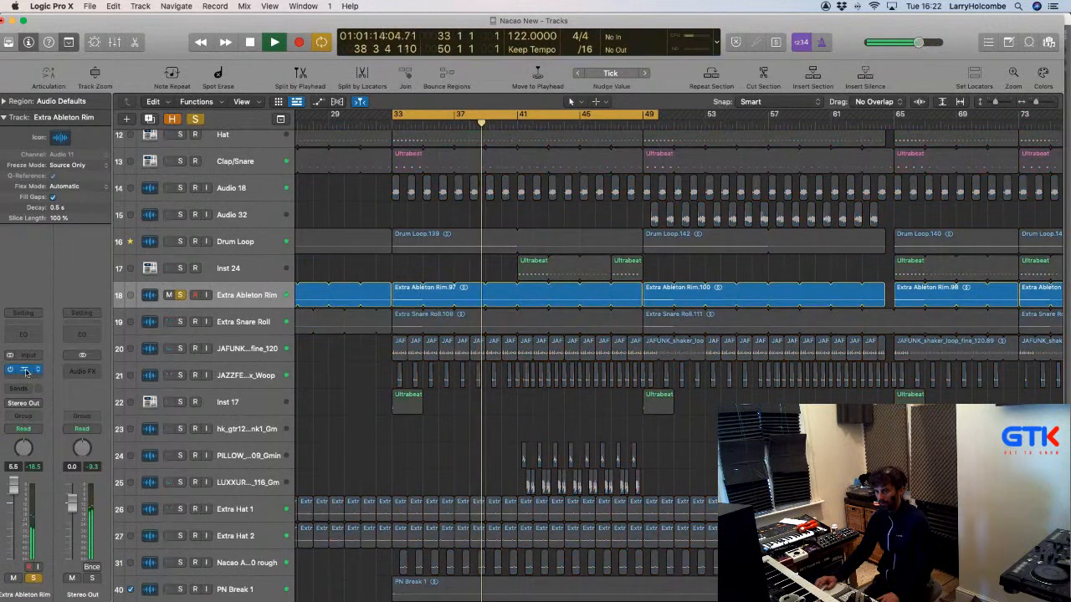
{"action": "left_click", "coordinate": [25, 372]}
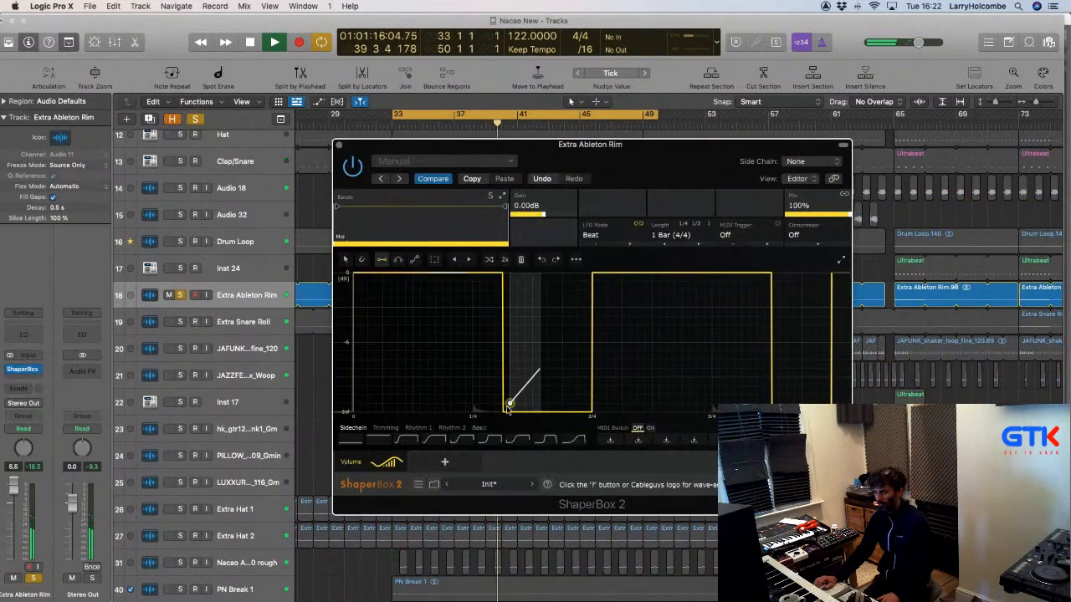
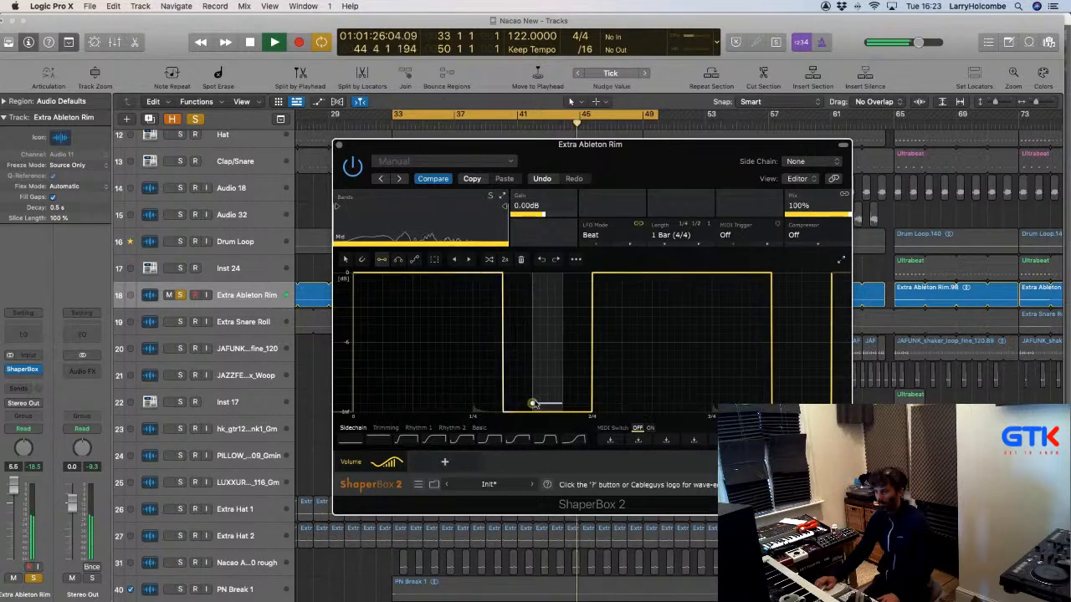
Extend the first full-level block, add a -6 dB notch, and erase the early steps so the curve starts silent.
{"action": "left_click", "coordinate": [503, 273]}
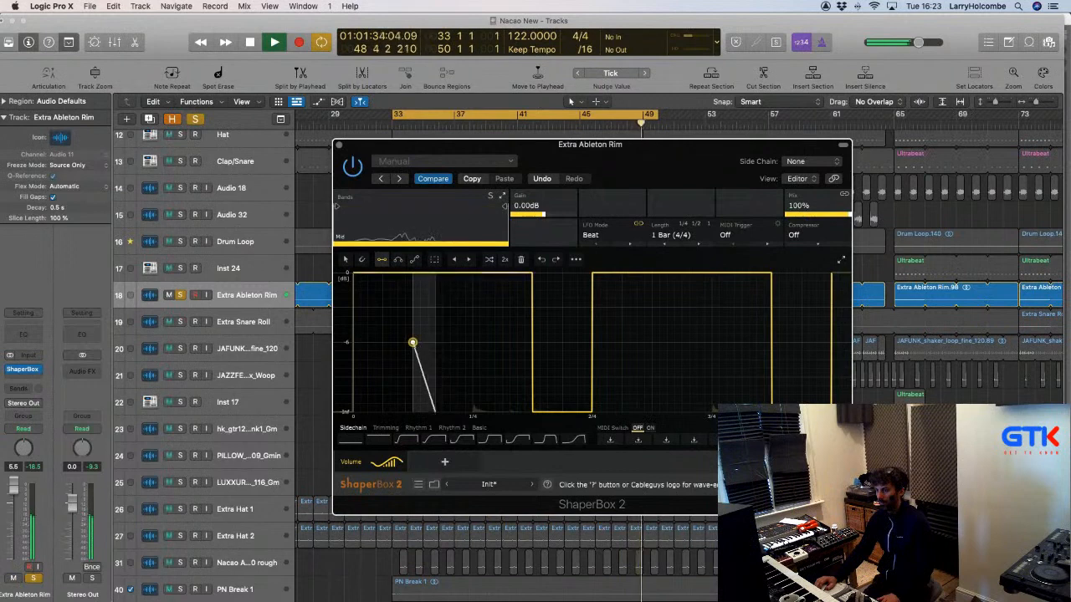
{"action": "left_click", "coordinate": [413, 342]}
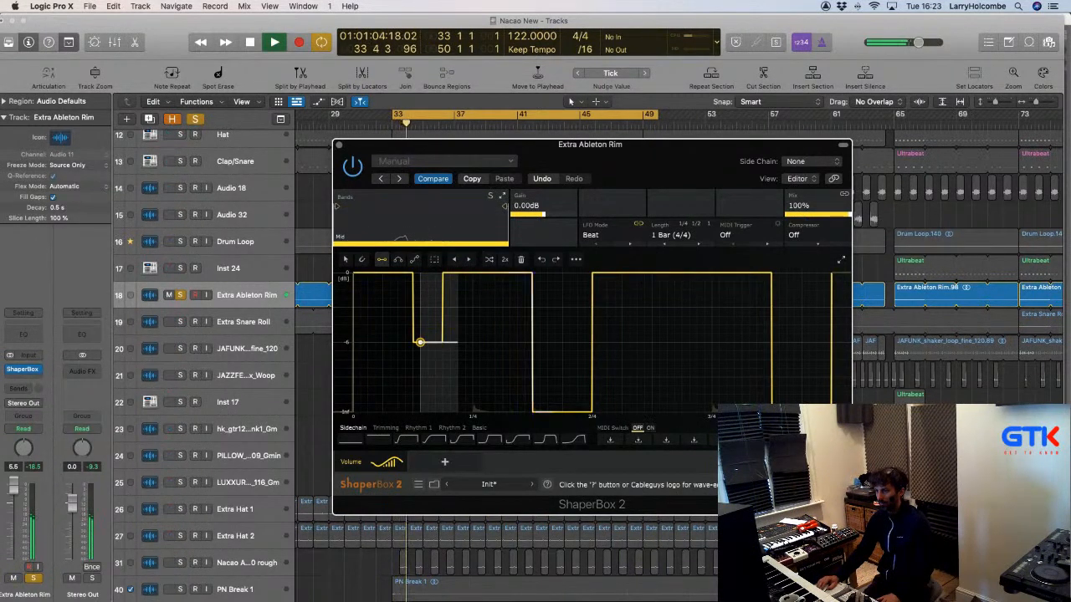
{"action": "left_click", "coordinate": [420, 342]}
{"action": "left_click", "coordinate": [354, 411]}
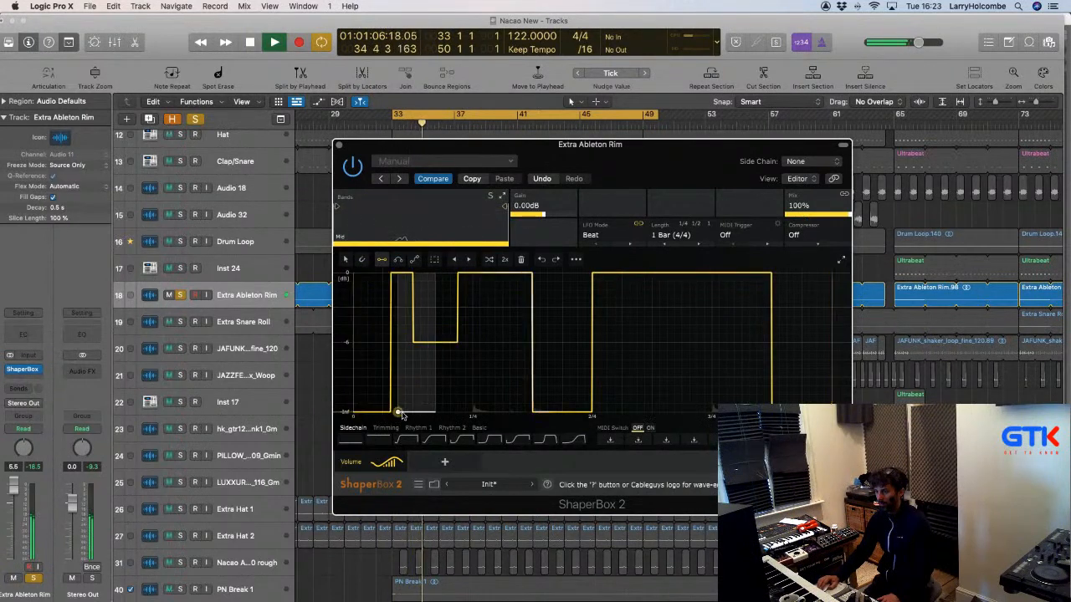
{"action": "left_click_drag", "start_coordinate": [400, 415], "coordinate": [466, 414]}
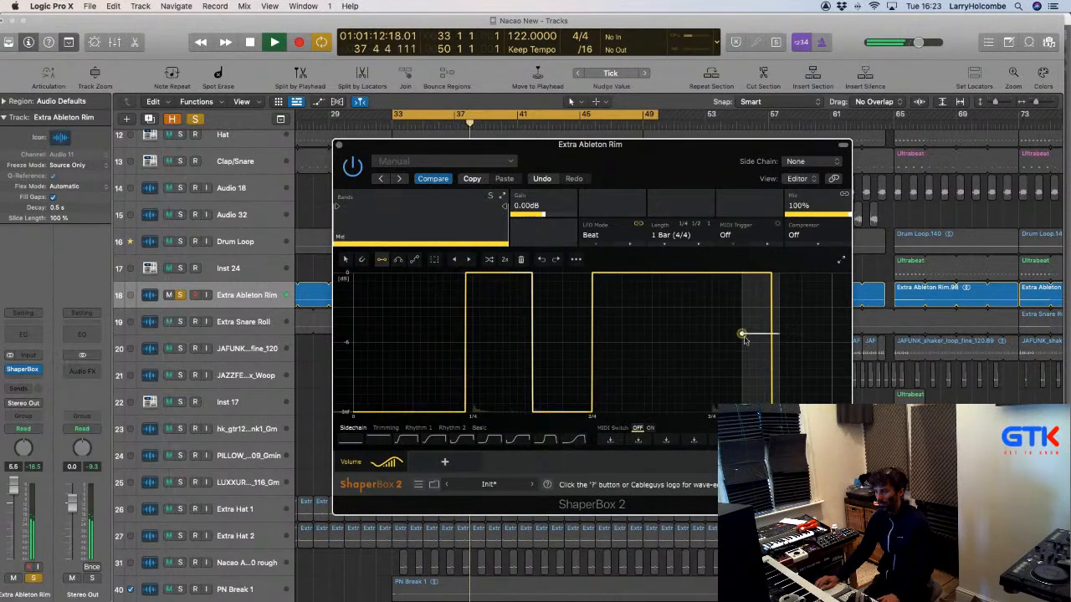
Draw -6 dB steps after the second and first full-level blocks, turning the second into a drop.
{"action": "left_click", "coordinate": [749, 334]}
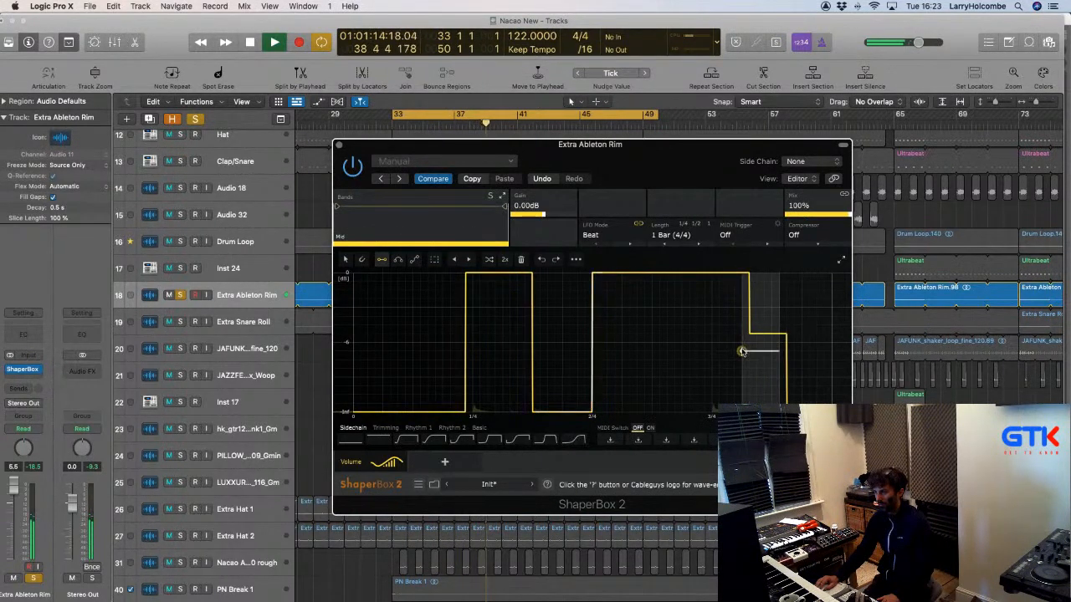
{"action": "mouse_move", "coordinate": [742, 351]}
{"action": "left_mouse_down"}
{"action": "mouse_move", "coordinate": [779, 351]}
{"action": "mouse_move", "coordinate": [779, 390]}
{"action": "left_mouse_up"}
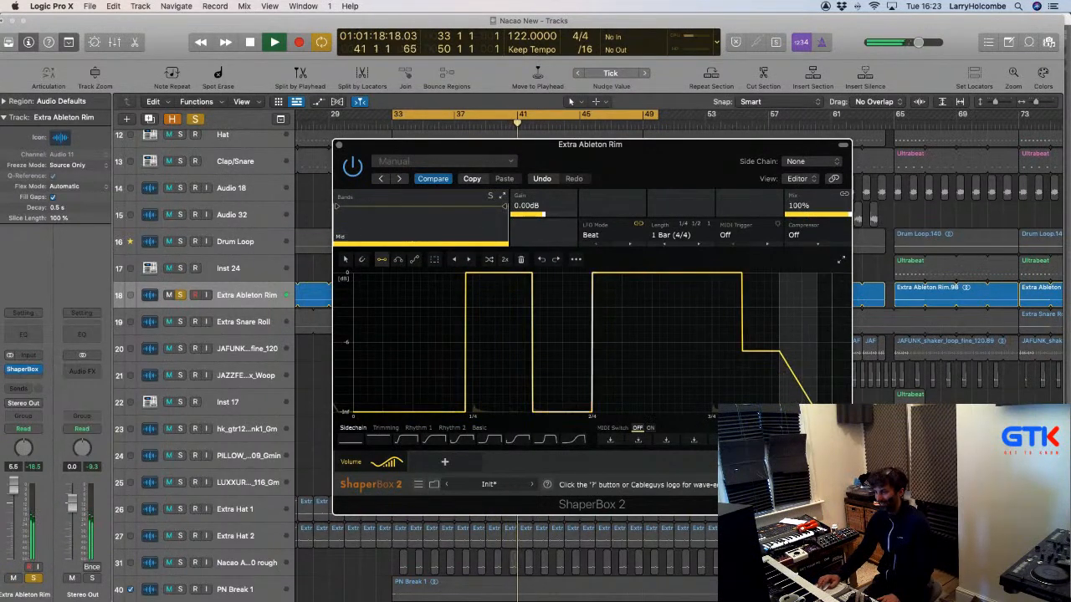
{"action": "left_click", "coordinate": [780, 410]}
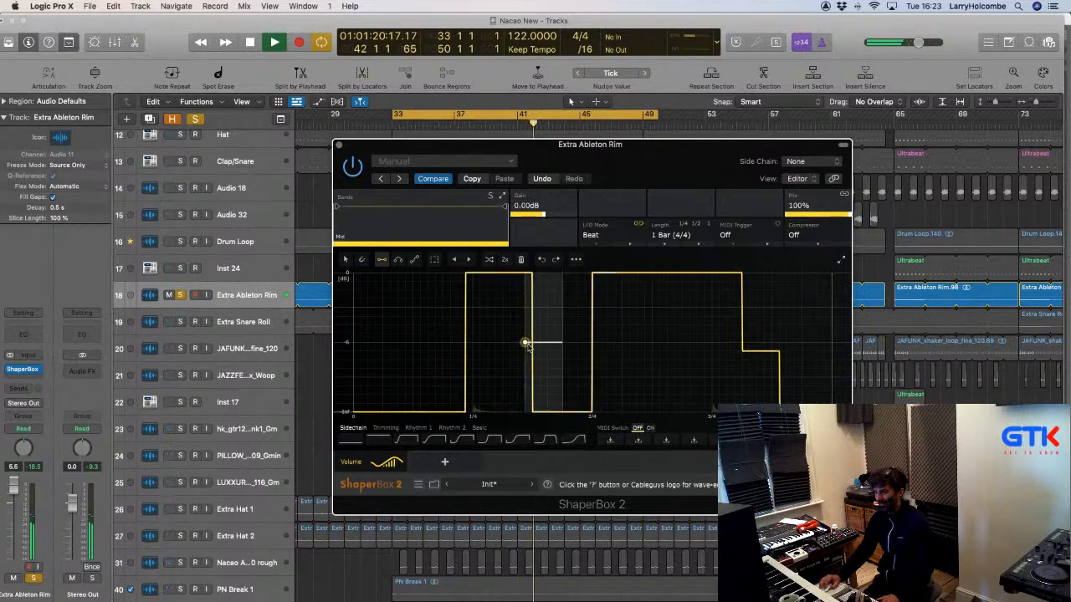
{"action": "left_click_drag", "start_coordinate": [530, 342], "coordinate": [569, 343]}
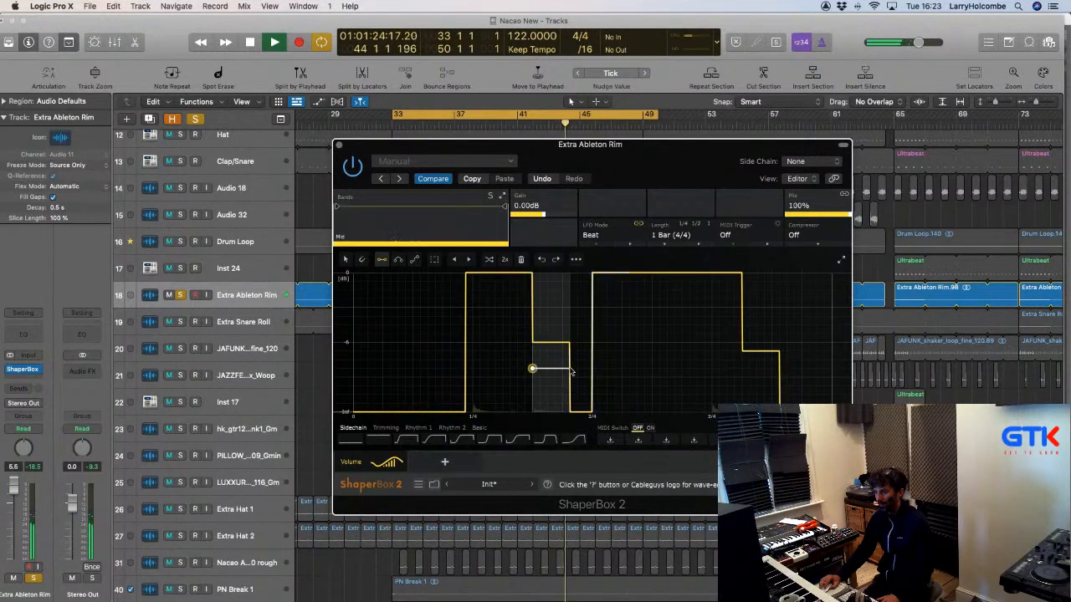
{"action": "left_click", "coordinate": [570, 369]}
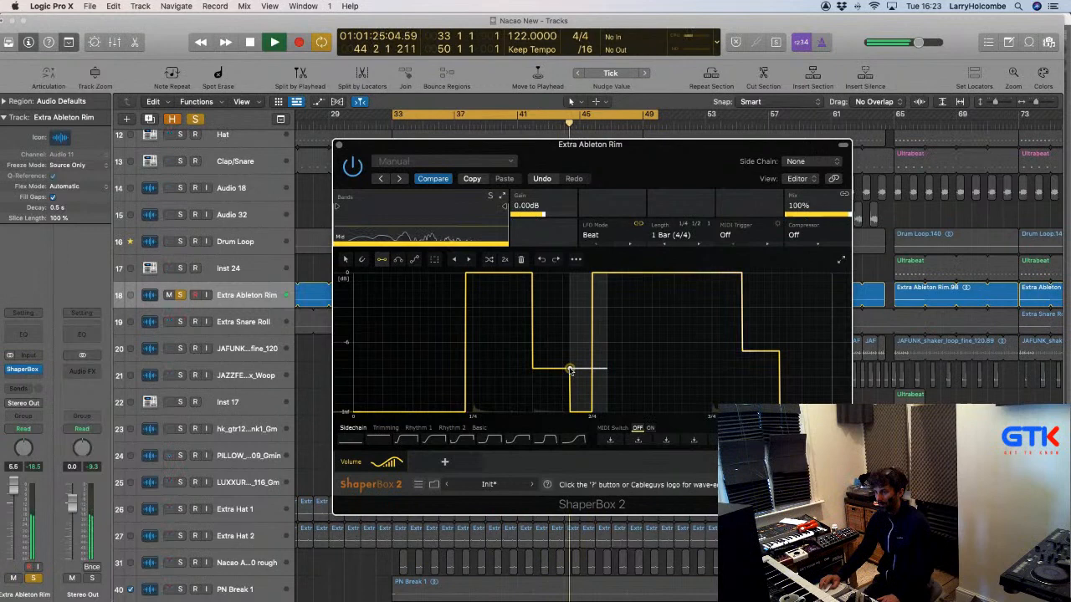
Make the second block fade out in a slope and remove the small raised step after it.
{"action": "left_click", "coordinate": [745, 386]}
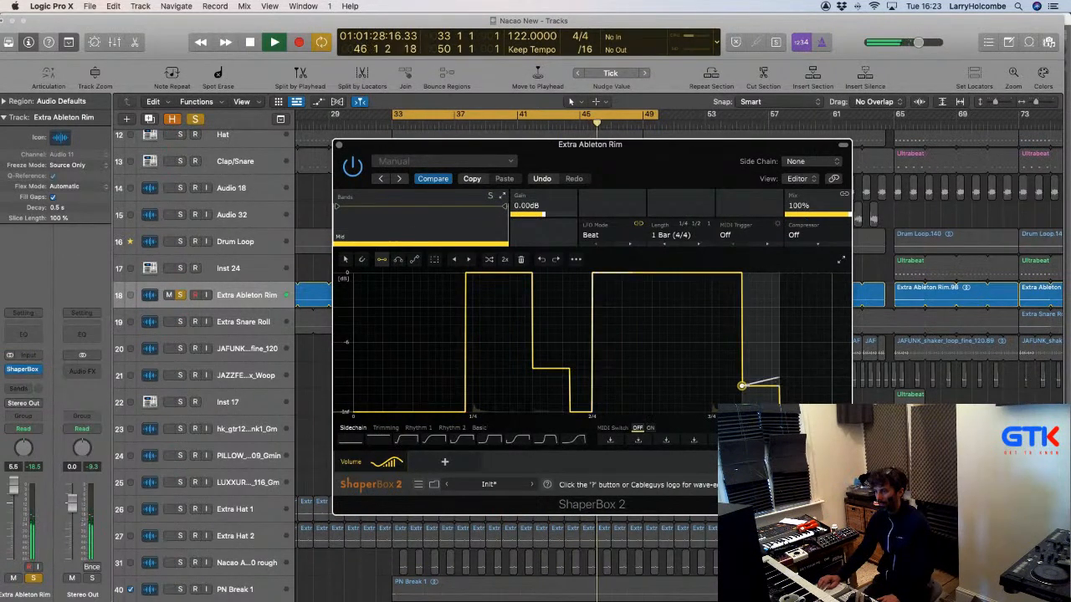
{"action": "left_click", "coordinate": [743, 386]}
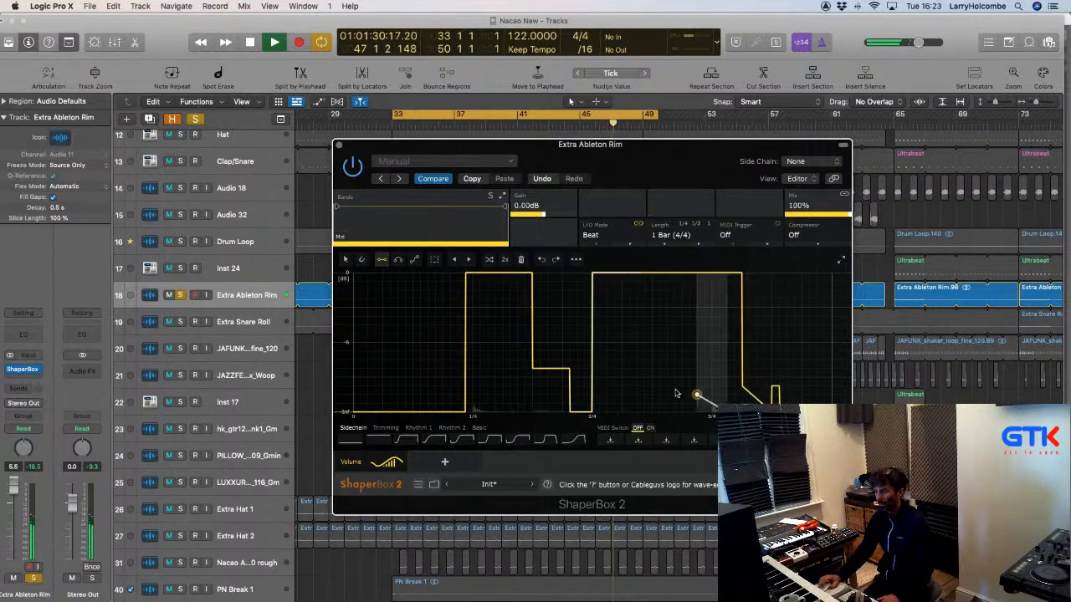
{"action": "left_click", "coordinate": [772, 411]}
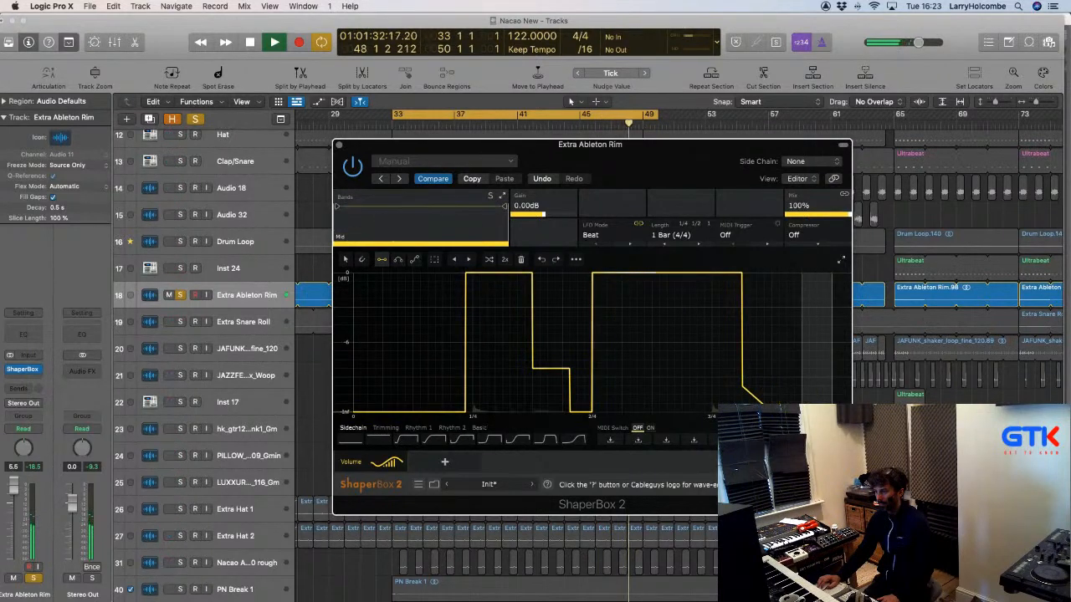
Make the first block fade down in a slope and tidy the end of its fade.
{"action": "left_click", "coordinate": [539, 387]}
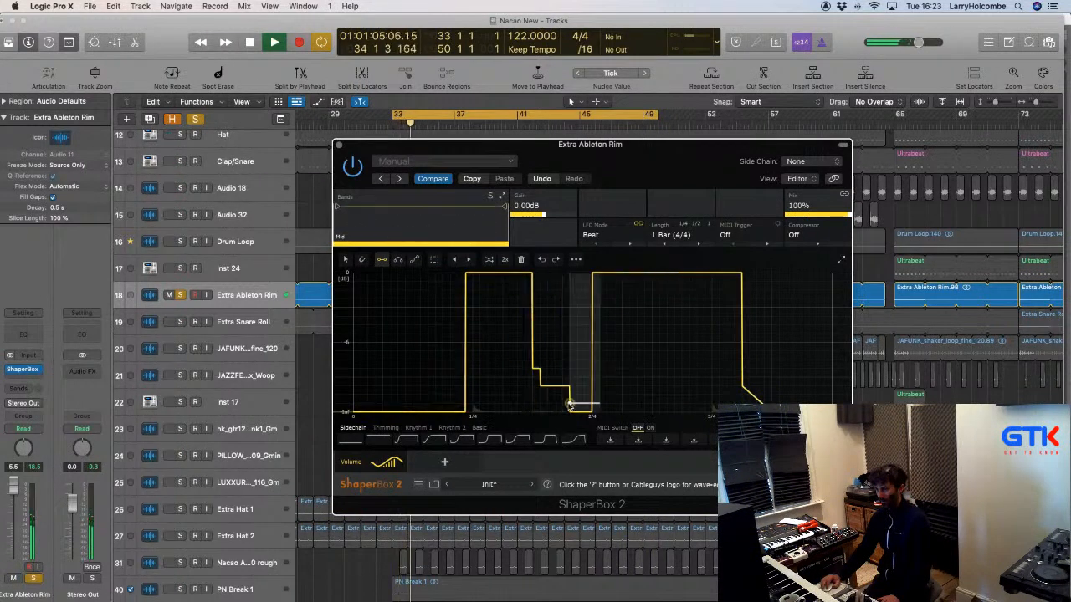
{"action": "left_click", "coordinate": [540, 404]}
{"action": "left_click", "coordinate": [532, 395]}
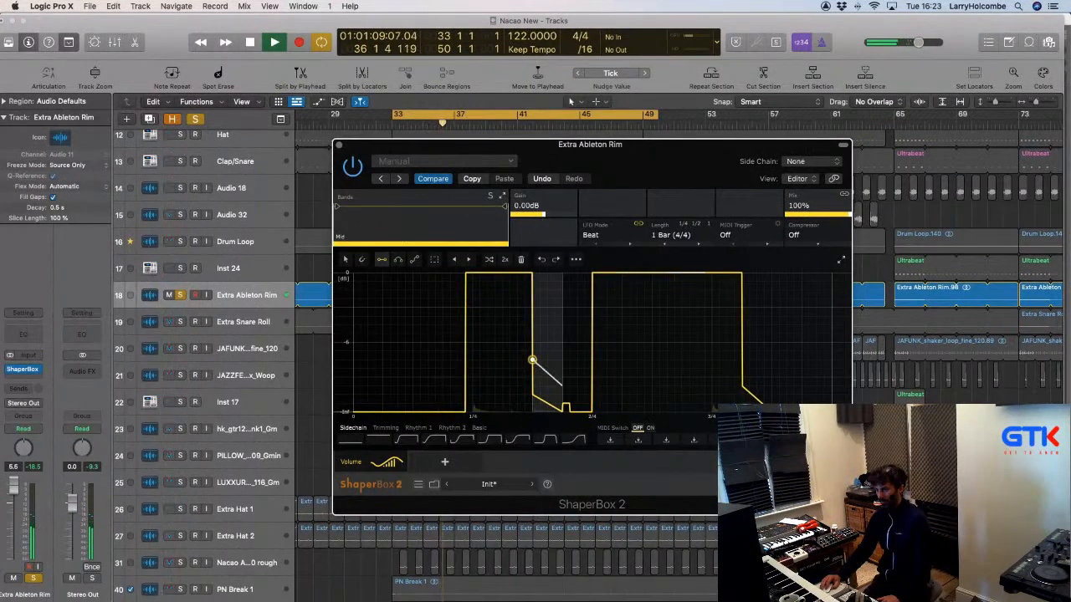
{"action": "left_click", "coordinate": [532, 361]}
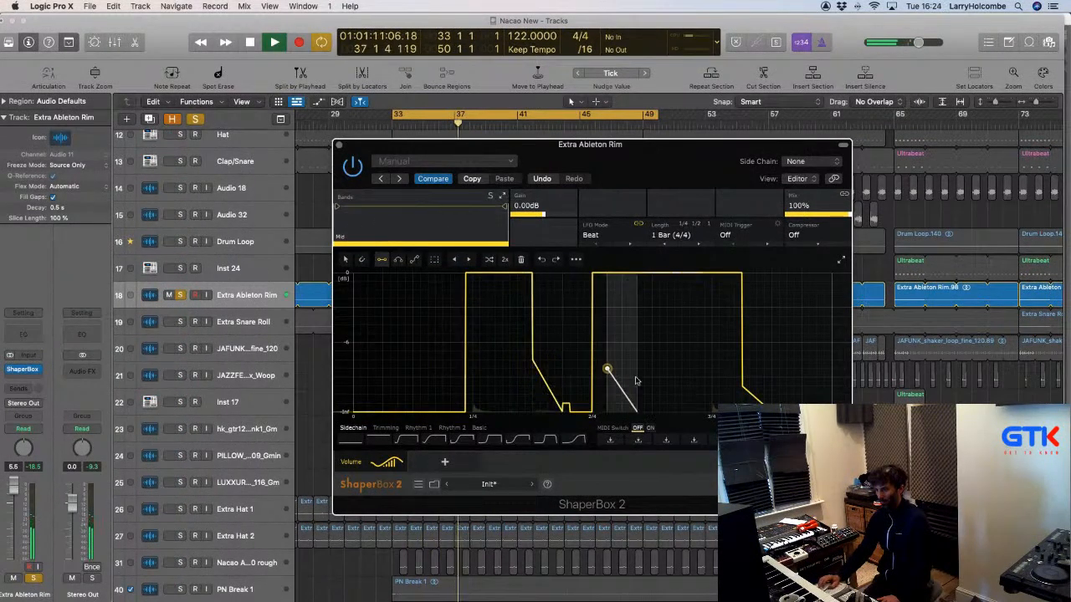
{"action": "left_click", "coordinate": [564, 413]}
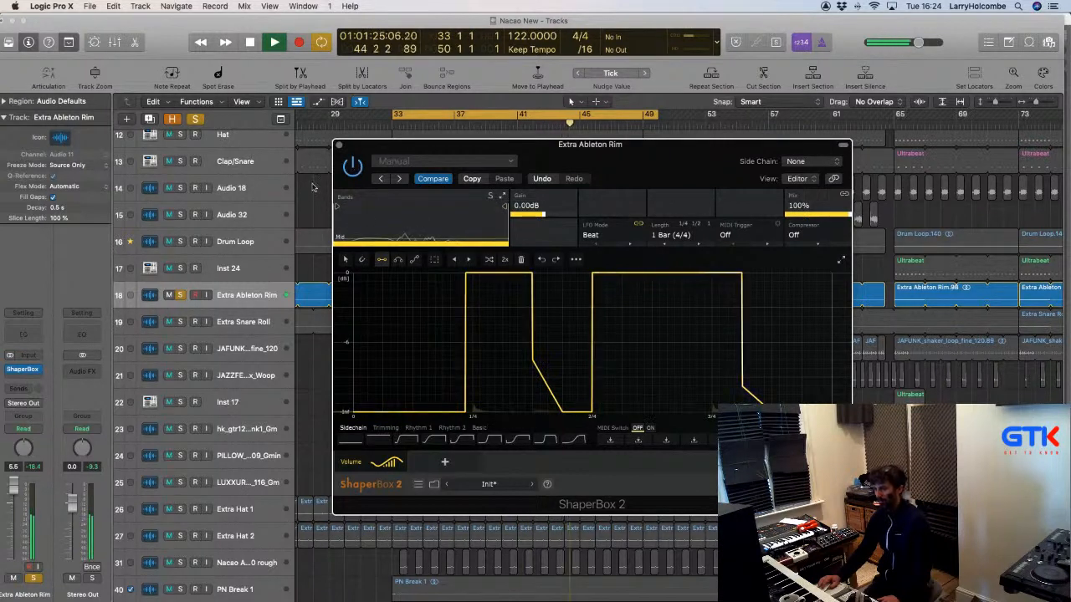
Unsolo Extra Ableton Rim, close ShaperBox, and zoom out across the whole arrangement.
{"action": "left_click", "coordinate": [181, 296]}
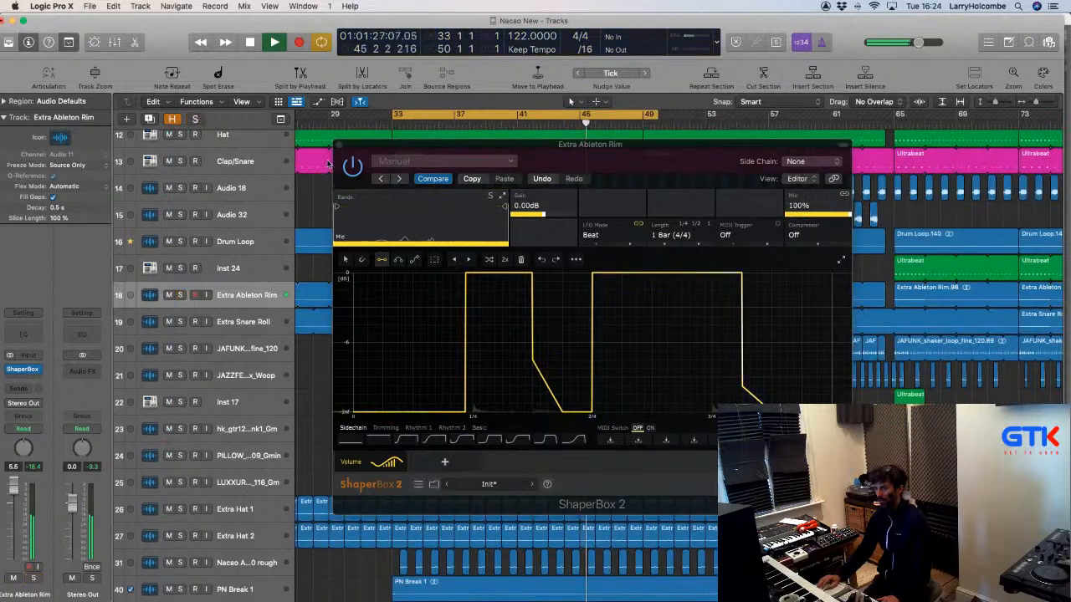
{"action": "left_click", "coordinate": [339, 144]}
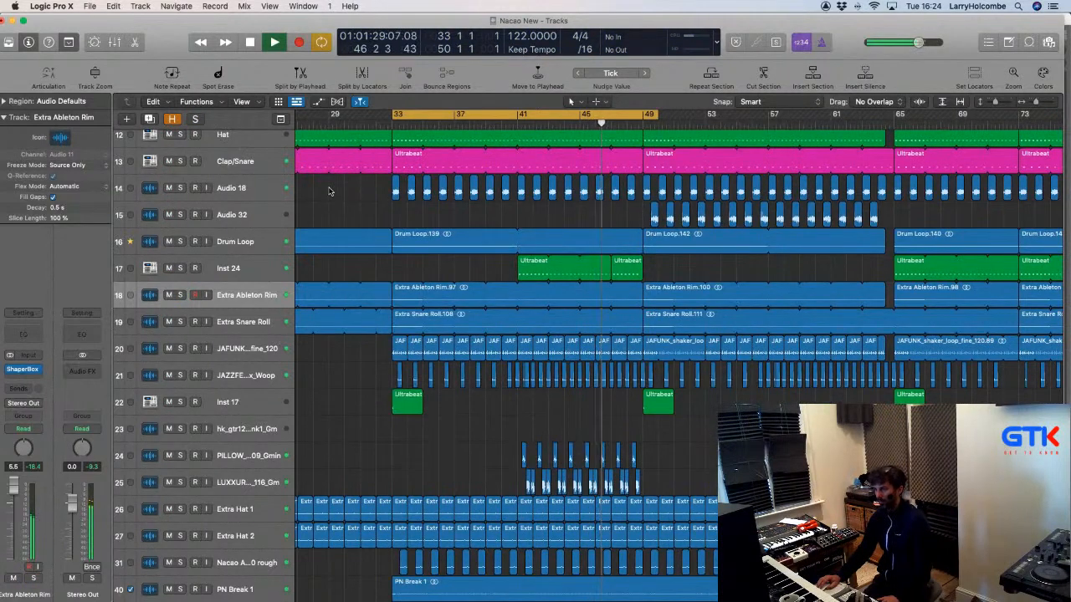
{"action": "scroll", "coordinate": [337, 190], "scroll_direction": "left", "scroll_amount": 3}
{"action": "key", "text": "super+Left"}
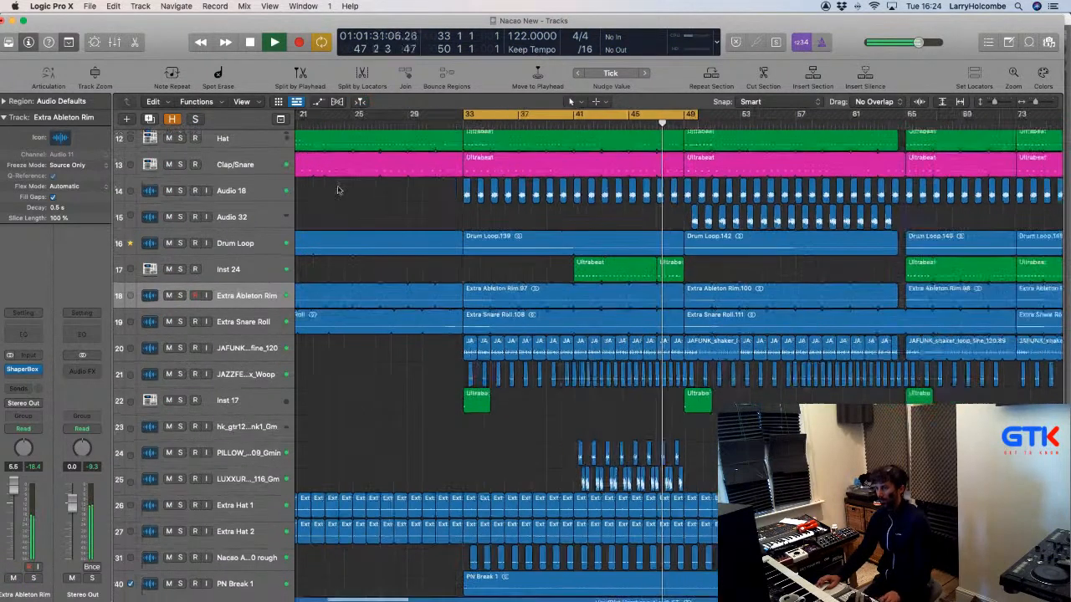
{"action": "key", "text": "super+Up"}
{"action": "key", "text": "super+Up"}
{"action": "key", "text": "super+Up"}
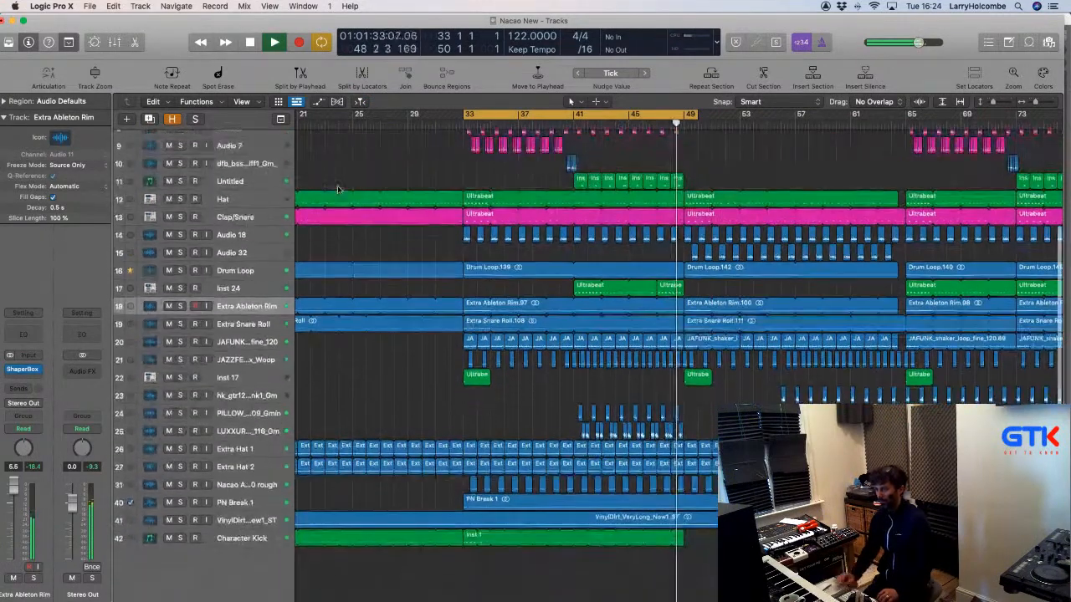
Turn off cycle playback and bring up the side browser panel.
{"action": "left_click", "coordinate": [484, 113]}
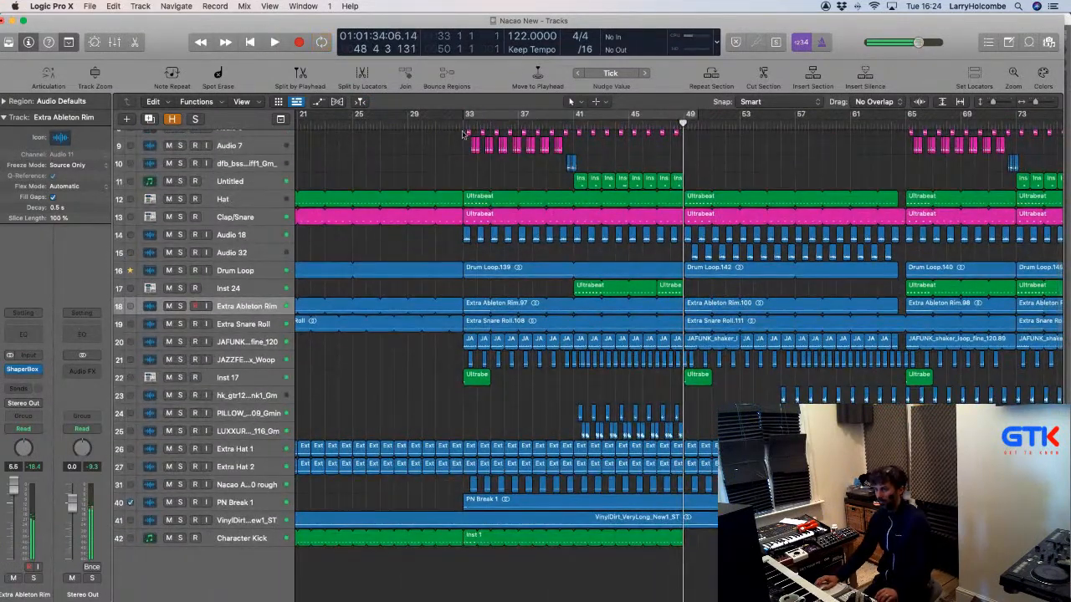
{"action": "scroll", "coordinate": [420, 157], "scroll_direction": "down", "scroll_amount": 5}
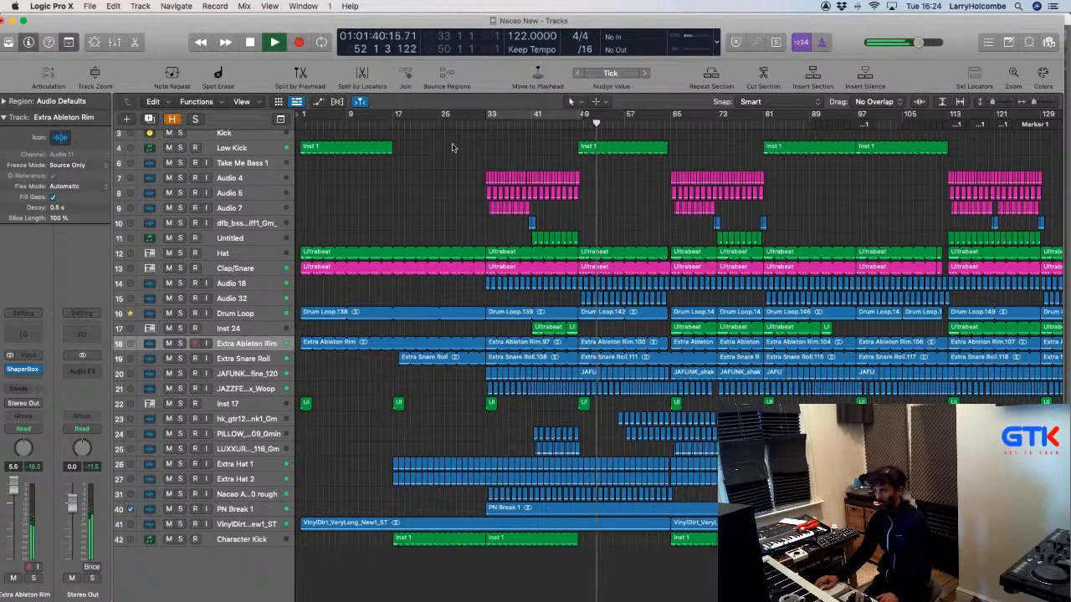
{"action": "left_click", "coordinate": [1049, 42]}
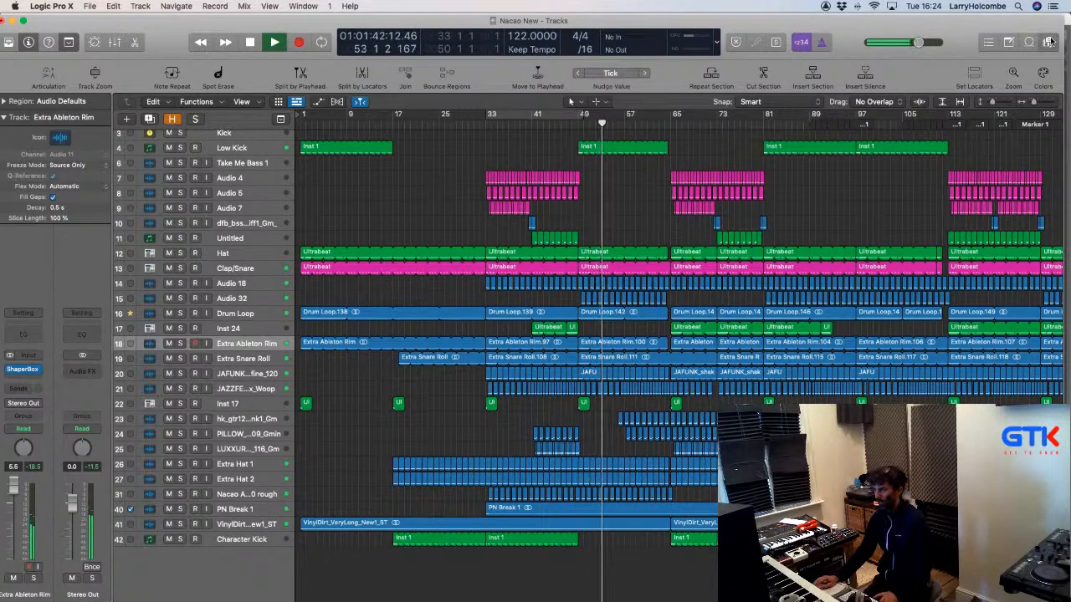
Drag the GTK LSD White Noise Riser Apple Loop onto a new track at bar 49.
{"action": "key", "text": "o"}
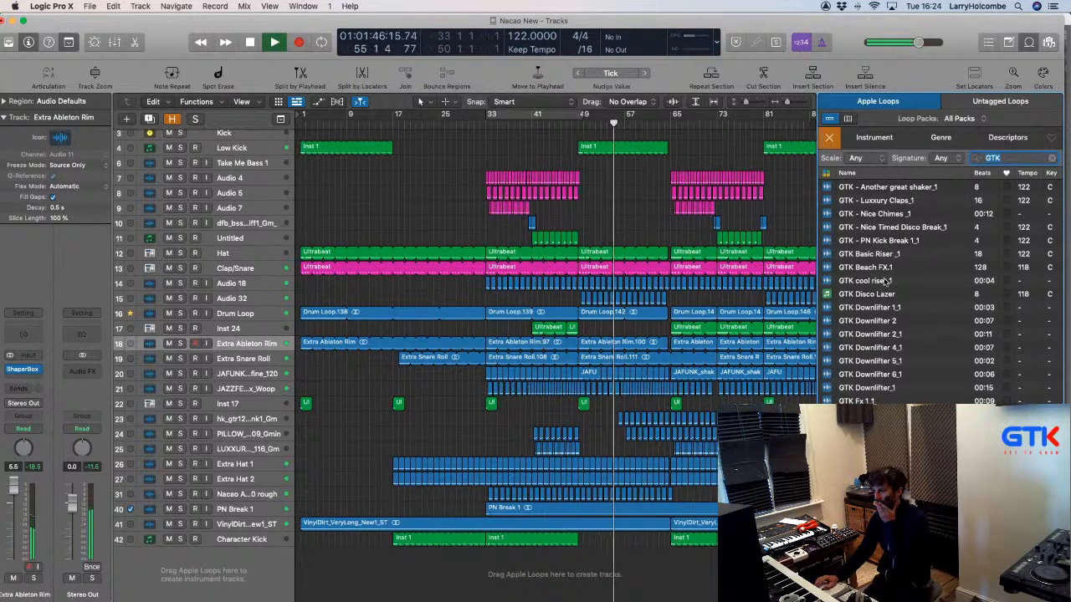
{"action": "scroll", "coordinate": [887, 293], "scroll_direction": "down", "scroll_amount": 4}
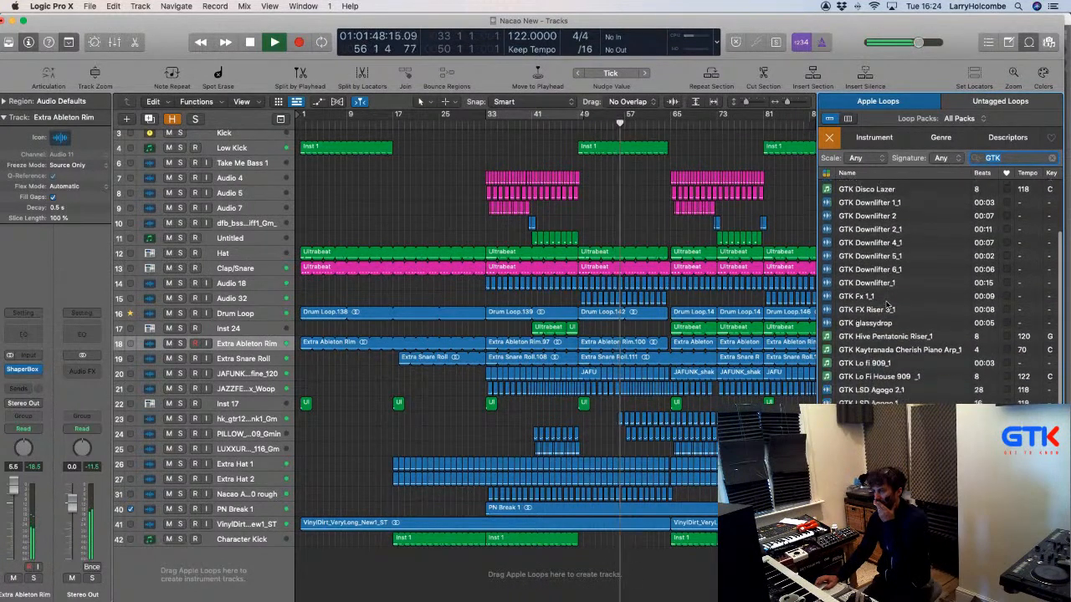
{"action": "scroll", "coordinate": [888, 309], "scroll_direction": "down", "scroll_amount": 4}
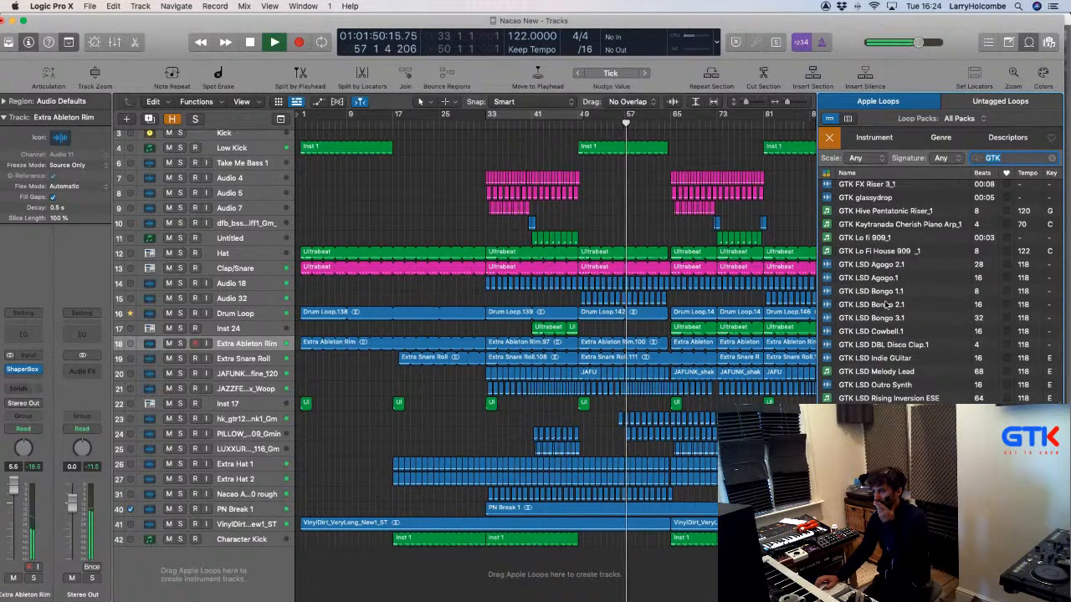
{"action": "scroll", "coordinate": [887, 318], "scroll_direction": "down", "scroll_amount": 5}
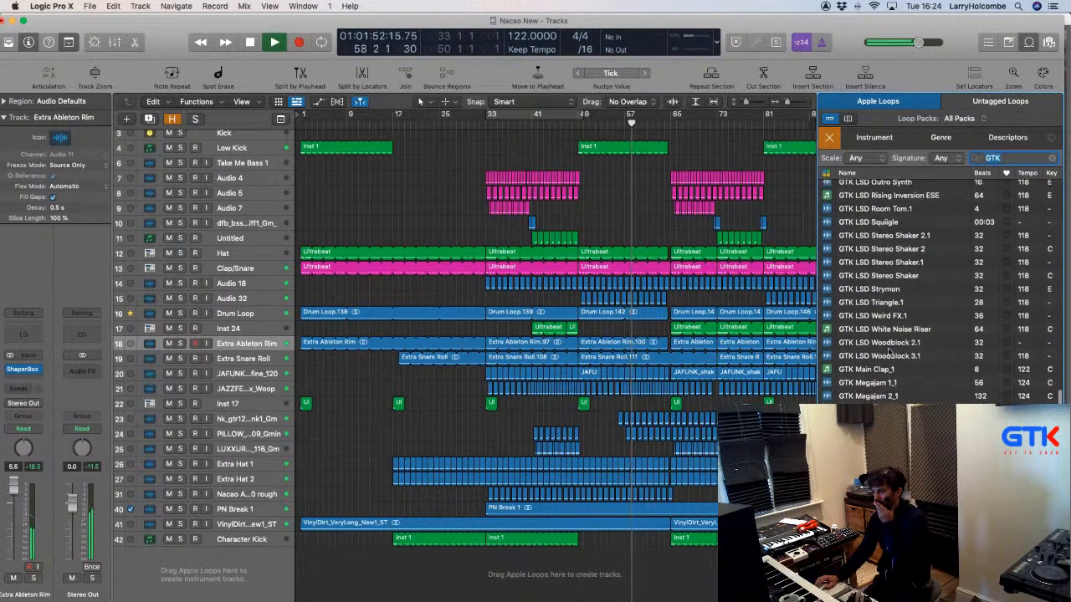
{"action": "left_click_drag", "start_coordinate": [895, 341], "coordinate": [580, 588]}
{"action": "left_click", "coordinate": [436, 183]}
{"action": "key", "text": "space"}
{"action": "left_click_drag", "start_coordinate": [542, 530], "coordinate": [690, 576]}
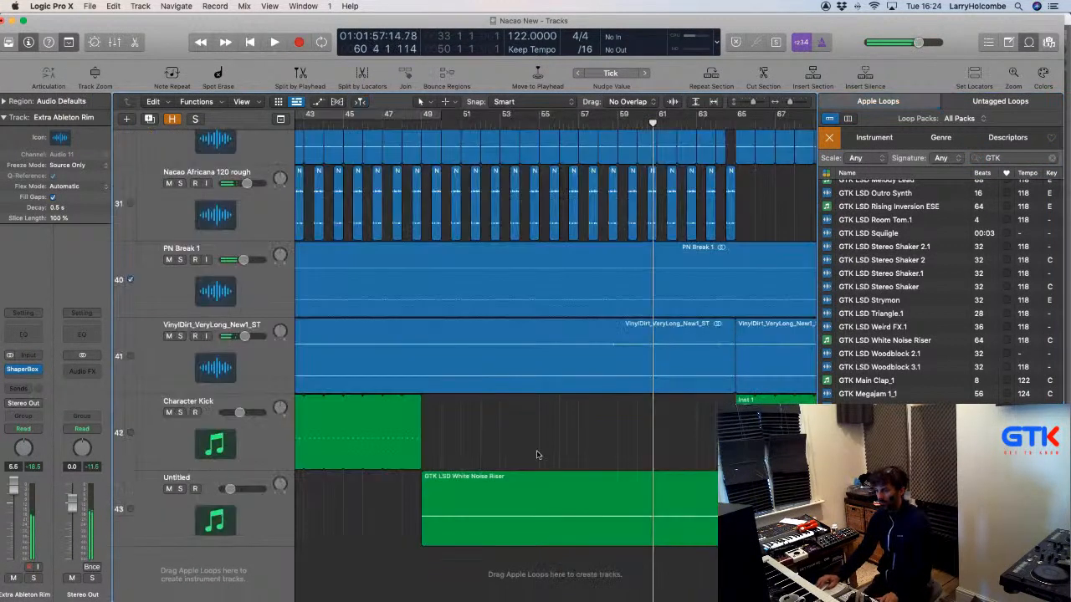
{"action": "left_click", "coordinate": [528, 508]}
{"action": "key", "text": "a"}
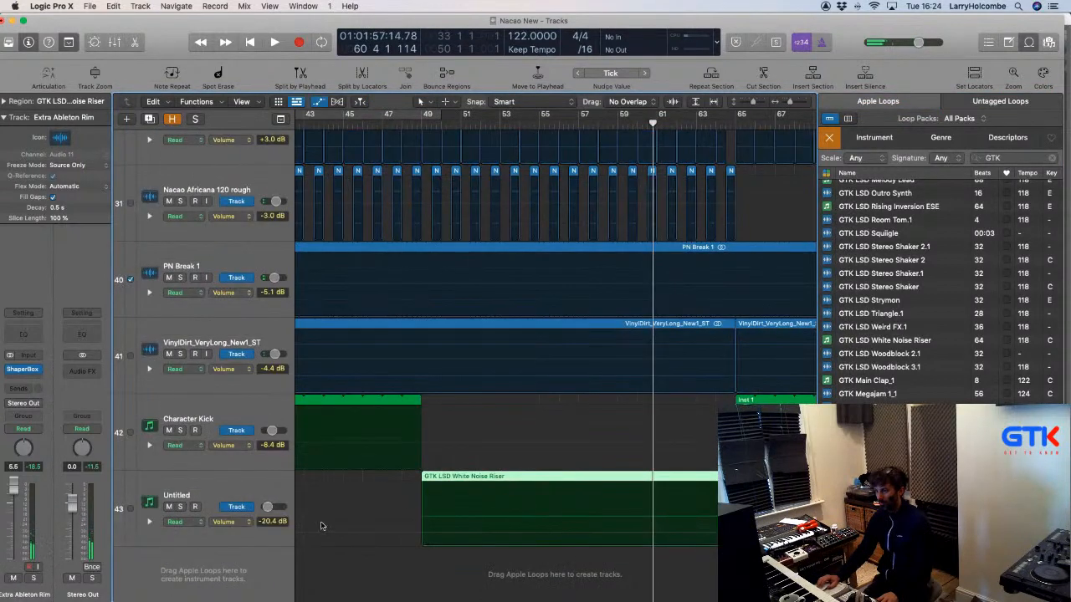
{"action": "left_click", "coordinate": [233, 522]}
{"action": "mouse_move", "coordinate": [267, 574]}
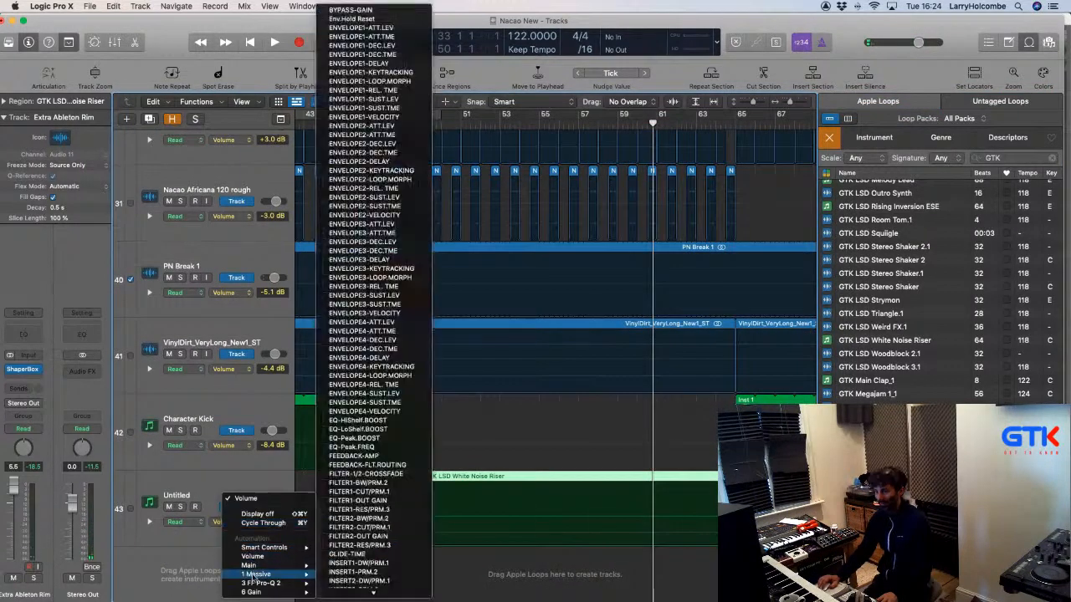
{"action": "scroll", "coordinate": [373, 96], "scroll_direction": "down", "scroll_amount": 10}
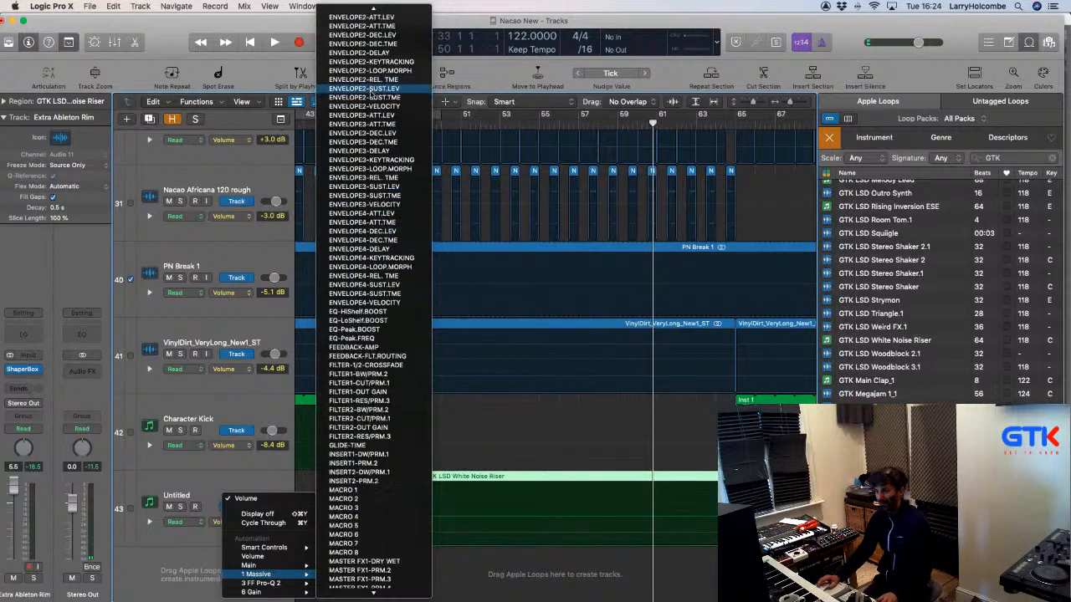
{"action": "scroll", "coordinate": [372, 94], "scroll_direction": "down", "scroll_amount": 5}
{"action": "scroll", "coordinate": [364, 121], "scroll_direction": "up", "scroll_amount": 6}
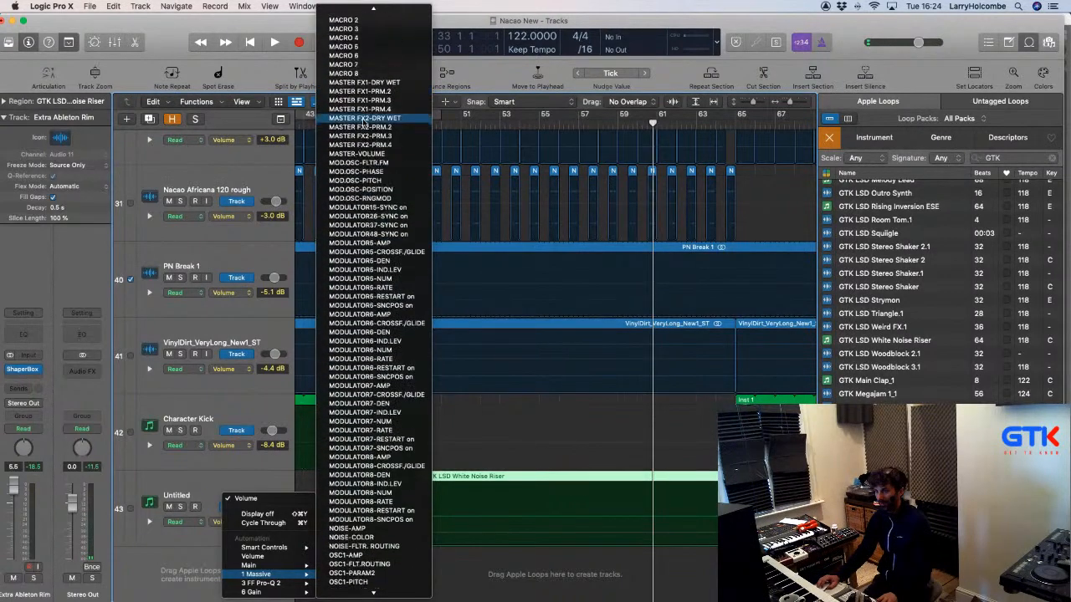
{"action": "scroll", "coordinate": [363, 123], "scroll_direction": "up", "scroll_amount": 10}
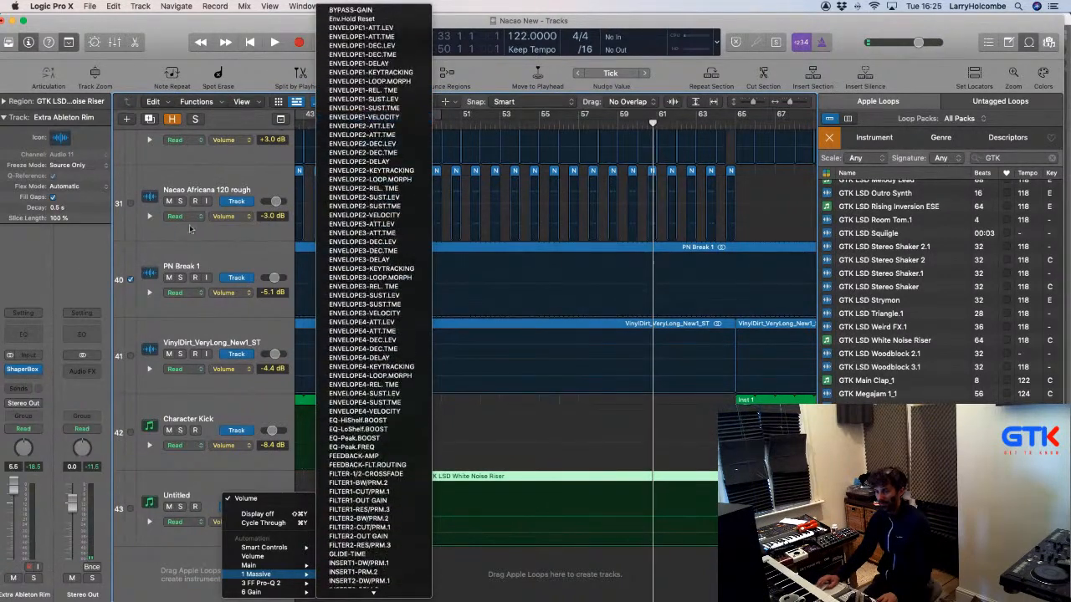
{"action": "left_click", "coordinate": [62, 269]}
{"action": "left_click", "coordinate": [212, 486]}
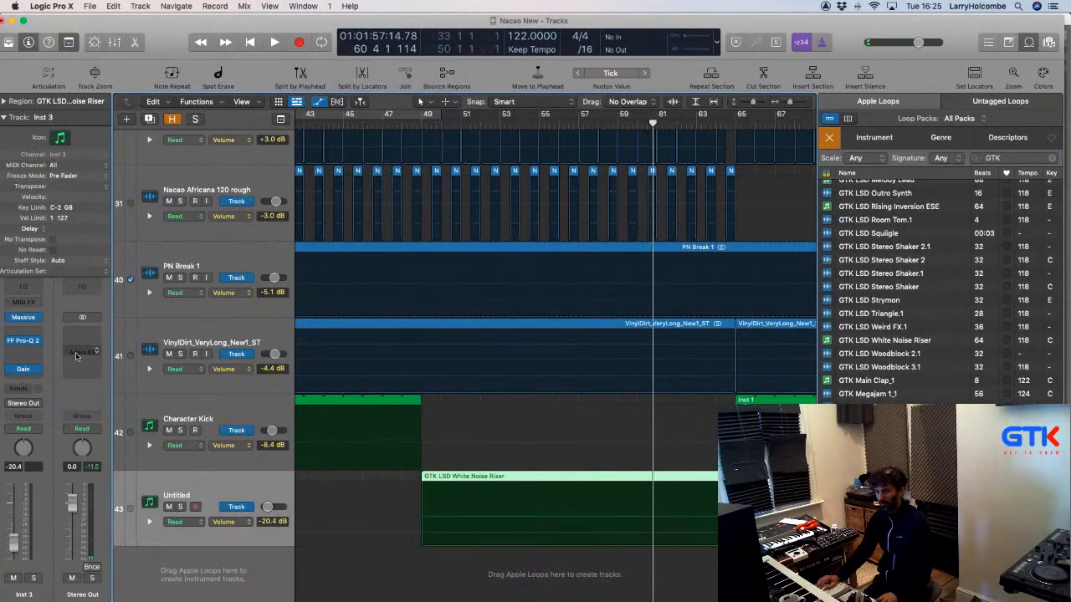
Open Massive from Inst 3 and browse the track's automatable parameter list.
{"action": "left_click", "coordinate": [25, 320]}
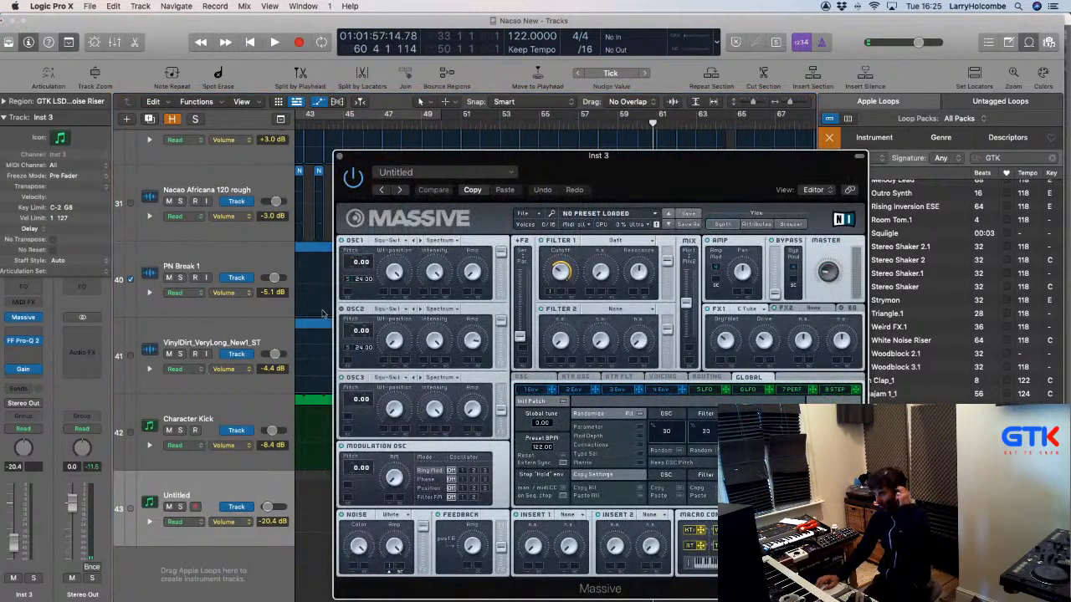
{"action": "left_click", "coordinate": [338, 157]}
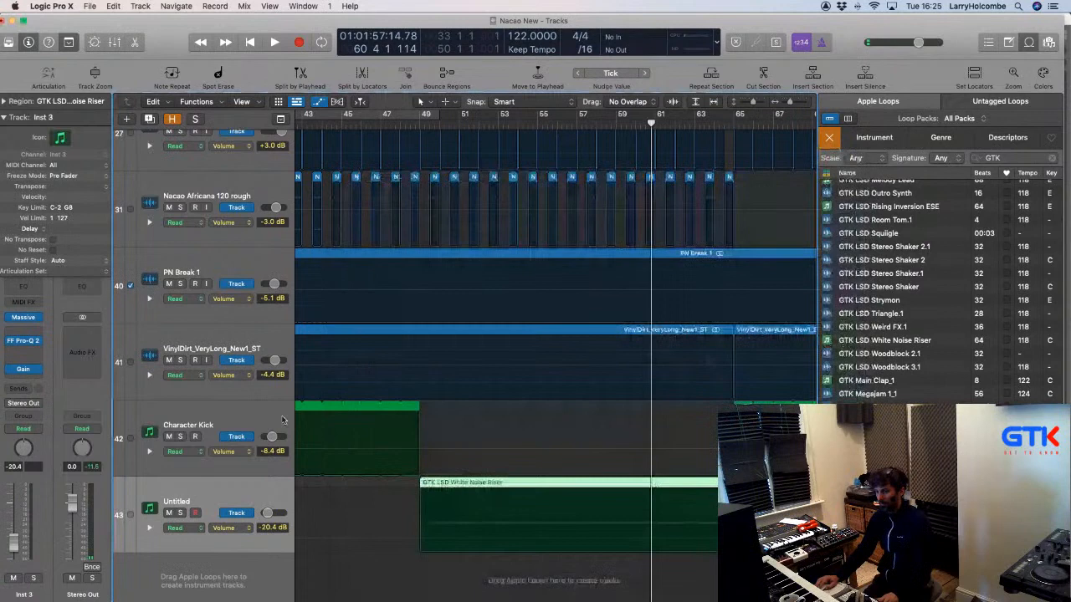
{"action": "left_click", "coordinate": [229, 530]}
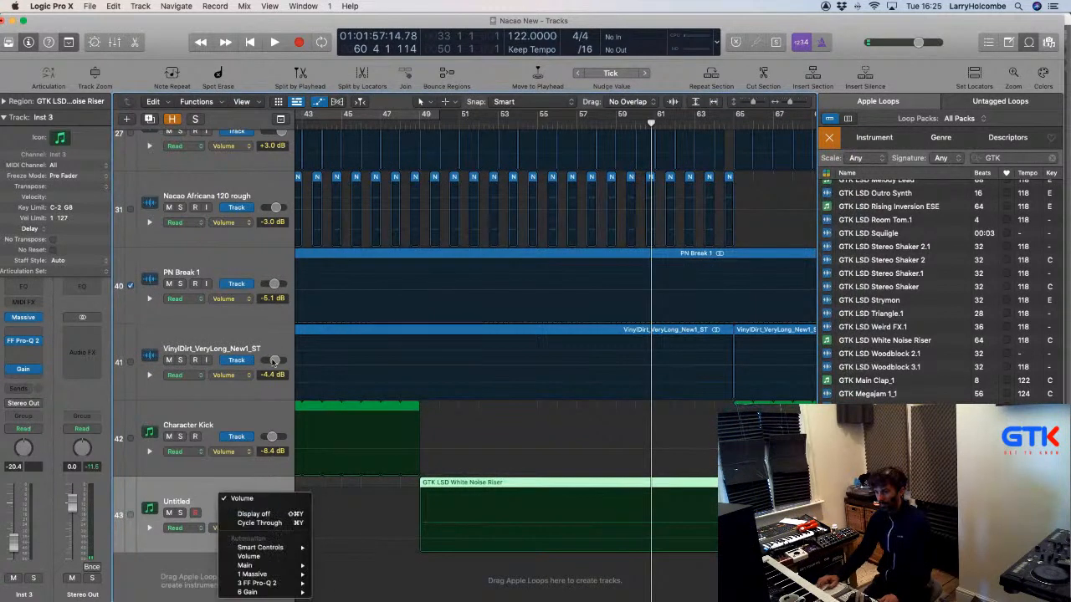
{"action": "left_click", "coordinate": [206, 509]}
{"action": "left_click", "coordinate": [244, 537]}
{"action": "left_click", "coordinate": [210, 507]}
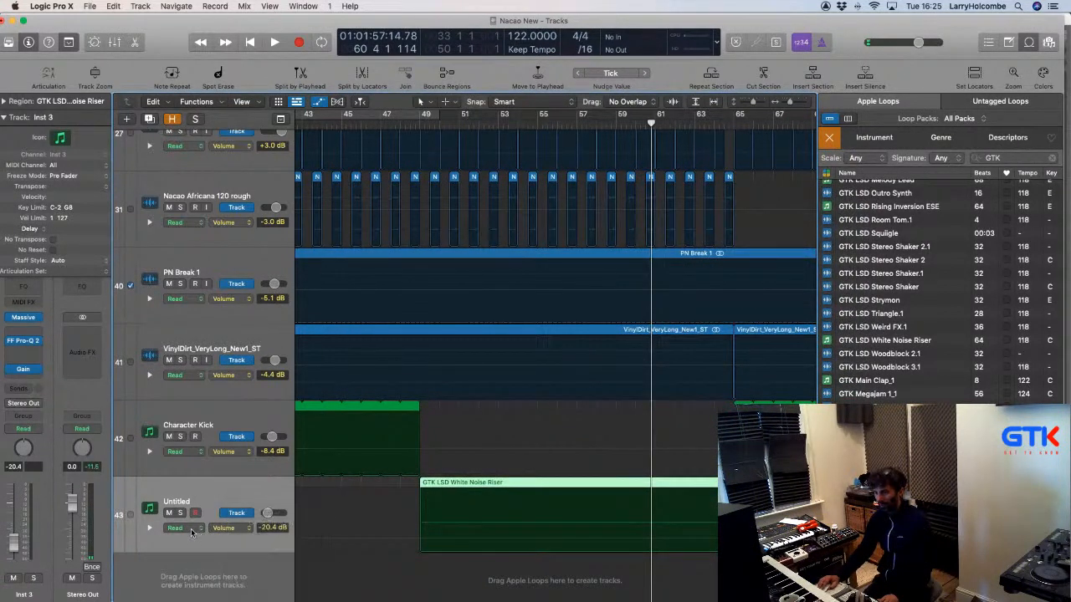
{"action": "left_click", "coordinate": [23, 318]}
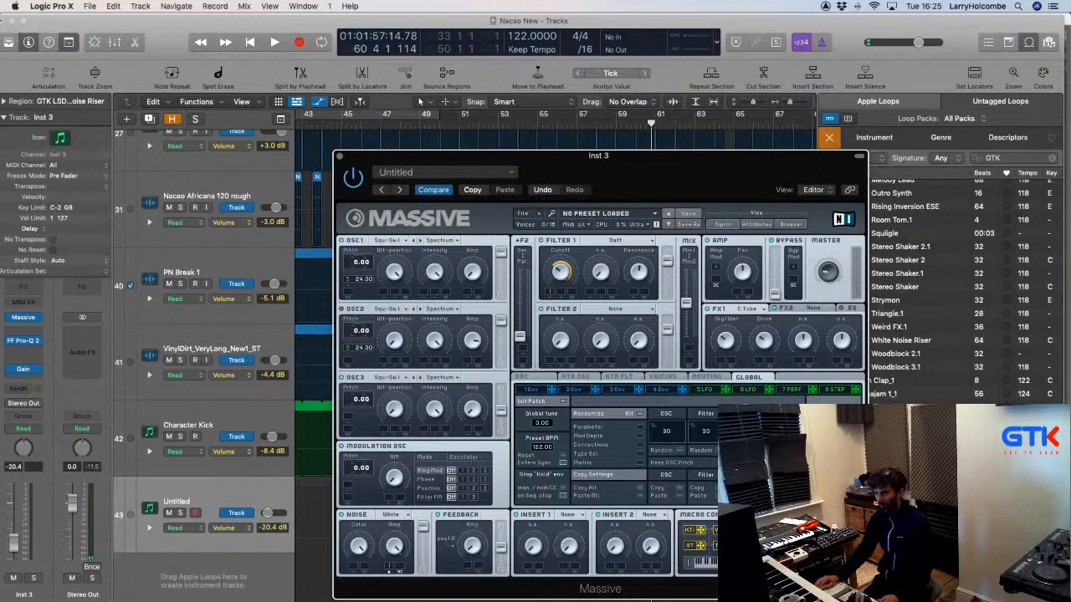
Switch the Untitled track to Latch automation and assign Massive's MACRO 1 to the lane.
{"action": "left_click", "coordinate": [179, 527]}
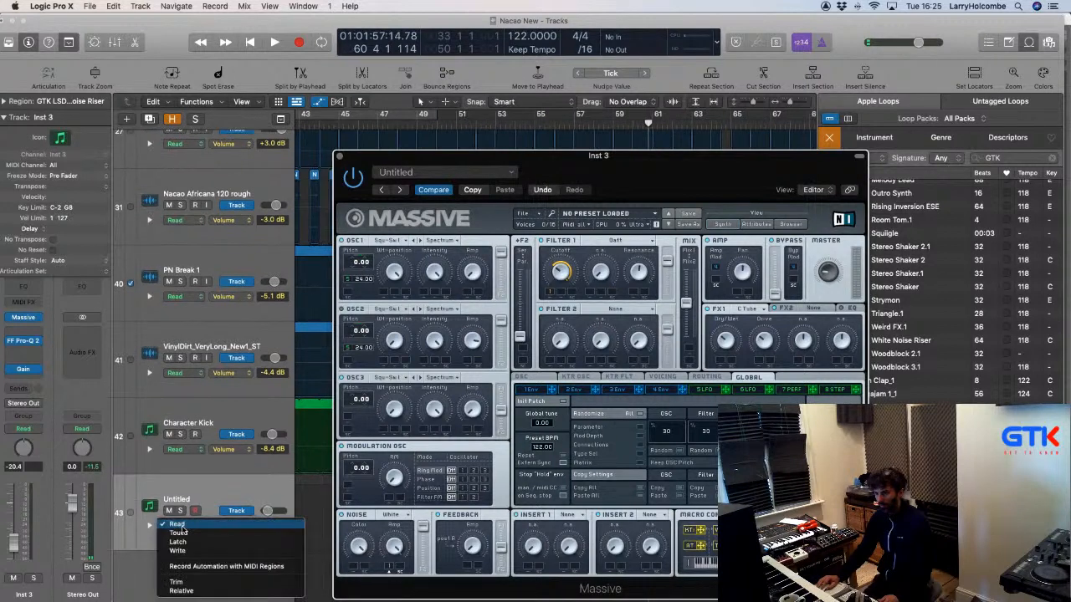
{"action": "left_click", "coordinate": [177, 525]}
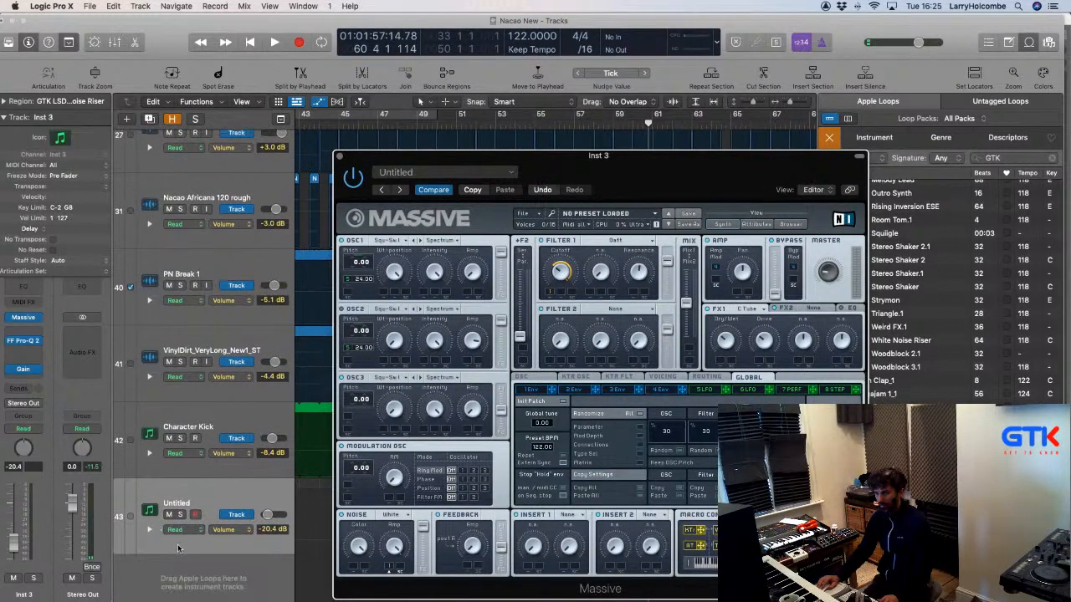
{"action": "scroll", "coordinate": [178, 548], "scroll_direction": "down", "scroll_amount": 1}
{"action": "left_click", "coordinate": [211, 491]}
{"action": "key", "text": "ctrl+super+l"}
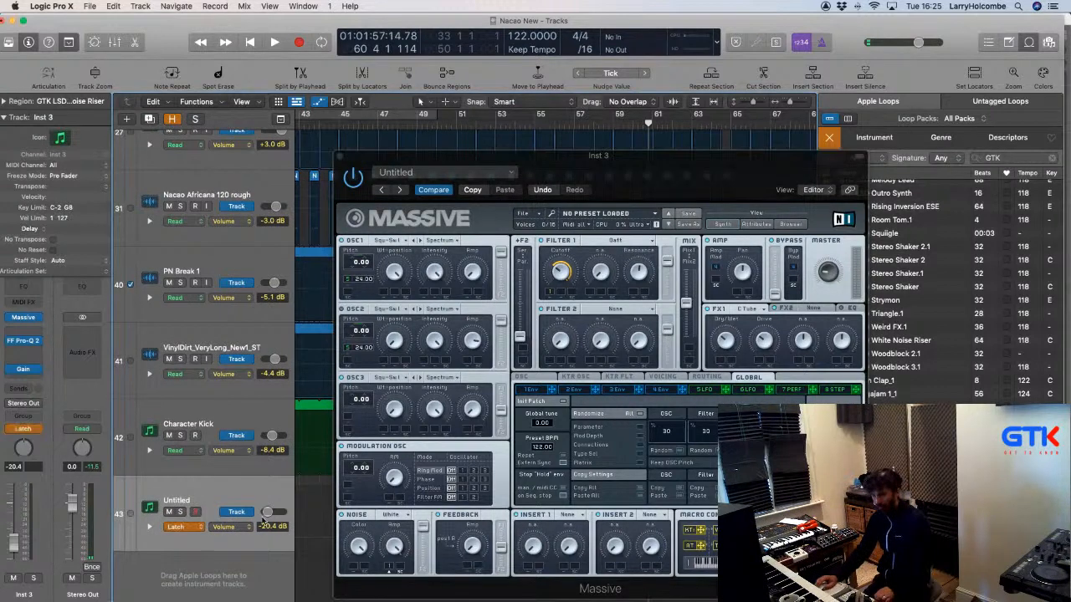
{"action": "left_click", "coordinate": [749, 538]}
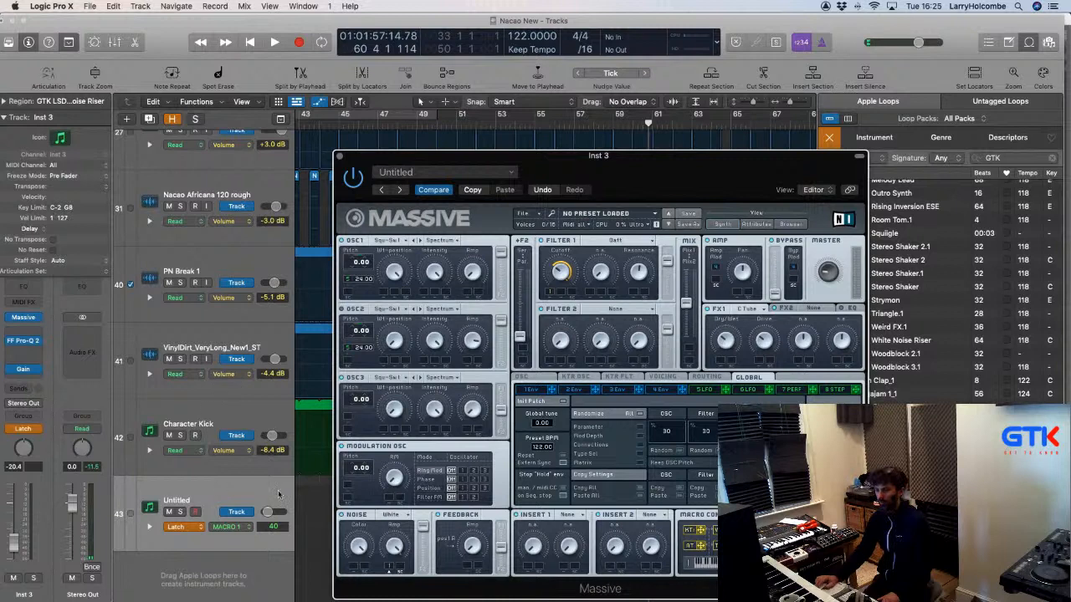
{"action": "left_click_drag", "start_coordinate": [380, 162], "coordinate": [916, 161]}
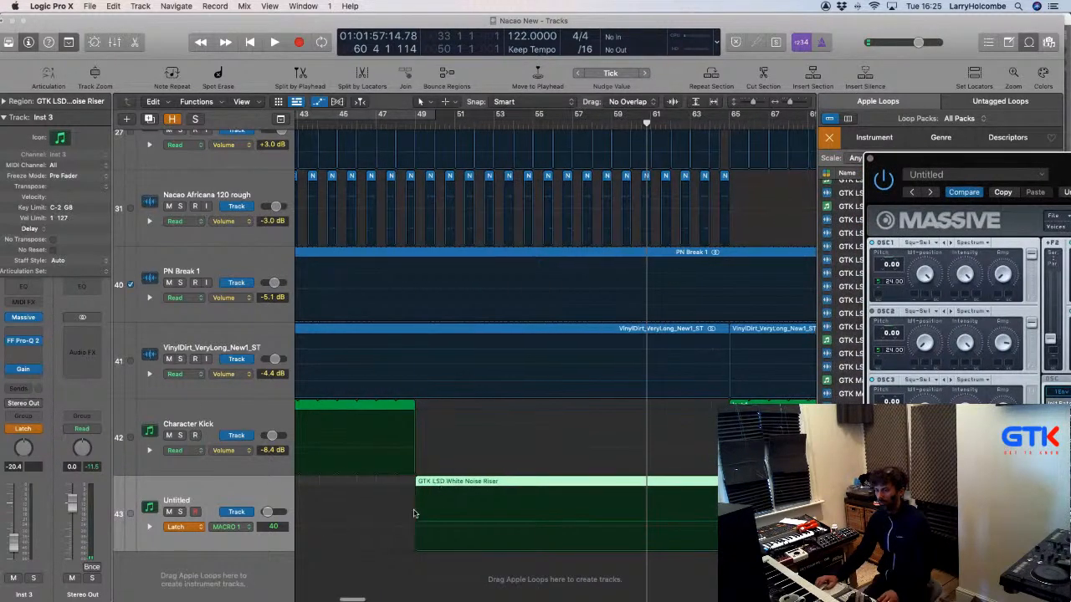
Draw a MACRO 1 ramp curving up from 0 at bar 49 to about bar 65, then play it.
{"action": "scroll", "coordinate": [418, 516], "scroll_direction": "left", "scroll_amount": 1}
{"action": "left_click", "coordinate": [438, 498], "text": "super"}
{"action": "left_click_drag", "start_coordinate": [438, 498], "coordinate": [767, 511]}
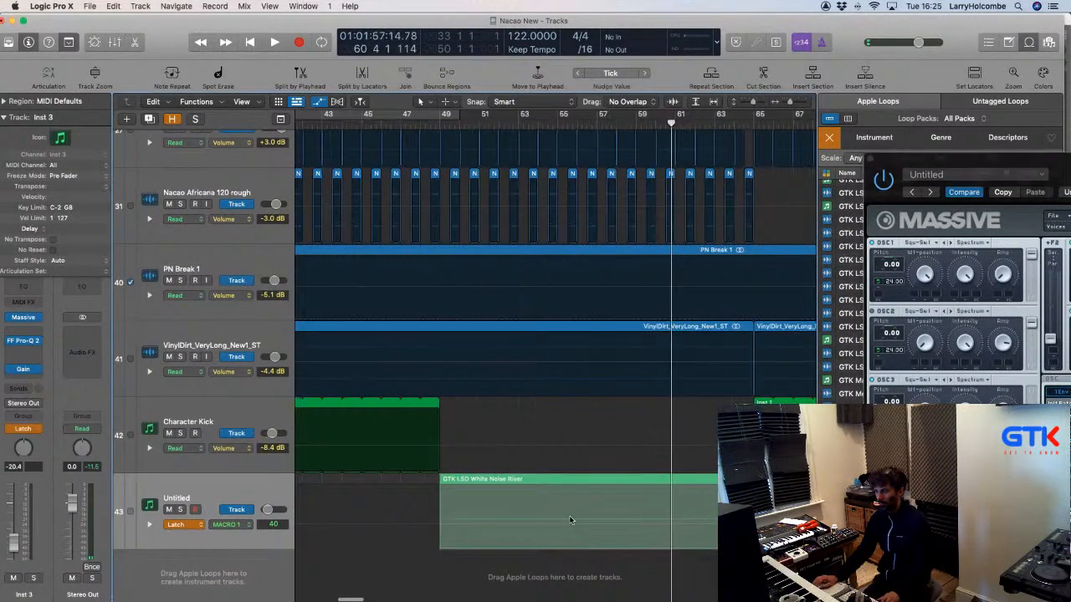
{"action": "left_click", "coordinate": [543, 519]}
{"action": "left_click_drag", "start_coordinate": [542, 519], "coordinate": [541, 440]}
{"action": "left_click", "coordinate": [439, 491]}
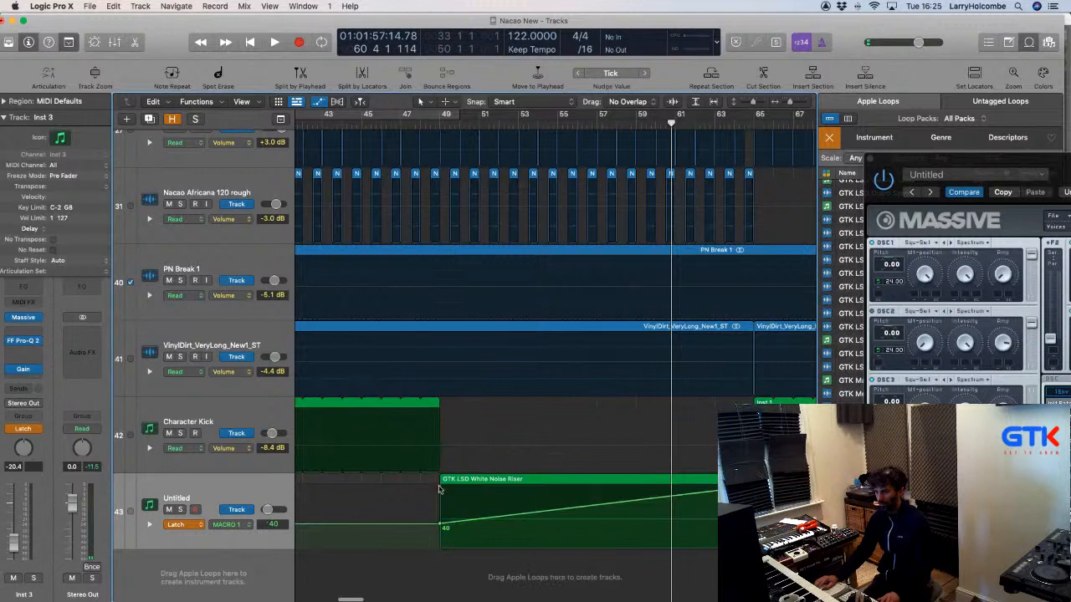
{"action": "left_click_drag", "start_coordinate": [440, 526], "coordinate": [440, 550]}
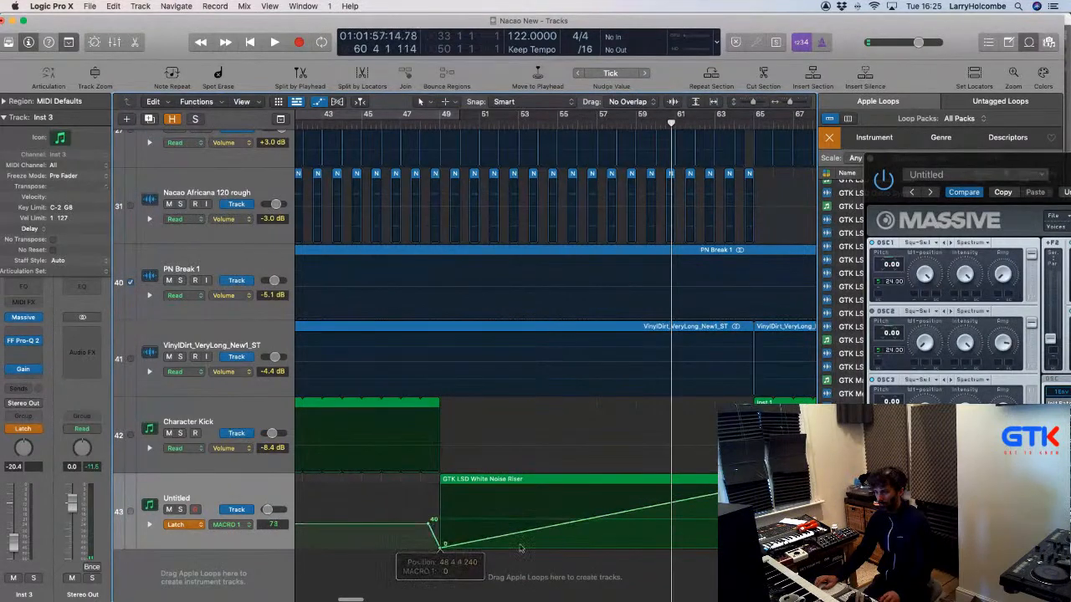
{"action": "left_click_drag", "start_coordinate": [589, 527], "coordinate": [589, 533]}
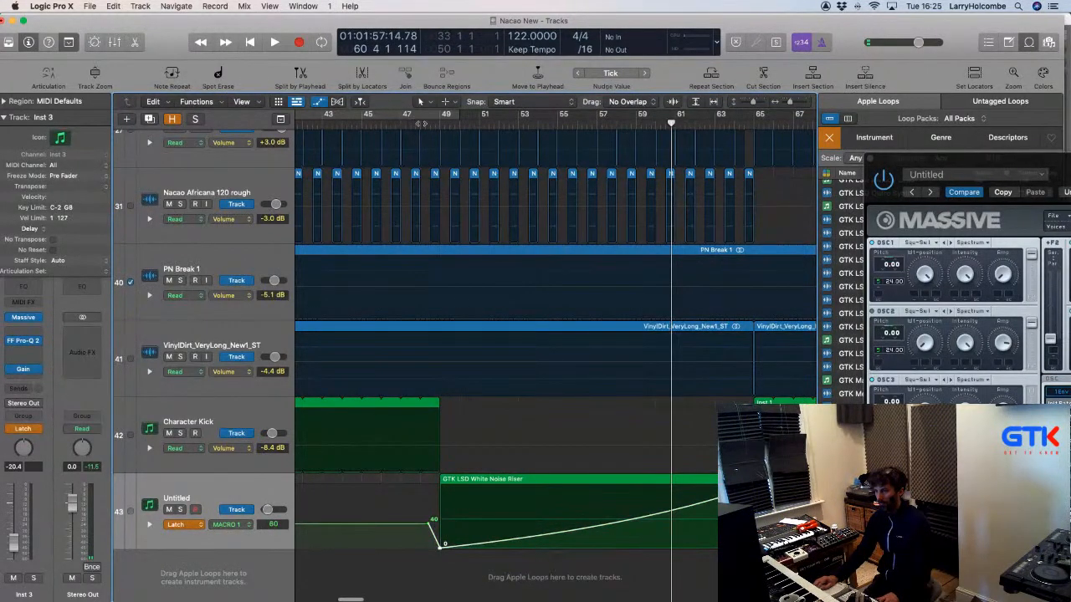
{"action": "left_click", "coordinate": [421, 124]}
{"action": "key", "text": "space"}
Hide the automation lanes and set the Untitled track's automation mode back to Read.
{"action": "key", "text": "a"}
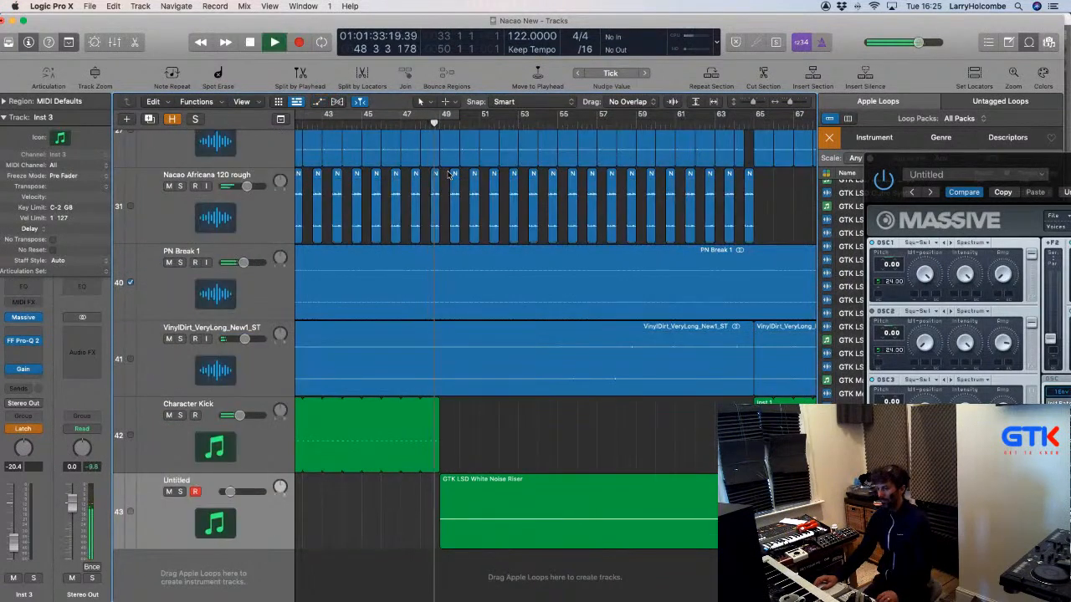
{"action": "left_click", "coordinate": [25, 429]}
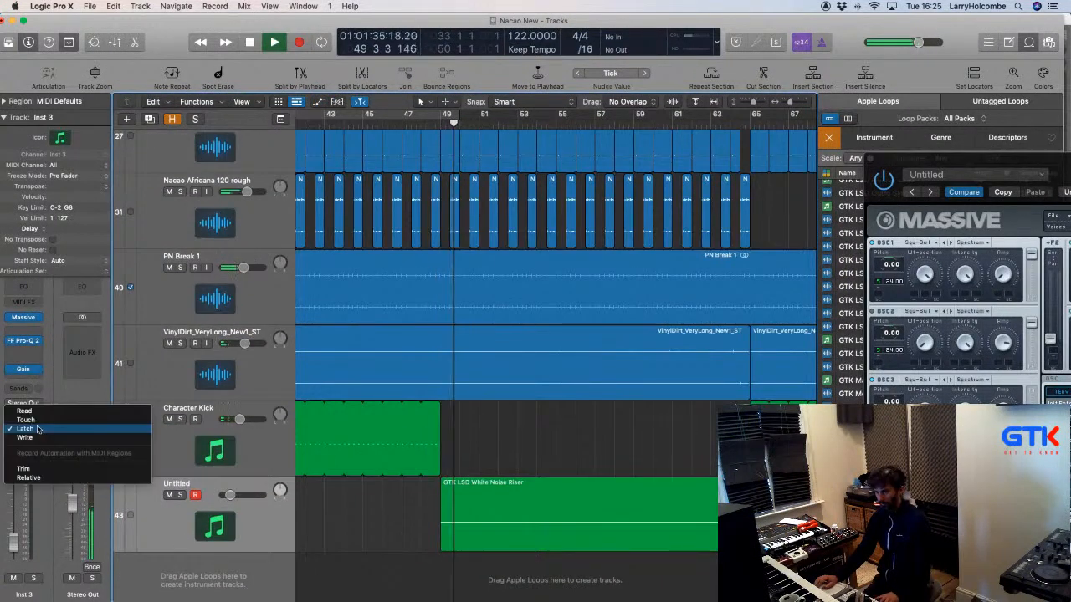
{"action": "left_click", "coordinate": [25, 411]}
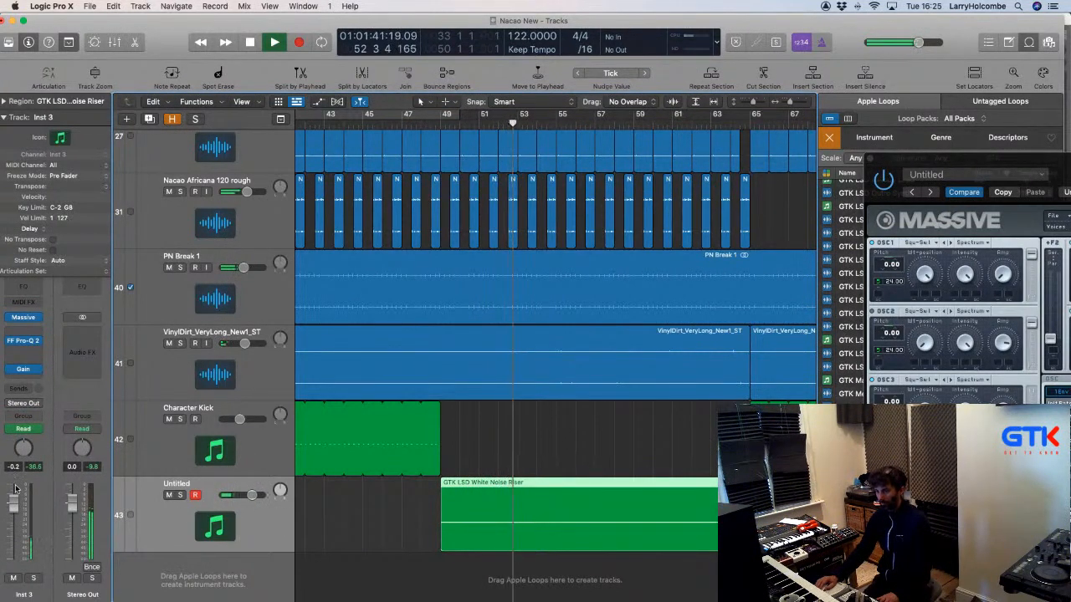
Lower the Inst 3 riser channel's volume to -14.0 dB during playback.
{"action": "left_click_drag", "start_coordinate": [15, 497], "coordinate": [15, 547]}
{"action": "left_click", "coordinate": [868, 159]}
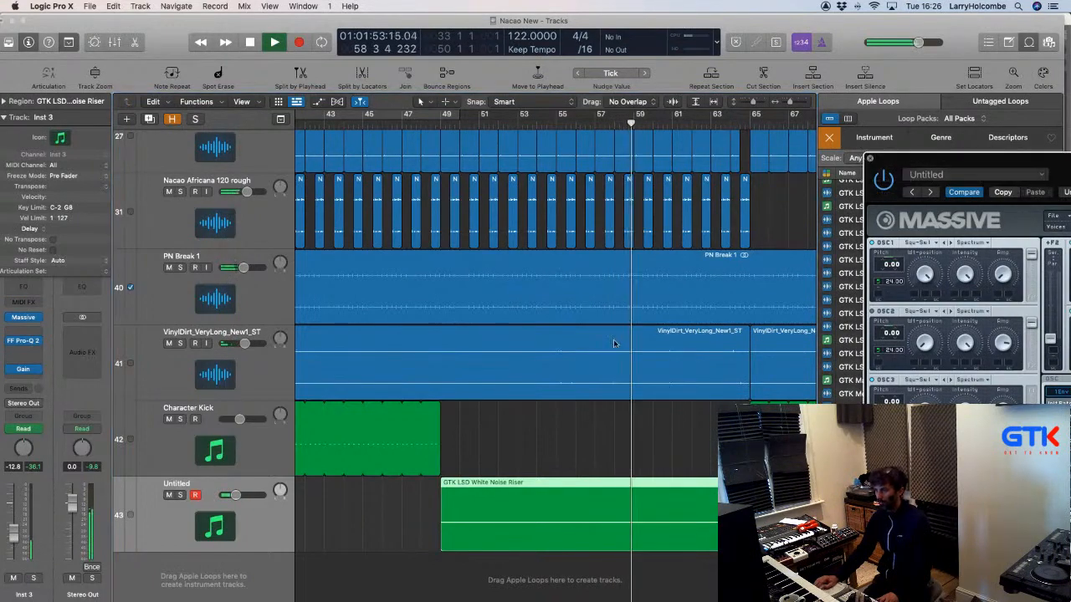
{"action": "left_click_drag", "start_coordinate": [15, 531], "coordinate": [15, 533]}
{"action": "scroll", "coordinate": [457, 477], "scroll_direction": "down", "scroll_amount": 1}
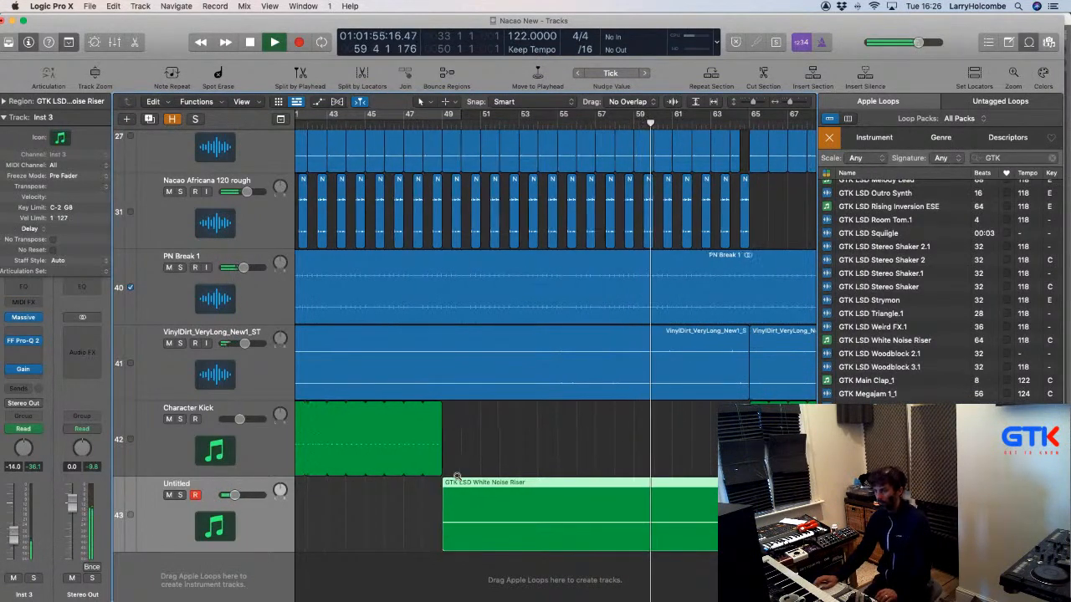
{"action": "scroll", "coordinate": [457, 476], "scroll_direction": "down", "scroll_amount": 5}
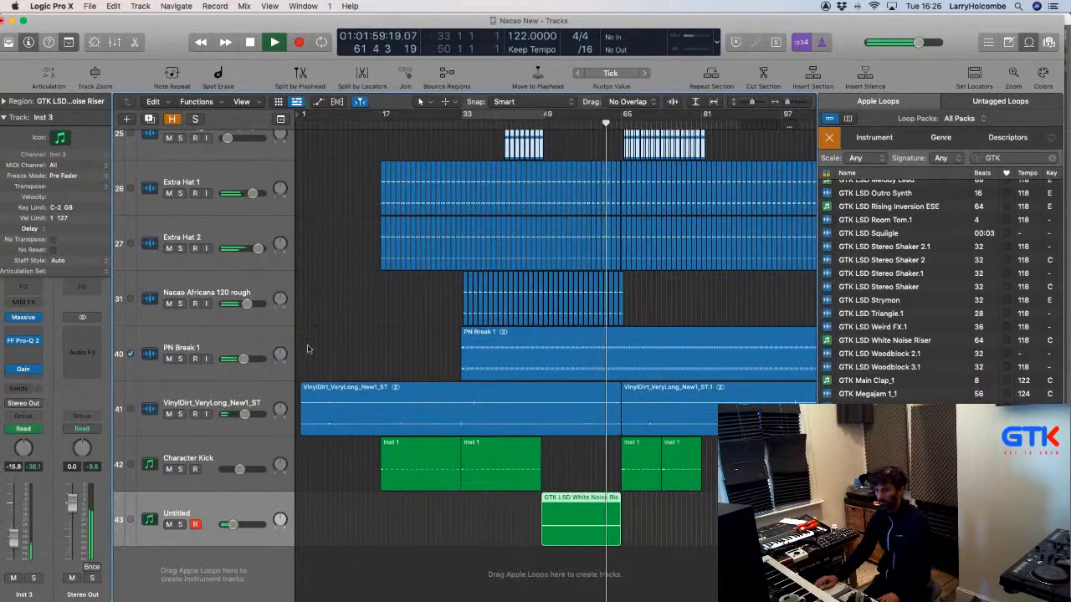
{"action": "left_click", "coordinate": [345, 295]}
{"action": "scroll", "coordinate": [344, 296], "scroll_direction": "down", "scroll_amount": 6}
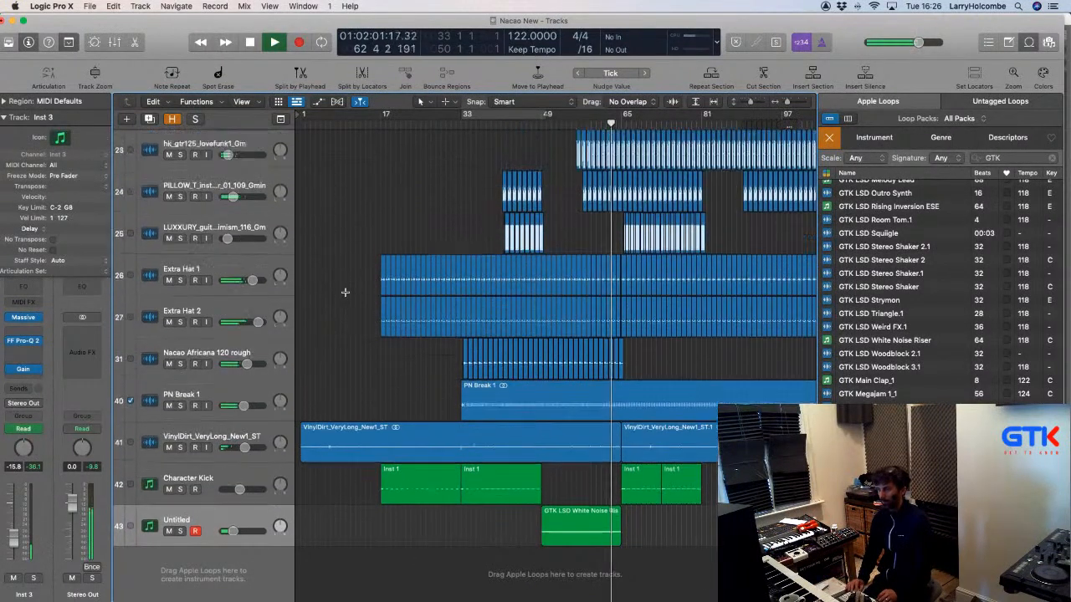
{"action": "scroll", "coordinate": [345, 293], "scroll_direction": "down", "scroll_amount": 2}
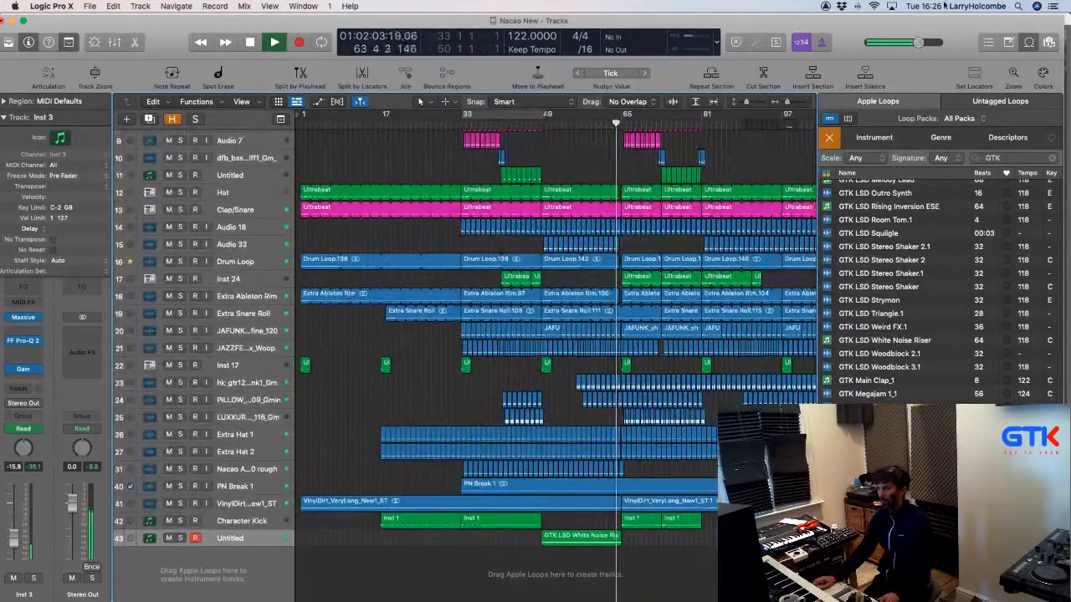
{"action": "left_click", "coordinate": [1026, 41]}
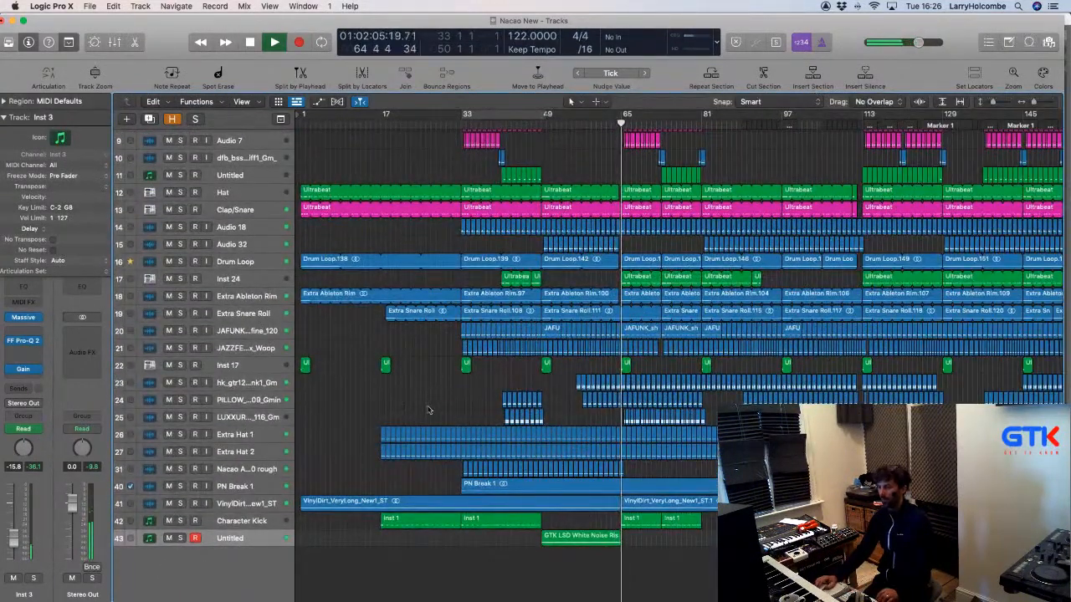
{"action": "left_click_drag", "start_coordinate": [483, 426], "coordinate": [694, 547]}
{"action": "key", "text": "a"}
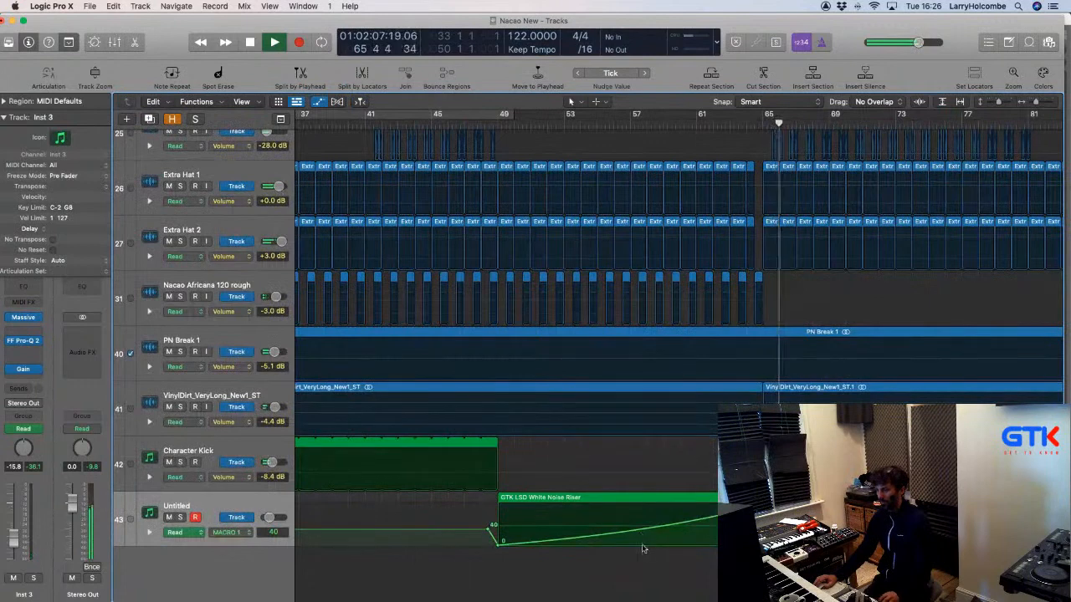
{"action": "left_click", "coordinate": [629, 536]}
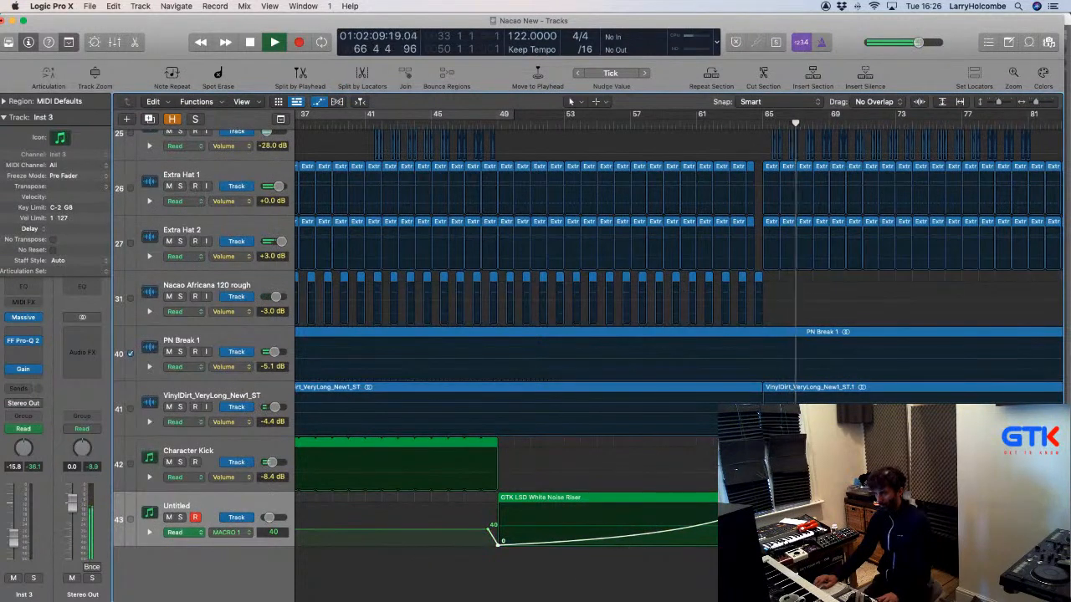
{"action": "key", "text": "a"}
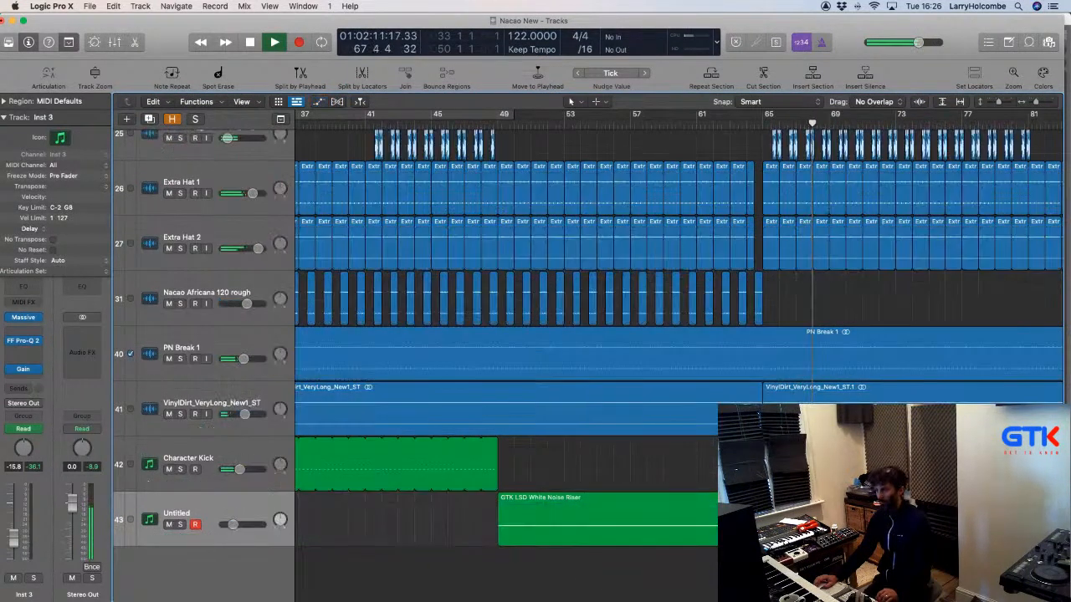
{"action": "key", "text": "super+Left"}
{"action": "key", "text": "super+Left"}
{"action": "key", "text": "super+Left"}
{"action": "key", "text": "super+Up"}
{"action": "key", "text": "super+Up"}
{"action": "key", "text": "super+Left"}
{"action": "key", "text": "super+Left"}
{"action": "key", "text": "super+Left"}
{"action": "key", "text": "super+Up"}
{"action": "key", "text": "super+Up"}
{"action": "key", "text": "super+Up"}
{"action": "key", "text": "super+Up"}
{"action": "key", "text": "super+Up"}
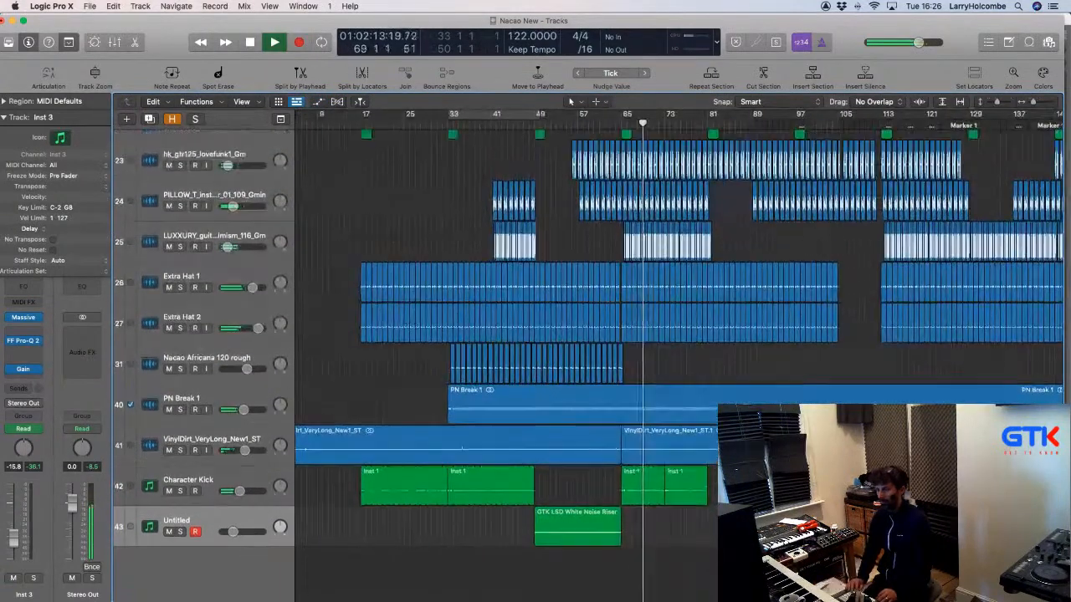
{"action": "key", "text": "super+Up"}
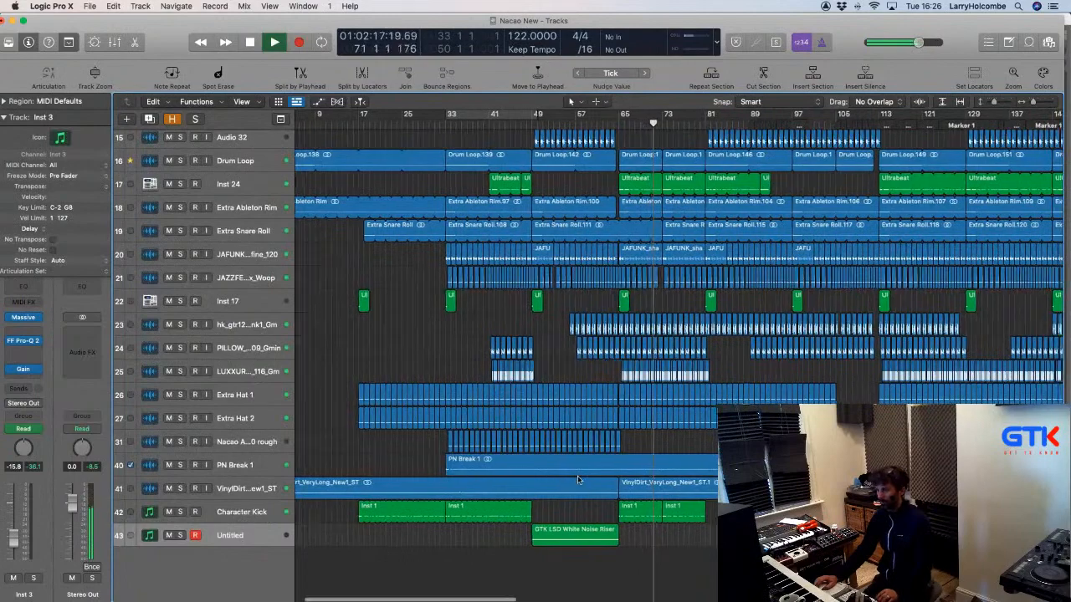
{"action": "scroll", "coordinate": [578, 480], "scroll_direction": "right", "scroll_amount": 1}
{"action": "key", "text": "super+Left"}
{"action": "scroll", "coordinate": [578, 480], "scroll_direction": "up", "scroll_amount": 10}
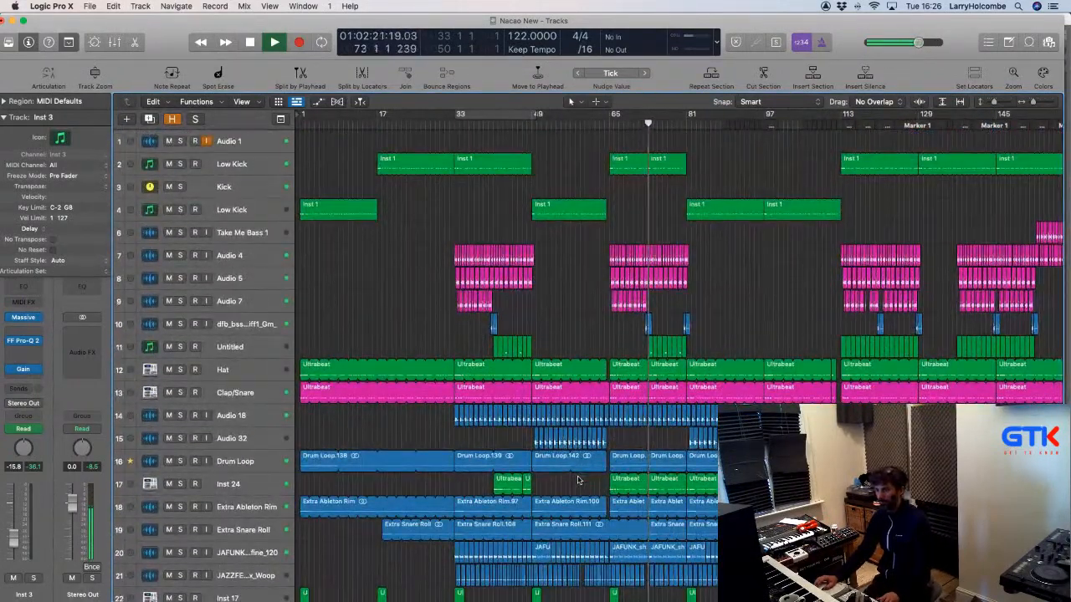
{"action": "scroll", "coordinate": [578, 480], "scroll_direction": "down", "scroll_amount": 10}
{"action": "scroll", "coordinate": [578, 478], "scroll_direction": "down", "scroll_amount": 3}
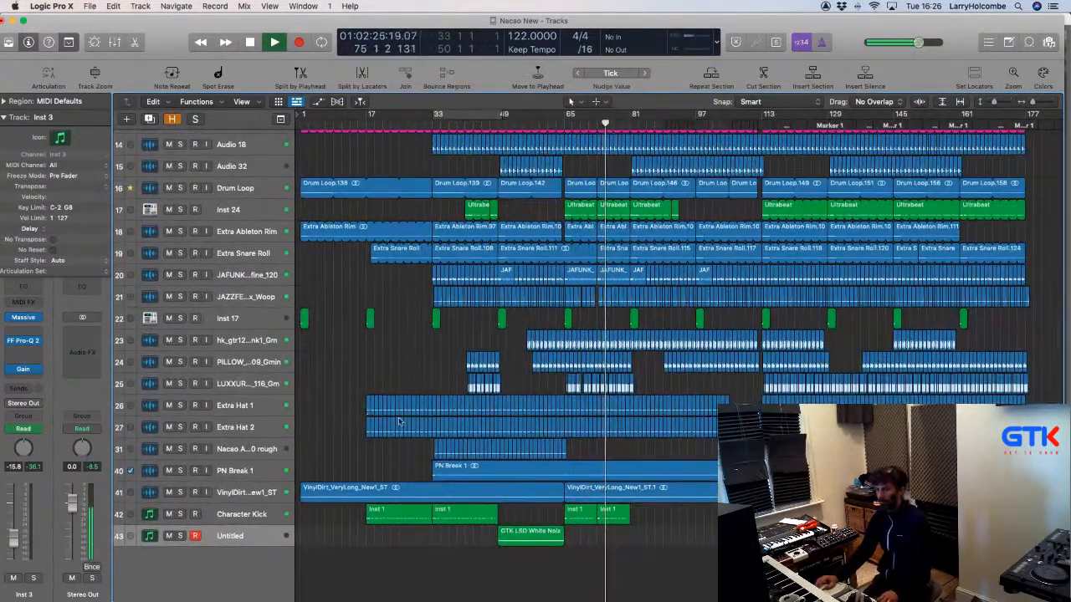
{"action": "scroll", "coordinate": [473, 385], "scroll_direction": "up", "scroll_amount": 3}
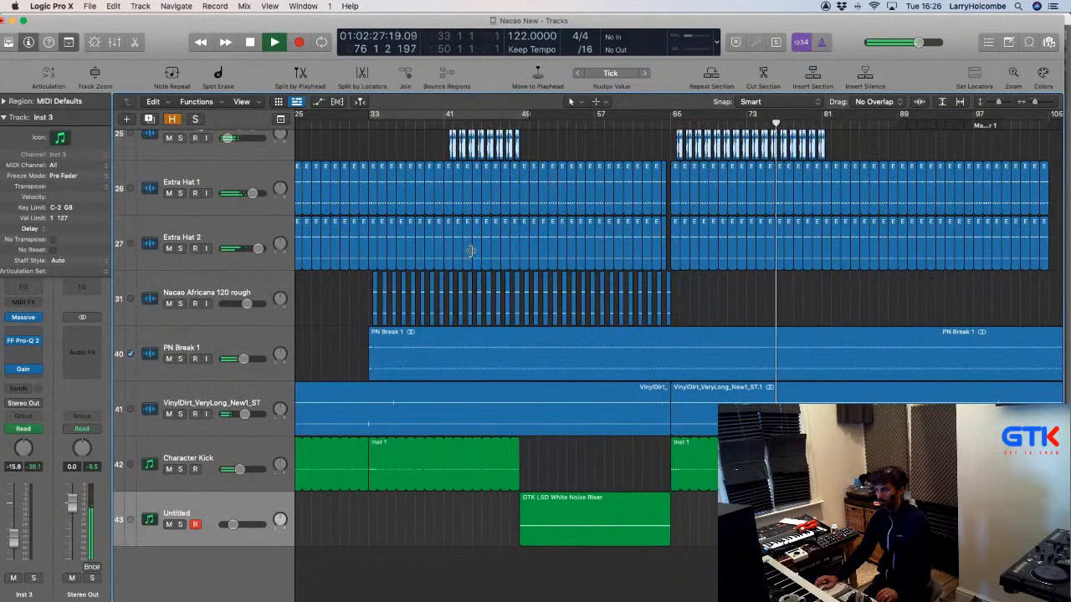
{"action": "scroll", "coordinate": [471, 250], "scroll_direction": "down", "scroll_amount": 5}
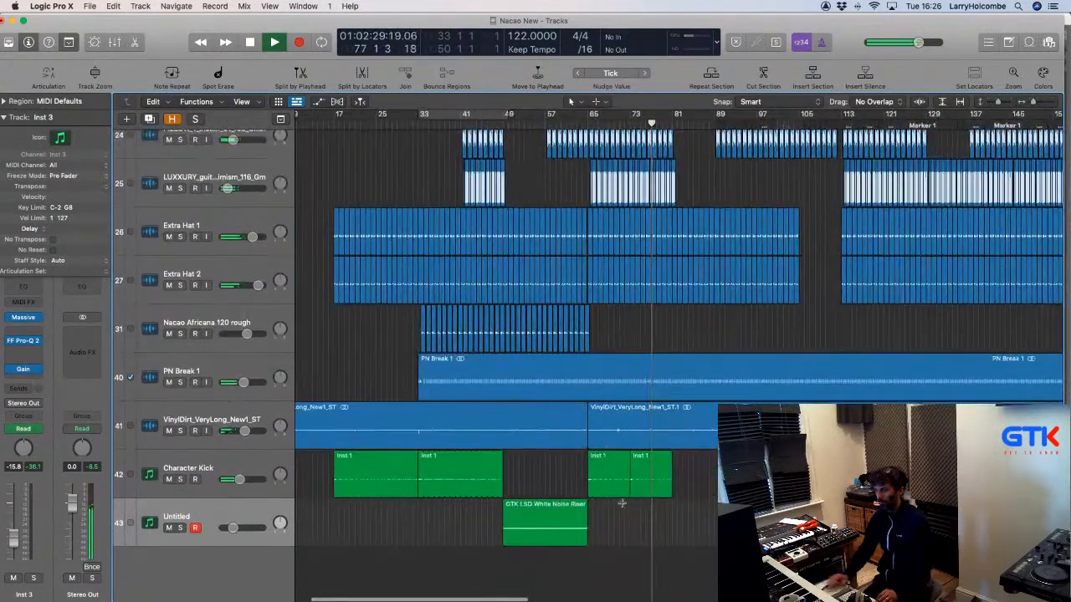
{"action": "scroll", "coordinate": [622, 503], "scroll_direction": "down", "scroll_amount": 6}
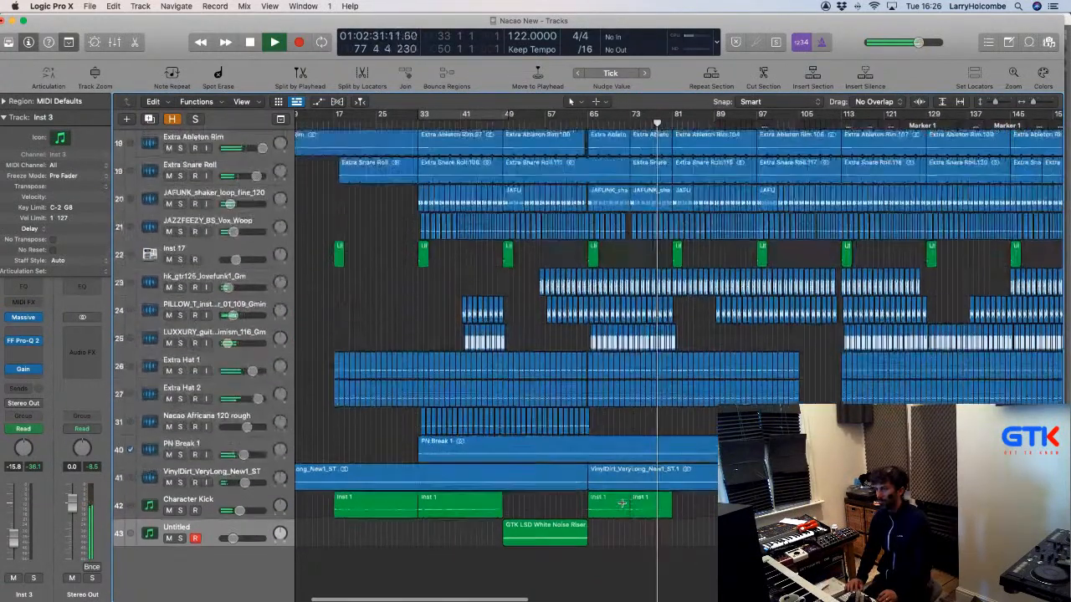
{"action": "scroll", "coordinate": [622, 503], "scroll_direction": "down", "scroll_amount": 6}
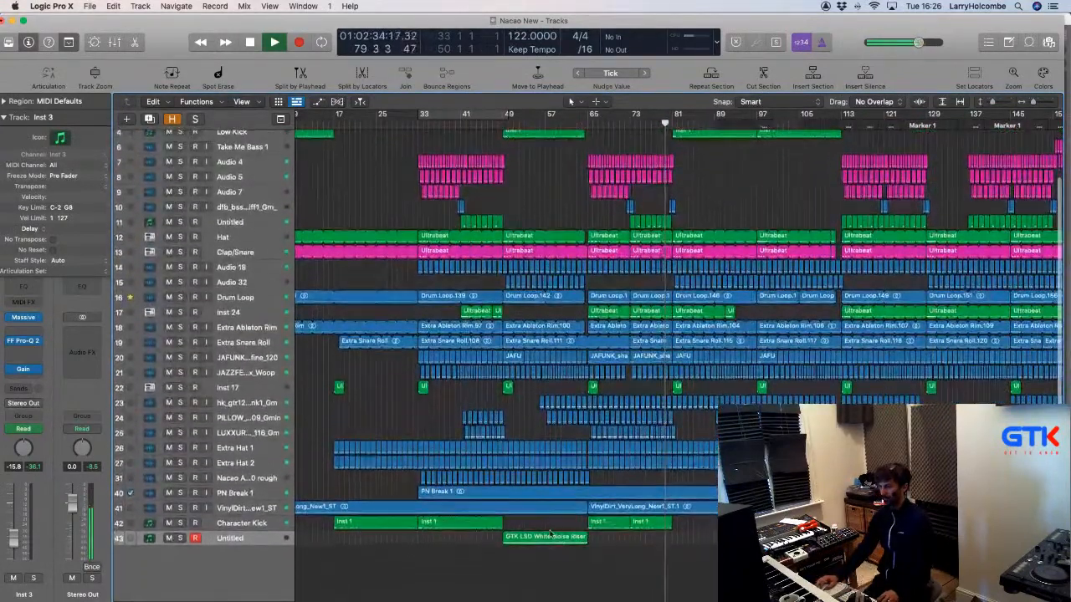
Option-drag the White Noise Riser region to bar 81, copying its automation along with it.
{"action": "left_click_drag", "start_coordinate": [540, 542], "coordinate": [705, 548]}
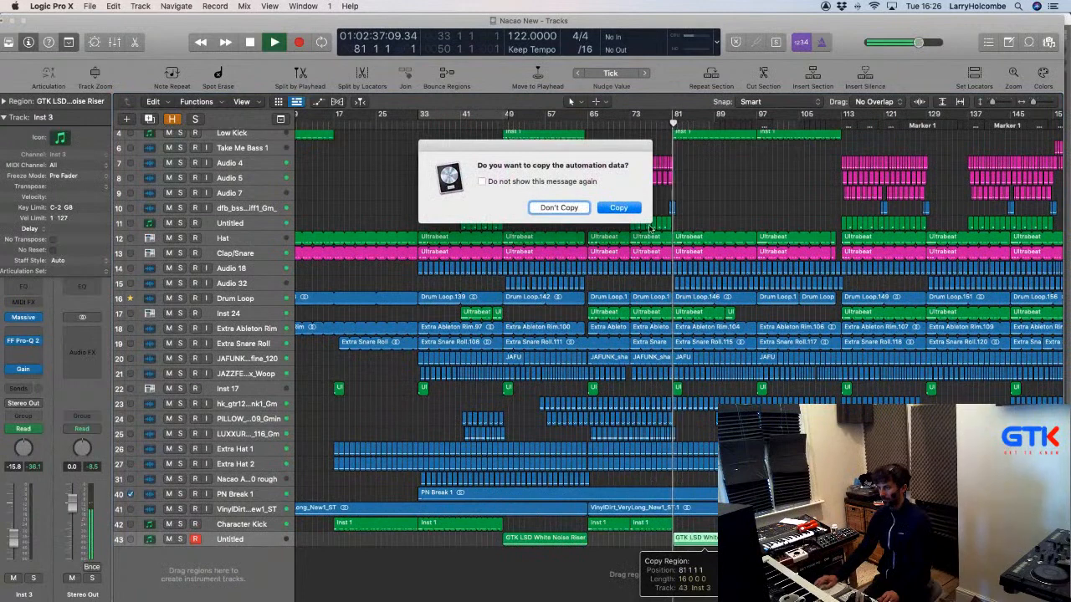
{"action": "left_click", "coordinate": [619, 209]}
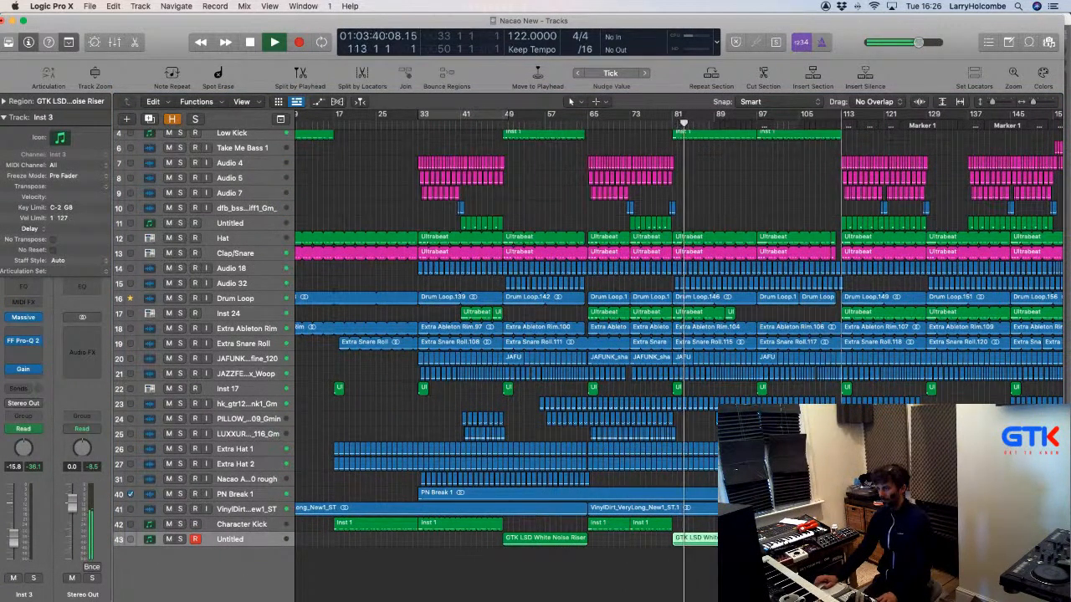
{"action": "key", "text": "a"}
{"action": "scroll", "coordinate": [715, 504], "scroll_direction": "down", "scroll_amount": 2}
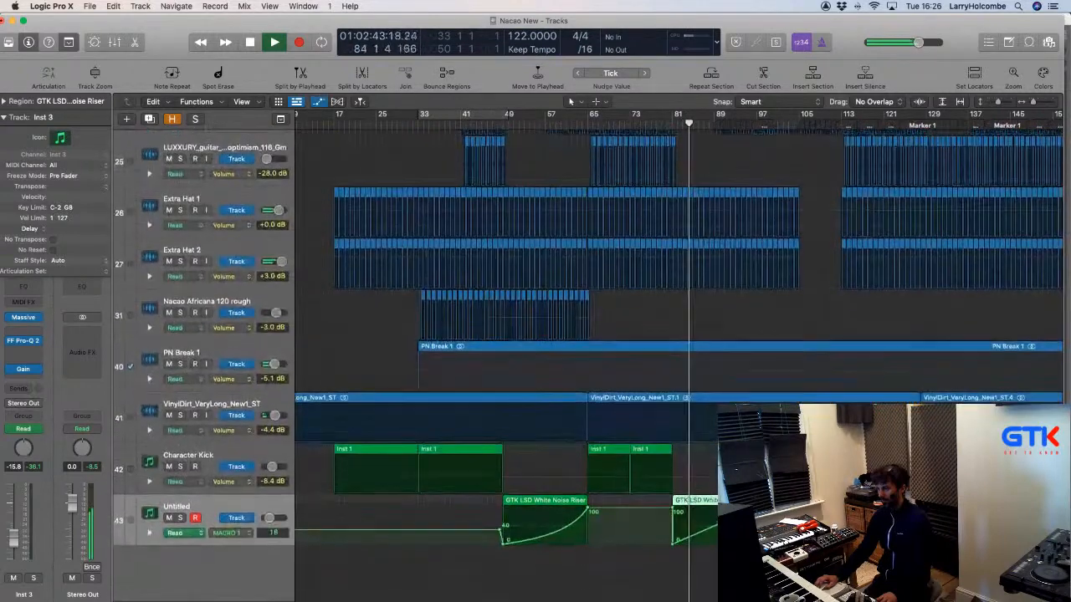
{"action": "double_click", "coordinate": [714, 502]}
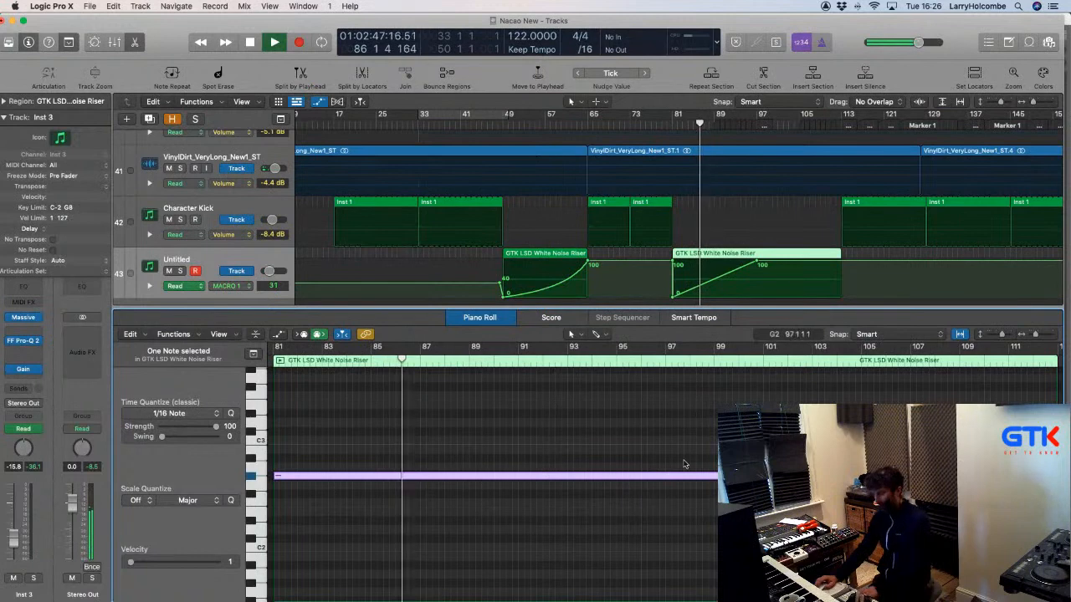
{"action": "key", "text": "e"}
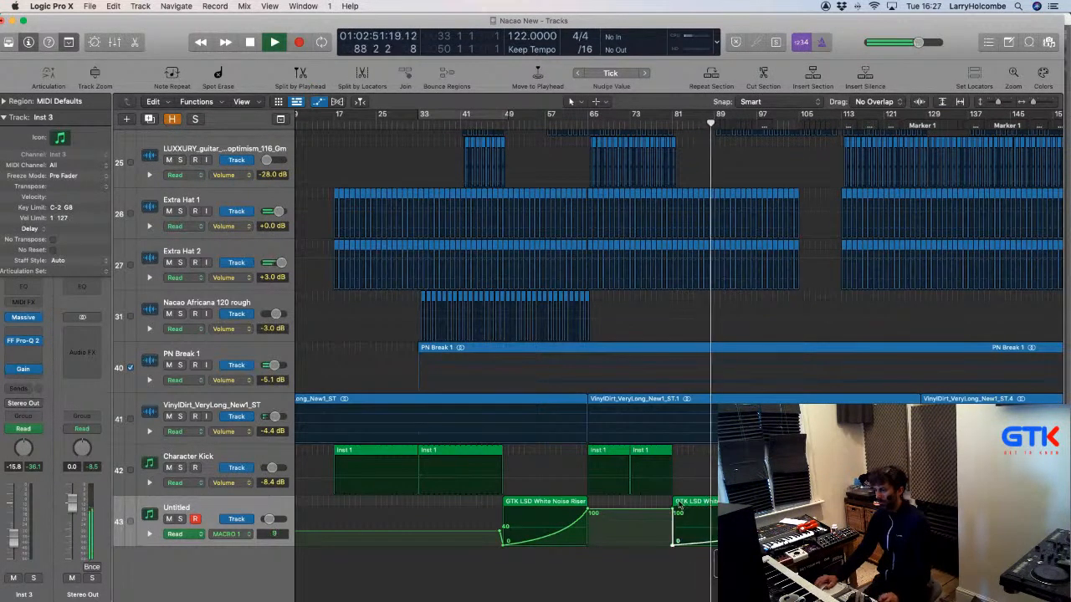
Move the automation point at the copy's start earlier, then hide automation and zoom out.
{"action": "left_click_drag", "start_coordinate": [671, 509], "coordinate": [660, 462]}
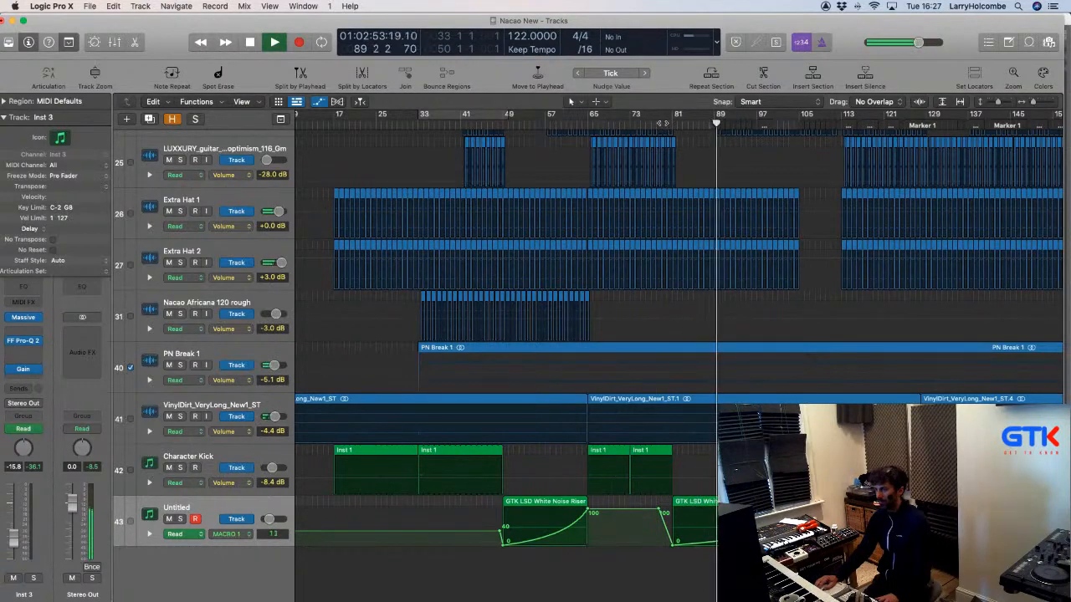
{"action": "left_click", "coordinate": [661, 123]}
{"action": "key", "text": "a"}
{"action": "key", "text": "super+Up"}
{"action": "key", "text": "super+Left"}
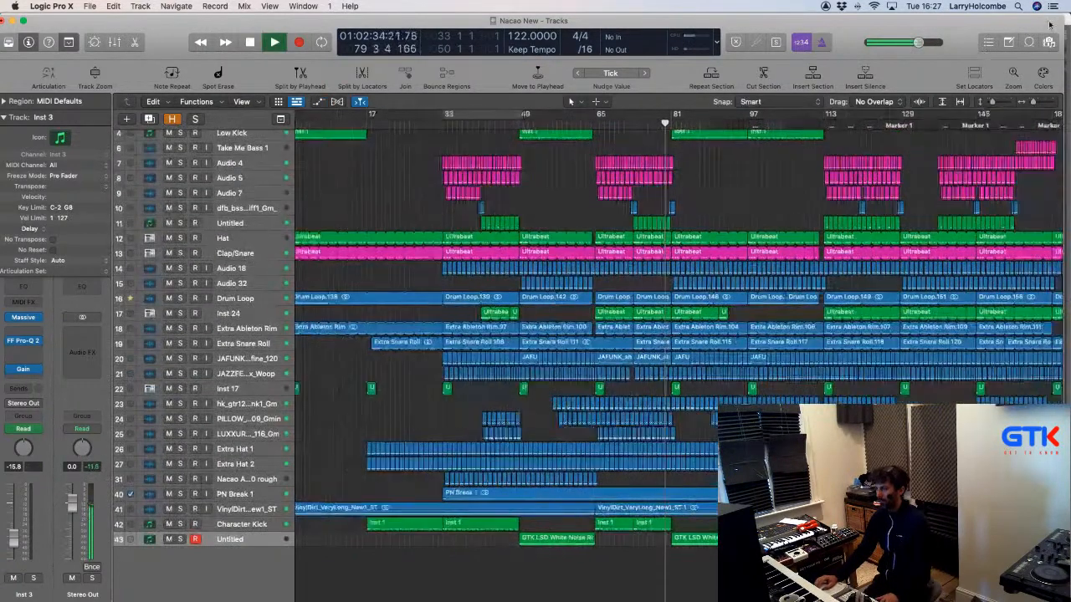
Drag a GTK LSD Woodblock loop from the Loop Browser onto a new track at bar 81.
{"action": "left_click", "coordinate": [1029, 42]}
{"action": "scroll", "coordinate": [893, 266], "scroll_direction": "down", "scroll_amount": 5}
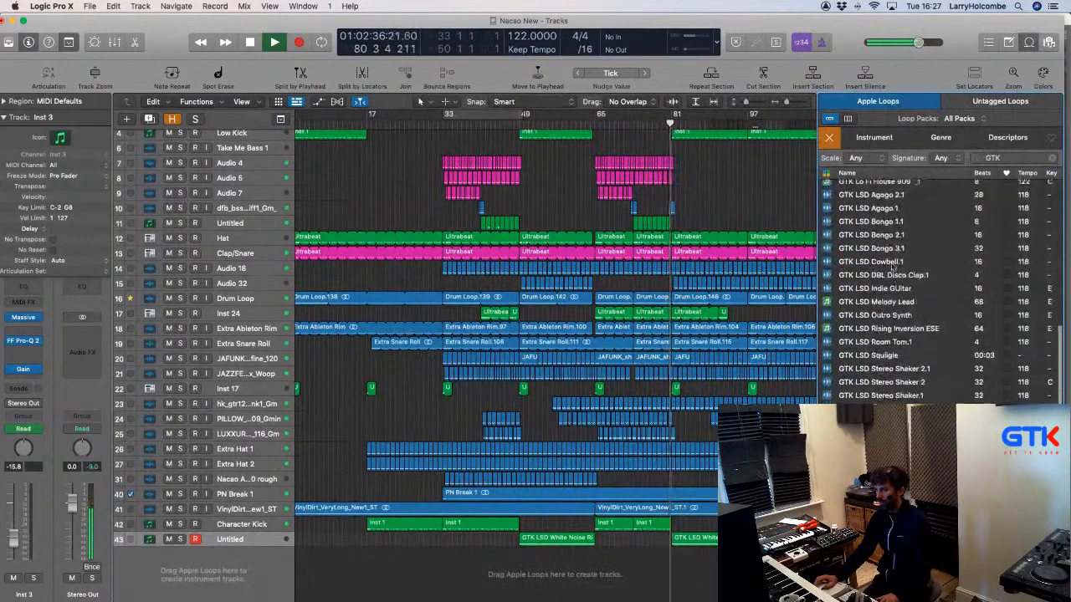
{"action": "scroll", "coordinate": [893, 266], "scroll_direction": "up", "scroll_amount": 5}
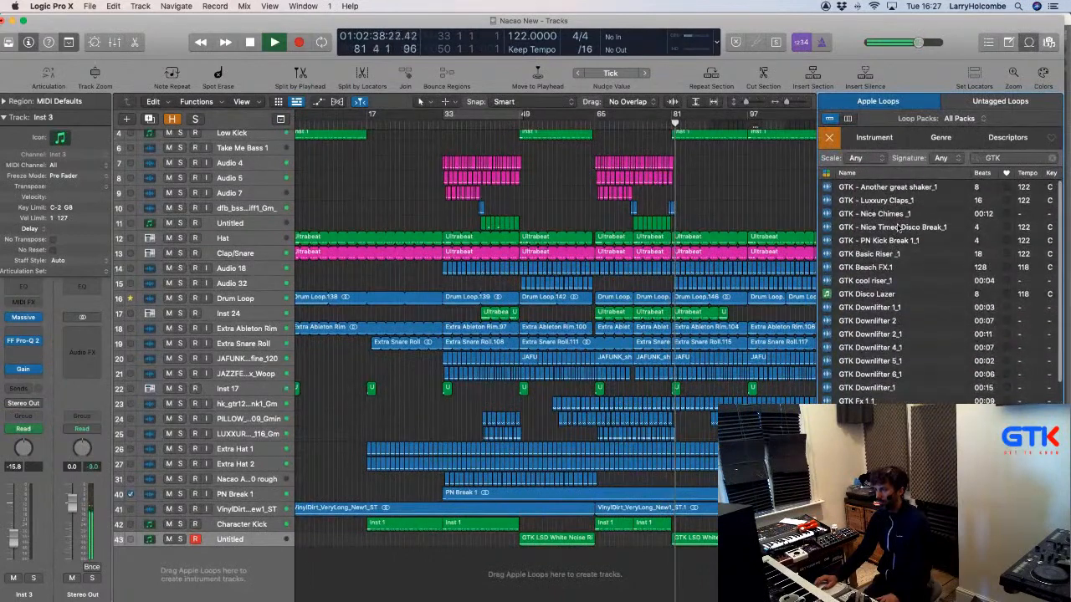
{"action": "scroll", "coordinate": [915, 277], "scroll_direction": "down", "scroll_amount": 10}
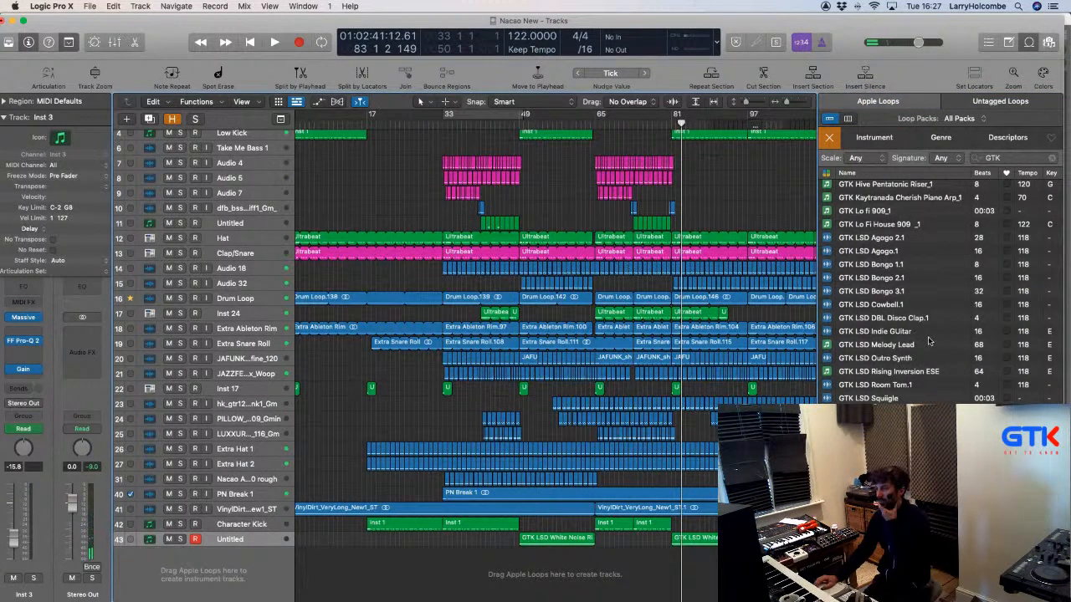
{"action": "scroll", "coordinate": [928, 341], "scroll_direction": "down", "scroll_amount": 5}
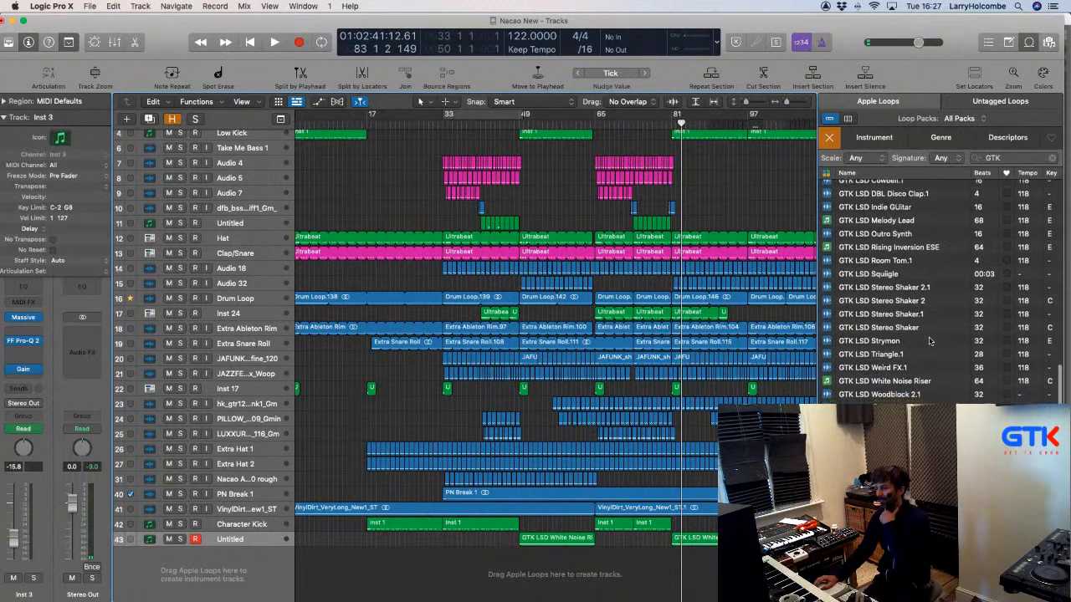
{"action": "scroll", "coordinate": [928, 341], "scroll_direction": "down", "scroll_amount": 3}
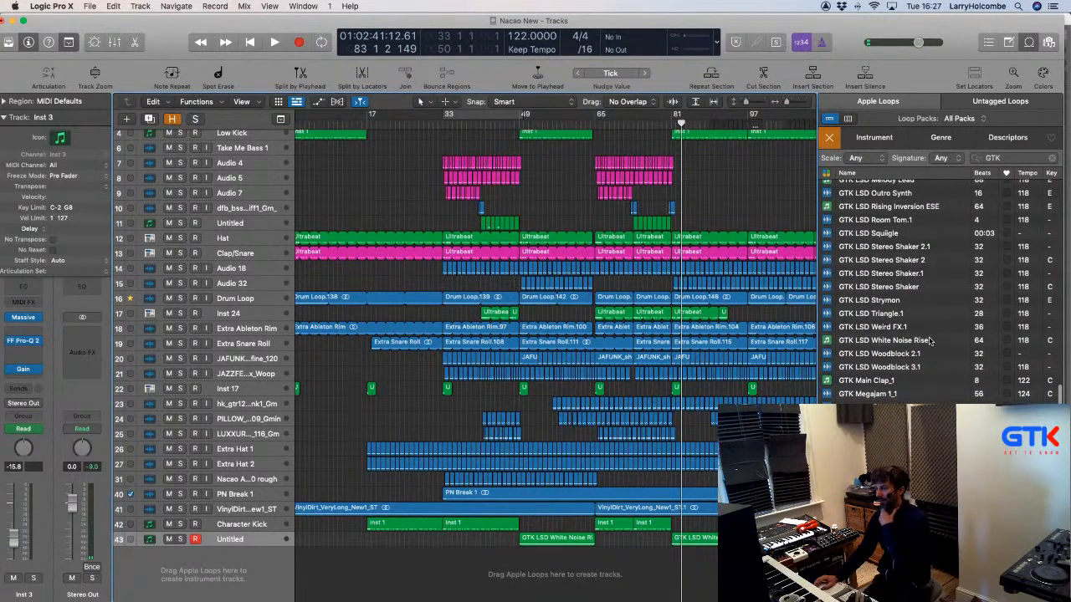
{"action": "left_click_drag", "start_coordinate": [876, 367], "coordinate": [678, 589]}
Zoom in on the woodblock region and browse its alternative loop variants.
{"action": "key", "text": "z"}
{"action": "left_click_drag", "start_coordinate": [528, 529], "coordinate": [553, 528]}
{"action": "scroll", "coordinate": [559, 528], "scroll_direction": "right", "scroll_amount": 4}
{"action": "scroll", "coordinate": [568, 523], "scroll_direction": "down", "scroll_amount": 3}
{"action": "scroll", "coordinate": [568, 523], "scroll_direction": "down", "scroll_amount": 3}
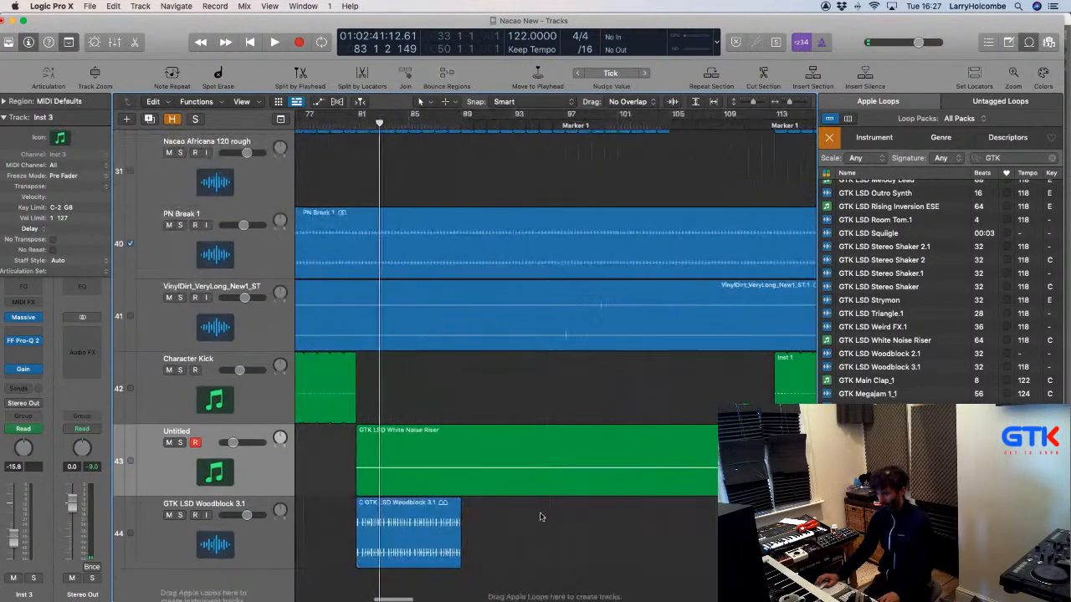
{"action": "left_click", "coordinate": [438, 503]}
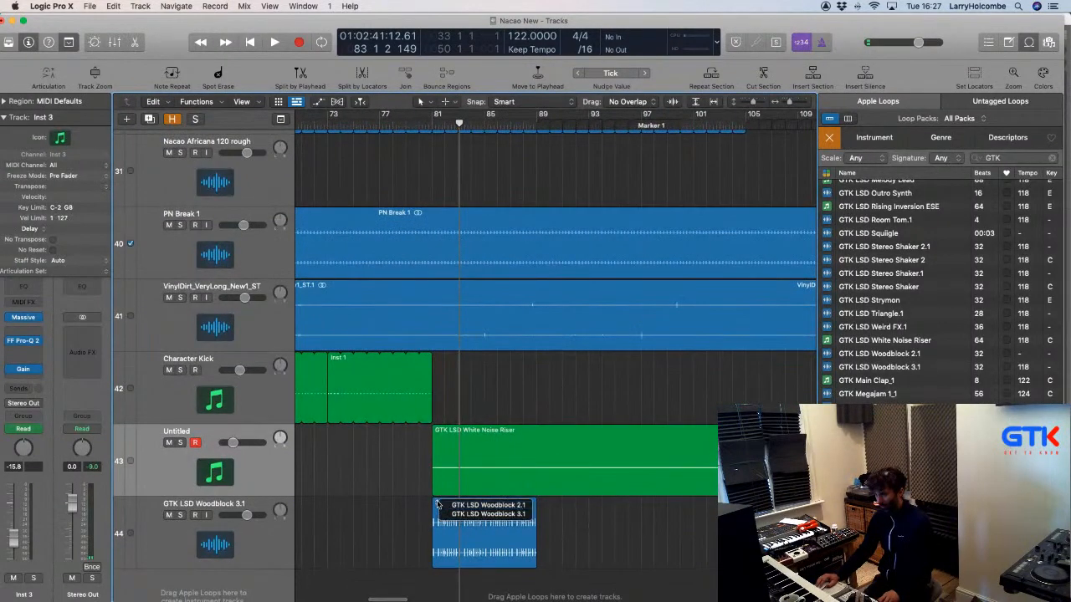
{"action": "left_click", "coordinate": [401, 476]}
{"action": "left_click", "coordinate": [540, 502], "text": "ctrl+alt"}
{"action": "left_click_drag", "start_coordinate": [626, 514], "coordinate": [757, 580]}
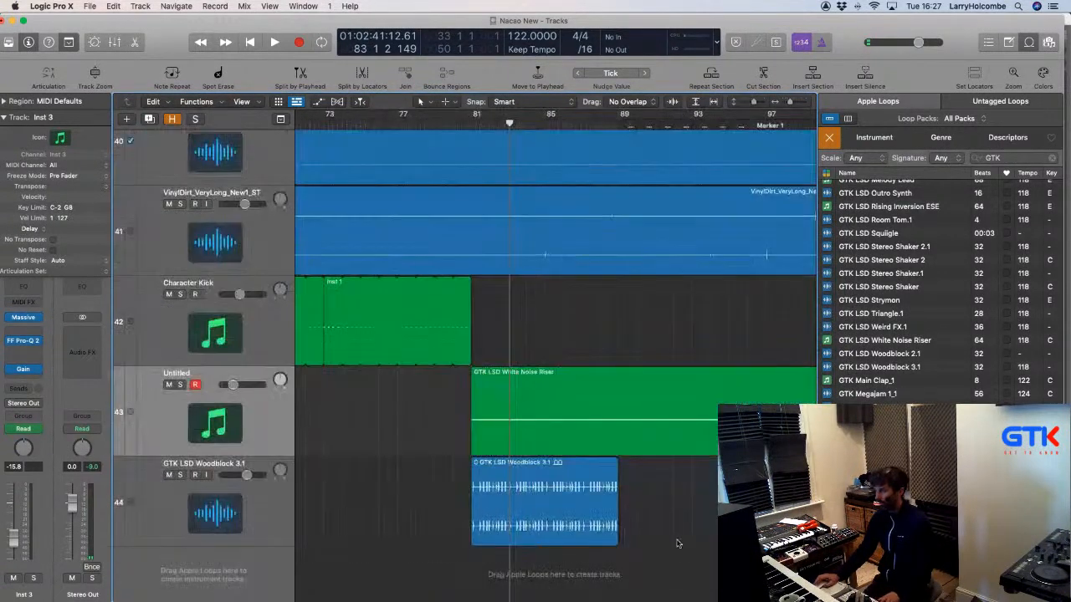
Try Woodblock 2.1, keep Woodblock 3.1 after a file error, and cycle bars 81–89.
{"action": "left_click", "coordinate": [475, 465]}
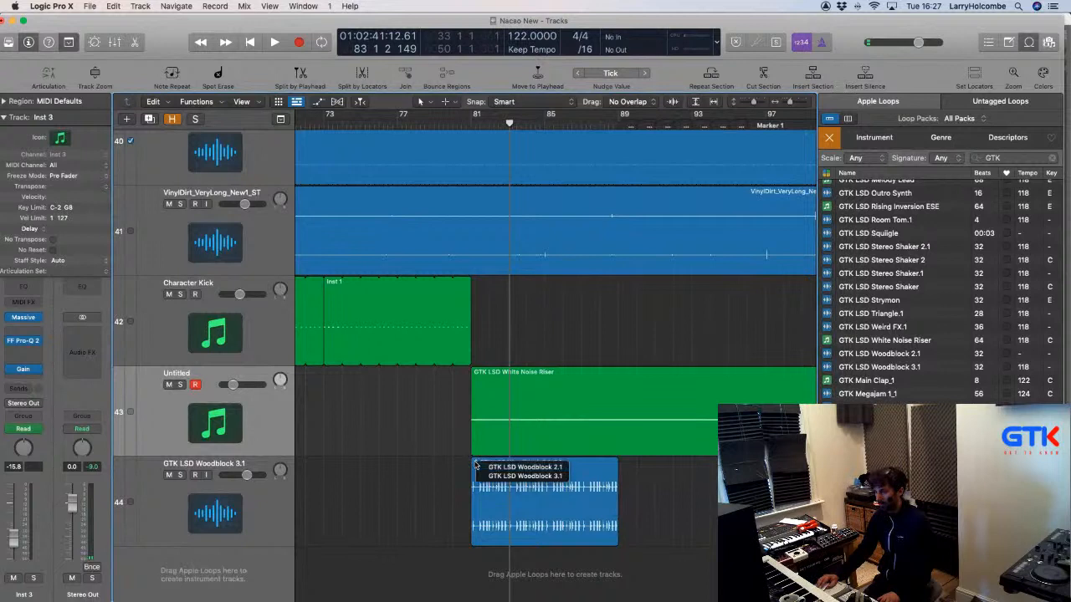
{"action": "left_click", "coordinate": [504, 476]}
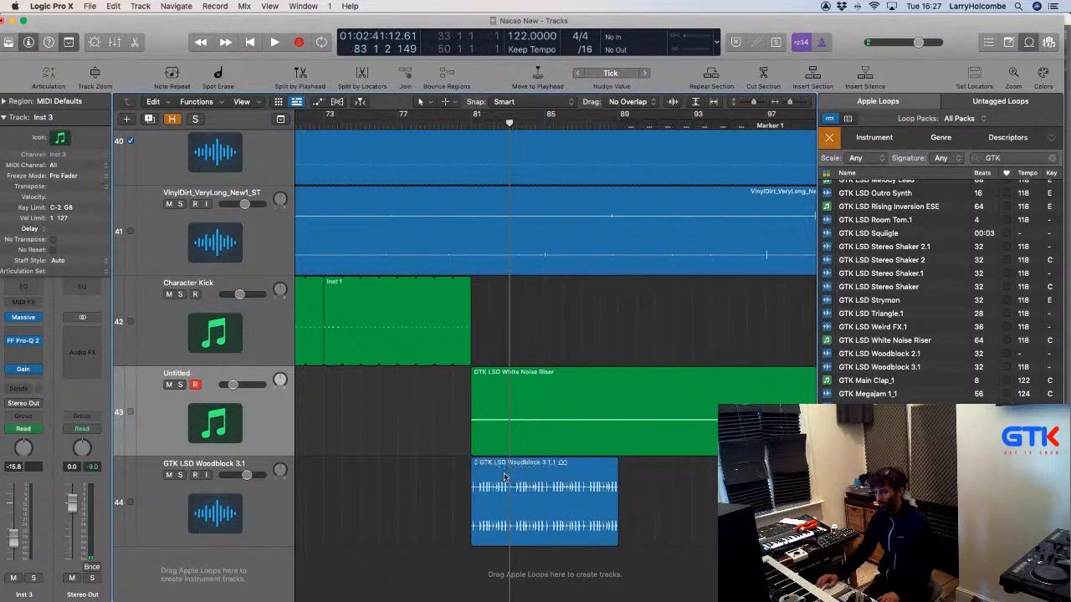
{"action": "left_click", "coordinate": [478, 465]}
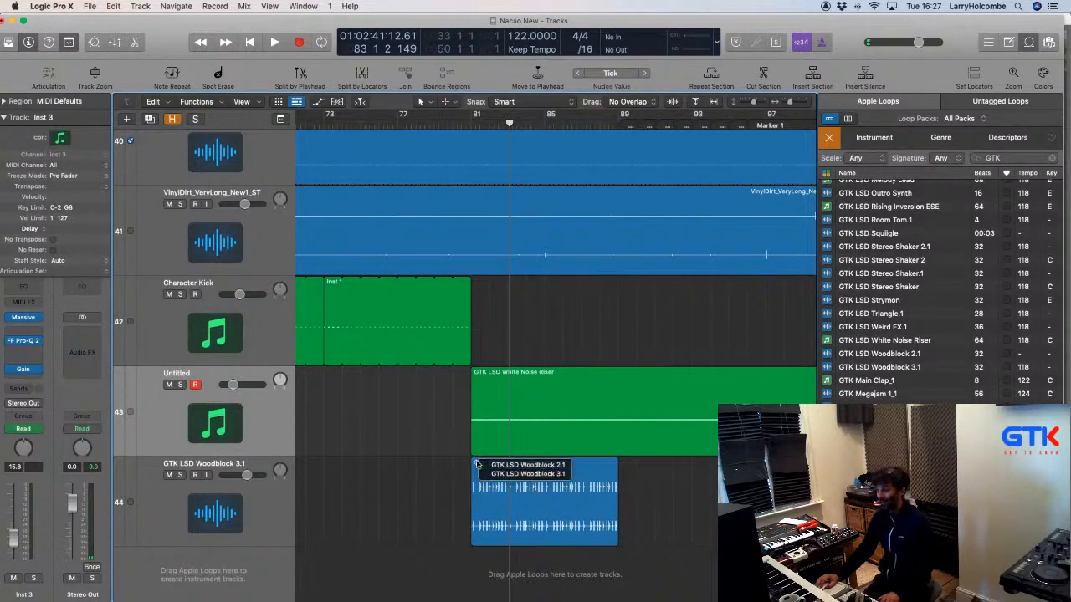
{"action": "left_click", "coordinate": [506, 465]}
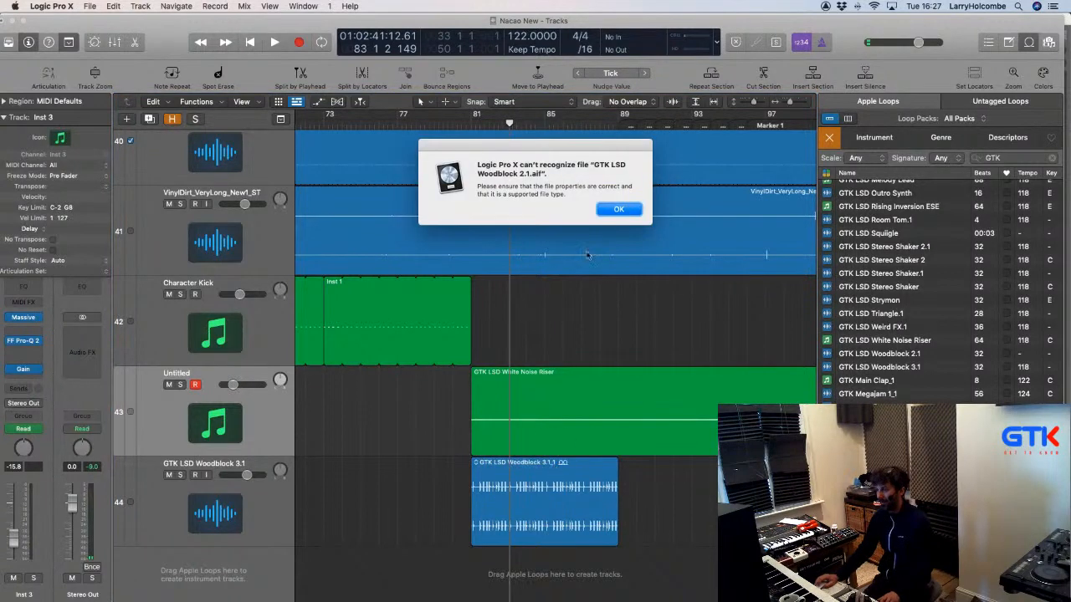
{"action": "left_click", "coordinate": [616, 210]}
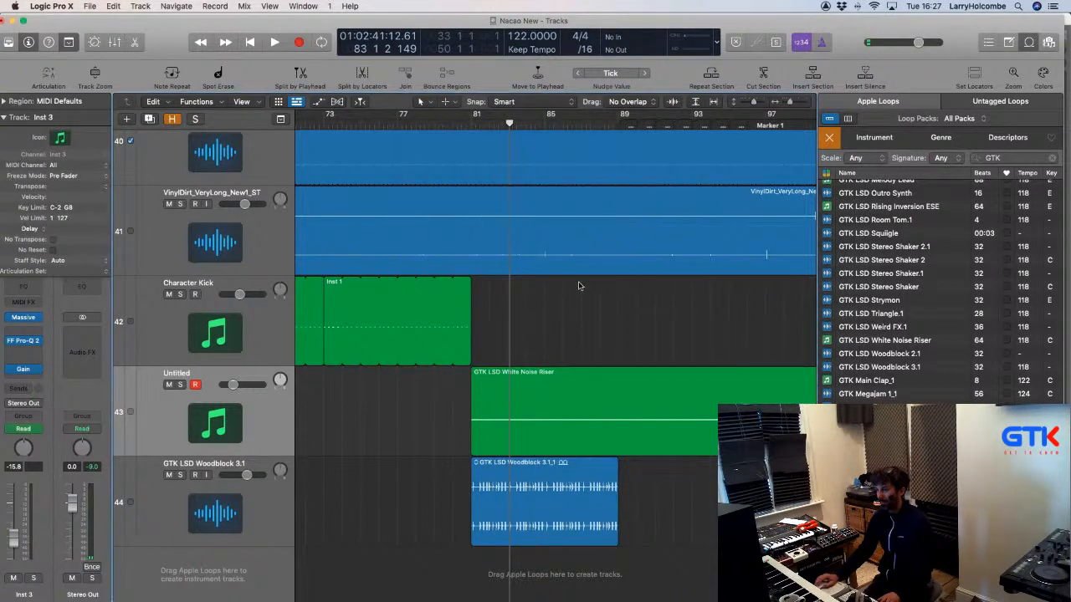
{"action": "left_click_drag", "start_coordinate": [471, 116], "coordinate": [625, 115]}
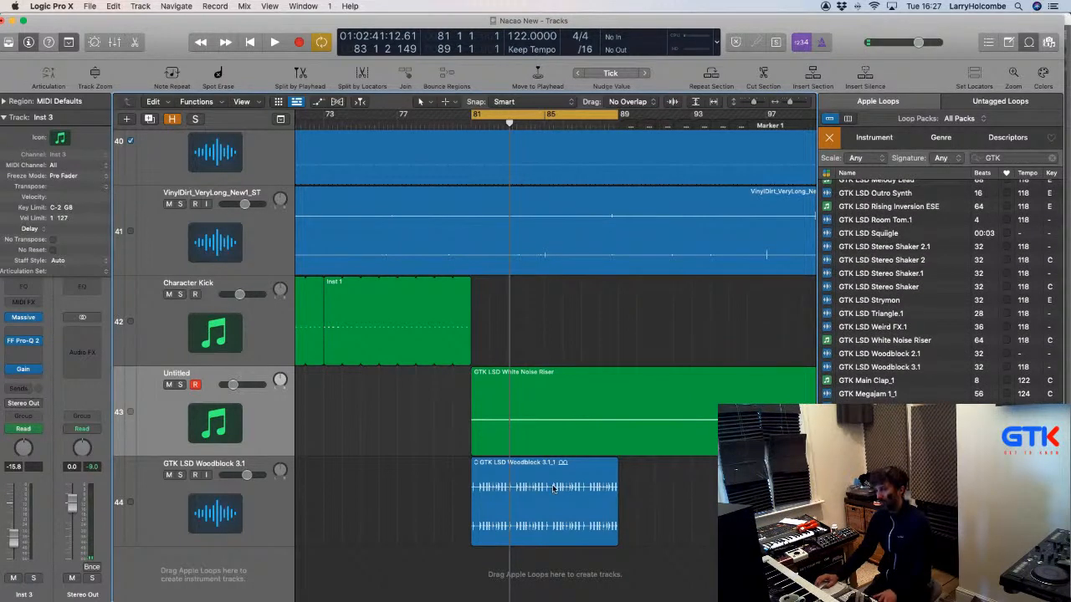
Play the cycle, turn down the woodblock track's volume, and switch cycle off.
{"action": "key", "text": "space"}
{"action": "left_click", "coordinate": [256, 512]}
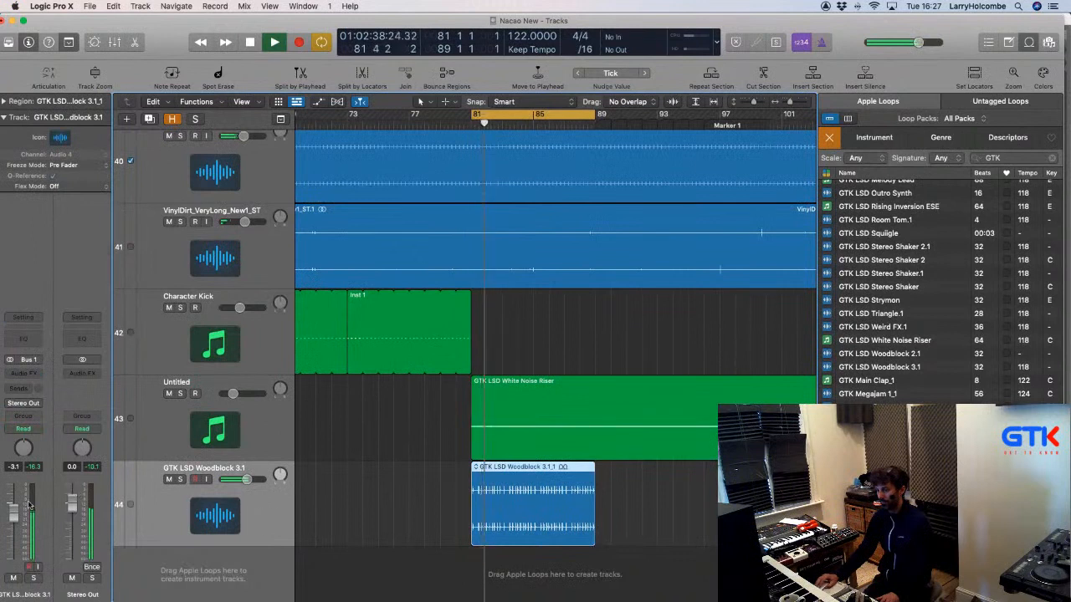
{"action": "left_click_drag", "start_coordinate": [30, 505], "coordinate": [13, 545]}
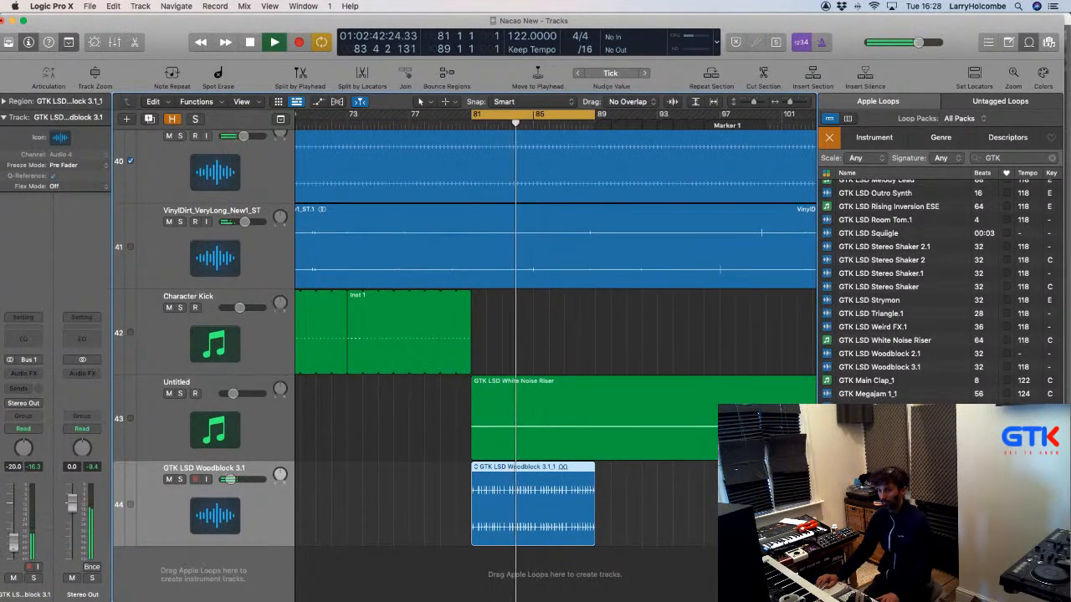
{"action": "left_click", "coordinate": [560, 113]}
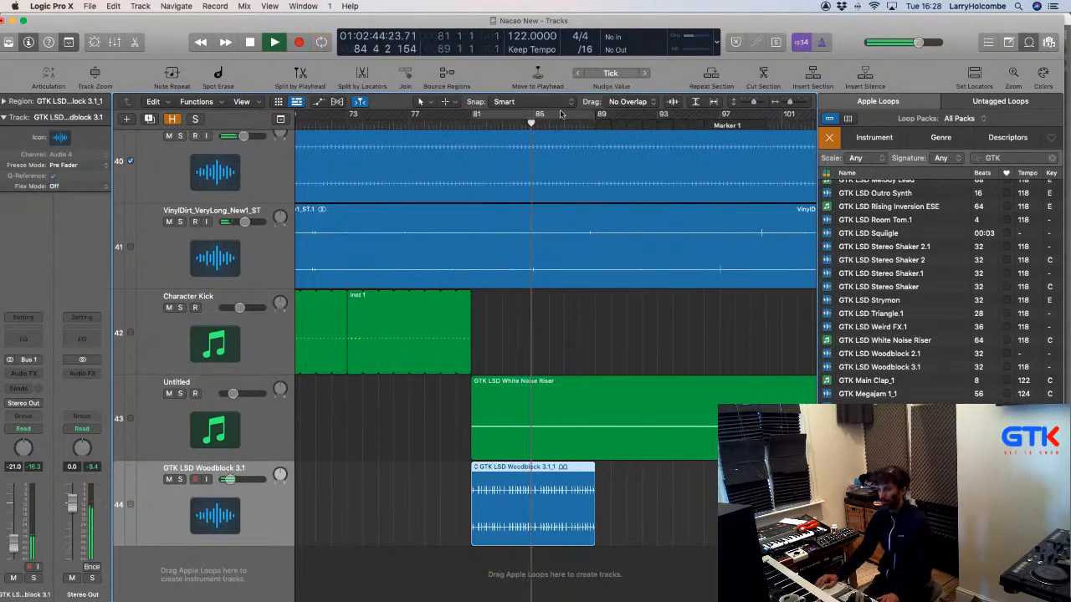
Loop the woodblock region further along the breakdown.
{"action": "scroll", "coordinate": [576, 458], "scroll_direction": "down", "scroll_amount": 3}
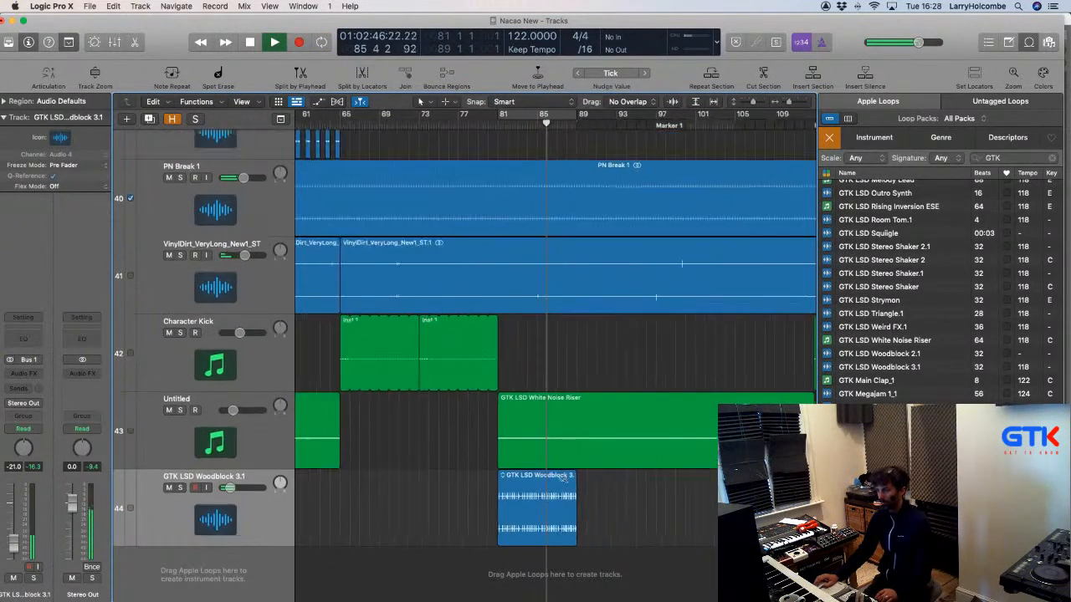
{"action": "left_click_drag", "start_coordinate": [575, 477], "coordinate": [717, 473]}
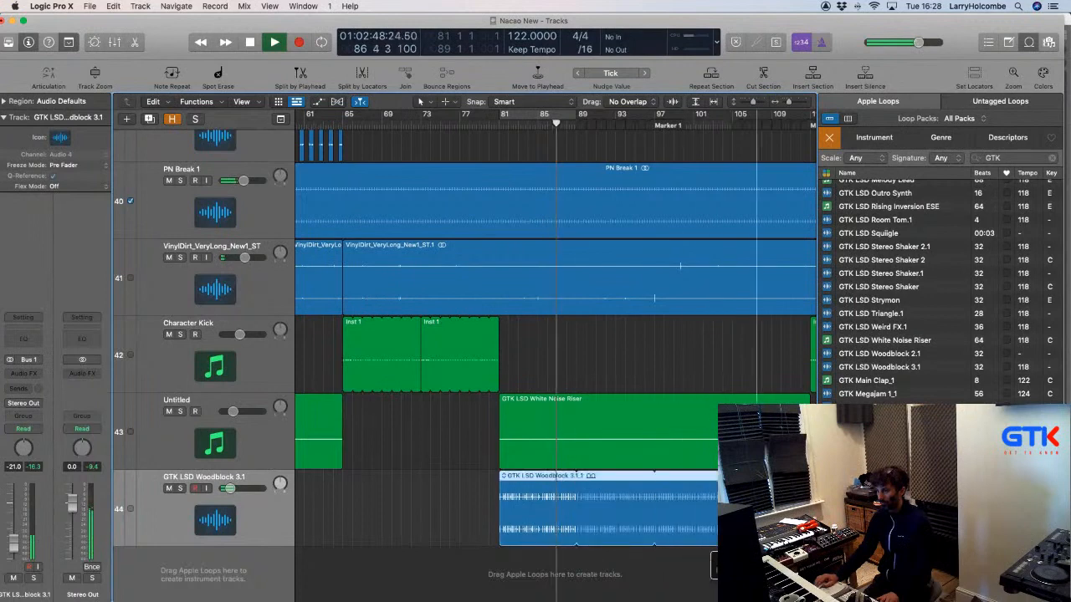
{"action": "scroll", "coordinate": [688, 466], "scroll_direction": "down", "scroll_amount": 3}
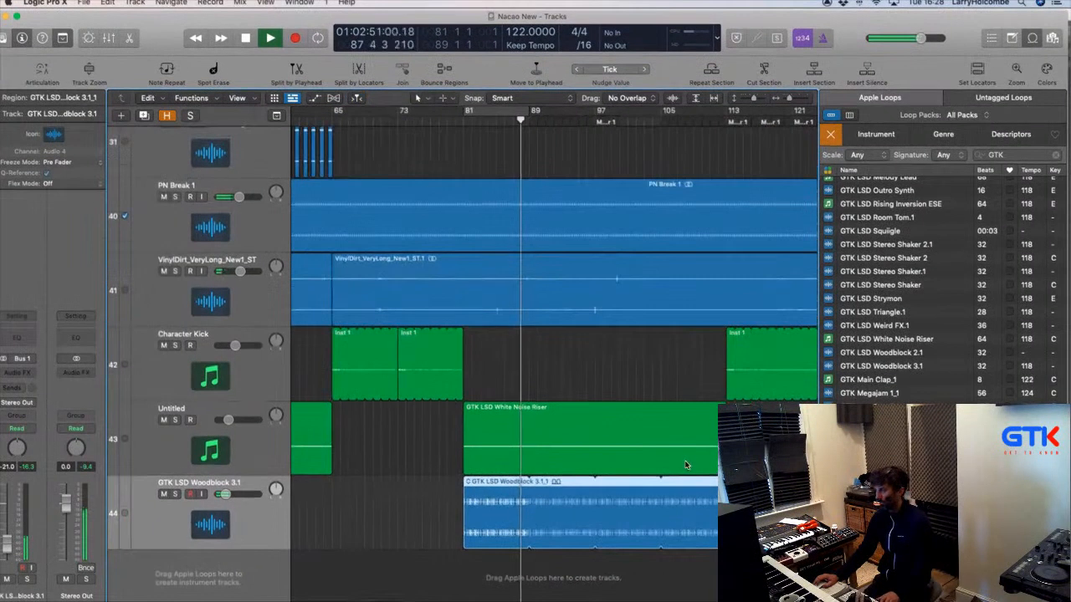
{"action": "scroll", "coordinate": [427, 456], "scroll_direction": "up", "scroll_amount": 3}
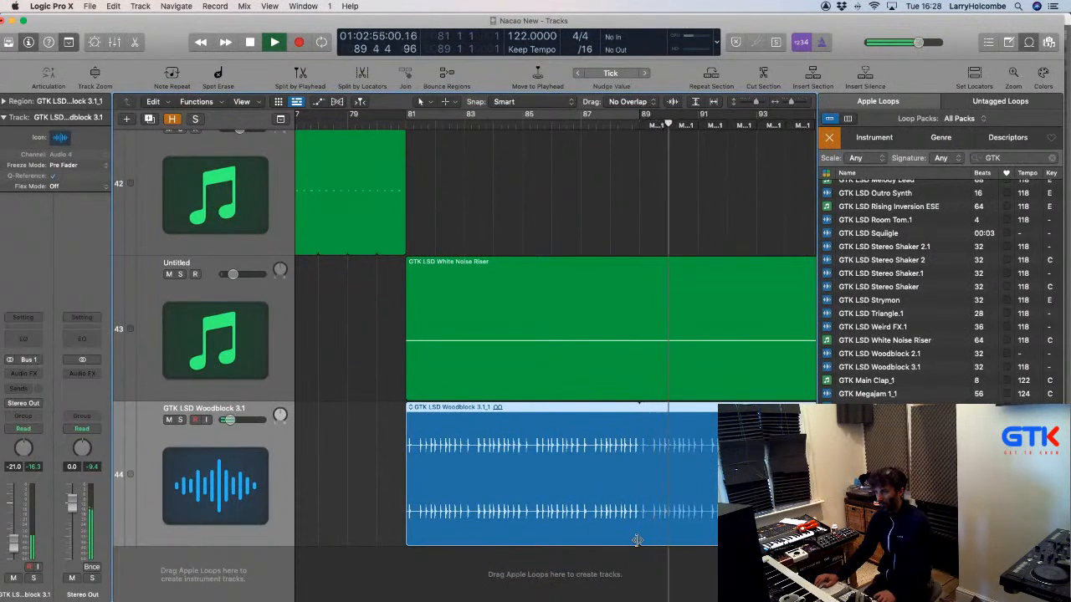
{"action": "key", "text": "space"}
Shorten the woodblock loop's repeats and play the section back to check it.
{"action": "left_click_drag", "start_coordinate": [637, 540], "coordinate": [436, 536]}
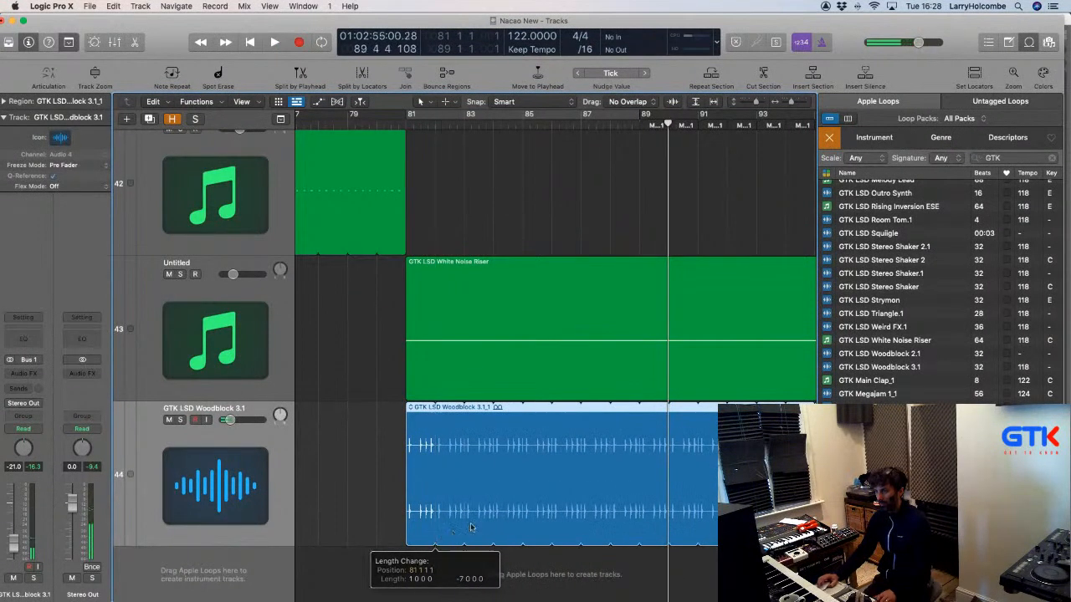
{"action": "scroll", "coordinate": [508, 507], "scroll_direction": "down", "scroll_amount": 1}
{"action": "scroll", "coordinate": [508, 503], "scroll_direction": "down", "scroll_amount": 1}
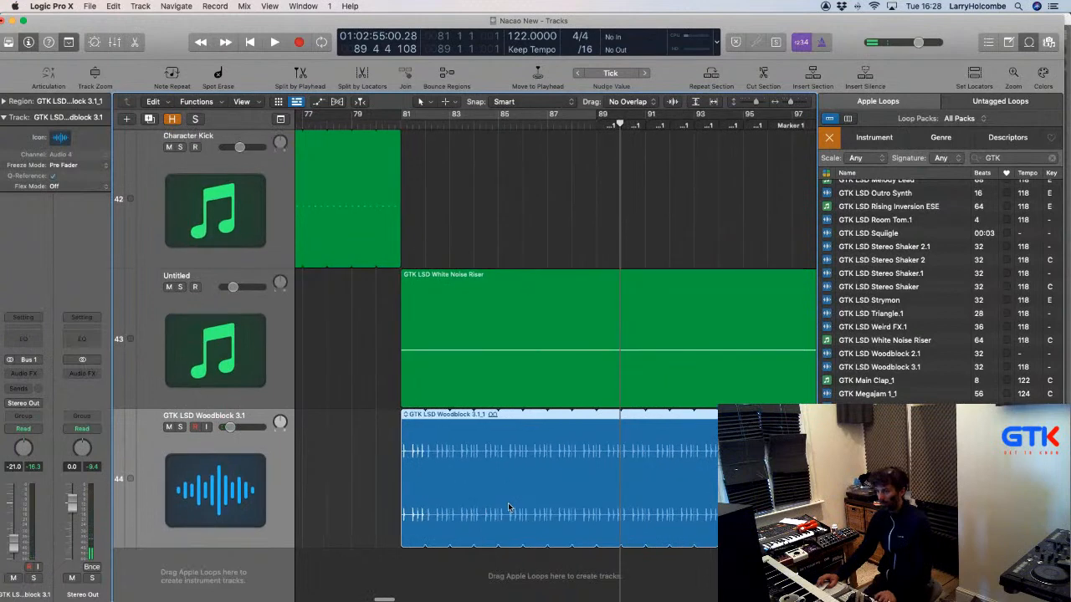
{"action": "key", "text": "space"}
{"action": "scroll", "coordinate": [508, 503], "scroll_direction": "down", "scroll_amount": 1}
{"action": "scroll", "coordinate": [508, 503], "scroll_direction": "down", "scroll_amount": 4}
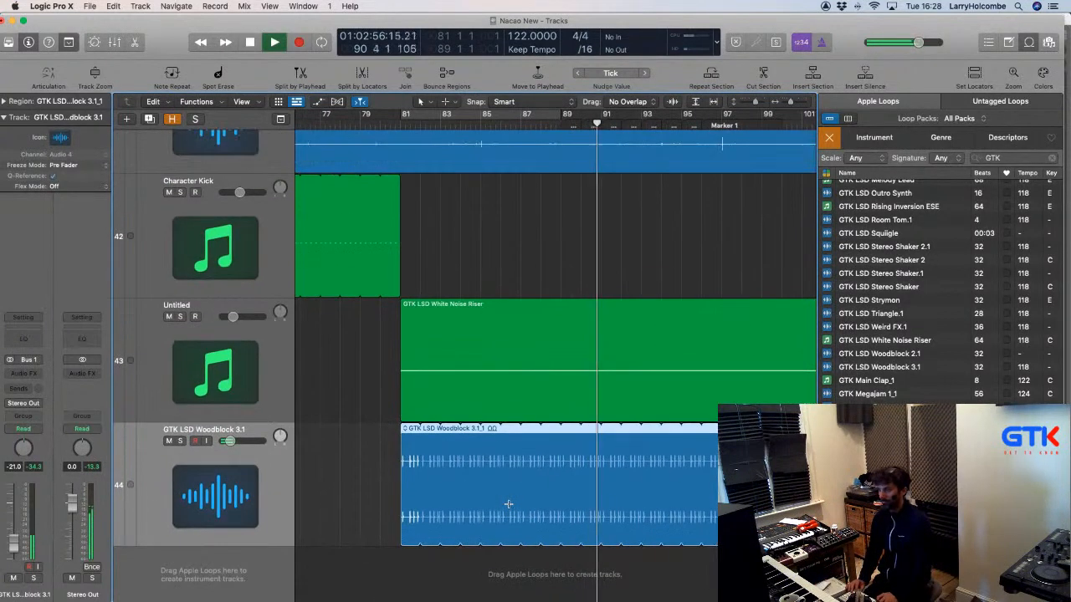
{"action": "scroll", "coordinate": [629, 487], "scroll_direction": "down", "scroll_amount": 1}
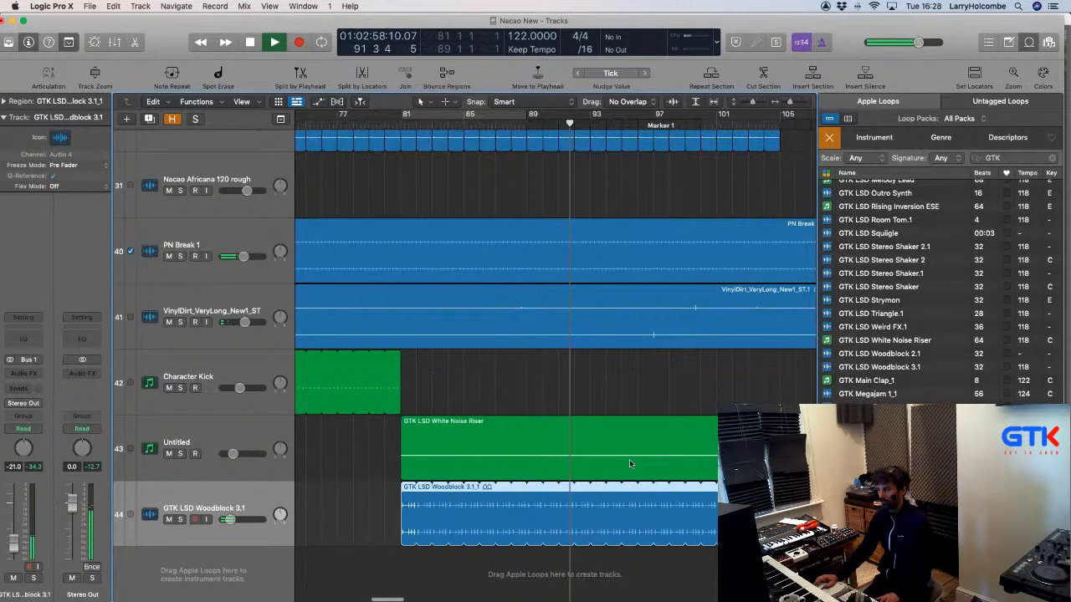
{"action": "scroll", "coordinate": [629, 459], "scroll_direction": "down", "scroll_amount": 2}
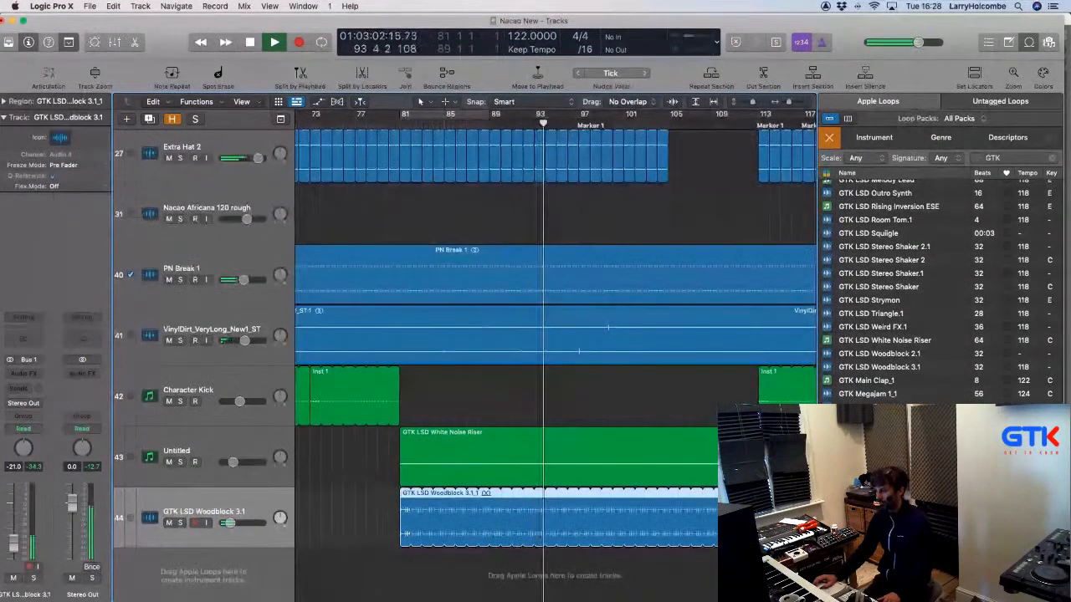
{"action": "key", "text": "space"}
Add GTK Megajam 1_1 on a new track and turn it down to about -11 dB while playing from bar 81.
{"action": "left_click_drag", "start_coordinate": [870, 393], "coordinate": [398, 586]}
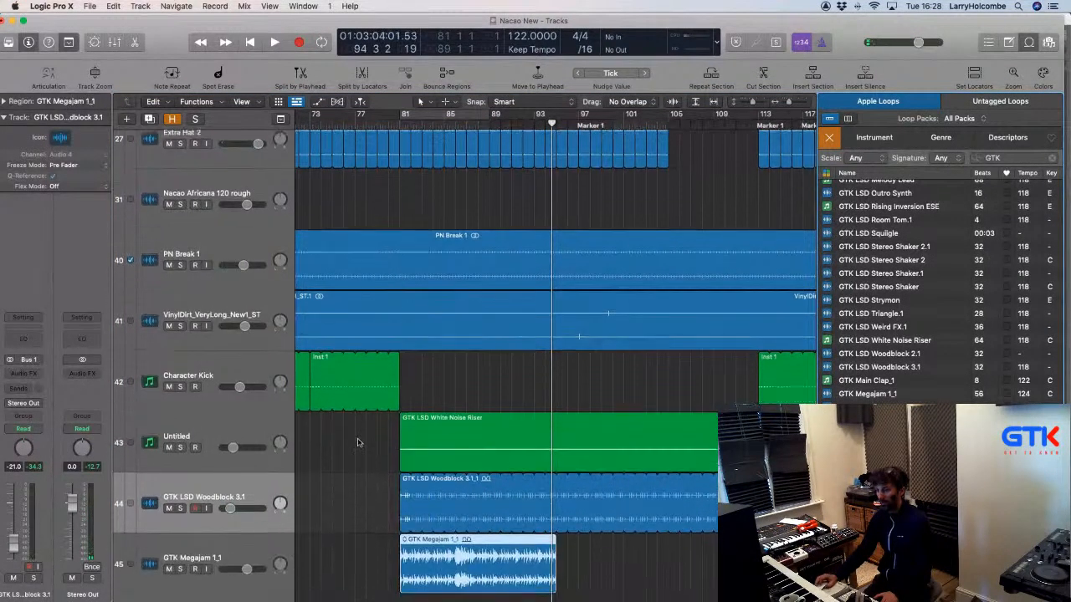
{"action": "scroll", "coordinate": [360, 435], "scroll_direction": "up", "scroll_amount": 3}
{"action": "left_click", "coordinate": [388, 237]}
{"action": "scroll", "coordinate": [387, 231], "scroll_direction": "down", "scroll_amount": 5}
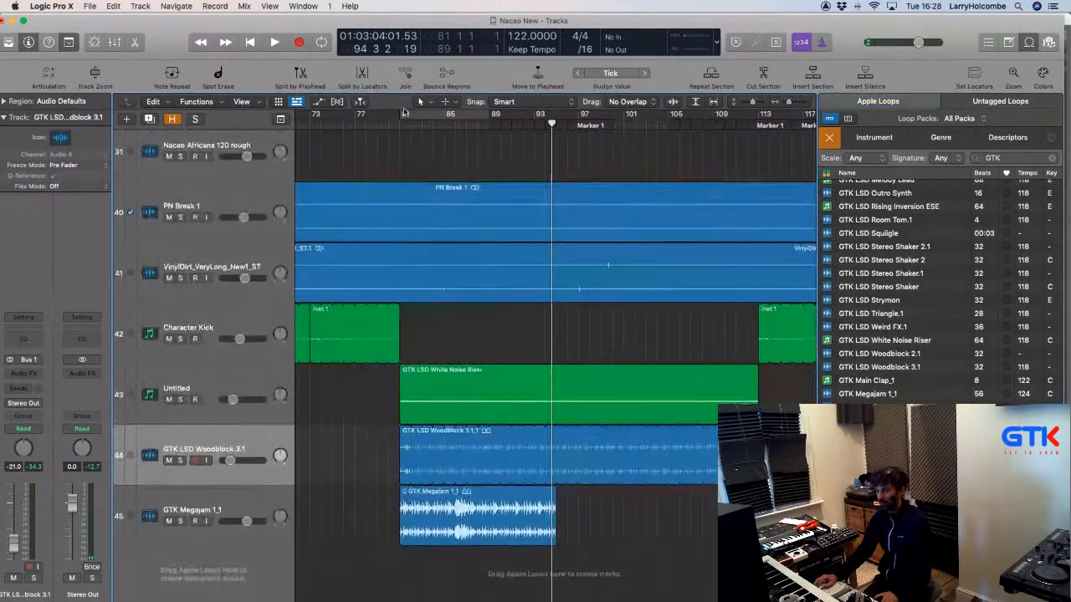
{"action": "left_click", "coordinate": [388, 121]}
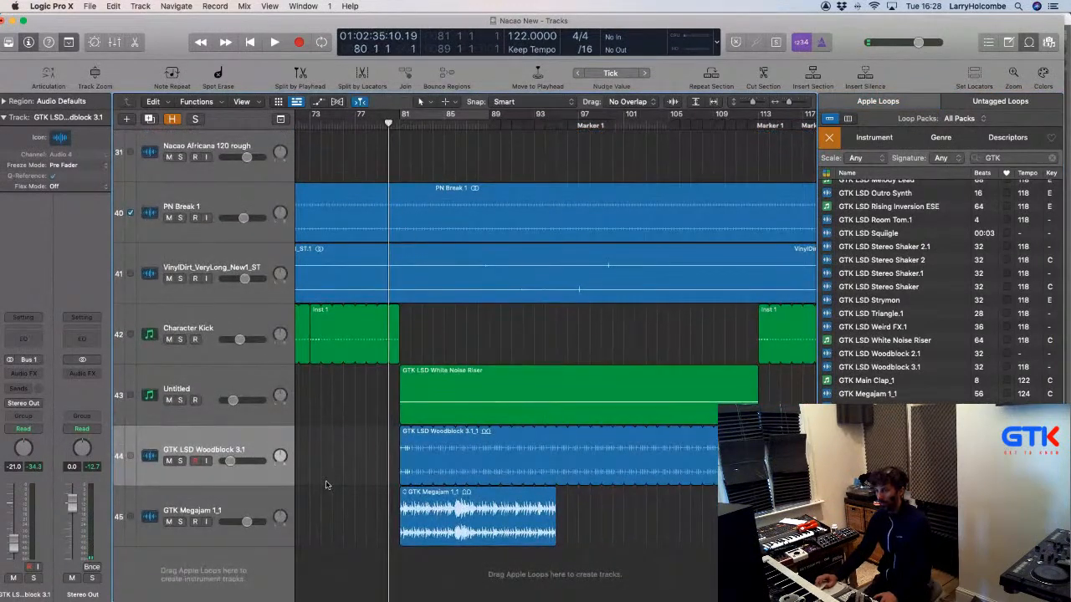
{"action": "left_click", "coordinate": [233, 493]}
{"action": "key", "text": "space"}
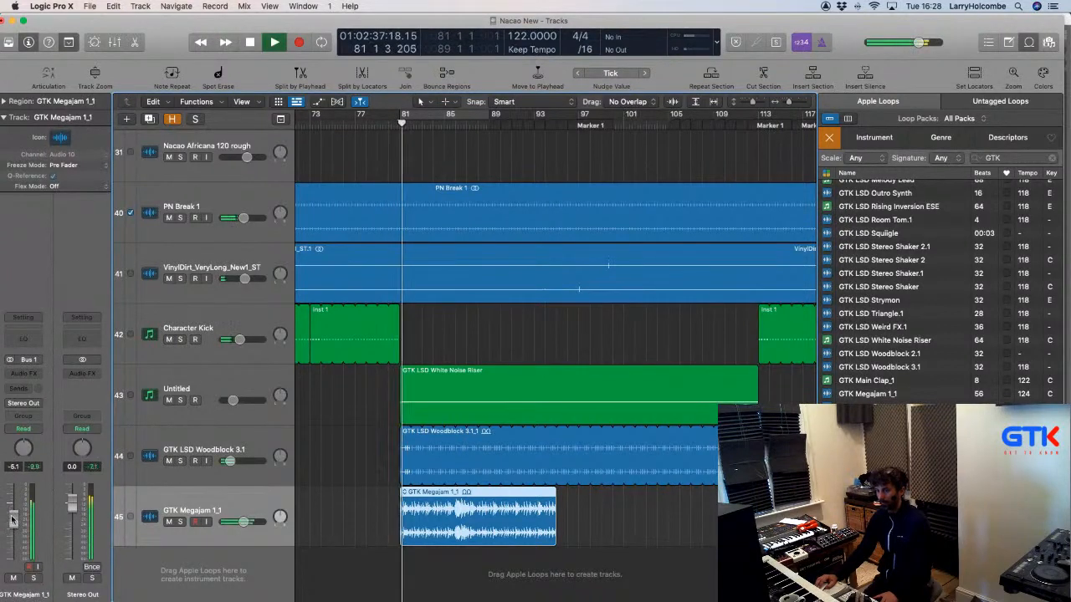
{"action": "left_click_drag", "start_coordinate": [14, 514], "coordinate": [12, 545]}
Try the Megajam region at bar 113, then move it back to bar 81.
{"action": "scroll", "coordinate": [358, 303], "scroll_direction": "down", "scroll_amount": 3}
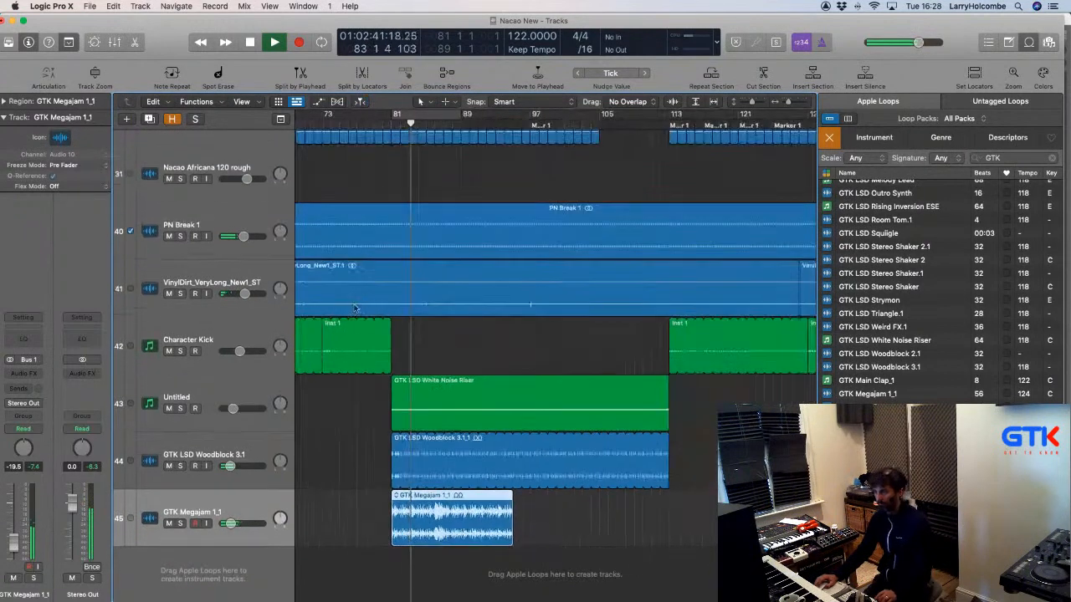
{"action": "left_click", "coordinate": [387, 174]}
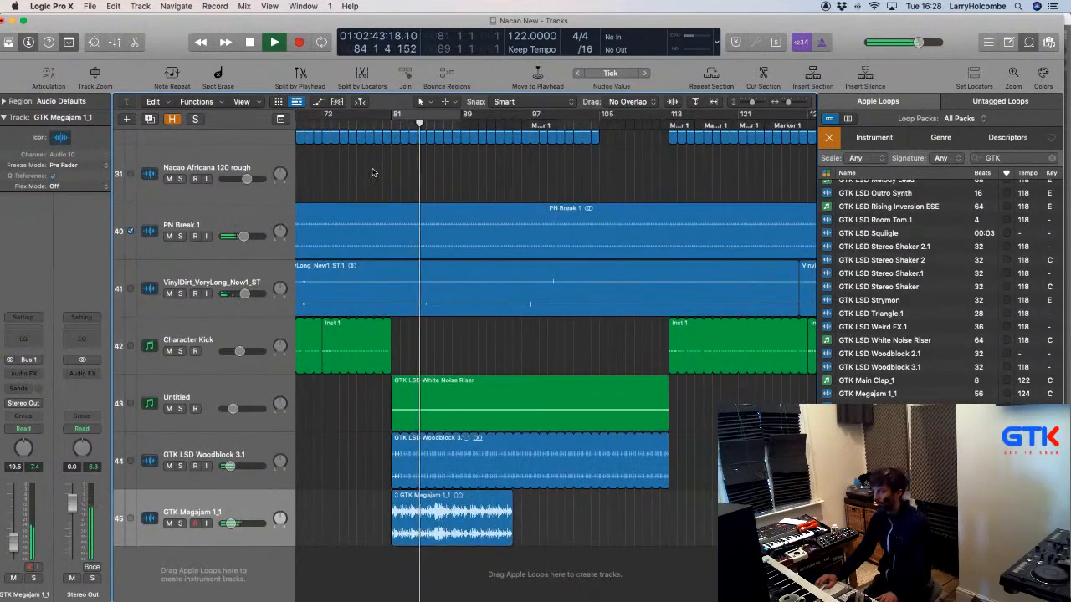
{"action": "left_click_drag", "start_coordinate": [425, 514], "coordinate": [704, 513]}
{"action": "scroll", "coordinate": [647, 257], "scroll_direction": "right", "scroll_amount": 3}
{"action": "key", "text": "space"}
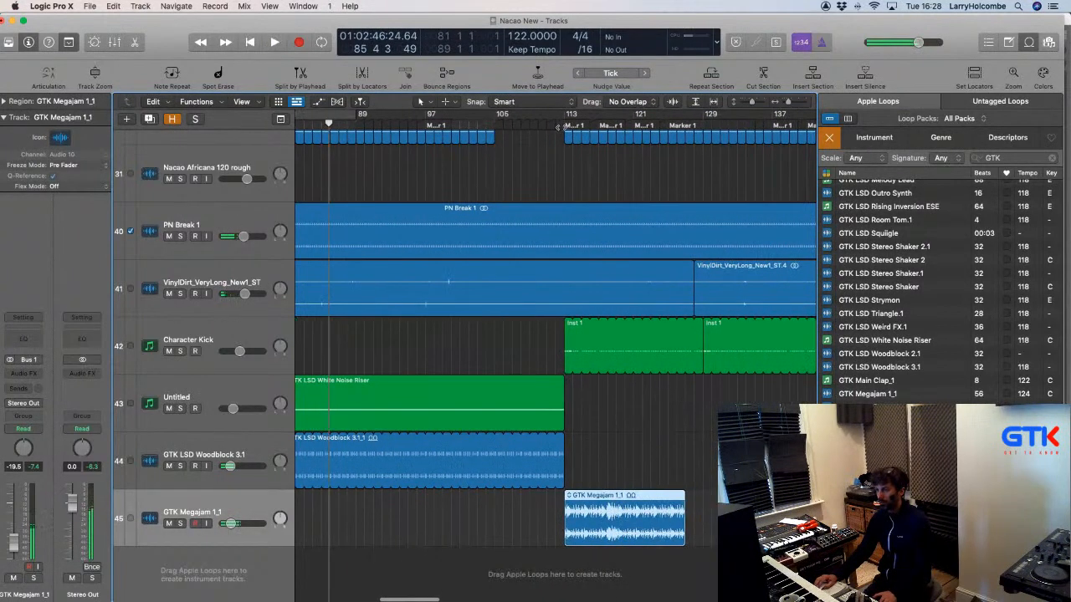
{"action": "left_click", "coordinate": [561, 126]}
{"action": "left_click", "coordinate": [538, 146]}
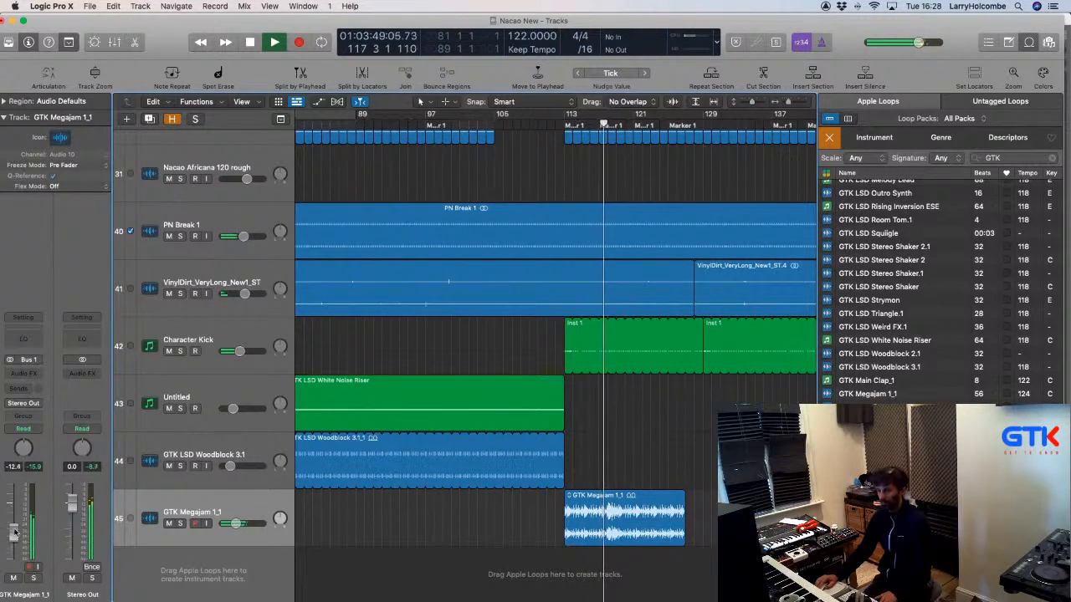
{"action": "scroll", "coordinate": [446, 547], "scroll_direction": "left", "scroll_amount": 3}
{"action": "scroll", "coordinate": [446, 548], "scroll_direction": "up", "scroll_amount": 1}
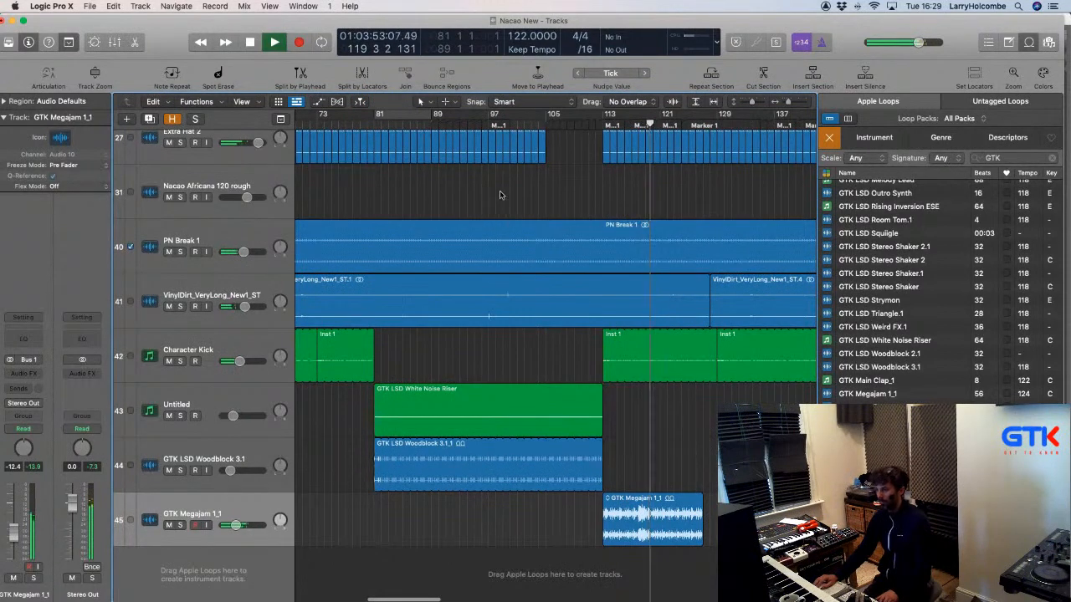
{"action": "left_click_drag", "start_coordinate": [629, 519], "coordinate": [408, 514]}
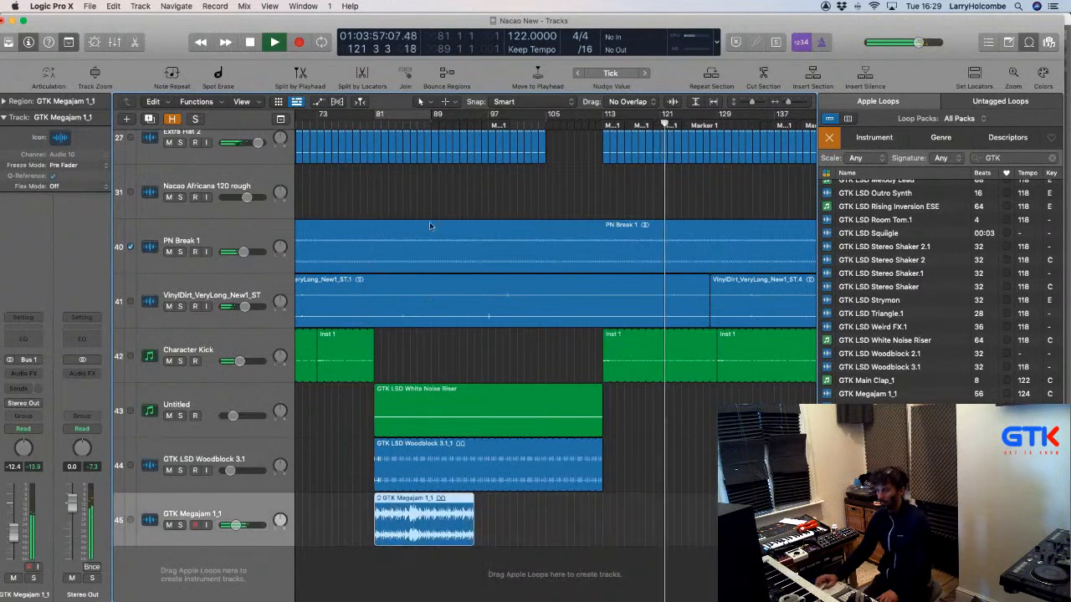
{"action": "scroll", "coordinate": [418, 246], "scroll_direction": "left", "scroll_amount": 1}
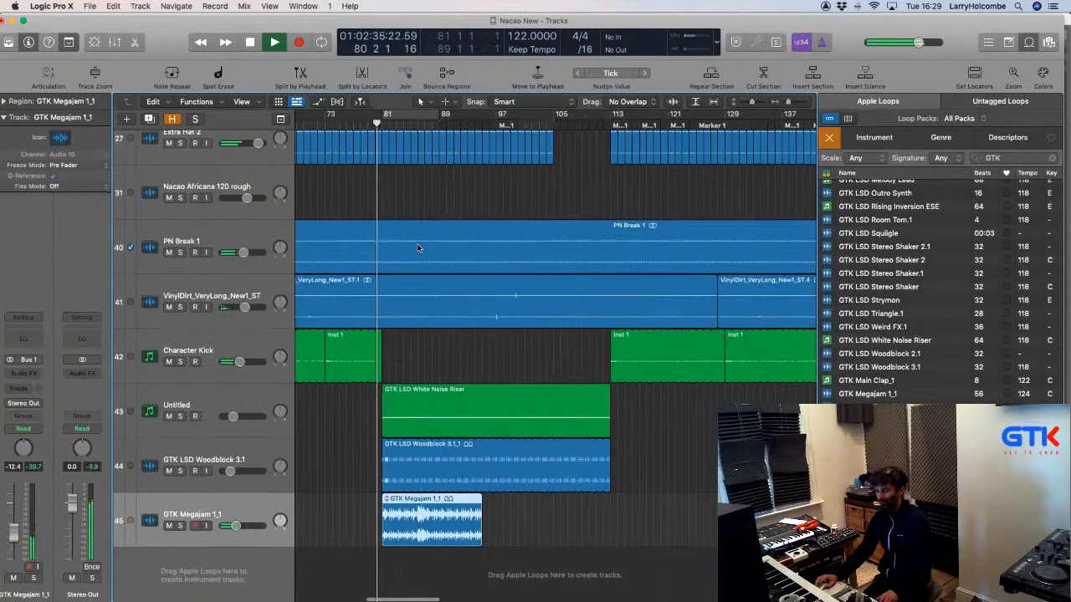
Audition the JAFUNK shaker track by briefly soloing and muting it, then restore it.
{"action": "left_click", "coordinate": [314, 403]}
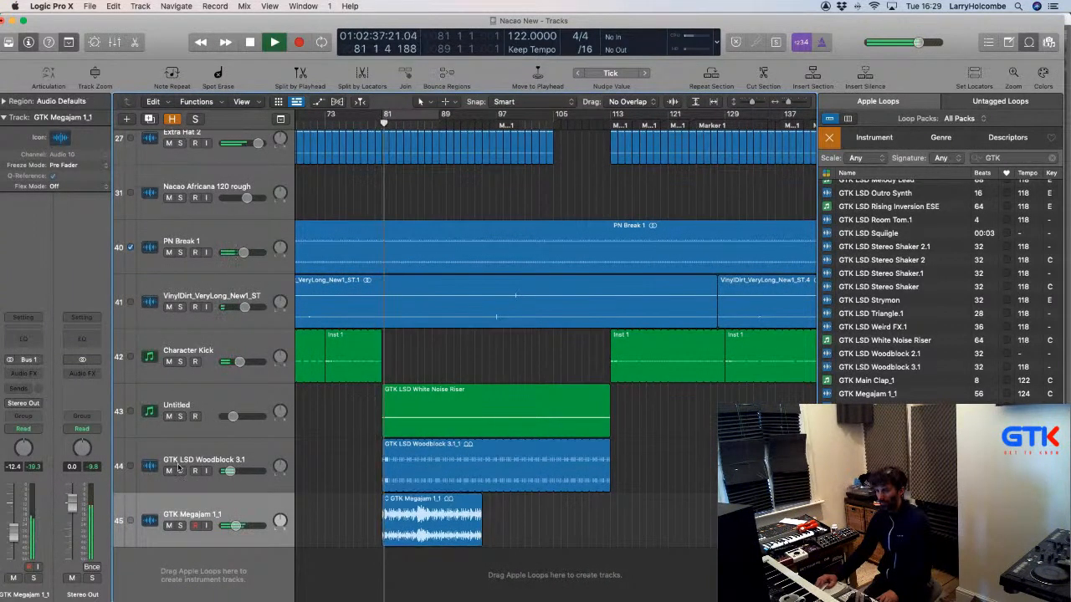
{"action": "scroll", "coordinate": [449, 390], "scroll_direction": "up", "scroll_amount": 6}
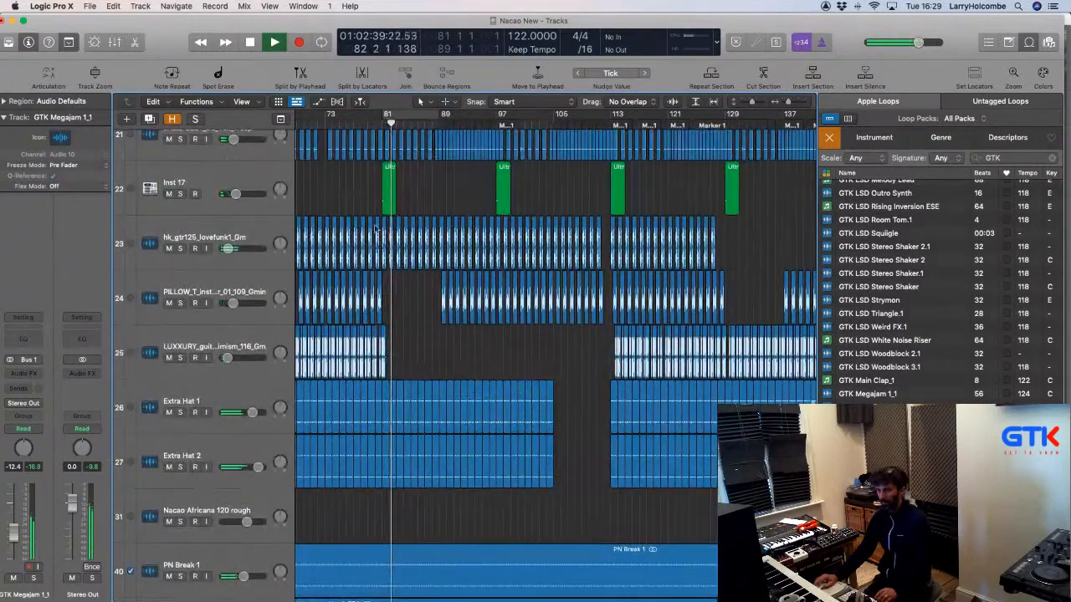
{"action": "left_click_drag", "start_coordinate": [350, 192], "coordinate": [648, 516]}
{"action": "scroll", "coordinate": [433, 308], "scroll_direction": "up", "scroll_amount": 3}
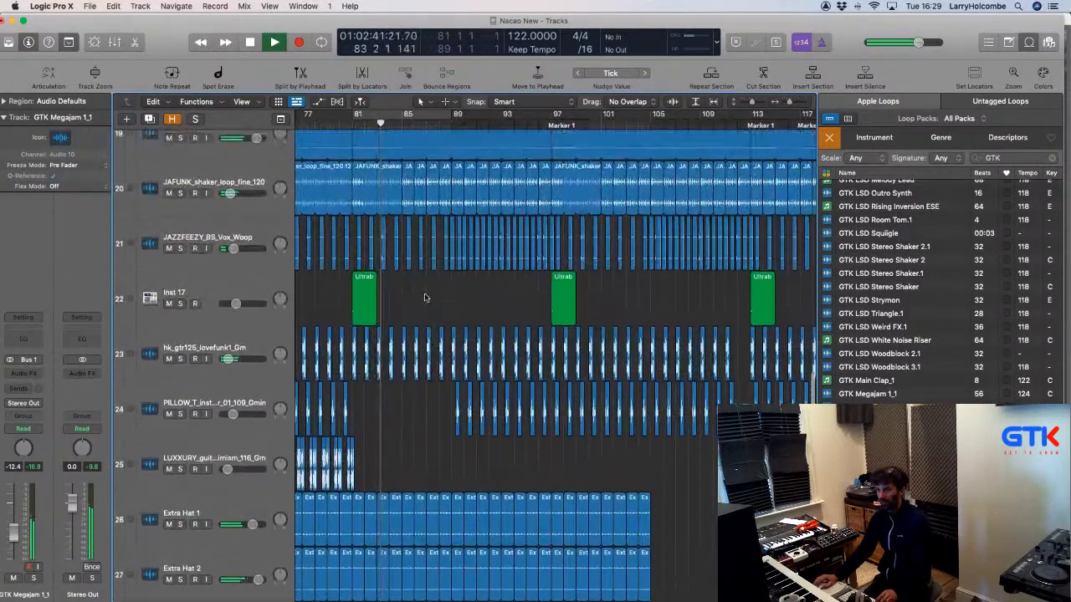
{"action": "scroll", "coordinate": [424, 298], "scroll_direction": "up", "scroll_amount": 2}
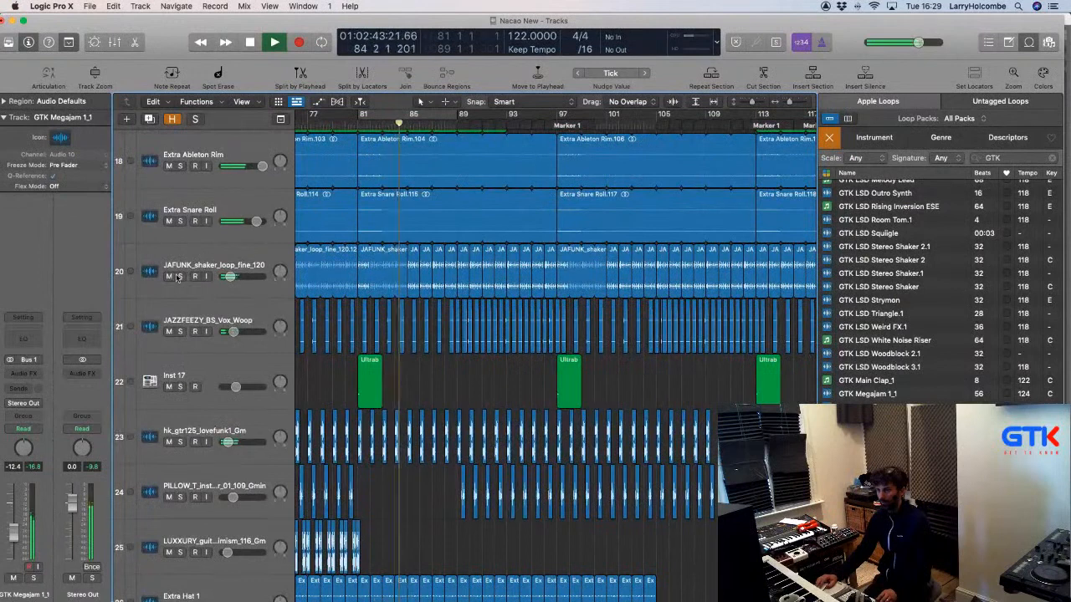
{"action": "left_click", "coordinate": [179, 277]}
{"action": "left_click", "coordinate": [179, 277]}
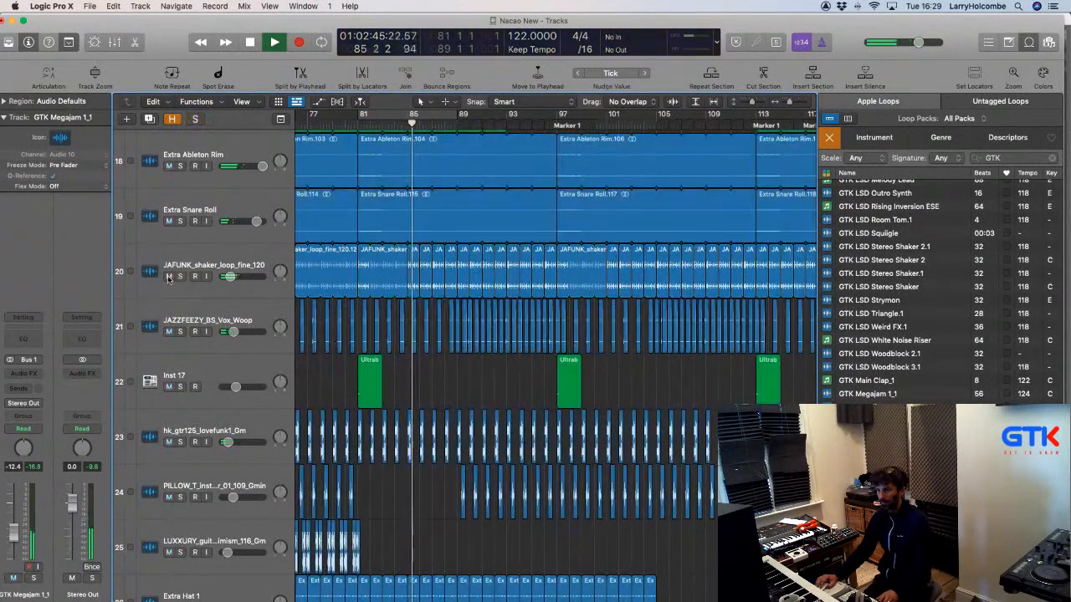
{"action": "left_click", "coordinate": [169, 276]}
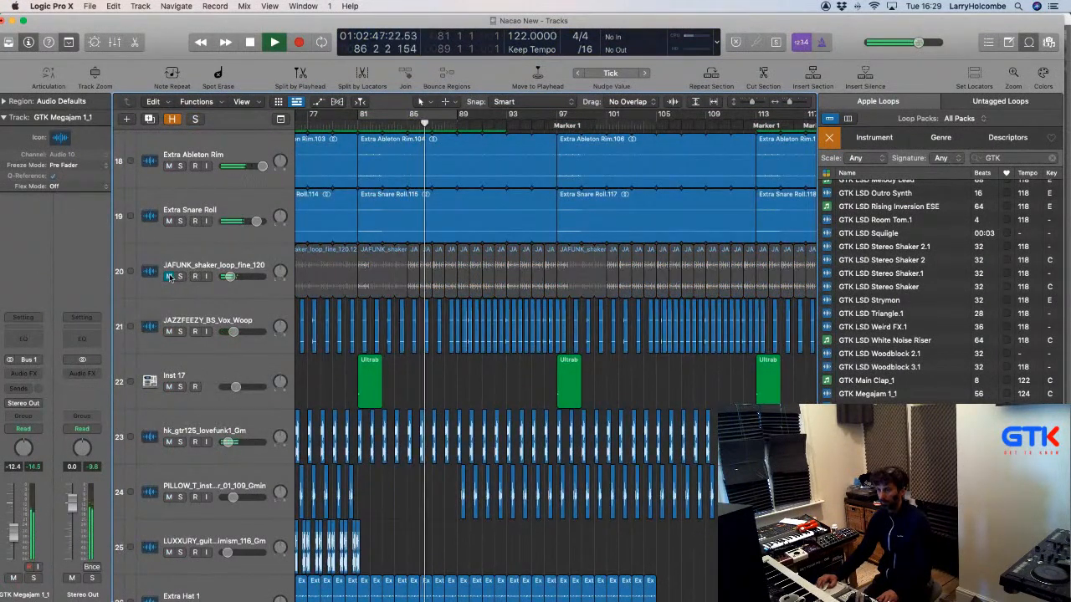
{"action": "left_click", "coordinate": [169, 276]}
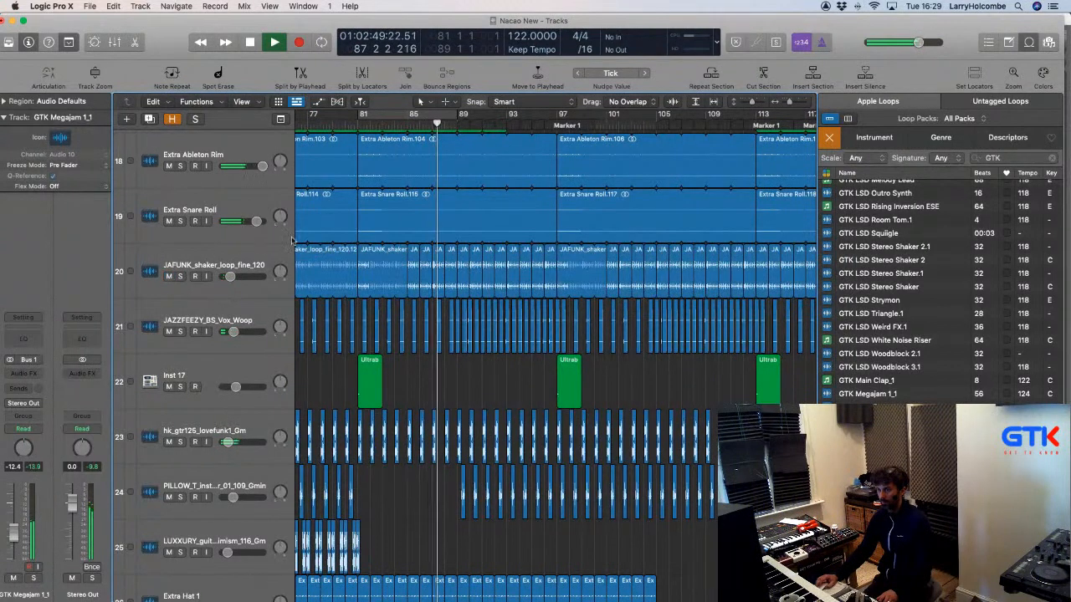
Mute the Extra Snare Roll.115 region and loop bars 81–85, restarting playback from bar 81.
{"action": "scroll", "coordinate": [361, 221], "scroll_direction": "up", "scroll_amount": 1}
{"action": "left_click", "coordinate": [362, 221]}
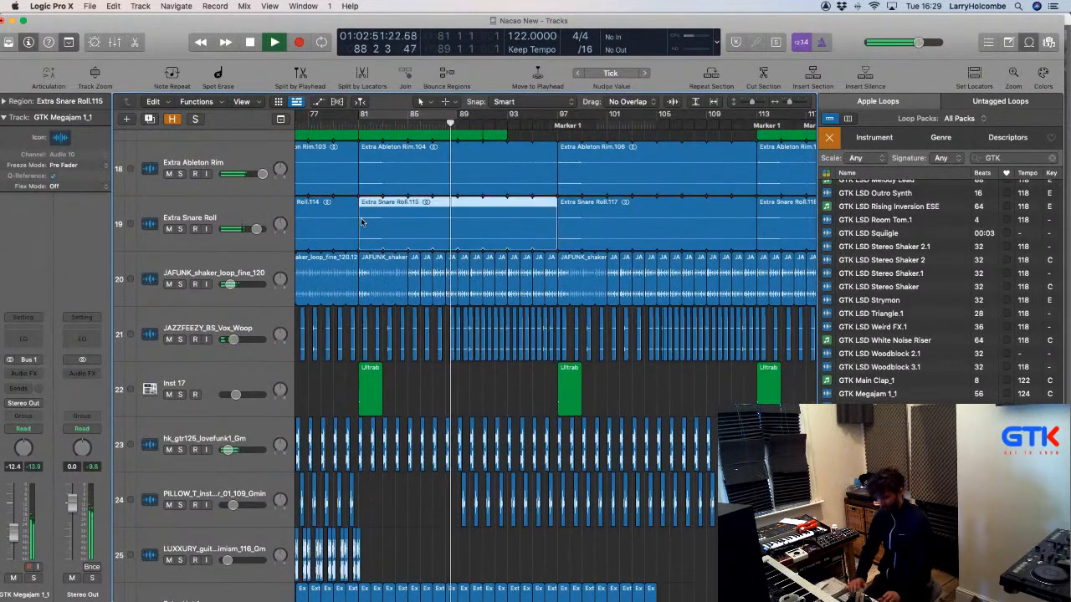
{"action": "key", "text": "ctrl+m"}
{"action": "left_click_drag", "start_coordinate": [359, 115], "coordinate": [409, 116]}
{"action": "key", "text": "space"}
{"action": "key", "text": "space"}
Shrink the track heights and mute the Hat track's Ultrabeat region at bars 81–85.
{"action": "scroll", "coordinate": [397, 235], "scroll_direction": "up", "scroll_amount": 10}
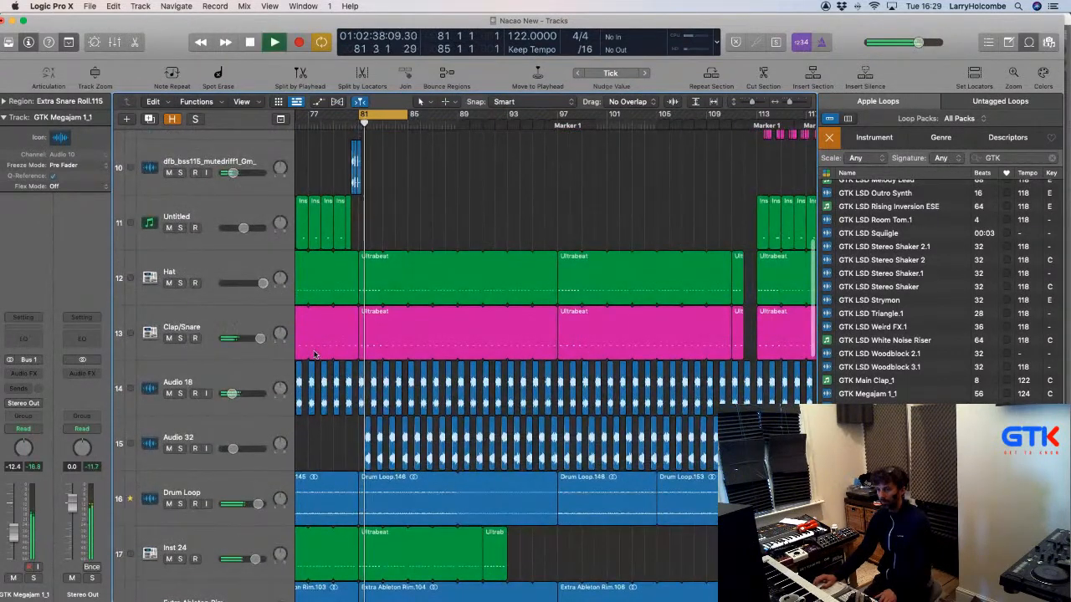
{"action": "key", "text": "super+Up"}
{"action": "key", "text": "super+Up"}
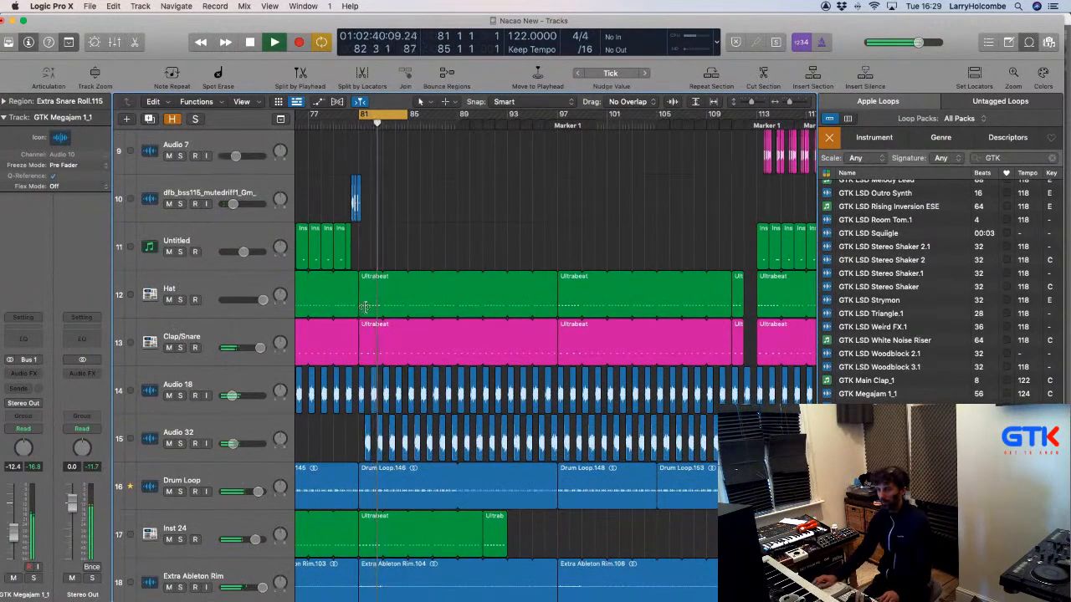
{"action": "left_click", "coordinate": [365, 307]}
{"action": "key", "text": "ctrl+m"}
Solo Extra Hat 1 briefly to hear it alone, then select its regions in the loop.
{"action": "scroll", "coordinate": [360, 274], "scroll_direction": "up", "scroll_amount": 1}
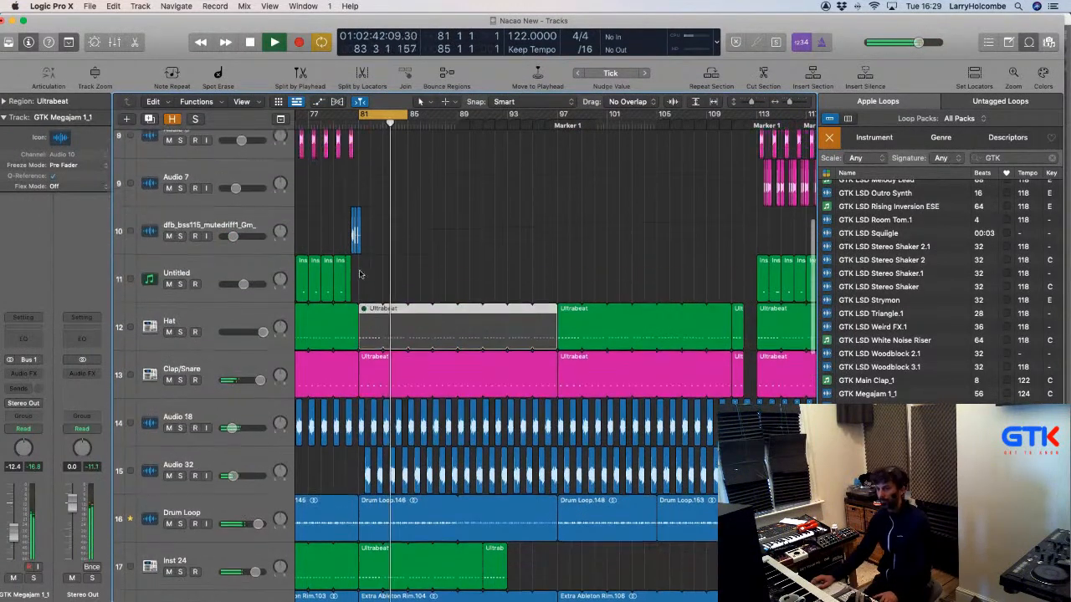
{"action": "scroll", "coordinate": [359, 274], "scroll_direction": "up", "scroll_amount": 6}
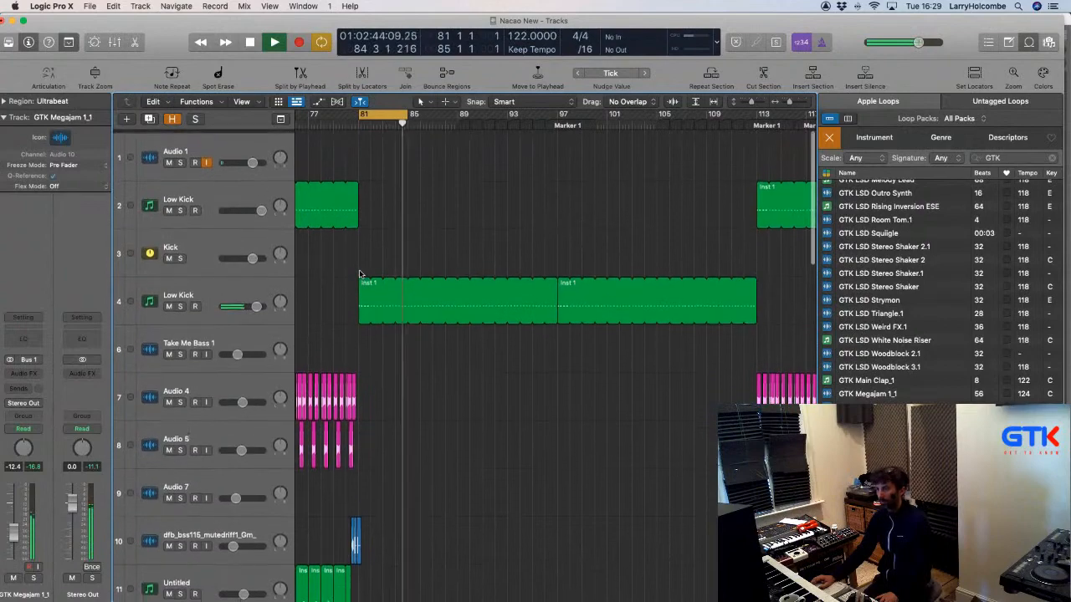
{"action": "scroll", "coordinate": [360, 274], "scroll_direction": "down", "scroll_amount": 15}
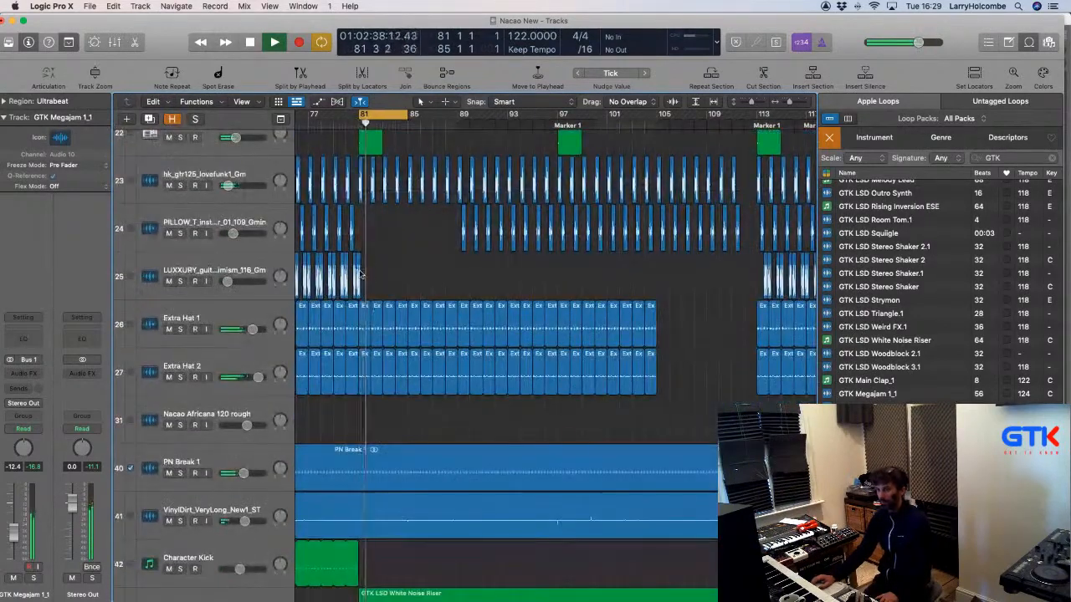
{"action": "left_click", "coordinate": [179, 330]}
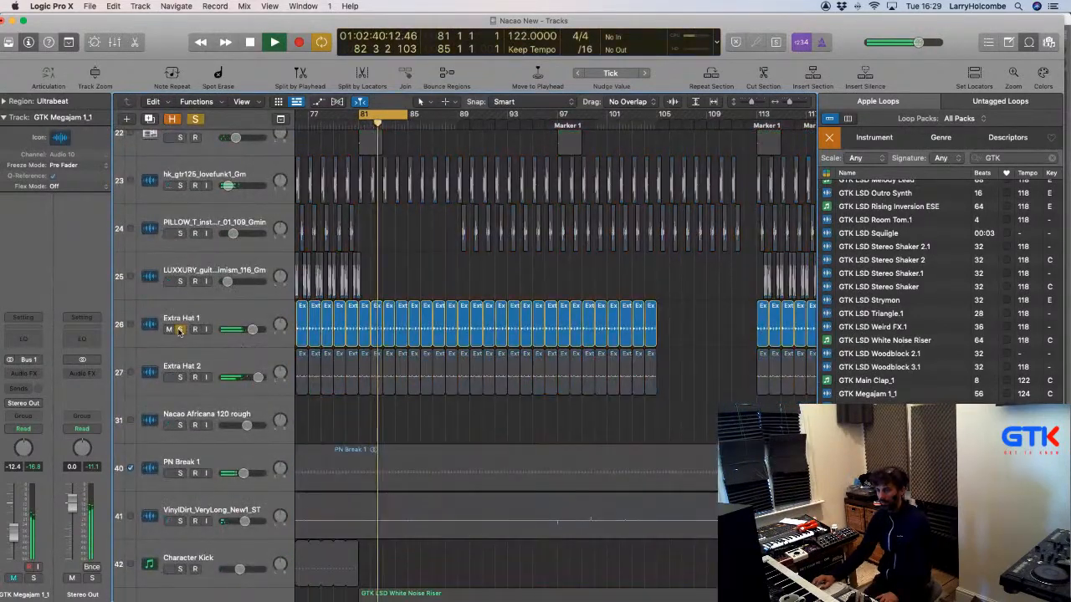
{"action": "left_click", "coordinate": [179, 330]}
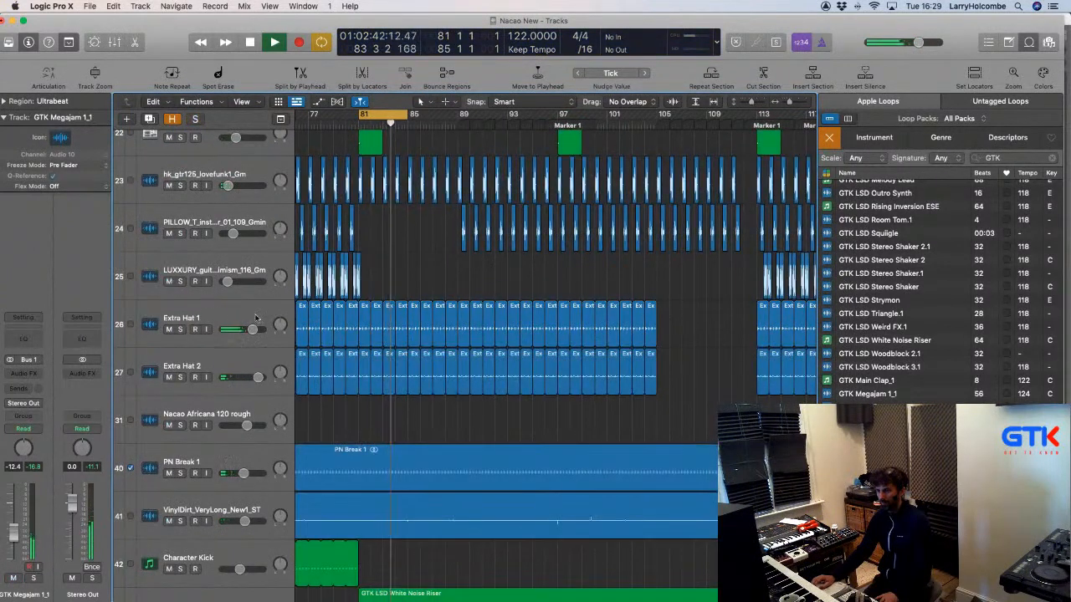
{"action": "left_click", "coordinate": [209, 318]}
Zoom in on Extra Hat 1 and delete its regions in bars 81–85.
{"action": "left_click_drag", "start_coordinate": [369, 315], "coordinate": [487, 382]}
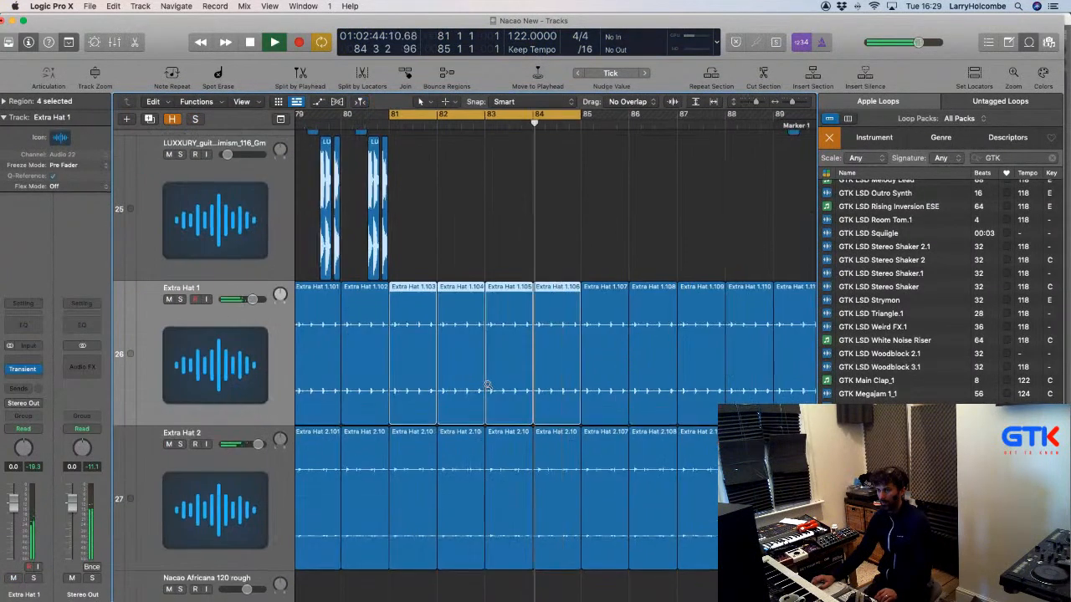
{"action": "mouse_move", "coordinate": [522, 116]}
{"action": "left_mouse_down"}
{"action": "mouse_move", "coordinate": [532, 128]}
{"action": "mouse_move", "coordinate": [519, 125]}
{"action": "left_mouse_up"}
{"action": "left_click_drag", "start_coordinate": [413, 262], "coordinate": [494, 306]}
{"action": "key", "text": "Delete"}
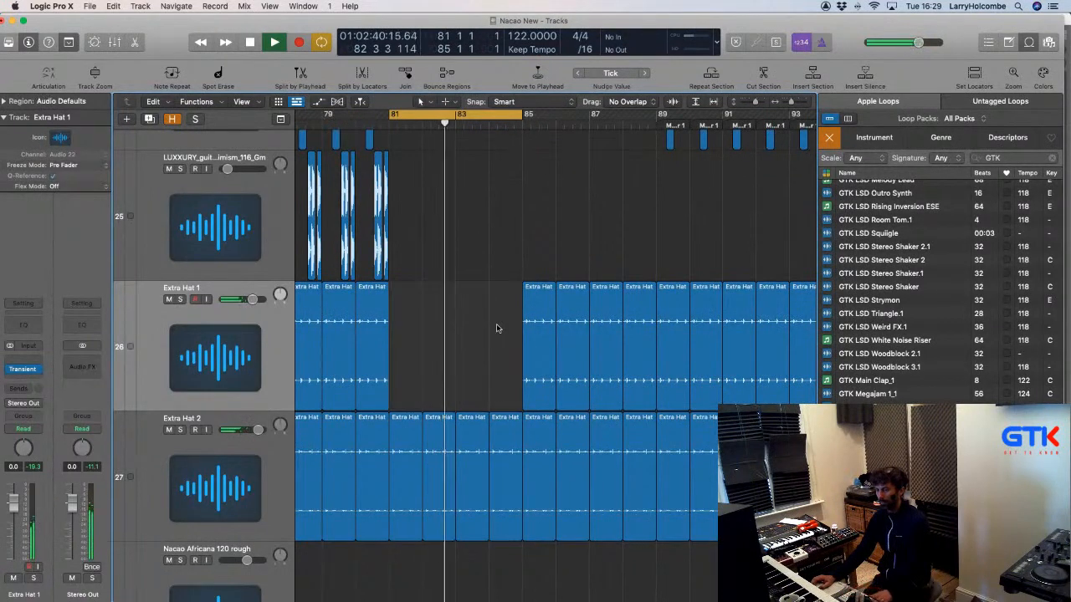
Turn the cycle off and mute Extra Hat 1's regions from bar 85 to 101.
{"action": "key", "text": "super+Left"}
{"action": "key", "text": "super+Up"}
{"action": "left_click", "coordinate": [428, 115]}
{"action": "key", "text": "super+Up"}
{"action": "key", "text": "super+Left"}
{"action": "key", "text": "super+Left"}
{"action": "key", "text": "super+Left"}
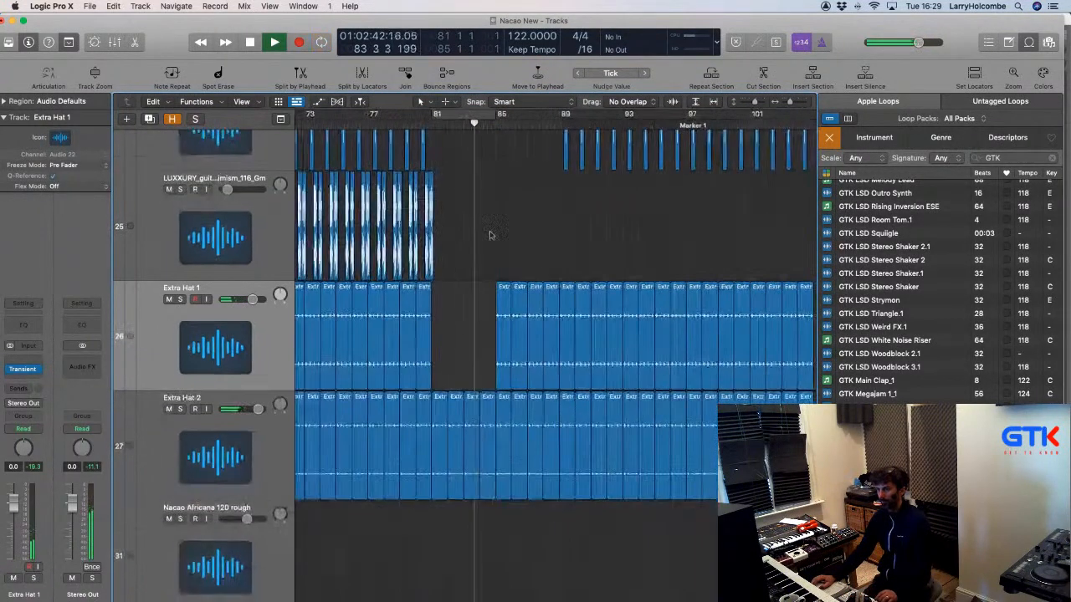
{"action": "scroll", "coordinate": [510, 242], "scroll_direction": "right", "scroll_amount": 2}
{"action": "key", "text": "super+Left"}
{"action": "key", "text": "super+Up"}
{"action": "left_click_drag", "start_coordinate": [434, 261], "coordinate": [701, 308]}
{"action": "key", "text": "m"}
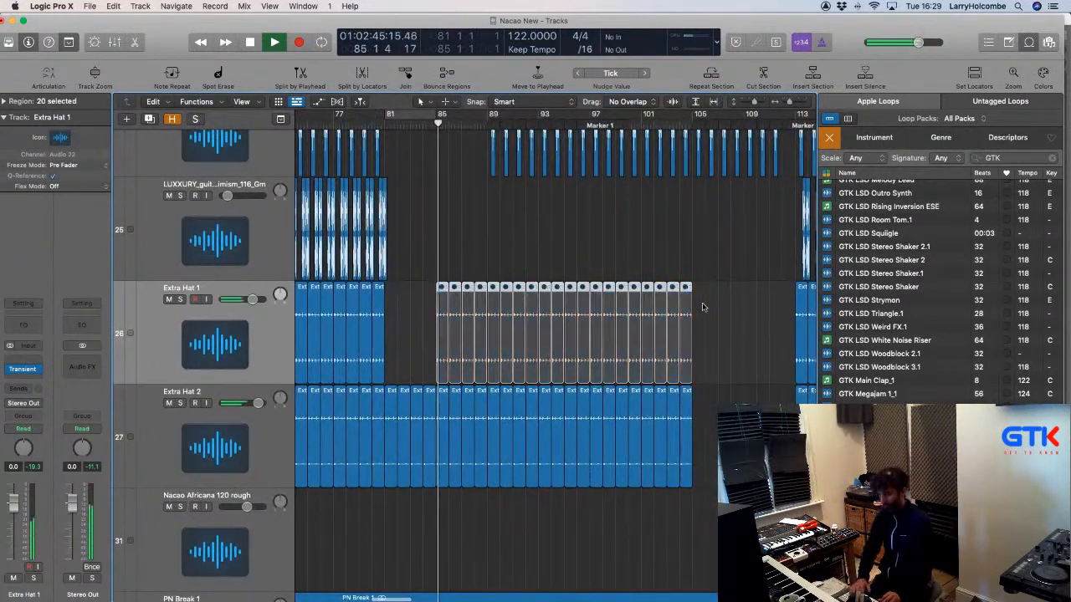
Audition Extra Hat 2 solo, then unsolo it and shrink the track heights.
{"action": "left_click", "coordinate": [180, 403]}
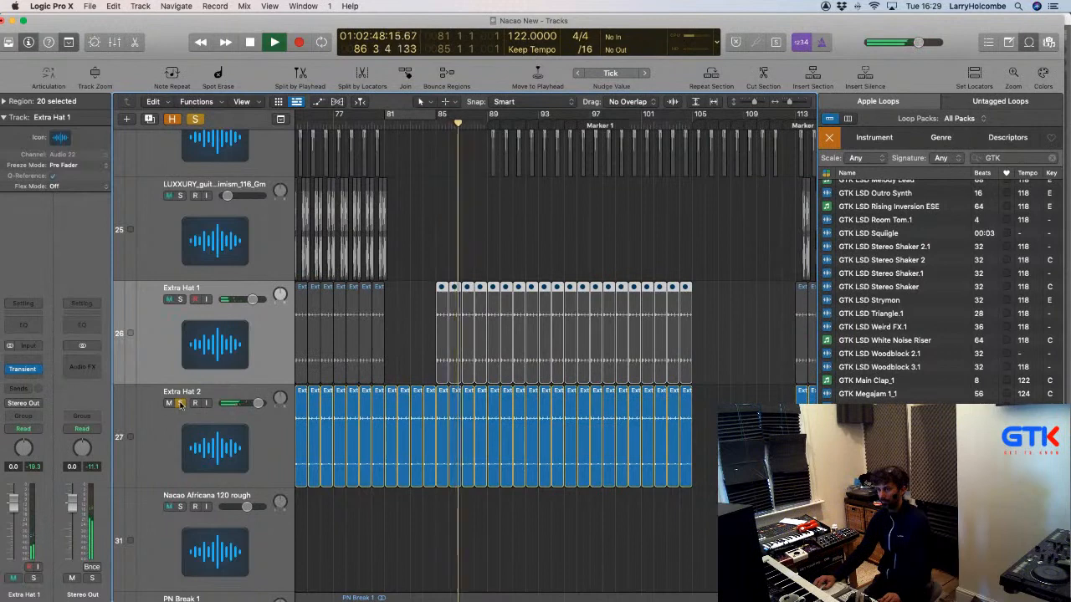
{"action": "left_click", "coordinate": [179, 404]}
{"action": "key", "text": "super+Up"}
{"action": "key", "text": "super+Up"}
{"action": "key", "text": "super+Up"}
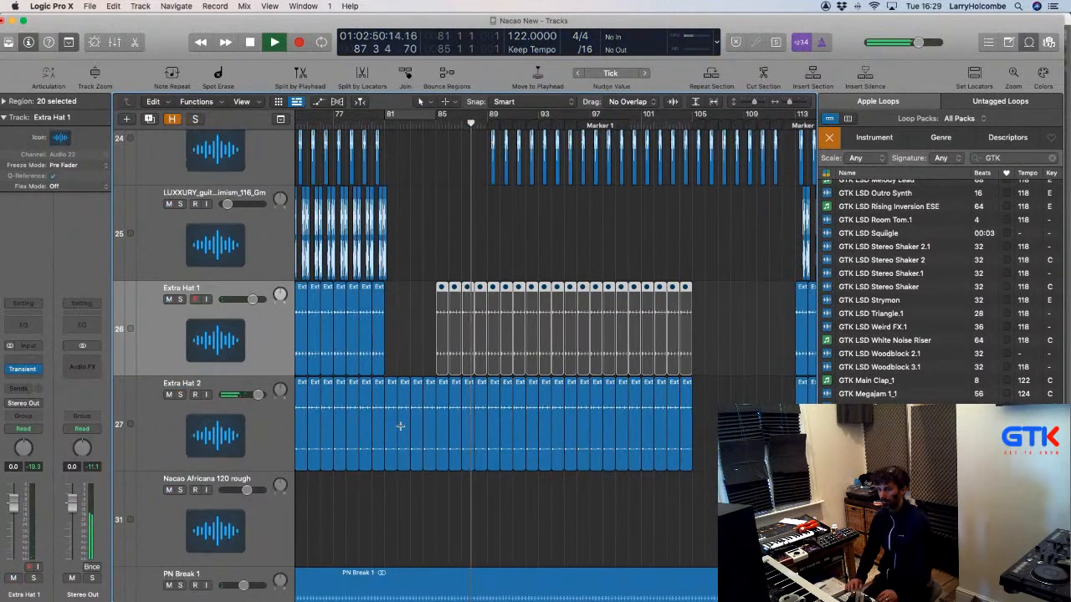
{"action": "scroll", "coordinate": [399, 429], "scroll_direction": "down", "scroll_amount": 8}
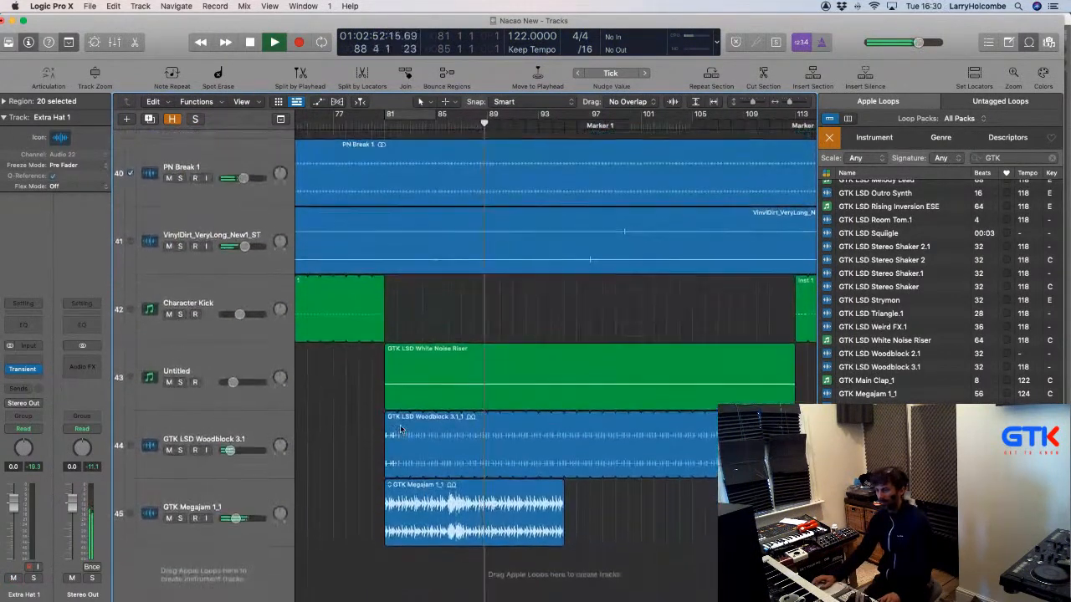
{"action": "scroll", "coordinate": [382, 429], "scroll_direction": "up", "scroll_amount": 10}
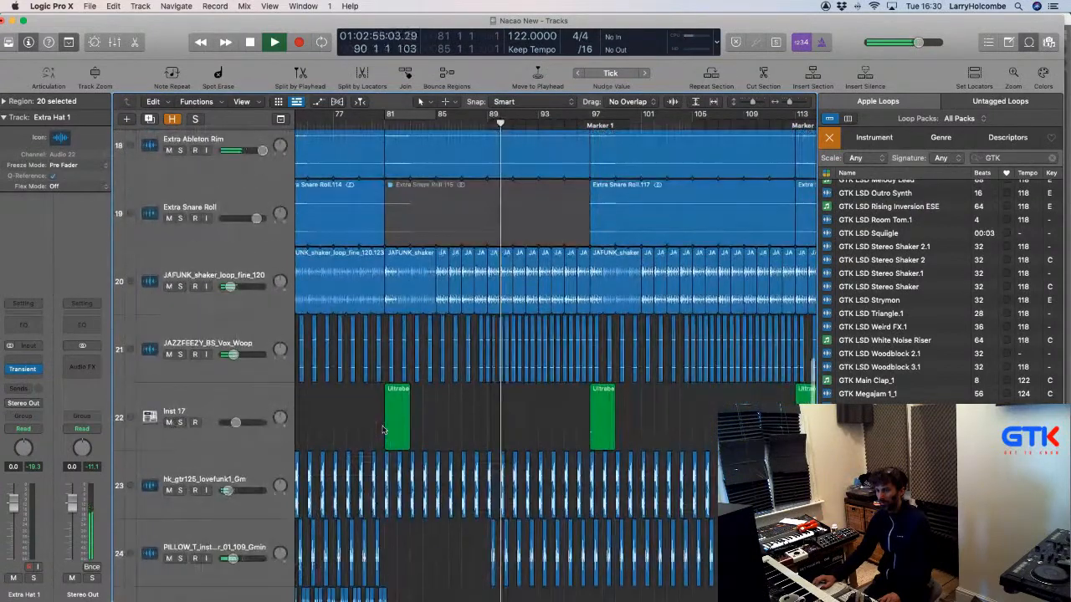
{"action": "left_click", "coordinate": [180, 491]}
{"action": "left_click", "coordinate": [179, 491]}
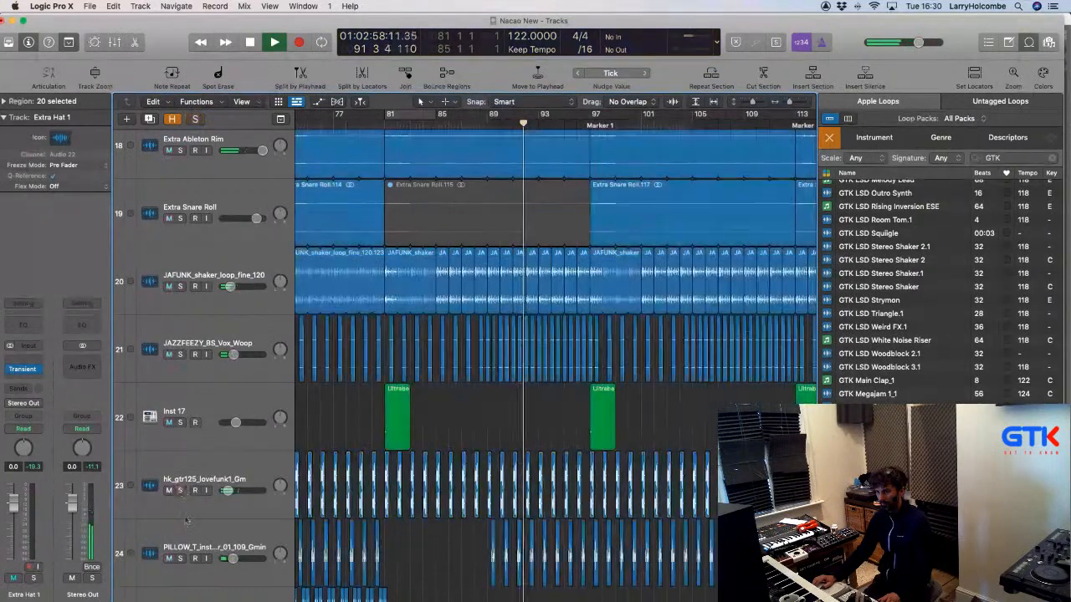
{"action": "left_click", "coordinate": [179, 558]}
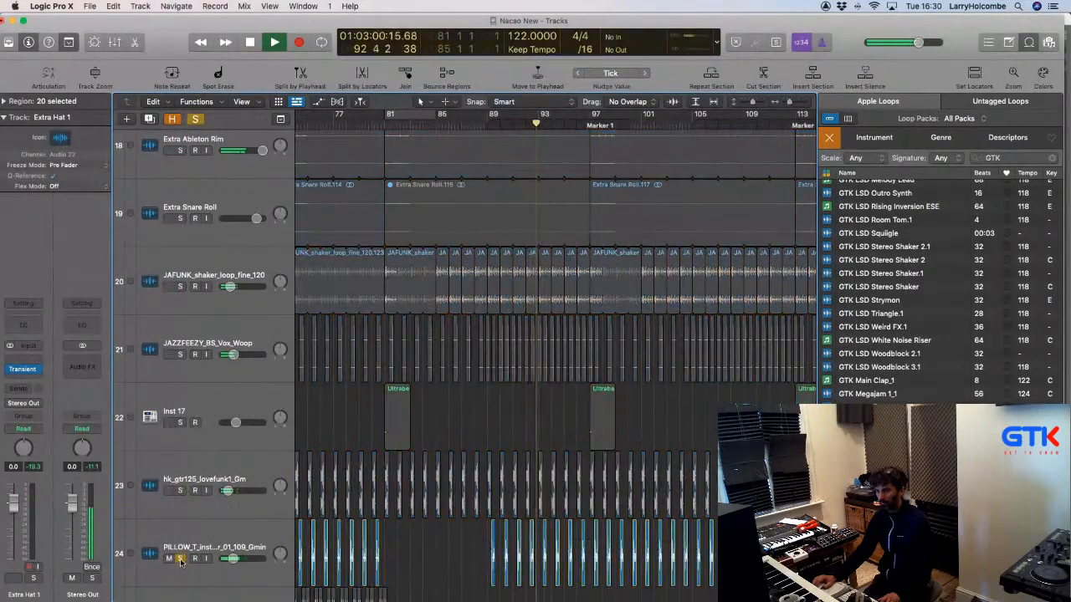
{"action": "left_click", "coordinate": [180, 558]}
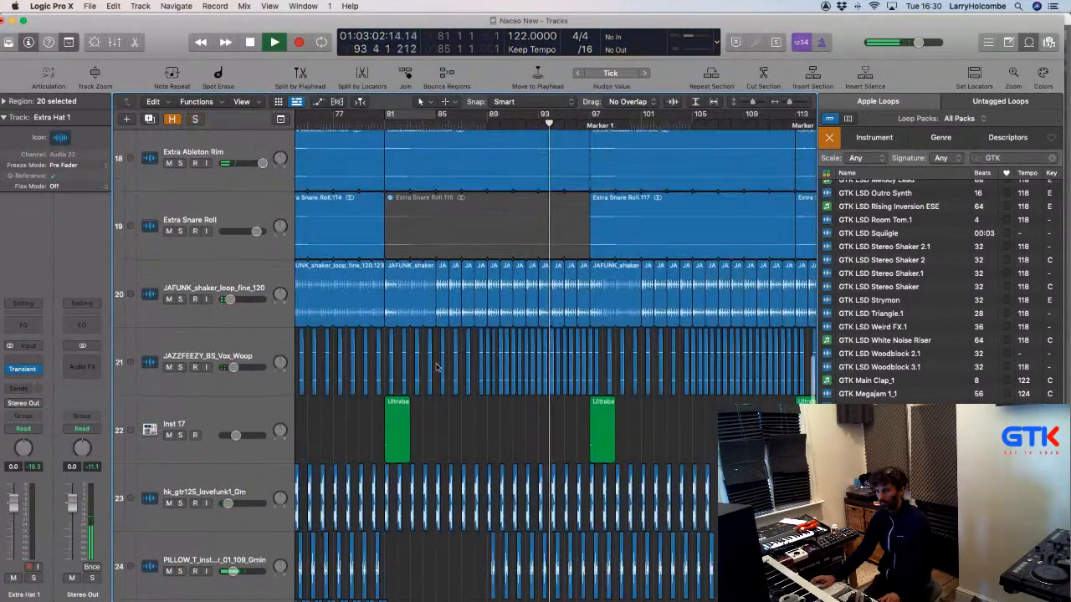
{"action": "scroll", "coordinate": [216, 323], "scroll_direction": "up", "scroll_amount": 5}
{"action": "left_click", "coordinate": [180, 316]}
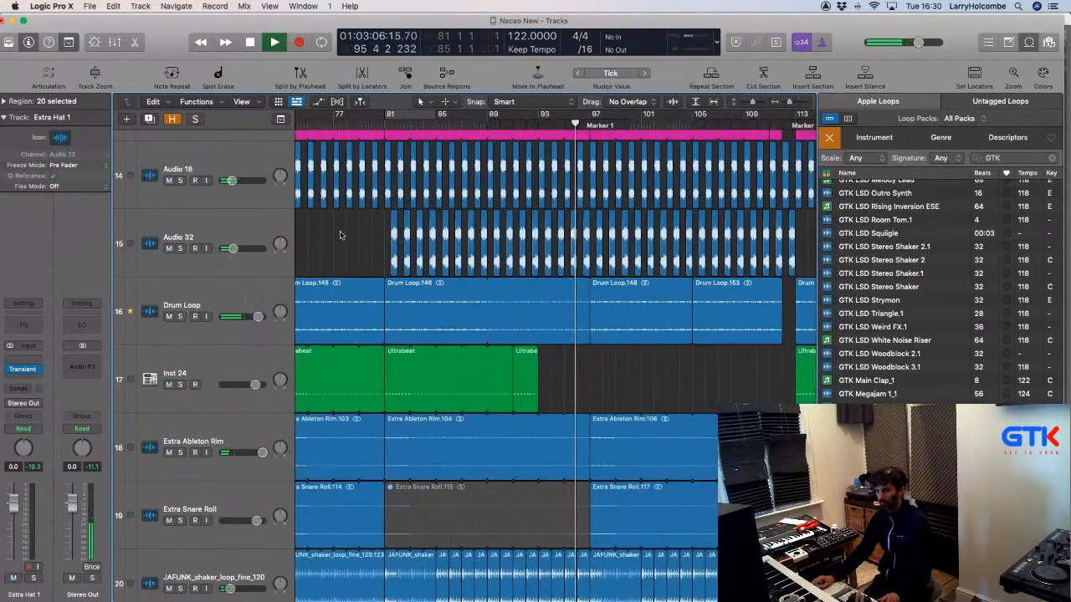
{"action": "left_click", "coordinate": [179, 316]}
{"action": "left_click", "coordinate": [400, 114]}
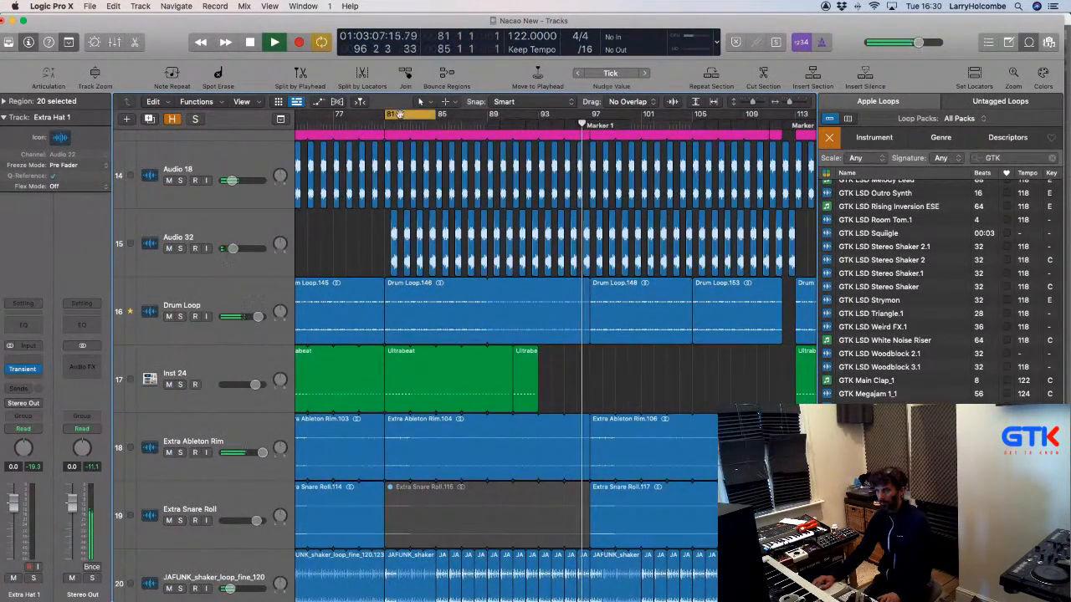
{"action": "left_click", "coordinate": [409, 303]}
{"action": "key", "text": "super+Up"}
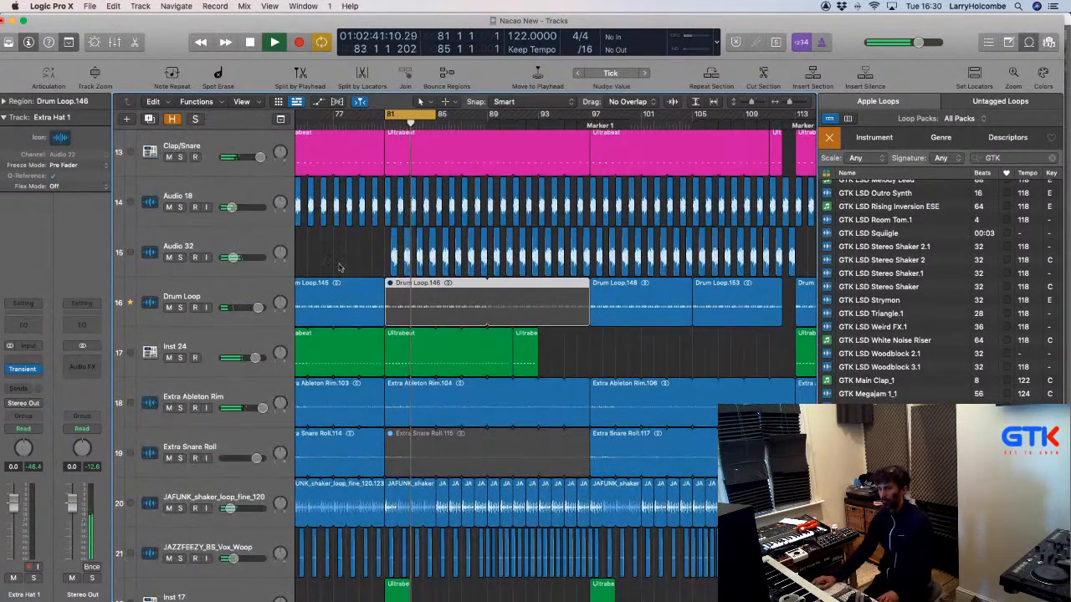
{"action": "scroll", "coordinate": [302, 339], "scroll_direction": "down", "scroll_amount": 3}
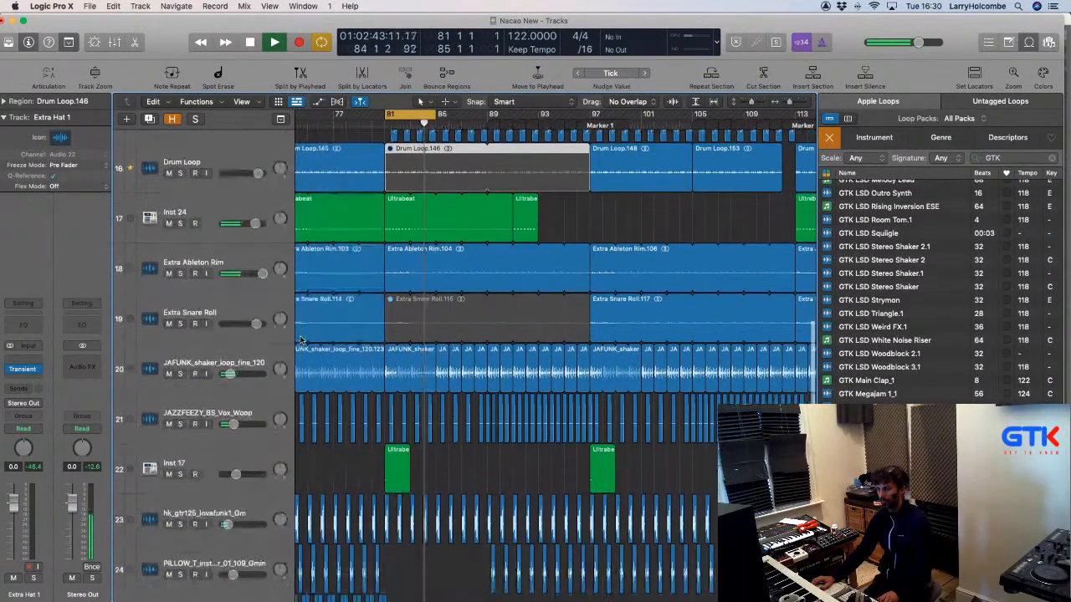
{"action": "scroll", "coordinate": [302, 339], "scroll_direction": "down", "scroll_amount": 7}
{"action": "scroll", "coordinate": [177, 293], "scroll_direction": "up", "scroll_amount": 8}
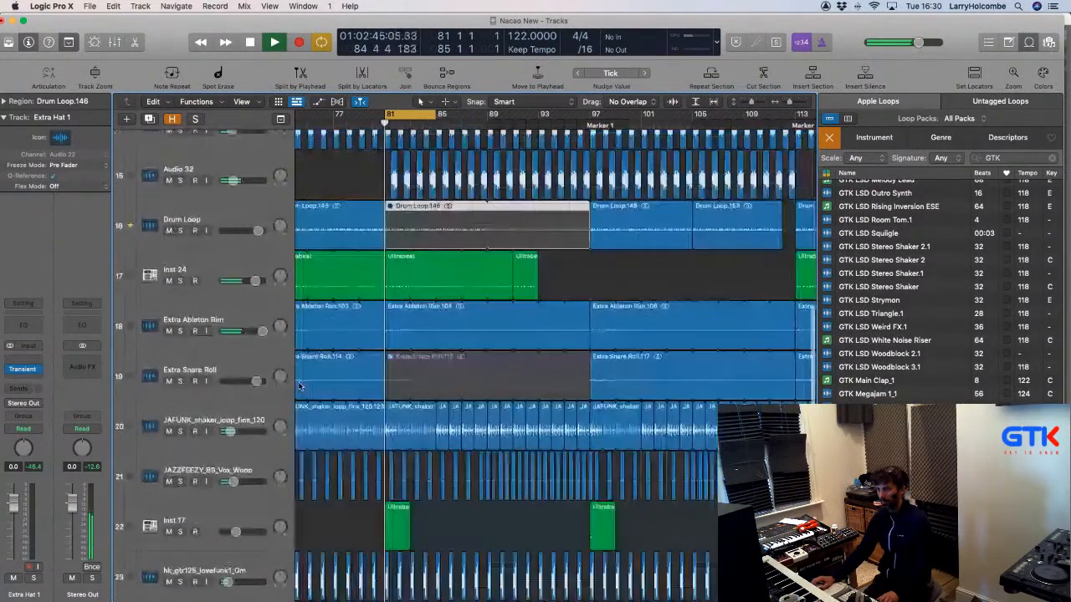
{"action": "left_click", "coordinate": [180, 281]}
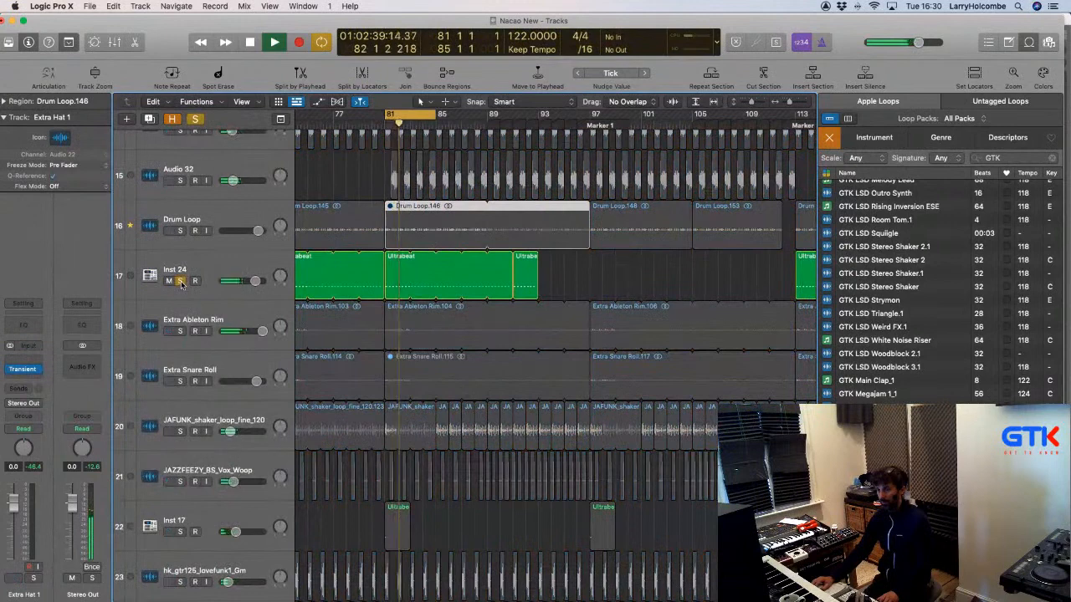
{"action": "left_click", "coordinate": [180, 281]}
{"action": "left_click_drag", "start_coordinate": [569, 269], "coordinate": [421, 265]}
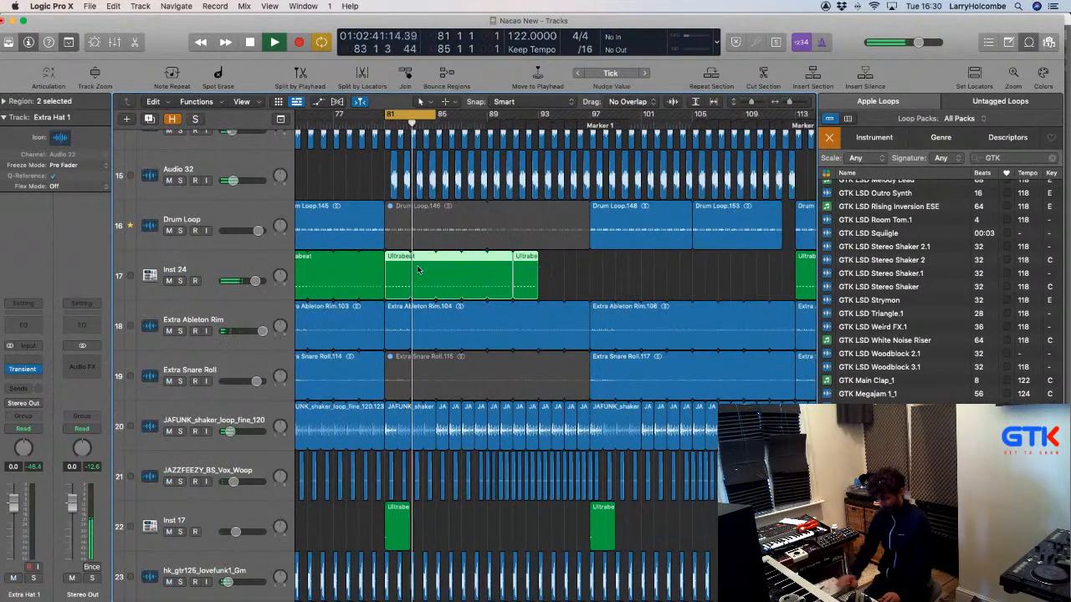
{"action": "key", "text": "ctrl+m"}
{"action": "left_click", "coordinate": [410, 221]}
{"action": "key", "text": "ctrl+m"}
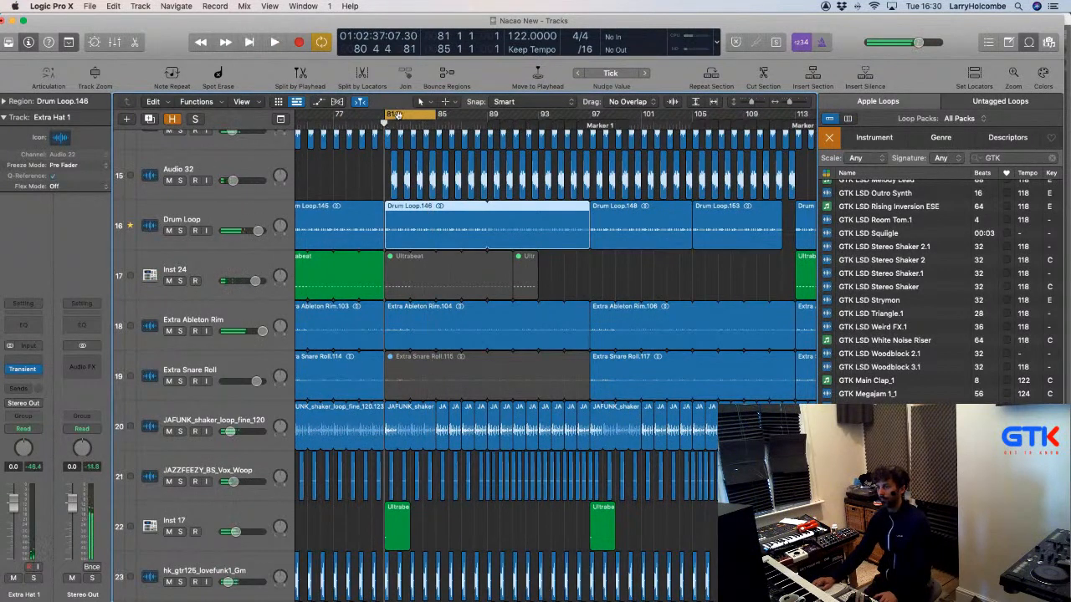
{"action": "left_click", "coordinate": [359, 161]}
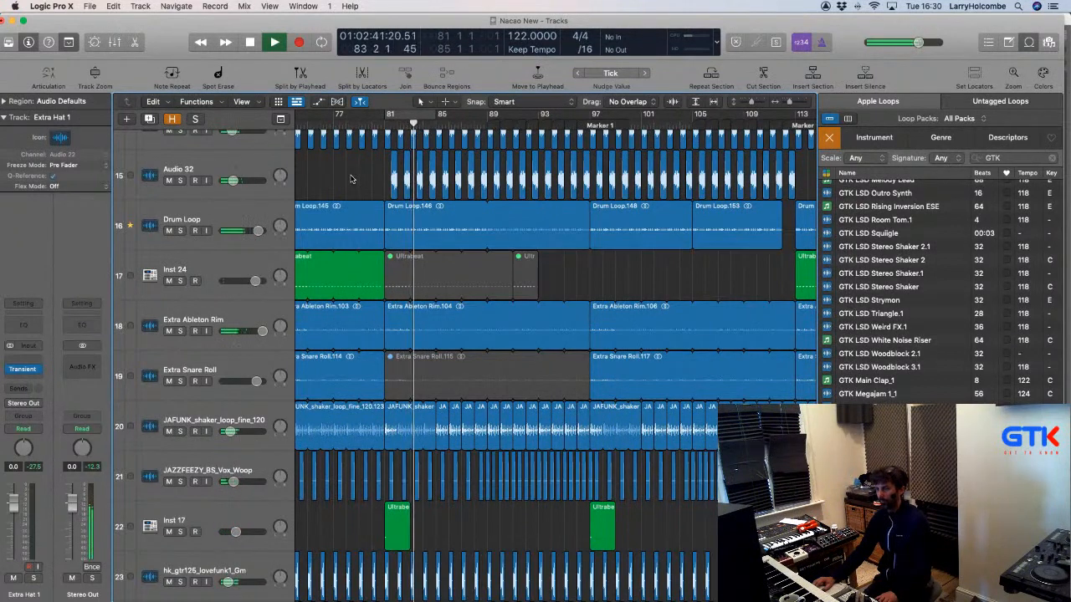
{"action": "left_click", "coordinate": [422, 219]}
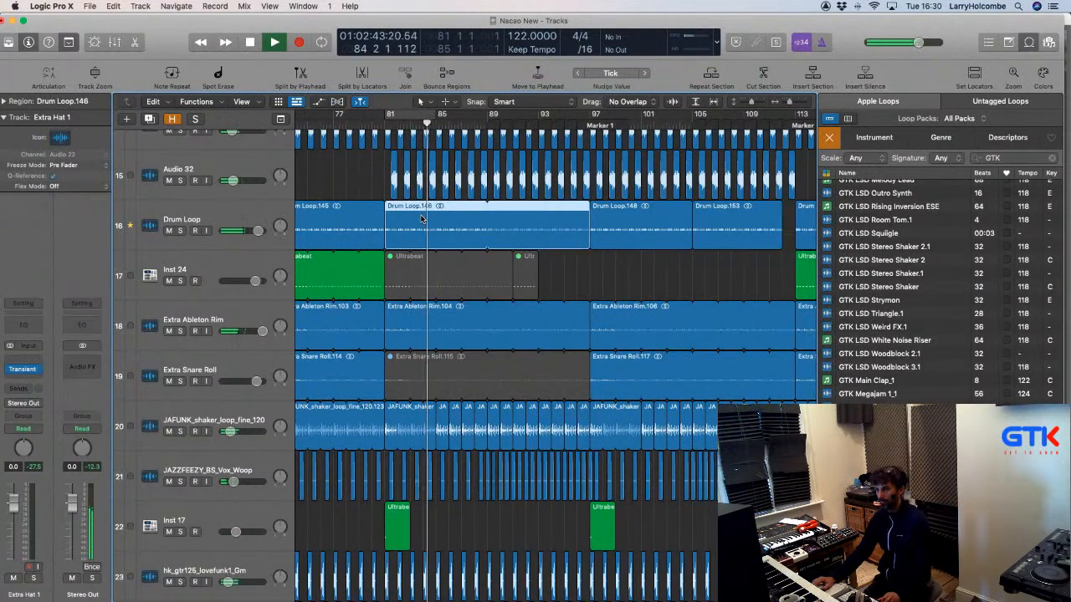
{"action": "scroll", "coordinate": [429, 253], "scroll_direction": "down", "scroll_amount": 6}
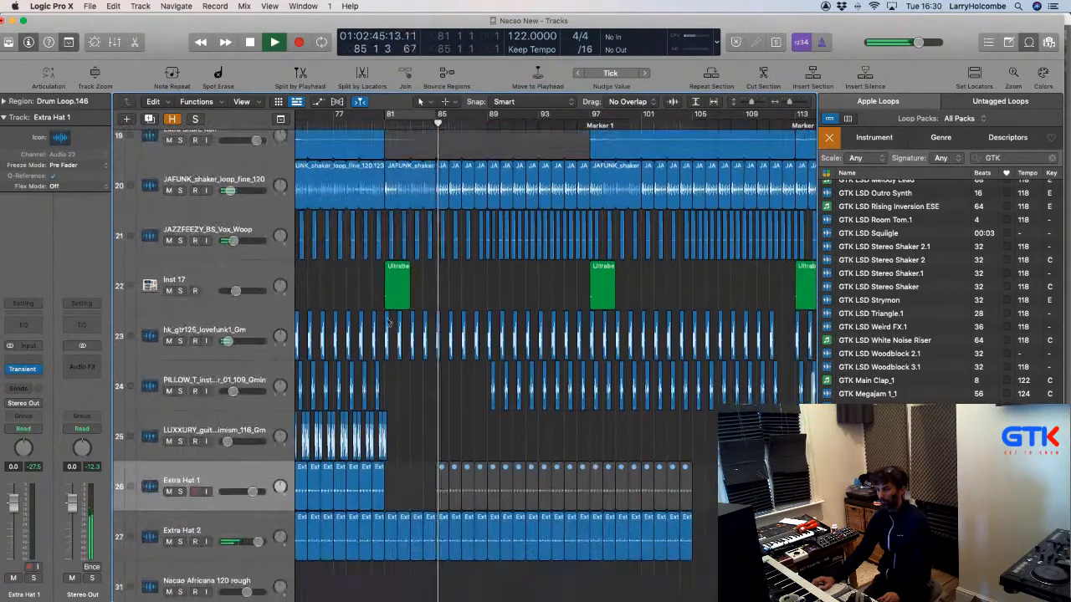
{"action": "scroll", "coordinate": [368, 328], "scroll_direction": "down", "scroll_amount": 10}
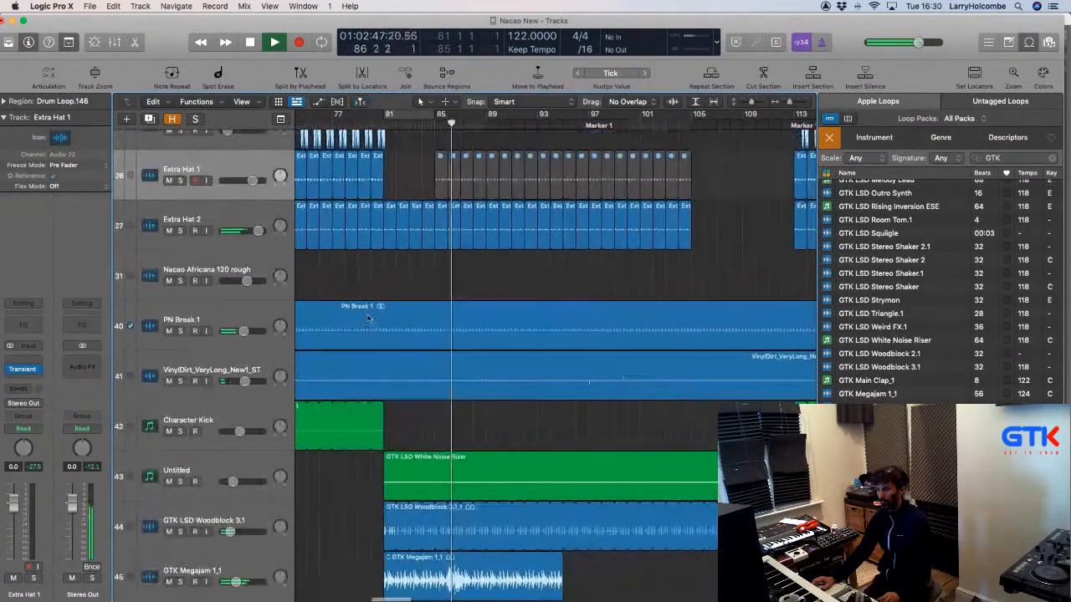
{"action": "left_click", "coordinate": [168, 230]}
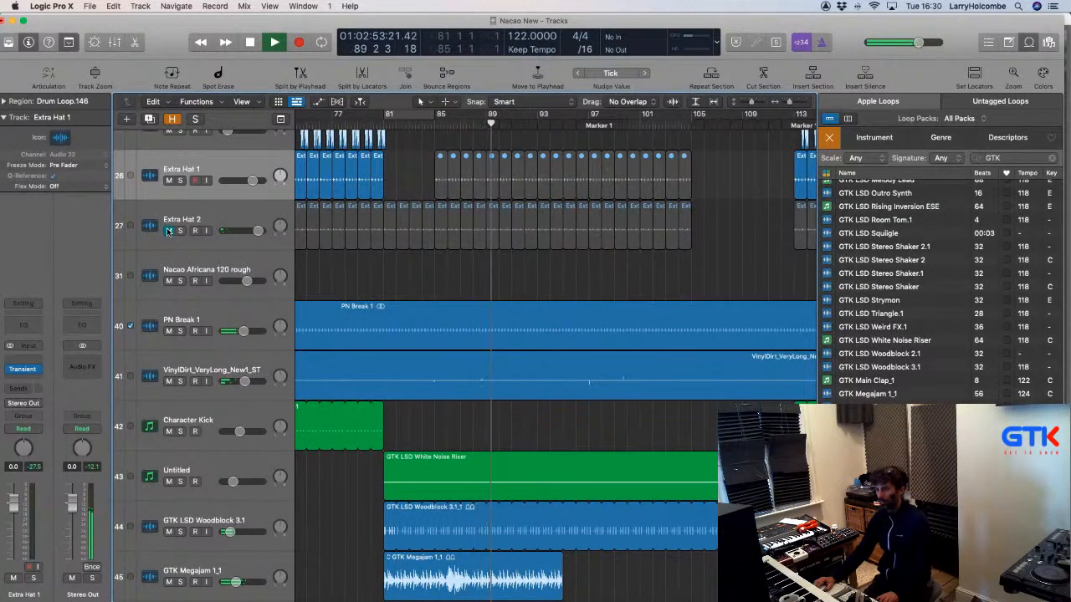
{"action": "left_click", "coordinate": [169, 231]}
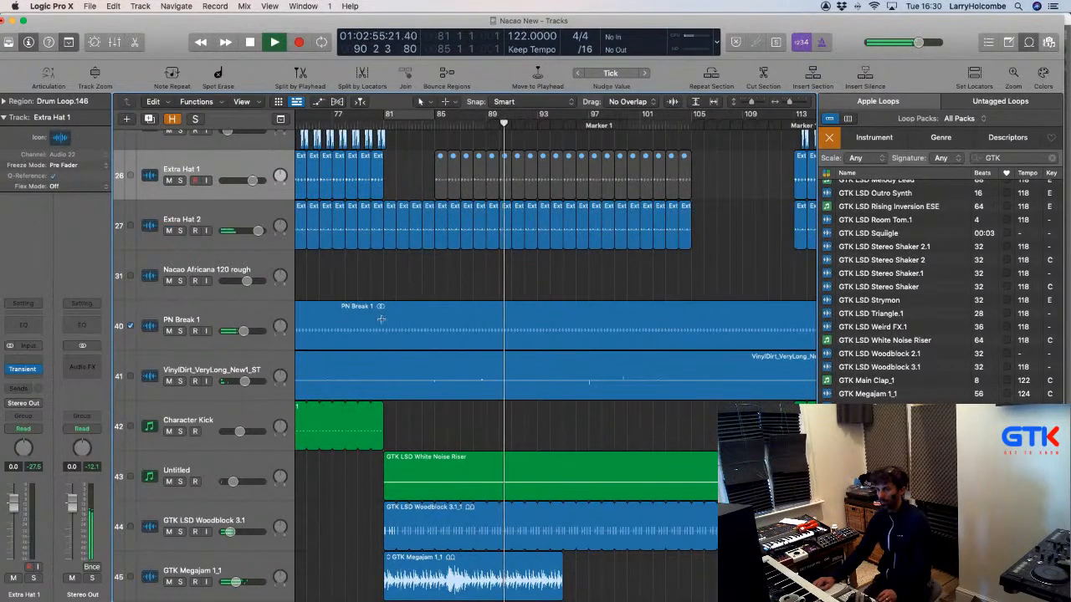
{"action": "left_click_drag", "start_coordinate": [380, 318], "coordinate": [794, 330]}
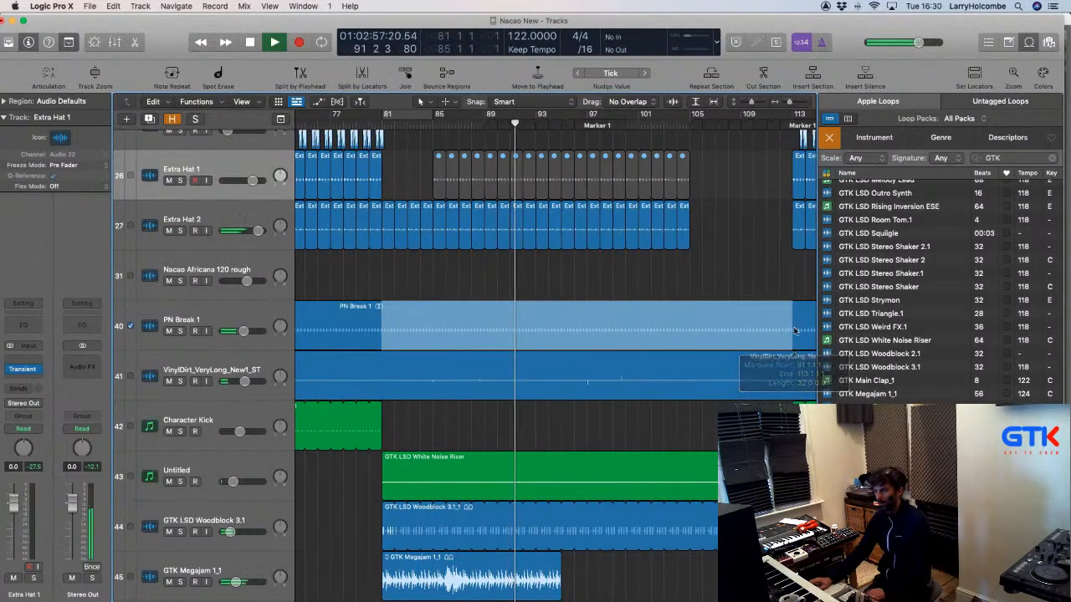
{"action": "key", "text": "Delete"}
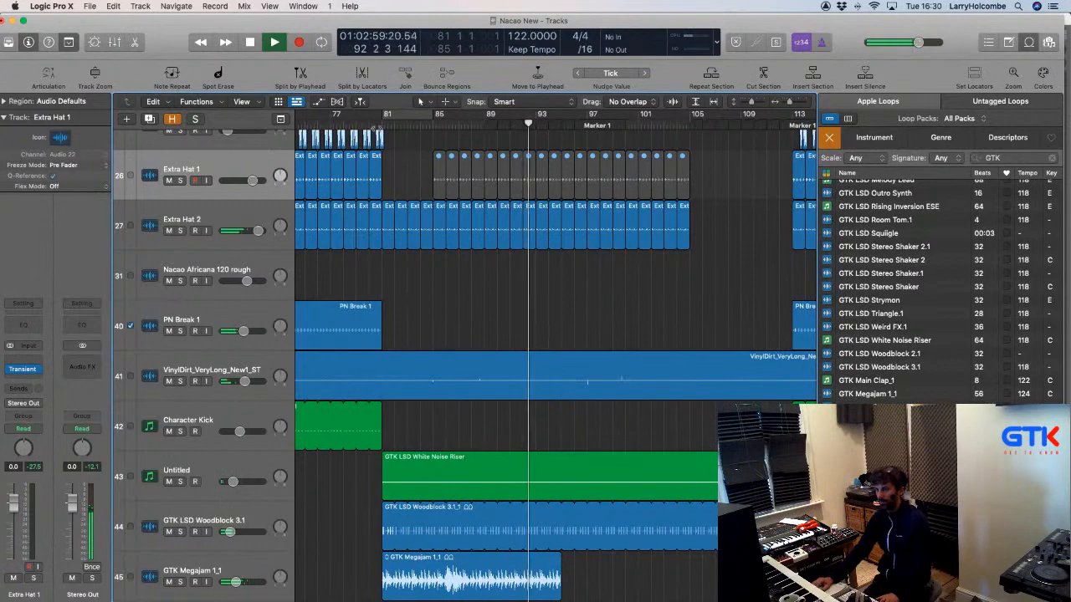
{"action": "left_click", "coordinate": [369, 123]}
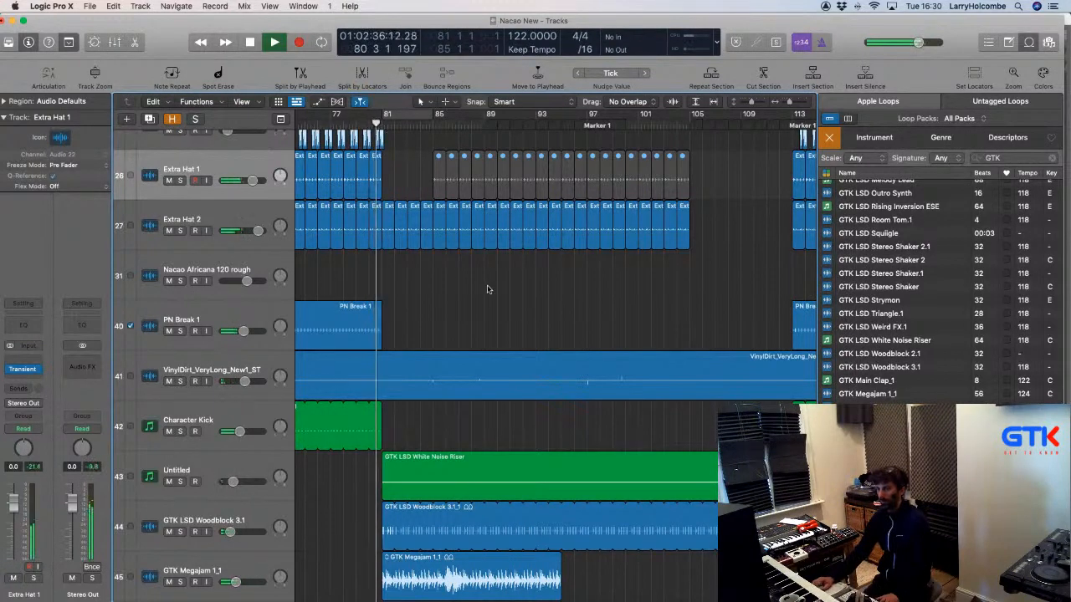
{"action": "scroll", "coordinate": [489, 289], "scroll_direction": "up", "scroll_amount": 8}
{"action": "scroll", "coordinate": [492, 290], "scroll_direction": "up", "scroll_amount": 2}
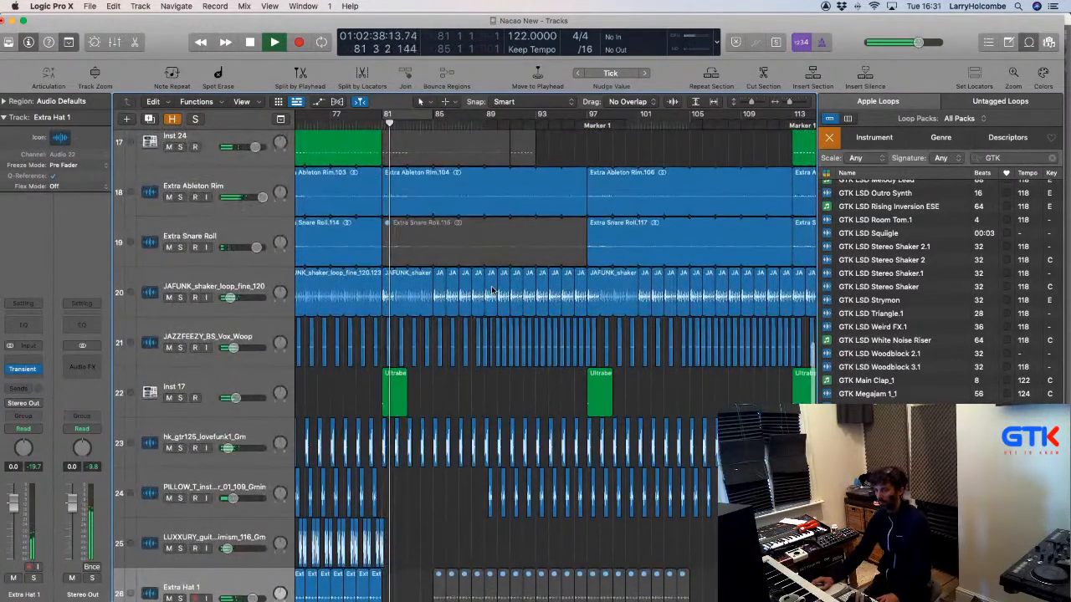
{"action": "scroll", "coordinate": [477, 289], "scroll_direction": "up", "scroll_amount": 5}
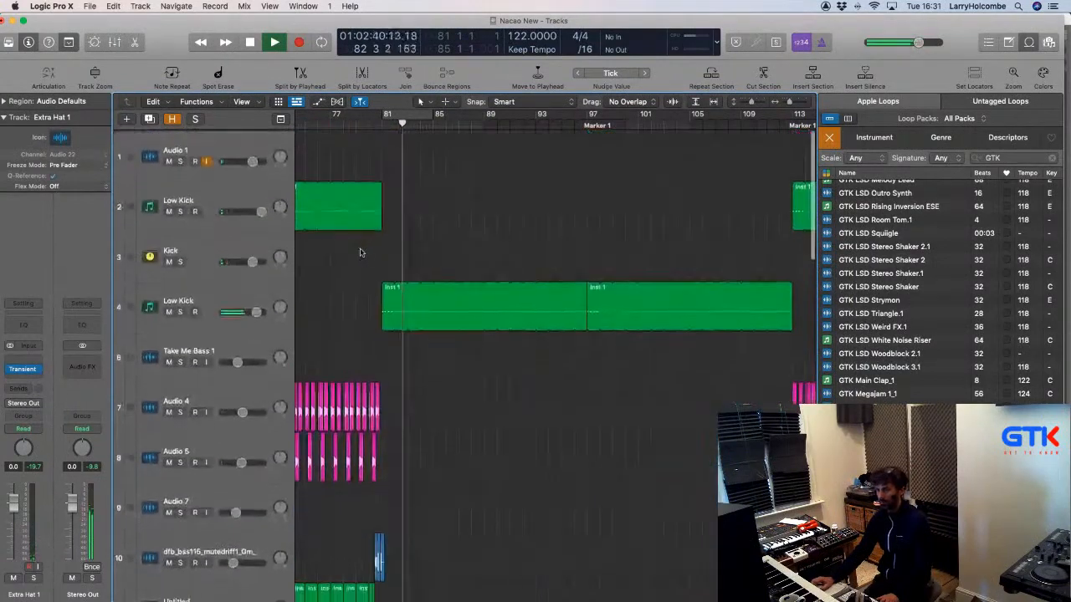
Stop playback, duplicate the Drum Loop track, and move Drum Loop.148 and .153 onto it.
{"action": "scroll", "coordinate": [354, 248], "scroll_direction": "up", "scroll_amount": 2}
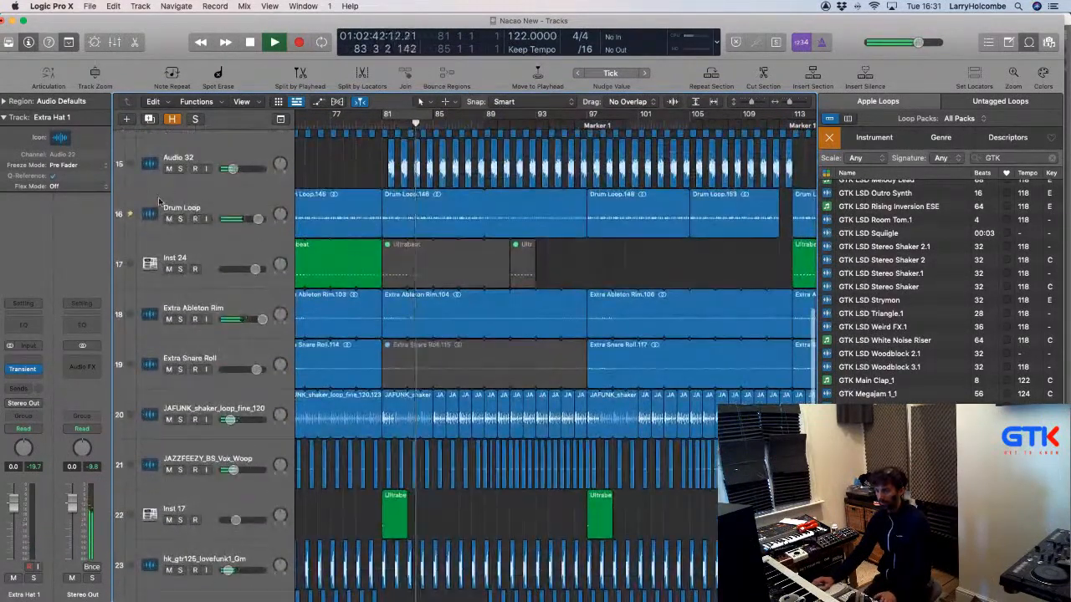
{"action": "key", "text": "space"}
{"action": "left_click", "coordinate": [178, 204]}
{"action": "key", "text": "super+d"}
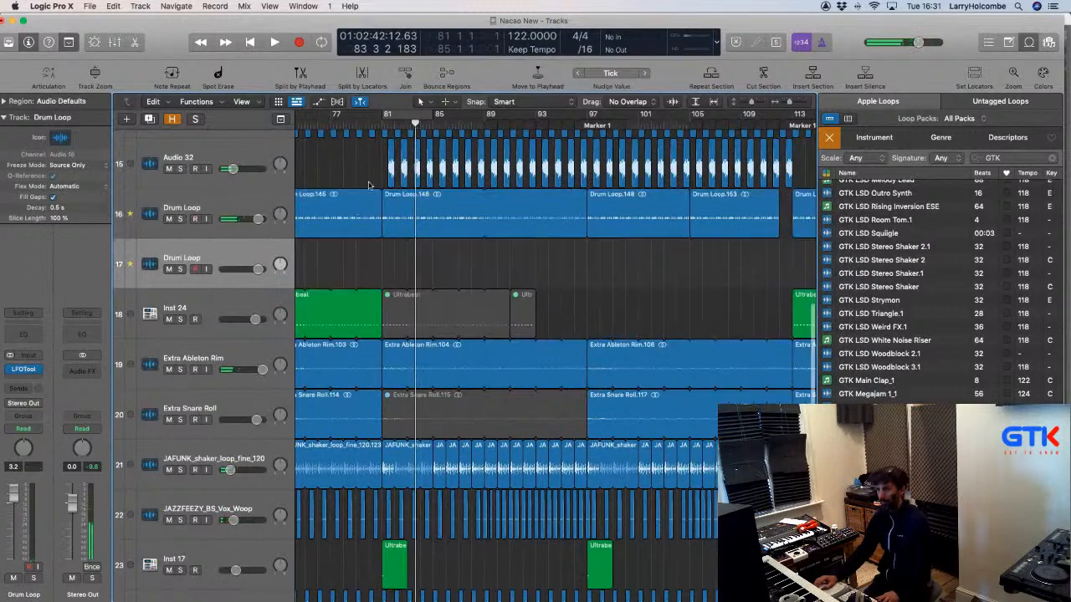
{"action": "left_click_drag", "start_coordinate": [418, 217], "coordinate": [418, 268]}
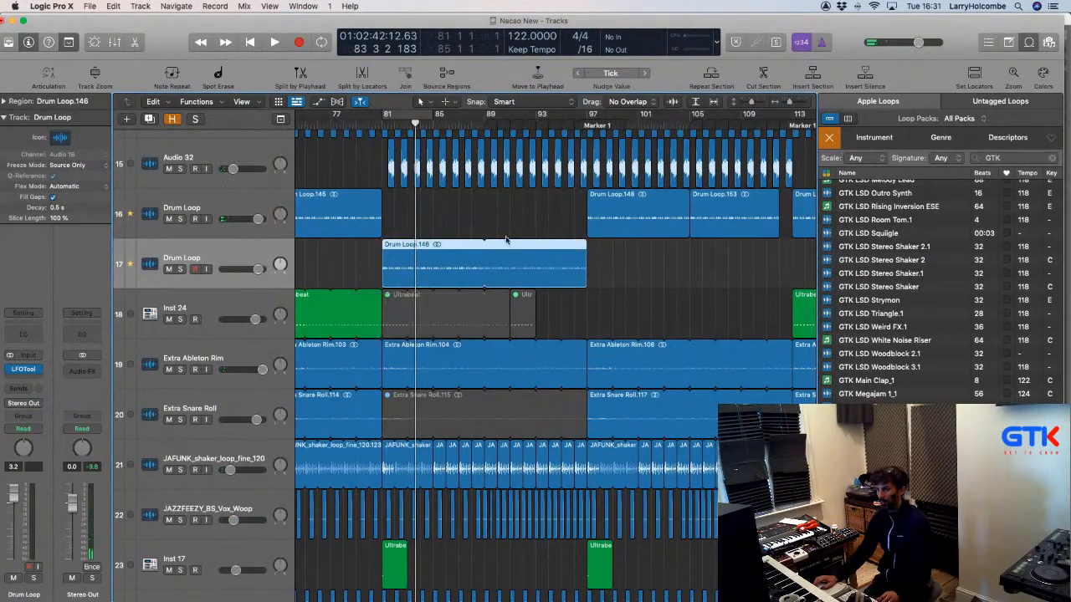
{"action": "scroll", "coordinate": [626, 223], "scroll_direction": "right", "scroll_amount": 2}
{"action": "left_click_drag", "start_coordinate": [538, 217], "coordinate": [609, 264]}
Loop bars 81–113 and insert ShaperBox with a Volume shaper on the new Drum Loop track.
{"action": "left_click_drag", "start_coordinate": [347, 115], "coordinate": [759, 114]}
{"action": "left_click", "coordinate": [28, 376]}
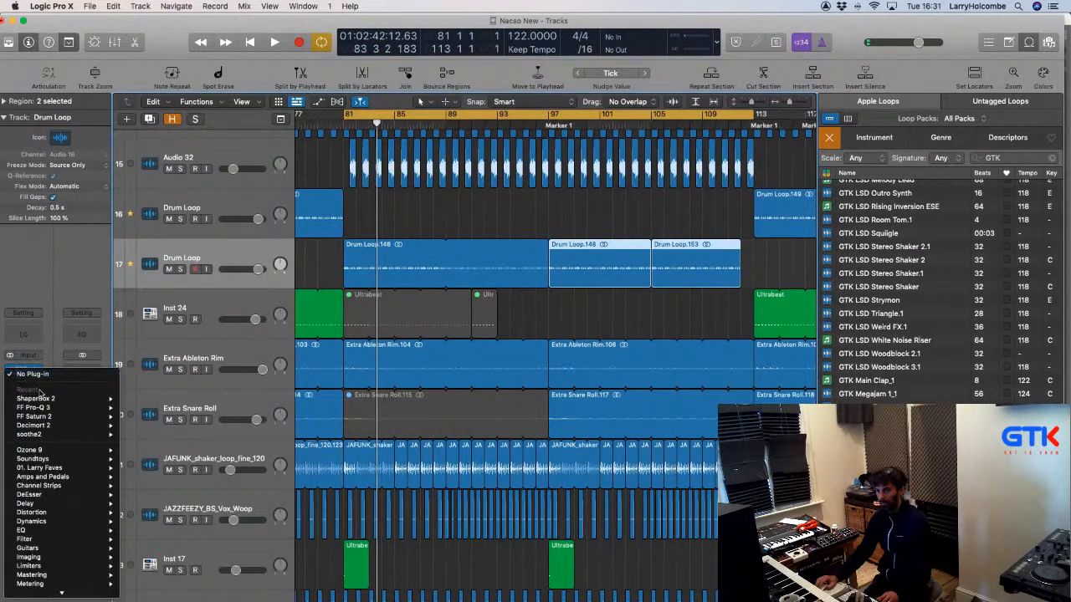
{"action": "mouse_move", "coordinate": [55, 400]}
{"action": "left_click", "coordinate": [142, 399]}
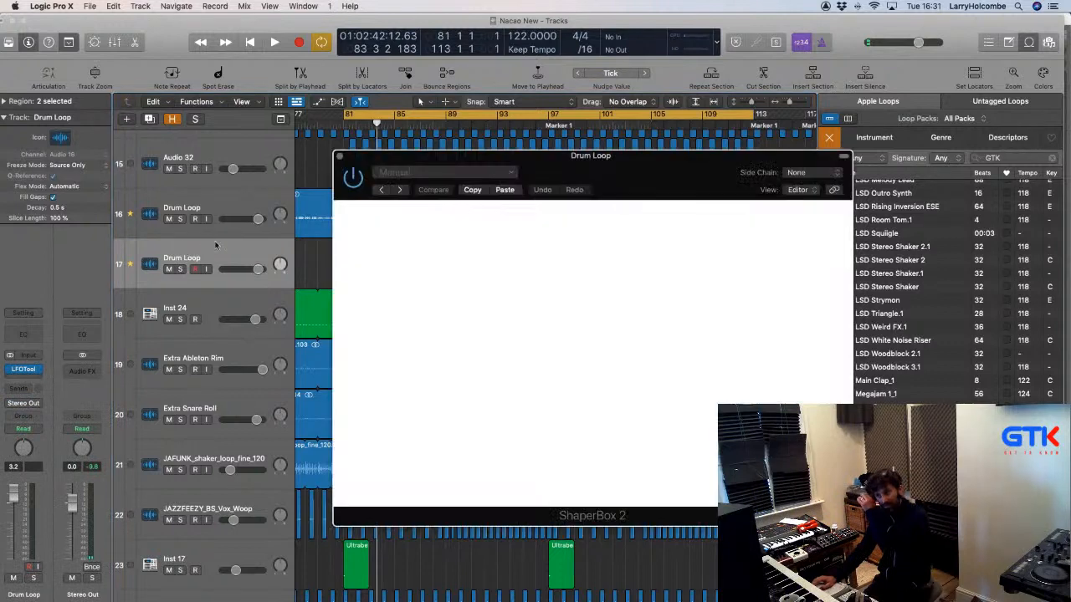
{"action": "left_click", "coordinate": [393, 360]}
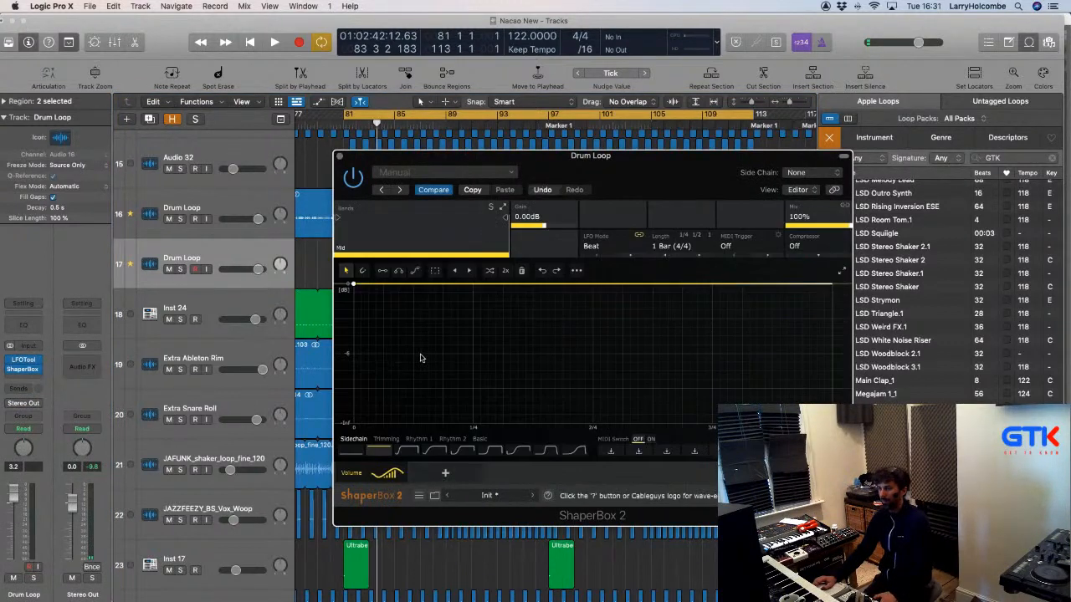
{"action": "key", "text": "space"}
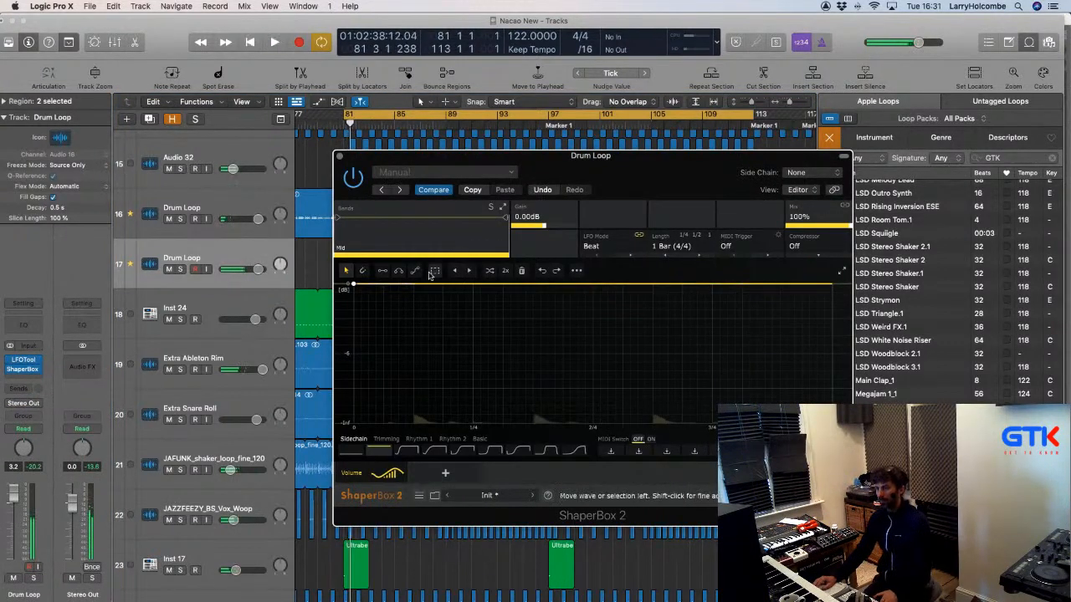
Draw square volume drops in ShaperBox's envelope and solo track 17 to hear the gated loop.
{"action": "left_click", "coordinate": [383, 271]}
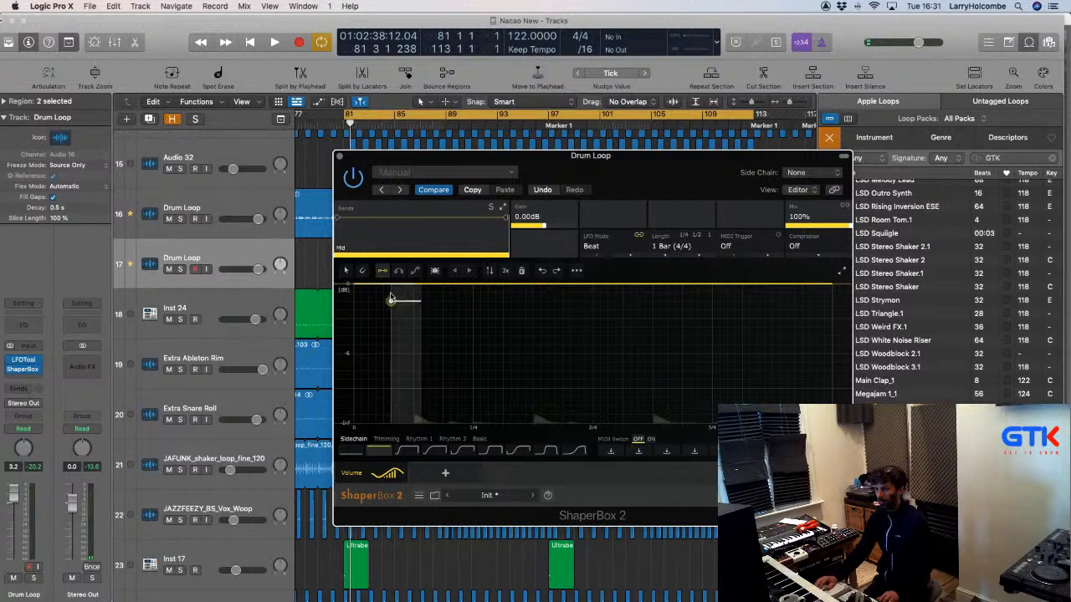
{"action": "left_click_drag", "start_coordinate": [382, 424], "coordinate": [802, 425]}
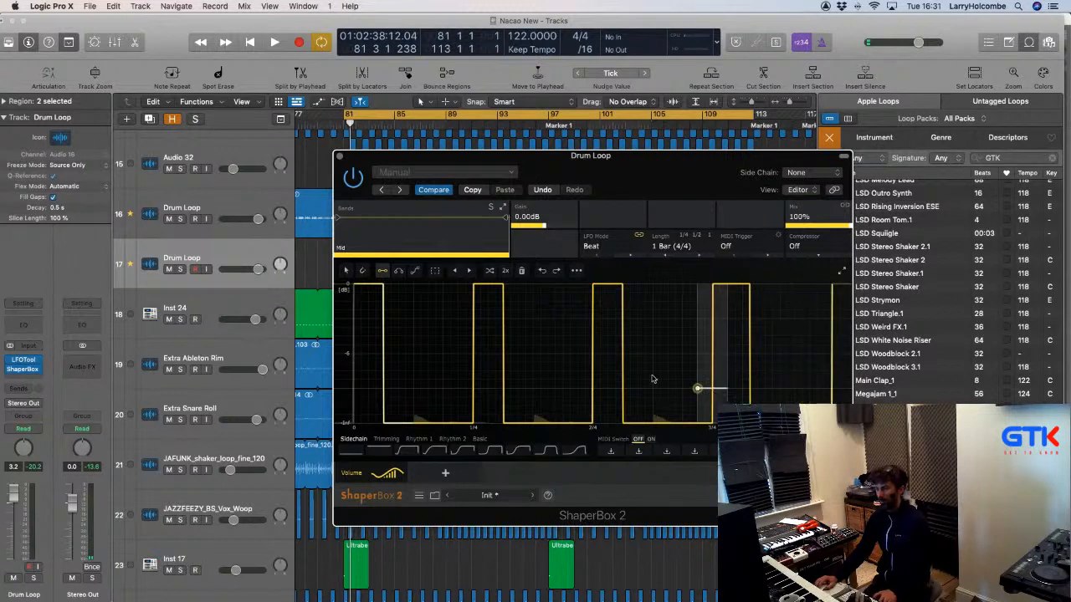
{"action": "key", "text": "space"}
{"action": "left_click", "coordinate": [179, 269]}
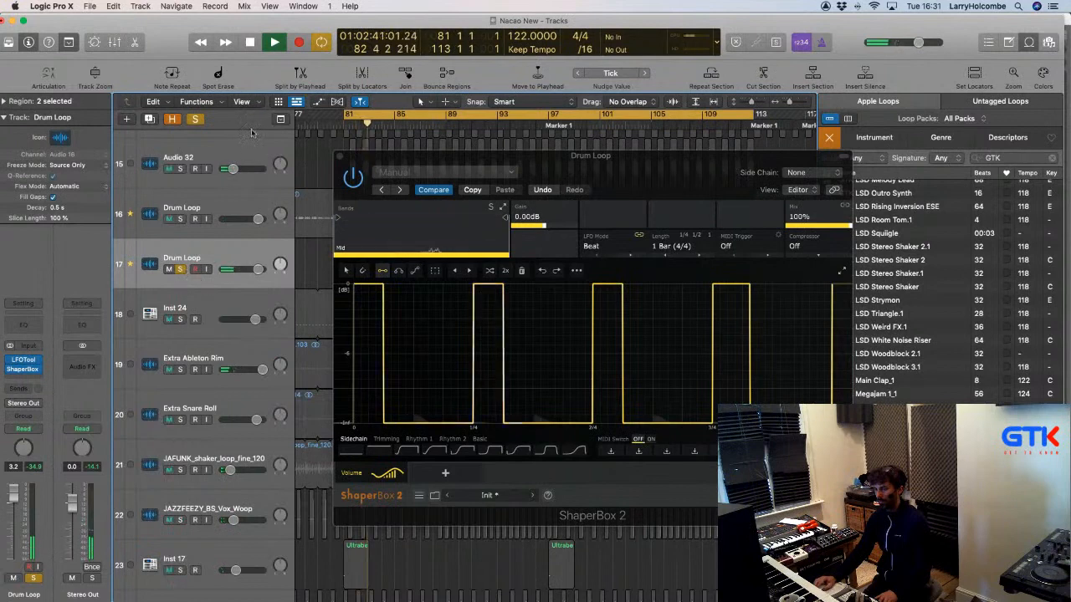
{"action": "left_click", "coordinate": [342, 156]}
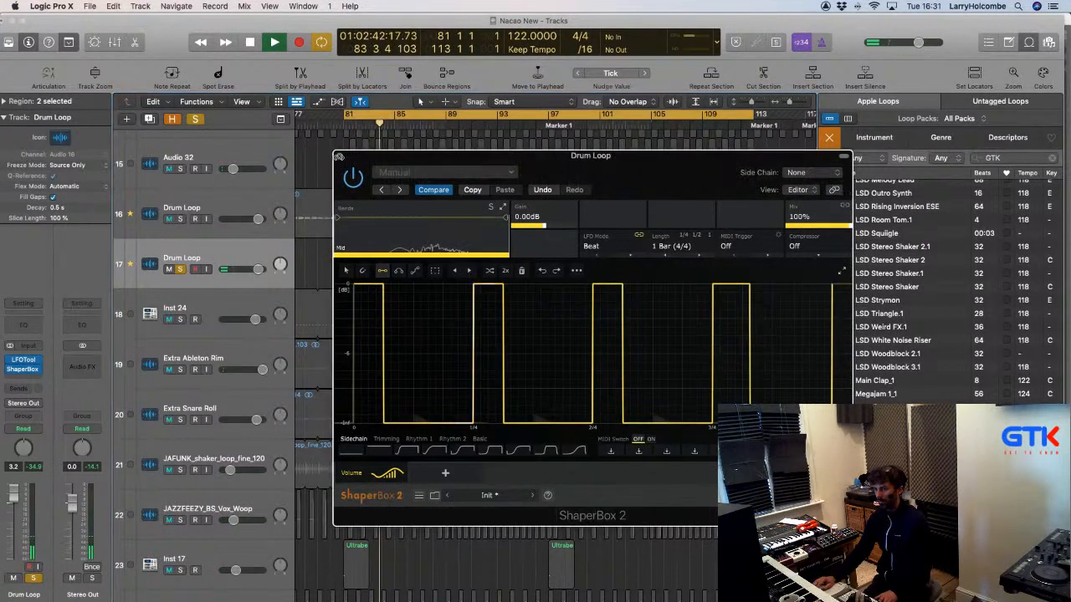
Unsolo the duplicate Drum Loop track and place the GTK Megajam loop on a new track at bar 81.
{"action": "left_click", "coordinate": [181, 270]}
{"action": "scroll", "coordinate": [367, 254], "scroll_direction": "down", "scroll_amount": 3}
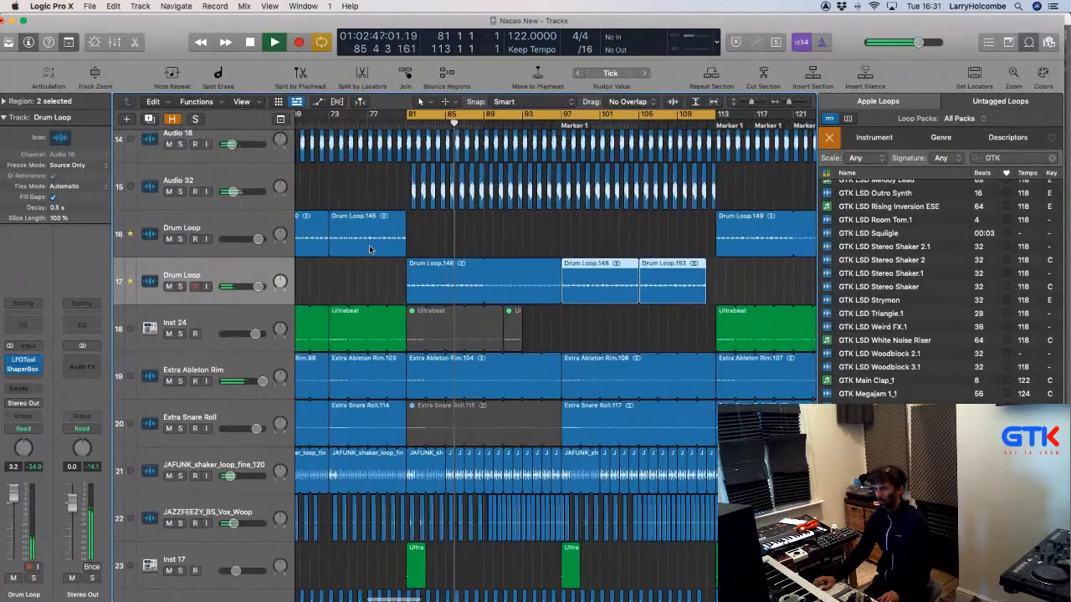
{"action": "scroll", "coordinate": [368, 249], "scroll_direction": "down", "scroll_amount": 5}
{"action": "scroll", "coordinate": [370, 249], "scroll_direction": "down", "scroll_amount": 8}
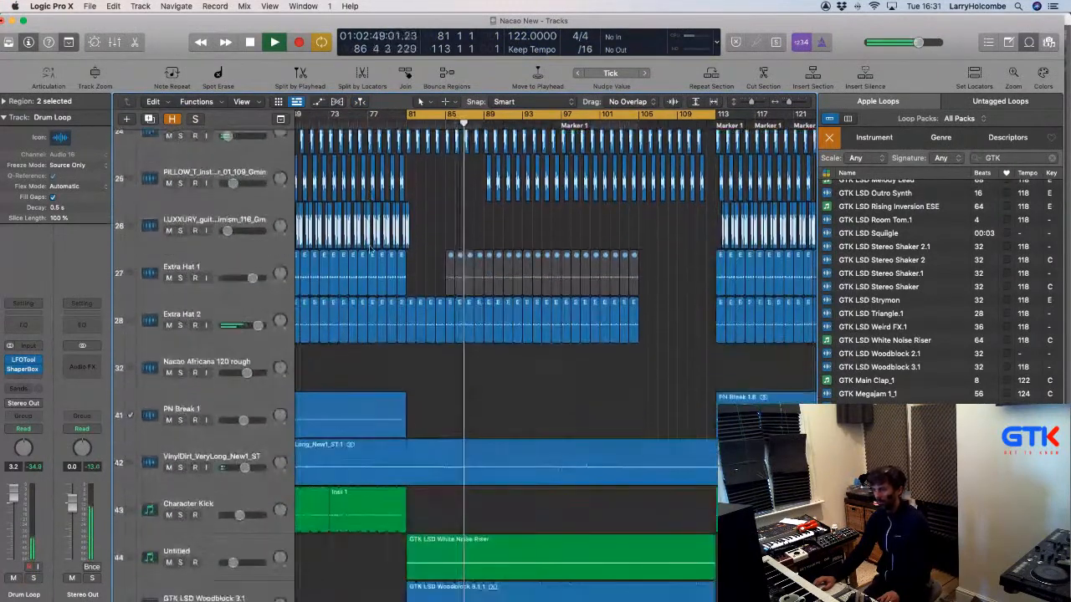
{"action": "scroll", "coordinate": [370, 247], "scroll_direction": "up", "scroll_amount": 5}
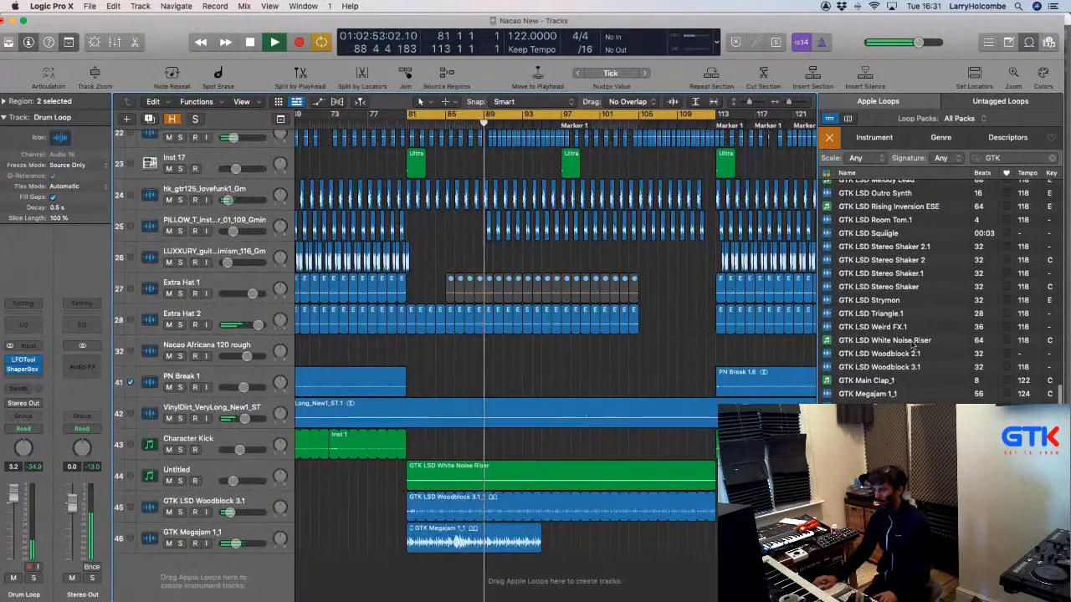
{"action": "left_click_drag", "start_coordinate": [870, 393], "coordinate": [415, 577]}
Turn off the cycle range and move the playhead back to just before bar 81.
{"action": "left_click", "coordinate": [491, 542]}
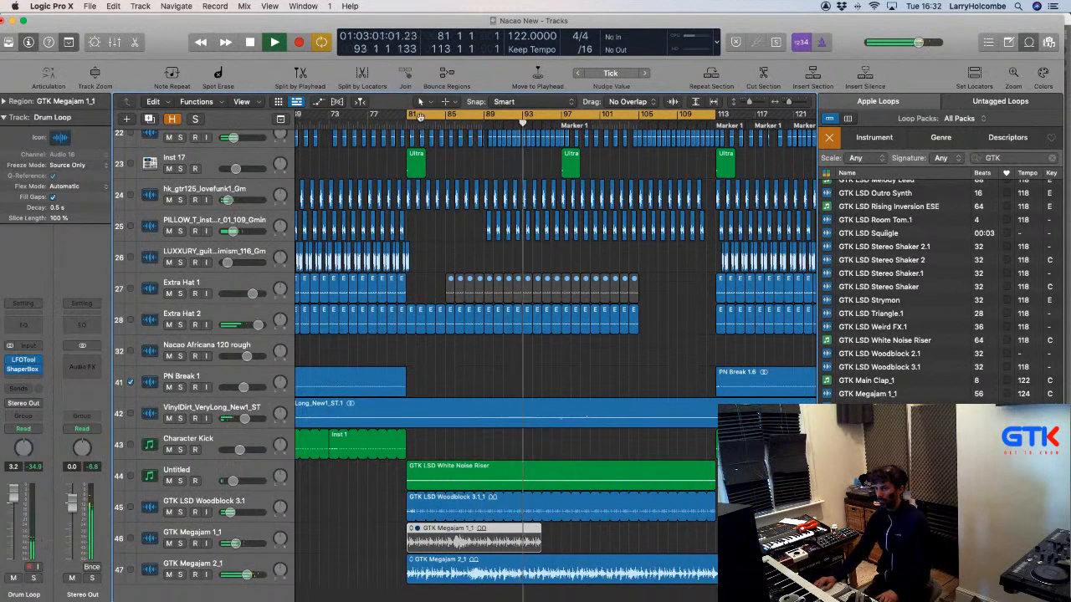
{"action": "left_click", "coordinate": [425, 117]}
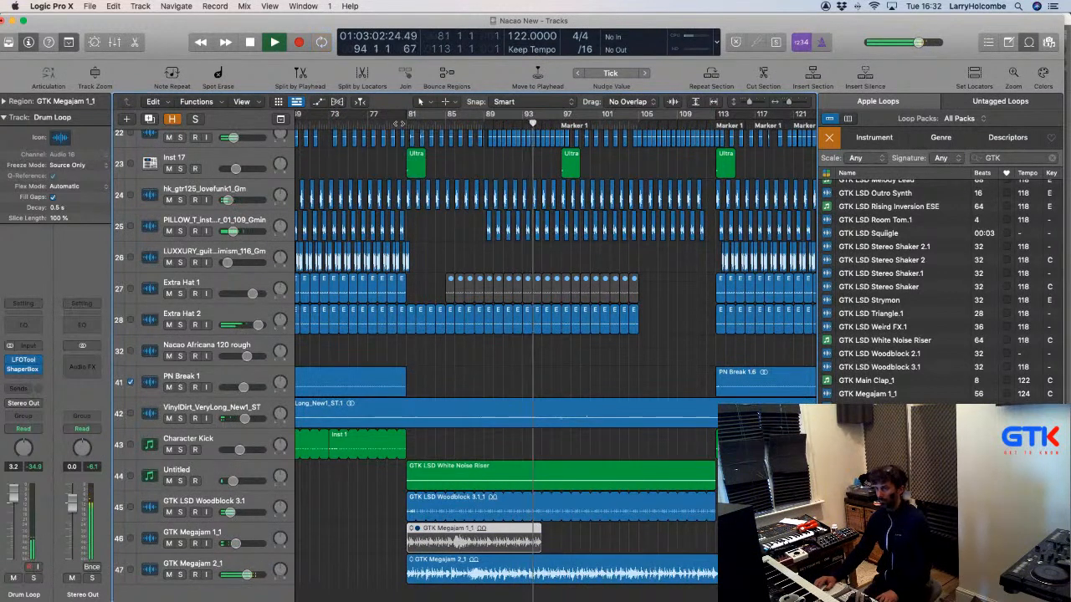
{"action": "left_click", "coordinate": [394, 125]}
{"action": "left_click", "coordinate": [376, 154]}
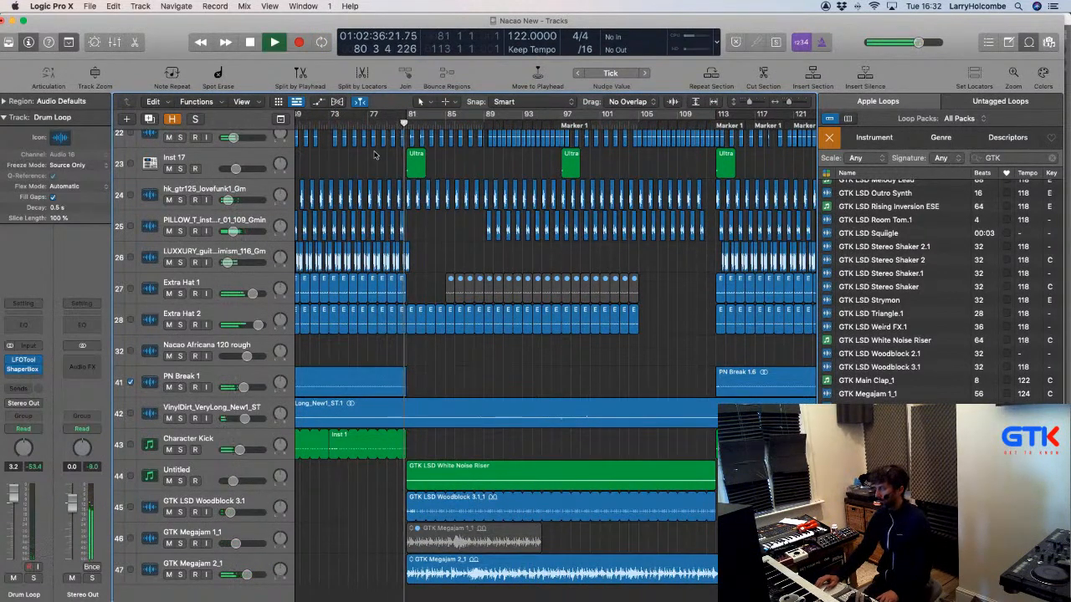
Lower the GTK Megajam 2 track's volume to -8.8 dB.
{"action": "key", "text": "super+Up"}
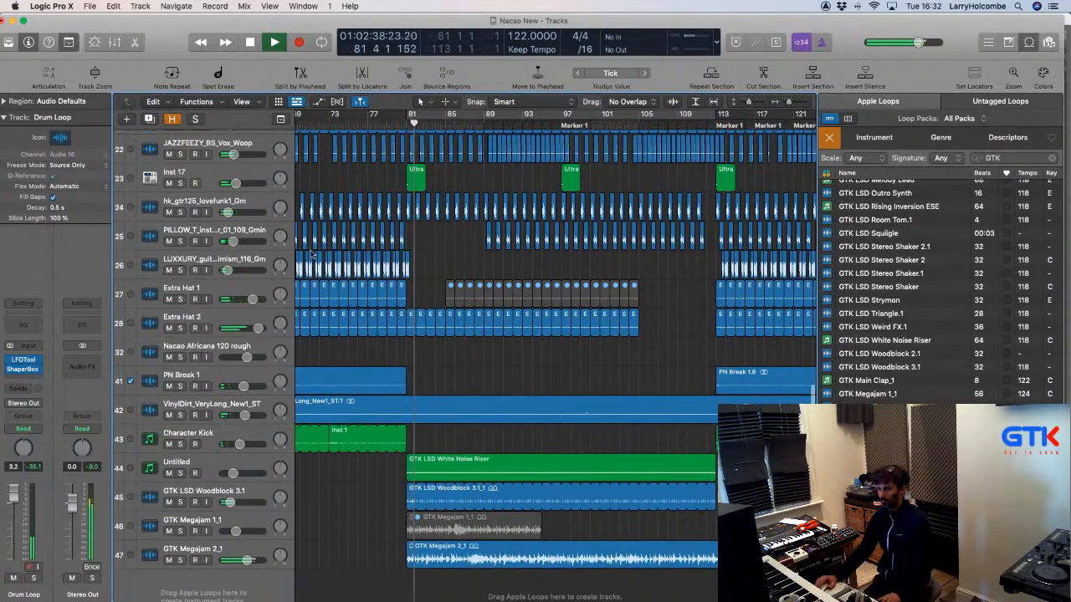
{"action": "left_click", "coordinate": [221, 549]}
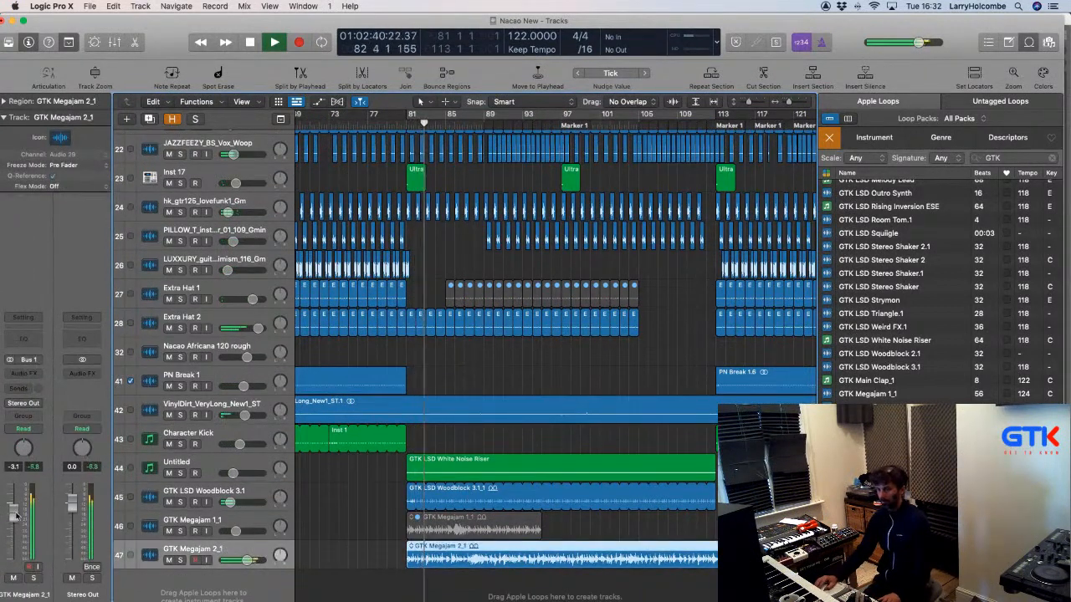
{"action": "left_click_drag", "start_coordinate": [15, 528], "coordinate": [15, 535]}
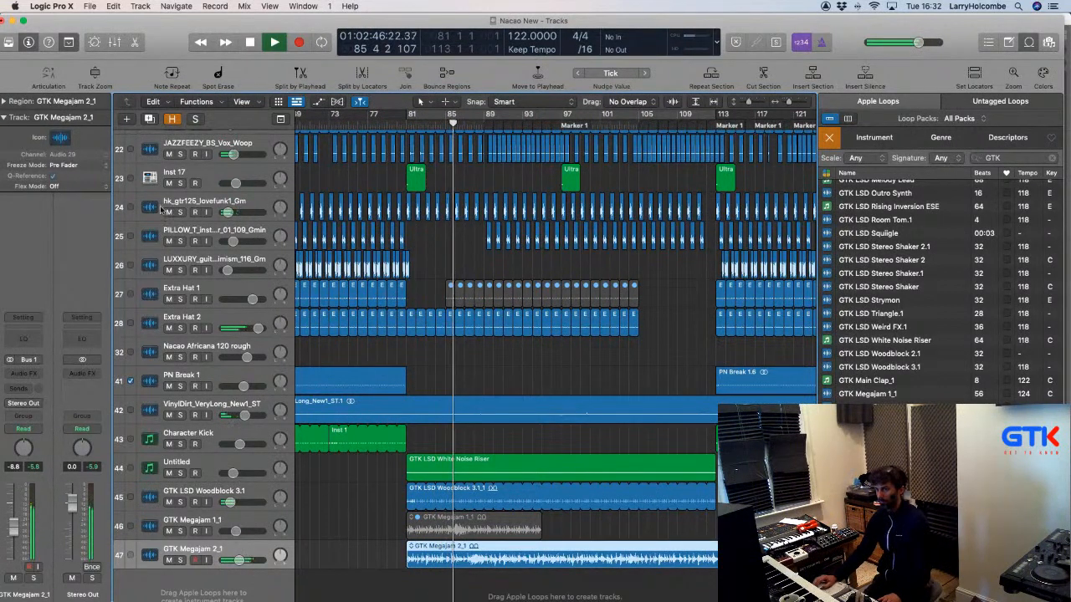
Audition the hk_gtr125_lovefunk1_Gm guitar solo, then mute Extra Hat 2's regions from bar 81 to 107.
{"action": "left_click", "coordinate": [180, 213]}
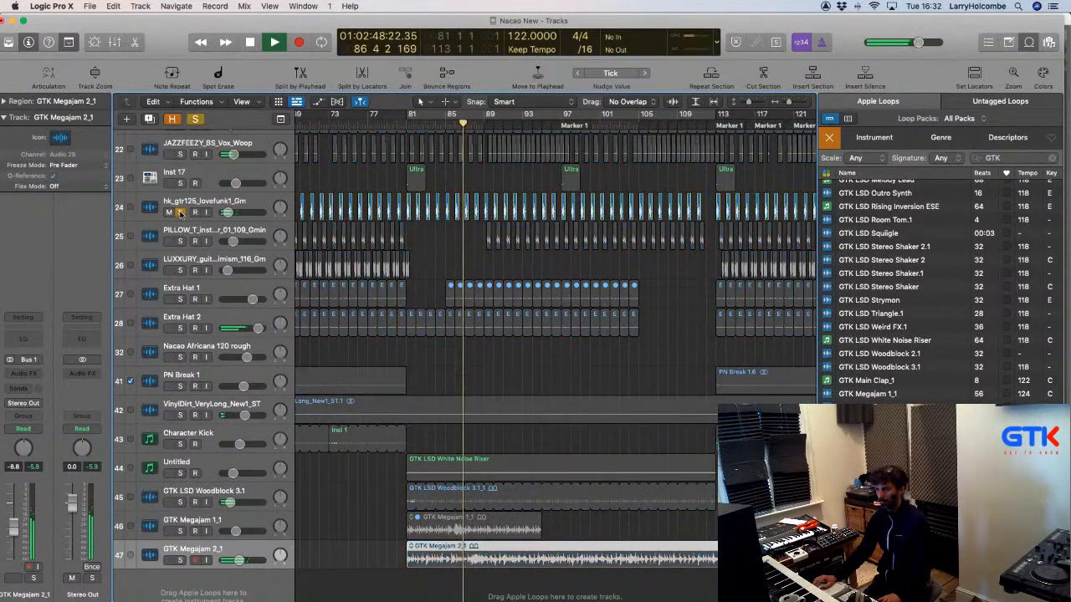
{"action": "left_click", "coordinate": [179, 213]}
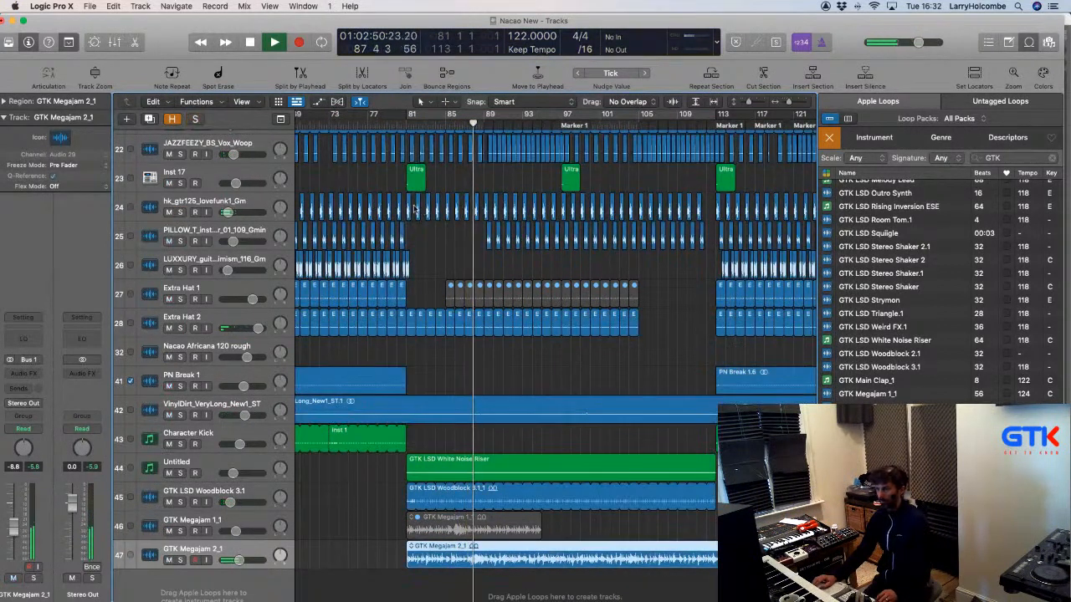
{"action": "left_click_drag", "start_coordinate": [410, 209], "coordinate": [702, 209]}
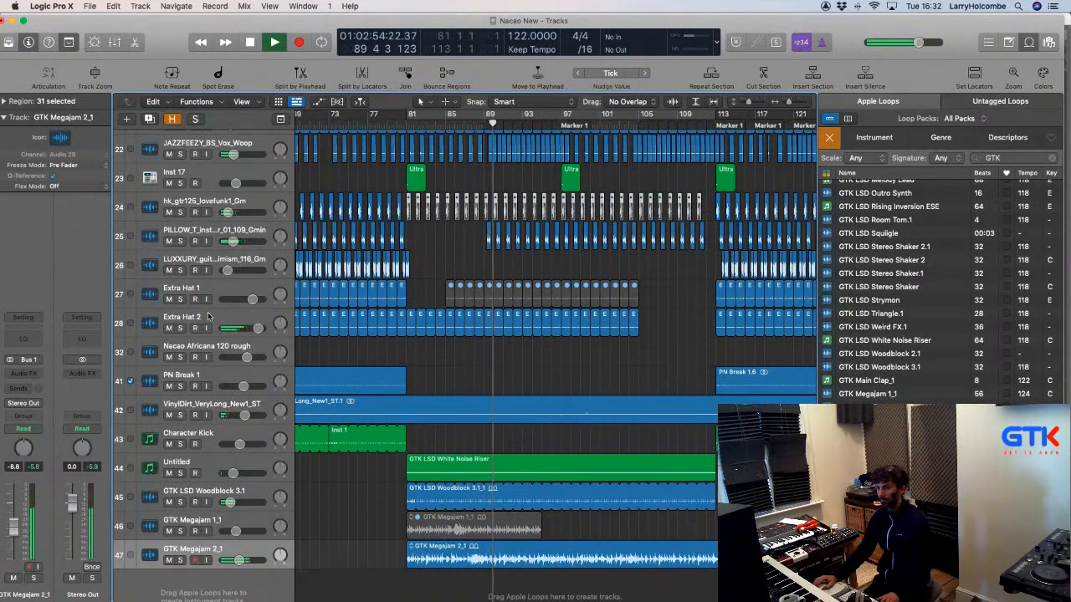
{"action": "left_click_drag", "start_coordinate": [409, 316], "coordinate": [644, 329]}
{"action": "key", "text": "ctrl+m"}
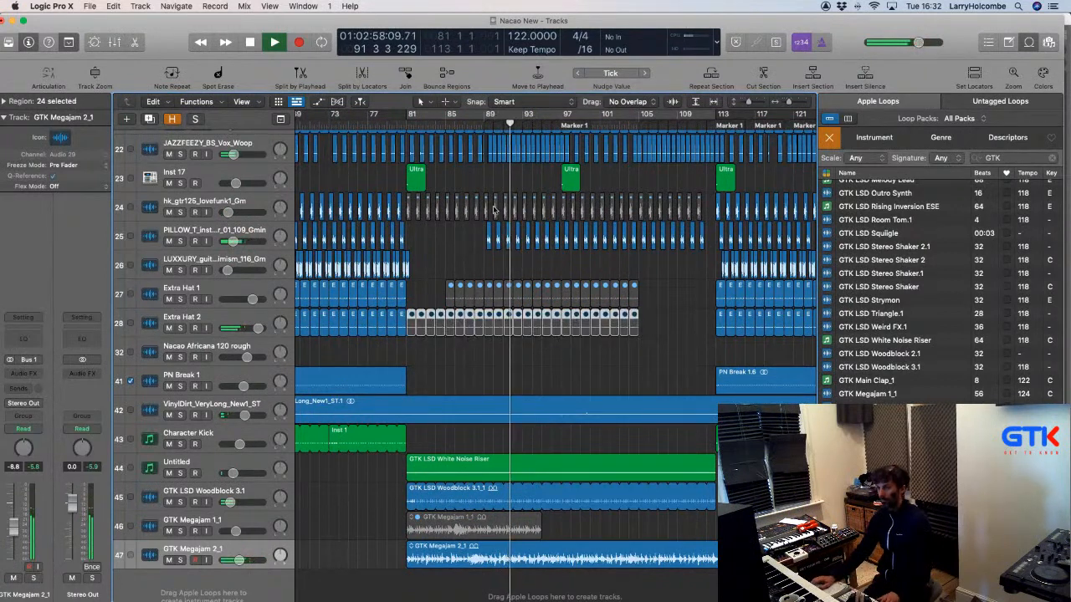
{"action": "left_click", "coordinate": [343, 174]}
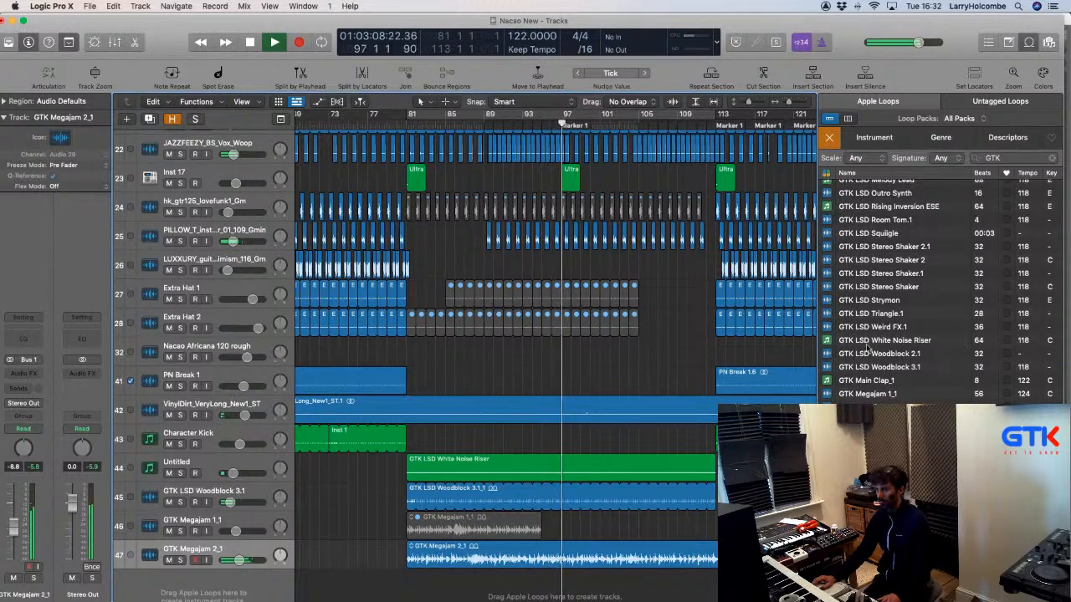
{"action": "left_click_drag", "start_coordinate": [455, 237], "coordinate": [705, 240]}
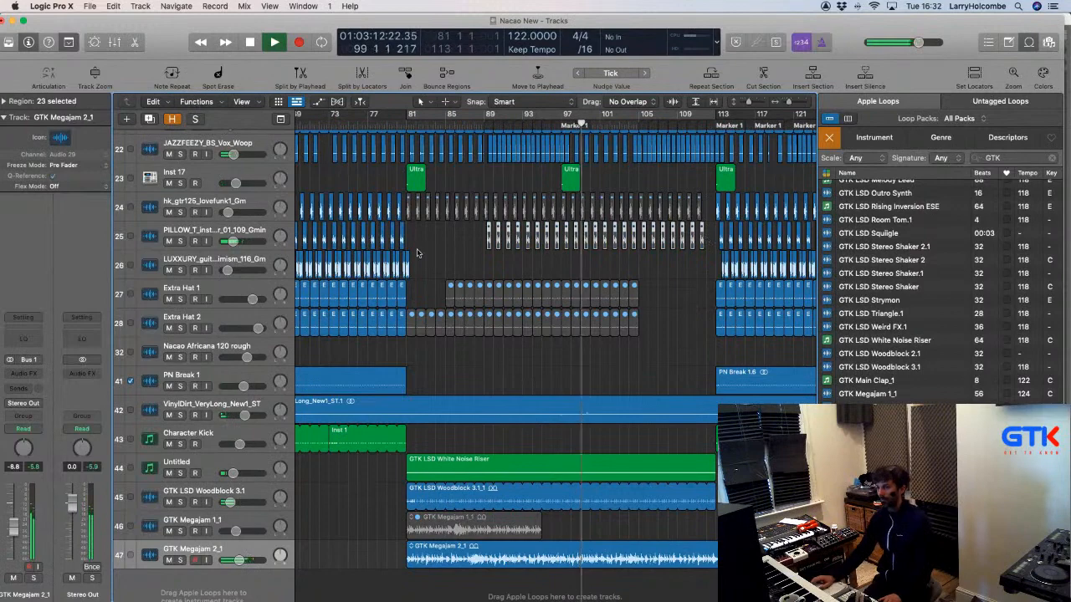
{"action": "scroll", "coordinate": [417, 253], "scroll_direction": "up", "scroll_amount": 4}
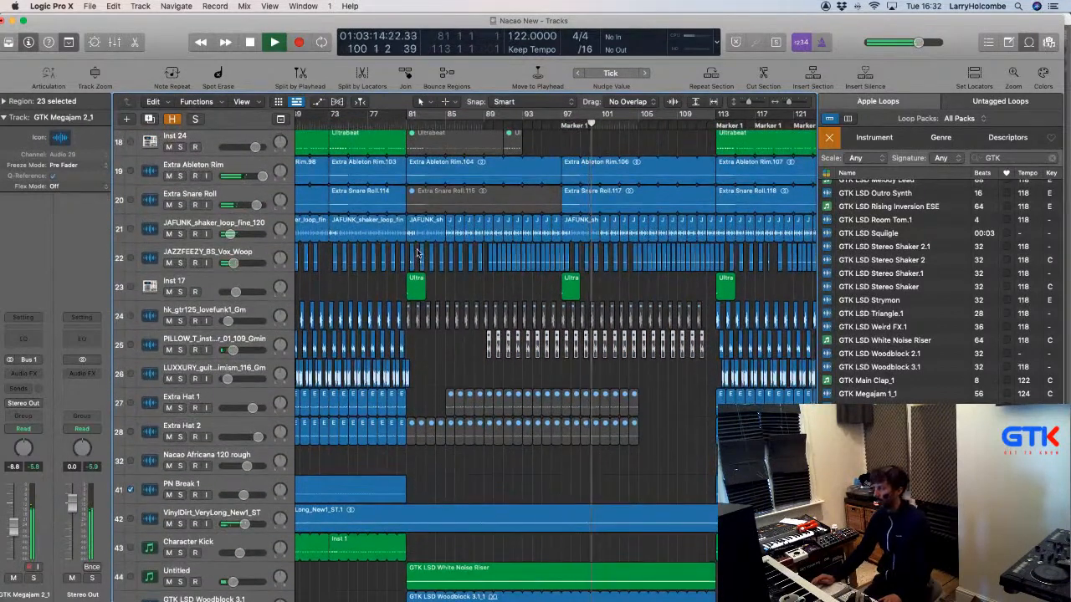
{"action": "scroll", "coordinate": [418, 253], "scroll_direction": "down", "scroll_amount": 5}
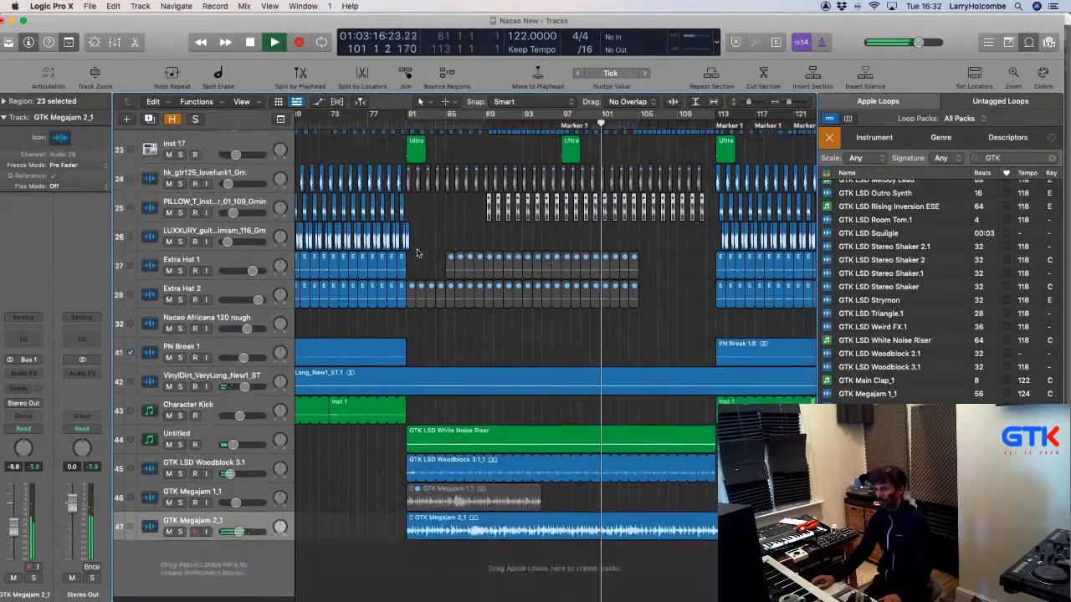
{"action": "scroll", "coordinate": [418, 253], "scroll_direction": "down", "scroll_amount": 1}
{"action": "scroll", "coordinate": [417, 252], "scroll_direction": "down", "scroll_amount": 2}
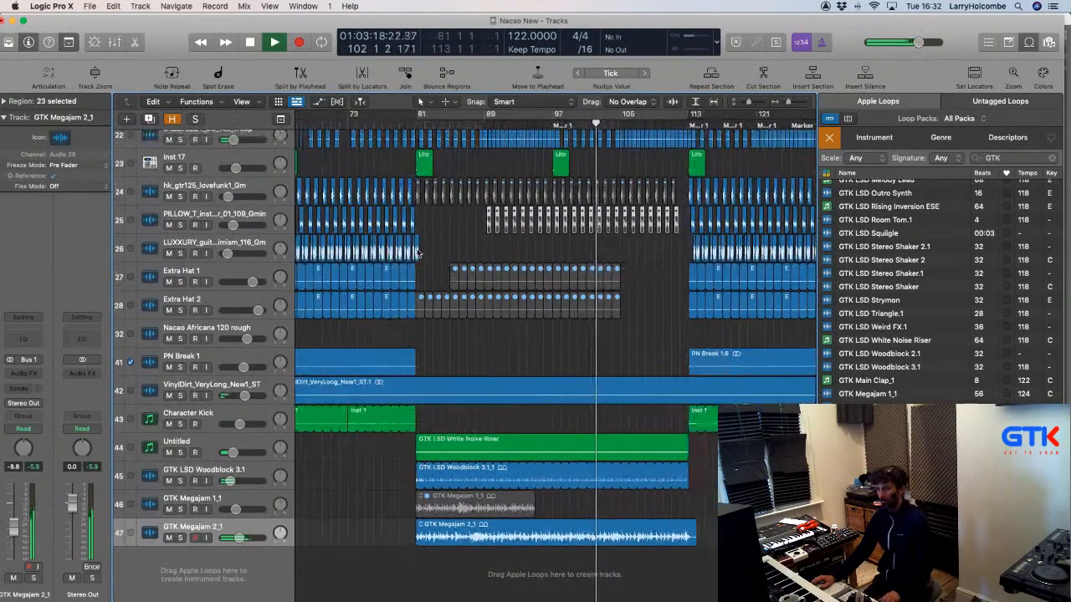
{"action": "scroll", "coordinate": [418, 252], "scroll_direction": "up", "scroll_amount": 10}
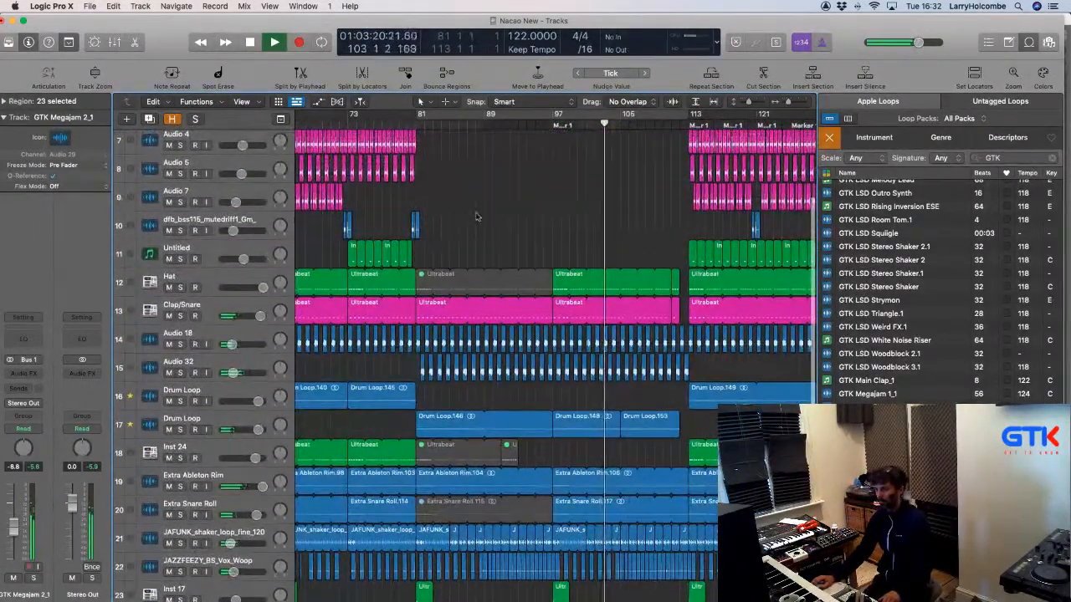
{"action": "scroll", "coordinate": [429, 506], "scroll_direction": "down", "scroll_amount": 8}
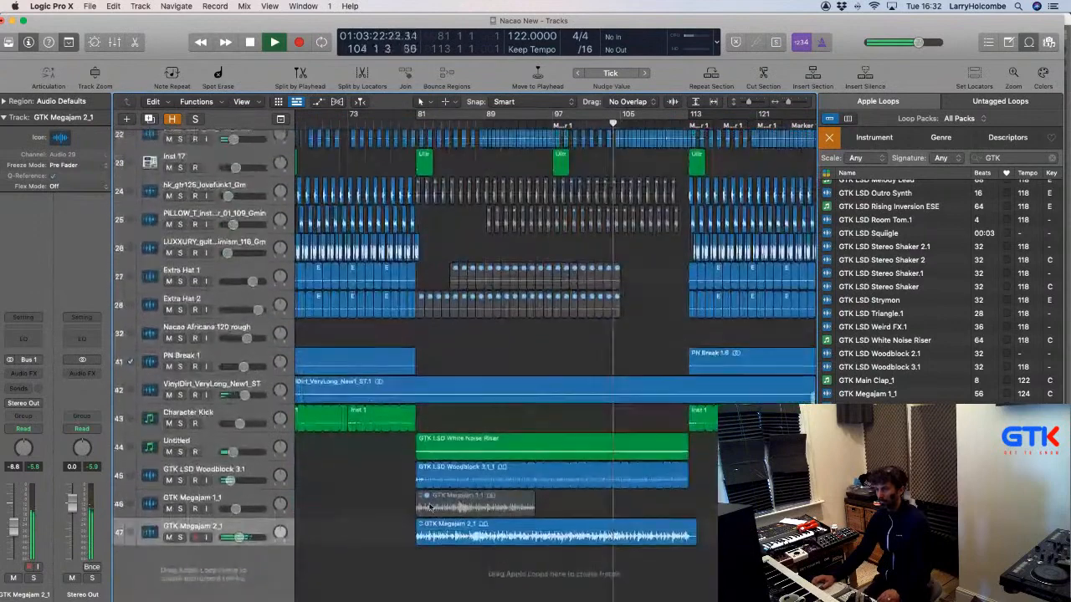
{"action": "key", "text": "z"}
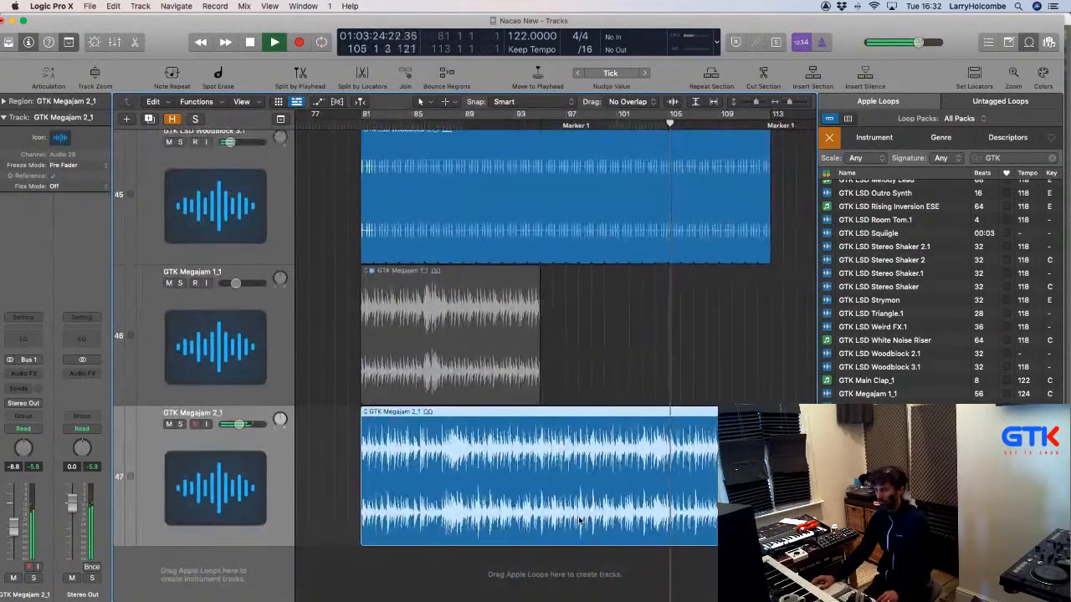
{"action": "key", "text": "z"}
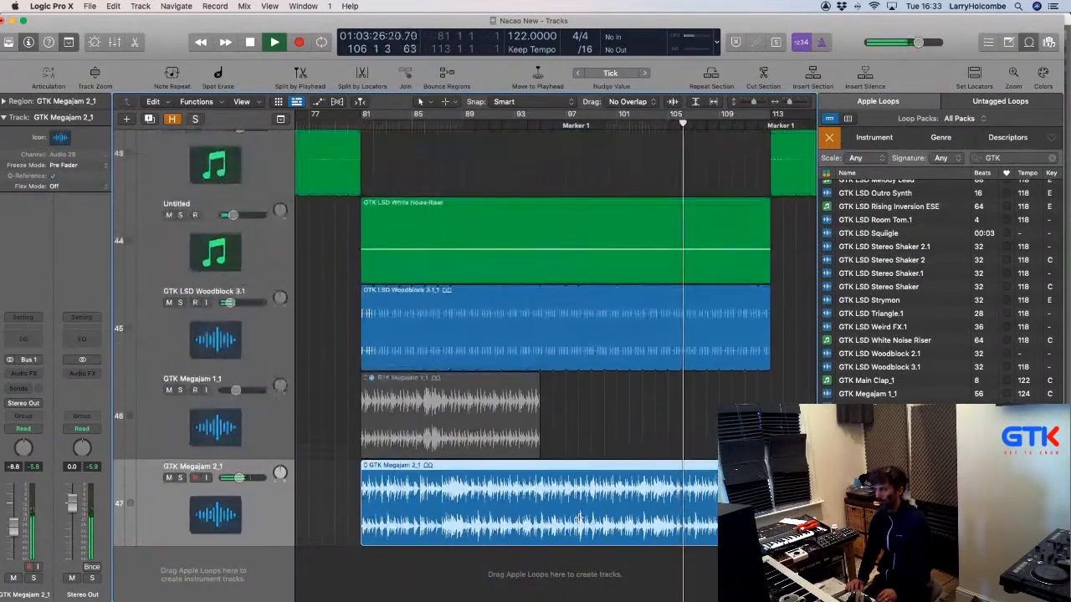
{"action": "scroll", "coordinate": [654, 364], "scroll_direction": "down", "scroll_amount": 5}
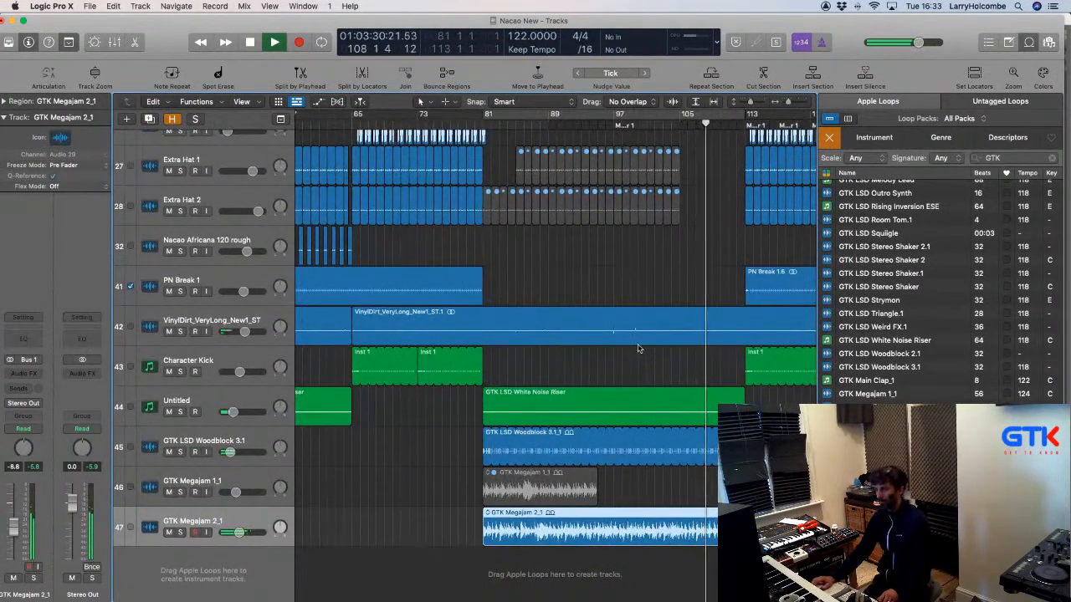
{"action": "left_click", "coordinate": [611, 278]}
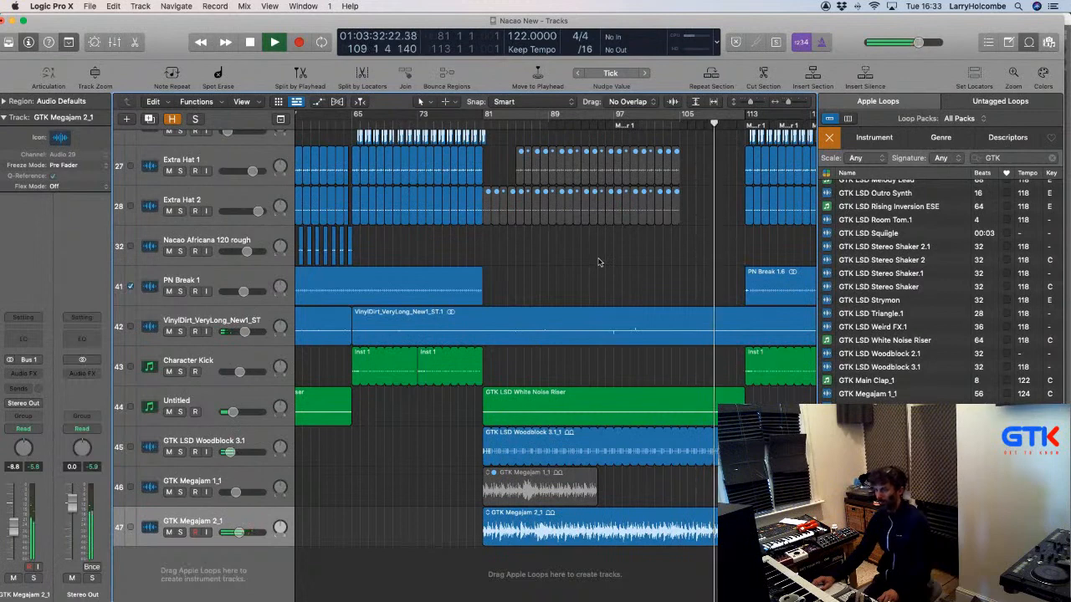
{"action": "scroll", "coordinate": [598, 261], "scroll_direction": "right", "scroll_amount": 2}
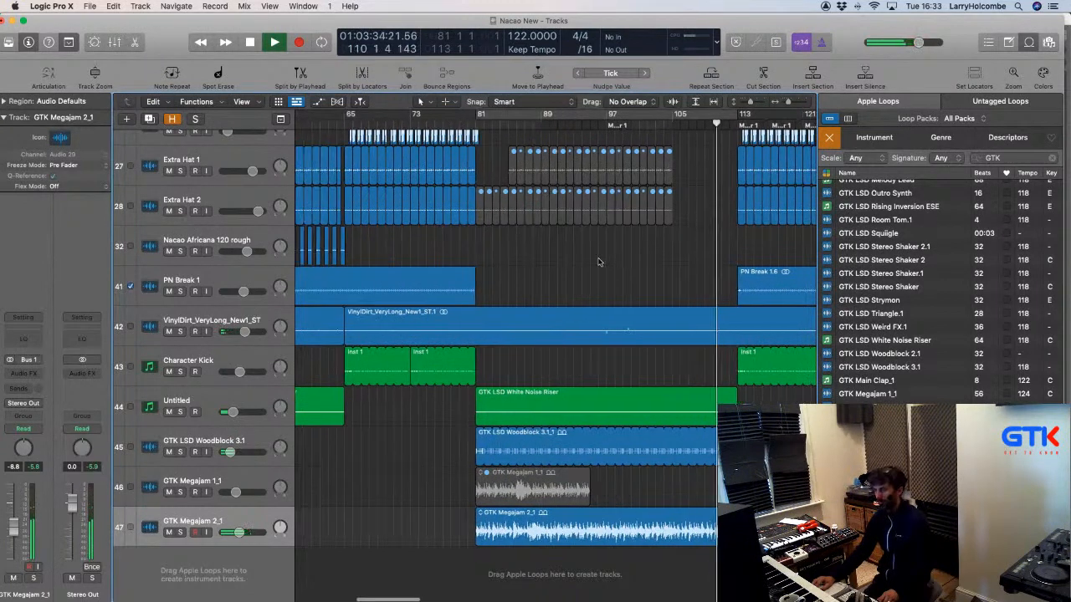
Bend the Untitled track's MACRO 1 automation curve lower in the automation view.
{"action": "key", "text": "a"}
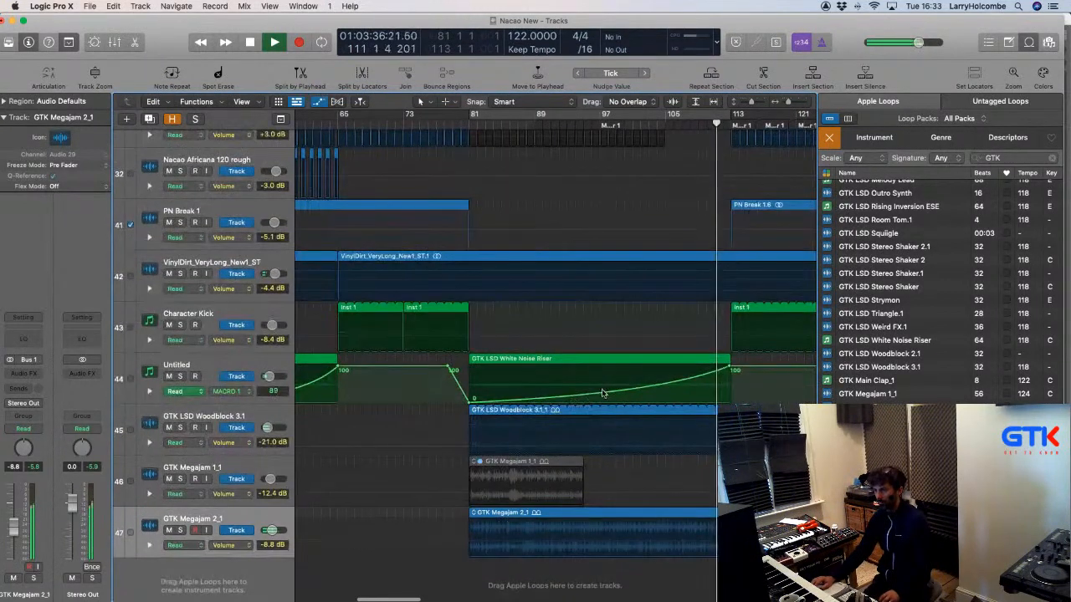
{"action": "left_click_drag", "start_coordinate": [608, 398], "coordinate": [610, 408]}
{"action": "key", "text": "a"}
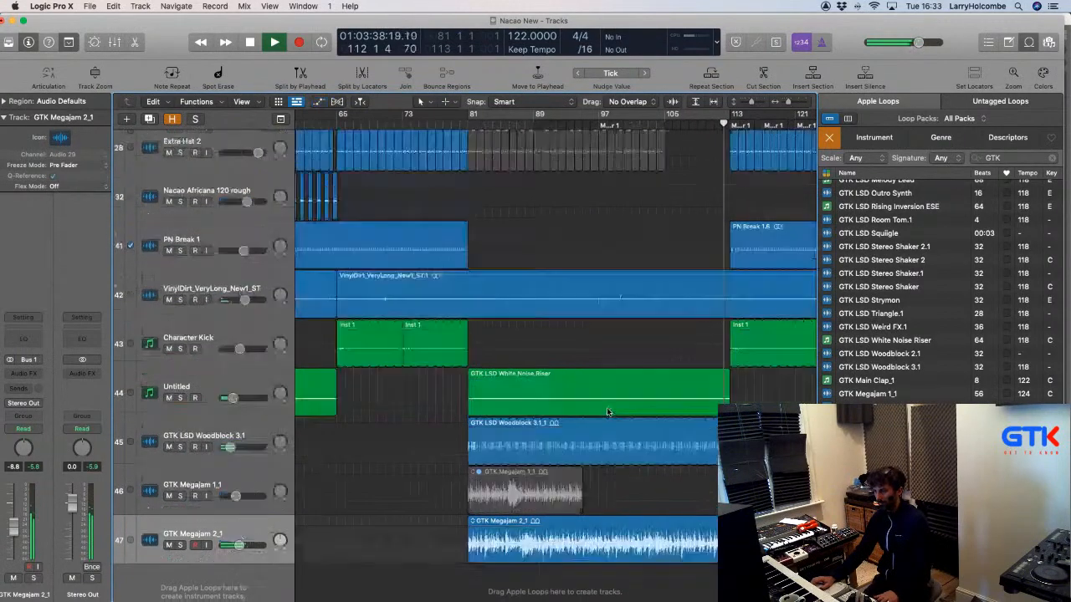
Zoom the arrangement out to show bars 33–129 and stop playback.
{"action": "key", "text": "super+Up"}
{"action": "key", "text": "super+Up"}
{"action": "key", "text": "super+Left"}
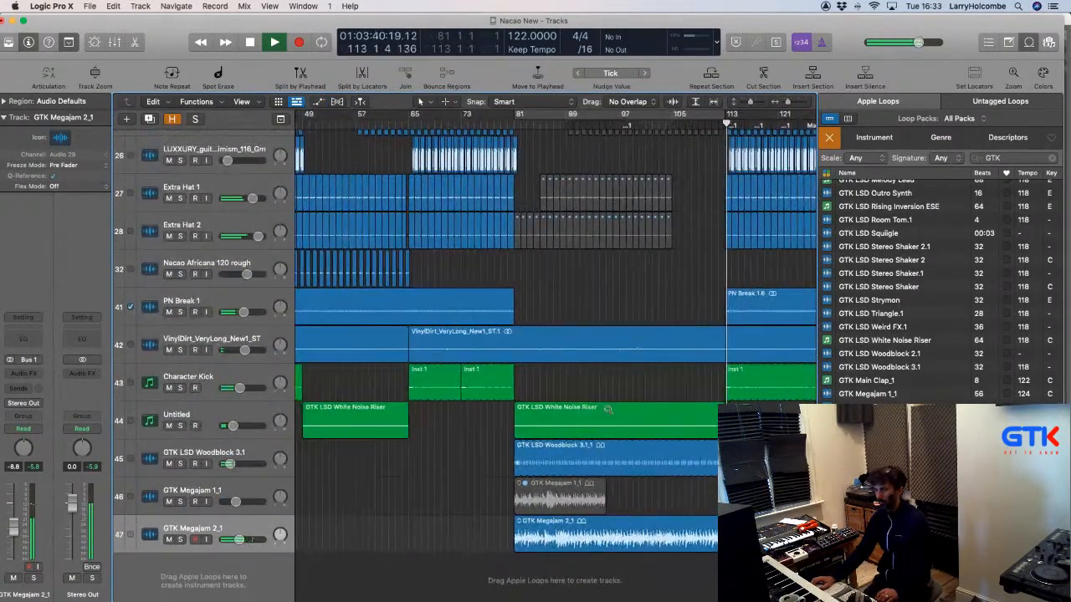
{"action": "key", "text": "super+Left"}
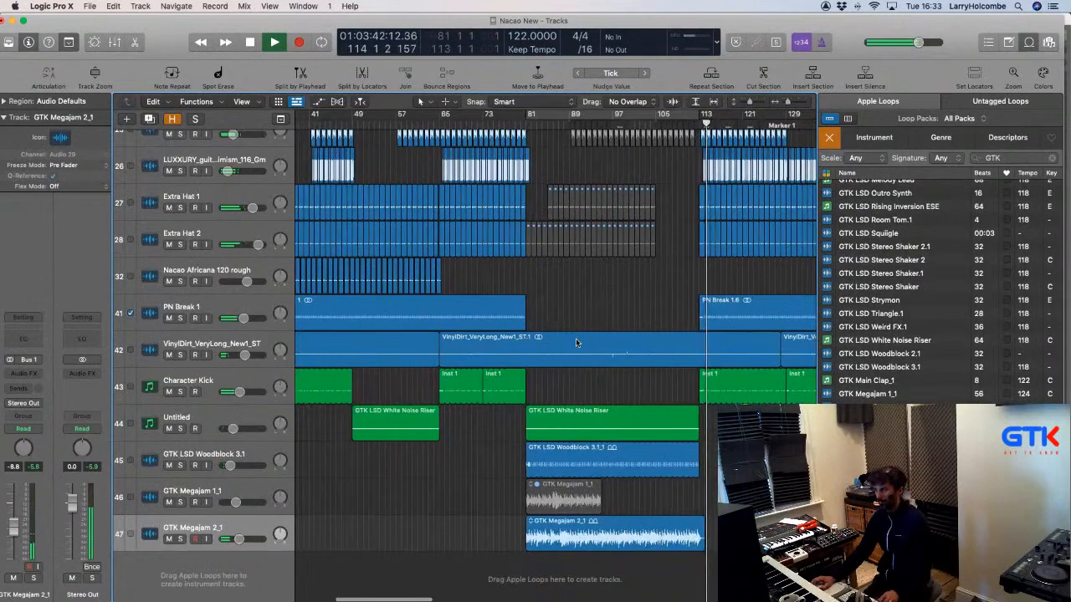
{"action": "key", "text": "super+Left"}
{"action": "scroll", "coordinate": [557, 261], "scroll_direction": "down", "scroll_amount": 2}
{"action": "scroll", "coordinate": [554, 250], "scroll_direction": "right", "scroll_amount": 3}
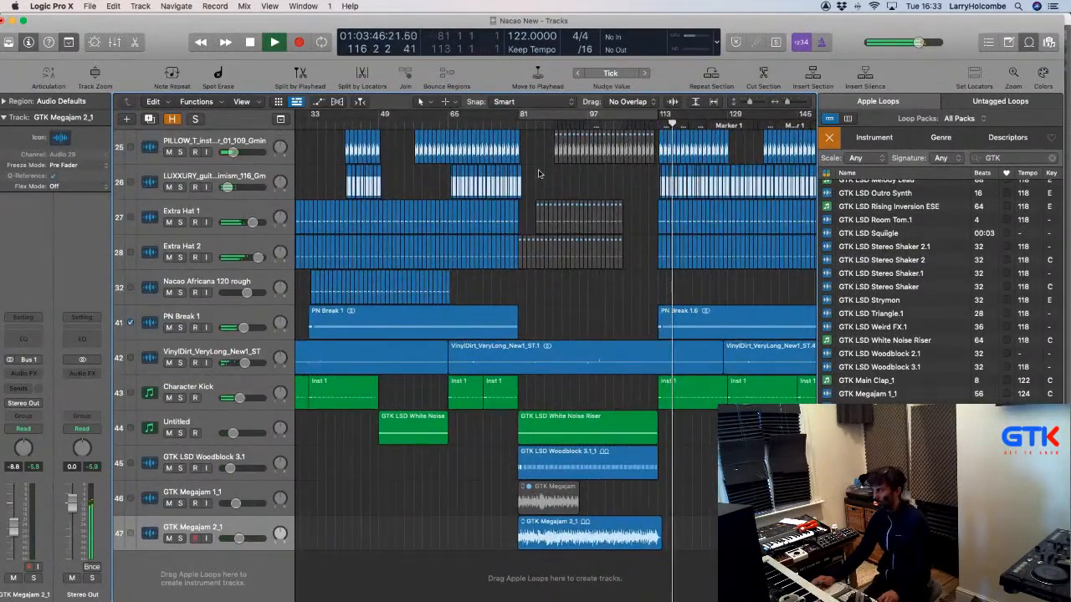
{"action": "key", "text": "super+Up"}
{"action": "key", "text": "space"}
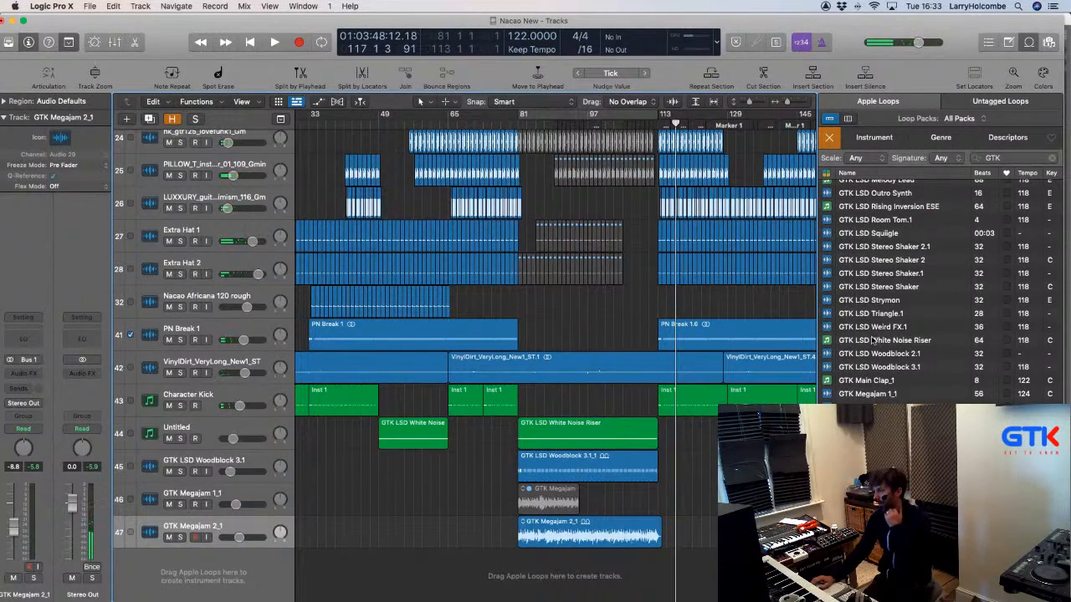
{"action": "scroll", "coordinate": [871, 342], "scroll_direction": "down", "scroll_amount": 3}
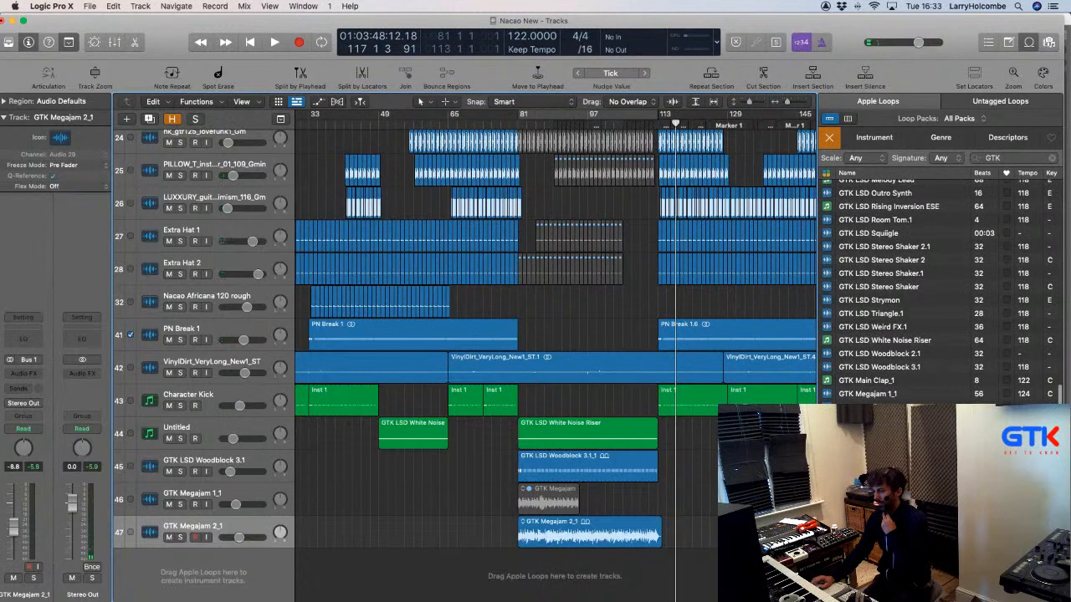
Add the disco toms loop as a new track at bar 81, mute Megajam 2_1, and play from bar 78.
{"action": "left_click_drag", "start_coordinate": [870, 447], "coordinate": [519, 591]}
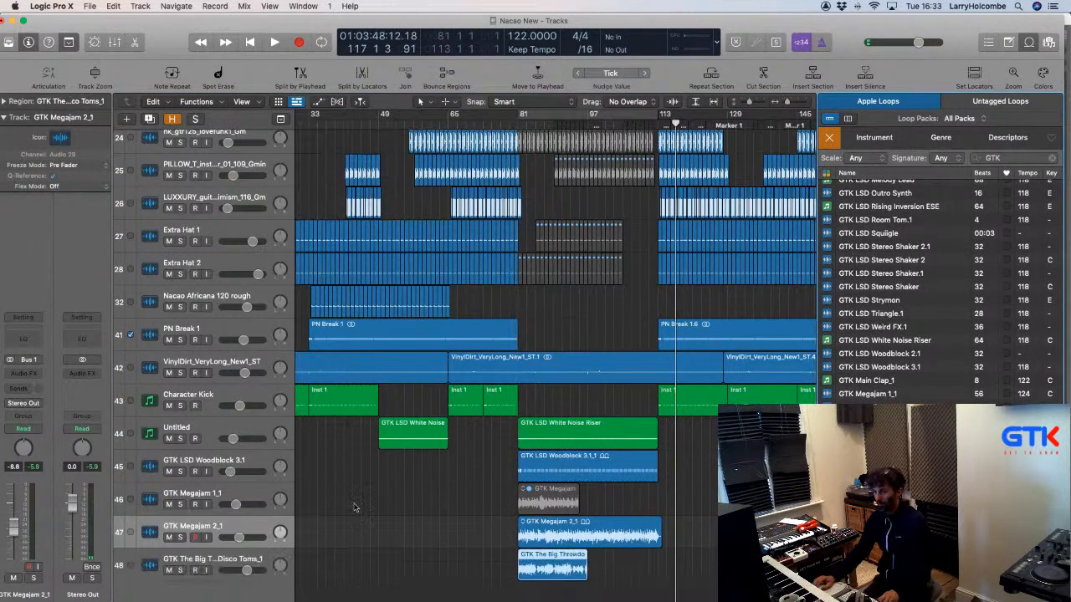
{"action": "left_click", "coordinate": [167, 537]}
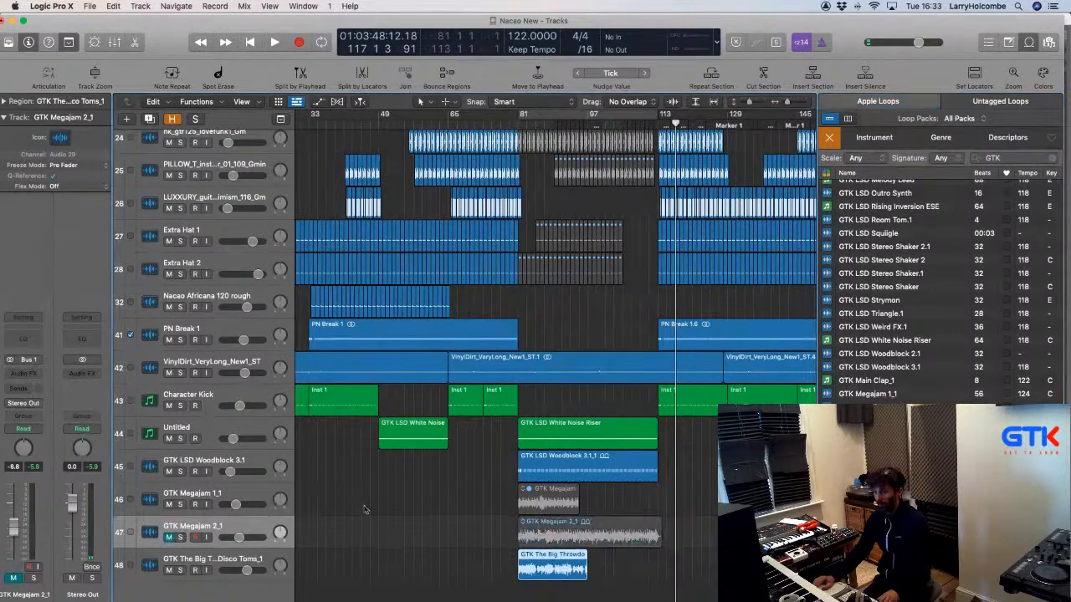
{"action": "left_click", "coordinate": [504, 123]}
{"action": "key", "text": "space"}
Copy the tom region so a second one follows on at bar 98.
{"action": "left_click_drag", "start_coordinate": [556, 555], "coordinate": [620, 573]}
{"action": "left_click", "coordinate": [492, 524]}
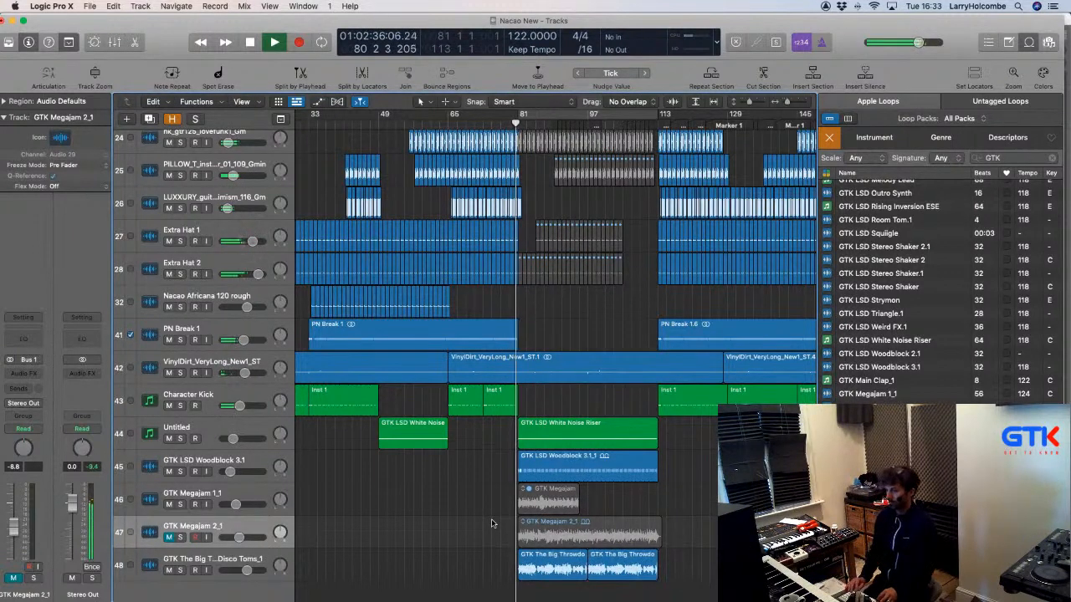
{"action": "key", "text": "Up"}
{"action": "key", "text": "super+Up"}
{"action": "key", "text": "super+Up"}
{"action": "key", "text": "super+Up"}
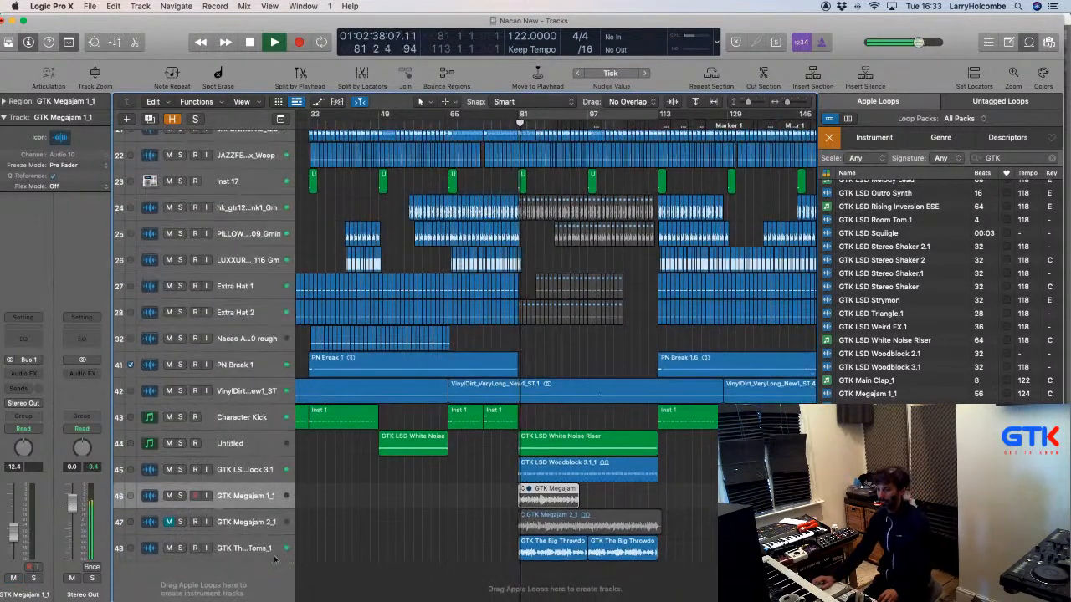
Set the disco toms track volume to -15.0 dB.
{"action": "left_click", "coordinate": [234, 554]}
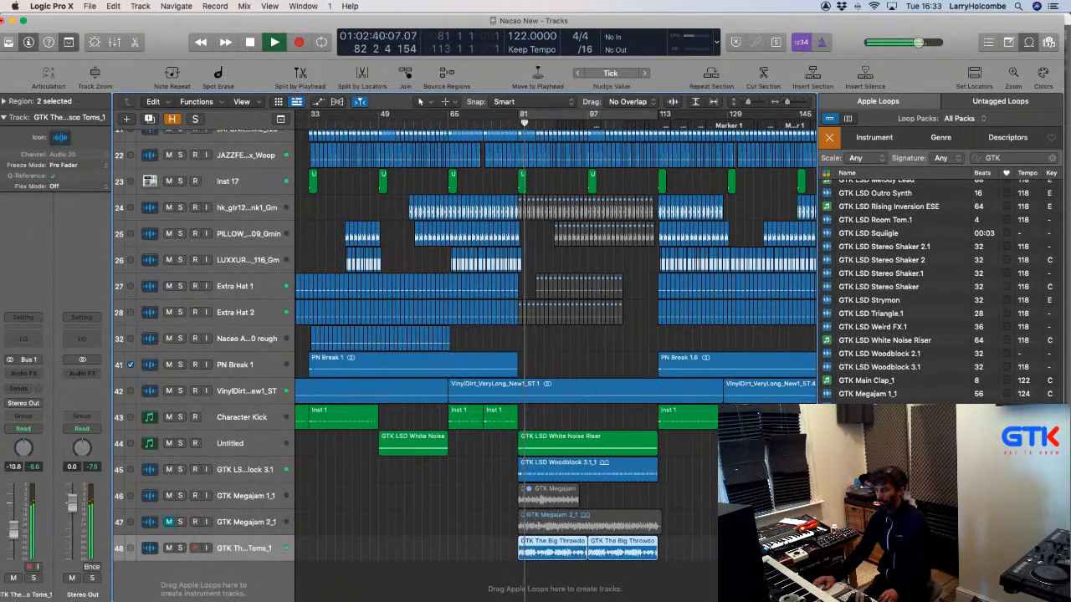
{"action": "left_click_drag", "start_coordinate": [14, 548], "coordinate": [14, 550]}
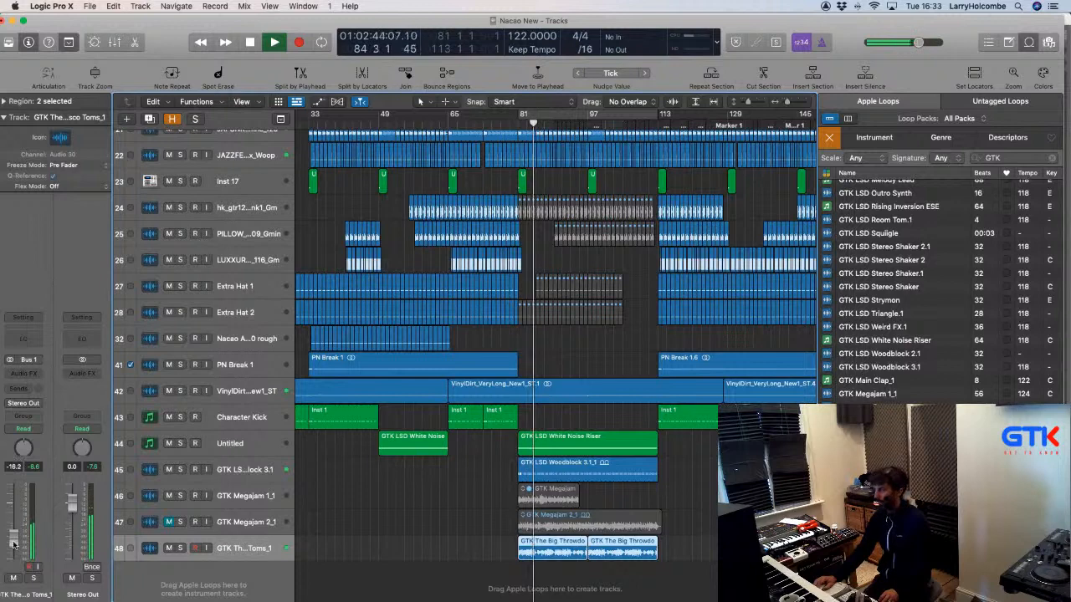
{"action": "left_click_drag", "start_coordinate": [14, 545], "coordinate": [13, 543]}
{"action": "left_click", "coordinate": [467, 510]}
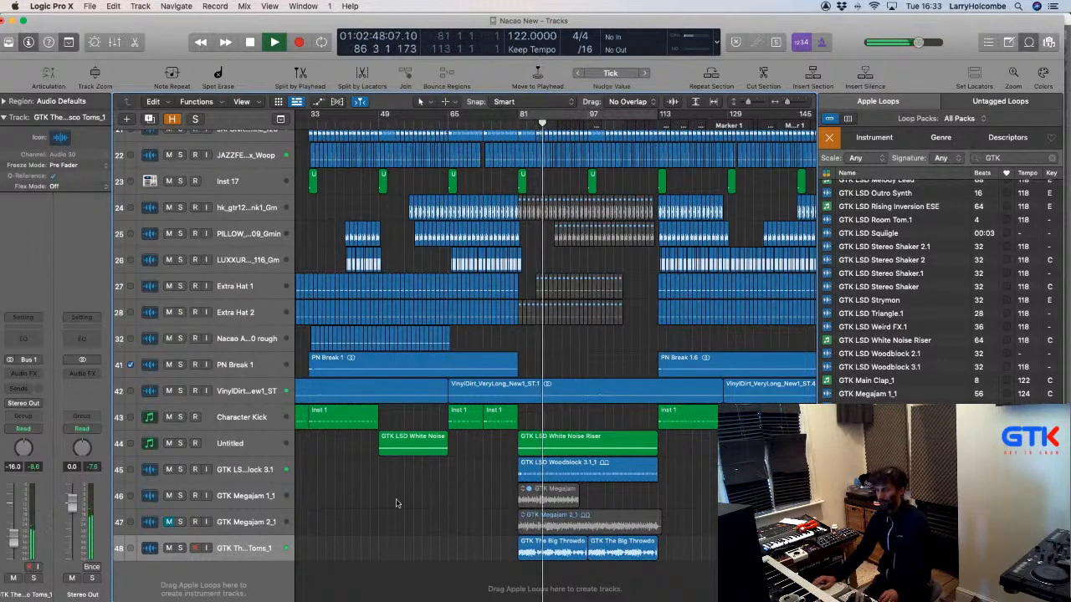
{"action": "left_click_drag", "start_coordinate": [14, 538], "coordinate": [13, 535]}
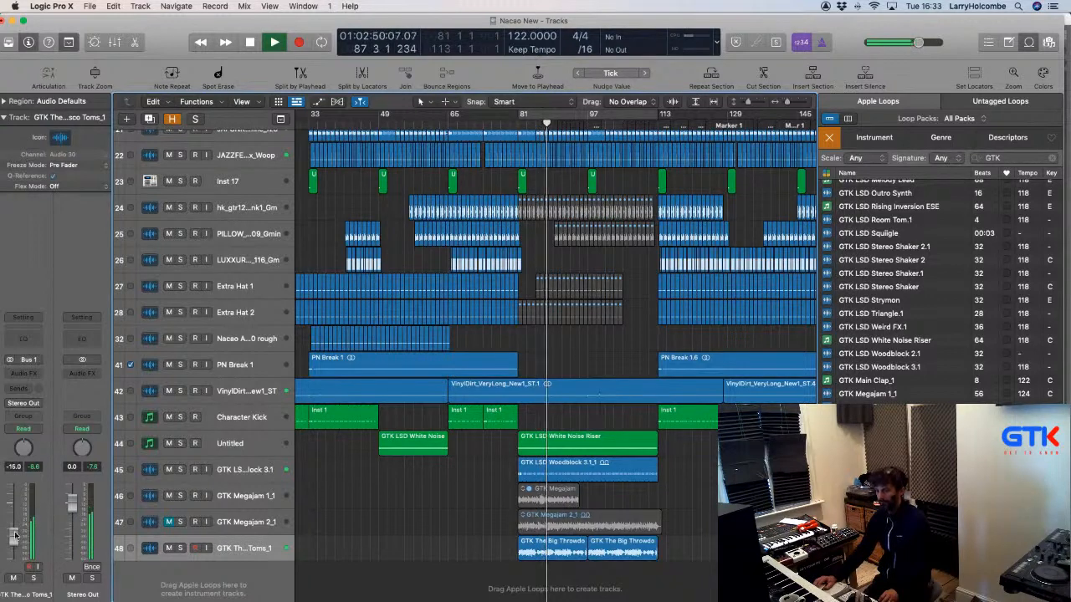
Mute the first tom region.
{"action": "left_click", "coordinate": [550, 552]}
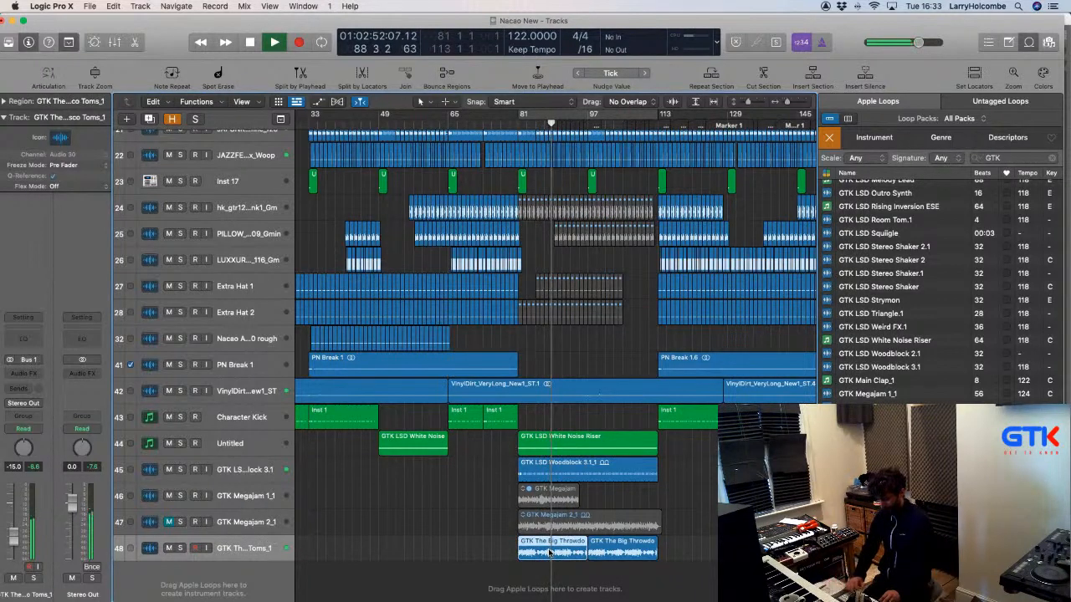
{"action": "key", "text": "ctrl+m"}
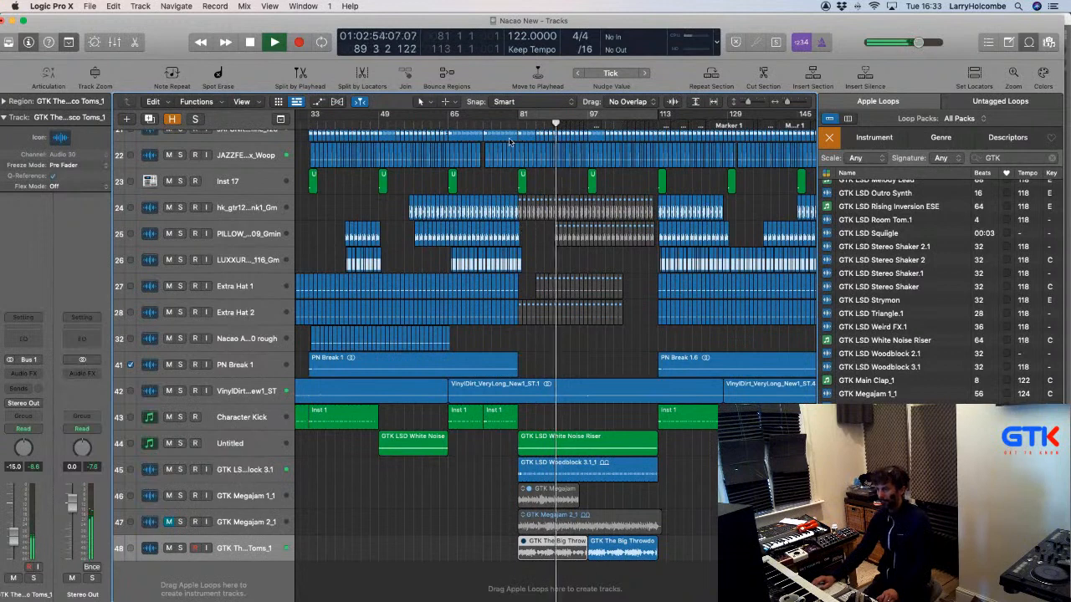
{"action": "left_click", "coordinate": [351, 194]}
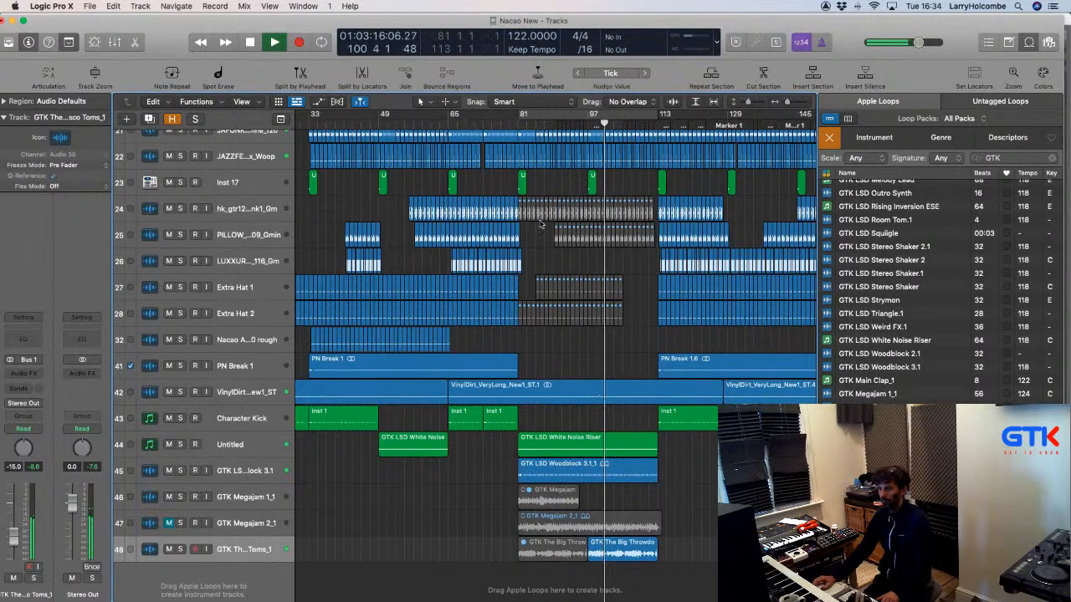
Briefly solo the Extra Snare Roll track, then unsolo it and deselect its .117 region.
{"action": "scroll", "coordinate": [541, 224], "scroll_direction": "up", "scroll_amount": 5}
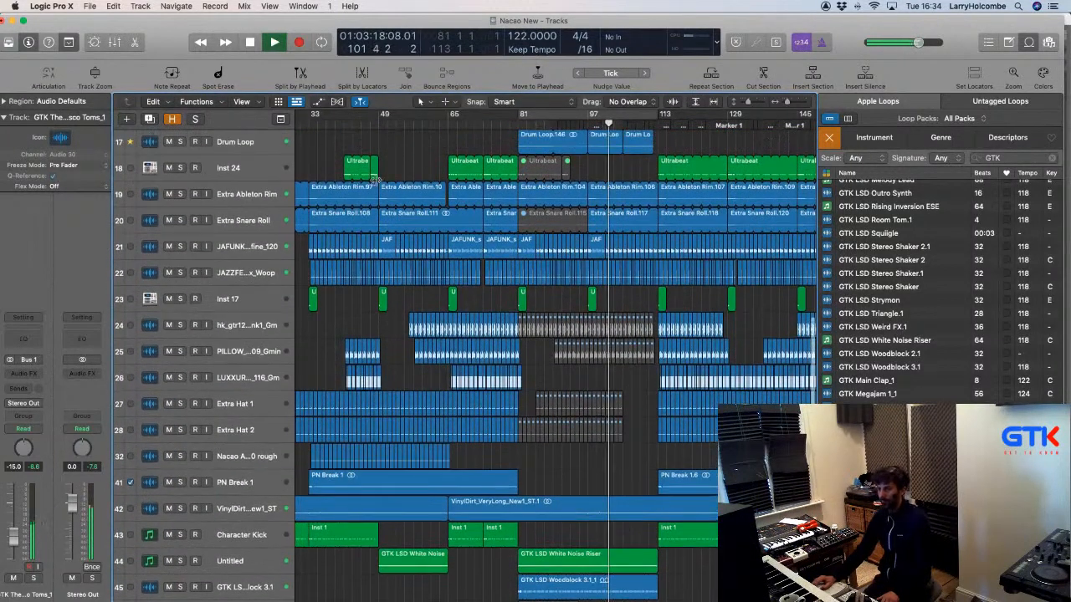
{"action": "left_click", "coordinate": [180, 220]}
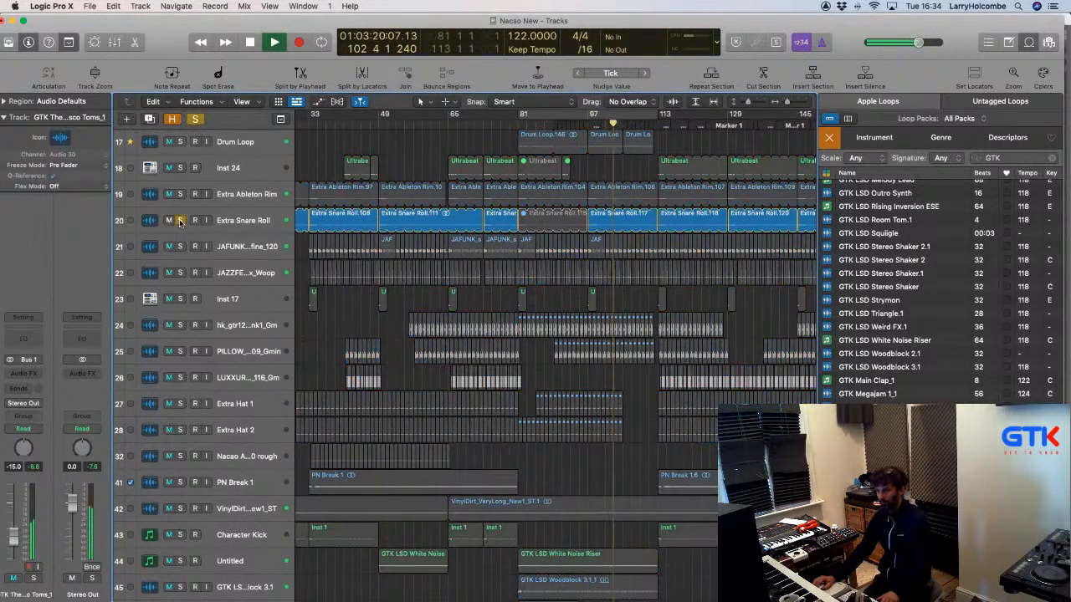
{"action": "key", "text": "s"}
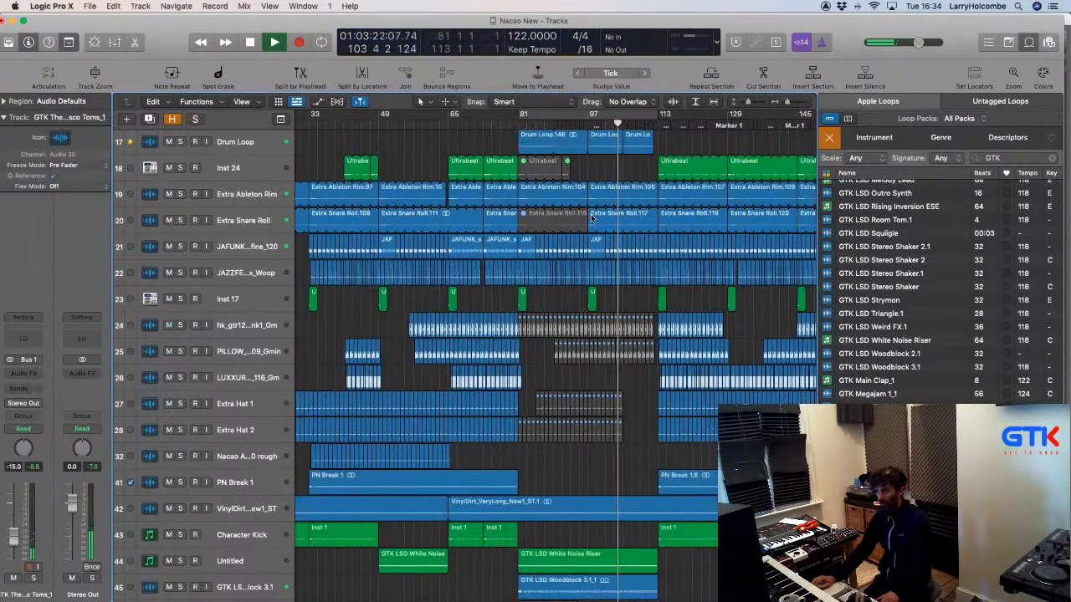
{"action": "left_click", "coordinate": [446, 157]}
{"action": "scroll", "coordinate": [430, 156], "scroll_direction": "up", "scroll_amount": 5}
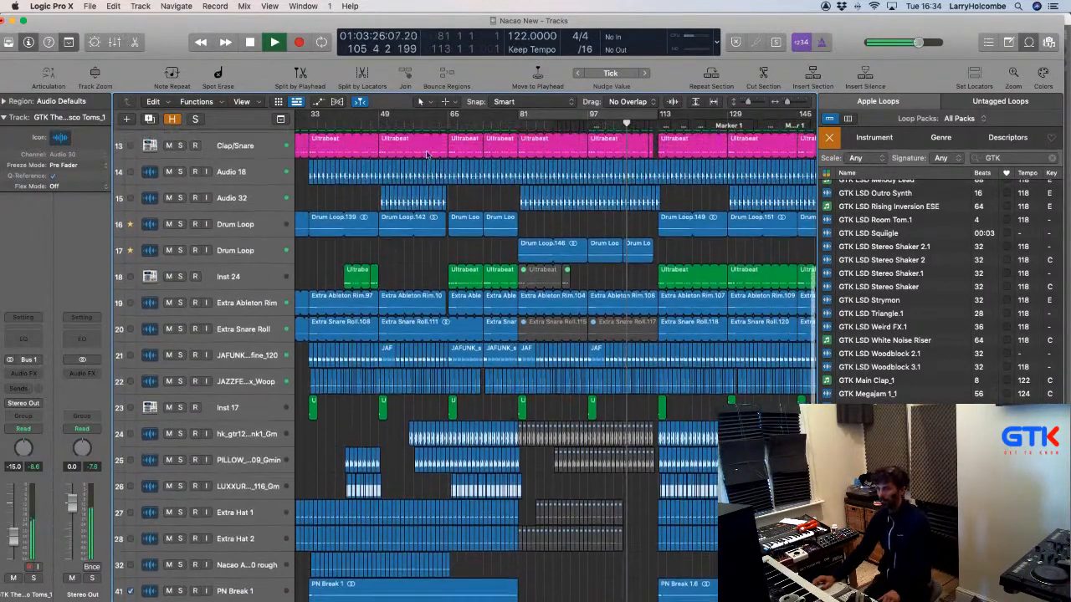
{"action": "scroll", "coordinate": [425, 155], "scroll_direction": "up", "scroll_amount": 6}
{"action": "scroll", "coordinate": [404, 160], "scroll_direction": "down", "scroll_amount": 12}
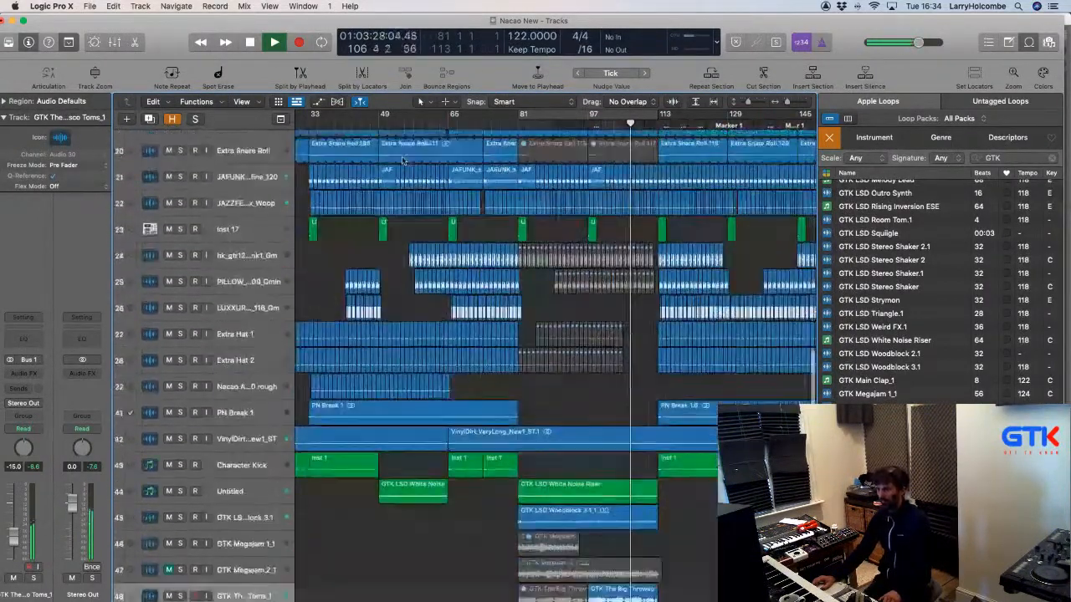
{"action": "scroll", "coordinate": [403, 160], "scroll_direction": "down", "scroll_amount": 3}
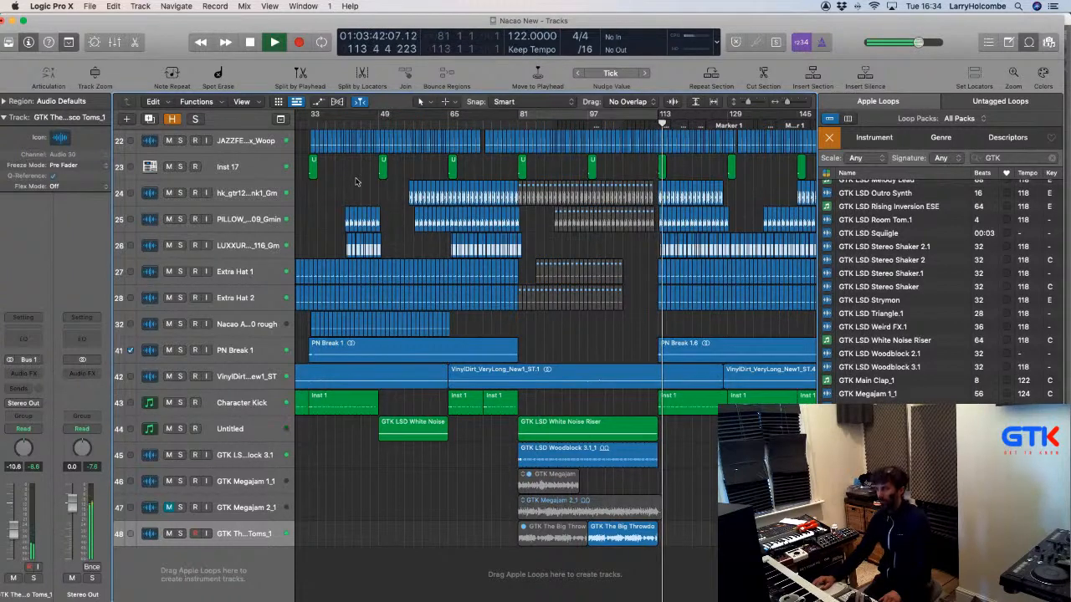
{"action": "scroll", "coordinate": [360, 185], "scroll_direction": "right", "scroll_amount": 3}
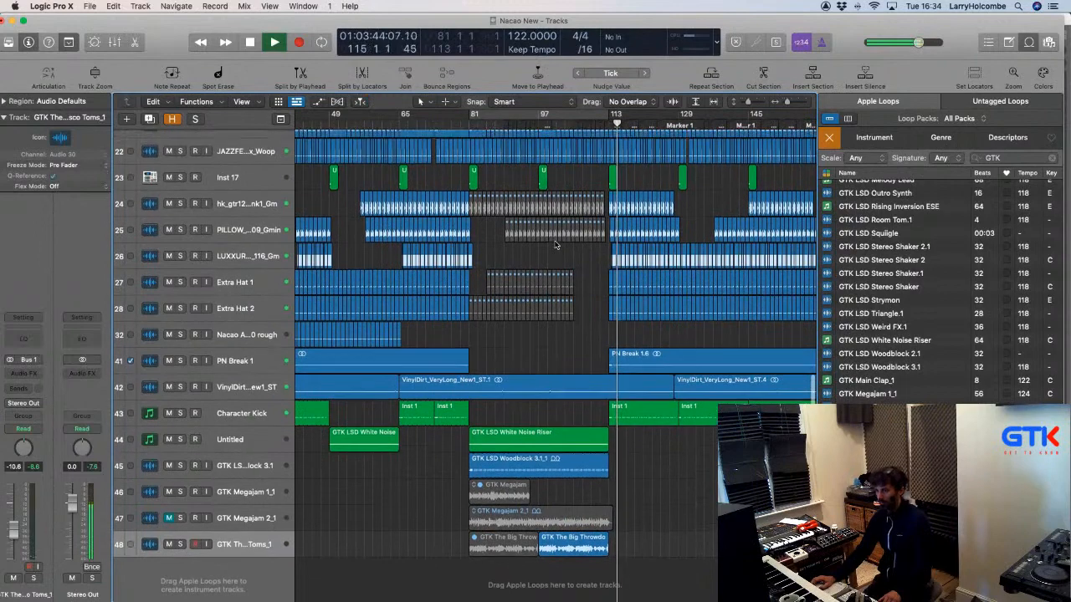
{"action": "scroll", "coordinate": [556, 245], "scroll_direction": "up", "scroll_amount": 5}
{"action": "scroll", "coordinate": [556, 245], "scroll_direction": "up", "scroll_amount": 7}
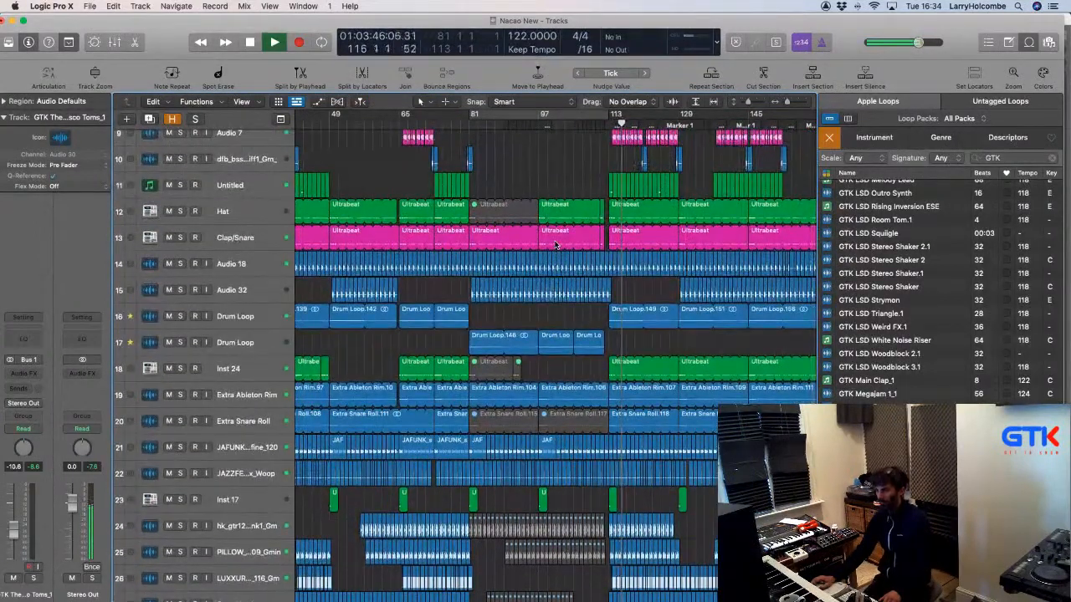
Create a cycle range over bars 81–97, play it from the cycle start, then stop.
{"action": "left_click", "coordinate": [485, 113]}
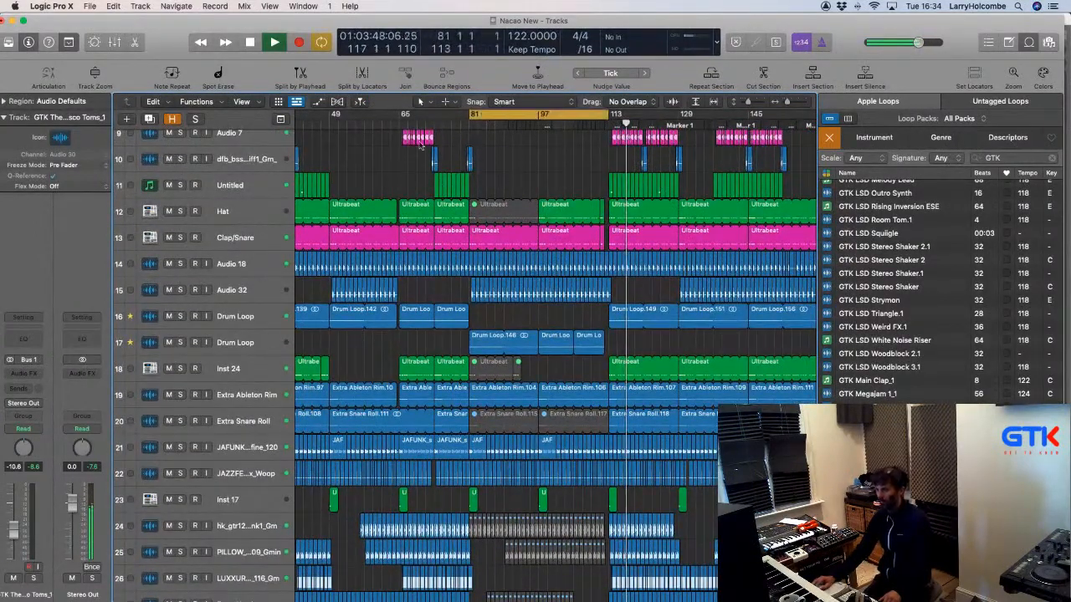
{"action": "key", "text": "space"}
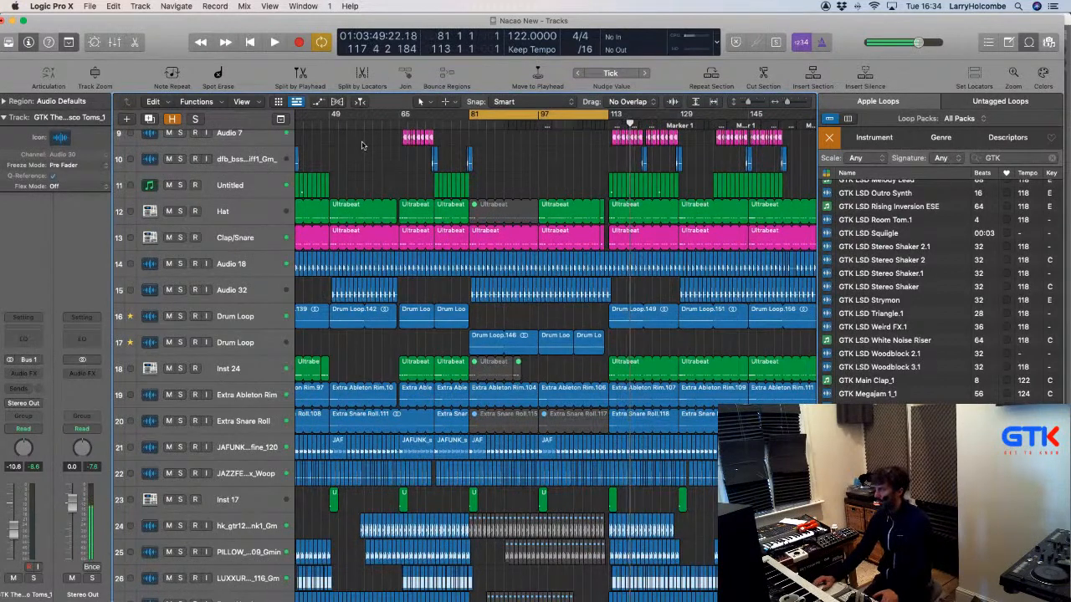
{"action": "key", "text": "space"}
{"action": "scroll", "coordinate": [360, 150], "scroll_direction": "down", "scroll_amount": 10}
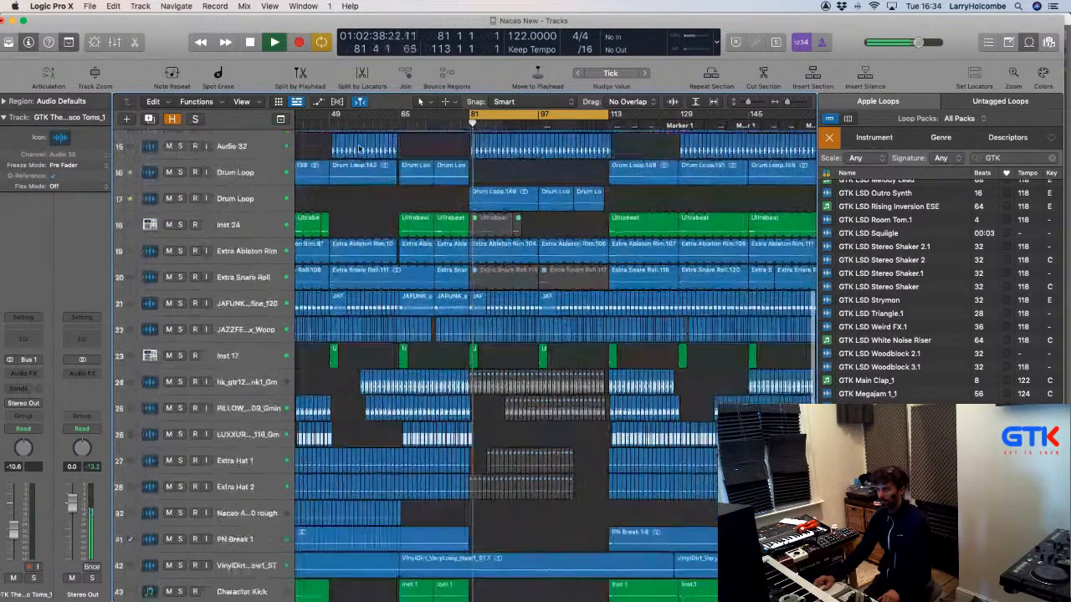
{"action": "key", "text": "space"}
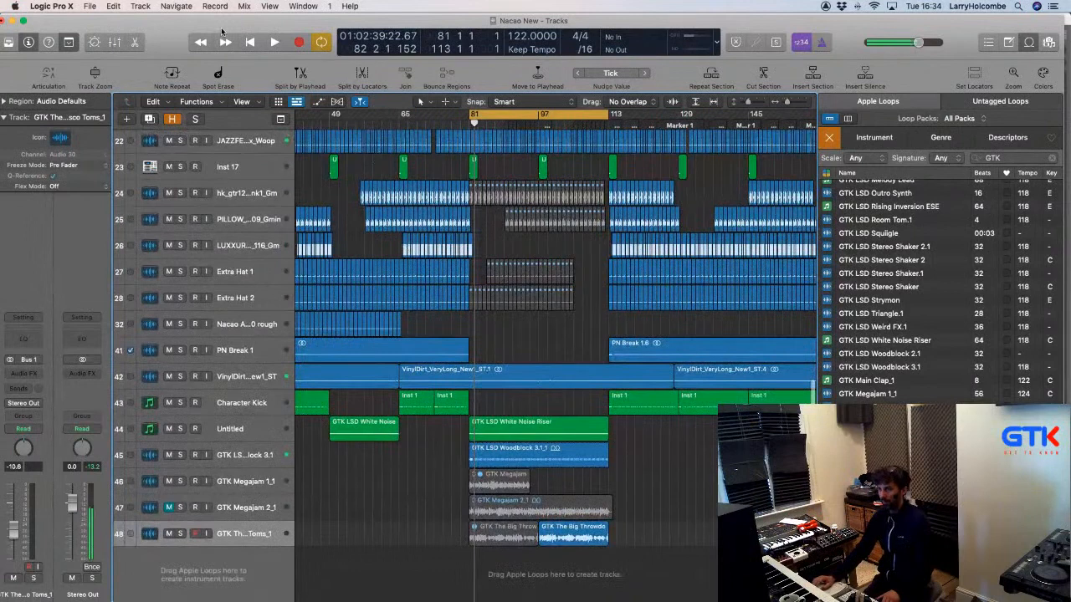
{"action": "left_click", "coordinate": [147, 7]}
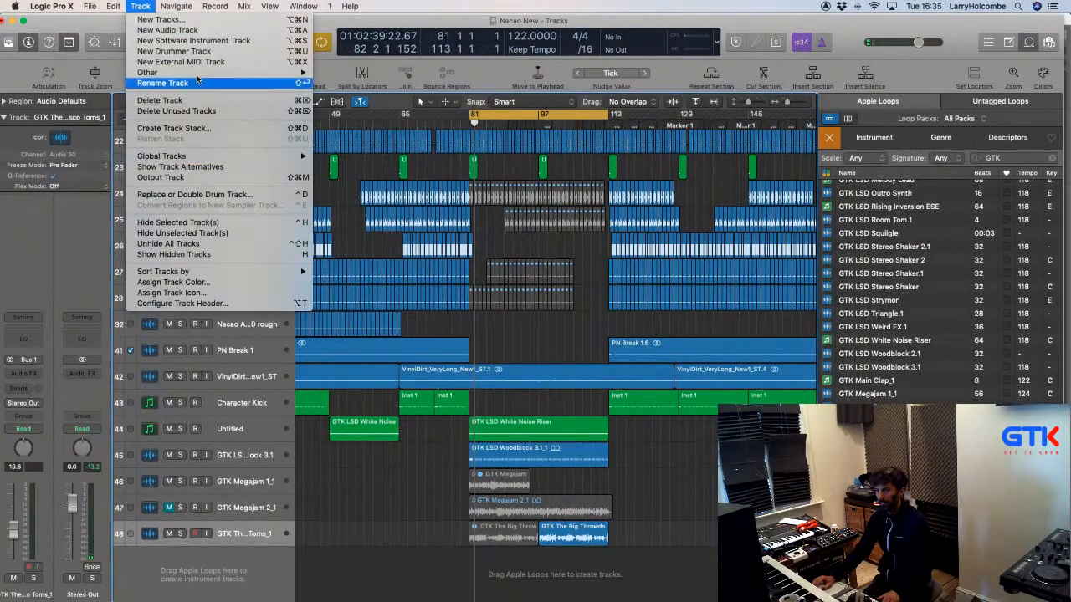
{"action": "left_click", "coordinate": [190, 52]}
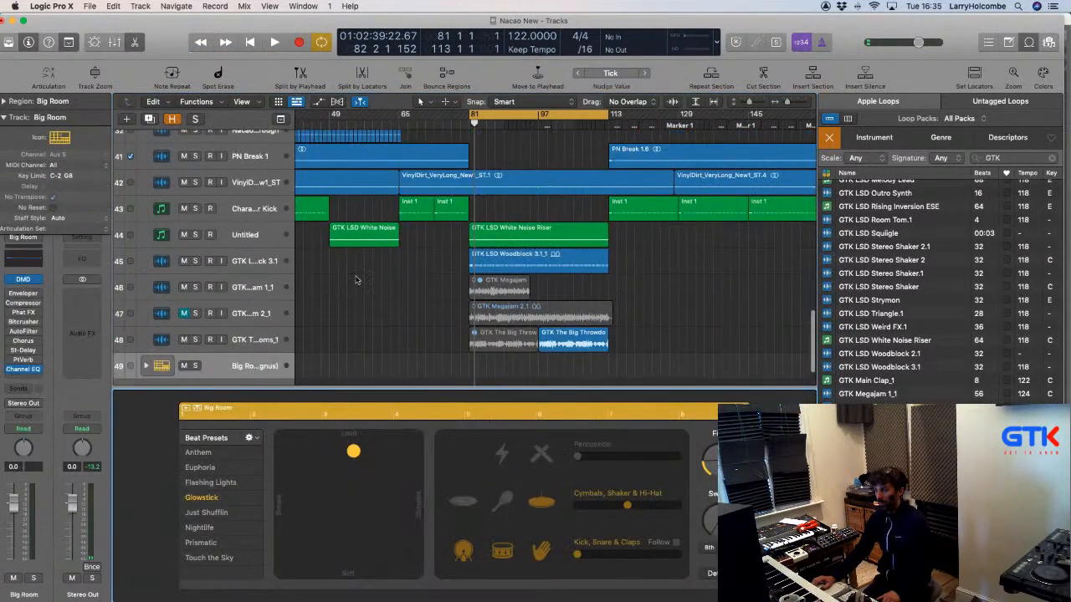
{"action": "left_click", "coordinate": [242, 365]}
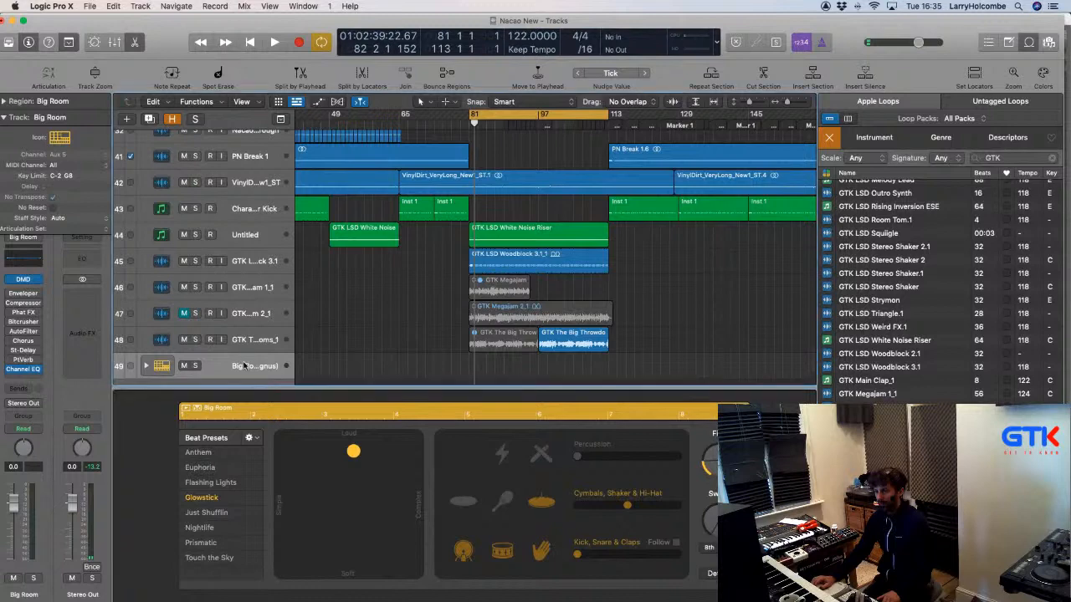
{"action": "key", "text": "super+BackSpace"}
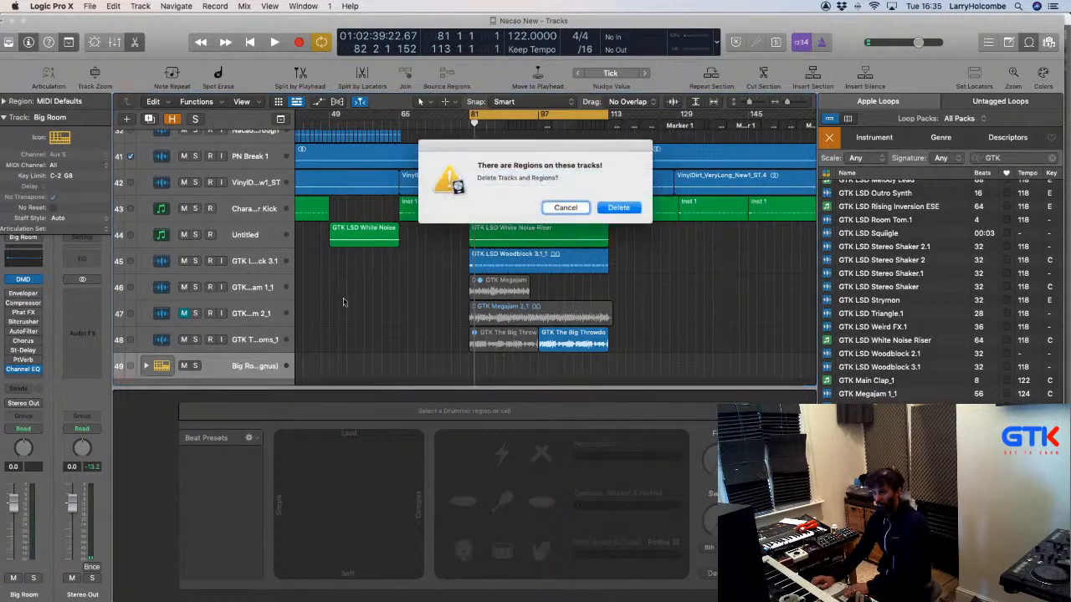
{"action": "left_click", "coordinate": [617, 209]}
{"action": "left_click", "coordinate": [616, 214]}
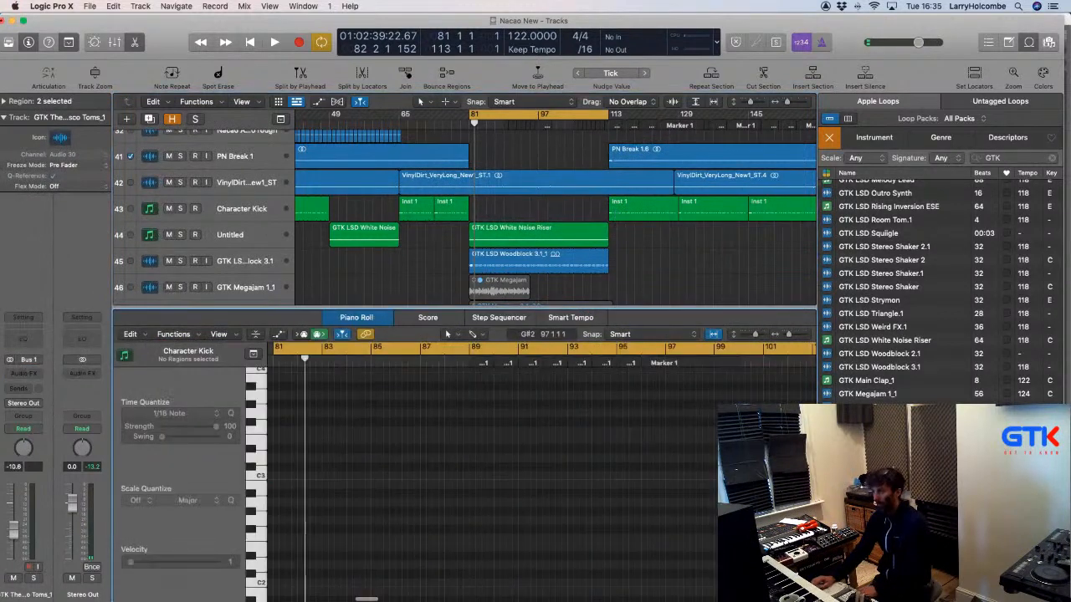
{"action": "key", "text": "e"}
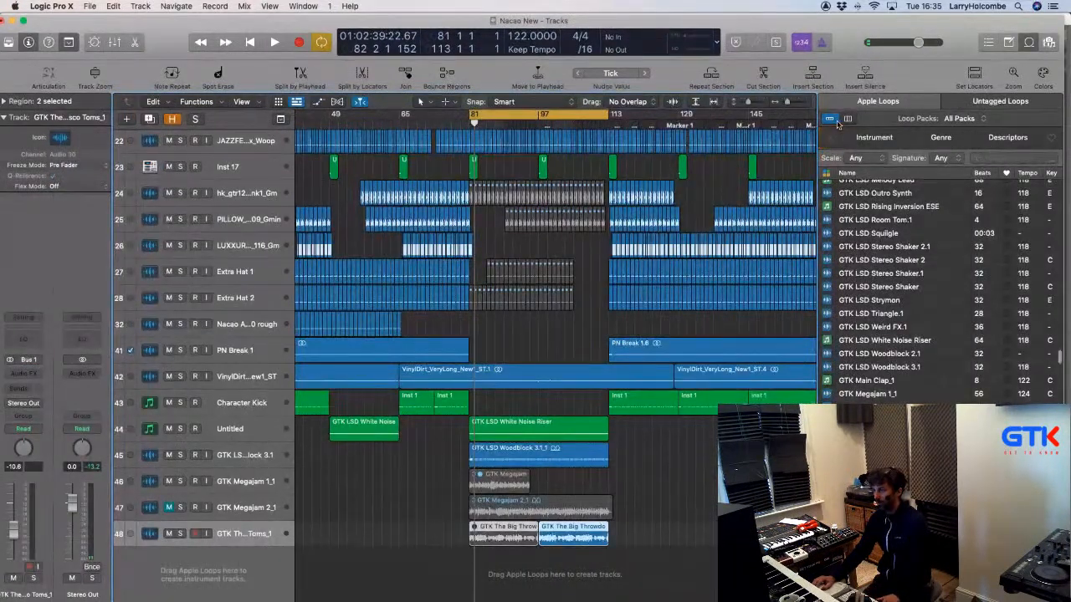
Filter the Loops browser to Drummer Loops in the Percussion instrument category.
{"action": "left_click", "coordinate": [826, 176]}
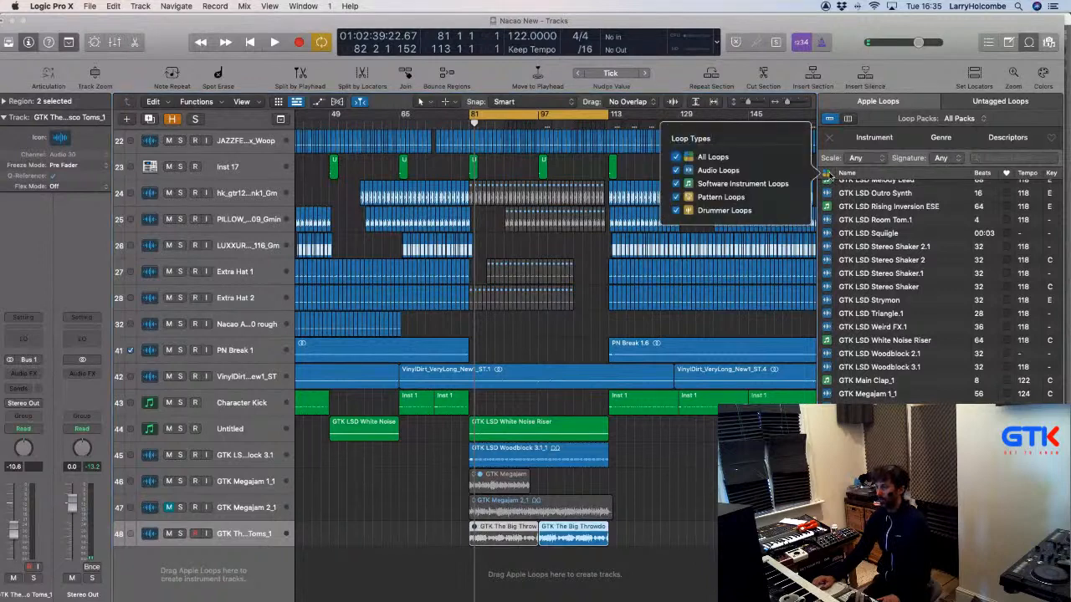
{"action": "left_click", "coordinate": [698, 211]}
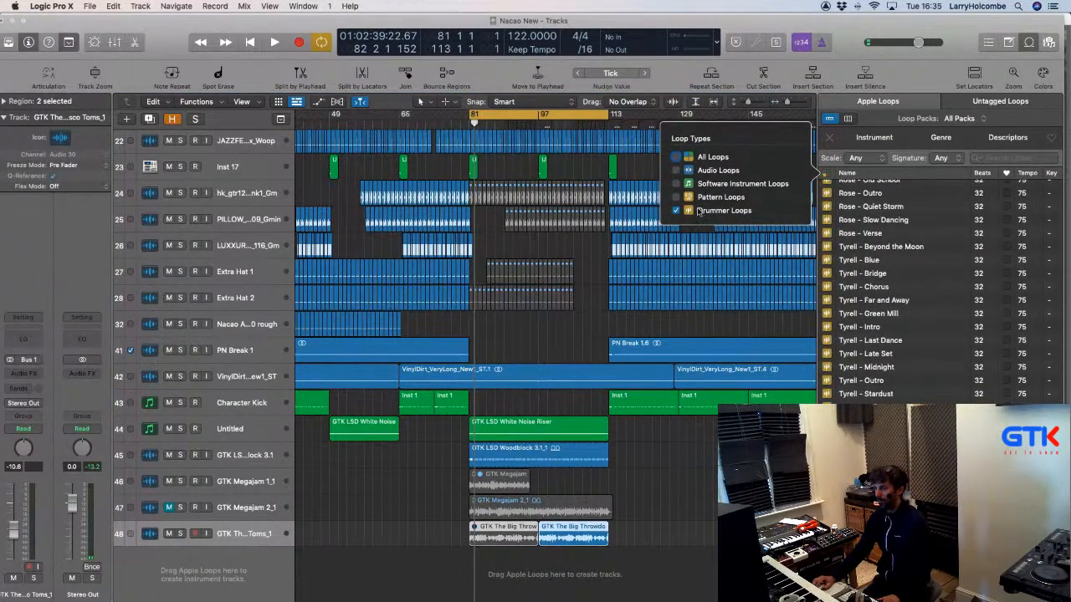
{"action": "left_click", "coordinate": [730, 322]}
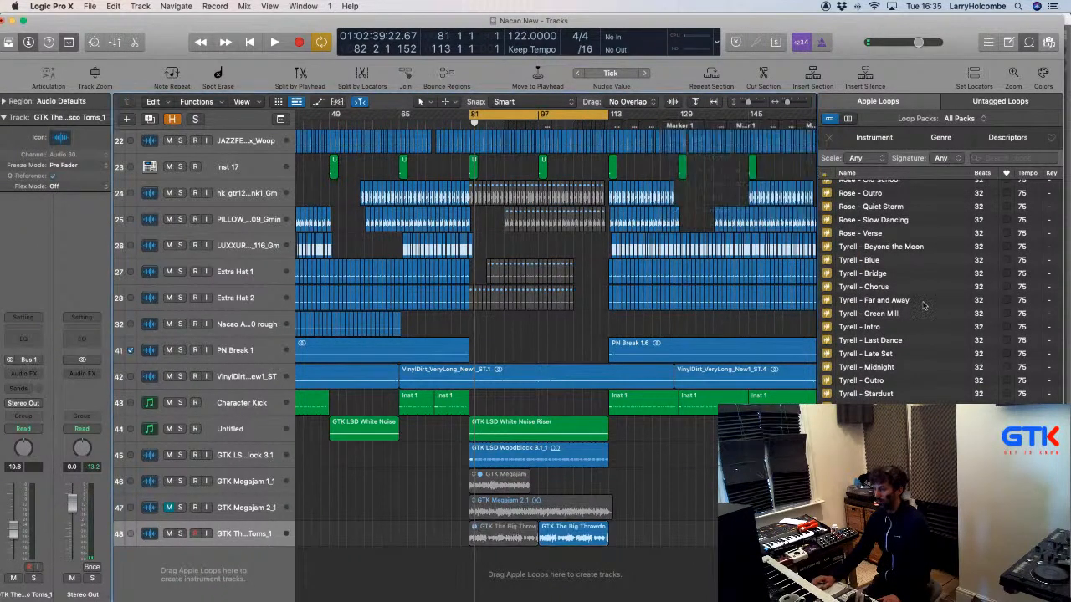
{"action": "left_click", "coordinate": [874, 137]}
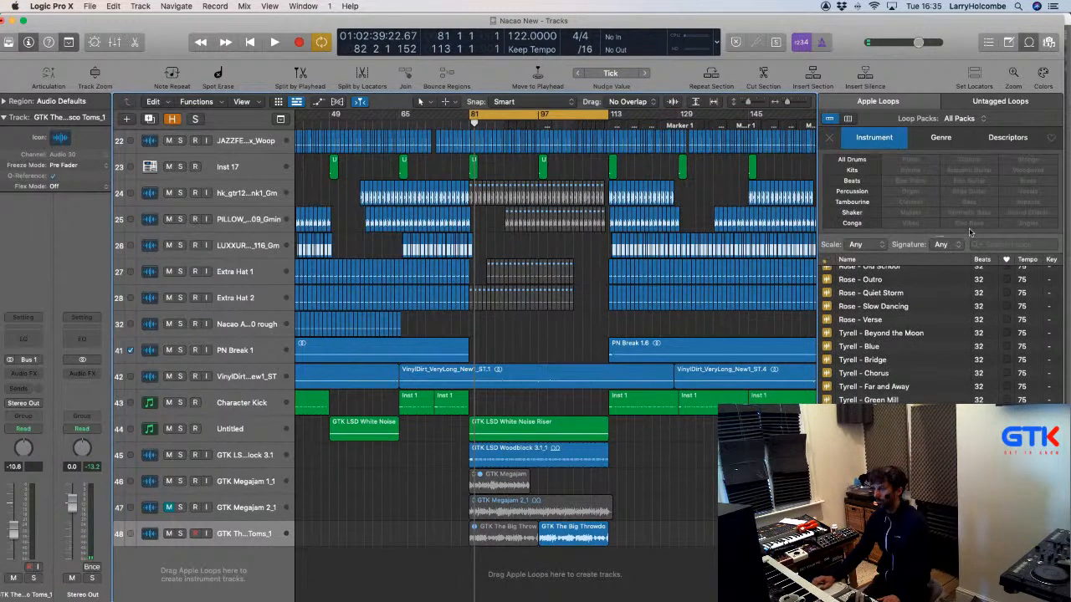
{"action": "left_click", "coordinate": [850, 191]}
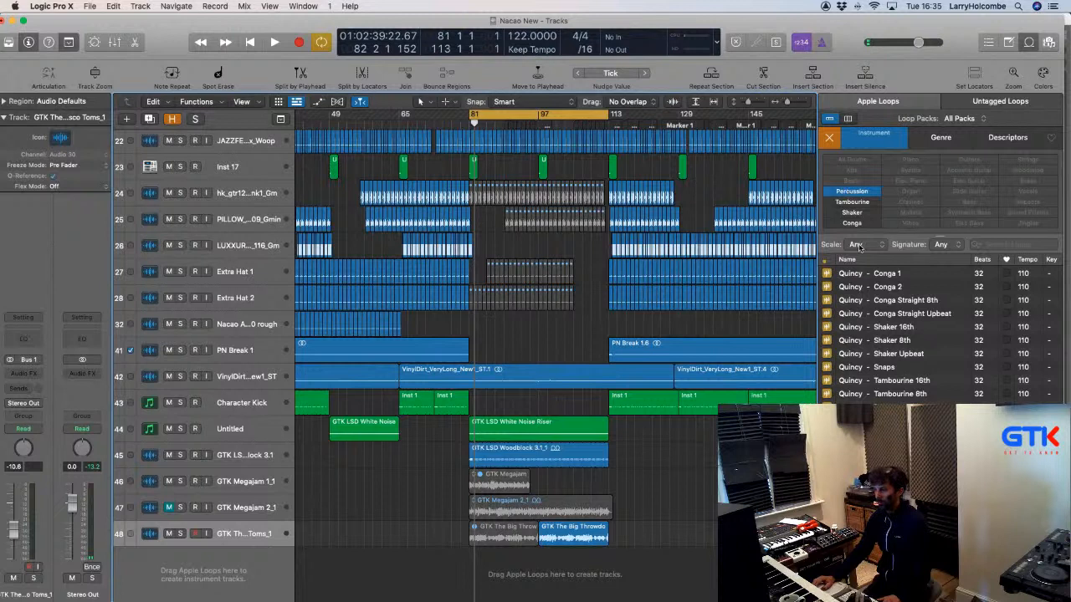
Preview Quincy - Conga 1, Isabela - OffBeat Tambourine and Isabela - Pop Bongo during project playback.
{"action": "left_click", "coordinate": [855, 274]}
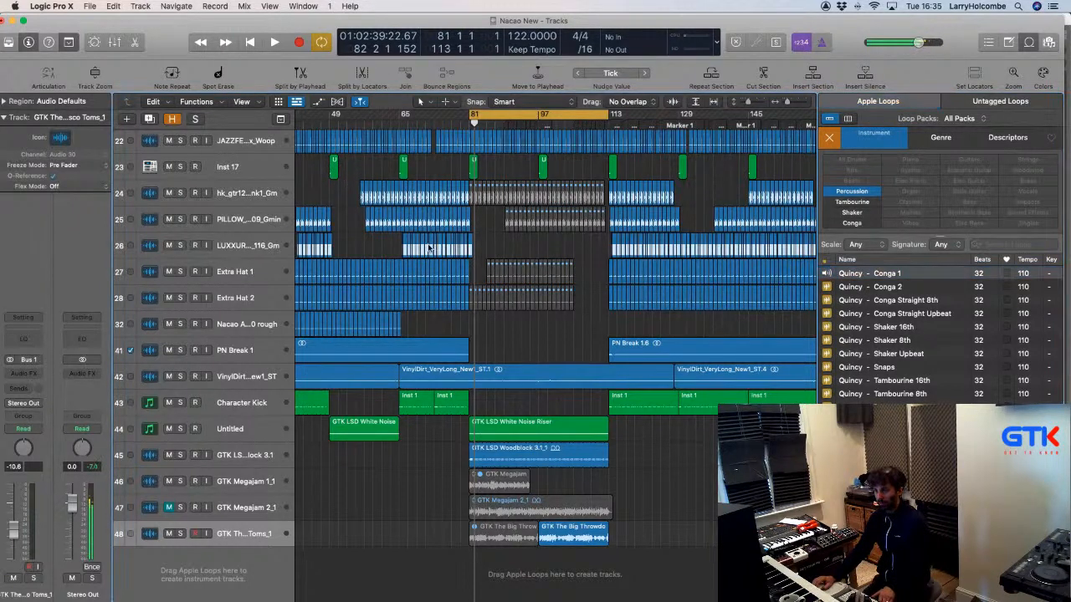
{"action": "key", "text": "space"}
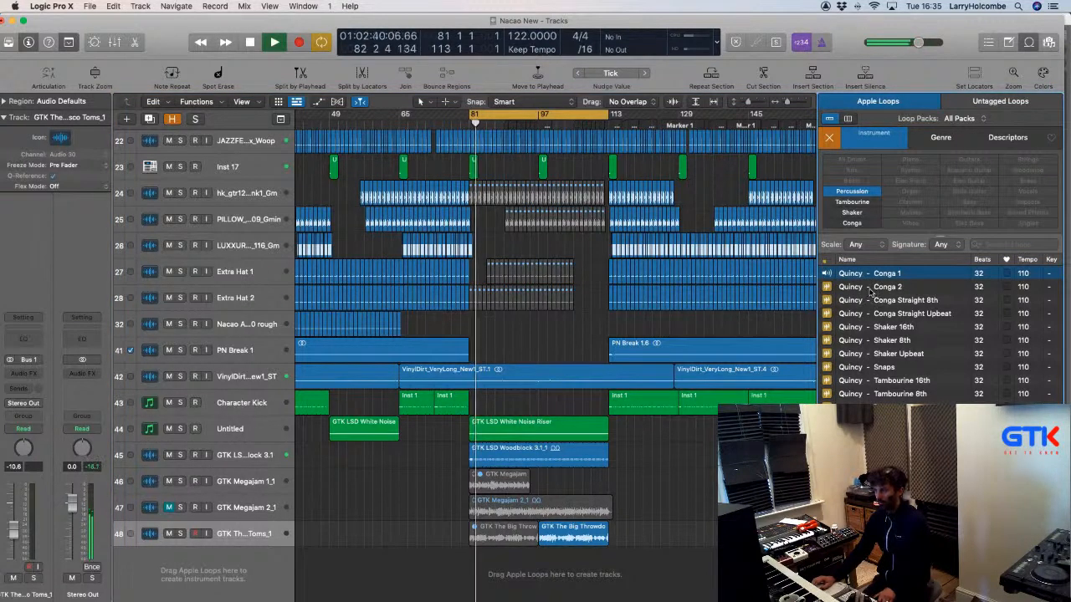
{"action": "scroll", "coordinate": [874, 301], "scroll_direction": "down", "scroll_amount": 1}
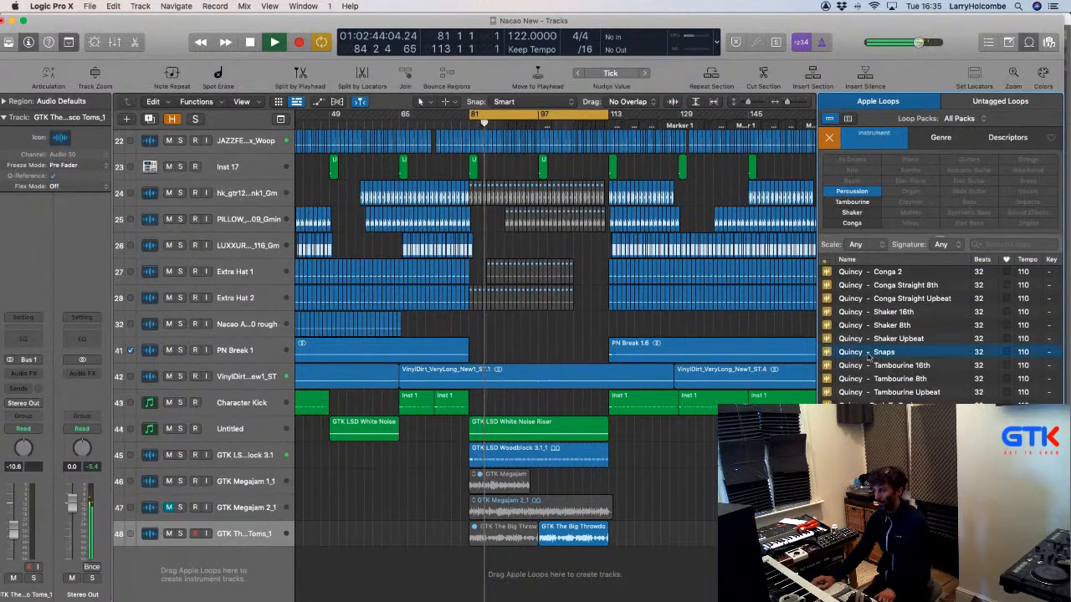
{"action": "scroll", "coordinate": [870, 361], "scroll_direction": "up", "scroll_amount": 4}
{"action": "scroll", "coordinate": [870, 362], "scroll_direction": "up", "scroll_amount": 4}
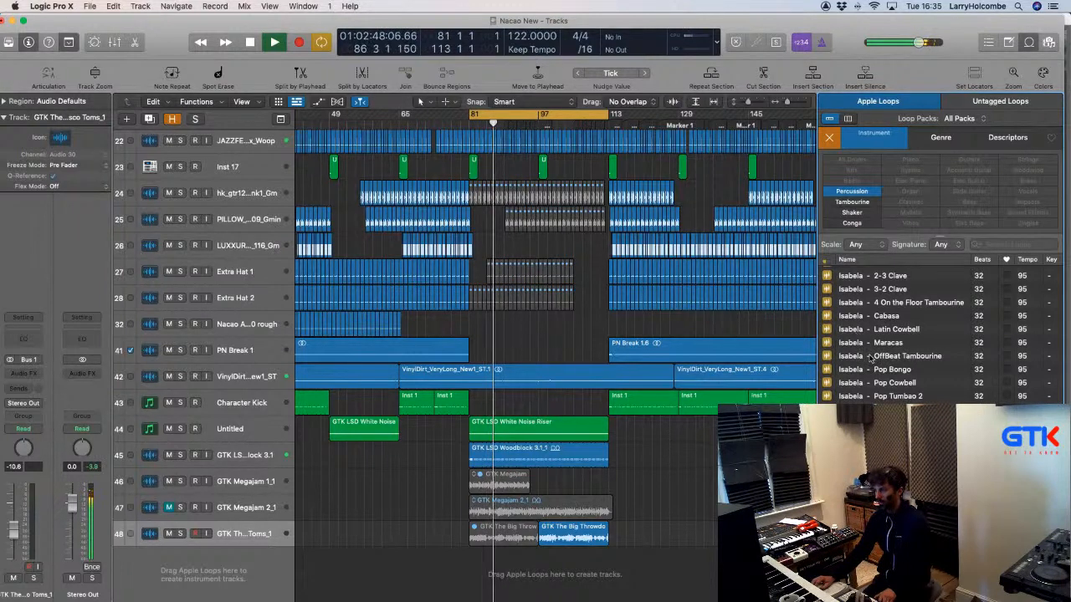
{"action": "left_click", "coordinate": [870, 357]}
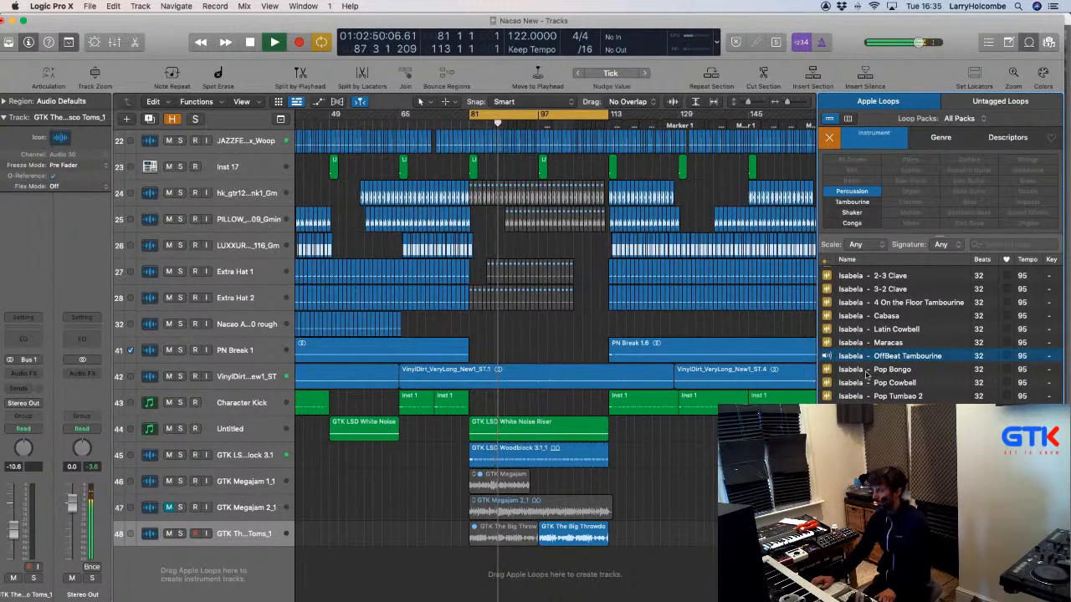
{"action": "left_click", "coordinate": [870, 370]}
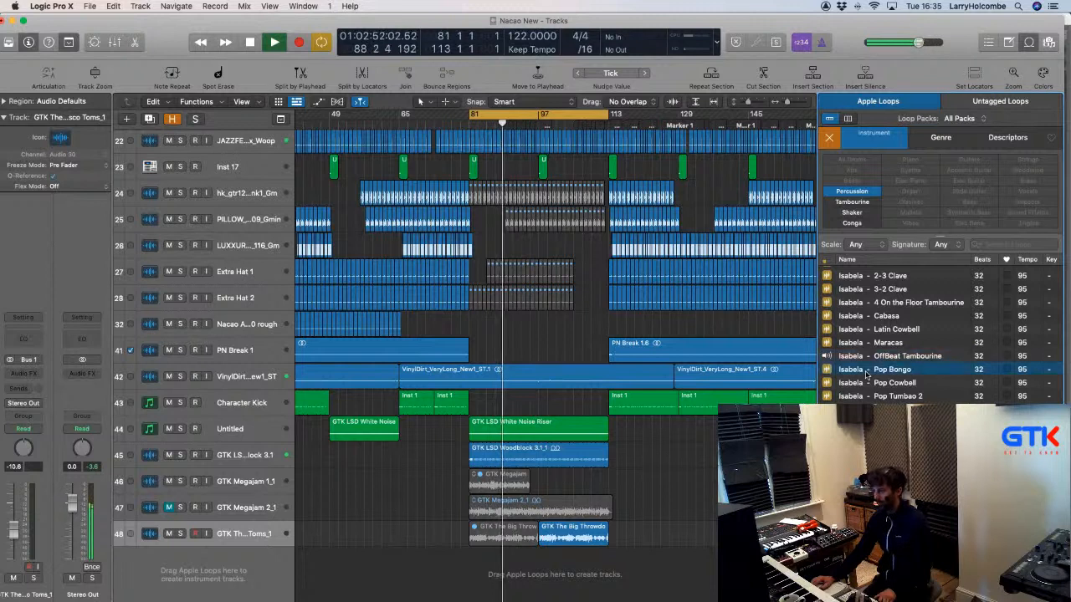
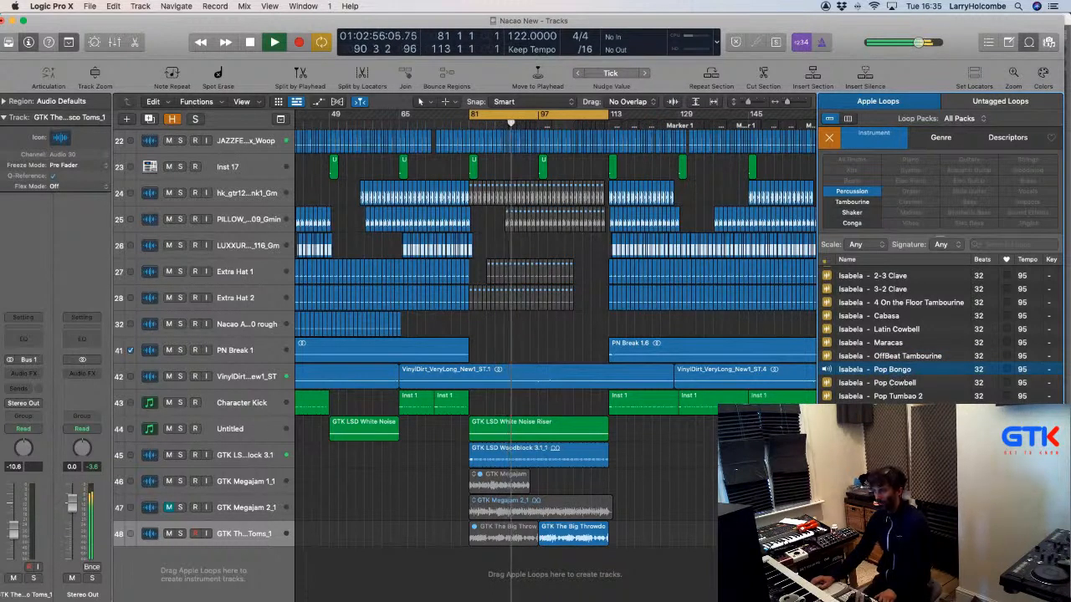
Audition the Isabela - 2-3 Clave loop from the Percussion loop list during playback.
{"action": "scroll", "coordinate": [880, 396], "scroll_direction": "down", "scroll_amount": 1}
{"action": "scroll", "coordinate": [880, 396], "scroll_direction": "up", "scroll_amount": 1}
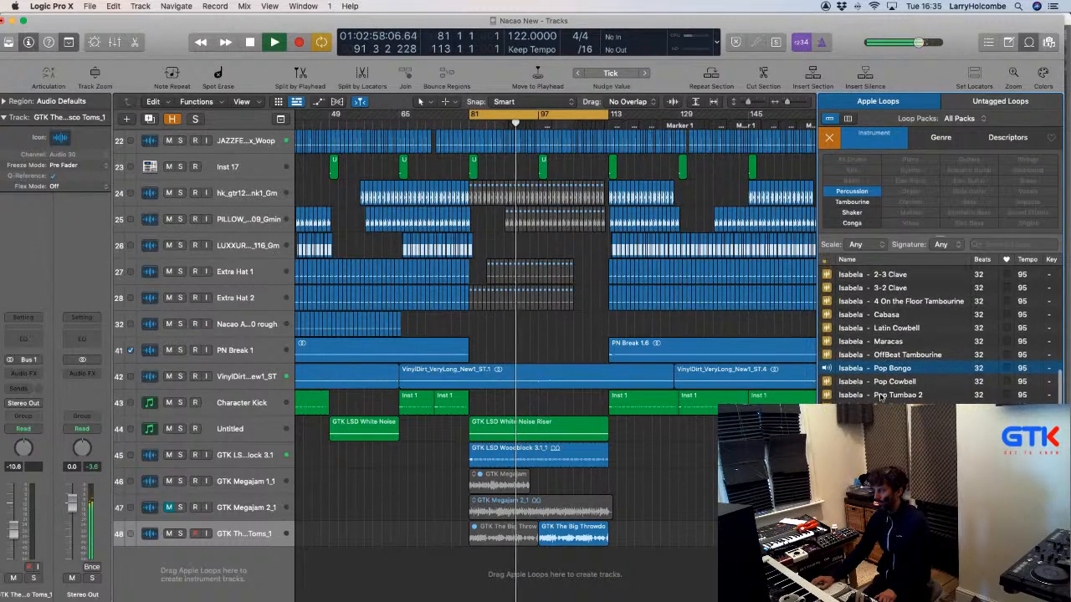
{"action": "scroll", "coordinate": [880, 397], "scroll_direction": "up", "scroll_amount": 1}
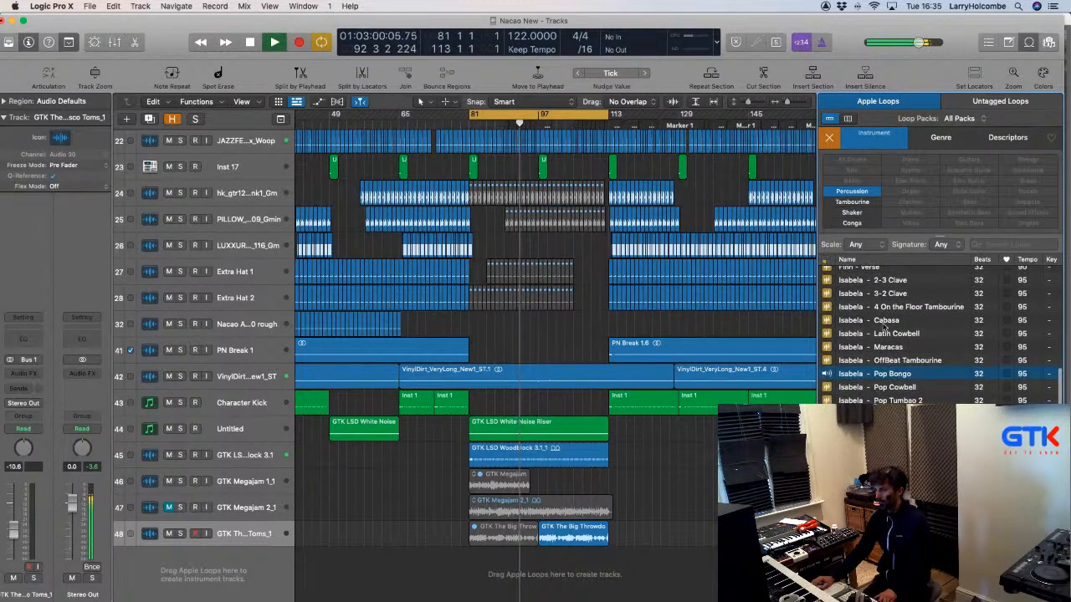
{"action": "scroll", "coordinate": [885, 342], "scroll_direction": "up", "scroll_amount": 3}
{"action": "left_click", "coordinate": [883, 351]}
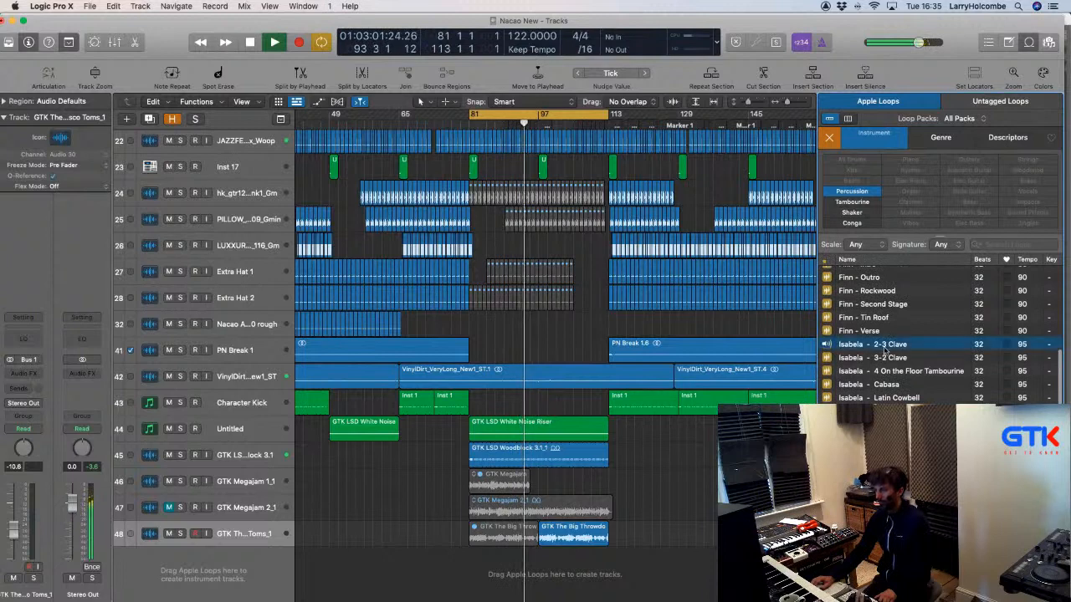
{"action": "scroll", "coordinate": [886, 350], "scroll_direction": "down", "scroll_amount": 2}
{"action": "scroll", "coordinate": [887, 351], "scroll_direction": "down", "scroll_amount": 5}
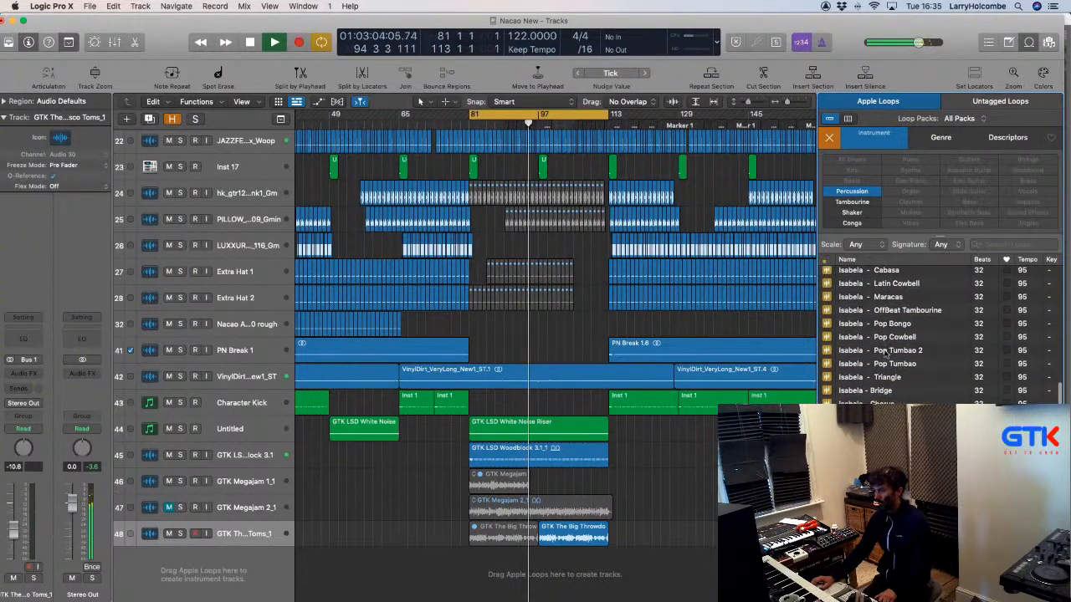
{"action": "scroll", "coordinate": [899, 366], "scroll_direction": "up", "scroll_amount": 5}
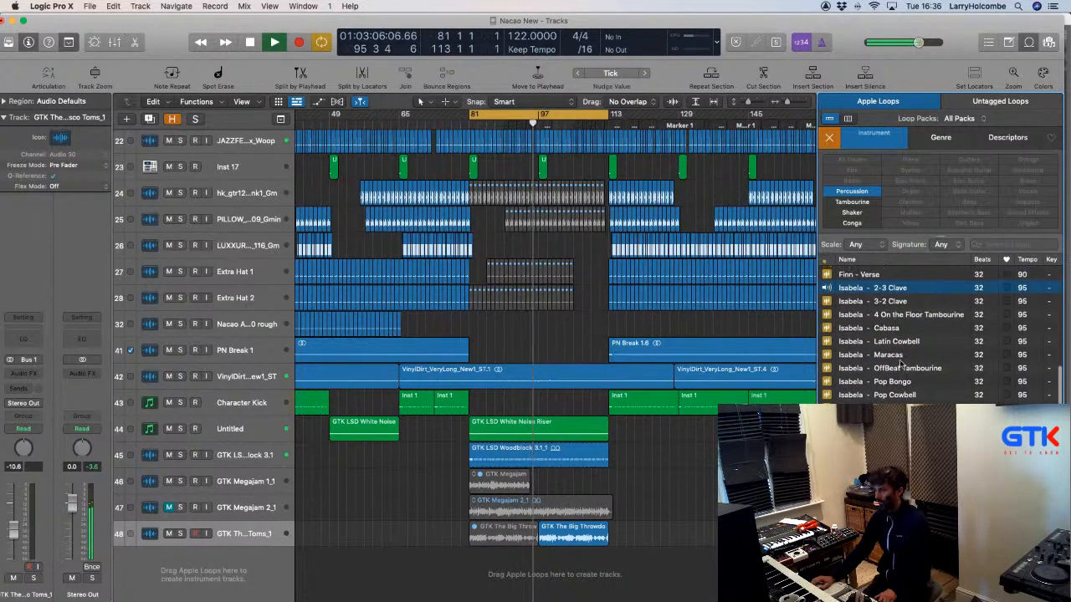
Place the Isabela - 2-3 Clave loop on a new track at bar 81.
{"action": "left_click_drag", "start_coordinate": [849, 322], "coordinate": [470, 587]}
{"action": "left_click_drag", "start_coordinate": [458, 548], "coordinate": [459, 548]}
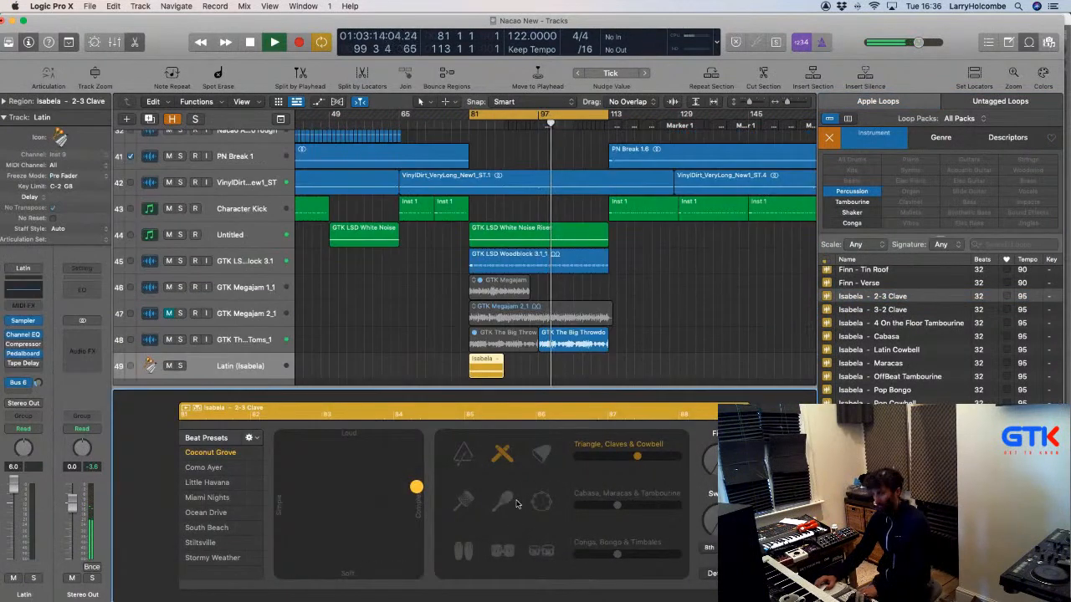
{"action": "key", "text": "p"}
{"action": "key", "text": "p"}
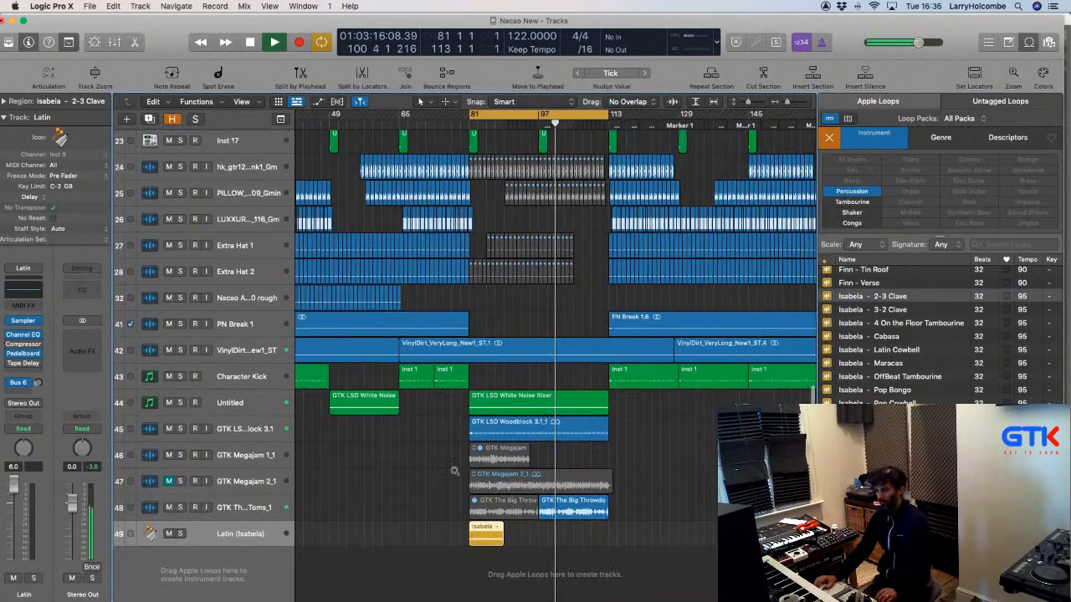
{"action": "left_click_drag", "start_coordinate": [420, 419], "coordinate": [668, 577]}
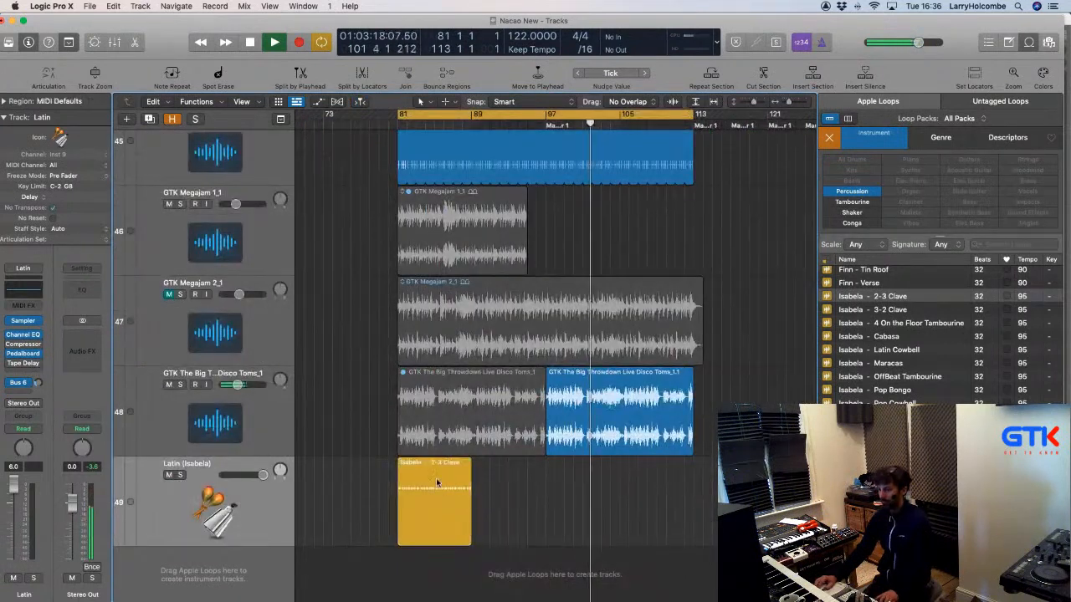
Copy the clave region to fill bars 81–113 and lower the Latin track's volume.
{"action": "left_click_drag", "start_coordinate": [433, 484], "coordinate": [504, 481]}
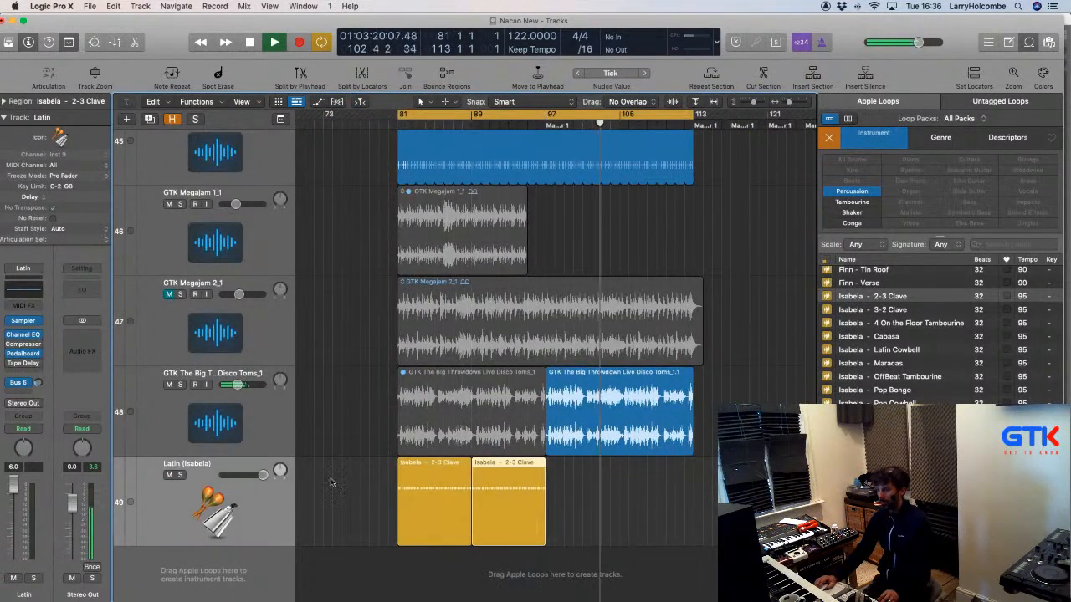
{"action": "left_click_drag", "start_coordinate": [333, 480], "coordinate": [507, 493]}
{"action": "left_click_drag", "start_coordinate": [419, 479], "coordinate": [565, 483]}
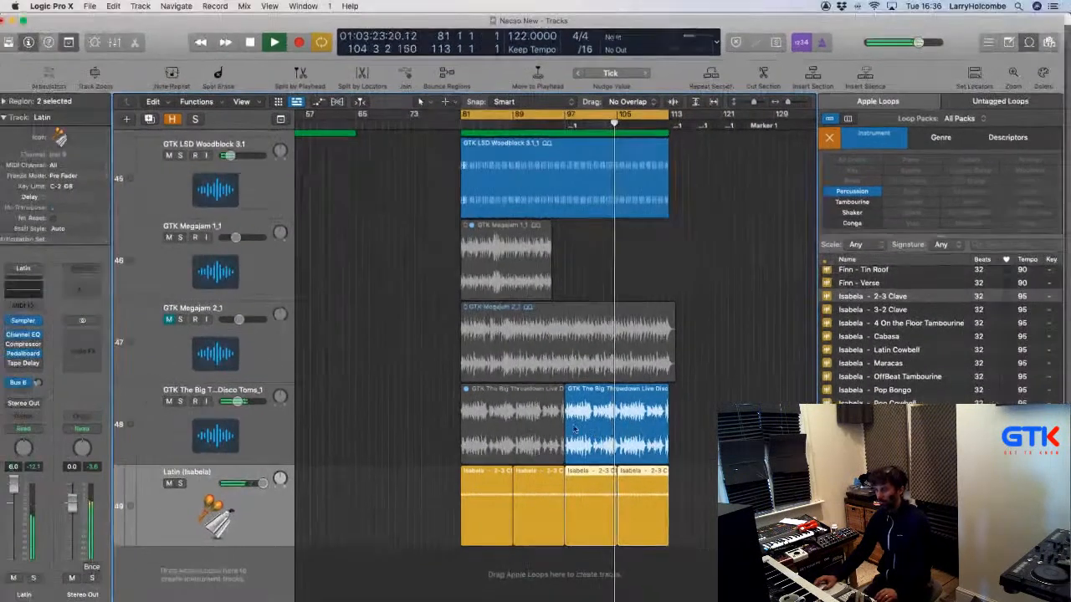
{"action": "left_click", "coordinate": [398, 305]}
{"action": "key", "text": "super+Up"}
{"action": "key", "text": "super+Up"}
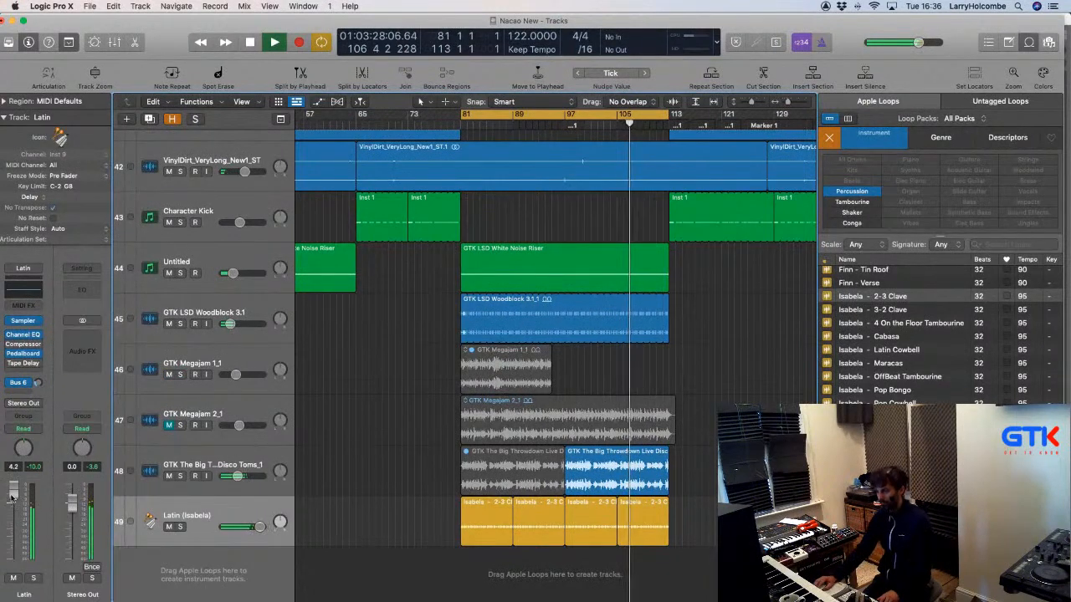
{"action": "left_click_drag", "start_coordinate": [12, 493], "coordinate": [14, 502]}
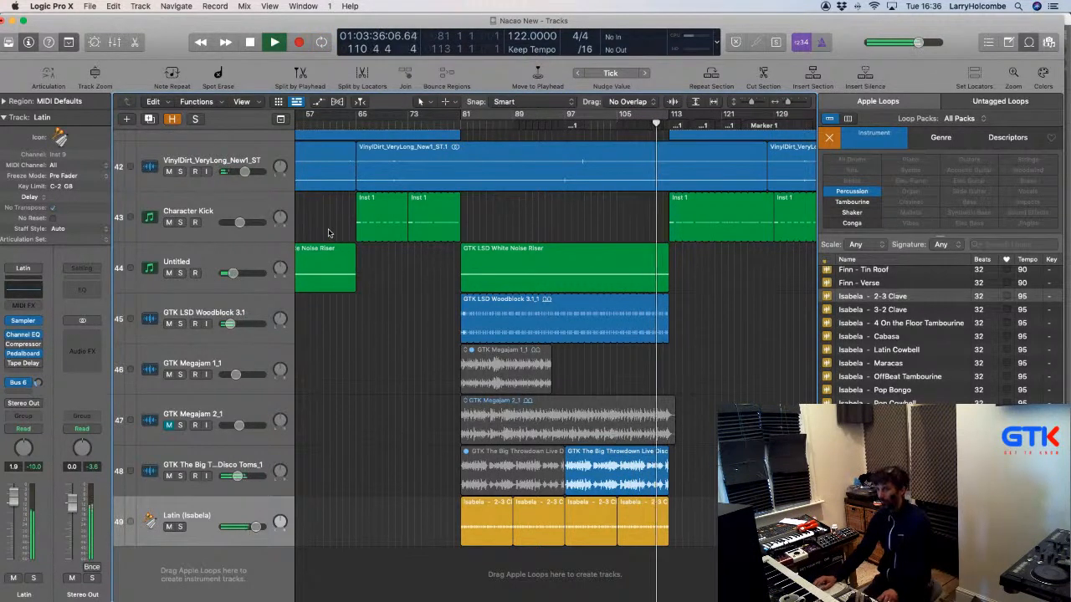
Split the Disco Toms section starting at bar 103 into its own region.
{"action": "left_click_drag", "start_coordinate": [536, 432], "coordinate": [674, 486]}
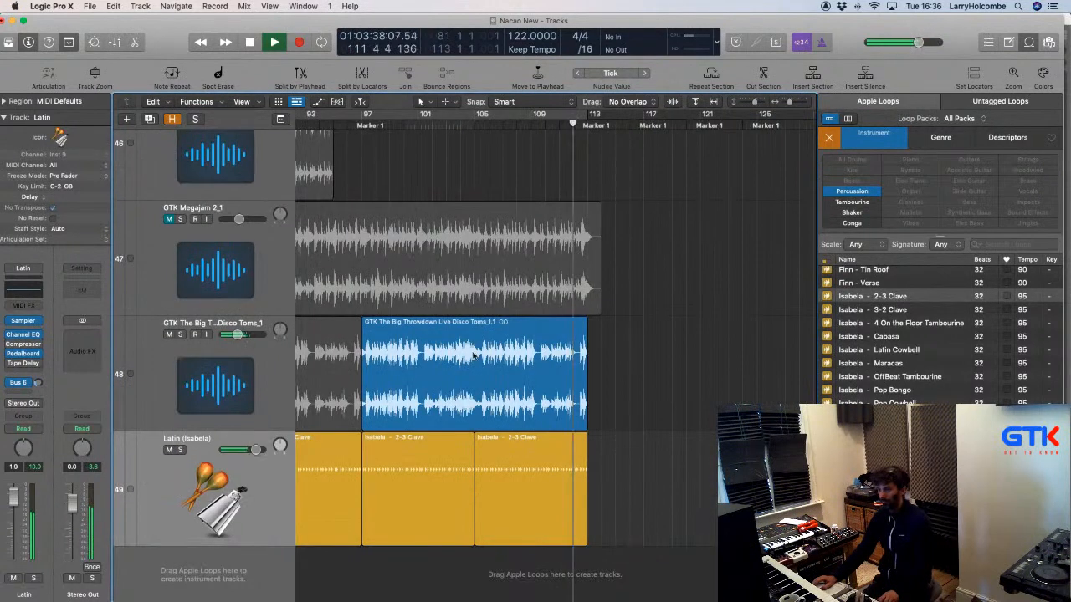
{"action": "left_click_drag", "start_coordinate": [446, 365], "coordinate": [607, 442]}
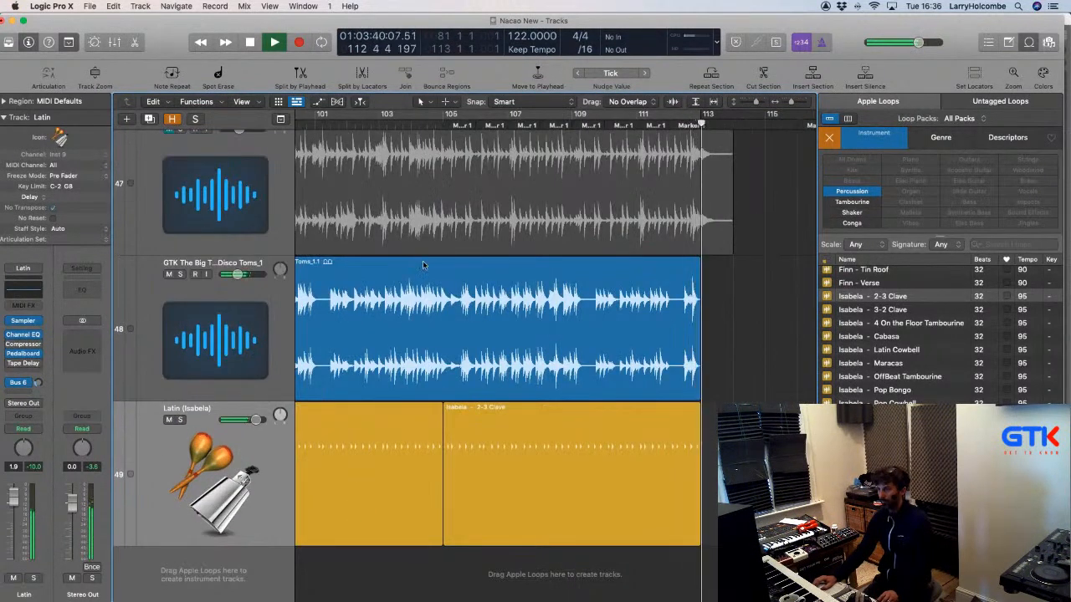
{"action": "scroll", "coordinate": [424, 263], "scroll_direction": "left", "scroll_amount": 1}
{"action": "left_click_drag", "start_coordinate": [394, 266], "coordinate": [461, 274]}
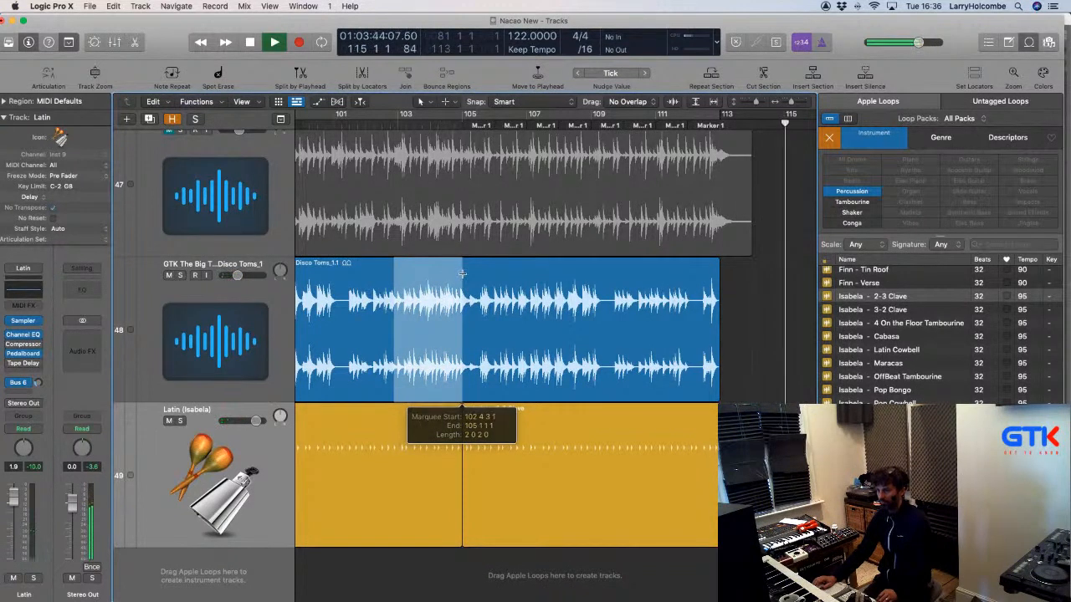
{"action": "left_click_drag", "start_coordinate": [368, 205], "coordinate": [548, 406]}
{"action": "scroll", "coordinate": [389, 385], "scroll_direction": "left", "scroll_amount": 1}
{"action": "left_click", "coordinate": [389, 386]}
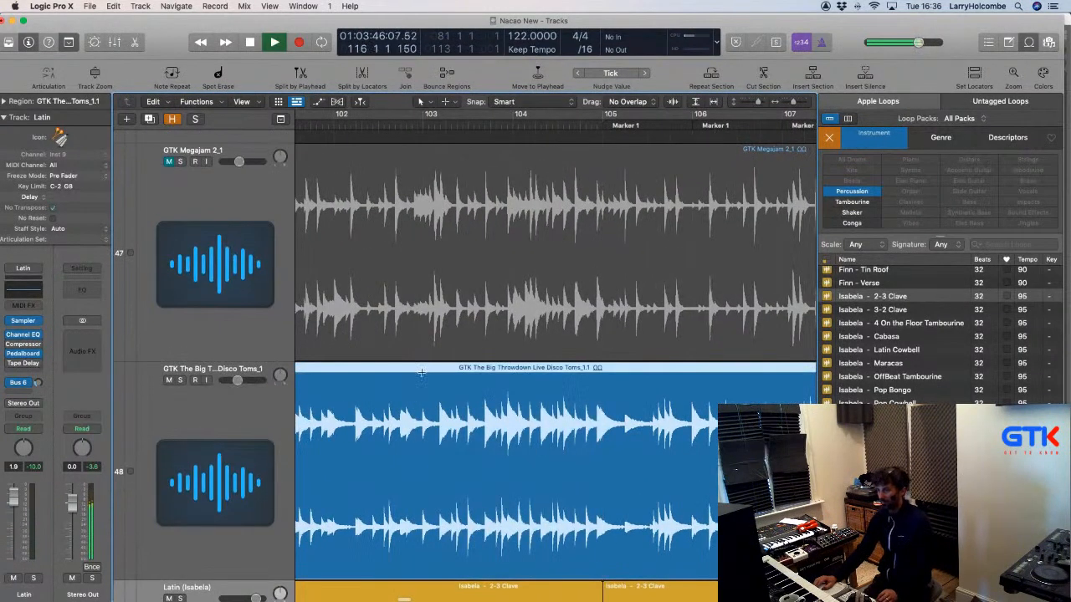
{"action": "left_click_drag", "start_coordinate": [422, 372], "coordinate": [603, 386]}
{"action": "left_click", "coordinate": [552, 389]}
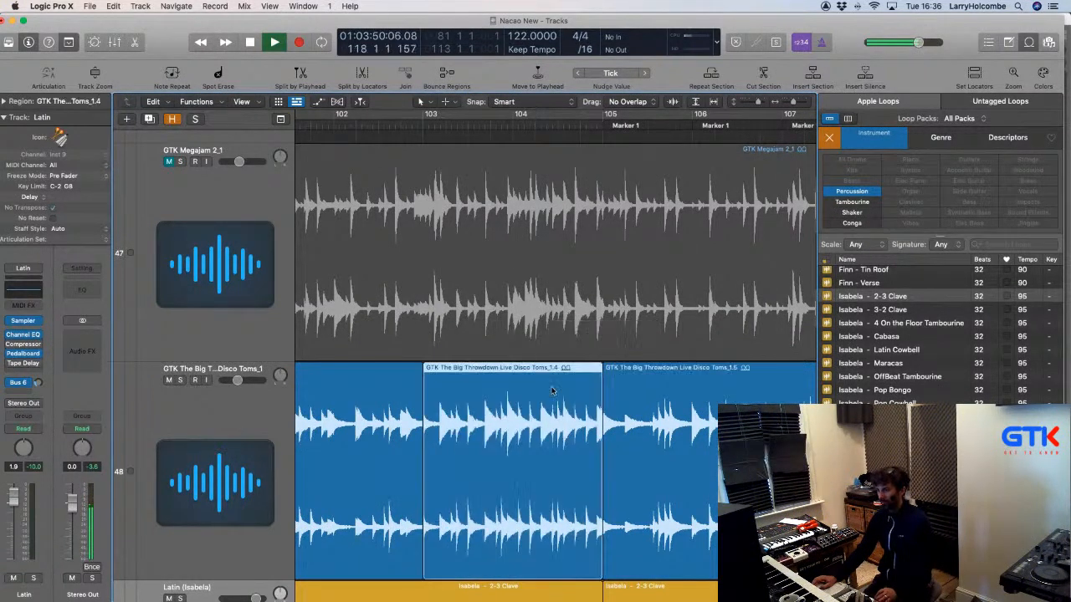
{"action": "key", "text": "space"}
{"action": "left_click", "coordinate": [552, 386], "text": "ctrl+alt"}
Copy a Big Throwdown toms piece to bar 109 and move the join between regions later.
{"action": "scroll", "coordinate": [554, 386], "scroll_direction": "right", "scroll_amount": 3}
{"action": "scroll", "coordinate": [635, 400], "scroll_direction": "down", "scroll_amount": 3}
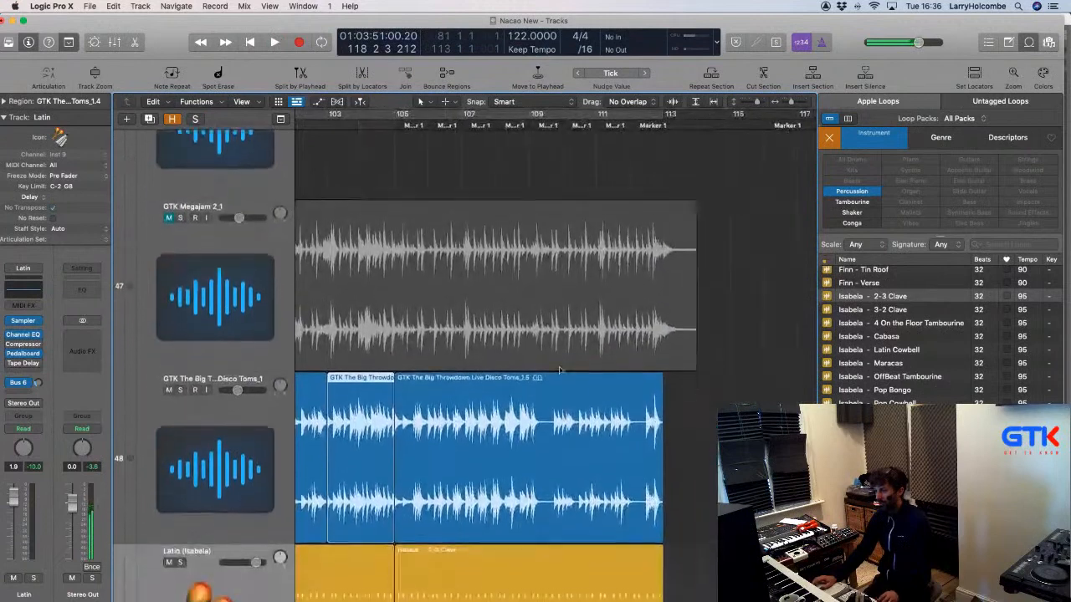
{"action": "scroll", "coordinate": [632, 397], "scroll_direction": "left", "scroll_amount": 3}
{"action": "left_click", "coordinate": [423, 142]}
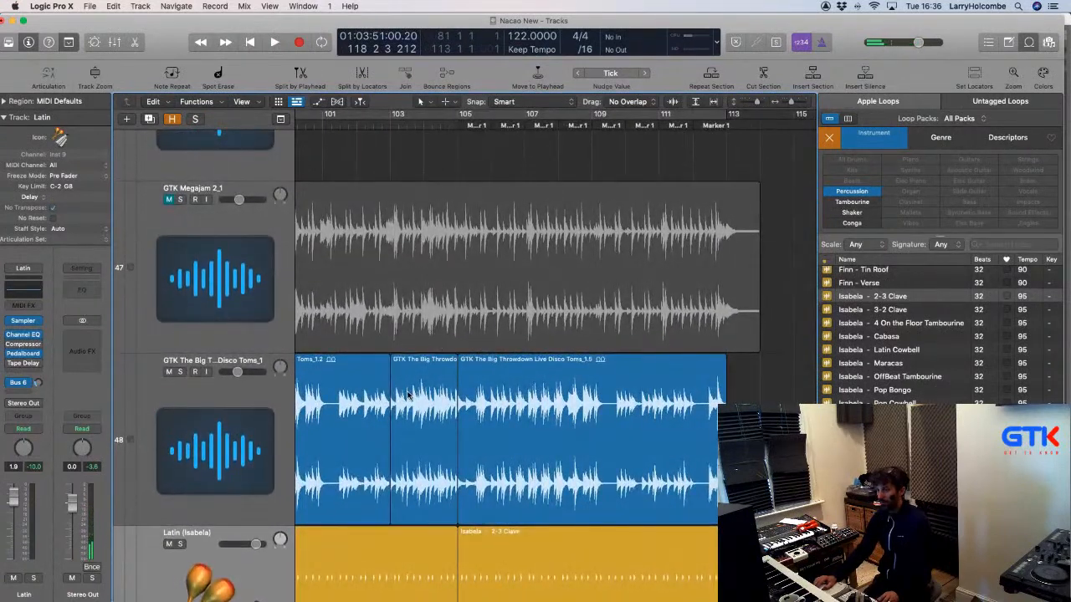
{"action": "left_click_drag", "start_coordinate": [408, 397], "coordinate": [614, 406]}
{"action": "left_click", "coordinate": [539, 149]}
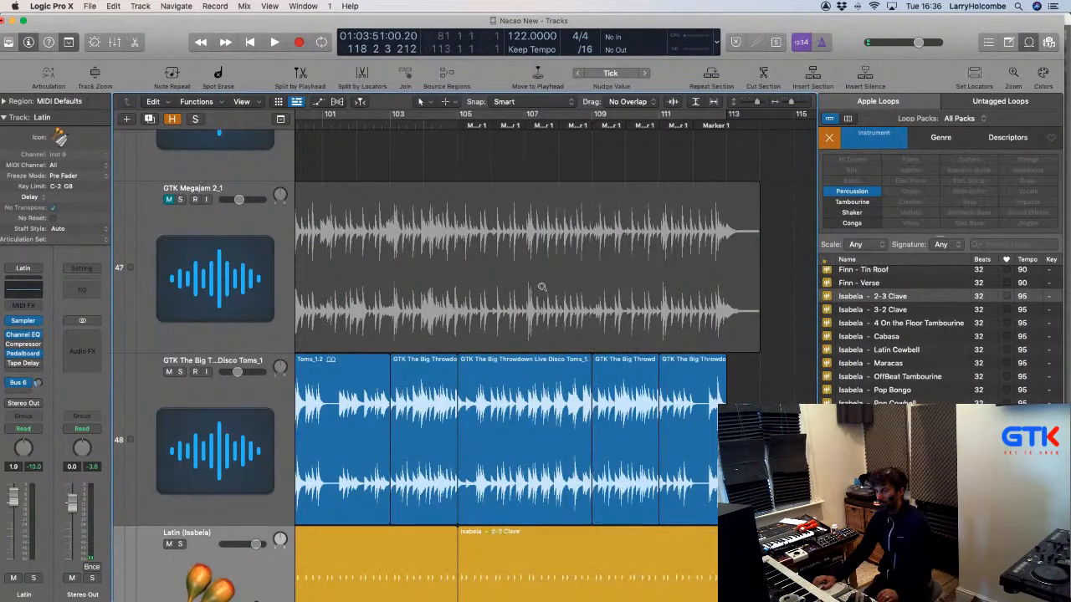
{"action": "left_click_drag", "start_coordinate": [568, 362], "coordinate": [666, 424]}
{"action": "left_click_drag", "start_coordinate": [414, 147], "coordinate": [446, 143]}
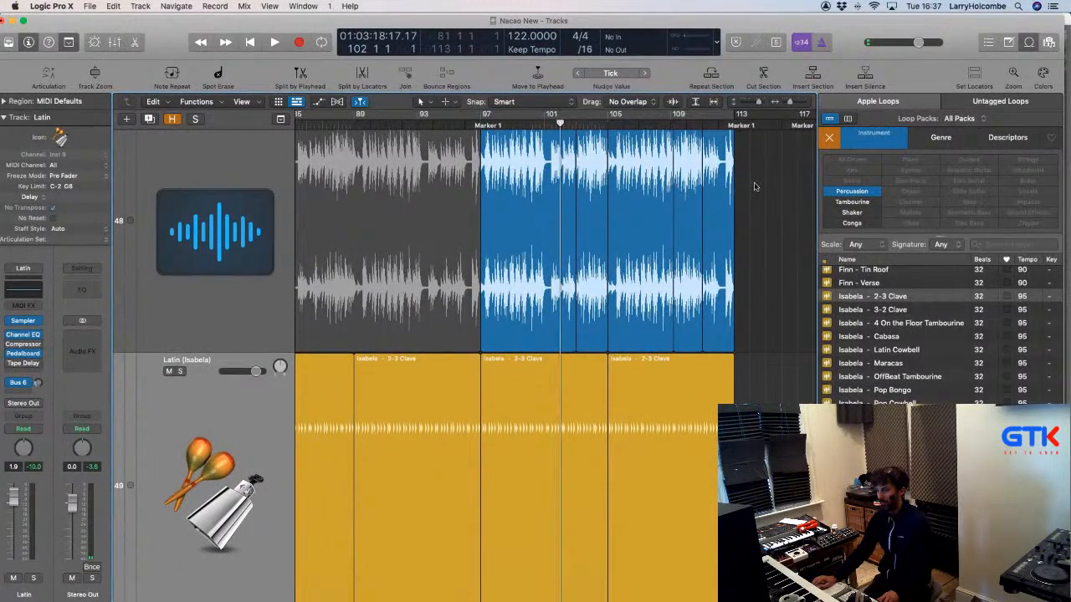
Play the new tom fill with the arrangement zoomed out to bars 81–121.
{"action": "key", "text": "space"}
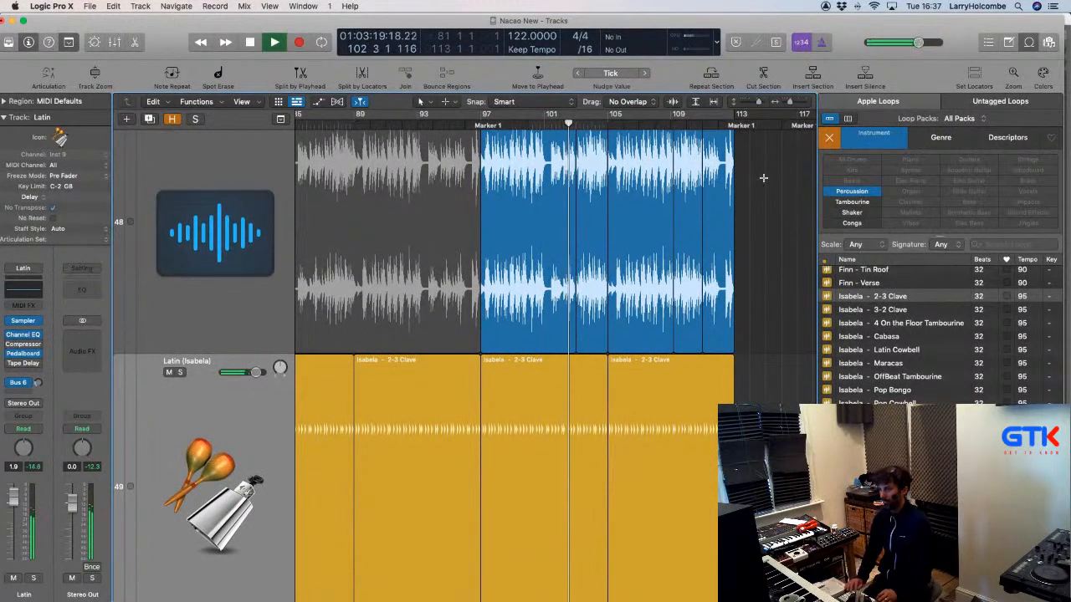
{"action": "key", "text": "super+Up"}
{"action": "key", "text": "super+Up"}
{"action": "key", "text": "super+Up"}
{"action": "key", "text": "super+Up"}
{"action": "key", "text": "super+Up"}
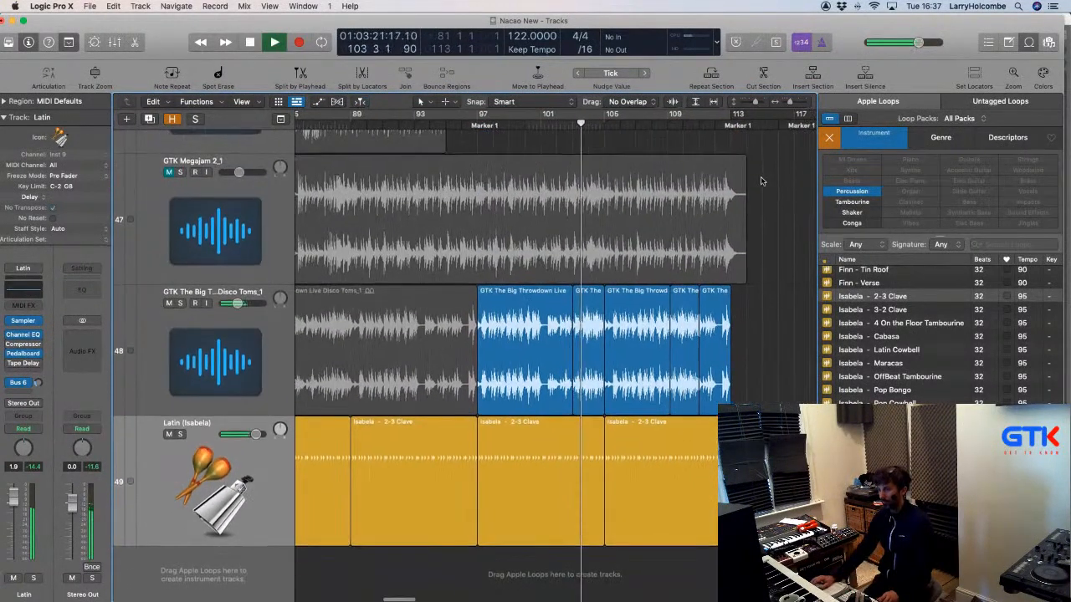
{"action": "key", "text": "super+Up"}
{"action": "key", "text": "super+Left"}
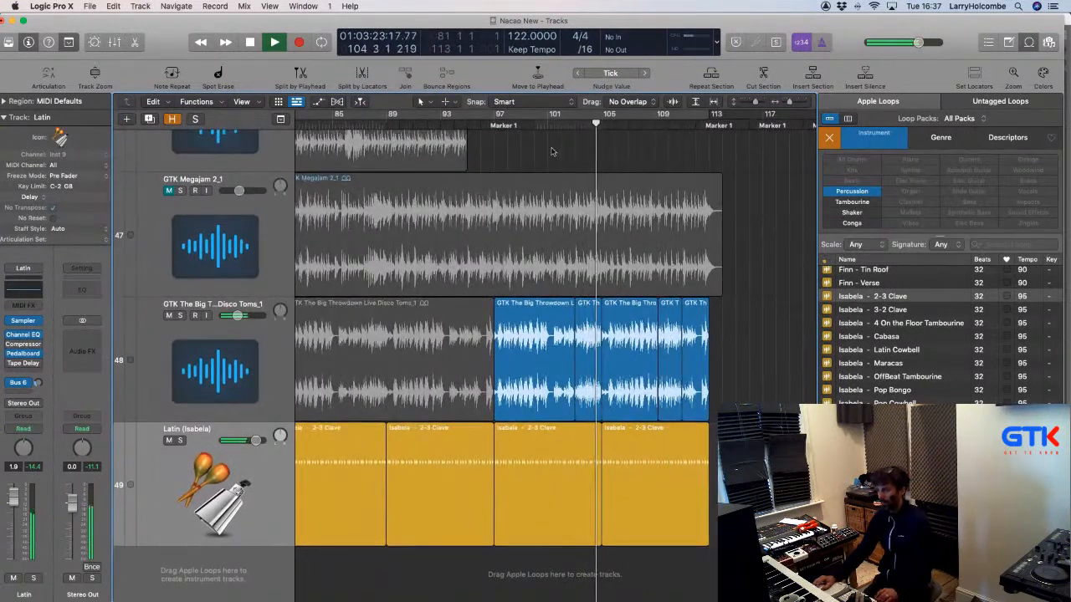
{"action": "key", "text": "super+Left"}
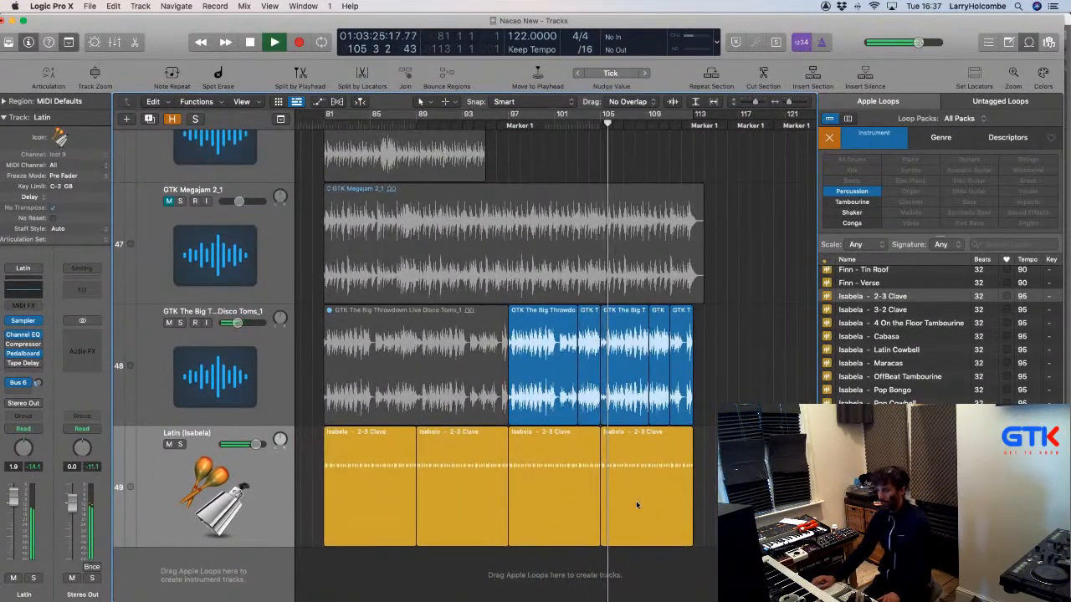
Copy the last 2-3 Clave region to bar 113 and select all the Latin track's clave regions.
{"action": "left_click_drag", "start_coordinate": [634, 481], "coordinate": [726, 484]}
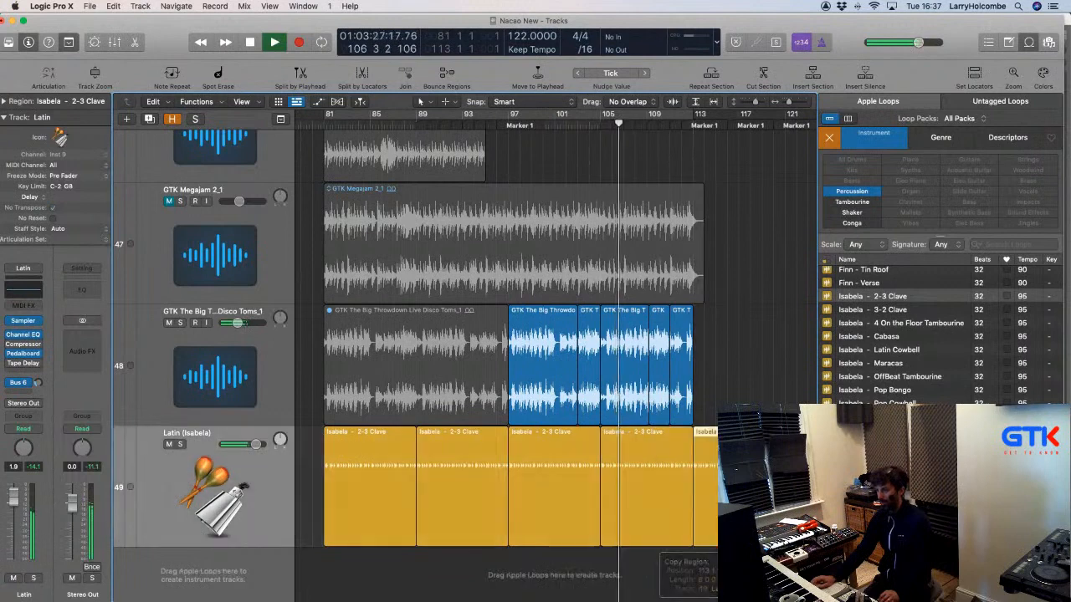
{"action": "scroll", "coordinate": [726, 484], "scroll_direction": "down", "scroll_amount": 3}
{"action": "left_click", "coordinate": [239, 491]}
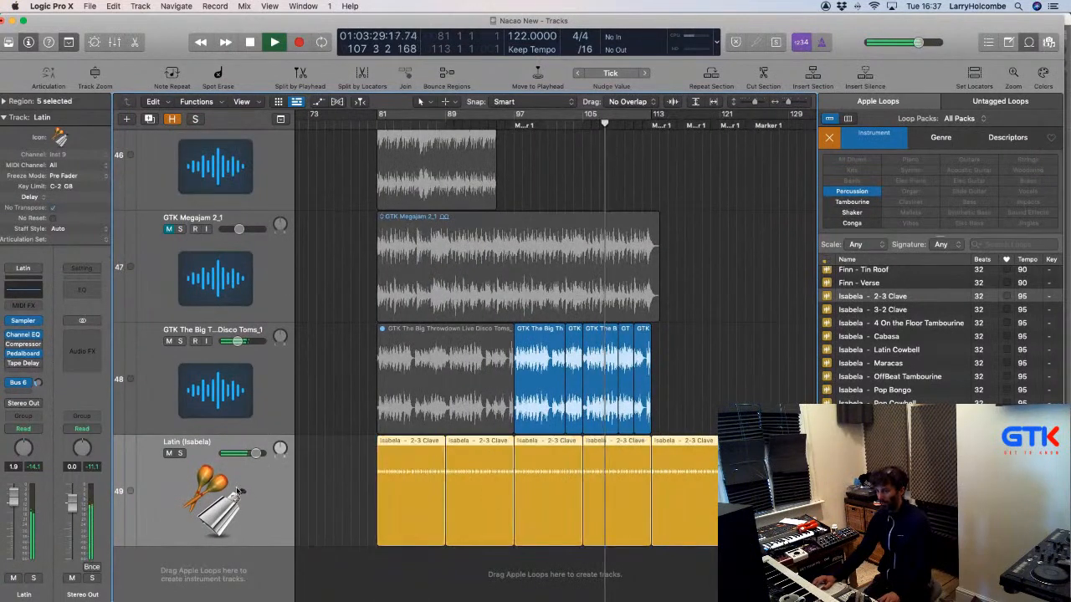
{"action": "key", "text": "b"}
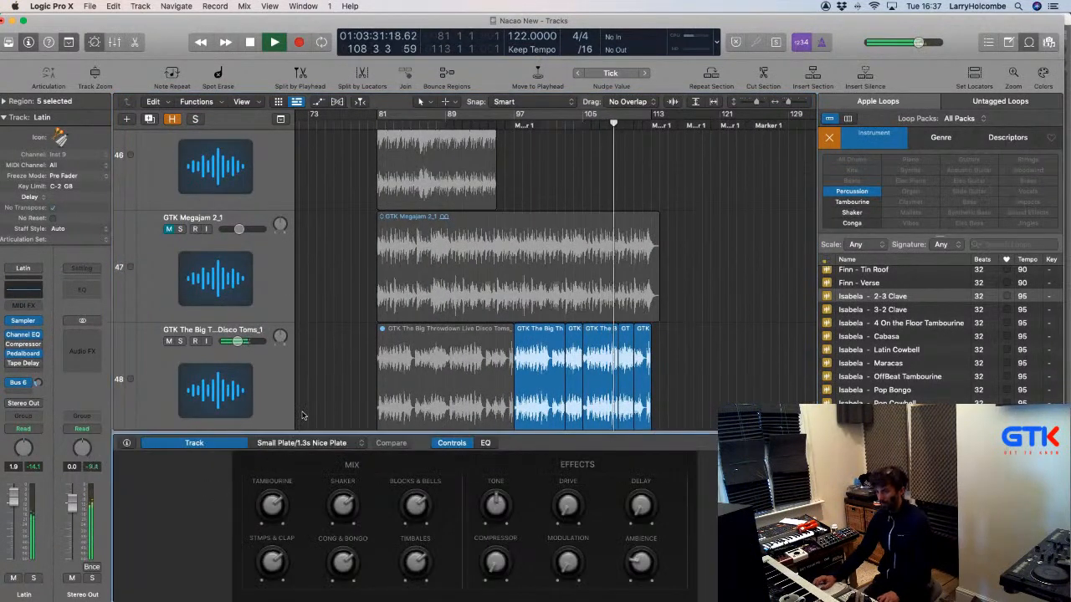
{"action": "key", "text": "p"}
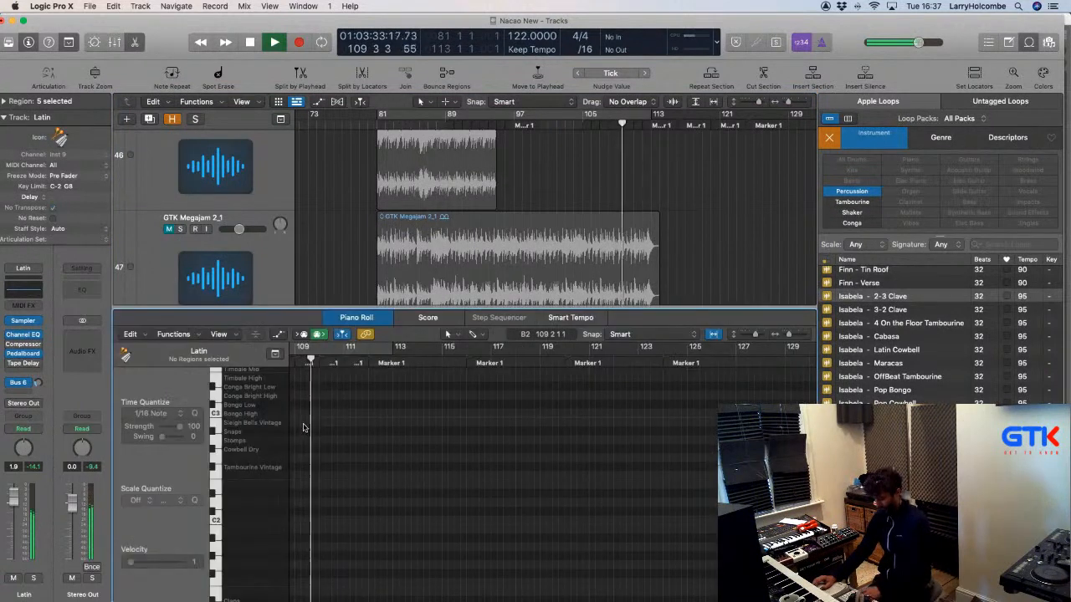
{"action": "key", "text": "p"}
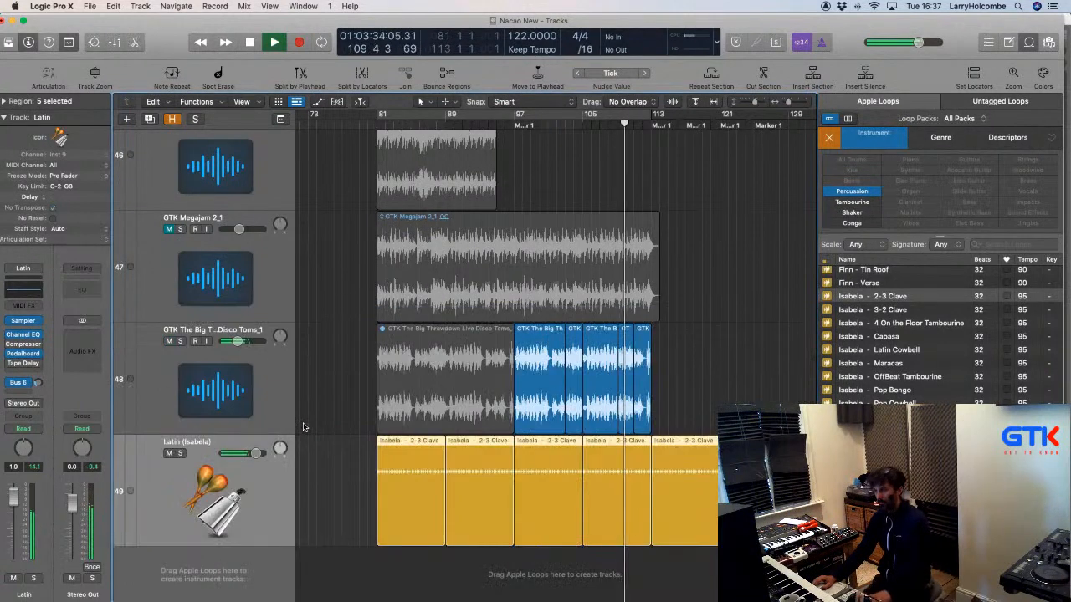
Give the Latin track a percussion icon and lower its volume to -4.3 dB.
{"action": "left_click", "coordinate": [204, 482]}
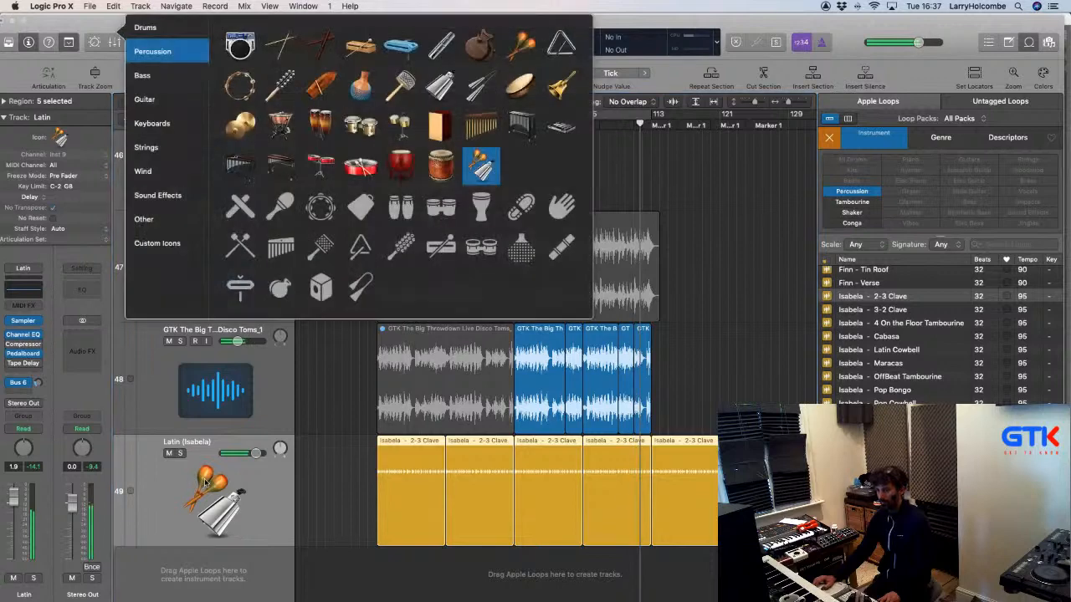
{"action": "left_click", "coordinate": [703, 173]}
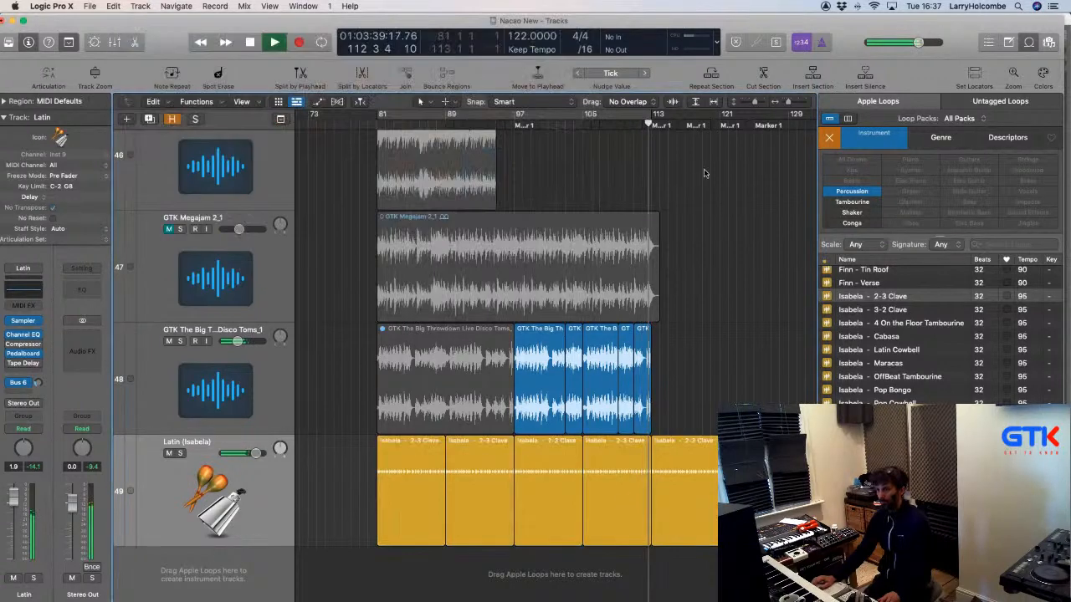
{"action": "left_click_drag", "start_coordinate": [721, 205], "coordinate": [564, 544]}
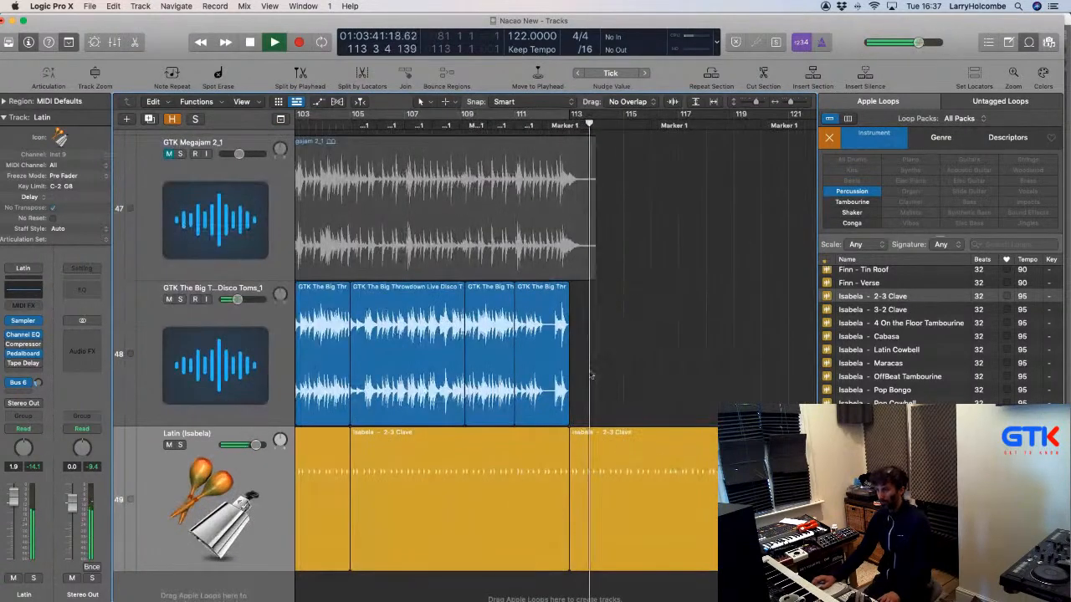
{"action": "left_click", "coordinate": [634, 450]}
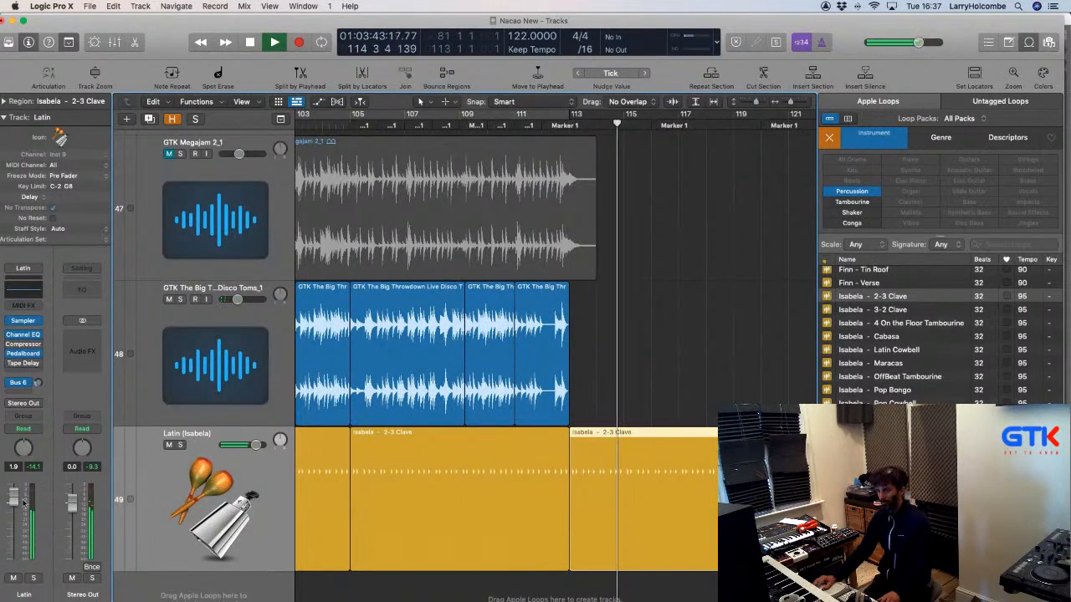
{"action": "left_click_drag", "start_coordinate": [14, 500], "coordinate": [15, 523]}
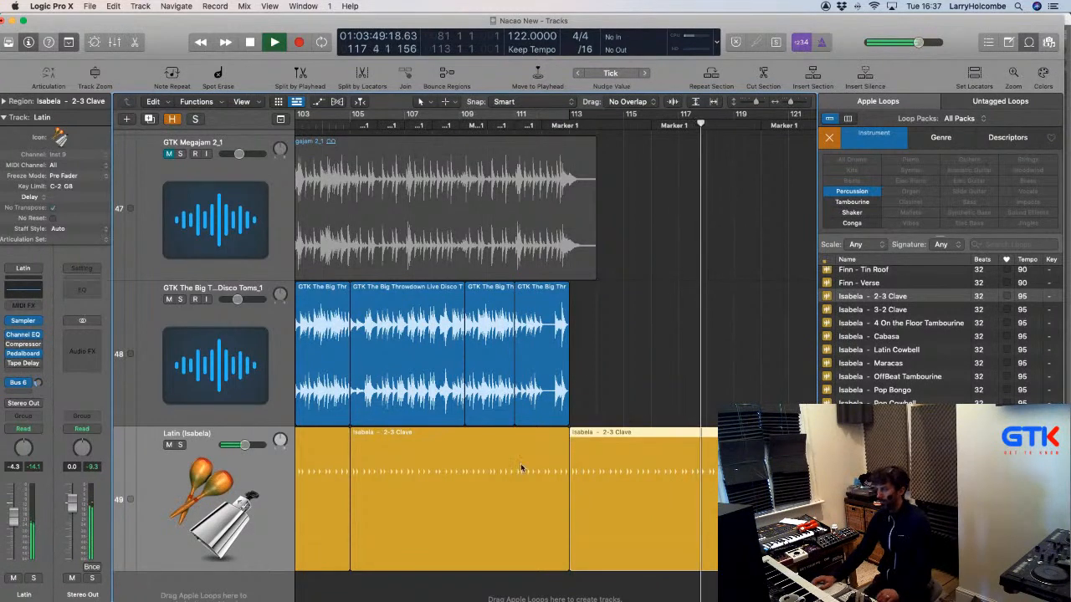
{"action": "scroll", "coordinate": [520, 464], "scroll_direction": "left", "scroll_amount": 2}
{"action": "scroll", "coordinate": [520, 465], "scroll_direction": "left", "scroll_amount": 2}
Set a cycle range from bar 108 to 116 and play it.
{"action": "key", "text": "space"}
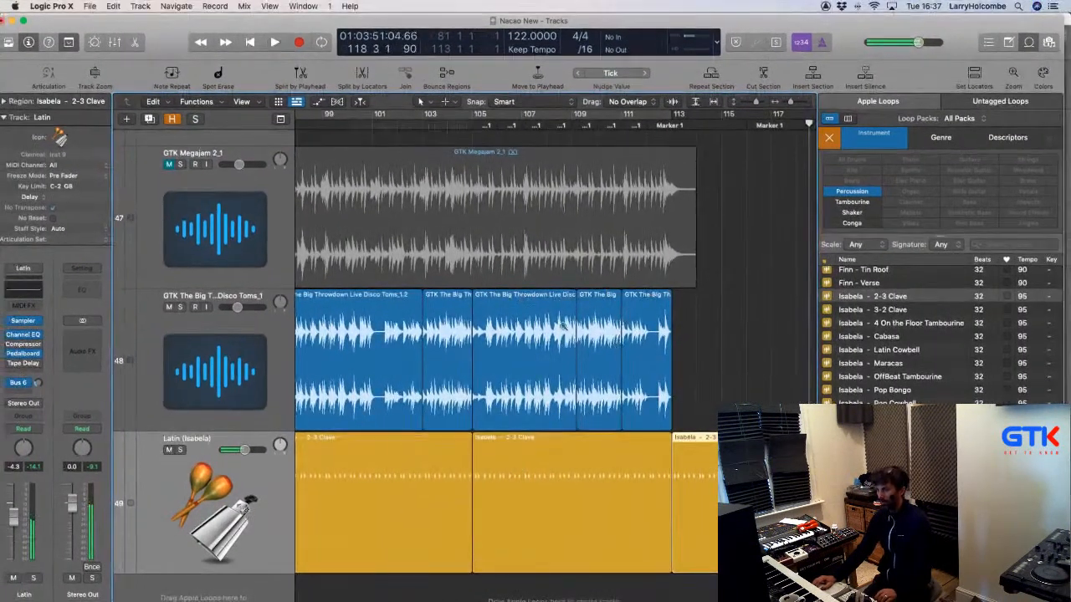
{"action": "scroll", "coordinate": [633, 317], "scroll_direction": "up", "scroll_amount": 5}
{"action": "scroll", "coordinate": [595, 260], "scroll_direction": "left", "scroll_amount": 2}
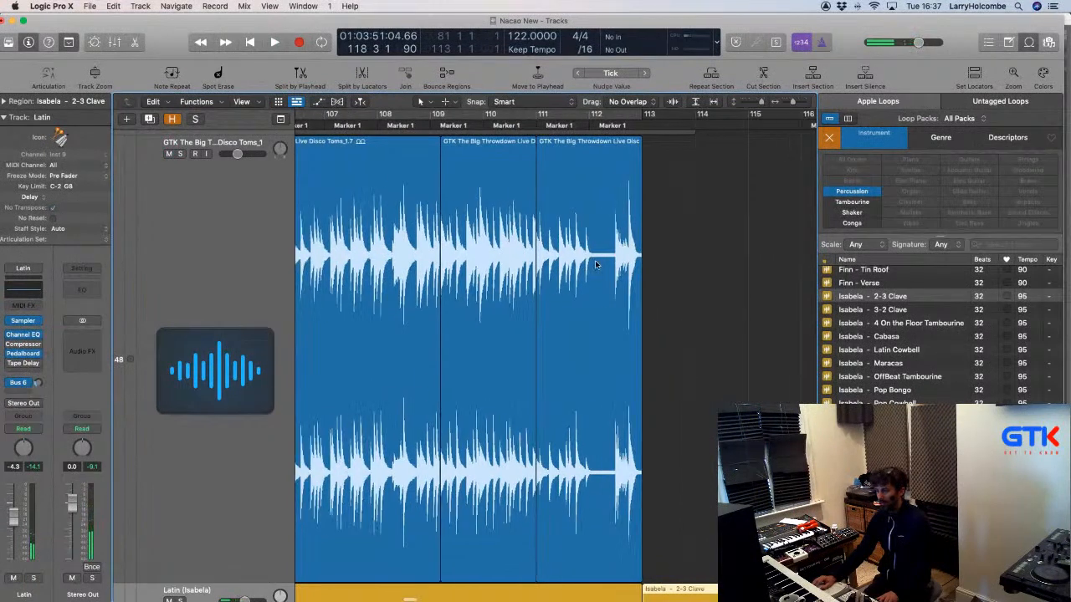
{"action": "left_click_drag", "start_coordinate": [393, 119], "coordinate": [784, 189]}
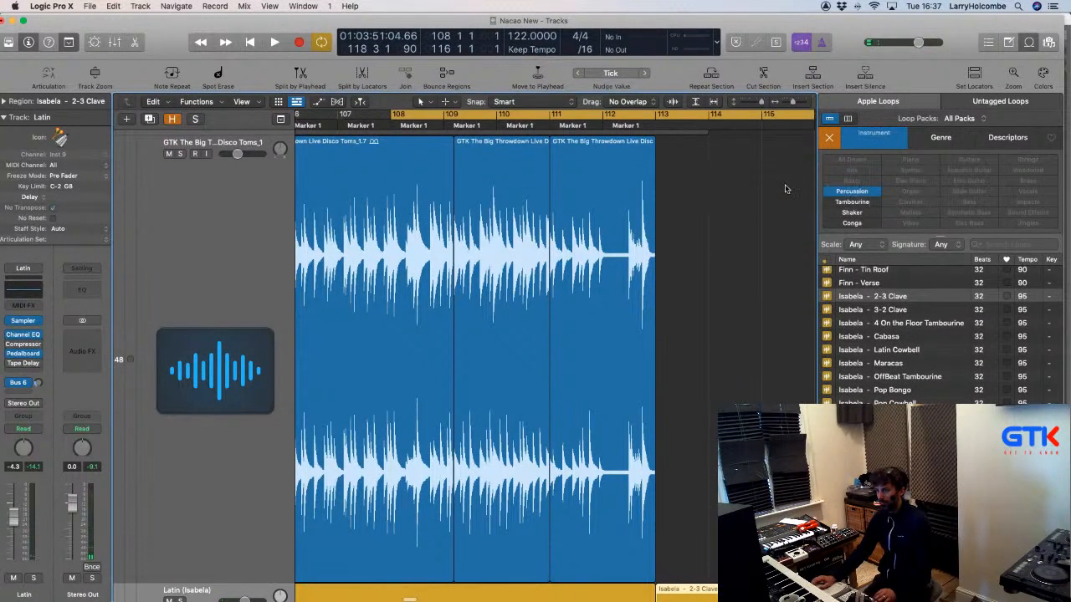
{"action": "scroll", "coordinate": [753, 191], "scroll_direction": "down", "scroll_amount": 3}
{"action": "key", "text": "space"}
{"action": "scroll", "coordinate": [735, 194], "scroll_direction": "up", "scroll_amount": 7}
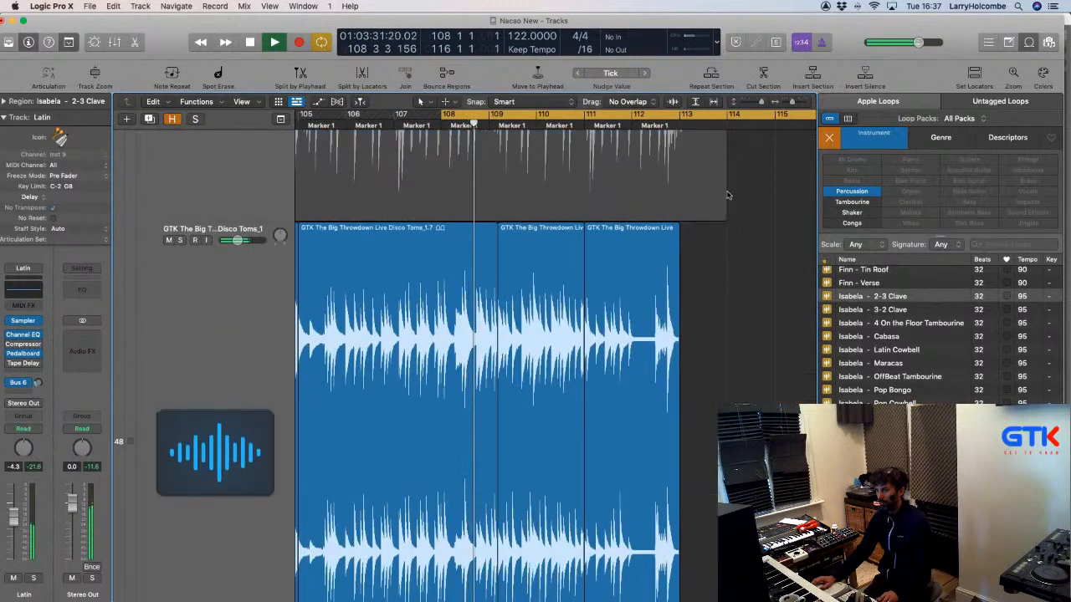
{"action": "left_click_drag", "start_coordinate": [399, 251], "coordinate": [566, 348]}
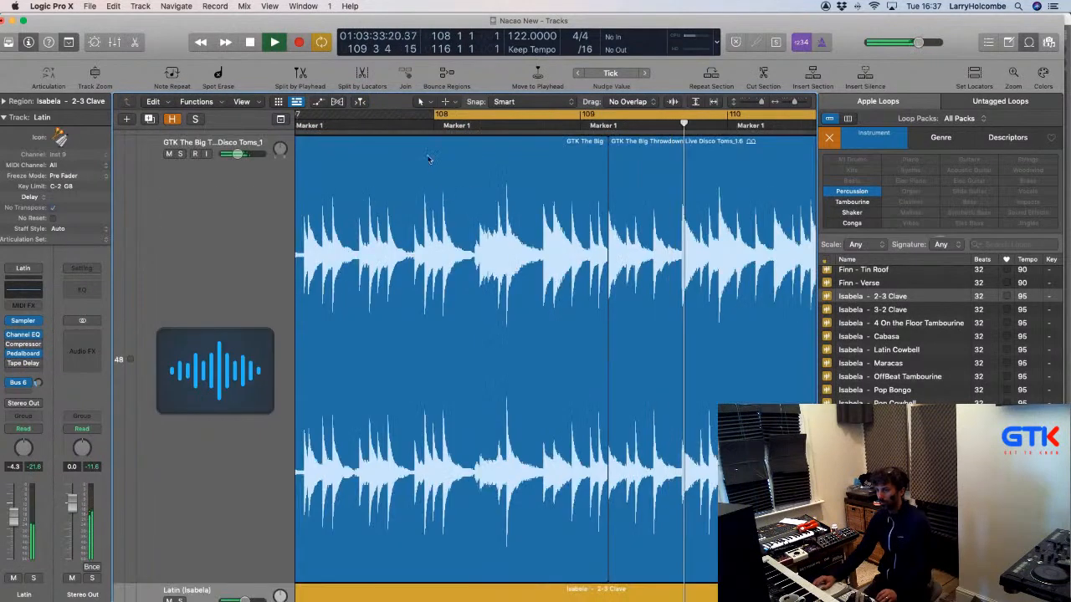
Split the first beats of bar 108 on the Disco Toms region into a separate slice.
{"action": "left_click_drag", "start_coordinate": [433, 159], "coordinate": [525, 158]}
{"action": "left_click", "coordinate": [524, 164]}
{"action": "scroll", "coordinate": [519, 162], "scroll_direction": "down", "scroll_amount": 4}
{"action": "scroll", "coordinate": [494, 149], "scroll_direction": "up", "scroll_amount": 3}
{"action": "scroll", "coordinate": [490, 146], "scroll_direction": "up", "scroll_amount": 2}
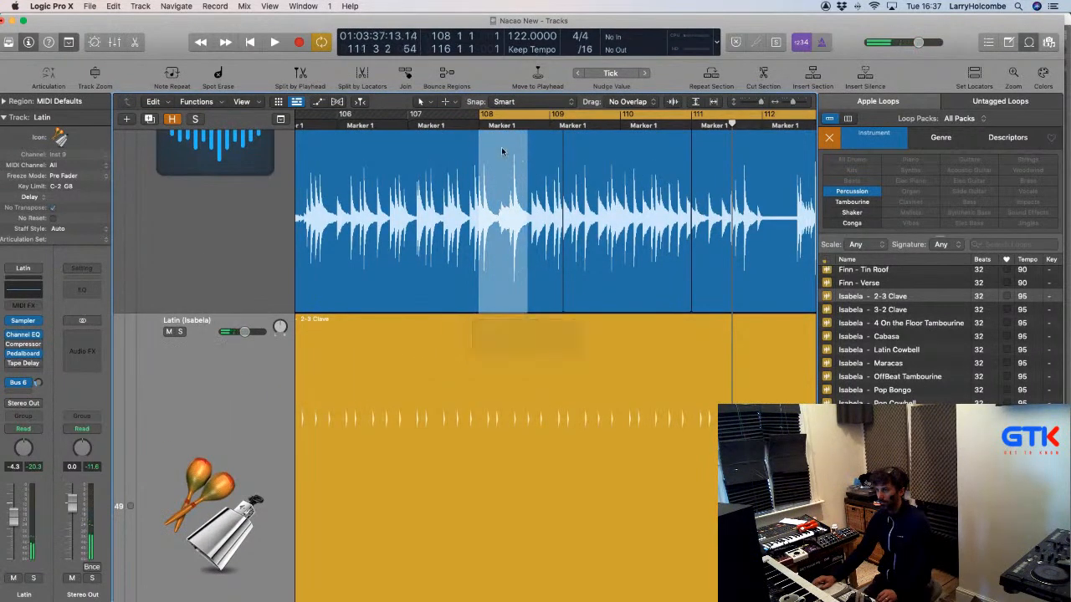
{"action": "double_click", "coordinate": [503, 149]}
Copy the tom slice further right and shorten it by moving the join earlier.
{"action": "key", "text": "super+Up"}
{"action": "key", "text": "super+Up"}
{"action": "key", "text": "super+Up"}
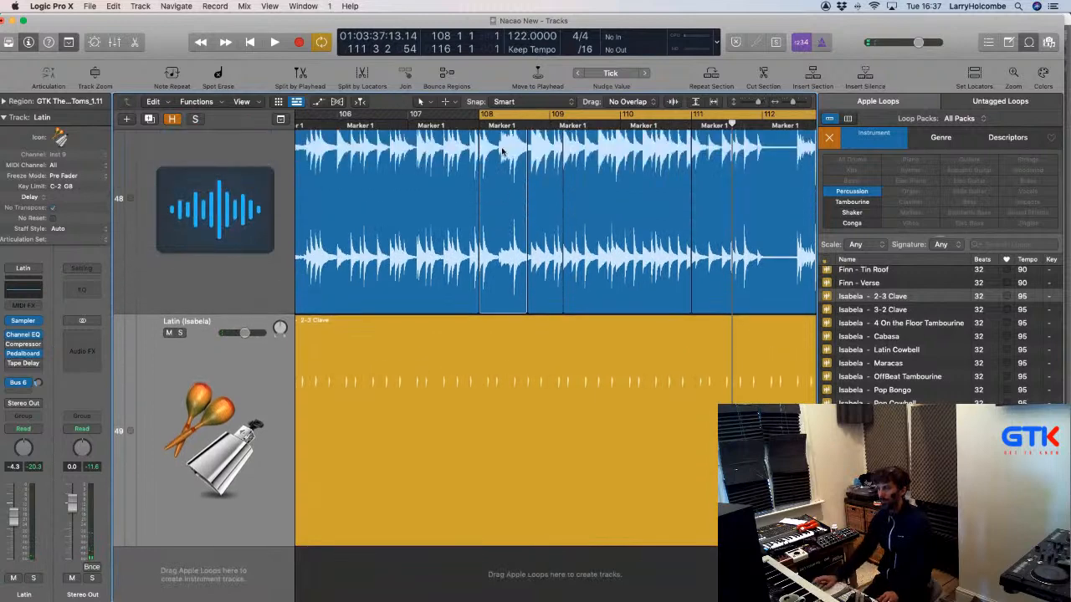
{"action": "scroll", "coordinate": [502, 148], "scroll_direction": "up", "scroll_amount": 3}
{"action": "scroll", "coordinate": [502, 148], "scroll_direction": "right", "scroll_amount": 1}
{"action": "key", "text": "super+Left"}
{"action": "left_click_drag", "start_coordinate": [478, 178], "coordinate": [716, 219]}
{"action": "key", "text": "z"}
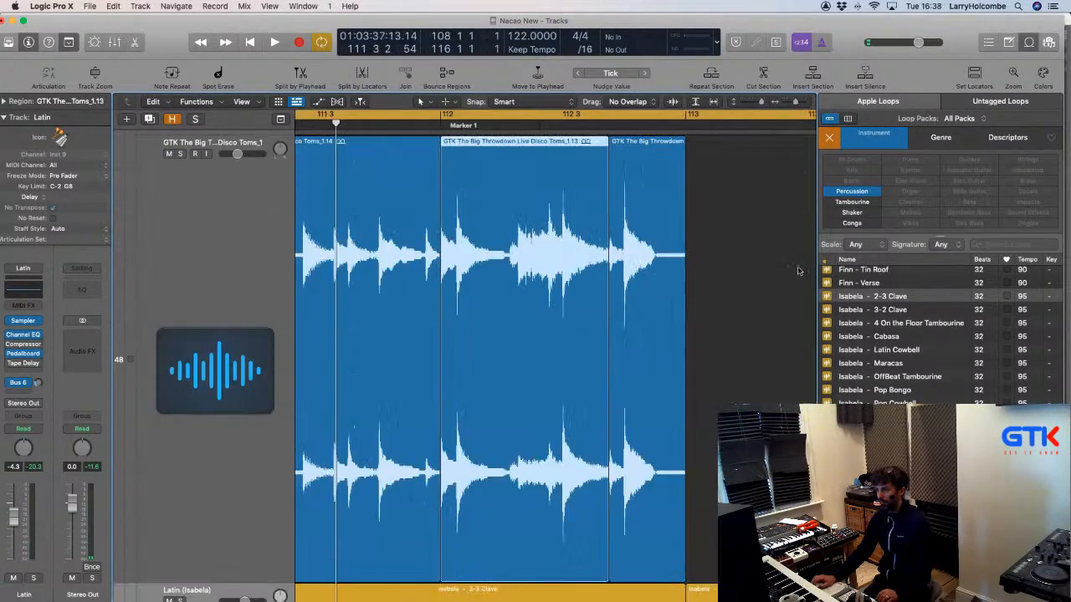
{"action": "left_click_drag", "start_coordinate": [610, 144], "coordinate": [559, 153]}
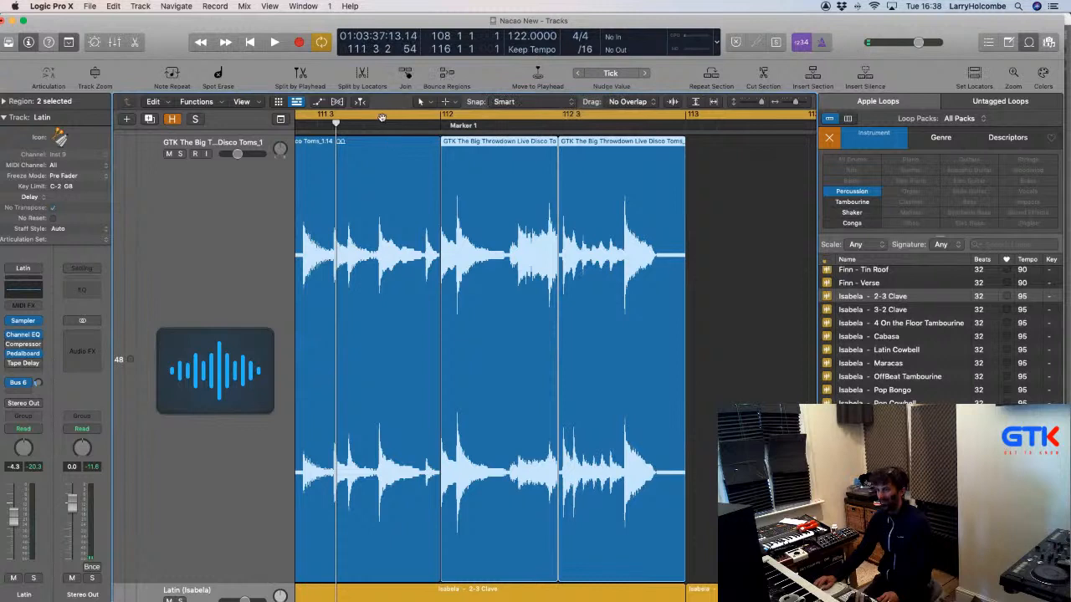
Solo Disco Toms, play the cycle, and lengthen the slice slightly at the join.
{"action": "left_click", "coordinate": [180, 153]}
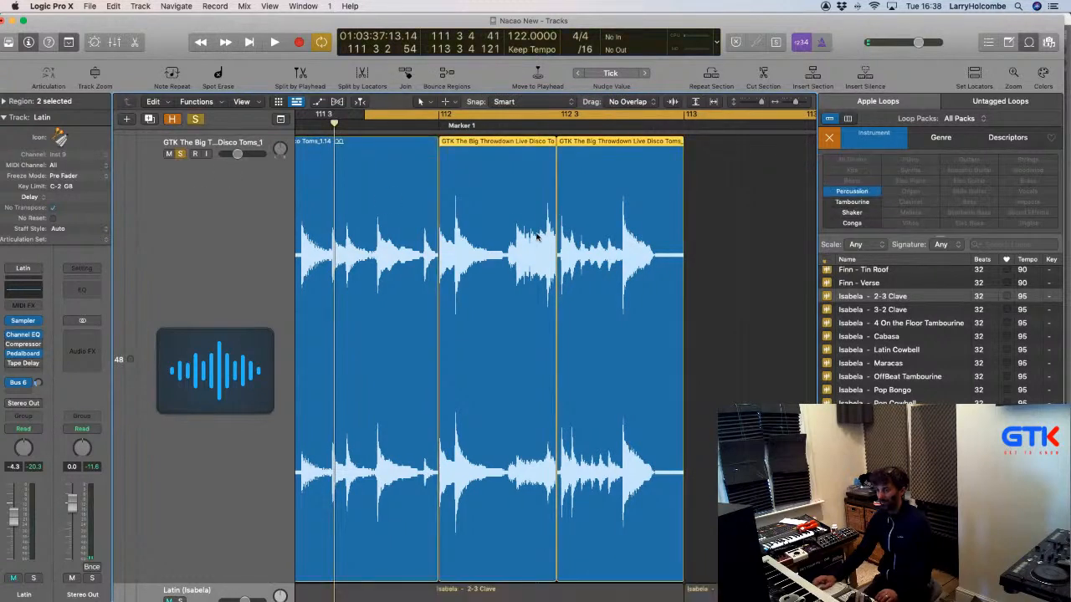
{"action": "key", "text": "space"}
{"action": "scroll", "coordinate": [537, 237], "scroll_direction": "down", "scroll_amount": 3}
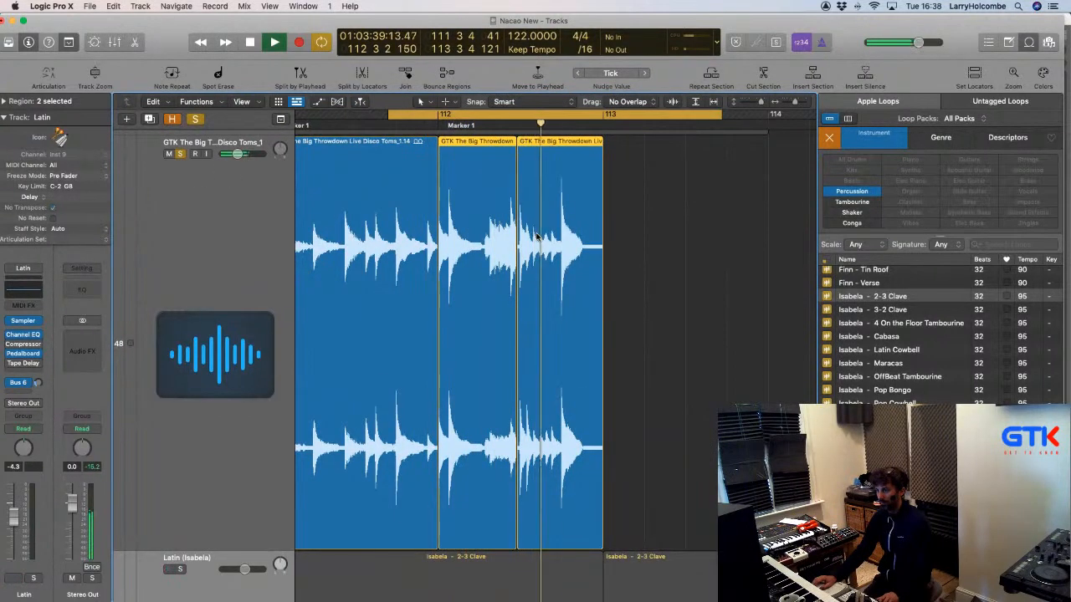
{"action": "scroll", "coordinate": [539, 226], "scroll_direction": "up", "scroll_amount": 3}
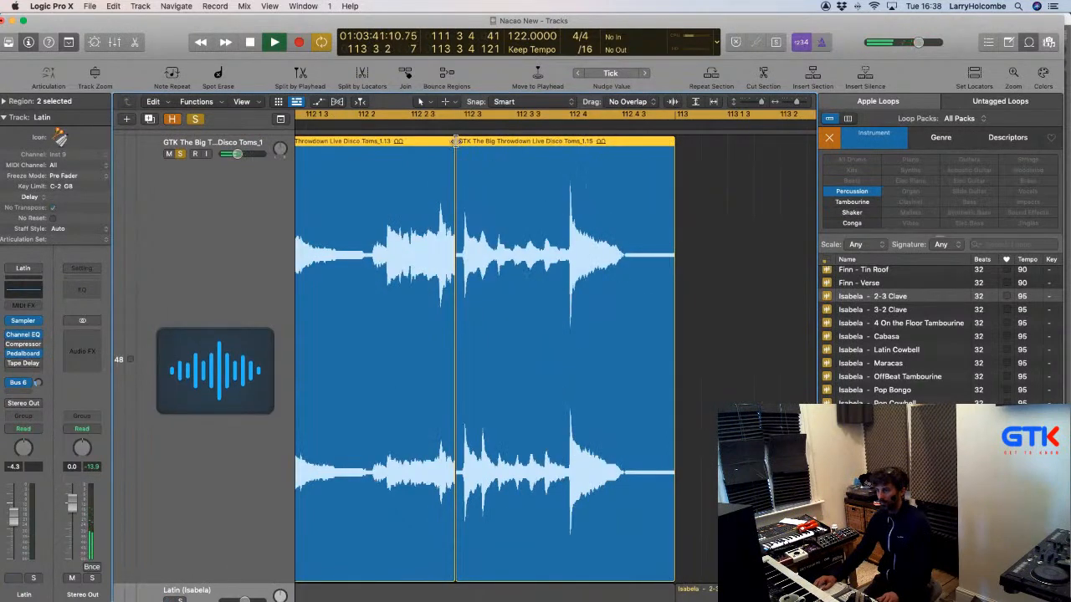
{"action": "left_click_drag", "start_coordinate": [455, 141], "coordinate": [459, 148]}
{"action": "left_click", "coordinate": [509, 228], "text": "ctrl+alt"}
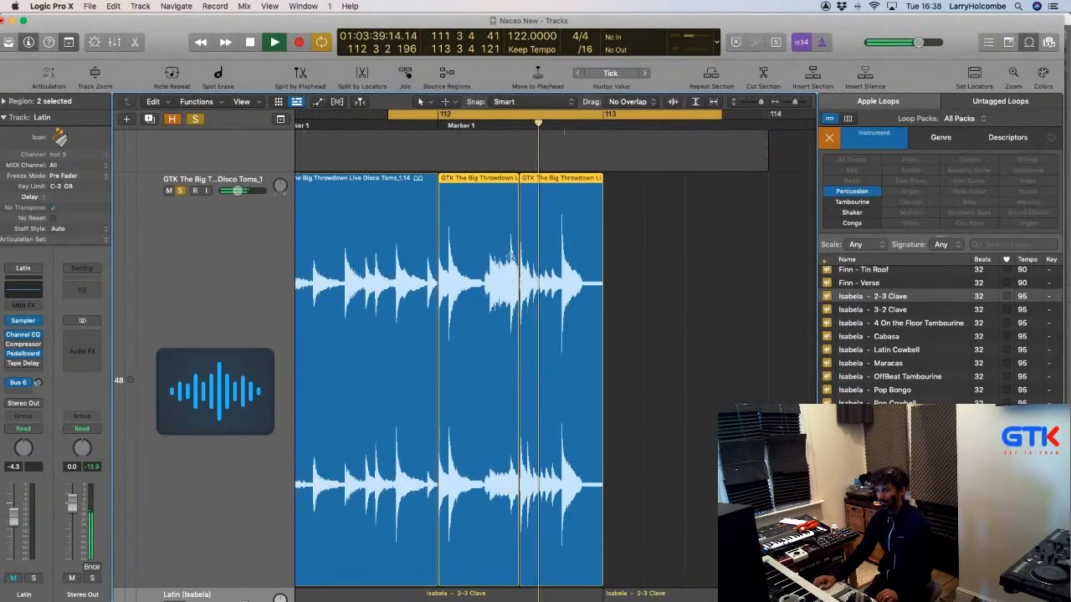
{"action": "left_click_drag", "start_coordinate": [509, 214], "coordinate": [566, 282]}
{"action": "scroll", "coordinate": [568, 284], "scroll_direction": "left", "scroll_amount": 2}
{"action": "scroll", "coordinate": [570, 284], "scroll_direction": "down", "scroll_amount": 8}
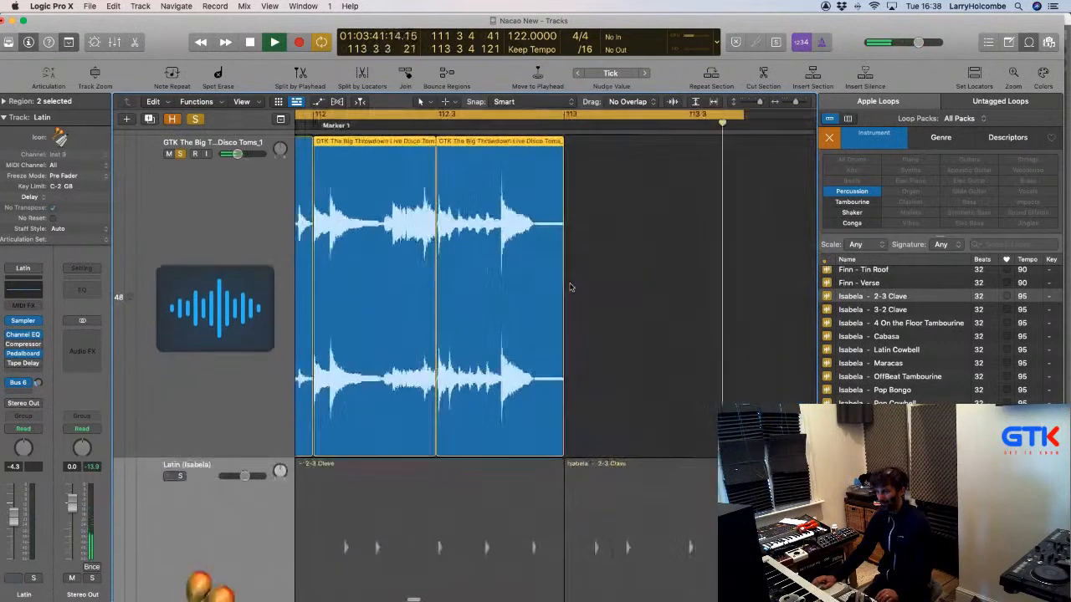
Cut a short toms slice just before bar 112 and copy it right after itself.
{"action": "left_click", "coordinate": [661, 267]}
{"action": "scroll", "coordinate": [677, 266], "scroll_direction": "left", "scroll_amount": 2}
{"action": "scroll", "coordinate": [672, 264], "scroll_direction": "left", "scroll_amount": 4}
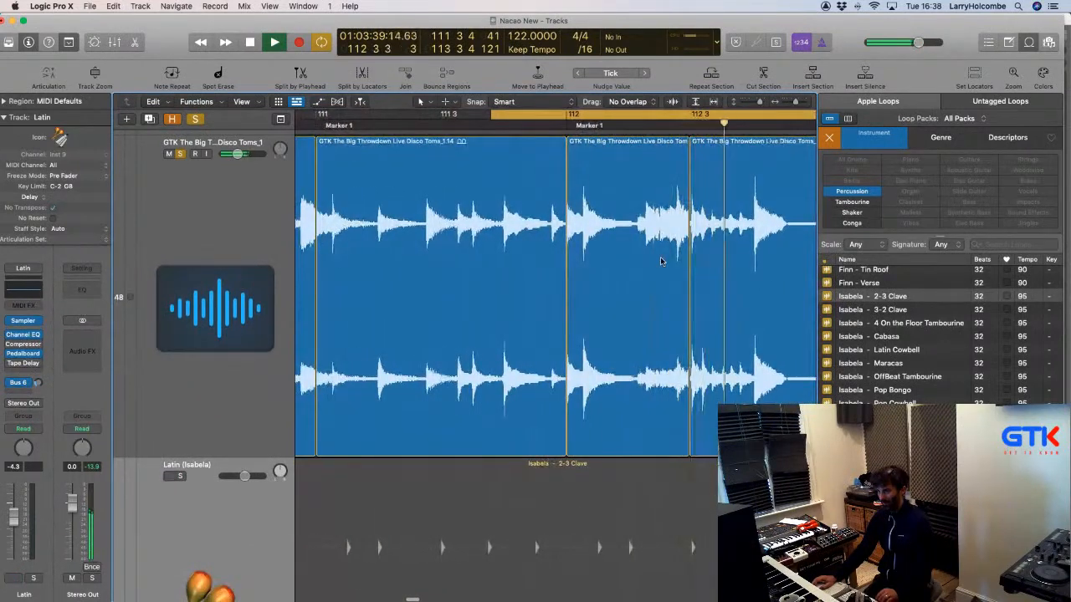
{"action": "left_click", "coordinate": [659, 258], "text": "ctrl+alt"}
{"action": "scroll", "coordinate": [627, 243], "scroll_direction": "up", "scroll_amount": 3}
{"action": "scroll", "coordinate": [548, 155], "scroll_direction": "up", "scroll_amount": 2}
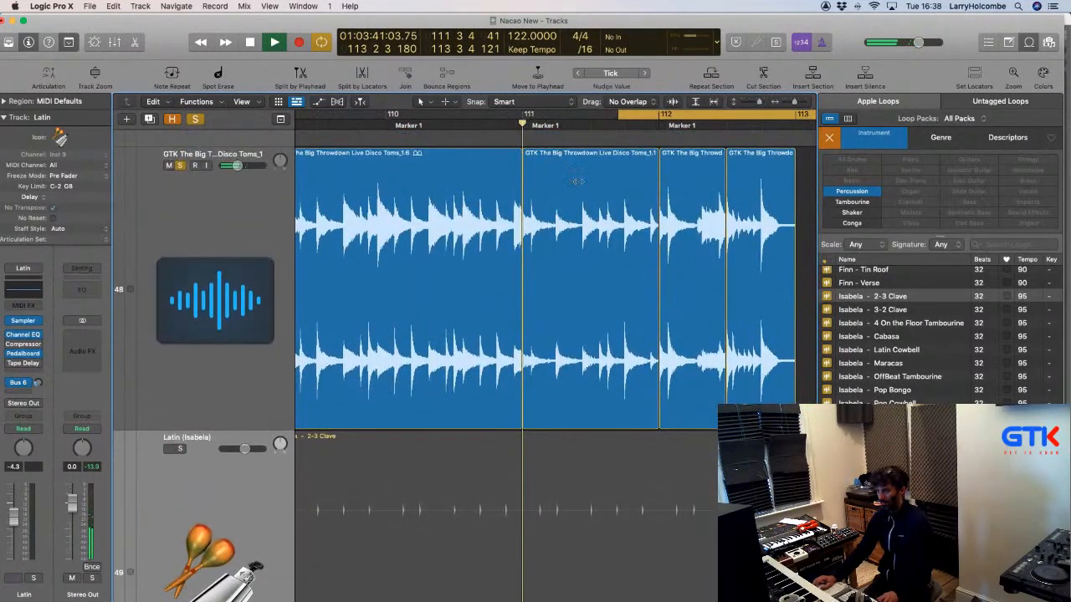
{"action": "left_click", "coordinate": [674, 305], "text": "ctrl+alt"}
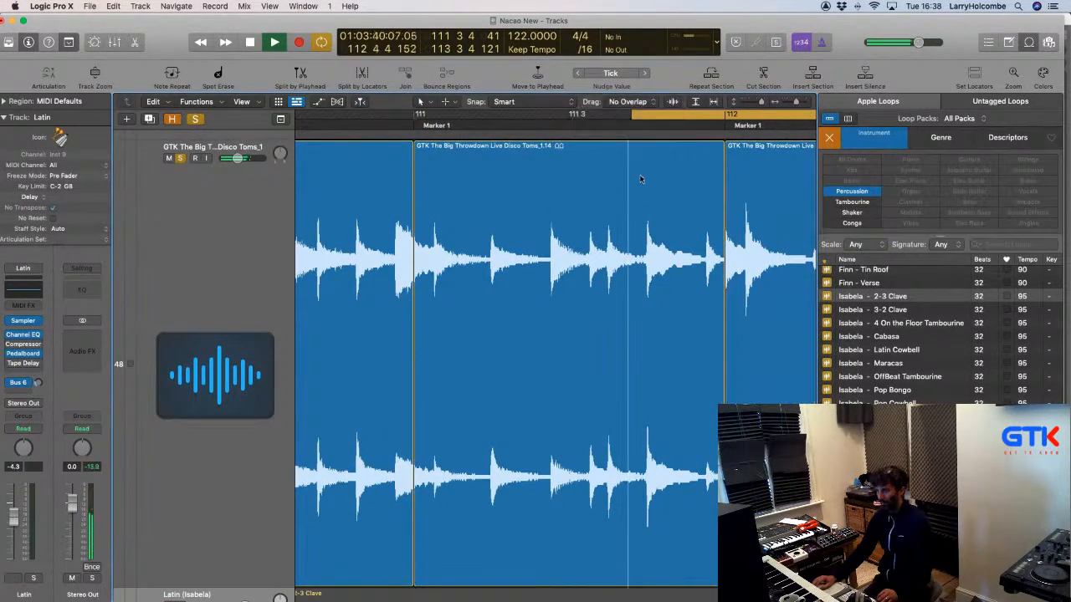
{"action": "left_click_drag", "start_coordinate": [642, 174], "coordinate": [713, 179]}
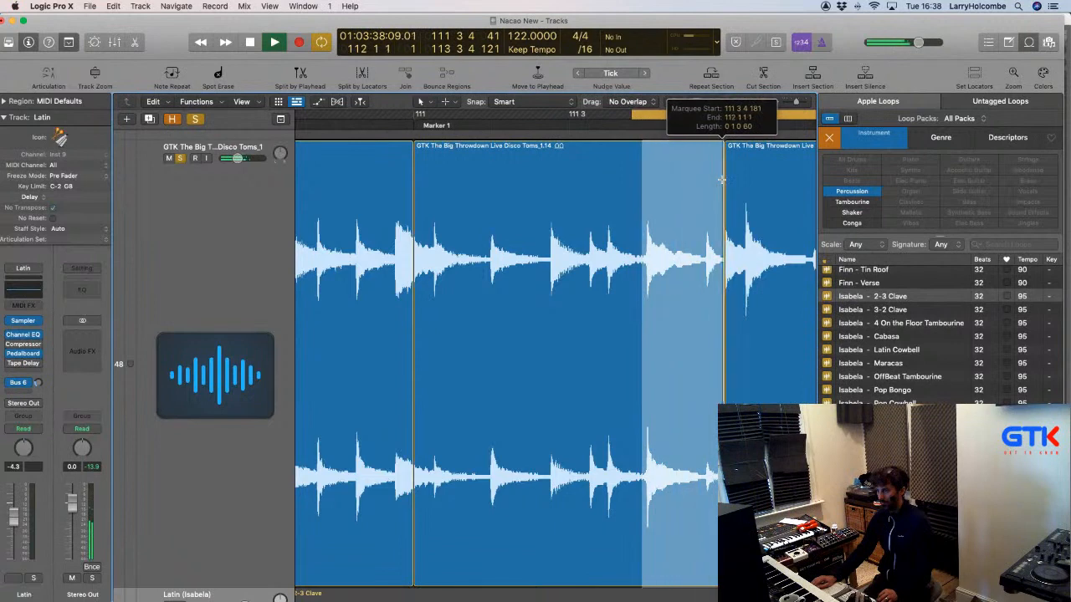
{"action": "left_click", "coordinate": [712, 179]}
{"action": "scroll", "coordinate": [700, 189], "scroll_direction": "down", "scroll_amount": 3}
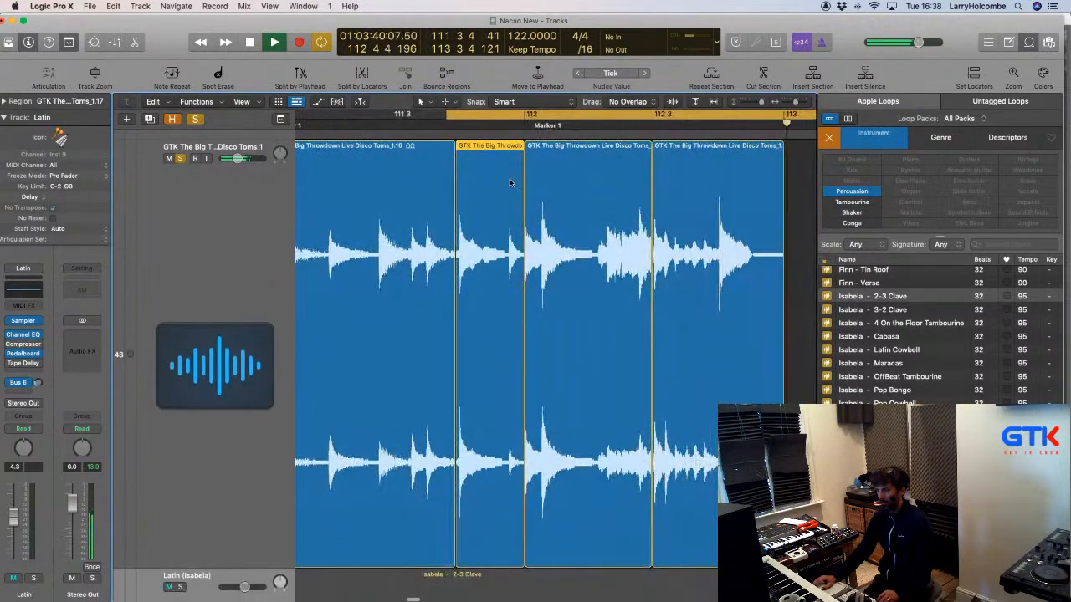
{"action": "left_click_drag", "start_coordinate": [480, 164], "coordinate": [609, 173]}
Audition the fill, turn off the cycle, unsolo Disco Toms and play from bar 107.
{"action": "key", "text": "space"}
{"action": "key", "text": "space"}
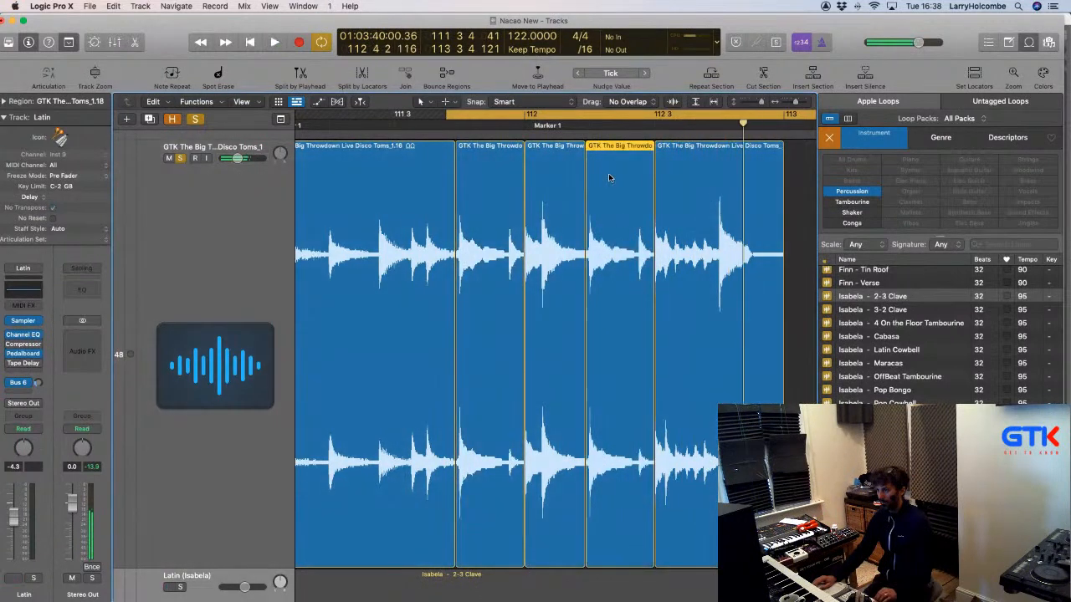
{"action": "scroll", "coordinate": [610, 174], "scroll_direction": "down", "scroll_amount": 3}
{"action": "scroll", "coordinate": [609, 175], "scroll_direction": "down", "scroll_amount": 2}
{"action": "key", "text": "space"}
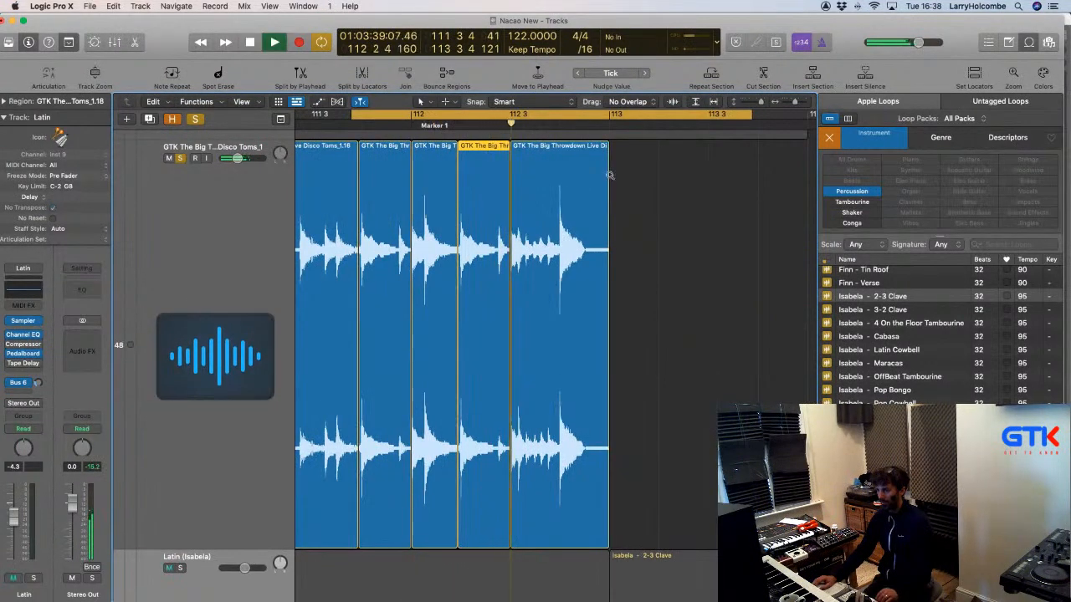
{"action": "scroll", "coordinate": [612, 174], "scroll_direction": "down", "scroll_amount": 2}
{"action": "scroll", "coordinate": [612, 175], "scroll_direction": "down", "scroll_amount": 5}
{"action": "key", "text": "space"}
{"action": "key", "text": "c"}
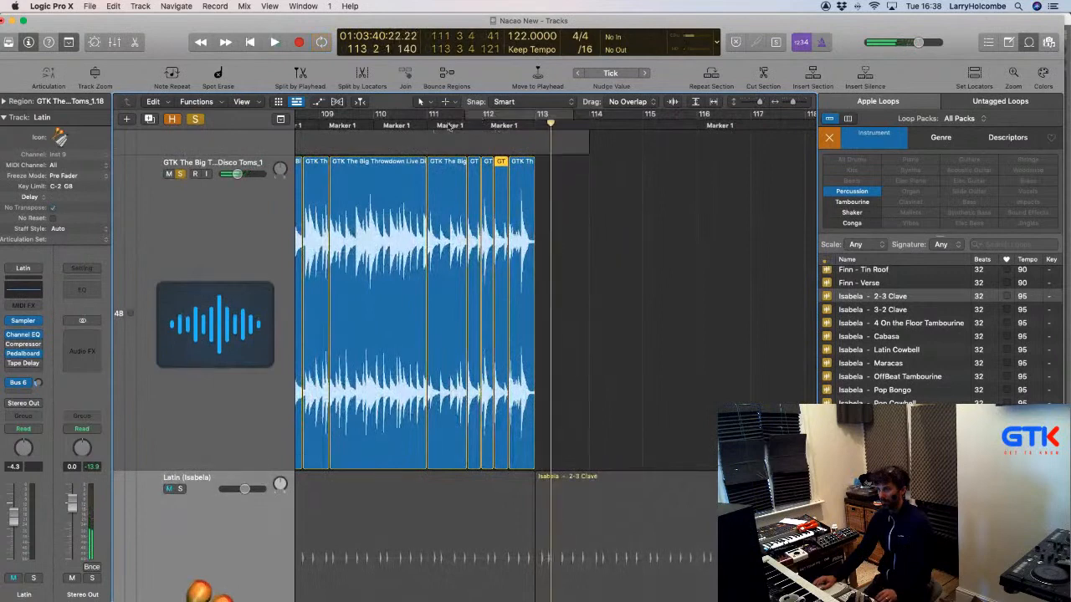
{"action": "scroll", "coordinate": [610, 175], "scroll_direction": "left", "scroll_amount": 3}
{"action": "left_click", "coordinate": [404, 127]}
{"action": "left_click", "coordinate": [179, 174]}
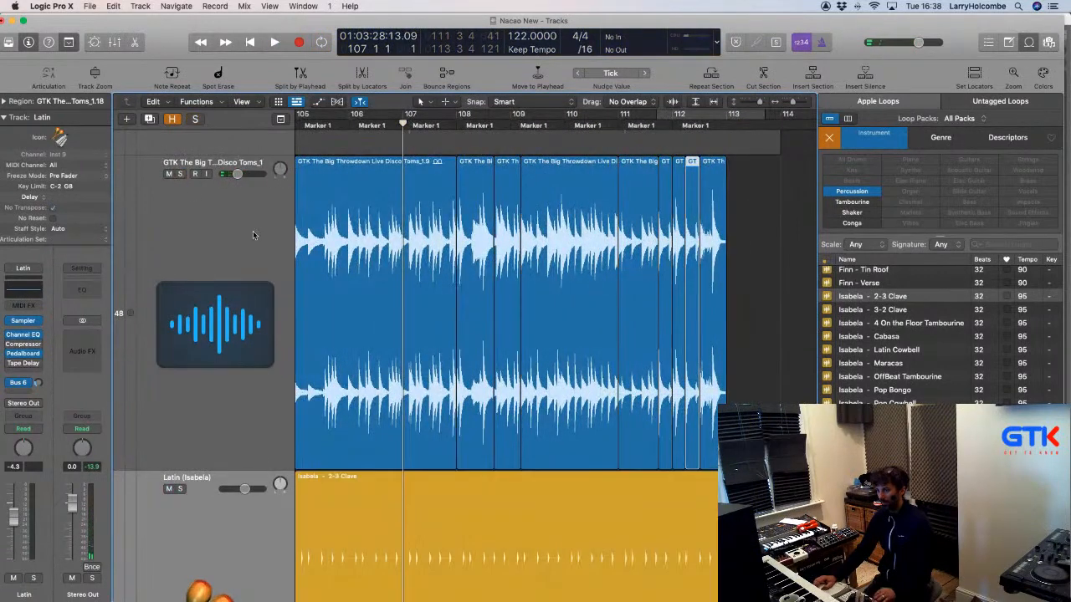
{"action": "key", "text": "space"}
{"action": "key", "text": "super+Up"}
Zoom out over the bars 81–113 build, stop playback, and select all Latin (Isabela) clave regions.
{"action": "key", "text": "super+Up"}
{"action": "key", "text": "super+Up"}
{"action": "key", "text": "super+Up"}
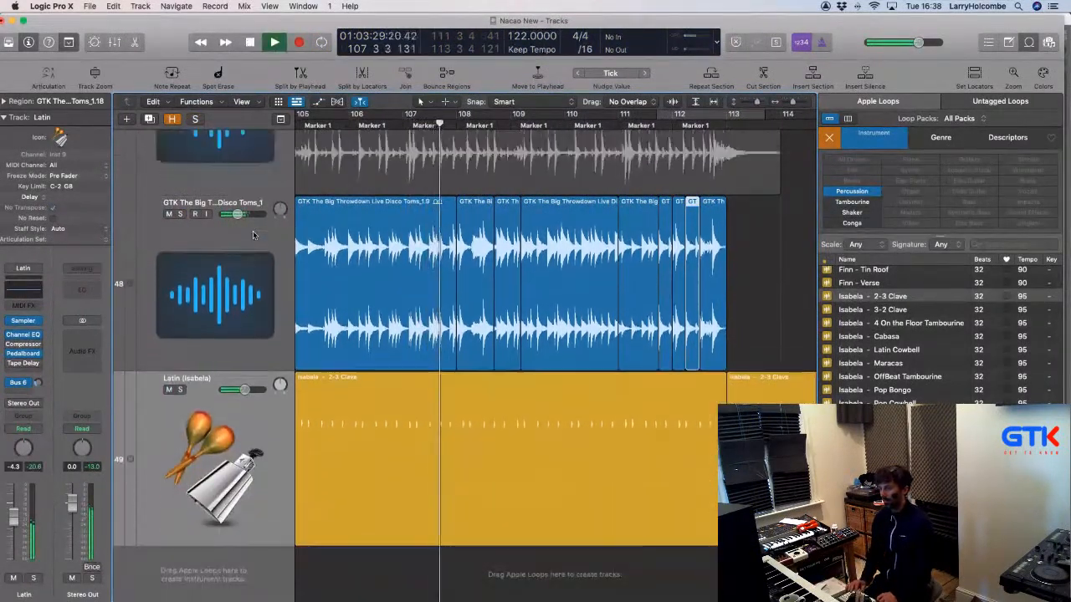
{"action": "key", "text": "super+Up"}
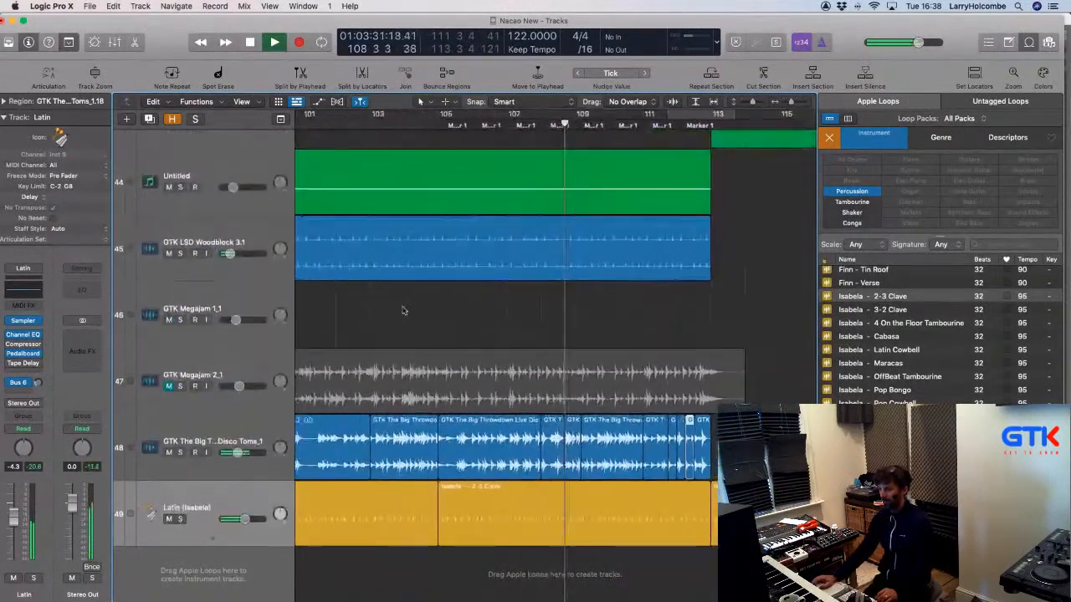
{"action": "key", "text": "super+Left"}
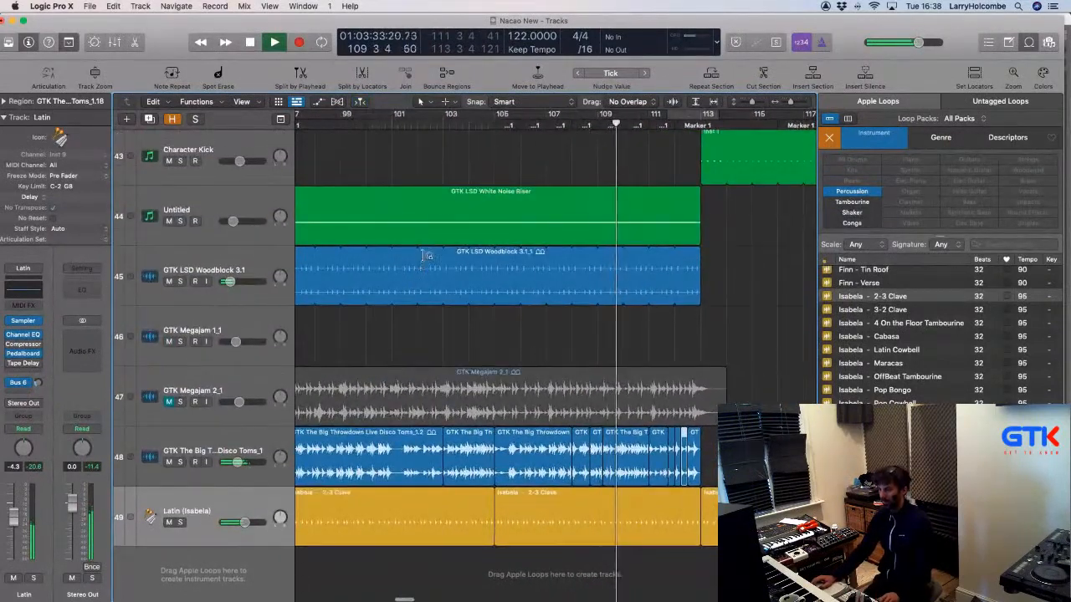
{"action": "left_click", "coordinate": [410, 161]}
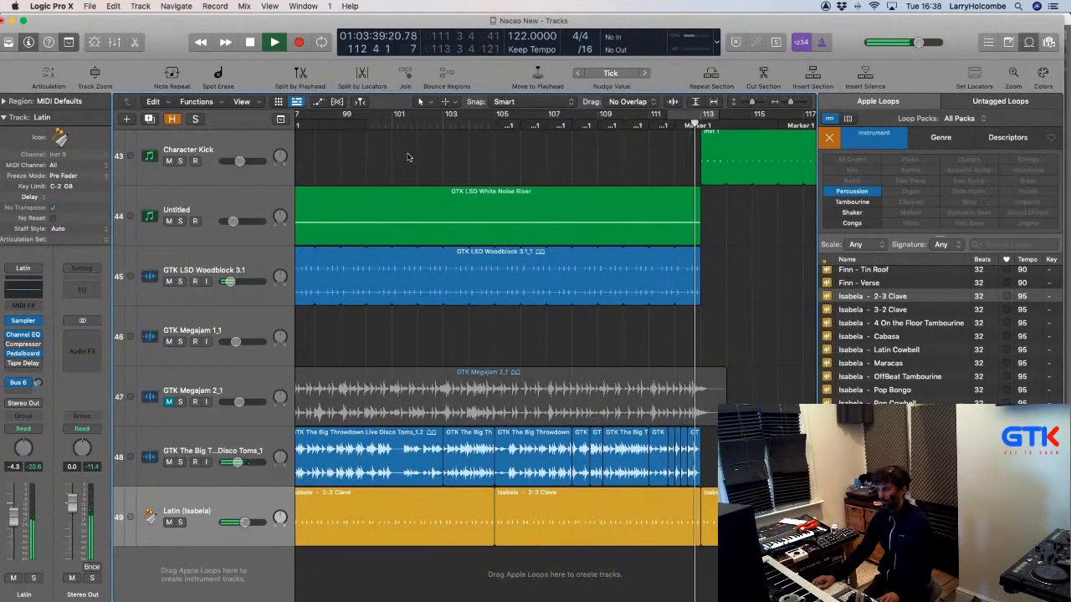
{"action": "scroll", "coordinate": [516, 174], "scroll_direction": "down", "scroll_amount": 5}
{"action": "scroll", "coordinate": [516, 174], "scroll_direction": "down", "scroll_amount": 3}
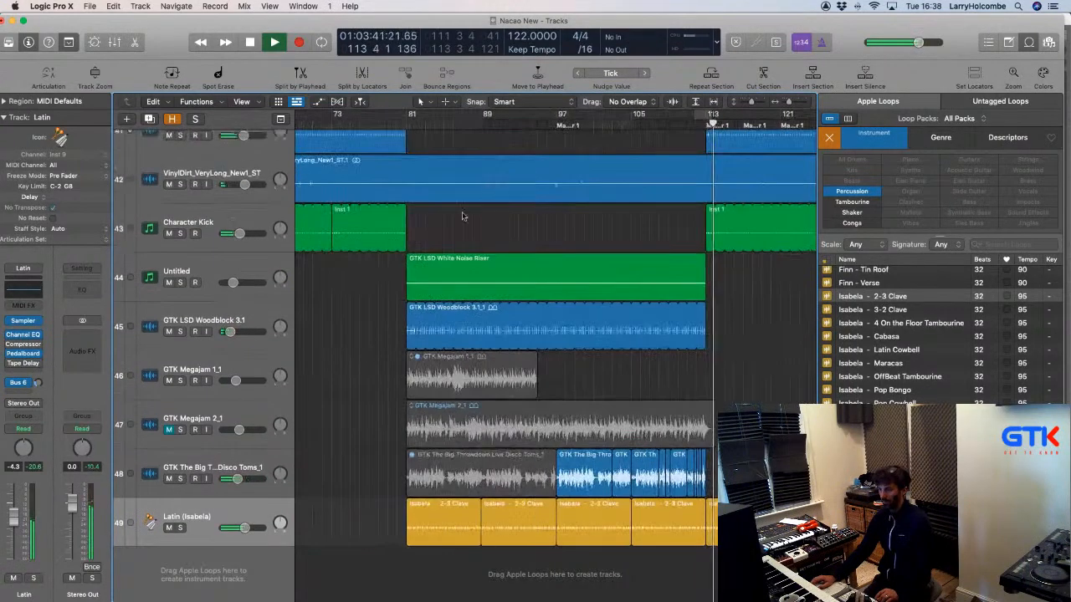
{"action": "scroll", "coordinate": [487, 288], "scroll_direction": "down", "scroll_amount": 4}
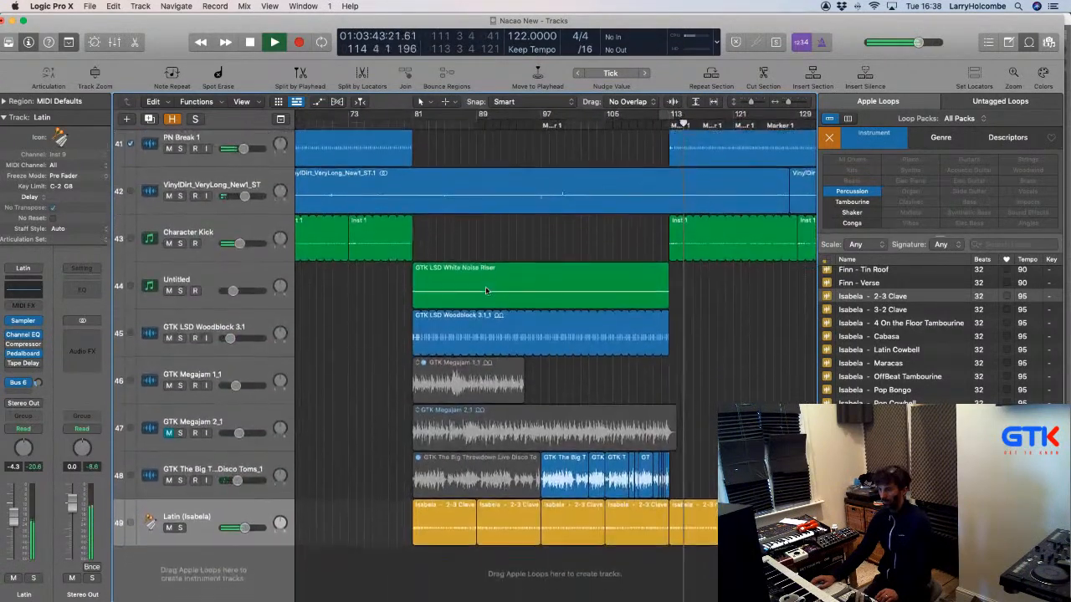
{"action": "scroll", "coordinate": [451, 287], "scroll_direction": "down", "scroll_amount": 2}
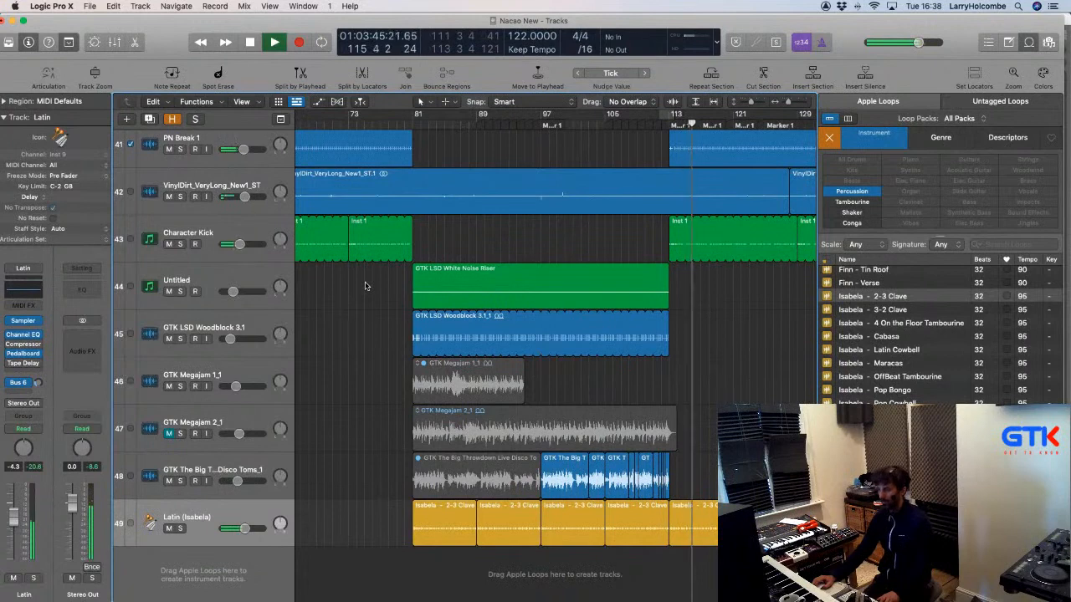
{"action": "key", "text": "space"}
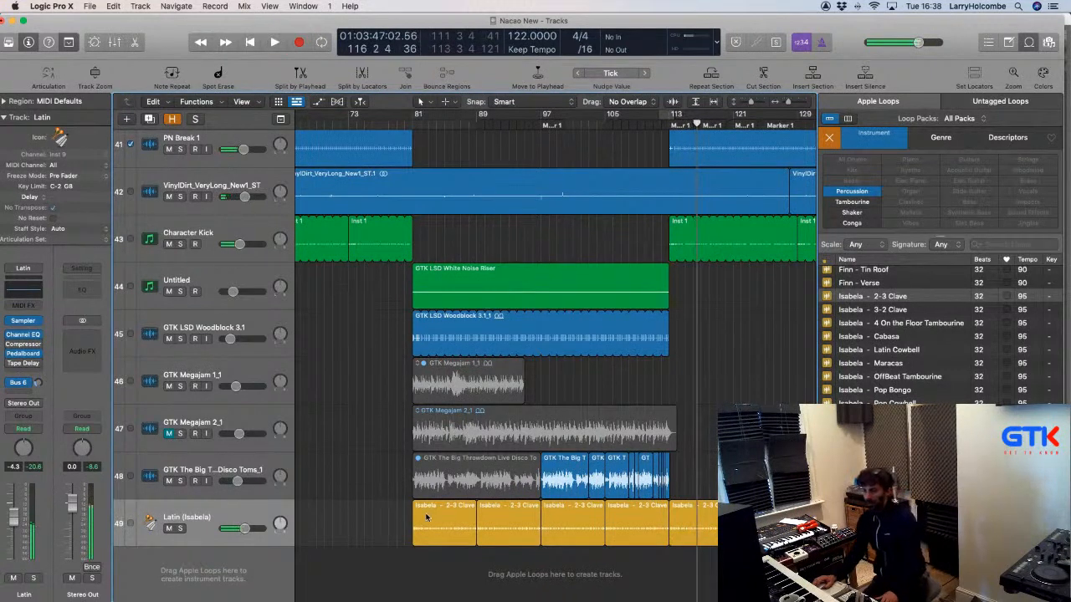
{"action": "left_click", "coordinate": [184, 518]}
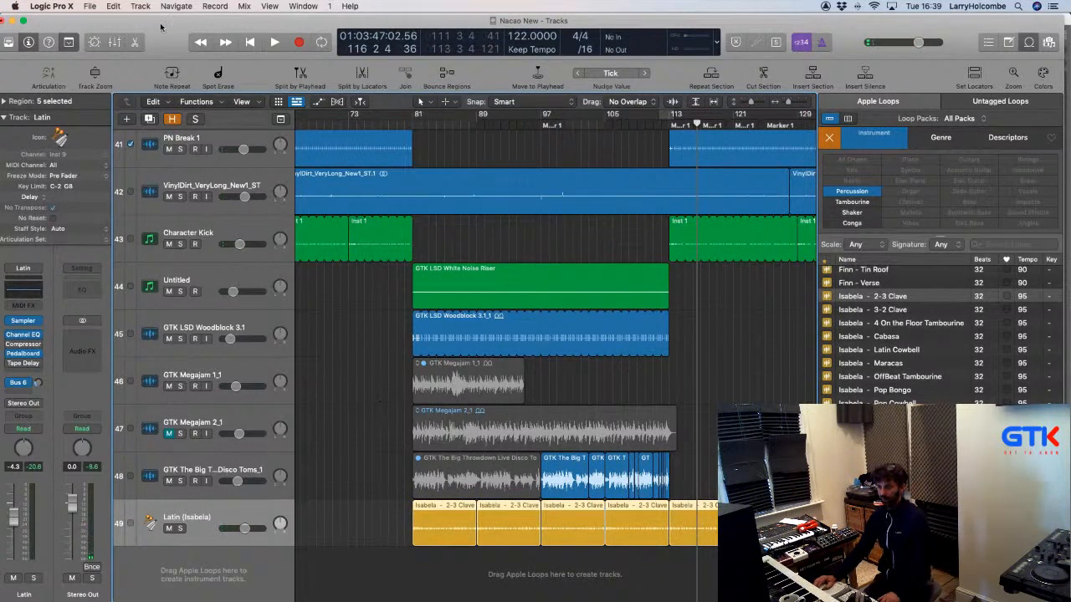
Create a new Drummer track from the Track menu.
{"action": "left_click", "coordinate": [140, 7]}
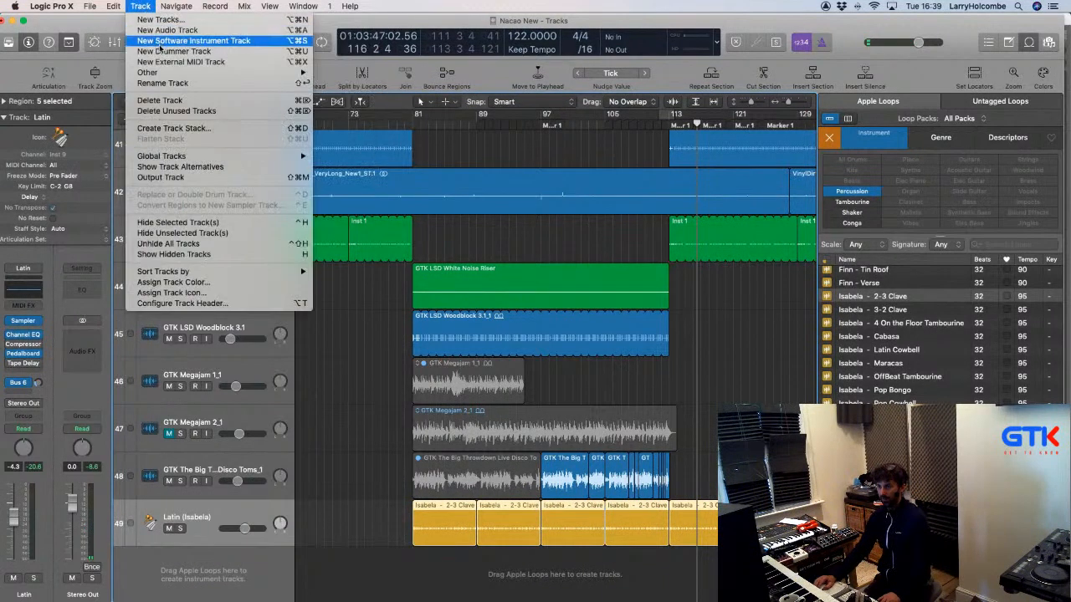
{"action": "left_click", "coordinate": [159, 44]}
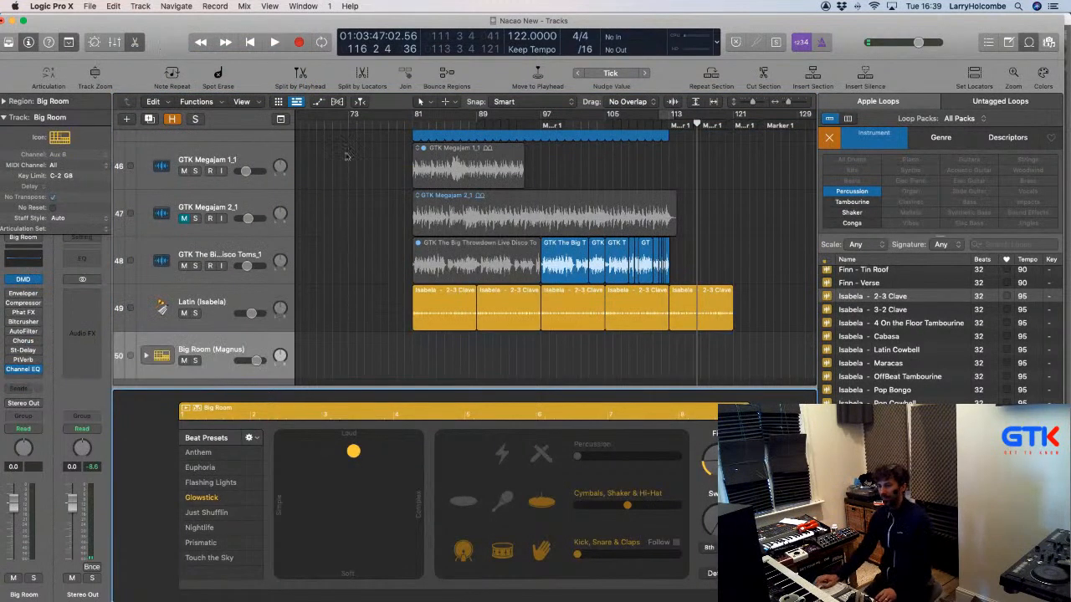
{"action": "left_click", "coordinate": [5, 103]}
{"action": "left_click", "coordinate": [5, 102]}
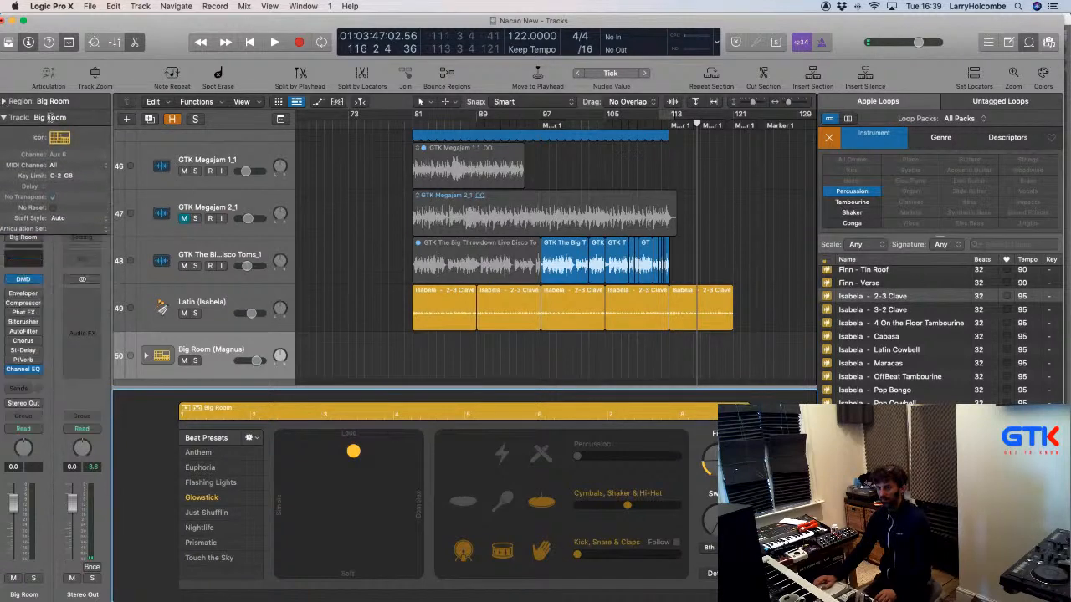
Switch the drummer to Isabela in the Percussion genre and hide the loop browser.
{"action": "left_click", "coordinate": [8, 44]}
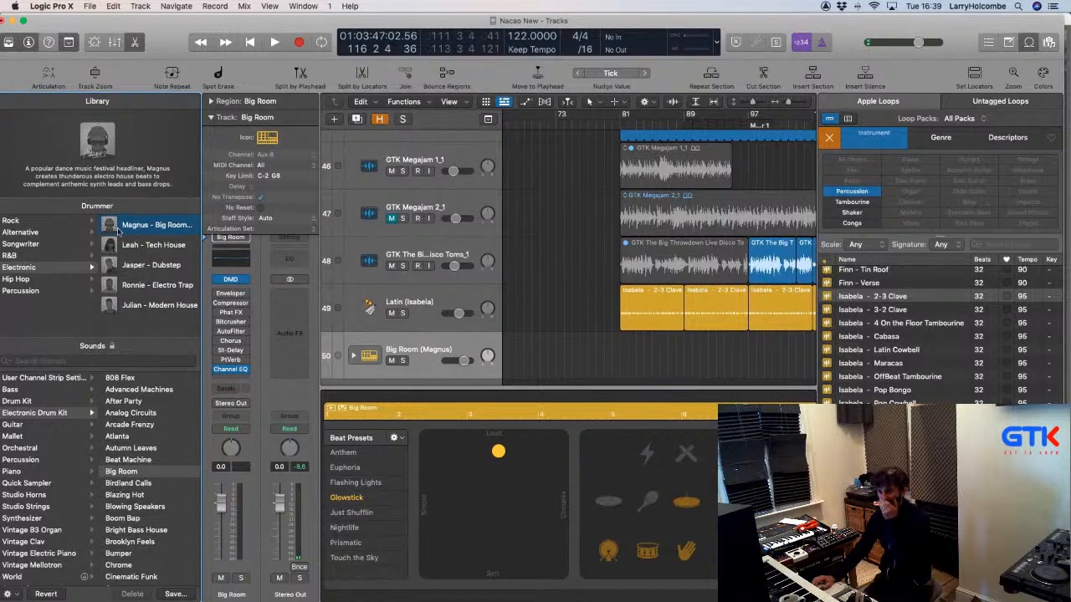
{"action": "left_click", "coordinate": [30, 291]}
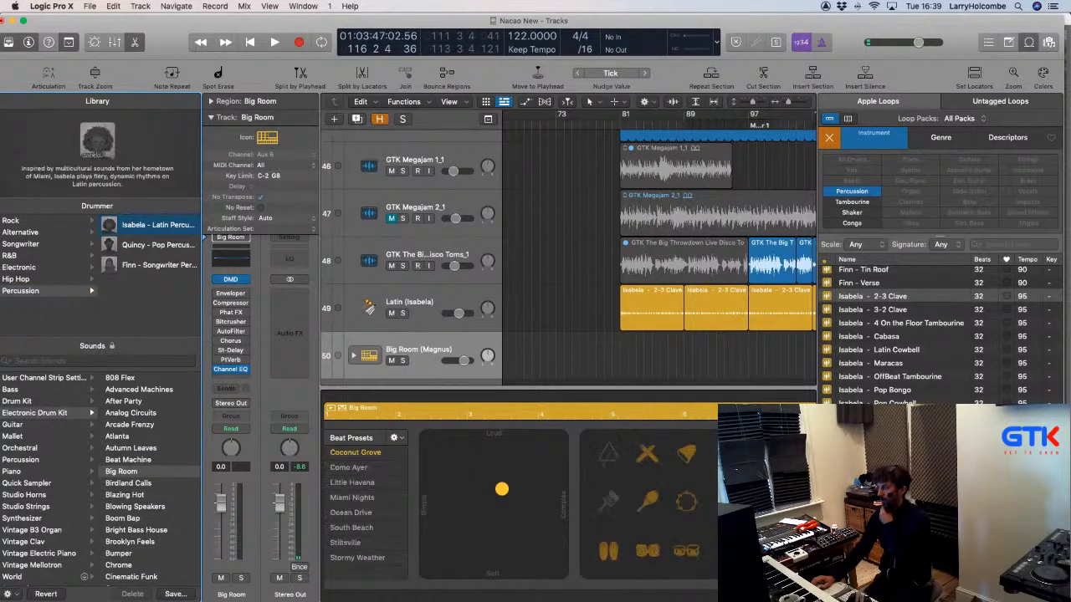
{"action": "left_click", "coordinate": [1029, 42]}
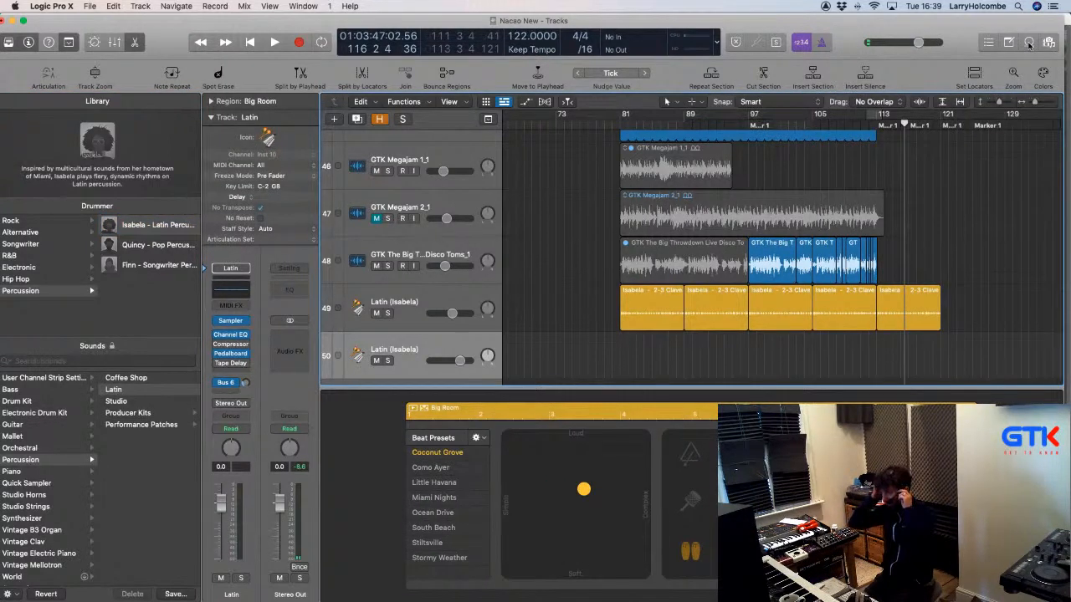
Move the Big Room drummer region to bar 81 and add Latin drummer regions up to bar 113.
{"action": "scroll", "coordinate": [574, 205], "scroll_direction": "down", "scroll_amount": 10}
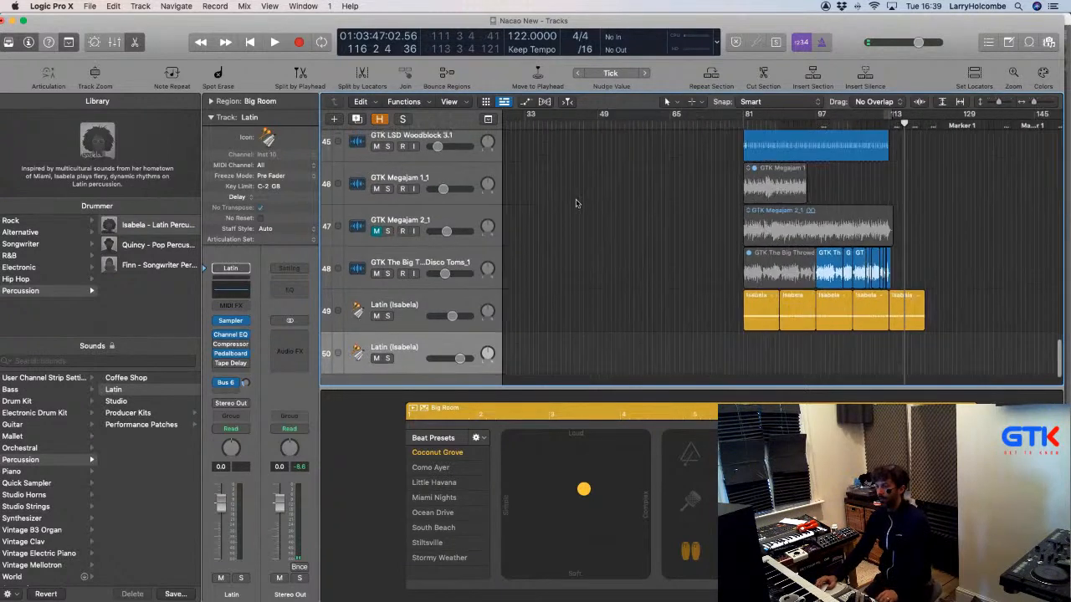
{"action": "left_click", "coordinate": [538, 251]}
{"action": "left_click_drag", "start_coordinate": [512, 350], "coordinate": [630, 352]}
{"action": "left_click_drag", "start_coordinate": [593, 253], "coordinate": [701, 383]}
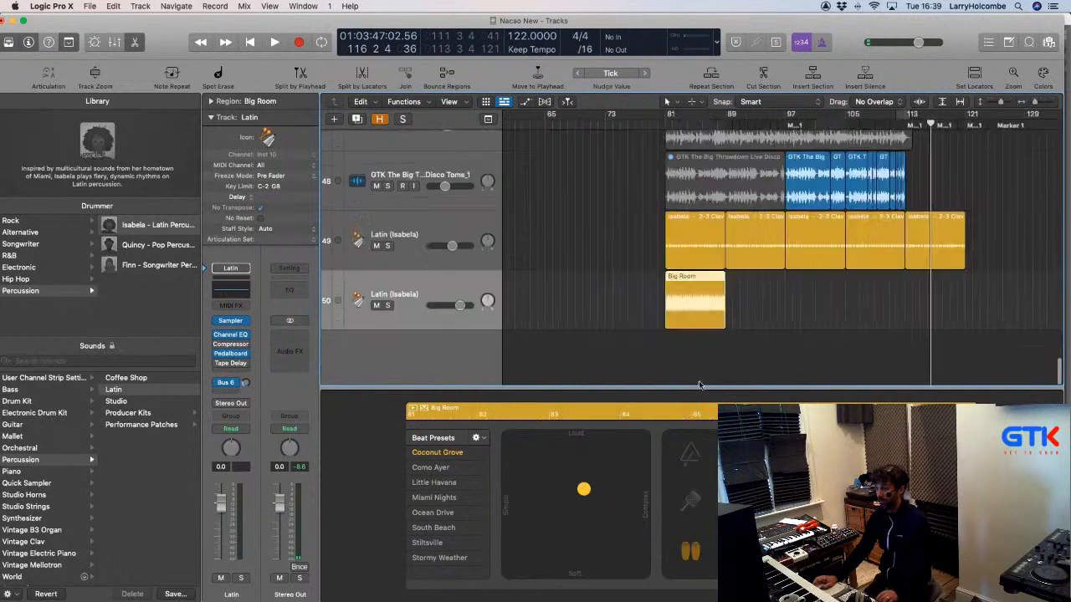
{"action": "left_click", "coordinate": [741, 296]}
{"action": "left_click_drag", "start_coordinate": [731, 301], "coordinate": [776, 302]}
{"action": "left_click", "coordinate": [776, 303]}
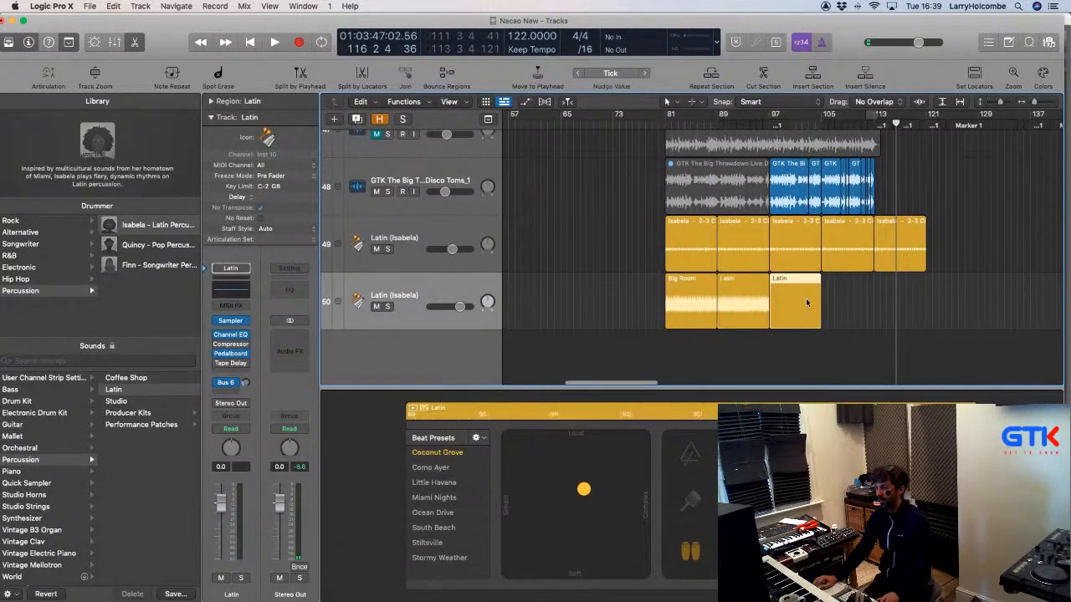
{"action": "left_click", "coordinate": [828, 302]}
{"action": "left_click", "coordinate": [880, 303]}
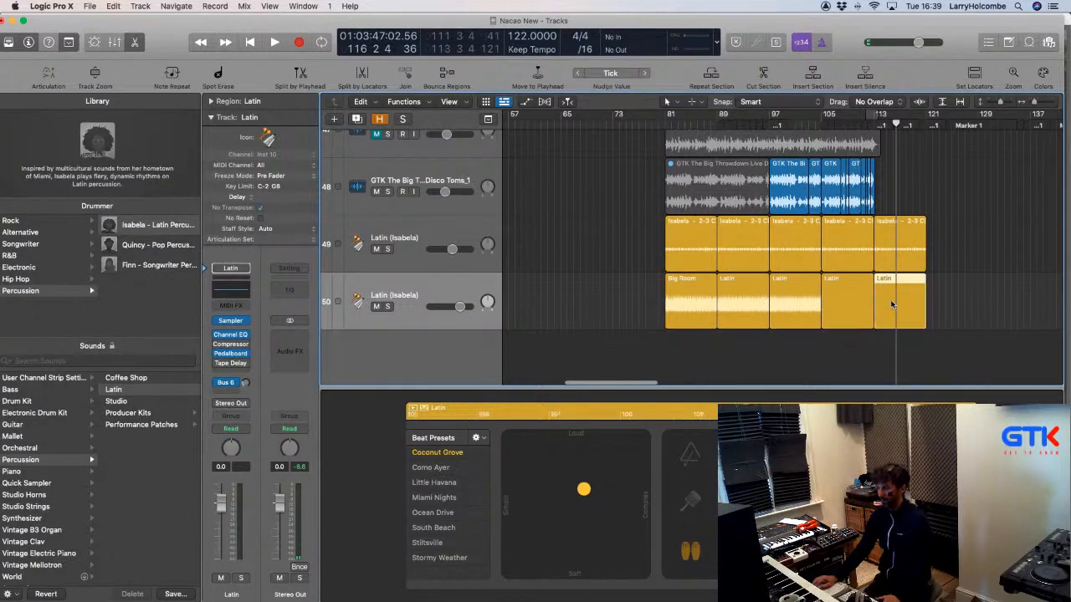
Set a cycle range over bars 81–113 and start playback there.
{"action": "scroll", "coordinate": [905, 304], "scroll_direction": "right", "scroll_amount": 3}
{"action": "left_click", "coordinate": [623, 124]}
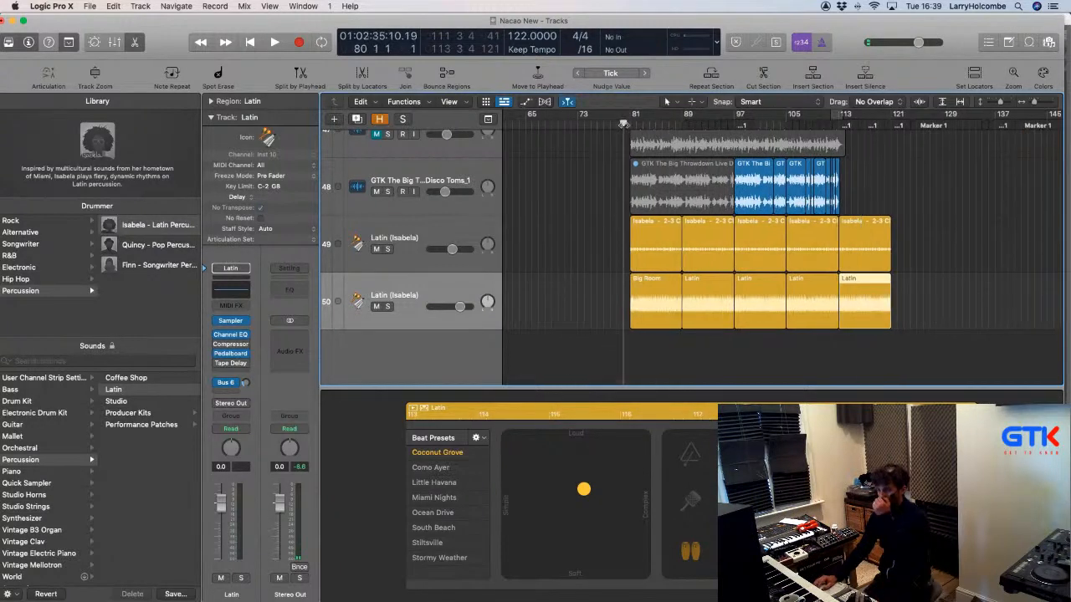
{"action": "left_click_drag", "start_coordinate": [633, 117], "coordinate": [841, 118]}
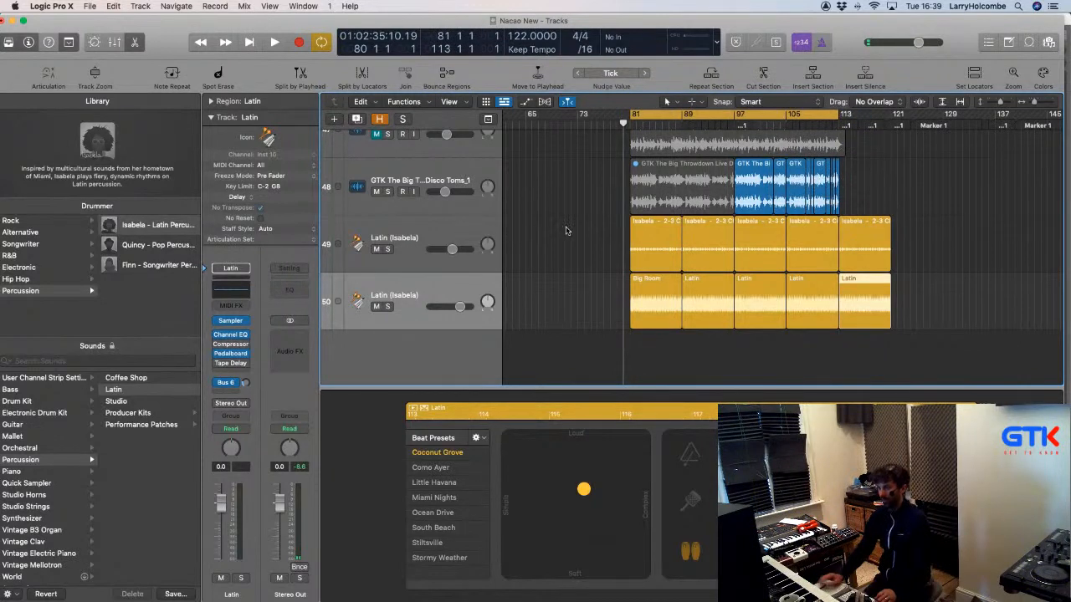
{"action": "scroll", "coordinate": [573, 251], "scroll_direction": "up", "scroll_amount": 2}
{"action": "left_click", "coordinate": [549, 323]}
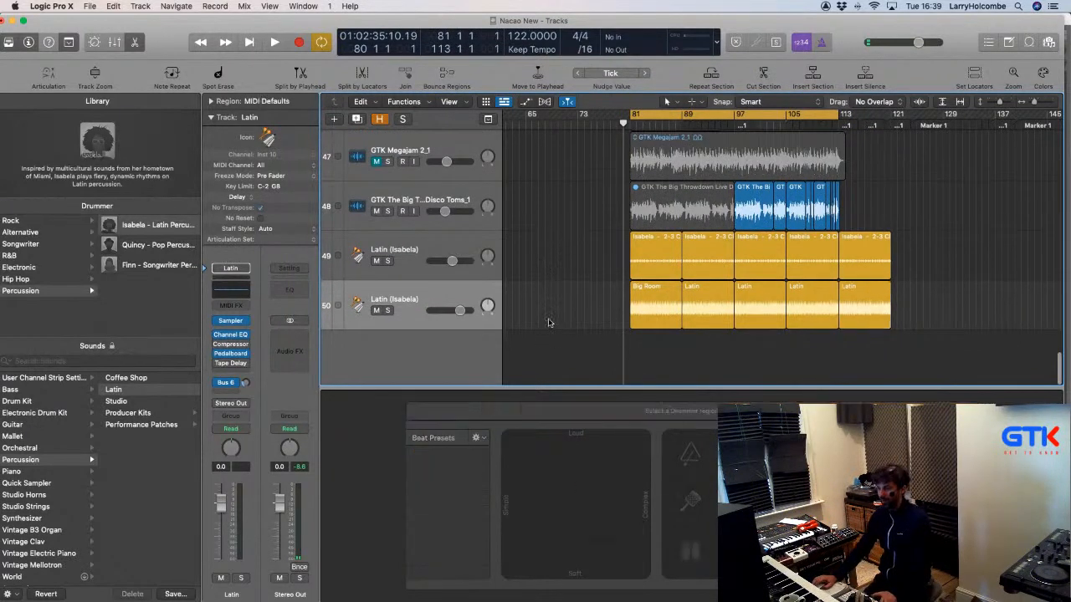
{"action": "key", "text": "space"}
{"action": "left_click", "coordinate": [435, 323]}
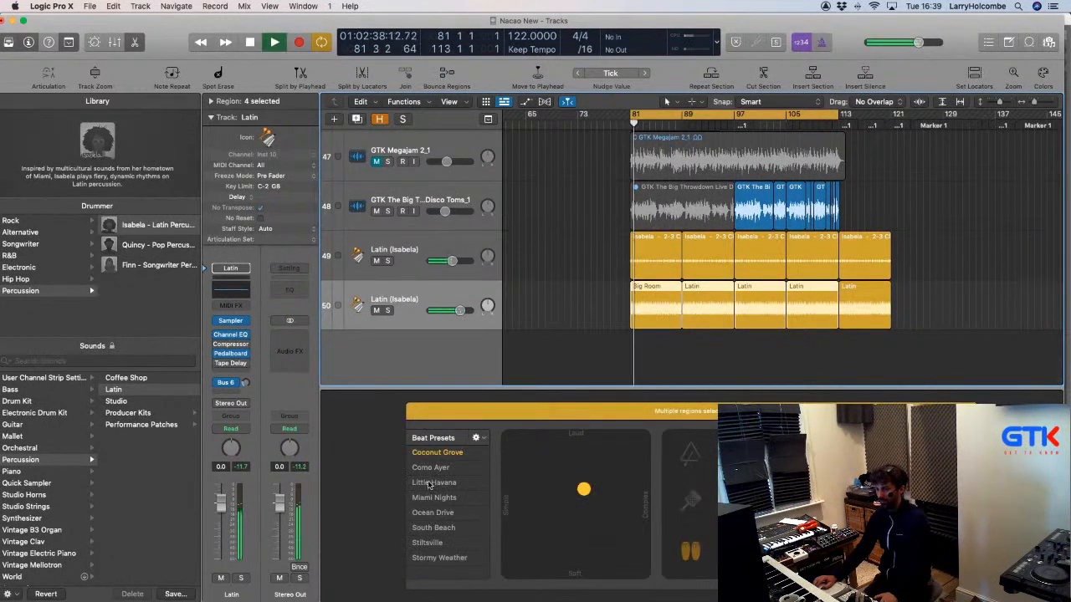
Apply the Little Havana preset, turn Cycle off, and make the second Latin region louder.
{"action": "left_click", "coordinate": [429, 484]}
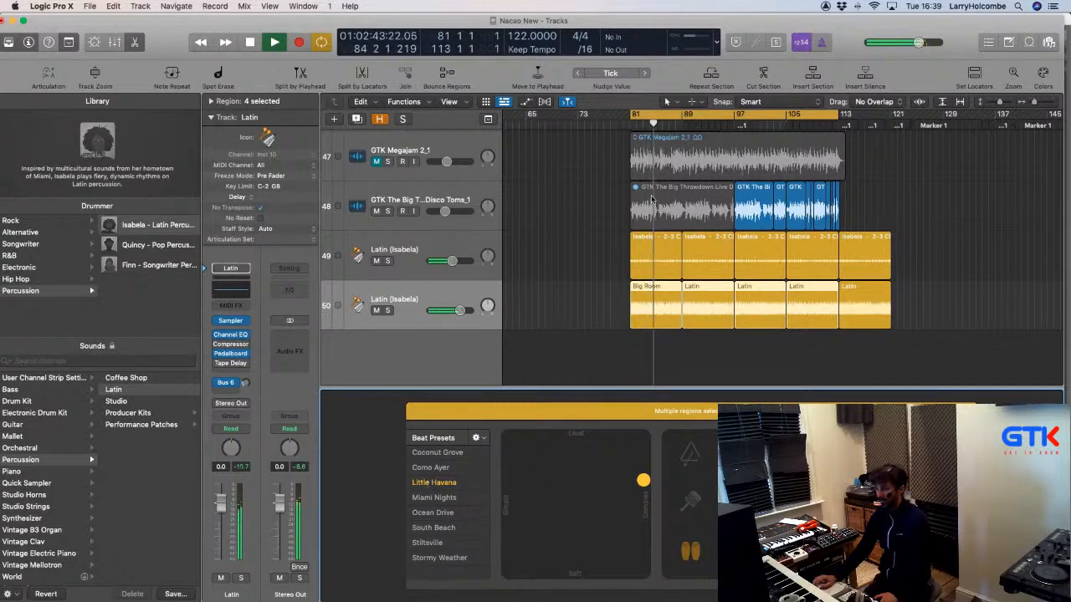
{"action": "left_click", "coordinate": [592, 173]}
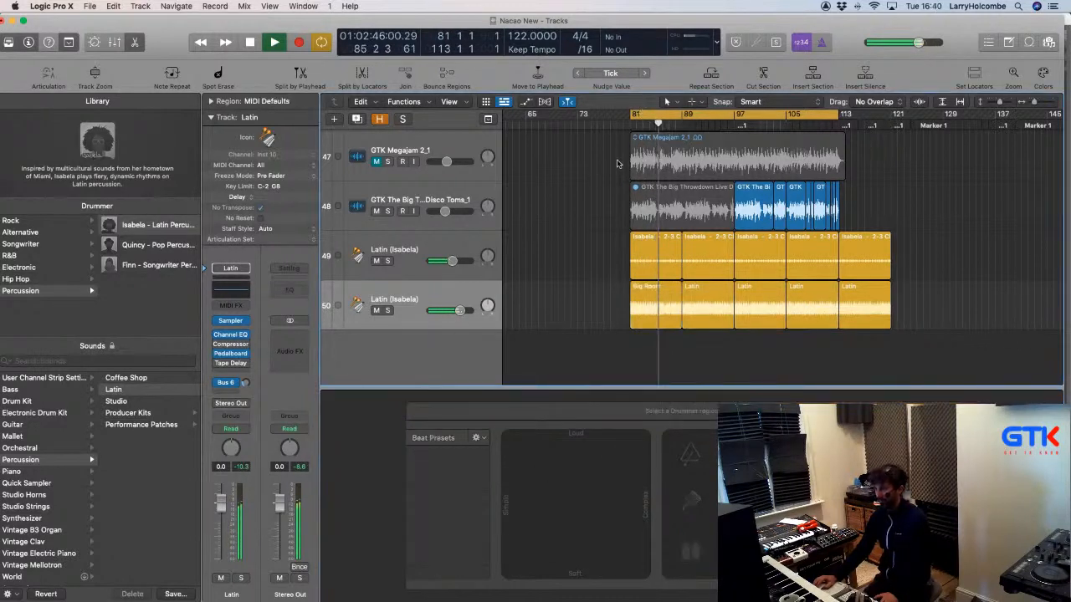
{"action": "left_click", "coordinate": [657, 118]}
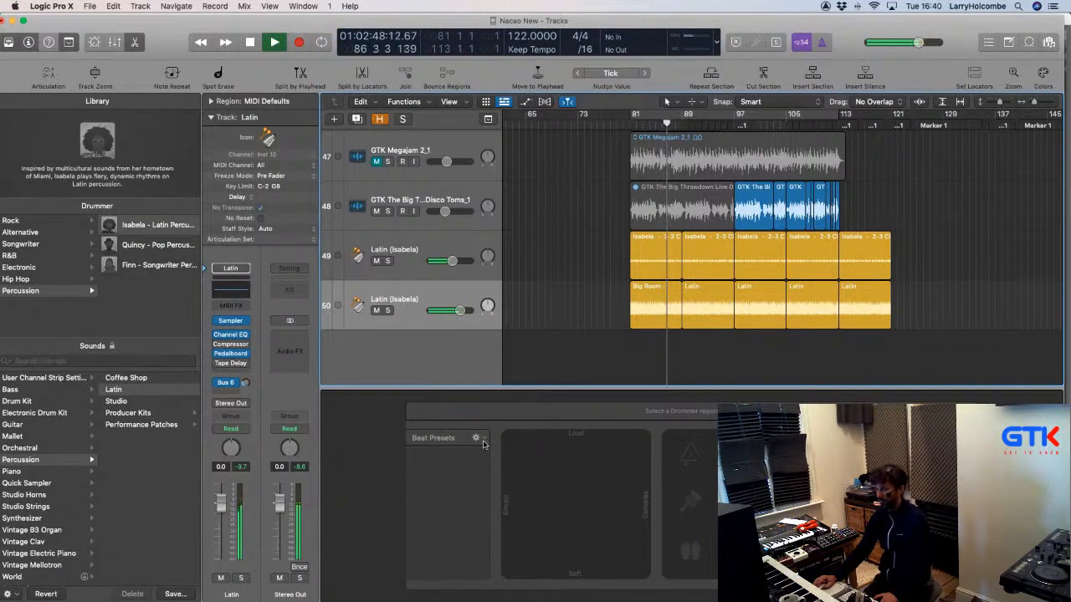
{"action": "left_click", "coordinate": [650, 322]}
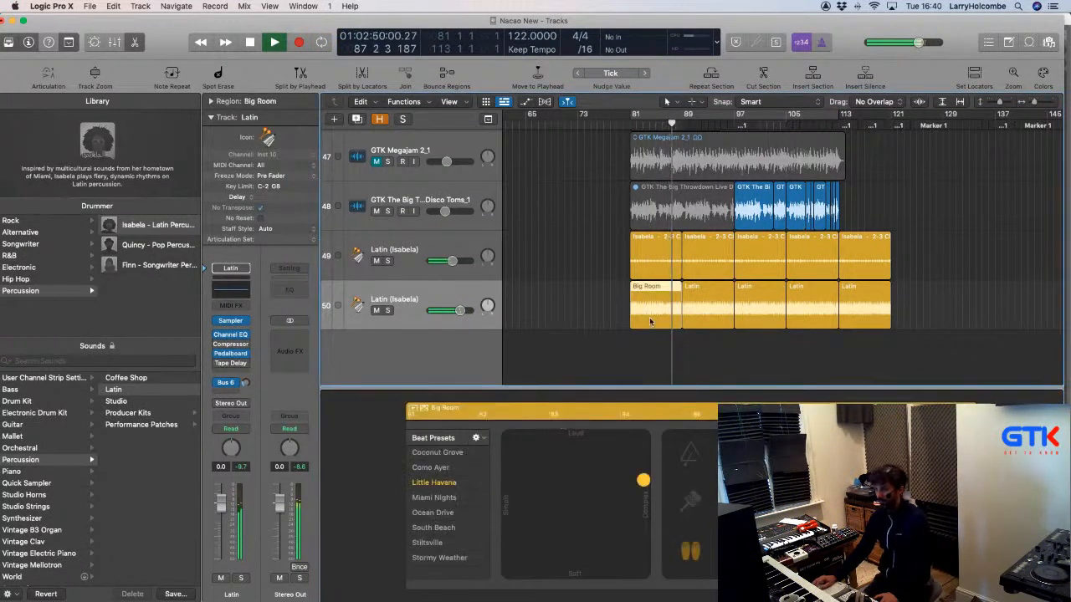
{"action": "left_click", "coordinate": [695, 310]}
{"action": "left_click_drag", "start_coordinate": [642, 482], "coordinate": [641, 447]}
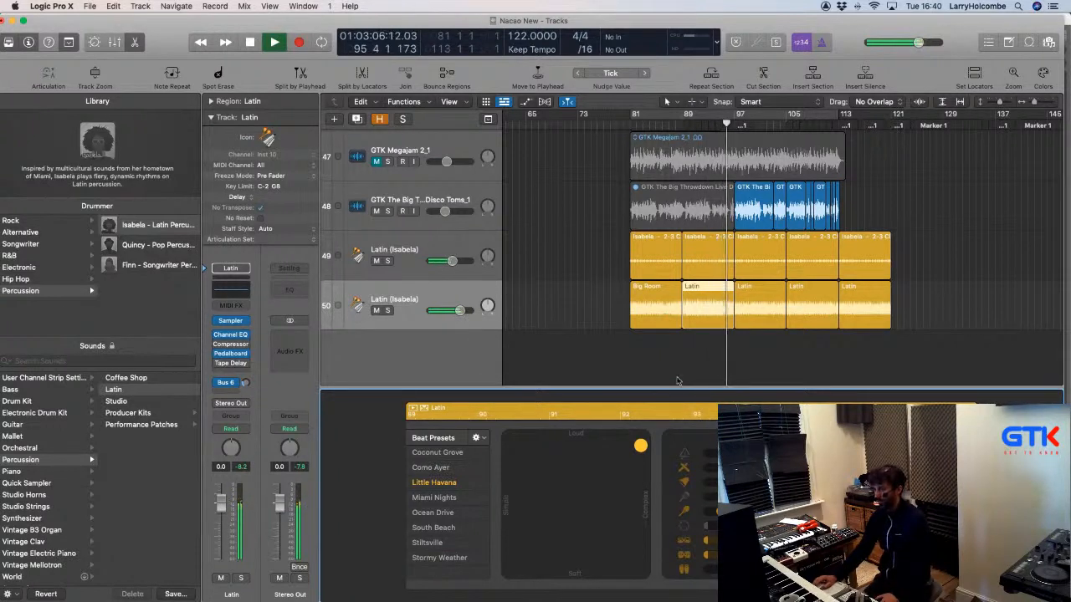
Lower the Latin drummer track to -3.8 dB and simplify each Latin region's pattern.
{"action": "left_click_drag", "start_coordinate": [222, 520], "coordinate": [223, 529]}
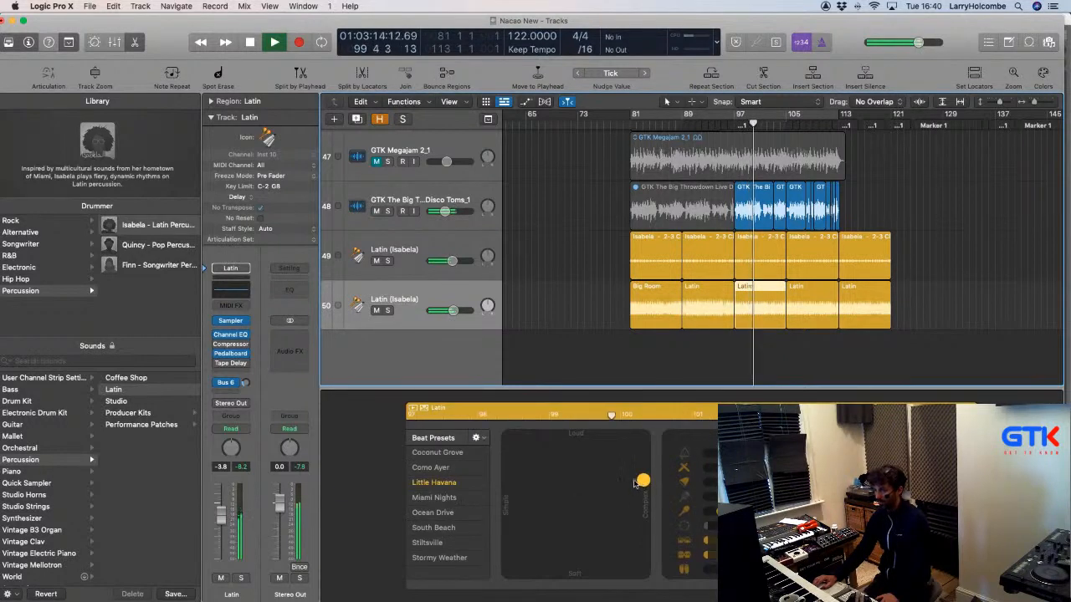
{"action": "left_click_drag", "start_coordinate": [643, 480], "coordinate": [533, 487]}
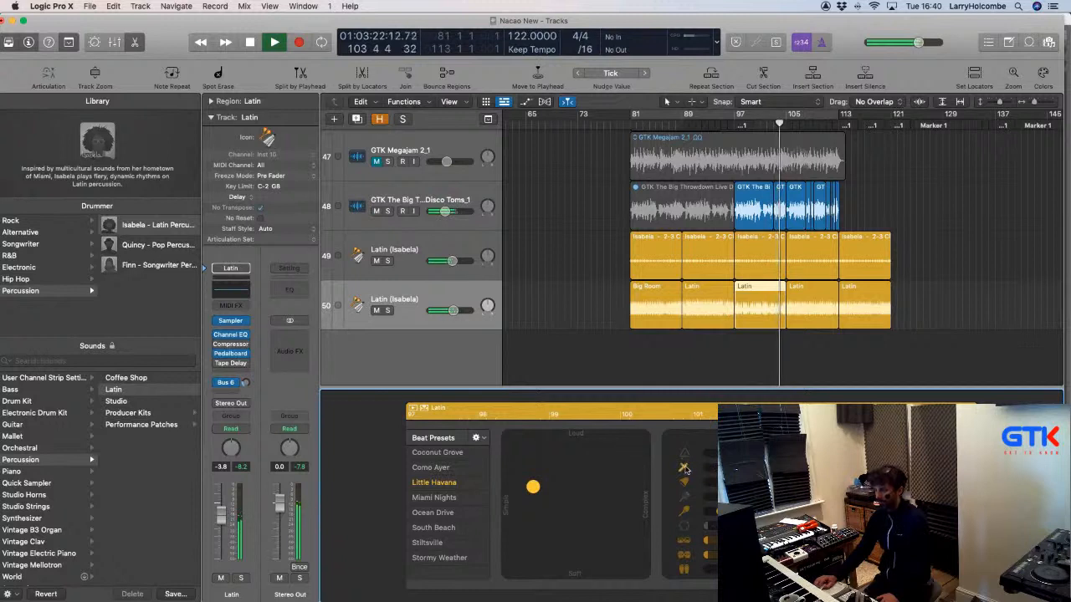
{"action": "left_click", "coordinate": [797, 304]}
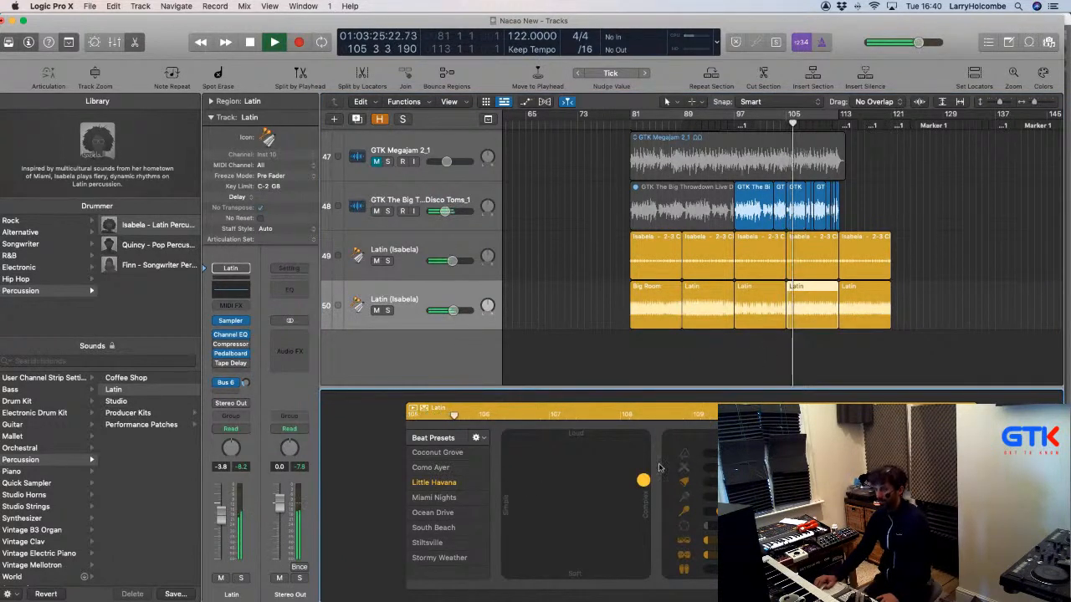
{"action": "left_click_drag", "start_coordinate": [642, 480], "coordinate": [530, 486]}
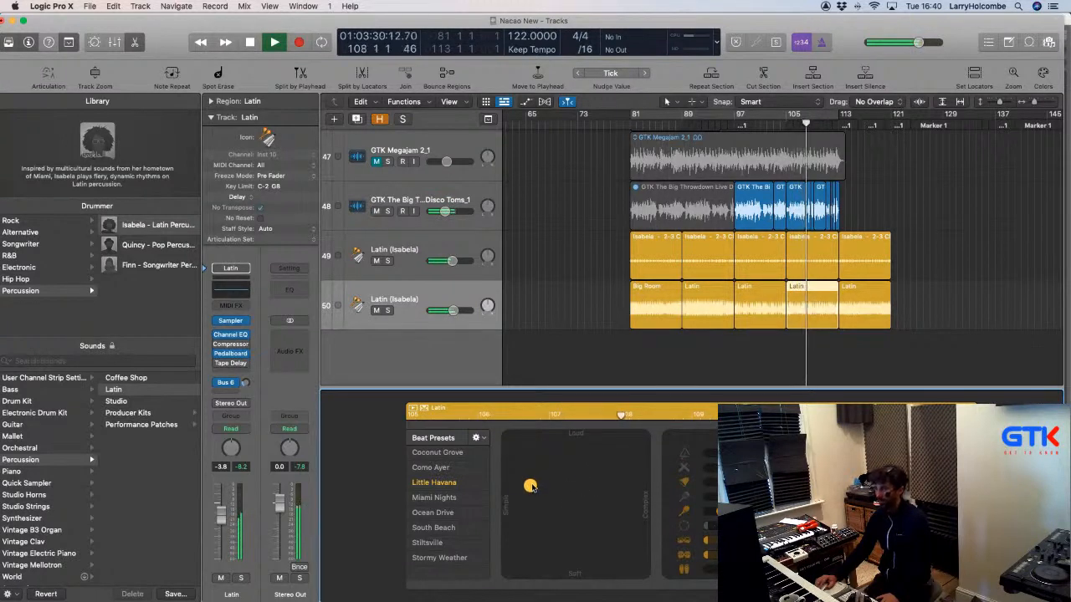
{"action": "left_click", "coordinate": [865, 303]}
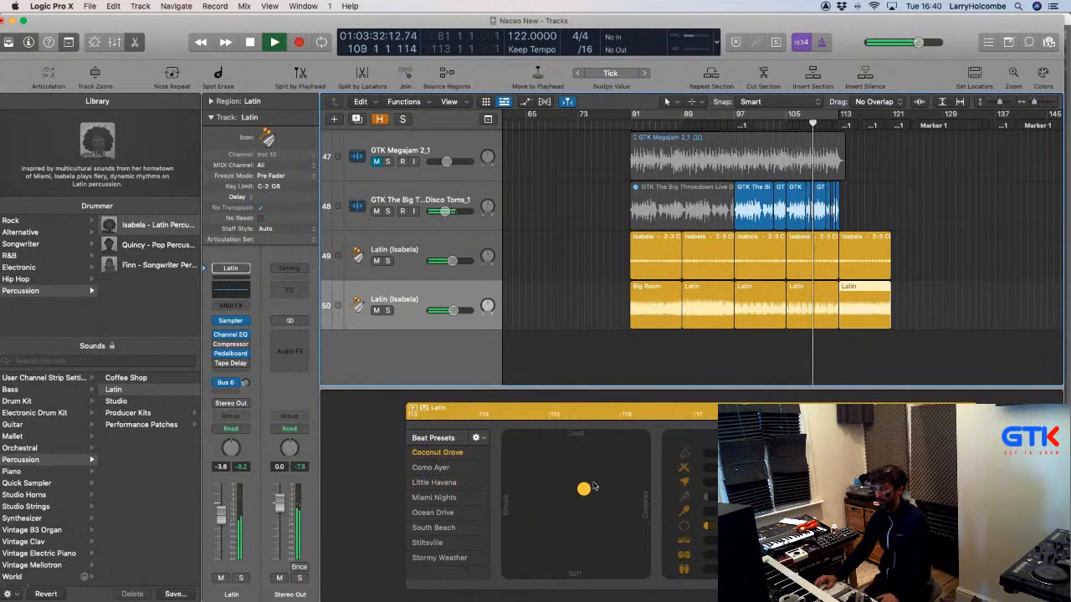
{"action": "left_click_drag", "start_coordinate": [592, 486], "coordinate": [515, 491]}
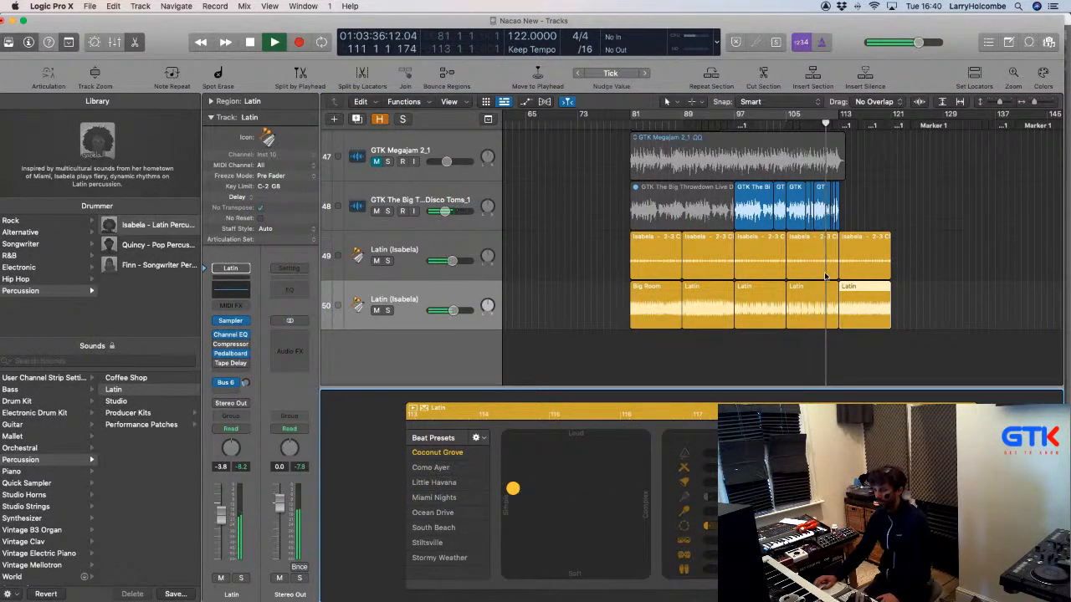
{"action": "left_click", "coordinate": [579, 173]}
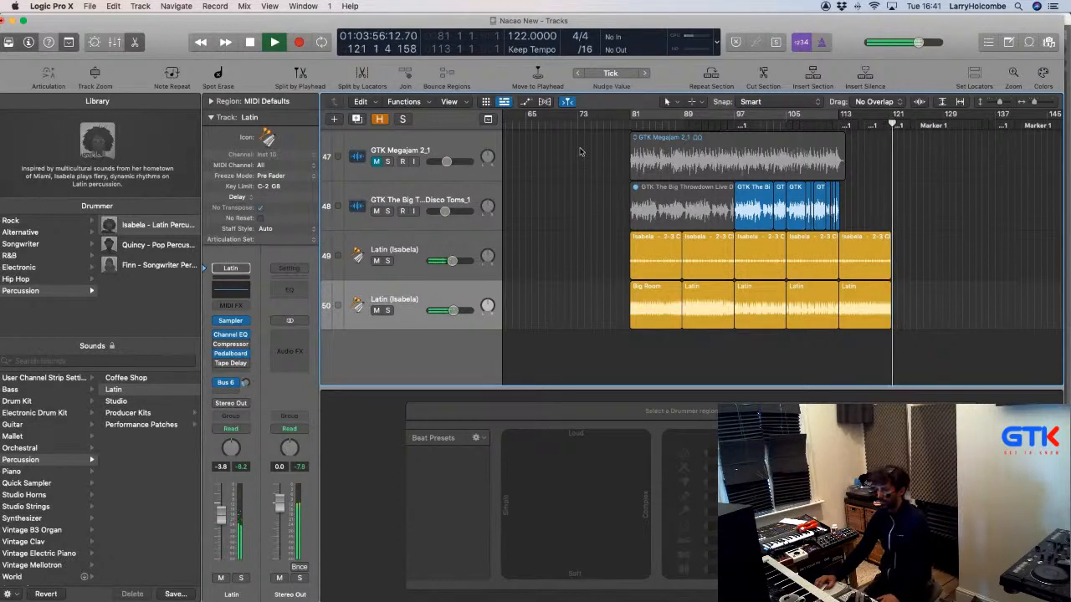
Copy the final regions of tracks 49 and 50 further right, then open the Mixer.
{"action": "left_click", "coordinate": [865, 250]}
{"action": "left_click_drag", "start_coordinate": [865, 250], "coordinate": [981, 256]}
{"action": "left_click", "coordinate": [610, 176]}
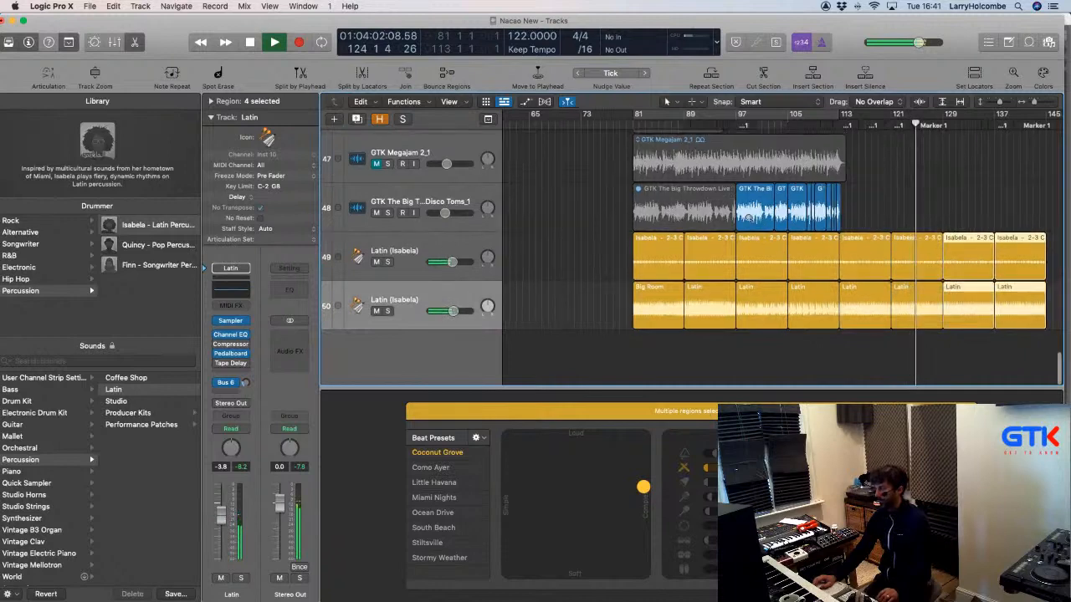
{"action": "key", "text": "x"}
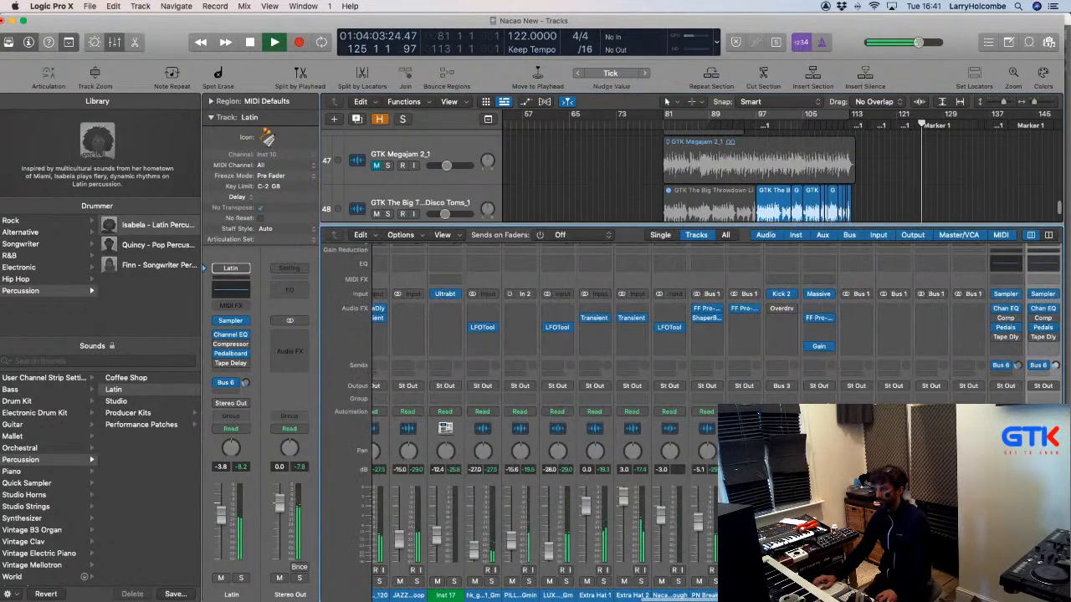
{"action": "scroll", "coordinate": [717, 410], "scroll_direction": "right", "scroll_amount": 3}
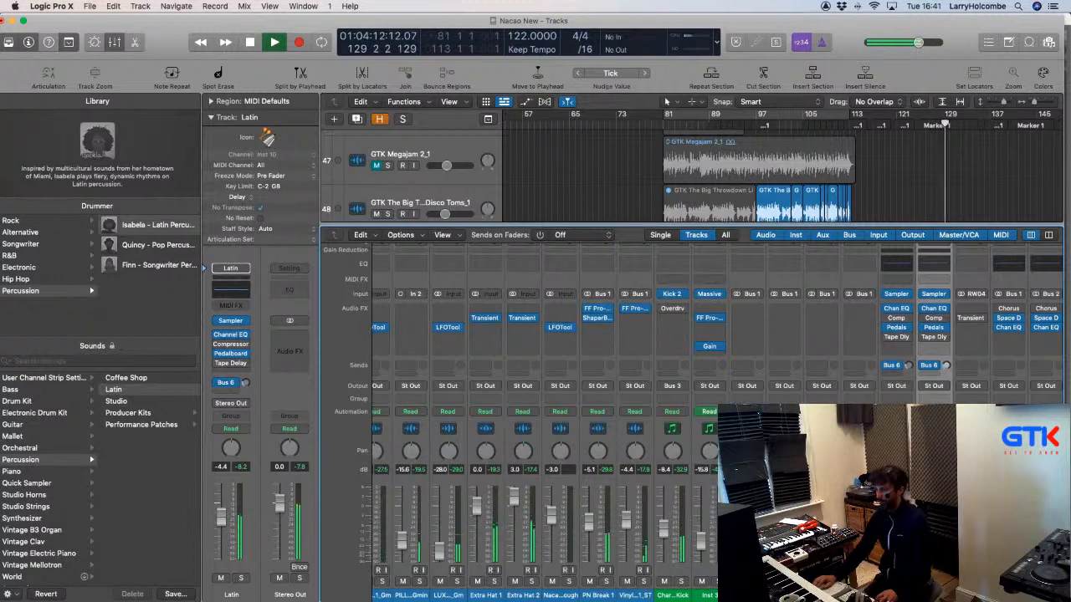
Copy the GTK LSD White Noise Riser region to bar 129 on track 44, including its automation.
{"action": "key", "text": "x"}
{"action": "scroll", "coordinate": [778, 334], "scroll_direction": "right", "scroll_amount": 2}
{"action": "scroll", "coordinate": [778, 334], "scroll_direction": "down", "scroll_amount": 2}
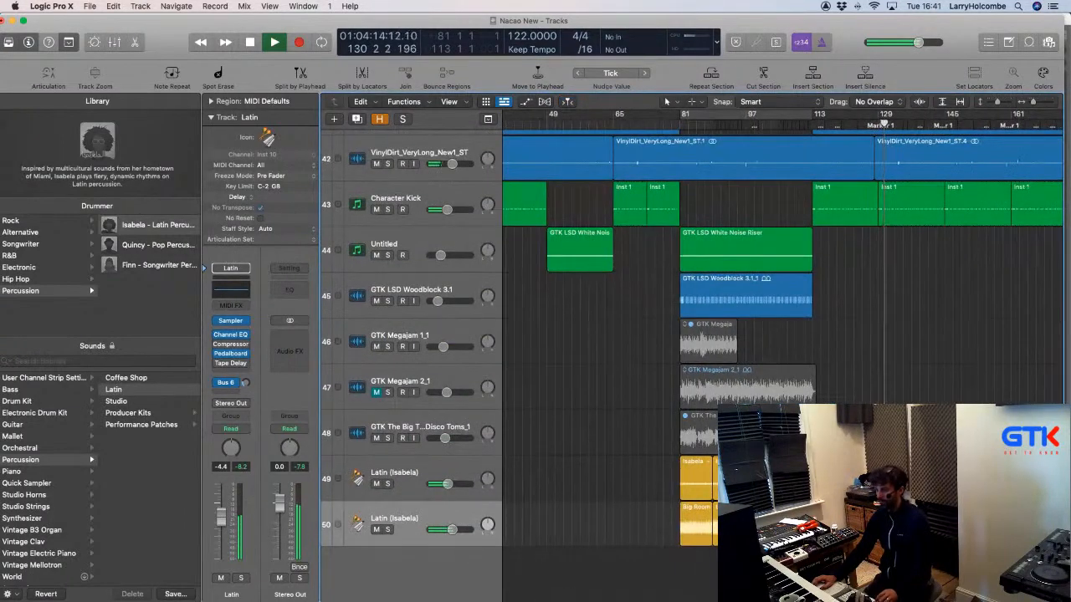
{"action": "scroll", "coordinate": [778, 335], "scroll_direction": "left", "scroll_amount": 2}
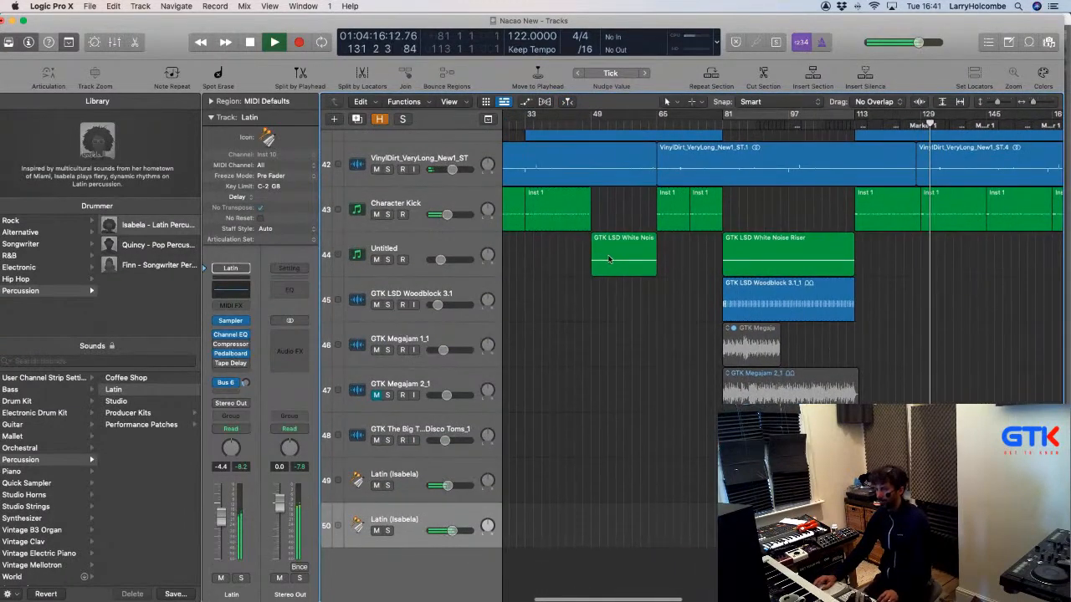
{"action": "left_click_drag", "start_coordinate": [608, 259], "coordinate": [940, 276]}
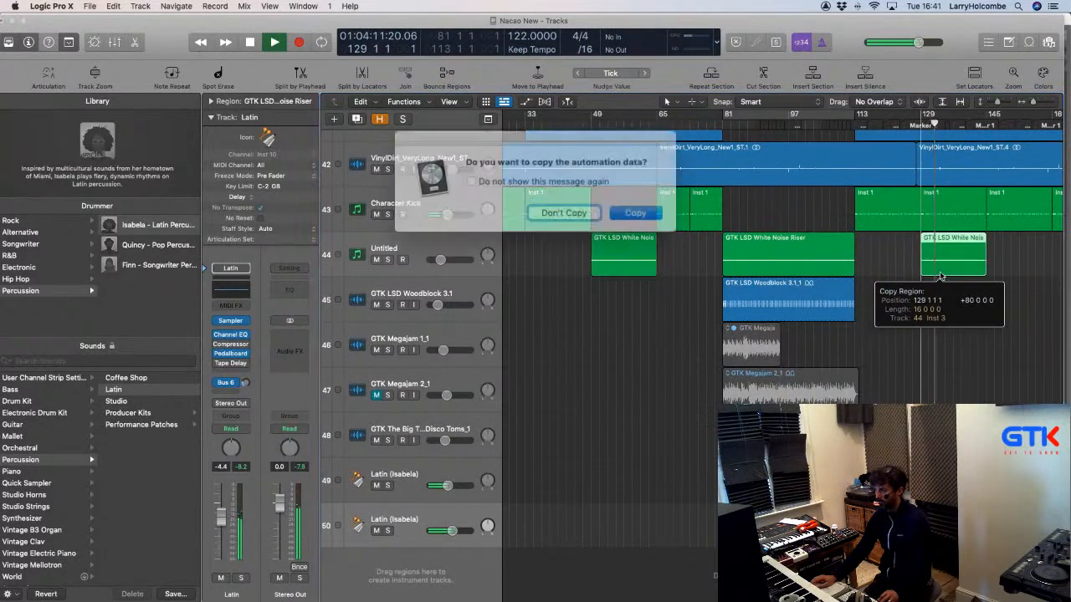
{"action": "left_click", "coordinate": [618, 208]}
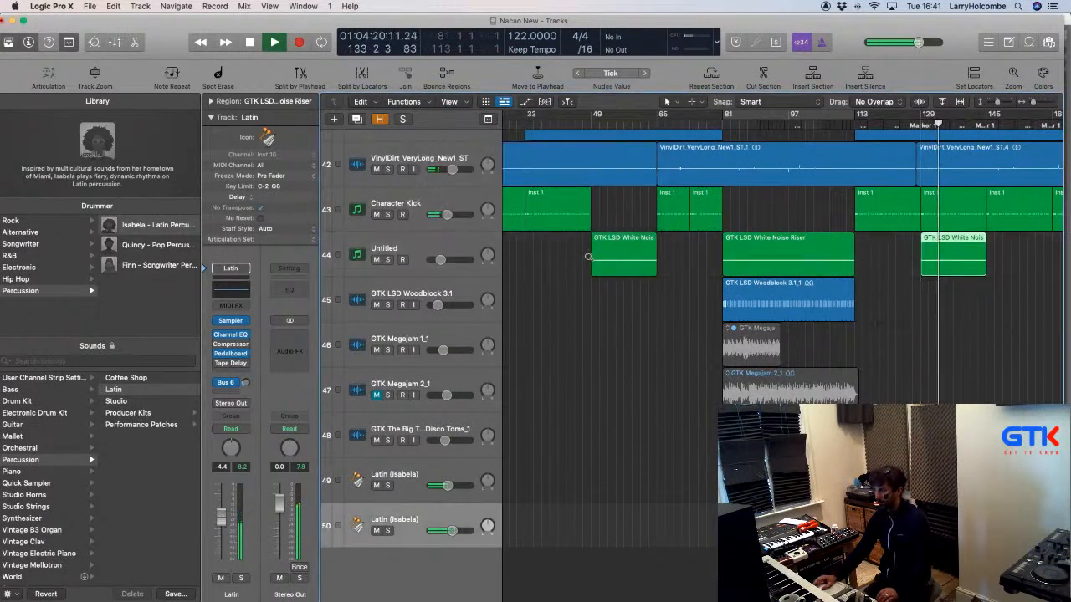
{"action": "scroll", "coordinate": [585, 264], "scroll_direction": "up", "scroll_amount": 3}
{"action": "key", "text": "super+Up"}
Zoom out and shrink track heights so tracks 41–50 fit in view.
{"action": "key", "text": "super+Left"}
{"action": "left_click", "coordinate": [554, 223]}
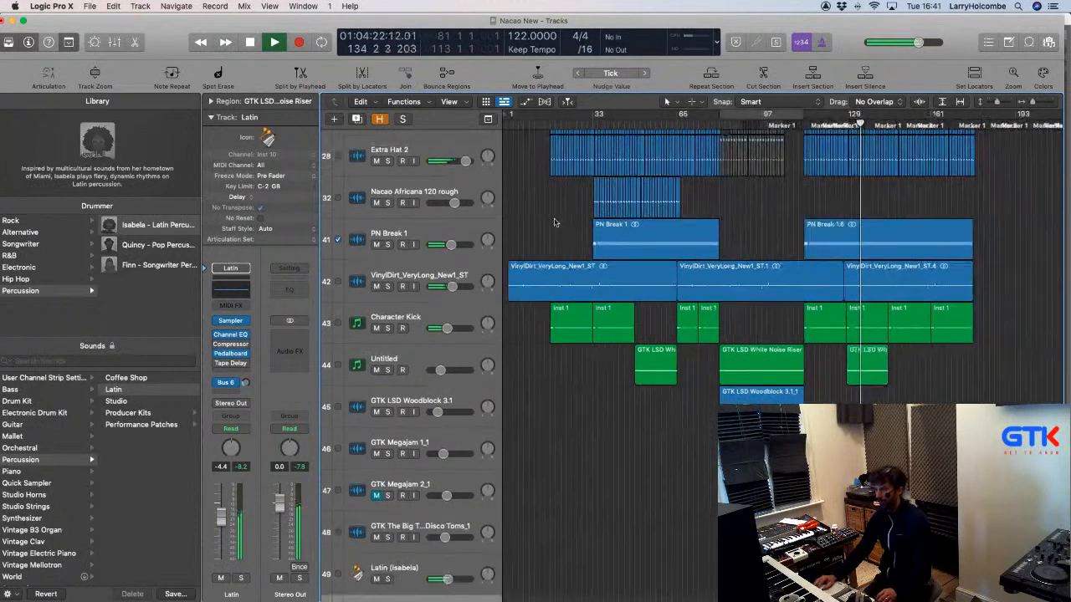
{"action": "key", "text": "super+Up"}
{"action": "key", "text": "super+Up"}
{"action": "key", "text": "super+Up"}
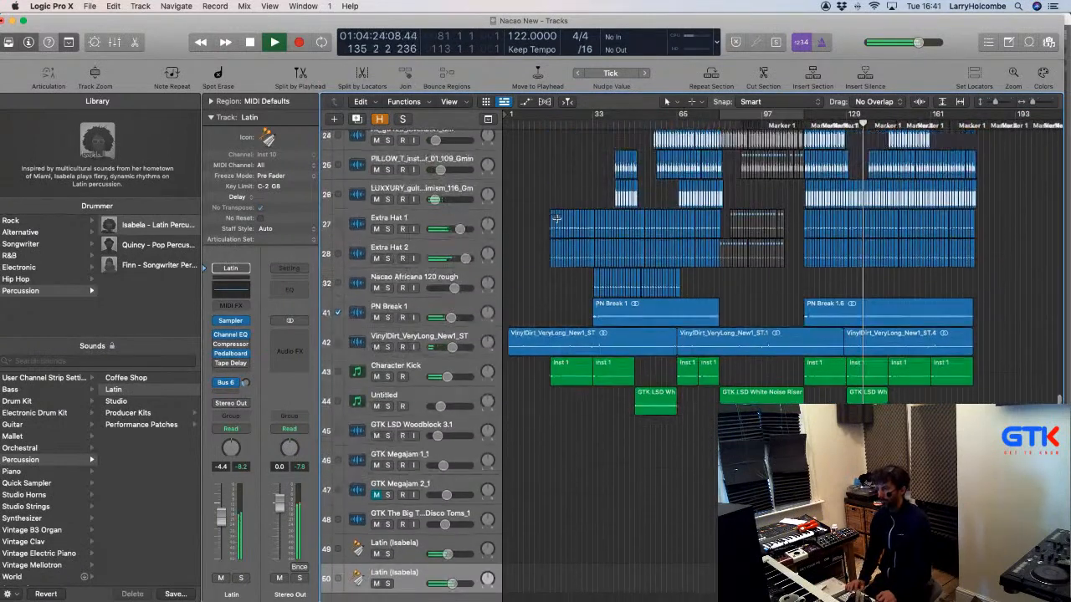
{"action": "key", "text": "super+Up"}
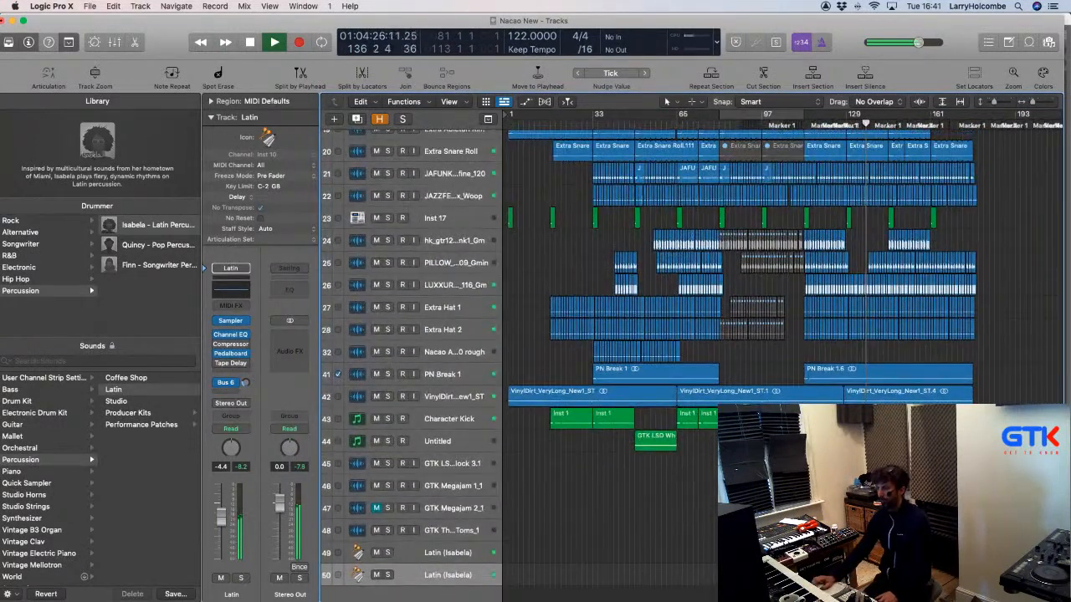
{"action": "scroll", "coordinate": [778, 360], "scroll_direction": "down", "scroll_amount": 3}
{"action": "key", "text": "z"}
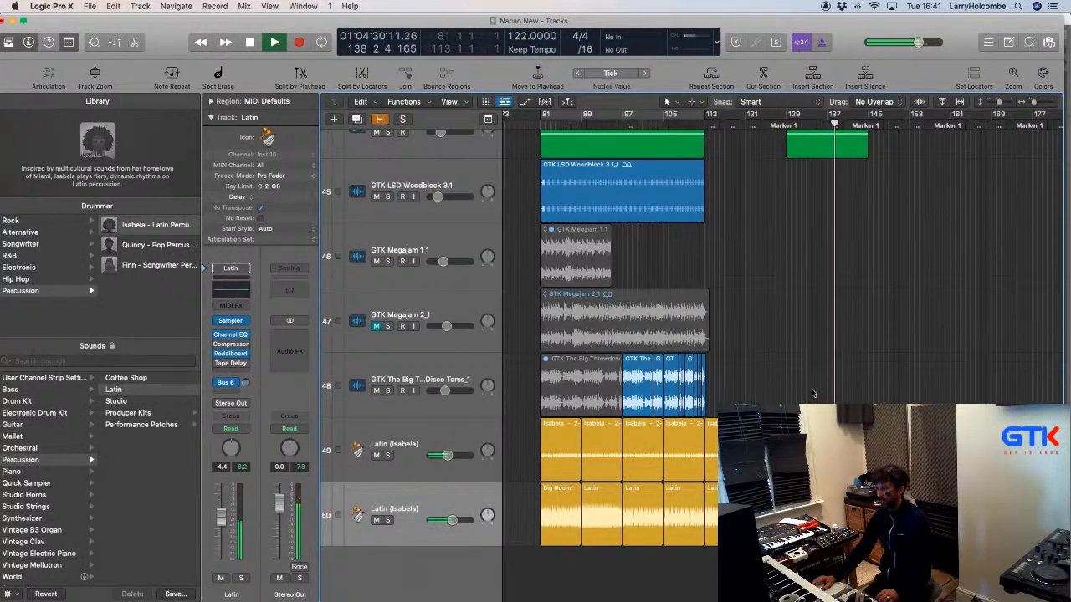
{"action": "scroll", "coordinate": [809, 391], "scroll_direction": "down", "scroll_amount": 2}
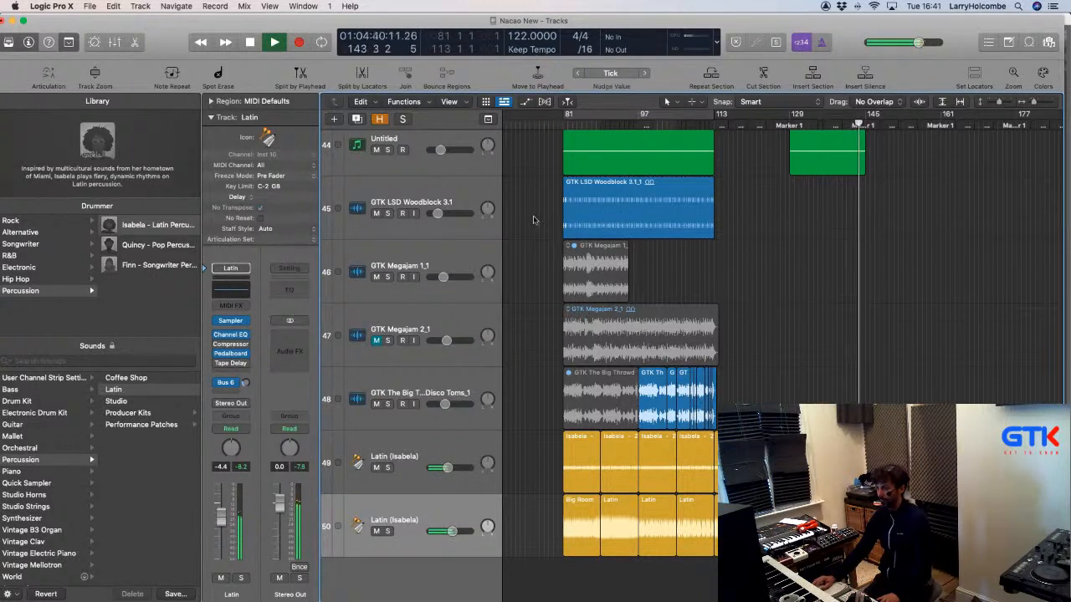
{"action": "key", "text": "super+Up"}
{"action": "key", "text": "super+Up"}
{"action": "key", "text": "super+Up"}
{"action": "key", "text": "super+Up"}
{"action": "key", "text": "super+Up"}
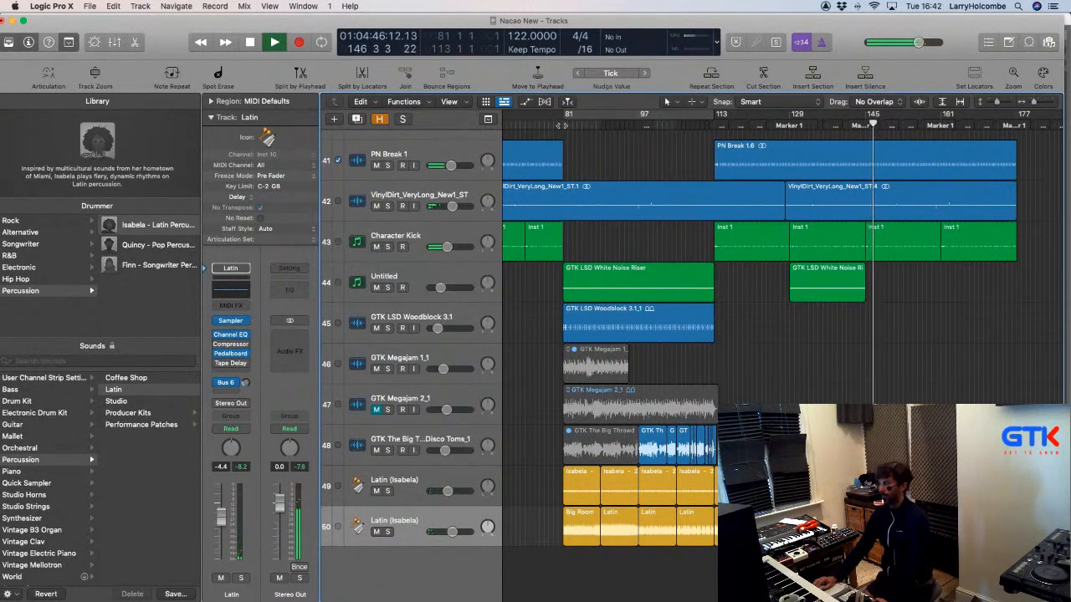
Move the playhead back to around bar 81 to replay the arrangement.
{"action": "left_click", "coordinate": [562, 126]}
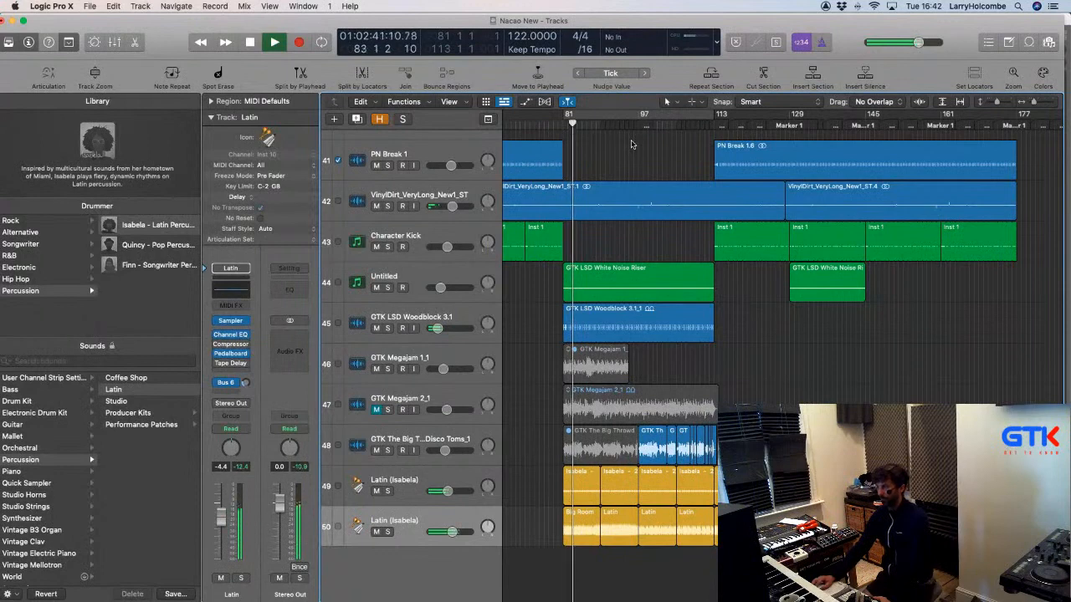
{"action": "left_click", "coordinate": [534, 126]}
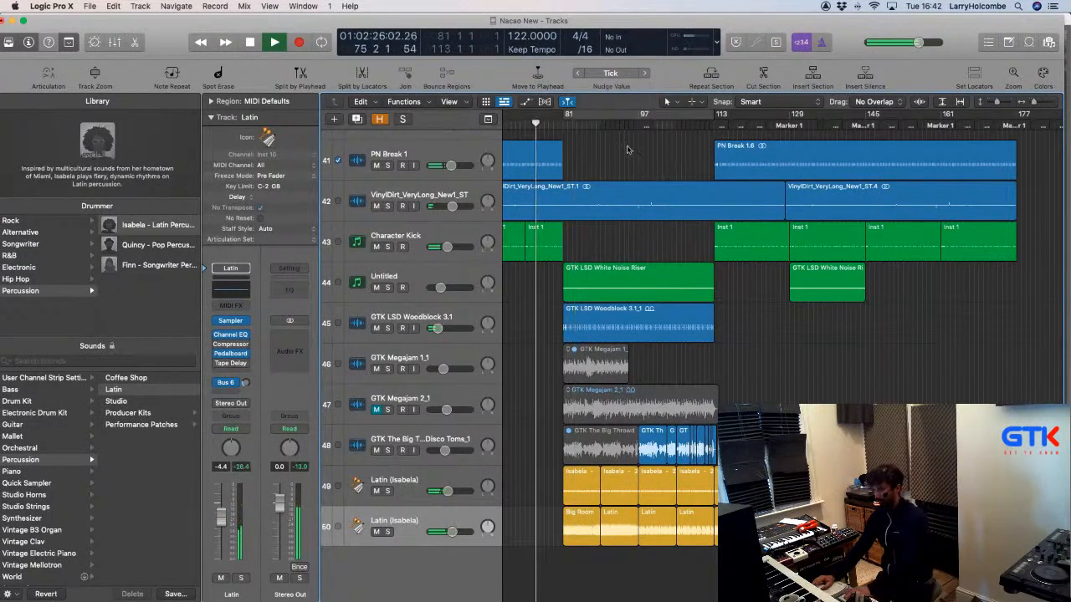
{"action": "scroll", "coordinate": [686, 159], "scroll_direction": "left", "scroll_amount": 5}
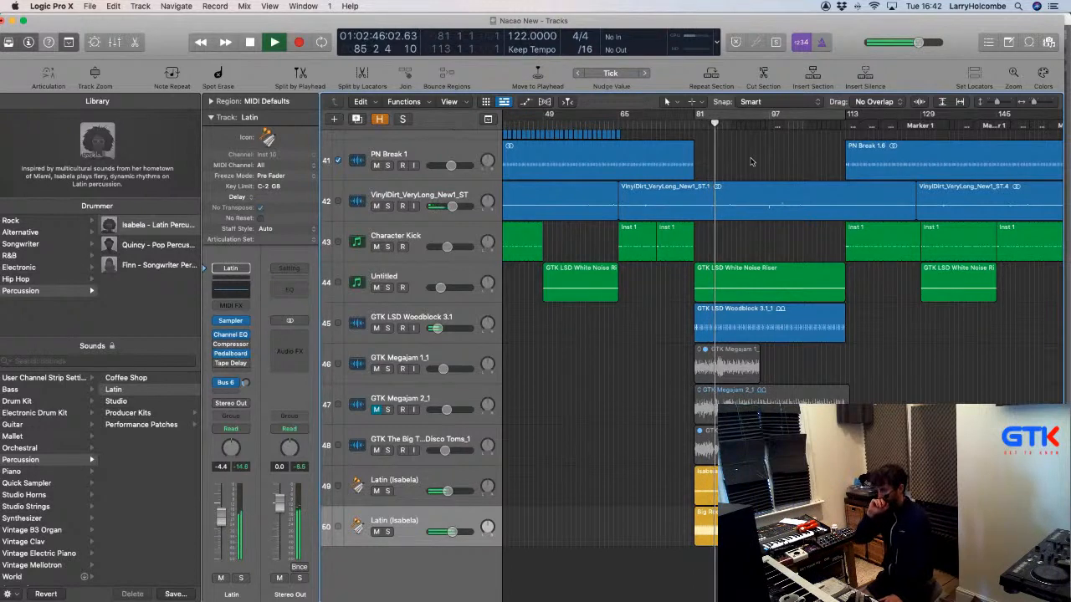
Launch Splice by searching 'splice' in Spotlight, then bring Logic Pro X back to front.
{"action": "key", "text": "super+Tab"}
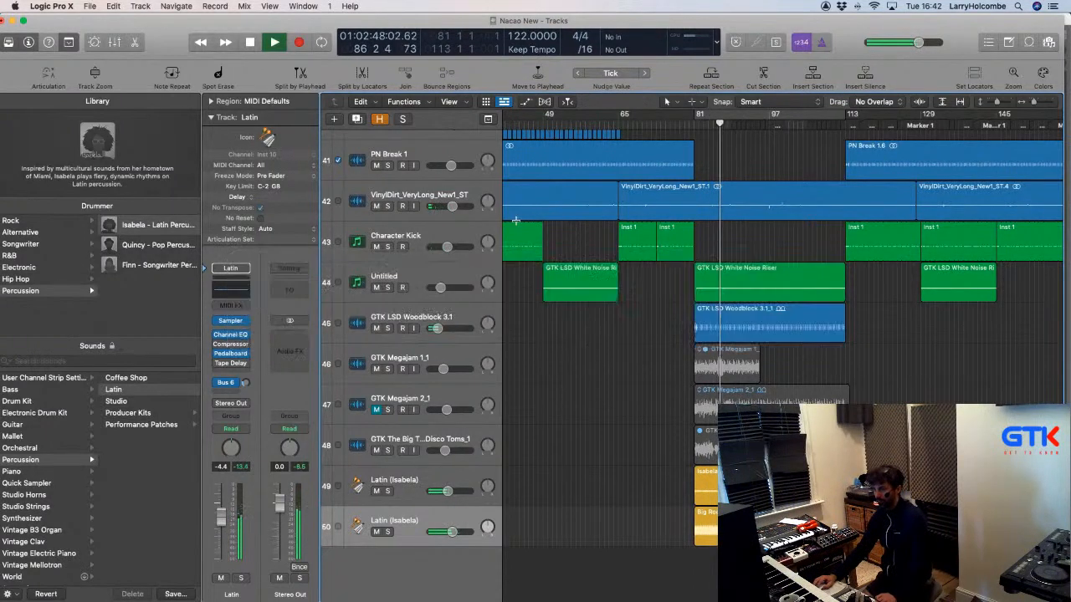
{"action": "mouse_move", "coordinate": [535, 600]}
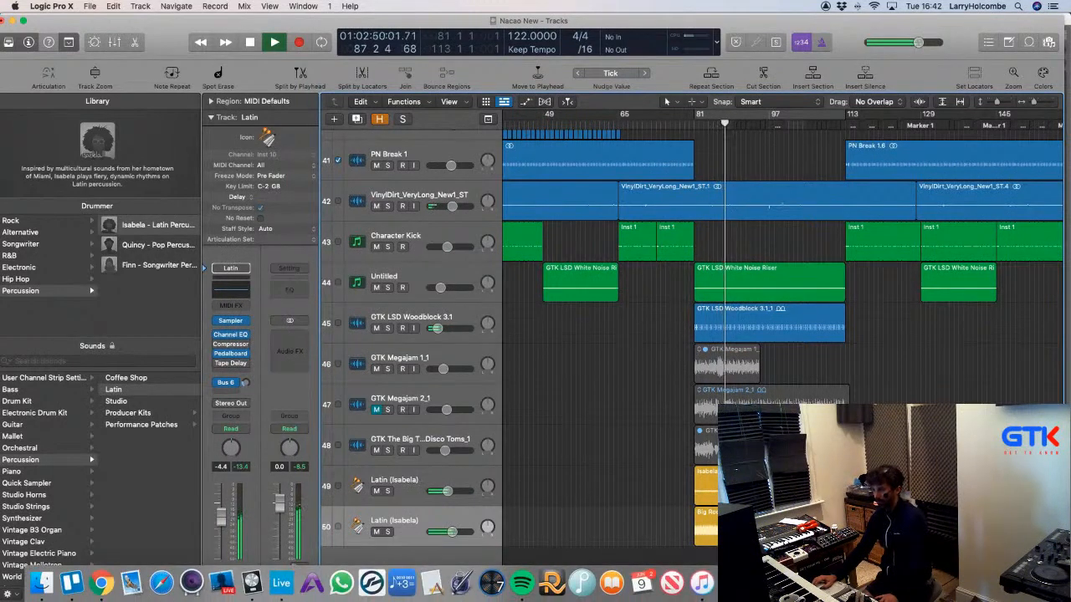
{"action": "key", "text": "super+space"}
{"action": "type", "text": "splice"}
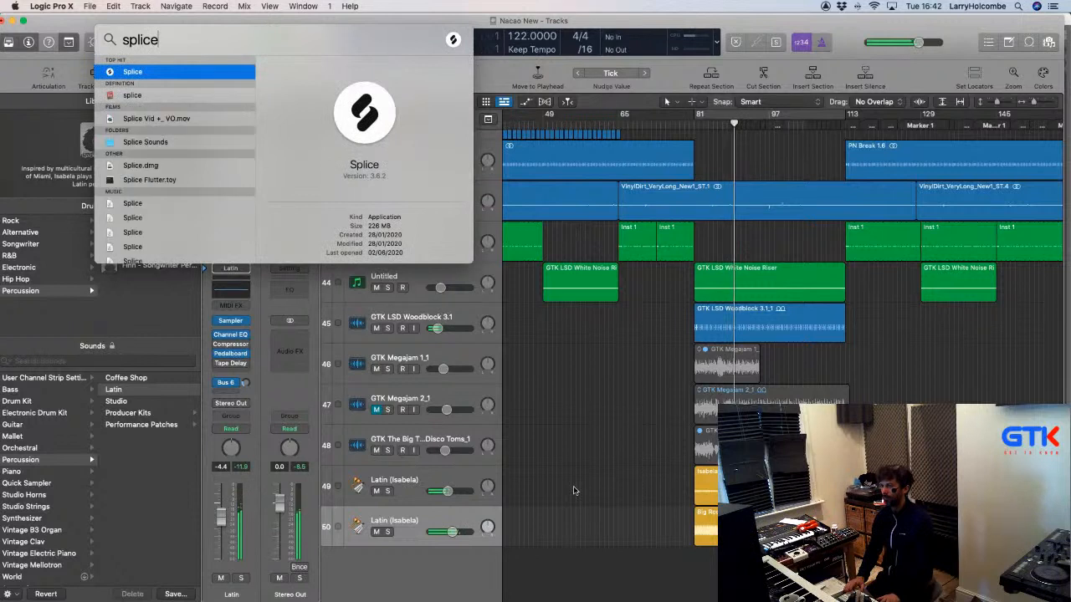
{"action": "key", "text": "Return"}
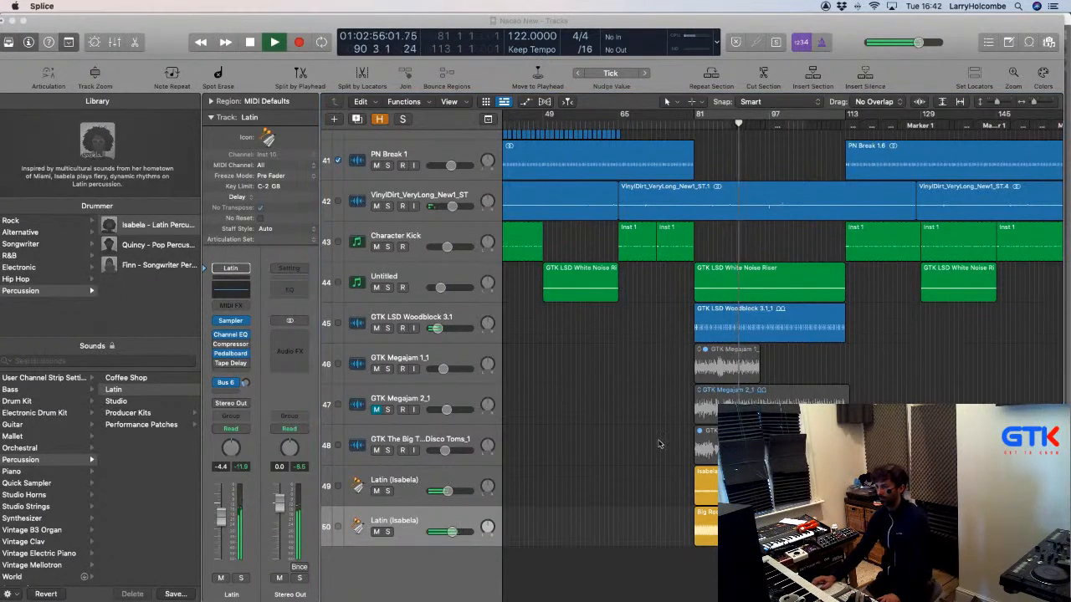
{"action": "left_click", "coordinate": [710, 516]}
Copy the Big Room drummer region on track 50 to bar 96 (96 1 1 1).
{"action": "left_click", "coordinate": [711, 518]}
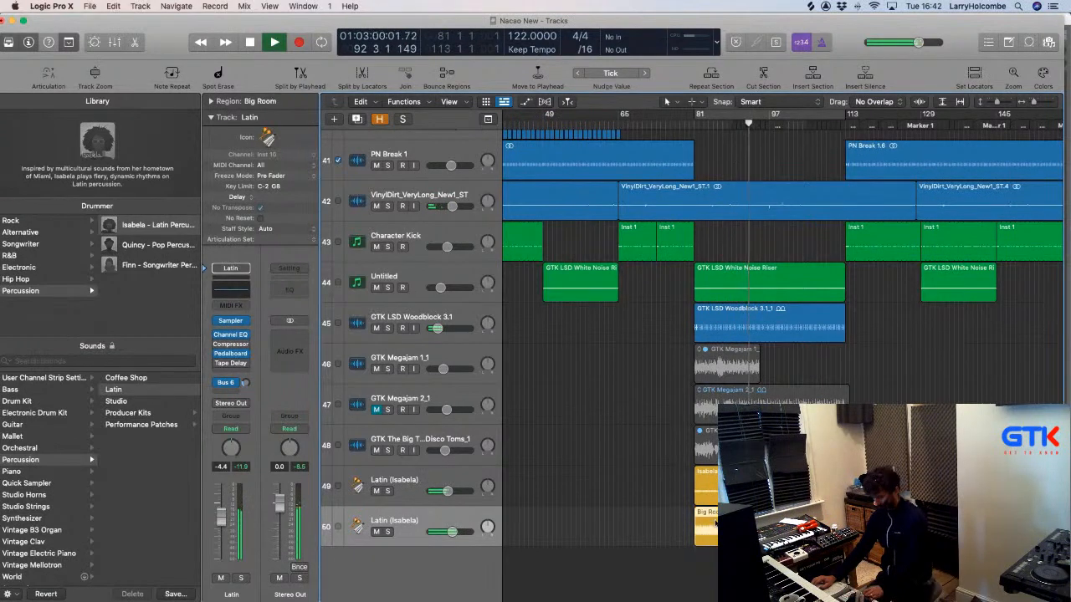
{"action": "left_click", "coordinate": [730, 565]}
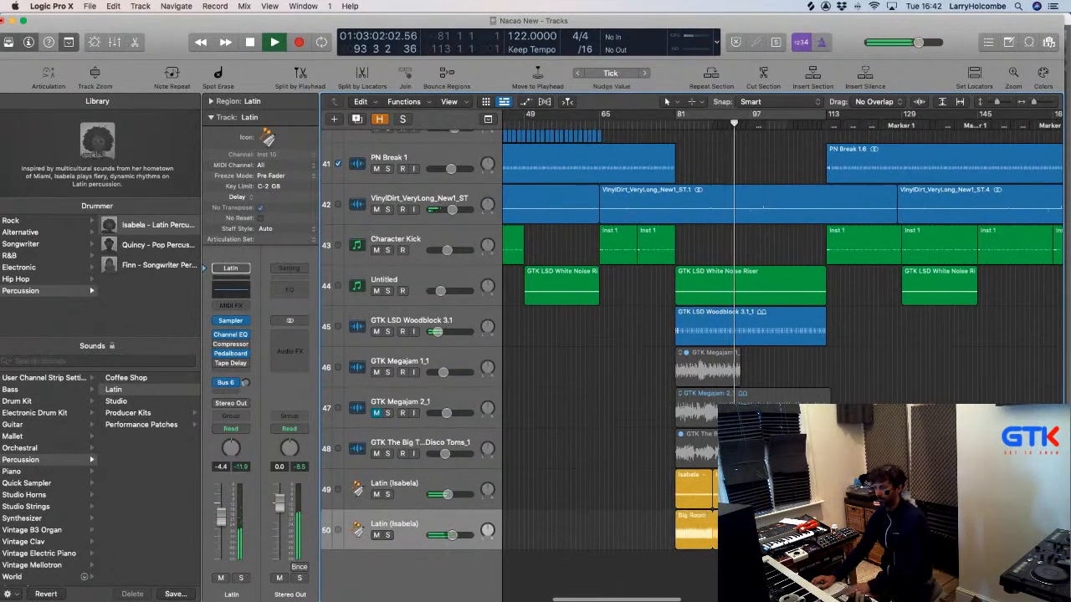
{"action": "scroll", "coordinate": [729, 564], "scroll_direction": "right", "scroll_amount": 2}
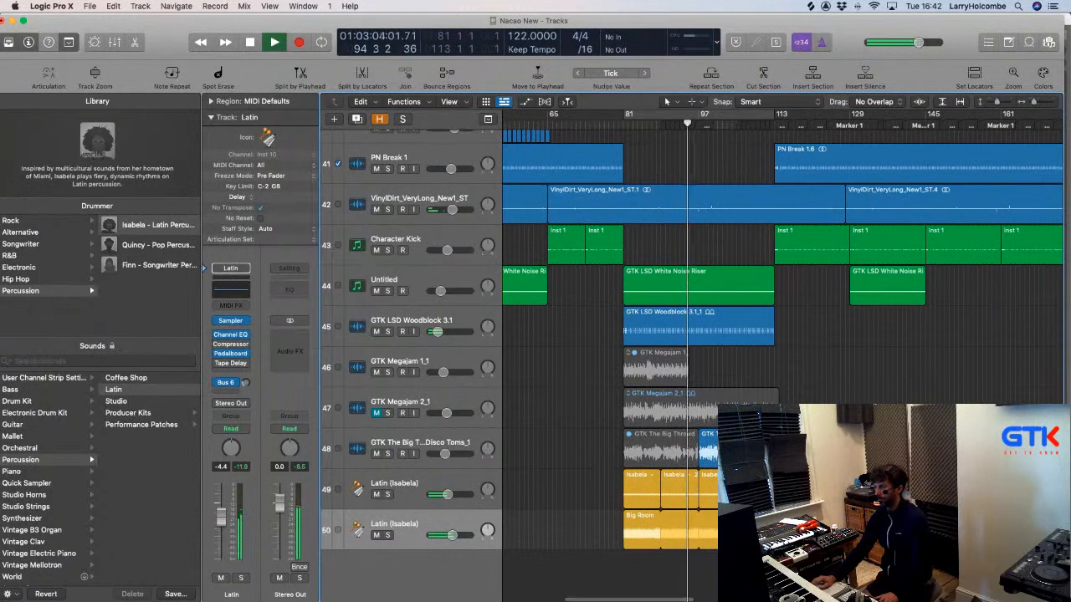
{"action": "key", "text": "super+Tab"}
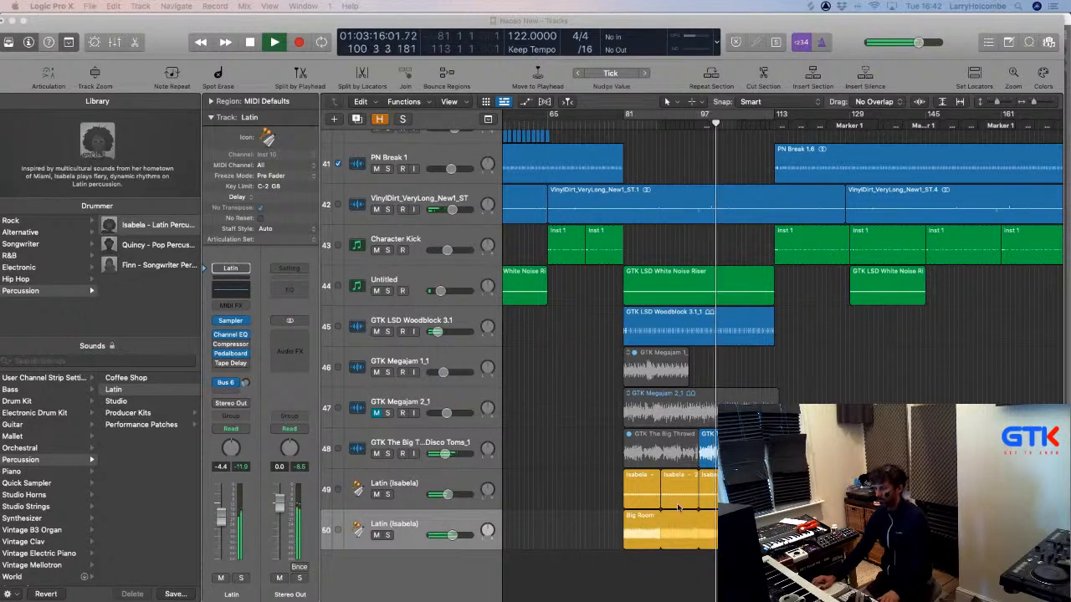
{"action": "left_click_drag", "start_coordinate": [637, 522], "coordinate": [711, 523]}
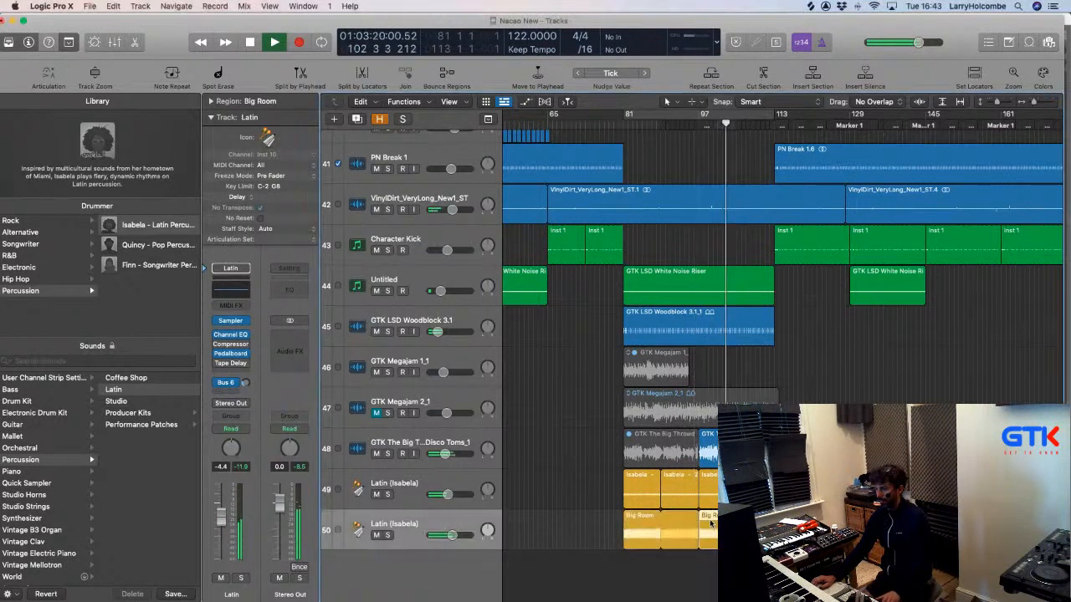
Push the copied Big Room region's Drummer puck toward Simple/Soft, then ease it slightly louder and busier.
{"action": "double_click", "coordinate": [711, 523]}
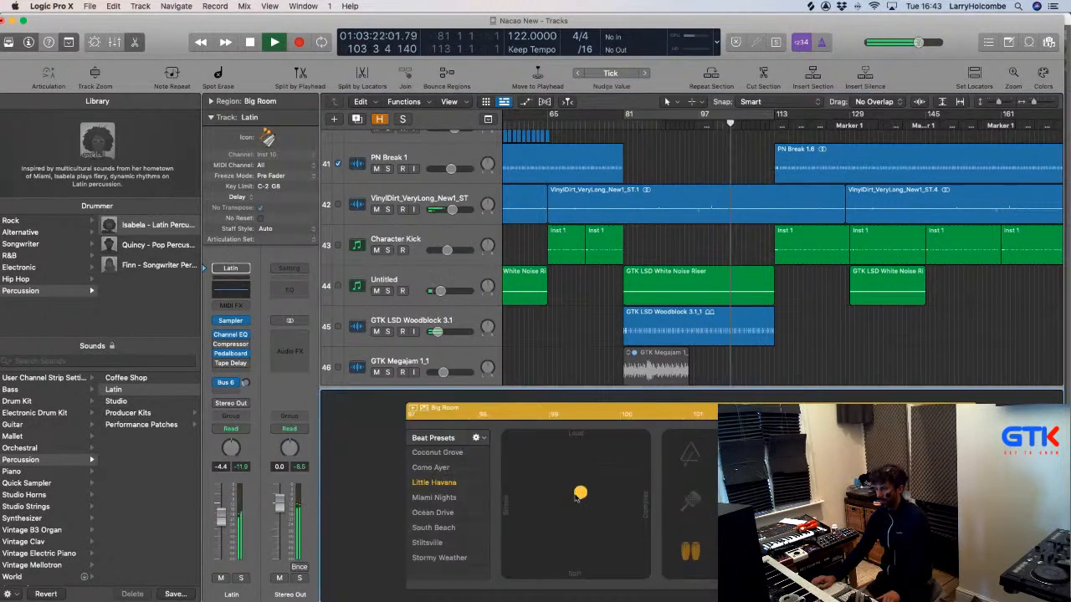
{"action": "left_click_drag", "start_coordinate": [577, 498], "coordinate": [513, 555]}
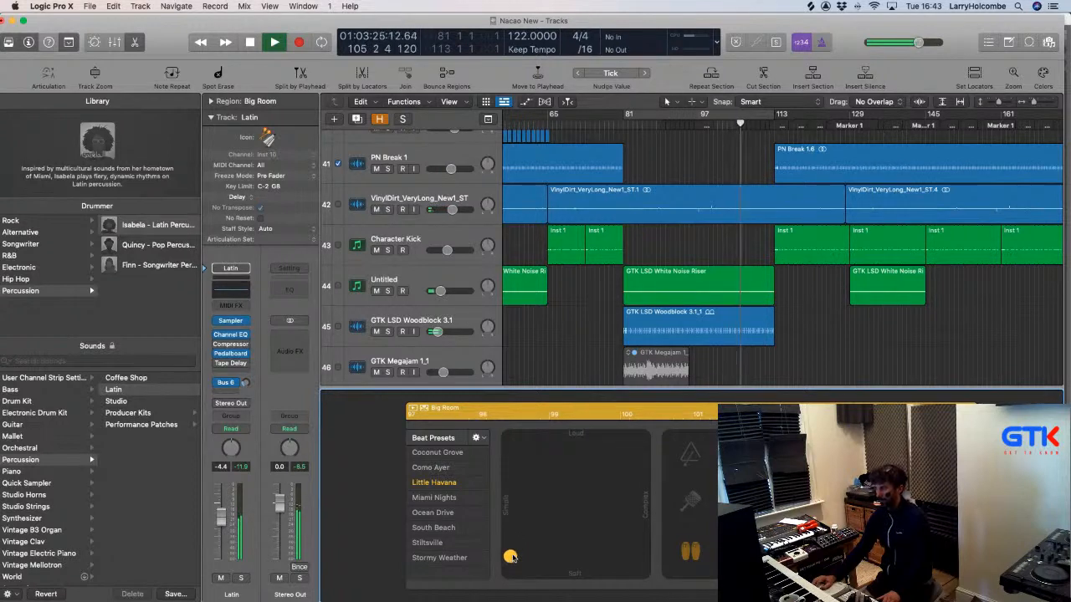
{"action": "left_click_drag", "start_coordinate": [510, 557], "coordinate": [509, 567]}
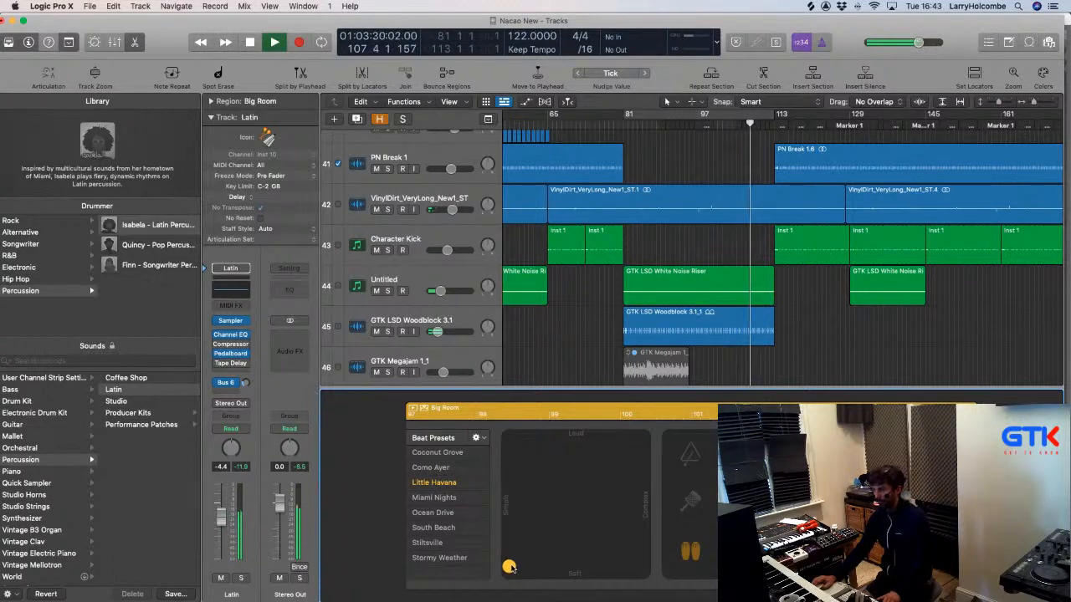
{"action": "key", "text": "p"}
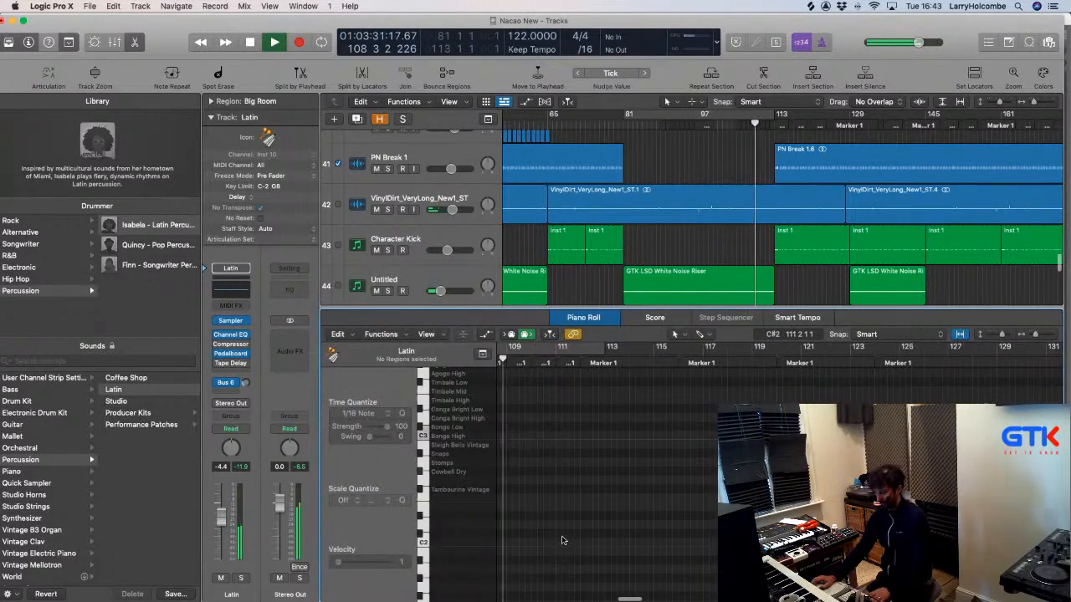
{"action": "key", "text": "p"}
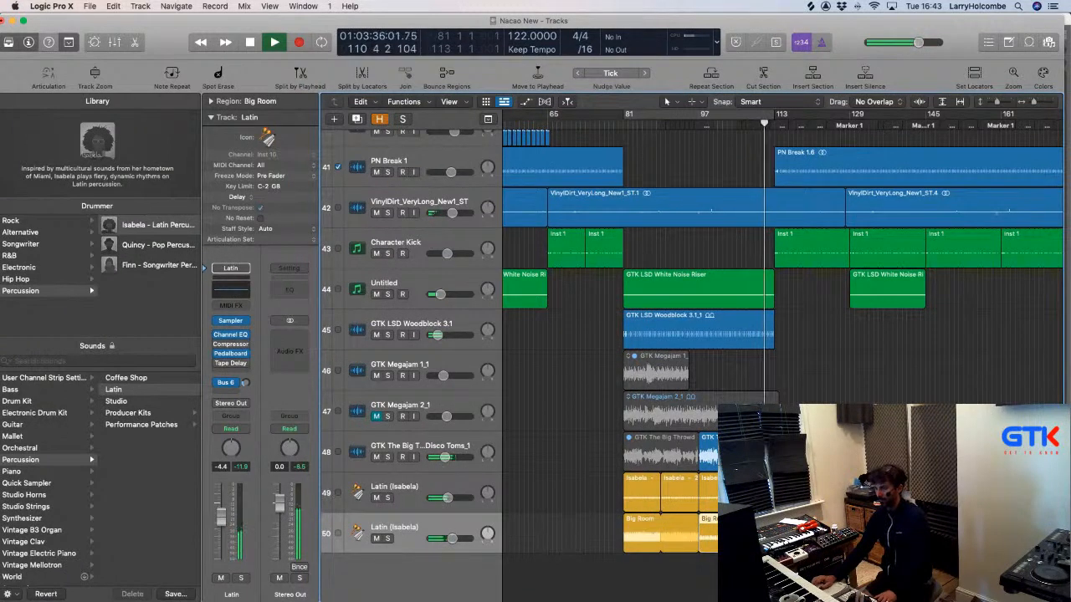
{"action": "key", "text": "e"}
{"action": "left_click_drag", "start_coordinate": [509, 571], "coordinate": [528, 530]}
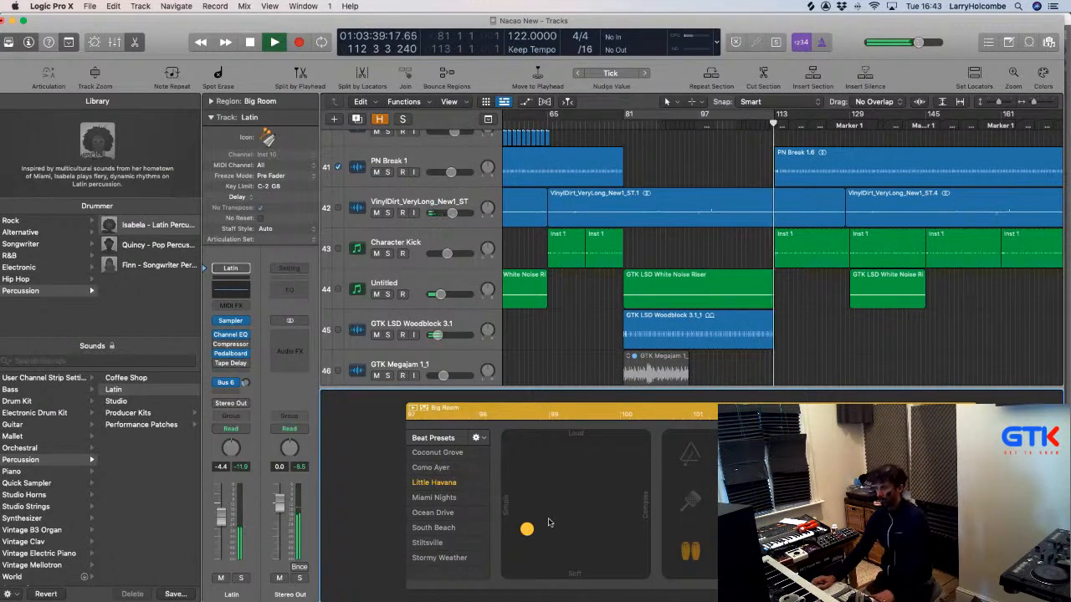
{"action": "key", "text": "p"}
{"action": "key", "text": "p"}
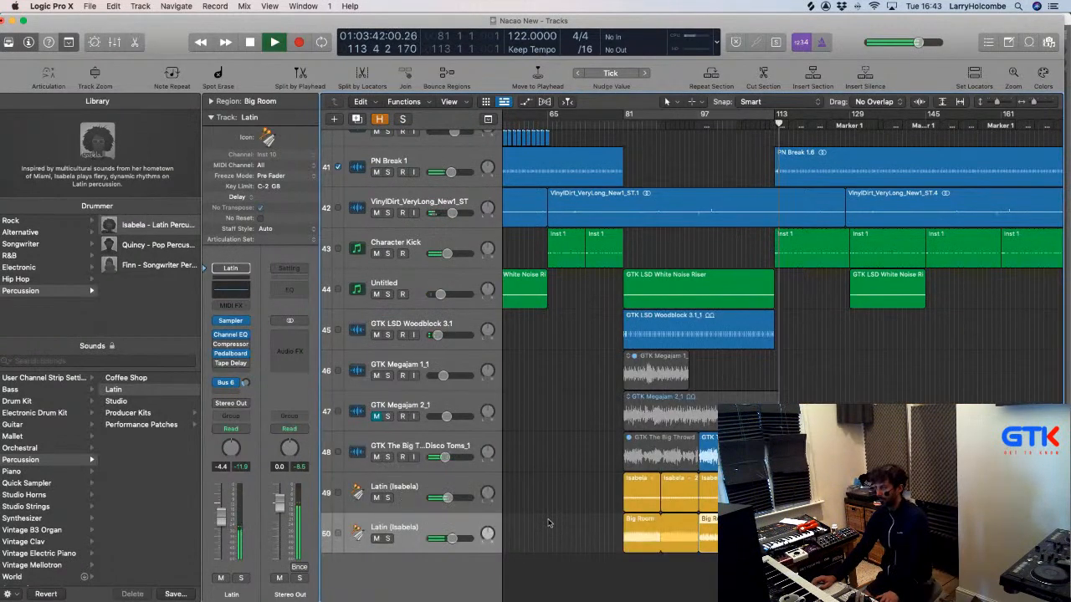
{"action": "left_click", "coordinate": [668, 166]}
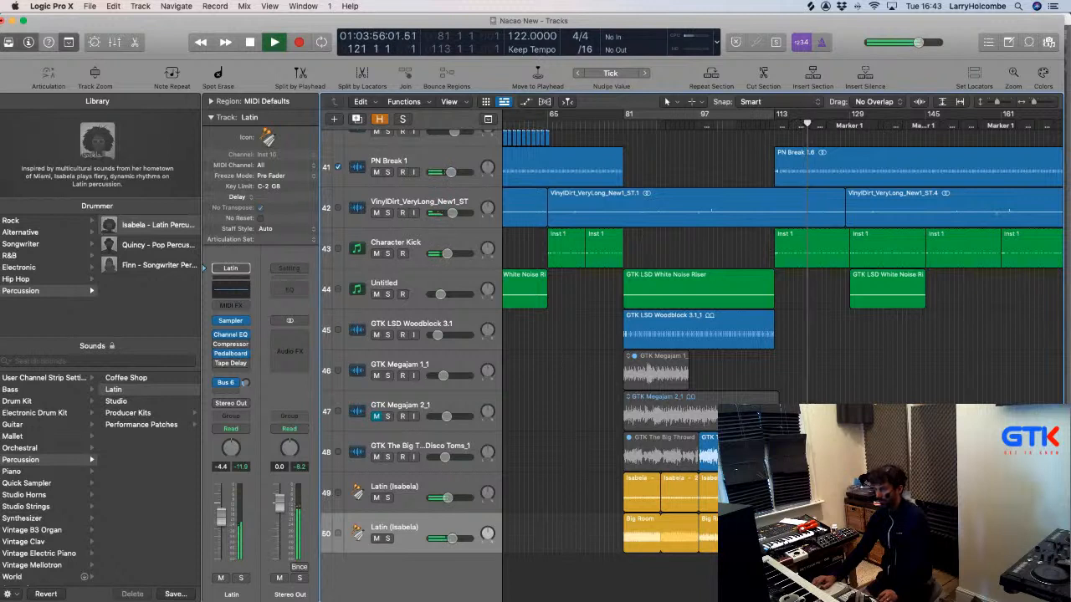
{"action": "left_click", "coordinate": [757, 533]}
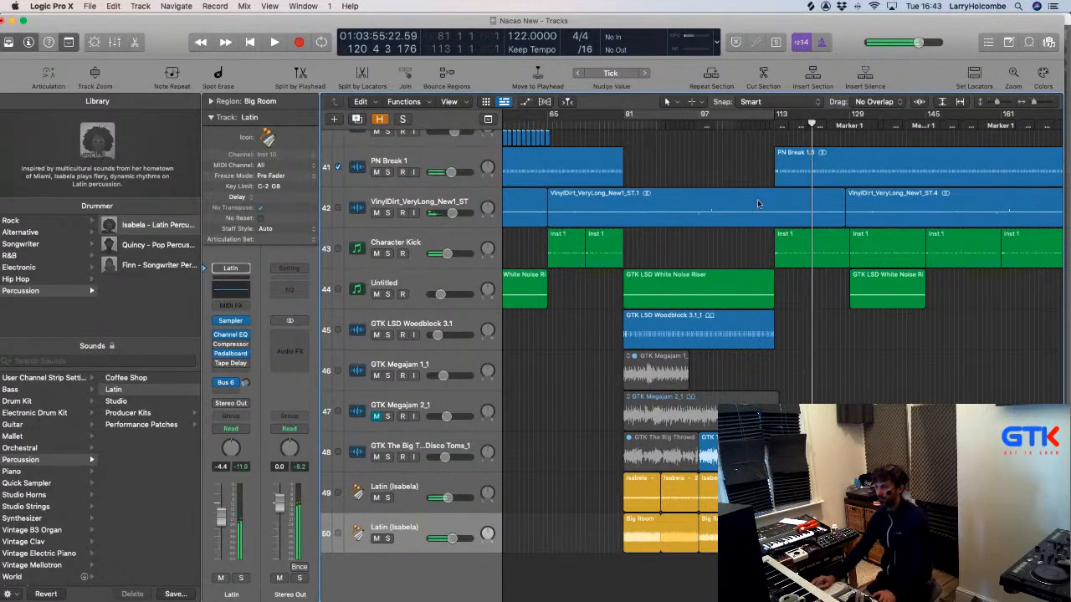
{"action": "key", "text": "space"}
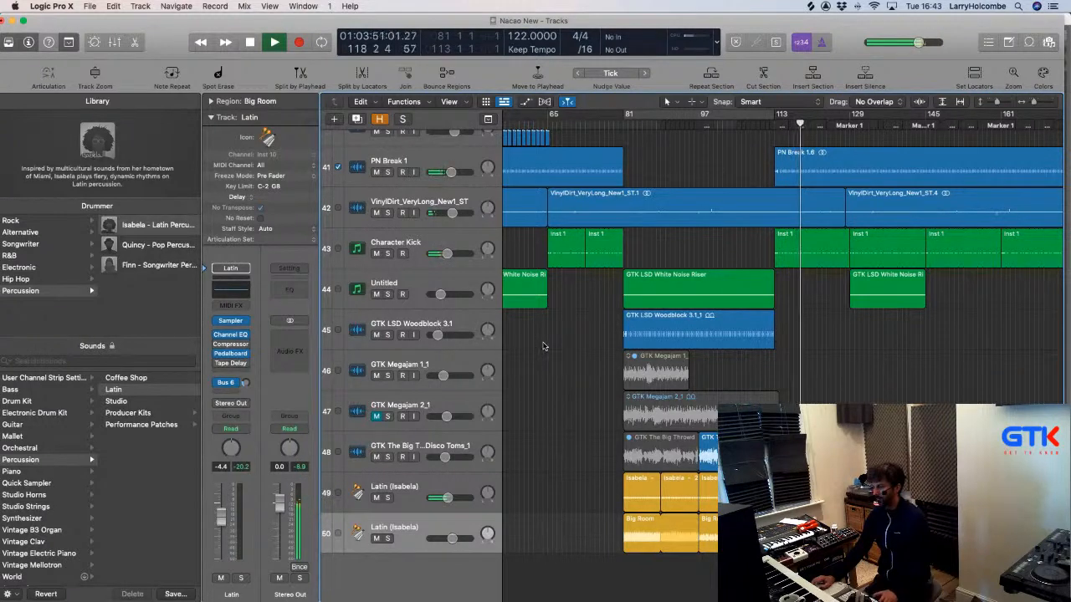
{"action": "key", "text": "space"}
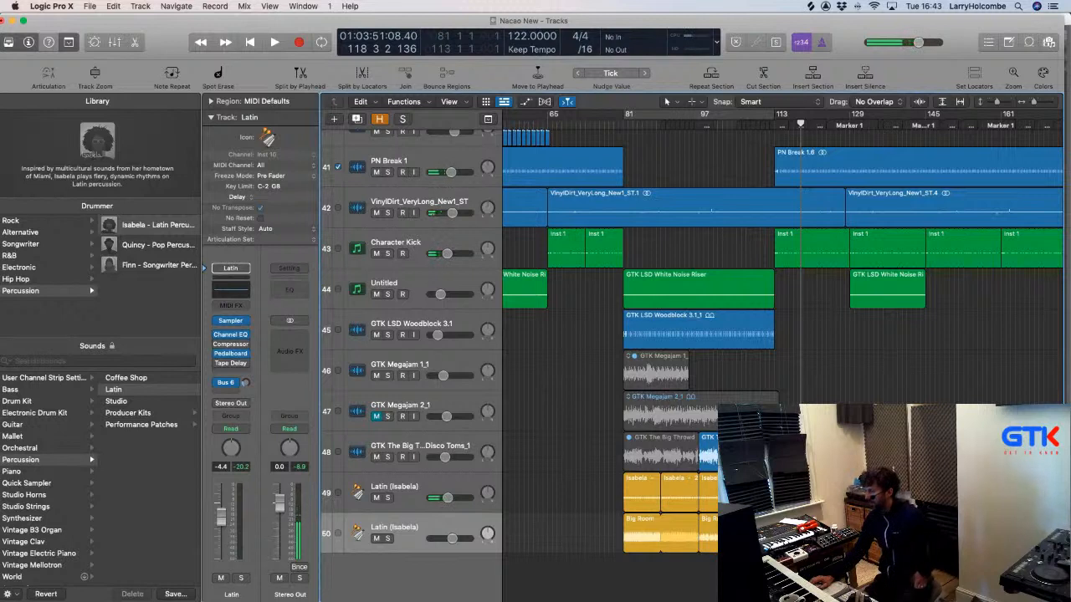
{"action": "key", "text": "super+Tab"}
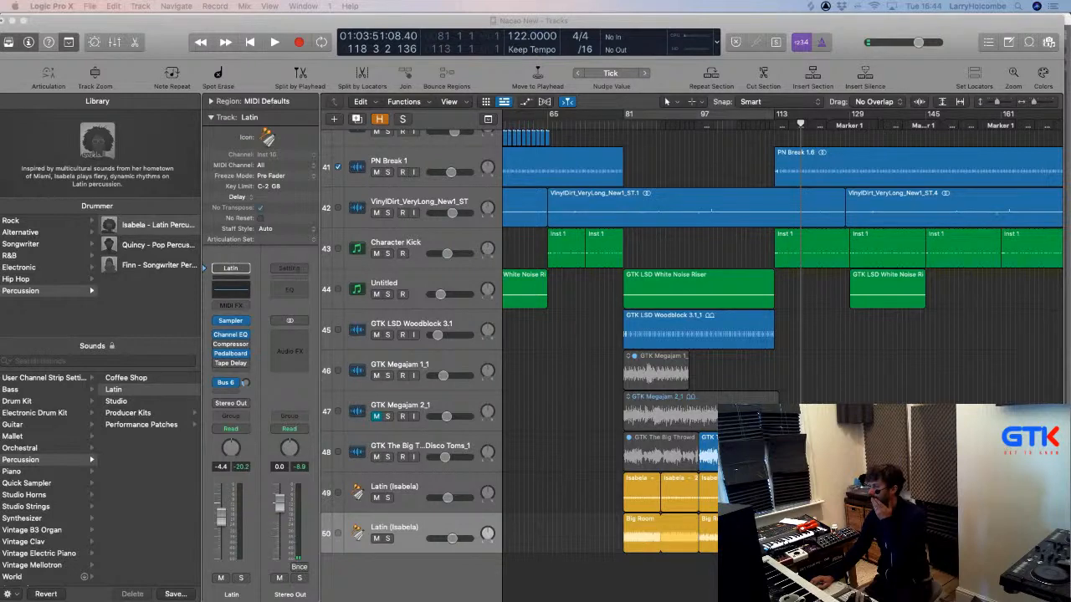
Import the TTS_MK_V2_ONESHOT_RISER_MASSIVE_RING_123_Gm riser onto new track 51, starting at bar 81.
{"action": "left_click_drag", "start_coordinate": [706, 599], "coordinate": [611, 548]}
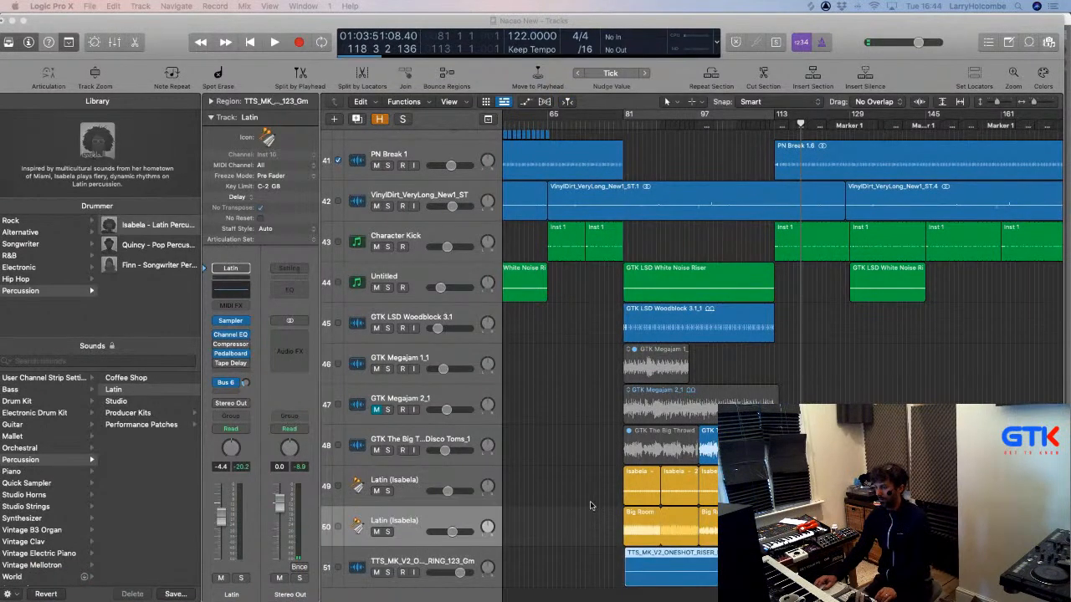
{"action": "key", "text": "z"}
{"action": "scroll", "coordinate": [782, 346], "scroll_direction": "up", "scroll_amount": 2}
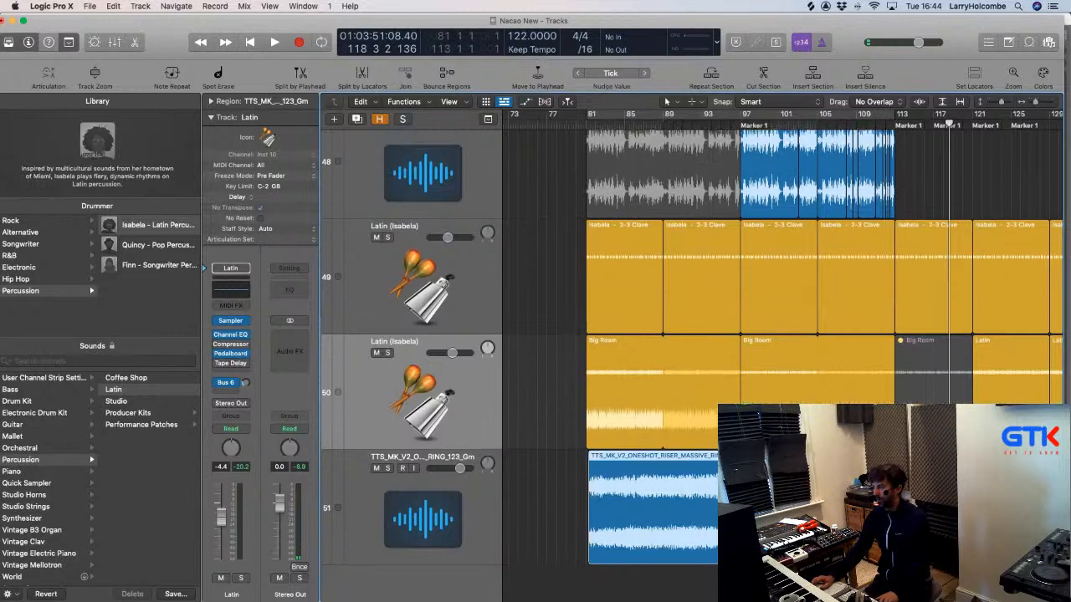
{"action": "scroll", "coordinate": [782, 347], "scroll_direction": "up", "scroll_amount": 5}
{"action": "scroll", "coordinate": [686, 432], "scroll_direction": "left", "scroll_amount": 10}
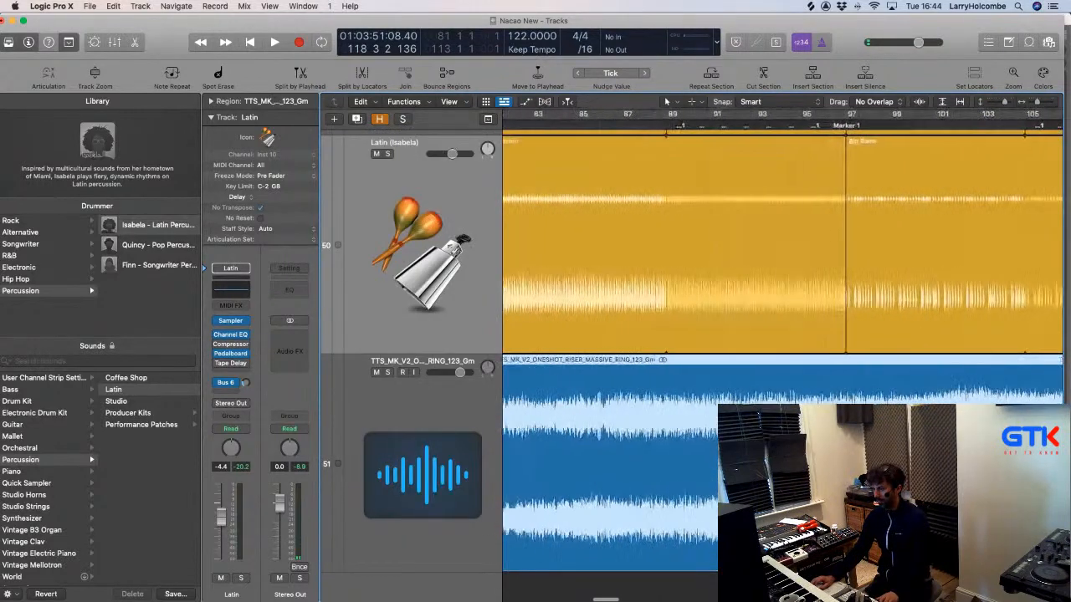
{"action": "scroll", "coordinate": [638, 363], "scroll_direction": "up", "scroll_amount": 5}
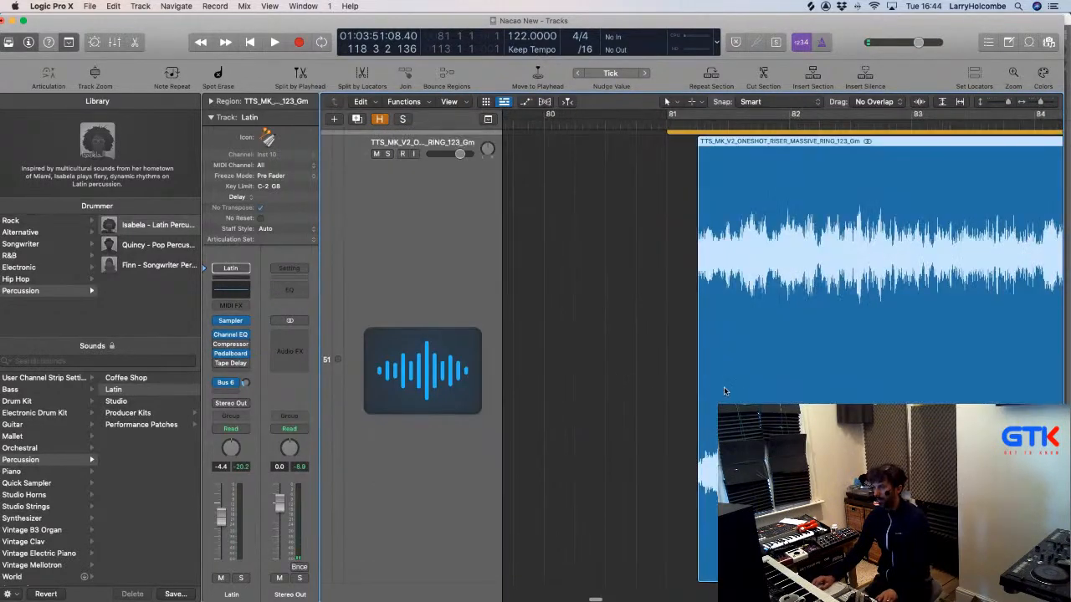
{"action": "left_click_drag", "start_coordinate": [723, 386], "coordinate": [698, 387]}
{"action": "scroll", "coordinate": [704, 392], "scroll_direction": "down", "scroll_amount": 3}
{"action": "scroll", "coordinate": [703, 391], "scroll_direction": "down", "scroll_amount": 3}
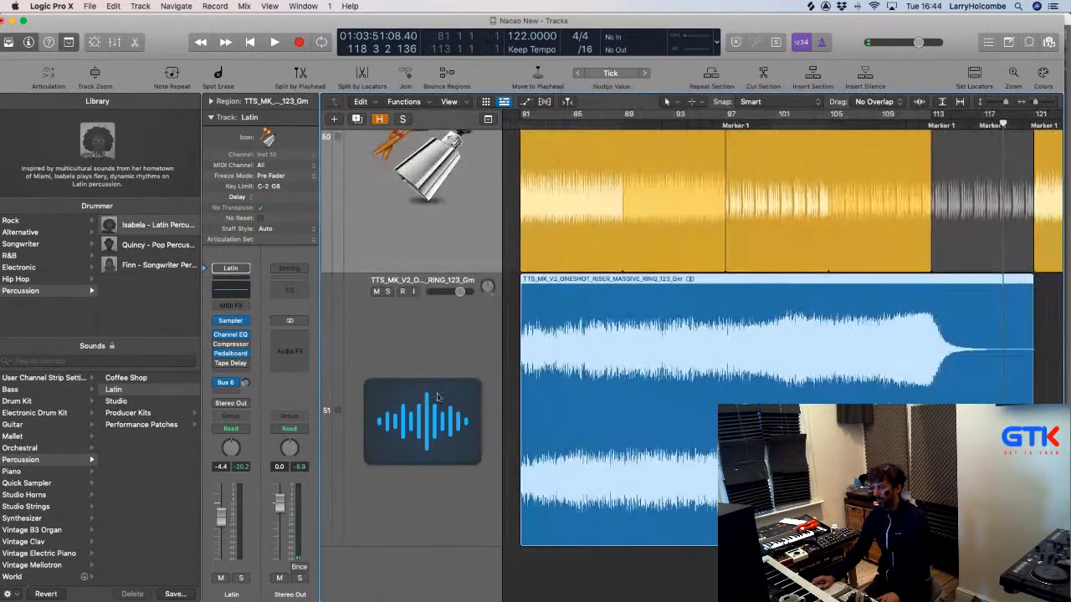
{"action": "scroll", "coordinate": [703, 391], "scroll_direction": "down", "scroll_amount": 3}
Lower the riser track's volume to about -9.0 dB while playing from just before the riser.
{"action": "key", "text": "space"}
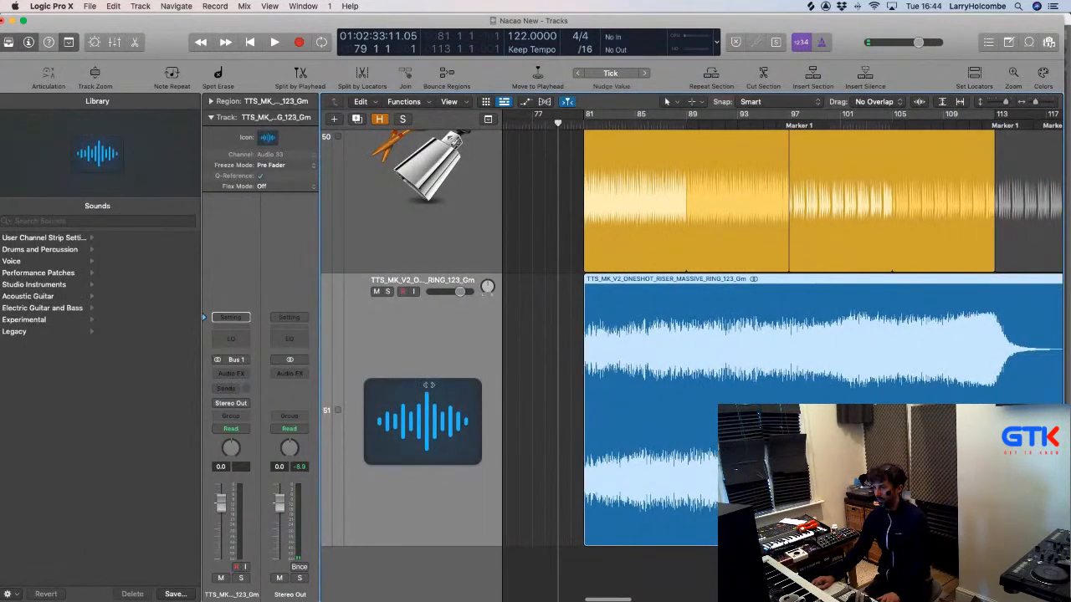
{"action": "left_click_drag", "start_coordinate": [221, 502], "coordinate": [222, 530]}
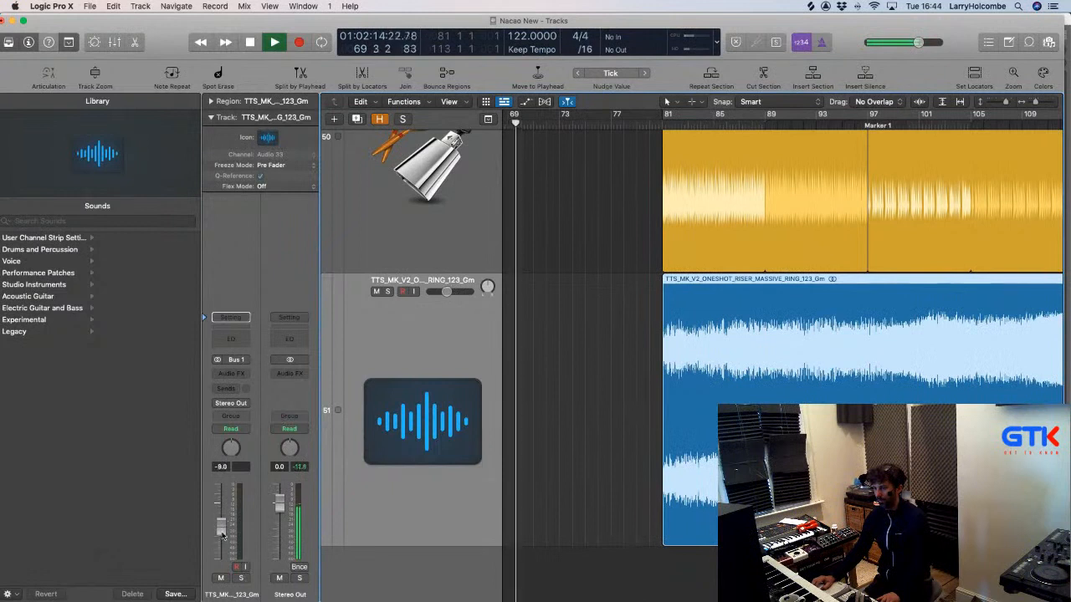
{"action": "left_click", "coordinate": [657, 200]}
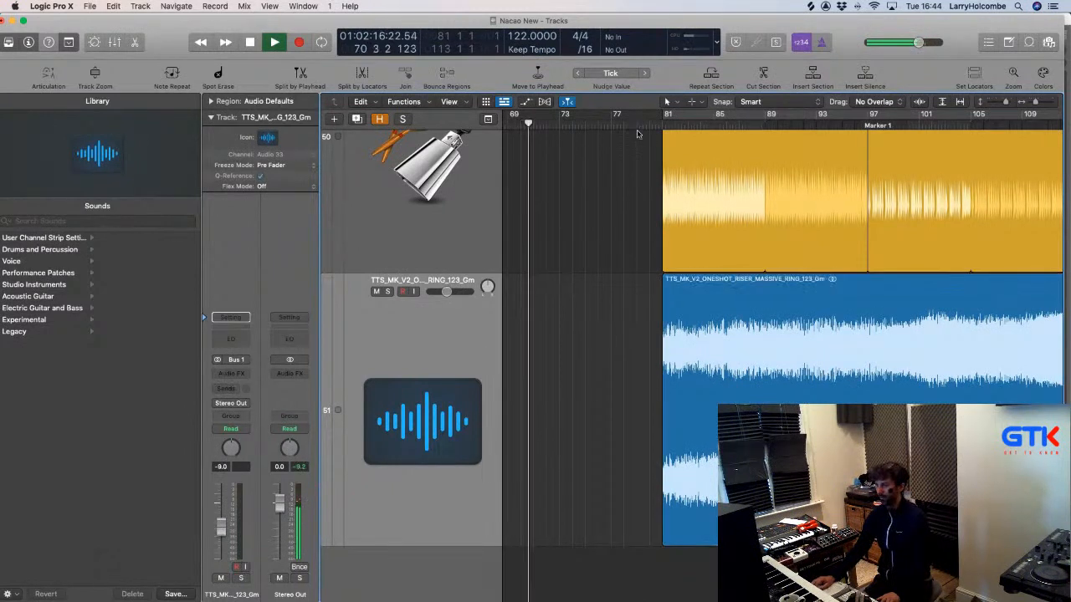
{"action": "left_click", "coordinate": [646, 124]}
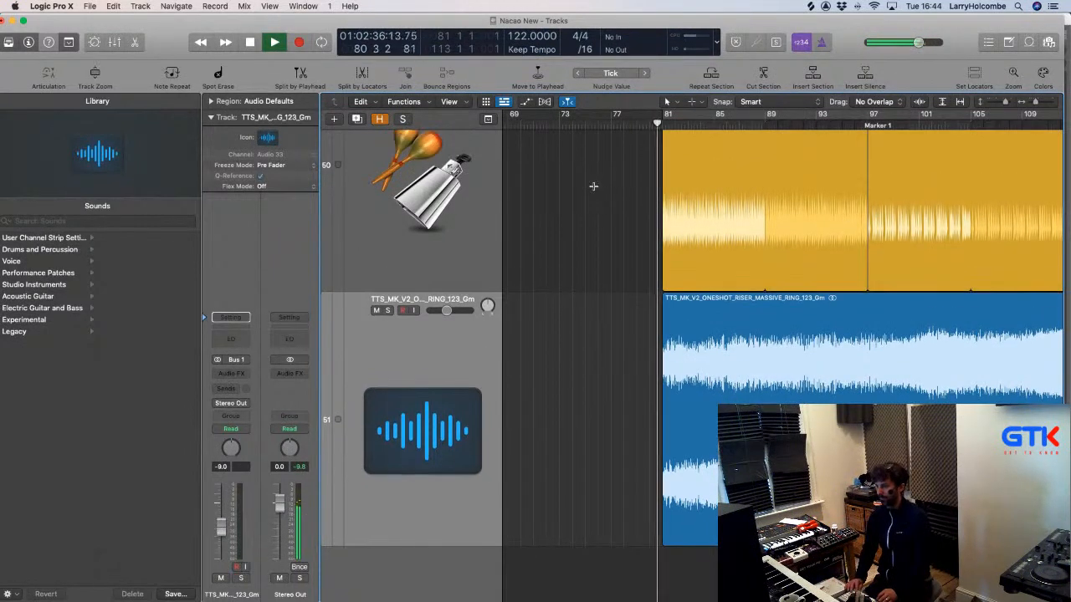
{"action": "scroll", "coordinate": [589, 197], "scroll_direction": "up", "scroll_amount": 4}
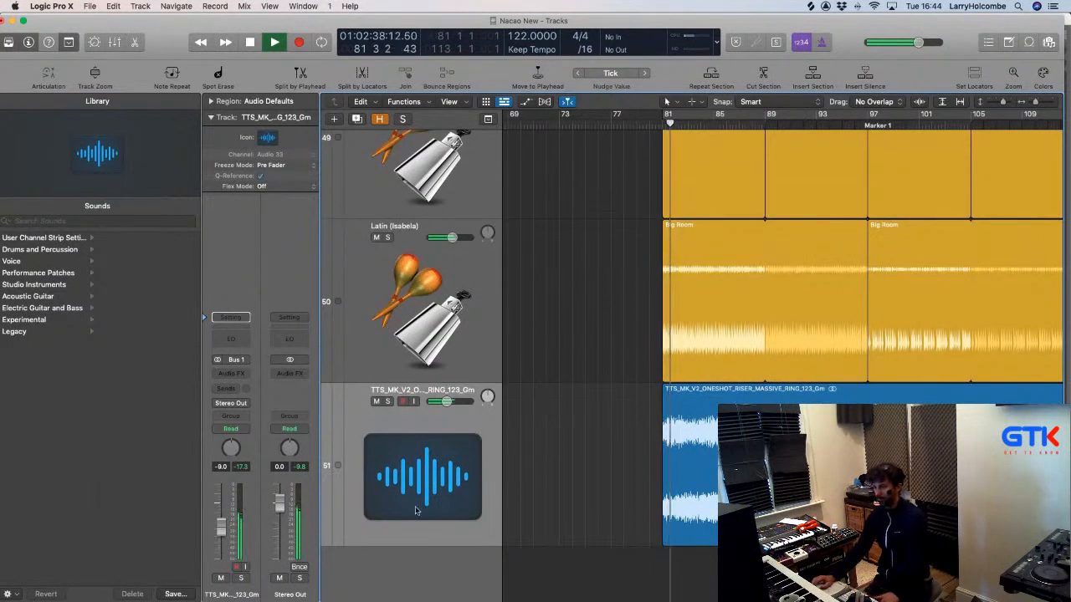
{"action": "left_click", "coordinate": [700, 436]}
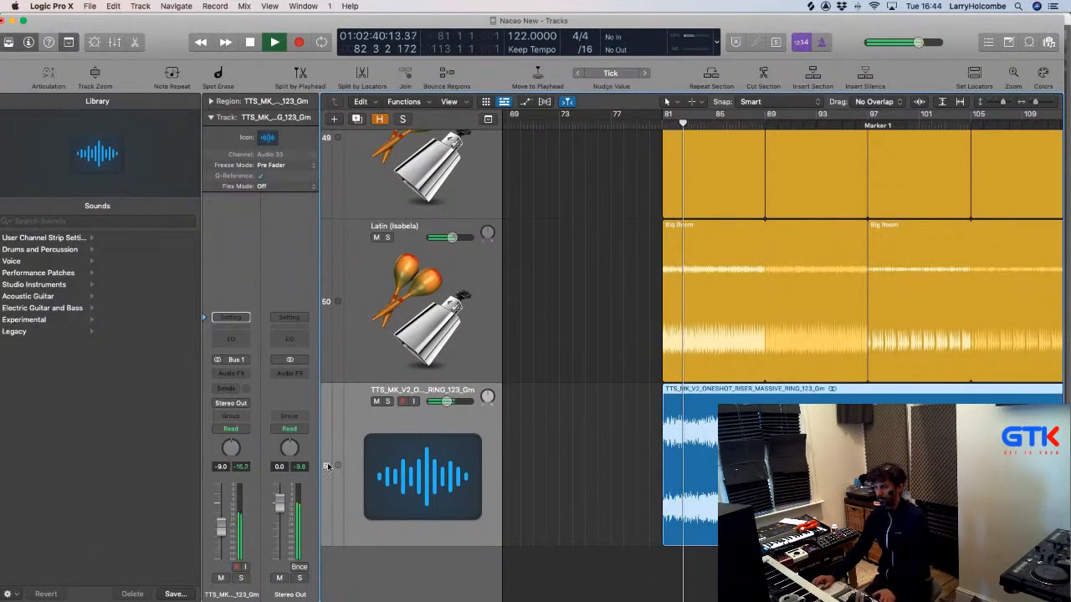
{"action": "key", "text": "space"}
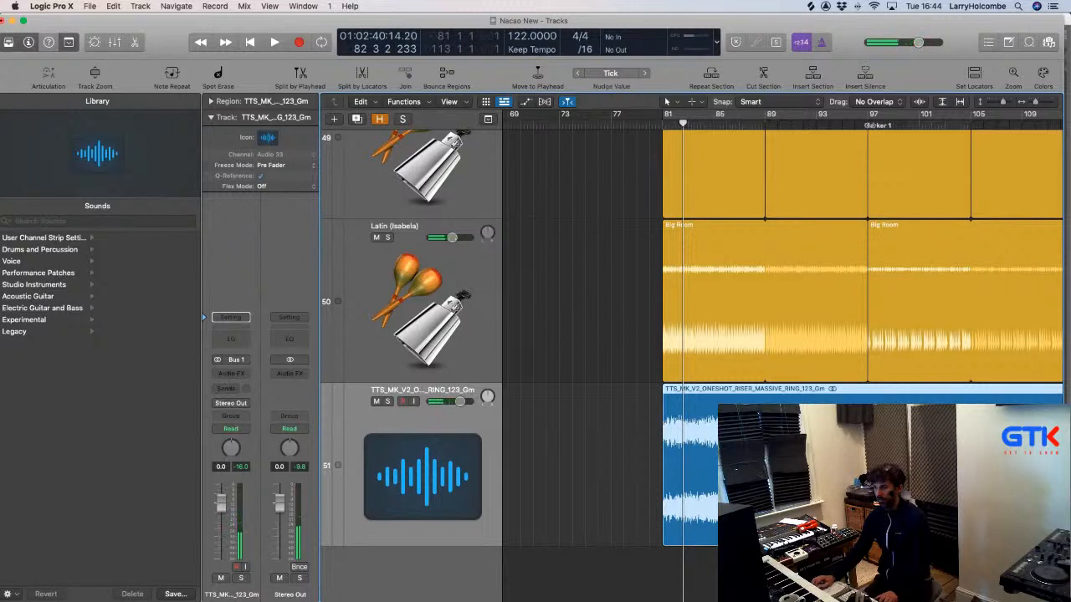
Audition the arrangement from Marker 1 at bar 97.
{"action": "left_click", "coordinate": [868, 125]}
{"action": "key", "text": "space"}
{"action": "scroll", "coordinate": [812, 200], "scroll_direction": "right", "scroll_amount": 2}
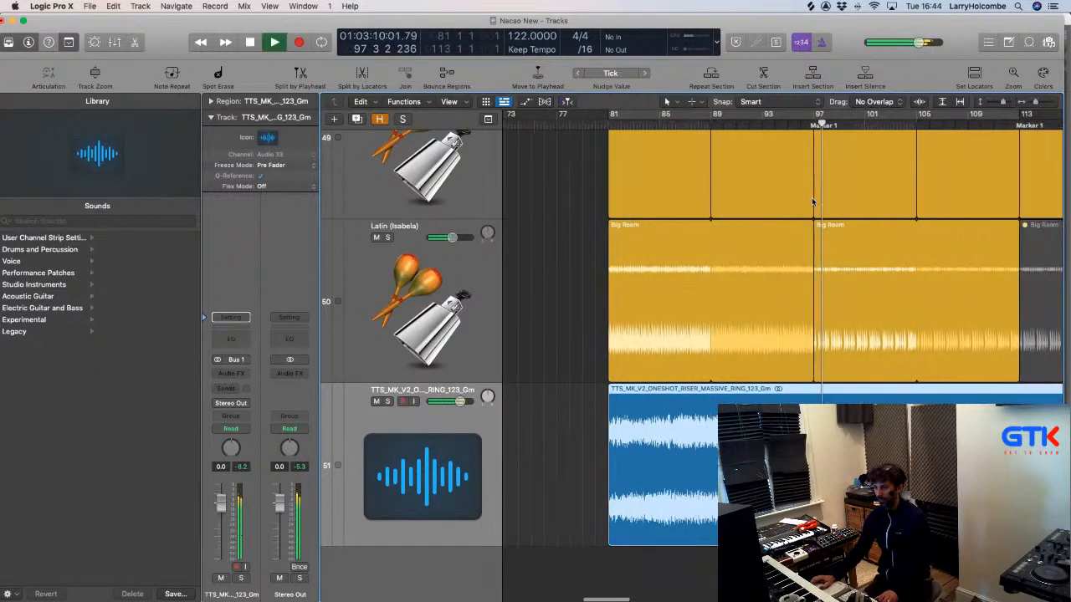
{"action": "scroll", "coordinate": [812, 198], "scroll_direction": "right", "scroll_amount": 3}
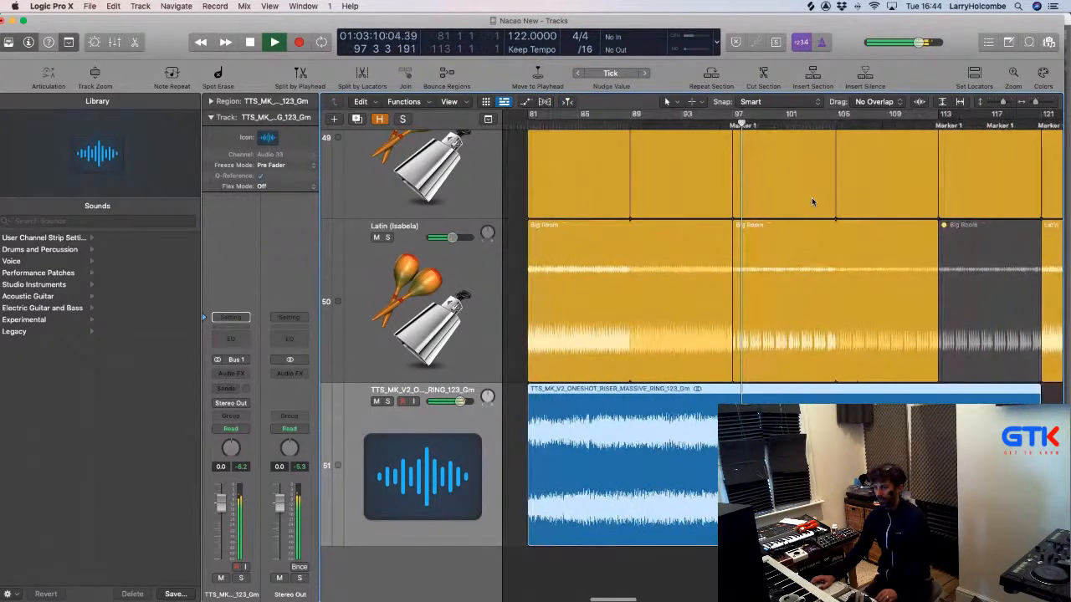
{"action": "key", "text": "space"}
{"action": "scroll", "coordinate": [811, 201], "scroll_direction": "down", "scroll_amount": 3}
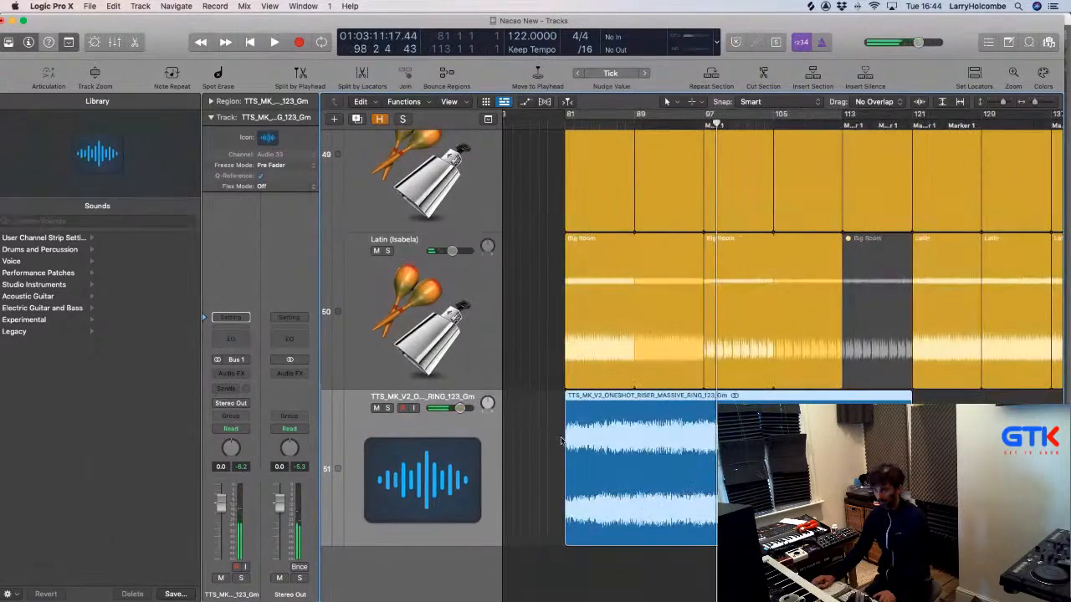
Set the riser region's gain to -8.8 dB, lower its fader further, and play it back.
{"action": "left_click", "coordinate": [546, 434]}
{"action": "left_click", "coordinate": [601, 435]}
{"action": "left_click", "coordinate": [233, 103]}
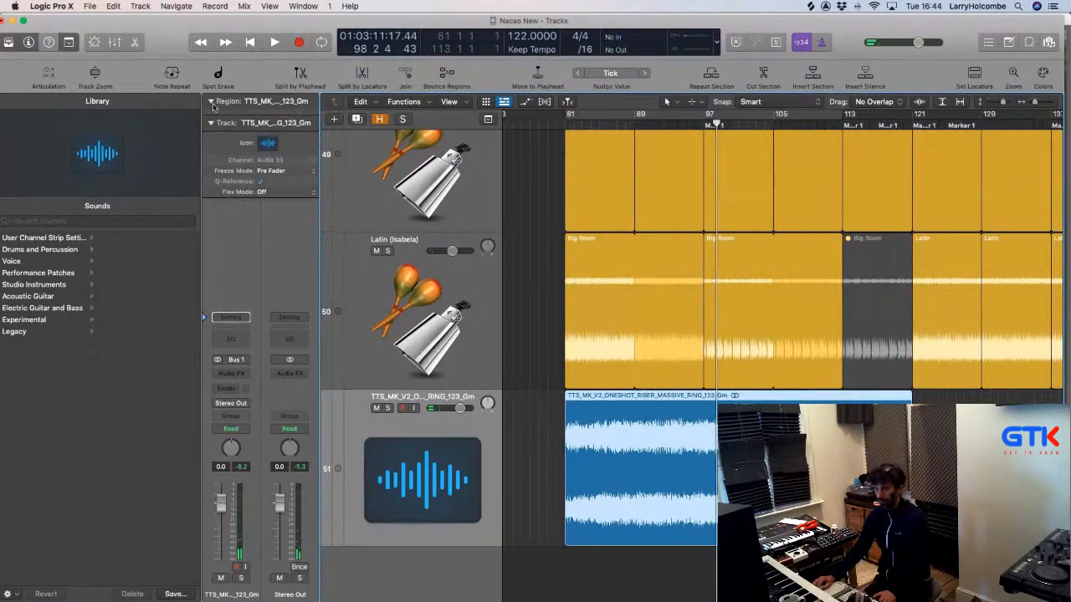
{"action": "left_click_drag", "start_coordinate": [266, 189], "coordinate": [271, 308]}
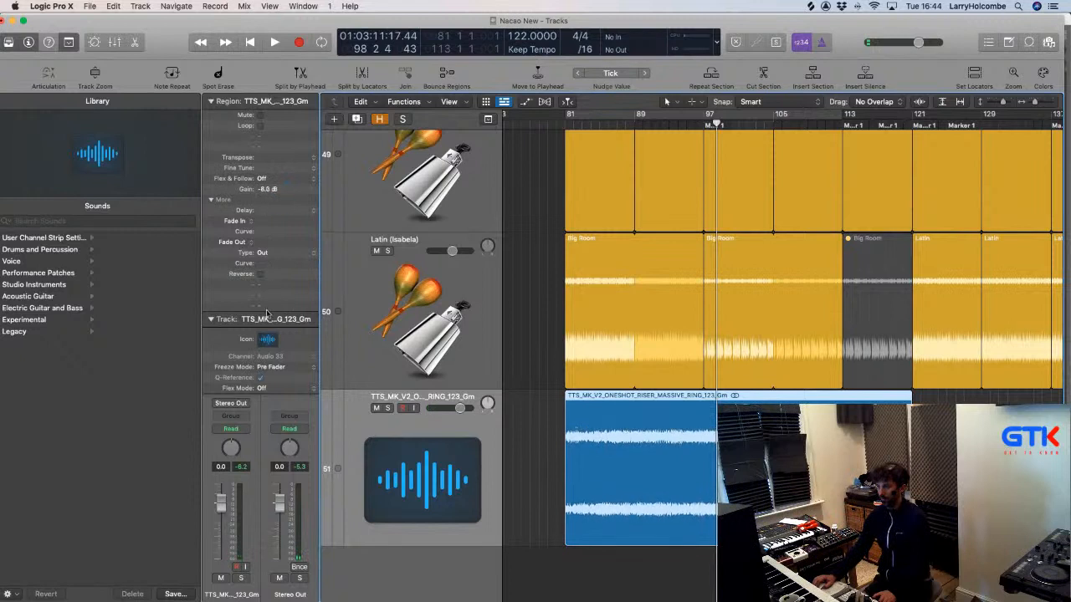
{"action": "left_click_drag", "start_coordinate": [220, 502], "coordinate": [220, 542]}
{"action": "left_click", "coordinate": [211, 101]}
{"action": "key", "text": "space"}
{"action": "key", "text": "space"}
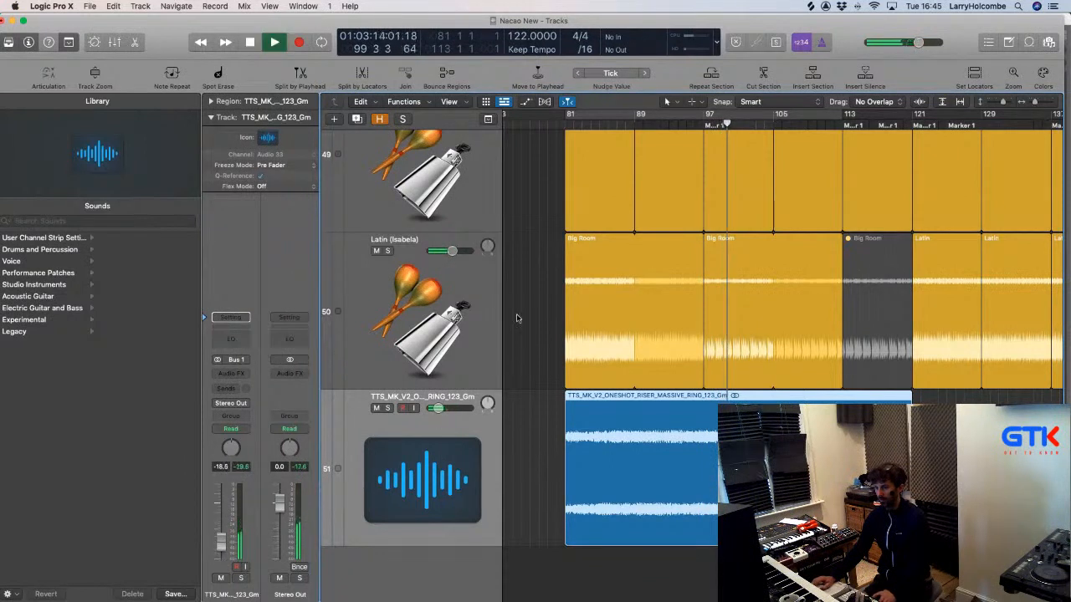
{"action": "key", "text": "super+Tab"}
{"action": "key", "text": "super+Tab"}
{"action": "key", "text": "super+Tab"}
{"action": "key", "text": "super+Tab"}
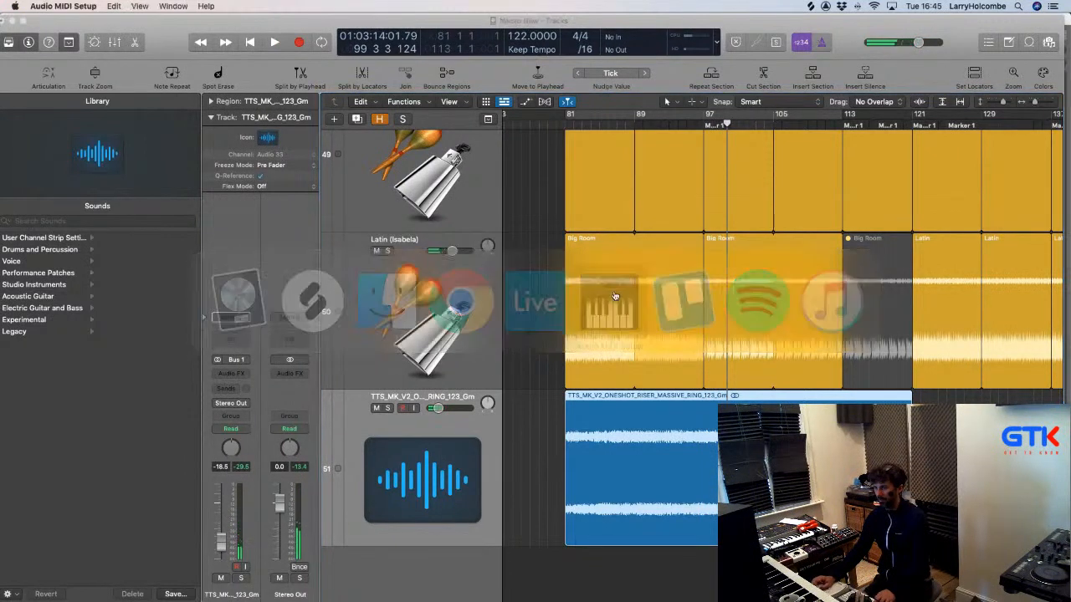
Switch the Duet (1426) output format from 44,100 Hz to 48,000 Hz and close Audio Devices.
{"action": "left_click", "coordinate": [75, 7]}
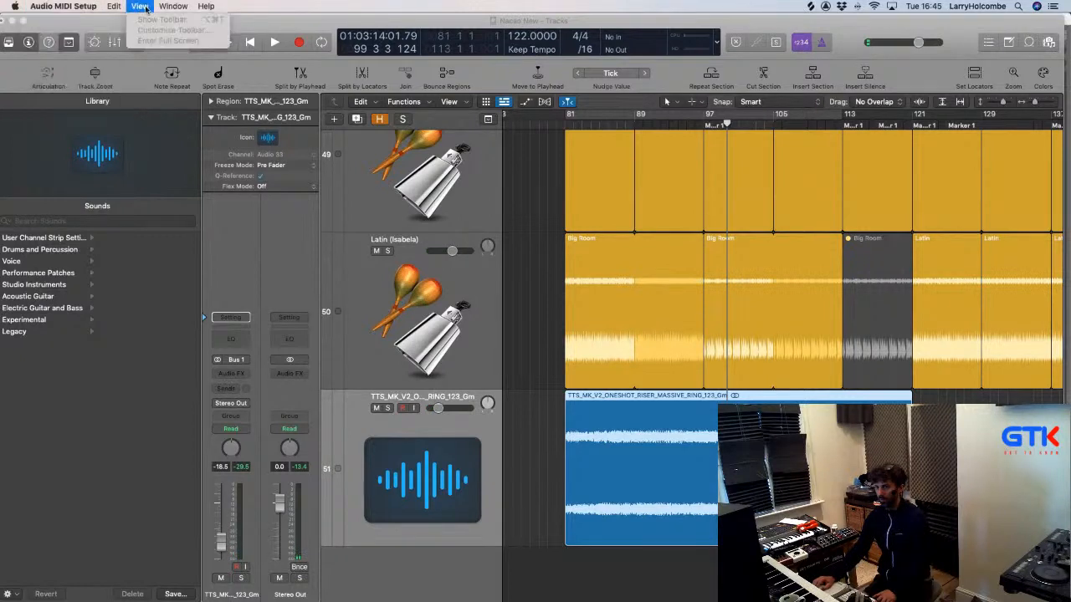
{"action": "left_click", "coordinate": [170, 20]}
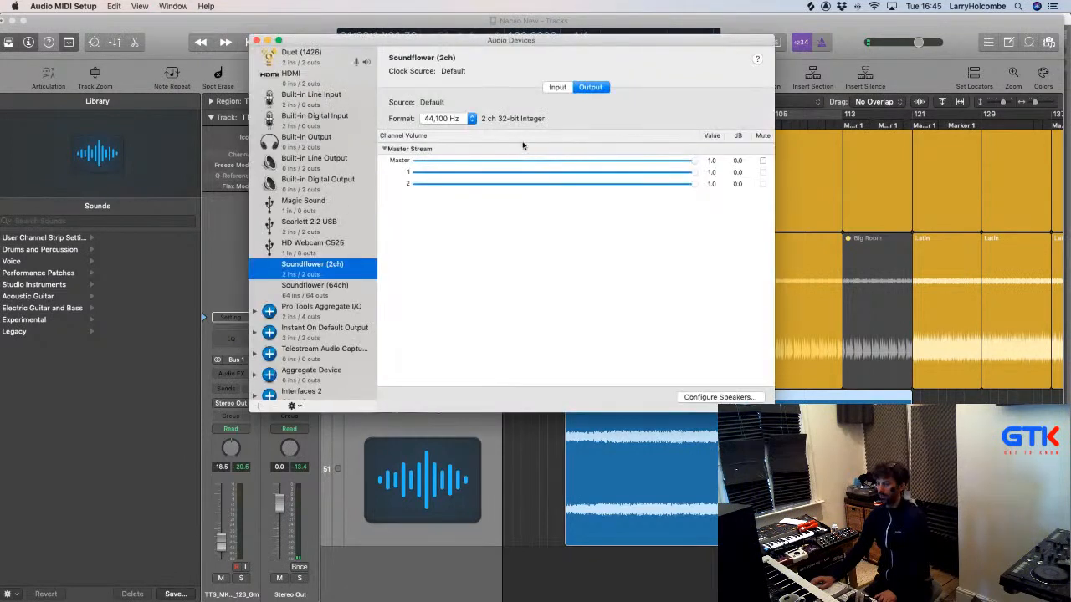
{"action": "left_click", "coordinate": [305, 60]}
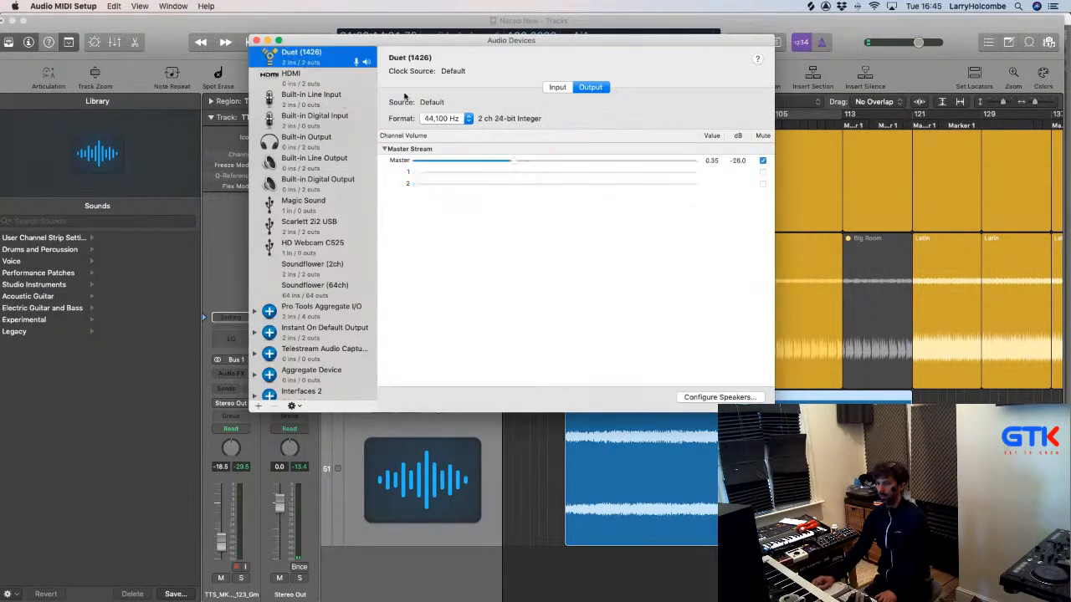
{"action": "left_click", "coordinate": [467, 118]}
{"action": "left_click", "coordinate": [443, 118]}
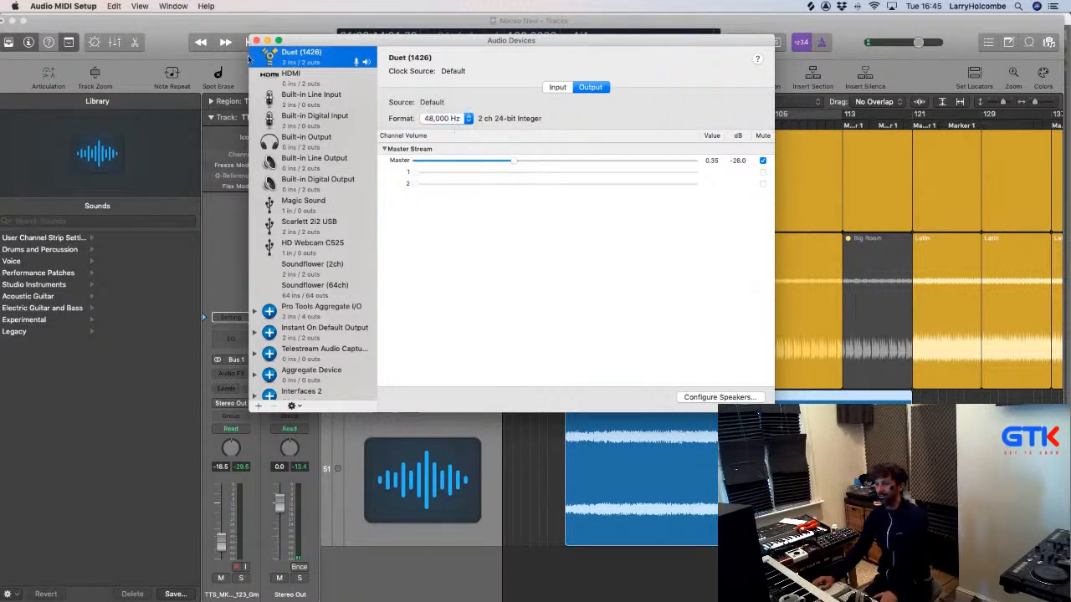
{"action": "left_click", "coordinate": [166, 30]}
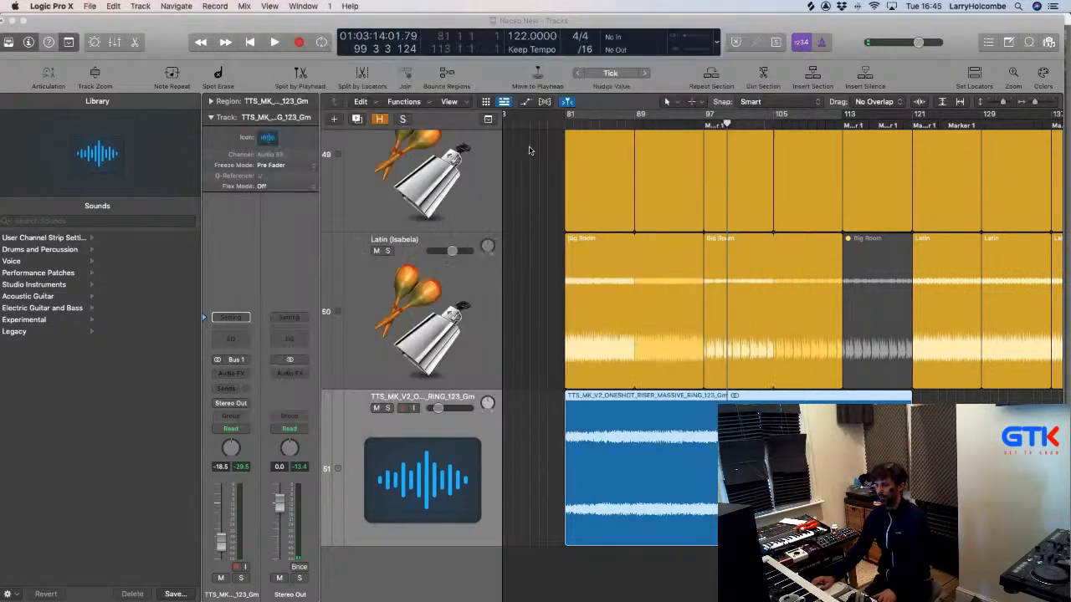
Start playback and pull the riser track's volume fader down a little further.
{"action": "key", "text": "space"}
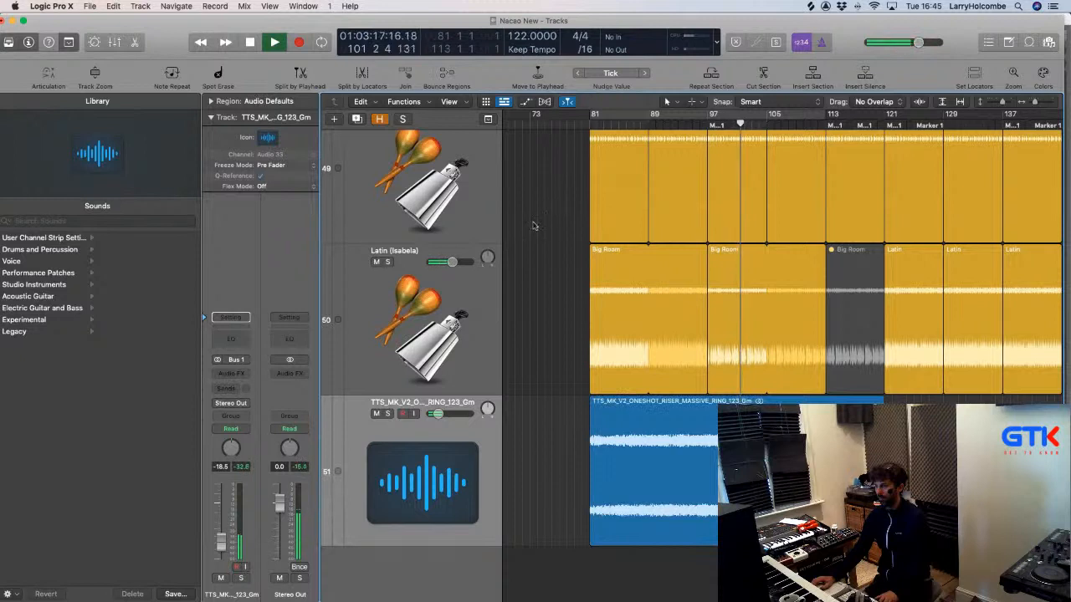
{"action": "left_click_drag", "start_coordinate": [230, 539], "coordinate": [225, 547]}
{"action": "left_click", "coordinate": [548, 323]}
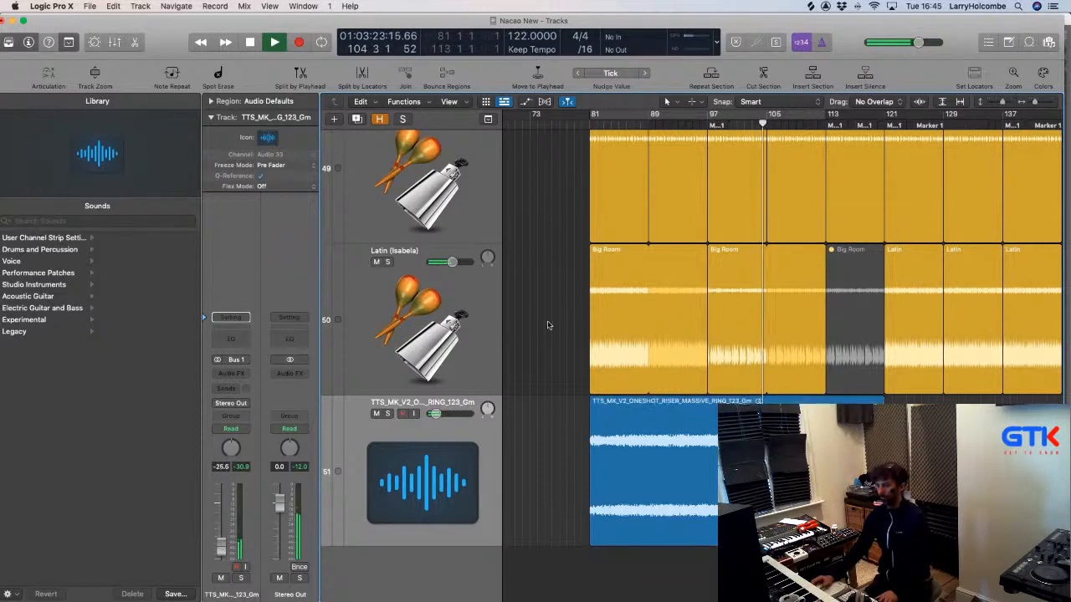
Zoom out to view all 51 tracks, then stop playback with the playhead at bar 79.
{"action": "key", "text": "super+Up"}
{"action": "key", "text": "super+Up"}
{"action": "key", "text": "super+Up"}
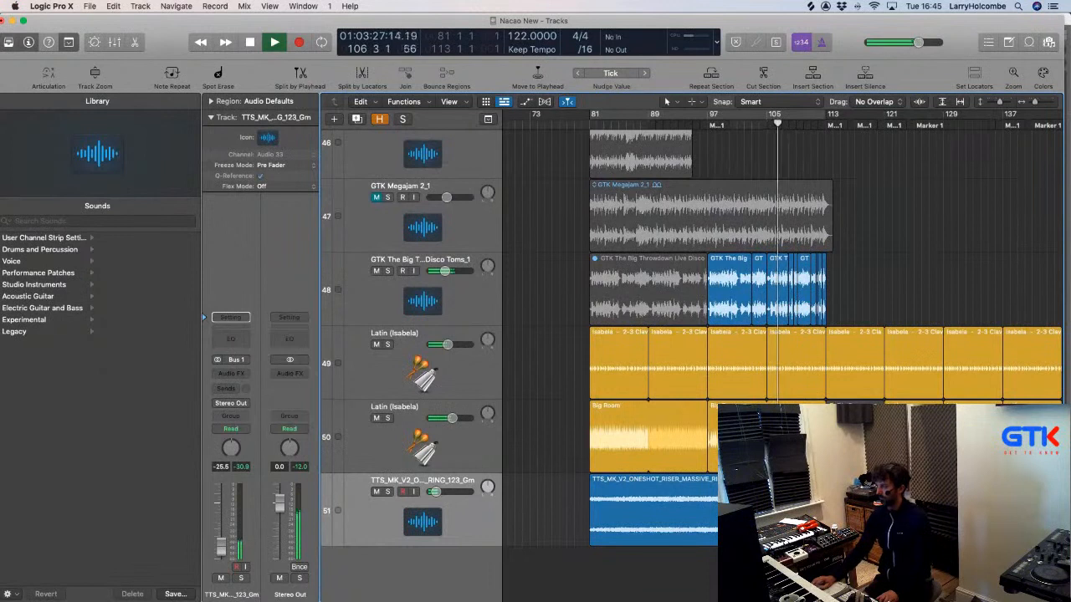
{"action": "left_click", "coordinate": [346, 24]}
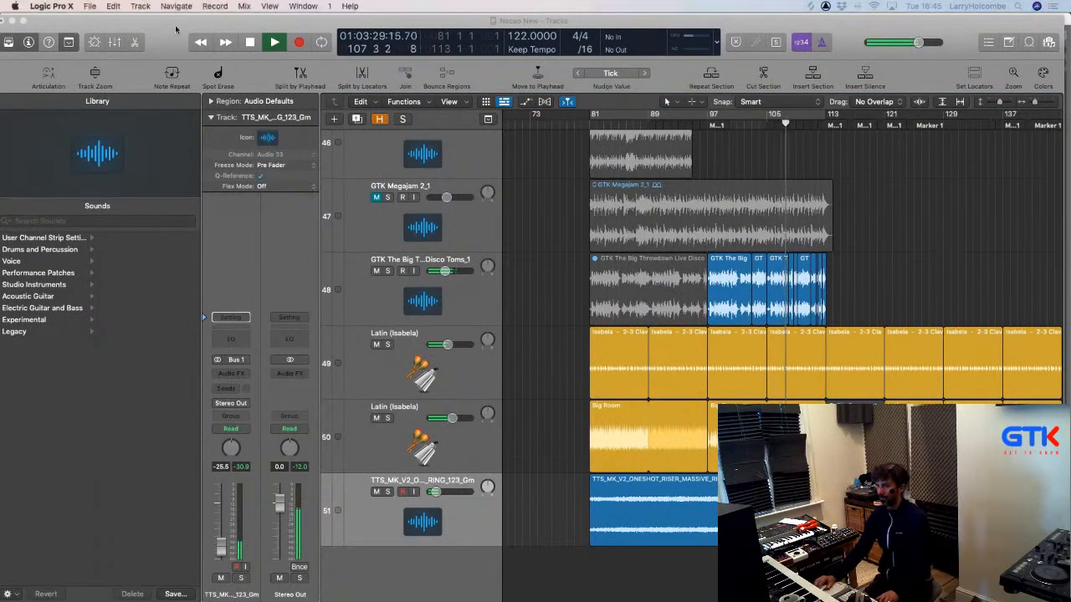
{"action": "scroll", "coordinate": [610, 174], "scroll_direction": "down", "scroll_amount": 1}
{"action": "scroll", "coordinate": [610, 174], "scroll_direction": "down", "scroll_amount": 1}
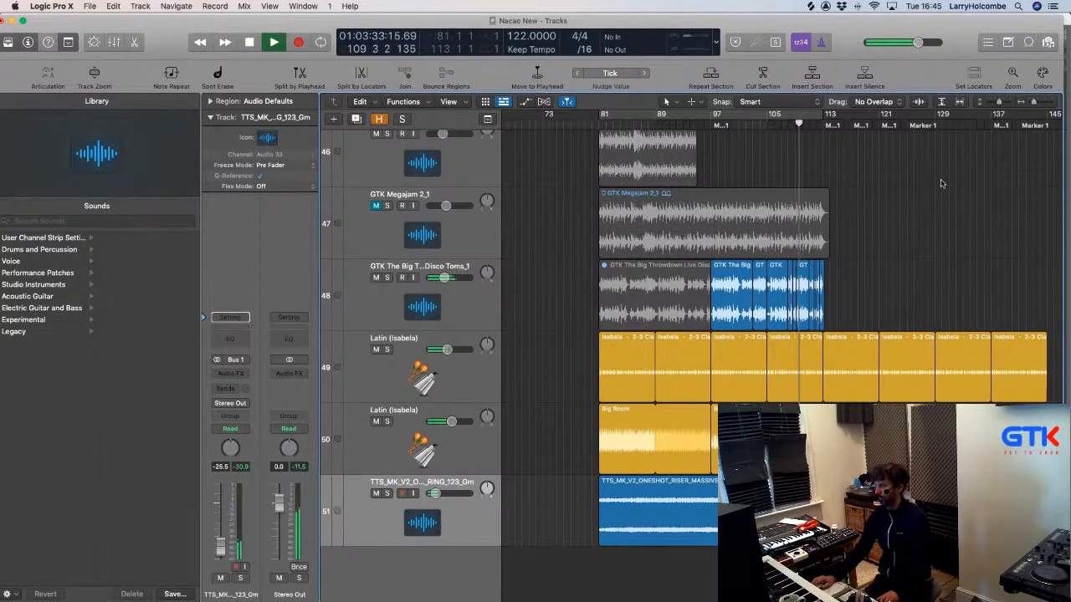
{"action": "scroll", "coordinate": [745, 283], "scroll_direction": "up", "scroll_amount": 1}
{"action": "scroll", "coordinate": [745, 282], "scroll_direction": "up", "scroll_amount": 8}
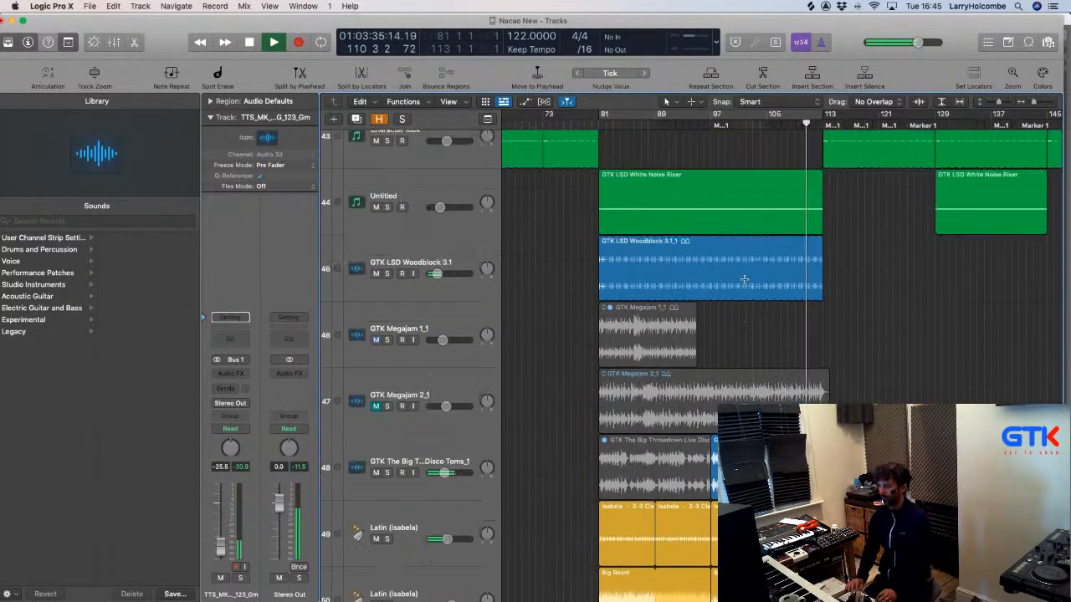
{"action": "scroll", "coordinate": [744, 279], "scroll_direction": "down", "scroll_amount": 10}
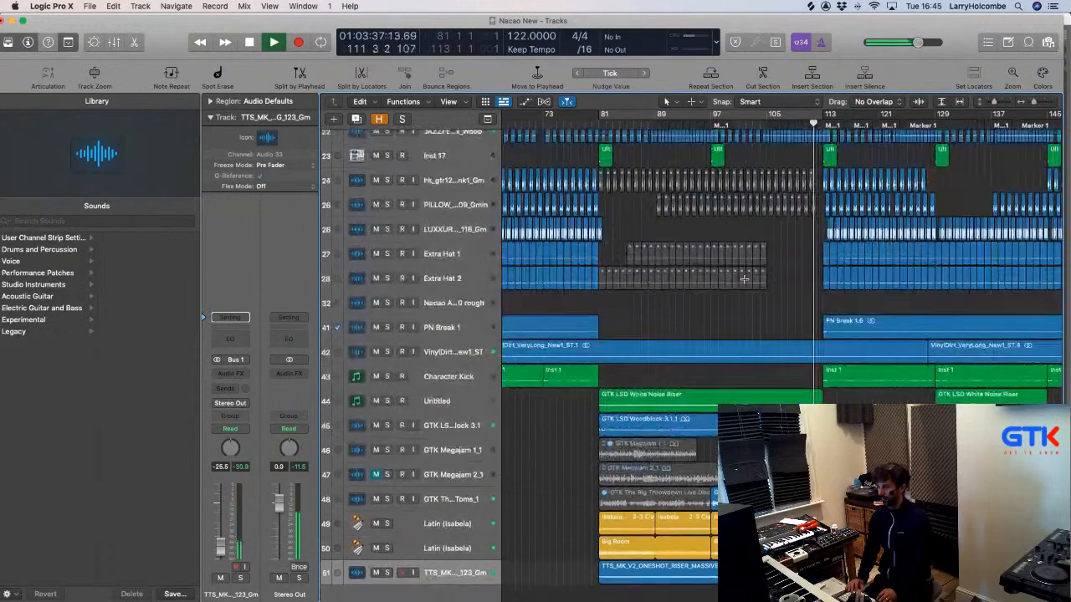
{"action": "scroll", "coordinate": [744, 279], "scroll_direction": "down", "scroll_amount": 6}
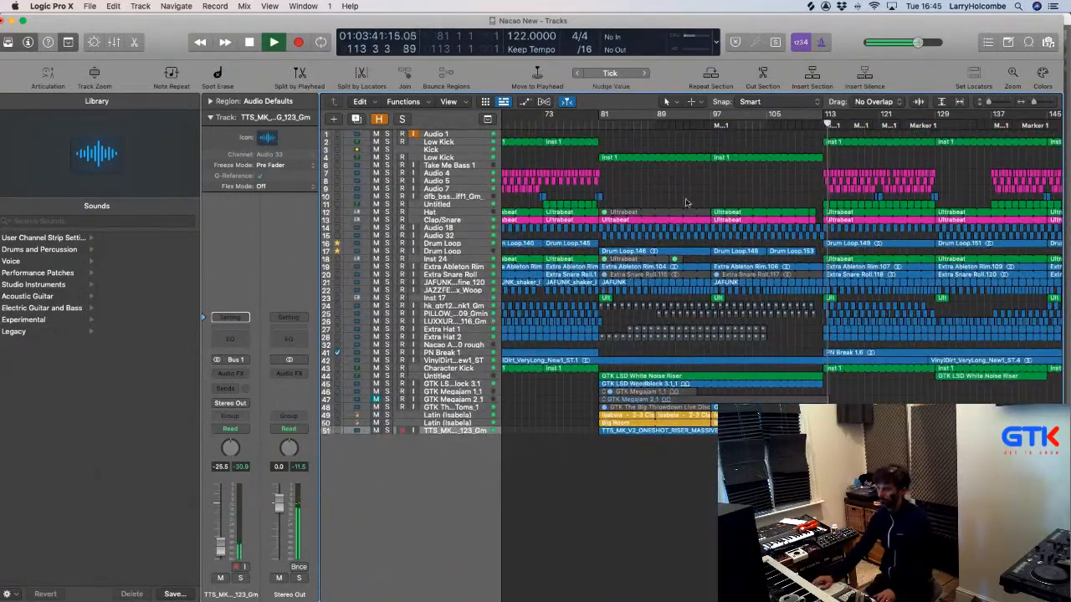
{"action": "scroll", "coordinate": [668, 187], "scroll_direction": "down", "scroll_amount": 1}
{"action": "scroll", "coordinate": [668, 186], "scroll_direction": "down", "scroll_amount": 2}
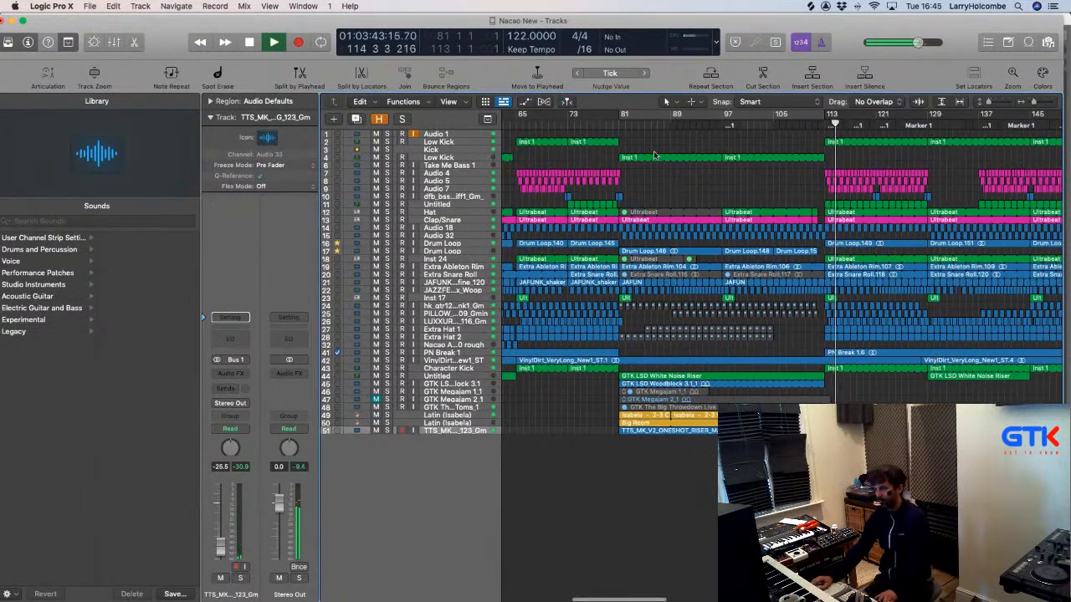
{"action": "key", "text": "space"}
{"action": "left_click", "coordinate": [606, 113]}
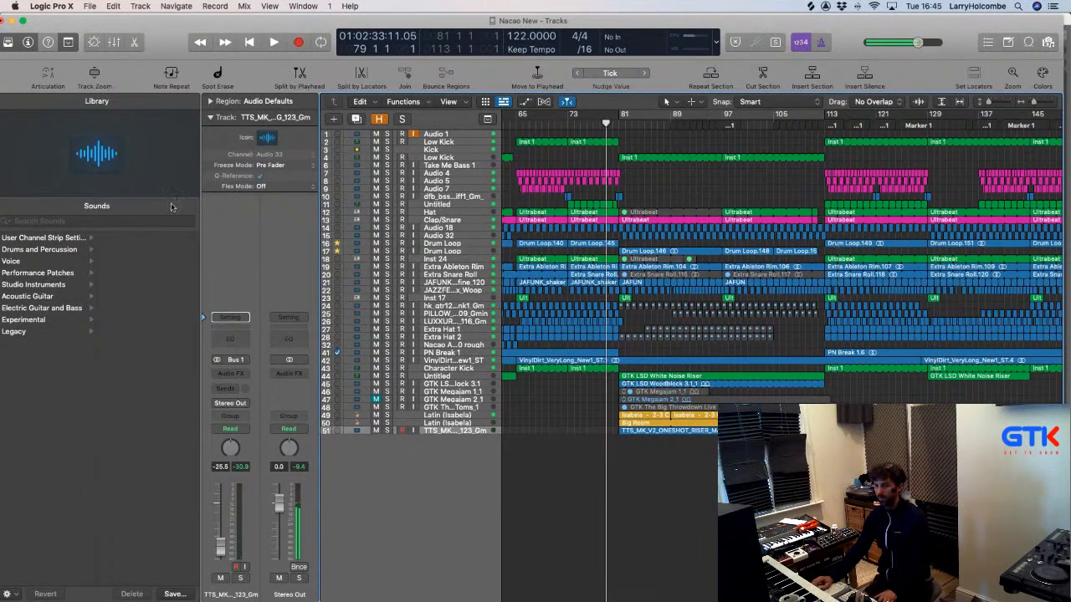
Browse the Library's User Channel Strip, Legacy, Studio Instruments and Experimental sounds, then open the New Tracks dialog.
{"action": "left_click_drag", "start_coordinate": [160, 33], "coordinate": [177, 32]}
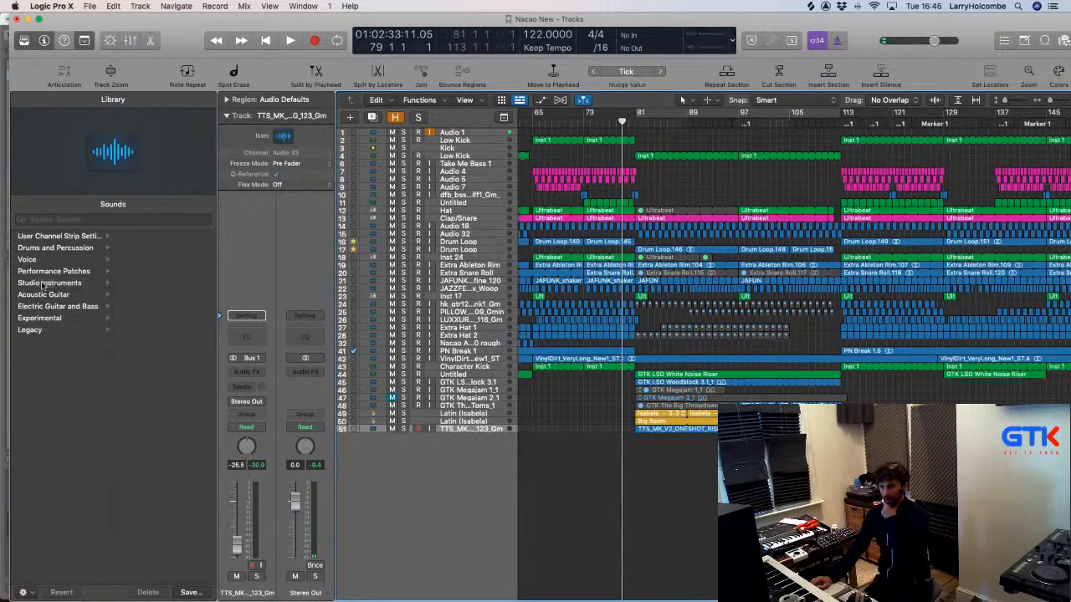
{"action": "left_click", "coordinate": [56, 238]}
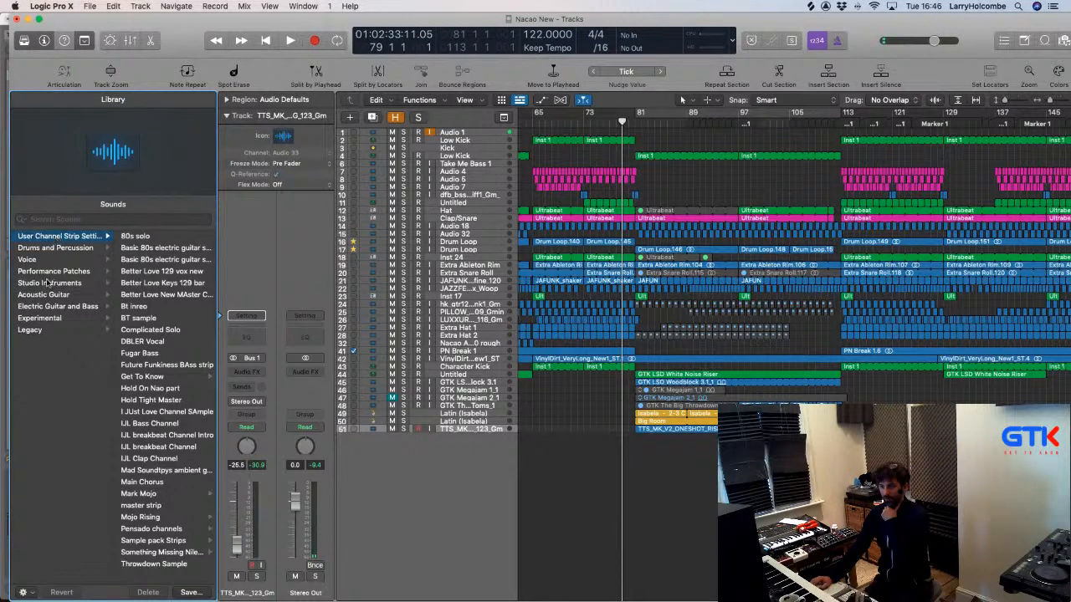
{"action": "left_click", "coordinate": [30, 329]}
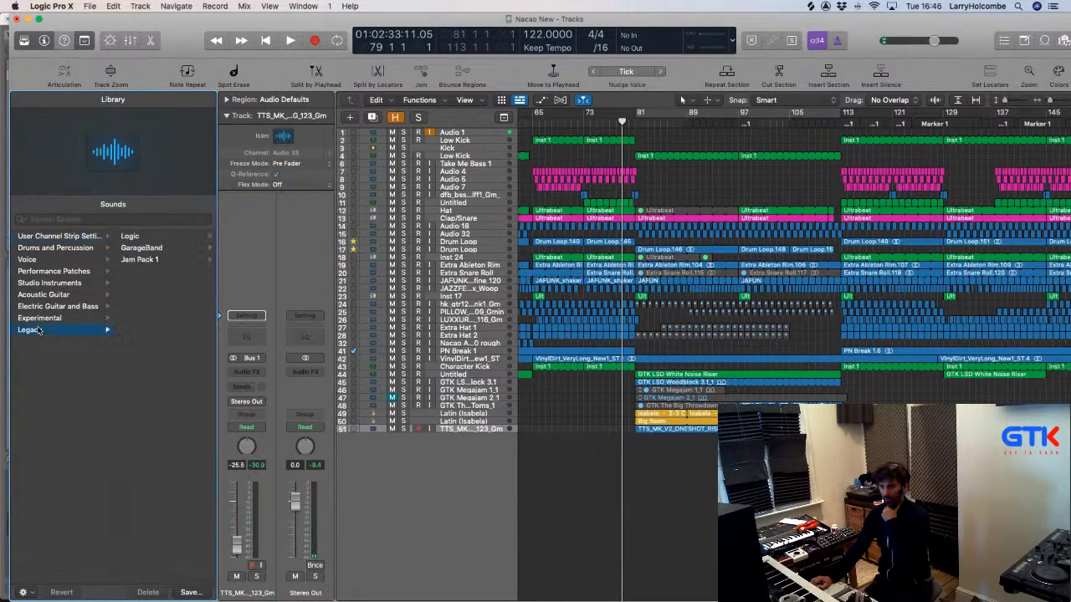
{"action": "left_click", "coordinate": [122, 239]}
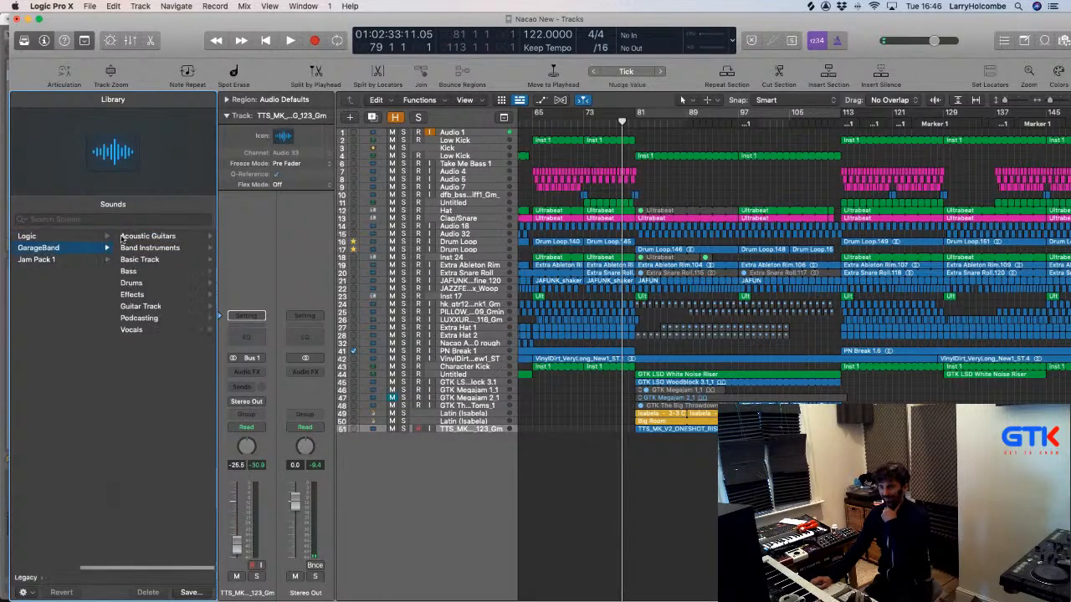
{"action": "scroll", "coordinate": [102, 258], "scroll_direction": "left", "scroll_amount": 3}
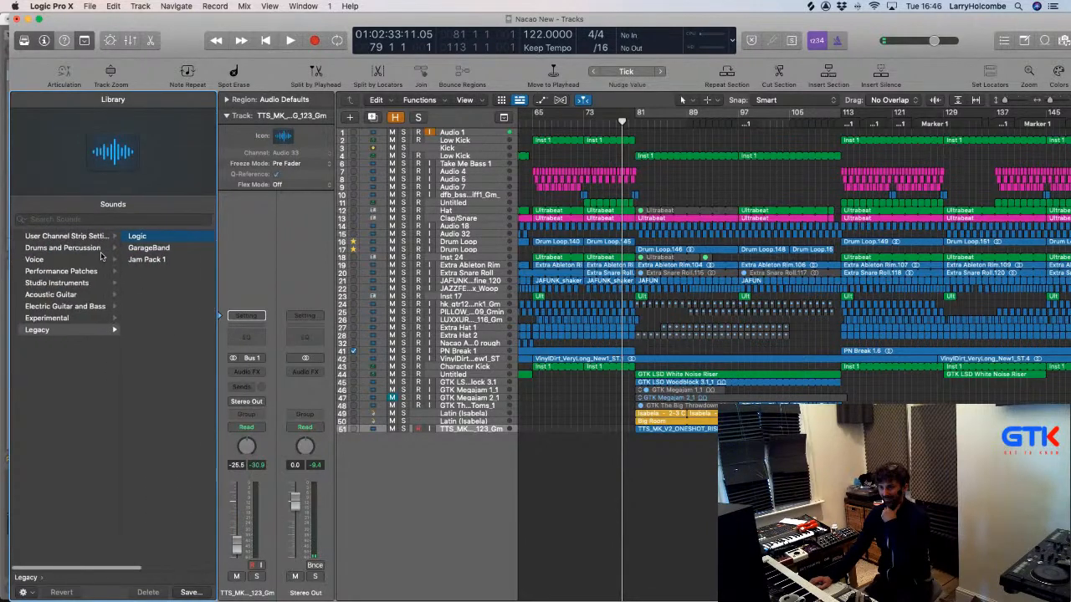
{"action": "left_click", "coordinate": [61, 283]}
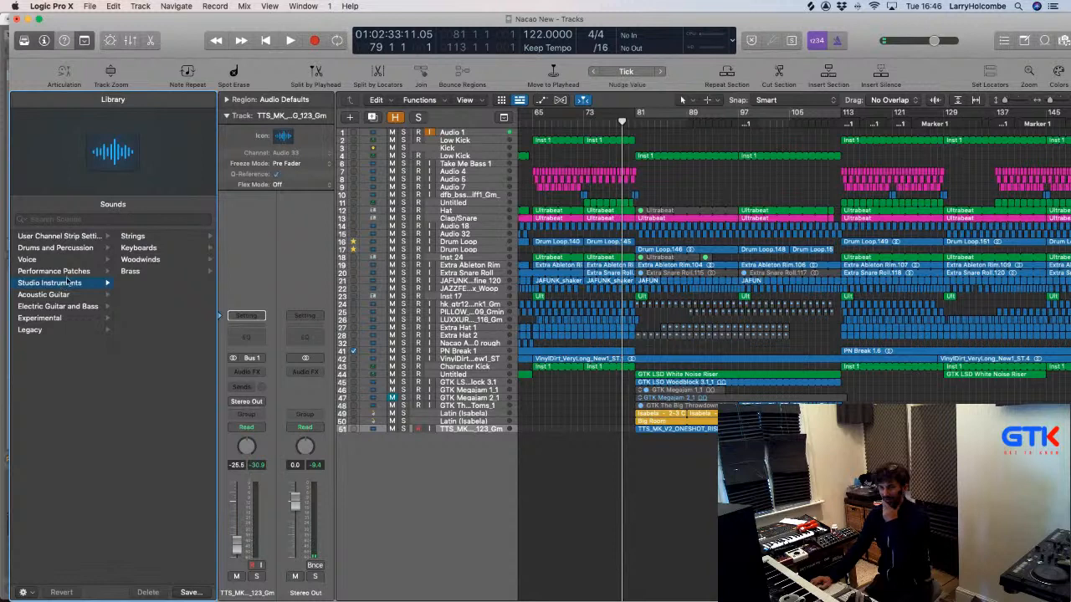
{"action": "left_click", "coordinate": [42, 319]}
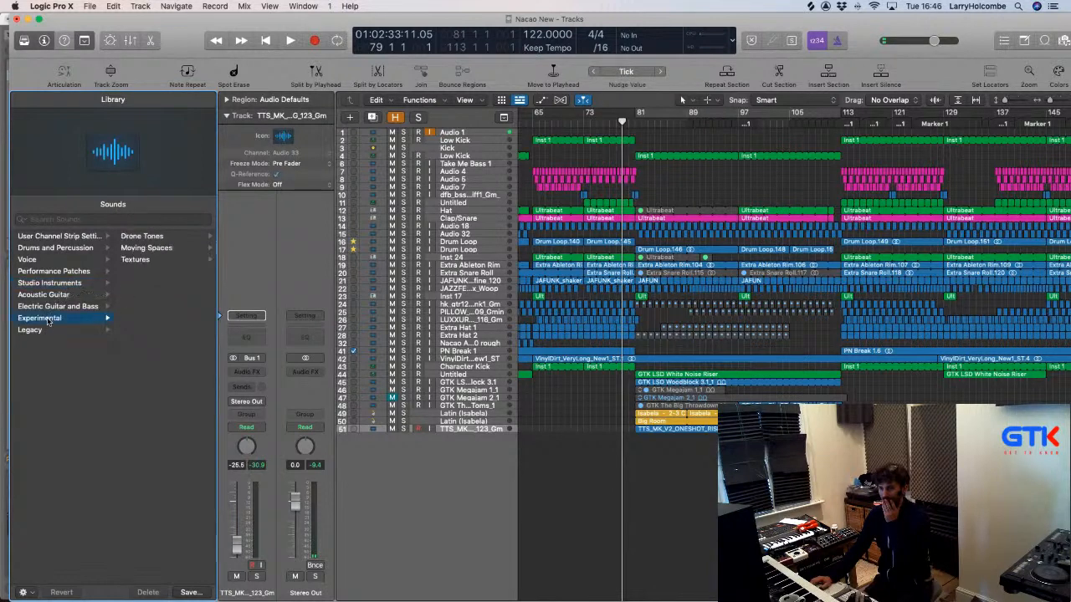
{"action": "left_click", "coordinate": [38, 239]}
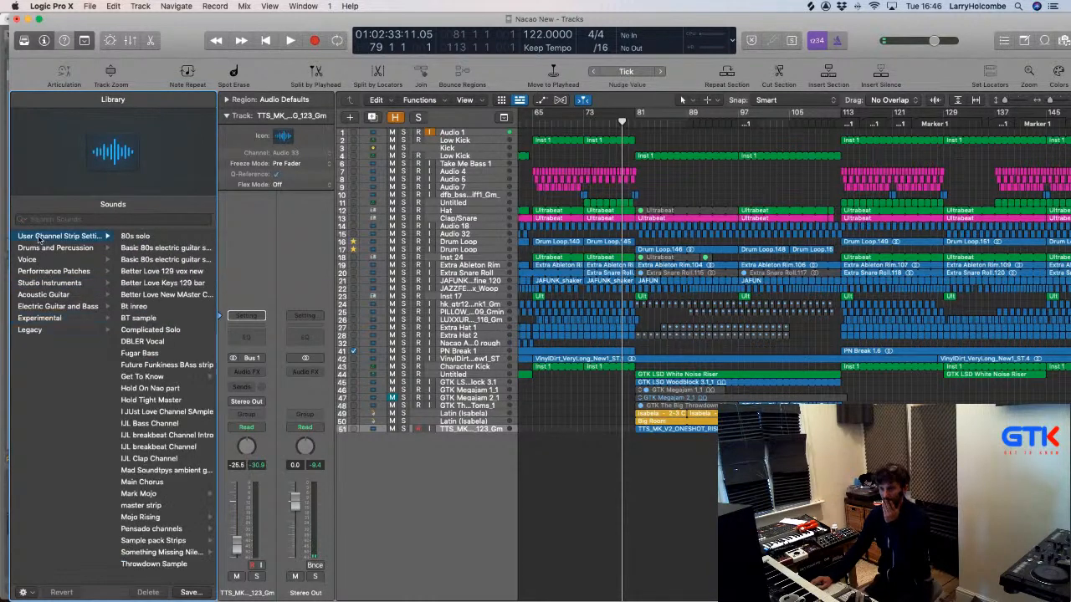
{"action": "left_click", "coordinate": [40, 248]}
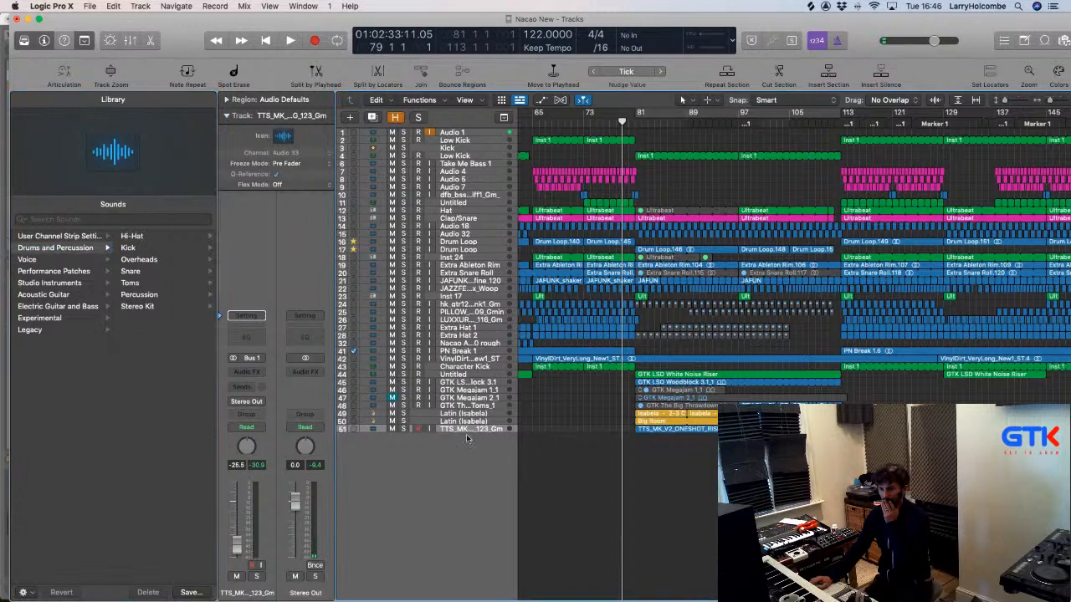
{"action": "key", "text": "alt+super+n"}
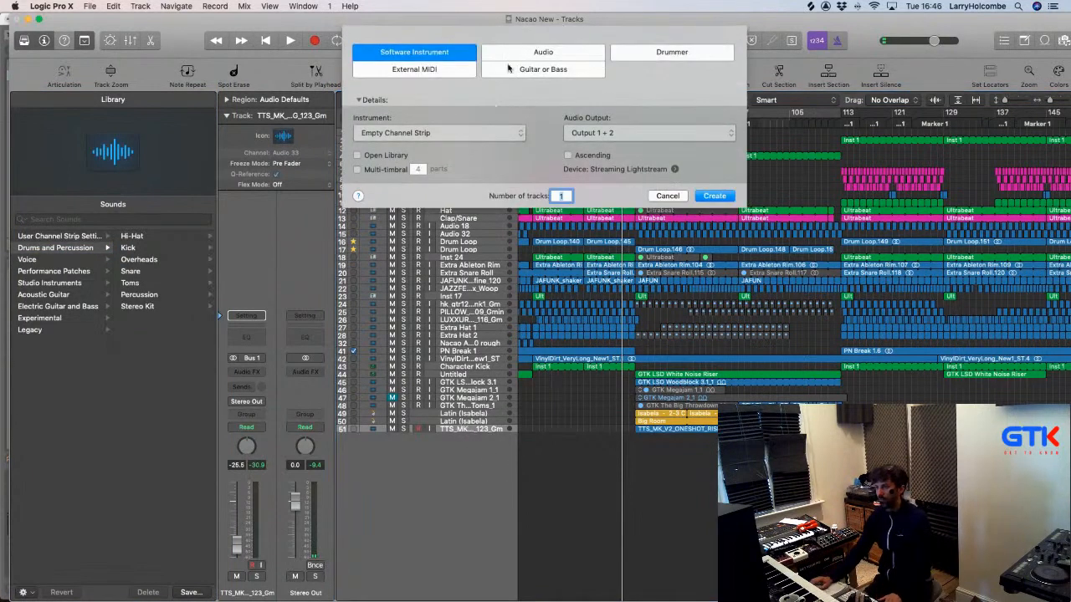
Create the Software Instrument track Inst 11 and compare Electronic Drum Kit and Studio Horns patches.
{"action": "left_click", "coordinate": [714, 197]}
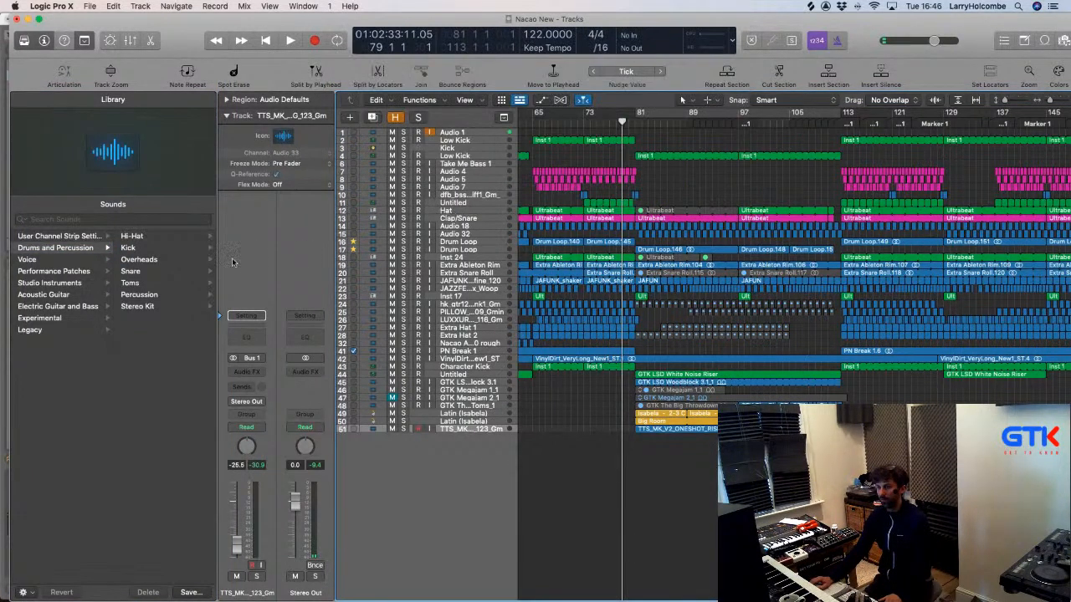
{"action": "left_click", "coordinate": [68, 272]}
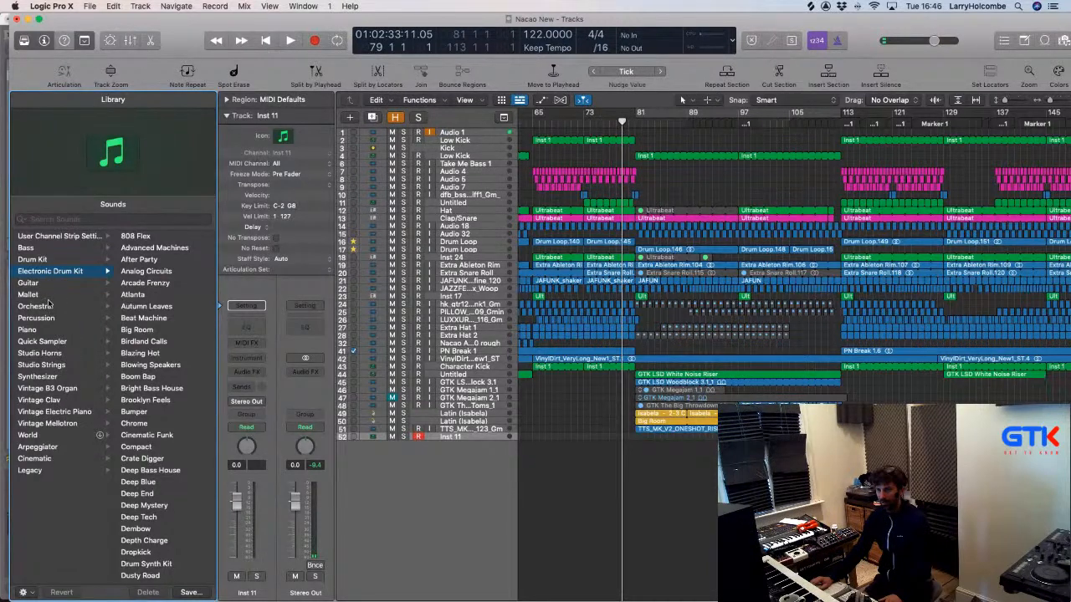
{"action": "left_click", "coordinate": [45, 354]}
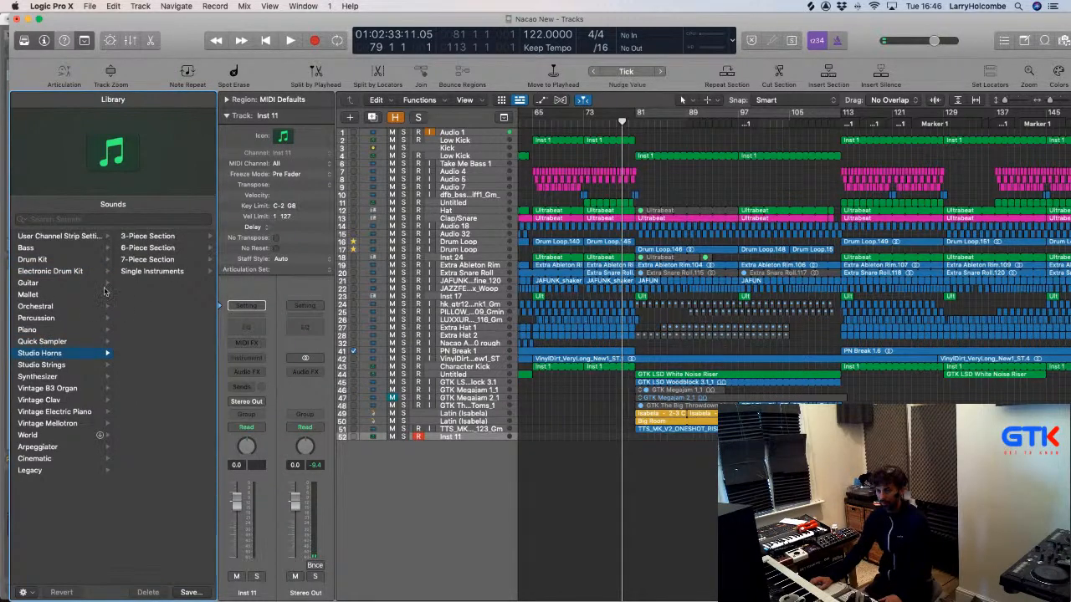
{"action": "left_click", "coordinate": [74, 272]}
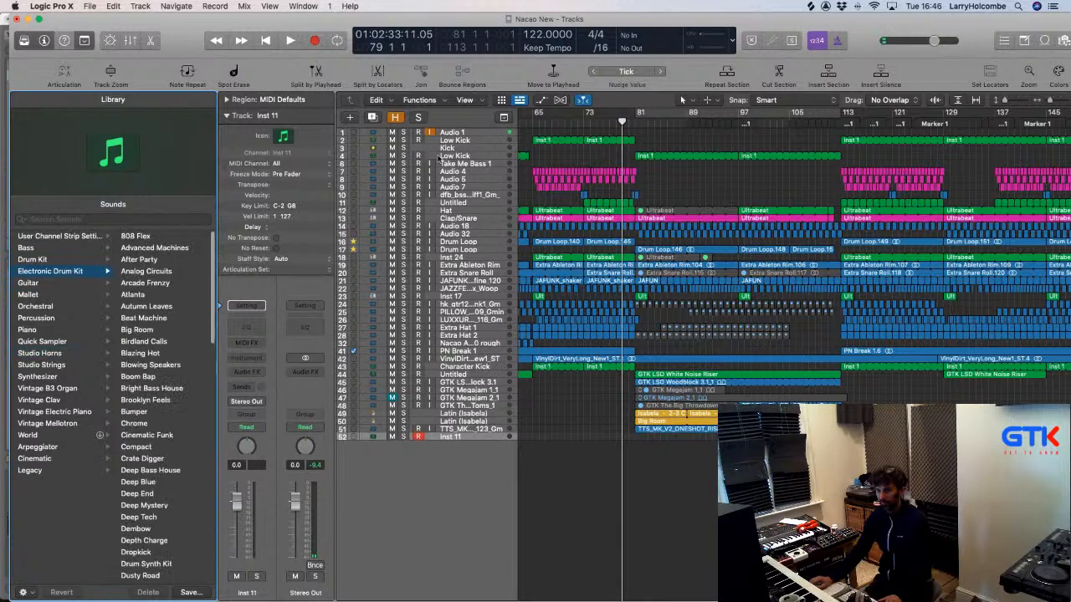
{"action": "left_click", "coordinate": [353, 6]}
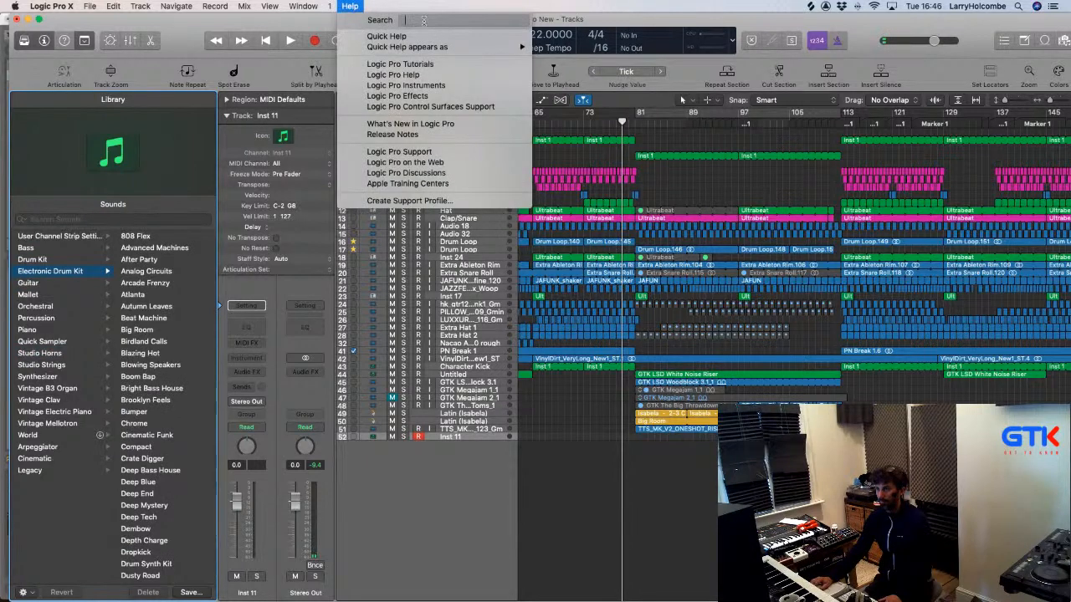
Search Logic's help for 'arrangement fx' and dismiss the empty results.
{"action": "type", "text": "arr"}
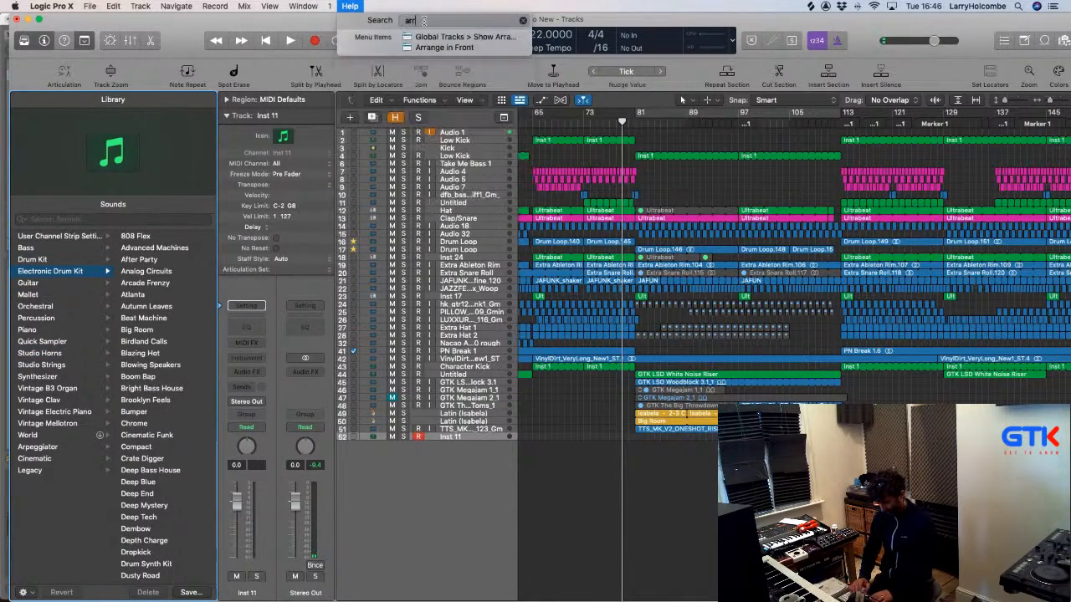
{"action": "type", "text": "an"}
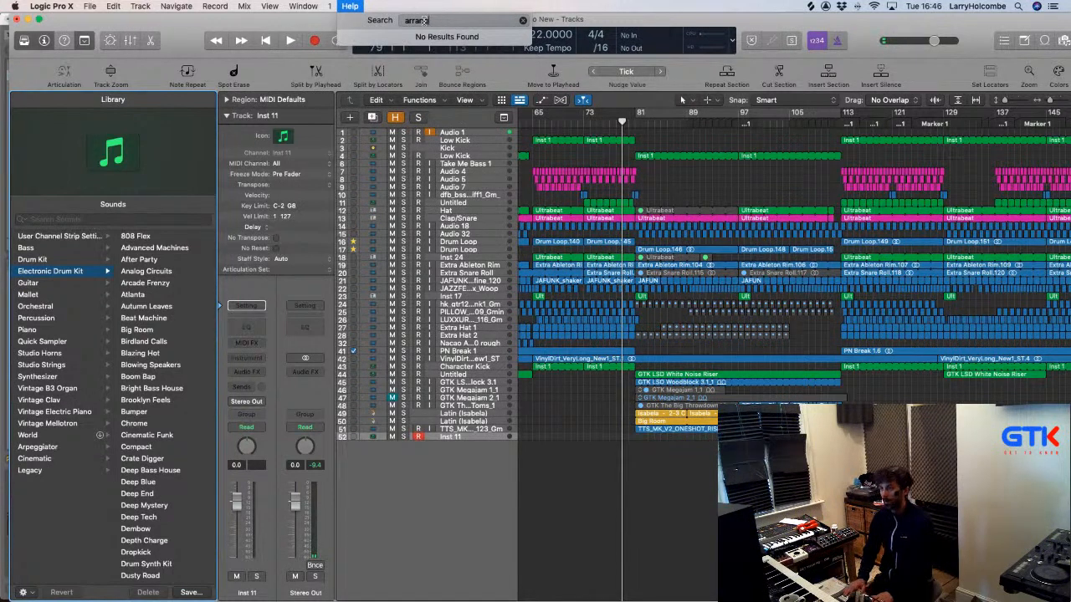
{"action": "type", "text": "gmee"}
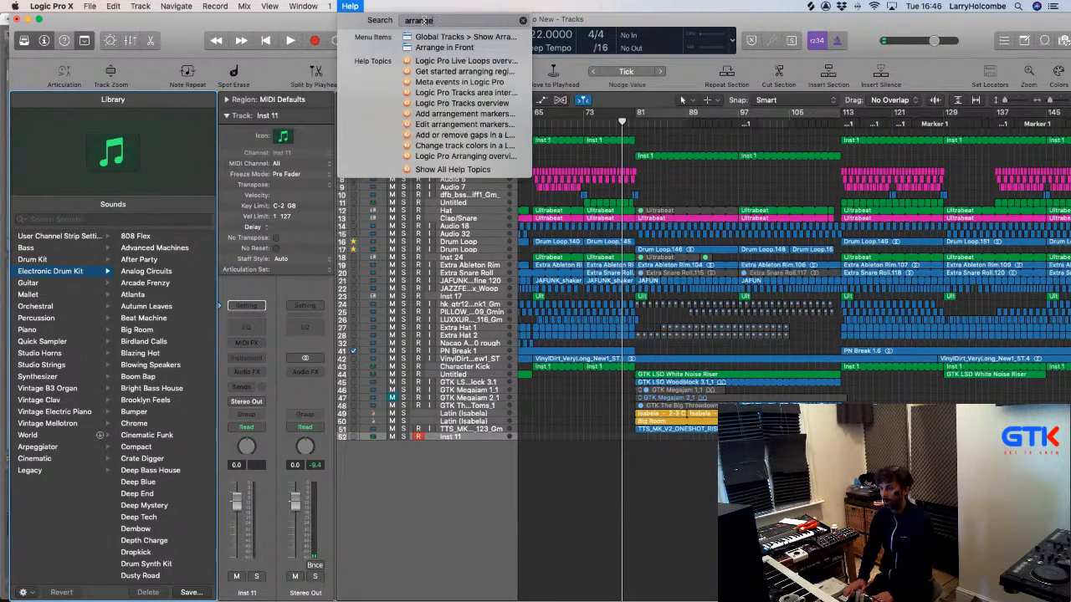
{"action": "type", "text": "ment"}
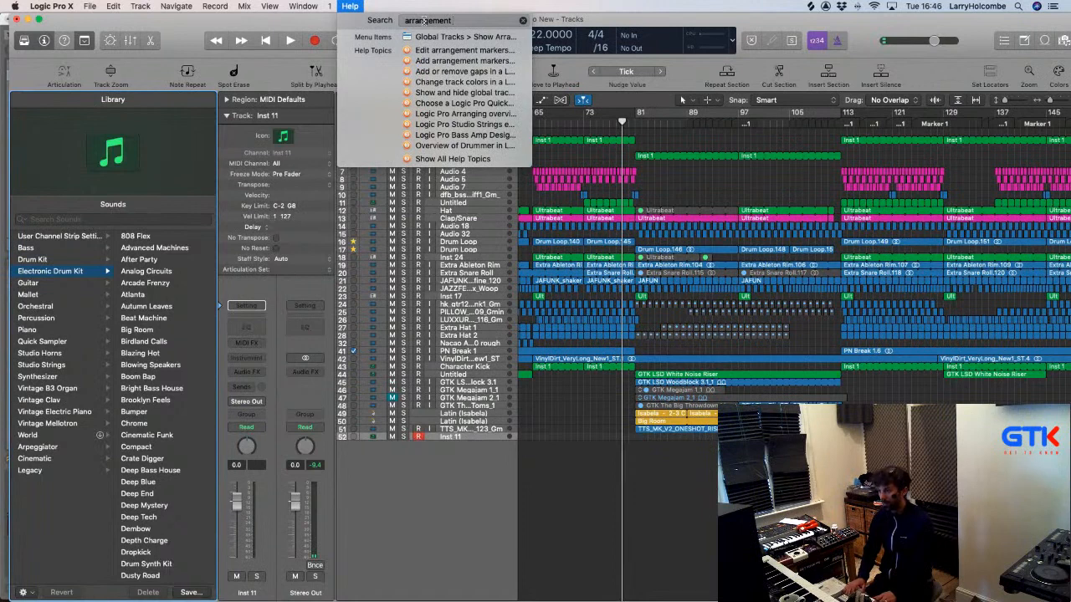
{"action": "type", "text": " fx"}
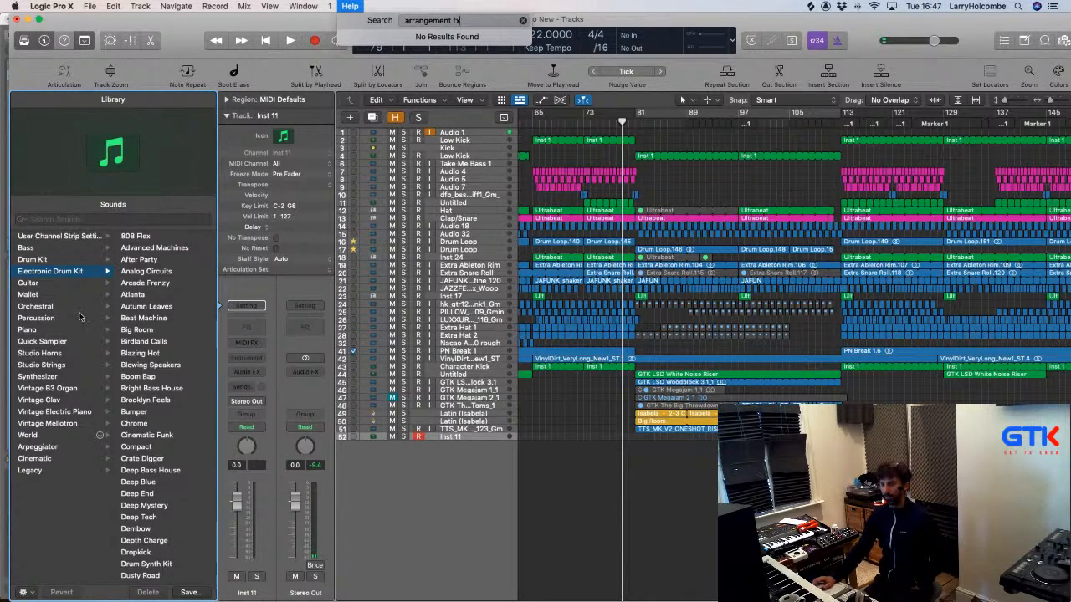
{"action": "left_click", "coordinate": [34, 243]}
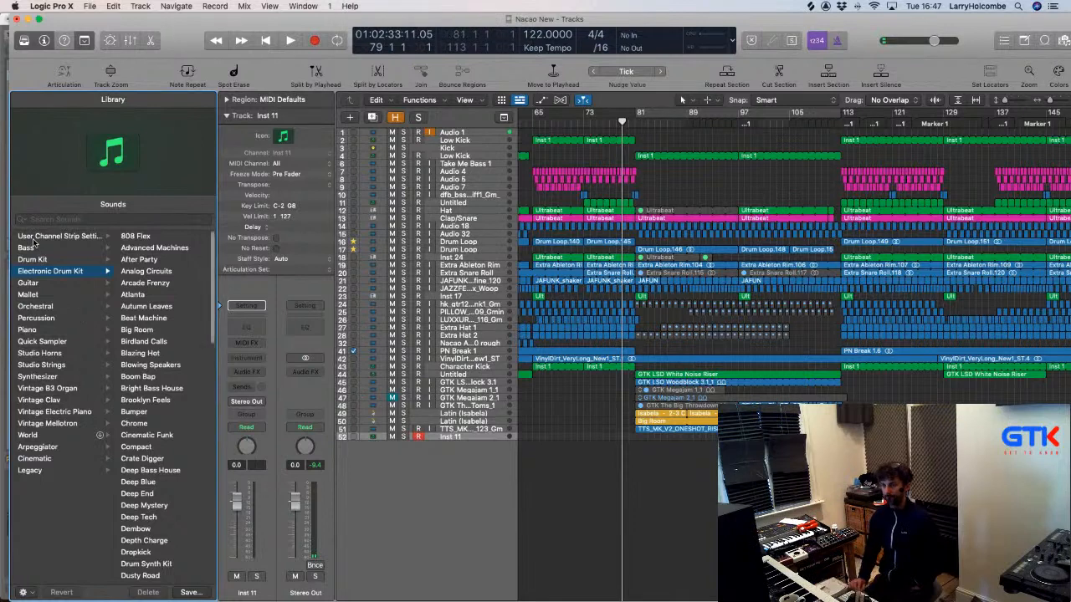
Step through the Library sound categories from Drum Kit down to Quick Sampler.
{"action": "left_click", "coordinate": [35, 240]}
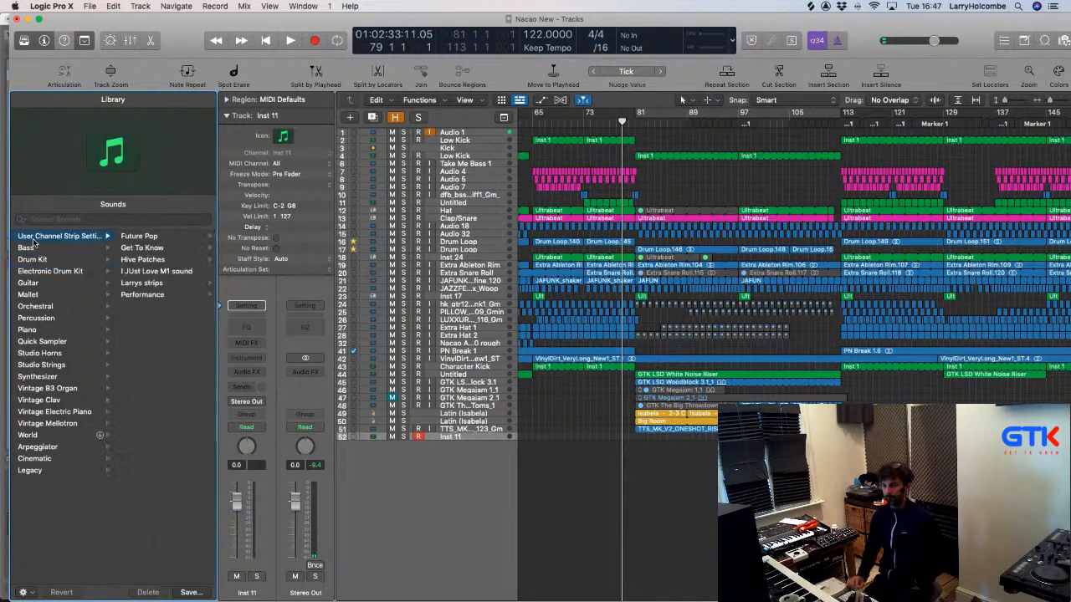
{"action": "key", "text": "Down"}
{"action": "key", "text": "Down"}
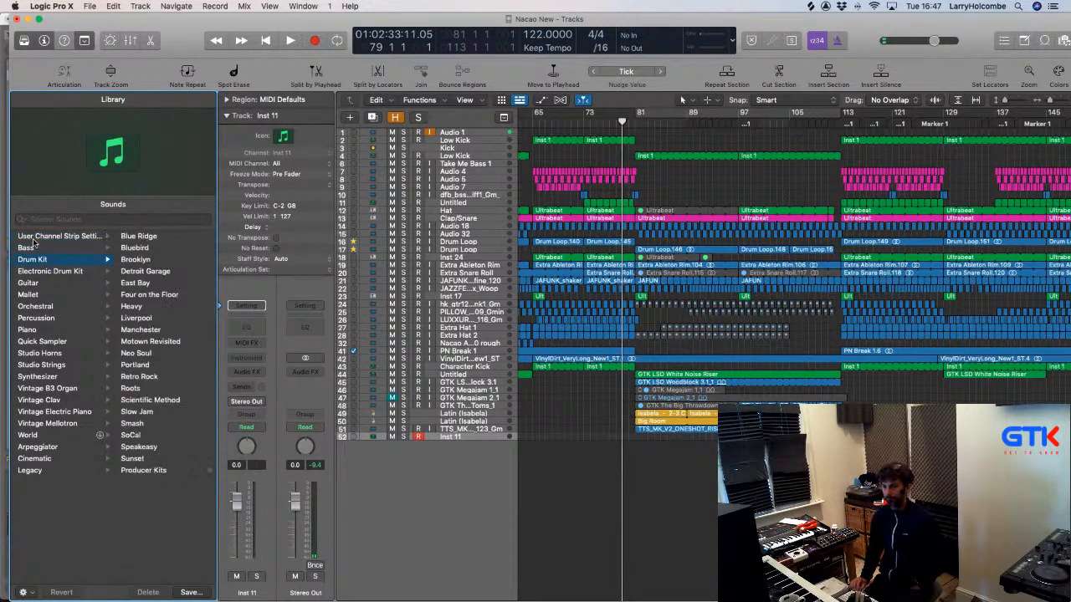
{"action": "key", "text": "Down"}
{"action": "key", "text": "Down"}
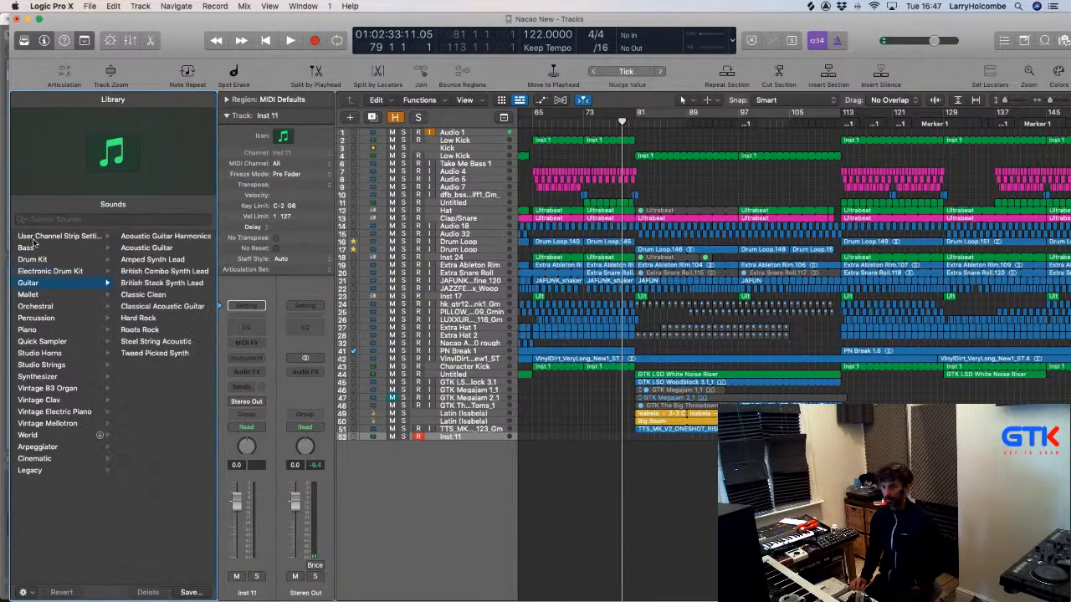
{"action": "key", "text": "Down"}
{"action": "key", "text": "Down"}
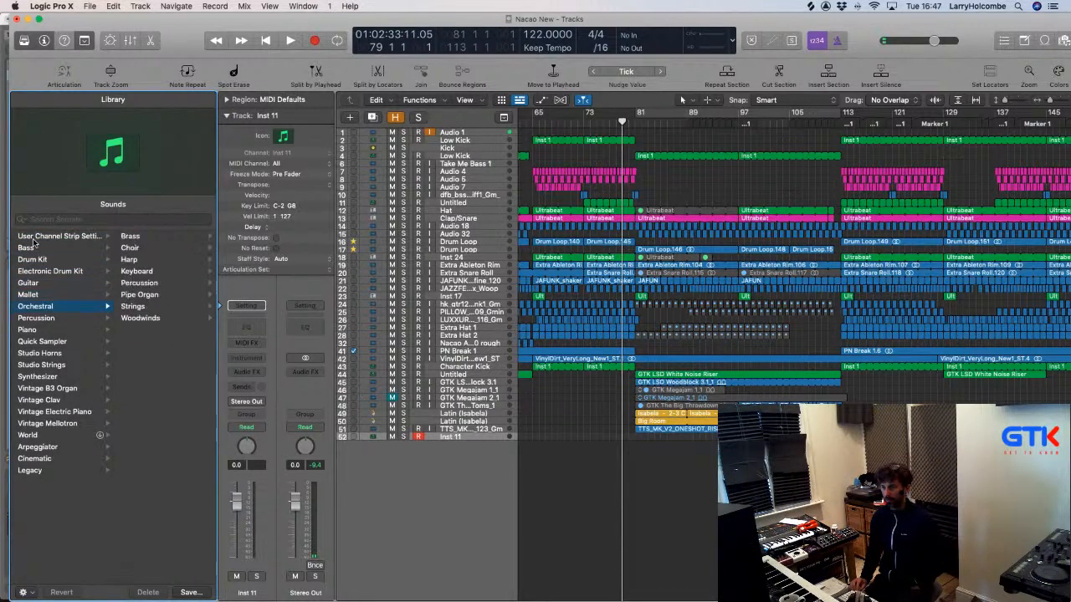
{"action": "key", "text": "Down"}
{"action": "key", "text": "Down"}
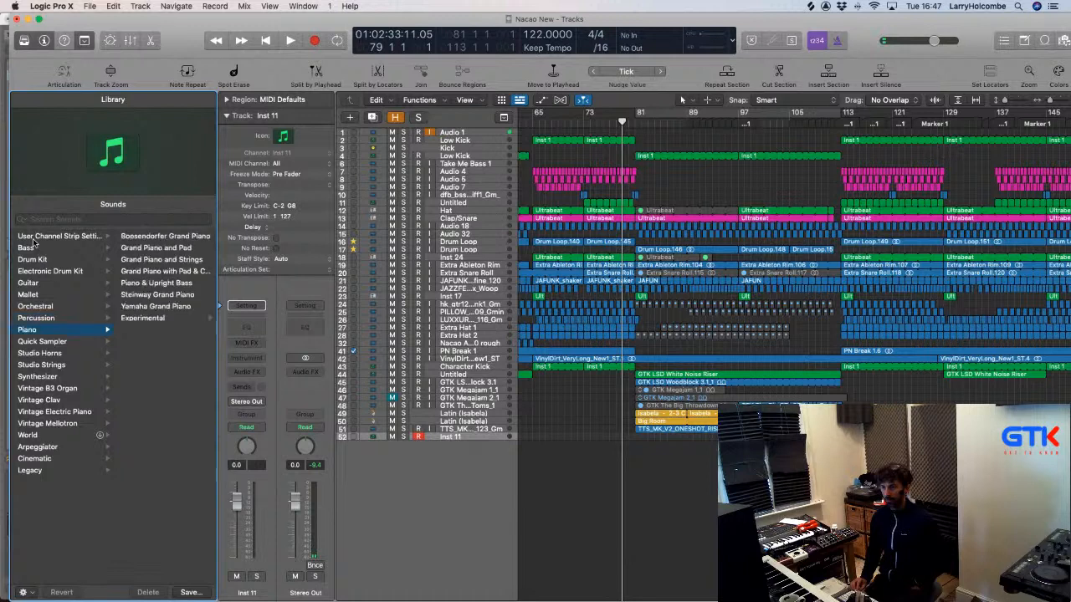
{"action": "key", "text": "Down"}
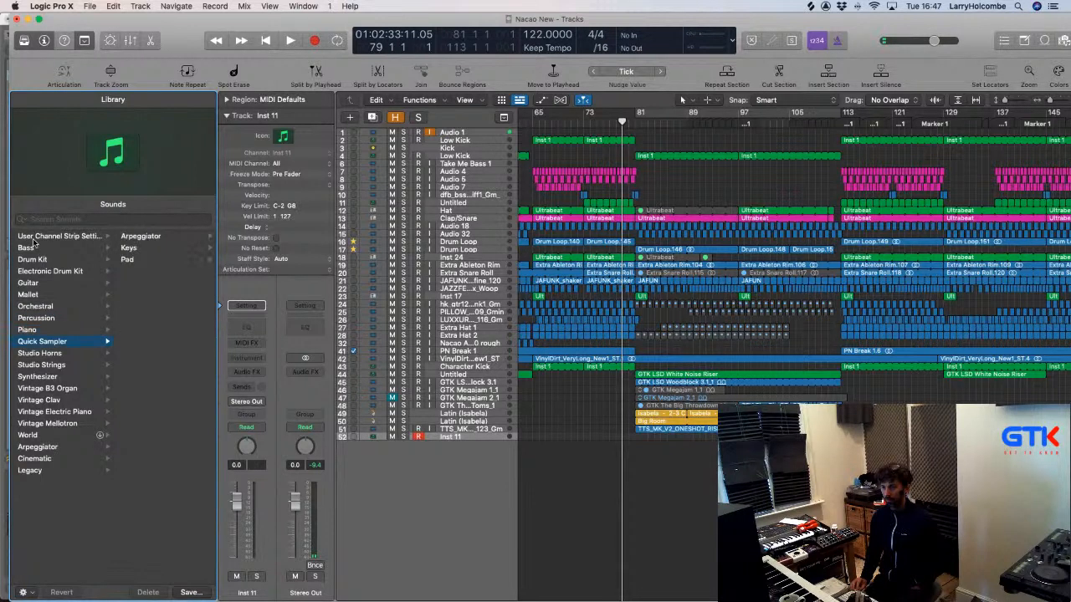
{"action": "key", "text": "Down"}
{"action": "key", "text": "Down"}
{"action": "key", "text": "Down"}
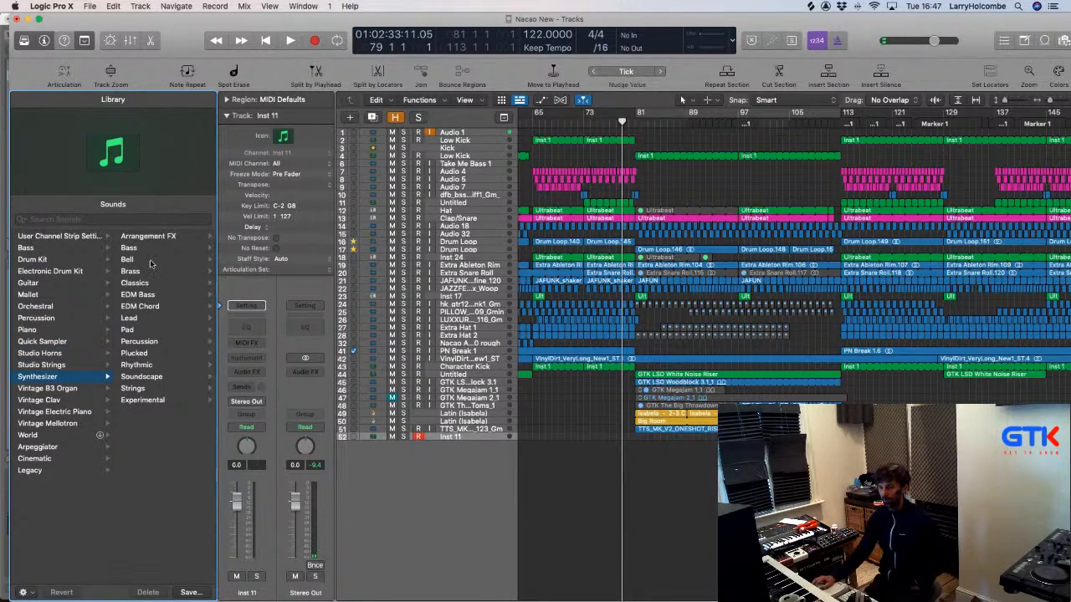
Load Bike Riser, then Blaster Downer from Arrangement FX, and return the playhead to bar 12.
{"action": "left_click", "coordinate": [152, 241]}
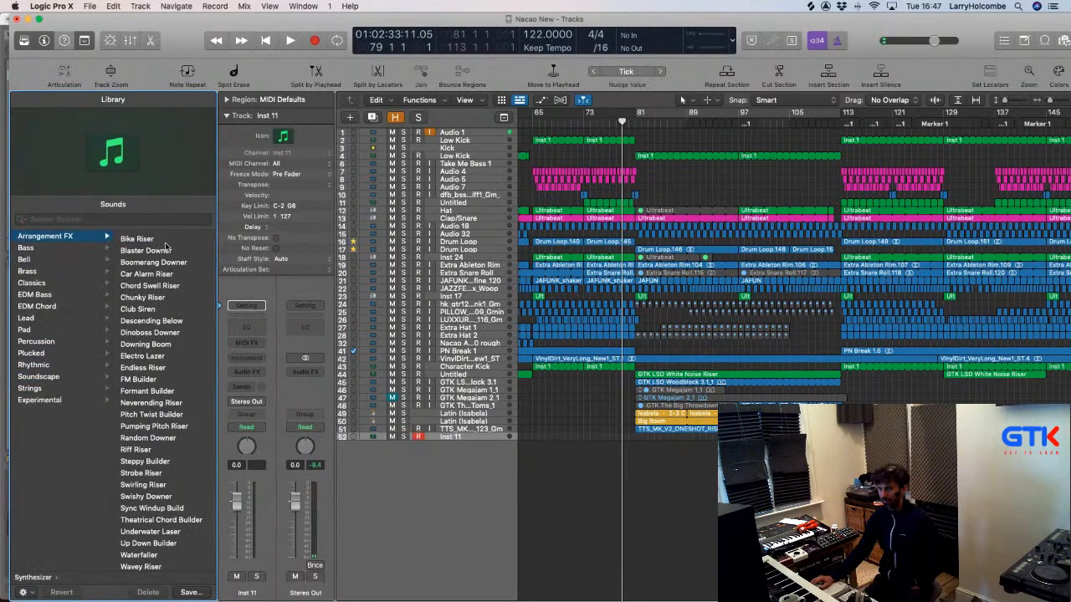
{"action": "left_click", "coordinate": [154, 241]}
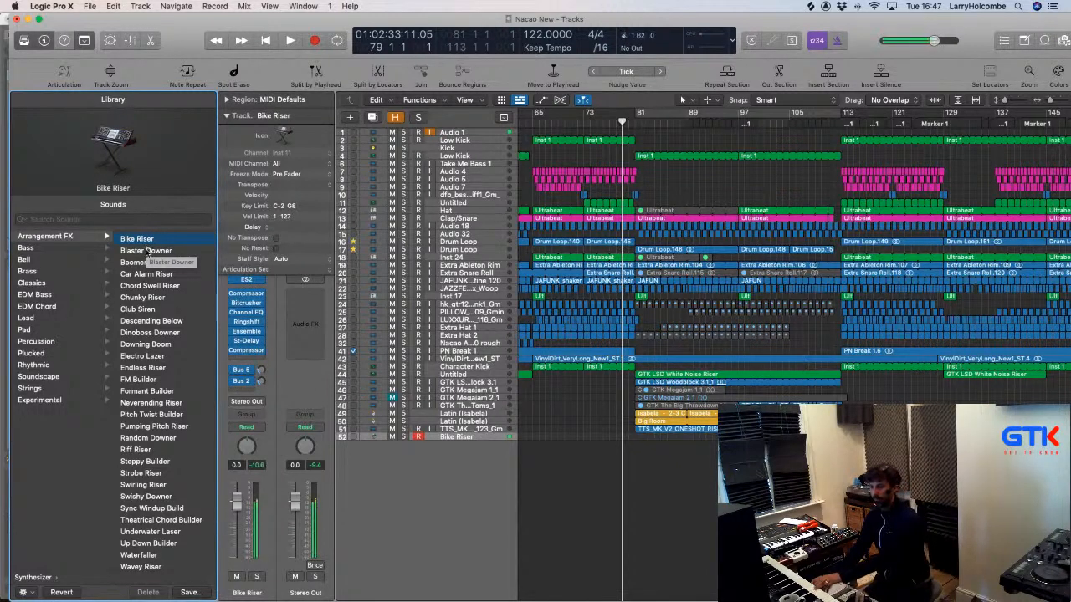
{"action": "left_click", "coordinate": [140, 252]}
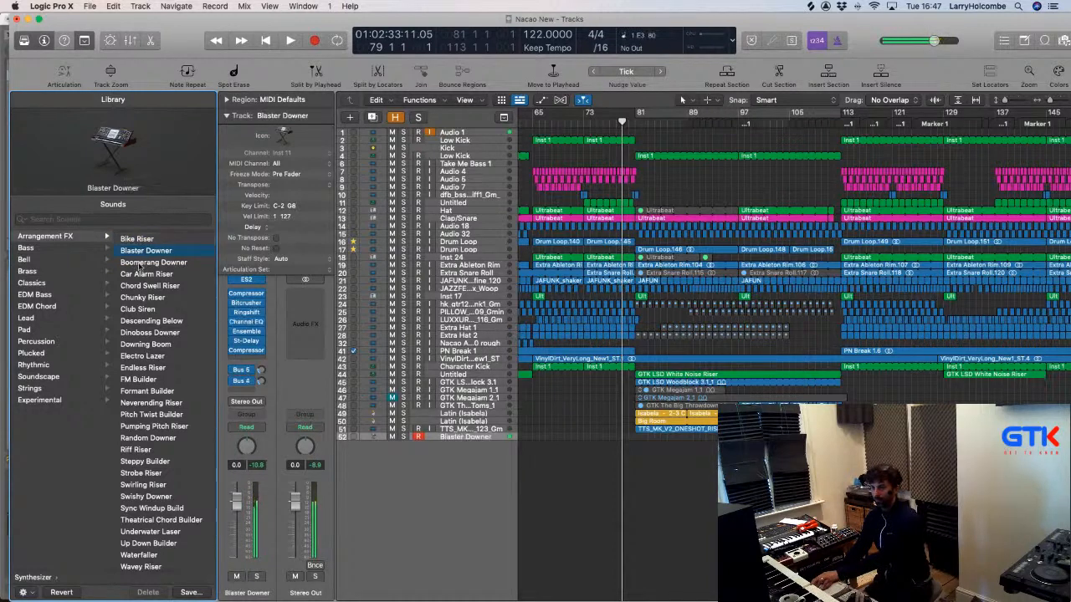
{"action": "scroll", "coordinate": [563, 420], "scroll_direction": "left", "scroll_amount": 15}
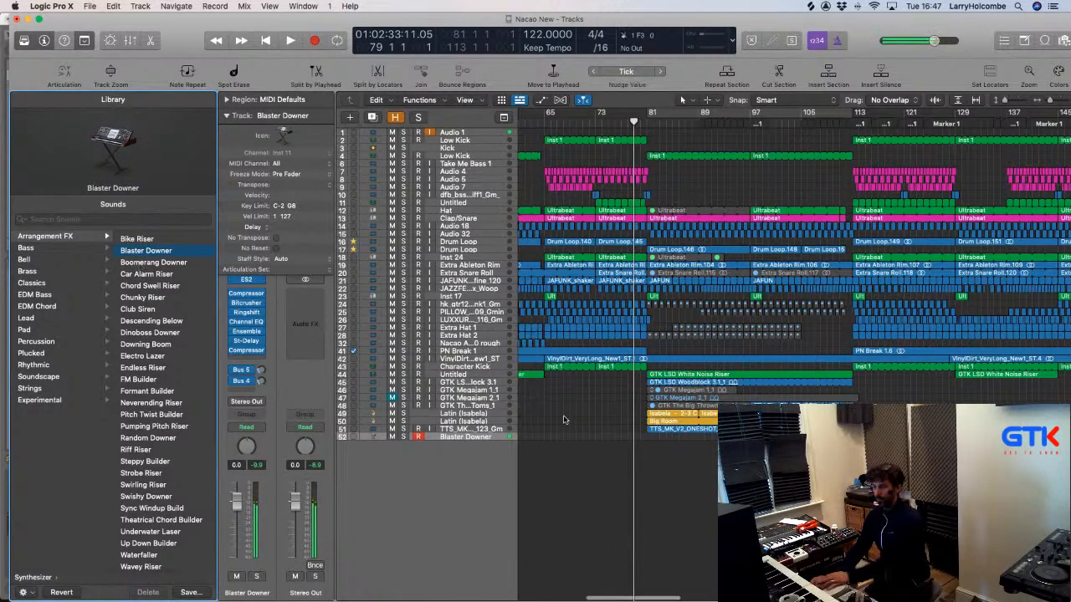
{"action": "left_click", "coordinate": [595, 126]}
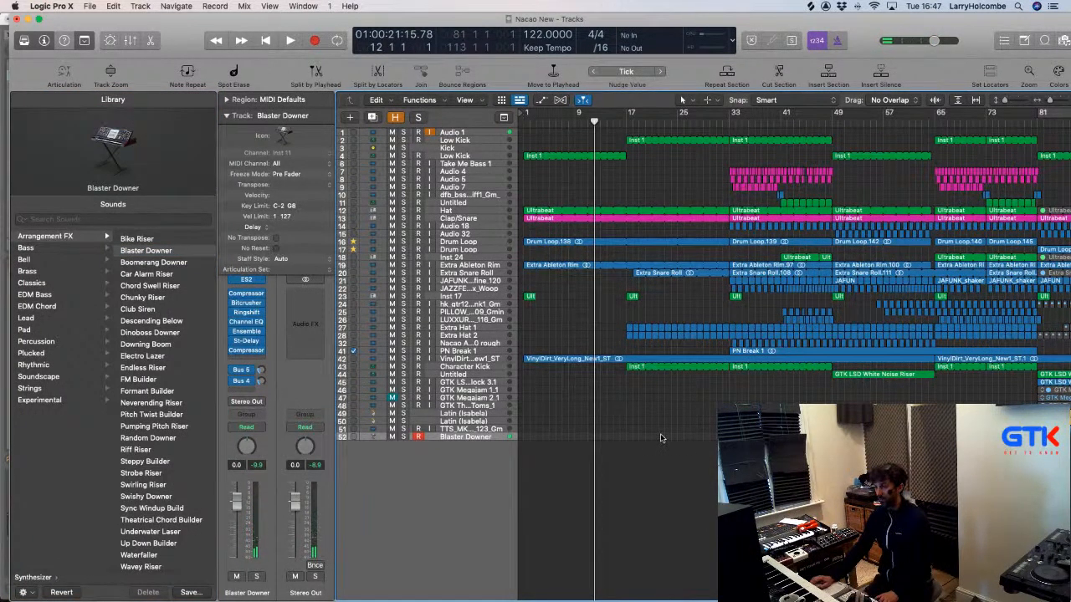
Play from about bar 14, lower the Blaster Downer fader, and record a Blaster Downer region.
{"action": "scroll", "coordinate": [661, 438], "scroll_direction": "down", "scroll_amount": 3}
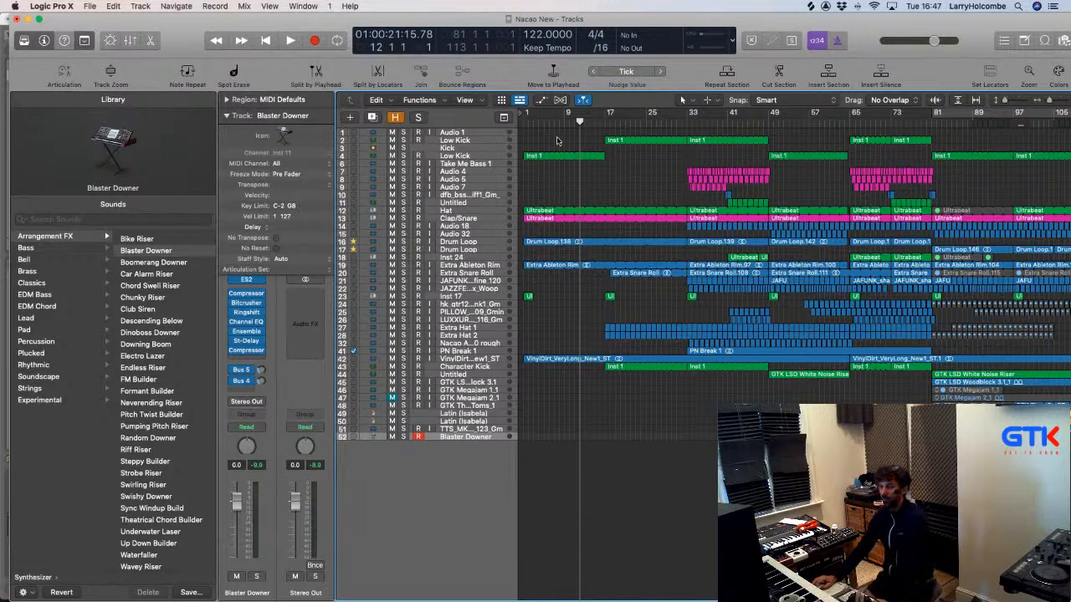
{"action": "left_click_drag", "start_coordinate": [584, 123], "coordinate": [605, 125]}
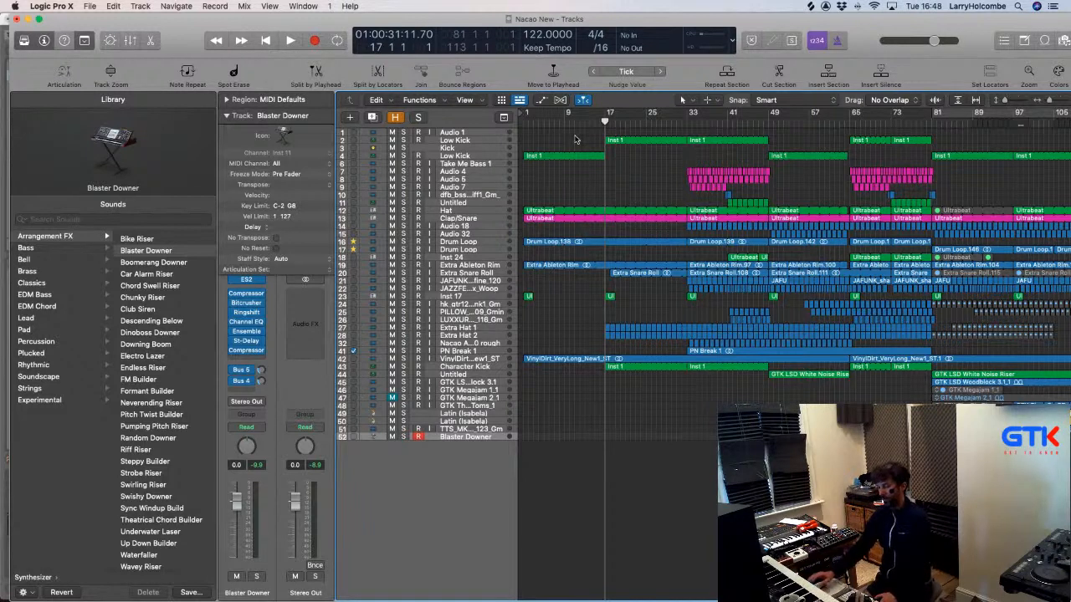
{"action": "left_click", "coordinate": [589, 124]}
{"action": "key", "text": "space"}
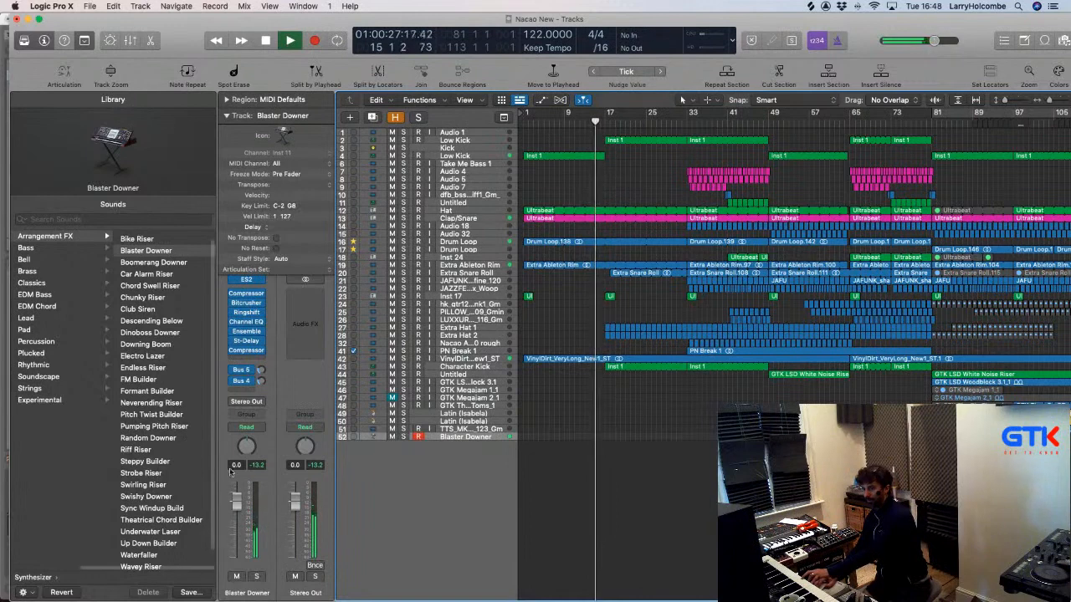
{"action": "left_click_drag", "start_coordinate": [236, 502], "coordinate": [238, 549]}
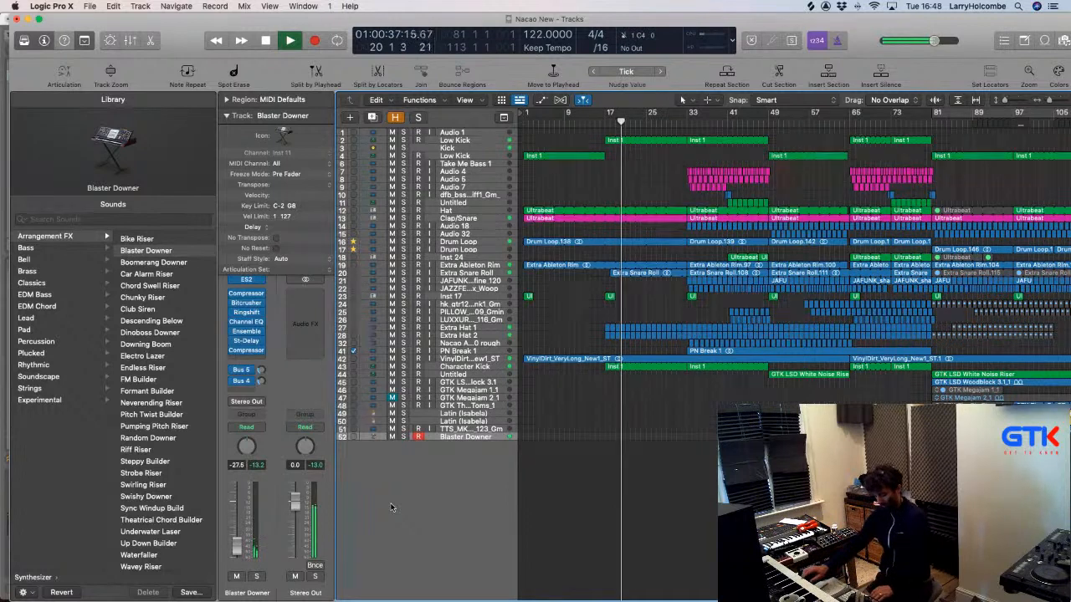
{"action": "key", "text": "r"}
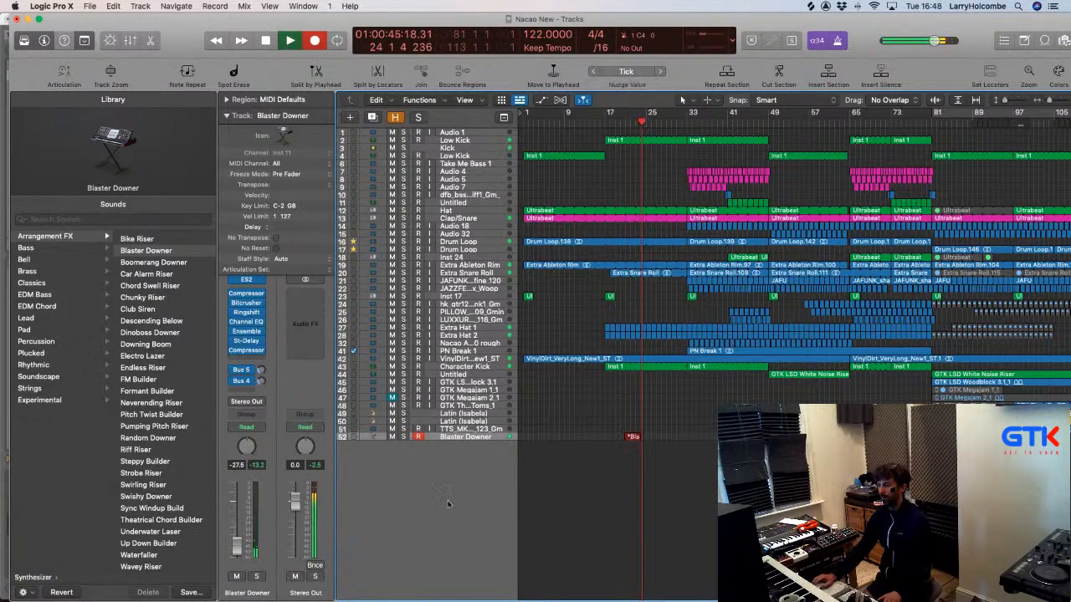
{"action": "key", "text": "space"}
Zoom in on the recorded region and restart playback from bar 14.
{"action": "key", "text": "z"}
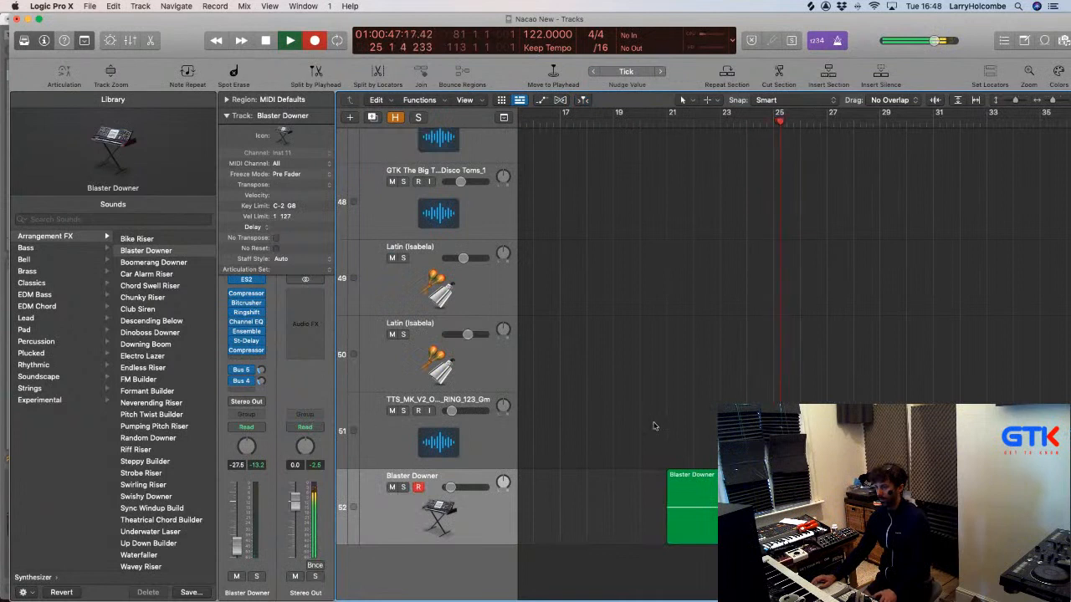
{"action": "key", "text": "space"}
{"action": "scroll", "coordinate": [653, 410], "scroll_direction": "left", "scroll_amount": 5}
{"action": "left_click", "coordinate": [649, 123]}
{"action": "key", "text": "space"}
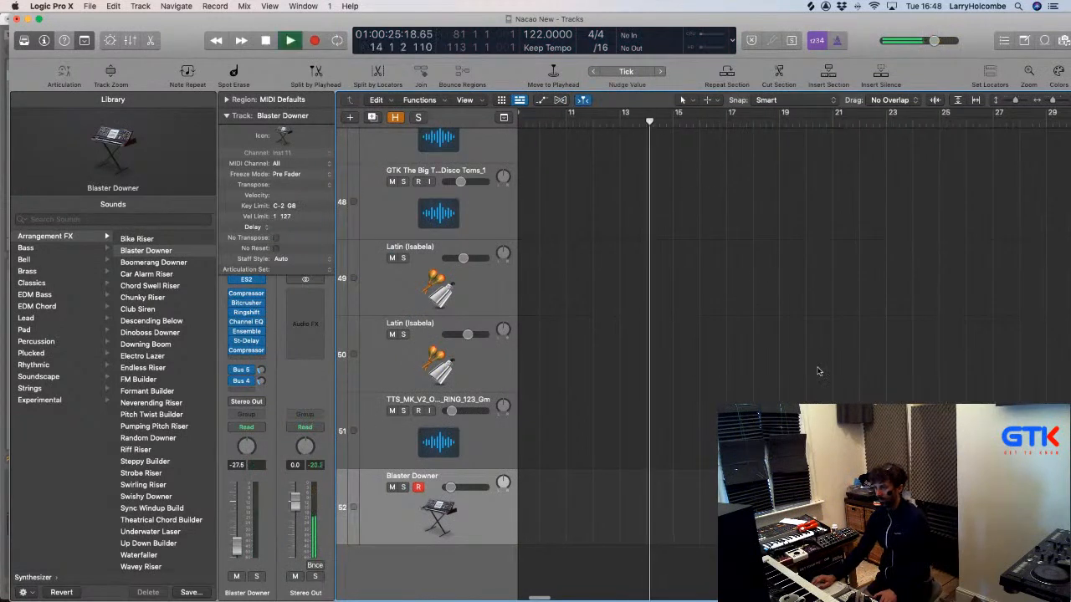
Move the Blaster Downer region to start at bar 17 and open the Apple Loops browser.
{"action": "left_click_drag", "start_coordinate": [773, 508], "coordinate": [738, 509]}
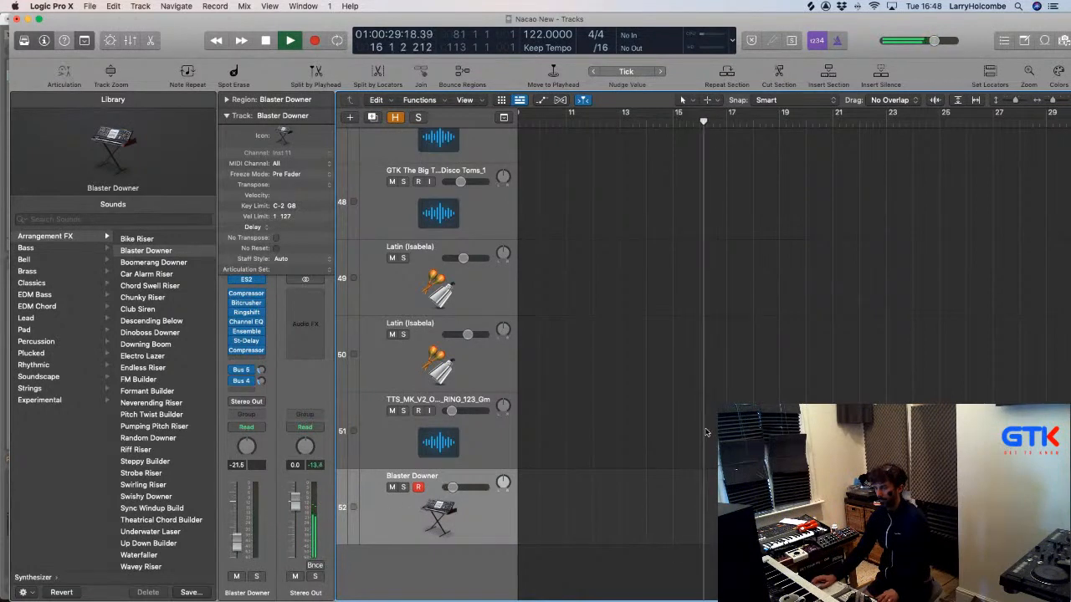
{"action": "scroll", "coordinate": [706, 433], "scroll_direction": "down", "scroll_amount": 8}
{"action": "left_click", "coordinate": [635, 510]}
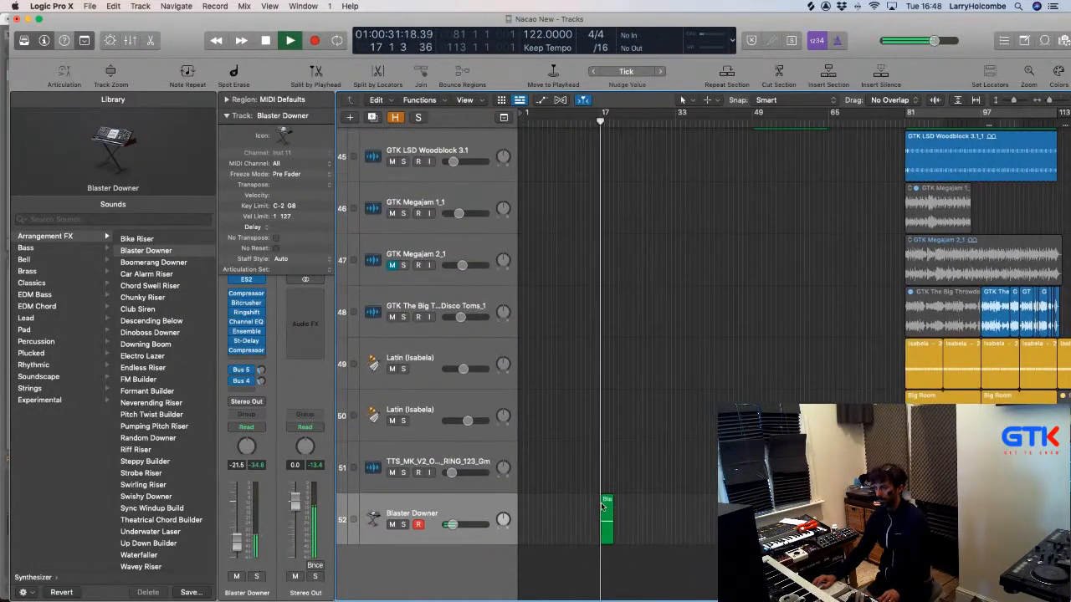
{"action": "left_click", "coordinate": [604, 509]}
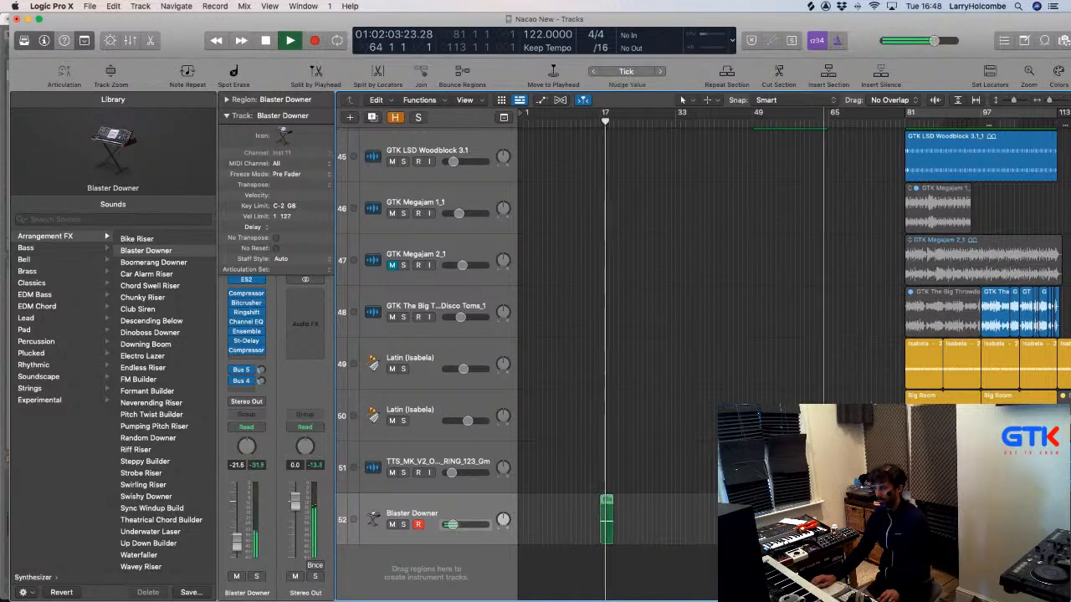
{"action": "left_click_drag", "start_coordinate": [798, 509], "coordinate": [756, 508]}
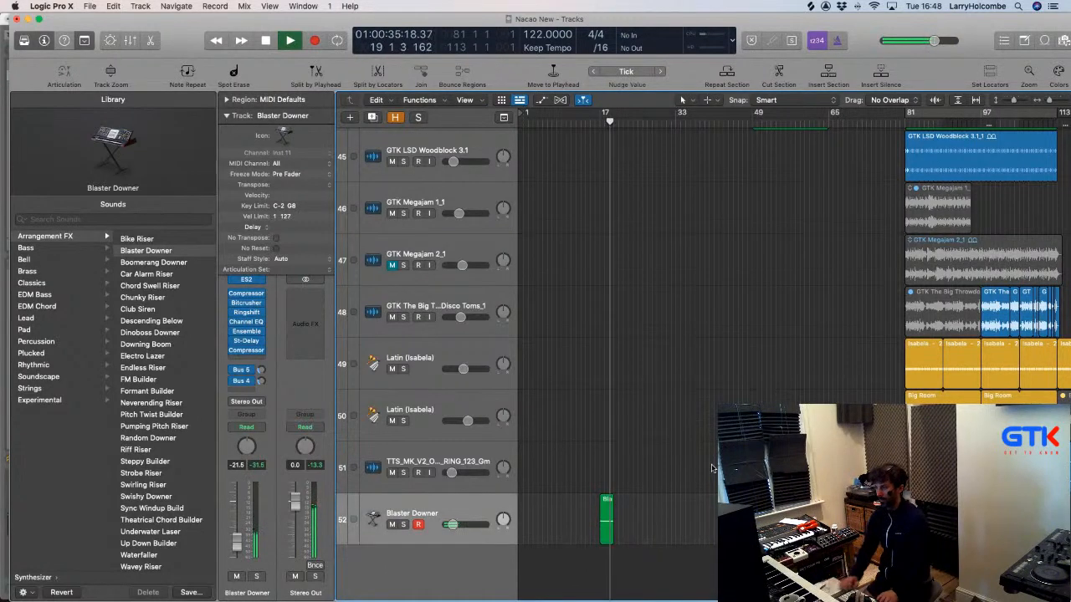
{"action": "scroll", "coordinate": [711, 467], "scroll_direction": "down", "scroll_amount": 6}
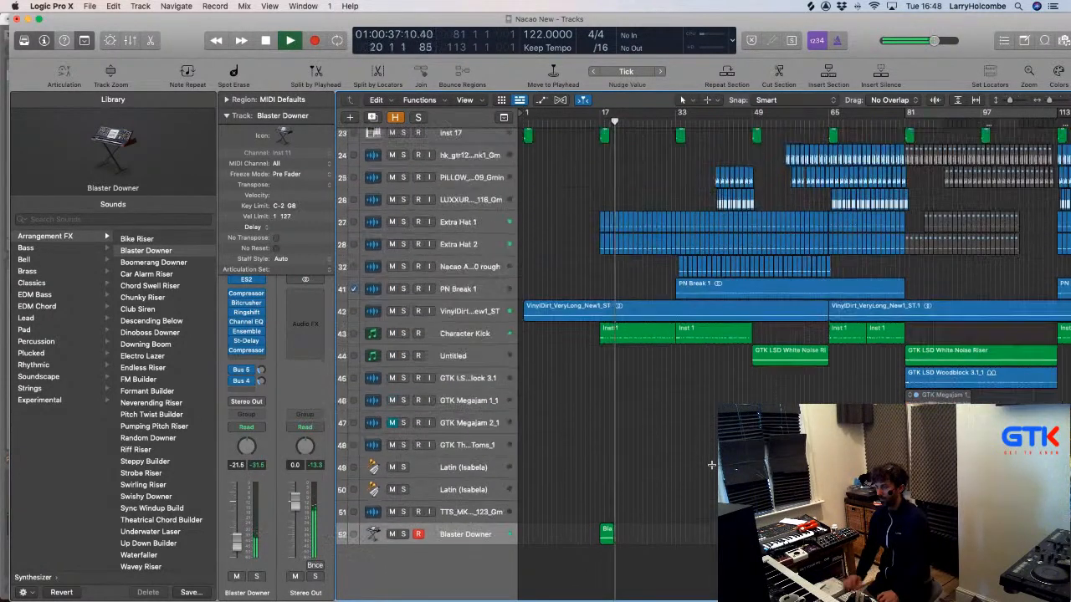
{"action": "scroll", "coordinate": [712, 465], "scroll_direction": "down", "scroll_amount": 1}
{"action": "left_click_drag", "start_coordinate": [737, 20], "coordinate": [728, 19]}
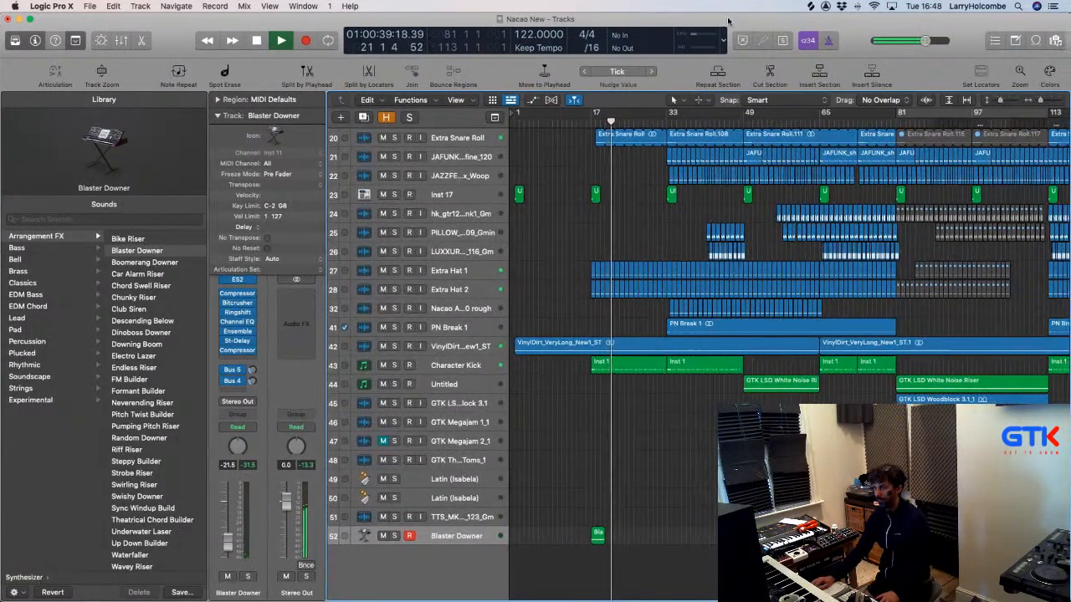
{"action": "left_click", "coordinate": [1034, 40]}
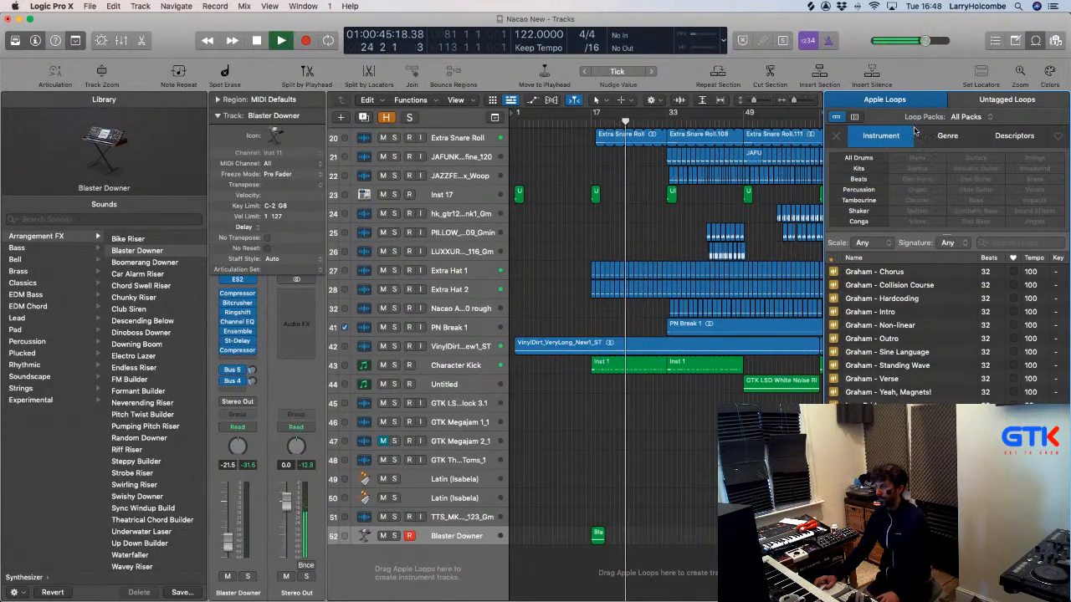
Search the Loop Browser for 'GTK' with All Loops enabled as the loop type.
{"action": "left_click", "coordinate": [1019, 243]}
{"action": "type", "text": "GTK"}
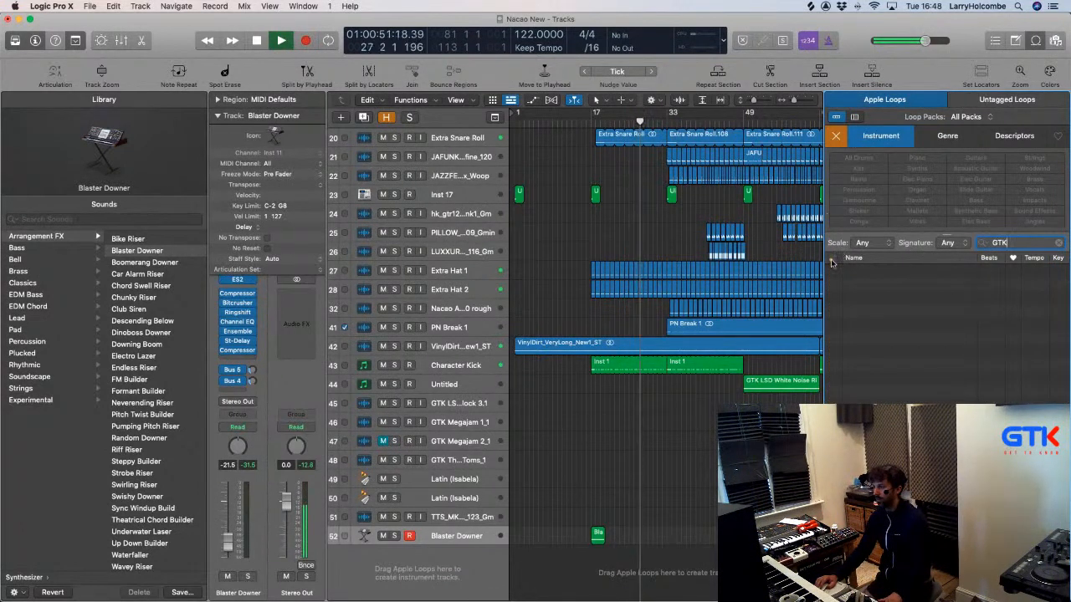
{"action": "left_click", "coordinate": [831, 259]}
{"action": "left_click", "coordinate": [704, 245]}
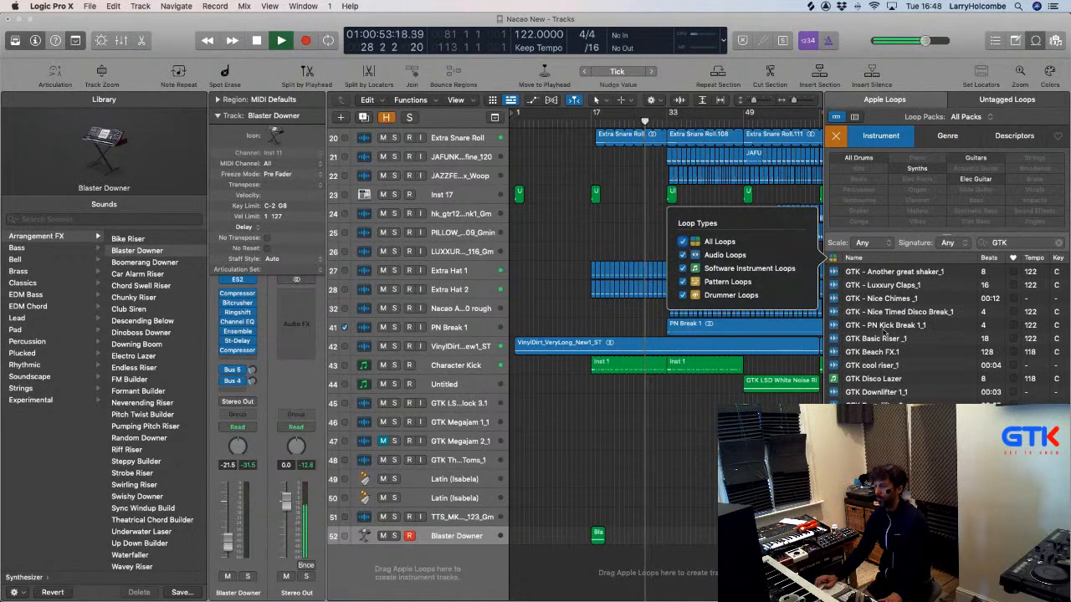
{"action": "scroll", "coordinate": [866, 303], "scroll_direction": "down", "scroll_amount": 2}
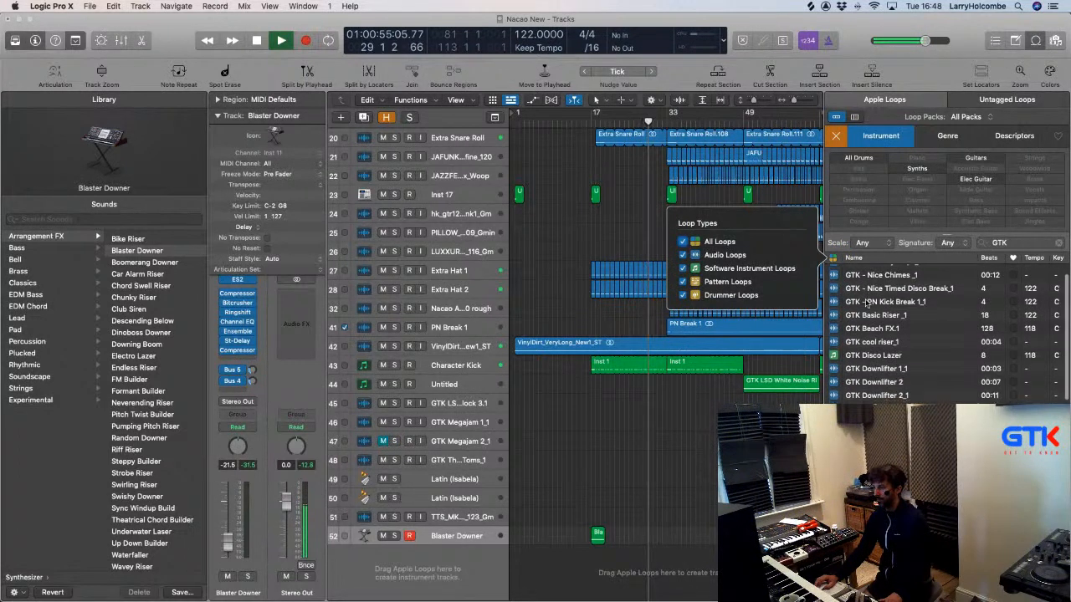
{"action": "left_click", "coordinate": [835, 367]}
Preview the GTK Downlifter loops and add GTK Fx 1_1 as new track 53.
{"action": "left_click", "coordinate": [834, 368]}
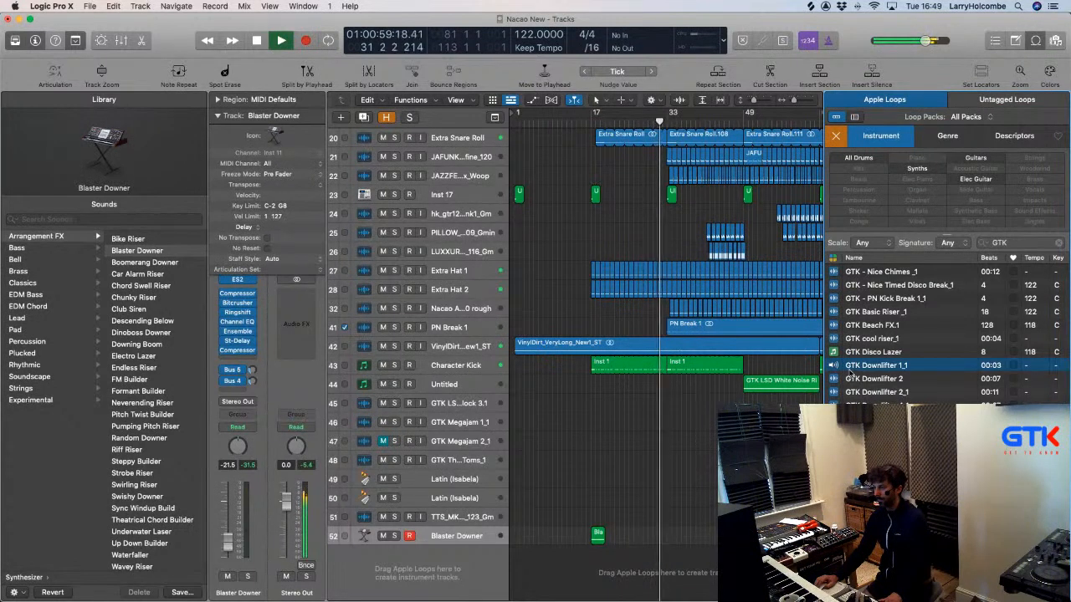
{"action": "left_click", "coordinate": [834, 382]}
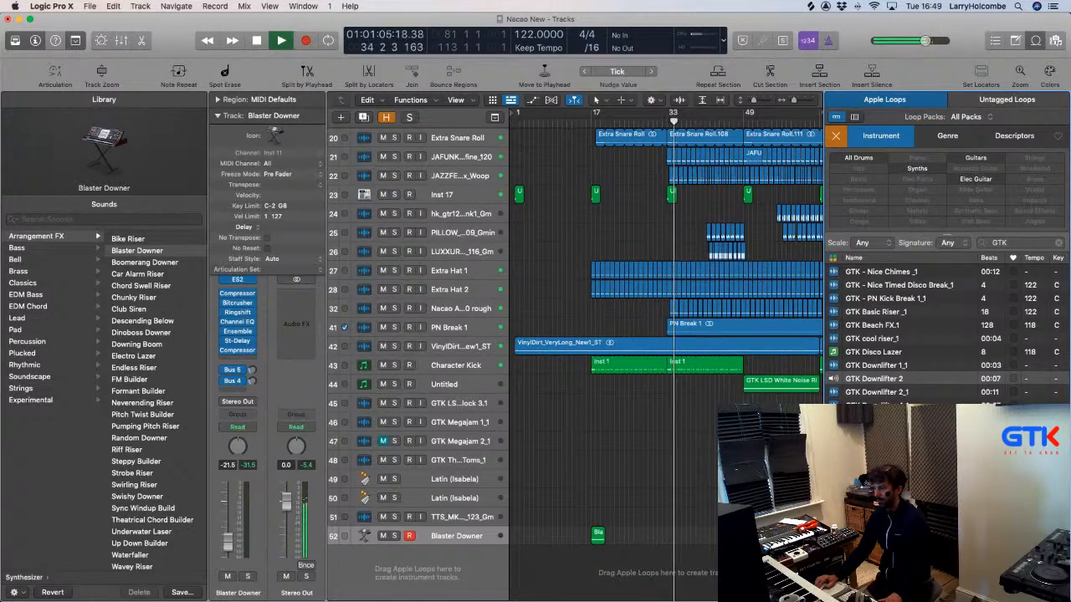
{"action": "left_click", "coordinate": [877, 392]}
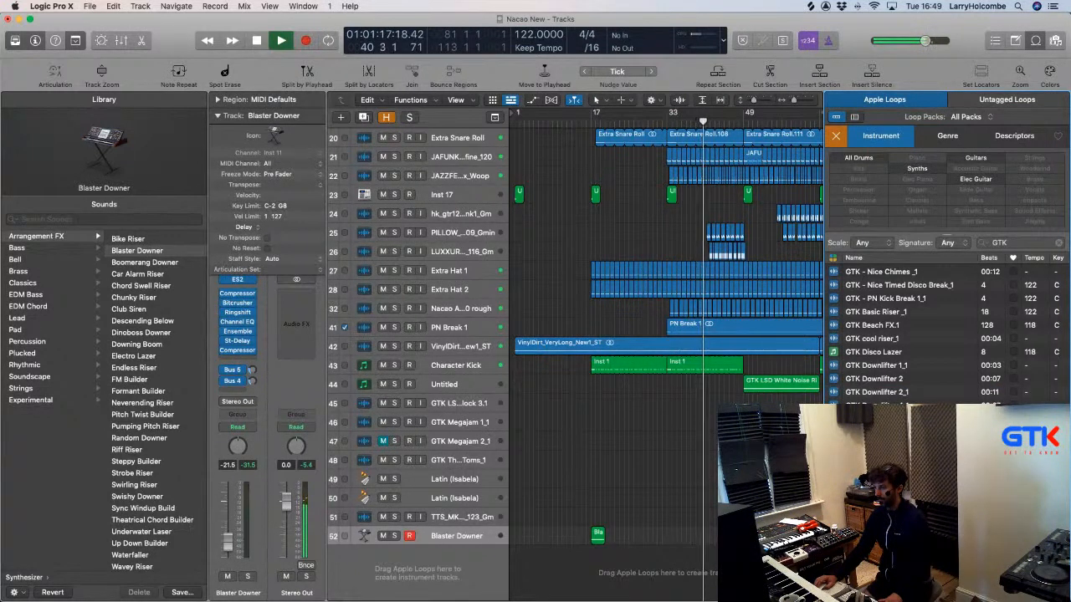
{"action": "scroll", "coordinate": [862, 351], "scroll_direction": "down", "scroll_amount": 3}
{"action": "left_click", "coordinate": [861, 397]}
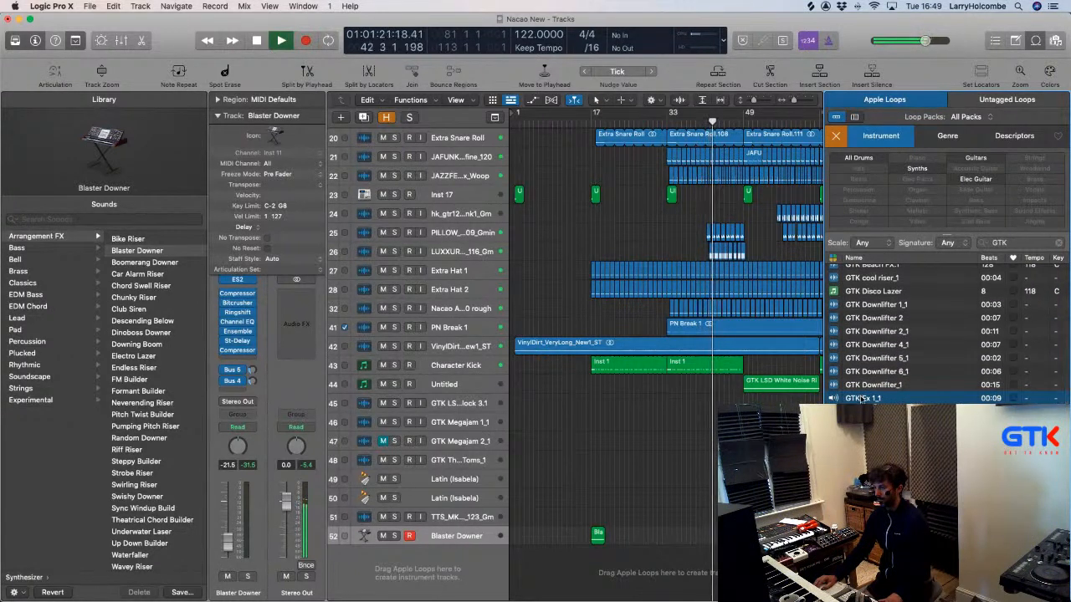
{"action": "left_click_drag", "start_coordinate": [862, 398], "coordinate": [707, 559]}
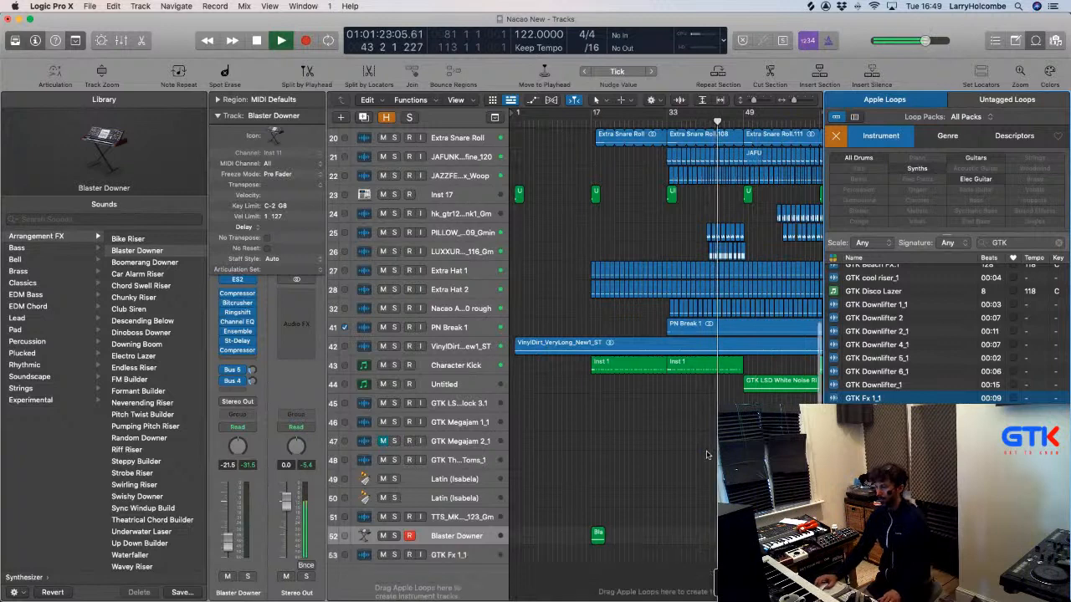
Drag the GTK Fx 1_1 region to start just before bar 109 and close the Apple Loops browser.
{"action": "left_click", "coordinate": [707, 455]}
{"action": "scroll", "coordinate": [707, 455], "scroll_direction": "right", "scroll_amount": 2}
{"action": "left_click_drag", "start_coordinate": [656, 474], "coordinate": [727, 590]}
{"action": "scroll", "coordinate": [728, 577], "scroll_direction": "down", "scroll_amount": 4}
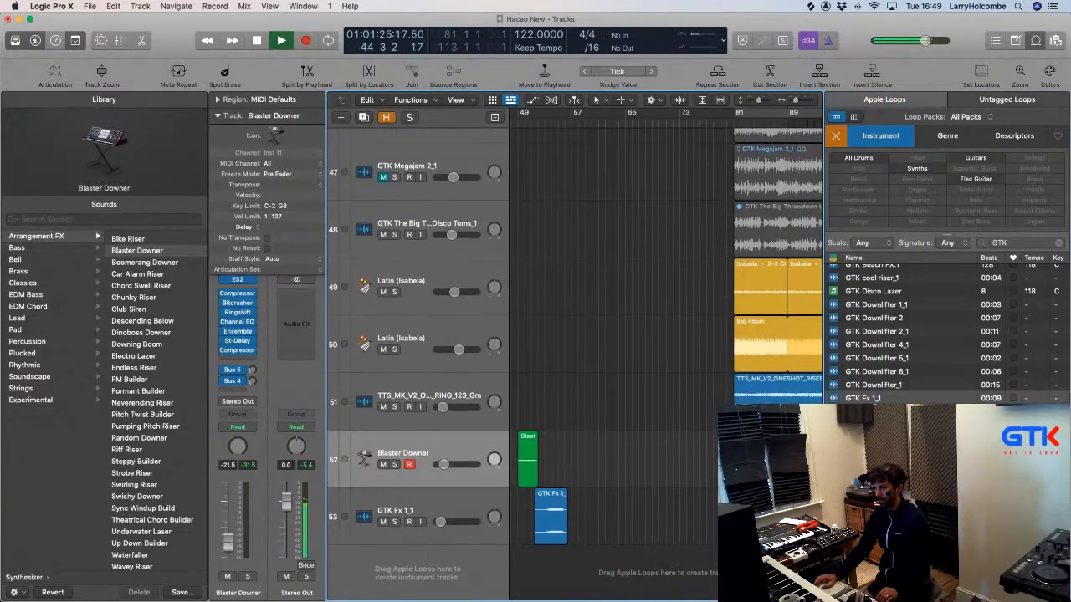
{"action": "scroll", "coordinate": [584, 512], "scroll_direction": "down", "scroll_amount": 2}
{"action": "left_click_drag", "start_coordinate": [540, 512], "coordinate": [720, 512]}
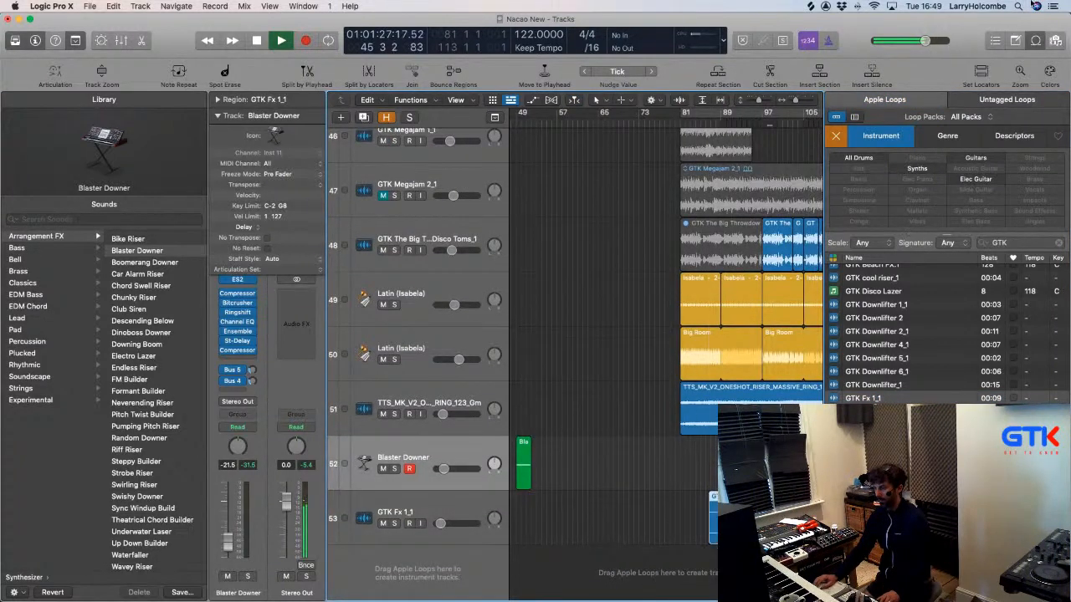
{"action": "left_click", "coordinate": [1034, 43]}
{"action": "scroll", "coordinate": [658, 436], "scroll_direction": "up", "scroll_amount": 2}
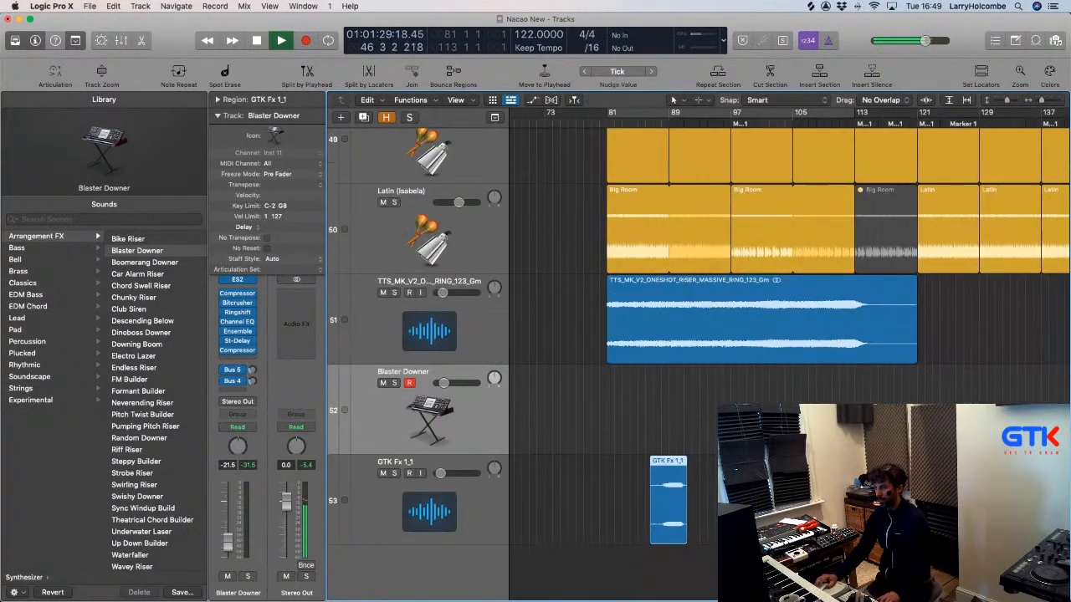
{"action": "left_click_drag", "start_coordinate": [654, 490], "coordinate": [723, 568]}
{"action": "left_click_drag", "start_coordinate": [817, 493], "coordinate": [913, 569]}
{"action": "left_click_drag", "start_coordinate": [701, 466], "coordinate": [746, 466]}
{"action": "left_click", "coordinate": [756, 376]}
Move the playhead to about bar 108 and shrink track heights to fit tracks 15–53.
{"action": "left_click", "coordinate": [610, 122]}
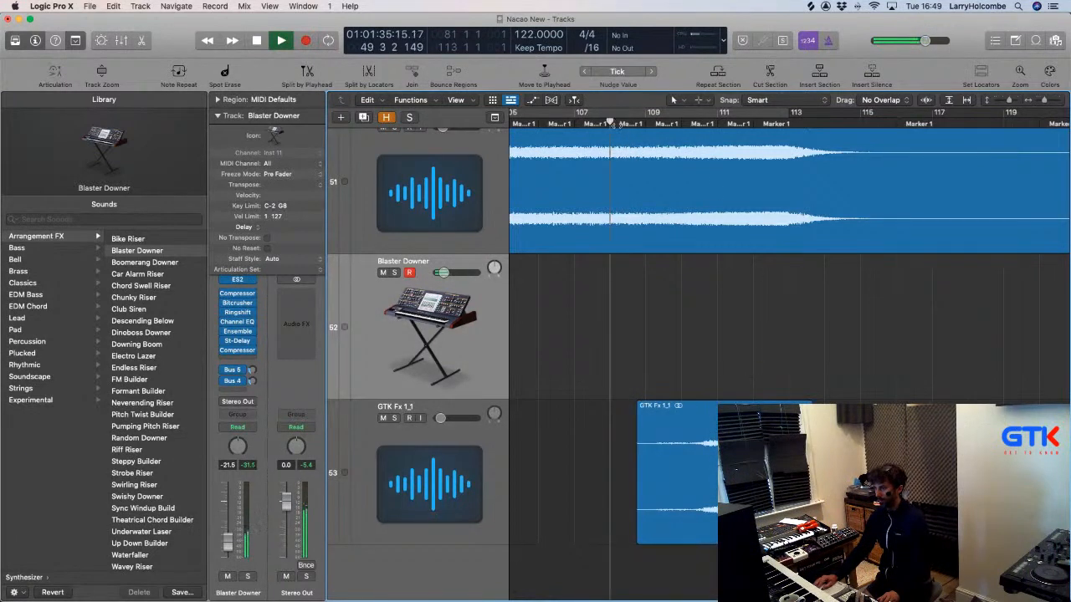
{"action": "key", "text": "super+Up"}
{"action": "key", "text": "super+Up"}
{"action": "key", "text": "super+Up"}
{"action": "key", "text": "super+Up"}
{"action": "key", "text": "super+Up"}
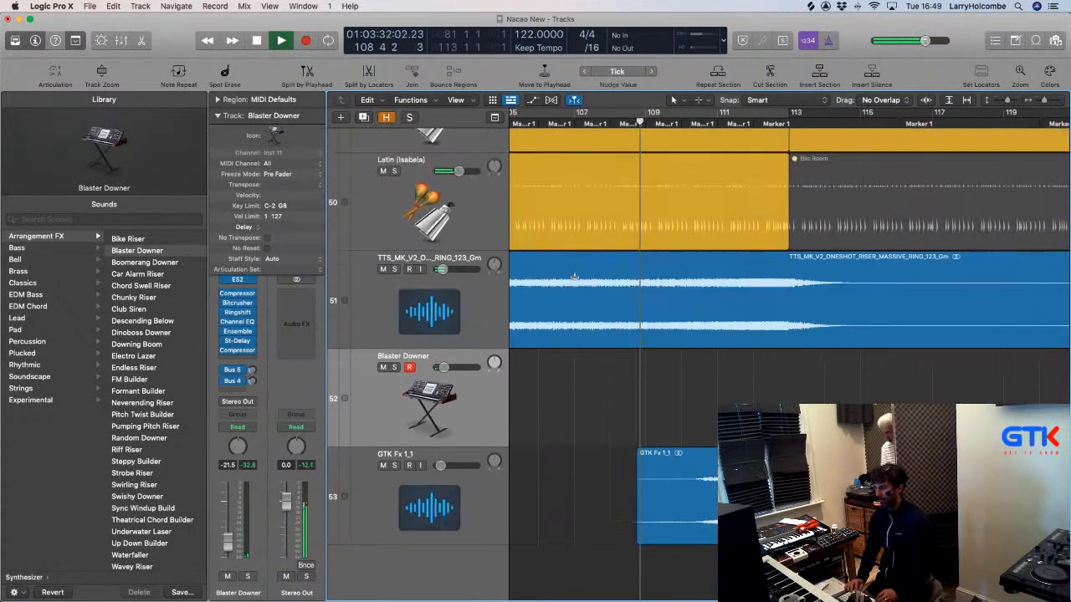
{"action": "key", "text": "Up"}
{"action": "key", "text": "super+Up"}
{"action": "key", "text": "super+Up"}
{"action": "key", "text": "super+Up"}
{"action": "key", "text": "super+Up"}
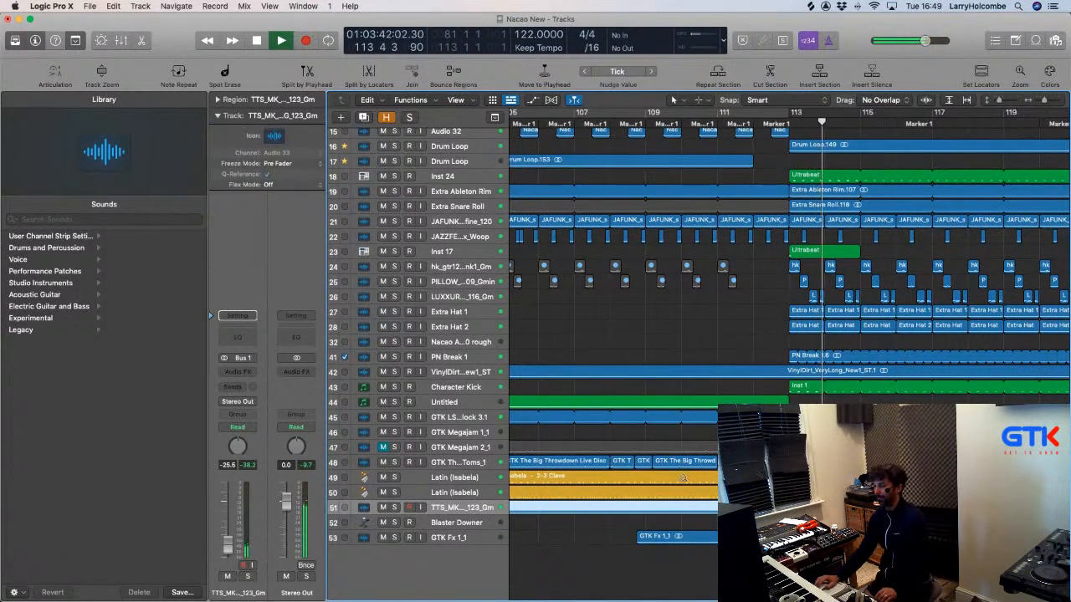
Marquee-select the tail of the GTK Fx 1_1 region on track 53 and delete it.
{"action": "key", "text": "z"}
{"action": "scroll", "coordinate": [722, 289], "scroll_direction": "left", "scroll_amount": 3}
{"action": "scroll", "coordinate": [708, 273], "scroll_direction": "left", "scroll_amount": 2}
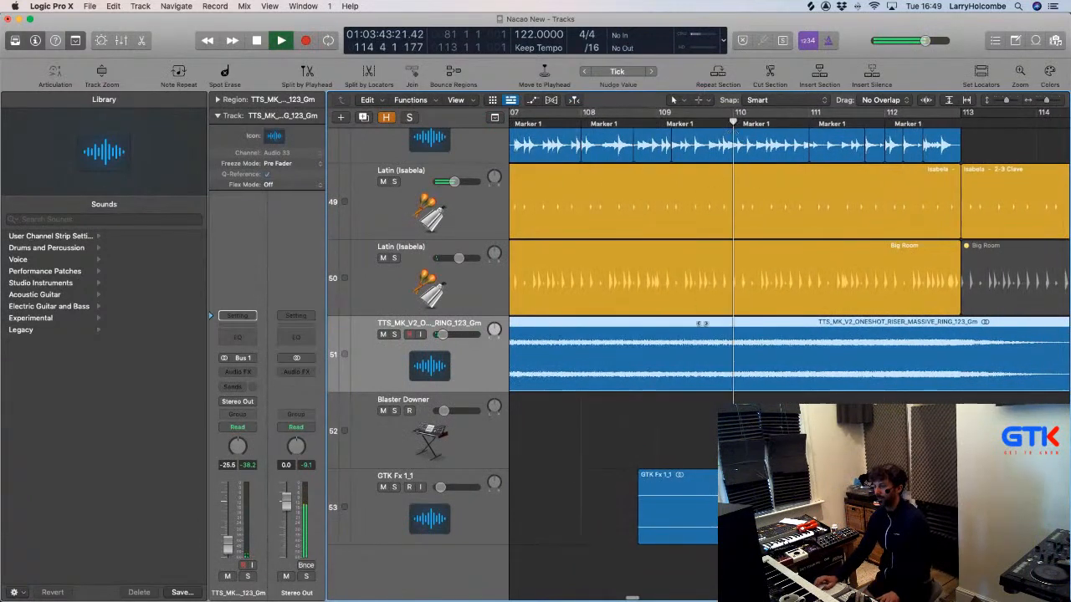
{"action": "left_click_drag", "start_coordinate": [618, 510], "coordinate": [737, 518]}
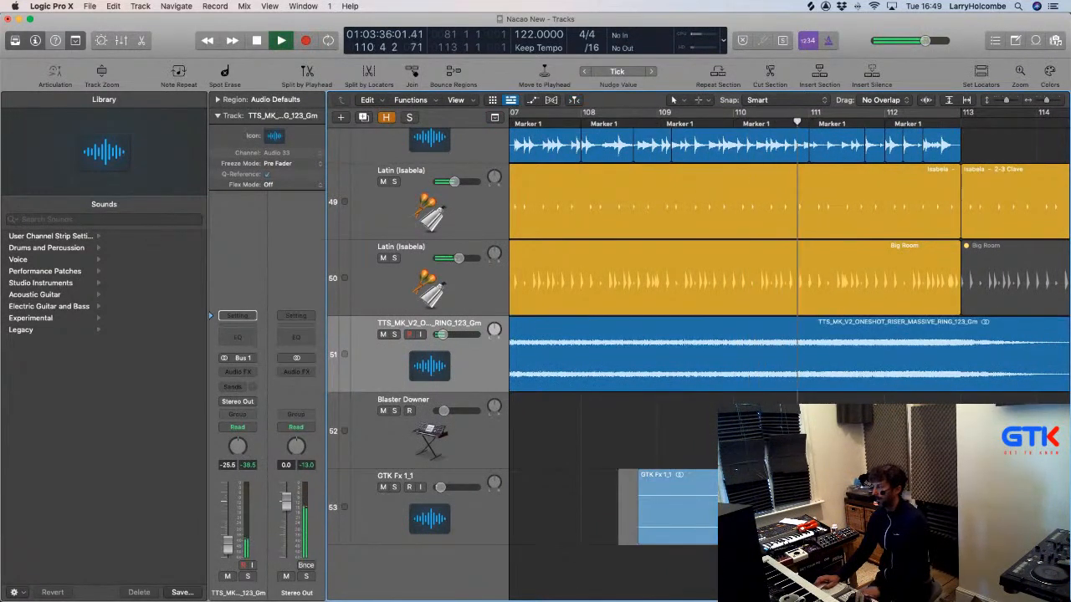
{"action": "key", "text": "Delete"}
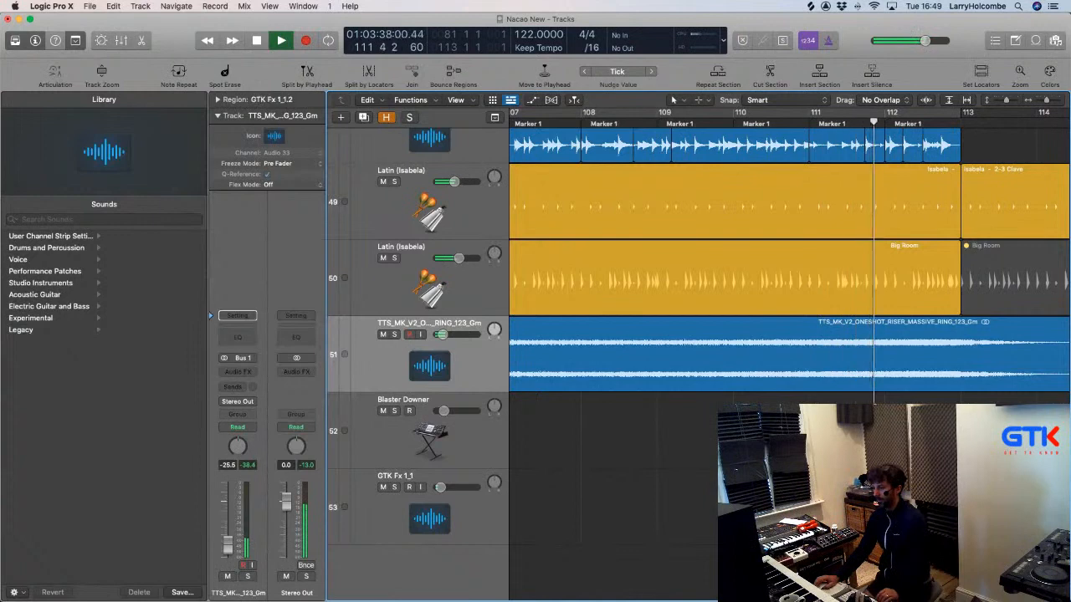
Zoom out around the playhead and stop playback near bar 115.
{"action": "key", "text": "super+Left"}
{"action": "key", "text": "super+Up"}
{"action": "left_click", "coordinate": [671, 448]}
{"action": "scroll", "coordinate": [670, 449], "scroll_direction": "right", "scroll_amount": 4}
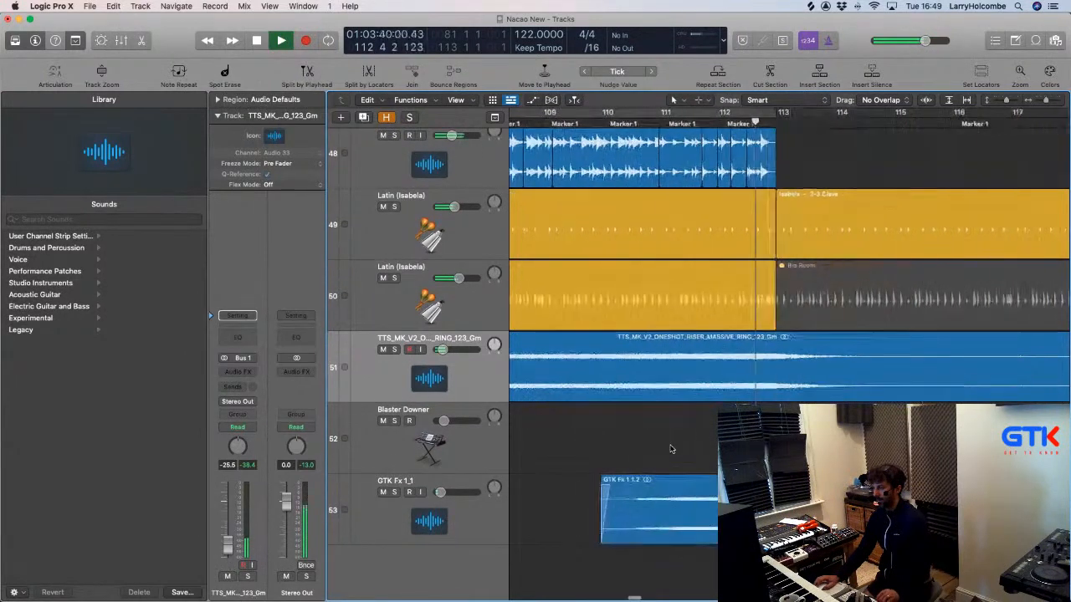
{"action": "scroll", "coordinate": [671, 449], "scroll_direction": "down", "scroll_amount": 10}
{"action": "left_click_drag", "start_coordinate": [655, 383], "coordinate": [762, 462]}
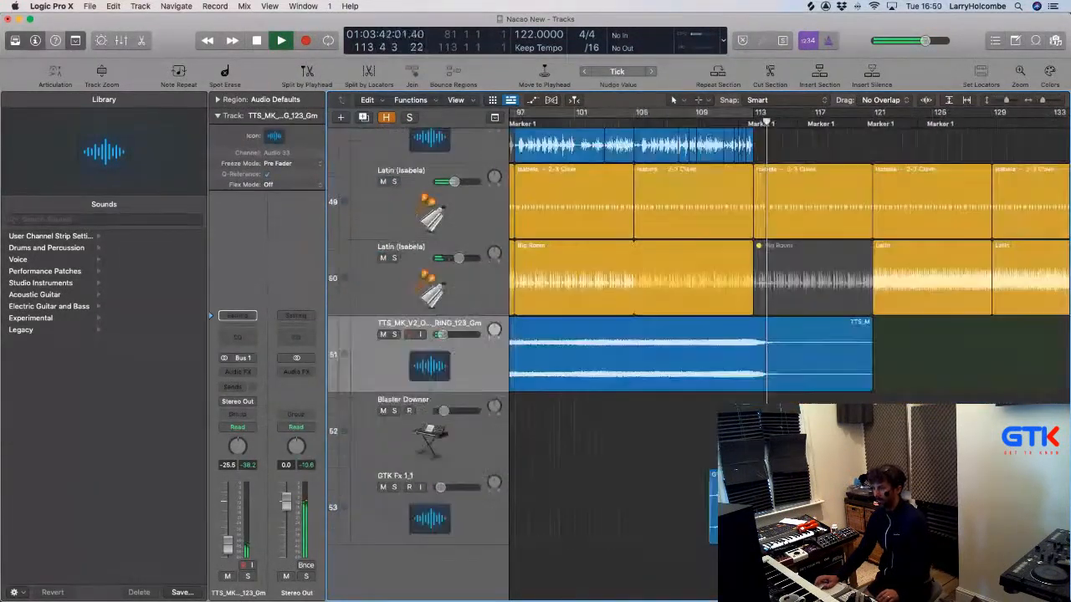
{"action": "scroll", "coordinate": [762, 391], "scroll_direction": "down", "scroll_amount": 10}
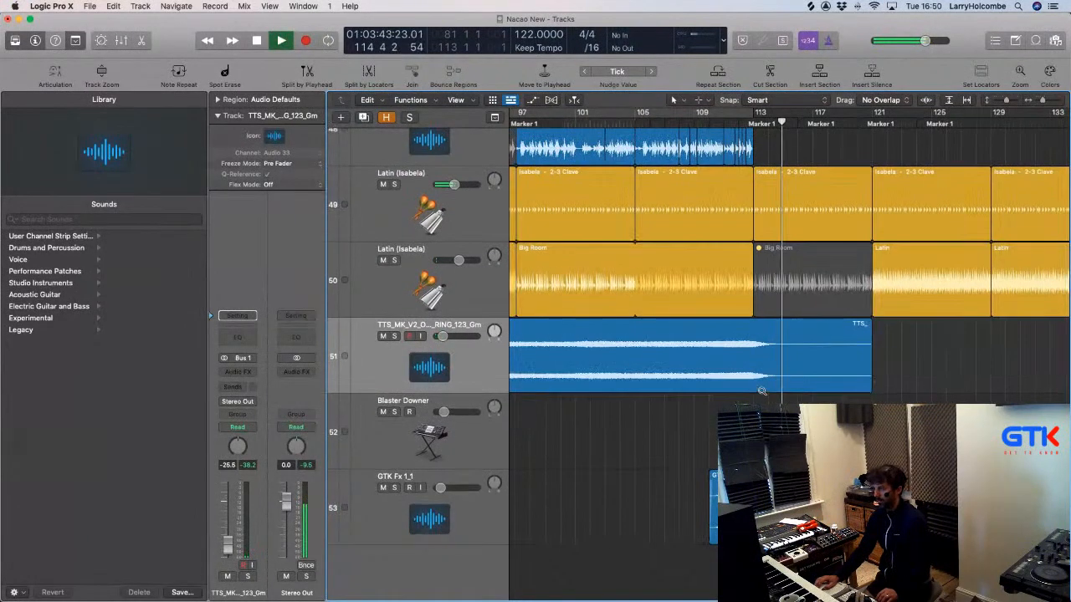
{"action": "key", "text": "space"}
{"action": "scroll", "coordinate": [669, 328], "scroll_direction": "down", "scroll_amount": 10}
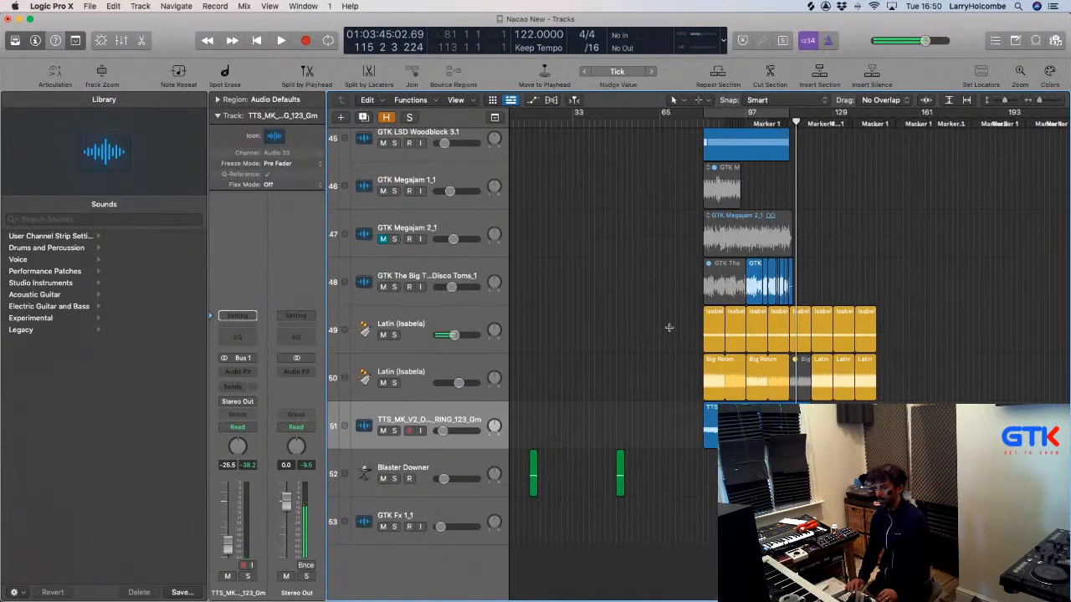
{"action": "scroll", "coordinate": [688, 326], "scroll_direction": "up", "scroll_amount": 10}
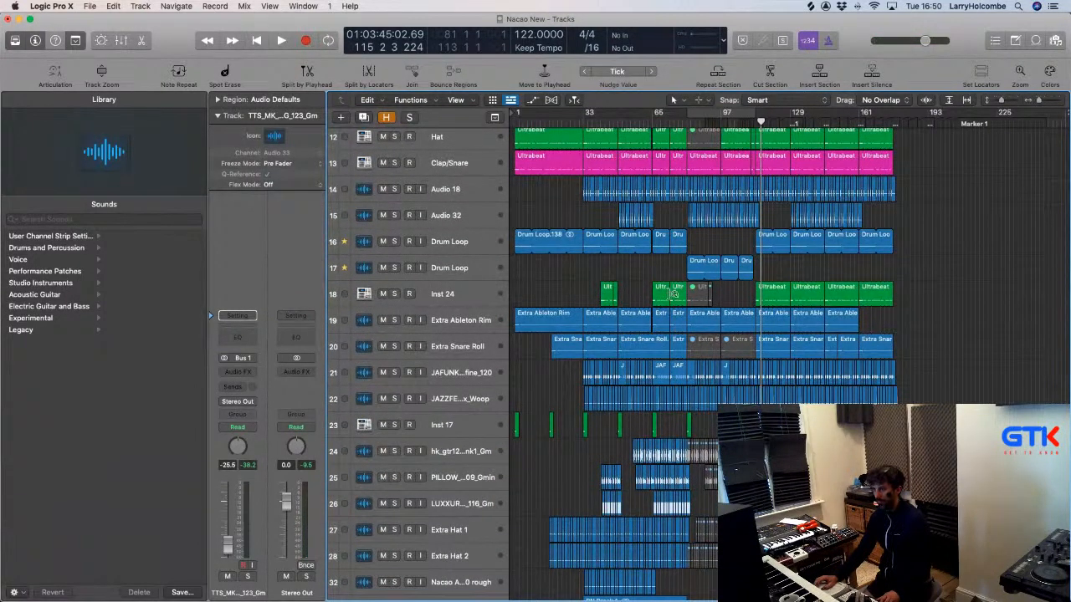
Audition the Hat track soloed during playback, then unsolo it and solo Inst 24.
{"action": "scroll", "coordinate": [673, 294], "scroll_direction": "up", "scroll_amount": 8}
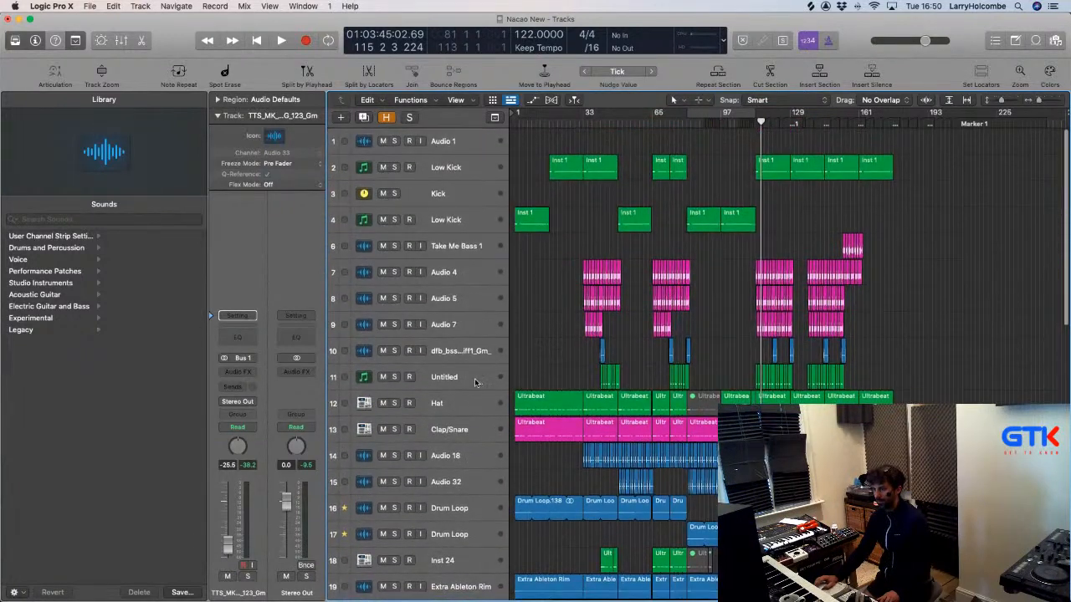
{"action": "left_click", "coordinate": [396, 403]}
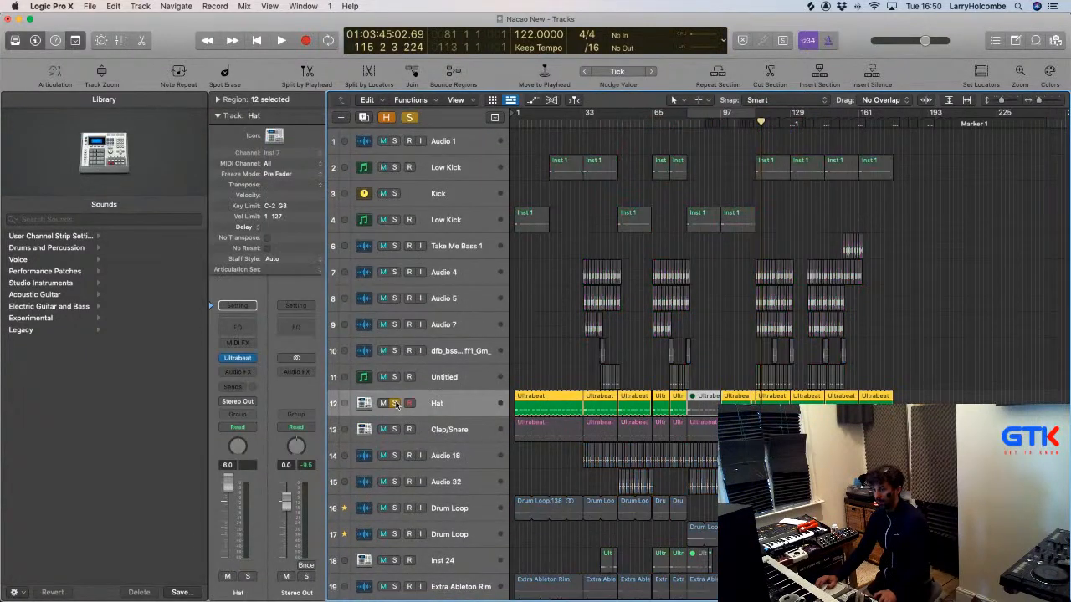
{"action": "key", "text": "space"}
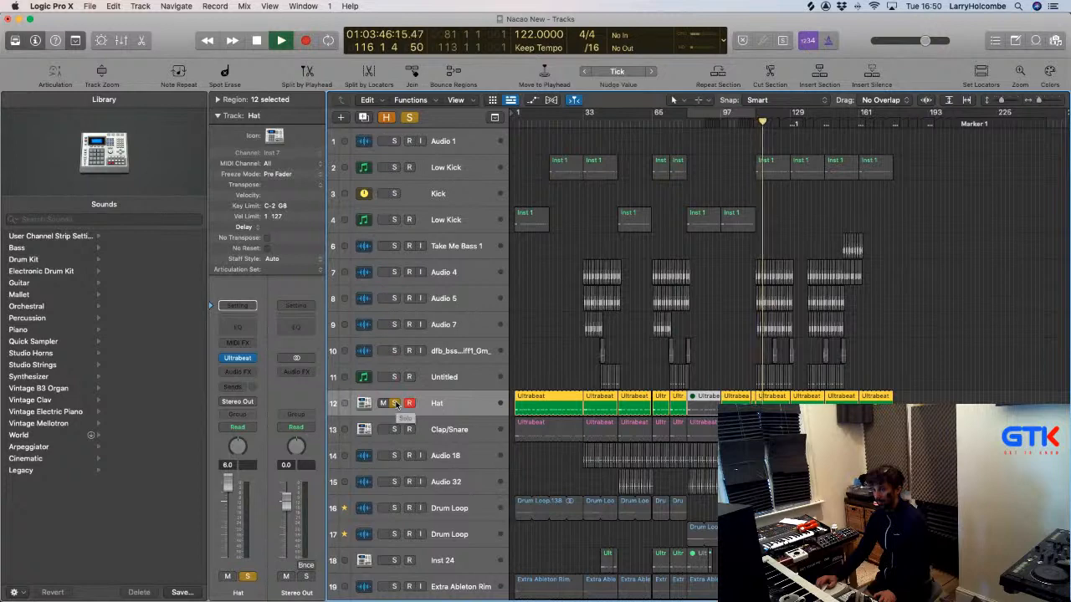
{"action": "left_click", "coordinate": [396, 404]}
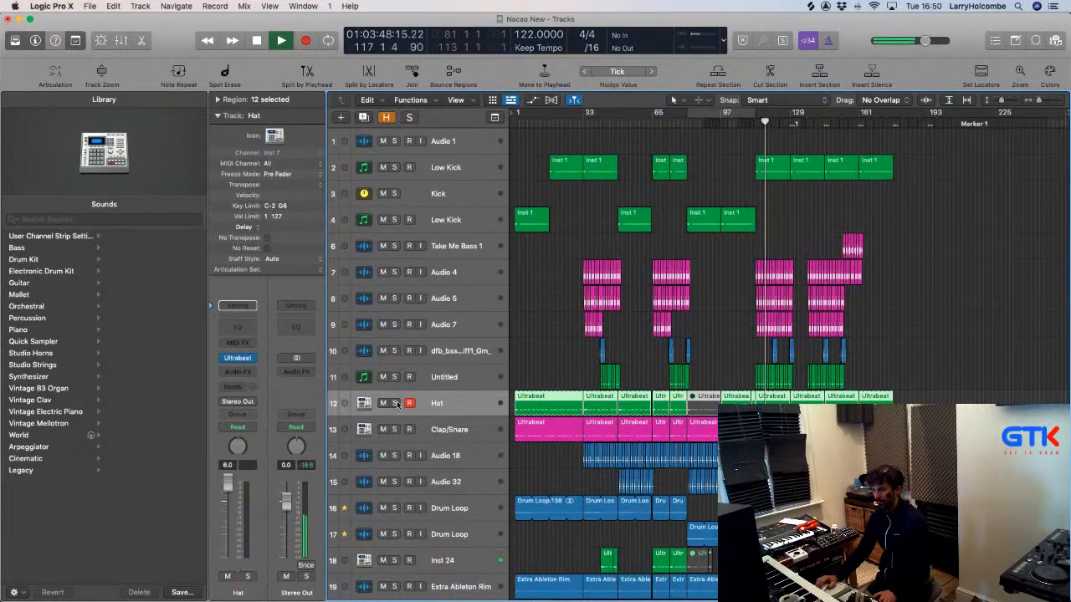
{"action": "scroll", "coordinate": [402, 399], "scroll_direction": "down", "scroll_amount": 3}
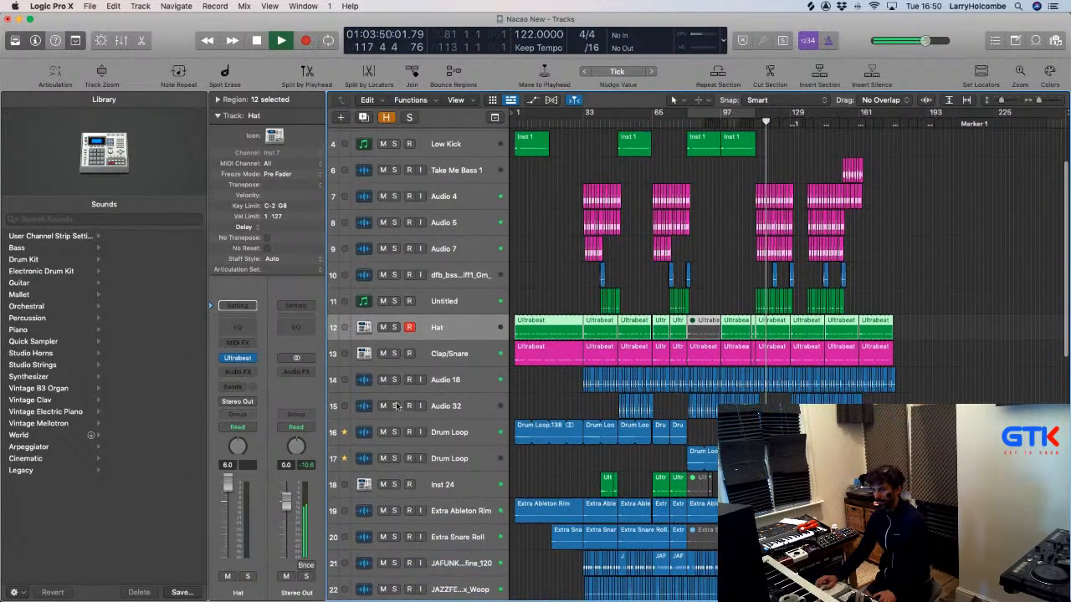
{"action": "left_click", "coordinate": [395, 485]}
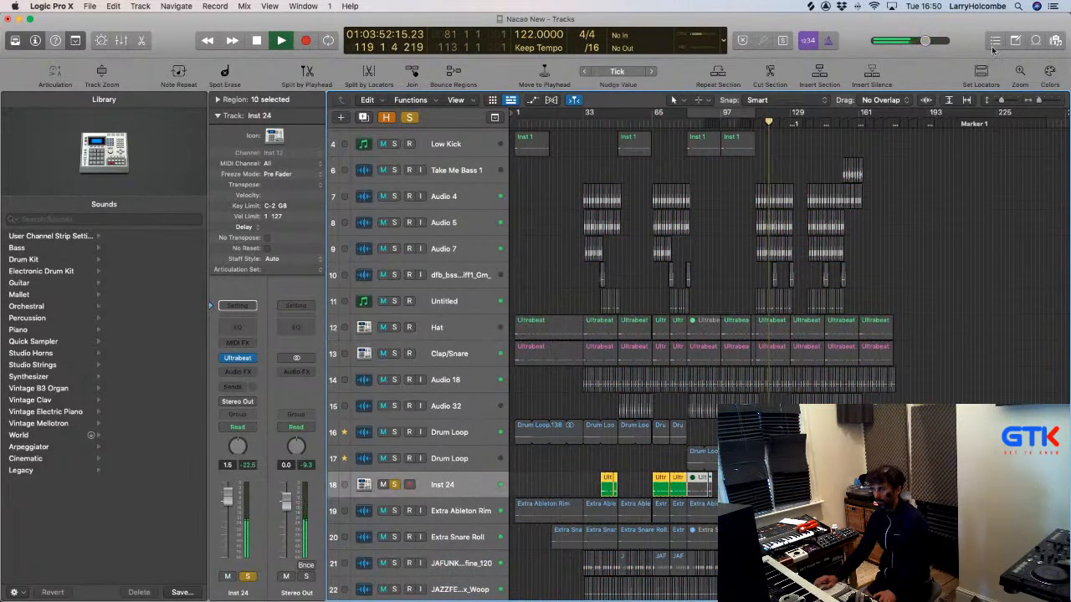
Show the GTK loops in the Apple Loops browser and bring up the New Tracks dialog.
{"action": "left_click", "coordinate": [1055, 41]}
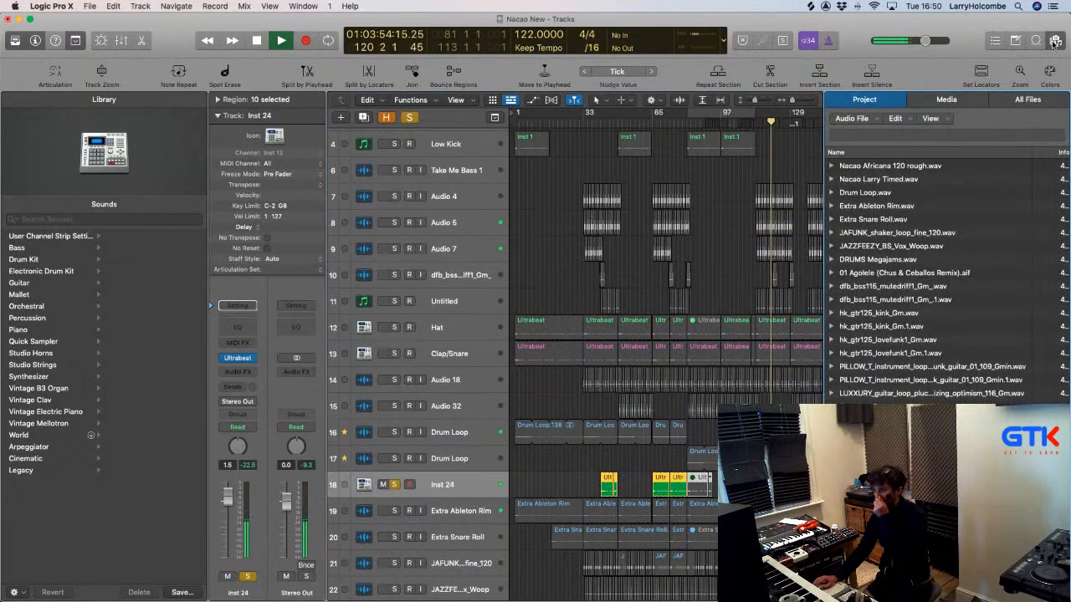
{"action": "left_click", "coordinate": [1035, 40]}
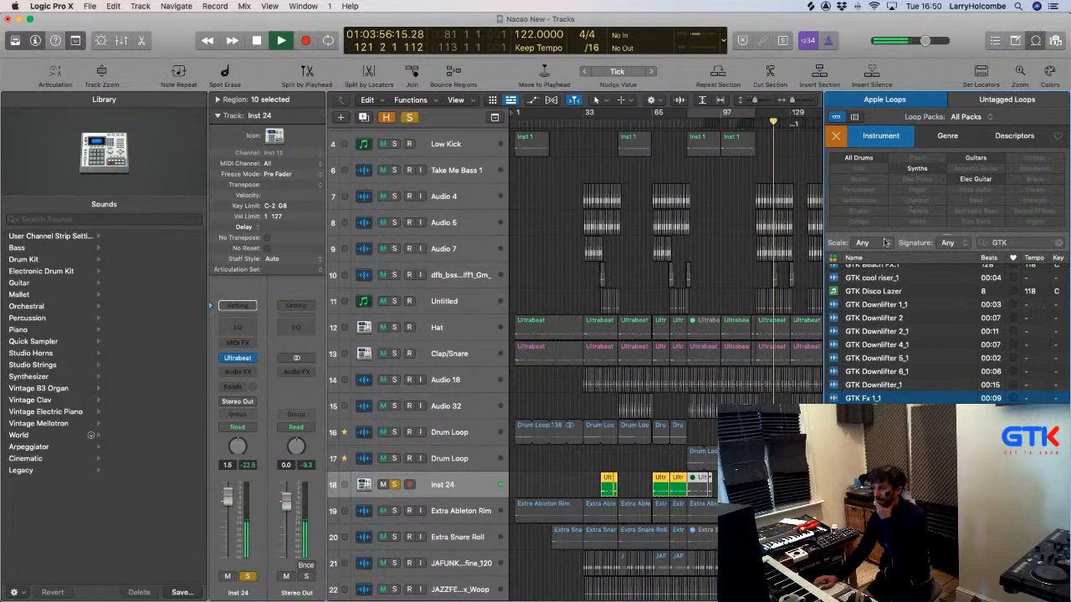
{"action": "scroll", "coordinate": [870, 308], "scroll_direction": "up", "scroll_amount": 5}
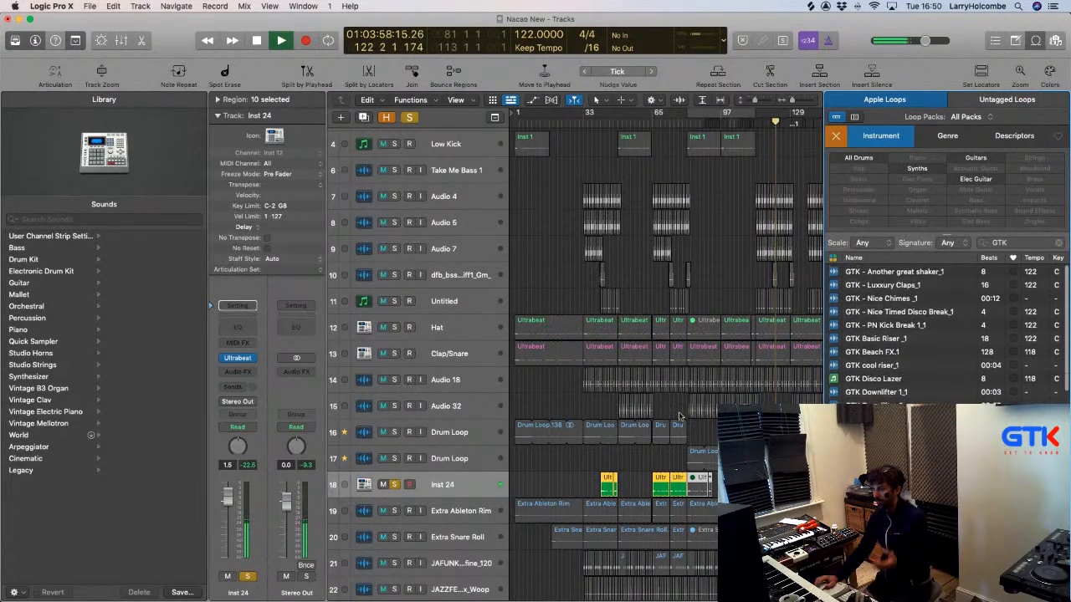
{"action": "left_click", "coordinate": [459, 485]}
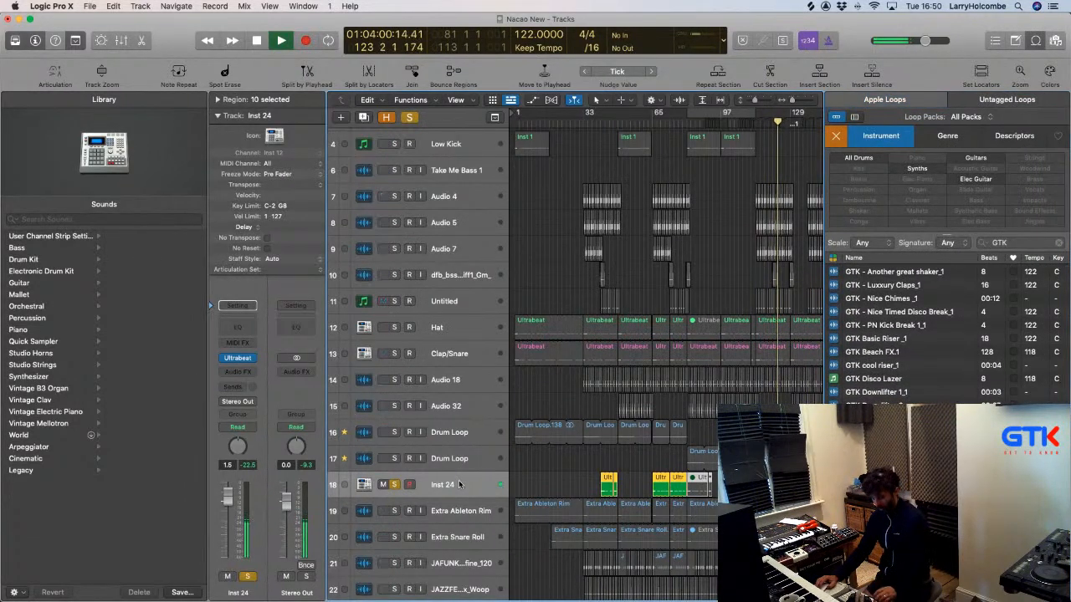
{"action": "key", "text": "alt+super+n"}
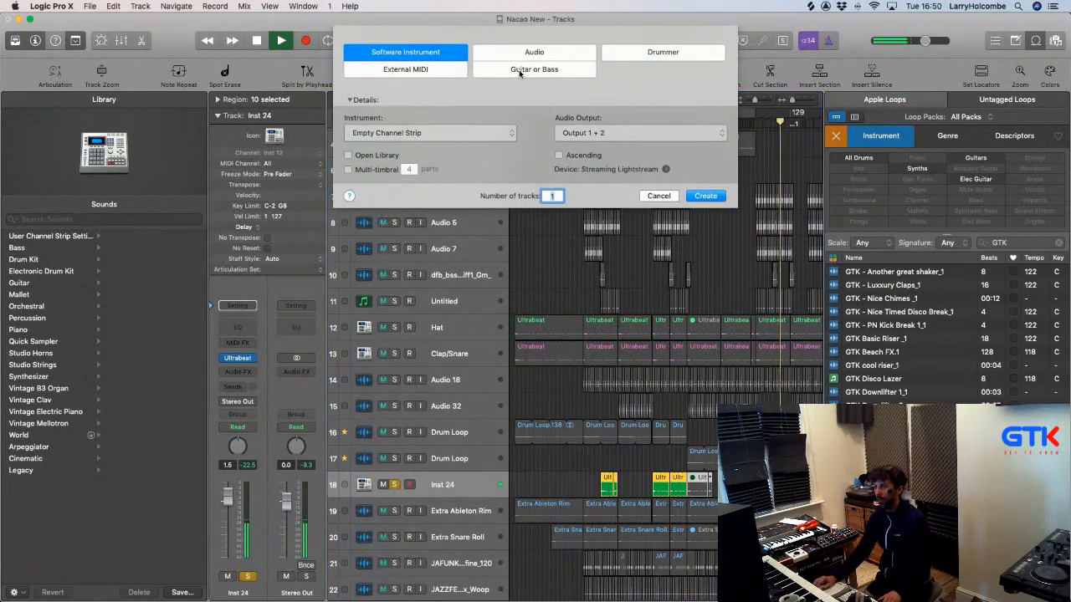
Create a new audio track and place GTK Lo Fi House 909 _1 on track 19 near bar 41.
{"action": "left_click", "coordinate": [520, 59]}
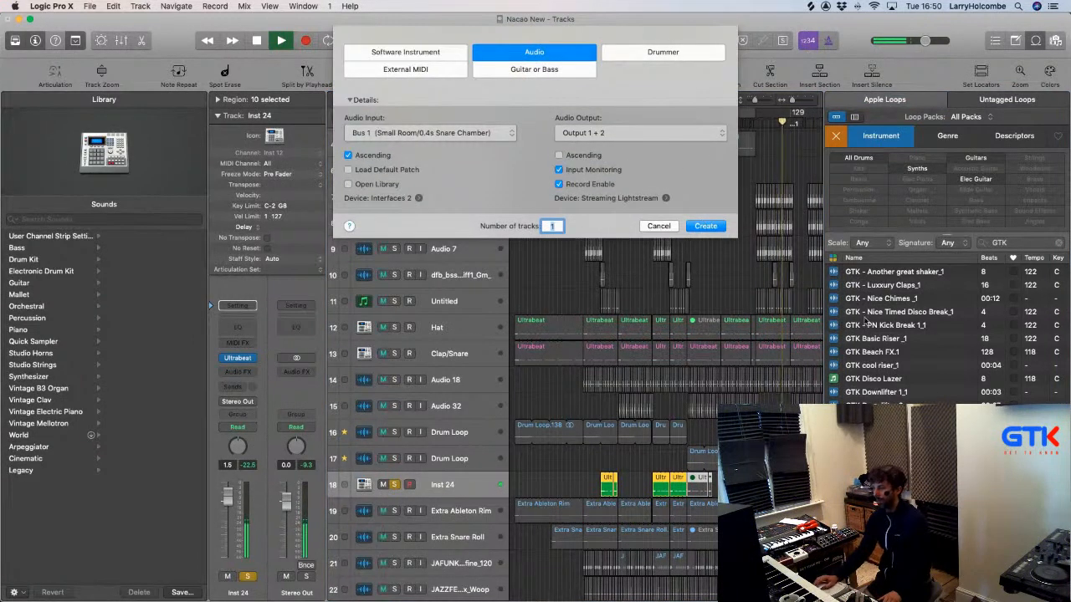
{"action": "left_click", "coordinate": [711, 231]}
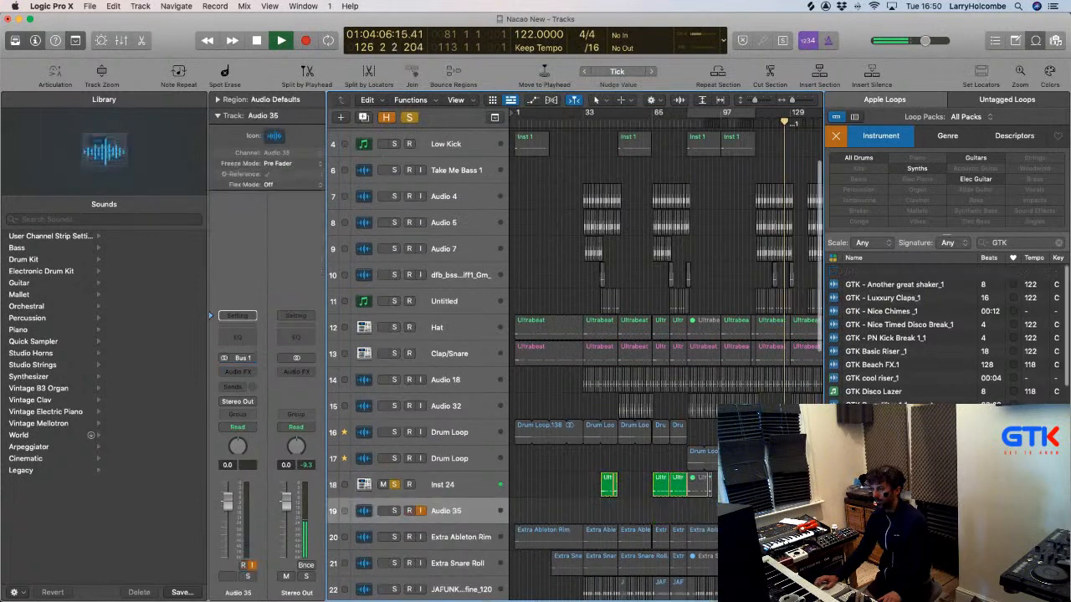
{"action": "scroll", "coordinate": [879, 451], "scroll_direction": "down", "scroll_amount": 3}
{"action": "left_click_drag", "start_coordinate": [878, 452], "coordinate": [601, 513]}
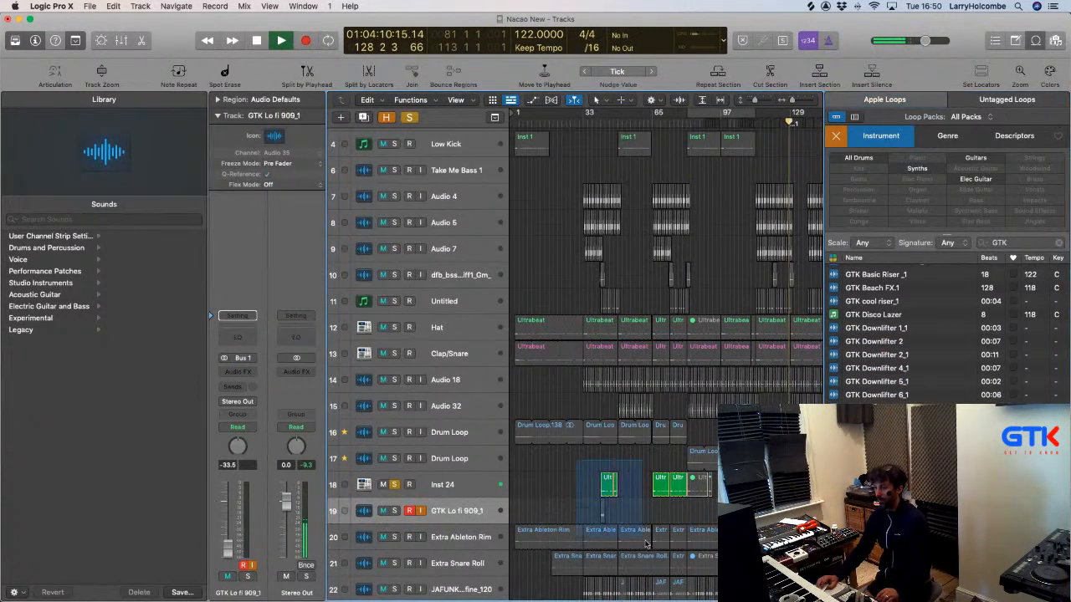
{"action": "key", "text": "z"}
{"action": "left_click", "coordinate": [615, 420]}
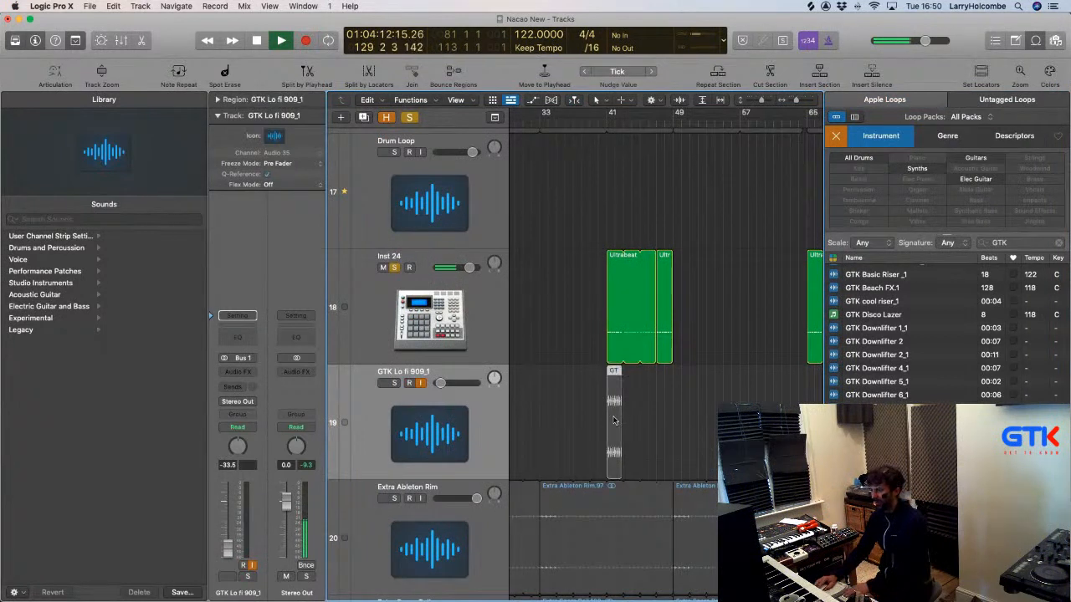
{"action": "key", "text": "Delete"}
{"action": "left_click_drag", "start_coordinate": [878, 465], "coordinate": [611, 457]}
{"action": "key", "text": "z"}
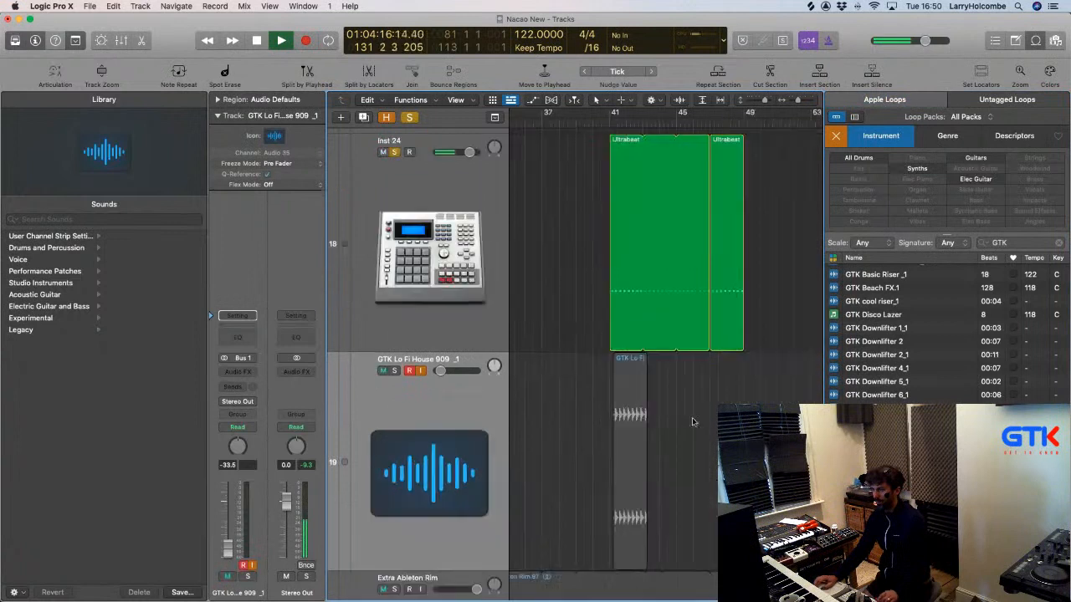
{"action": "left_click_drag", "start_coordinate": [626, 383], "coordinate": [623, 383]}
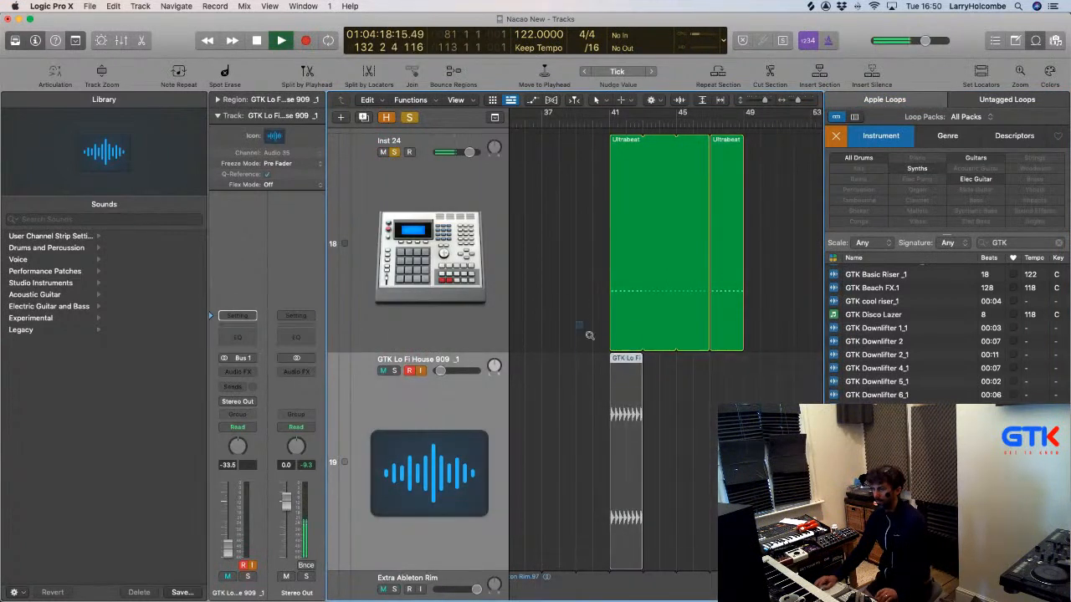
{"action": "key", "text": "z"}
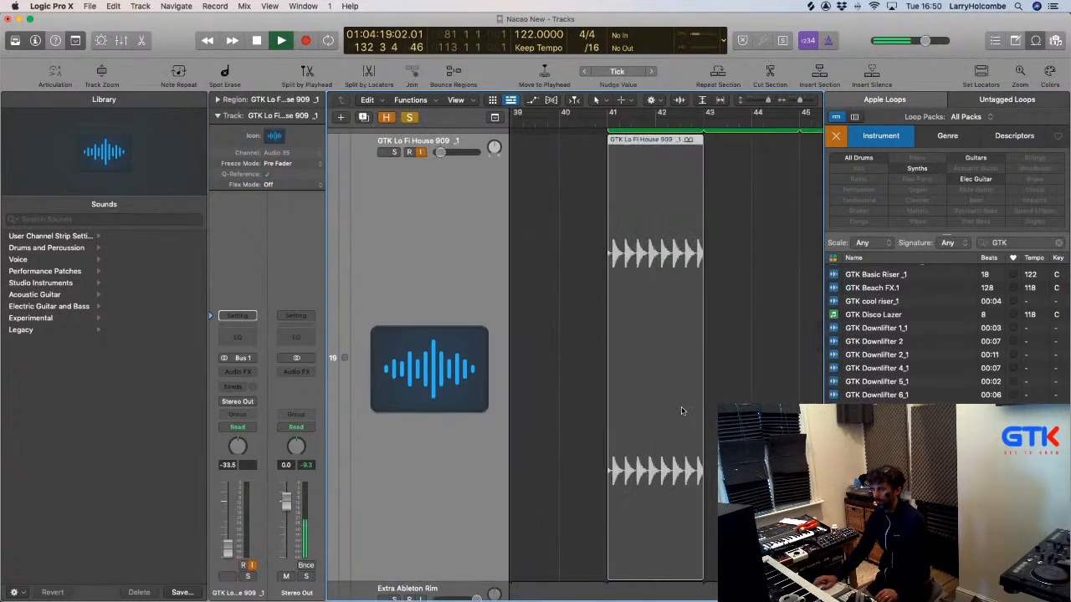
Loop the 909 region to bar 49, mute Inst 24, and raise the 909 track to about -5 dB.
{"action": "left_click", "coordinate": [1055, 40]}
{"action": "scroll", "coordinate": [815, 166], "scroll_direction": "up", "scroll_amount": 1}
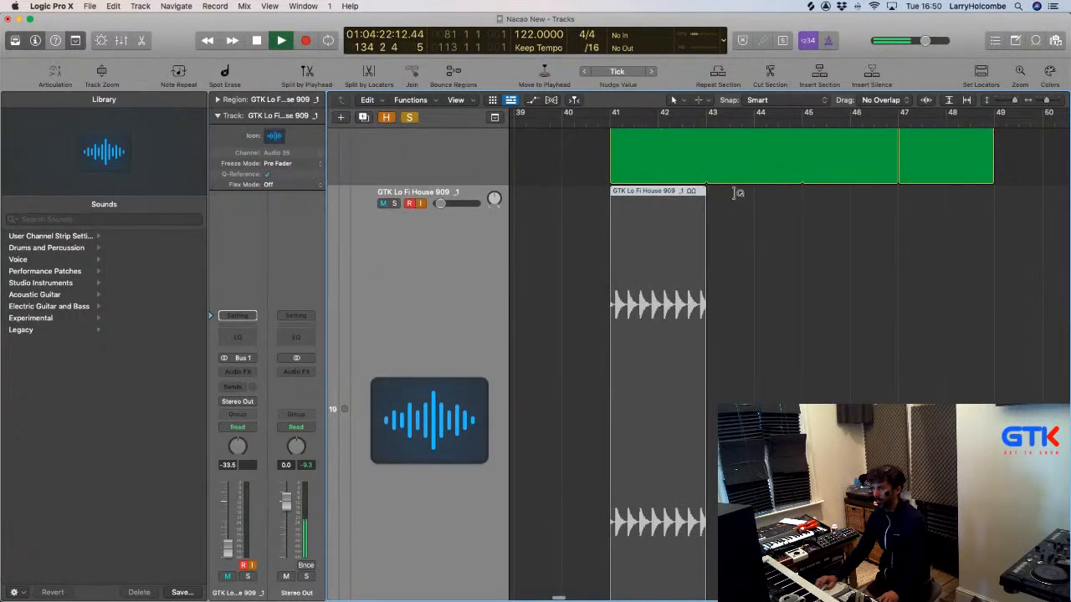
{"action": "left_click_drag", "start_coordinate": [736, 192], "coordinate": [990, 213]}
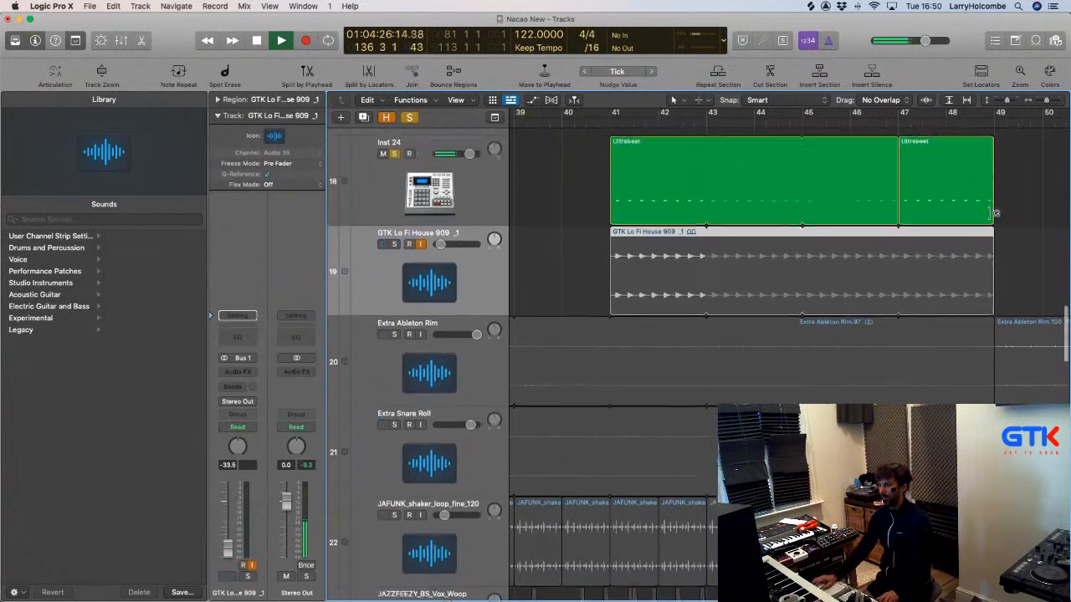
{"action": "scroll", "coordinate": [991, 213], "scroll_direction": "up", "scroll_amount": 2}
{"action": "left_click", "coordinate": [383, 188]}
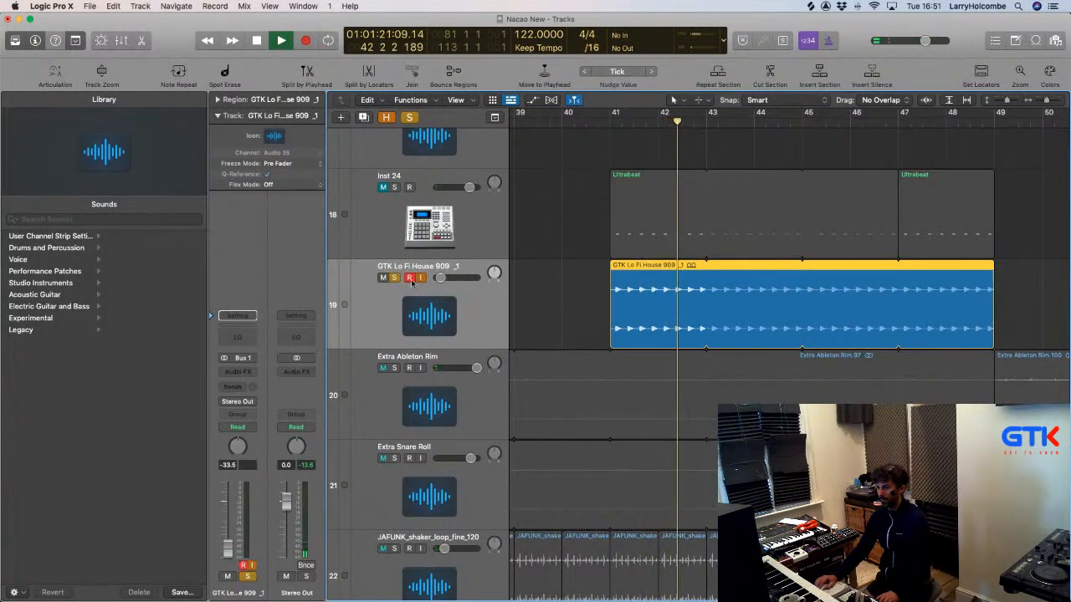
{"action": "left_click_drag", "start_coordinate": [226, 548], "coordinate": [227, 518]}
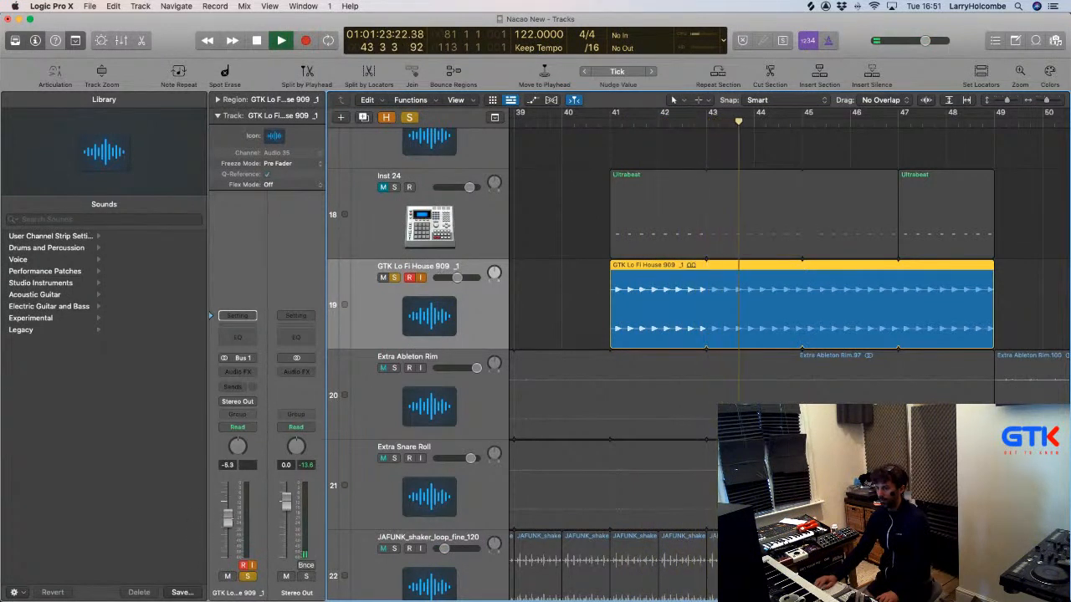
{"action": "key", "text": "space"}
{"action": "left_click", "coordinate": [395, 278]}
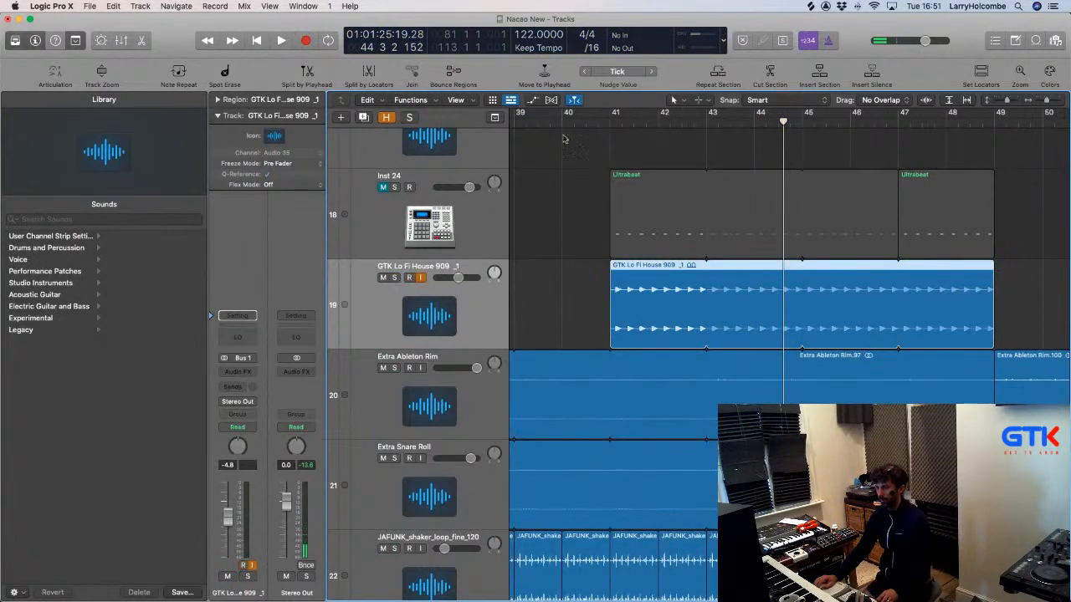
Cycle bars 41–49 and lower the GTK Lo Fi House 909 track volume to -10 dB.
{"action": "left_click_drag", "start_coordinate": [610, 115], "coordinate": [995, 116]}
{"action": "key", "text": "space"}
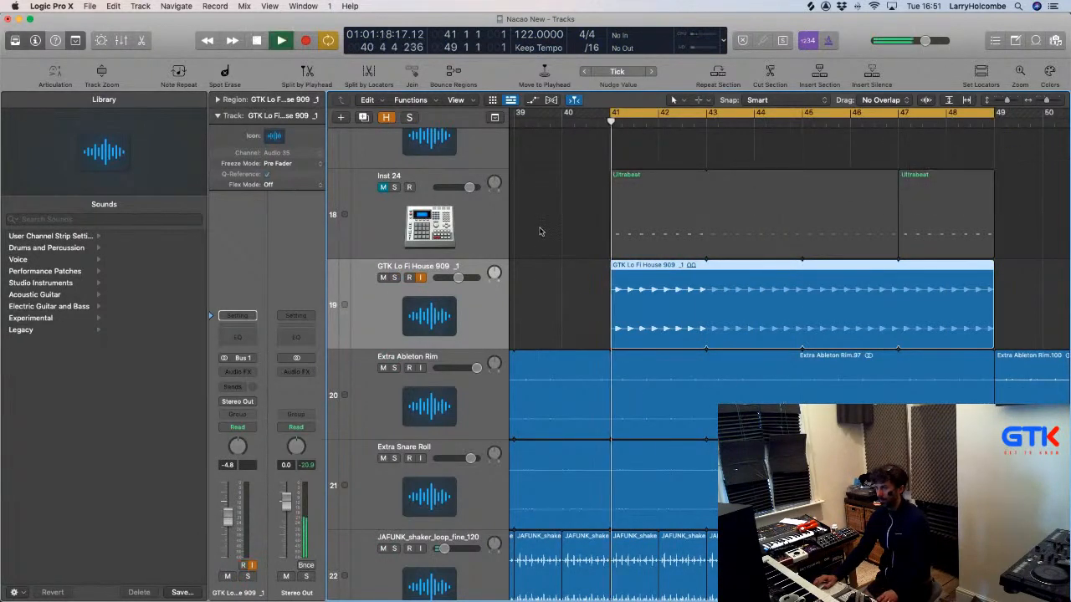
{"action": "left_click", "coordinate": [540, 232]}
{"action": "left_click_drag", "start_coordinate": [227, 519], "coordinate": [234, 530]}
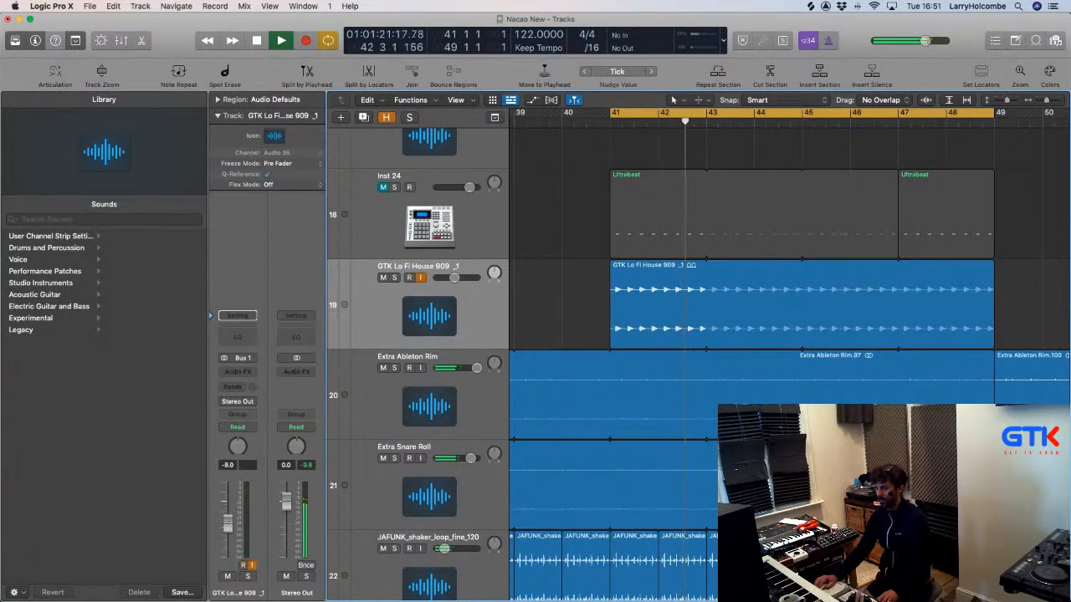
{"action": "key", "text": "space"}
{"action": "left_click", "coordinate": [244, 566]}
{"action": "key", "text": "space"}
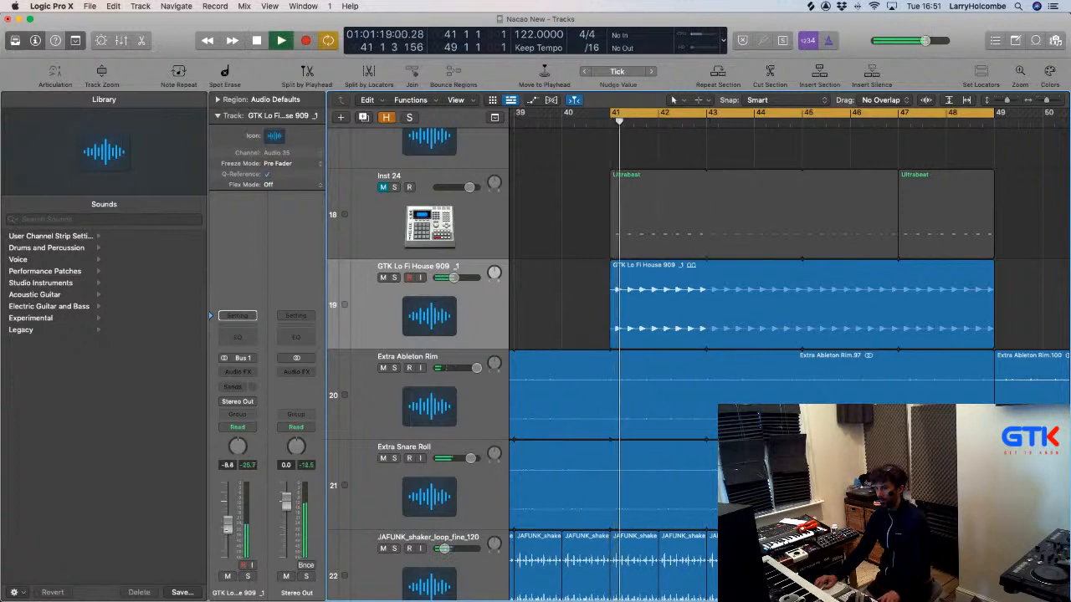
{"action": "left_click_drag", "start_coordinate": [226, 525], "coordinate": [228, 529]}
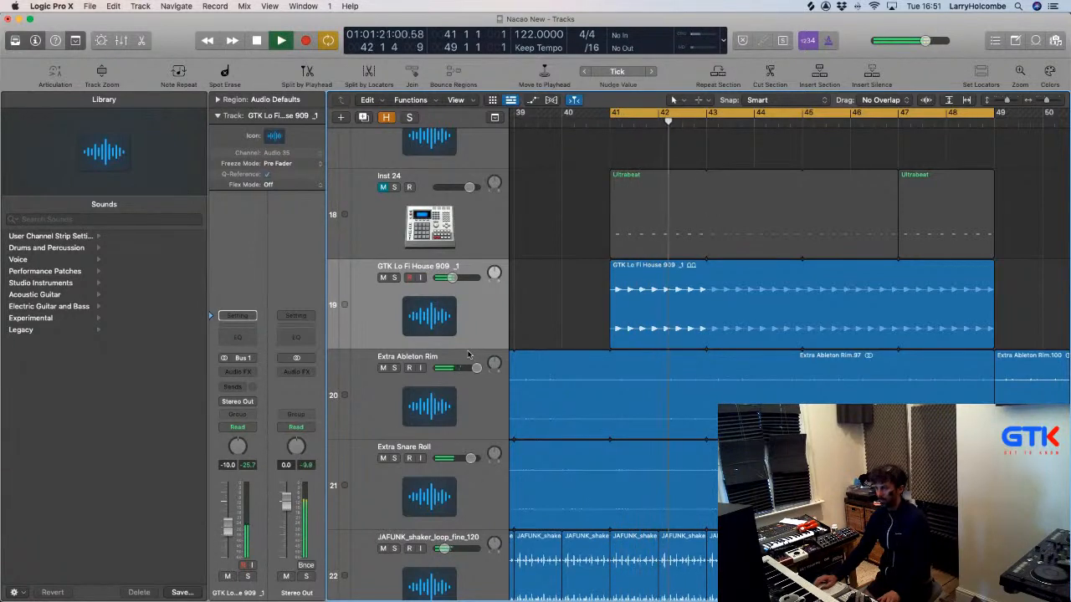
{"action": "left_click", "coordinate": [457, 303]}
Insert a stereo Transient Master on the 909 track and set its Sustain to -63%.
{"action": "left_click", "coordinate": [237, 371]}
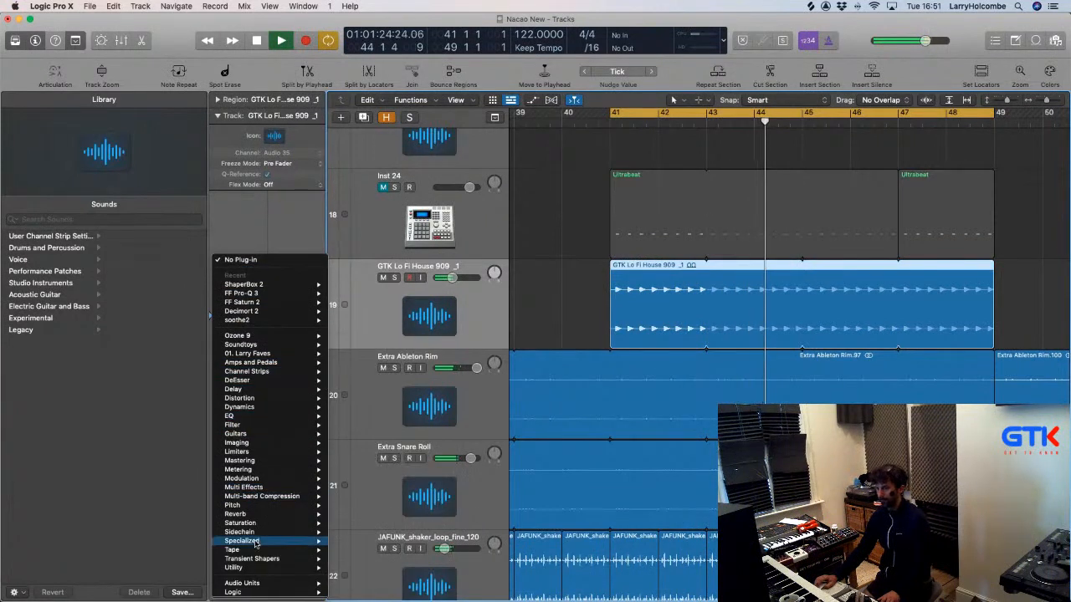
{"action": "mouse_move", "coordinate": [255, 565]}
{"action": "mouse_move", "coordinate": [368, 576]}
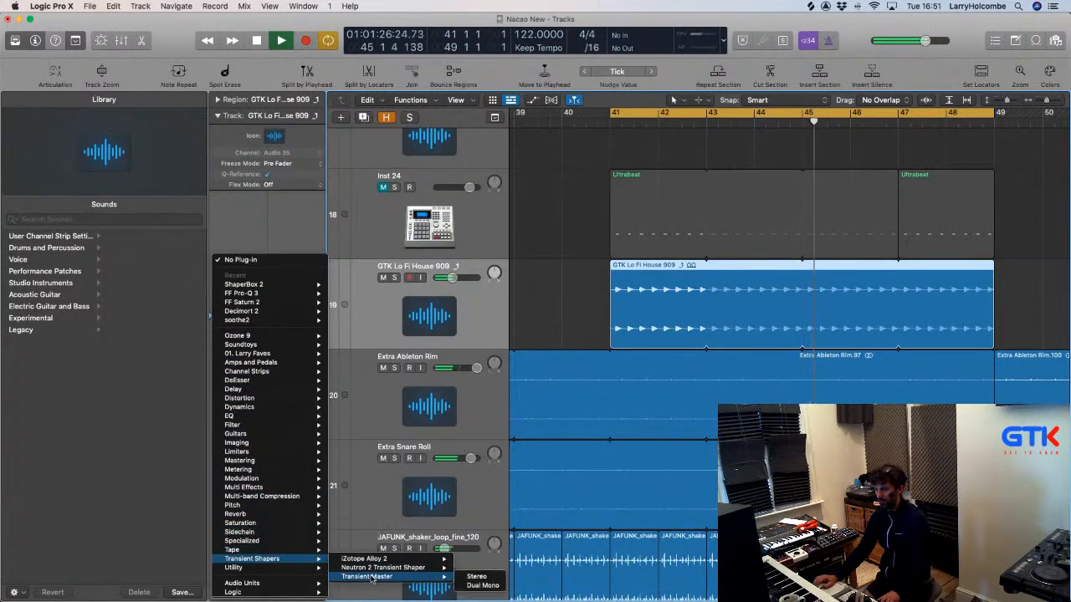
{"action": "left_click", "coordinate": [476, 576]}
{"action": "left_click_drag", "start_coordinate": [558, 270], "coordinate": [565, 277]}
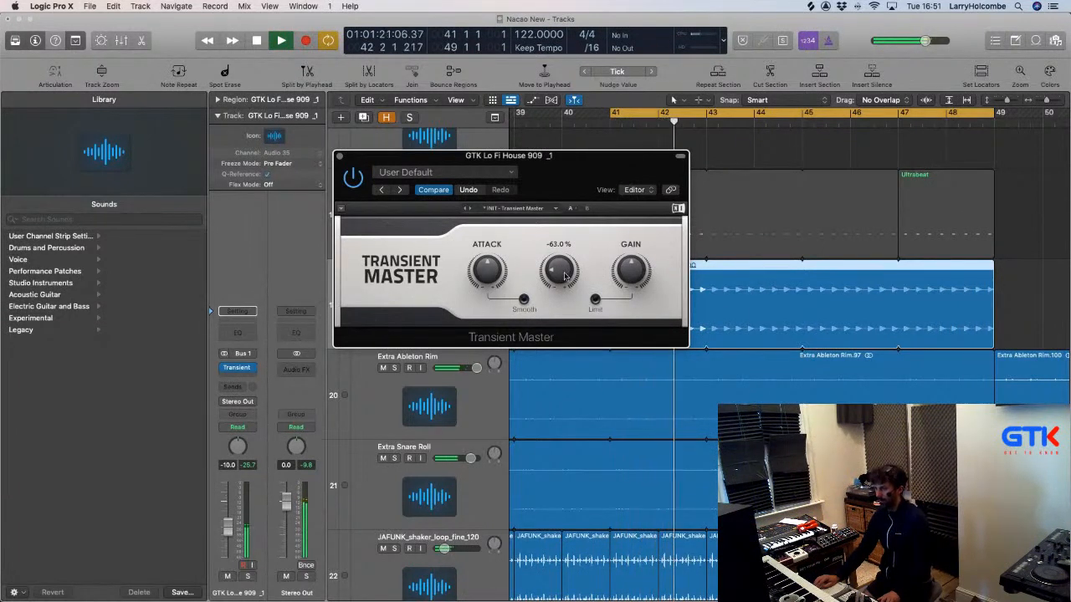
{"action": "left_click", "coordinate": [340, 154]}
{"action": "left_click", "coordinate": [550, 172], "text": "ctrl+alt"}
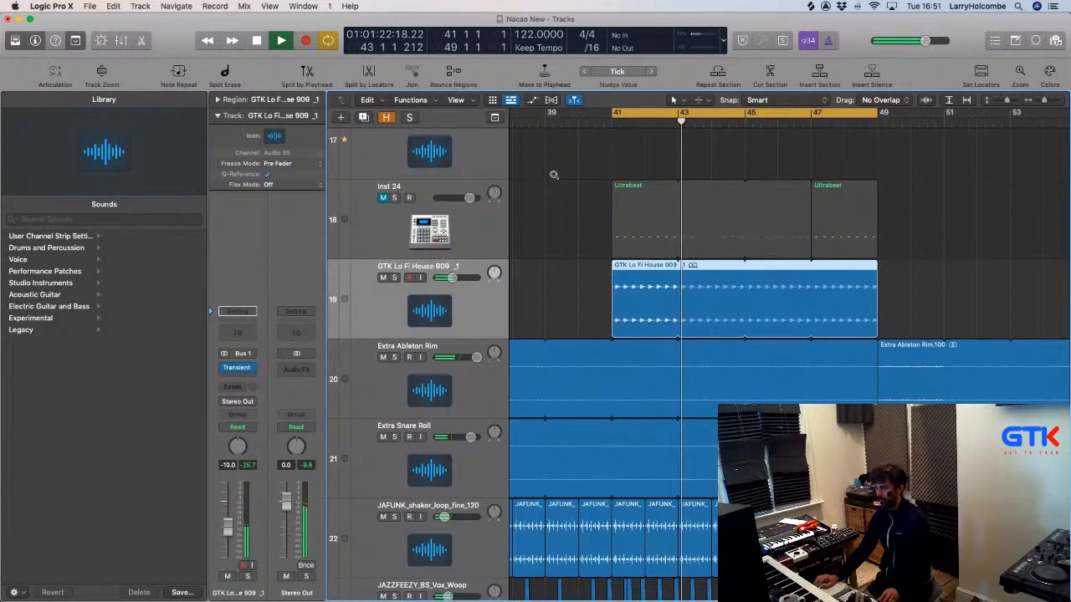
Extend the GTK Lo Fi House 909 loop further to the right.
{"action": "left_click", "coordinate": [554, 175], "text": "ctrl+alt"}
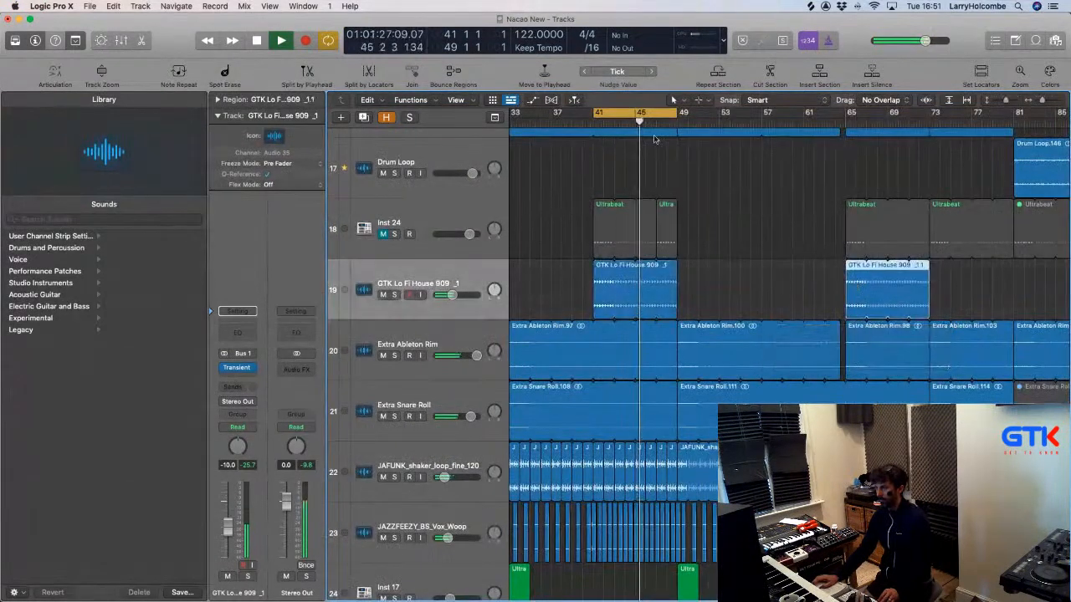
{"action": "left_click", "coordinate": [693, 179], "text": "ctrl+alt"}
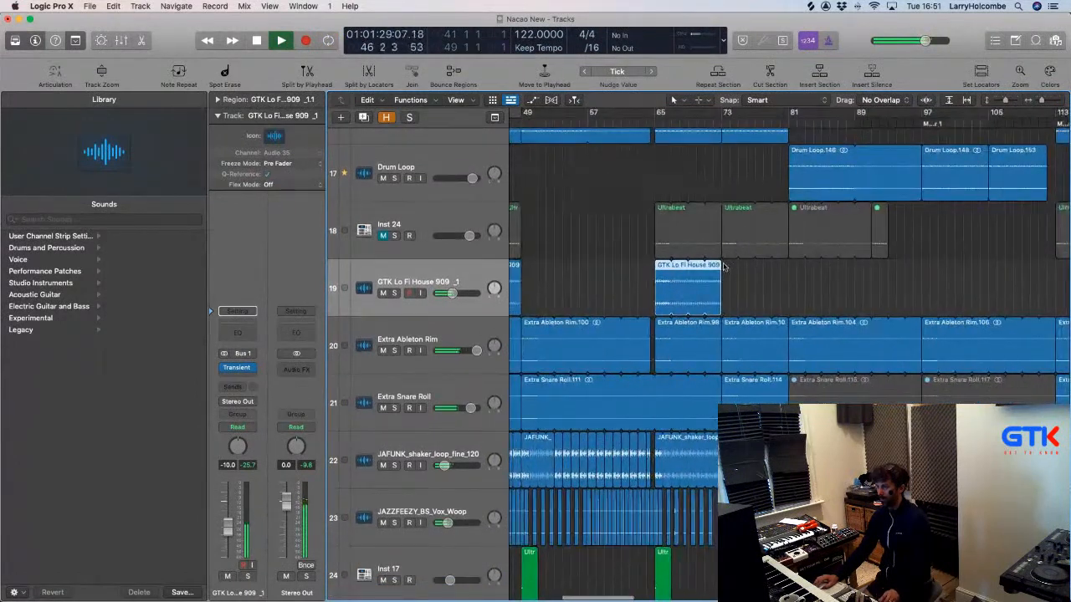
{"action": "left_click_drag", "start_coordinate": [722, 265], "coordinate": [871, 282]}
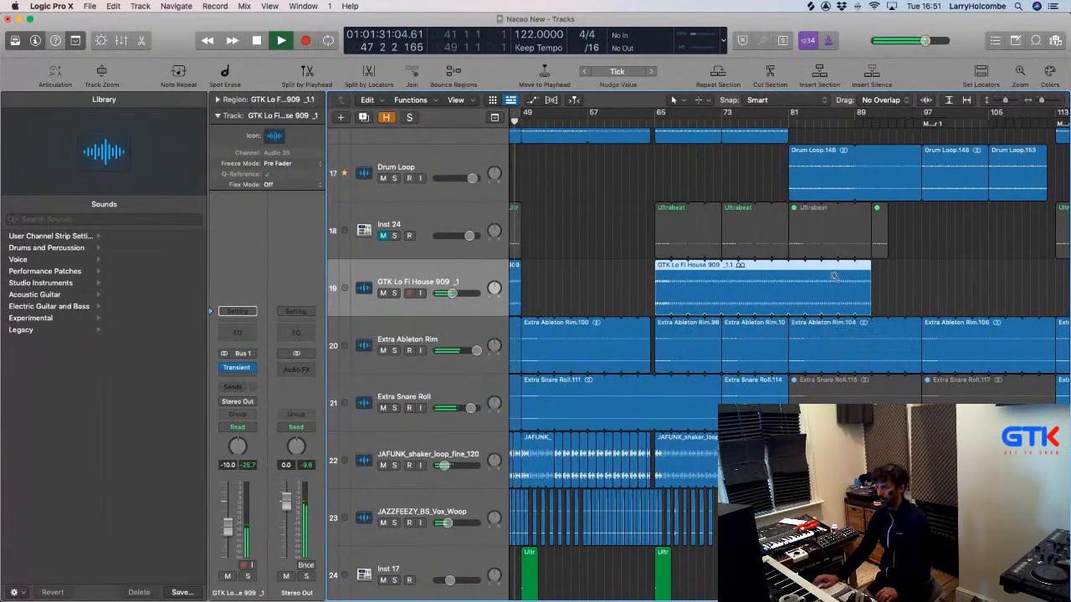
{"action": "left_click", "coordinate": [834, 276], "text": "ctrl+alt"}
Copy the 909 region to bar 113, loop it, and show the Apple Loops browser.
{"action": "left_click", "coordinate": [783, 265]}
{"action": "left_click_drag", "start_coordinate": [659, 283], "coordinate": [826, 284]}
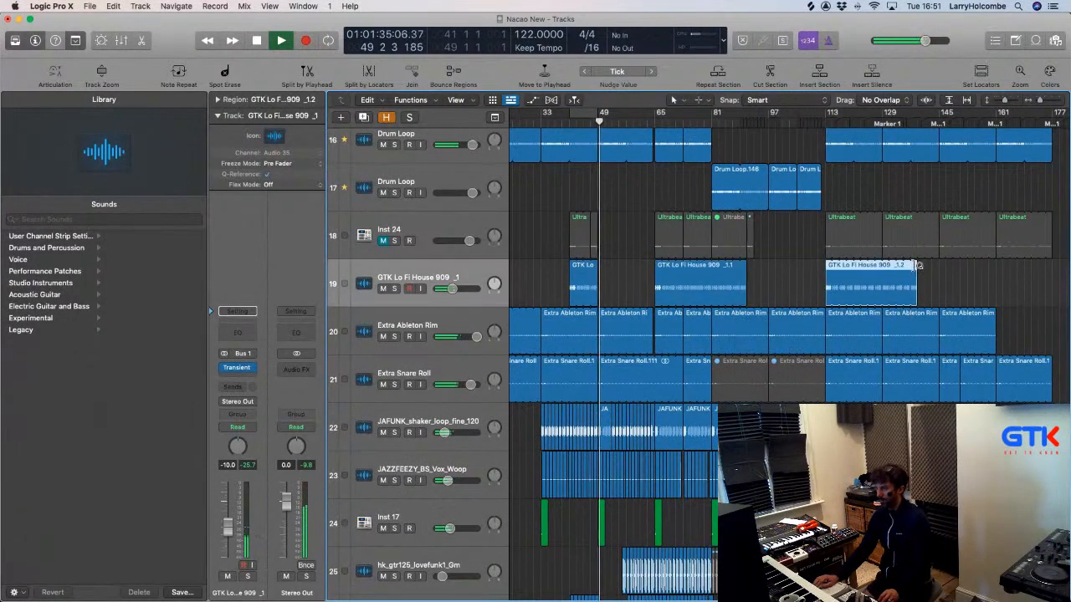
{"action": "left_click_drag", "start_coordinate": [910, 268], "coordinate": [1052, 287]}
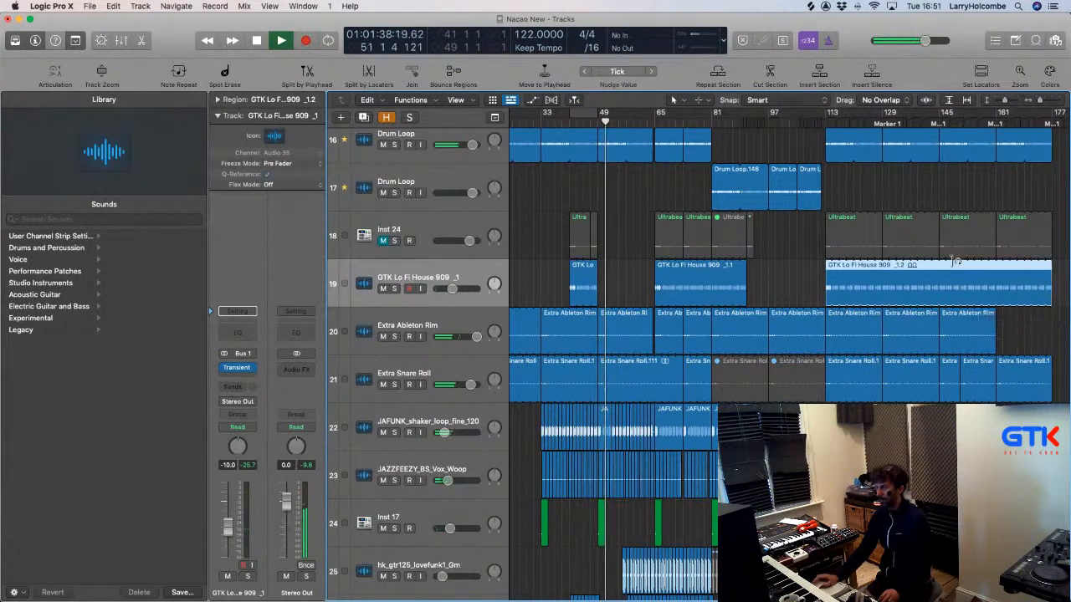
{"action": "left_click", "coordinate": [1035, 40]}
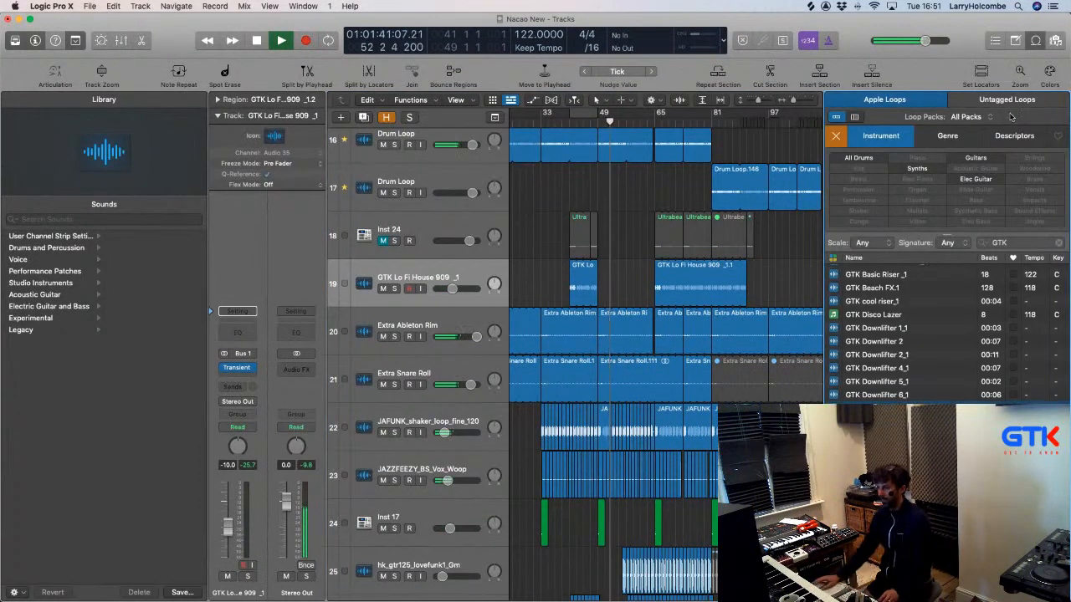
Preview the GTK Disco Lazer, GTK glassydrop and GTK LSD Cowbell.1 loops.
{"action": "left_click", "coordinate": [865, 318]}
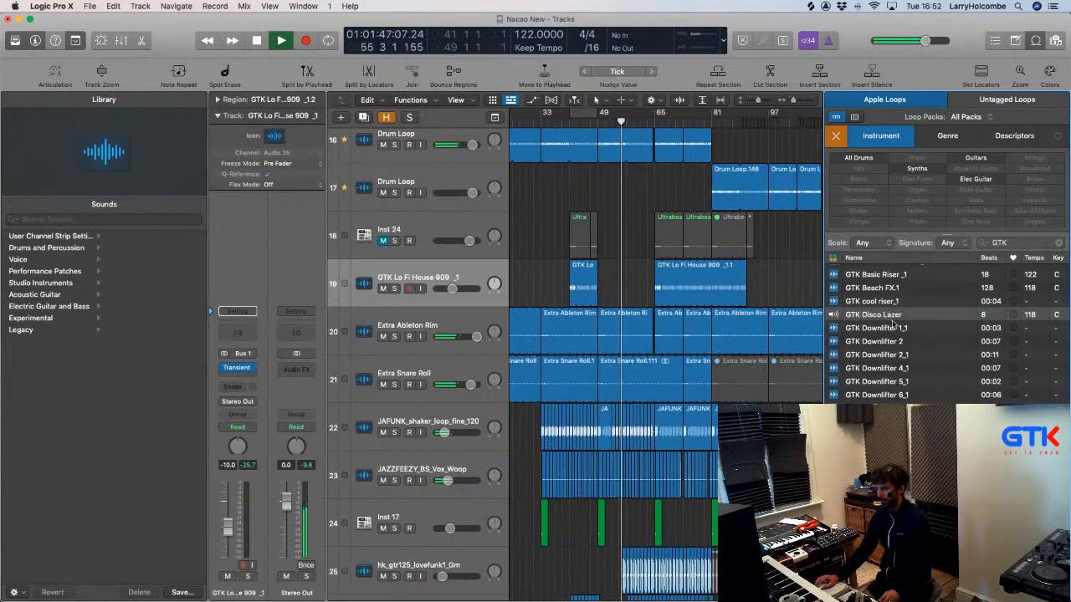
{"action": "scroll", "coordinate": [893, 326], "scroll_direction": "down", "scroll_amount": 4}
{"action": "left_click", "coordinate": [881, 354]}
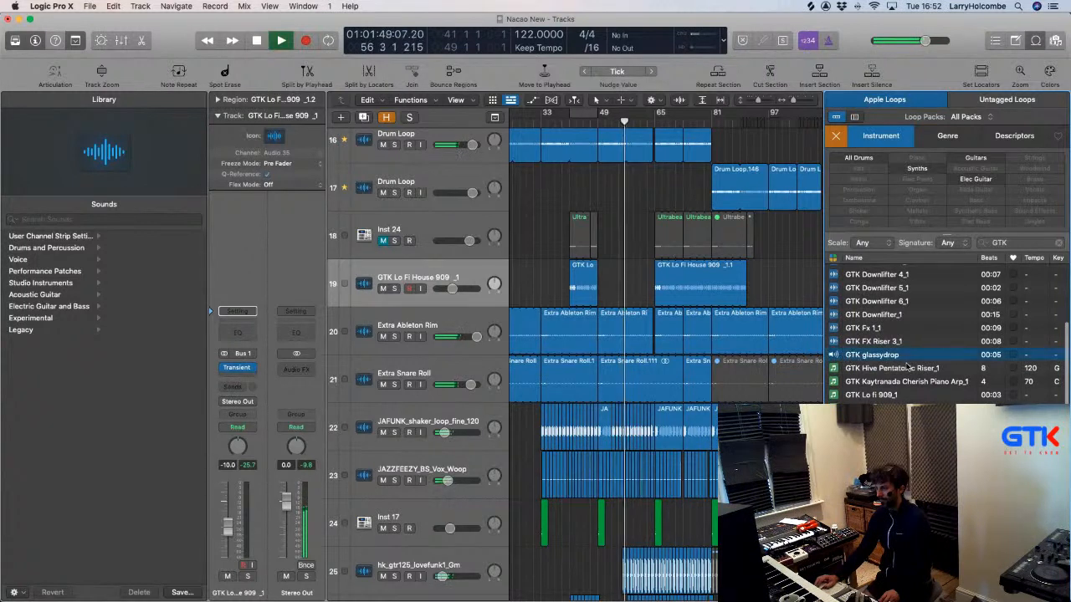
{"action": "scroll", "coordinate": [907, 368], "scroll_direction": "down", "scroll_amount": 1}
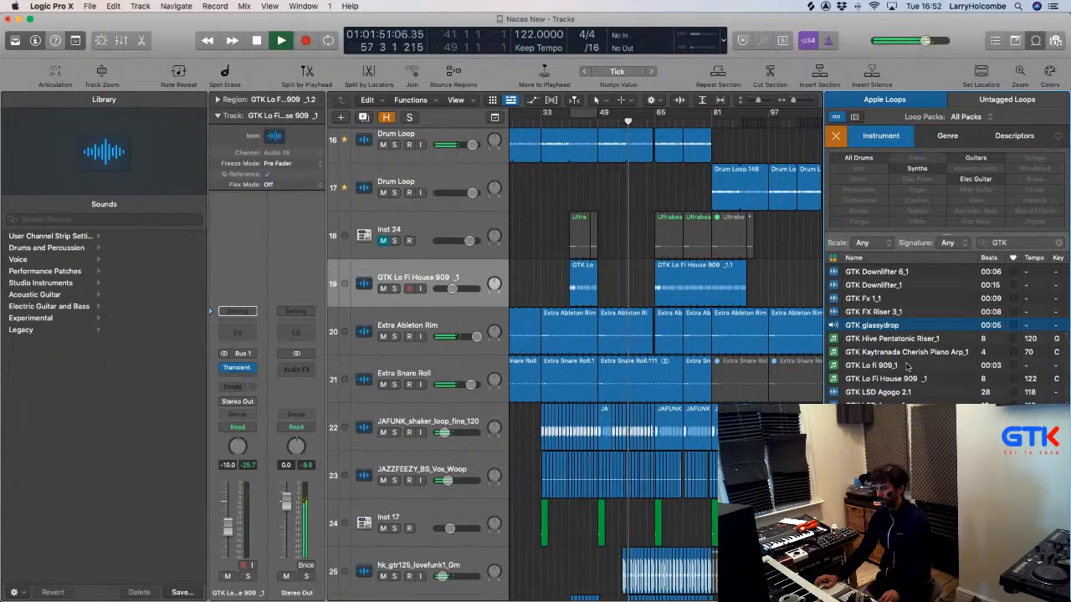
{"action": "scroll", "coordinate": [906, 367], "scroll_direction": "down", "scroll_amount": 3}
{"action": "left_click", "coordinate": [834, 364]}
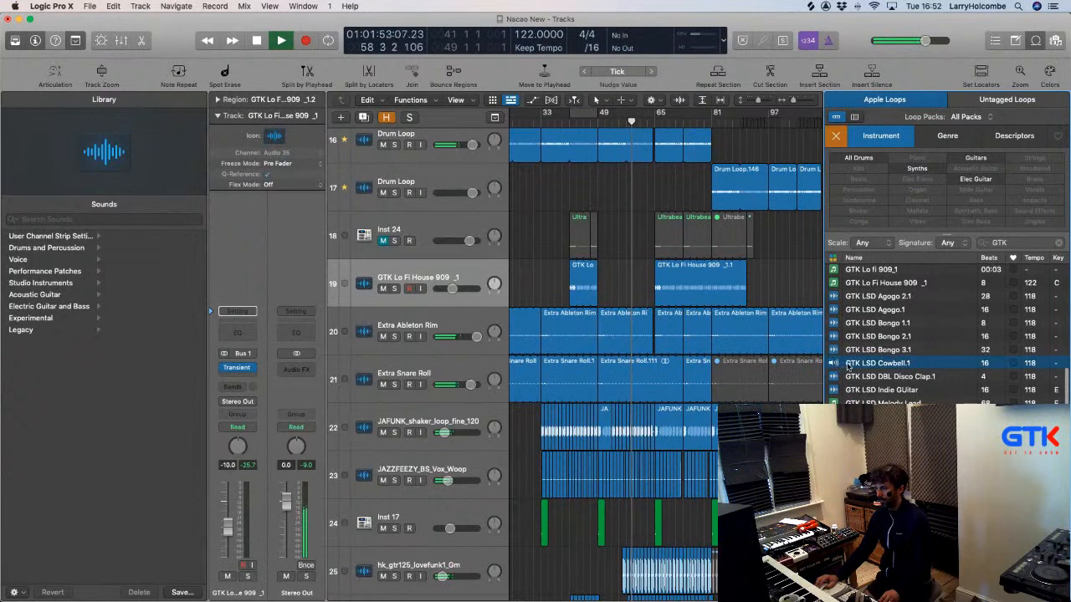
{"action": "scroll", "coordinate": [849, 367], "scroll_direction": "down", "scroll_amount": 1}
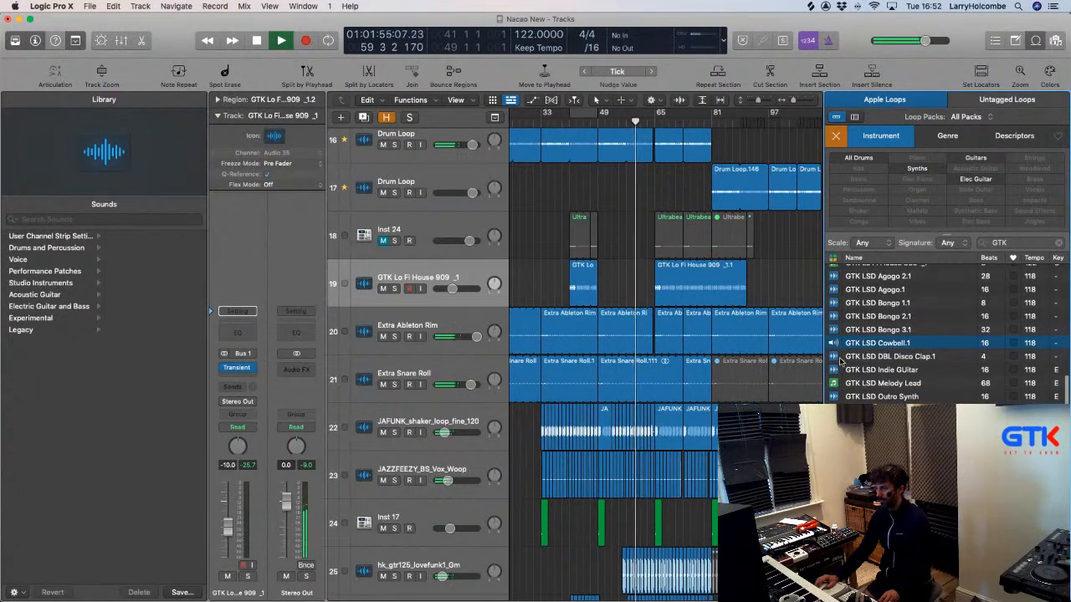
{"action": "scroll", "coordinate": [685, 405], "scroll_direction": "down", "scroll_amount": 5}
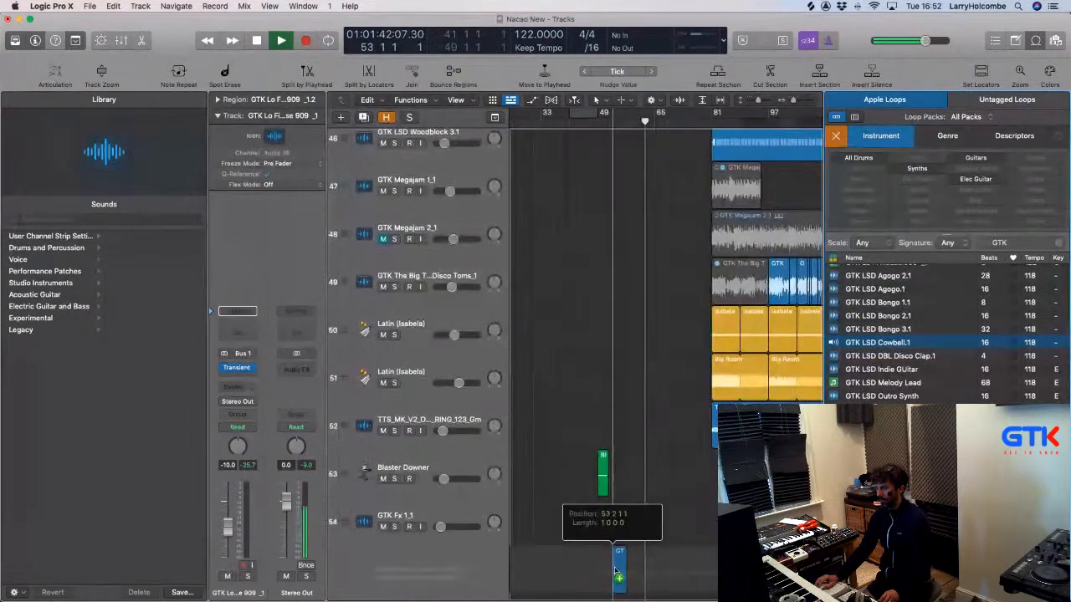
Add GTK LSD Cowbell.1 on a new track, start it at bar 57, and loop it to bar 65.
{"action": "left_click_drag", "start_coordinate": [617, 576], "coordinate": [622, 576]}
{"action": "key", "text": "z"}
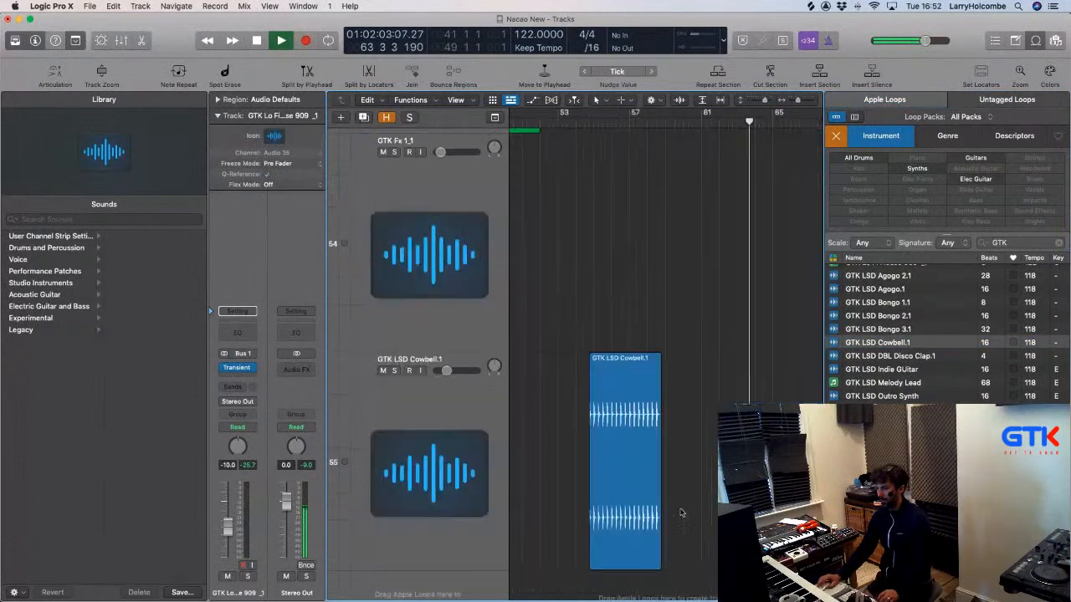
{"action": "left_click", "coordinate": [630, 388]}
{"action": "left_click_drag", "start_coordinate": [631, 385], "coordinate": [670, 385]}
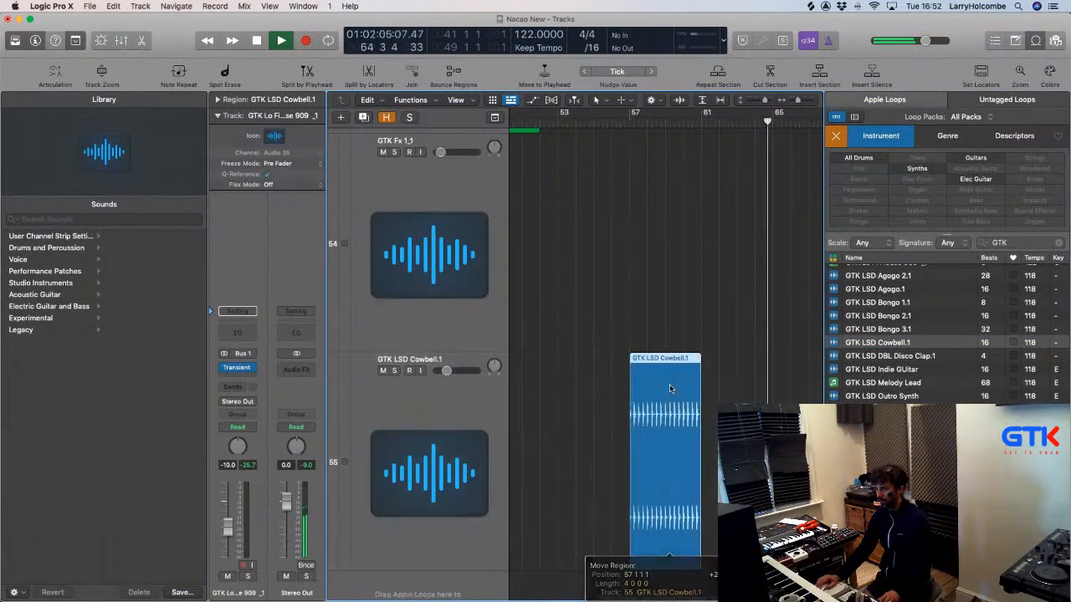
{"action": "scroll", "coordinate": [692, 388], "scroll_direction": "right", "scroll_amount": 5}
{"action": "scroll", "coordinate": [619, 358], "scroll_direction": "left", "scroll_amount": 4}
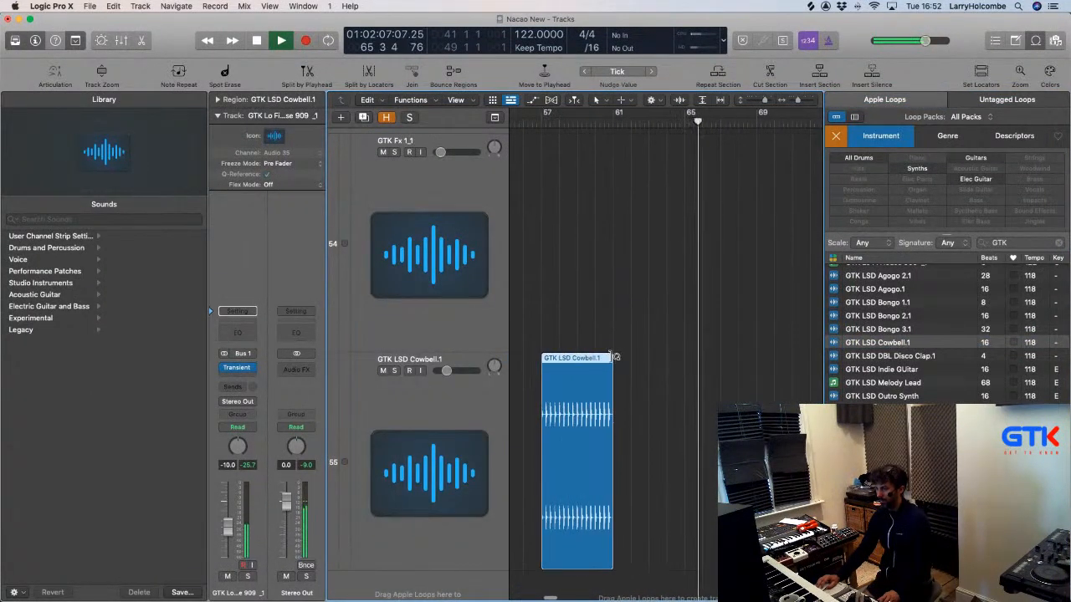
{"action": "left_click_drag", "start_coordinate": [614, 358], "coordinate": [684, 362]}
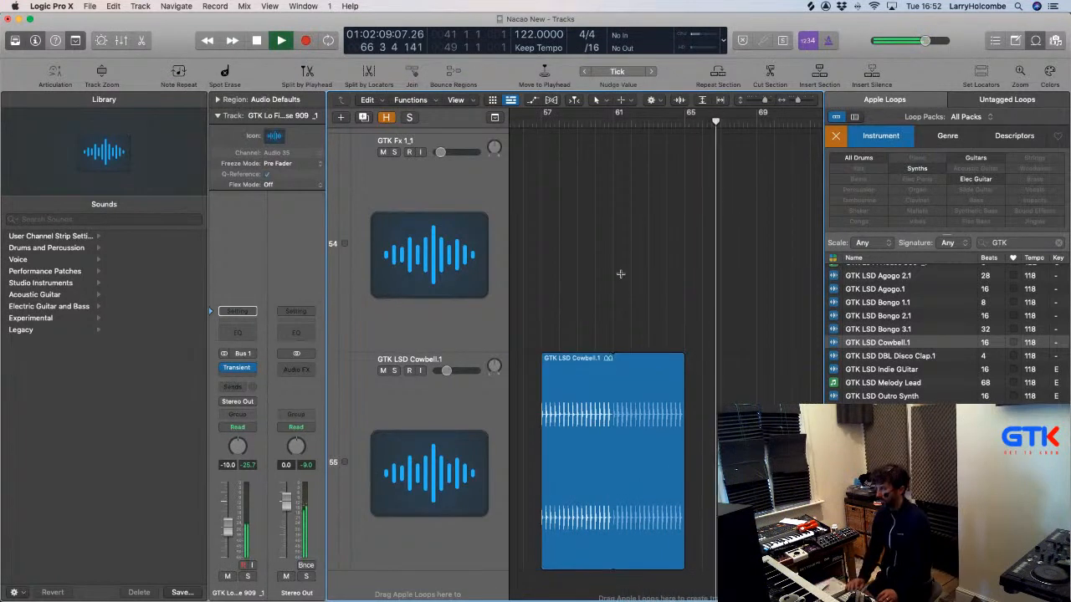
{"action": "scroll", "coordinate": [620, 273], "scroll_direction": "up", "scroll_amount": 5}
{"action": "scroll", "coordinate": [620, 273], "scroll_direction": "up", "scroll_amount": 10}
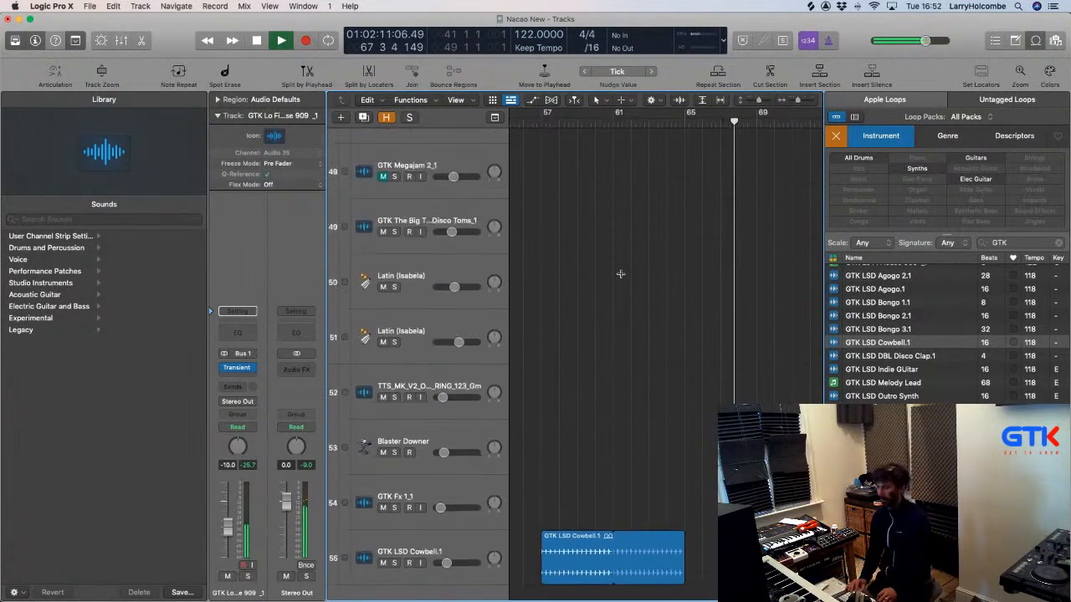
{"action": "scroll", "coordinate": [620, 274], "scroll_direction": "up", "scroll_amount": 5}
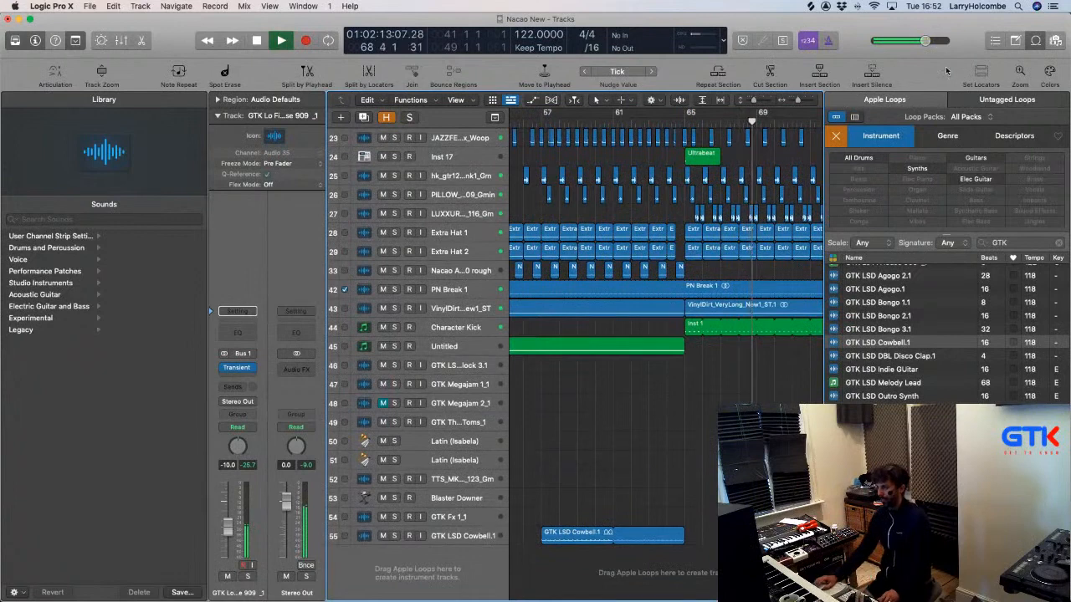
{"action": "scroll", "coordinate": [962, 351], "scroll_direction": "down", "scroll_amount": 4}
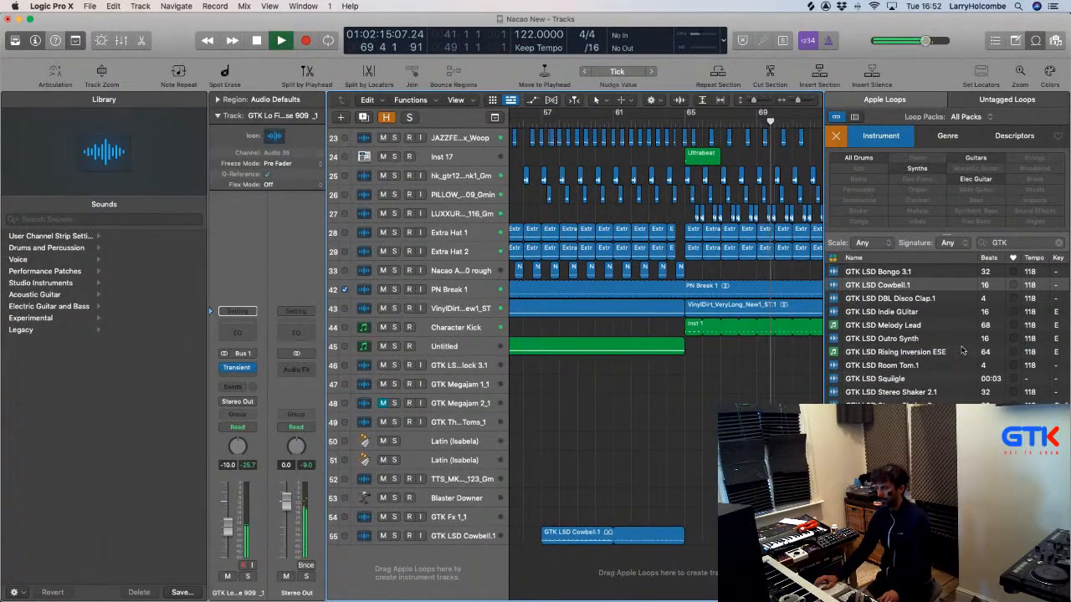
{"action": "left_click", "coordinate": [839, 366]}
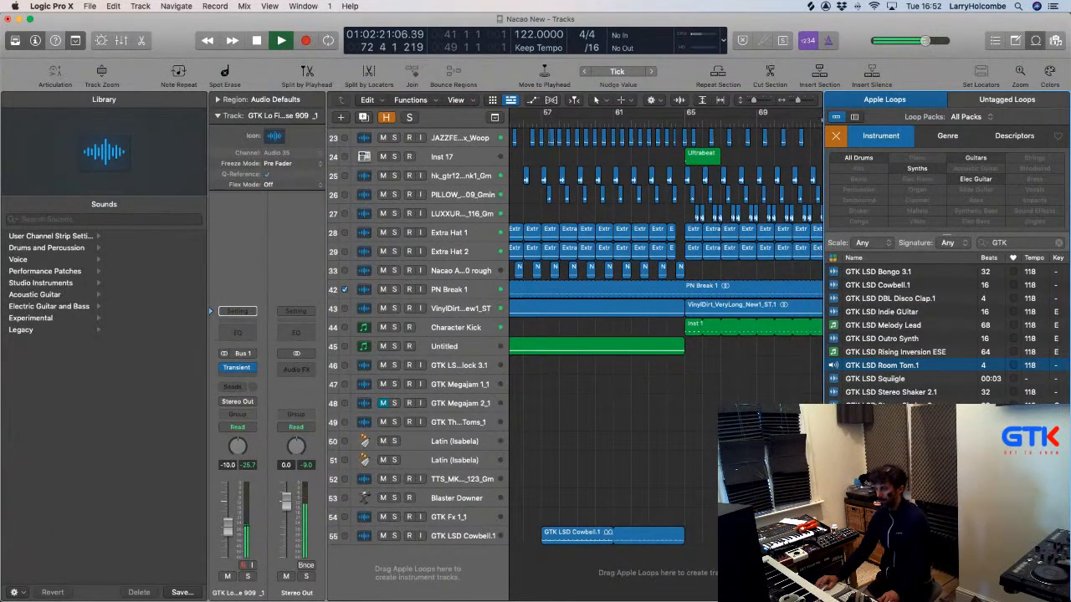
{"action": "left_click", "coordinate": [869, 365]}
{"action": "scroll", "coordinate": [948, 334], "scroll_direction": "down", "scroll_amount": 2}
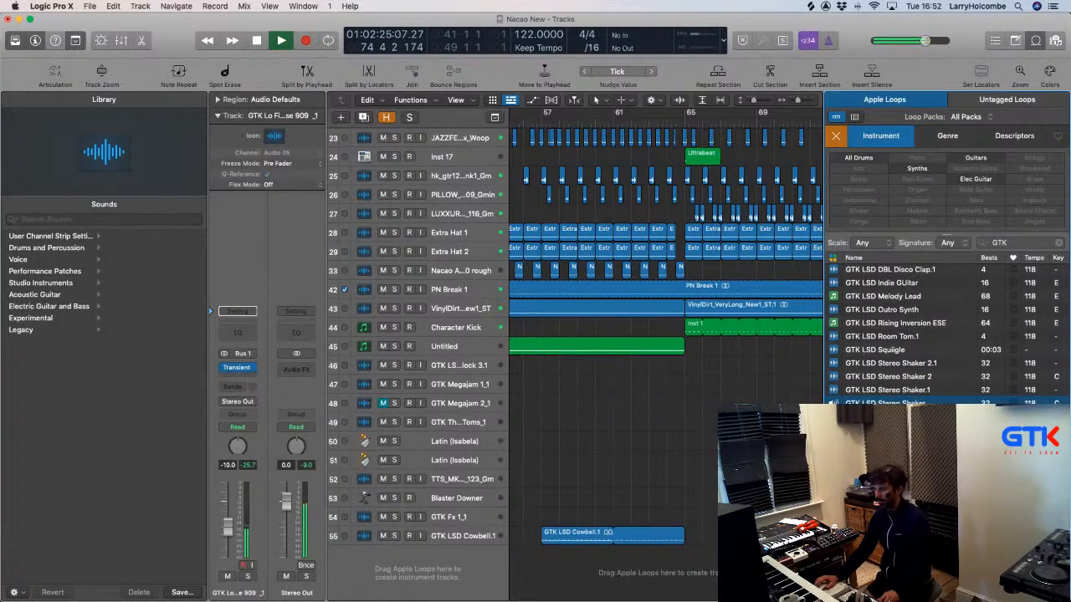
{"action": "left_click", "coordinate": [835, 389]}
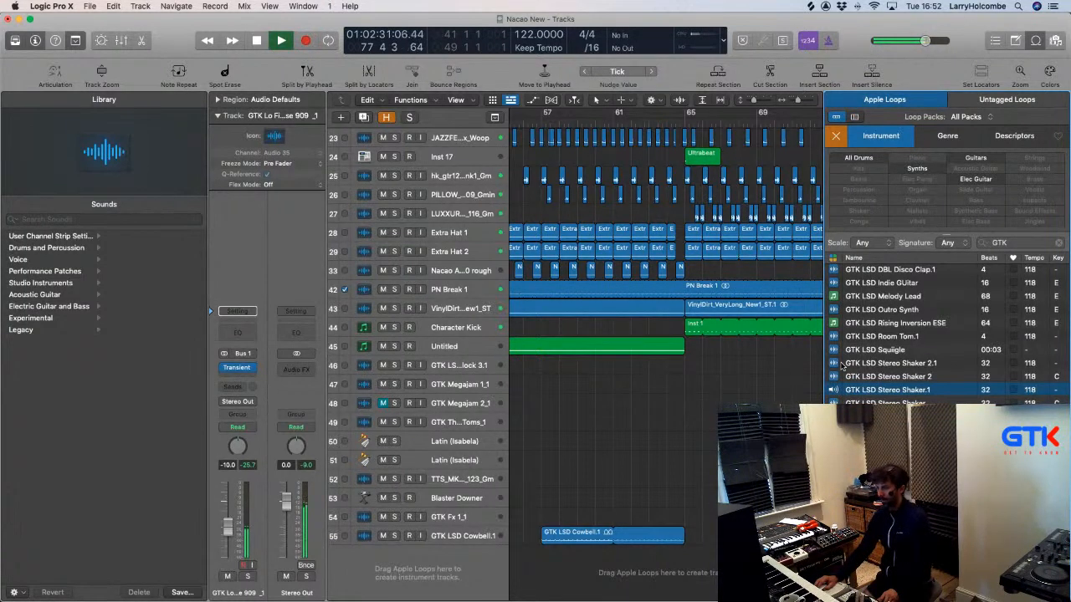
{"action": "left_click", "coordinate": [833, 324]}
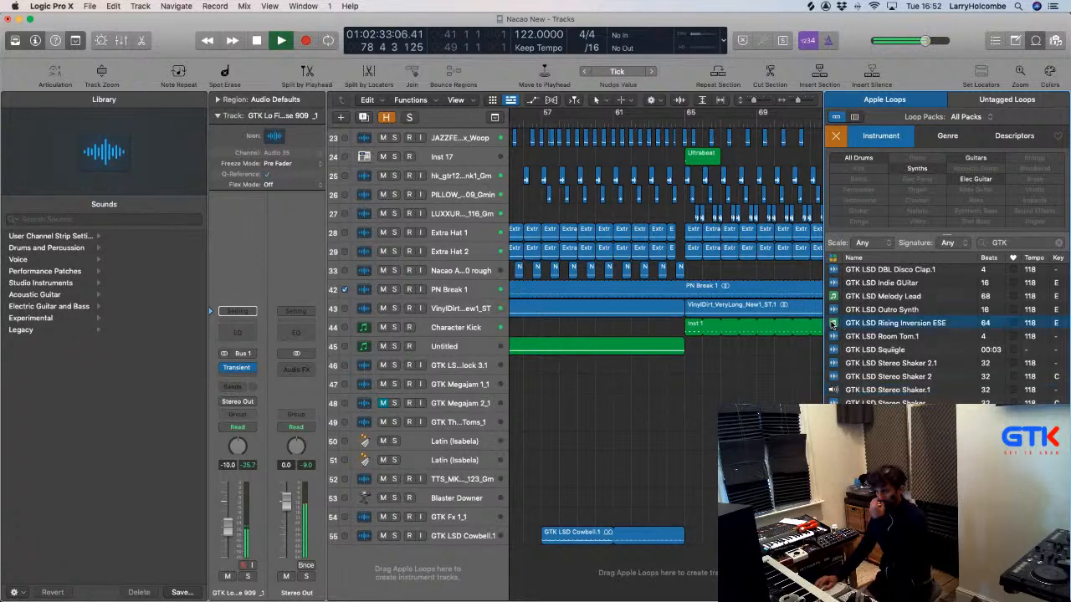
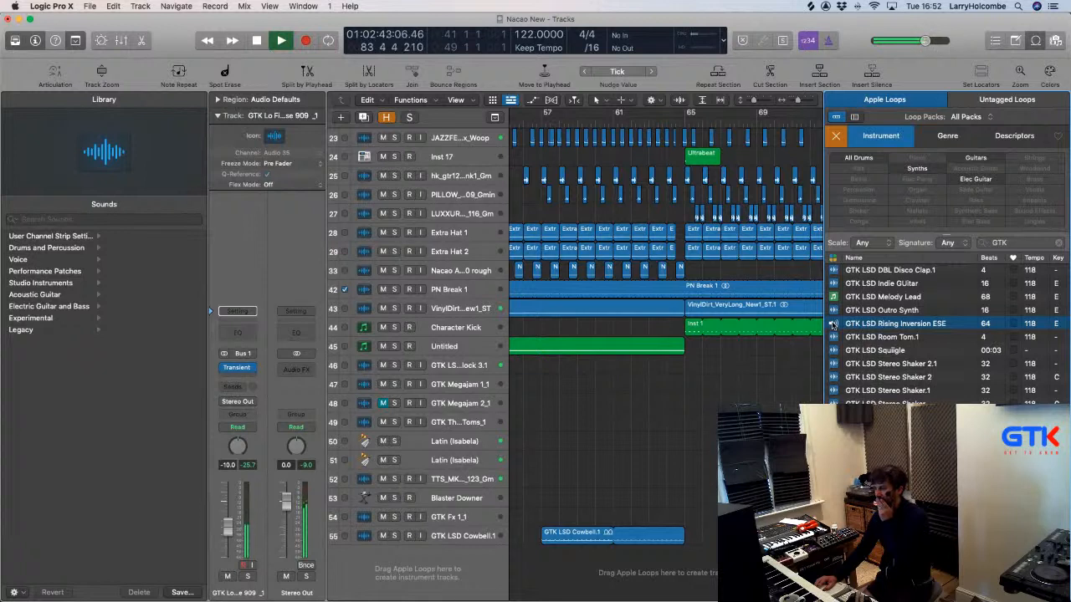
Audition the GTK LSD Indie Guitar and GTK LSD Outro Synth loops.
{"action": "left_click", "coordinate": [833, 285]}
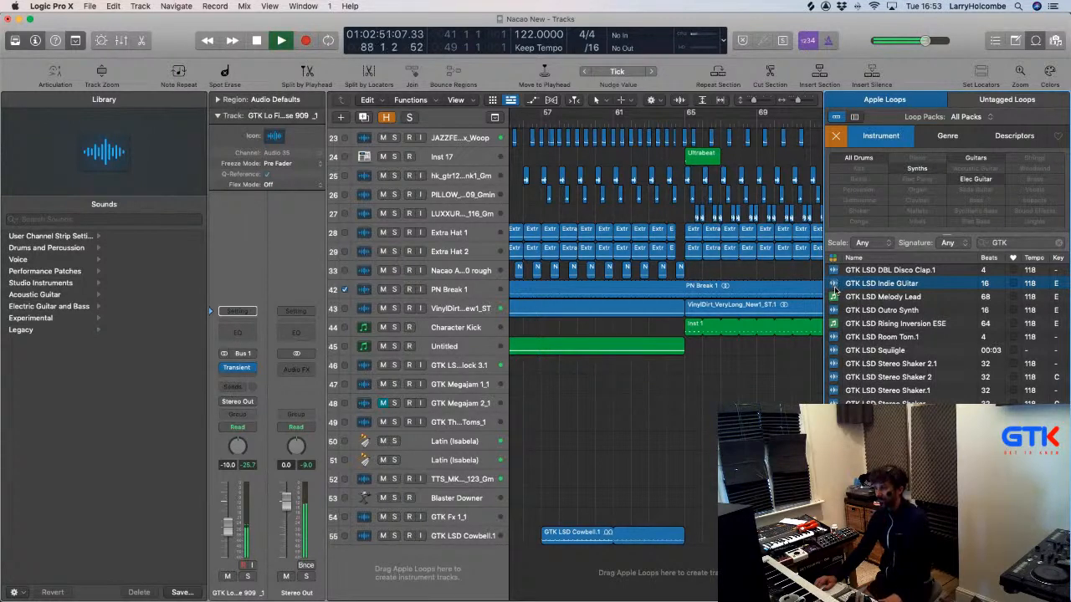
{"action": "scroll", "coordinate": [879, 322], "scroll_direction": "down", "scroll_amount": 3}
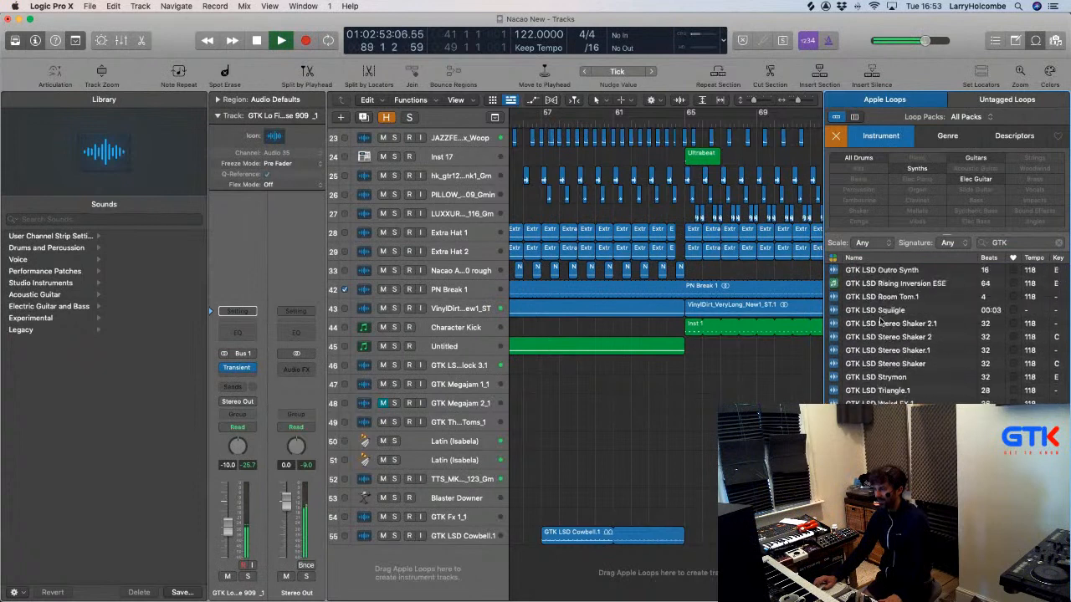
{"action": "left_click", "coordinate": [832, 272]}
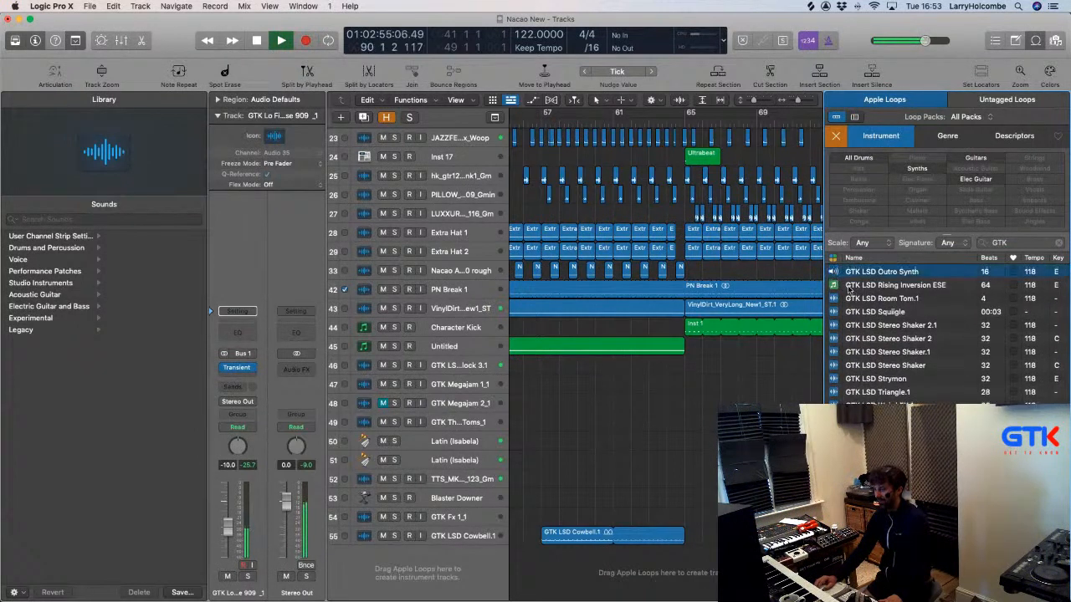
{"action": "scroll", "coordinate": [928, 317], "scroll_direction": "down", "scroll_amount": 5}
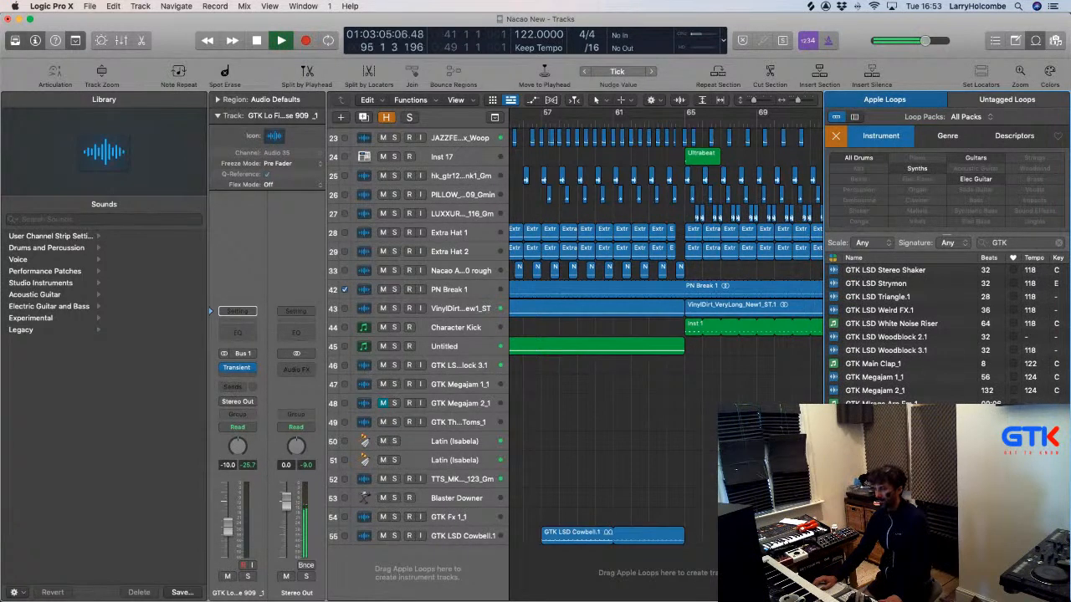
{"action": "scroll", "coordinate": [665, 335], "scroll_direction": "right", "scroll_amount": 4}
{"action": "scroll", "coordinate": [665, 334], "scroll_direction": "down", "scroll_amount": 5}
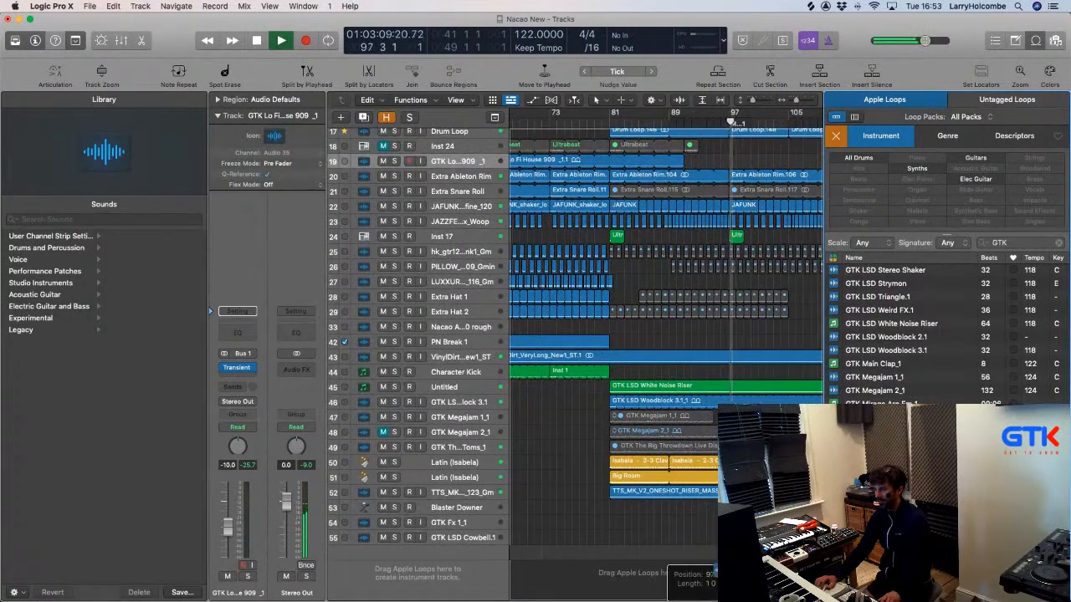
Add the GTK Reverse Beat Effect loop on a new track near bar 97, nudged slightly earlier.
{"action": "left_click_drag", "start_coordinate": [736, 559], "coordinate": [732, 561]}
{"action": "key", "text": "z"}
{"action": "left_click_drag", "start_coordinate": [707, 520], "coordinate": [698, 518]}
{"action": "scroll", "coordinate": [924, 355], "scroll_direction": "up", "scroll_amount": 5}
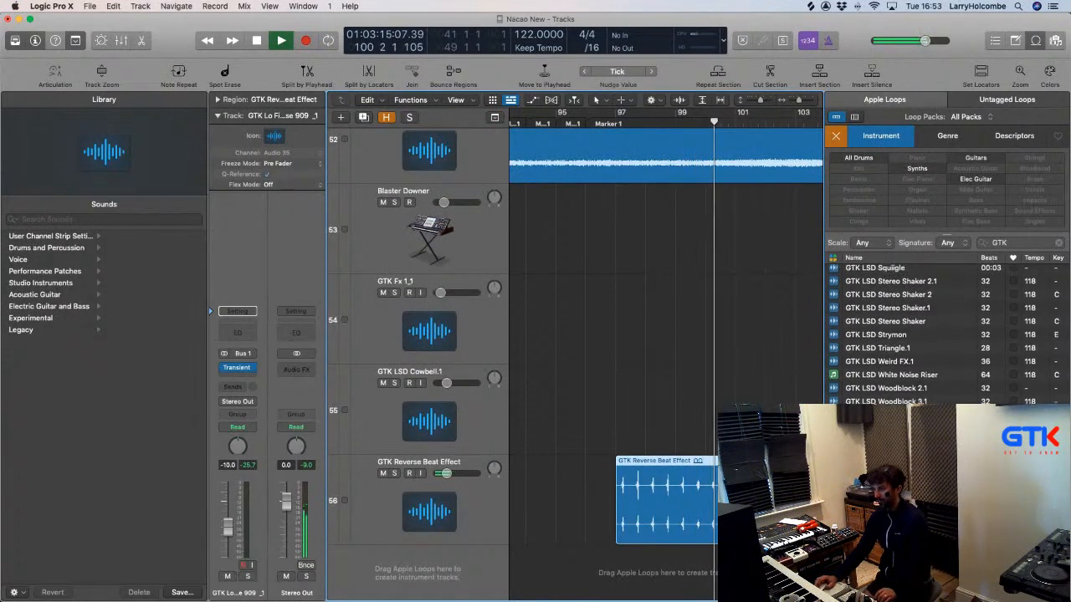
{"action": "scroll", "coordinate": [924, 356], "scroll_direction": "up", "scroll_amount": 8}
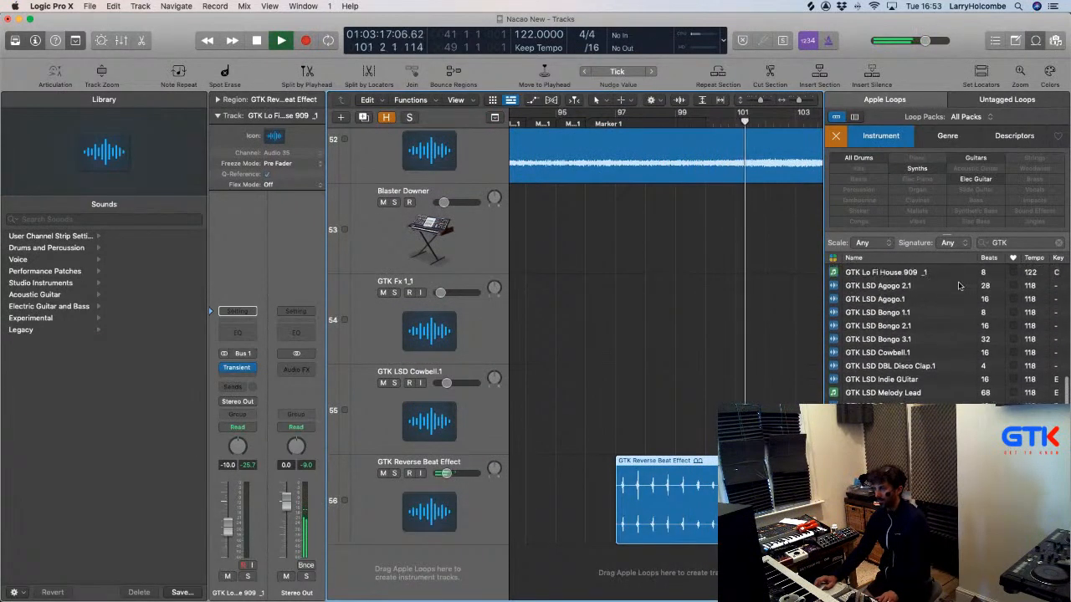
Audition the GTK LSD Agogo.1 and GTK LSD Bongo 2.1 loops, then select the Reverse Beat Effect track.
{"action": "left_click", "coordinate": [875, 361]}
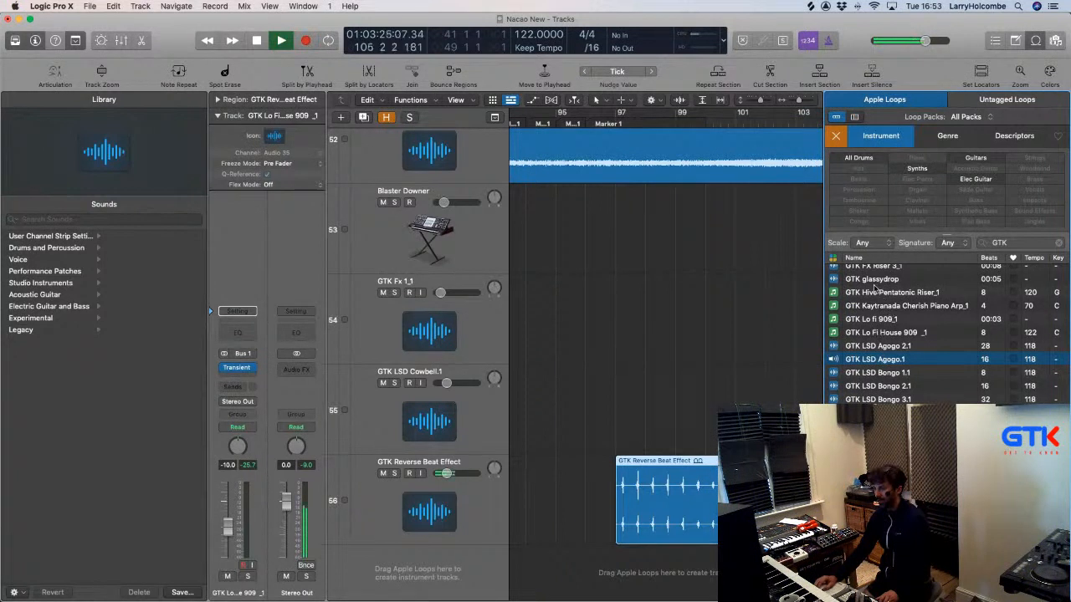
{"action": "left_click", "coordinate": [875, 387]}
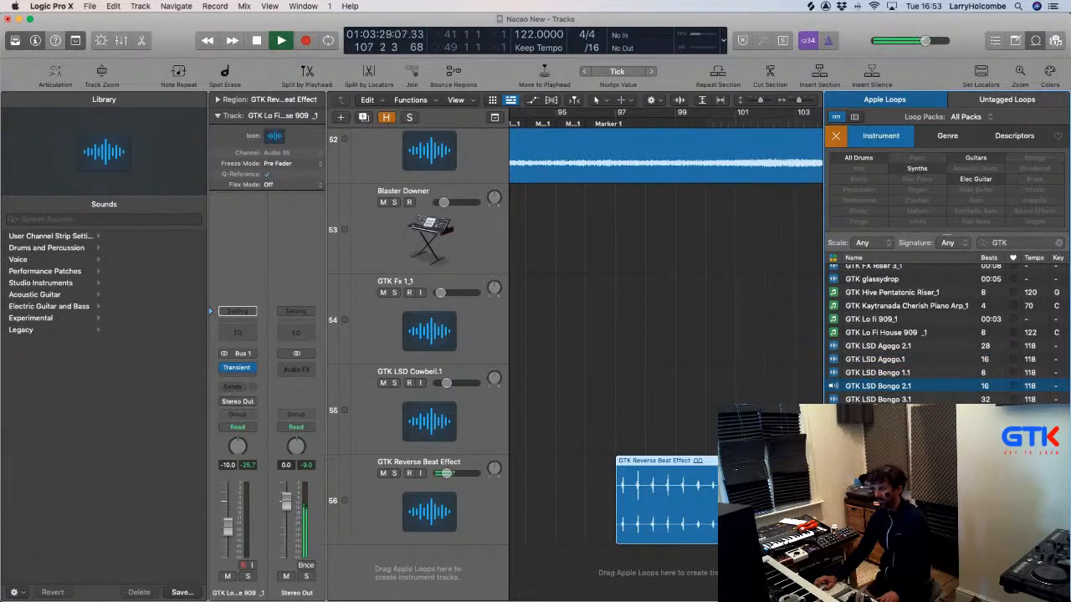
{"action": "left_click", "coordinate": [875, 415]}
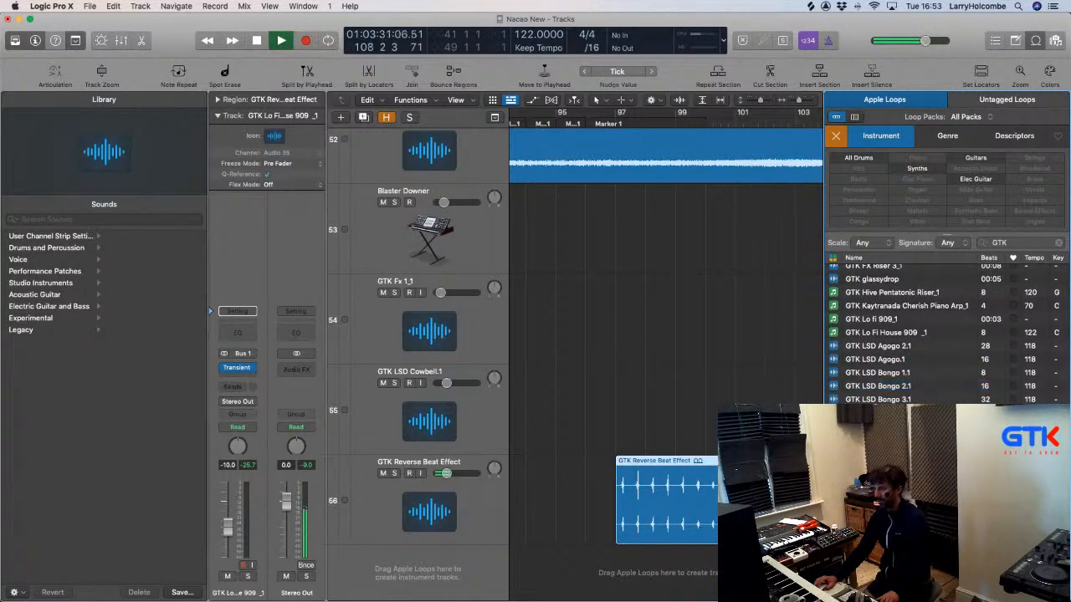
{"action": "left_click", "coordinate": [435, 511]}
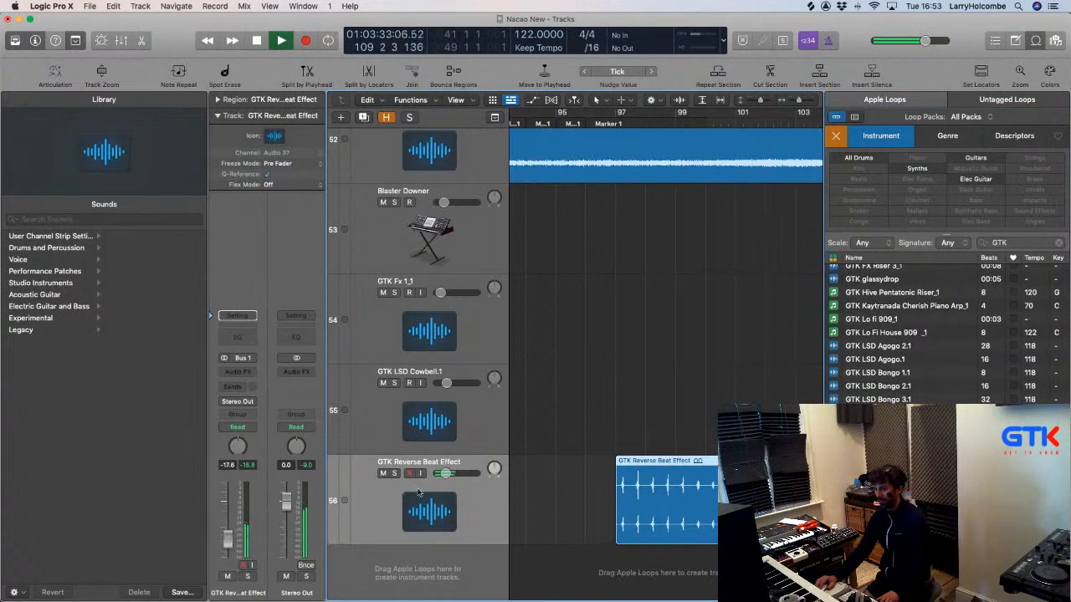
{"action": "scroll", "coordinate": [638, 462], "scroll_direction": "down", "scroll_amount": 6}
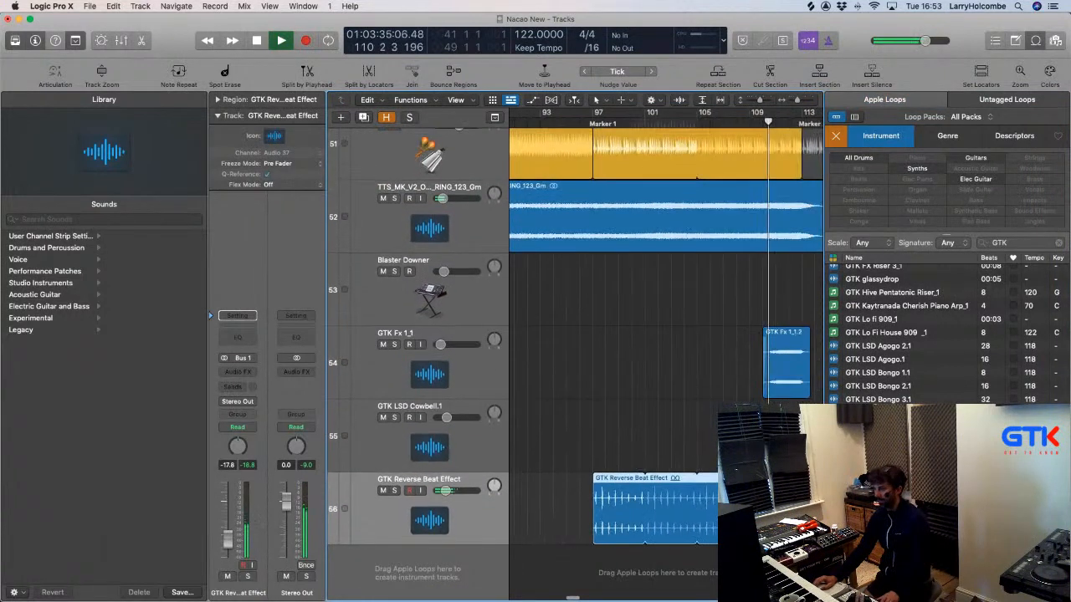
{"action": "scroll", "coordinate": [918, 345], "scroll_direction": "up", "scroll_amount": 5}
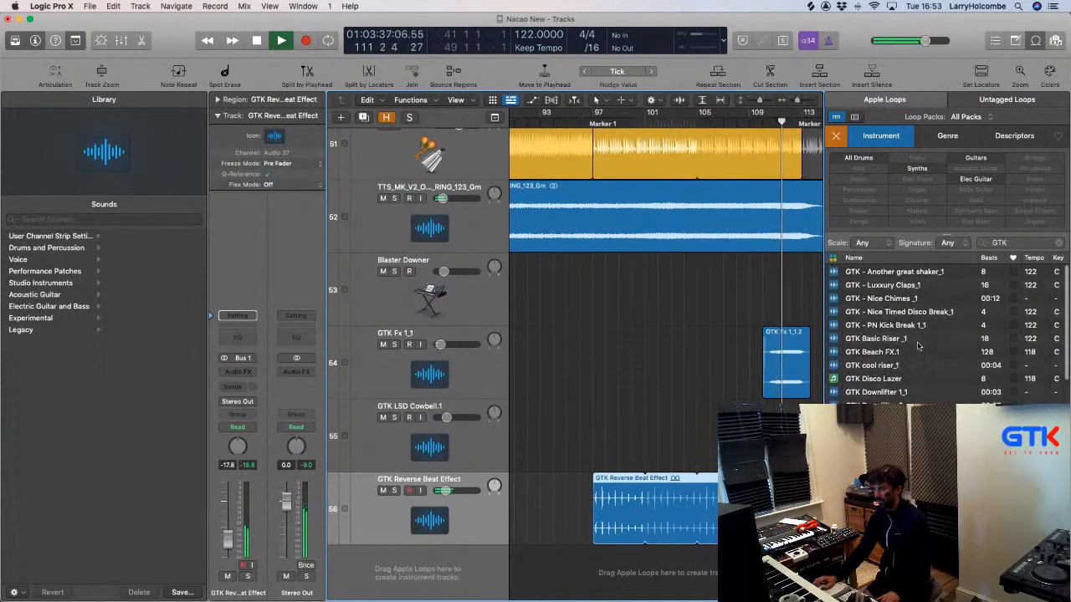
Preview GTK - Nice Chimes and place it at bar 113 on a new track.
{"action": "left_click", "coordinate": [878, 298]}
{"action": "scroll", "coordinate": [682, 366], "scroll_direction": "right", "scroll_amount": 3}
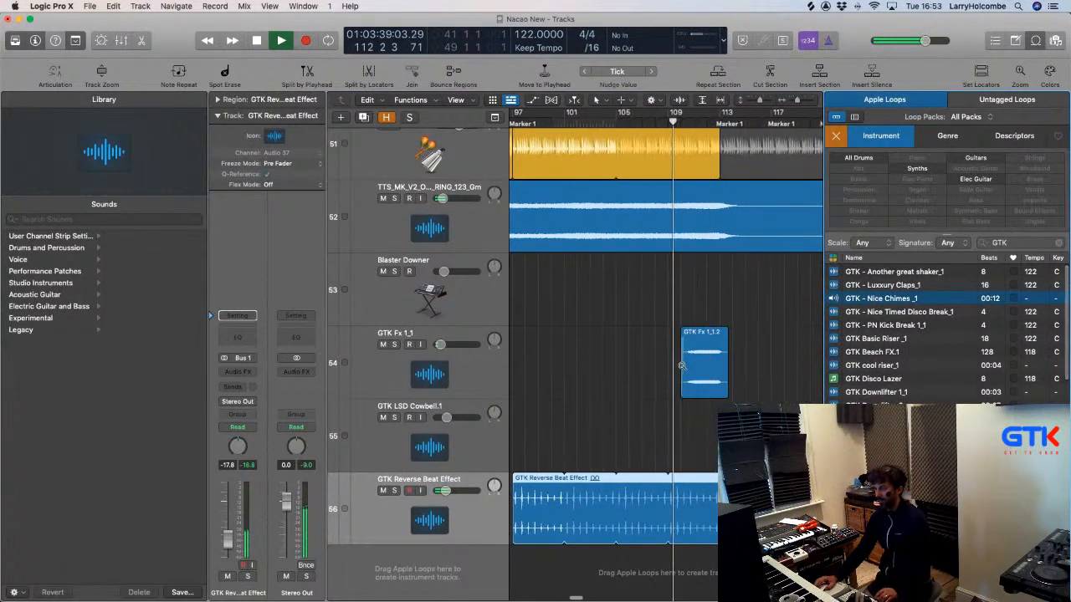
{"action": "scroll", "coordinate": [682, 366], "scroll_direction": "down", "scroll_amount": 3}
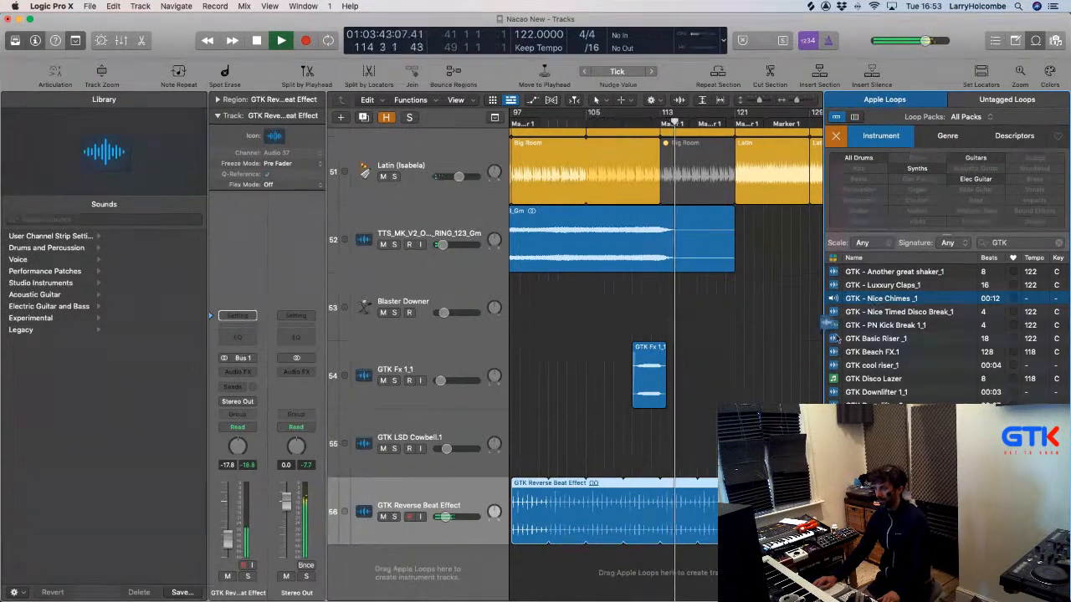
{"action": "left_click_drag", "start_coordinate": [828, 325], "coordinate": [661, 574]}
{"action": "scroll", "coordinate": [571, 441], "scroll_direction": "down", "scroll_amount": 2}
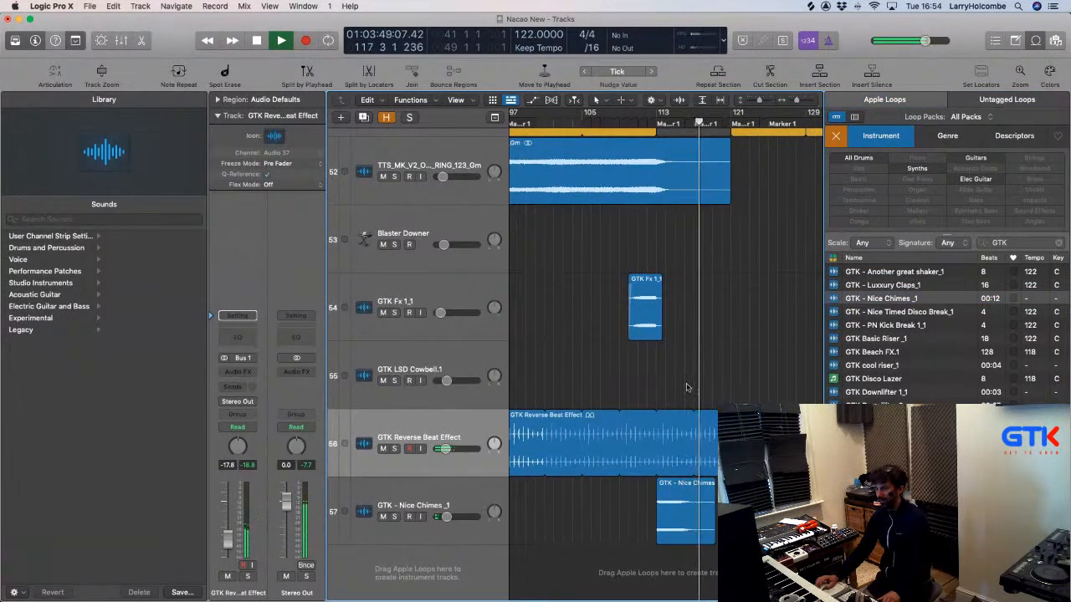
Delete the GTK Reverse Beat Effect region's tail after bar 113.
{"action": "left_click_drag", "start_coordinate": [657, 422], "coordinate": [729, 440]}
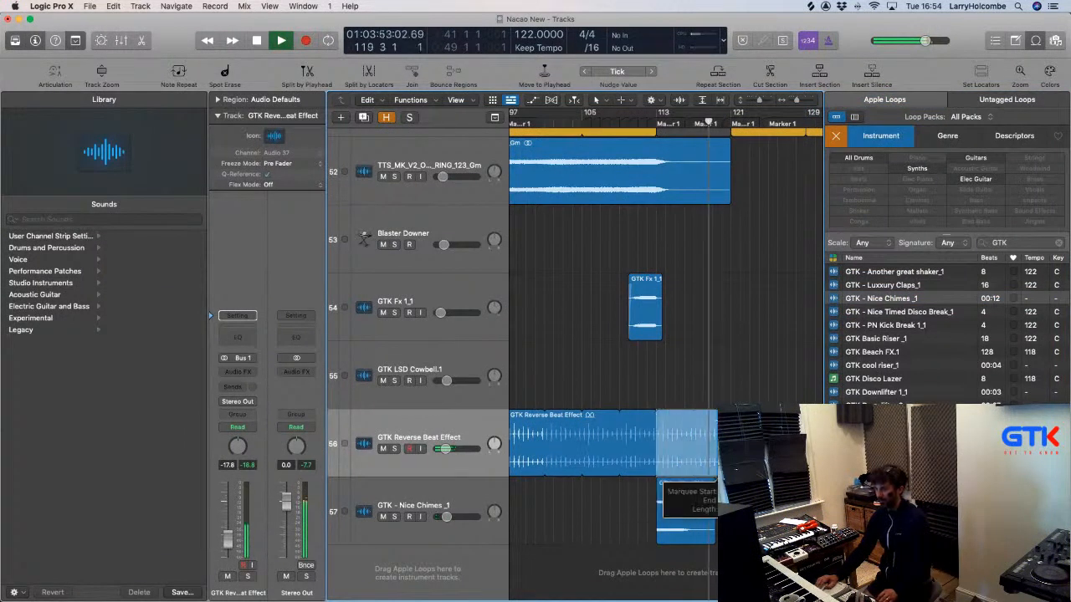
{"action": "key", "text": "Delete"}
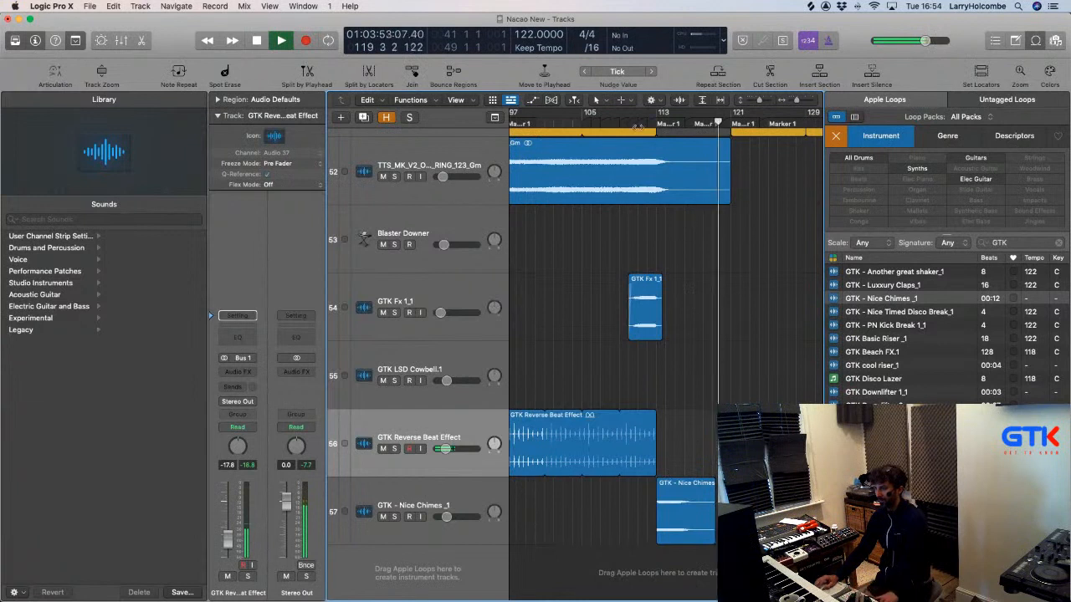
{"action": "left_click", "coordinate": [638, 126]}
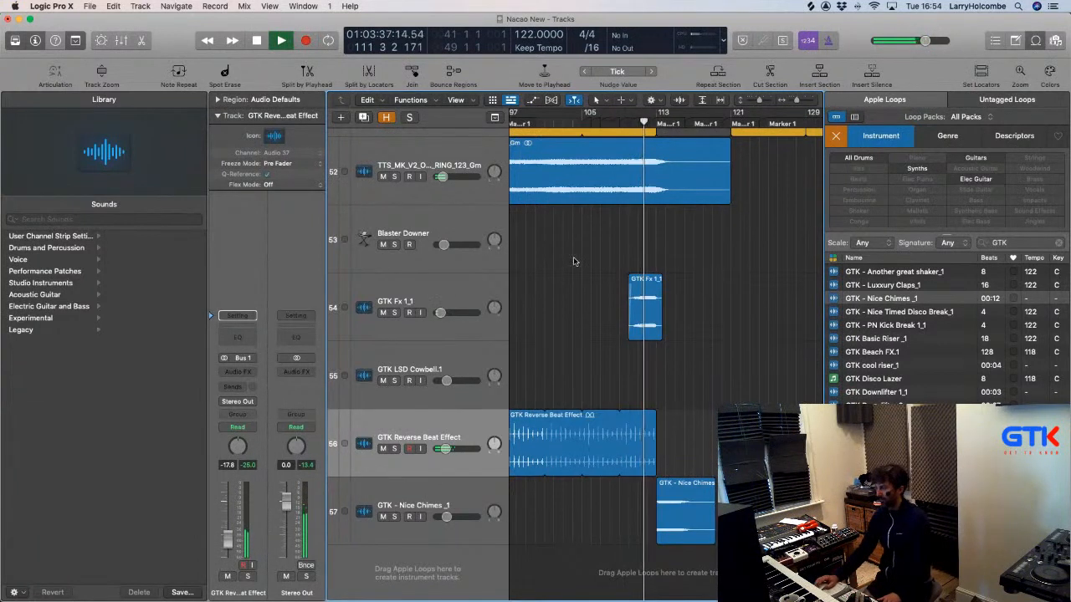
Move the Nice Chimes region back to bar 80 and play it back across tracks 28–57.
{"action": "left_click", "coordinate": [433, 491]}
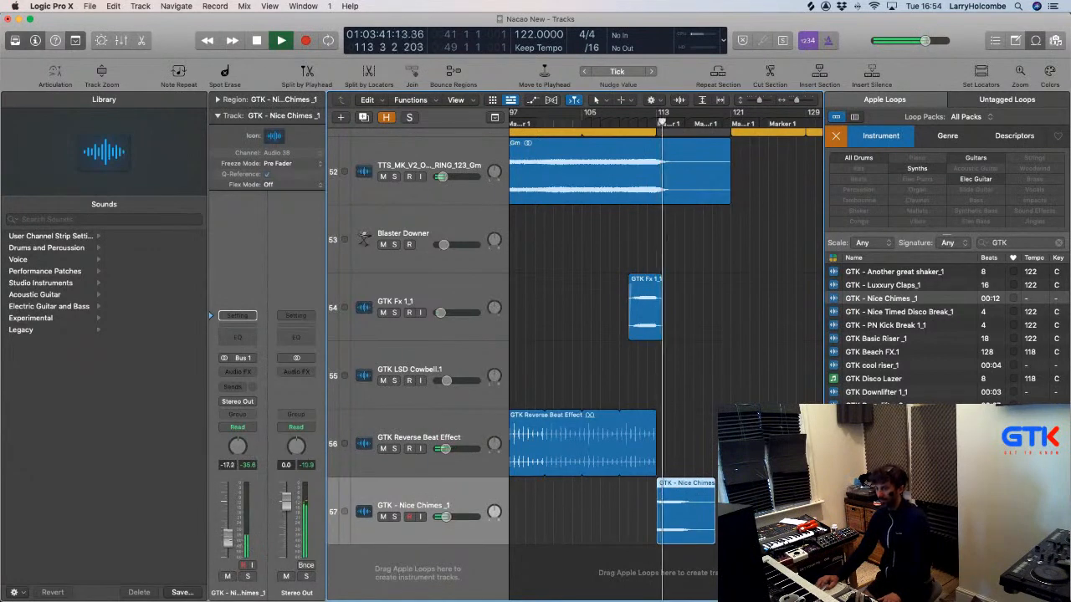
{"action": "left_click", "coordinate": [619, 530]}
{"action": "scroll", "coordinate": [619, 531], "scroll_direction": "left", "scroll_amount": 1}
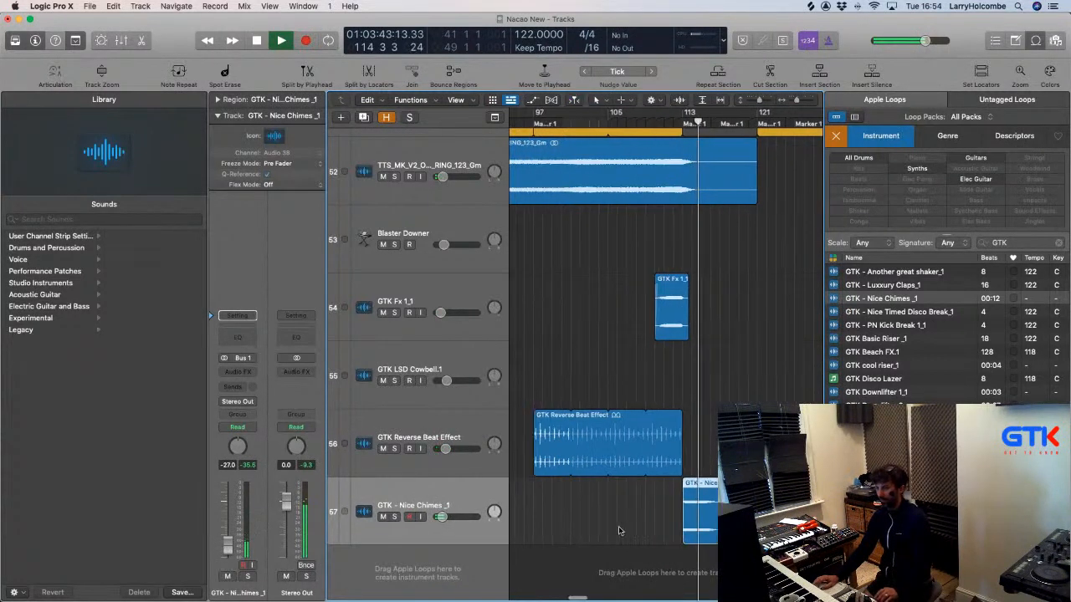
{"action": "scroll", "coordinate": [611, 447], "scroll_direction": "down", "scroll_amount": 5}
{"action": "key", "text": "space"}
{"action": "left_click_drag", "start_coordinate": [719, 518], "coordinate": [644, 522]}
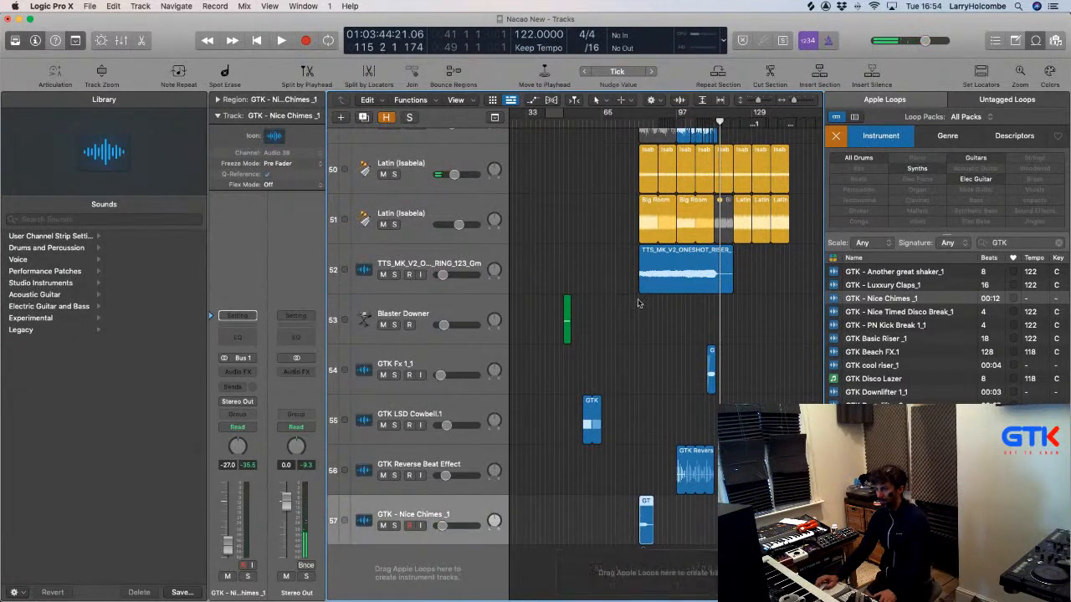
{"action": "left_click", "coordinate": [576, 186]}
{"action": "key", "text": "space"}
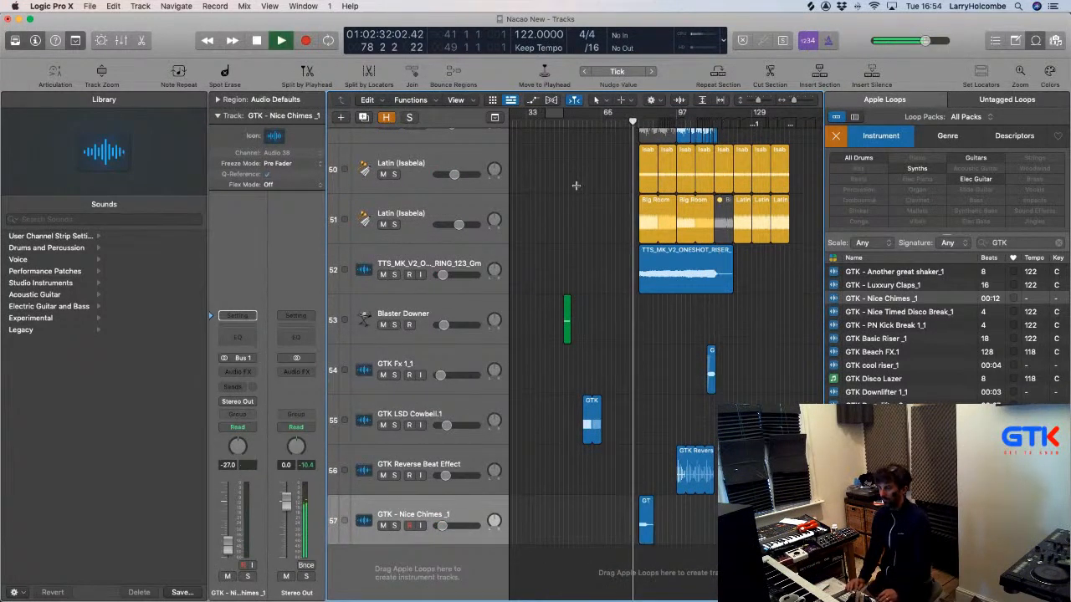
{"action": "key", "text": "z"}
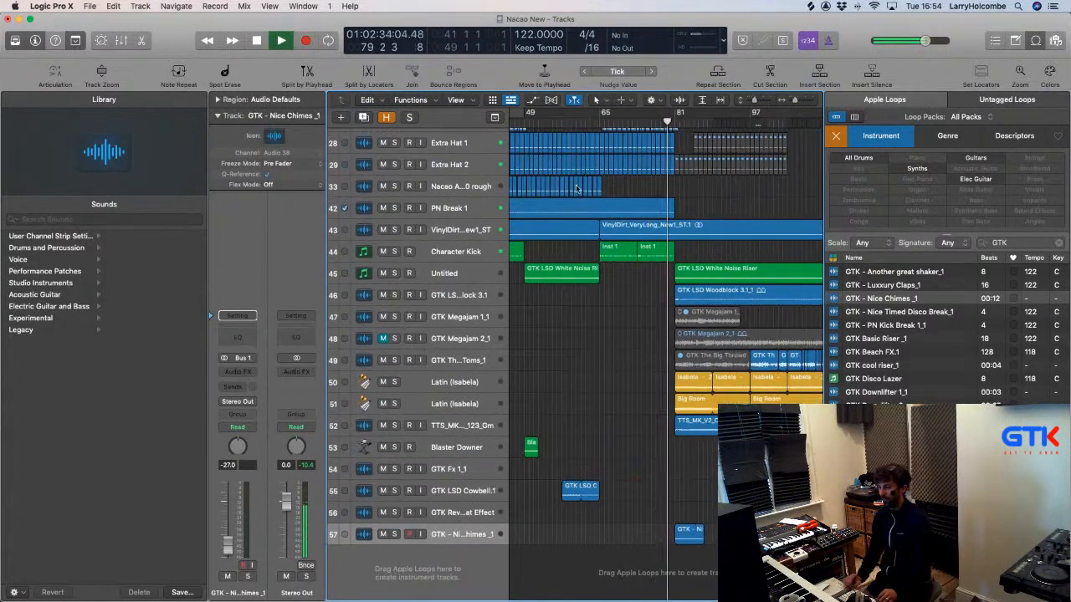
{"action": "scroll", "coordinate": [664, 251], "scroll_direction": "down", "scroll_amount": 5}
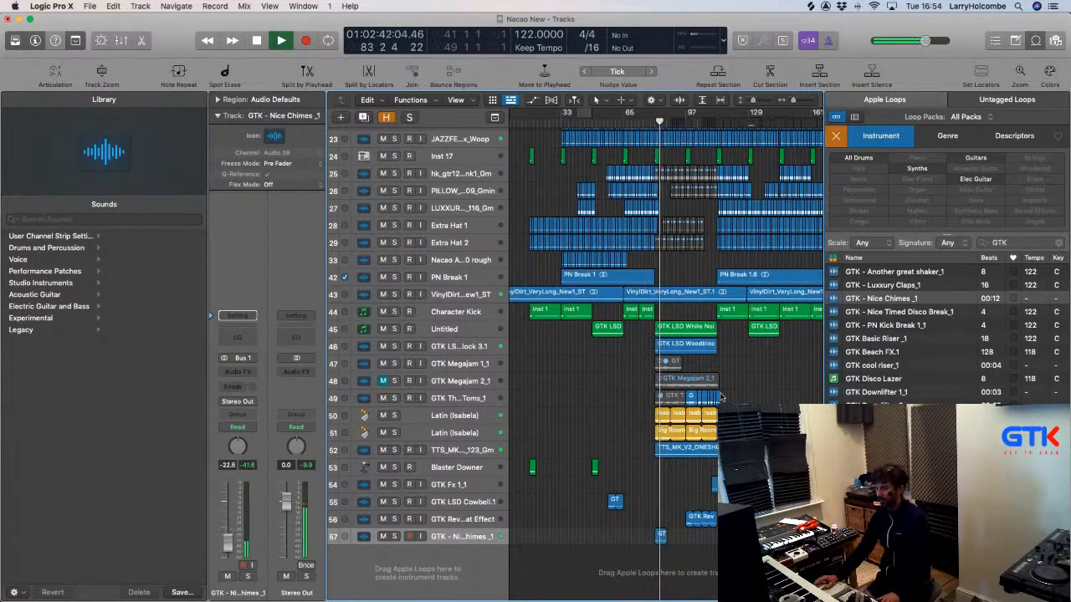
{"action": "scroll", "coordinate": [721, 396], "scroll_direction": "up", "scroll_amount": 10}
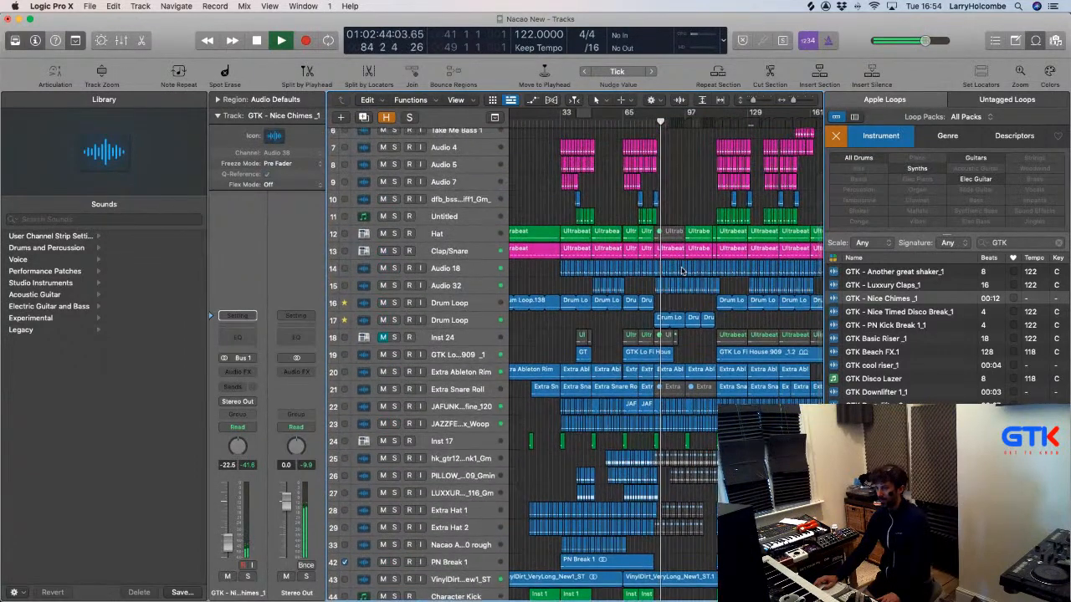
{"action": "scroll", "coordinate": [680, 280], "scroll_direction": "up", "scroll_amount": 5}
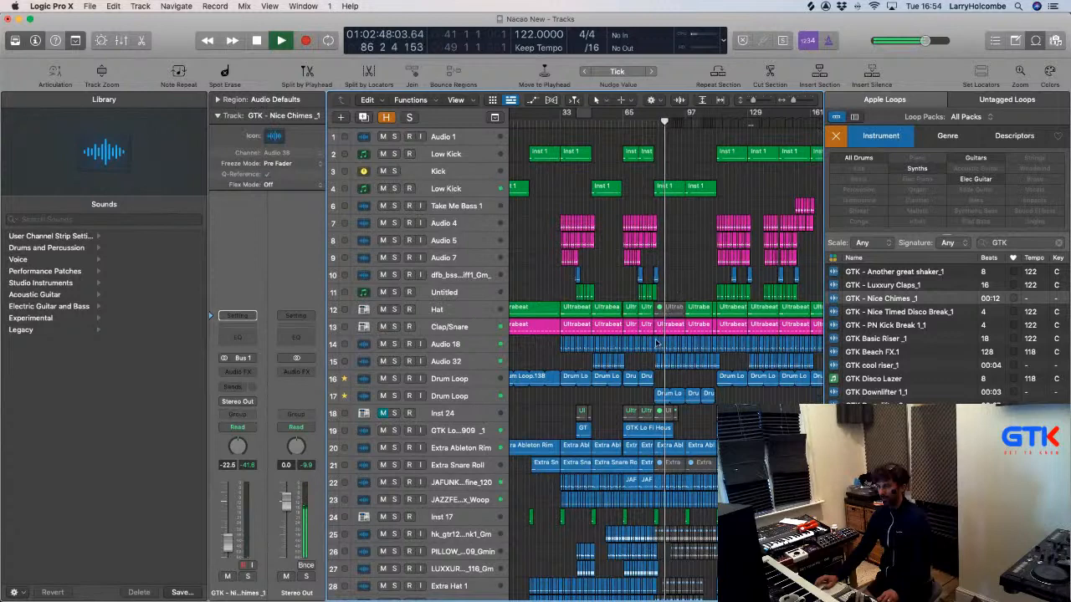
Delete a marked part of the GTK Lo Fi House region on track 19.
{"action": "left_click_drag", "start_coordinate": [600, 353], "coordinate": [718, 476]}
{"action": "left_click_drag", "start_coordinate": [652, 403], "coordinate": [727, 418]}
{"action": "key", "text": "Delete"}
{"action": "scroll", "coordinate": [701, 403], "scroll_direction": "up", "scroll_amount": 1}
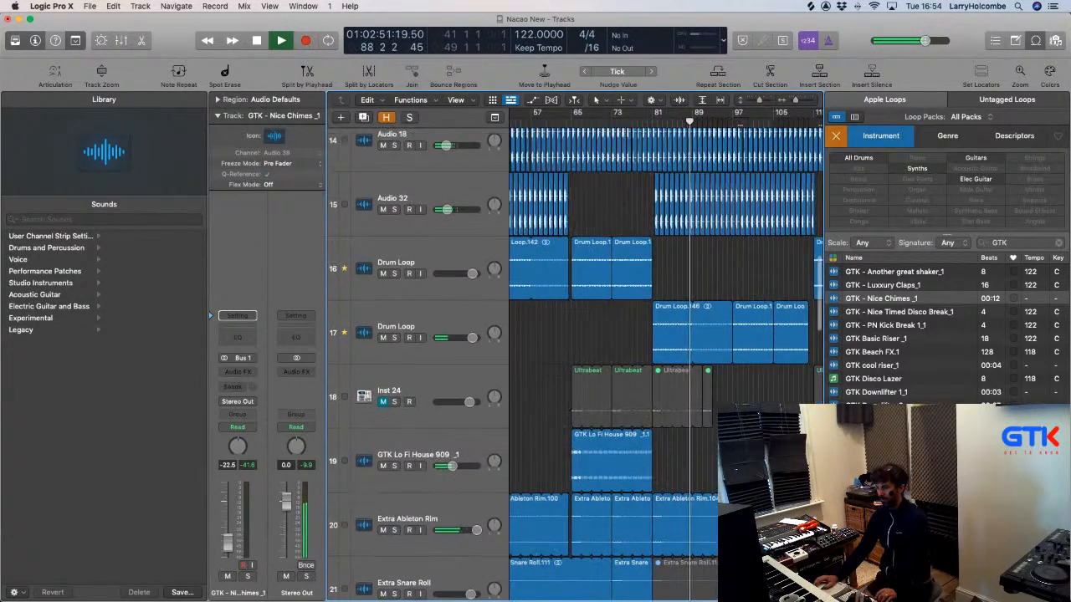
{"action": "scroll", "coordinate": [701, 402], "scroll_direction": "down", "scroll_amount": 3}
{"action": "scroll", "coordinate": [701, 402], "scroll_direction": "left", "scroll_amount": 2}
{"action": "scroll", "coordinate": [701, 402], "scroll_direction": "left", "scroll_amount": 1}
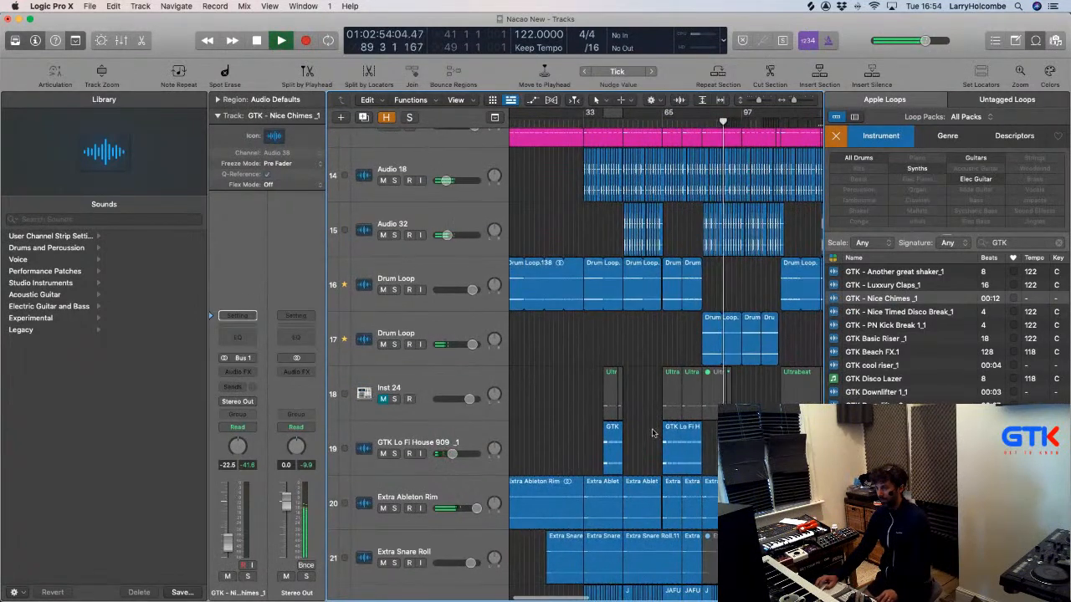
Unmute Inst 24, then mute the Lo Fi House region on track 19 and the Ultrabeat region on track 18.
{"action": "left_click", "coordinate": [383, 399]}
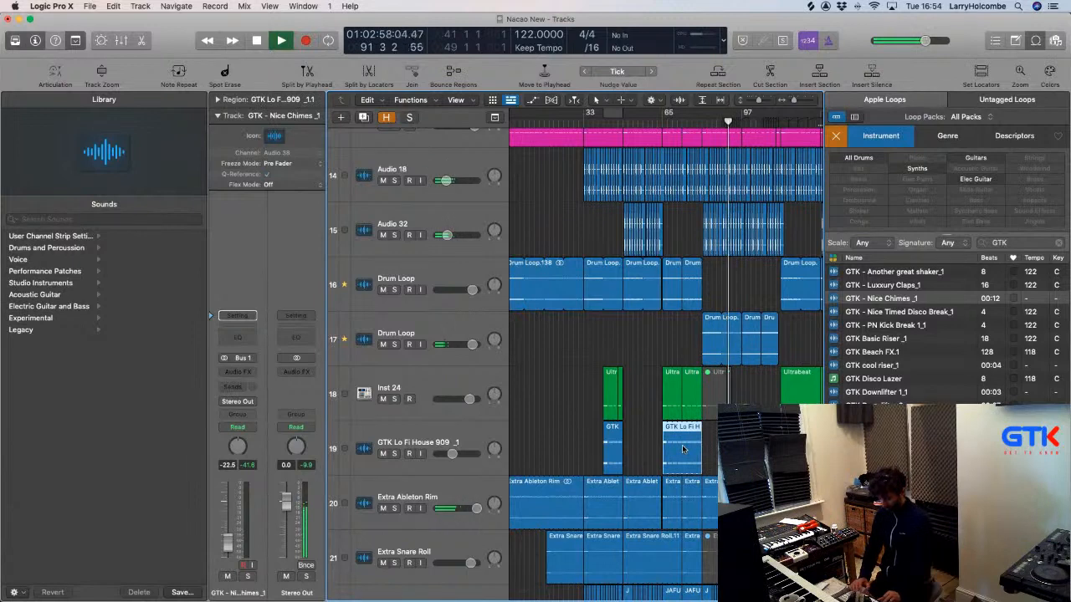
{"action": "key", "text": "ctrl+m"}
{"action": "scroll", "coordinate": [683, 449], "scroll_direction": "down", "scroll_amount": 2}
{"action": "scroll", "coordinate": [683, 447], "scroll_direction": "right", "scroll_amount": 5}
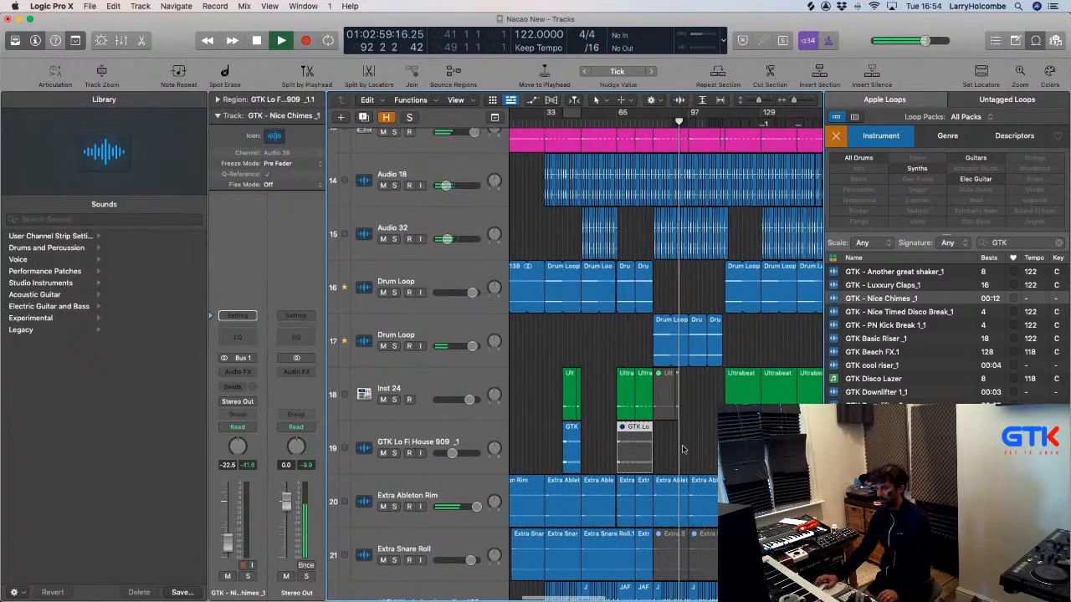
{"action": "left_click", "coordinate": [736, 393]}
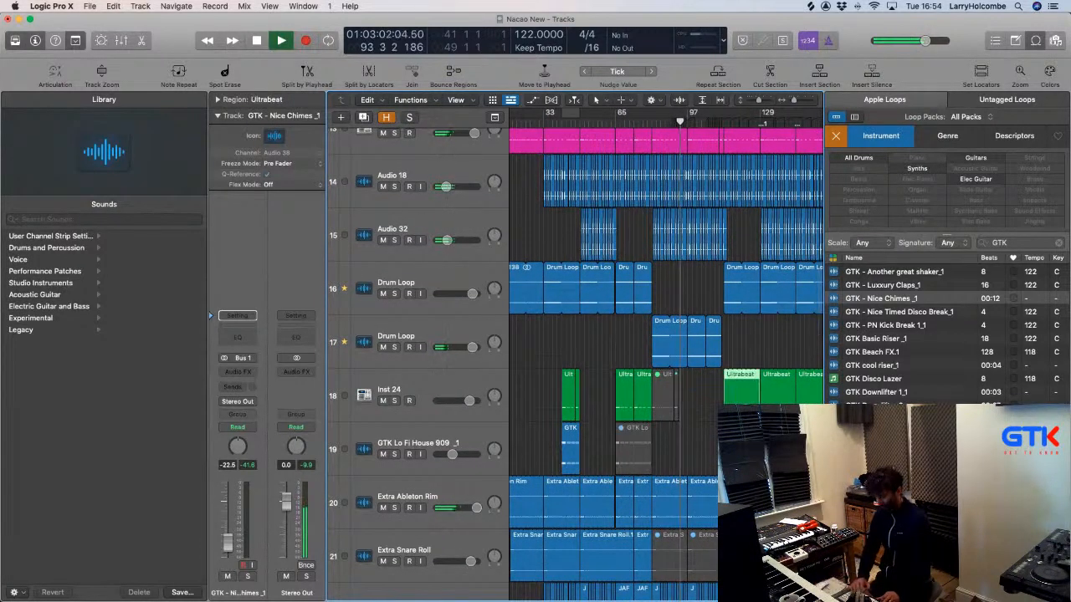
{"action": "key", "text": "ctrl+m"}
Cut a middle section and the end from the Lo Fi House region, and delete the bar-145 Ultrabeat region.
{"action": "left_click_drag", "start_coordinate": [699, 339], "coordinate": [847, 504]}
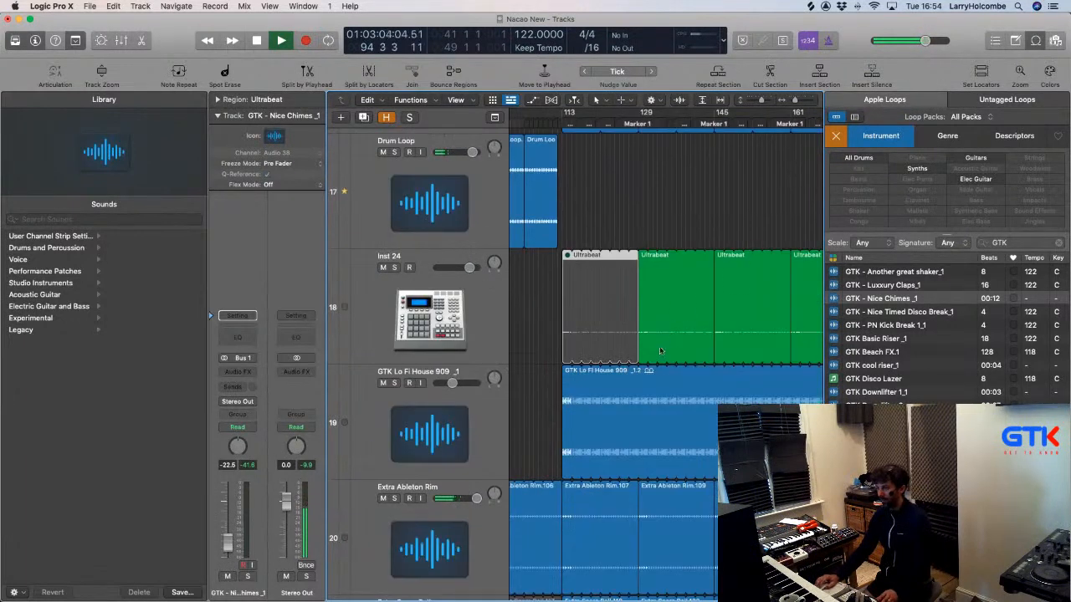
{"action": "left_click_drag", "start_coordinate": [638, 371], "coordinate": [723, 378]}
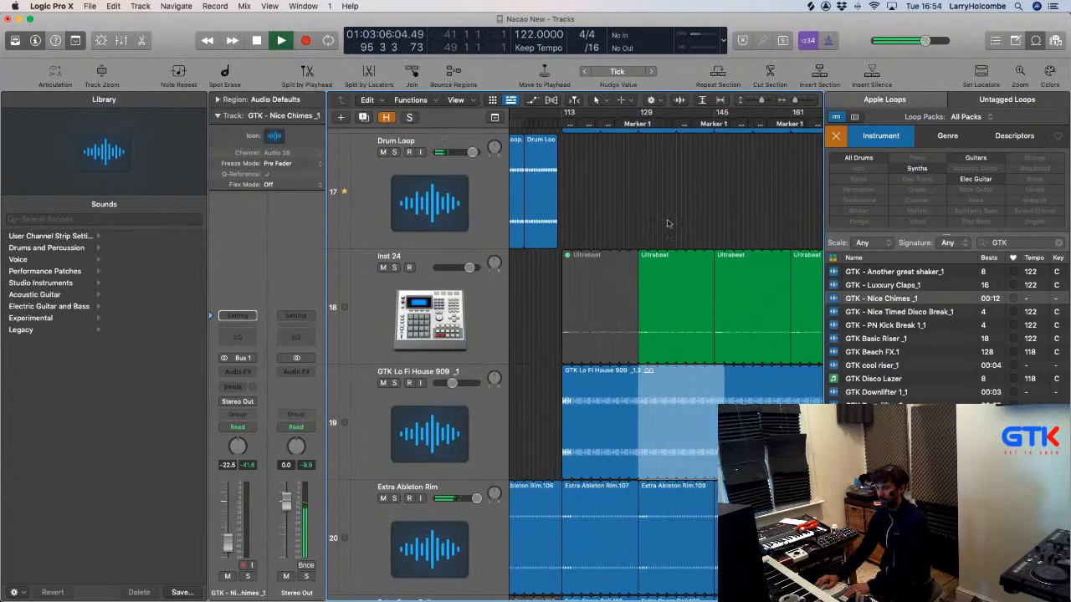
{"action": "left_click", "coordinate": [648, 369]}
{"action": "left_click_drag", "start_coordinate": [640, 369], "coordinate": [712, 378]}
{"action": "key", "text": "Delete"}
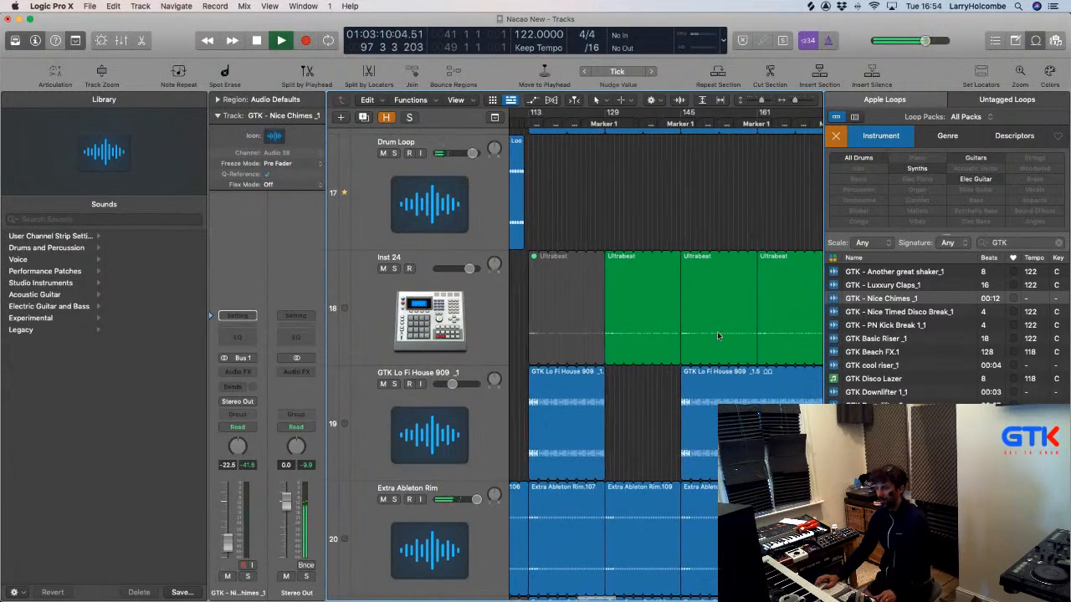
{"action": "left_click", "coordinate": [682, 306]}
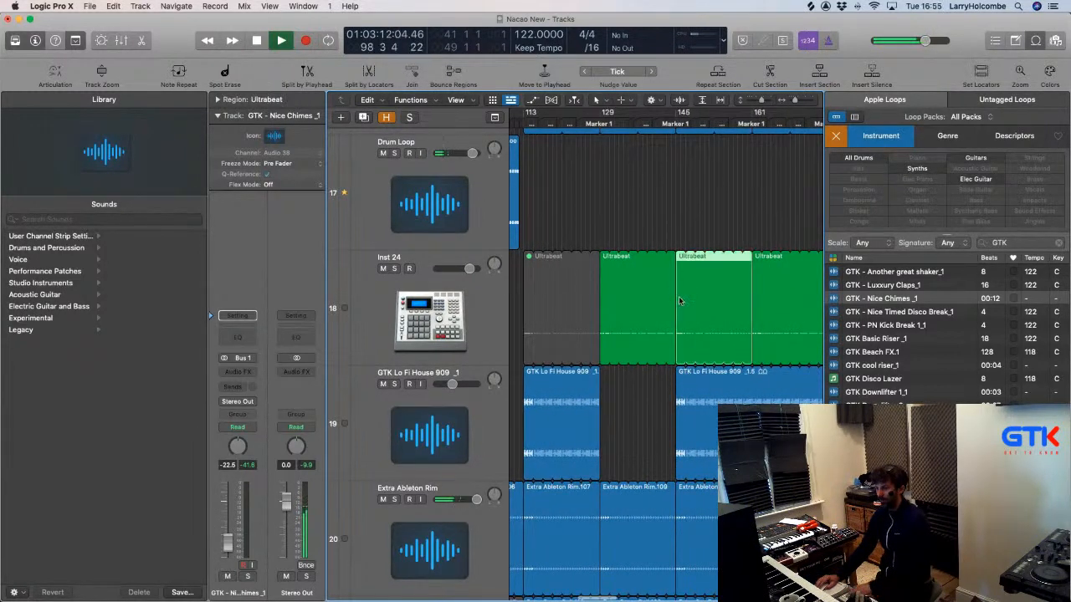
{"action": "key", "text": "Delete"}
{"action": "left_click_drag", "start_coordinate": [699, 371], "coordinate": [773, 378]}
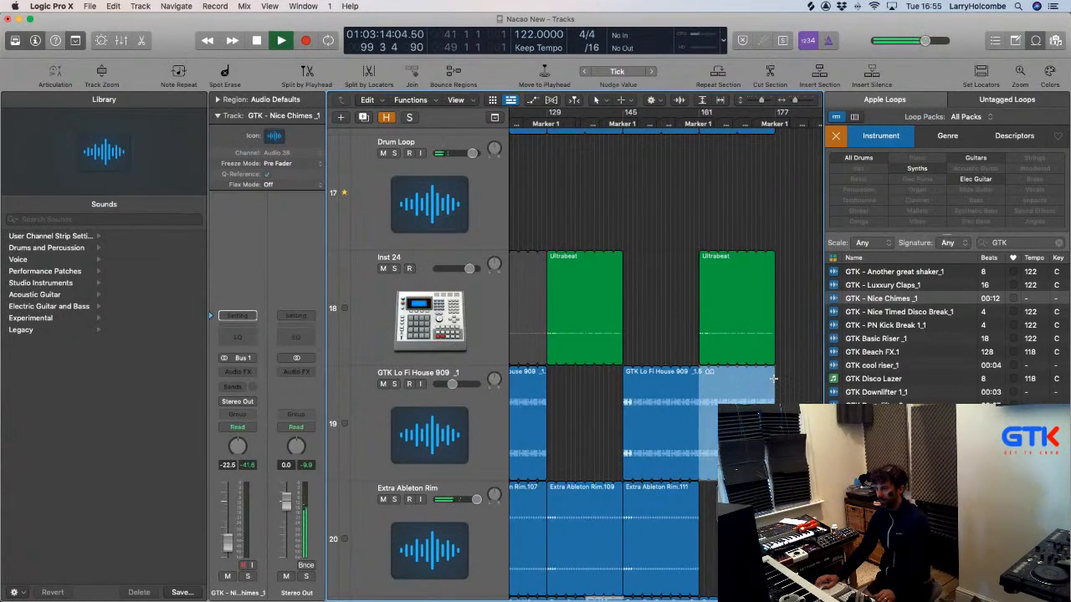
{"action": "key", "text": "Delete"}
Shrink track heights and preview the GTK Basic Riser_1 loop.
{"action": "scroll", "coordinate": [773, 381], "scroll_direction": "up", "scroll_amount": 3}
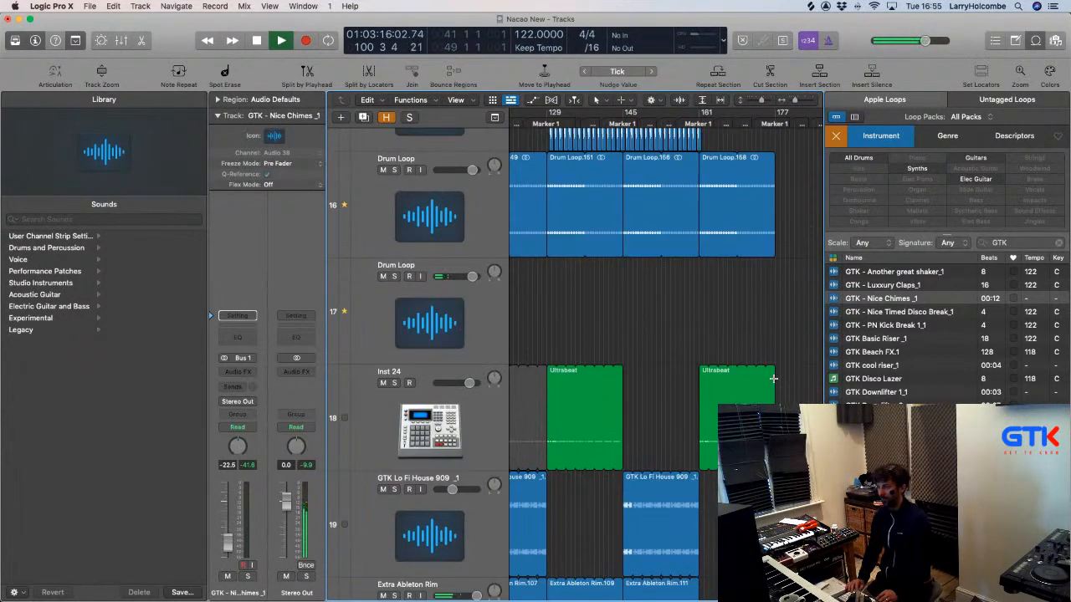
{"action": "key", "text": "super+Up"}
{"action": "key", "text": "super+Up"}
{"action": "key", "text": "super+Up"}
{"action": "left_click", "coordinate": [859, 339]}
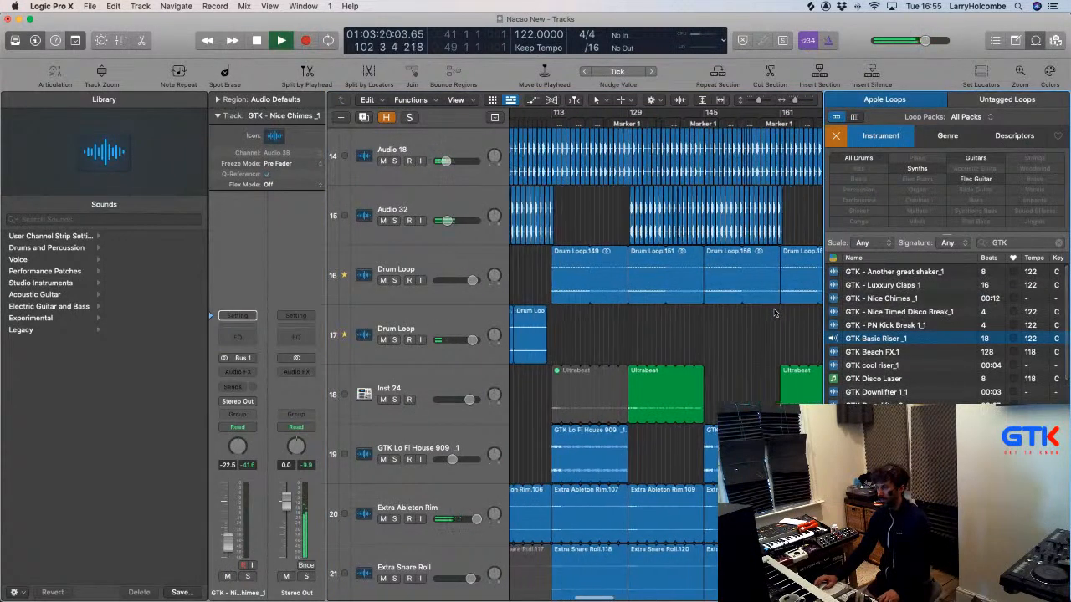
Preview the GTK - Nice Timed Disco Break_1 loop and browse further down the loop list.
{"action": "left_click", "coordinate": [834, 312]}
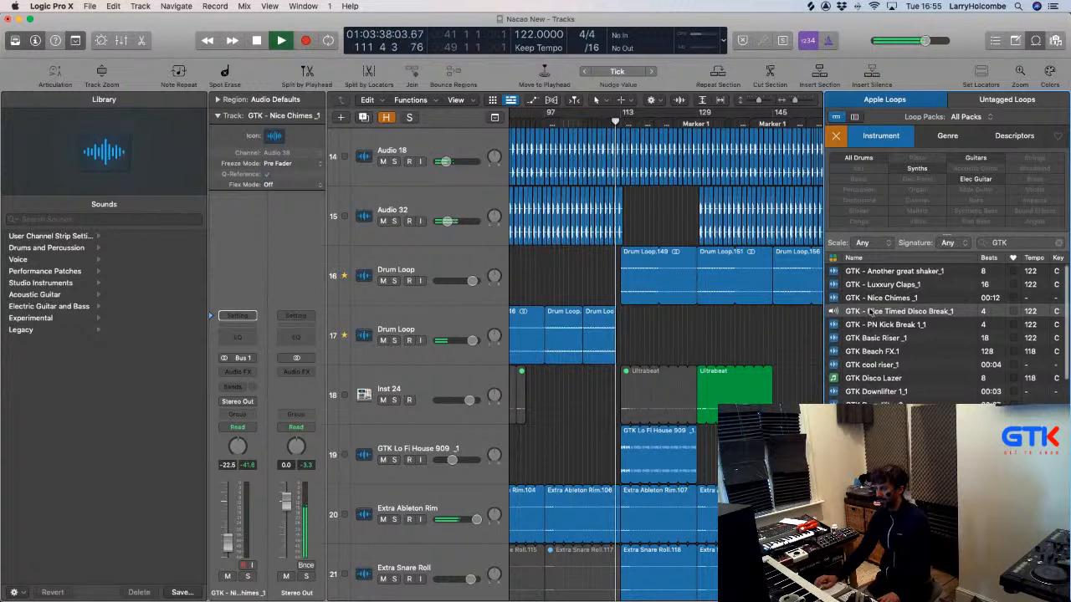
{"action": "scroll", "coordinate": [870, 311], "scroll_direction": "down", "scroll_amount": 10}
{"action": "scroll", "coordinate": [870, 311], "scroll_direction": "down", "scroll_amount": 6}
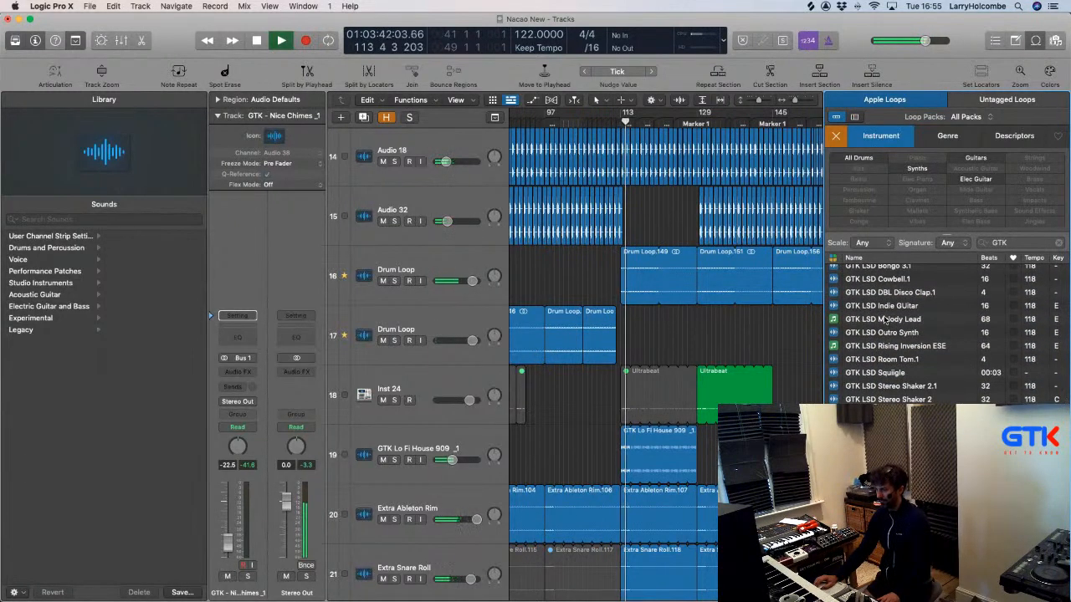
{"action": "scroll", "coordinate": [878, 316], "scroll_direction": "down", "scroll_amount": 4}
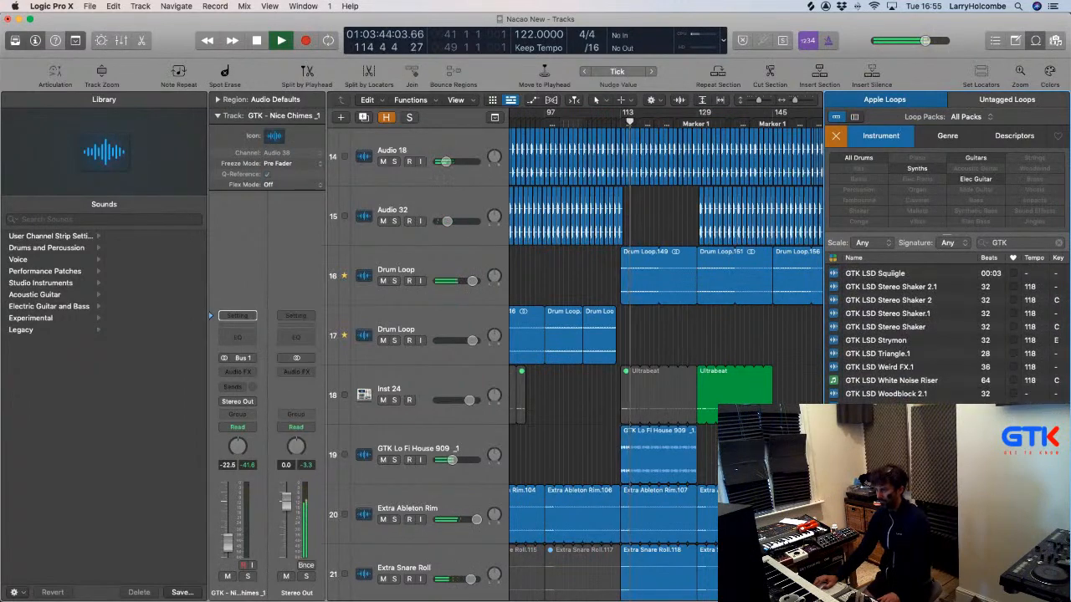
{"action": "scroll", "coordinate": [708, 382], "scroll_direction": "down", "scroll_amount": 2}
{"action": "scroll", "coordinate": [708, 382], "scroll_direction": "down", "scroll_amount": 20}
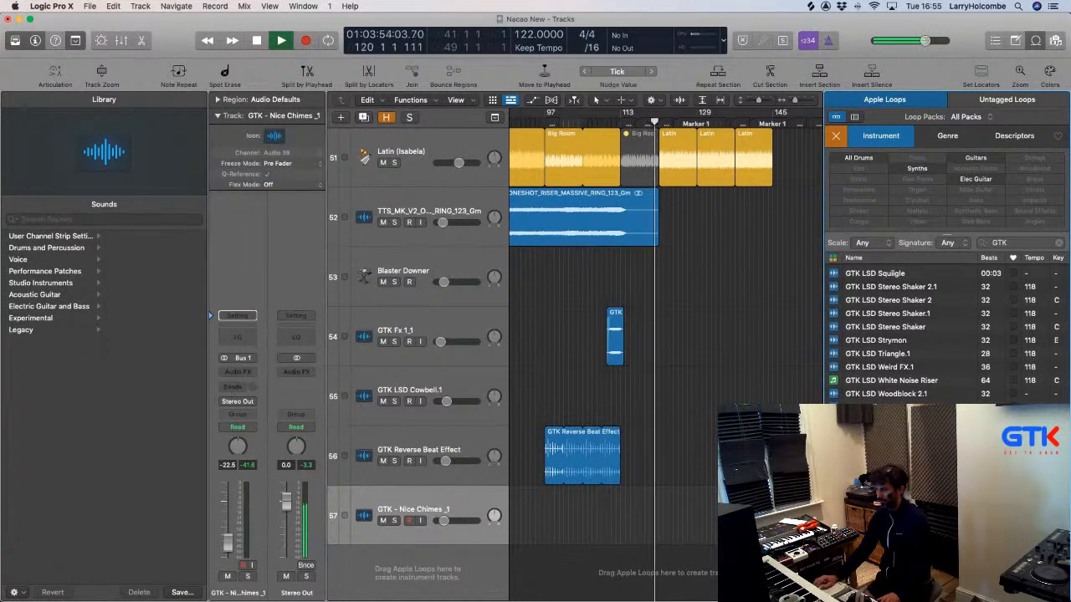
Add the GTK Mojo Crash loop on a new track at bar 113 and close the loop browser.
{"action": "left_click", "coordinate": [581, 460]}
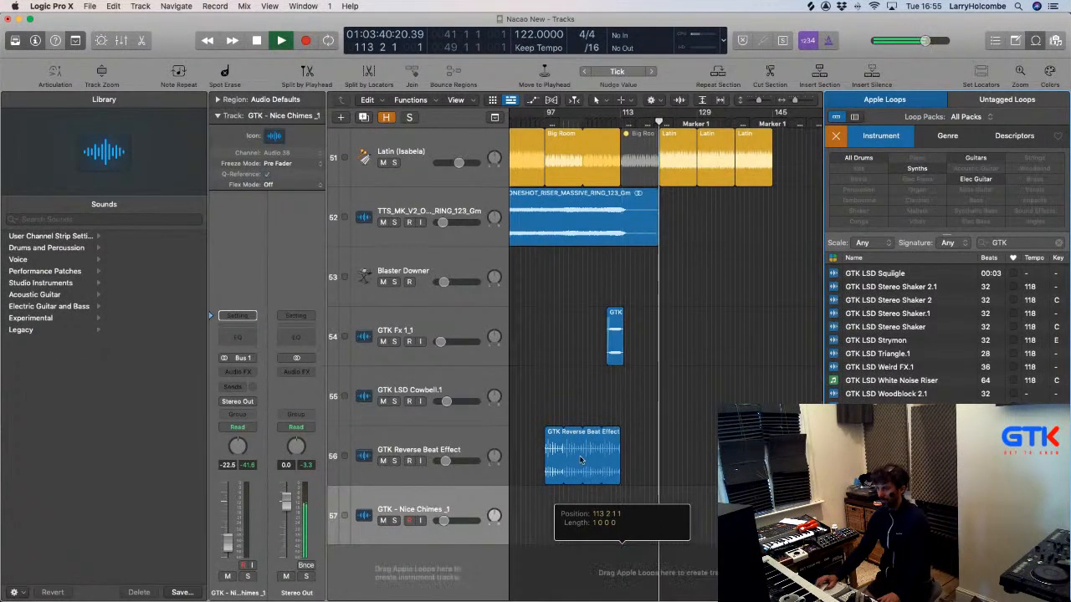
{"action": "left_click_drag", "start_coordinate": [594, 504], "coordinate": [704, 592]}
{"action": "left_click", "coordinate": [594, 414]}
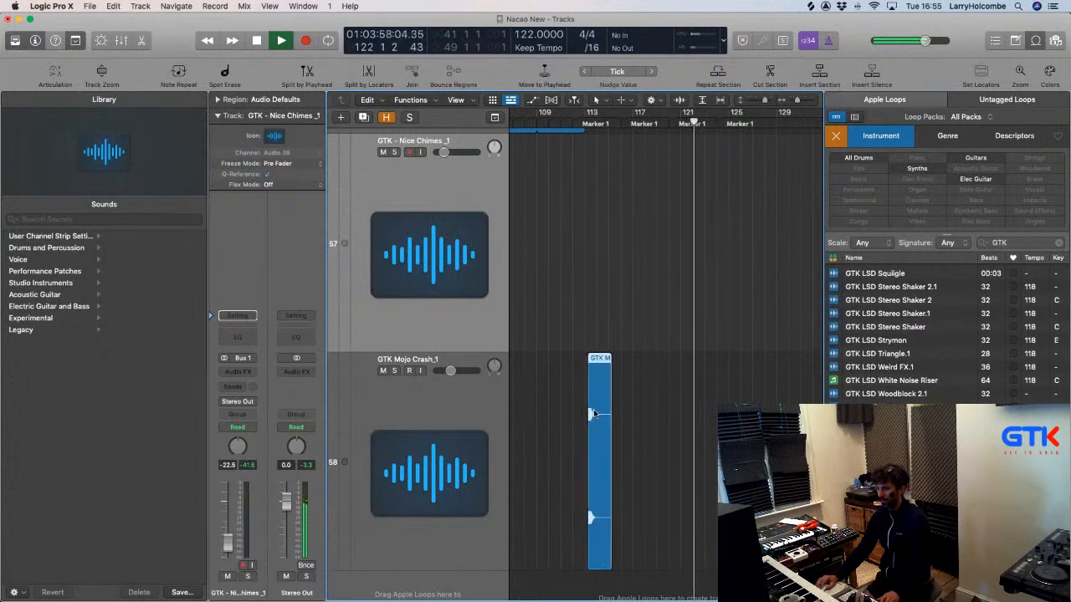
{"action": "left_click_drag", "start_coordinate": [558, 351], "coordinate": [641, 416]}
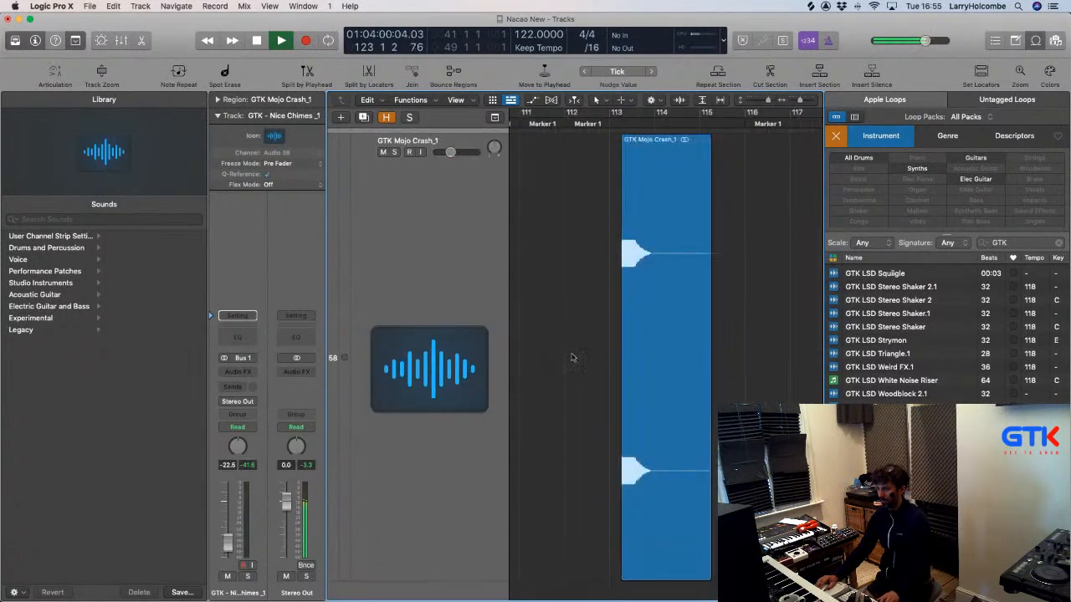
{"action": "left_click_drag", "start_coordinate": [650, 360], "coordinate": [639, 359]}
{"action": "left_click", "coordinate": [648, 360], "text": "ctrl+alt"}
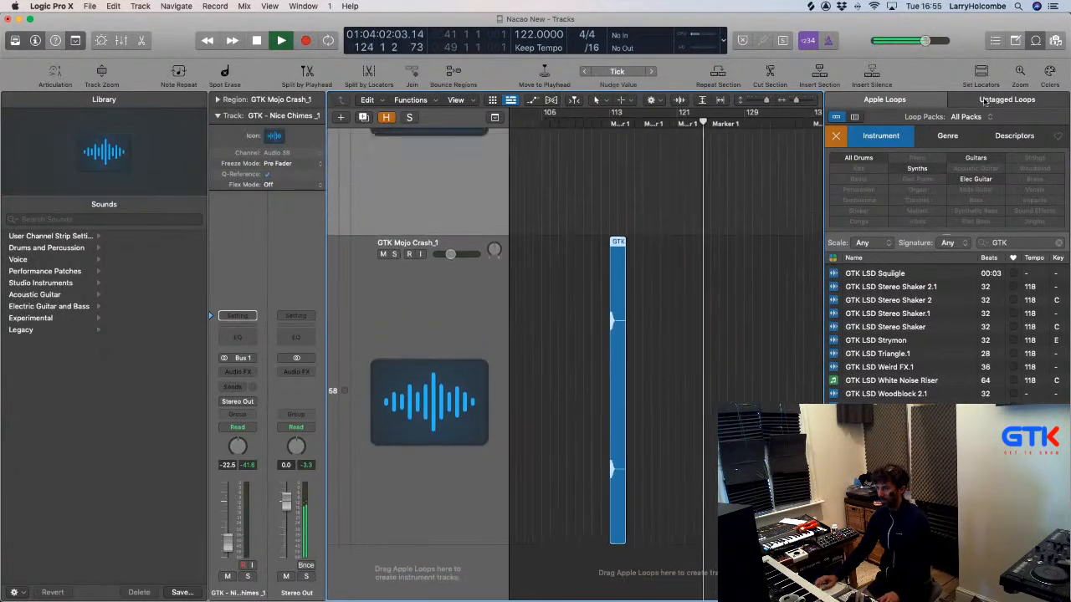
{"action": "left_click", "coordinate": [1035, 40]}
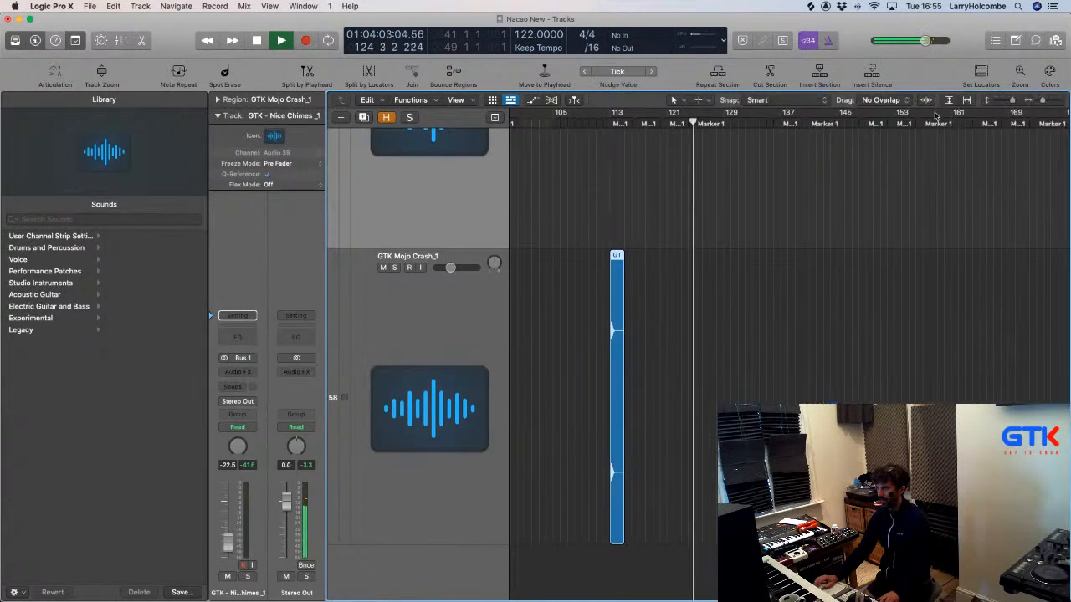
Lower the GTK Mojo Crash_1 track volume to -14.2 dB during playback.
{"action": "key", "text": "space"}
{"action": "right_click", "coordinate": [583, 154]}
{"action": "left_click", "coordinate": [423, 360]}
{"action": "left_click", "coordinate": [421, 352]}
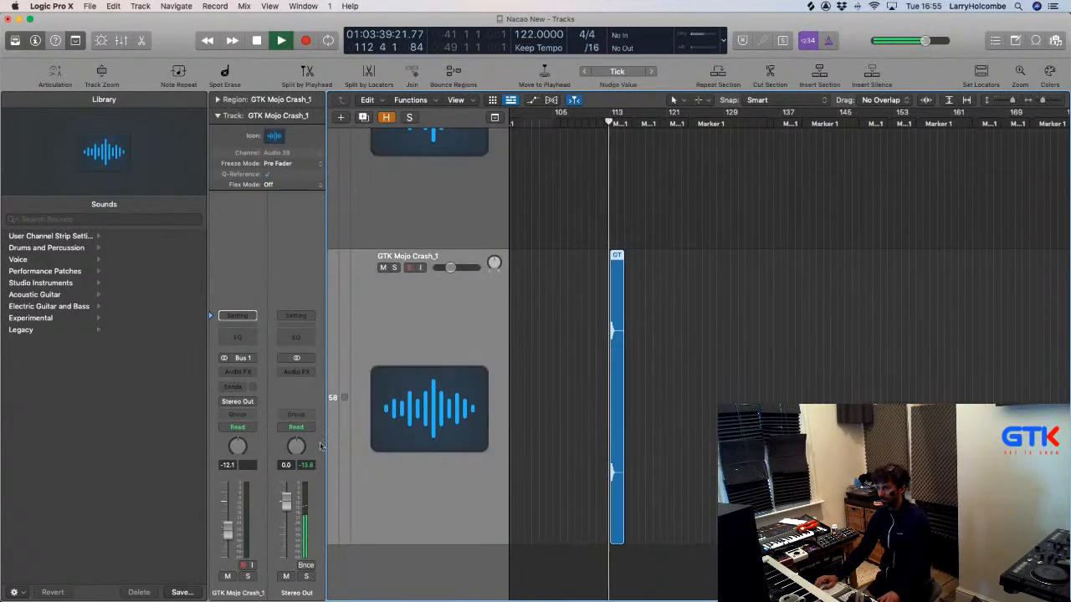
{"action": "left_click_drag", "start_coordinate": [228, 531], "coordinate": [227, 534]}
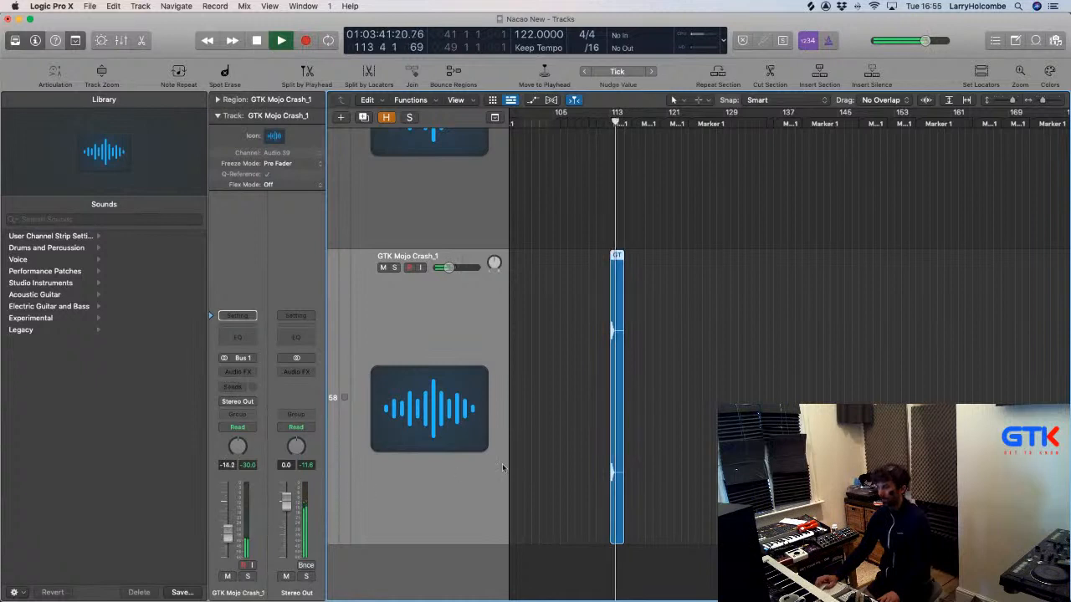
Set a cycle from bar 113 to 121, mute GTK Mojo Crash_1, and open new-track creation.
{"action": "left_click", "coordinate": [596, 122]}
{"action": "left_click_drag", "start_coordinate": [612, 112], "coordinate": [668, 113]}
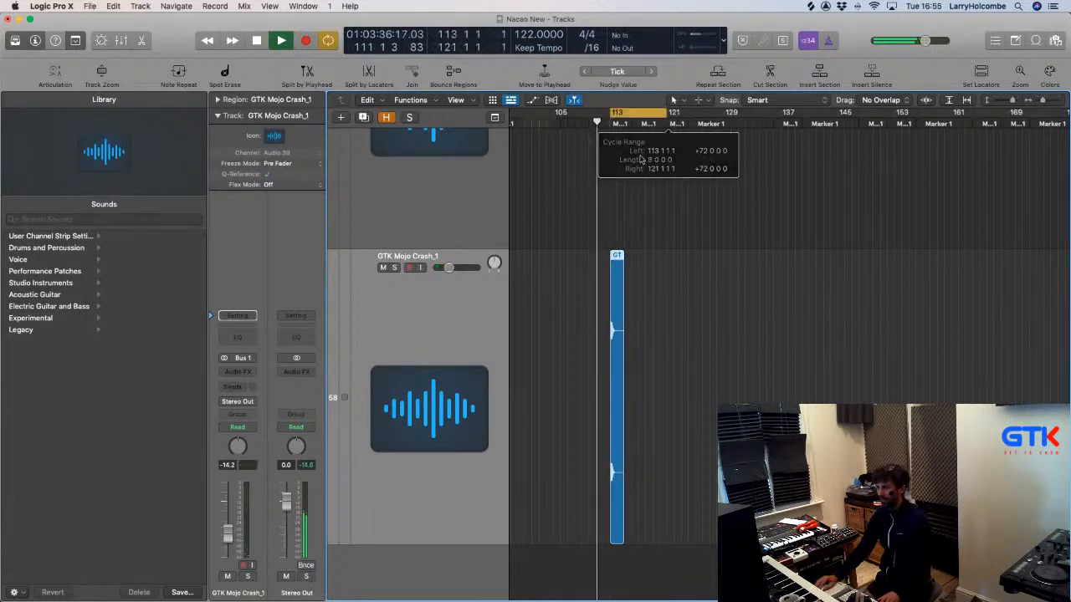
{"action": "left_click", "coordinate": [384, 267]}
{"action": "scroll", "coordinate": [381, 268], "scroll_direction": "up", "scroll_amount": 2}
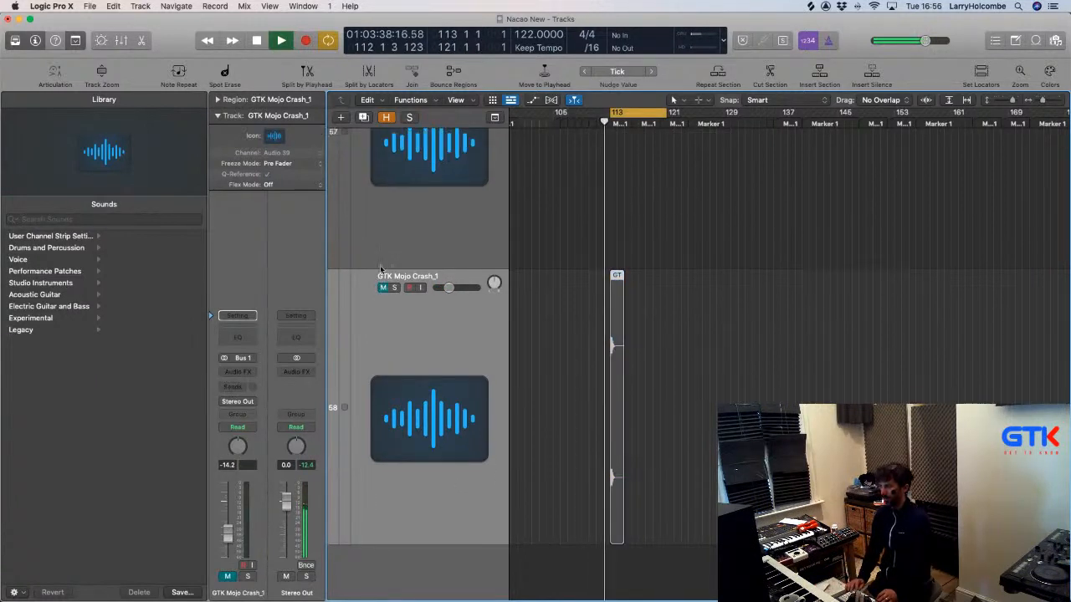
{"action": "scroll", "coordinate": [379, 265], "scroll_direction": "down", "scroll_amount": 10}
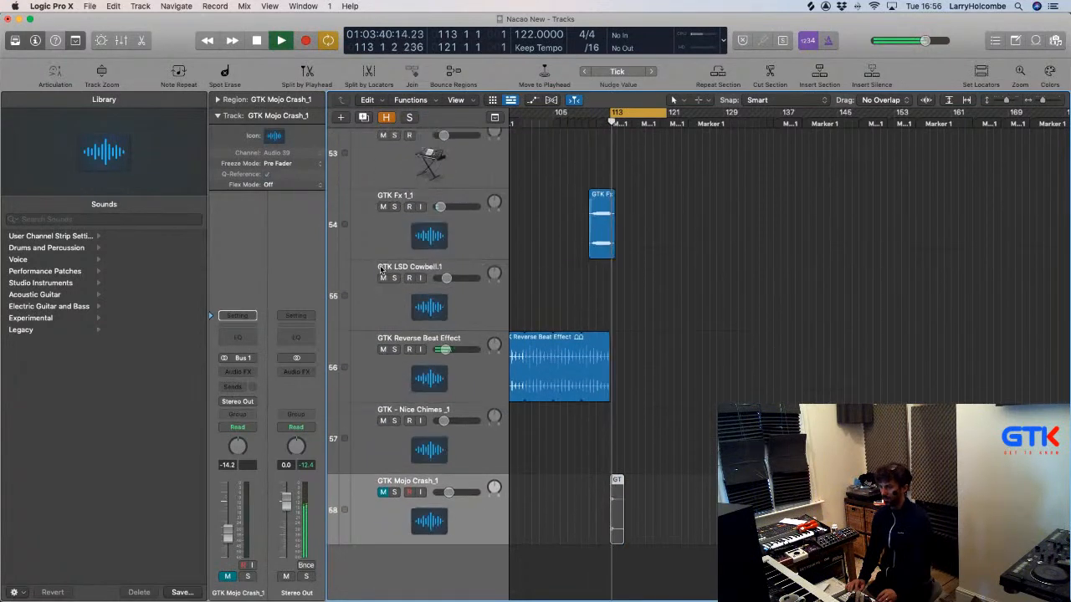
{"action": "scroll", "coordinate": [381, 268], "scroll_direction": "down", "scroll_amount": 6}
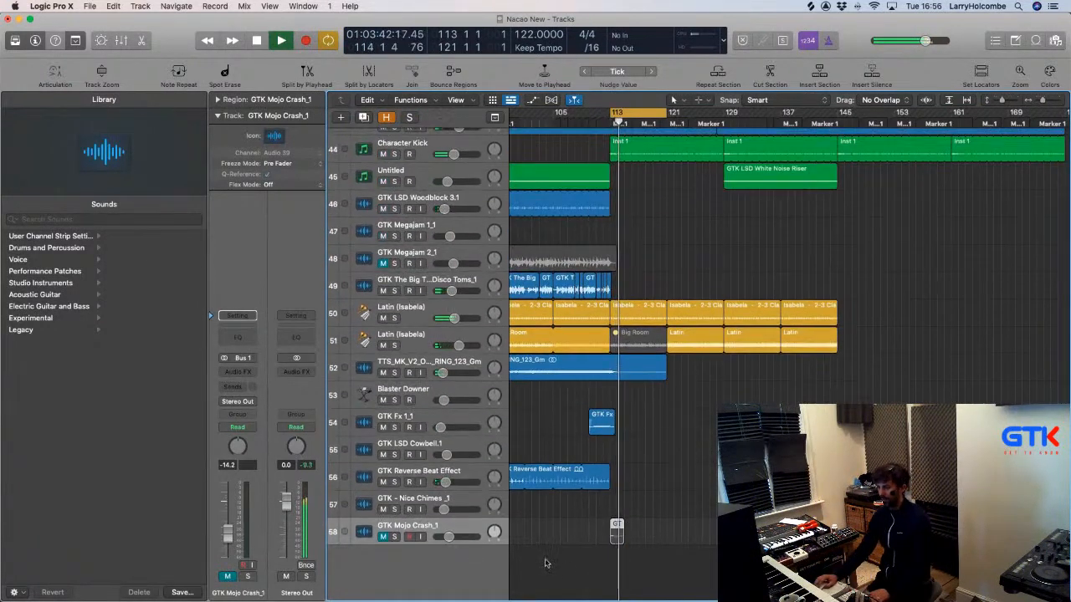
{"action": "scroll", "coordinate": [645, 532], "scroll_direction": "down", "scroll_amount": 4}
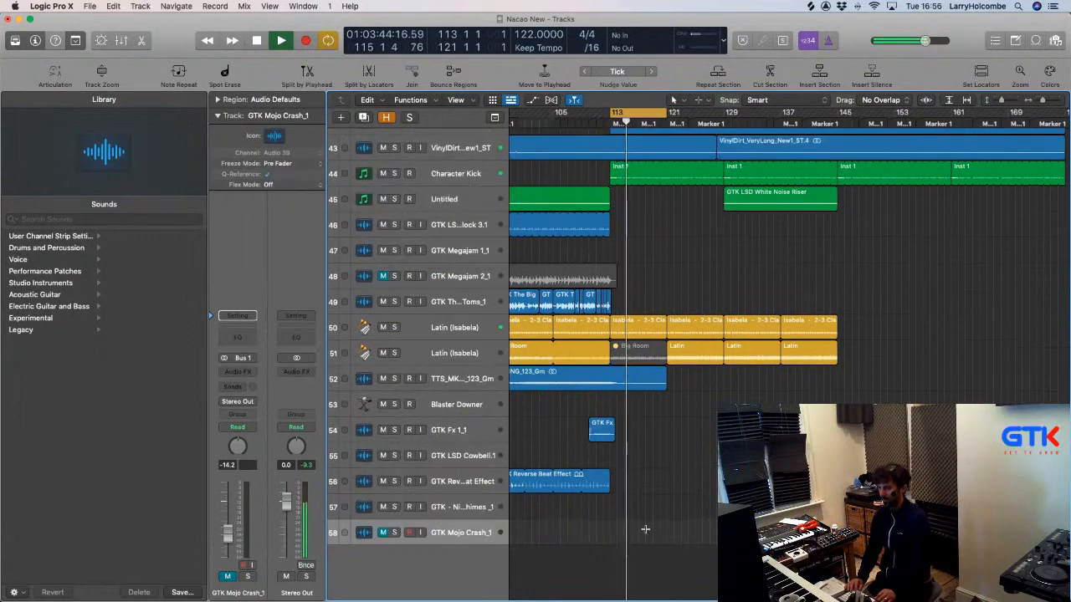
{"action": "scroll", "coordinate": [645, 529], "scroll_direction": "down", "scroll_amount": 8}
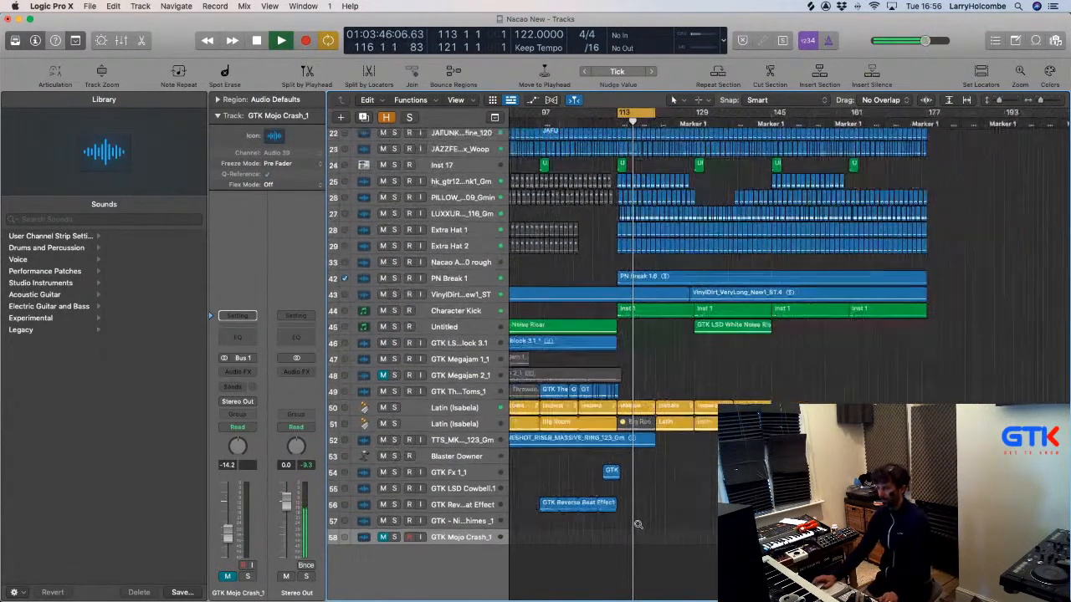
{"action": "scroll", "coordinate": [651, 522], "scroll_direction": "left", "scroll_amount": 2}
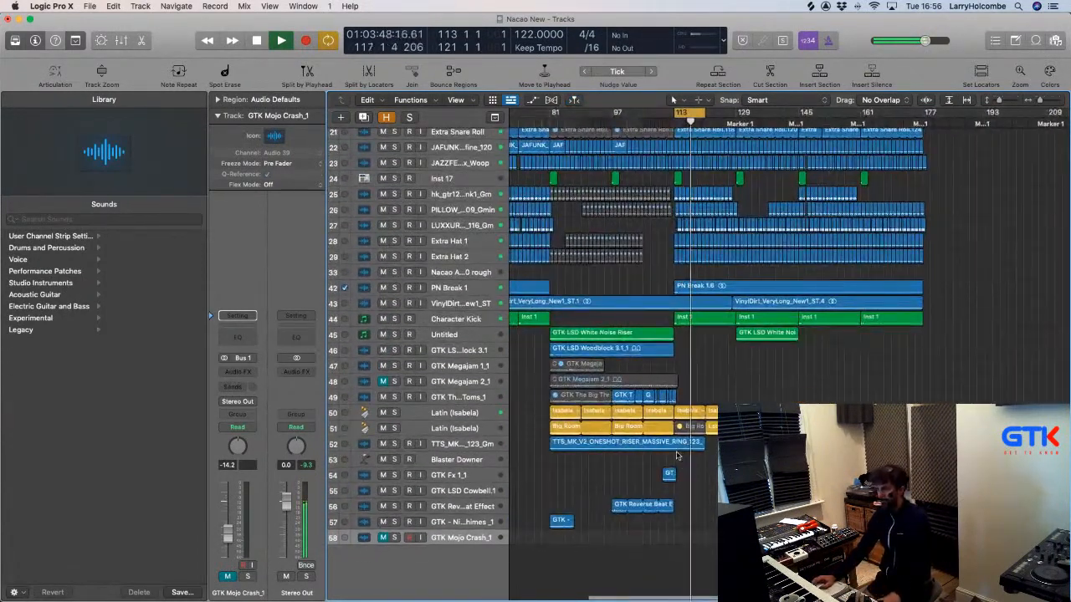
{"action": "scroll", "coordinate": [676, 456], "scroll_direction": "left", "scroll_amount": 1}
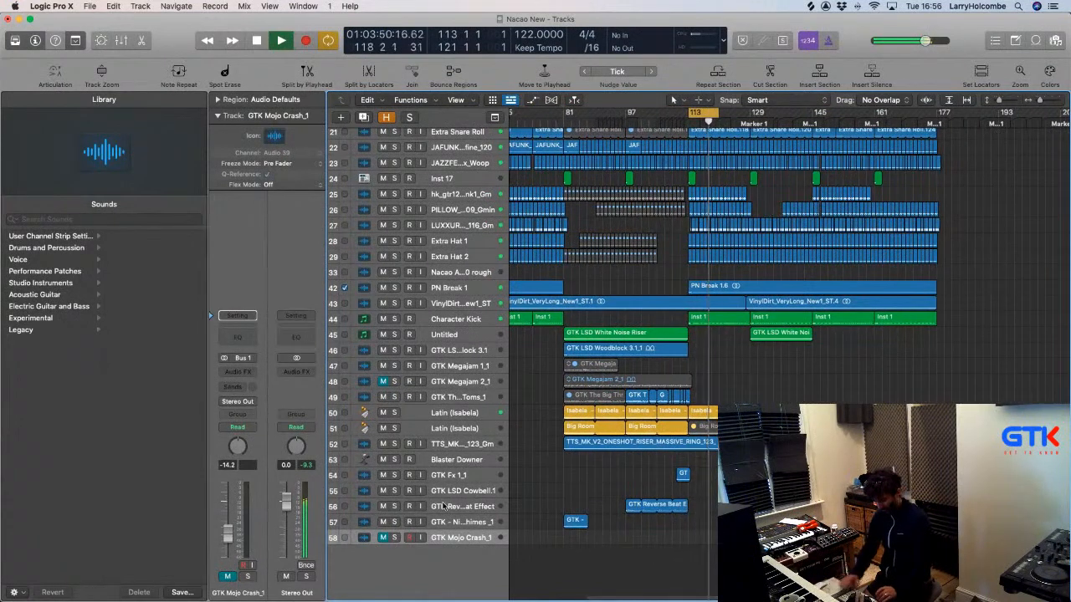
{"action": "key", "text": "alt+super+n"}
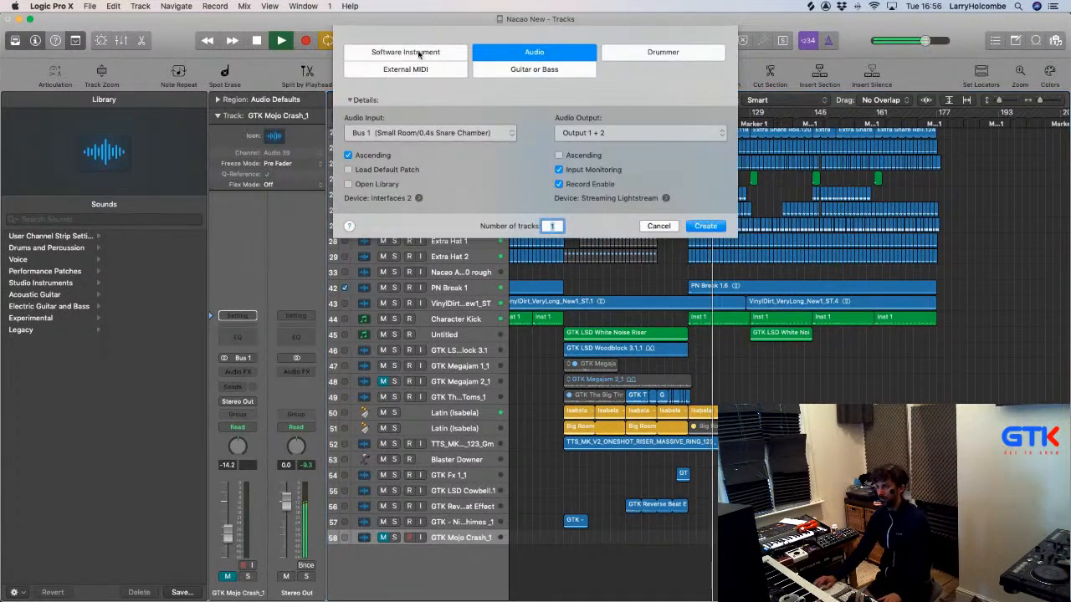
Create a software instrument track and load a stereo Sampler on Inst 13.
{"action": "left_click", "coordinate": [419, 54]}
{"action": "key", "text": "Return"}
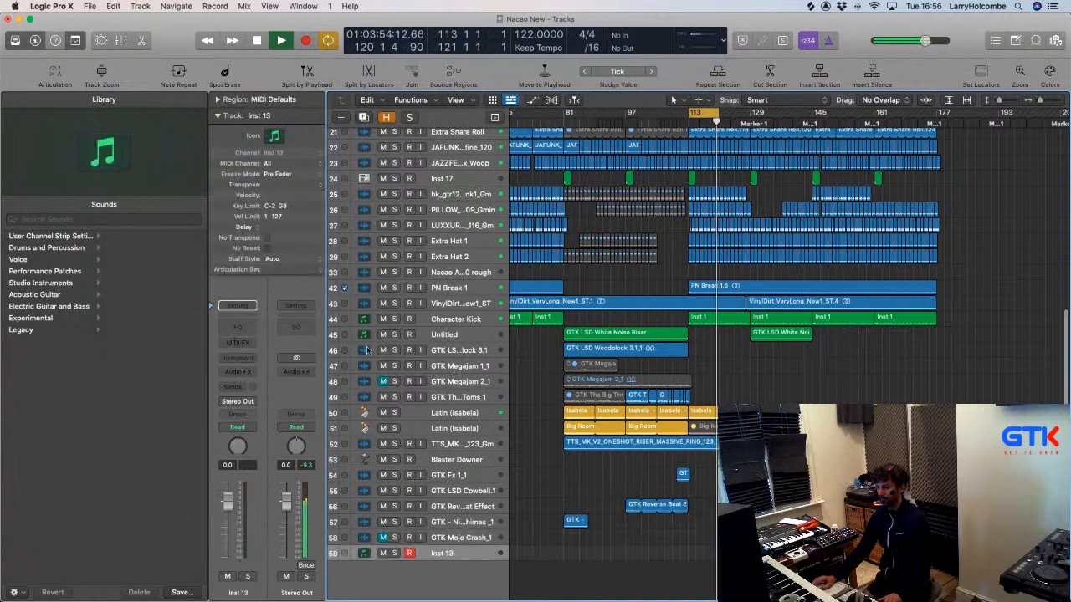
{"action": "left_click", "coordinate": [237, 358]}
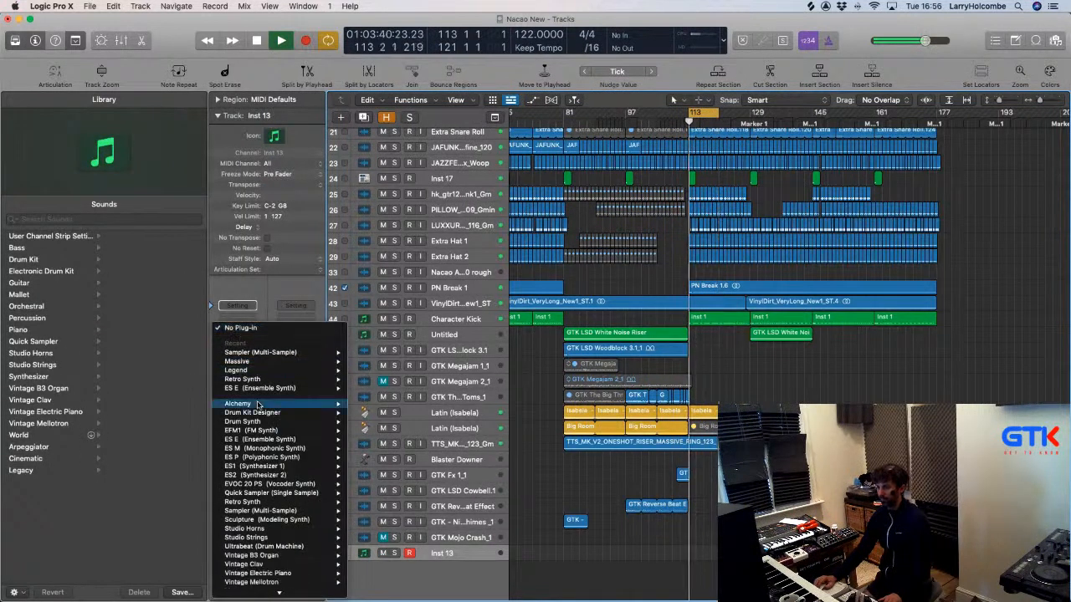
{"action": "mouse_move", "coordinate": [334, 352]}
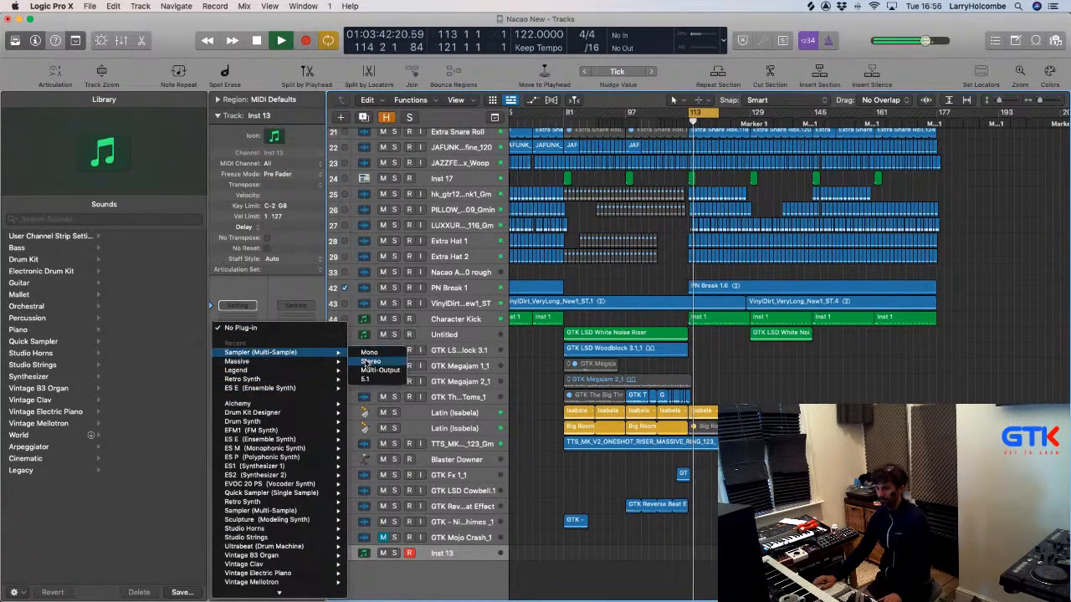
{"action": "left_click", "coordinate": [369, 362]}
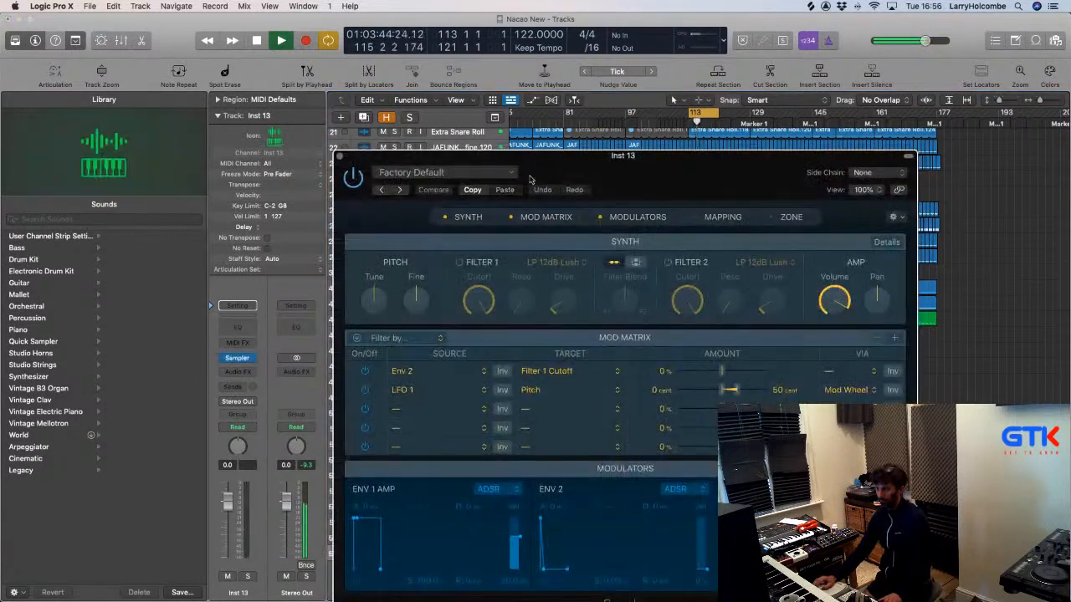
{"action": "left_click_drag", "start_coordinate": [529, 178], "coordinate": [471, 90]}
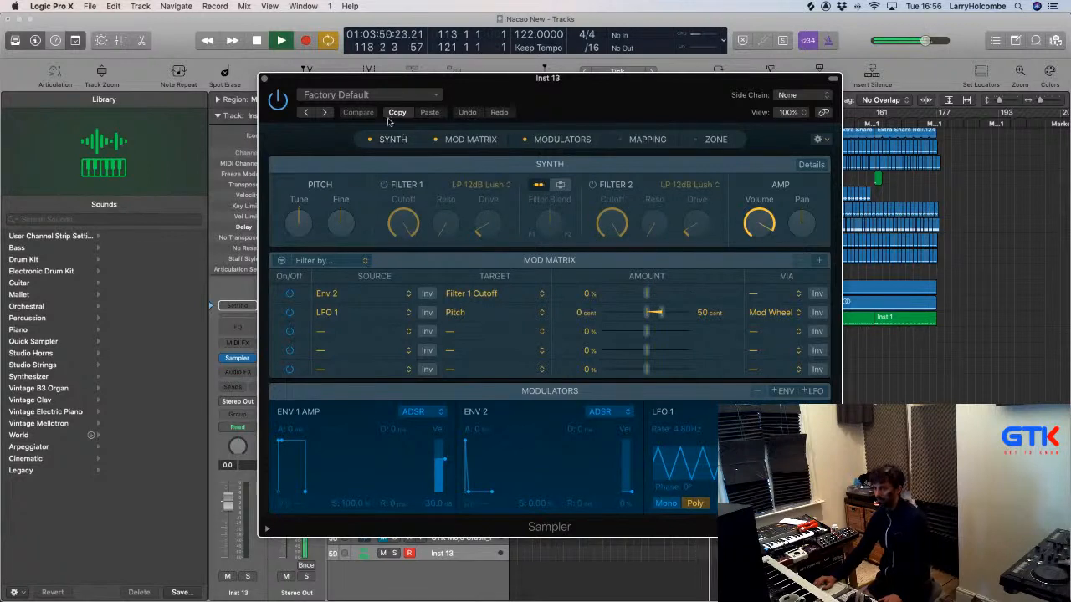
Load the factory Classical Piano preset into the Sampler and close its window.
{"action": "left_click", "coordinate": [358, 98]}
{"action": "mouse_move", "coordinate": [375, 406]}
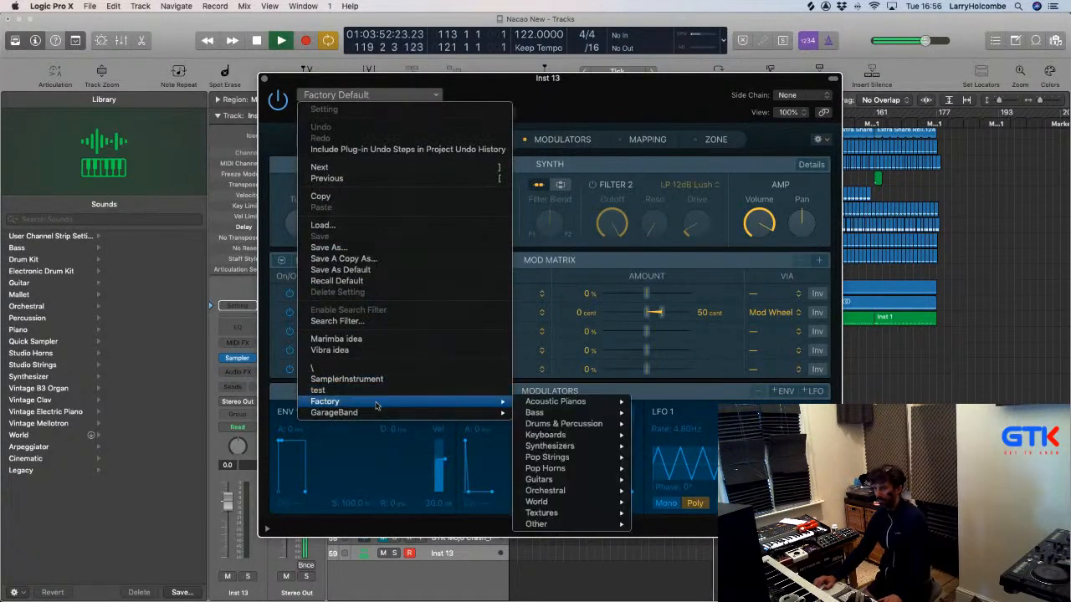
{"action": "left_click", "coordinate": [649, 408]}
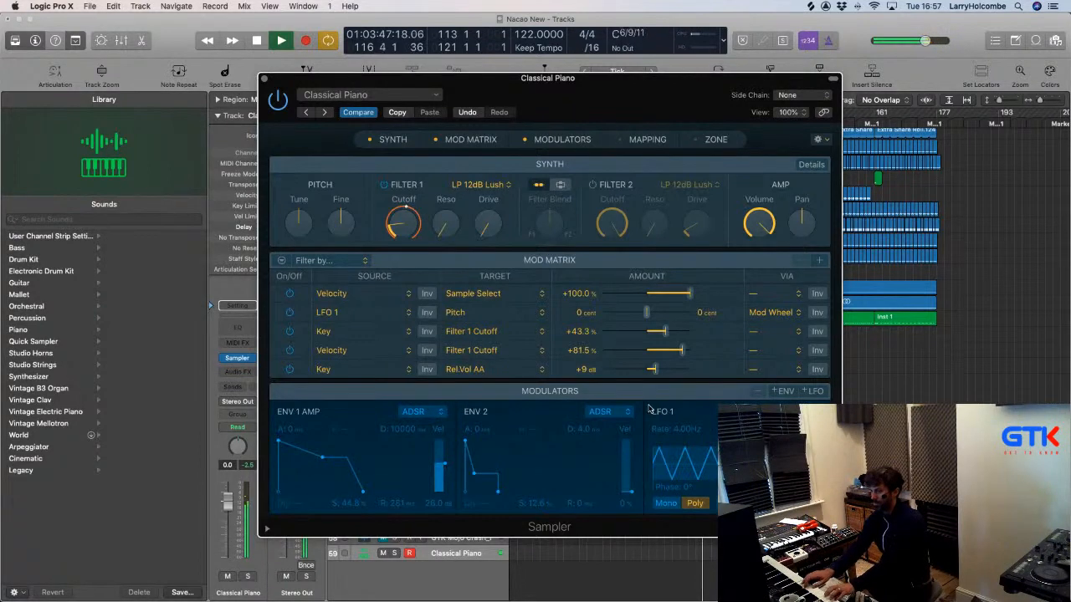
{"action": "left_click", "coordinate": [264, 78]}
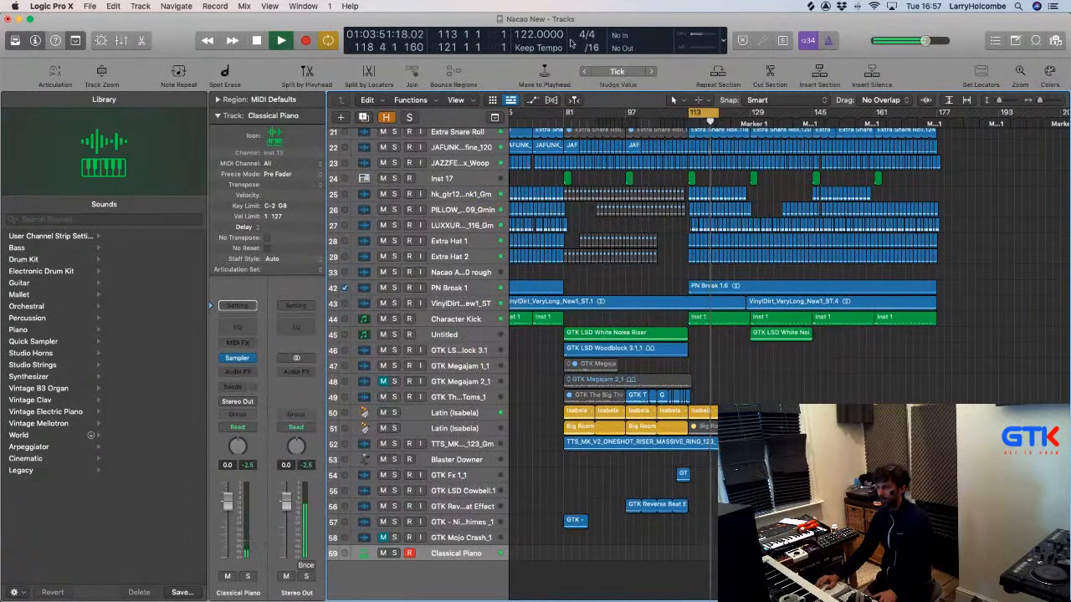
Stop playback and add Key Signature to the control bar display.
{"action": "key", "text": "space"}
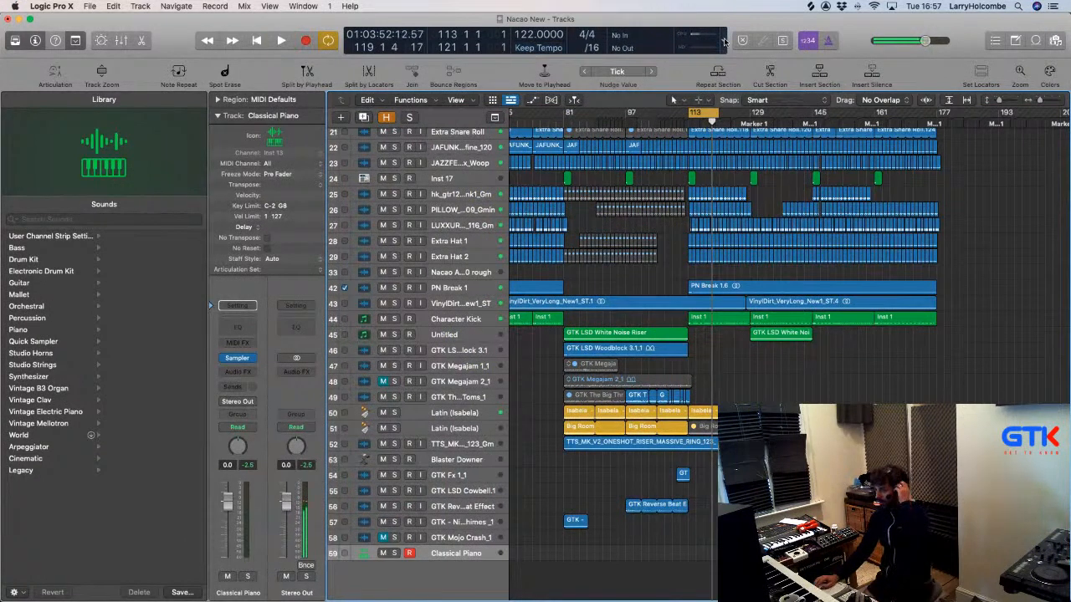
{"action": "left_click", "coordinate": [725, 41]}
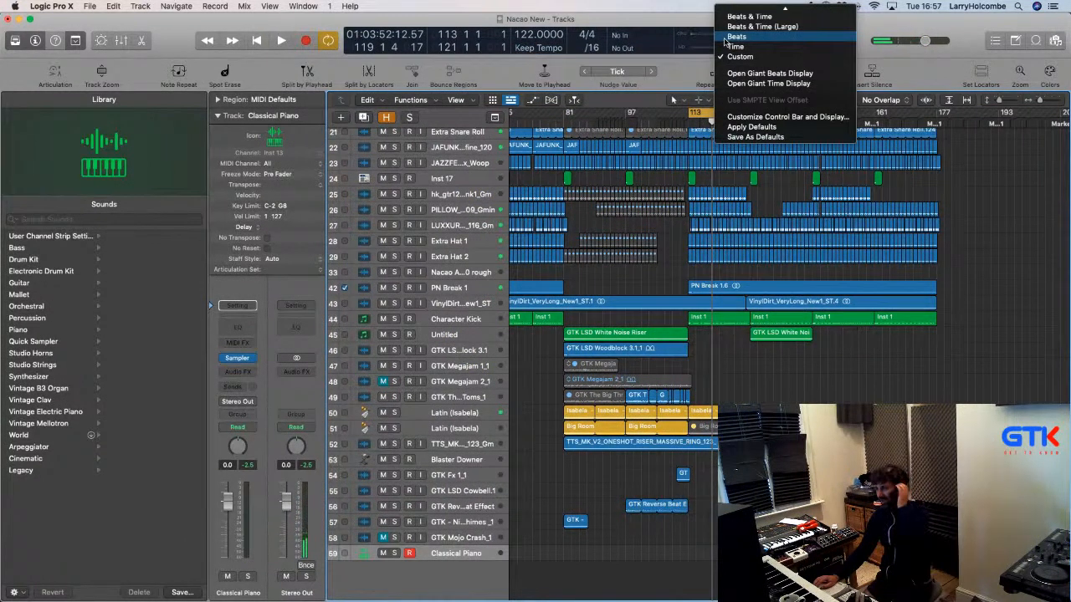
{"action": "scroll", "coordinate": [725, 41], "scroll_direction": "up", "scroll_amount": 2}
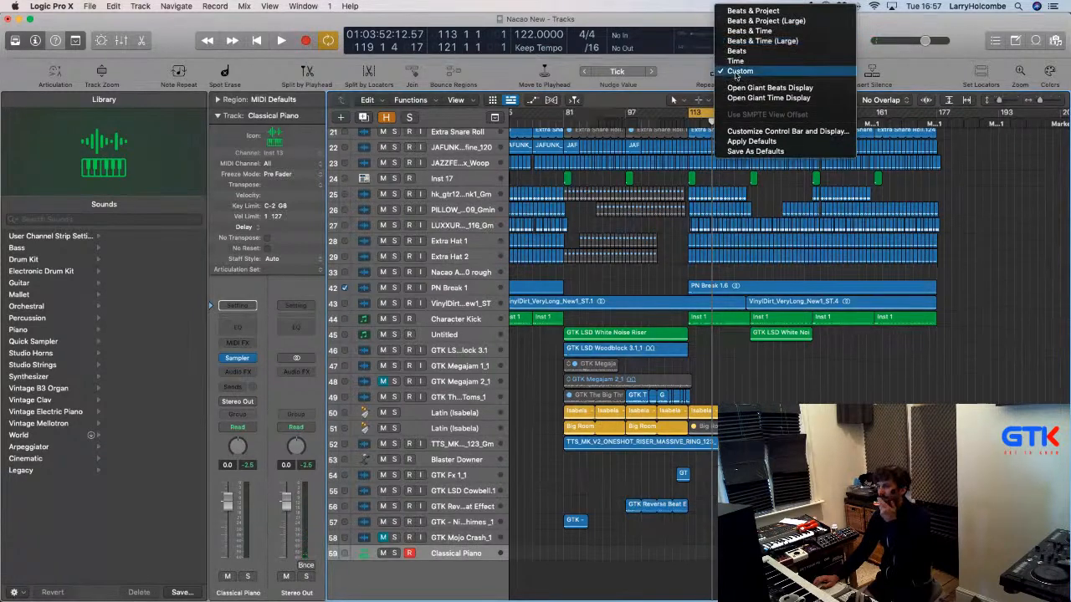
{"action": "left_click", "coordinate": [736, 72]}
{"action": "left_click", "coordinate": [725, 40]}
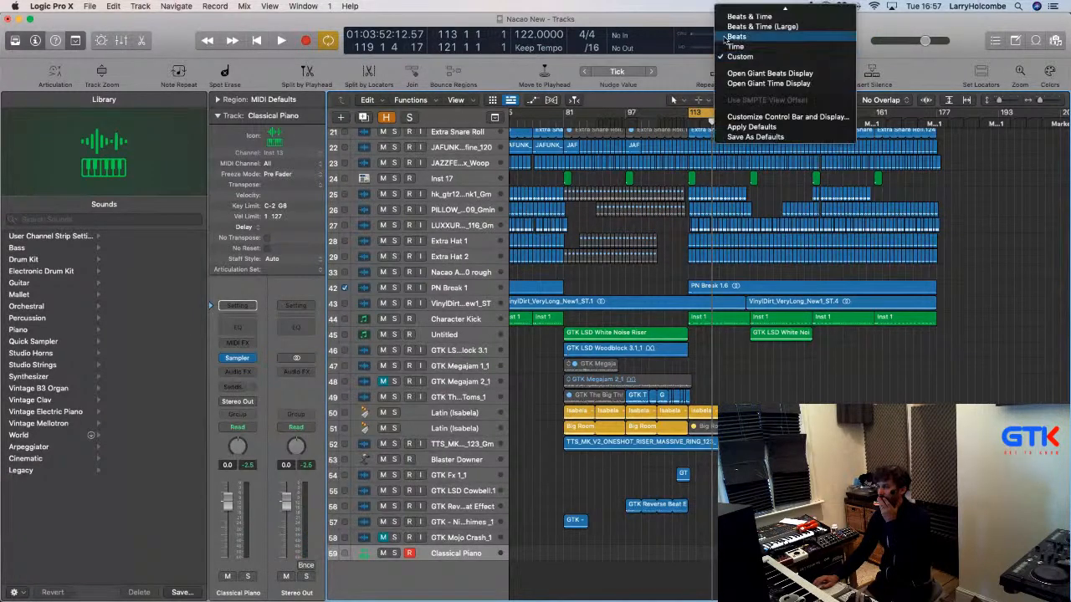
{"action": "left_click", "coordinate": [746, 122]}
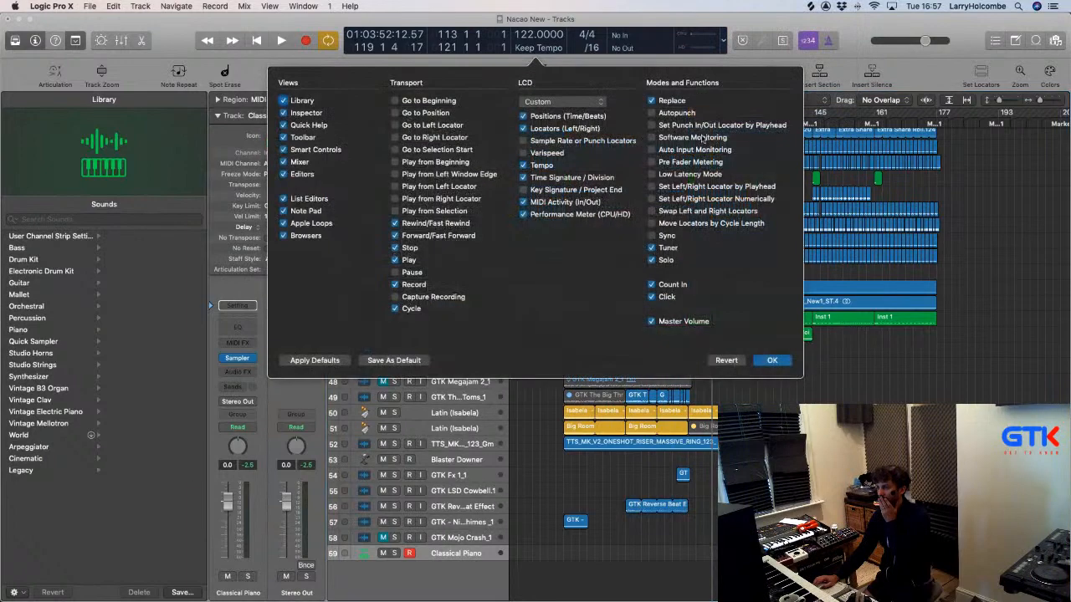
{"action": "left_click", "coordinate": [524, 190]}
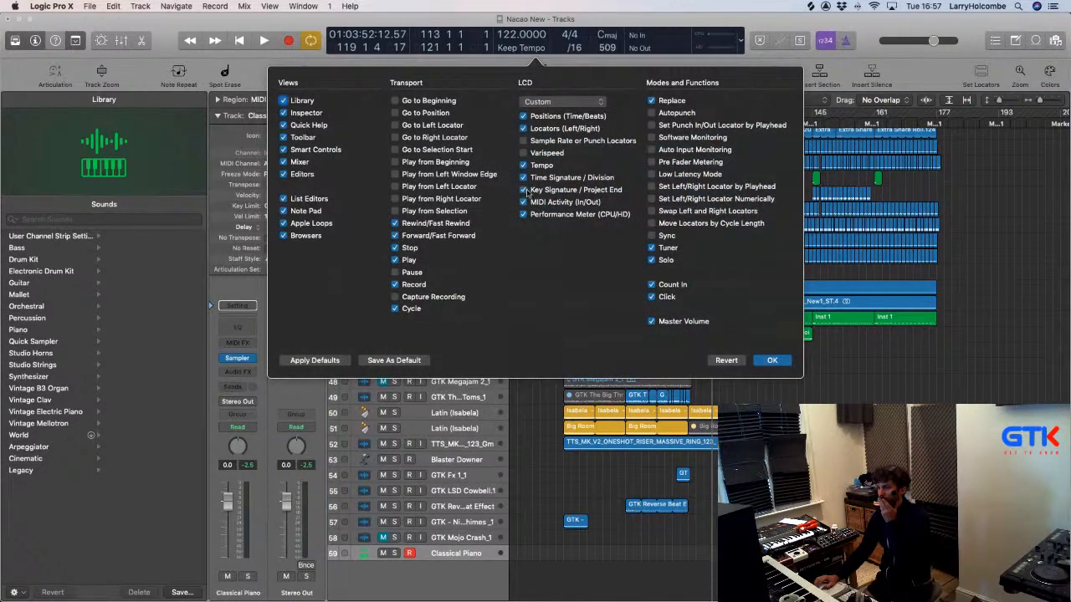
{"action": "left_click", "coordinate": [771, 361]}
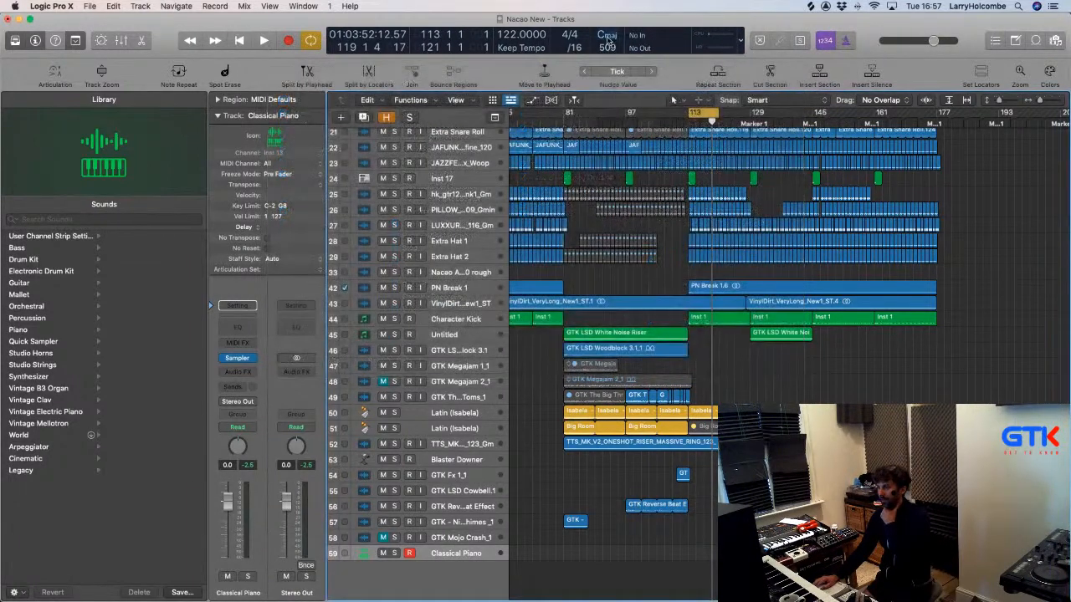
Change the project key to D minor and bring back the loop browser.
{"action": "left_click", "coordinate": [607, 36]}
{"action": "scroll", "coordinate": [608, 40], "scroll_direction": "up", "scroll_amount": 3}
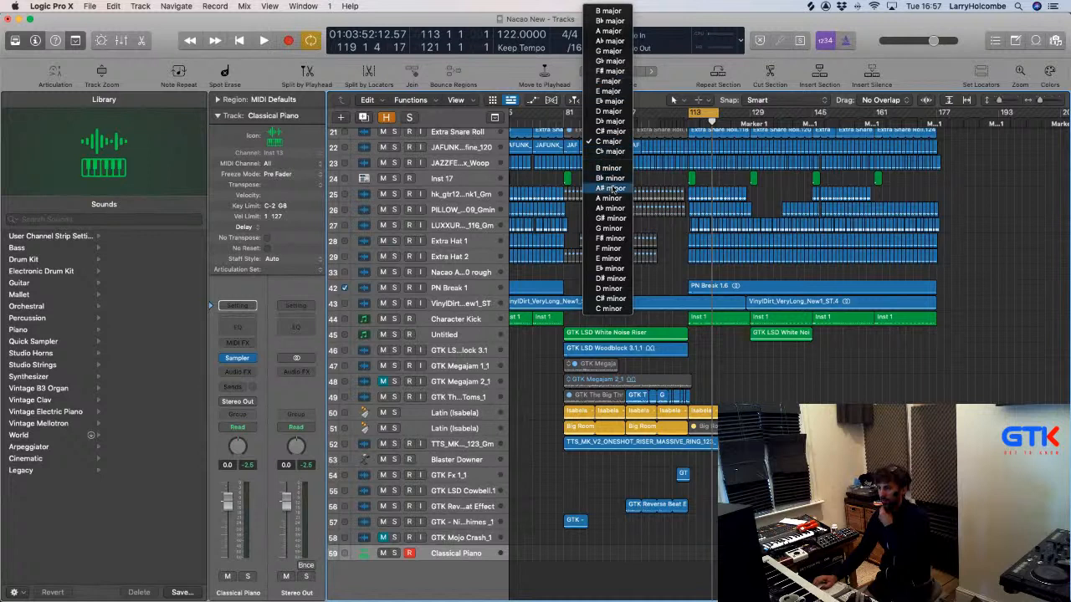
{"action": "left_click", "coordinate": [610, 289]}
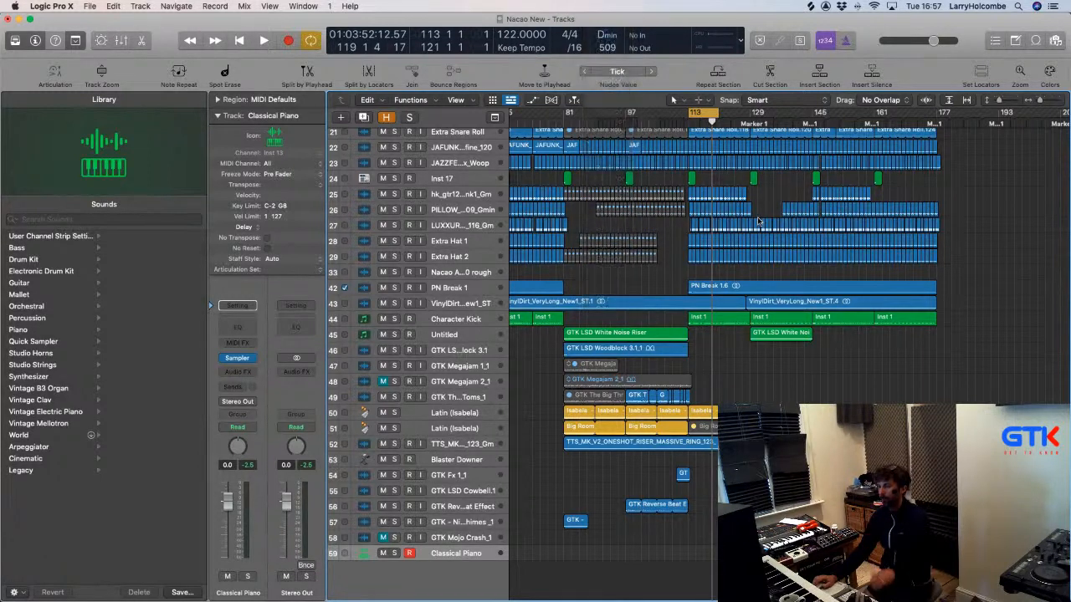
{"action": "left_click", "coordinate": [1037, 41]}
Search loops for 'string', preview Suspended String Trill 01 and add it to the arrangement.
{"action": "left_click", "coordinate": [835, 135]}
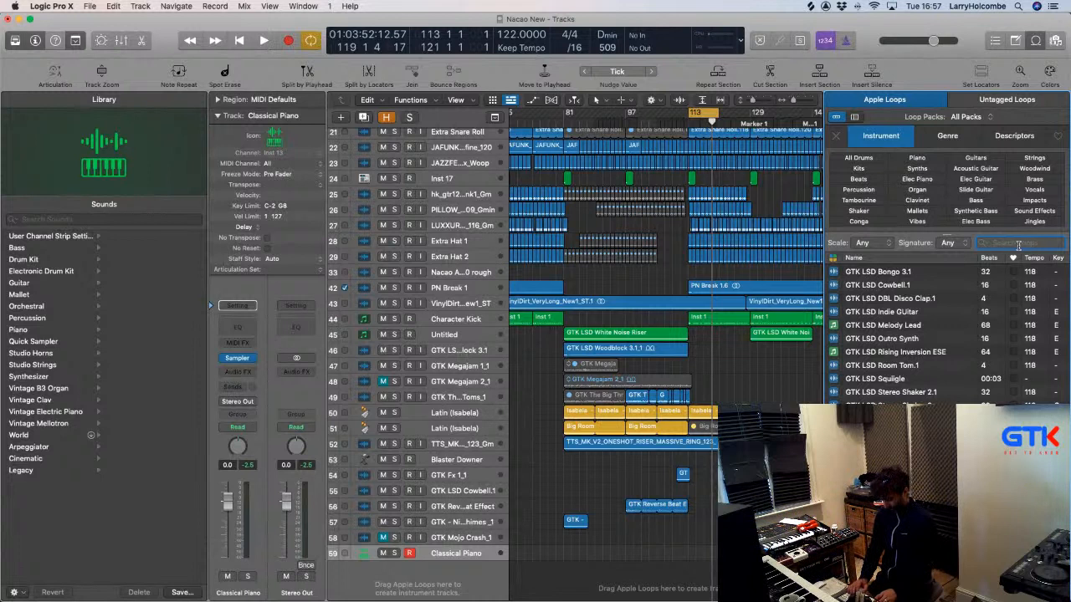
{"action": "type", "text": "ing"}
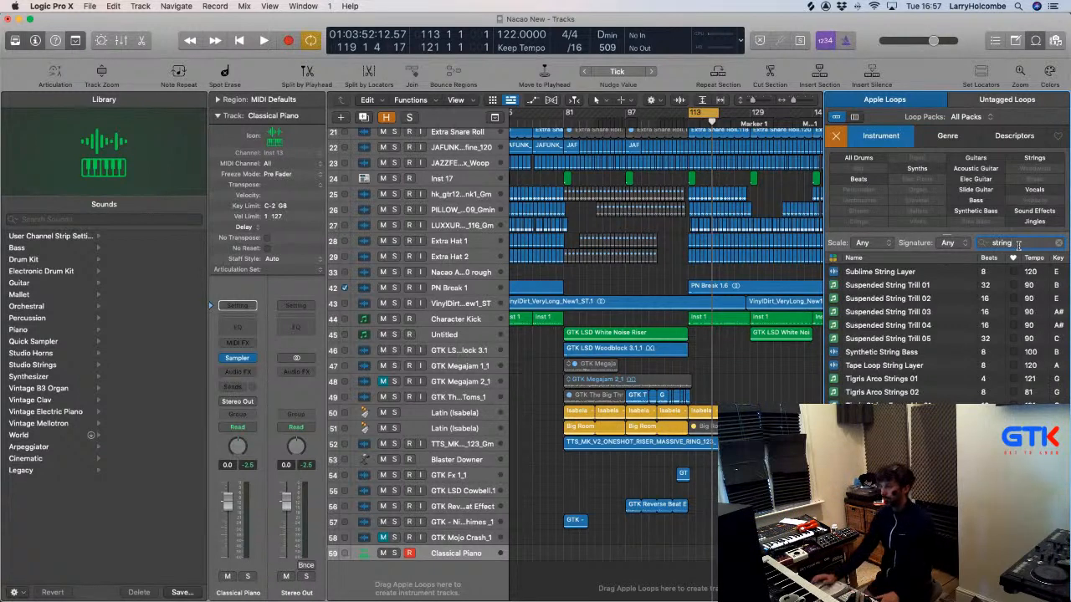
{"action": "left_click", "coordinate": [895, 287]}
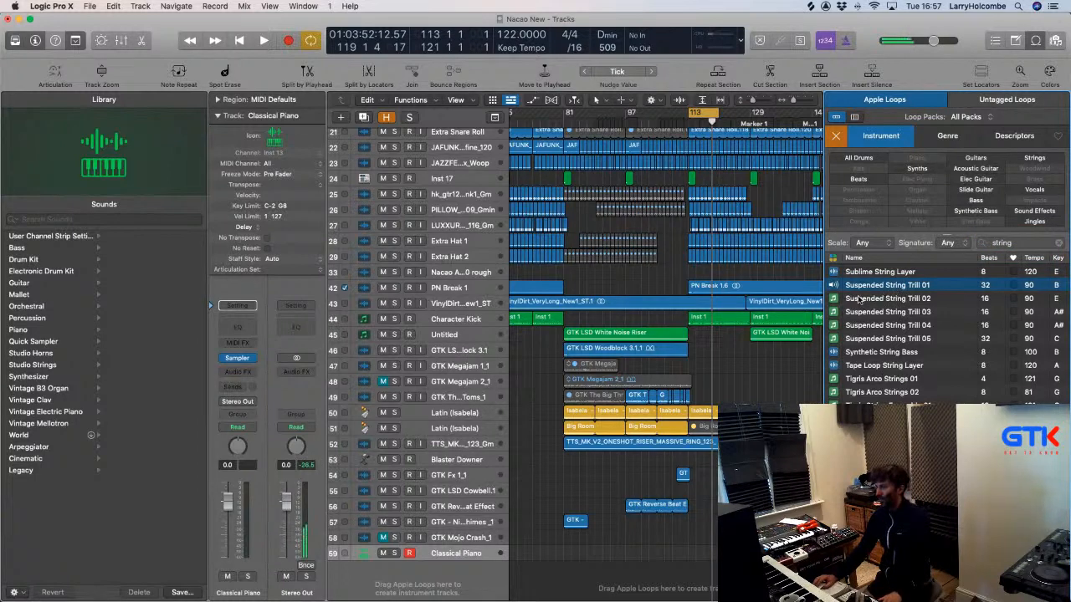
{"action": "left_click_drag", "start_coordinate": [874, 287], "coordinate": [658, 588]}
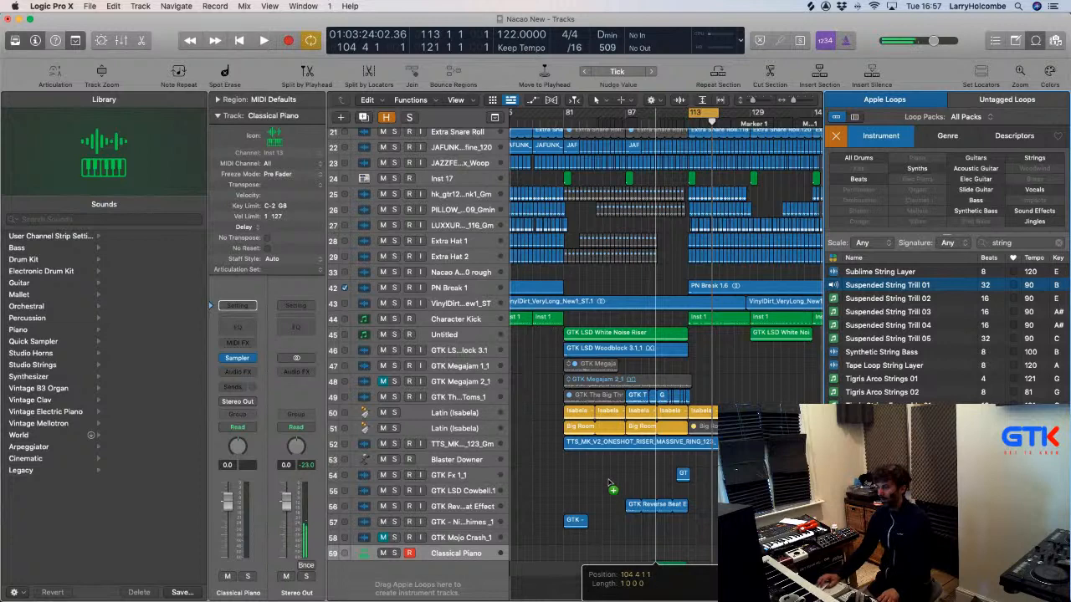
Turn off cycle, play the string trill track from bar 78, and copy its region to bar 97.
{"action": "left_click_drag", "start_coordinate": [620, 531], "coordinate": [730, 591]}
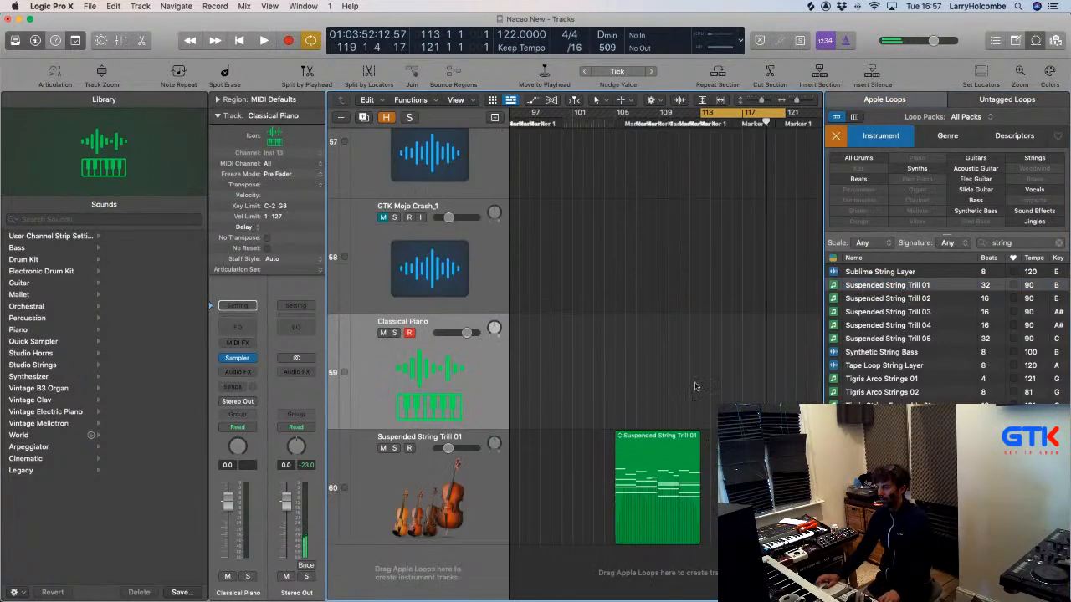
{"action": "left_click", "coordinate": [483, 518]}
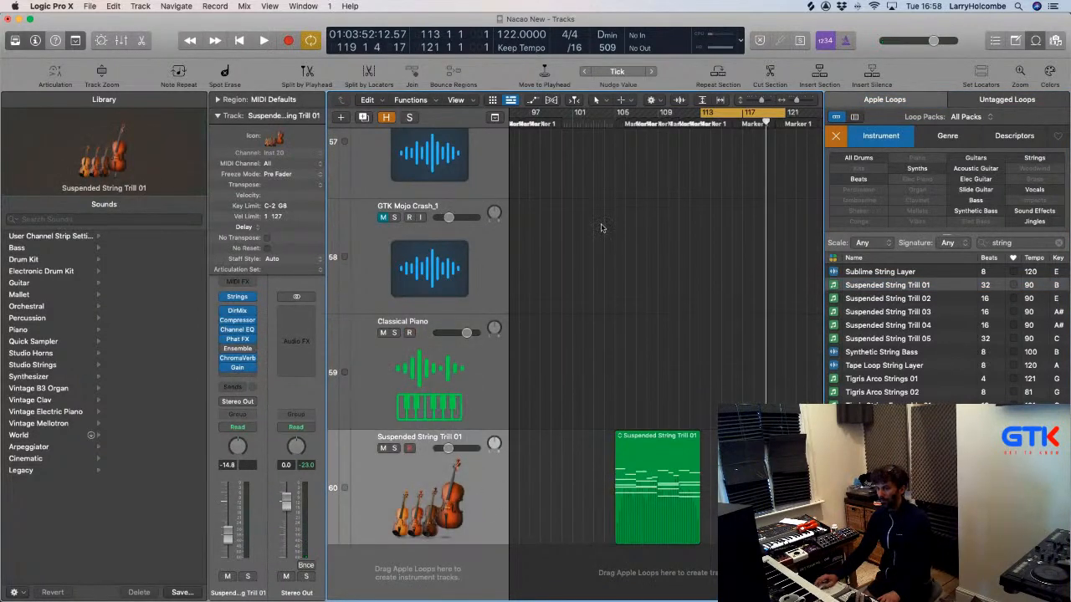
{"action": "left_click", "coordinate": [707, 113]}
{"action": "scroll", "coordinate": [613, 139], "scroll_direction": "left", "scroll_amount": 3}
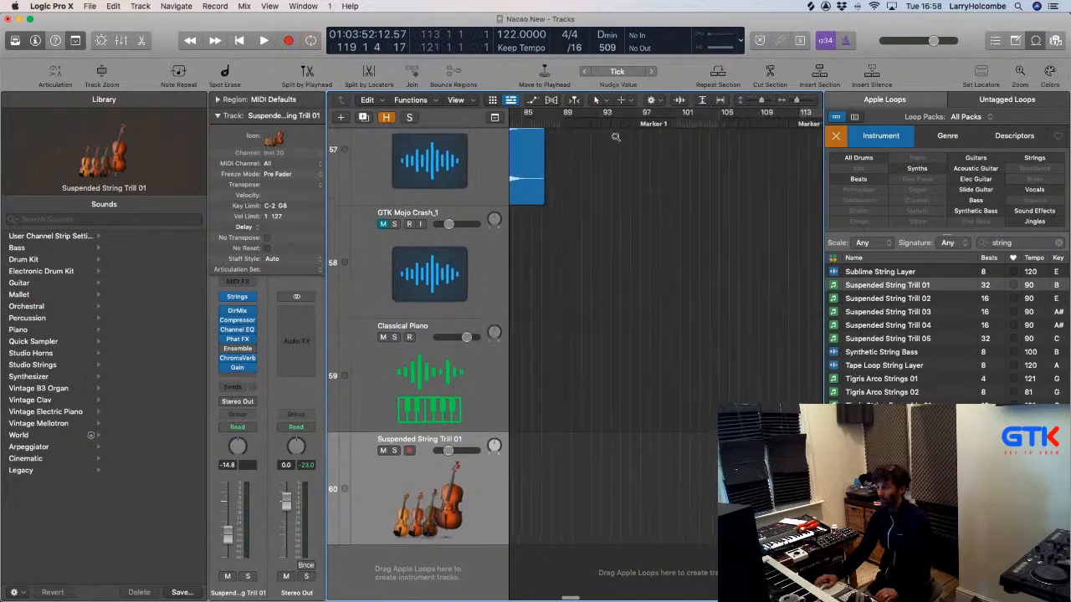
{"action": "scroll", "coordinate": [792, 151], "scroll_direction": "down", "scroll_amount": 3}
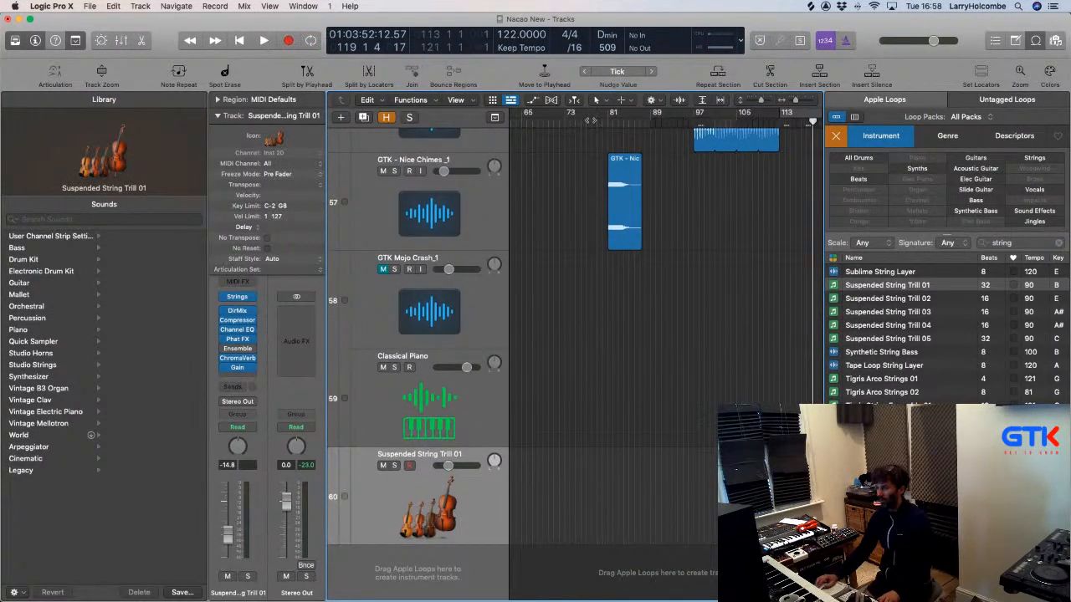
{"action": "left_click", "coordinate": [590, 121]}
{"action": "key", "text": "space"}
{"action": "scroll", "coordinate": [631, 186], "scroll_direction": "up", "scroll_amount": 5}
{"action": "scroll", "coordinate": [632, 187], "scroll_direction": "down", "scroll_amount": 5}
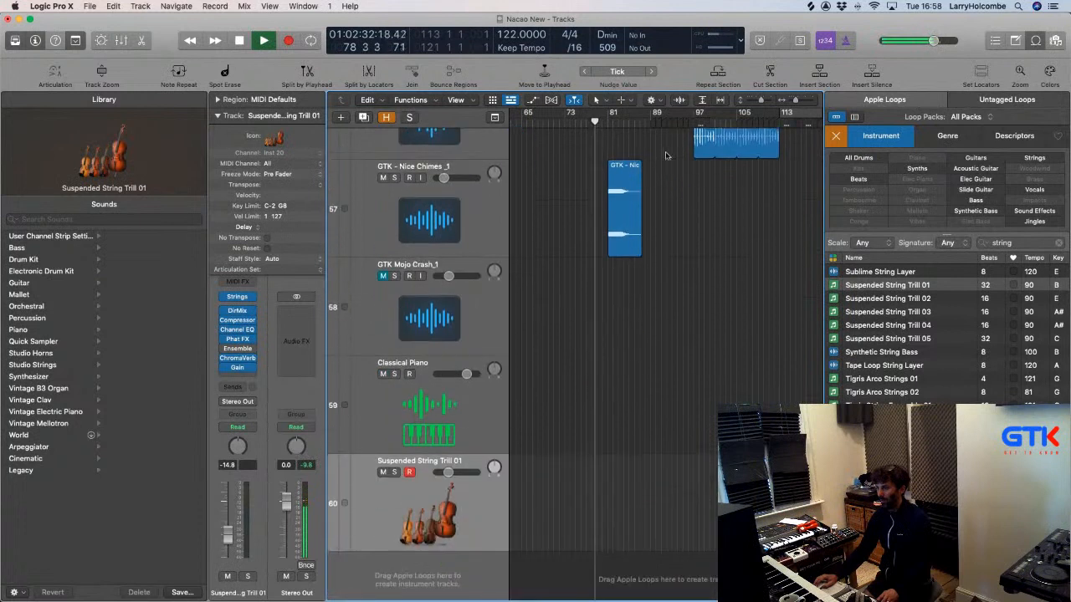
{"action": "left_click", "coordinate": [693, 121]}
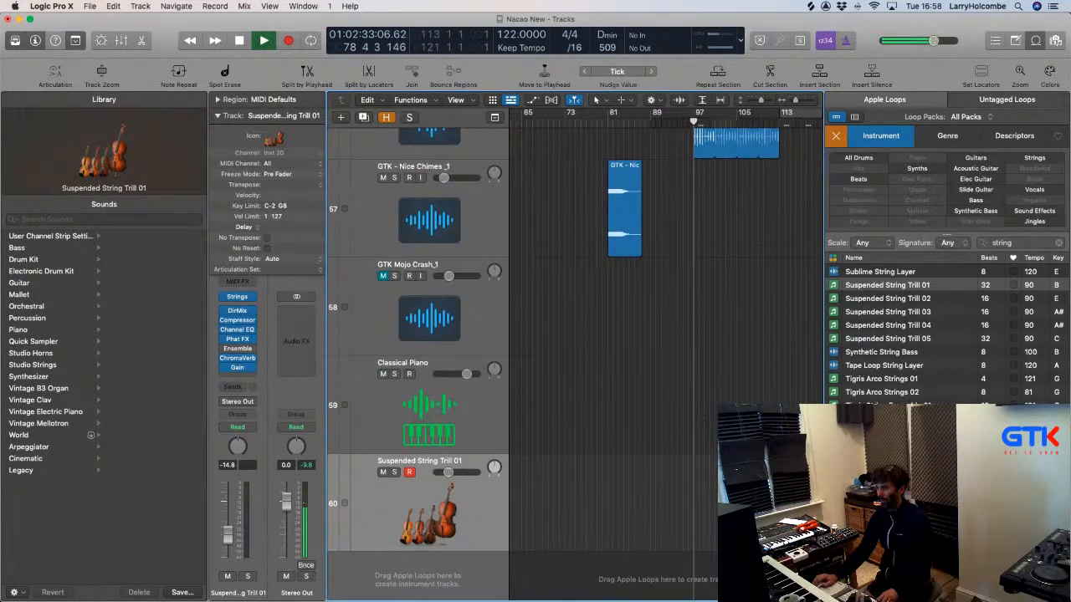
{"action": "left_click_drag", "start_coordinate": [801, 475], "coordinate": [714, 475]}
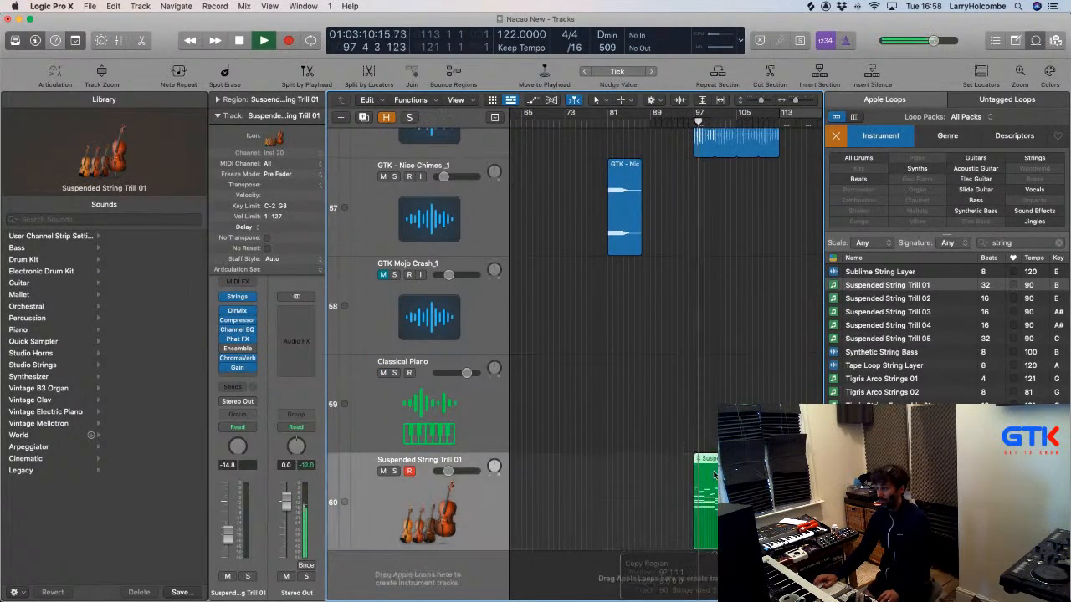
{"action": "left_click", "coordinate": [658, 418]}
Shrink the track heights, zoom out, and delete both Suspended String Trill regions.
{"action": "key", "text": "super+Up"}
{"action": "key", "text": "super+Up"}
{"action": "key", "text": "super+Up"}
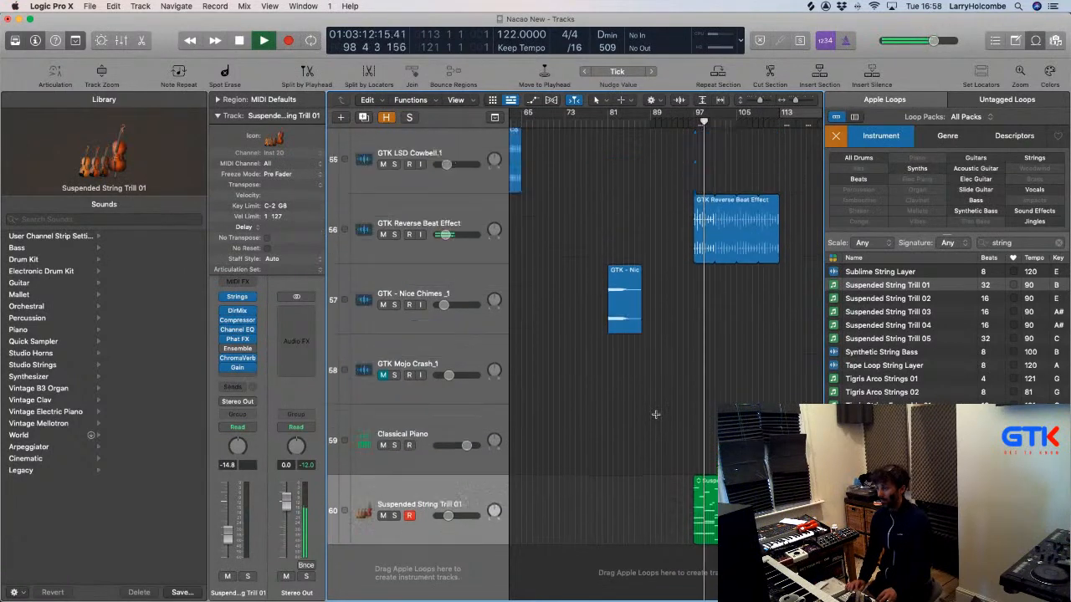
{"action": "key", "text": "super+Up"}
{"action": "key", "text": "super+Up"}
{"action": "key", "text": "super+Up"}
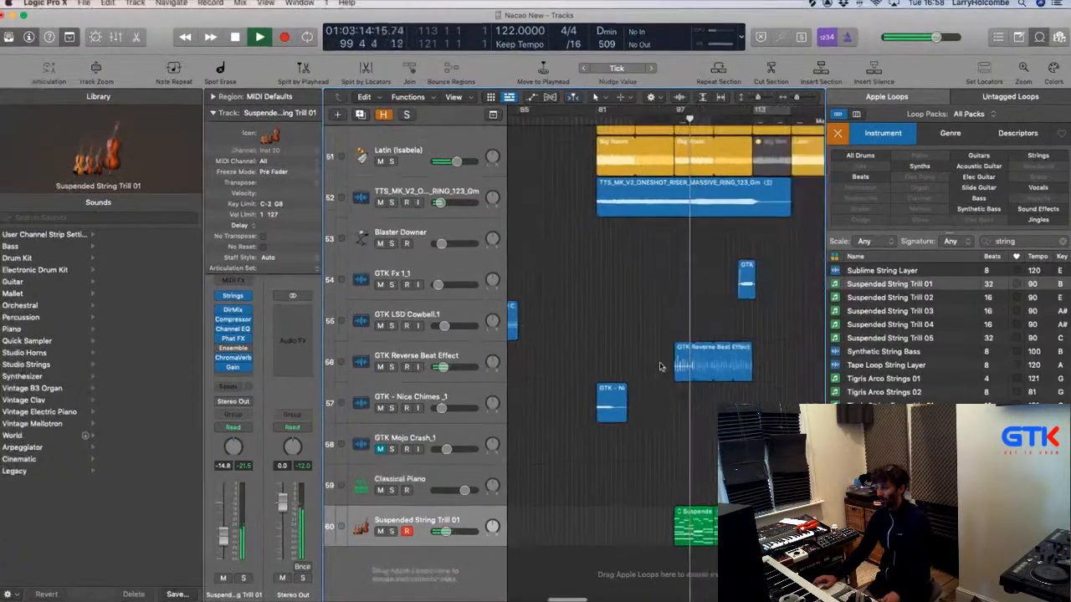
{"action": "key", "text": "super+Left"}
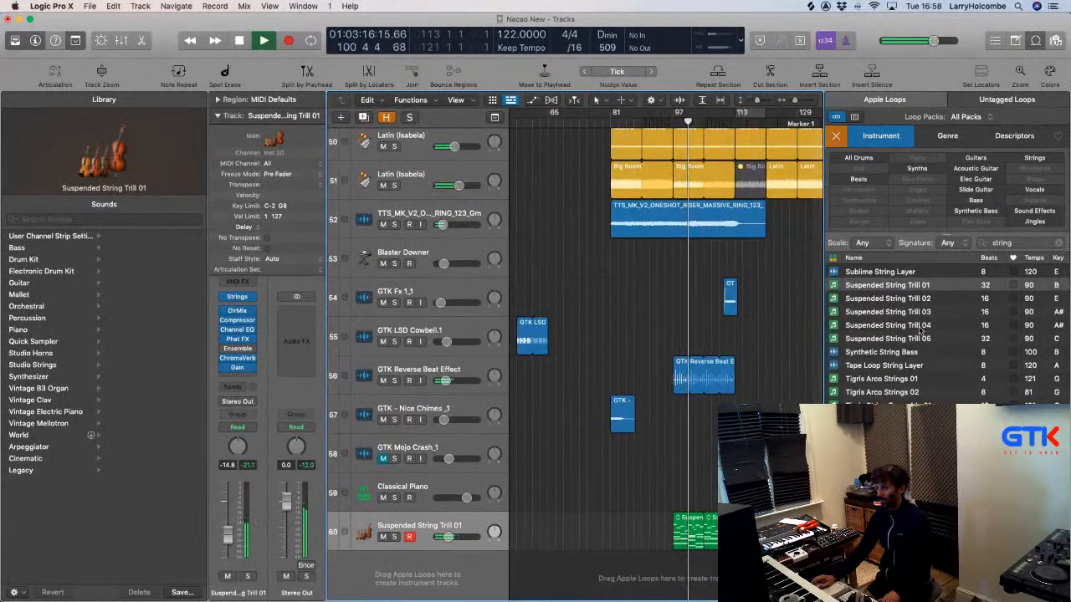
{"action": "scroll", "coordinate": [919, 330], "scroll_direction": "up", "scroll_amount": 5}
{"action": "scroll", "coordinate": [918, 330], "scroll_direction": "up", "scroll_amount": 2}
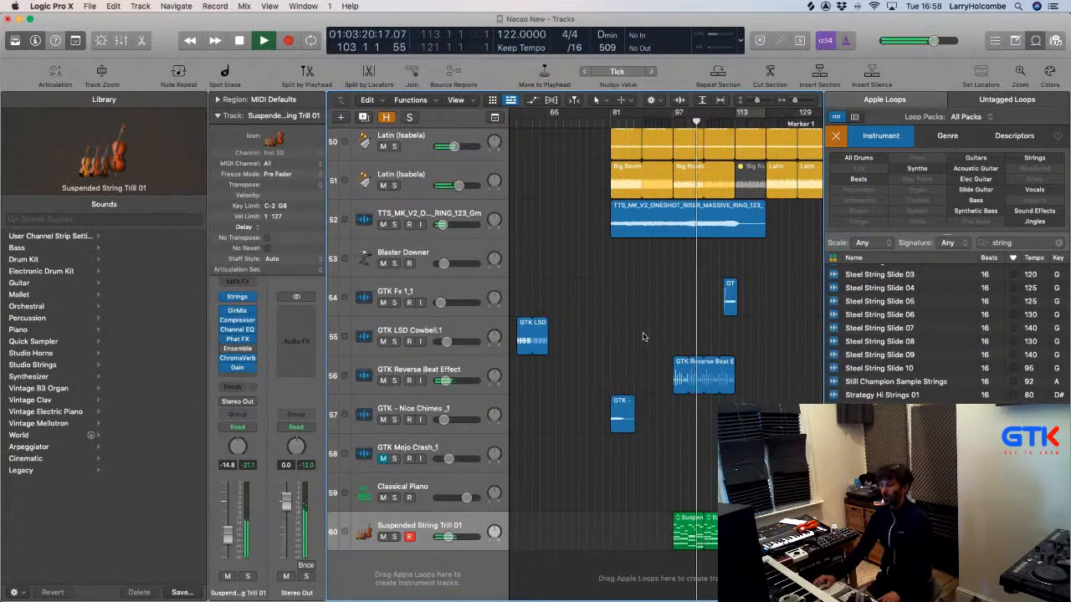
{"action": "key", "text": "Delete"}
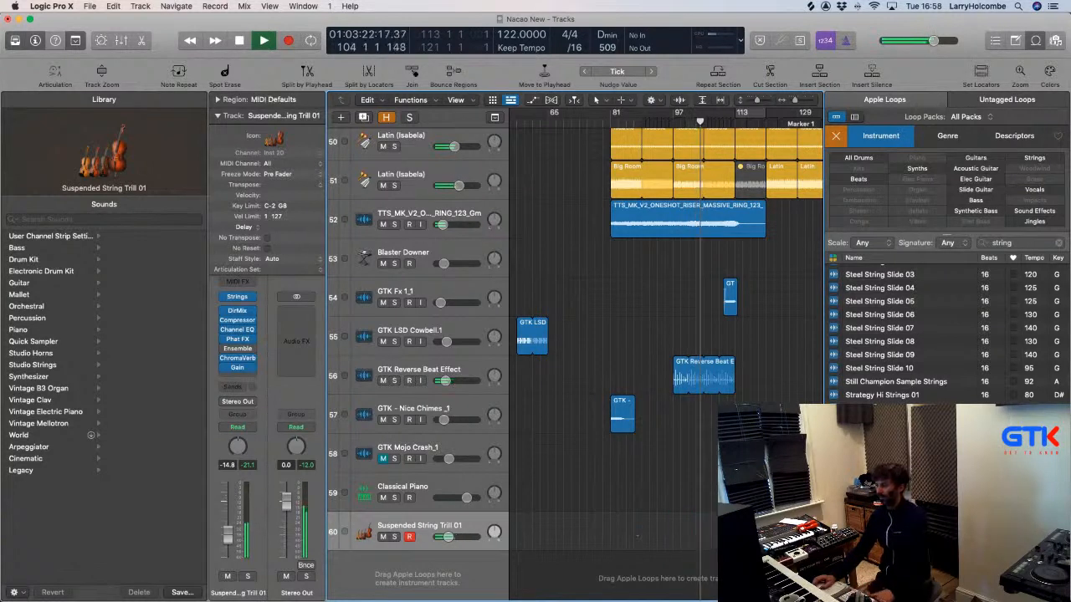
Scroll through the 'string' loop results to find Suspended String Trill 05.
{"action": "scroll", "coordinate": [920, 334], "scroll_direction": "down", "scroll_amount": 2}
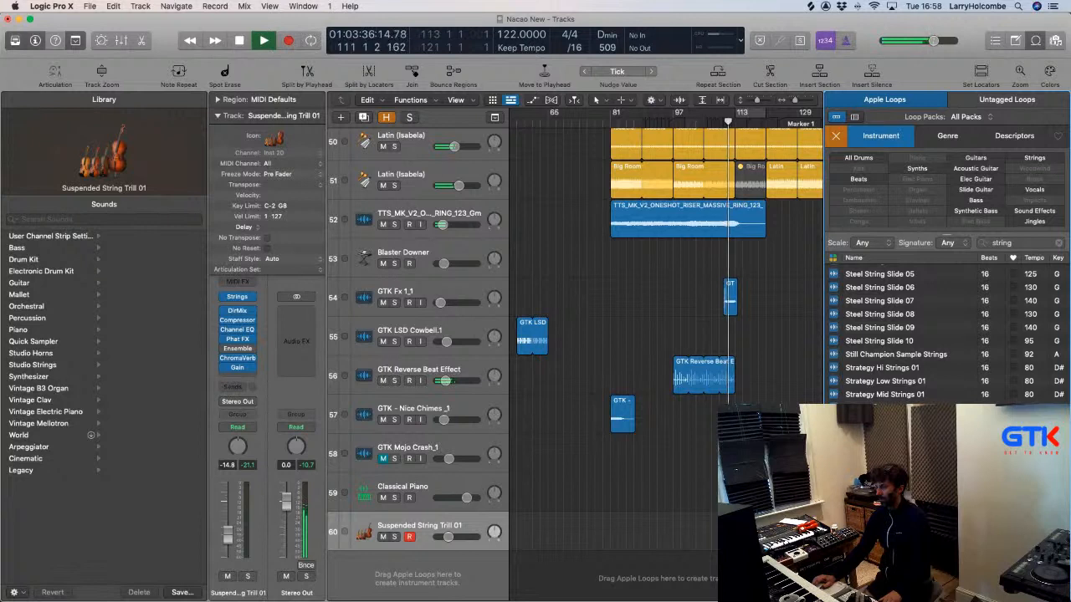
{"action": "scroll", "coordinate": [945, 334], "scroll_direction": "down", "scroll_amount": 5}
{"action": "scroll", "coordinate": [945, 334], "scroll_direction": "down", "scroll_amount": 5}
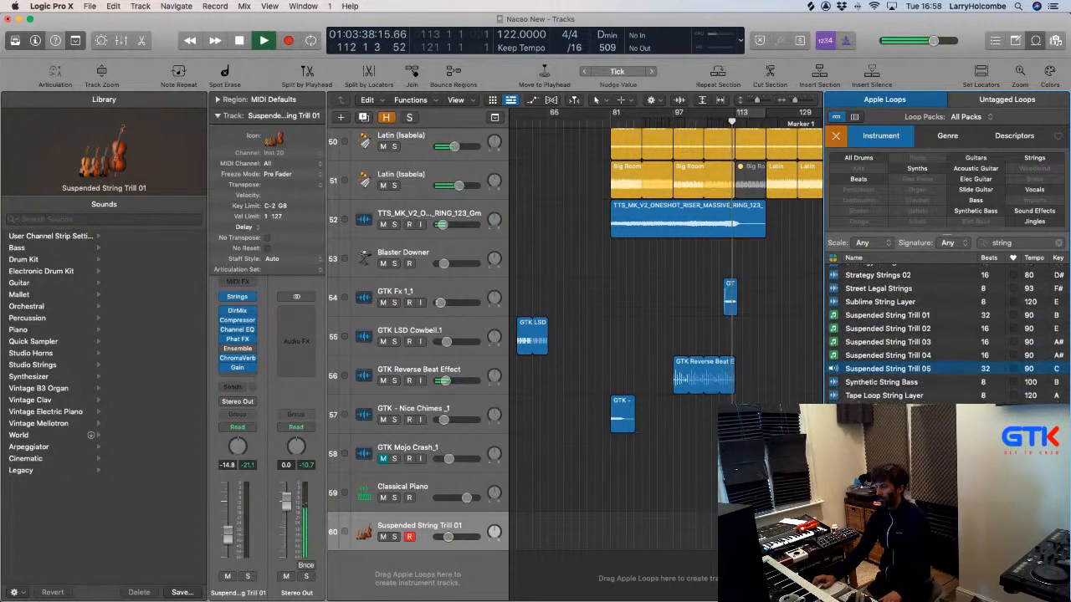
{"action": "scroll", "coordinate": [945, 334], "scroll_direction": "down", "scroll_amount": 1}
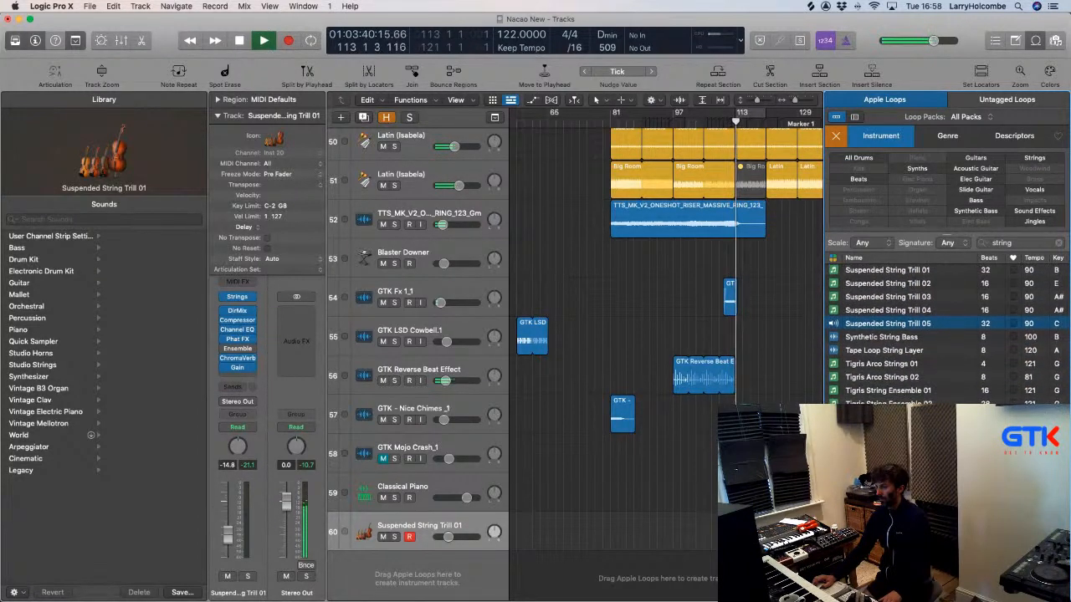
{"action": "scroll", "coordinate": [945, 335], "scroll_direction": "up", "scroll_amount": 10}
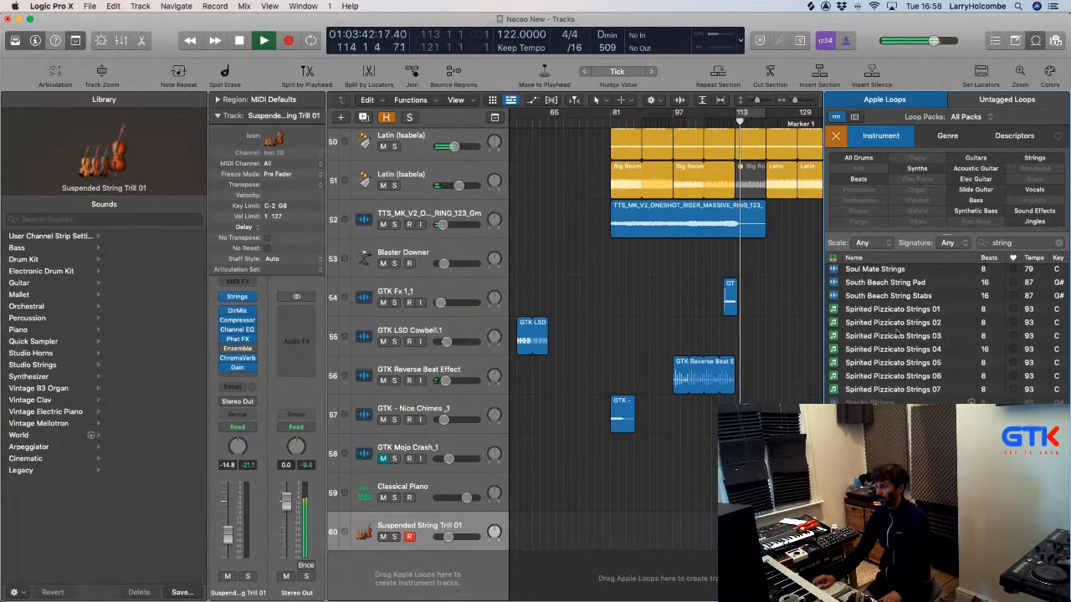
{"action": "scroll", "coordinate": [899, 331], "scroll_direction": "up", "scroll_amount": 5}
{"action": "scroll", "coordinate": [899, 331], "scroll_direction": "up", "scroll_amount": 8}
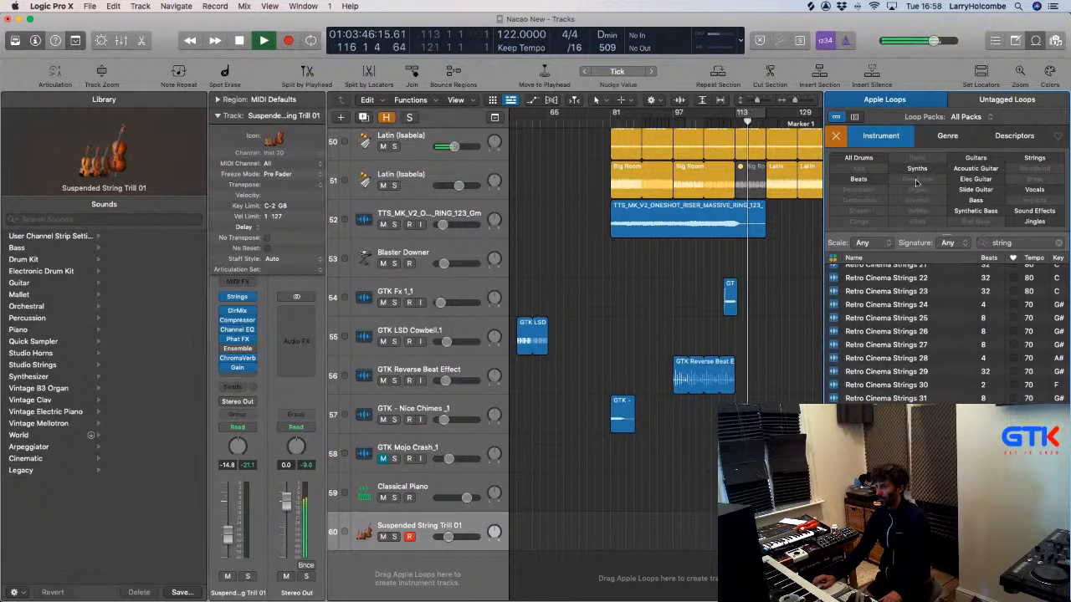
Filter the 'string' loops by the Intense descriptor and audition Soaring Hi Strings 01.
{"action": "left_click", "coordinate": [1014, 136]}
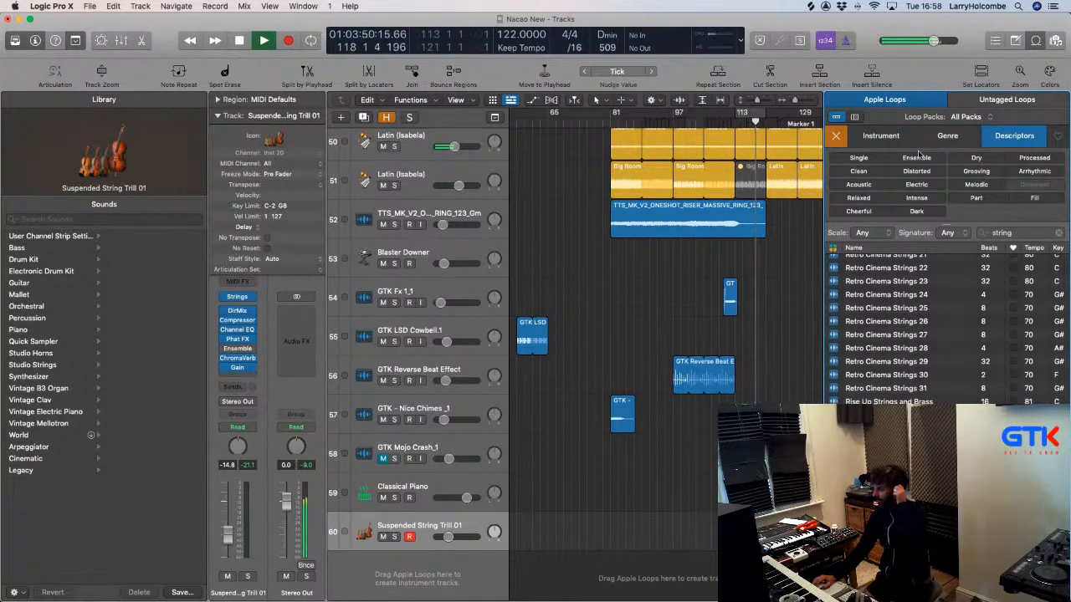
{"action": "left_click", "coordinate": [916, 198]}
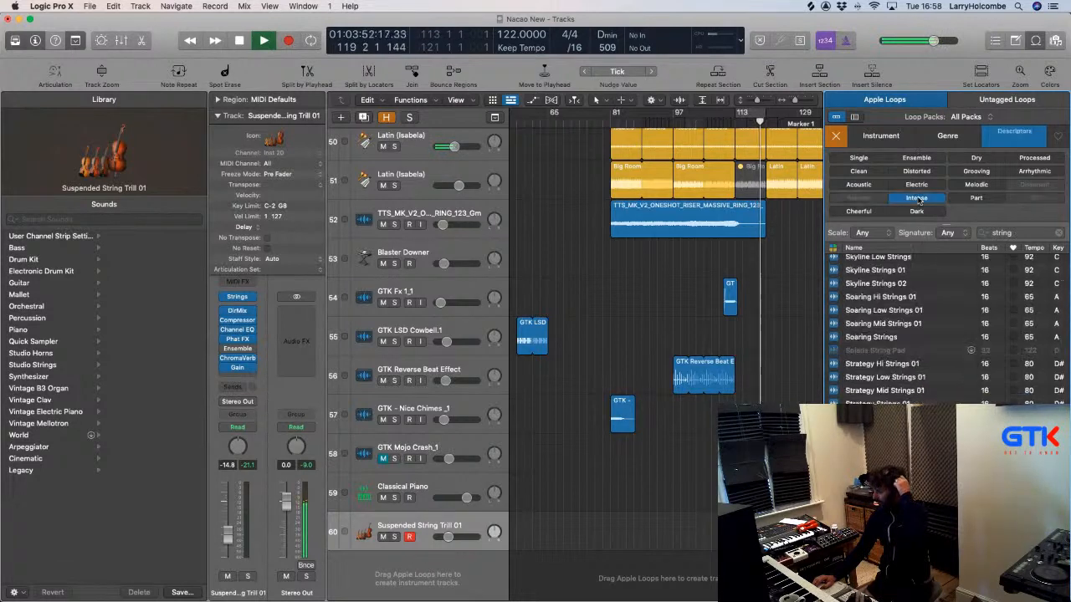
{"action": "left_click", "coordinate": [840, 299]}
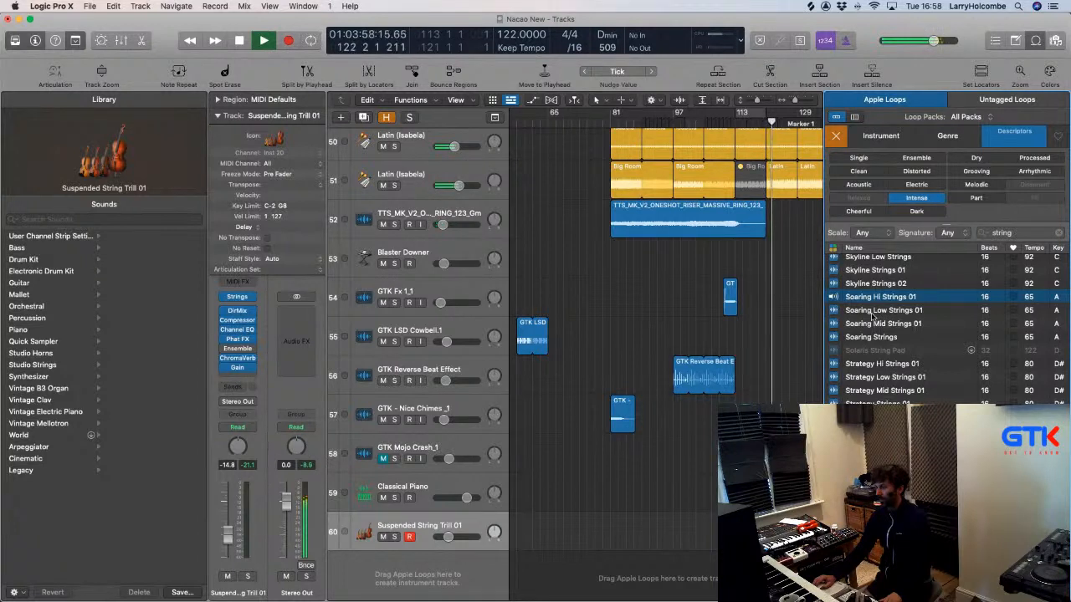
{"action": "scroll", "coordinate": [872, 316], "scroll_direction": "up", "scroll_amount": 5}
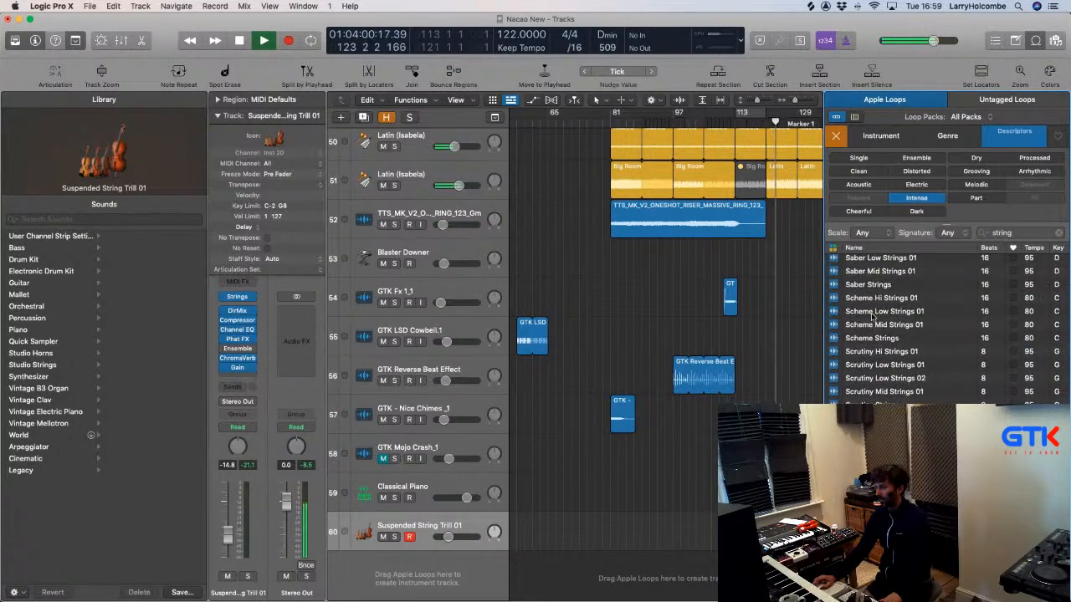
{"action": "scroll", "coordinate": [873, 316], "scroll_direction": "up", "scroll_amount": 10}
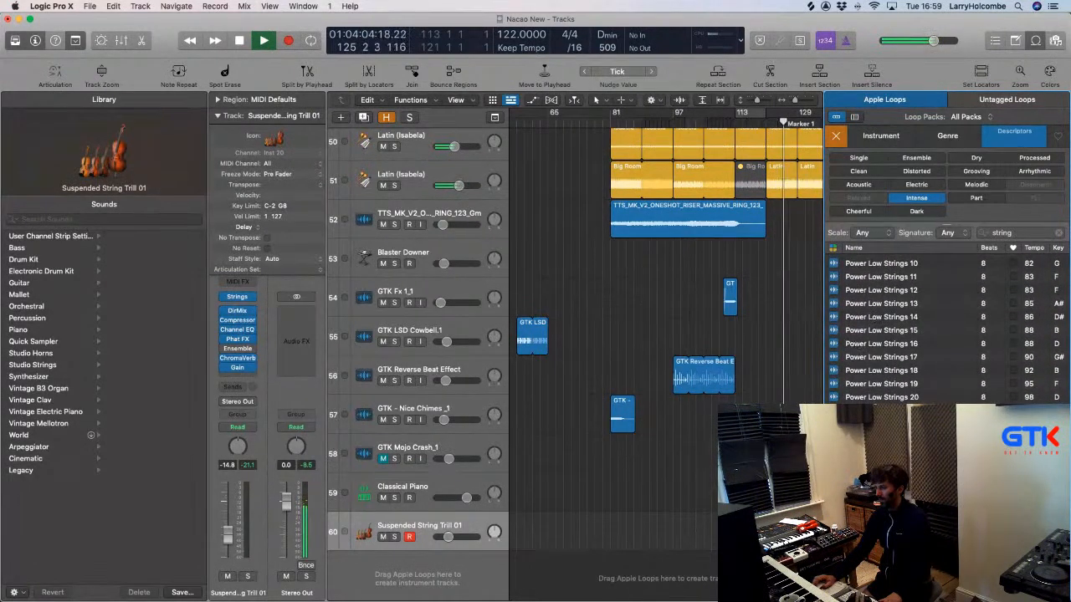
{"action": "scroll", "coordinate": [920, 326], "scroll_direction": "up", "scroll_amount": 5}
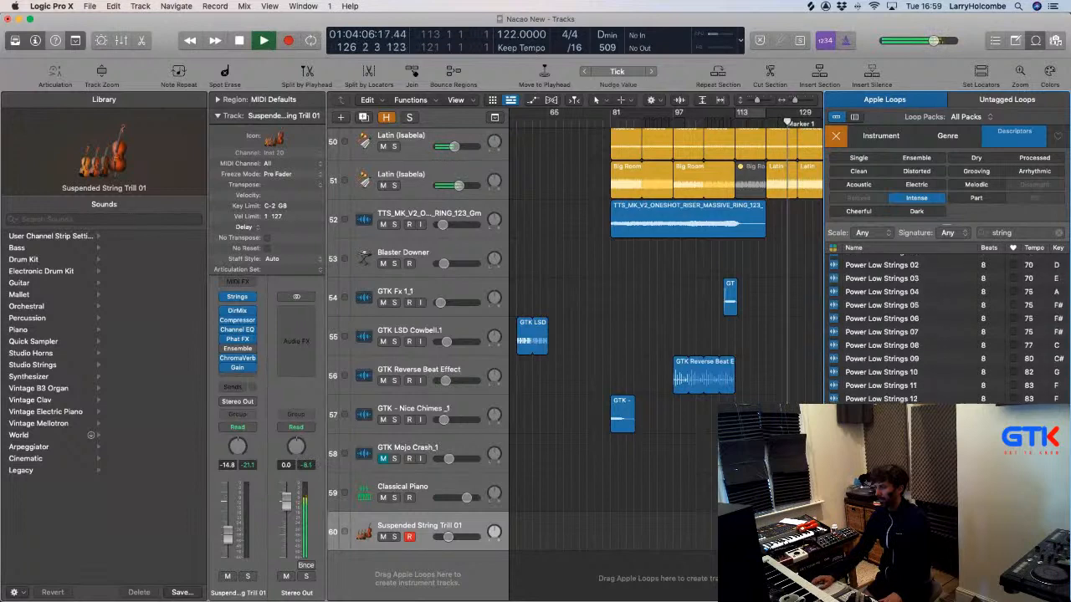
{"action": "scroll", "coordinate": [1019, 261], "scroll_direction": "up", "scroll_amount": 15}
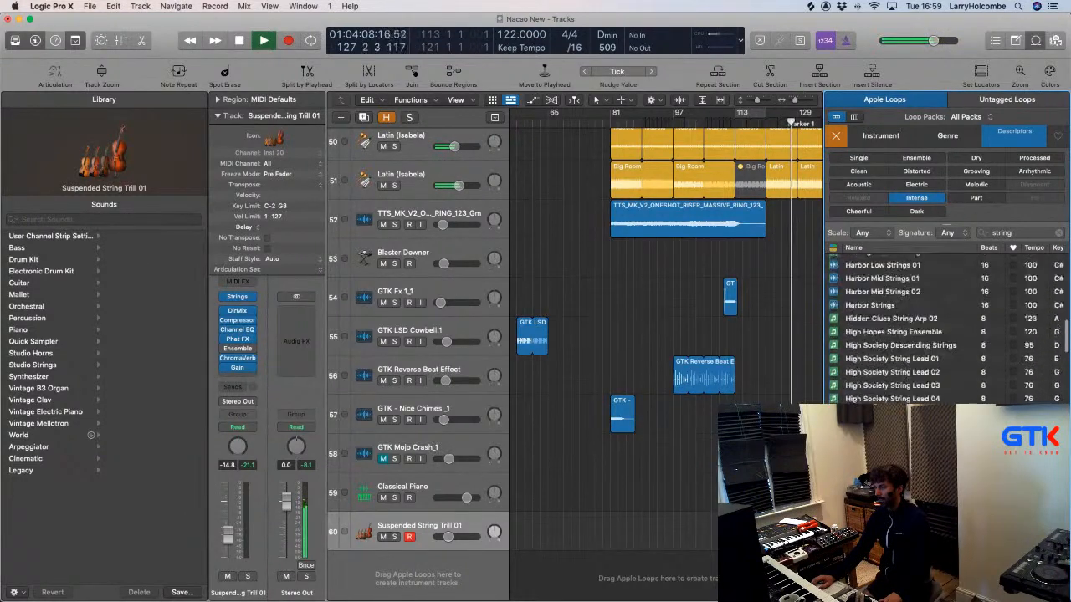
{"action": "left_click_drag", "start_coordinate": [1024, 237], "coordinate": [964, 237]}
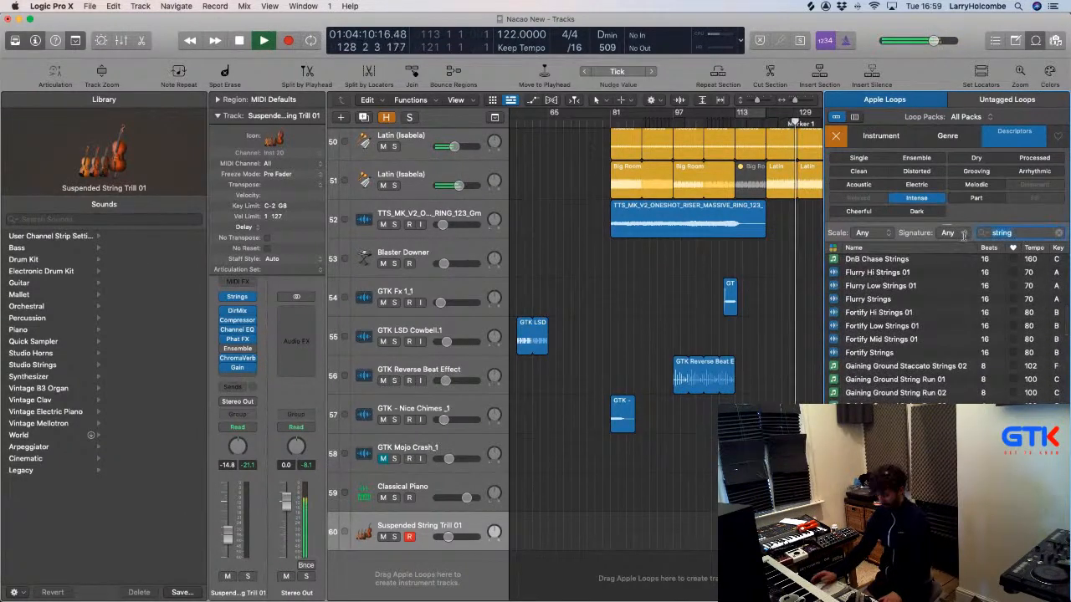
Search loops for 'tremolo', fixing the misspelling, then clear the search.
{"action": "type", "text": "tremelo"}
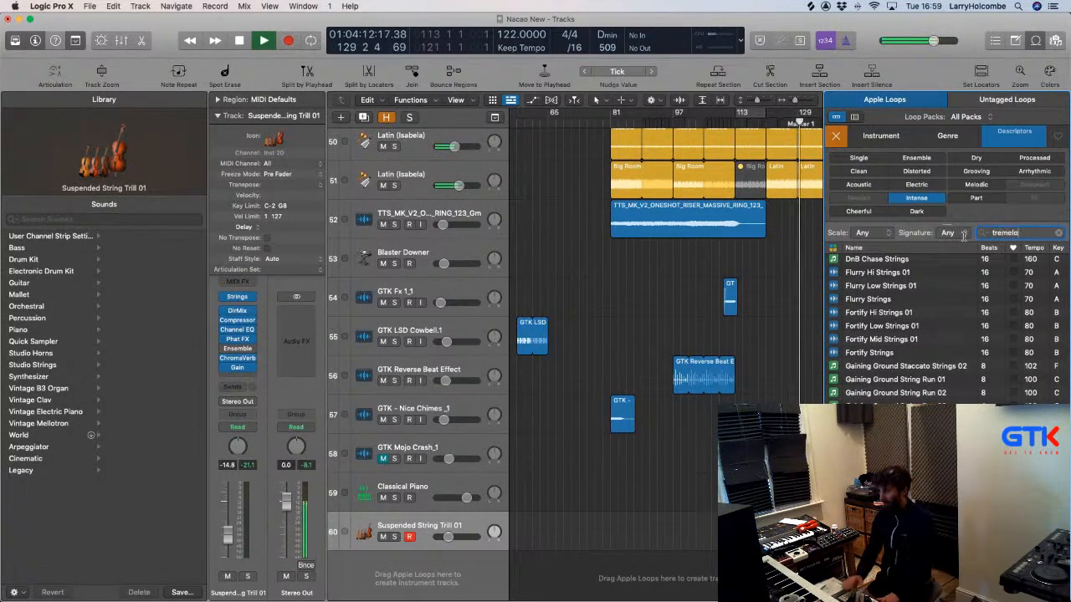
{"action": "left_click", "coordinate": [1008, 234]}
{"action": "key", "text": "BackSpace"}
{"action": "type", "text": "o"}
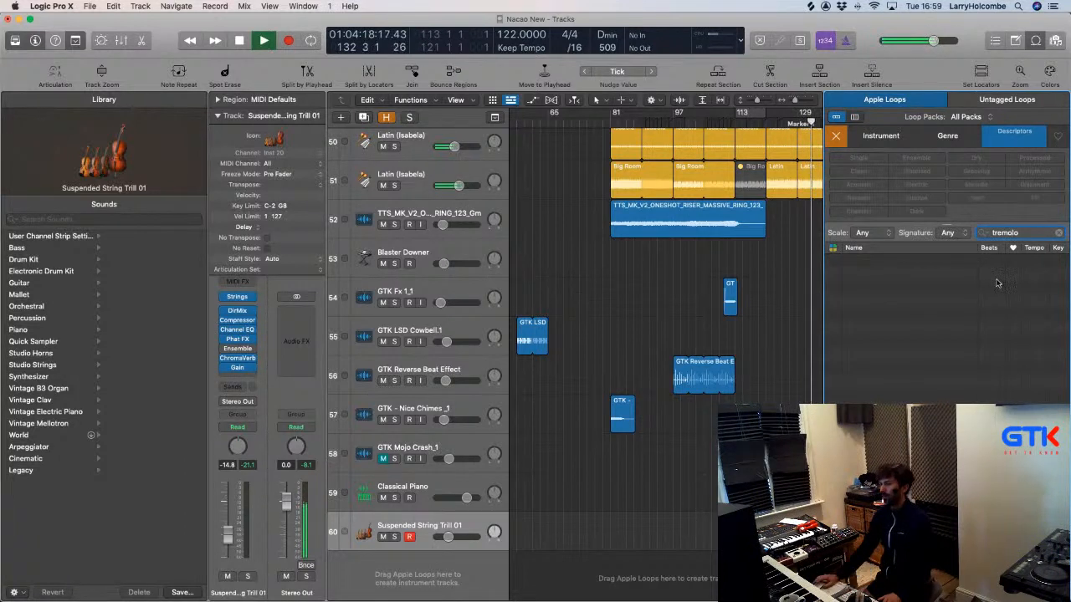
{"action": "left_click", "coordinate": [988, 231]}
{"action": "key", "text": "BackSpace"}
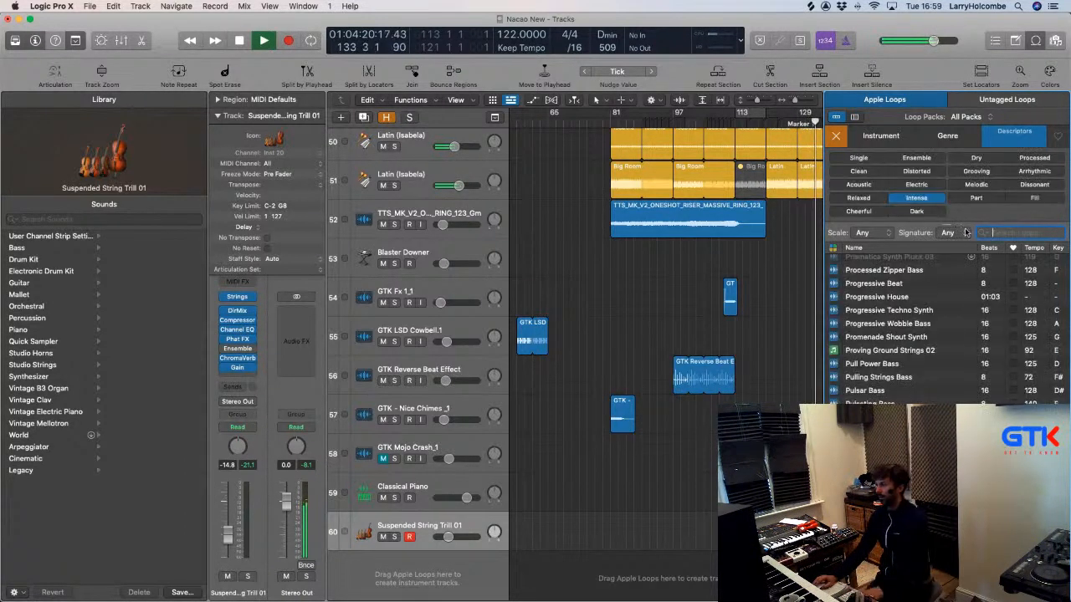
Stop playback, filter loops to the Strings instrument, and audition Pursuit Hi Strings 01.
{"action": "left_click", "coordinate": [880, 138]}
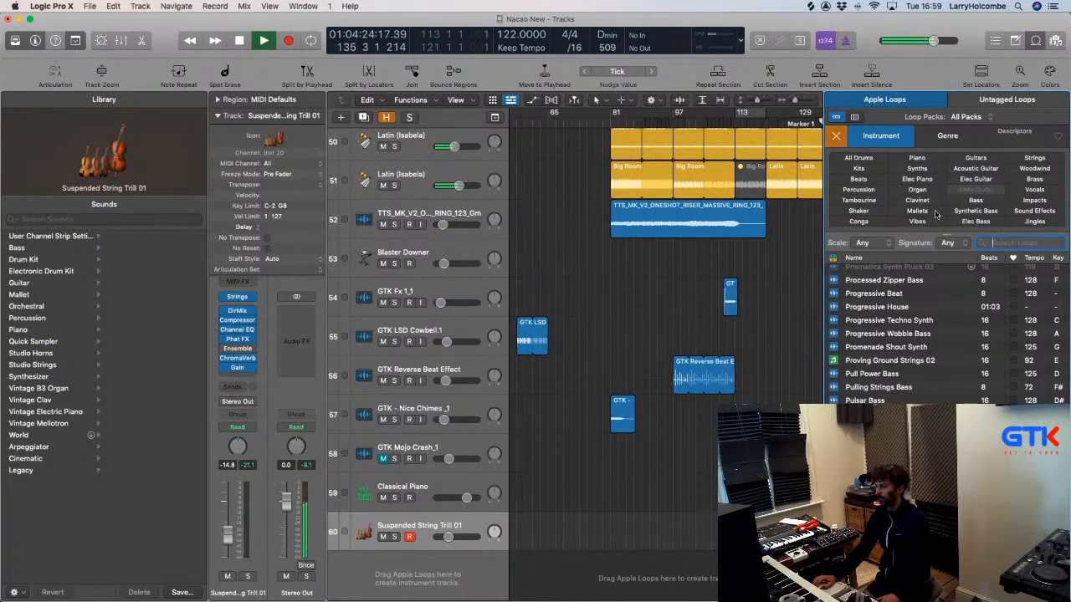
{"action": "left_click", "coordinate": [657, 263]}
{"action": "key", "text": "space"}
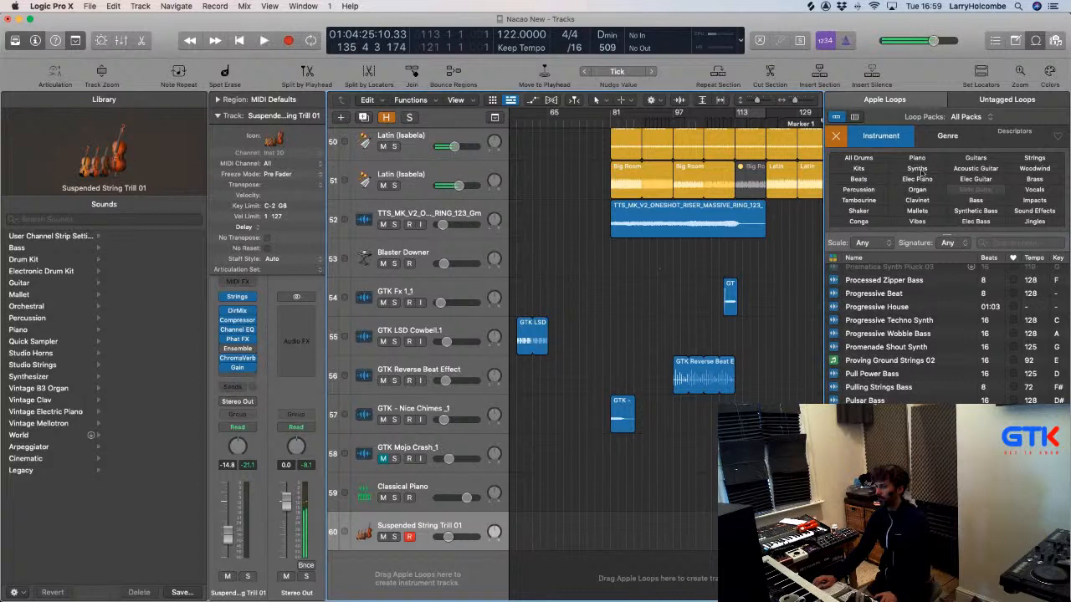
{"action": "left_click", "coordinate": [1036, 158]}
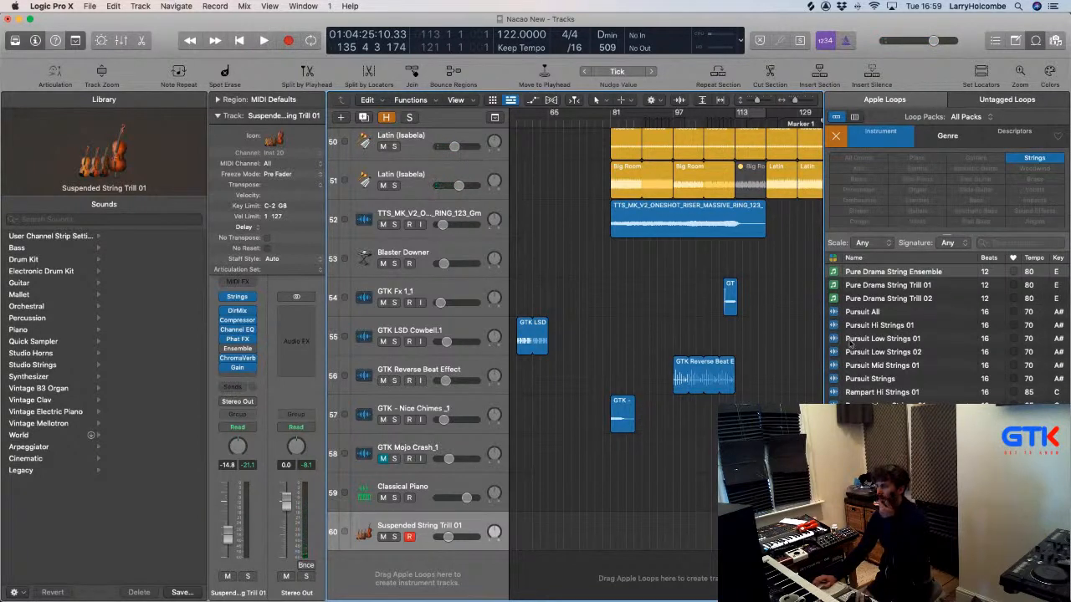
{"action": "left_click", "coordinate": [835, 326]}
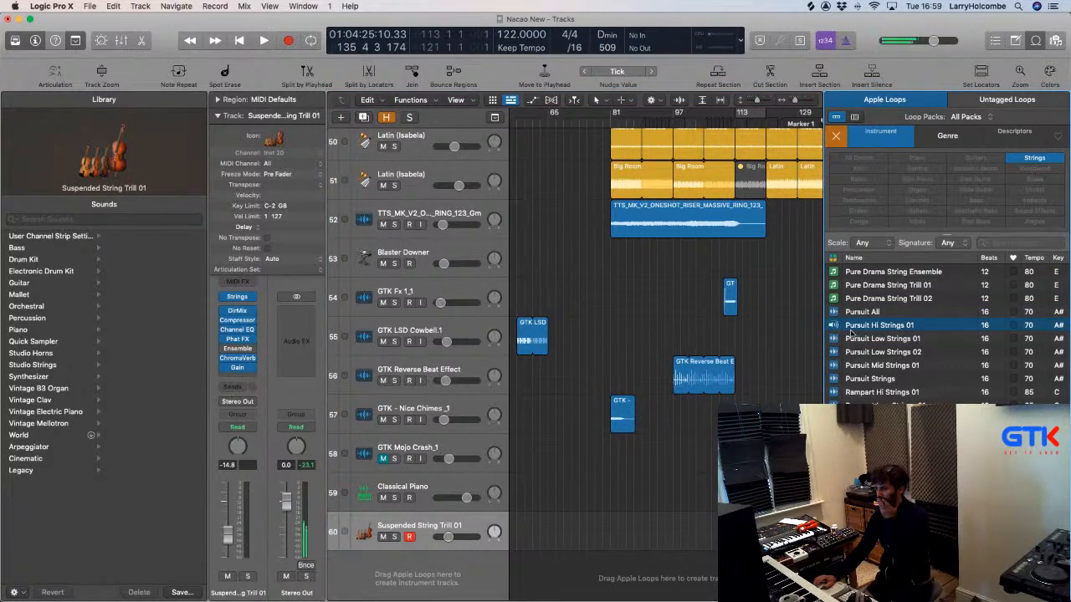
{"action": "scroll", "coordinate": [853, 333], "scroll_direction": "down", "scroll_amount": 5}
{"action": "scroll", "coordinate": [851, 333], "scroll_direction": "down", "scroll_amount": 5}
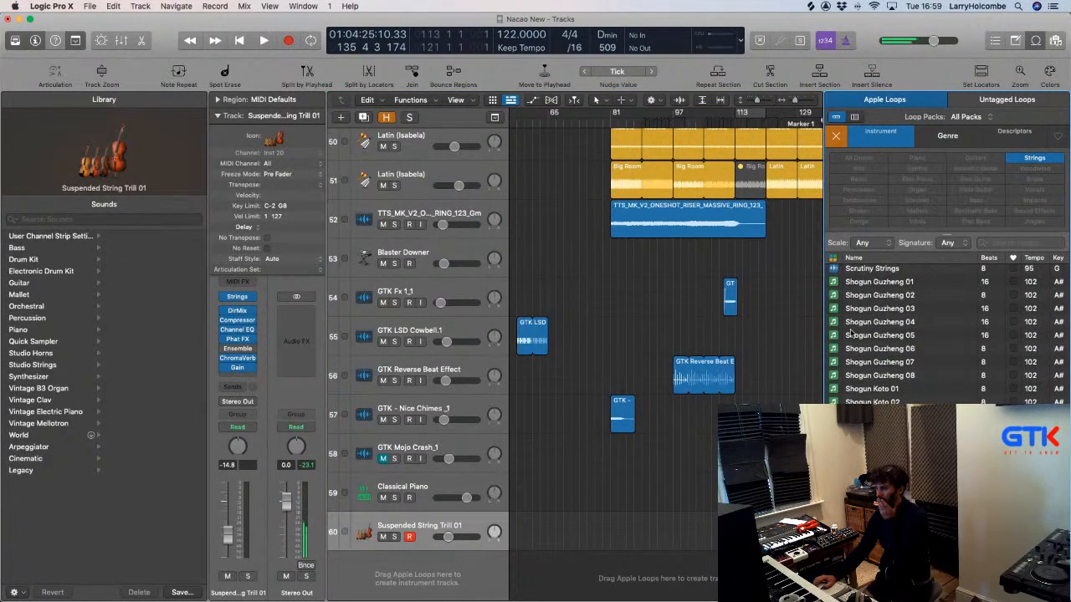
{"action": "scroll", "coordinate": [852, 333], "scroll_direction": "down", "scroll_amount": 10}
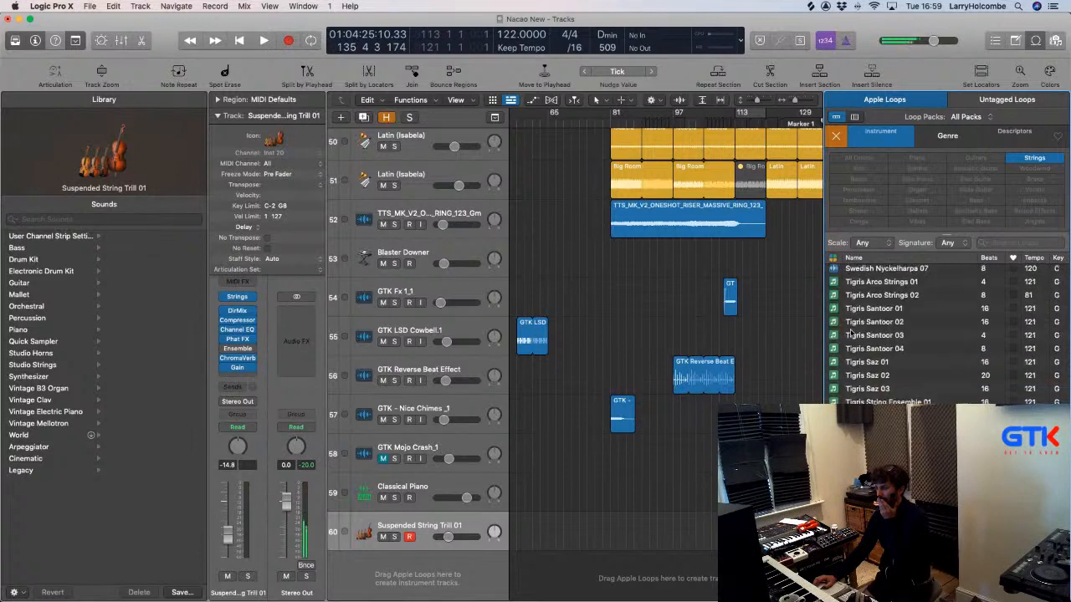
{"action": "scroll", "coordinate": [851, 333], "scroll_direction": "down", "scroll_amount": 10}
{"action": "scroll", "coordinate": [852, 333], "scroll_direction": "up", "scroll_amount": 12}
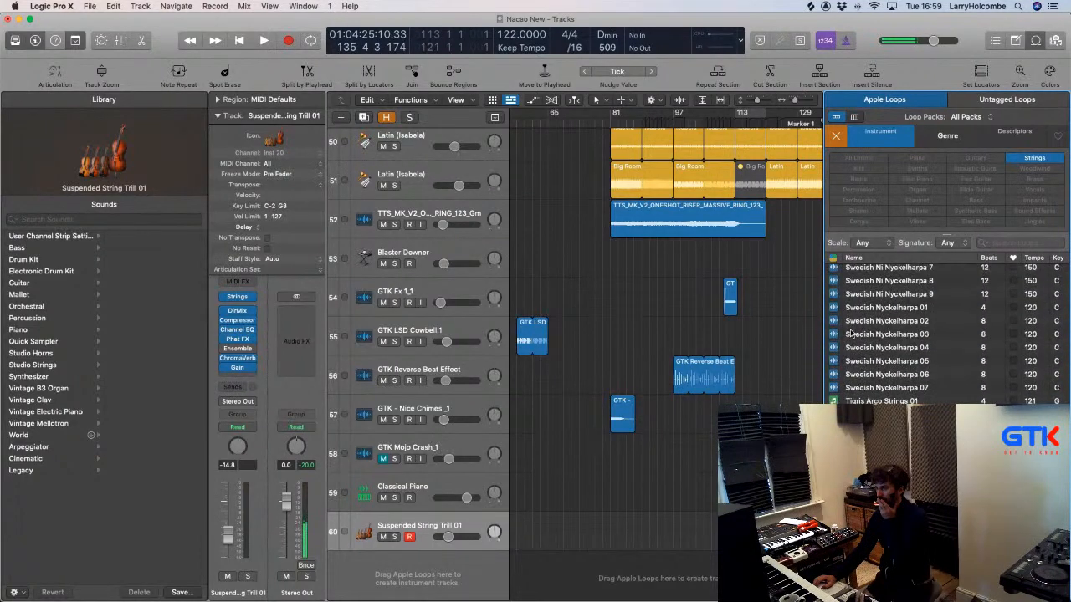
{"action": "scroll", "coordinate": [852, 333], "scroll_direction": "down", "scroll_amount": 15}
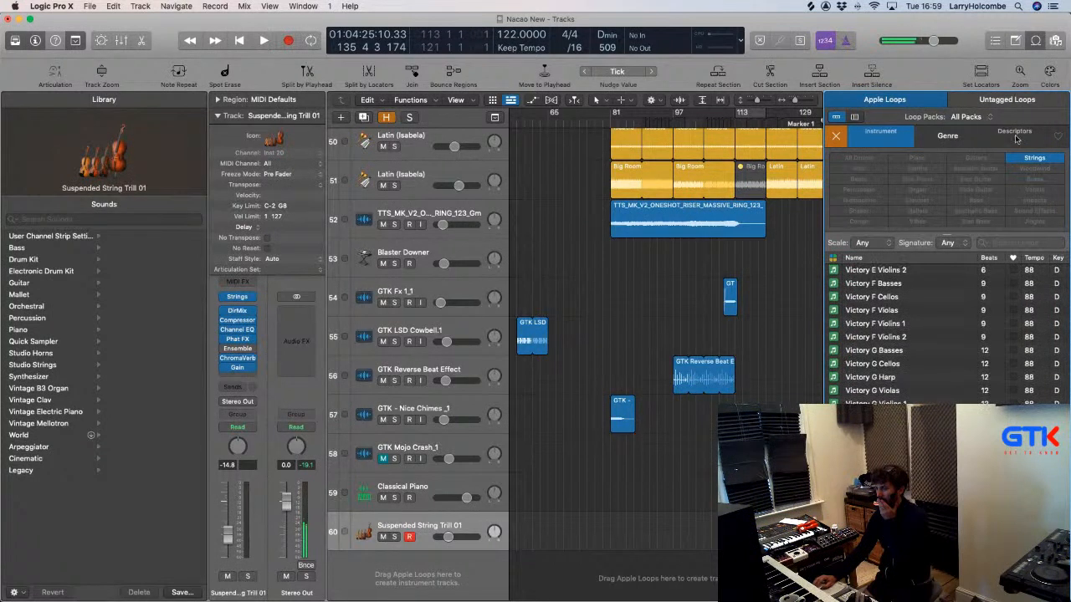
Show the descriptor filters again, then close the Loop Browser.
{"action": "left_click", "coordinate": [1010, 243]}
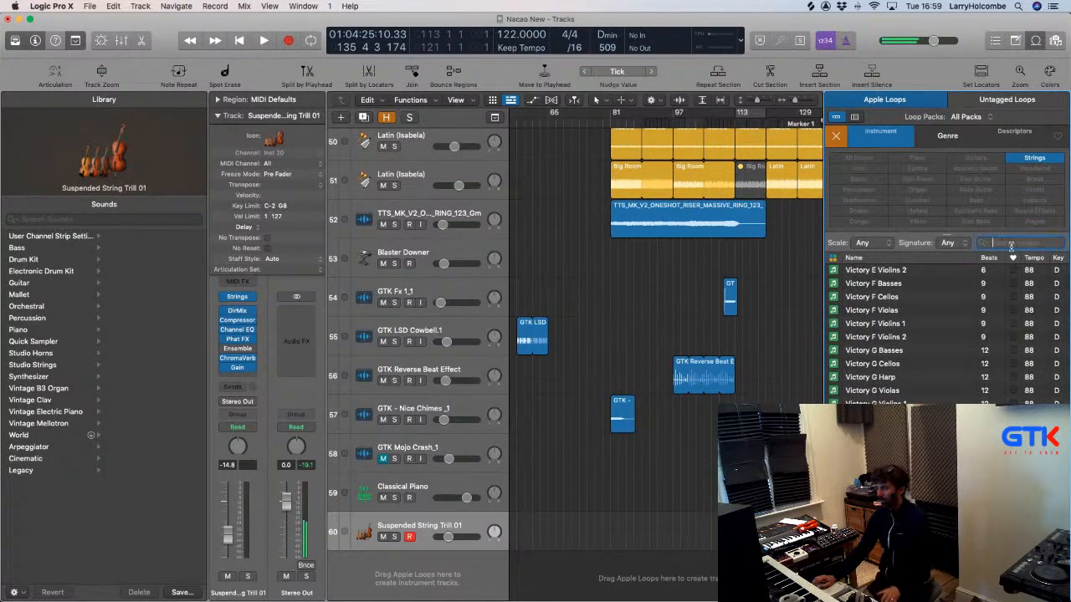
{"action": "left_click", "coordinate": [1010, 134]}
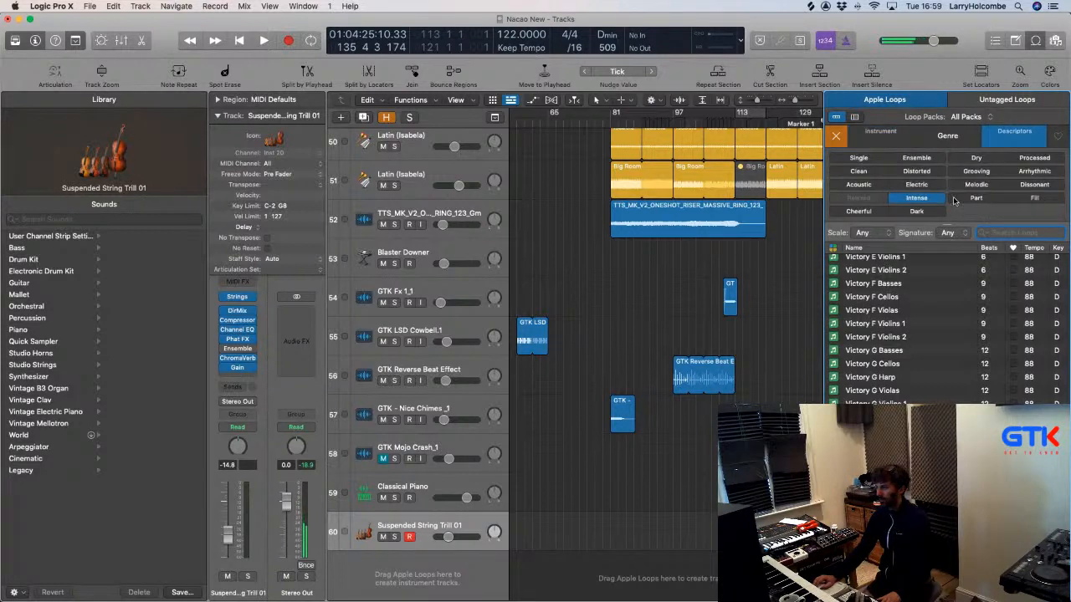
{"action": "scroll", "coordinate": [885, 286], "scroll_direction": "up", "scroll_amount": 10}
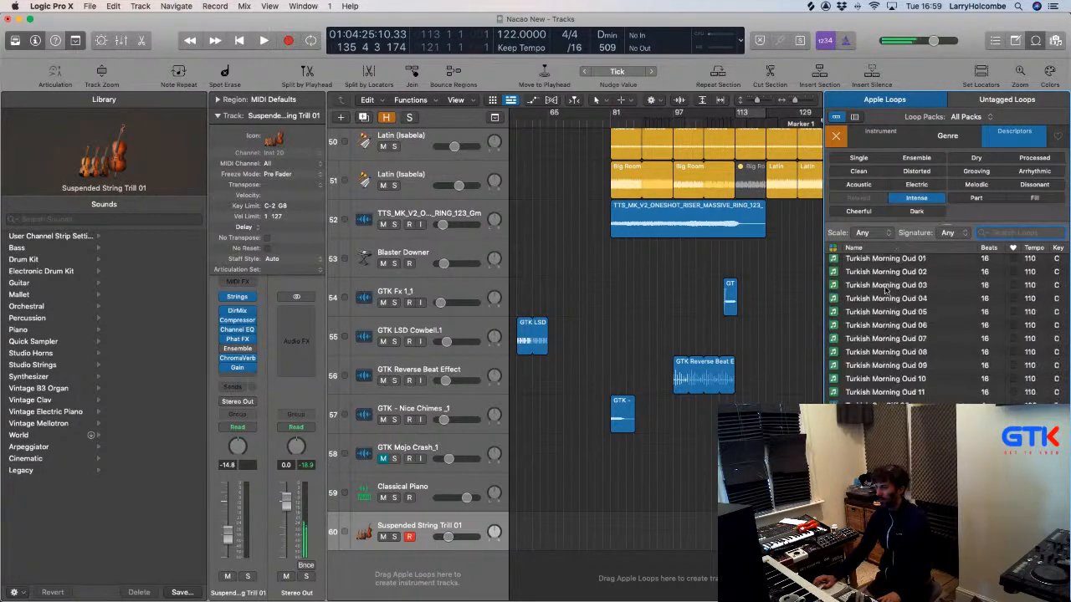
{"action": "scroll", "coordinate": [885, 287], "scroll_direction": "up", "scroll_amount": 5}
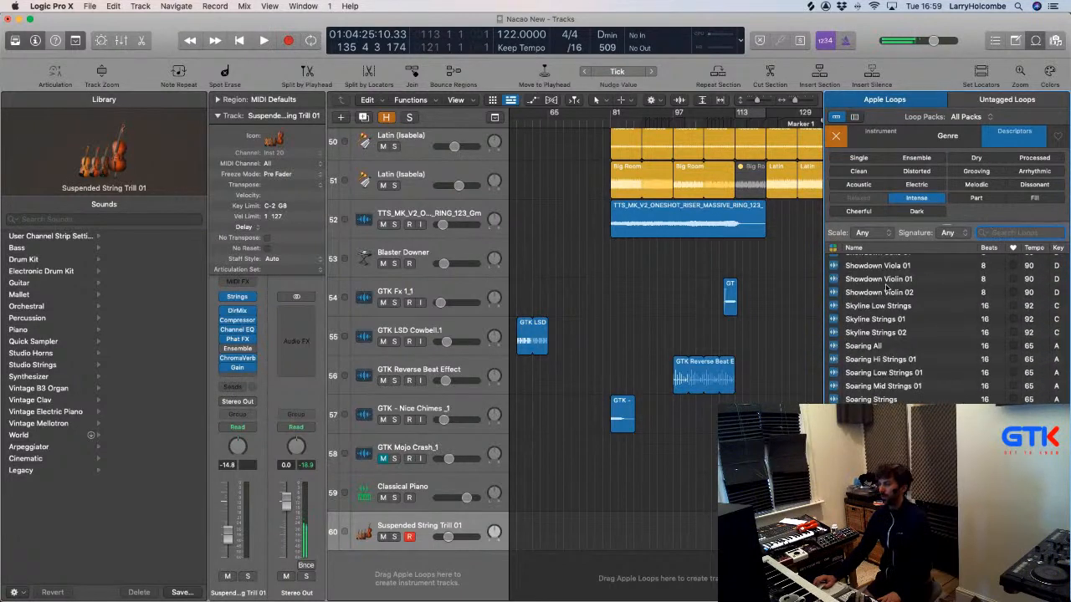
{"action": "scroll", "coordinate": [904, 287], "scroll_direction": "up", "scroll_amount": 5}
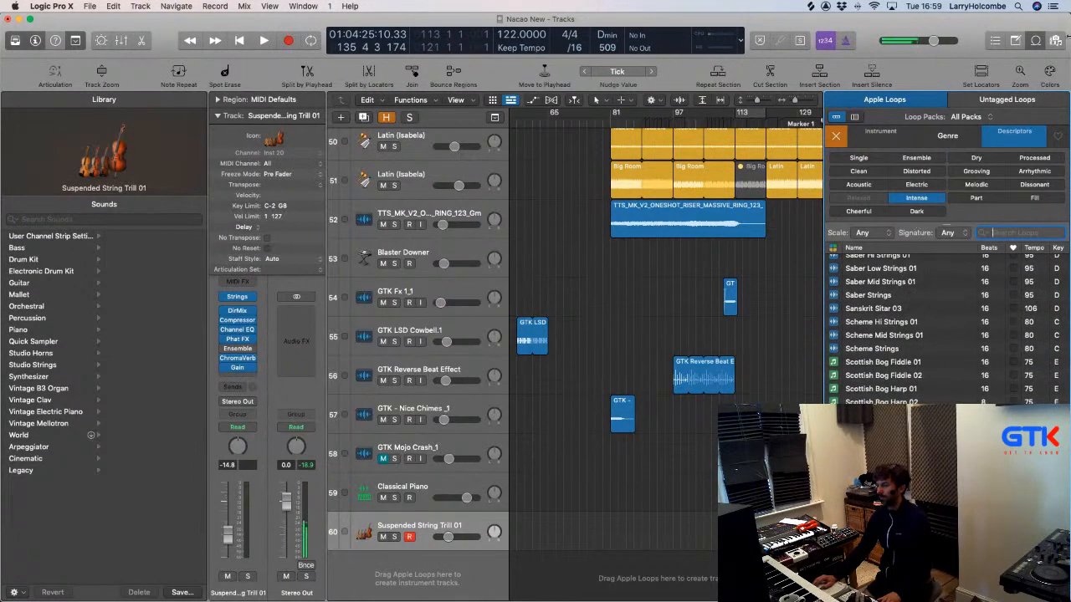
{"action": "left_click", "coordinate": [1036, 42]}
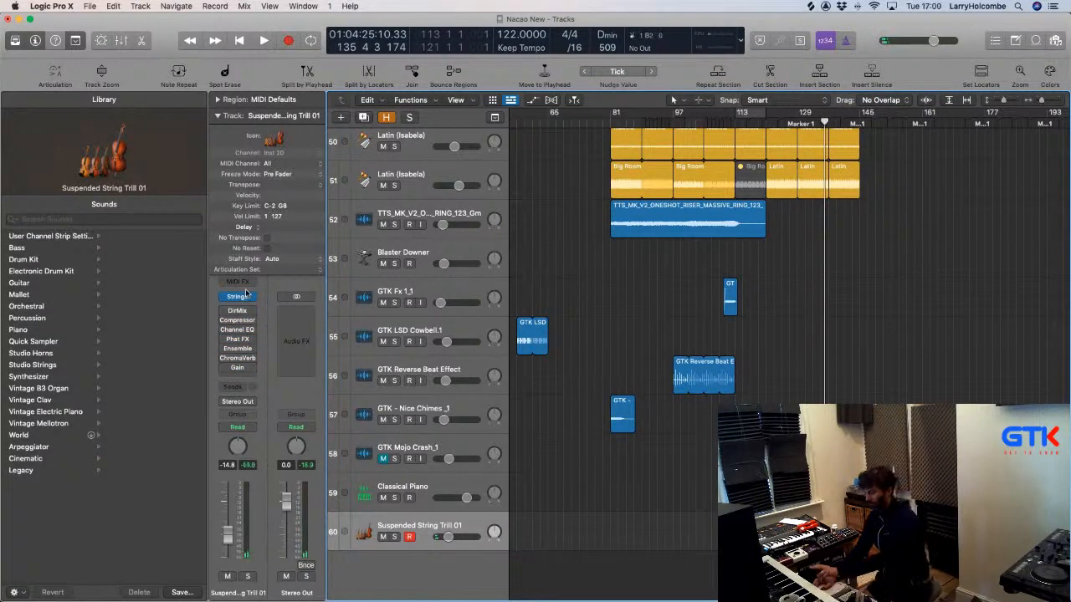
Play from bar 81, jump to bar 109, and open the track's Studio Strings instrument.
{"action": "left_click", "coordinate": [610, 122]}
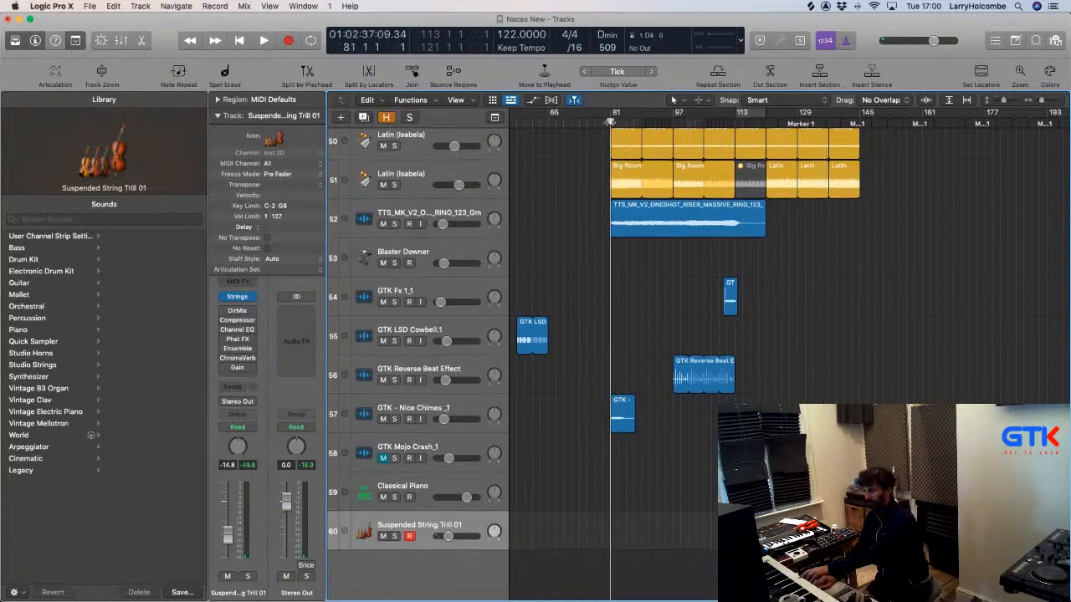
{"action": "key", "text": "space"}
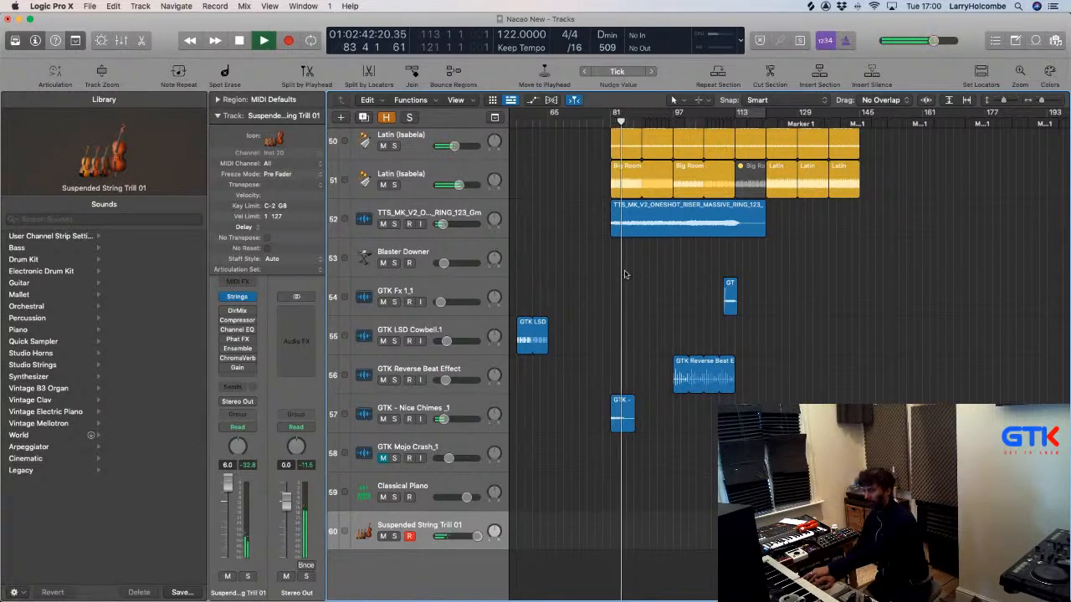
{"action": "left_click", "coordinate": [724, 126]}
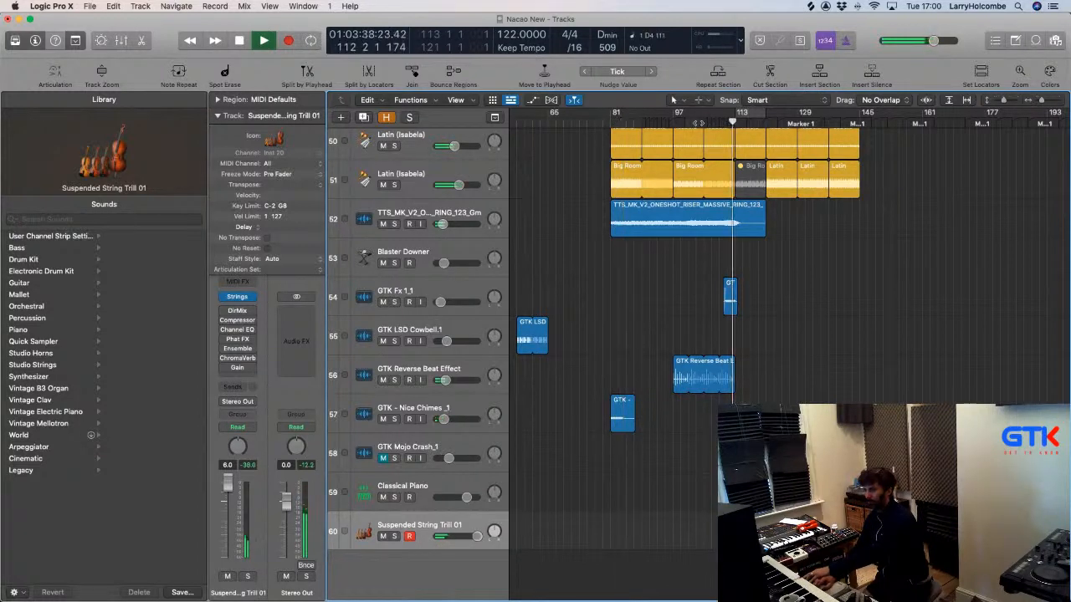
{"action": "left_click", "coordinate": [237, 297]}
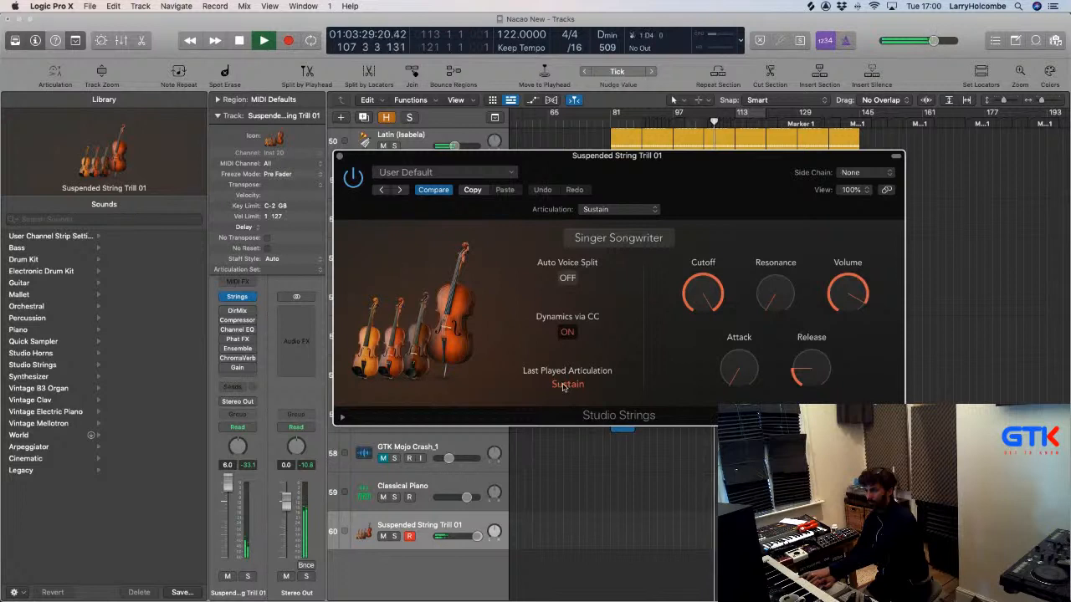
Stop playback, set the Studio Strings articulation to Tremolo, and close the instrument window.
{"action": "key", "text": "space"}
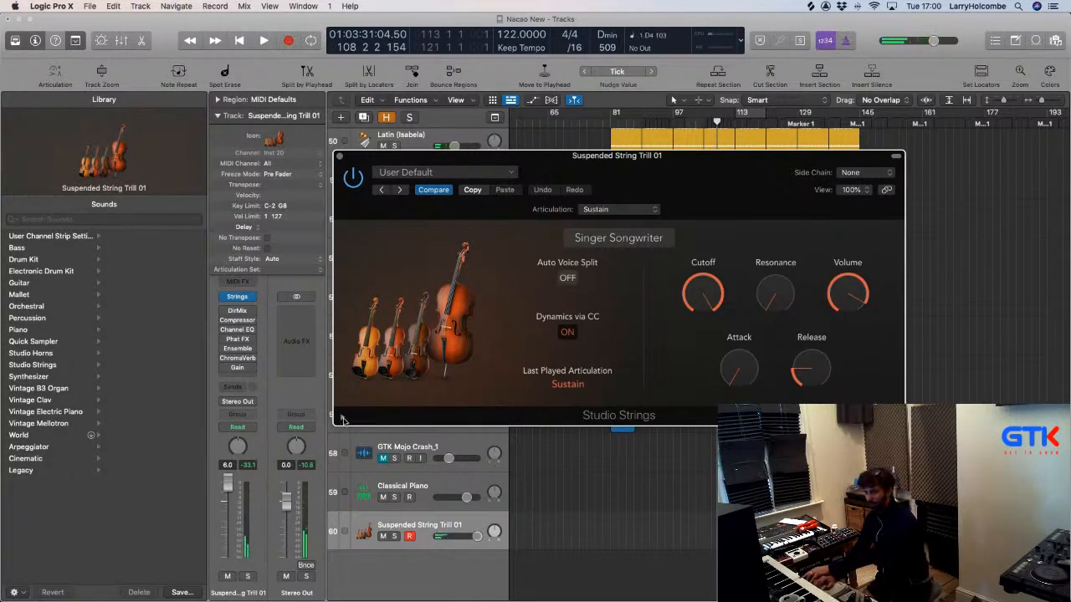
{"action": "left_click", "coordinate": [341, 419]}
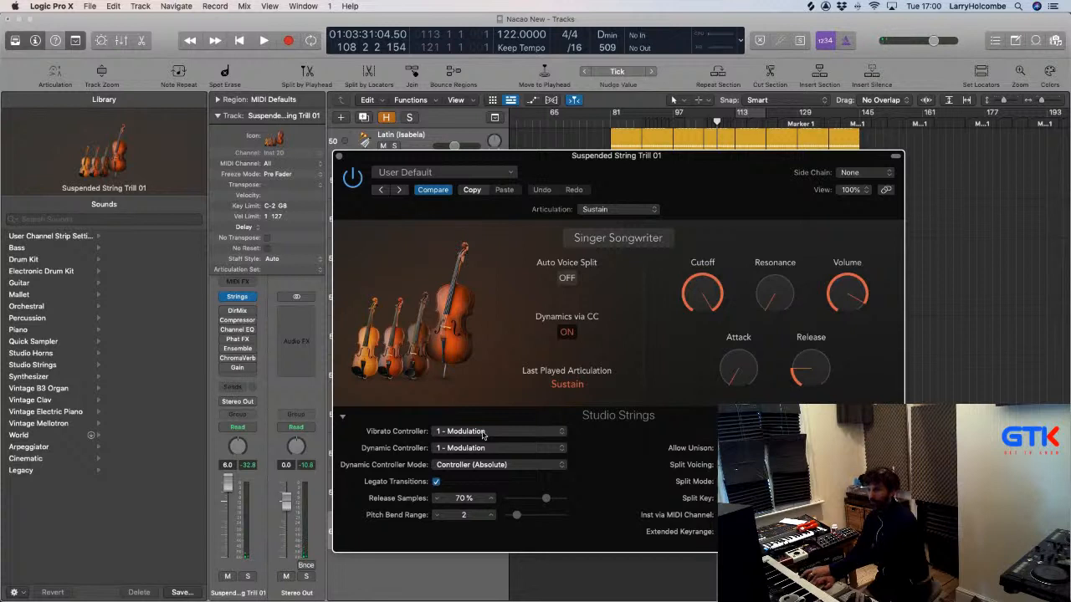
{"action": "left_click", "coordinate": [610, 210]}
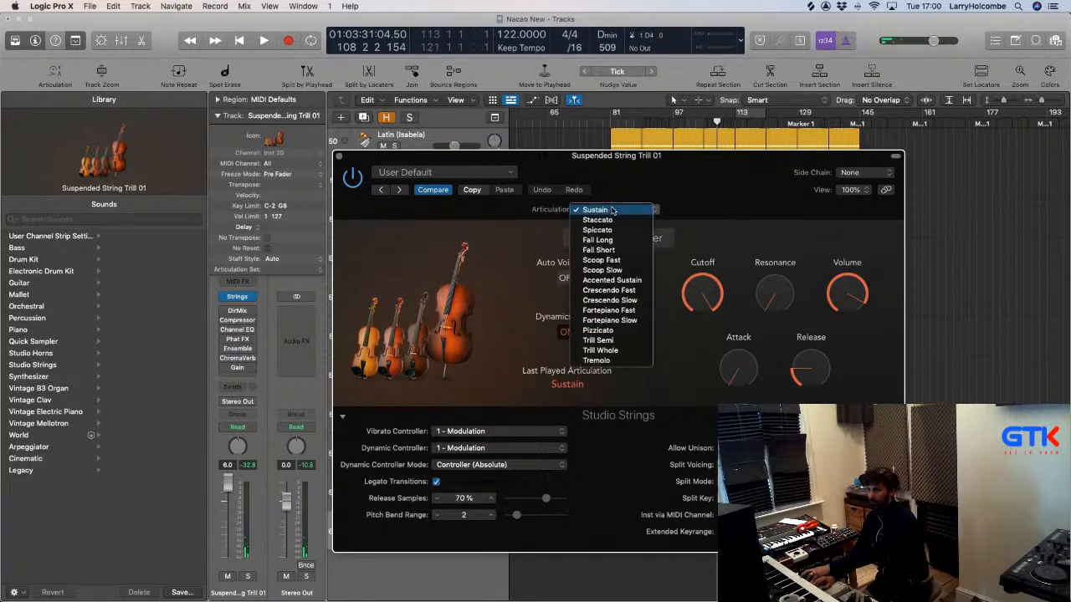
{"action": "left_click", "coordinate": [604, 360]}
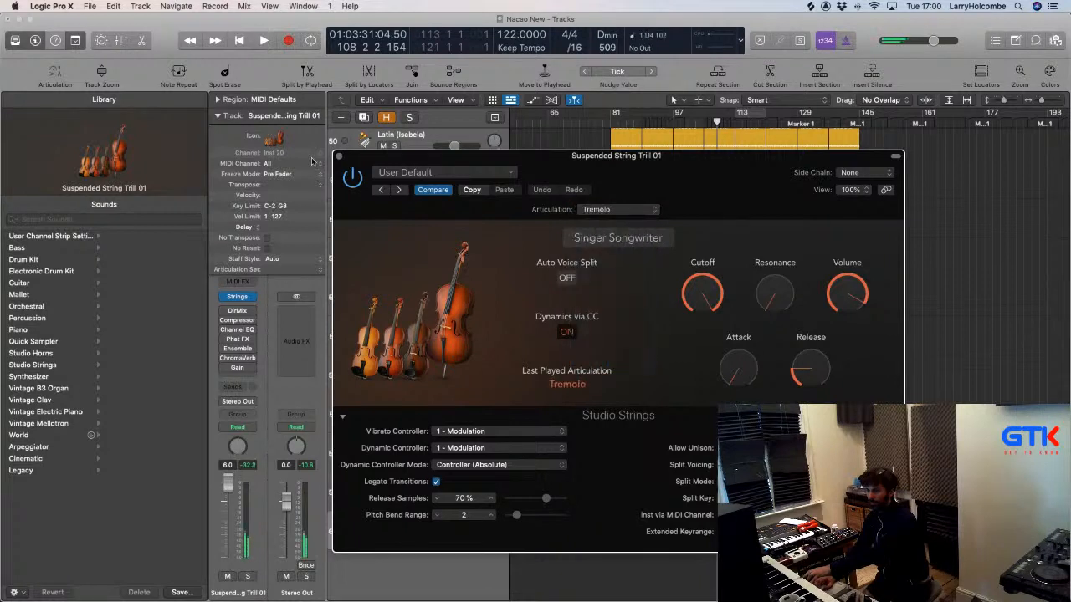
{"action": "left_click", "coordinate": [339, 157]}
{"action": "left_click", "coordinate": [609, 121]}
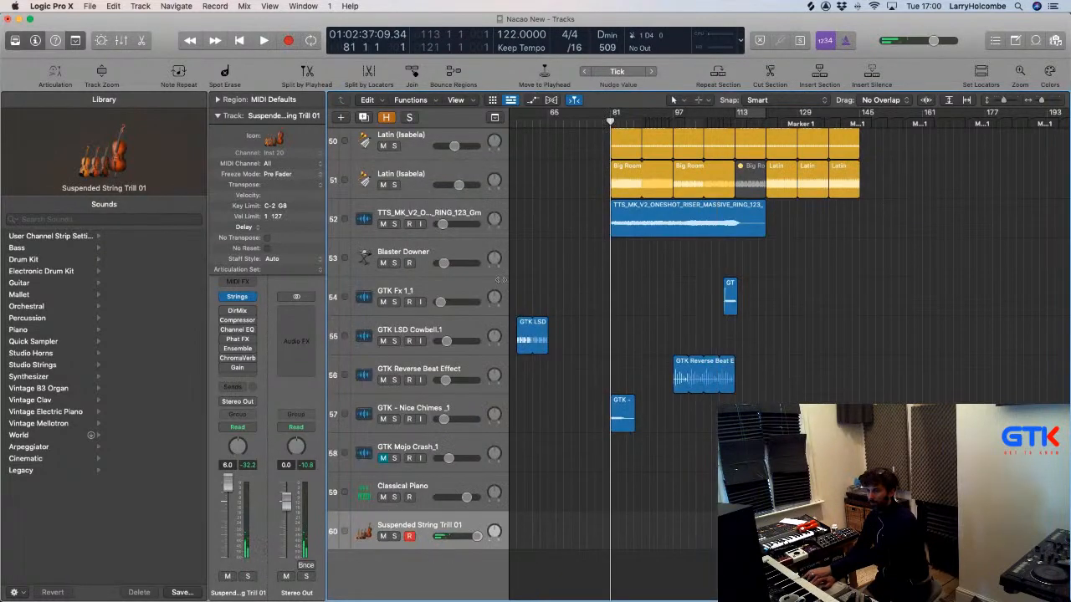
Play from bar 81 and pull the Suspended String Trill 01 fader down to -5.9 dB.
{"action": "key", "text": "space"}
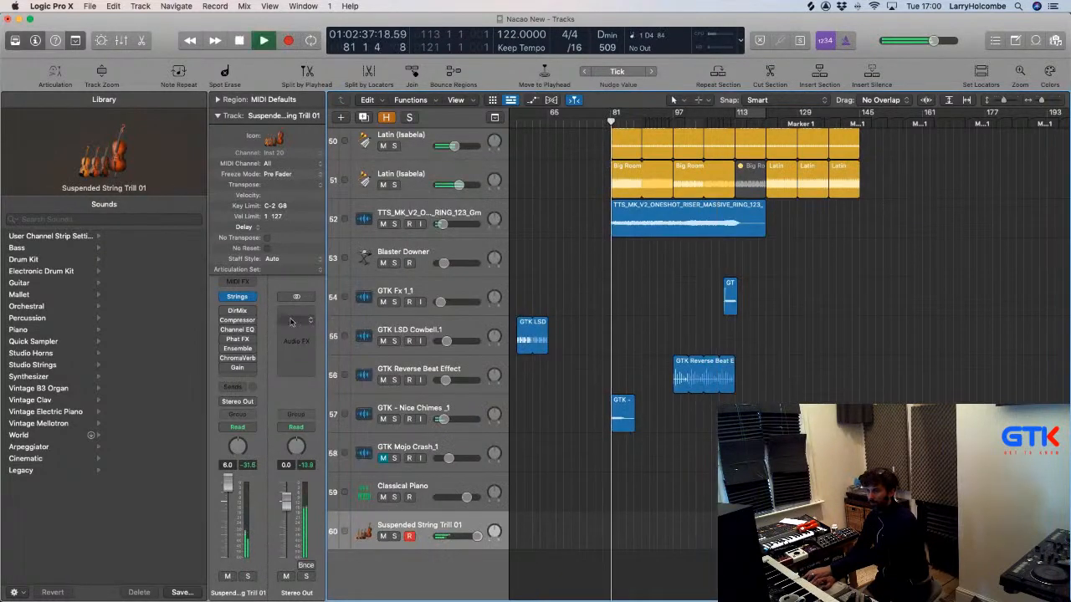
{"action": "left_click", "coordinate": [236, 369]}
{"action": "left_click", "coordinate": [352, 167]}
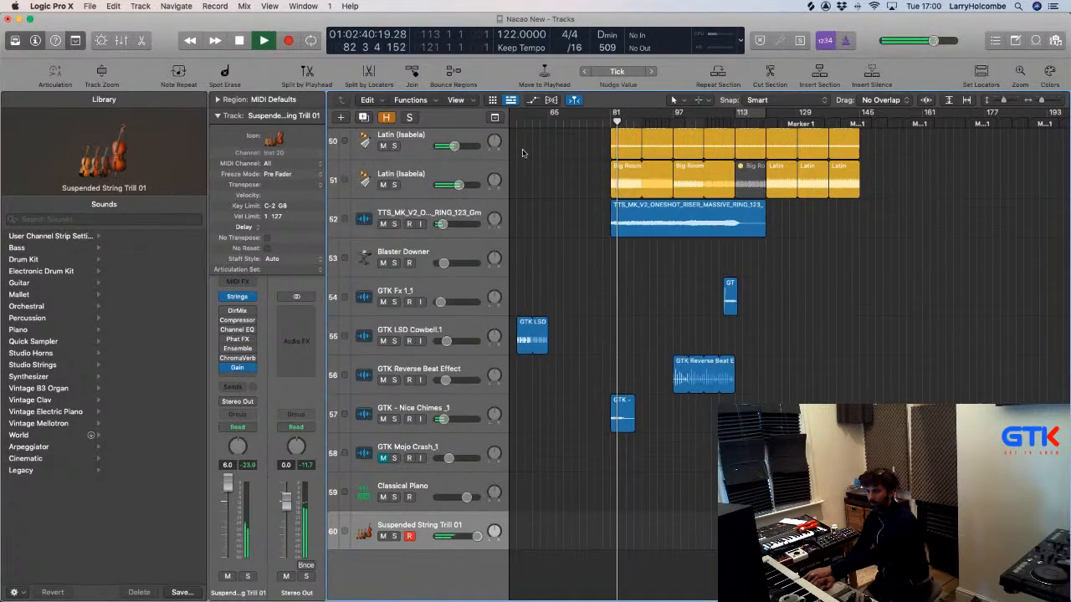
{"action": "left_click", "coordinate": [706, 122]}
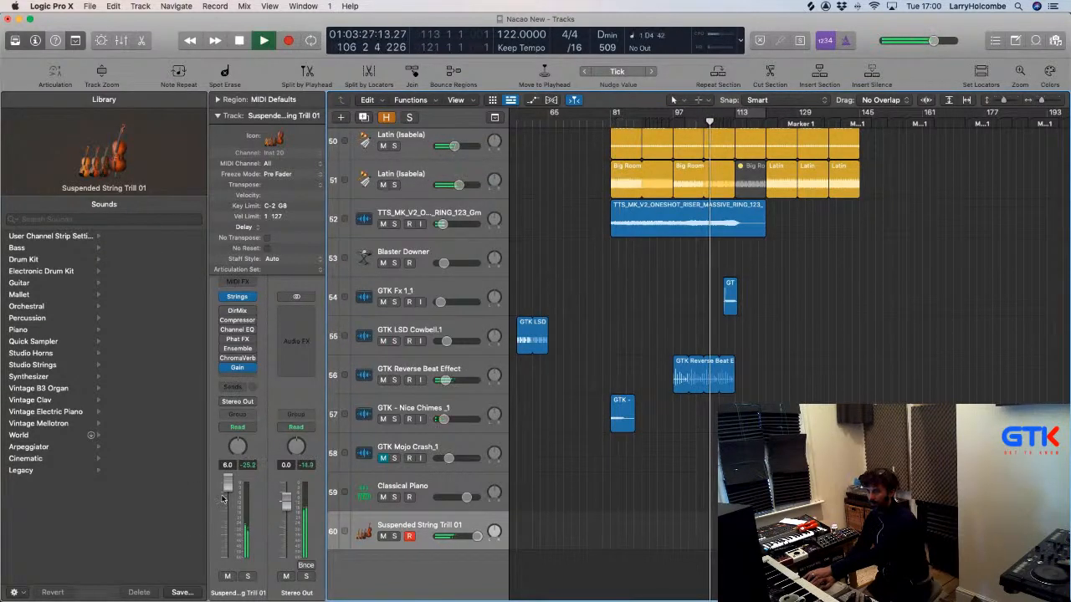
{"action": "mouse_move", "coordinate": [223, 499]}
{"action": "left_mouse_down"}
{"action": "mouse_move", "coordinate": [230, 586]}
{"action": "mouse_move", "coordinate": [227, 501]}
{"action": "left_mouse_up"}
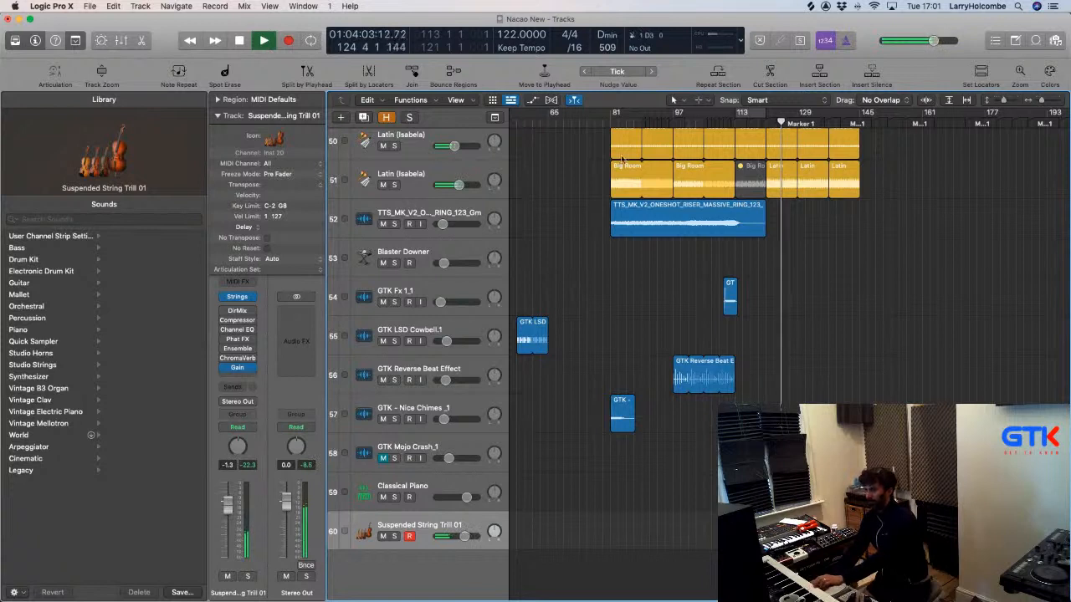
{"action": "left_click", "coordinate": [610, 124]}
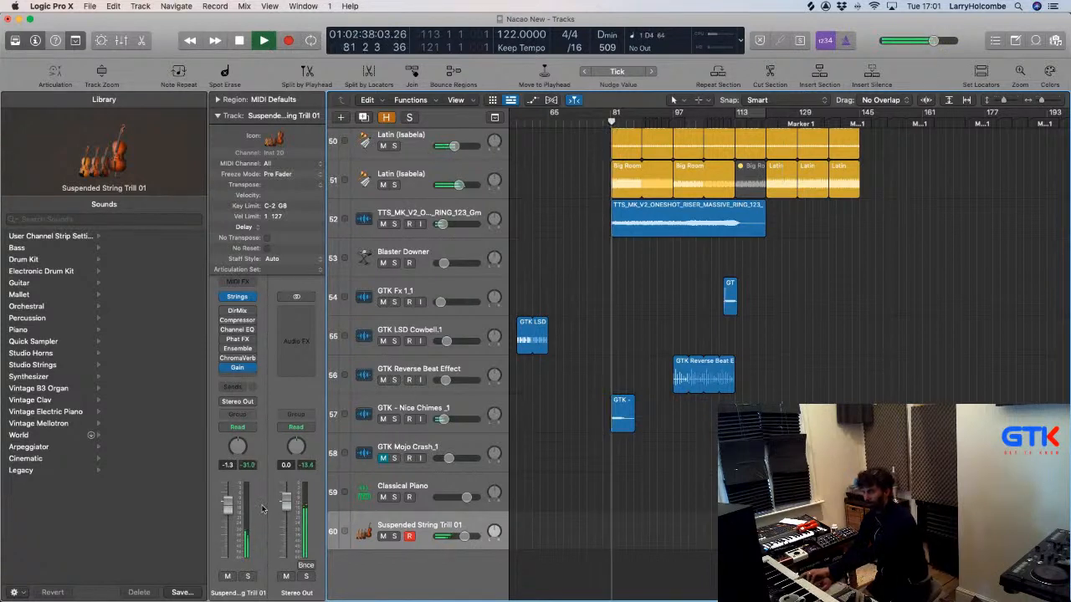
{"action": "left_click_drag", "start_coordinate": [234, 511], "coordinate": [231, 545]}
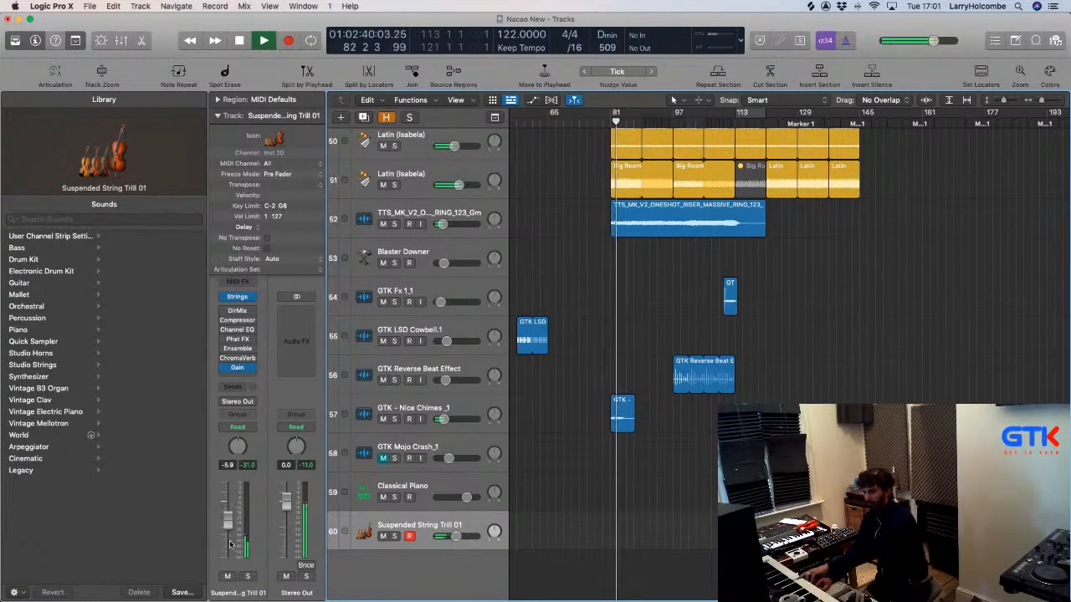
Lower the strings to -8.8 dB and record a short MIDI region around bars 81–83.
{"action": "left_click_drag", "start_coordinate": [231, 543], "coordinate": [233, 548]}
{"action": "left_click", "coordinate": [599, 123]}
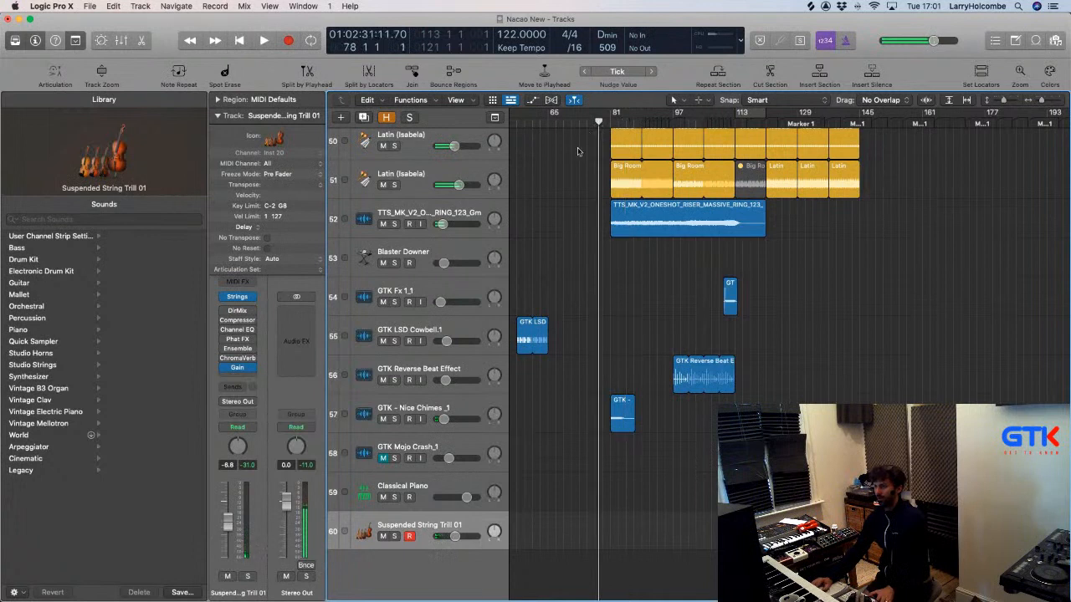
{"action": "key", "text": "space"}
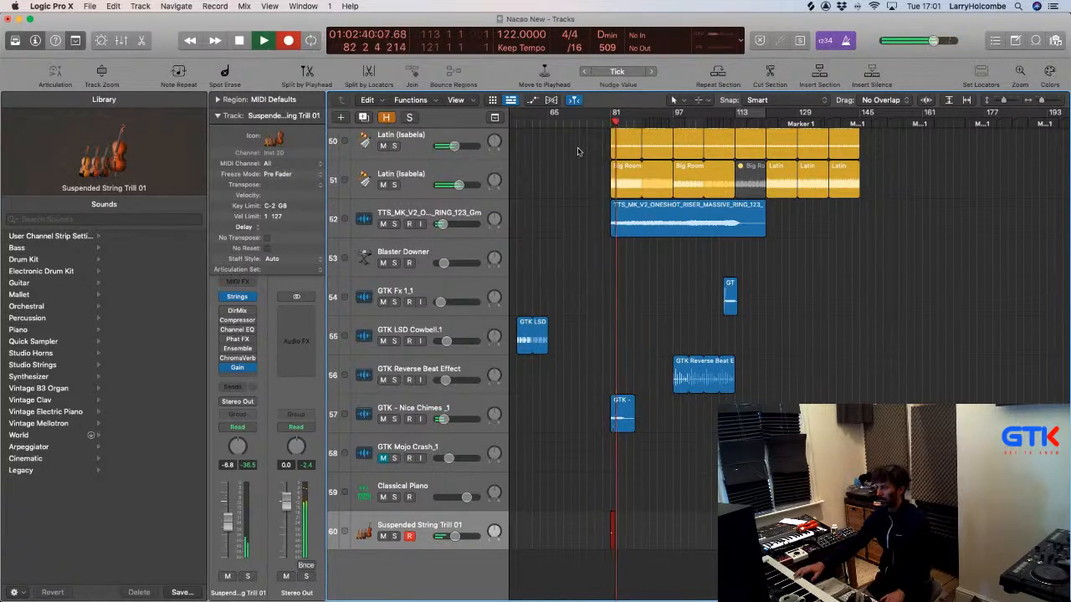
{"action": "key", "text": "space"}
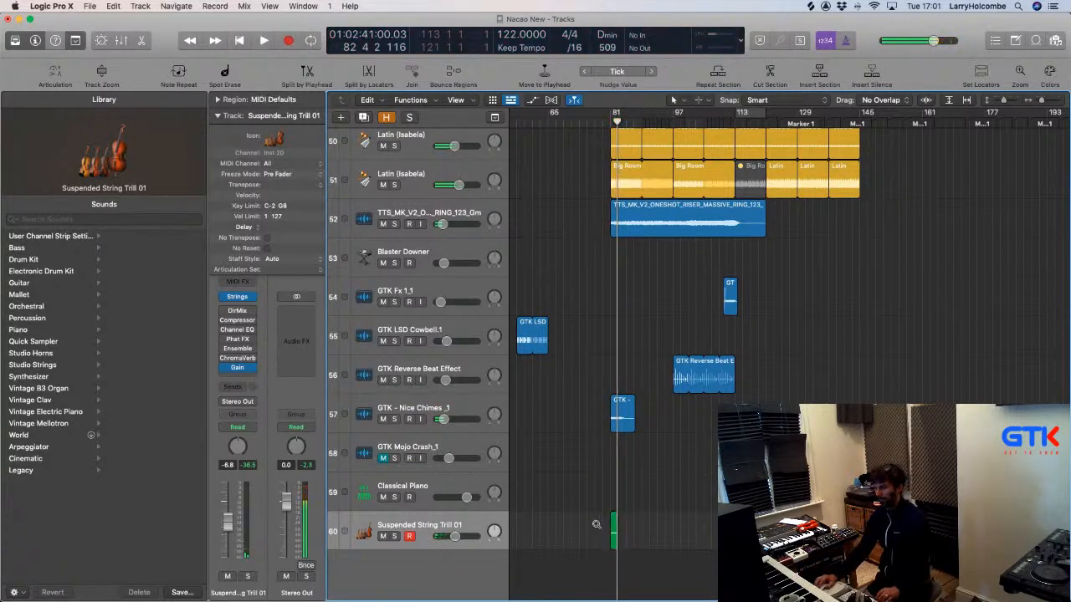
{"action": "left_click_drag", "start_coordinate": [597, 524], "coordinate": [655, 539]}
Set the recorded string region's Quantize to 1/1 Note in the Region inspector.
{"action": "left_click", "coordinate": [701, 423]}
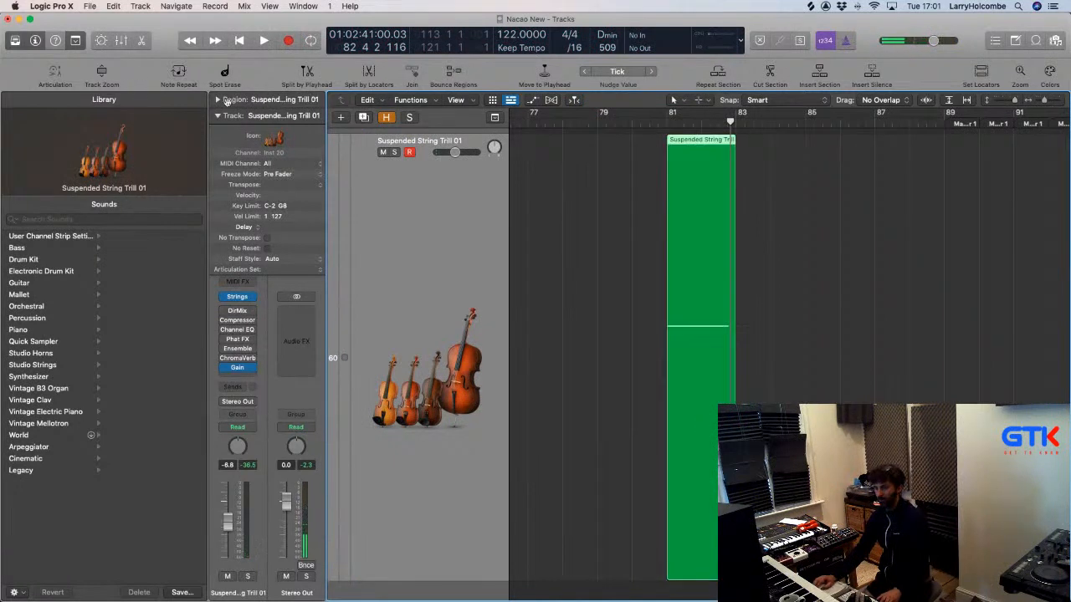
{"action": "left_click", "coordinate": [224, 101]}
{"action": "left_click", "coordinate": [319, 136]}
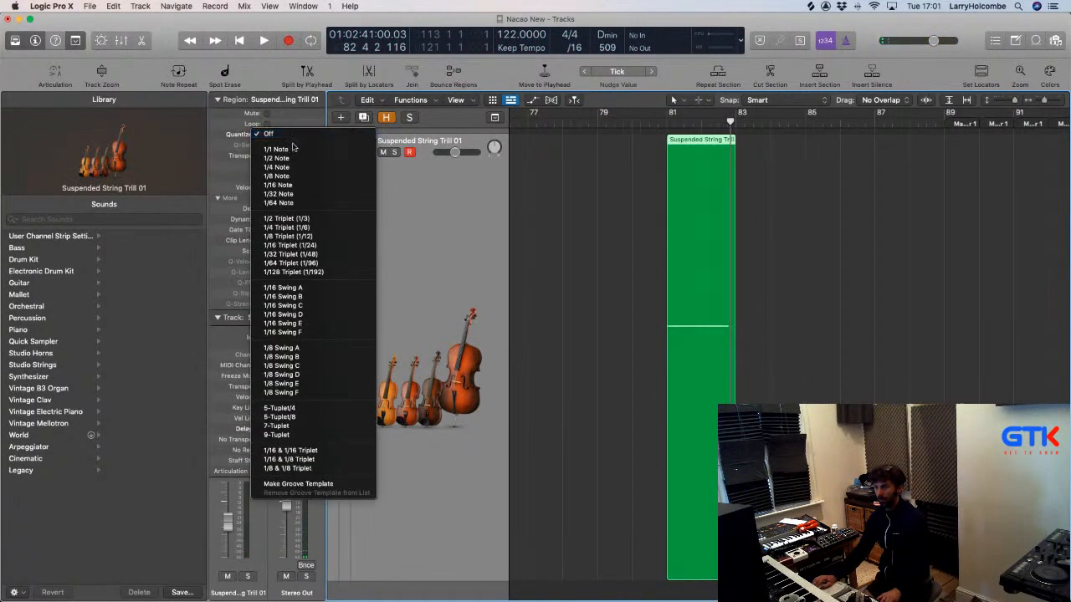
{"action": "left_click", "coordinate": [292, 148]}
Lengthen the string region from bar 81 out to about bar 113.
{"action": "key", "text": "super+Left"}
{"action": "key", "text": "super+Up"}
{"action": "key", "text": "super+Left"}
{"action": "key", "text": "super+Left"}
{"action": "key", "text": "super+Left"}
{"action": "key", "text": "super+Up"}
{"action": "key", "text": "super+Up"}
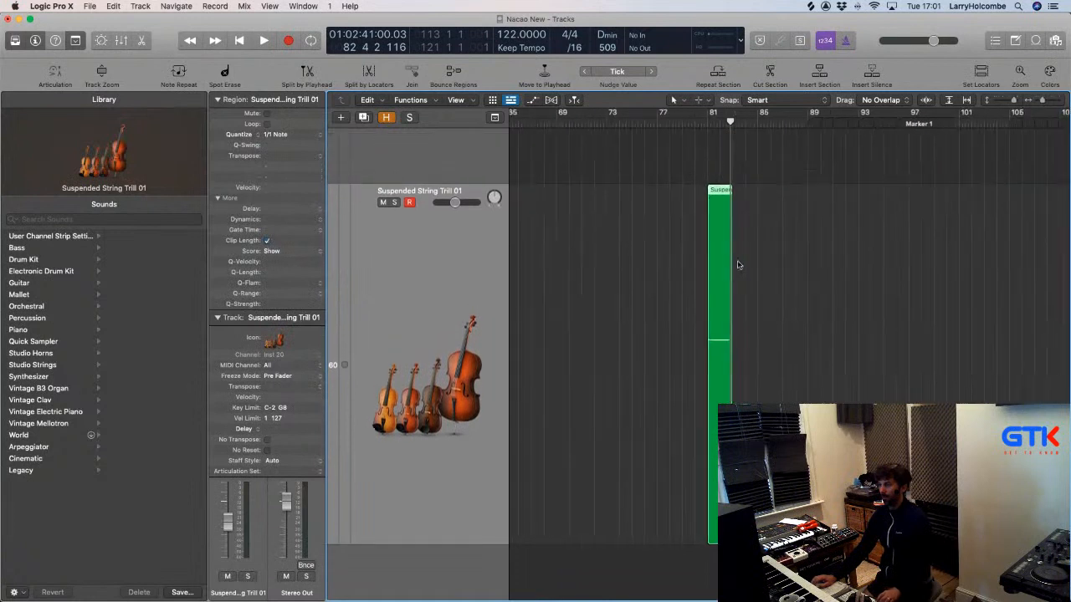
{"action": "left_click", "coordinate": [738, 266]}
{"action": "left_click_drag", "start_coordinate": [729, 469], "coordinate": [920, 468]}
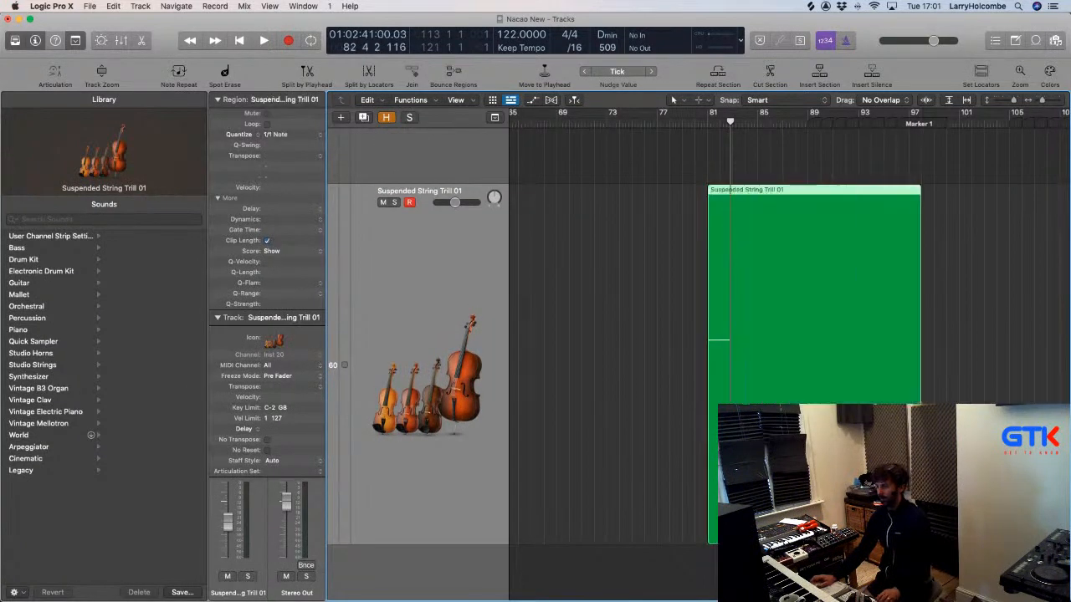
{"action": "key", "text": "super+Left"}
{"action": "key", "text": "super+Left"}
{"action": "key", "text": "super+Left"}
{"action": "key", "text": "super+Up"}
{"action": "key", "text": "super+Up"}
{"action": "key", "text": "super+Up"}
{"action": "key", "text": "super+Up"}
{"action": "key", "text": "super+Up"}
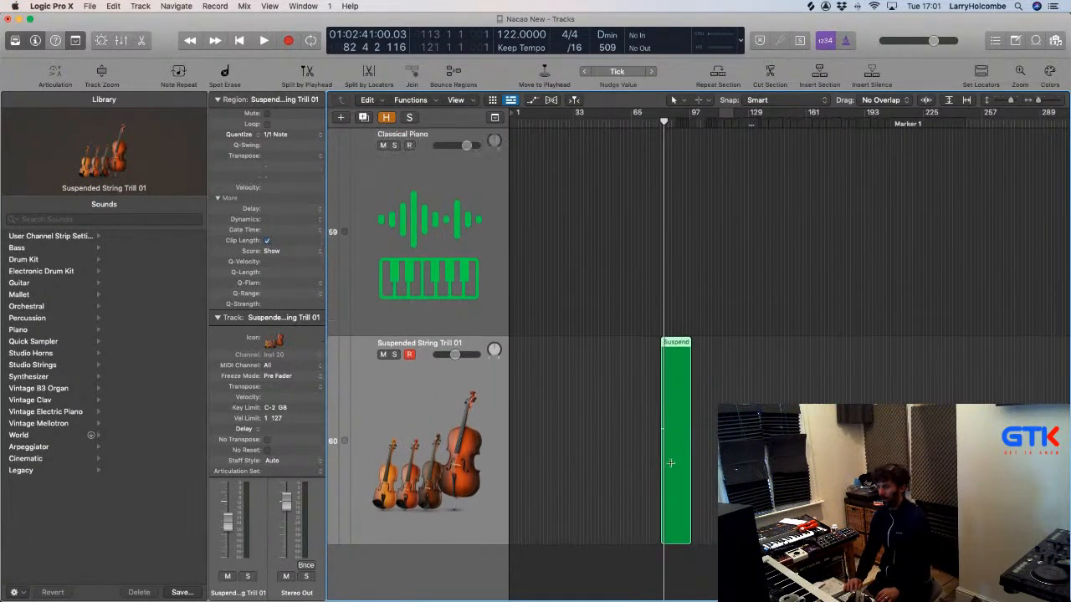
{"action": "key", "text": "super+Up"}
{"action": "key", "text": "super+Up"}
{"action": "key", "text": "super+Up"}
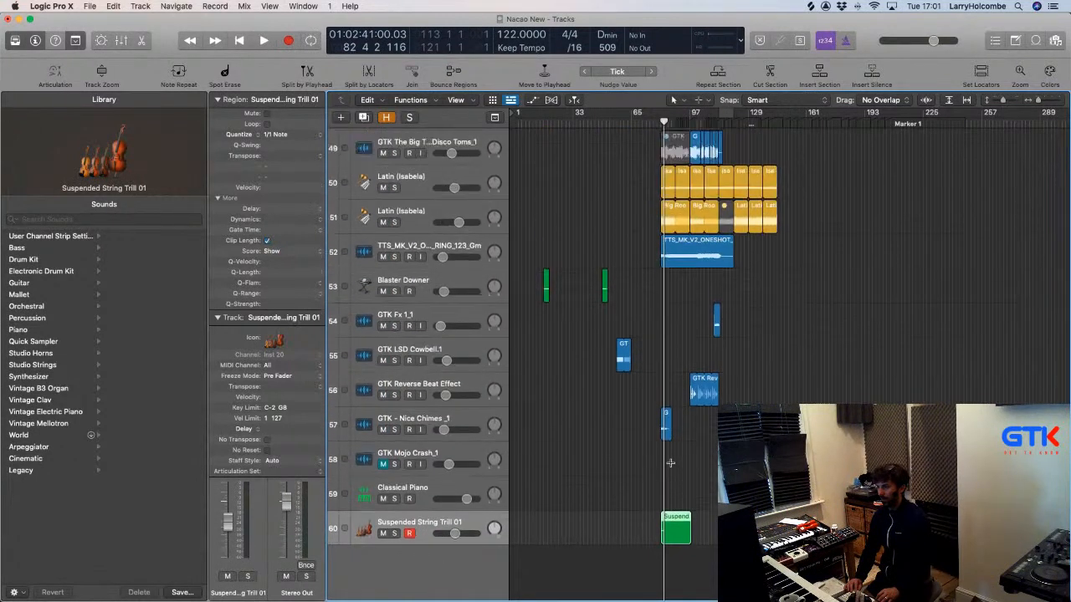
{"action": "key", "text": "super+Right"}
{"action": "scroll", "coordinate": [670, 465], "scroll_direction": "up", "scroll_amount": 2}
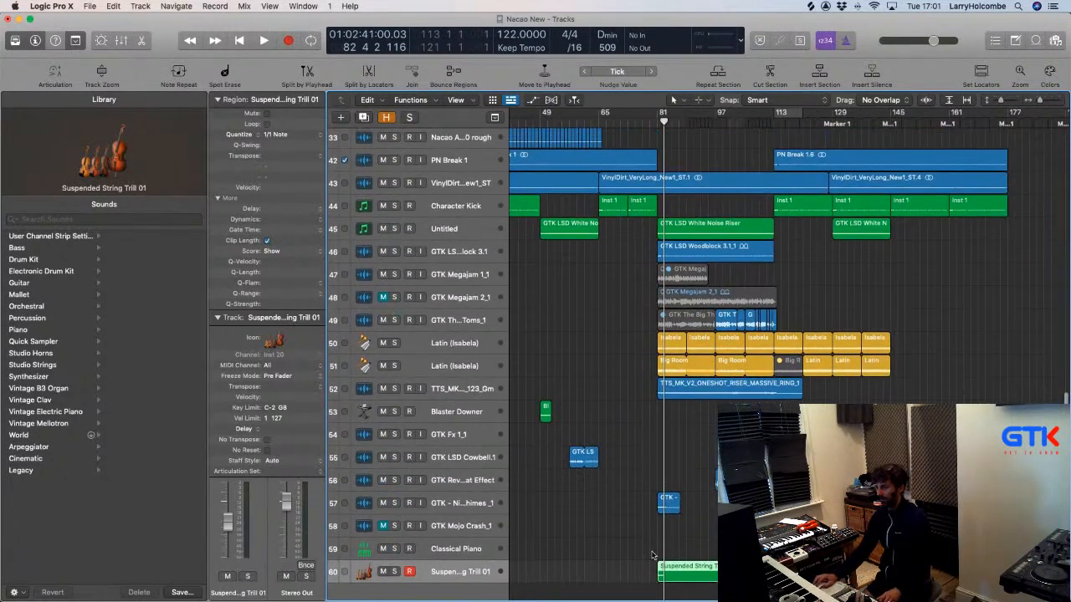
{"action": "left_click_drag", "start_coordinate": [713, 580], "coordinate": [774, 580]}
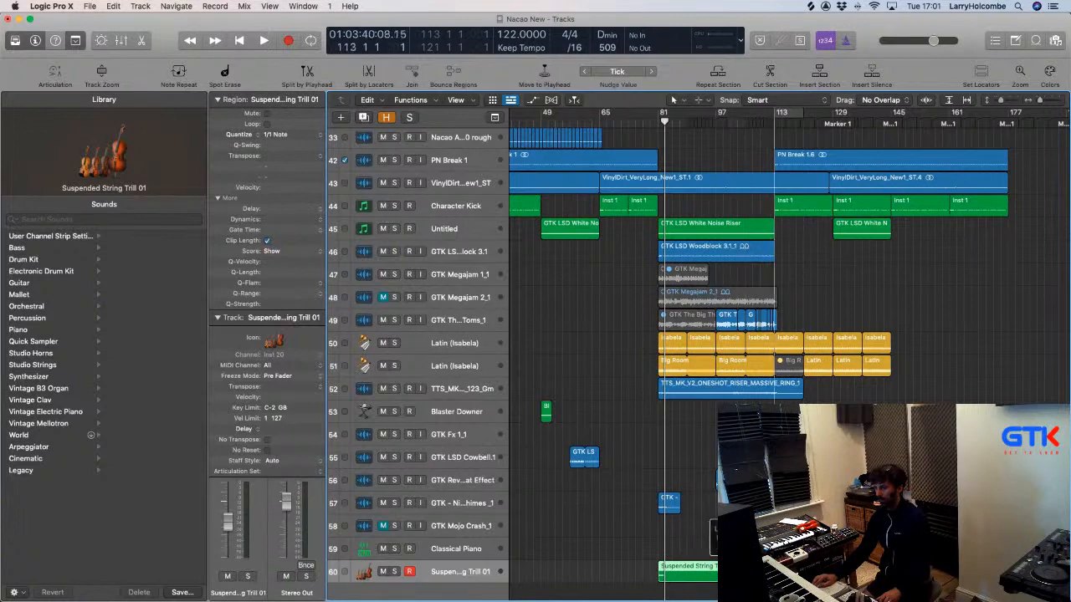
In the Piano Roll, stretch the single note to the region's end, then play it back.
{"action": "left_click", "coordinate": [736, 548]}
{"action": "double_click", "coordinate": [694, 570]}
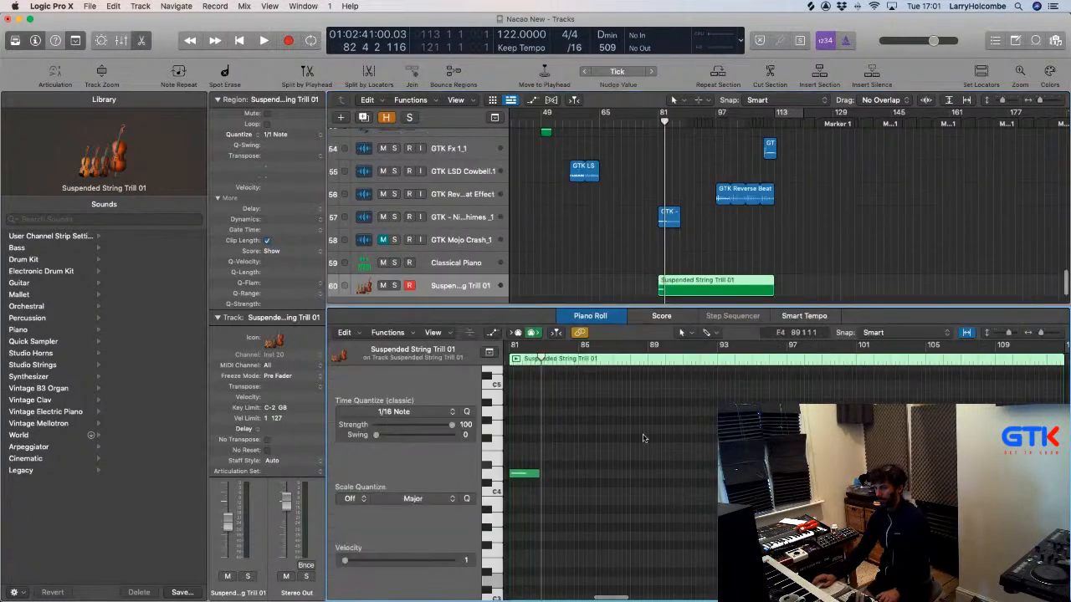
{"action": "left_click_drag", "start_coordinate": [535, 465], "coordinate": [530, 503]}
{"action": "key", "text": "shift+backslash"}
{"action": "scroll", "coordinate": [533, 496], "scroll_direction": "down", "scroll_amount": 4}
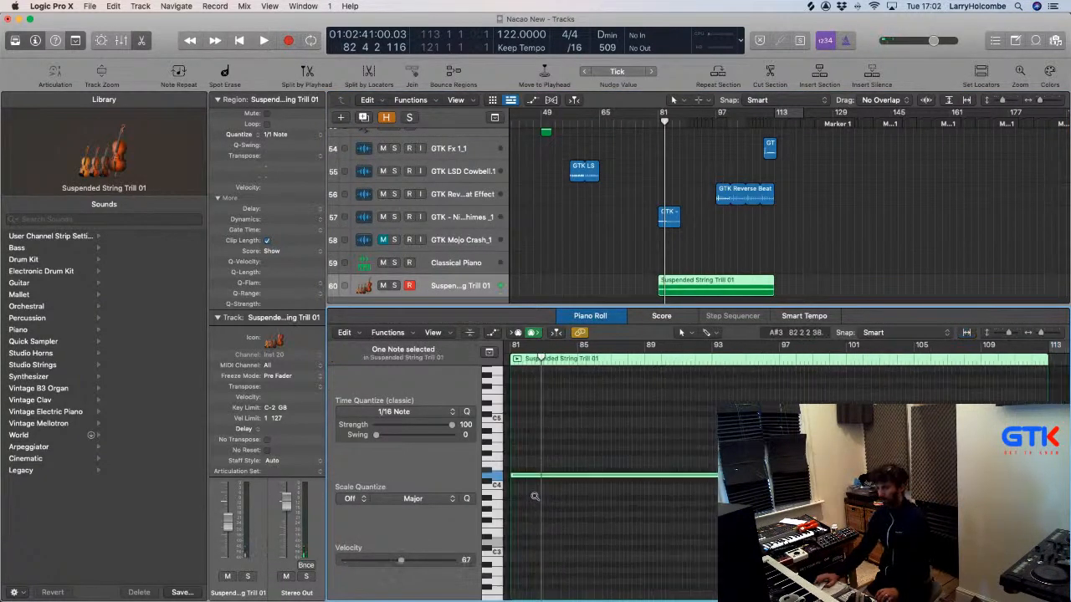
{"action": "key", "text": "e"}
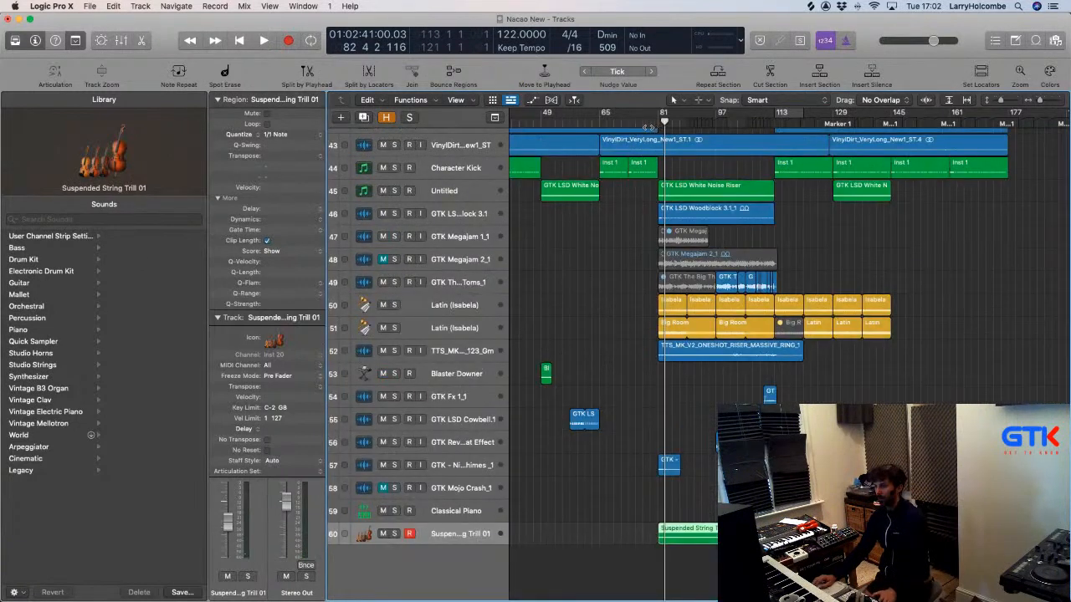
{"action": "left_click", "coordinate": [648, 125]}
{"action": "key", "text": "space"}
{"action": "left_click", "coordinate": [566, 290]}
{"action": "left_click_drag", "start_coordinate": [621, 487], "coordinate": [868, 586], "text": "ctrl+alt"}
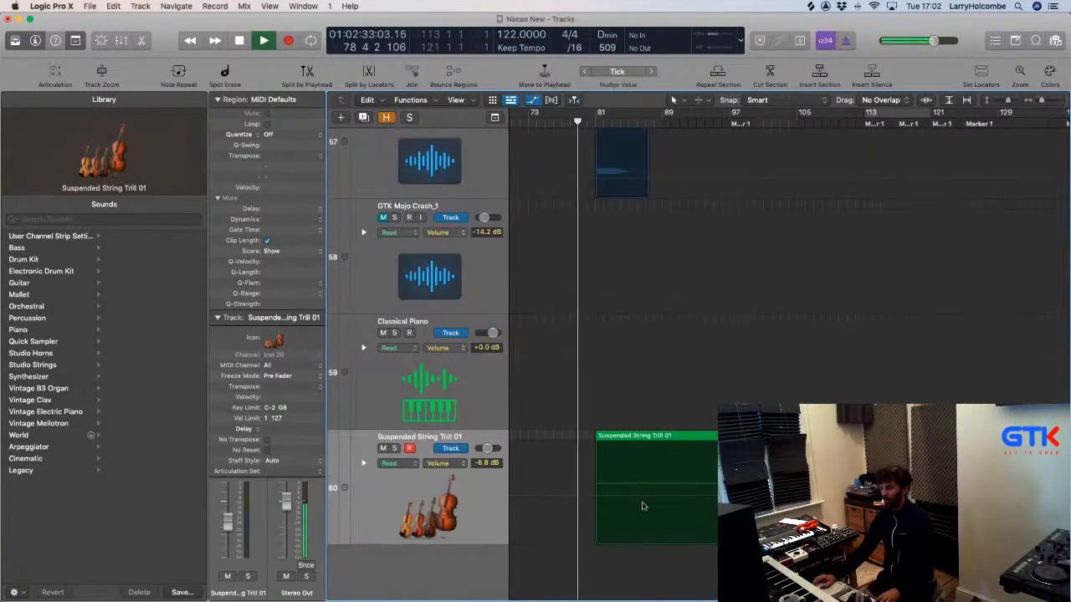
Draw a rising volume automation ramp on the string region starting at -17.4 dB.
{"action": "left_click", "coordinate": [595, 468]}
{"action": "left_click", "coordinate": [675, 500]}
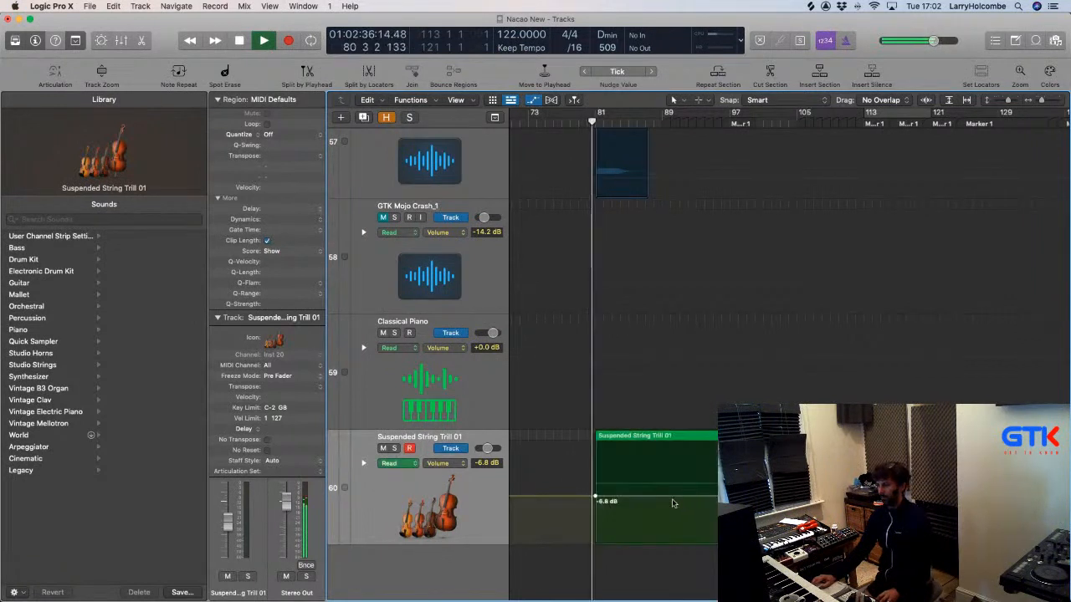
{"action": "left_click_drag", "start_coordinate": [660, 498], "coordinate": [660, 520]}
{"action": "left_click", "coordinate": [866, 518]}
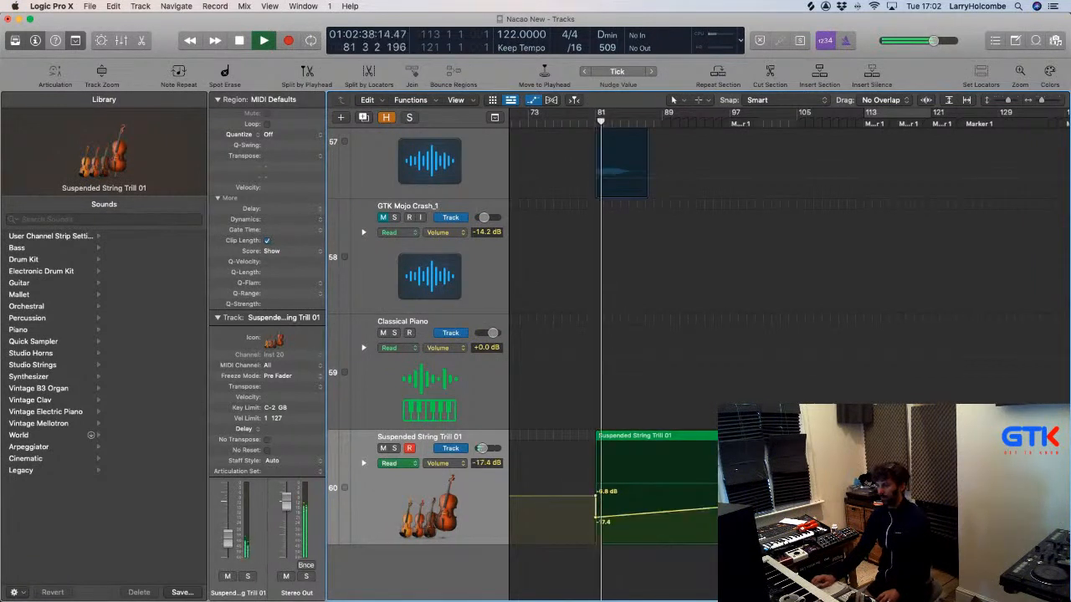
{"action": "left_click_drag", "start_coordinate": [597, 498], "coordinate": [597, 522]}
Hide automation, zoom out to show tracks 33–60, and mute the second Latin (Isabela) track.
{"action": "key", "text": "a"}
{"action": "key", "text": "super+Left"}
{"action": "key", "text": "super+Left"}
{"action": "key", "text": "super+Left"}
{"action": "key", "text": "super+Up"}
{"action": "key", "text": "super+Up"}
{"action": "key", "text": "super+Up"}
{"action": "key", "text": "super+Up"}
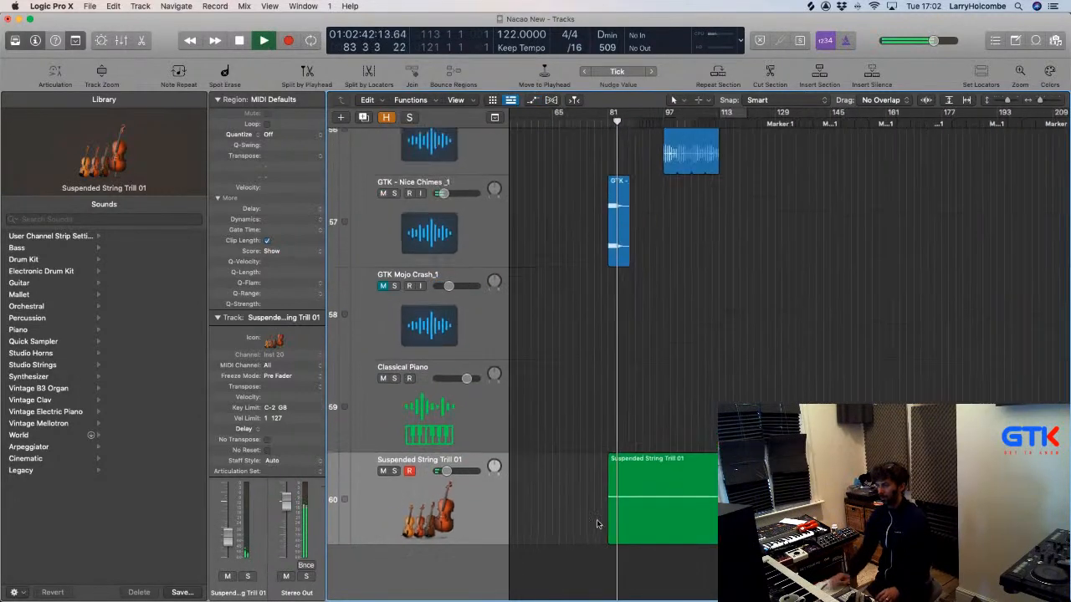
{"action": "key", "text": "super+Up"}
{"action": "key", "text": "super+Up"}
{"action": "key", "text": "super+Up"}
{"action": "key", "text": "super+Up"}
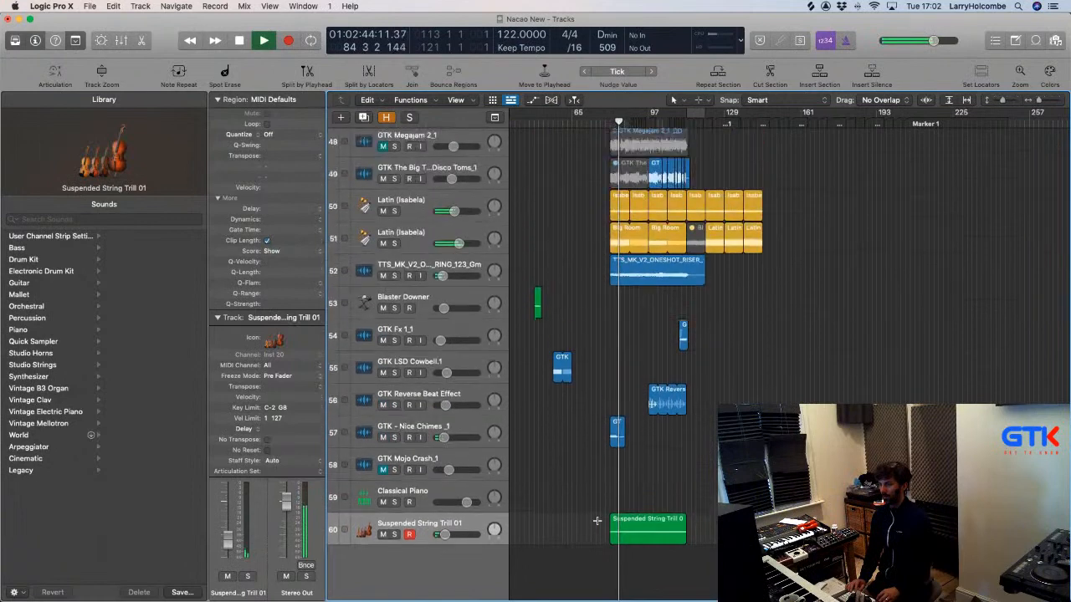
{"action": "scroll", "coordinate": [670, 478], "scroll_direction": "up", "scroll_amount": 1}
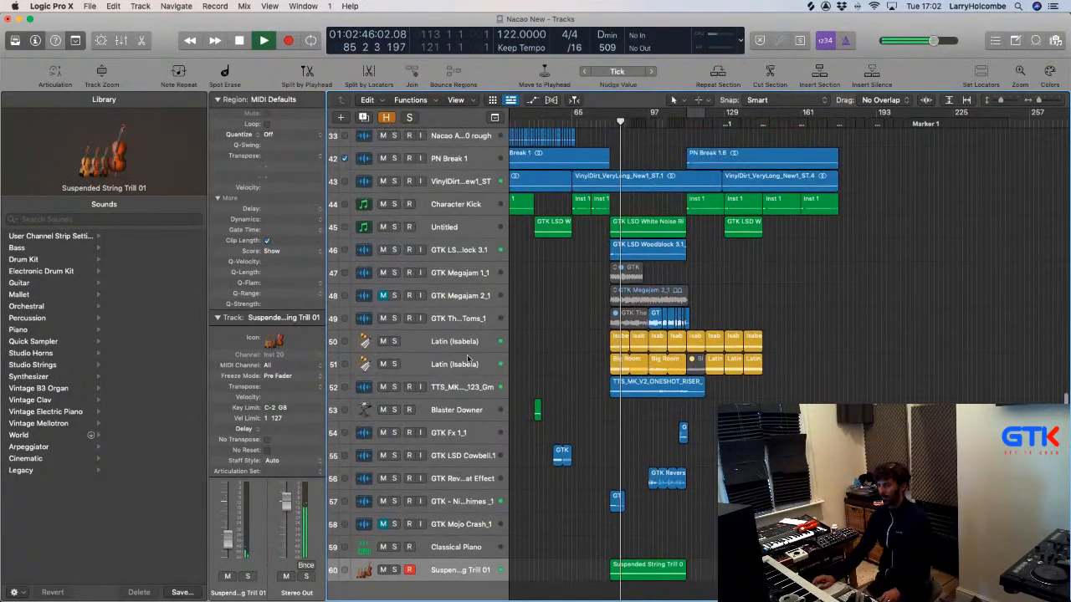
{"action": "left_click", "coordinate": [383, 365]}
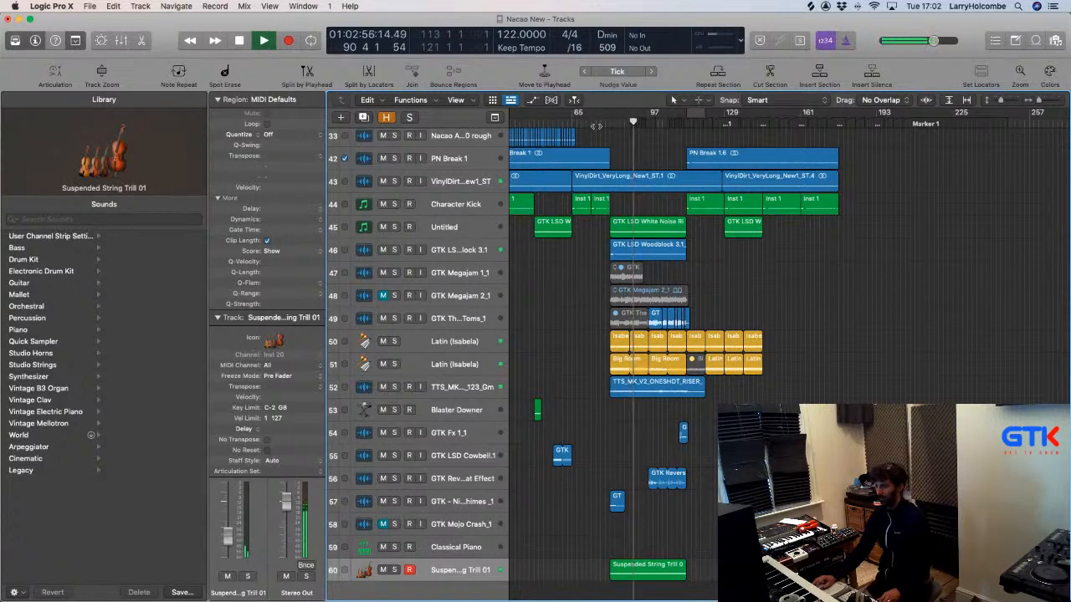
Split off the first Big Room region's opening, mute both pieces, then unmute the second.
{"action": "left_click", "coordinate": [619, 358]}
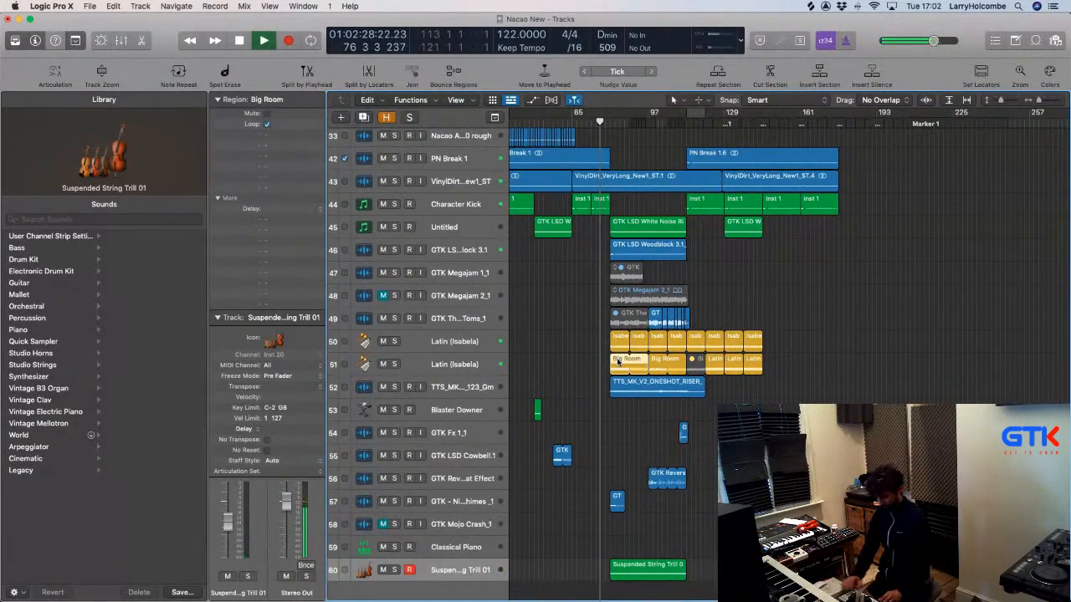
{"action": "key", "text": "m"}
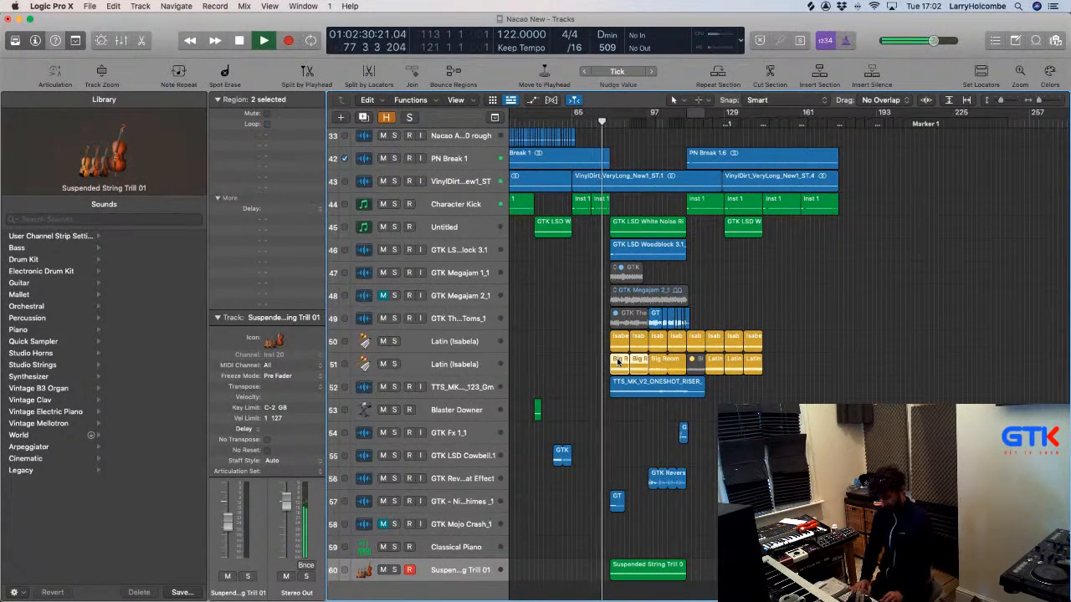
{"action": "left_click", "coordinate": [528, 304]}
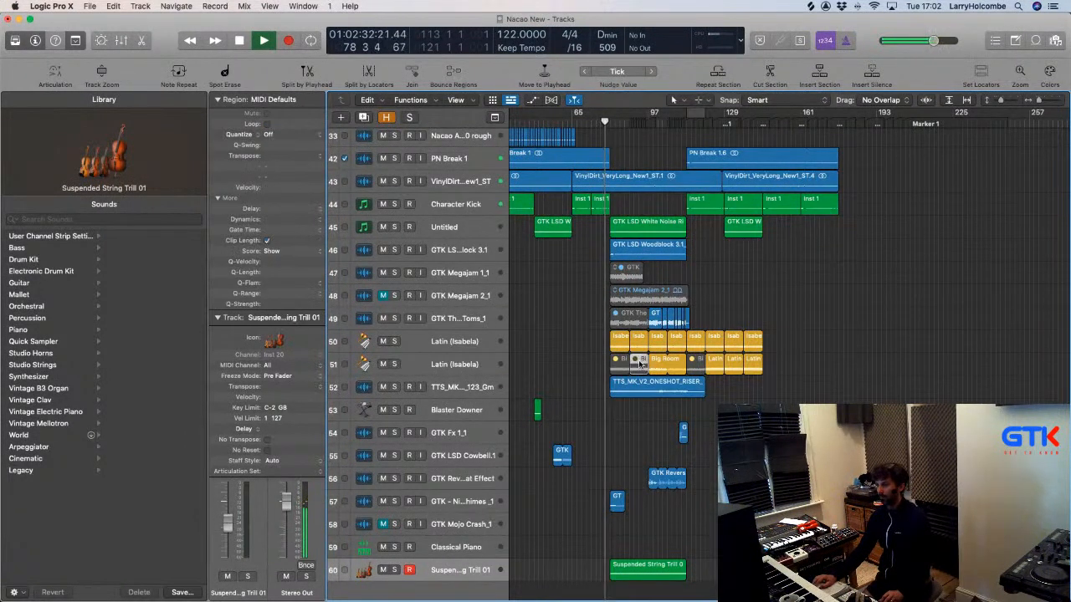
{"action": "left_click", "coordinate": [639, 363]}
{"action": "key", "text": "ctrl+m"}
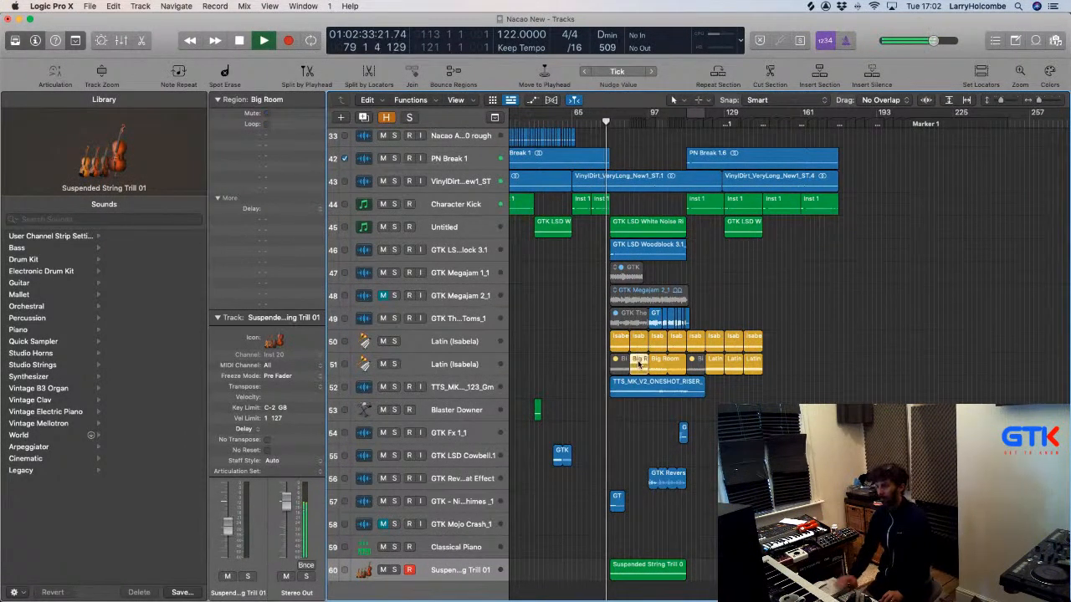
{"action": "left_click", "coordinate": [558, 312]}
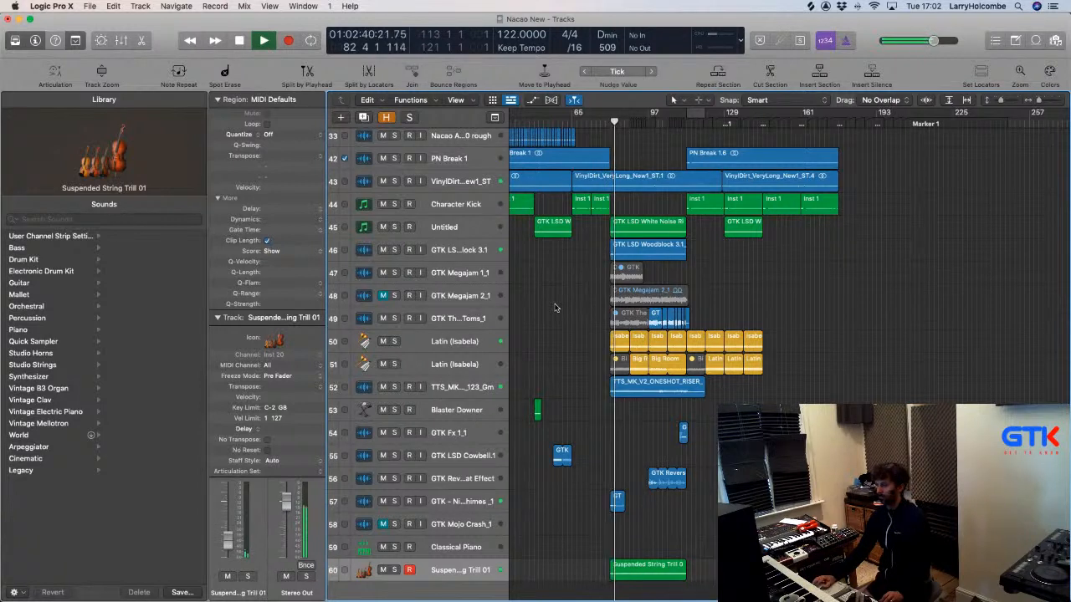
{"action": "left_click", "coordinate": [618, 359]}
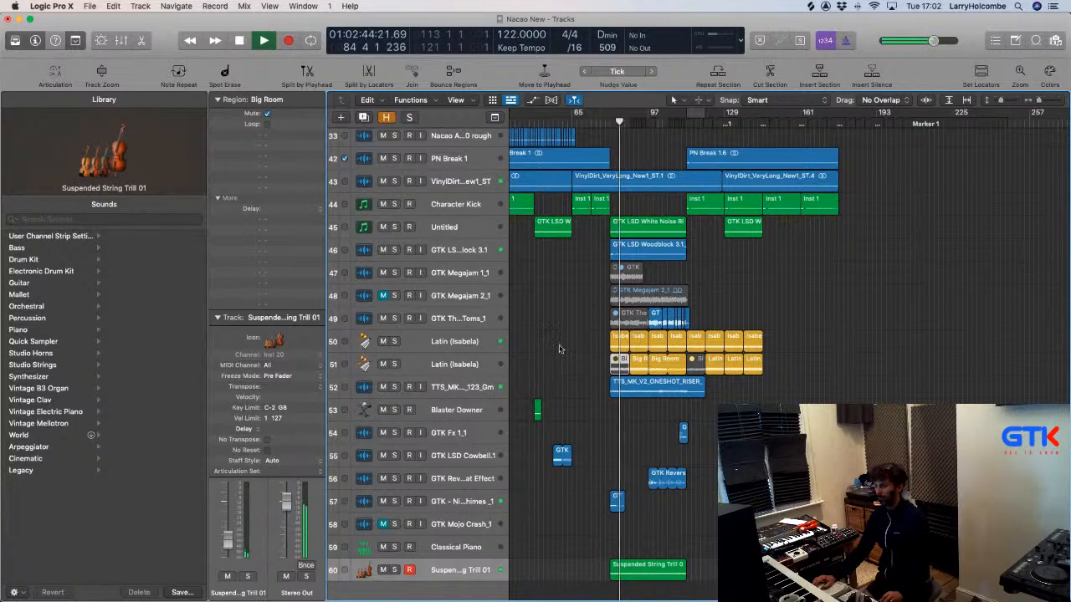
{"action": "scroll", "coordinate": [559, 349], "scroll_direction": "up", "scroll_amount": 3}
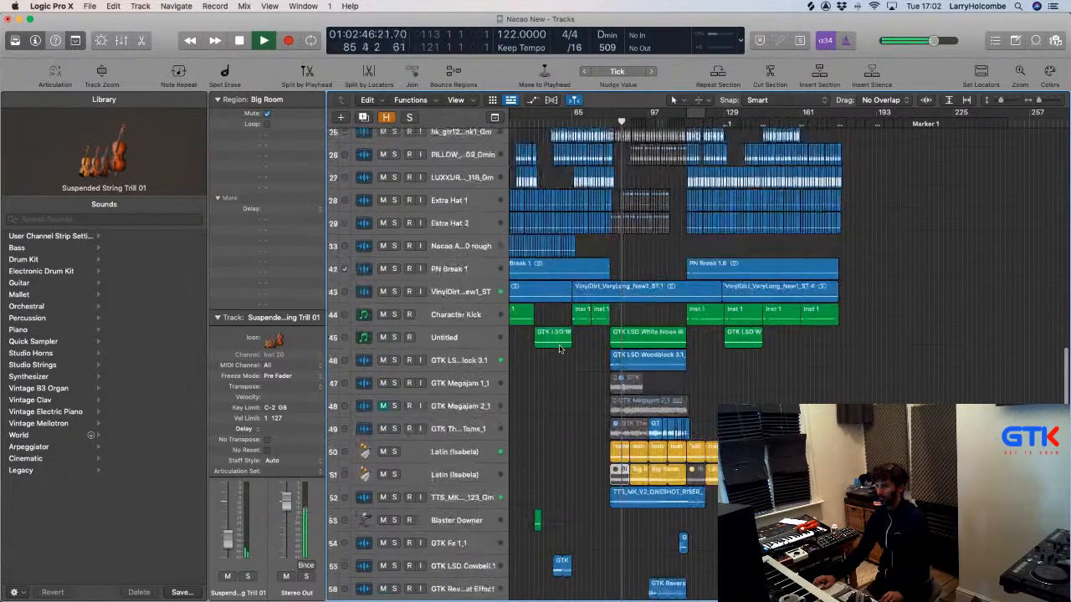
{"action": "scroll", "coordinate": [560, 350], "scroll_direction": "down", "scroll_amount": 5}
{"action": "scroll", "coordinate": [560, 350], "scroll_direction": "left", "scroll_amount": 1}
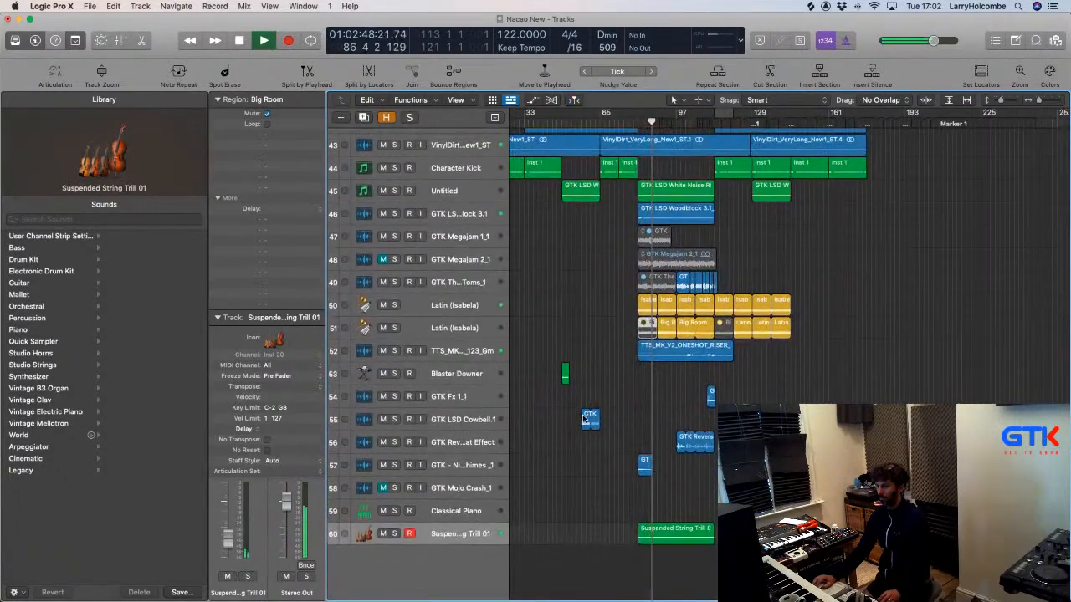
Copy the GTK LSD Cowbell region later on track 55 and lower its track volume to -21.5 dB.
{"action": "left_click_drag", "start_coordinate": [590, 415], "coordinate": [643, 421]}
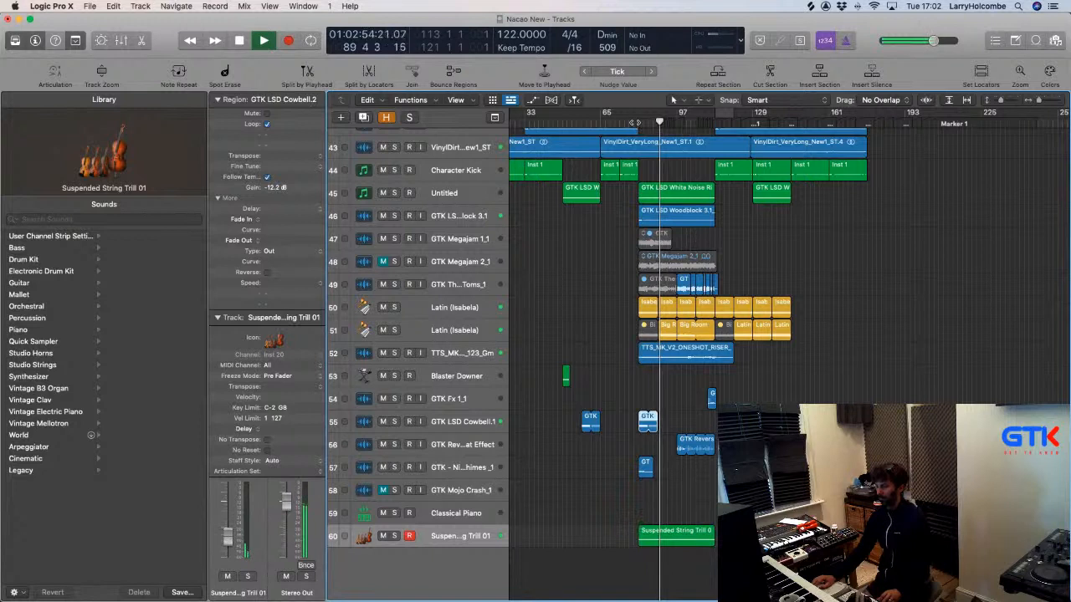
{"action": "left_click", "coordinate": [588, 232]}
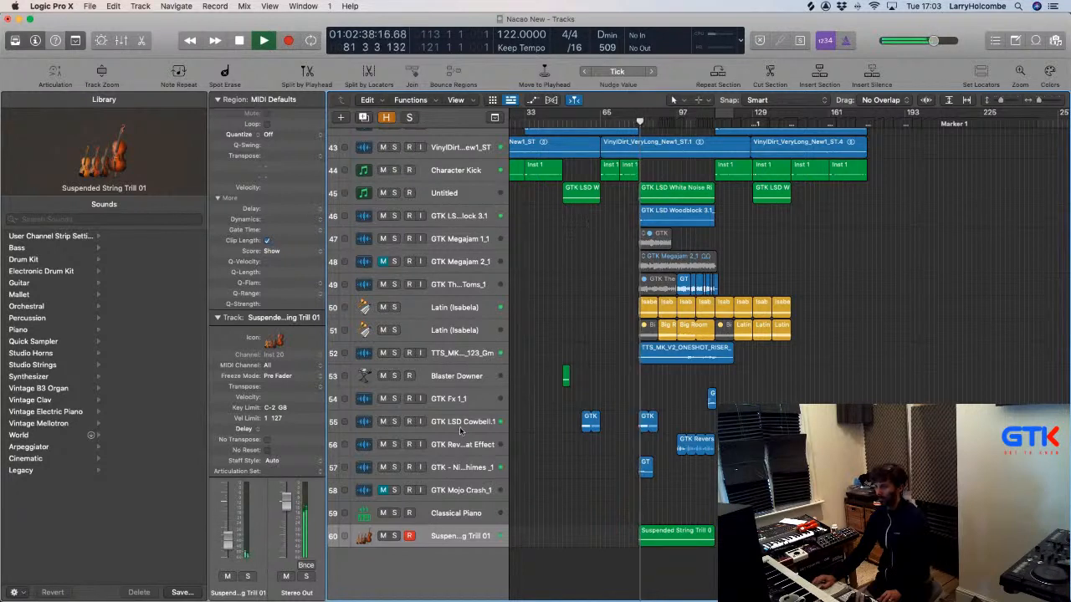
{"action": "left_click", "coordinate": [369, 424]}
{"action": "left_click_drag", "start_coordinate": [228, 544], "coordinate": [228, 546]}
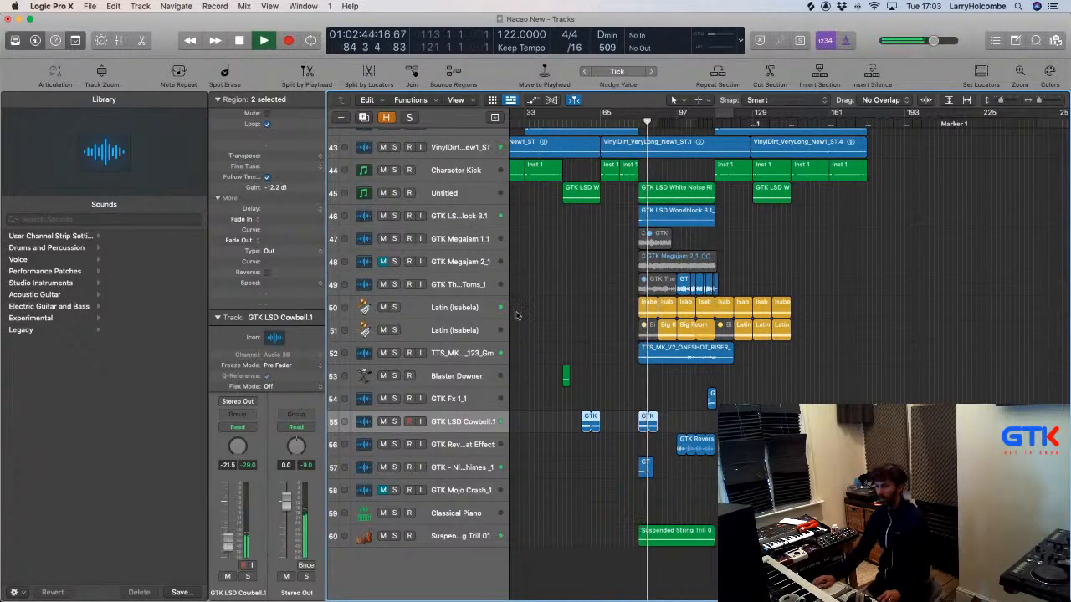
{"action": "left_click", "coordinate": [541, 312]}
{"action": "key", "text": "super+Up"}
{"action": "key", "text": "super+Up"}
{"action": "key", "text": "super+Up"}
{"action": "key", "text": "super+Up"}
{"action": "key", "text": "super+Up"}
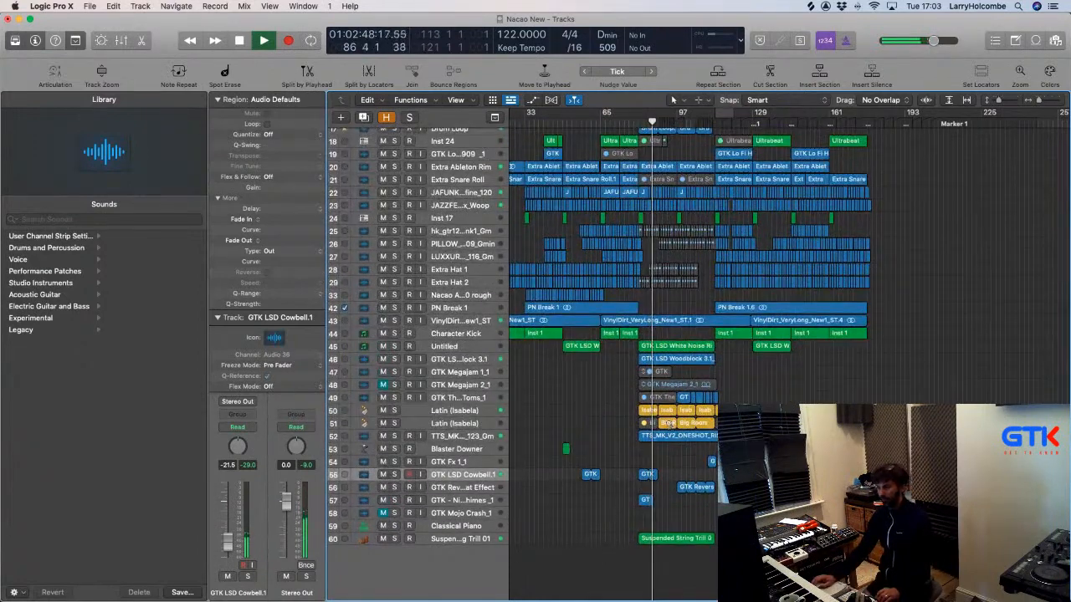
Zoom into bars 65–125 and unmute the Extra Snare Roll section near bar 81.
{"action": "scroll", "coordinate": [879, 311], "scroll_direction": "down", "scroll_amount": 5}
{"action": "scroll", "coordinate": [895, 305], "scroll_direction": "up", "scroll_amount": 1}
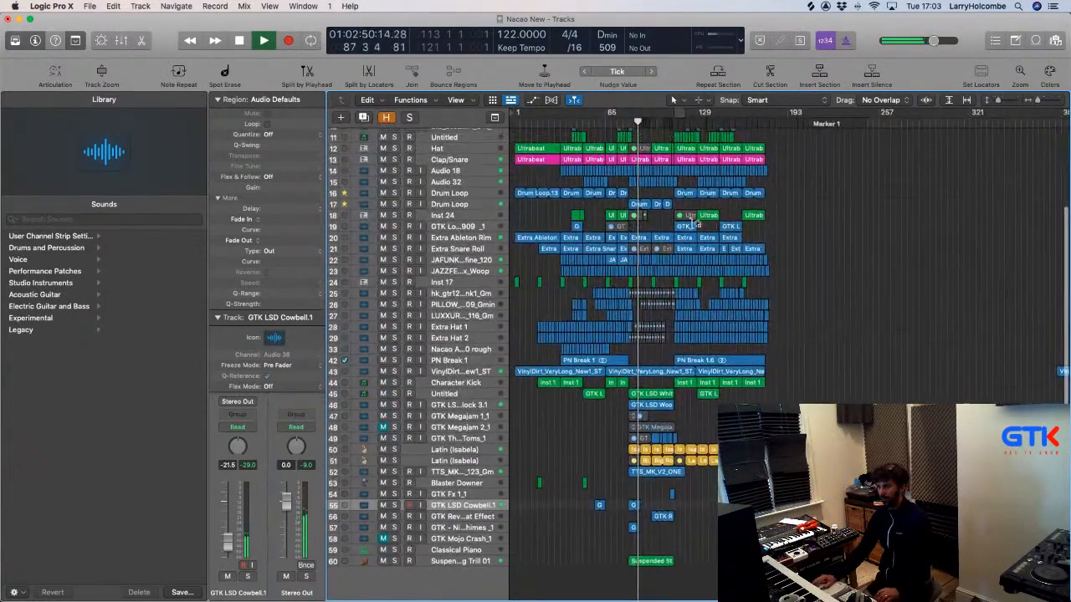
{"action": "left_click", "coordinate": [609, 215]}
{"action": "left_click_drag", "start_coordinate": [685, 292], "coordinate": [673, 314]}
{"action": "left_click", "coordinate": [674, 315]}
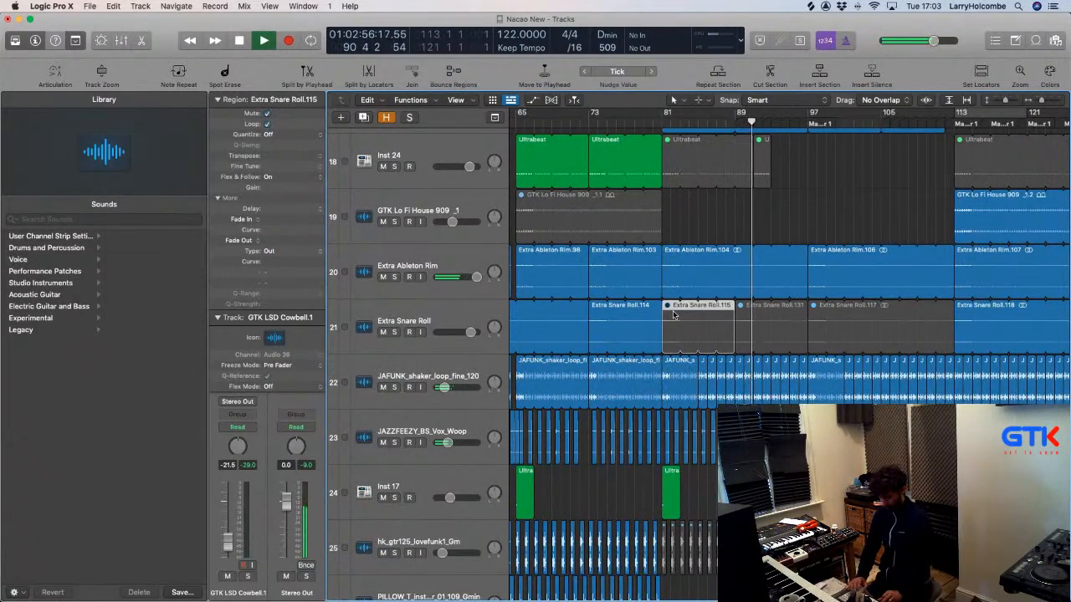
{"action": "key", "text": "ctrl+m"}
{"action": "left_click", "coordinate": [648, 125]}
{"action": "left_click", "coordinate": [768, 208]}
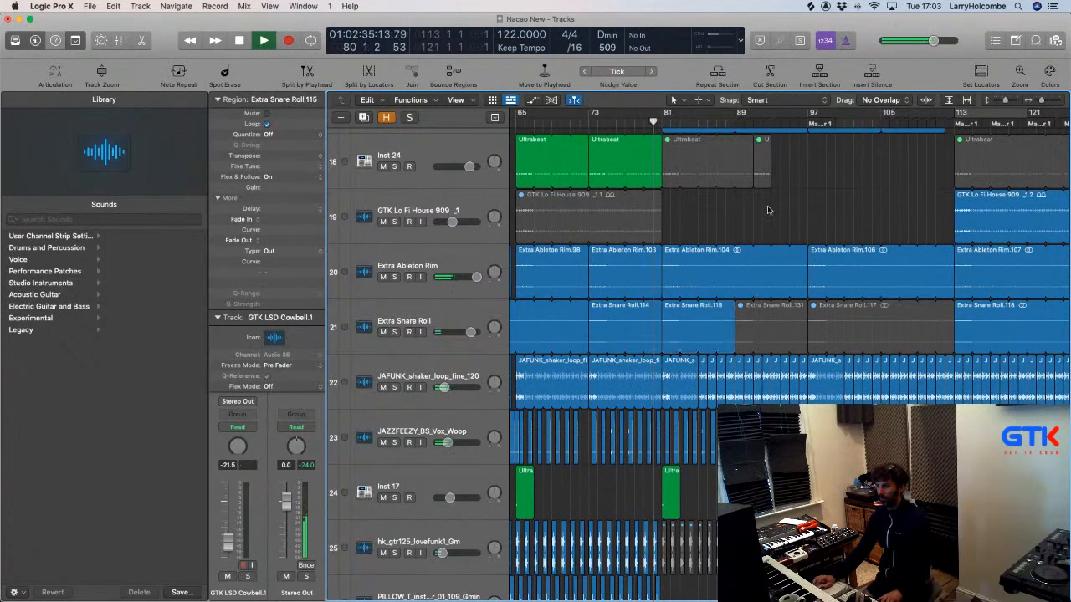
{"action": "scroll", "coordinate": [711, 201], "scroll_direction": "up", "scroll_amount": 4}
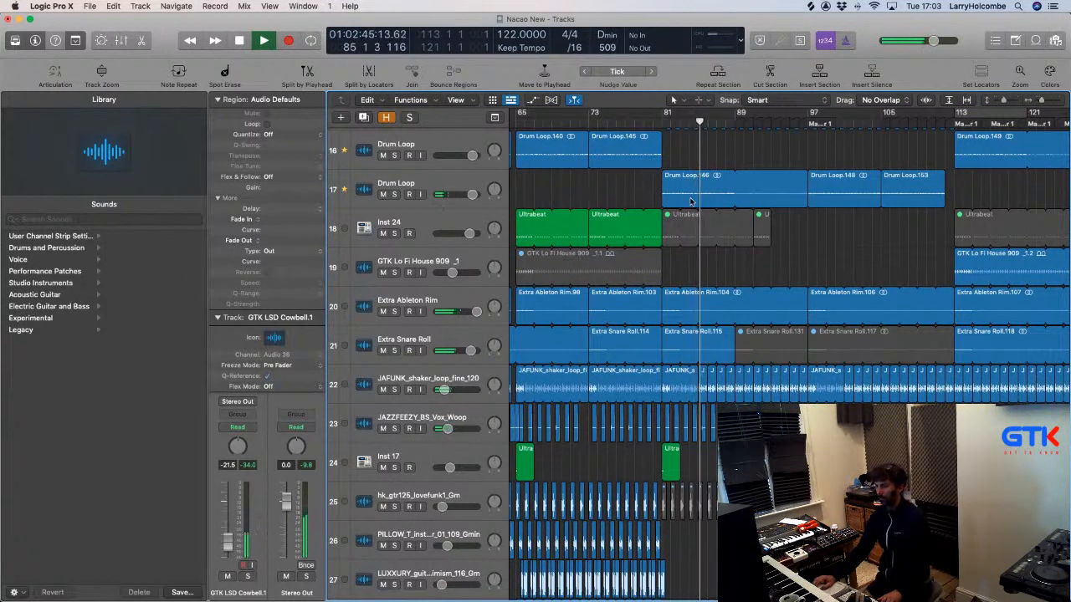
Mute the Extra Ableton Rim regions from about bar 89 to bar 113.
{"action": "left_click", "coordinate": [382, 311]}
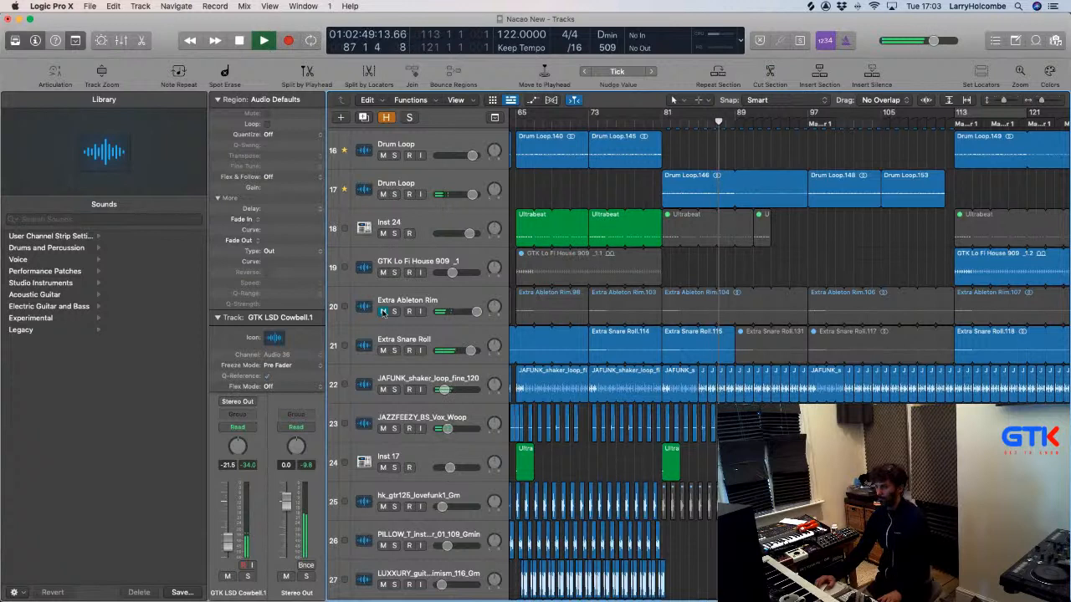
{"action": "left_click", "coordinate": [382, 311]}
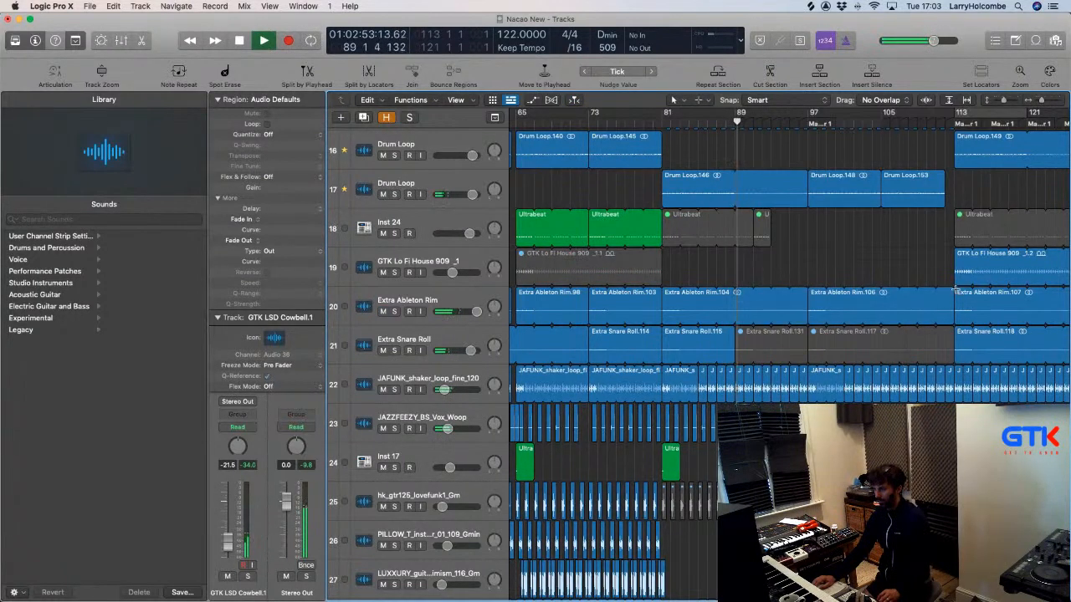
{"action": "left_click_drag", "start_coordinate": [955, 290], "coordinate": [734, 306]}
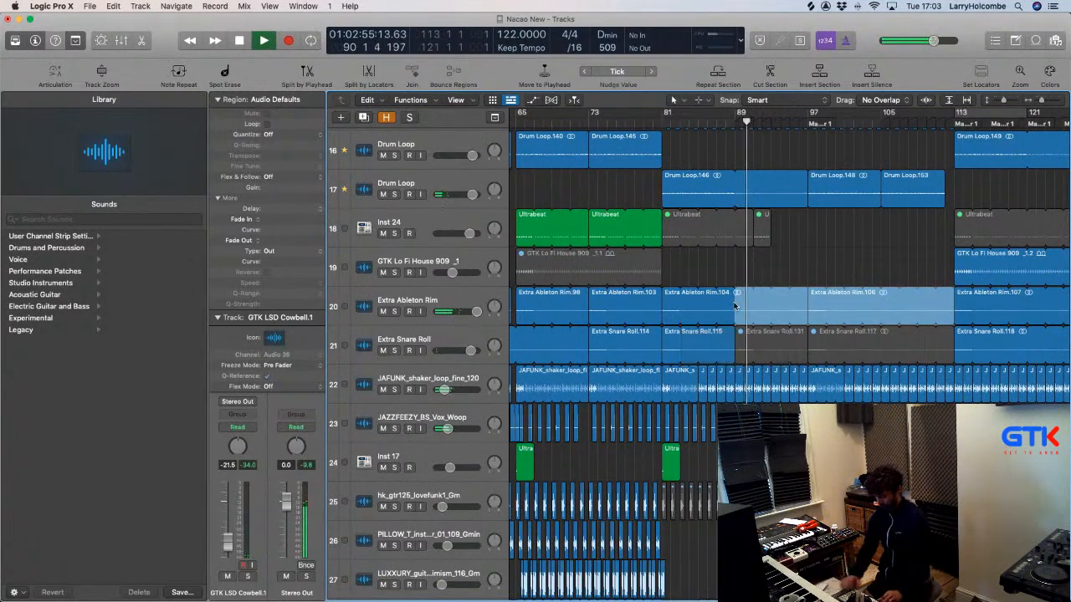
{"action": "key", "text": "ctrl+m"}
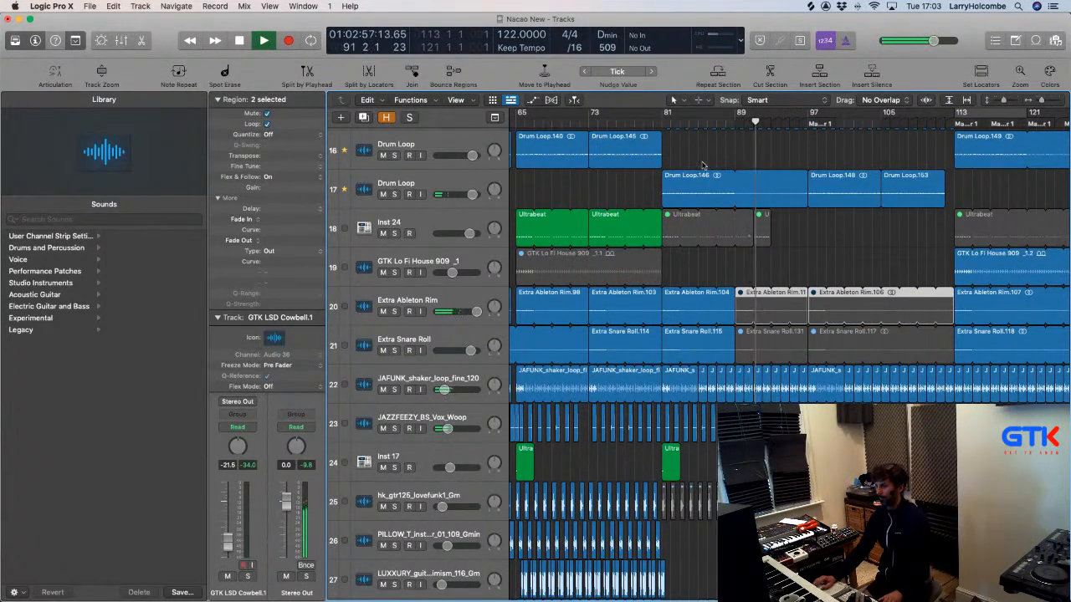
{"action": "left_click", "coordinate": [701, 153]}
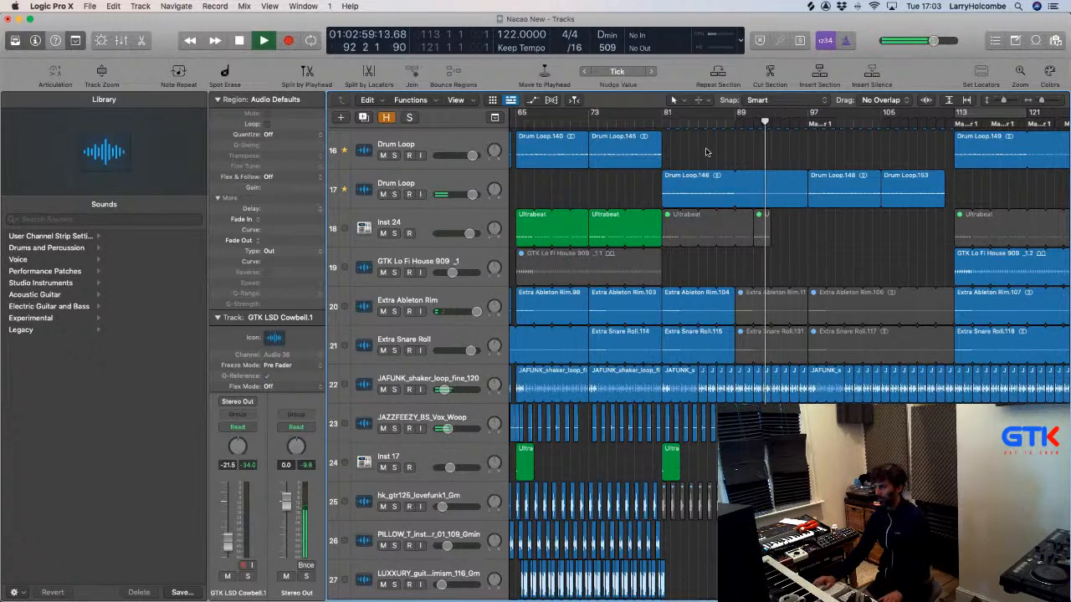
{"action": "scroll", "coordinate": [705, 151], "scroll_direction": "up", "scroll_amount": 4}
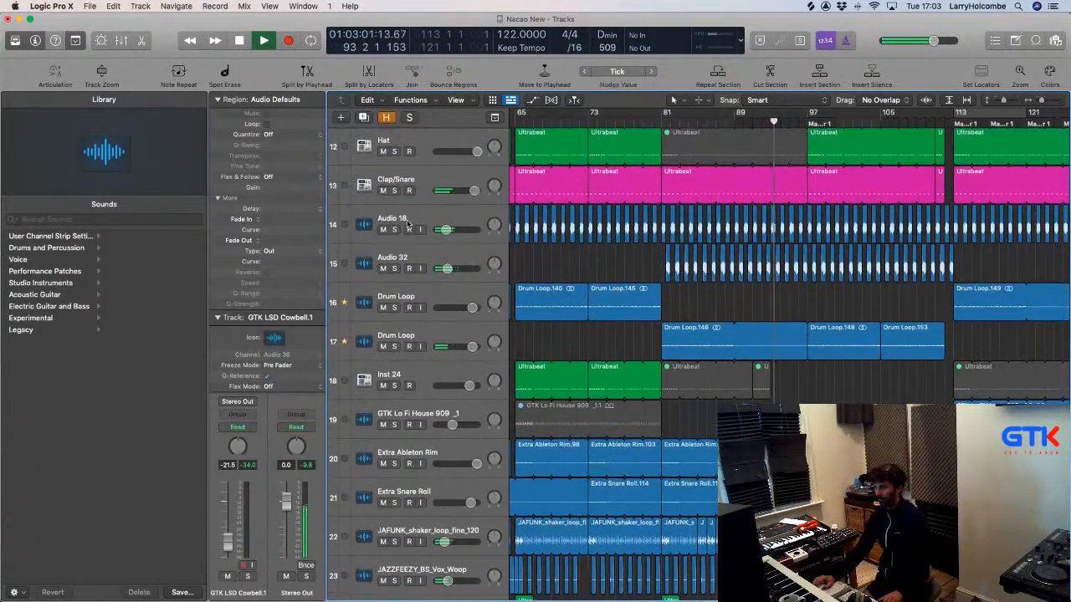
Audition Audio 32 in solo and lower its filter cutoff point near bar 81.
{"action": "left_click", "coordinate": [394, 268]}
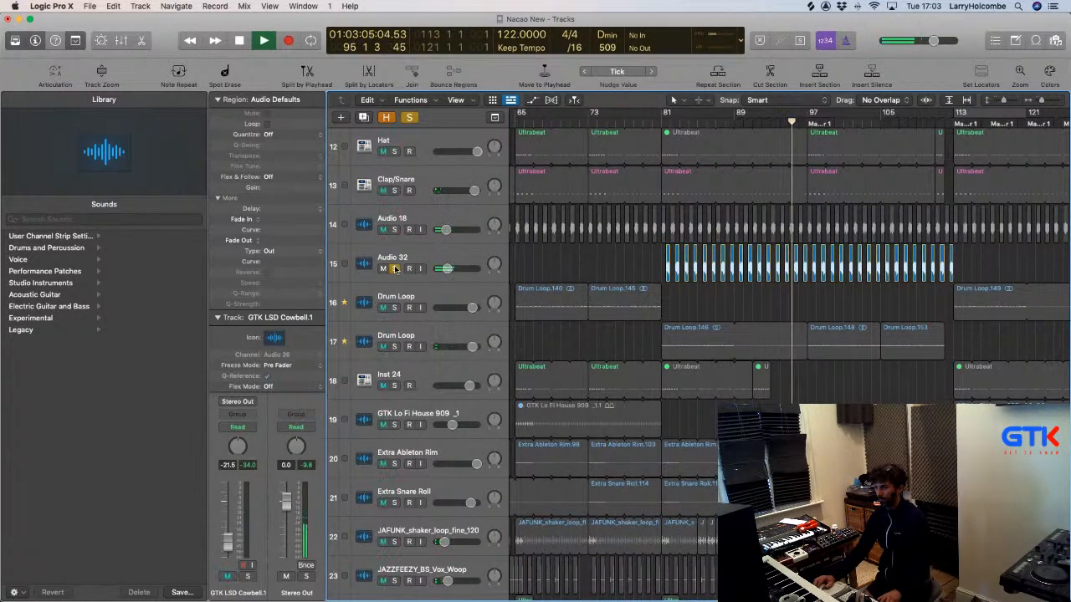
{"action": "left_click", "coordinate": [394, 269]}
{"action": "left_click", "coordinate": [426, 256]}
{"action": "key", "text": "a"}
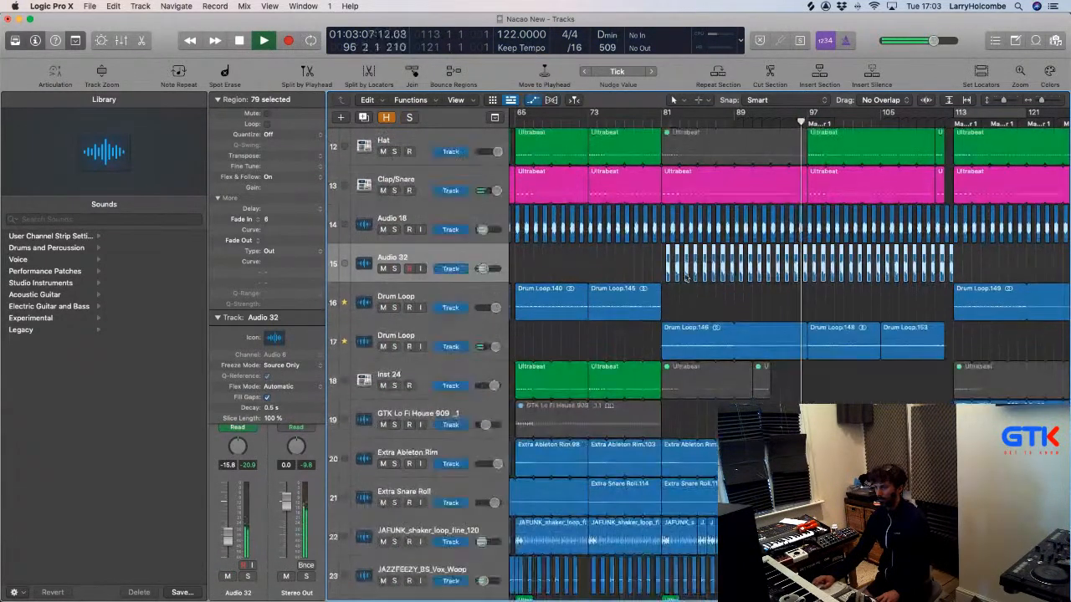
{"action": "left_click_drag", "start_coordinate": [665, 276], "coordinate": [661, 282]}
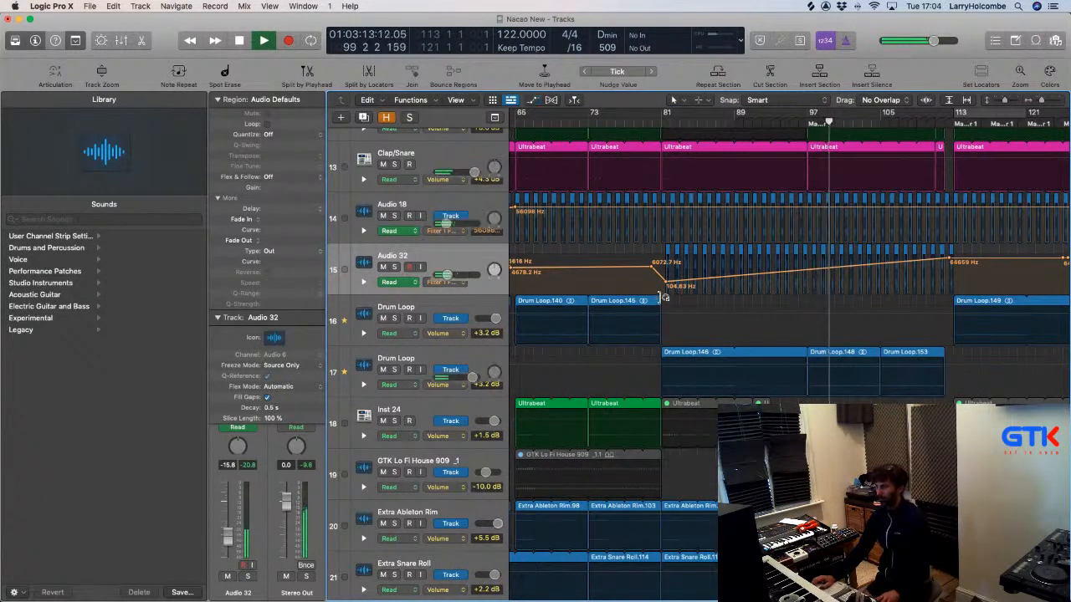
{"action": "key", "text": "a"}
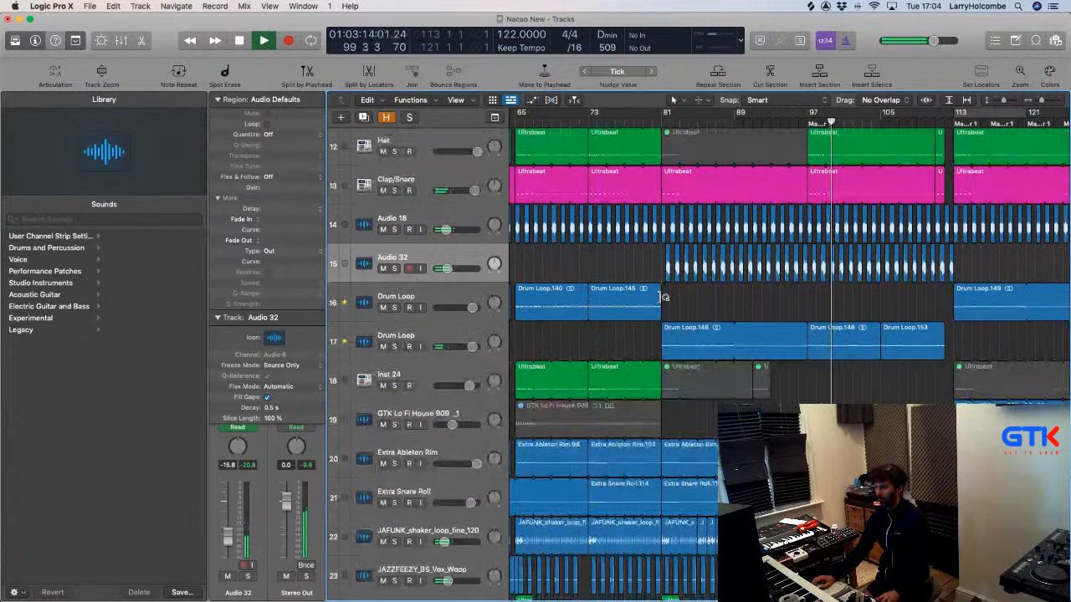
Audition Audio 18, hide the sound library, and select the Audio 18 and Audio 32 tracks with their regions.
{"action": "left_click", "coordinate": [394, 229]}
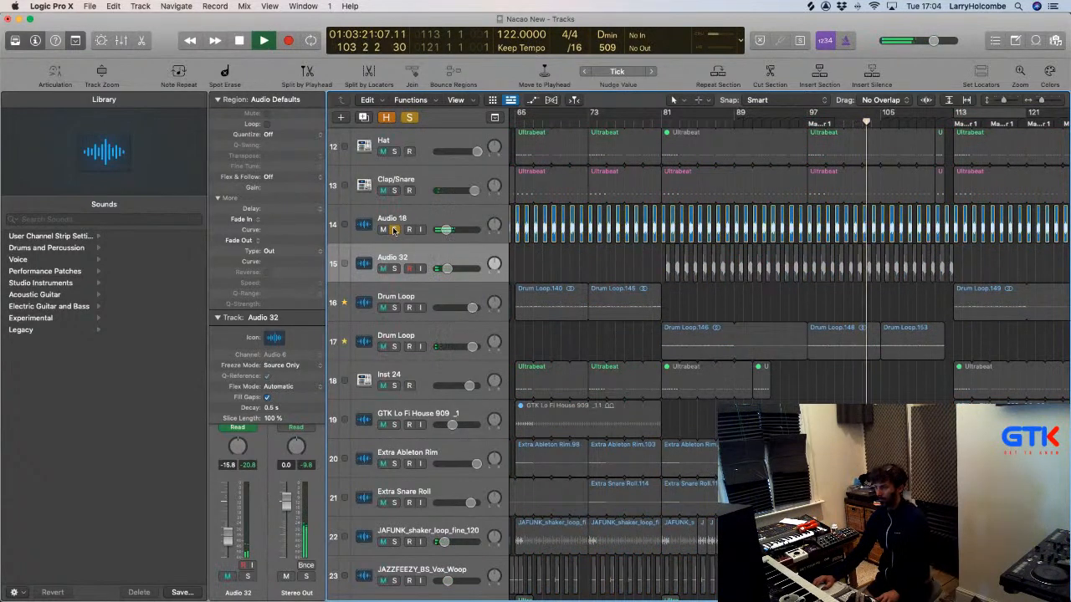
{"action": "left_click", "coordinate": [394, 229]}
{"action": "key", "text": "a"}
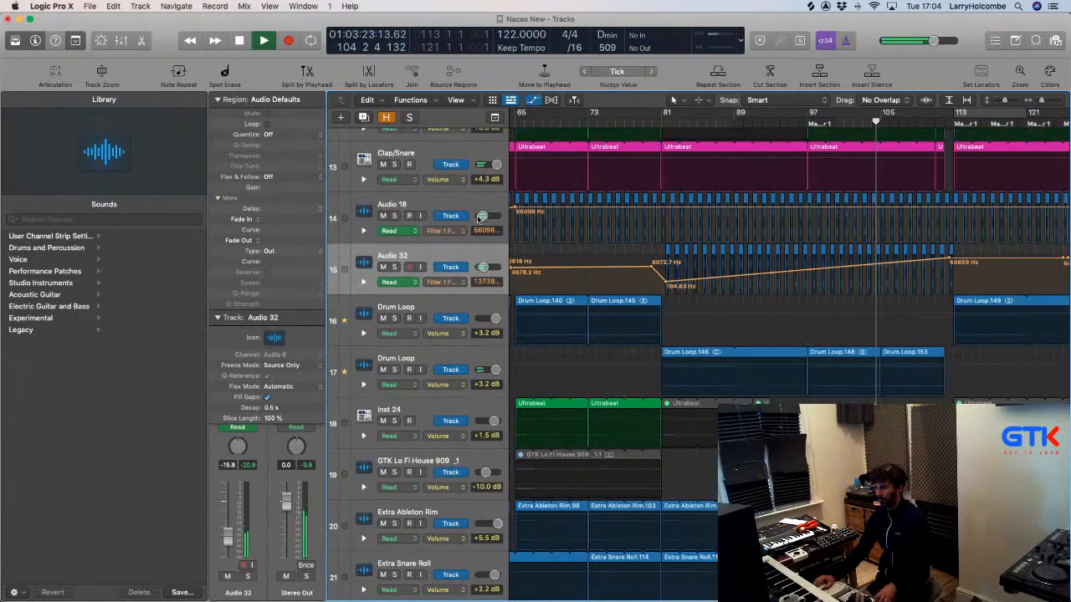
{"action": "left_click", "coordinate": [14, 41]}
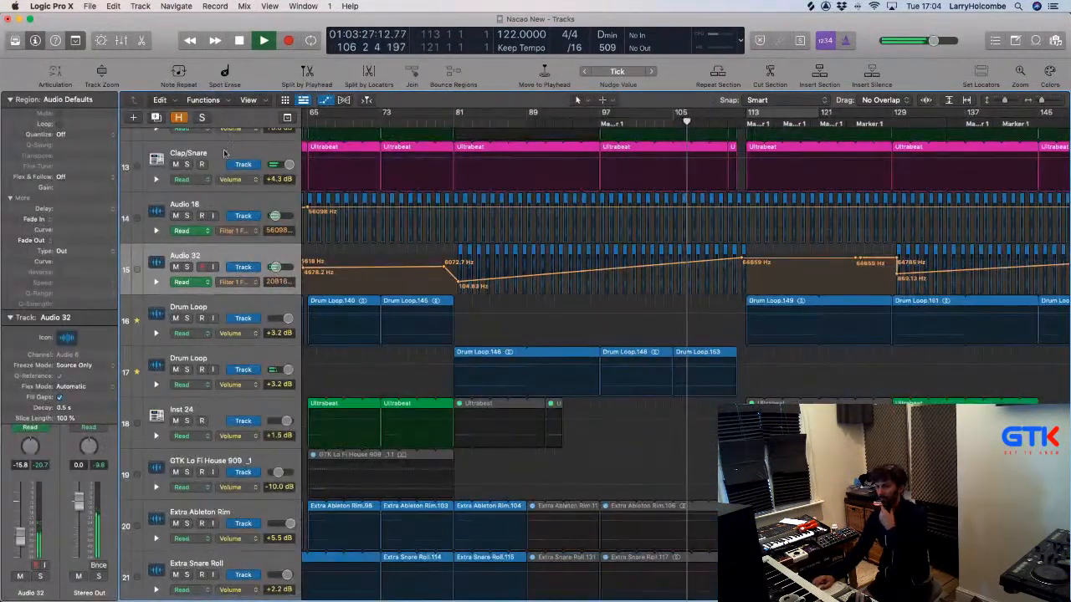
{"action": "left_click", "coordinate": [224, 207]}
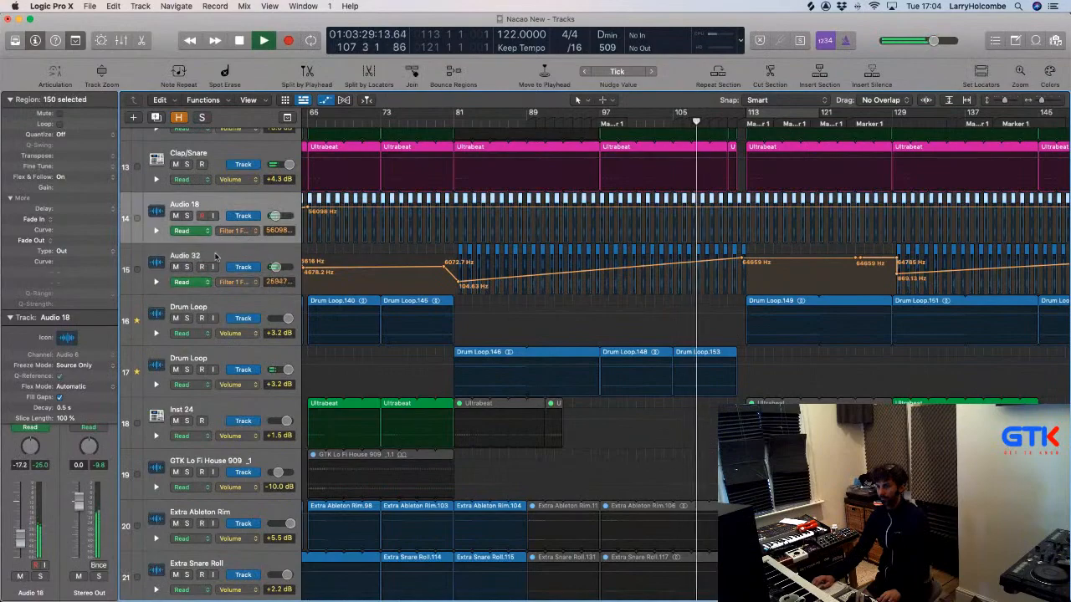
{"action": "left_click", "coordinate": [215, 256], "text": "shift"}
Raise the Suspended String Trill volume automation ramp toward bar 113.
{"action": "key", "text": "x"}
{"action": "key", "text": "x"}
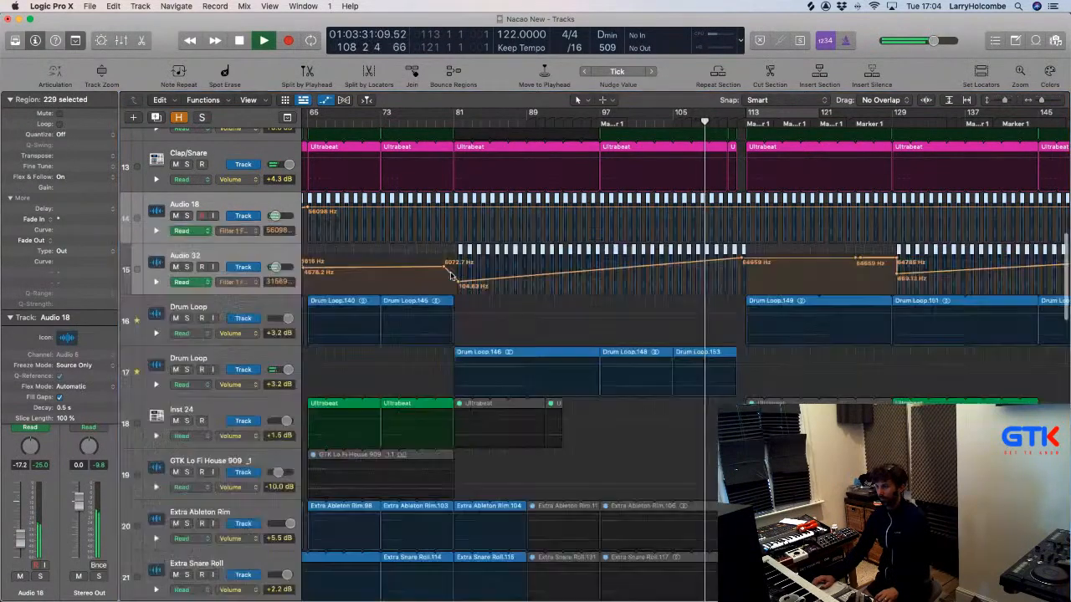
{"action": "scroll", "coordinate": [462, 275], "scroll_direction": "down", "scroll_amount": 5}
{"action": "scroll", "coordinate": [463, 275], "scroll_direction": "down", "scroll_amount": 20}
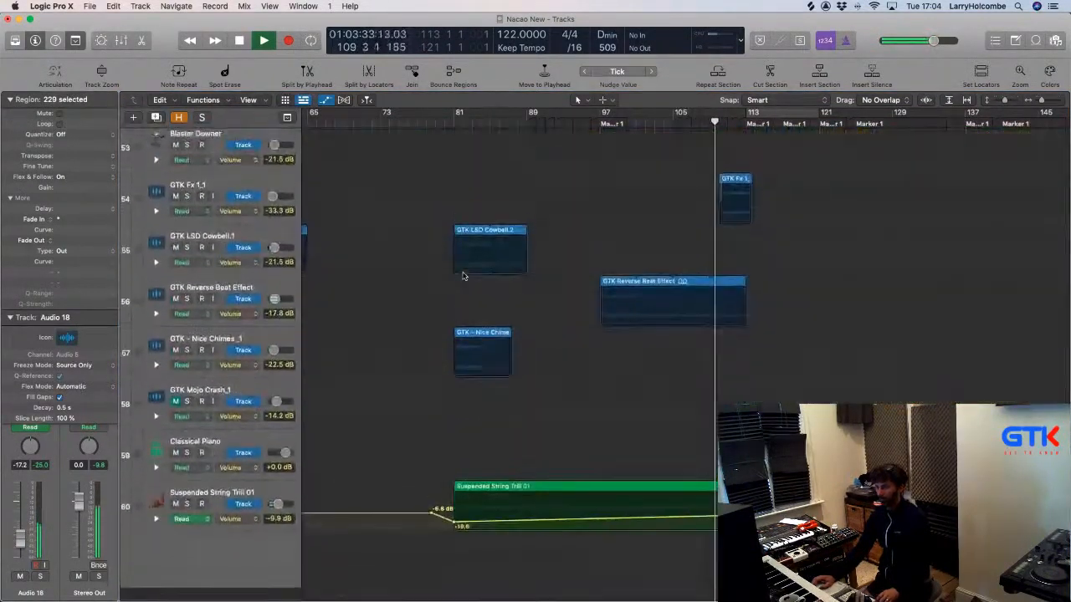
{"action": "key", "text": "super+Up"}
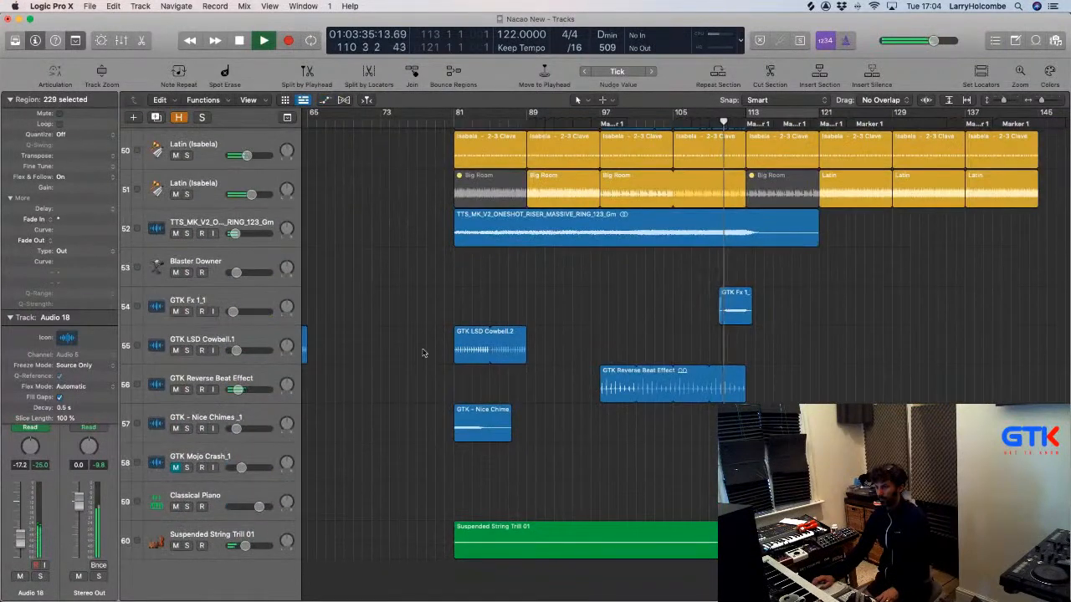
{"action": "key", "text": "a"}
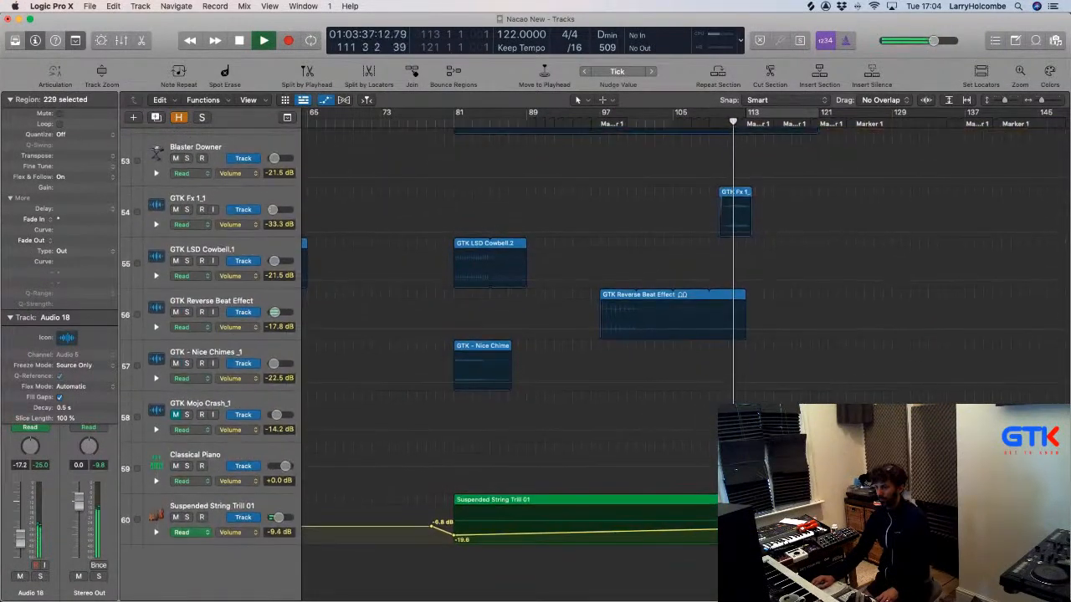
{"action": "left_click_drag", "start_coordinate": [745, 528], "coordinate": [745, 521]}
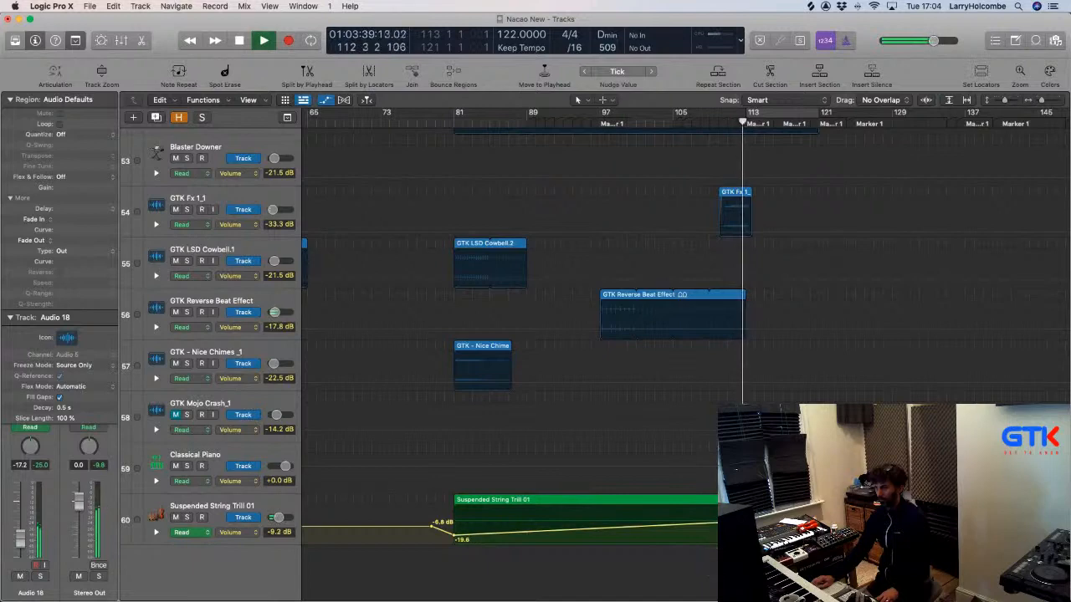
{"action": "key", "text": "a"}
Place a copy of the Blaster Downer region on track 53 at bar 113.
{"action": "scroll", "coordinate": [400, 265], "scroll_direction": "down", "scroll_amount": 8}
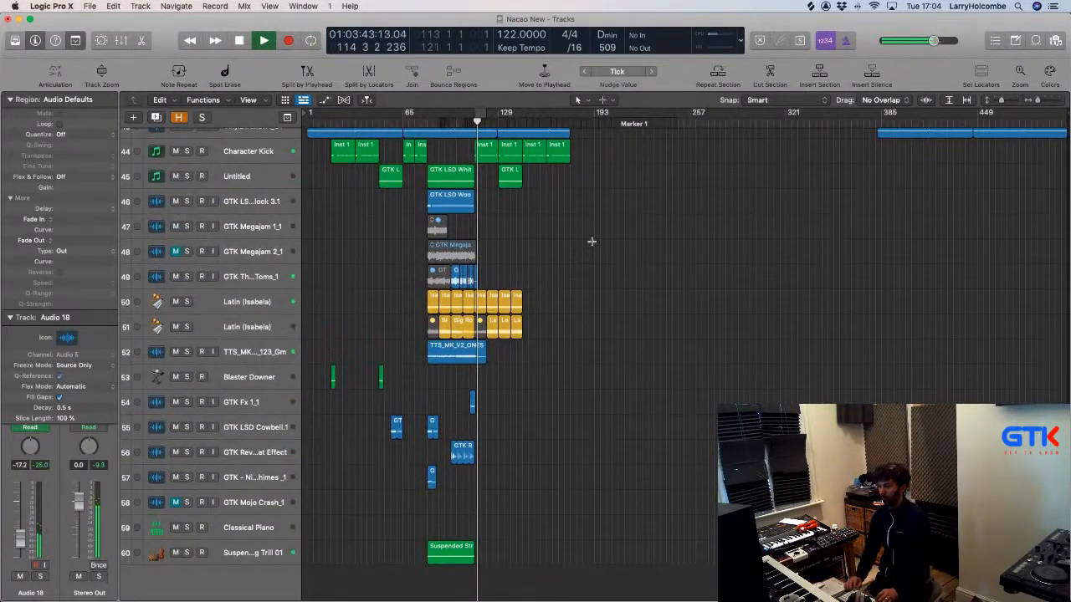
{"action": "left_click_drag", "start_coordinate": [349, 331], "coordinate": [524, 506]}
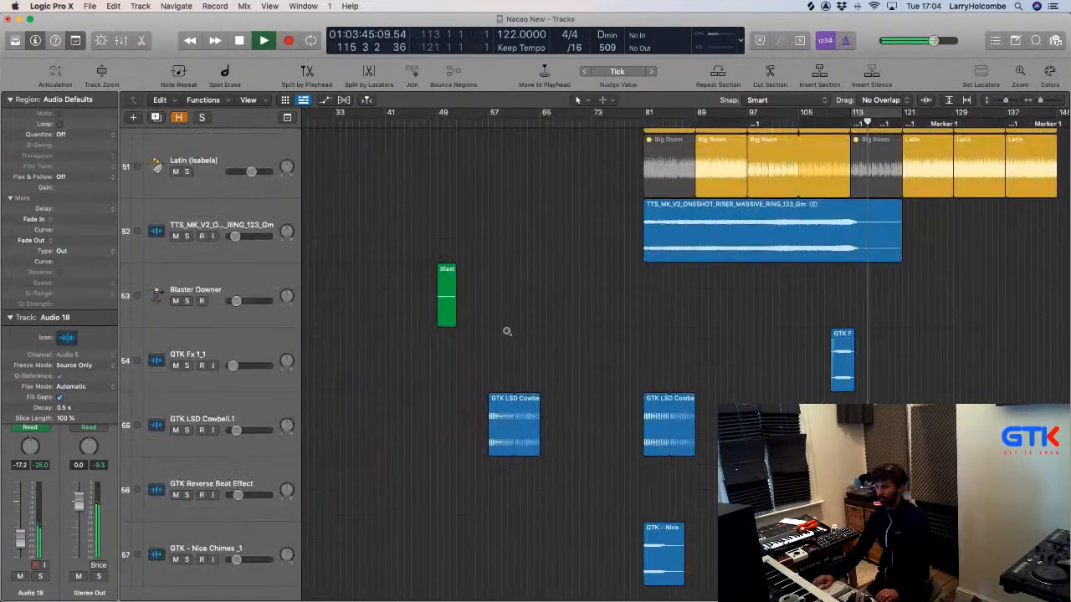
{"action": "scroll", "coordinate": [507, 331], "scroll_direction": "down", "scroll_amount": 1}
{"action": "left_click_drag", "start_coordinate": [502, 320], "coordinate": [859, 328]}
{"action": "scroll", "coordinate": [785, 194], "scroll_direction": "up", "scroll_amount": 20}
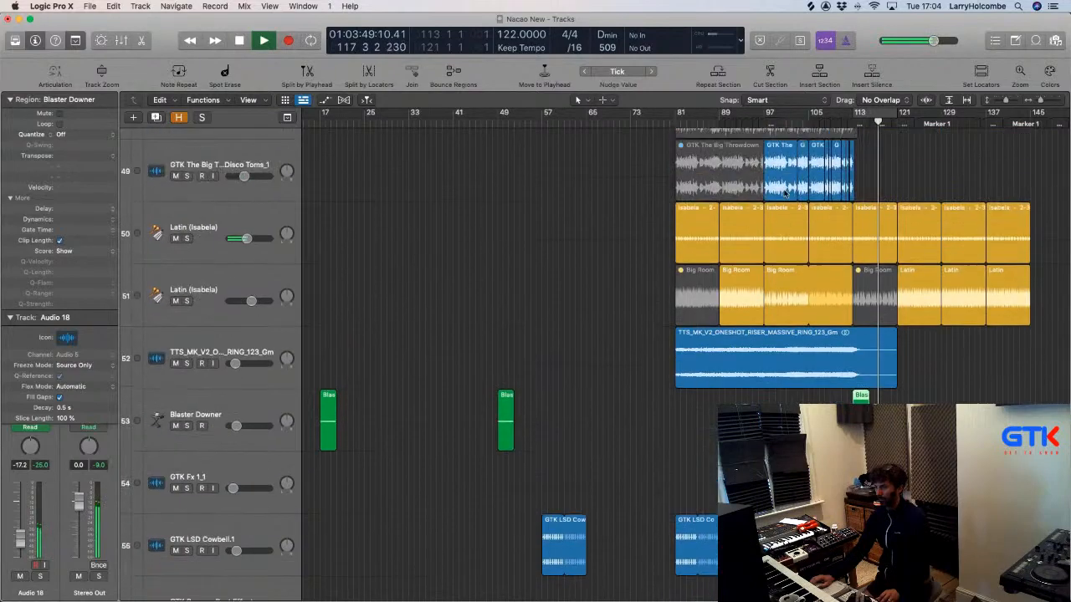
{"action": "scroll", "coordinate": [785, 193], "scroll_direction": "down", "scroll_amount": 15}
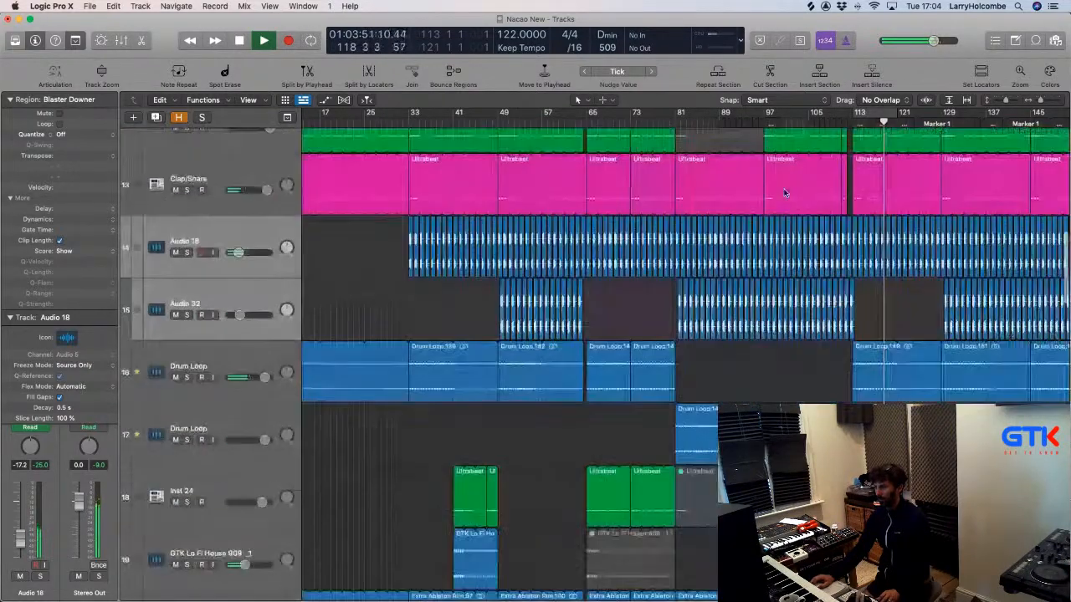
{"action": "scroll", "coordinate": [784, 193], "scroll_direction": "up", "scroll_amount": 2}
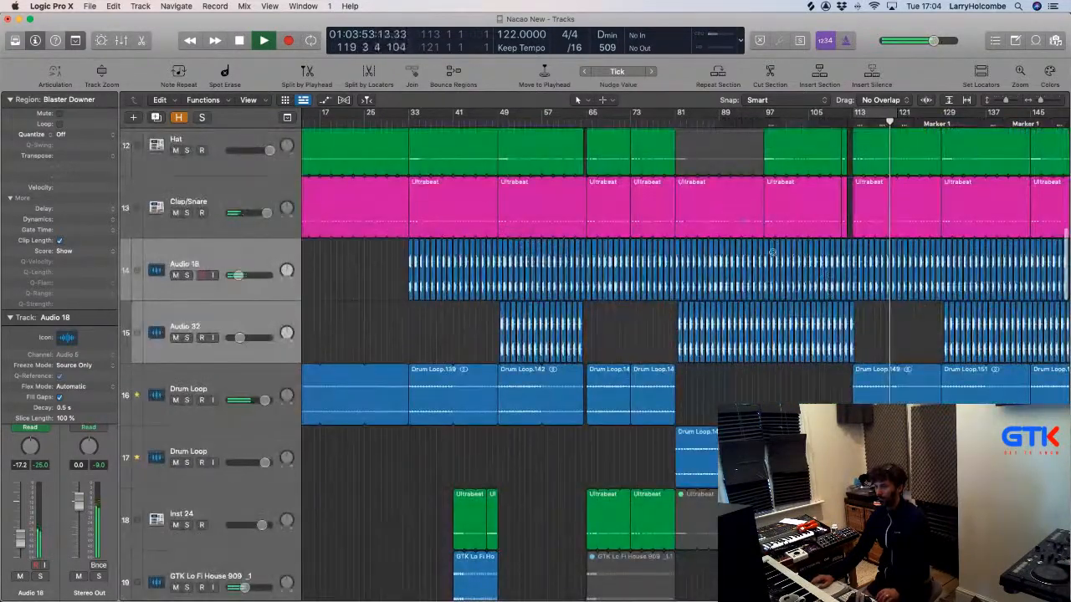
{"action": "left_click_drag", "start_coordinate": [744, 258], "coordinate": [949, 337]}
Copy the selected Audio 32 regions with their automation further right and play from bar 109.
{"action": "left_click", "coordinate": [686, 385]}
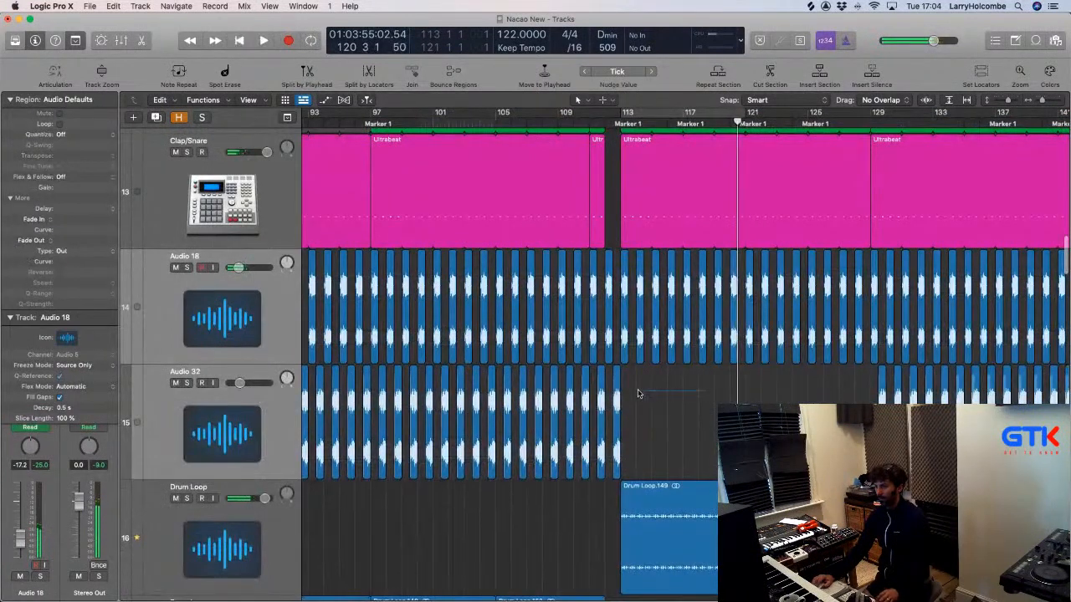
{"action": "left_click_drag", "start_coordinate": [567, 379], "coordinate": [636, 387]}
{"action": "left_click", "coordinate": [617, 207]}
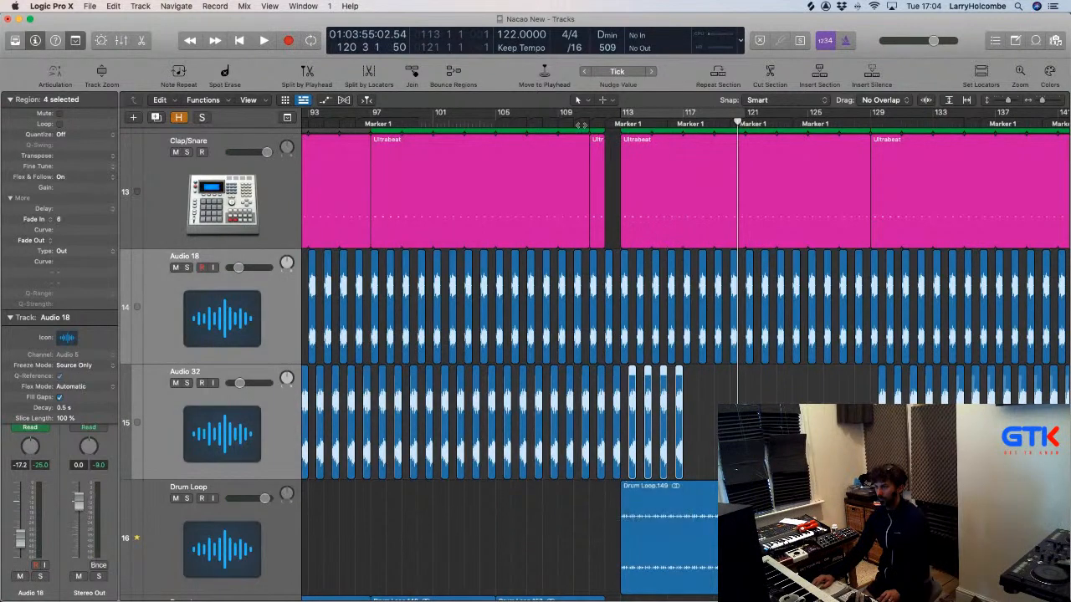
{"action": "key", "text": "space"}
{"action": "left_click", "coordinate": [778, 431]}
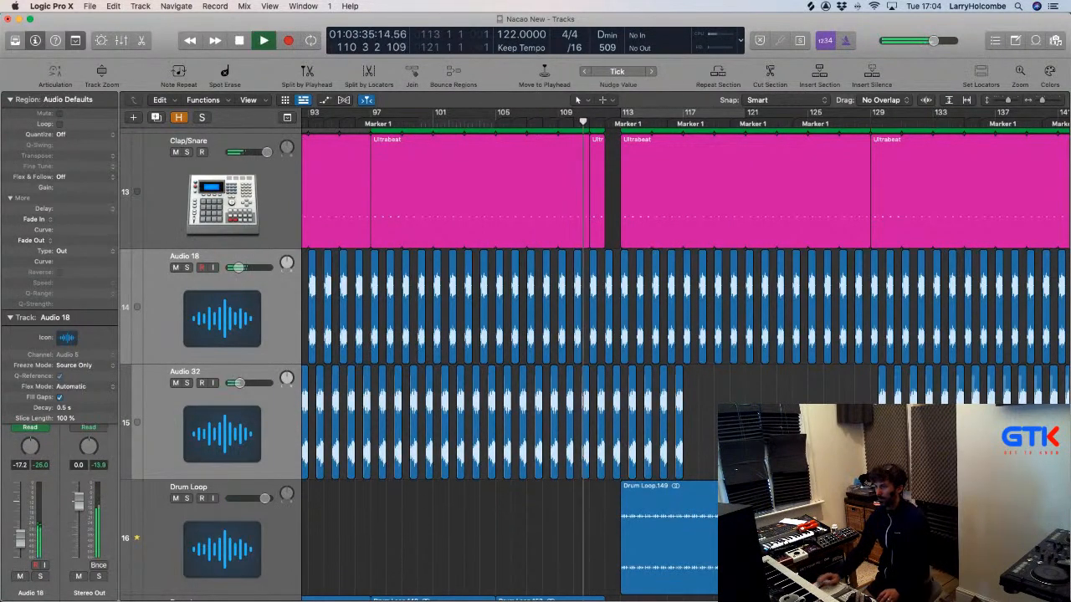
{"action": "key", "text": "super+Up"}
{"action": "key", "text": "super+Up"}
{"action": "key", "text": "super+Up"}
{"action": "key", "text": "super+Up"}
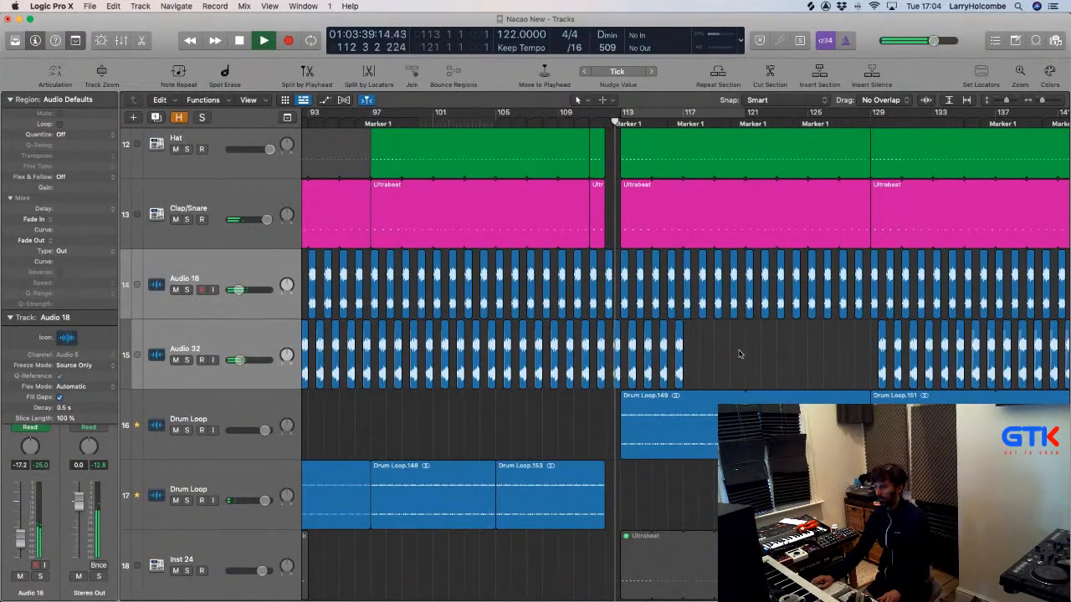
Erase the four Audio 32 copies near bar 113 along with their automation.
{"action": "left_click_drag", "start_coordinate": [739, 353], "coordinate": [631, 337]}
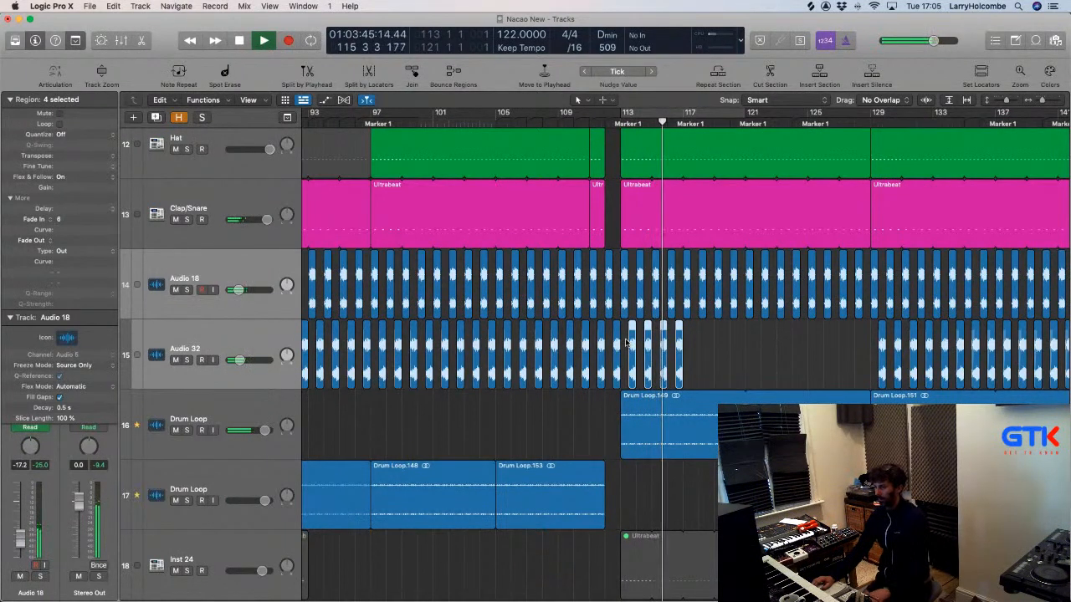
{"action": "key", "text": "Delete"}
{"action": "key", "text": "Return"}
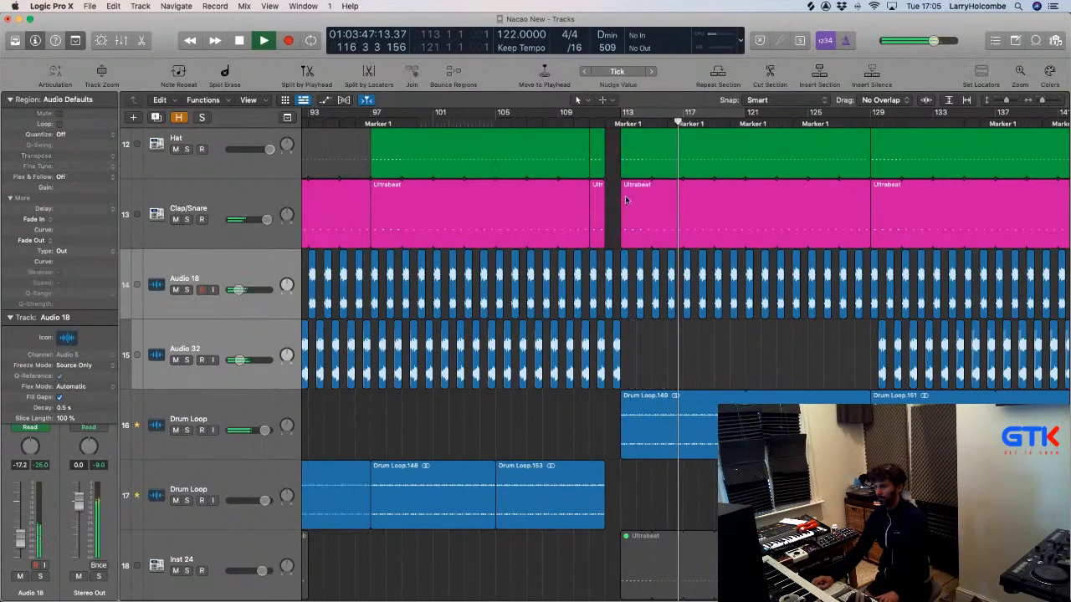
{"action": "scroll", "coordinate": [671, 325], "scroll_direction": "left", "scroll_amount": 3}
{"action": "scroll", "coordinate": [671, 325], "scroll_direction": "down", "scroll_amount": 5}
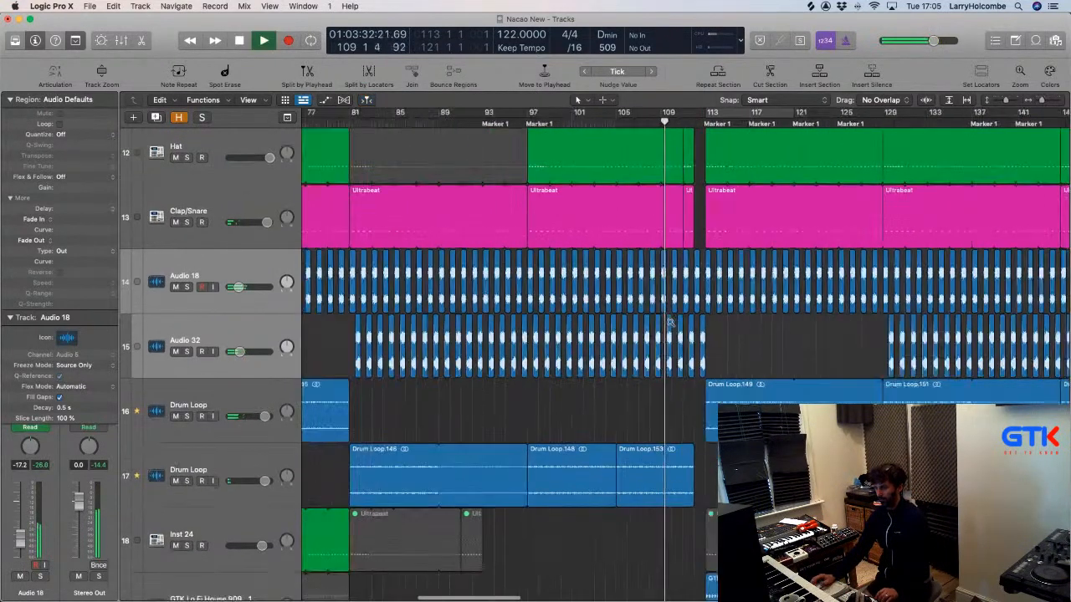
{"action": "scroll", "coordinate": [672, 325], "scroll_direction": "down", "scroll_amount": 6}
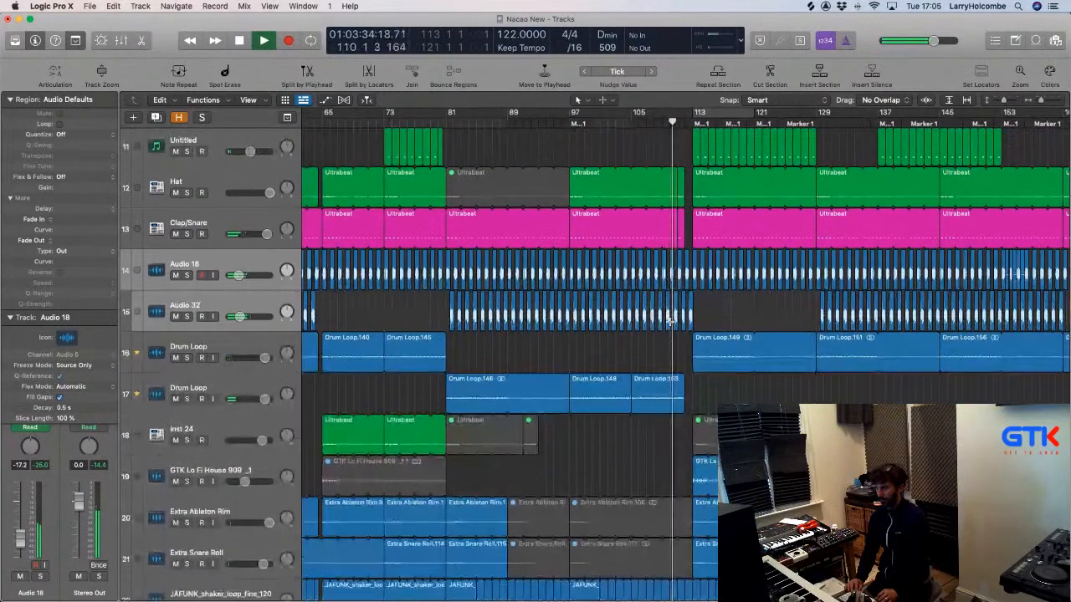
{"action": "scroll", "coordinate": [672, 325], "scroll_direction": "down", "scroll_amount": 15}
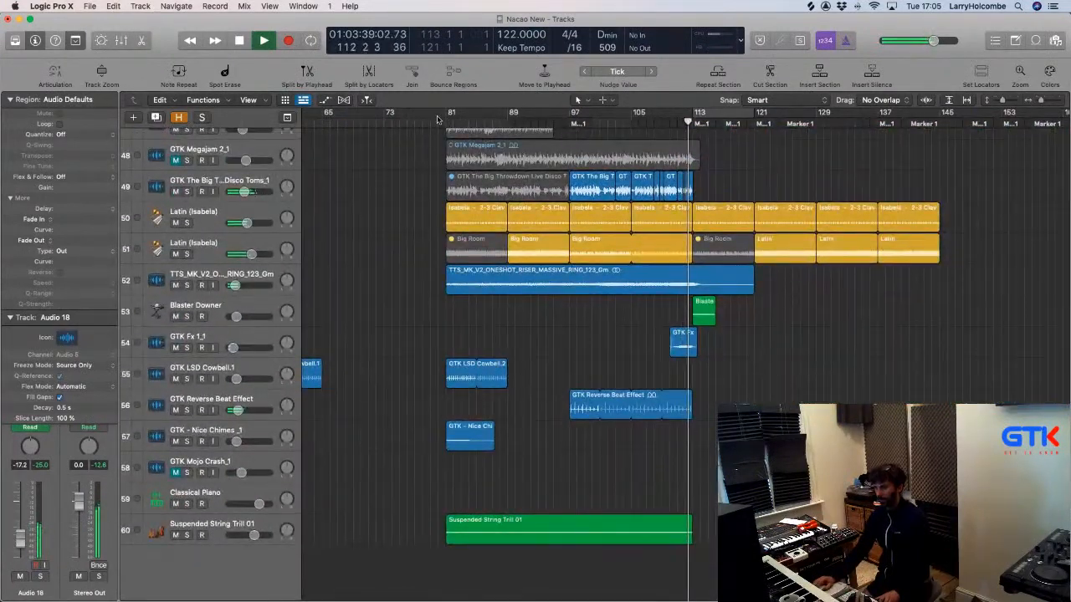
Route the toms track and both Latin (Isabela) tracks' output to Bus 7.
{"action": "left_click", "coordinate": [219, 186]}
{"action": "left_click", "coordinate": [220, 248], "text": "shift"}
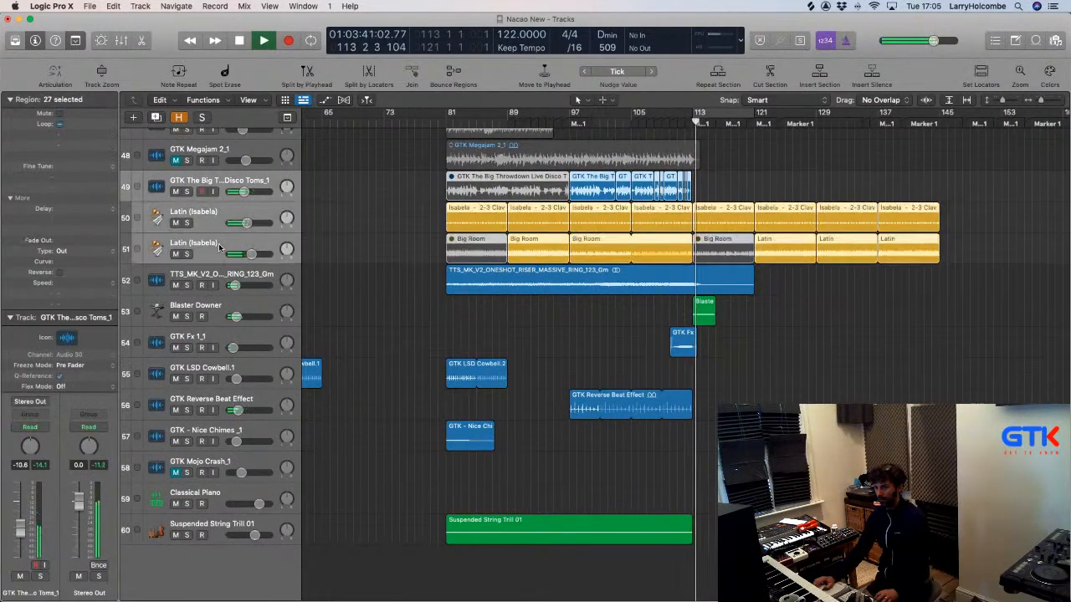
{"action": "key", "text": "x"}
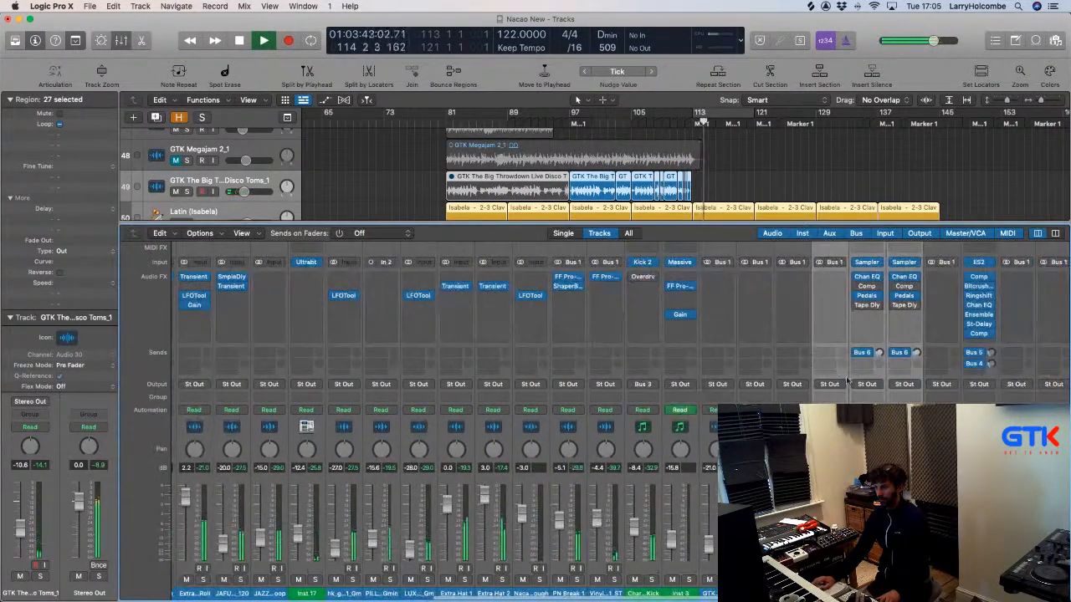
{"action": "left_click", "coordinate": [828, 383]}
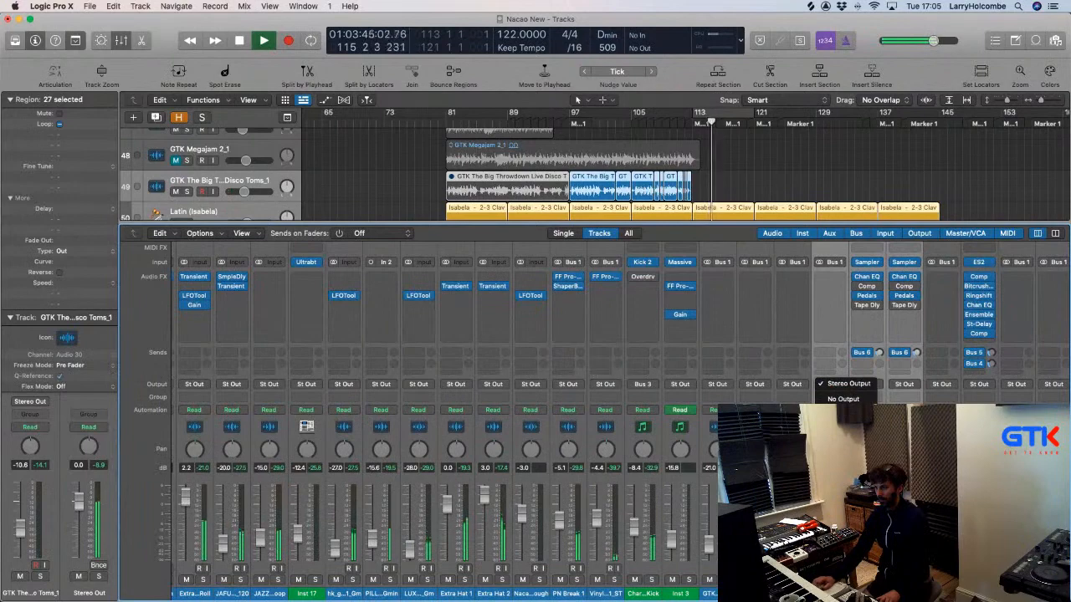
{"action": "mouse_move", "coordinate": [838, 418]}
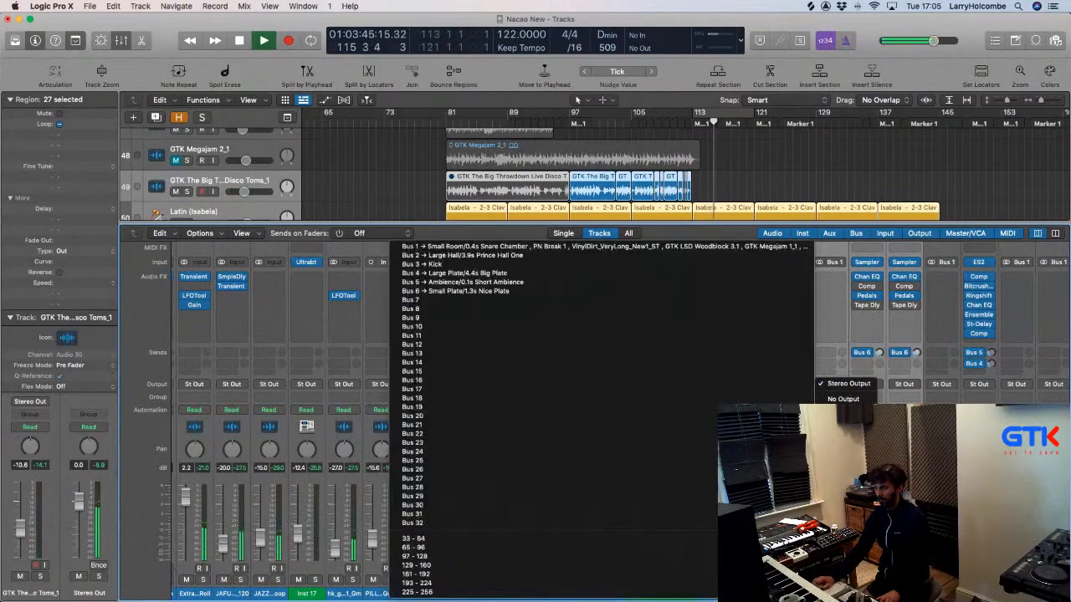
{"action": "left_click", "coordinate": [482, 299]}
Move the new Bus 7 Percussion aux track below the Latin tracks.
{"action": "scroll", "coordinate": [502, 418], "scroll_direction": "right", "scroll_amount": 10}
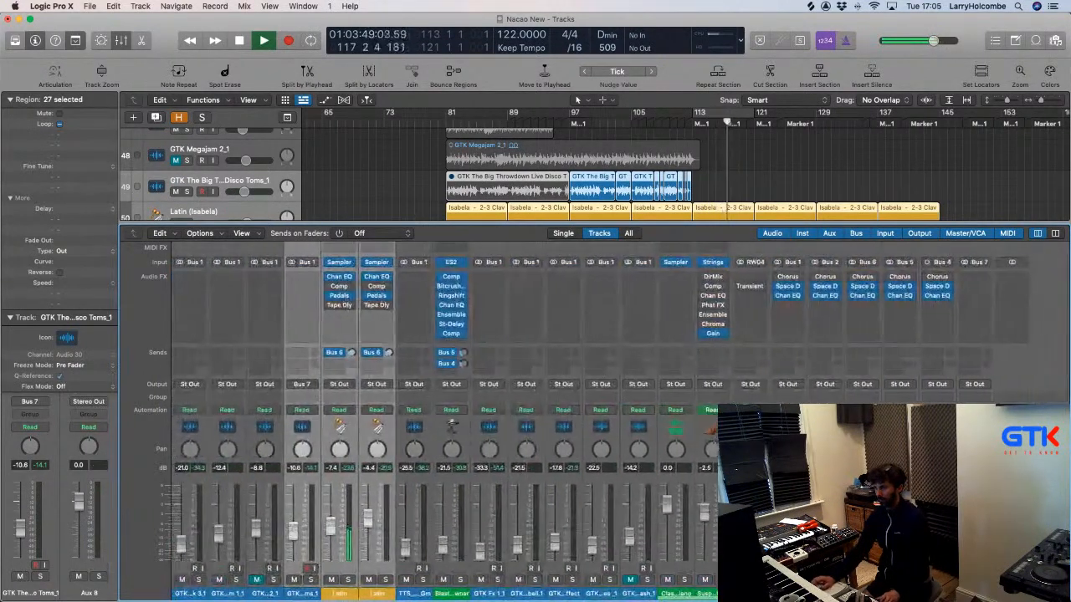
{"action": "left_click", "coordinate": [974, 535]}
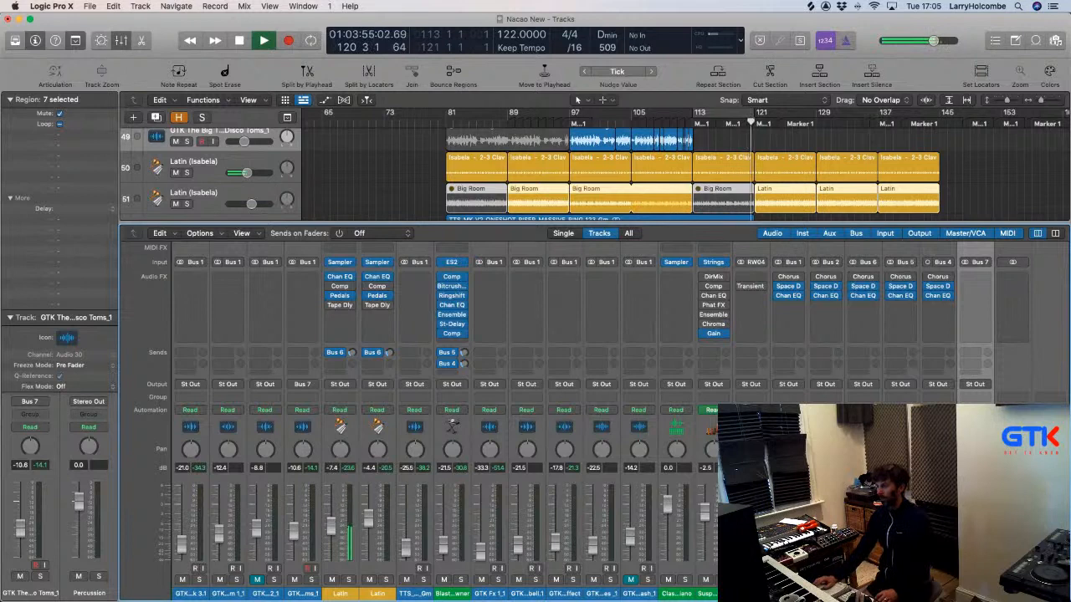
{"action": "key", "text": "x"}
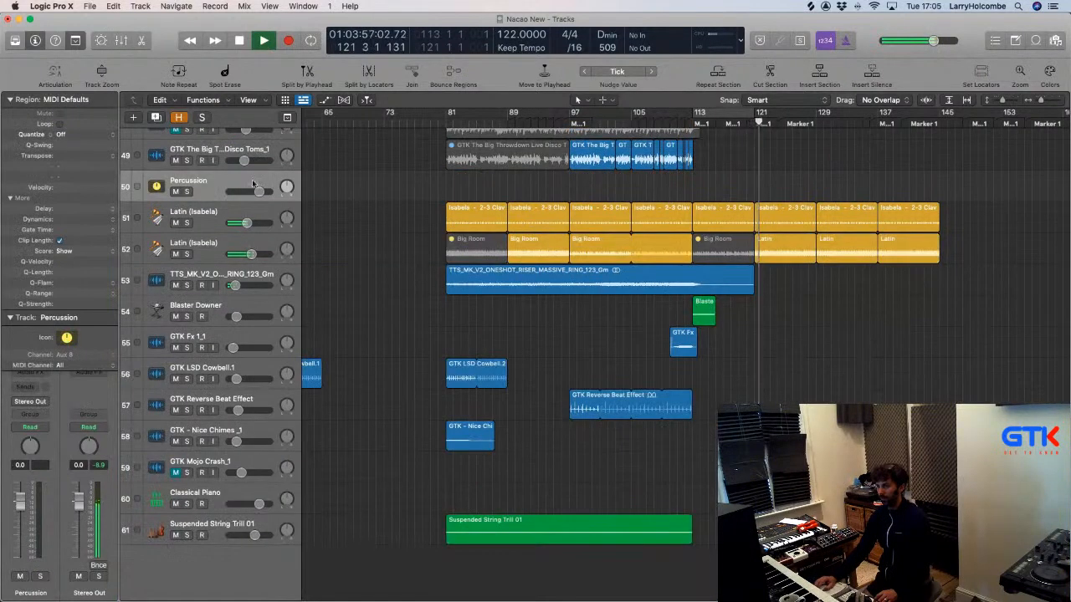
{"action": "left_click_drag", "start_coordinate": [201, 182], "coordinate": [201, 248]}
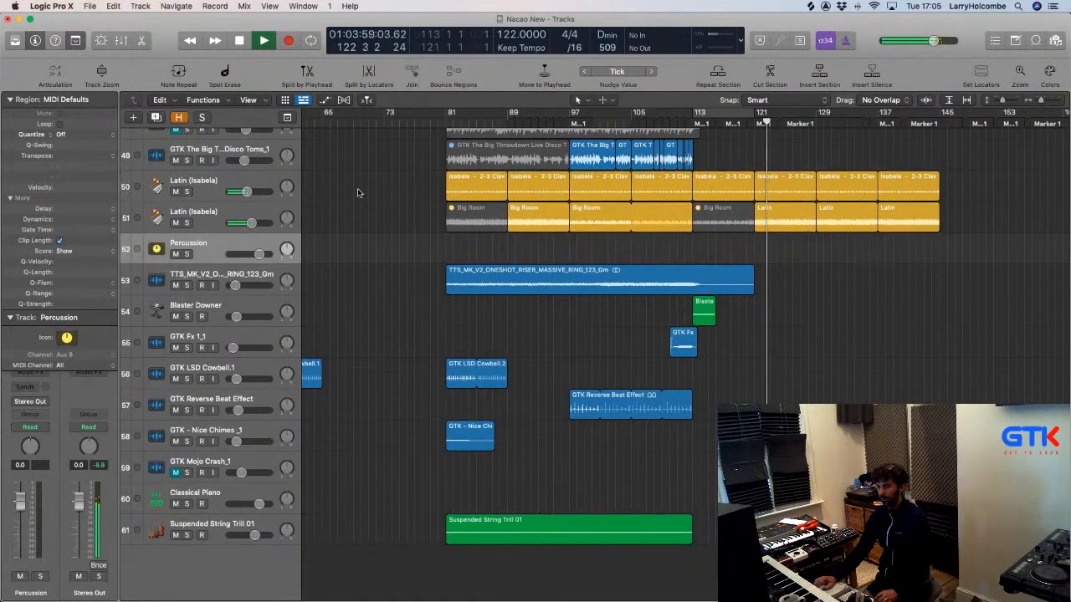
Insert the stereo FF Volcano 2 filter on the Percussion channel.
{"action": "left_click", "coordinate": [10, 99]}
{"action": "left_click", "coordinate": [30, 370]}
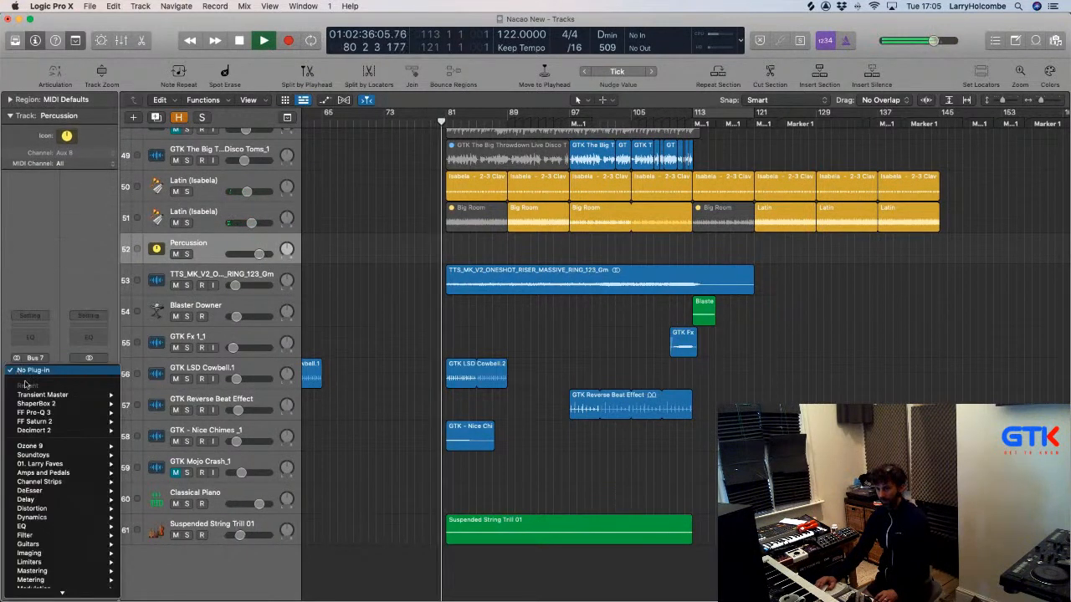
{"action": "mouse_move", "coordinate": [60, 411]}
{"action": "mouse_move", "coordinate": [34, 425]}
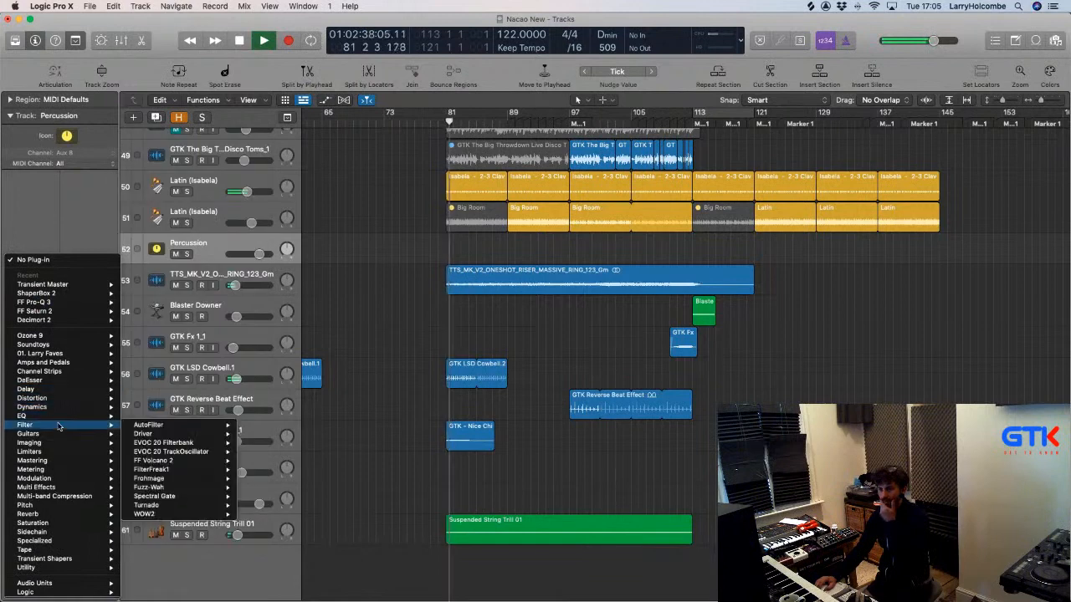
{"action": "mouse_move", "coordinate": [164, 432]}
{"action": "mouse_move", "coordinate": [194, 465]}
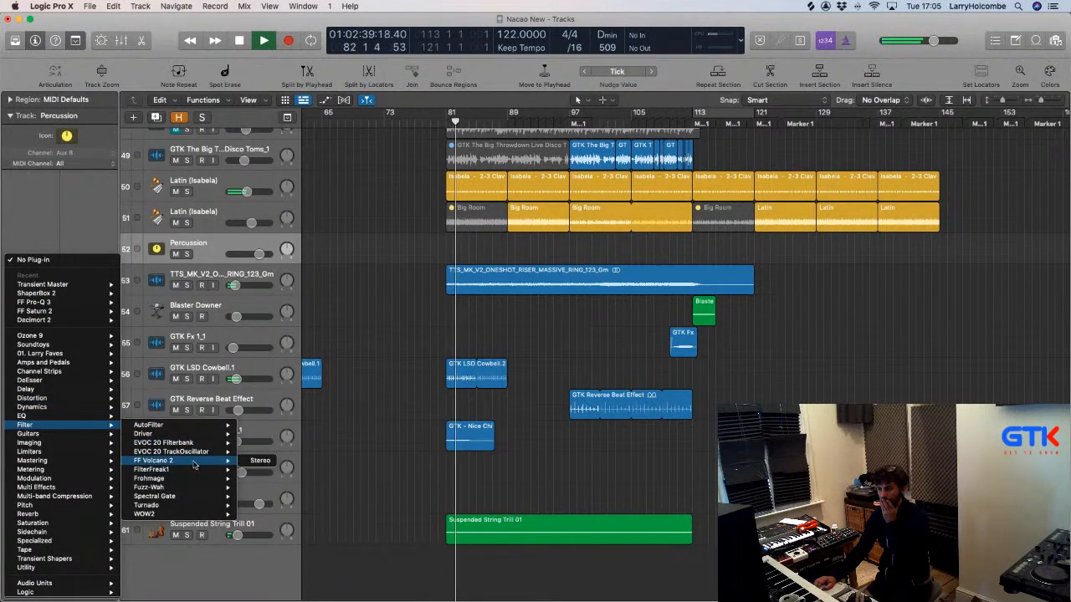
{"action": "left_click", "coordinate": [252, 461]}
{"action": "left_click_drag", "start_coordinate": [384, 166], "coordinate": [644, 175]}
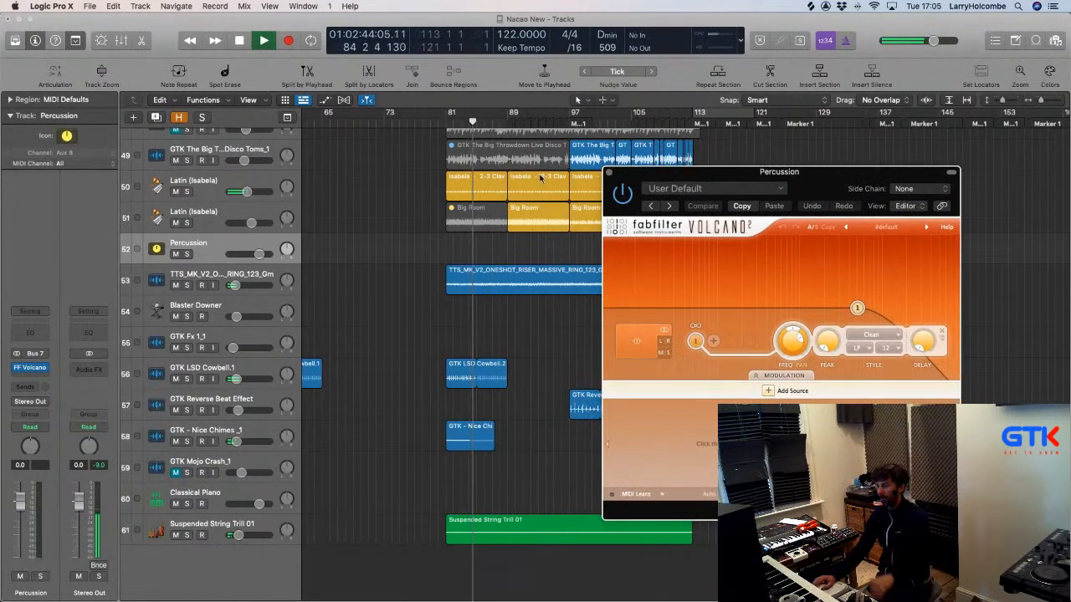
Scroll up and select the Audio 32 track.
{"action": "scroll", "coordinate": [540, 178], "scroll_direction": "up", "scroll_amount": 3}
{"action": "scroll", "coordinate": [540, 178], "scroll_direction": "up", "scroll_amount": 15}
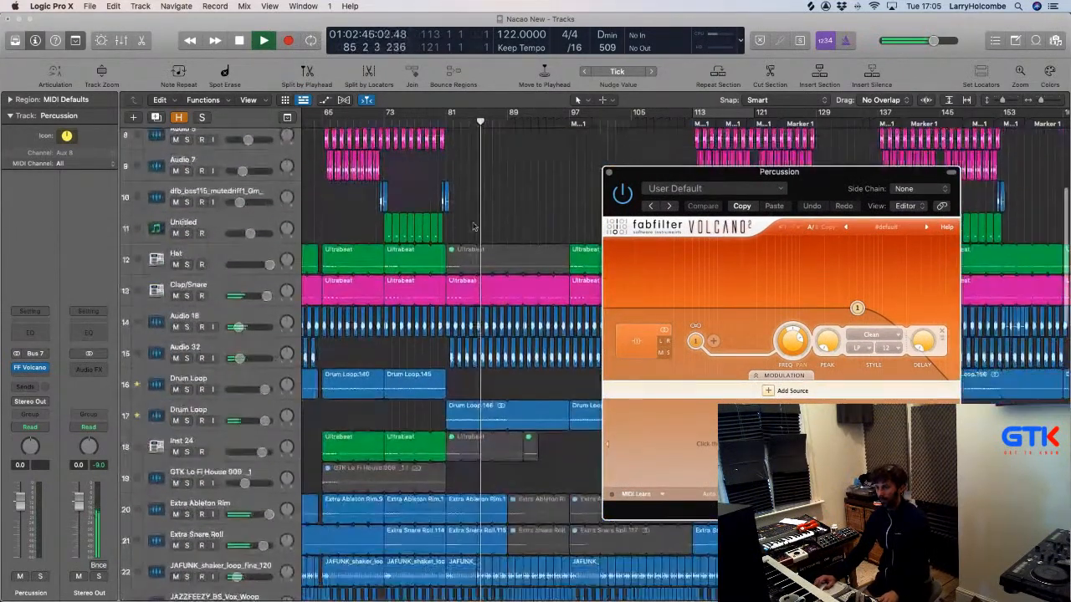
{"action": "left_click", "coordinate": [230, 345]}
Raise the Audio 32 filter automation points to 582.02 Hz and 828.14 Hz.
{"action": "key", "text": "a"}
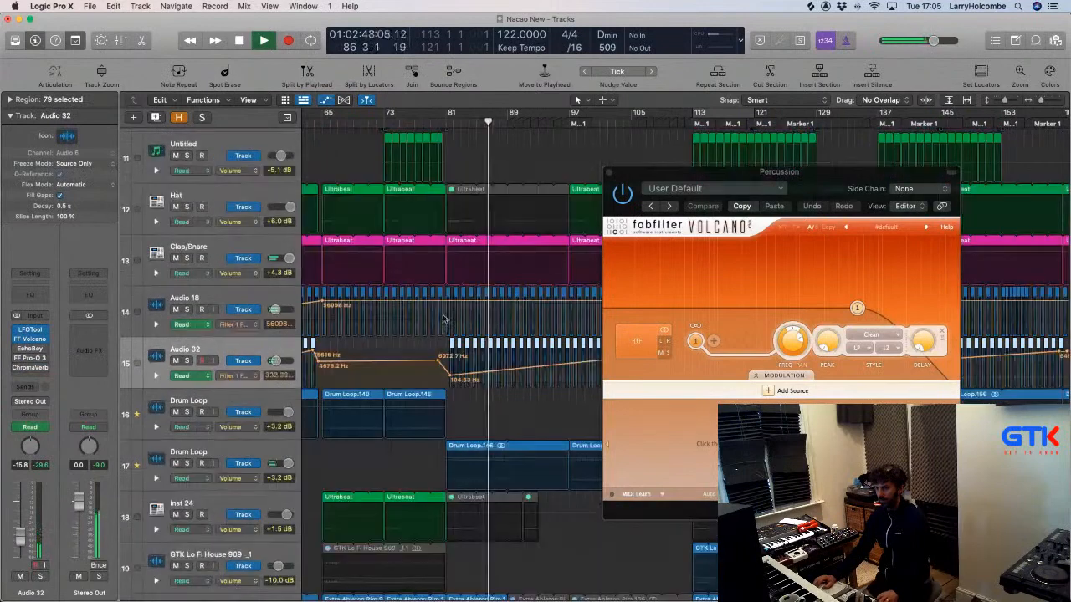
{"action": "left_click_drag", "start_coordinate": [420, 300], "coordinate": [486, 414]}
{"action": "left_click_drag", "start_coordinate": [636, 180], "coordinate": [850, 238]}
{"action": "left_click_drag", "start_coordinate": [609, 385], "coordinate": [610, 362]}
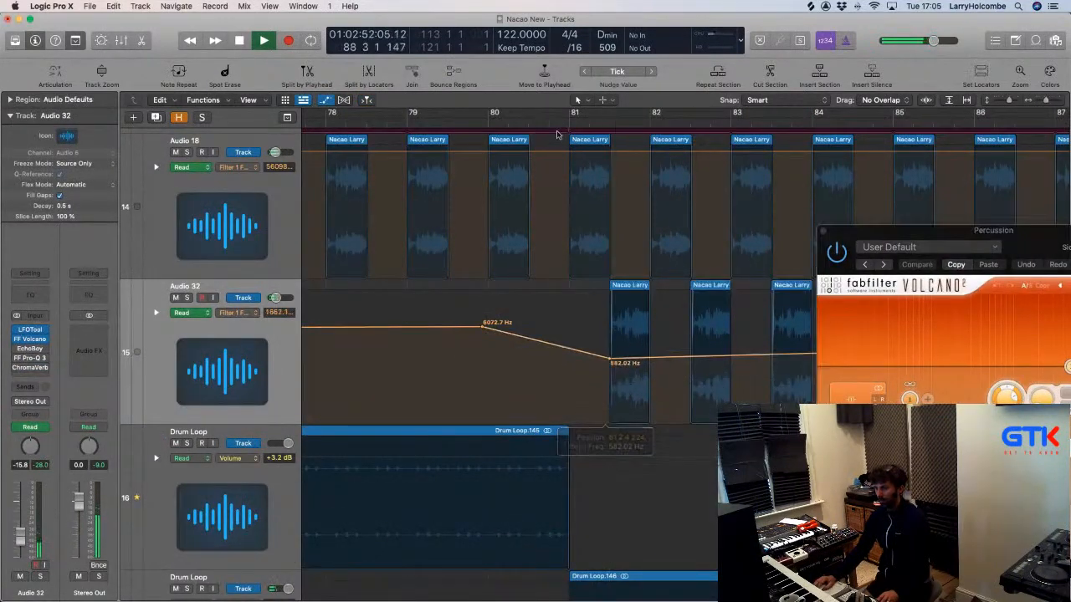
{"action": "left_click", "coordinate": [731, 270], "text": "ctrl+alt"}
{"action": "scroll", "coordinate": [647, 313], "scroll_direction": "right", "scroll_amount": 2}
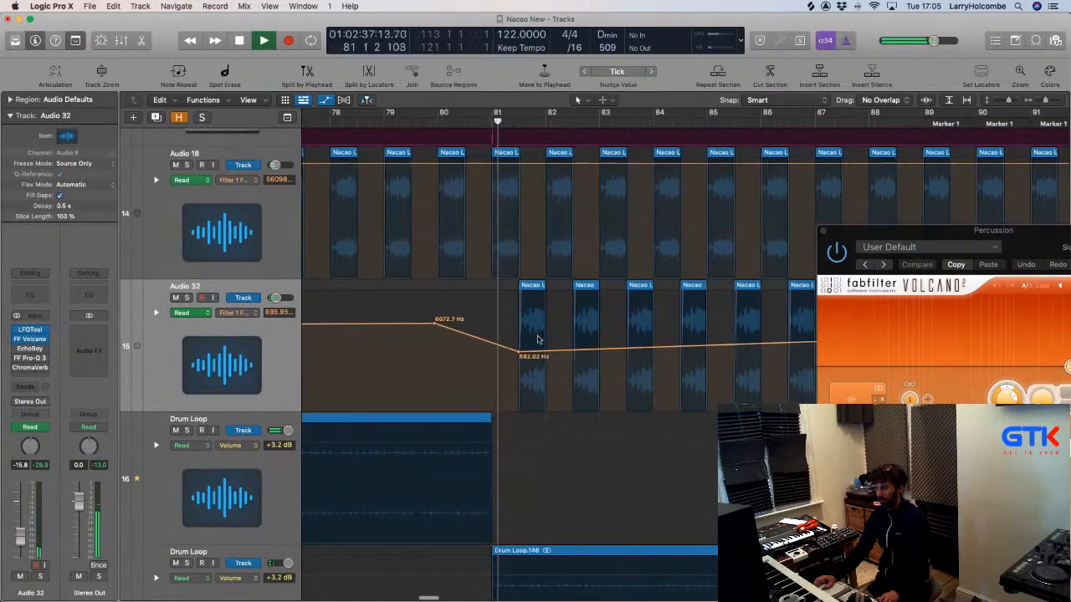
{"action": "left_click_drag", "start_coordinate": [520, 358], "coordinate": [520, 353]}
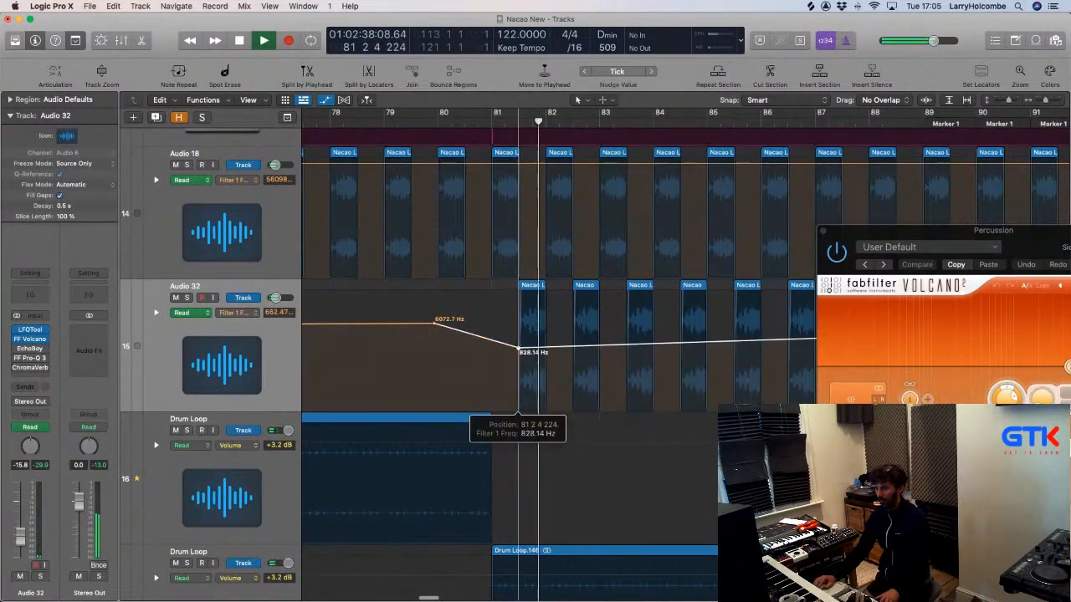
Add a filter automation ramp down to 1702.7 Hz on Audio 18.
{"action": "left_click", "coordinate": [587, 347], "text": "ctrl+alt"}
{"action": "left_click", "coordinate": [586, 347], "text": "ctrl+alt"}
{"action": "left_click", "coordinate": [587, 347], "text": "ctrl+alt"}
{"action": "left_click", "coordinate": [587, 347], "text": "ctrl+alt"}
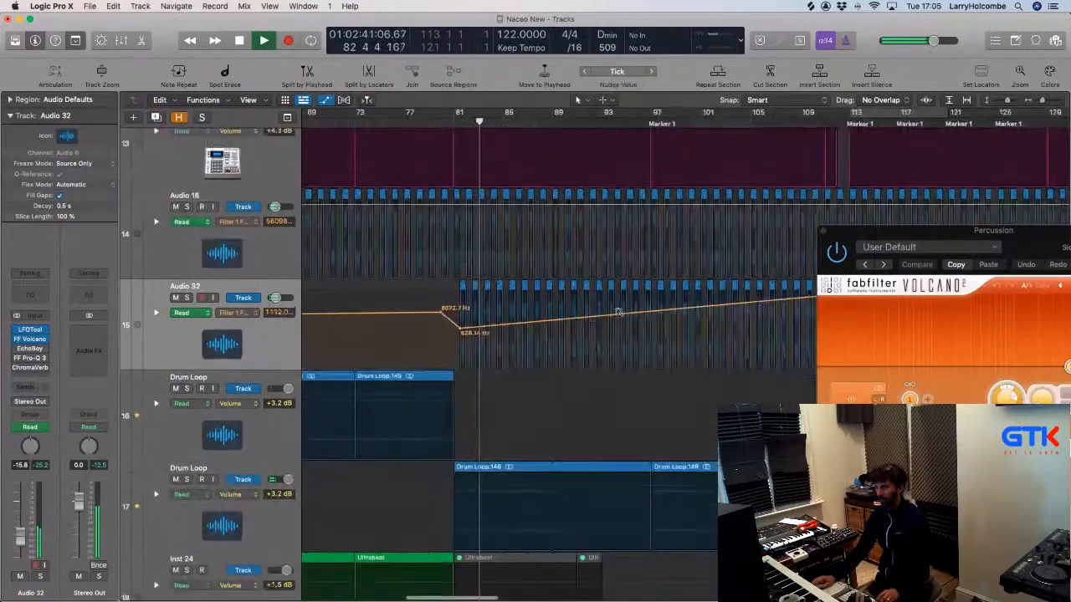
{"action": "left_click", "coordinate": [823, 232]}
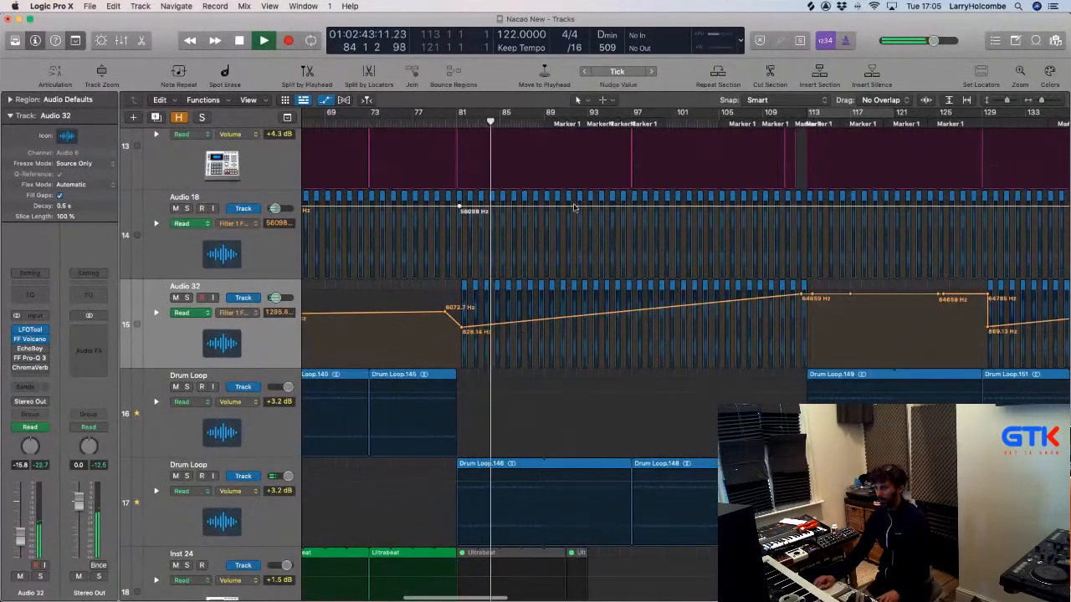
{"action": "left_click_drag", "start_coordinate": [703, 205], "coordinate": [719, 235]}
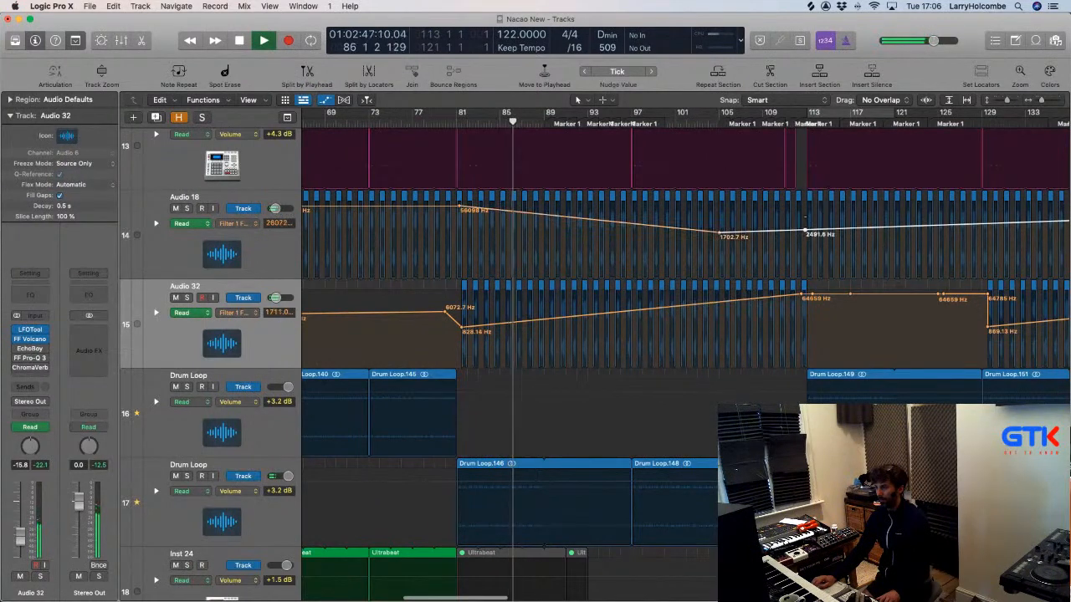
Switch the Percussion Volcano filter to high-pass with Filter 1 at about 15 kHz.
{"action": "key", "text": "v"}
{"action": "left_click_drag", "start_coordinate": [574, 207], "coordinate": [569, 204]}
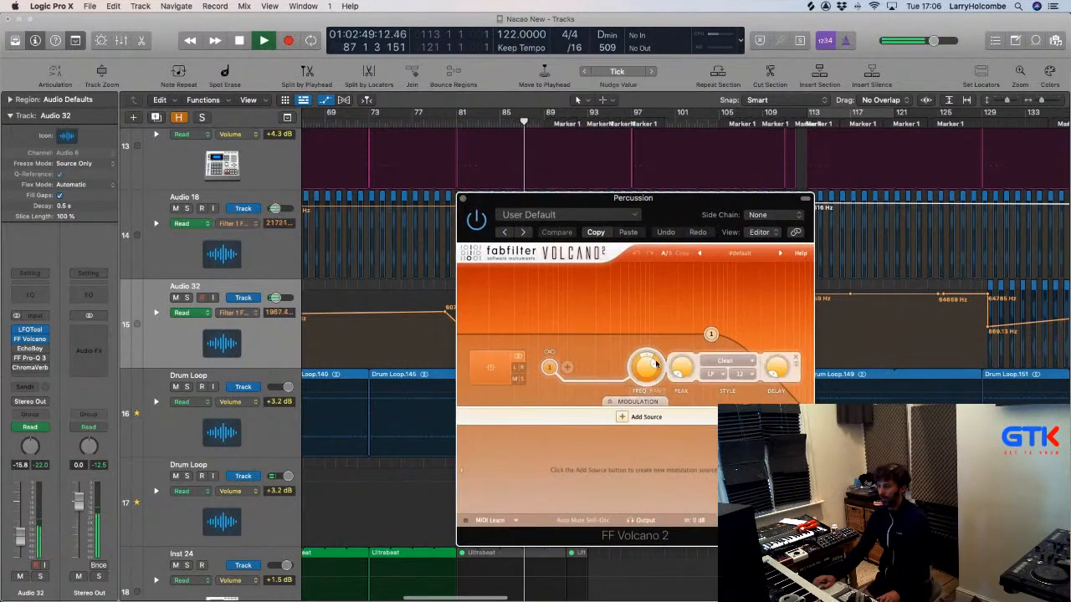
{"action": "left_click", "coordinate": [708, 374]}
{"action": "left_click", "coordinate": [716, 399]}
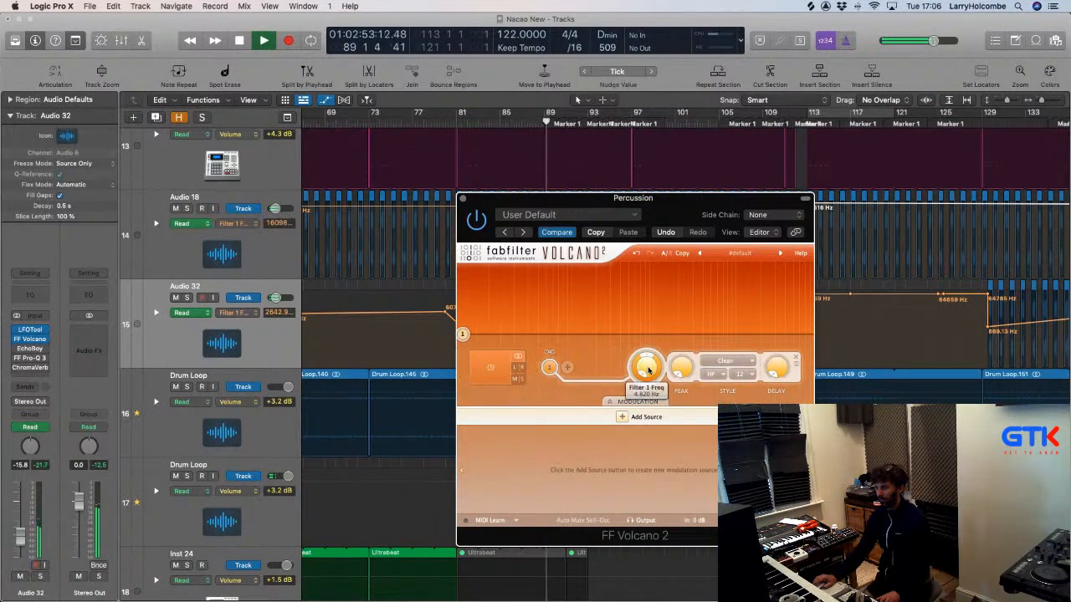
{"action": "left_click_drag", "start_coordinate": [647, 365], "coordinate": [644, 261]}
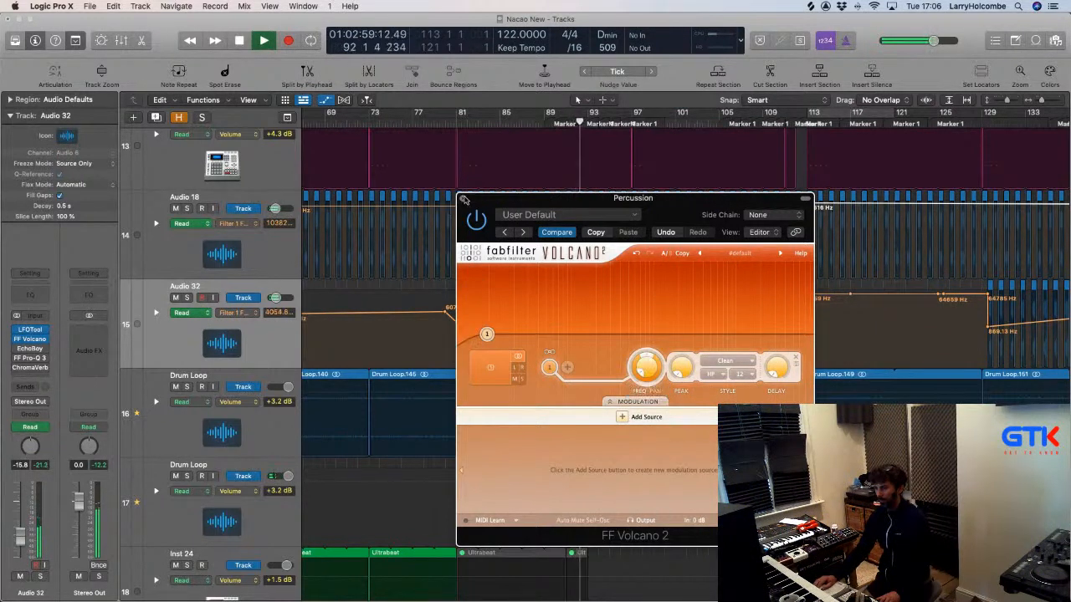
{"action": "left_click", "coordinate": [464, 199]}
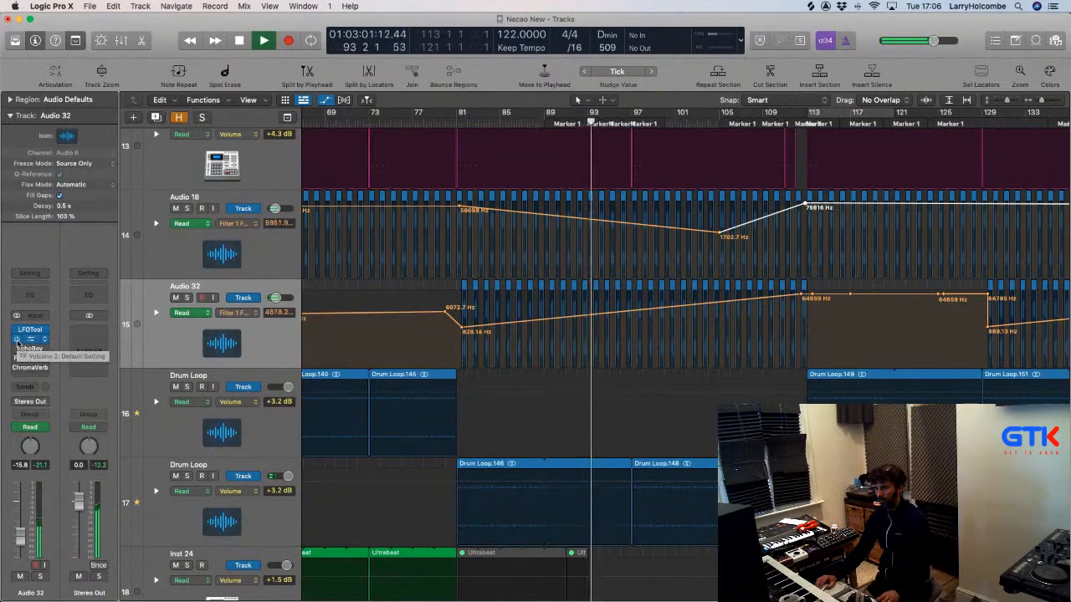
{"action": "key", "text": "x"}
{"action": "scroll", "coordinate": [555, 350], "scroll_direction": "right", "scroll_amount": 10}
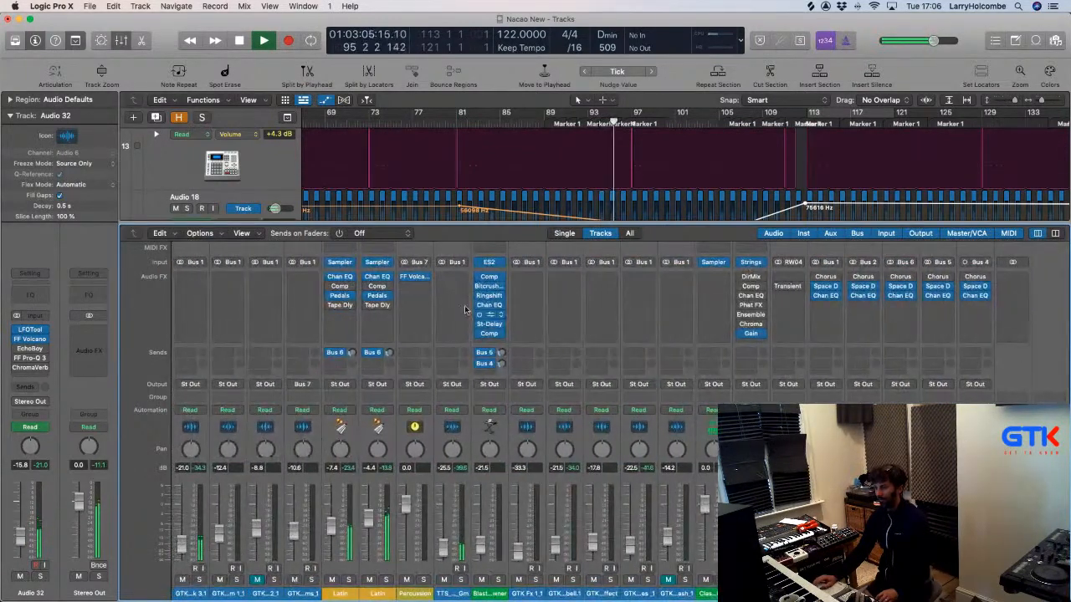
Sweep the Percussion Volcano Filter 1 frequency up.
{"action": "left_click", "coordinate": [409, 274]}
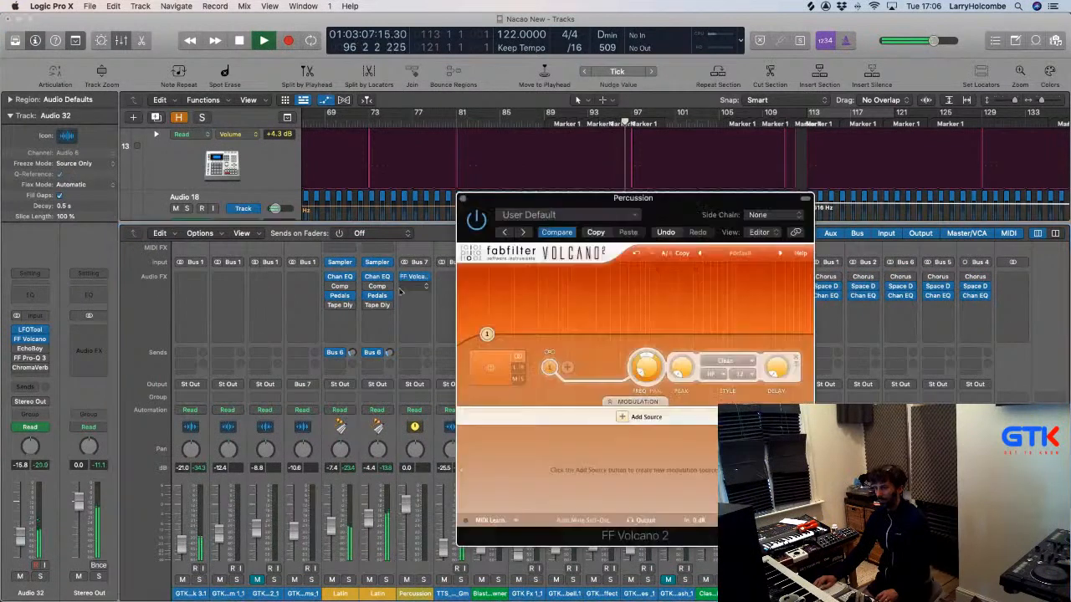
{"action": "left_click_drag", "start_coordinate": [634, 378], "coordinate": [641, 270]}
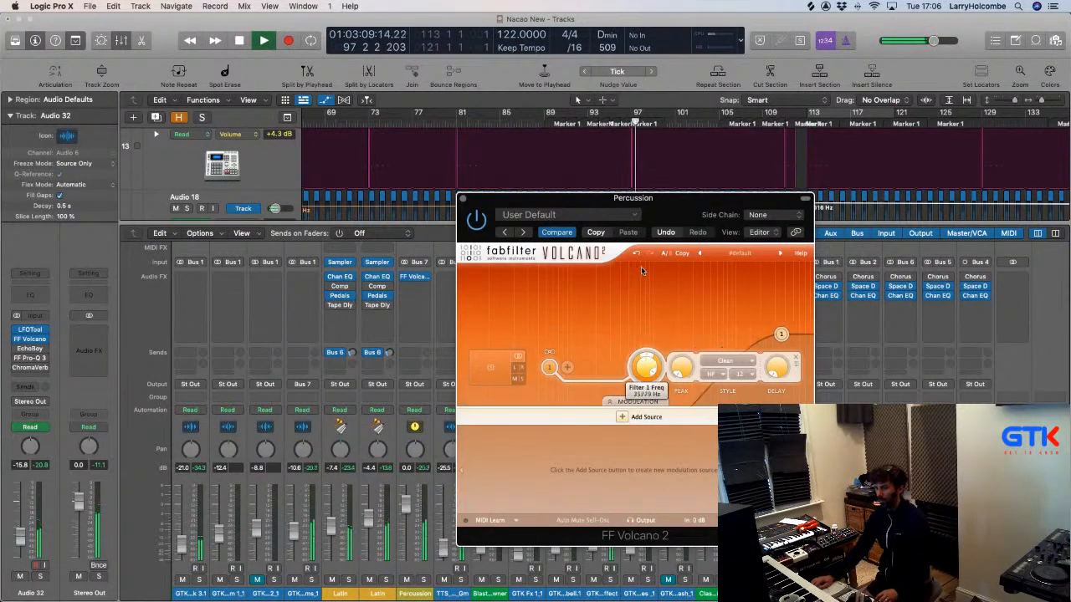
{"action": "left_click_drag", "start_coordinate": [541, 202], "coordinate": [639, 192]}
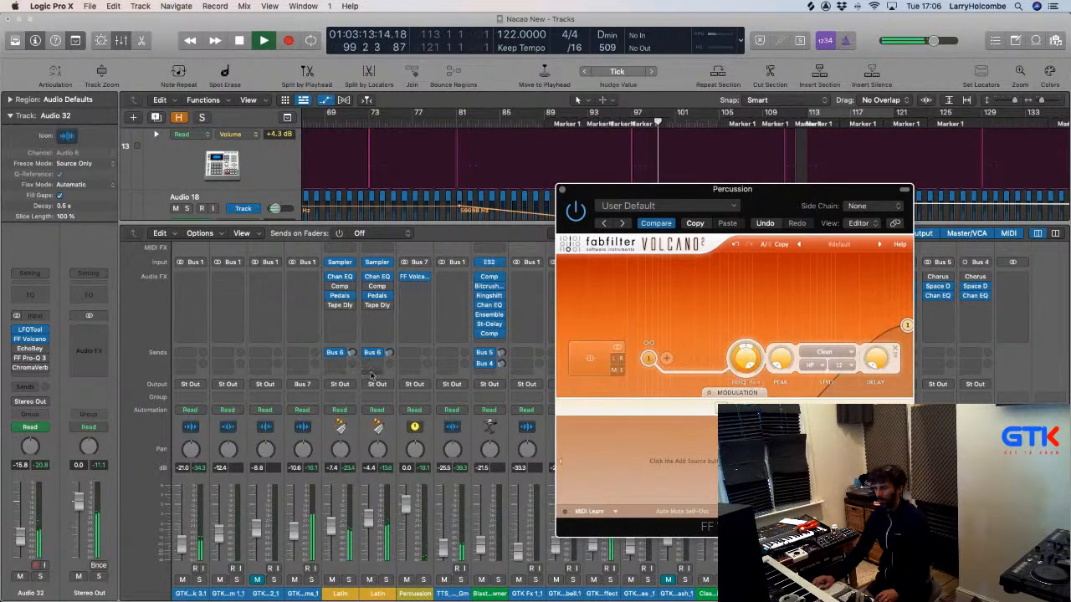
{"action": "left_click", "coordinate": [561, 189]}
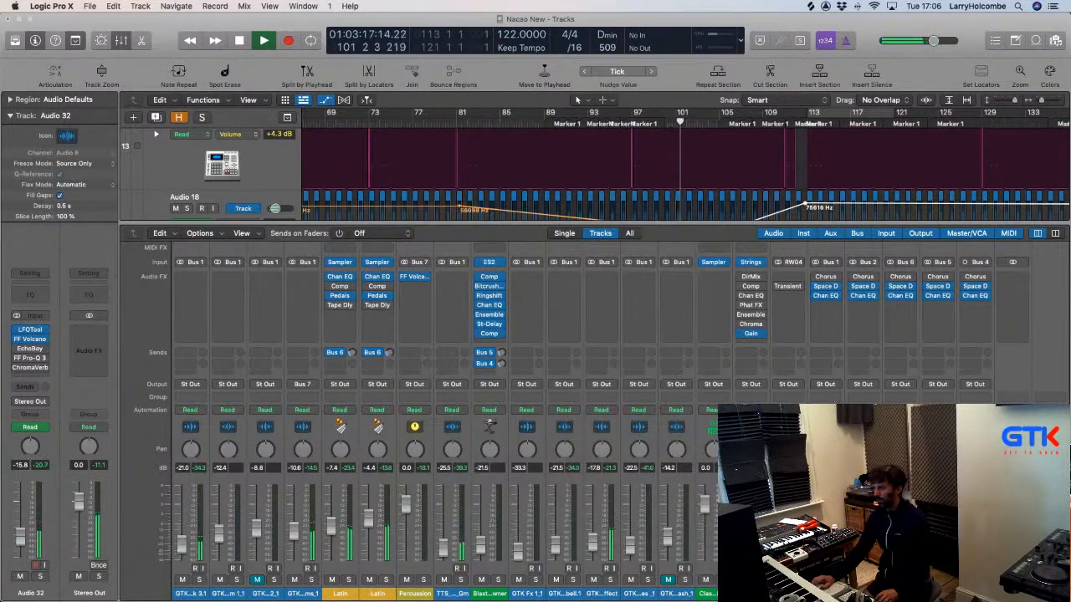
Route the Latin channels' output to Bus 7, feeding the Percussion aux.
{"action": "left_click", "coordinate": [897, 384]}
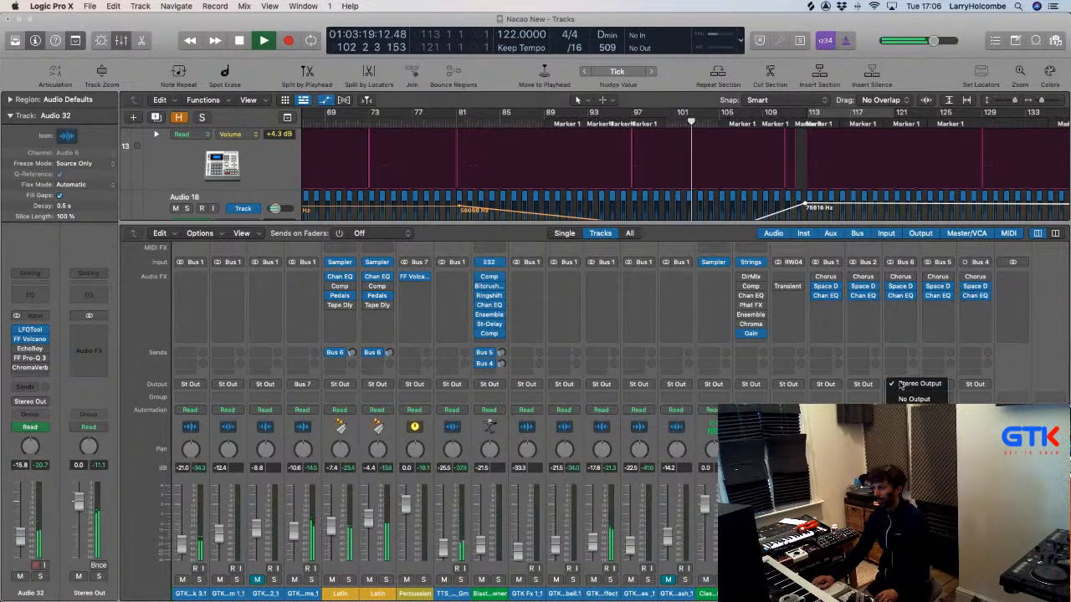
{"action": "mouse_move", "coordinate": [907, 423]}
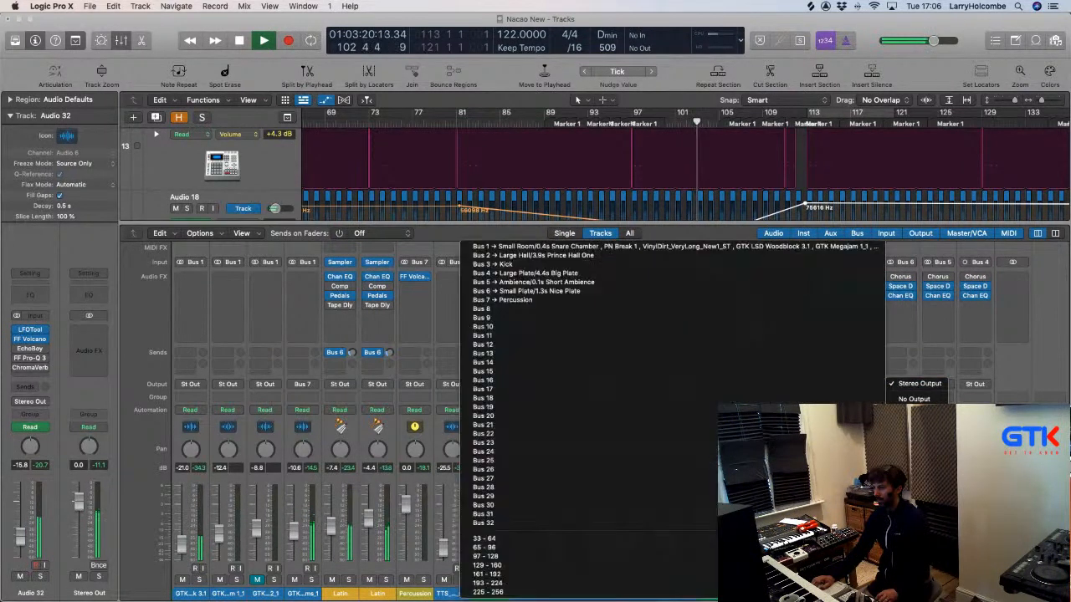
{"action": "left_click", "coordinate": [570, 302]}
{"action": "left_click_drag", "start_coordinate": [896, 426], "coordinate": [894, 383]}
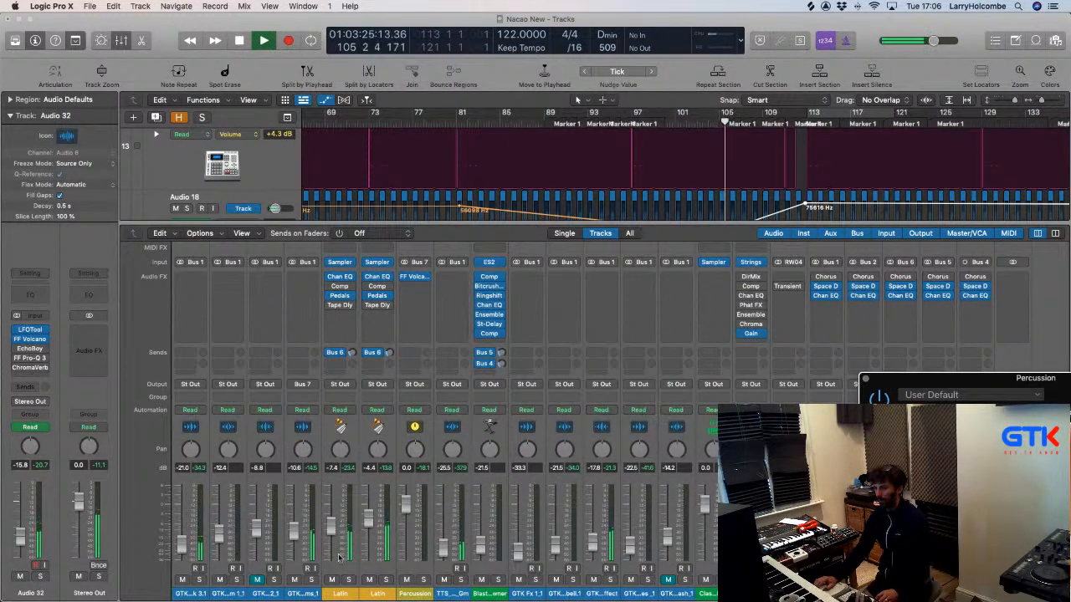
{"action": "left_click", "coordinate": [312, 578]}
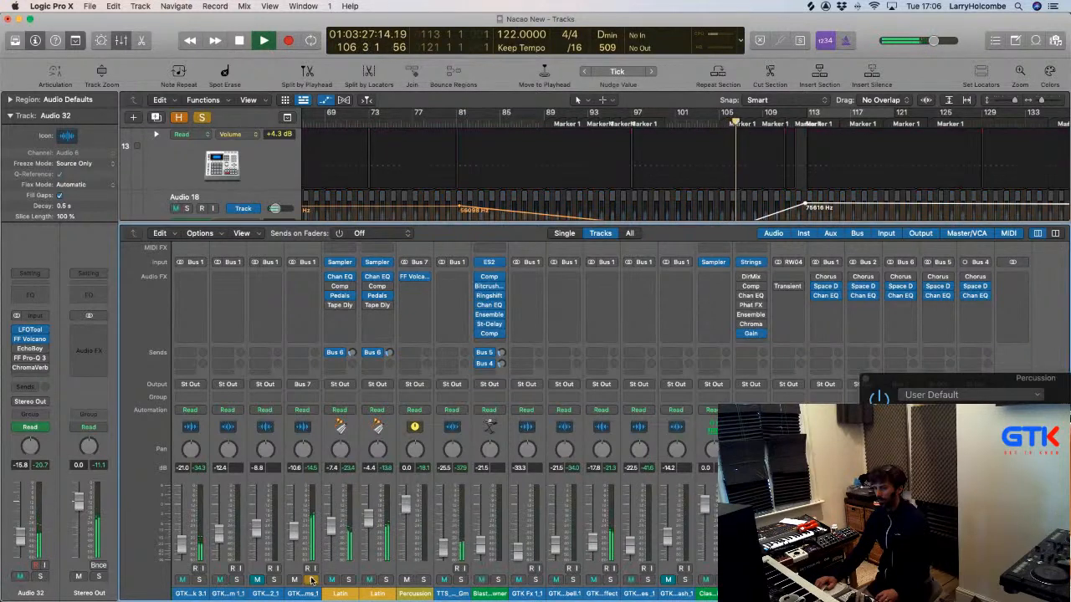
{"action": "left_click", "coordinate": [340, 592]}
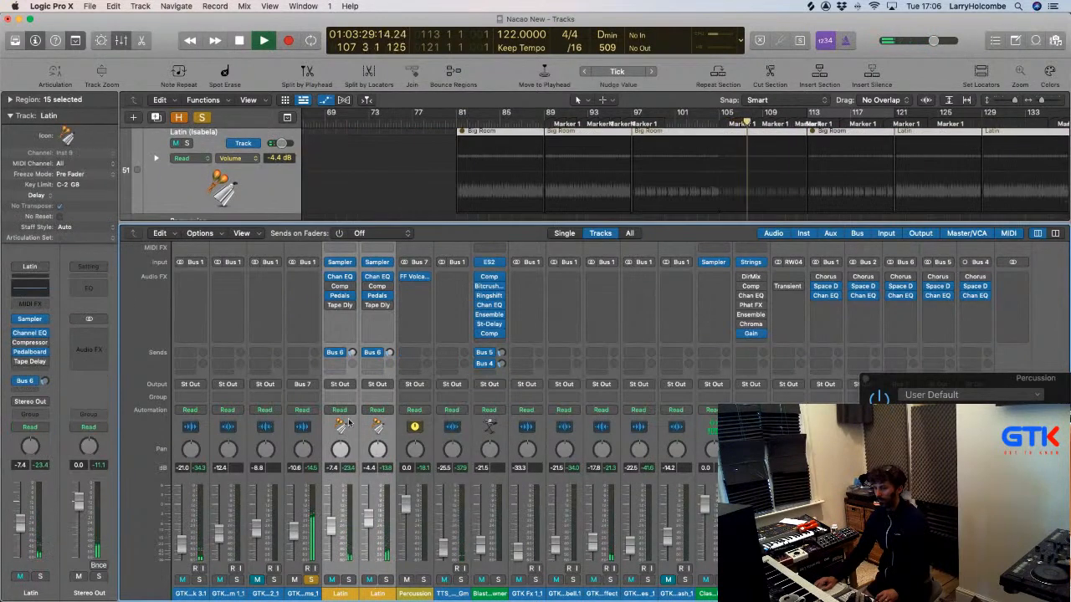
{"action": "left_click", "coordinate": [337, 384]}
{"action": "mouse_move", "coordinate": [351, 423]}
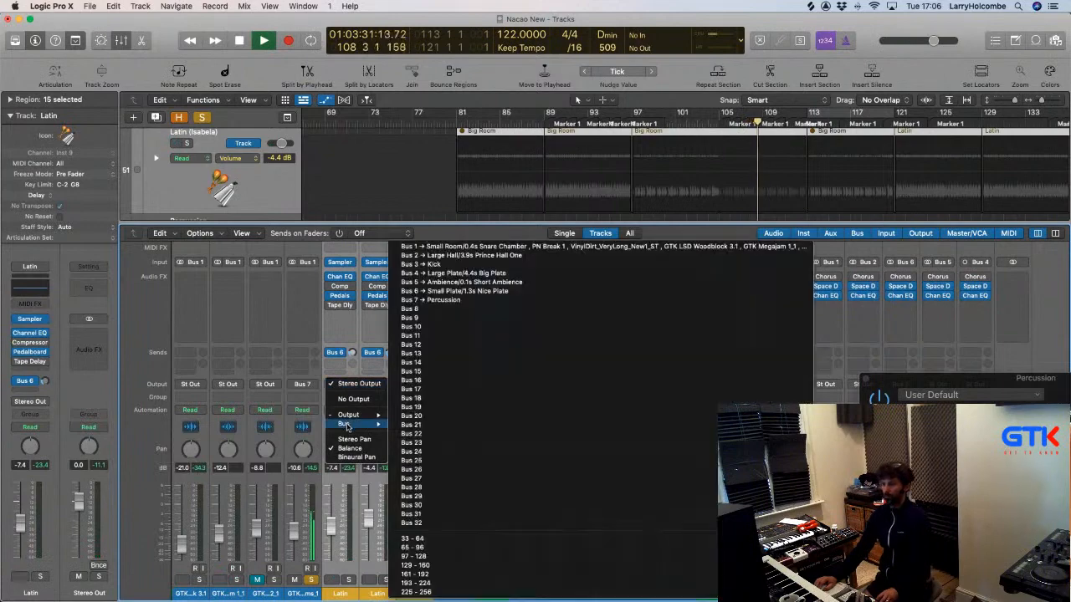
{"action": "left_click", "coordinate": [429, 304]}
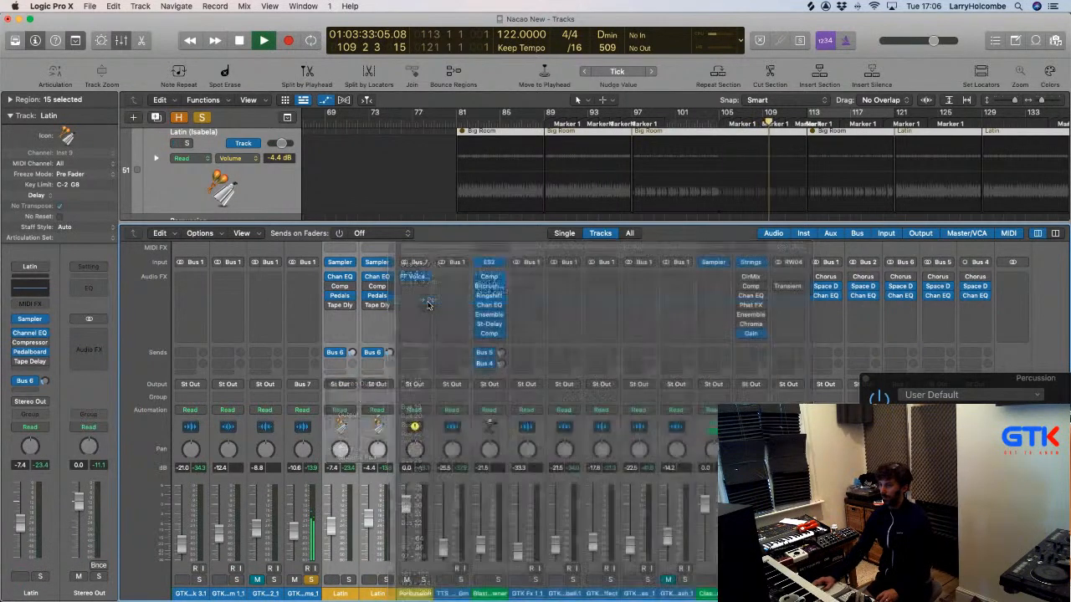
Lower the Percussion Volcano filter frequency while the arrangement plays back.
{"action": "key", "text": "x"}
{"action": "scroll", "coordinate": [471, 148], "scroll_direction": "up", "scroll_amount": 20}
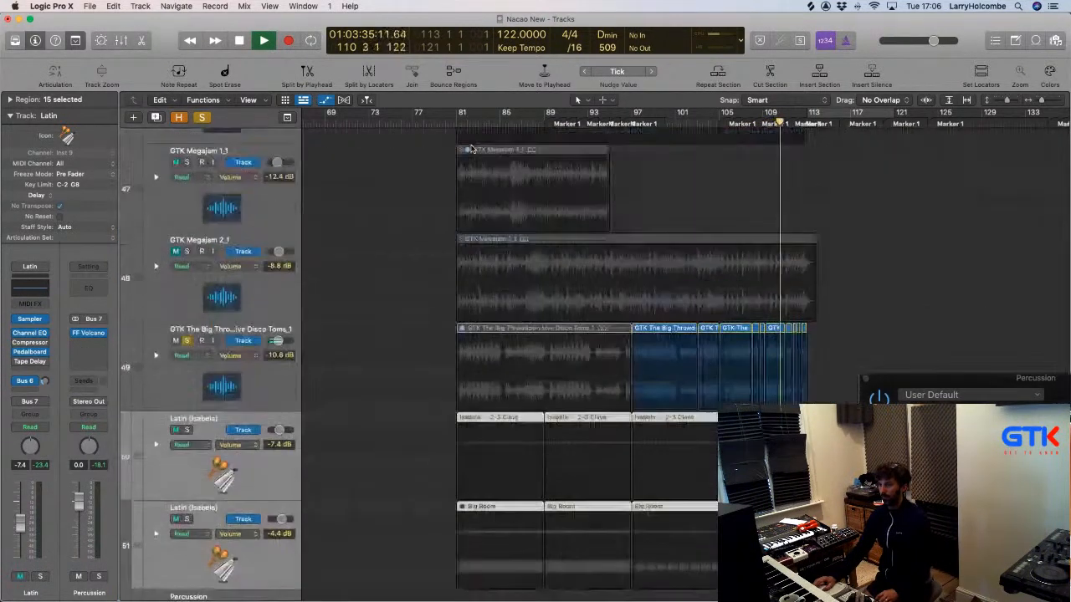
{"action": "scroll", "coordinate": [471, 146], "scroll_direction": "up", "scroll_amount": 2}
{"action": "key", "text": "super+Up"}
{"action": "key", "text": "super+Up"}
{"action": "key", "text": "super+Up"}
{"action": "key", "text": "super+Up"}
{"action": "key", "text": "super+Up"}
{"action": "key", "text": "super+Up"}
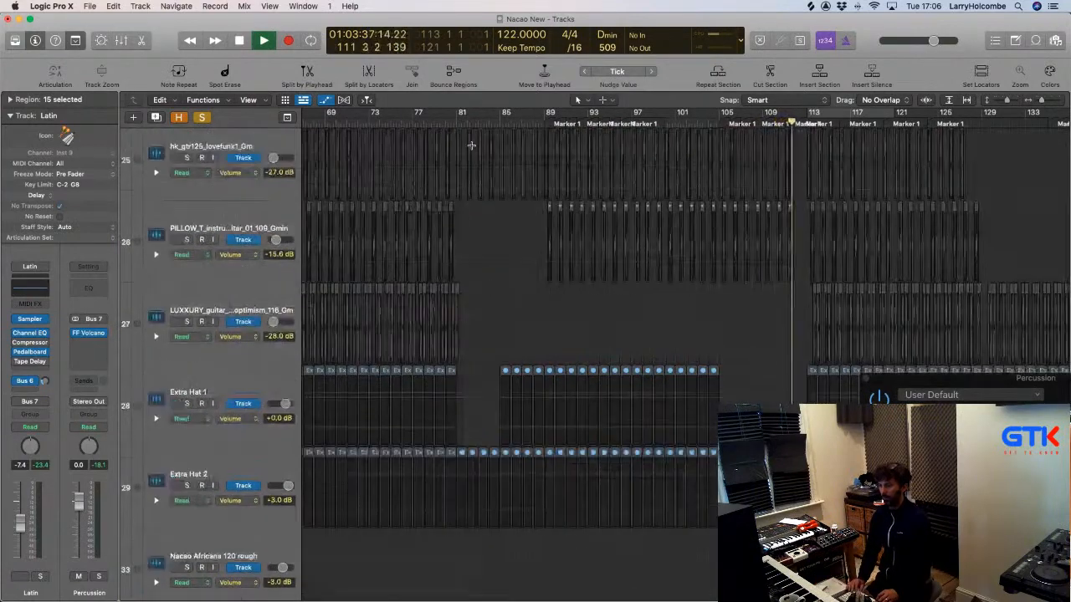
{"action": "key", "text": "super+Up"}
{"action": "key", "text": "super+Up"}
{"action": "key", "text": "super+Up"}
{"action": "key", "text": "super+Up"}
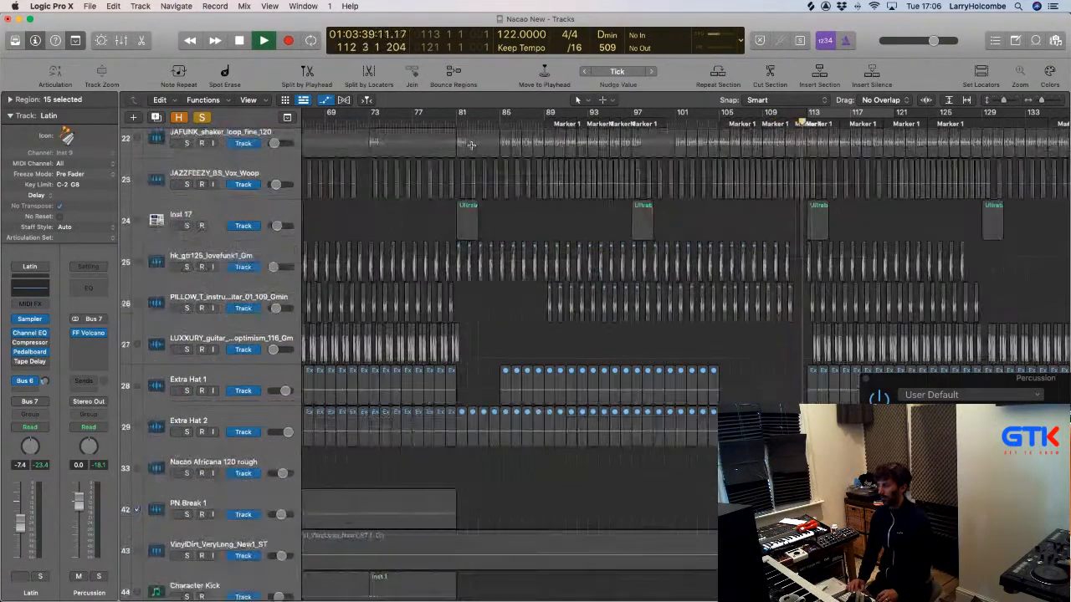
{"action": "key", "text": "super+Up"}
{"action": "key", "text": "super+Up"}
{"action": "key", "text": "super+Up"}
{"action": "key", "text": "super+Up"}
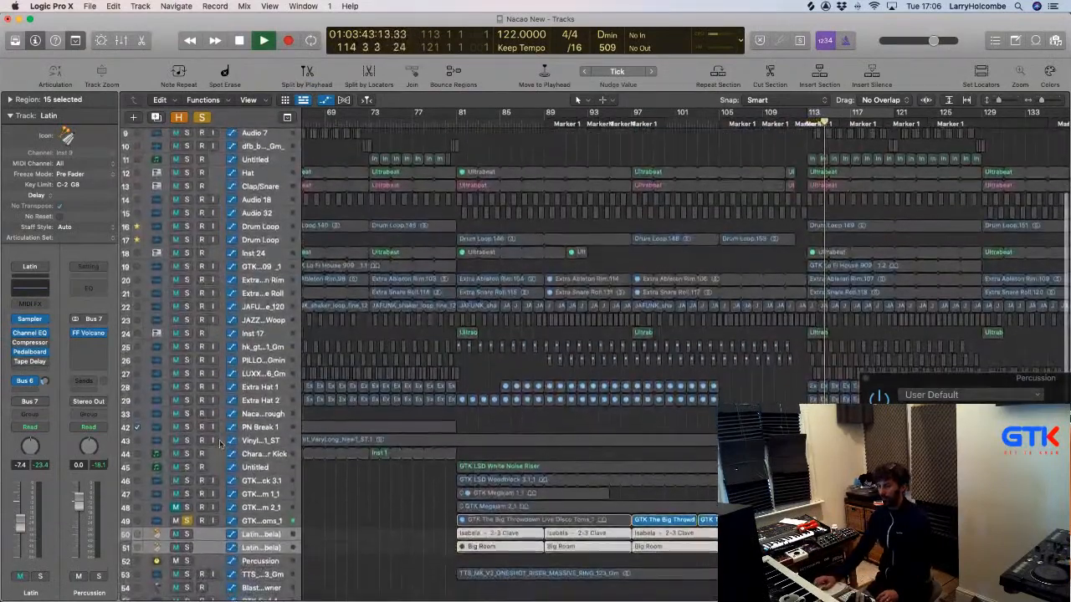
{"action": "key", "text": "space"}
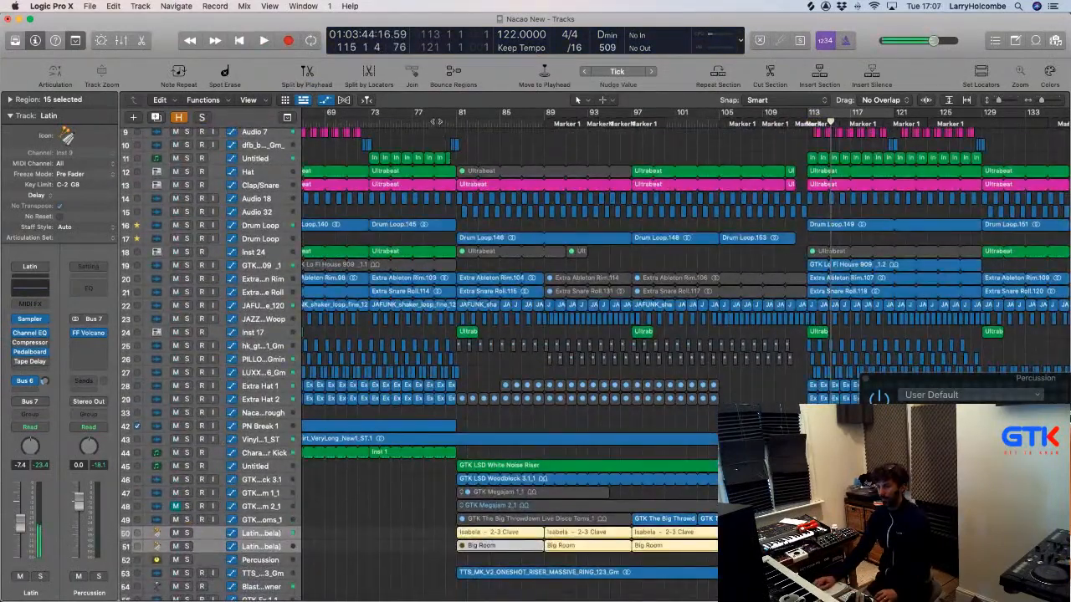
{"action": "key", "text": "space"}
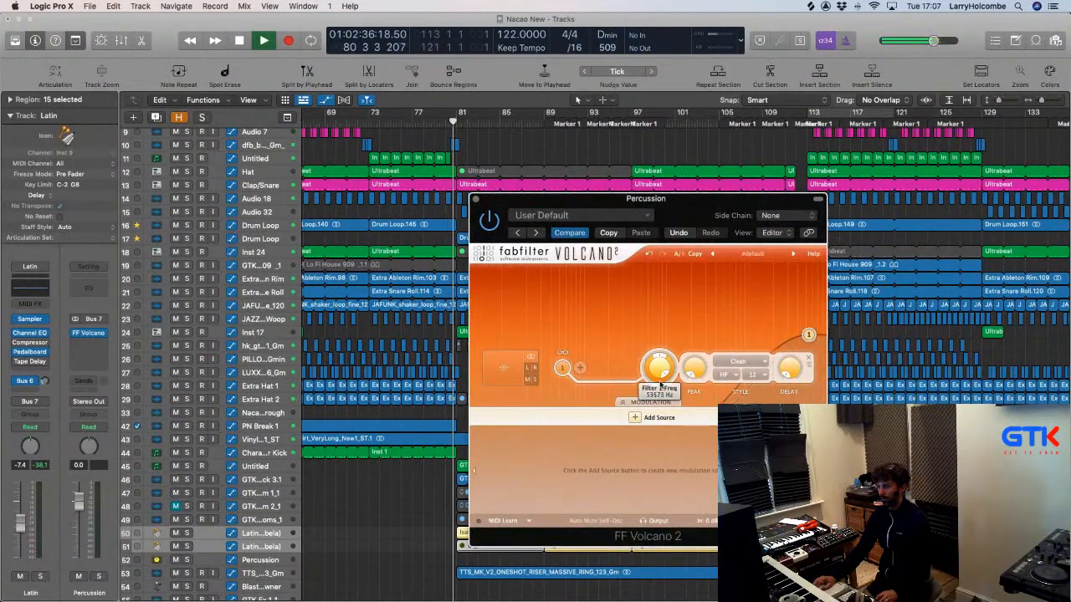
{"action": "mouse_move", "coordinate": [670, 378]}
{"action": "left_mouse_down"}
{"action": "mouse_move", "coordinate": [667, 391]}
{"action": "mouse_move", "coordinate": [661, 358]}
{"action": "left_mouse_up"}
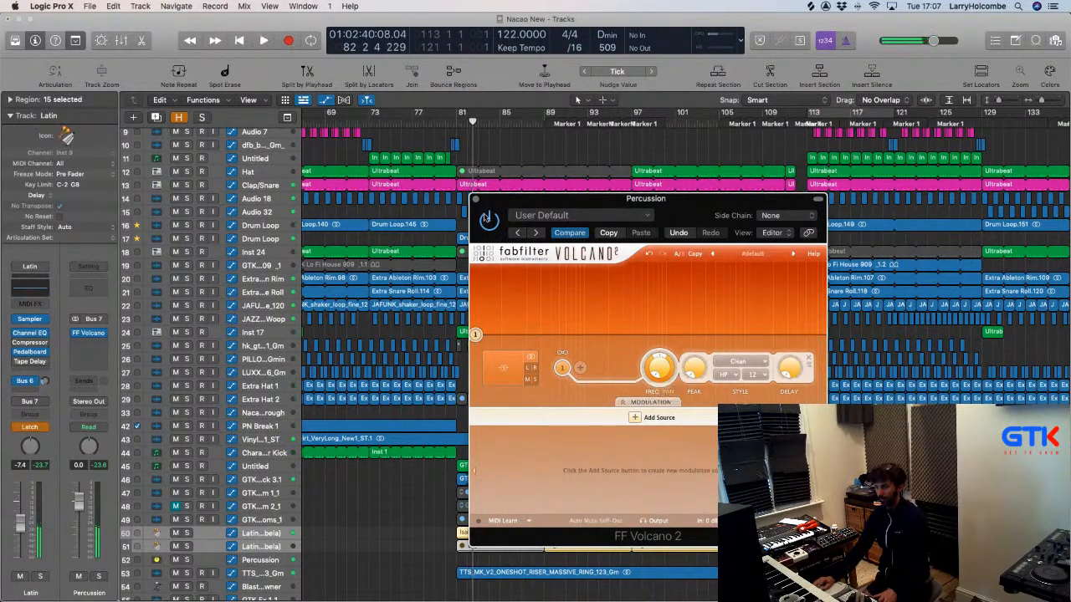
{"action": "left_click", "coordinate": [475, 201]}
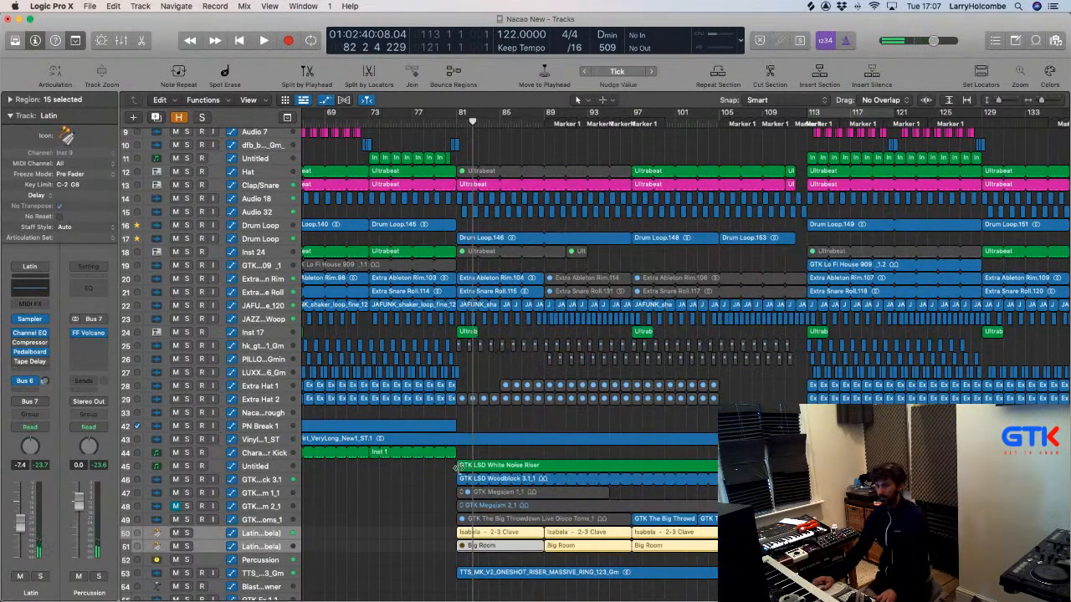
Show the Percussion track's automation lane and zoom in around it.
{"action": "scroll", "coordinate": [249, 532], "scroll_direction": "down", "scroll_amount": 3}
{"action": "left_click", "coordinate": [254, 517]}
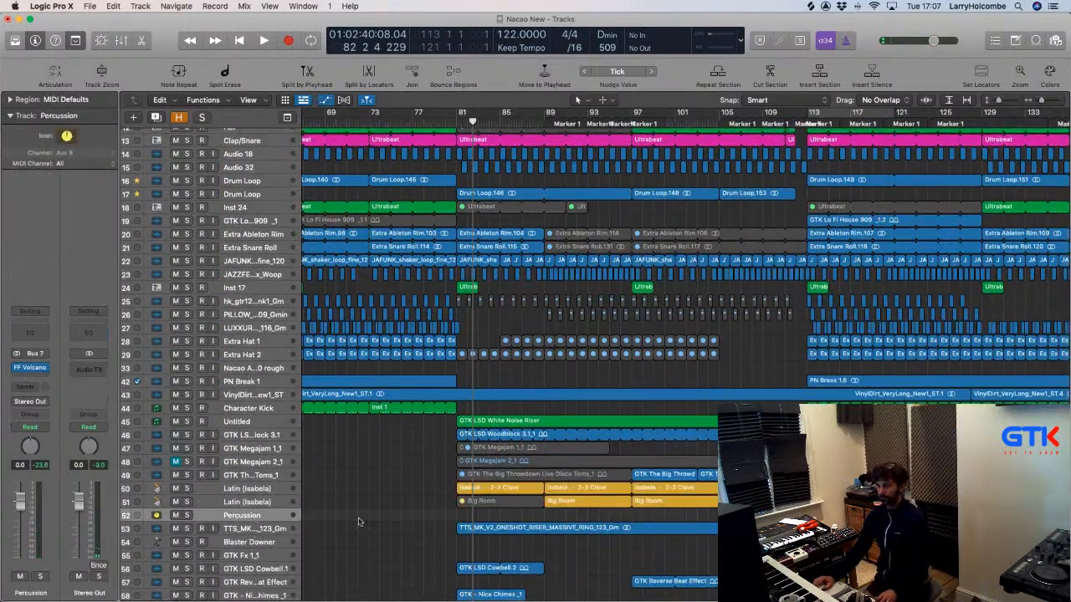
{"action": "key", "text": "a"}
{"action": "key", "text": "super+Down"}
{"action": "key", "text": "super+Right"}
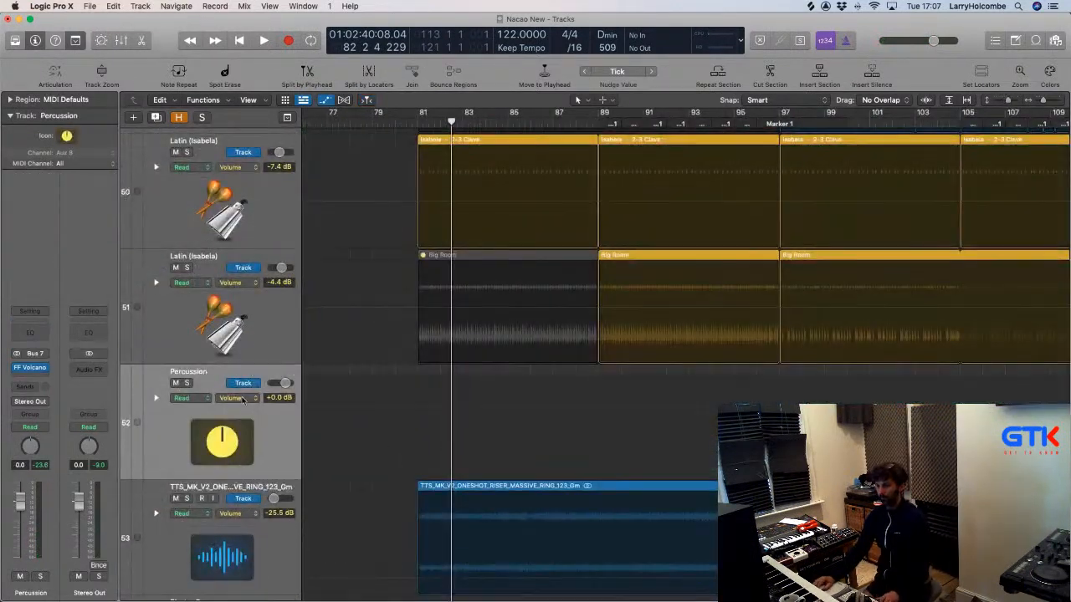
Set the Percussion automation lane to FF Volcano > Filter 1 > Filter 1 Freq.
{"action": "left_click", "coordinate": [241, 399]}
{"action": "mouse_move", "coordinate": [279, 476]}
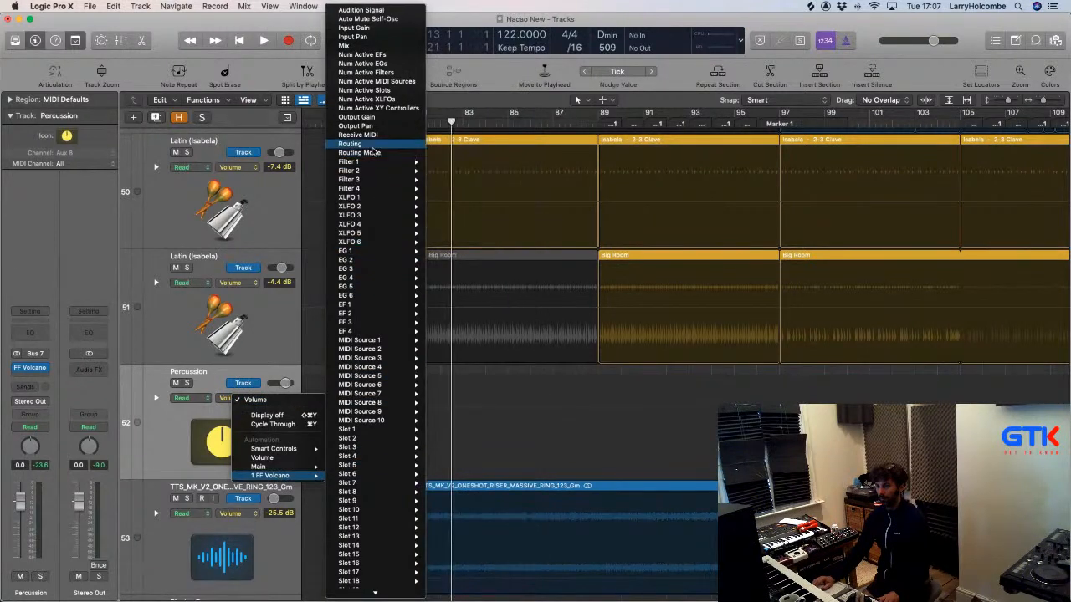
{"action": "mouse_move", "coordinate": [388, 163]}
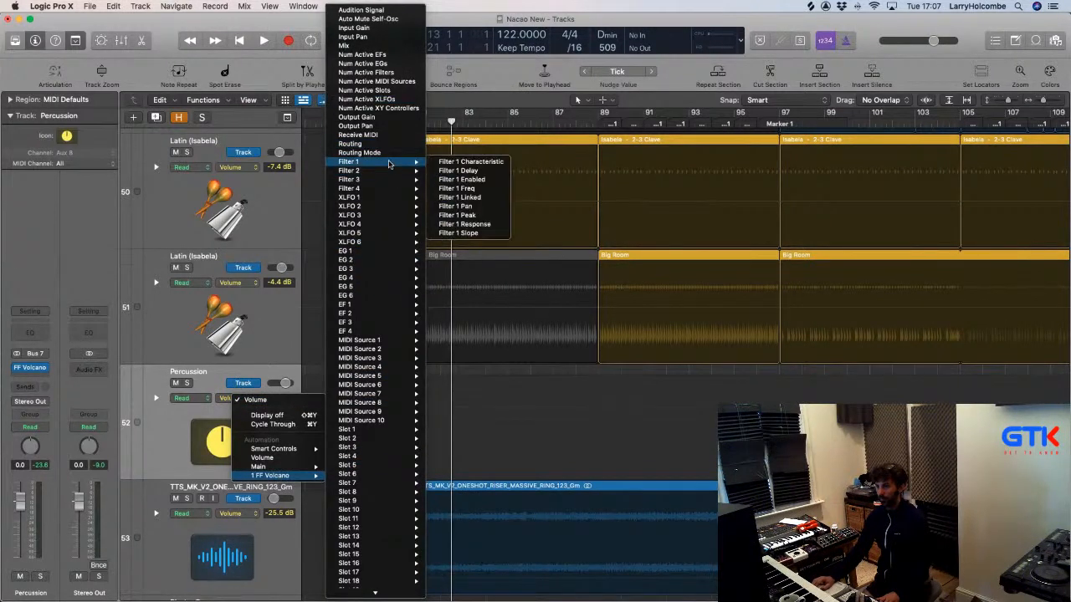
{"action": "left_click", "coordinate": [486, 192]}
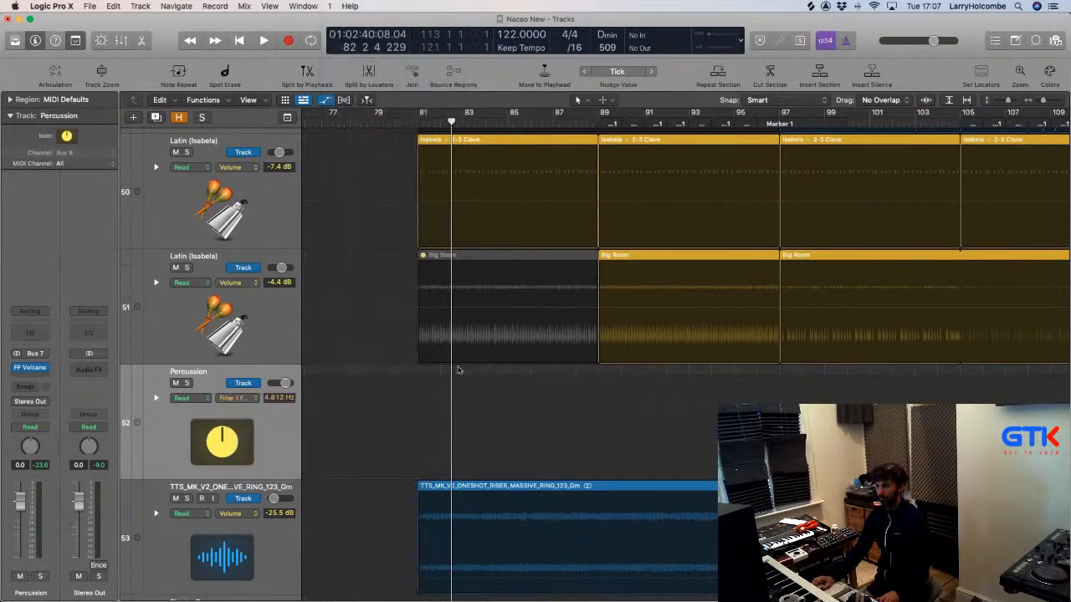
Draw a curved filter-frequency ramp across the riser section from bar 81, lowering its end node.
{"action": "left_click_drag", "start_coordinate": [414, 385], "coordinate": [728, 410]}
{"action": "scroll", "coordinate": [668, 422], "scroll_direction": "down", "scroll_amount": 3}
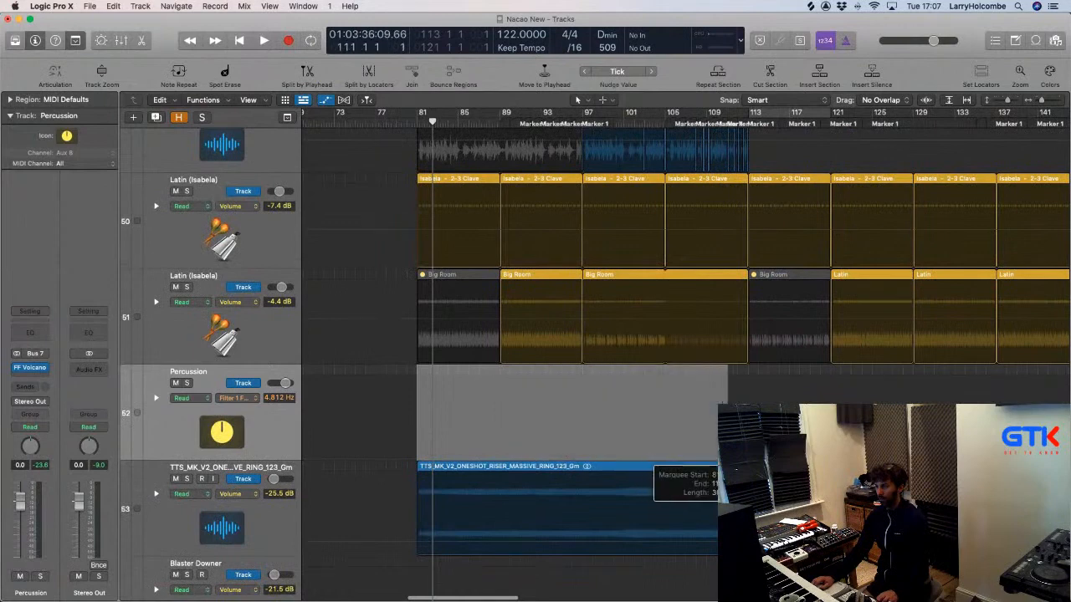
{"action": "left_click_drag", "start_coordinate": [618, 410], "coordinate": [585, 330]}
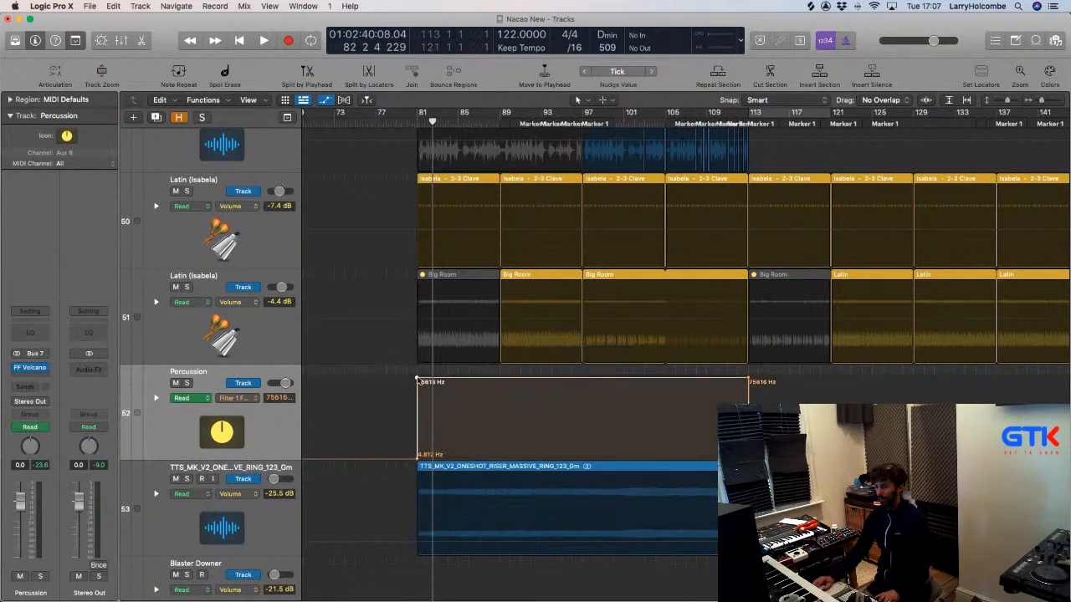
{"action": "left_click", "coordinate": [417, 380]}
{"action": "left_click_drag", "start_coordinate": [568, 428], "coordinate": [541, 387]}
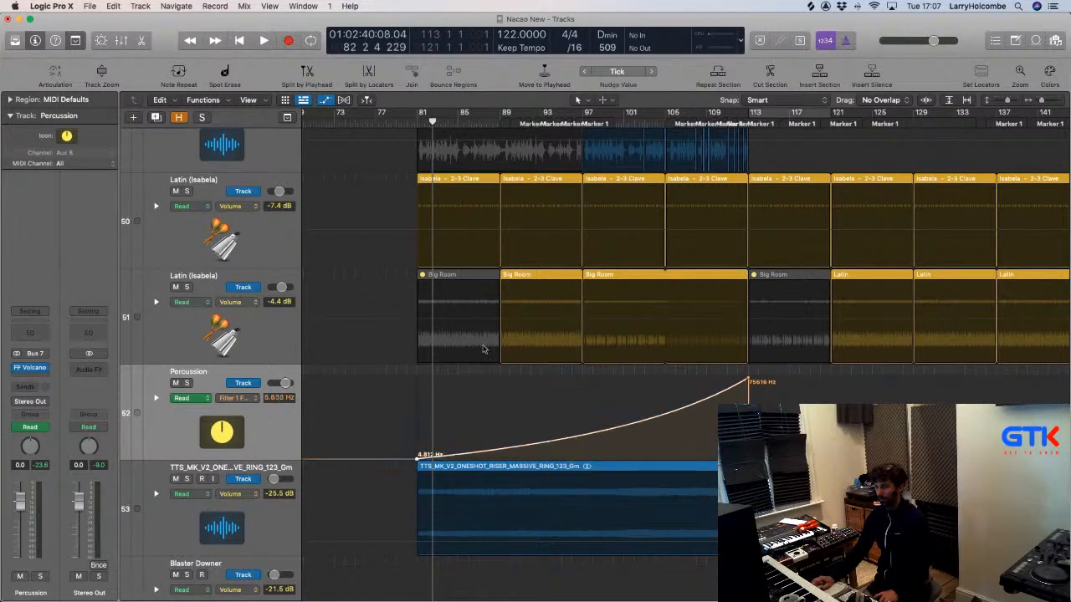
{"action": "key", "text": "space"}
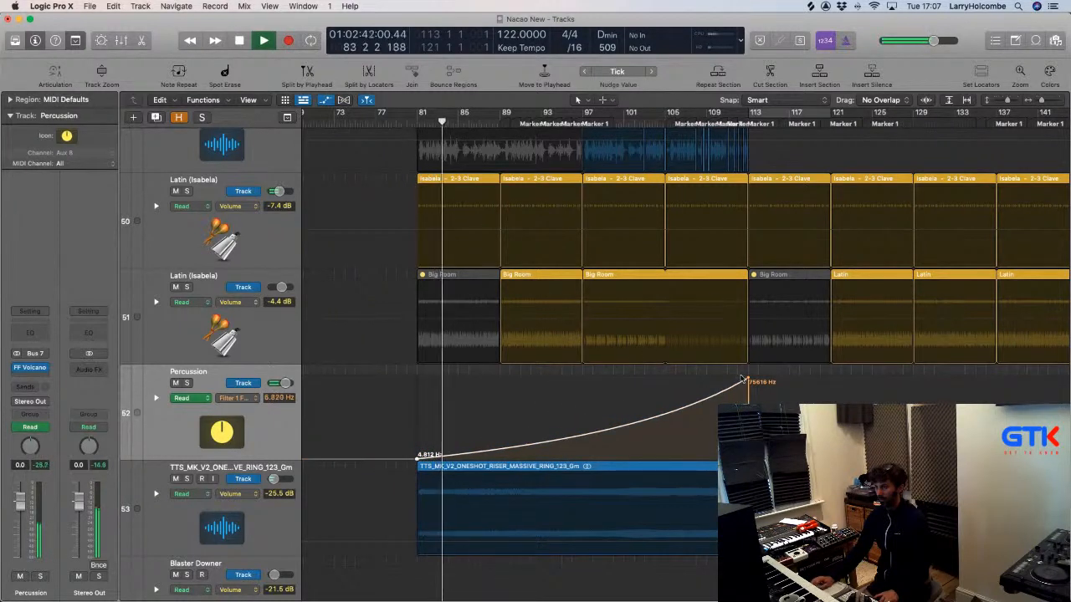
{"action": "left_click_drag", "start_coordinate": [741, 379], "coordinate": [727, 416]}
{"action": "key", "text": "super+Up"}
{"action": "key", "text": "super+Up"}
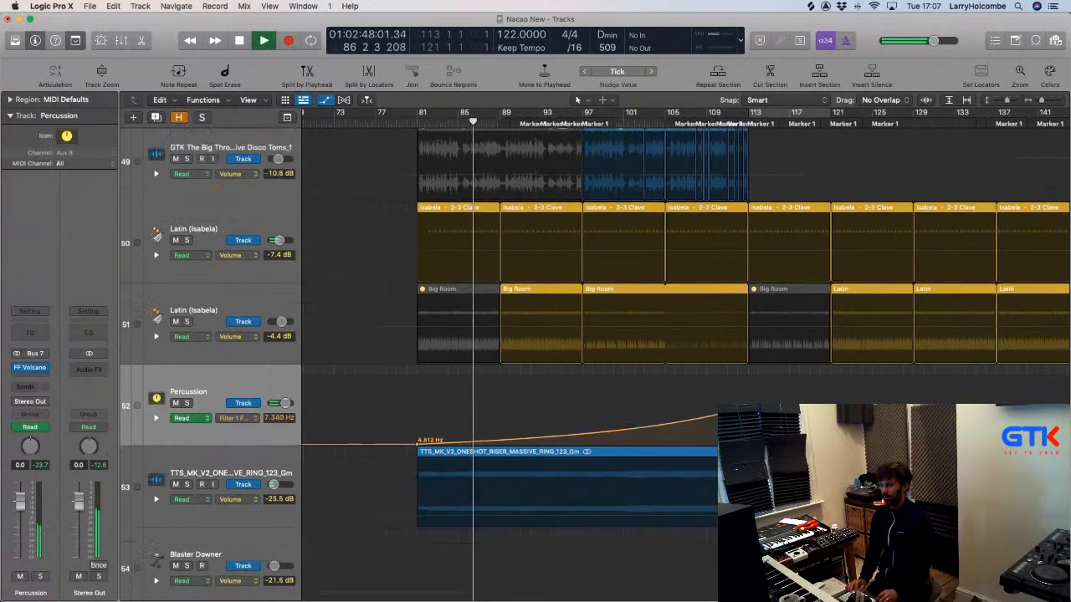
{"action": "scroll", "coordinate": [675, 406], "scroll_direction": "down", "scroll_amount": 4}
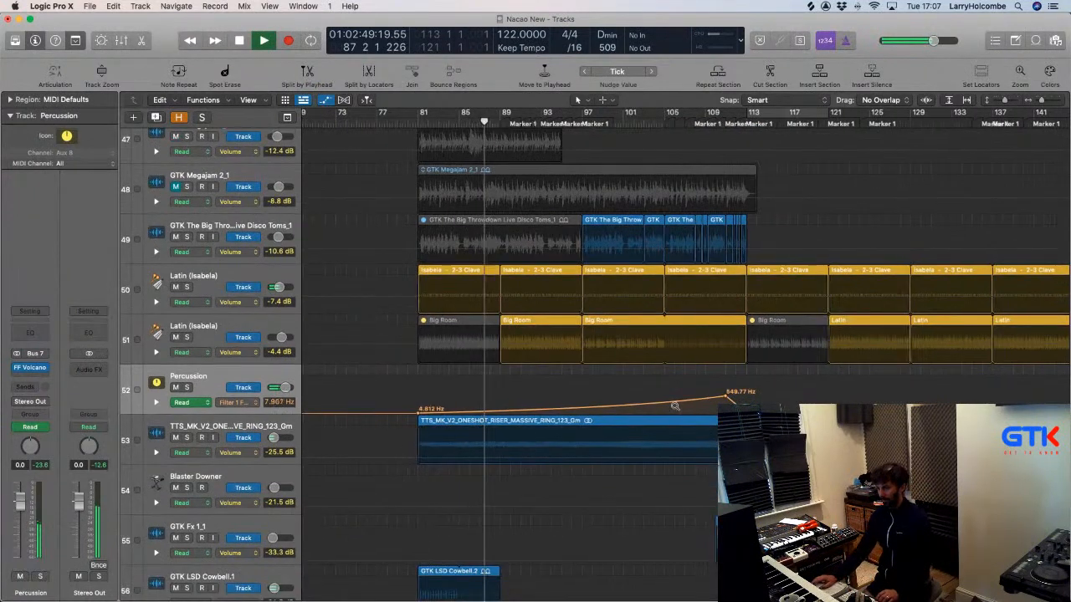
{"action": "scroll", "coordinate": [675, 406], "scroll_direction": "down", "scroll_amount": 2}
Switch the Percussion bus Volcano filter style from Clean to Tube, then hide automation lanes.
{"action": "left_click", "coordinate": [31, 368]}
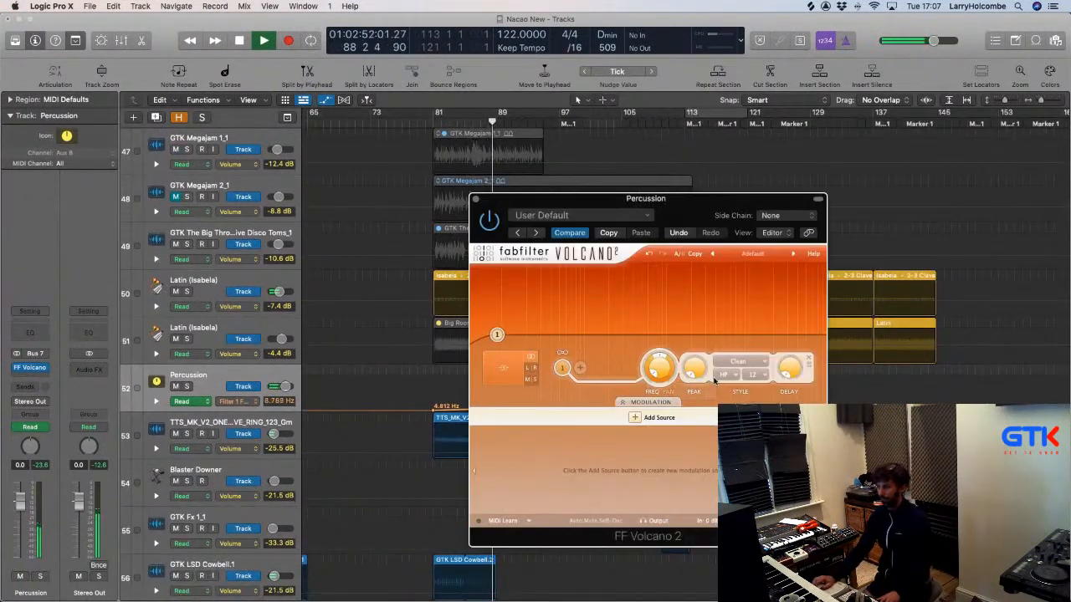
{"action": "left_click", "coordinate": [736, 361]}
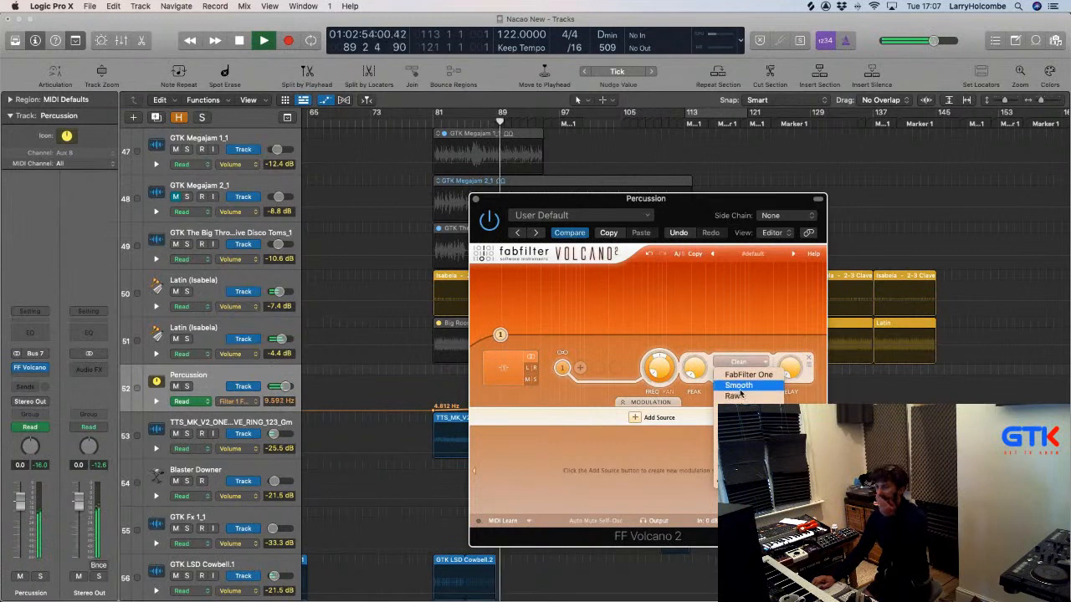
{"action": "left_click", "coordinate": [739, 449]}
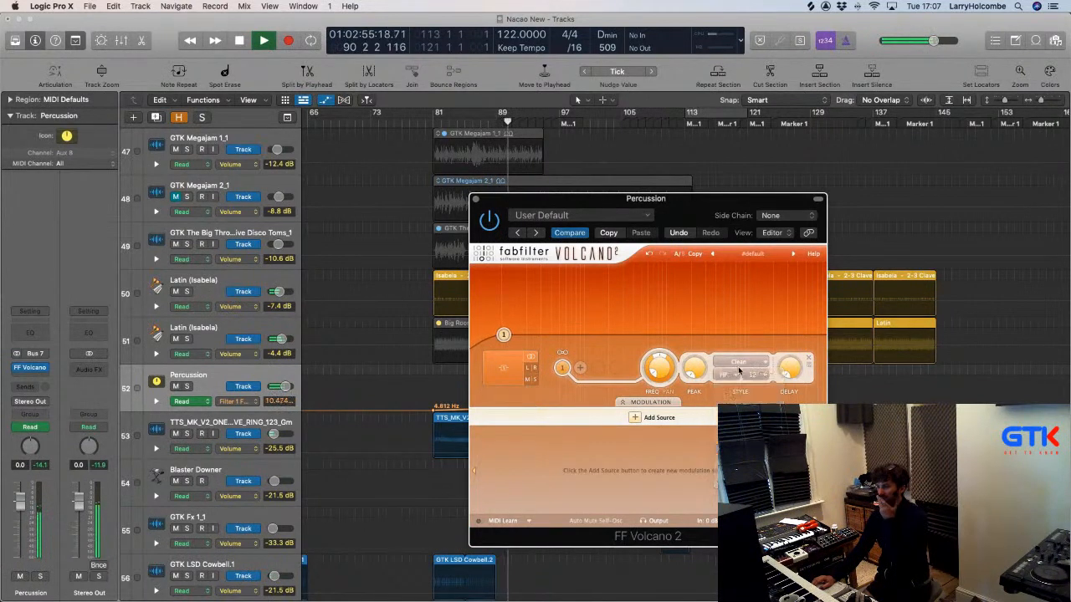
{"action": "scroll", "coordinate": [694, 366], "scroll_direction": "up", "scroll_amount": 3}
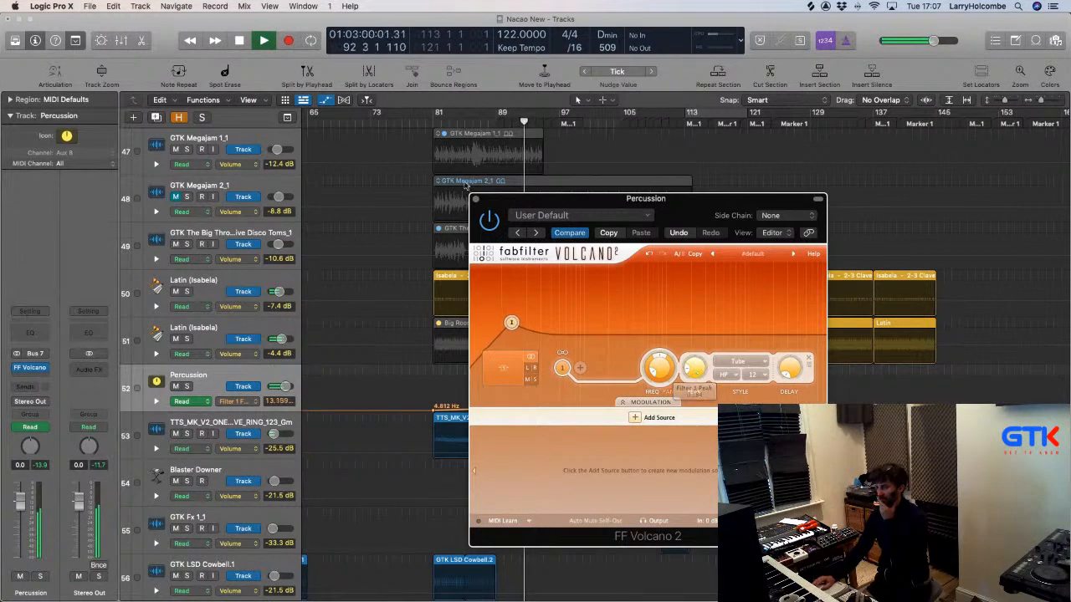
{"action": "left_click", "coordinate": [476, 199]}
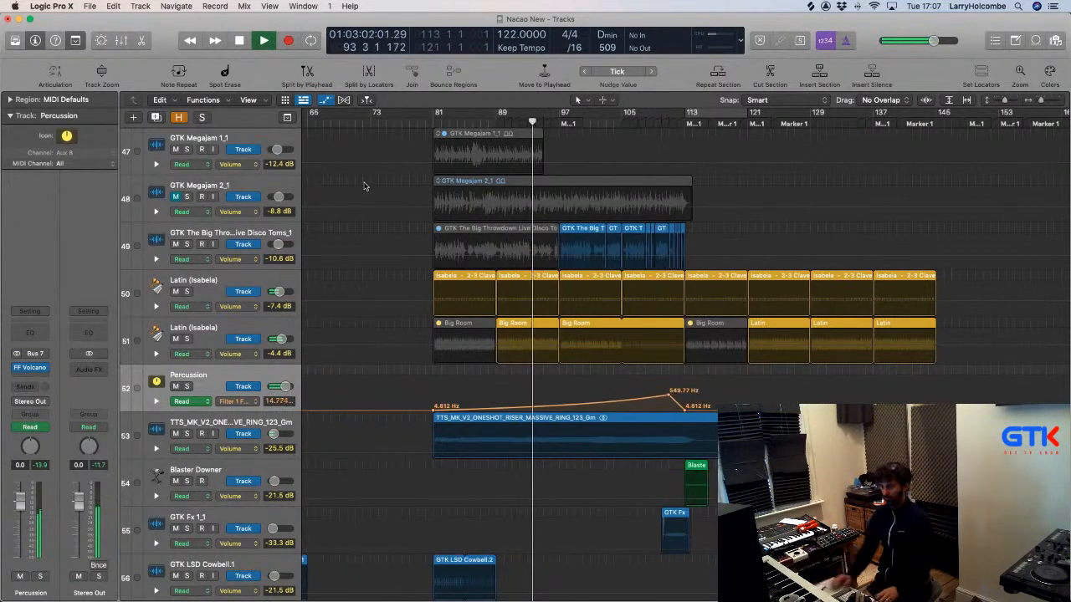
{"action": "key", "text": "a"}
{"action": "key", "text": "super+Up"}
{"action": "key", "text": "super+Up"}
{"action": "key", "text": "super+Up"}
{"action": "key", "text": "super+Up"}
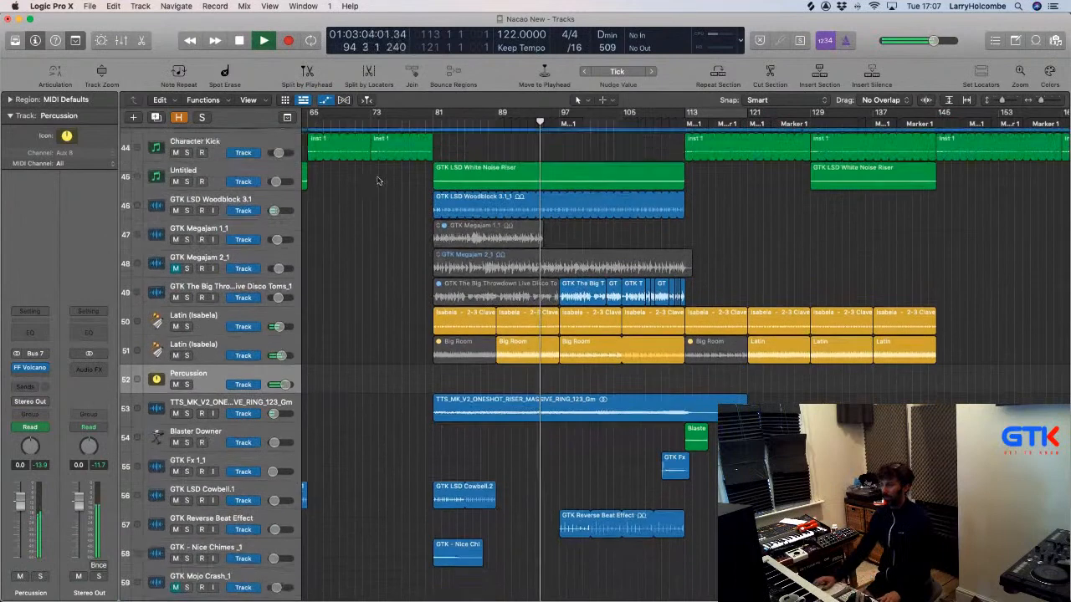
Search Apple Loops for 'snare roll' with keywords cleared and preview Euro Snare Roll 01.
{"action": "left_click", "coordinate": [1033, 42]}
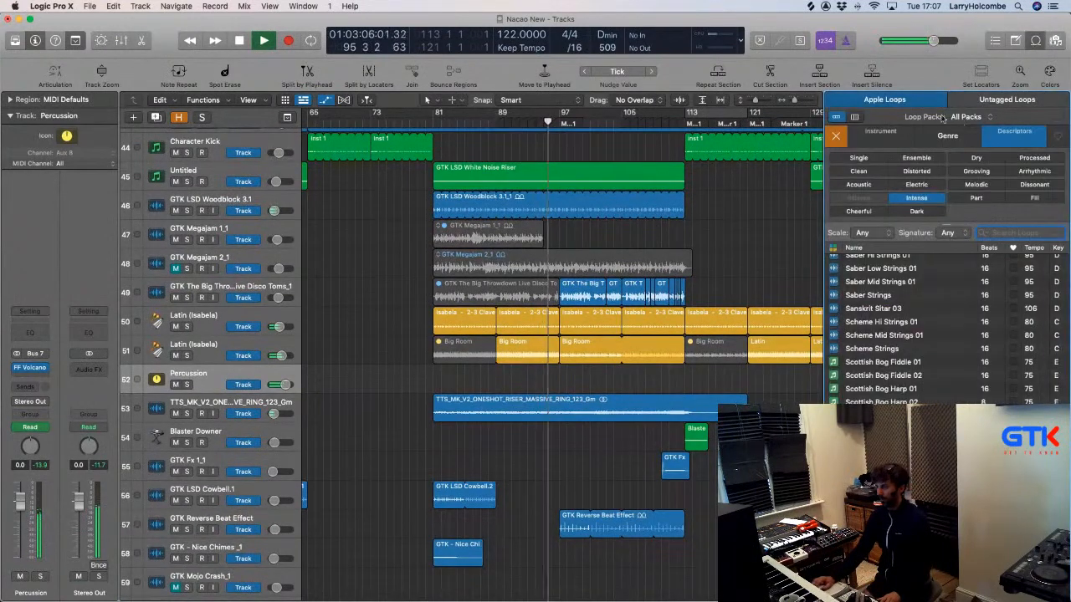
{"action": "left_click", "coordinate": [833, 135]}
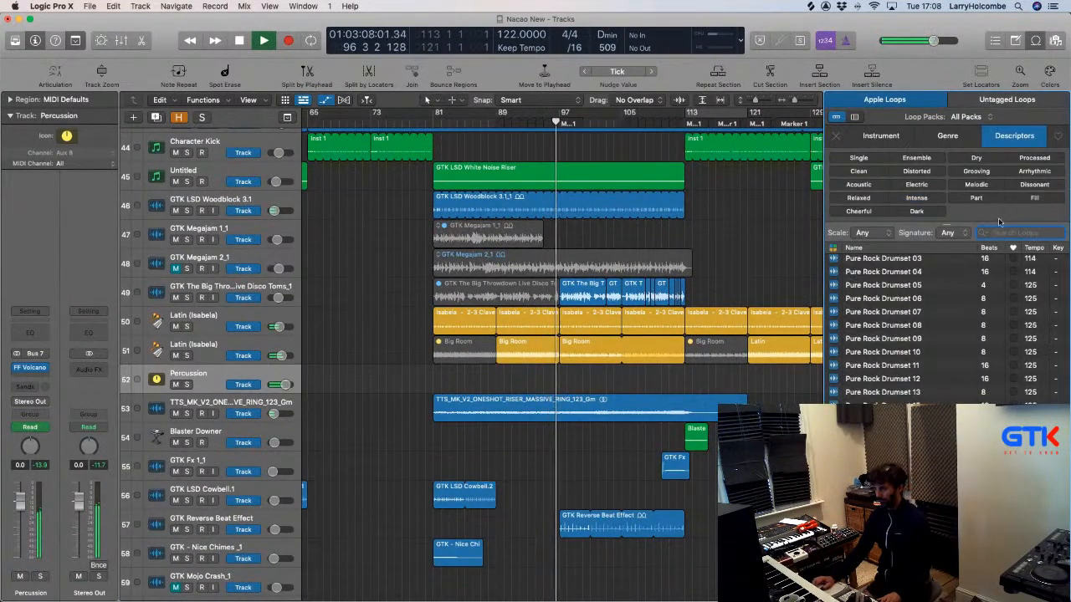
{"action": "type", "text": "sn"}
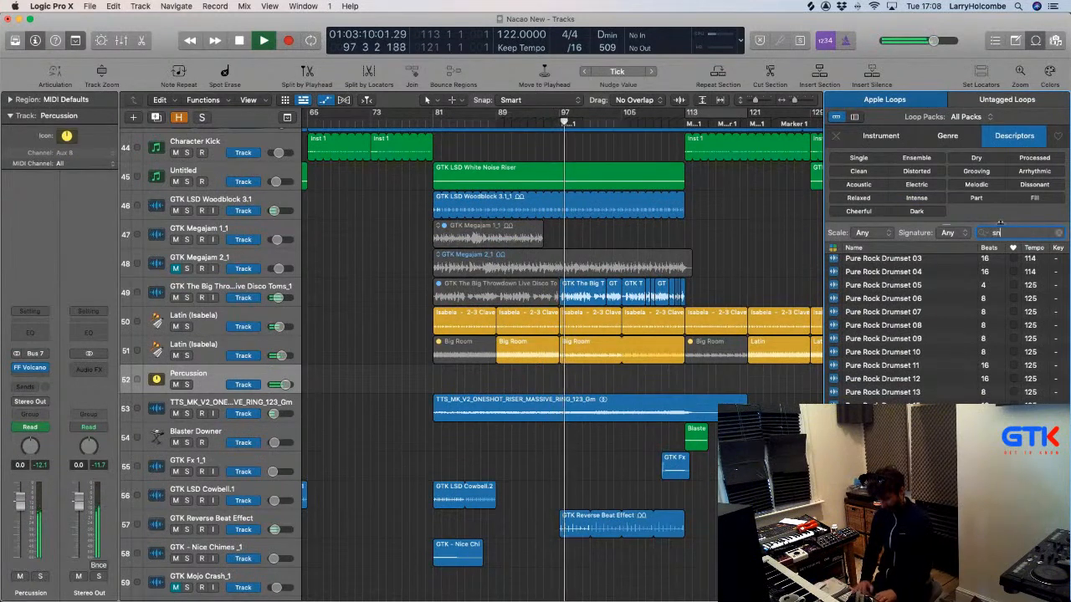
{"action": "type", "text": "are roll"}
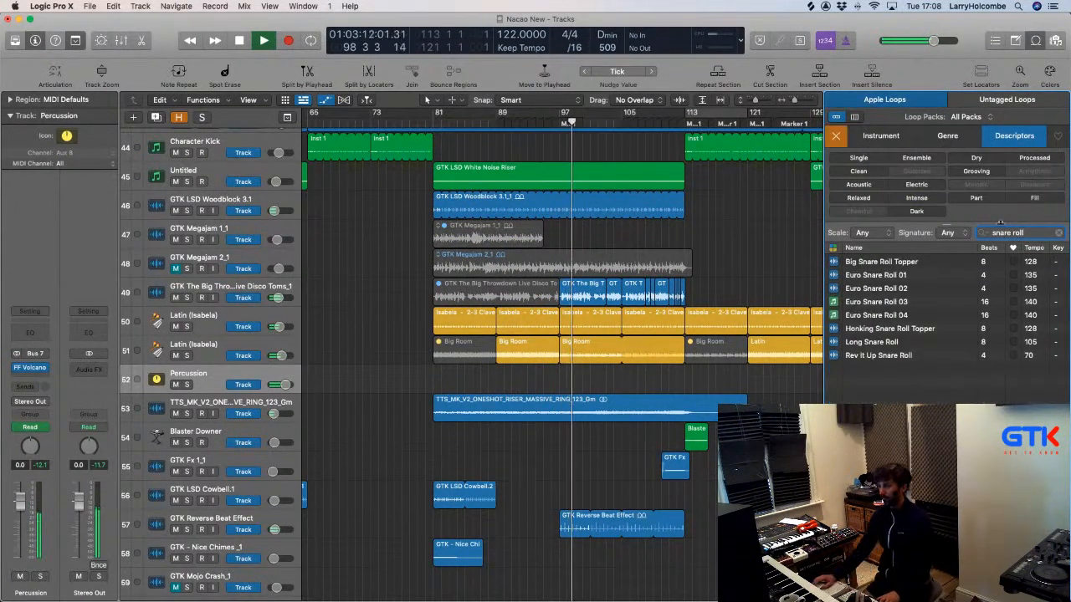
{"action": "left_click", "coordinate": [833, 276]}
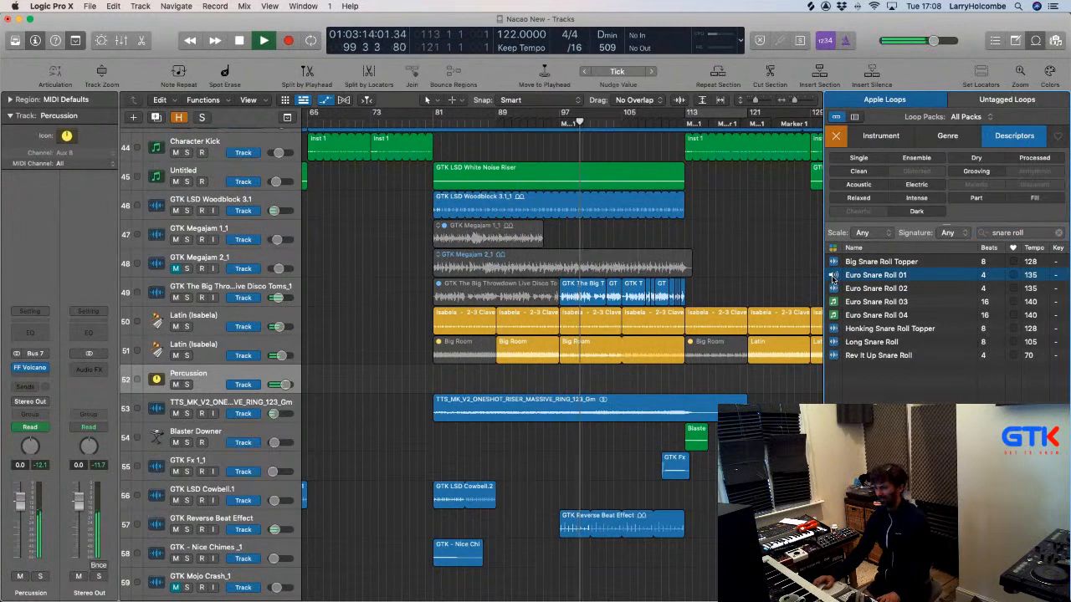
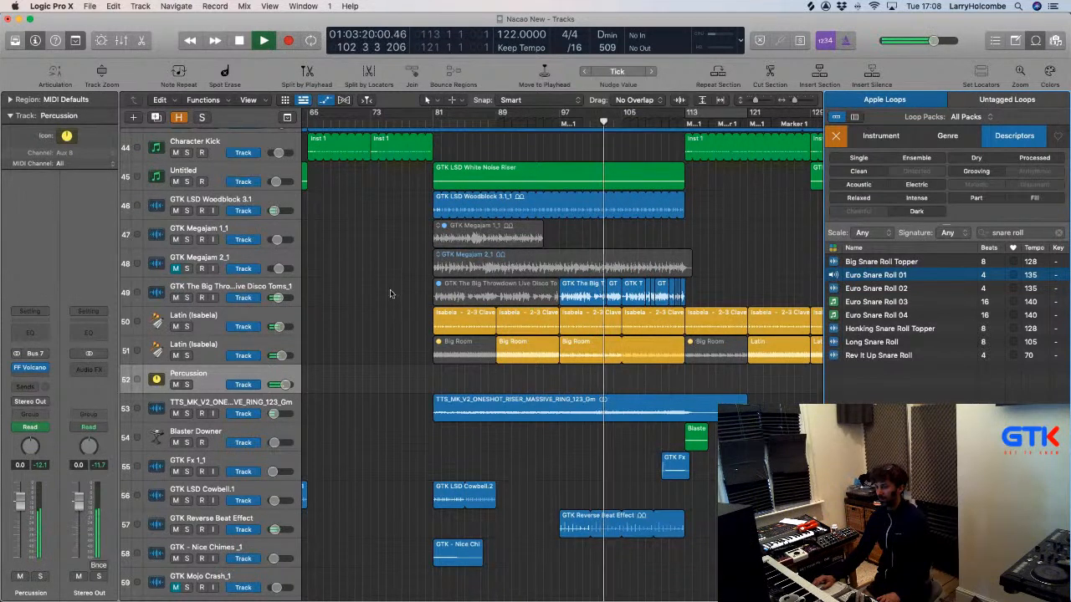
Select the GTK Reverse Beat Effect track, zoom out the Tracks area, and deselect its region.
{"action": "scroll", "coordinate": [385, 300], "scroll_direction": "down", "scroll_amount": 5}
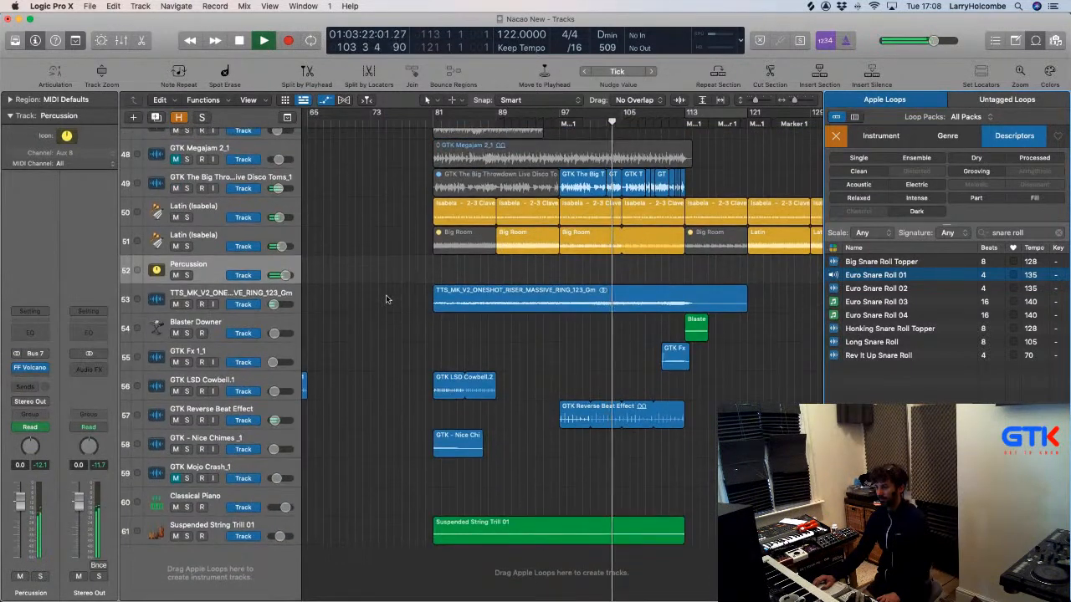
{"action": "scroll", "coordinate": [385, 299], "scroll_direction": "up", "scroll_amount": 1}
{"action": "left_click", "coordinate": [214, 465]}
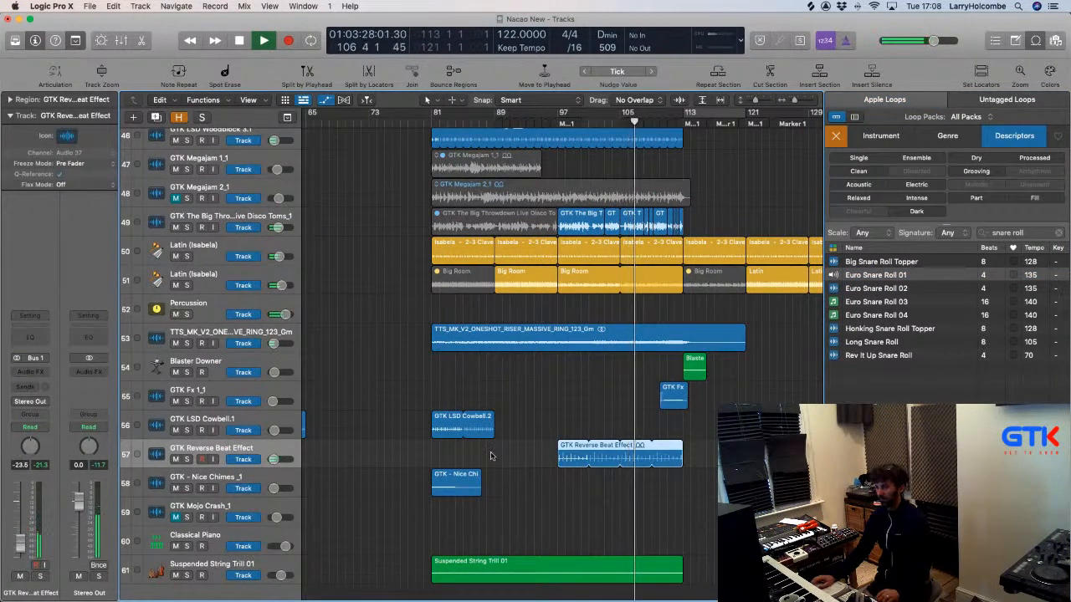
{"action": "scroll", "coordinate": [491, 455], "scroll_direction": "down", "scroll_amount": 3}
{"action": "scroll", "coordinate": [535, 452], "scroll_direction": "up", "scroll_amount": 1}
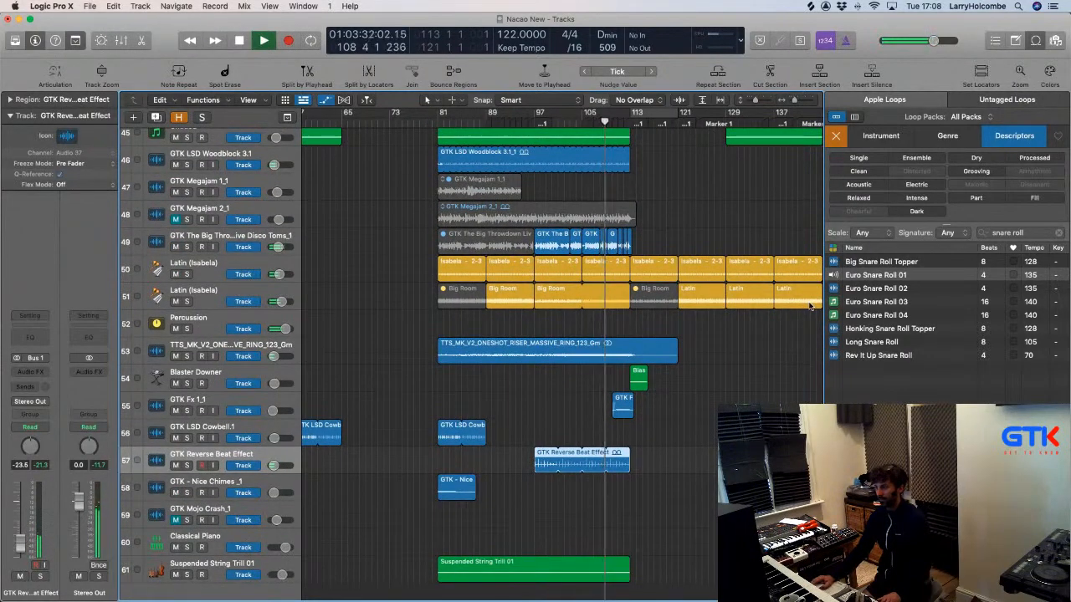
{"action": "scroll", "coordinate": [808, 306], "scroll_direction": "down", "scroll_amount": 4}
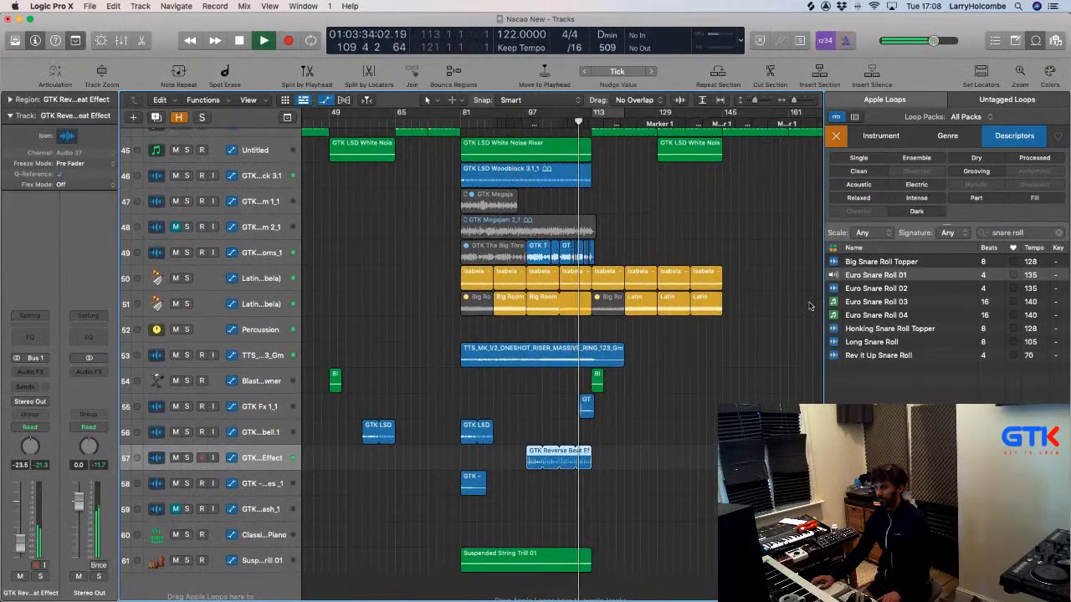
{"action": "scroll", "coordinate": [809, 306], "scroll_direction": "left", "scroll_amount": 2}
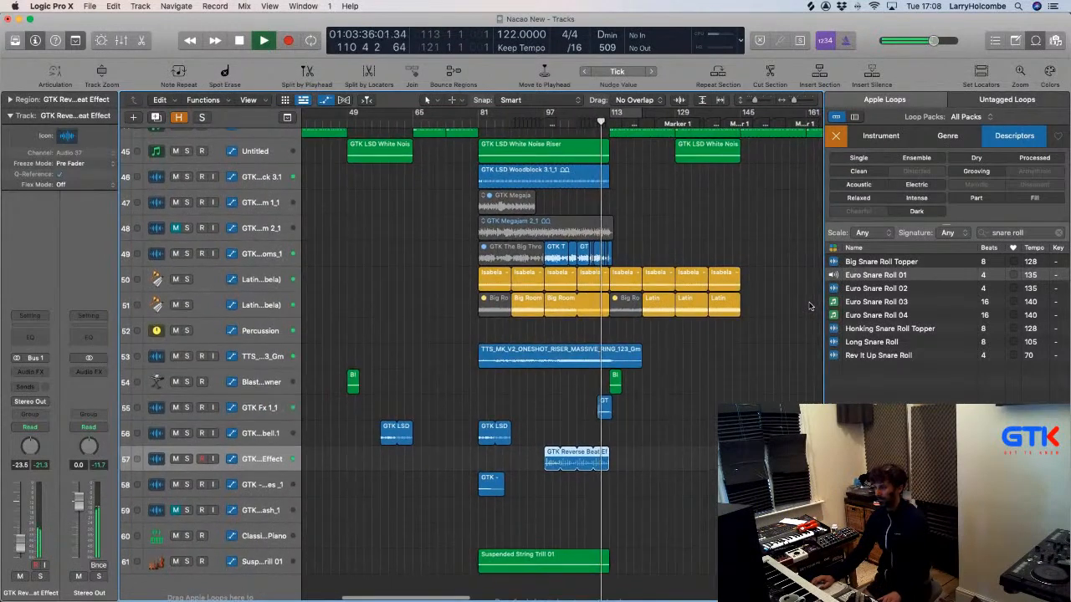
{"action": "left_click", "coordinate": [472, 240]}
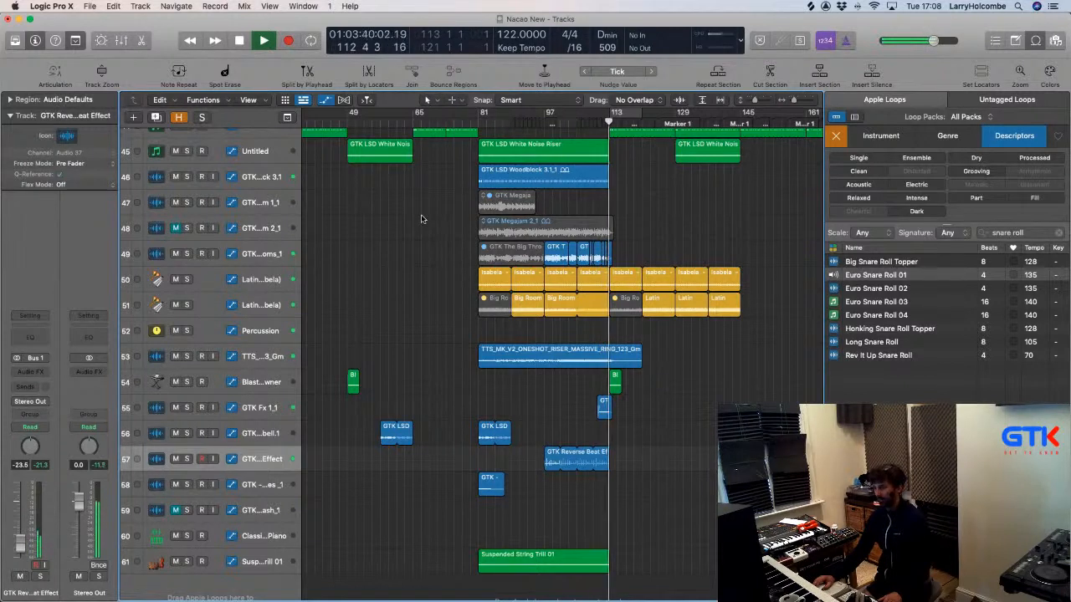
Preview Euro Snare Roll 02, Big Snare Roll Topper, Honking Snare Roll Topper, Long Snare Roll and Rev It Up Snare Roll.
{"action": "left_click", "coordinate": [834, 289]}
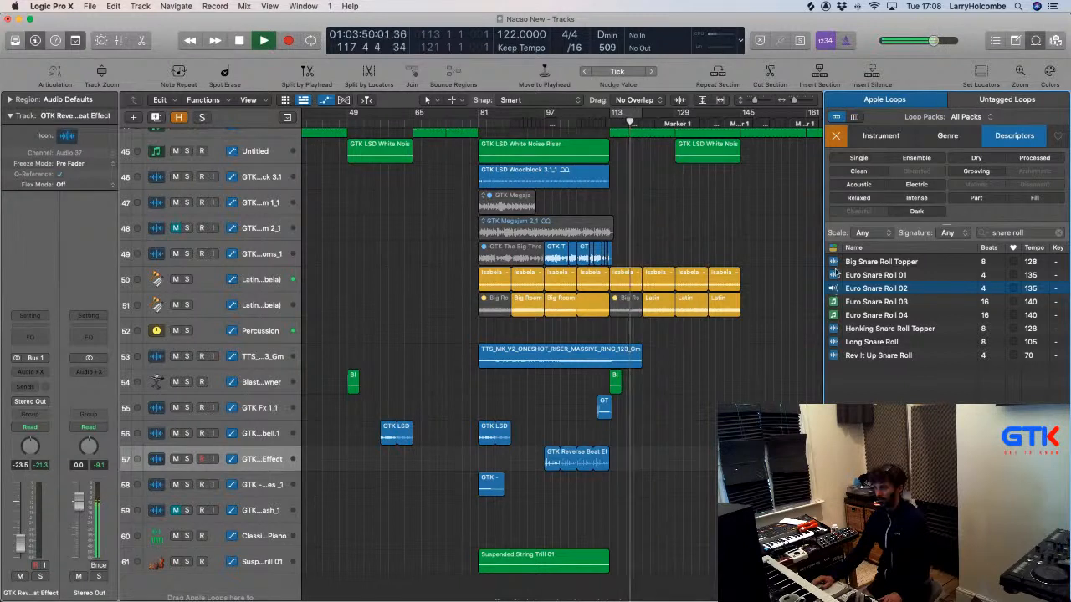
{"action": "left_click", "coordinate": [834, 262]}
{"action": "left_click", "coordinate": [431, 333]}
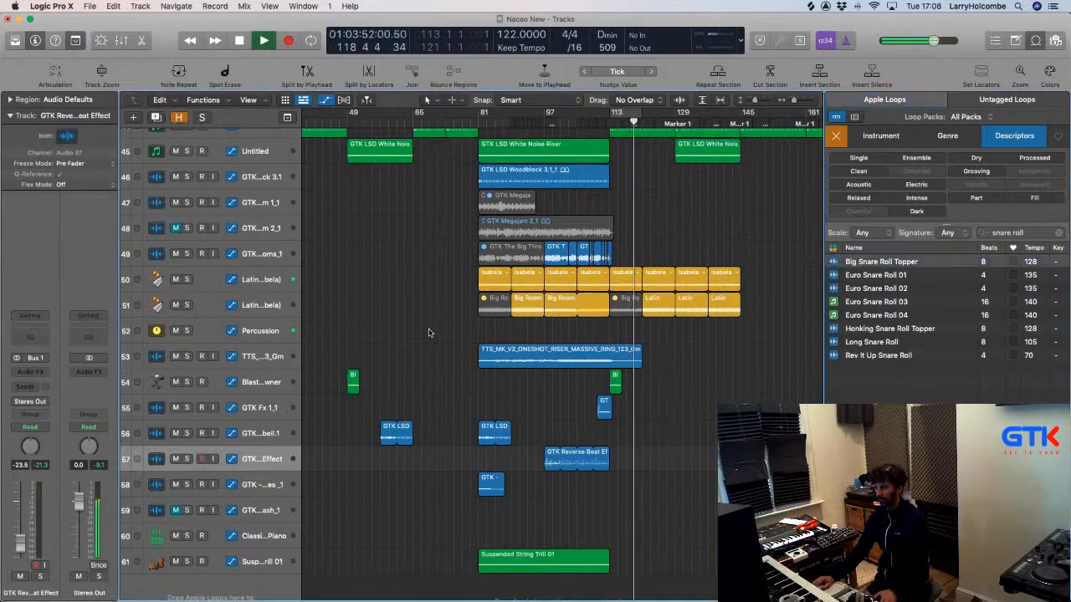
{"action": "key", "text": "space"}
{"action": "left_click", "coordinate": [835, 262]}
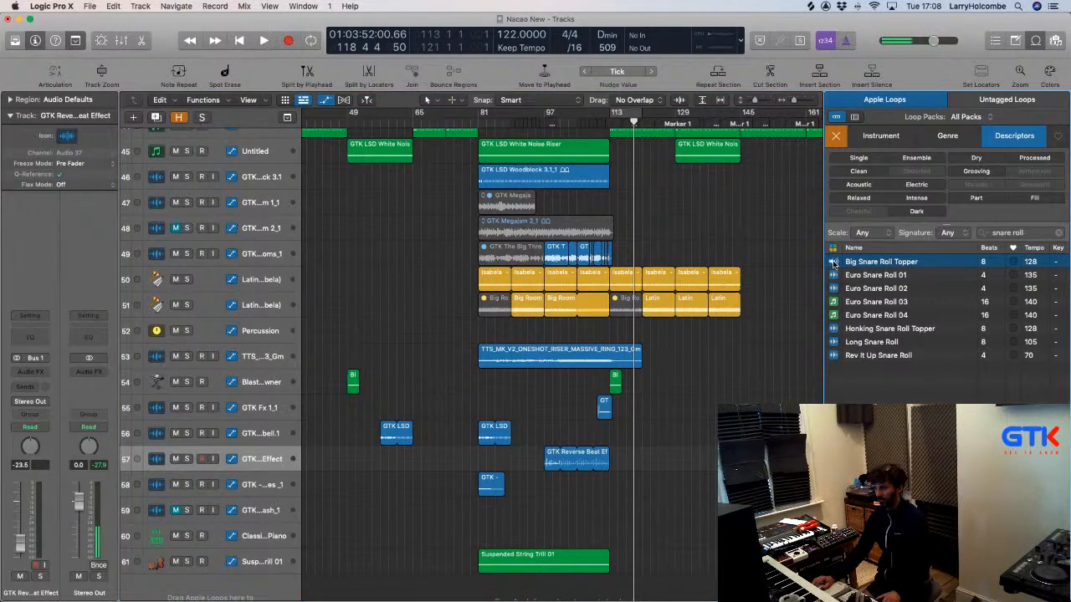
{"action": "left_click", "coordinate": [833, 328]}
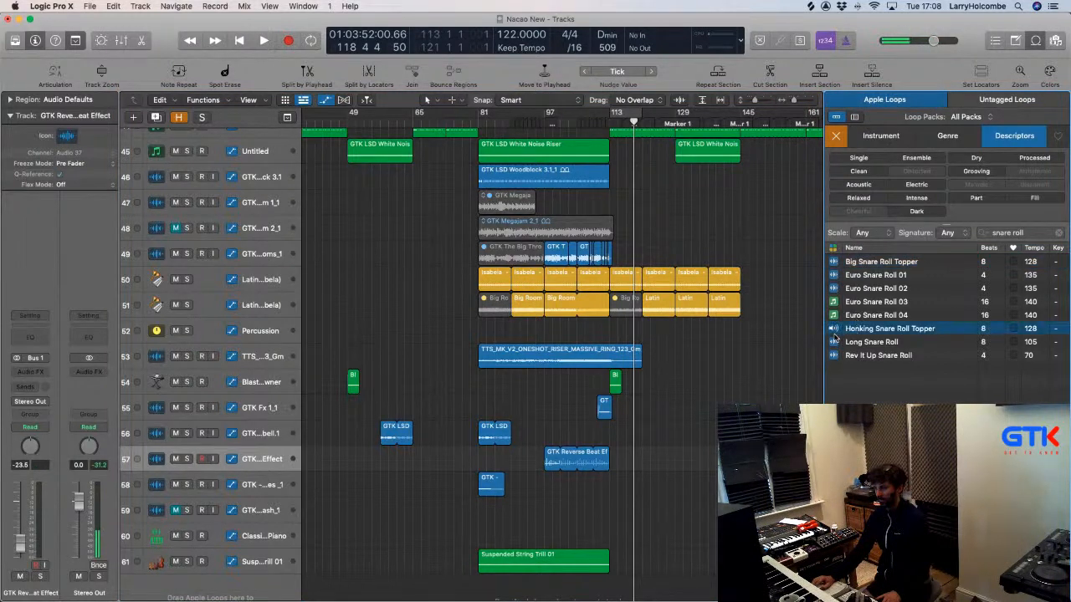
{"action": "left_click", "coordinate": [833, 343]}
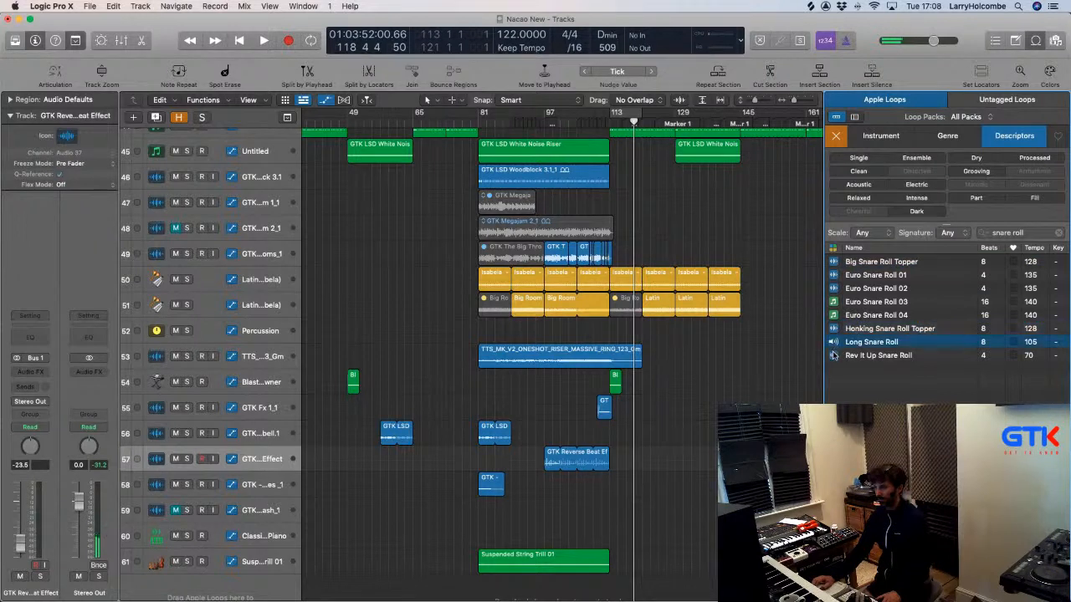
{"action": "left_click", "coordinate": [834, 355]}
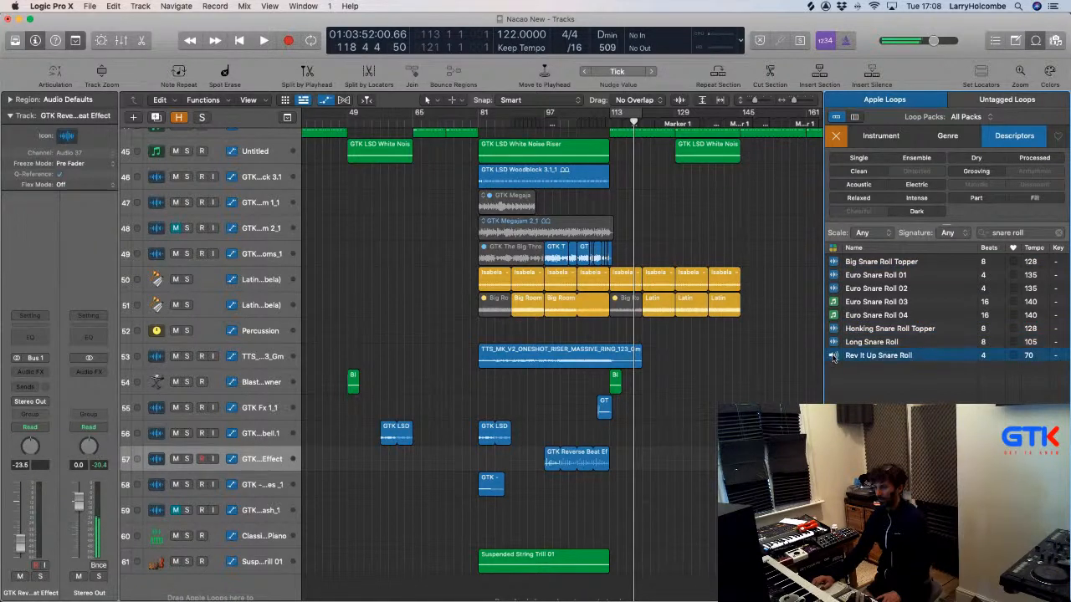
Search Finder for '909 snare roll', limited to file names matching it.
{"action": "key", "text": "super+Tab"}
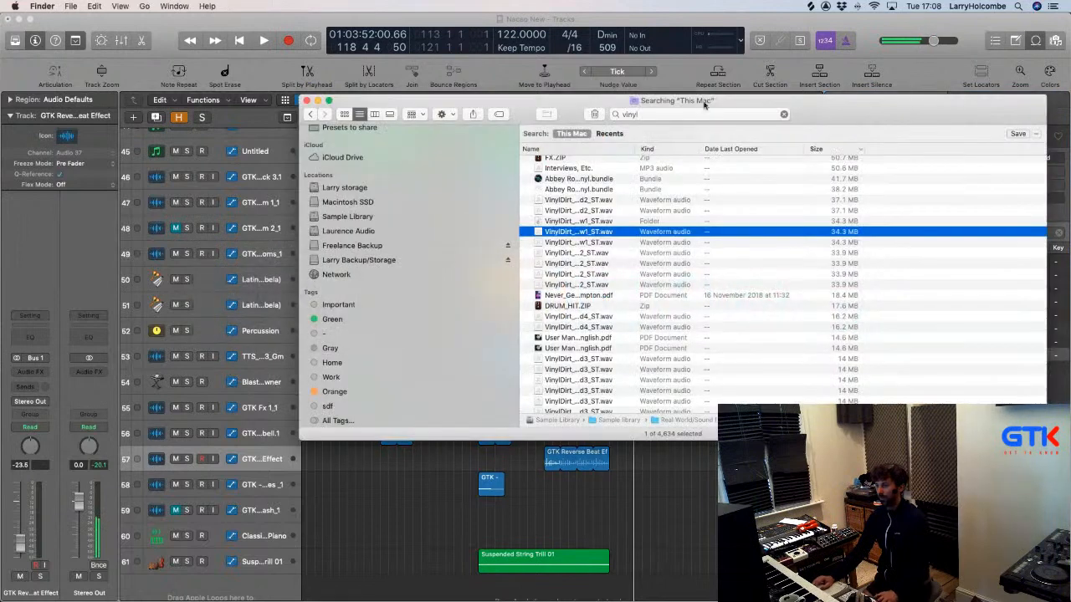
{"action": "left_click", "coordinate": [688, 114]}
{"action": "key", "text": "super+a"}
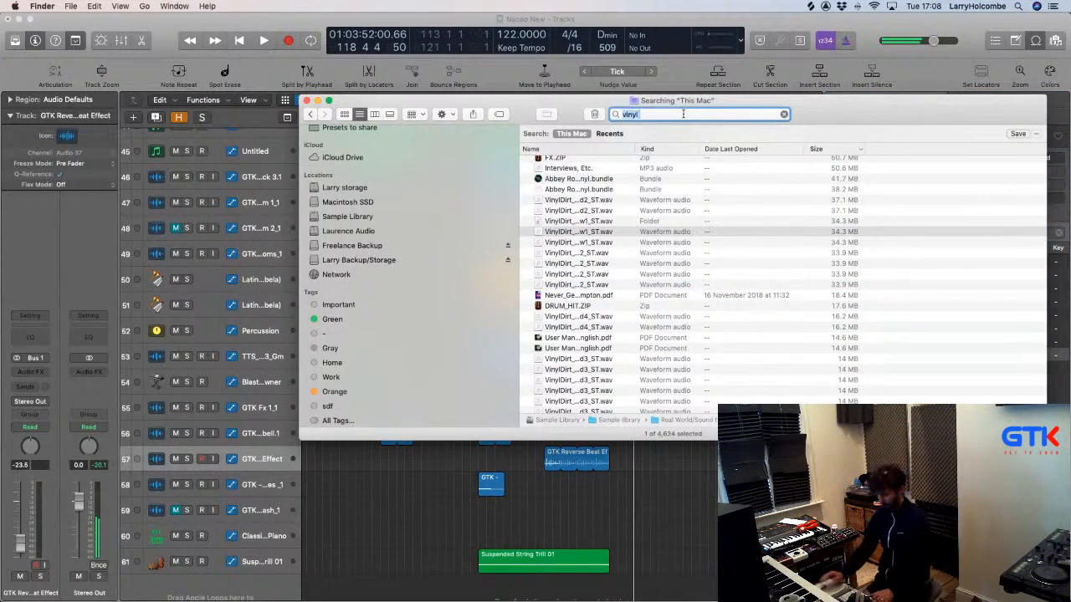
{"action": "type", "text": "909"}
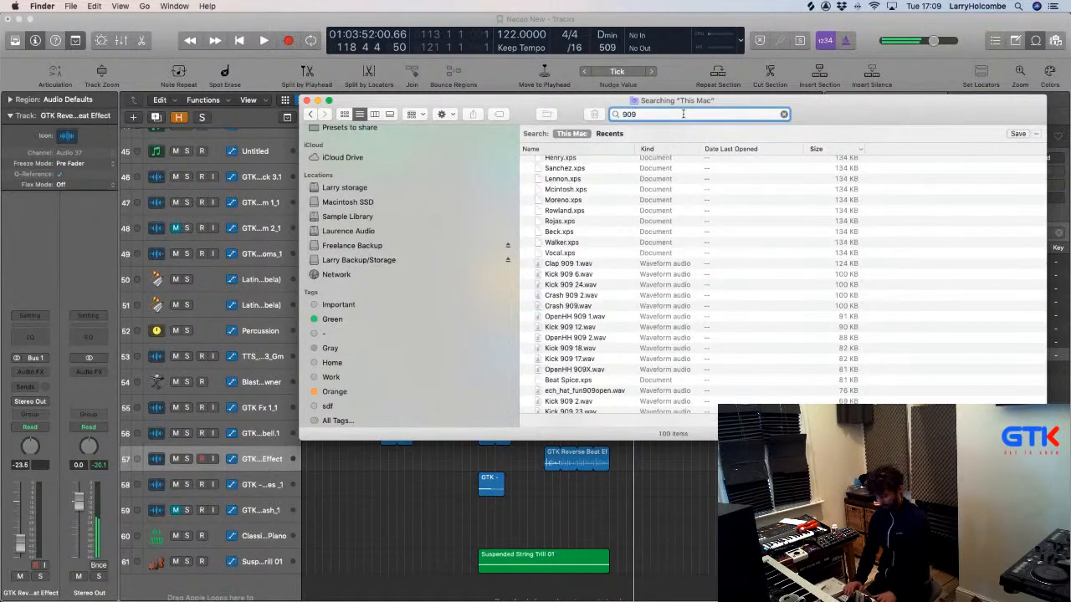
{"action": "type", "text": " snare roll"}
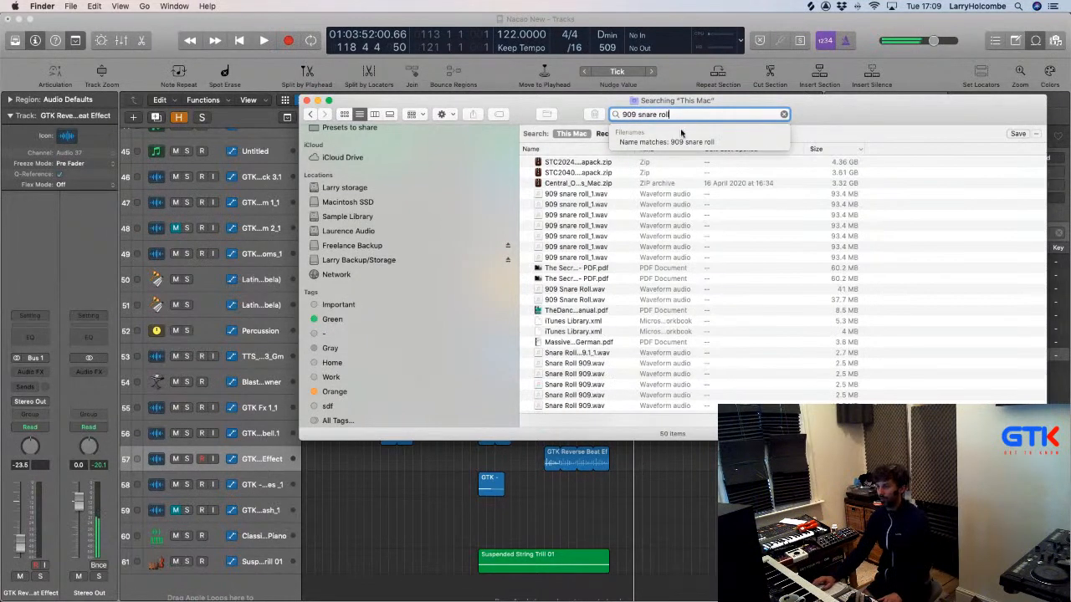
{"action": "left_click", "coordinate": [669, 142]}
{"action": "left_click_drag", "start_coordinate": [509, 101], "coordinate": [437, 72]}
Quick Look Snare Roll 909.wav, briefly starting and stopping the Logic project playback.
{"action": "left_click", "coordinate": [534, 262]}
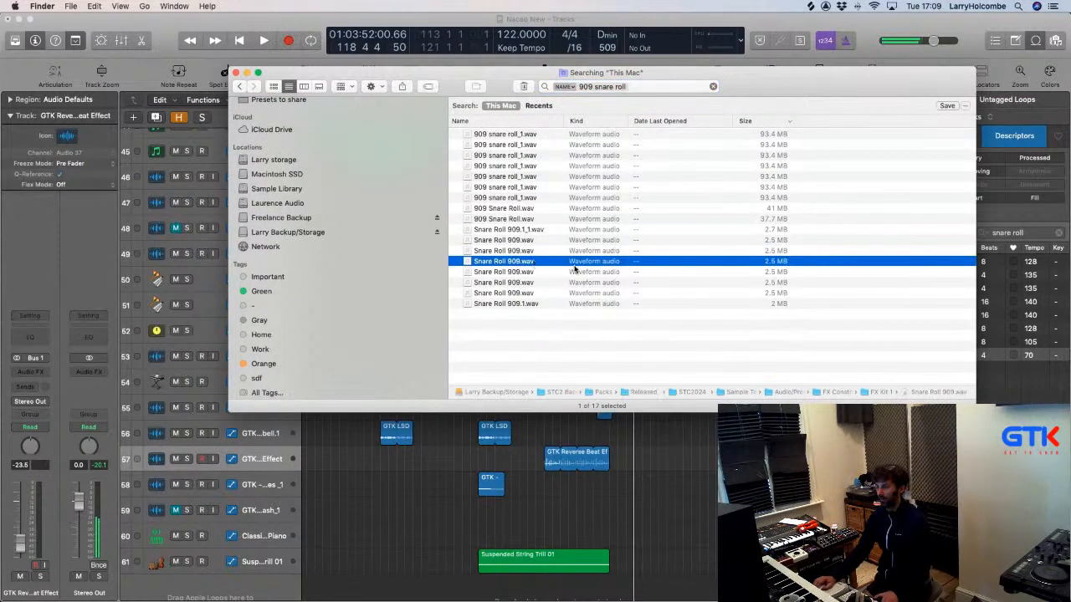
{"action": "key", "text": "space"}
{"action": "left_click", "coordinate": [684, 457]}
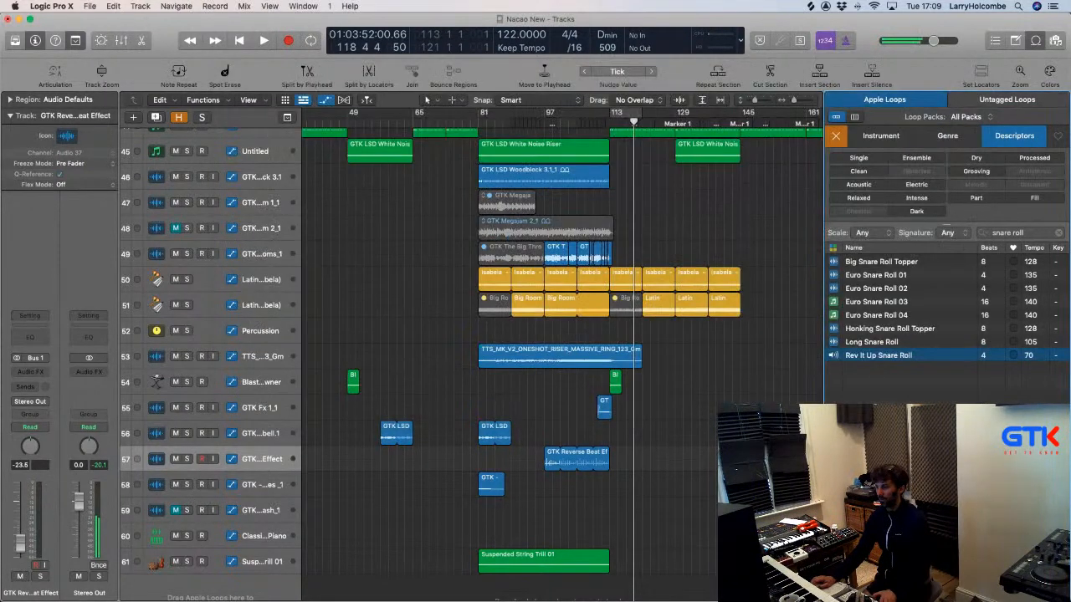
{"action": "key", "text": "space"}
{"action": "key", "text": "super+Tab"}
{"action": "left_click", "coordinate": [806, 356]}
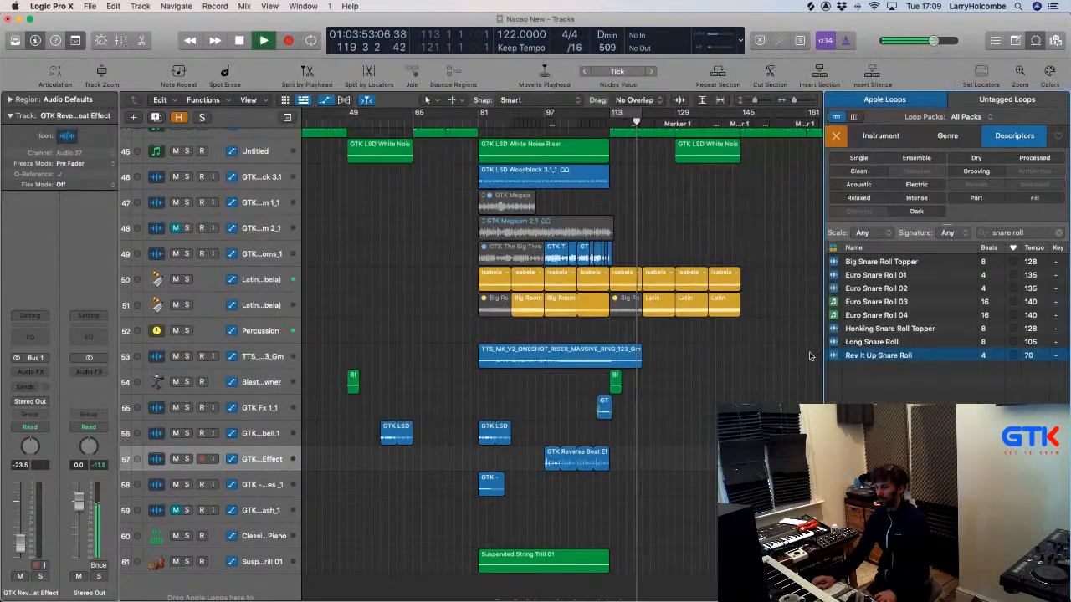
{"action": "left_click", "coordinate": [764, 372]}
{"action": "key", "text": "space"}
Preview 909 Snare Roll.wav, scrubbing ahead and back to about 1:37.
{"action": "key", "text": "super+Tab"}
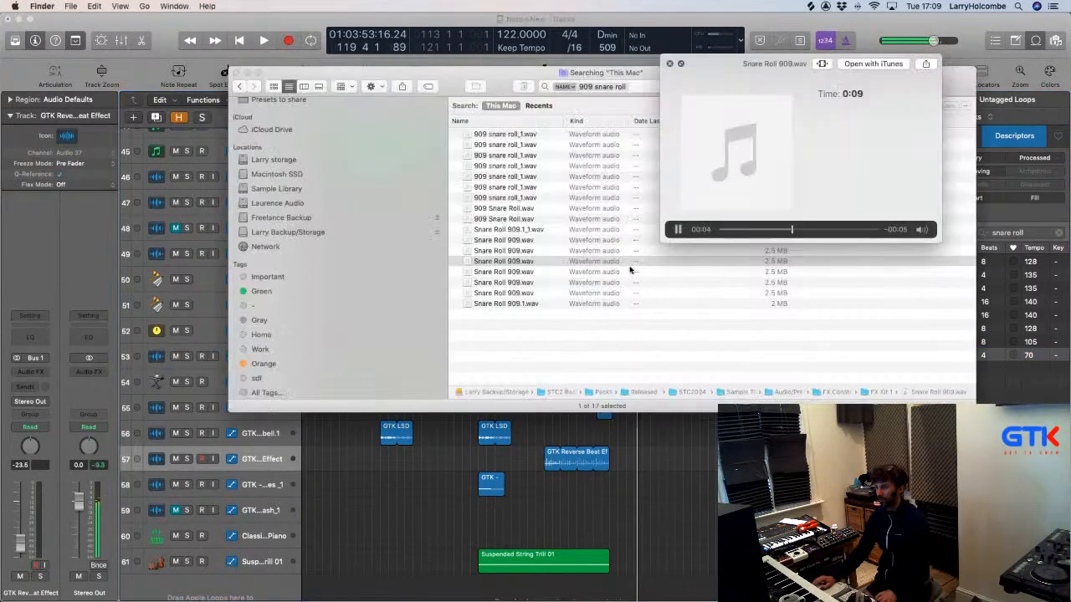
{"action": "left_click", "coordinate": [502, 209]}
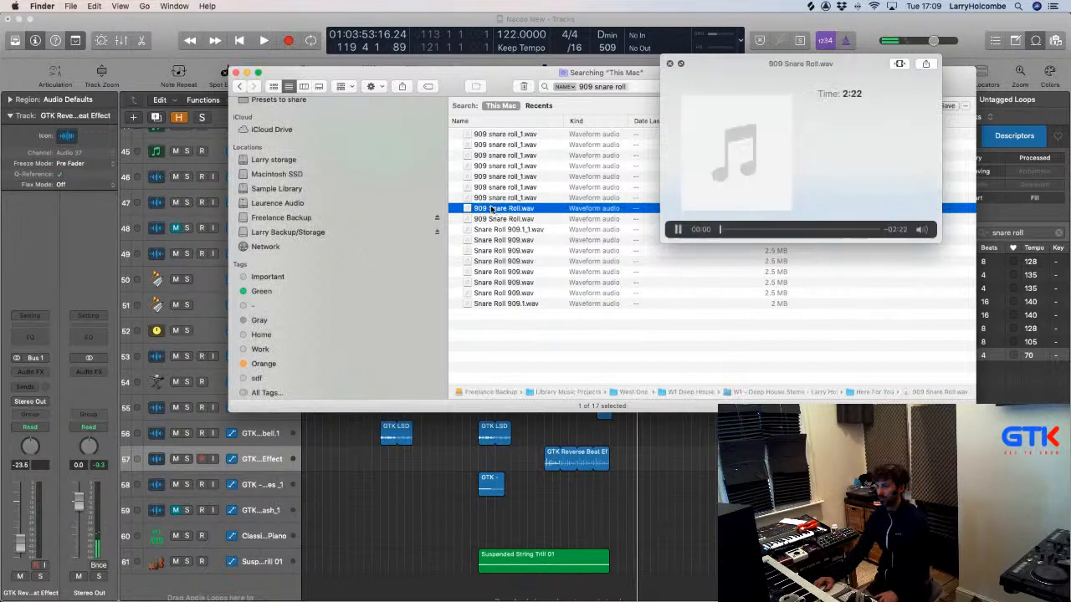
{"action": "left_click", "coordinate": [781, 229]}
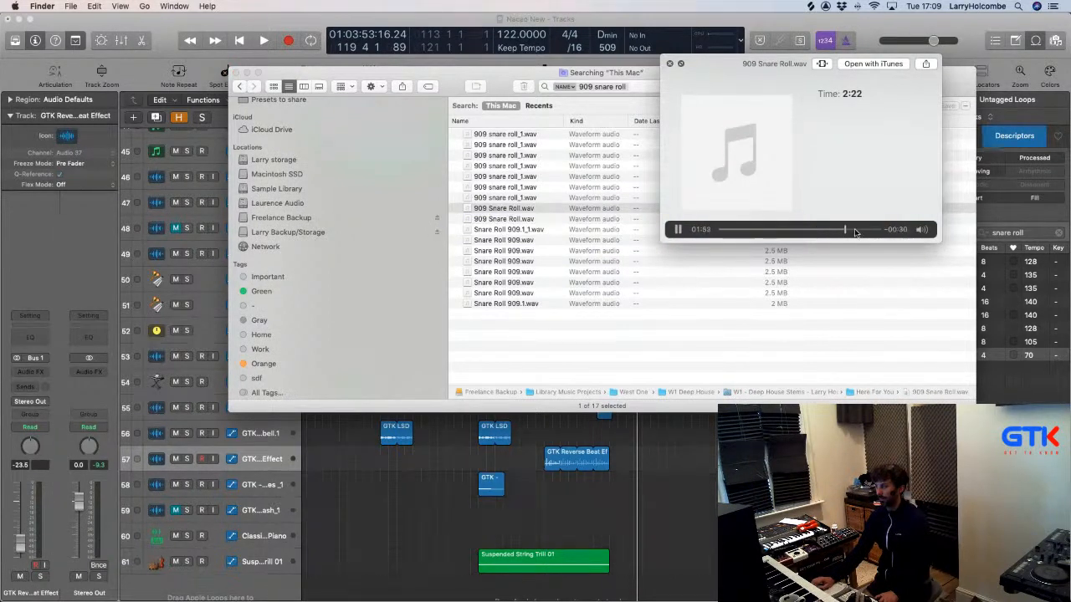
{"action": "left_click_drag", "start_coordinate": [855, 231], "coordinate": [829, 231]}
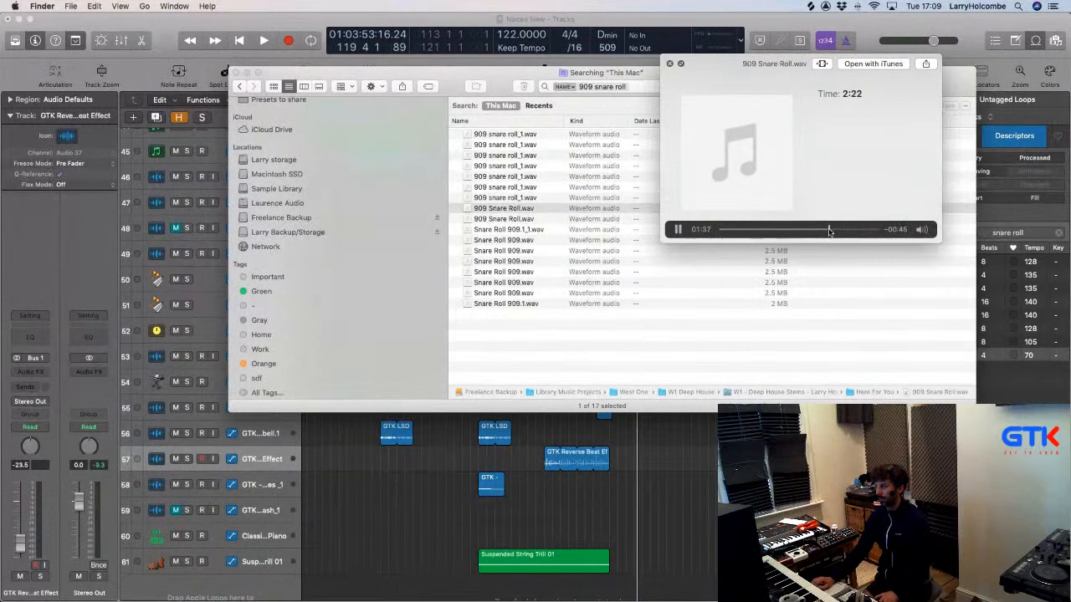
Preview 909 snare roll_1.wav, Snare Roll 909.1_1.wav and other Snare Roll 909 copies, then close the preview.
{"action": "left_click", "coordinate": [514, 135]}
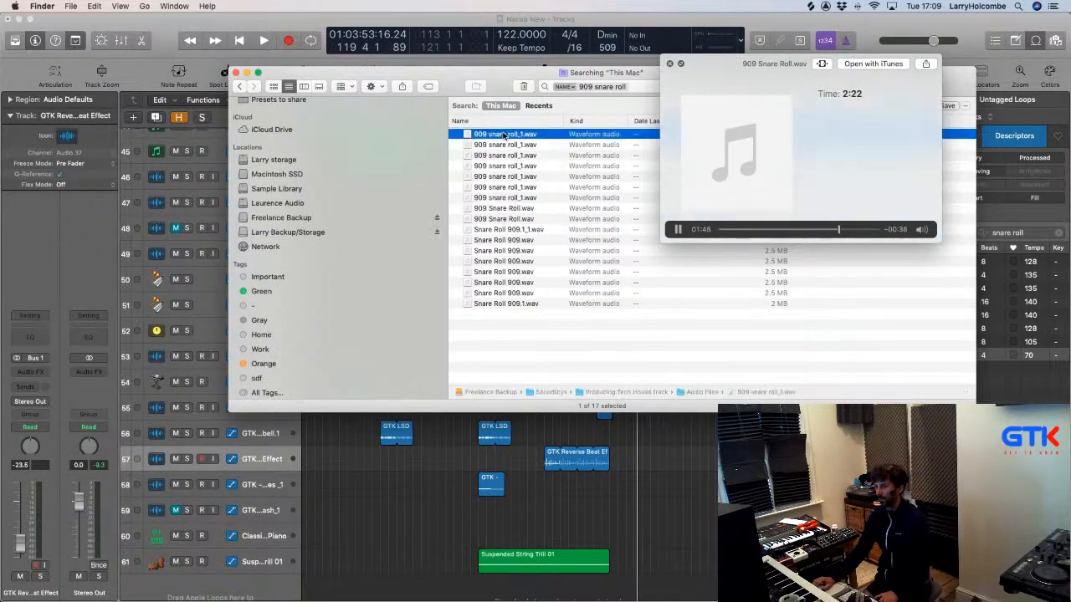
{"action": "left_click", "coordinate": [498, 229]}
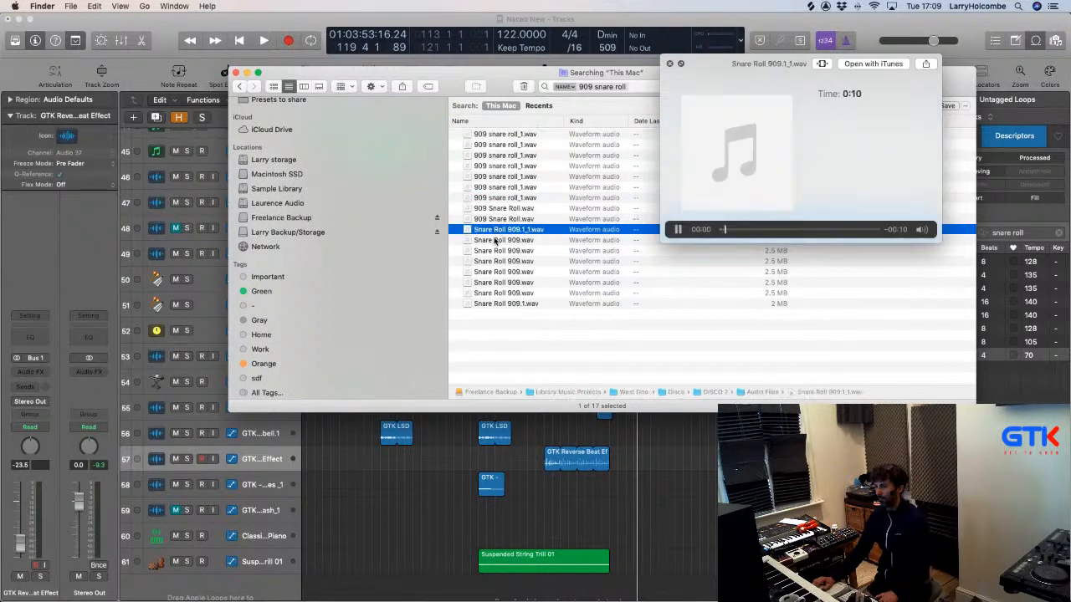
{"action": "left_click", "coordinate": [493, 241]}
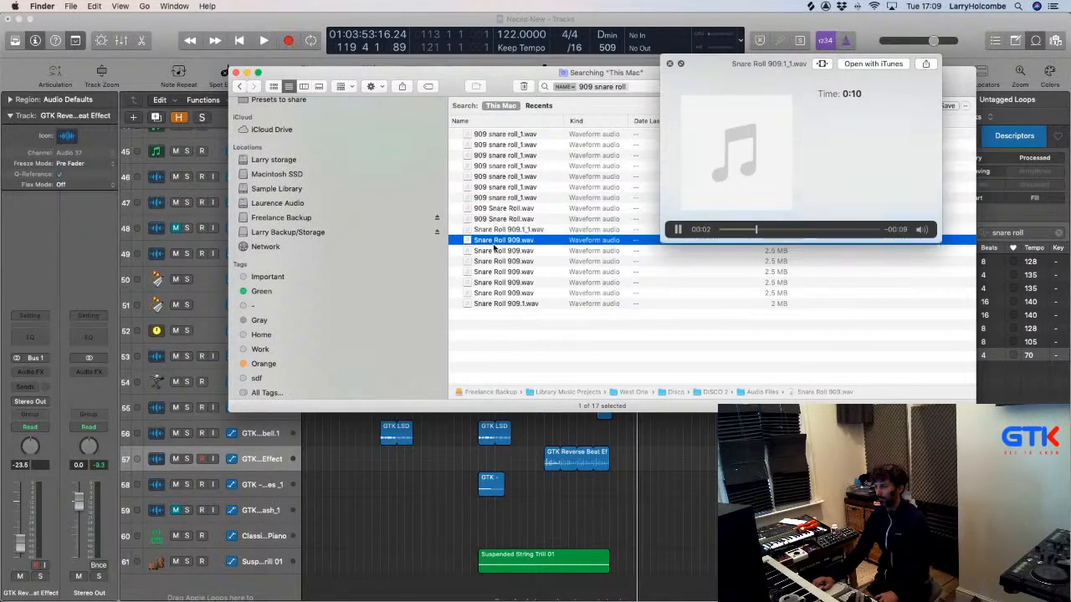
{"action": "left_click", "coordinate": [491, 262]}
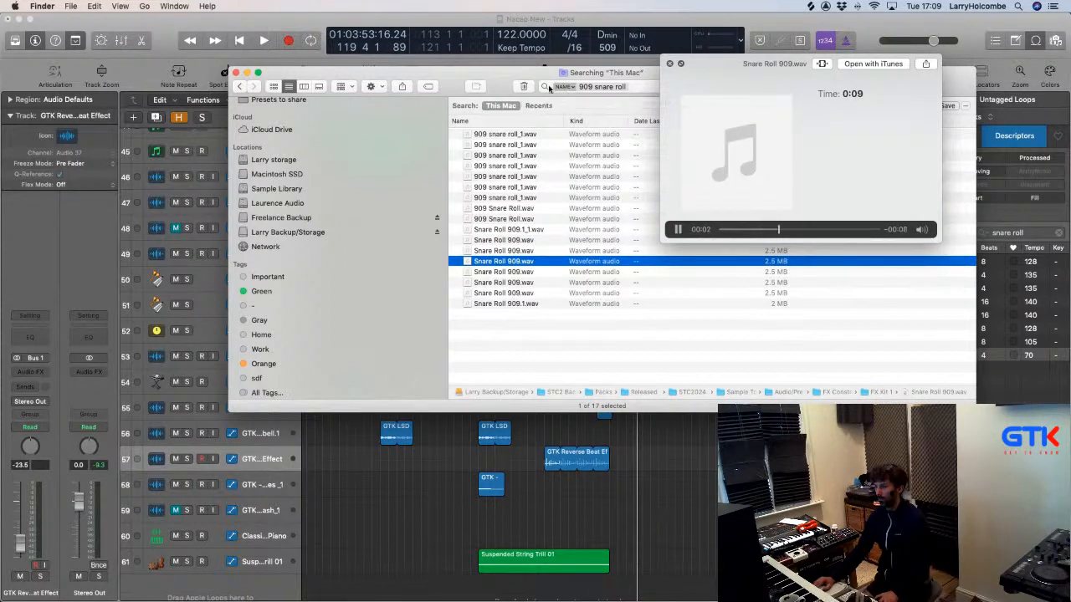
{"action": "left_click_drag", "start_coordinate": [450, 81], "coordinate": [447, 75]}
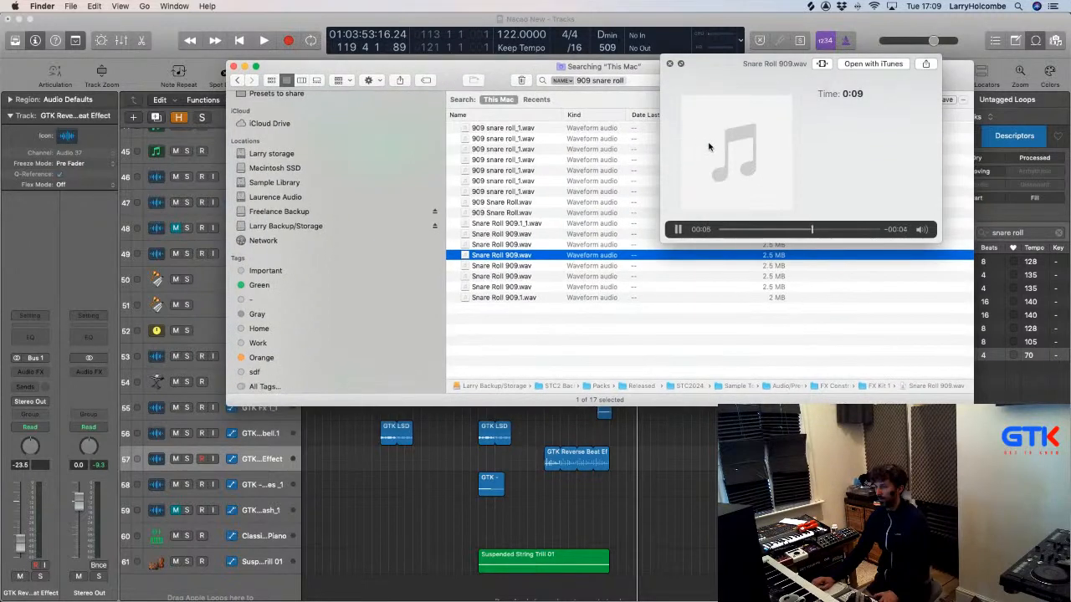
{"action": "key", "text": "space"}
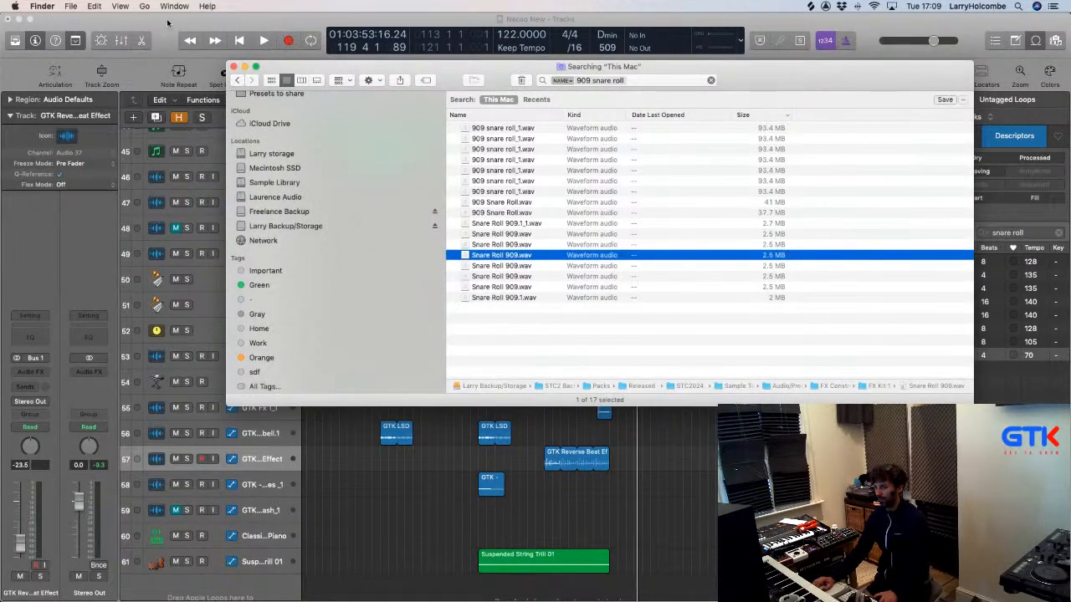
{"action": "left_click", "coordinate": [167, 23]}
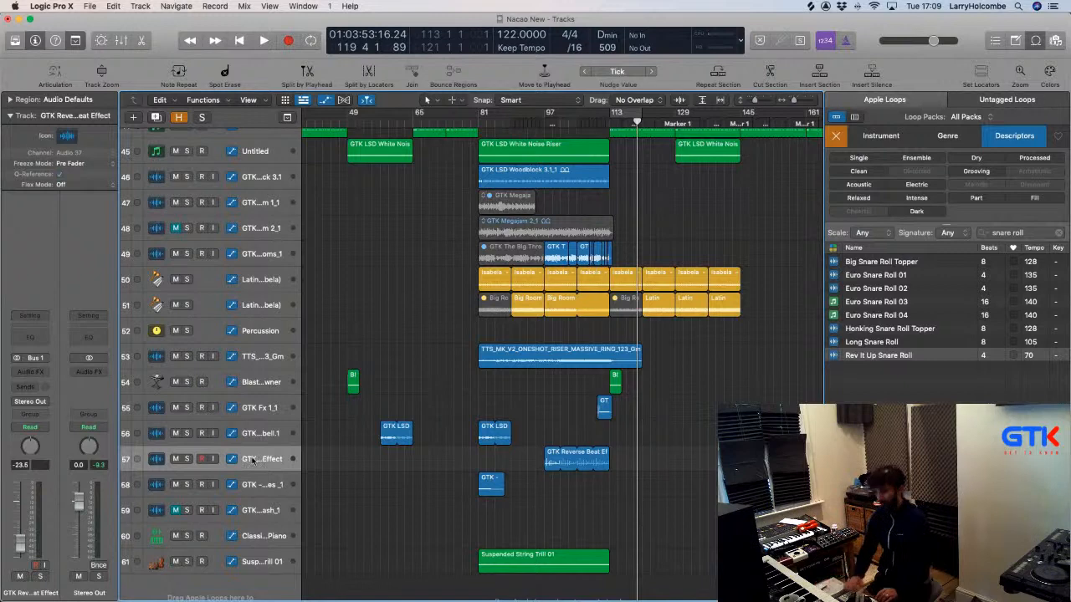
Create a new Software Instrument track, Inst 21, with Ultrabeat as its instrument.
{"action": "key", "text": "alt+super+n"}
{"action": "left_click", "coordinate": [704, 199]}
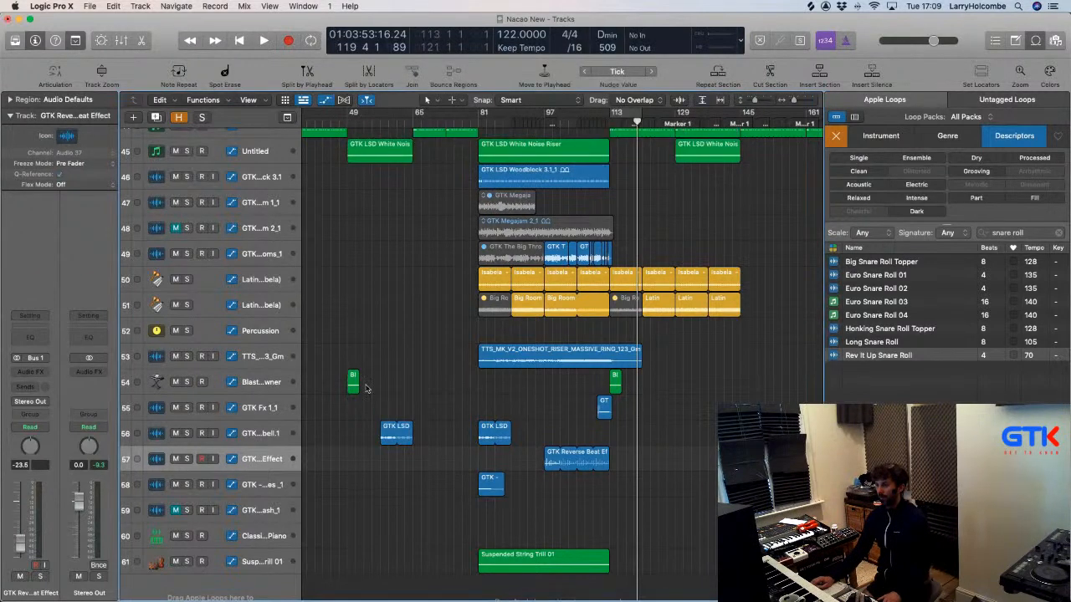
{"action": "left_click", "coordinate": [32, 343]}
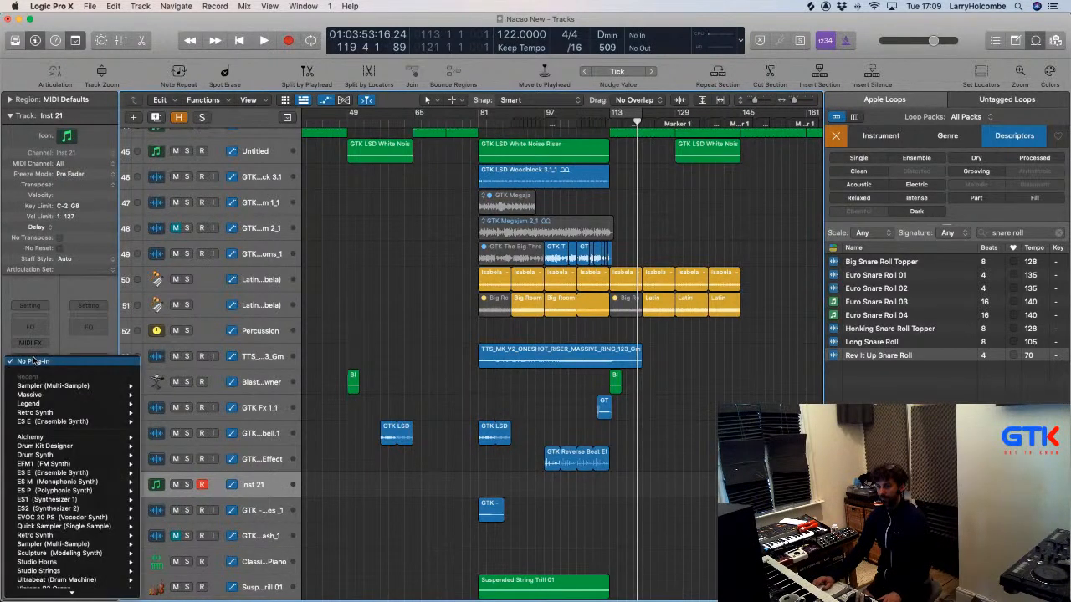
{"action": "scroll", "coordinate": [55, 406], "scroll_direction": "down", "scroll_amount": 5}
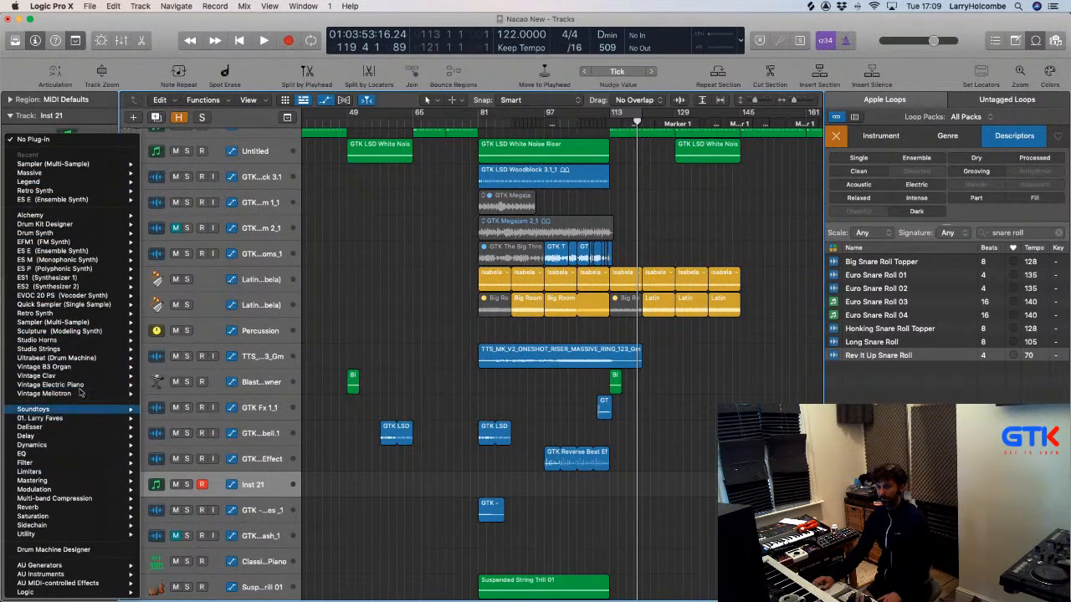
{"action": "mouse_move", "coordinate": [70, 358]}
{"action": "left_click", "coordinate": [165, 360]}
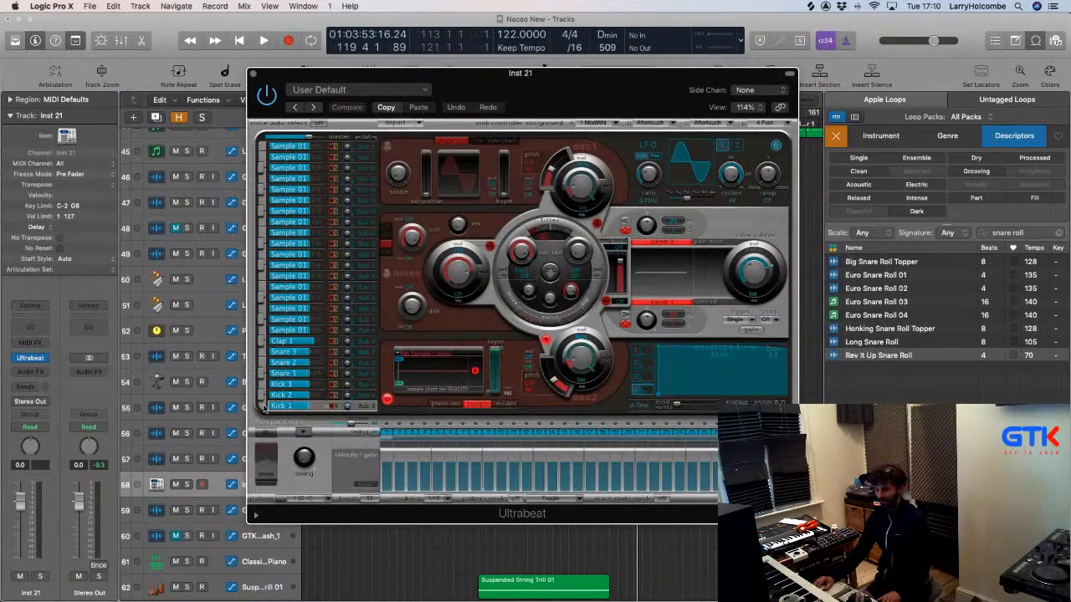
Enable Ultrabeat's step sequencer and choose Load Sample from the oscillator's sample menu.
{"action": "left_click", "coordinate": [268, 433]}
{"action": "left_click", "coordinate": [419, 356]}
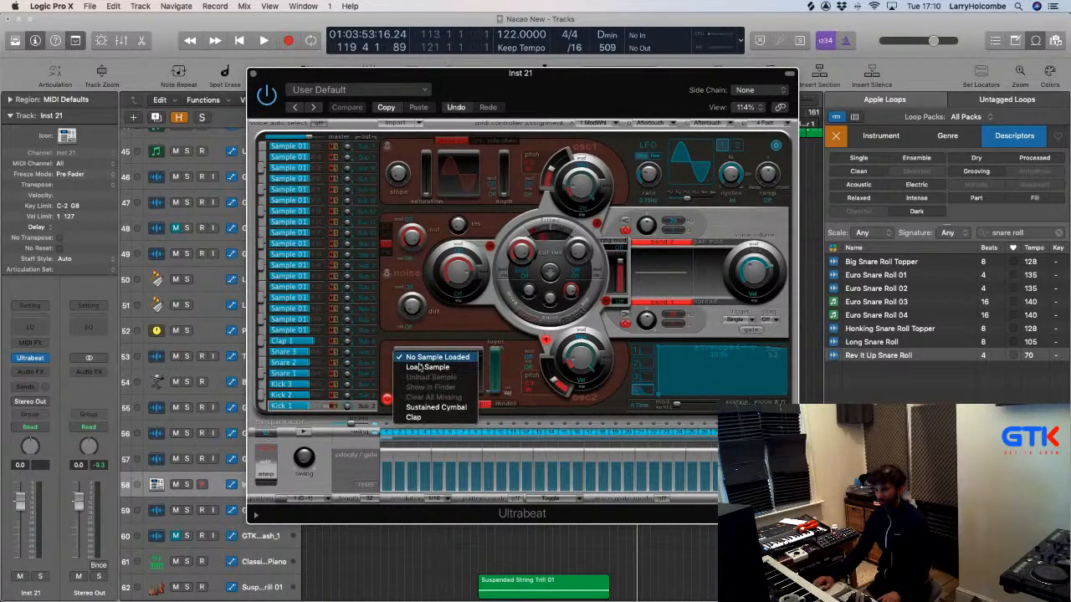
{"action": "left_click", "coordinate": [421, 363]}
{"action": "left_click", "coordinate": [420, 361]}
{"action": "left_click", "coordinate": [415, 417]}
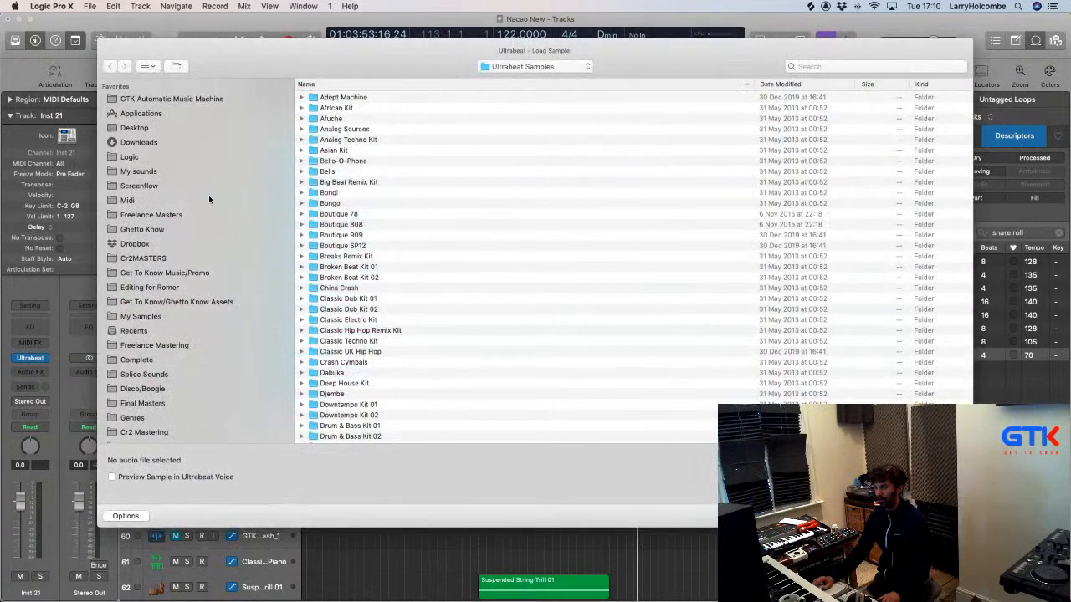
Browse to My sounds > Drum Hits > Big Analogue Drum Hits > SP1200 From Mars > WAV > 2. Snare.
{"action": "left_click", "coordinate": [140, 172]}
{"action": "double_click", "coordinate": [349, 109]}
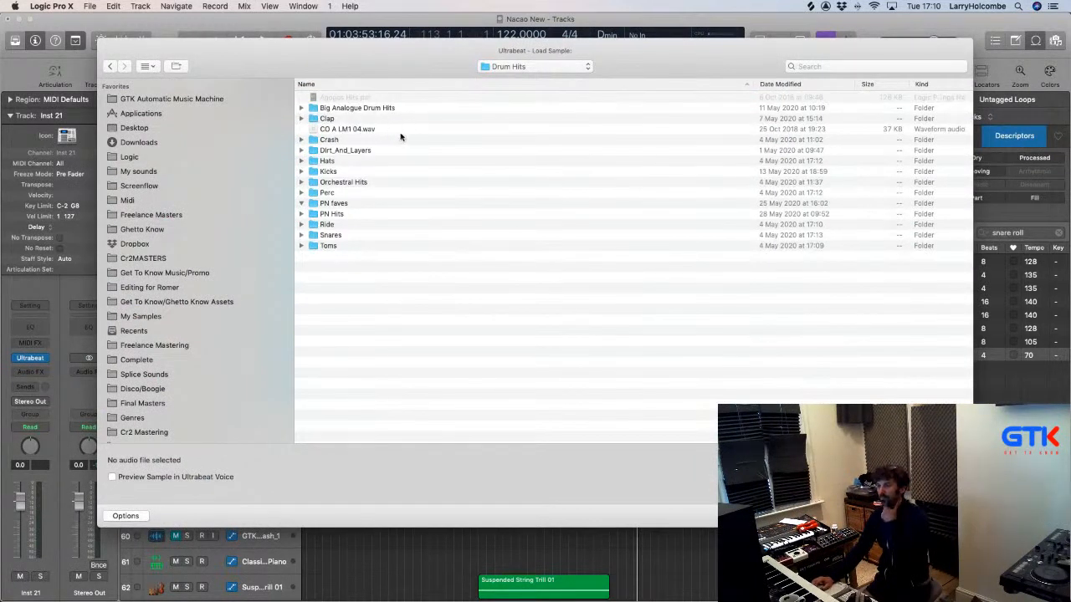
{"action": "double_click", "coordinate": [347, 110]}
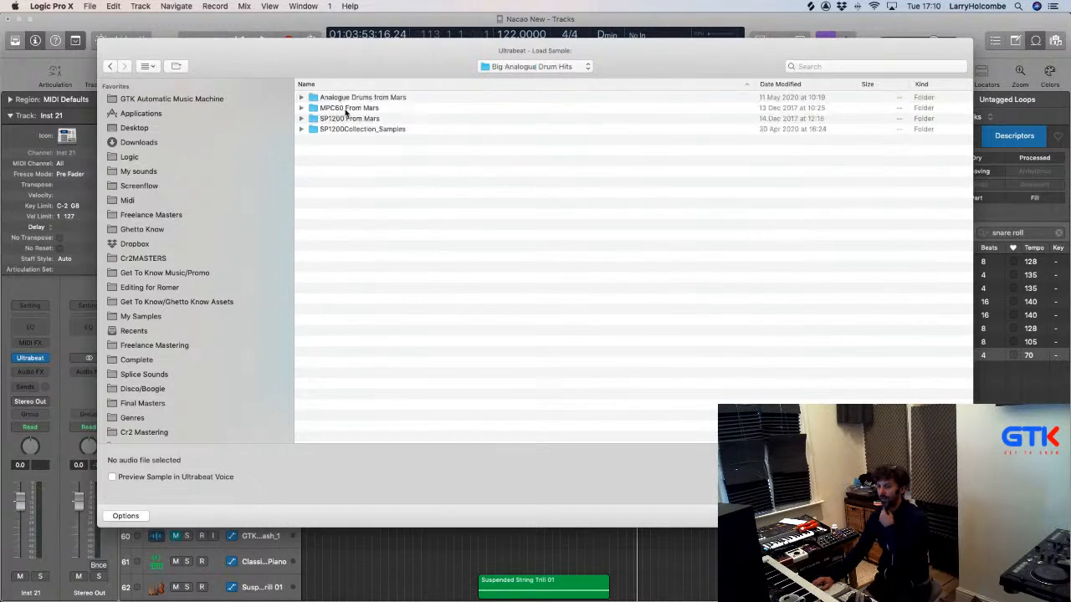
{"action": "double_click", "coordinate": [349, 119]}
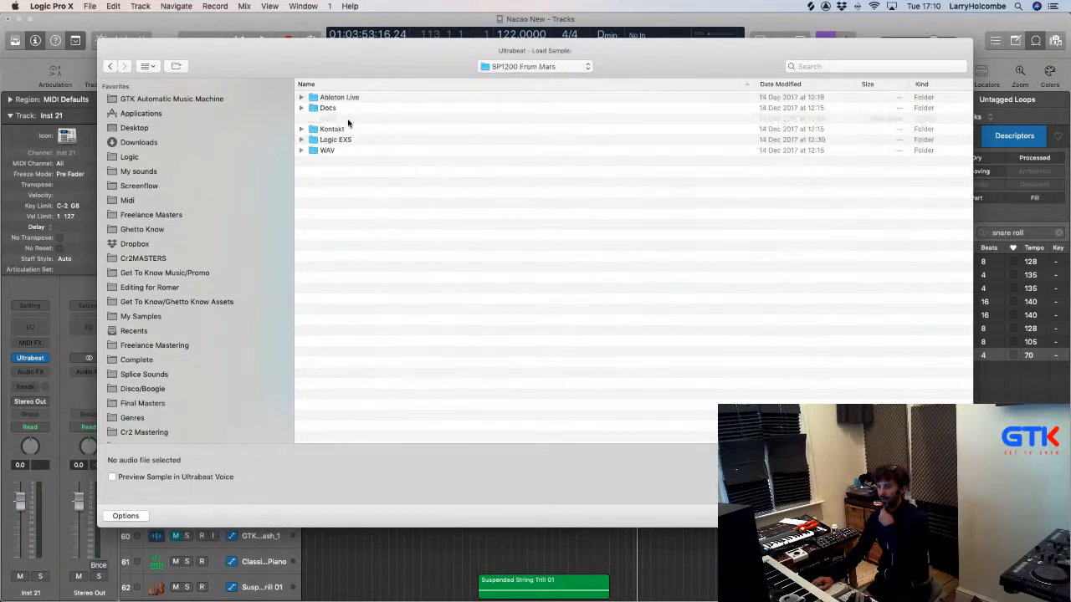
{"action": "double_click", "coordinate": [327, 151]}
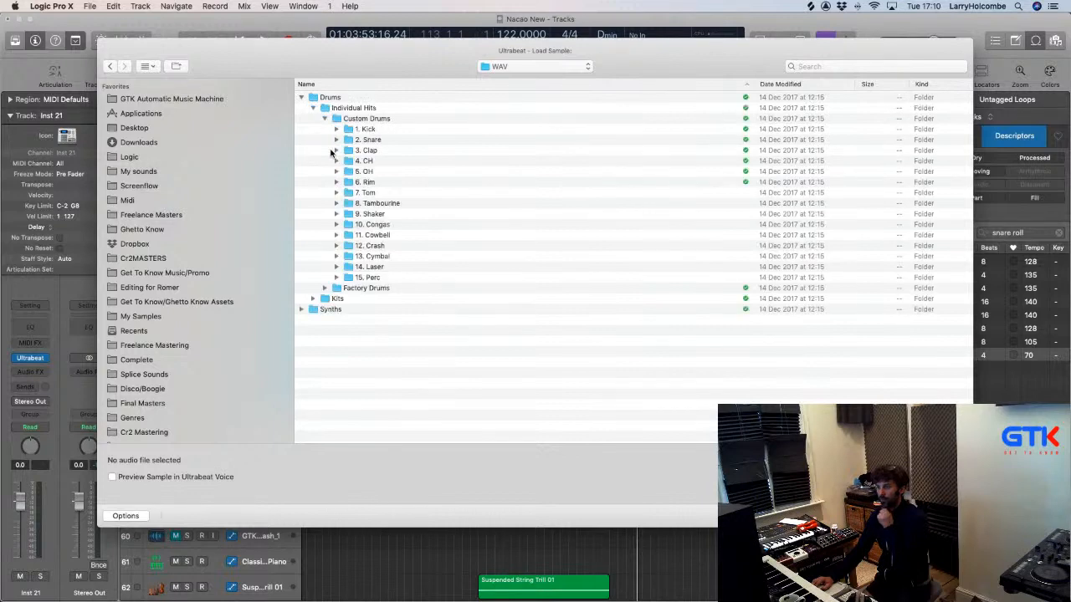
{"action": "double_click", "coordinate": [376, 141]}
Audition Snare_909_SP1200 samples 03, 04, 01 and 09, settling on Snare_909_SP1200_08.wav.
{"action": "scroll", "coordinate": [365, 175], "scroll_direction": "down", "scroll_amount": 8}
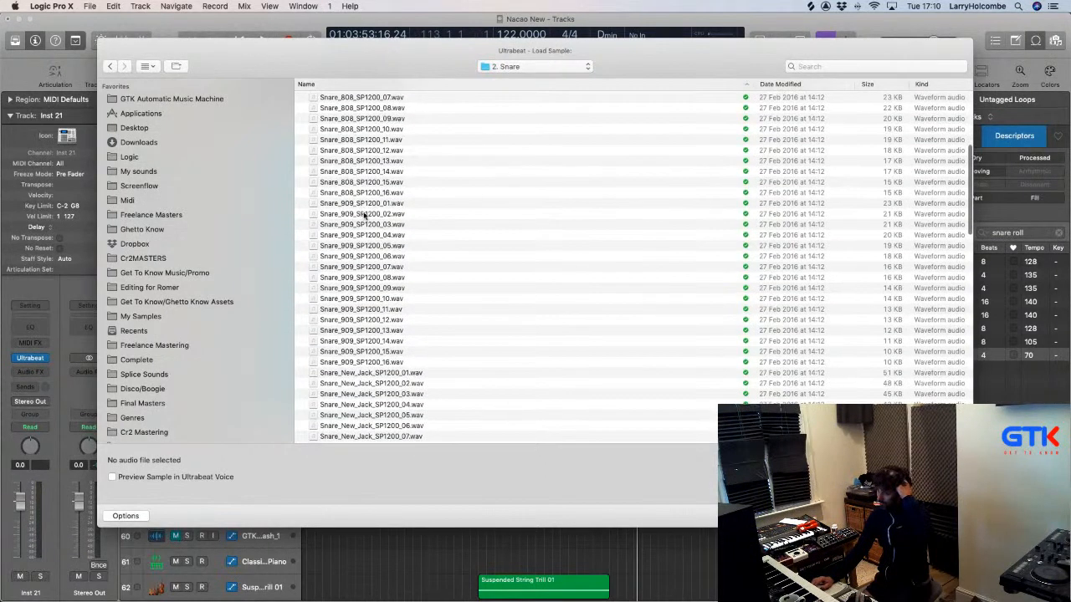
{"action": "left_click", "coordinate": [354, 225]}
{"action": "key", "text": "space"}
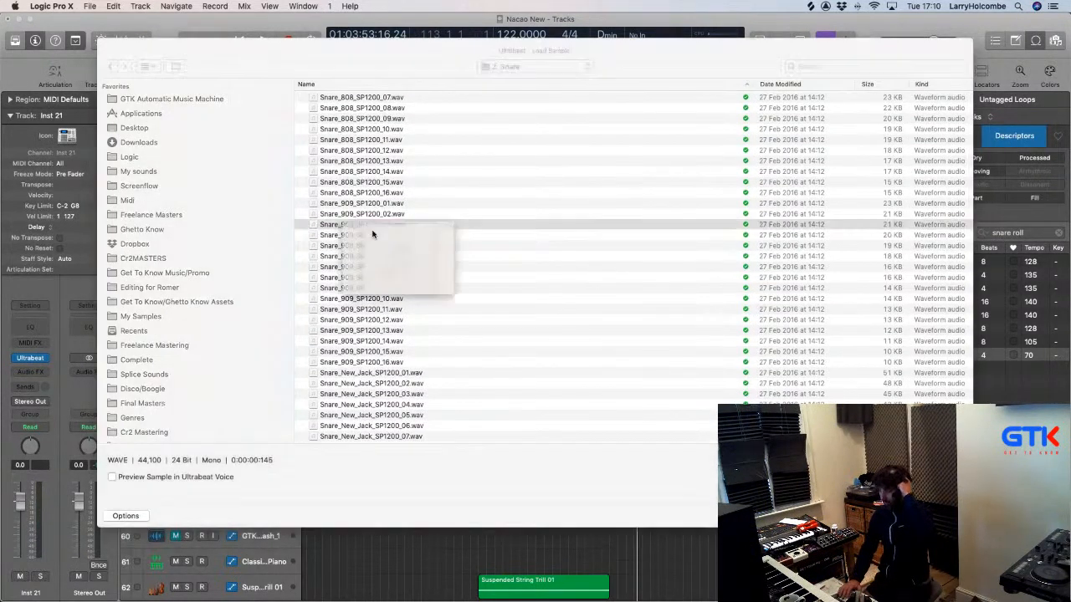
{"action": "left_click", "coordinate": [373, 235]}
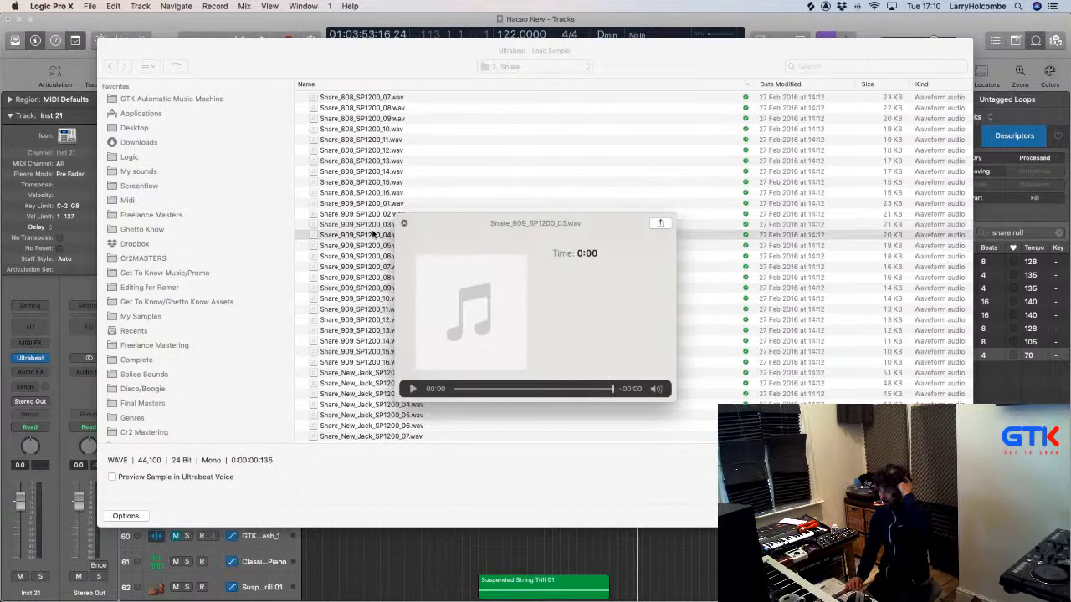
{"action": "key", "text": "Down"}
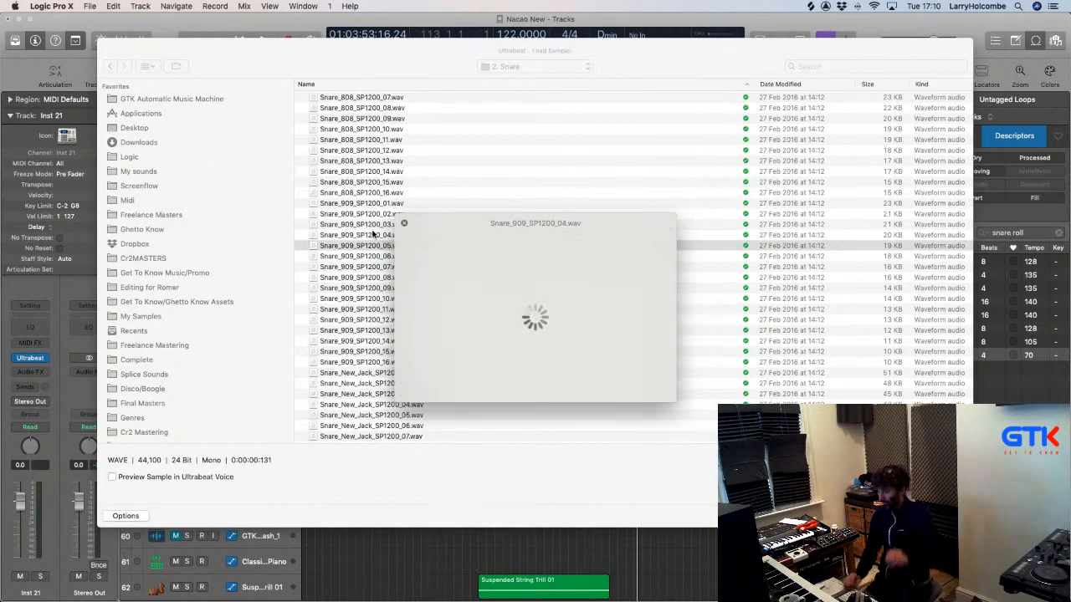
{"action": "scroll", "coordinate": [371, 224], "scroll_direction": "up", "scroll_amount": 2}
{"action": "left_click", "coordinate": [346, 238]}
{"action": "left_click", "coordinate": [346, 238]}
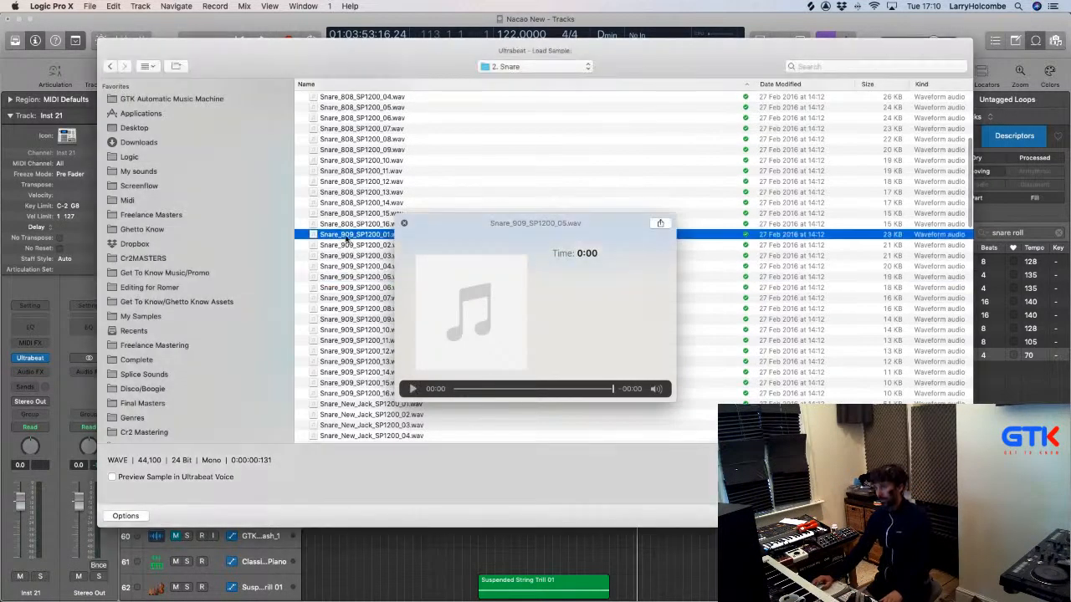
{"action": "left_click", "coordinate": [384, 319]}
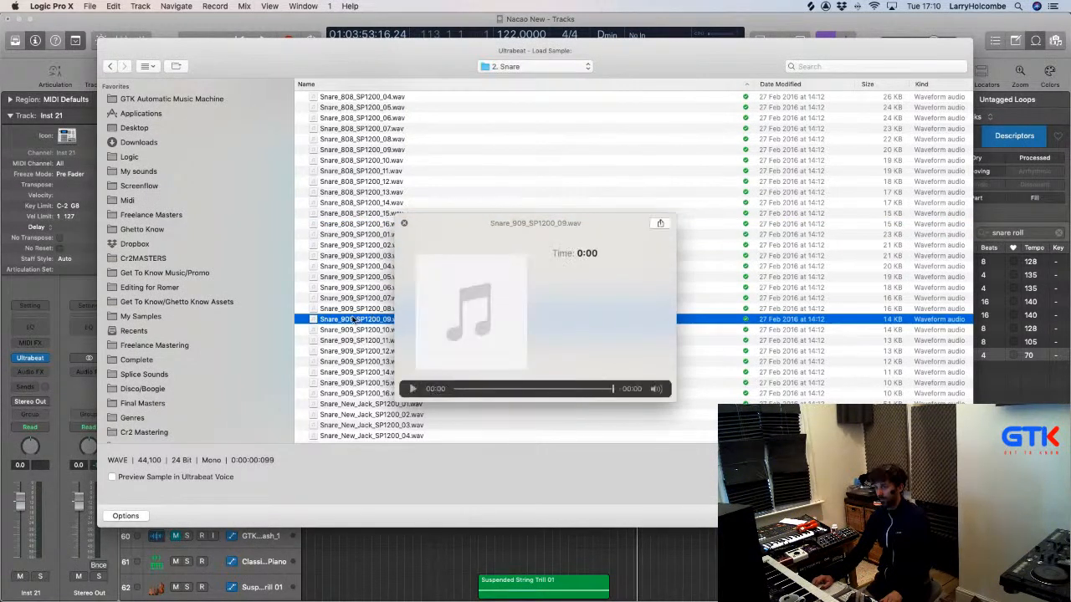
{"action": "left_click", "coordinate": [357, 309]}
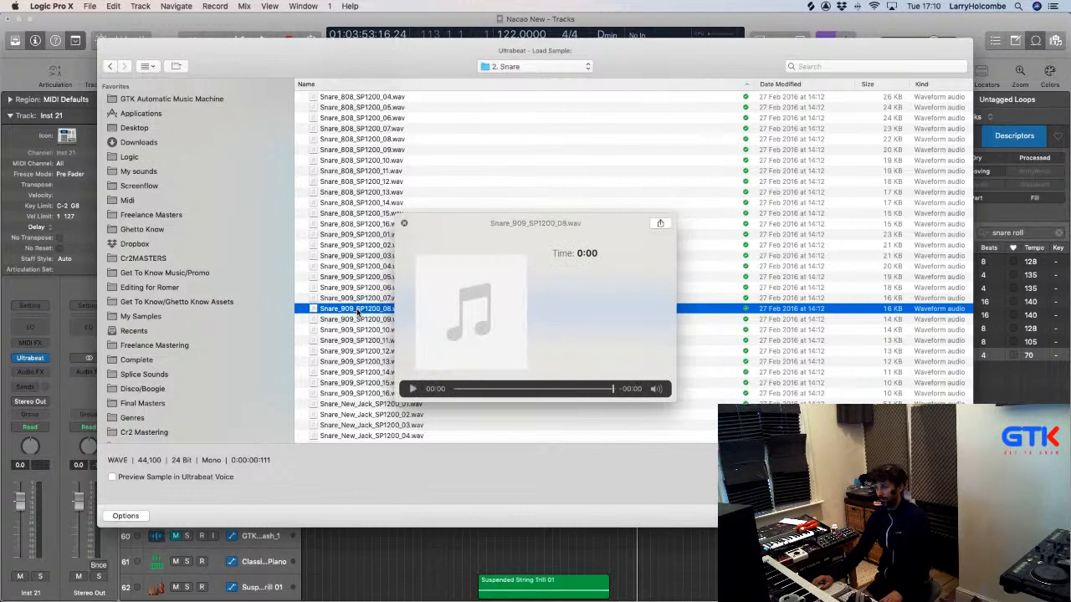
Load the chosen snare into Ultrabeat, start playback, and lower Inst 21 to -5.2 dB.
{"action": "key", "text": "Return"}
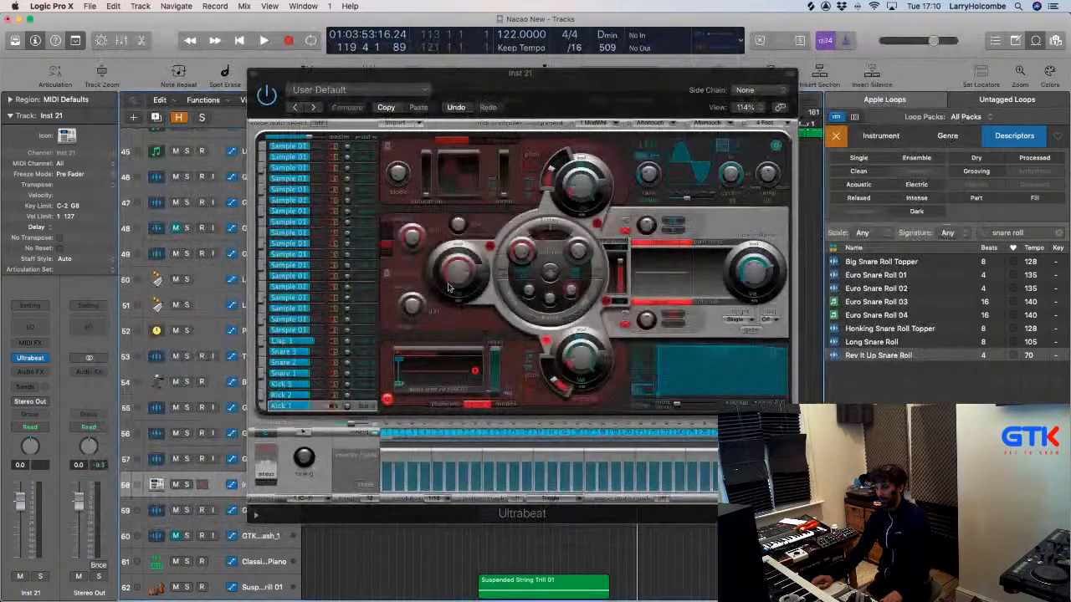
{"action": "key", "text": "space"}
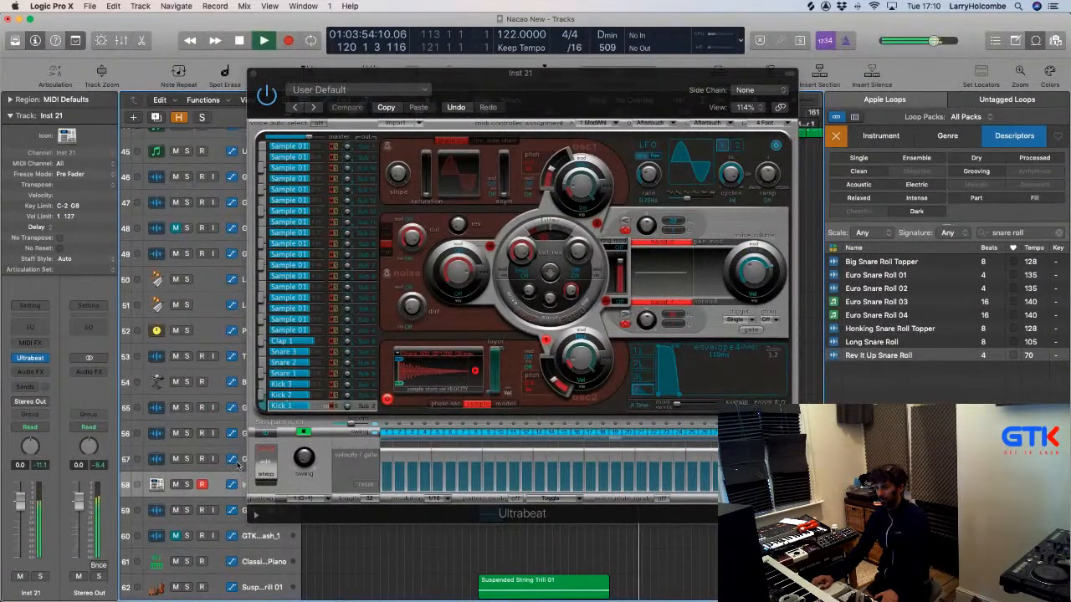
{"action": "left_click_drag", "start_coordinate": [21, 502], "coordinate": [21, 518]}
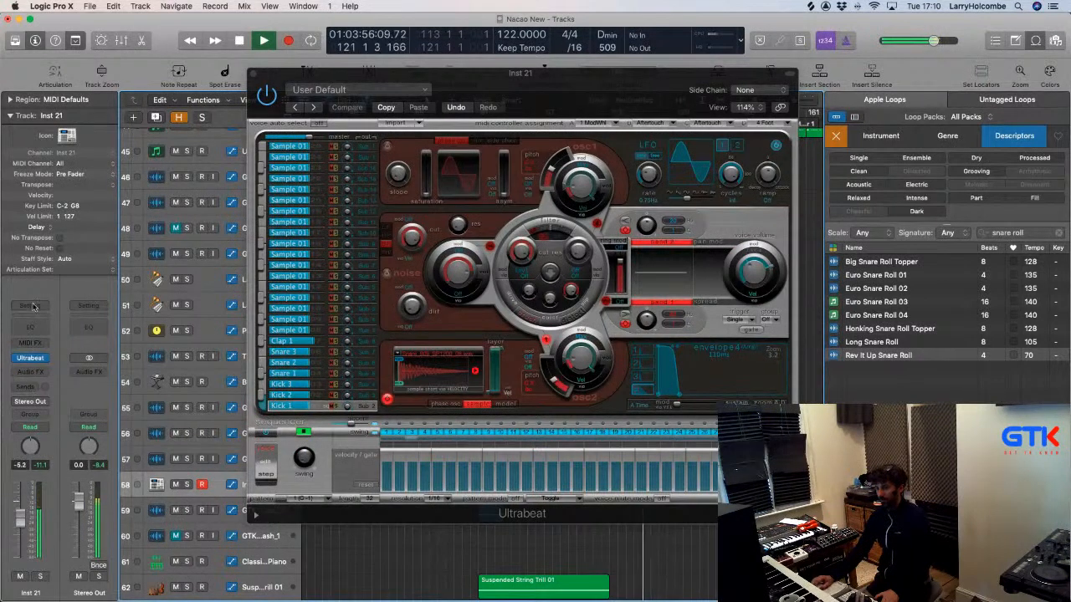
Insert Scripter as a MIDI effect on Inst 21.
{"action": "left_click", "coordinate": [8, 115]}
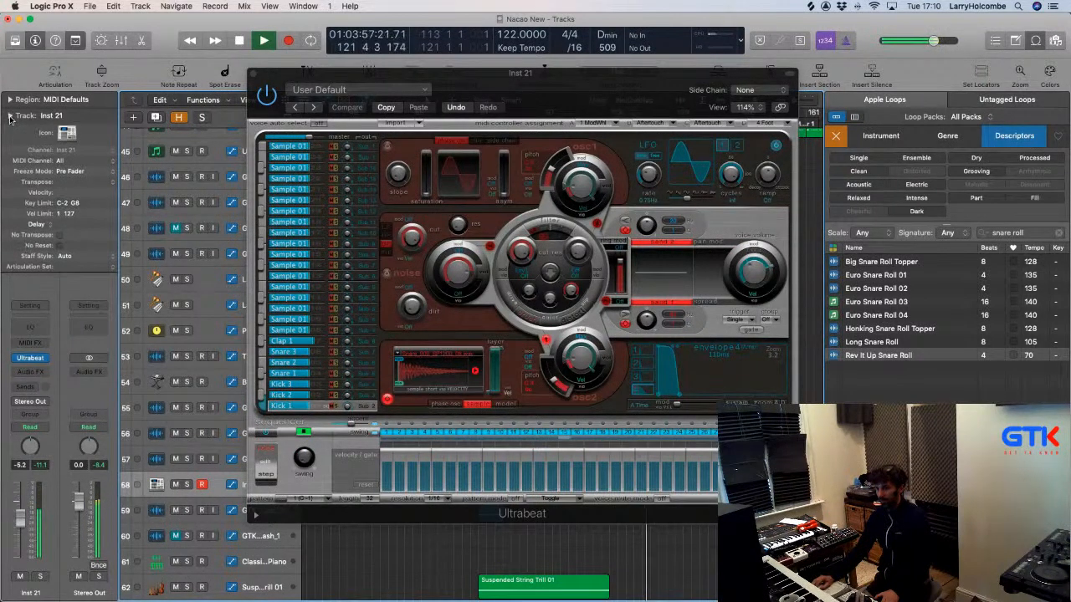
{"action": "left_click", "coordinate": [34, 343]}
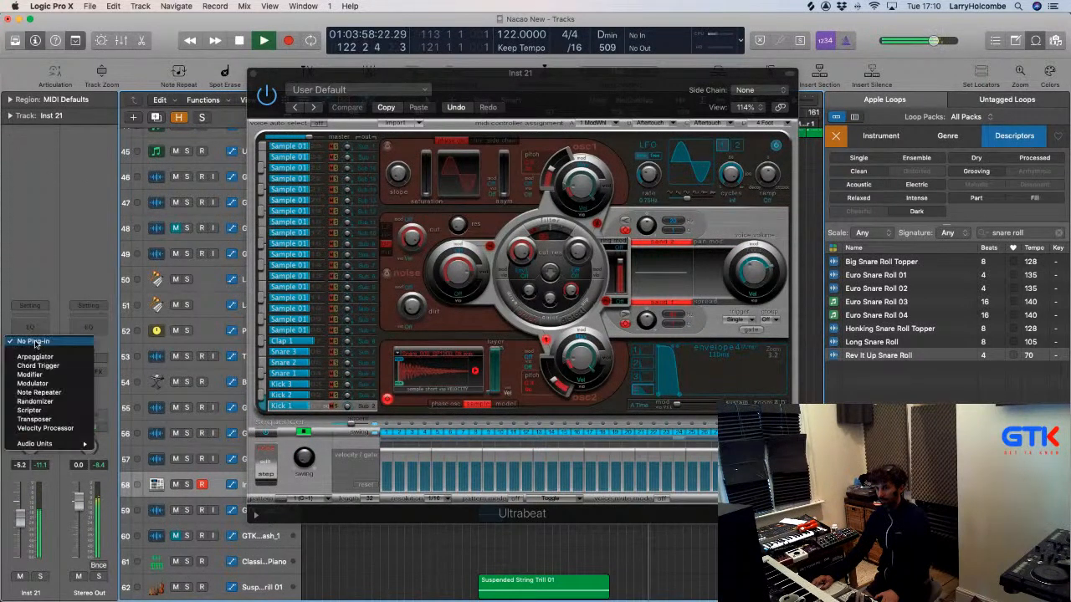
{"action": "left_click", "coordinate": [29, 409]}
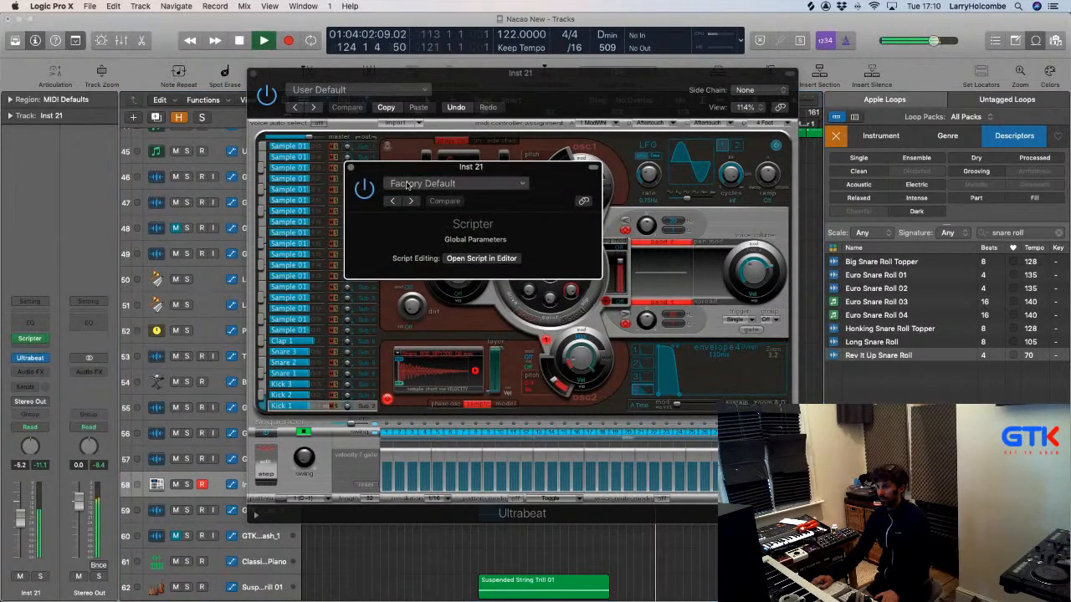
{"action": "left_click", "coordinate": [351, 168]}
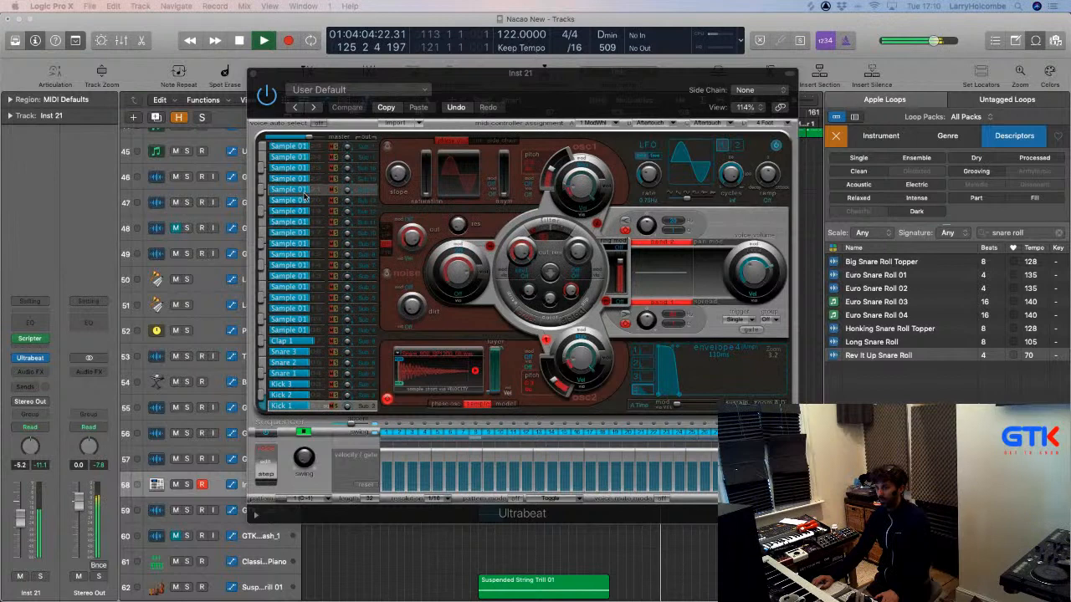
Insert Xfer Records LFOTool in stereo as an audio effect on Inst 21.
{"action": "left_click", "coordinate": [25, 371]}
{"action": "scroll", "coordinate": [62, 410], "scroll_direction": "down", "scroll_amount": 5}
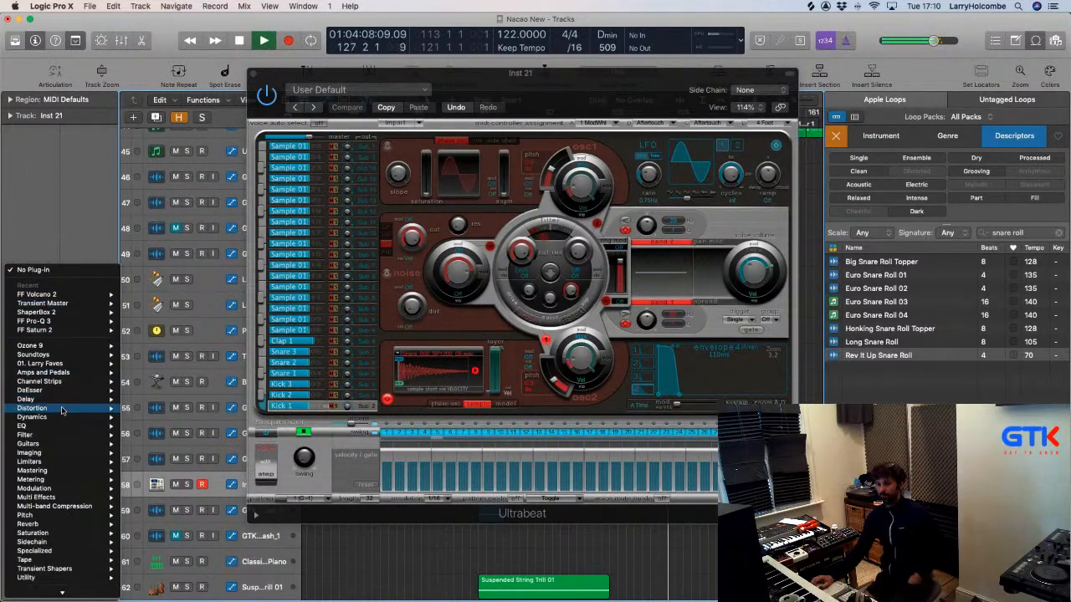
{"action": "mouse_move", "coordinate": [34, 583]}
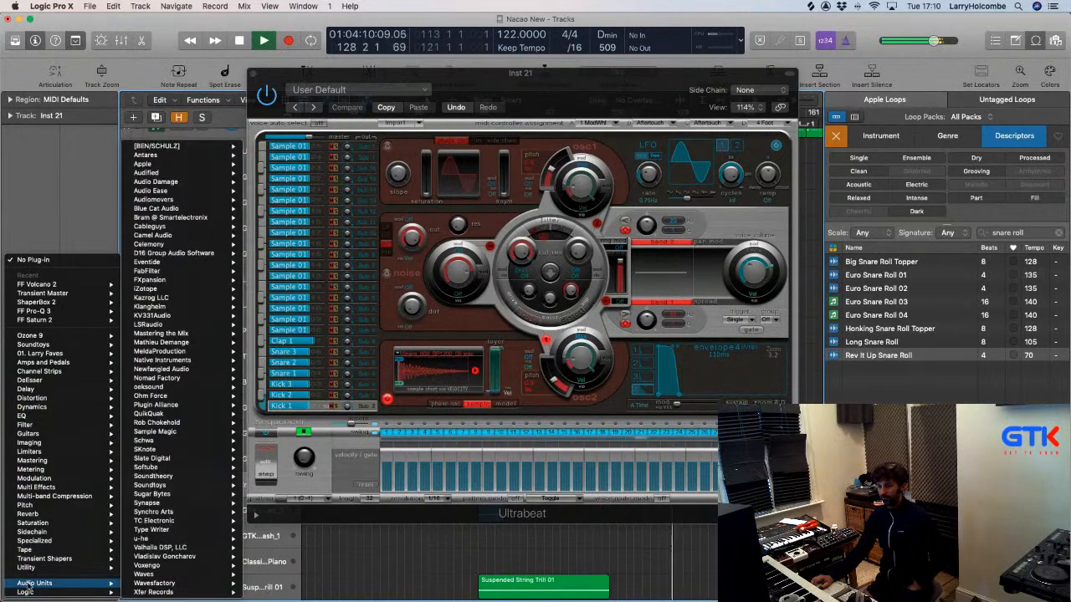
{"action": "mouse_move", "coordinate": [179, 594]}
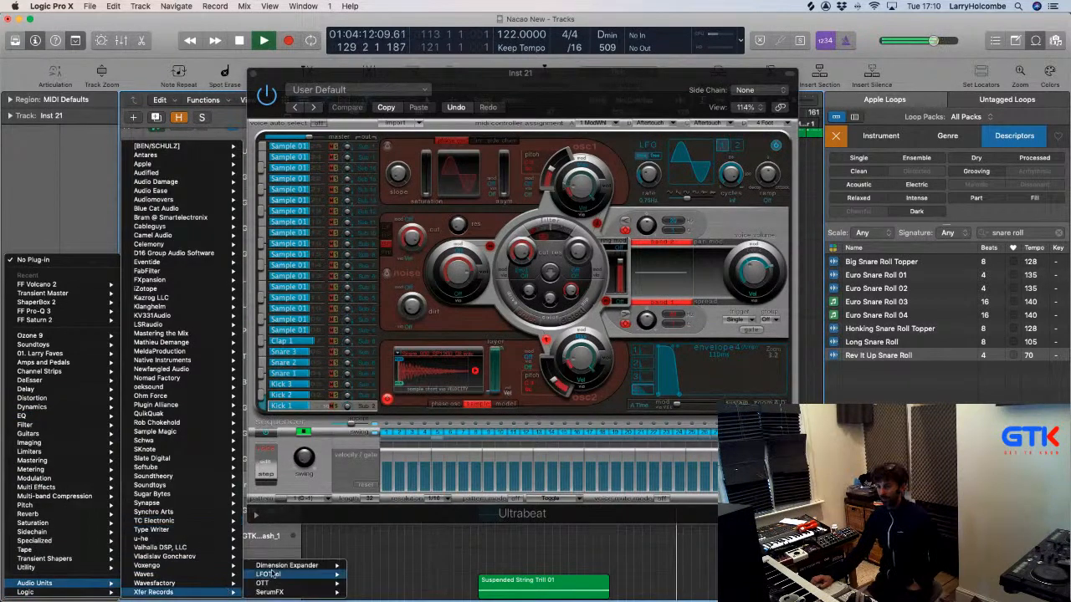
{"action": "mouse_move", "coordinate": [318, 574]}
{"action": "left_click", "coordinate": [365, 576]}
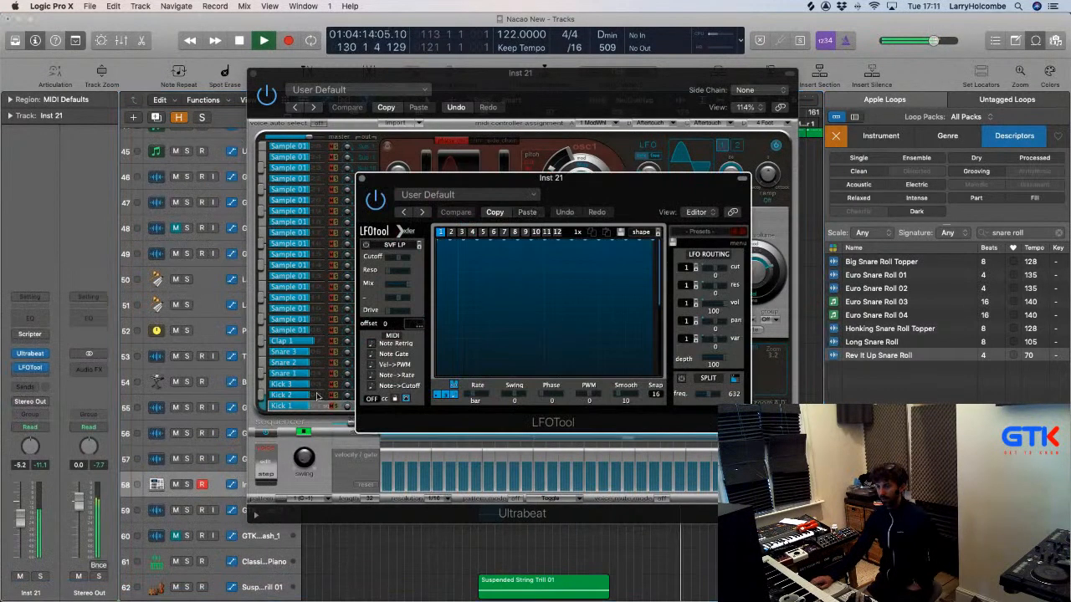
Draw the first step dips in the LFOTool graph and solo track 58.
{"action": "left_click_drag", "start_coordinate": [481, 188], "coordinate": [388, 151]}
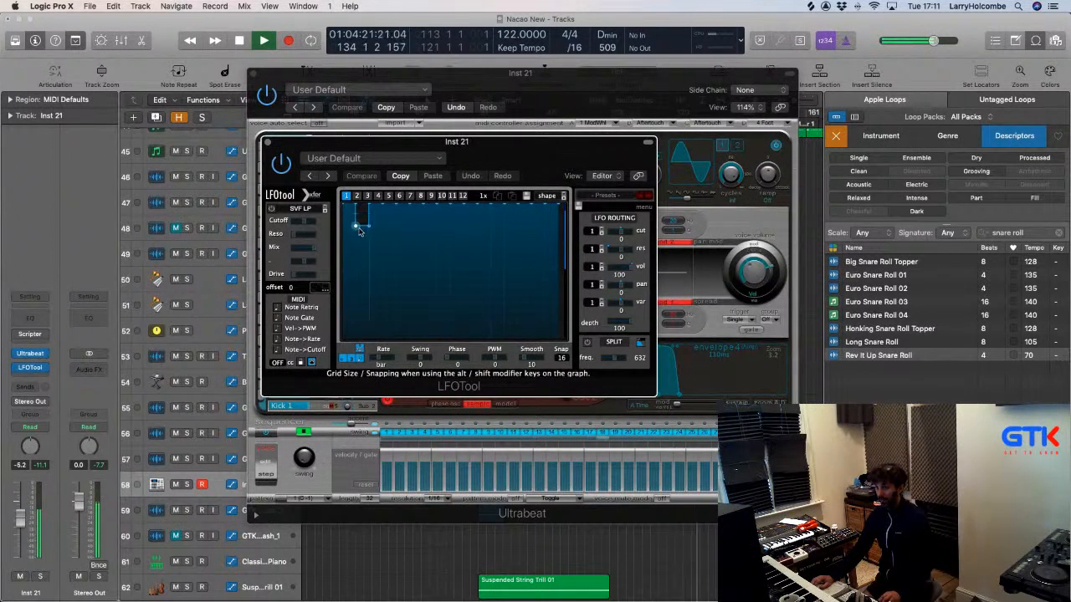
{"action": "left_click", "coordinate": [360, 231]}
{"action": "left_click_drag", "start_coordinate": [376, 218], "coordinate": [375, 269]}
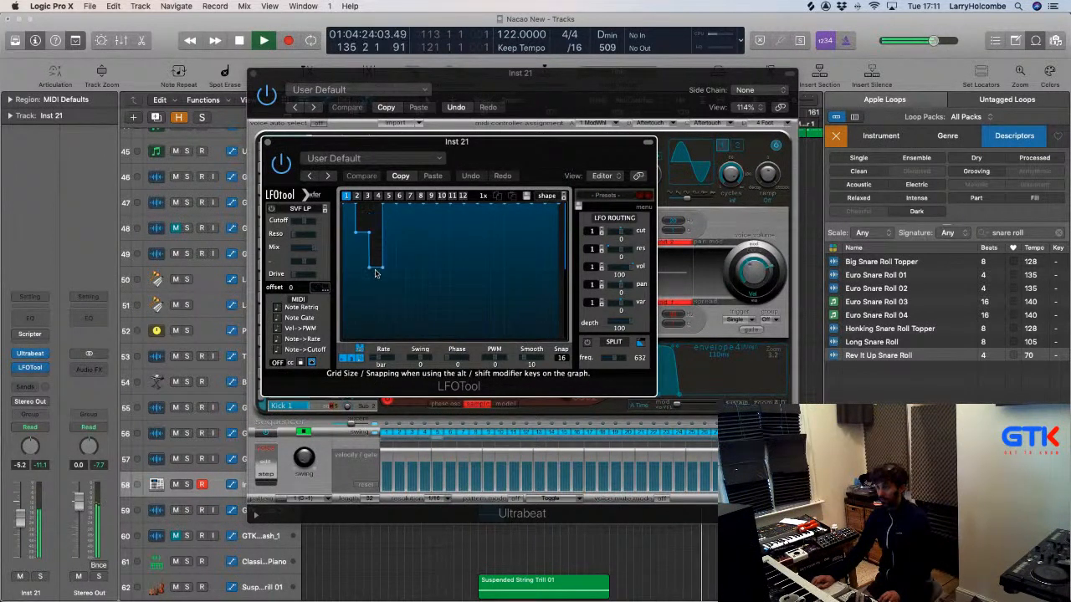
{"action": "left_click_drag", "start_coordinate": [415, 211], "coordinate": [416, 298]}
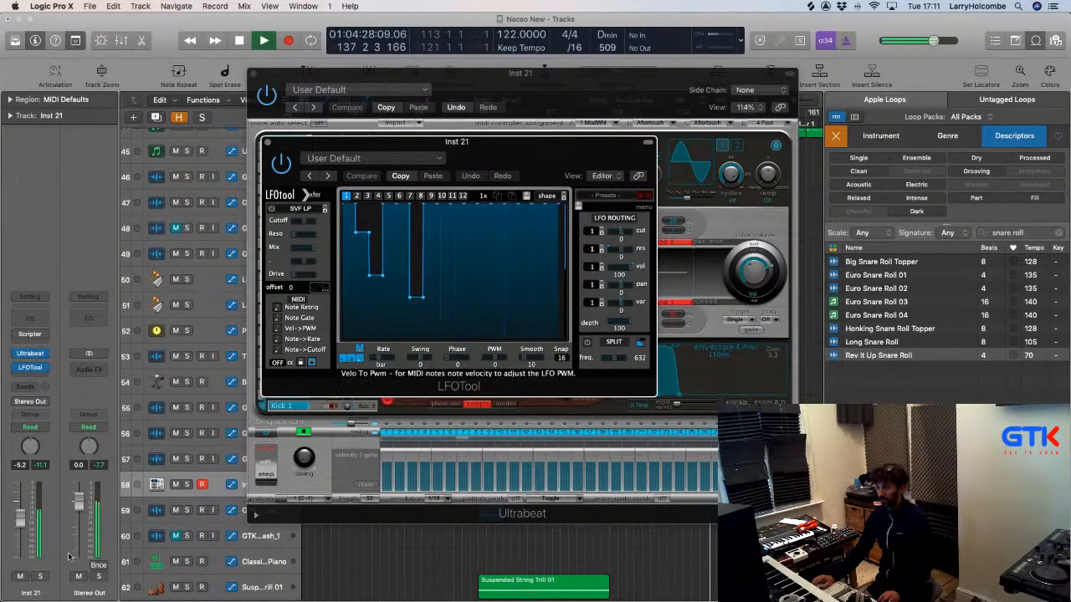
{"action": "left_click", "coordinate": [187, 484]}
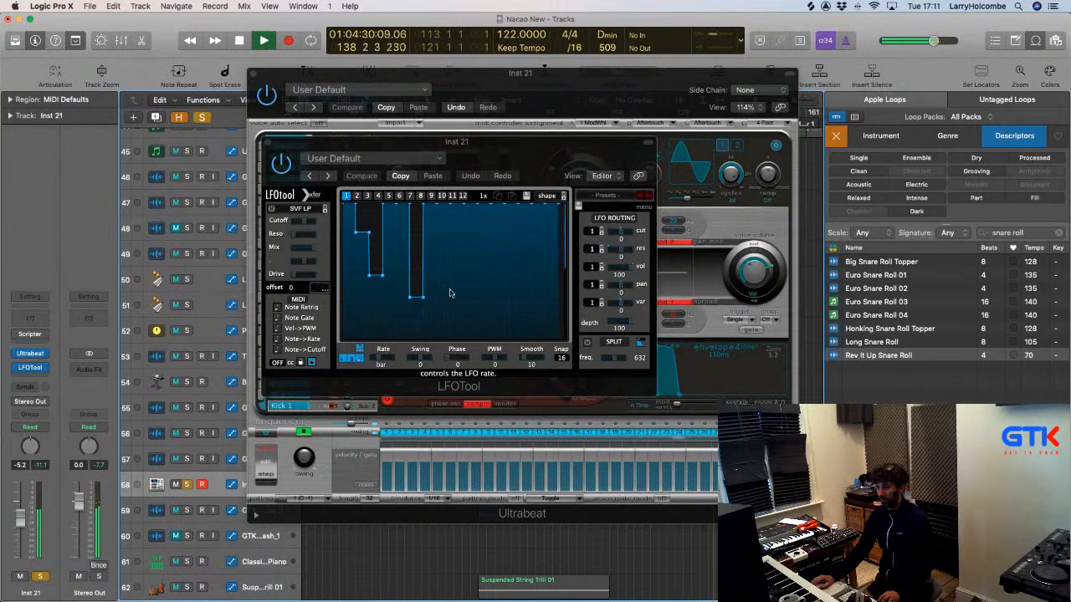
Add further LFOTool step dips at partial, mid and low levels, then bring Ultrabeat forward.
{"action": "left_click", "coordinate": [444, 227]}
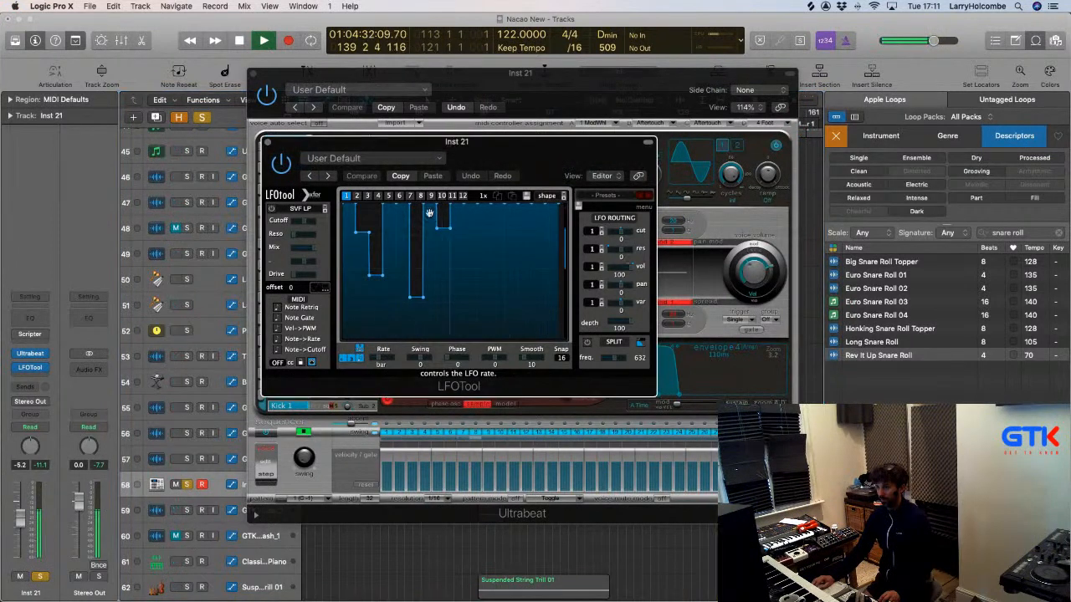
{"action": "left_click_drag", "start_coordinate": [430, 212], "coordinate": [430, 283]}
{"action": "mouse_move", "coordinate": [444, 235]}
{"action": "left_mouse_down"}
{"action": "mouse_move", "coordinate": [443, 188]}
{"action": "mouse_move", "coordinate": [471, 251]}
{"action": "mouse_move", "coordinate": [456, 271]}
{"action": "left_mouse_up"}
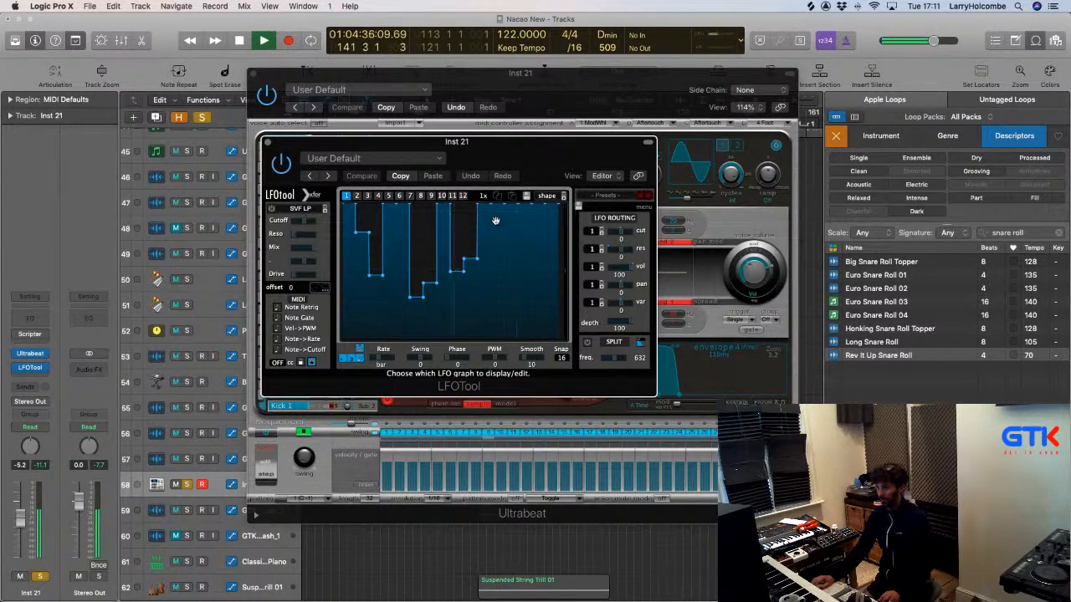
{"action": "left_click_drag", "start_coordinate": [510, 209], "coordinate": [511, 250]}
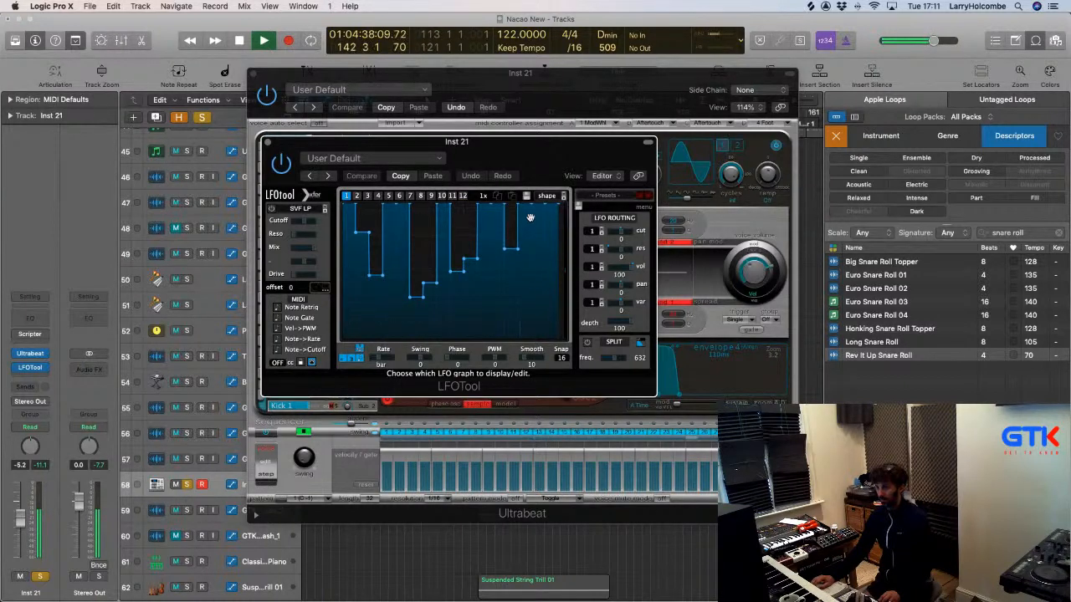
{"action": "left_click_drag", "start_coordinate": [539, 214], "coordinate": [536, 297]}
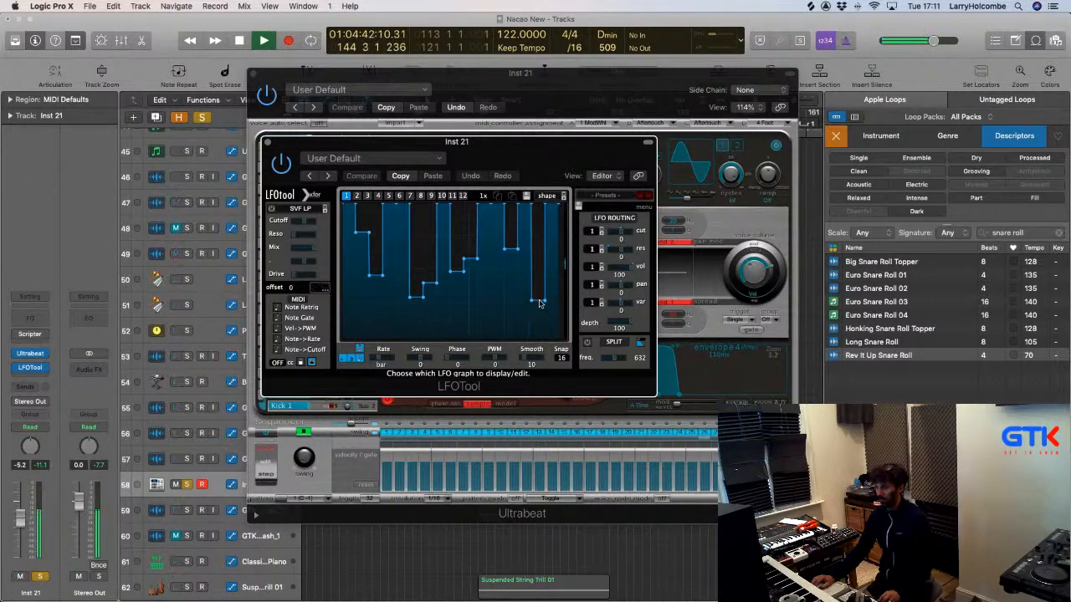
{"action": "left_click", "coordinate": [676, 397]}
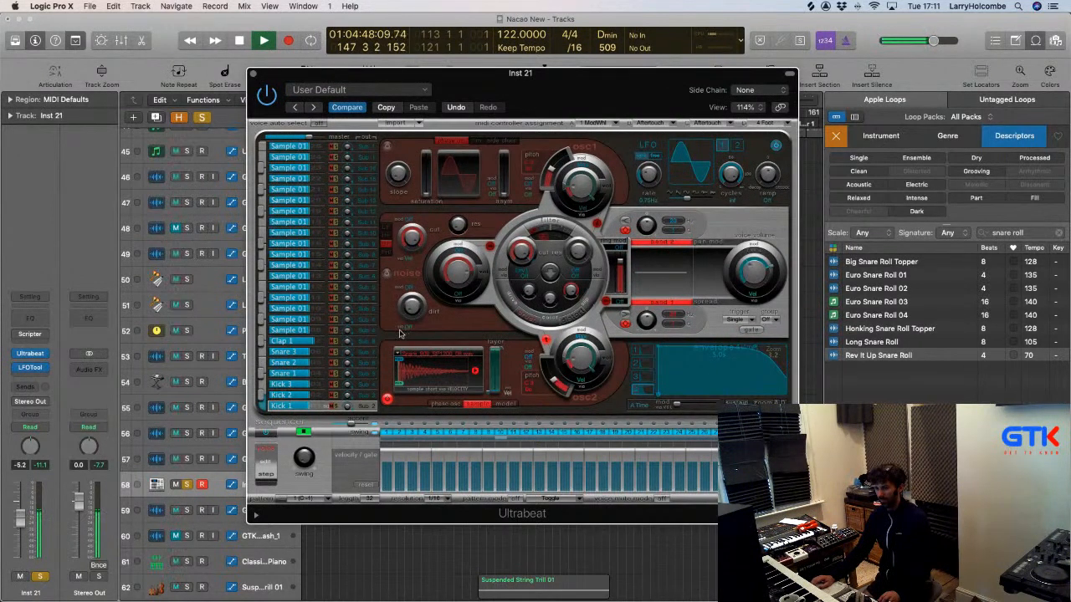
Choose Load Sample from the snare voice's sample pop-up in Ultrabeat.
{"action": "left_click", "coordinate": [432, 357]}
{"action": "left_click", "coordinate": [422, 360]}
{"action": "left_click", "coordinate": [423, 357]}
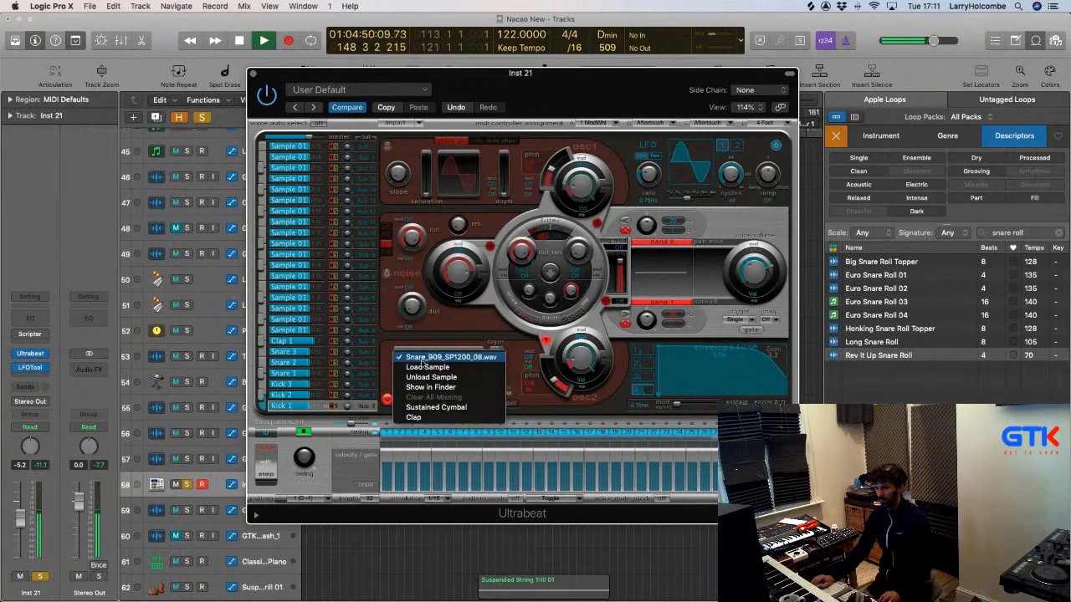
{"action": "left_click", "coordinate": [422, 365]}
{"action": "left_click", "coordinate": [422, 364]}
{"action": "left_click", "coordinate": [423, 363]}
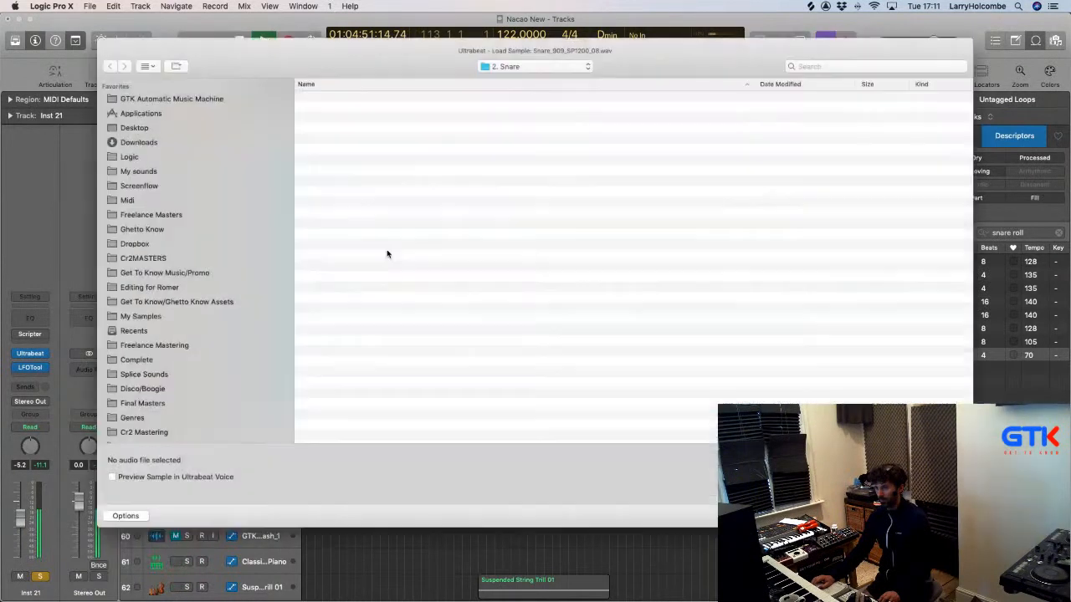
Audition Snare_707_SP1200_14 and Snare_909_SP1200 03, 10, 16, 04, 02, 01, then open the folder path pop-up.
{"action": "left_click", "coordinate": [385, 237]}
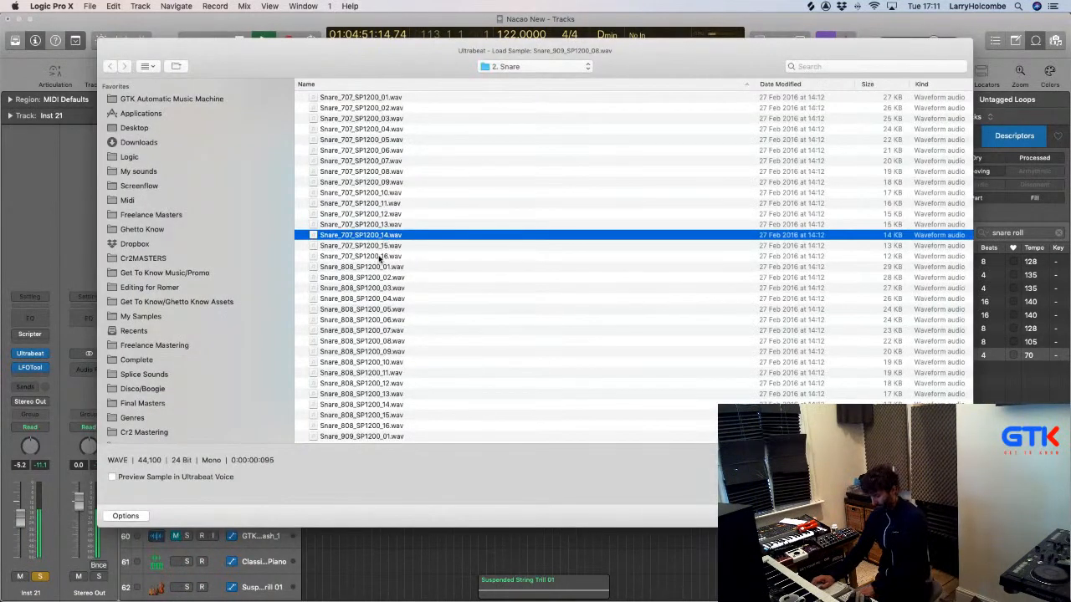
{"action": "scroll", "coordinate": [372, 318], "scroll_direction": "down", "scroll_amount": 3}
{"action": "left_click", "coordinate": [358, 361]}
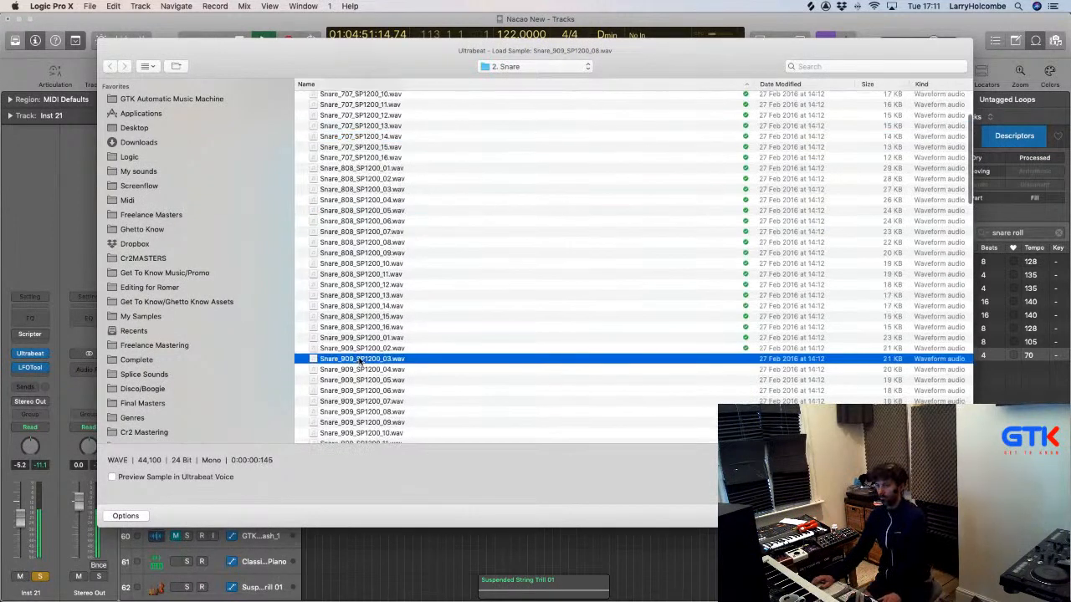
{"action": "scroll", "coordinate": [358, 352], "scroll_direction": "down", "scroll_amount": 3}
{"action": "left_click", "coordinate": [357, 337]}
{"action": "scroll", "coordinate": [356, 337], "scroll_direction": "down", "scroll_amount": 2}
{"action": "left_click", "coordinate": [355, 354]}
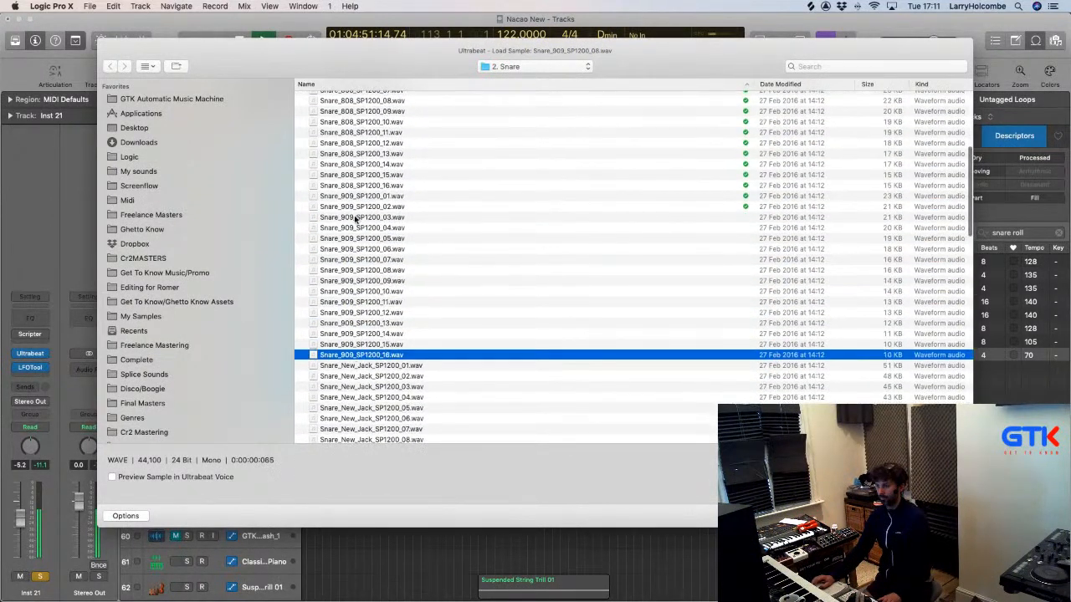
{"action": "left_click", "coordinate": [351, 227]}
{"action": "left_click", "coordinate": [352, 206]}
{"action": "left_click", "coordinate": [352, 196]}
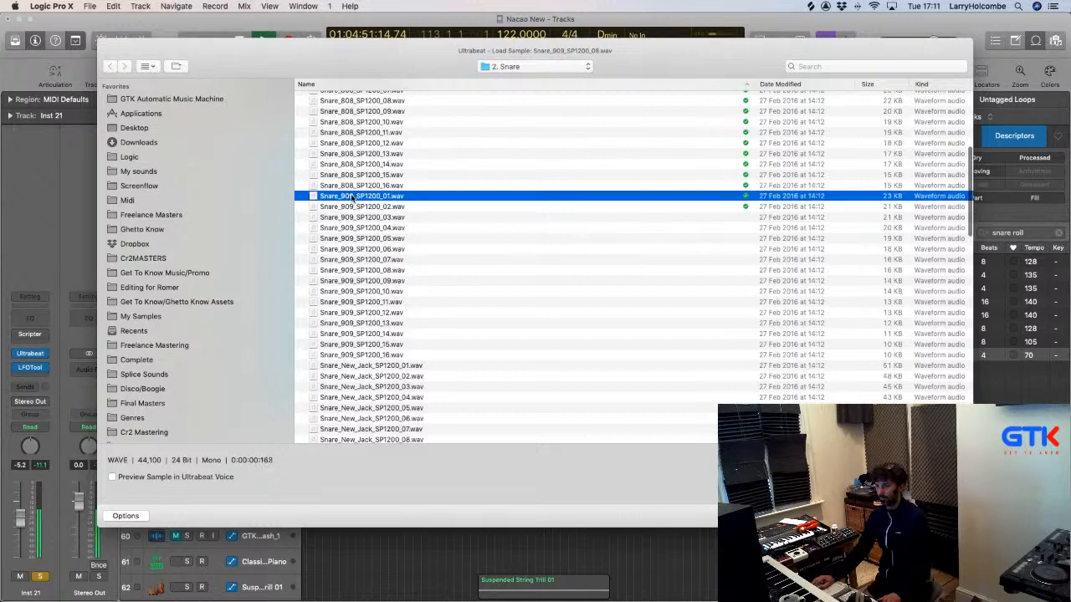
{"action": "scroll", "coordinate": [351, 205], "scroll_direction": "down", "scroll_amount": 5}
{"action": "left_click", "coordinate": [562, 66]}
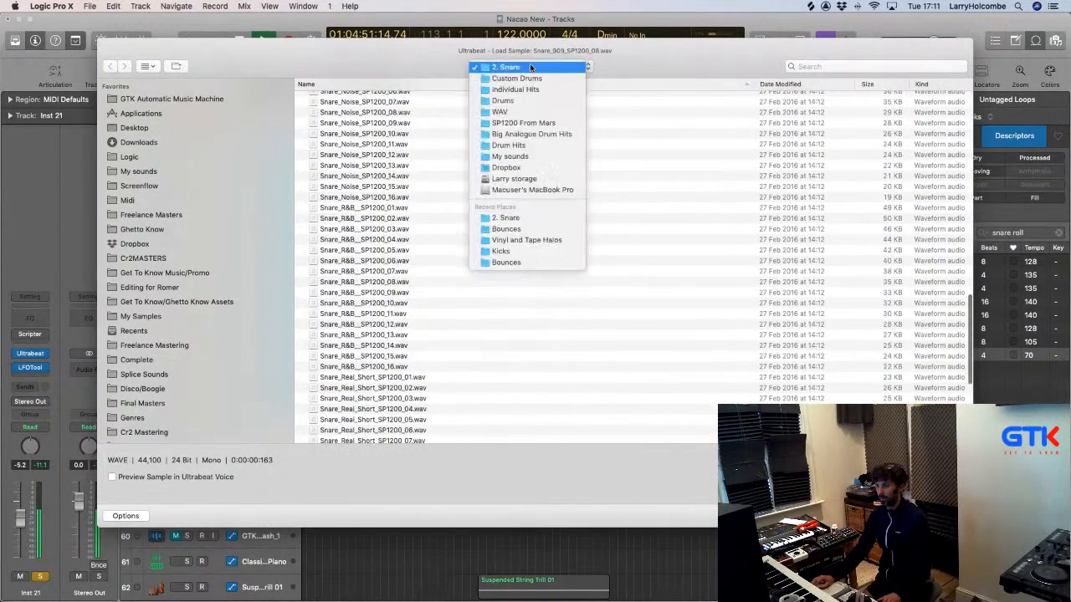
Browse into 909 Loops From Mars and audition two 909 snare fill loops (07 and 12).
{"action": "left_click", "coordinate": [494, 135]}
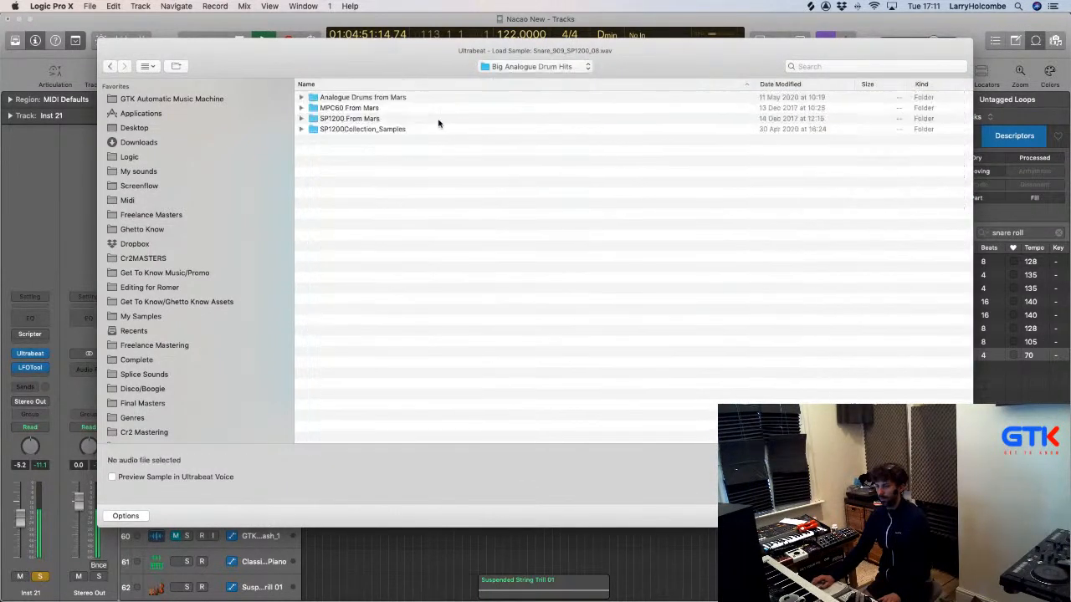
{"action": "left_click", "coordinate": [349, 98]}
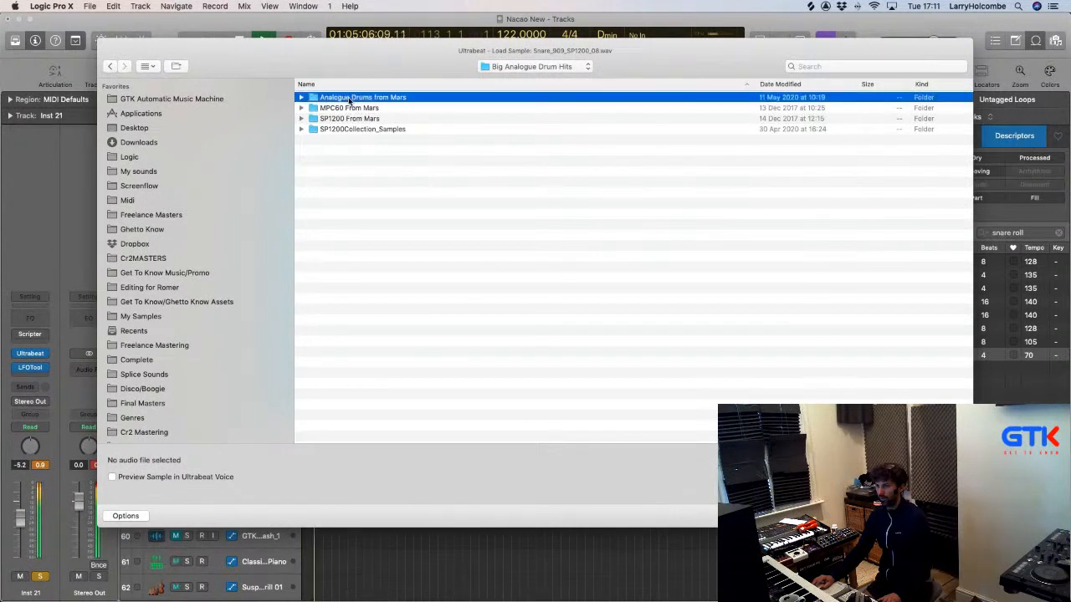
{"action": "double_click", "coordinate": [350, 99]}
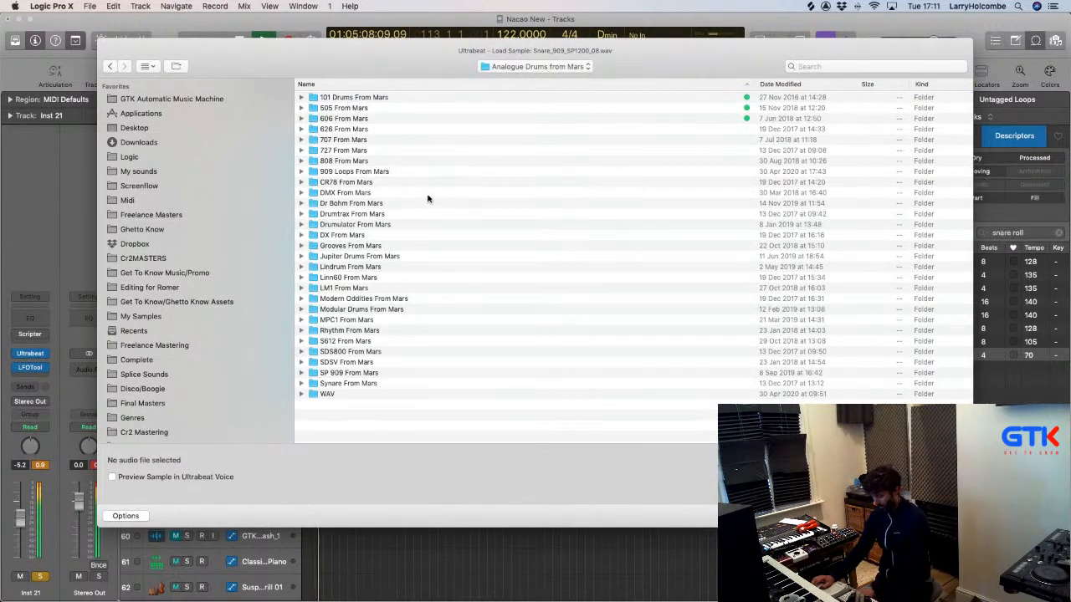
{"action": "left_click", "coordinate": [341, 172]}
{"action": "double_click", "coordinate": [340, 172]}
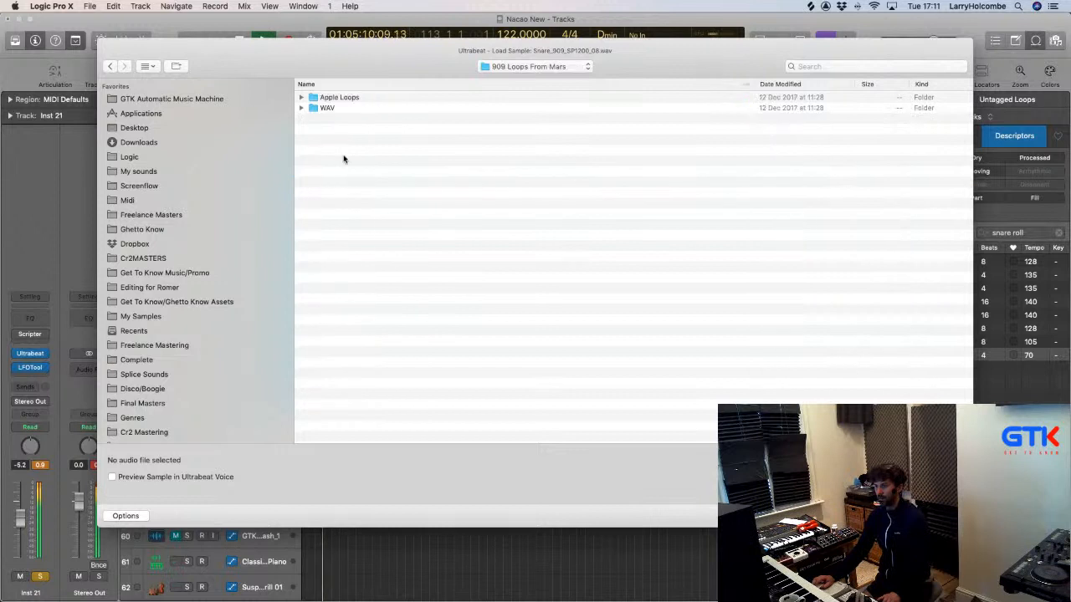
{"action": "left_click", "coordinate": [300, 98]}
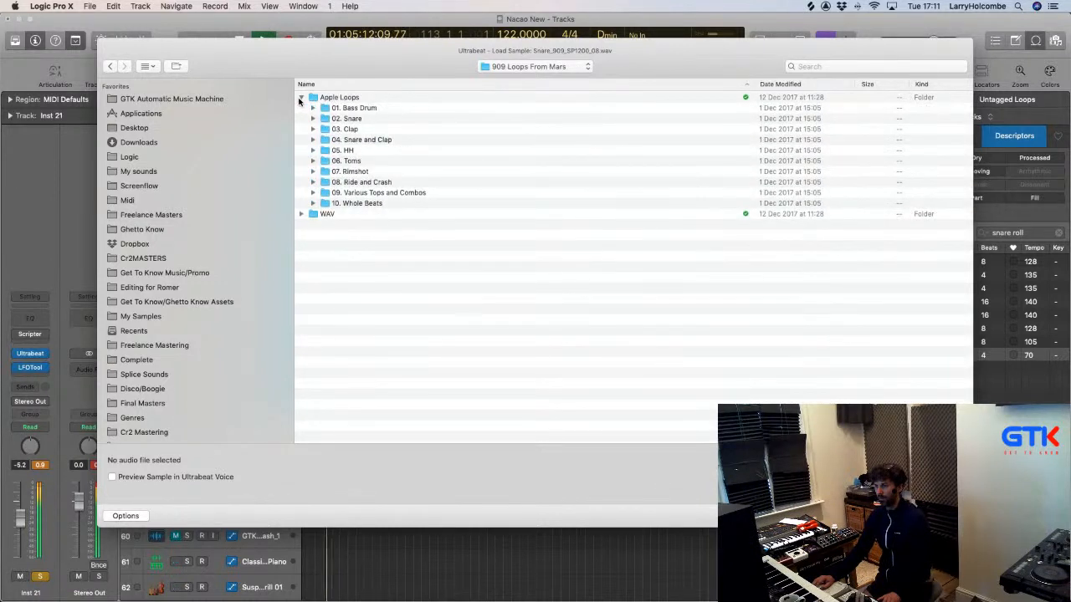
{"action": "left_click", "coordinate": [314, 119]}
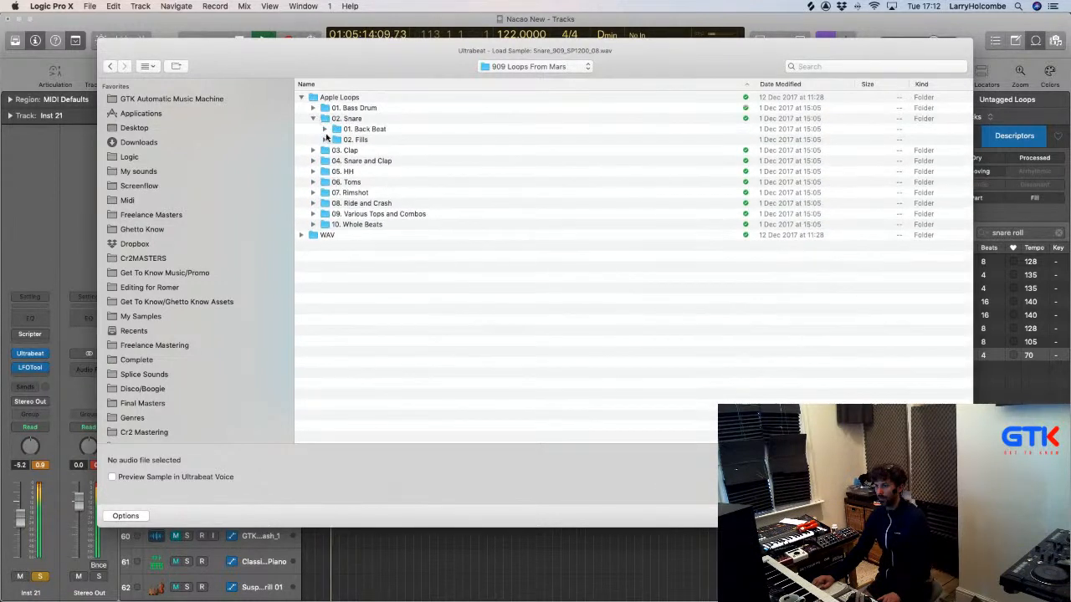
{"action": "left_click", "coordinate": [324, 140]}
{"action": "left_click", "coordinate": [428, 214]}
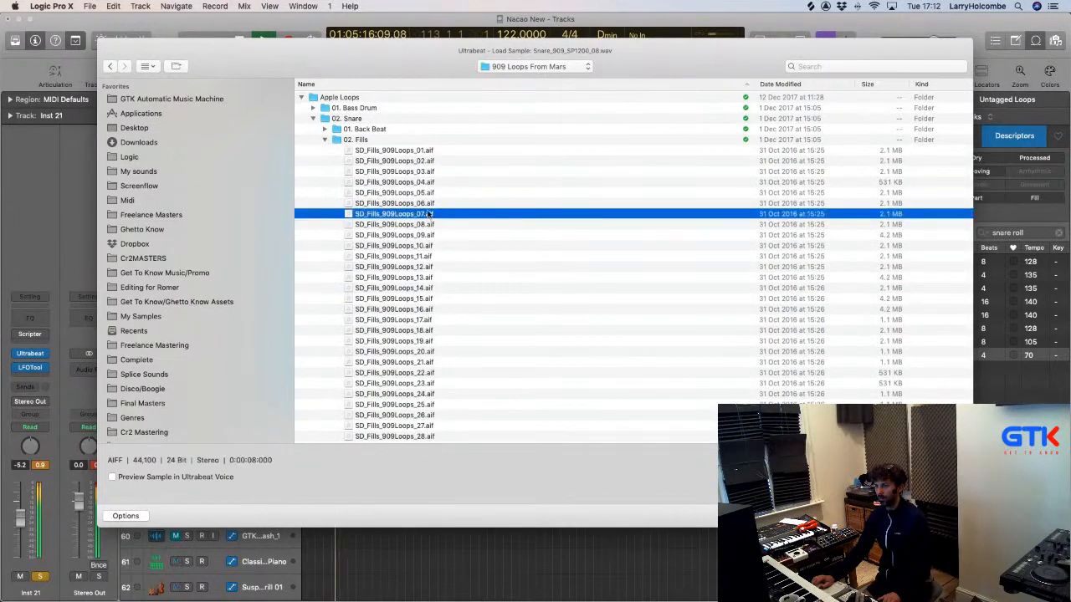
{"action": "left_click", "coordinate": [405, 267]}
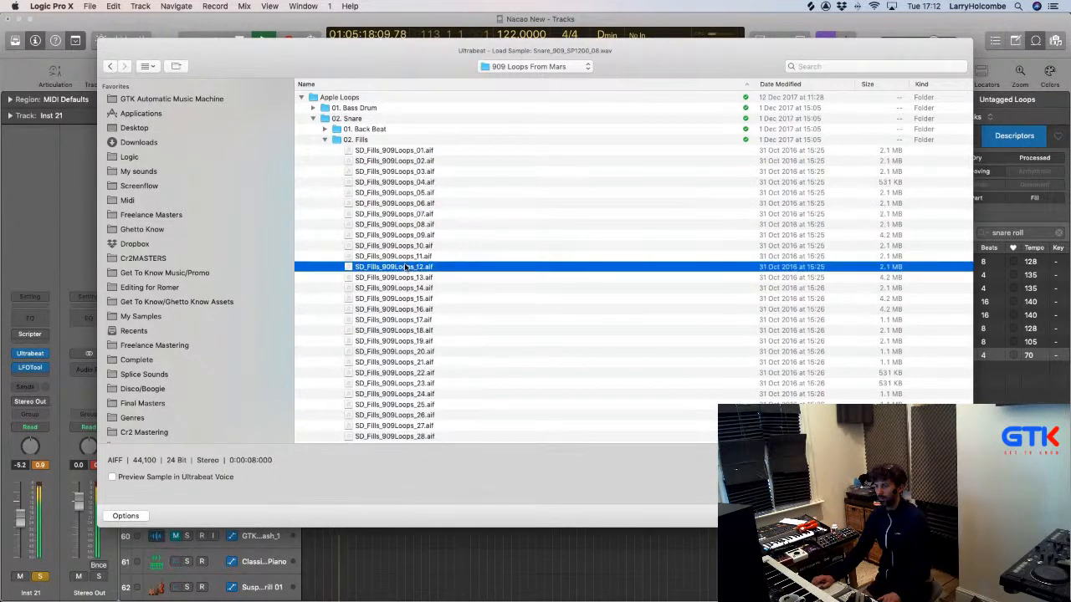
Check the Back Beat and Snare and Clap folders, then return to Analogue Drums from Mars.
{"action": "left_click", "coordinate": [324, 140]}
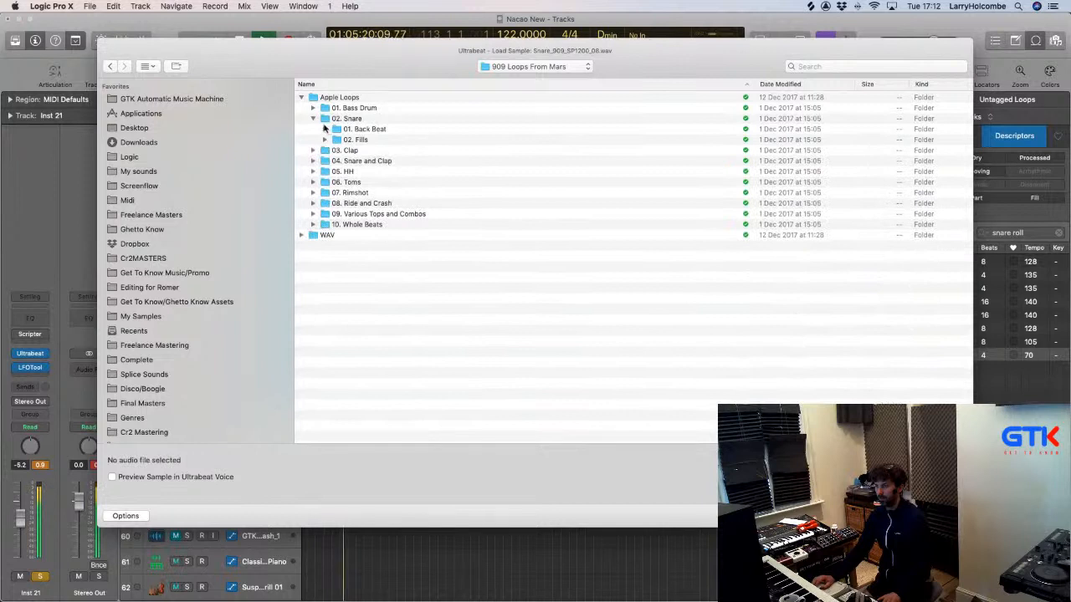
{"action": "left_click", "coordinate": [324, 129]}
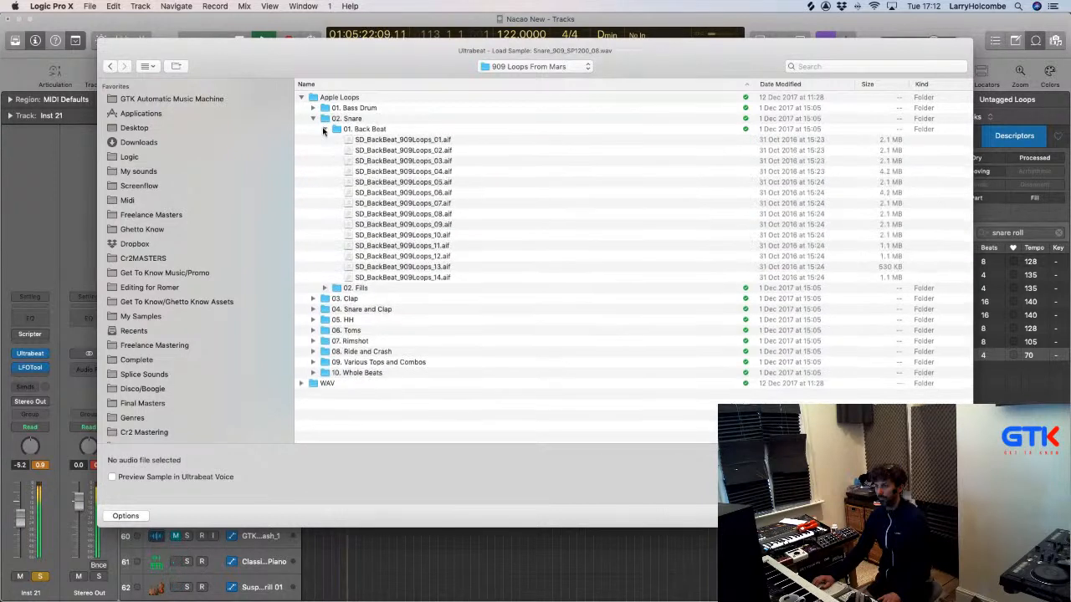
{"action": "left_click", "coordinate": [325, 129]}
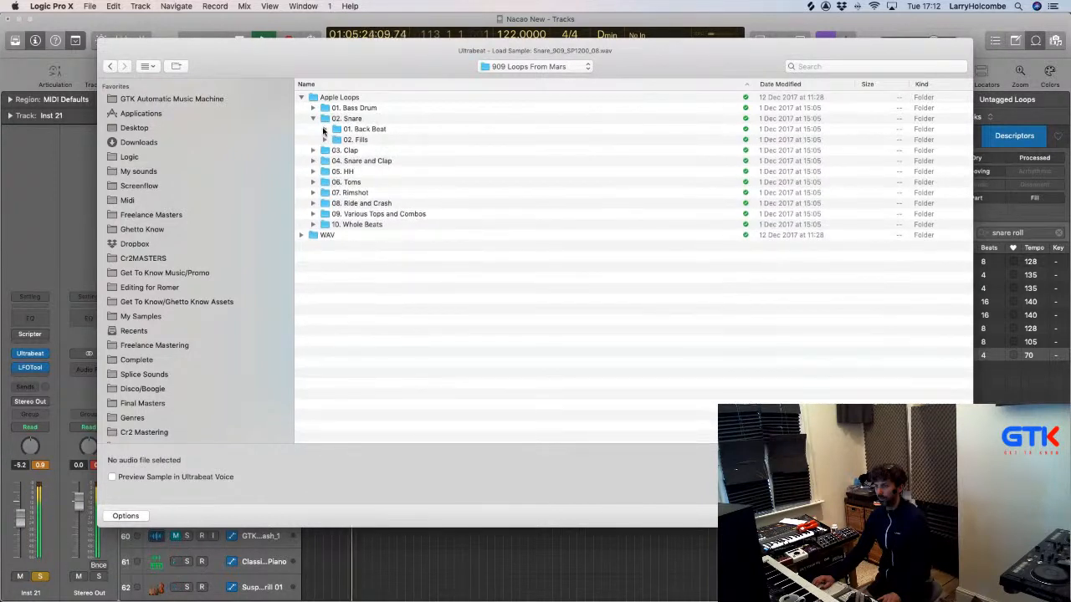
{"action": "double_click", "coordinate": [352, 162]}
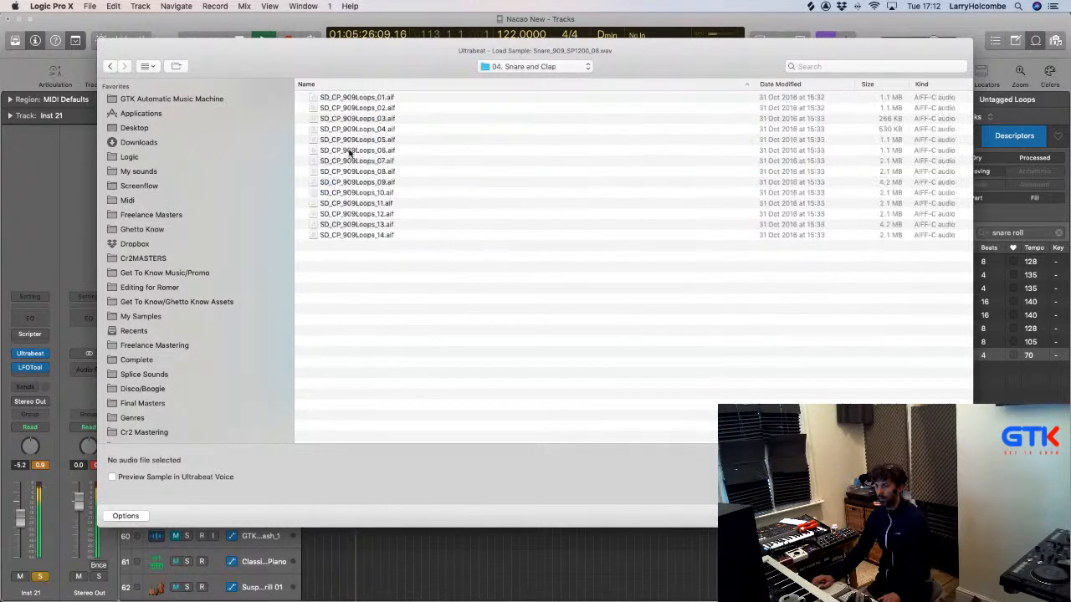
{"action": "left_click", "coordinate": [112, 66]}
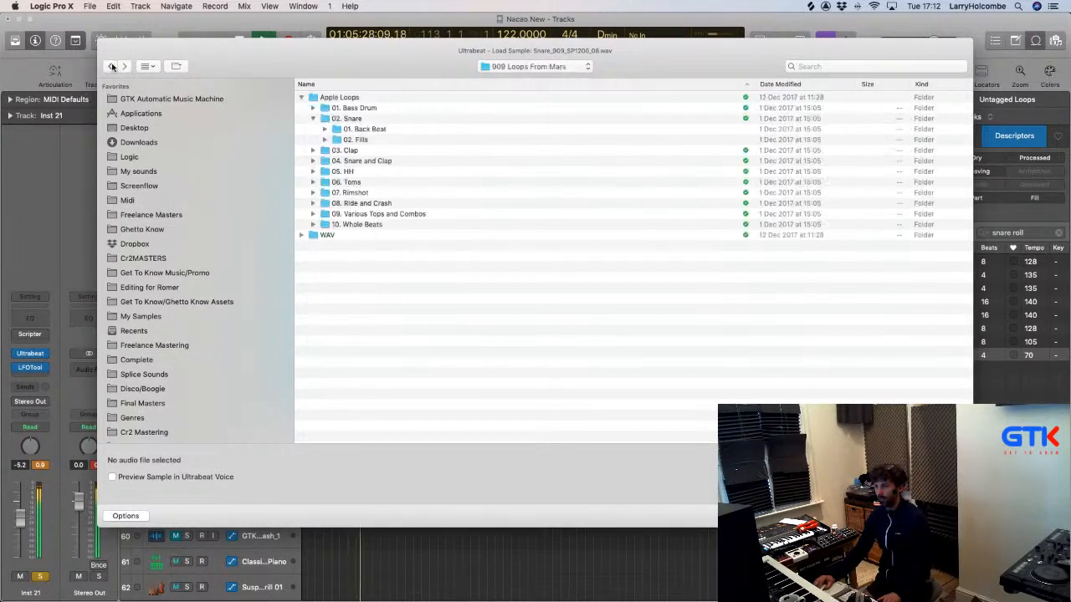
{"action": "left_click", "coordinate": [323, 236]}
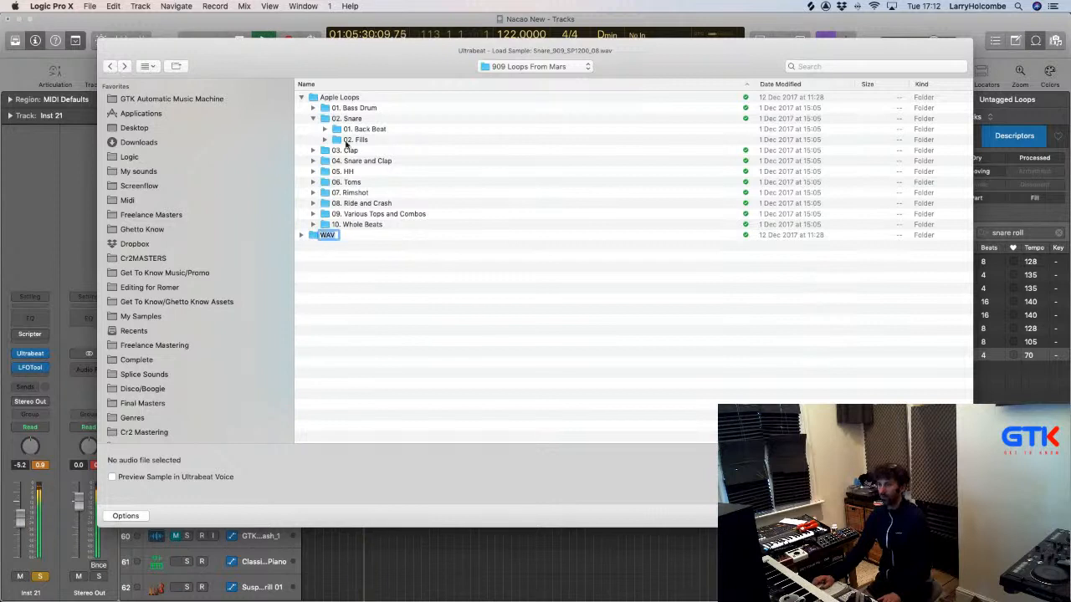
{"action": "left_click", "coordinate": [536, 66]}
{"action": "left_click", "coordinate": [535, 78]}
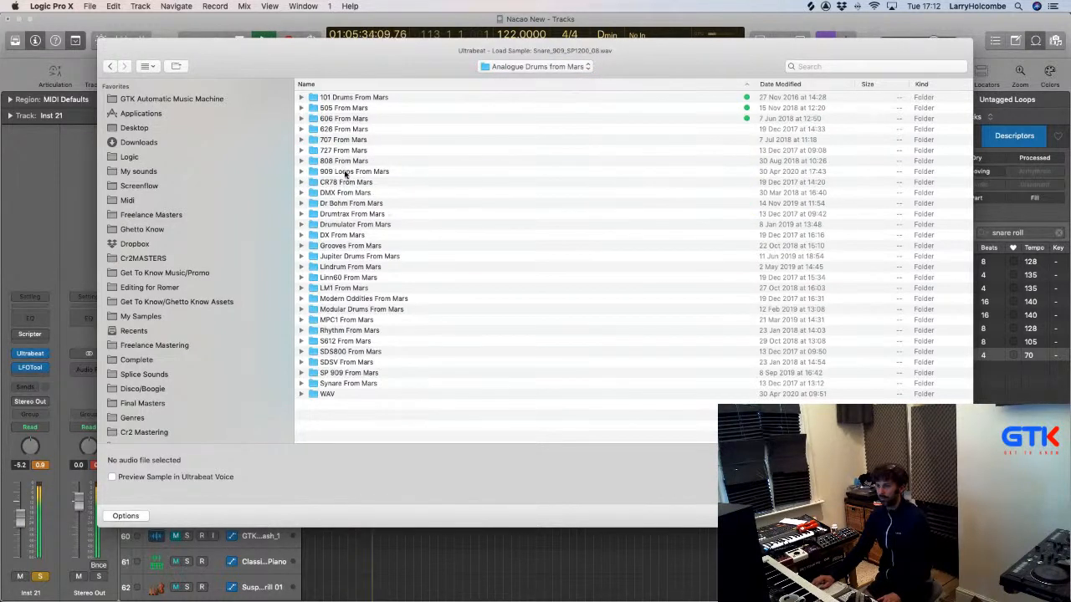
{"action": "double_click", "coordinate": [344, 171]}
{"action": "left_click", "coordinate": [109, 66]}
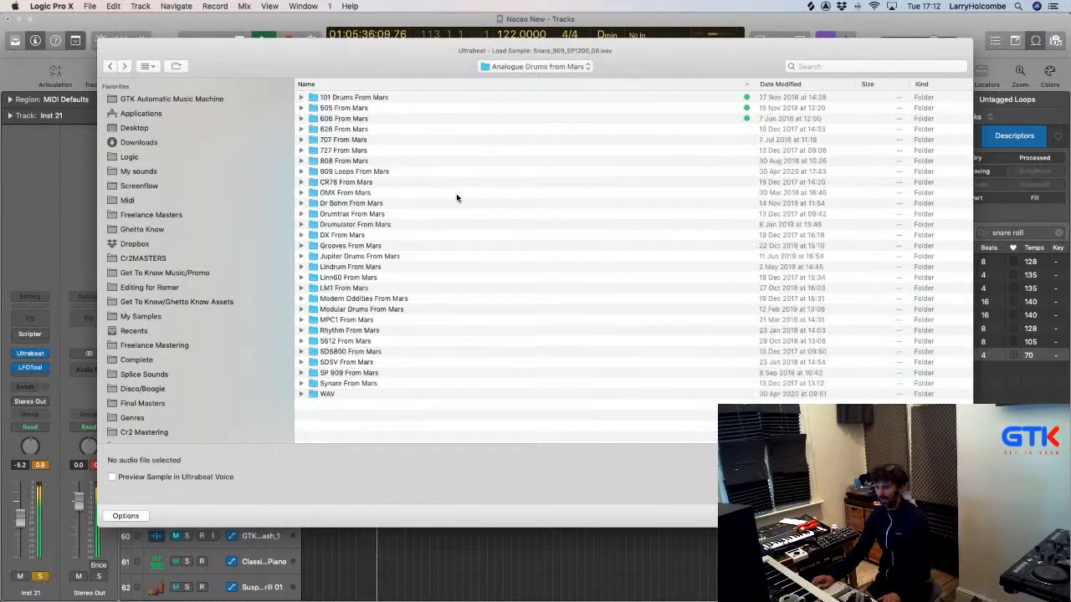
Open SP 909 From Mars > WAV > 01. Individual Hits > 02. Snare Drum.
{"action": "double_click", "coordinate": [350, 372]}
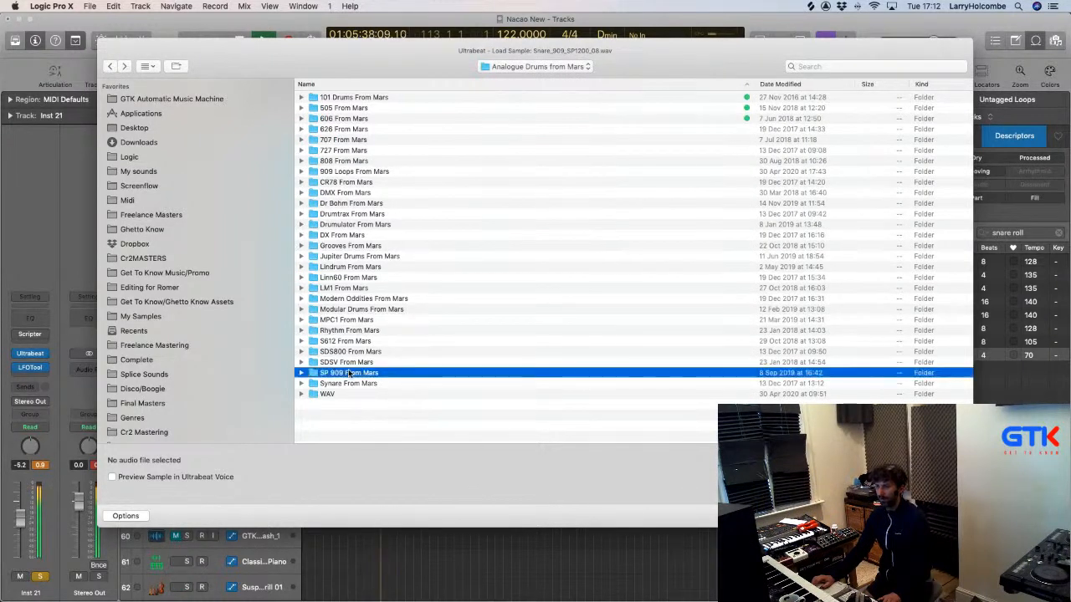
{"action": "double_click", "coordinate": [326, 225]}
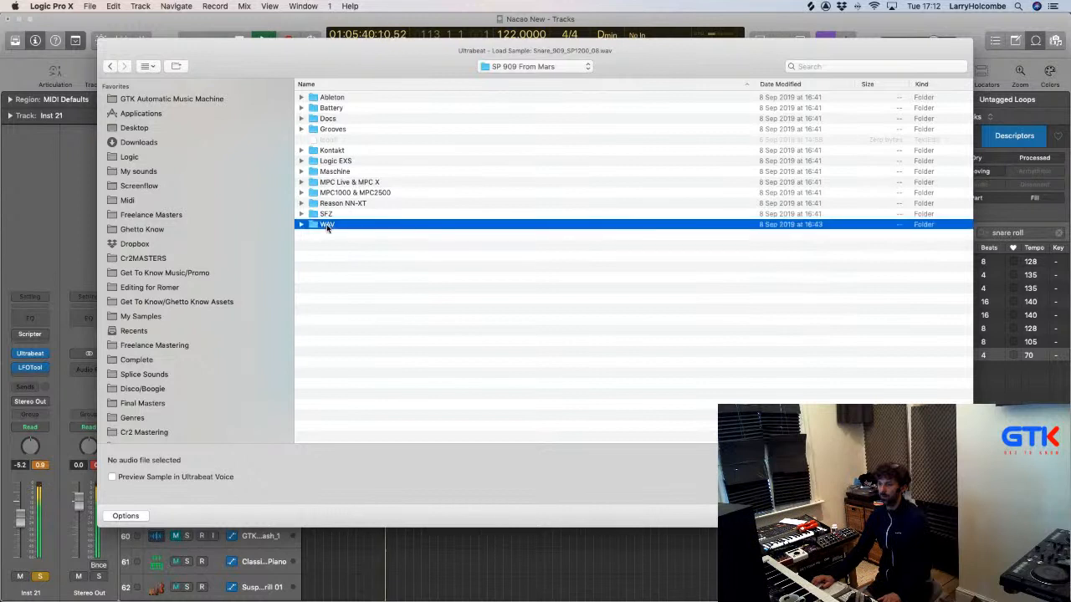
{"action": "double_click", "coordinate": [342, 101]}
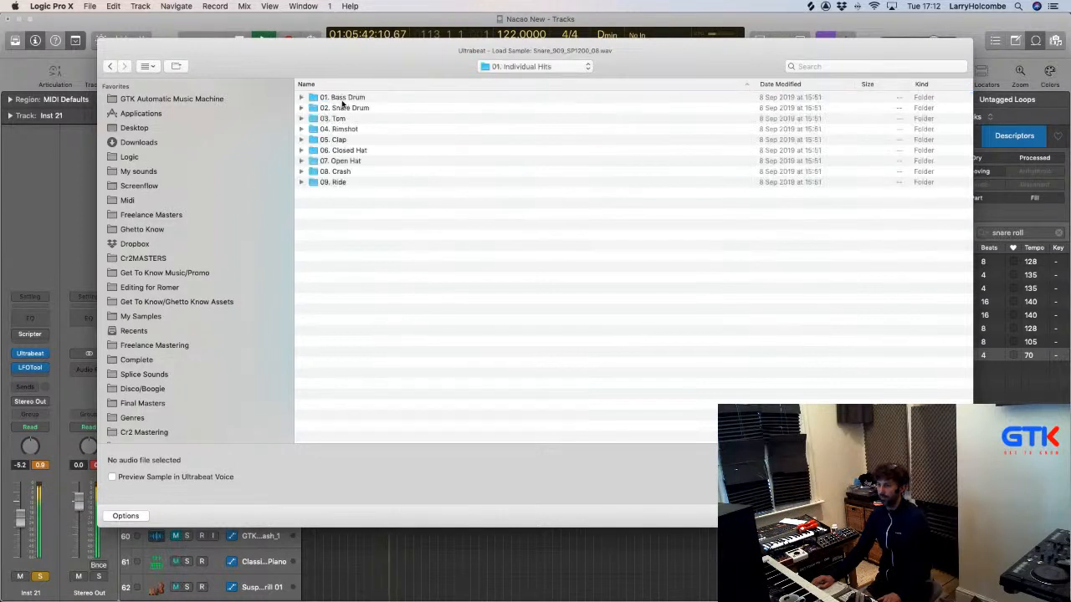
{"action": "double_click", "coordinate": [365, 110]}
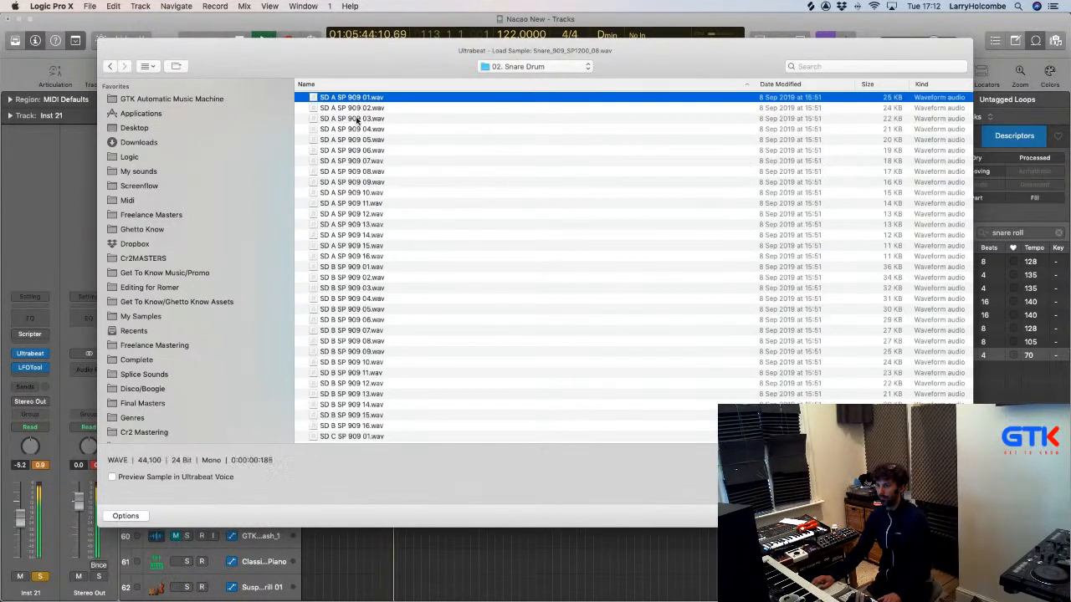
Audition the SD D SP 909 snares (01, 04, 08, 15, 16) and load SD D SP 909 08.wav.
{"action": "left_click", "coordinate": [363, 197]}
{"action": "scroll", "coordinate": [373, 224], "scroll_direction": "down", "scroll_amount": 5}
{"action": "left_click", "coordinate": [368, 251]}
{"action": "scroll", "coordinate": [367, 248], "scroll_direction": "down", "scroll_amount": 5}
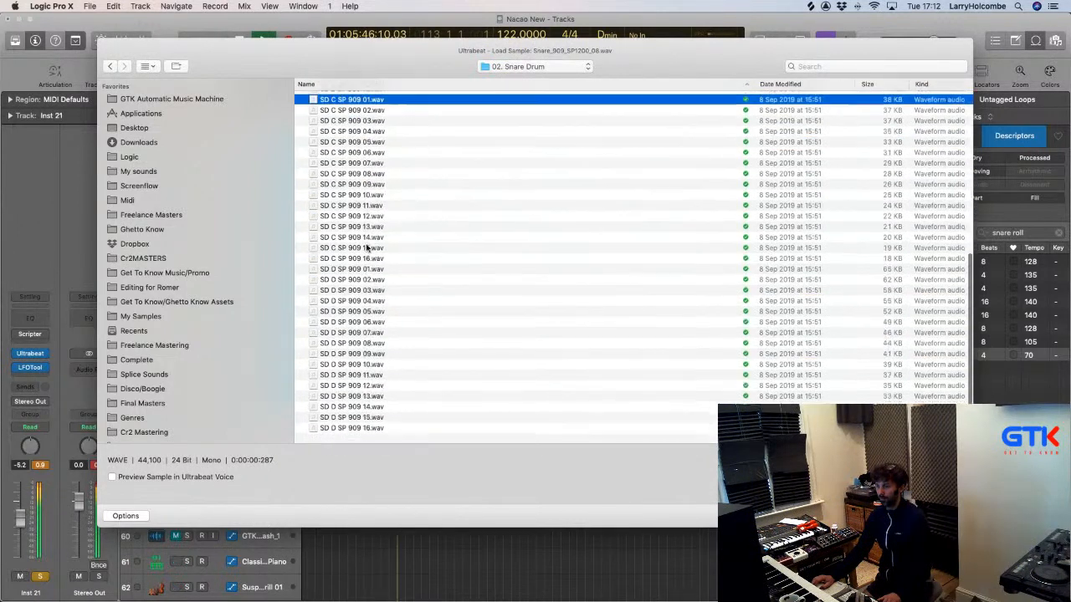
{"action": "left_click", "coordinate": [366, 248]}
{"action": "left_click", "coordinate": [370, 280]}
{"action": "left_click", "coordinate": [370, 311]}
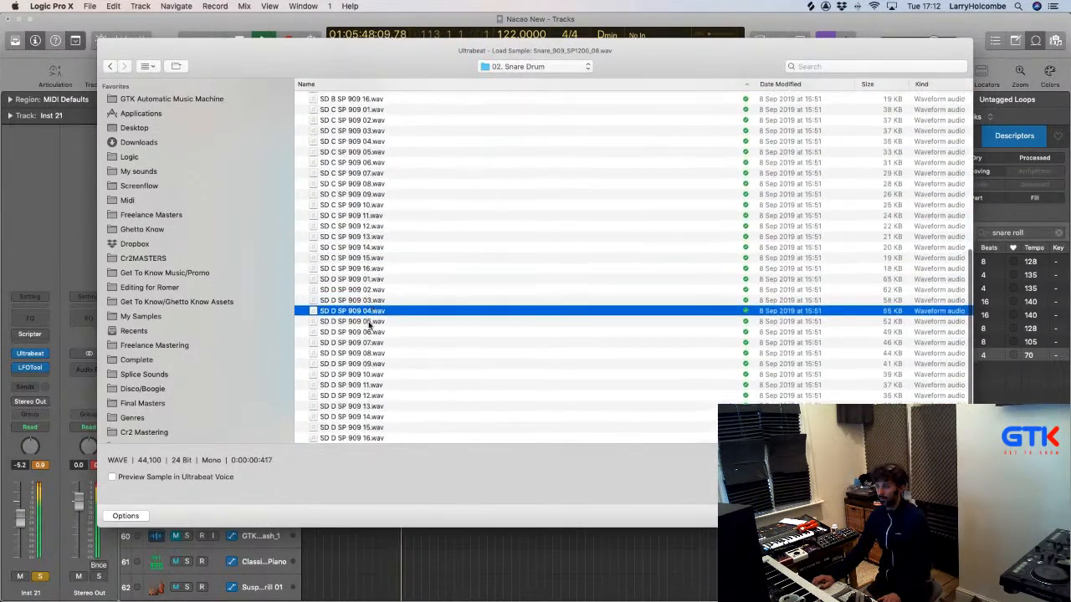
{"action": "left_click", "coordinate": [373, 354]}
{"action": "left_click", "coordinate": [363, 428]}
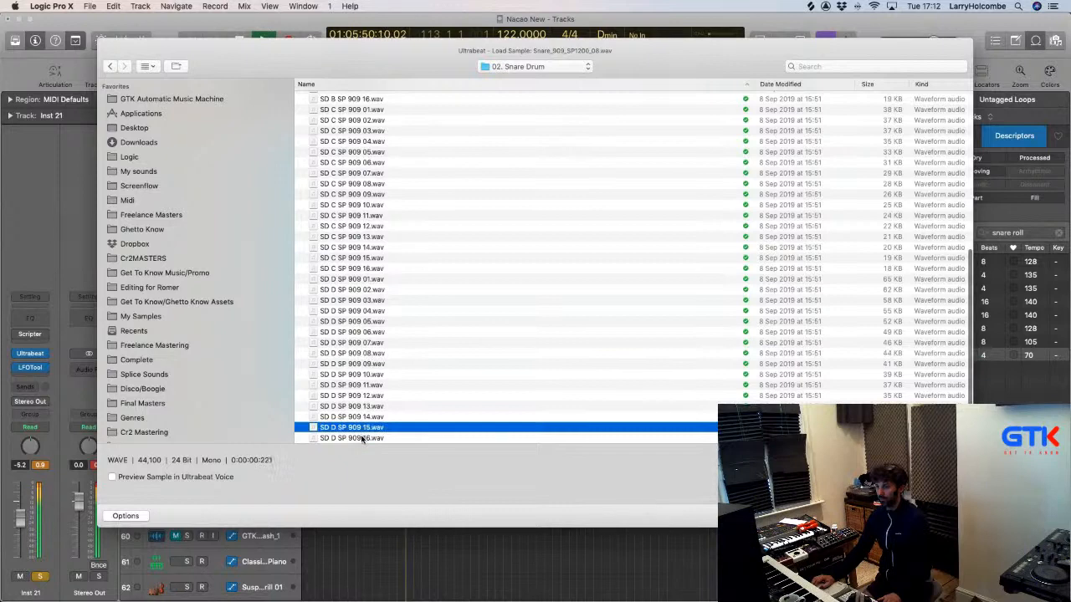
{"action": "left_click", "coordinate": [362, 439]}
{"action": "left_click", "coordinate": [363, 355]}
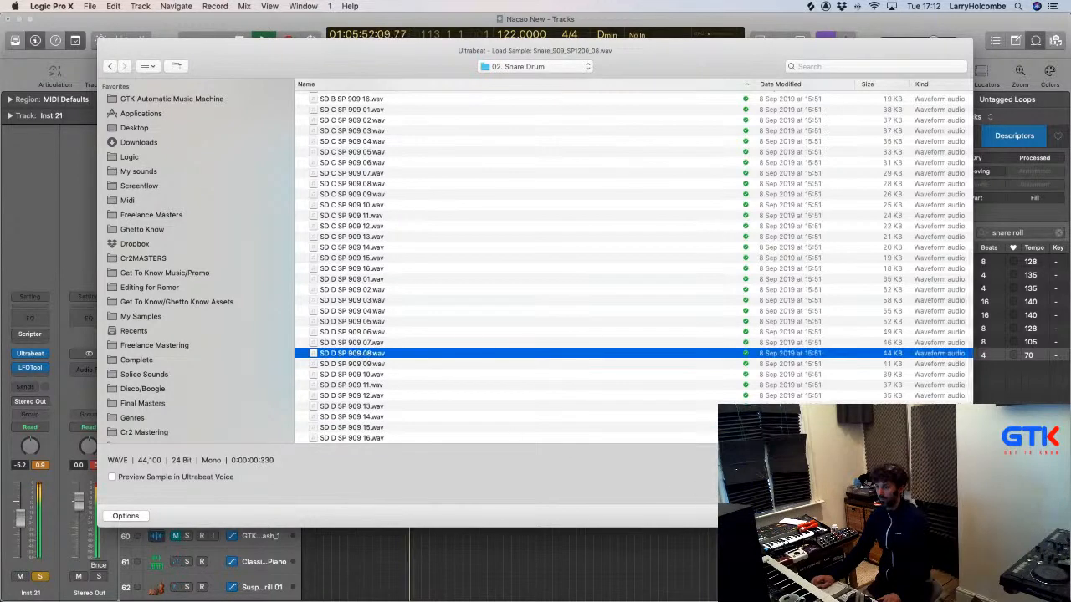
{"action": "left_click", "coordinate": [938, 516]}
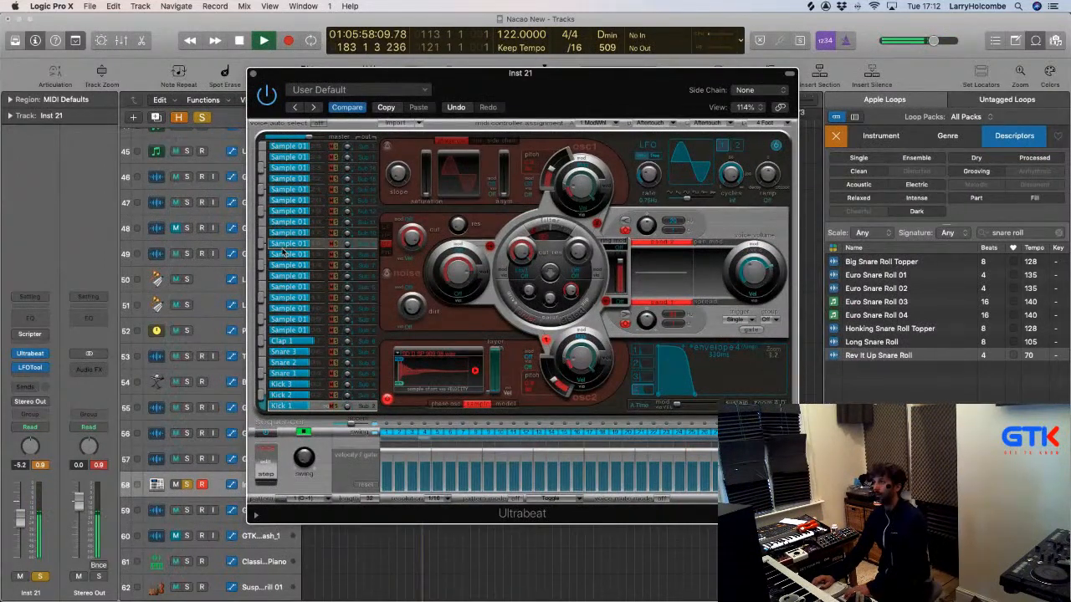
Drop LFOTool's second step to the bottom and lengthen Ultrabeat's Envelope 4 decay.
{"action": "left_click", "coordinate": [254, 74]}
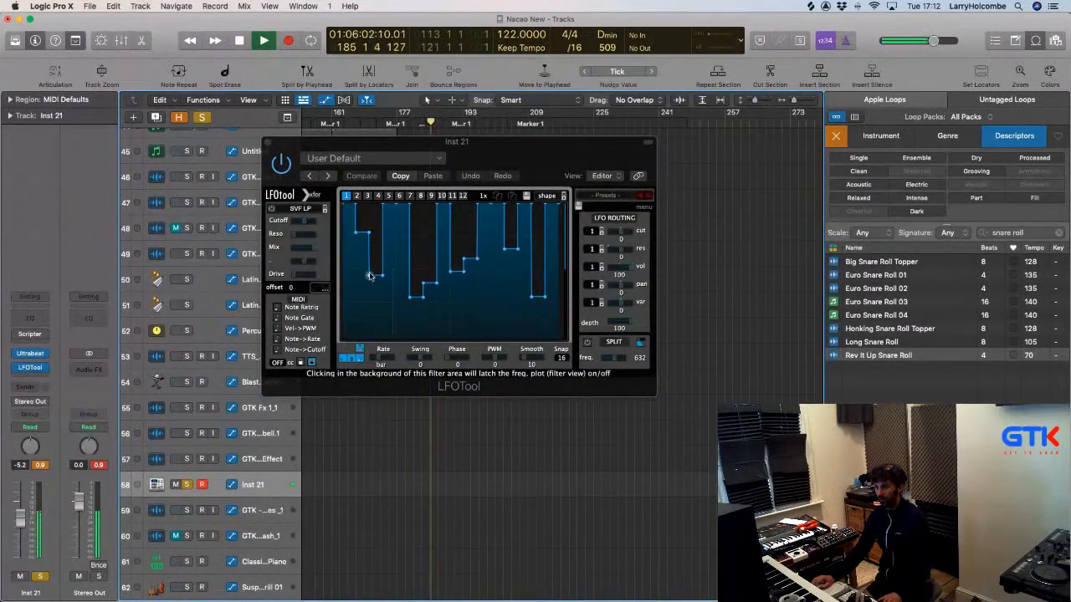
{"action": "left_click_drag", "start_coordinate": [370, 276], "coordinate": [373, 308]}
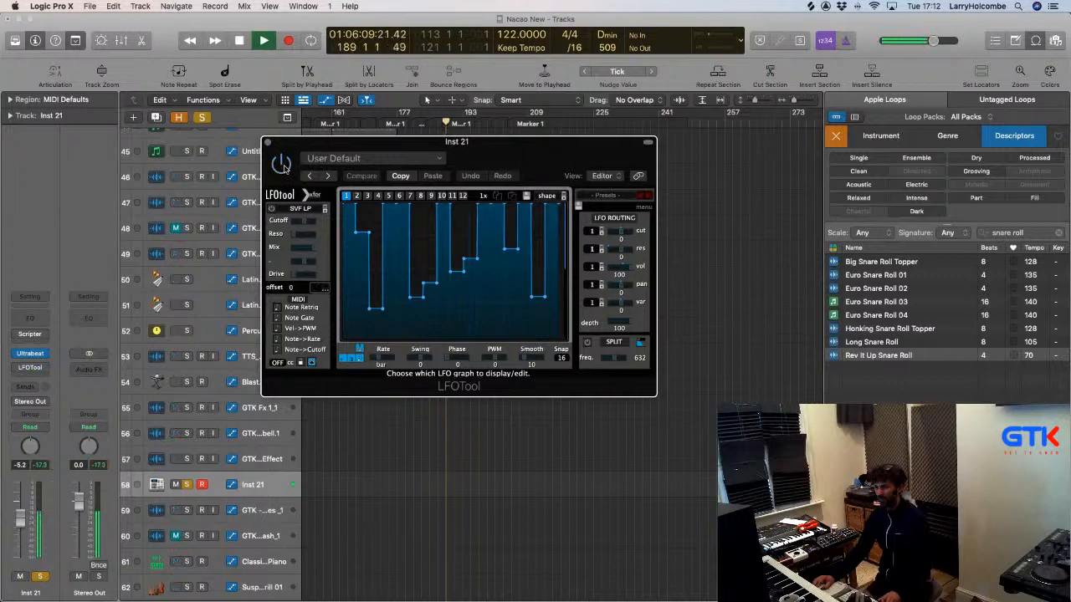
{"action": "left_click", "coordinate": [31, 353]}
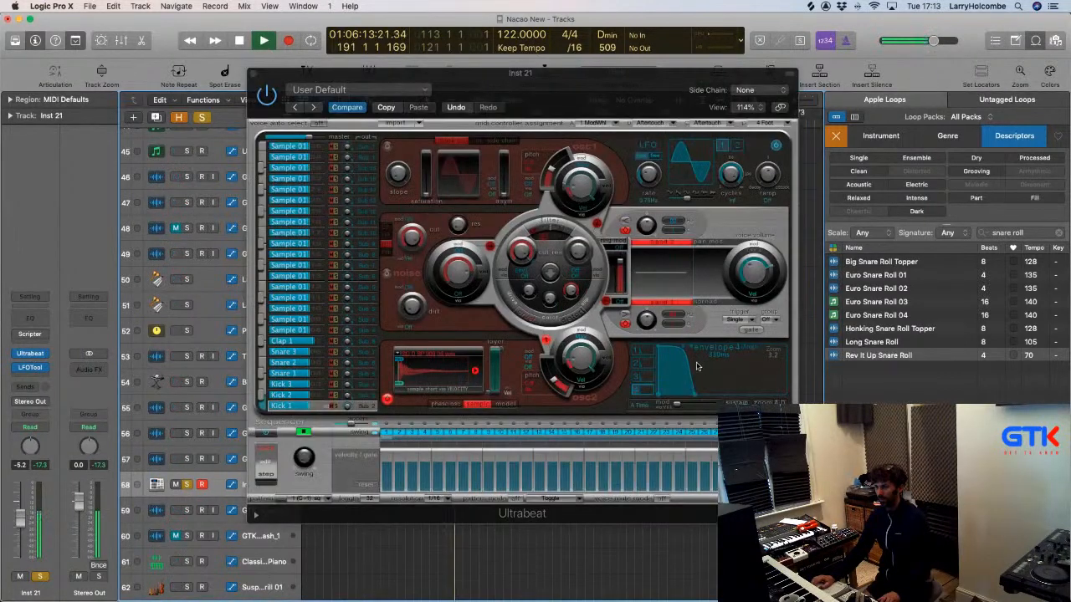
{"action": "left_click_drag", "start_coordinate": [694, 394], "coordinate": [795, 394]}
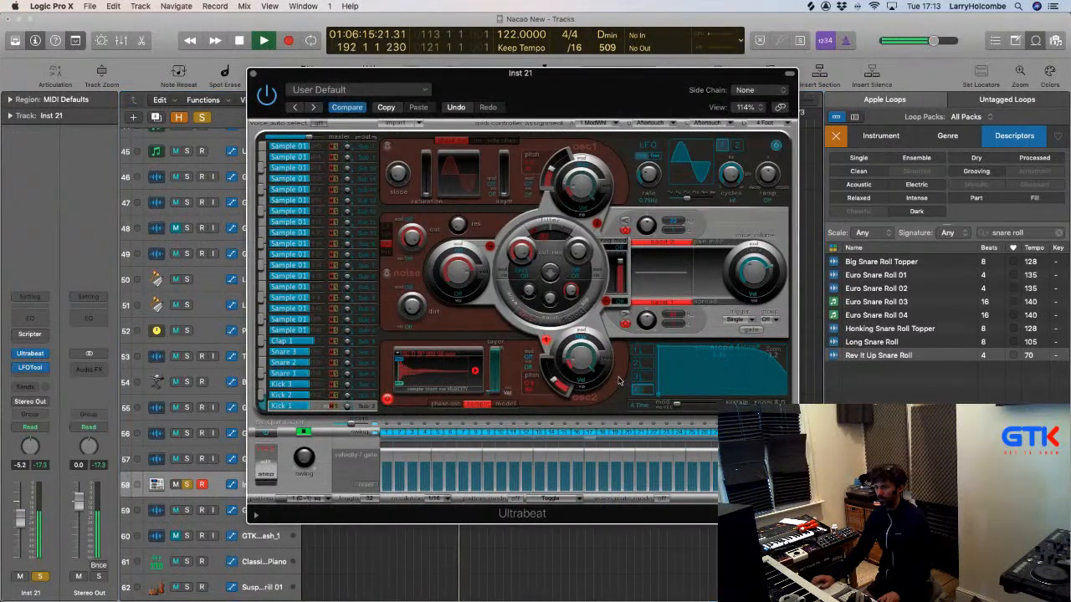
Unsolo Inst 21, pull its fader down to -16.8 dB, and close the plugin windows.
{"action": "left_click", "coordinate": [186, 485]}
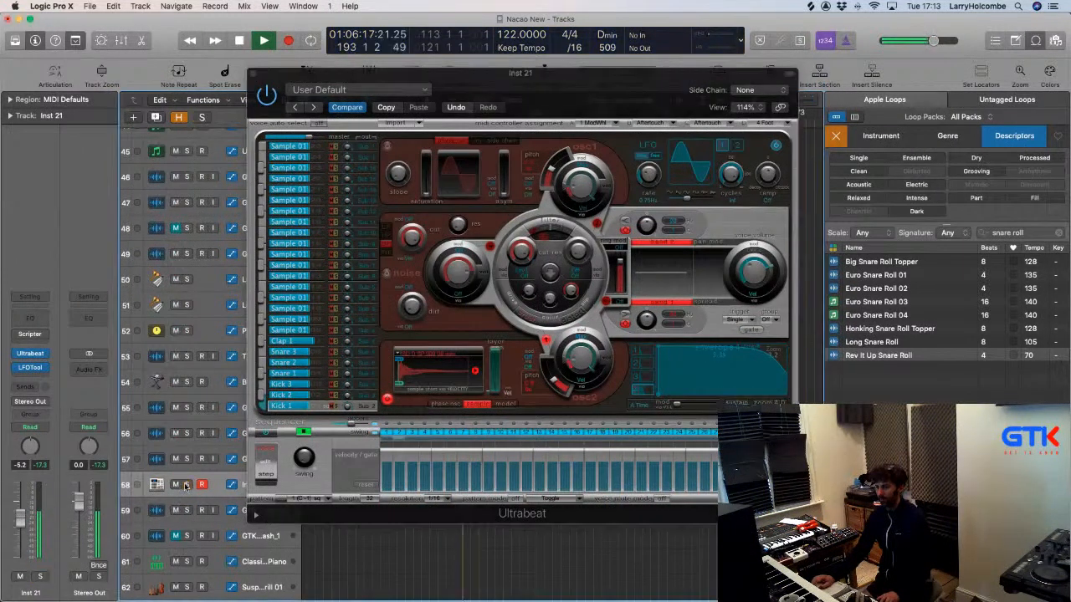
{"action": "left_click_drag", "start_coordinate": [20, 519], "coordinate": [18, 548]}
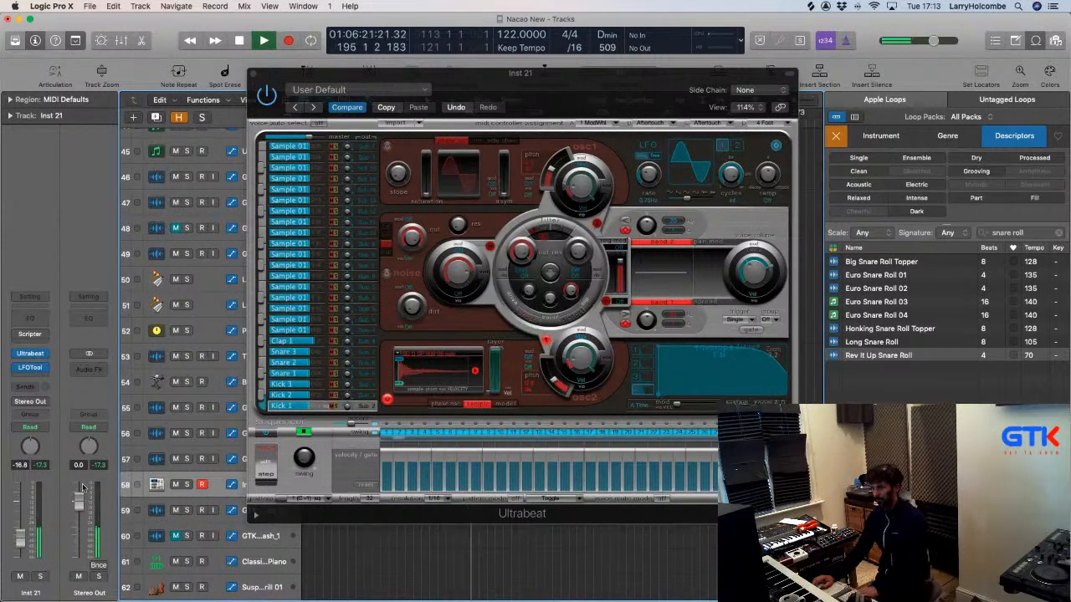
{"action": "left_click", "coordinate": [254, 75]}
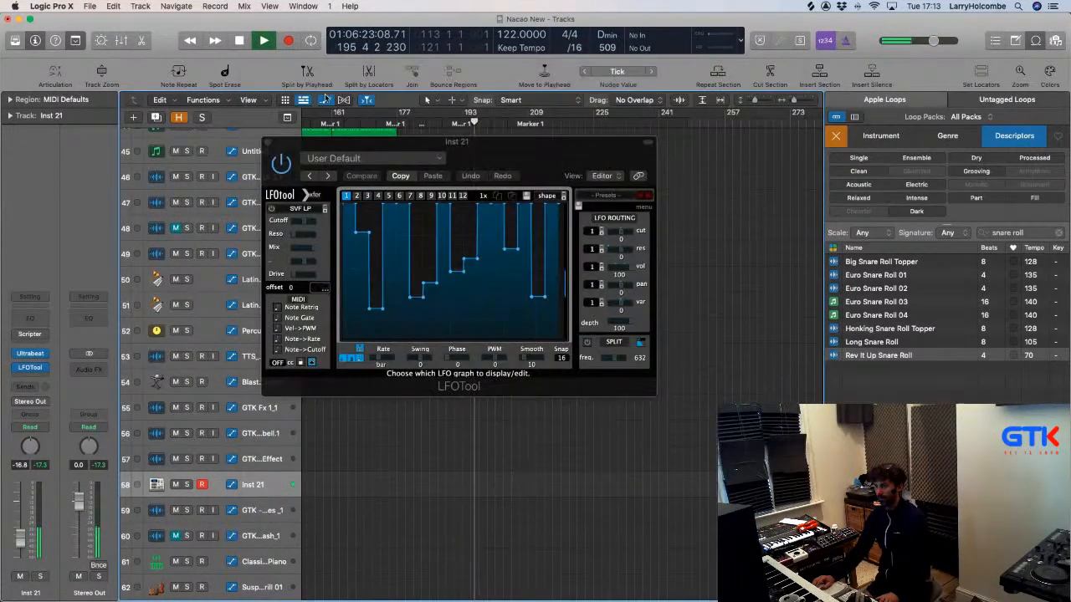
{"action": "left_click", "coordinate": [270, 145]}
{"action": "scroll", "coordinate": [351, 120], "scroll_direction": "left", "scroll_amount": 3}
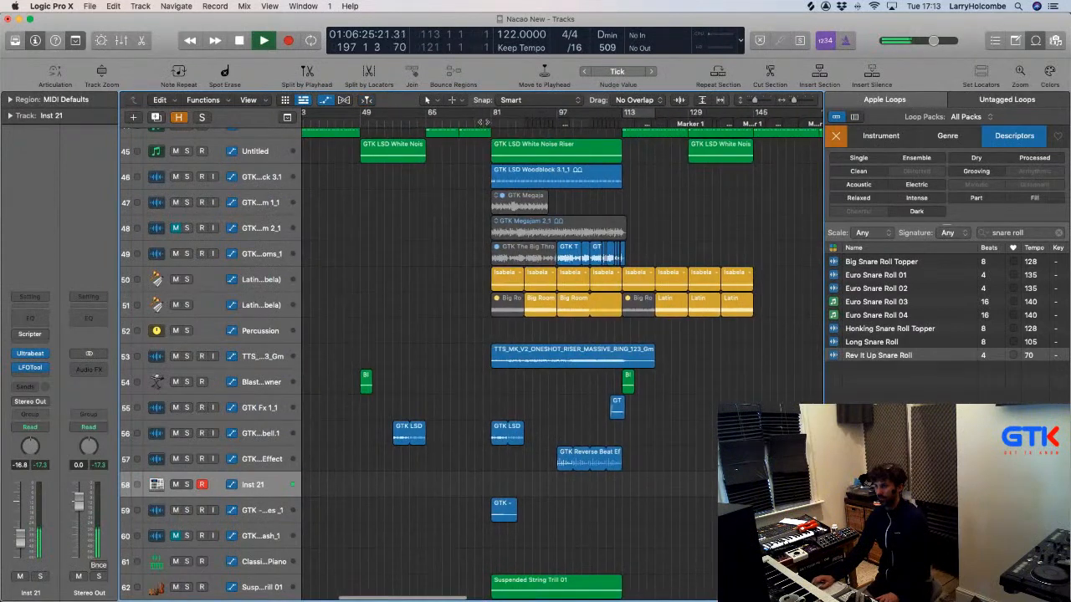
Show the mixer, hide the Loop Browser, and nudge Inst 21 up to about -13 dB.
{"action": "left_click", "coordinate": [483, 122]}
{"action": "key", "text": "x"}
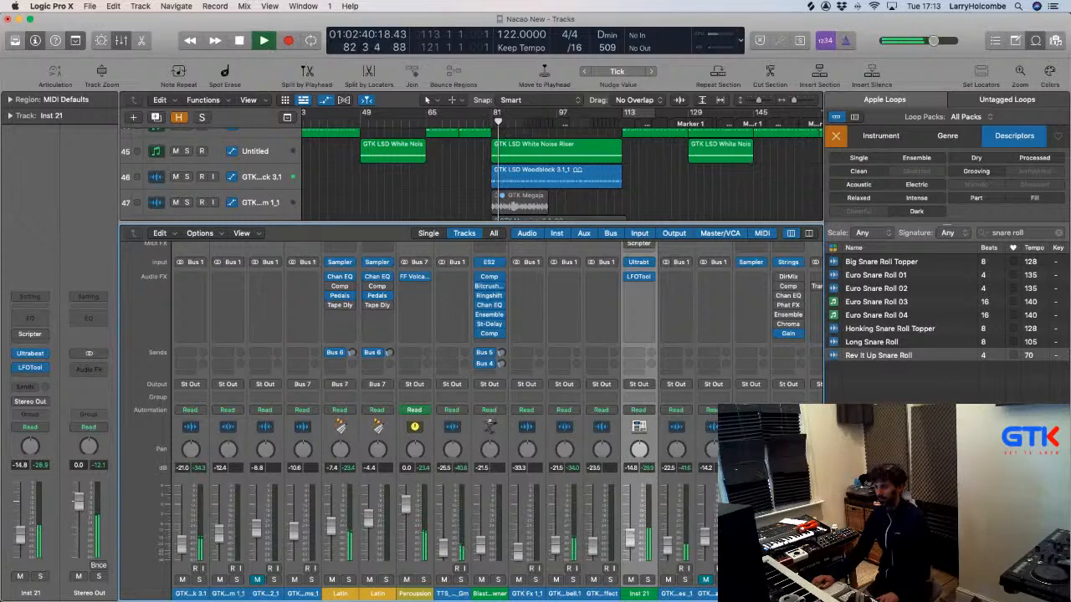
{"action": "key", "text": "o"}
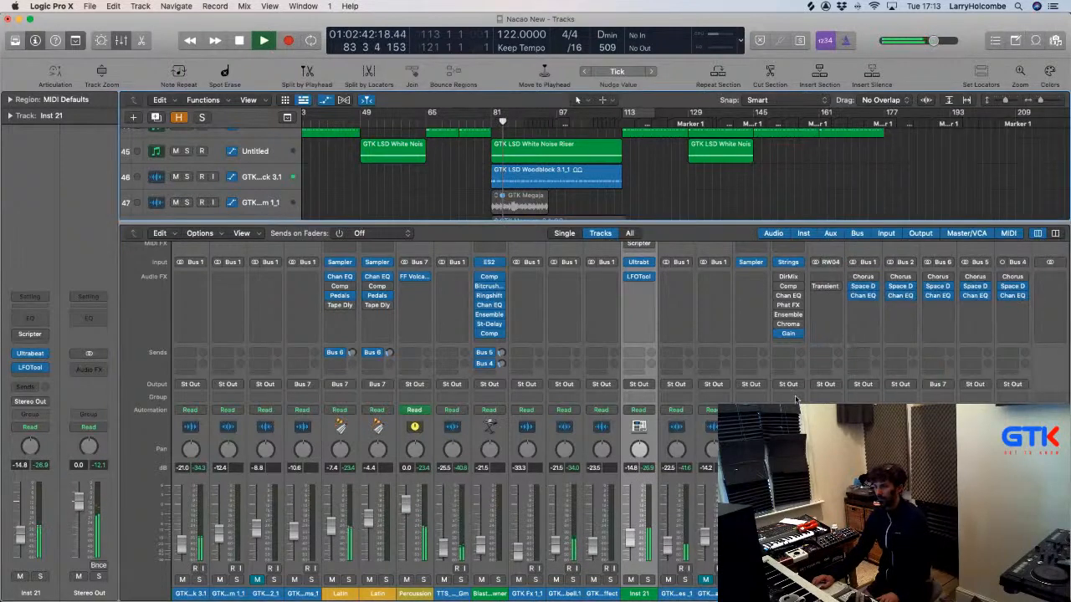
{"action": "left_click_drag", "start_coordinate": [629, 540], "coordinate": [630, 538]}
{"action": "scroll", "coordinate": [642, 361], "scroll_direction": "up", "scroll_amount": 1}
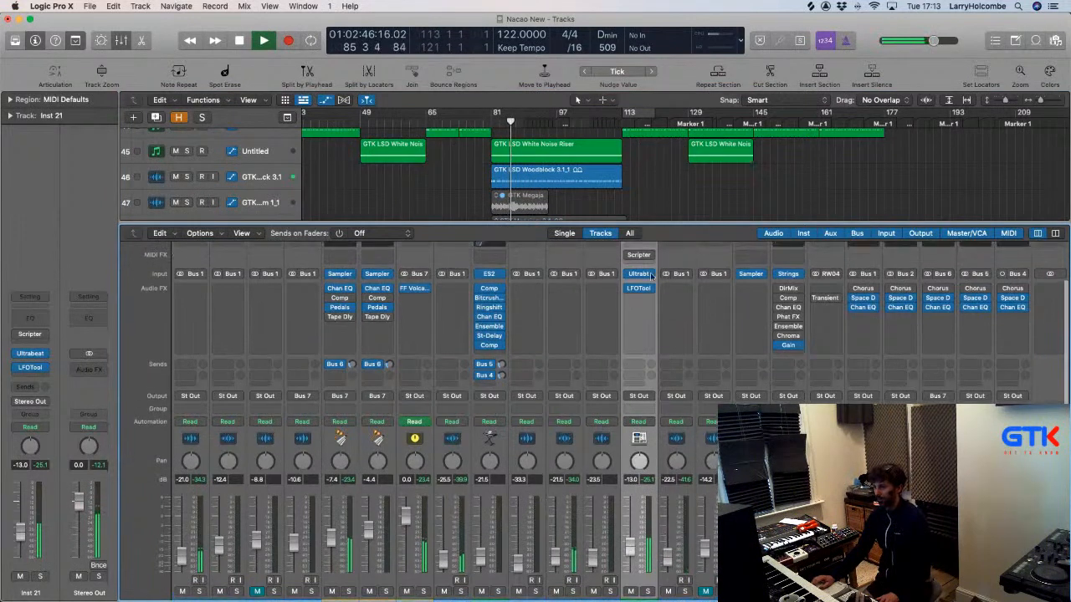
Cut LFOTool's volume modulation from 100 to 67, then bring Ultrabeat back up.
{"action": "left_click", "coordinate": [638, 289]}
{"action": "left_click_drag", "start_coordinate": [635, 267], "coordinate": [608, 274]}
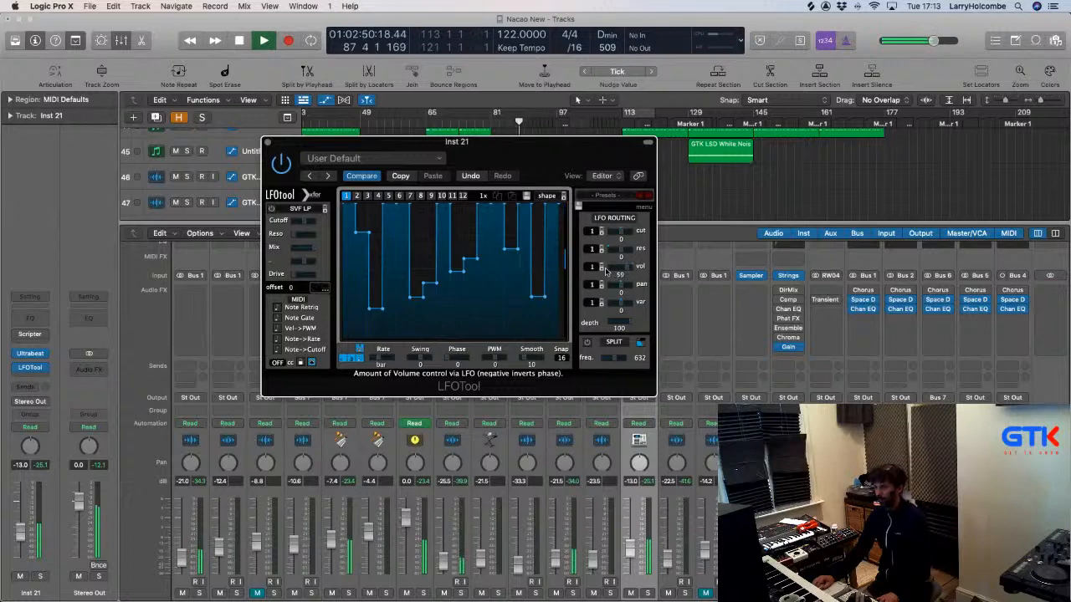
{"action": "left_click", "coordinate": [268, 143]}
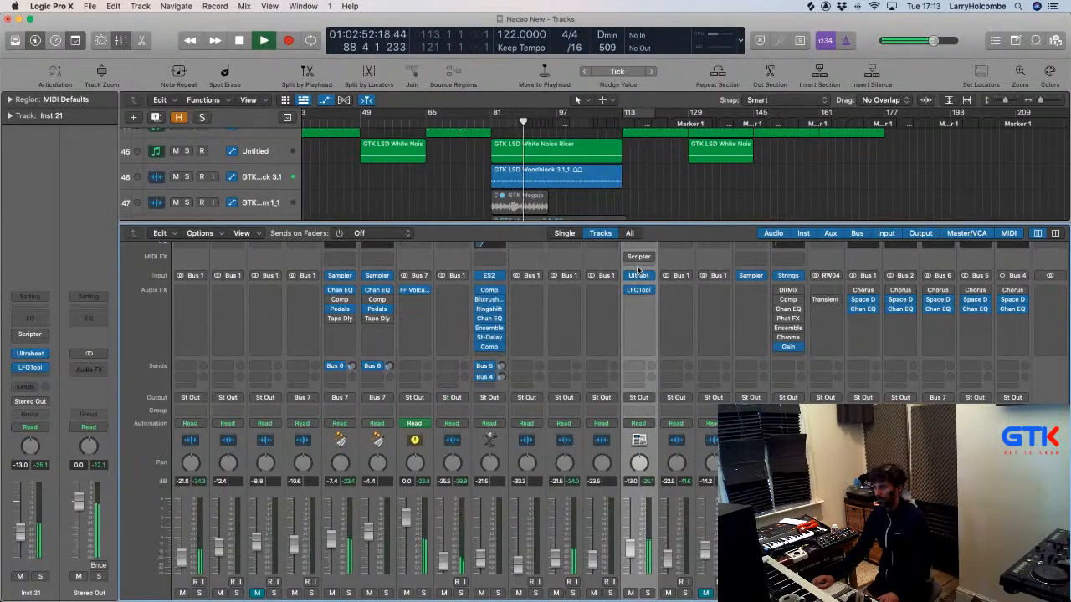
{"action": "left_click", "coordinate": [638, 276]}
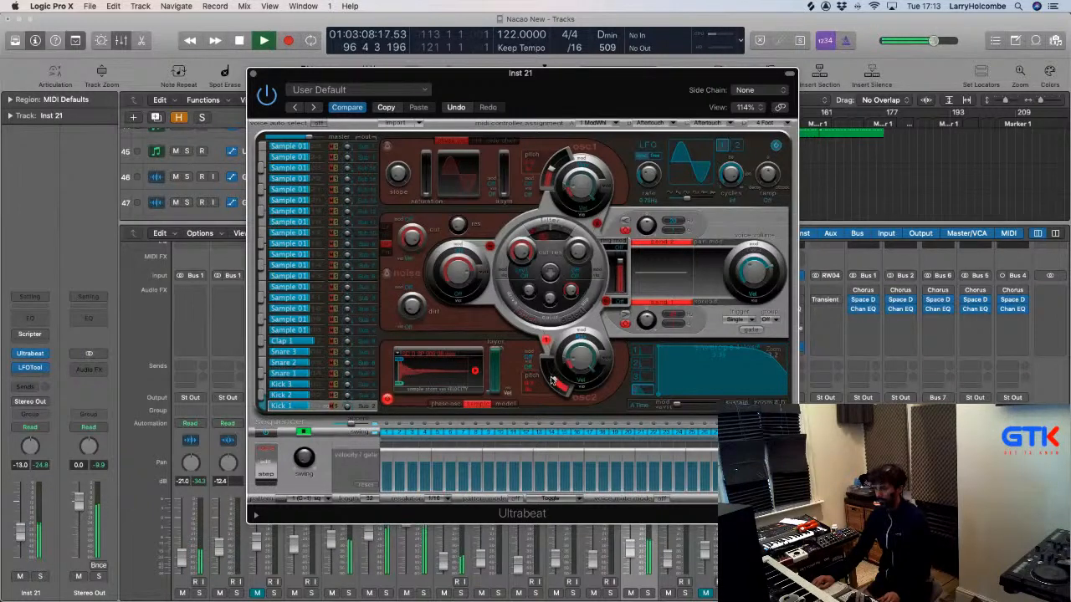
Nudge Ultrabeat's oscillator 2 pitch slightly, then close the Ultrabeat window.
{"action": "left_click_drag", "start_coordinate": [551, 381], "coordinate": [551, 379]}
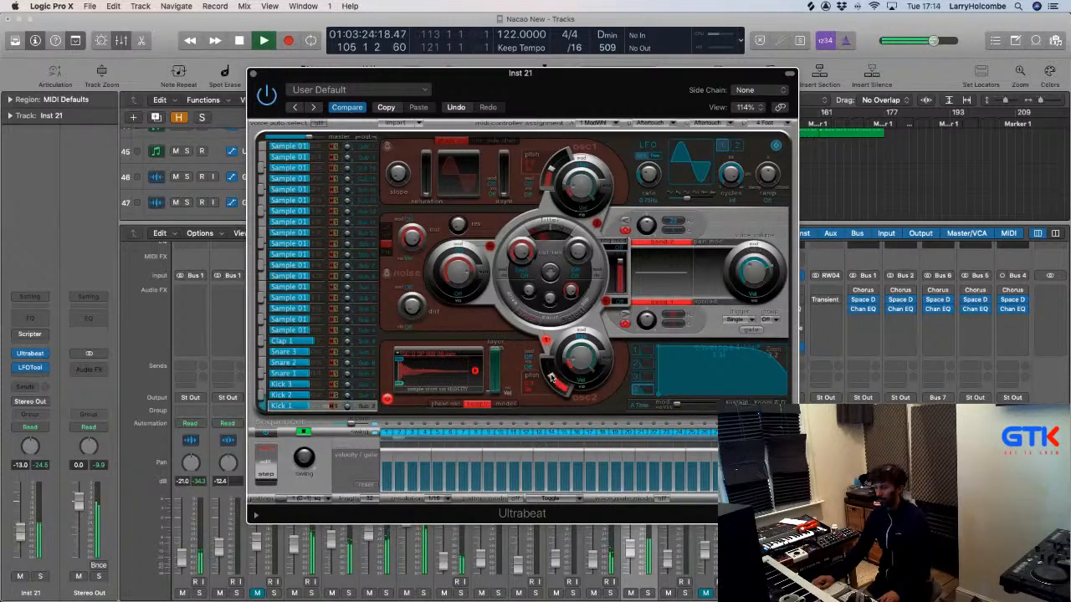
{"action": "mouse_move", "coordinate": [551, 378]}
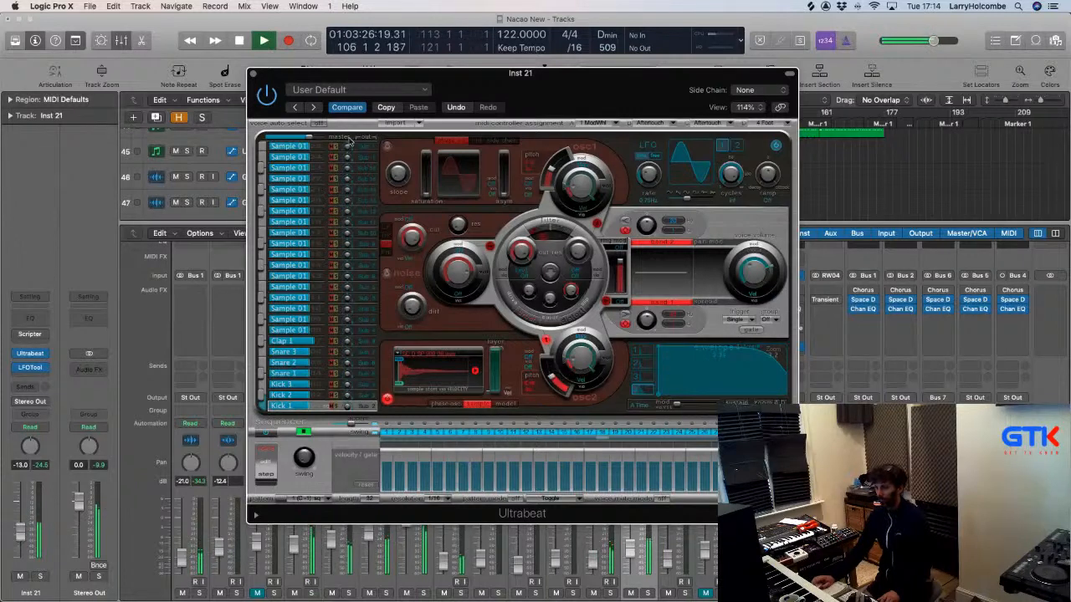
{"action": "left_click", "coordinate": [255, 75]}
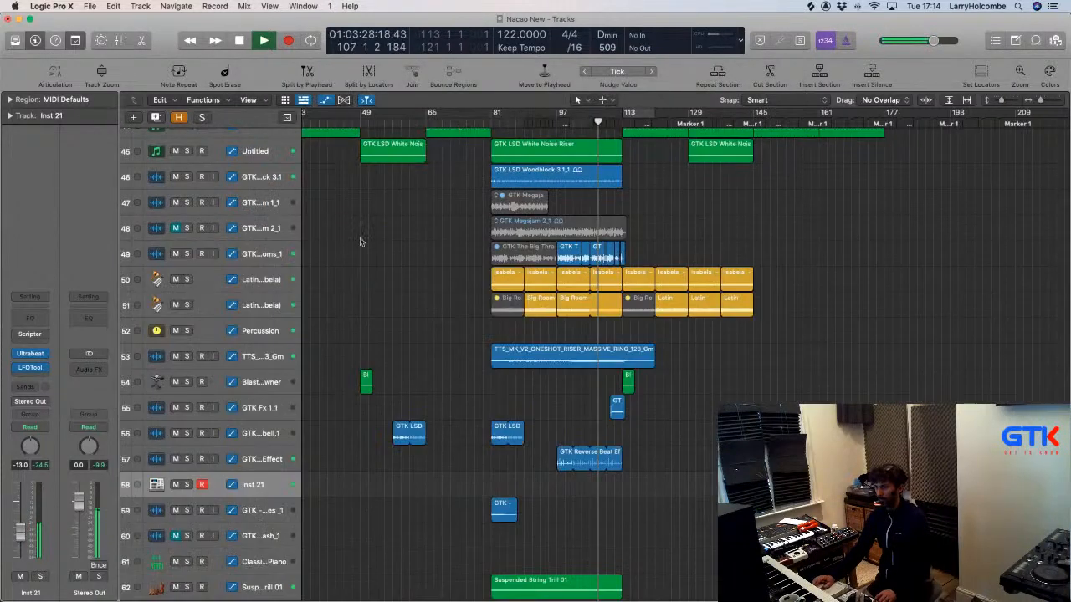
Unmute track 49 and split bars 97–114 of track 46's Woodblock region into its own region.
{"action": "left_click", "coordinate": [176, 254]}
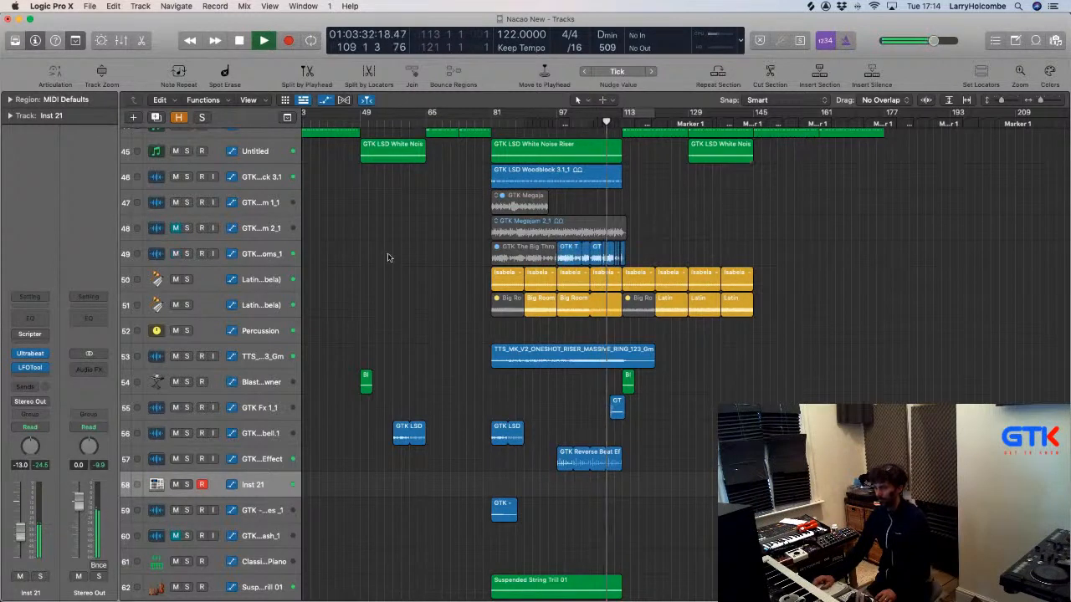
{"action": "left_click", "coordinate": [591, 235], "text": "ctrl+alt"}
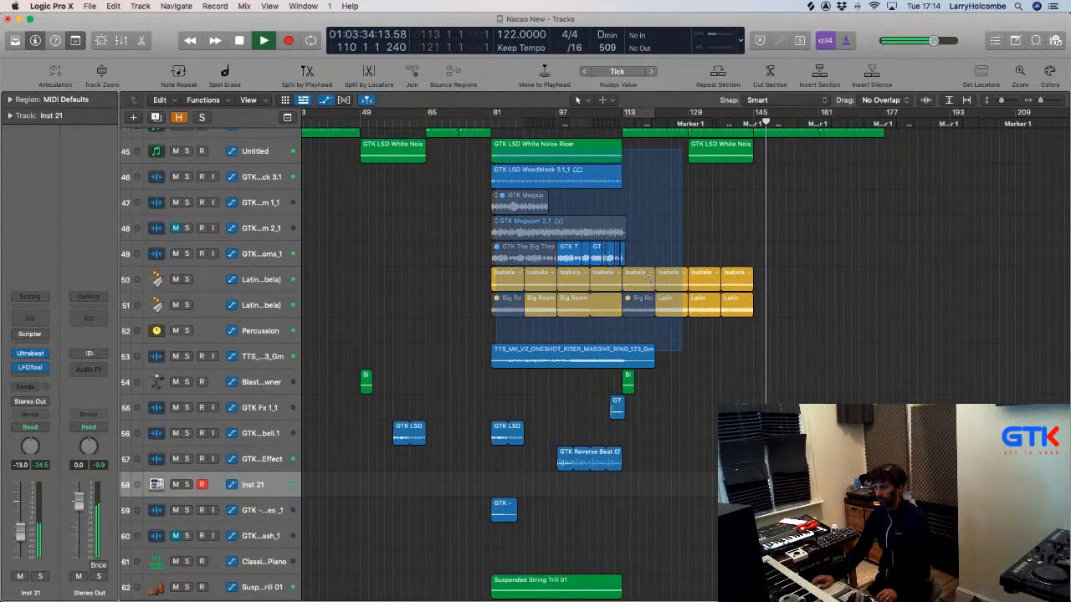
{"action": "scroll", "coordinate": [590, 234], "scroll_direction": "up", "scroll_amount": 1}
{"action": "key", "text": "a"}
{"action": "left_click_drag", "start_coordinate": [549, 208], "coordinate": [855, 238]}
{"action": "left_click", "coordinate": [853, 238]}
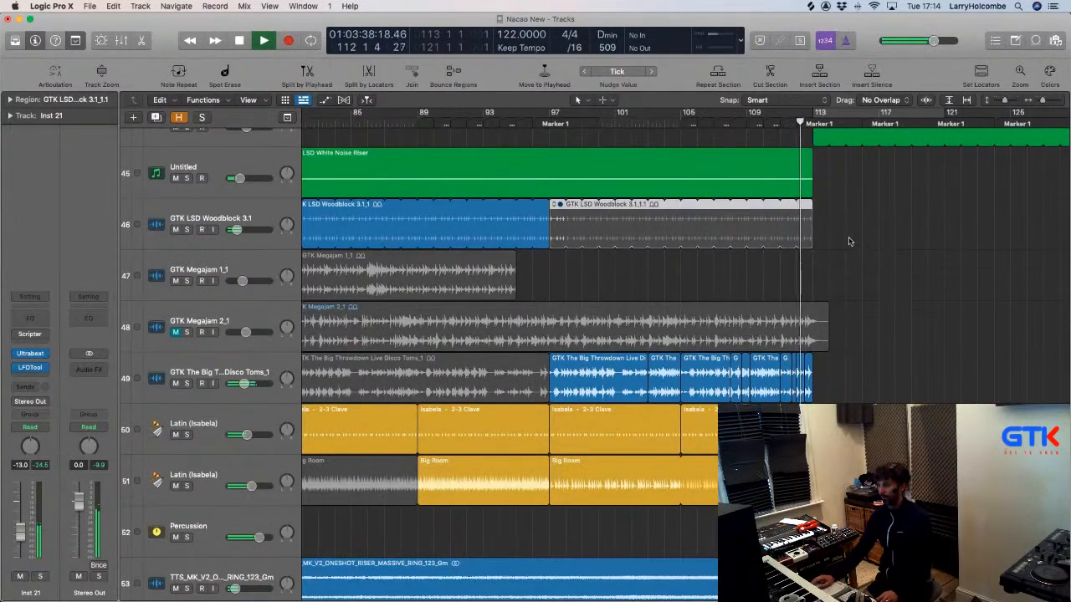
{"action": "key", "text": "a"}
{"action": "key", "text": "a"}
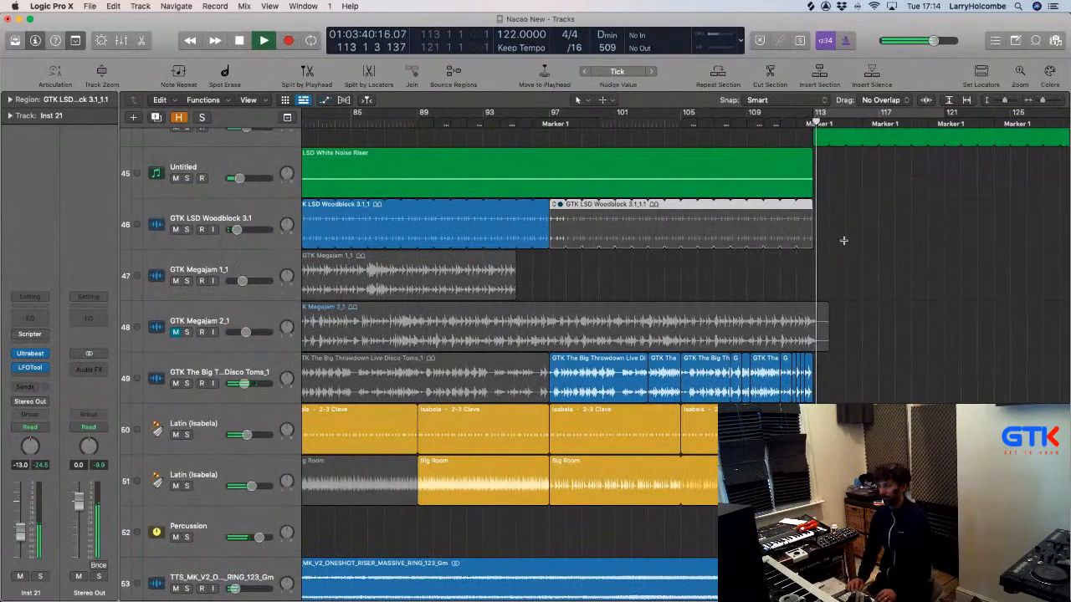
Shrink track heights, zoom out, return the playhead to bar 97, and reopen Ultrabeat on Inst 21.
{"action": "key", "text": "super+Up"}
{"action": "key", "text": "super+Up"}
{"action": "key", "text": "super+Up"}
{"action": "key", "text": "super+Up"}
{"action": "key", "text": "super+Up"}
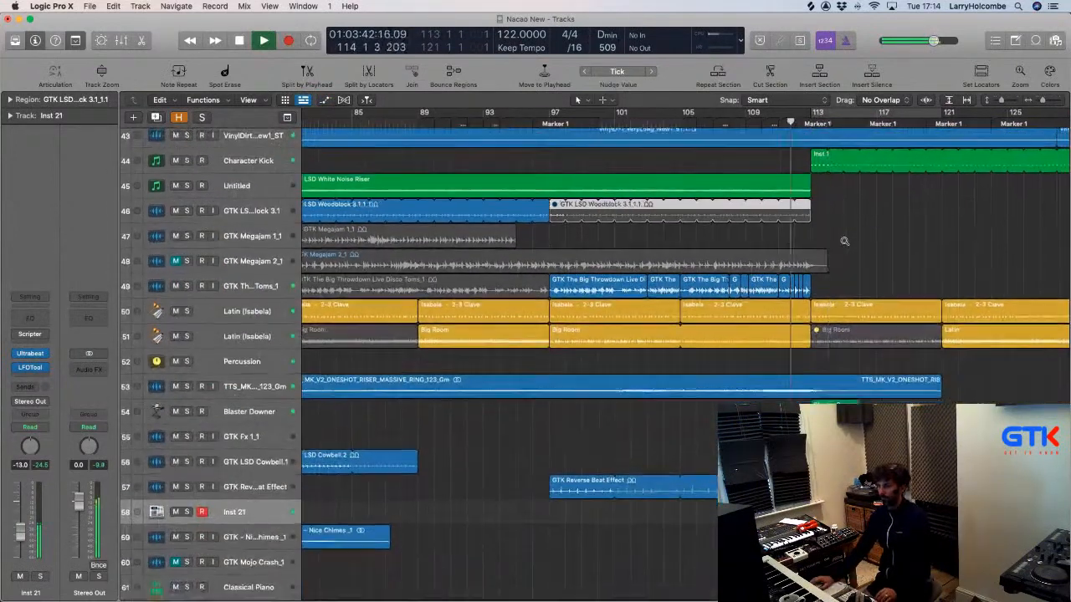
{"action": "key", "text": "super+Left"}
{"action": "key", "text": "super+Left"}
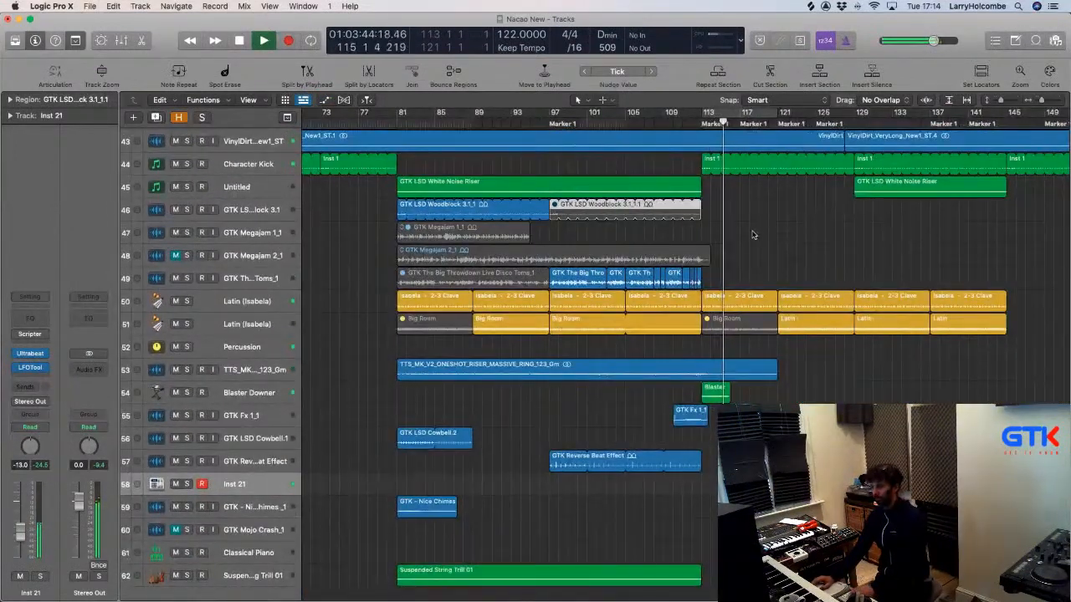
{"action": "left_click", "coordinate": [622, 300]}
{"action": "left_click", "coordinate": [668, 306], "text": "shift"}
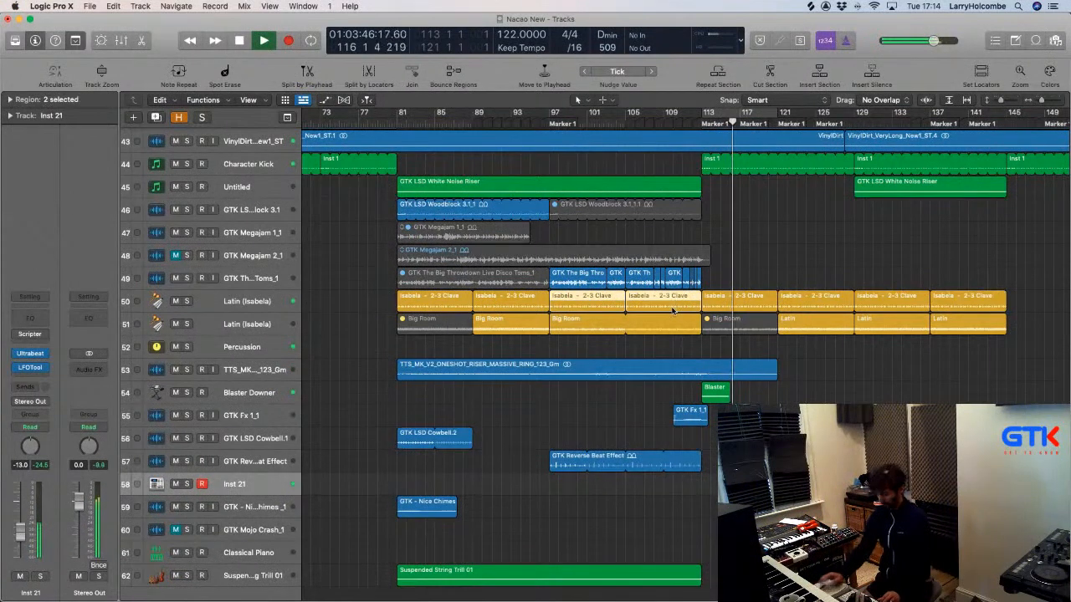
{"action": "left_click", "coordinate": [552, 117]}
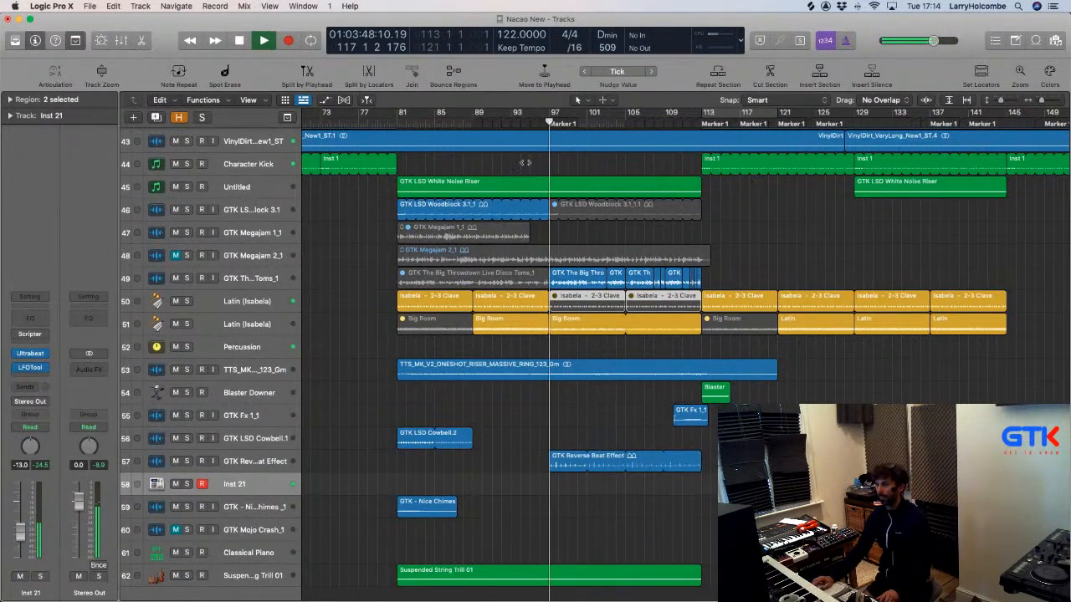
{"action": "left_click", "coordinate": [360, 205]}
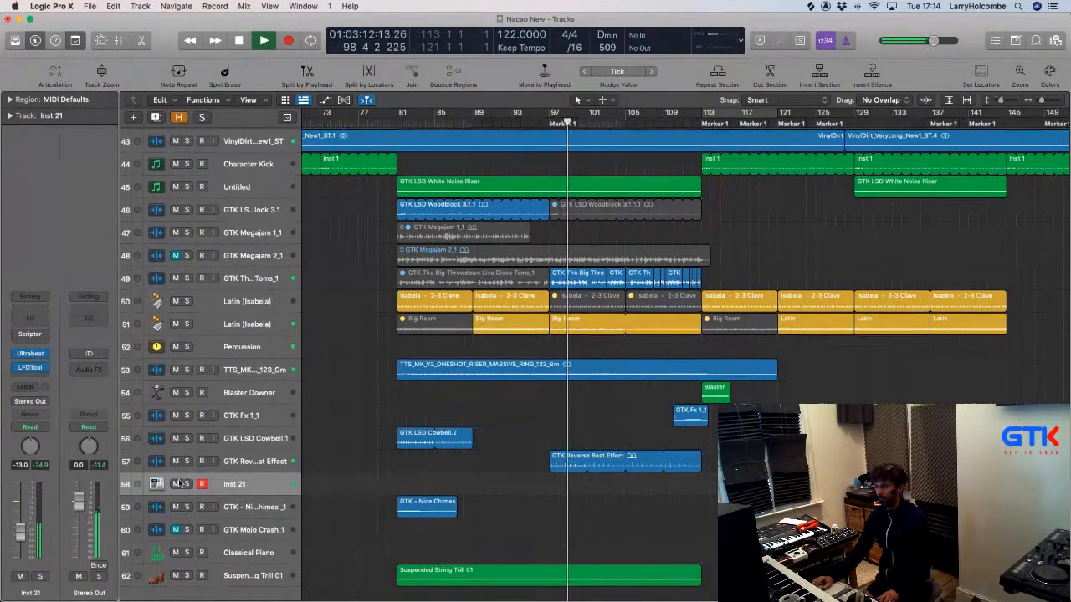
{"action": "left_click", "coordinate": [30, 353]}
{"action": "key", "text": "space"}
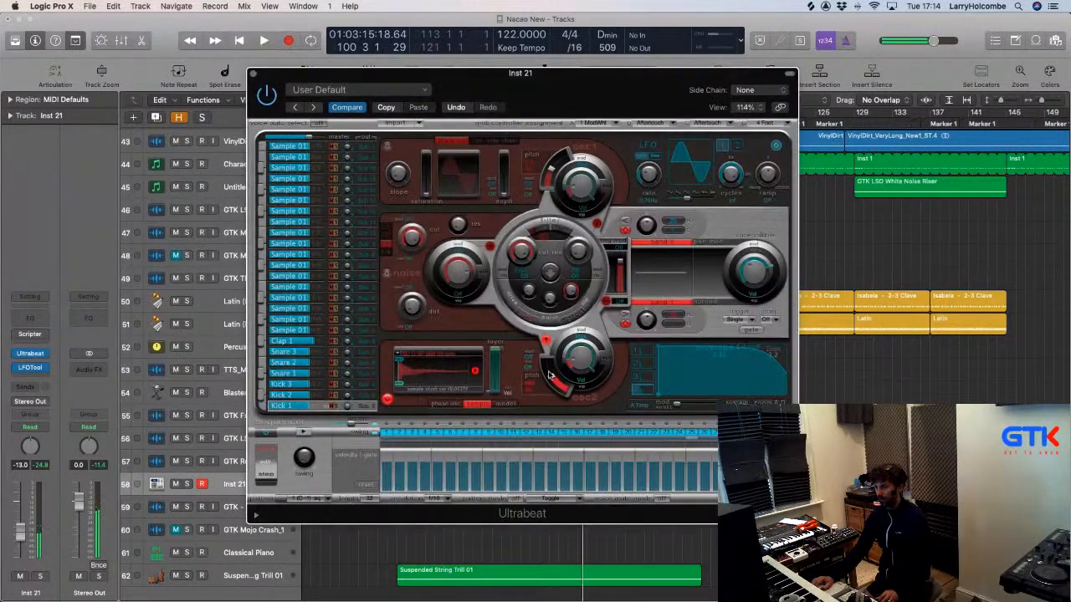
Swap Inst 21's Scripter MIDI effect for the Modulator plug-in.
{"action": "left_click", "coordinate": [36, 338]}
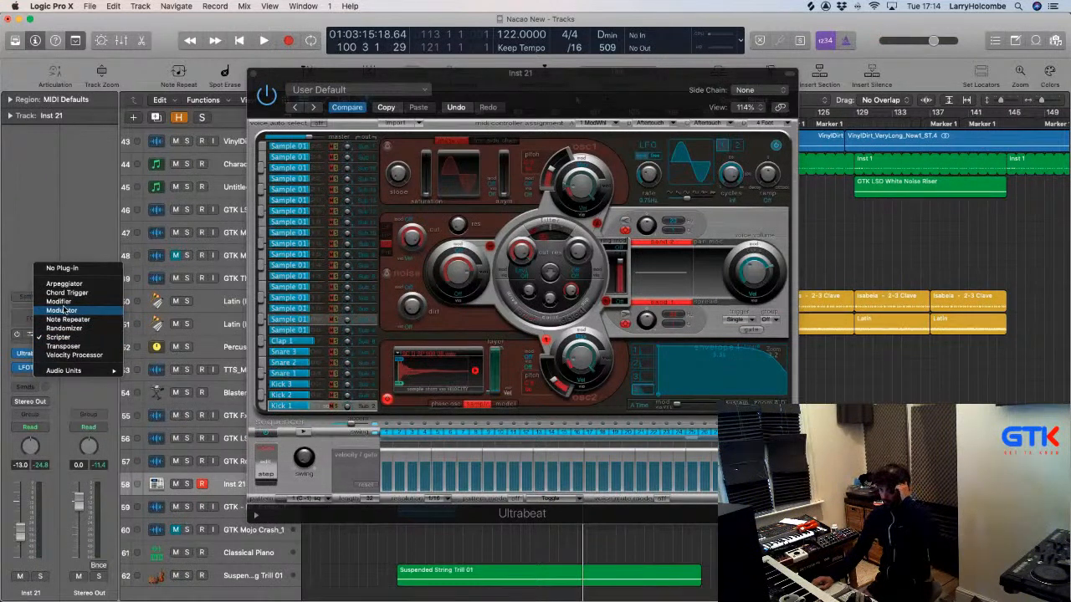
{"action": "left_click", "coordinate": [61, 309]}
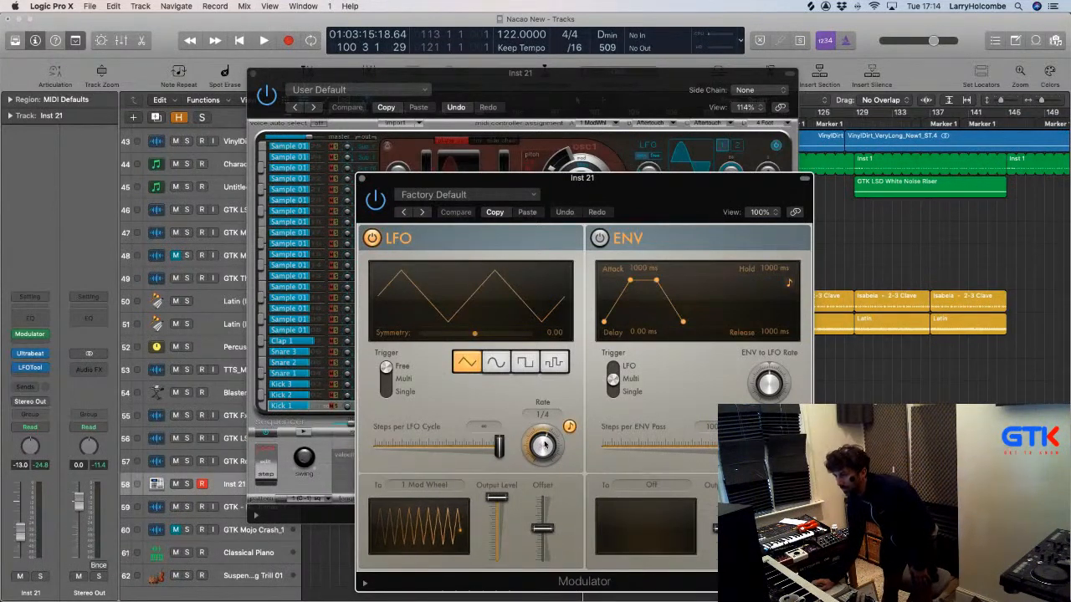
Slow the Modulator's LFO rate down to 32 bars.
{"action": "left_click_drag", "start_coordinate": [543, 445], "coordinate": [539, 506]}
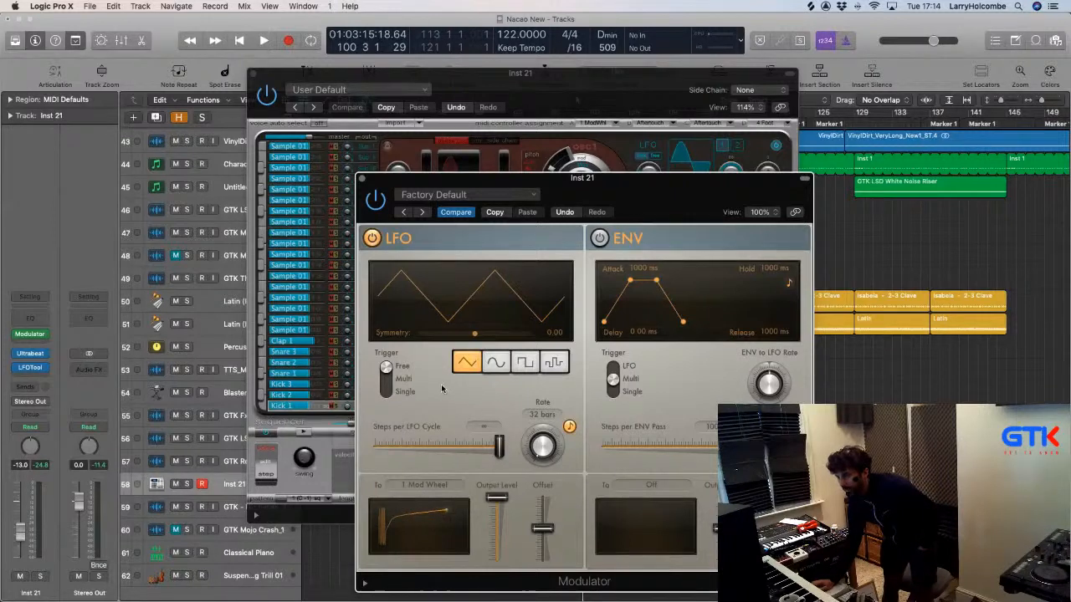
{"action": "left_click_drag", "start_coordinate": [433, 201], "coordinate": [614, 172]}
{"action": "left_click", "coordinate": [617, 166]}
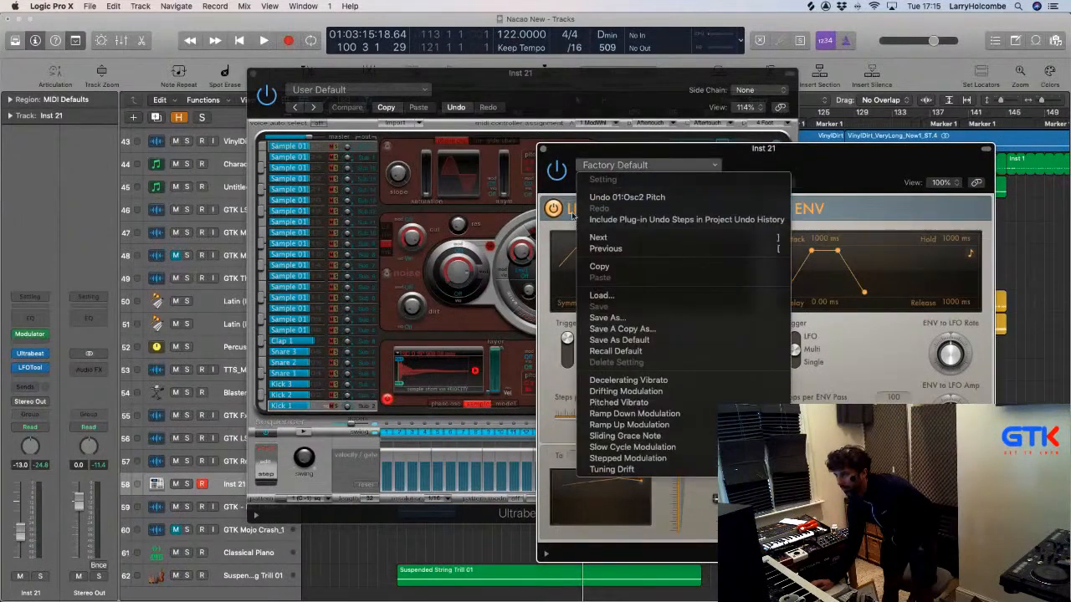
{"action": "left_click", "coordinate": [546, 226]}
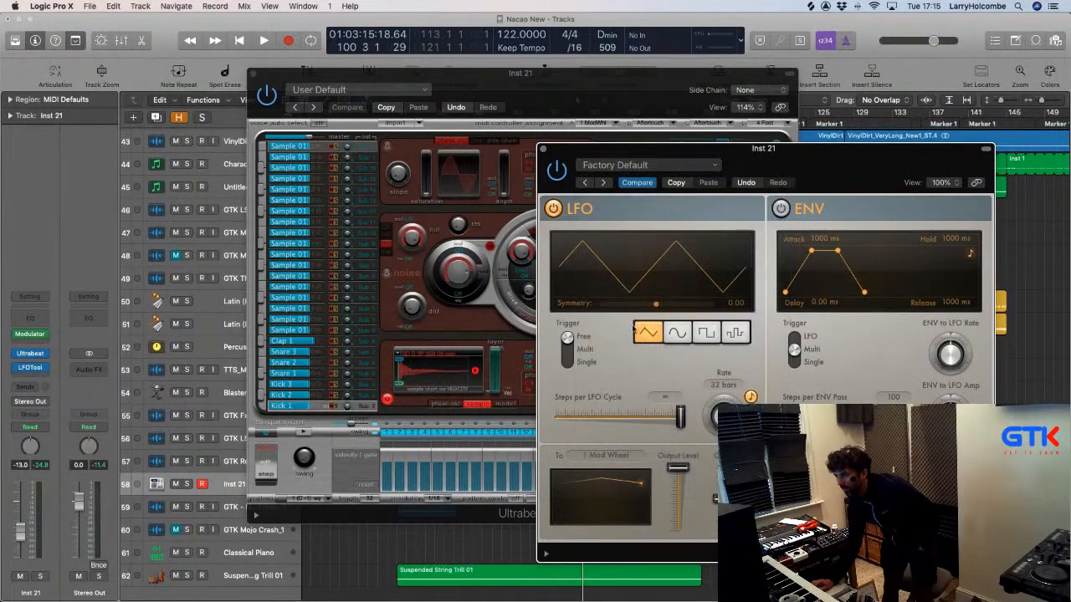
Use Learn Plugin Parameter to target the LFO at Ultrabeat's oscillator 2 pitch.
{"action": "left_click", "coordinate": [609, 456]}
{"action": "left_click", "coordinate": [610, 455]}
{"action": "left_click", "coordinate": [631, 457]}
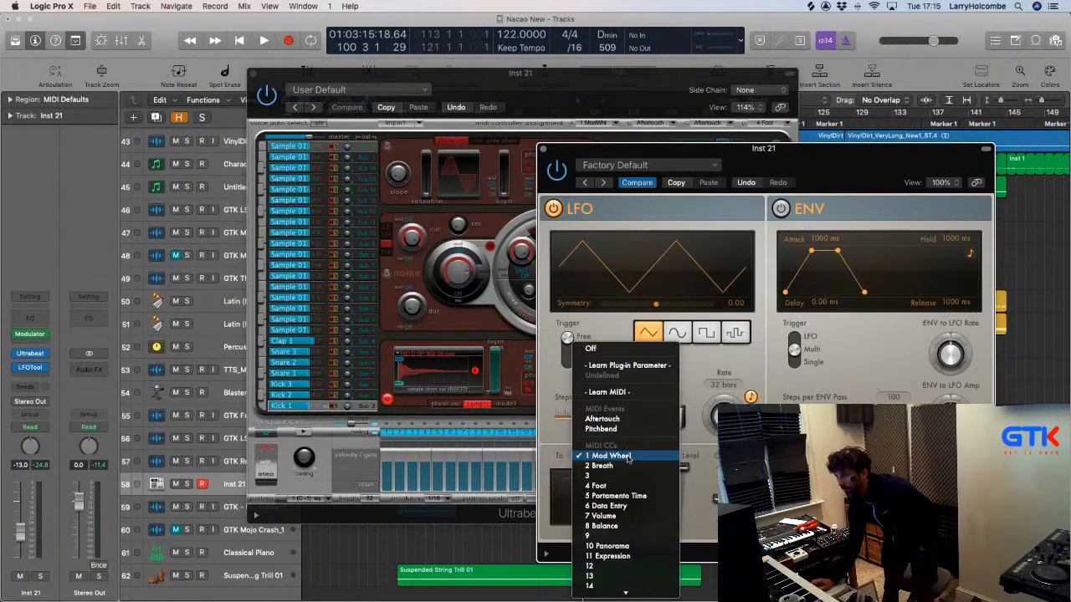
{"action": "left_click", "coordinate": [616, 365]}
{"action": "left_click_drag", "start_coordinate": [609, 163], "coordinate": [717, 138]}
{"action": "left_click", "coordinate": [556, 380]}
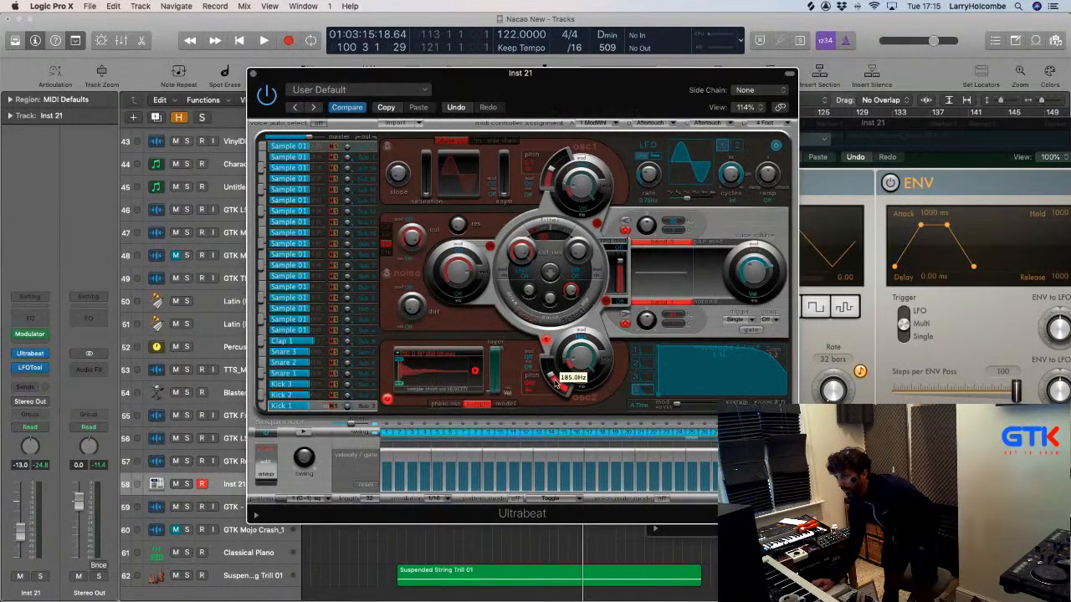
{"action": "left_click_drag", "start_coordinate": [557, 383], "coordinate": [558, 385]}
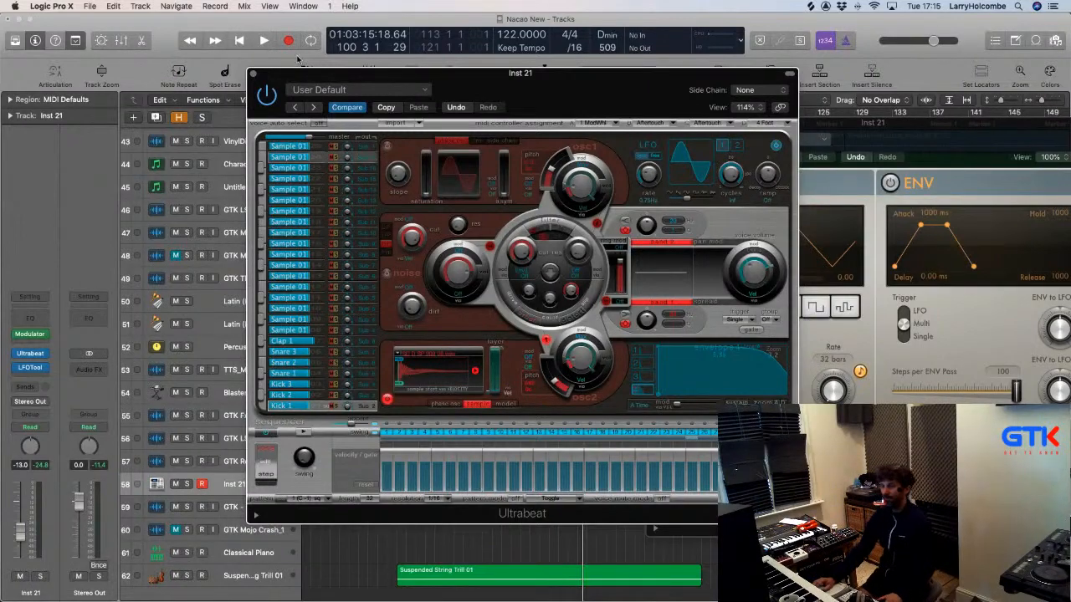
{"action": "left_click_drag", "start_coordinate": [292, 77], "coordinate": [92, 69]}
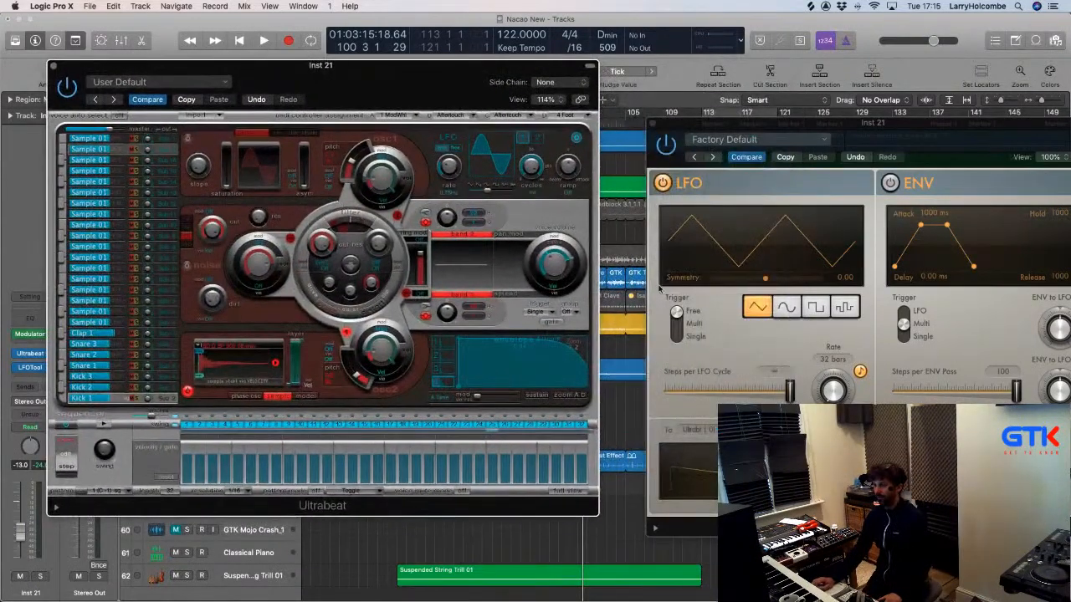
Set the Modulator's LFO Trigger to Single.
{"action": "left_click", "coordinate": [677, 337]}
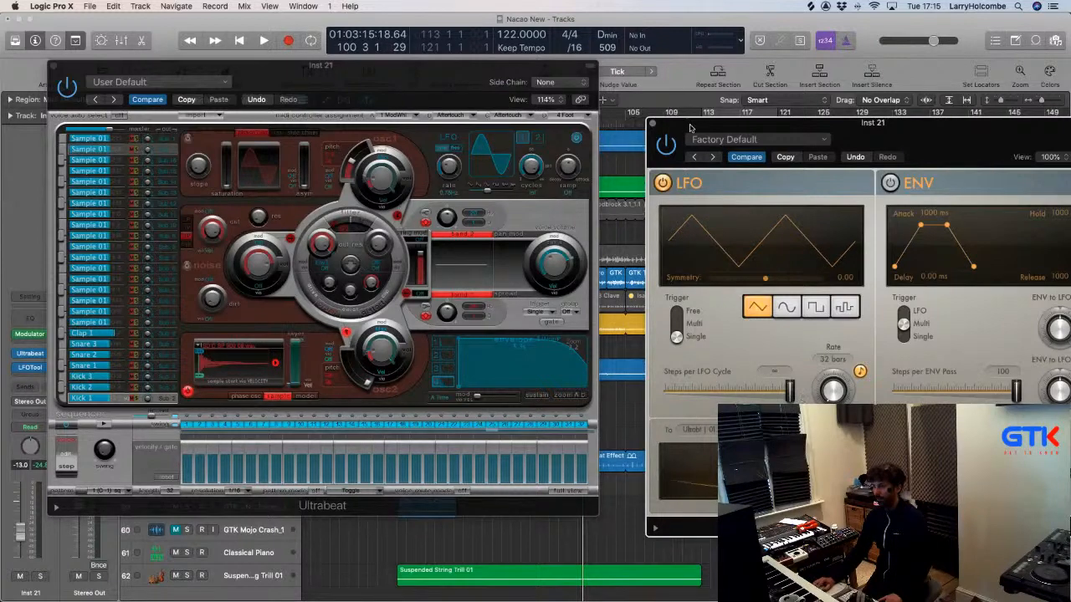
{"action": "left_click_drag", "start_coordinate": [690, 128], "coordinate": [682, 153]}
{"action": "left_click_drag", "start_coordinate": [513, 78], "coordinate": [685, 384]}
Cycle bars 81 to 113 and play the loop to hear the modulated snare.
{"action": "left_click_drag", "start_coordinate": [393, 113], "coordinate": [700, 153]}
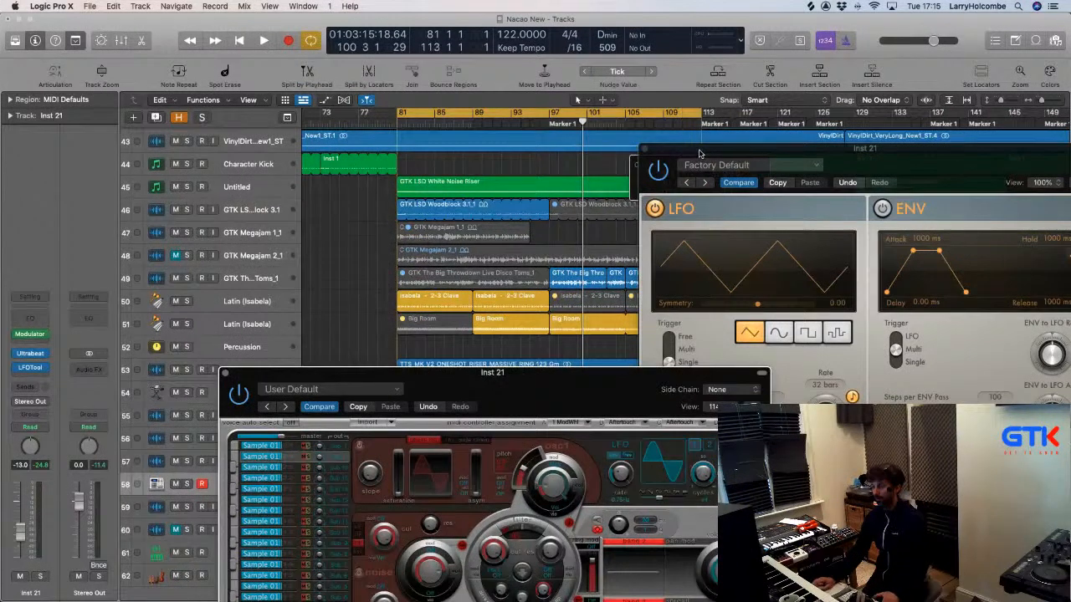
{"action": "left_click_drag", "start_coordinate": [533, 381], "coordinate": [488, 181]}
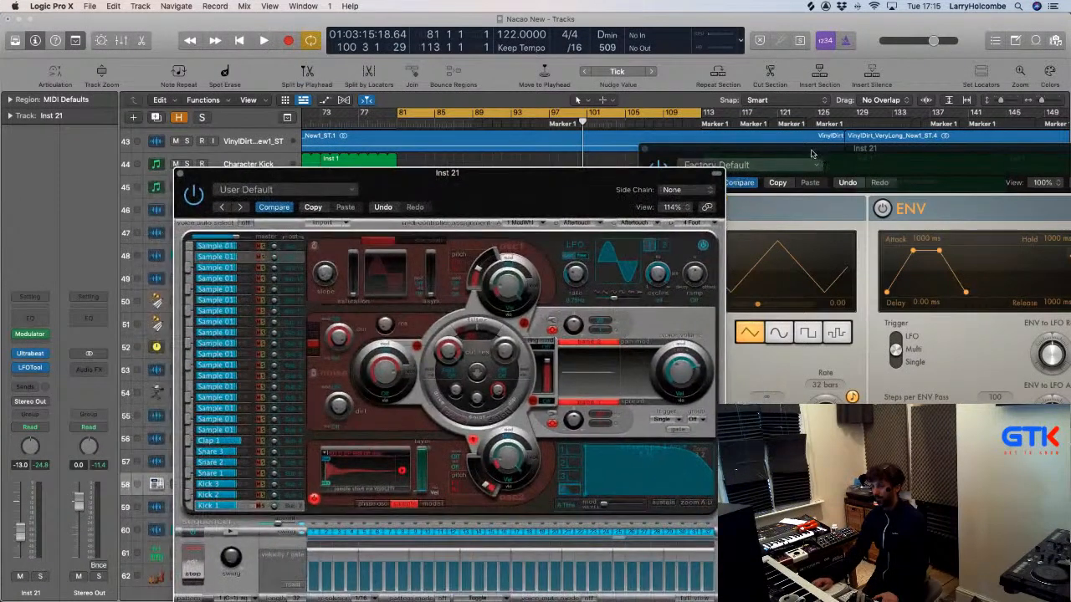
{"action": "left_click_drag", "start_coordinate": [826, 156], "coordinate": [776, 147]}
{"action": "key", "text": "space"}
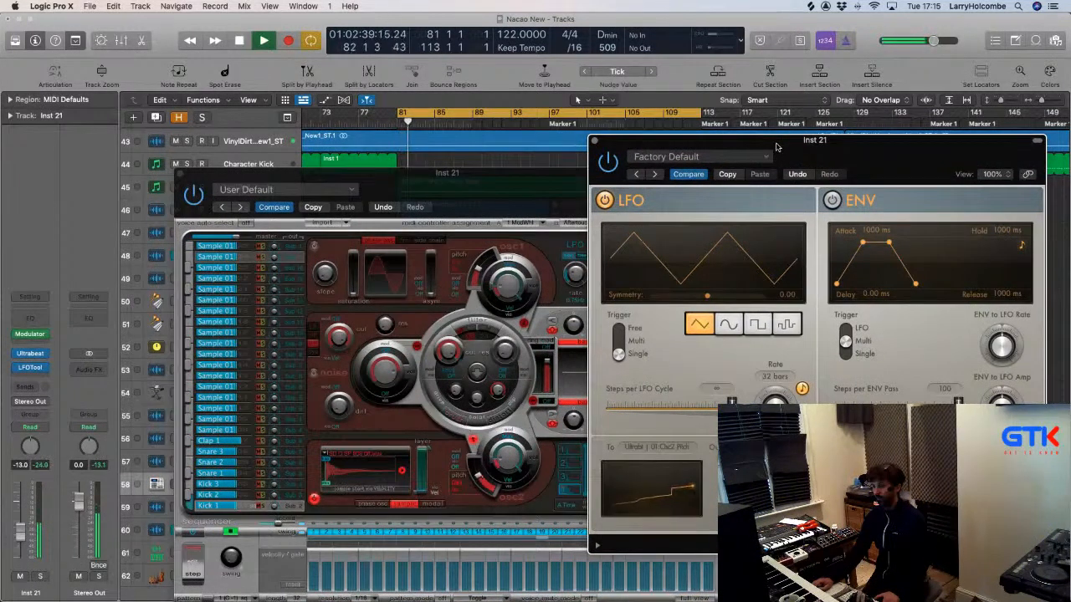
{"action": "key", "text": "space"}
{"action": "left_click", "coordinate": [482, 481]}
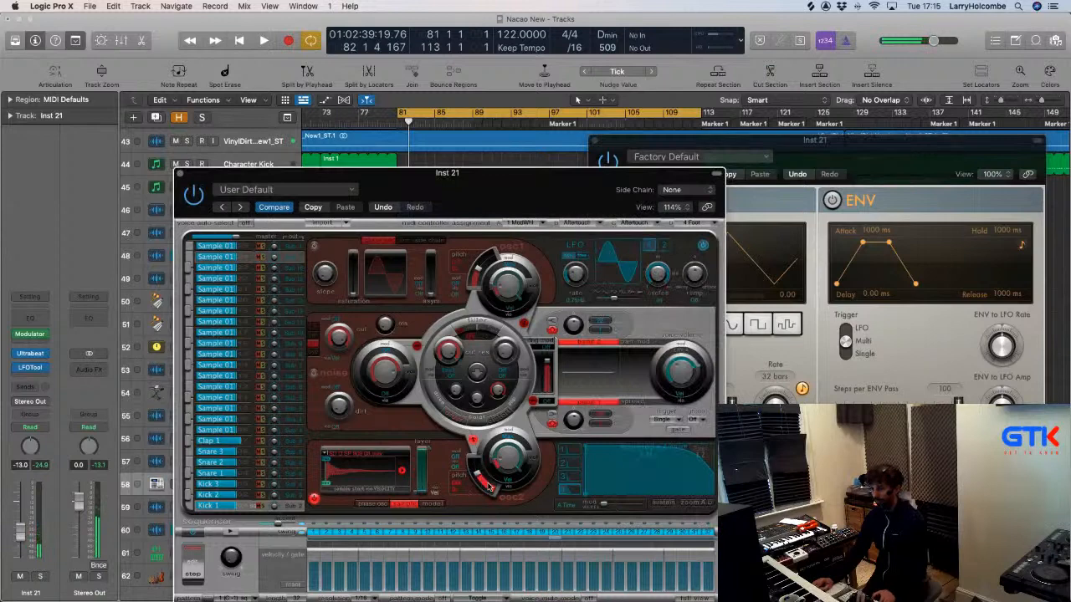
{"action": "key", "text": "space"}
{"action": "key", "text": "space"}
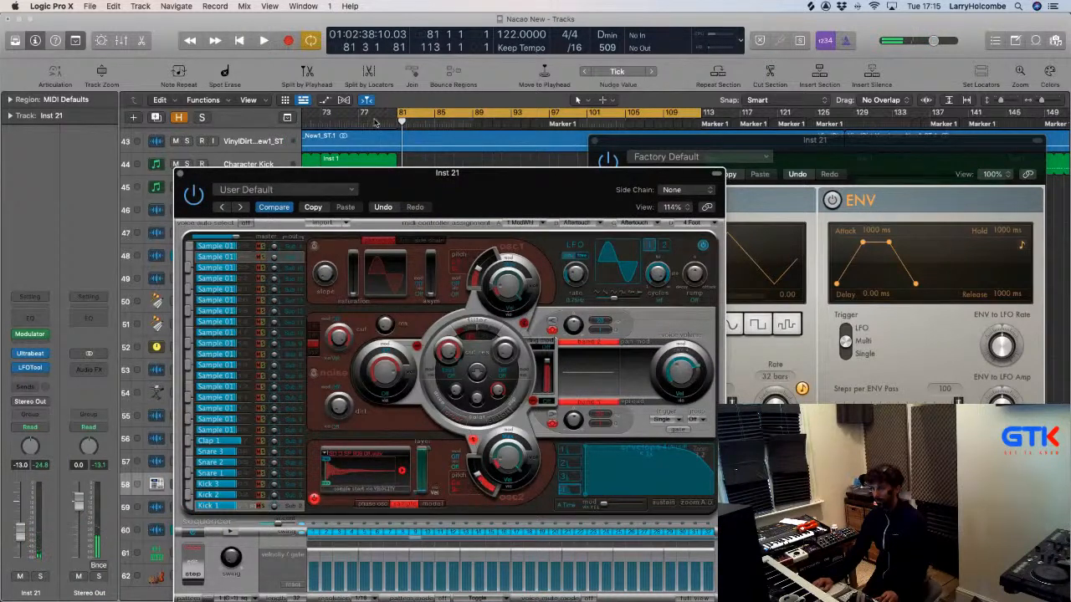
{"action": "left_click", "coordinate": [396, 122]}
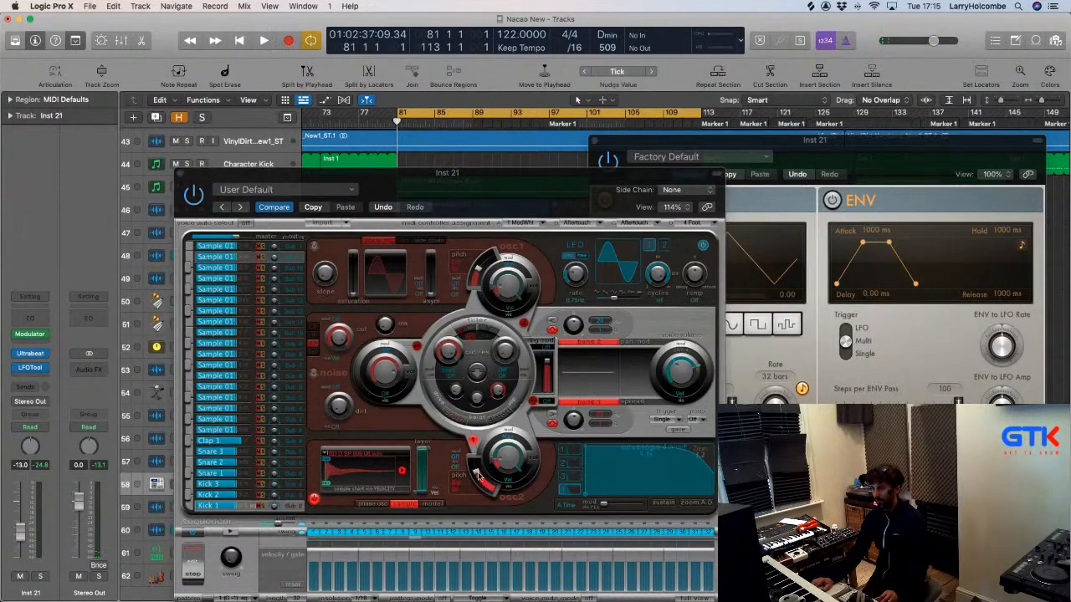
{"action": "left_click_drag", "start_coordinate": [484, 180], "coordinate": [432, 141]}
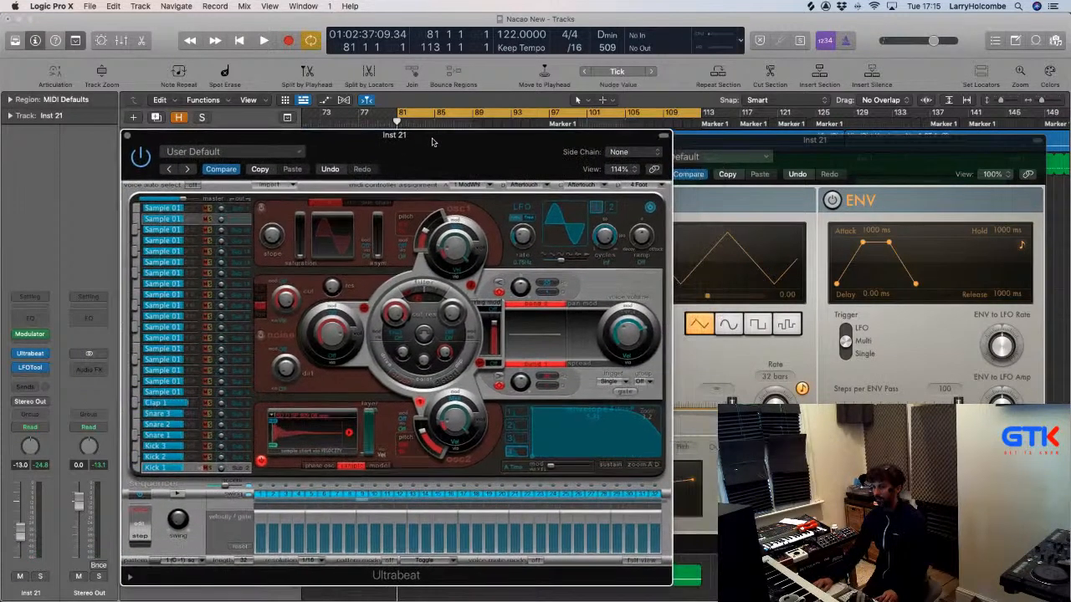
{"action": "left_click", "coordinate": [728, 140]}
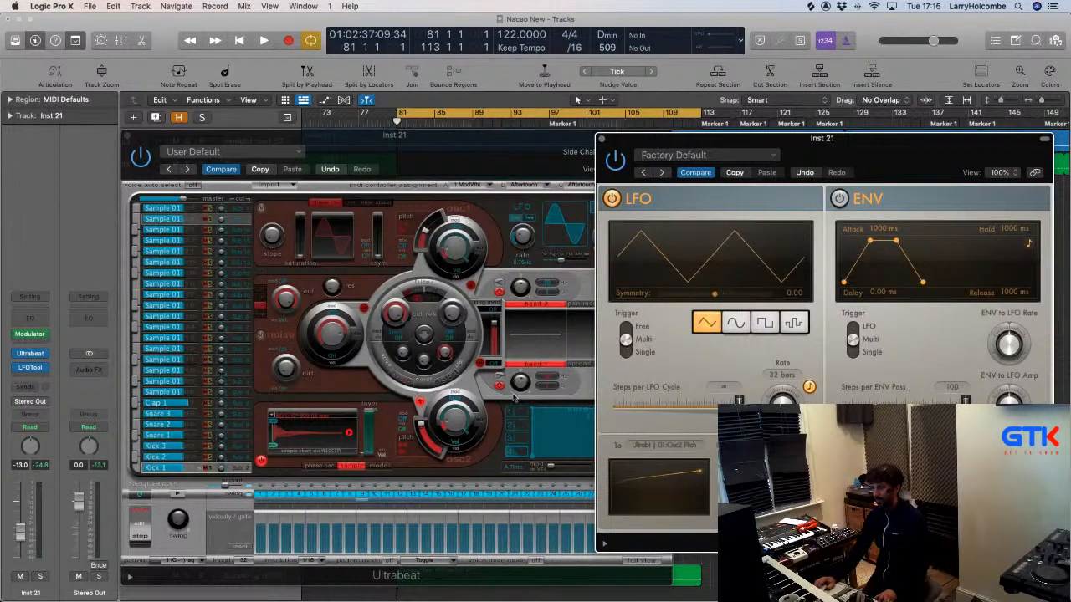
Start playback and skew the LFO symmetry to 0.01.
{"action": "left_click", "coordinate": [426, 440]}
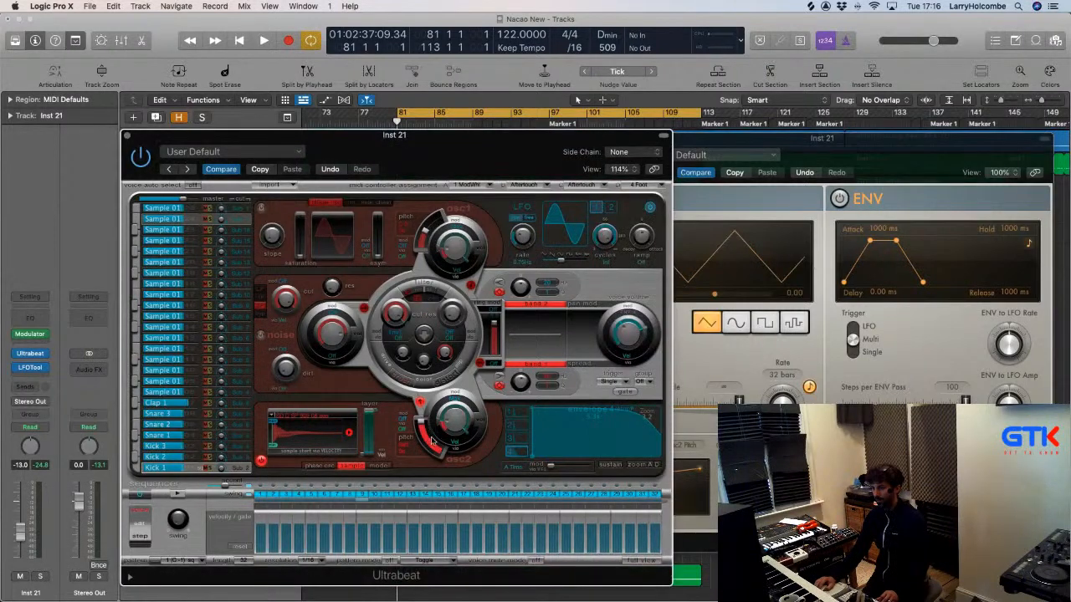
{"action": "key", "text": "space"}
{"action": "left_click", "coordinate": [805, 157]}
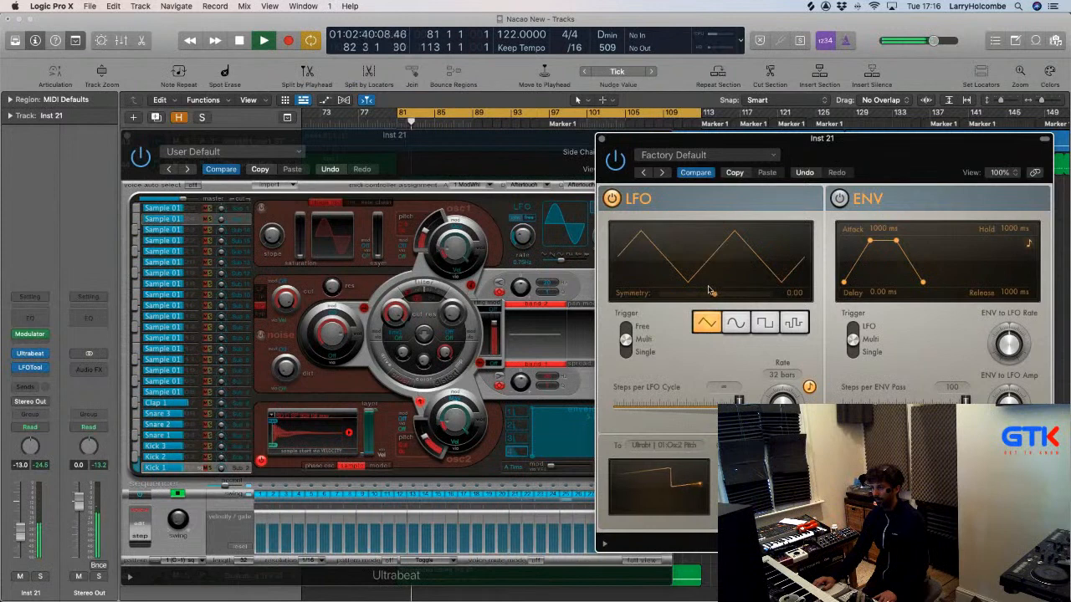
{"action": "left_click_drag", "start_coordinate": [713, 293], "coordinate": [715, 296]}
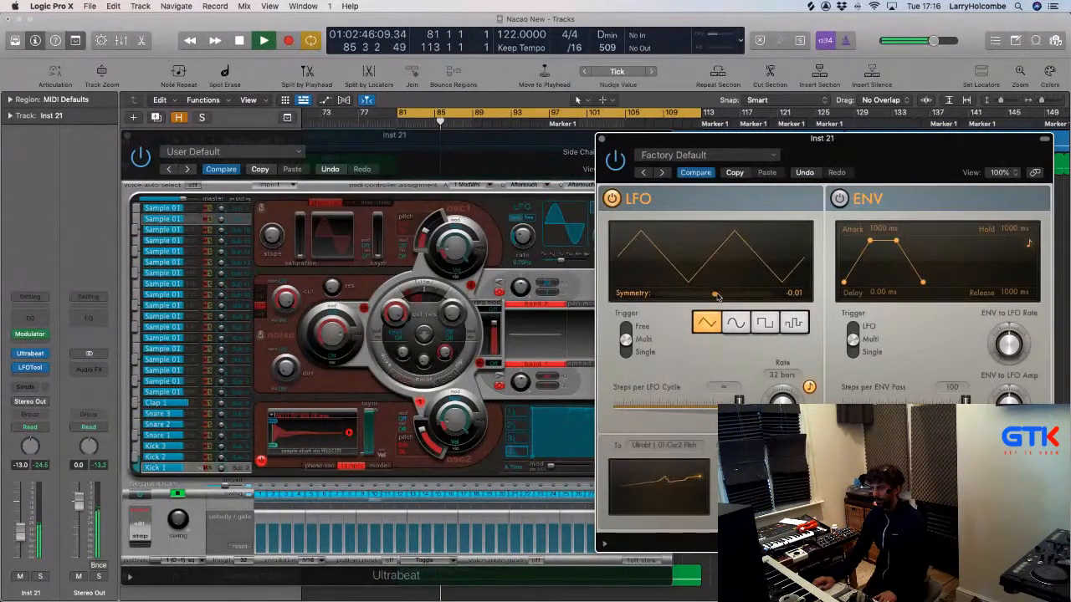
Toggle the rate sync off and back on so the LFO rate reads 28 bars.
{"action": "left_click", "coordinate": [809, 387]}
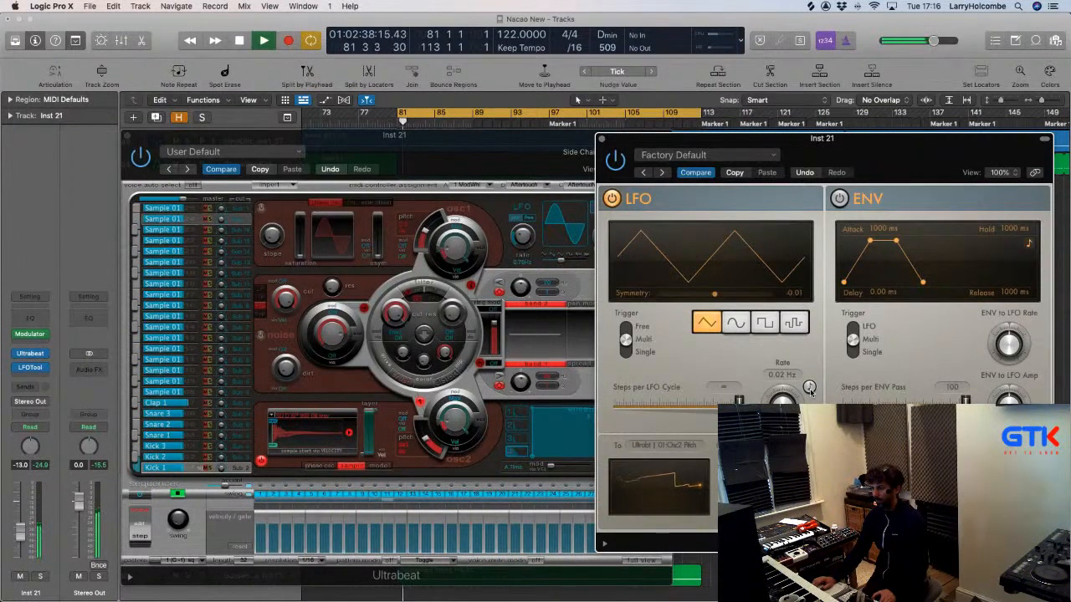
{"action": "left_click", "coordinate": [809, 386]}
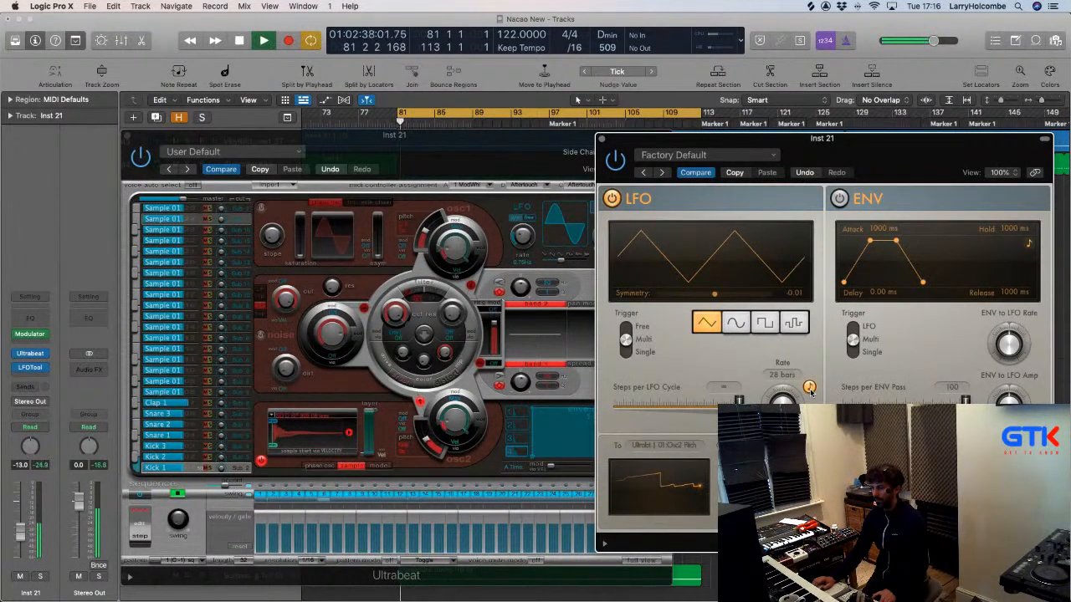
{"action": "left_click", "coordinate": [808, 387]}
{"action": "left_click", "coordinate": [809, 387]}
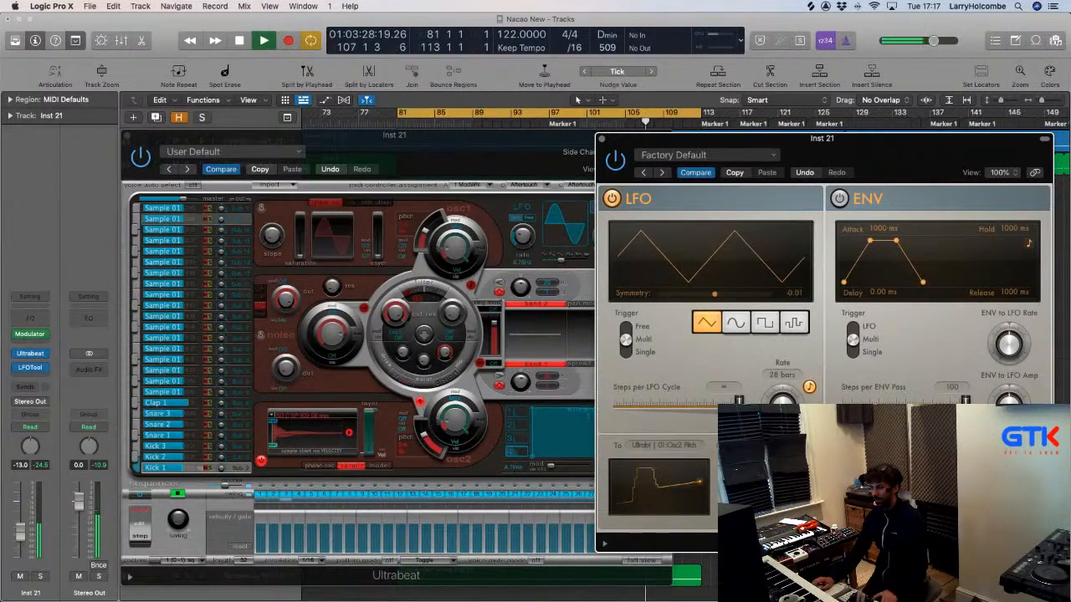
Unsync the LFO rate to run free at 0.02 Hz, audition it, and return the playhead to bar 80.
{"action": "key", "text": "space"}
{"action": "key", "text": "space"}
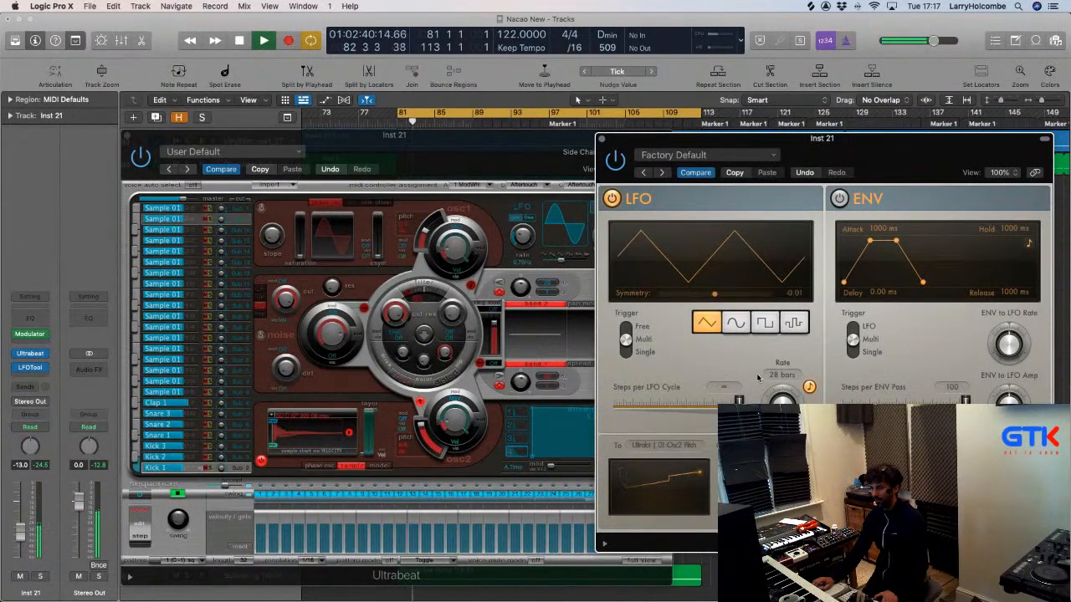
{"action": "key", "text": "space"}
{"action": "left_click", "coordinate": [809, 387]}
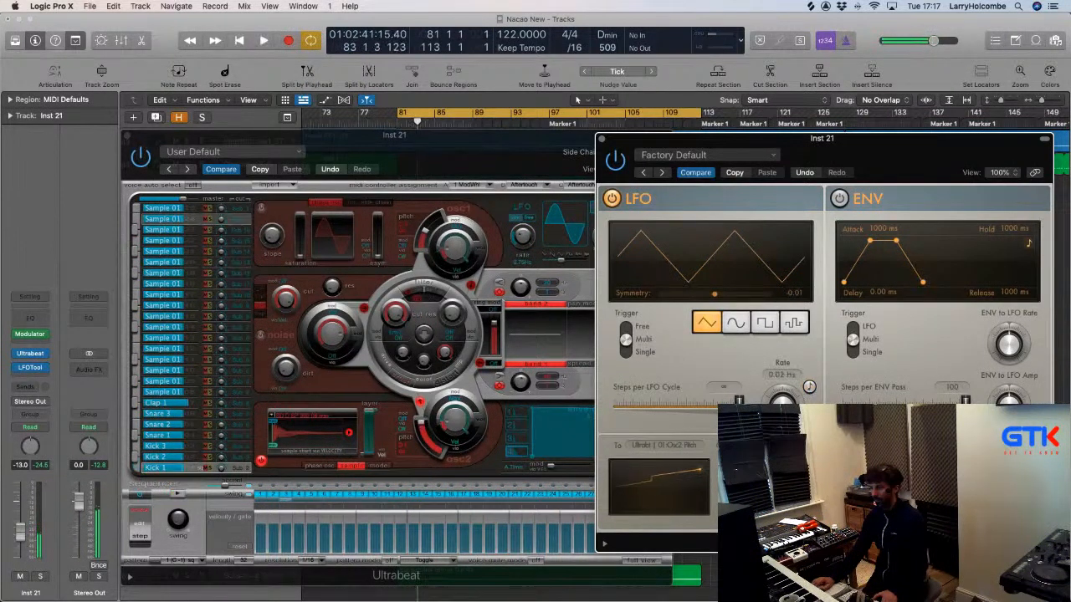
{"action": "key", "text": "space"}
{"action": "key", "text": "space"}
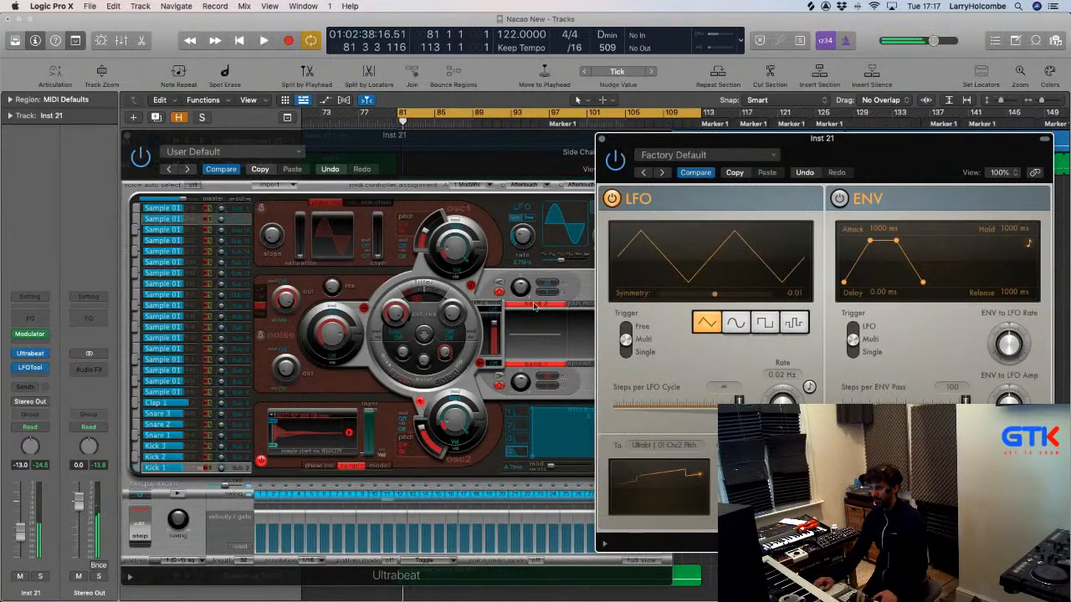
{"action": "key", "text": "space"}
{"action": "left_click_drag", "start_coordinate": [385, 124], "coordinate": [397, 123]}
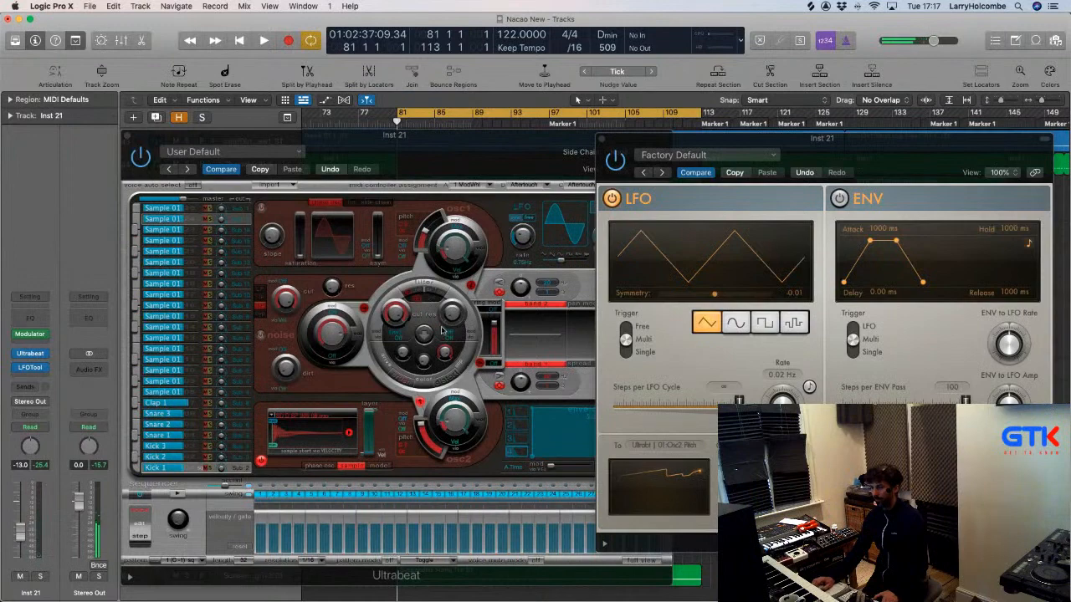
Make Ultrabeat > 01 > Osc1 > 01:Osc1 Pitch (at C3) Inst 21's shown automation parameter.
{"action": "left_click_drag", "start_coordinate": [292, 136], "coordinate": [853, 261]}
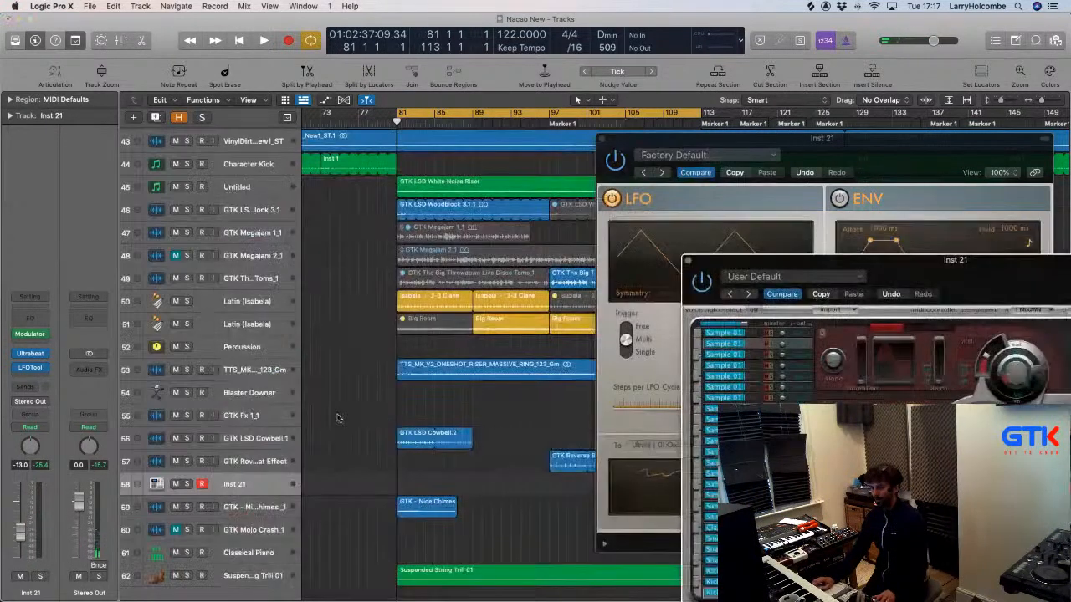
{"action": "scroll", "coordinate": [241, 441], "scroll_direction": "down", "scroll_amount": 10}
{"action": "scroll", "coordinate": [241, 442], "scroll_direction": "left", "scroll_amount": 5}
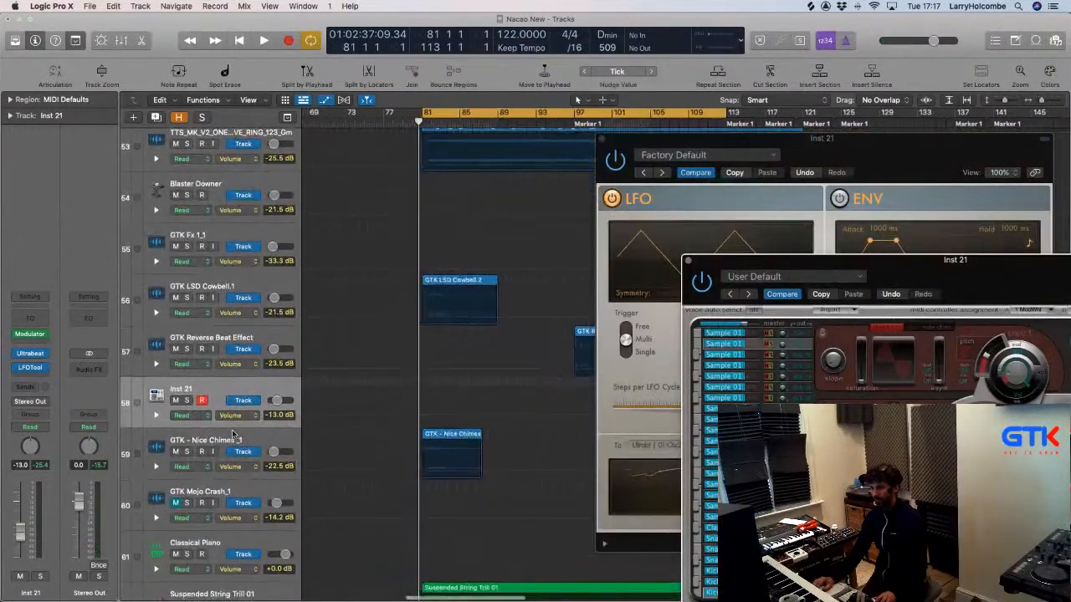
{"action": "left_click", "coordinate": [235, 416]}
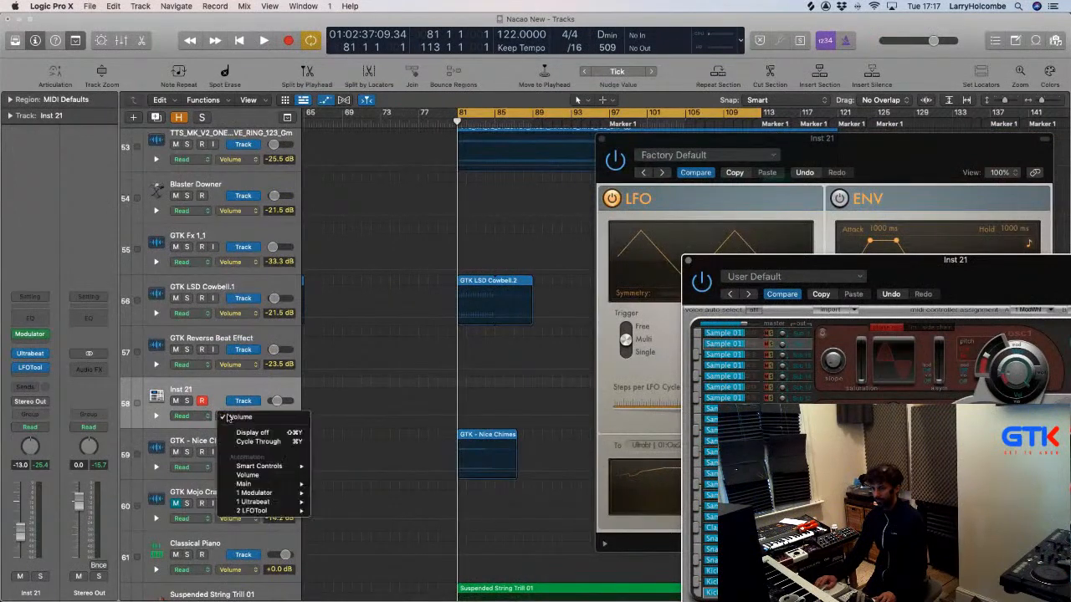
{"action": "mouse_move", "coordinate": [270, 503]}
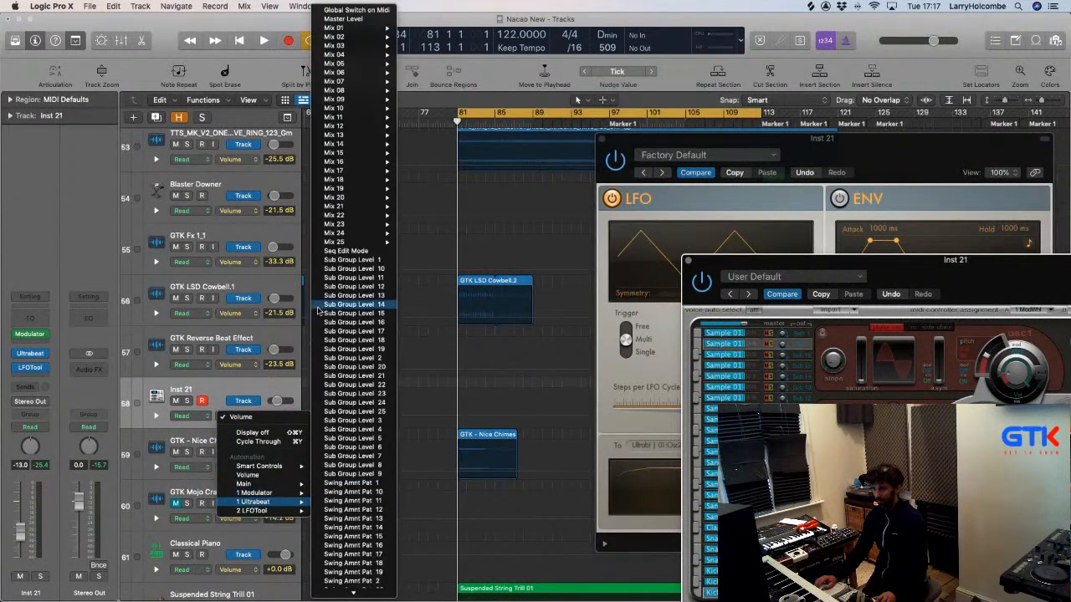
{"action": "mouse_move", "coordinate": [370, 97]}
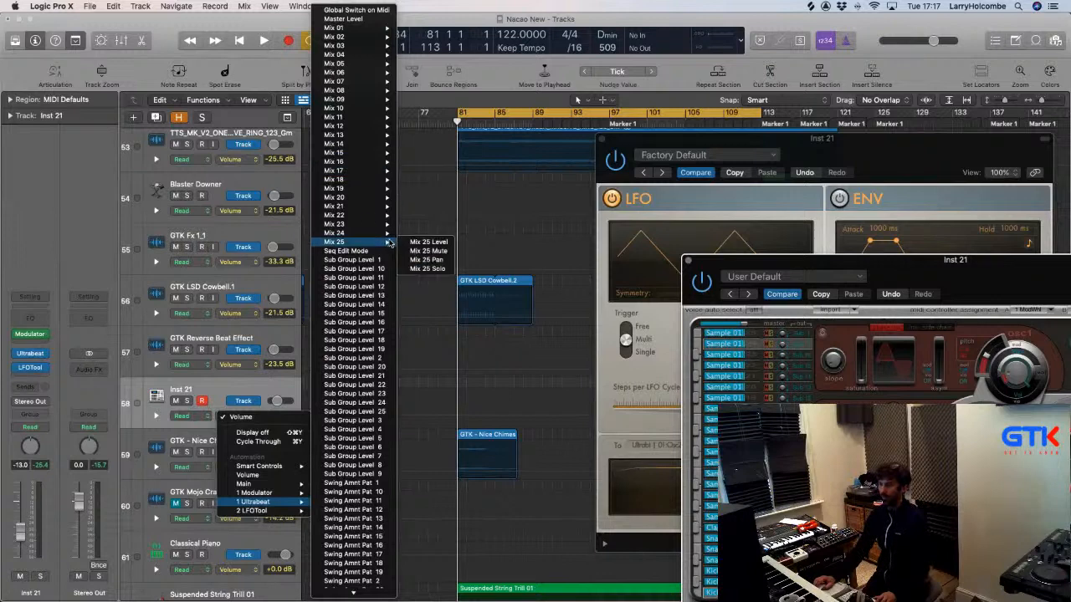
{"action": "scroll", "coordinate": [376, 243], "scroll_direction": "down", "scroll_amount": 10}
{"action": "scroll", "coordinate": [375, 217], "scroll_direction": "up", "scroll_amount": 10}
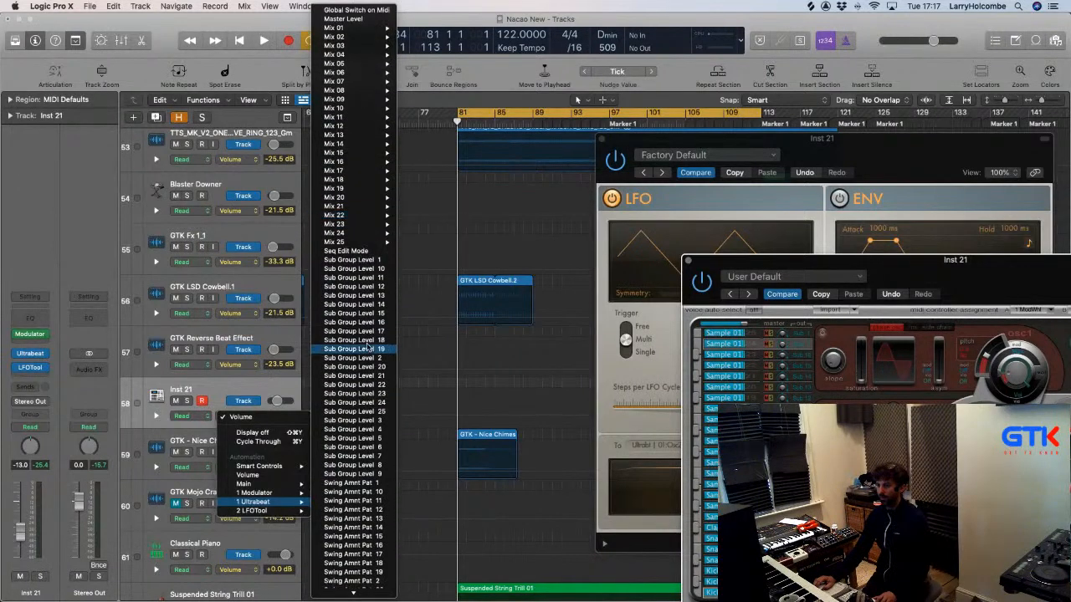
{"action": "scroll", "coordinate": [351, 355], "scroll_direction": "down", "scroll_amount": 10}
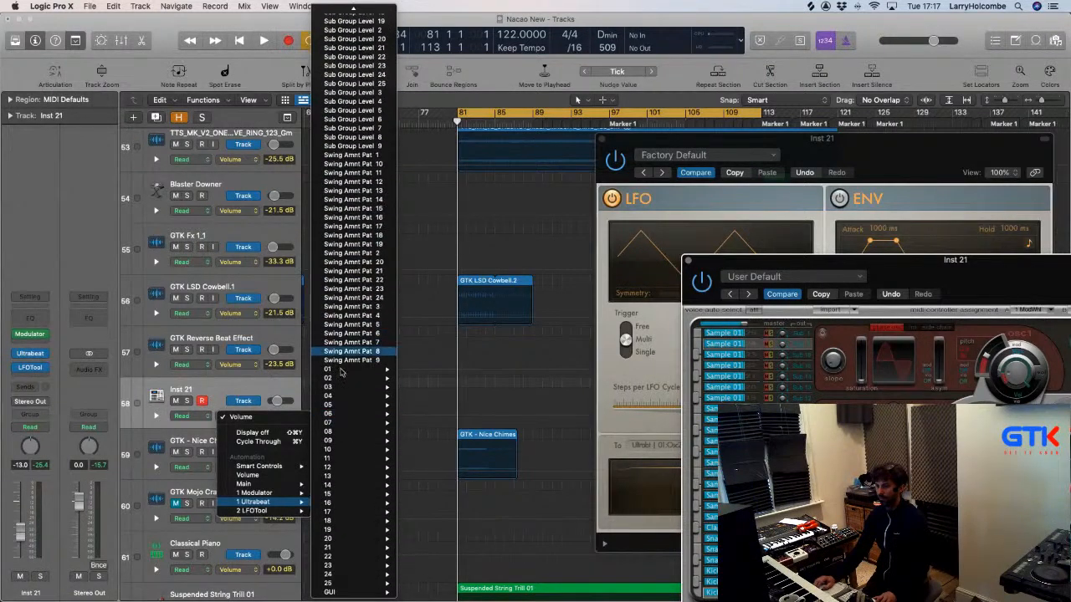
{"action": "mouse_move", "coordinate": [342, 370]}
{"action": "mouse_move", "coordinate": [437, 376]}
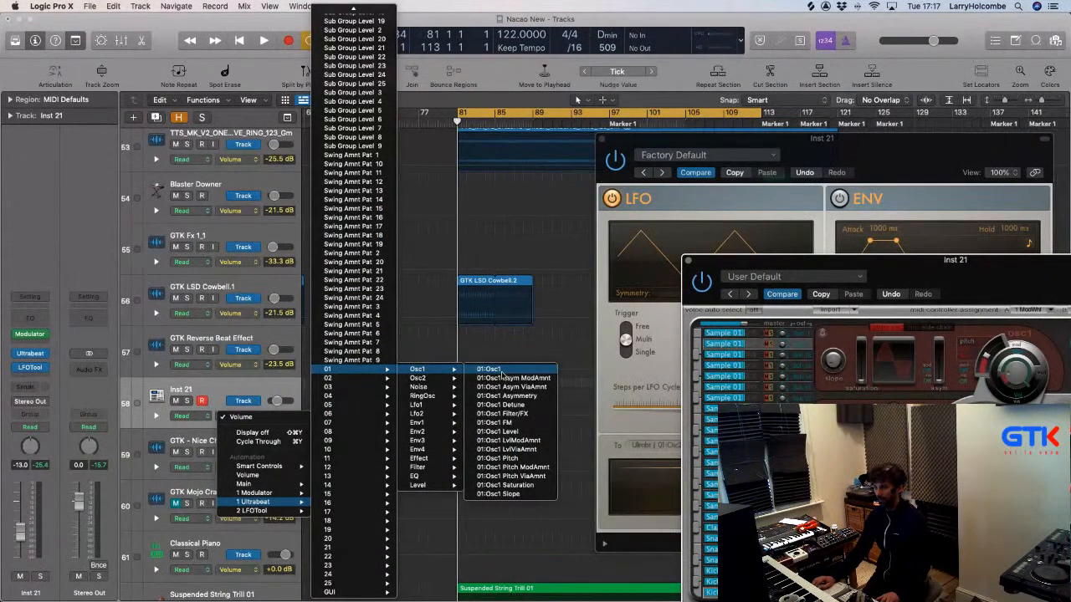
{"action": "left_click", "coordinate": [500, 458]}
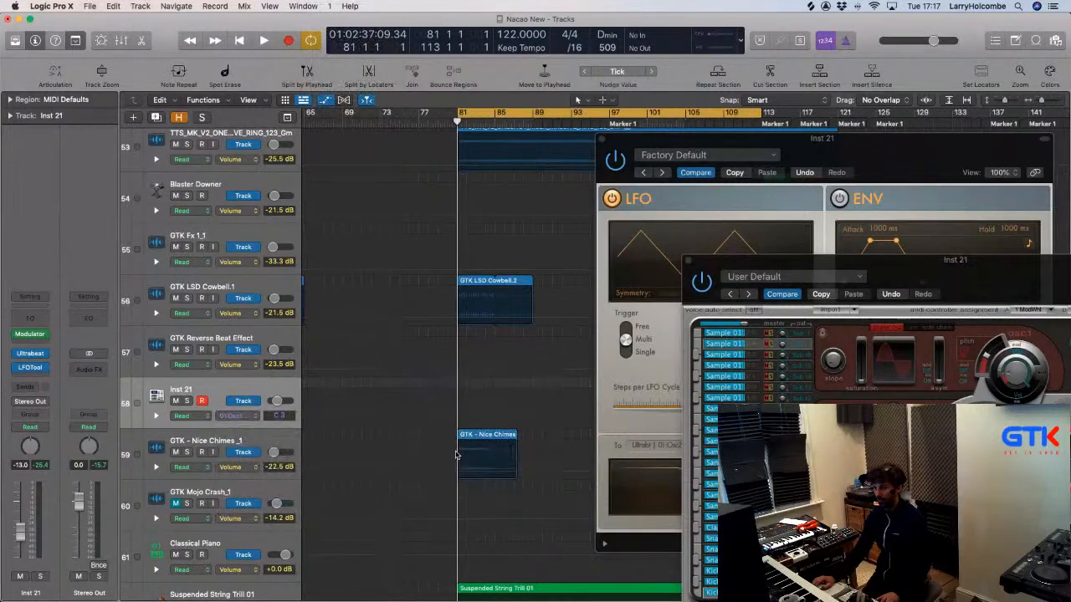
{"action": "scroll", "coordinate": [434, 435], "scroll_direction": "up", "scroll_amount": 2}
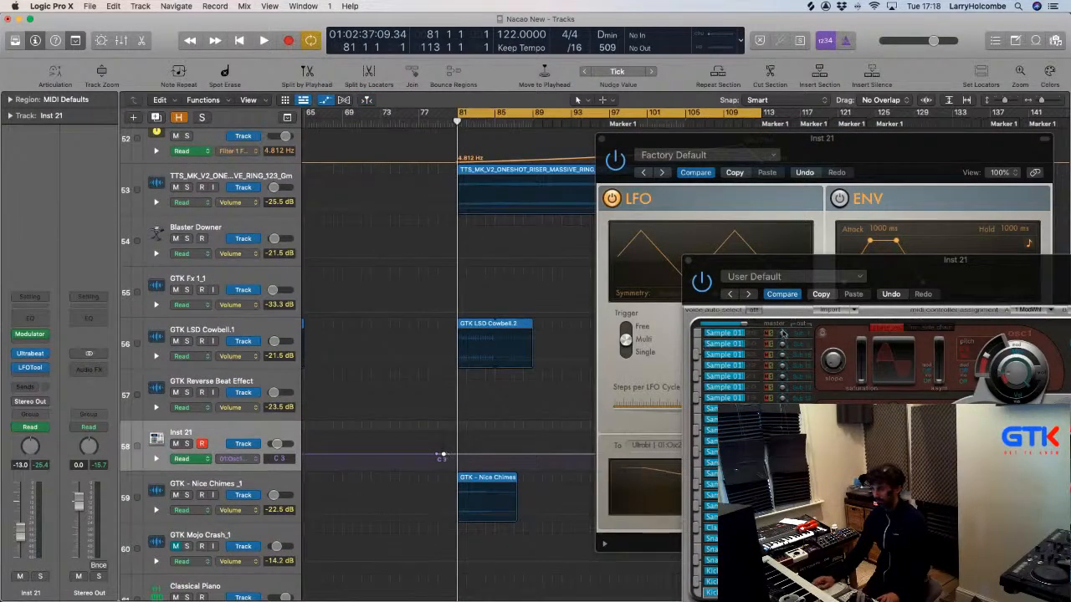
Select Ultrabeat's Kick 1 sound and keep 01:Osc1 Pitch as Inst 21's automation parameter.
{"action": "left_click_drag", "start_coordinate": [763, 262], "coordinate": [682, 179]}
{"action": "left_click", "coordinate": [637, 513]}
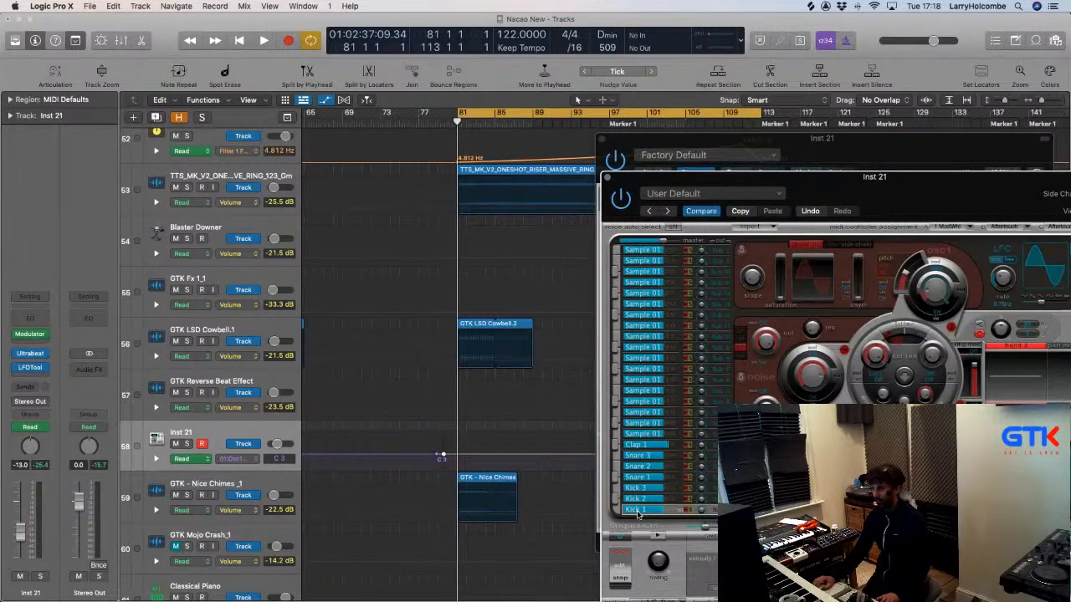
{"action": "left_click", "coordinate": [232, 459]}
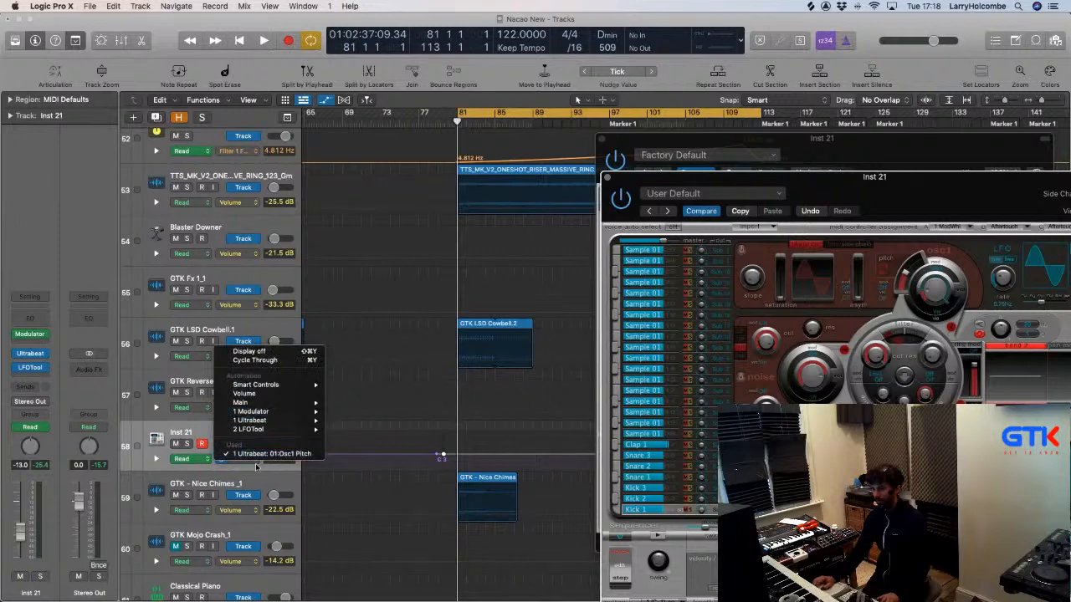
{"action": "left_click", "coordinate": [261, 451]}
Record Ultrabeat automation in Latch mode during playback, then pull a new point to -10.0 dB.
{"action": "left_click", "coordinate": [181, 458]}
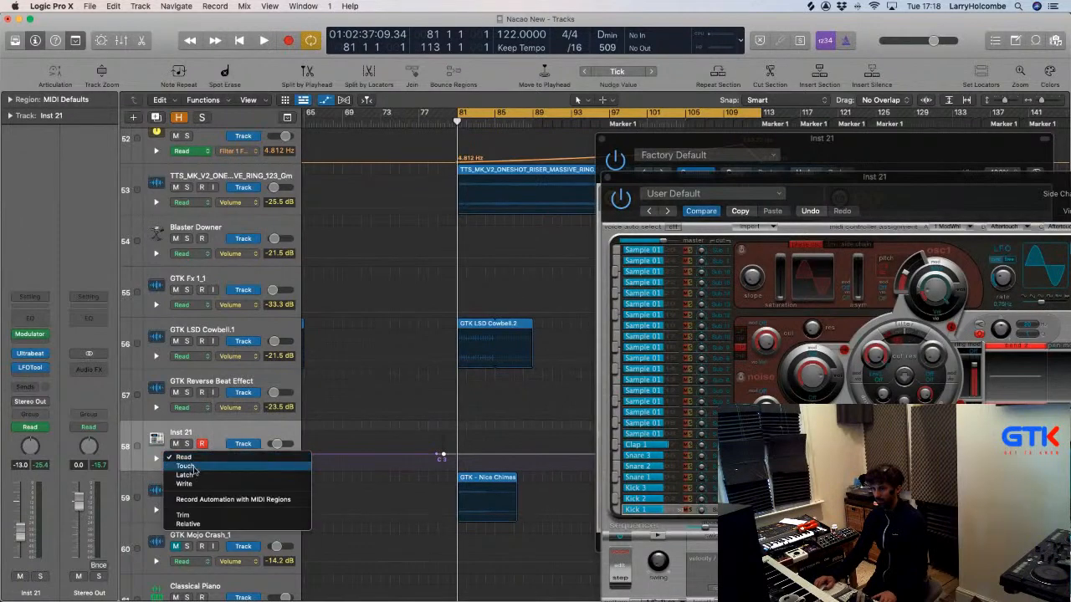
{"action": "left_click", "coordinate": [188, 478]}
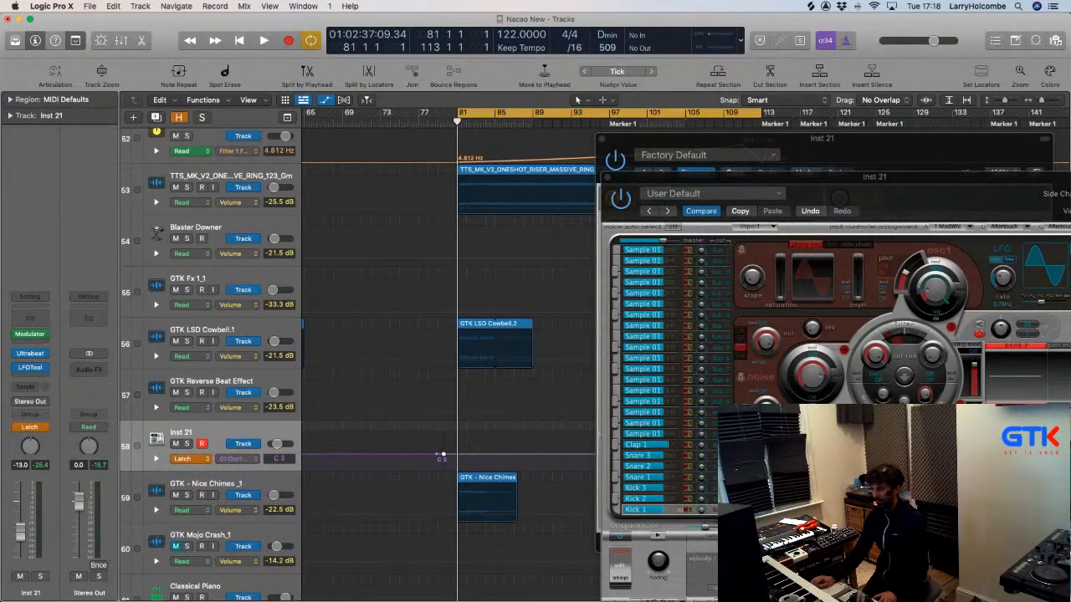
{"action": "left_click", "coordinate": [884, 270]}
{"action": "key", "text": "space"}
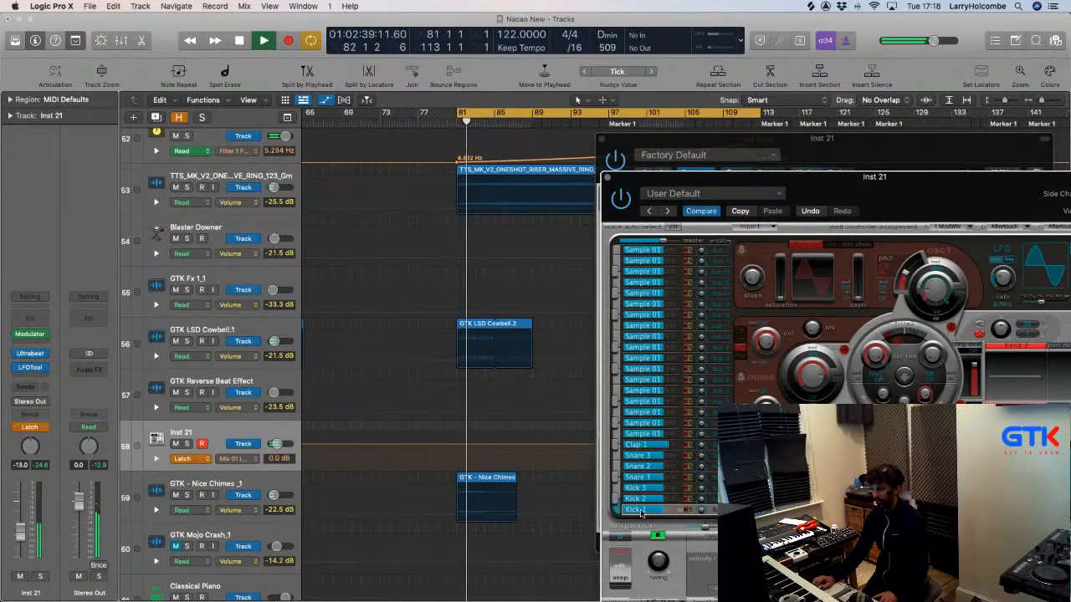
{"action": "key", "text": "space"}
{"action": "left_click", "coordinate": [420, 448]}
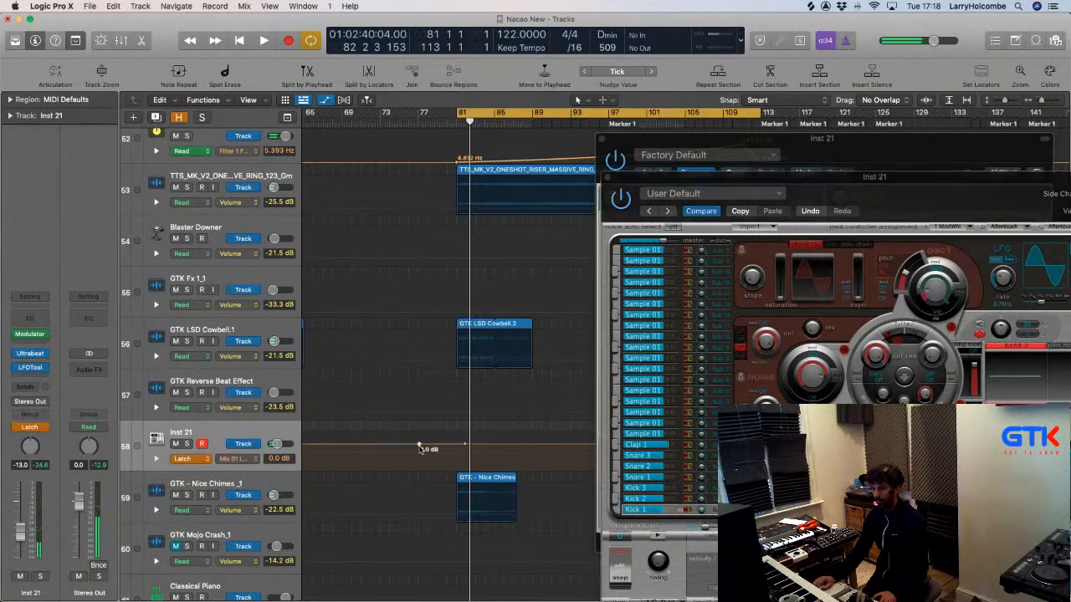
{"action": "left_click_drag", "start_coordinate": [420, 447], "coordinate": [419, 447]}
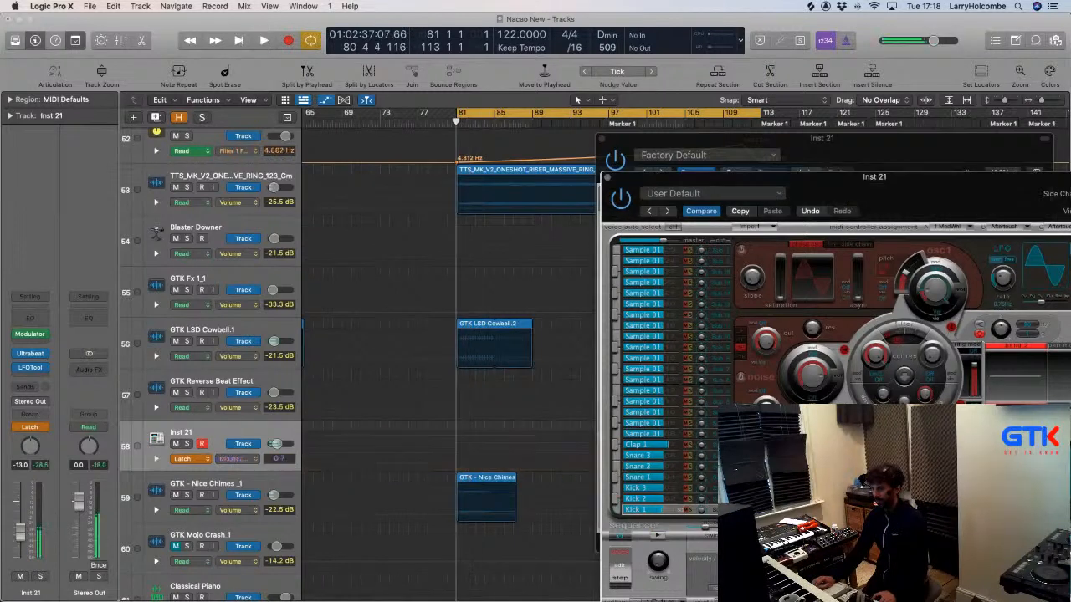
Add a downward 01:Osc2 Pitch step near bar 77, play it back, and return Inst 21 to Read mode.
{"action": "double_click", "coordinate": [427, 461]}
{"action": "left_click_drag", "start_coordinate": [428, 460], "coordinate": [428, 457]}
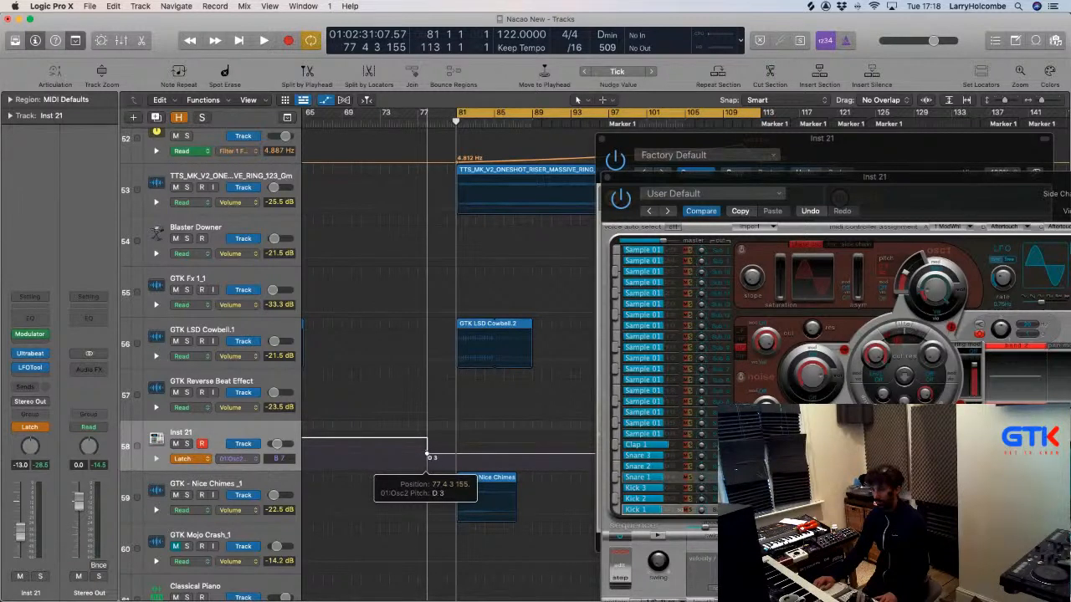
{"action": "left_click_drag", "start_coordinate": [427, 457], "coordinate": [428, 457]}
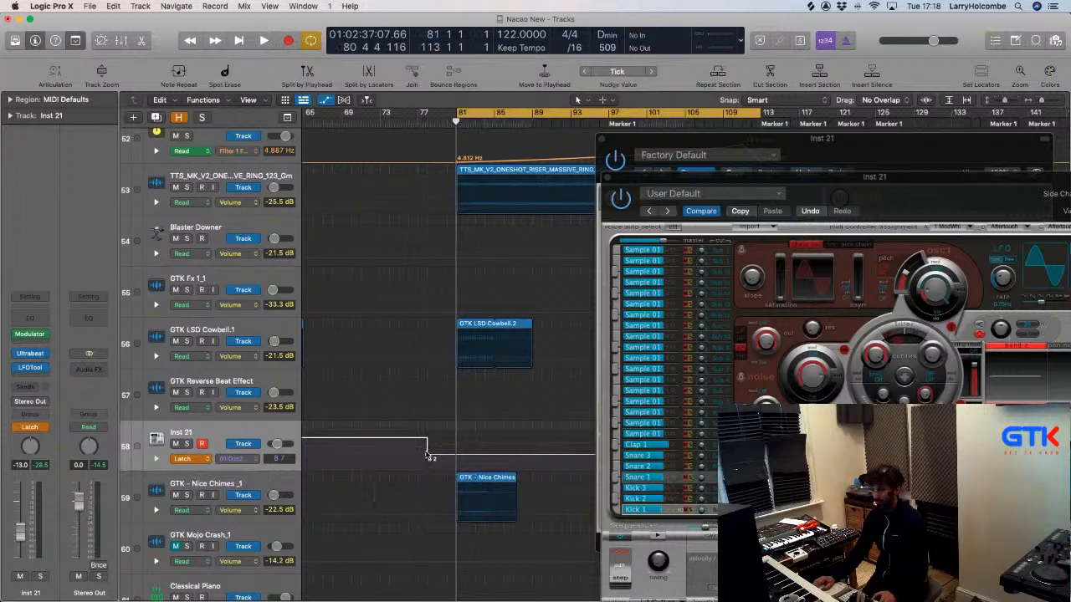
{"action": "key", "text": "space"}
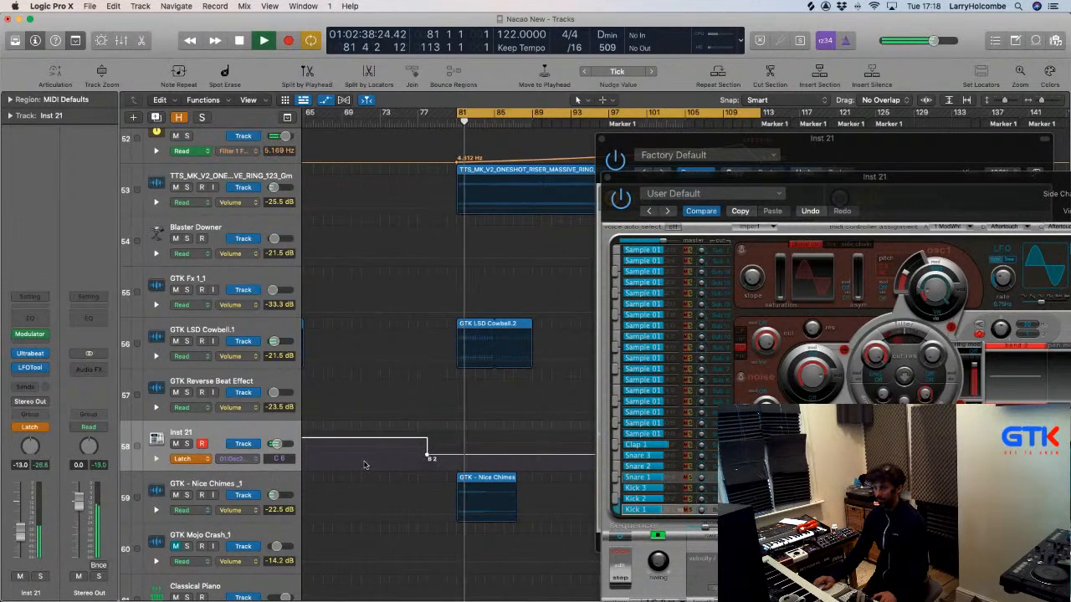
{"action": "left_click", "coordinate": [197, 458]}
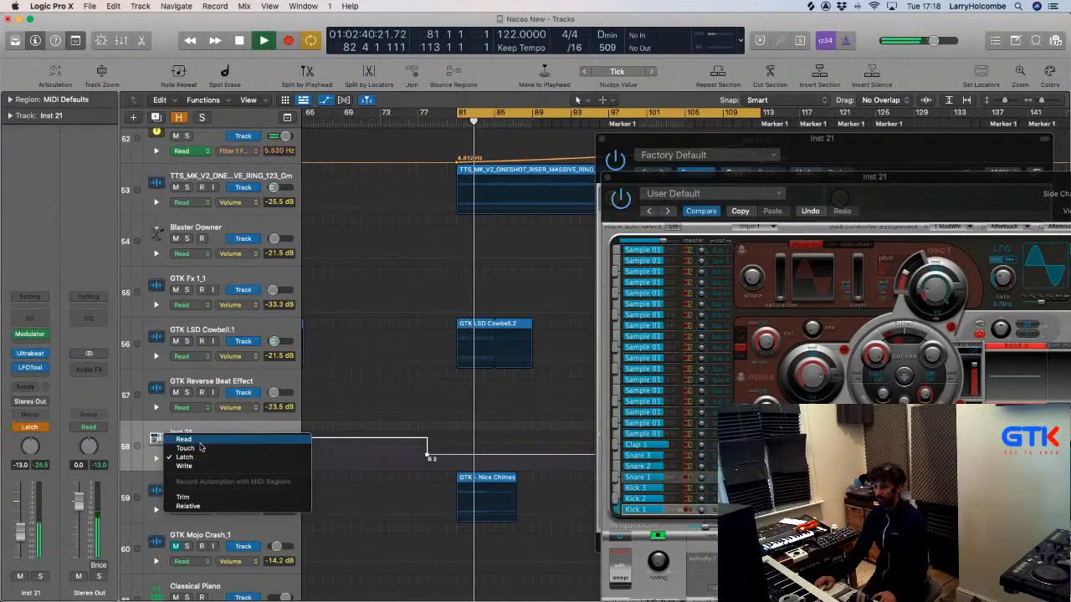
{"action": "left_click", "coordinate": [200, 441]}
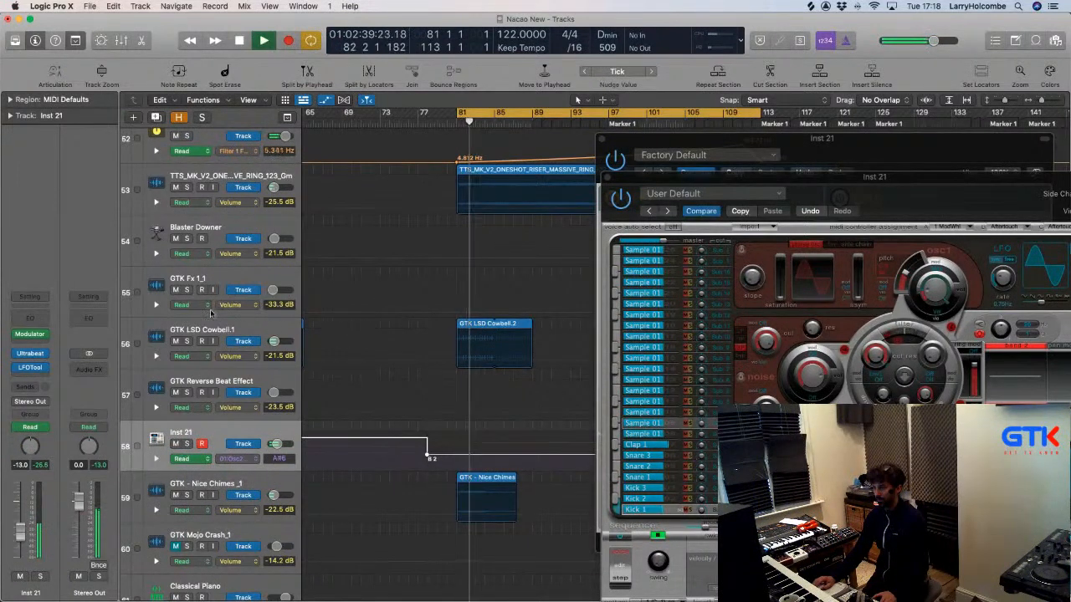
Toggle the Modulator window while looping playback from bar 81.
{"action": "left_click", "coordinate": [32, 336]}
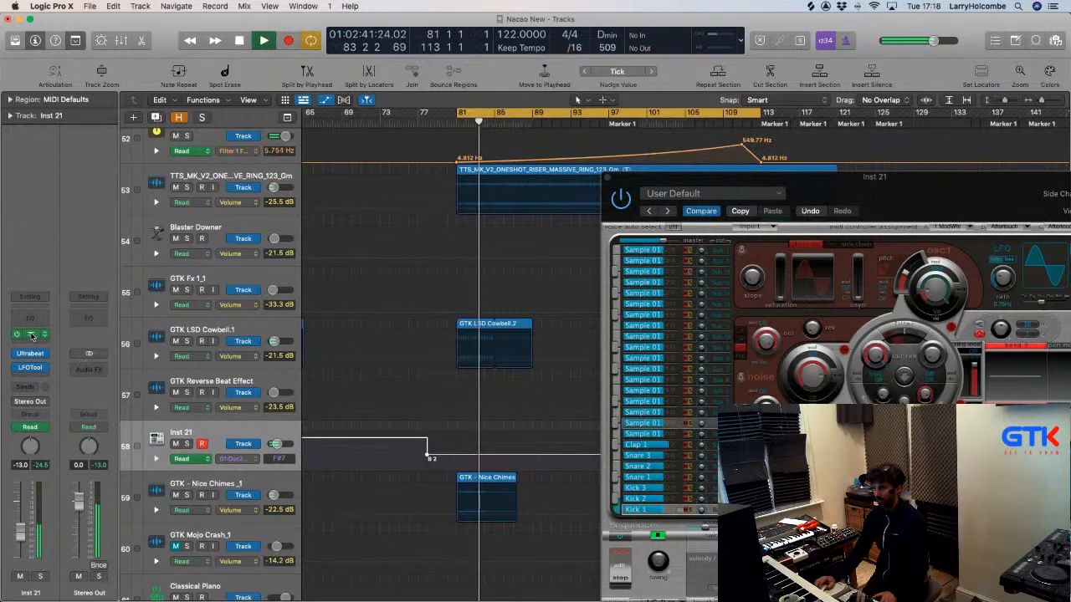
{"action": "left_click", "coordinate": [31, 335]}
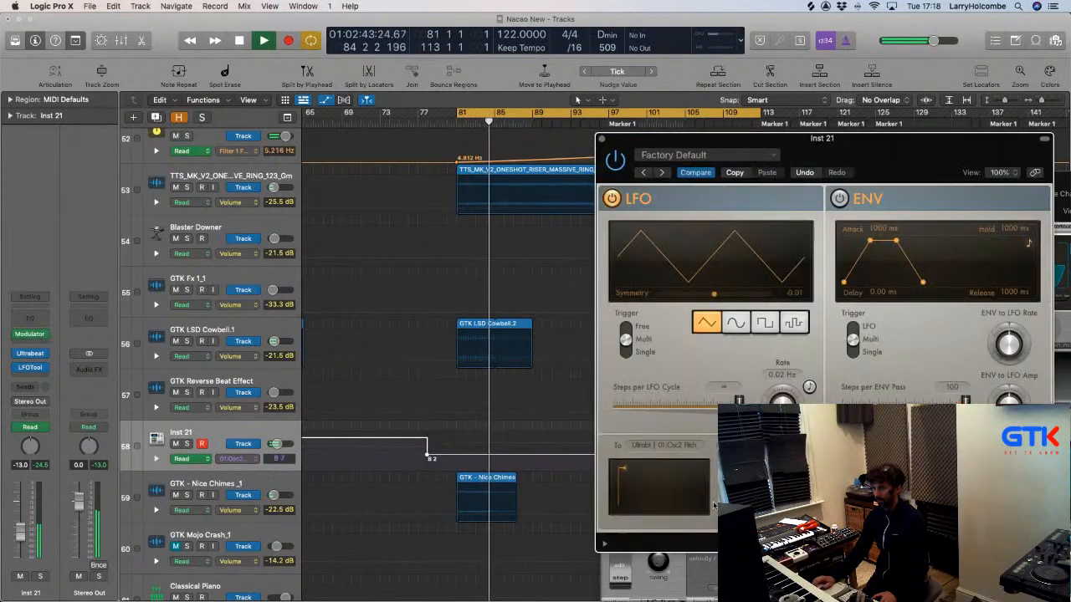
{"action": "key", "text": "space"}
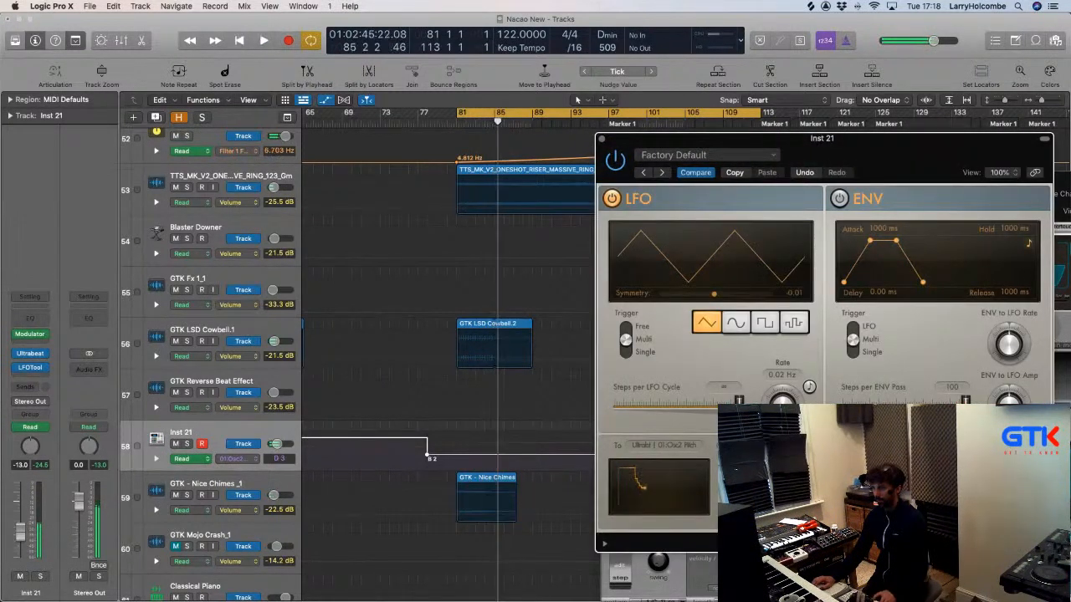
{"action": "key", "text": "space"}
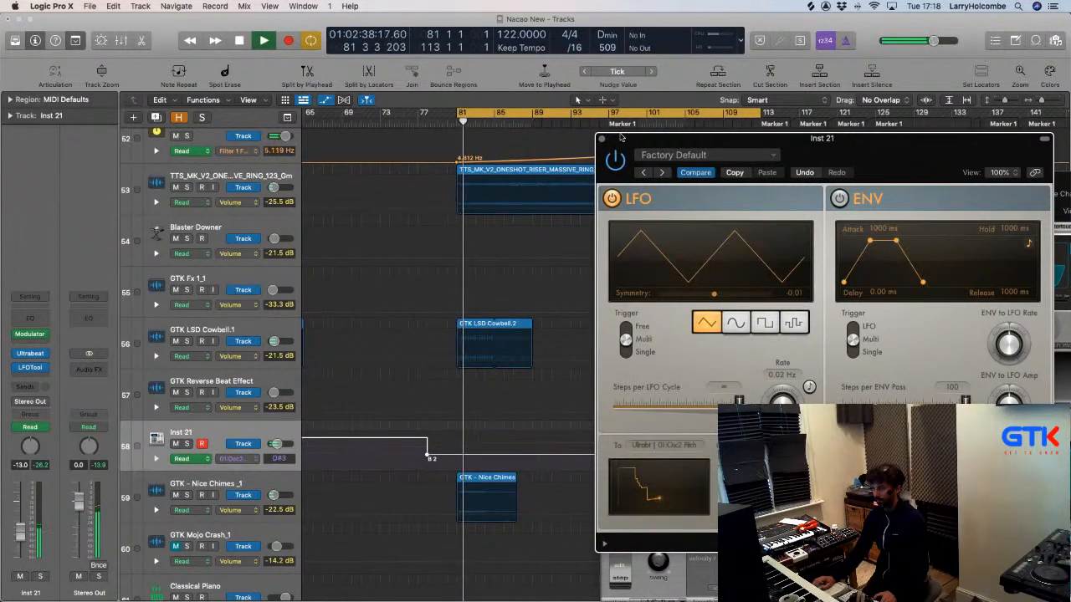
{"action": "left_click_drag", "start_coordinate": [621, 136], "coordinate": [676, 137]}
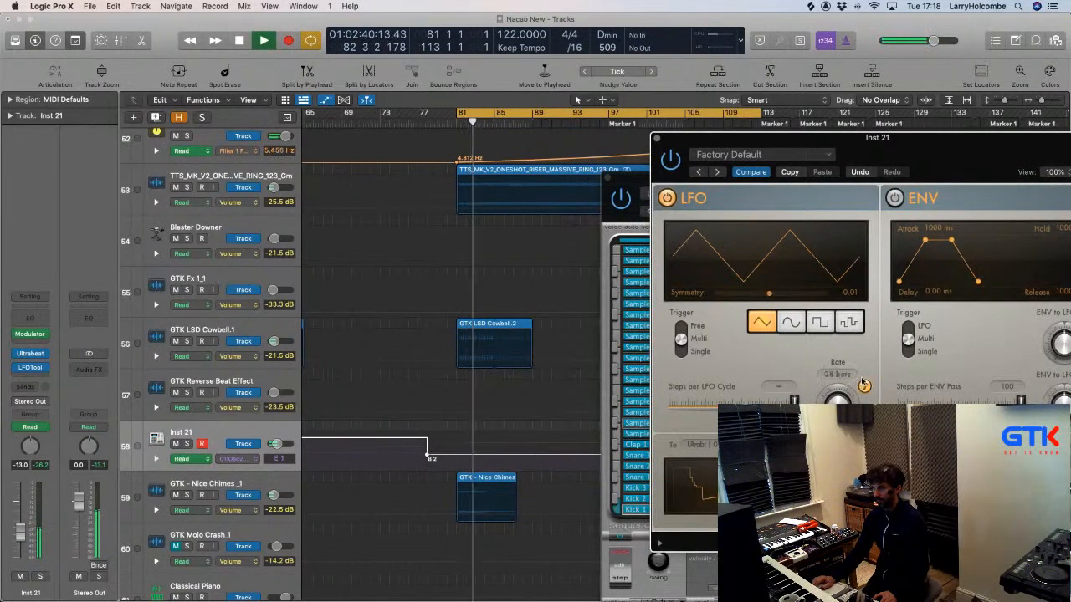
{"action": "key", "text": "space"}
{"action": "key", "text": "space"}
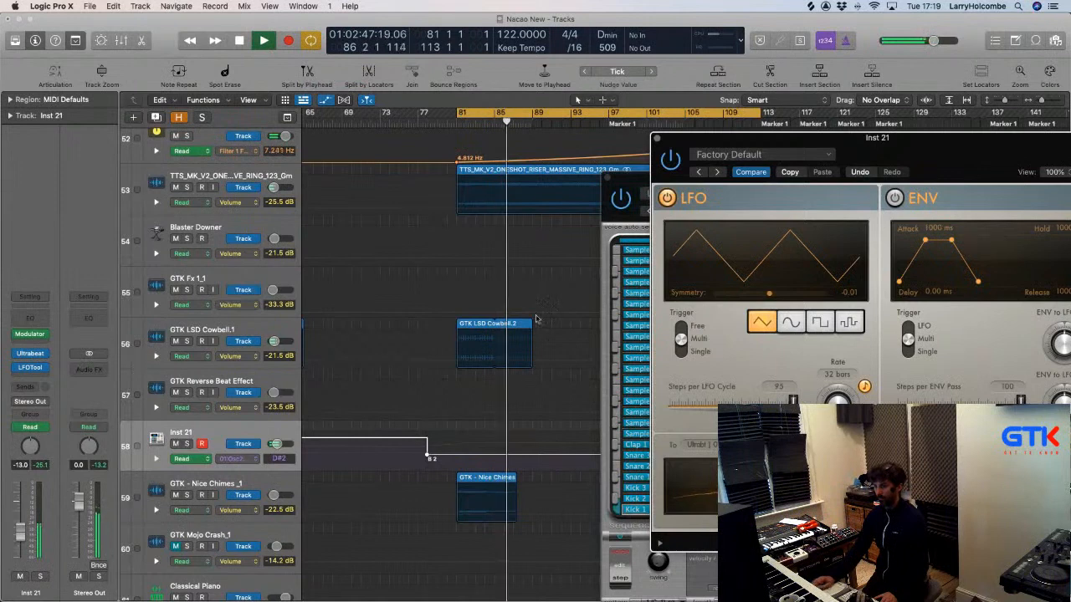
{"action": "left_click", "coordinate": [658, 139]}
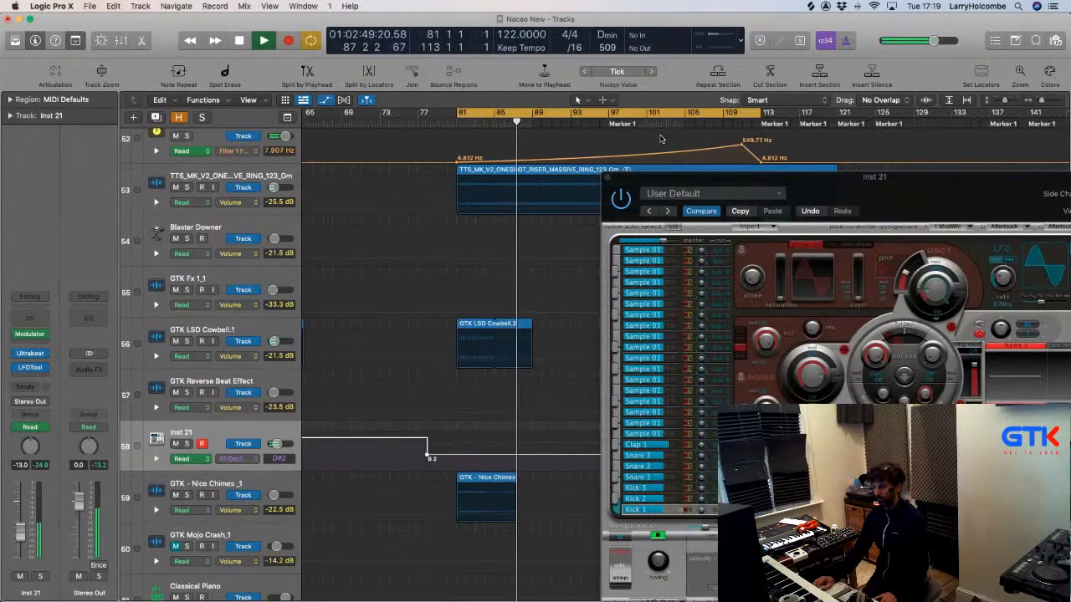
{"action": "key", "text": "space"}
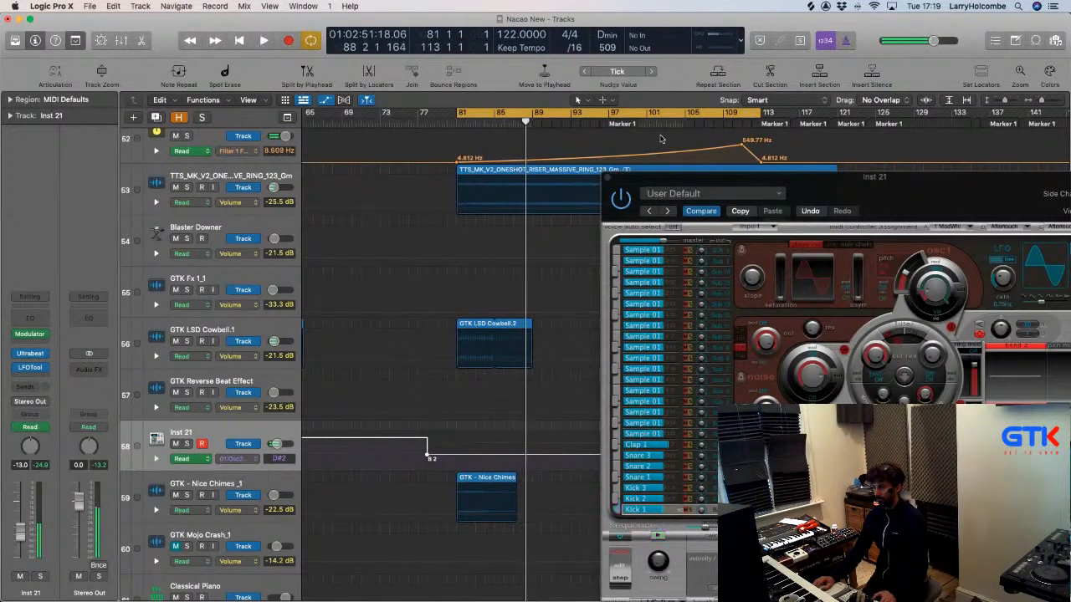
{"action": "key", "text": "space"}
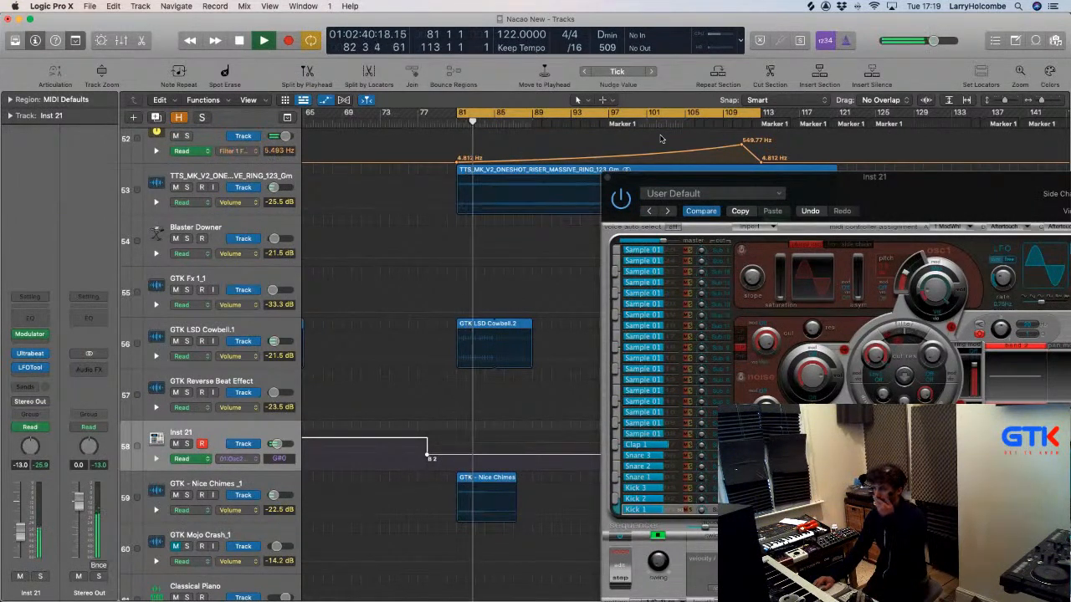
{"action": "key", "text": "space"}
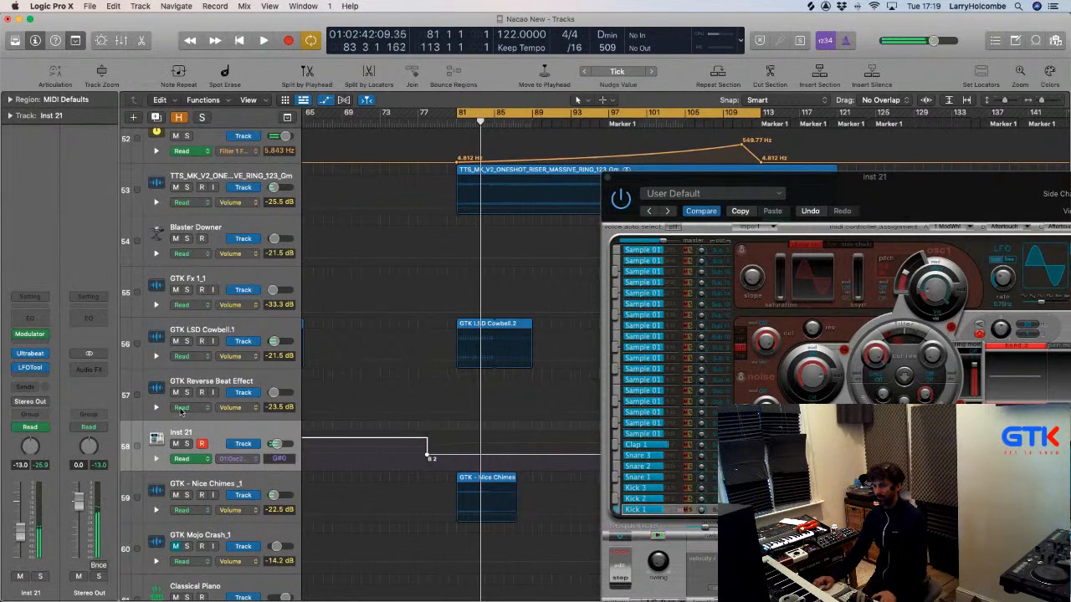
{"action": "key", "text": "space"}
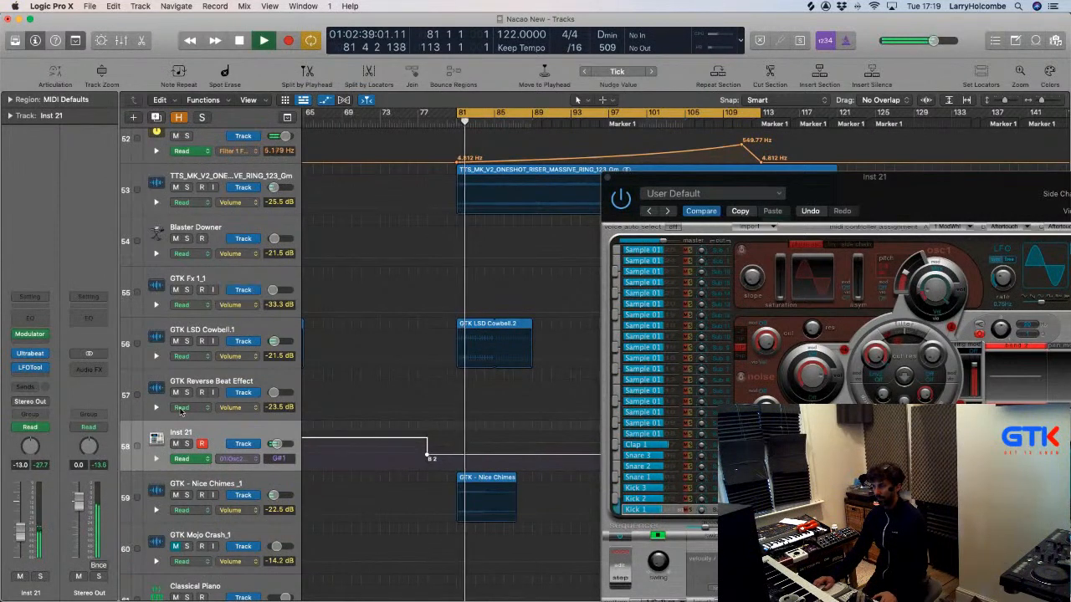
{"action": "key", "text": "space"}
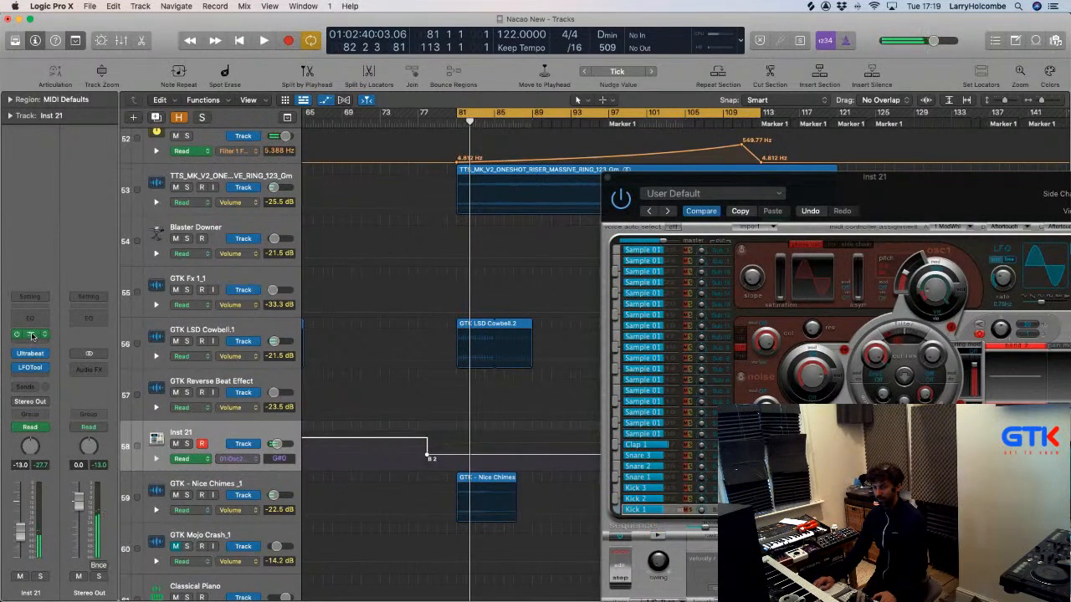
Reopen the Modulator and arrange it beside Ultrabeat while the loop plays.
{"action": "left_click", "coordinate": [32, 336]}
{"action": "key", "text": "space"}
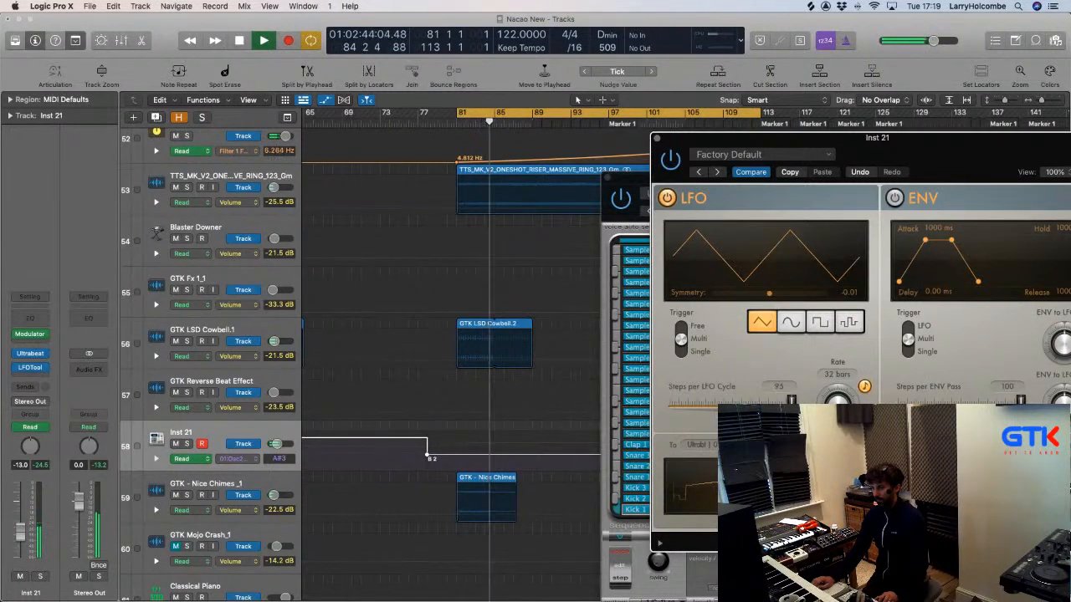
{"action": "key", "text": "space"}
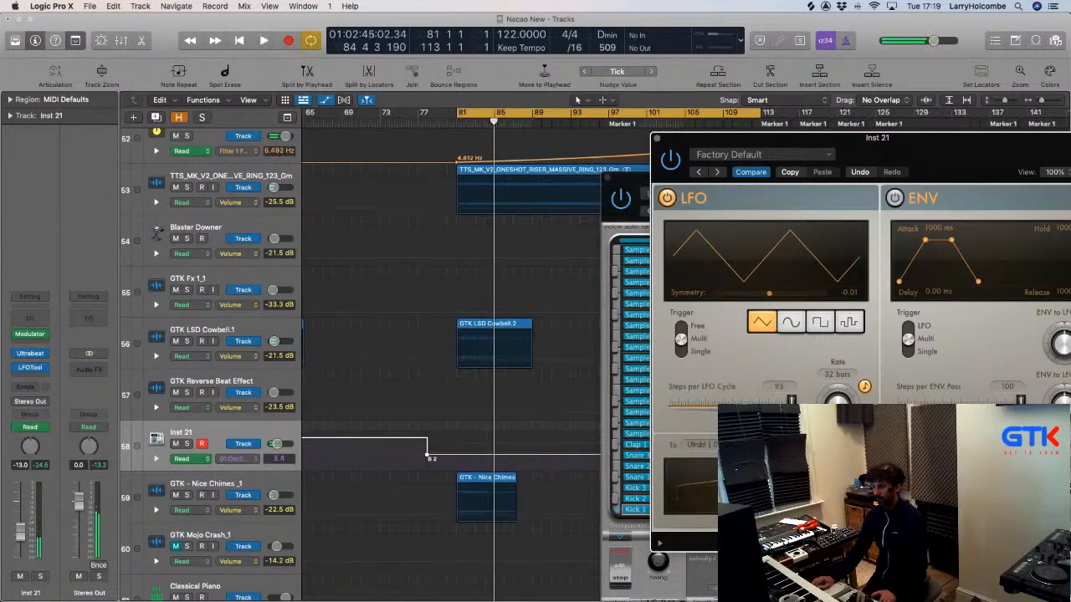
{"action": "key", "text": "space"}
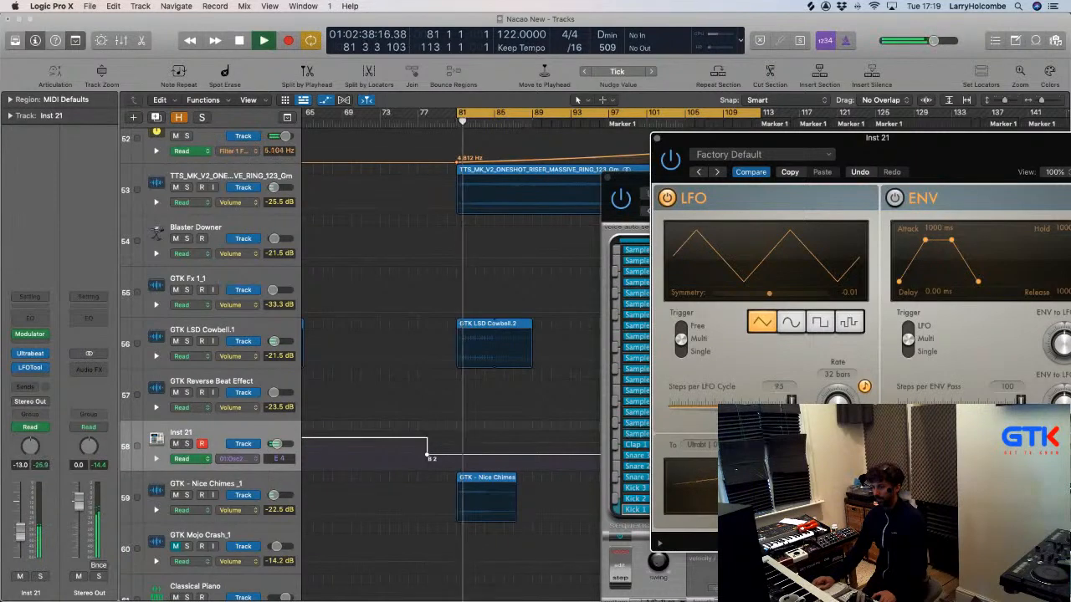
{"action": "left_click", "coordinate": [600, 173]}
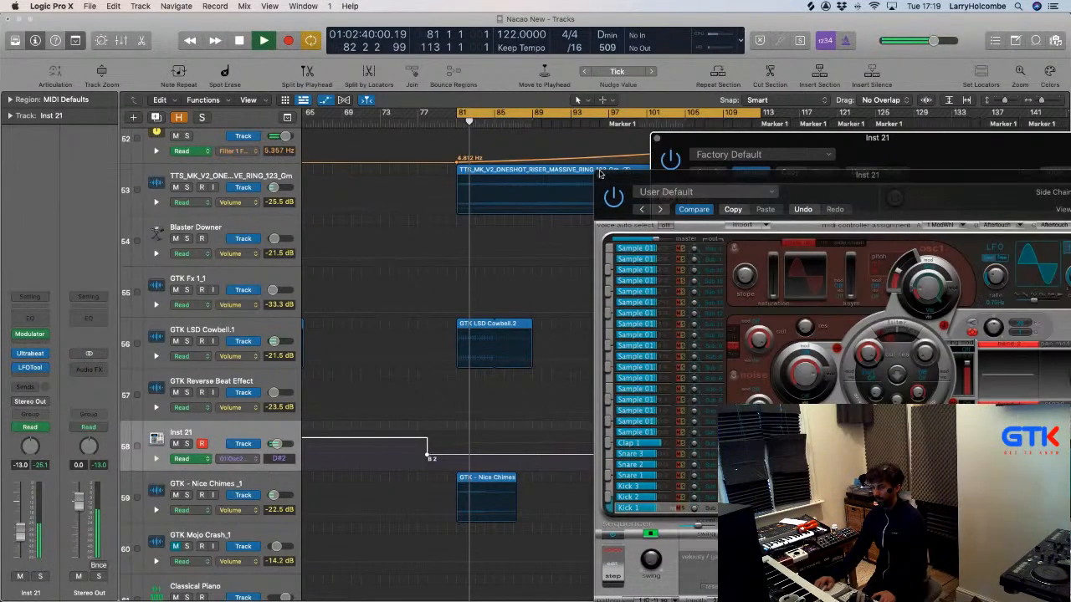
{"action": "left_click_drag", "start_coordinate": [600, 173], "coordinate": [367, 134]}
{"action": "left_click", "coordinate": [934, 142]}
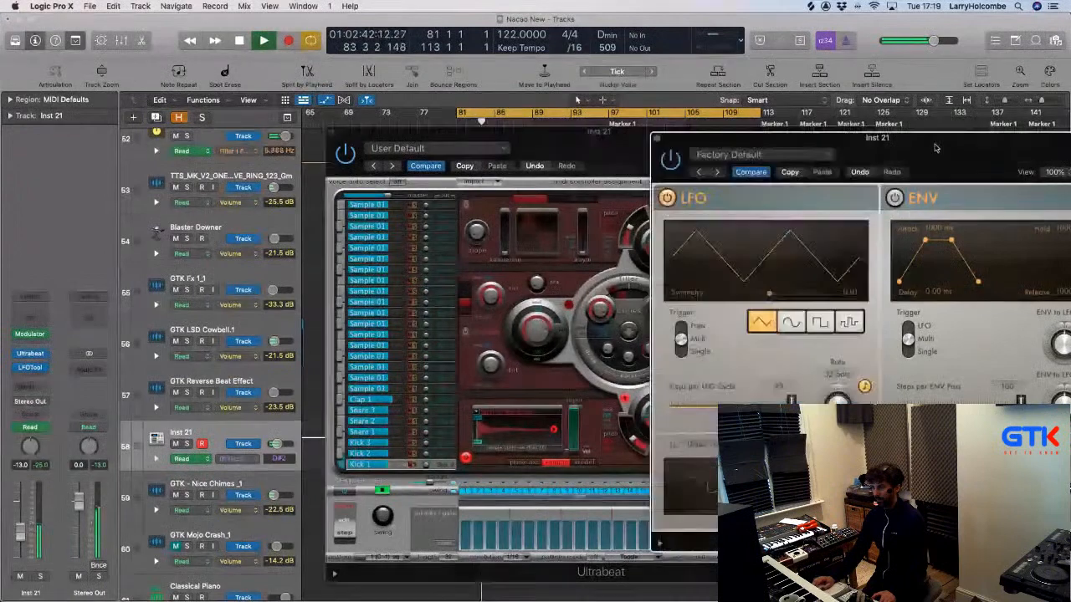
{"action": "left_click_drag", "start_coordinate": [717, 146], "coordinate": [820, 137]}
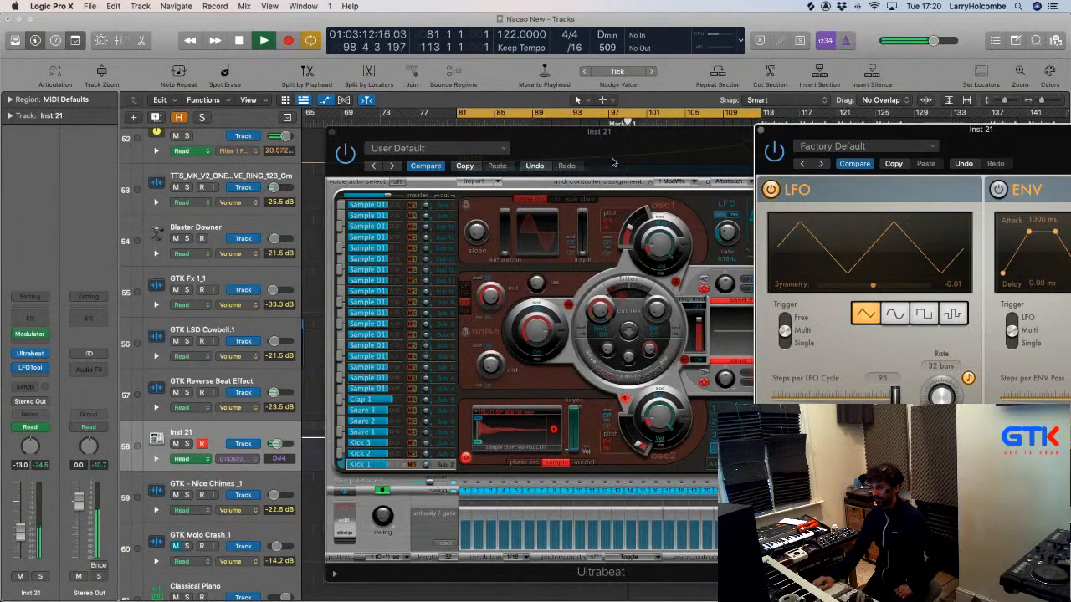
Expose the Modulator LFO and switch its Trigger from Multi to Single.
{"action": "left_click_drag", "start_coordinate": [643, 138], "coordinate": [614, 132]}
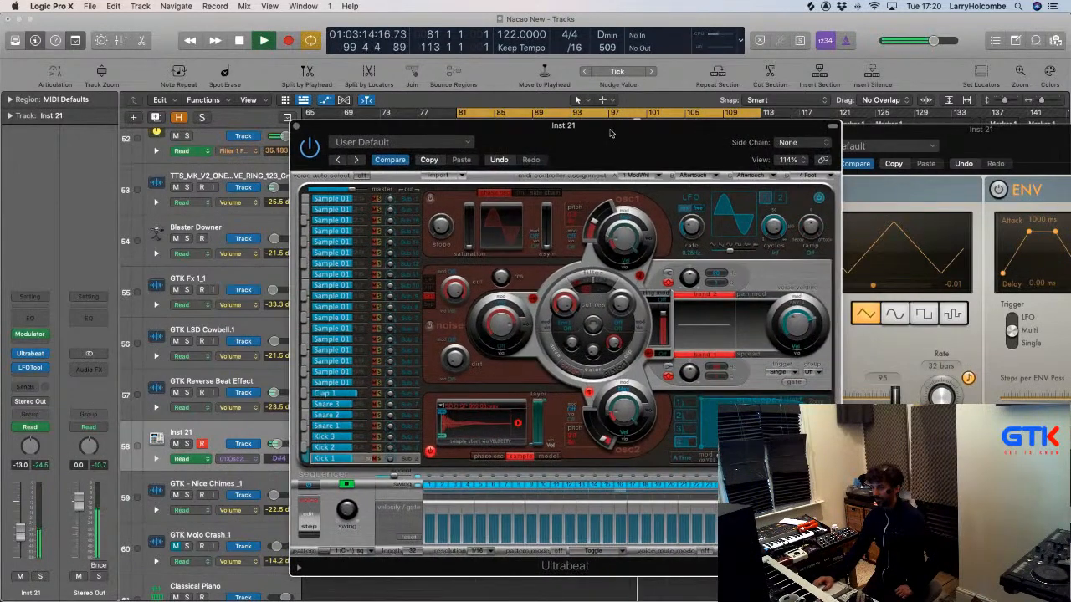
{"action": "left_click_drag", "start_coordinate": [784, 159], "coordinate": [687, 126]}
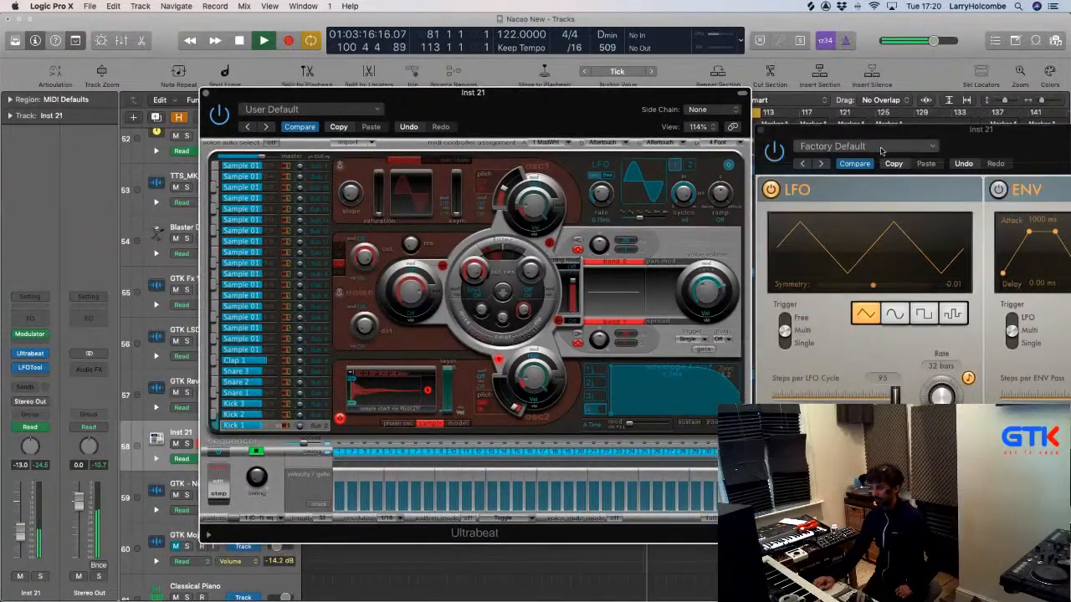
{"action": "left_click_drag", "start_coordinate": [865, 136], "coordinate": [847, 133]}
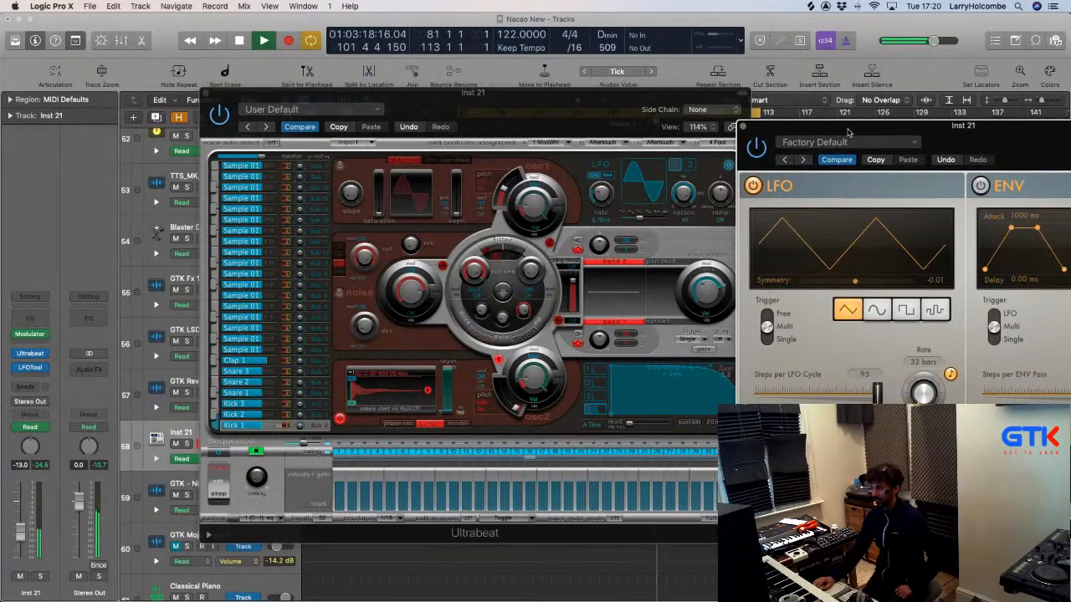
{"action": "left_click", "coordinate": [767, 340]}
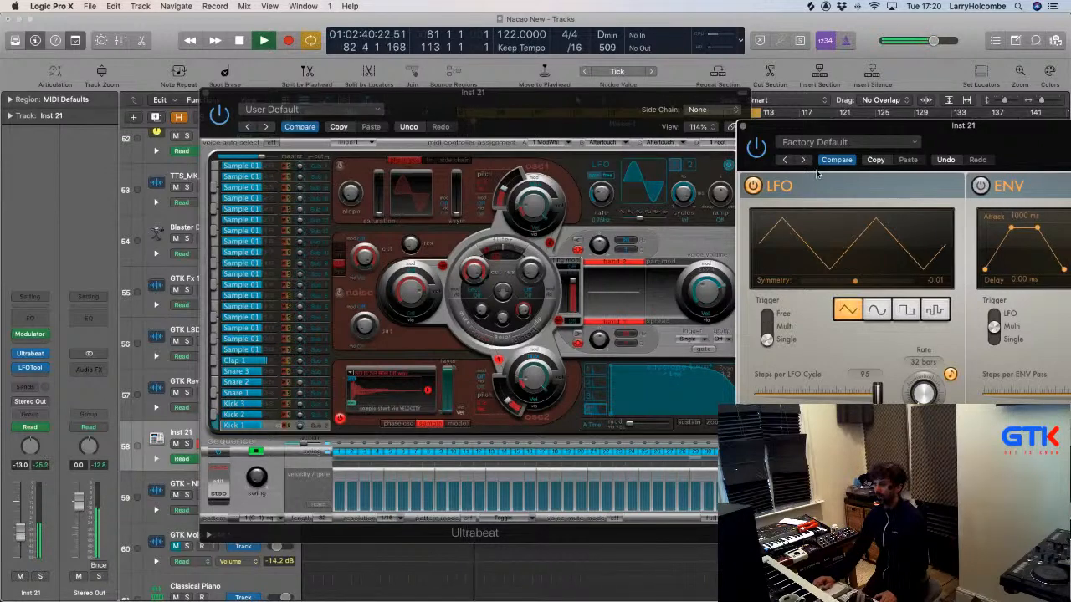
{"action": "left_click_drag", "start_coordinate": [831, 130], "coordinate": [667, 108]}
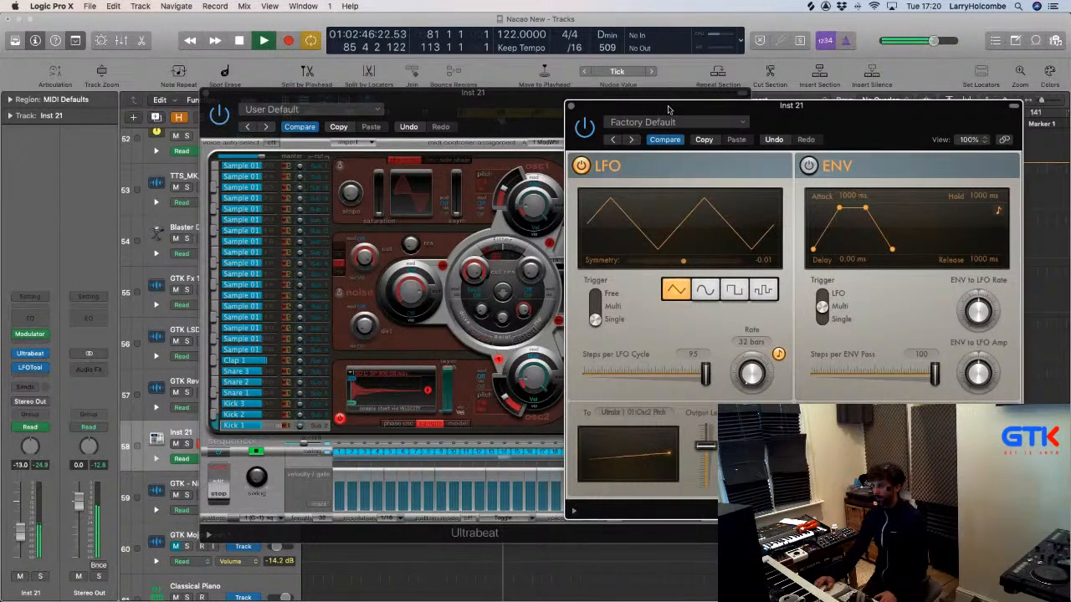
{"action": "left_click_drag", "start_coordinate": [667, 109], "coordinate": [787, 105]}
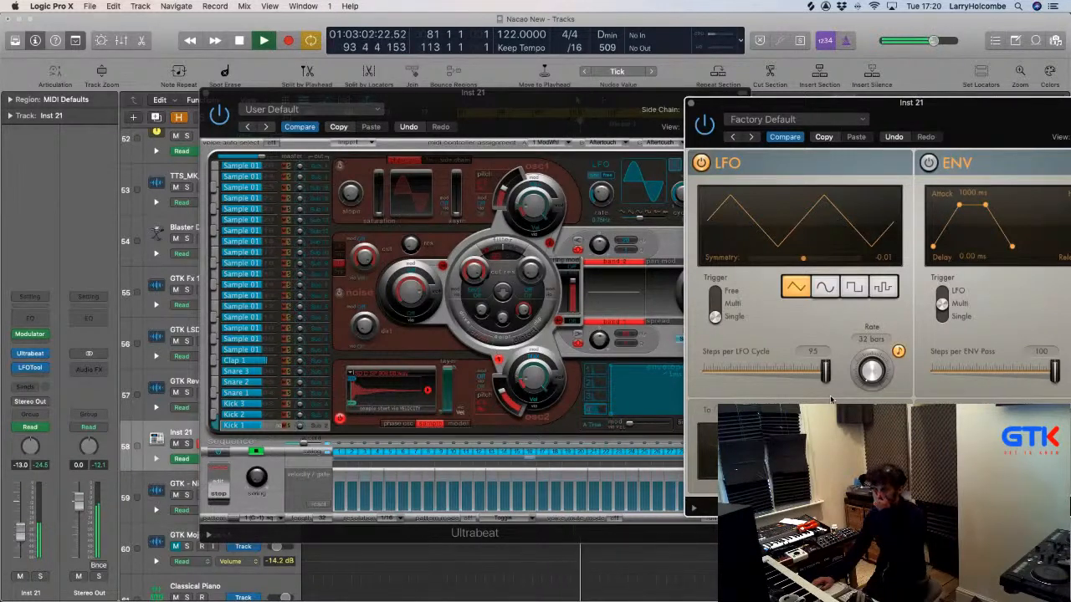
Solo Inst 21 and turn Ultrabeat's Swing down to about 56.8%.
{"action": "left_click", "coordinate": [39, 577]}
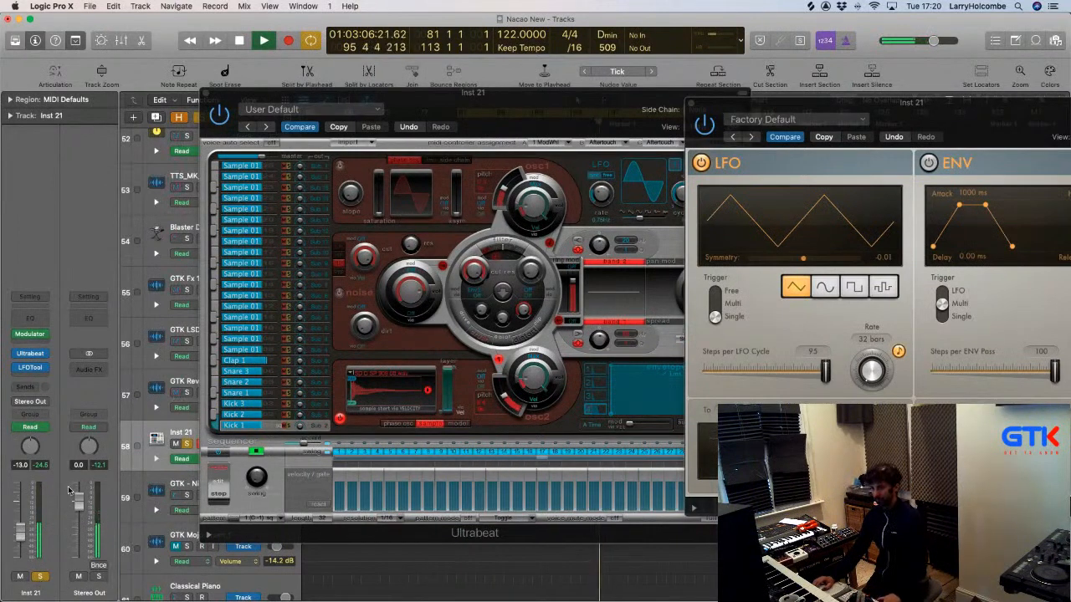
{"action": "left_click", "coordinate": [257, 474]}
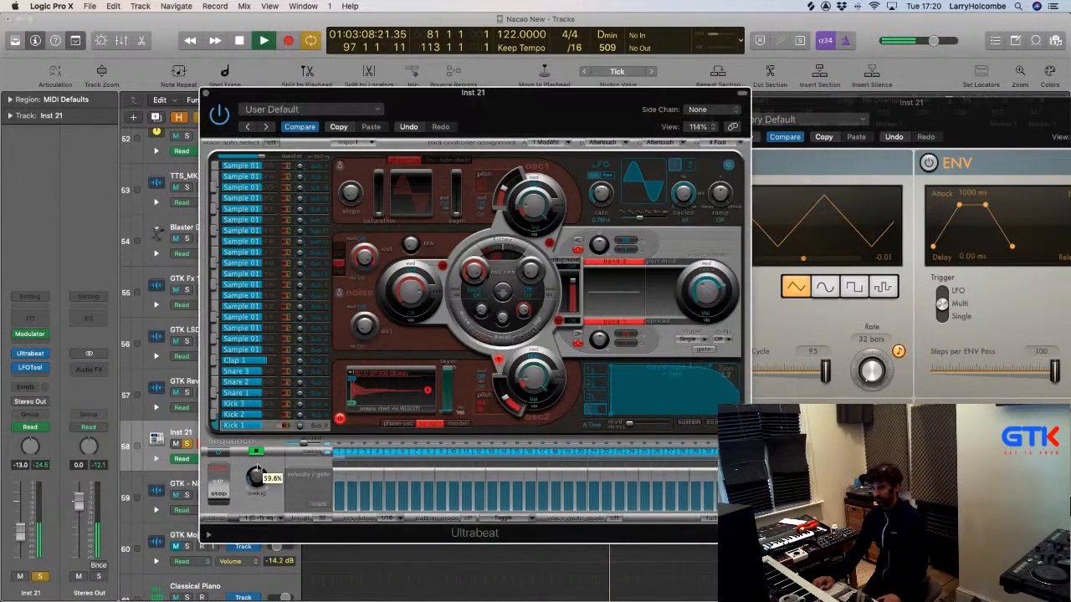
{"action": "left_click_drag", "start_coordinate": [257, 475], "coordinate": [257, 484]}
{"action": "left_click", "coordinate": [257, 481]}
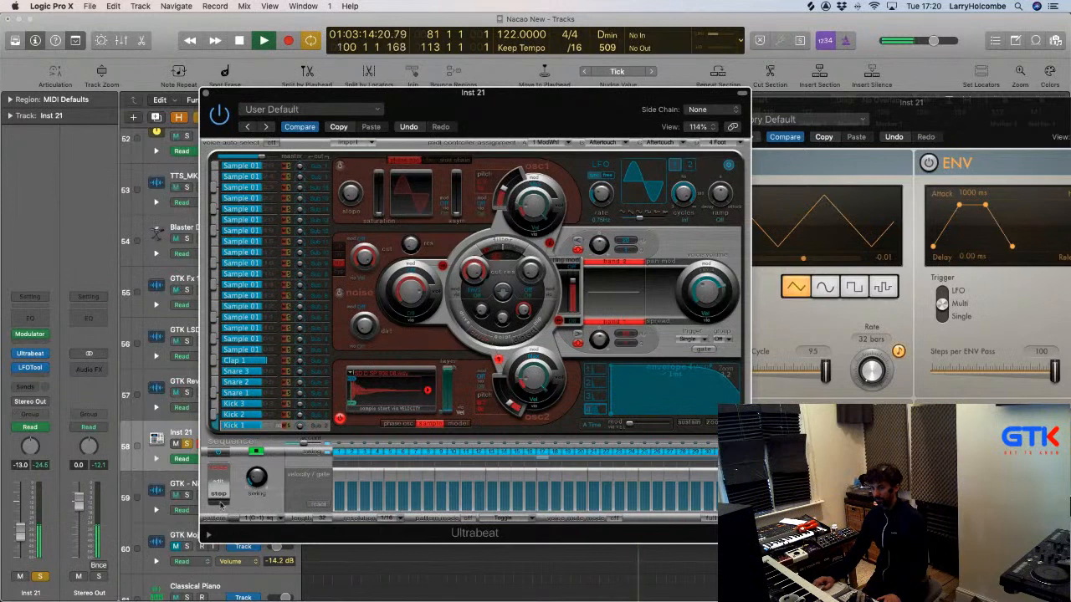
Unsolo Inst 21, set its fader to -17.4 dB, and close Ultrabeat.
{"action": "left_click", "coordinate": [40, 577]}
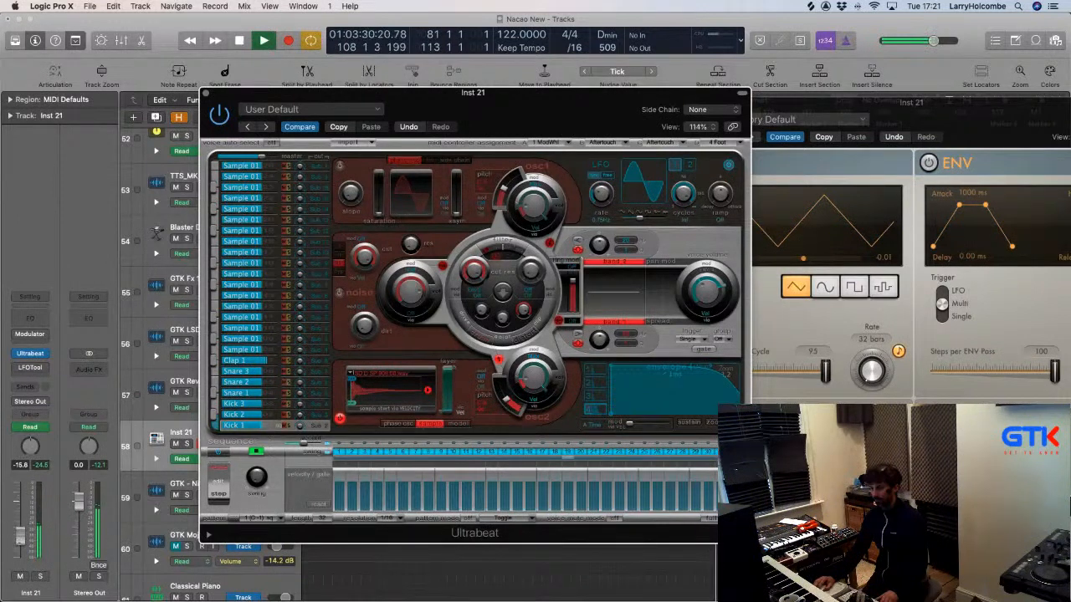
{"action": "left_click", "coordinate": [20, 545]}
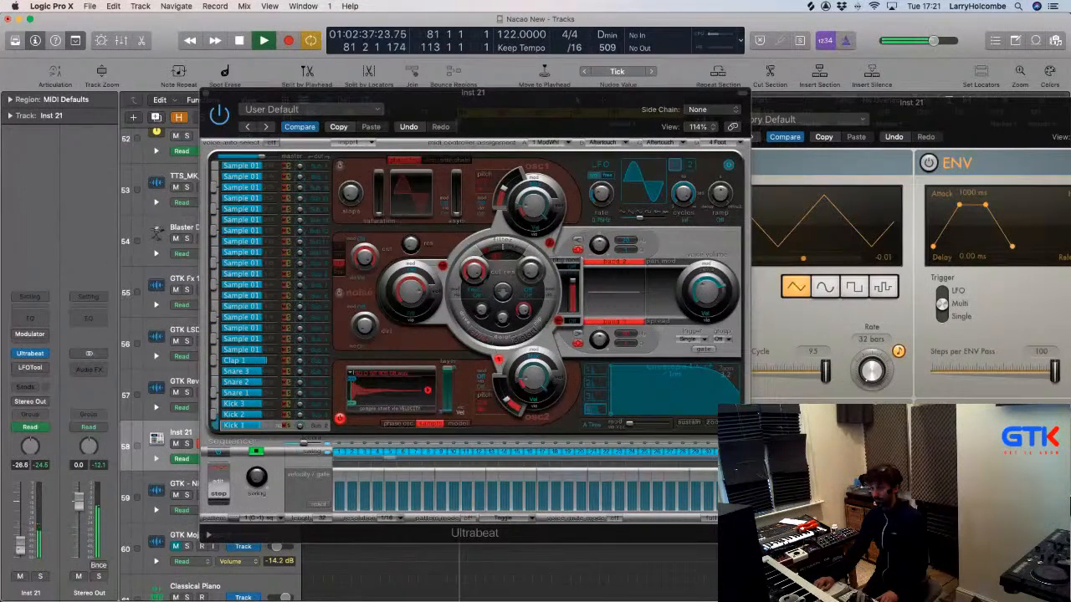
{"action": "left_click", "coordinate": [207, 94]}
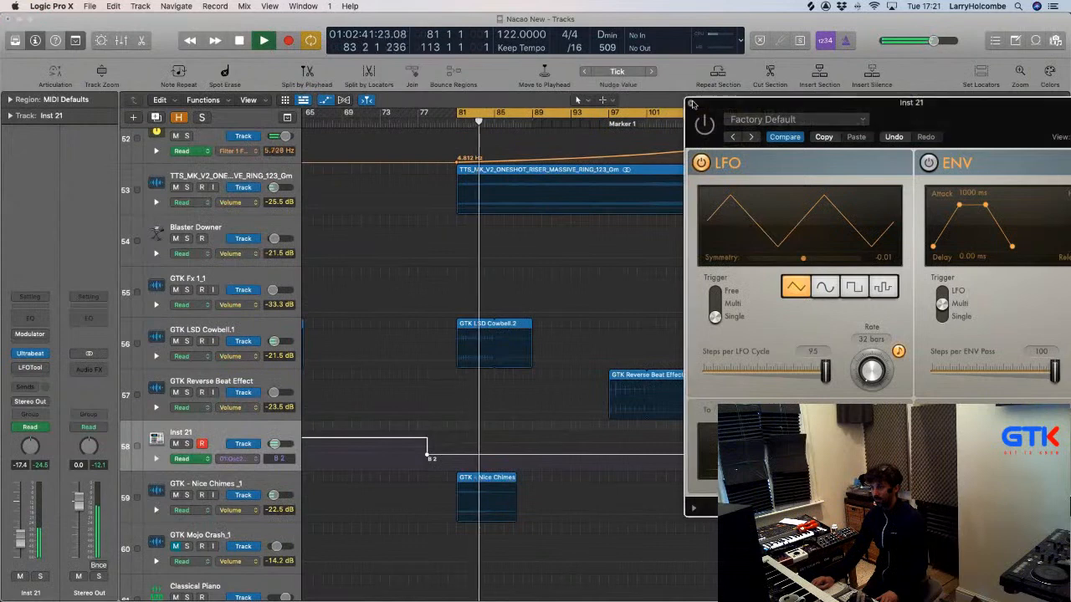
Show Inst 21's Volume automation and drop its bar-81 point to -∞ dB.
{"action": "key", "text": "super+w"}
{"action": "key", "text": "space"}
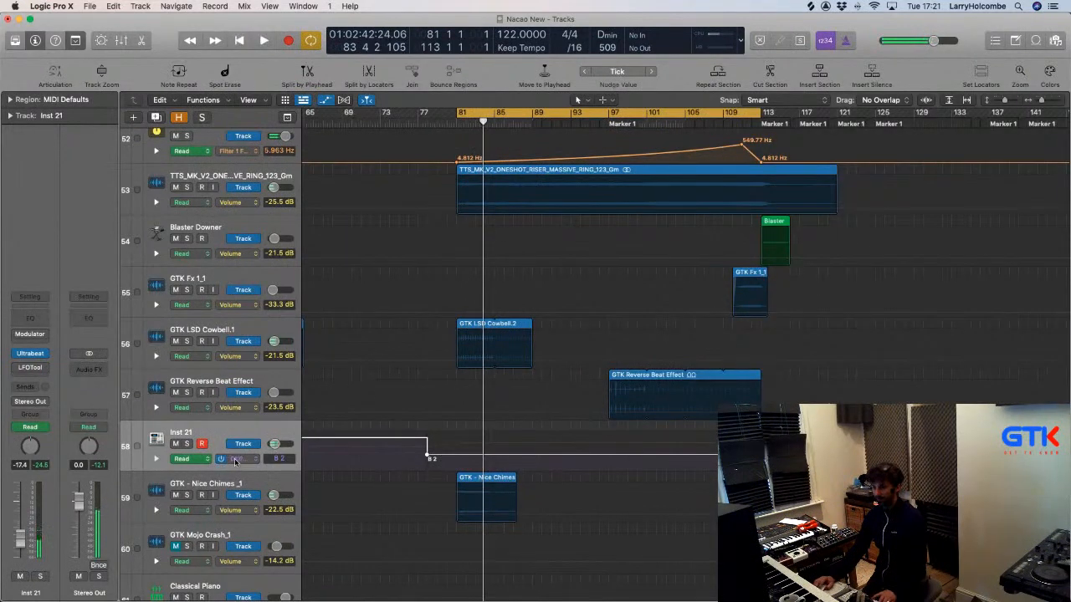
{"action": "left_click", "coordinate": [235, 461]}
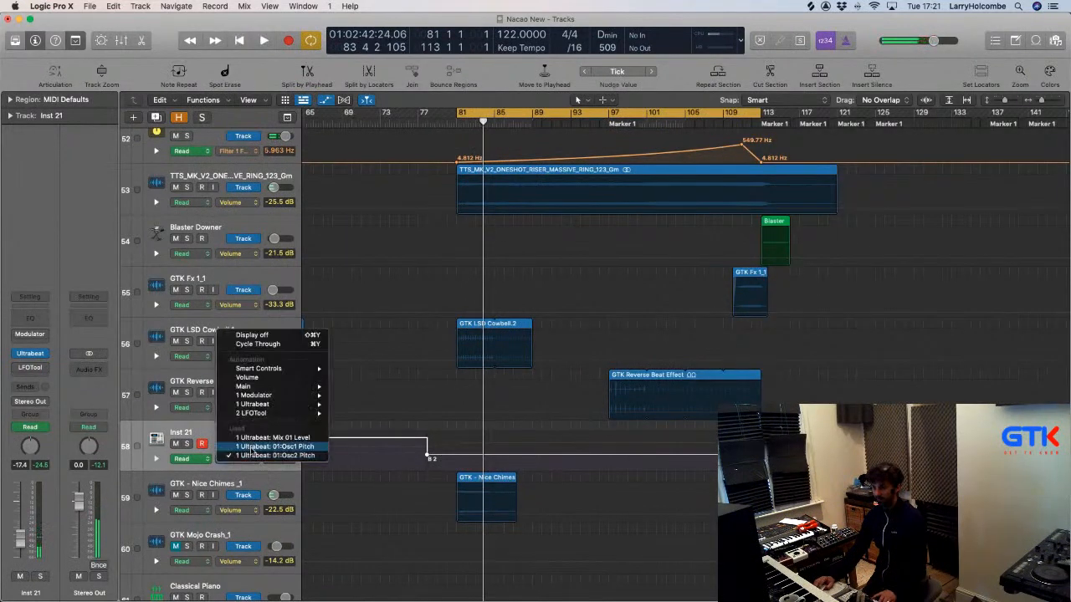
{"action": "left_click", "coordinate": [254, 380]}
{"action": "left_click_drag", "start_coordinate": [413, 378], "coordinate": [634, 508]}
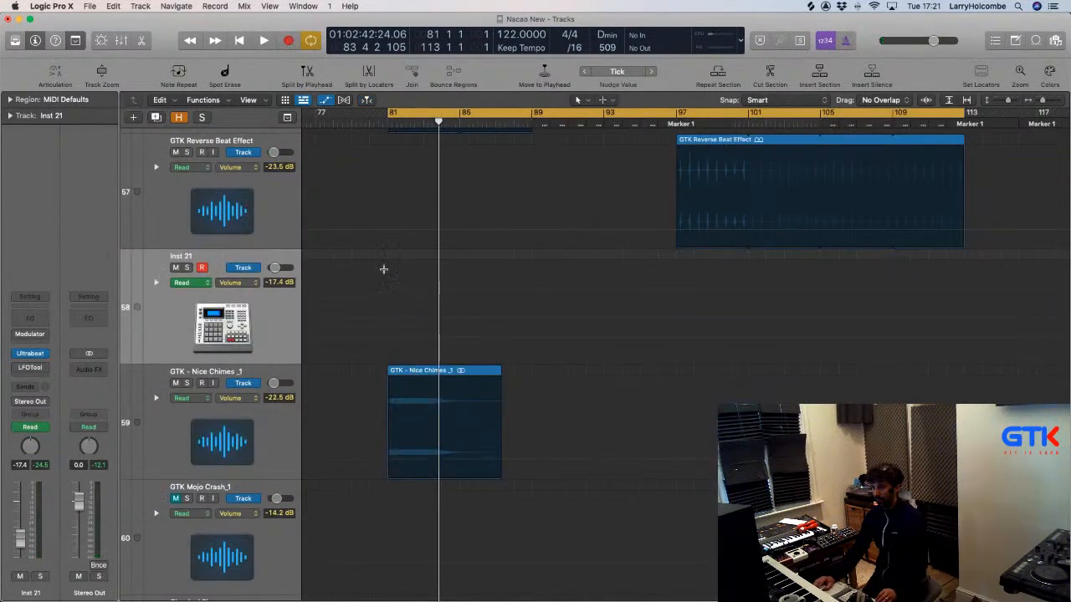
{"action": "left_click_drag", "start_coordinate": [383, 269], "coordinate": [964, 332]}
{"action": "left_click", "coordinate": [588, 334]}
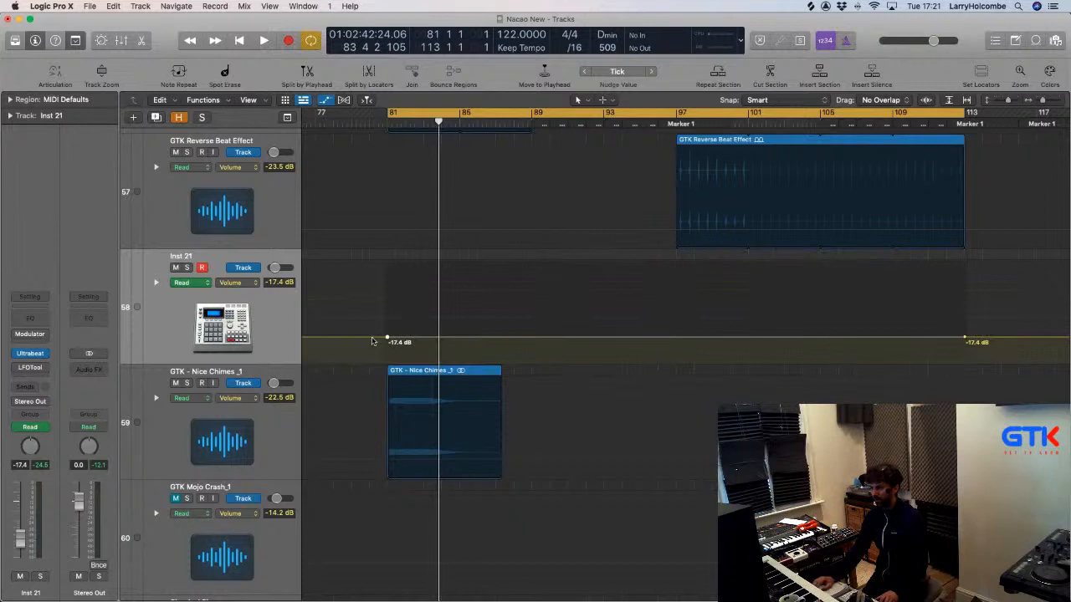
{"action": "left_click_drag", "start_coordinate": [385, 340], "coordinate": [372, 435]}
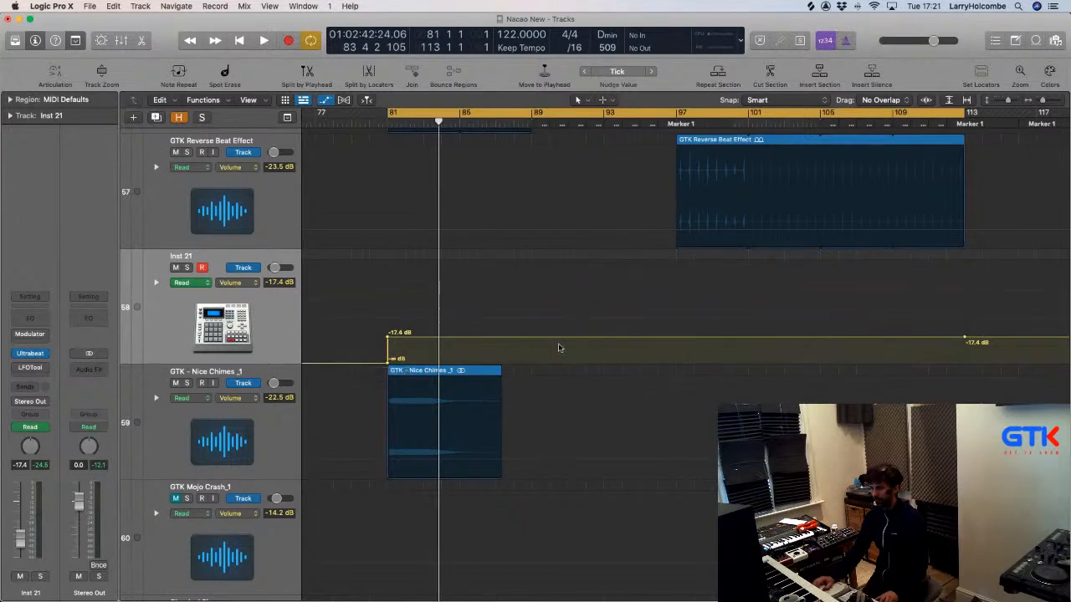
{"action": "left_click", "coordinate": [386, 336]}
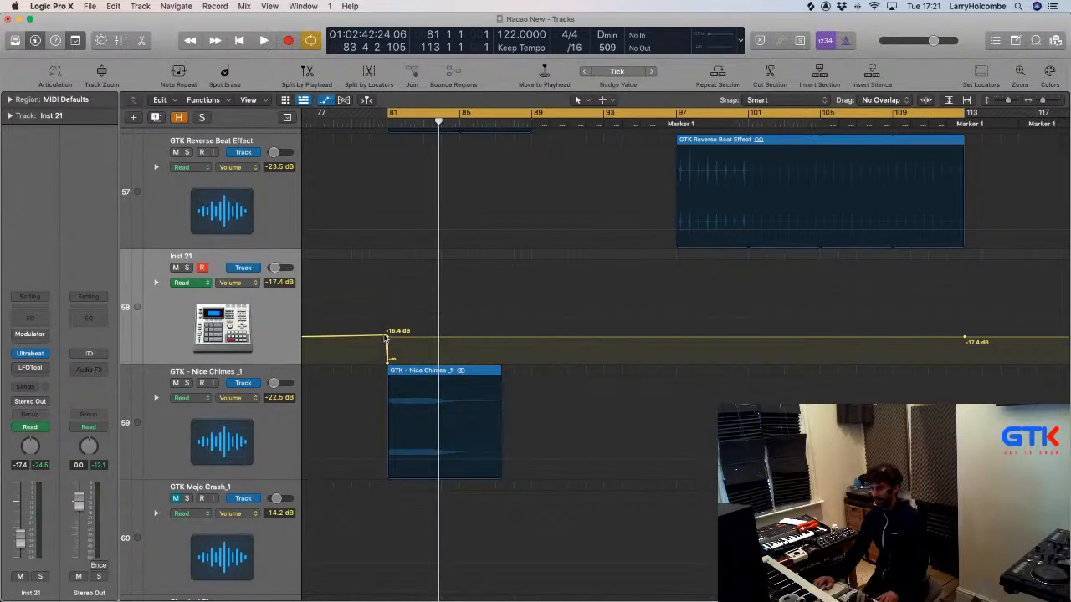
{"action": "left_click", "coordinate": [386, 335]}
Turn off cycle, play from just before bar 97, and raise the fade's end to -13.4 dB.
{"action": "left_click", "coordinate": [685, 113]}
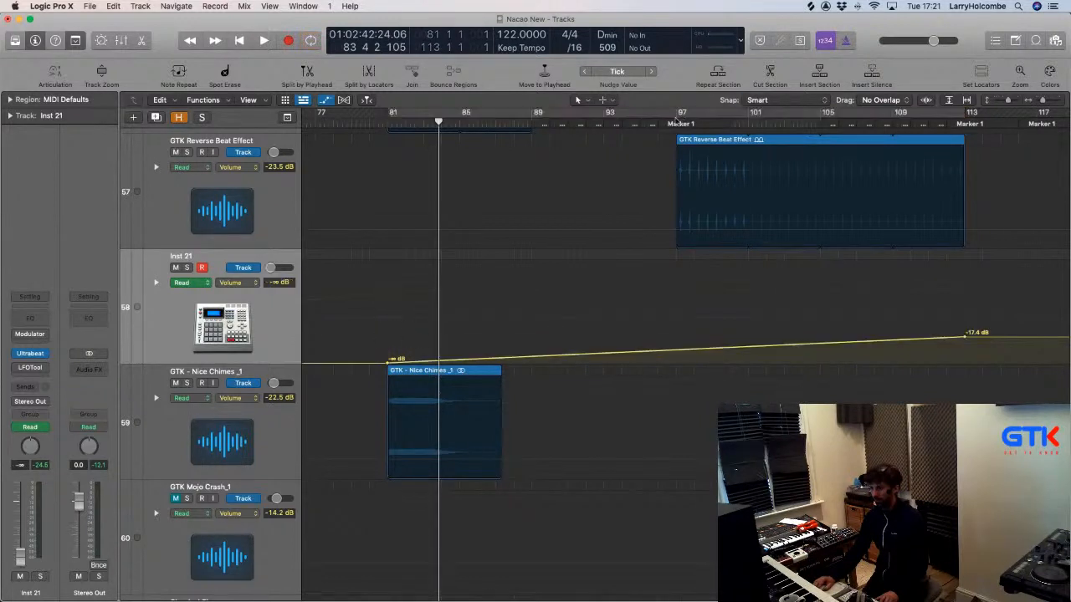
{"action": "left_click", "coordinate": [660, 123]}
{"action": "key", "text": "space"}
{"action": "key", "text": "super+Up"}
{"action": "key", "text": "super+Up"}
{"action": "key", "text": "super+Up"}
{"action": "key", "text": "super+Up"}
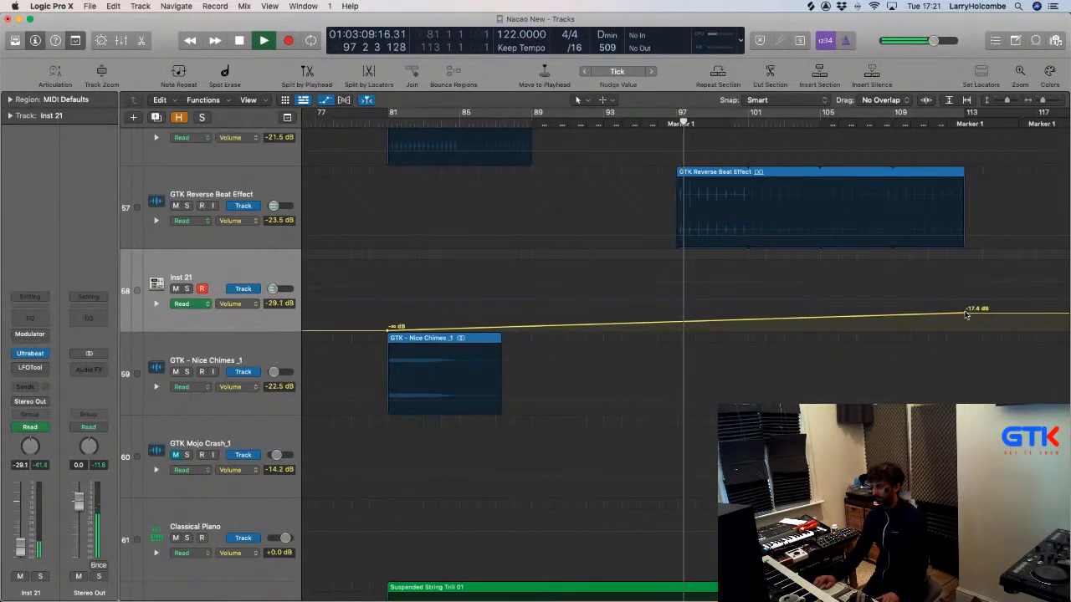
{"action": "left_click_drag", "start_coordinate": [967, 308], "coordinate": [964, 308]}
Mute the GTK Reverse Beat Effect region, settle the fade end at -13.4 dB, and open the mixer.
{"action": "left_click", "coordinate": [697, 173]}
{"action": "key", "text": "ctrl+m"}
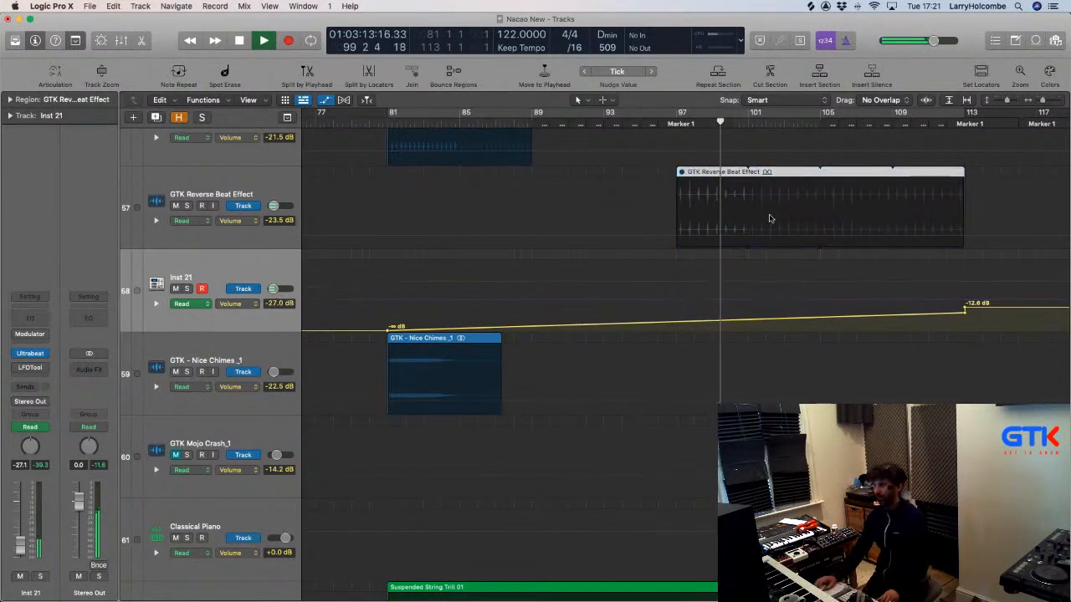
{"action": "left_click", "coordinate": [964, 313]}
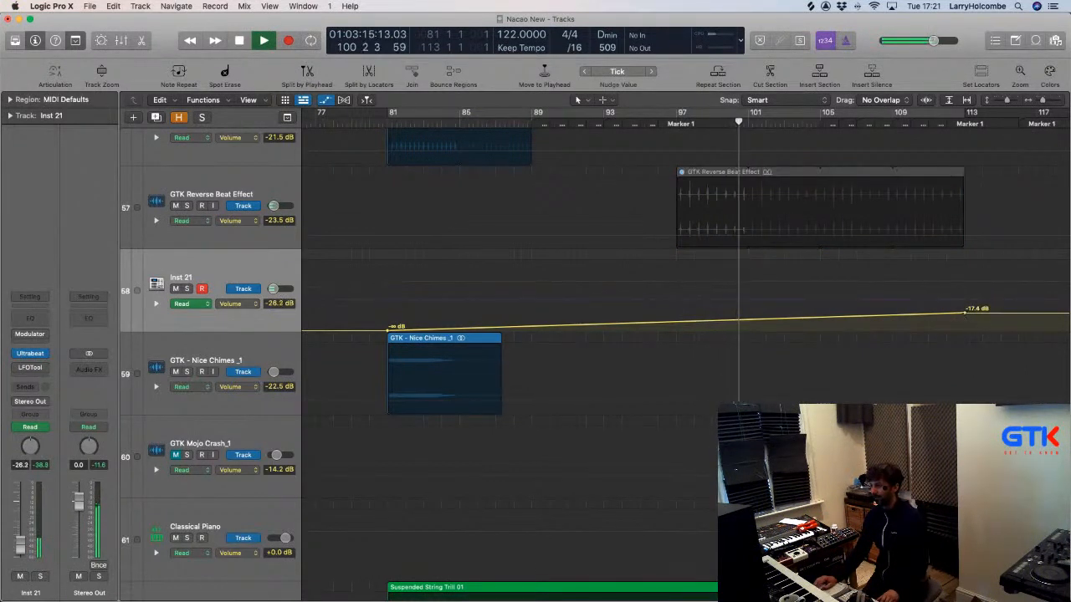
{"action": "left_click_drag", "start_coordinate": [963, 312], "coordinate": [965, 305]}
{"action": "scroll", "coordinate": [903, 303], "scroll_direction": "down", "scroll_amount": 8}
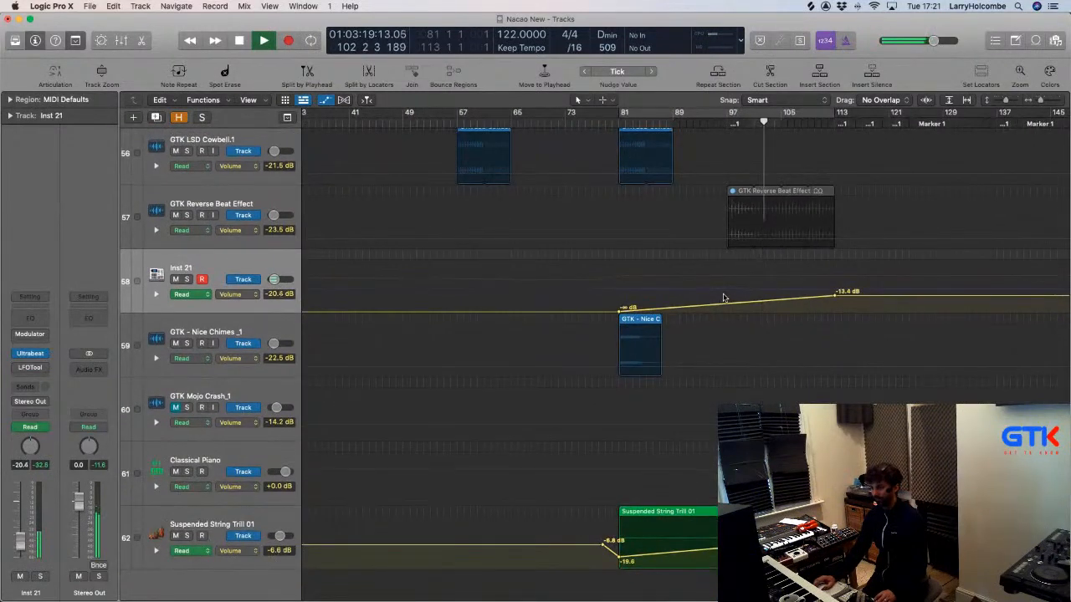
{"action": "key", "text": "x"}
{"action": "scroll", "coordinate": [773, 352], "scroll_direction": "down", "scroll_amount": 2}
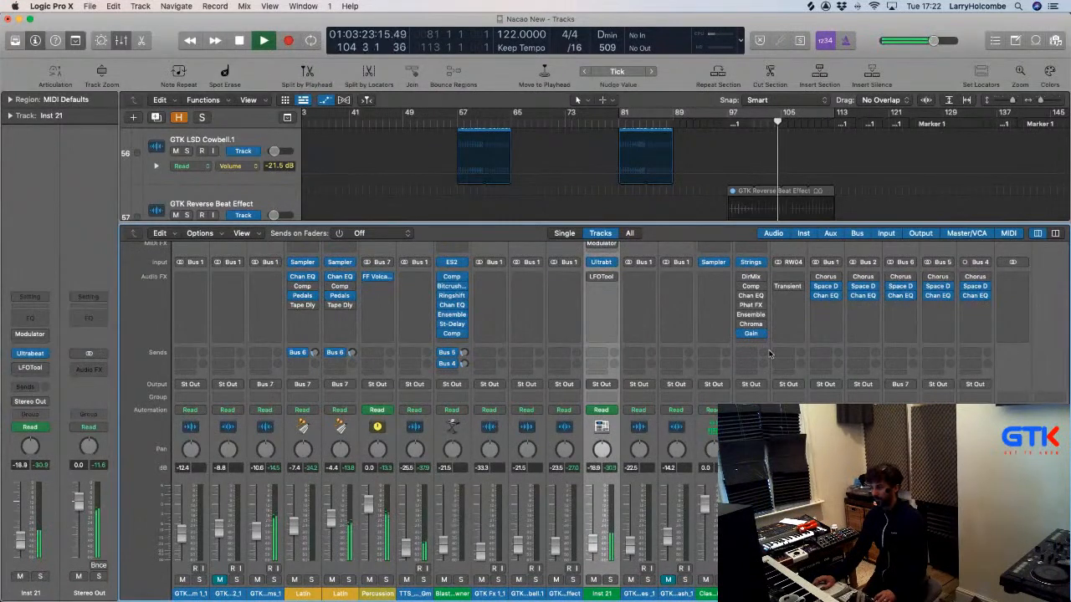
Open Volcano on Percussion, solo the Latin tracks, and raise the filter automation peak to 2749.7 Hz.
{"action": "left_click", "coordinate": [378, 279]}
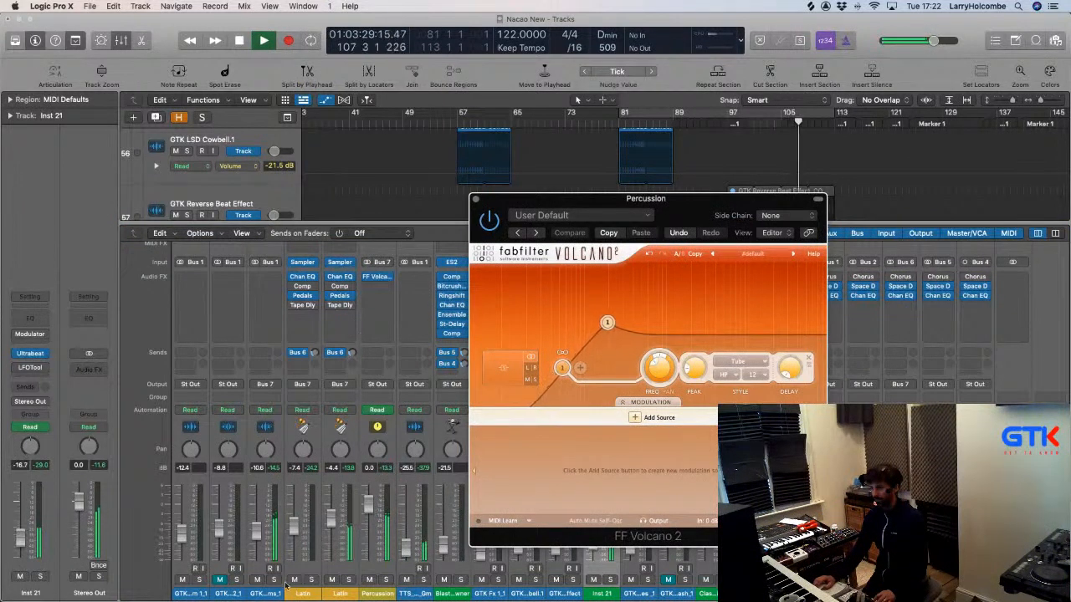
{"action": "left_click", "coordinate": [348, 579]}
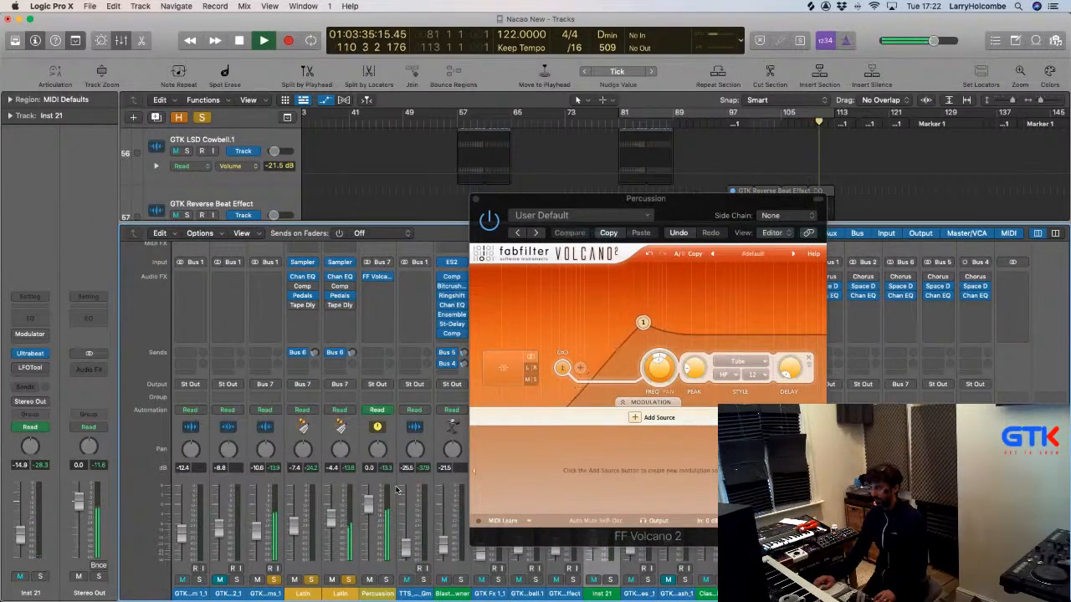
{"action": "key", "text": "x"}
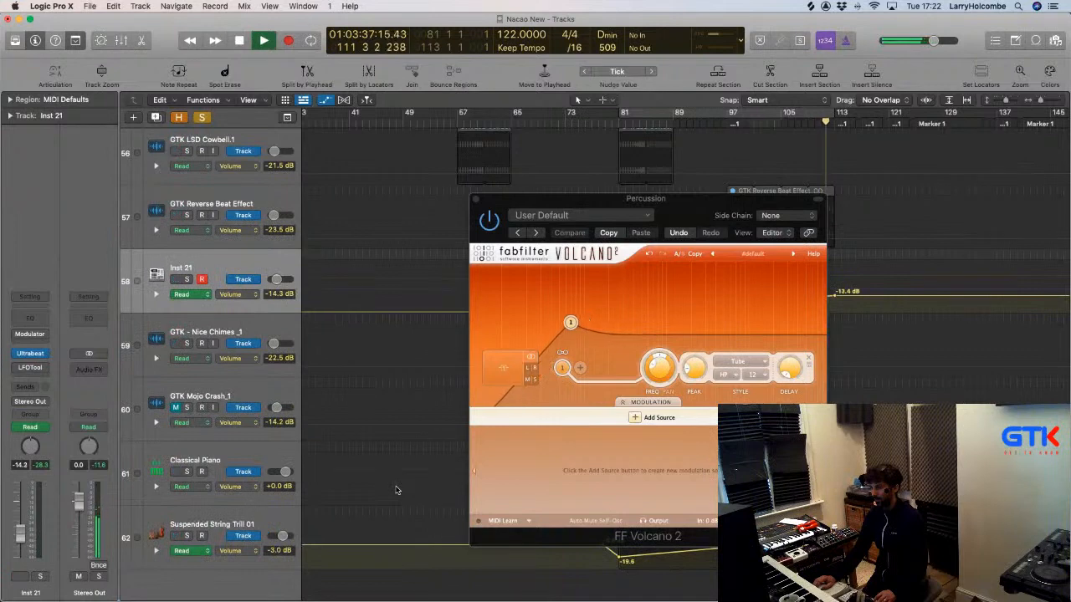
{"action": "left_click_drag", "start_coordinate": [633, 199], "coordinate": [1069, 385]}
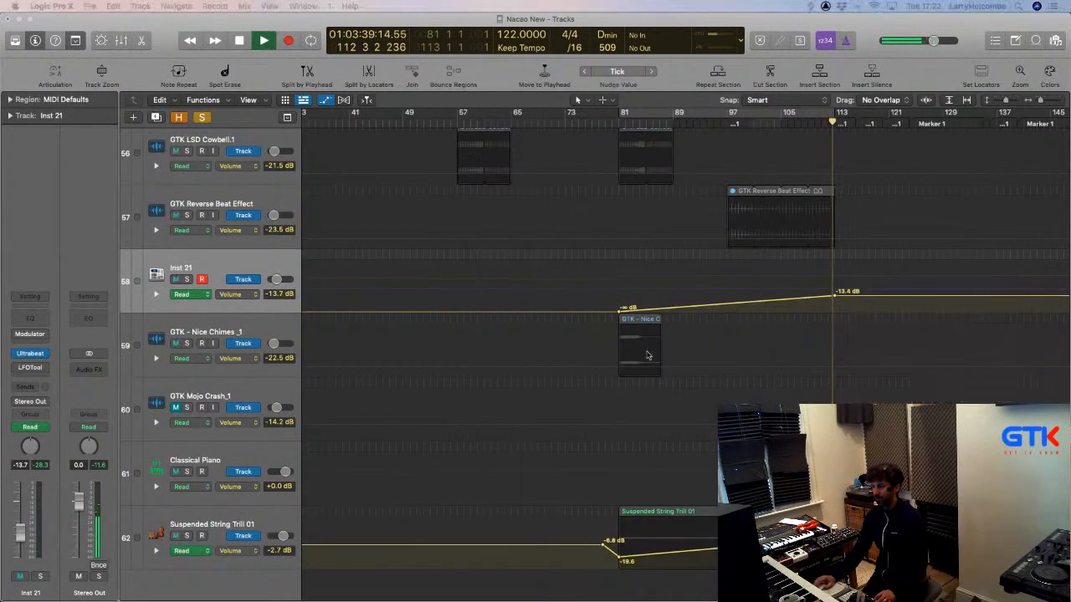
{"action": "scroll", "coordinate": [238, 226], "scroll_direction": "up", "scroll_amount": 10}
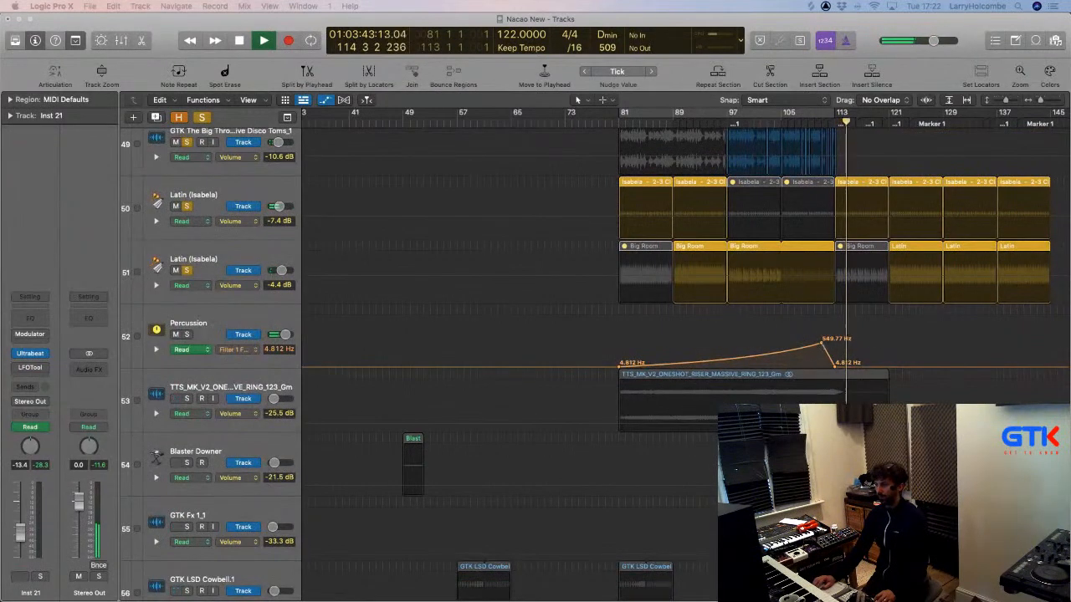
{"action": "left_click_drag", "start_coordinate": [821, 343], "coordinate": [821, 335]}
{"action": "left_click", "coordinate": [619, 123]}
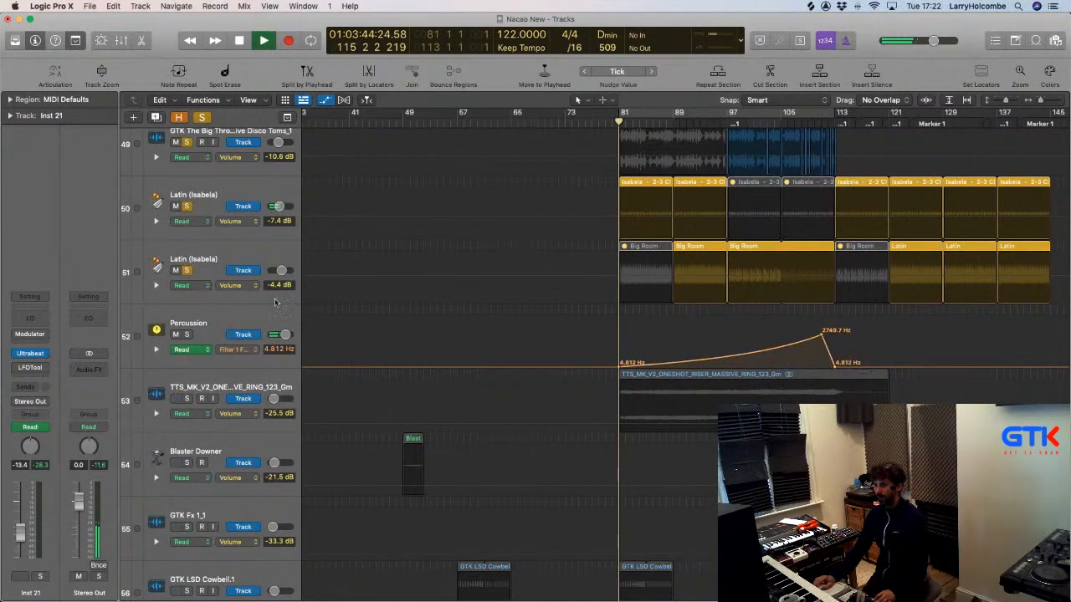
Unsolo track 49 and both Latin tracks, then select the Percussion track.
{"action": "key", "text": "x"}
{"action": "key", "text": "x"}
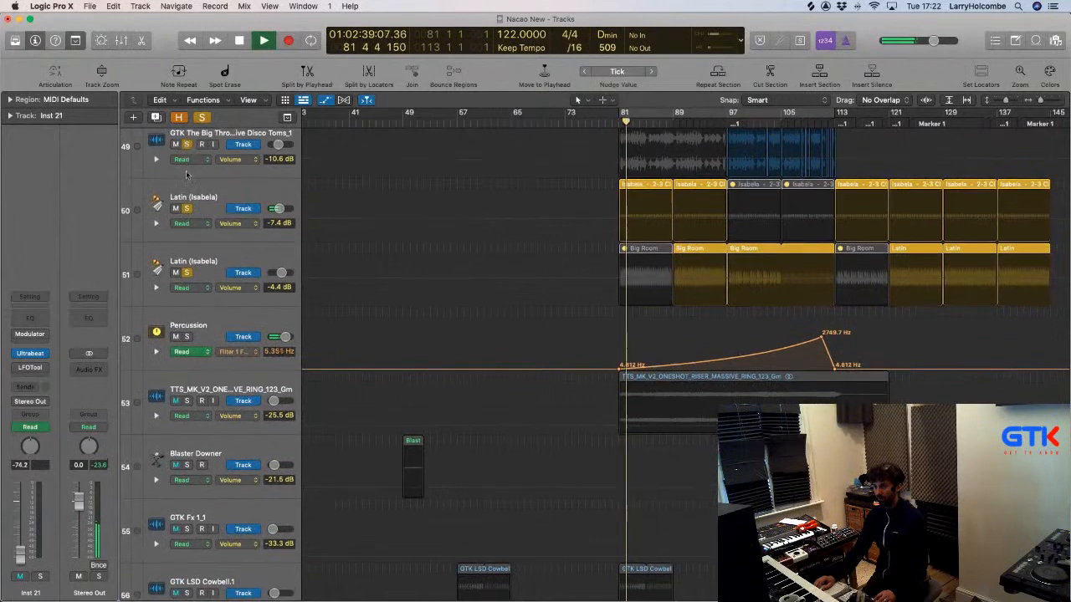
{"action": "left_click", "coordinate": [186, 145]}
{"action": "left_click", "coordinate": [186, 208]}
{"action": "left_click", "coordinate": [187, 273]}
{"action": "left_click", "coordinate": [190, 326]}
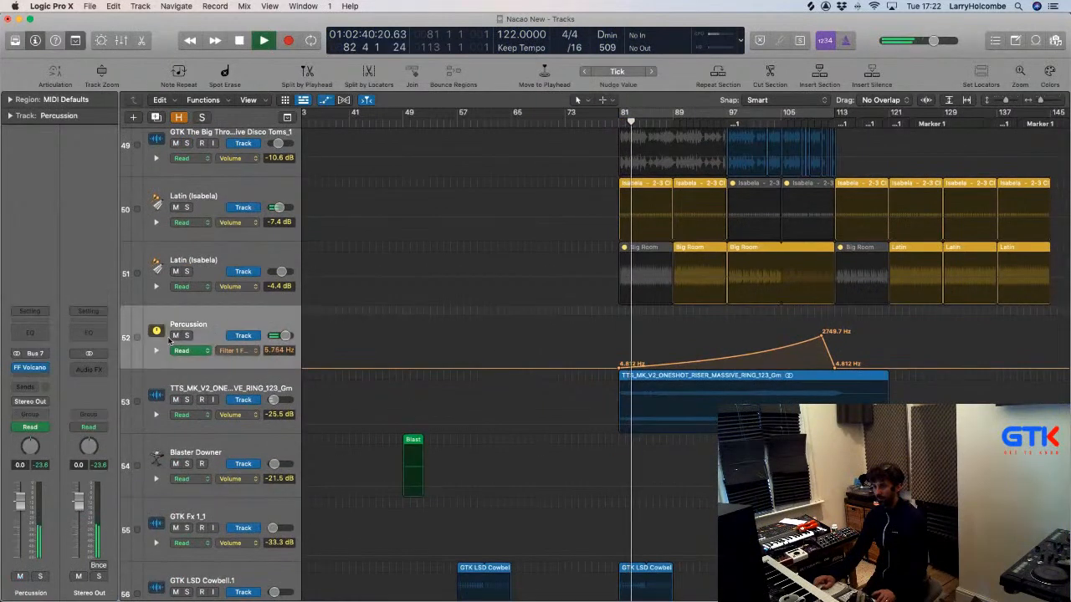
{"action": "left_click", "coordinate": [28, 385]}
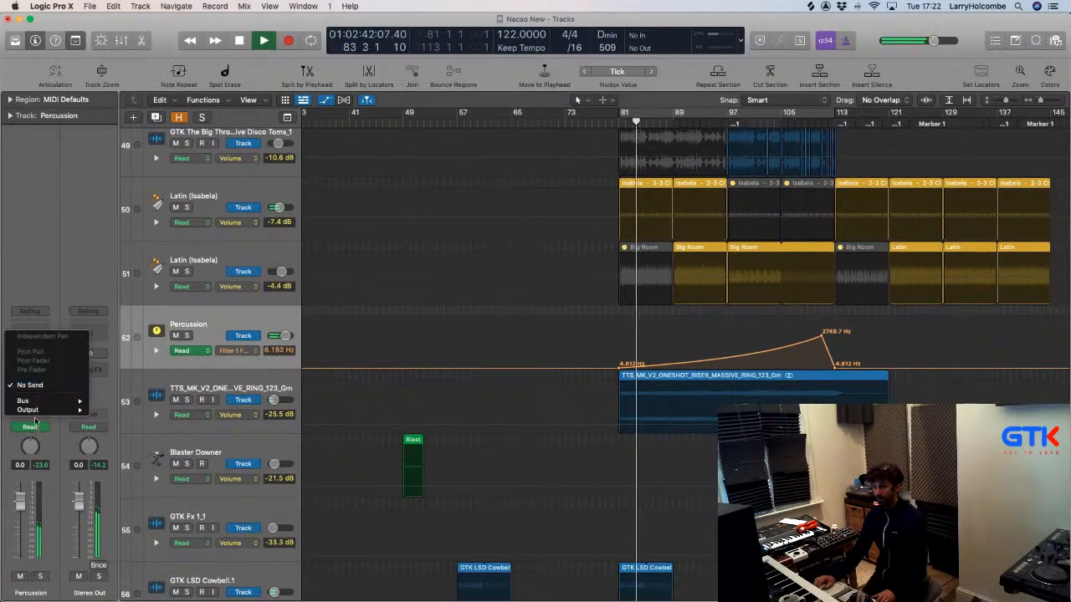
Insert Soundtoys EchoBoy (Stereo) and adjust its Mix, Feedback and Echo Time to 1/8 dotted.
{"action": "left_click", "coordinate": [29, 306]}
{"action": "left_click", "coordinate": [29, 370]}
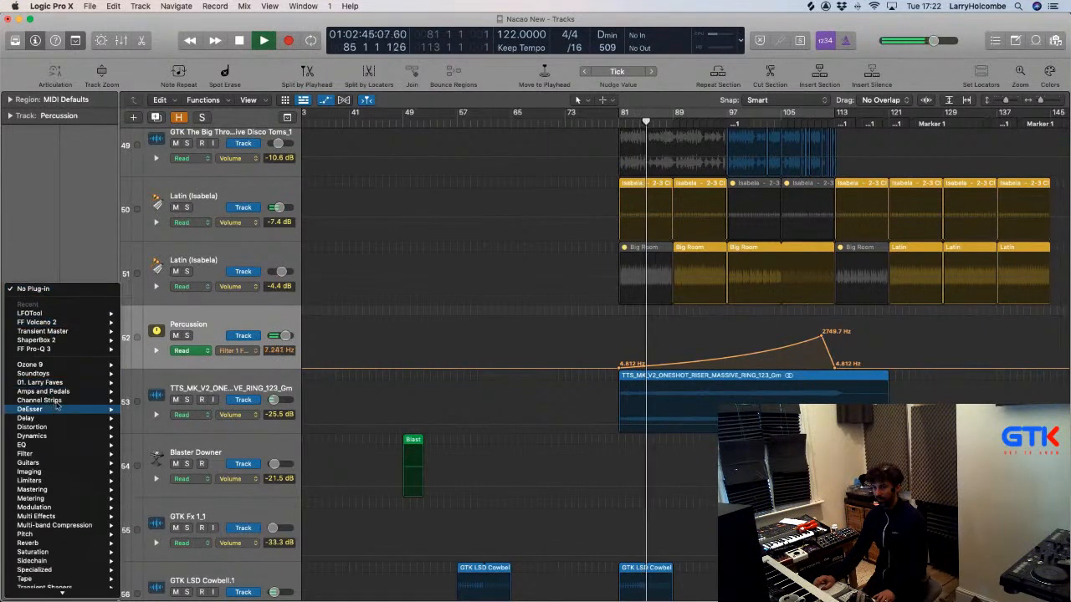
{"action": "mouse_move", "coordinate": [37, 373]}
{"action": "mouse_move", "coordinate": [169, 423]}
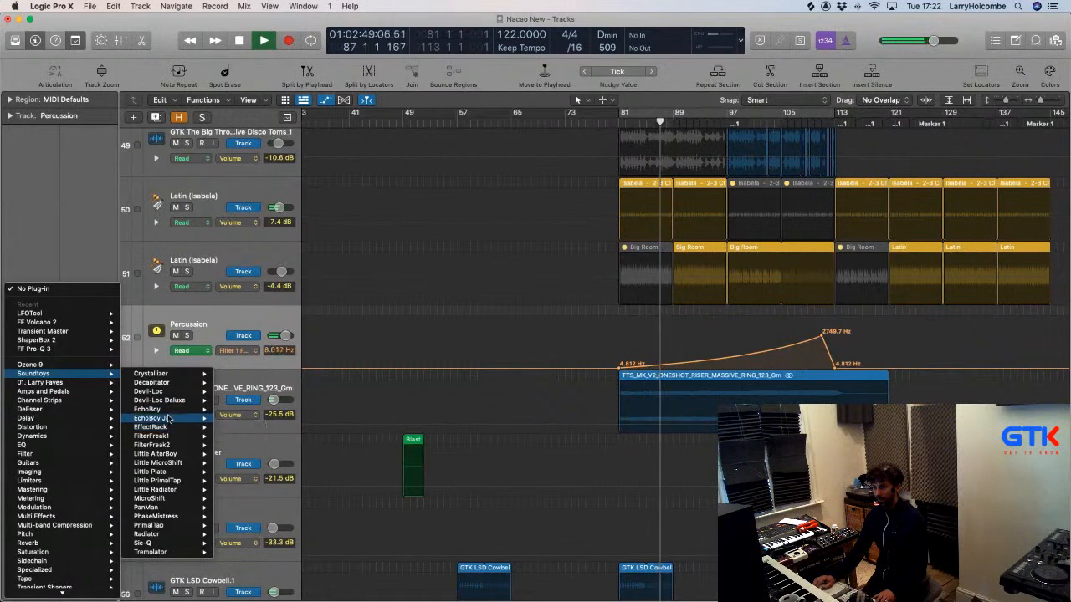
{"action": "left_click", "coordinate": [235, 410]}
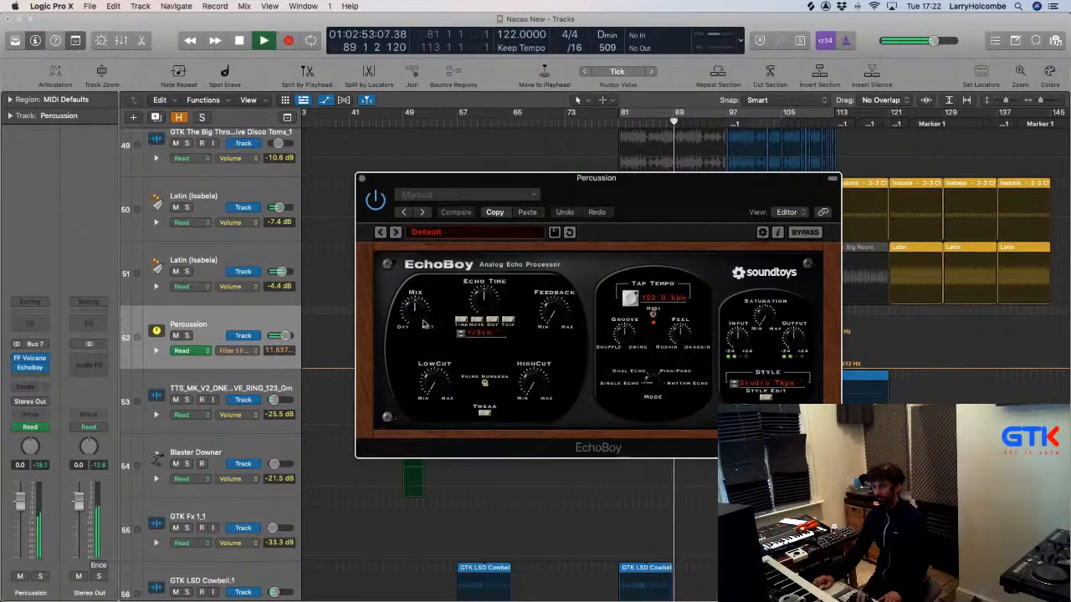
{"action": "left_click_drag", "start_coordinate": [423, 322], "coordinate": [422, 316]}
{"action": "left_click_drag", "start_coordinate": [560, 318], "coordinate": [559, 281]}
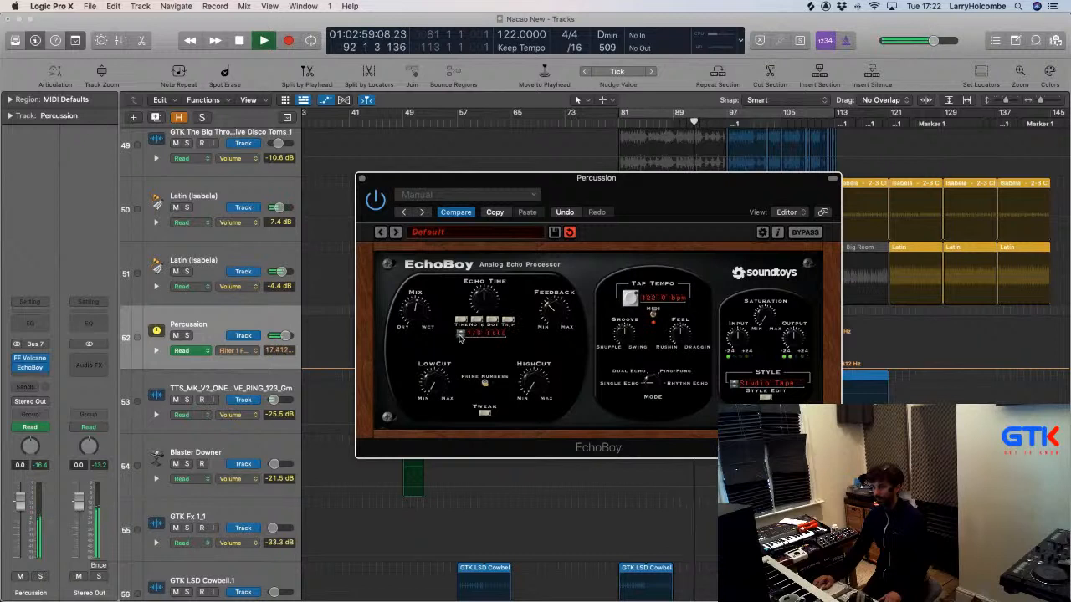
{"action": "left_click_drag", "start_coordinate": [459, 336], "coordinate": [459, 333]}
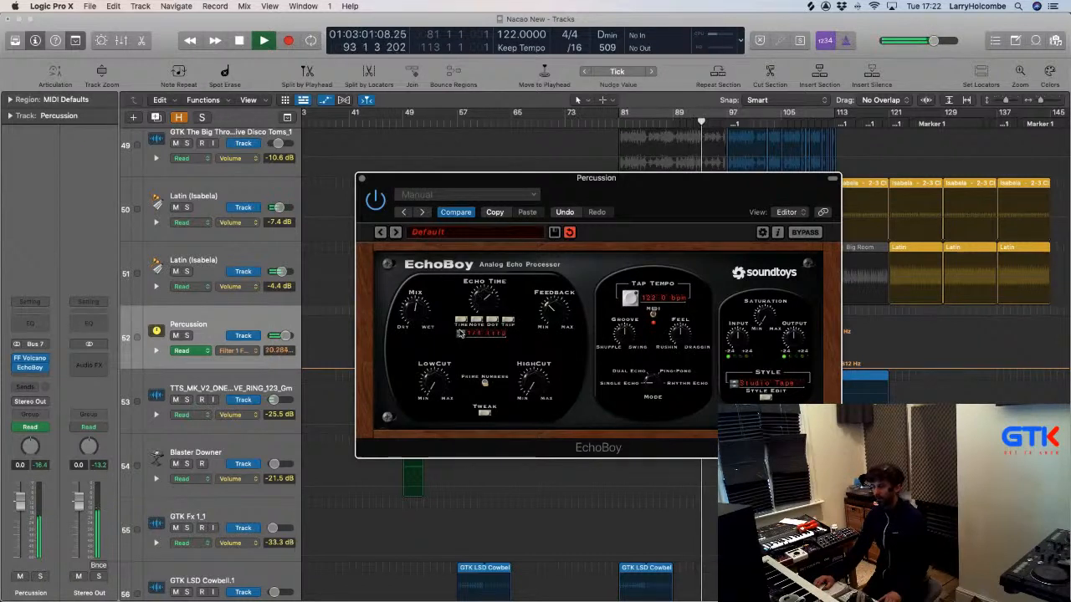
Send Percussion to Bus 8, open EchoBoy on Aux 9, and lower the aux to -3.6 dB.
{"action": "left_click", "coordinate": [25, 387]}
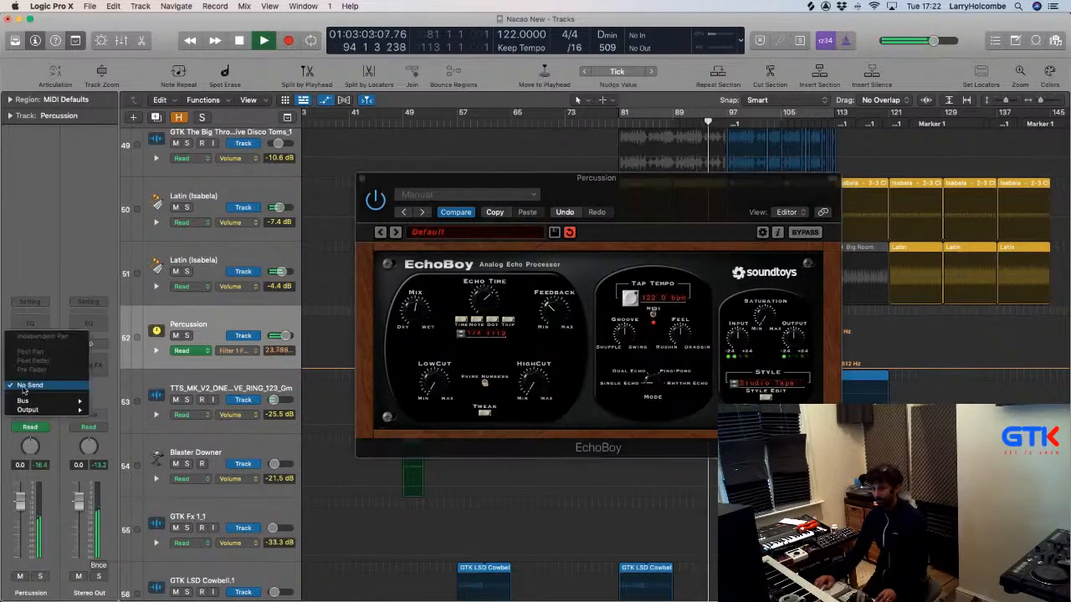
{"action": "mouse_move", "coordinate": [25, 401]}
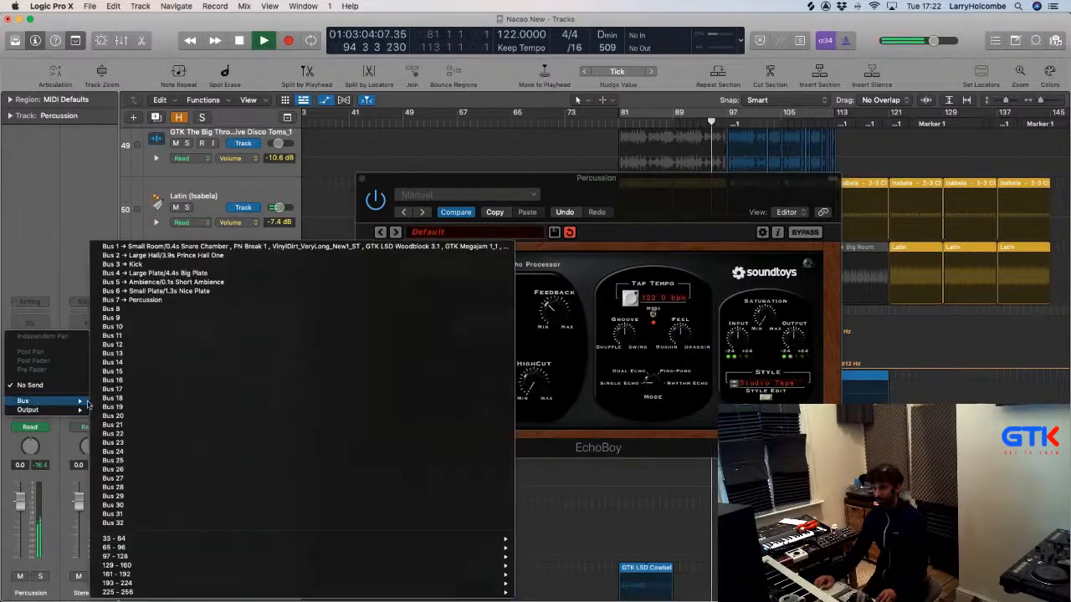
{"action": "left_click", "coordinate": [119, 310]}
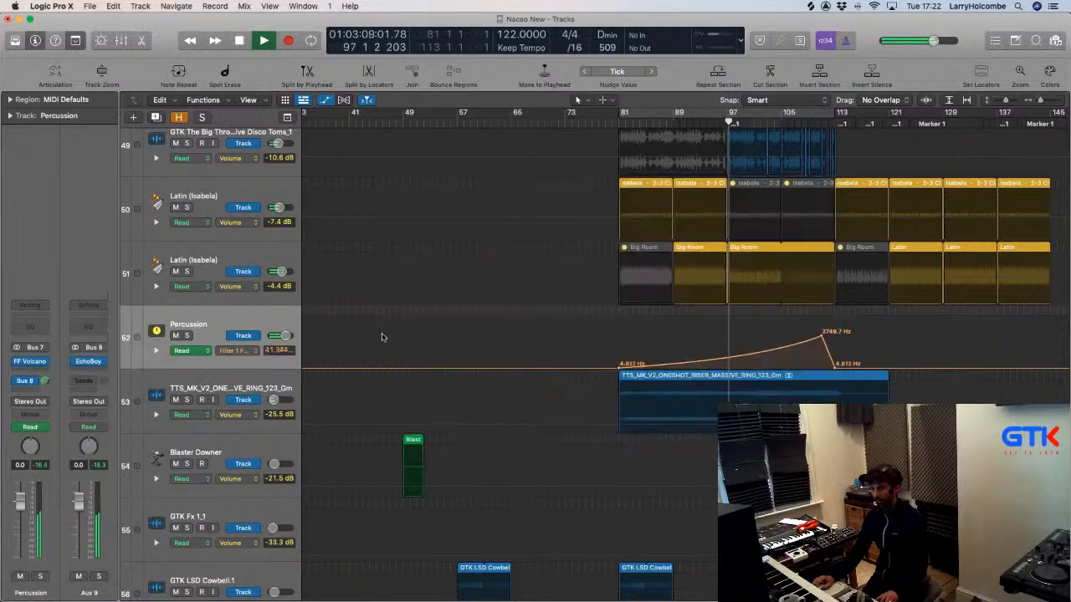
{"action": "left_click", "coordinate": [90, 362]}
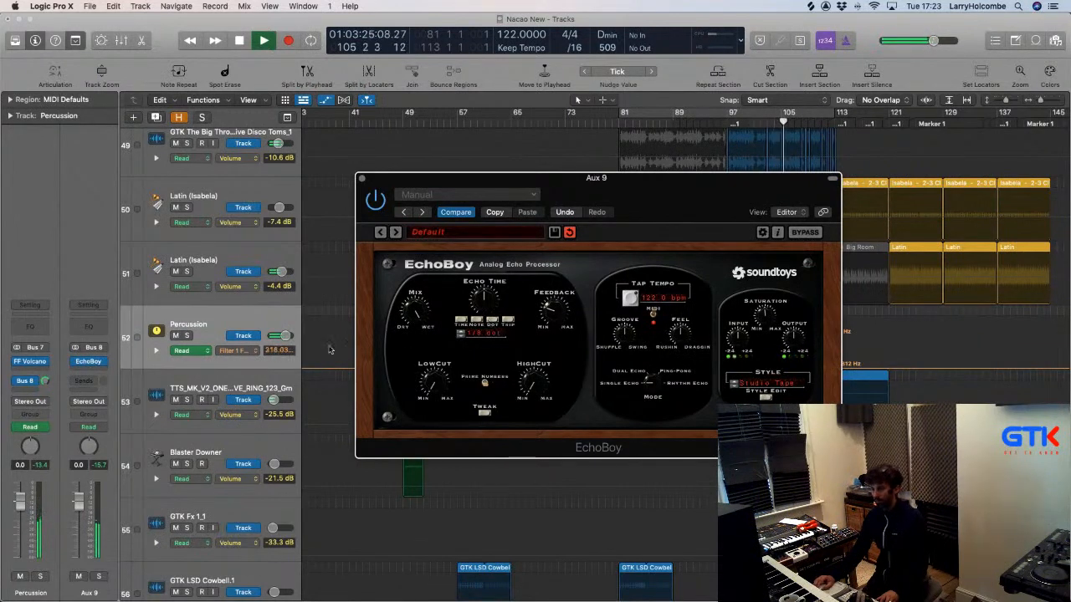
{"action": "left_click_drag", "start_coordinate": [76, 492], "coordinate": [79, 512]}
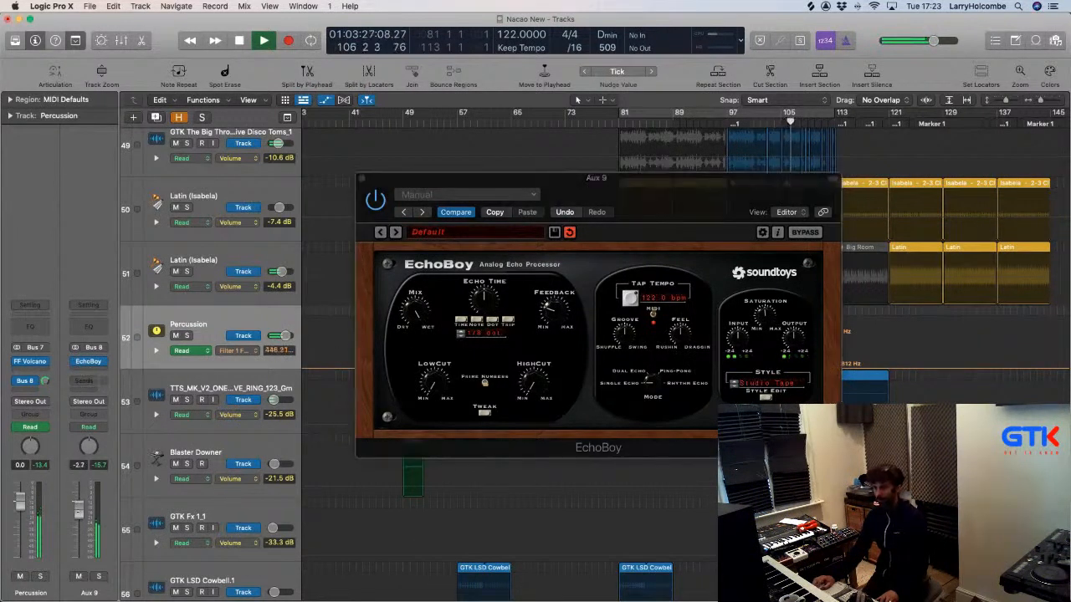
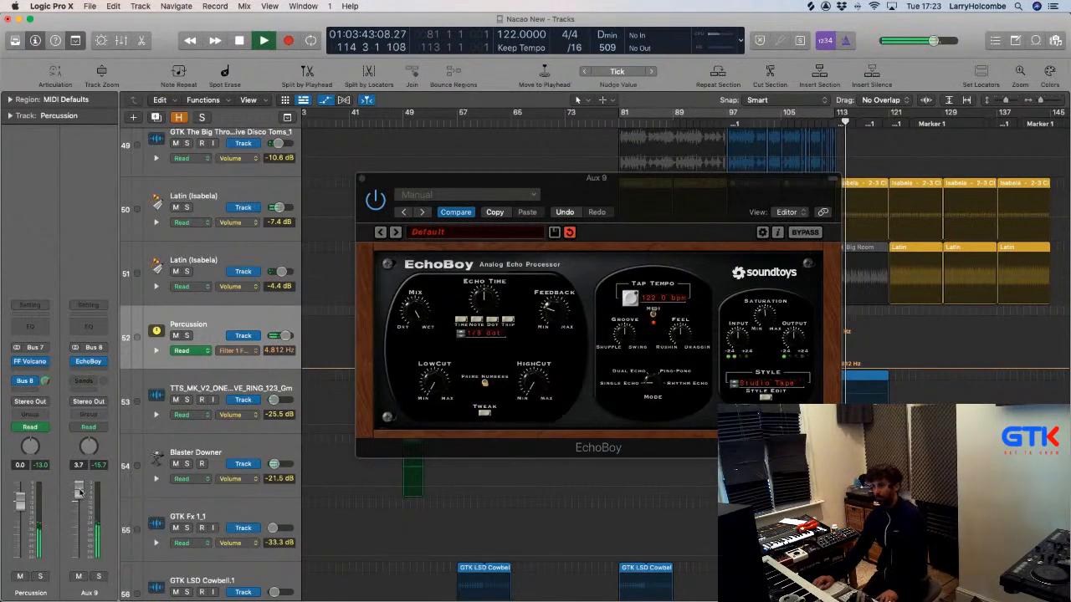
Nudge the Aux 9 return to 3.7 dB, move EchoBoy aside, and select the Inst 21 track.
{"action": "left_click_drag", "start_coordinate": [79, 492], "coordinate": [79, 494]}
{"action": "left_click_drag", "start_coordinate": [360, 179], "coordinate": [759, 371]}
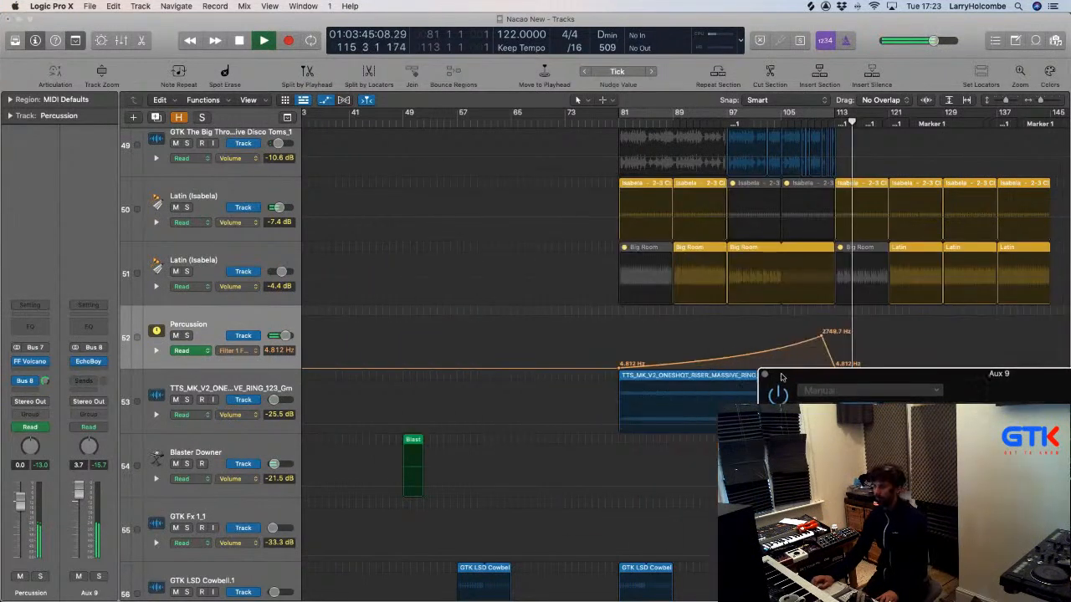
{"action": "scroll", "coordinate": [628, 268], "scroll_direction": "down", "scroll_amount": 3}
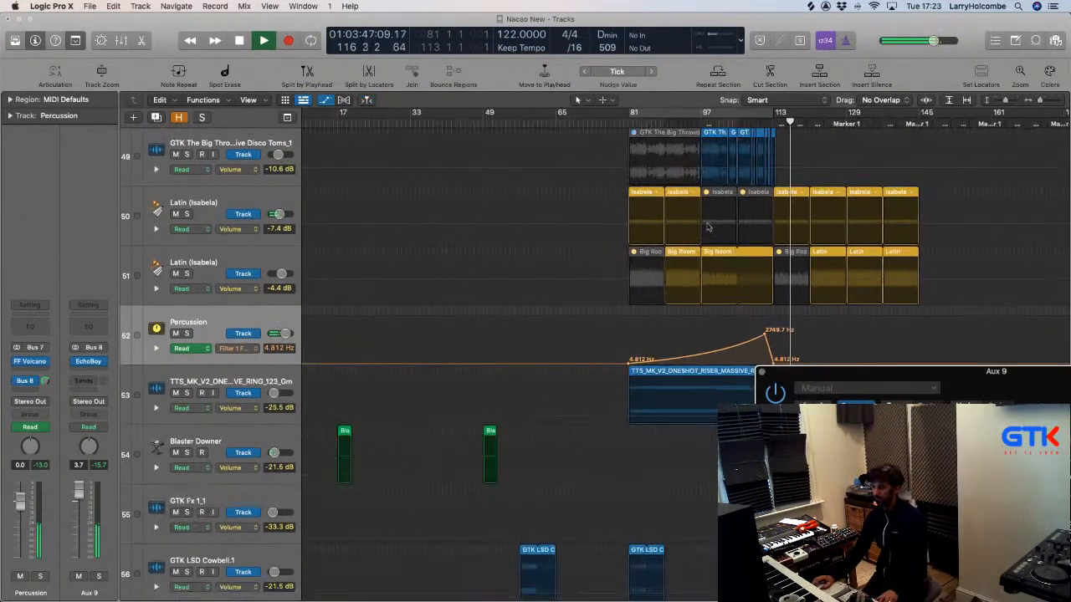
{"action": "scroll", "coordinate": [711, 215], "scroll_direction": "right", "scroll_amount": 4}
{"action": "scroll", "coordinate": [712, 216], "scroll_direction": "down", "scroll_amount": 10}
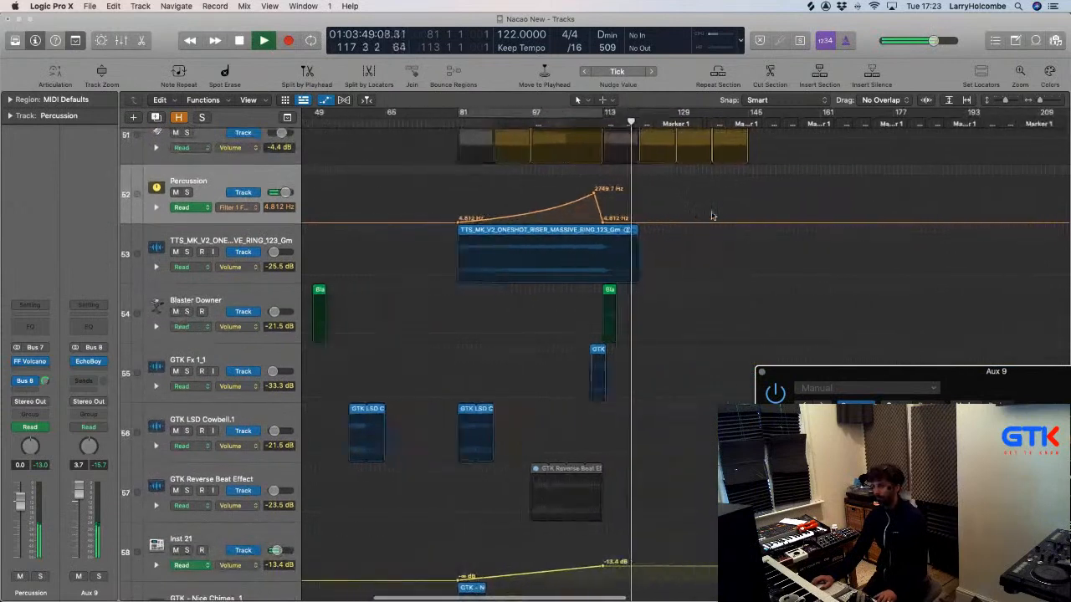
{"action": "scroll", "coordinate": [712, 216], "scroll_direction": "up", "scroll_amount": 1}
{"action": "left_click", "coordinate": [237, 261]}
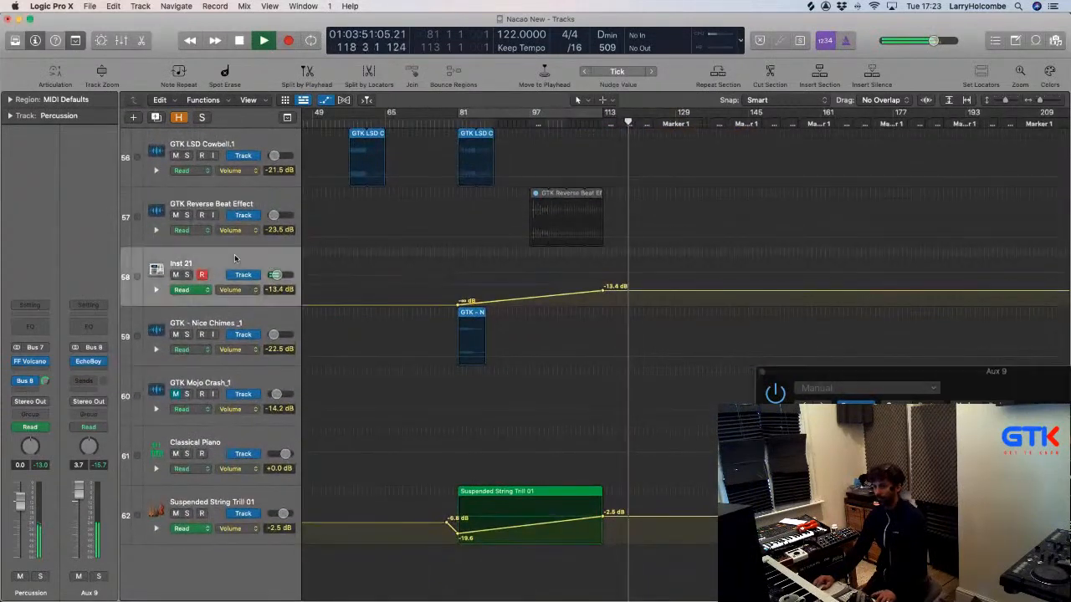
Stop playback and drag Ultrabeat's pattern onto the Inst 21 track at bar 81.
{"action": "left_click", "coordinate": [30, 353]}
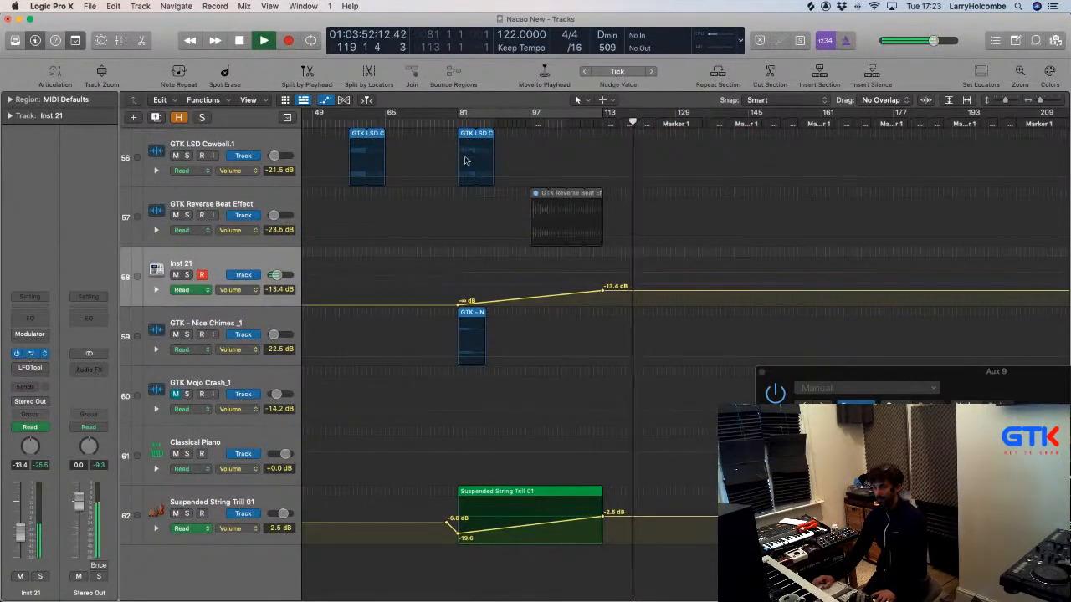
{"action": "left_click_drag", "start_coordinate": [338, 104], "coordinate": [816, 105]}
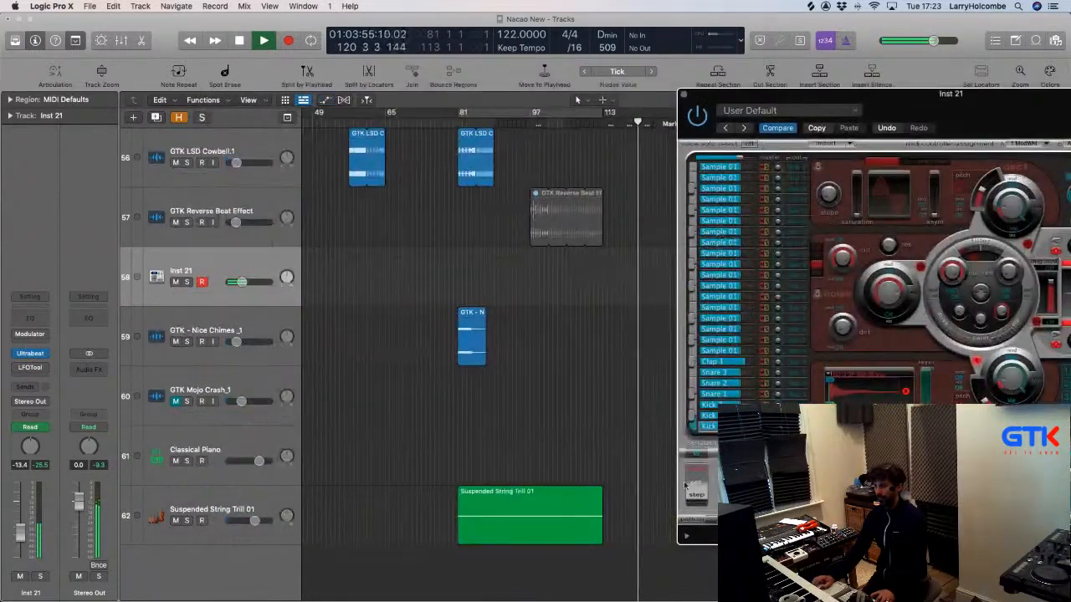
{"action": "key", "text": "space"}
{"action": "left_click_drag", "start_coordinate": [712, 521], "coordinate": [459, 279]}
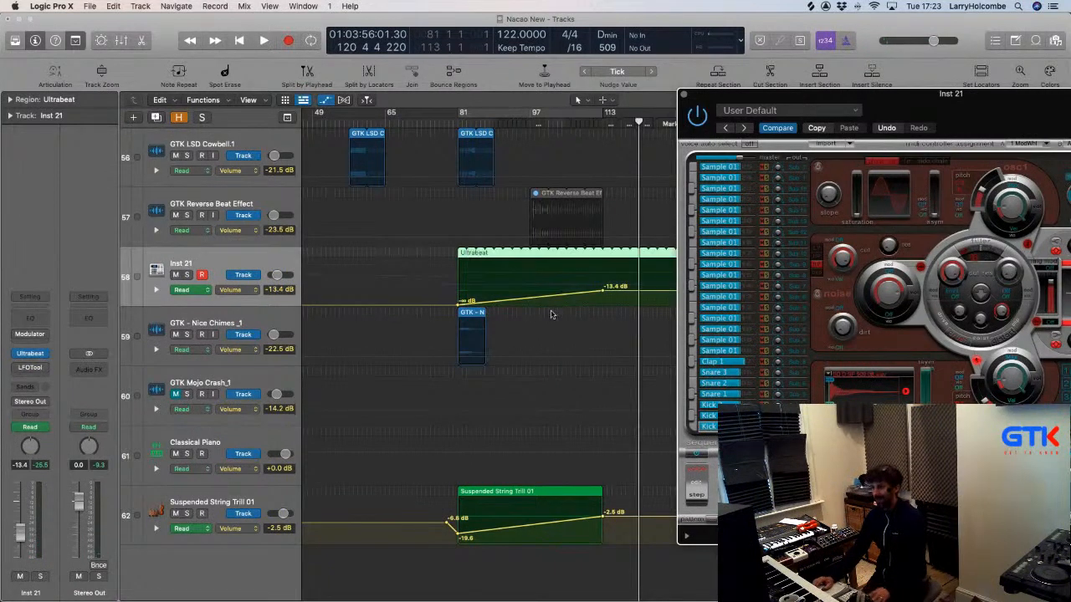
Trim the Ultrabeat region to end at bar 113, erasing its automation, and close Ultrabeat.
{"action": "left_click_drag", "start_coordinate": [576, 162], "coordinate": [655, 328]}
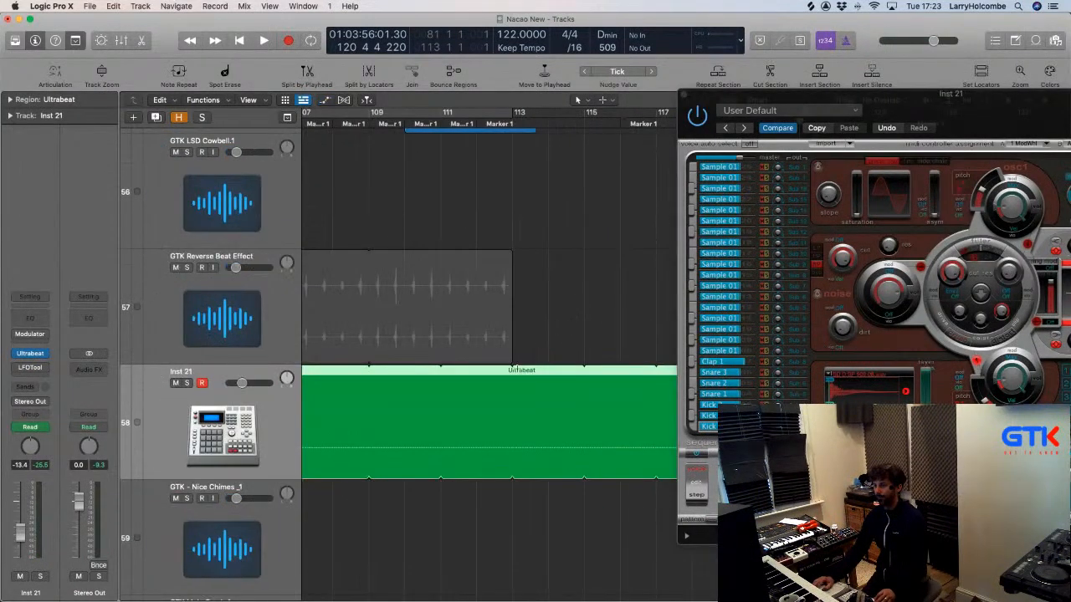
{"action": "left_click_drag", "start_coordinate": [516, 369], "coordinate": [611, 371]}
{"action": "key", "text": "Delete"}
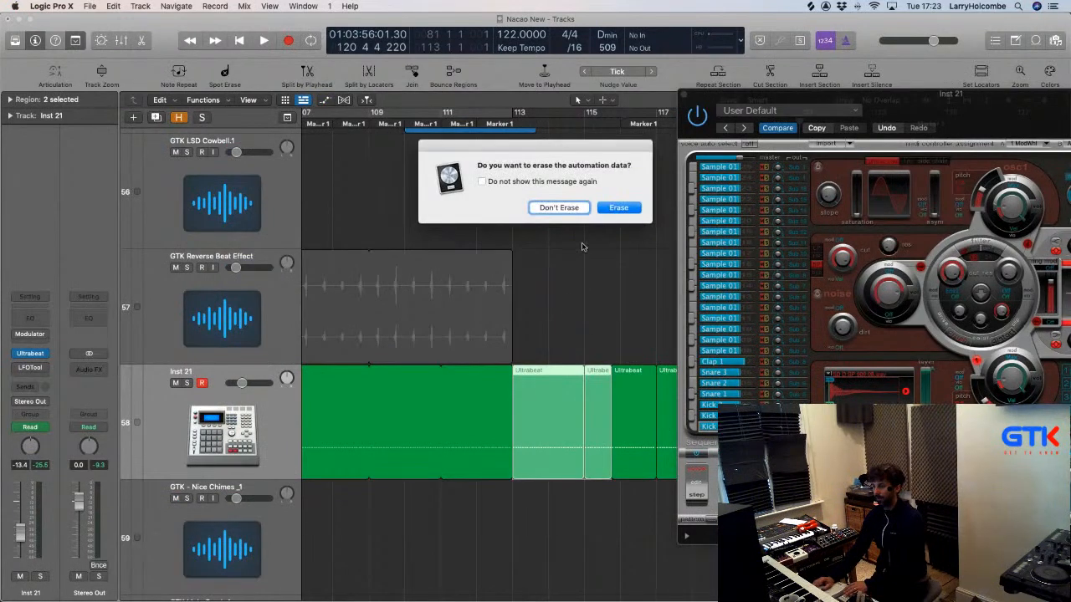
{"action": "left_click", "coordinate": [619, 208]}
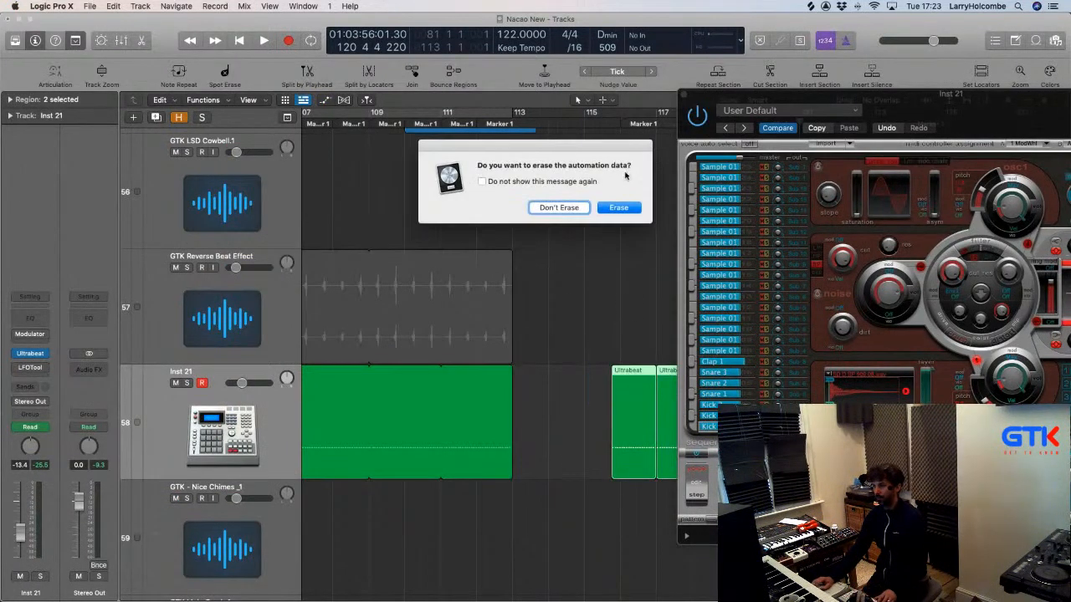
{"action": "left_click", "coordinate": [619, 208]}
{"action": "left_click", "coordinate": [683, 93]}
{"action": "left_click", "coordinate": [662, 181], "text": "ctrl+alt"}
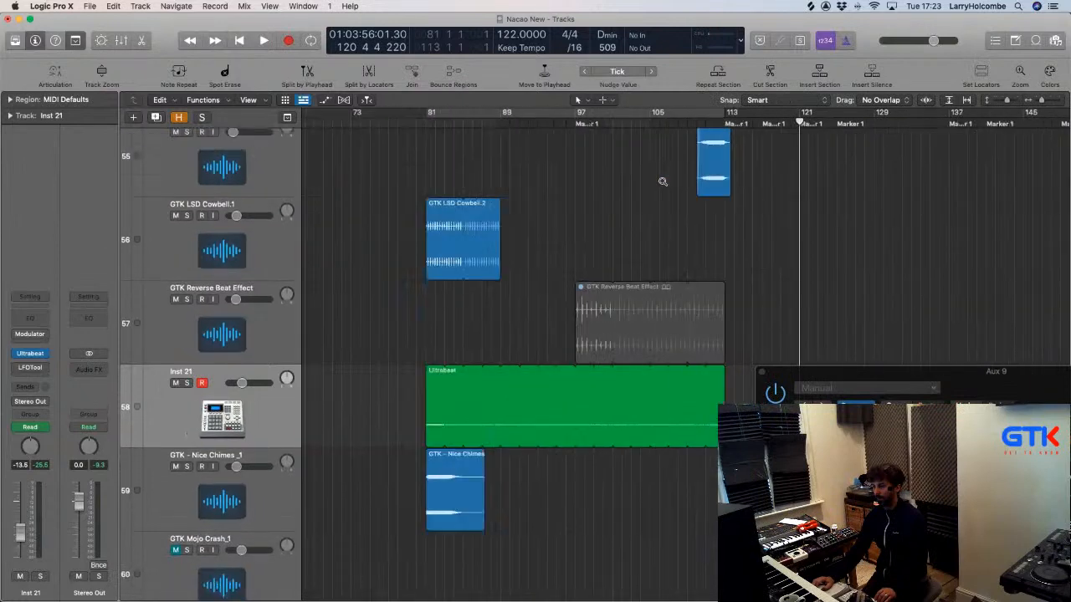
{"action": "scroll", "coordinate": [644, 187], "scroll_direction": "right", "scroll_amount": 2}
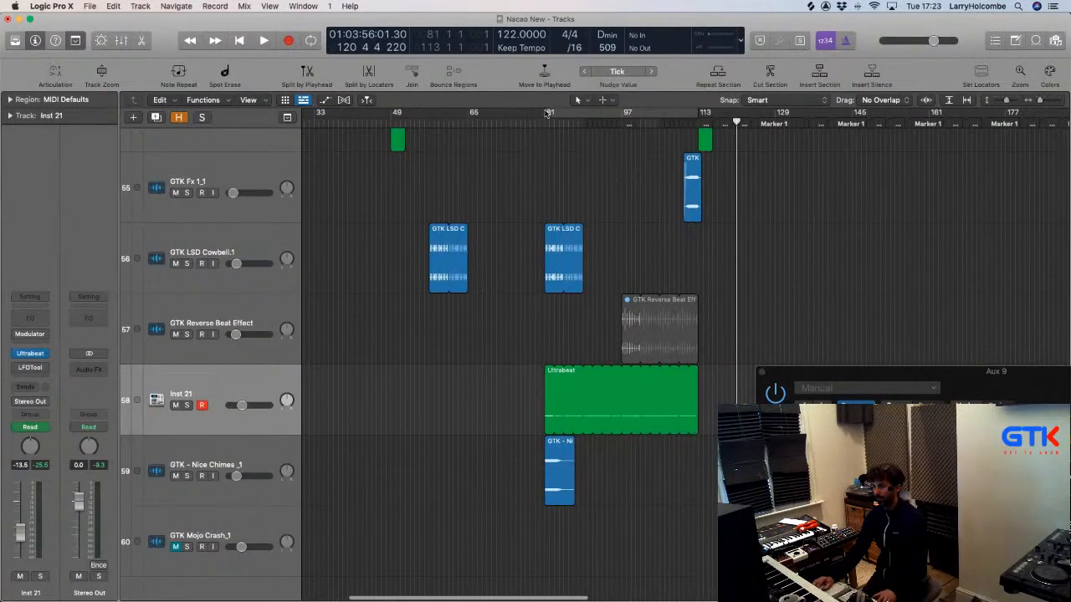
Play a cycle over bars 81–113, check Ultrabeat on Inst 21, then select the Percussion track.
{"action": "left_click_drag", "start_coordinate": [547, 113], "coordinate": [699, 112]}
{"action": "key", "text": "space"}
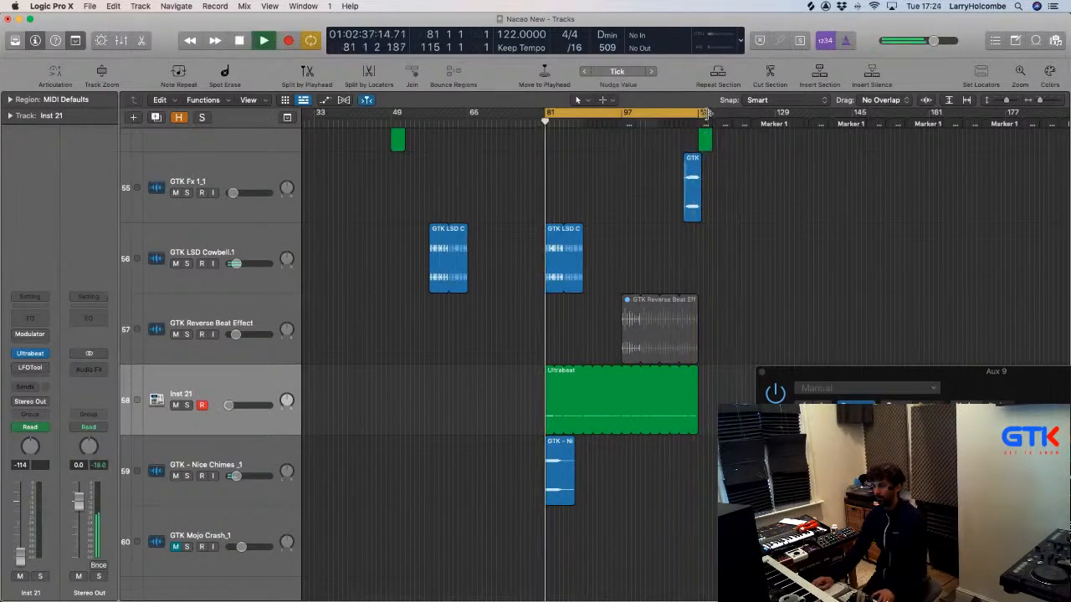
{"action": "scroll", "coordinate": [326, 363], "scroll_direction": "up", "scroll_amount": 8}
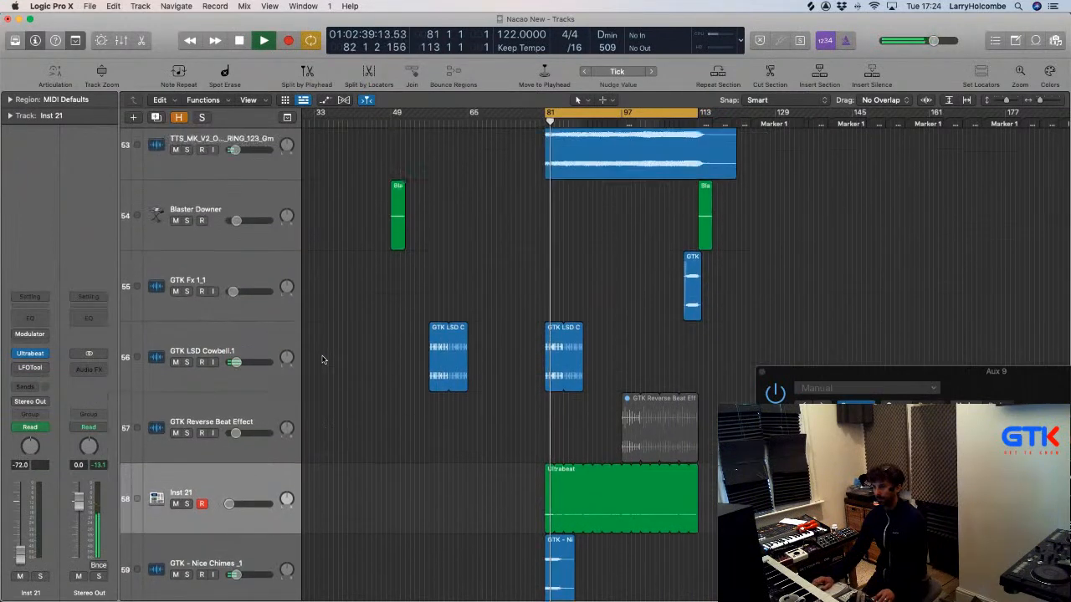
{"action": "scroll", "coordinate": [322, 358], "scroll_direction": "down", "scroll_amount": 3}
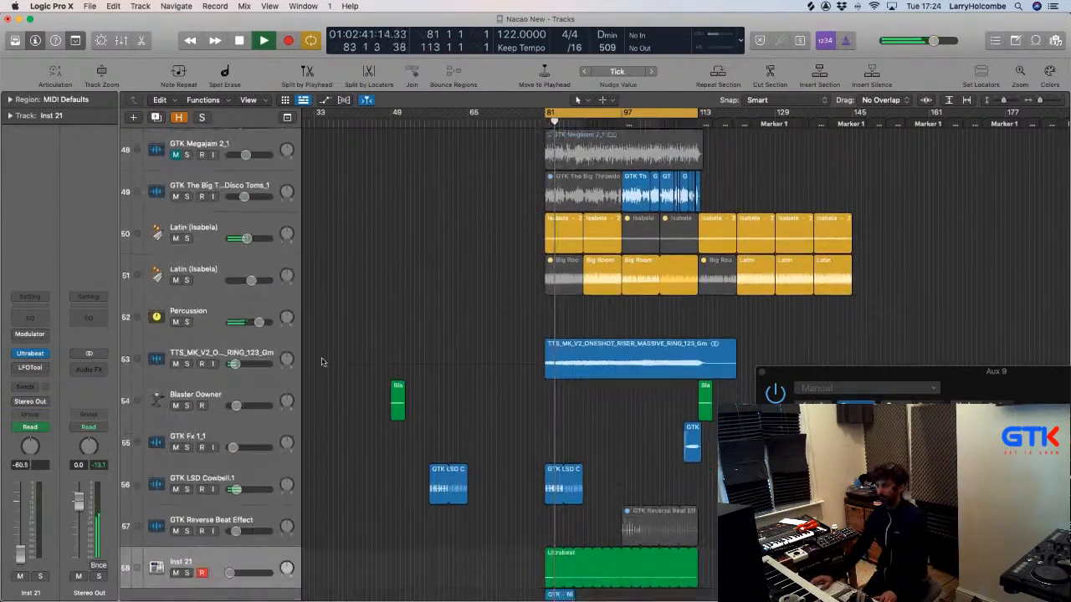
{"action": "left_click", "coordinate": [30, 354]}
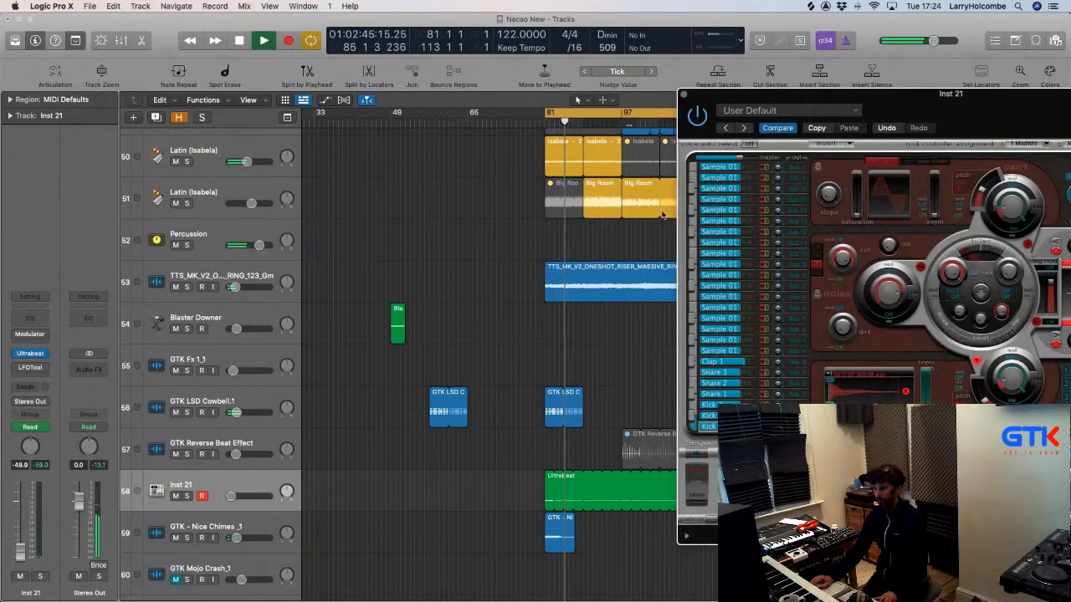
{"action": "left_click", "coordinate": [681, 93]}
{"action": "scroll", "coordinate": [227, 248], "scroll_direction": "up", "scroll_amount": 1}
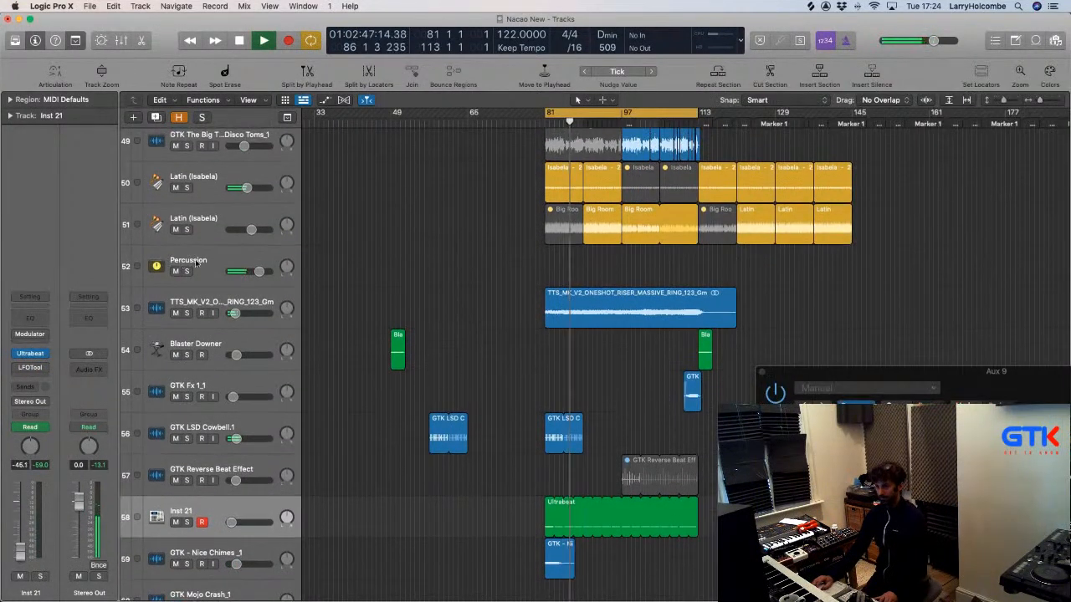
{"action": "left_click", "coordinate": [226, 250]}
Check Percussion's Bus 8 send options and browse Aux 9's effects without inserting one.
{"action": "left_click", "coordinate": [25, 383]}
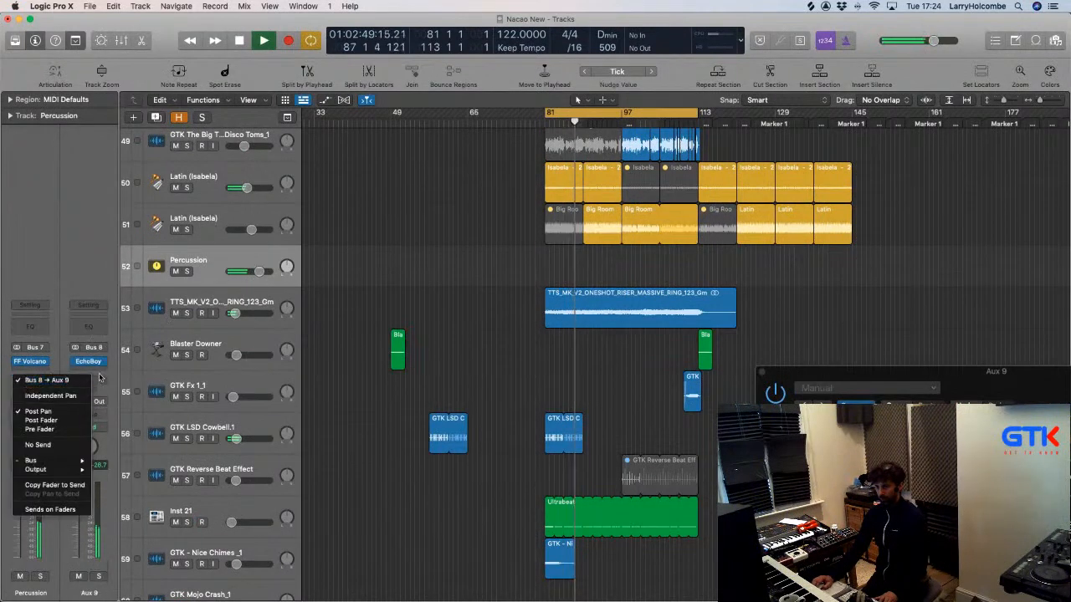
{"action": "left_click", "coordinate": [45, 385]}
{"action": "left_click", "coordinate": [41, 385]}
{"action": "left_click", "coordinate": [41, 382]}
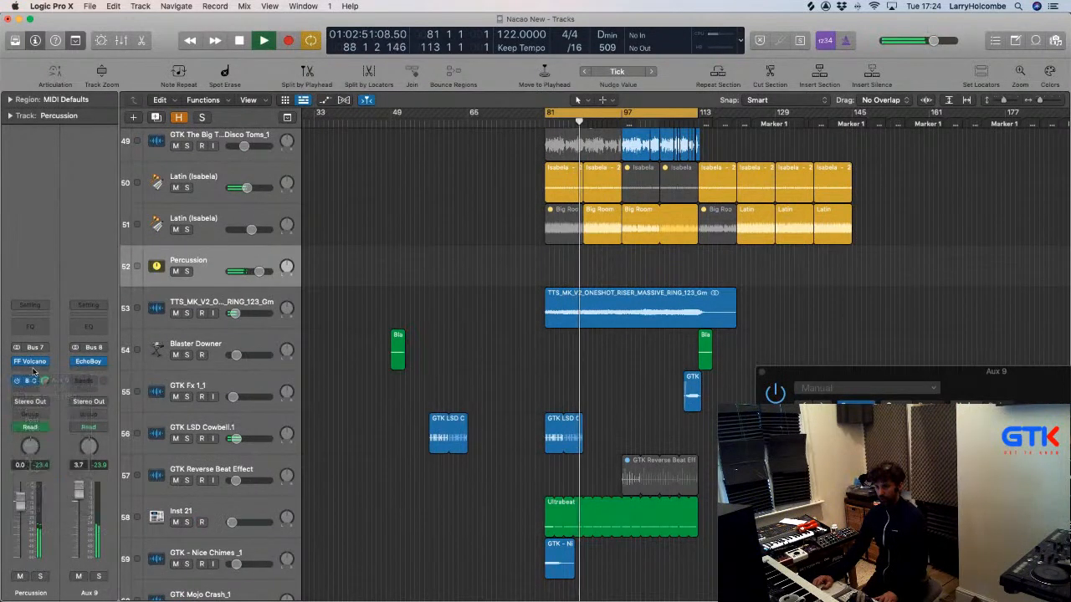
{"action": "left_click", "coordinate": [94, 373]}
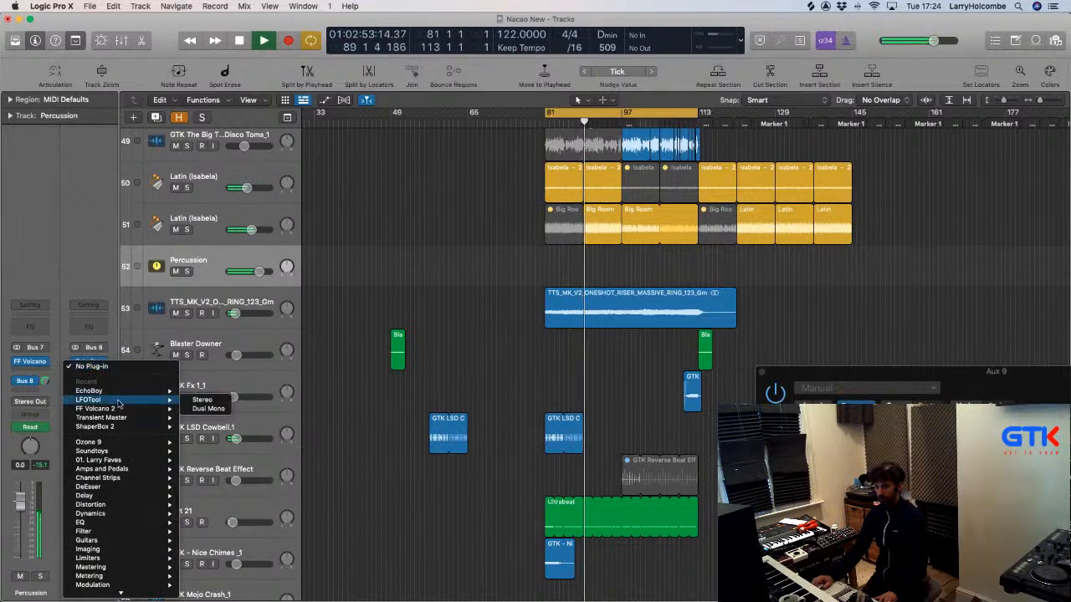
{"action": "mouse_move", "coordinate": [107, 431]}
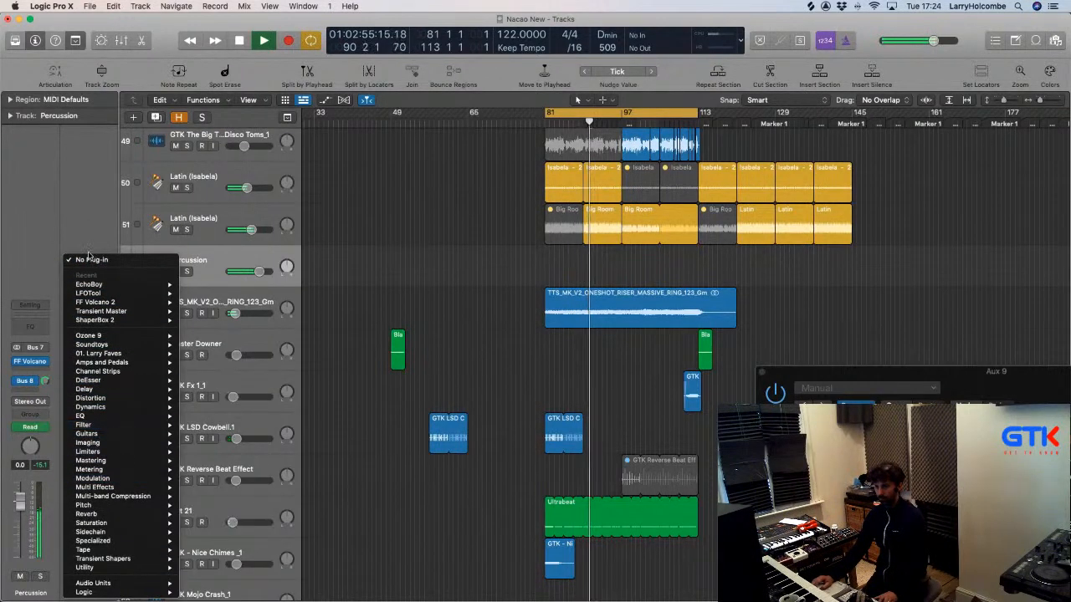
{"action": "left_click", "coordinate": [72, 214]}
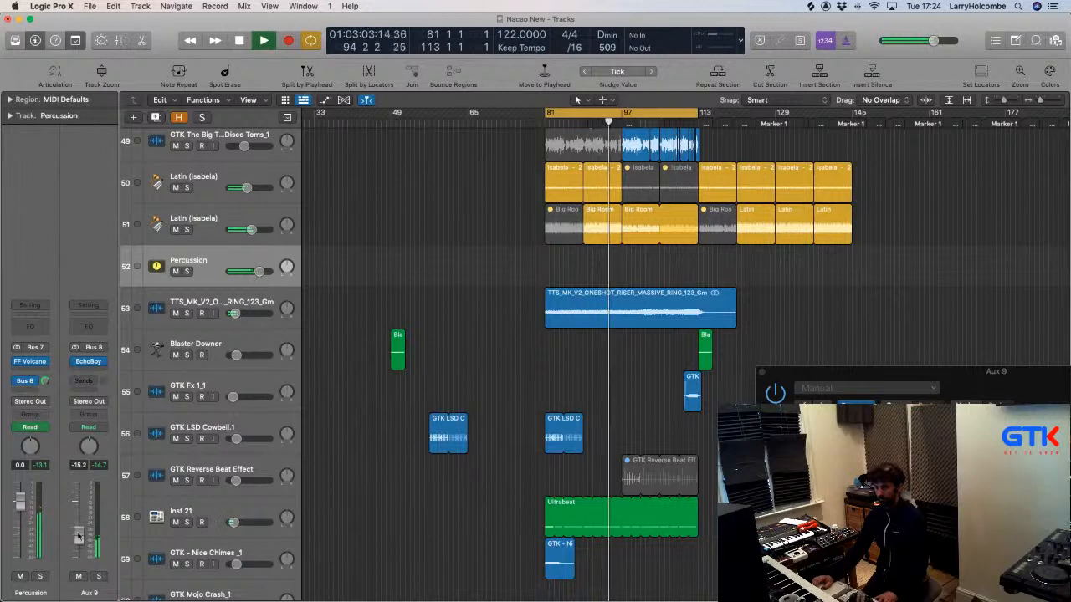
Stop playback and insert LFOTool (Stereo) in the slot below EchoBoy on Aux 9.
{"action": "key", "text": "space"}
{"action": "left_click", "coordinate": [92, 362]}
{"action": "mouse_move", "coordinate": [94, 400]}
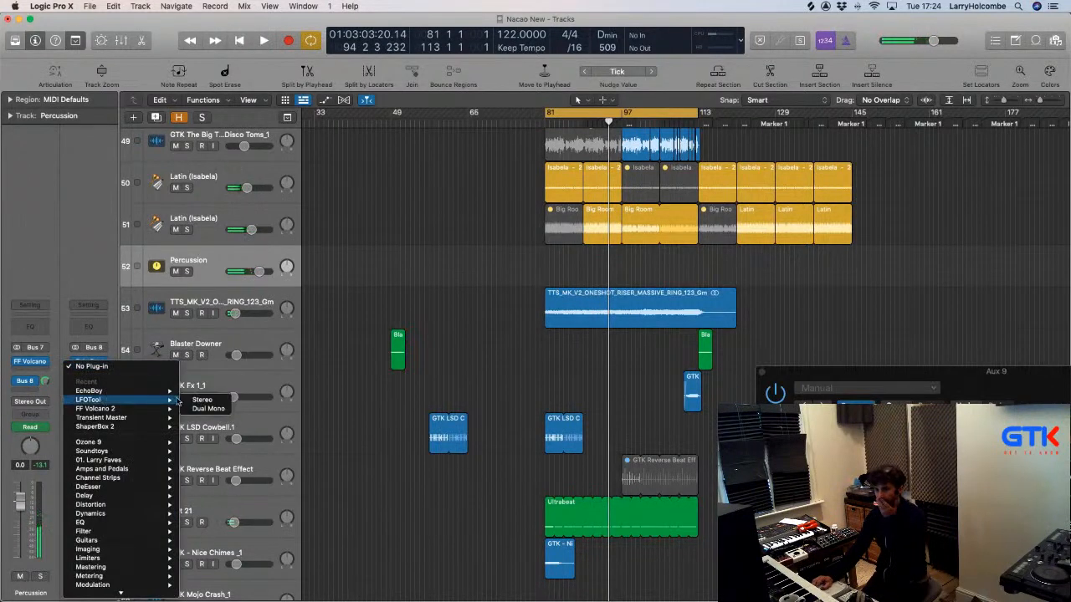
{"action": "left_click", "coordinate": [190, 400]}
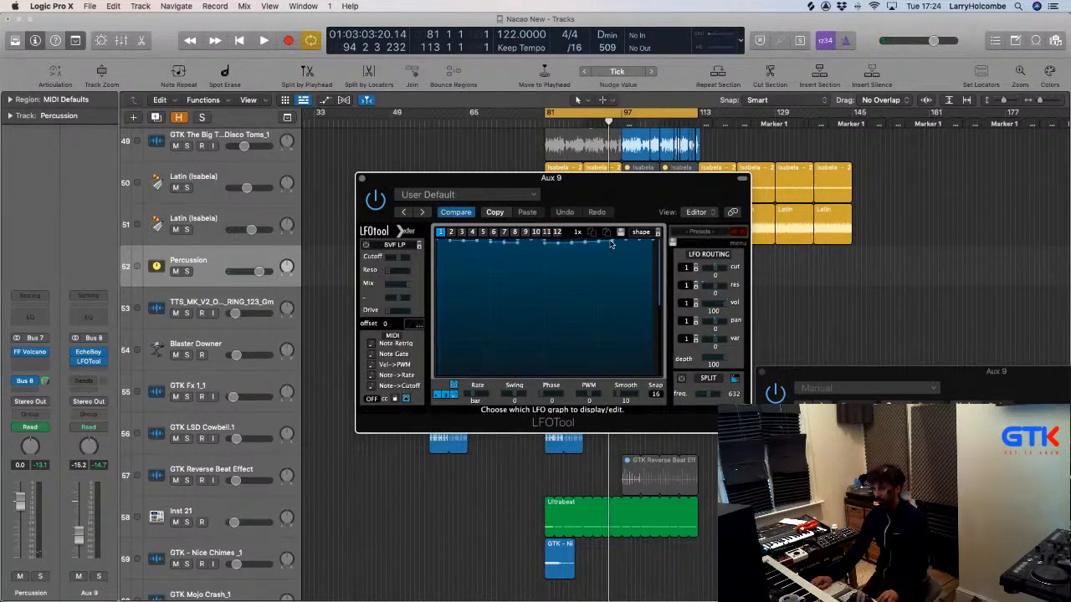
Load the Larry LFO Presets > Main Sidechain preset into LFOTool.
{"action": "left_click", "coordinate": [443, 196]}
{"action": "left_click", "coordinate": [701, 228]}
{"action": "left_click", "coordinate": [702, 231]}
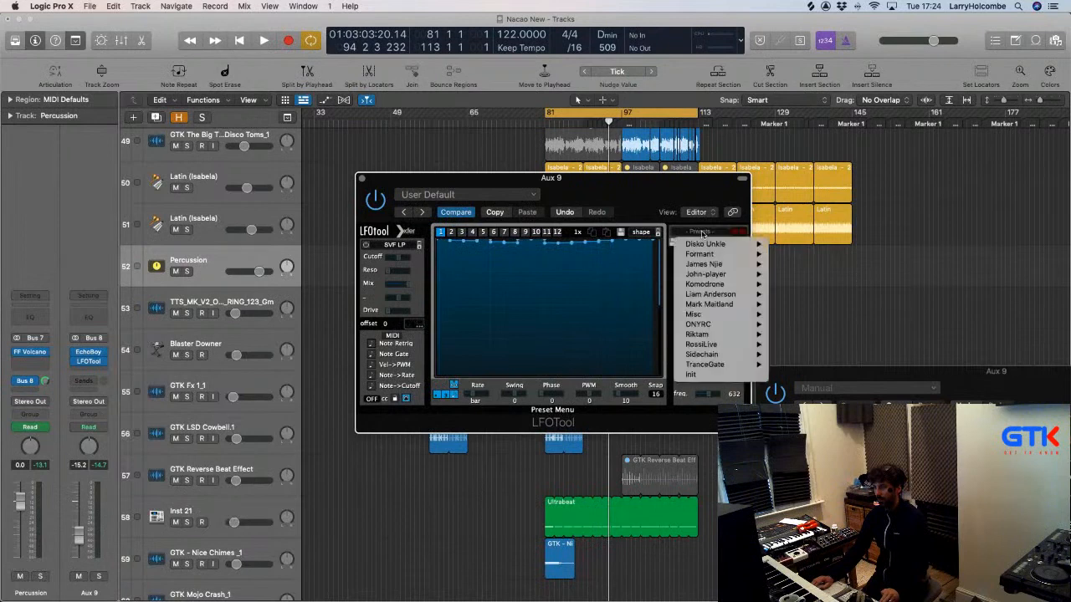
{"action": "left_click", "coordinate": [442, 194]}
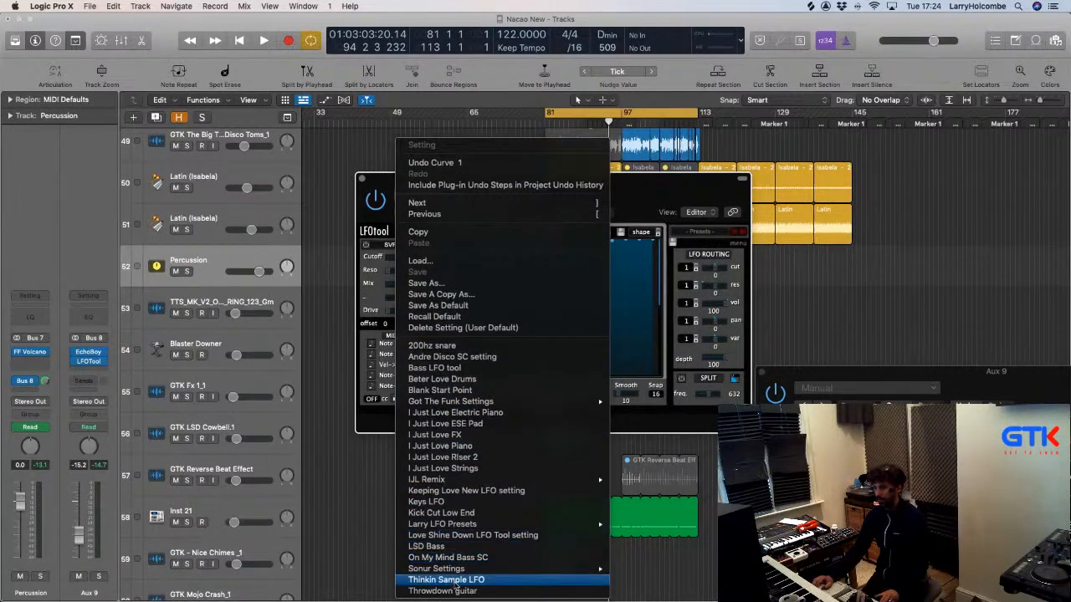
{"action": "mouse_move", "coordinate": [521, 523]}
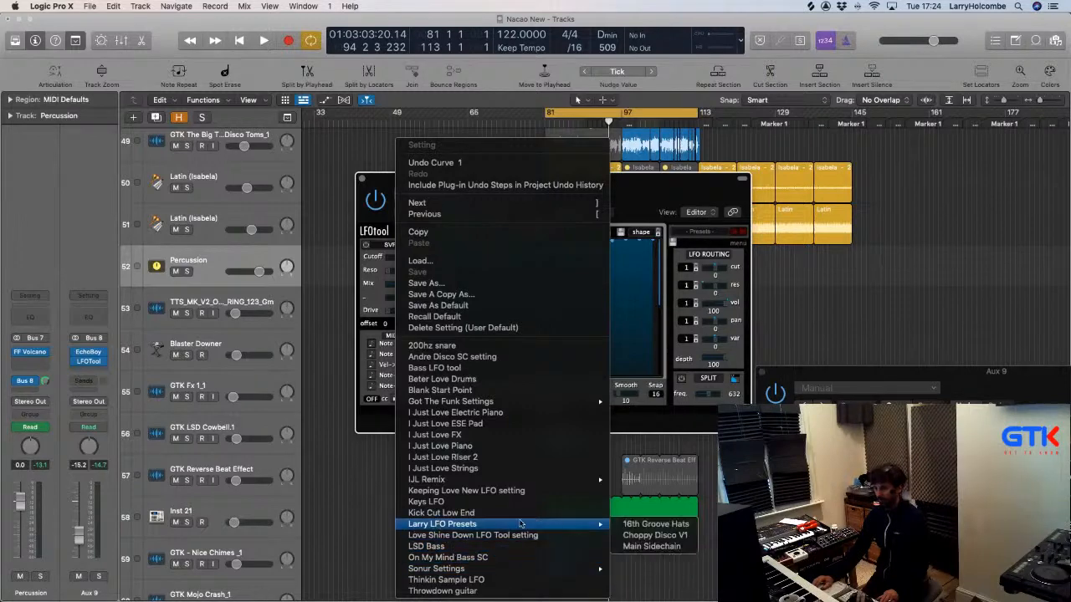
{"action": "left_click", "coordinate": [651, 546]}
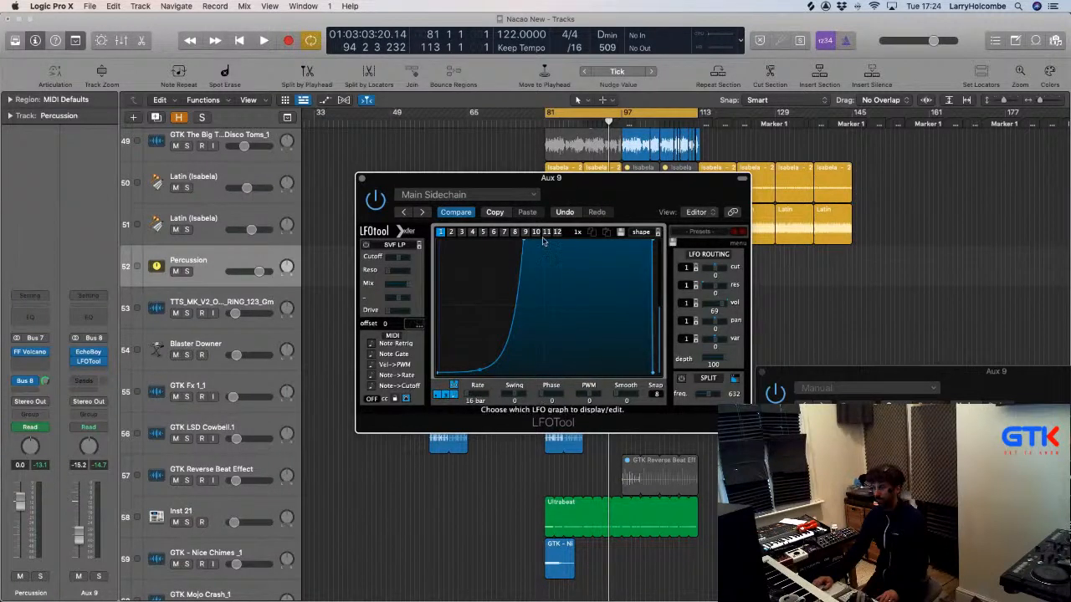
Reshape the LFOTool volume curve into a gradual rise, close it, and play from bar 81.
{"action": "left_click_drag", "start_coordinate": [521, 246], "coordinate": [541, 321]}
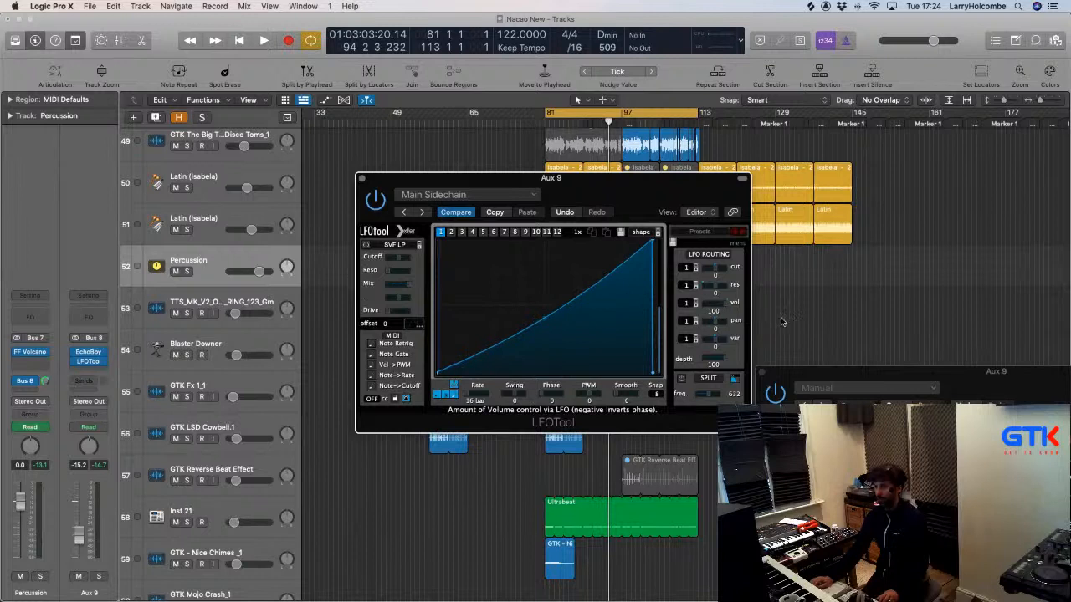
{"action": "left_click", "coordinate": [360, 178]}
{"action": "key", "text": "space"}
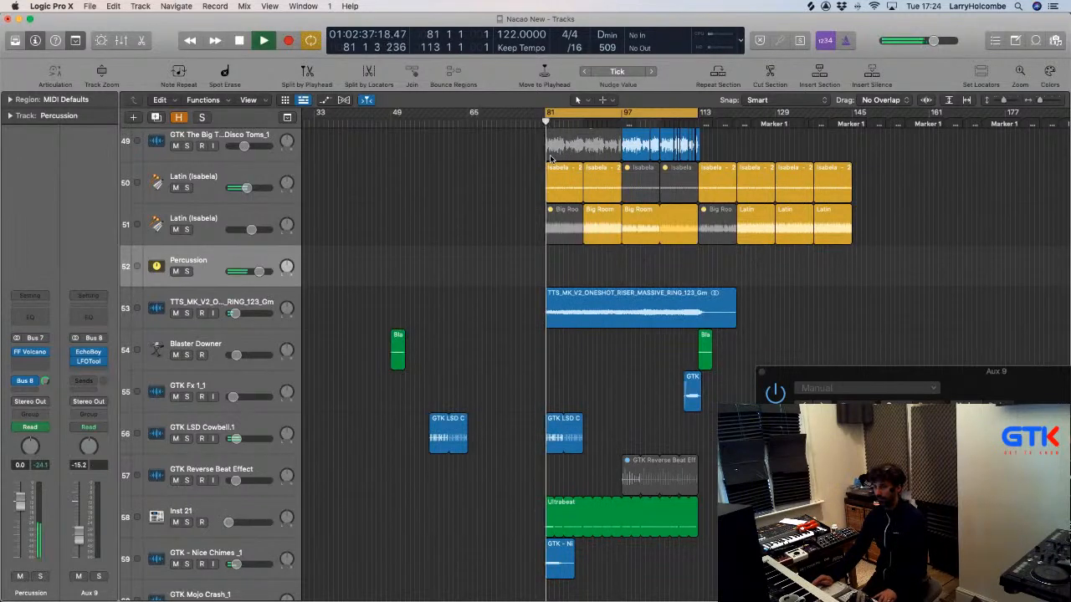
Raise the Aux 9 return to 0.0 dB and insert Reverb > ValhallaPlate (Stereo).
{"action": "left_click", "coordinate": [78, 535], "text": "alt"}
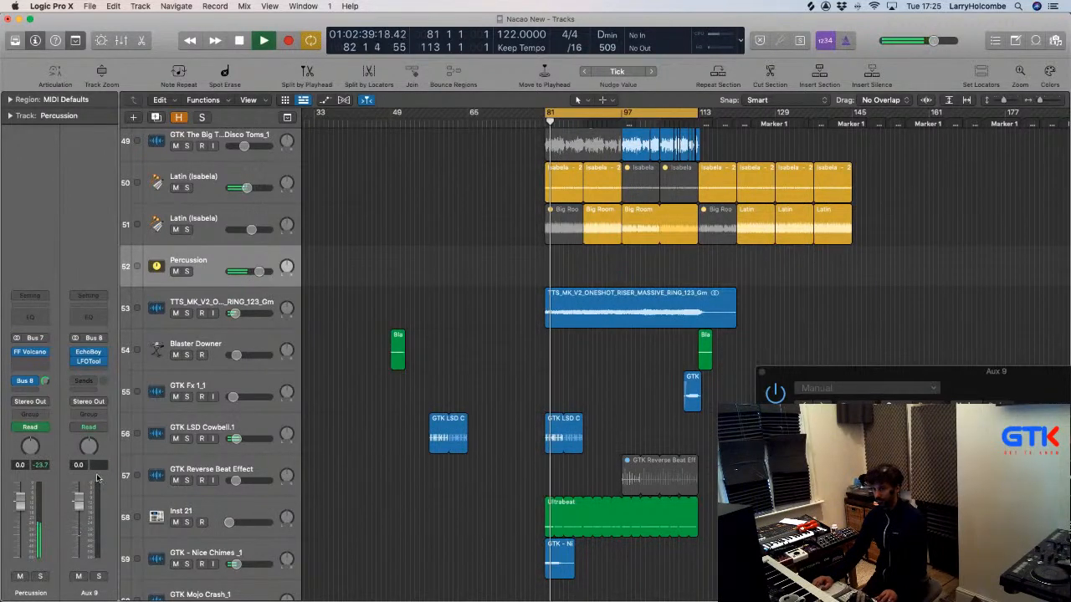
{"action": "left_click", "coordinate": [84, 355]}
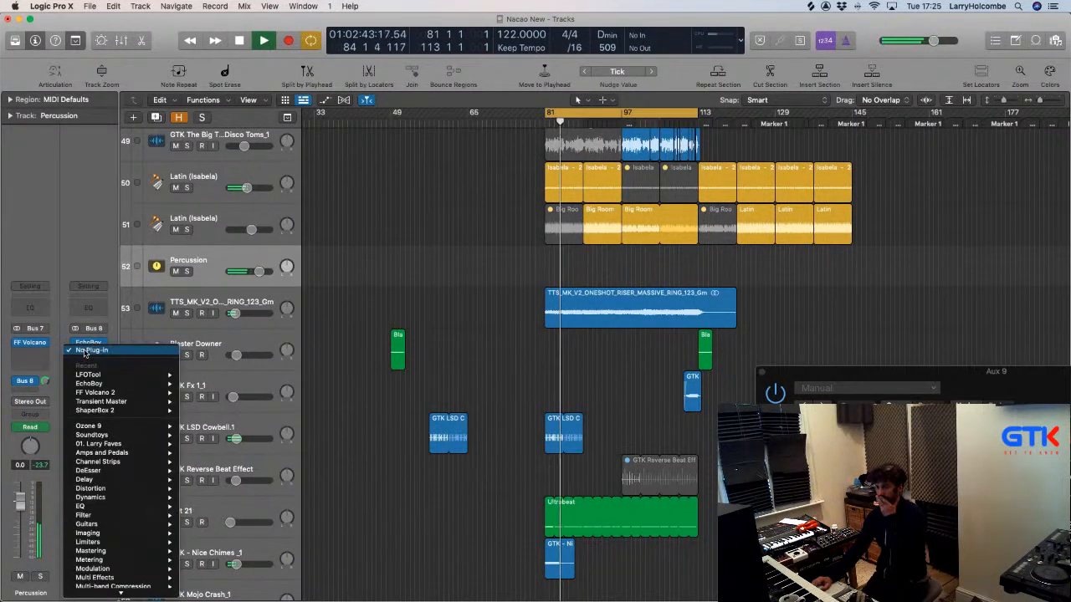
{"action": "scroll", "coordinate": [121, 439], "scroll_direction": "down", "scroll_amount": 2}
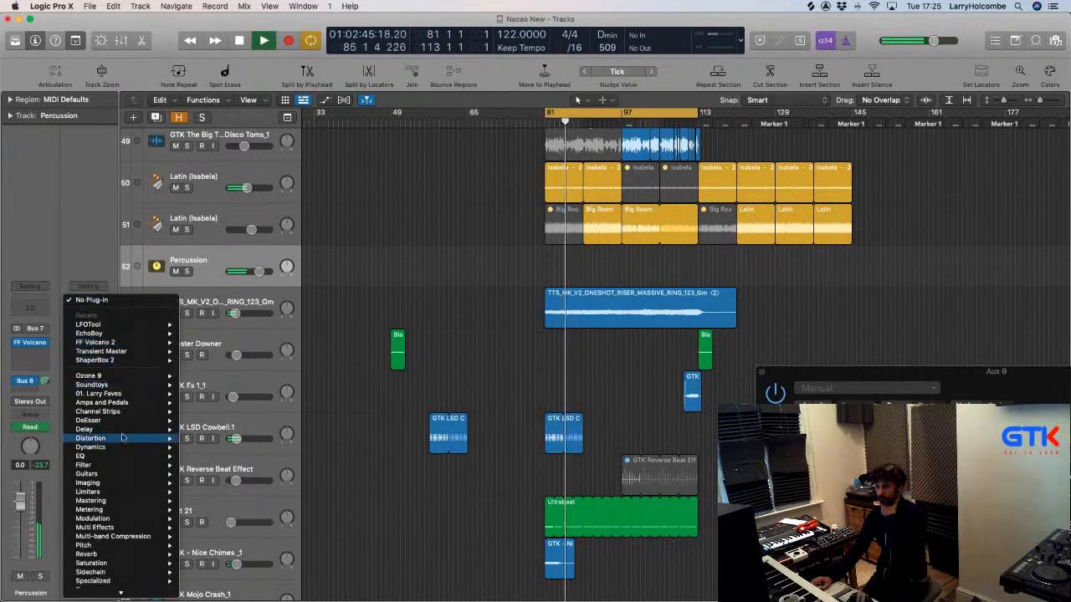
{"action": "scroll", "coordinate": [117, 451], "scroll_direction": "down", "scroll_amount": 2}
{"action": "mouse_move", "coordinate": [104, 507]}
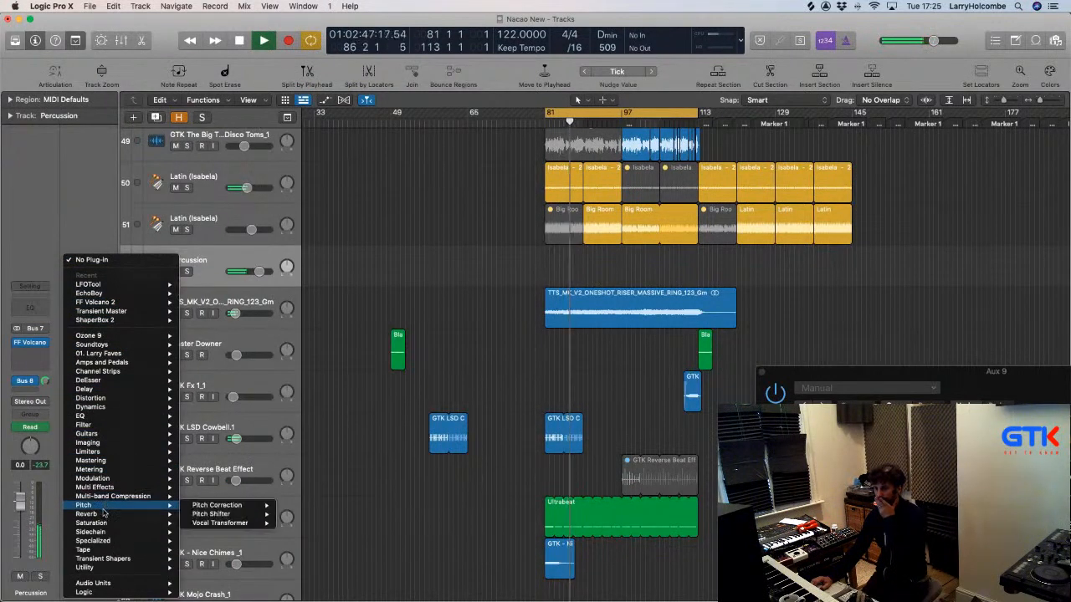
{"action": "mouse_move", "coordinate": [217, 503]}
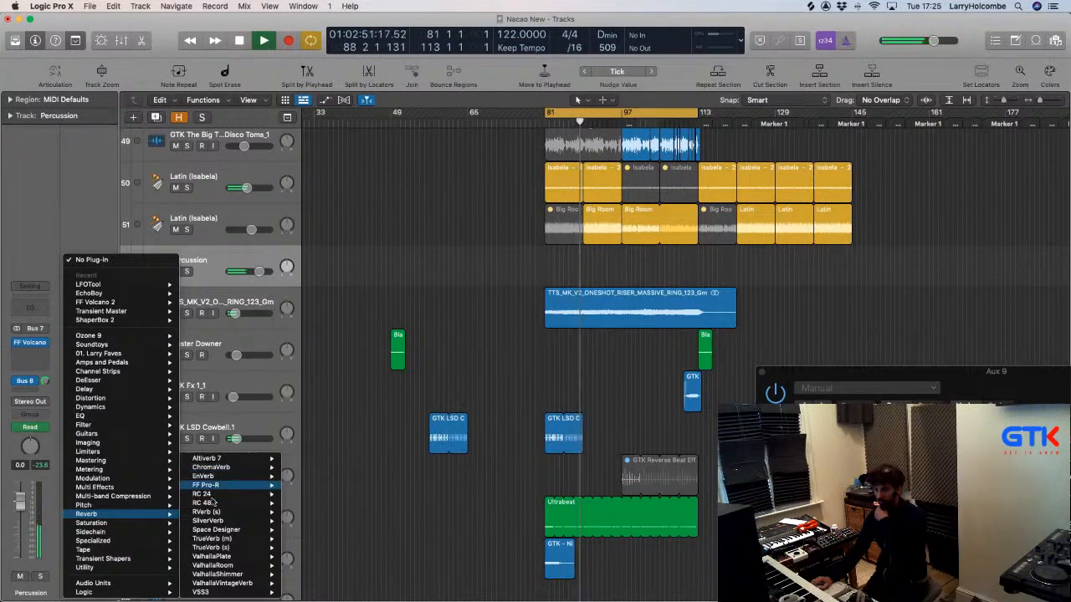
{"action": "mouse_move", "coordinate": [268, 556]}
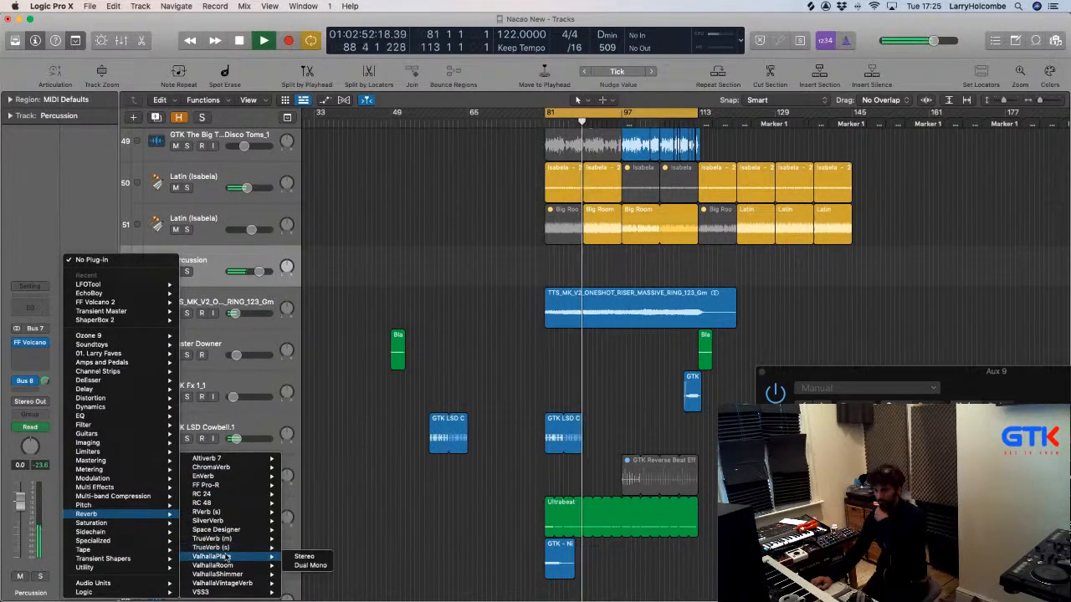
{"action": "left_click", "coordinate": [301, 556]}
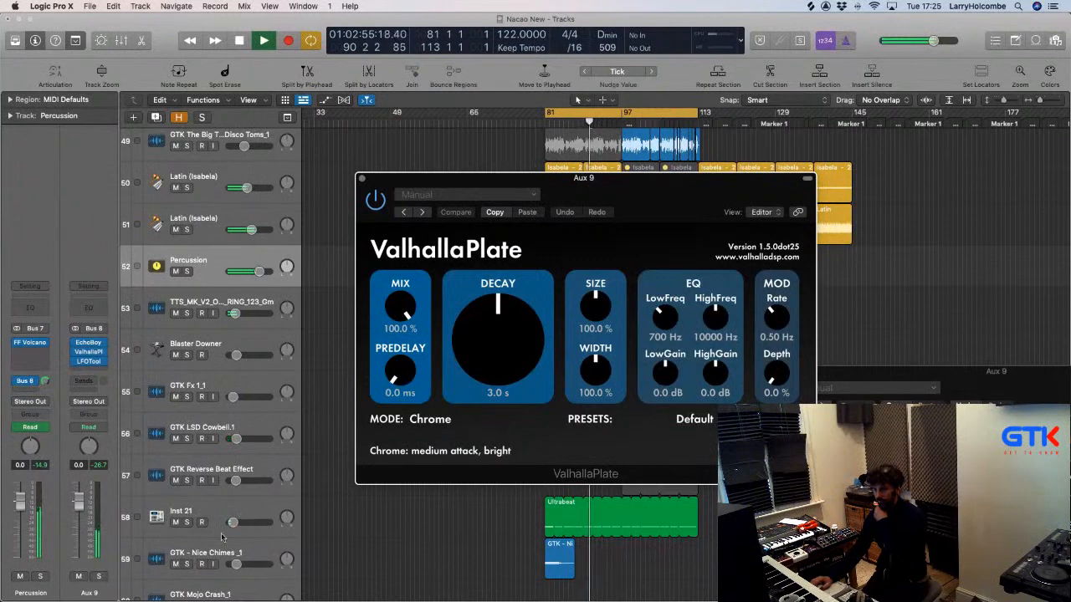
Shorten ValhallaPlate's decay to 2.2 s, lower its mix, and bring up LFOTool alongside.
{"action": "left_click_drag", "start_coordinate": [513, 353], "coordinate": [506, 367]}
{"action": "mouse_move", "coordinate": [407, 311]}
{"action": "left_mouse_down"}
{"action": "mouse_move", "coordinate": [408, 341]}
{"action": "mouse_move", "coordinate": [408, 312]}
{"action": "left_mouse_up"}
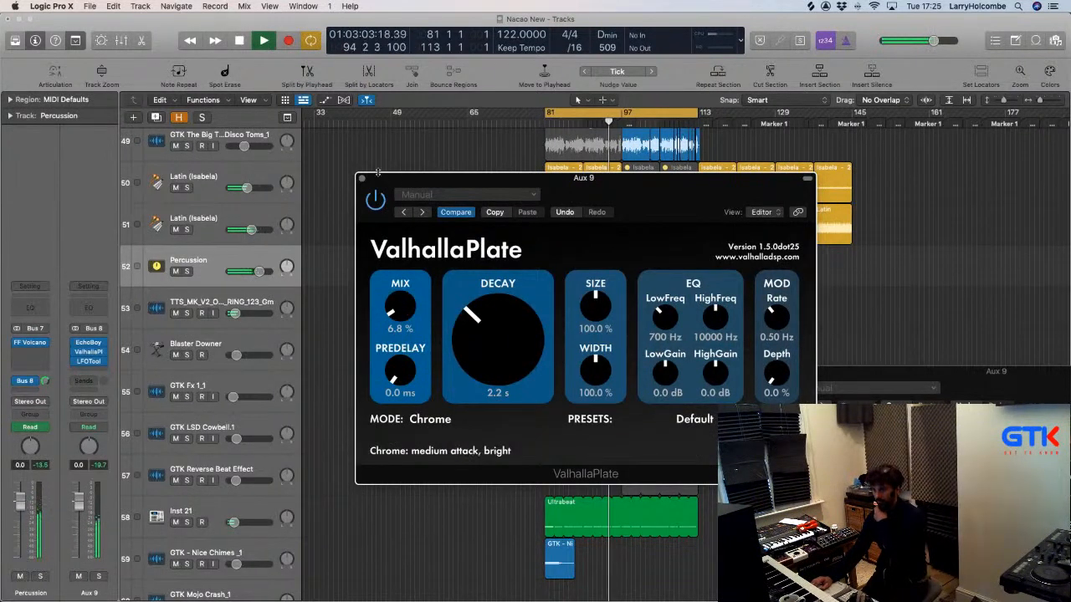
{"action": "left_click_drag", "start_coordinate": [378, 172], "coordinate": [457, 174]}
{"action": "left_click", "coordinate": [88, 362]}
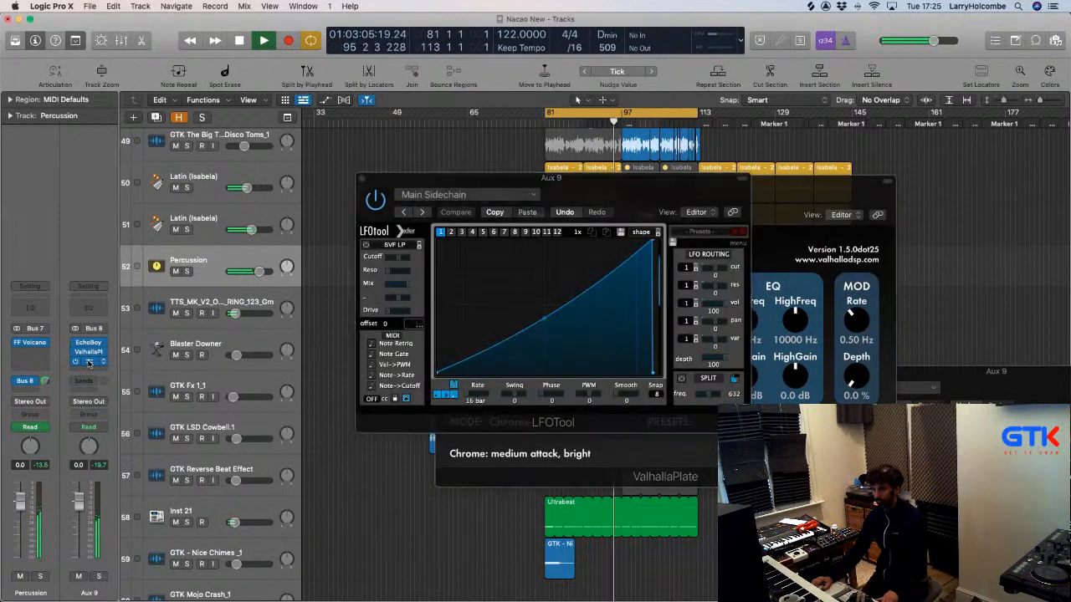
{"action": "left_click", "coordinate": [543, 322]}
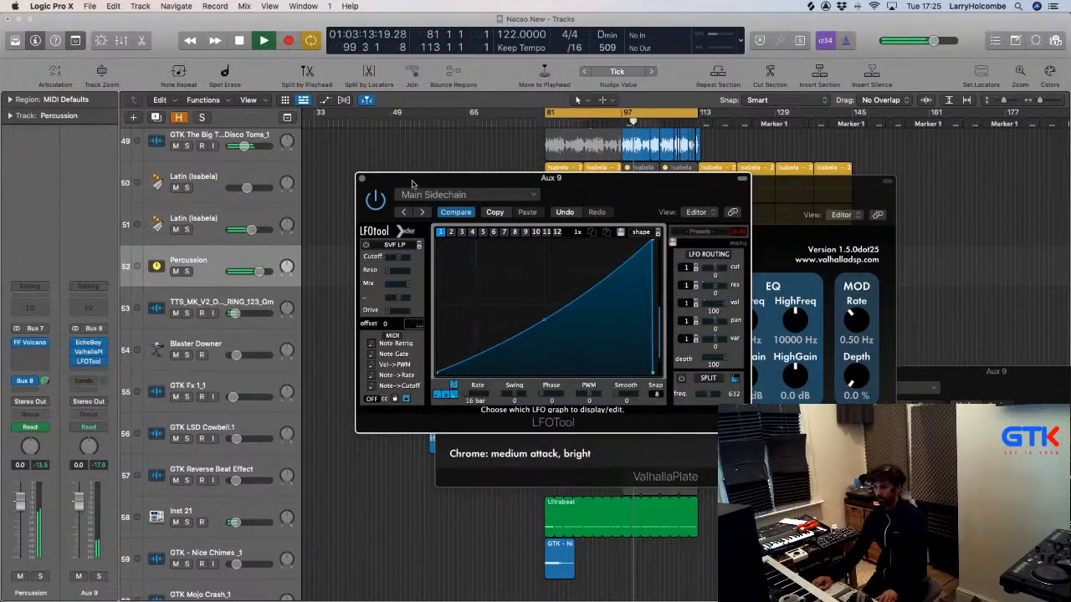
{"action": "left_click_drag", "start_coordinate": [411, 183], "coordinate": [410, 178]}
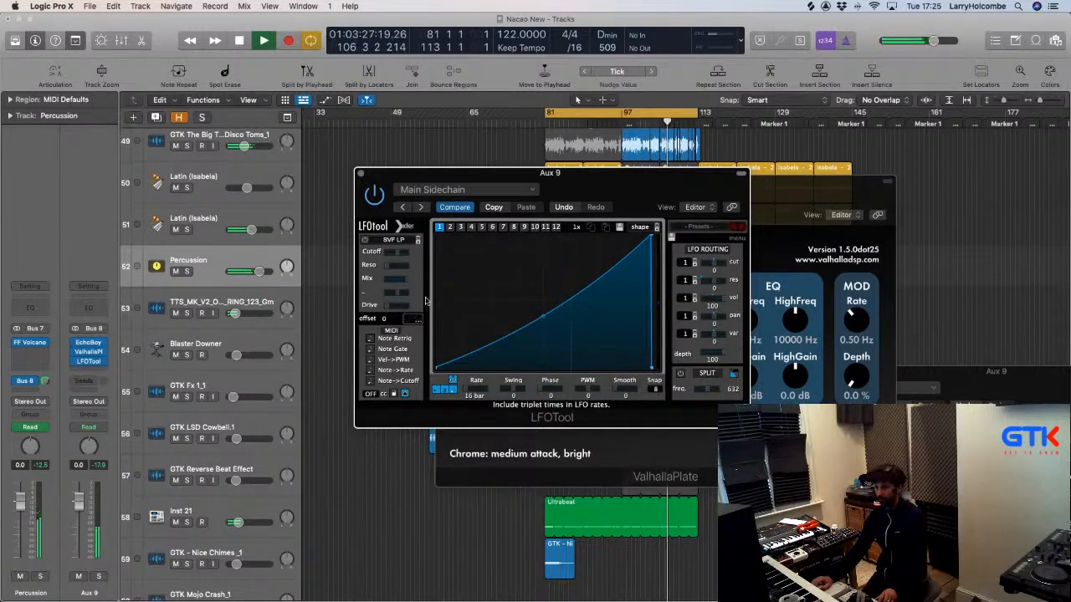
Turn Cycle off, adjust the reverb mix, and close the ValhallaPlate and LFOTool windows.
{"action": "left_click", "coordinate": [96, 352]}
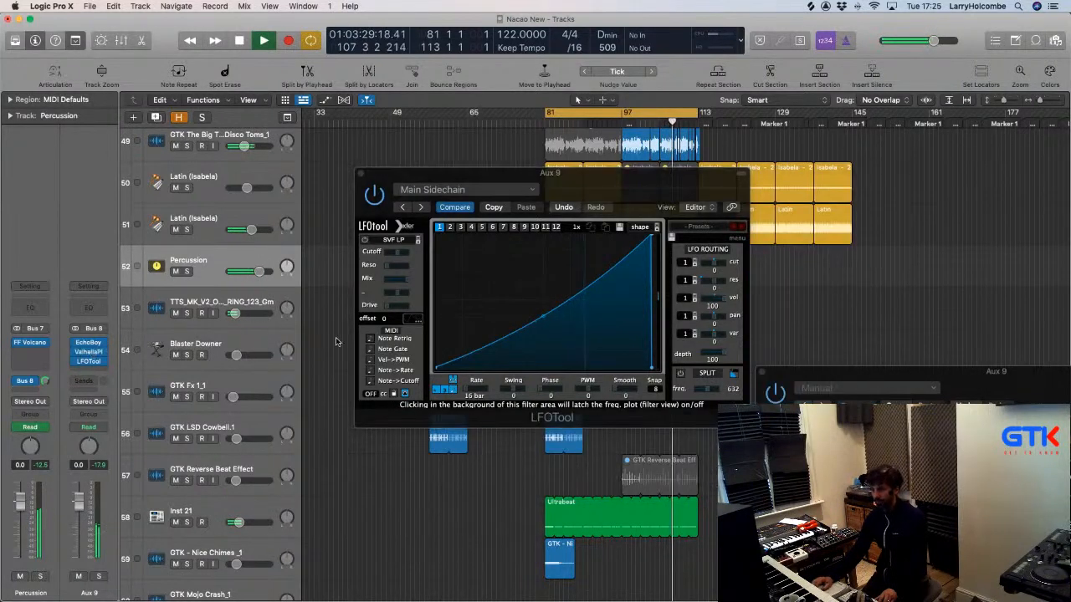
{"action": "left_click", "coordinate": [97, 352]}
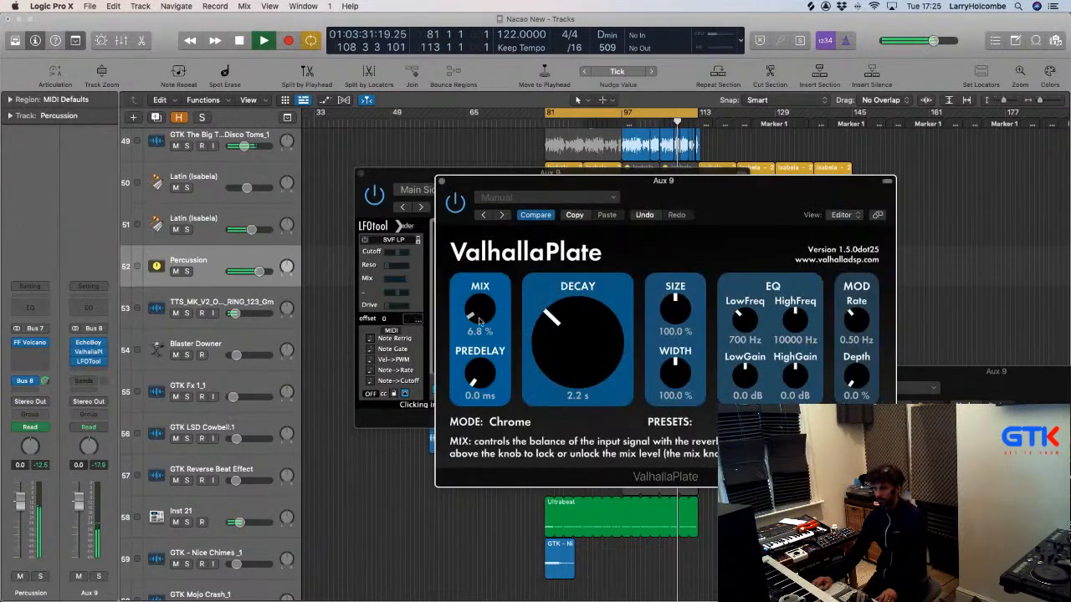
{"action": "scroll", "coordinate": [479, 316], "scroll_direction": "up", "scroll_amount": 2}
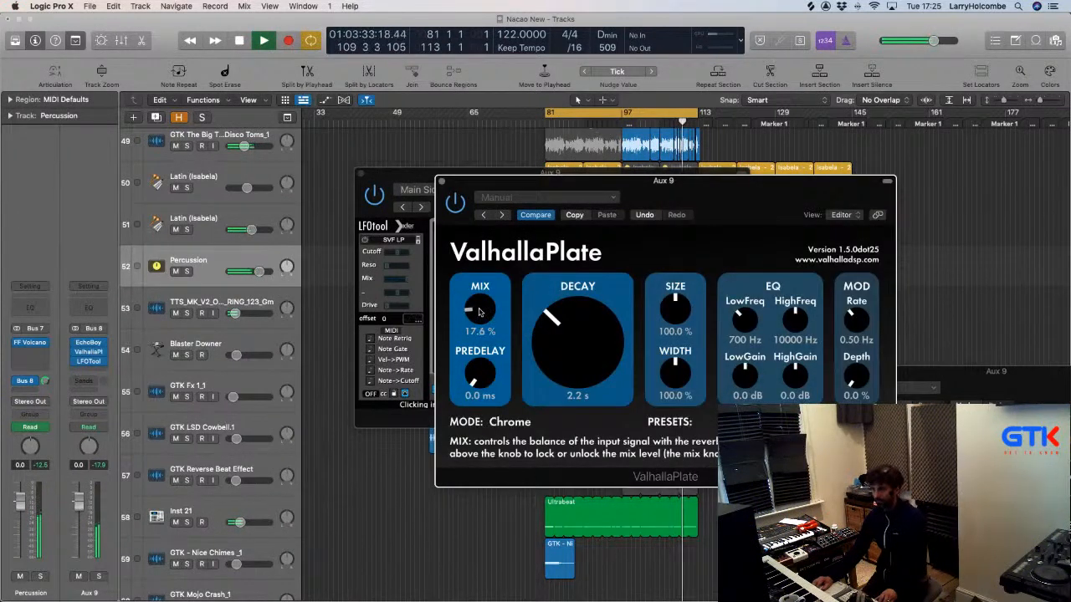
{"action": "key", "text": "c"}
{"action": "left_click_drag", "start_coordinate": [488, 312], "coordinate": [495, 388]}
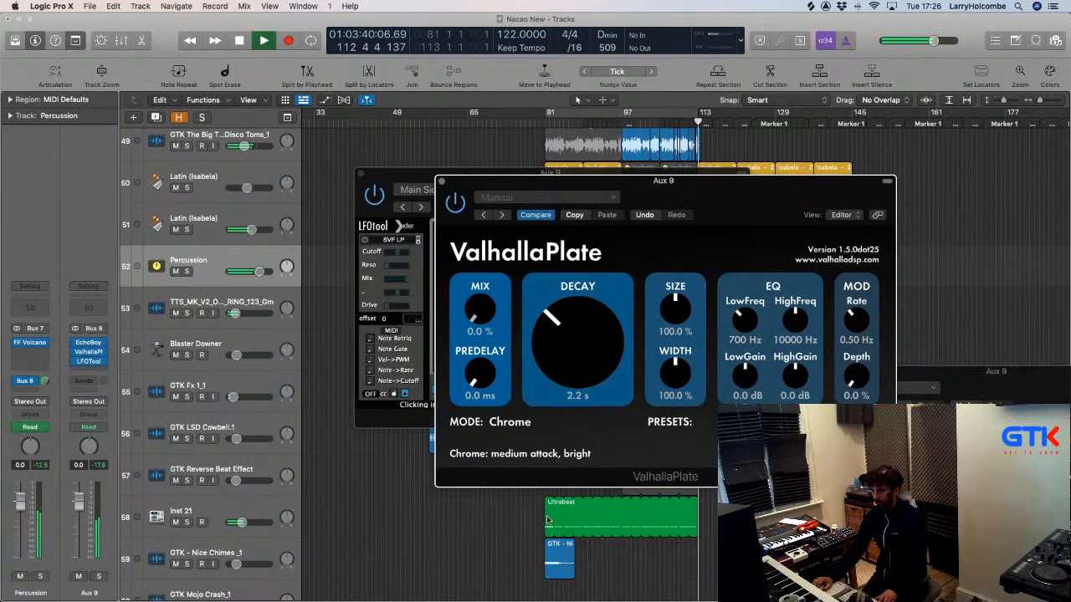
{"action": "left_click", "coordinate": [442, 182]}
{"action": "left_click", "coordinate": [360, 176]}
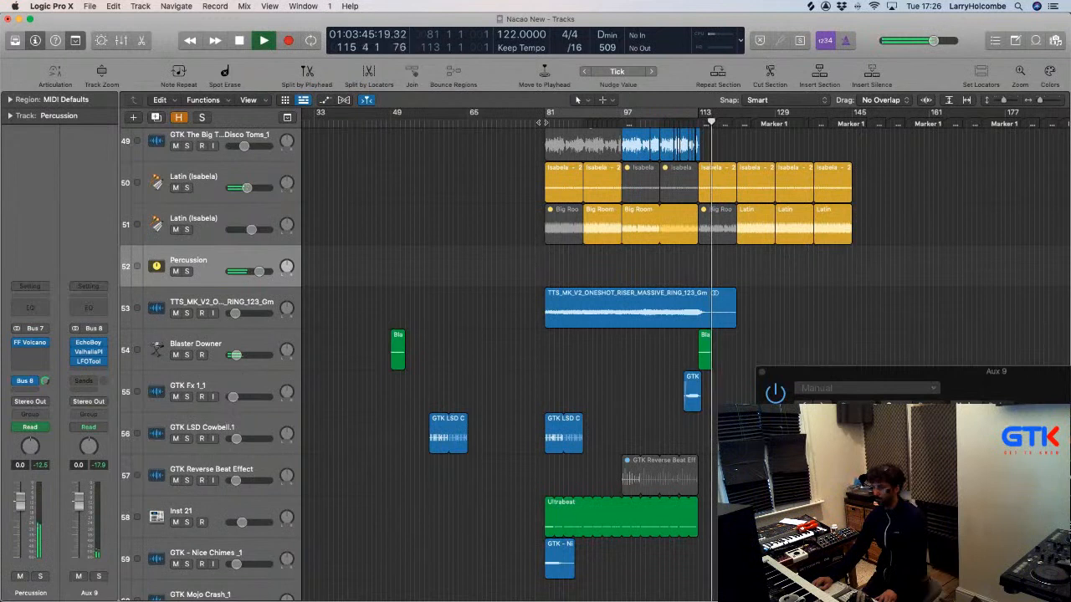
{"action": "scroll", "coordinate": [719, 260], "scroll_direction": "up", "scroll_amount": 2}
{"action": "left_click", "coordinate": [721, 264]}
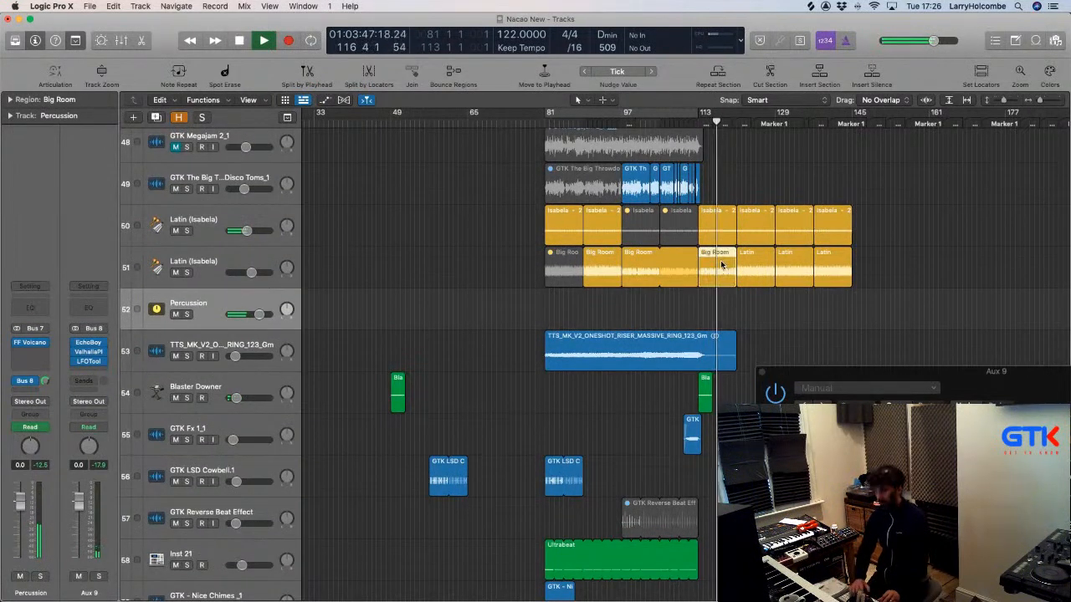
{"action": "left_click", "coordinate": [424, 209]}
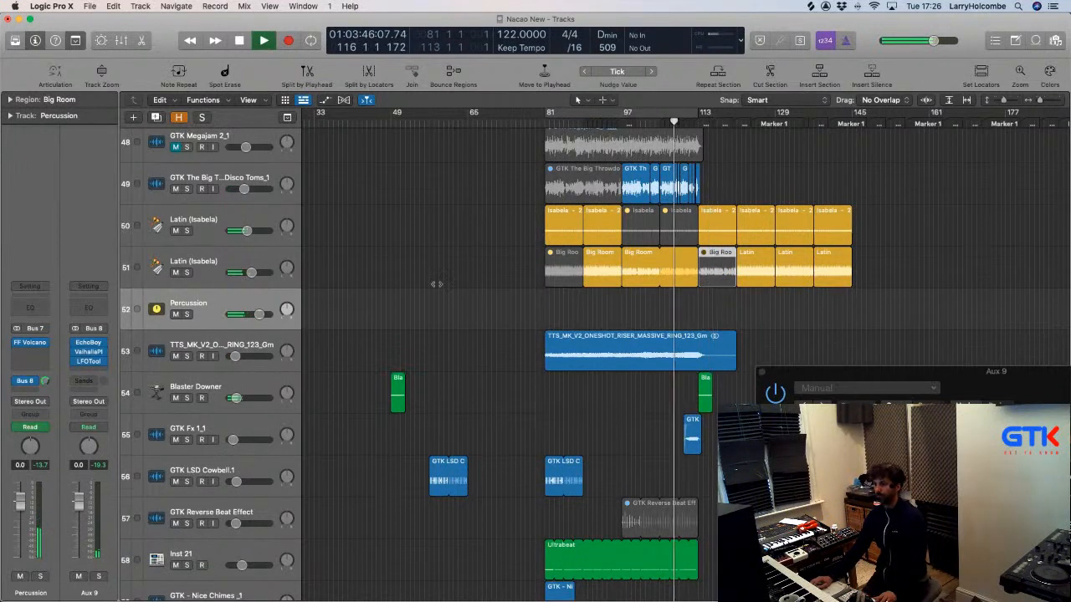
Show automation and drag the Percussion Filter 1 Freq peak down to about 492 Hz.
{"action": "key", "text": "a"}
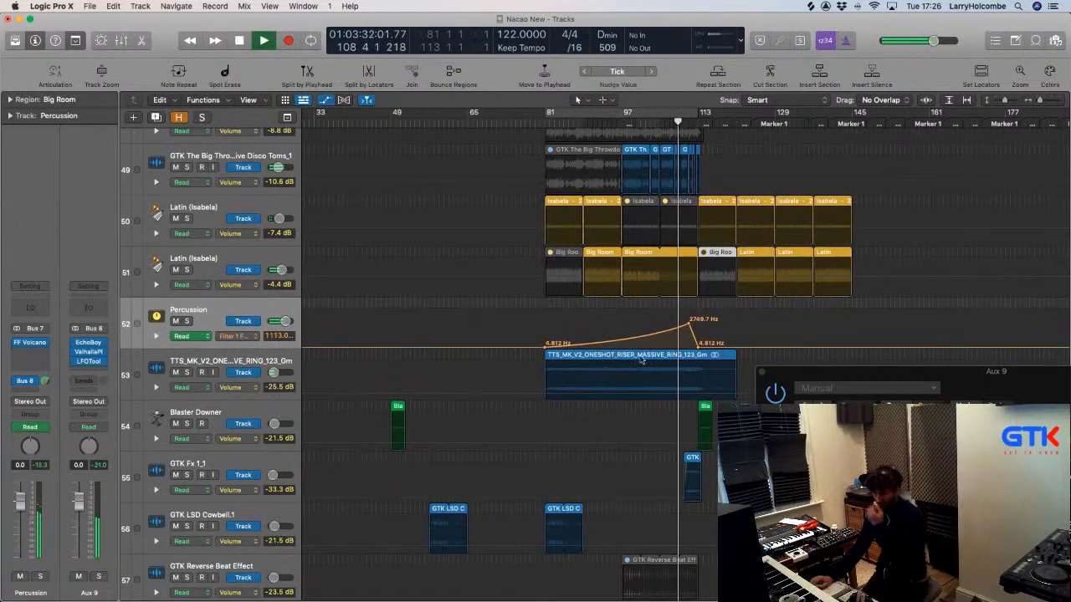
{"action": "left_click_drag", "start_coordinate": [688, 324], "coordinate": [688, 333]}
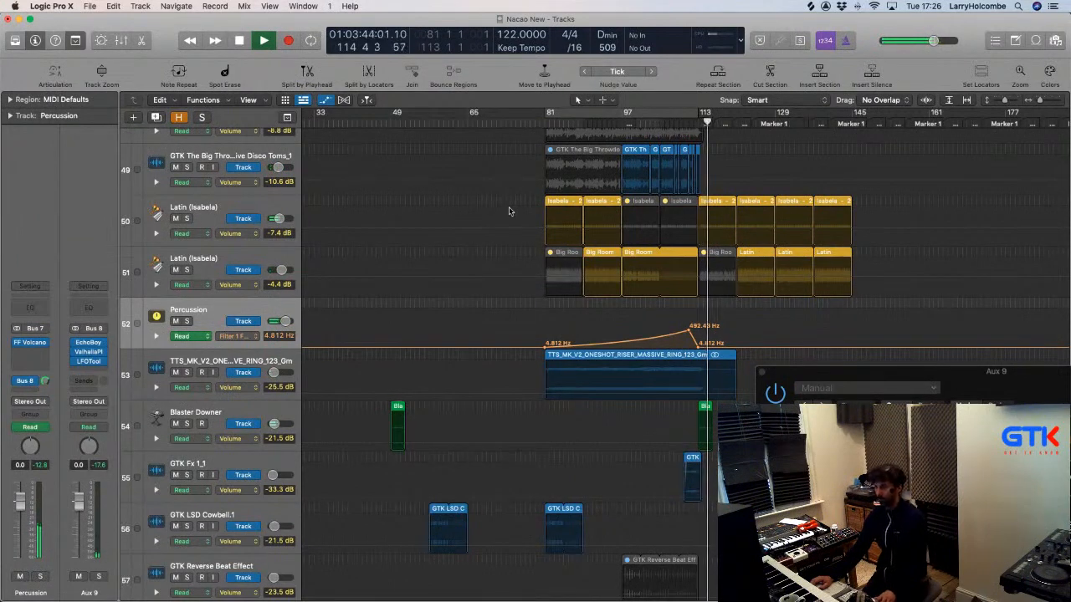
Hide automation and create one new software instrument track with Option-Cmd-N.
{"action": "key", "text": "a"}
{"action": "scroll", "coordinate": [333, 291], "scroll_direction": "down", "scroll_amount": 2}
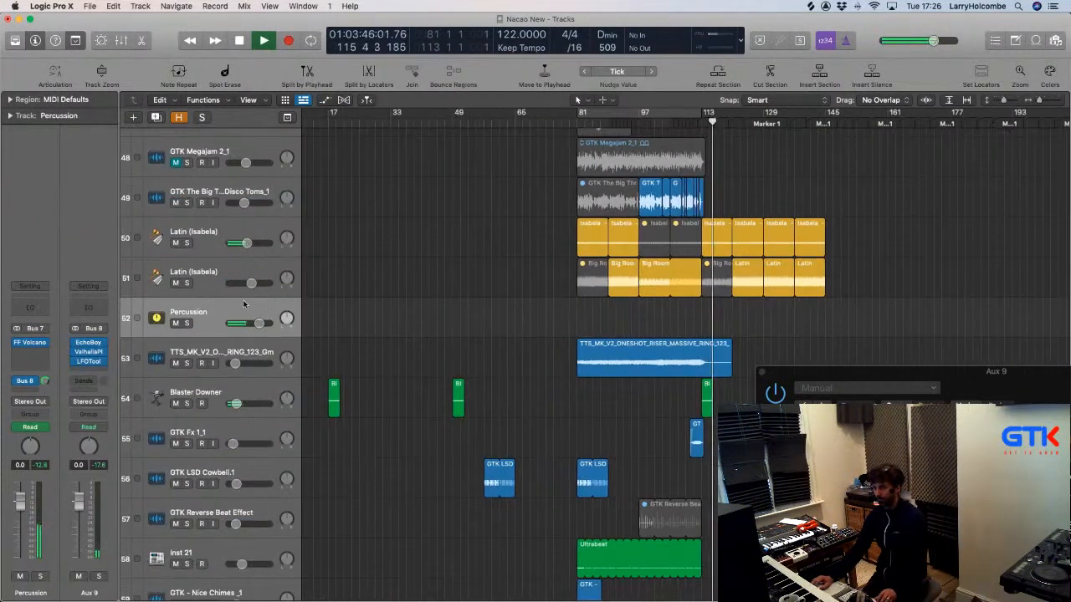
{"action": "scroll", "coordinate": [491, 284], "scroll_direction": "down", "scroll_amount": 2}
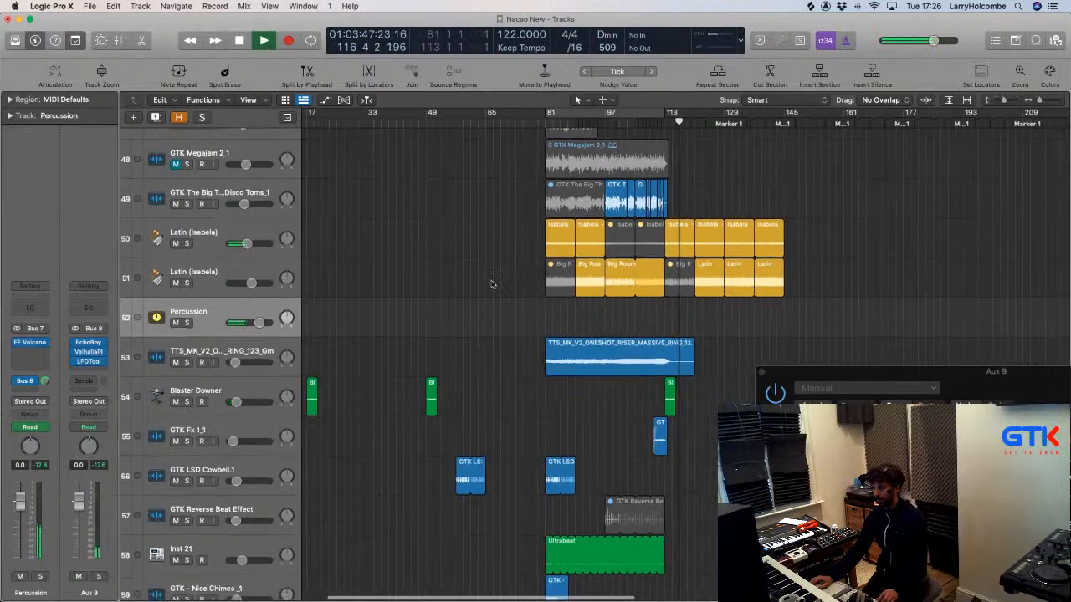
{"action": "key", "text": "alt+super+n"}
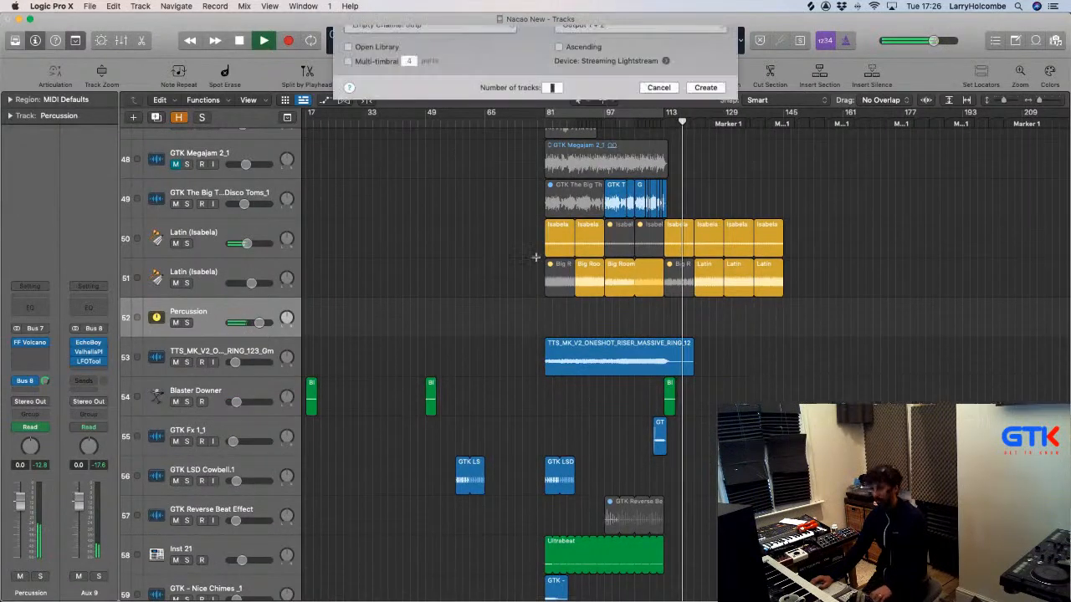
{"action": "left_click", "coordinate": [705, 189]}
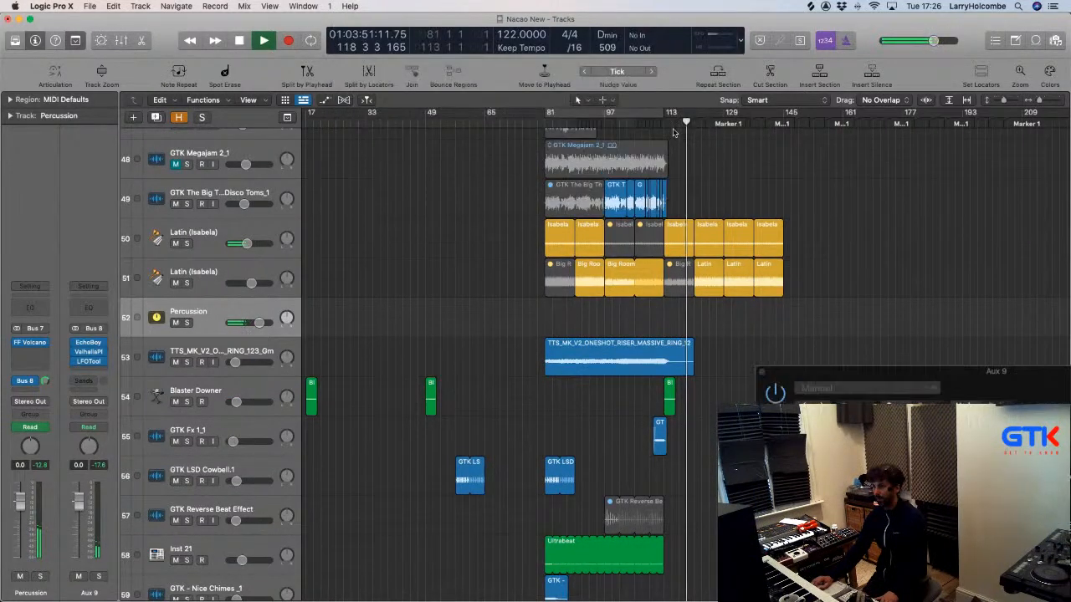
Set a cycle over bars 113–129, load Ultrabeat (Stereo) on Inst 22, and stop playback.
{"action": "left_click_drag", "start_coordinate": [671, 113], "coordinate": [725, 125]}
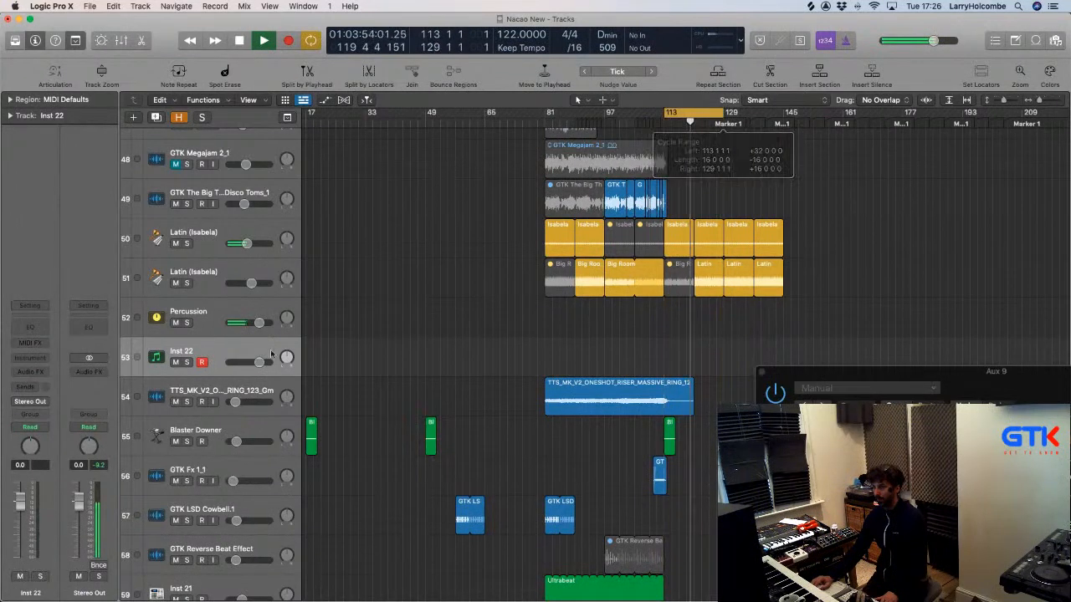
{"action": "left_click", "coordinate": [29, 358]}
{"action": "mouse_move", "coordinate": [43, 385]}
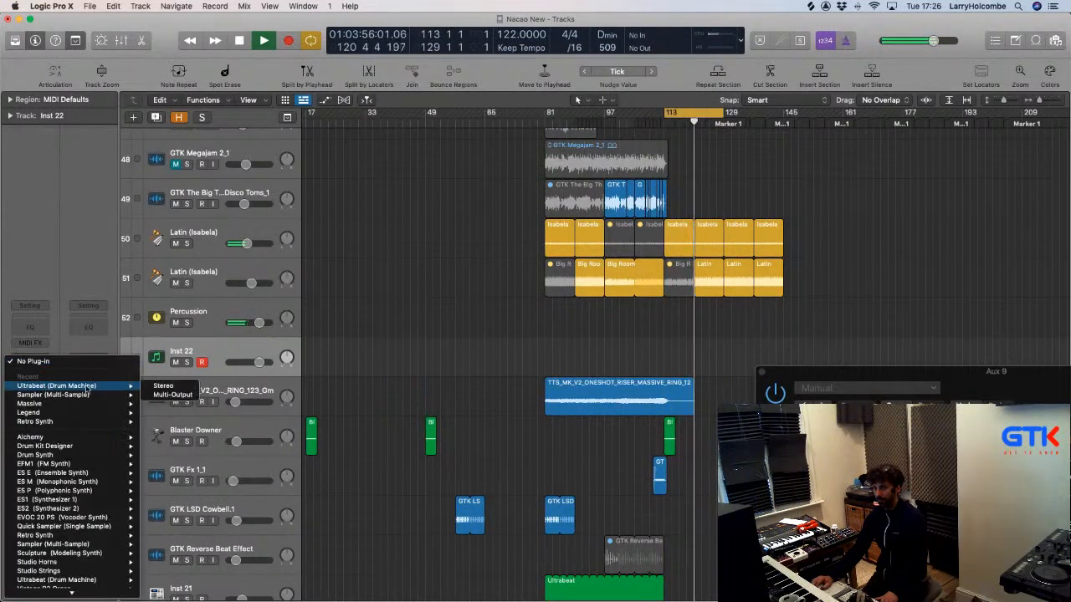
{"action": "left_click", "coordinate": [168, 386]}
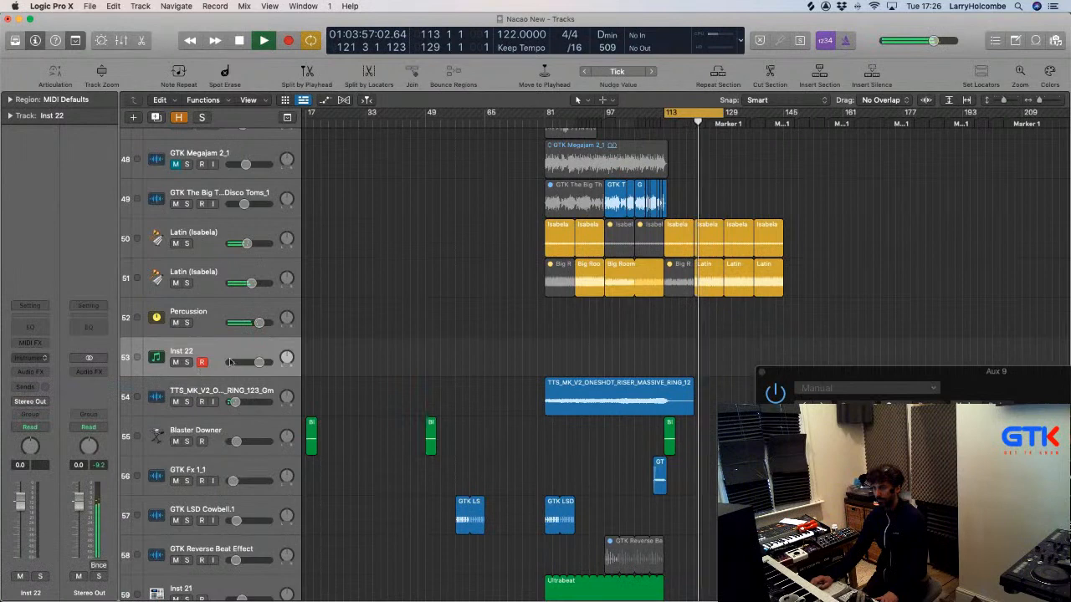
{"action": "left_click_drag", "start_coordinate": [444, 179], "coordinate": [357, 119]}
{"action": "key", "text": "space"}
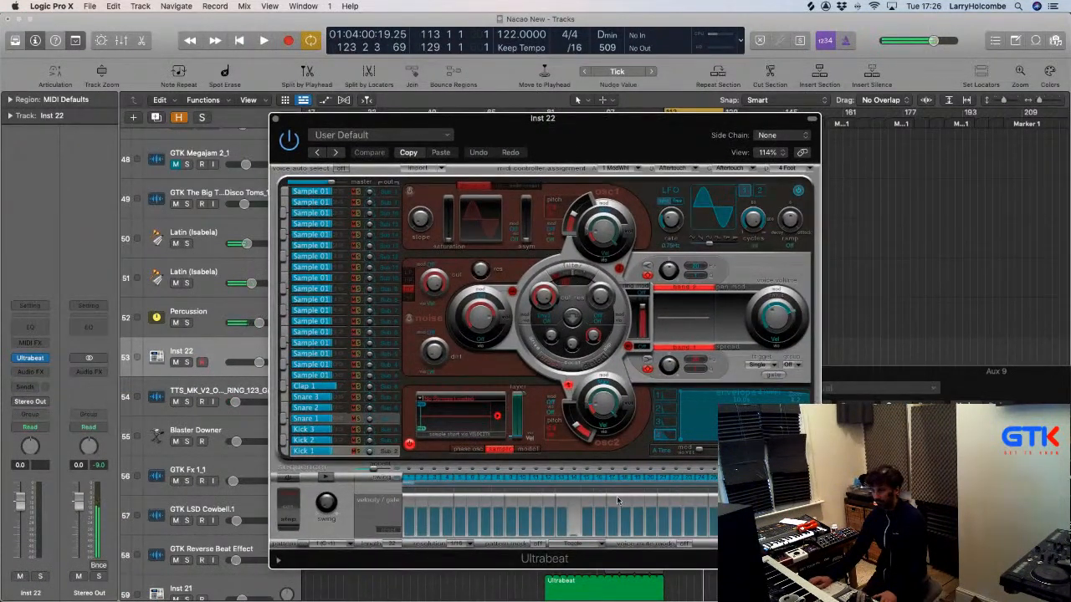
Clear the Ultrabeat pattern, put a step on every downbeat, and cancel a Kick 1 sample load.
{"action": "left_click_drag", "start_coordinate": [407, 479], "coordinate": [802, 478]}
{"action": "right_click", "coordinate": [408, 479]}
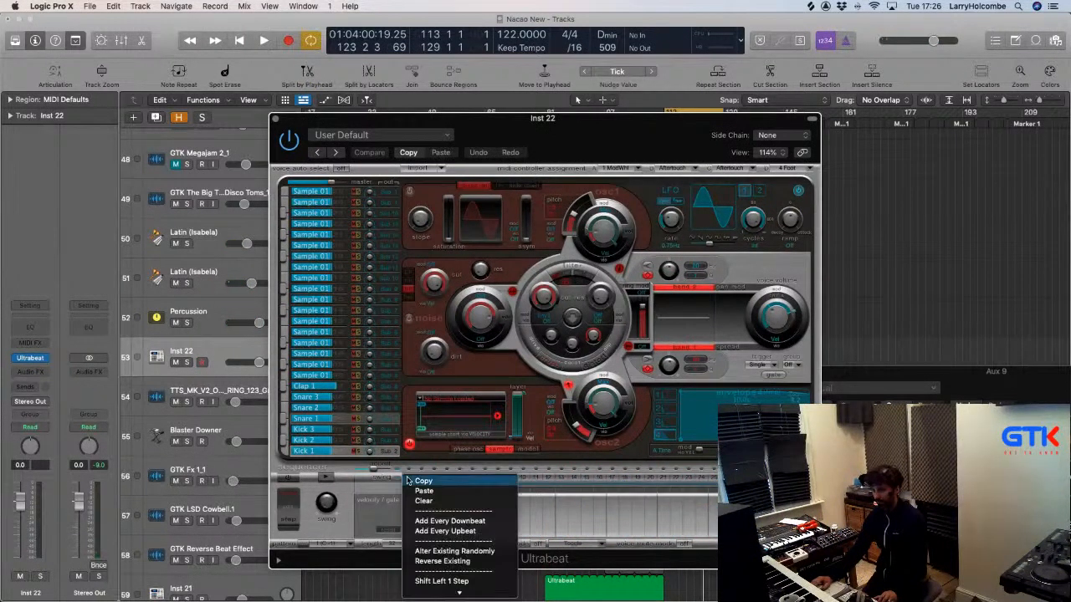
{"action": "left_click", "coordinate": [430, 524]}
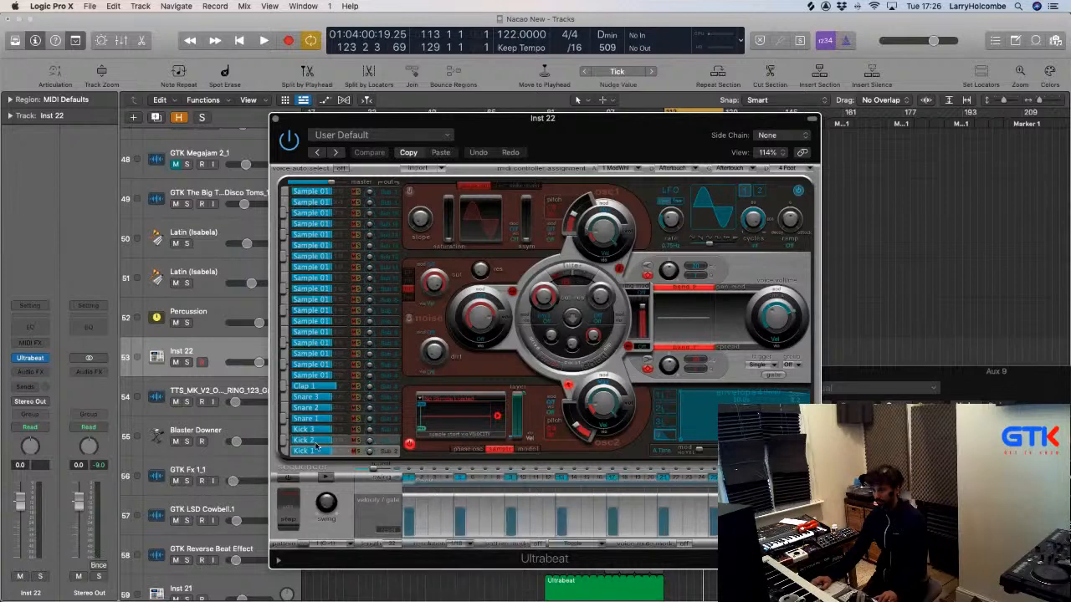
{"action": "left_click", "coordinate": [452, 401]}
{"action": "left_click", "coordinate": [454, 412]}
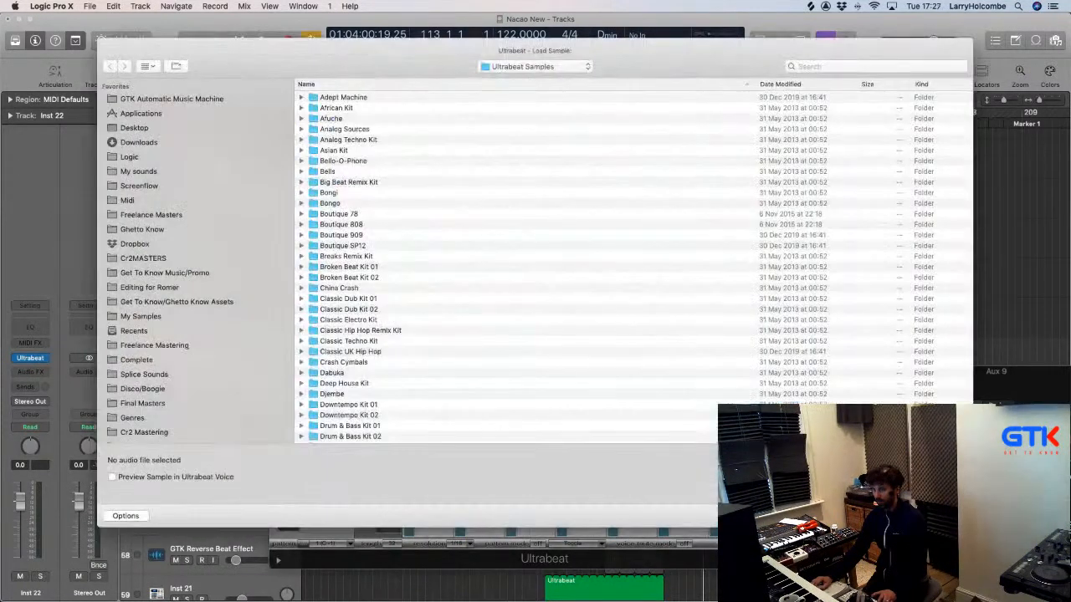
{"action": "left_click", "coordinate": [893, 516]}
{"action": "left_click", "coordinate": [290, 480]}
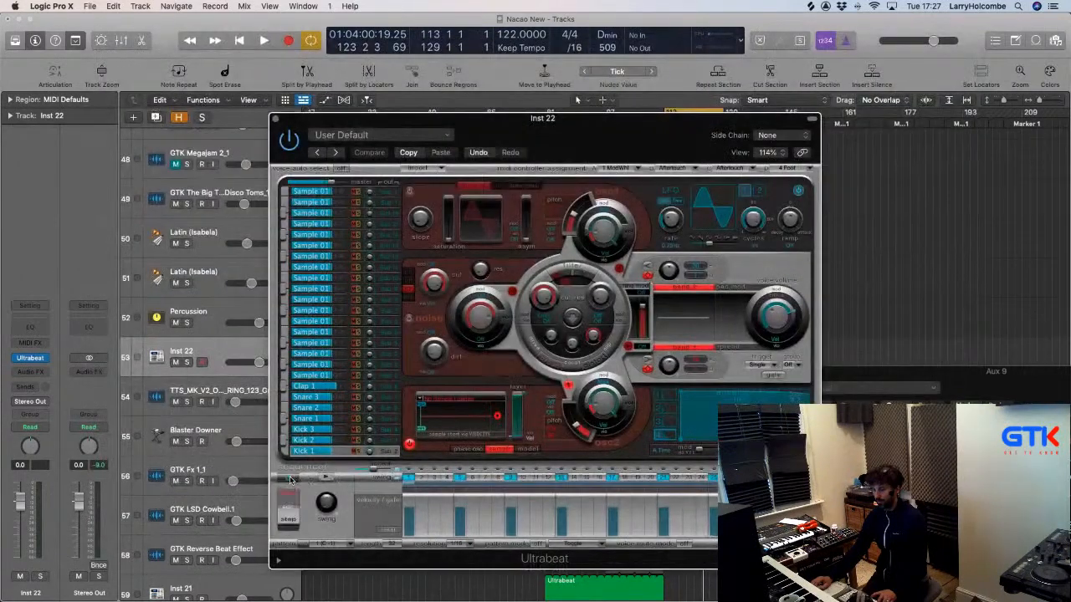
Choose Load Sample and browse My sounds > Drum Hits > Big Analogue Drum Hits > SP1200 From Mars > WAV > 13. Cymbal.
{"action": "left_click", "coordinate": [422, 420]}
{"action": "left_click", "coordinate": [426, 410]}
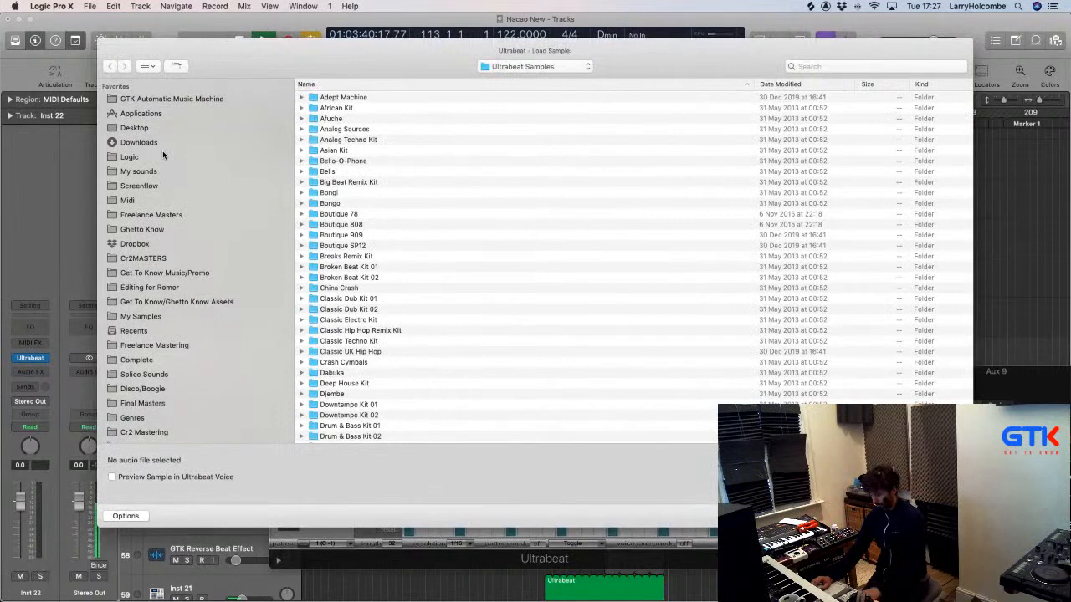
{"action": "left_click", "coordinate": [151, 171]}
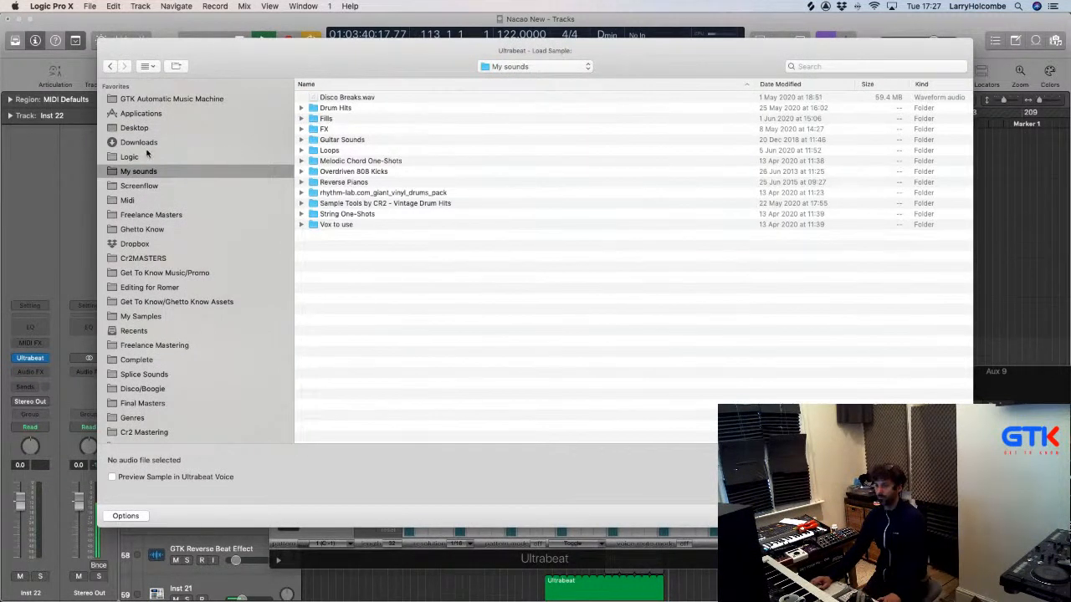
{"action": "scroll", "coordinate": [179, 206], "scroll_direction": "up", "scroll_amount": 2}
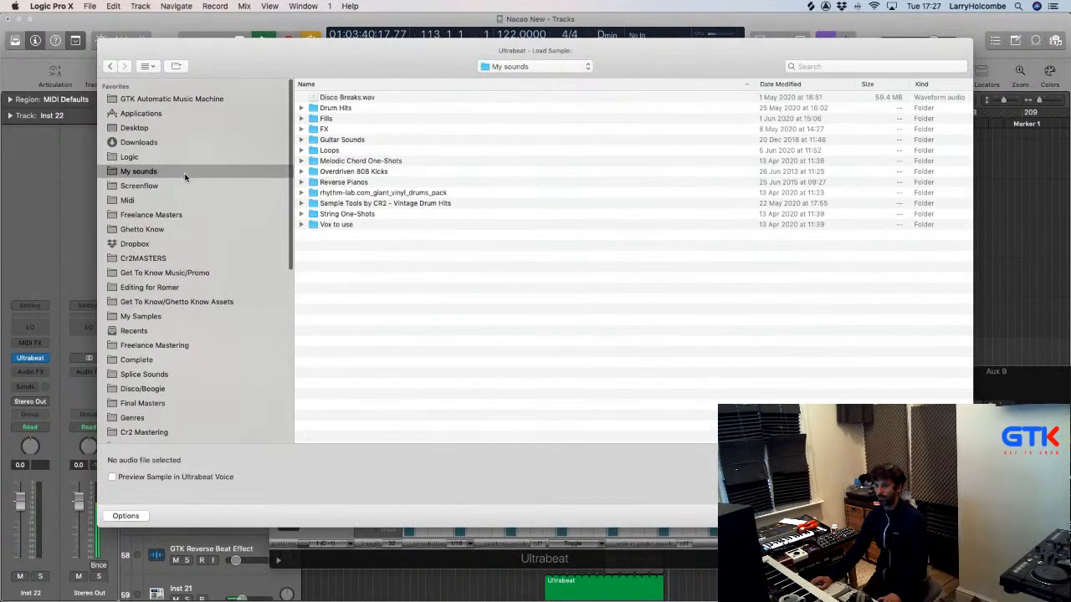
{"action": "double_click", "coordinate": [336, 109]}
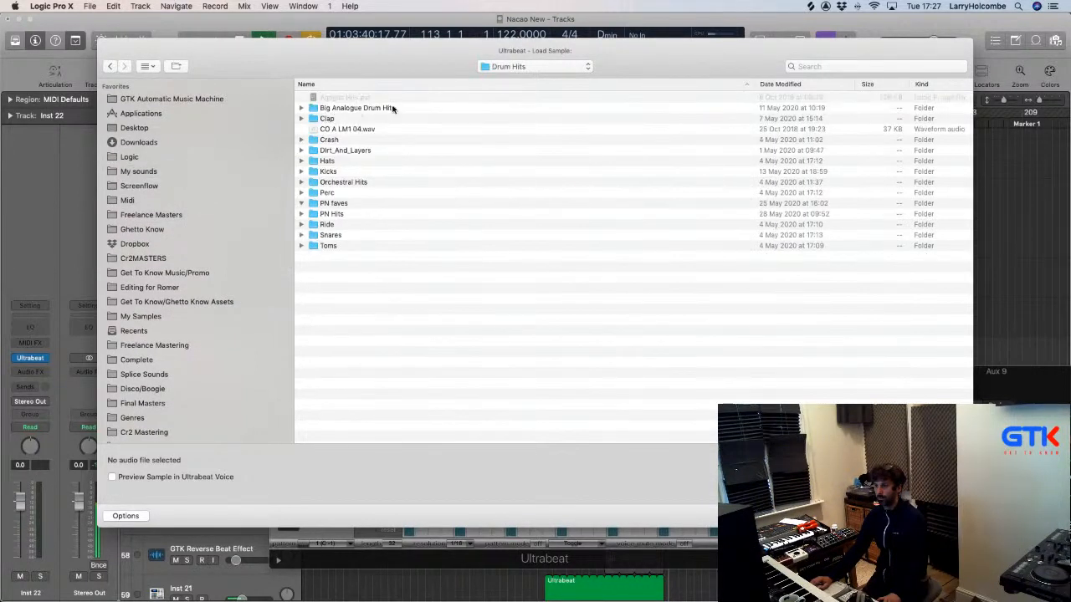
{"action": "double_click", "coordinate": [357, 109]}
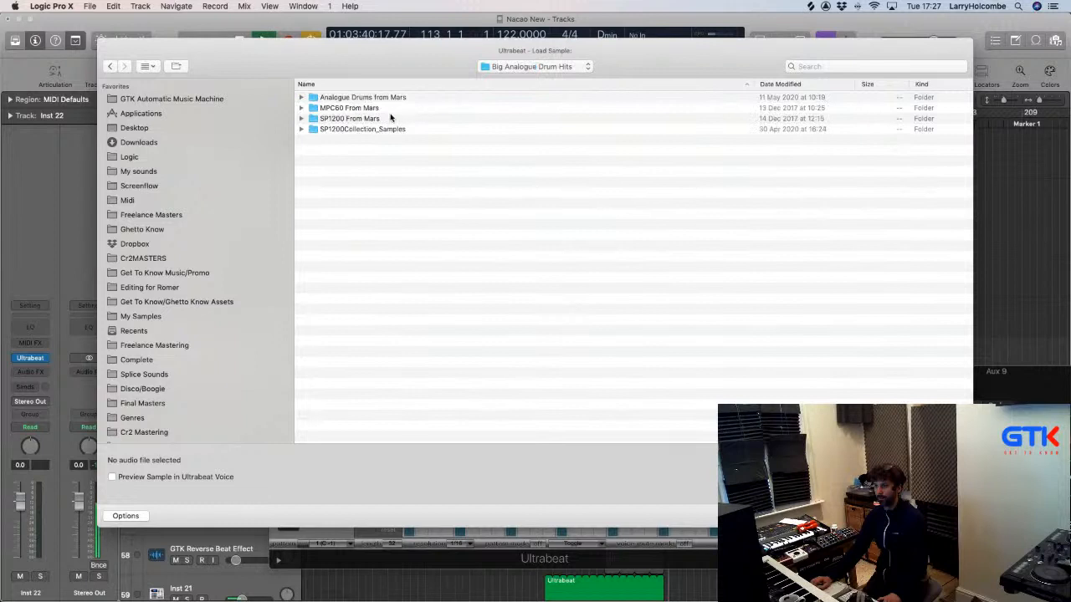
{"action": "double_click", "coordinate": [347, 120]}
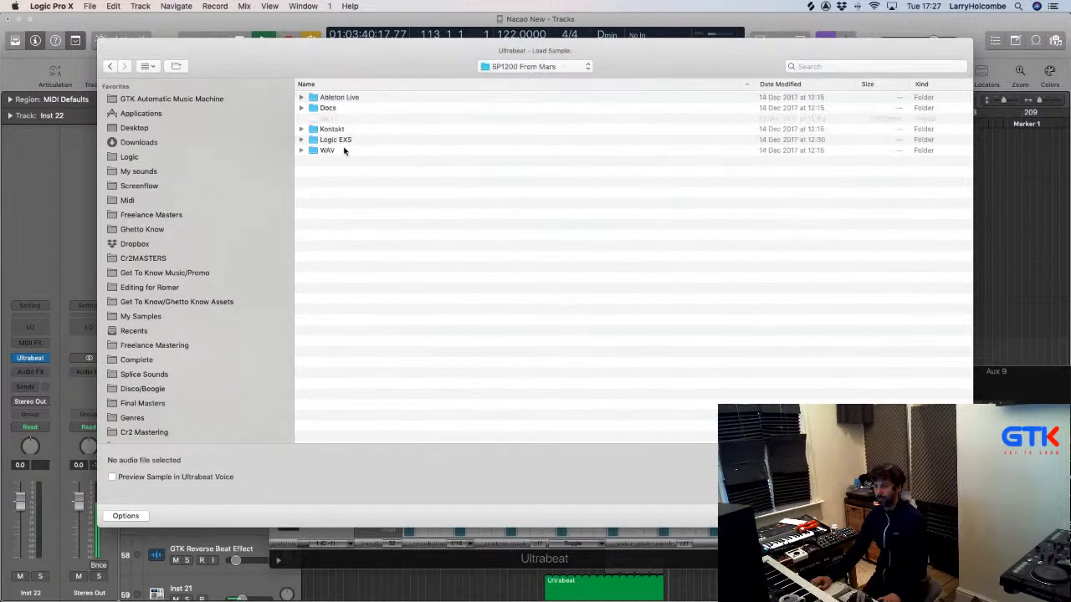
{"action": "double_click", "coordinate": [343, 151]}
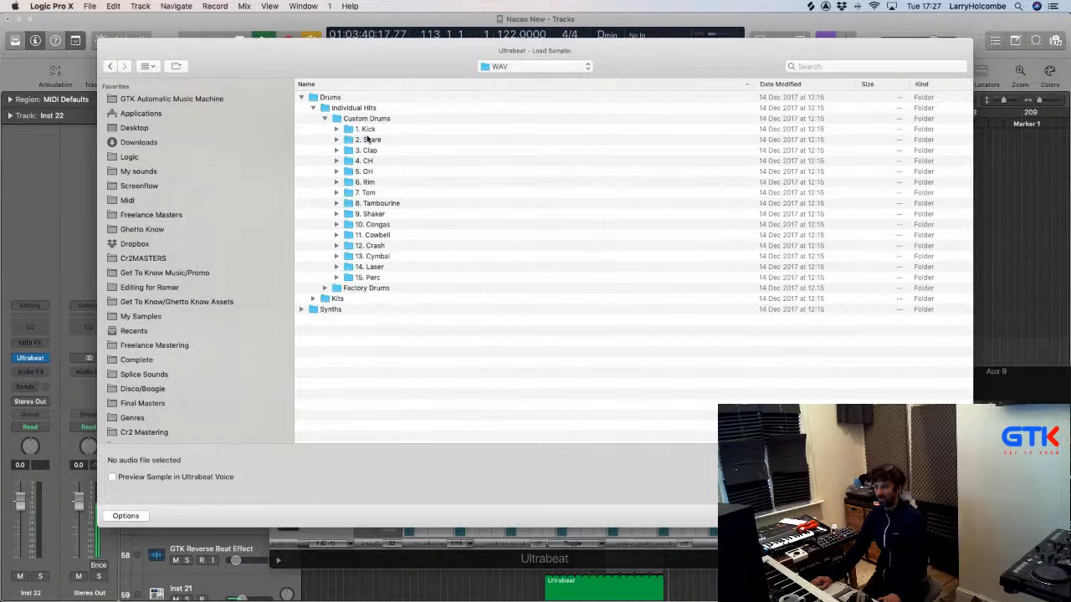
{"action": "double_click", "coordinate": [368, 256]}
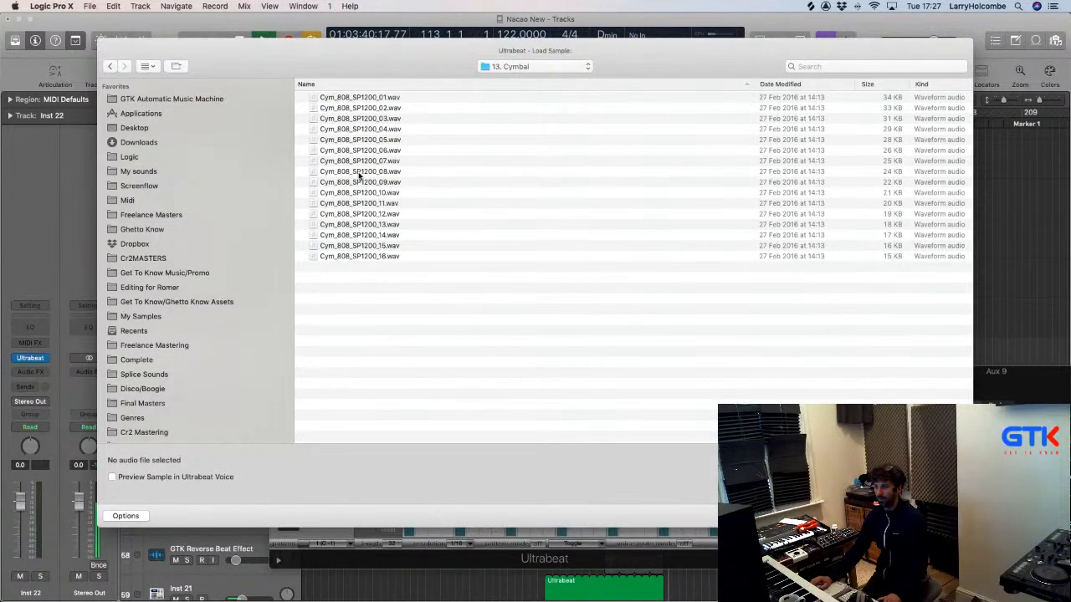
Go back up to the Big Analogue Drum Hits folder and start a filename search.
{"action": "left_click", "coordinate": [112, 67]}
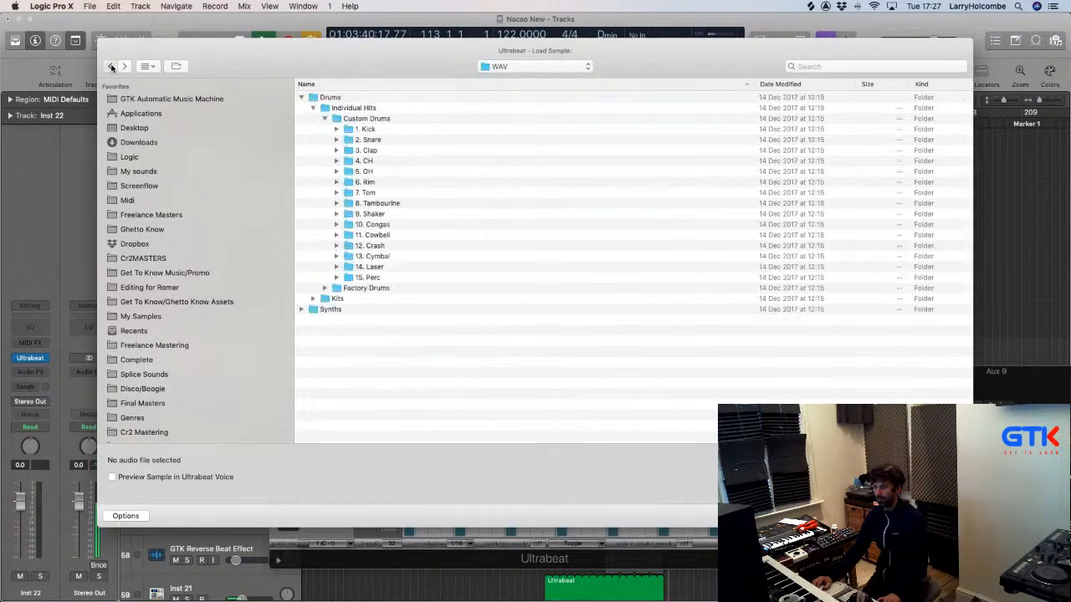
{"action": "left_click", "coordinate": [111, 67]}
{"action": "left_click", "coordinate": [111, 66]}
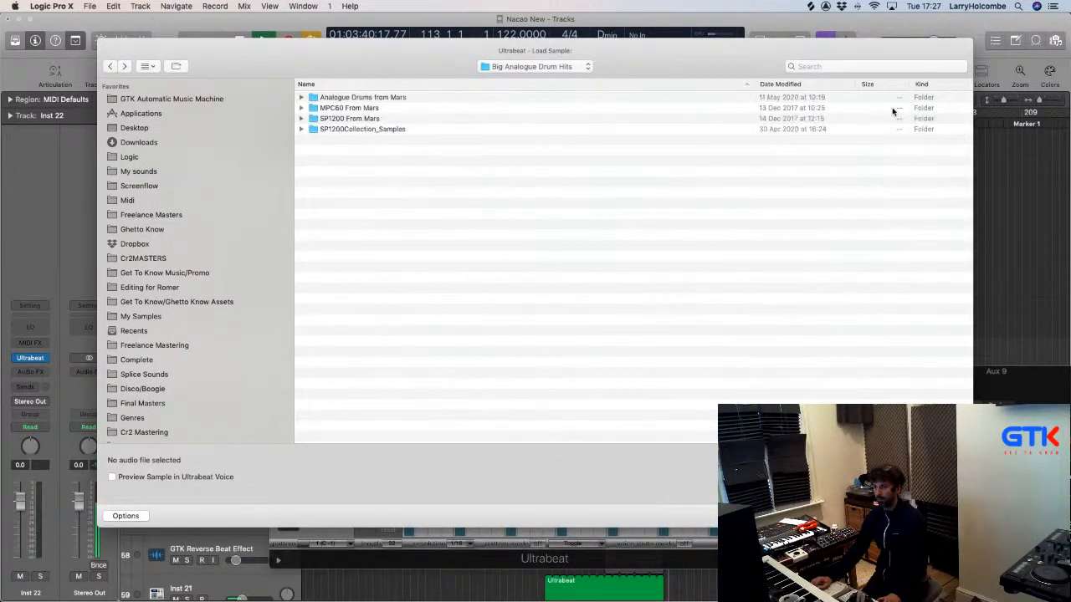
{"action": "left_click", "coordinate": [853, 67]}
Search 'Ride' in Big Analogue Drum Hits and preview the SP1200 ride samples (Ride_Real, Ride_707, Ride_LM2).
{"action": "type", "text": "Ride"}
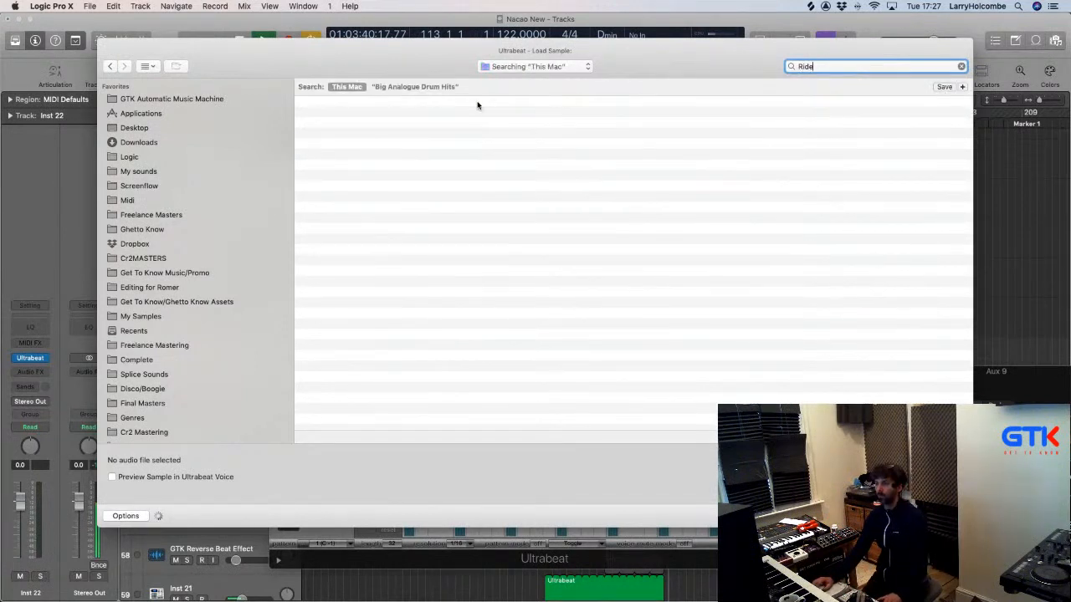
{"action": "left_click", "coordinate": [424, 88]}
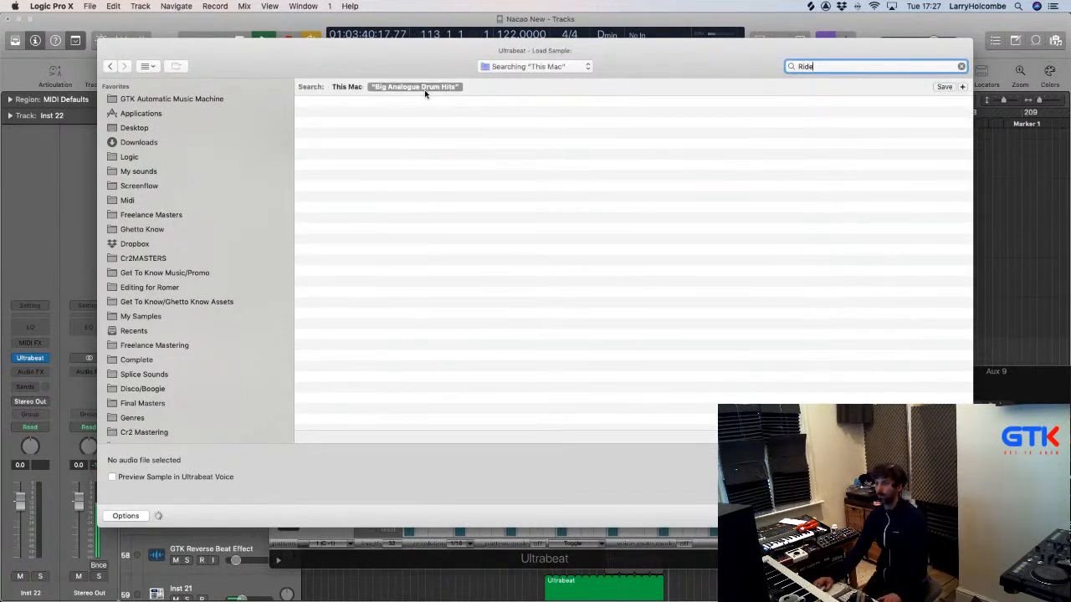
{"action": "left_click", "coordinate": [349, 115]}
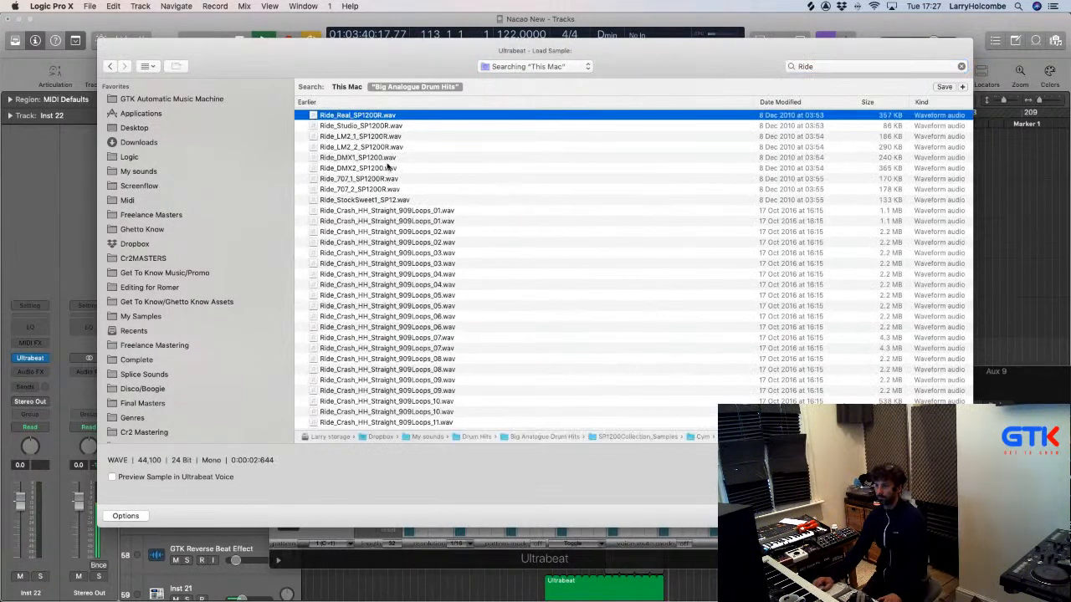
{"action": "left_click", "coordinate": [399, 211]}
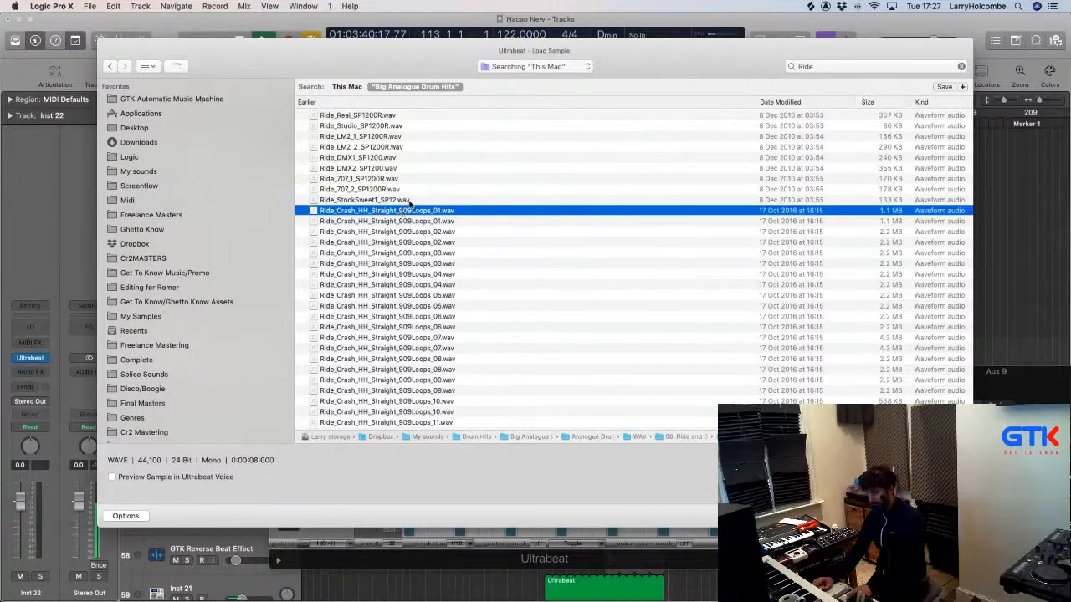
{"action": "left_click", "coordinate": [371, 178]}
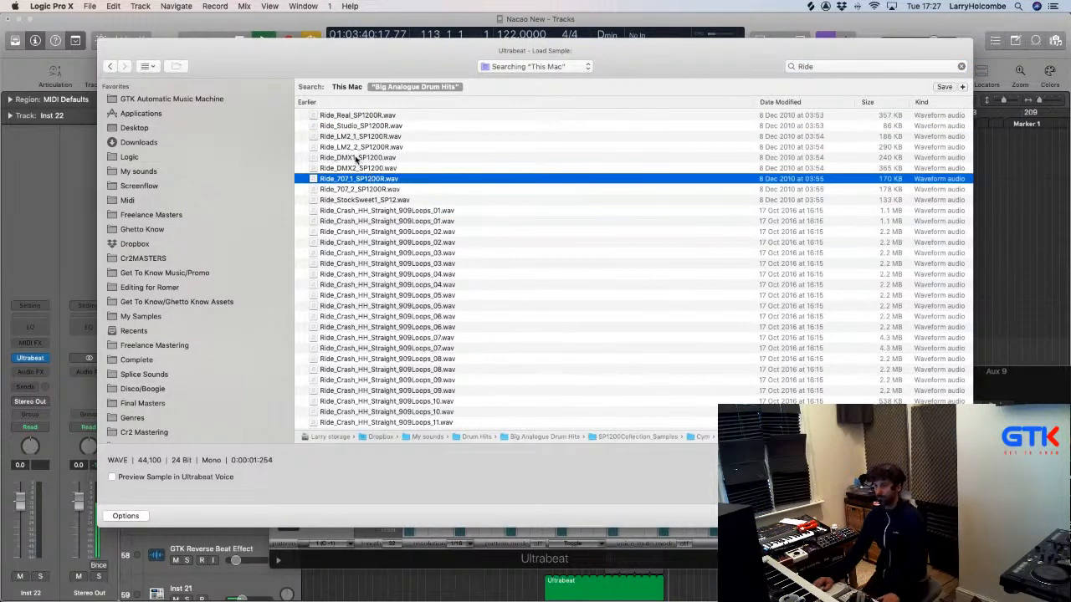
{"action": "left_click", "coordinate": [358, 157]}
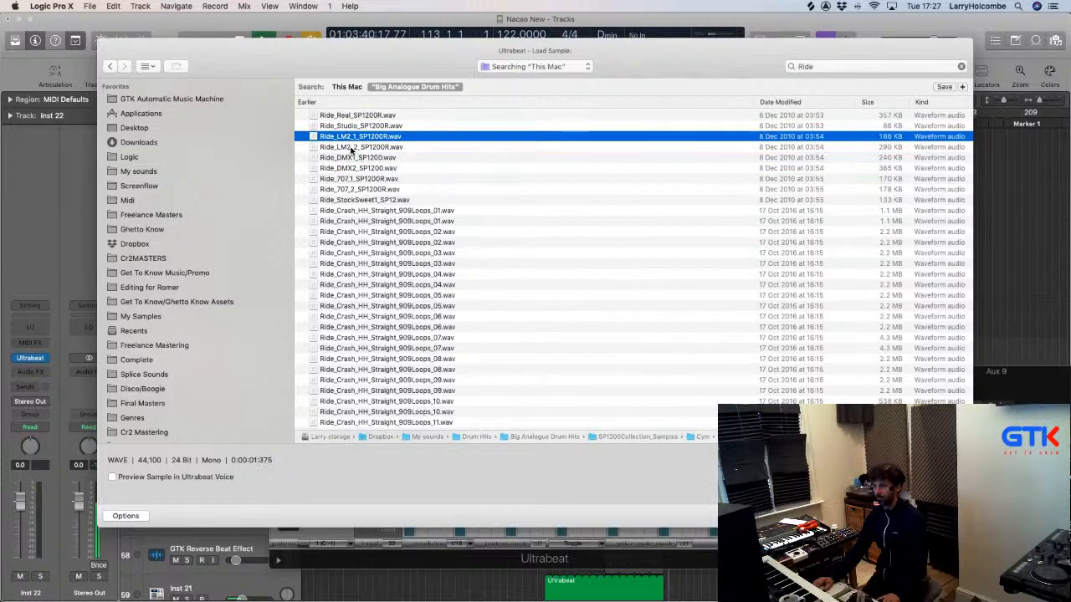
{"action": "left_click", "coordinate": [352, 147]}
Preview the Ride_Crash_HH_Straight_909Loops loops 04, 09, 10, 07 and 02.
{"action": "scroll", "coordinate": [352, 143], "scroll_direction": "down", "scroll_amount": 1}
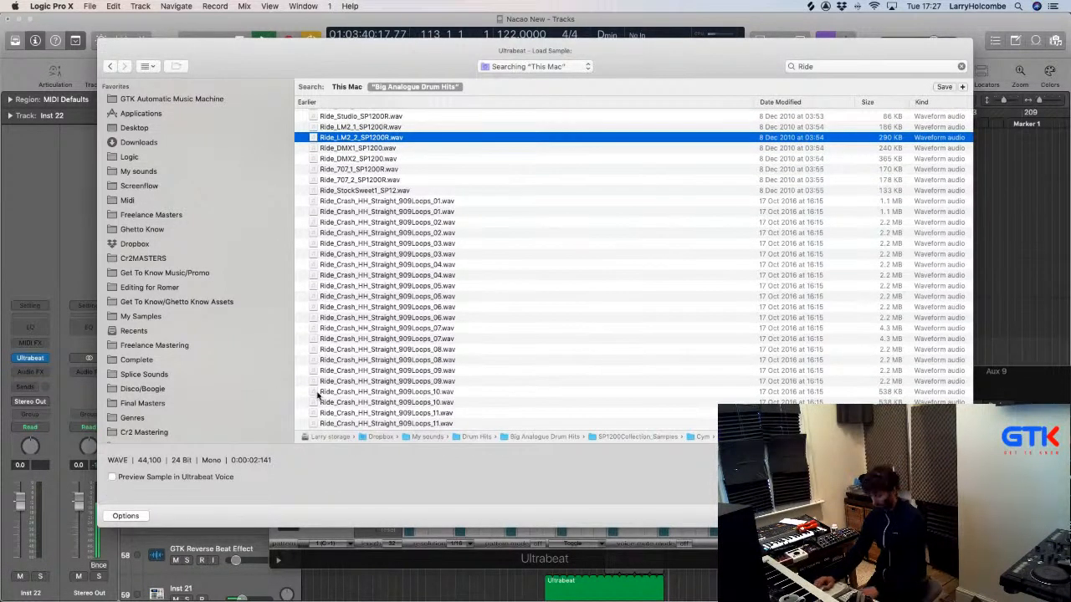
{"action": "scroll", "coordinate": [460, 184], "scroll_direction": "up", "scroll_amount": 1}
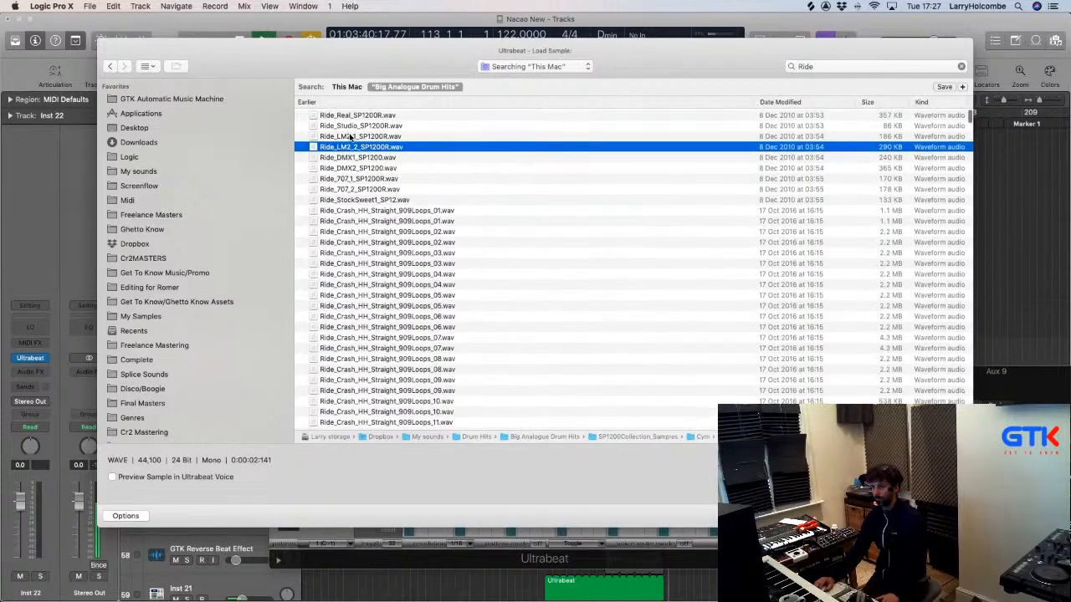
{"action": "left_click", "coordinate": [395, 284]}
{"action": "scroll", "coordinate": [395, 286], "scroll_direction": "down", "scroll_amount": 3}
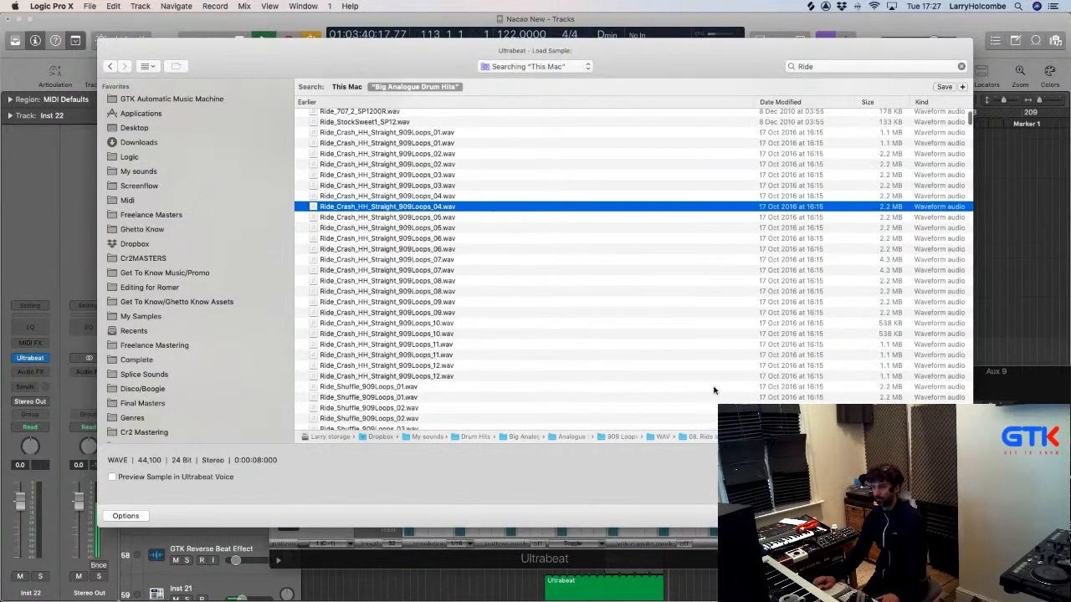
{"action": "left_click", "coordinate": [421, 303]}
{"action": "scroll", "coordinate": [423, 306], "scroll_direction": "down", "scroll_amount": 1}
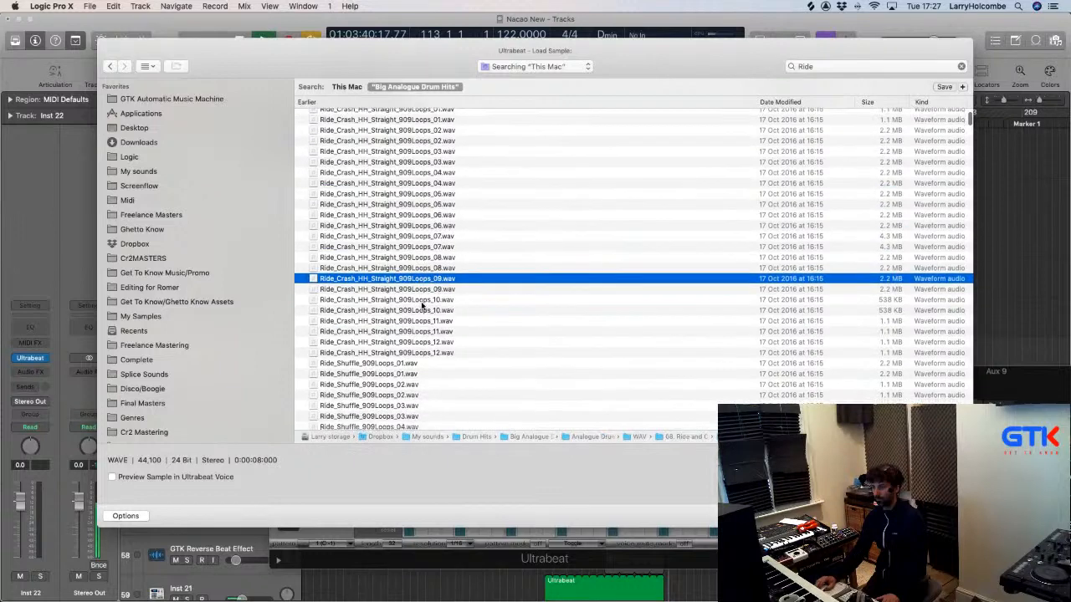
{"action": "left_click", "coordinate": [391, 300]}
{"action": "scroll", "coordinate": [389, 298], "scroll_direction": "down", "scroll_amount": 2}
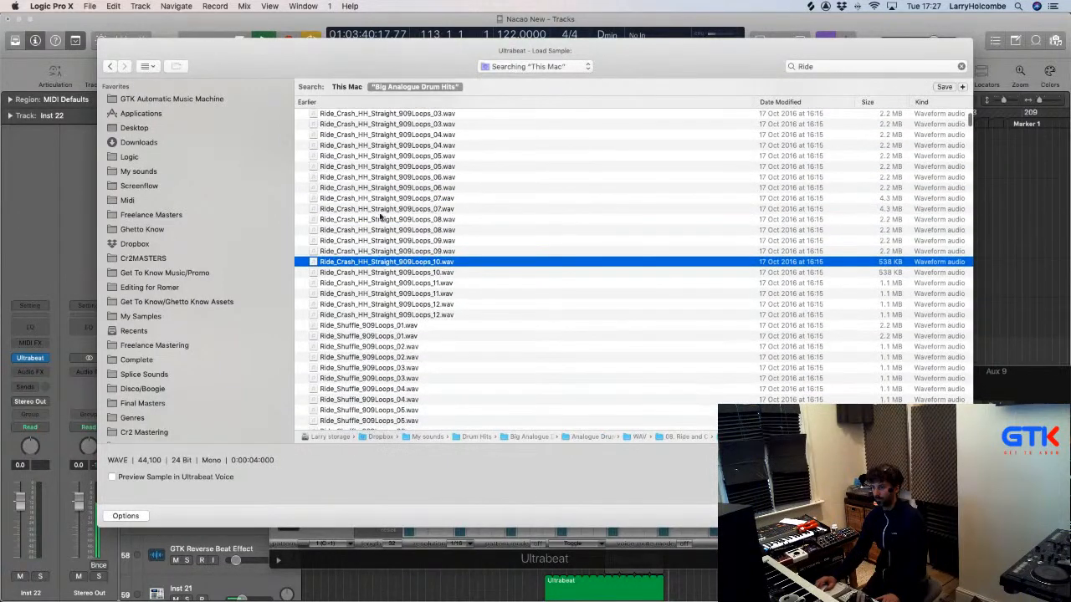
{"action": "left_click", "coordinate": [378, 202]}
{"action": "scroll", "coordinate": [377, 201], "scroll_direction": "up", "scroll_amount": 3}
{"action": "left_click", "coordinate": [375, 178]}
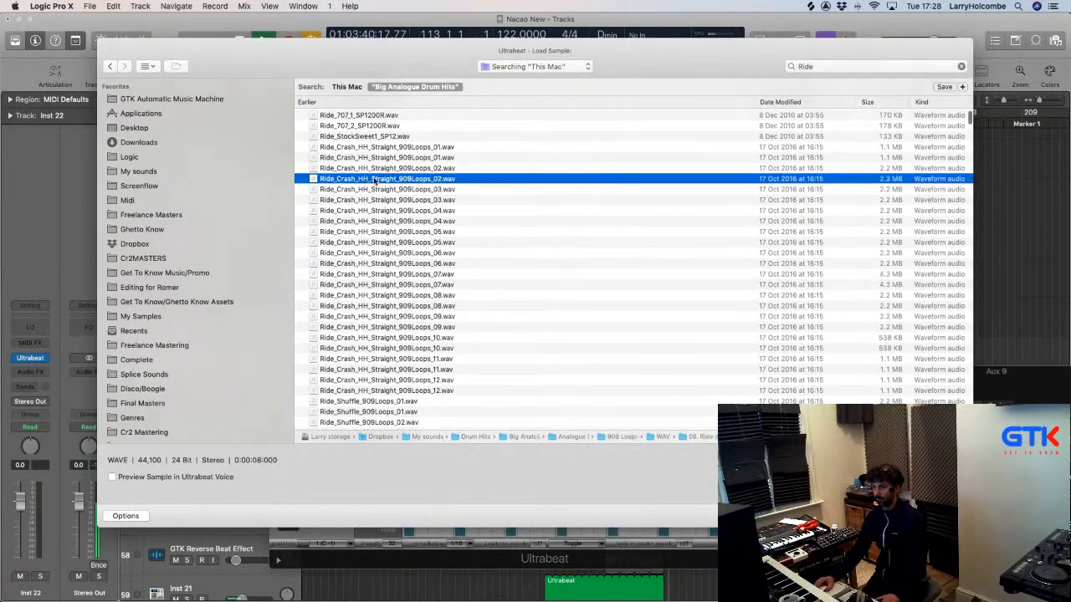
Preview the Ride_Shuffle and Ride_Straight 909 loops, then load the chosen ride loop into Ultrabeat.
{"action": "scroll", "coordinate": [383, 243], "scroll_direction": "down", "scroll_amount": 3}
{"action": "left_click", "coordinate": [382, 342]}
{"action": "scroll", "coordinate": [382, 341], "scroll_direction": "down", "scroll_amount": 2}
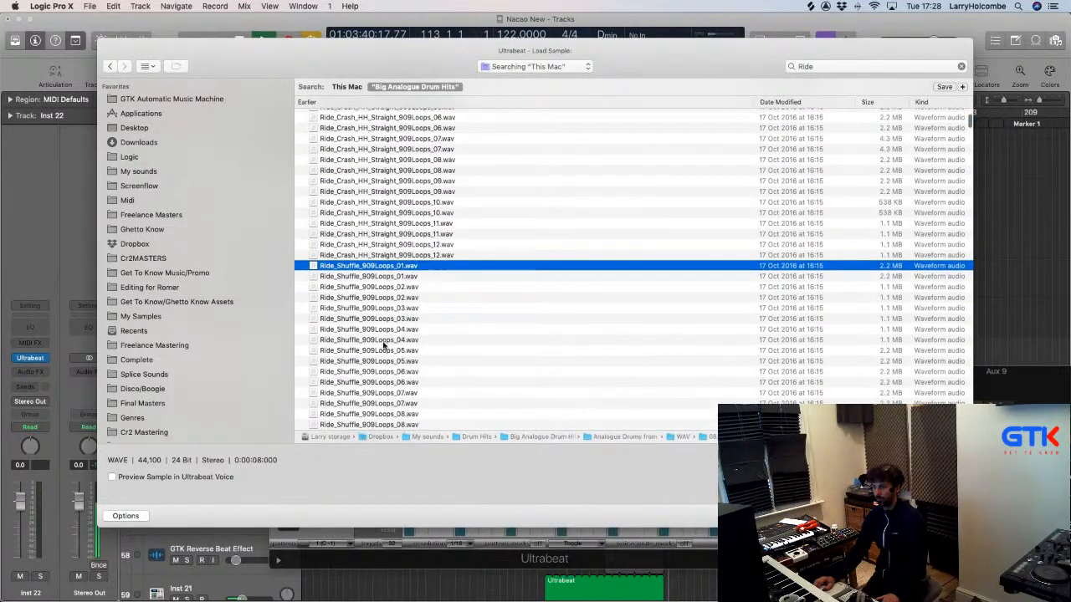
{"action": "left_click", "coordinate": [376, 337]}
{"action": "scroll", "coordinate": [375, 339], "scroll_direction": "down", "scroll_amount": 5}
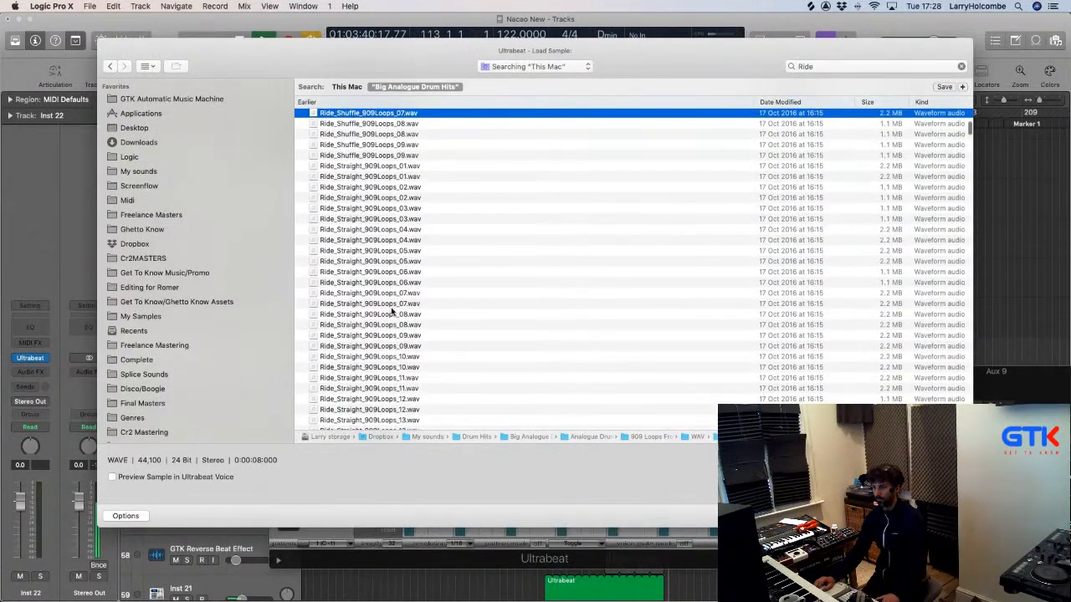
{"action": "left_click", "coordinate": [391, 307]}
{"action": "scroll", "coordinate": [391, 310], "scroll_direction": "down", "scroll_amount": 6}
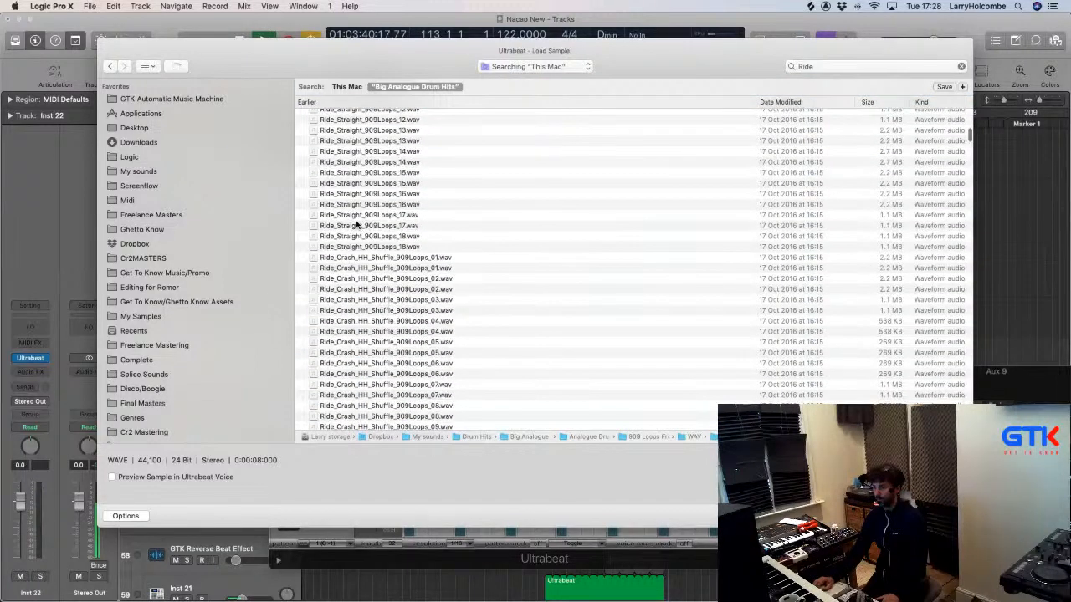
{"action": "left_click", "coordinate": [357, 225]}
{"action": "scroll", "coordinate": [357, 224], "scroll_direction": "down", "scroll_amount": 5}
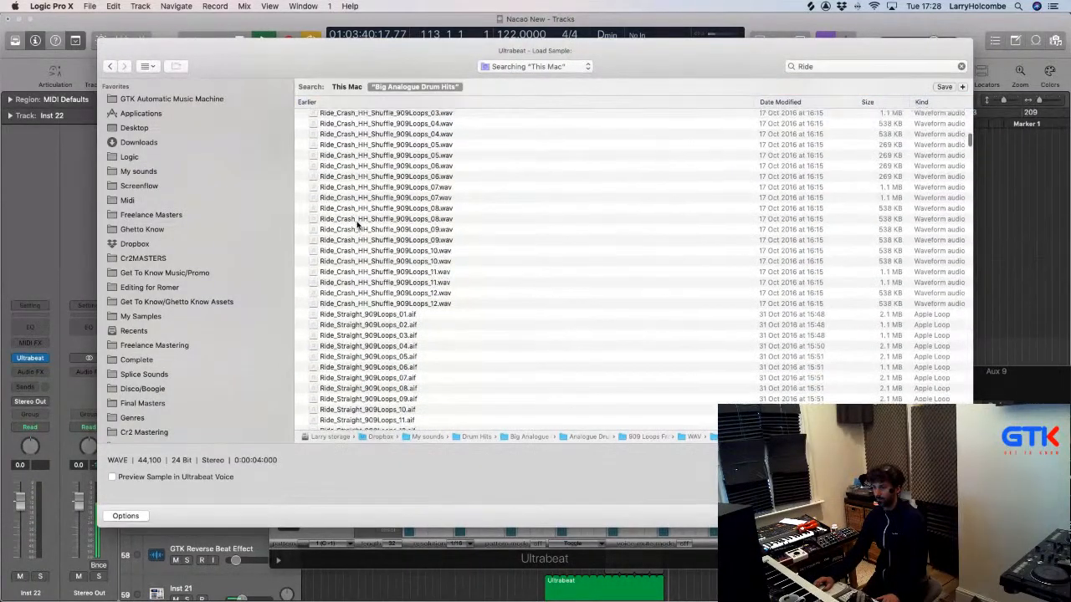
{"action": "scroll", "coordinate": [357, 225], "scroll_direction": "up", "scroll_amount": 1}
{"action": "left_click", "coordinate": [943, 516]}
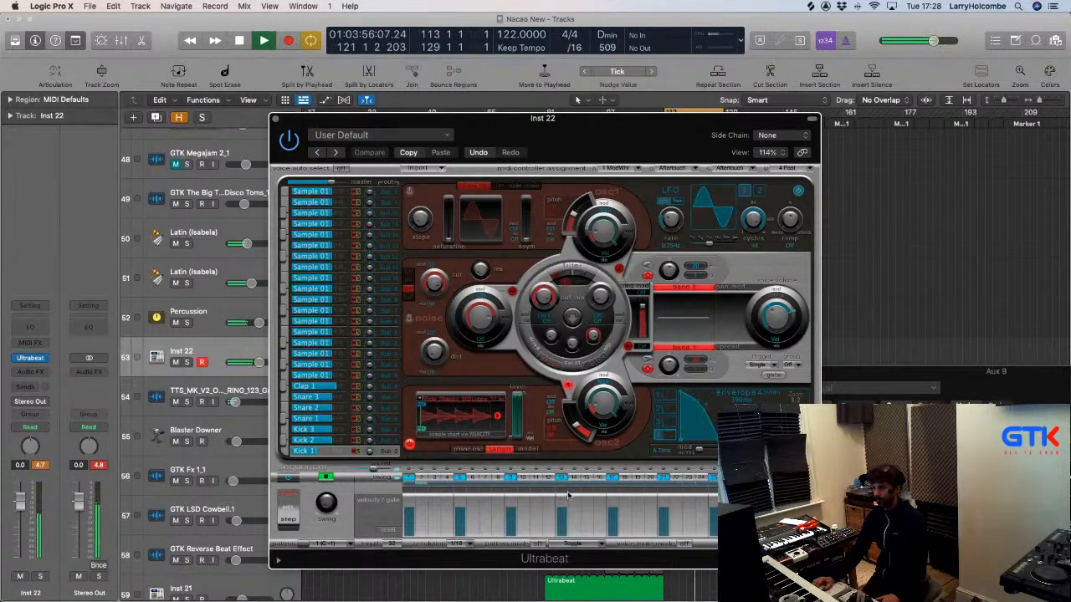
Lower Inst 22 to -9.6 dB and switch off step 2 of its Ultrabeat pattern.
{"action": "right_click", "coordinate": [441, 488]}
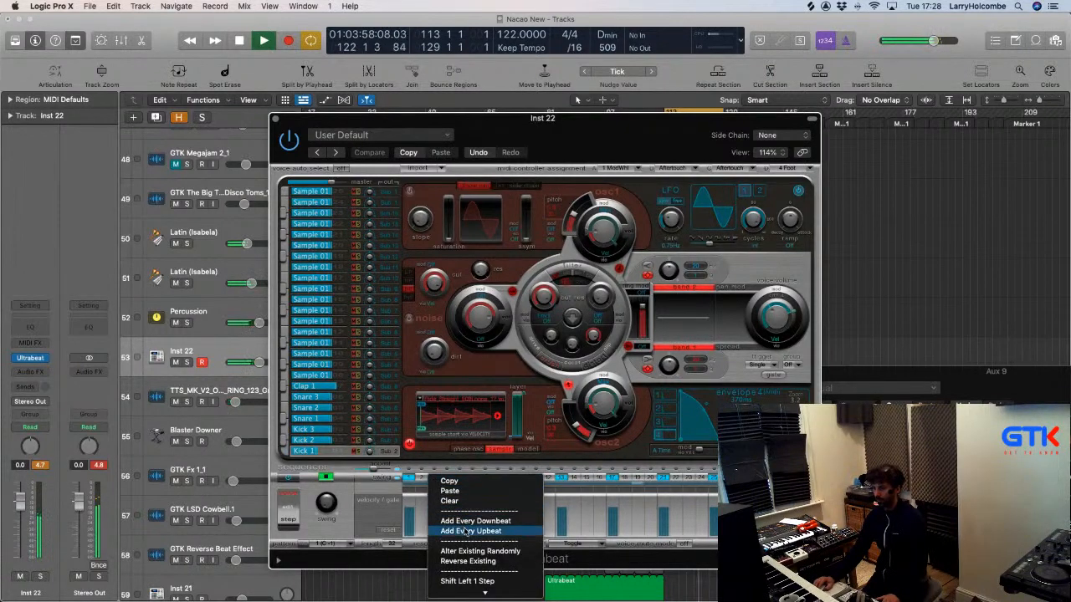
{"action": "left_click", "coordinate": [24, 528]}
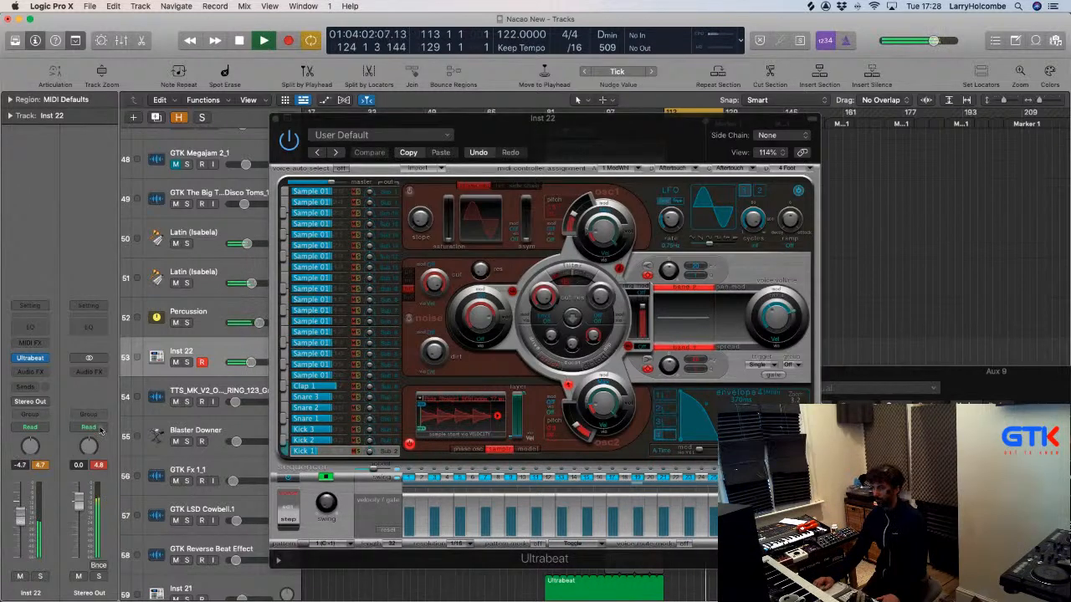
{"action": "left_click", "coordinate": [433, 480]}
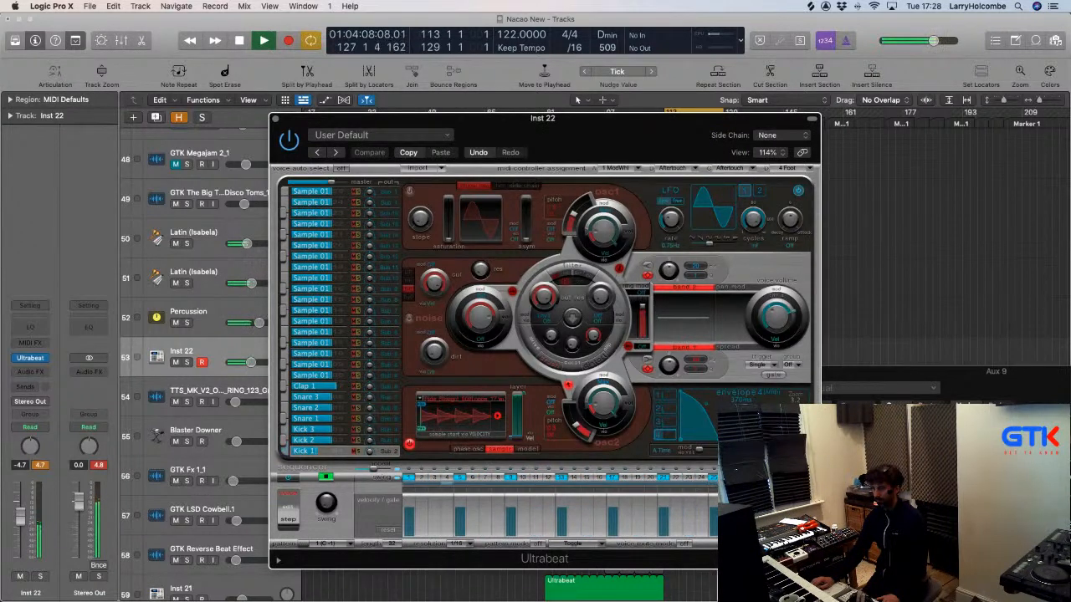
{"action": "left_click", "coordinate": [274, 120]}
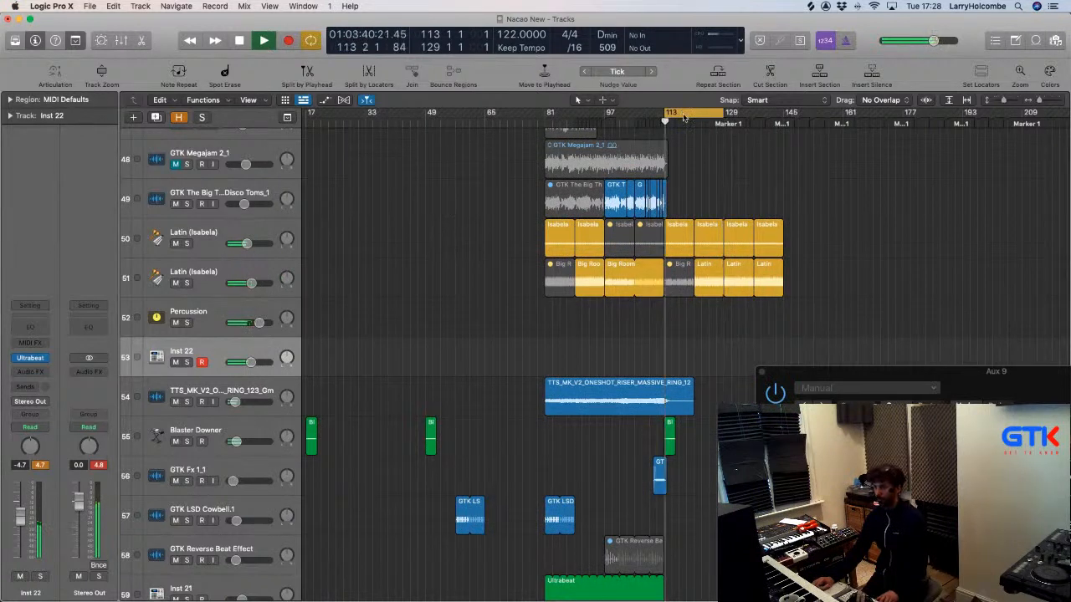
Turn off Cycle and play Inst 22 from bar 113, briefly muting and unmuting it.
{"action": "key", "text": "c"}
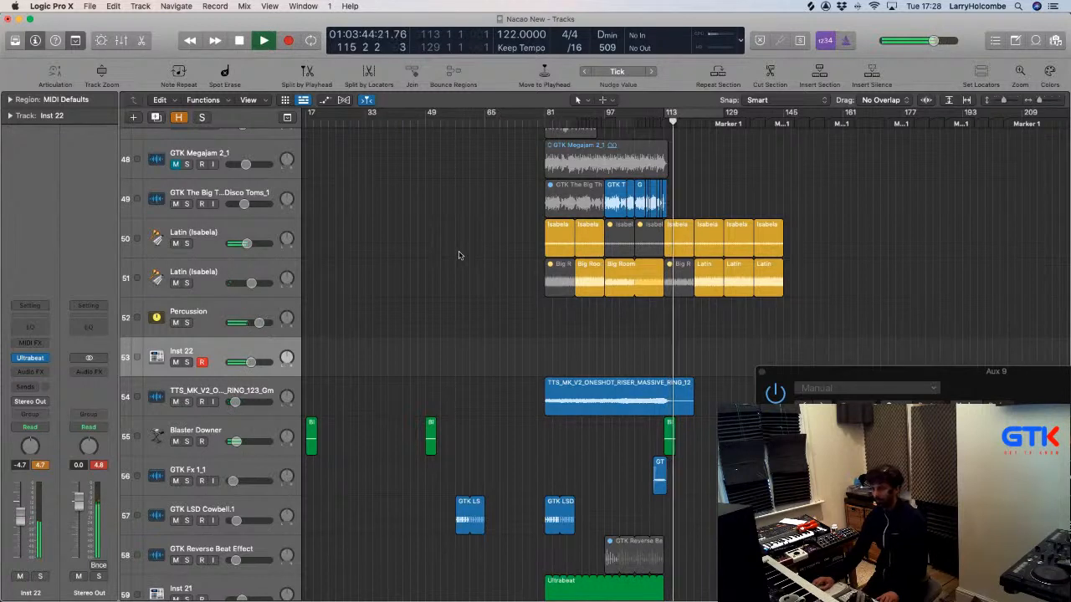
{"action": "left_click", "coordinate": [20, 576]}
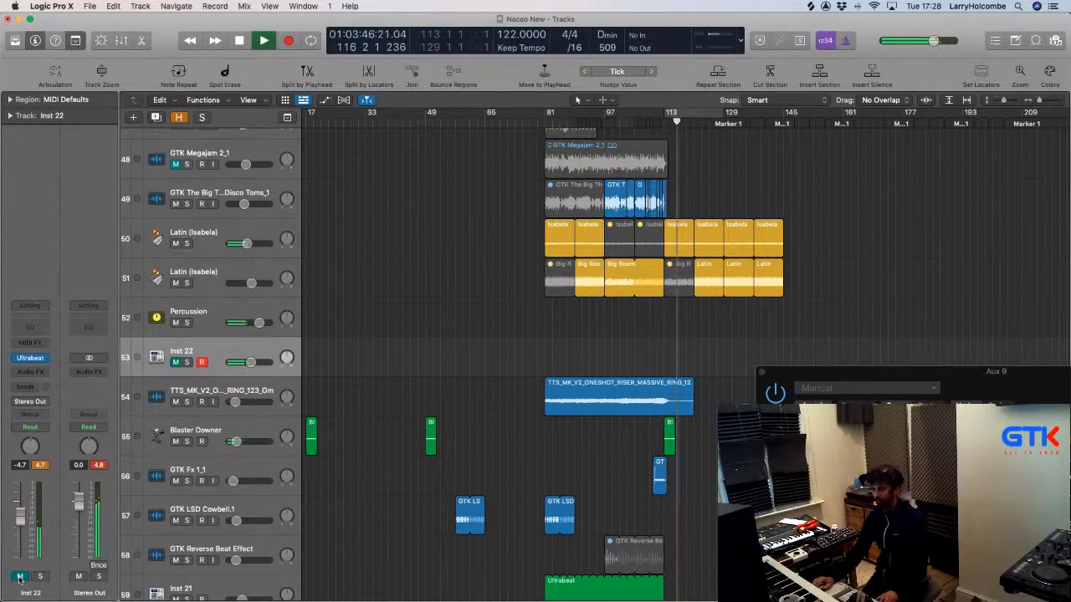
{"action": "left_click", "coordinate": [21, 577]}
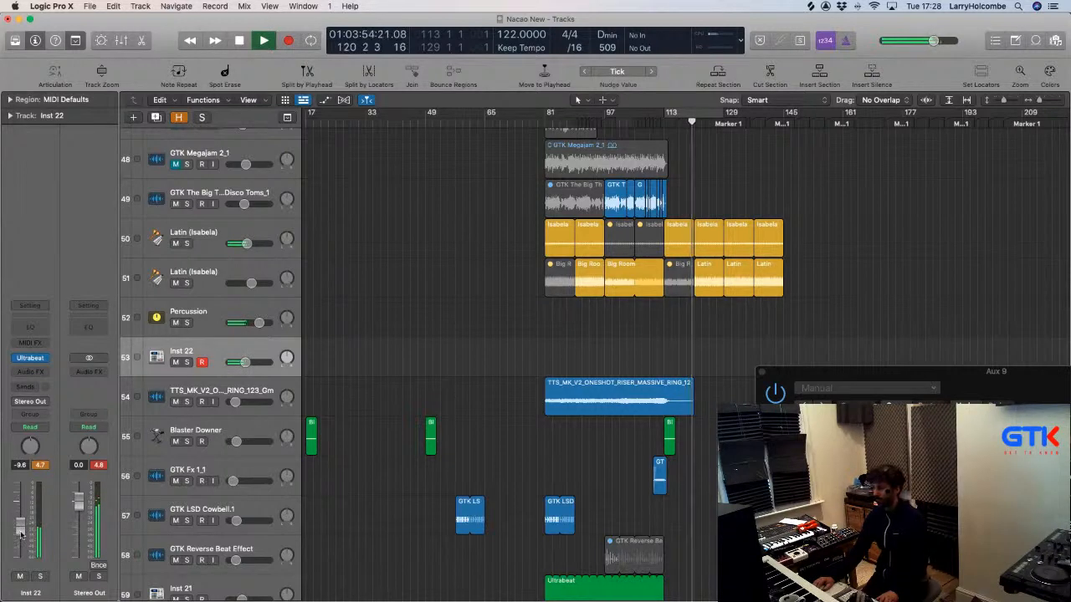
{"action": "left_click", "coordinate": [30, 359]}
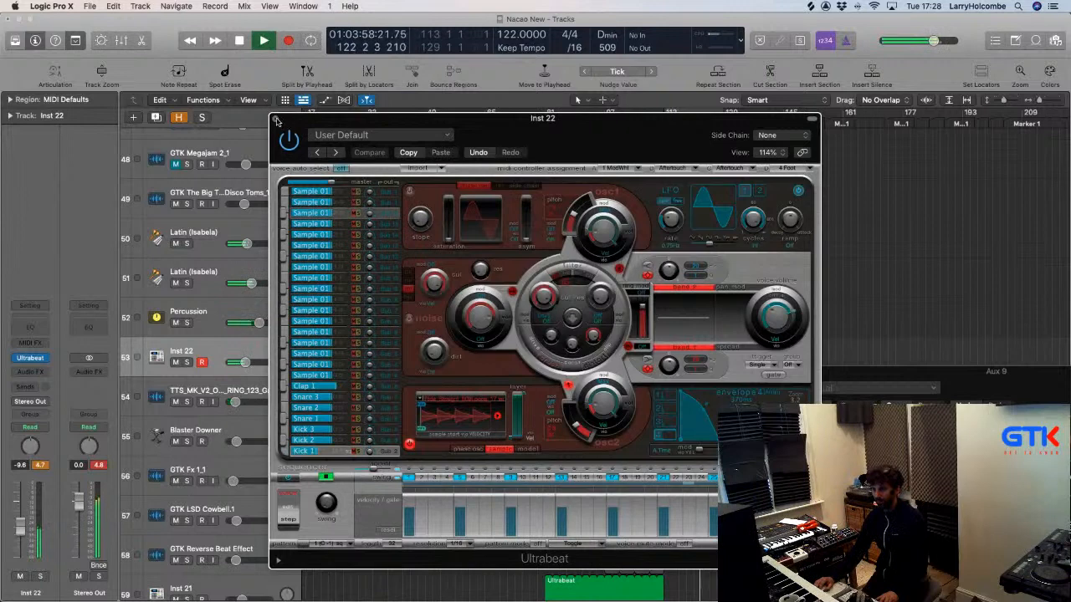
{"action": "left_click", "coordinate": [276, 120]}
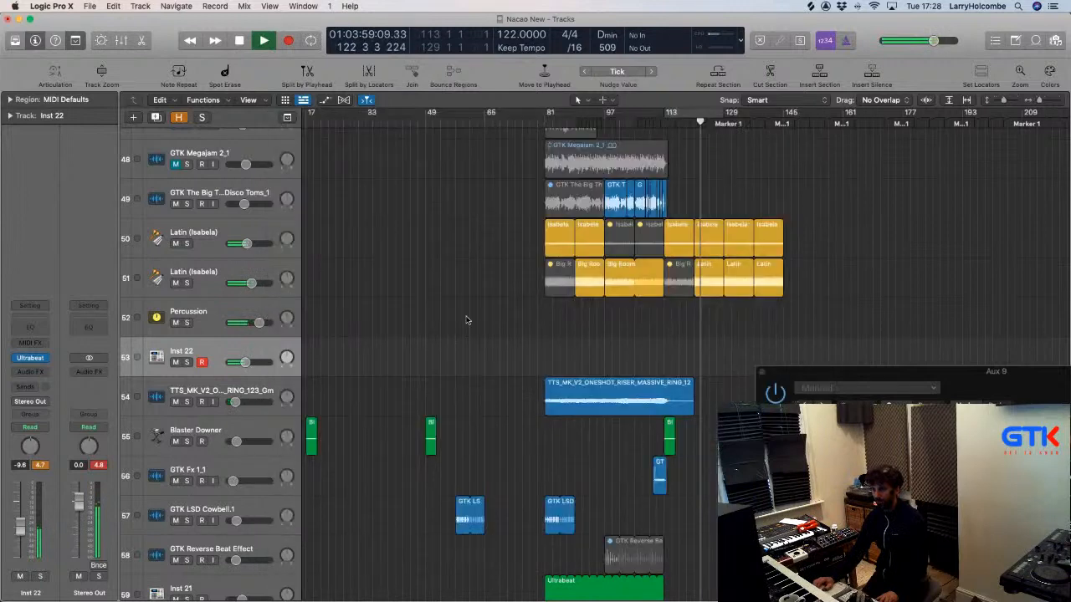
{"action": "left_click", "coordinate": [34, 359]}
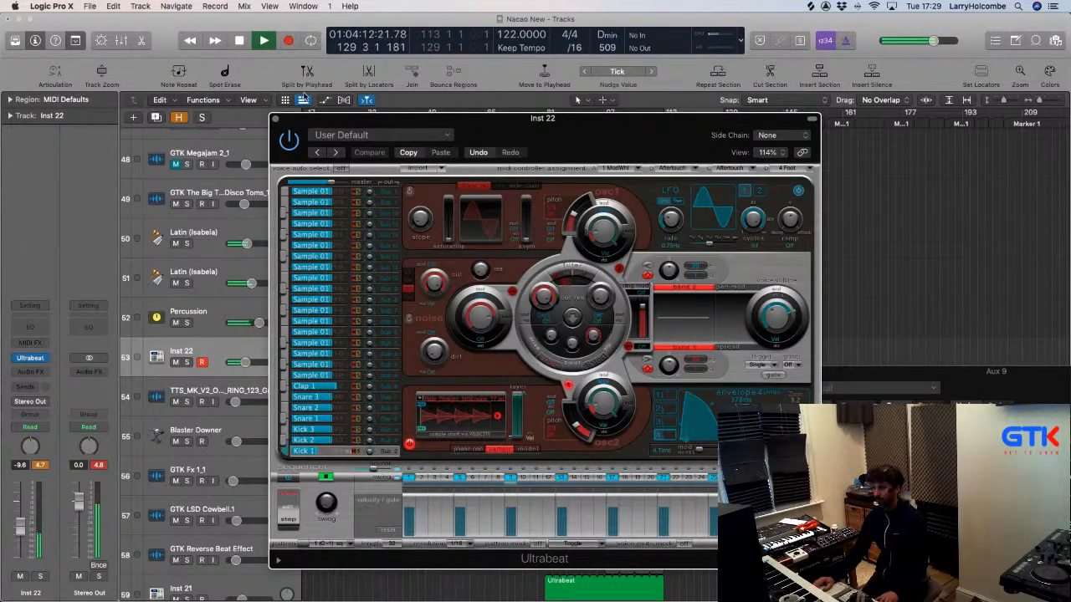
{"action": "left_click", "coordinate": [277, 120]}
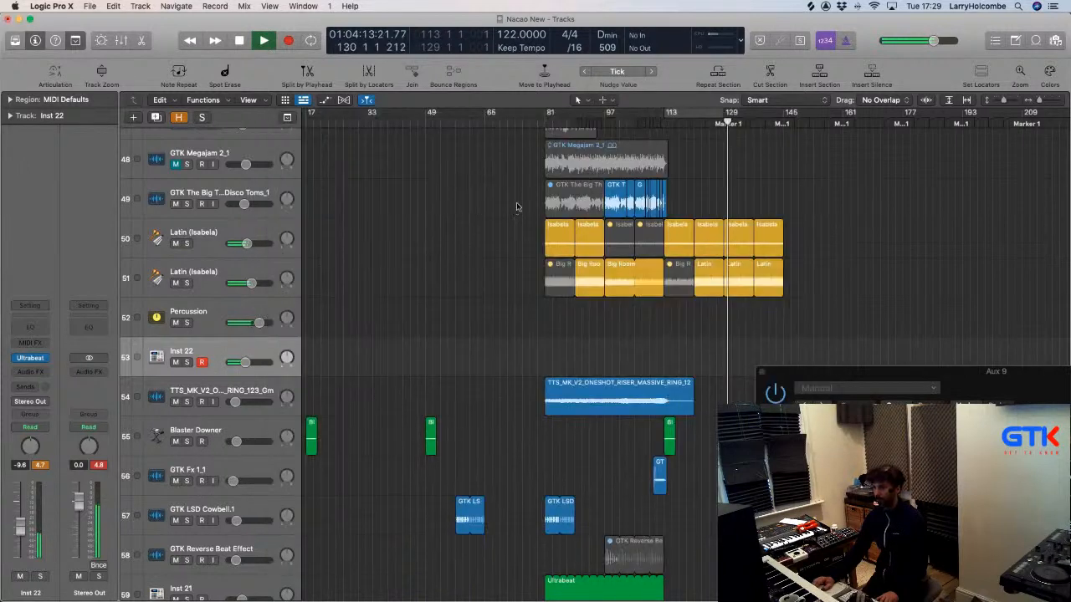
{"action": "left_click", "coordinate": [662, 124]}
{"action": "key", "text": "space"}
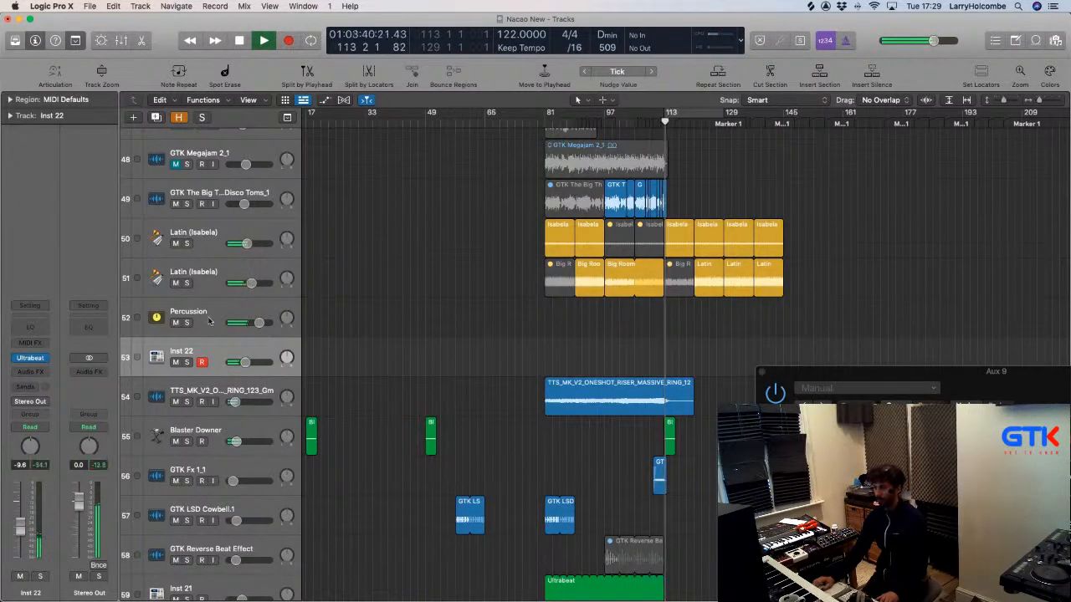
Drag the Ultrabeat pattern onto Inst 22 as a new region just after bar 113.
{"action": "left_click", "coordinate": [30, 358]}
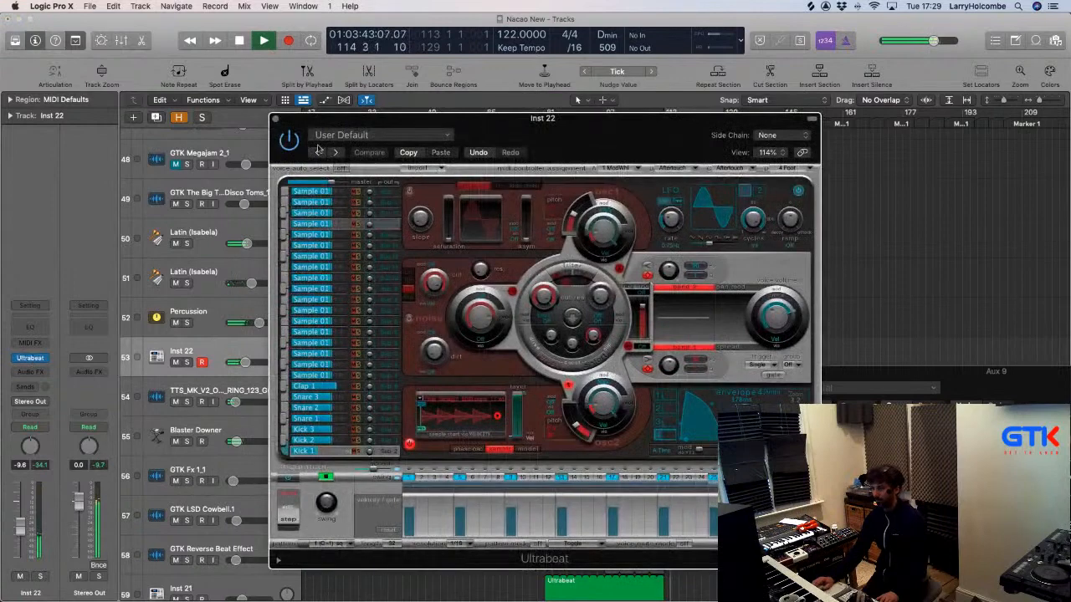
{"action": "left_click_drag", "start_coordinate": [309, 119], "coordinate": [148, 64]}
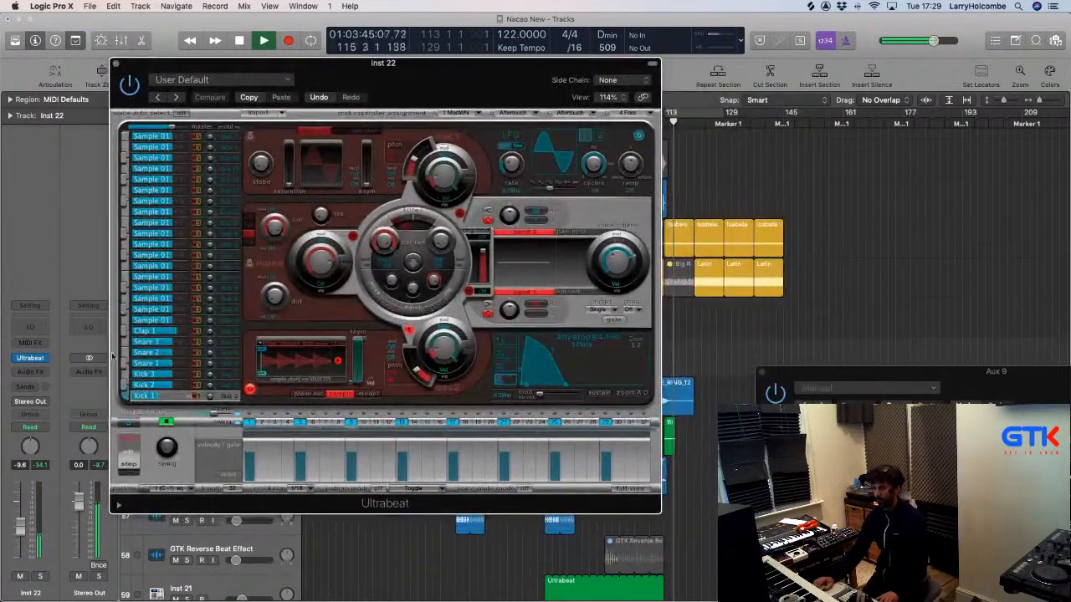
{"action": "left_click_drag", "start_coordinate": [146, 491], "coordinate": [686, 356]}
{"action": "left_click", "coordinate": [675, 323]}
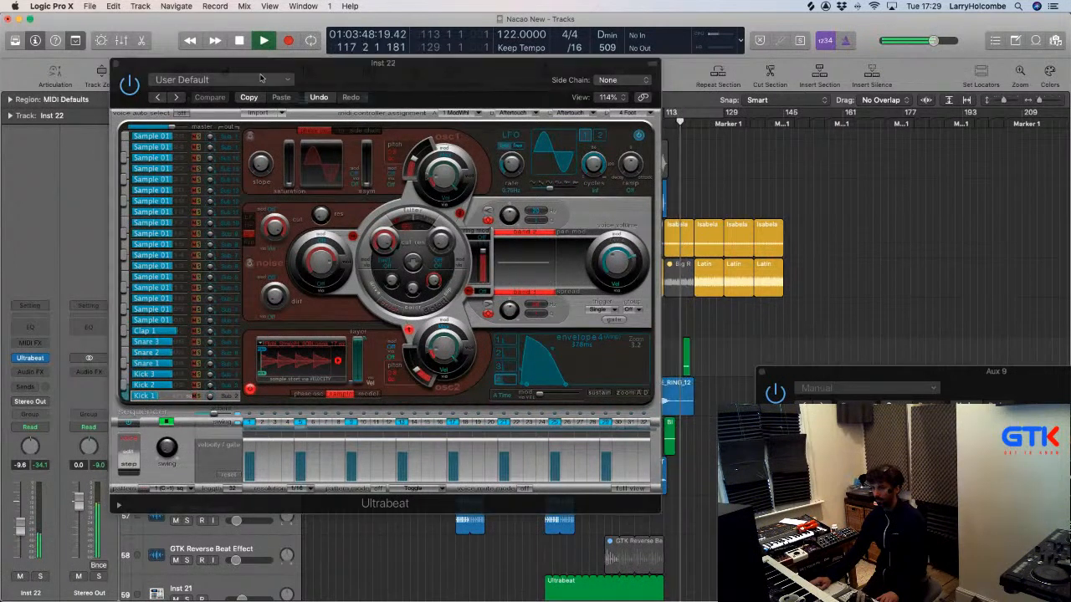
{"action": "left_click", "coordinate": [116, 64]}
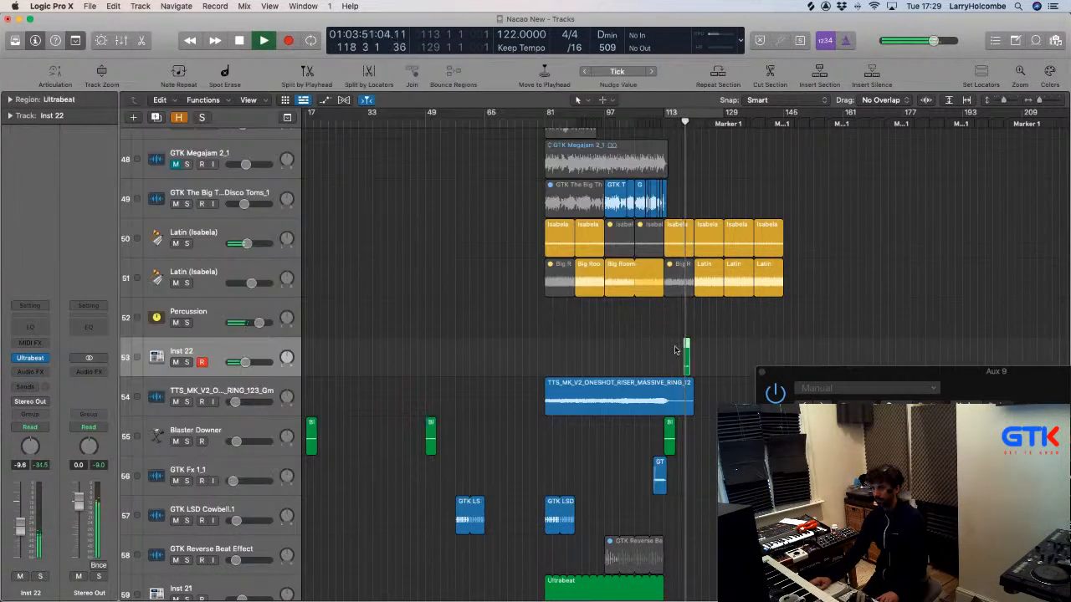
Shift the Ultrabeat region to bar 113 and turn off Ultrabeat's internal step sequencer.
{"action": "mouse_move", "coordinate": [686, 349]}
{"action": "left_mouse_down"}
{"action": "mouse_move", "coordinate": [663, 350]}
{"action": "mouse_move", "coordinate": [692, 343]}
{"action": "left_mouse_up"}
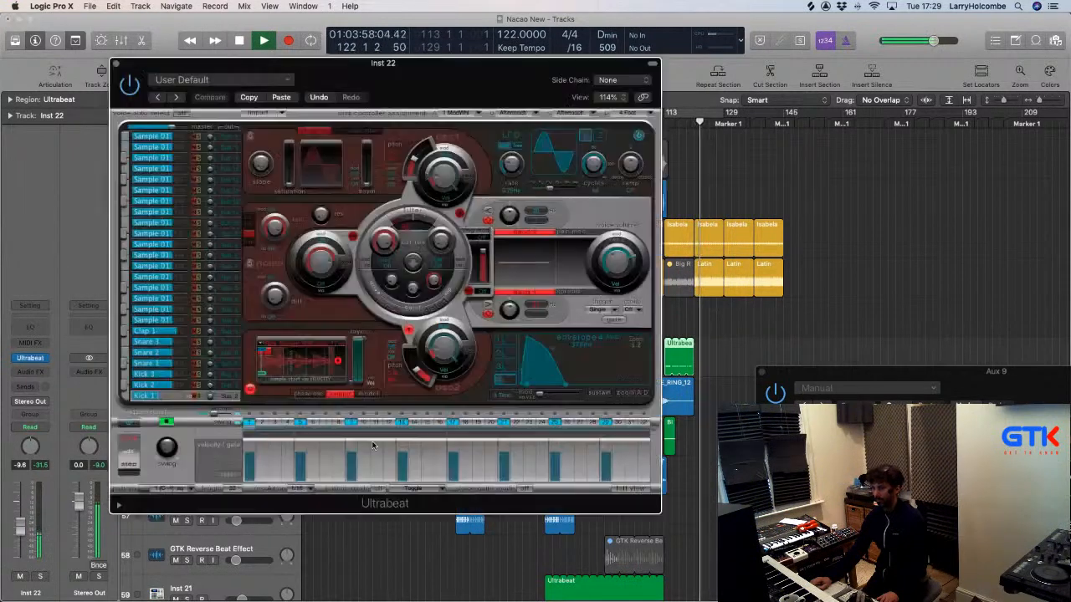
{"action": "left_click", "coordinate": [129, 423]}
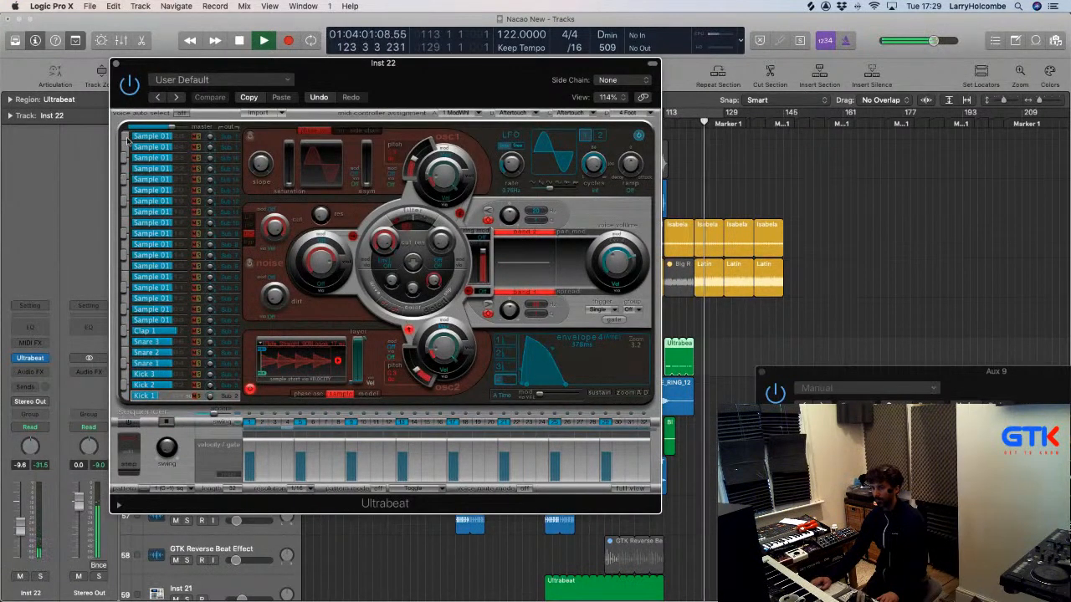
{"action": "left_click", "coordinate": [117, 64]}
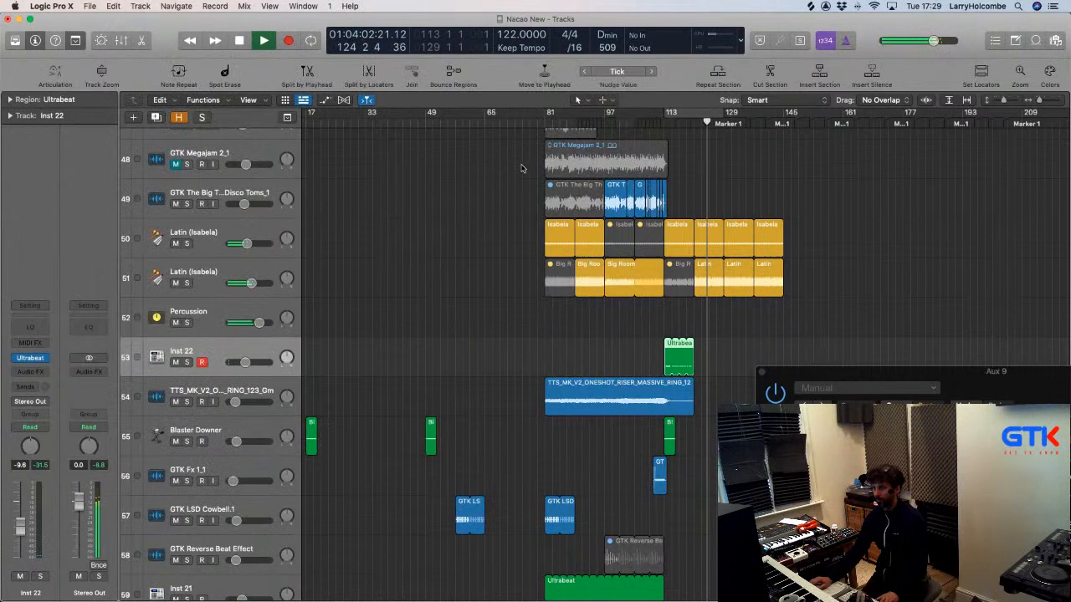
{"action": "left_click", "coordinate": [541, 123]}
{"action": "left_click", "coordinate": [461, 238]}
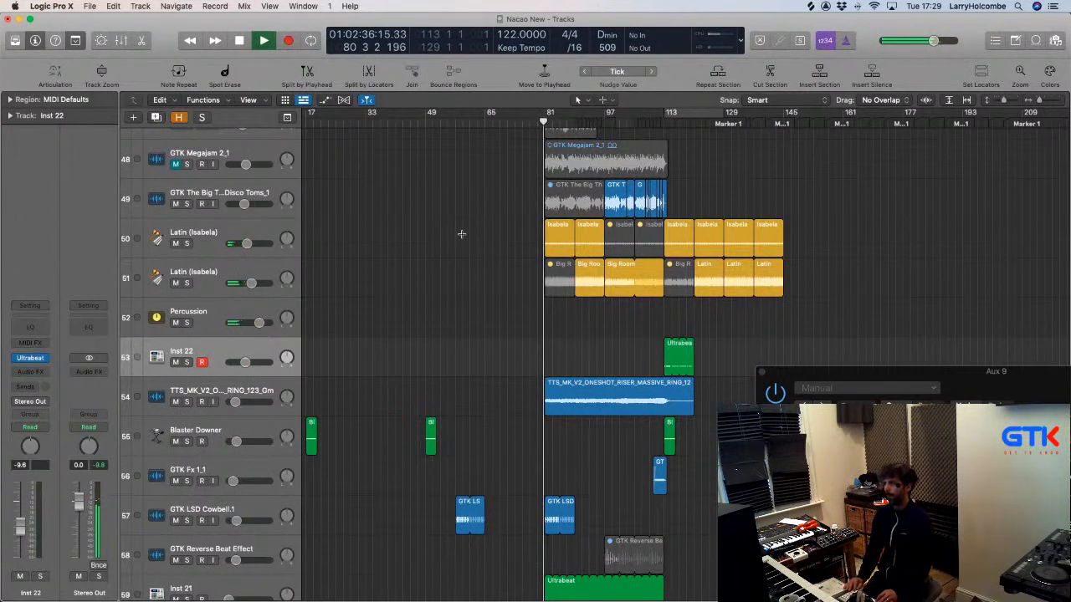
Select the GTK LSD Cowbell.2 region and zoom in on bars 65–113, Extra Hat 2 to Inst 22.
{"action": "key", "text": "super+Up"}
{"action": "key", "text": "super+Up"}
{"action": "key", "text": "super+Up"}
{"action": "key", "text": "super+Up"}
{"action": "key", "text": "super+Up"}
{"action": "key", "text": "super+Up"}
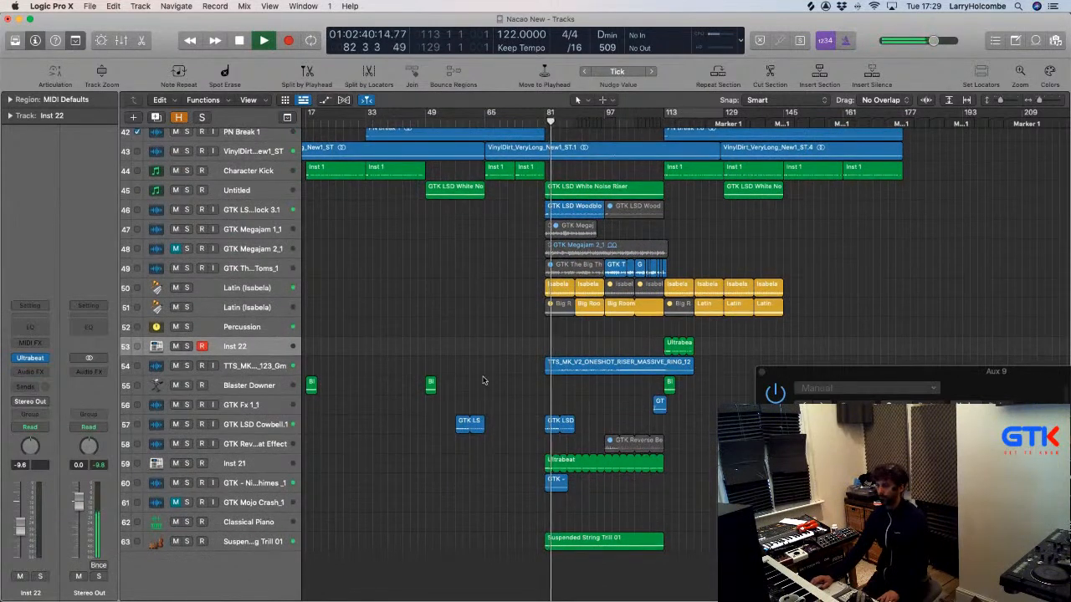
{"action": "left_click", "coordinate": [549, 421]}
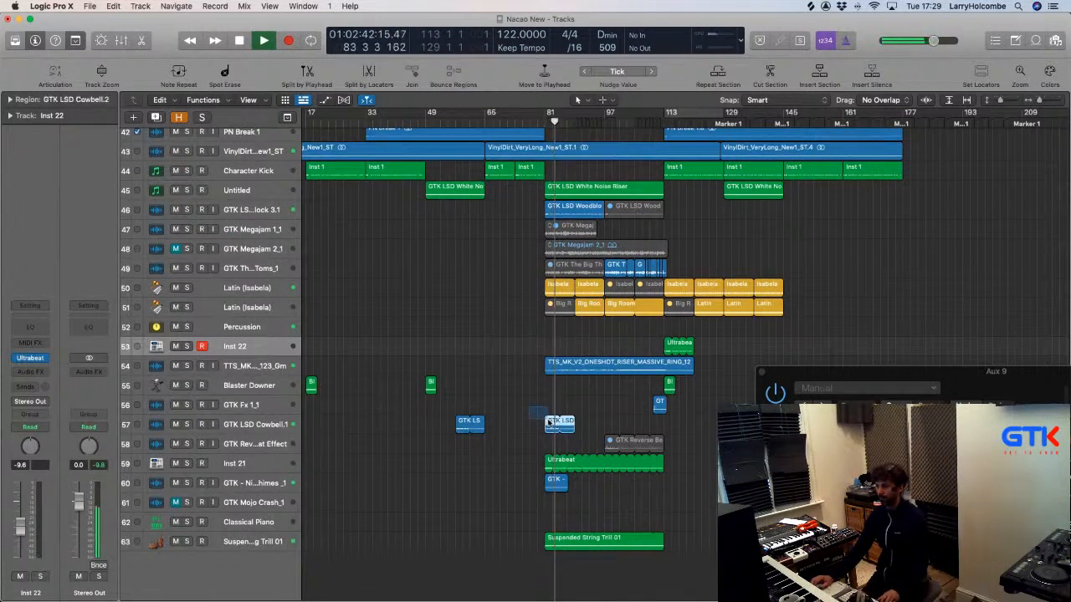
{"action": "key", "text": "super+Left"}
{"action": "key", "text": "super+Up"}
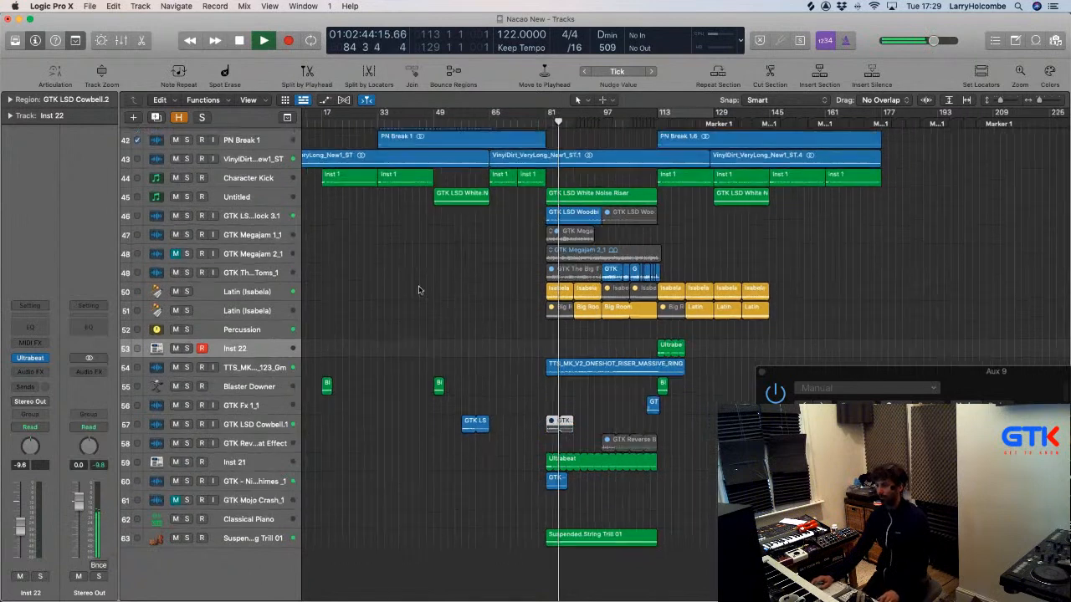
{"action": "scroll", "coordinate": [419, 290], "scroll_direction": "left", "scroll_amount": 1}
{"action": "scroll", "coordinate": [419, 290], "scroll_direction": "left", "scroll_amount": 1}
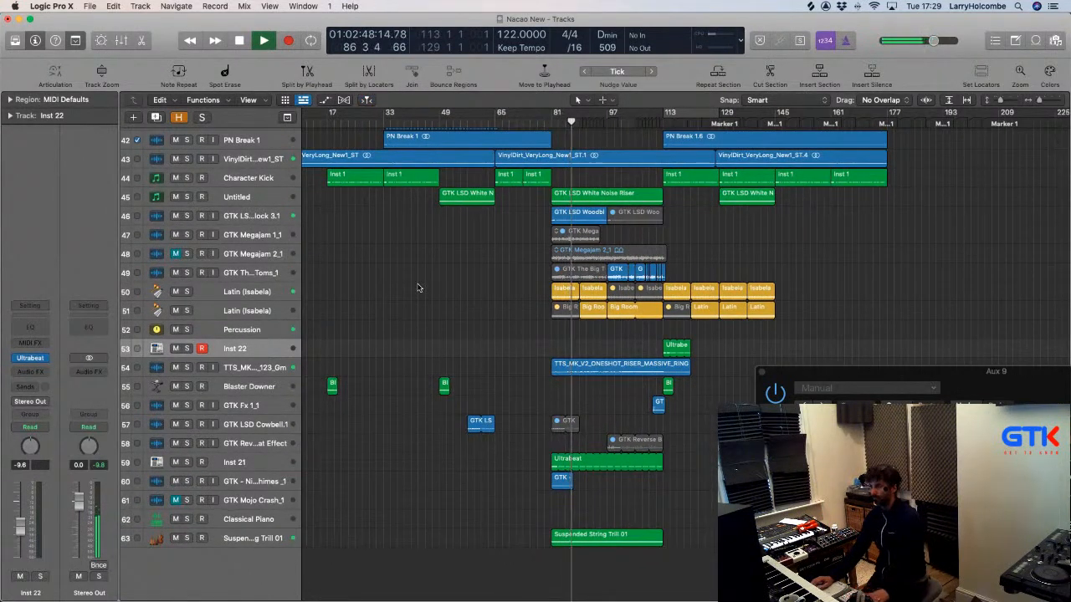
{"action": "left_click_drag", "start_coordinate": [494, 226], "coordinate": [604, 420]}
Mute the four Extra Hat 2 regions near bar 81.
{"action": "scroll", "coordinate": [599, 416], "scroll_direction": "up", "scroll_amount": 15}
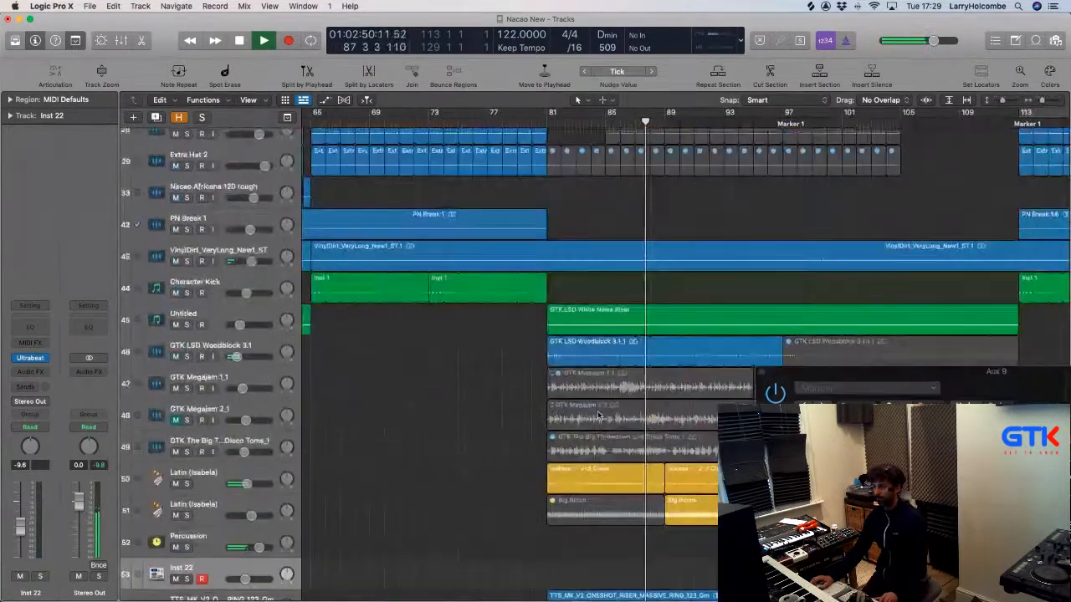
{"action": "key", "text": "super+Up"}
{"action": "key", "text": "super+Up"}
{"action": "key", "text": "super+Left"}
{"action": "key", "text": "super+Left"}
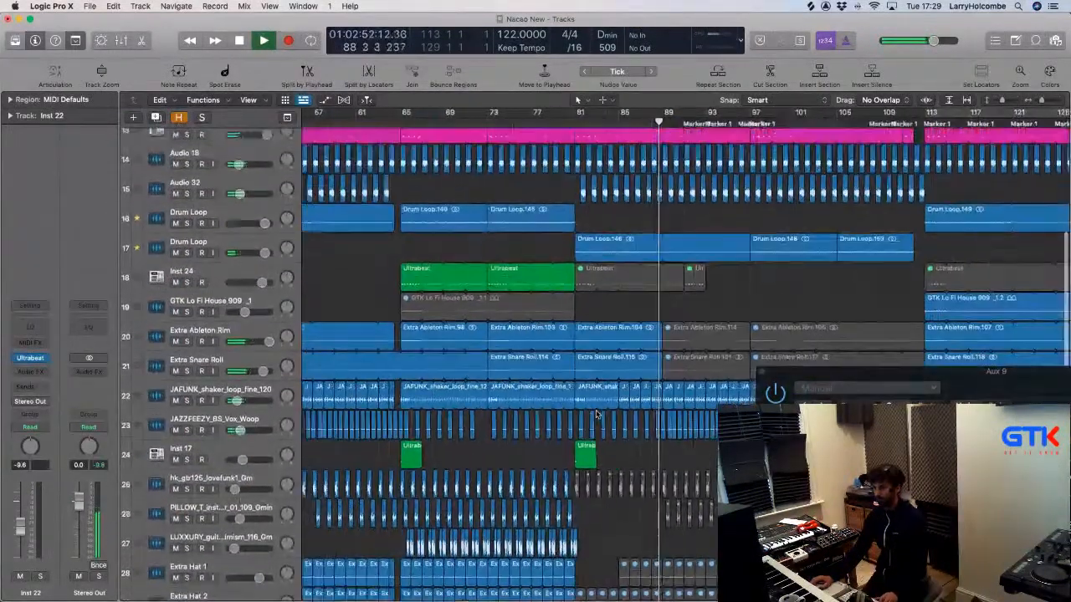
{"action": "scroll", "coordinate": [536, 266], "scroll_direction": "down", "scroll_amount": 5}
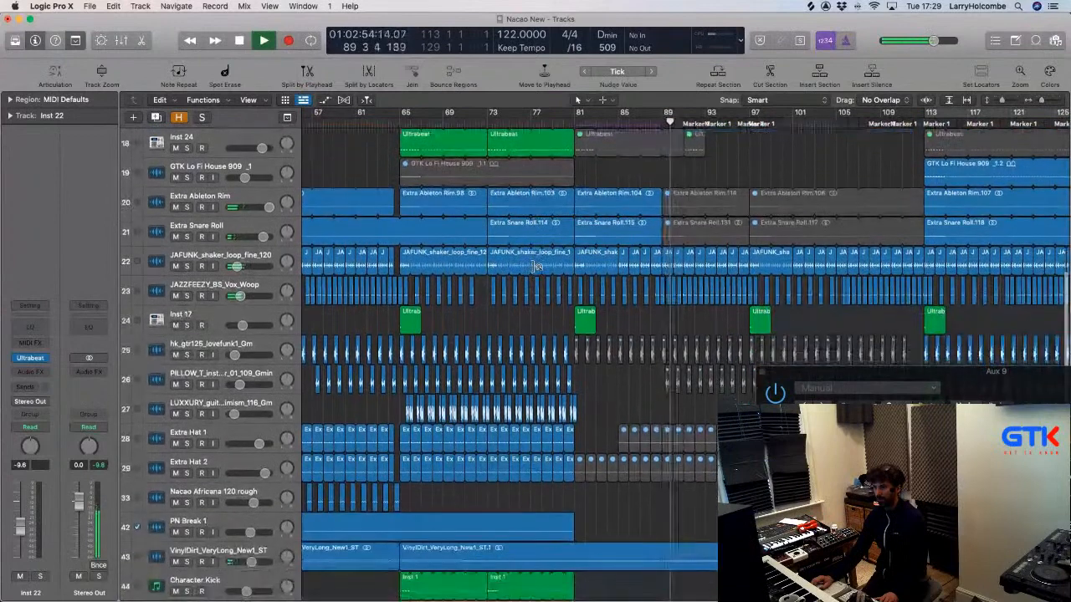
{"action": "scroll", "coordinate": [536, 266], "scroll_direction": "down", "scroll_amount": 3}
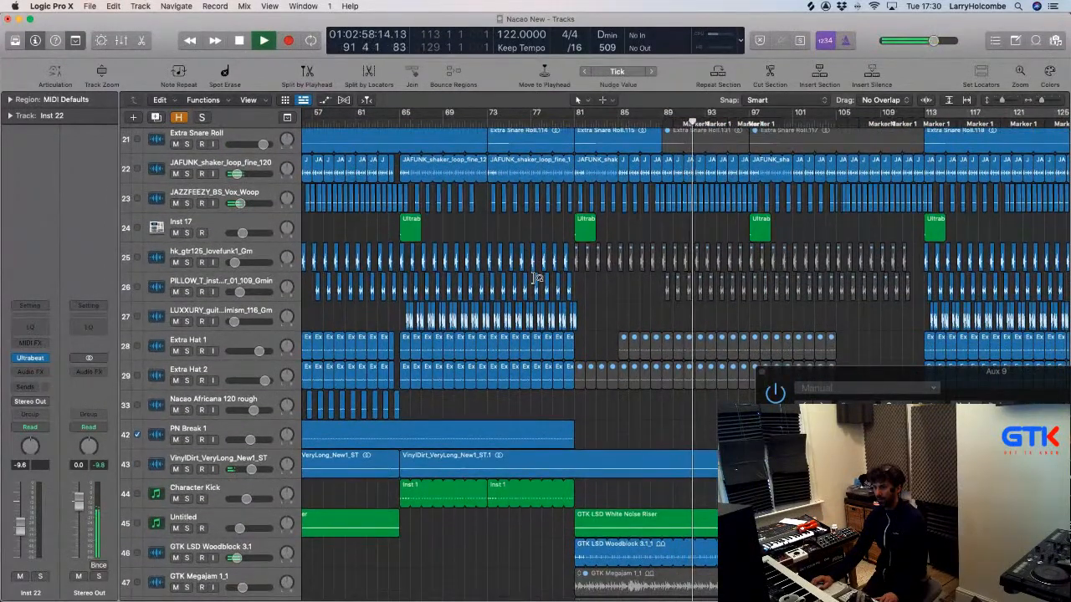
{"action": "scroll", "coordinate": [536, 277], "scroll_direction": "up", "scroll_amount": 2}
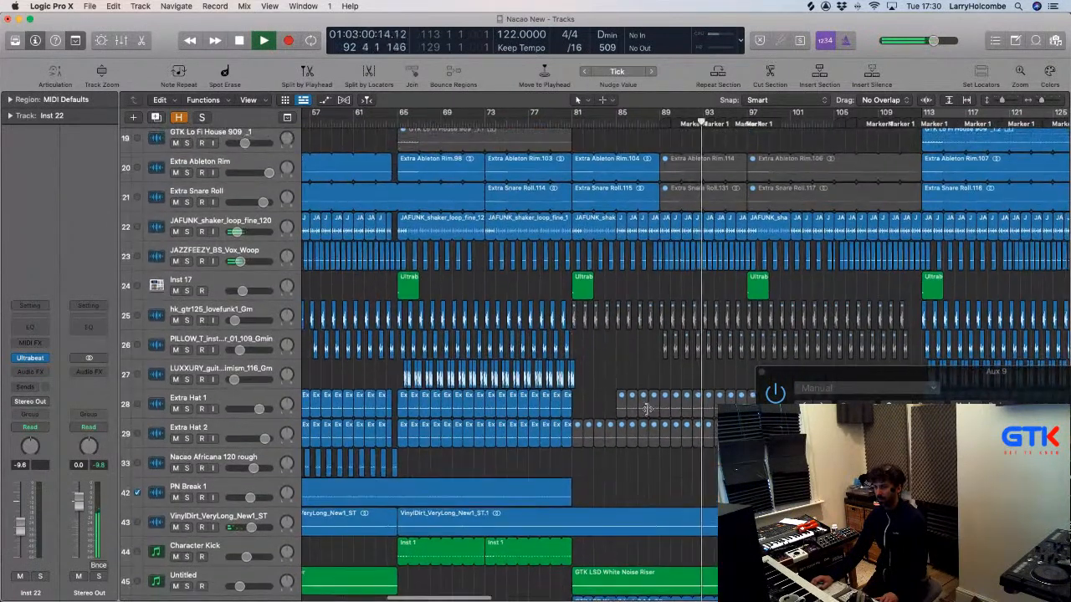
{"action": "left_click_drag", "start_coordinate": [583, 414], "coordinate": [607, 429]}
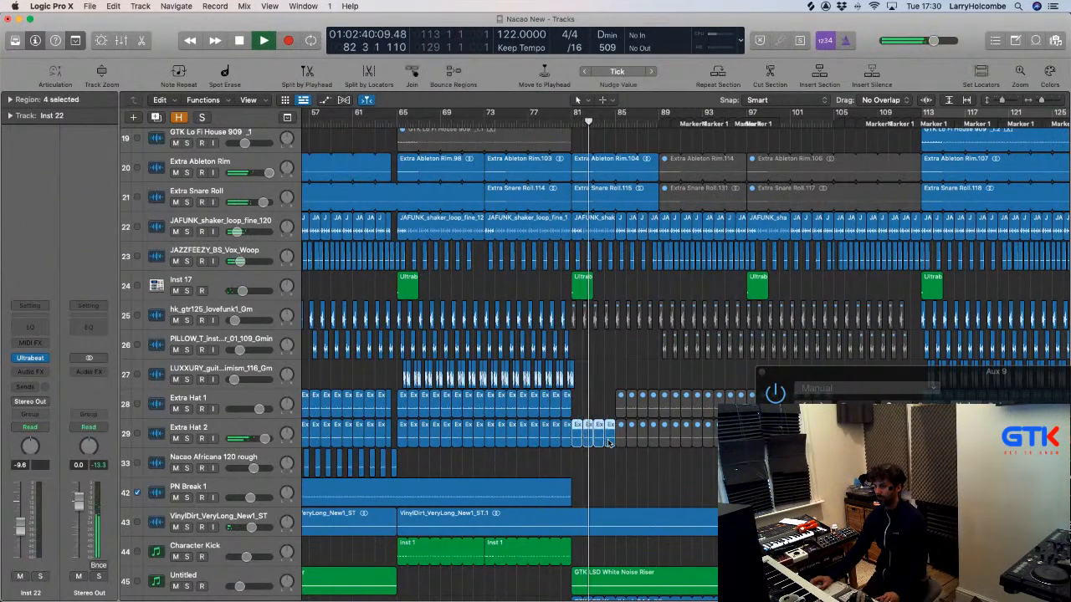
{"action": "key", "text": "ctrl+m"}
Close the Aux 9 plug-in window and zoom in on bars 76–113 of tracks 44–58.
{"action": "scroll", "coordinate": [608, 443], "scroll_direction": "right", "scroll_amount": 2}
{"action": "scroll", "coordinate": [759, 368], "scroll_direction": "down", "scroll_amount": 3}
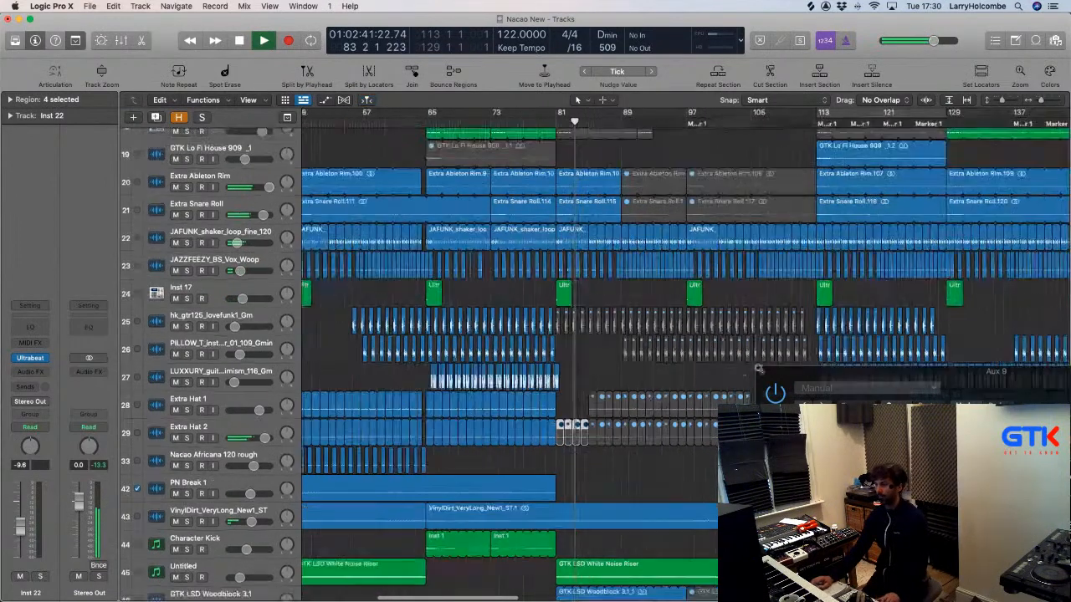
{"action": "scroll", "coordinate": [759, 368], "scroll_direction": "down", "scroll_amount": 4}
{"action": "left_click", "coordinate": [759, 368]}
{"action": "scroll", "coordinate": [702, 369], "scroll_direction": "up", "scroll_amount": 4}
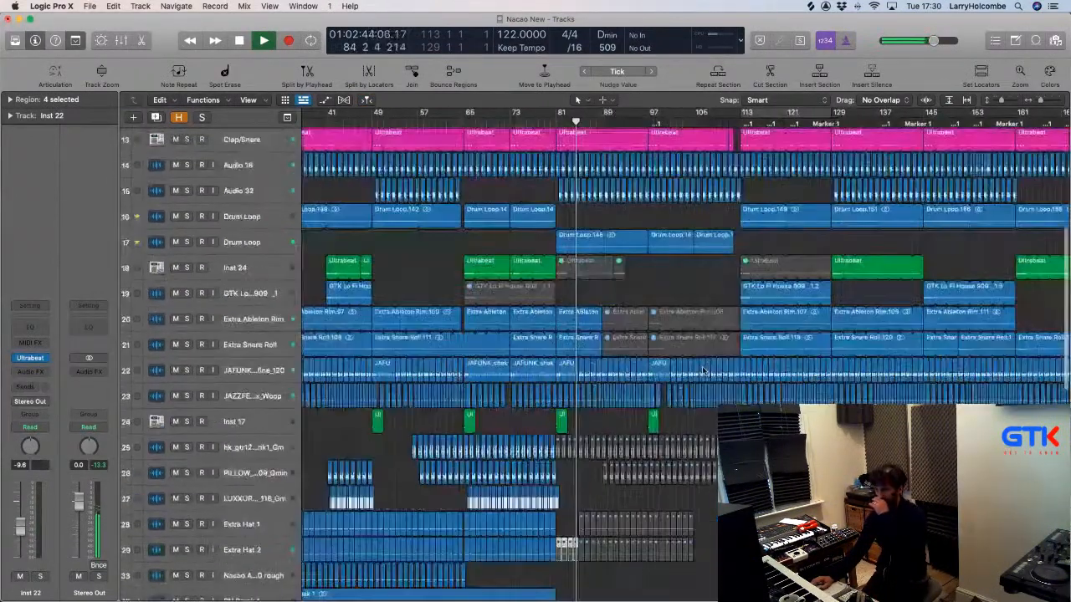
{"action": "scroll", "coordinate": [681, 417], "scroll_direction": "down", "scroll_amount": 8}
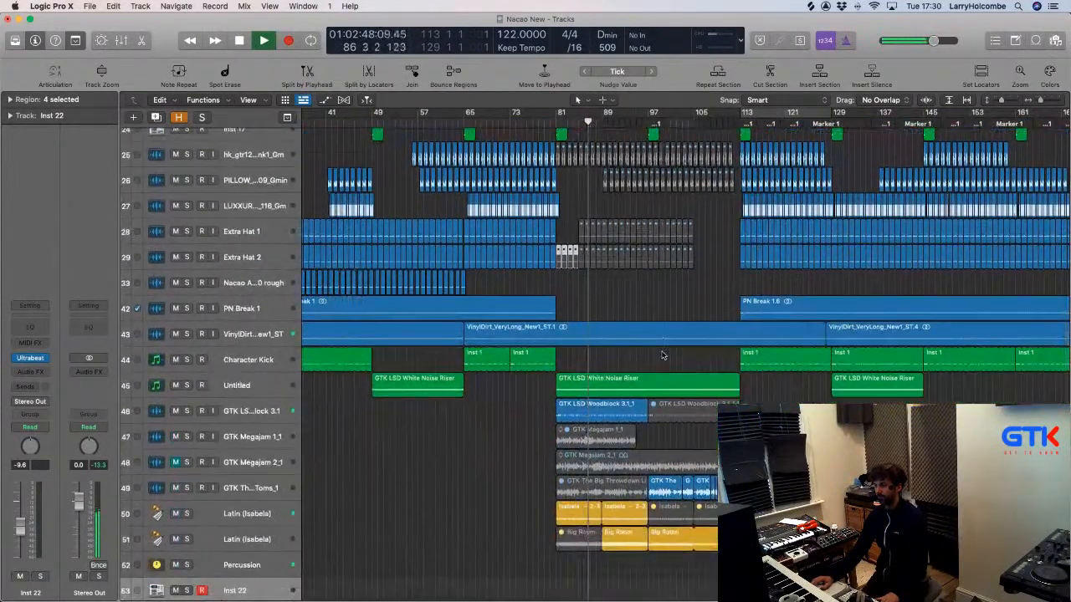
{"action": "scroll", "coordinate": [662, 355], "scroll_direction": "down", "scroll_amount": 15}
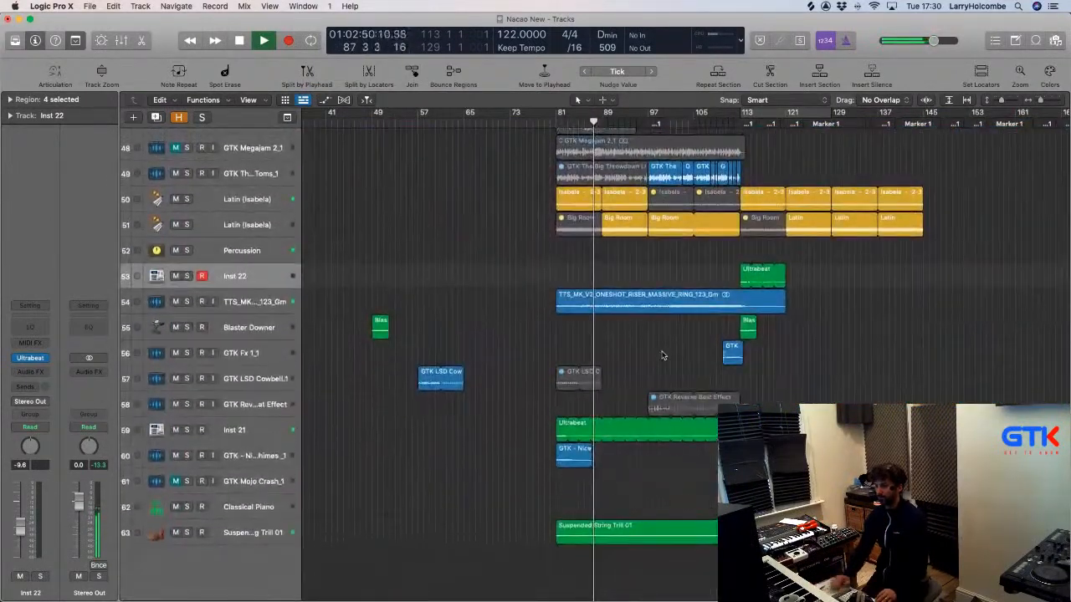
{"action": "key", "text": "super+Up"}
{"action": "key", "text": "super+Up"}
{"action": "key", "text": "super+Up"}
{"action": "key", "text": "super+Up"}
{"action": "key", "text": "super+Up"}
{"action": "key", "text": "super+Up"}
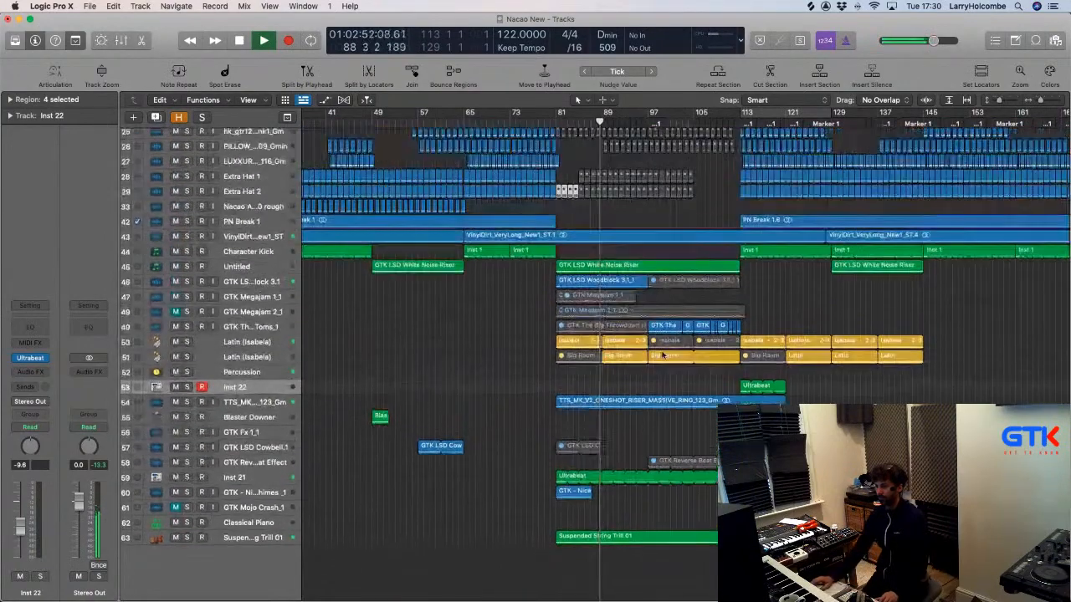
{"action": "scroll", "coordinate": [662, 354], "scroll_direction": "up", "scroll_amount": 3}
{"action": "scroll", "coordinate": [661, 356], "scroll_direction": "up", "scroll_amount": 4}
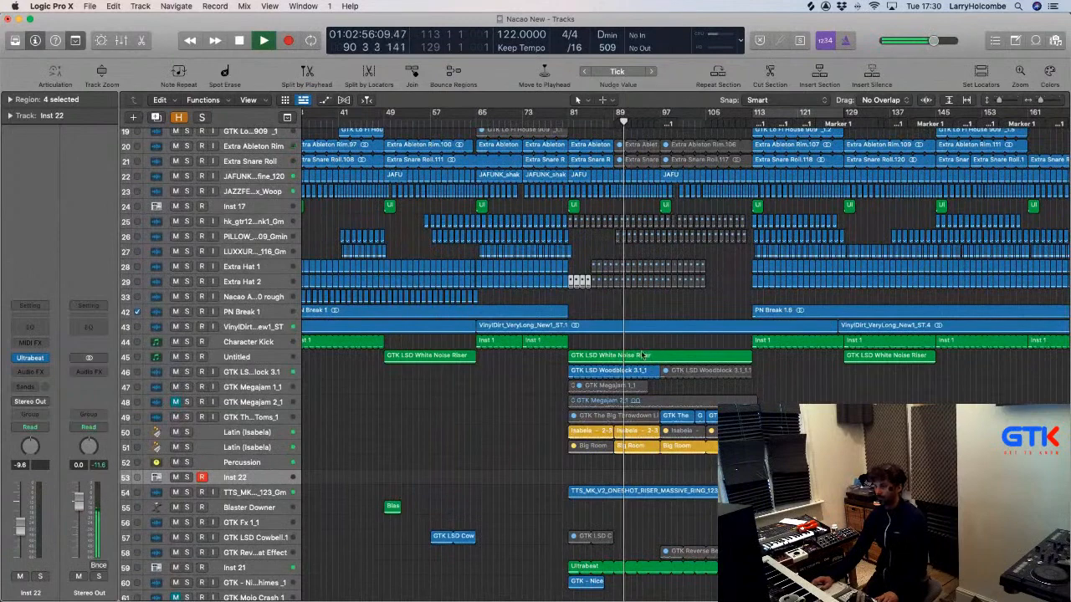
{"action": "left_click_drag", "start_coordinate": [538, 336], "coordinate": [752, 547]}
Check the Percussion filter automation lanes, then bring up the Mixer.
{"action": "key", "text": "a"}
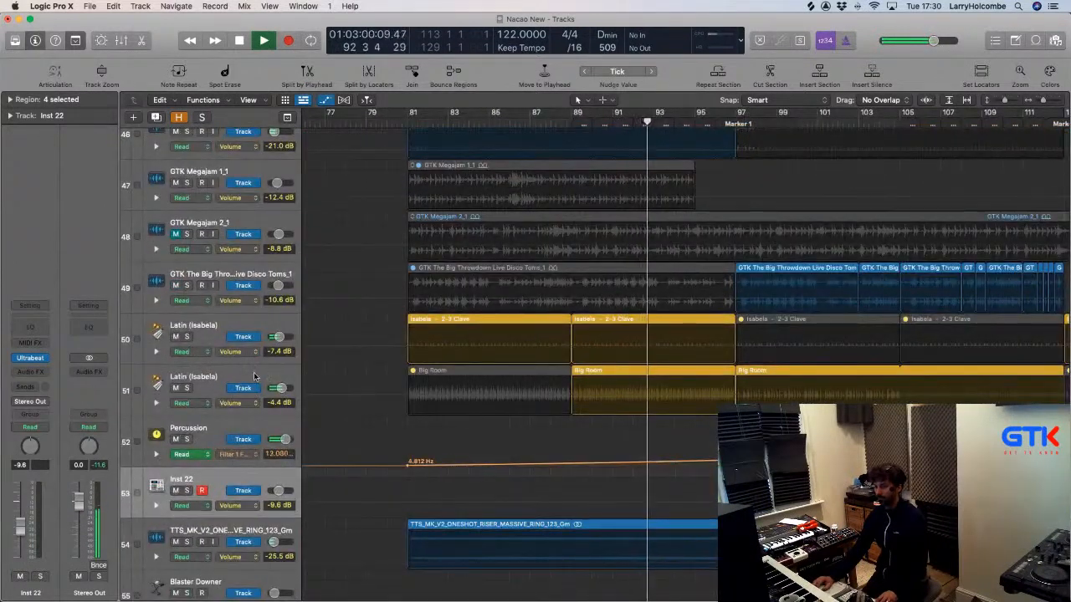
{"action": "key", "text": "a"}
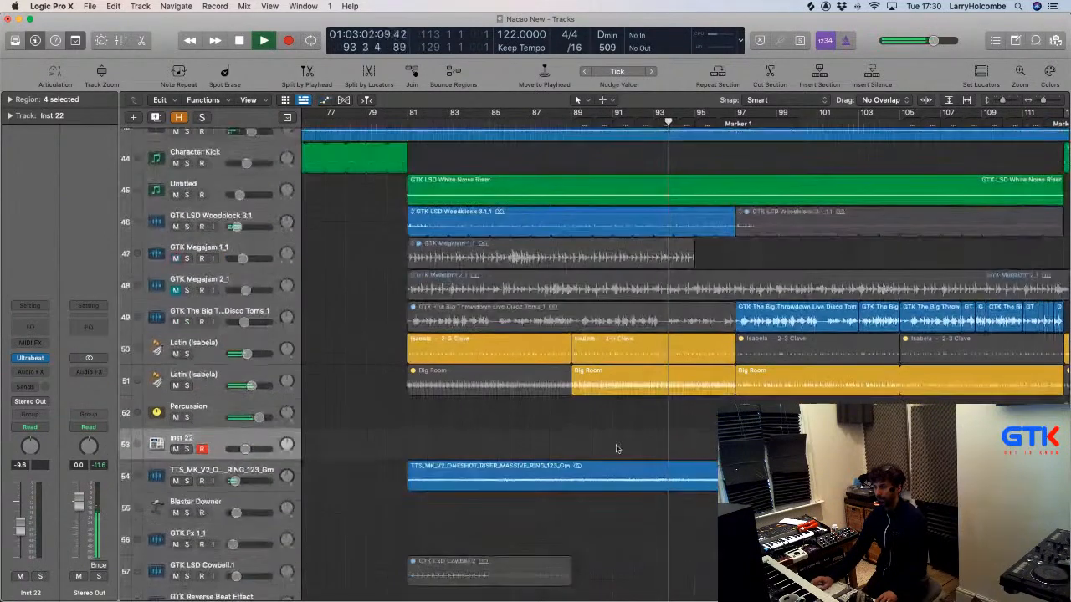
{"action": "scroll", "coordinate": [627, 446], "scroll_direction": "right", "scroll_amount": 3}
{"action": "key", "text": "x"}
{"action": "scroll", "coordinate": [633, 449], "scroll_direction": "right", "scroll_amount": 2}
Bend Aux 9's LFOTool curve further down so its ramp rises later.
{"action": "scroll", "coordinate": [633, 449], "scroll_direction": "left", "scroll_amount": 1}
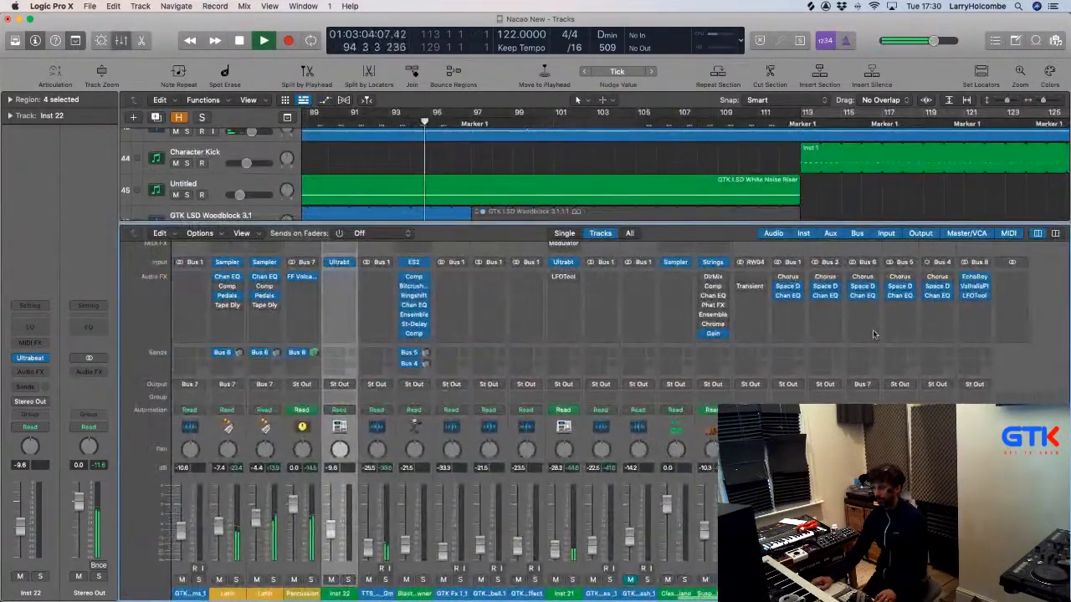
{"action": "left_click", "coordinate": [976, 296]}
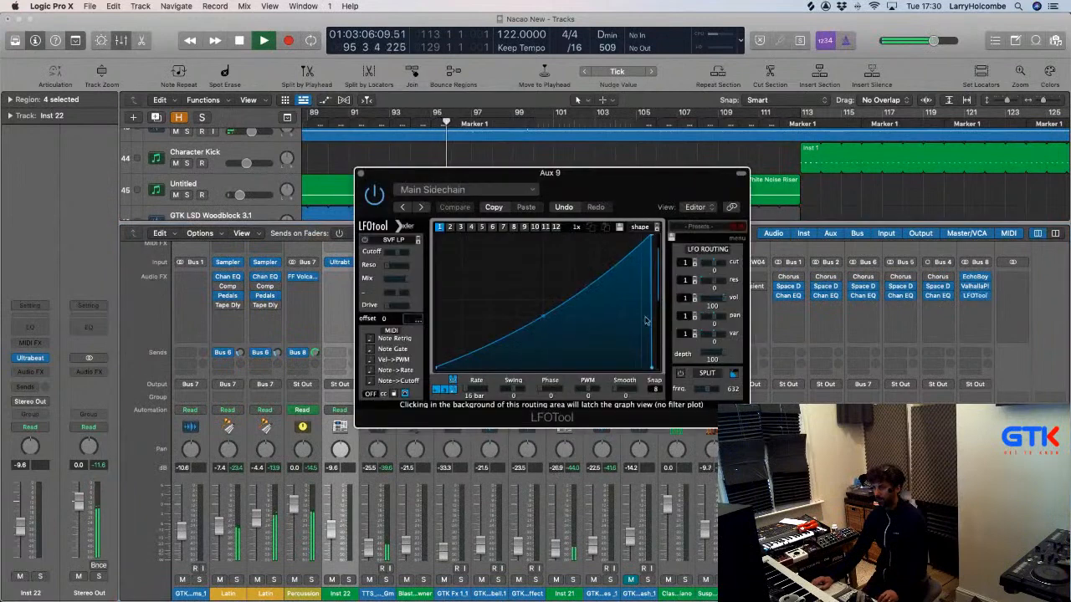
{"action": "left_click_drag", "start_coordinate": [542, 316], "coordinate": [544, 320]}
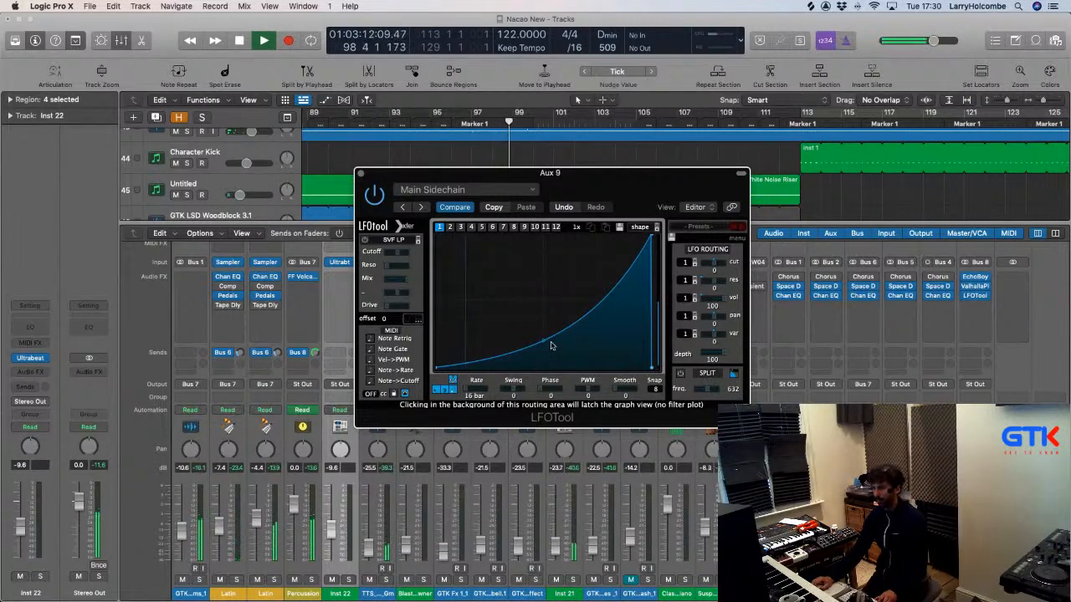
{"action": "left_click", "coordinate": [361, 173]}
Close the Mixer and move the 4.812 Hz Filter Freq automation start to bar 104.
{"action": "key", "text": "a"}
{"action": "key", "text": "a"}
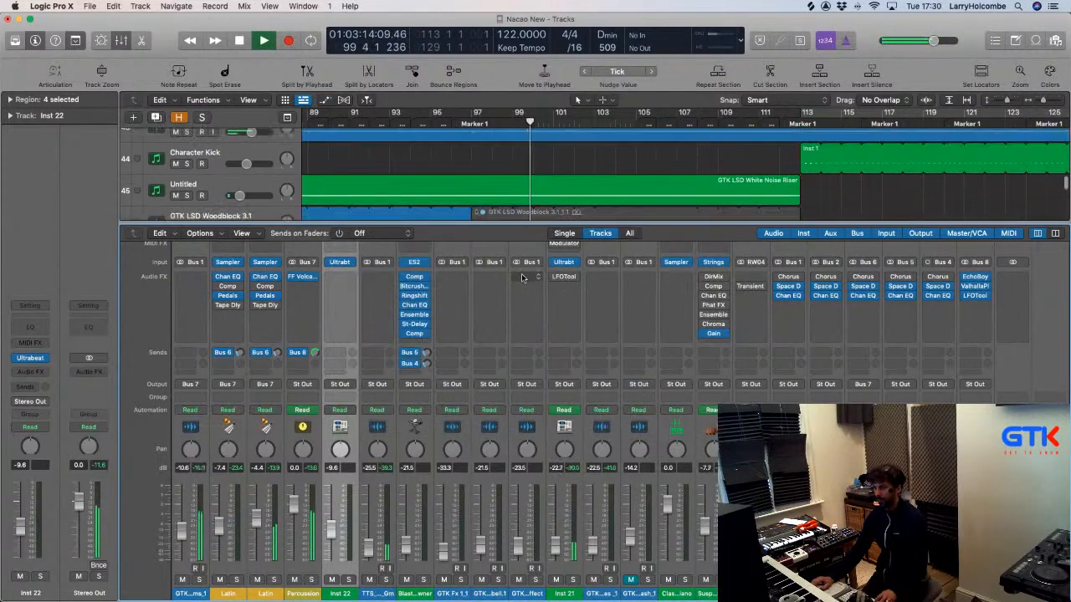
{"action": "key", "text": "x"}
{"action": "key", "text": "a"}
{"action": "scroll", "coordinate": [369, 388], "scroll_direction": "down", "scroll_amount": 5}
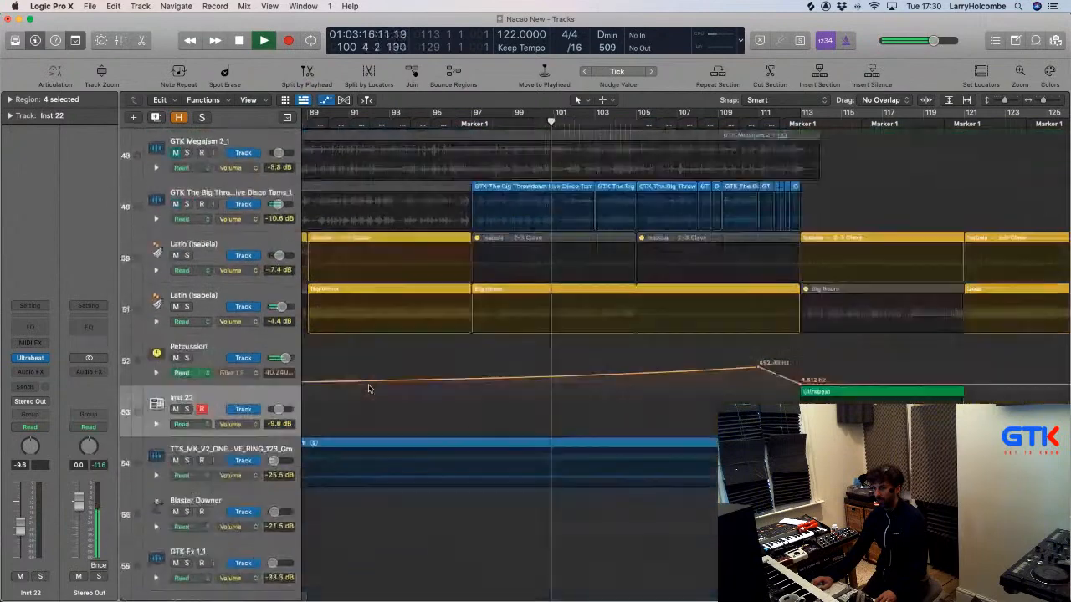
{"action": "scroll", "coordinate": [369, 389], "scroll_direction": "down", "scroll_amount": 2}
{"action": "scroll", "coordinate": [430, 346], "scroll_direction": "down", "scroll_amount": 5}
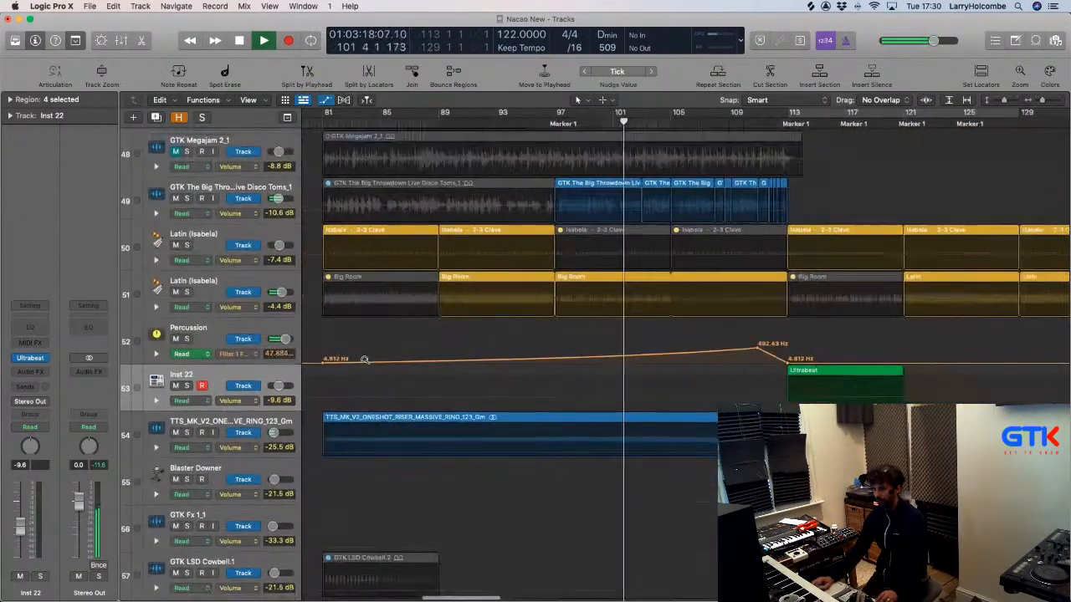
{"action": "left_click_drag", "start_coordinate": [325, 360], "coordinate": [670, 364]}
Adjust the 492.43 Hz peak automation point and set a cycle over bars 105–109.
{"action": "scroll", "coordinate": [649, 374], "scroll_direction": "down", "scroll_amount": 1}
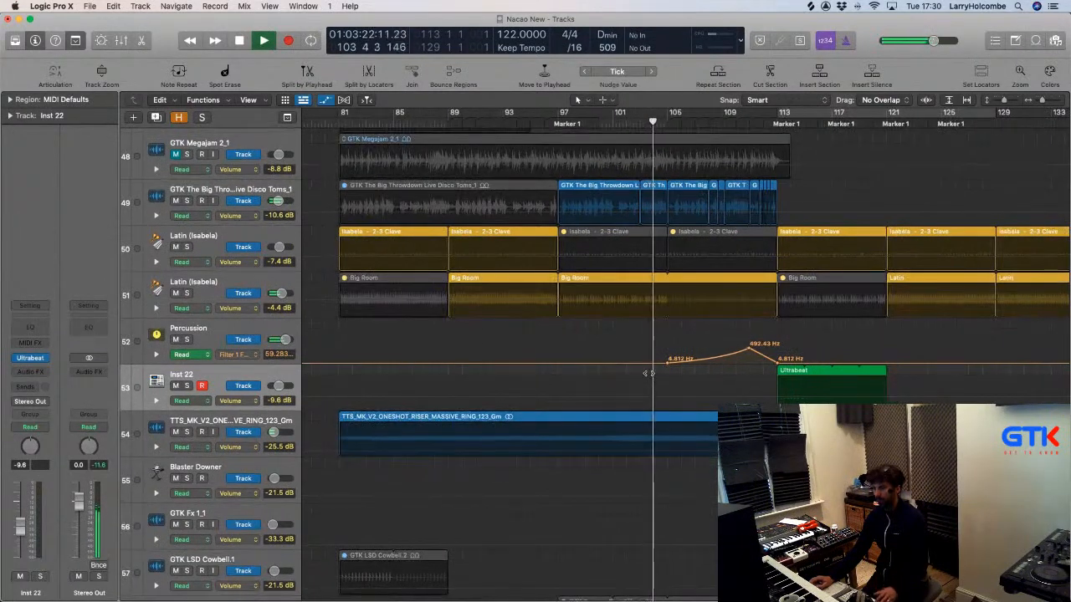
{"action": "key", "text": "a"}
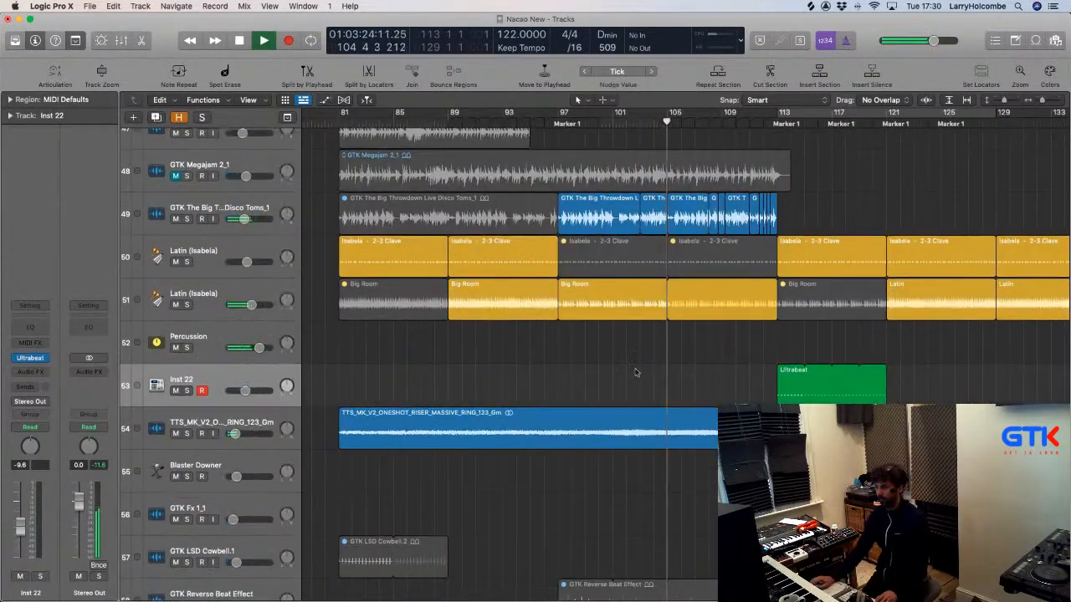
{"action": "key", "text": "a"}
{"action": "left_click_drag", "start_coordinate": [748, 343], "coordinate": [749, 342]}
{"action": "key", "text": "a"}
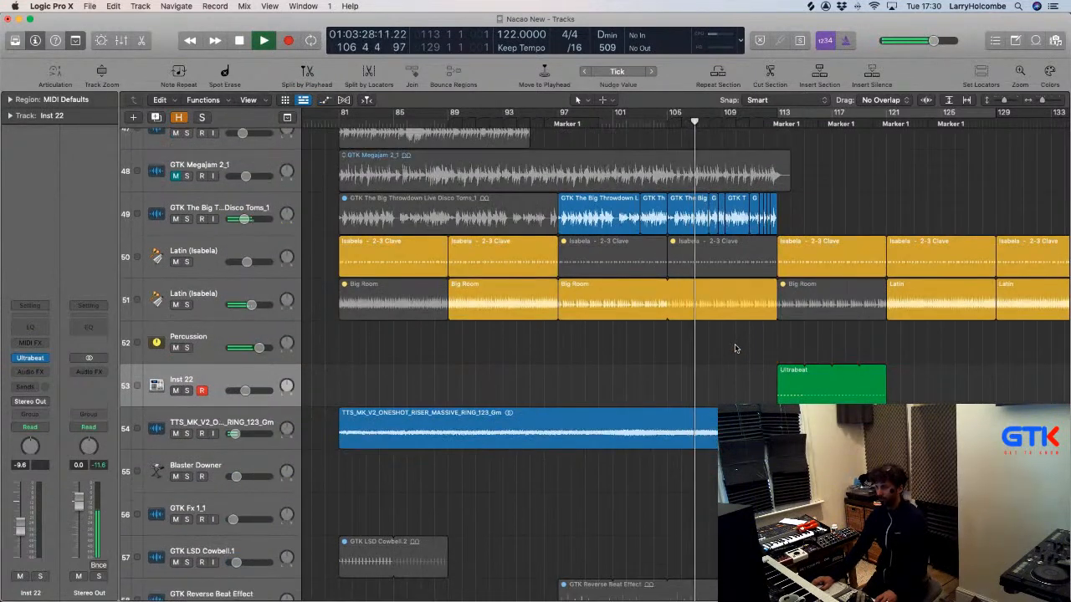
{"action": "left_click_drag", "start_coordinate": [672, 112], "coordinate": [720, 123]}
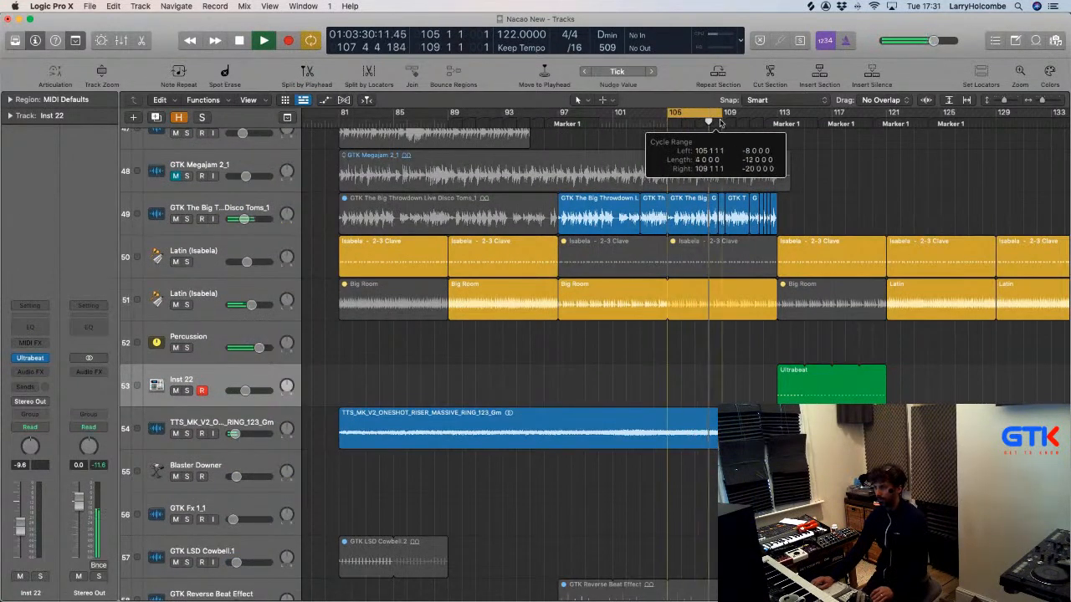
Zoom to the Disco Toms regions and extend Disco Toms_1.9 up to the next region.
{"action": "key", "text": "z"}
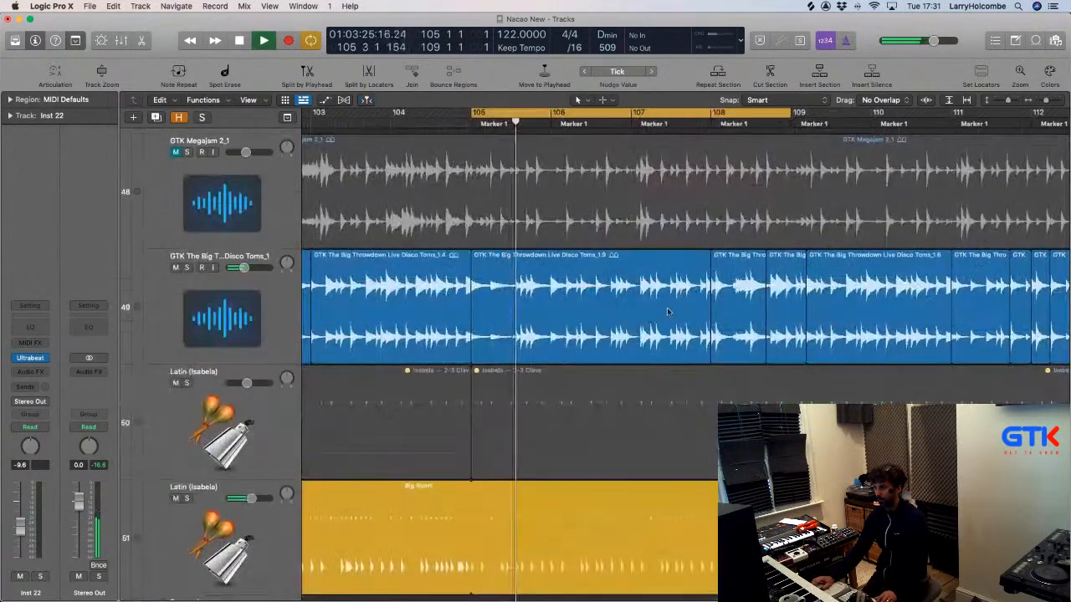
{"action": "left_click_drag", "start_coordinate": [709, 349], "coordinate": [604, 269]}
{"action": "left_click_drag", "start_coordinate": [609, 256], "coordinate": [709, 256]}
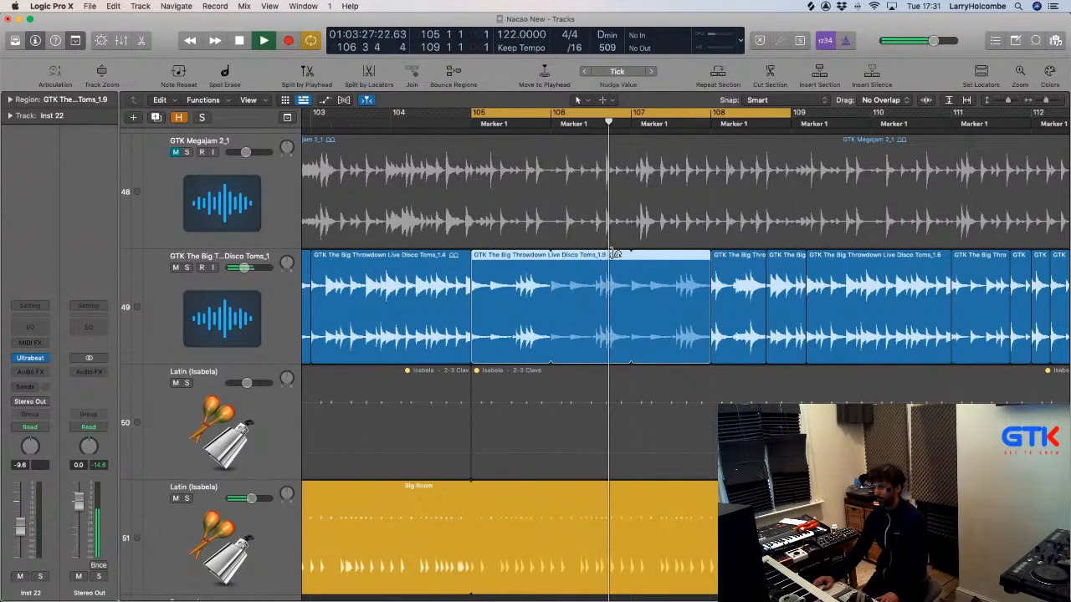
Deselect the Disco Toms region while scrolling through the arrangement.
{"action": "scroll", "coordinate": [594, 167], "scroll_direction": "up", "scroll_amount": 1}
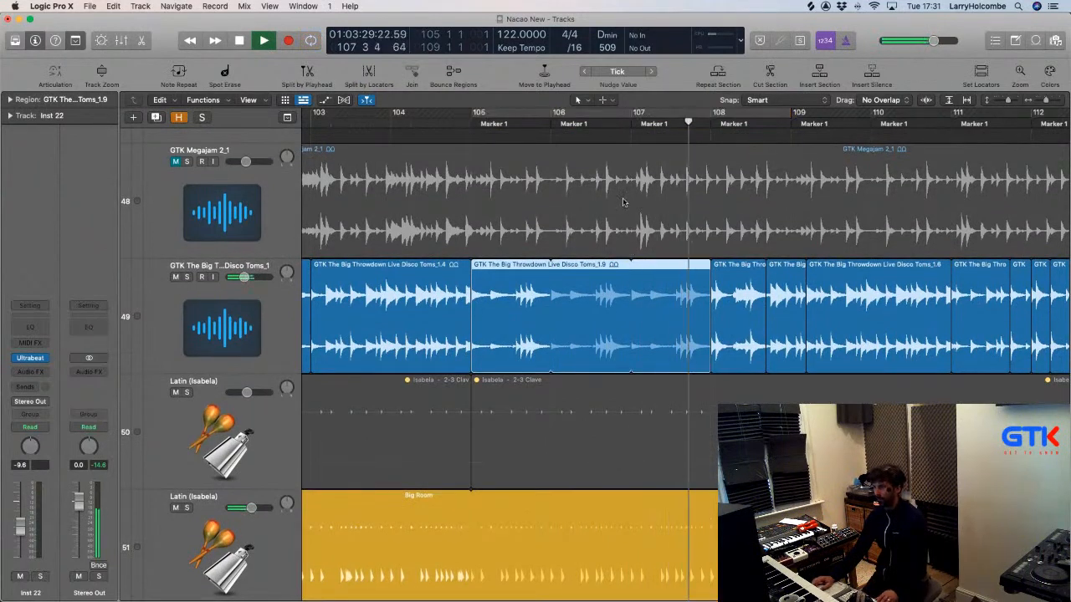
{"action": "scroll", "coordinate": [622, 202], "scroll_direction": "right", "scroll_amount": 5}
{"action": "scroll", "coordinate": [629, 207], "scroll_direction": "left", "scroll_amount": 1}
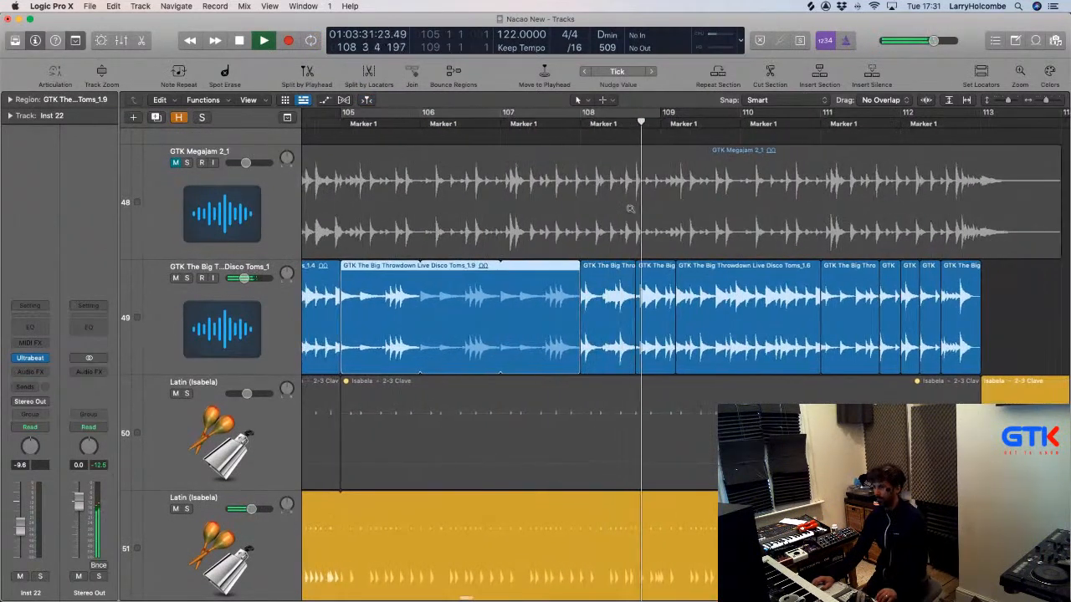
{"action": "scroll", "coordinate": [630, 207], "scroll_direction": "down", "scroll_amount": 1}
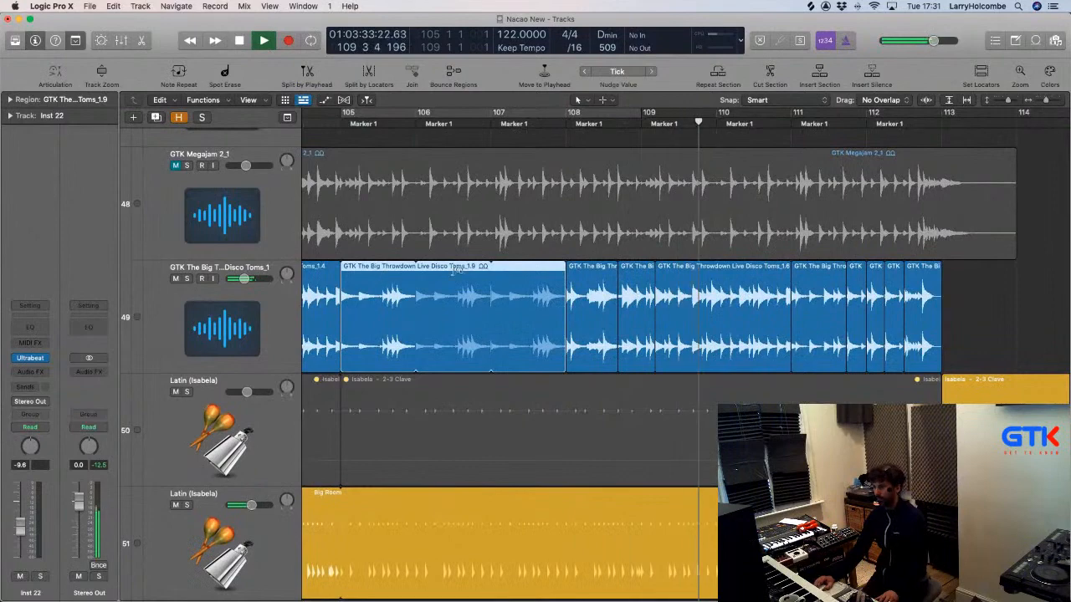
{"action": "scroll", "coordinate": [481, 270], "scroll_direction": "down", "scroll_amount": 4}
{"action": "scroll", "coordinate": [483, 268], "scroll_direction": "left", "scroll_amount": 4}
{"action": "scroll", "coordinate": [483, 268], "scroll_direction": "left", "scroll_amount": 2}
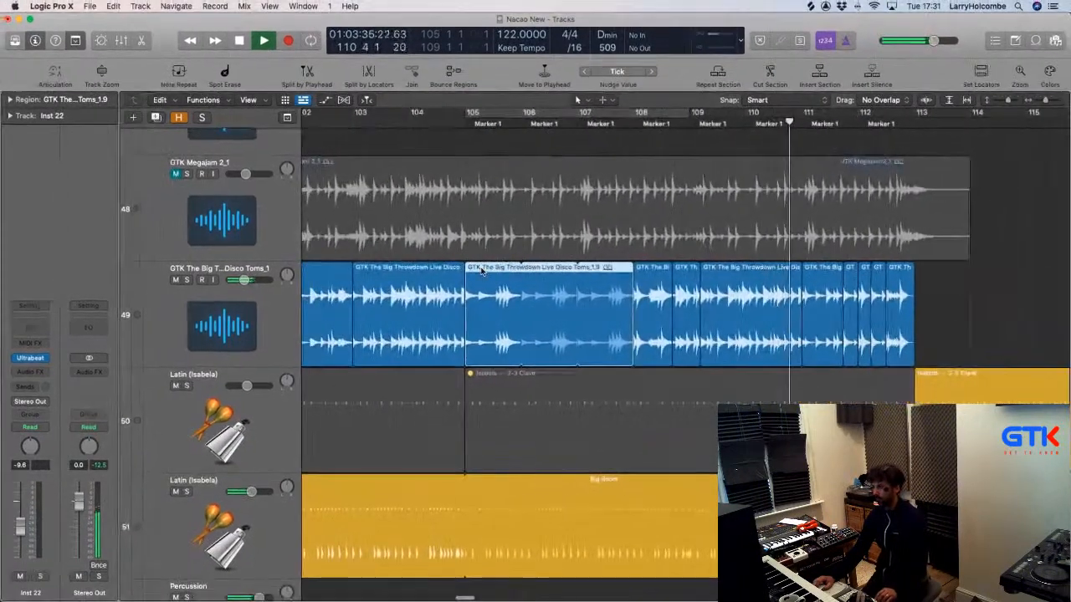
{"action": "scroll", "coordinate": [496, 276], "scroll_direction": "down", "scroll_amount": 2}
{"action": "scroll", "coordinate": [496, 277], "scroll_direction": "left", "scroll_amount": 1}
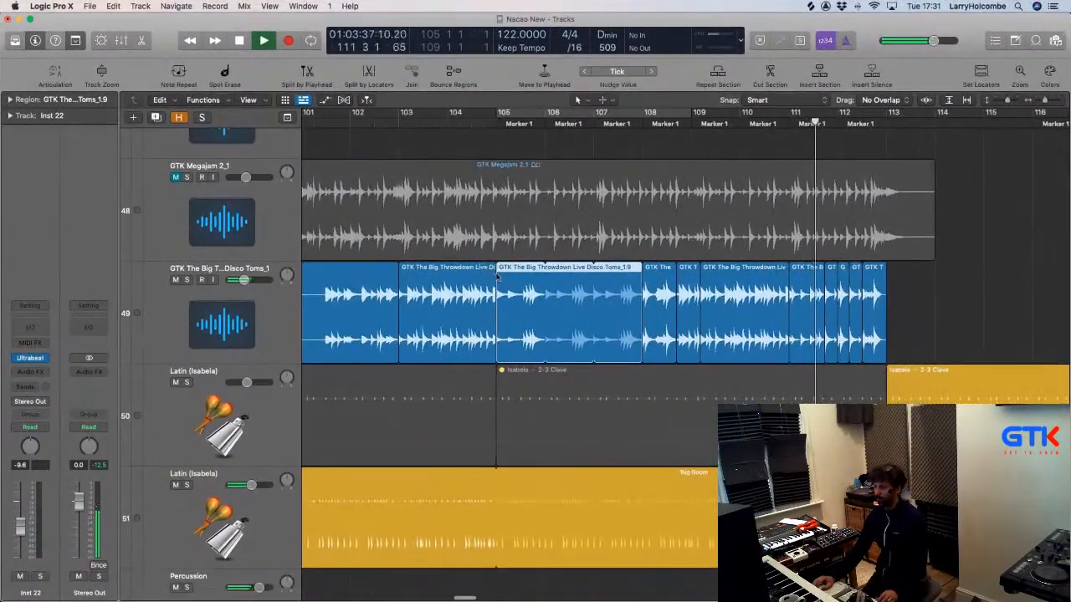
{"action": "scroll", "coordinate": [497, 277], "scroll_direction": "up", "scroll_amount": 2}
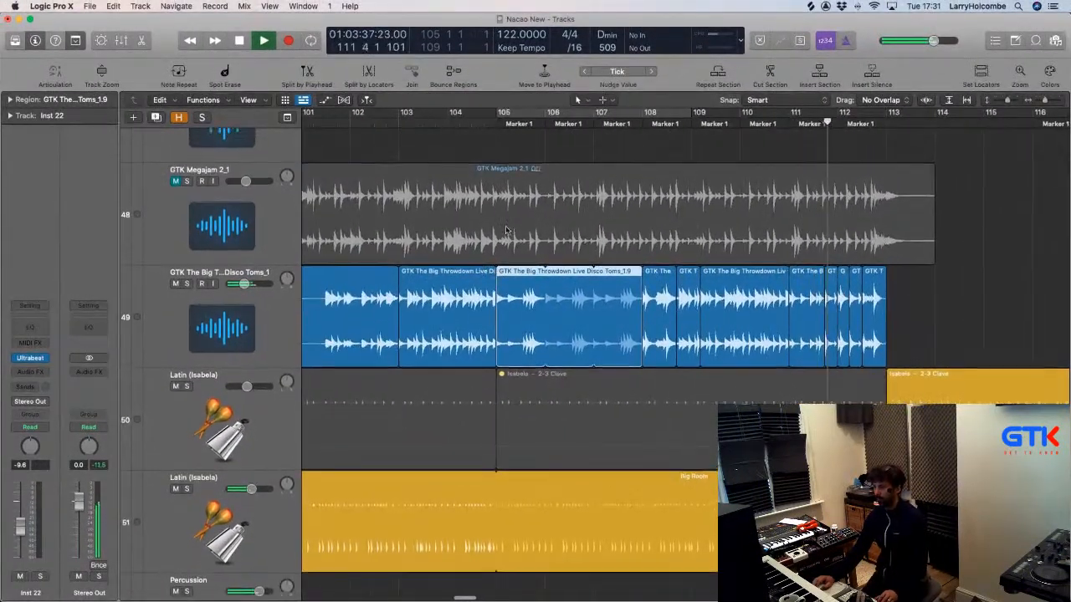
{"action": "left_click", "coordinate": [488, 151]}
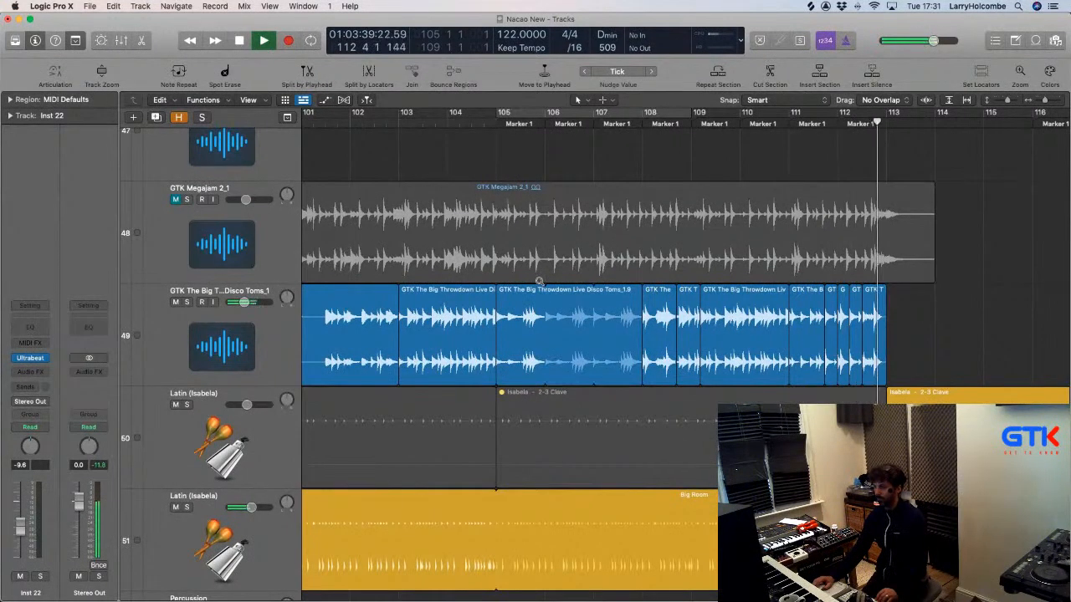
{"action": "scroll", "coordinate": [539, 282], "scroll_direction": "down", "scroll_amount": 2}
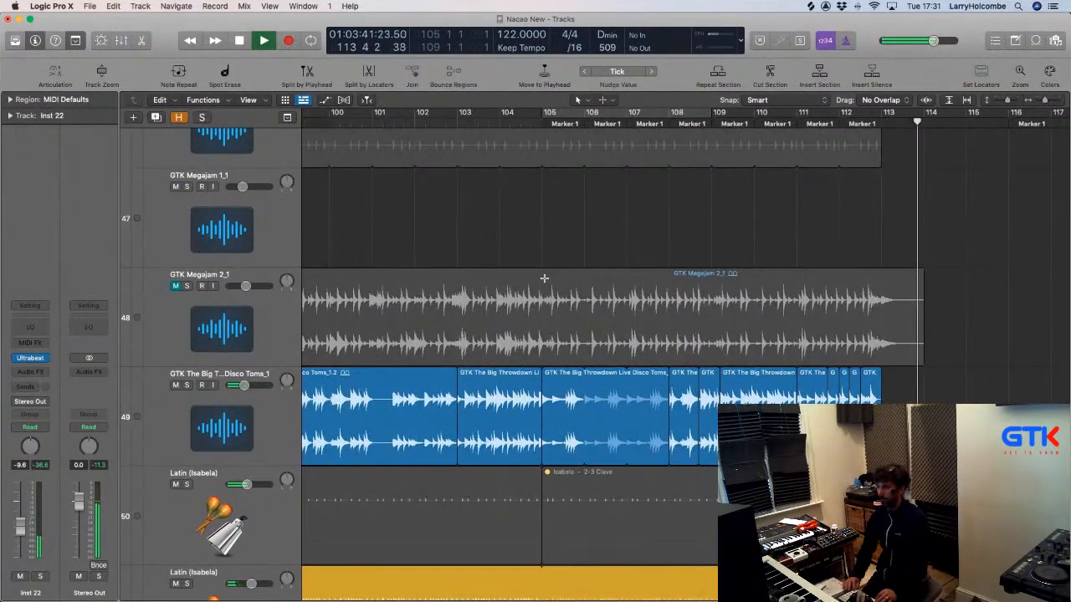
{"action": "scroll", "coordinate": [544, 280], "scroll_direction": "down", "scroll_amount": 2}
{"action": "scroll", "coordinate": [543, 278], "scroll_direction": "down", "scroll_amount": 5}
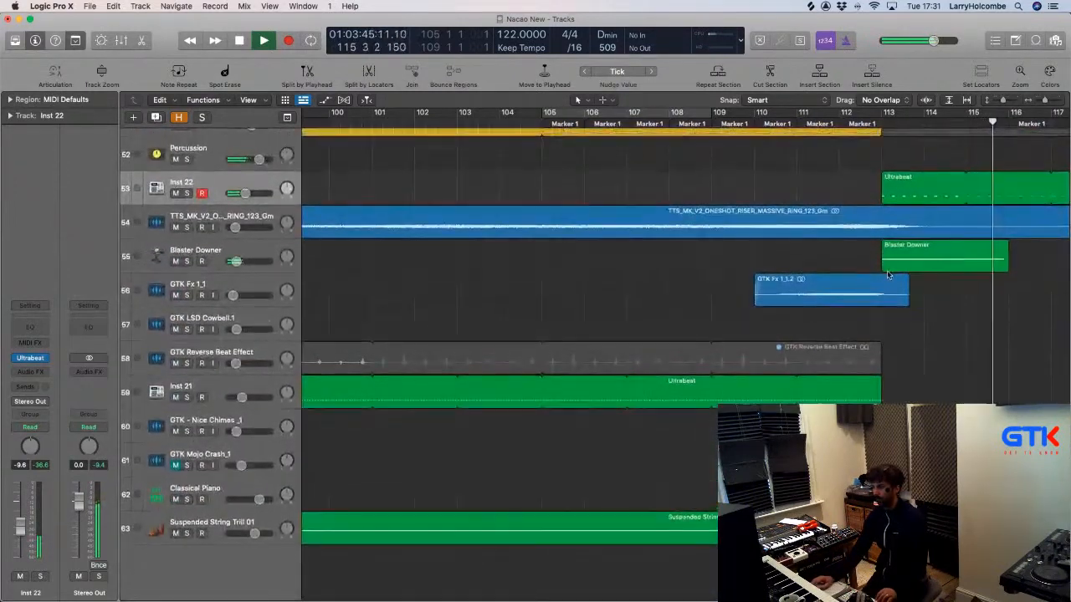
Zoom in on and select the Blaster Downer region, then return to the song overview.
{"action": "left_click_drag", "start_coordinate": [850, 237], "coordinate": [995, 337]}
{"action": "left_click", "coordinate": [673, 292]}
{"action": "left_click", "coordinate": [668, 290], "text": "ctrl+alt"}
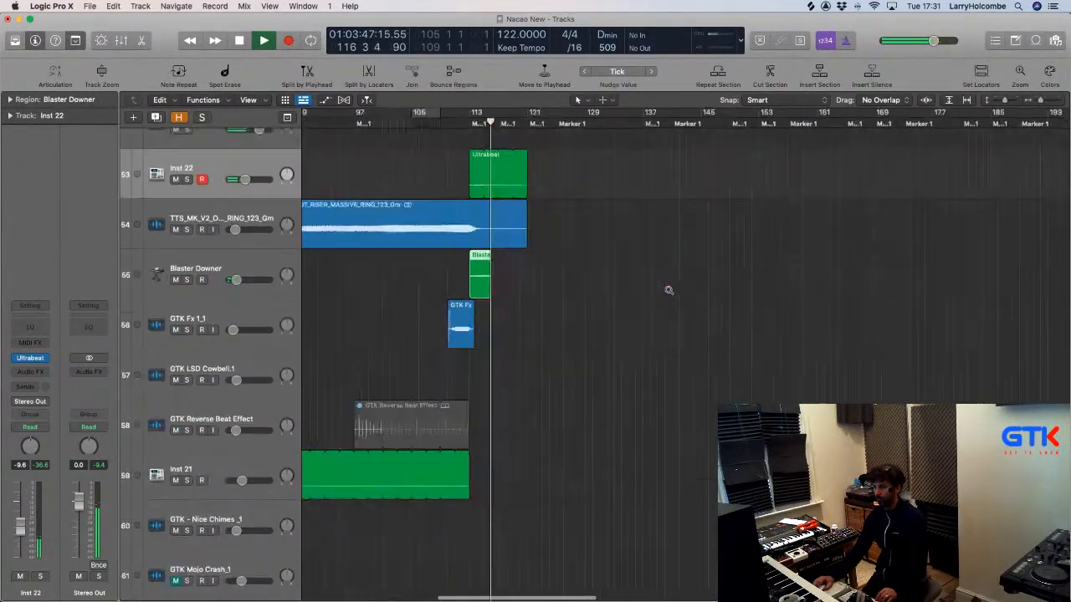
{"action": "scroll", "coordinate": [718, 293], "scroll_direction": "up", "scroll_amount": 3}
{"action": "key", "text": "a"}
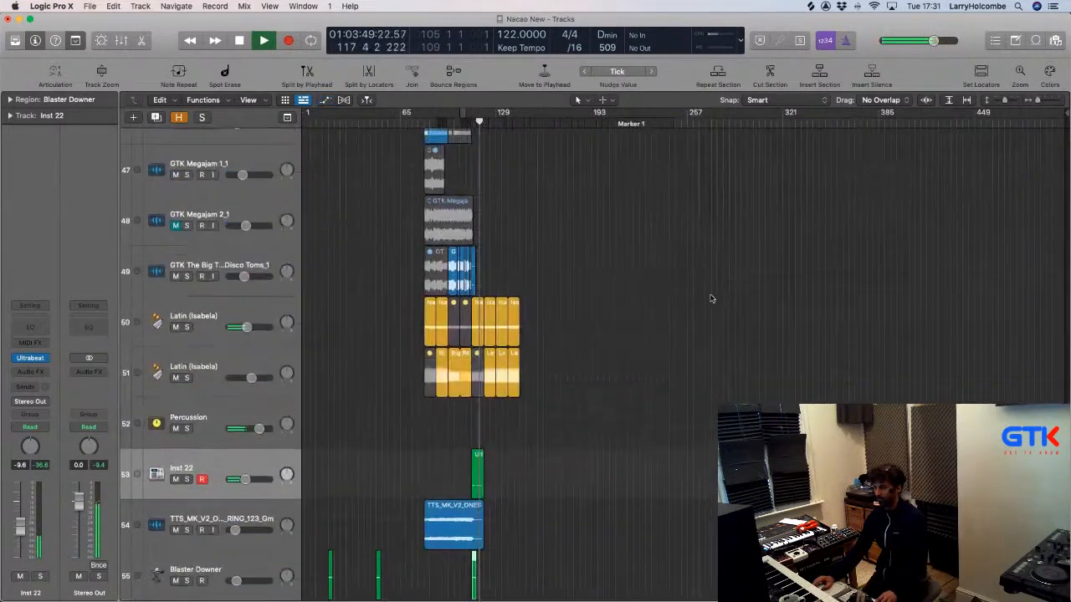
{"action": "key", "text": "super+Right"}
{"action": "key", "text": "super+Right"}
{"action": "key", "text": "super+Right"}
{"action": "key", "text": "super+Right"}
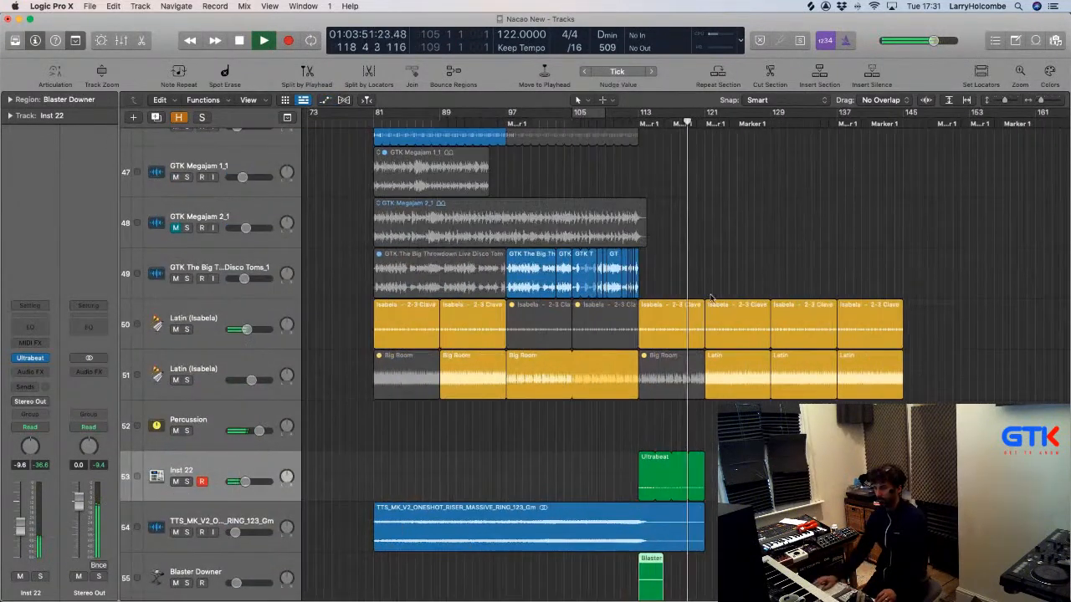
Delete the right half of the Ultrabeat region and shrink the track heights two steps.
{"action": "left_click_drag", "start_coordinate": [671, 477], "coordinate": [729, 484]}
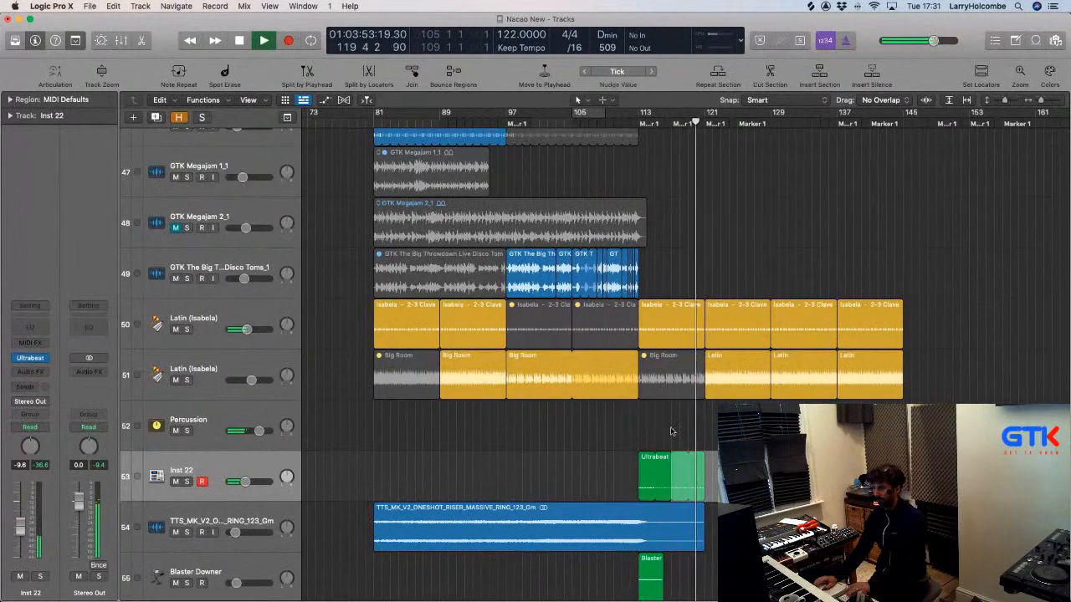
{"action": "key", "text": "Delete"}
{"action": "key", "text": "super+Up"}
{"action": "key", "text": "super+Up"}
{"action": "key", "text": "super+Up"}
{"action": "key", "text": "super+Up"}
{"action": "key", "text": "super+Up"}
{"action": "key", "text": "super+Up"}
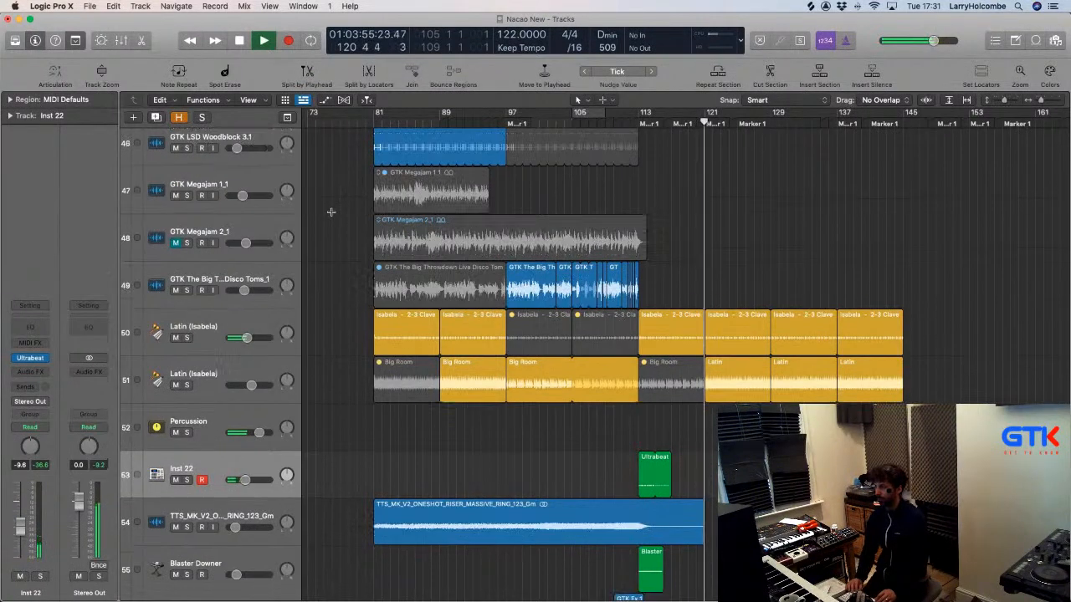
{"action": "key", "text": "super+Up"}
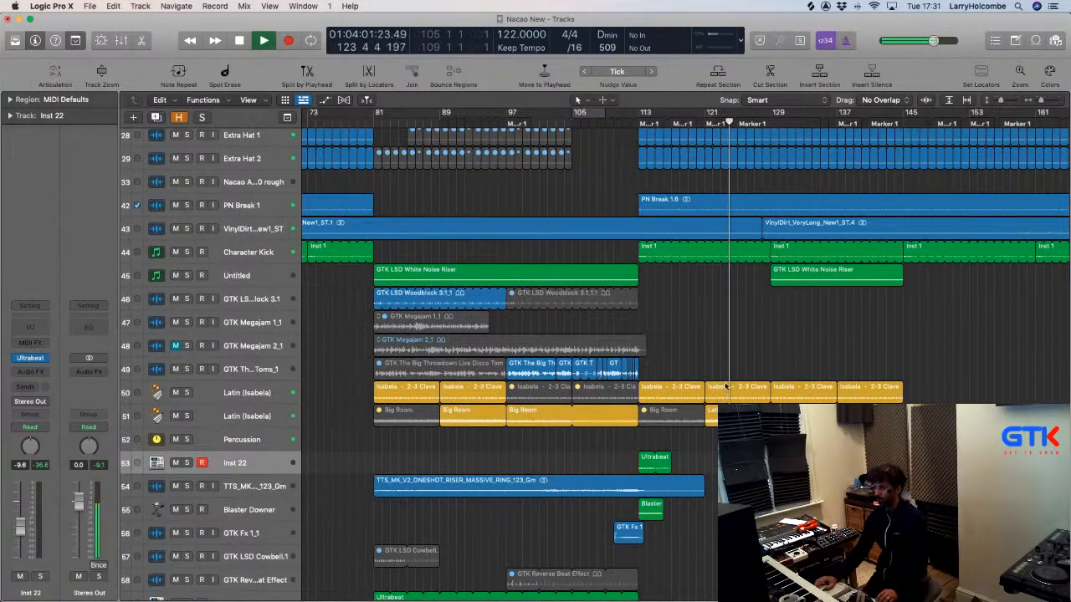
Solo then unsolo Latin (Isabela), stop playback, and select the Percussion track.
{"action": "left_click", "coordinate": [263, 412]}
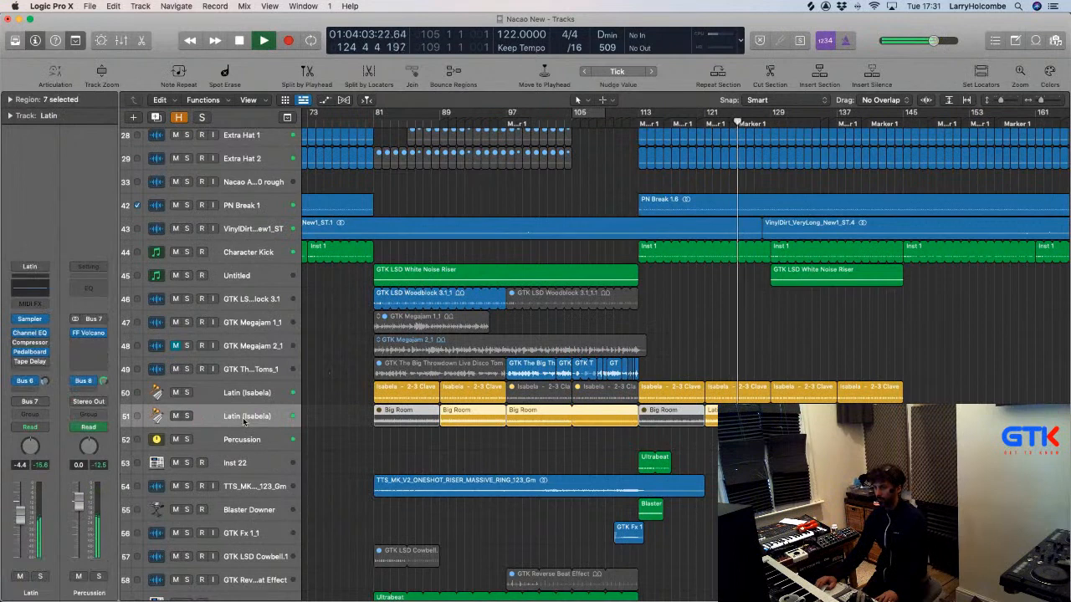
{"action": "left_click", "coordinate": [187, 416]}
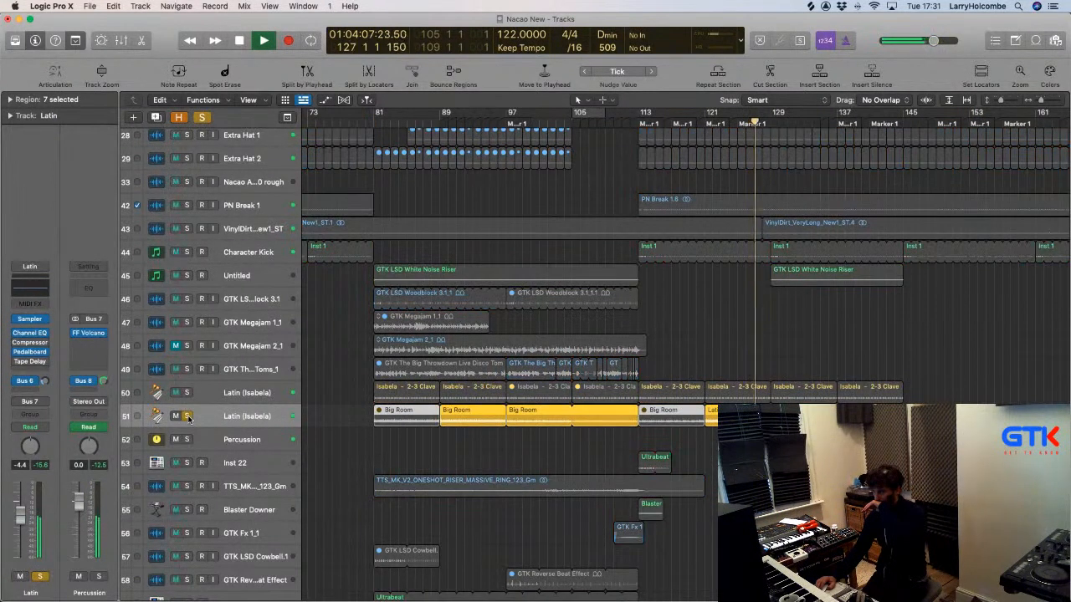
{"action": "left_click", "coordinate": [187, 416]}
{"action": "key", "text": "space"}
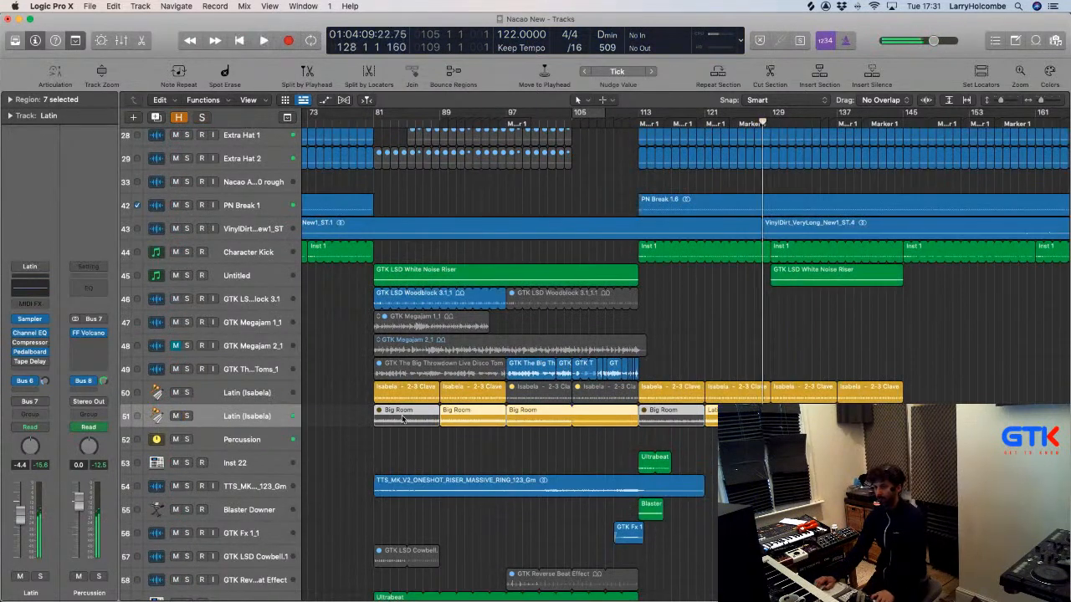
{"action": "left_click", "coordinate": [257, 440]}
Show automation and set the Percussion lane to Send 1 → Aux 9 (absolute) in Read mode.
{"action": "key", "text": "a"}
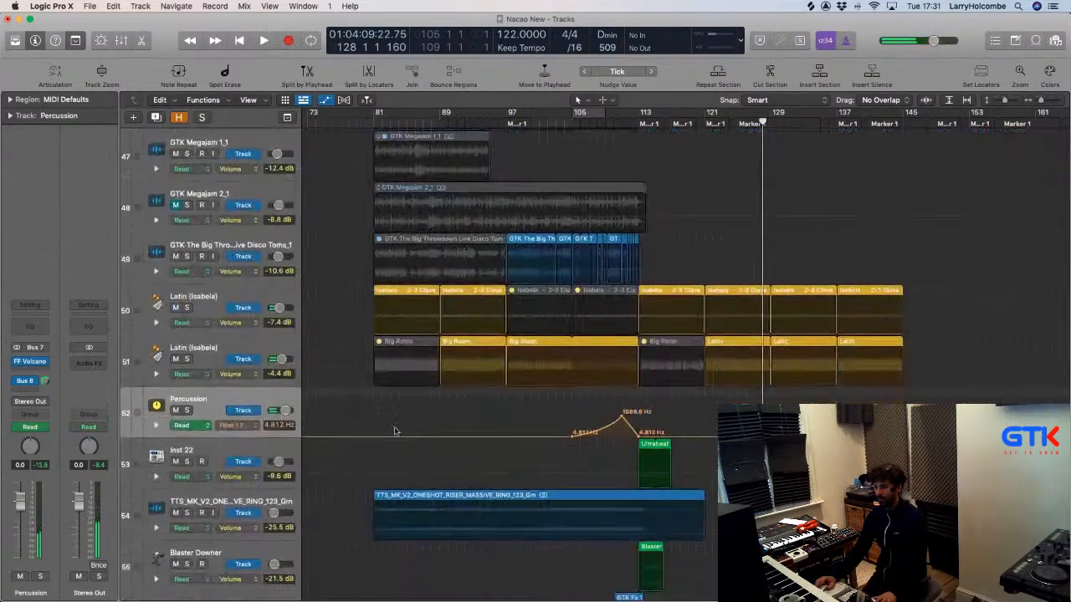
{"action": "left_click", "coordinate": [195, 378]}
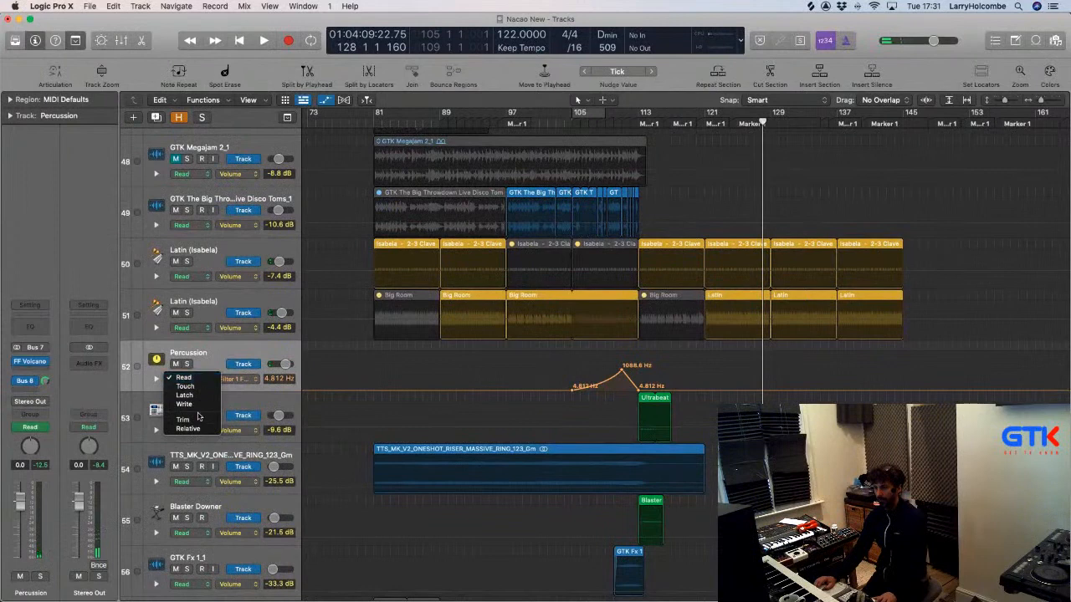
{"action": "left_click", "coordinate": [205, 355]}
{"action": "left_click", "coordinate": [238, 378]}
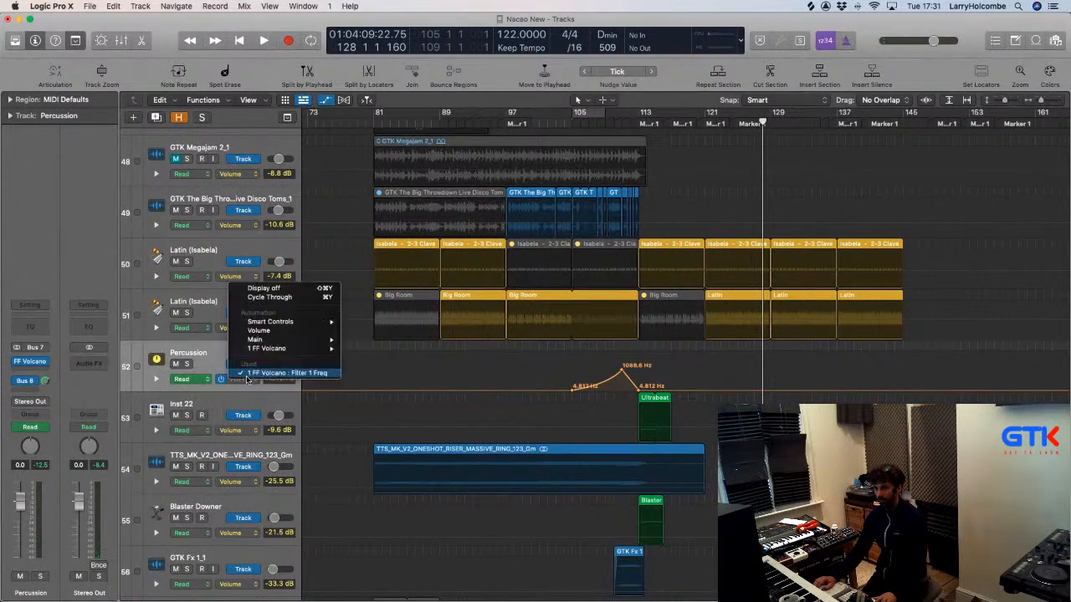
{"action": "mouse_move", "coordinate": [268, 339]}
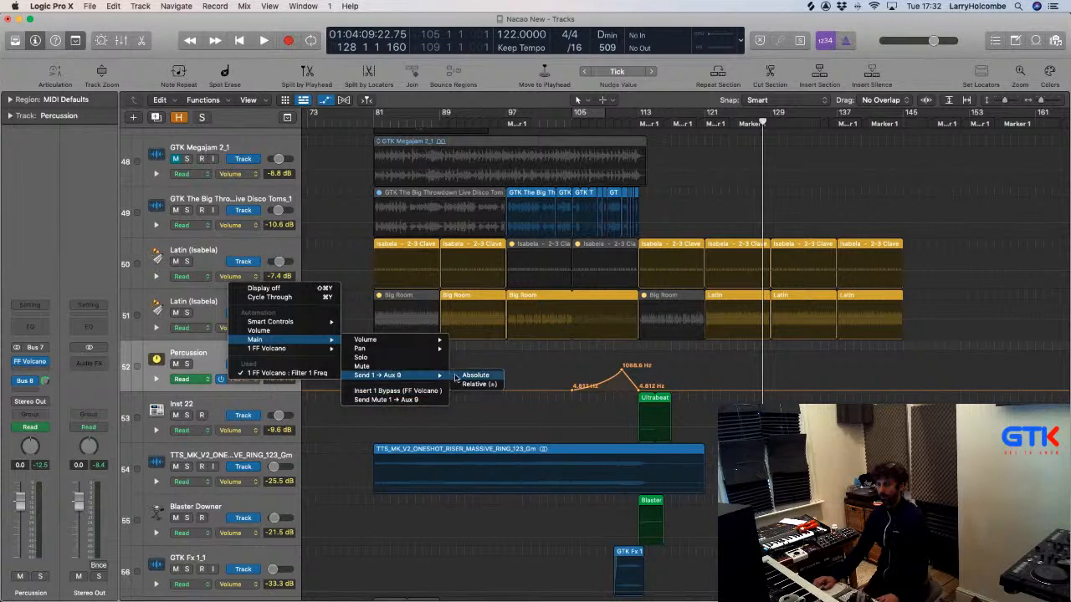
{"action": "left_click", "coordinate": [469, 376]}
Drop the Percussion send to -∞ dB from bar 113 to 130, then play from bar 109.
{"action": "left_click_drag", "start_coordinate": [579, 290], "coordinate": [791, 478]}
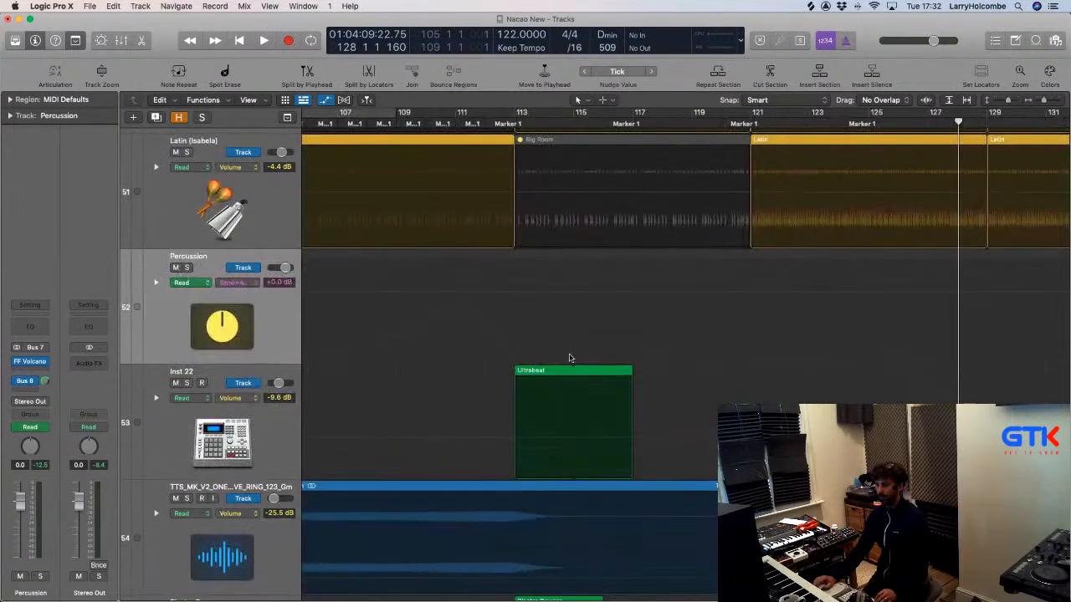
{"action": "left_click_drag", "start_coordinate": [515, 264], "coordinate": [1016, 299]}
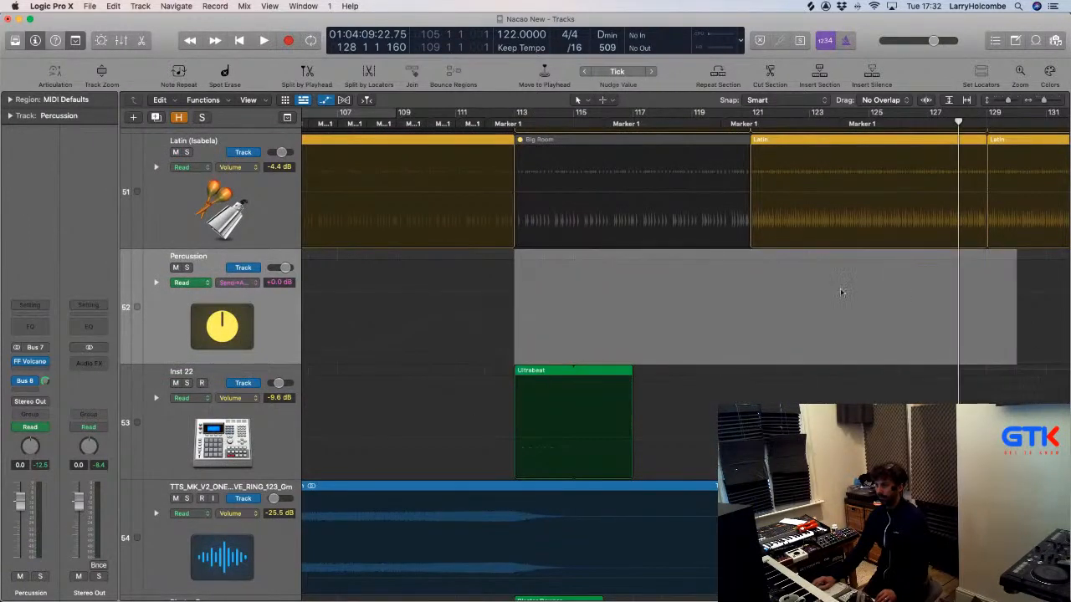
{"action": "left_click", "coordinate": [789, 294]}
{"action": "left_click_drag", "start_coordinate": [788, 293], "coordinate": [786, 363]}
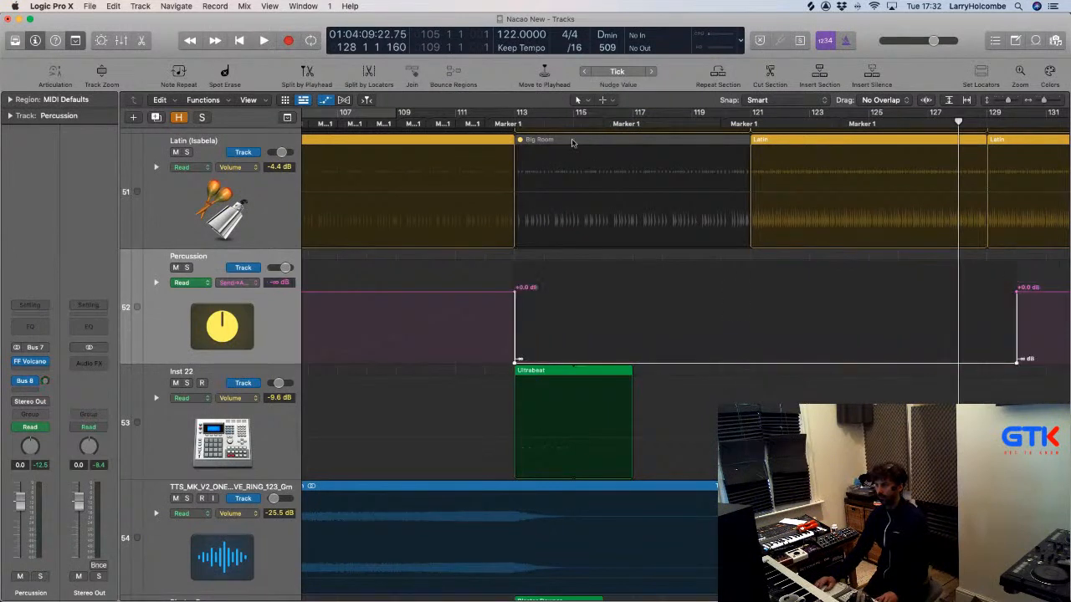
{"action": "left_click", "coordinate": [398, 124]}
{"action": "key", "text": "space"}
{"action": "scroll", "coordinate": [568, 204], "scroll_direction": "down", "scroll_amount": 5}
Hide the automation lanes and stop playback.
{"action": "scroll", "coordinate": [569, 206], "scroll_direction": "right", "scroll_amount": 3}
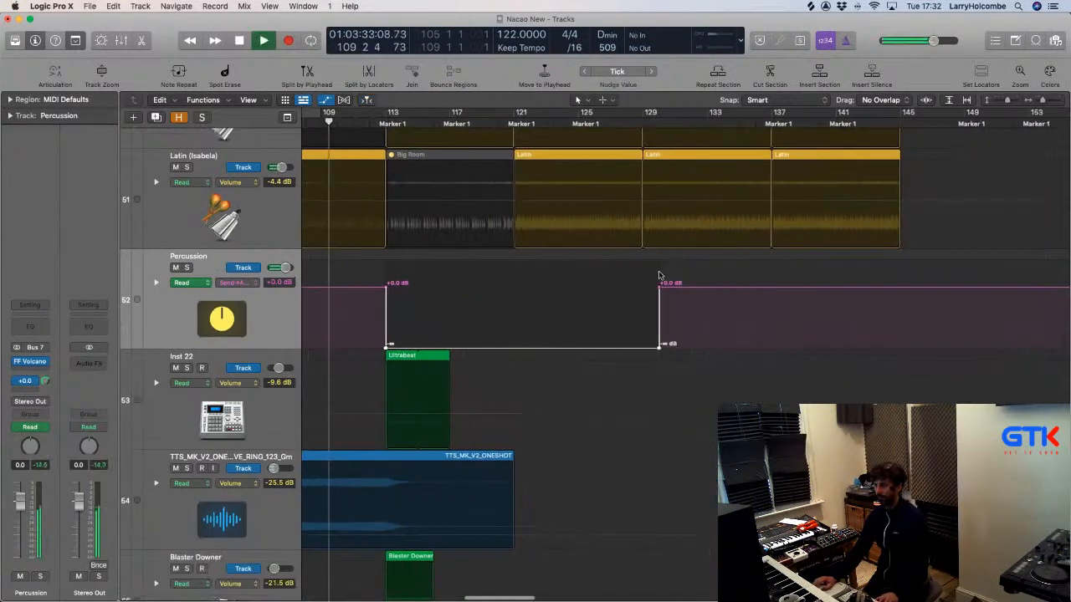
{"action": "double_click", "coordinate": [656, 288]}
{"action": "scroll", "coordinate": [689, 309], "scroll_direction": "down", "scroll_amount": 5}
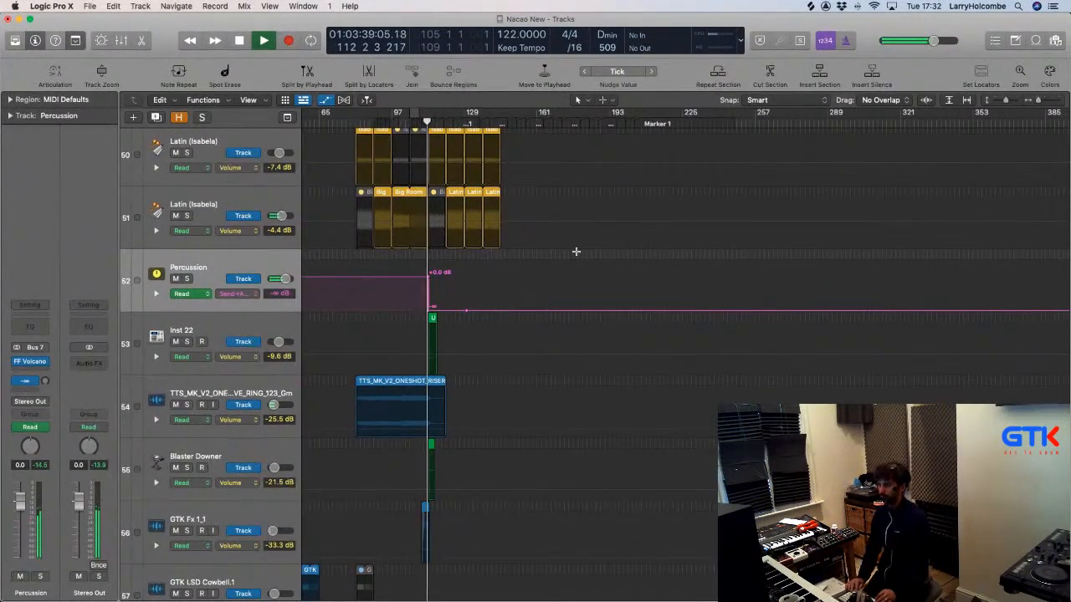
{"action": "key", "text": "a"}
{"action": "scroll", "coordinate": [575, 251], "scroll_direction": "down", "scroll_amount": 5}
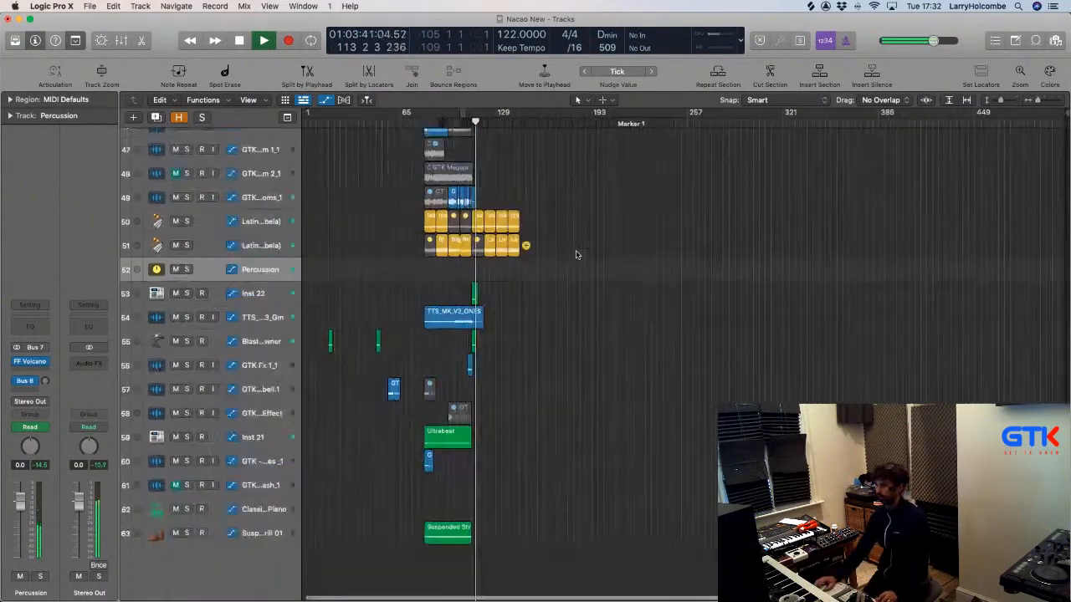
{"action": "scroll", "coordinate": [605, 239], "scroll_direction": "down", "scroll_amount": 4}
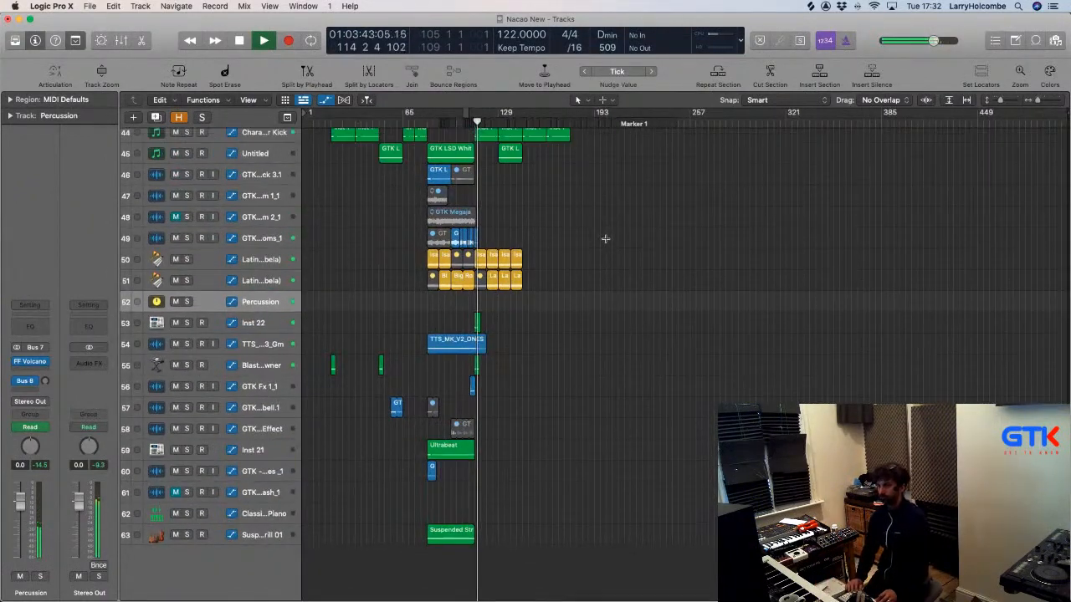
{"action": "scroll", "coordinate": [605, 239], "scroll_direction": "down", "scroll_amount": 3}
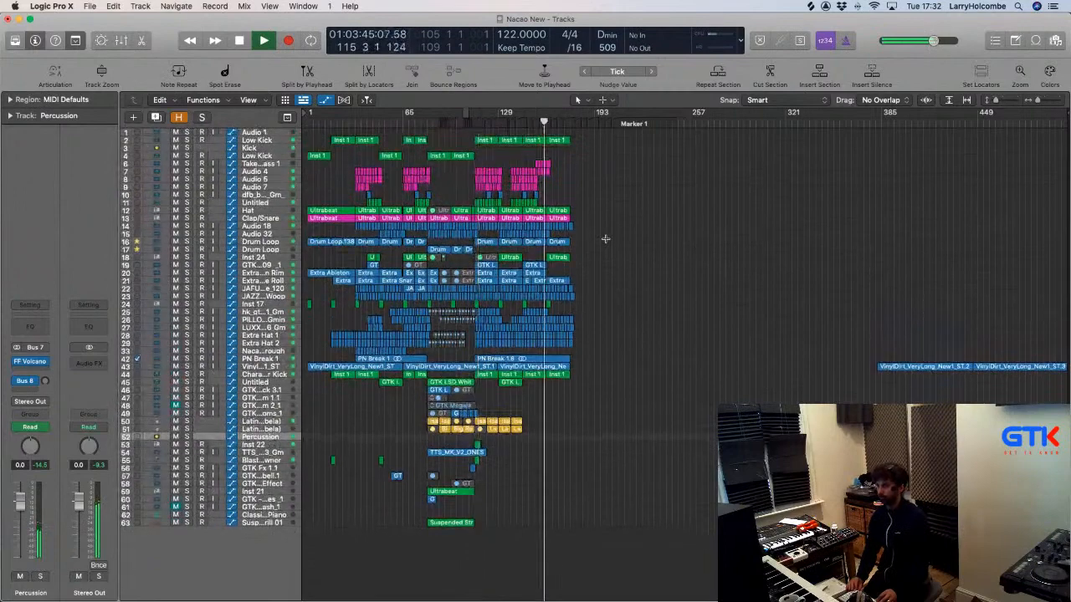
{"action": "scroll", "coordinate": [604, 239], "scroll_direction": "up", "scroll_amount": 4}
{"action": "scroll", "coordinate": [606, 241], "scroll_direction": "down", "scroll_amount": 5}
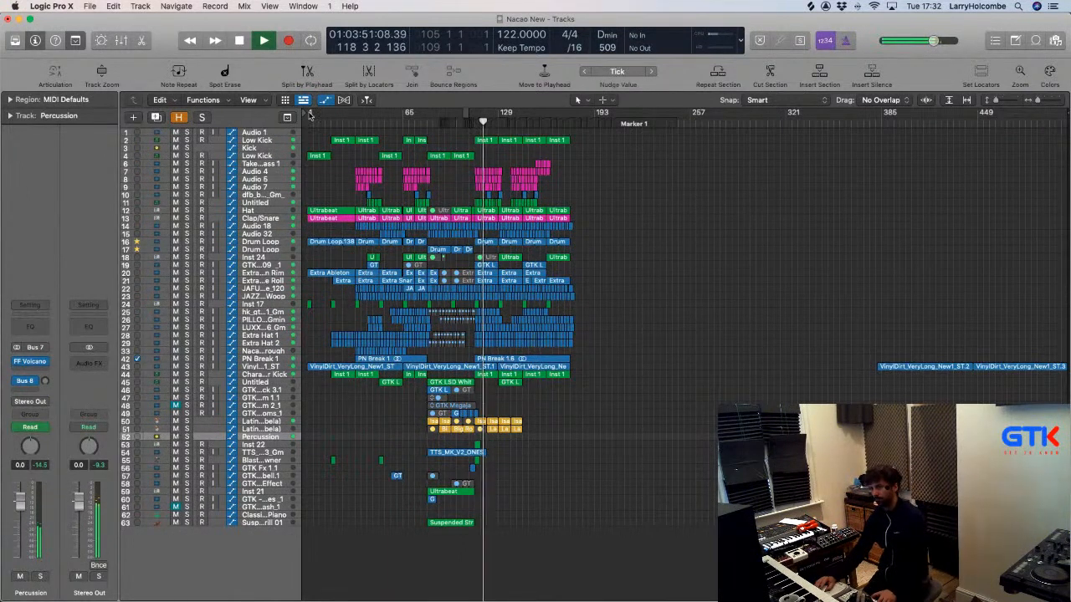
{"action": "key", "text": "space"}
Set the cycle range from bar 1 to bar 181.
{"action": "left_click_drag", "start_coordinate": [311, 112], "coordinate": [578, 159]}
{"action": "left_click_drag", "start_coordinate": [355, 159], "coordinate": [304, 243]}
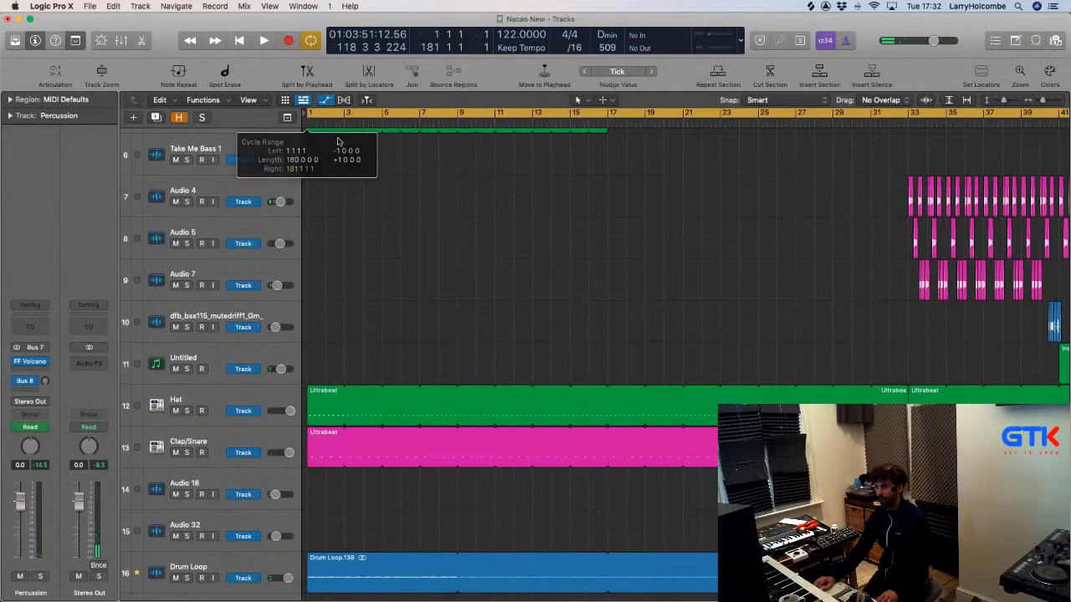
{"action": "left_click", "coordinate": [397, 177], "text": "ctrl+alt"}
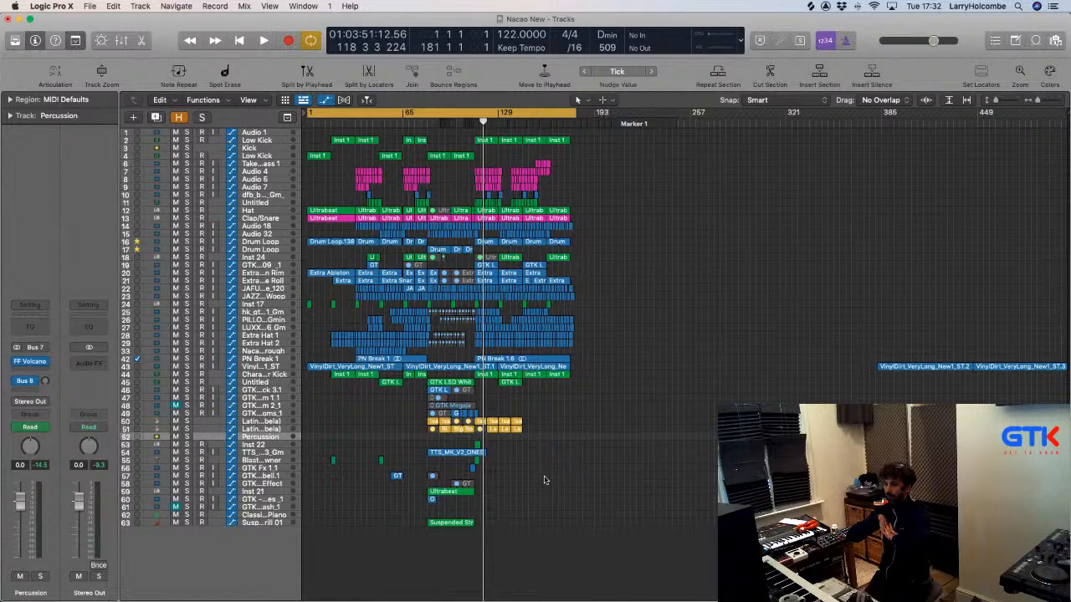
{"action": "left_click_drag", "start_coordinate": [383, 349], "coordinate": [598, 563]}
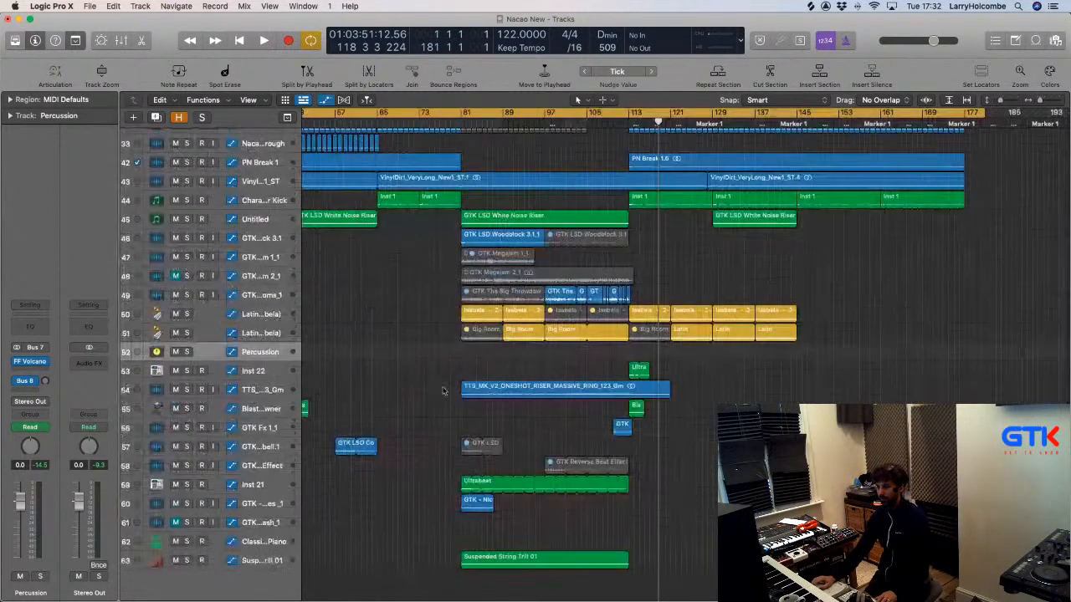
Delete both GTK Megajam tracks along with their regions.
{"action": "left_click", "coordinate": [257, 257]}
{"action": "left_click", "coordinate": [257, 276], "text": "shift"}
{"action": "key", "text": "Delete"}
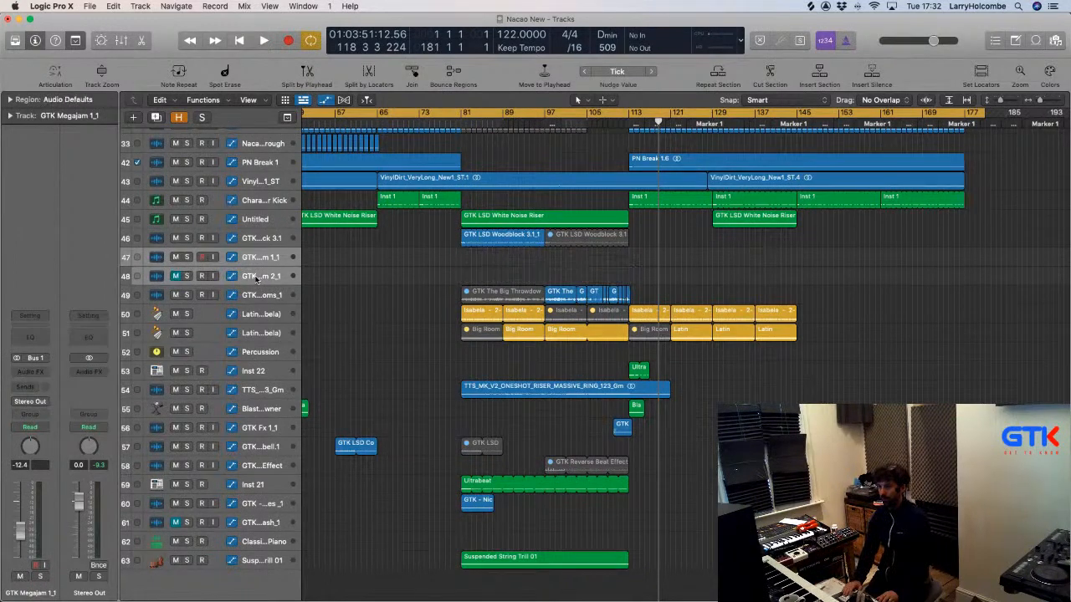
{"action": "key", "text": "super+BackSpace"}
Delete the two far-right VinylDirt regions and fit all tracks into view.
{"action": "left_click", "coordinate": [505, 357], "text": "ctrl+alt"}
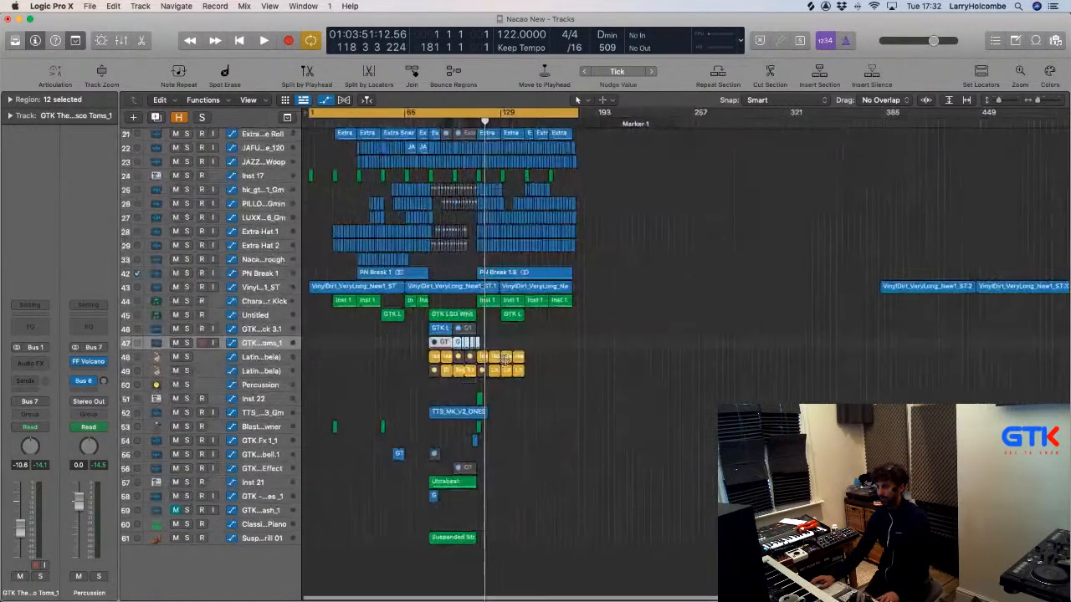
{"action": "left_click", "coordinate": [681, 321]}
{"action": "left_click_drag", "start_coordinate": [781, 239], "coordinate": [1069, 343]}
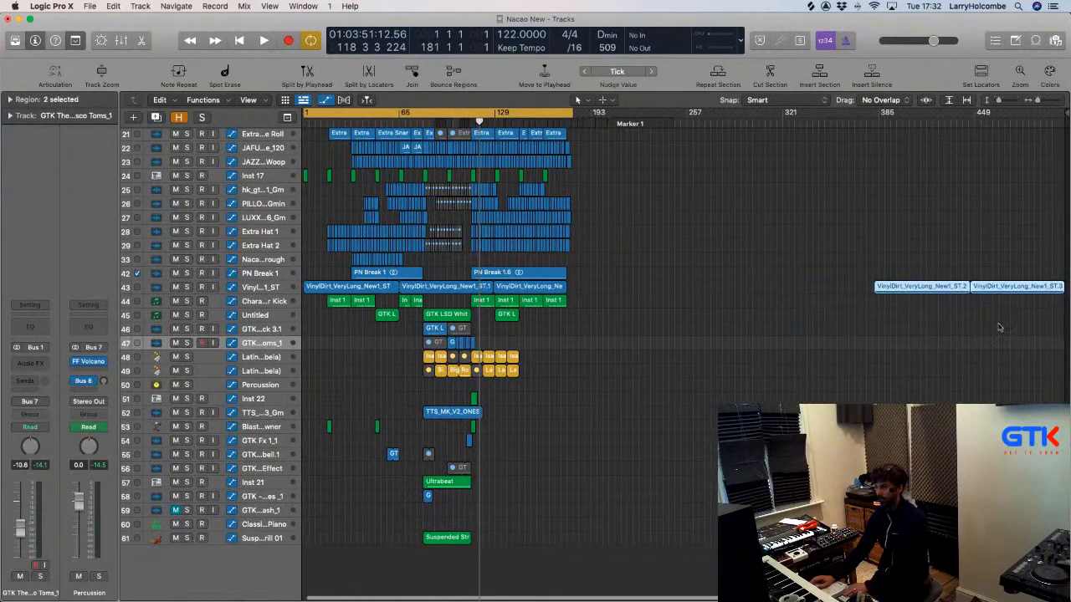
{"action": "key", "text": "Delete"}
{"action": "scroll", "coordinate": [859, 318], "scroll_direction": "up", "scroll_amount": 5}
{"action": "scroll", "coordinate": [675, 287], "scroll_direction": "up", "scroll_amount": 8}
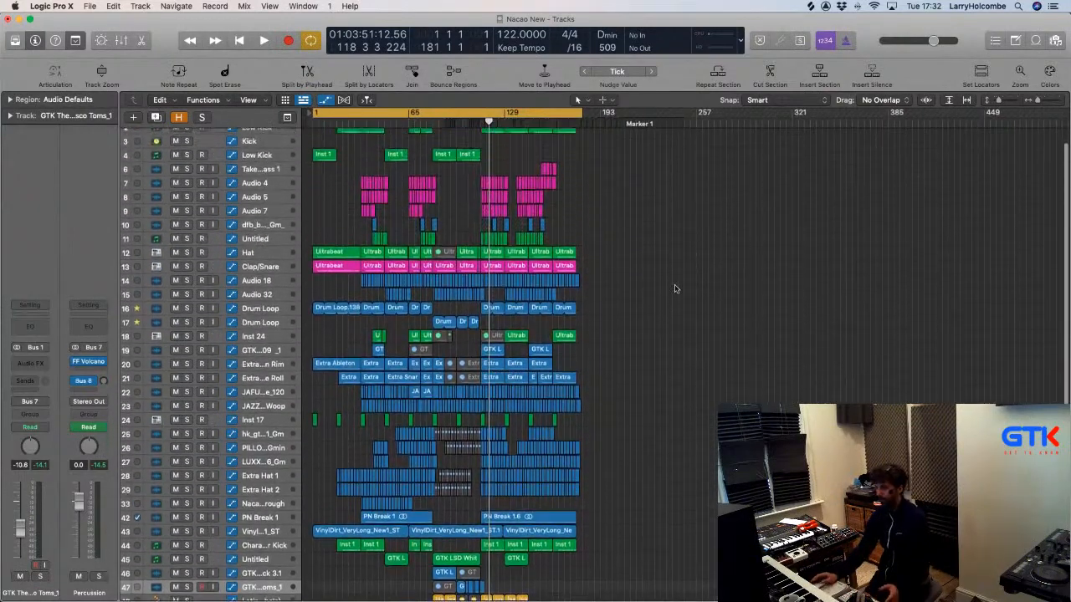
{"action": "key", "text": "super+Up"}
{"action": "key", "text": "super+Up"}
{"action": "key", "text": "super+Up"}
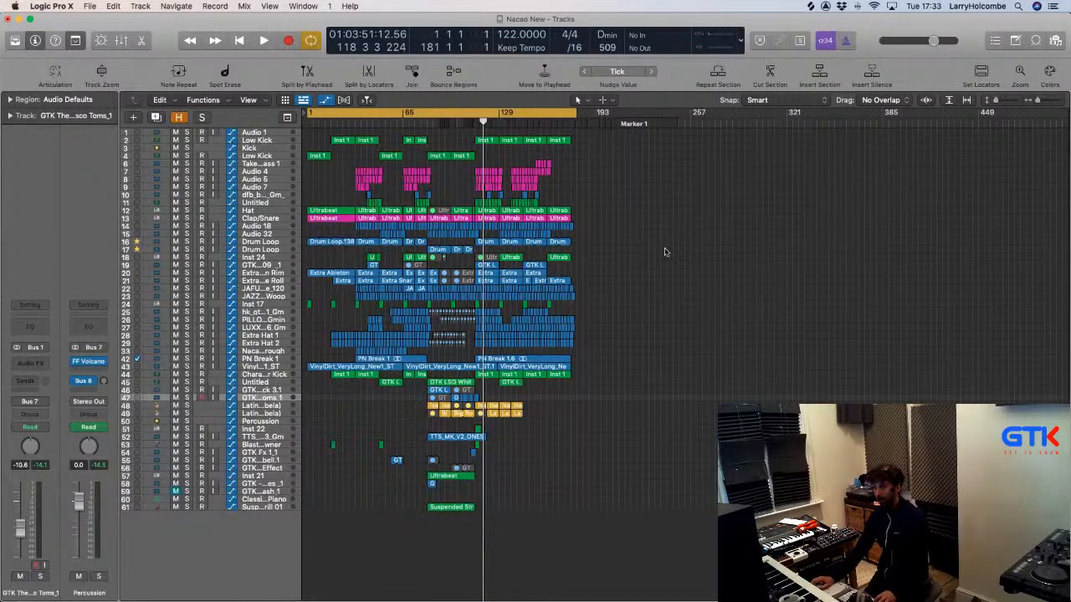
Create the project alternative 'Nacao New New kick and Perc' without saving the original.
{"action": "left_click", "coordinate": [94, 6]}
{"action": "mouse_move", "coordinate": [188, 149]}
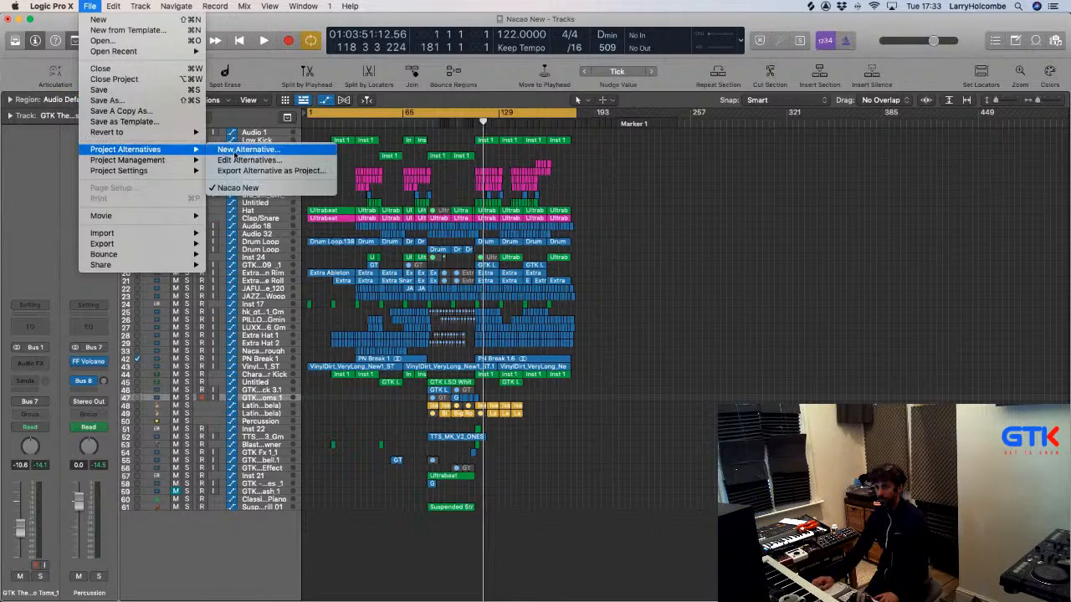
{"action": "left_click", "coordinate": [238, 150]}
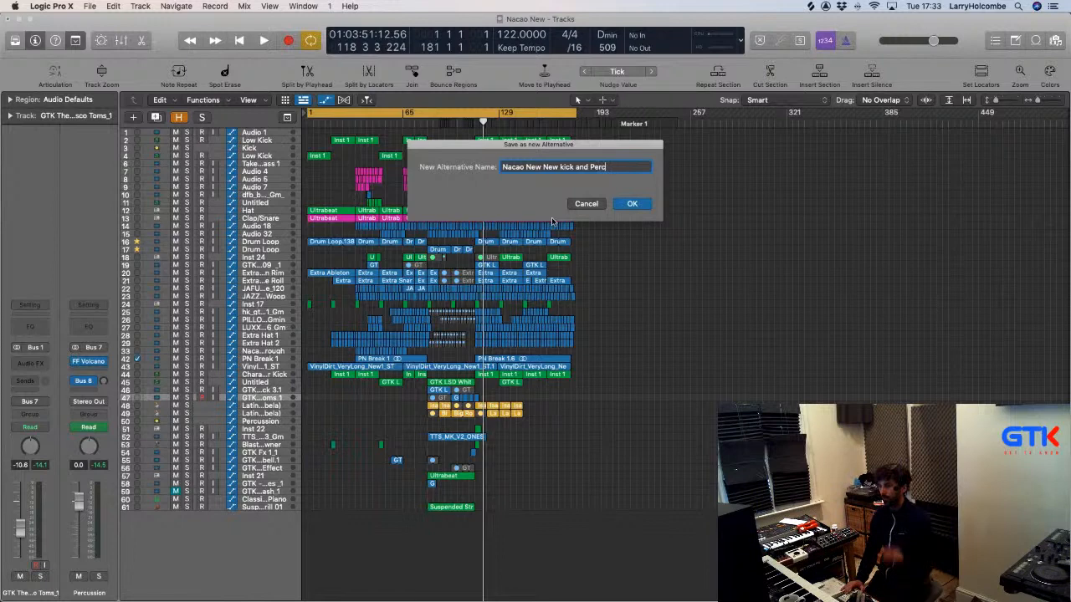
{"action": "key", "text": "Return"}
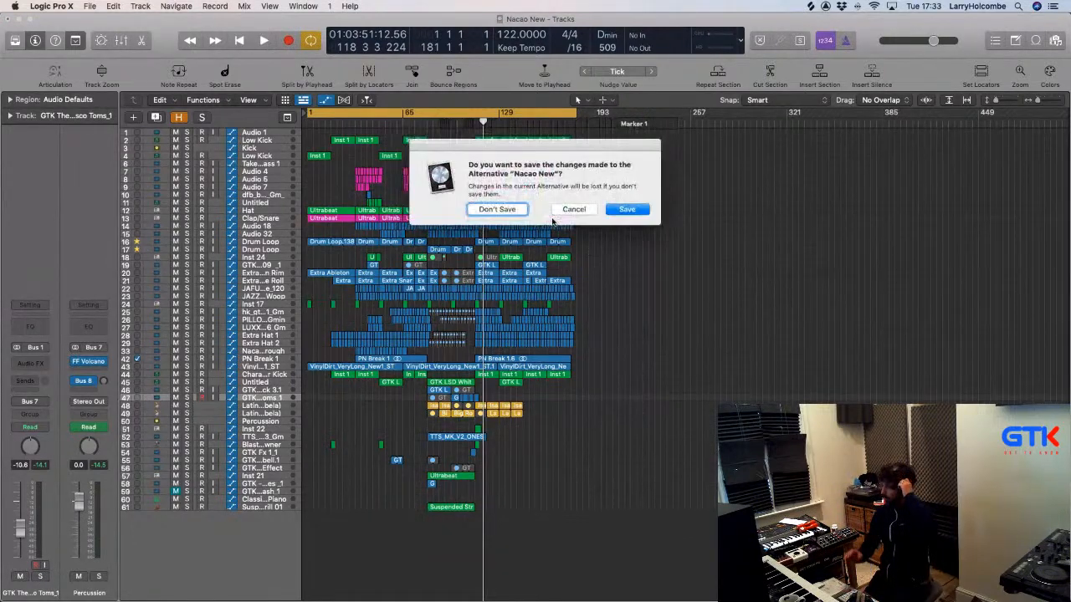
{"action": "left_click", "coordinate": [499, 209]}
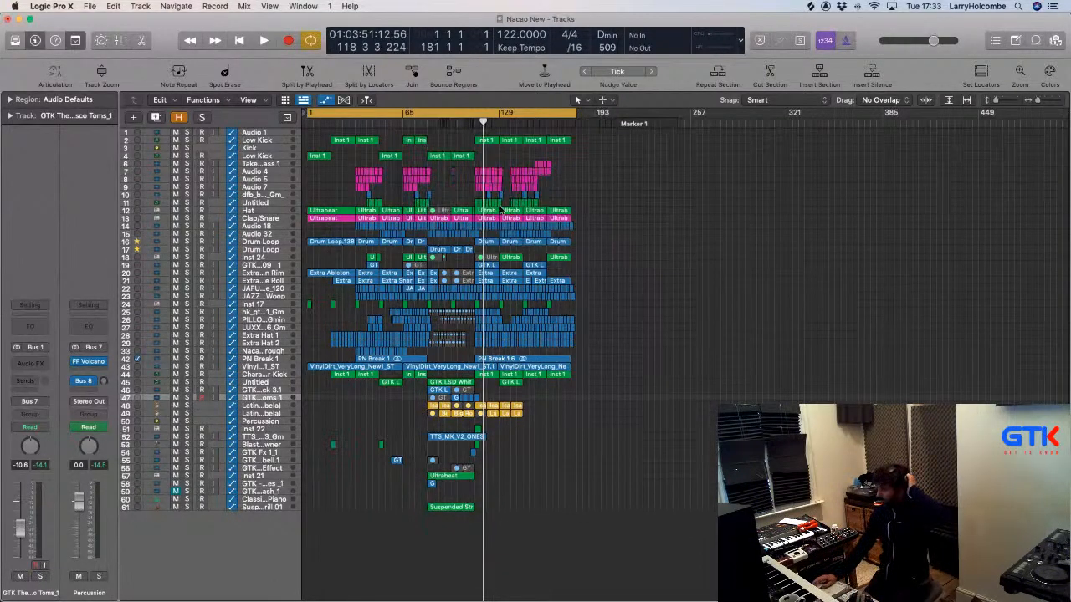